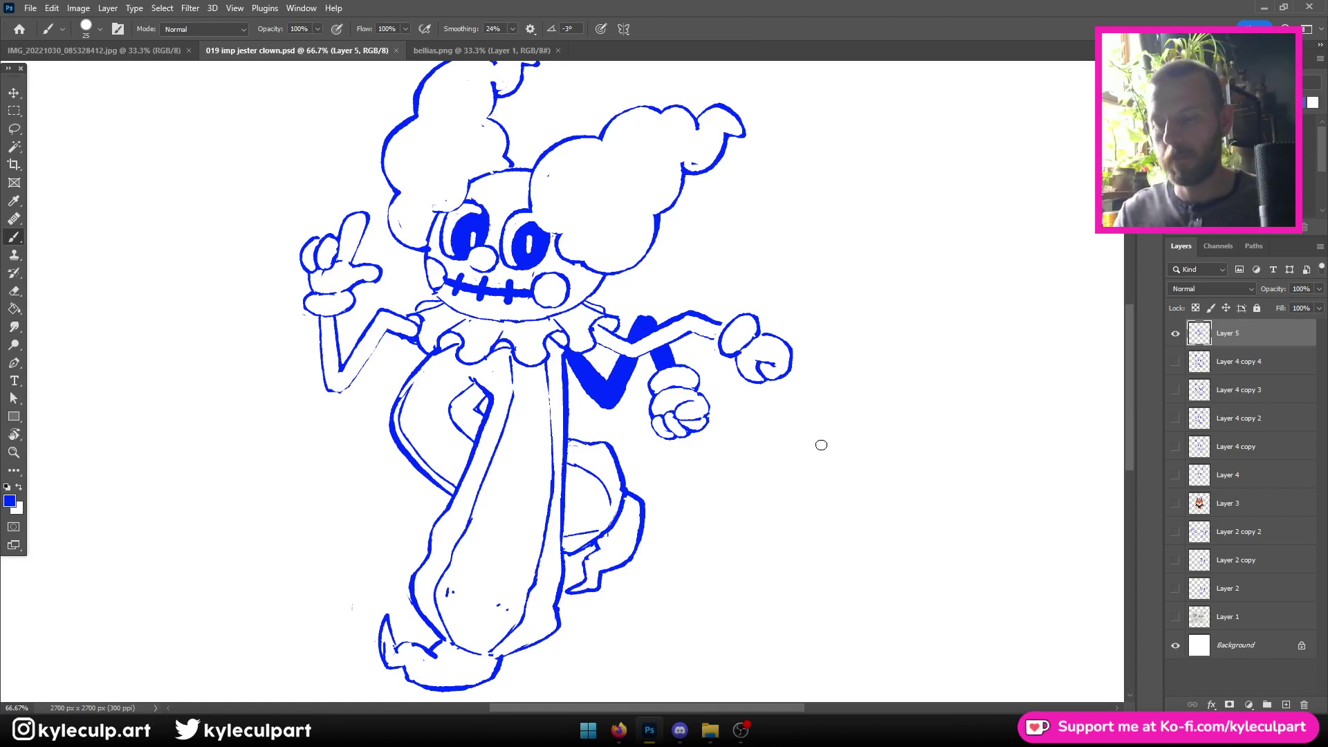
Clean up the upper outline of the outstretched arm where it crosses the solid blue arm on Layer 5
key("ctrl+minus")
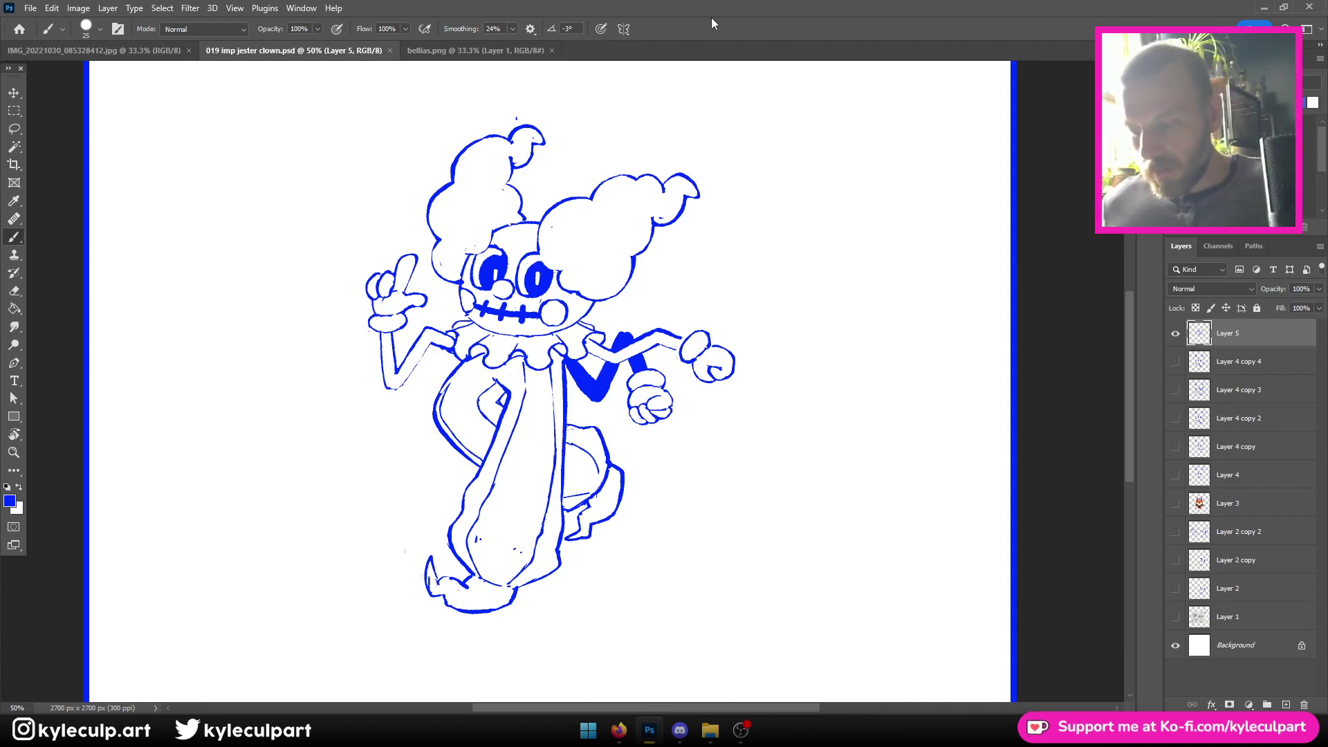
key("ctrl+plus")
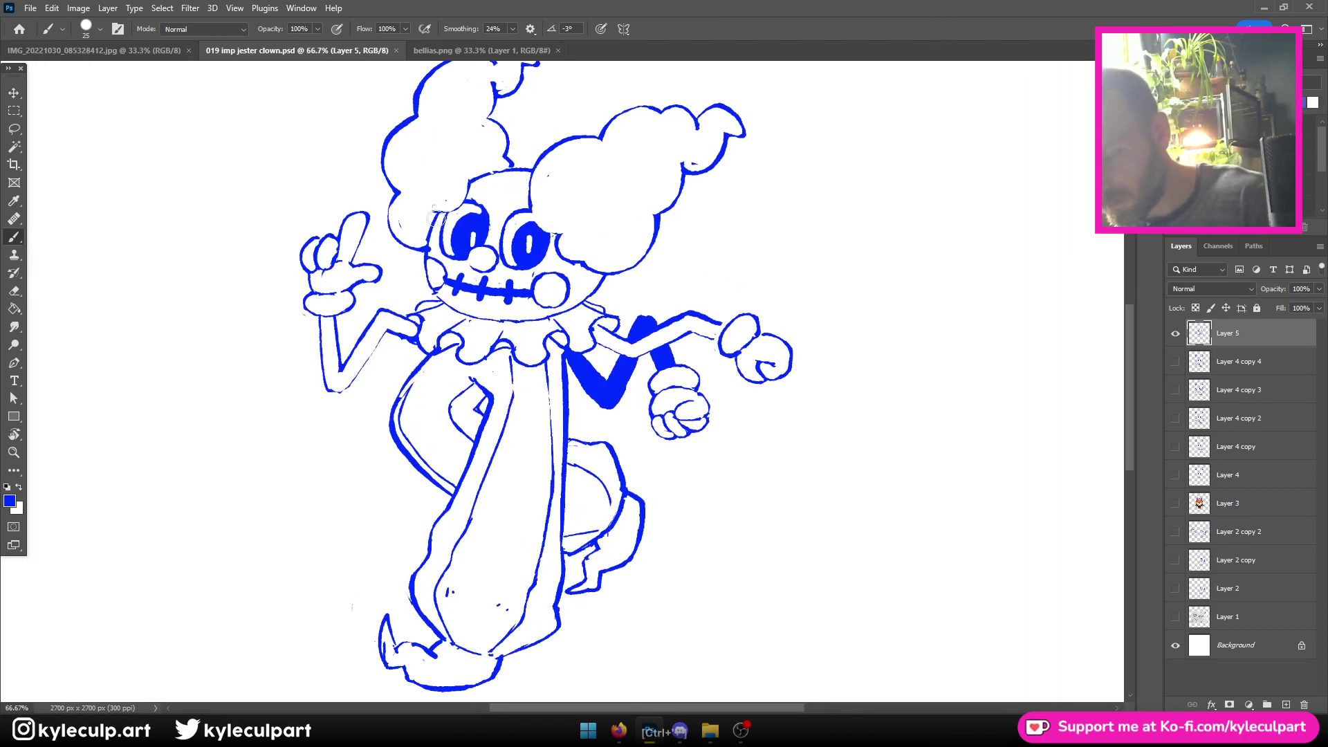
key("ctrl+minus")
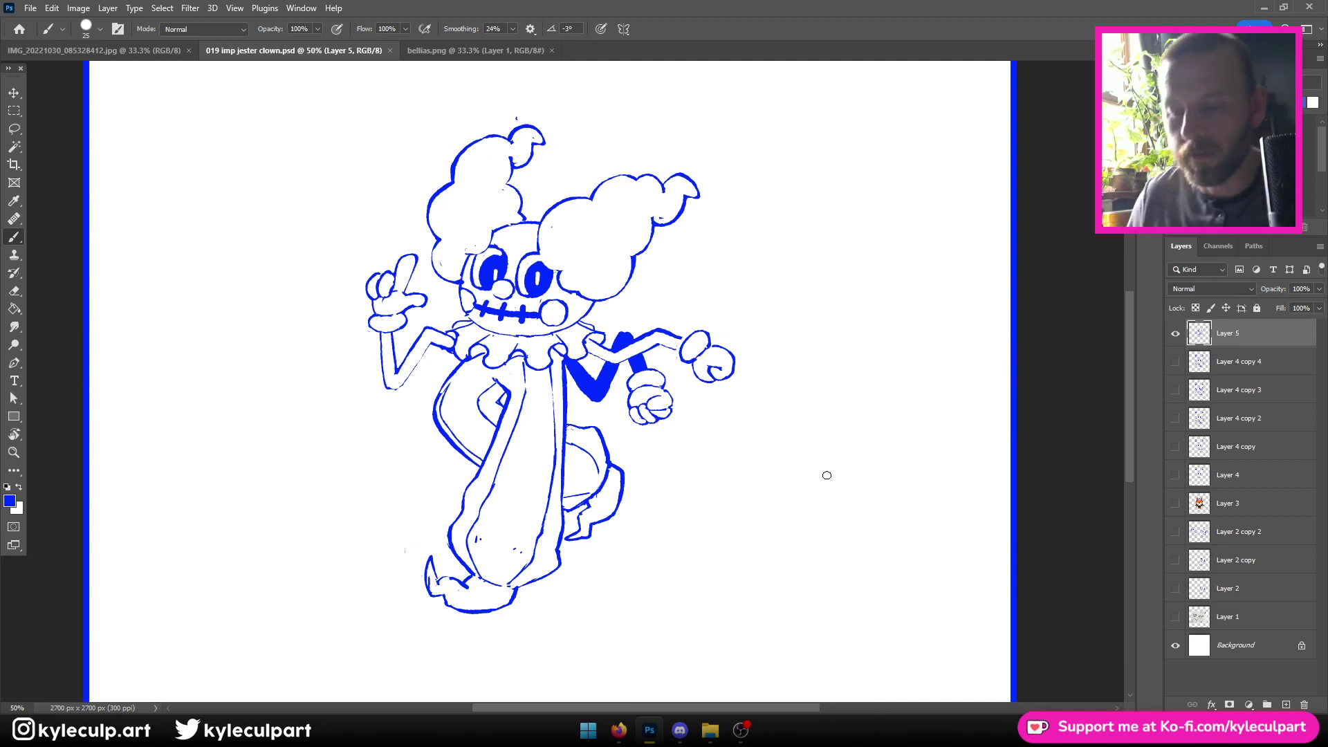
key("ctrl+plus")
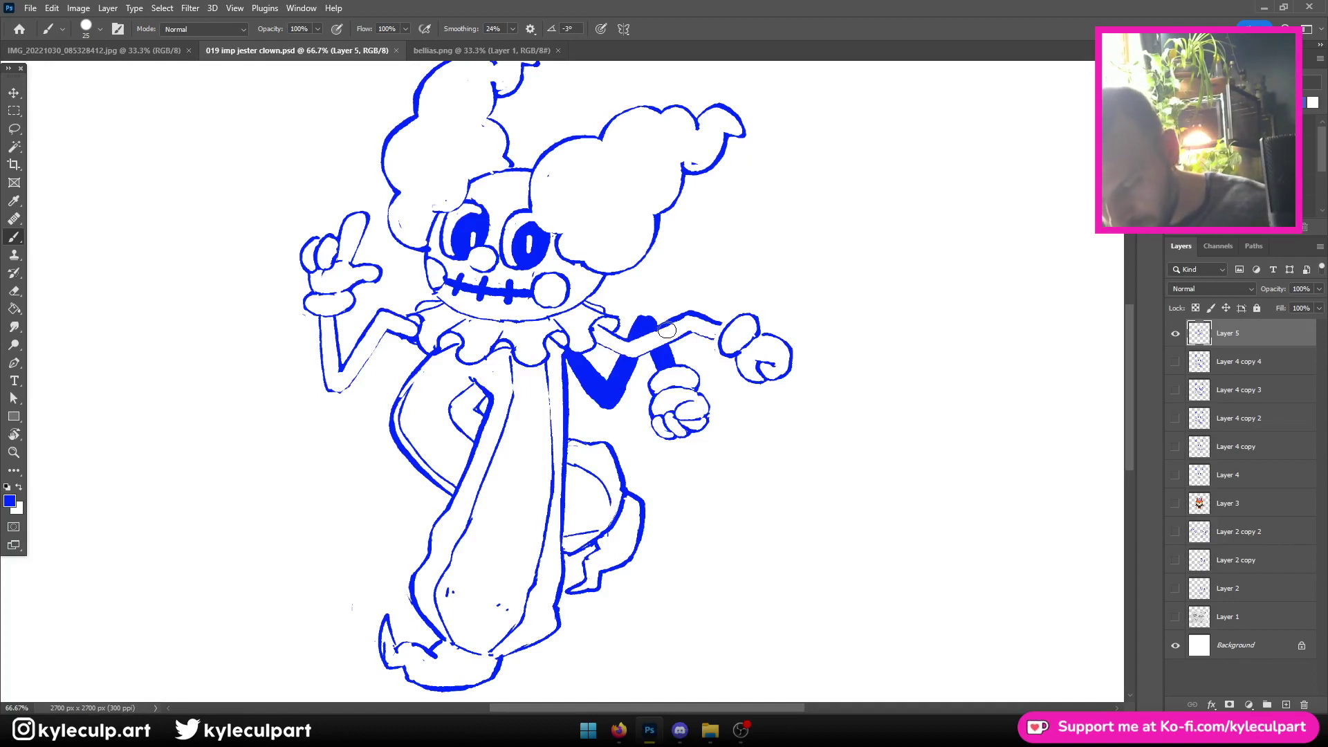
left_click_drag(628, 347, 632, 339)
key("b")
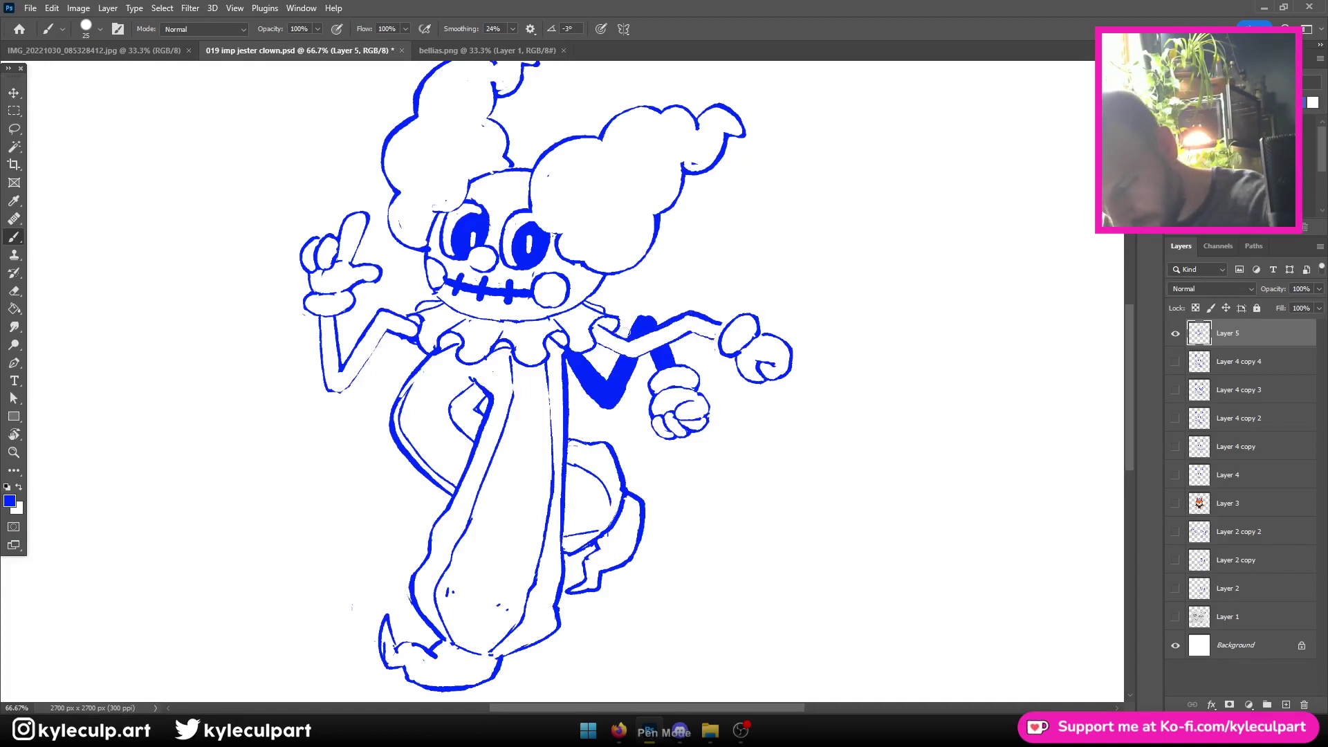
key("e")
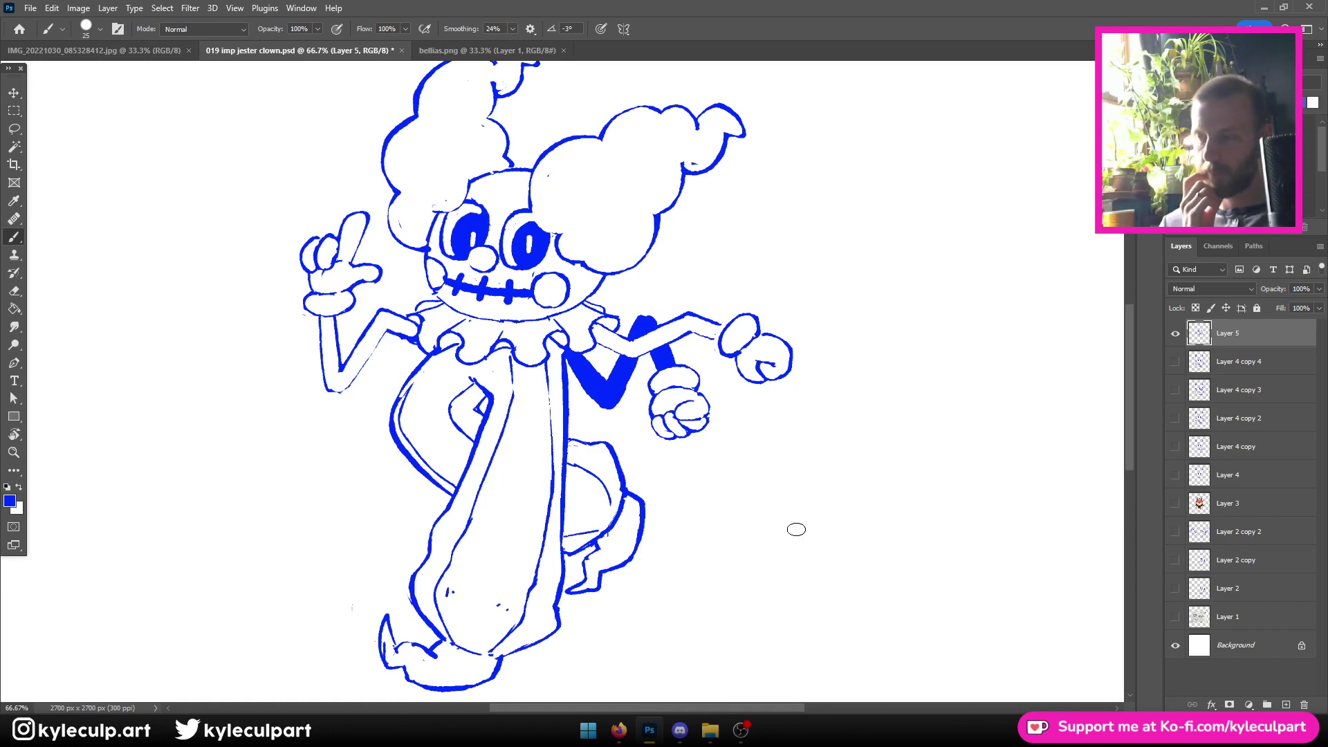
Thicken and redraw the arched fold at the middle of the clown's ruffled collar with the blue brush
key("ctrl+minus")
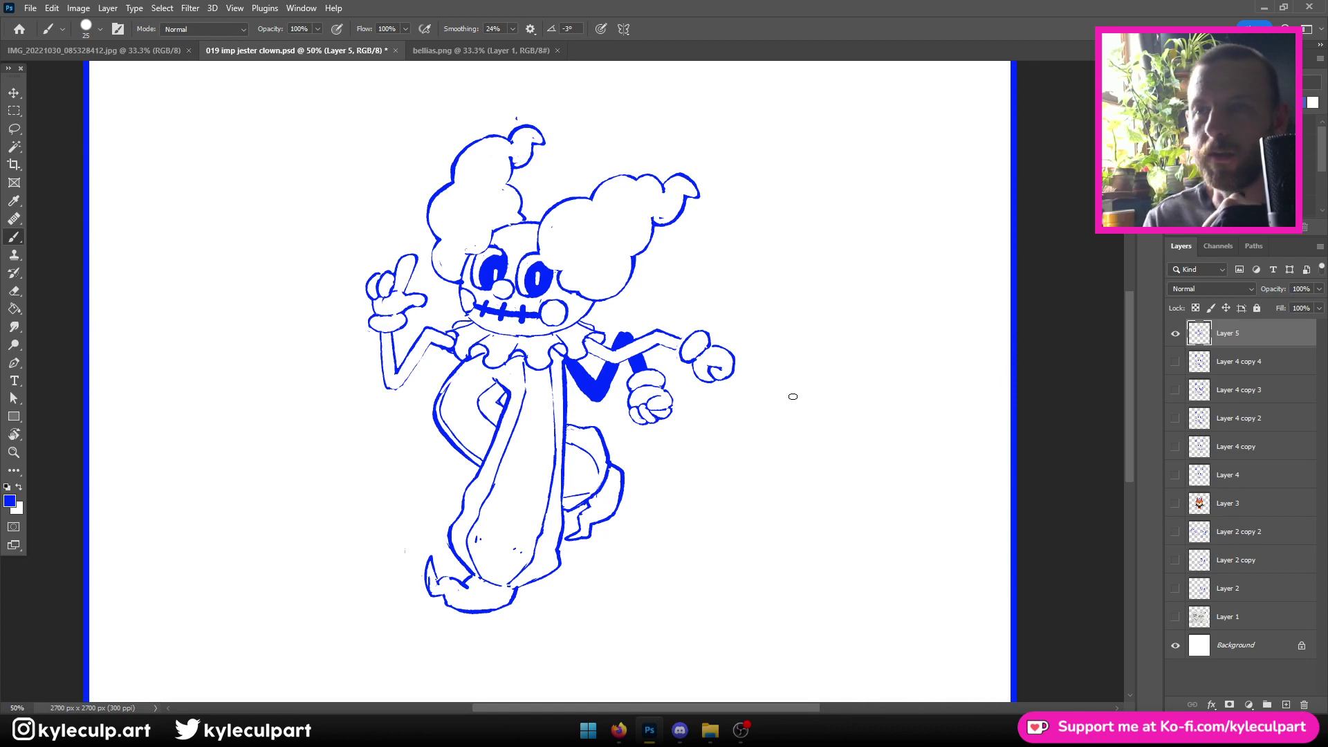
key("ctrl+plus")
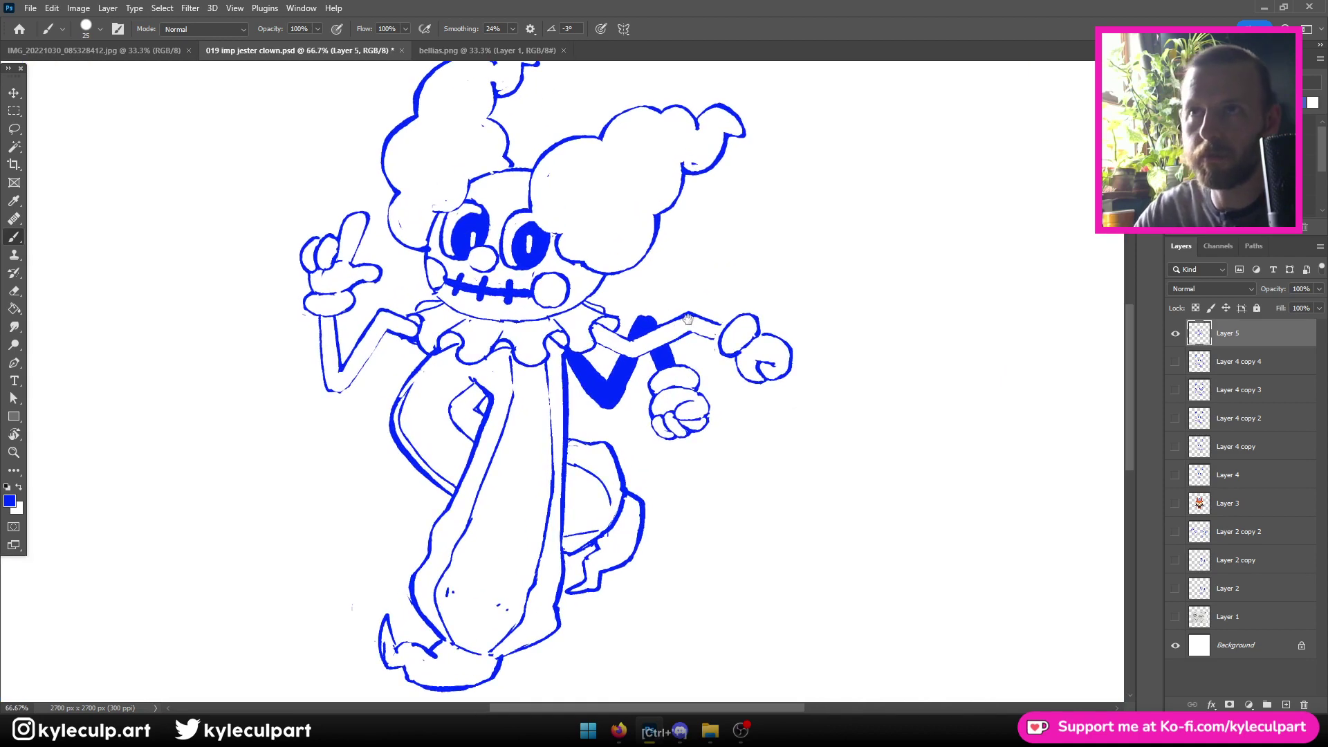
left_click_drag(688, 318, 848, 361)
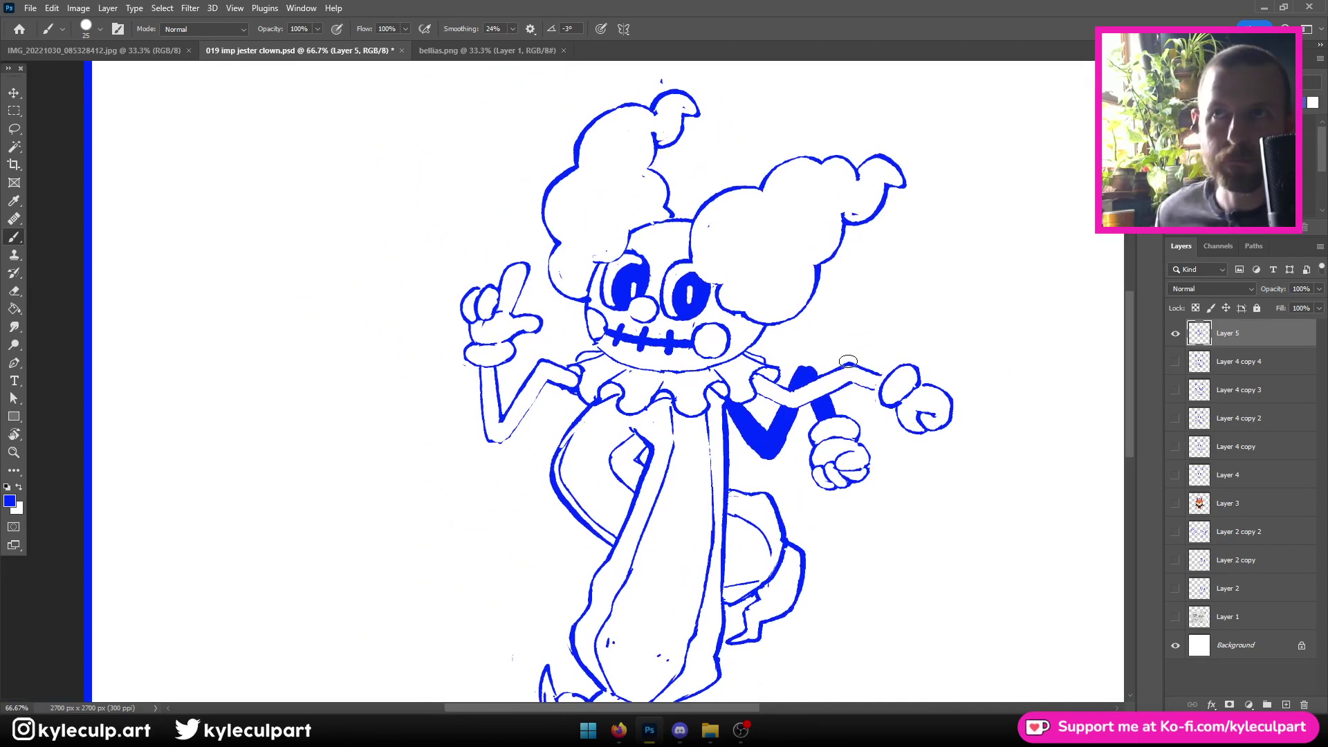
key("ctrl+plus")
left_click_drag(841, 523, 716, 504)
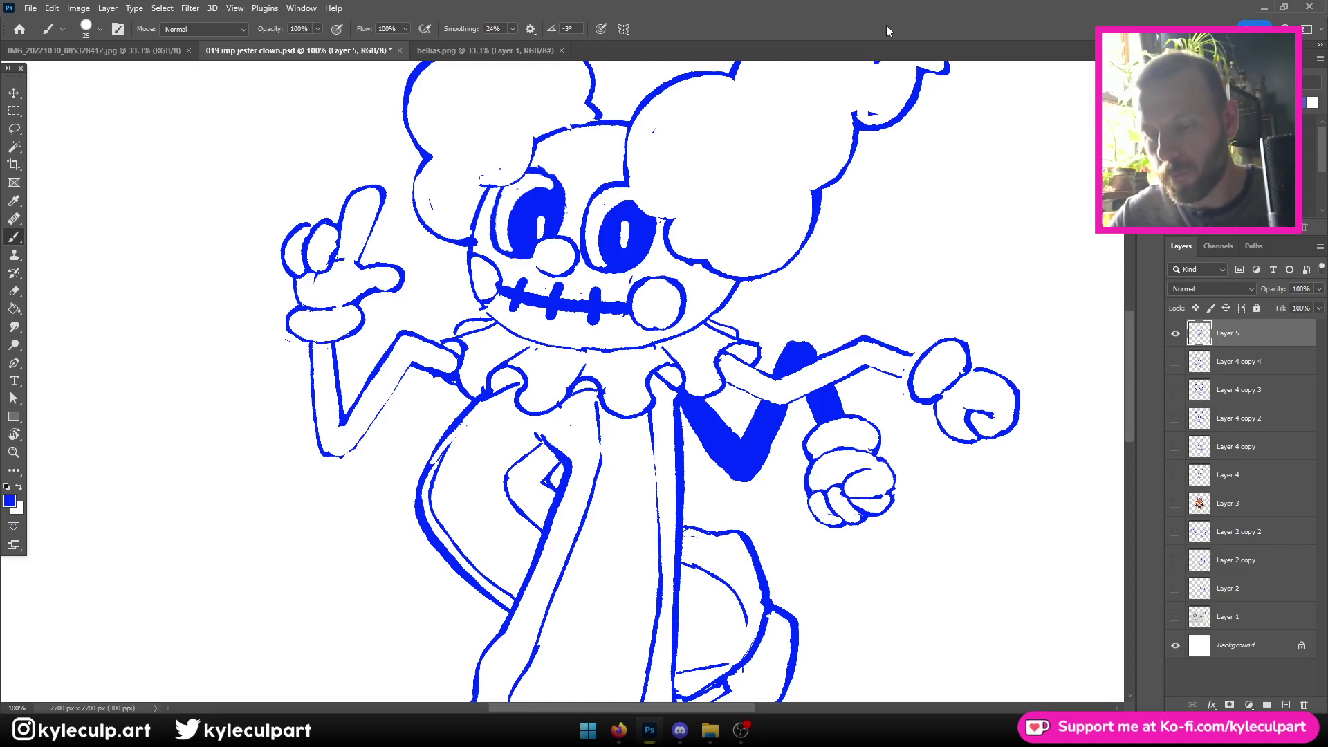
key("ctrl+minus")
key("ctrl+minus")
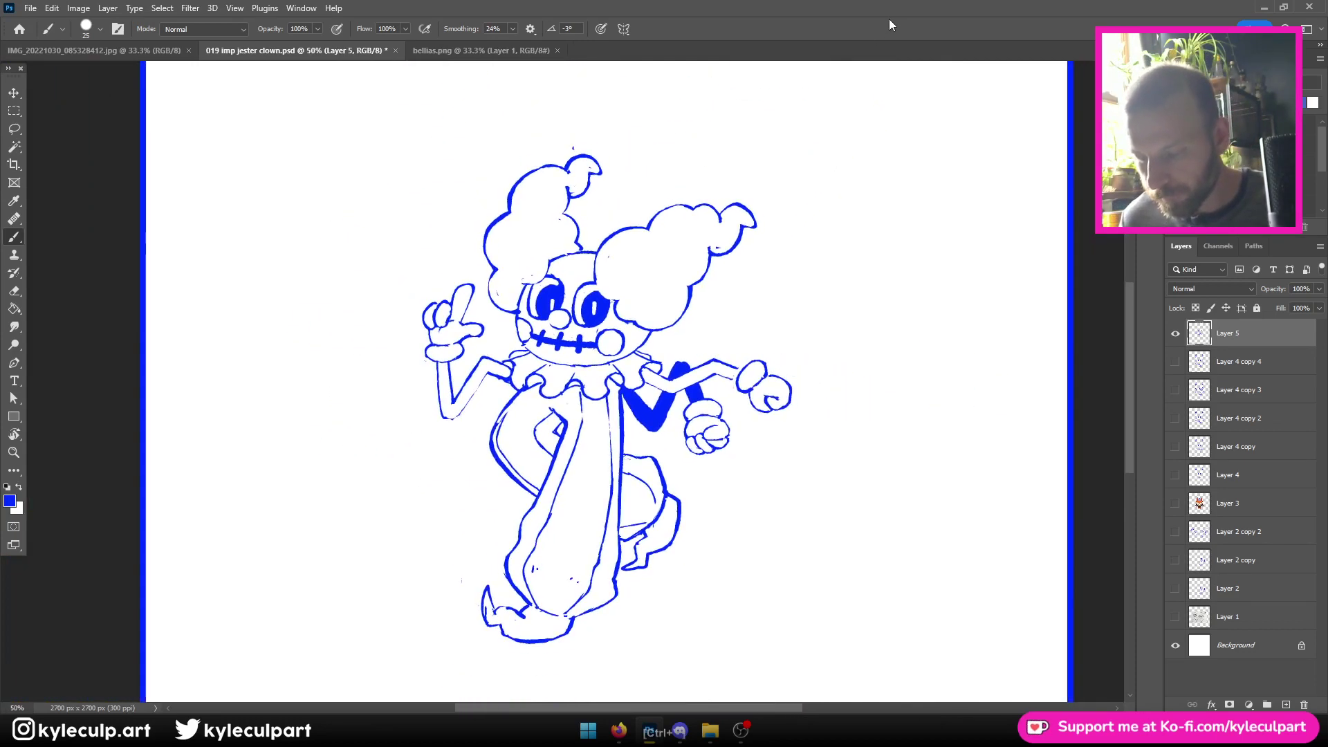
key("ctrl+plus")
key("ctrl+plus")
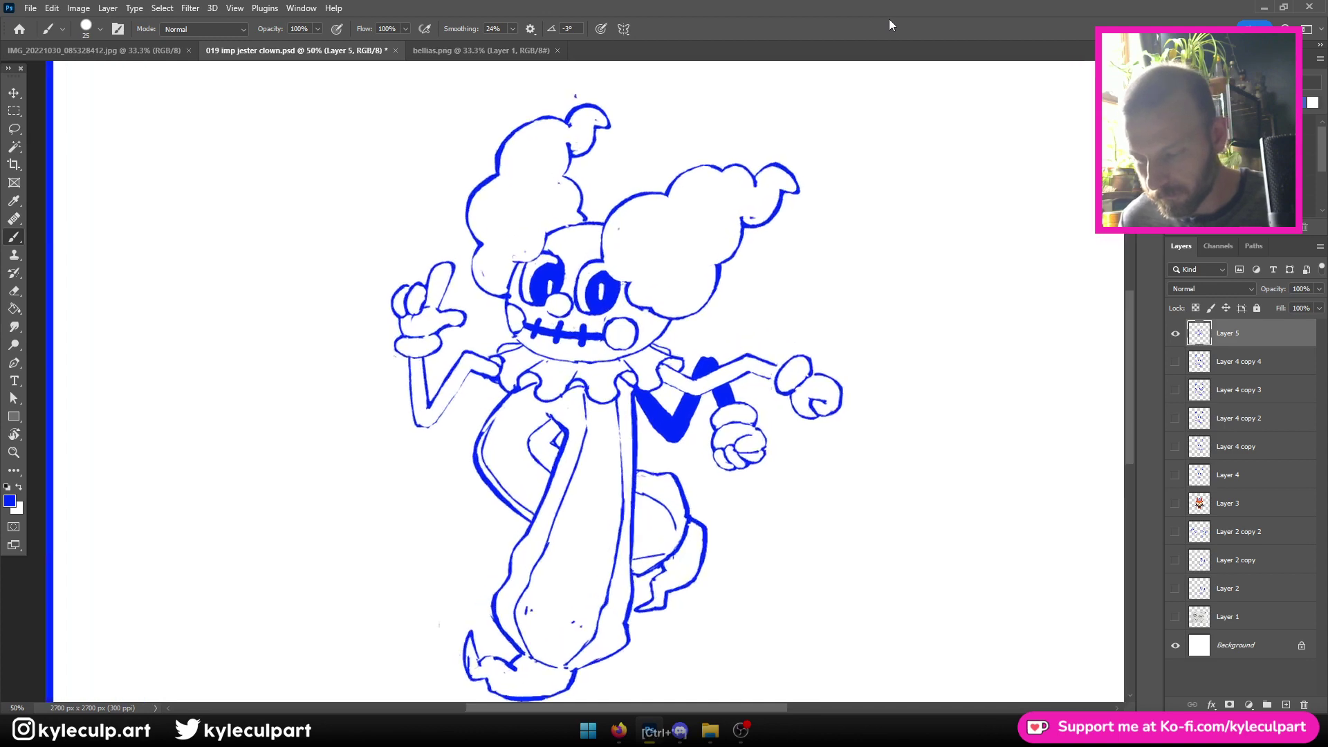
key("ctrl+plus")
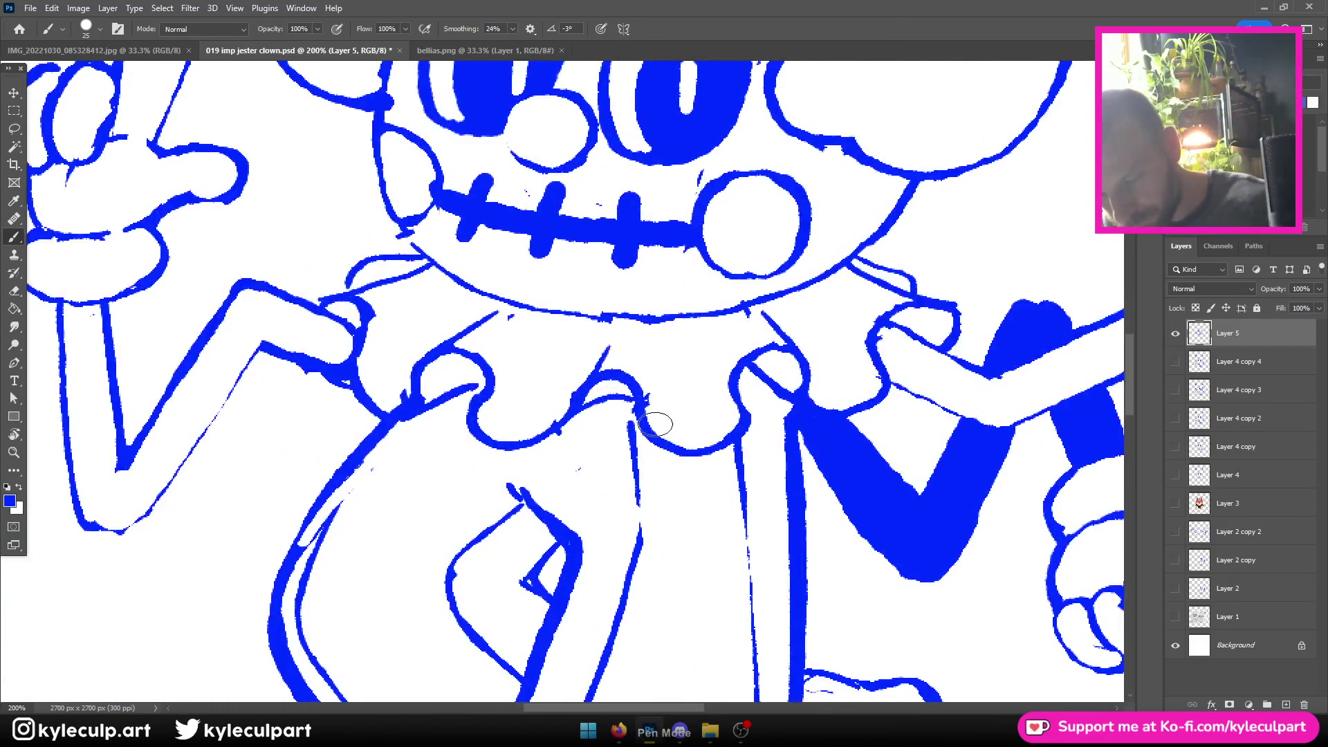
mouse_move(651, 435)
left_mouse_down()
mouse_move(642, 389)
mouse_move(584, 379)
mouse_move(566, 429)
mouse_move(512, 453)
left_mouse_up()
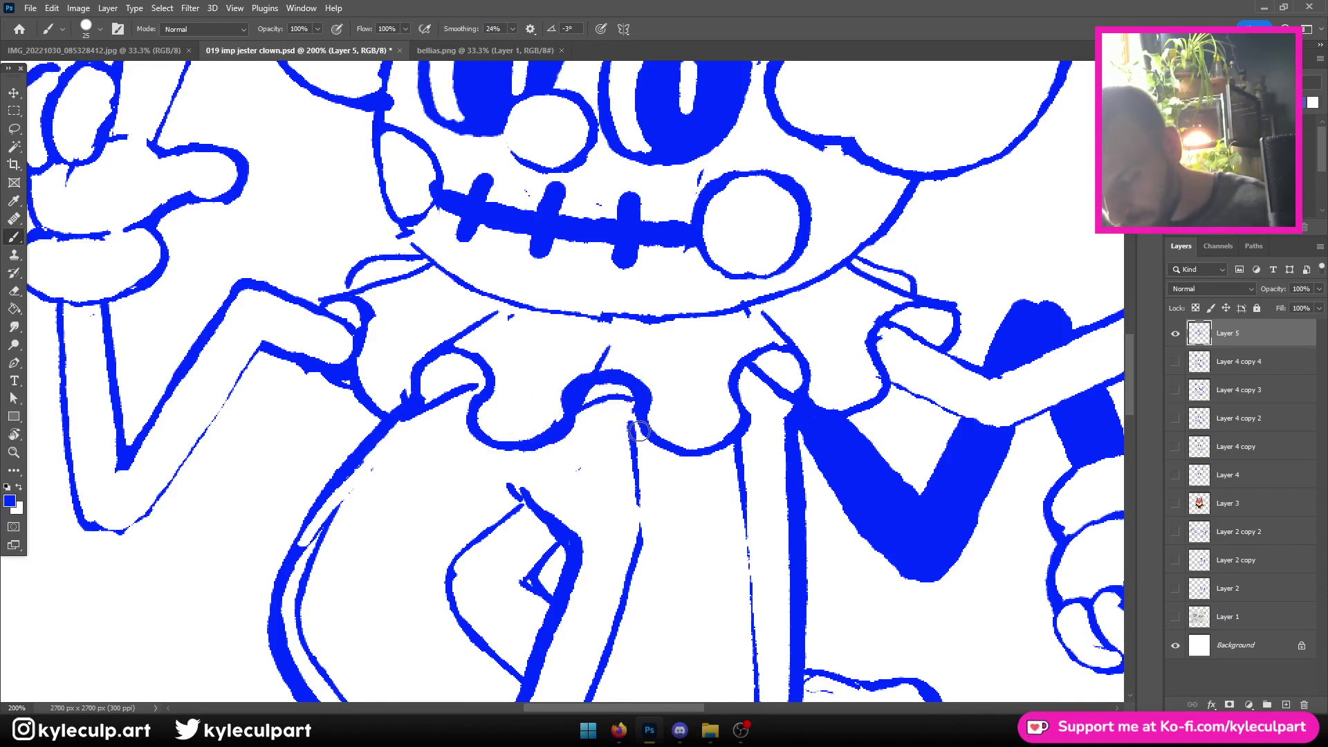
mouse_move(637, 408)
left_mouse_down()
mouse_move(579, 388)
mouse_move(581, 416)
mouse_move(560, 406)
mouse_move(554, 428)
mouse_move(521, 439)
mouse_move(601, 384)
mouse_move(633, 410)
mouse_move(591, 413)
mouse_move(567, 432)
mouse_move(625, 395)
left_mouse_up()
Erase the excess ink inside the collar's middle fold and touch up the short crease beside it
key("ctrl+minus")
key("ctrl+minus")
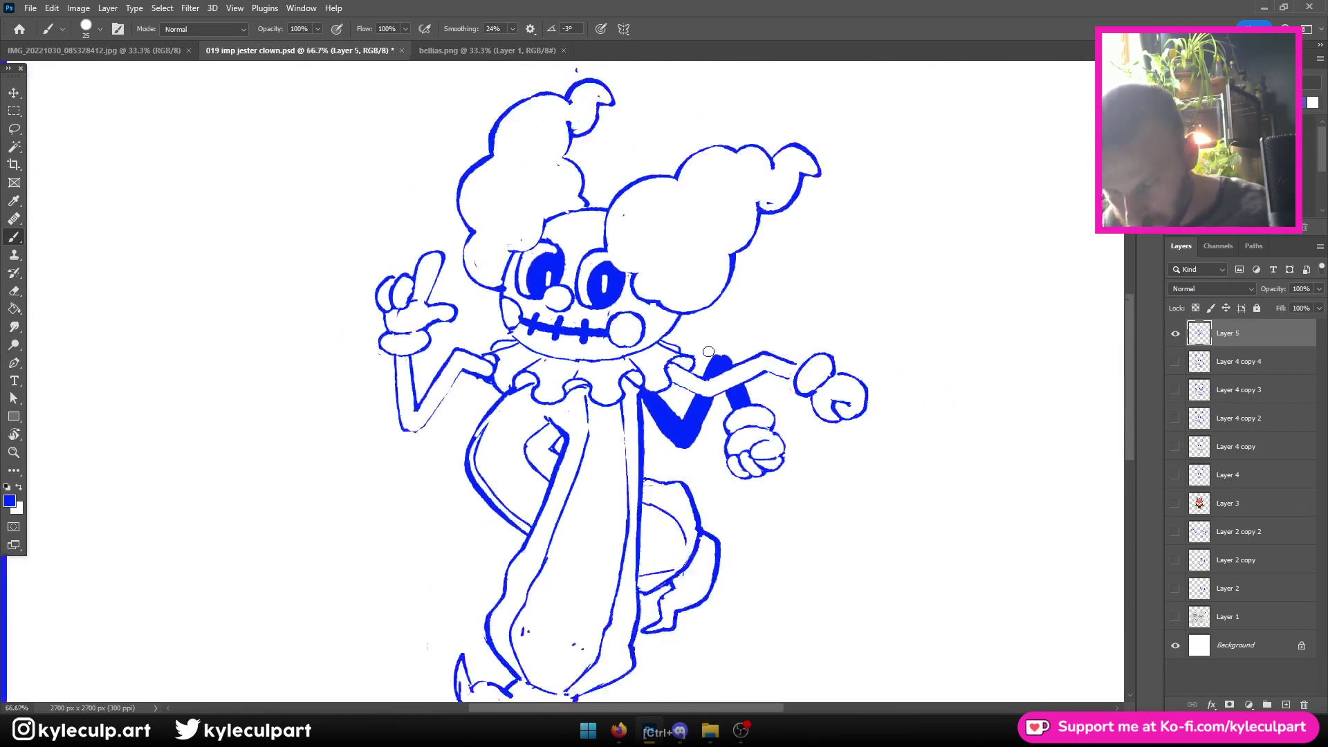
key("ctrl+plus")
key("ctrl+plus")
key("ctrl+plus")
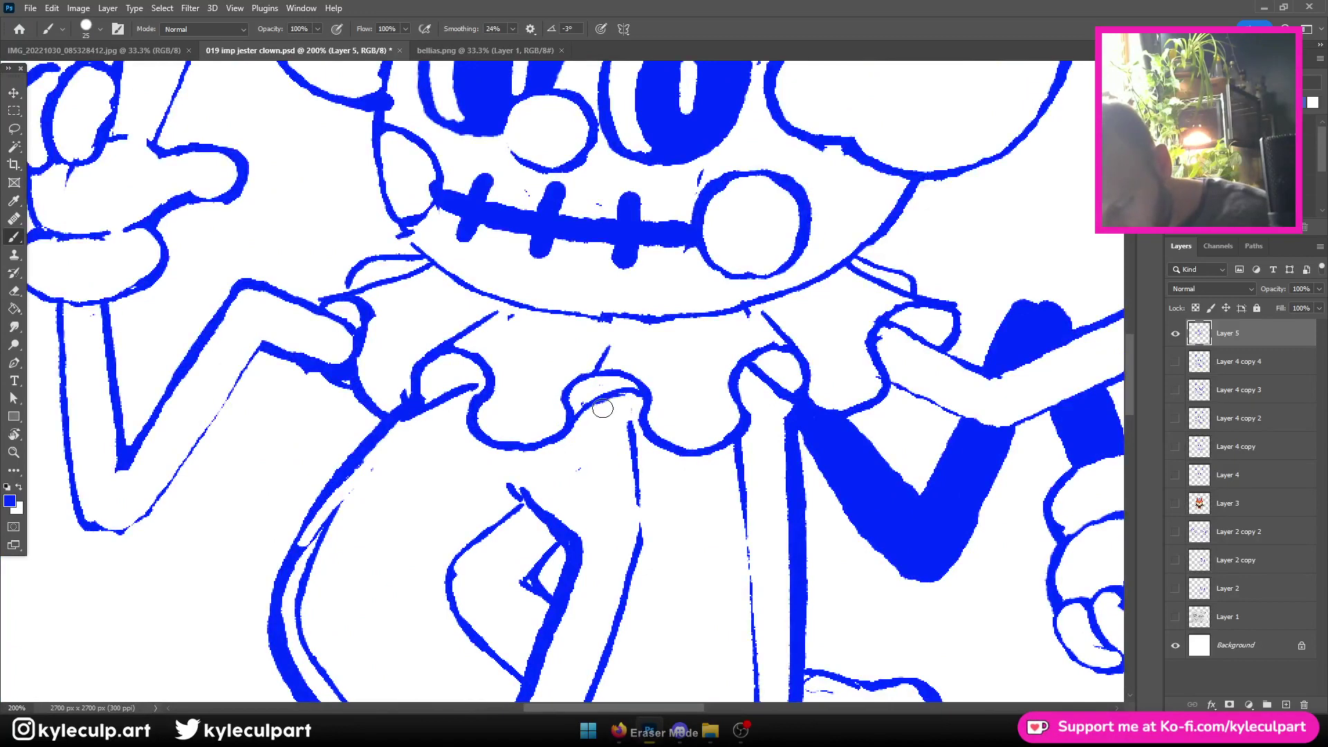
key("ctrl+minus")
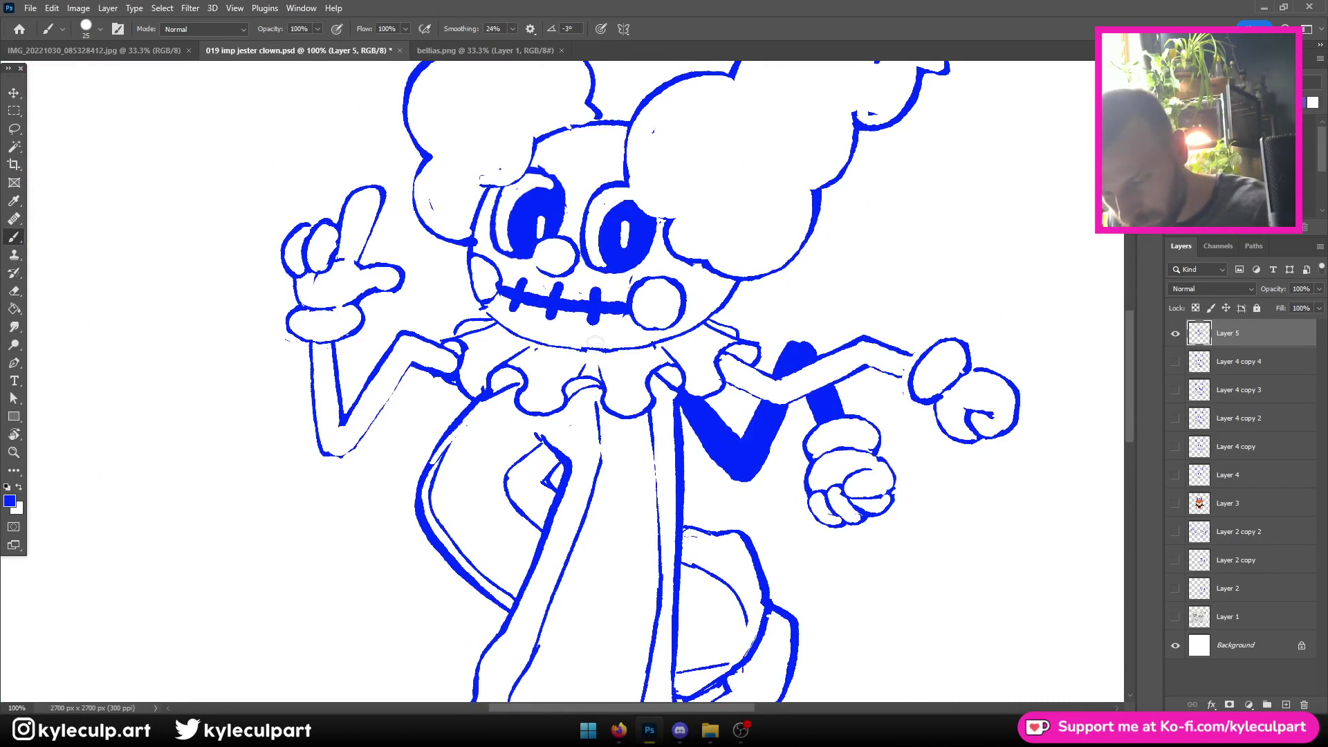
left_click_drag(562, 385, 573, 370)
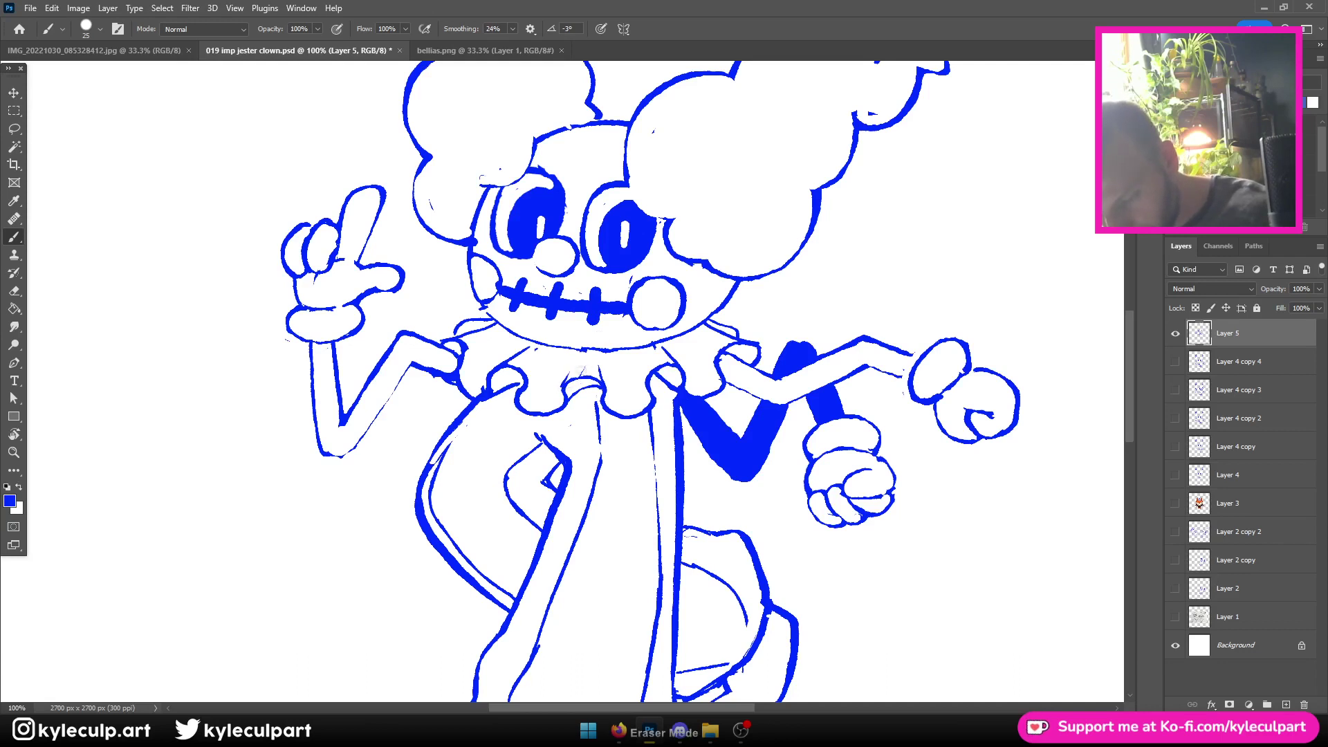
Redraw the inner line beneath the collar's middle fold, alternating between brush and eraser to clean its edges
key("b")
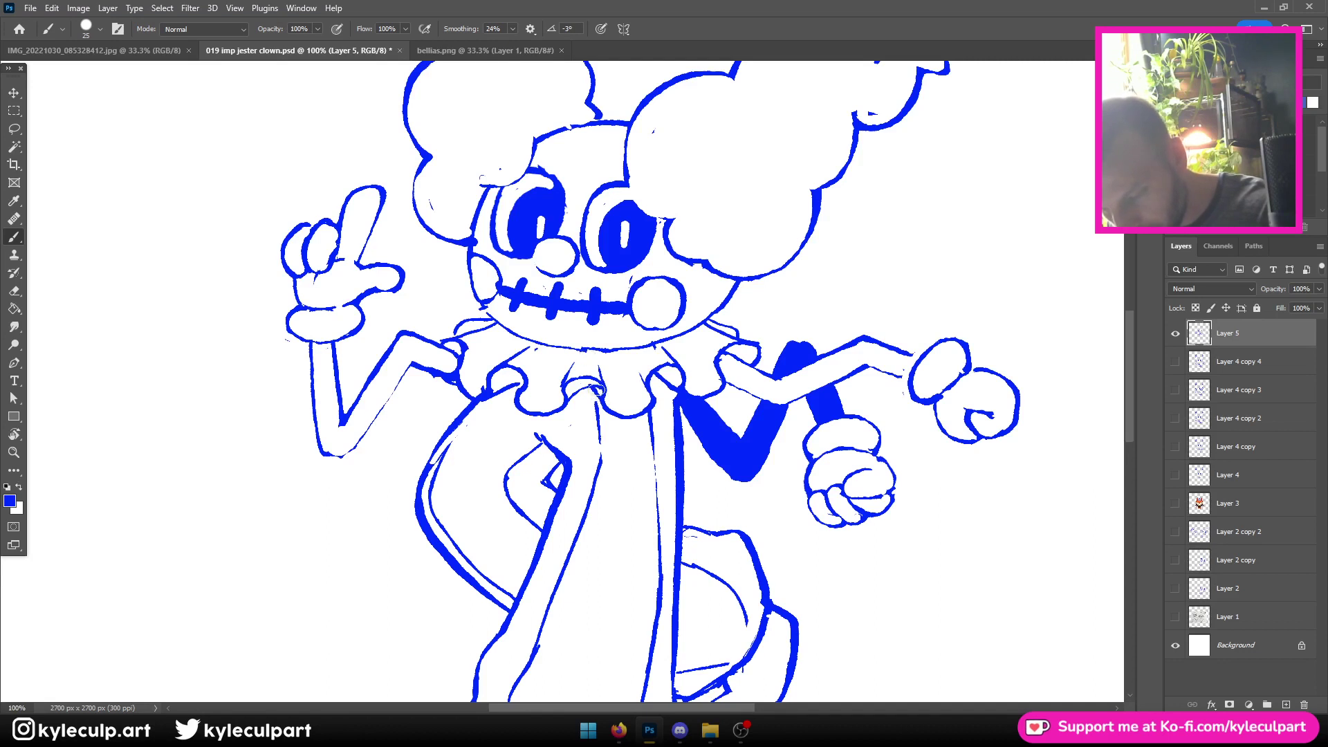
key("e")
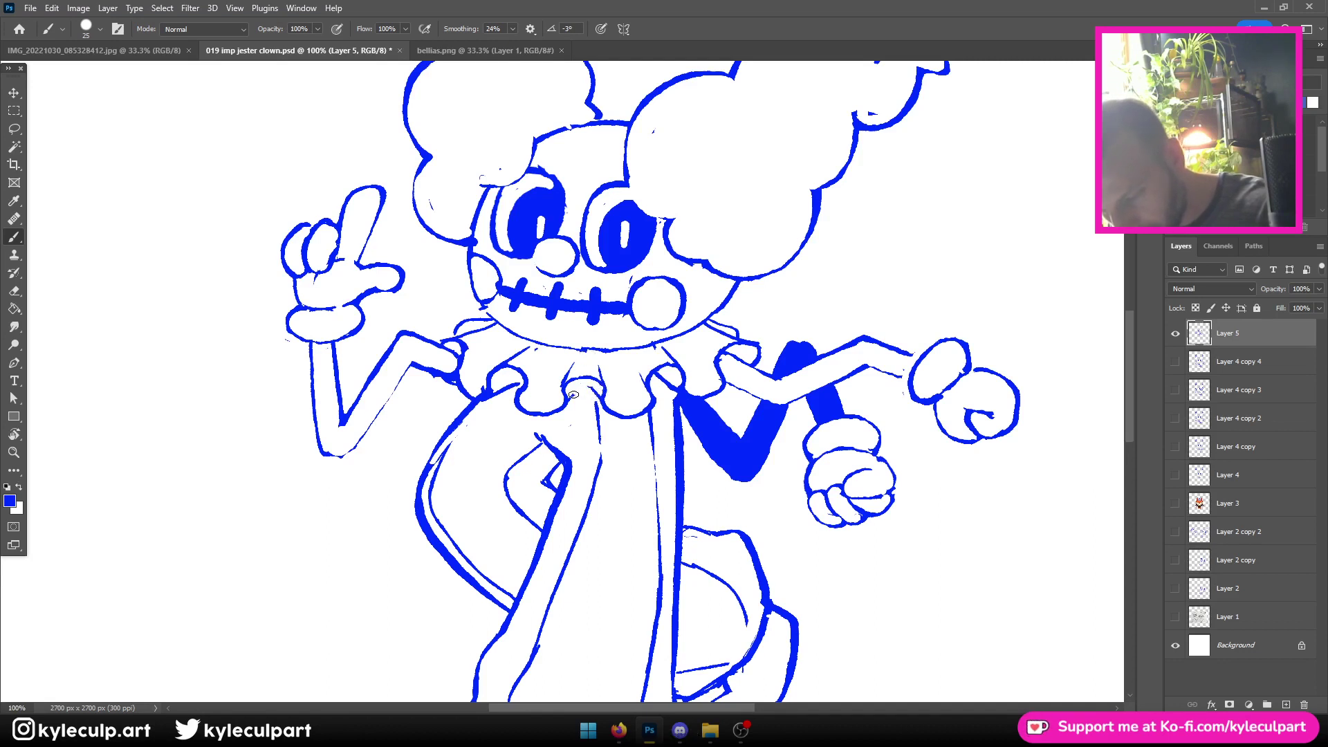
key("b")
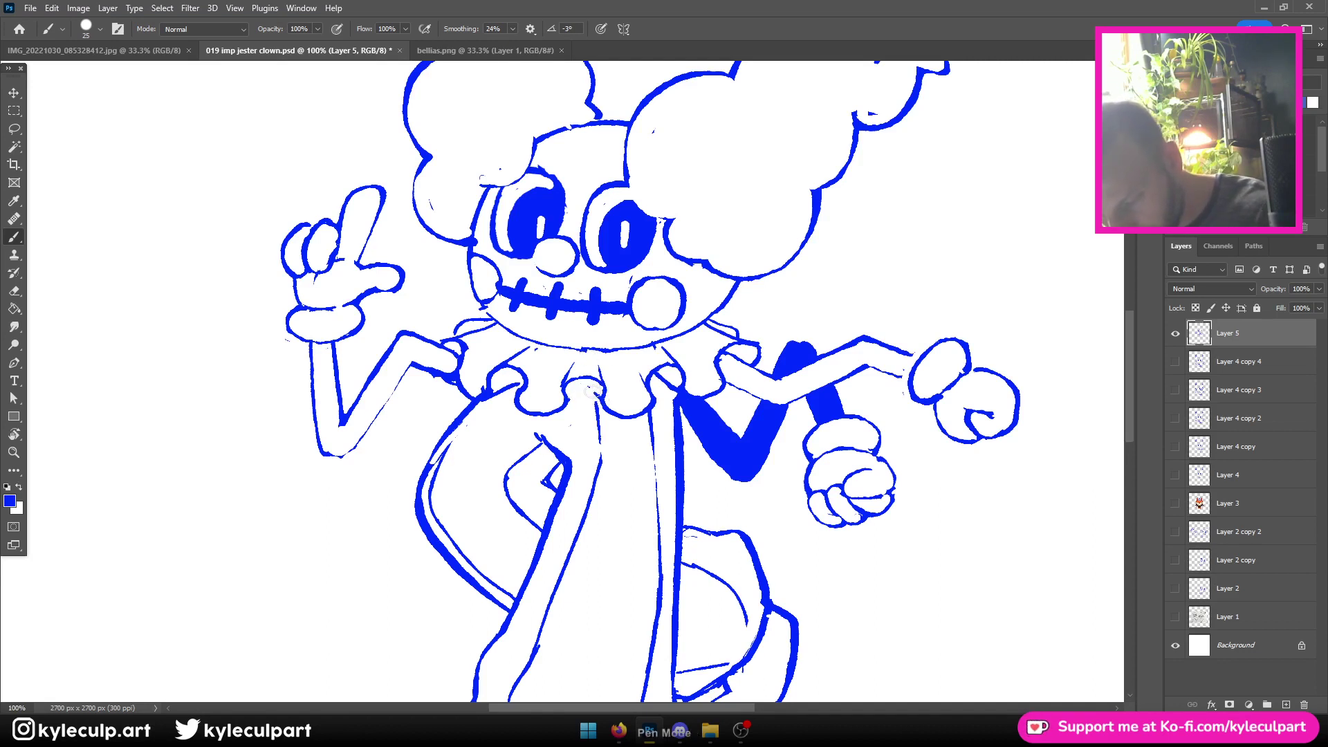
left_click_drag(574, 397, 566, 403)
key("ctrl+minus")
key("ctrl+plus")
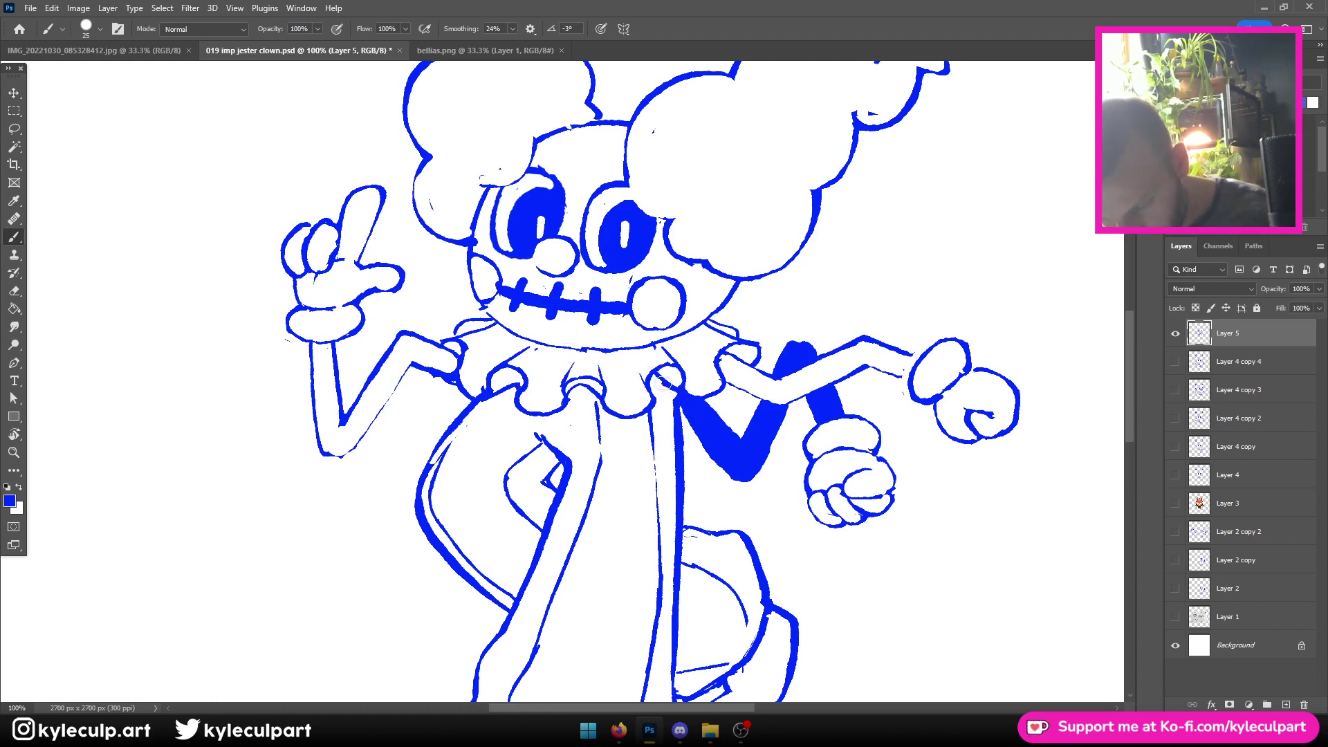
Add a short crease to the collar ruffle beside the fold nearest the solid blue arm
left_click_drag(663, 382, 651, 381)
key("e")
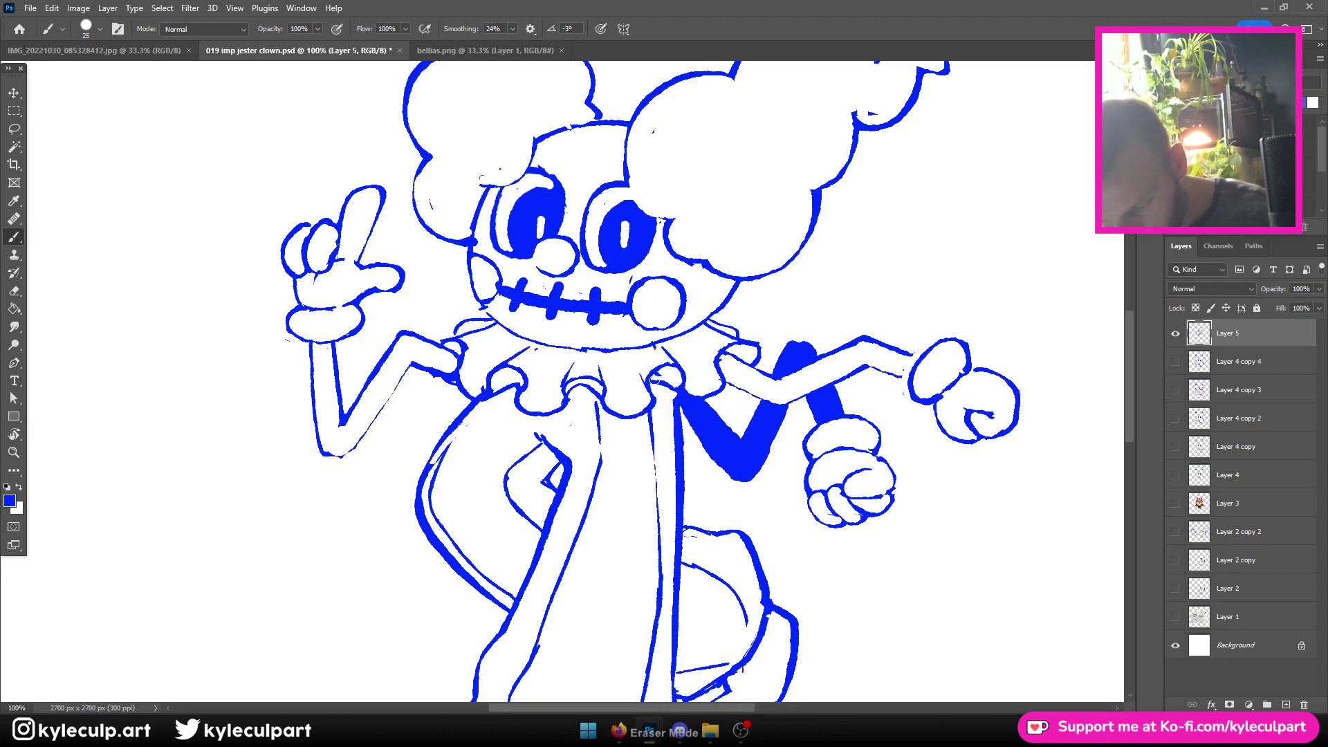
key("ctrl+minus")
key("ctrl+minus")
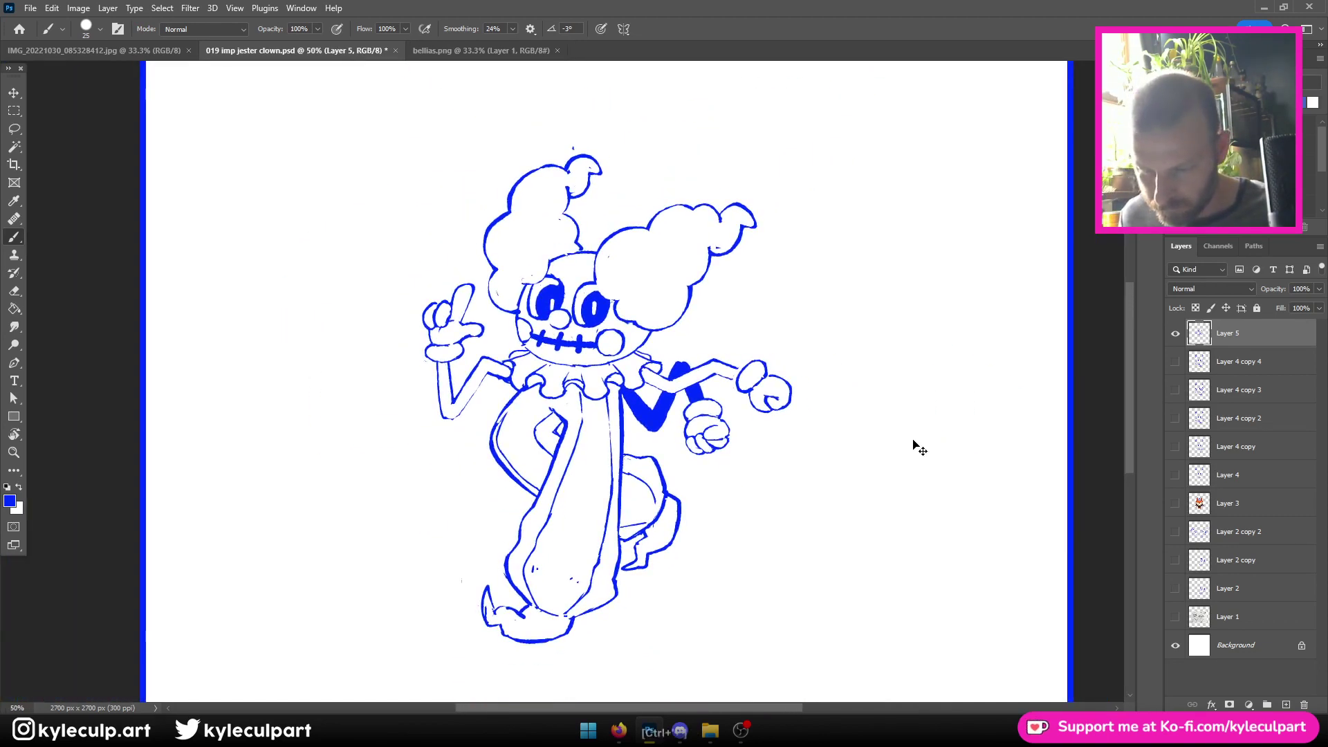
key("ctrl+plus")
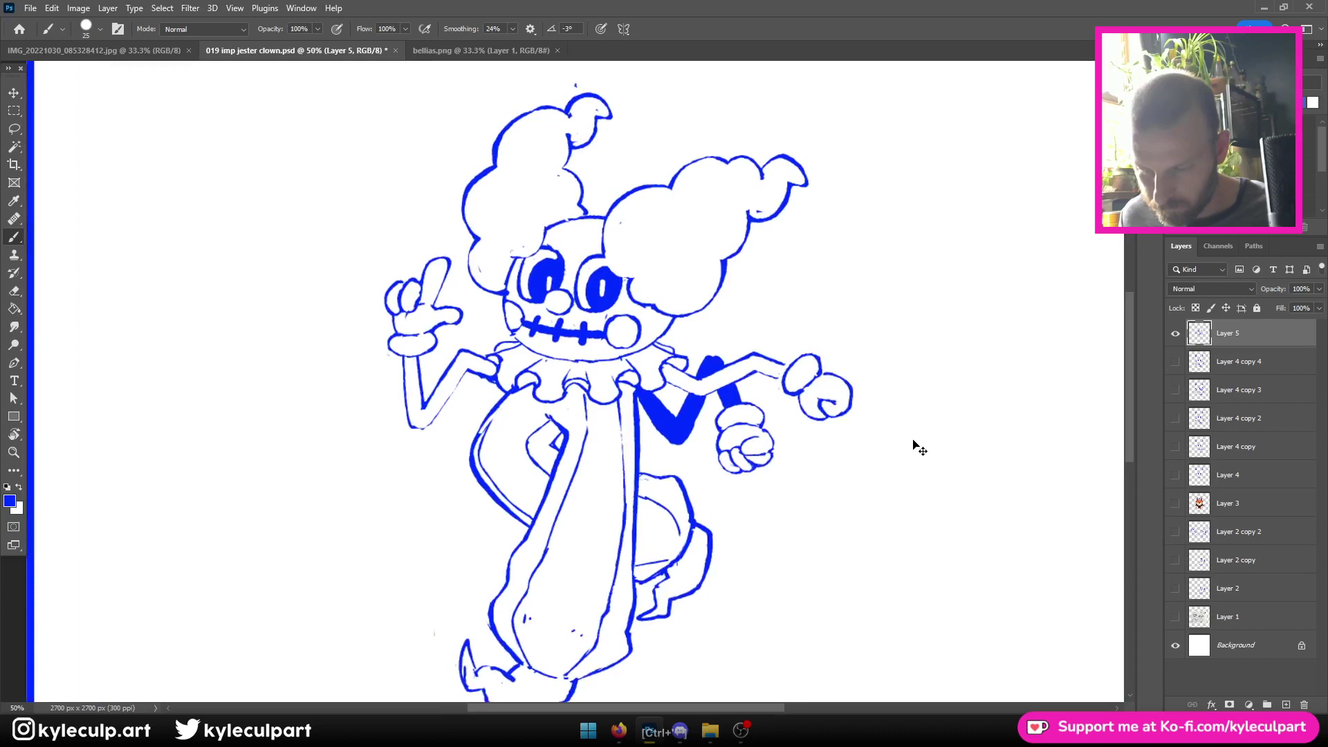
key("ctrl+plus")
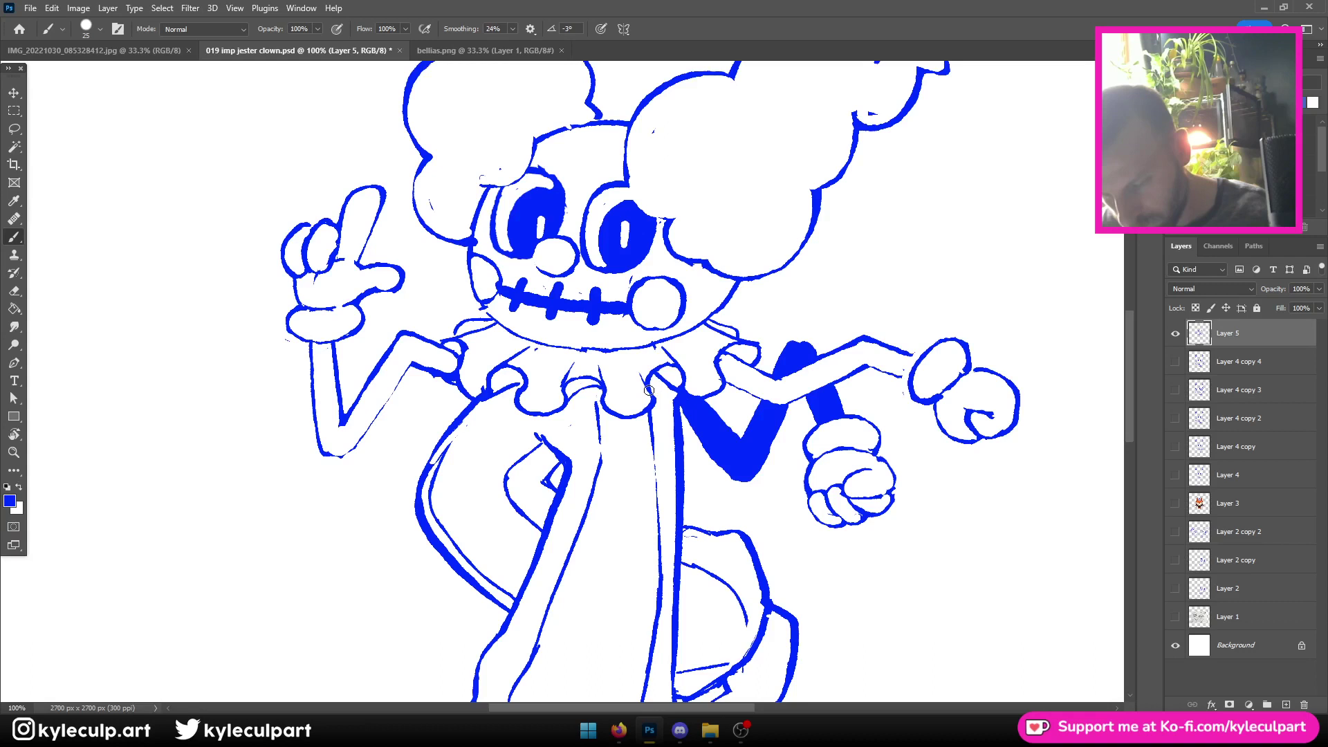
Erase the inner arc of the collar's middle fold and redraw a cleaner line in its place
key("grave")
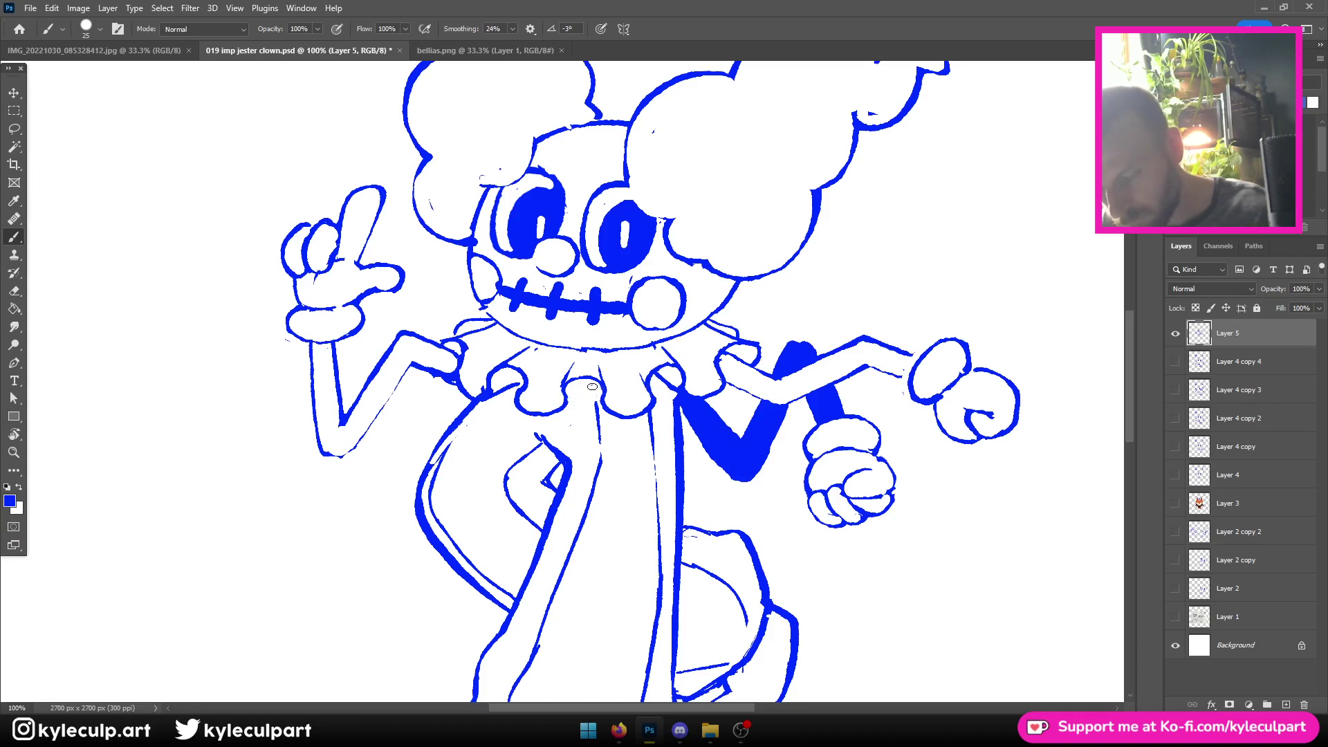
key("b")
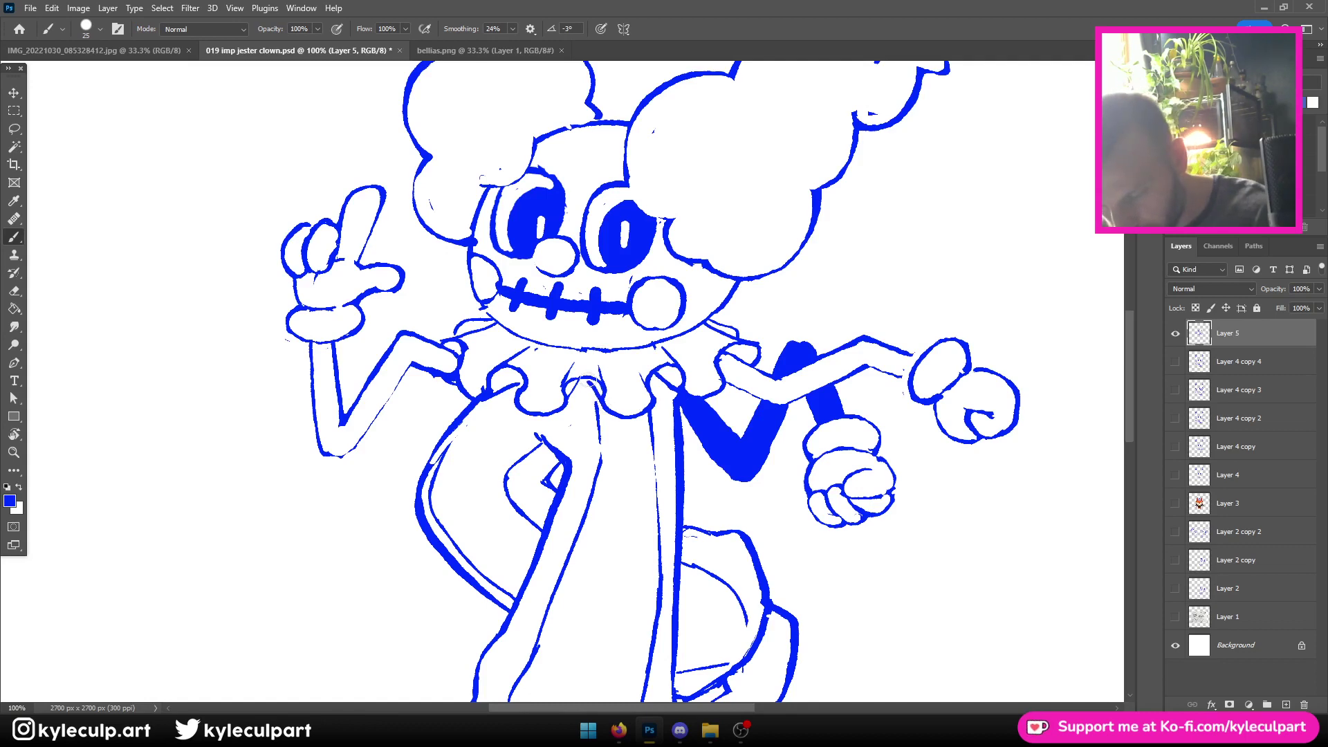
key("ctrl+minus")
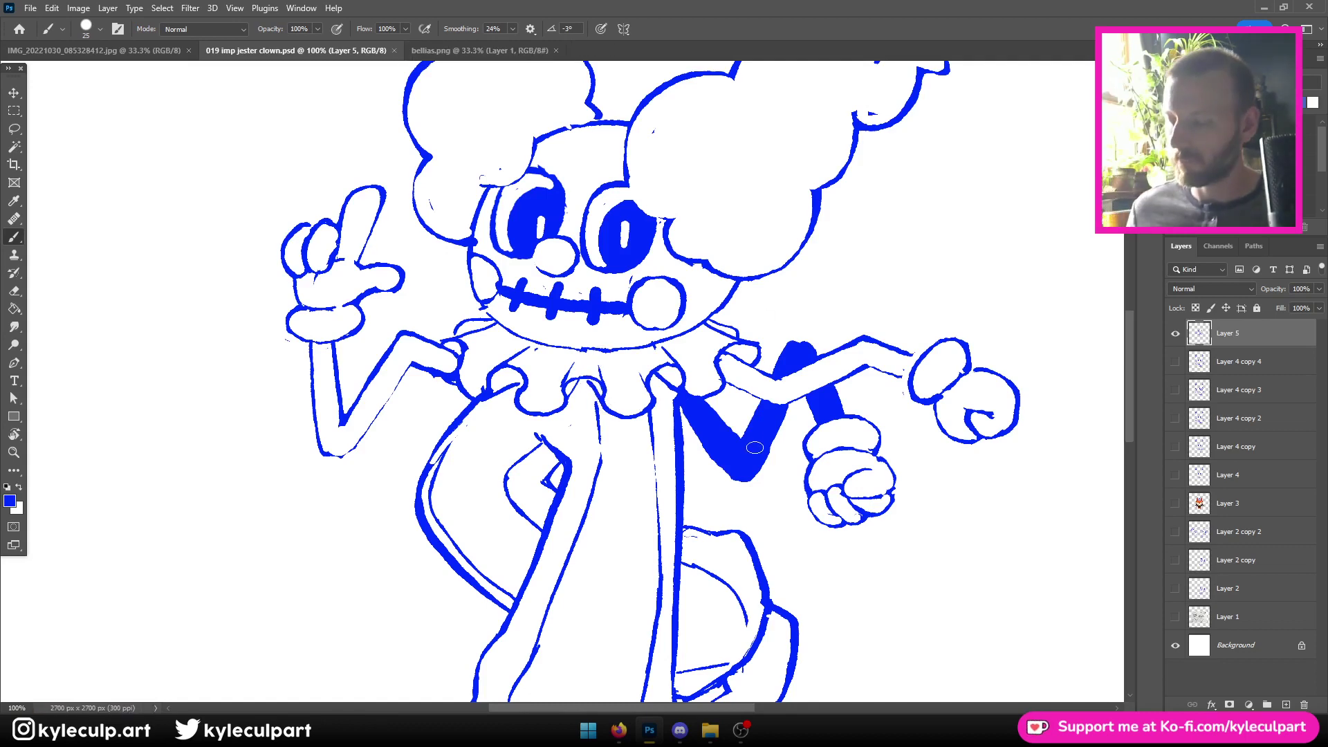
key("ctrl+minus")
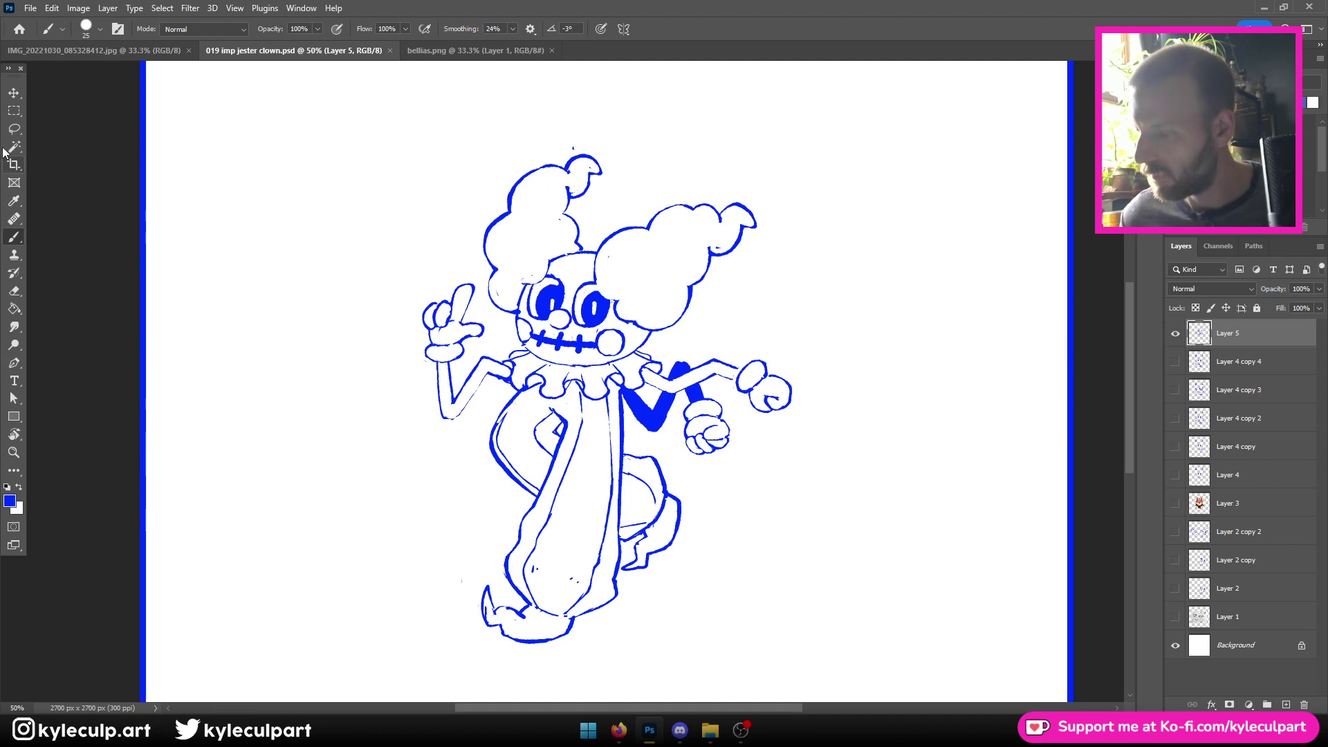
Center the Layer 5 drawing horizontally and vertically on the full canvas, and clear the selection
left_click(14, 94)
key("ctrl+minus")
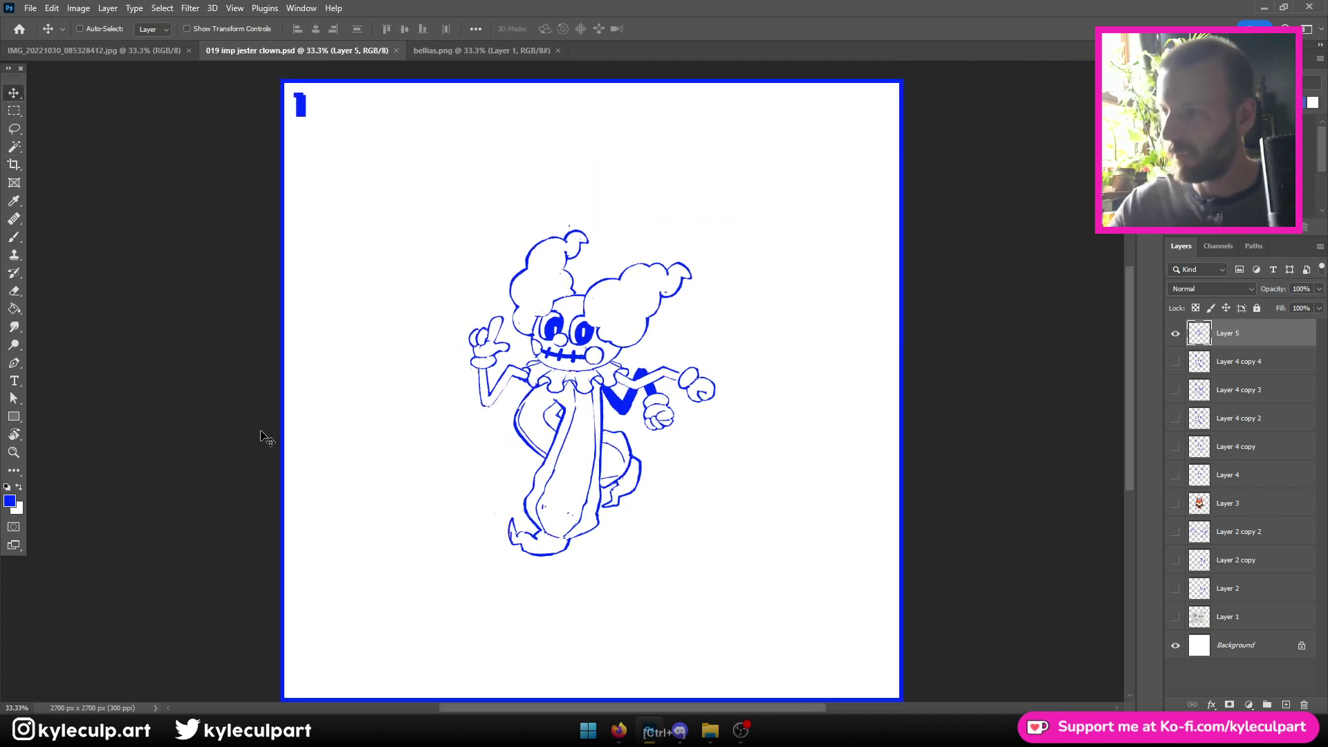
key("ctrl+a")
left_click(316, 29)
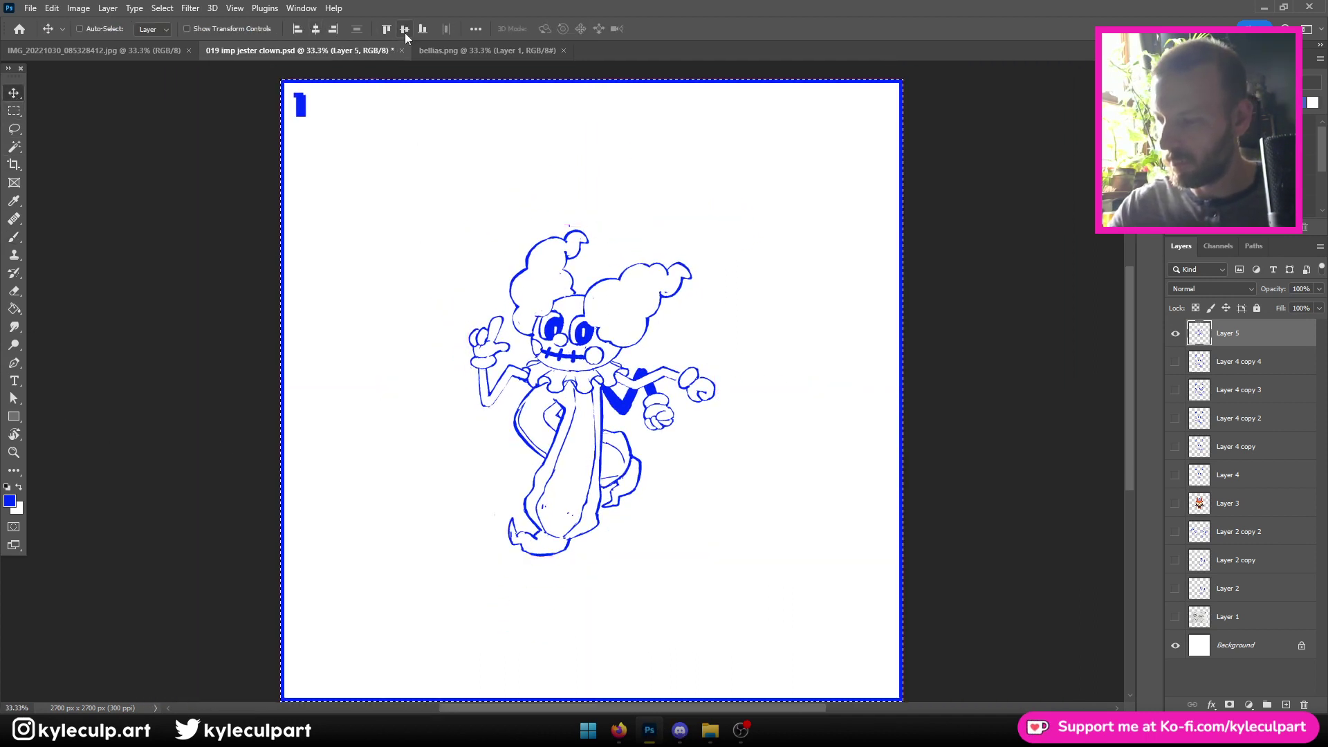
key("ctrl+d")
Cover the blue border and the number 1 on the Background layer with a white rectangle, and reselect Layer 5
key("x")
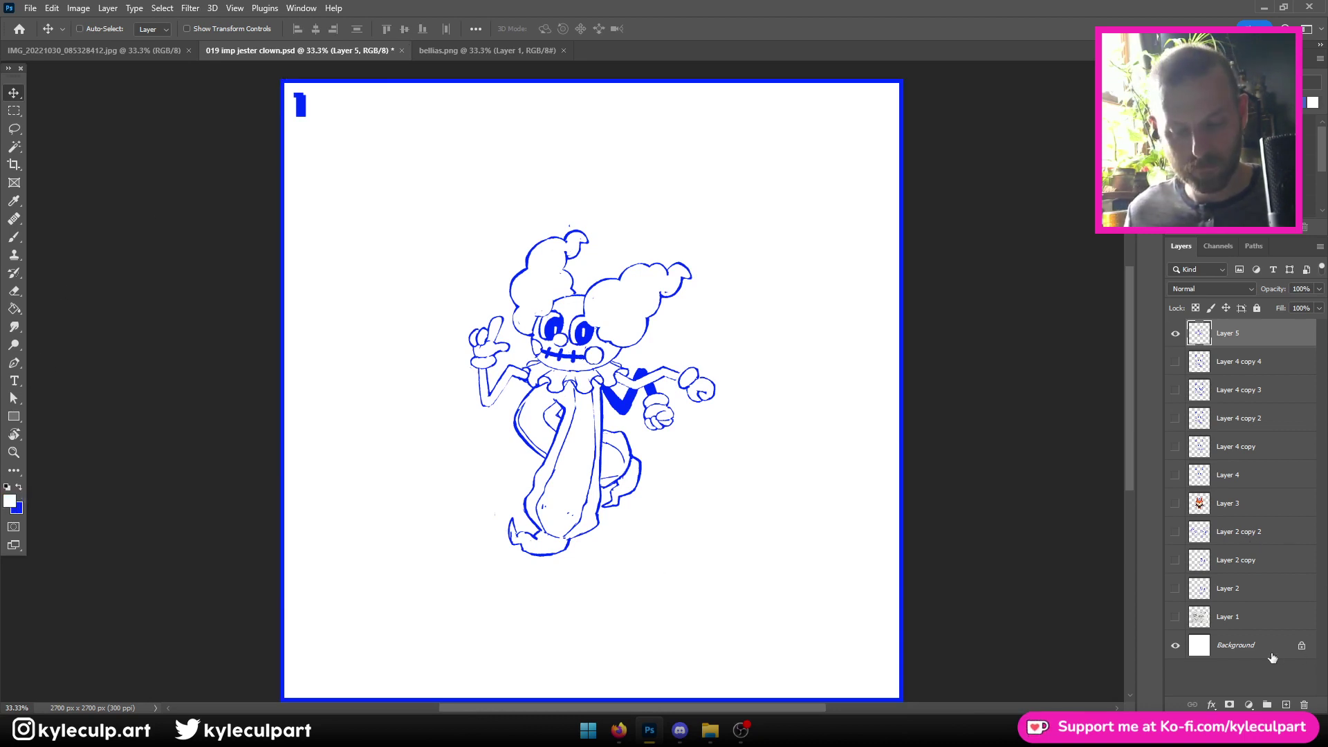
left_click(1245, 645)
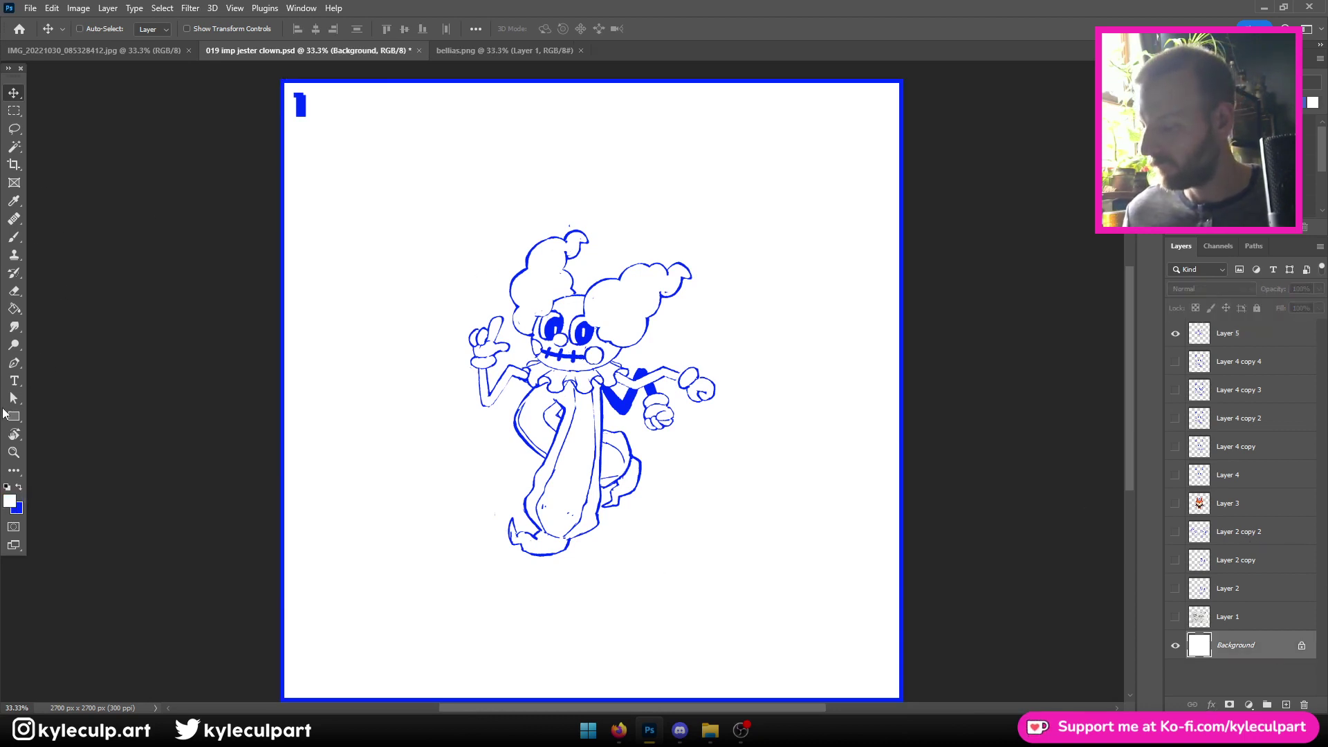
left_click(14, 416)
key("ctrl+minus")
left_click_drag(283, 85, 897, 670)
key("ctrl+plus")
left_click(1256, 337)
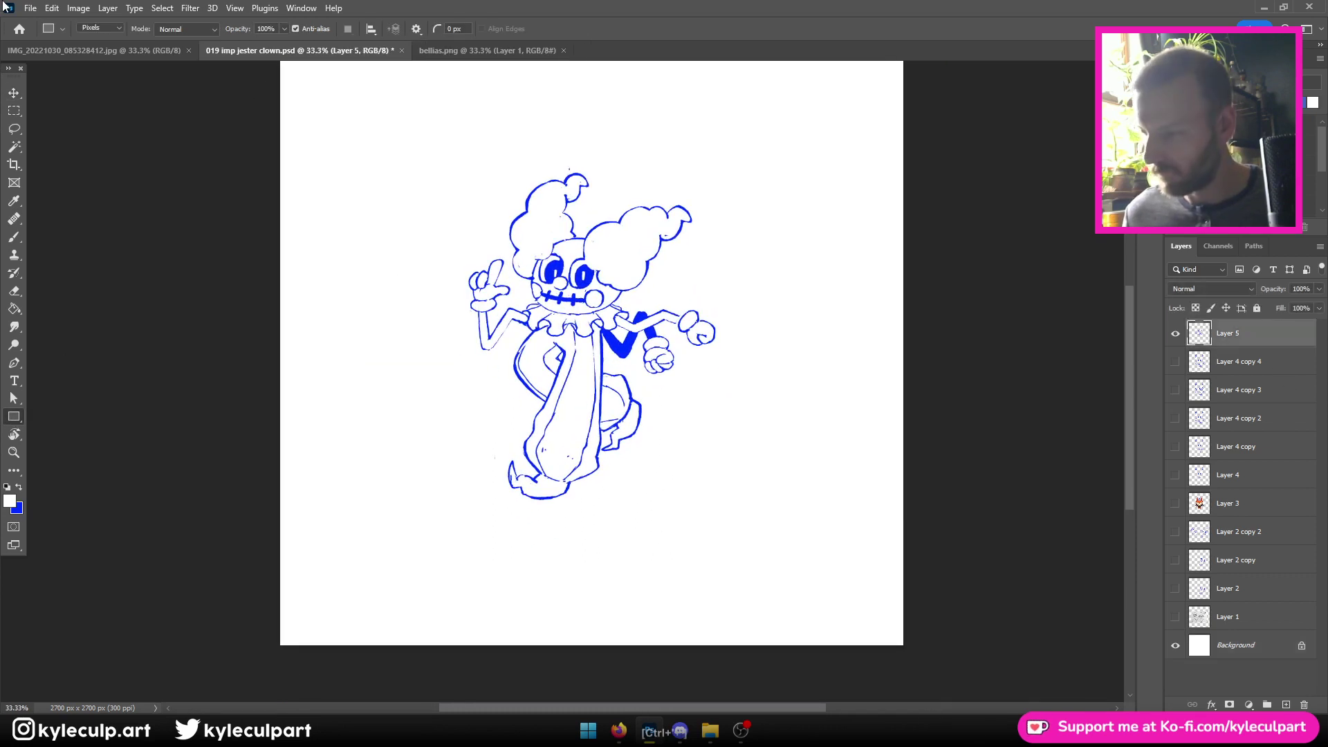
Enlarge the Layer 5 drawing from its center until it nearly fills the canvas height, and fade the layer to 13% opacity
key("ctrl+t")
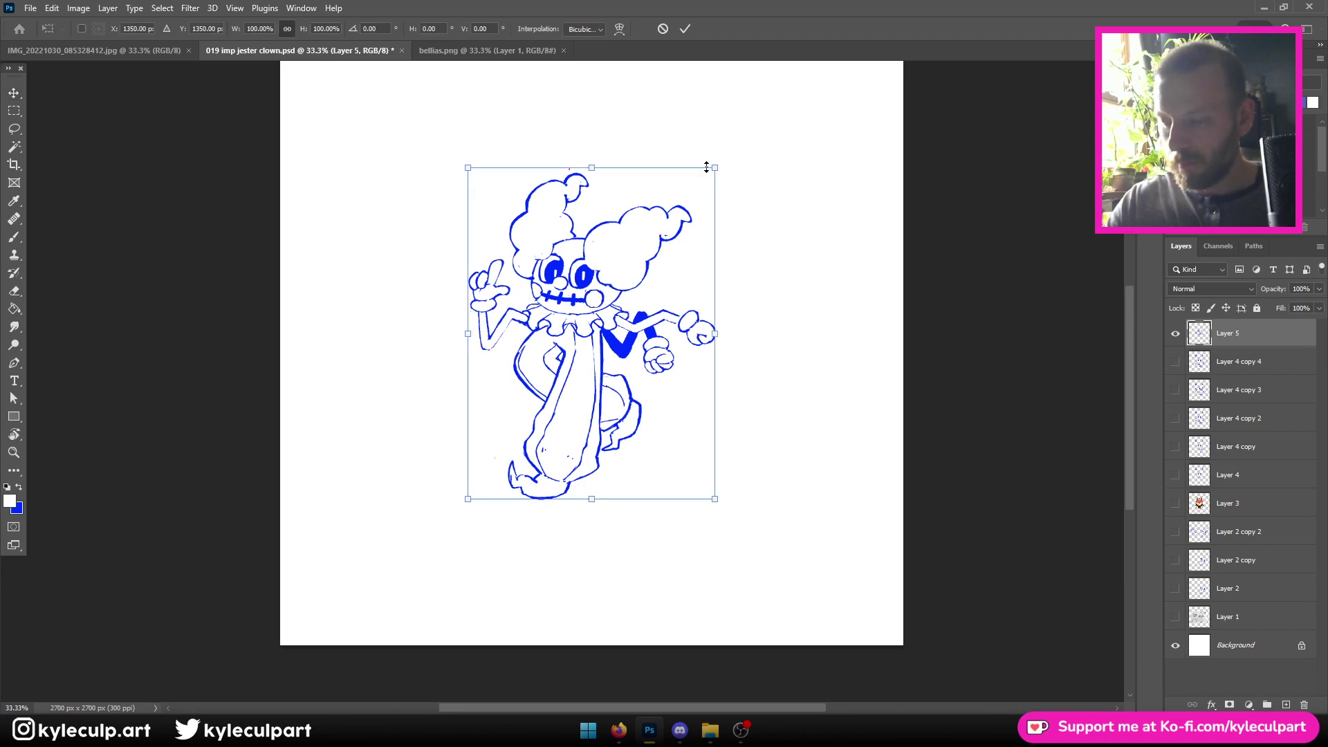
left_click_drag(712, 166, 880, 70)
key("Return")
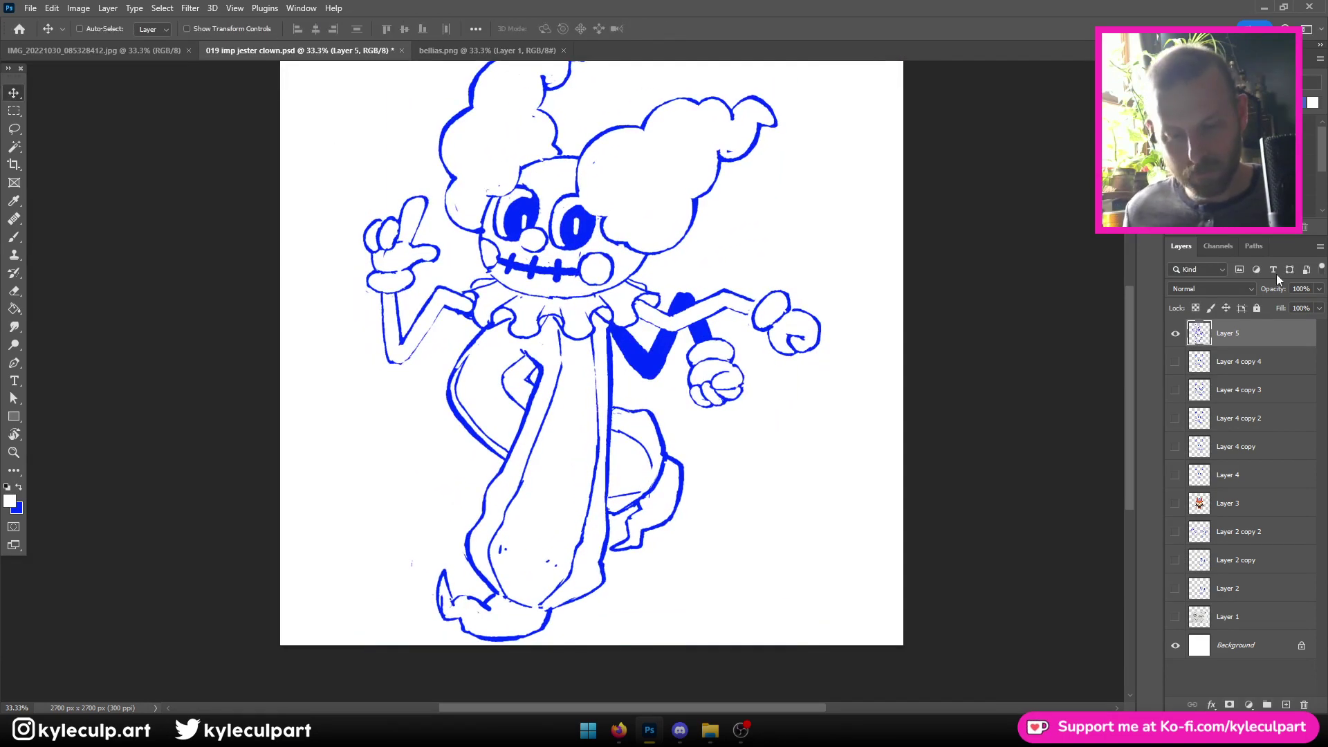
left_click_drag(1274, 289, 1228, 298)
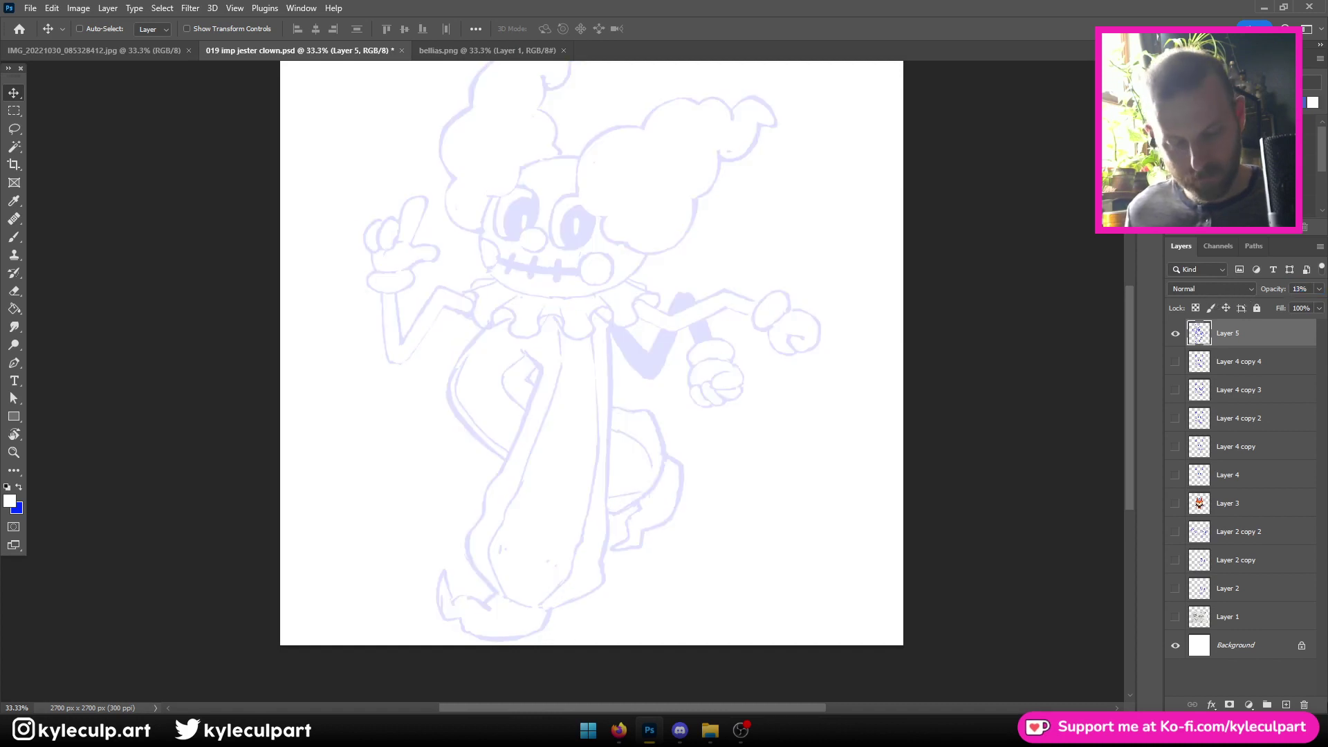
Add a new empty layer above Layer 5 and set the foreground color to black
left_click(1286, 705)
left_click(11, 497)
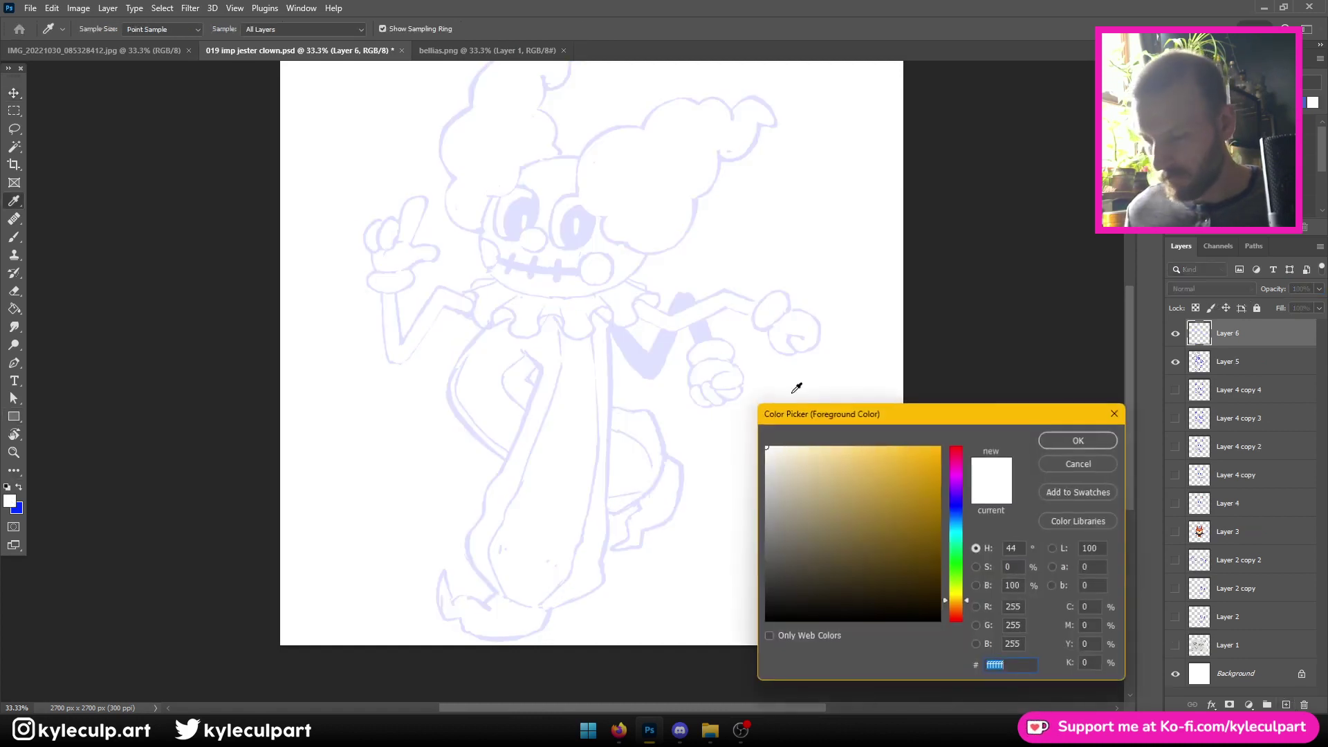
left_click(766, 621)
left_click(1079, 439)
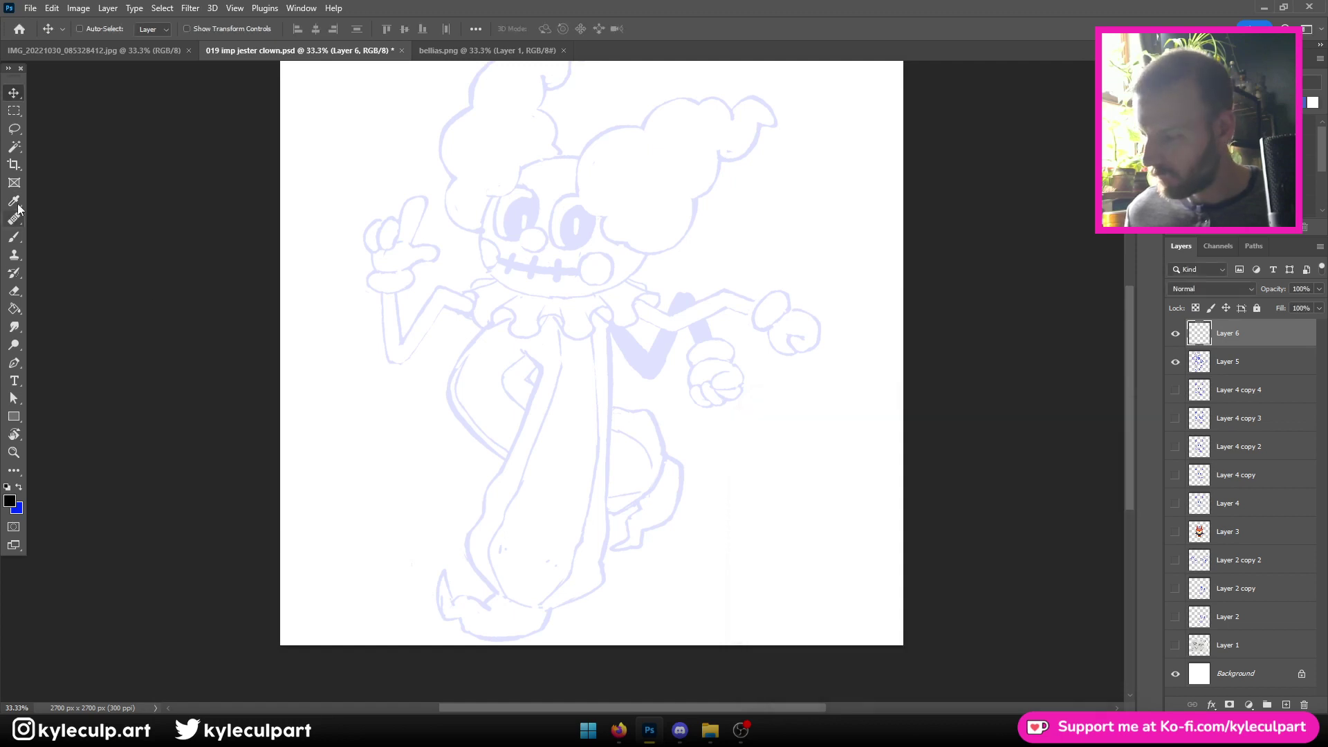
Choose the Marnie2 preset for the Brush tool and set its smoothing to 48%
key("b")
left_click(90, 28)
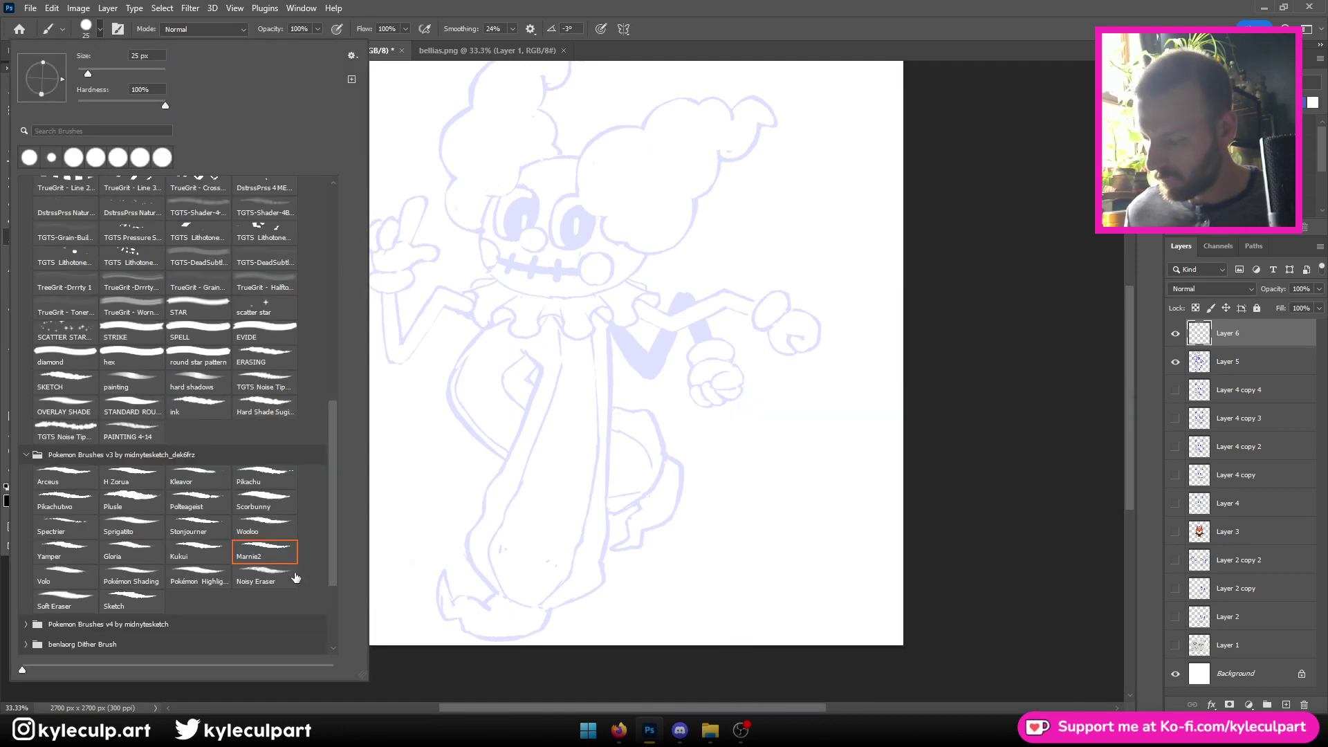
left_click(716, 19)
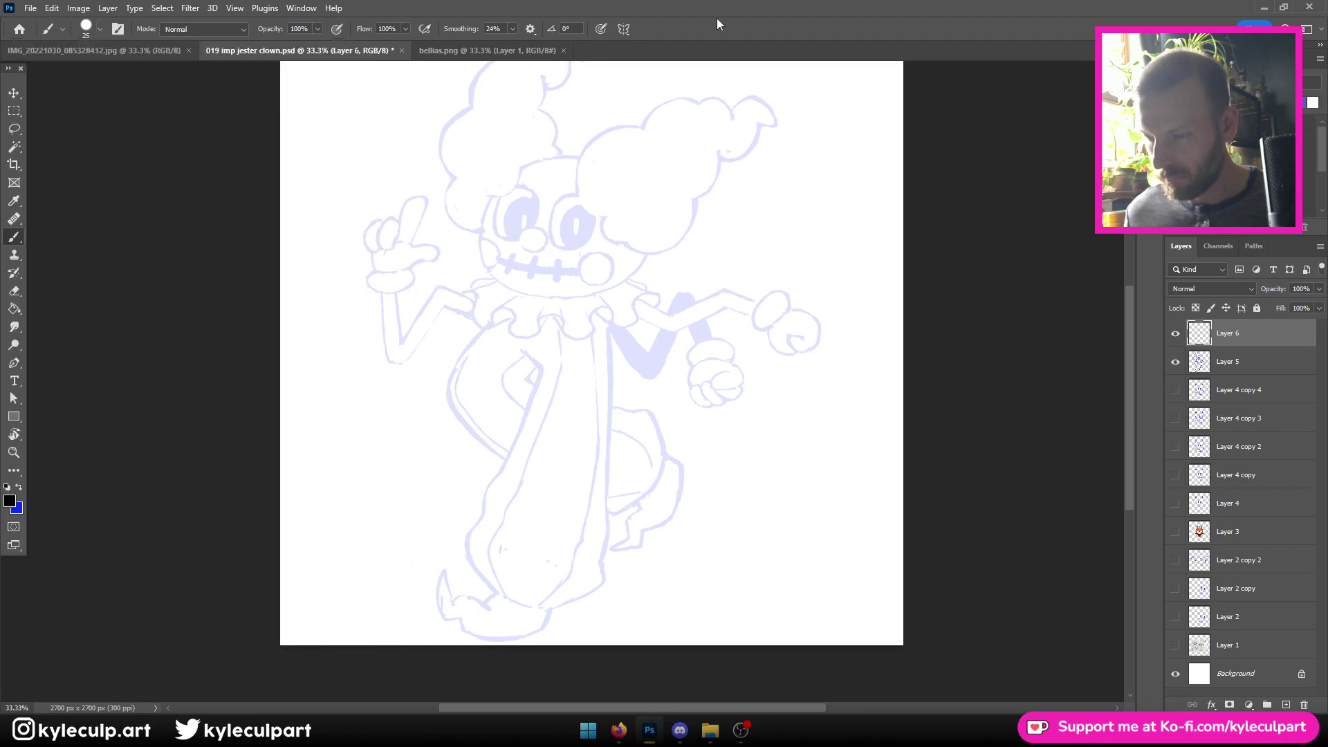
key("Return")
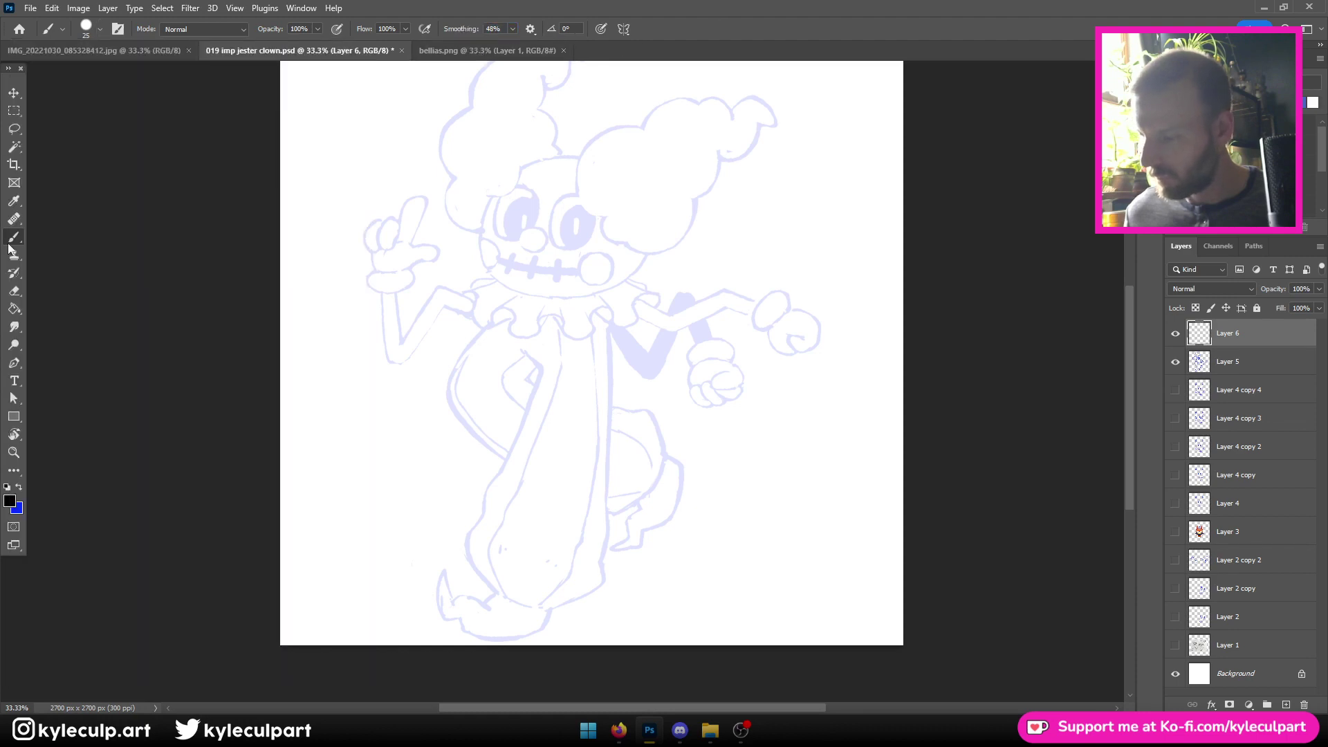
Give the Eraser tool the same Marnie2 preset, and return to the Brush tool
left_click(14, 290)
left_click(89, 29)
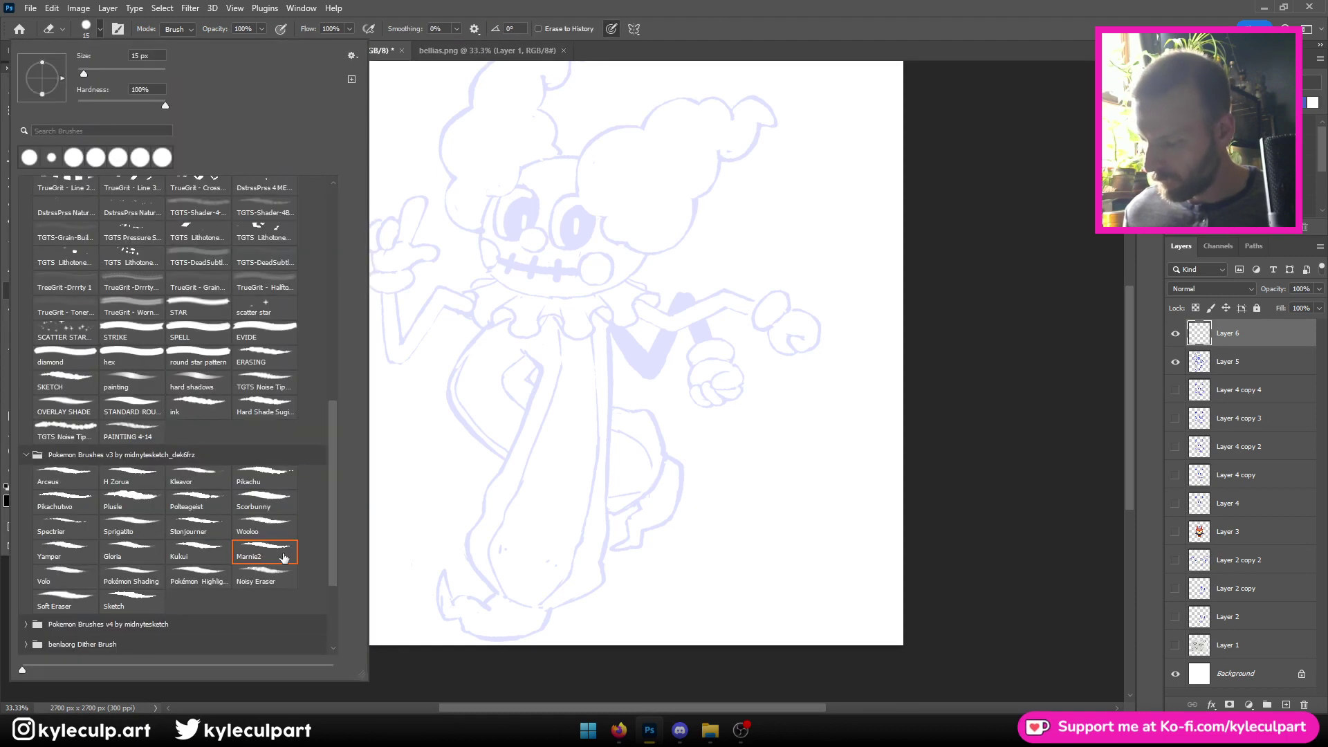
key("Return")
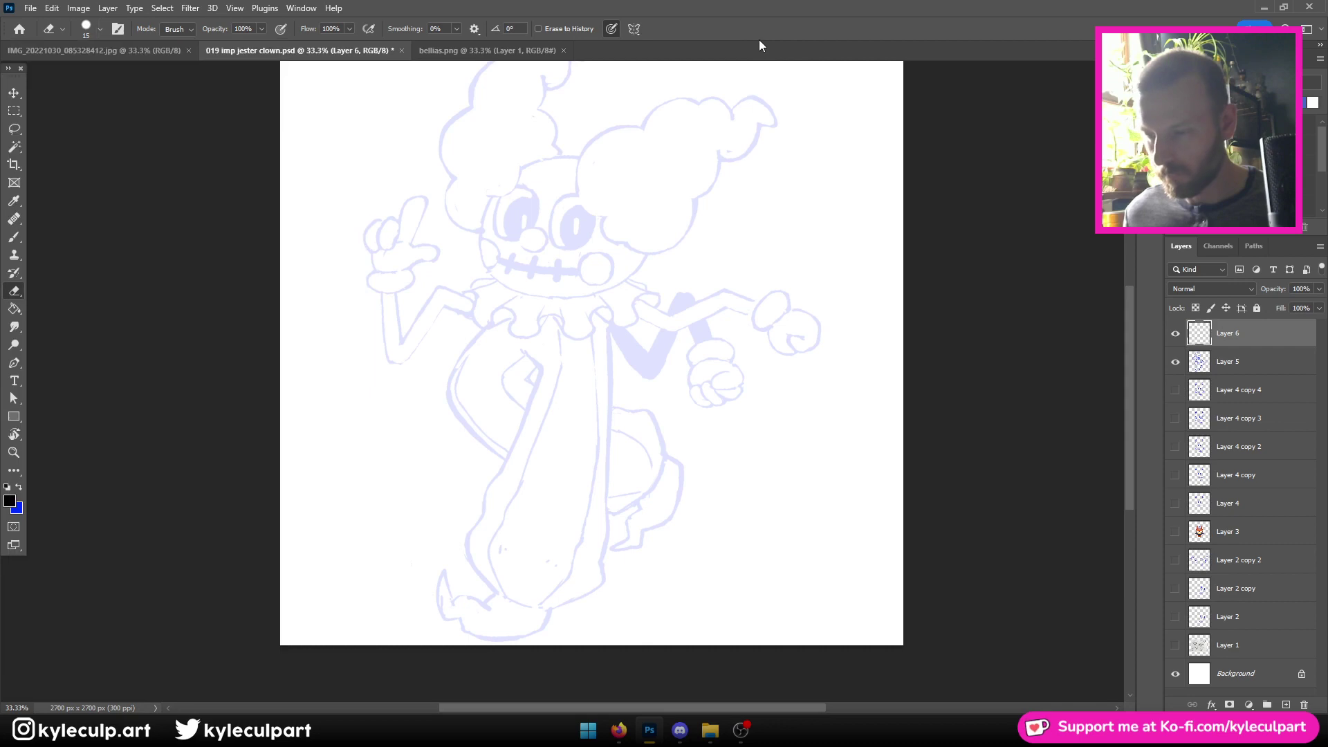
left_click(15, 237)
With a 20 px brush, ink the hair edge over the forehead and the side of the face below it, thickening the face line
key("ctrl+plus")
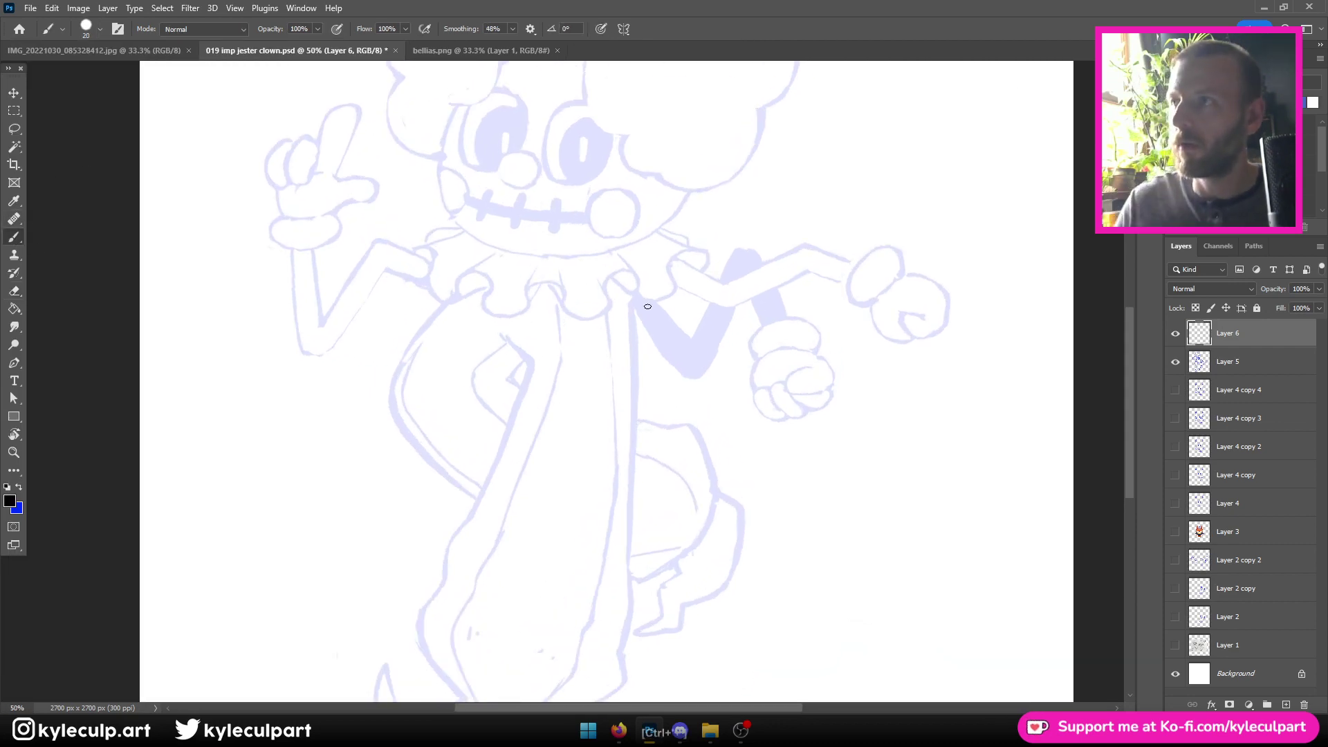
key("ctrl+plus")
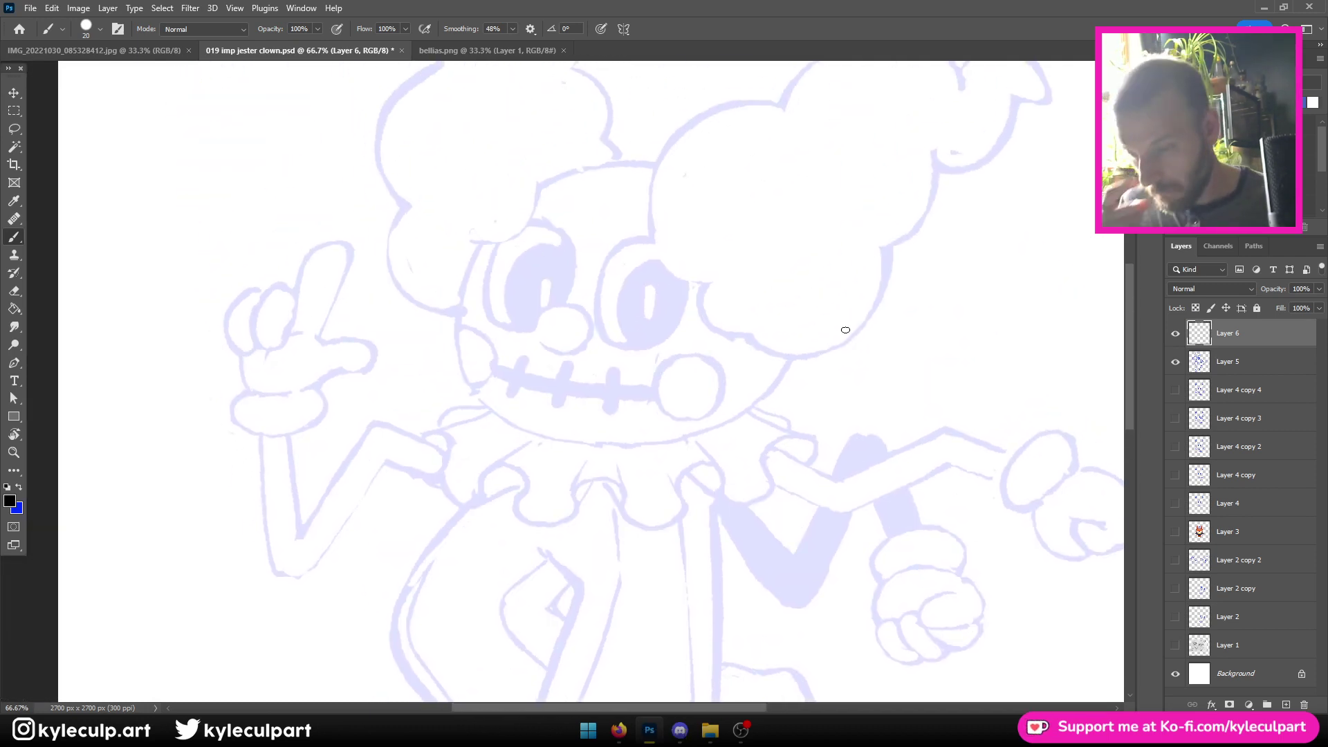
key("ctrl+plus")
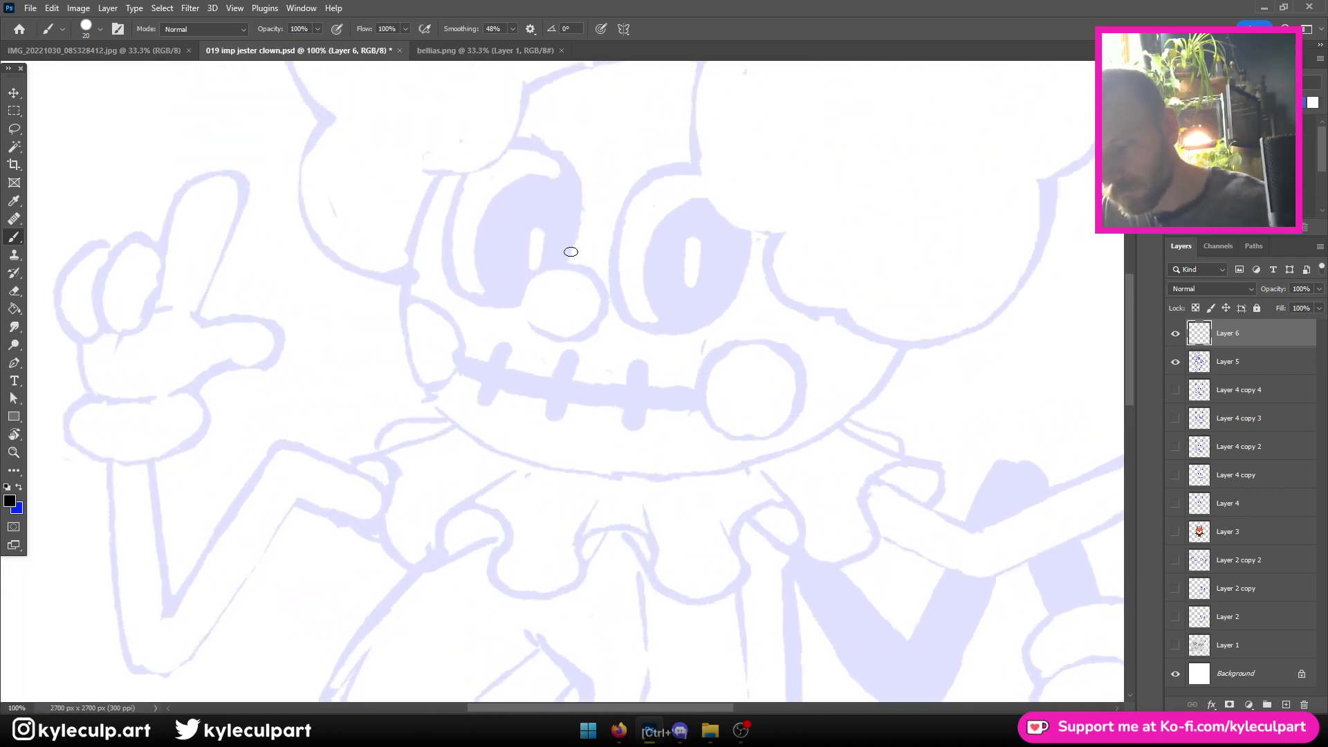
mouse_move(547, 211)
left_mouse_down()
mouse_move(664, 341)
mouse_move(569, 306)
mouse_move(626, 277)
mouse_move(647, 208)
left_mouse_up()
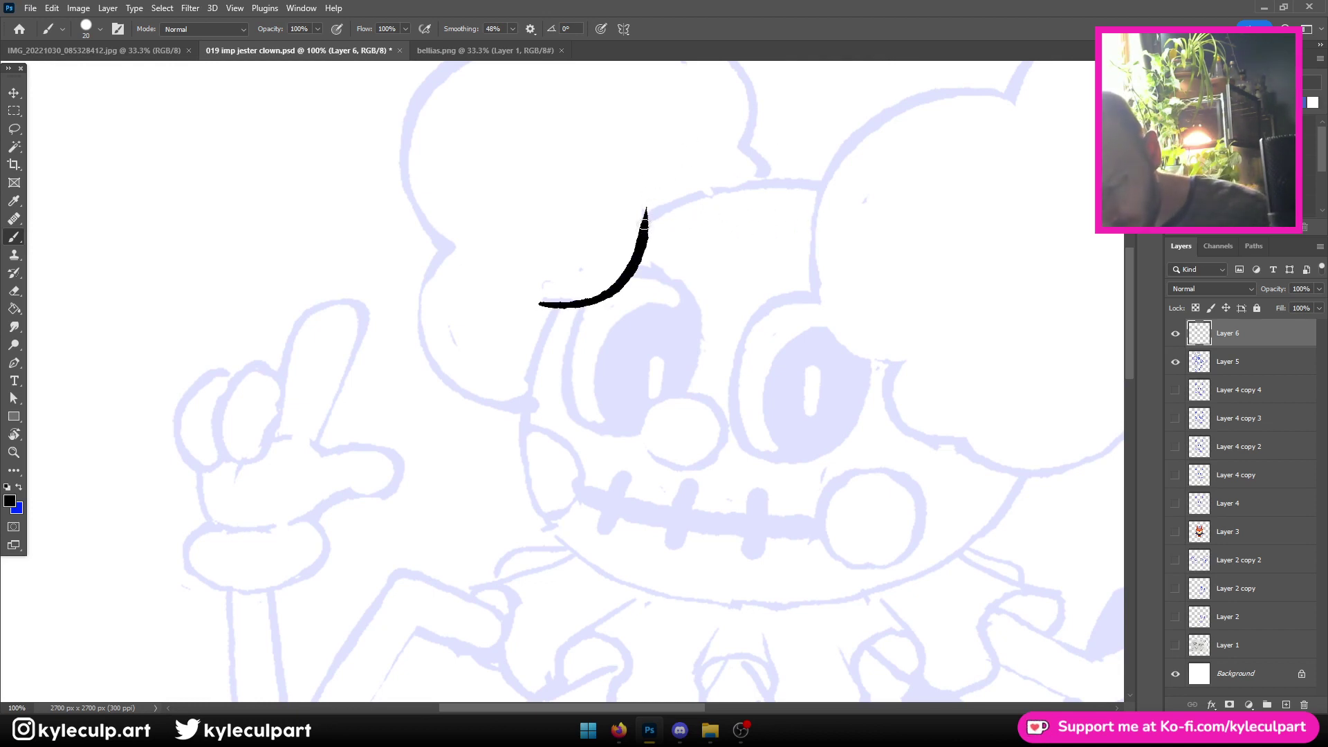
mouse_move(647, 211)
left_mouse_down()
mouse_move(726, 184)
mouse_move(818, 188)
left_mouse_up()
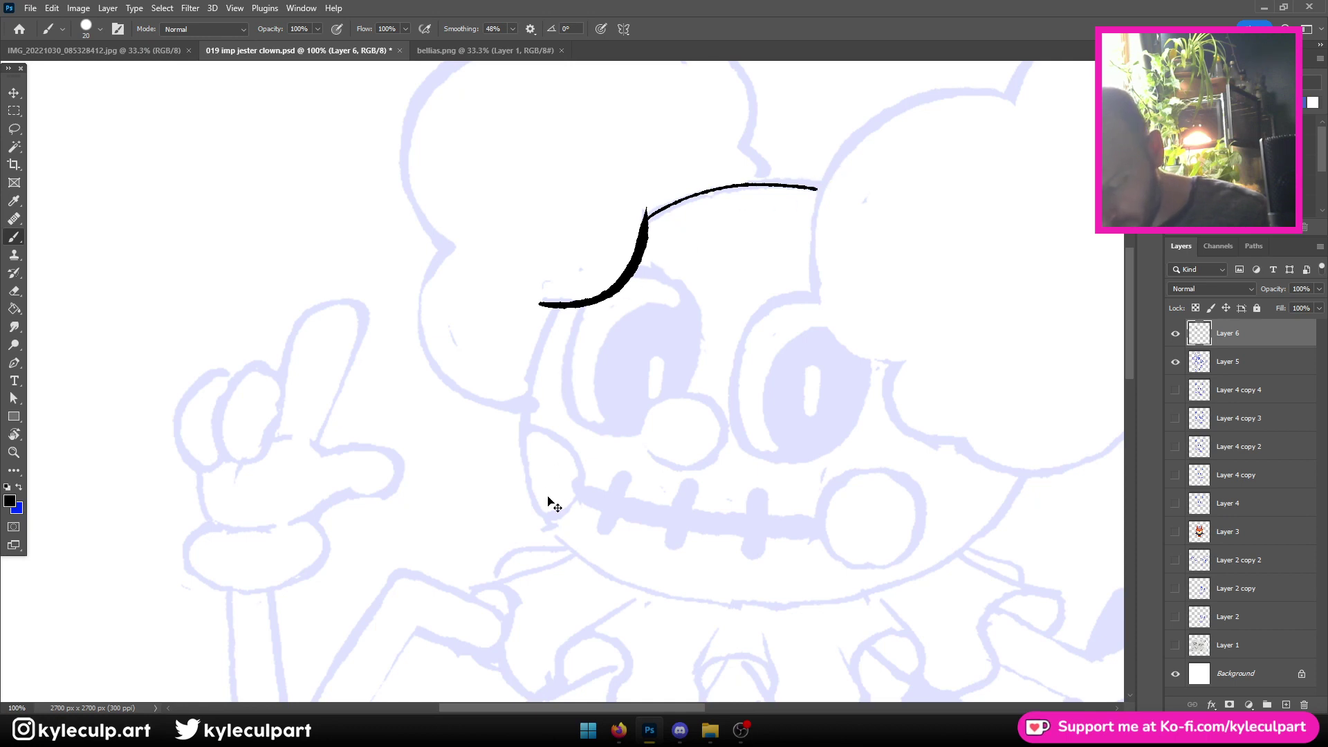
key("ctrl+z")
mouse_move(561, 541)
left_mouse_down()
mouse_move(531, 483)
mouse_move(521, 419)
mouse_move(546, 315)
left_mouse_up()
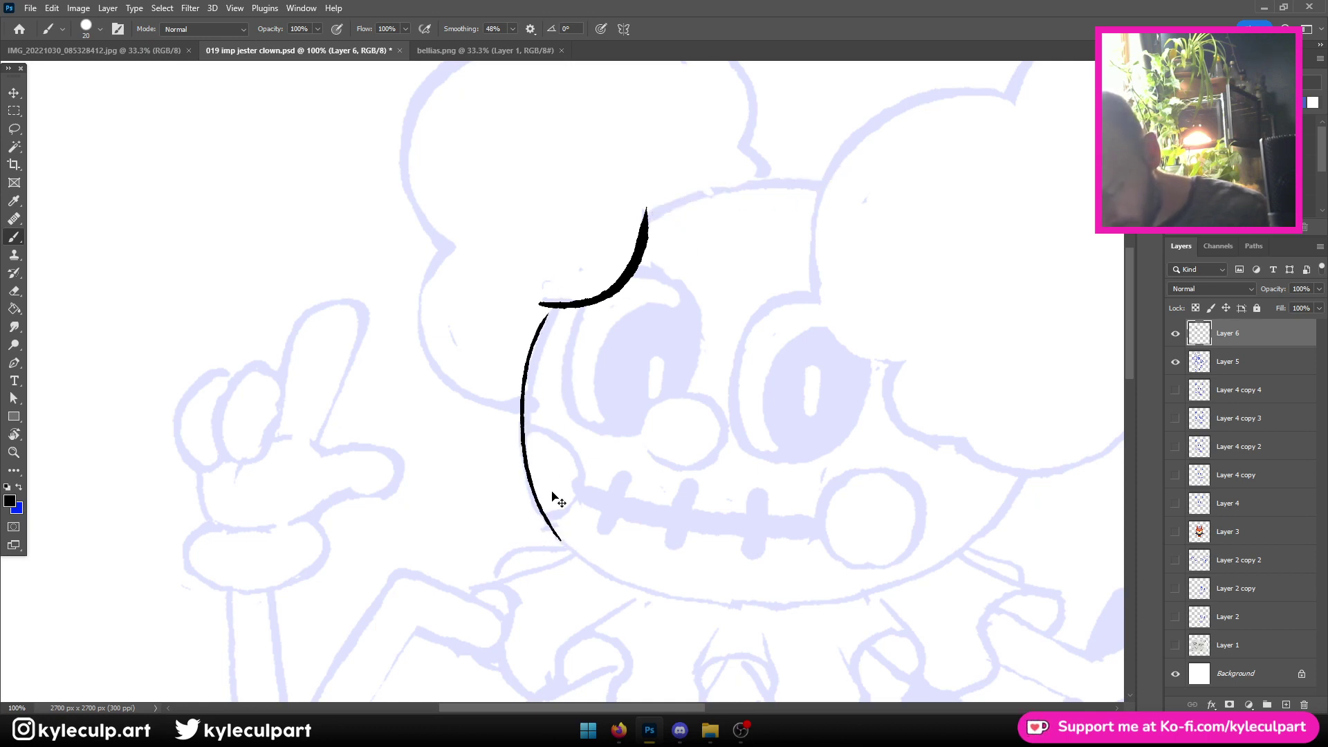
key("ctrl+z")
mouse_move(570, 551)
left_mouse_down()
mouse_move(530, 487)
mouse_move(523, 426)
mouse_move(533, 355)
mouse_move(555, 312)
left_mouse_up()
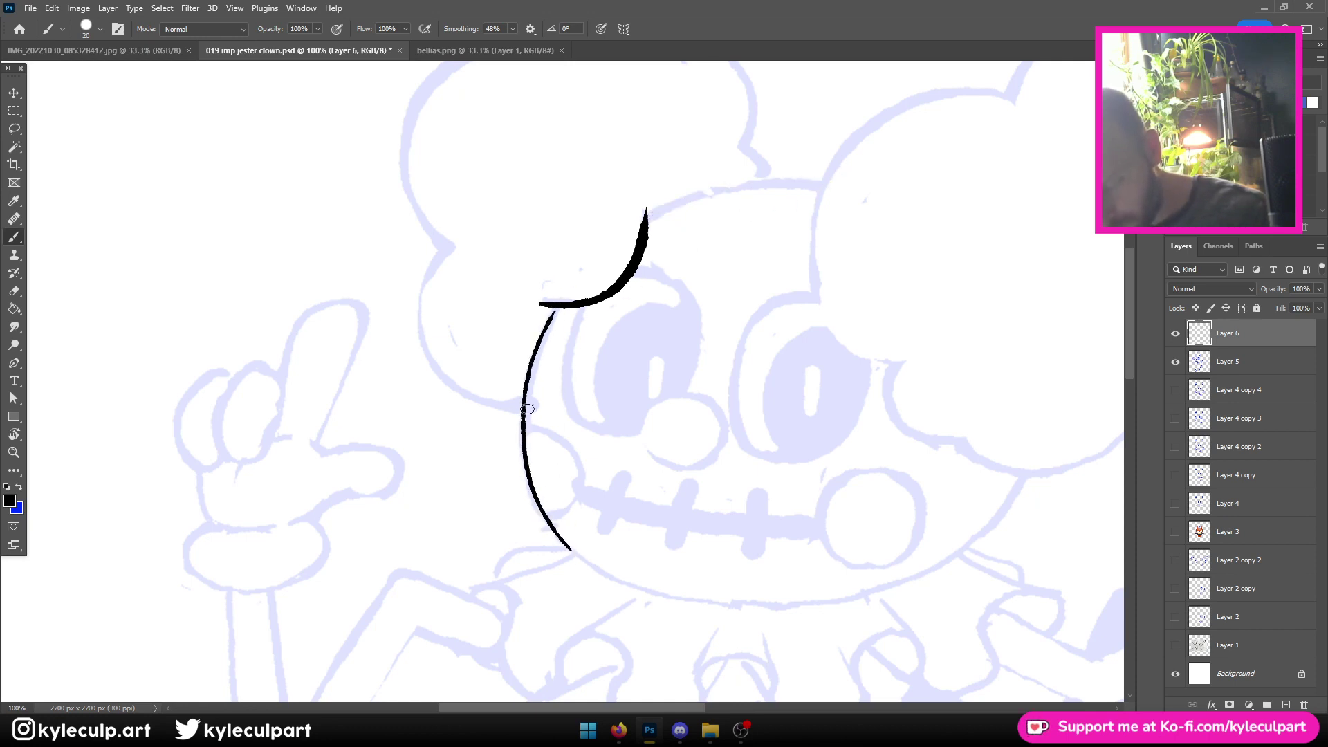
left_click_drag(522, 449, 536, 344)
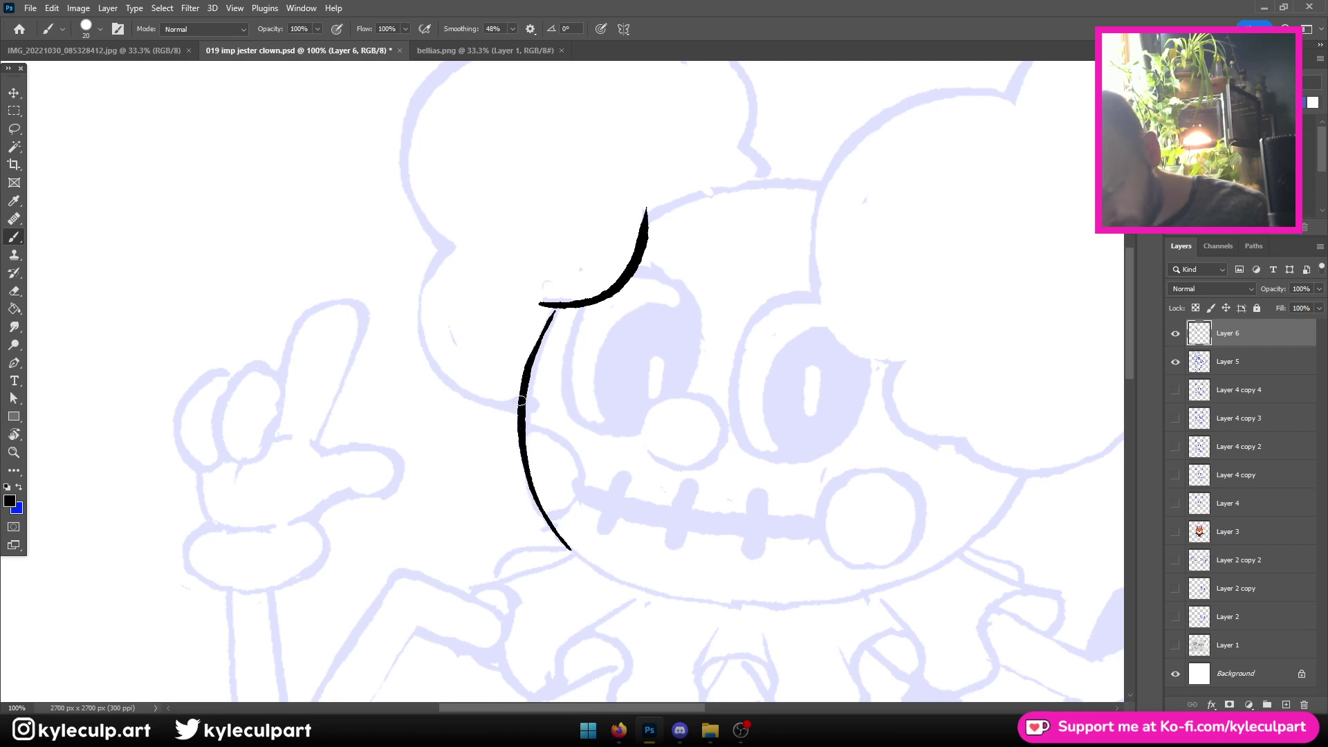
left_click_drag(521, 400, 556, 309)
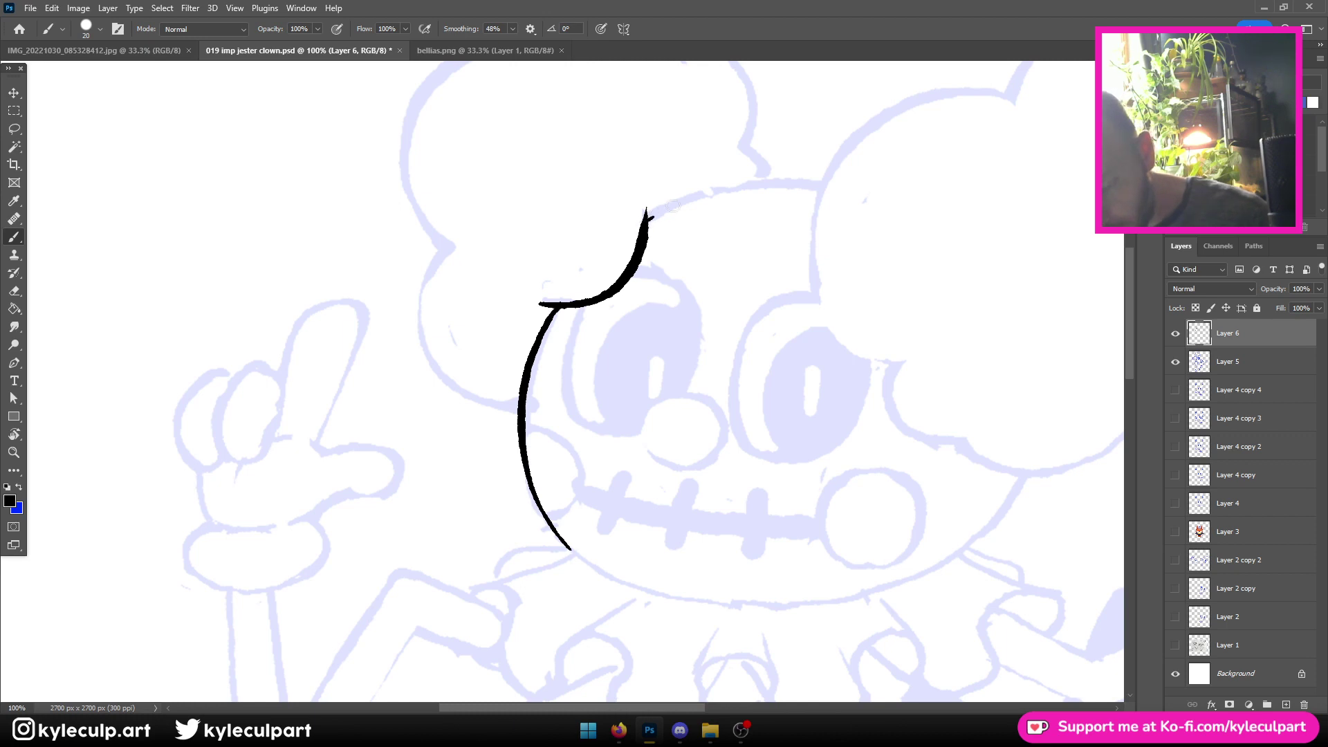
Ink the top curve of the head between the two hair tufts and thicken its far end
mouse_move(673, 206)
left_mouse_down()
mouse_move(763, 181)
mouse_move(831, 188)
left_mouse_up()
key("ctrl+z")
mouse_move(647, 215)
left_mouse_down()
mouse_move(754, 184)
mouse_move(819, 187)
left_mouse_up()
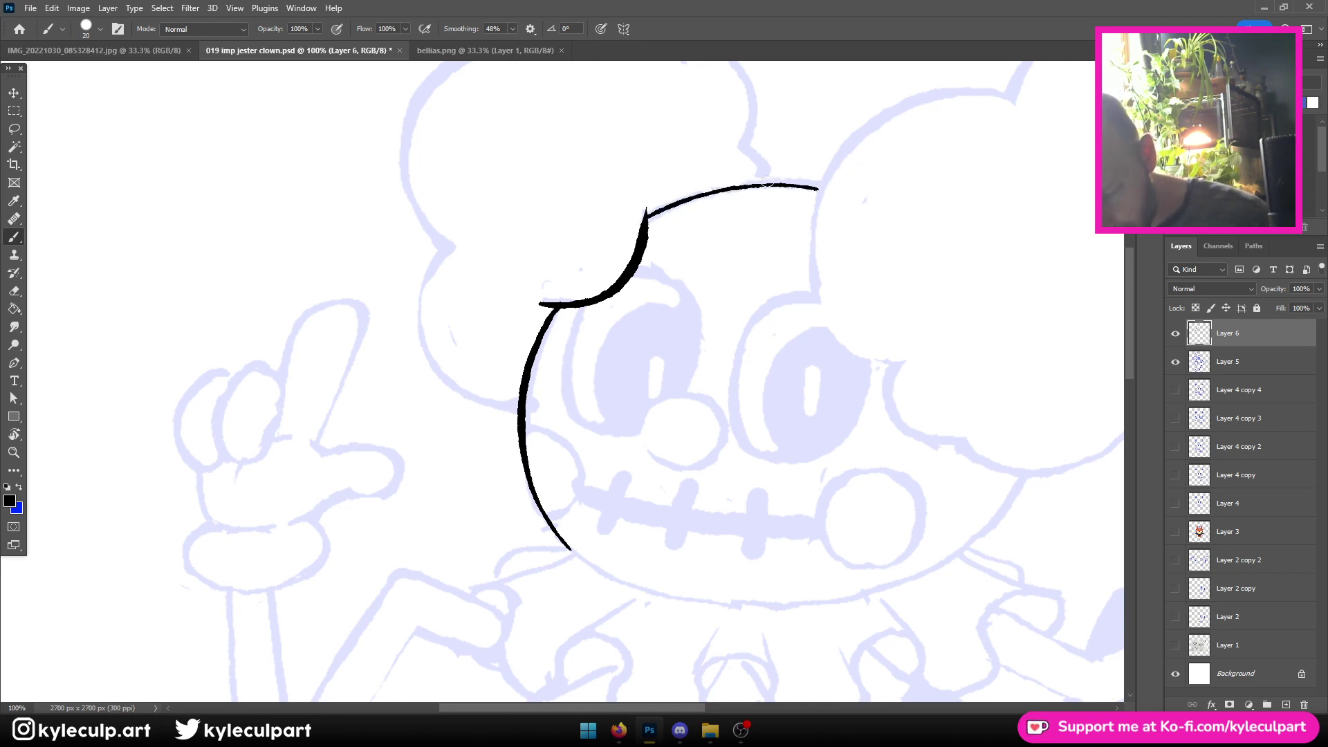
left_click_drag(733, 184, 833, 184)
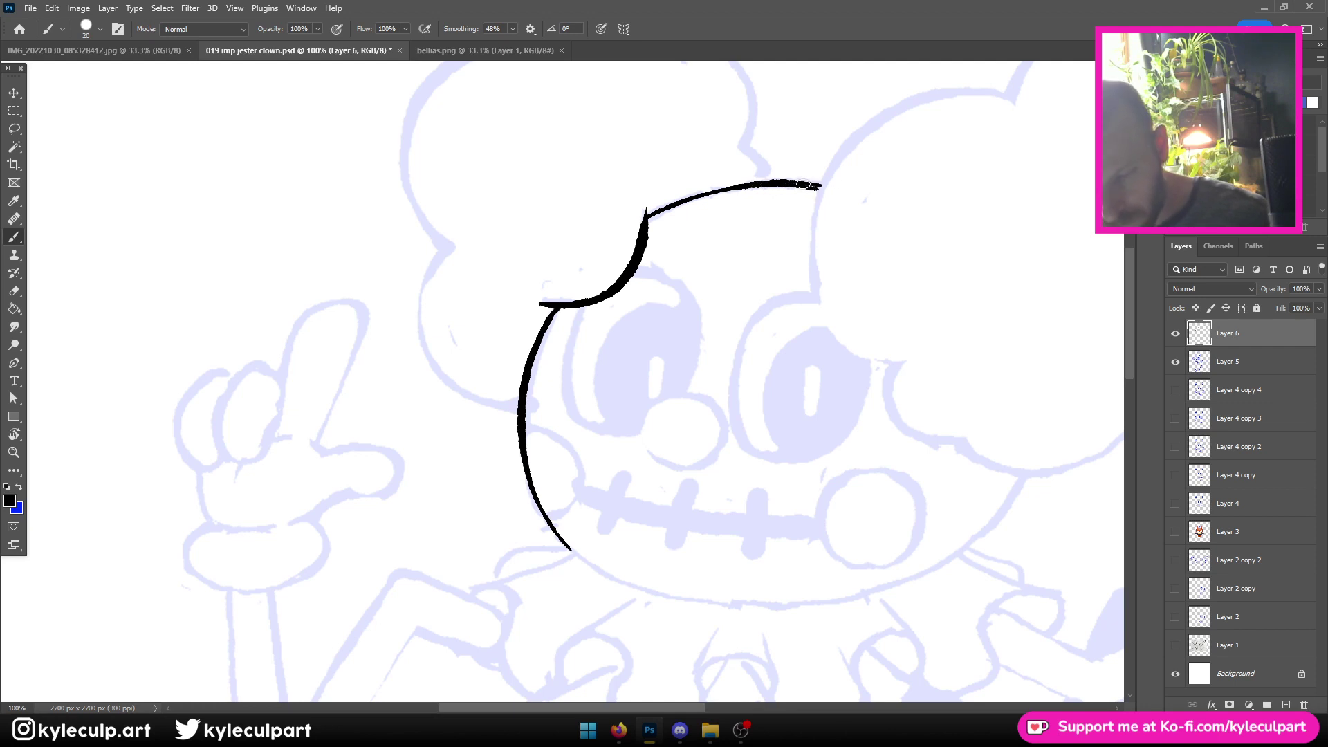
Ink the outer contour of the lower two puffs of the hair tuff beside the raised hand, and tidy the corner between them
left_click_drag(639, 225, 709, 322)
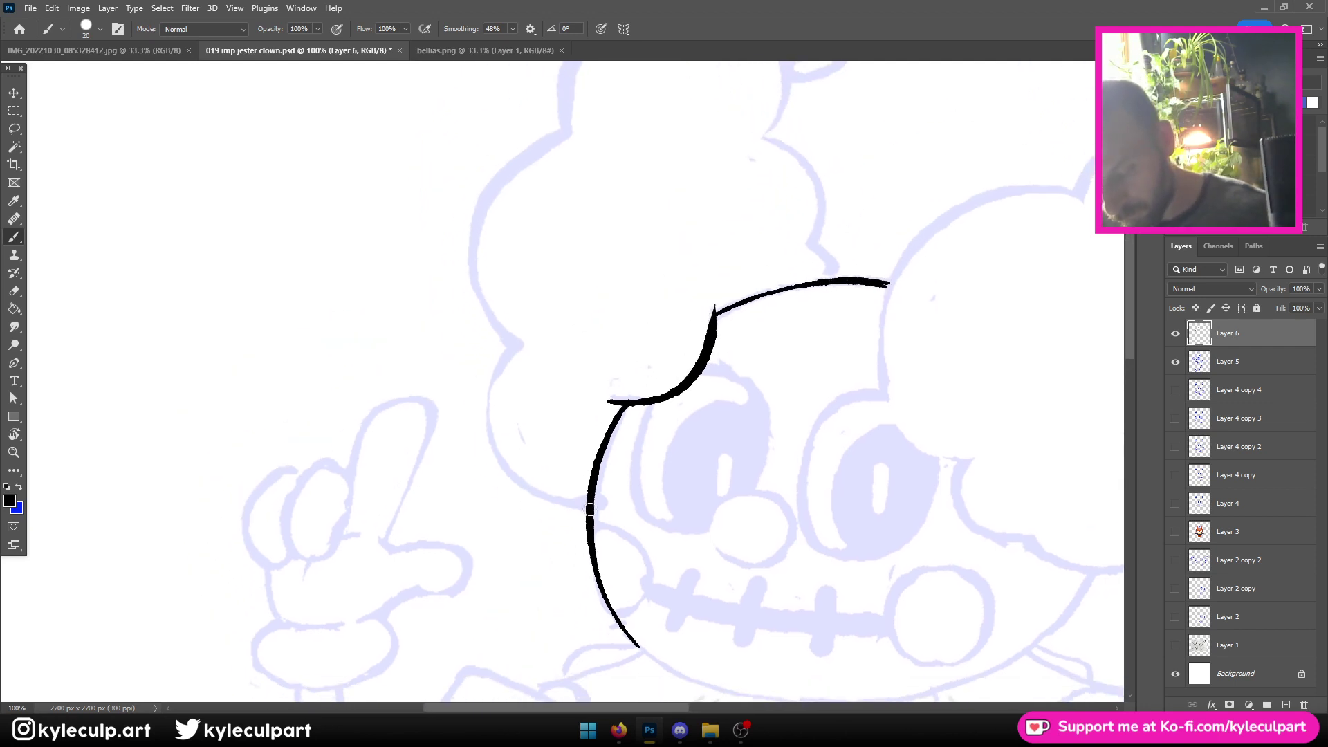
mouse_move(589, 507)
left_mouse_down()
mouse_move(506, 472)
mouse_move(486, 434)
mouse_move(492, 386)
mouse_move(520, 339)
left_mouse_up()
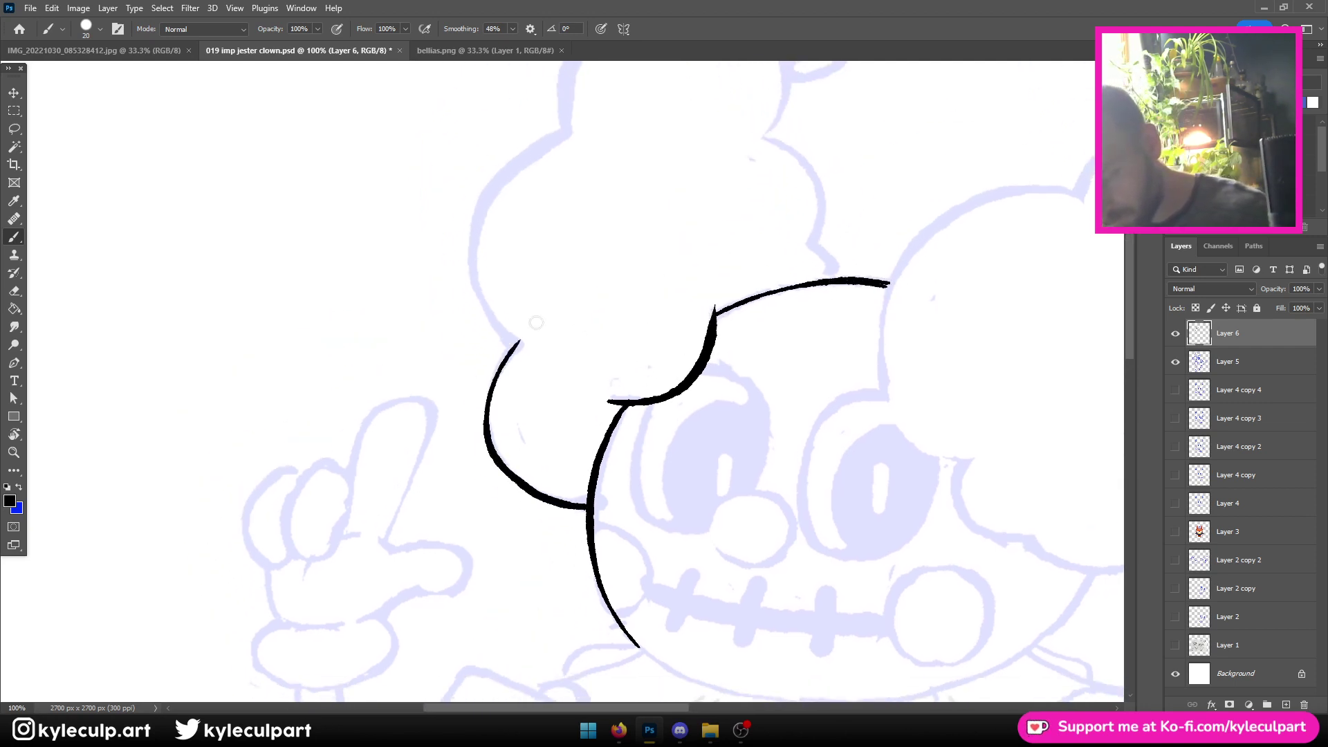
left_click_drag(595, 281, 606, 375)
mouse_move(529, 436)
left_mouse_down()
mouse_move(491, 406)
mouse_move(478, 347)
mouse_move(504, 271)
mouse_move(573, 225)
left_mouse_up()
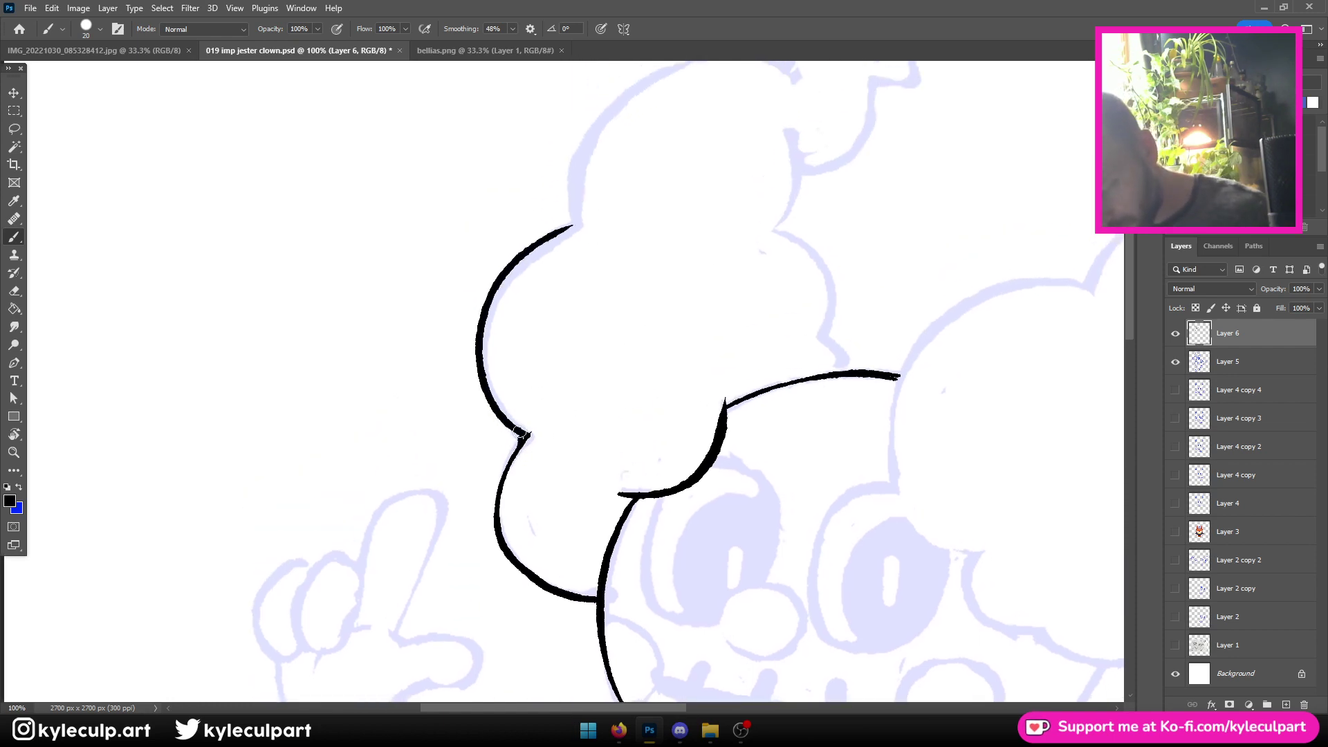
key("e")
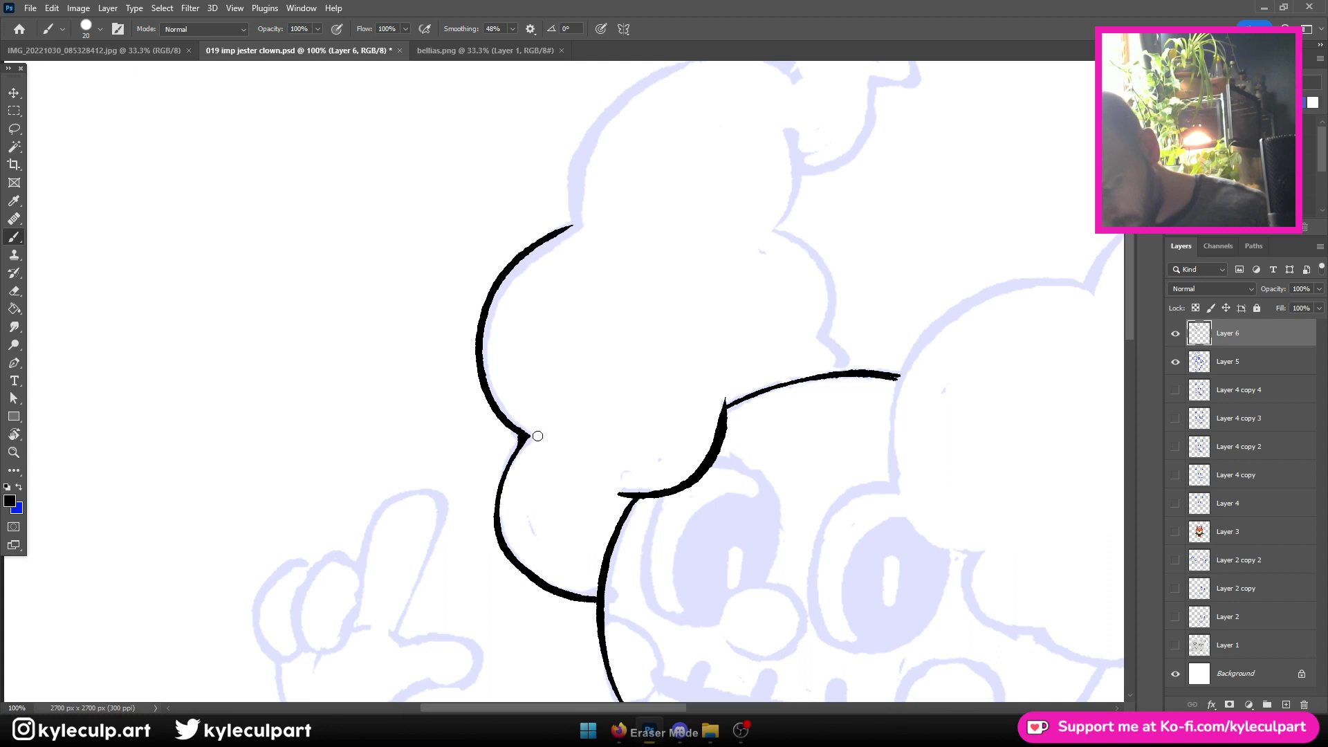
Ink the tuft's inner side, the outer arc of its upper puff and the underside of the curl at its tip
mouse_move(835, 368)
left_mouse_down()
mouse_move(727, 440)
mouse_move(714, 411)
mouse_move(725, 377)
mouse_move(695, 317)
mouse_move(661, 298)
left_mouse_up()
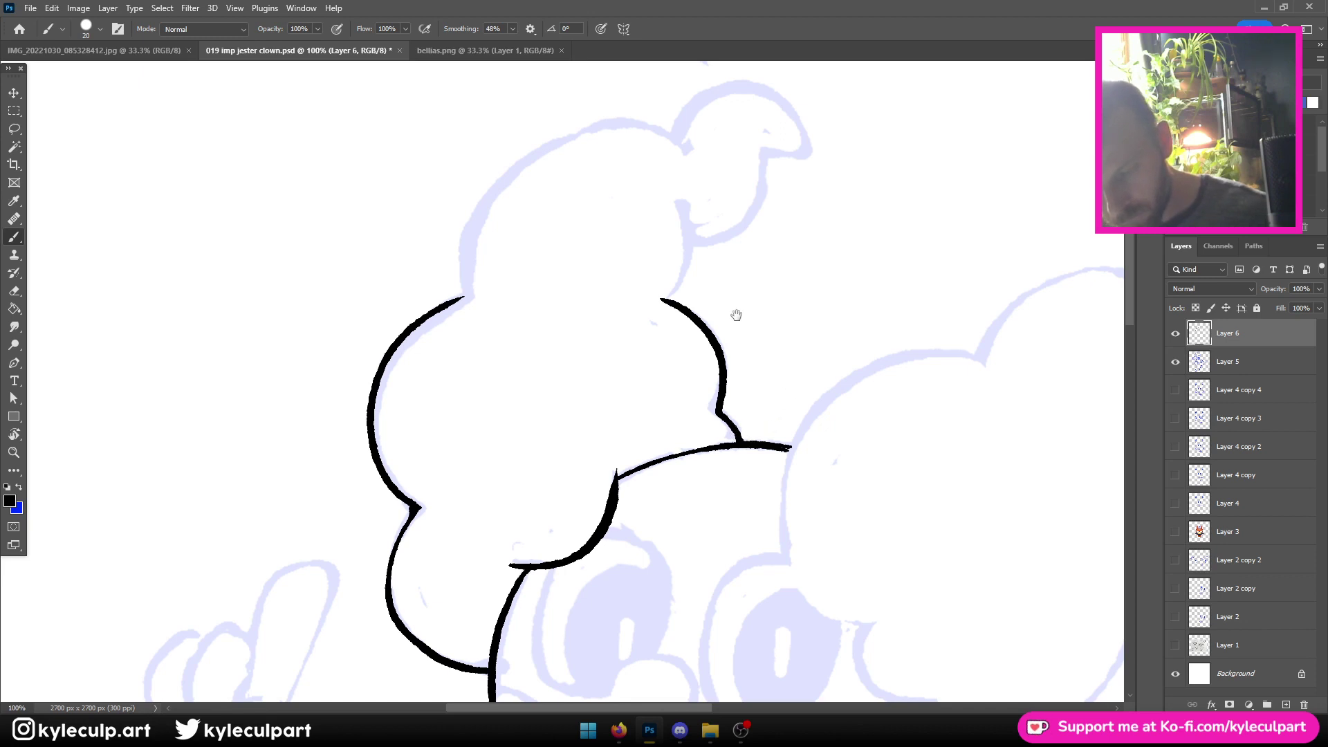
mouse_move(736, 316)
left_mouse_down()
mouse_move(687, 406)
mouse_move(641, 352)
mouse_move(632, 299)
left_mouse_up()
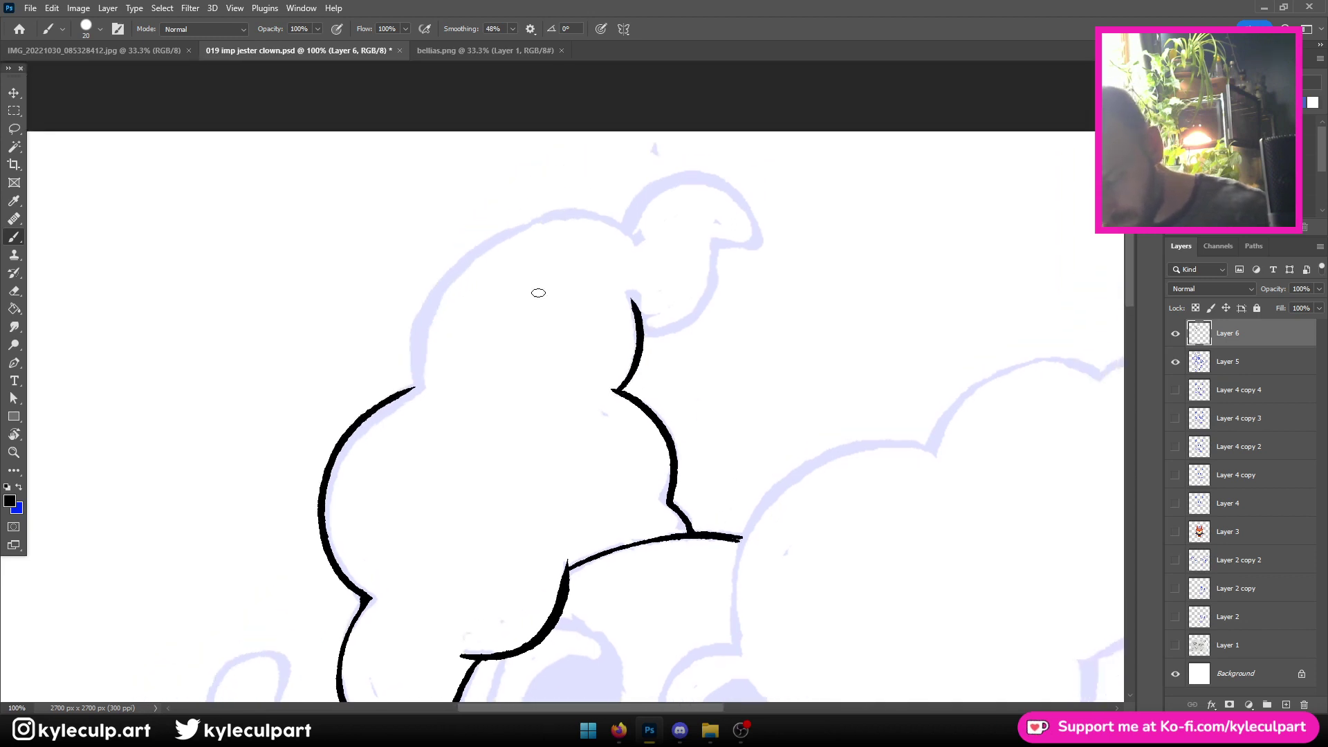
mouse_move(640, 242)
left_mouse_down()
mouse_move(606, 218)
mouse_move(563, 214)
mouse_move(502, 230)
mouse_move(448, 267)
mouse_move(419, 318)
mouse_move(418, 390)
left_mouse_up()
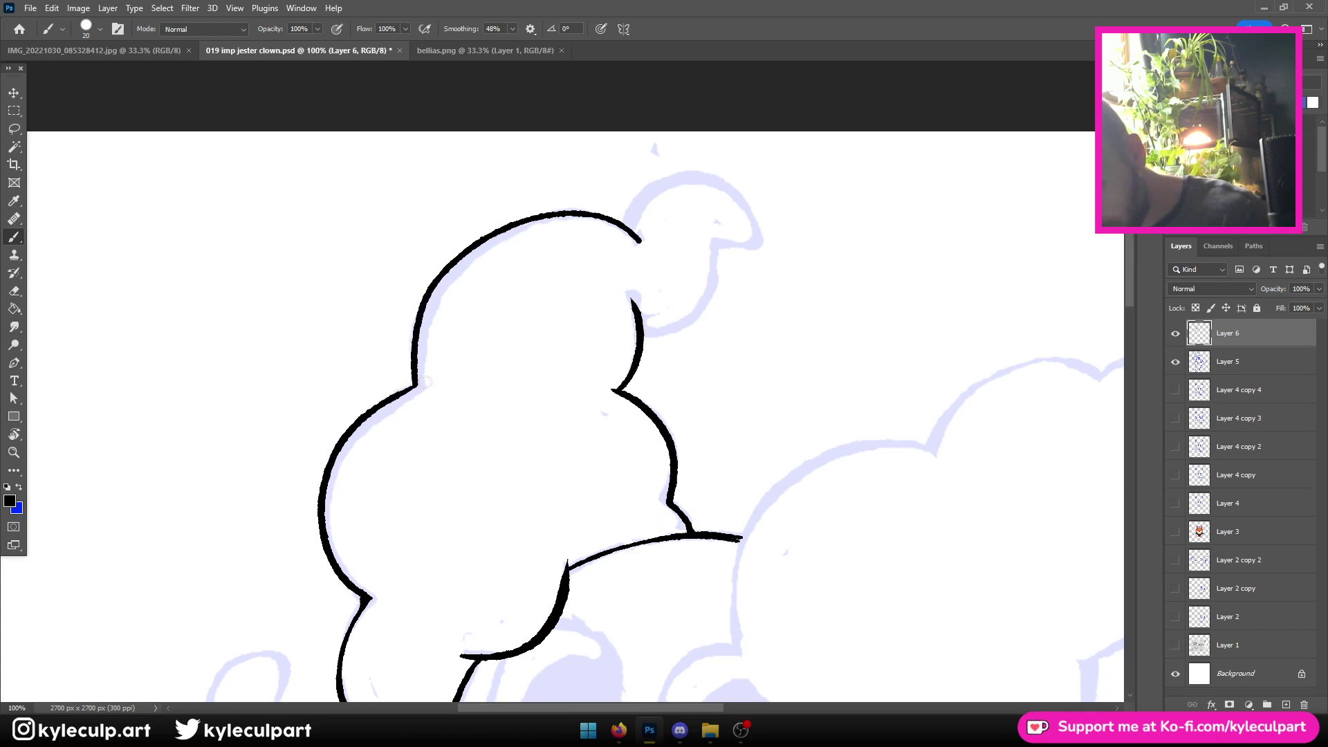
left_click_drag(713, 273, 673, 332)
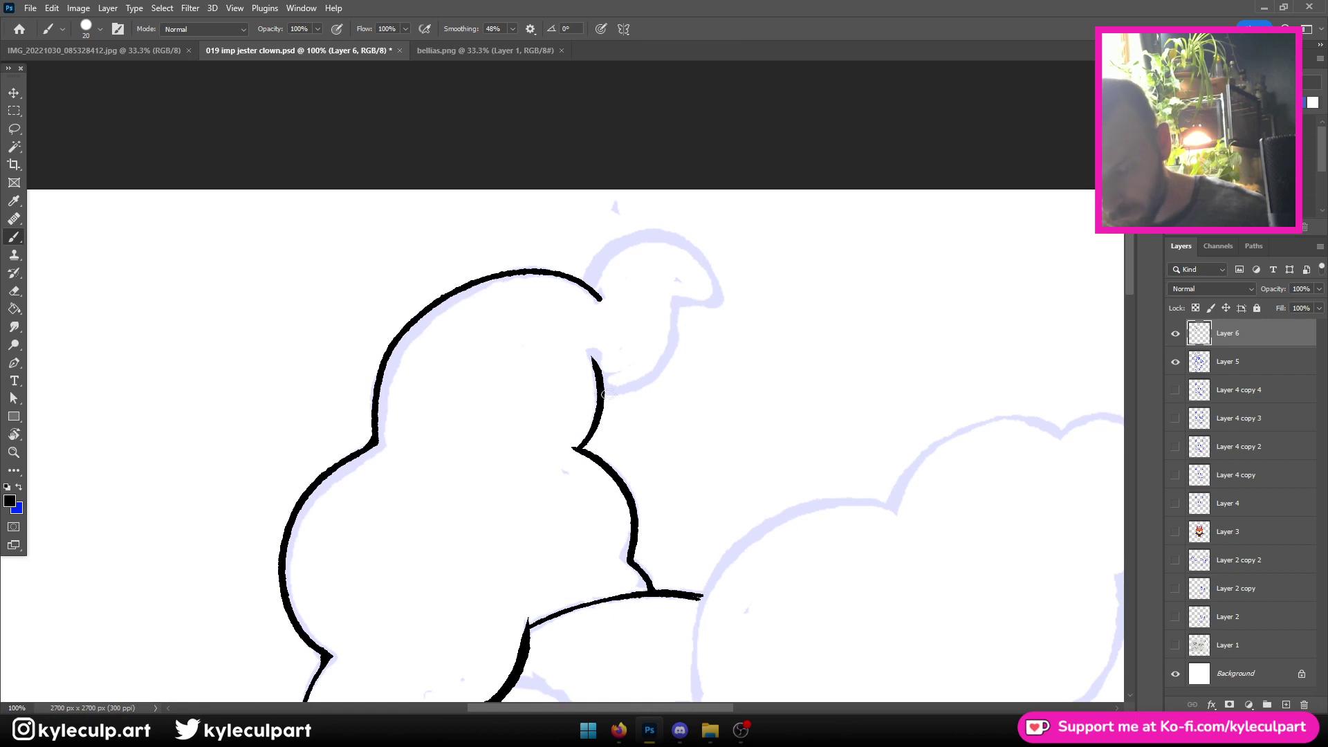
mouse_move(603, 394)
left_mouse_down()
mouse_move(647, 385)
mouse_move(678, 298)
left_mouse_up()
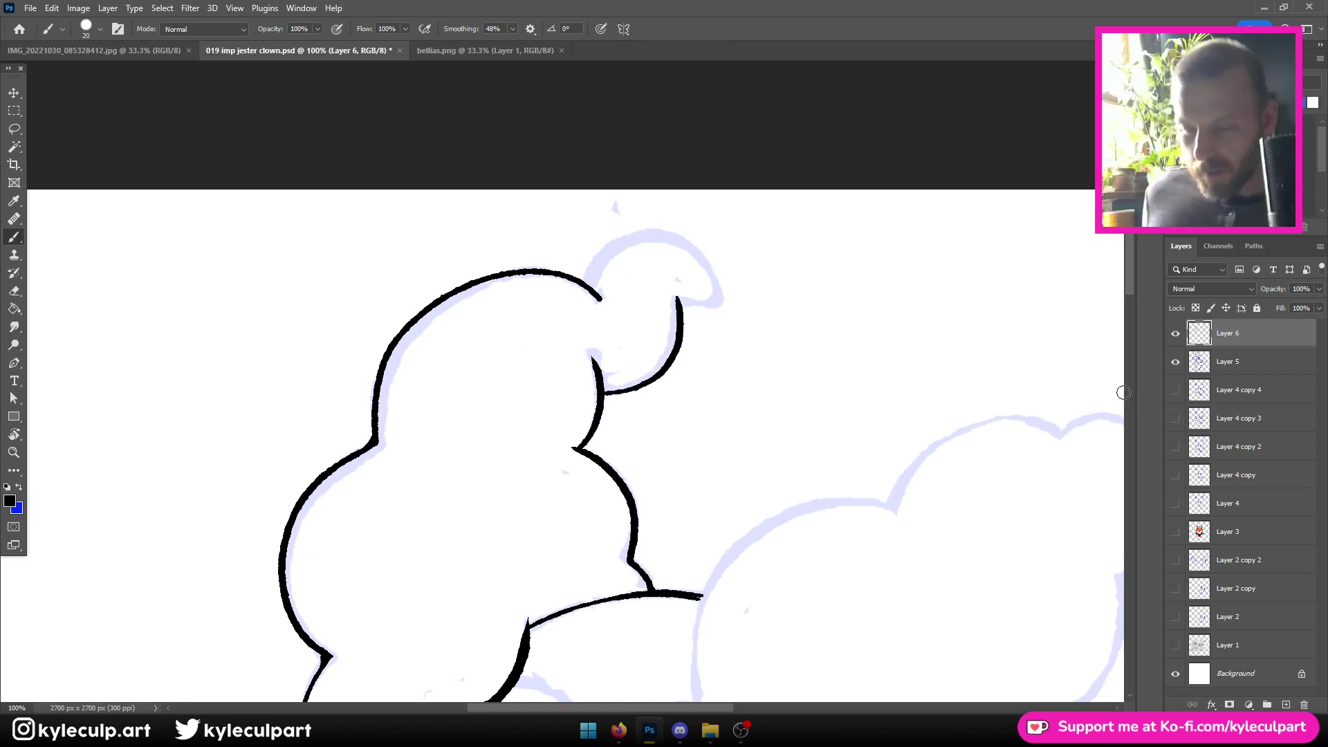
Undo the last stroke on the hair edge over the forehead and trim that thick line with the eraser
key("ctrl+minus")
key("ctrl+minus")
key("ctrl+minus")
left_click_drag(919, 584, 938, 383)
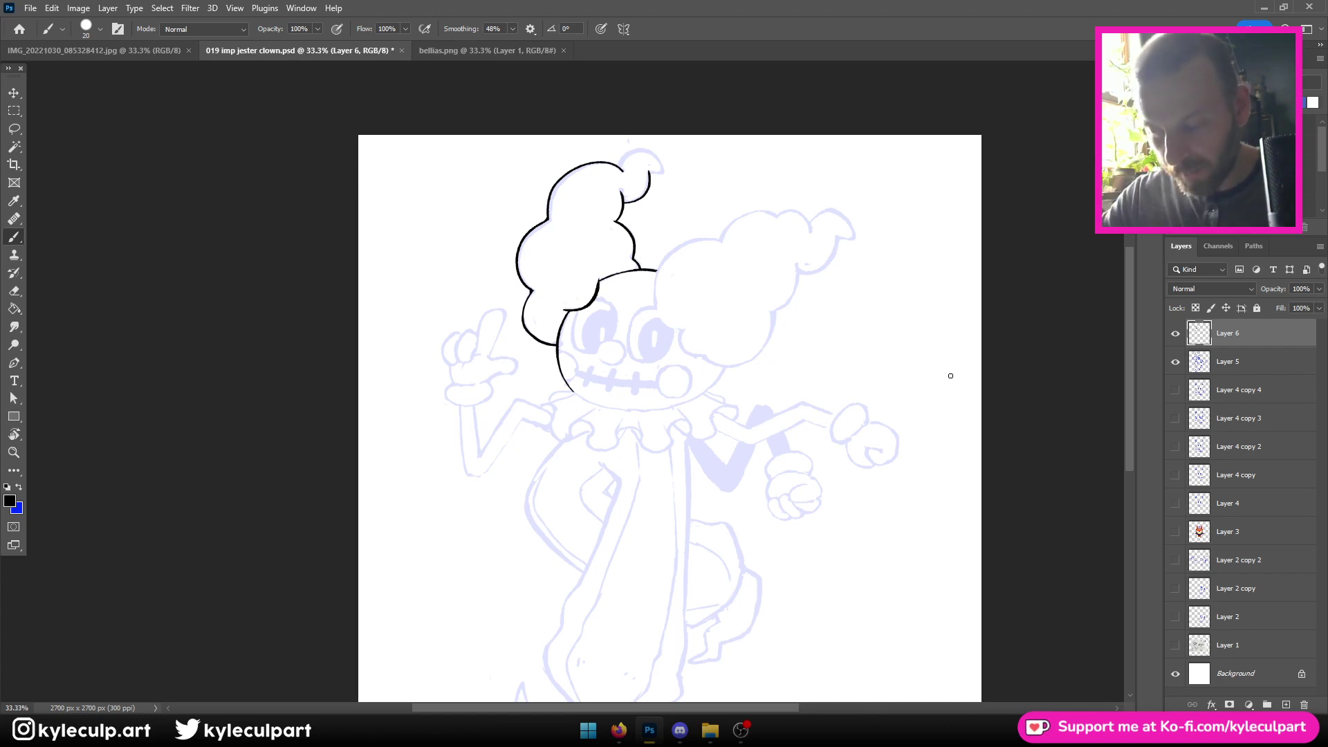
key("ctrl+plus")
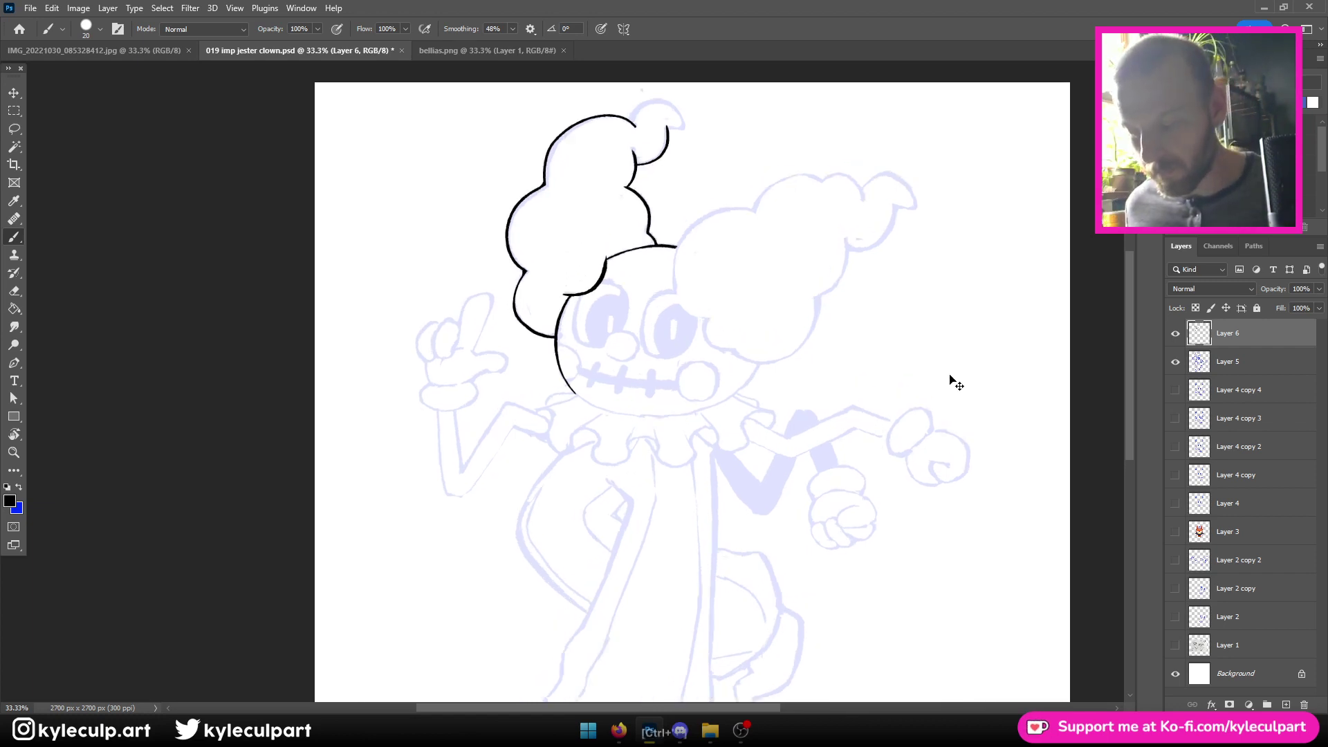
key("ctrl+plus")
key("ctrl+plus")
key("ctrl+plus")
left_click_drag(754, 104, 705, 246)
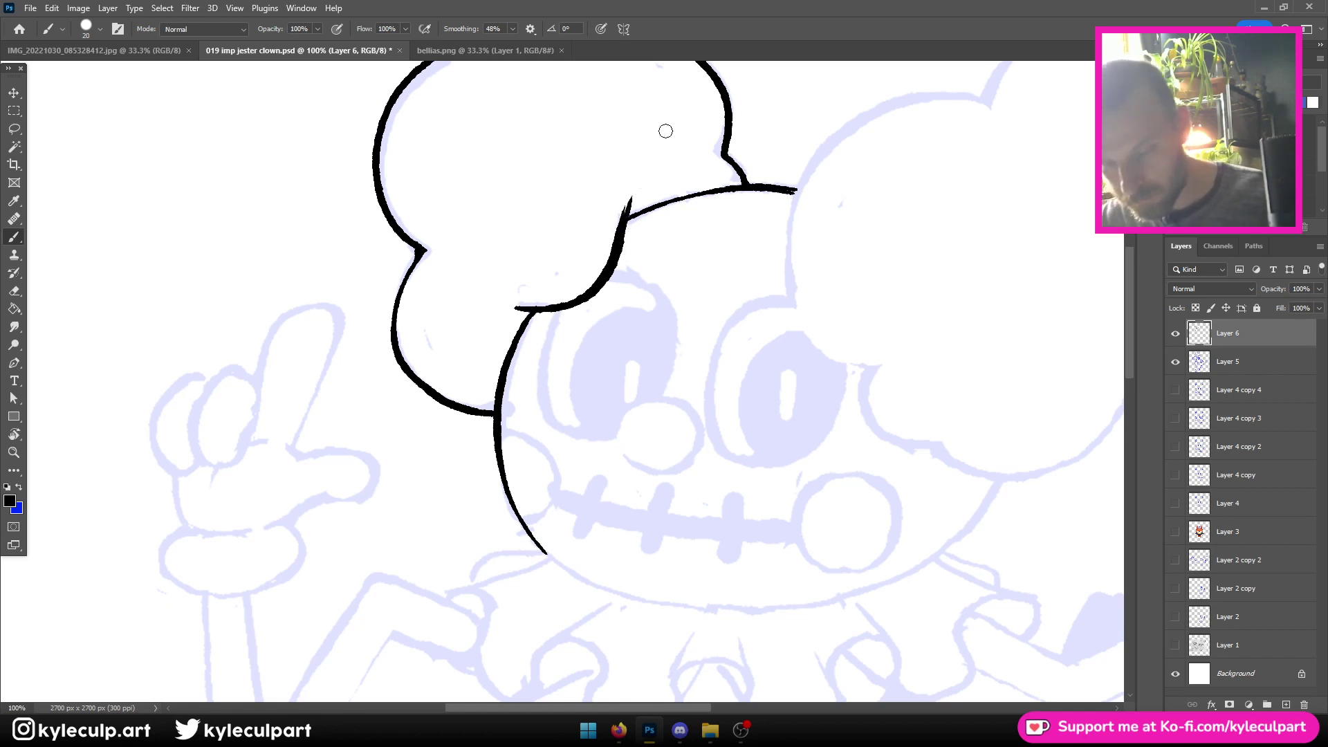
key("ctrl+z")
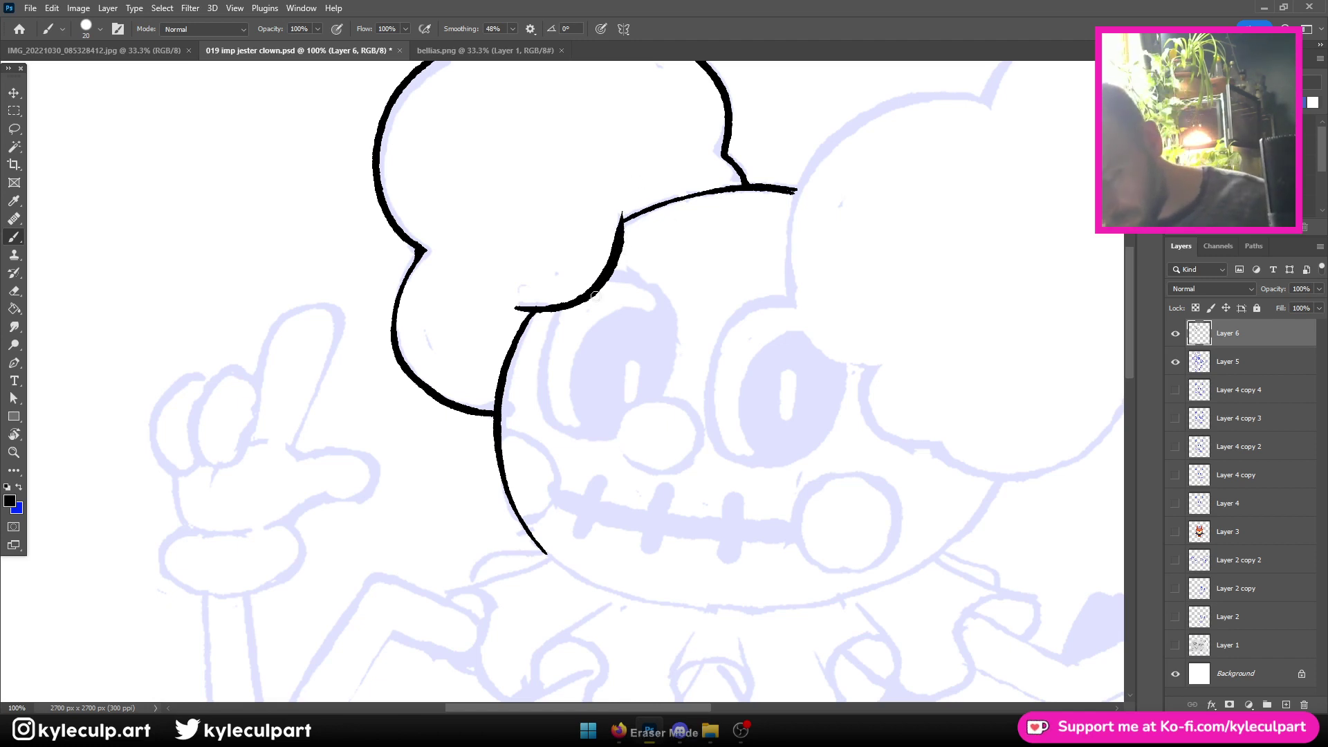
left_click_drag(612, 281, 627, 239)
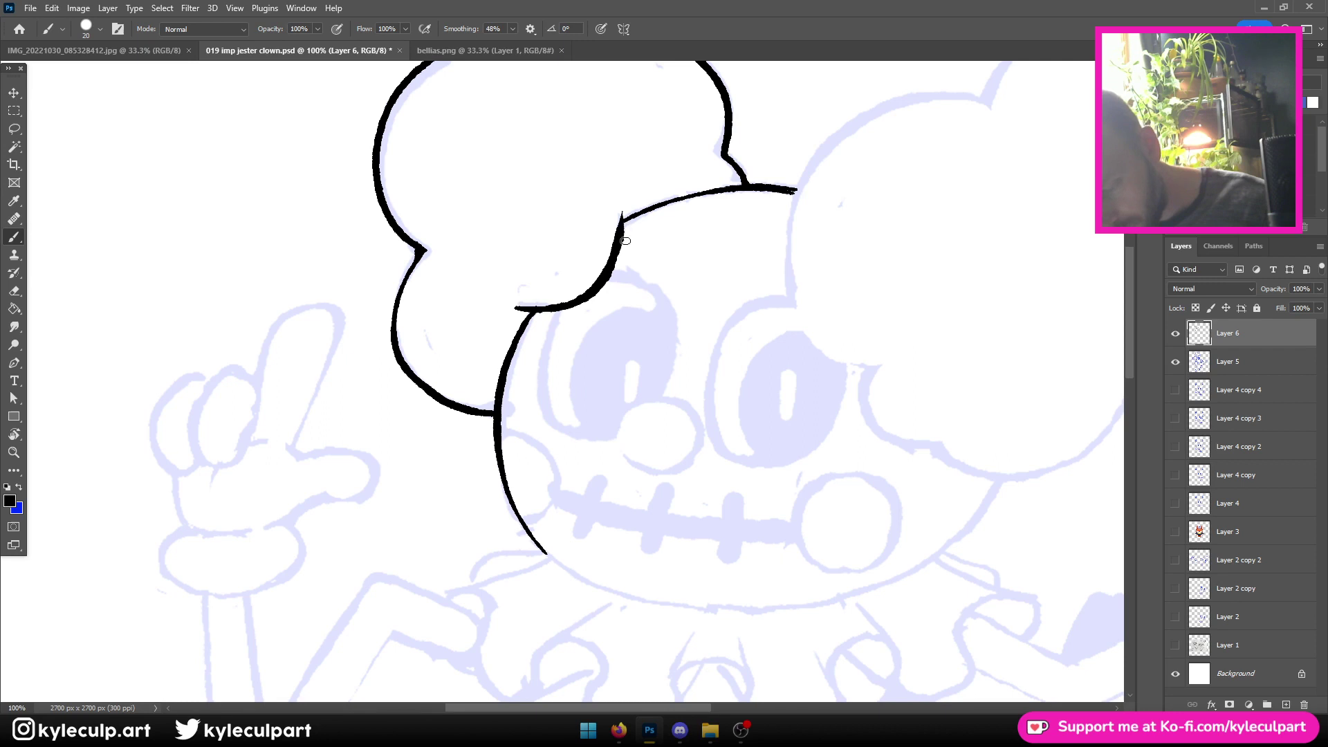
Thin the thick hair edge over the forehead and ink the outer arc of the curl at the first tuft's tip
mouse_move(626, 241)
left_mouse_down()
mouse_move(536, 288)
mouse_move(555, 318)
left_mouse_up()
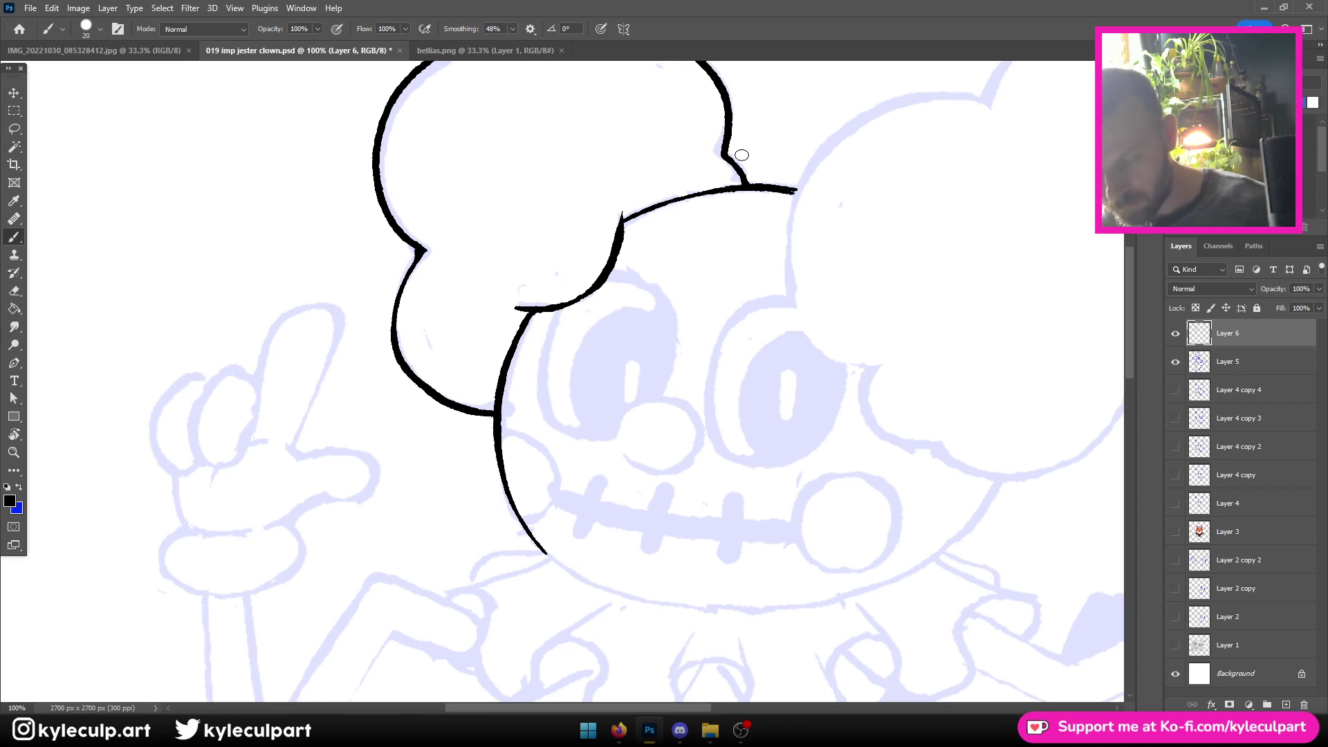
left_click_drag(823, 143, 664, 424)
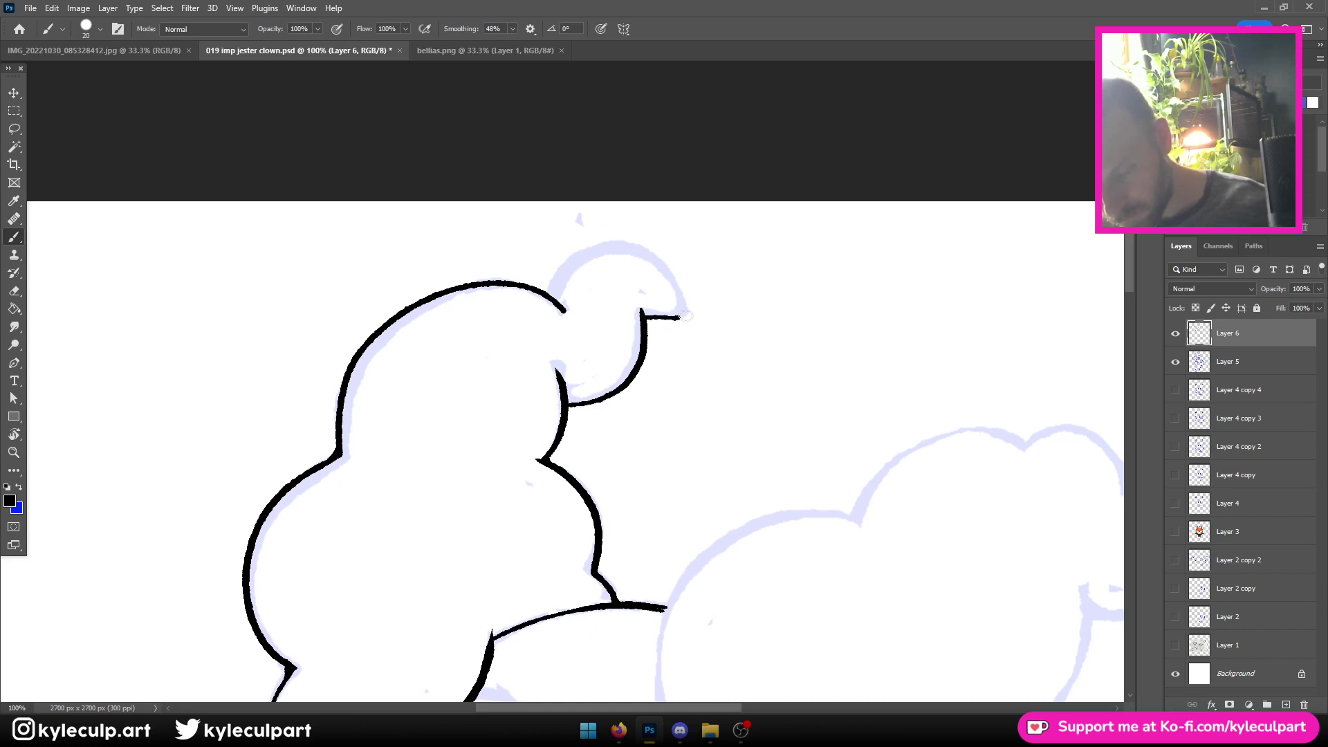
mouse_move(680, 289)
left_mouse_down()
mouse_move(630, 247)
mouse_move(586, 251)
mouse_move(551, 296)
left_mouse_up()
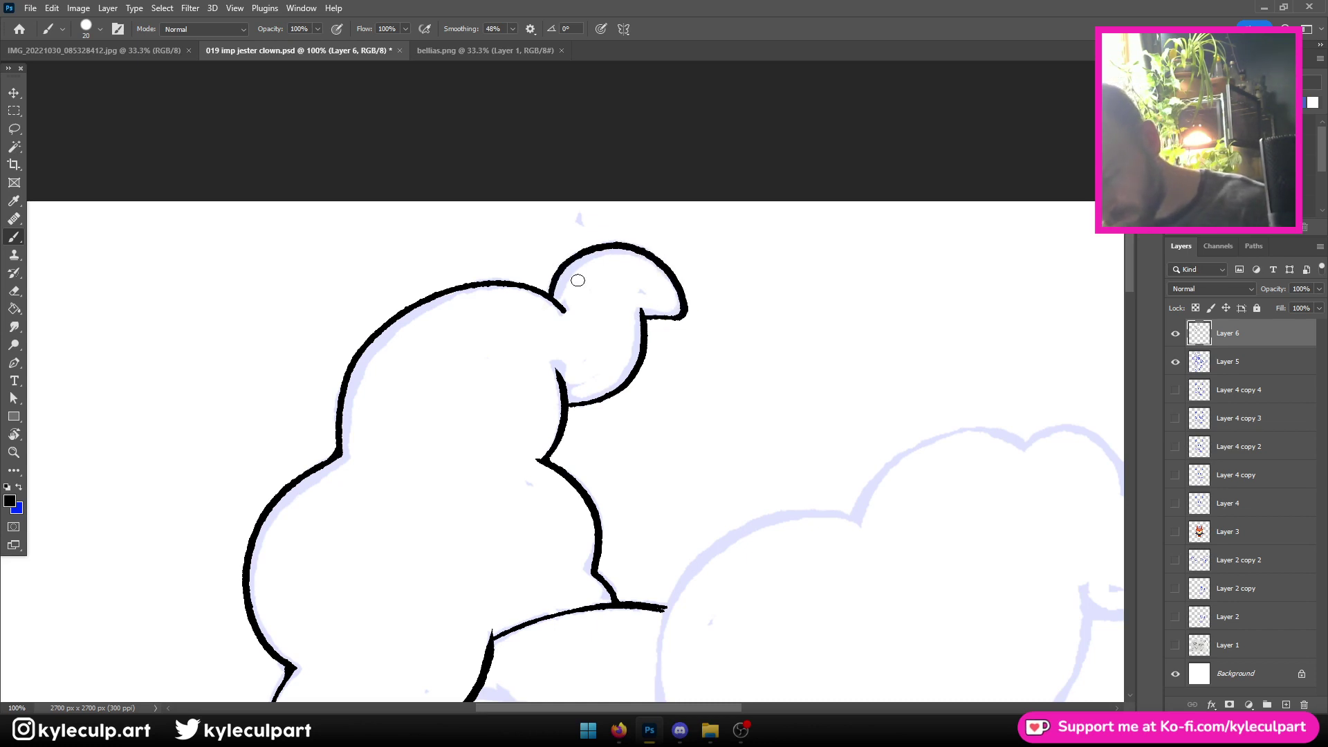
Ink the large puff of the second hair tuft where it overlaps the forehead and eye, up to the next puff
left_click_drag(940, 606, 833, 335)
left_click_drag(856, 537, 810, 461)
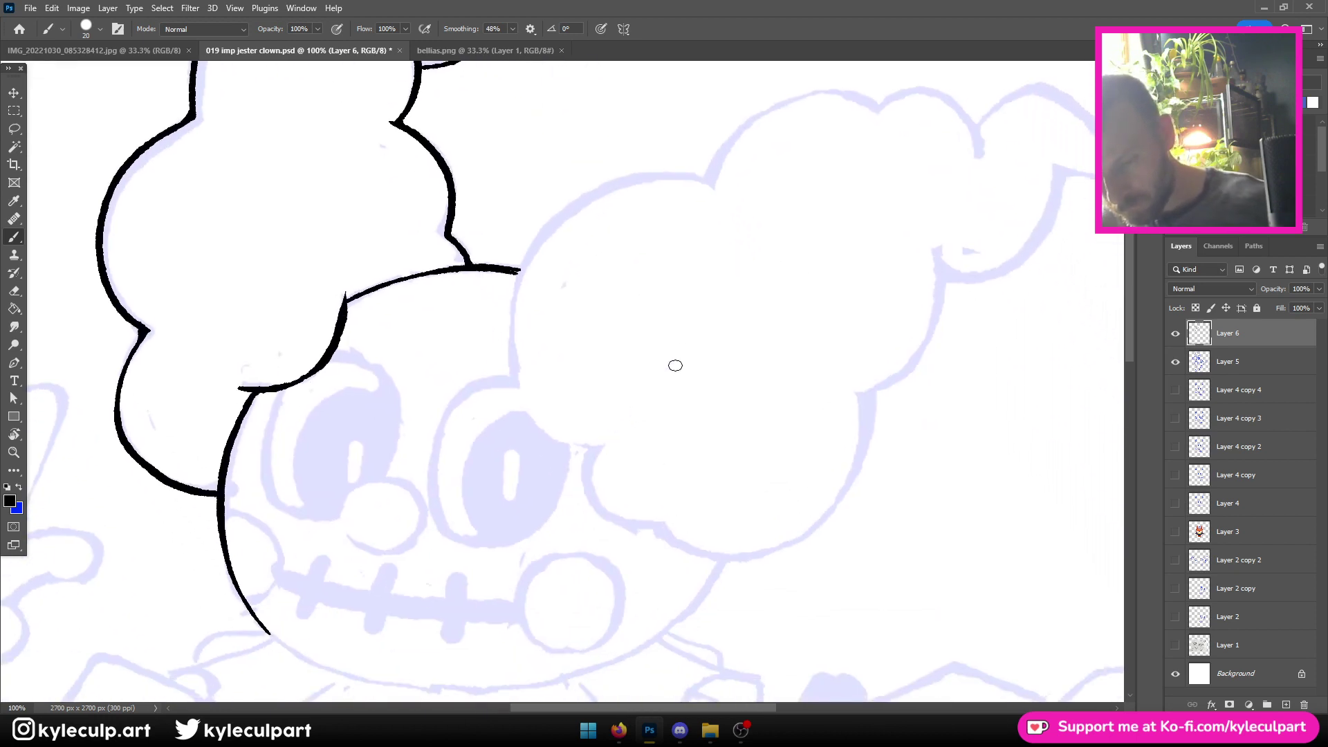
mouse_move(588, 447)
left_mouse_down()
mouse_move(526, 413)
mouse_move(507, 366)
mouse_move(506, 283)
mouse_move(545, 210)
mouse_move(647, 157)
mouse_move(716, 168)
left_mouse_up()
key("ctrl+z")
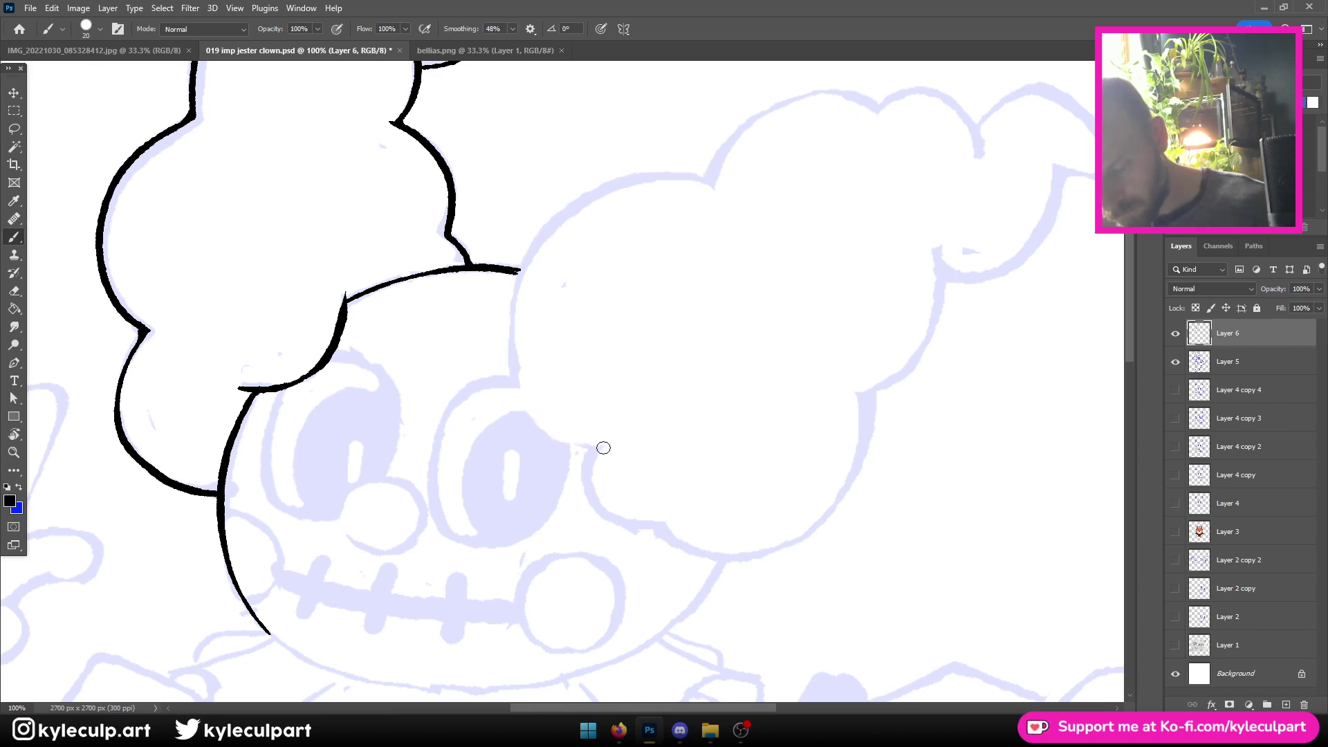
mouse_move(603, 448)
left_mouse_down()
mouse_move(526, 415)
mouse_move(508, 359)
mouse_move(519, 267)
mouse_move(570, 202)
mouse_move(650, 169)
mouse_move(707, 184)
left_mouse_up()
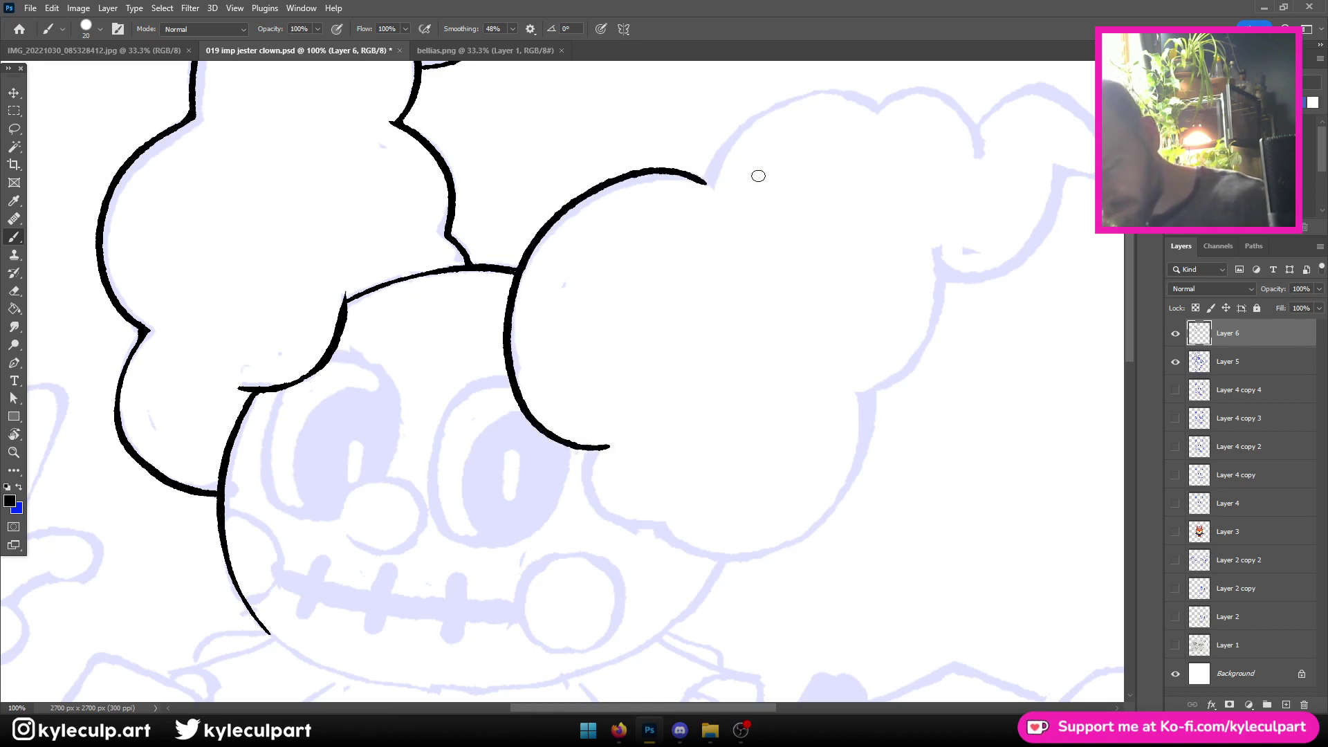
Ink the lower contour of the second tuft, with the small puff over the cheek and the large round puff beside it
scroll(976, 437, "down", 3)
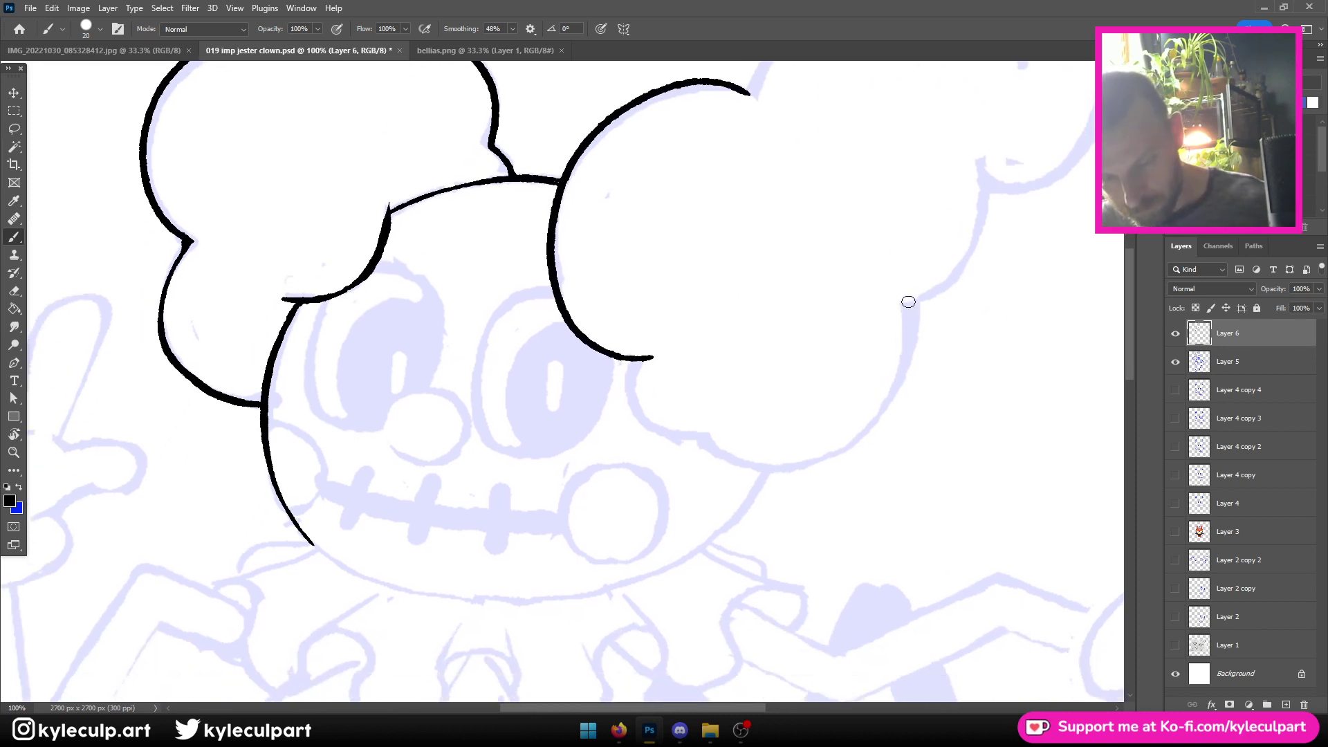
mouse_move(907, 300)
left_mouse_down()
mouse_move(911, 371)
mouse_move(876, 433)
mouse_move(817, 472)
mouse_move(769, 477)
mouse_move(699, 429)
mouse_move(711, 436)
mouse_move(664, 431)
mouse_move(638, 409)
mouse_move(637, 354)
left_mouse_up()
key("e")
key("b")
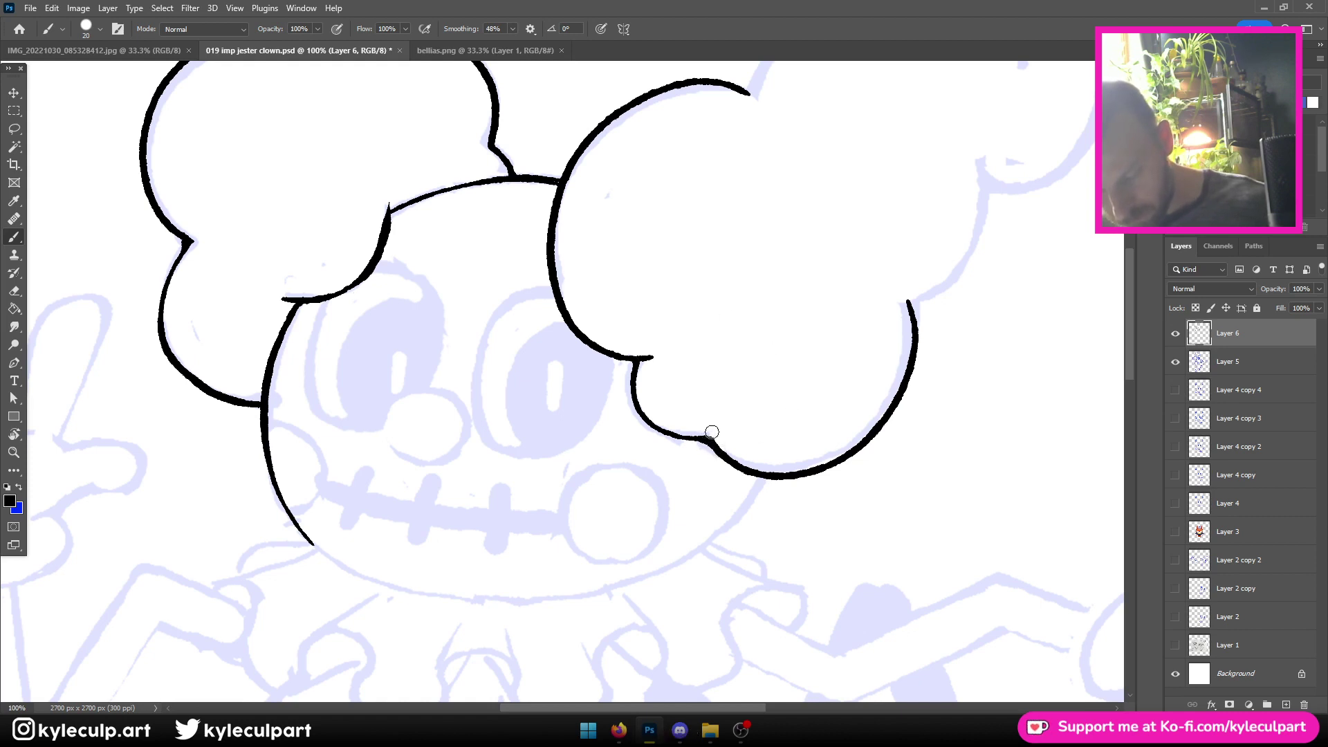
Ink the second tuft's outer side, the curl at its tip and the puffs along its upper edge
mouse_move(935, 316)
left_mouse_down()
mouse_move(746, 508)
mouse_move(797, 426)
mouse_move(798, 358)
left_mouse_up()
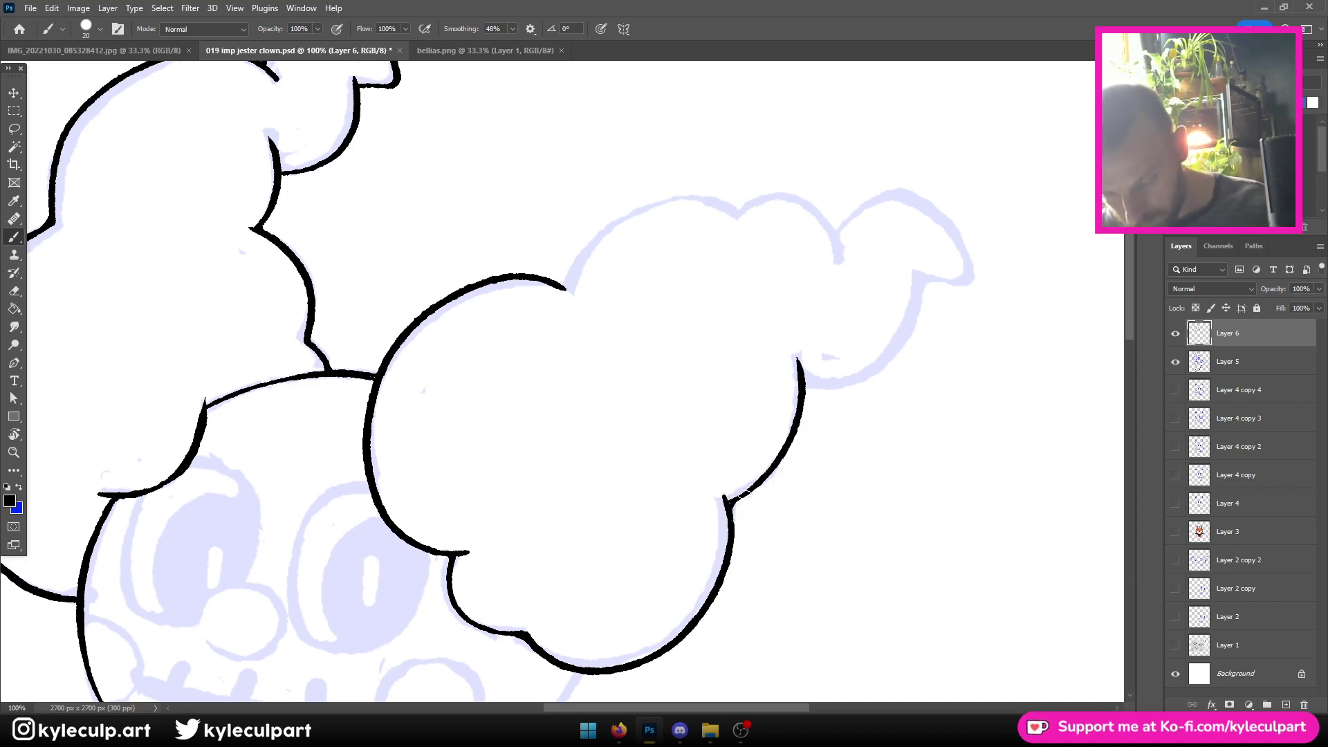
mouse_move(895, 341)
left_mouse_down()
mouse_move(610, 435)
mouse_move(634, 439)
mouse_move(684, 424)
mouse_move(713, 392)
mouse_move(729, 351)
mouse_move(725, 298)
mouse_move(730, 327)
mouse_move(780, 334)
mouse_move(755, 270)
mouse_move(724, 245)
mouse_move(688, 246)
mouse_move(646, 290)
mouse_move(626, 259)
mouse_move(592, 248)
mouse_move(542, 266)
mouse_move(481, 251)
mouse_move(419, 278)
mouse_move(372, 337)
left_mouse_up()
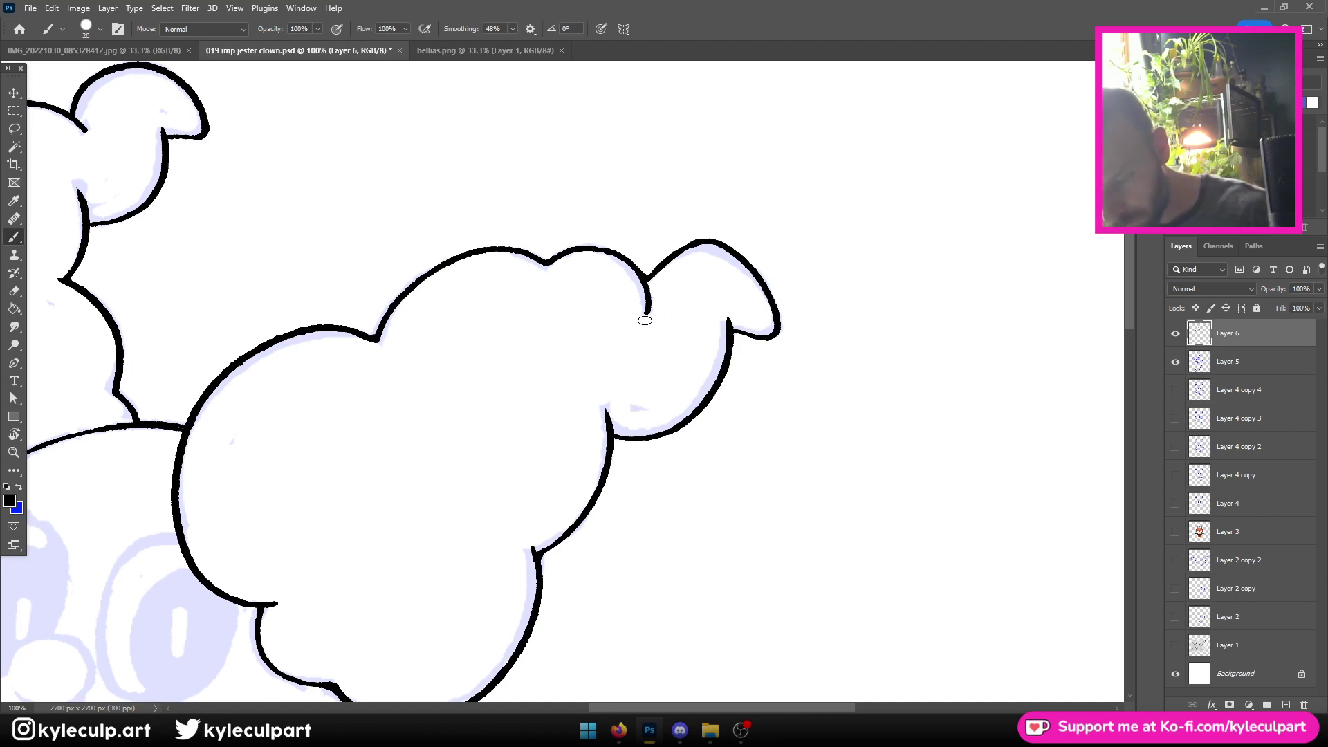
mouse_move(645, 321)
left_mouse_down()
mouse_move(651, 310)
mouse_move(641, 331)
left_mouse_up()
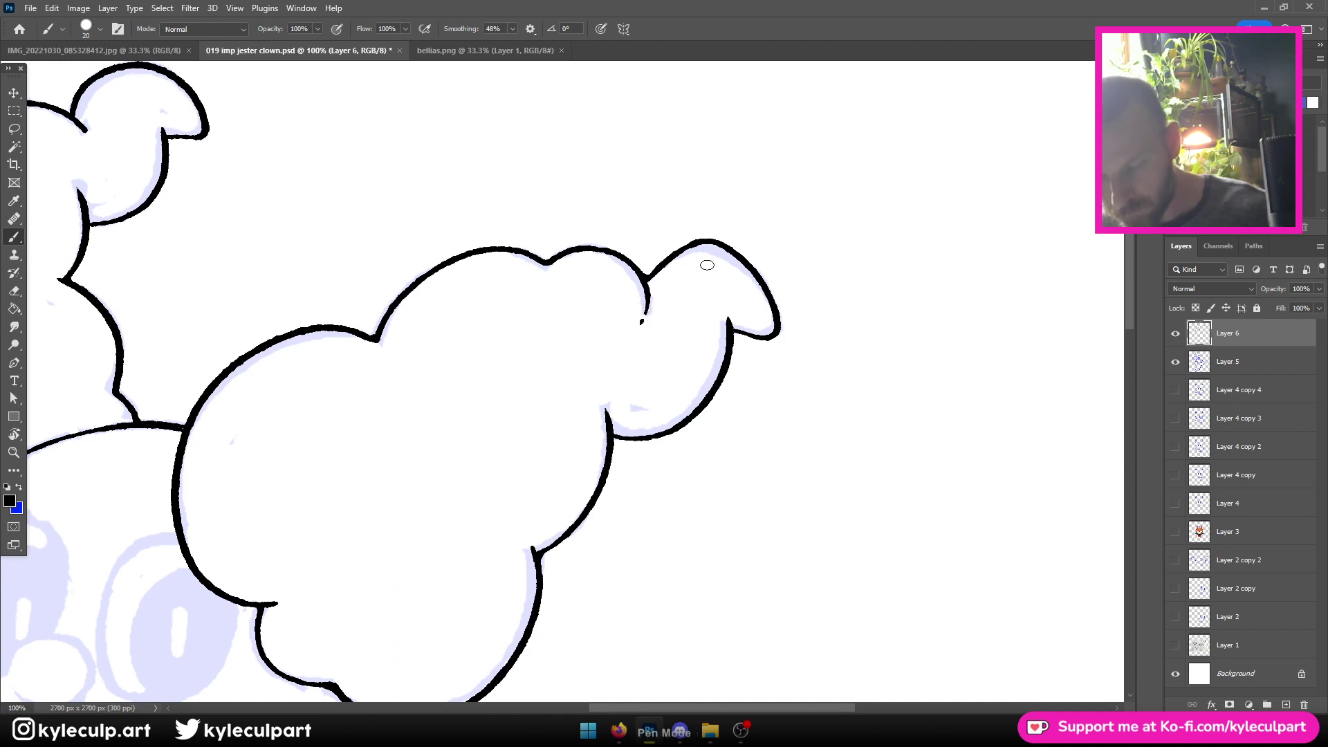
Ink the jawline from beneath the second tuft around the chin toward the open end of the opposite cheek line
left_click_drag(512, 542, 755, 345)
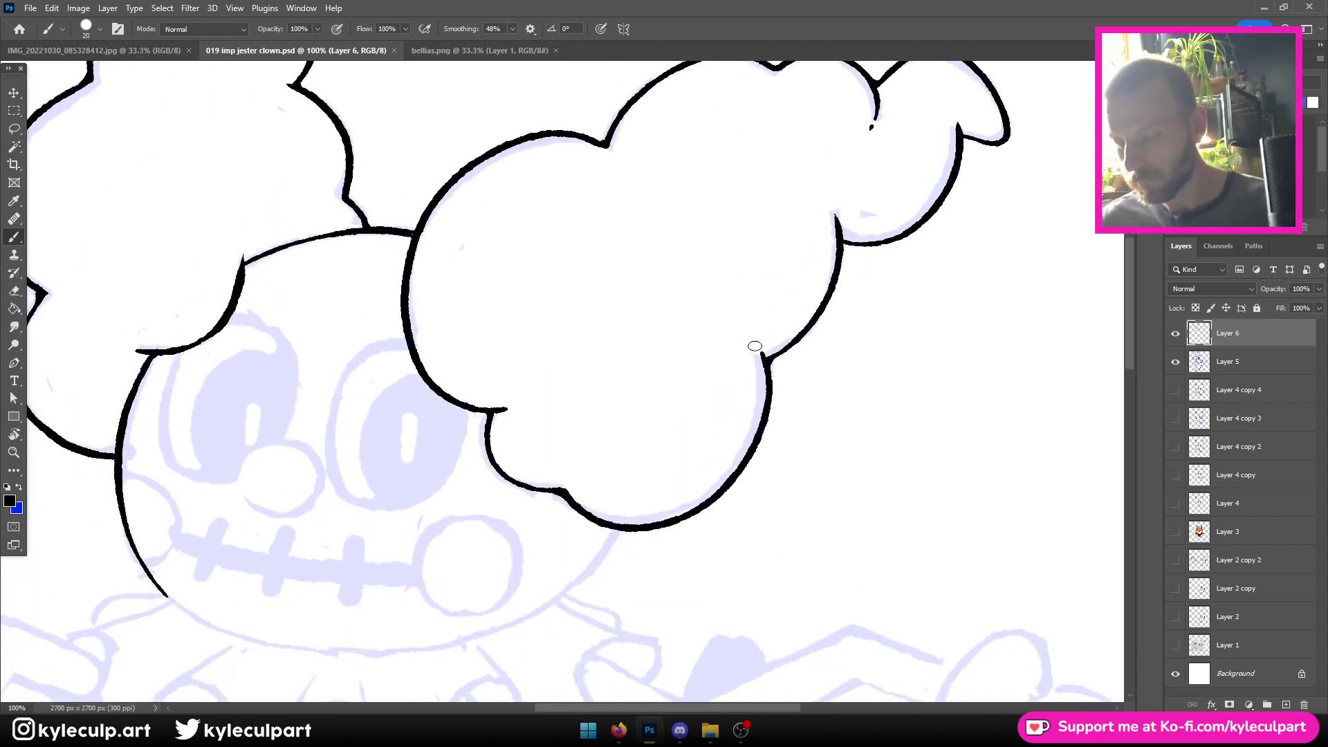
key("ctrl+minus")
key("ctrl+minus")
key("ctrl+minus")
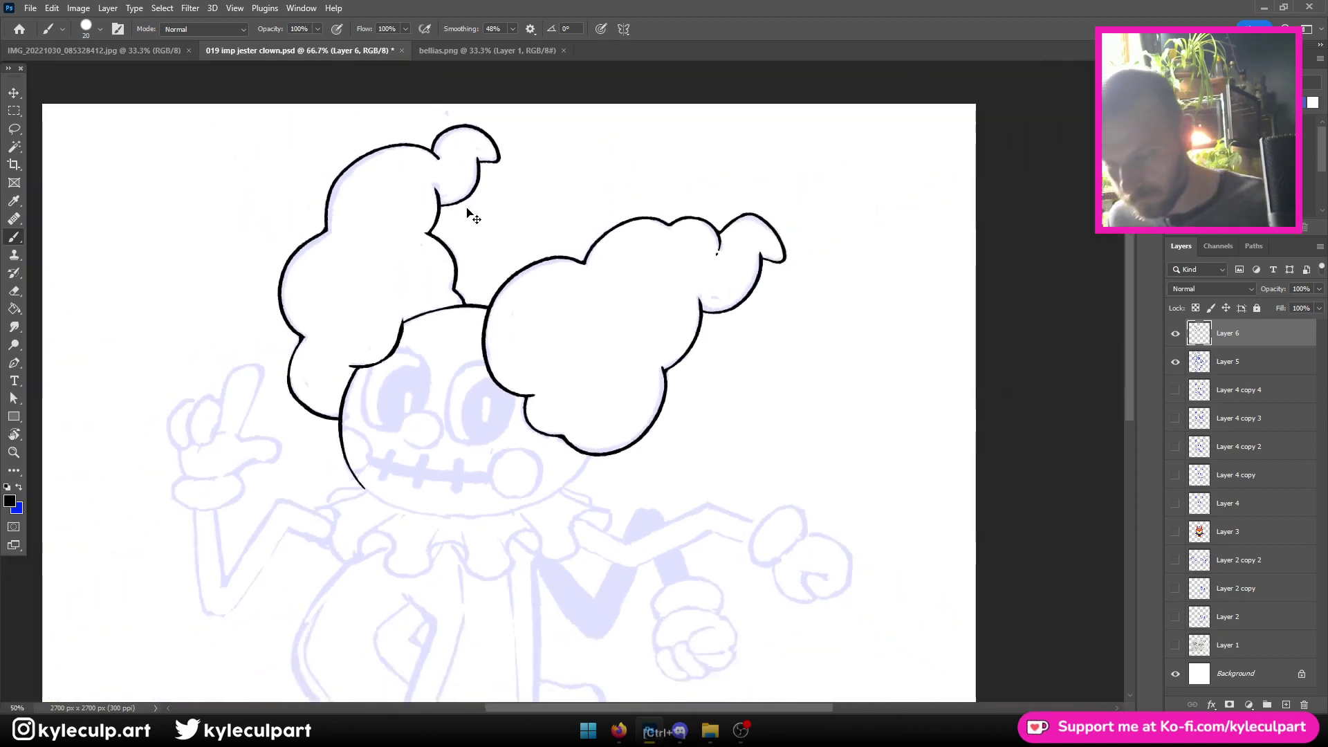
key("ctrl+plus")
key("ctrl+plus")
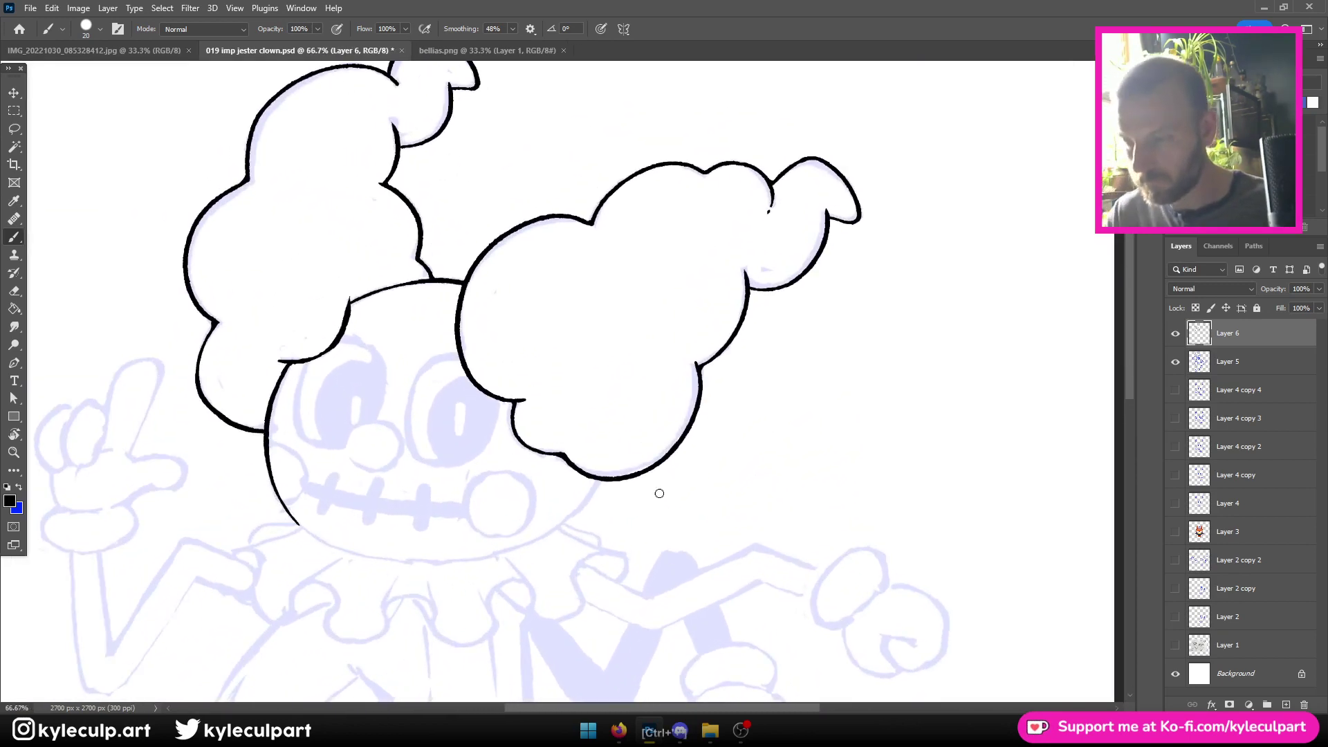
mouse_move(587, 531)
left_mouse_down()
mouse_move(716, 458)
mouse_move(743, 397)
mouse_move(691, 443)
mouse_move(612, 465)
mouse_move(533, 461)
mouse_move(453, 423)
left_mouse_up()
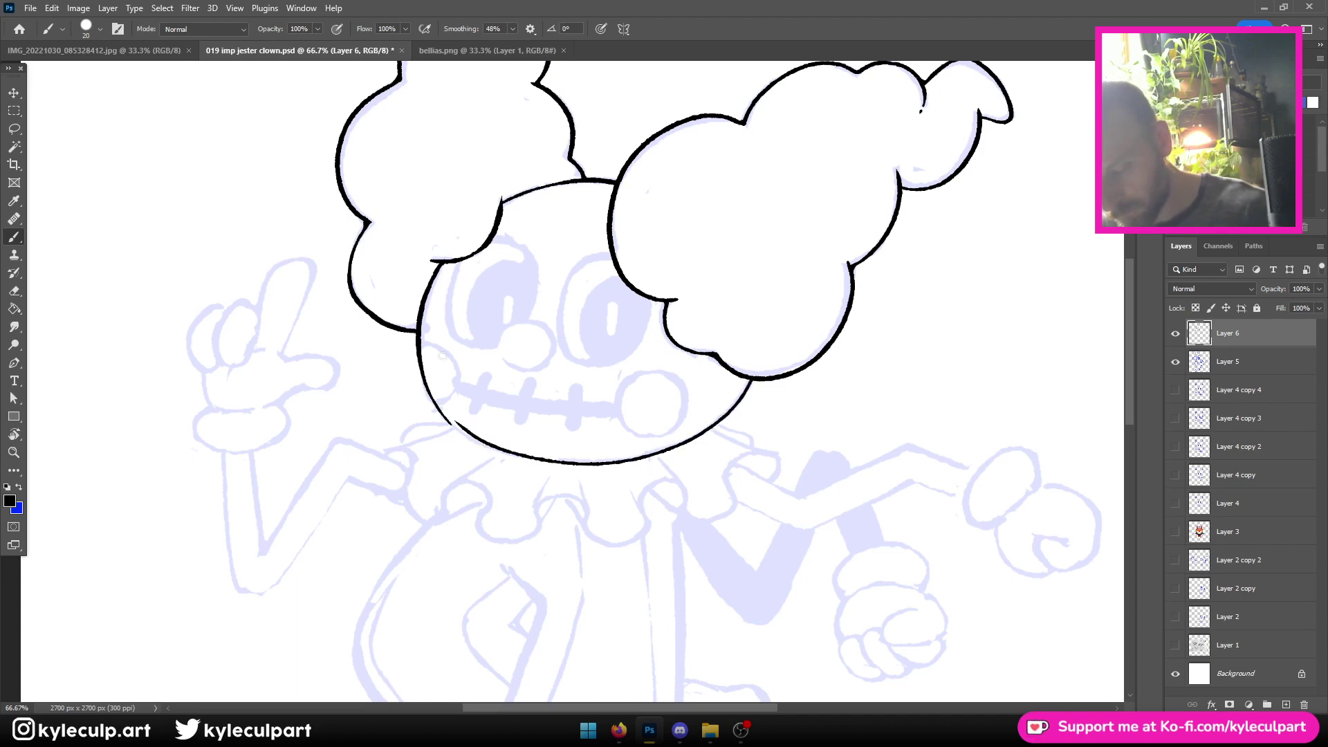
Join the chin curve to the cheek line, thicken and clean up the joint, and save the file
key("ctrl+plus")
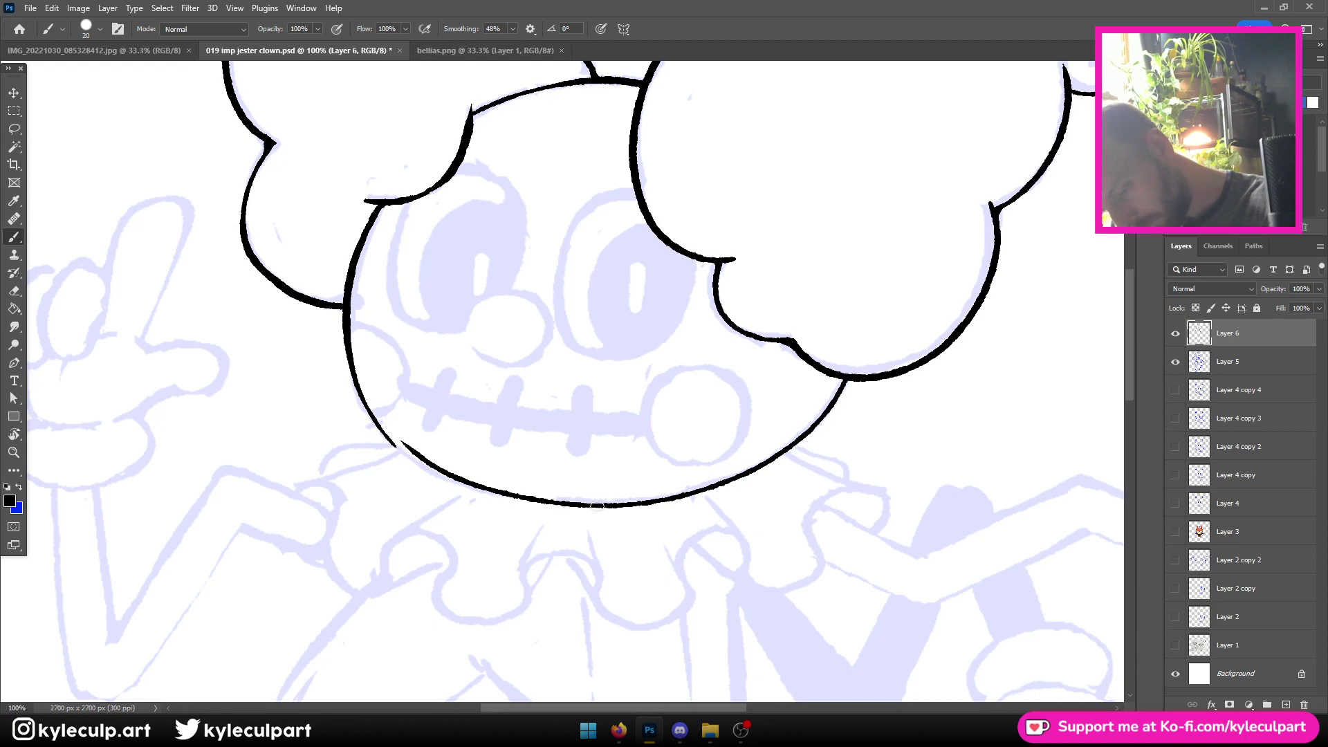
mouse_move(557, 503)
left_mouse_down()
mouse_move(471, 486)
mouse_move(345, 373)
left_mouse_up()
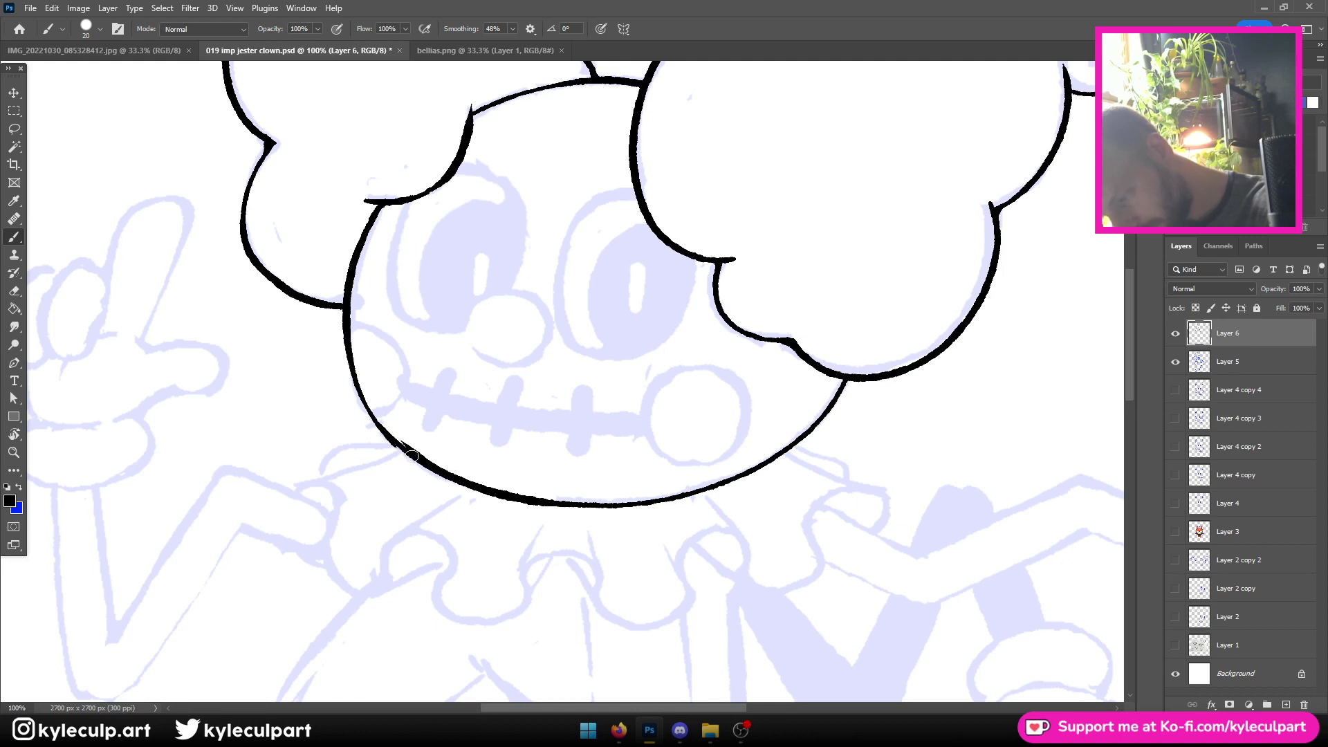
key("e")
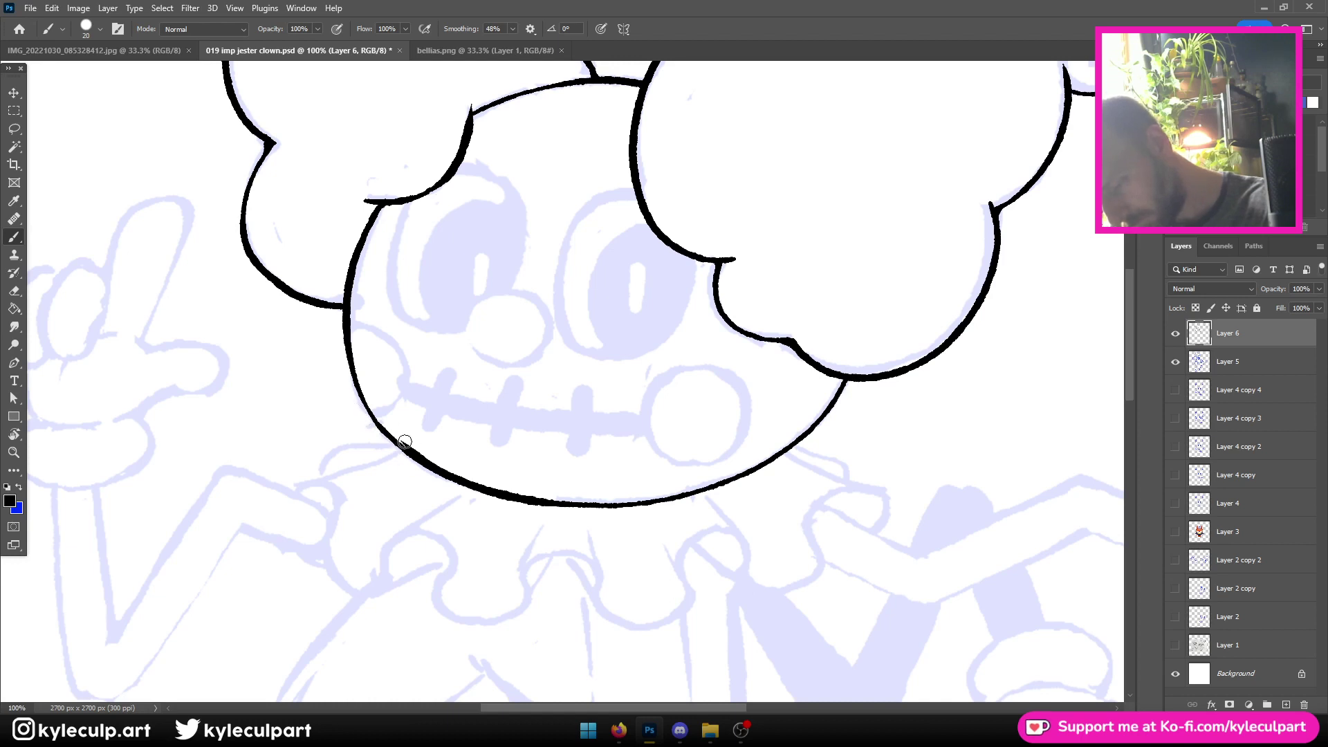
left_click_drag(415, 449, 411, 448)
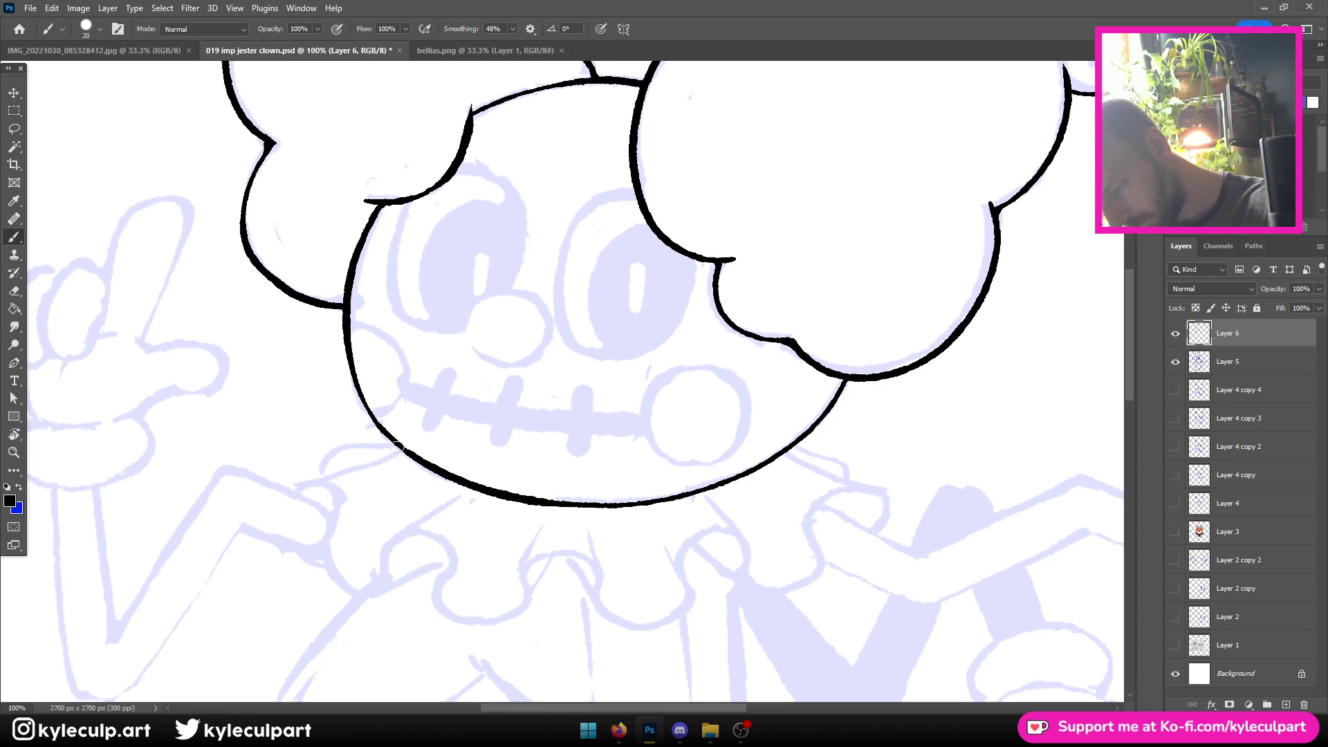
left_click_drag(420, 459, 365, 405)
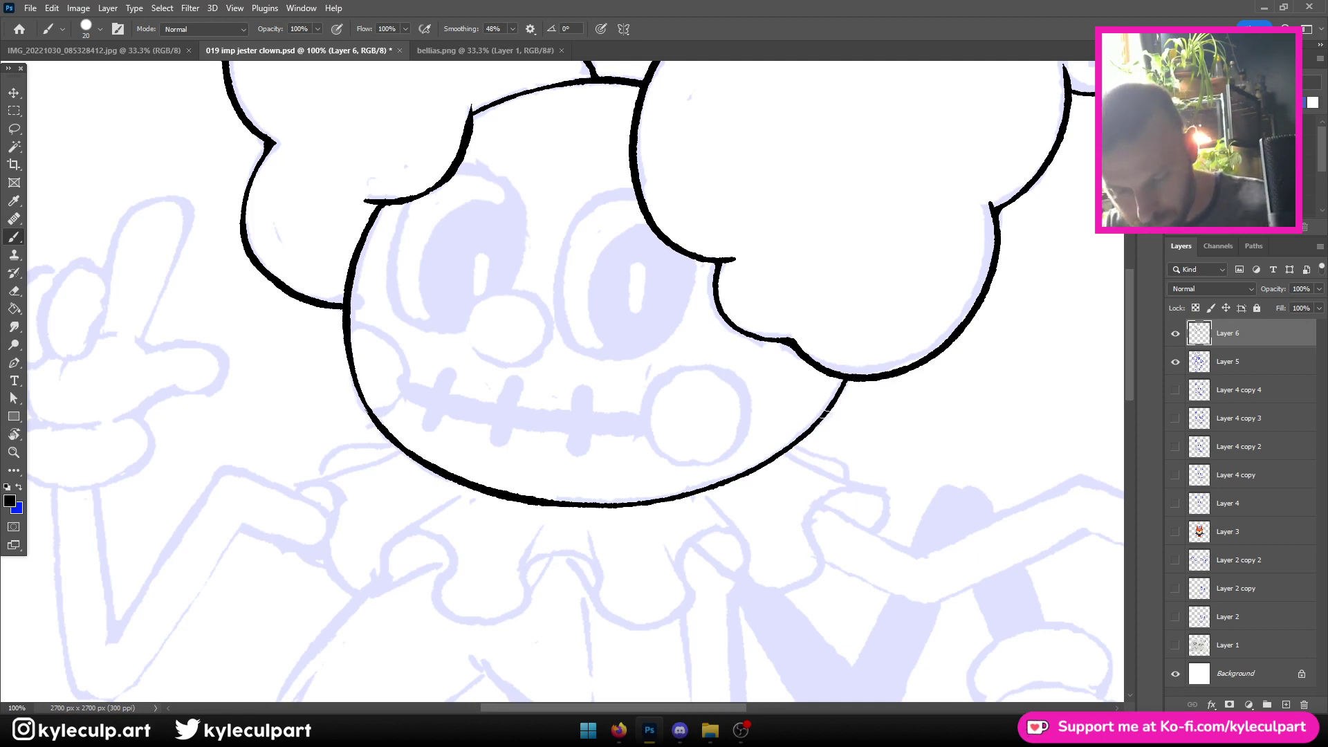
key("ctrl+s")
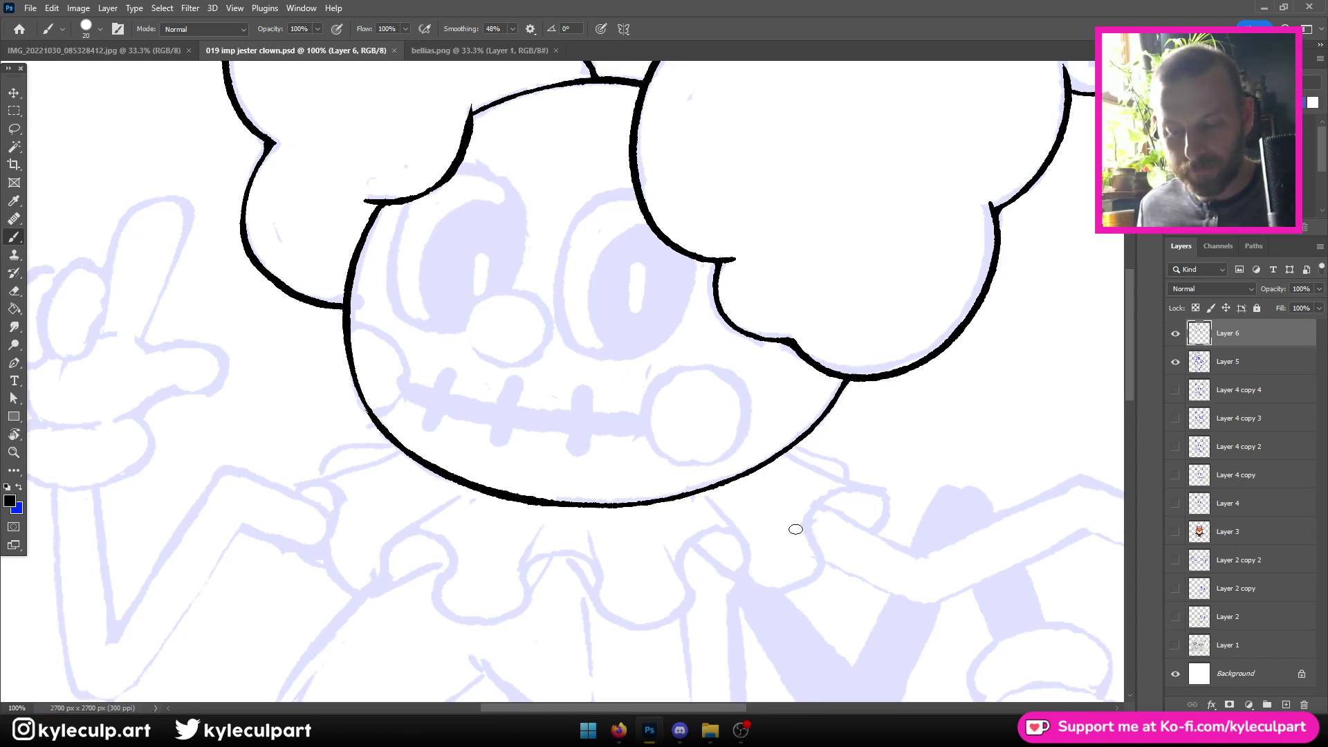
Trim the overly thick stretch of the lower jawline with the eraser and smooth it into an even line
key("ctrl+minus")
key("ctrl+minus")
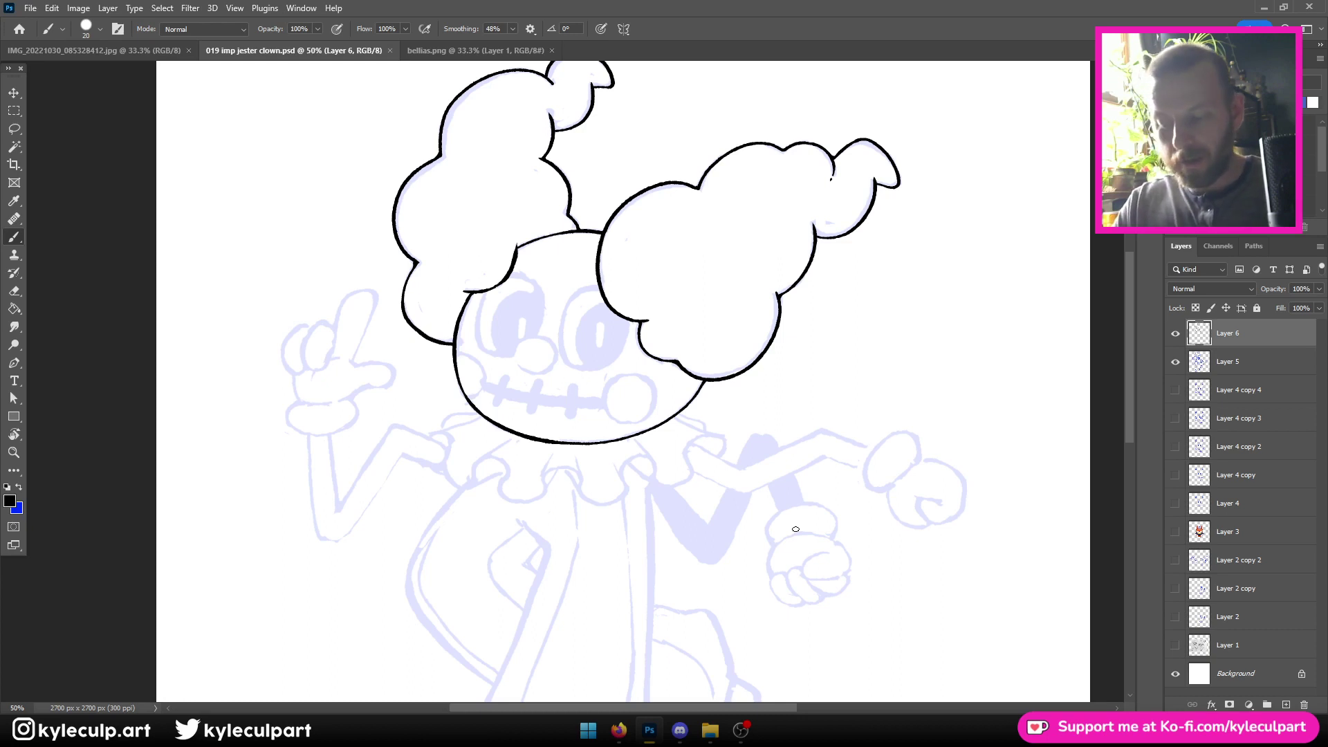
key("ctrl+minus")
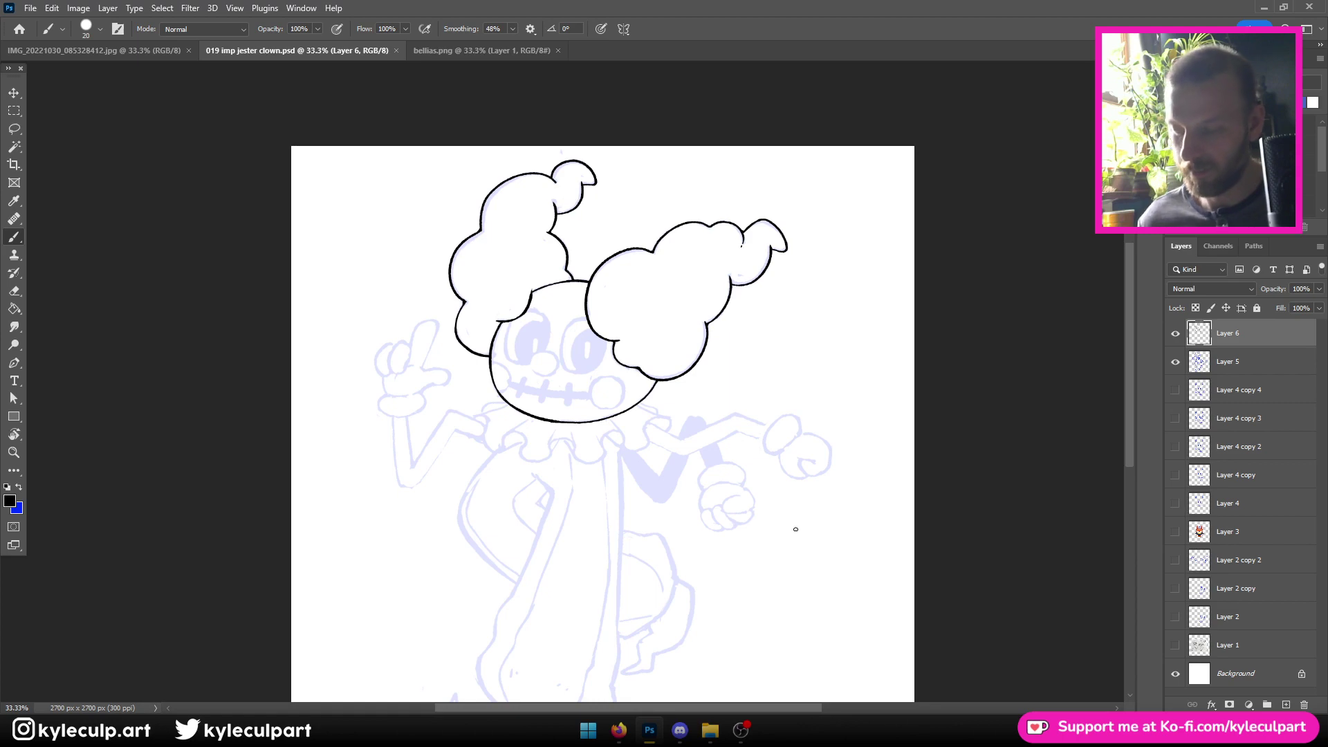
key("ctrl+plus")
key("ctrl+plus")
key("ctrl+plus")
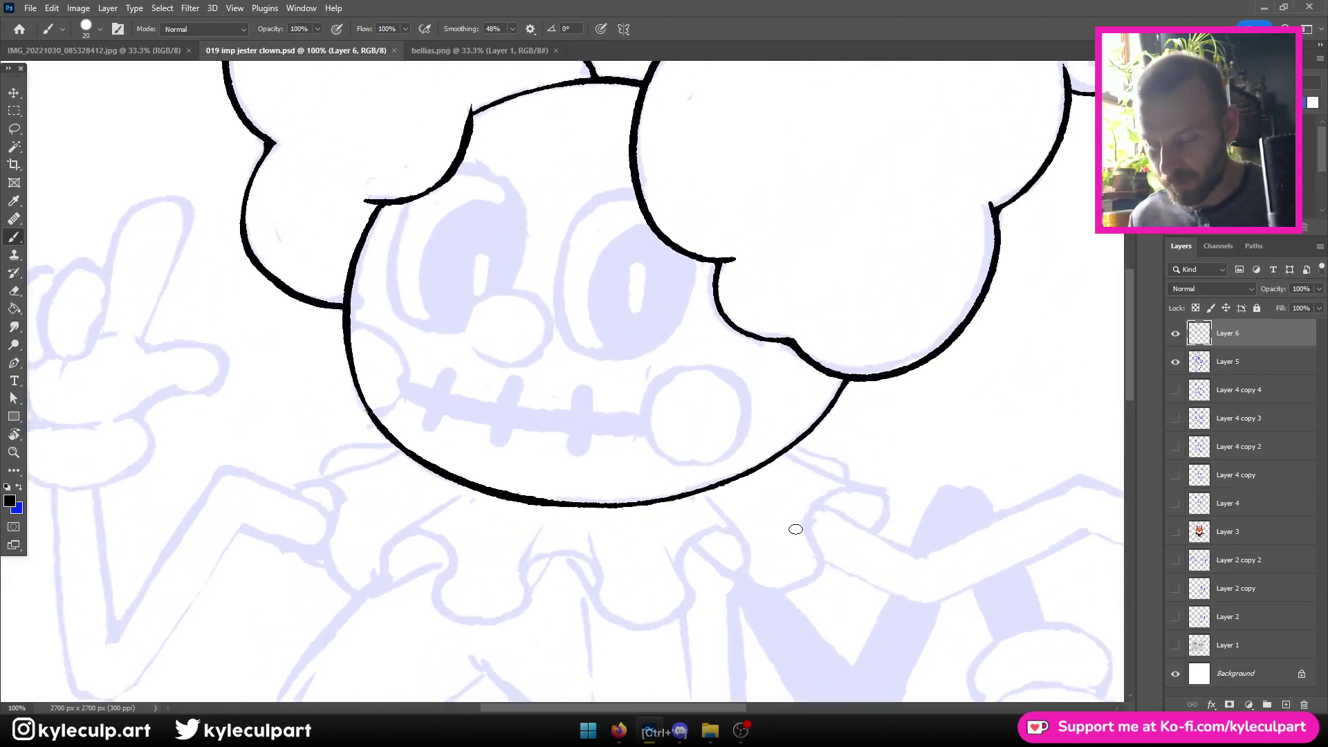
left_click_drag(567, 538, 781, 448)
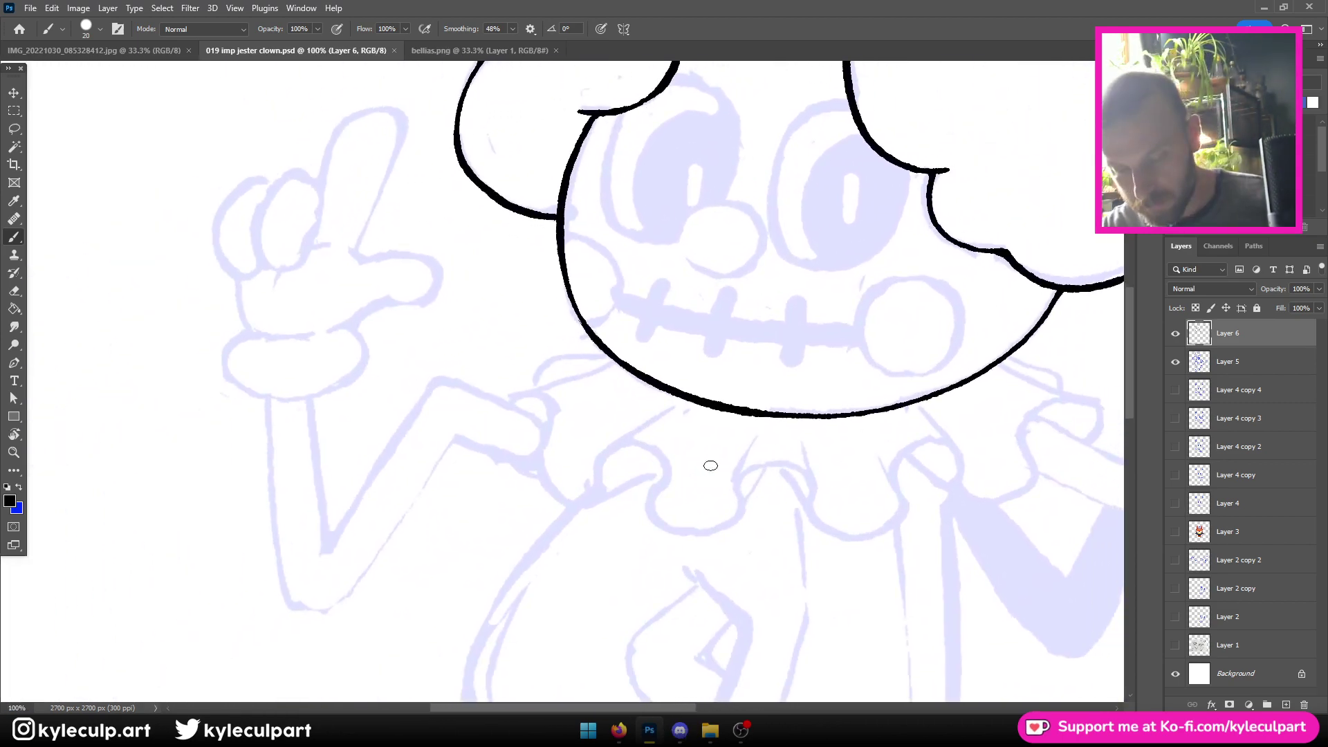
key("e")
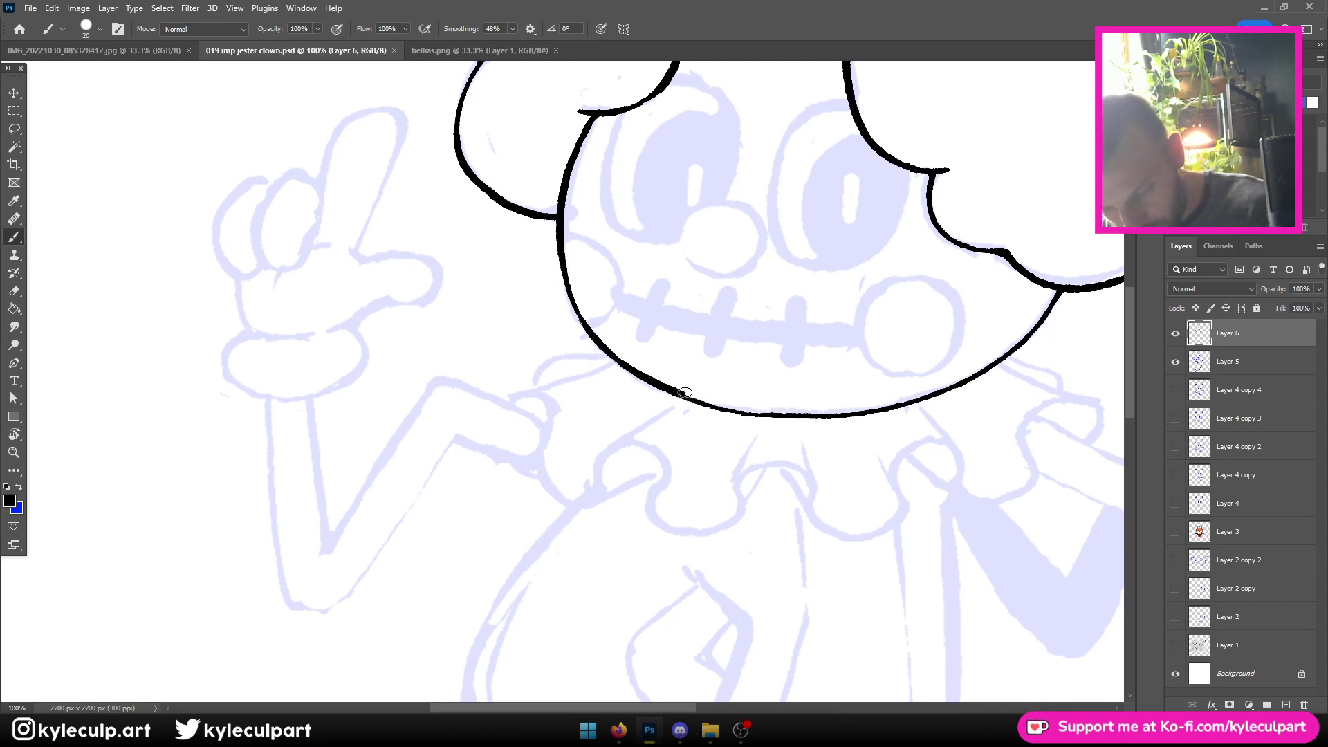
left_click_drag(684, 392, 652, 377)
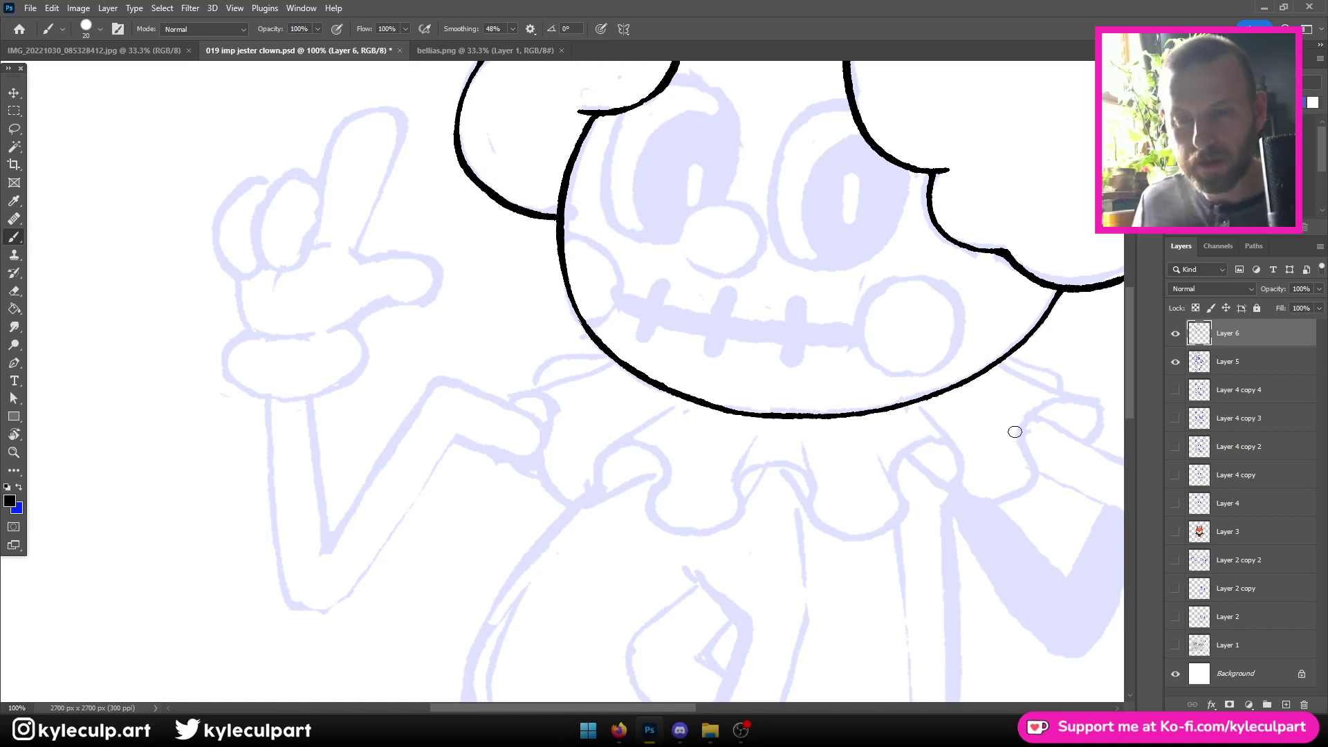
key("ctrl+plus")
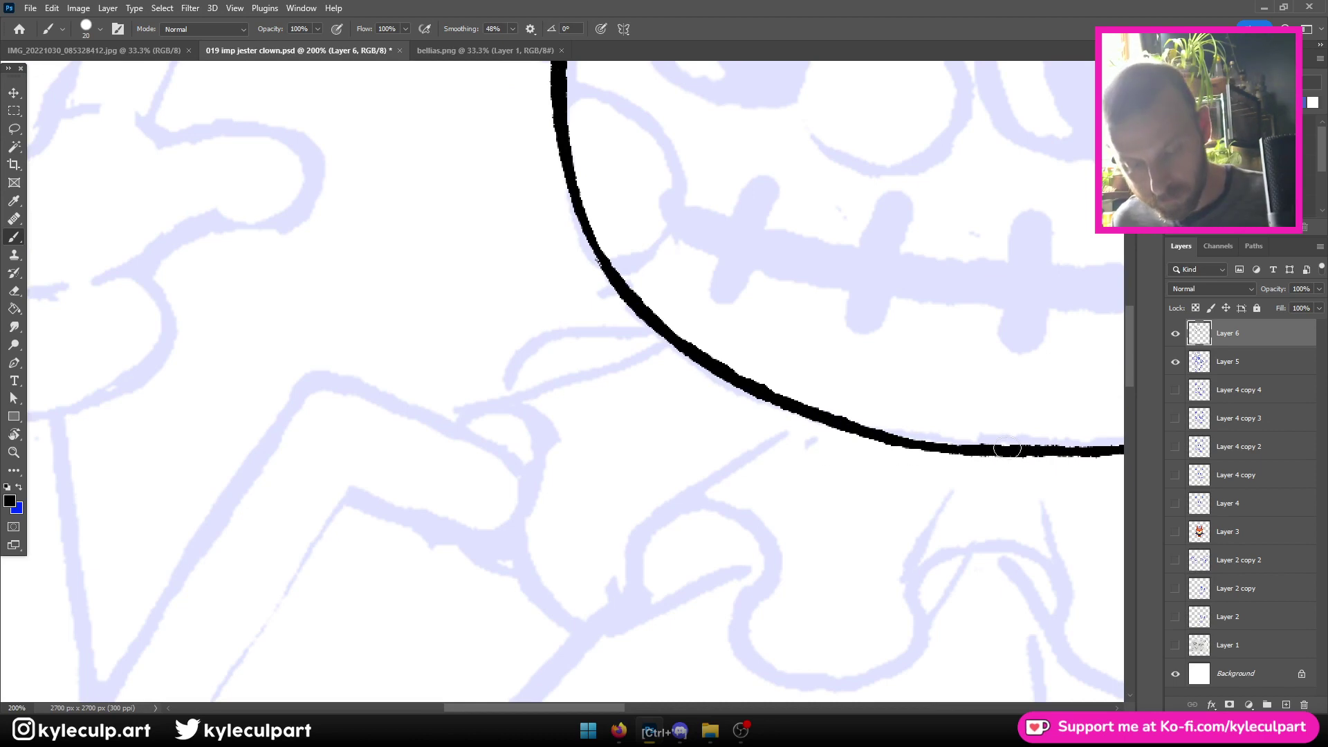
left_click_drag(945, 447, 838, 423)
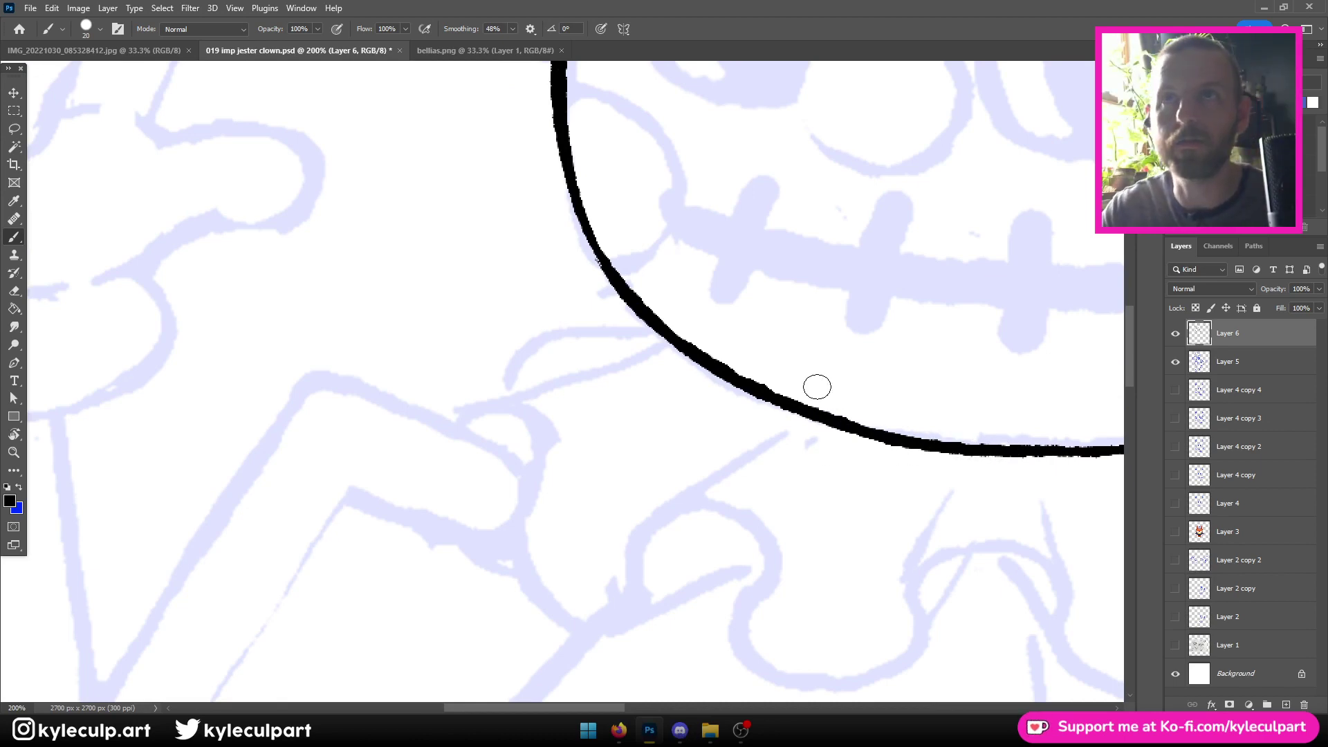
Ink the round nose and the eye partly behind it, including the eye's outer contour and the curve of its iris
mouse_move(905, 169)
left_mouse_down()
mouse_move(864, 277)
mouse_move(746, 354)
mouse_move(638, 513)
mouse_move(668, 450)
mouse_move(609, 480)
mouse_move(554, 467)
mouse_move(515, 406)
mouse_move(539, 337)
mouse_move(629, 319)
mouse_move(685, 365)
mouse_move(668, 459)
left_mouse_up()
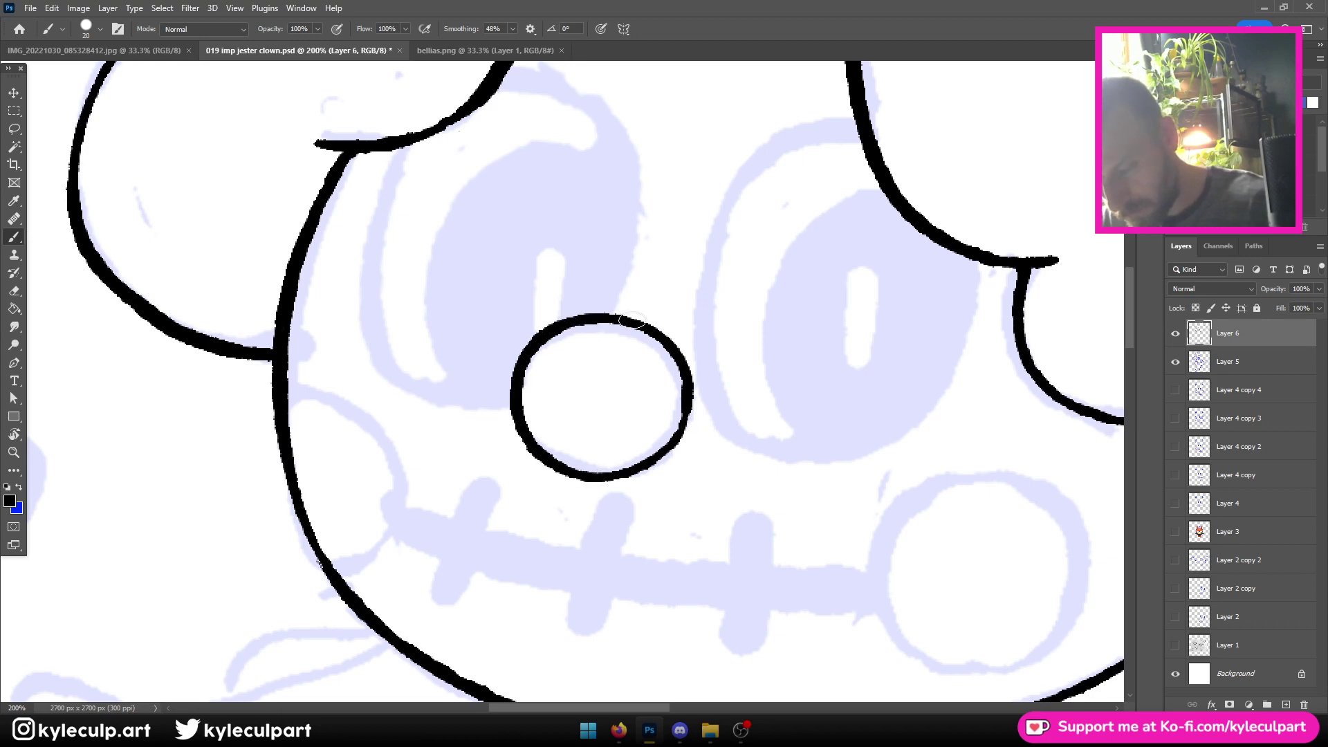
mouse_move(685, 362)
left_mouse_down()
mouse_move(705, 436)
mouse_move(789, 487)
left_mouse_up()
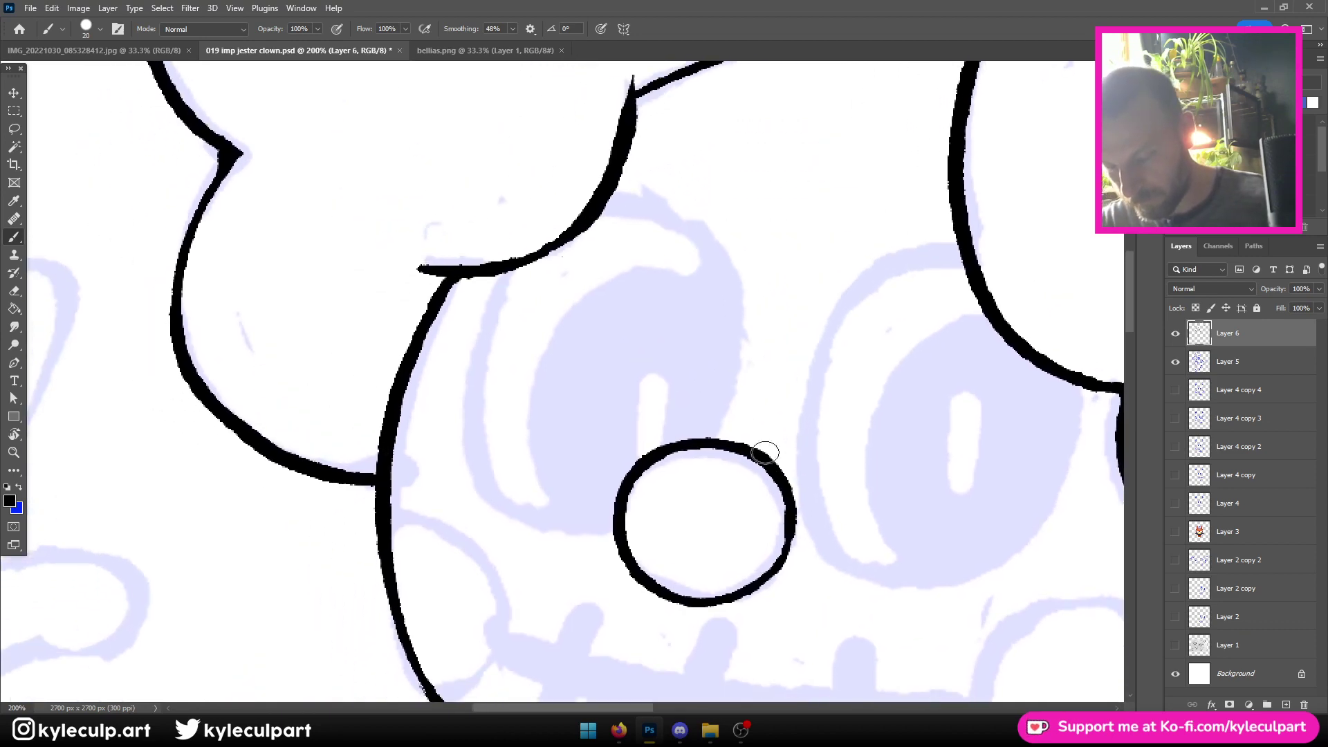
mouse_move(613, 530)
left_mouse_down()
mouse_move(493, 513)
mouse_move(458, 391)
mouse_move(507, 271)
left_mouse_up()
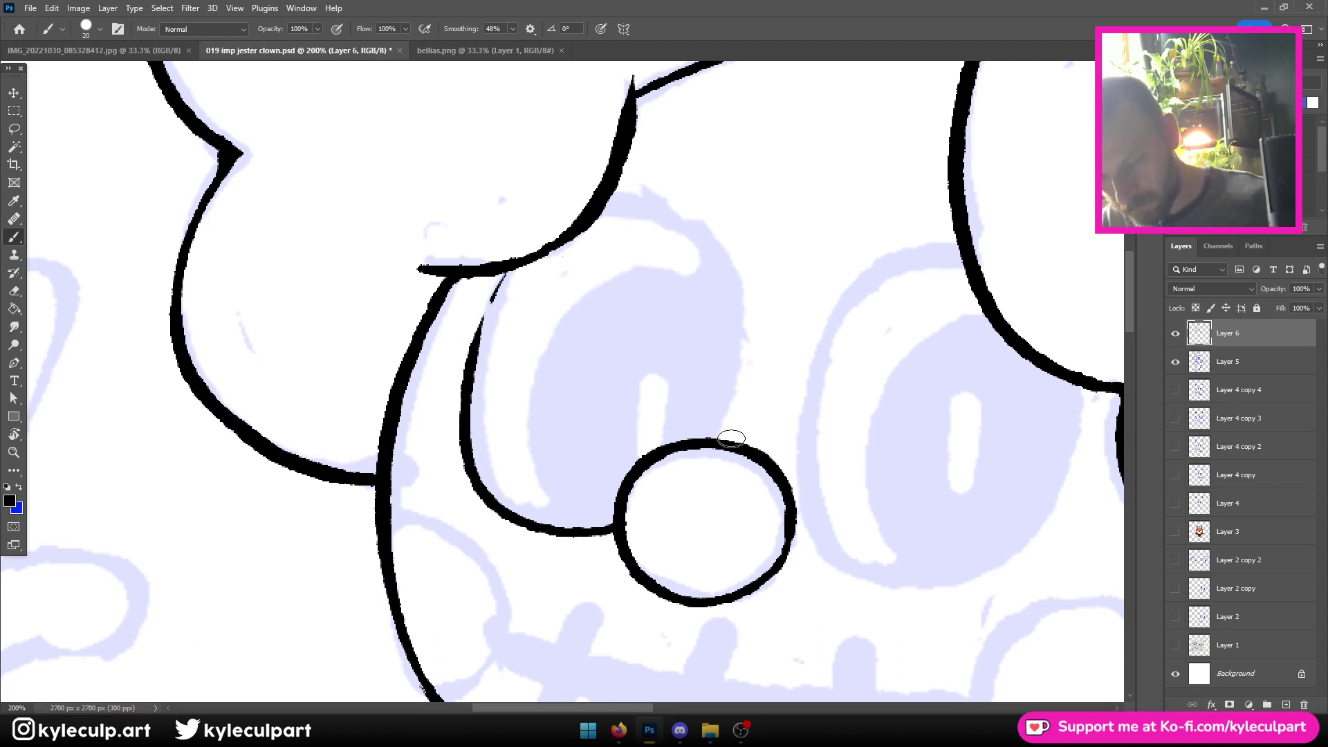
mouse_move(709, 445)
left_mouse_down()
mouse_move(735, 377)
mouse_move(732, 261)
mouse_move(612, 205)
left_mouse_up()
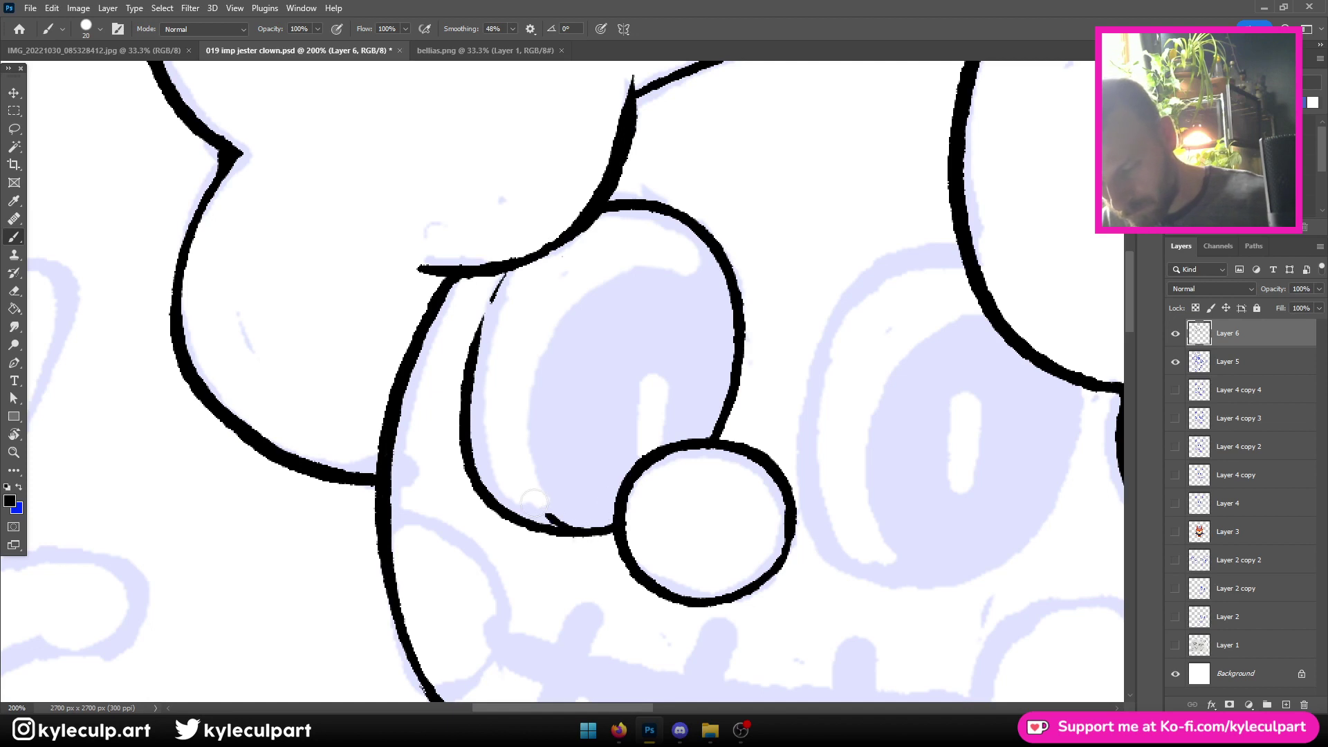
mouse_move(534, 499)
left_mouse_down()
mouse_move(518, 437)
mouse_move(545, 327)
mouse_move(617, 269)
mouse_move(700, 266)
left_mouse_up()
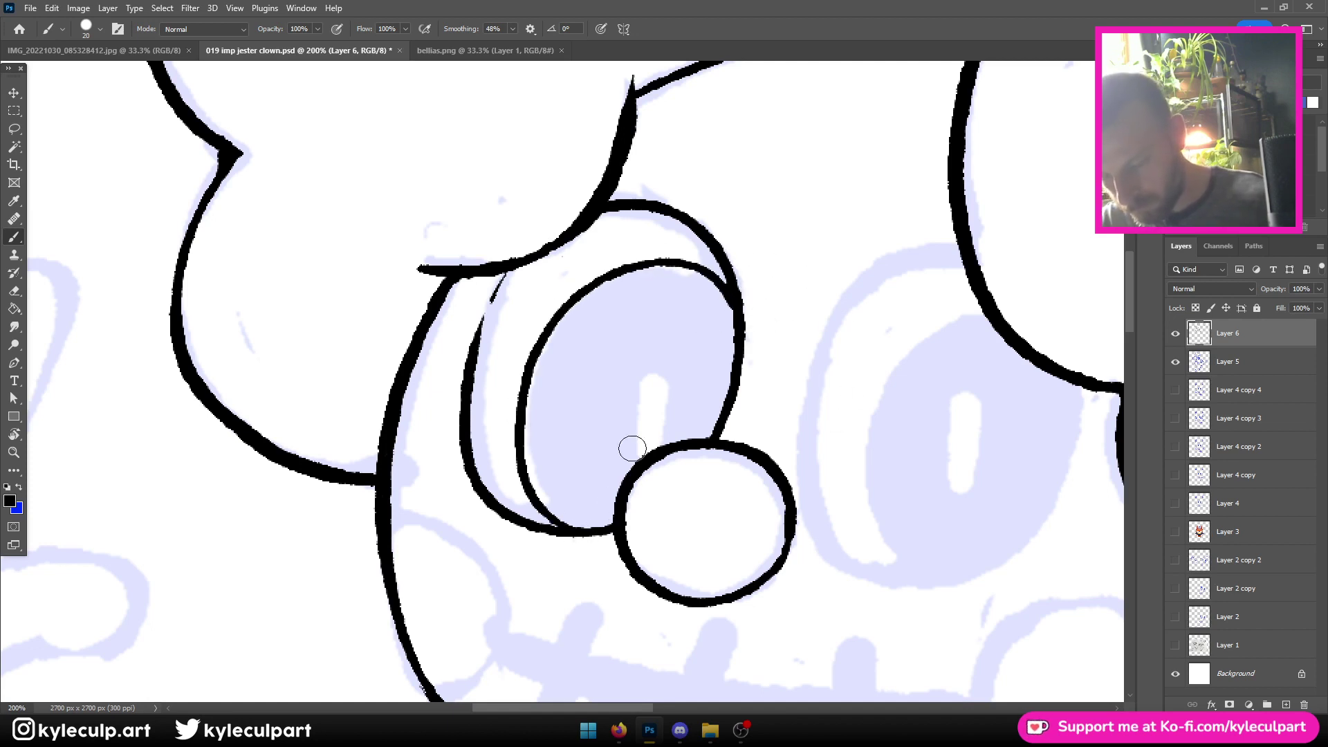
left_click_drag(922, 569, 494, 606)
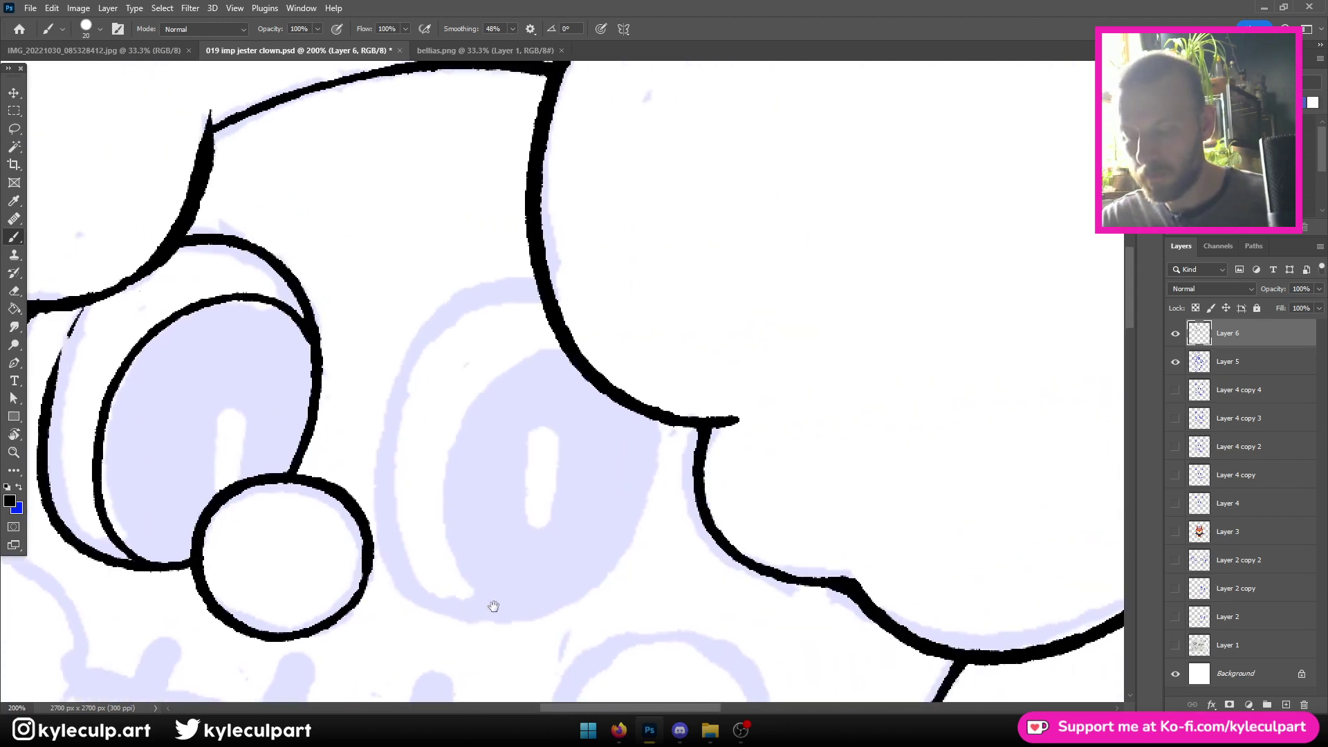
left_click_drag(674, 619, 720, 491)
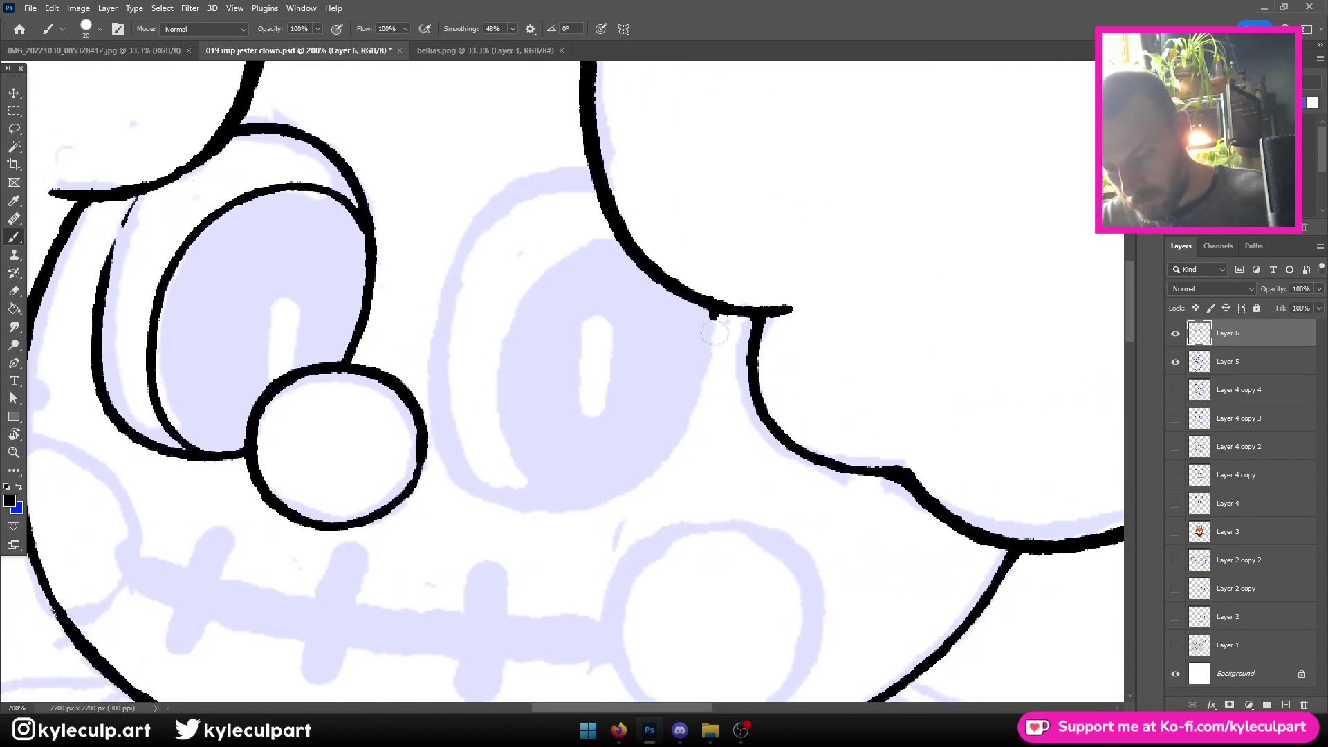
left_click_drag(715, 313, 665, 443)
key("ctrl+z")
mouse_move(716, 308)
left_mouse_down()
mouse_move(697, 425)
mouse_move(645, 482)
mouse_move(574, 512)
left_mouse_up()
key("ctrl+z")
mouse_move(719, 308)
left_mouse_down()
mouse_move(693, 424)
mouse_move(649, 478)
mouse_move(579, 514)
mouse_move(529, 518)
mouse_move(483, 505)
mouse_move(453, 468)
mouse_move(431, 392)
mouse_move(439, 287)
mouse_move(500, 192)
mouse_move(616, 163)
left_mouse_up()
key("ctrl+z")
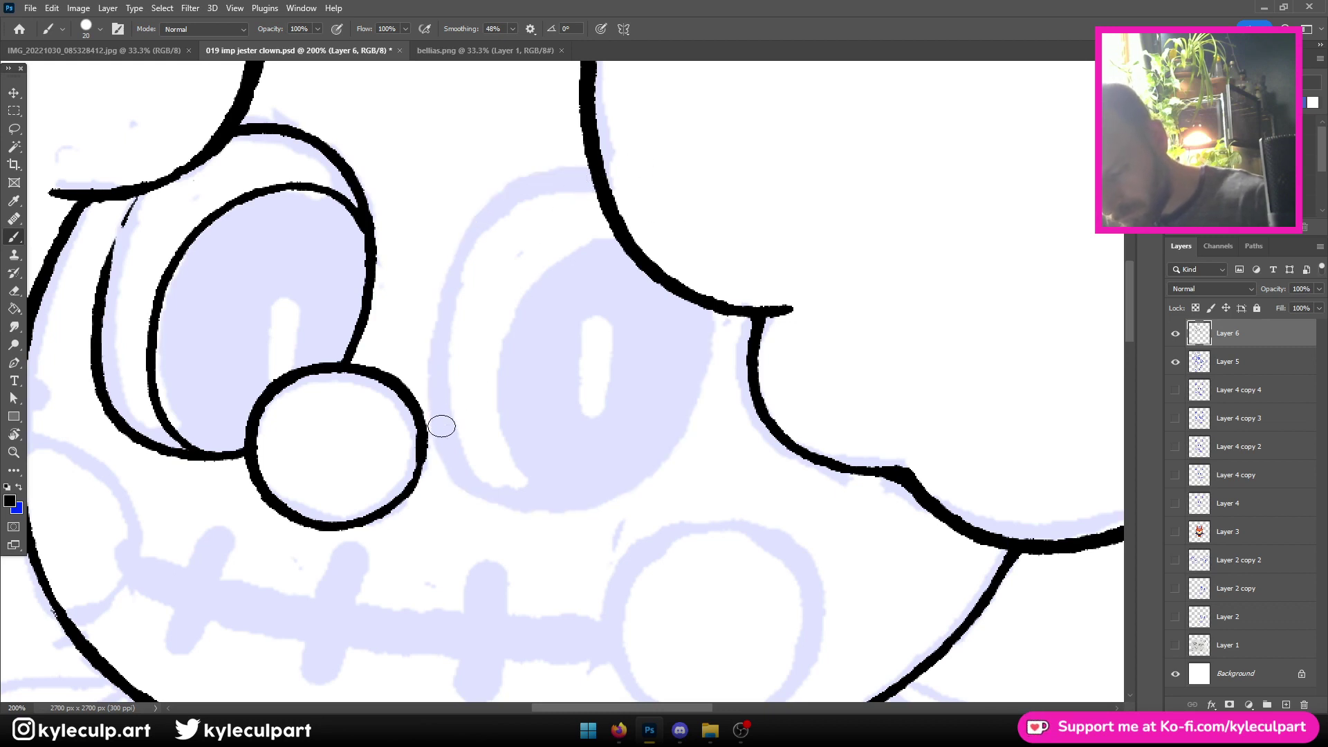
Ink the second eye's outer contour and iris curve up to the overlapping hair tuft, and save the file
mouse_move(442, 426)
left_mouse_down()
mouse_move(434, 360)
mouse_move(451, 275)
mouse_move(502, 190)
mouse_move(552, 166)
mouse_move(609, 174)
left_mouse_up()
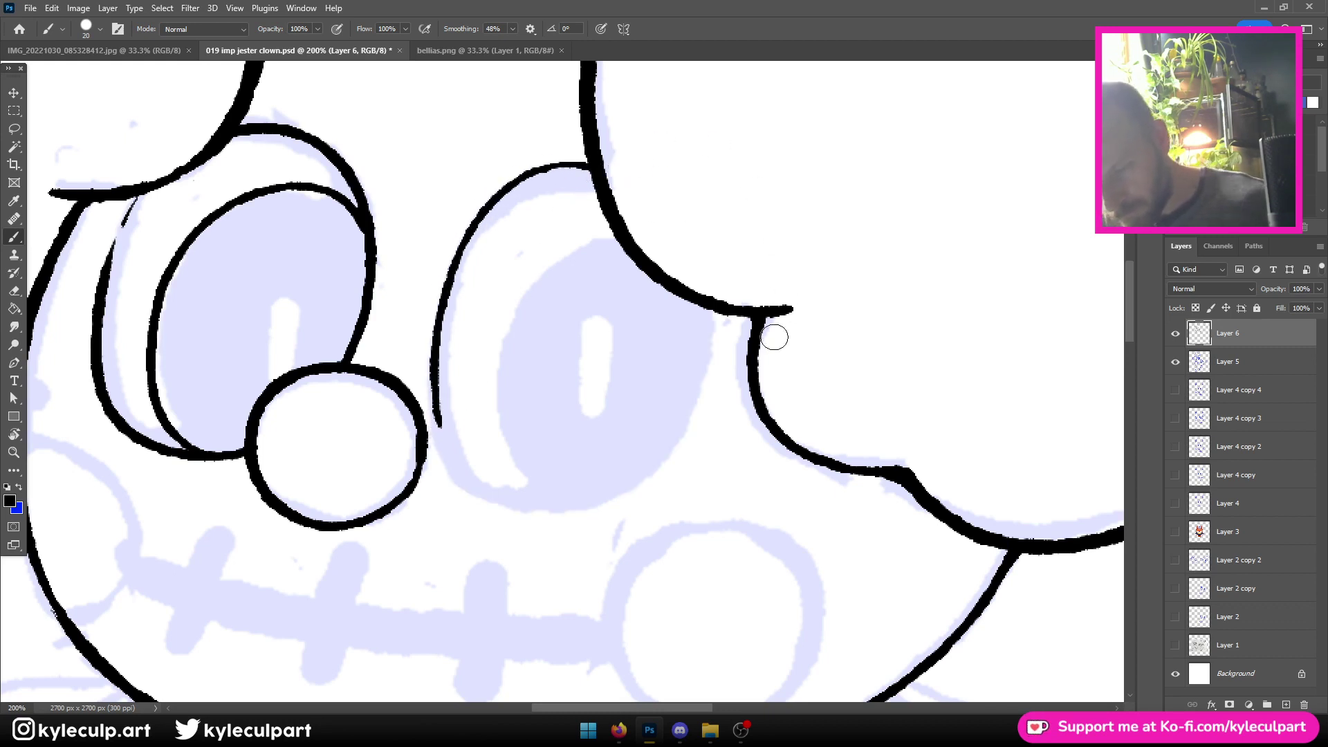
mouse_move(712, 334)
left_mouse_down()
mouse_move(675, 457)
mouse_move(533, 518)
mouse_move(453, 477)
mouse_move(504, 220)
left_mouse_up()
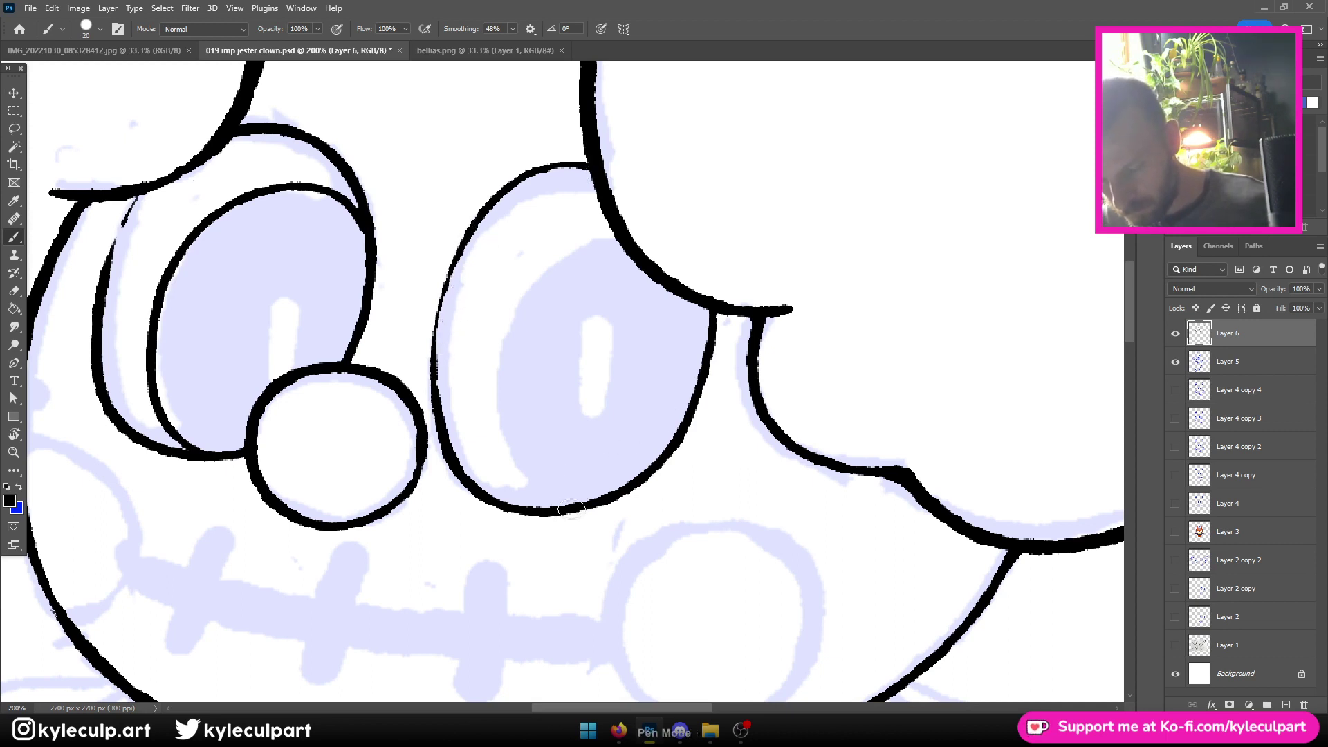
mouse_move(569, 511)
left_mouse_down()
mouse_move(542, 501)
mouse_move(506, 452)
mouse_move(493, 375)
mouse_move(522, 281)
mouse_move(579, 237)
mouse_move(630, 239)
left_mouse_up()
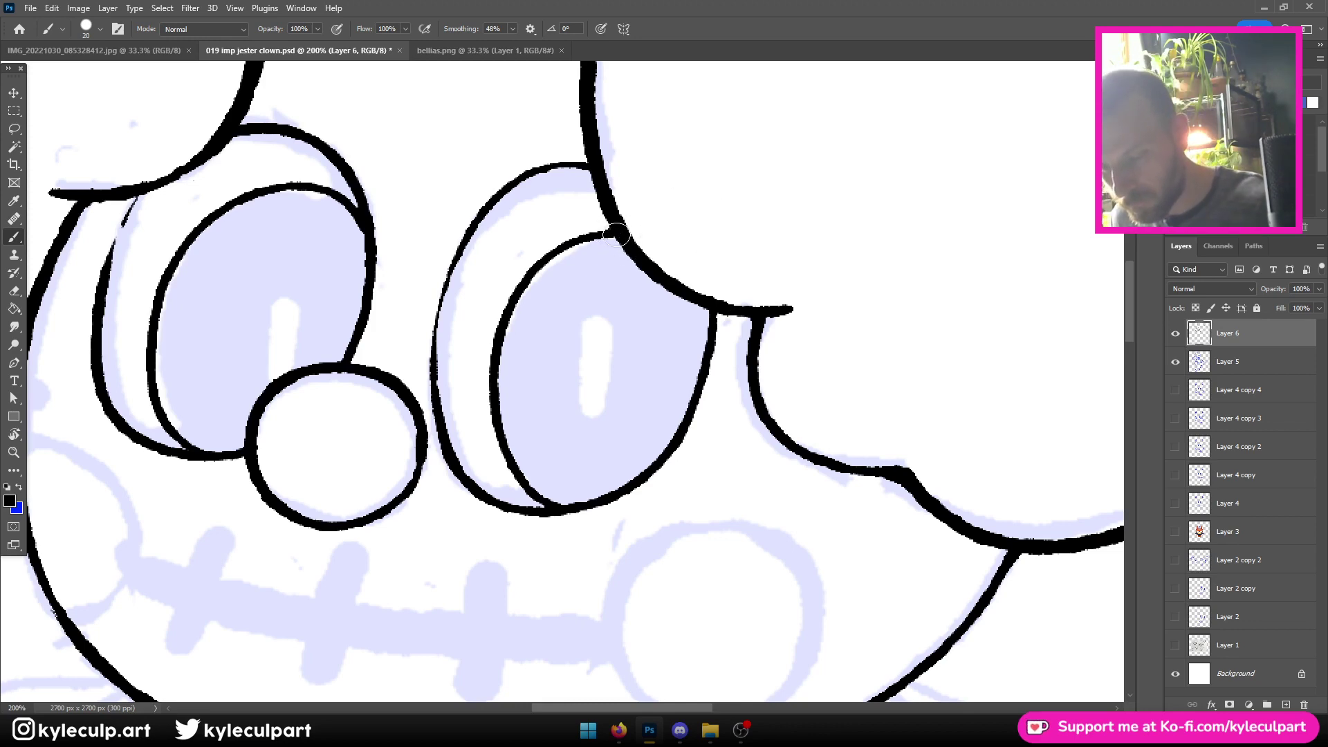
key("ctrl+minus")
key("ctrl+minus")
key("ctrl+minus")
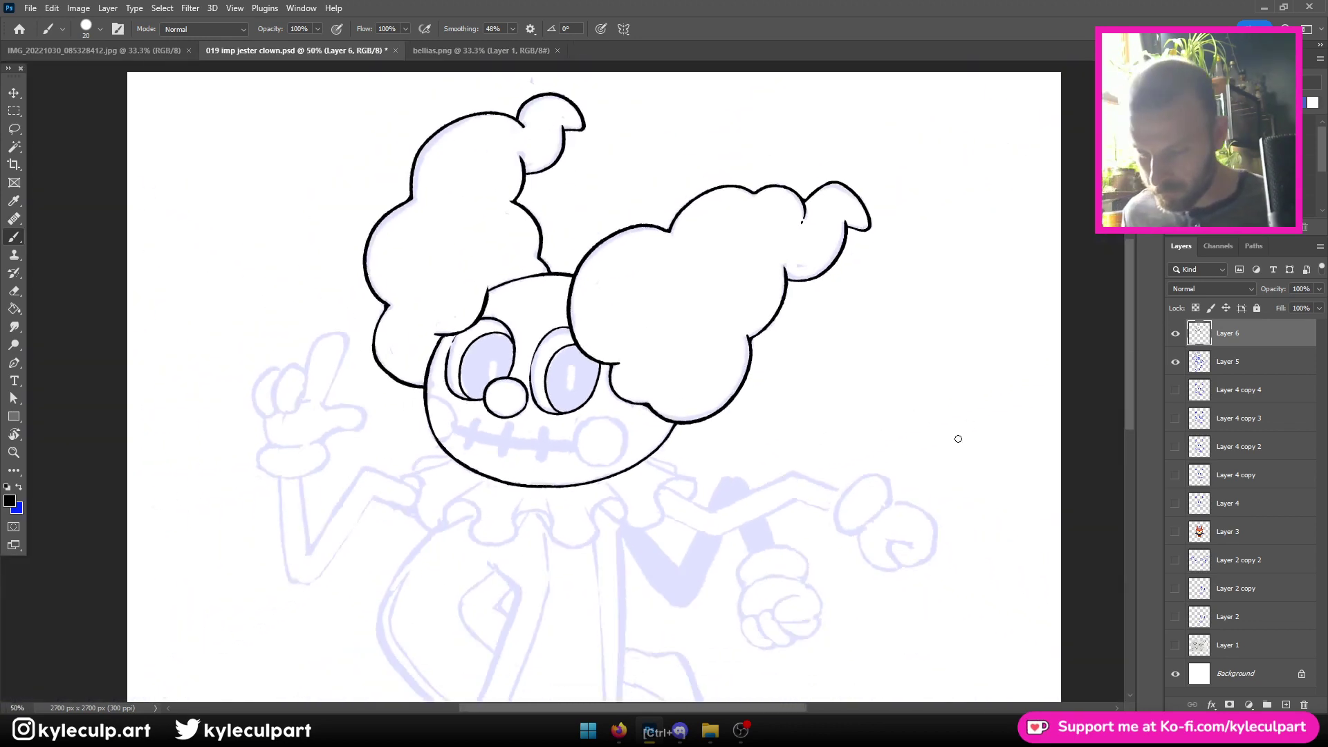
key("ctrl+plus")
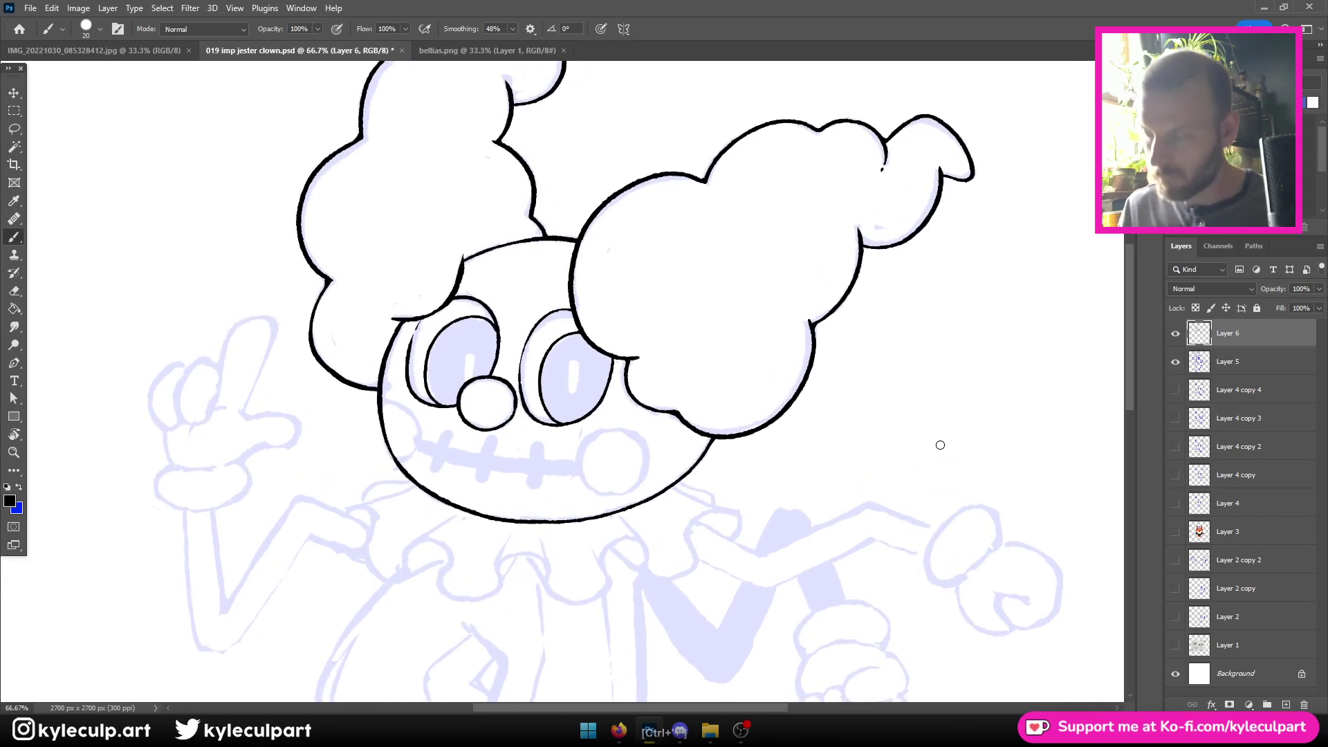
key("ctrl+s")
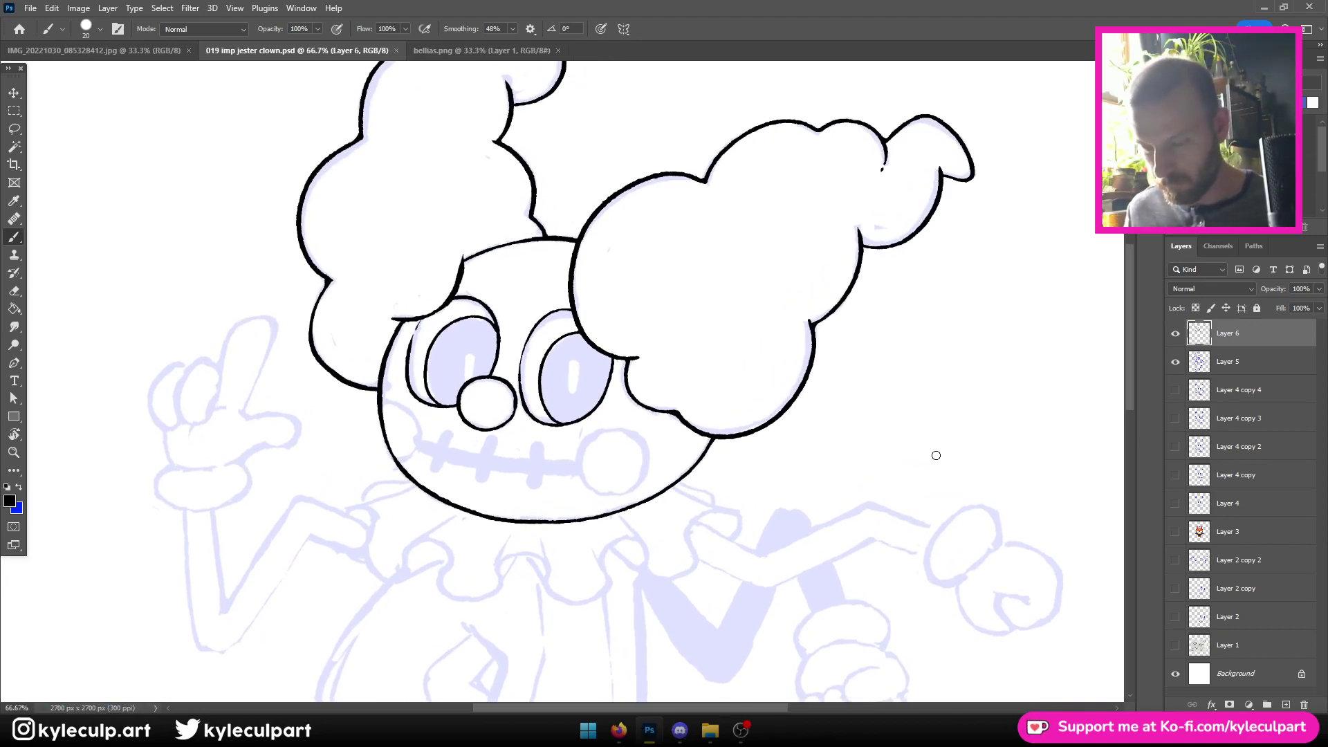
Ink the full round cheek circle at the mouth's end below the second eye, with brush smoothing at 59%
key("ctrl+plus")
key("ctrl+plus")
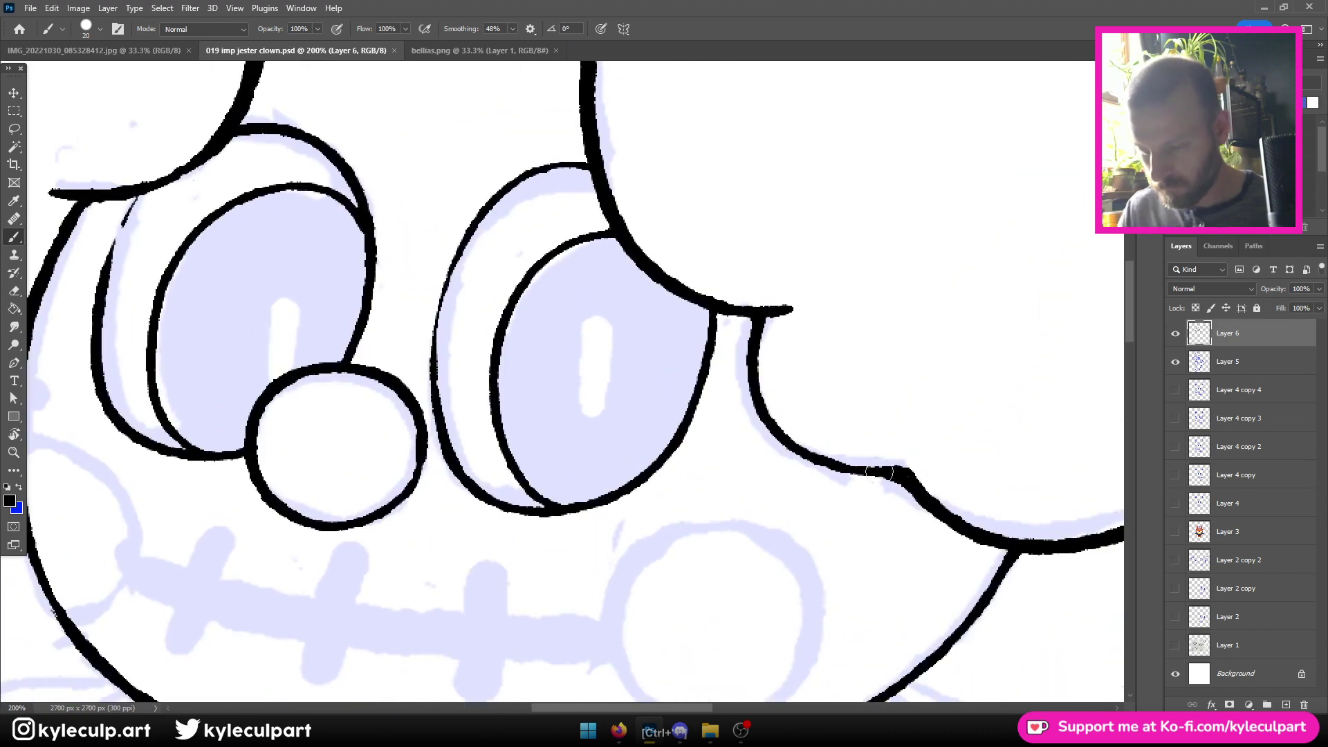
mouse_move(787, 609)
left_mouse_down()
mouse_move(741, 305)
mouse_move(738, 320)
left_mouse_up()
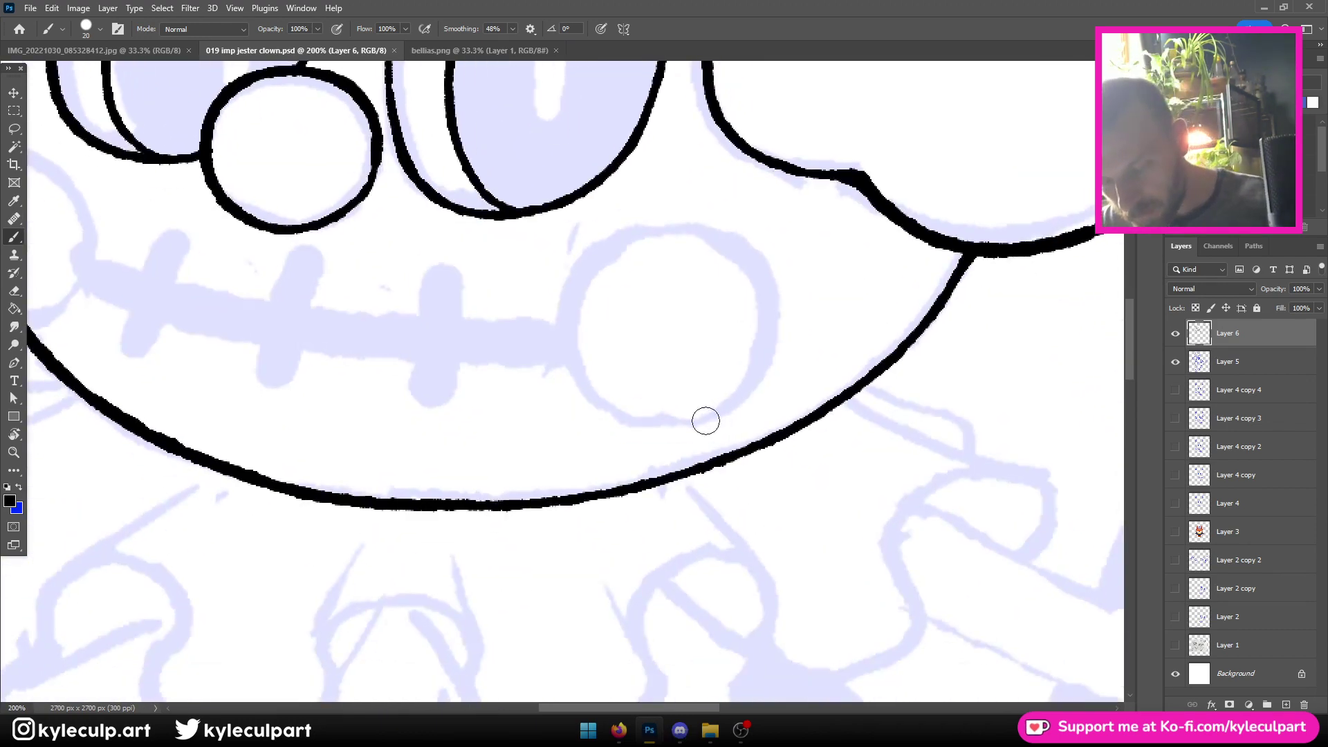
mouse_move(706, 420)
left_mouse_down()
mouse_move(643, 429)
mouse_move(576, 372)
mouse_move(576, 285)
mouse_move(665, 226)
mouse_move(742, 253)
mouse_move(764, 332)
mouse_move(731, 405)
mouse_move(694, 430)
mouse_move(622, 425)
mouse_move(577, 382)
mouse_move(566, 314)
mouse_move(588, 259)
mouse_move(666, 224)
mouse_move(727, 231)
mouse_move(767, 266)
mouse_move(781, 311)
mouse_move(775, 374)
mouse_move(745, 419)
mouse_move(660, 433)
left_mouse_up()
key("ctrl+z")
key("ctrl+z")
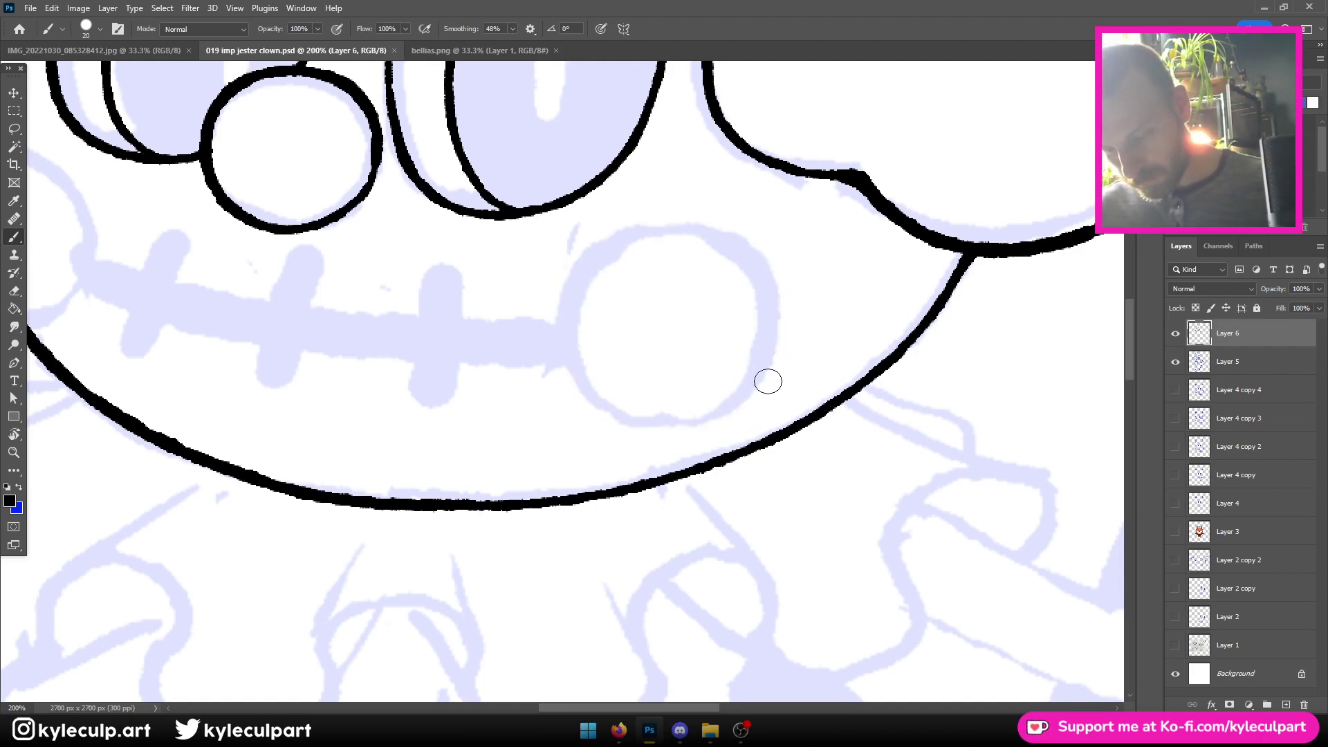
mouse_move(773, 346)
left_mouse_down()
mouse_move(751, 394)
mouse_move(682, 429)
mouse_move(621, 419)
mouse_move(573, 367)
mouse_move(576, 299)
mouse_move(635, 240)
mouse_move(708, 237)
mouse_move(758, 285)
mouse_move(766, 350)
mouse_move(719, 416)
mouse_move(643, 425)
mouse_move(576, 394)
mouse_move(559, 303)
mouse_move(610, 231)
mouse_move(703, 222)
mouse_move(763, 270)
mouse_move(776, 350)
left_mouse_up()
key("ctrl+z")
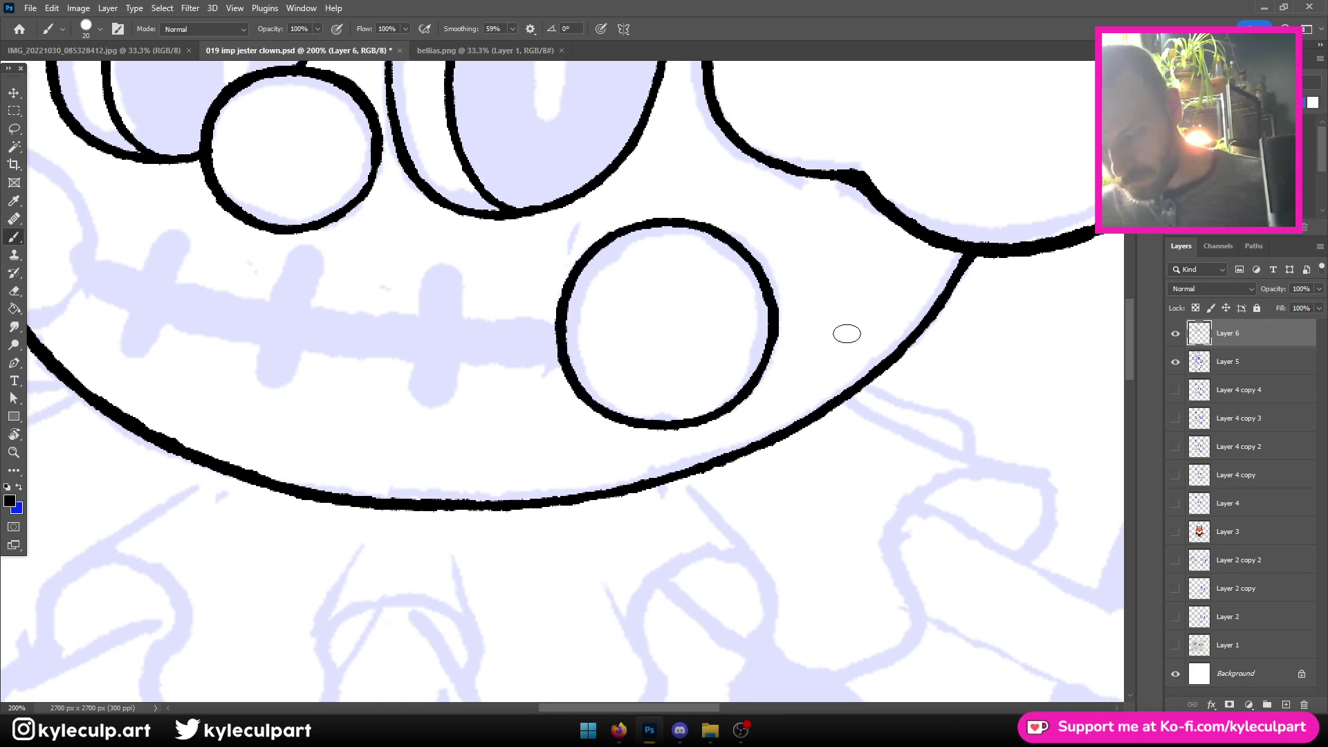
Ink the other cheek as a partial circle meeting the face outline, with brush smoothing at 49%
left_click_drag(492, 468, 791, 537)
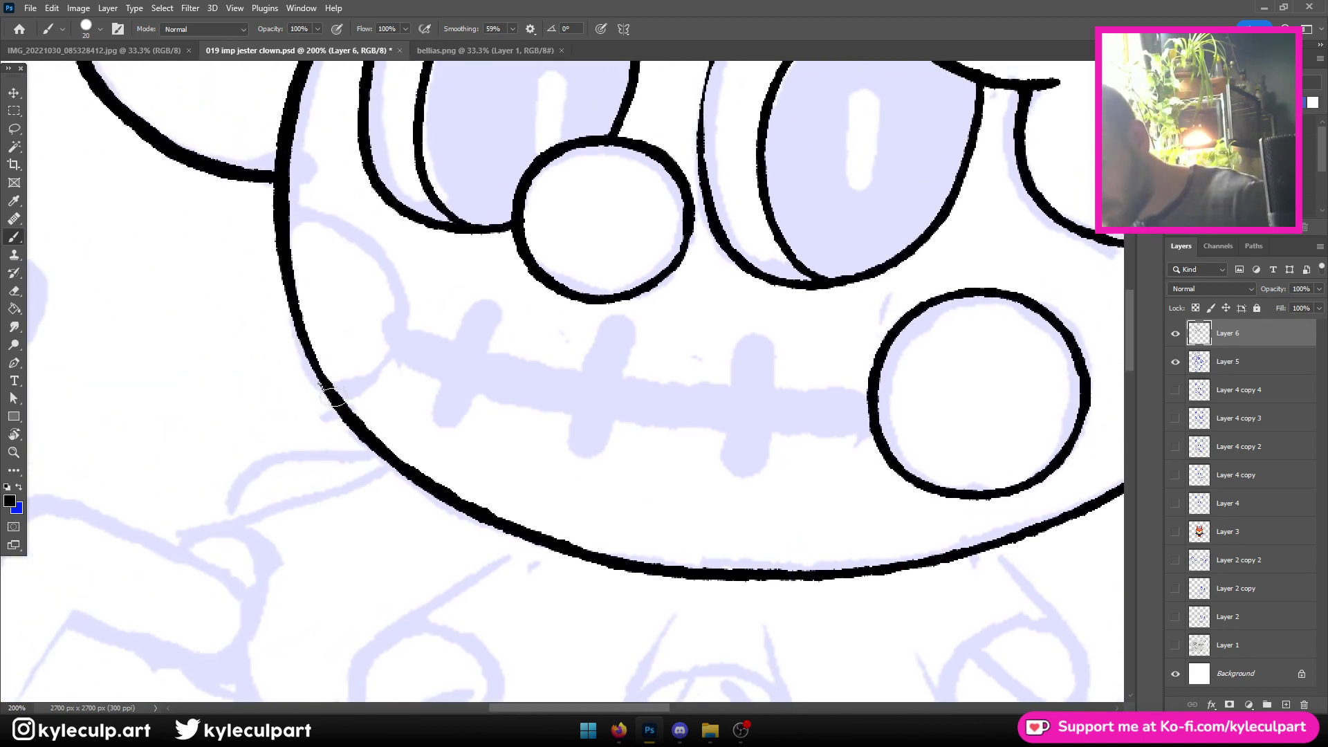
mouse_move(342, 397)
left_mouse_down()
mouse_move(404, 325)
mouse_move(401, 277)
mouse_move(382, 238)
mouse_move(337, 209)
mouse_move(281, 219)
mouse_move(306, 210)
mouse_move(378, 249)
mouse_move(400, 301)
mouse_move(395, 359)
mouse_move(364, 392)
mouse_move(320, 400)
left_mouse_up()
key("ctrl+z")
key("ctrl+z")
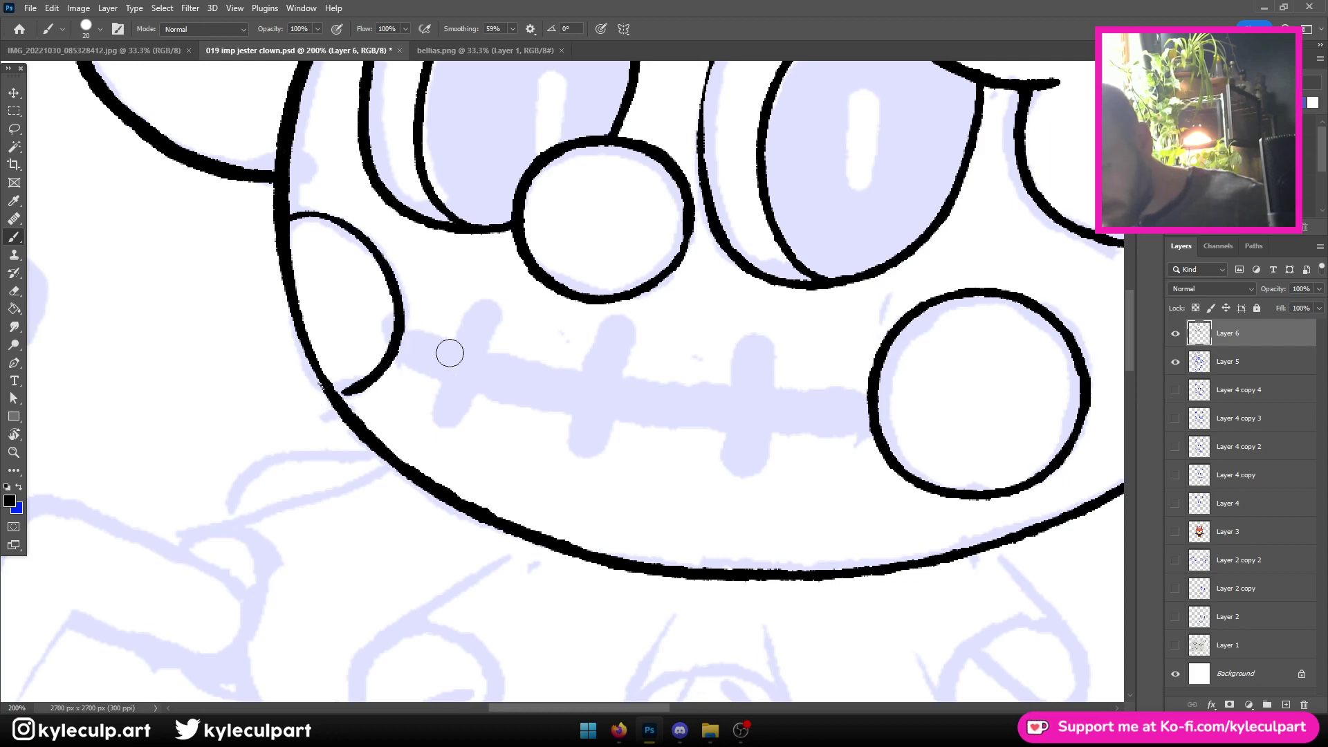
key("ctrl+minus")
key("ctrl+minus")
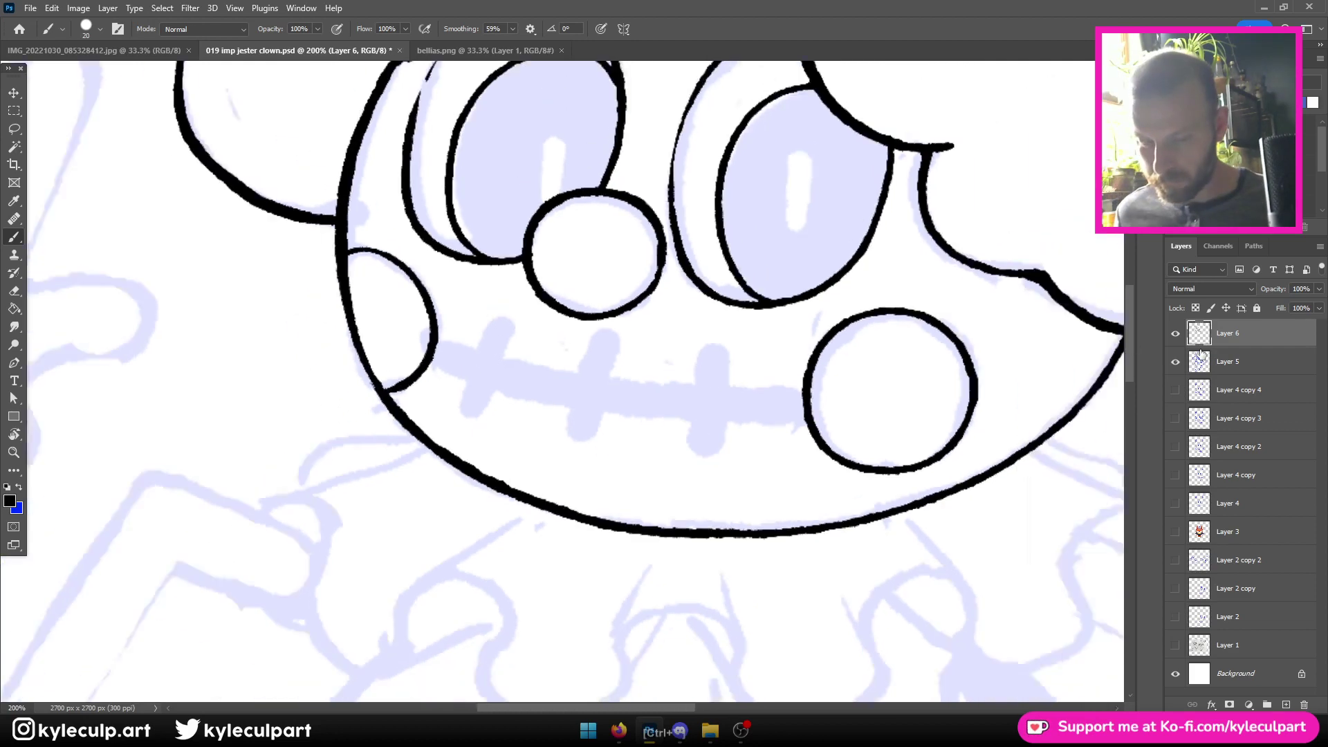
key("ctrl+plus")
key("ctrl+plus")
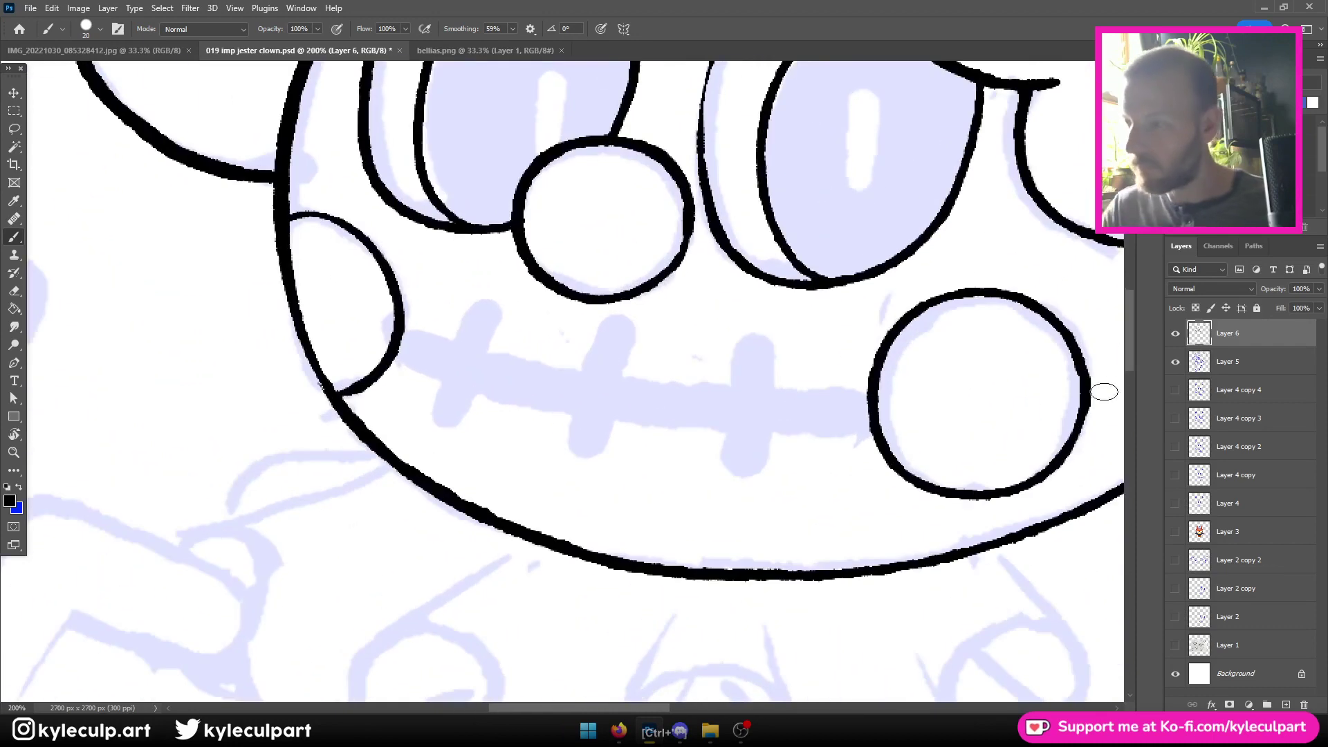
key("ctrl+z")
left_click_drag(472, 31, 468, 30)
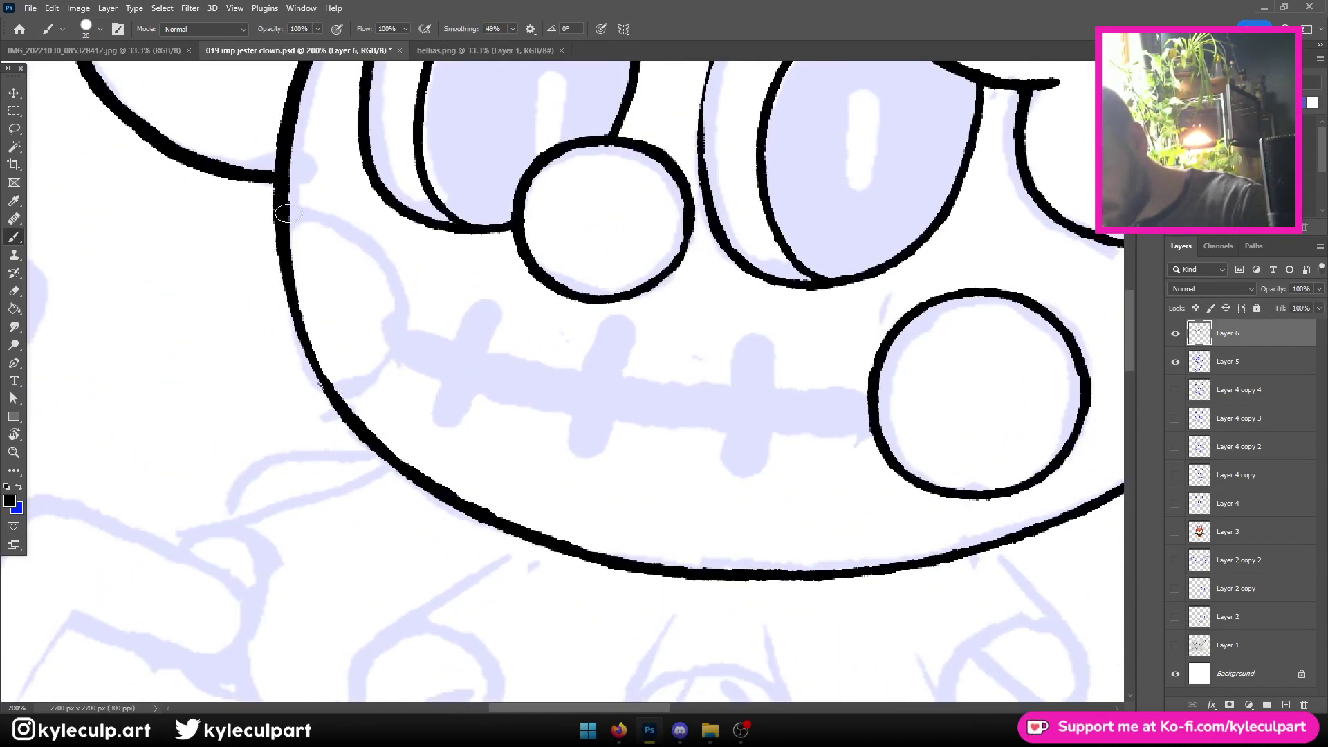
mouse_move(284, 213)
left_mouse_down()
mouse_move(357, 220)
mouse_move(399, 304)
mouse_move(353, 392)
mouse_move(315, 361)
left_mouse_up()
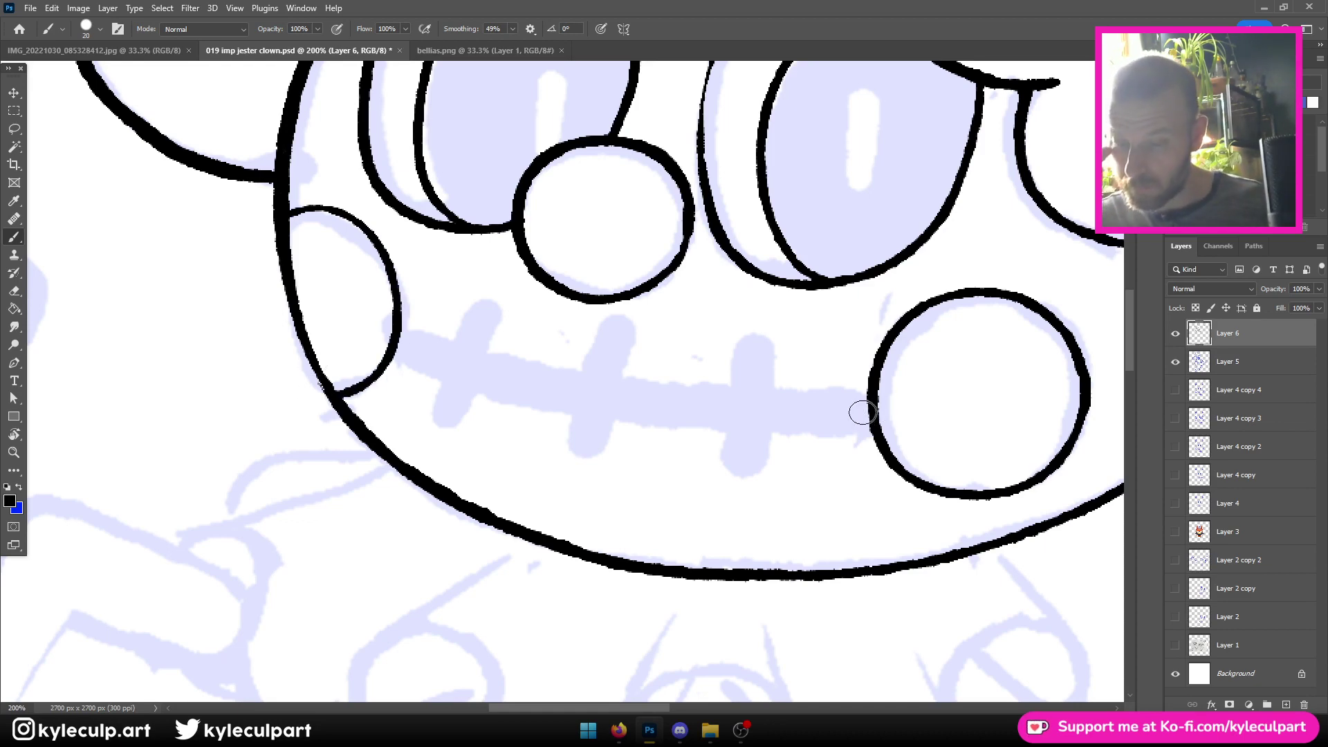
Create a new layer above the line art and turn off the size control in the brush's Shape Dynamics
key("ctrl+shift+alt+n")
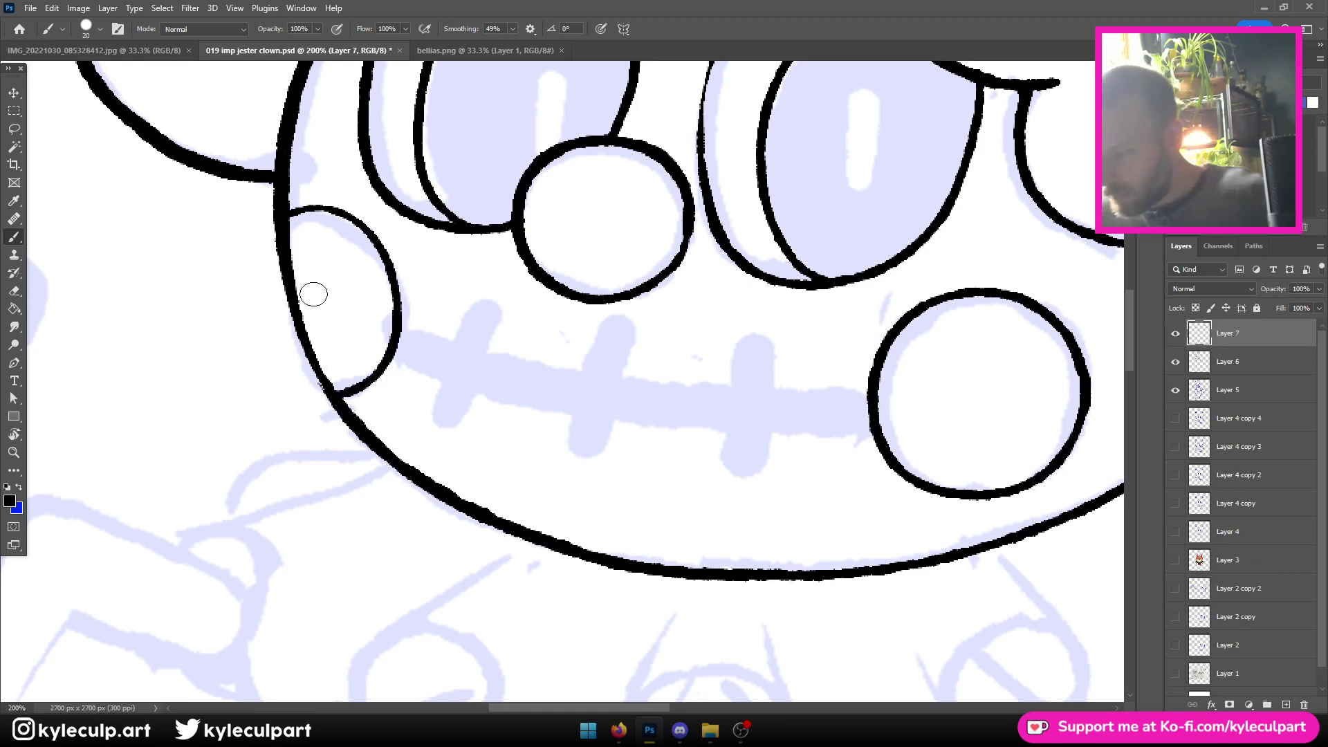
left_click(120, 30)
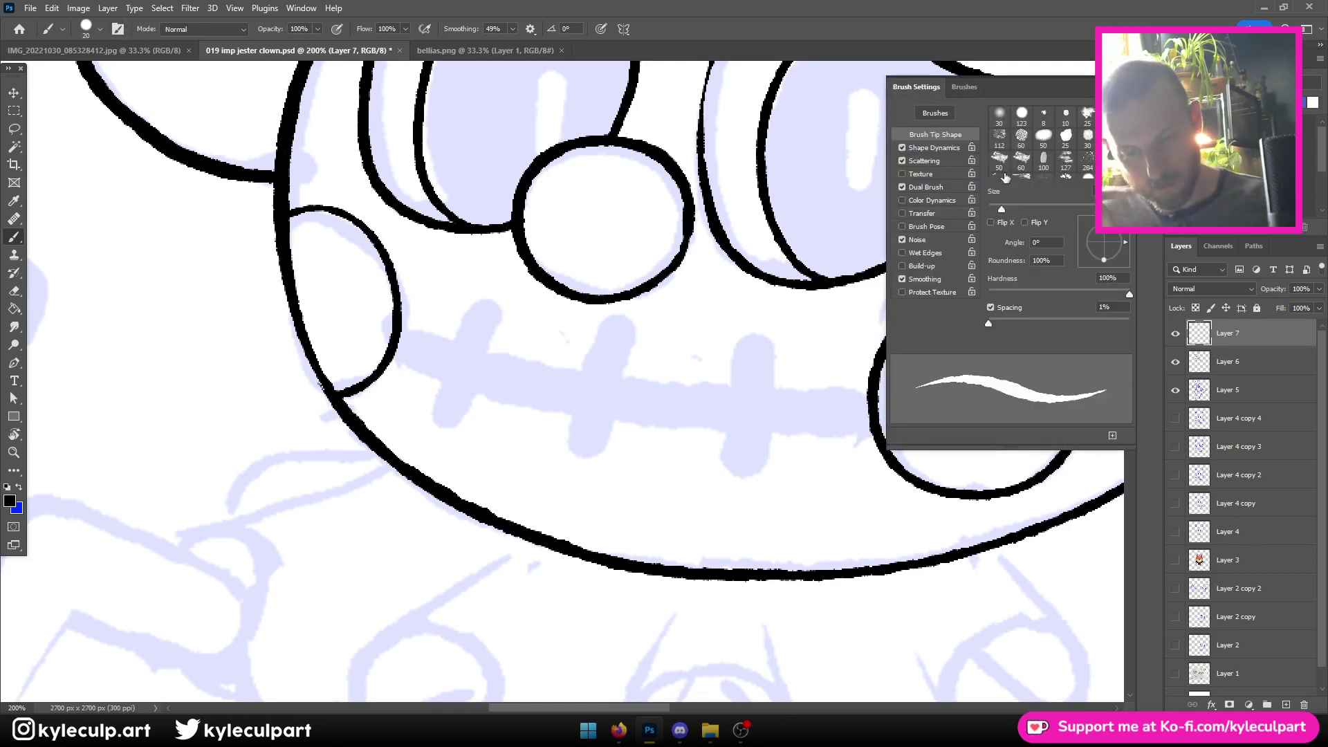
left_click(934, 147)
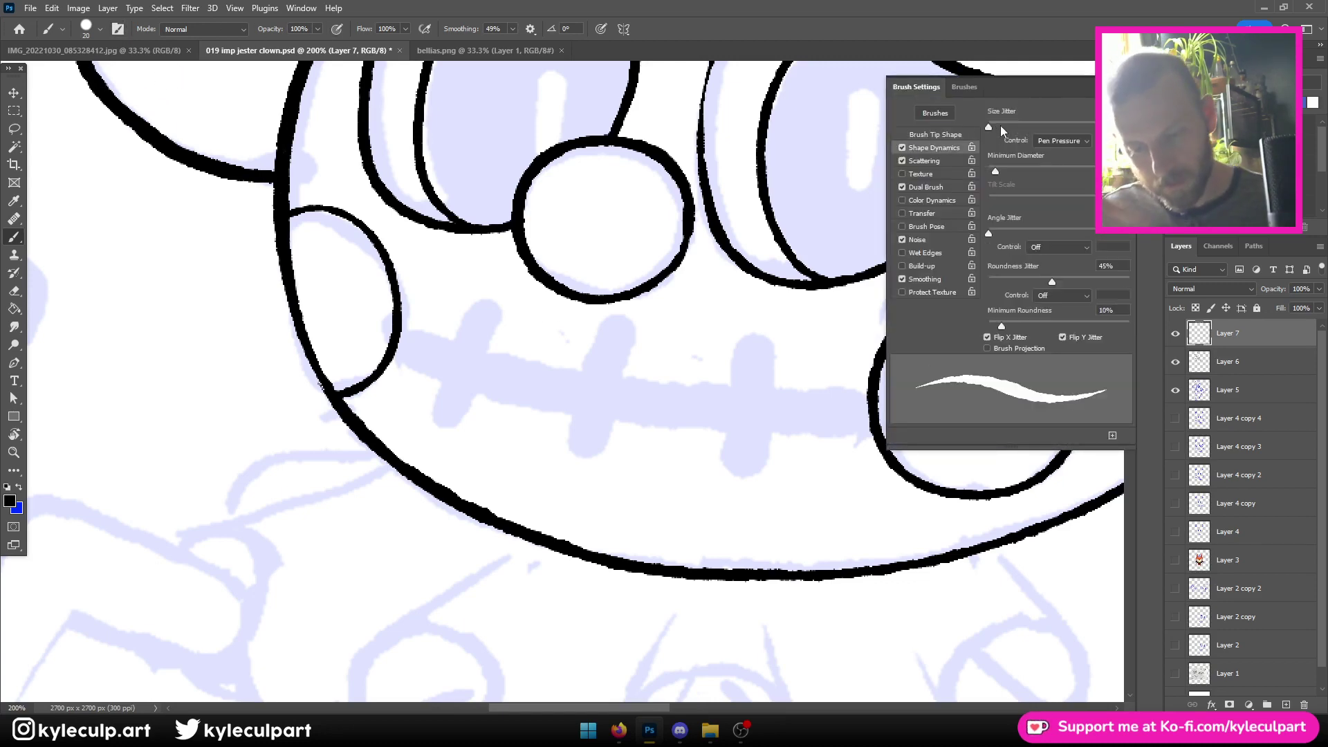
left_click(1075, 139)
left_click(1084, 153)
left_click(1128, 79)
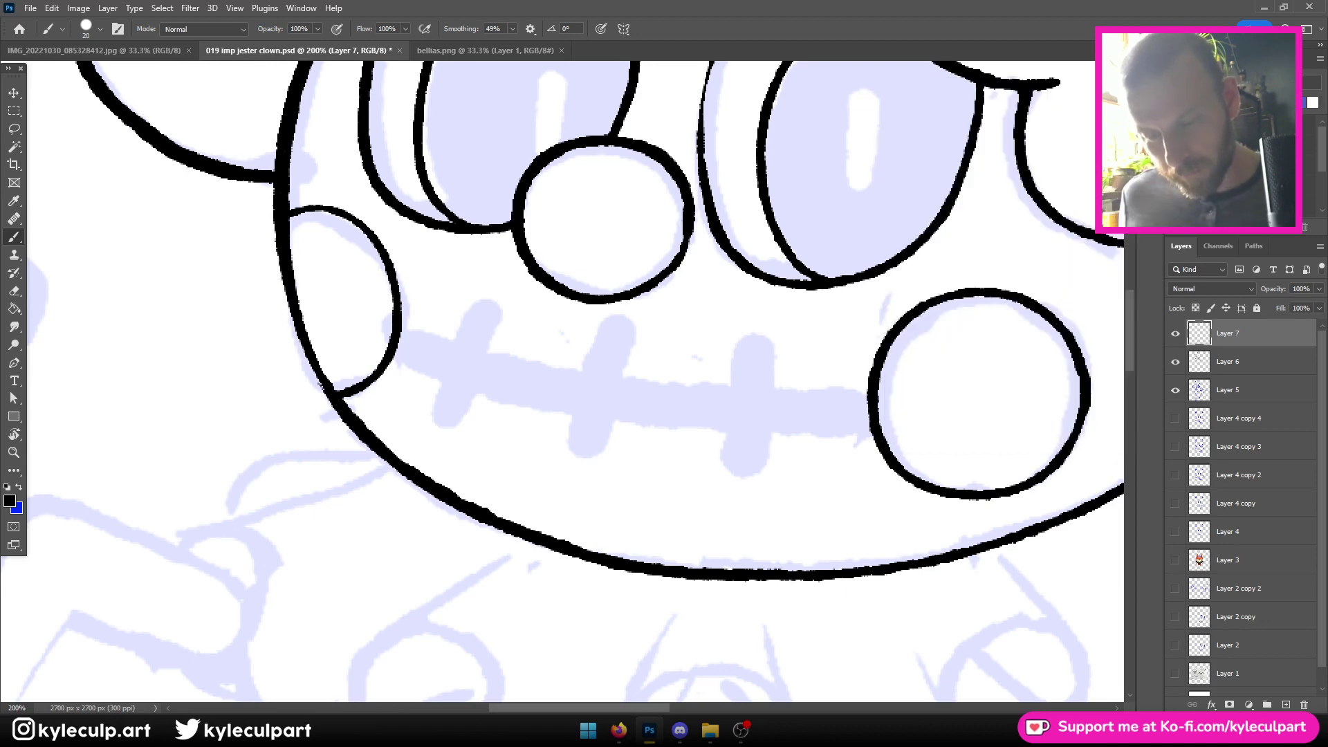
Enlarge the brush to 45 px and set the new layer's opacity to 65%
key("ctrl+minus")
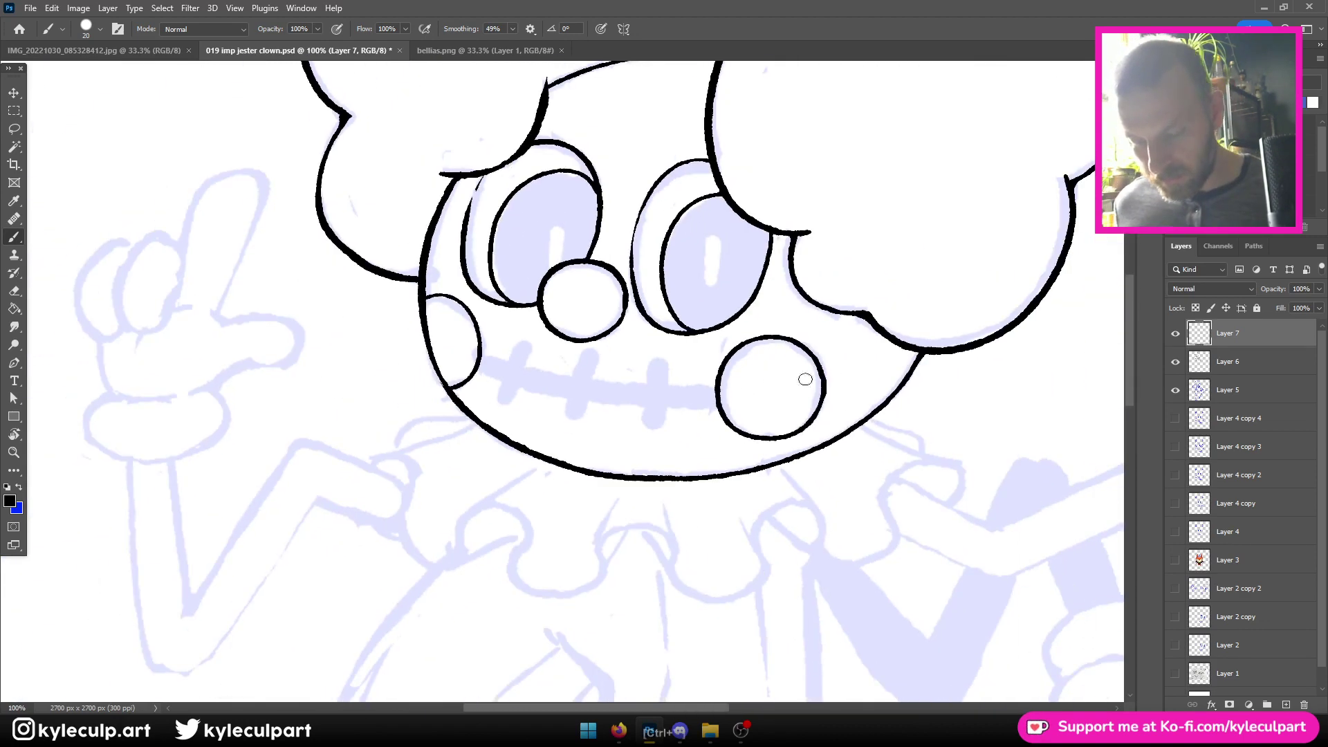
key("ctrl+plus")
key("bracketright")
key("bracketright")
key("bracketright")
key("bracketright")
key("bracketright")
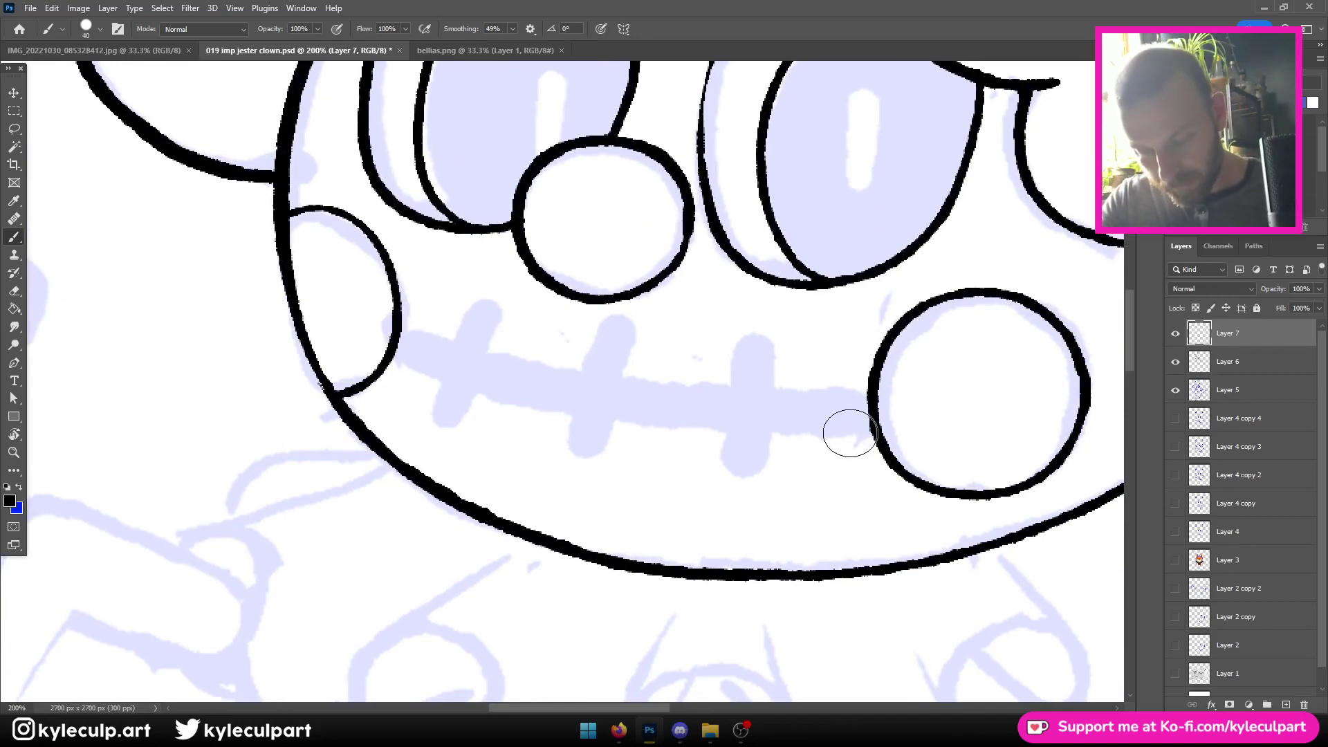
left_click_drag(1274, 293, 1249, 294)
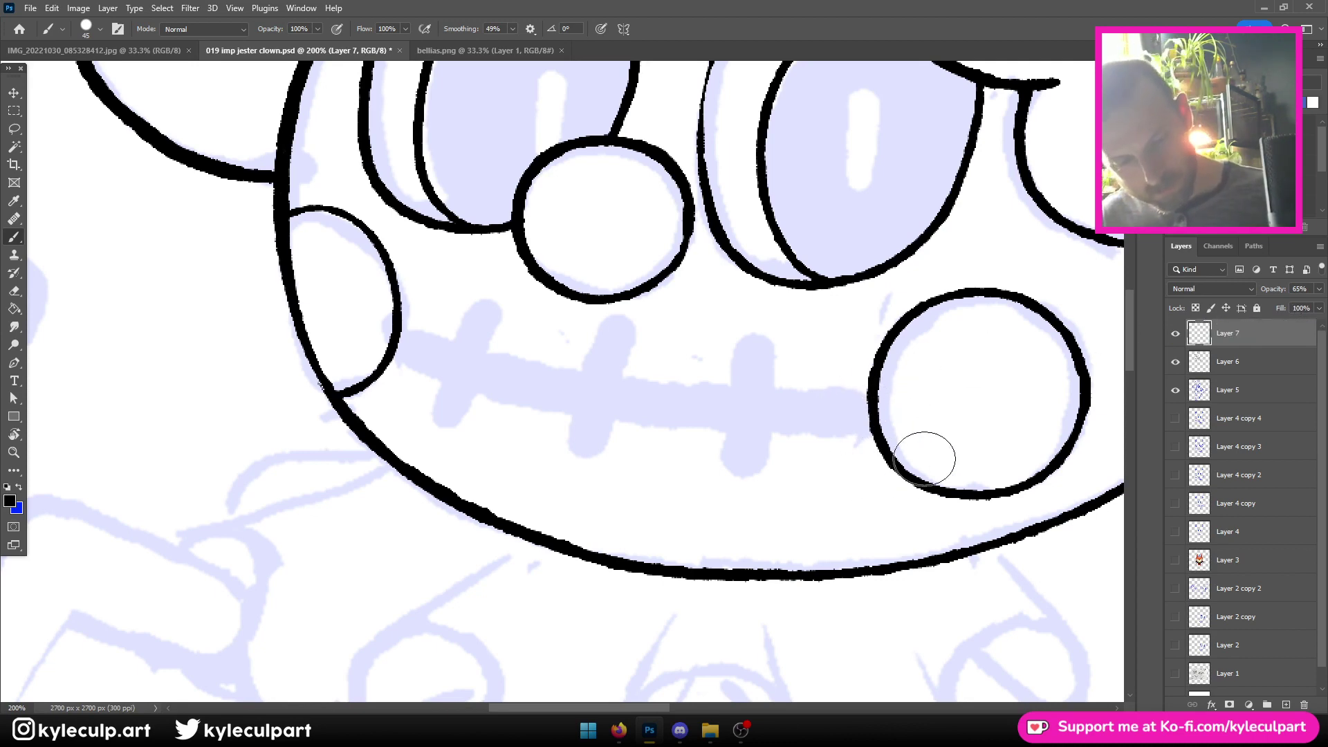
Paint the thick curved mouth line from cheek to cheek with a 40 px brush and 85% smoothing
mouse_move(906, 409)
left_mouse_down()
mouse_move(795, 422)
mouse_move(572, 398)
mouse_move(415, 354)
mouse_move(352, 306)
left_mouse_up()
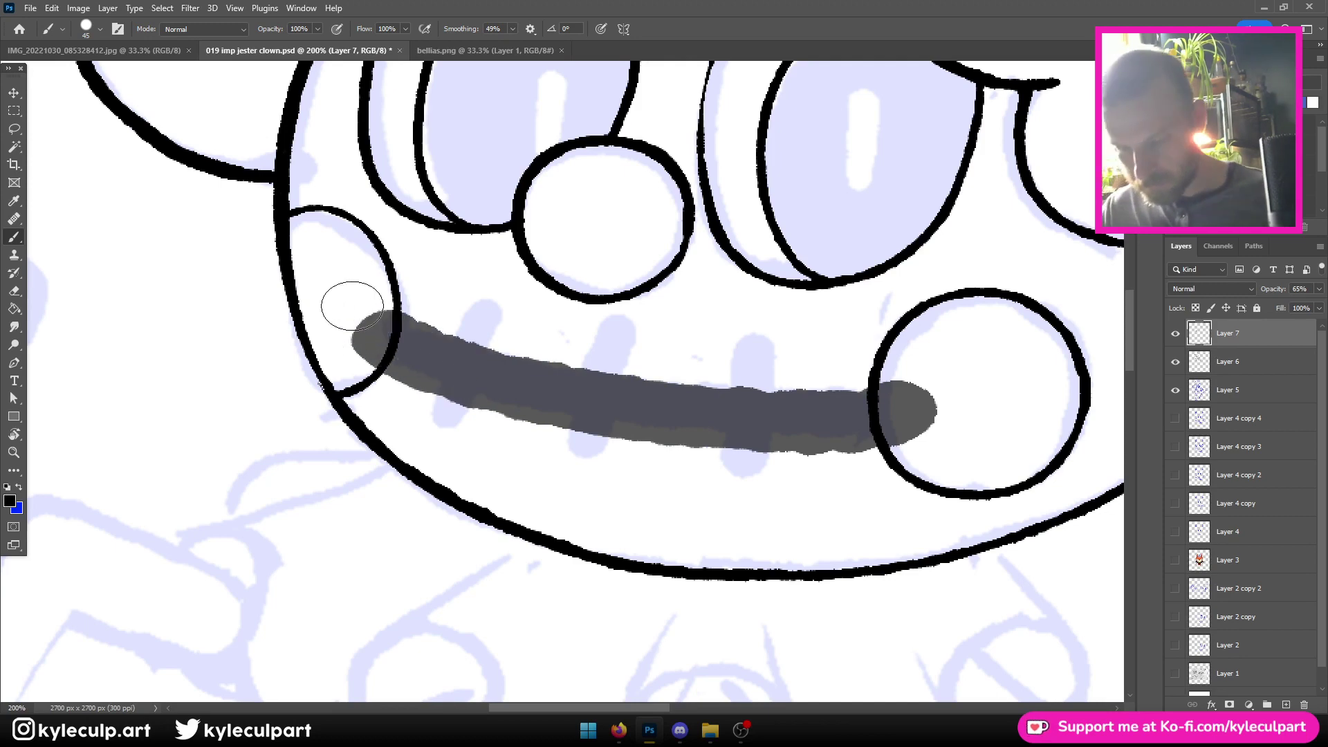
key("ctrl+z")
key("bracketleft")
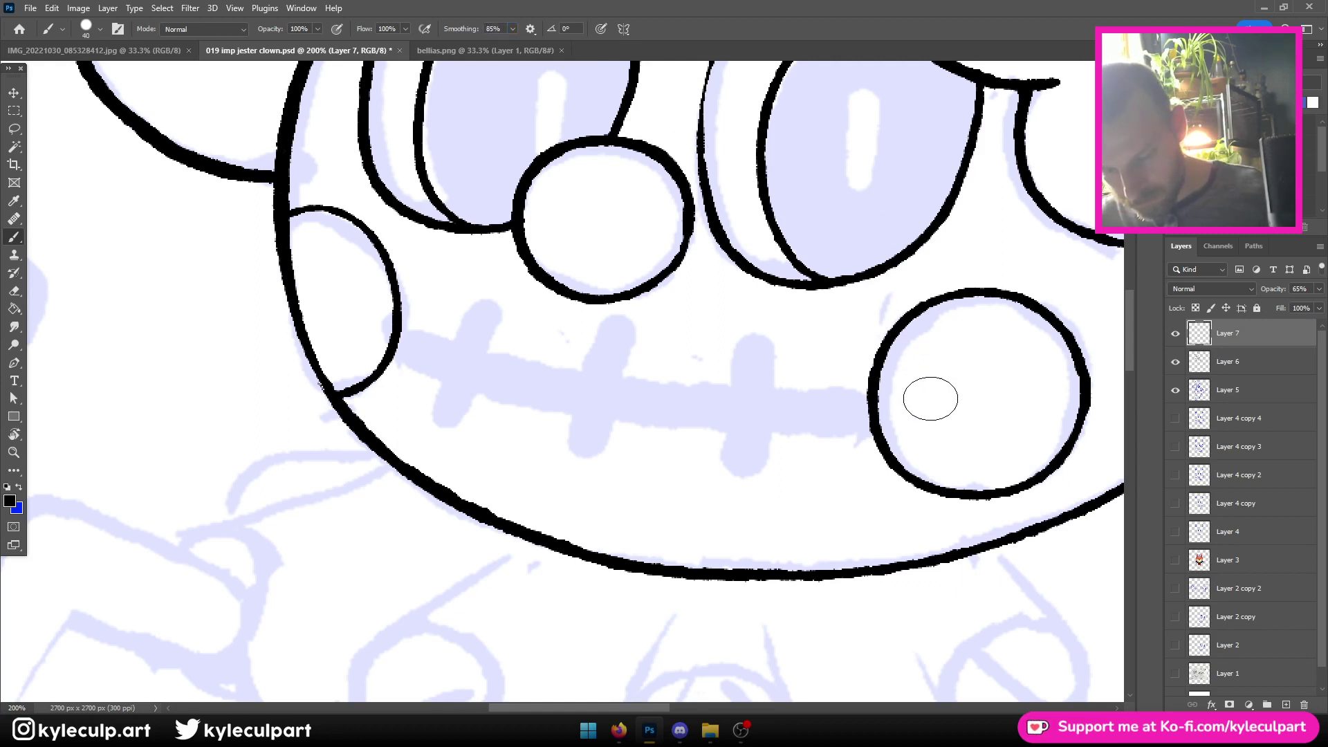
mouse_move(930, 397)
left_mouse_down()
mouse_move(803, 415)
mouse_move(597, 402)
mouse_move(408, 350)
mouse_move(325, 289)
left_mouse_up()
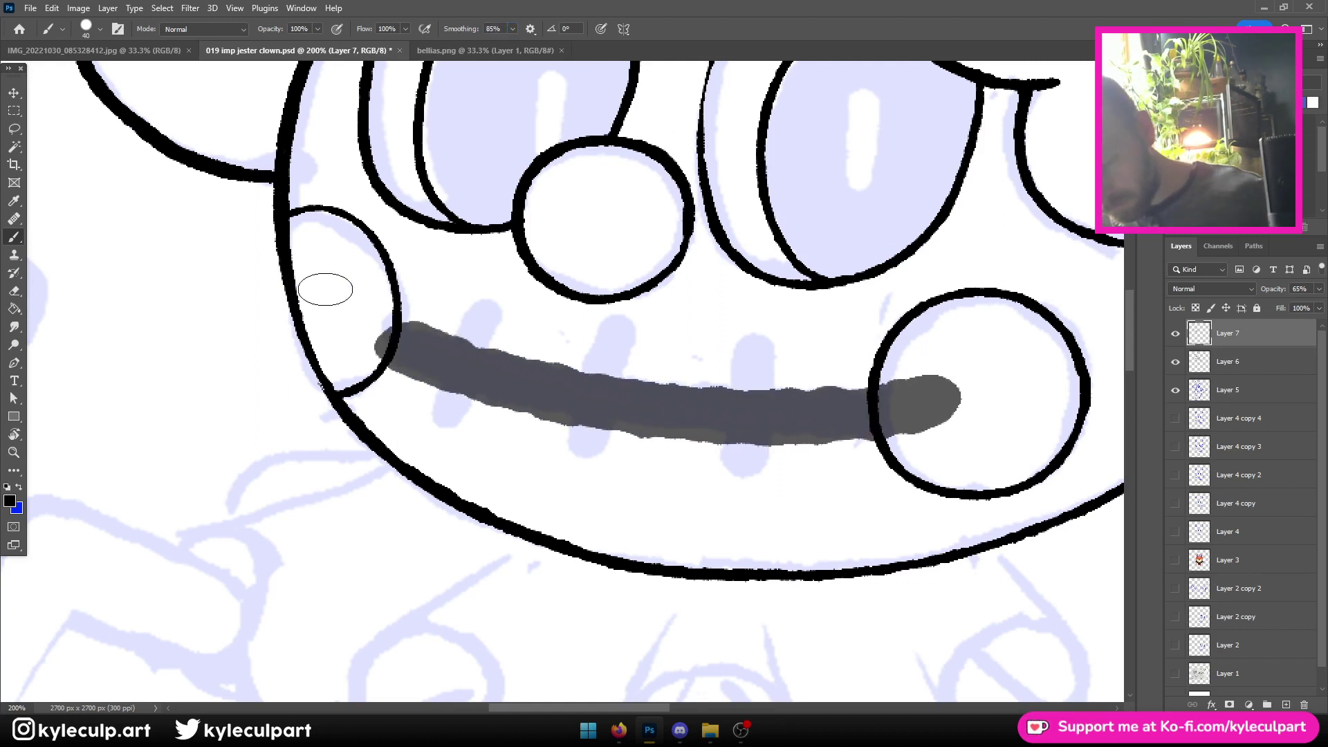
left_click_drag(509, 375, 401, 339)
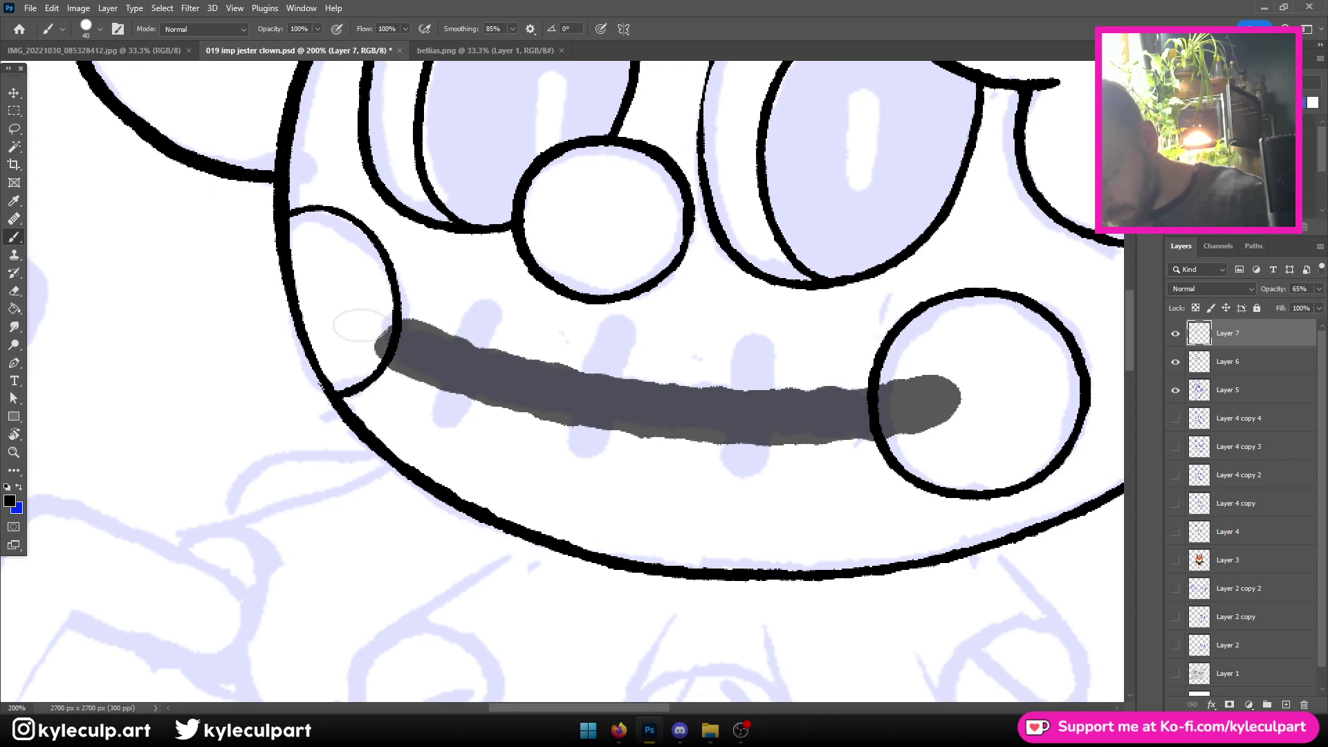
left_click_drag(437, 425, 471, 336)
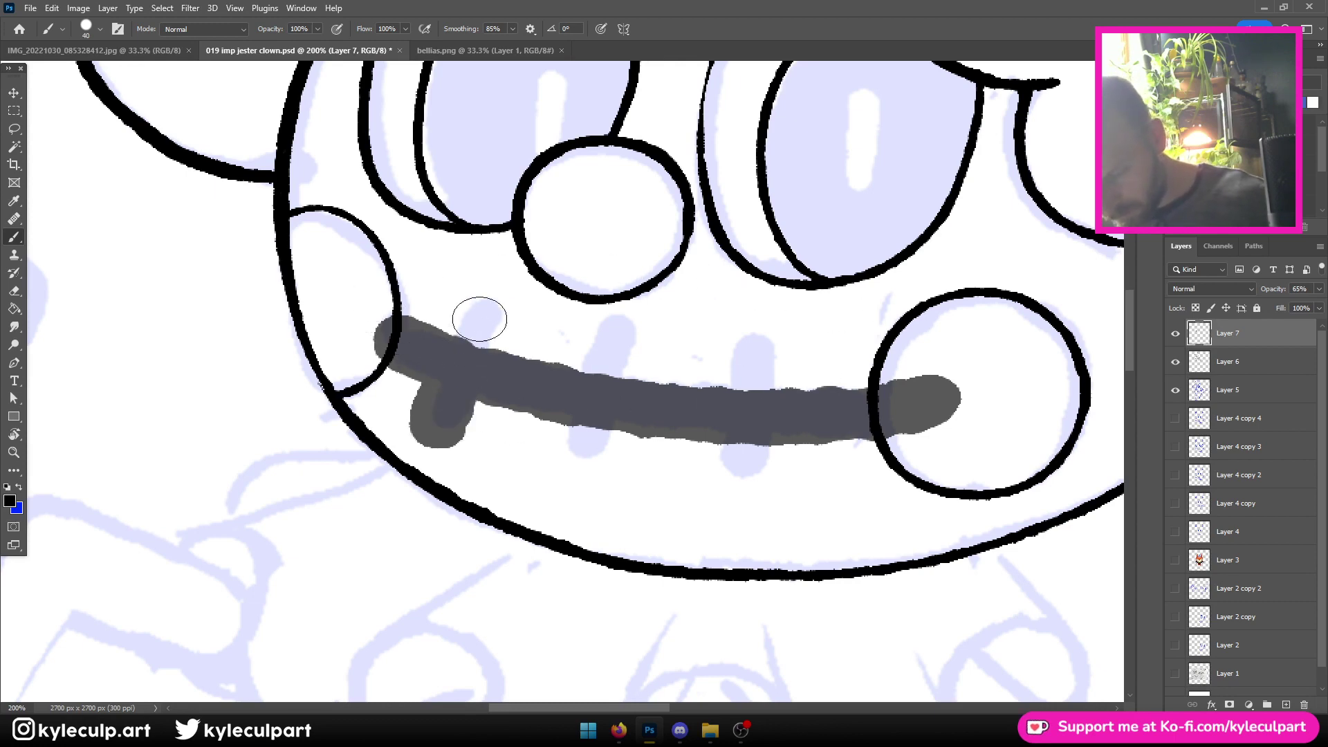
key("ctrl+z")
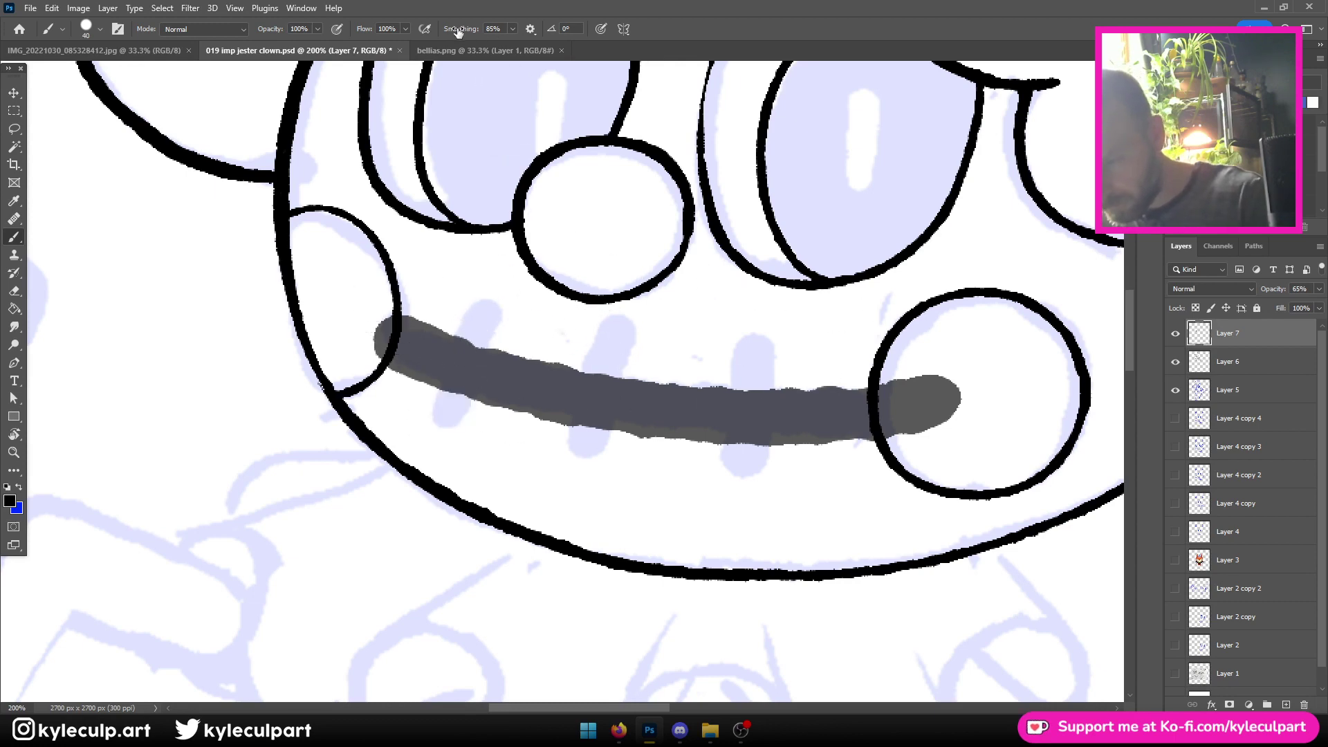
left_click_drag(445, 418, 497, 310)
key("ctrl+z")
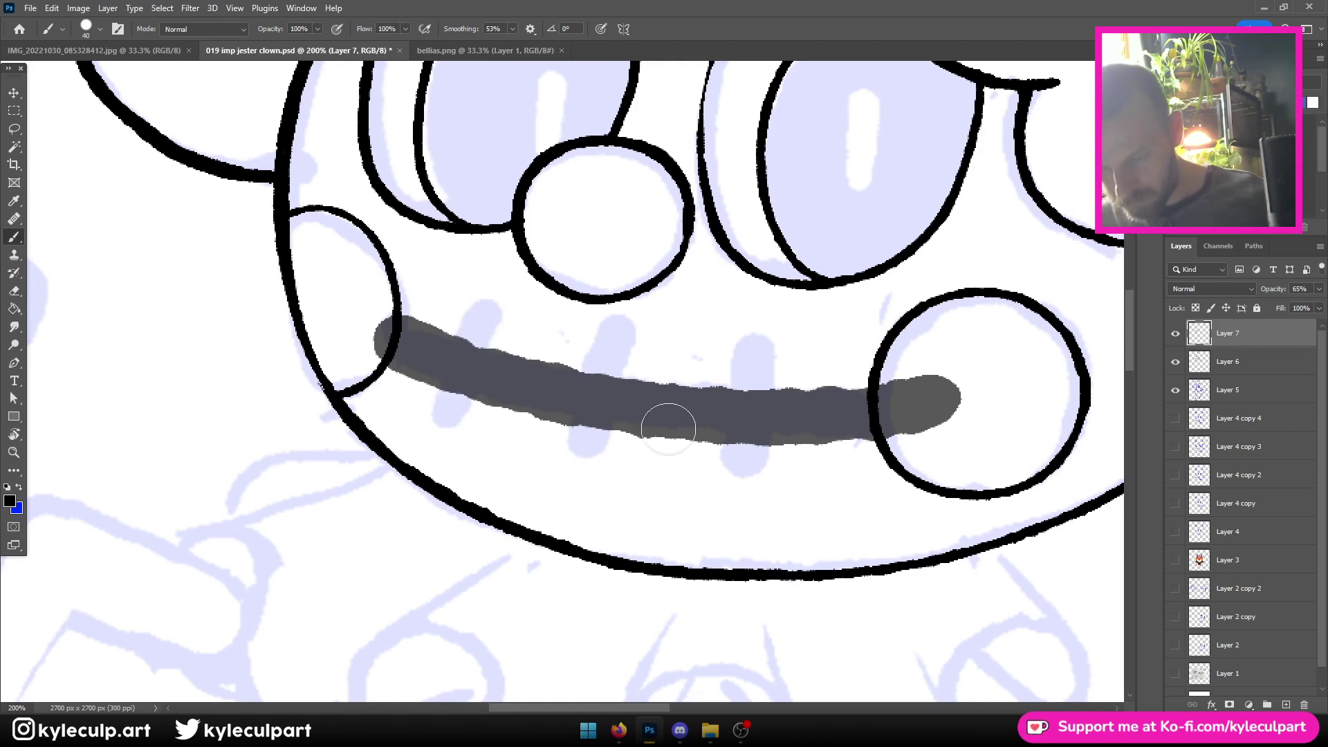
Paint the three short stitches across the mouth line with a 30 px brush and 53% smoothing
key("bracketleft")
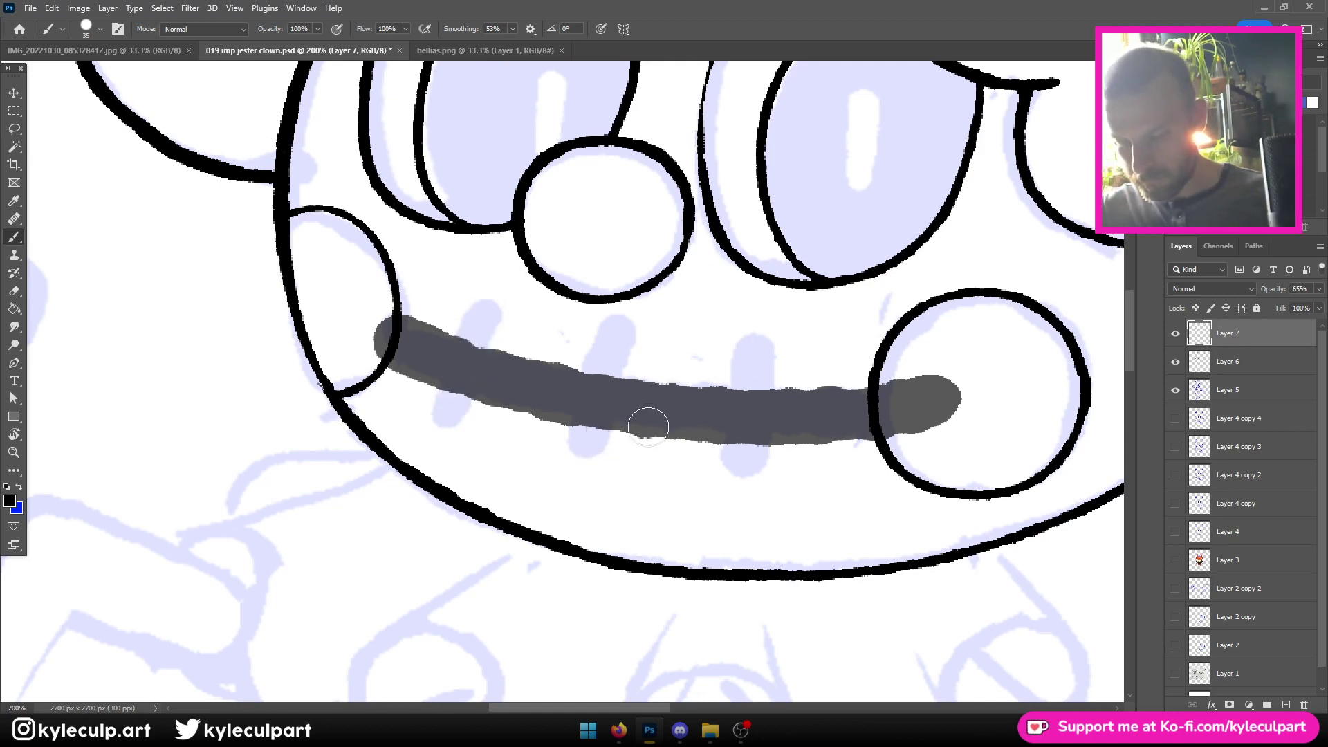
left_click_drag(578, 456, 603, 349)
left_click_drag(756, 465, 760, 349)
left_click_drag(443, 413, 476, 331)
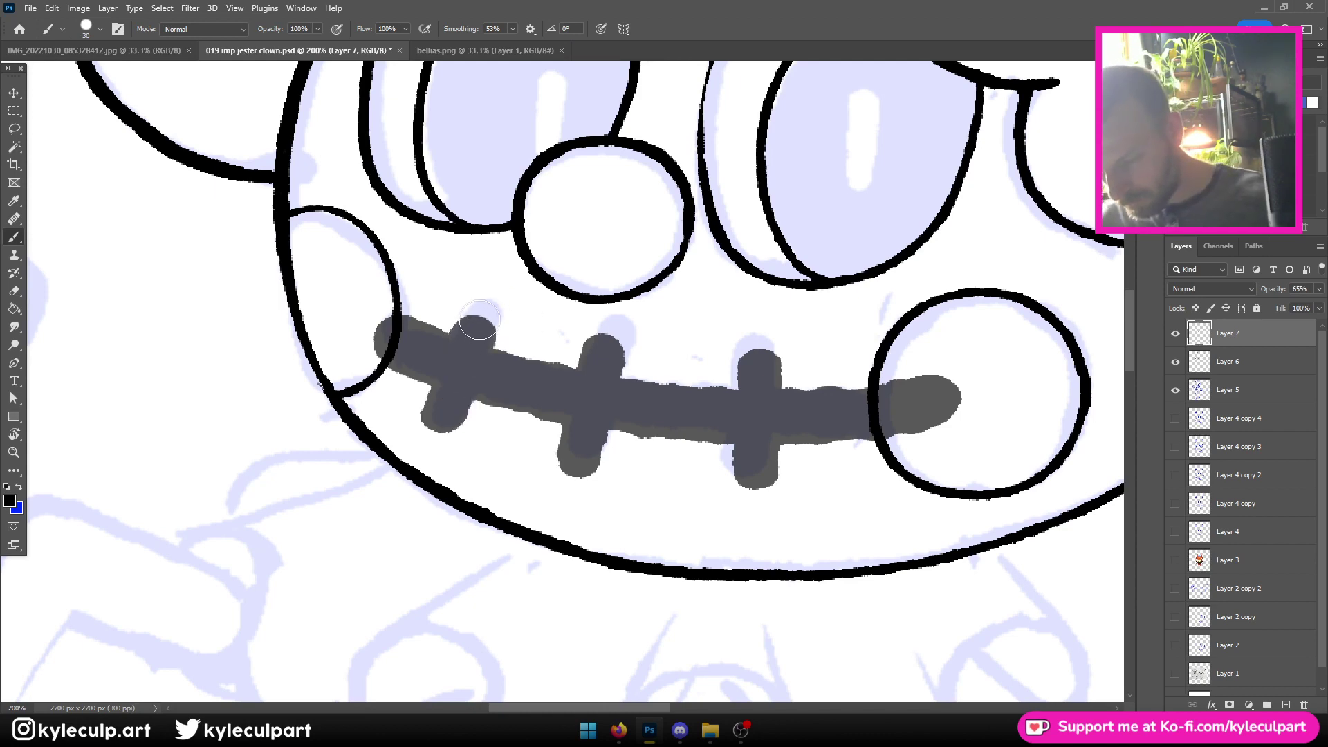
key("ctrl+minus")
key("ctrl+minus")
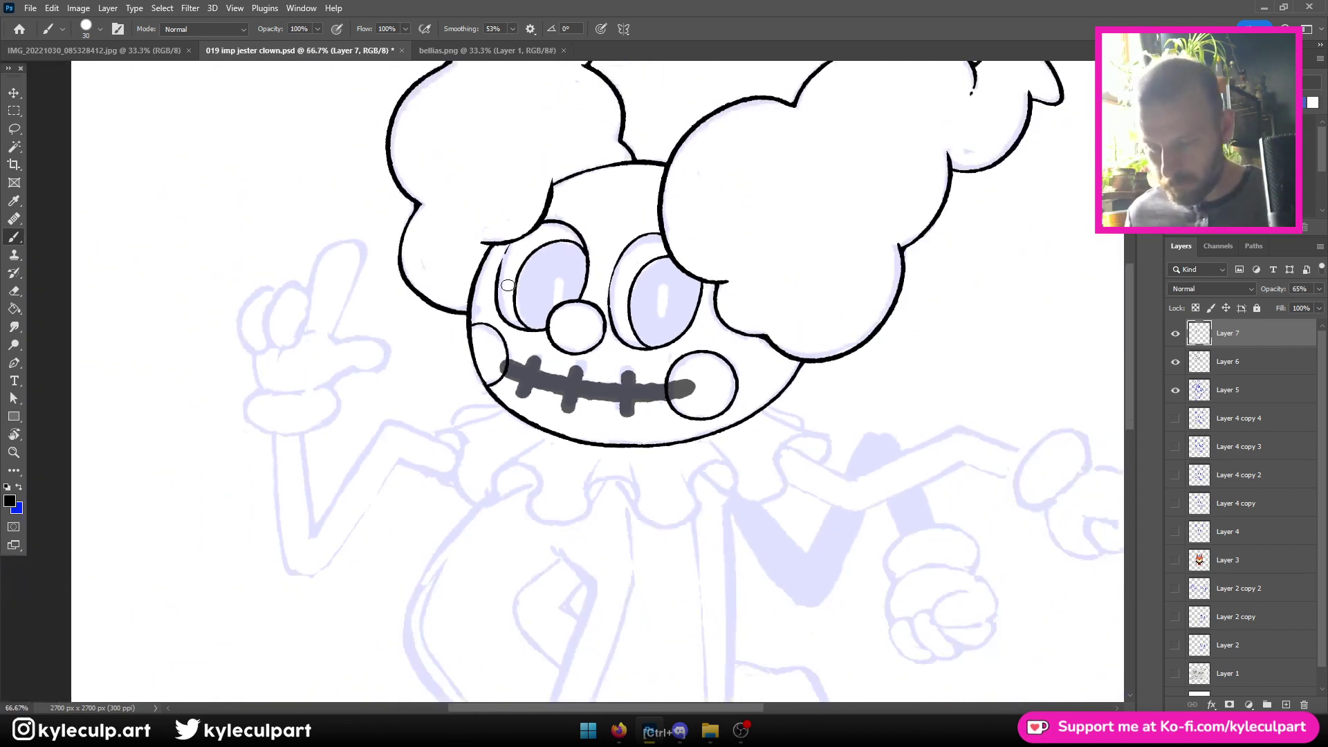
Erase the ends of the mouth line that overlap the inside of both cheek circles
key("ctrl+plus")
key("ctrl+plus")
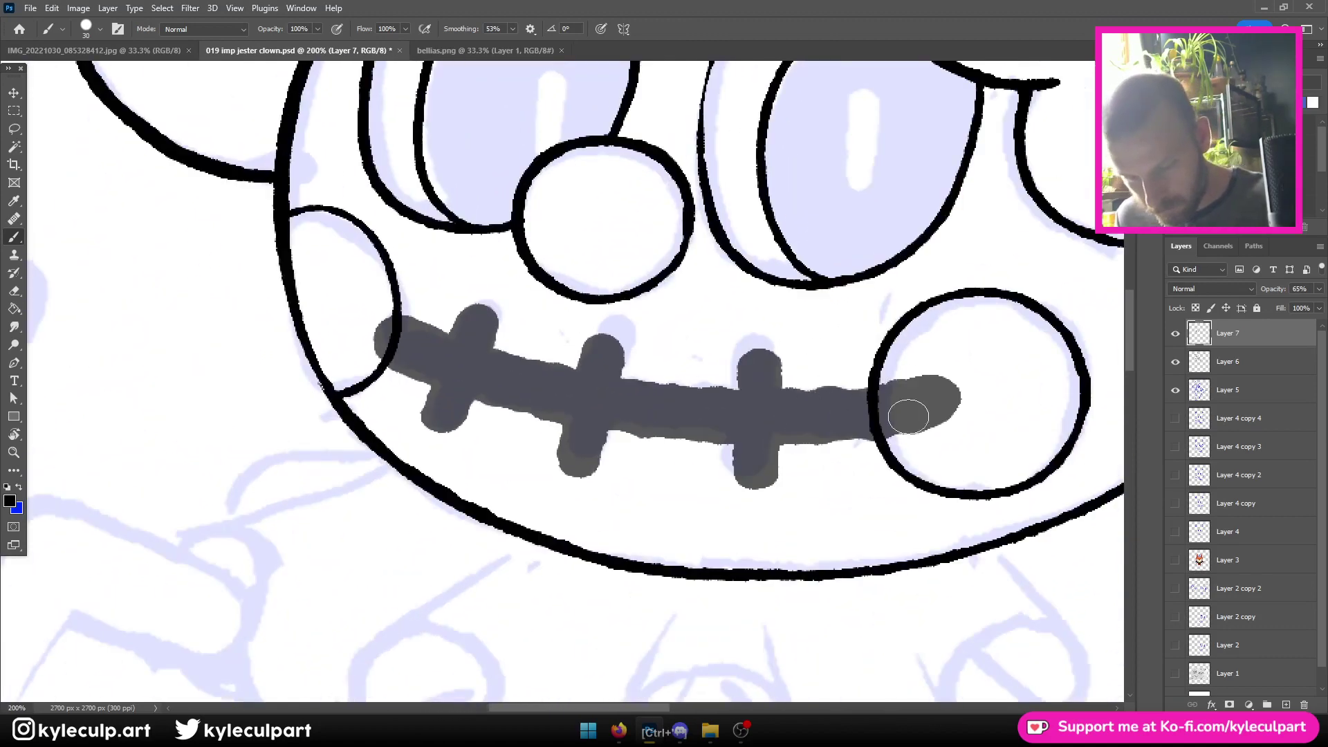
mouse_move(899, 406)
left_mouse_down()
mouse_move(892, 440)
mouse_move(885, 389)
mouse_move(911, 427)
mouse_move(926, 363)
mouse_move(932, 411)
mouse_move(952, 385)
mouse_move(967, 390)
mouse_move(872, 405)
left_mouse_up()
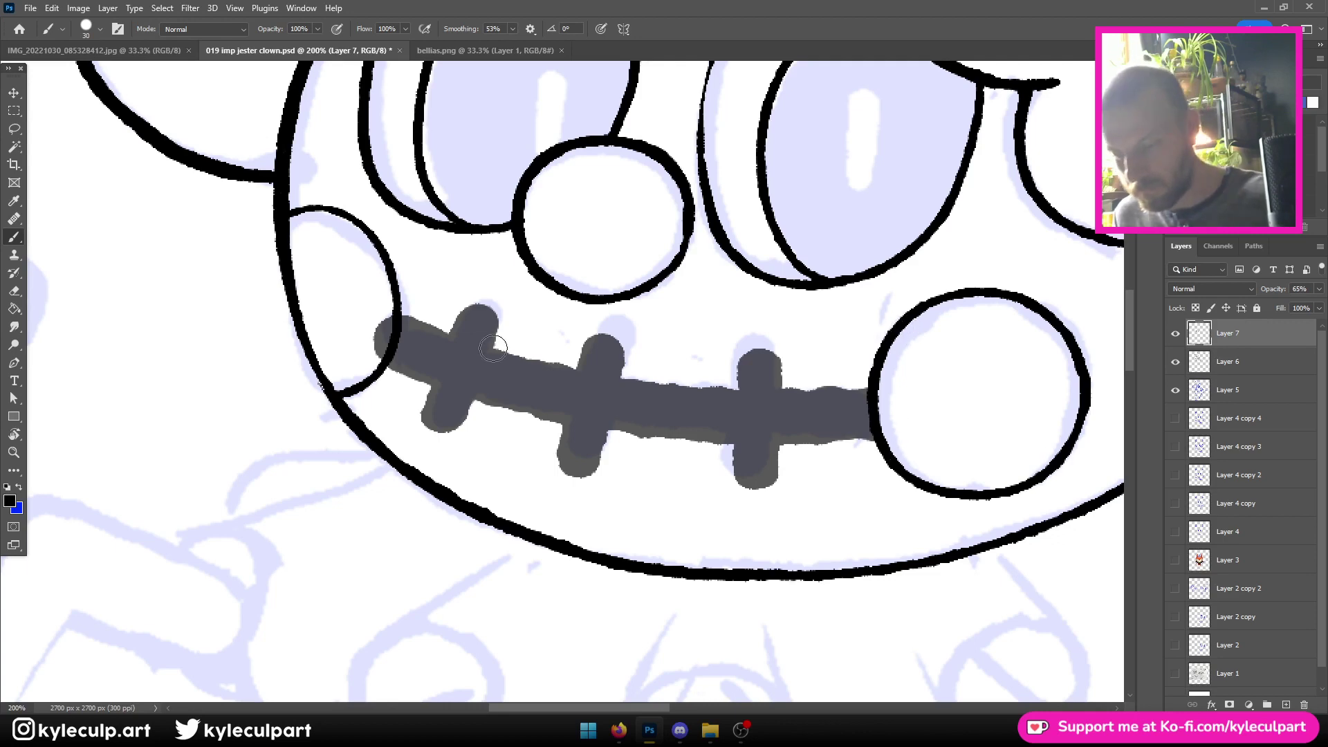
left_click_drag(370, 362, 378, 341)
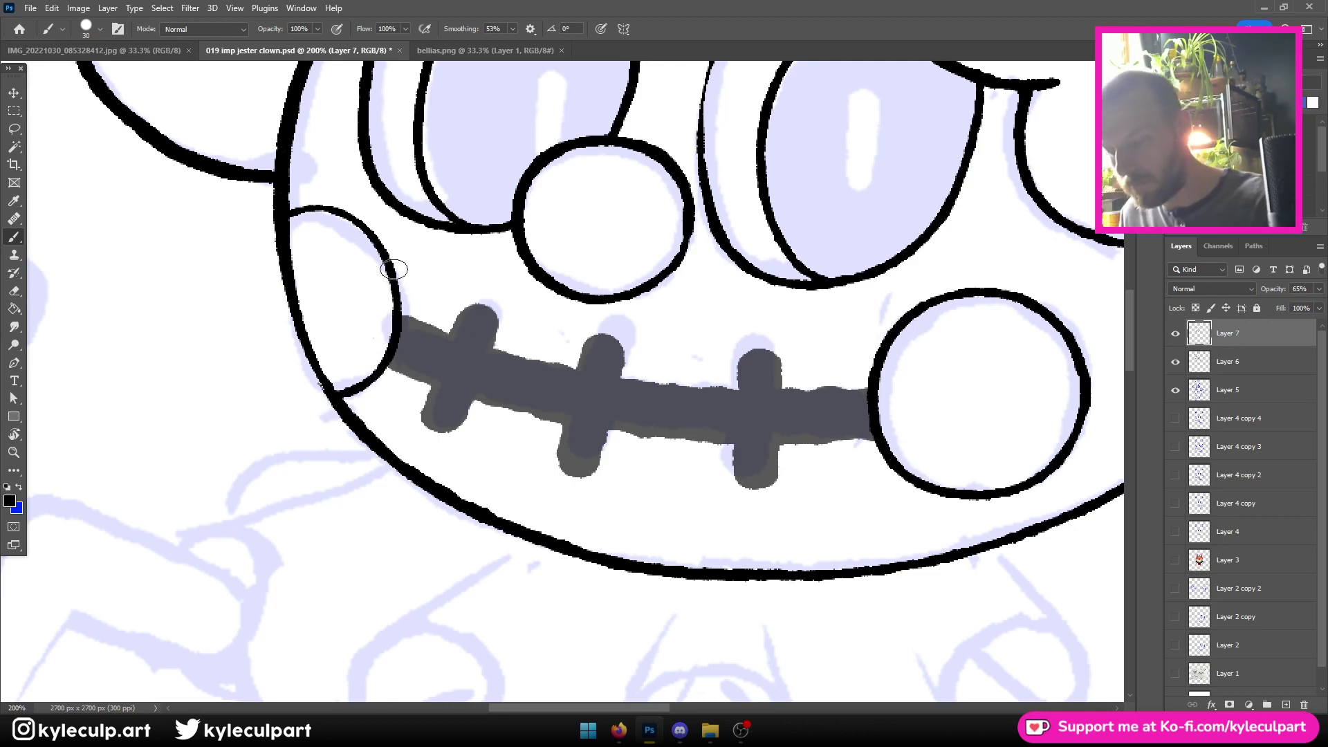
Raise the mouth layer's opacity to 100%
key("ctrl+minus")
key("ctrl+minus")
key("ctrl+minus")
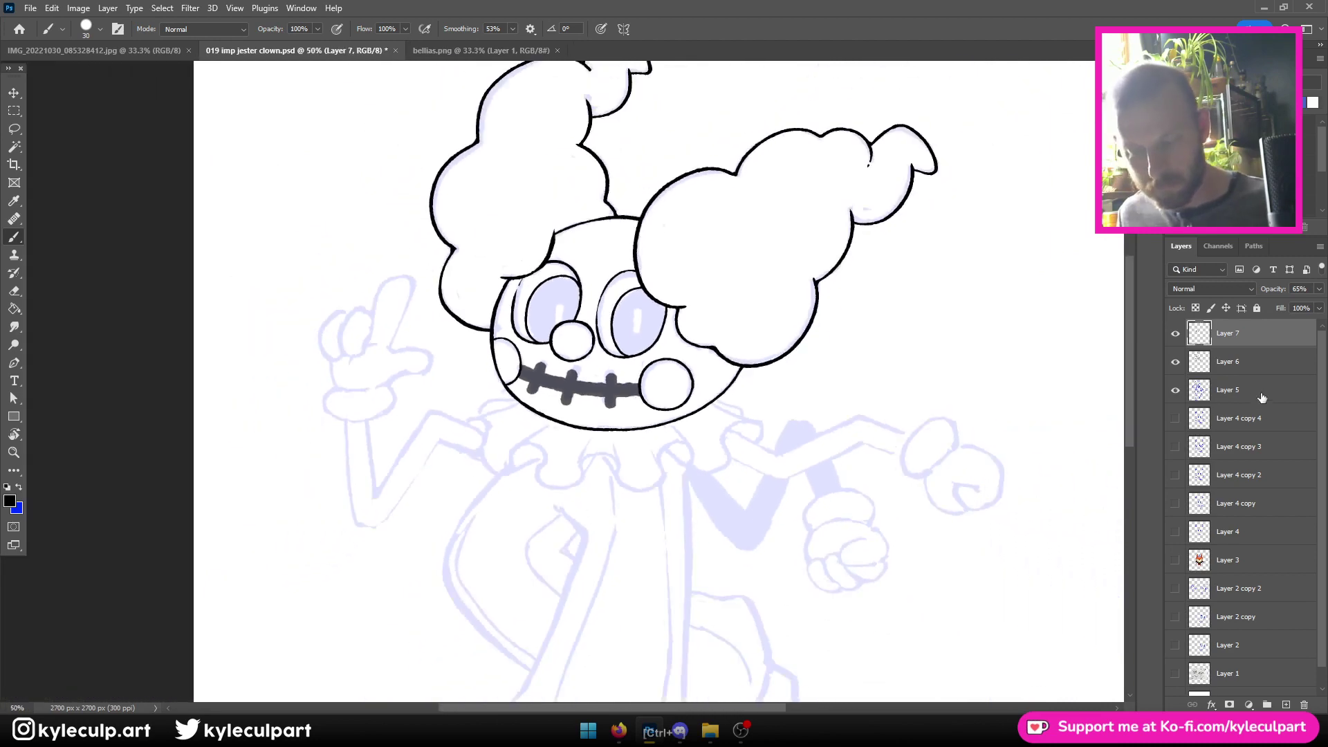
key("ctrl+plus")
left_click_drag(1272, 294, 1318, 291)
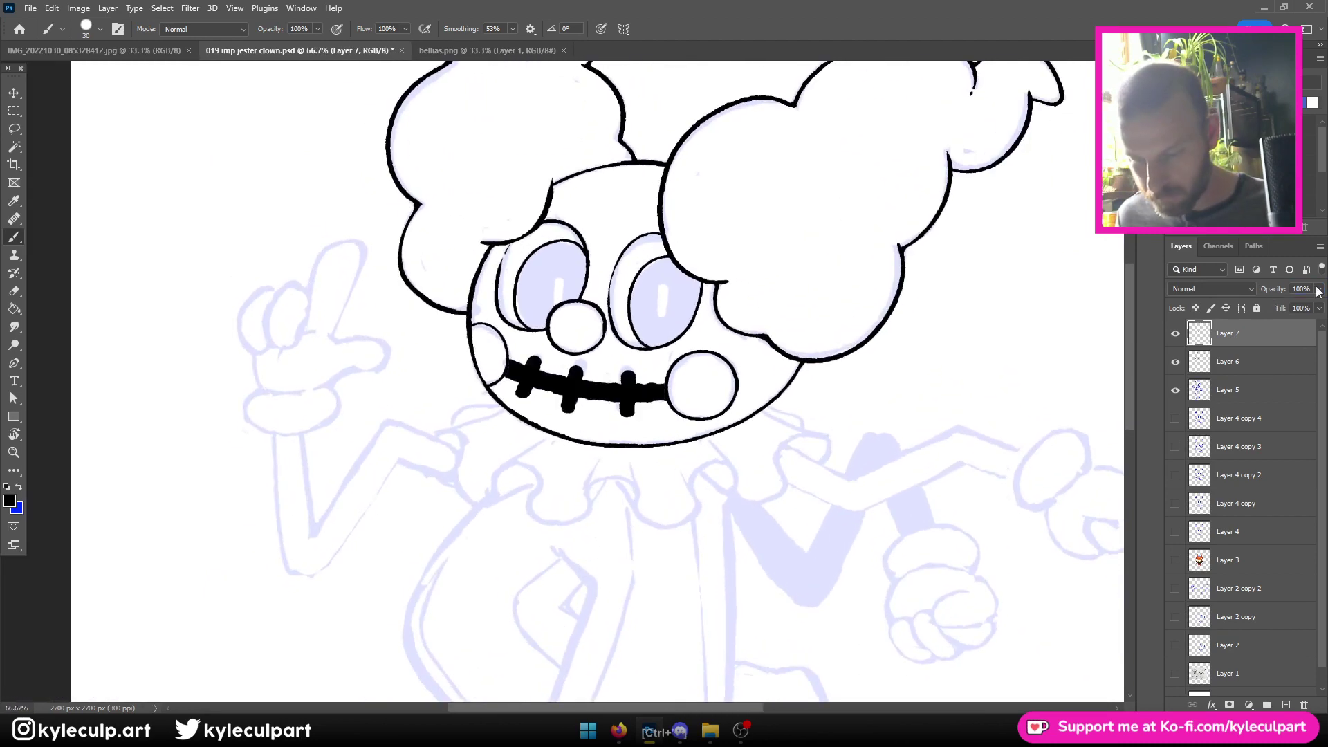
Examine the solid black stitched mouth against the face and the whole figure at several zoom levels
key("ctrl+minus")
key("ctrl+minus")
key("ctrl+minus")
key("ctrl+plus")
key("ctrl+plus")
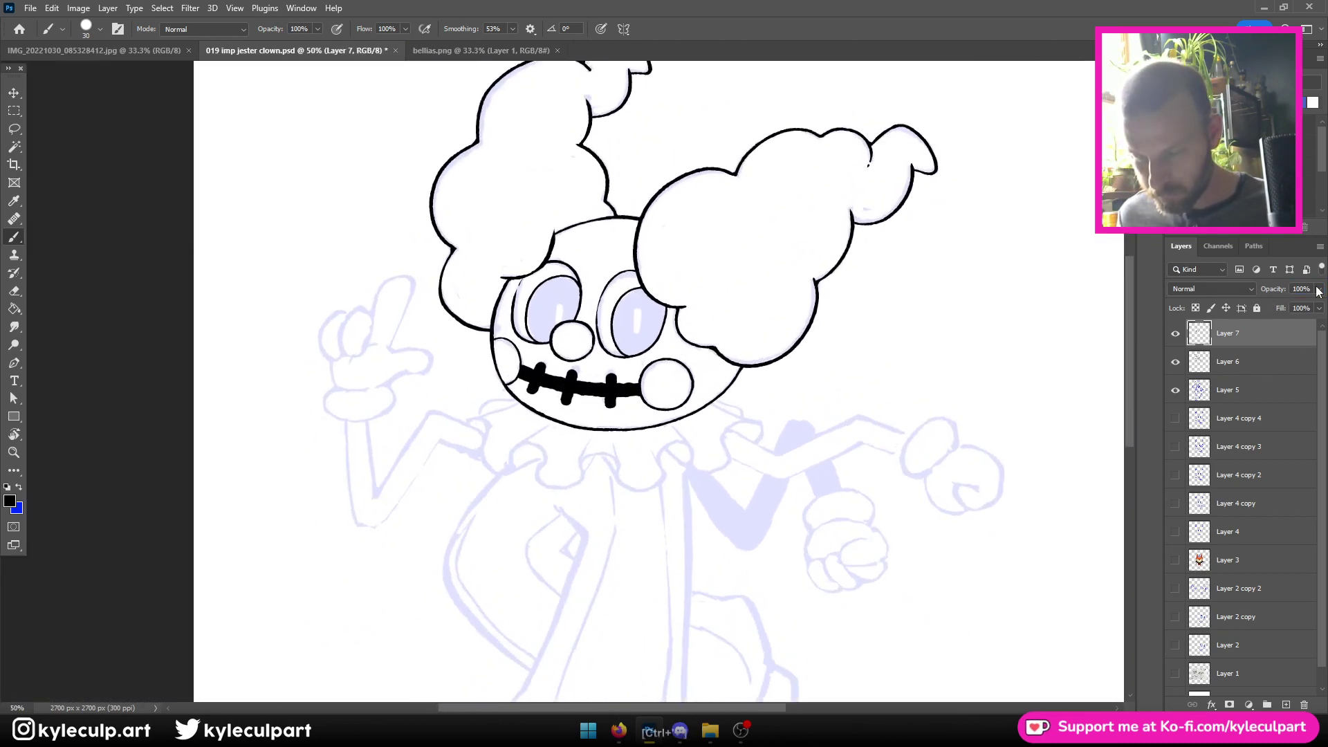
key("ctrl+minus")
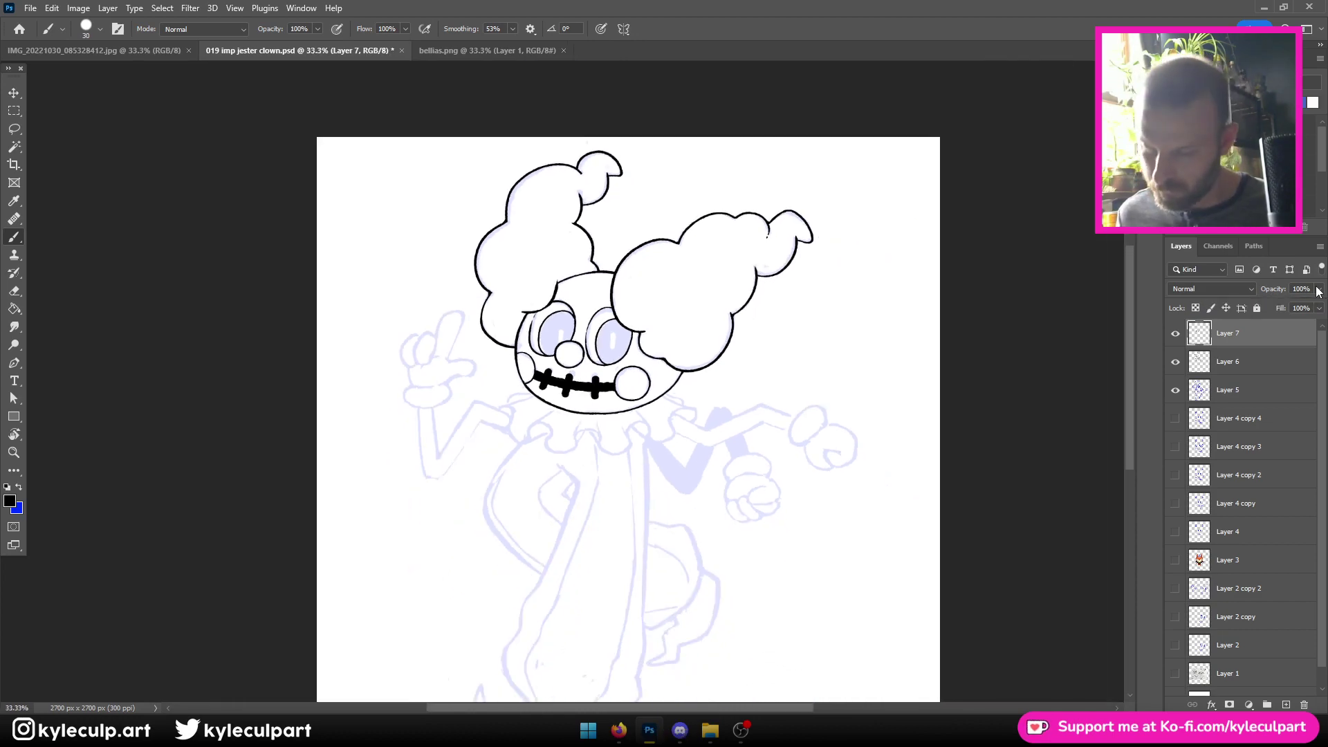
key("ctrl+plus")
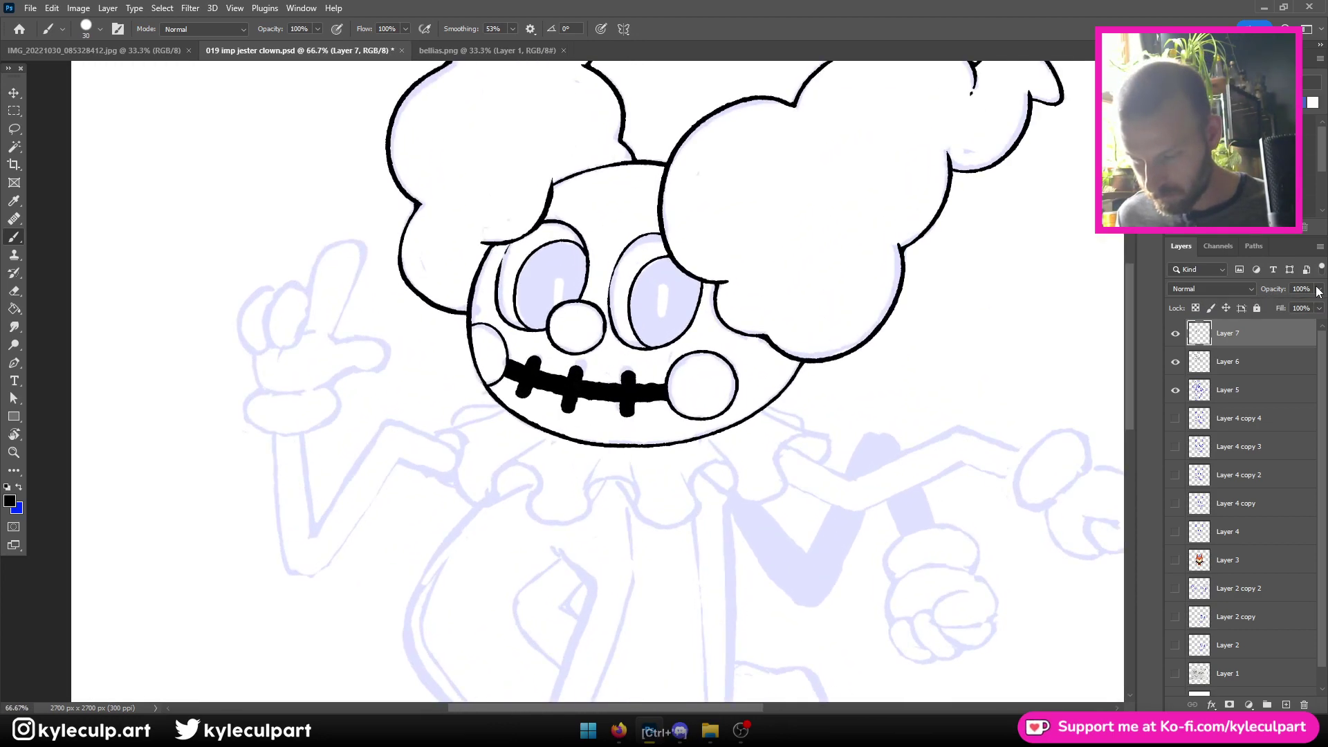
key("ctrl+minus")
key("ctrl+minus")
key("ctrl+plus")
key("ctrl+plus")
key("ctrl+plus")
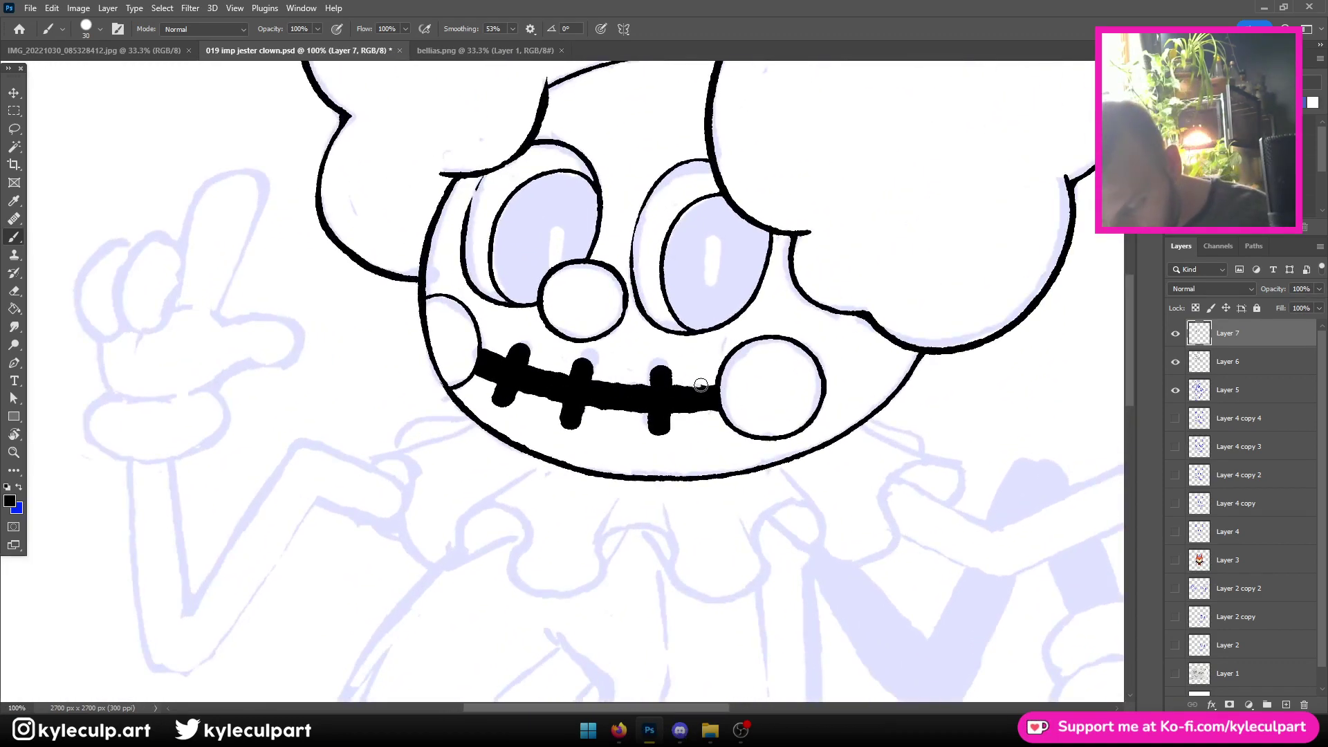
key("ctrl+minus")
key("ctrl+minus")
key("ctrl+minus")
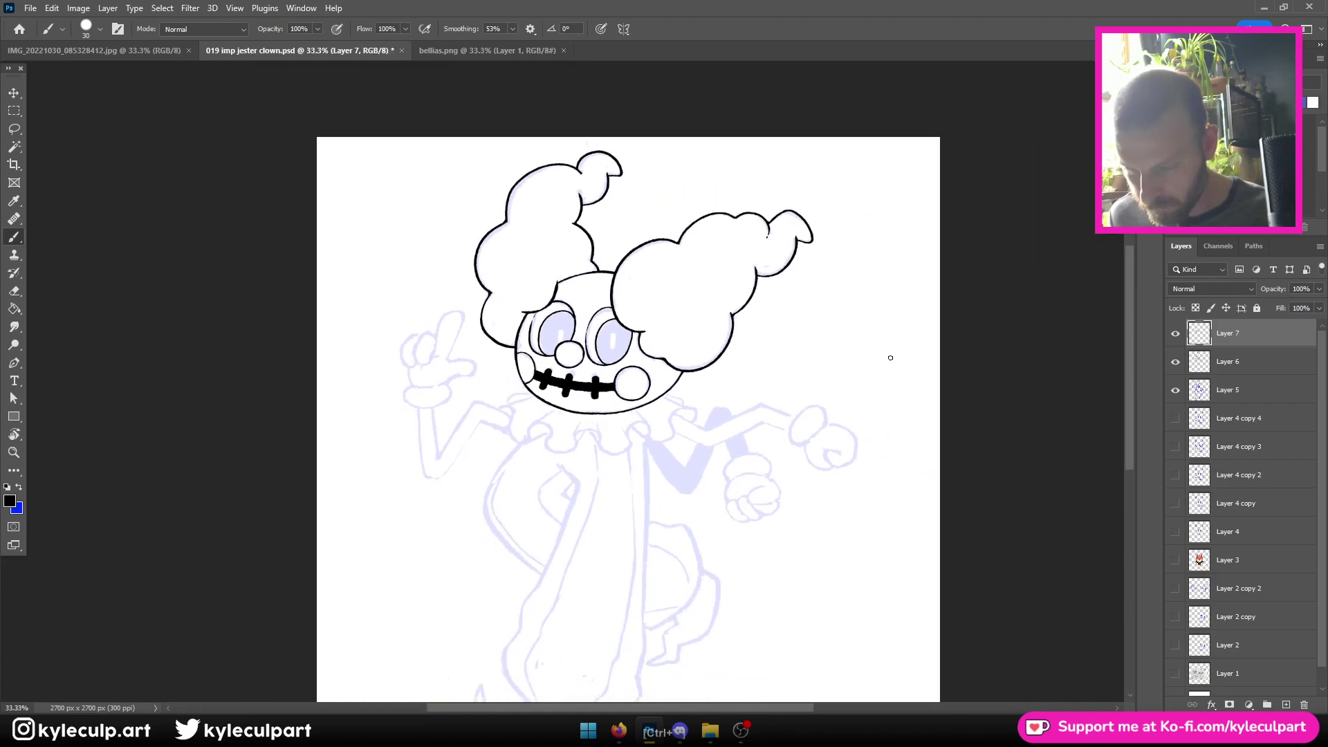
key("ctrl+minus")
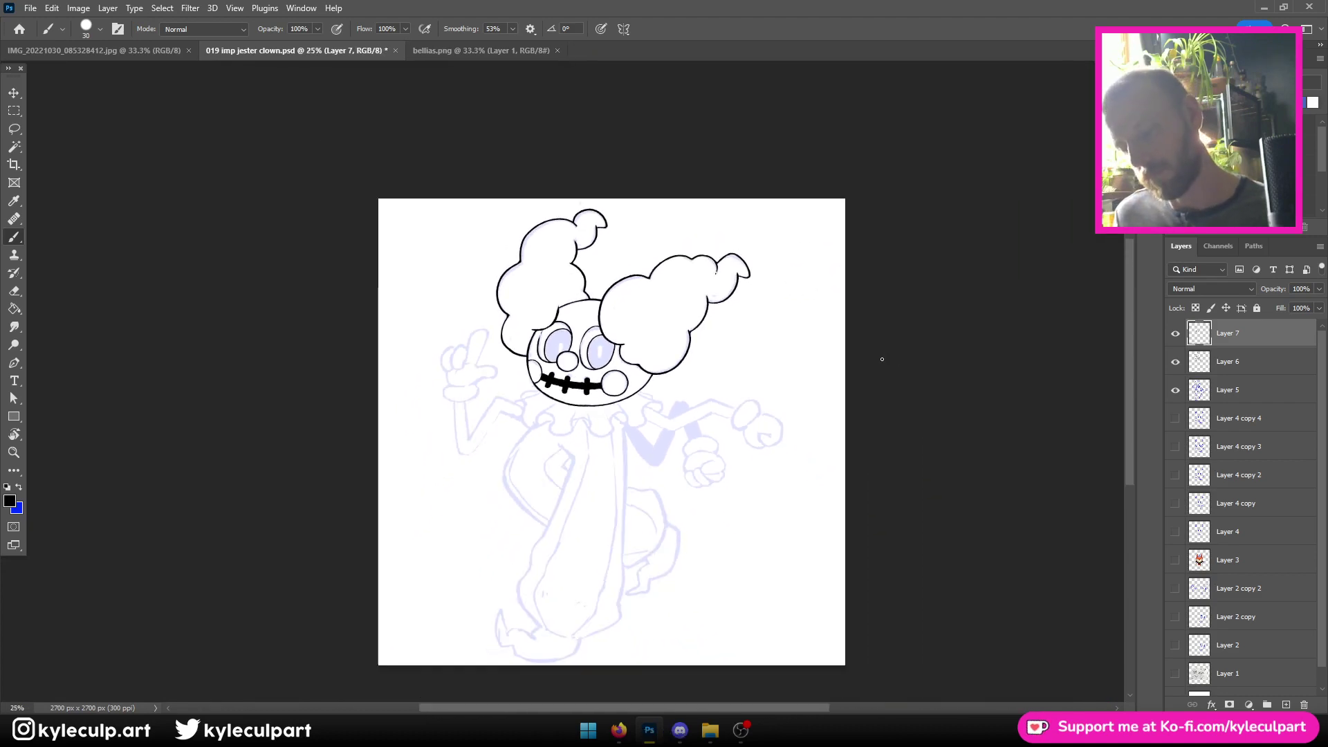
key("ctrl+plus")
key("ctrl+plus")
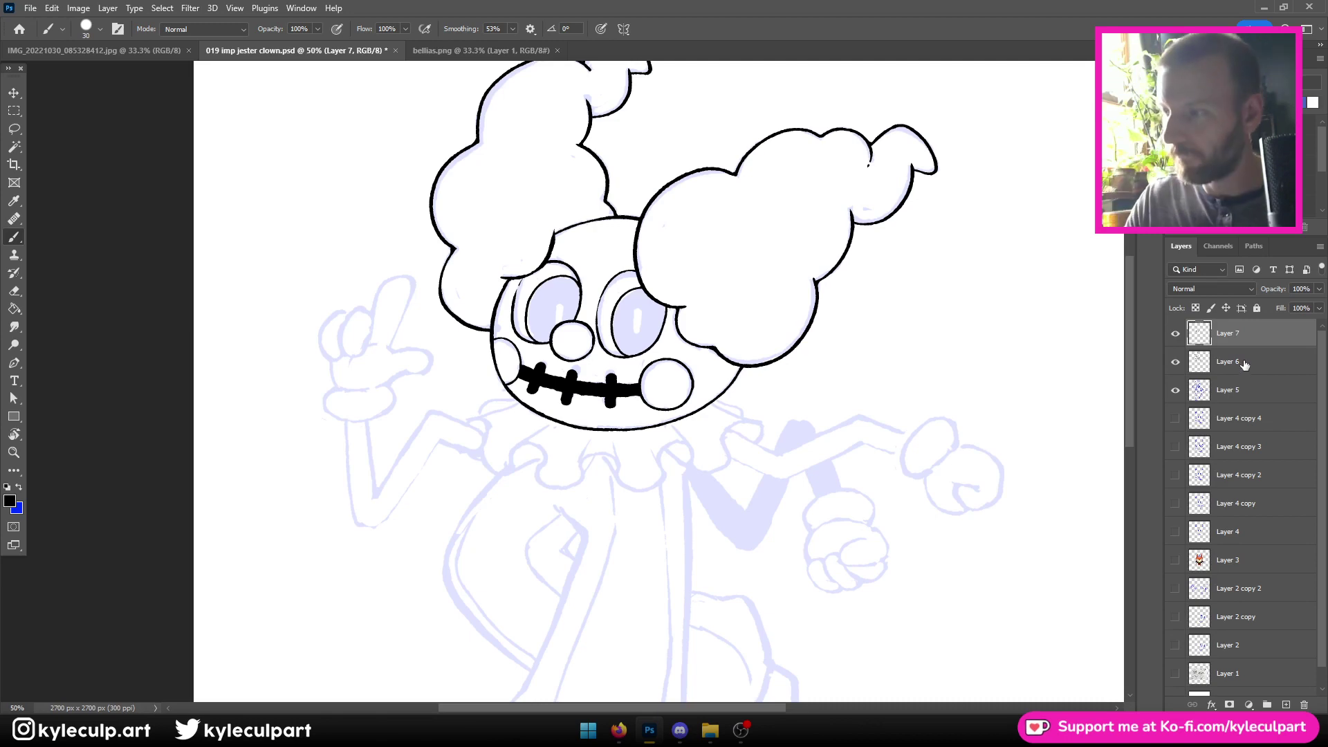
Merge the mouth layer with the line art on Layer 6
left_click(1273, 363, "ctrl")
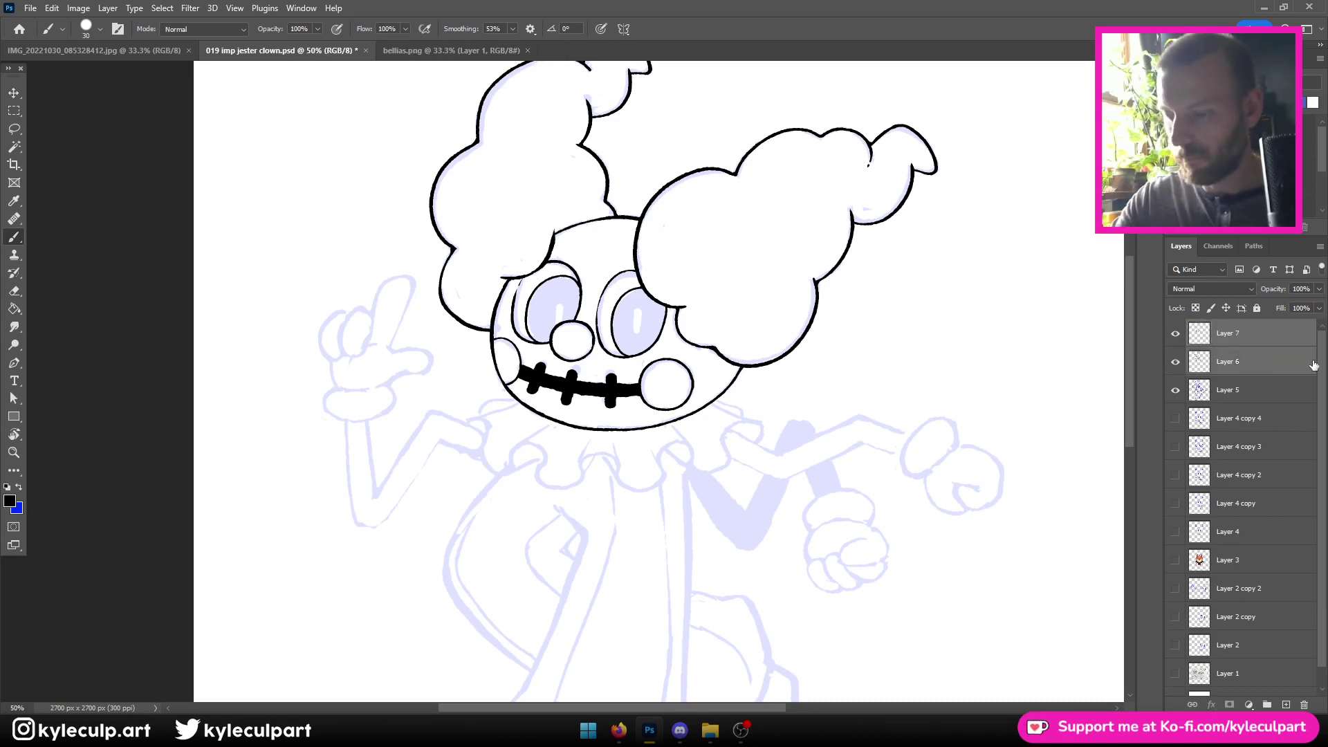
key("ctrl+e")
key("ctrl+plus")
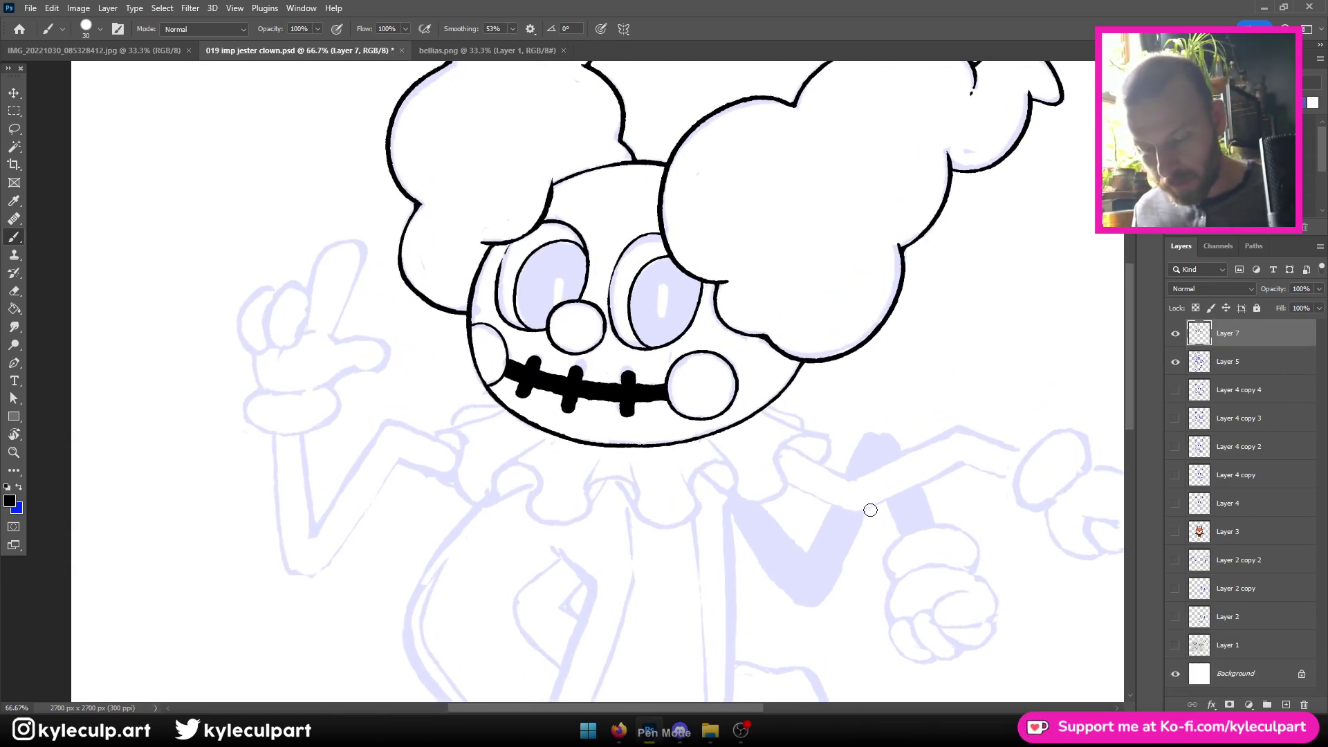
Enlarge the brush to 80 px, try a thick stroke over the raised arm's sketch and undo it
key("bracketright")
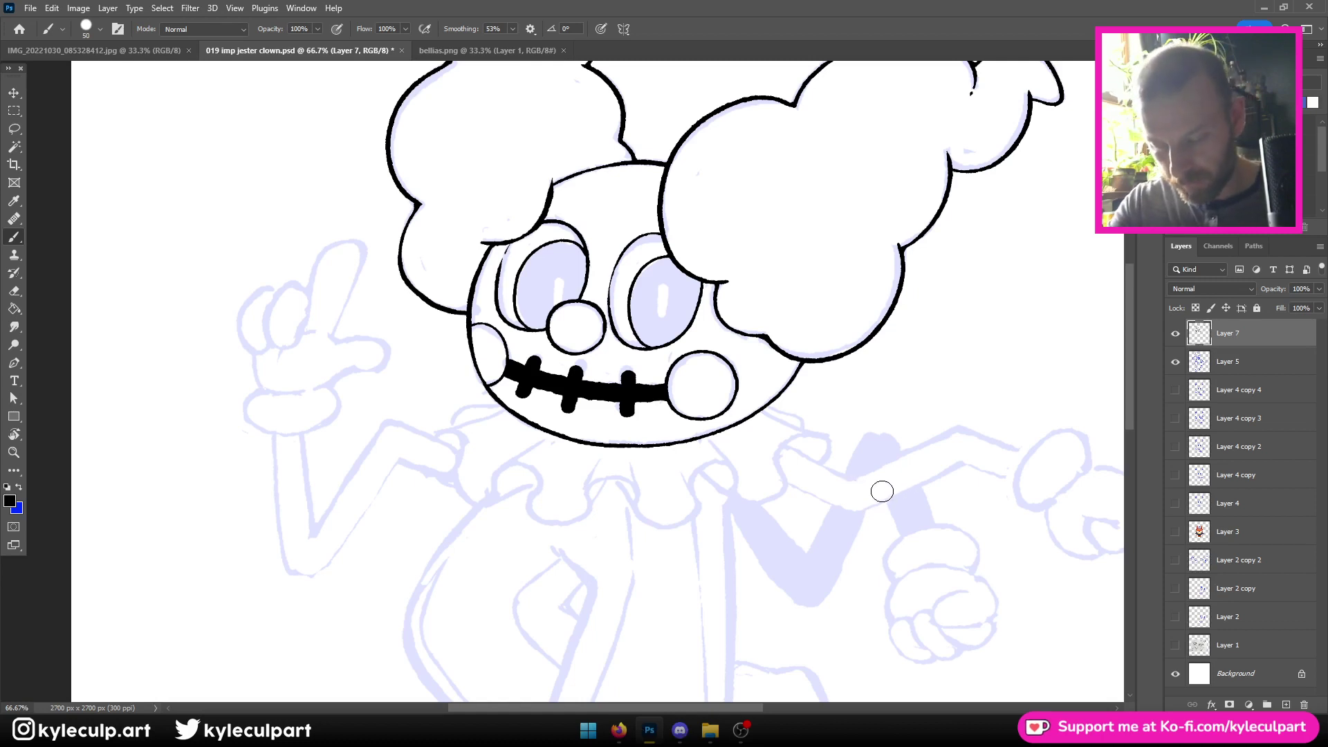
key("bracketright")
key("bracketright")
key("bracketright")
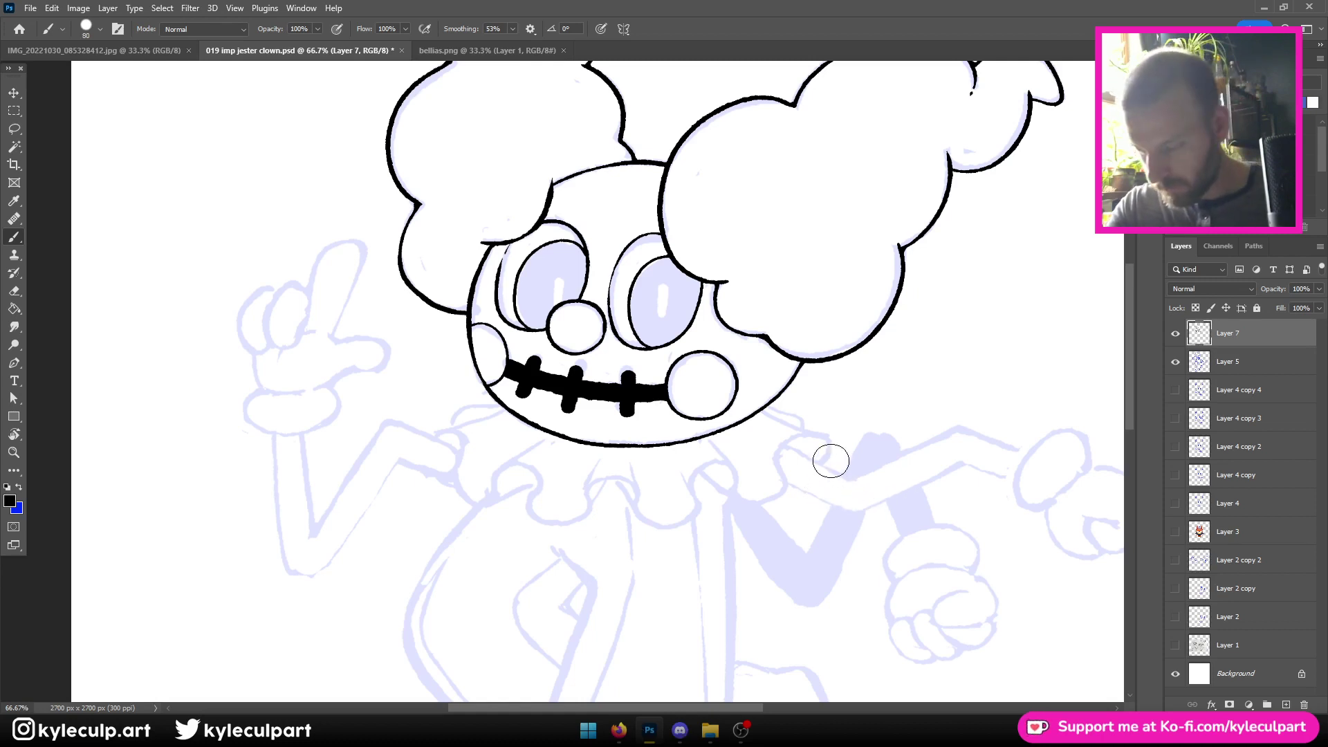
left_click_drag(472, 472, 366, 414)
key("ctrl+z")
key("ctrl+z")
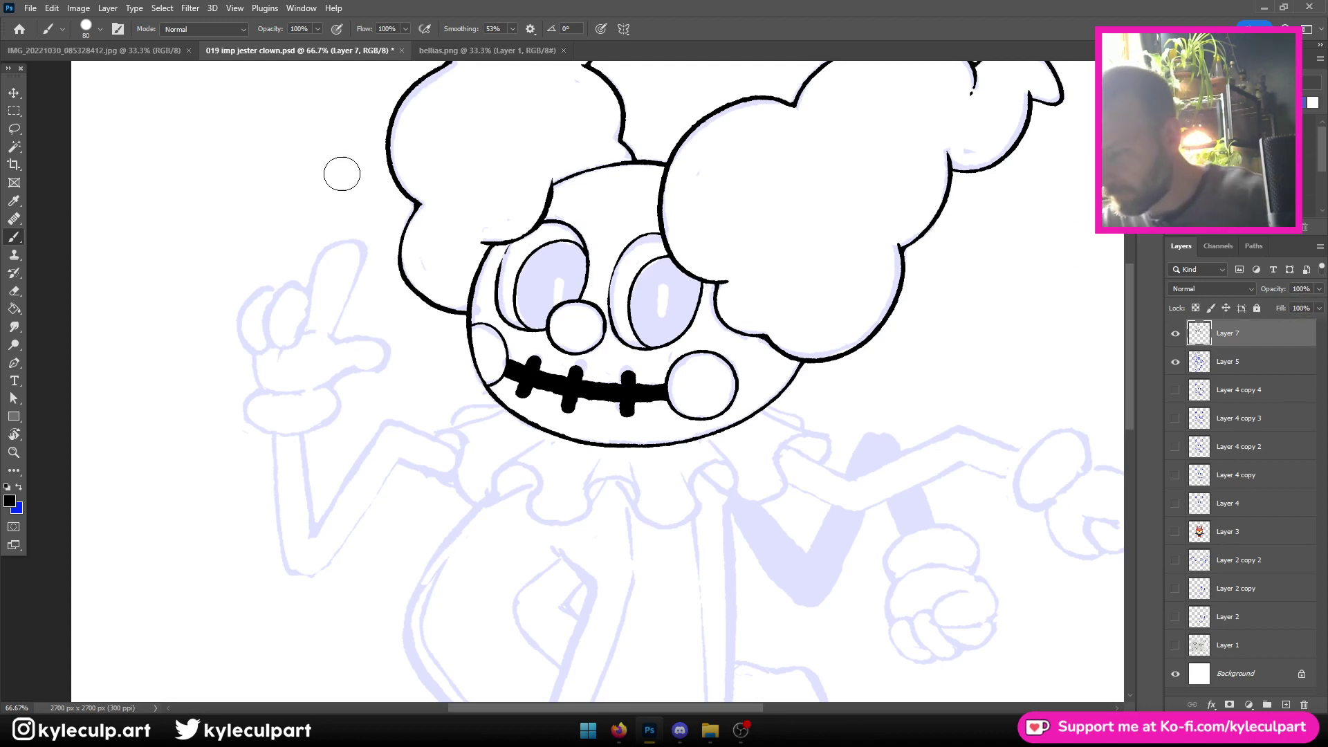
Try the Gloria and H Zorua brushes at 80 px, with test strokes across the body, and undo the strokes
left_click(93, 26)
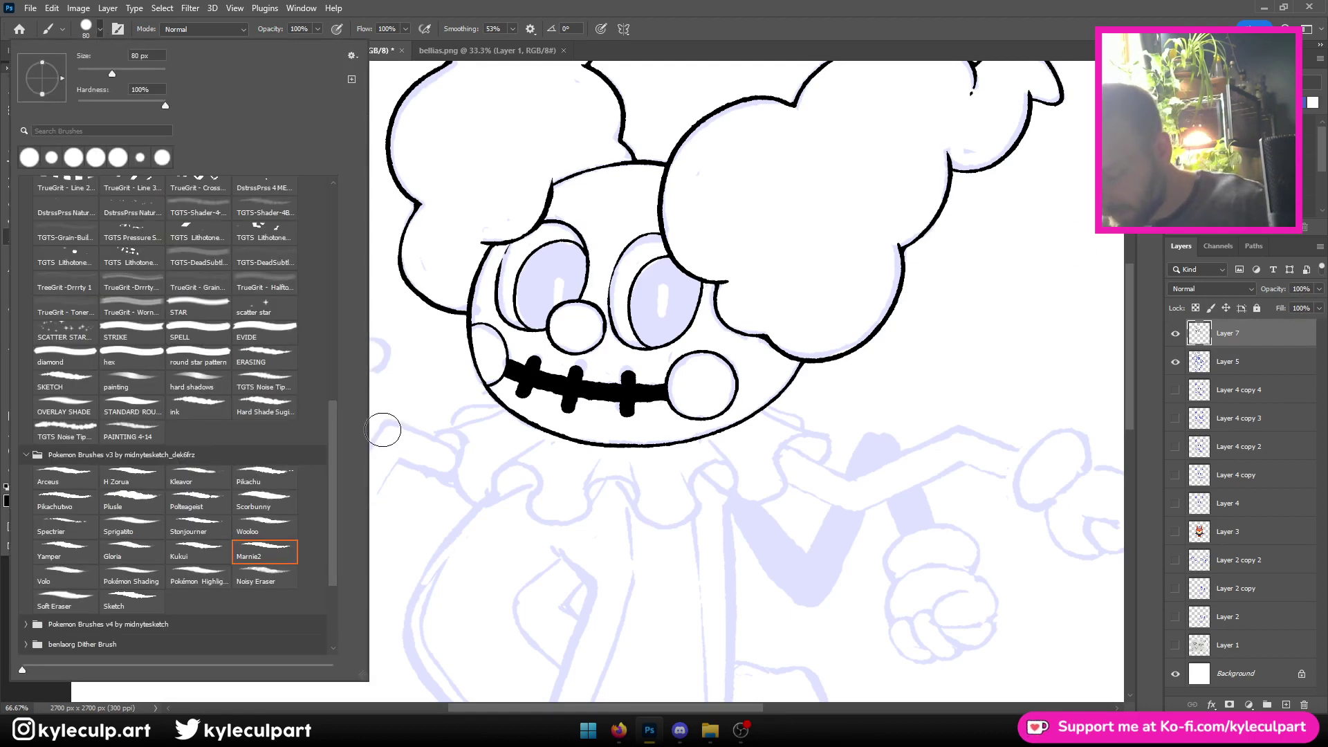
left_click(129, 557)
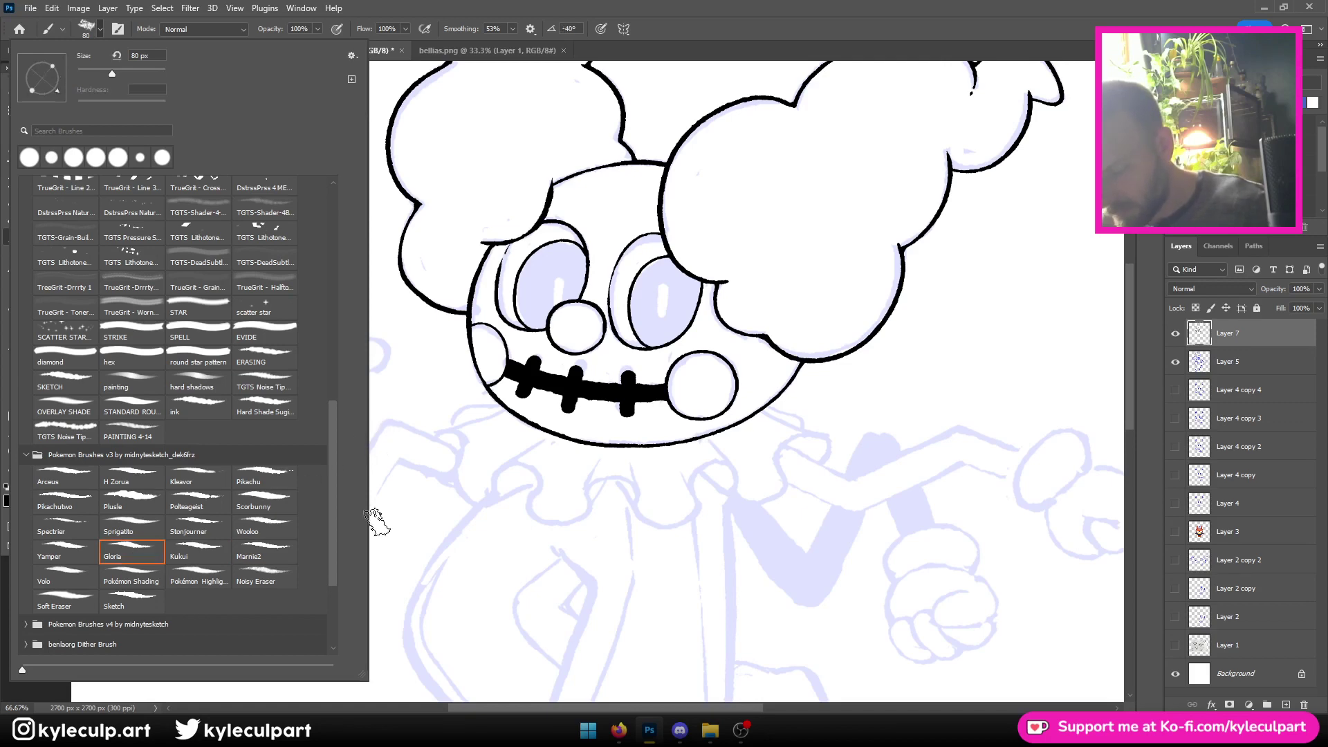
key("Return")
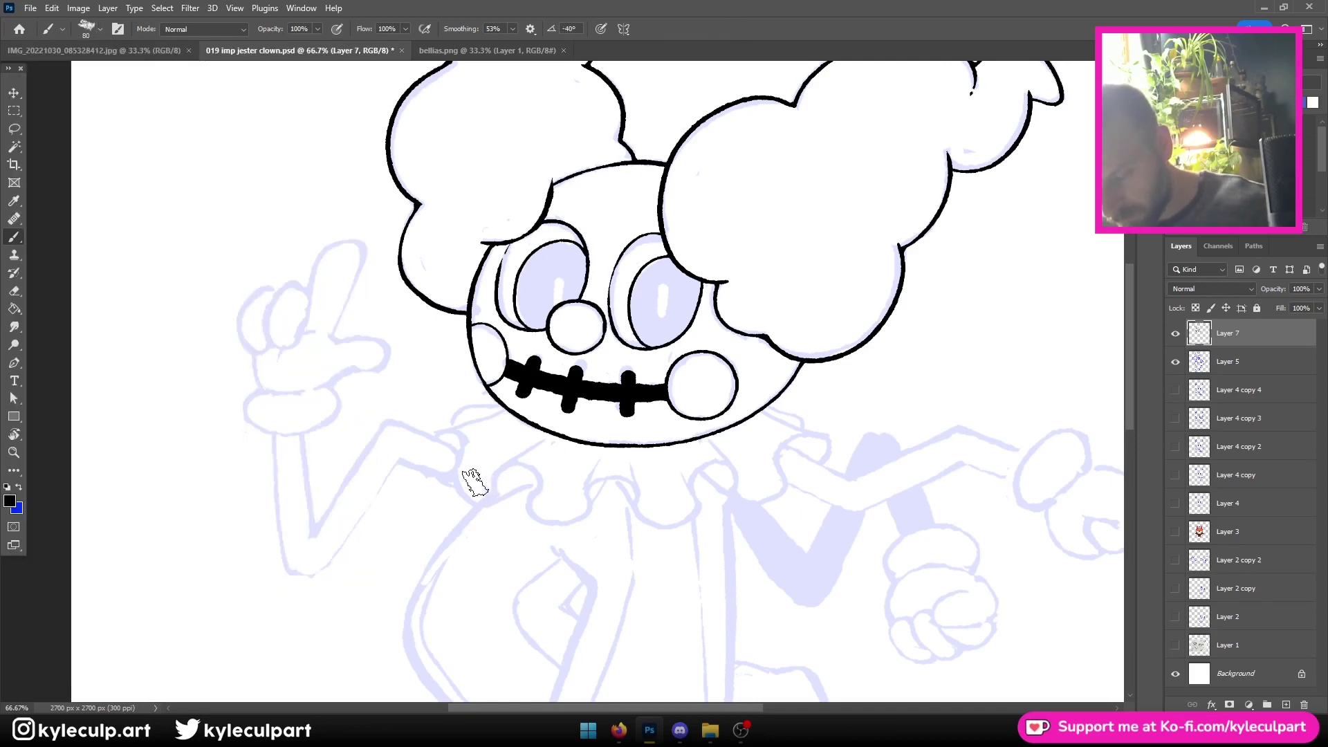
left_click(101, 29)
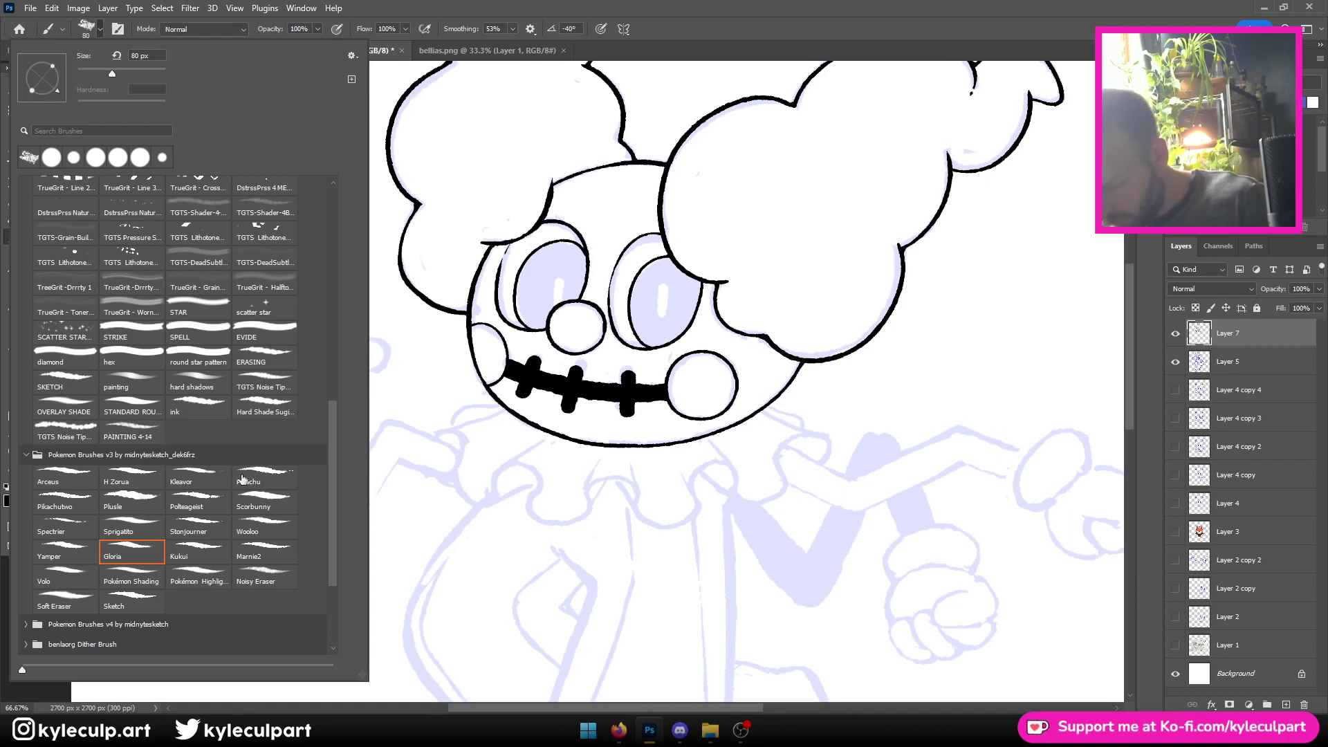
left_click(147, 478)
left_click(706, 20)
left_click_drag(591, 559, 414, 527)
key("ctrl+z")
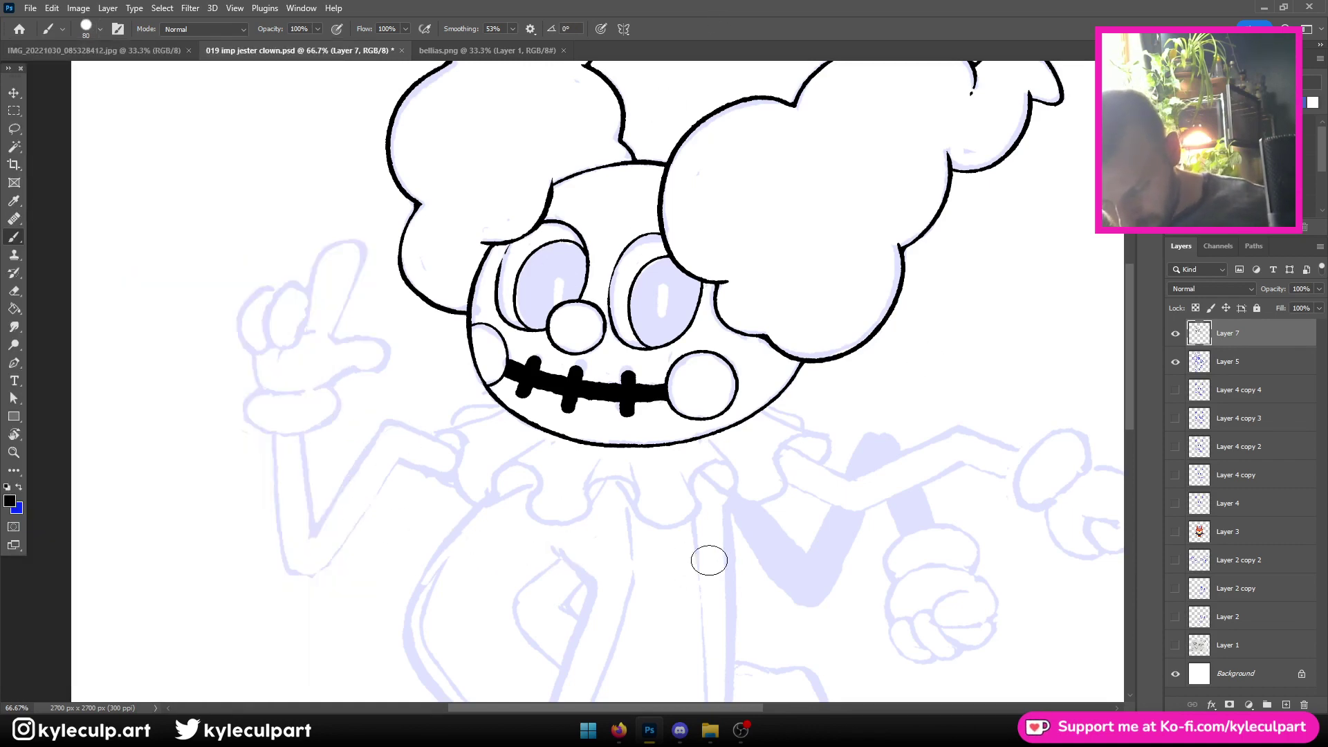
mouse_move(750, 552)
left_mouse_down()
mouse_move(407, 567)
mouse_move(375, 587)
left_mouse_up()
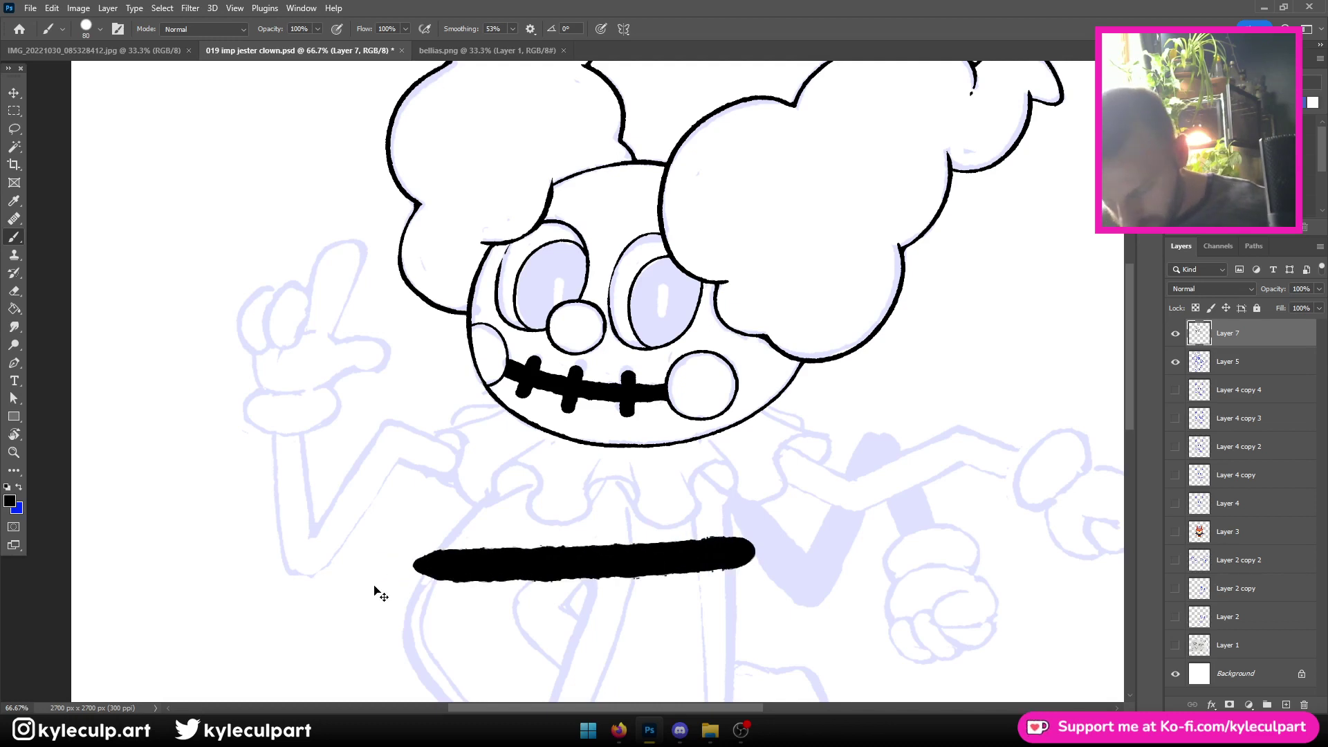
key("ctrl+z")
Switch to the Scorbunny brush, make a test stroke across the body and undo it
left_click(99, 29)
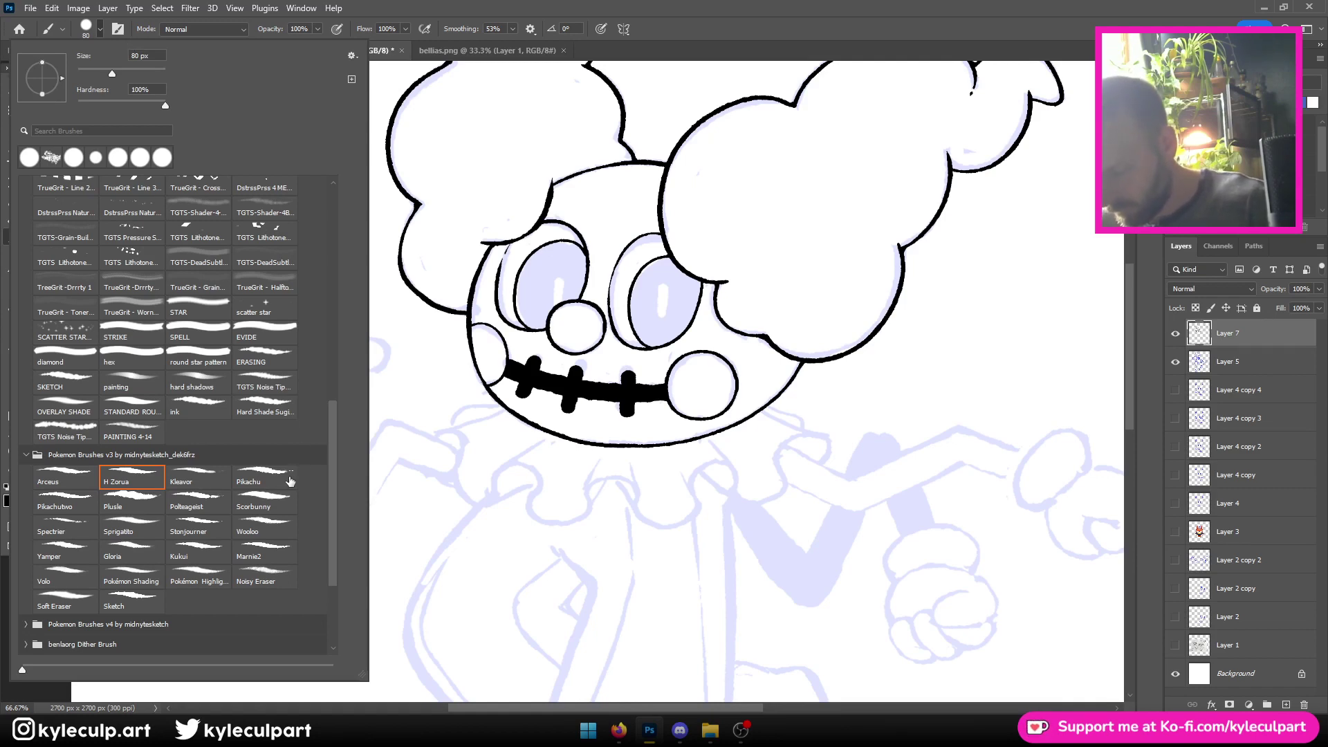
left_click(281, 501)
key("Return")
mouse_move(663, 589)
left_mouse_down()
mouse_move(438, 543)
mouse_move(451, 552)
left_mouse_up()
key("ctrl+z")
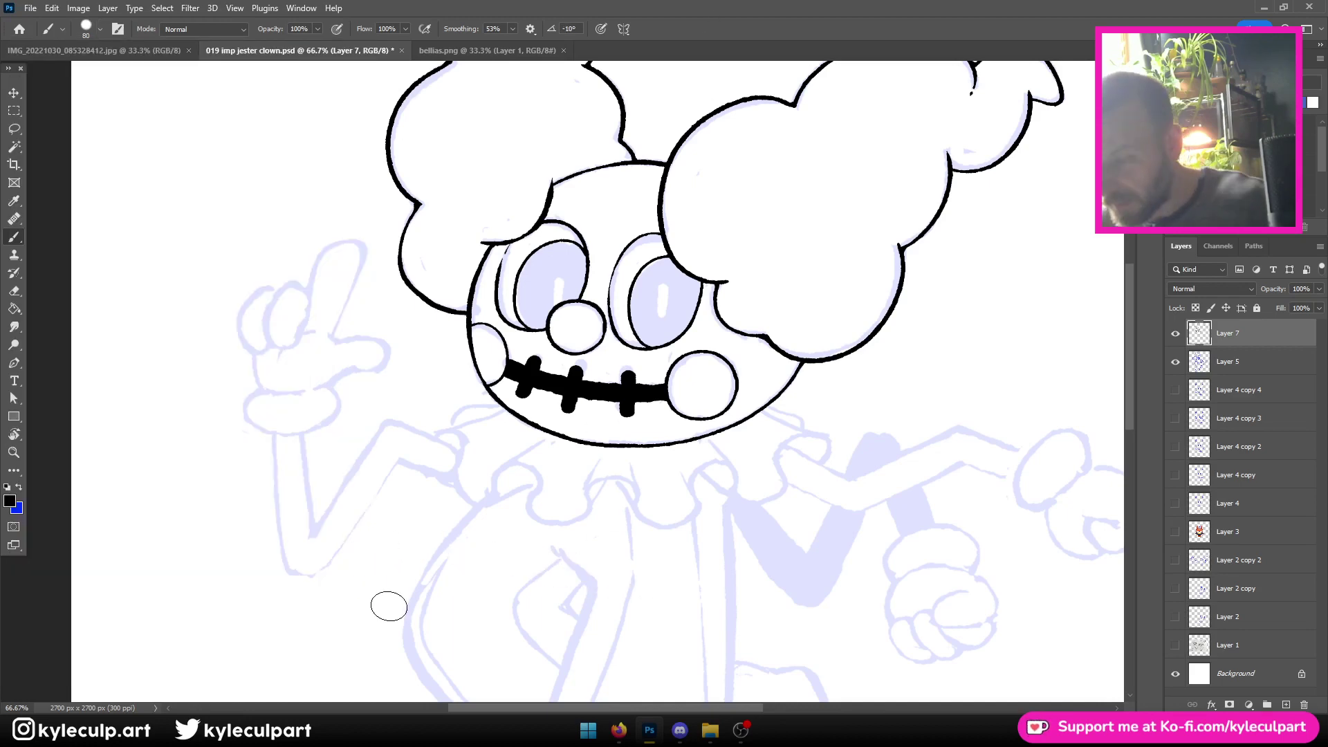
Turn off the size control in the brush's Shape Dynamics settings
left_click(118, 28)
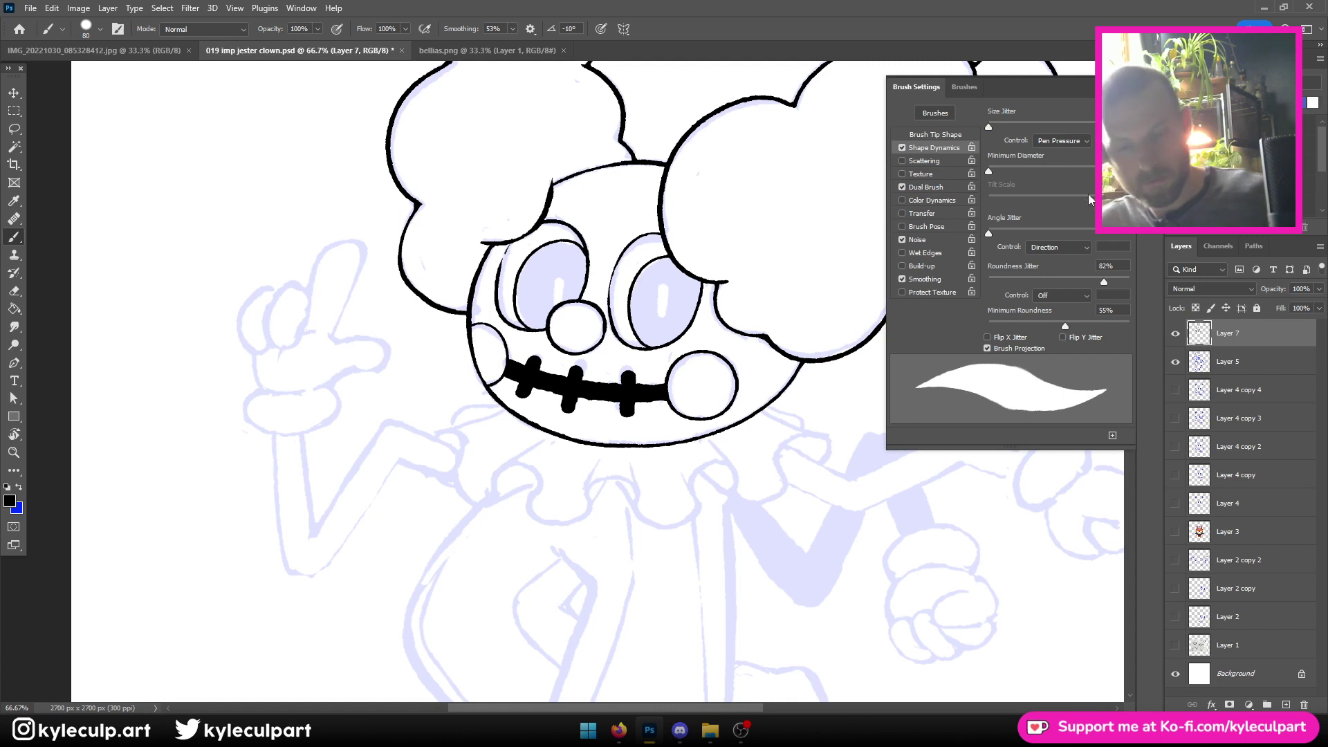
left_click(1082, 139)
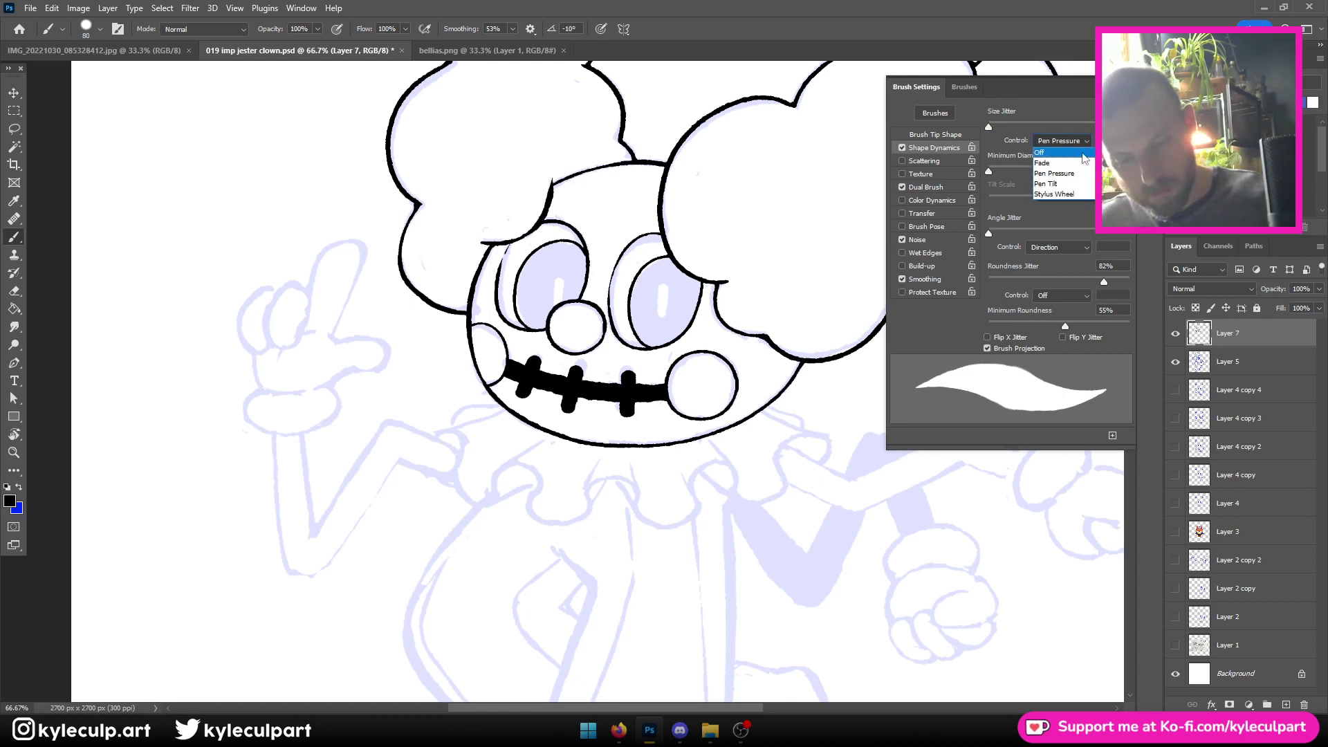
left_click(1048, 142)
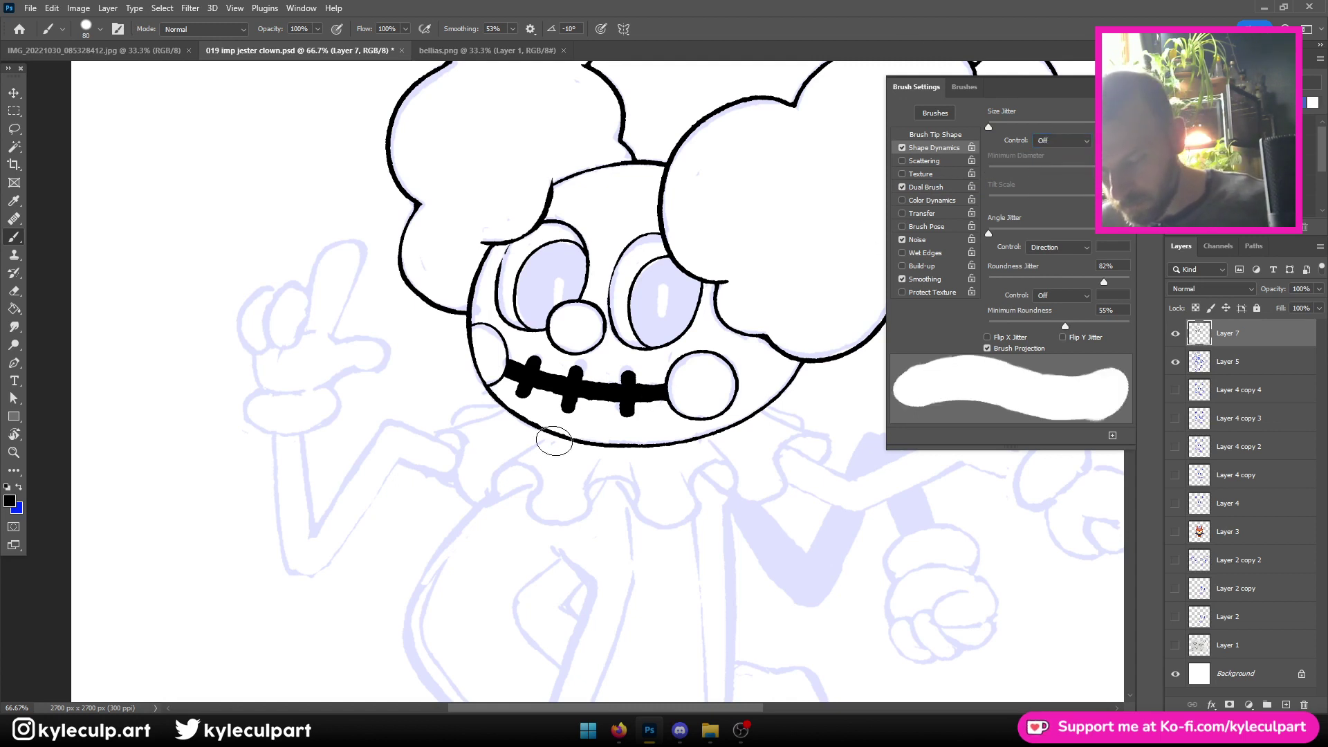
key("F5")
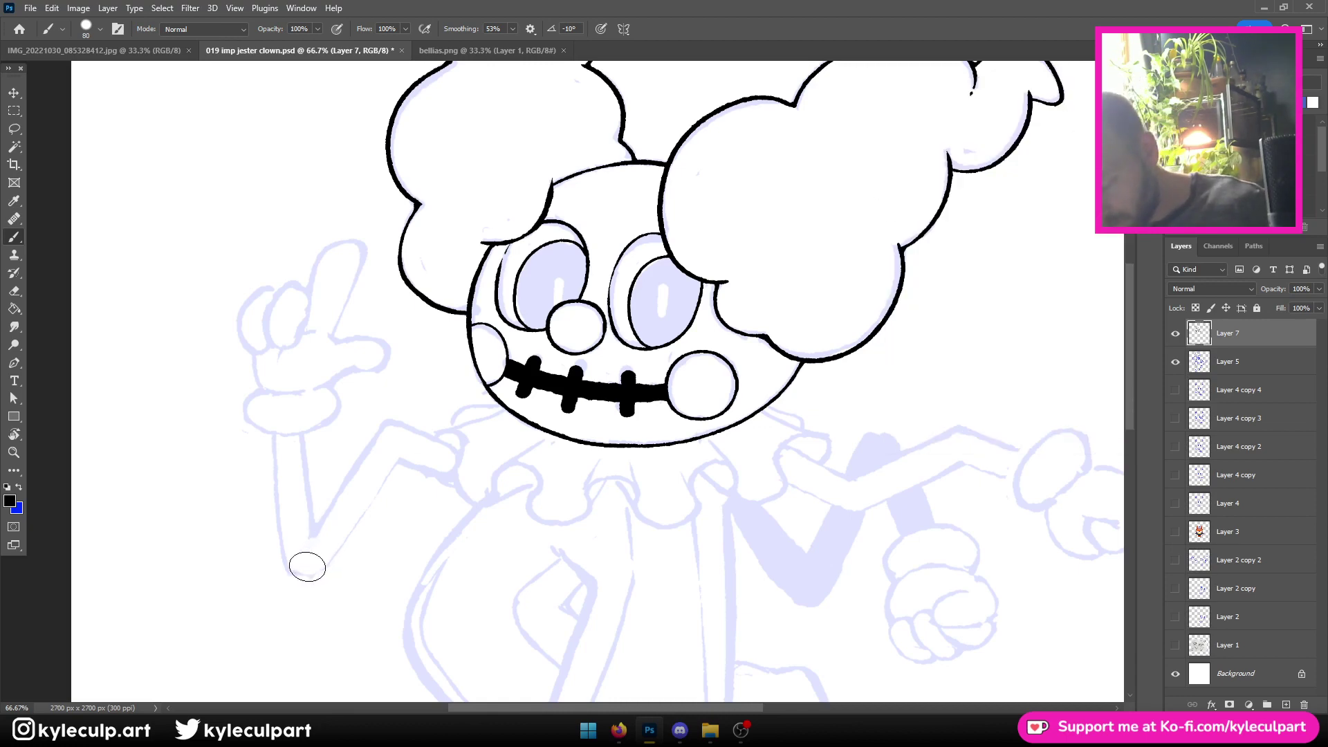
Try painting the raised arm as three thick 80 px strokes from wrist to elbow to shoulder, then undo them
left_click_drag(306, 568, 430, 406)
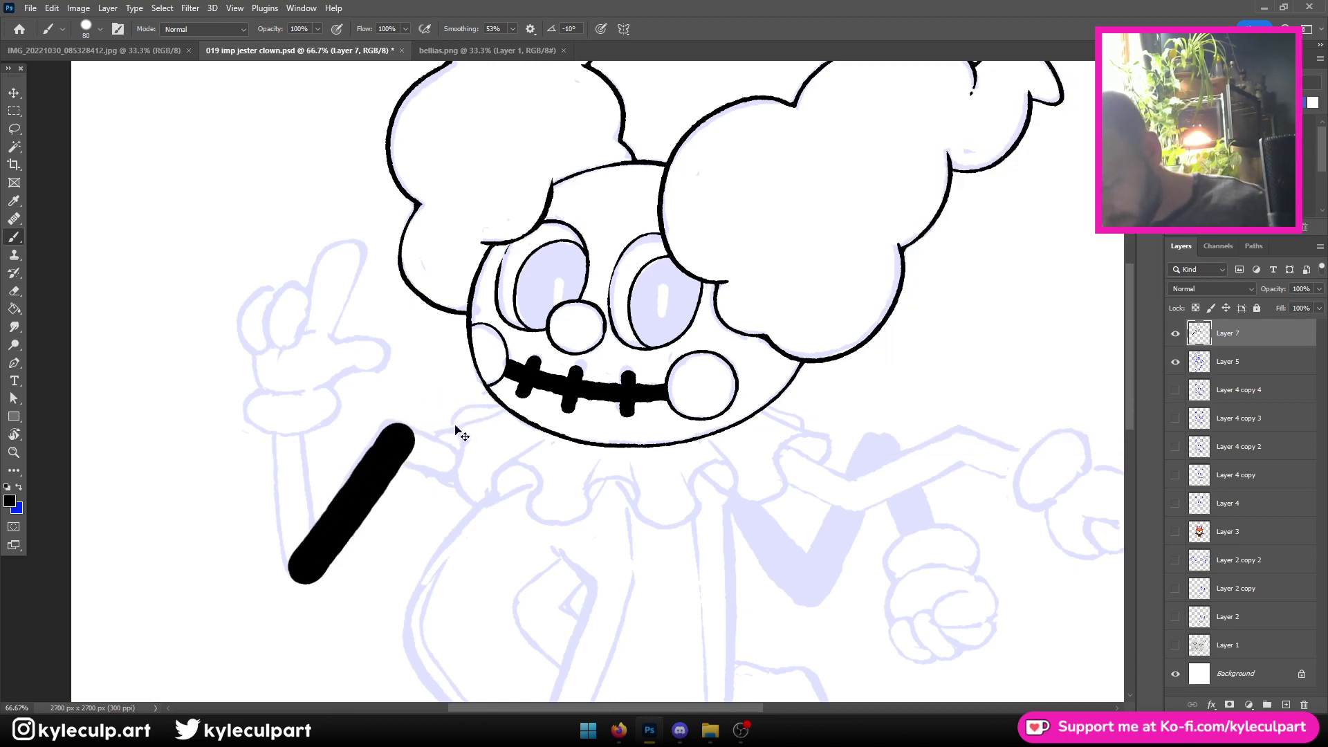
key("ctrl+z")
left_click_drag(309, 564, 405, 419)
left_click_drag(309, 568, 273, 430)
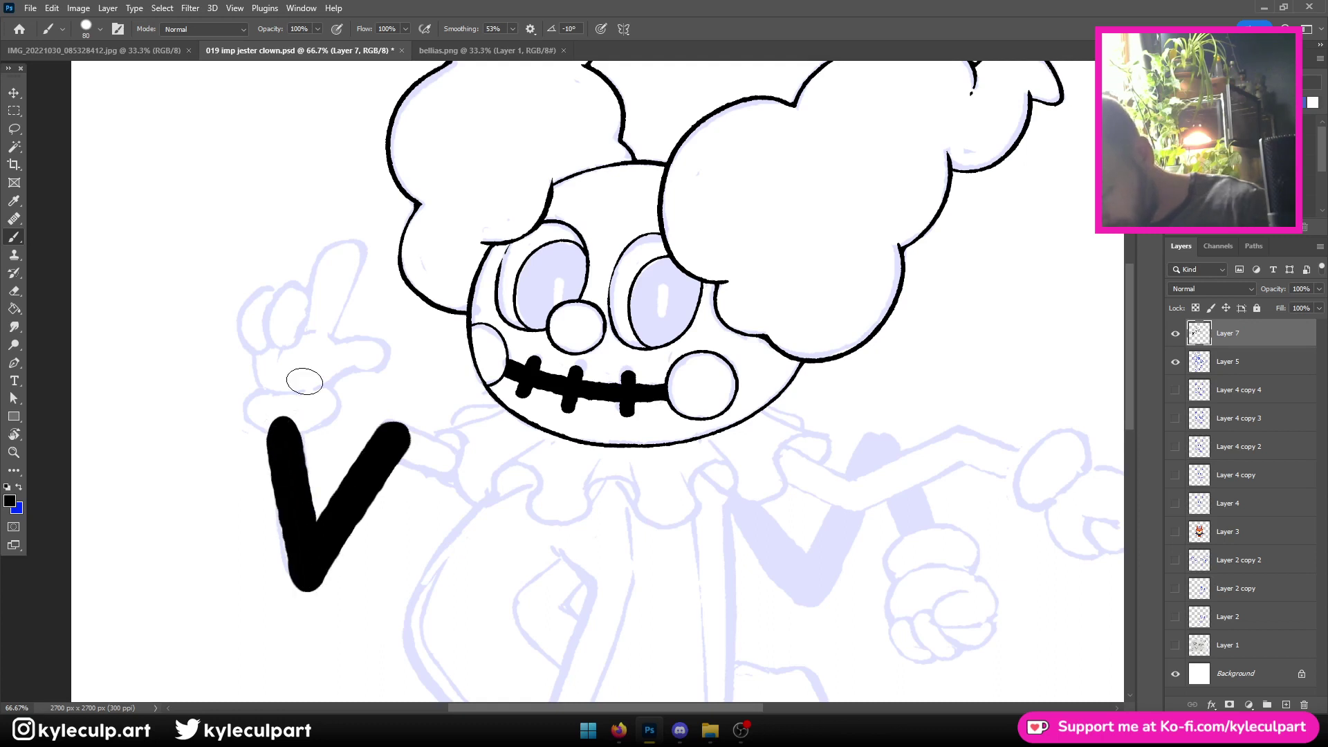
key("ctrl+z")
left_click_drag(308, 570, 281, 420)
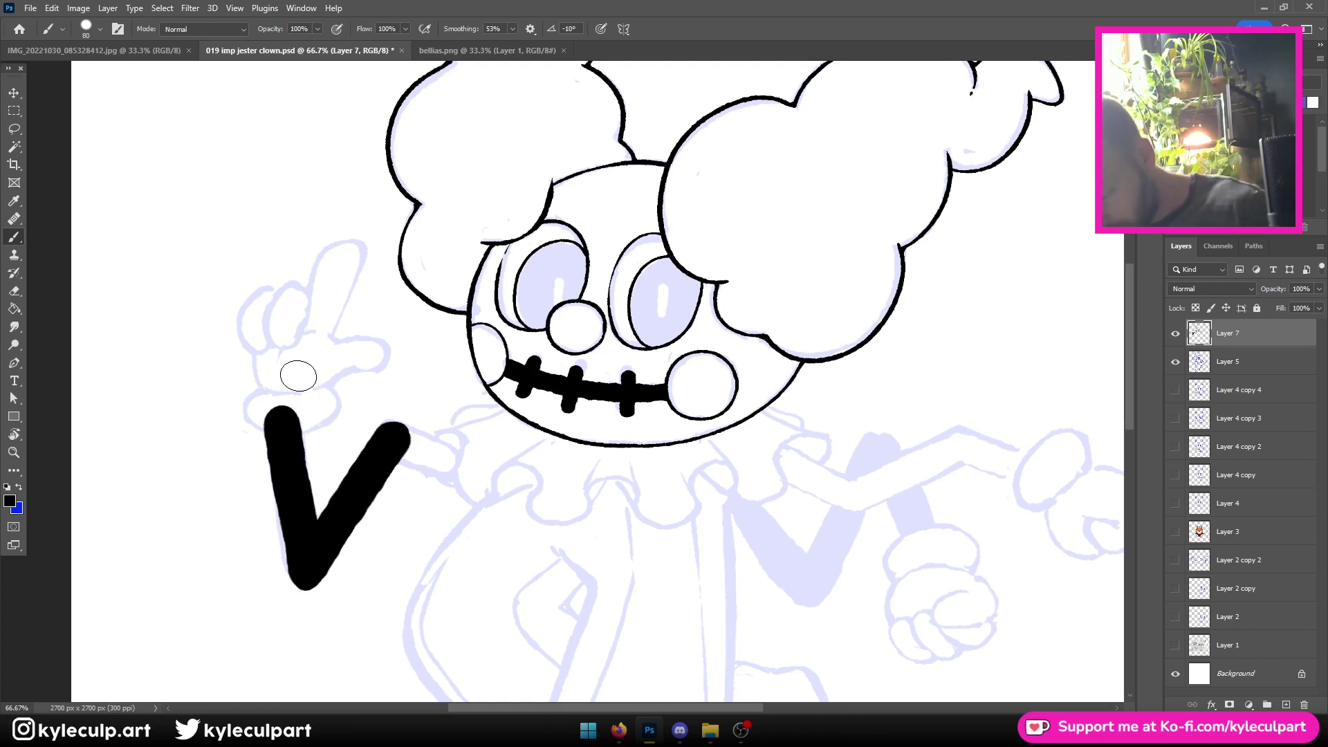
left_click_drag(395, 437, 476, 469)
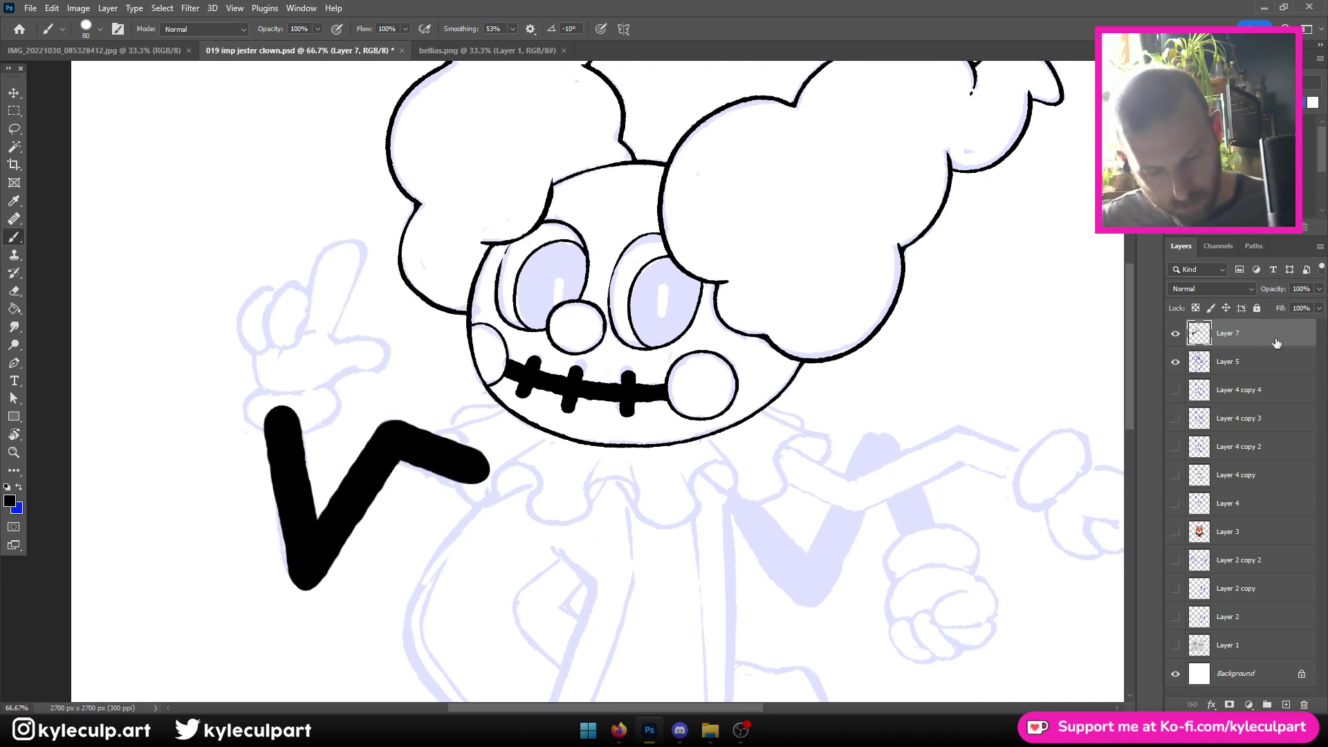
key("ctrl+z")
key("ctrl+z")
key("ctrl+z")
Create a new layer above the line art and set its opacity to 44%
left_click(1286, 704)
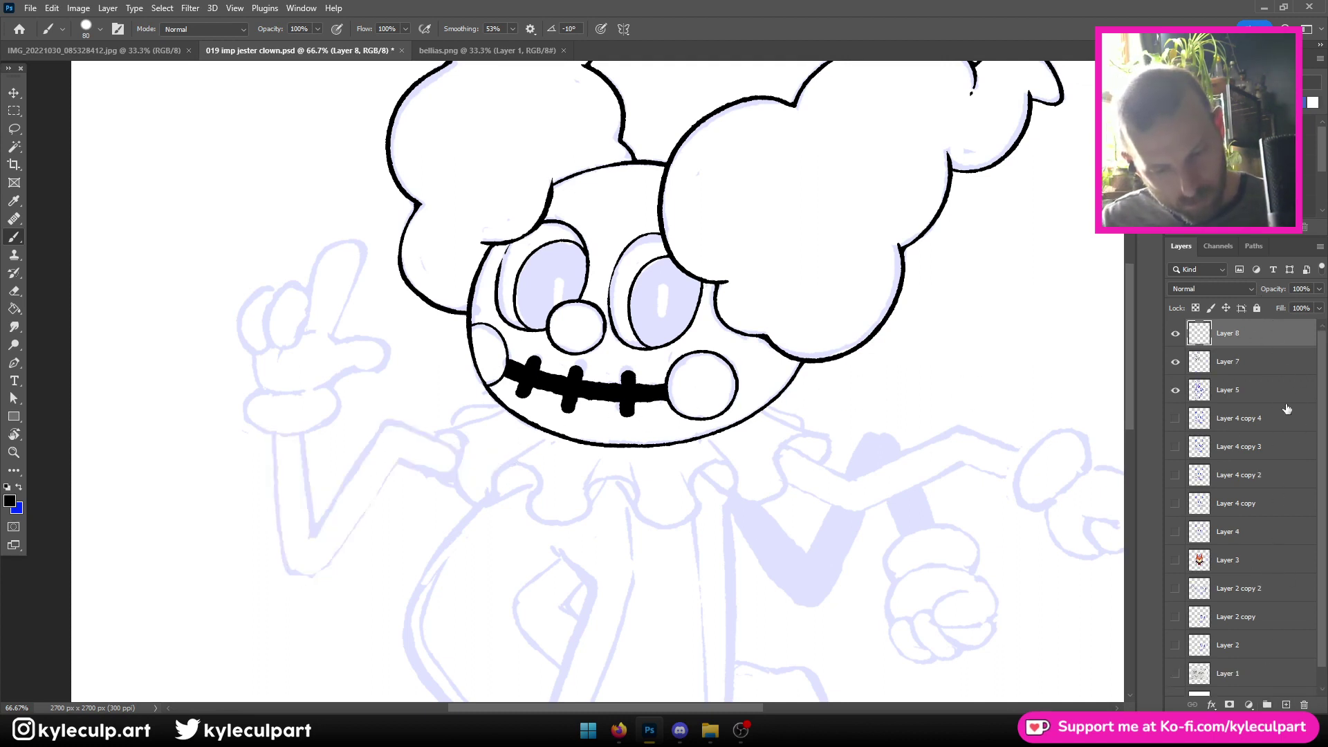
left_click_drag(1278, 294, 1239, 294)
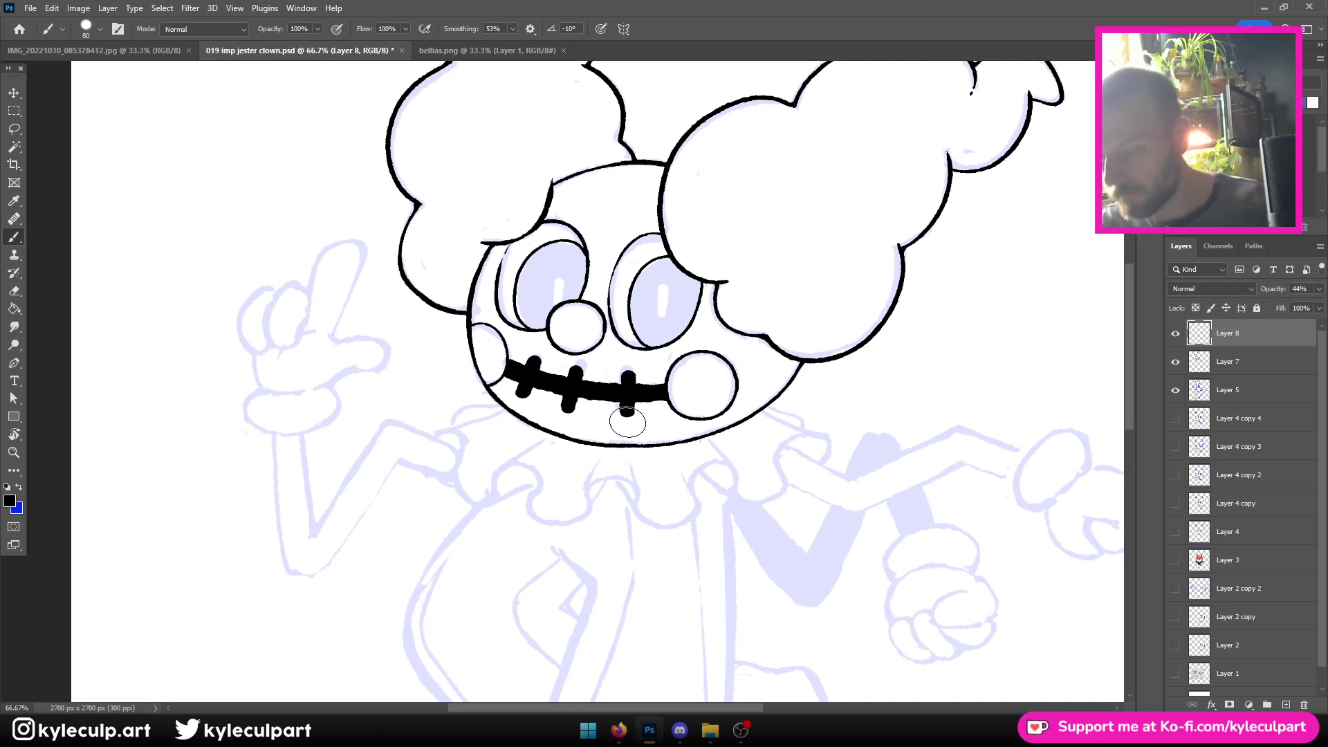
Paint the raised arm as three thick 80 px strokes from wrist to elbow to shoulder, replacing a first undone attempt
mouse_move(482, 476)
left_mouse_down()
mouse_move(388, 436)
mouse_move(307, 578)
mouse_move(280, 420)
left_mouse_up()
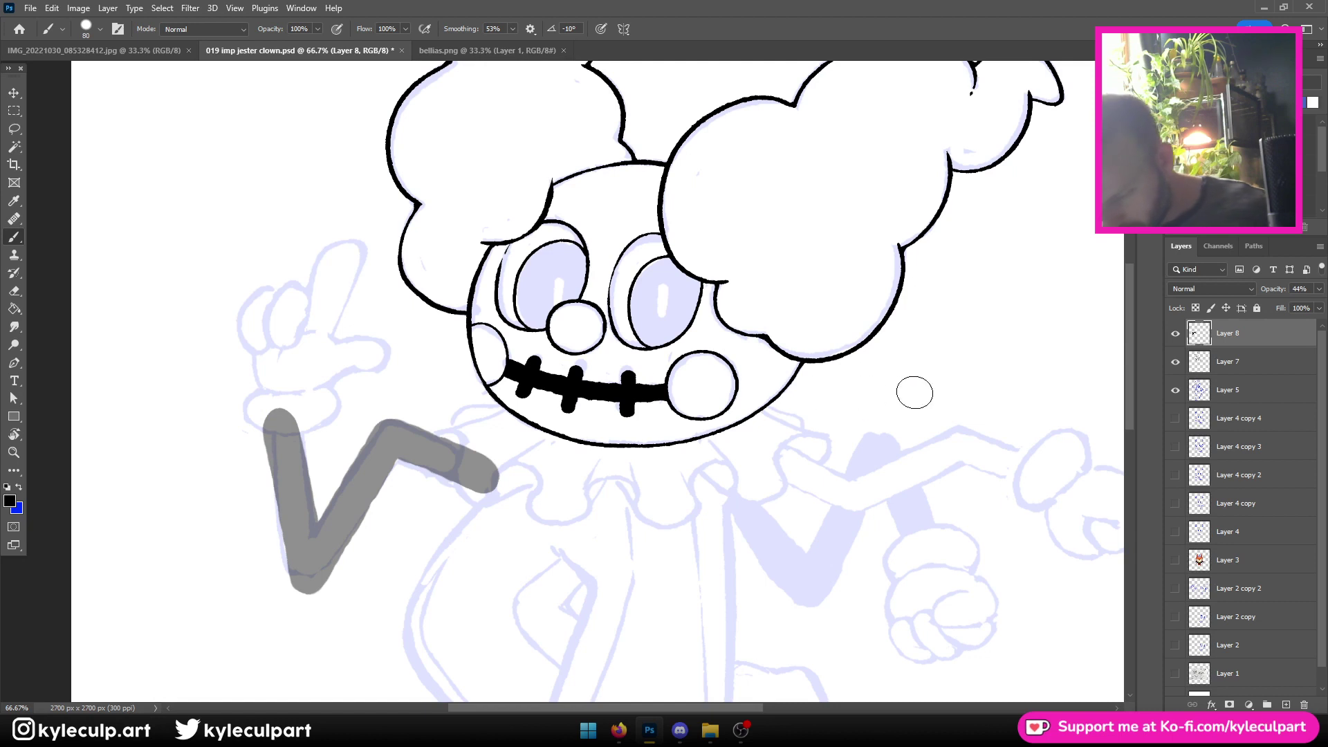
key("ctrl+z")
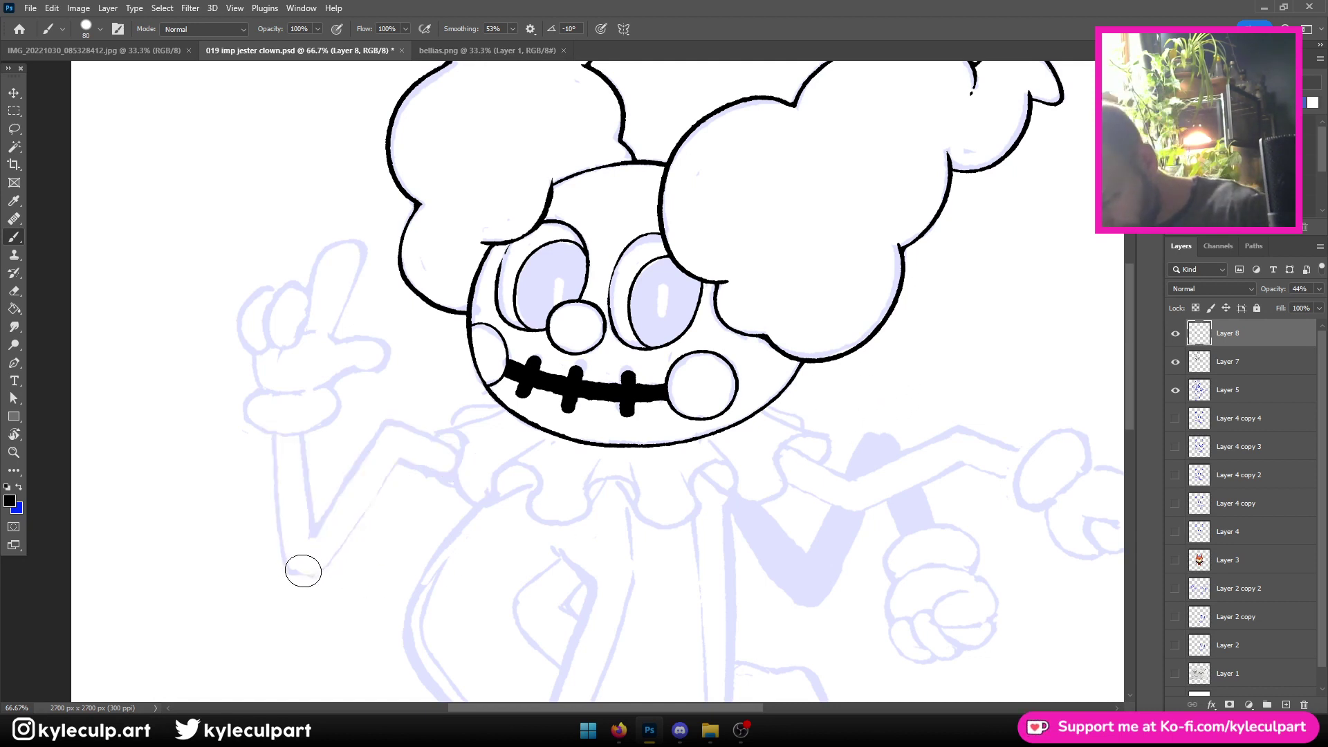
left_click_drag(299, 569, 283, 409)
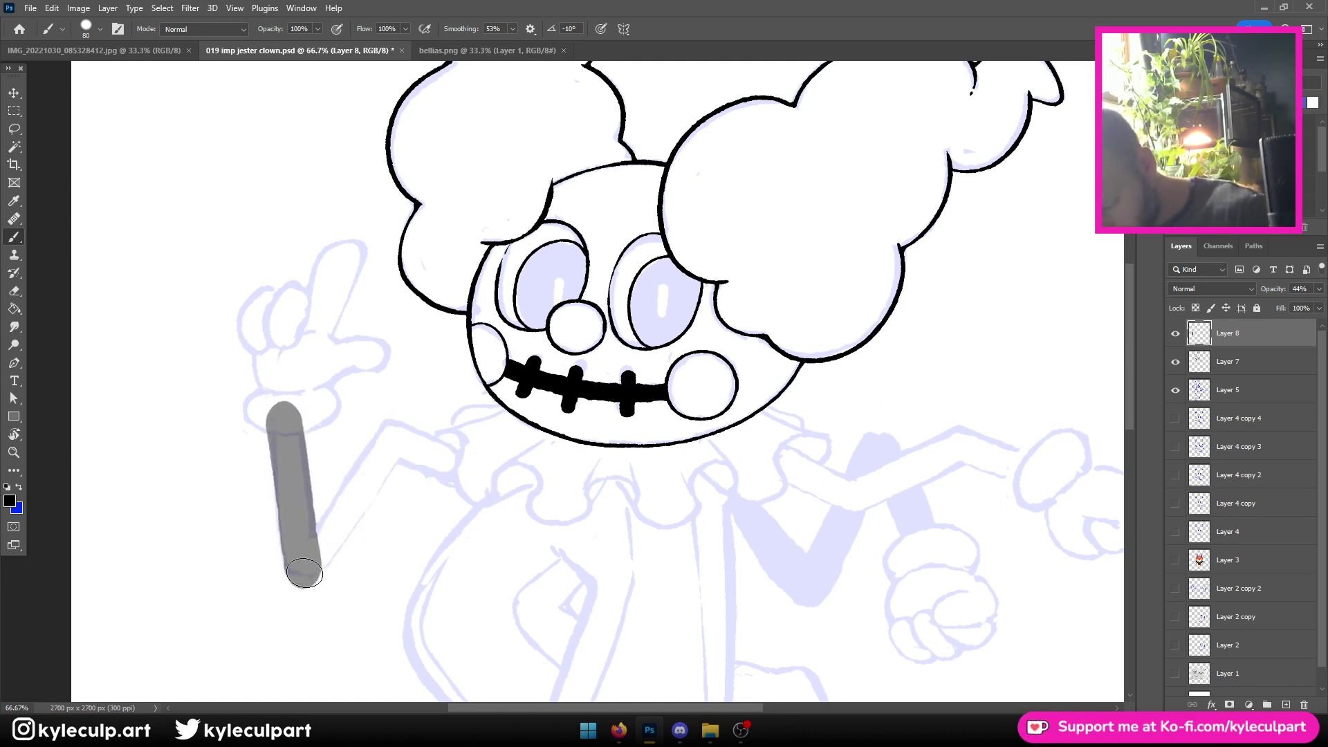
left_click_drag(305, 577, 425, 403)
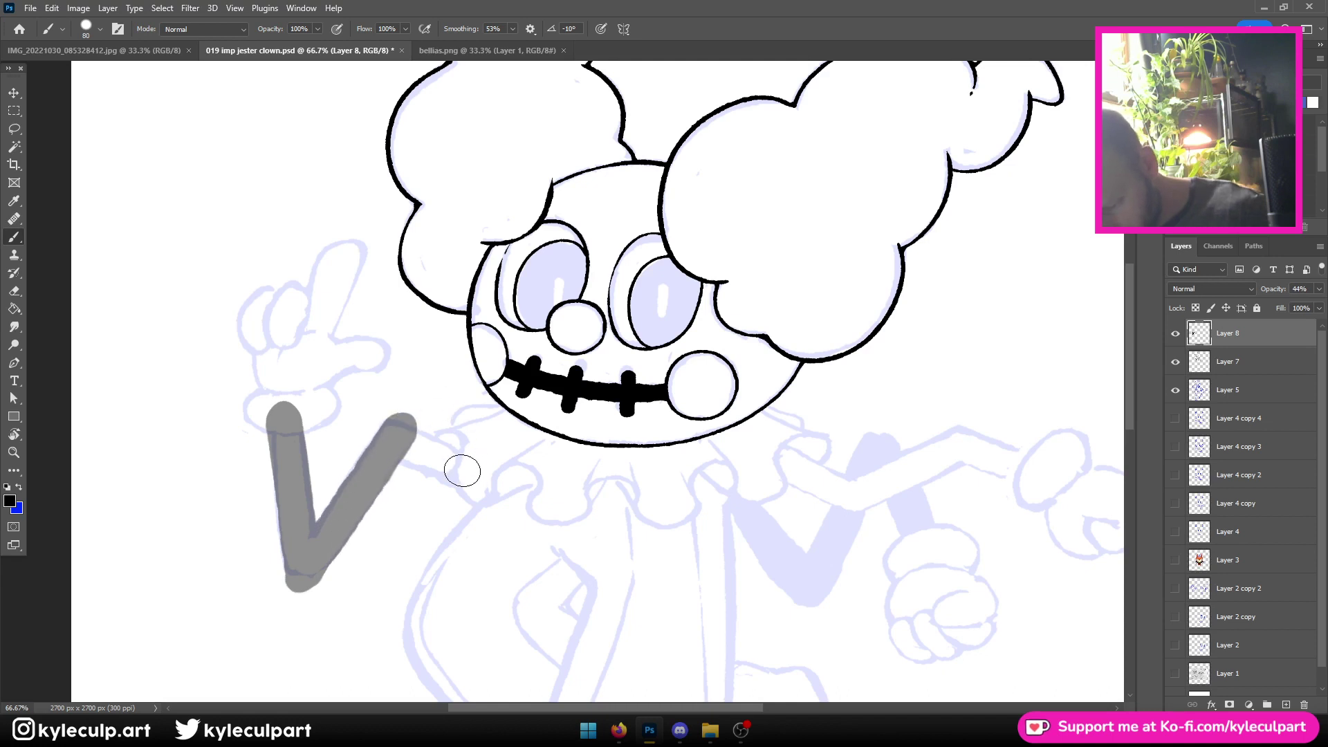
left_click_drag(463, 469, 391, 424)
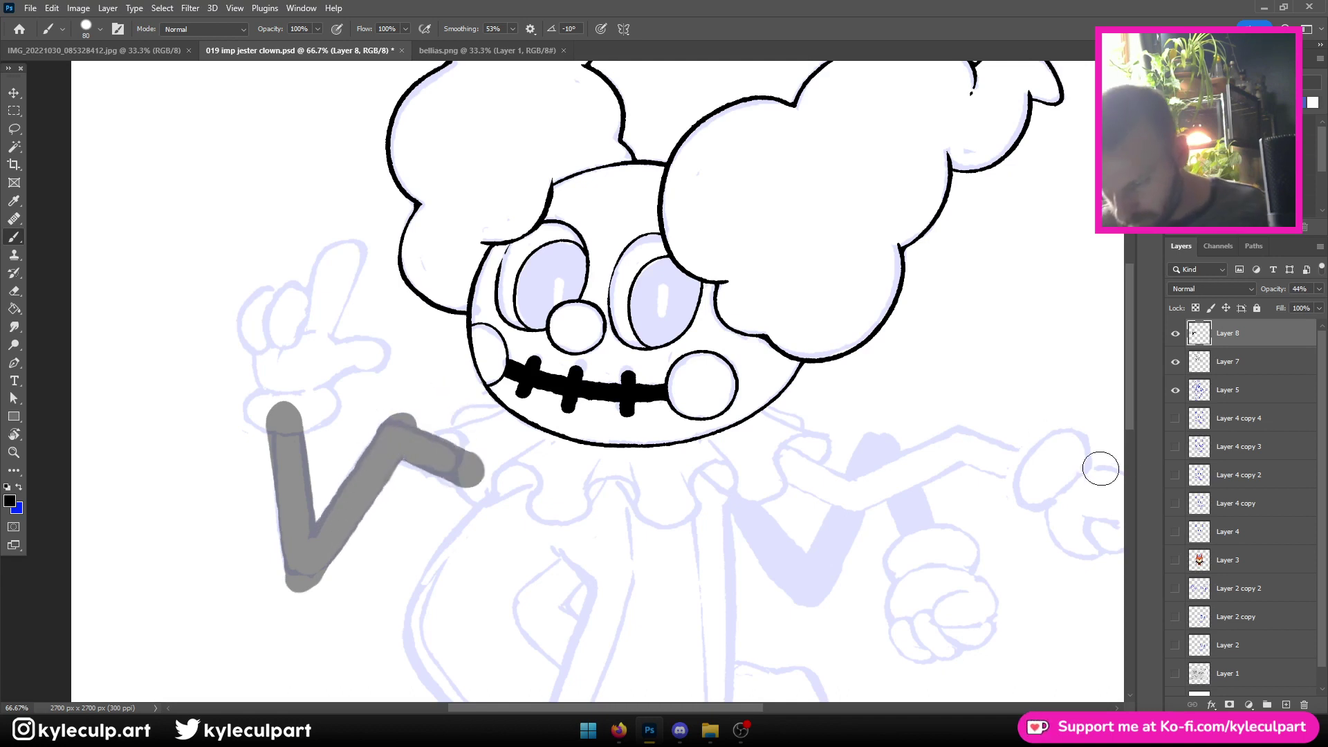
Paint the outstretched arm as thick 80 px zigzag strokes from the hand to the collar, redoing the segment nearest the collar
mouse_move(1059, 477)
left_mouse_down()
mouse_move(982, 498)
mouse_move(681, 523)
left_mouse_up()
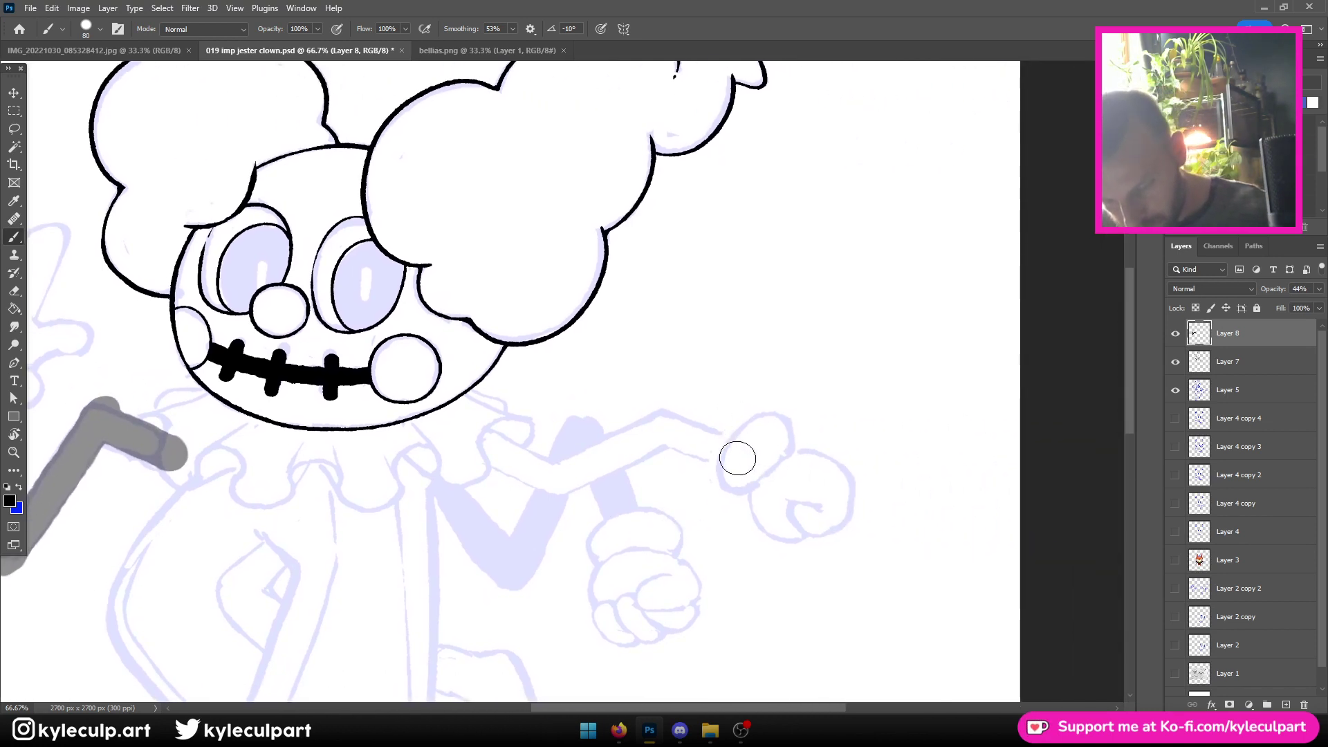
mouse_move(740, 458)
left_mouse_down()
mouse_move(661, 427)
mouse_move(674, 426)
mouse_move(549, 486)
mouse_move(468, 436)
left_mouse_up()
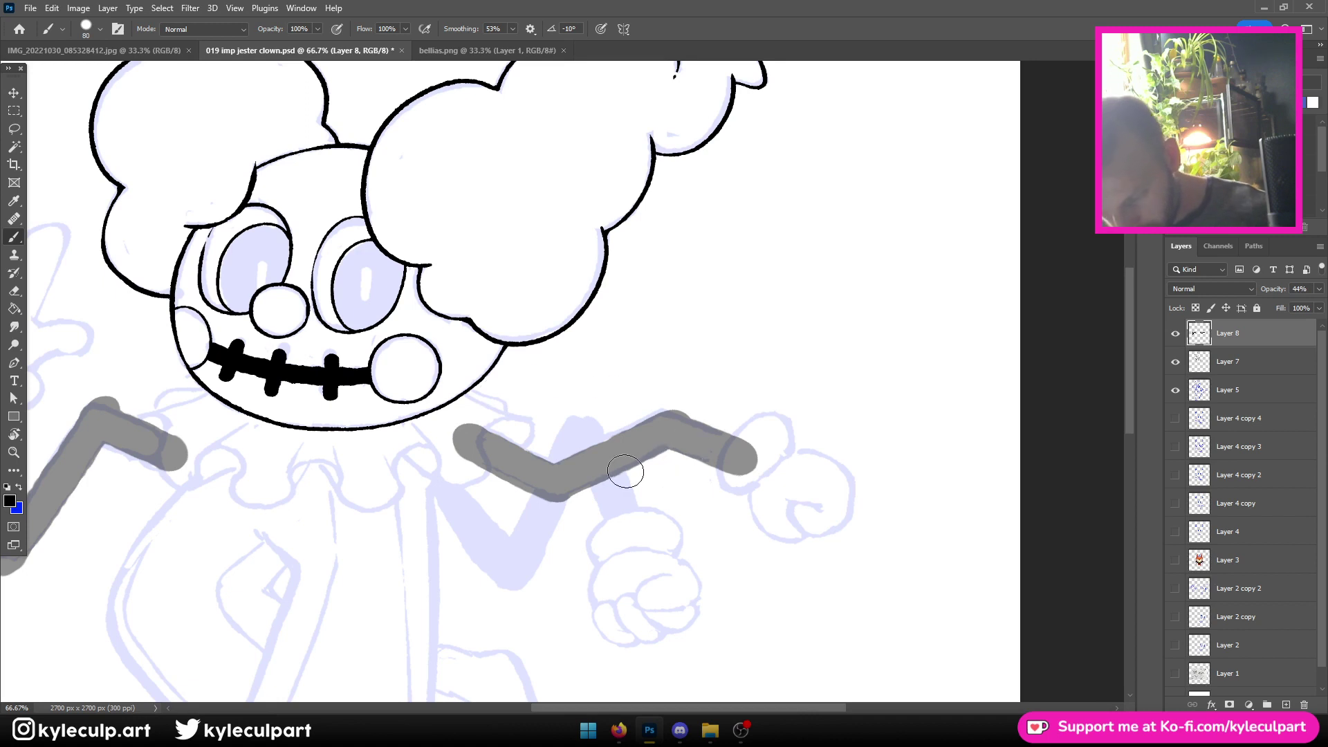
key("ctrl+z")
left_click_drag(571, 493, 455, 430)
key("ctrl+z")
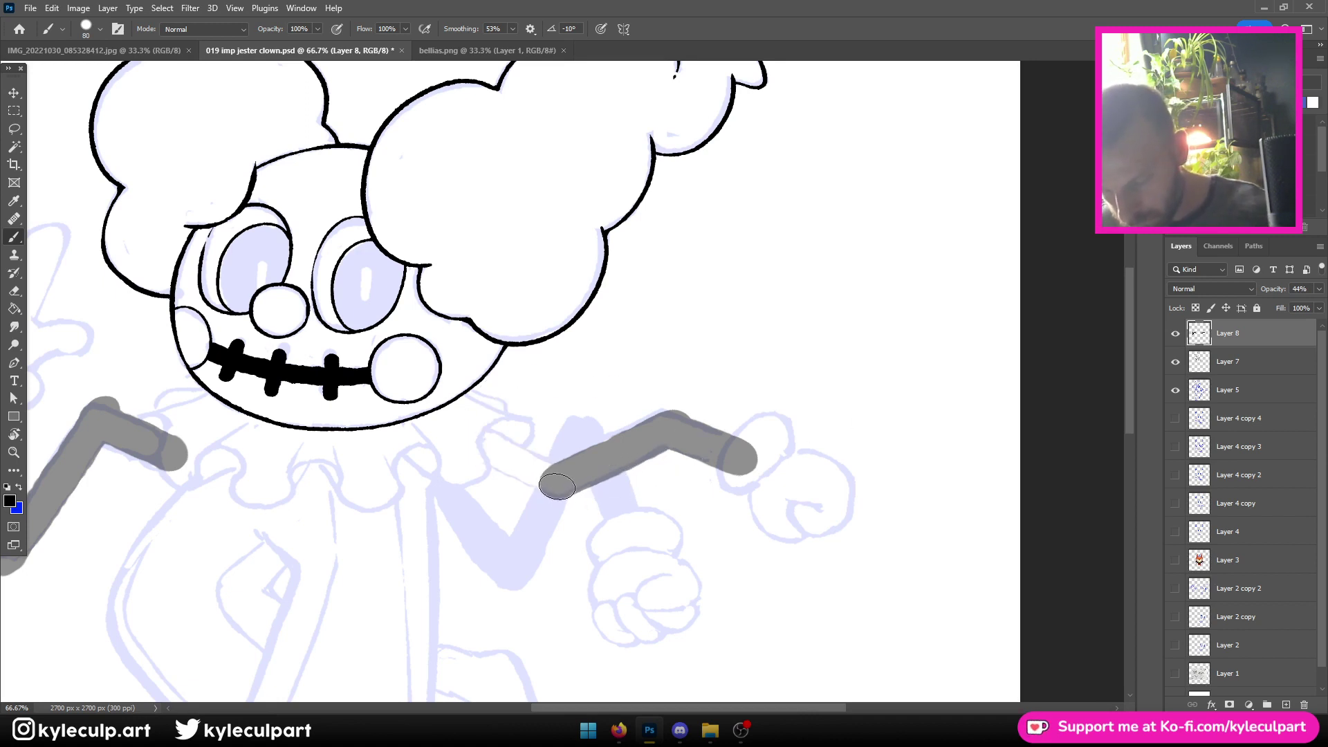
left_click_drag(557, 487, 474, 443)
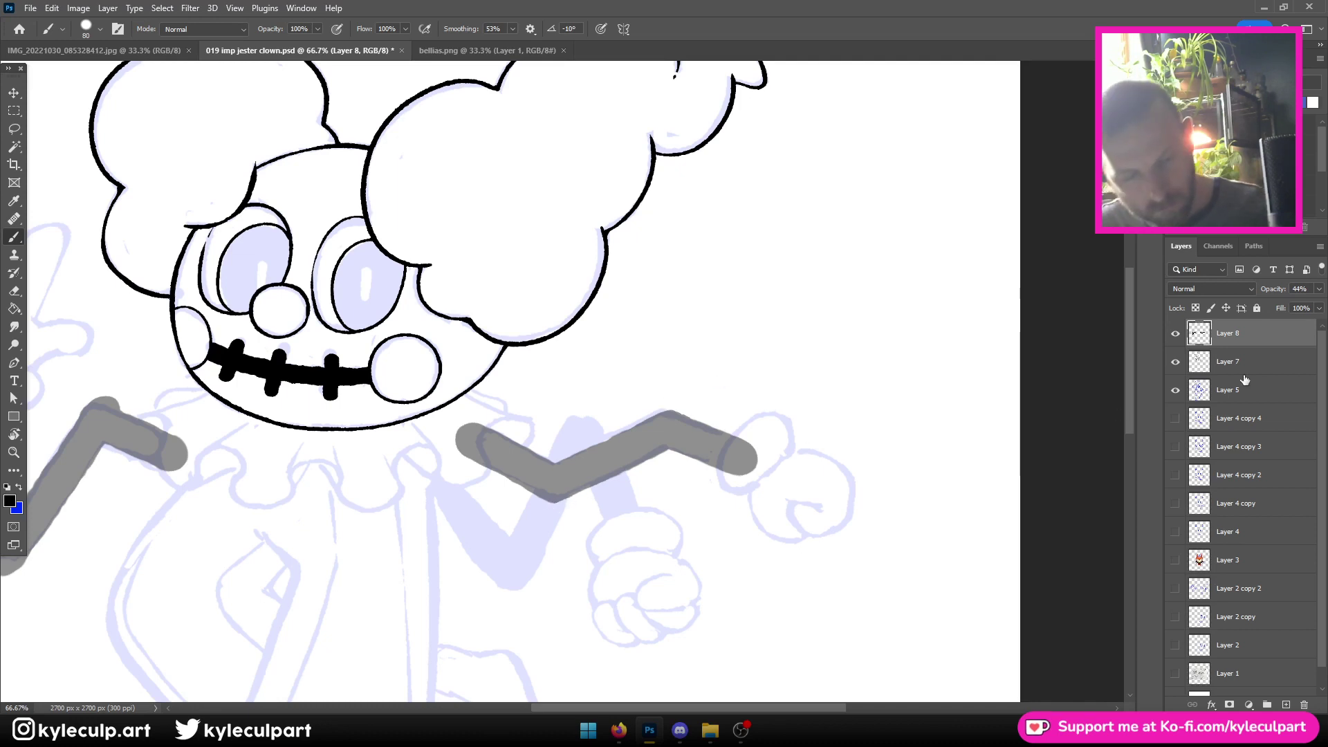
Check both painted arms at 100% layer opacity and set the arm layer's opacity to 55%
left_click_drag(1273, 290, 1316, 294)
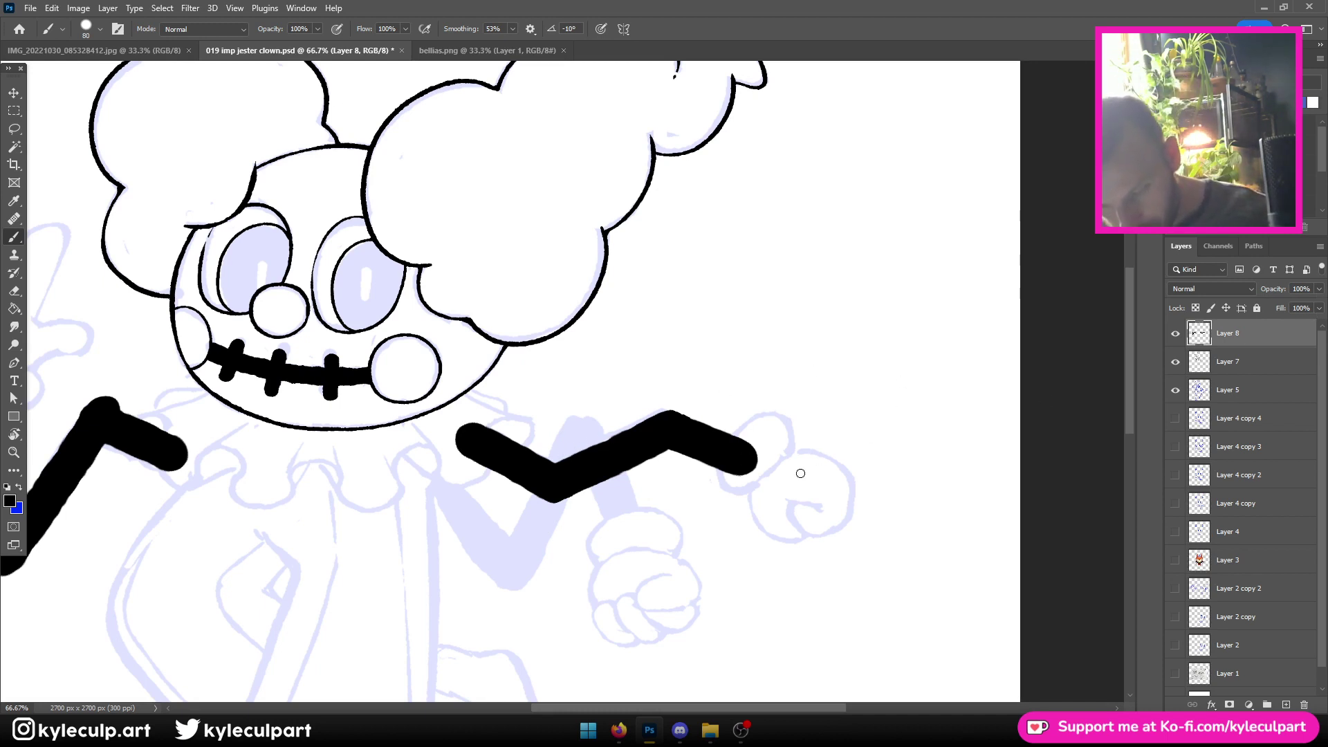
left_click_drag(577, 534, 808, 415)
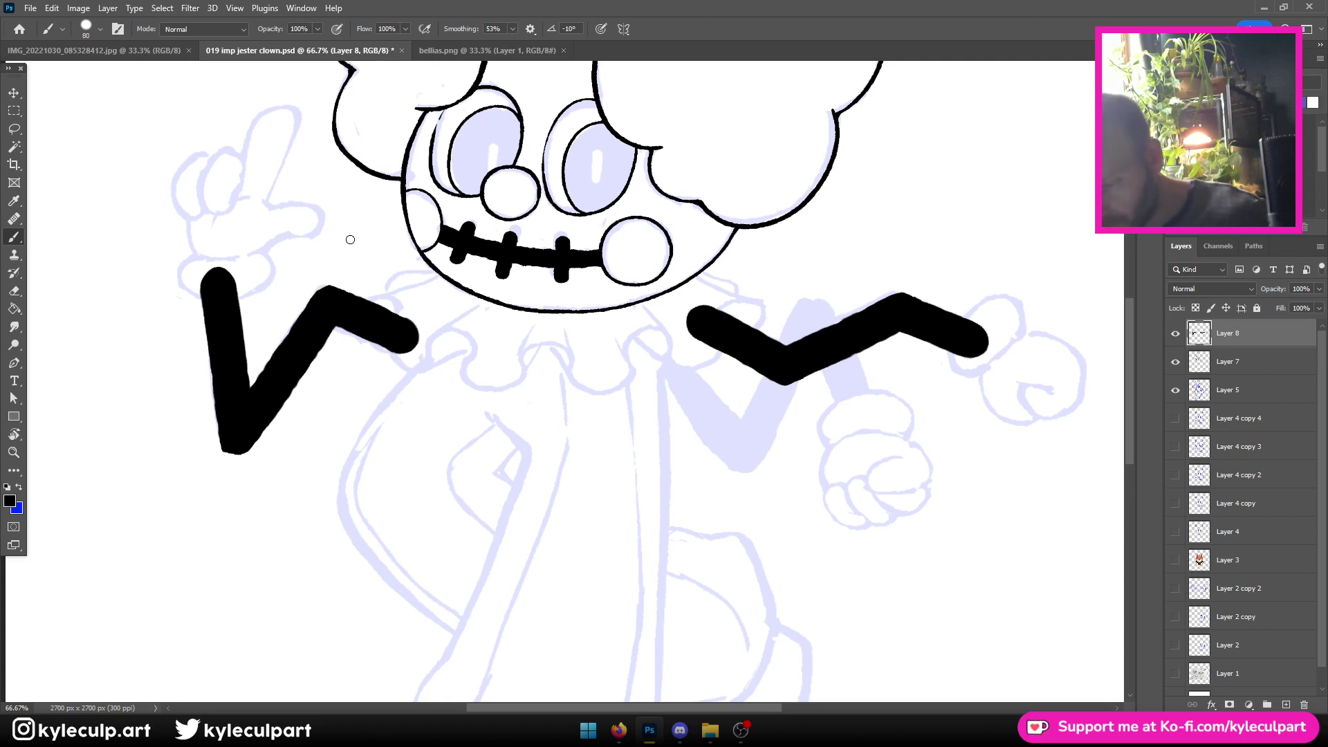
left_click_drag(1275, 296, 1243, 296)
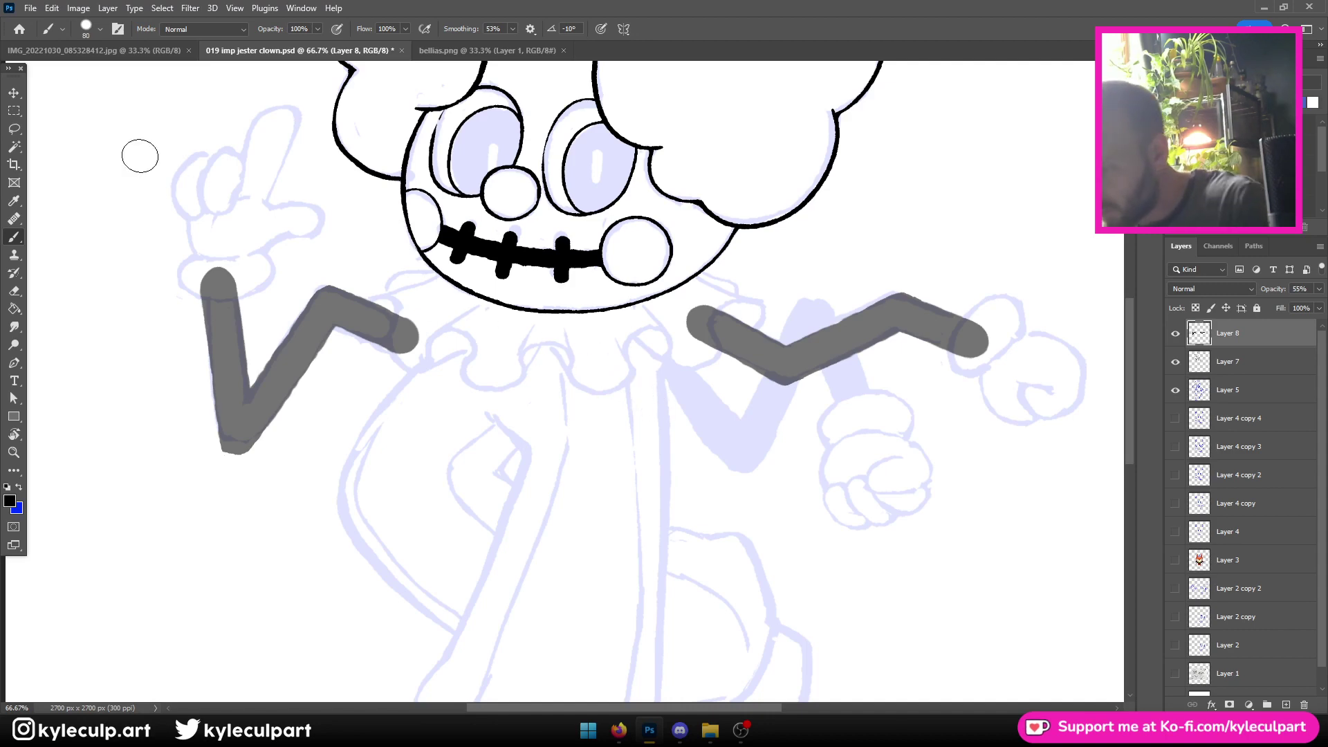
Switch to the Marnie2 brush and reduce its size to 20 px
left_click(87, 30)
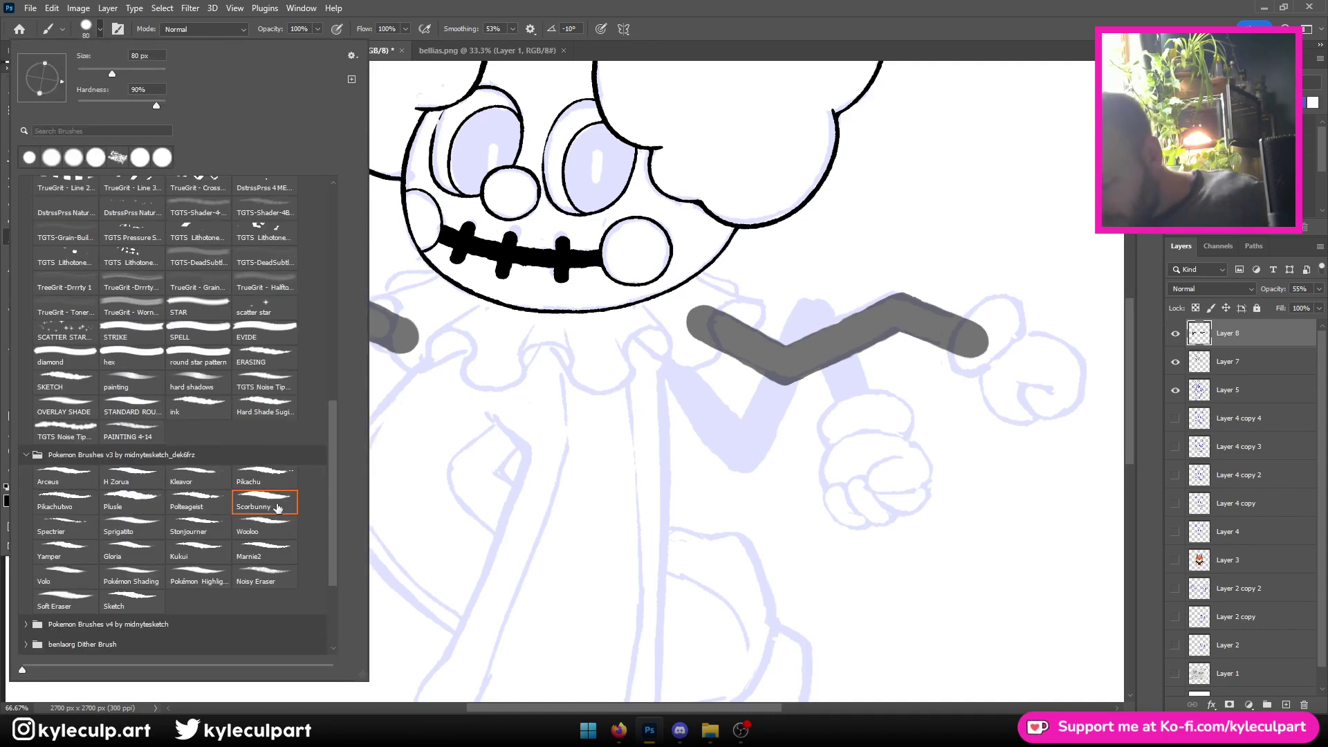
left_click(282, 552)
left_click(666, 25)
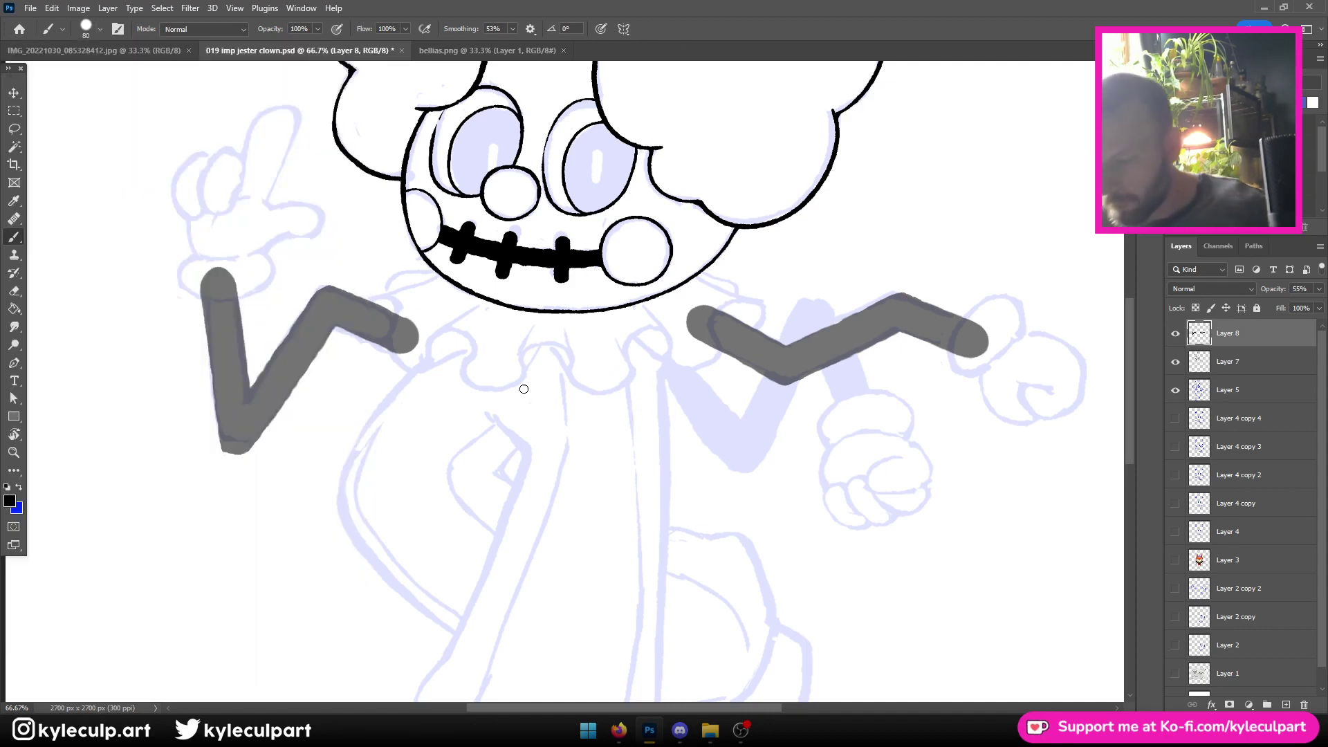
key("bracketleft")
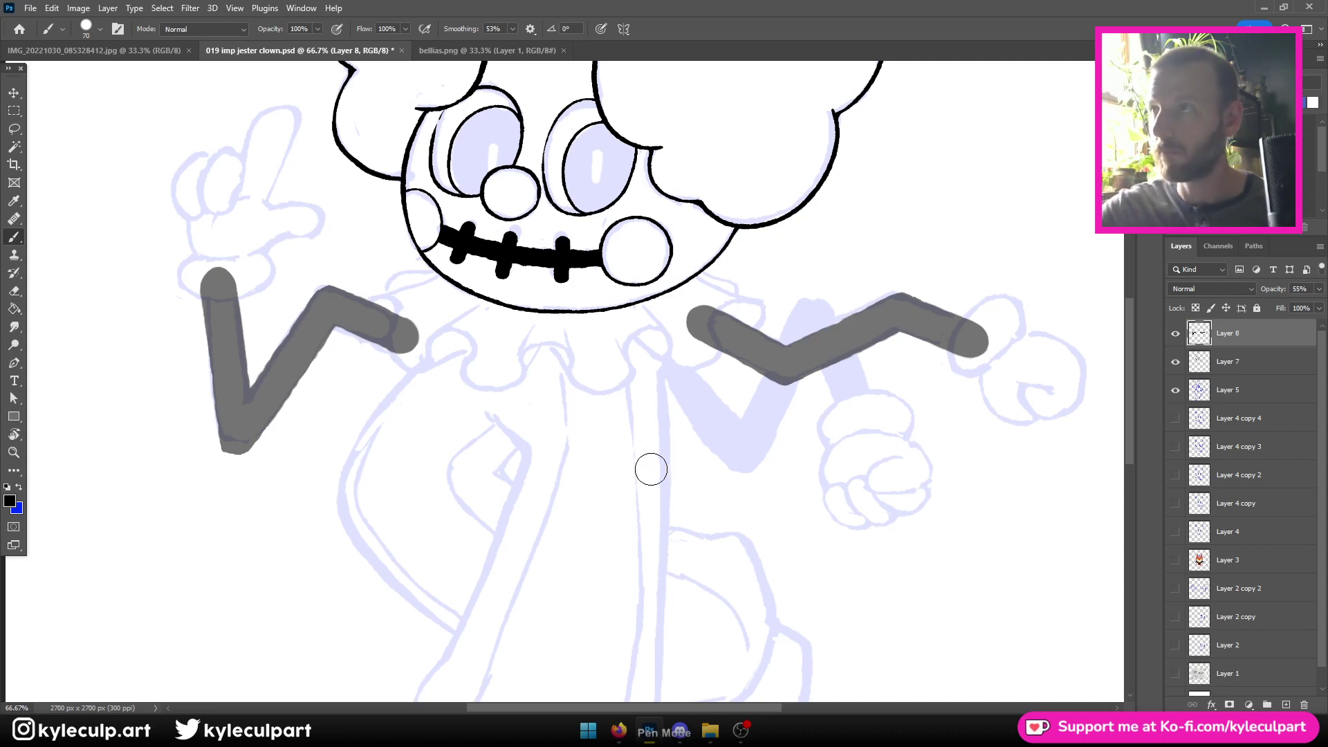
key("bracketleft")
key("bracketleft")
key("bracketleft")
key("bracketleft")
key("bracketleft")
key("bracketleft")
key("bracketleft")
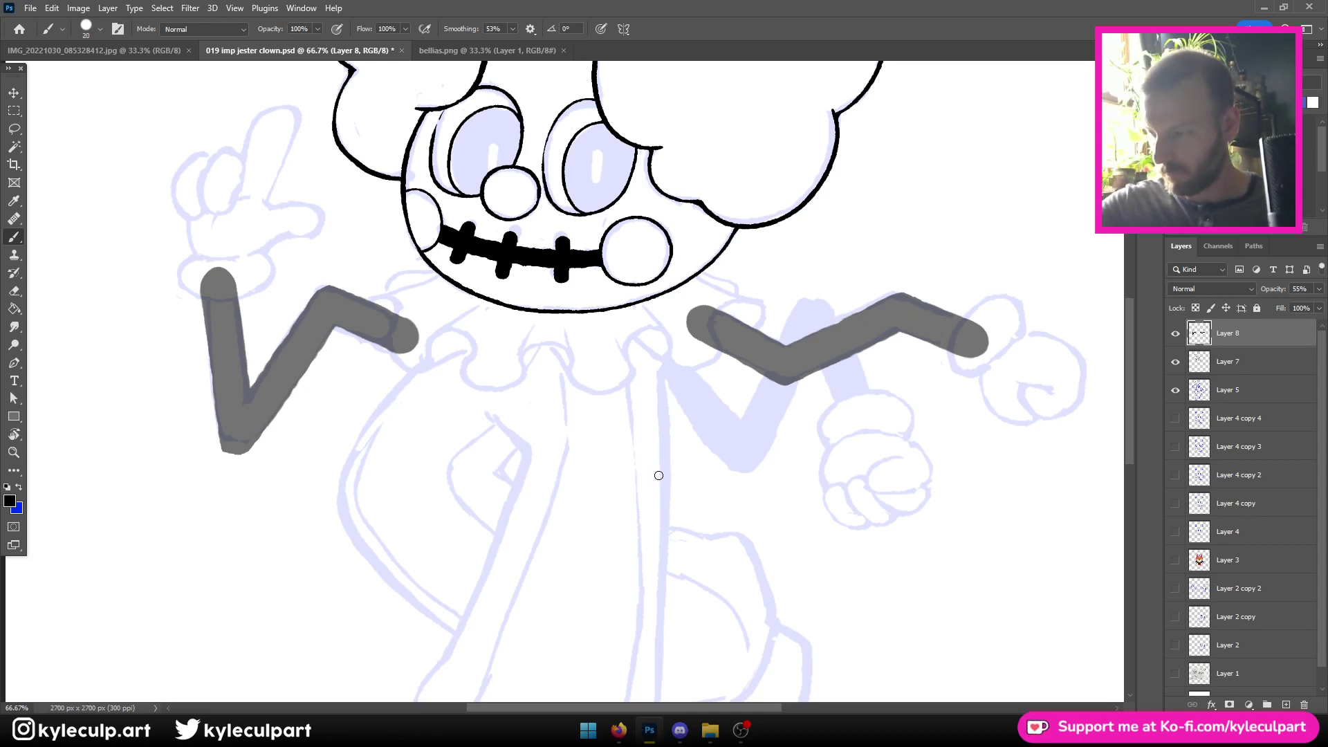
On Layer 7, ink the collar's wavy ruffle edge beside the raised arm and the rounded cuff of the raised hand
left_click(1238, 362)
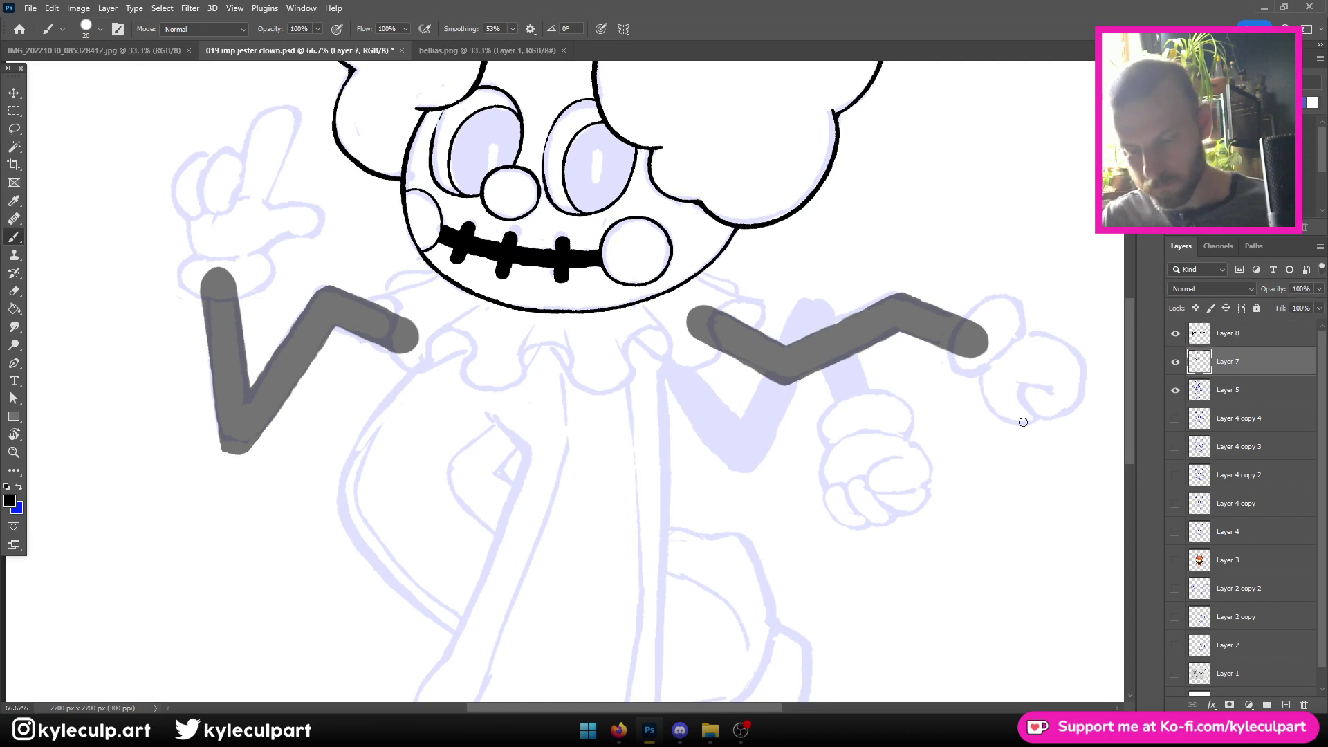
key("ctrl+plus")
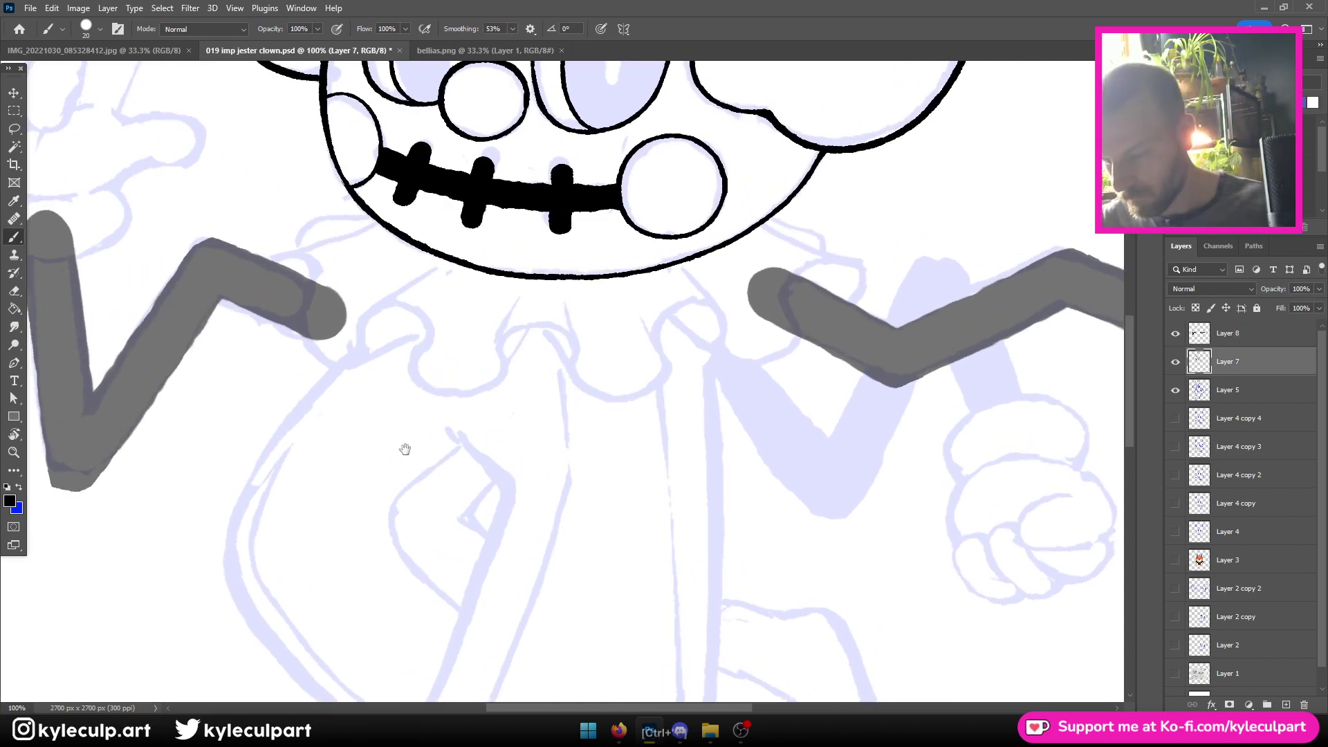
left_click_drag(405, 450, 722, 434)
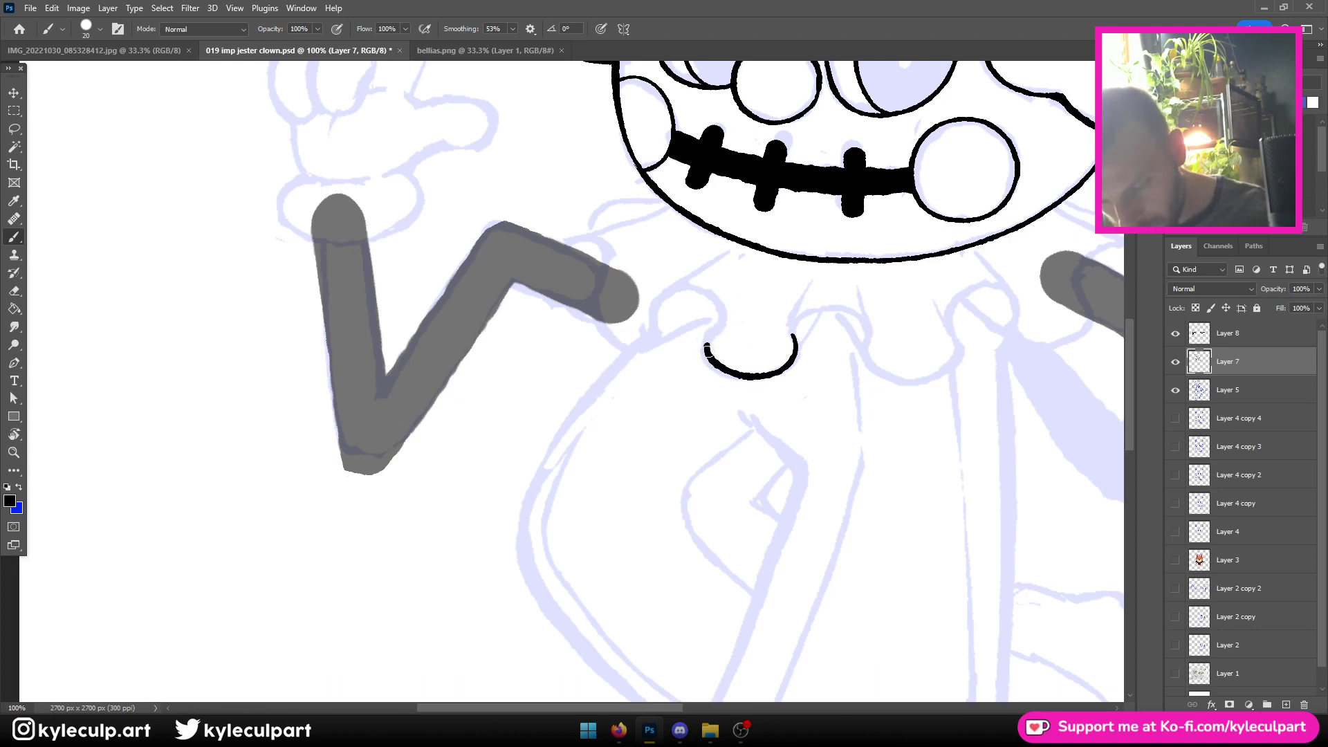
mouse_move(706, 347)
left_mouse_down()
mouse_move(725, 312)
mouse_move(707, 287)
left_mouse_up()
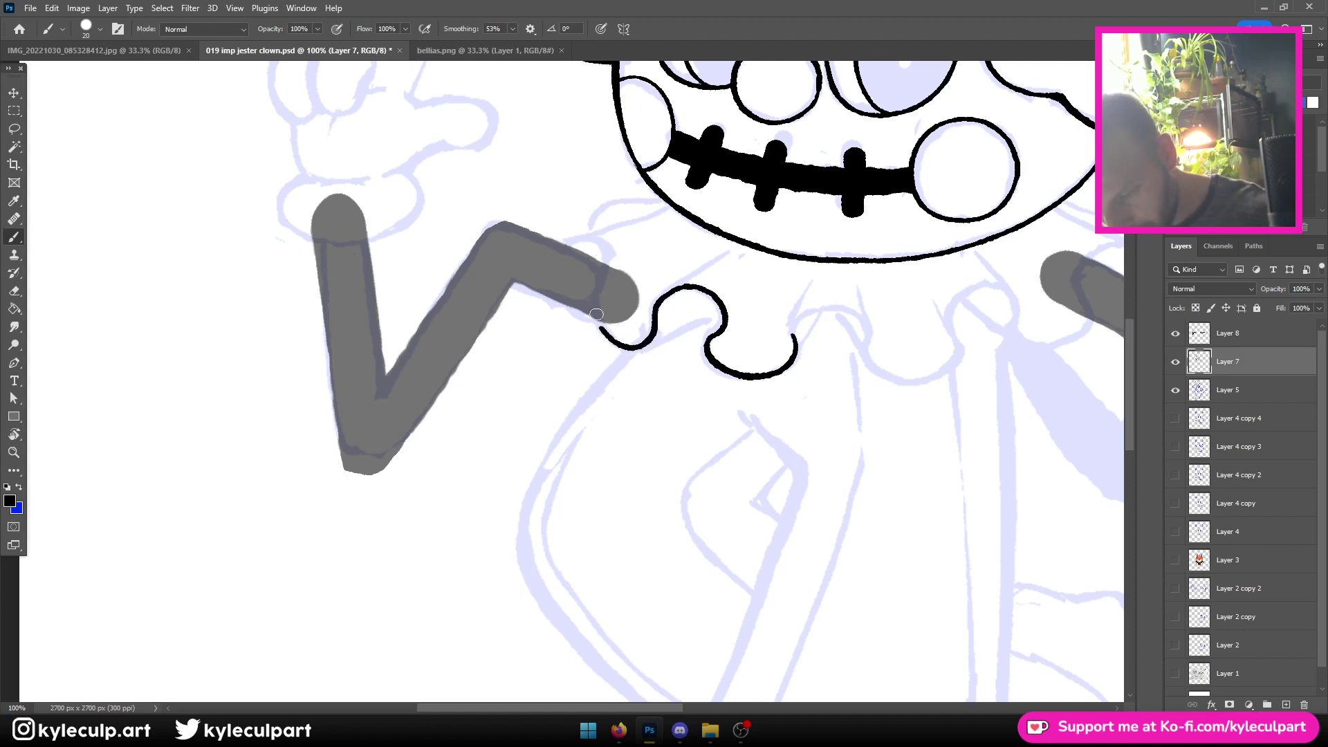
mouse_move(606, 244)
left_mouse_down()
mouse_move(584, 232)
mouse_move(554, 250)
left_mouse_up()
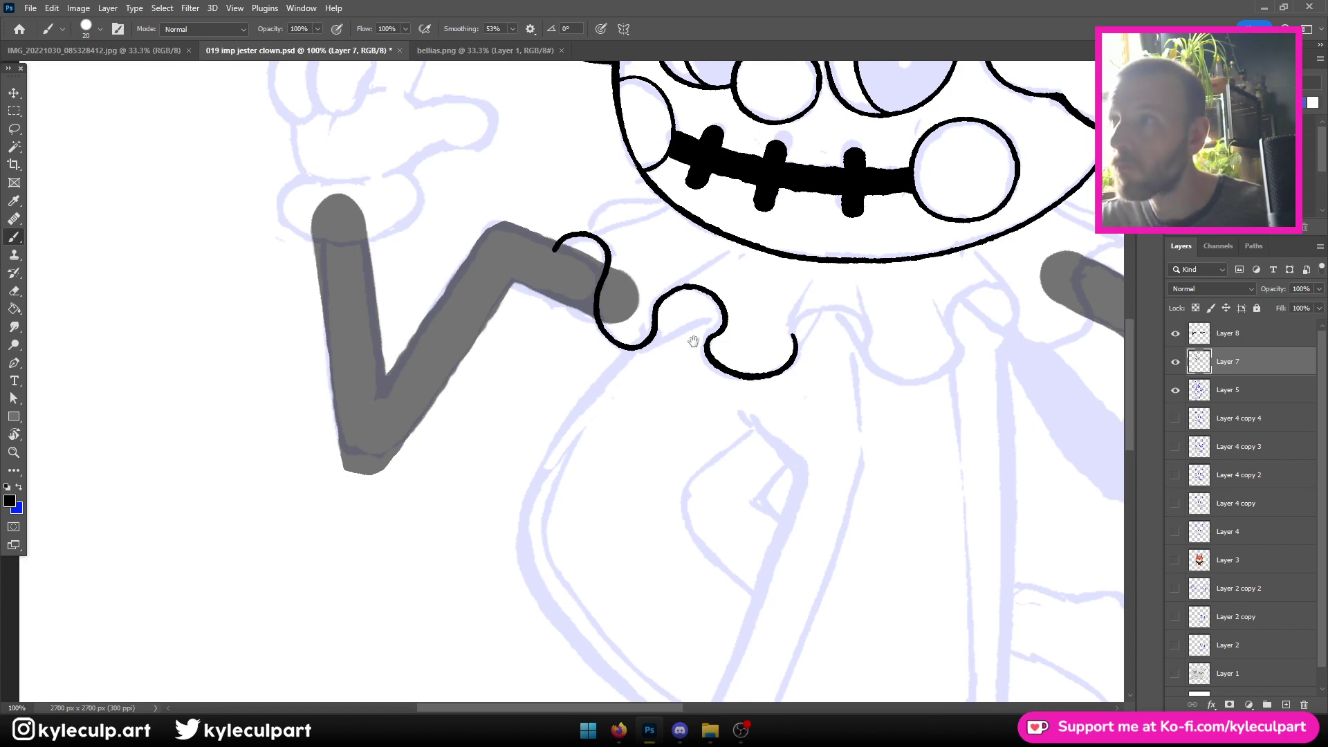
left_click_drag(553, 390, 665, 476)
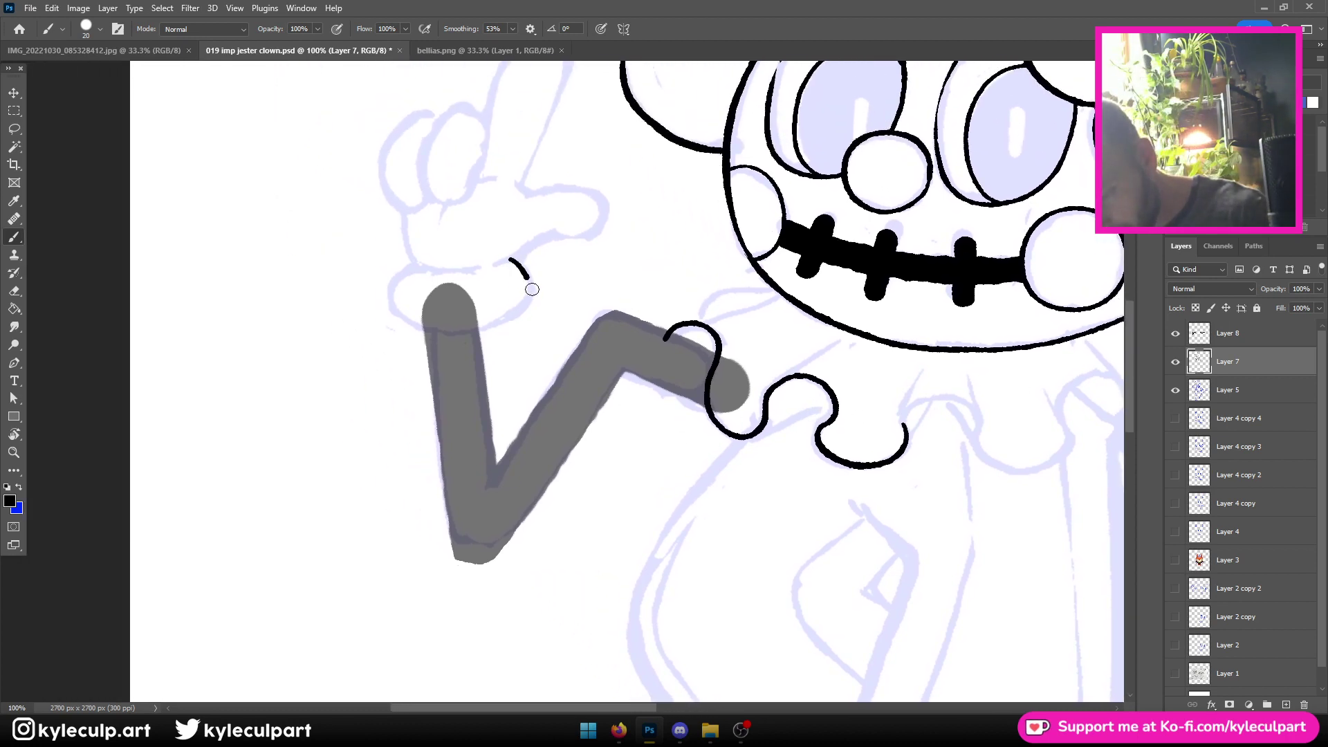
mouse_move(532, 290)
left_mouse_down()
mouse_move(518, 317)
mouse_move(467, 332)
mouse_move(401, 316)
left_mouse_up()
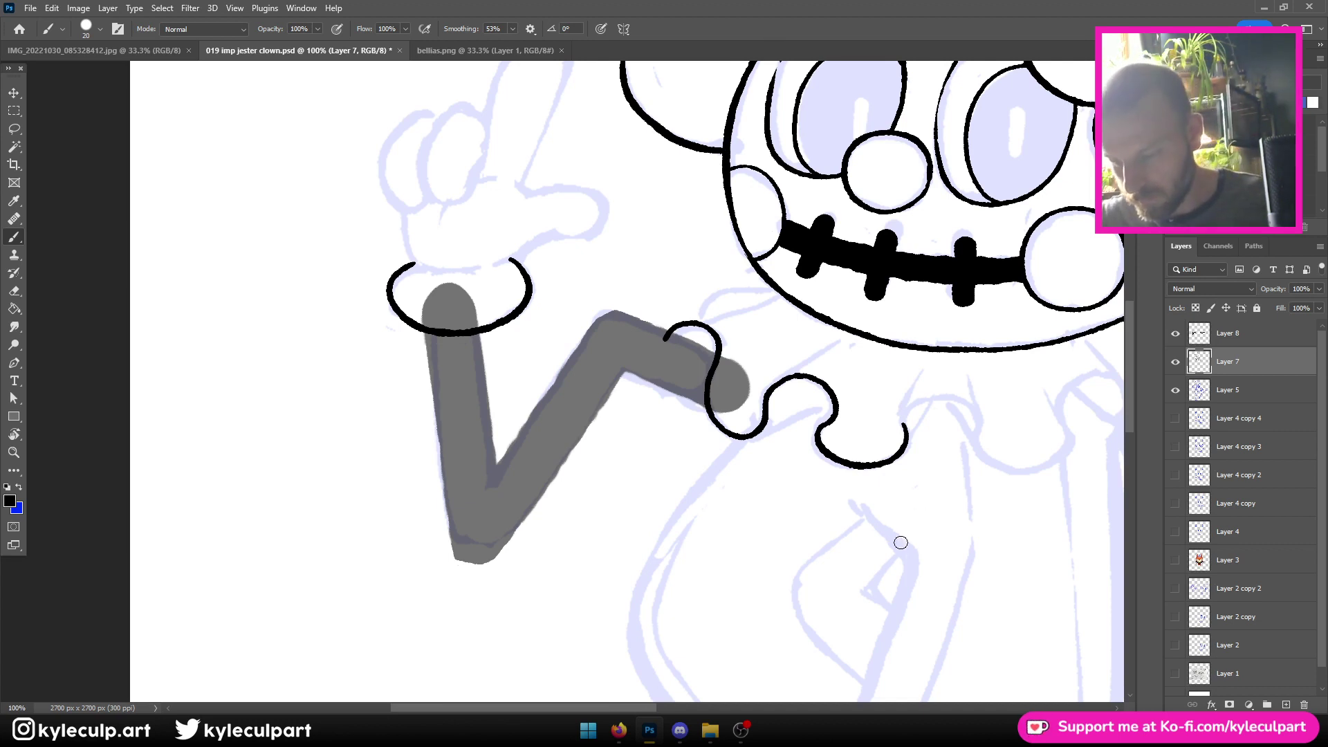
Ink the rest of the collar's scalloped edge from the outstretched arm's shoulder across the chest to the finished scallops
left_click_drag(901, 531, 672, 474)
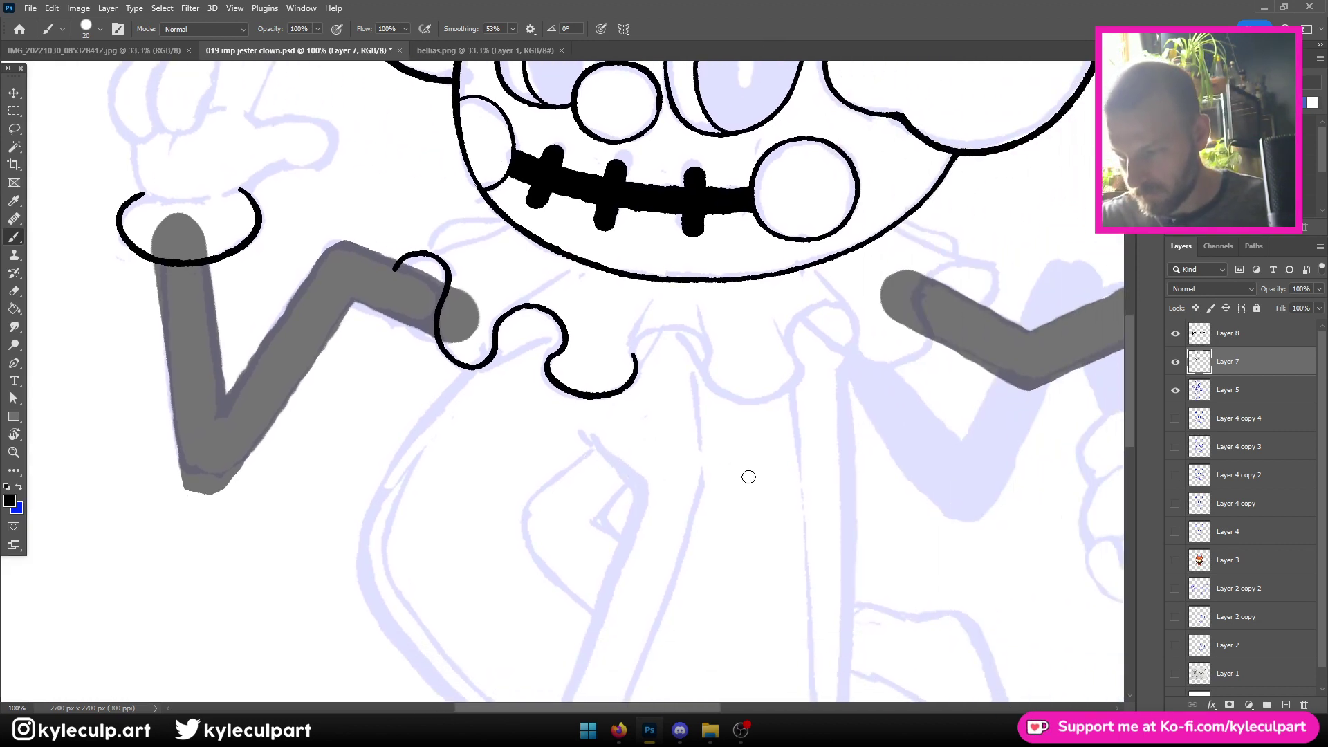
left_click_drag(961, 519, 521, 528)
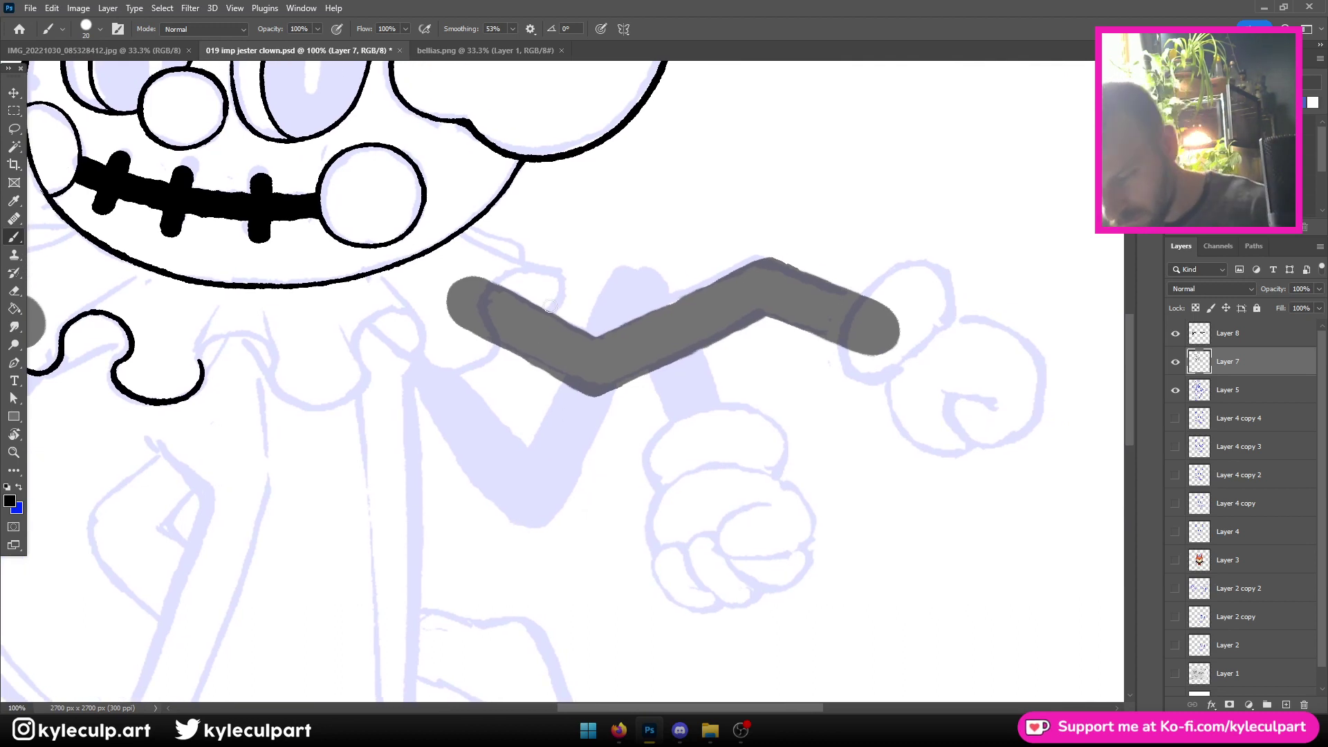
left_click_drag(541, 319, 563, 283)
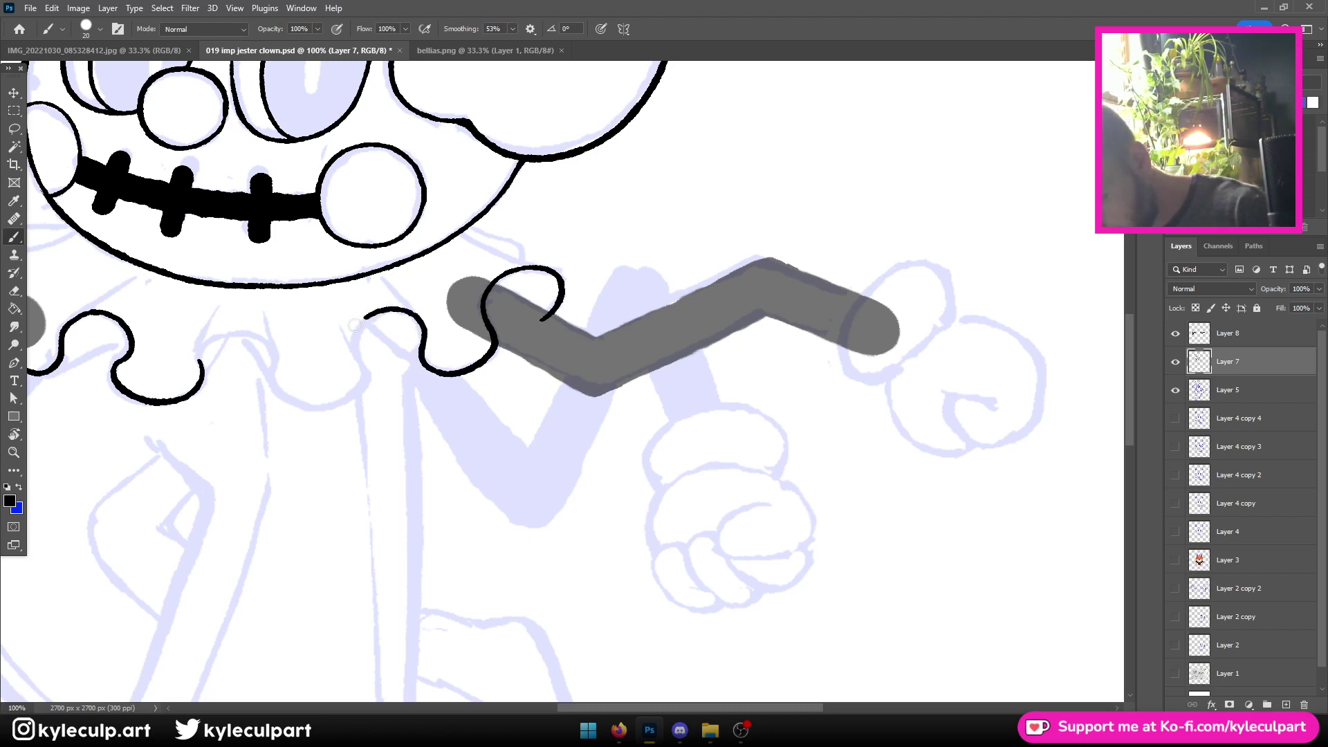
mouse_move(359, 368)
left_mouse_down()
mouse_move(365, 394)
mouse_move(311, 409)
left_mouse_up()
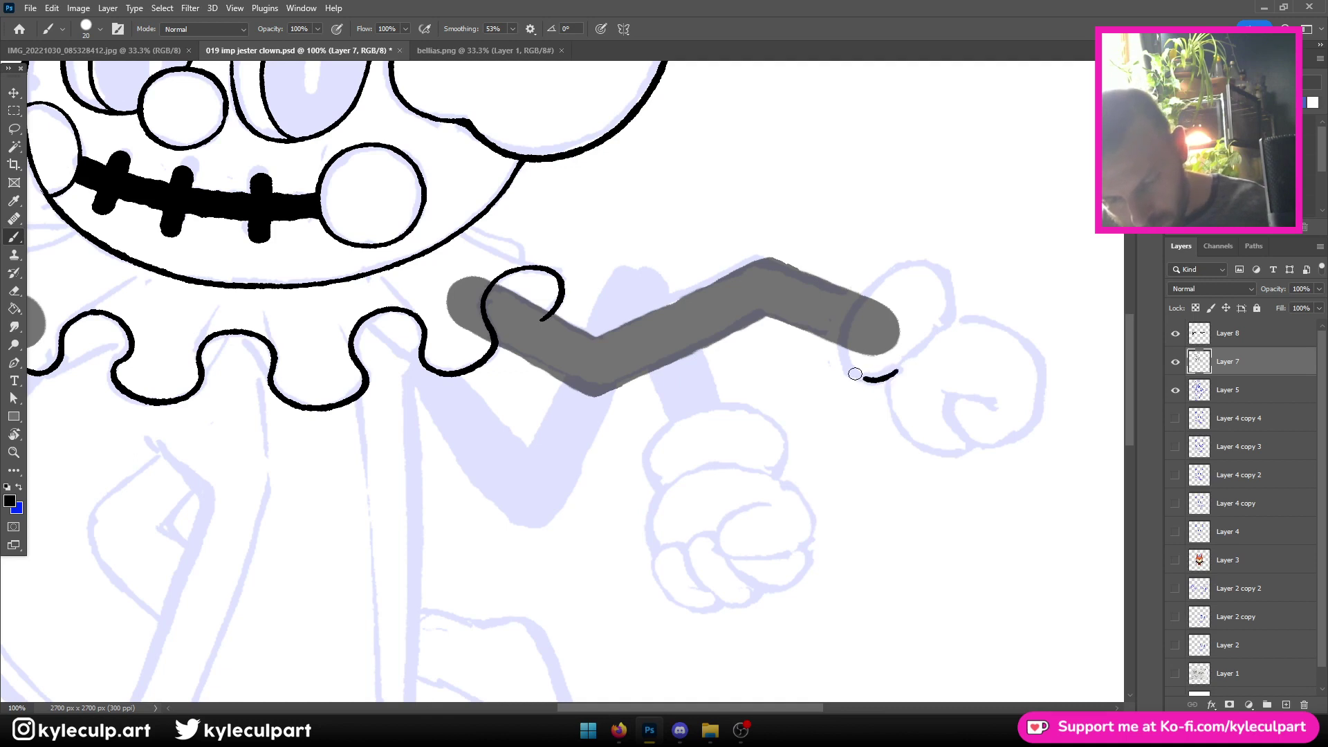
Ink the rounded cuff of the outstretched hand, redoing its upper curve
left_click_drag(884, 274, 936, 268)
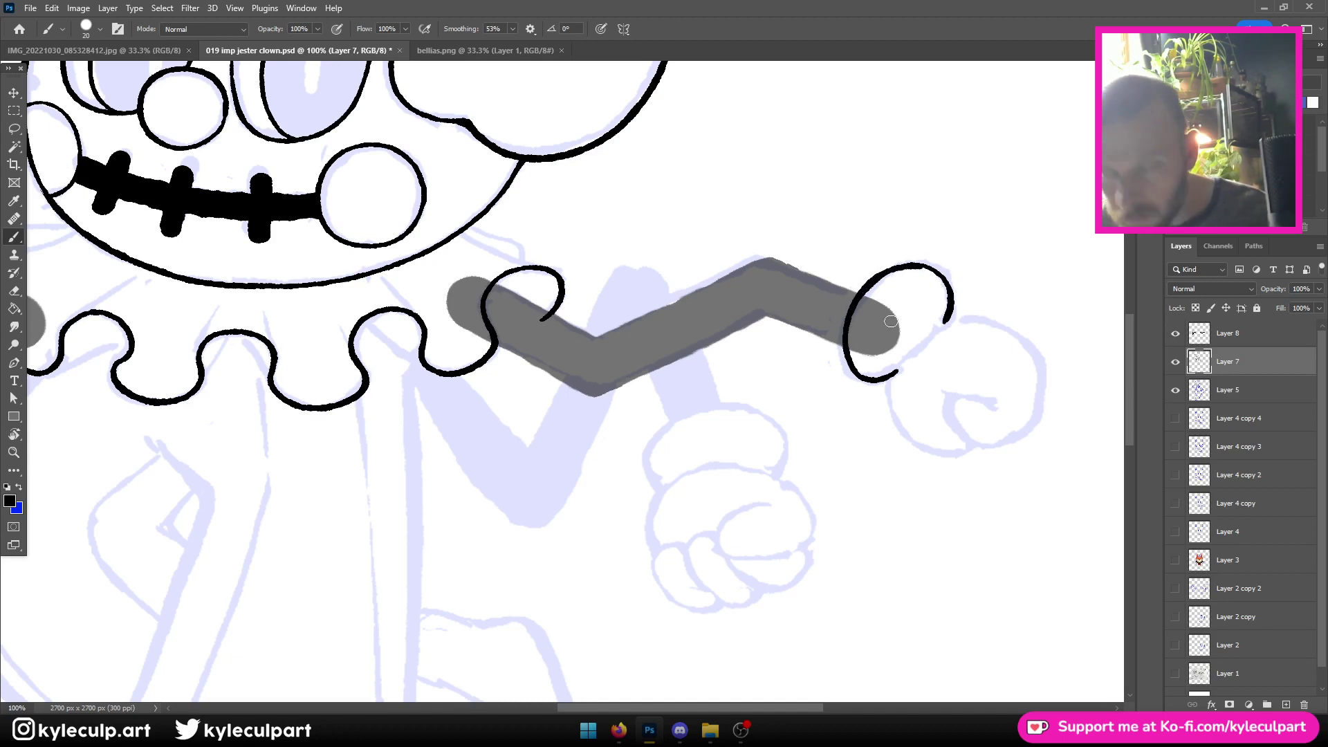
key("ctrl+z")
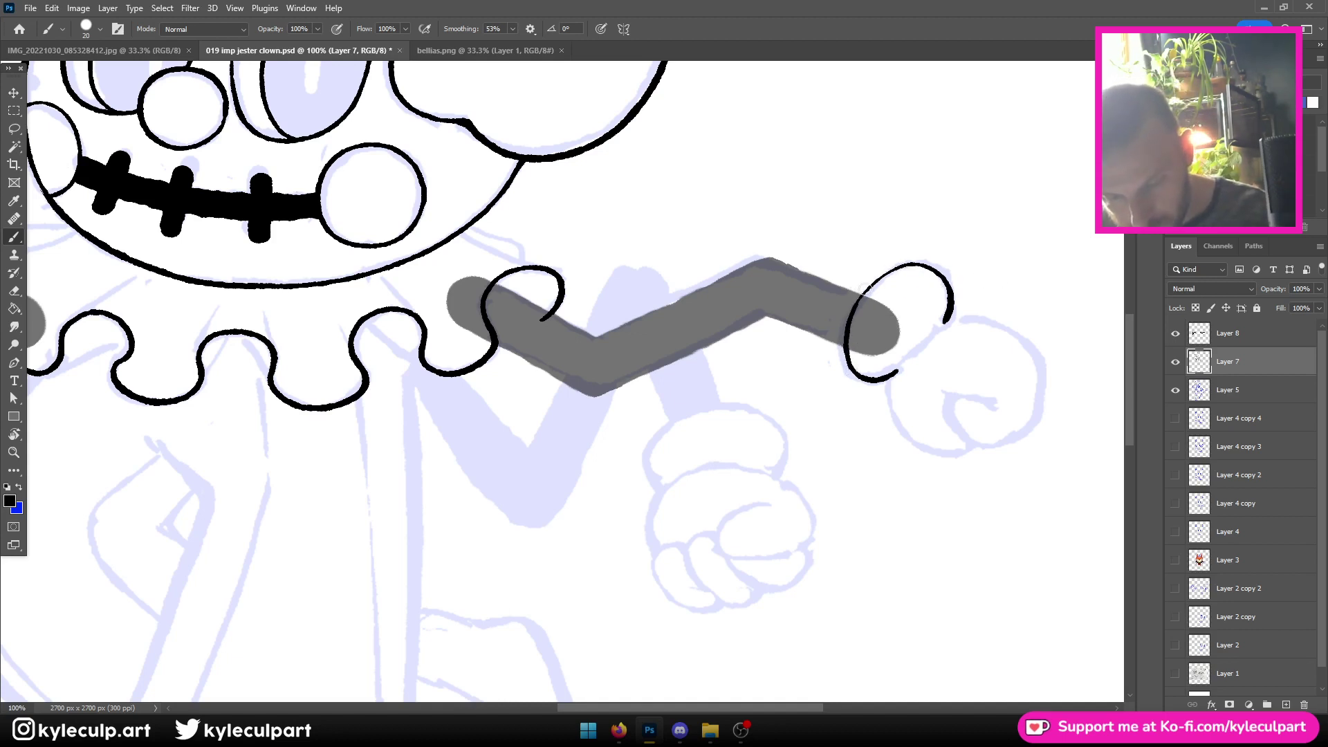
left_click_drag(863, 285, 929, 267)
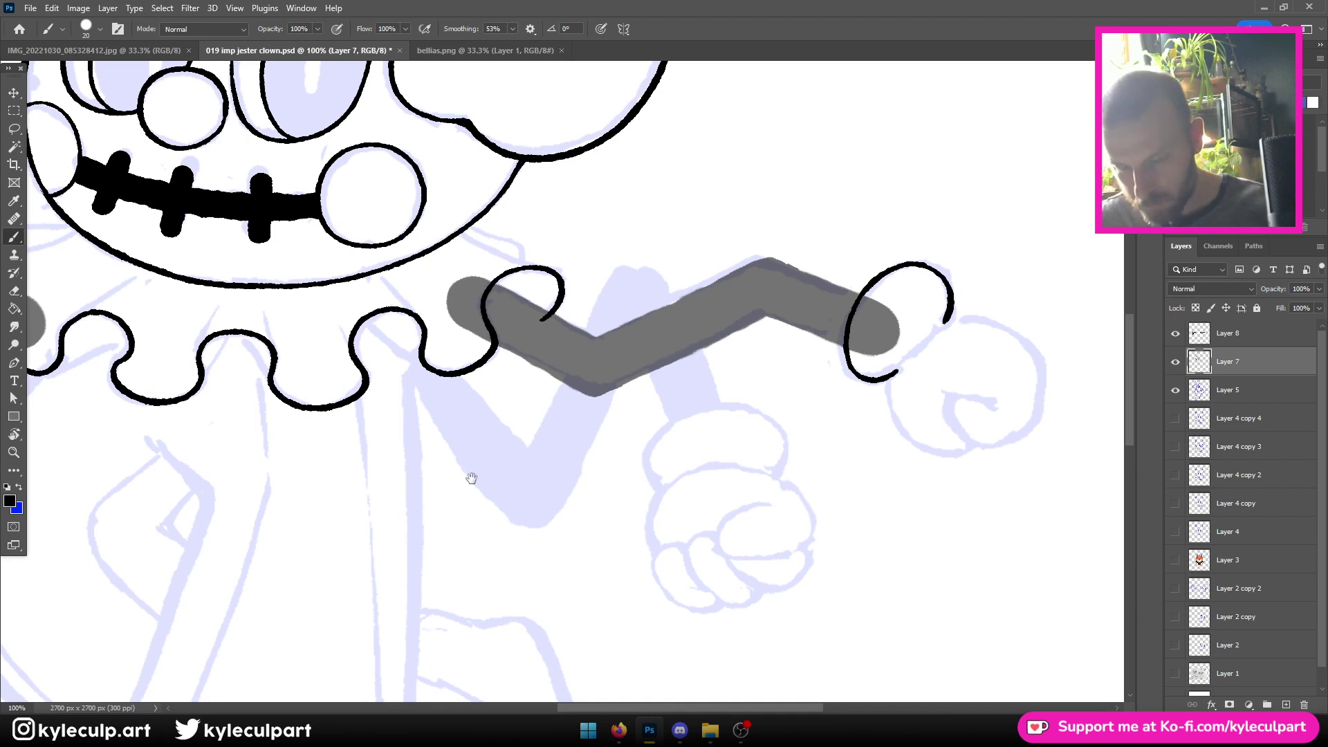
On Layer 8, erase the arm ends that overlap the ruffled collar on both sides and the raised hand's cuff
left_click_drag(471, 478, 765, 513)
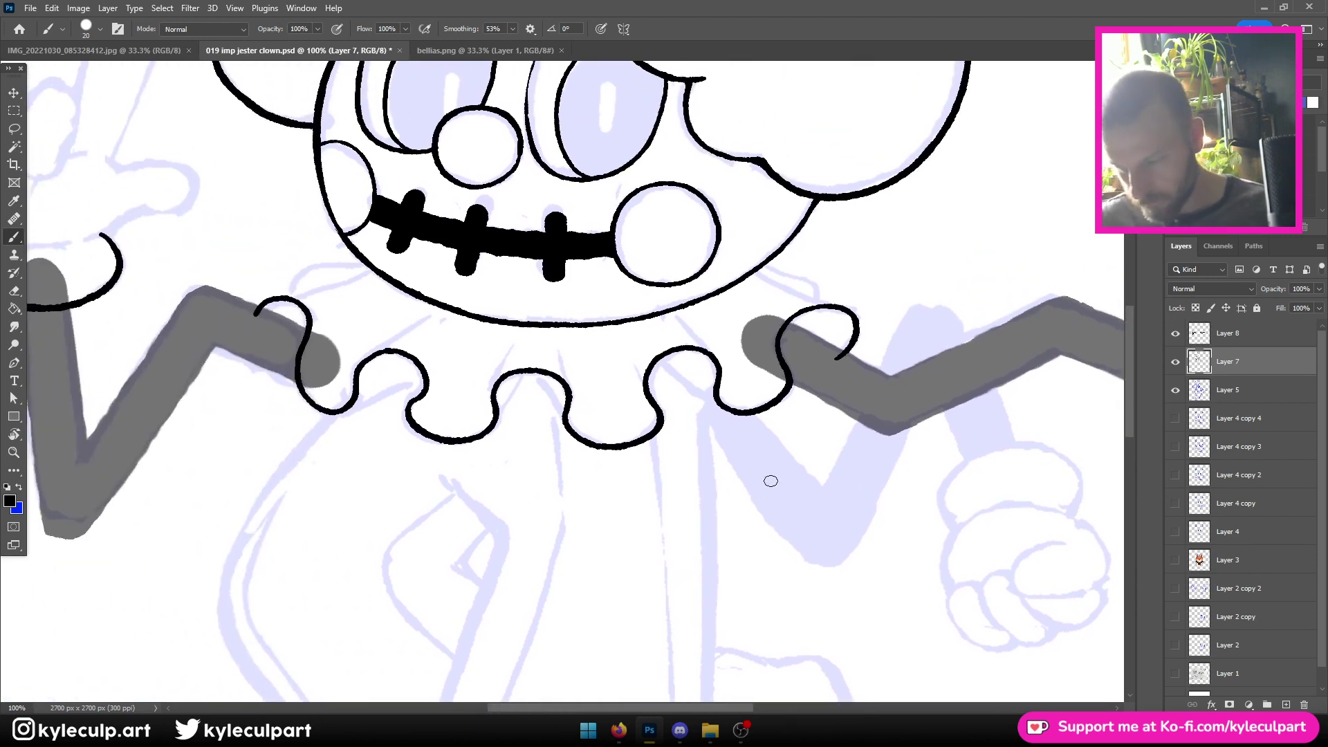
left_click(1228, 333)
mouse_move(767, 341)
left_mouse_down()
mouse_move(782, 384)
mouse_move(771, 339)
mouse_move(782, 318)
mouse_move(756, 358)
mouse_move(754, 310)
mouse_move(743, 360)
mouse_move(772, 319)
mouse_move(744, 330)
left_mouse_up()
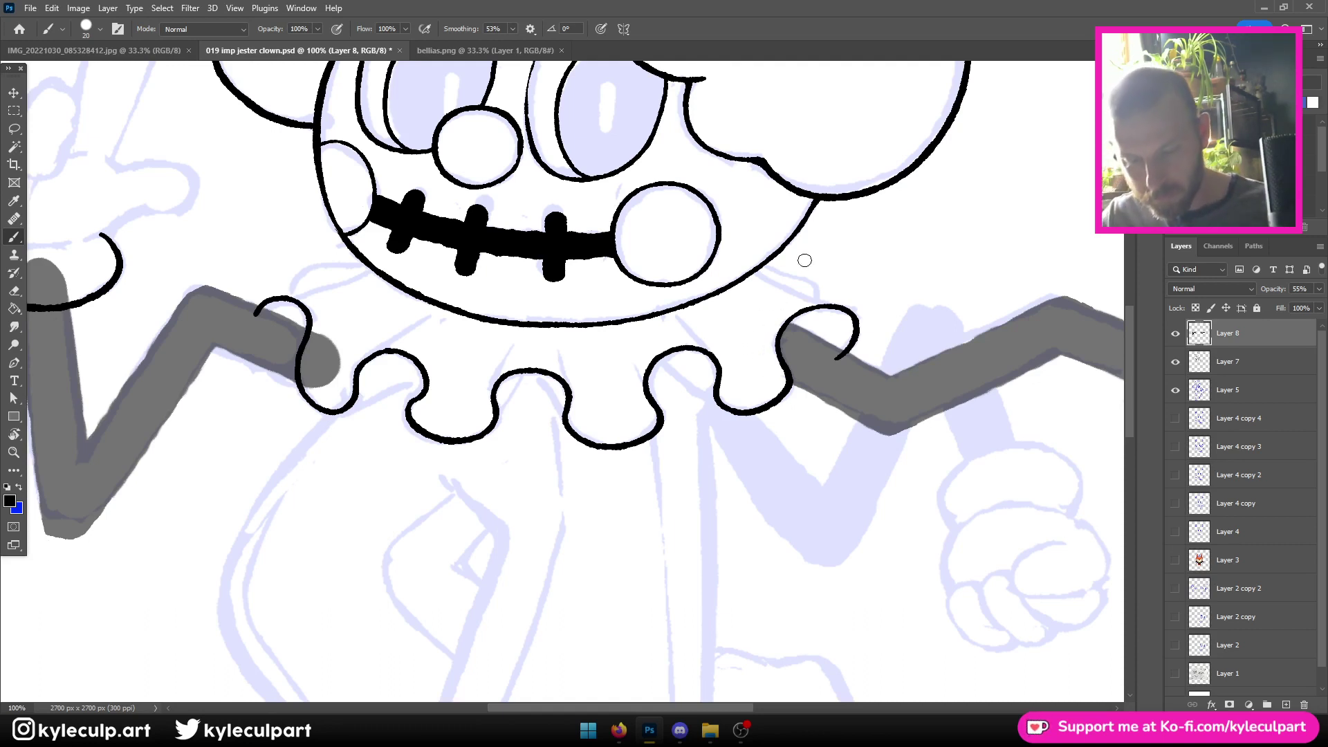
left_click_drag(379, 457, 701, 518)
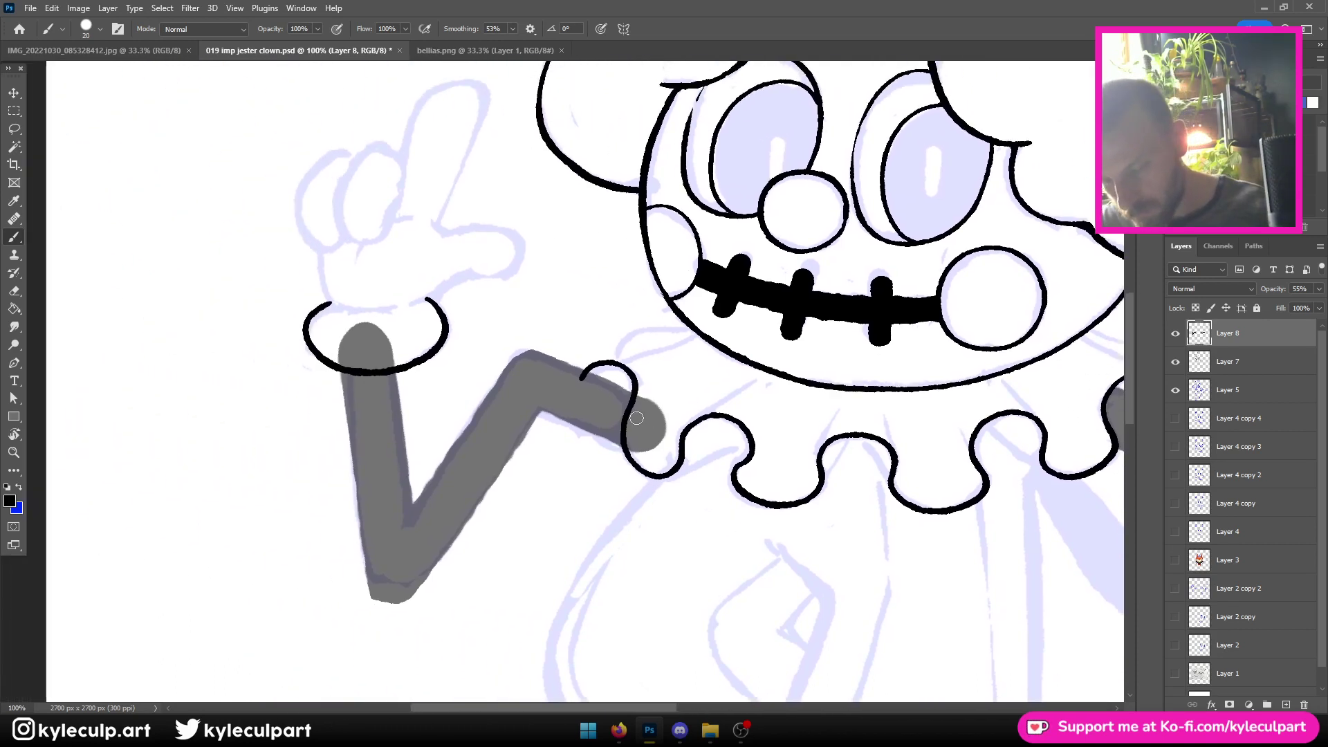
mouse_move(631, 448)
left_mouse_down()
mouse_move(645, 396)
mouse_move(647, 447)
left_mouse_up()
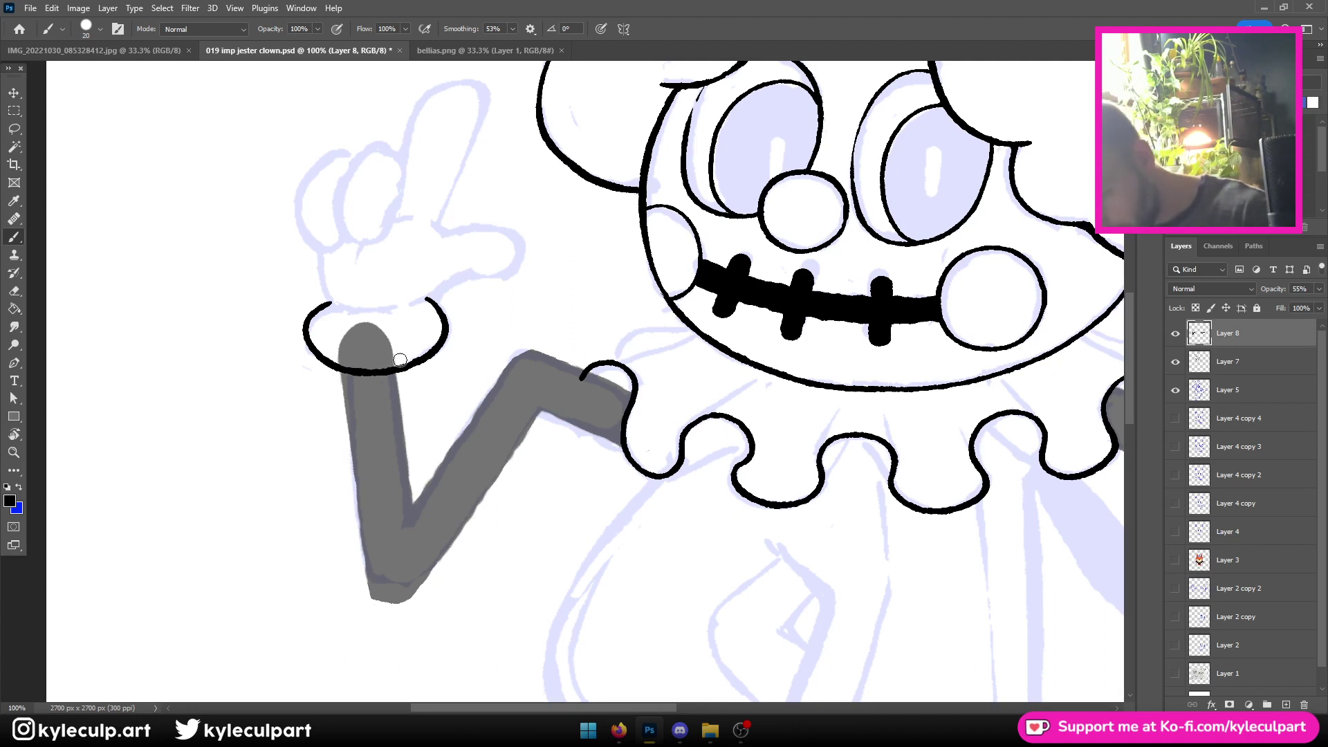
mouse_move(392, 361)
left_mouse_down()
mouse_move(338, 362)
mouse_move(343, 341)
mouse_move(381, 322)
mouse_move(379, 359)
left_mouse_up()
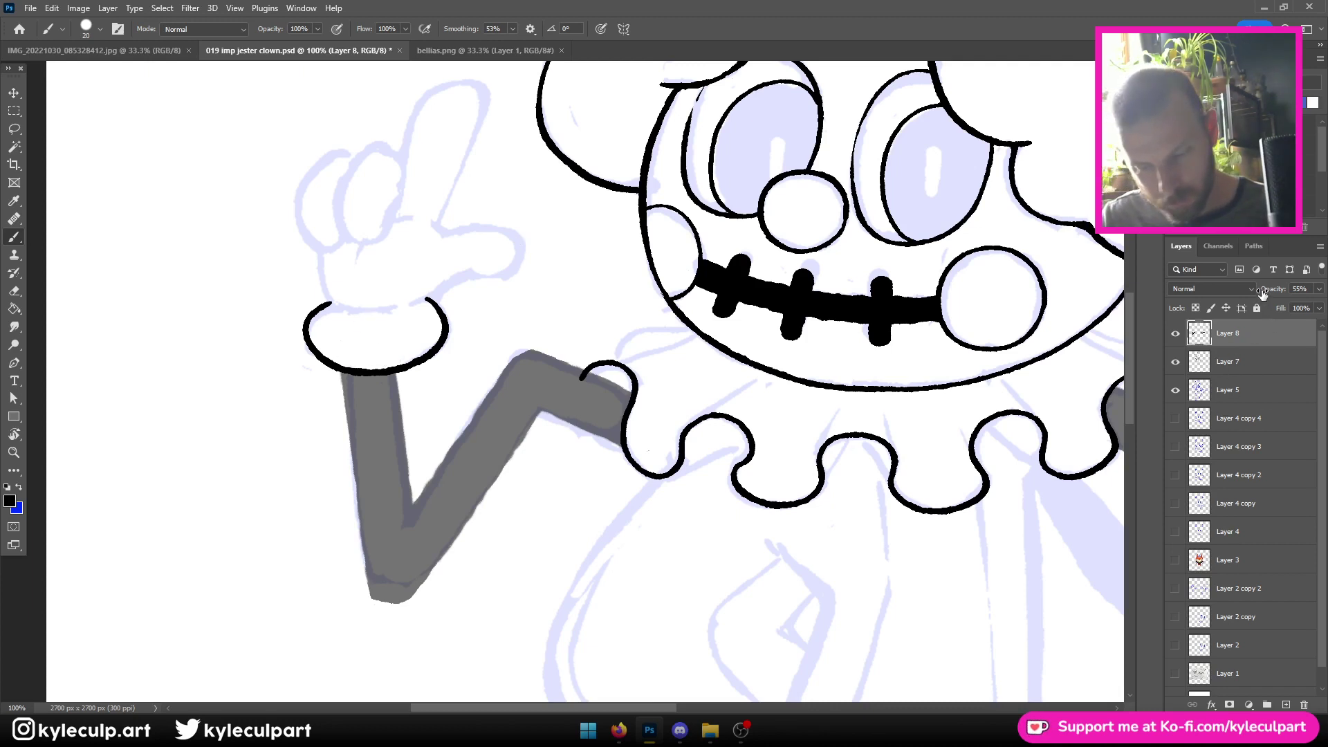
Return Layer 8 to 100% opacity and review the inked figure against the sketch
key("Return")
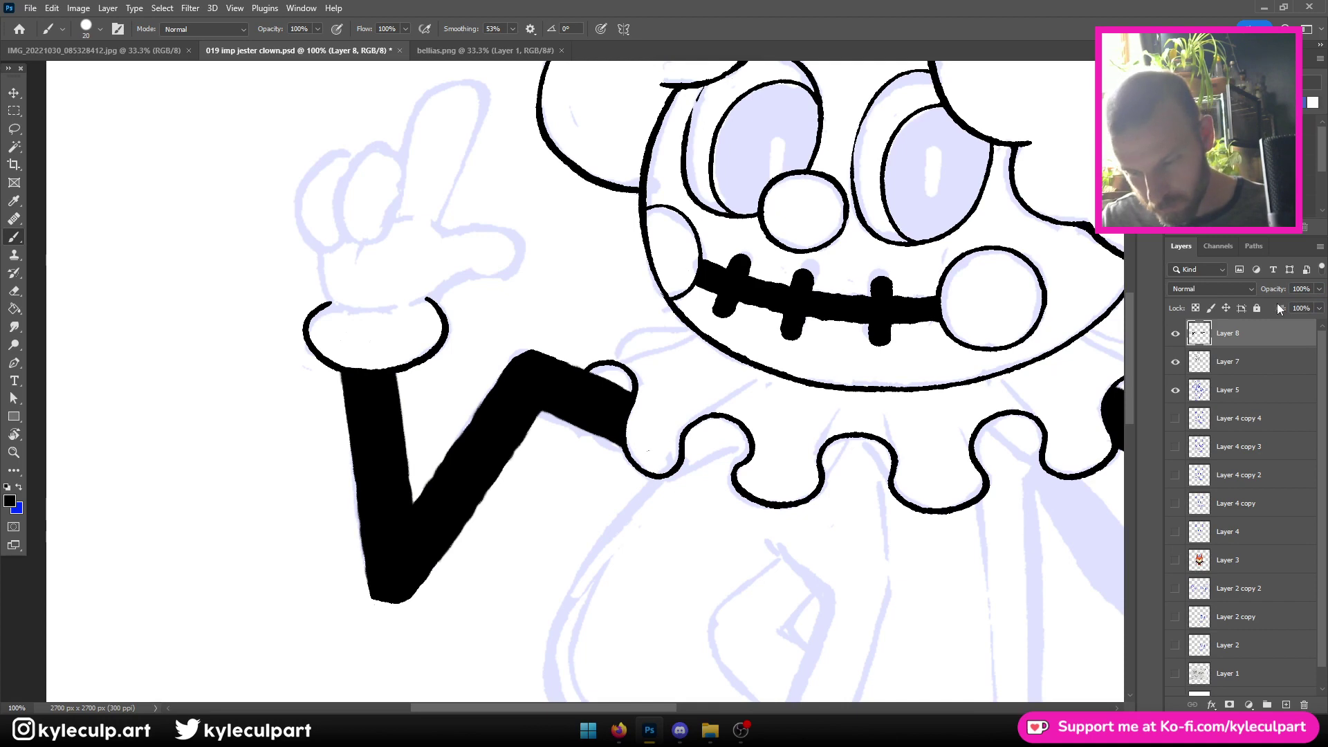
key("ctrl+minus")
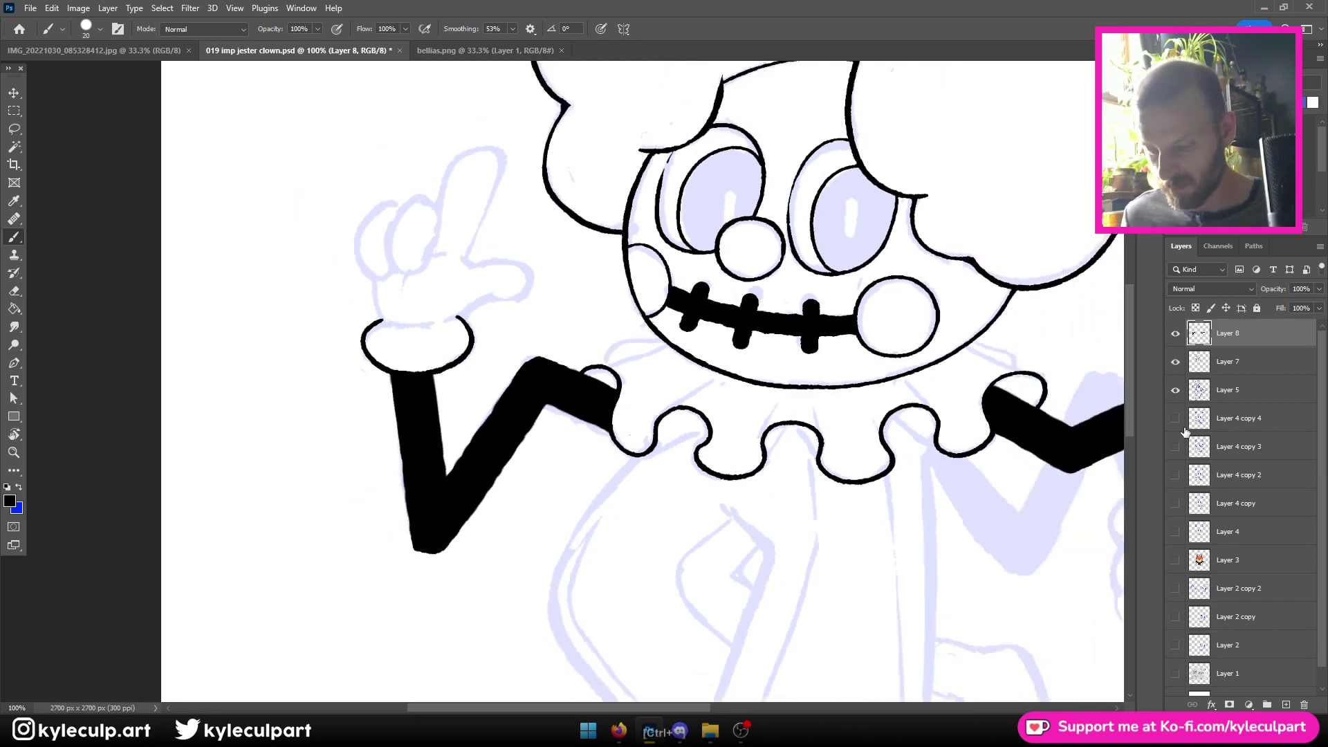
key("ctrl+plus")
key("ctrl+minus")
key("ctrl+minus")
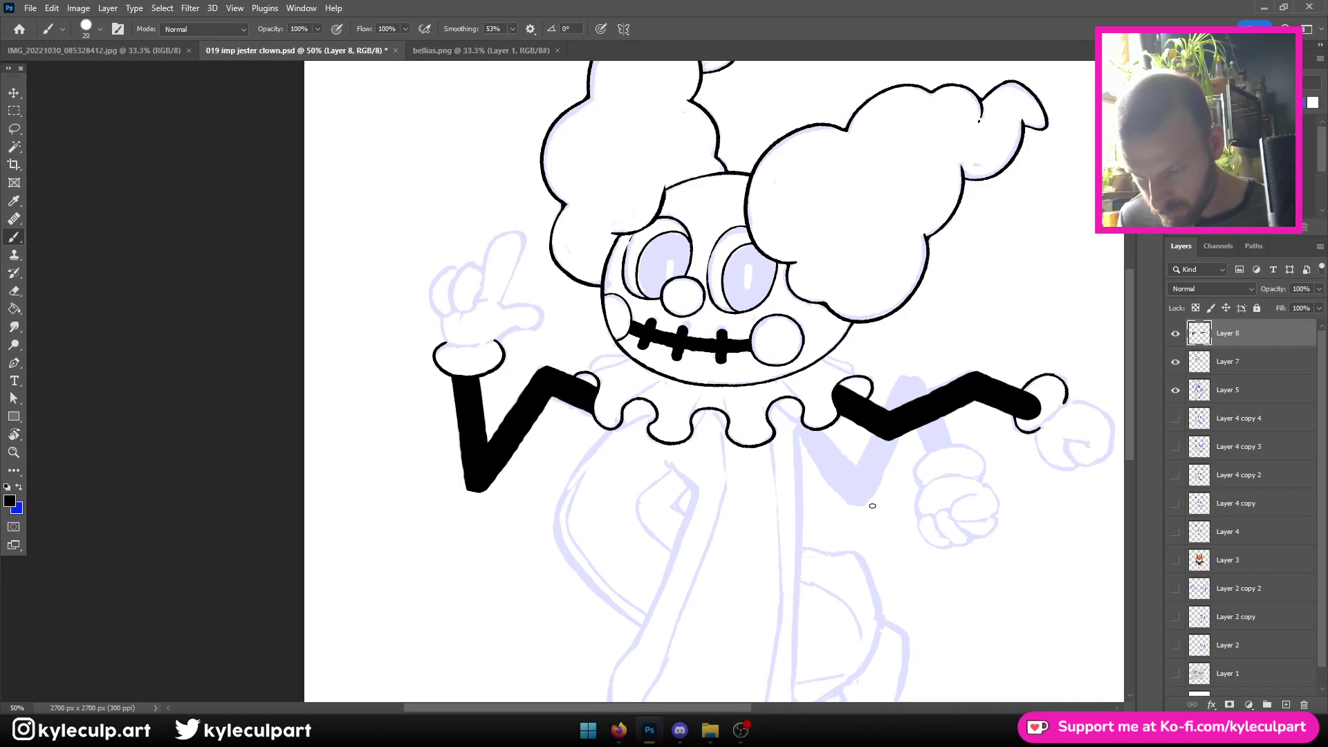
key("ctrl+minus")
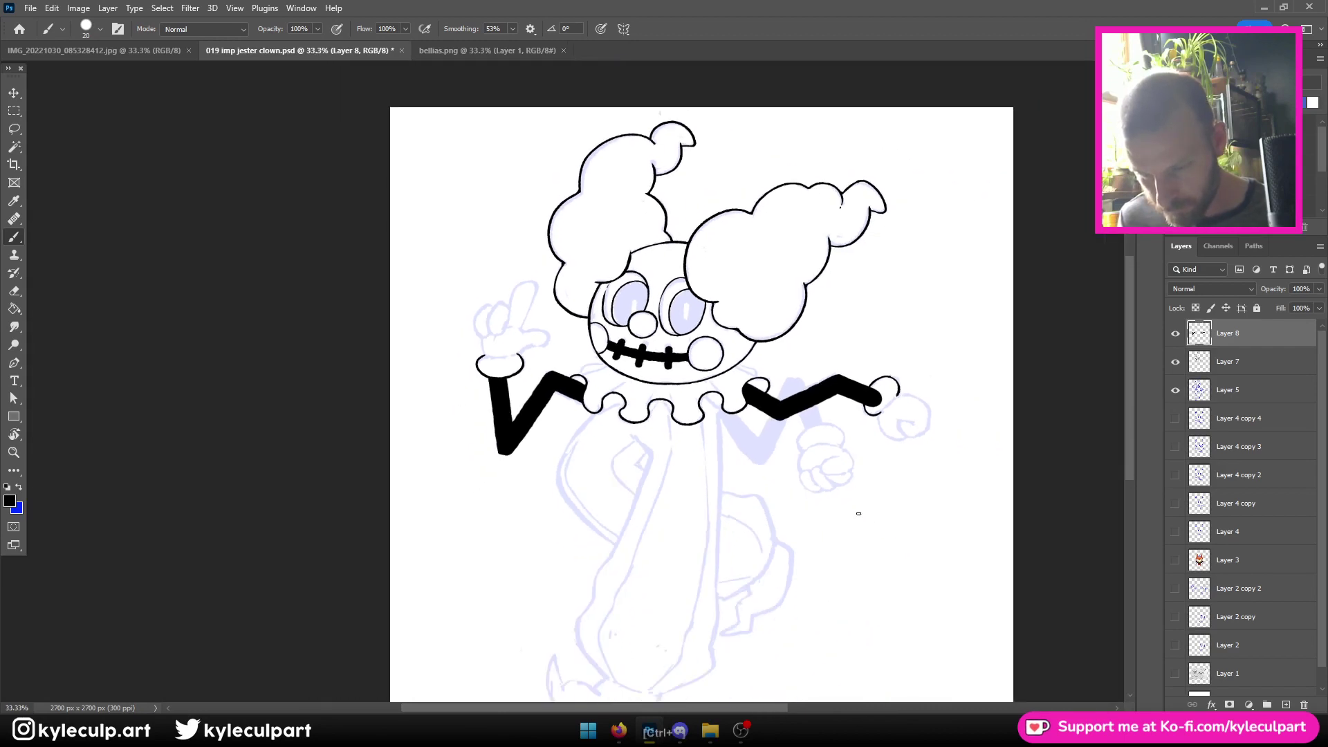
key("ctrl+plus")
key("ctrl+plus")
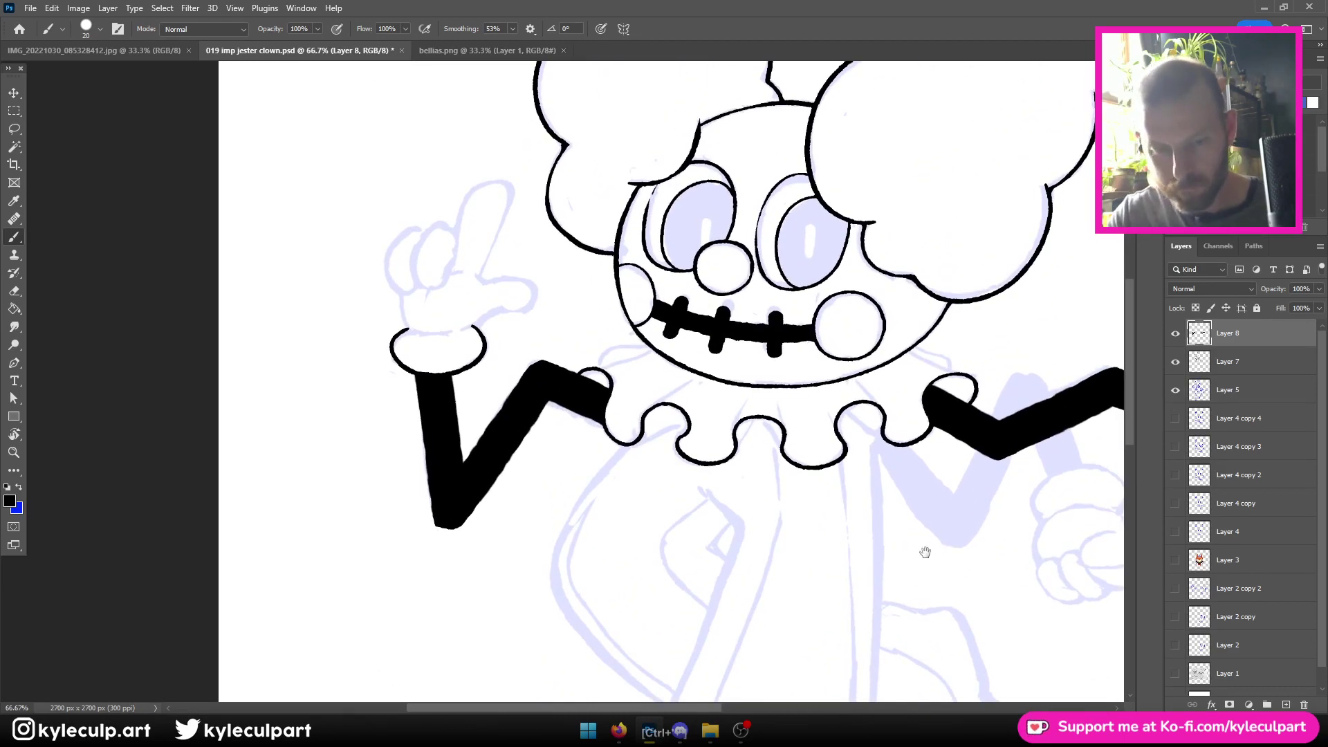
With Layer 8 dimmed to 64%, erase the arm end inside the outstretched hand's cuff and restore the layer to 100% opacity
left_click_drag(926, 552, 642, 513)
left_click_drag(1287, 285, 1246, 305)
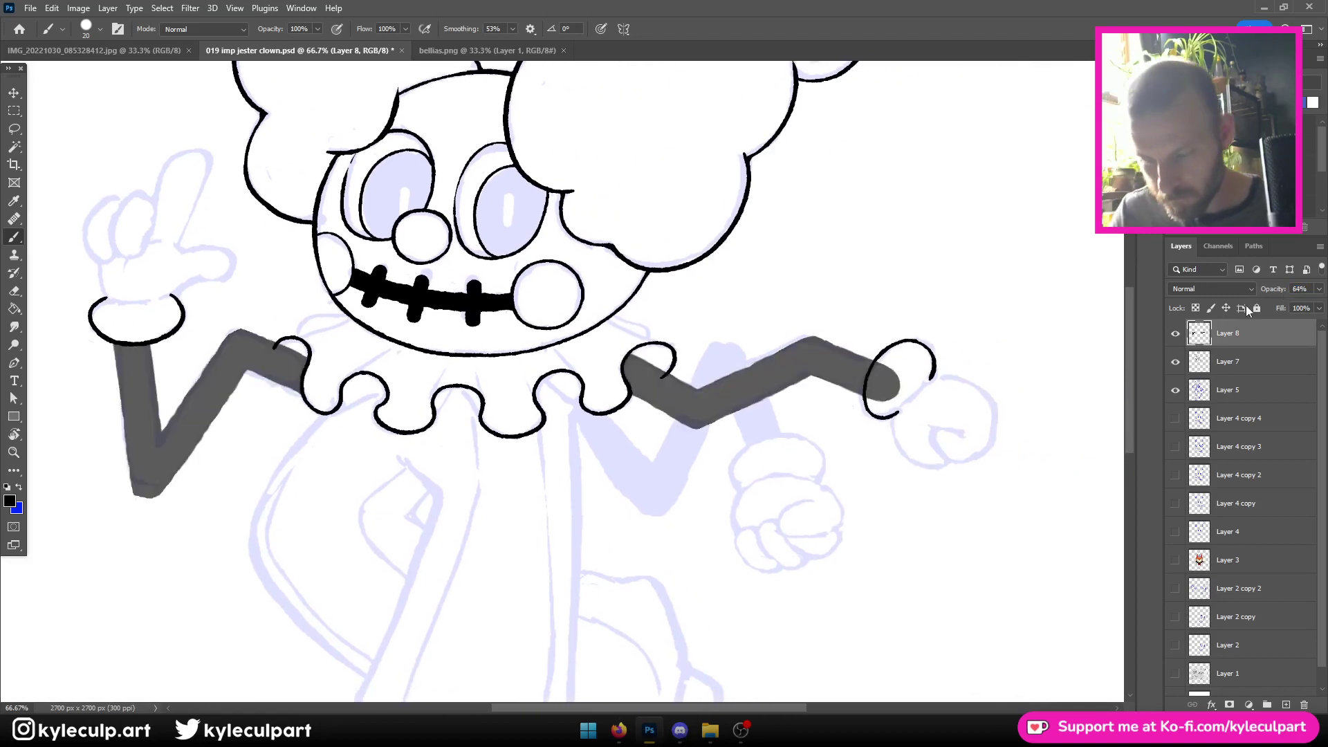
key("ctrl+plus")
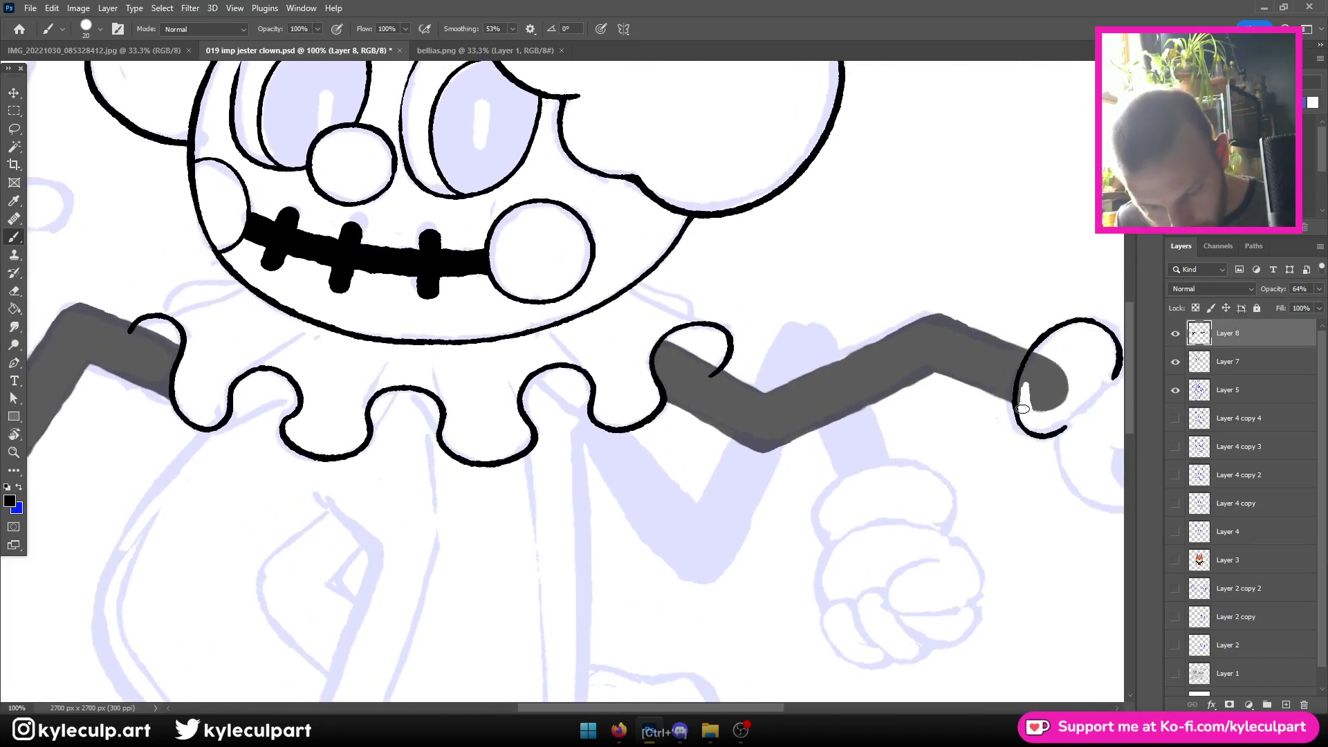
mouse_move(1023, 409)
left_mouse_down()
mouse_move(1036, 348)
mouse_move(1035, 407)
mouse_move(1055, 377)
mouse_move(1053, 414)
left_mouse_up()
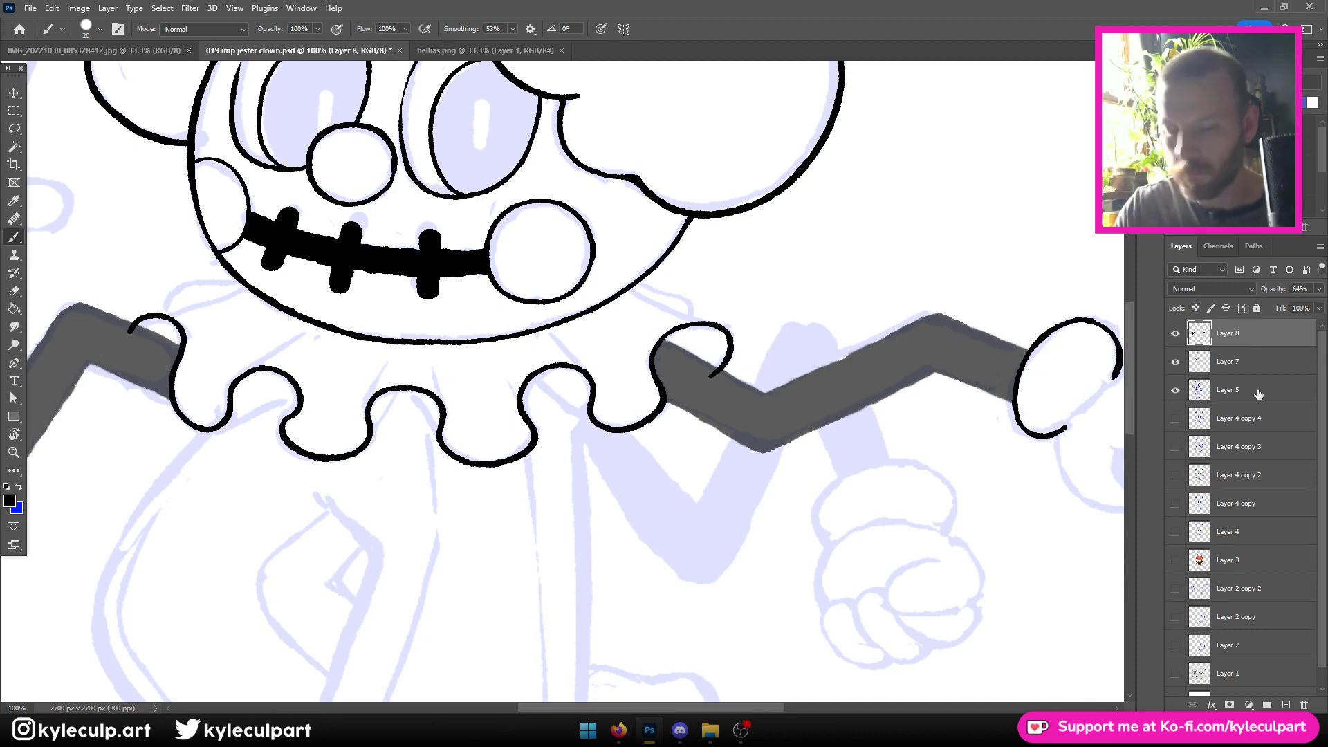
left_click_drag(1280, 293, 1318, 299)
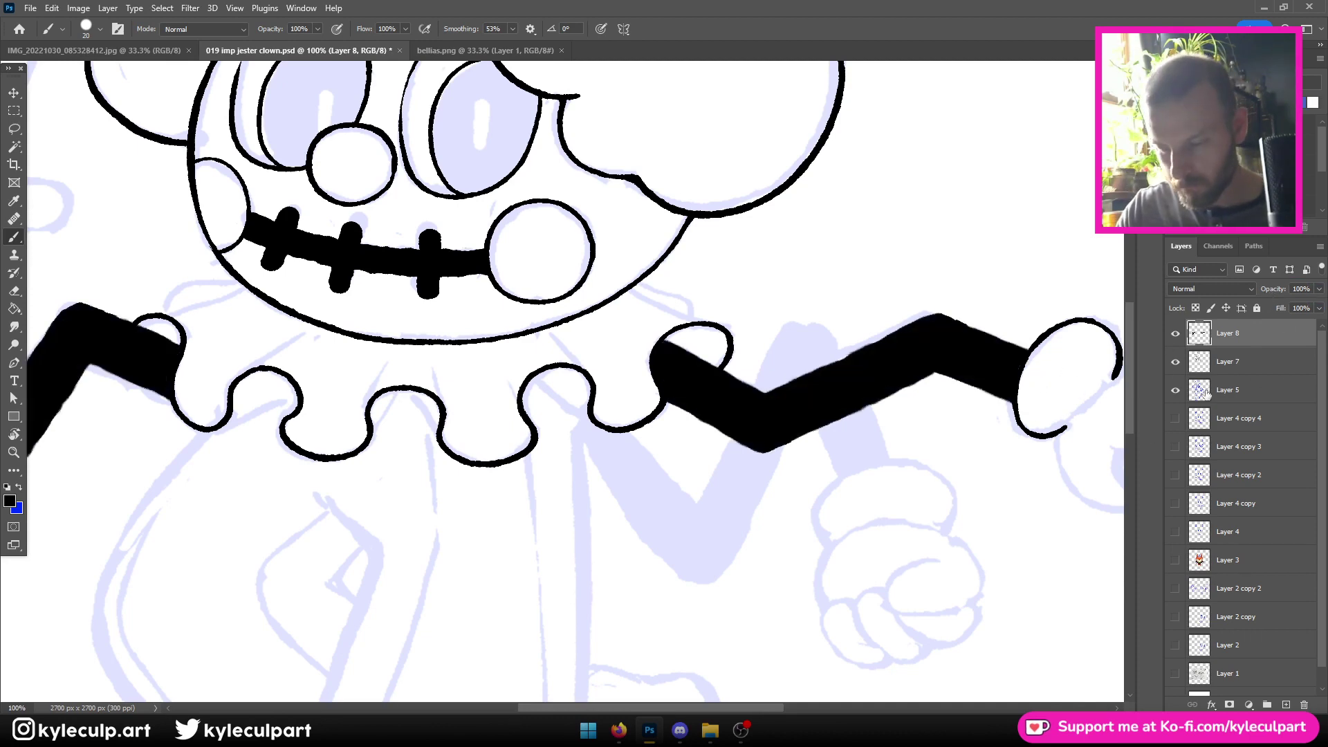
key("ctrl+minus")
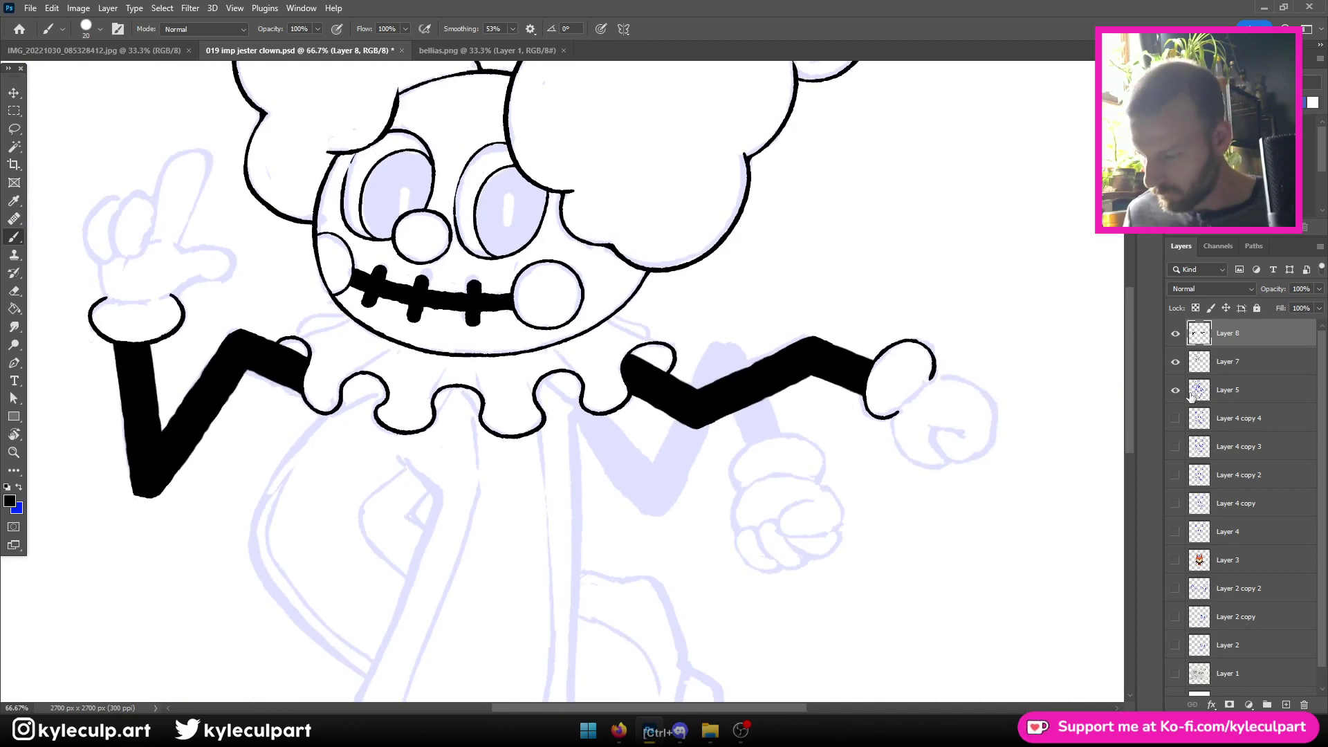
key("ctrl+plus")
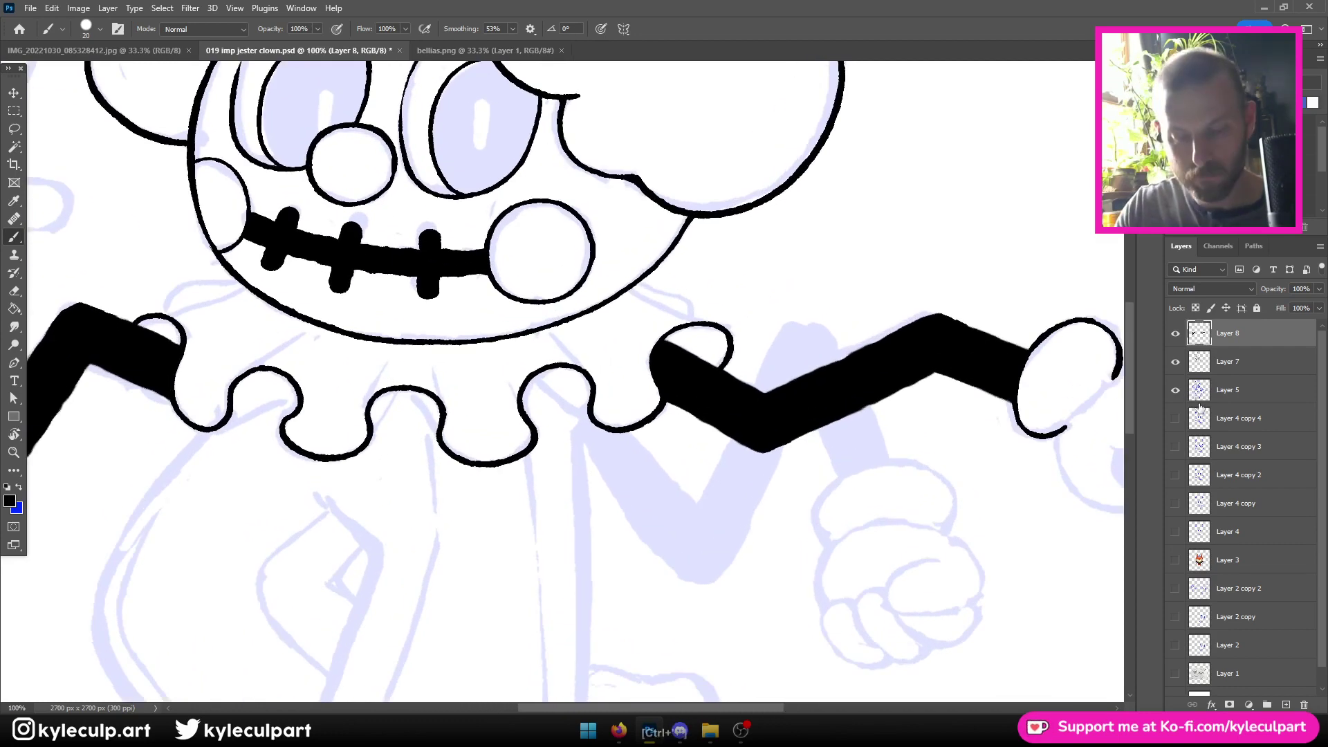
Try merging Layer 7 and Layer 8 into one layer
left_click(1229, 362, "ctrl")
key("ctrl+e")
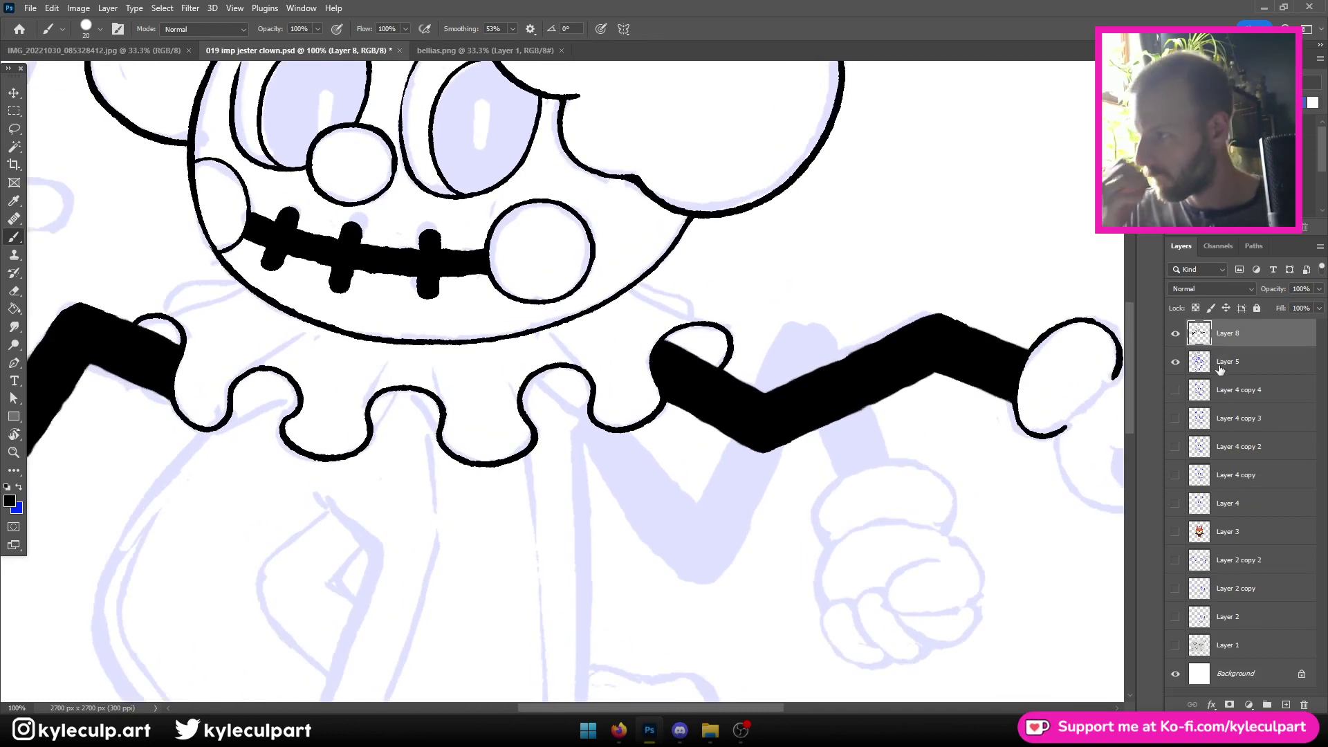
key("ctrl+plus")
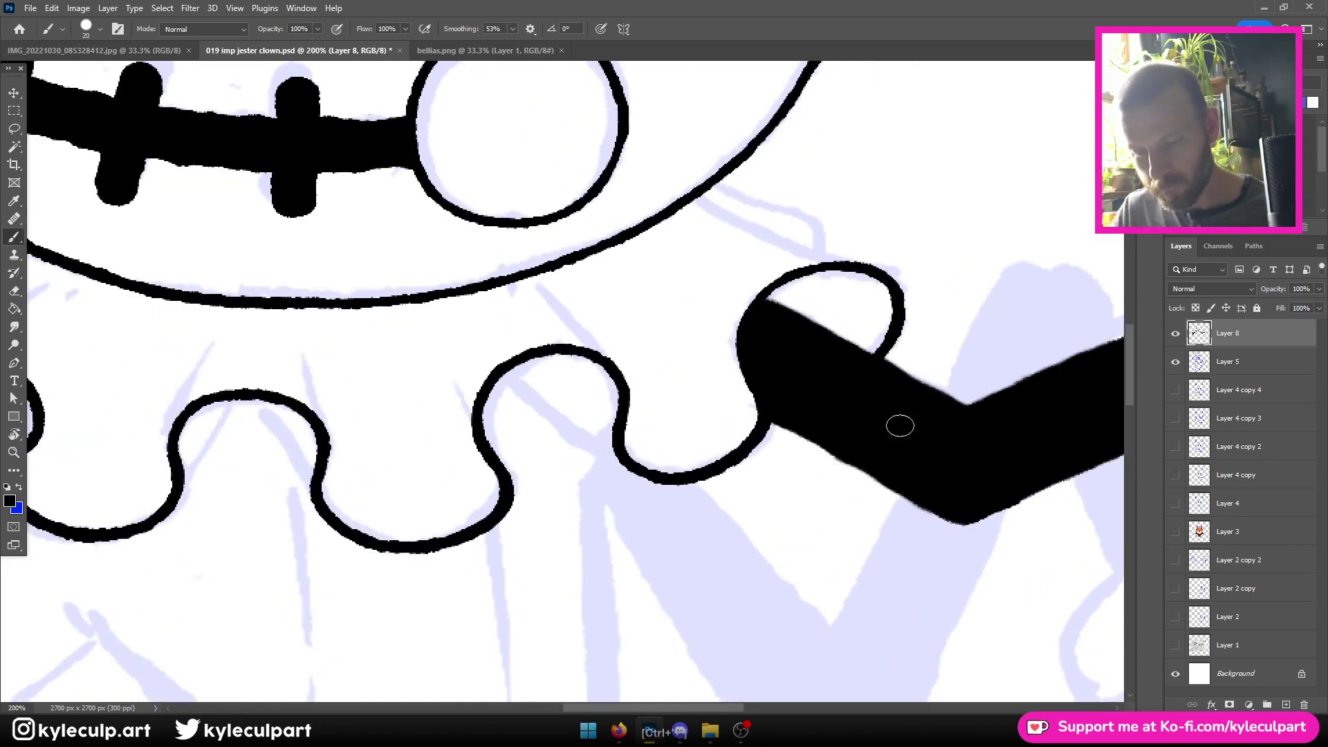
left_click_drag(904, 521, 657, 477)
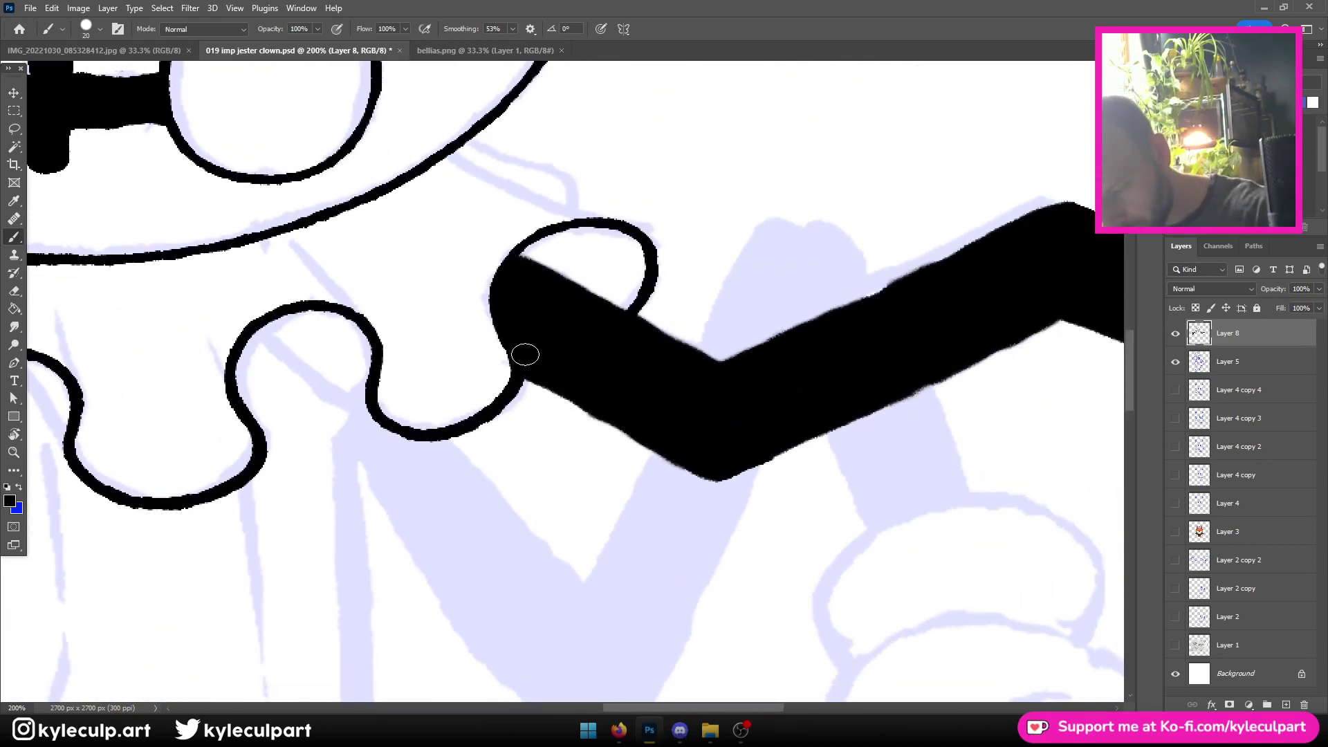
key("ctrl+z")
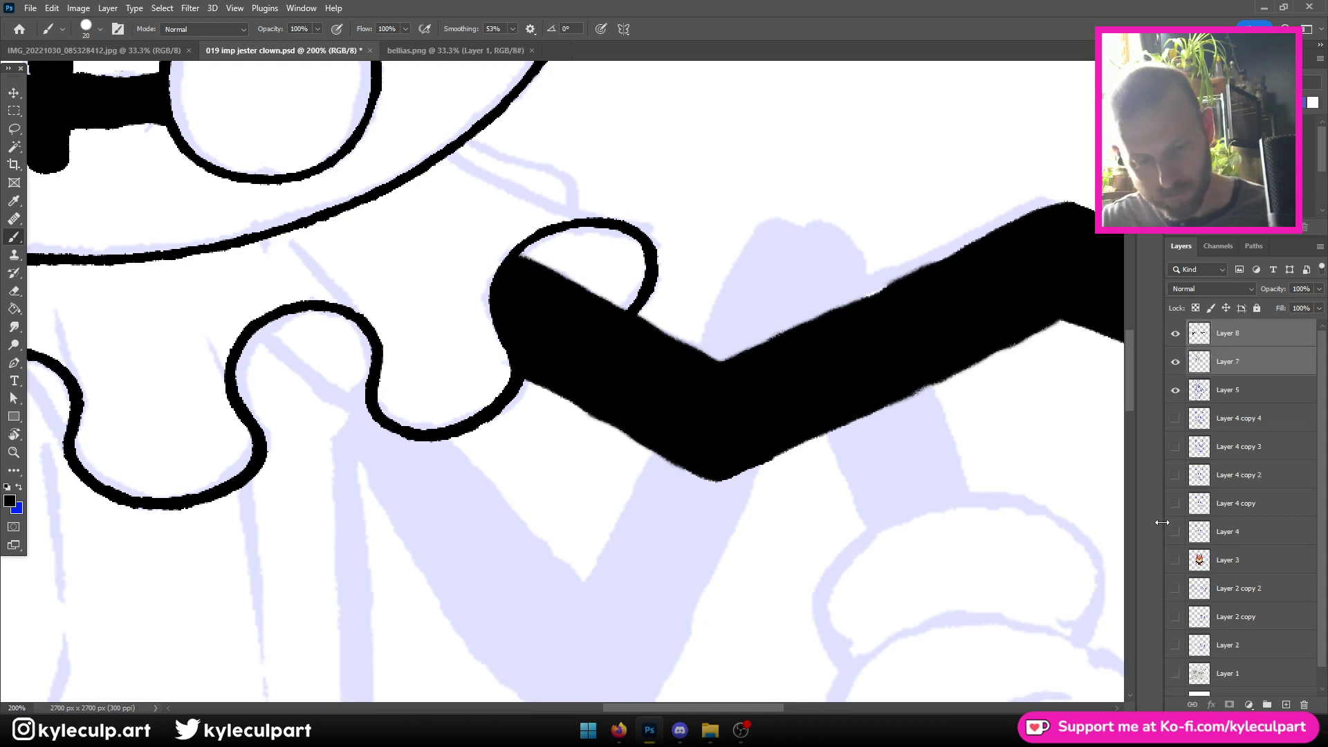
On Layer 8 at 66% opacity, try erasing the inside of the outstretched arm between the collar and its first bend
left_click(1232, 335)
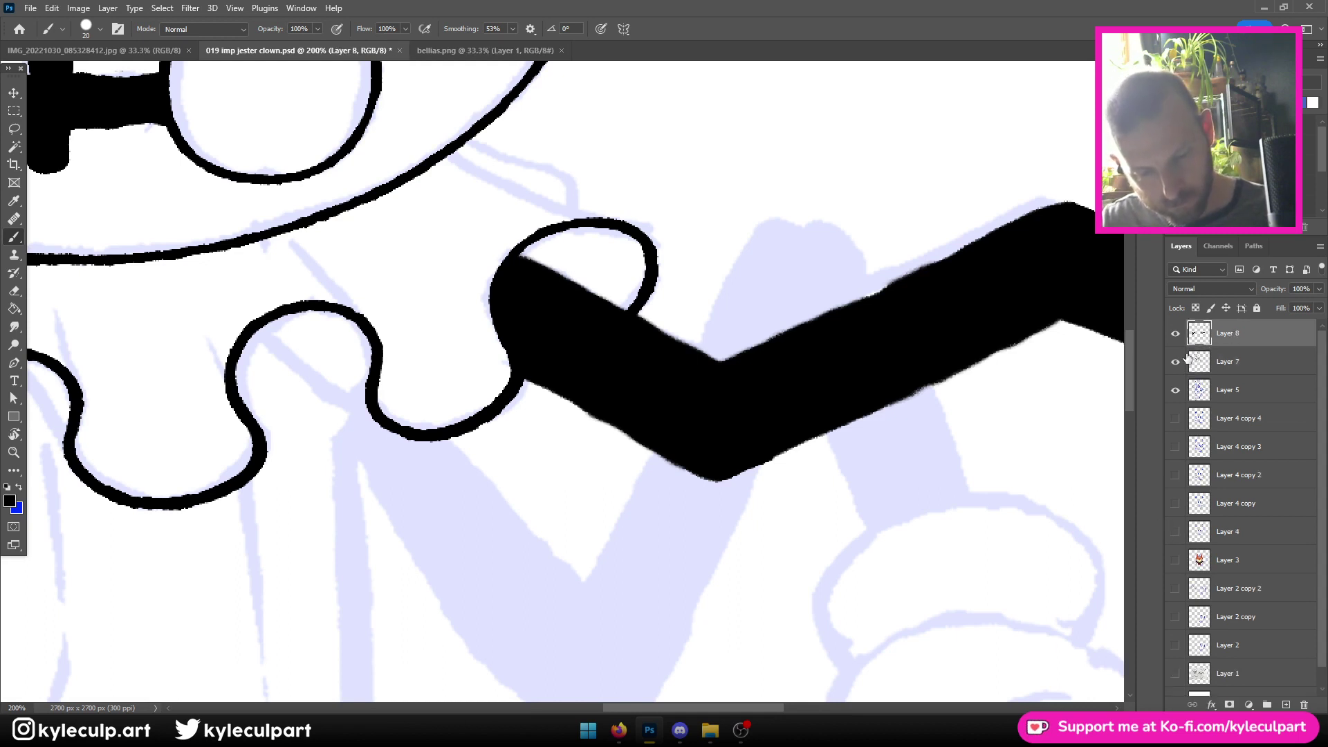
left_click_drag(1274, 289, 1251, 283)
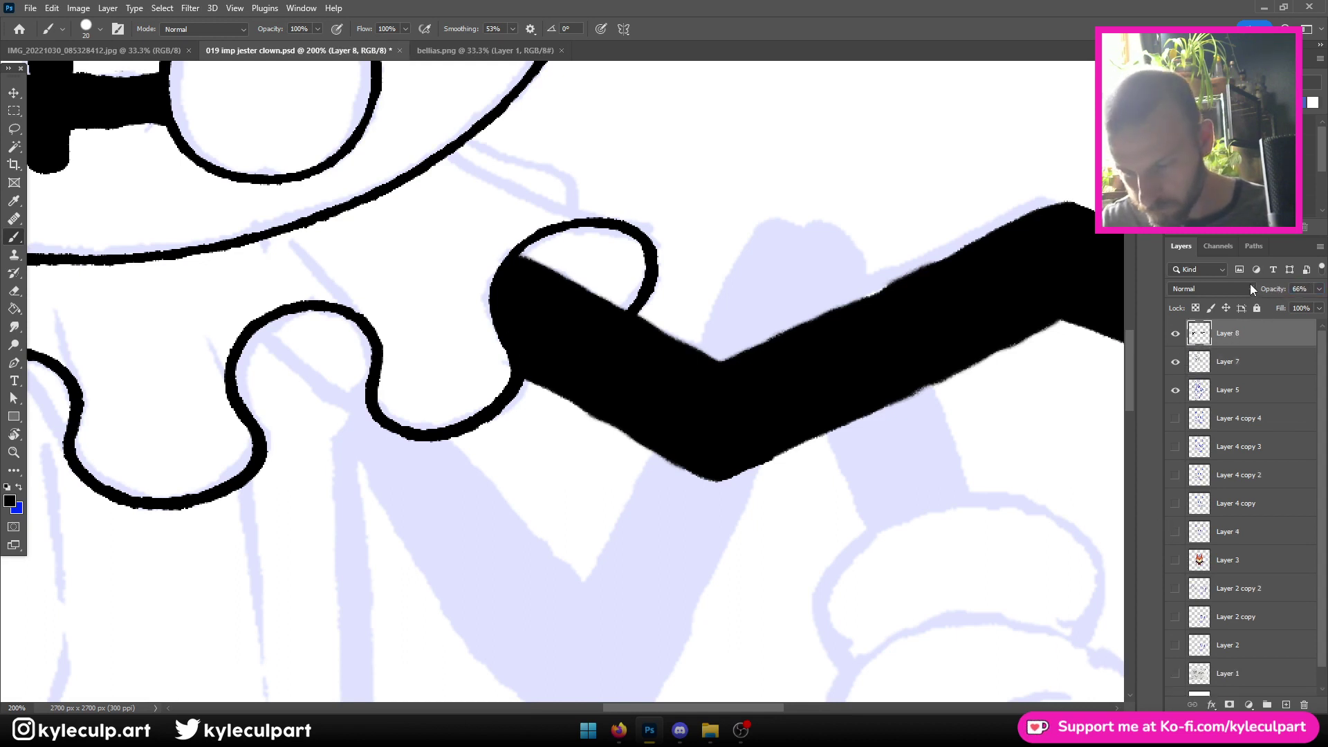
mouse_move(587, 392)
left_mouse_down()
mouse_move(516, 345)
mouse_move(509, 252)
left_mouse_up()
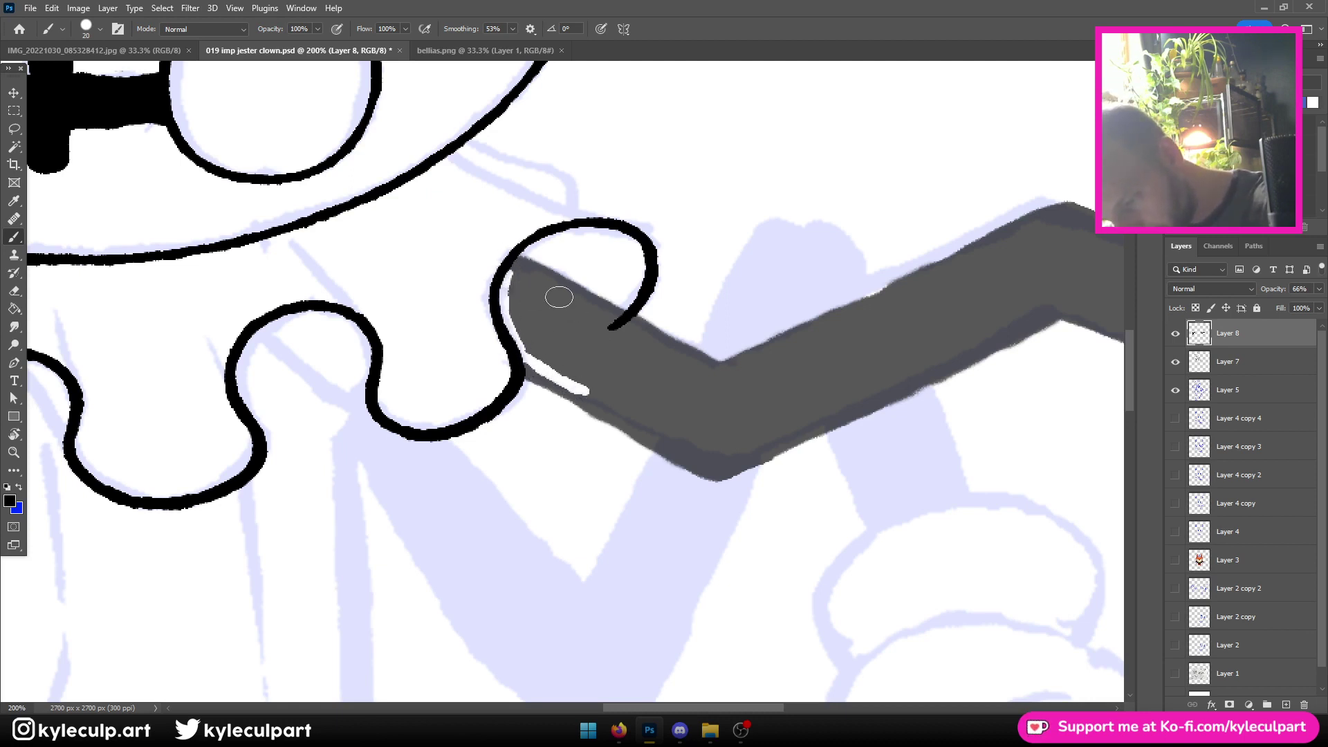
mouse_move(612, 324)
left_mouse_down()
mouse_move(520, 270)
mouse_move(602, 311)
left_mouse_up()
mouse_move(649, 427)
left_mouse_down()
mouse_move(560, 373)
mouse_move(581, 388)
mouse_move(518, 316)
mouse_move(529, 280)
mouse_move(609, 342)
mouse_move(559, 316)
mouse_move(595, 366)
mouse_move(526, 339)
left_mouse_up()
mouse_move(620, 346)
left_mouse_down()
mouse_move(651, 355)
mouse_move(601, 315)
mouse_move(675, 364)
mouse_move(599, 308)
mouse_move(702, 373)
mouse_move(619, 321)
mouse_move(694, 380)
mouse_move(656, 399)
mouse_move(599, 392)
mouse_move(622, 361)
left_mouse_up()
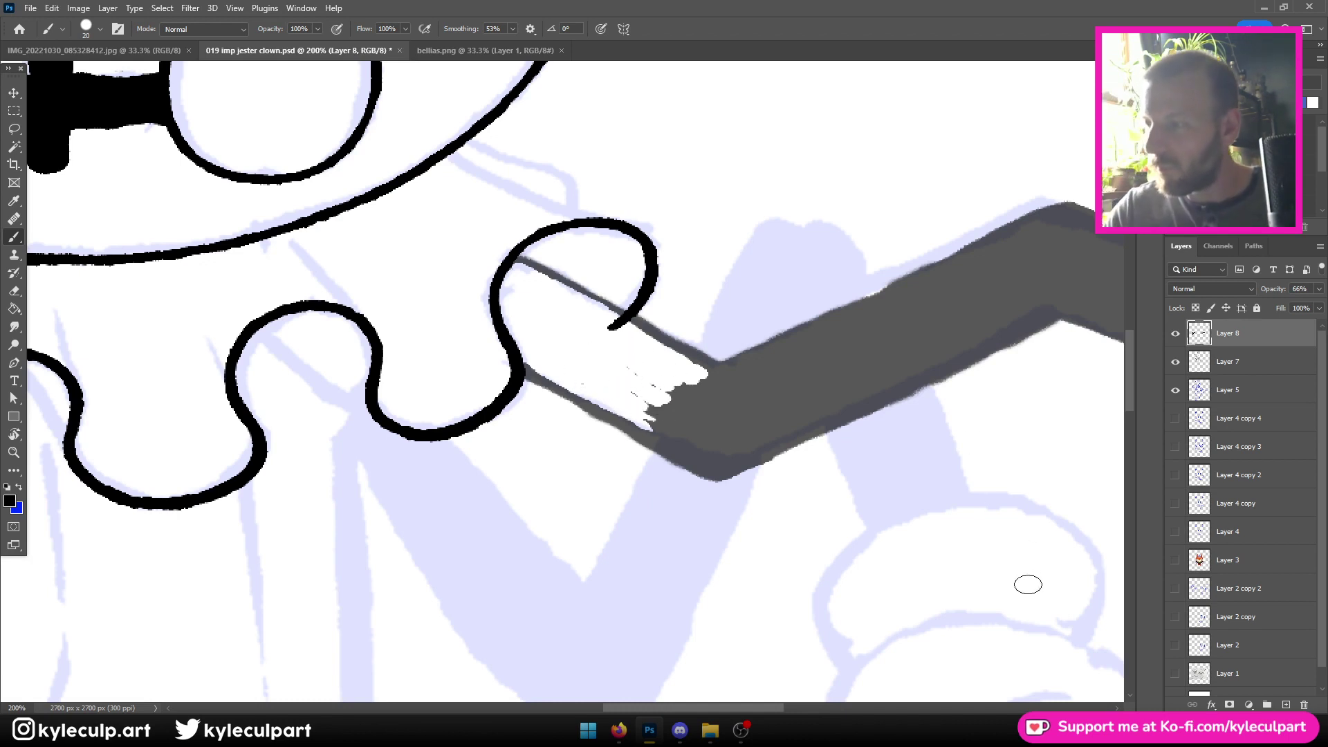
key("ctrl+z")
key("ctrl+z")
key("ctrl+z")
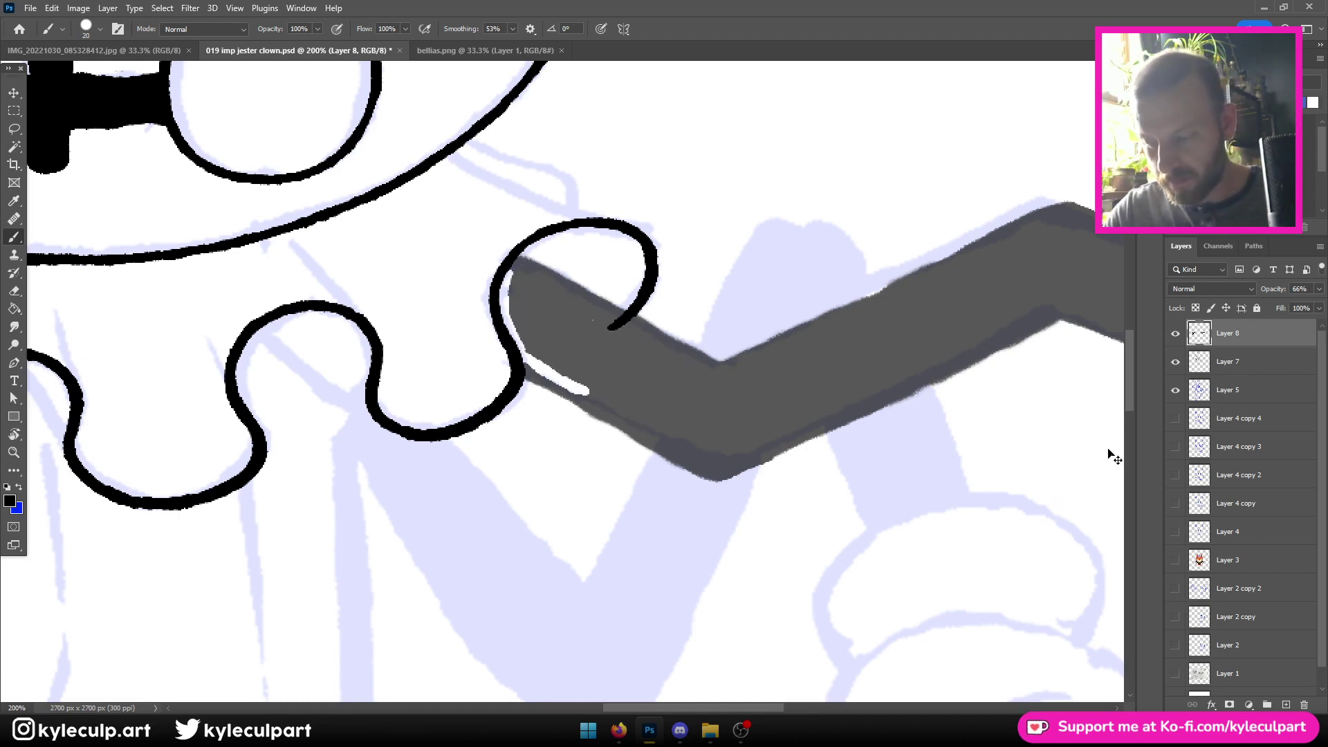
key("ctrl+z")
Dim Layer 8 to 31% opacity and hide the Layer 5 sketch, leaving Layer 7 active for drawing
left_click(1224, 362)
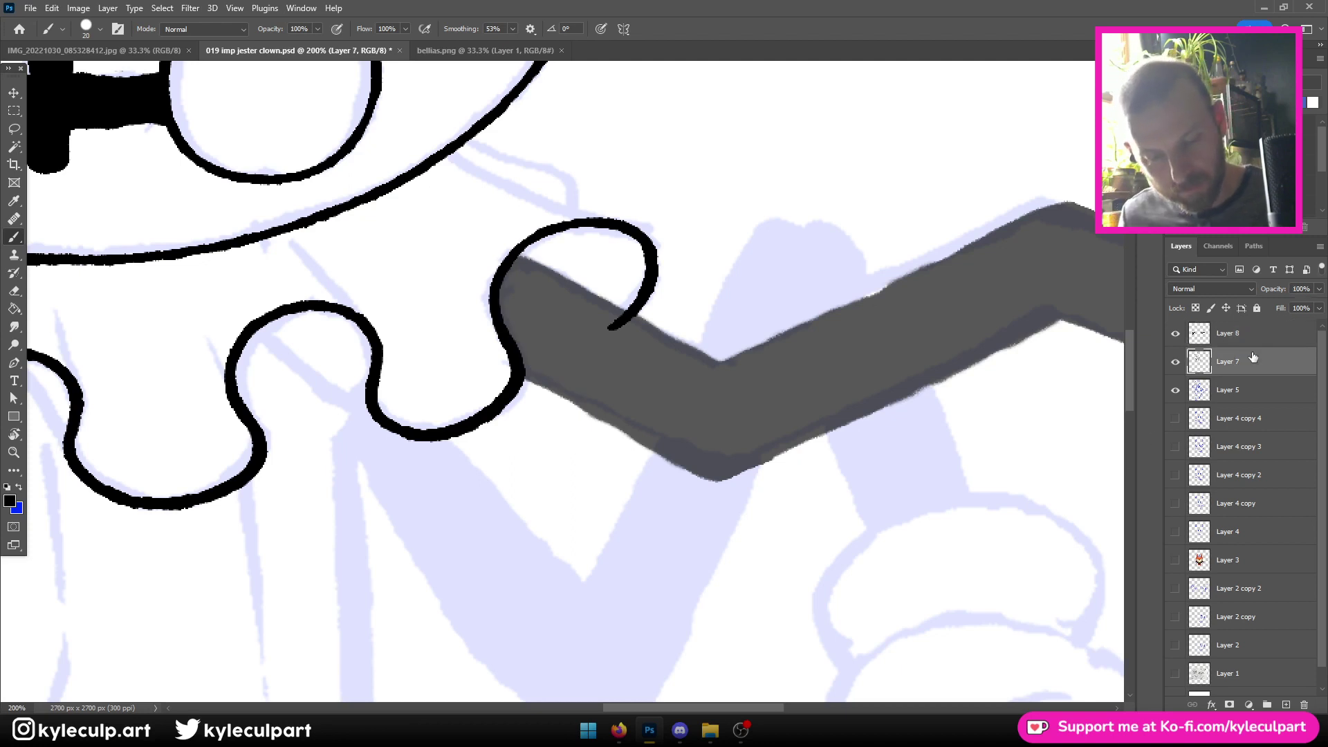
left_click(1241, 340)
left_click_drag(1275, 291, 1250, 291)
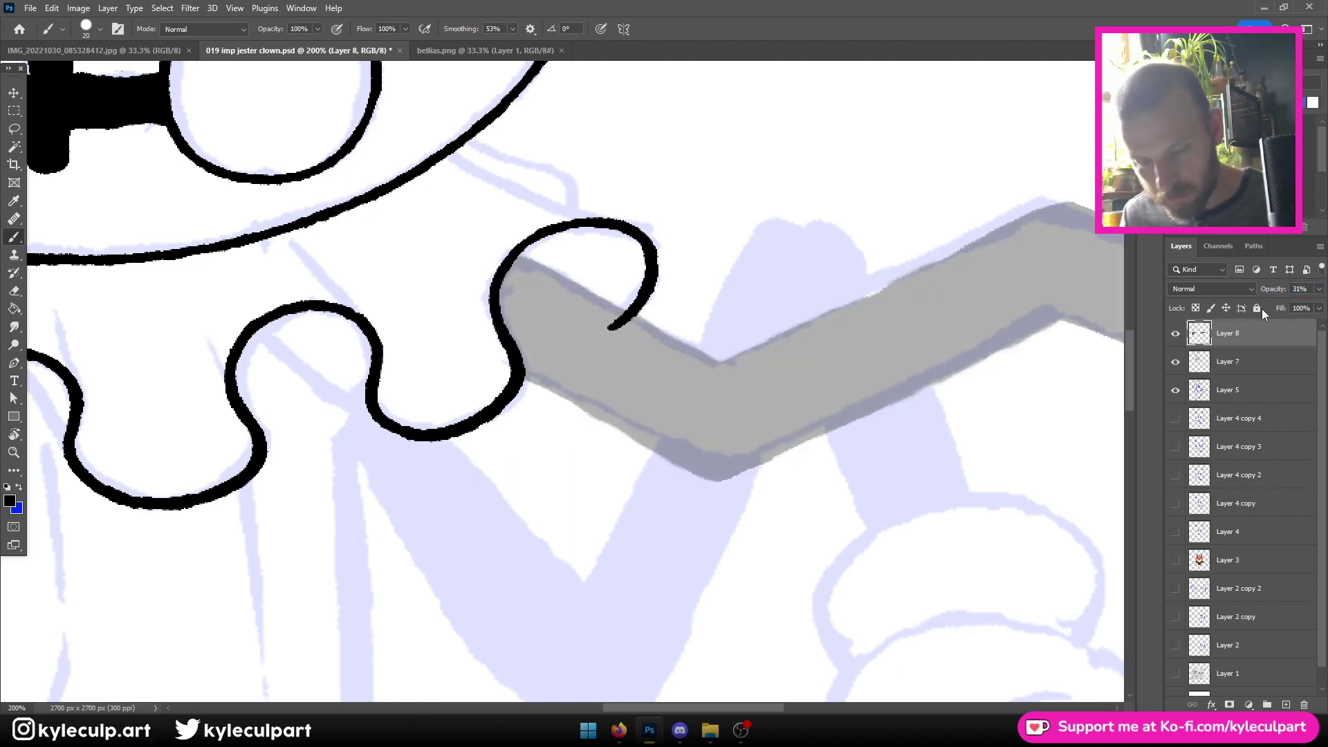
left_click(1252, 363)
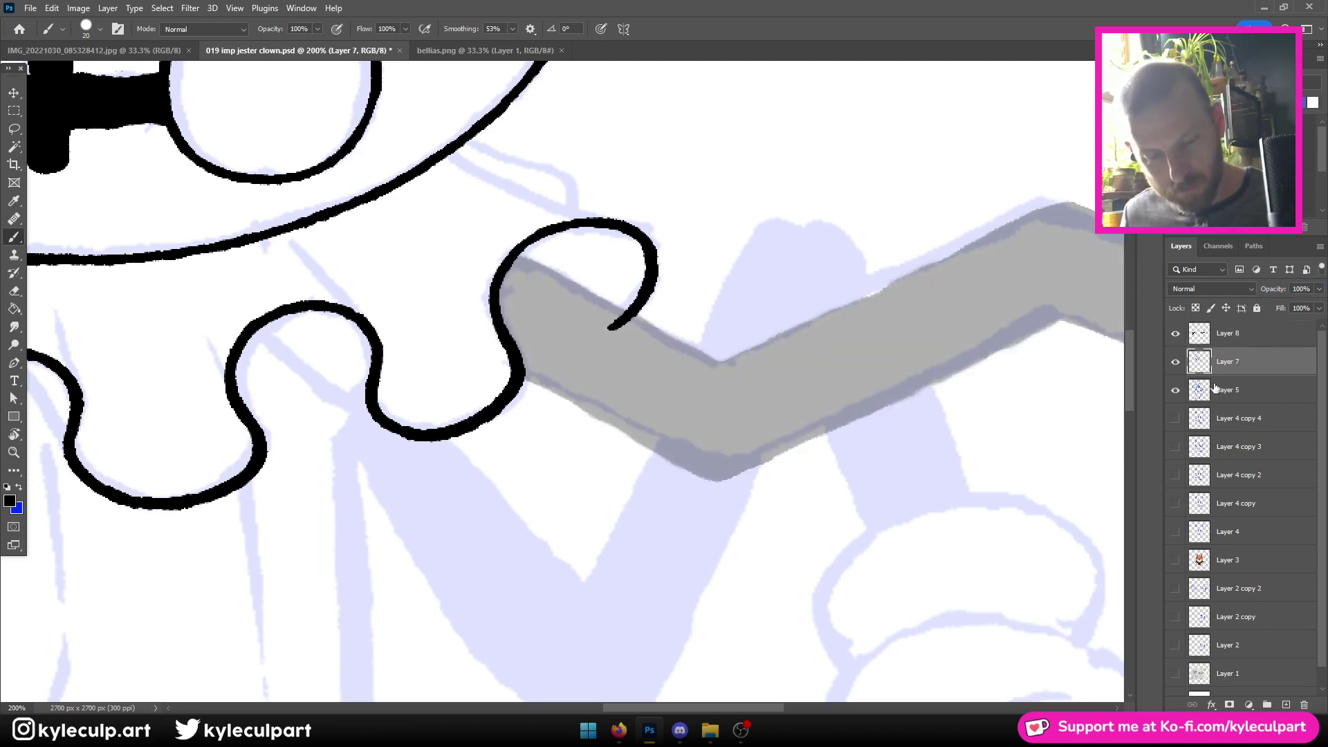
left_click(1176, 391)
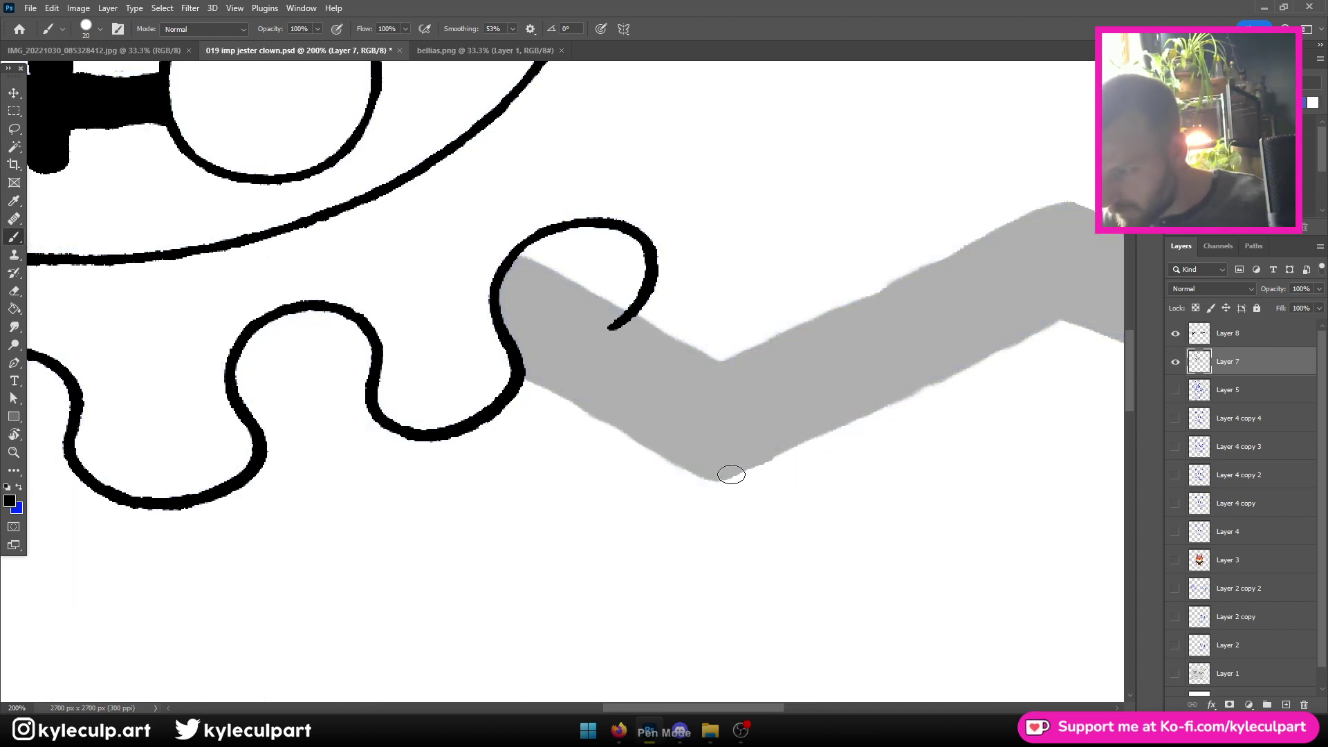
On Layer 7 with 44% brush smoothing, outline both edges of the outstretched arm from the collar to its second bend
mouse_move(713, 481)
left_mouse_down()
mouse_move(532, 379)
mouse_move(540, 349)
left_mouse_up()
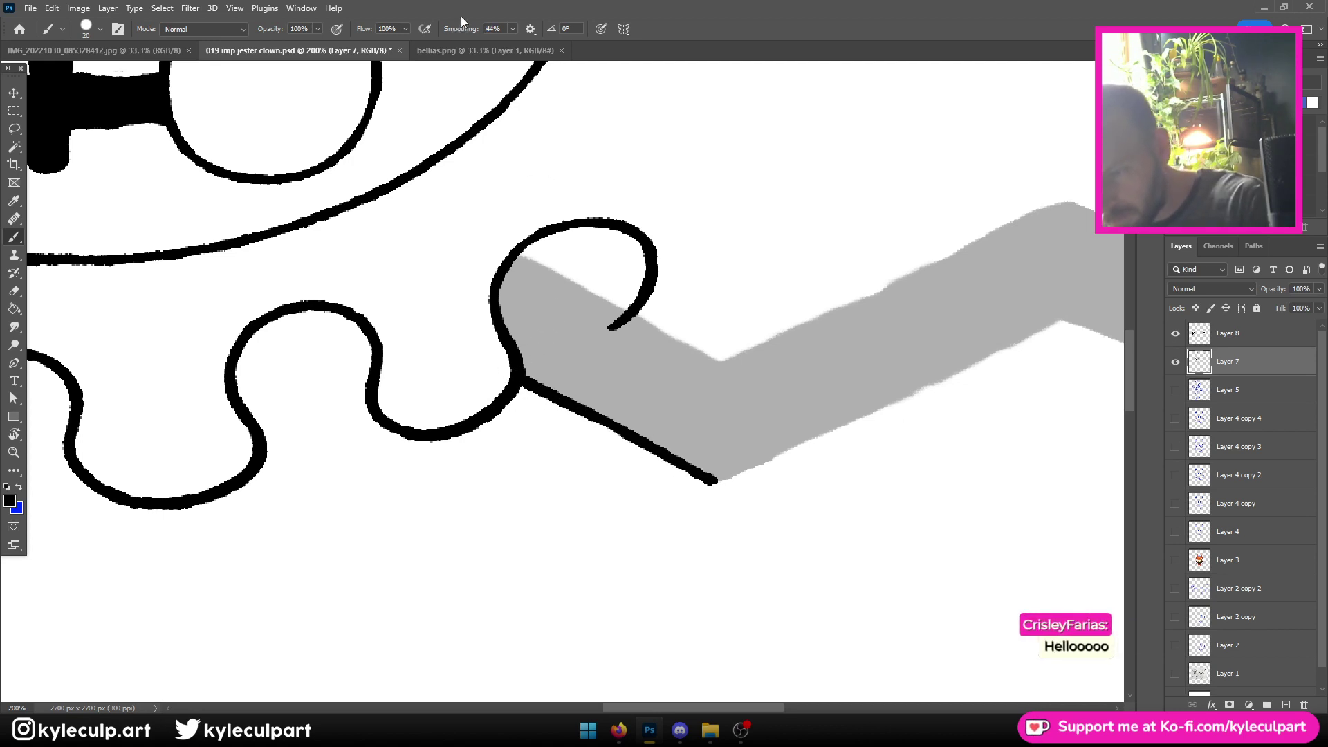
left_click_drag(919, 424, 609, 482)
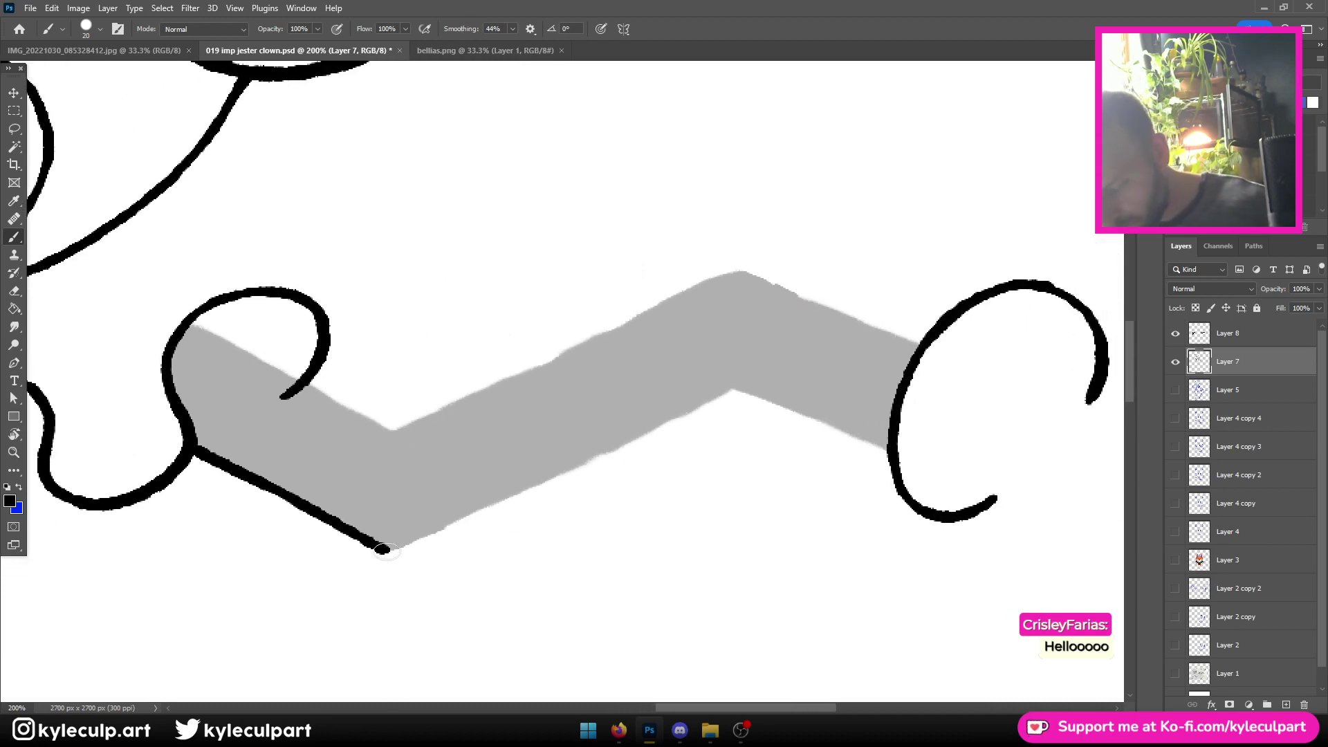
left_click_drag(384, 550, 633, 434)
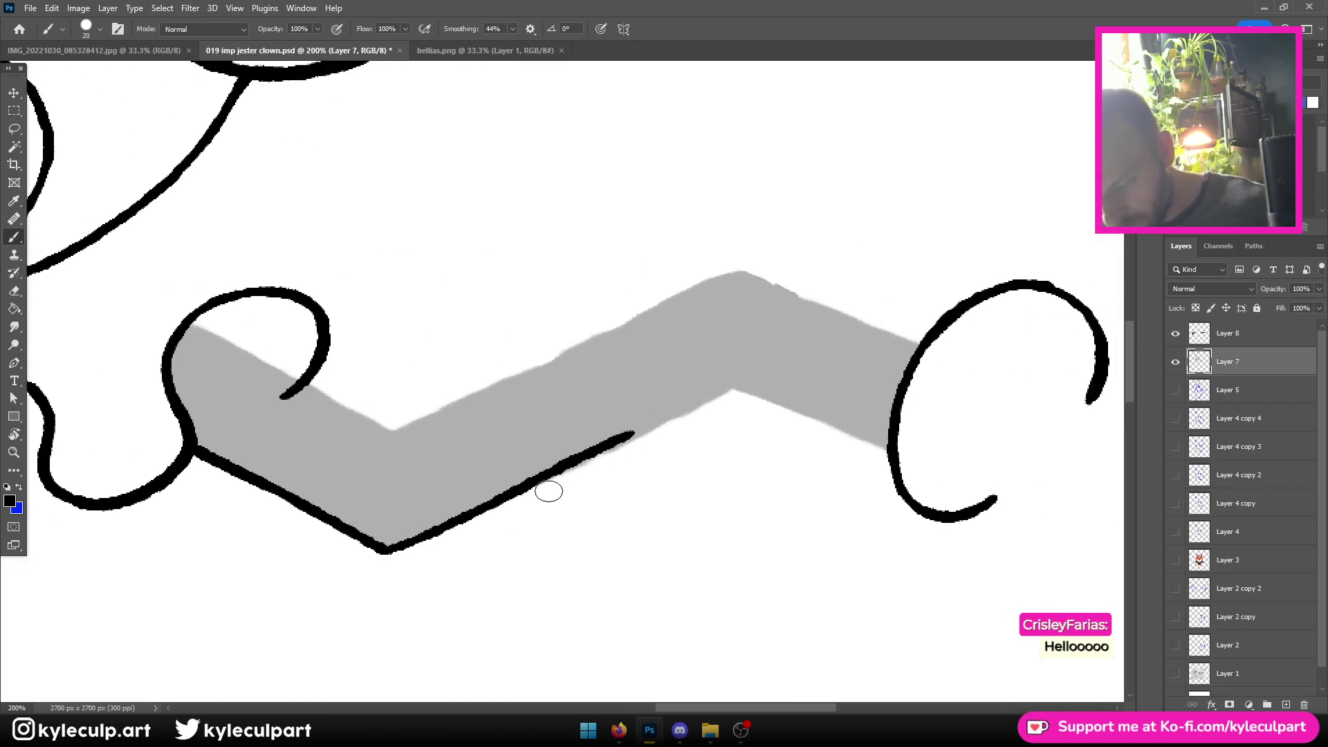
key("ctrl+z")
left_click_drag(385, 550, 736, 388)
left_click_drag(393, 429, 746, 266)
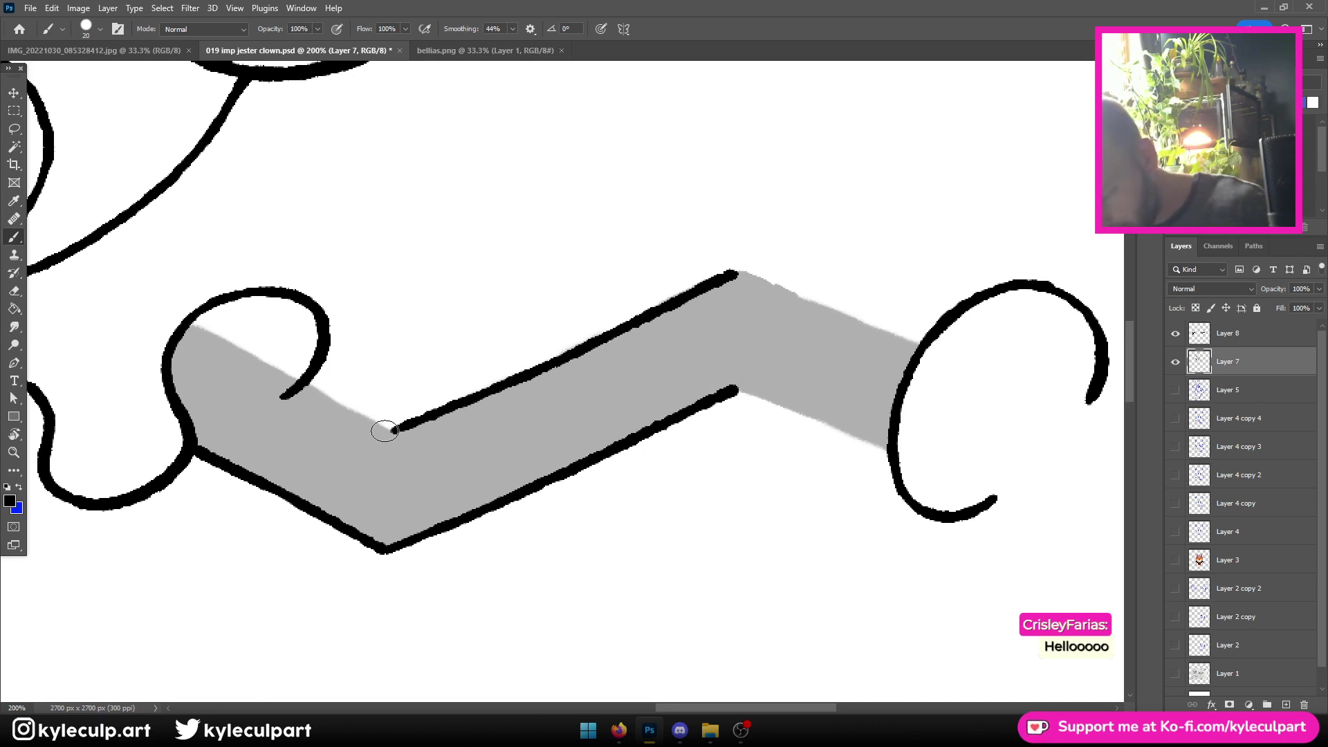
left_click_drag(392, 431, 190, 317)
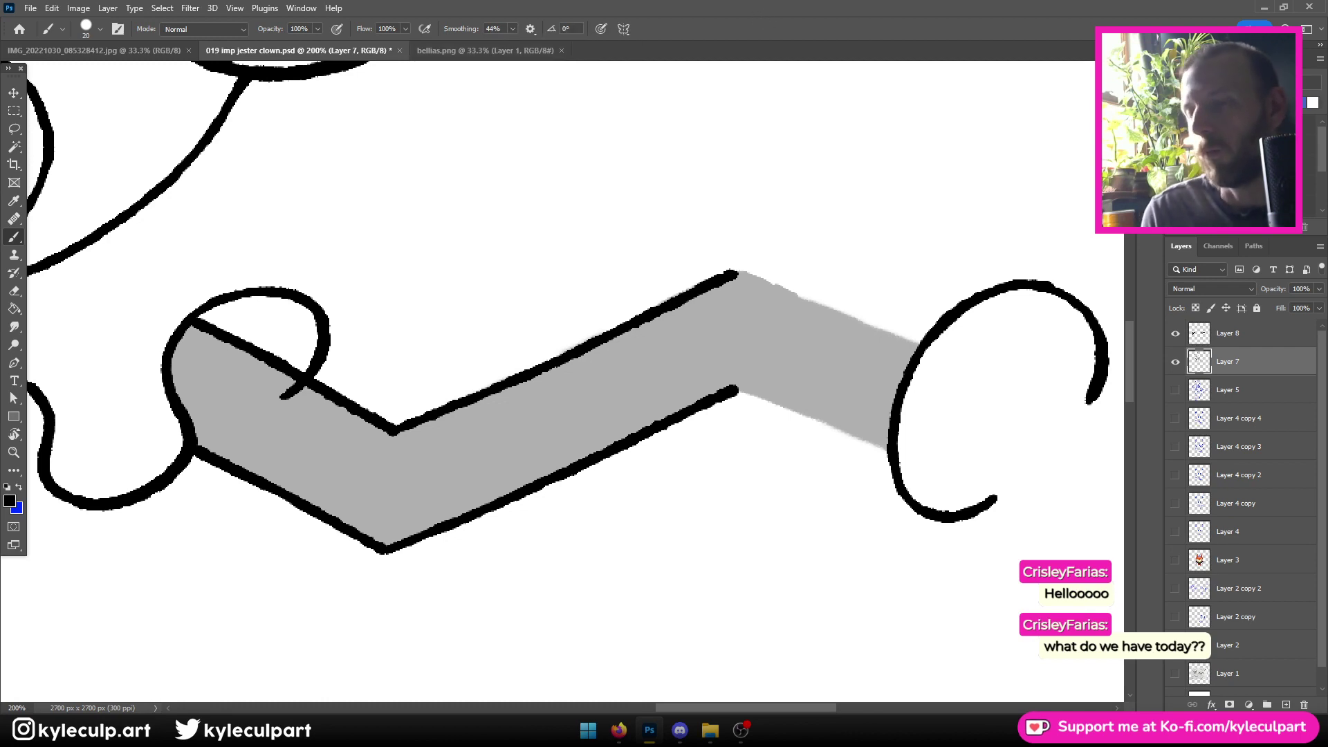
Show only the Layer 5 sketch by hiding Layers 7 and 8, and raise its opacity to 100%
key("ctrl+minus")
key("ctrl+minus")
key("ctrl+minus")
key("ctrl+minus")
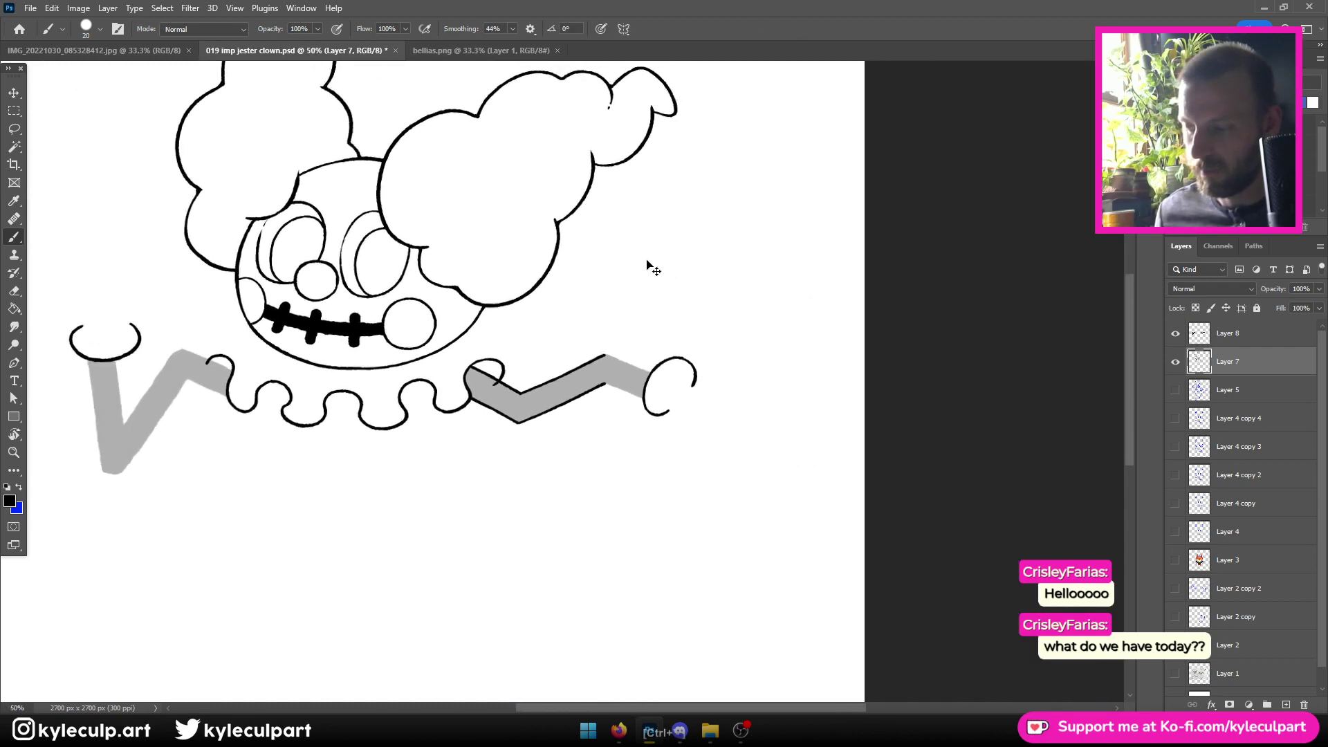
left_click_drag(803, 362, 887, 354)
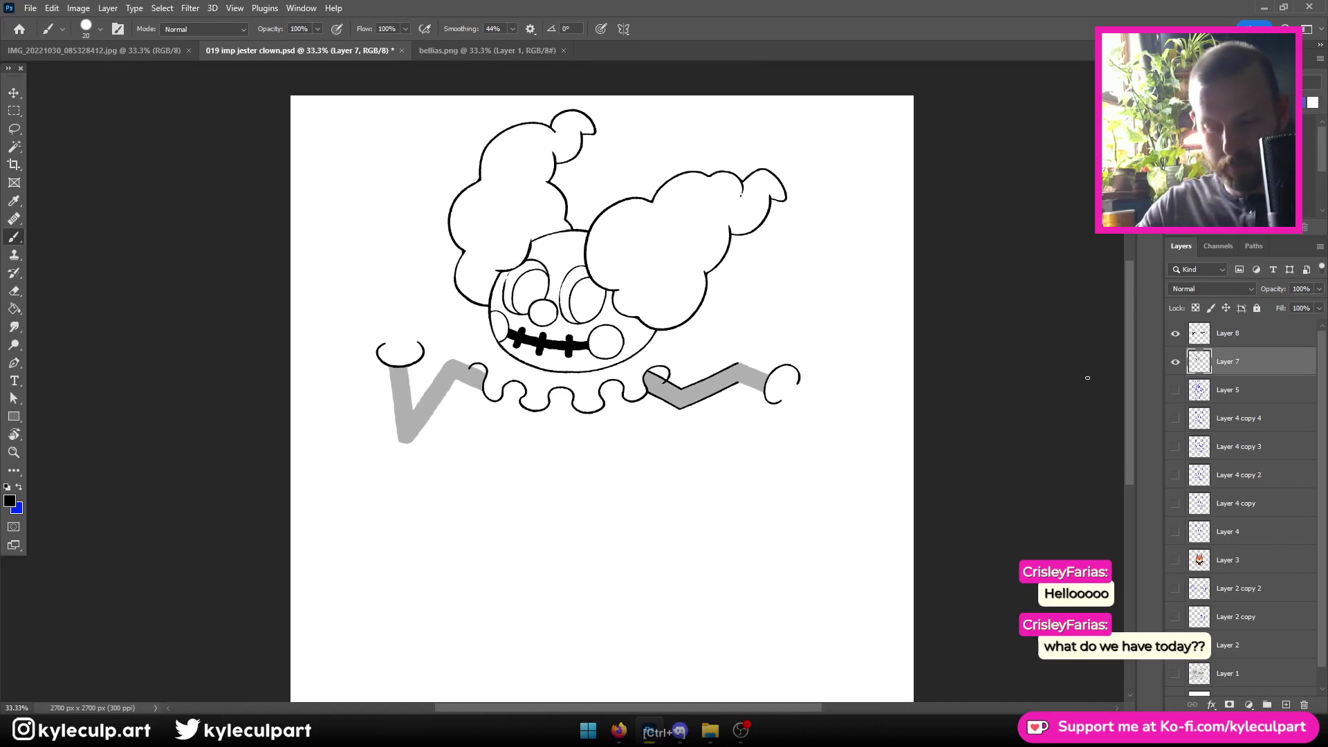
left_click(1176, 390)
left_click(1175, 362)
left_click(1175, 333)
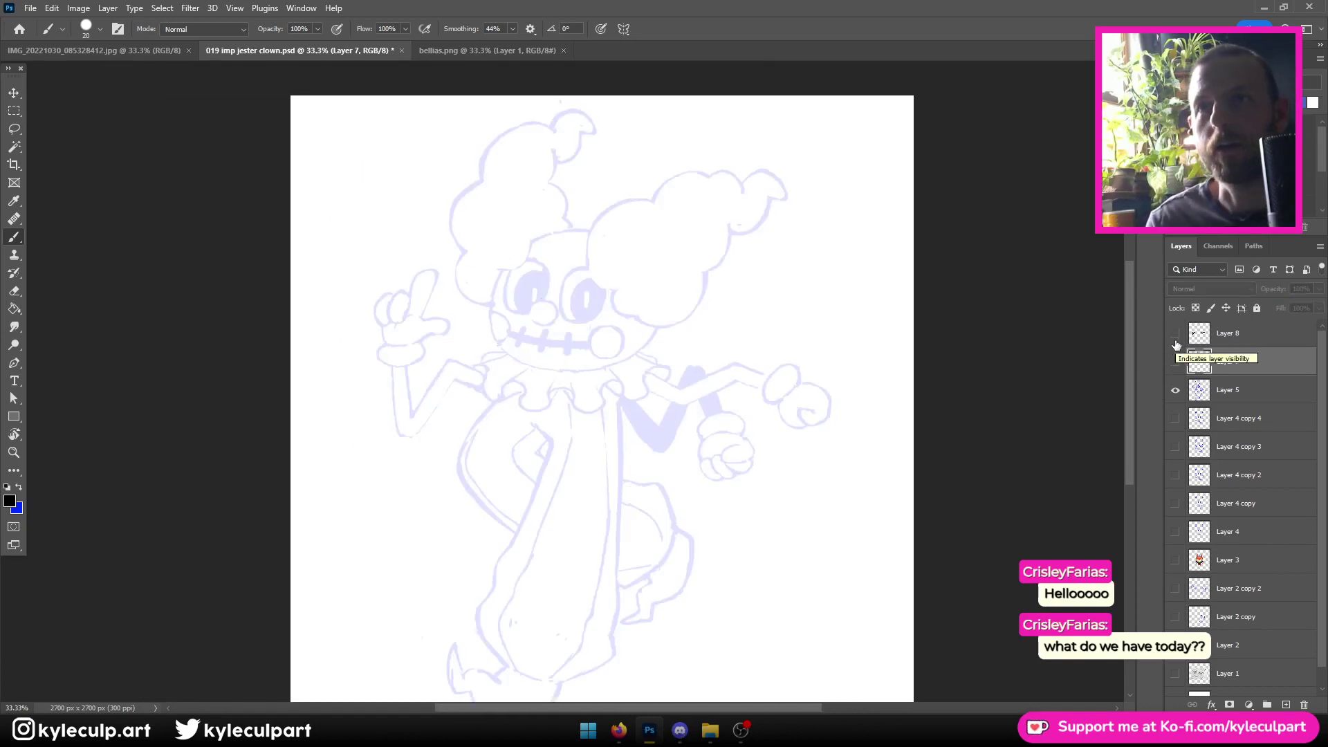
left_click(1231, 398)
left_click_drag(1264, 288, 1327, 287)
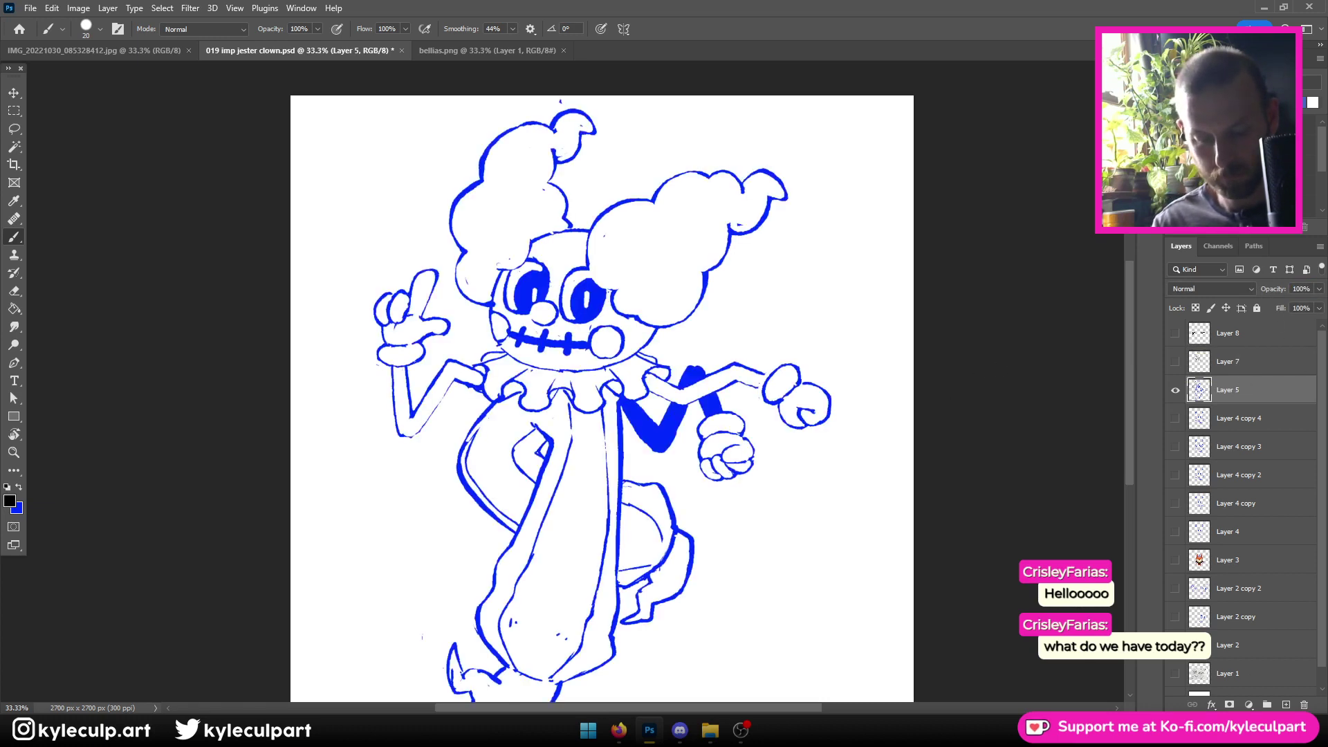
key("super+a")
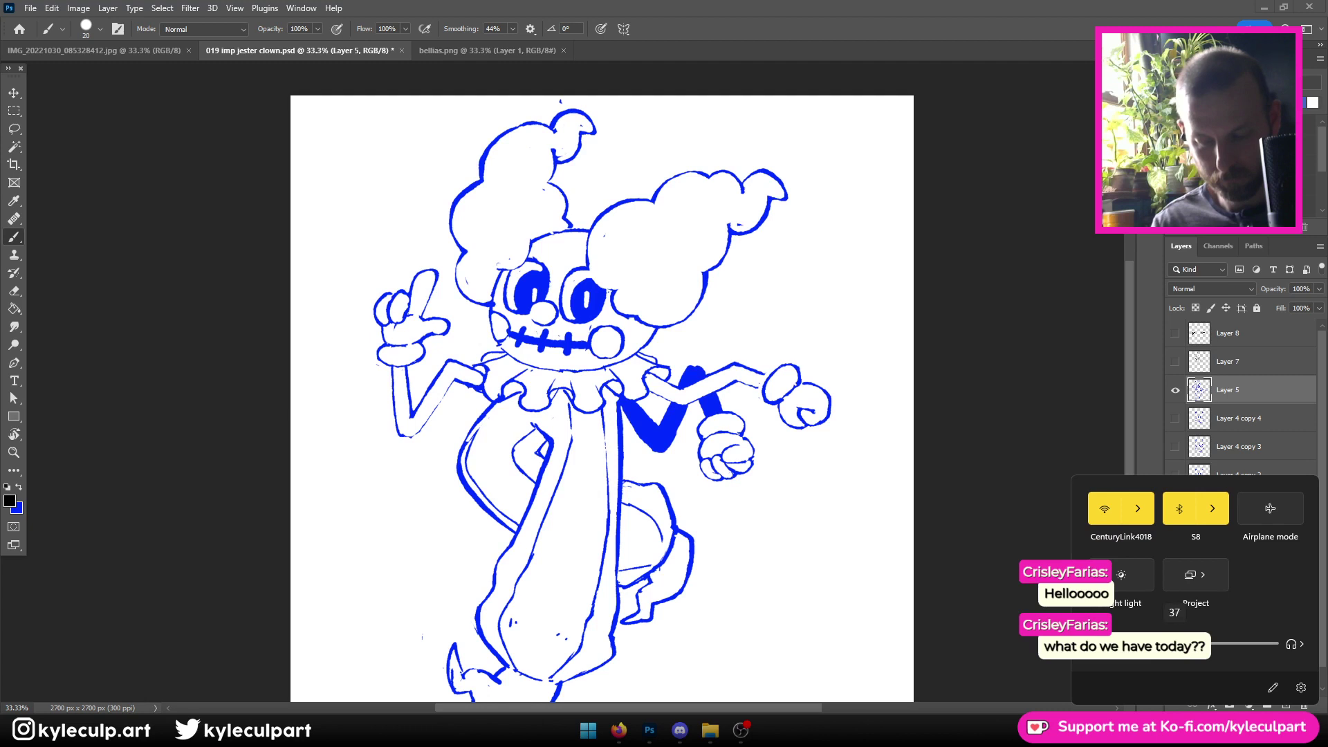
key("Escape")
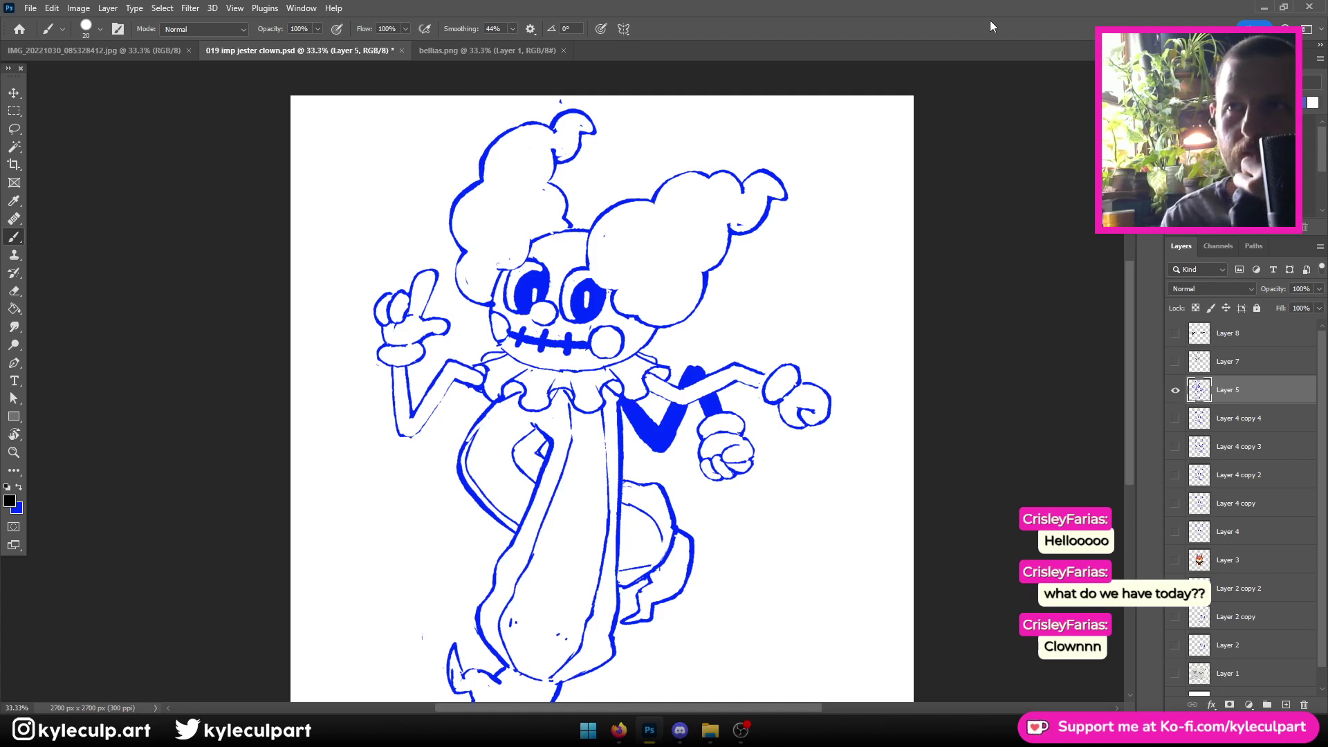
Lower the Layer 5 sketch's opacity to 13%, hide it, and show Layers 7 and 8 again
scroll(908, 417, "down", 1)
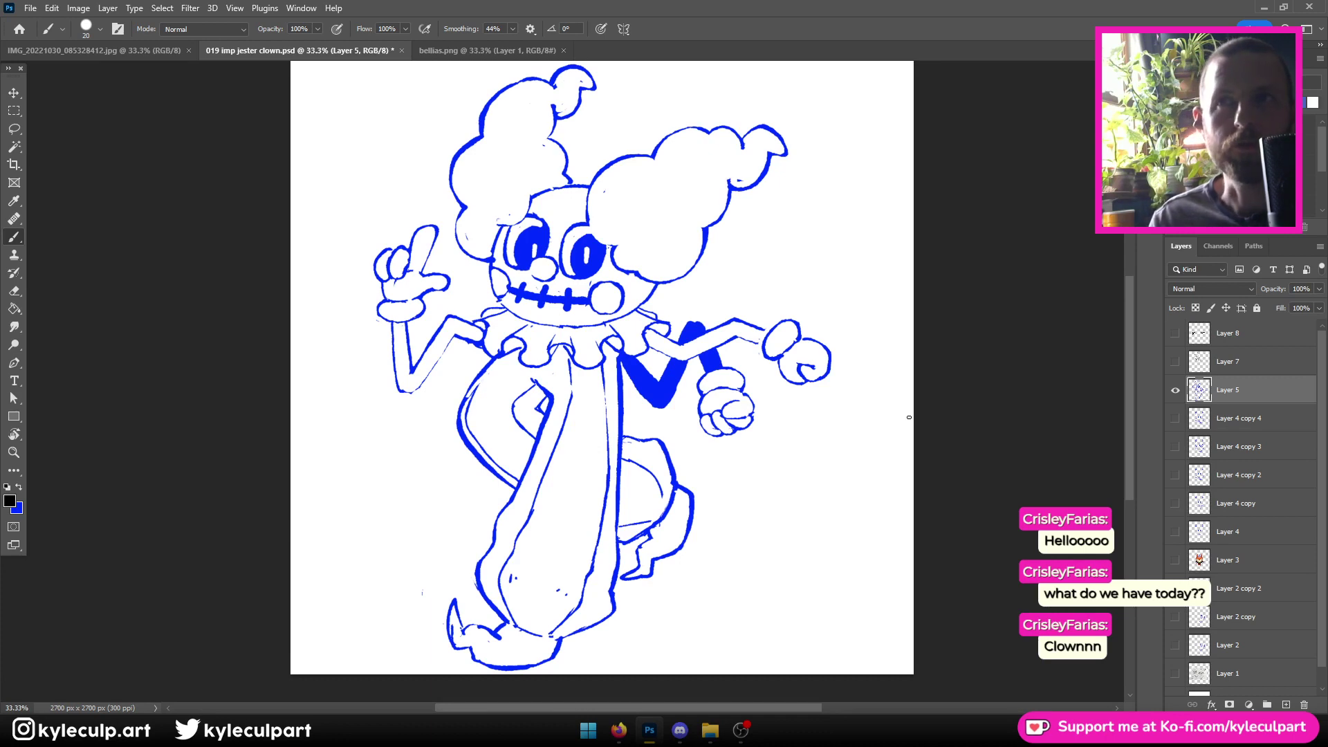
scroll(909, 417, "up", 1)
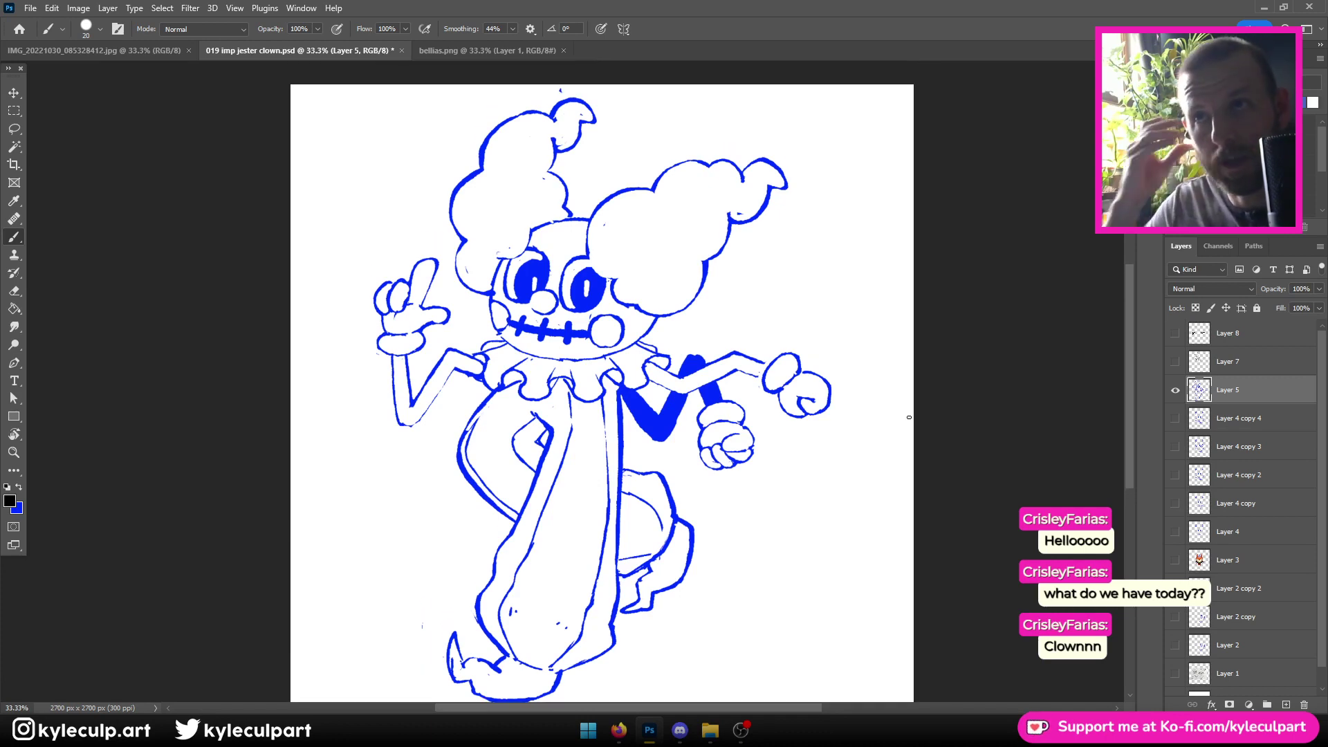
key("ctrl+plus")
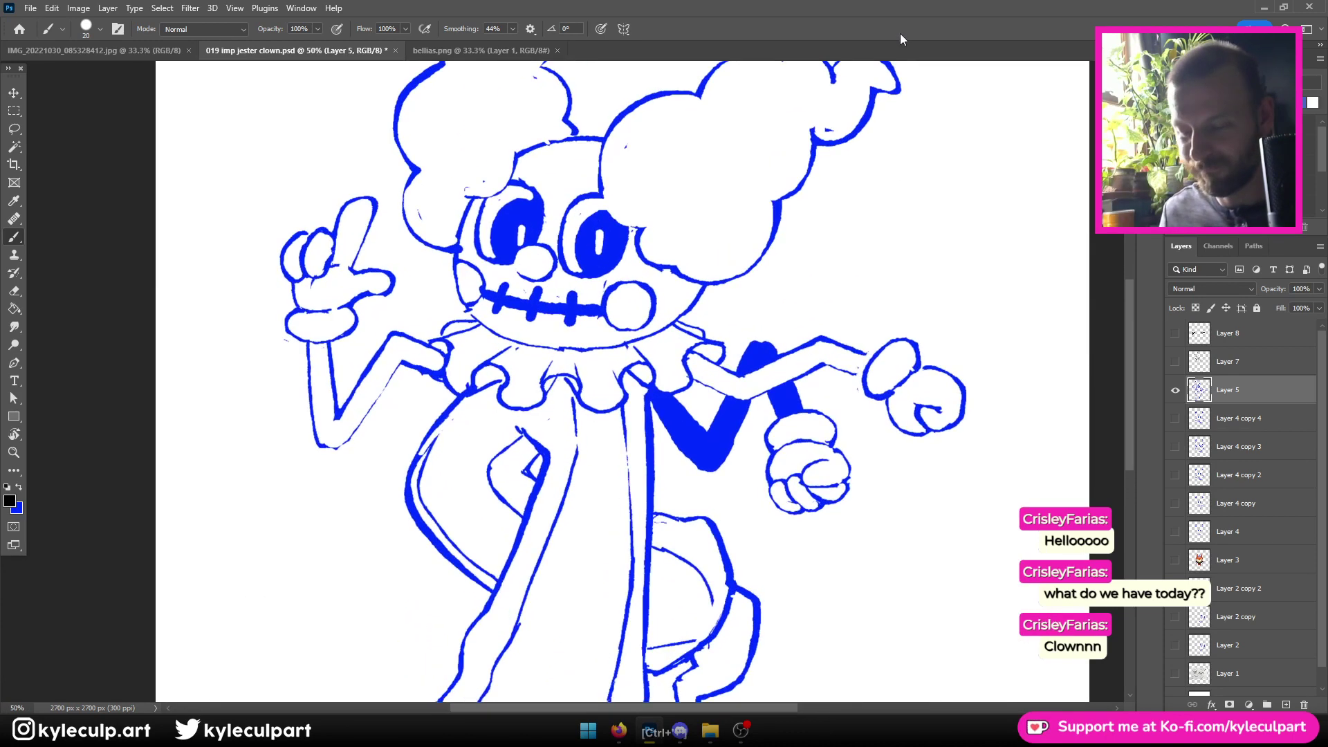
left_click_drag(1266, 289, 1241, 284)
key("ctrl+z")
key("ctrl+z")
key("ctrl+z")
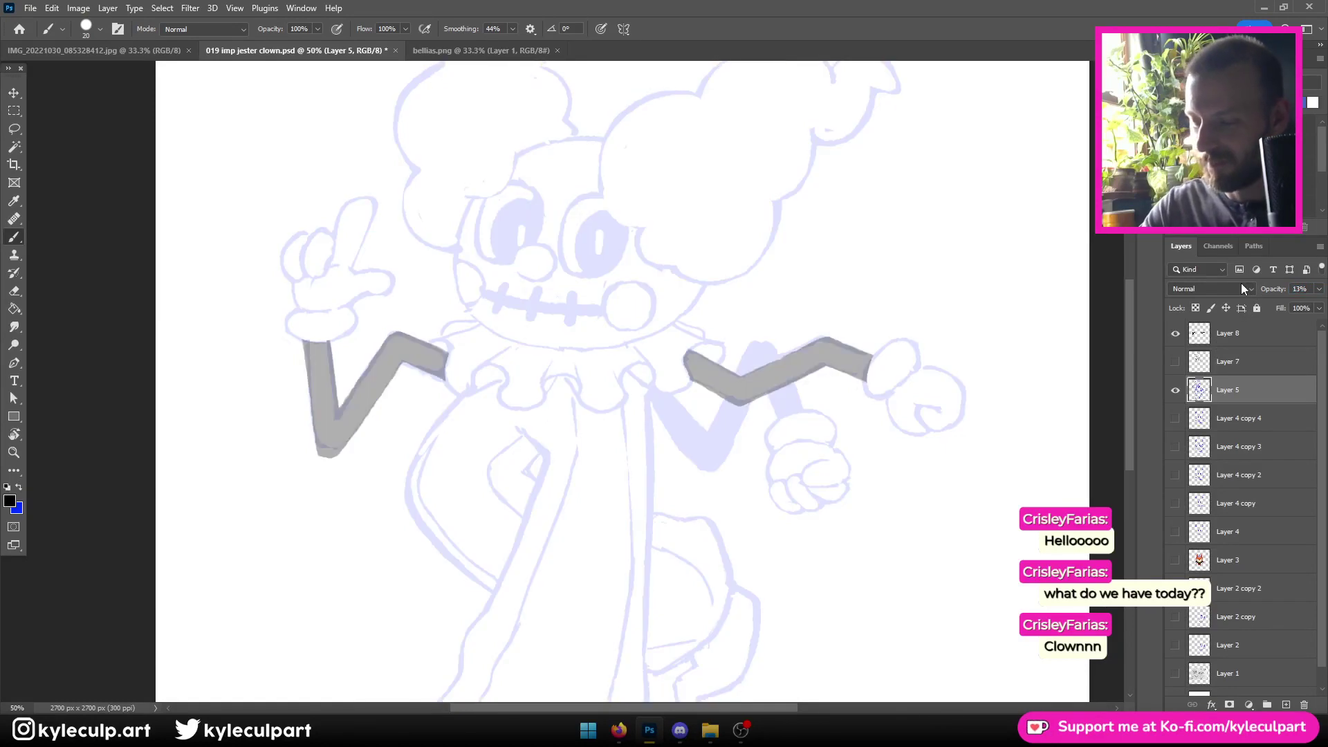
key("ctrl+comma")
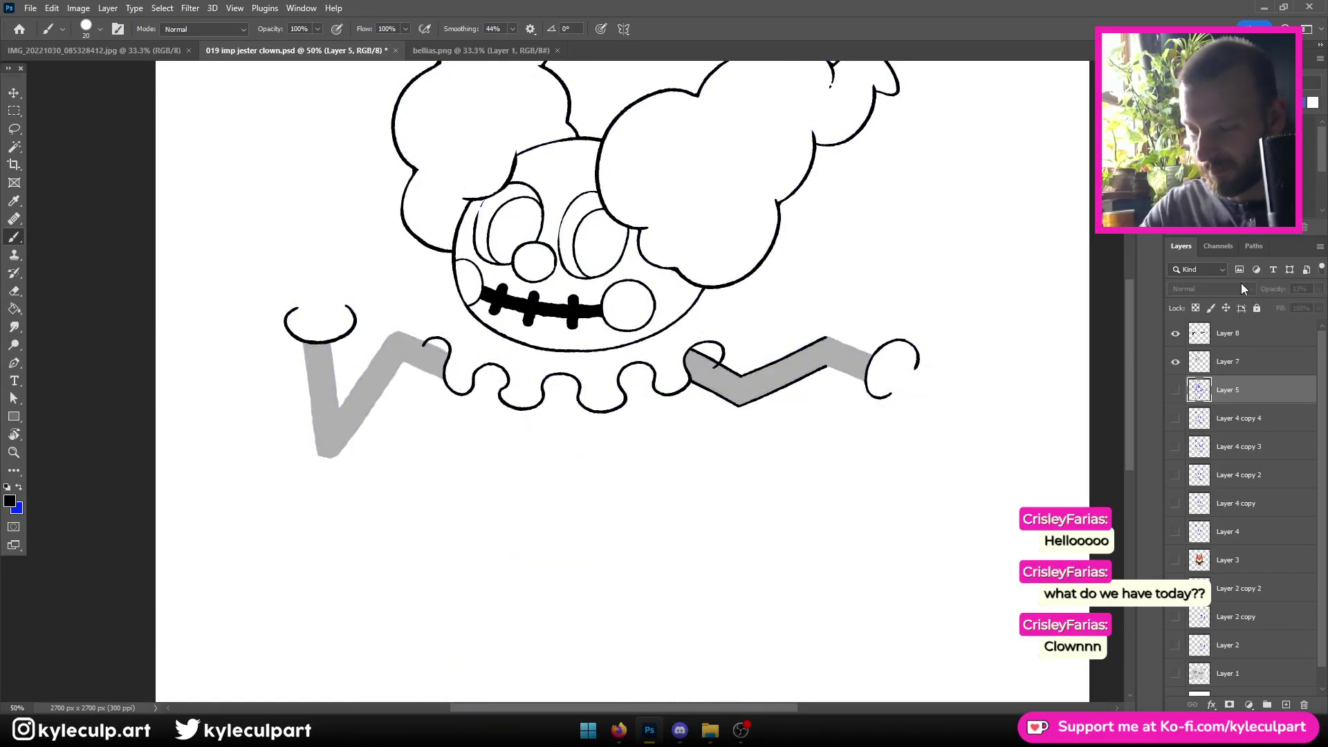
Make Layer 7 active and outline both edges of the outstretched arm from its second bend to the glove cuff
key("ctrl+plus")
key("ctrl+plus")
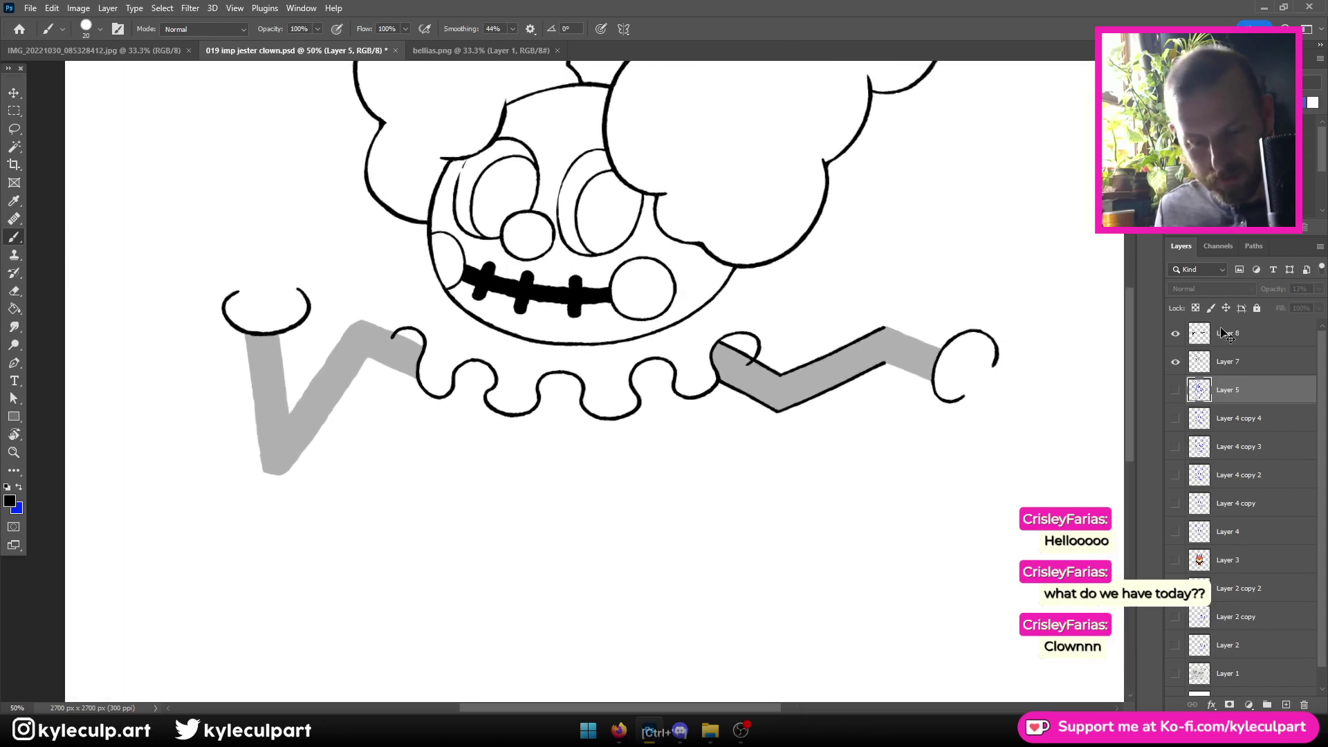
left_click(1184, 355)
left_click(1176, 335)
left_click(1176, 335)
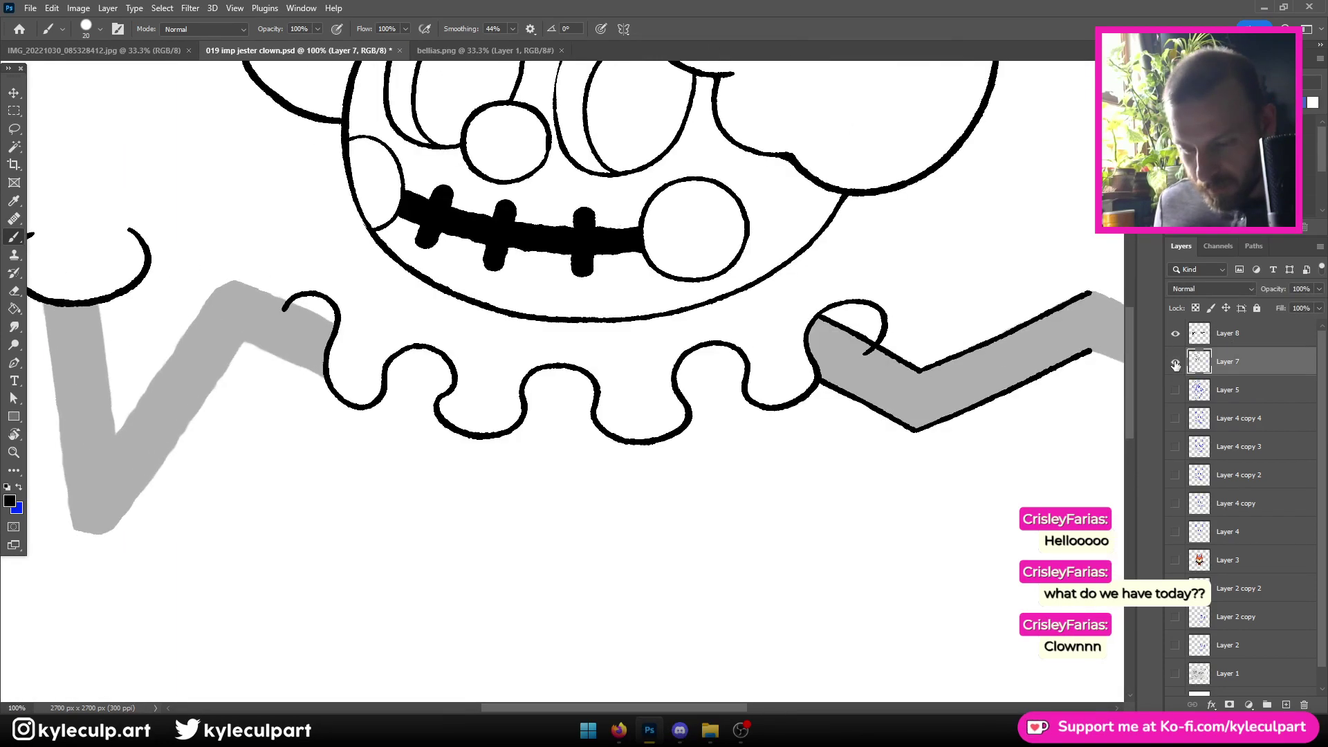
key("ctrl+plus")
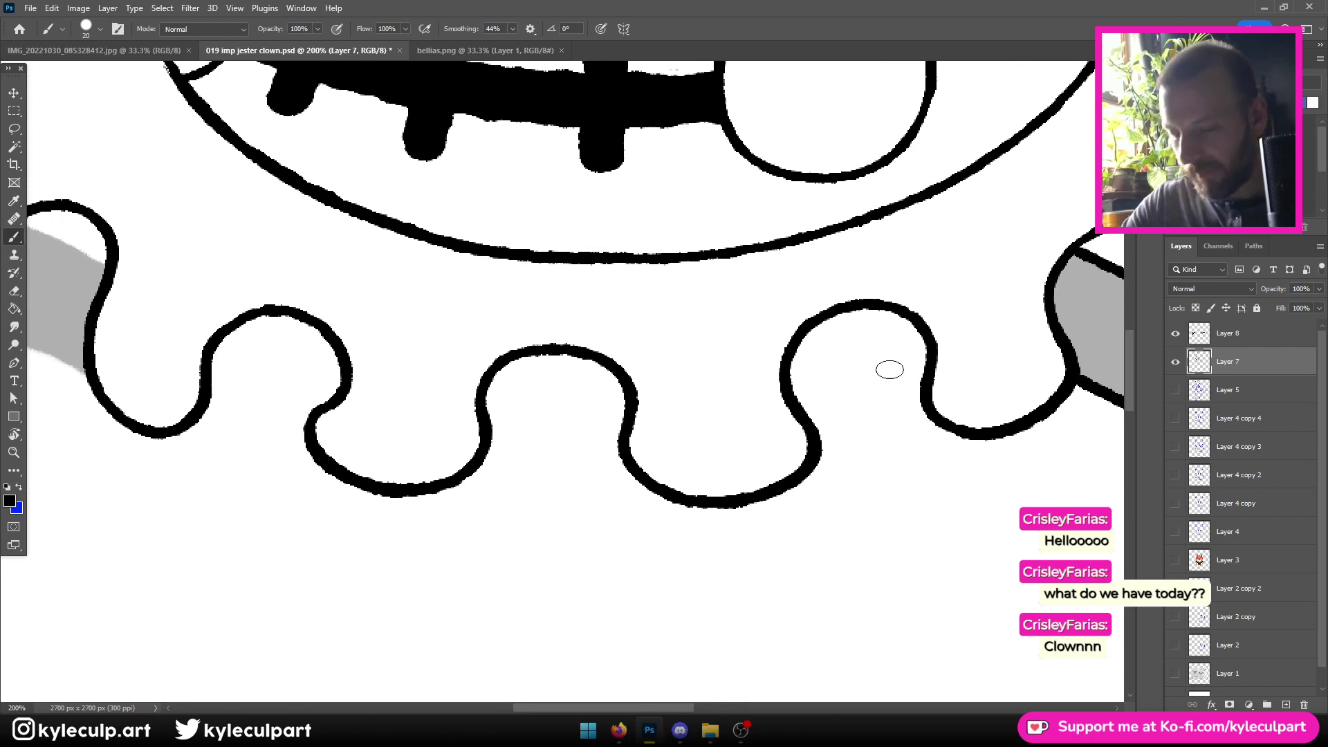
left_click_drag(886, 368, 238, 395)
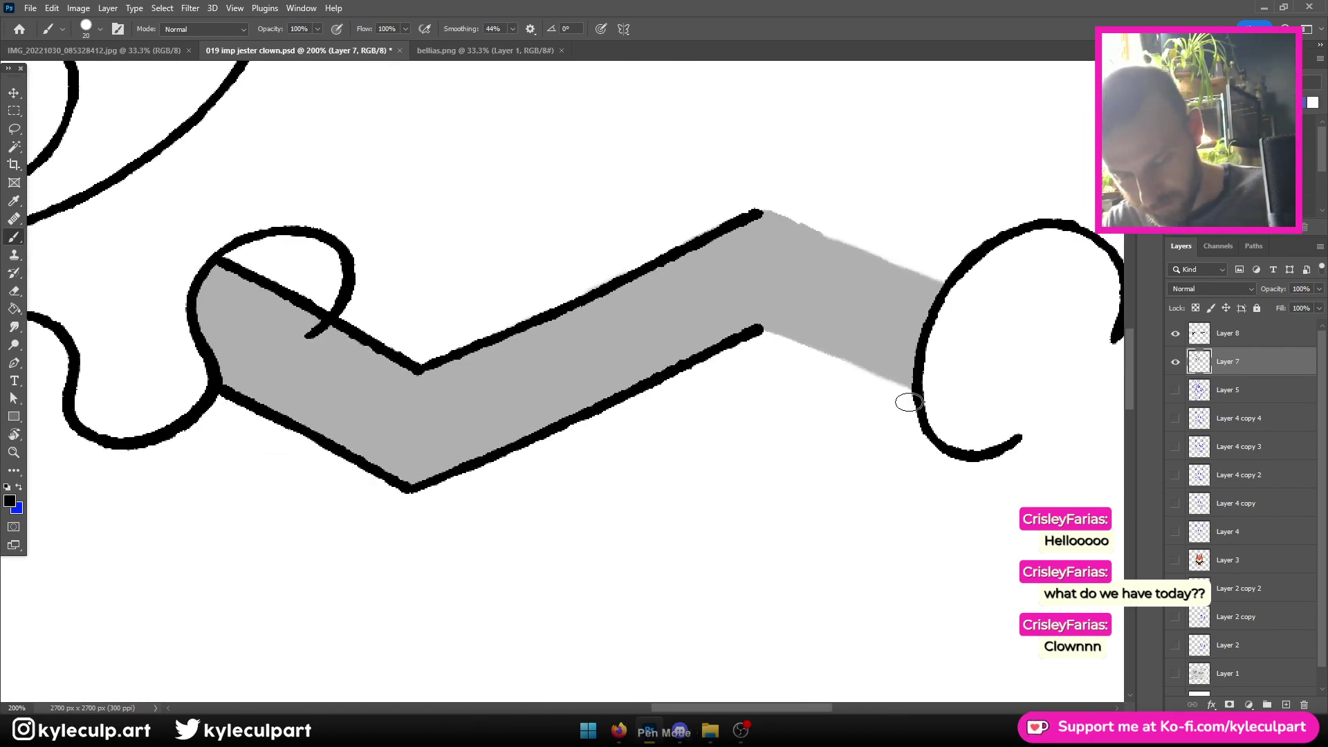
left_click_drag(899, 386, 759, 328)
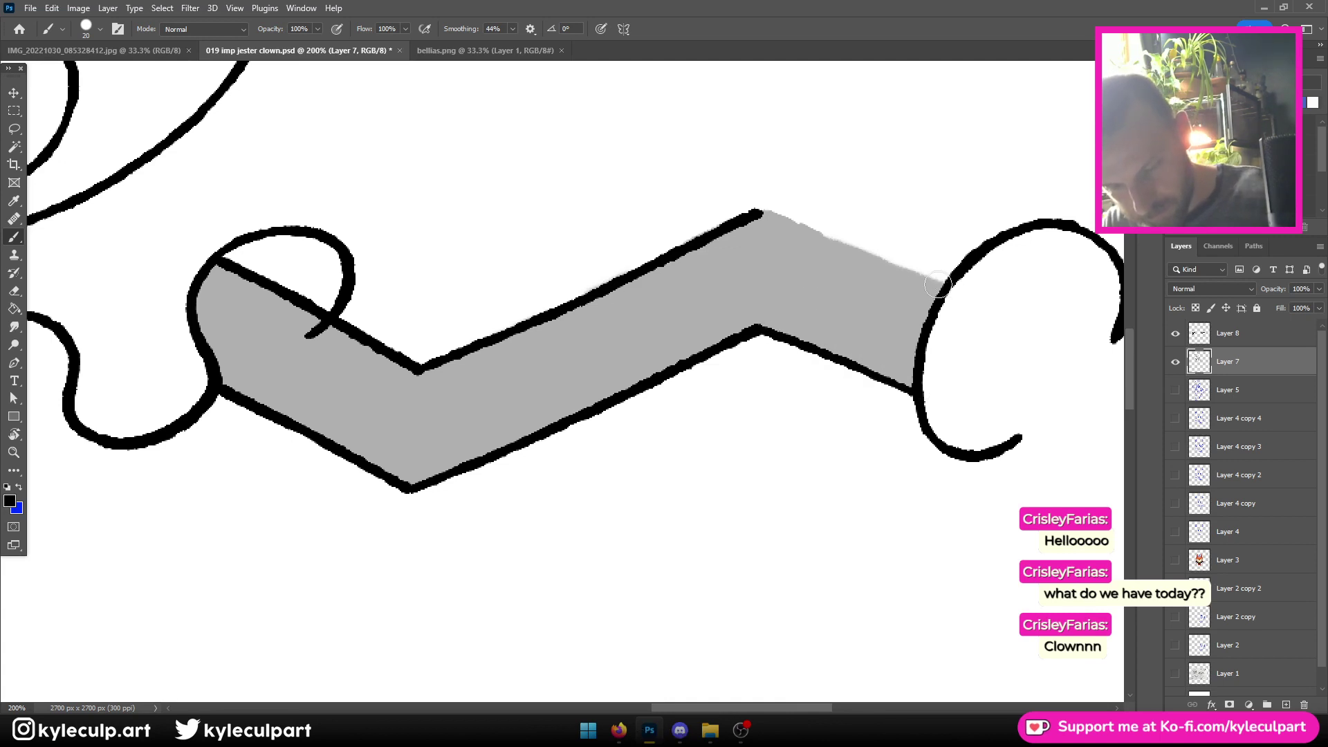
left_click_drag(937, 283, 761, 215)
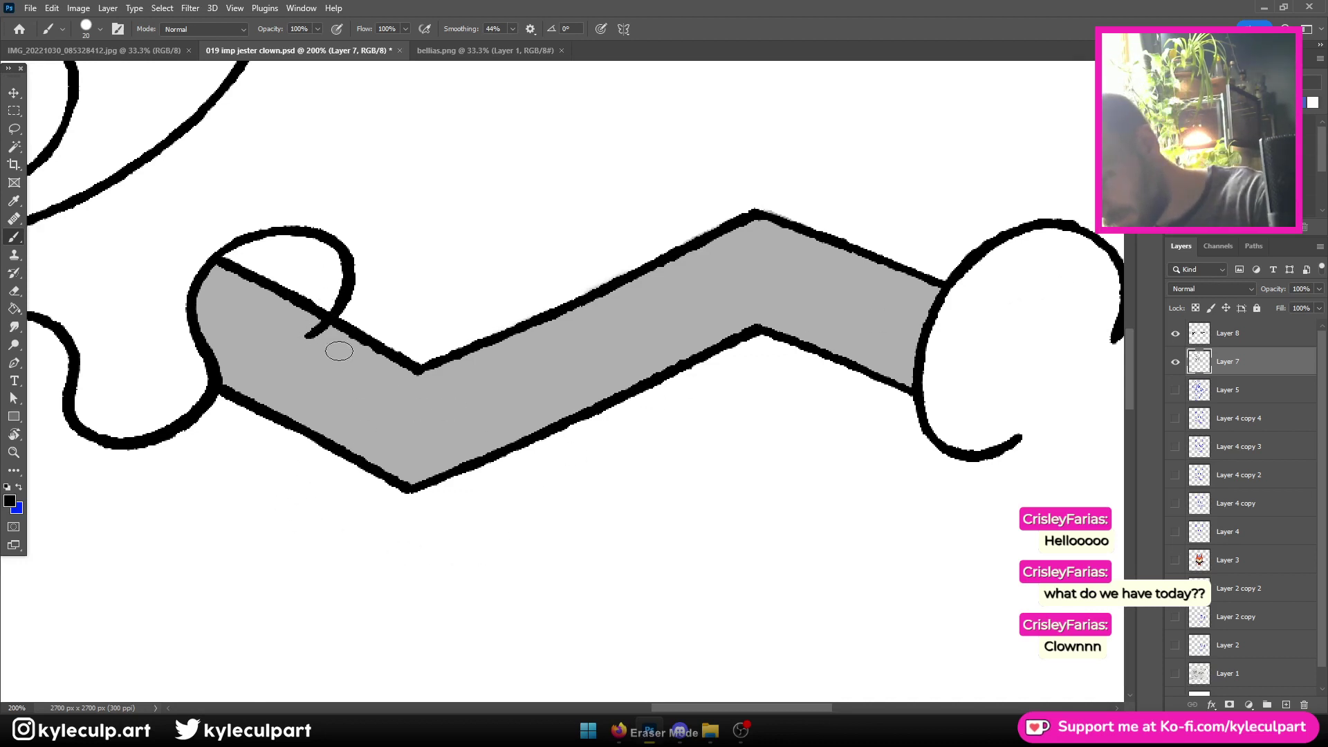
Erase the collar curl's tail overlapping the outstretched arm and touch up the corners of the arm's outline
mouse_move(319, 332)
left_mouse_down()
mouse_move(335, 335)
mouse_move(309, 340)
left_mouse_up()
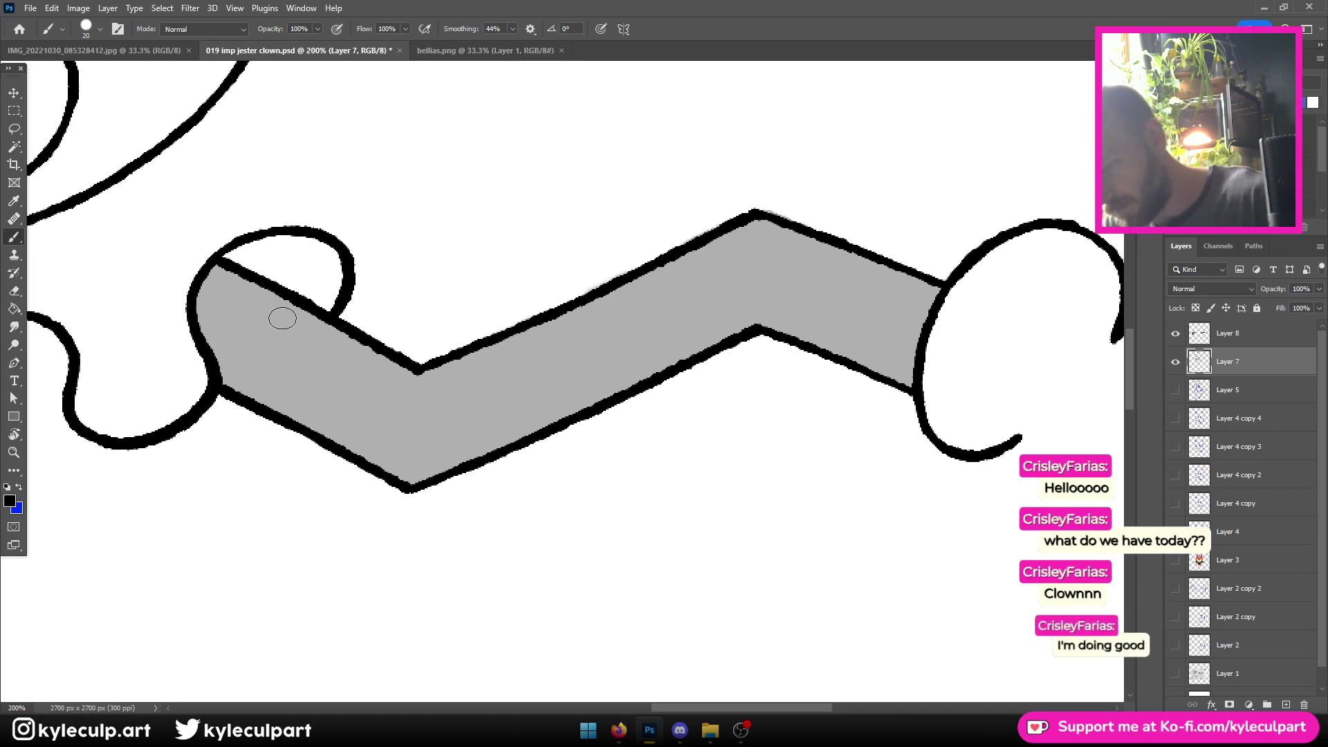
left_click_drag(407, 369, 416, 372)
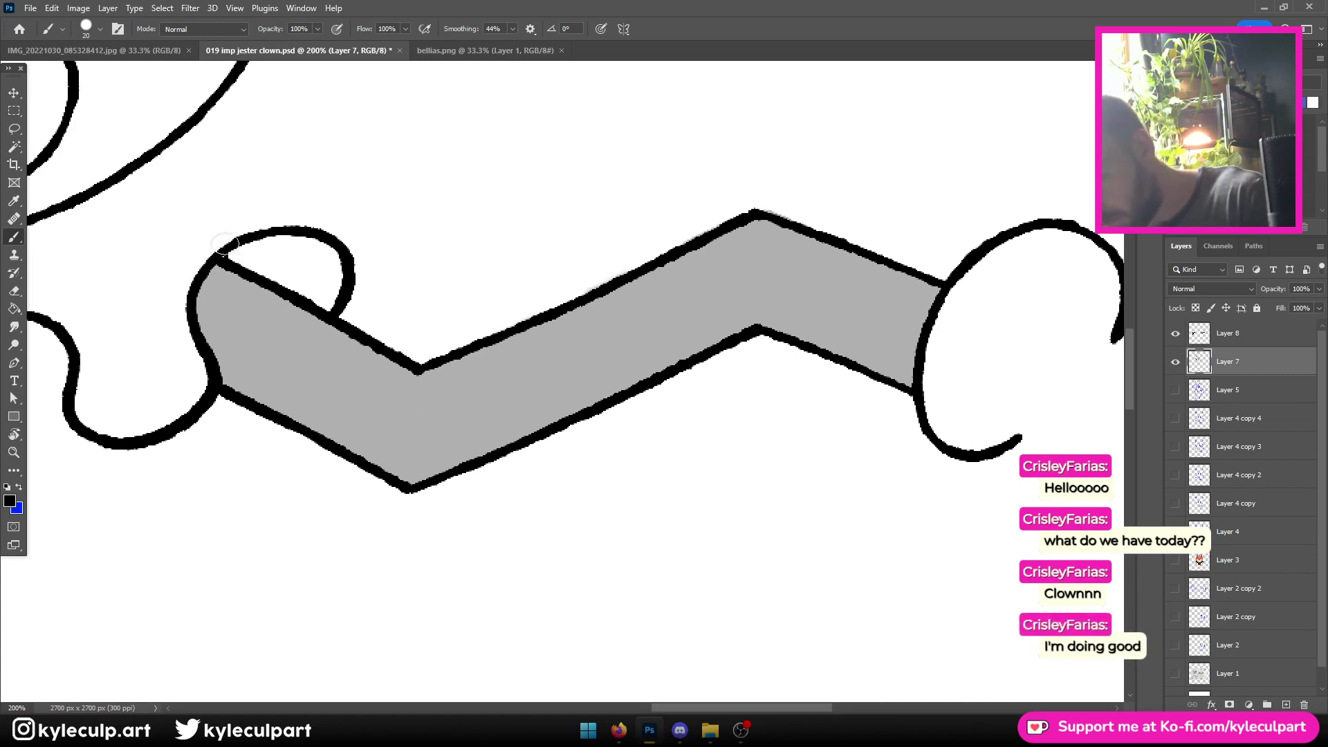
left_click(219, 392)
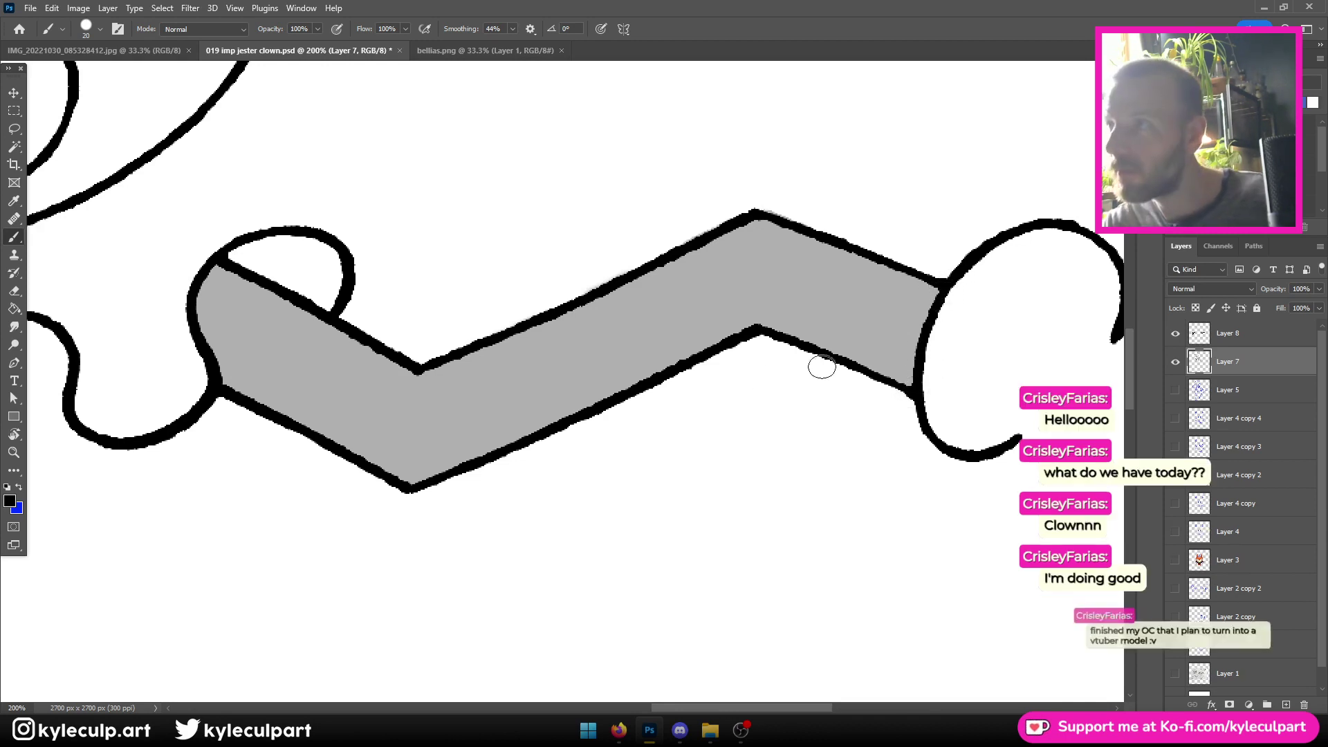
Outline both edges of the raised arm from the ruffled collar to its first bend
mouse_move(231, 427)
left_mouse_down()
mouse_move(629, 385)
mouse_move(511, 413)
left_mouse_up()
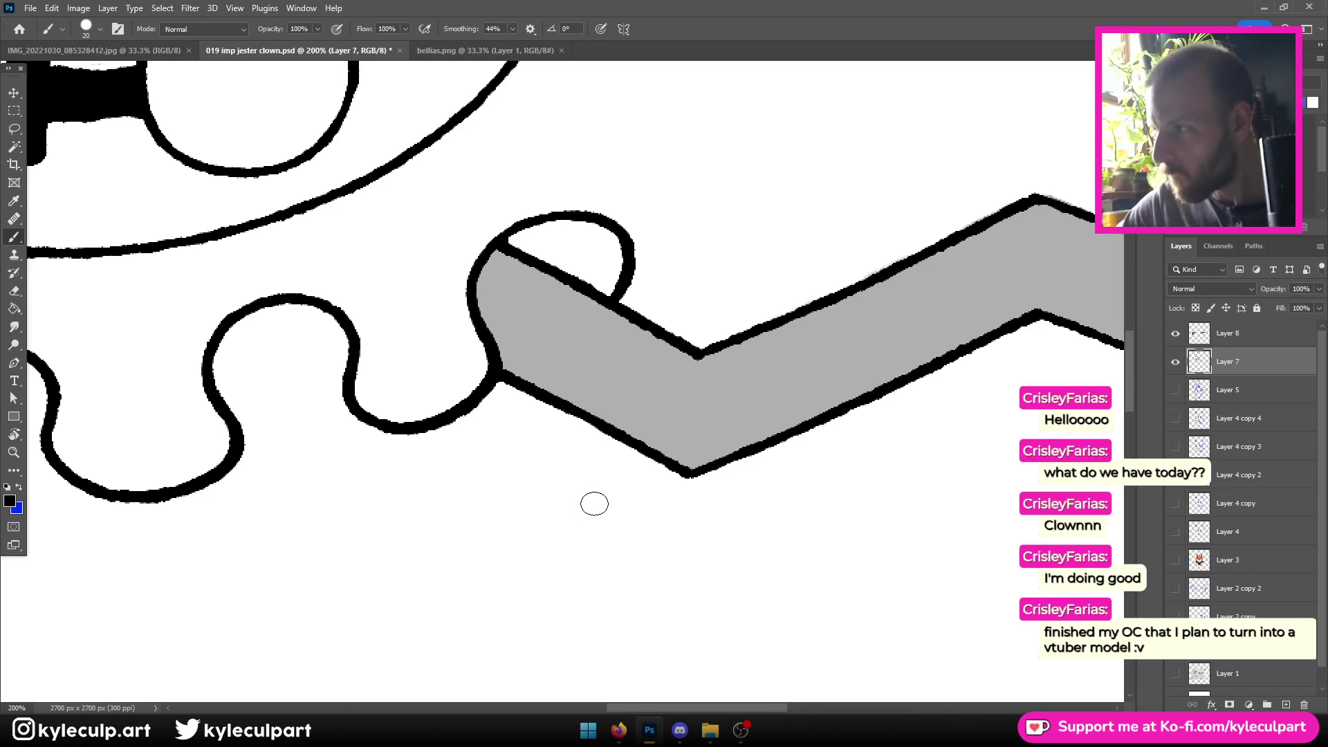
left_click_drag(219, 387, 1091, 389)
left_click_drag(403, 386, 1063, 468)
left_click_drag(914, 455, 842, 408)
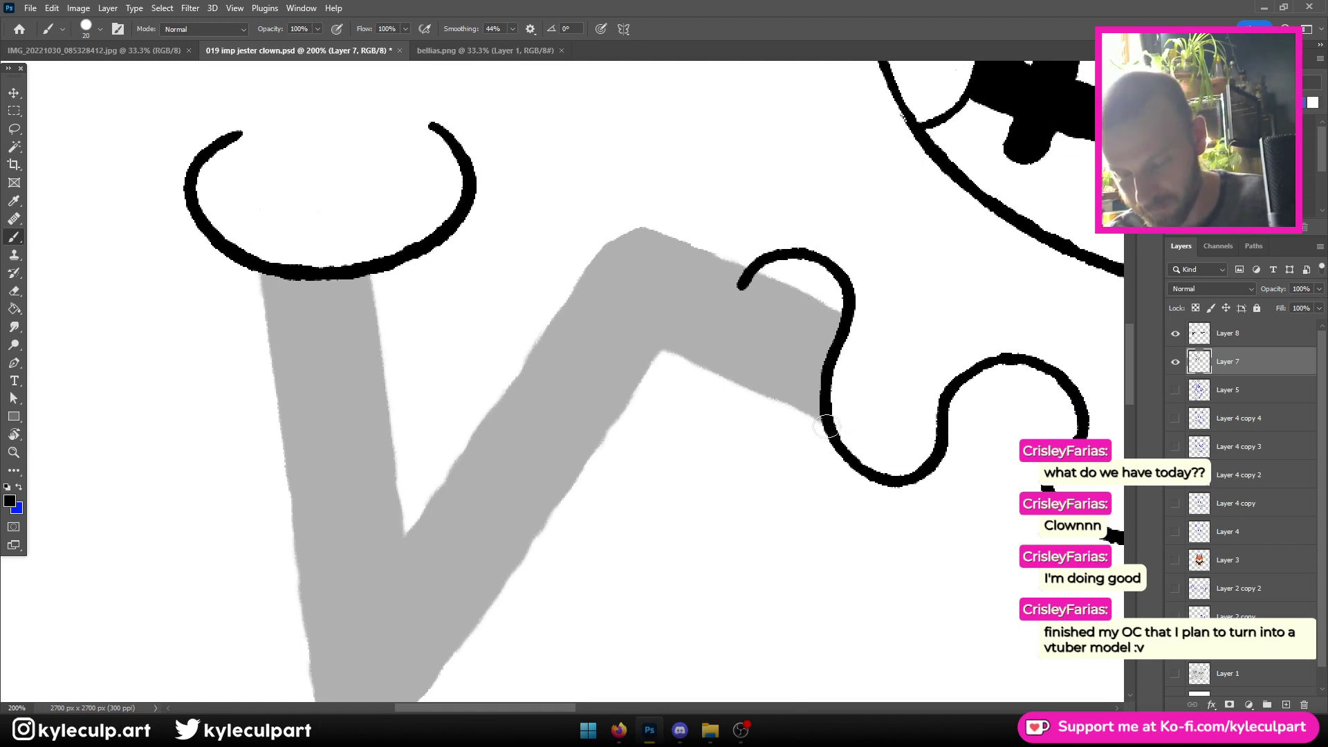
left_click_drag(823, 424, 665, 352)
left_click_drag(843, 315, 636, 227)
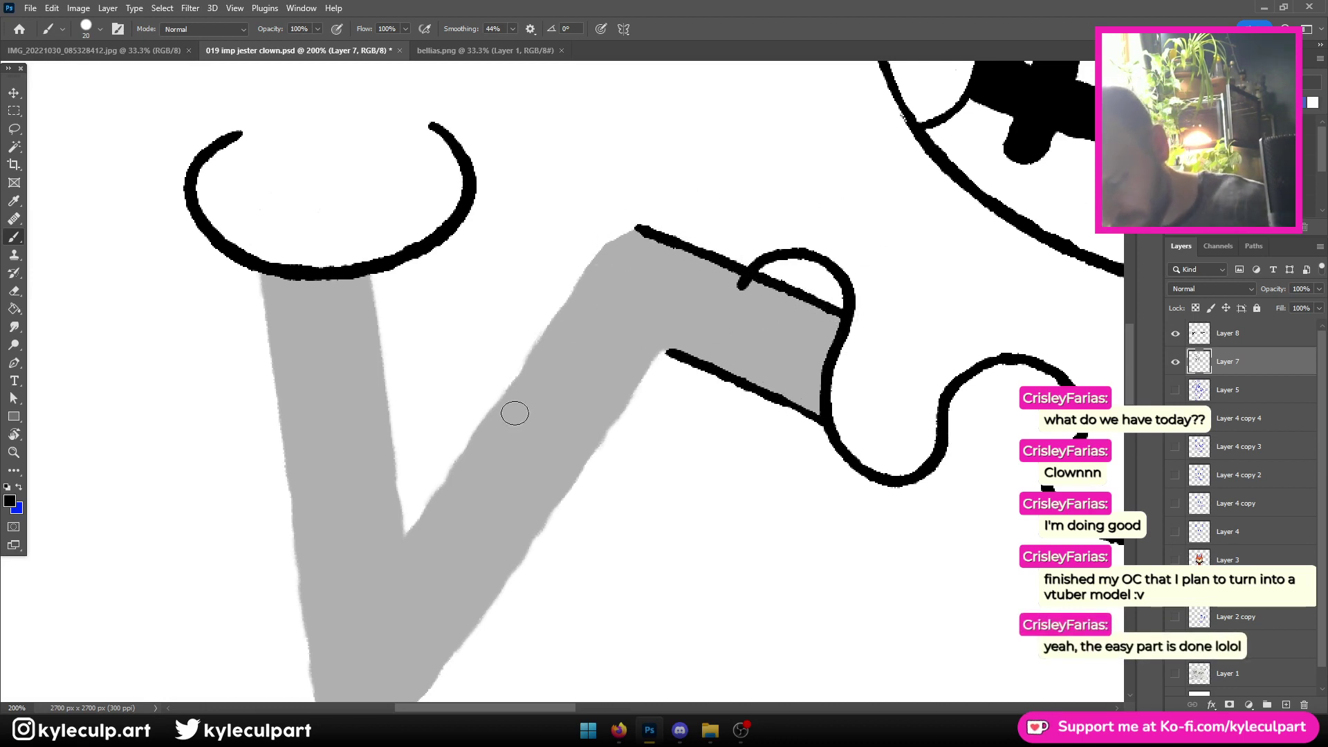
Outline both edges of the raised arm between its two bends, smoothing the outer corner of the first bend
mouse_move(407, 533)
left_mouse_down()
mouse_move(616, 226)
mouse_move(640, 225)
left_mouse_up()
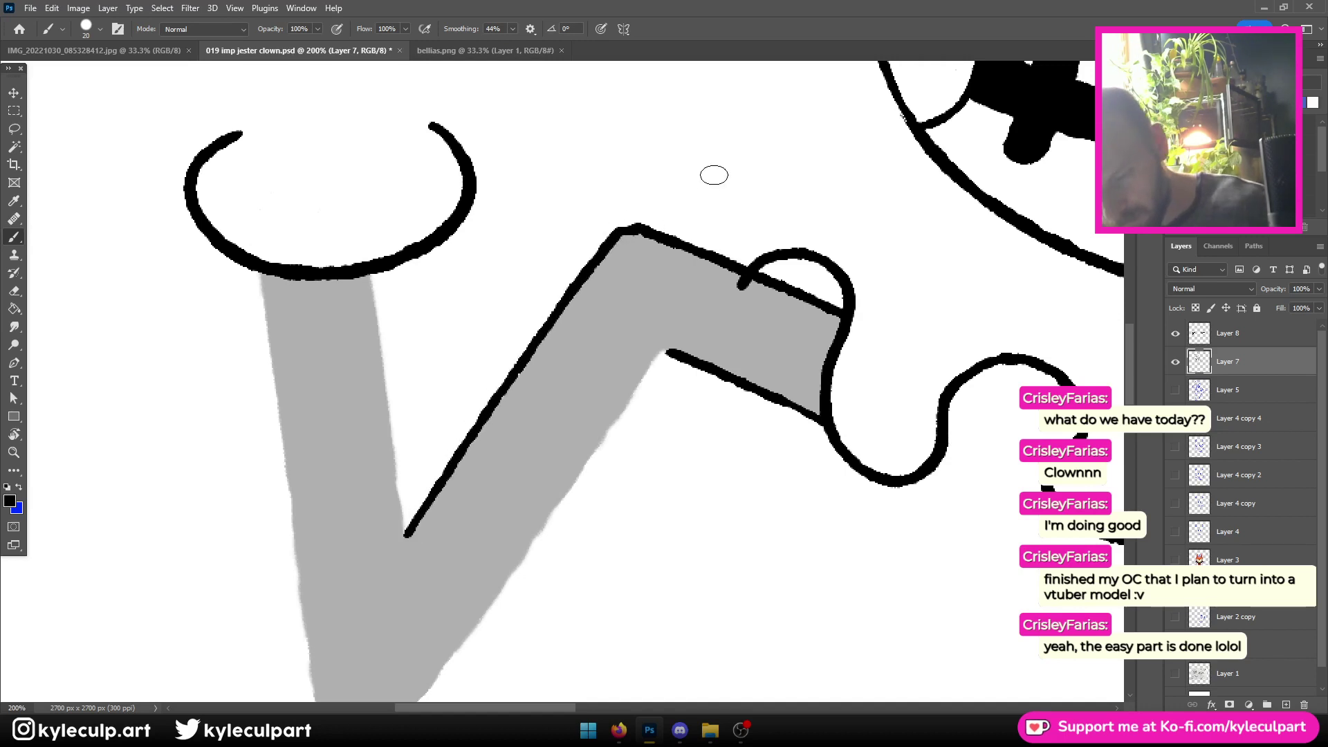
scroll(702, 409, "down", 3)
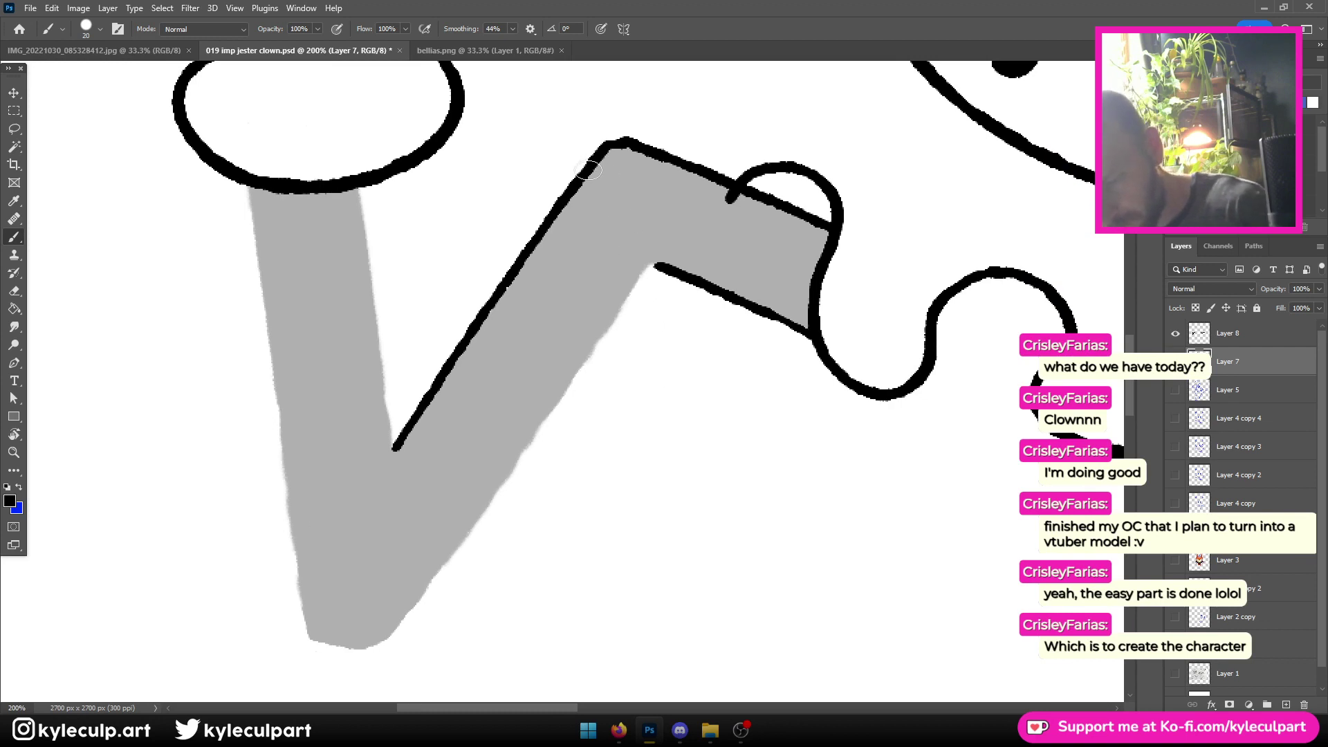
mouse_move(621, 136)
left_mouse_down()
mouse_move(566, 170)
mouse_move(641, 130)
mouse_move(588, 146)
mouse_move(652, 136)
left_mouse_up()
mouse_move(646, 454)
left_mouse_down()
mouse_move(711, 298)
mouse_move(702, 308)
left_mouse_up()
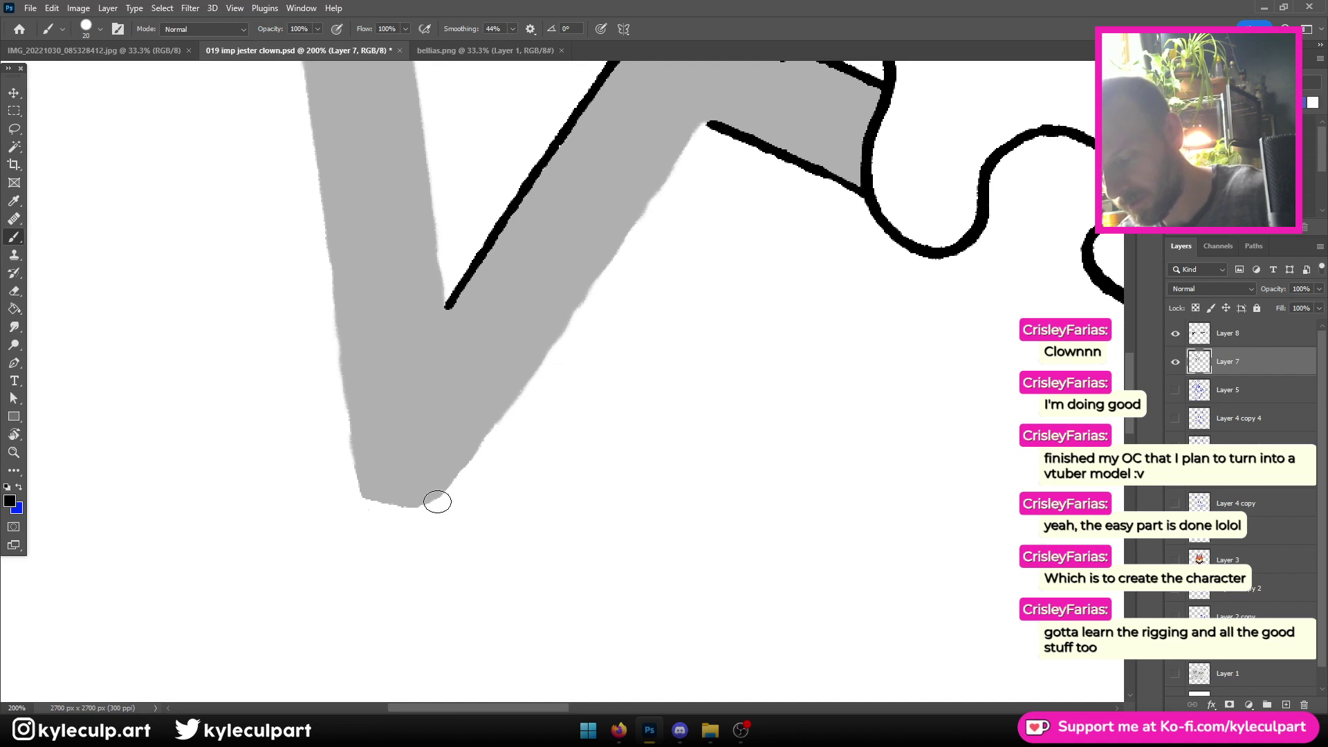
left_click_drag(438, 497, 506, 389)
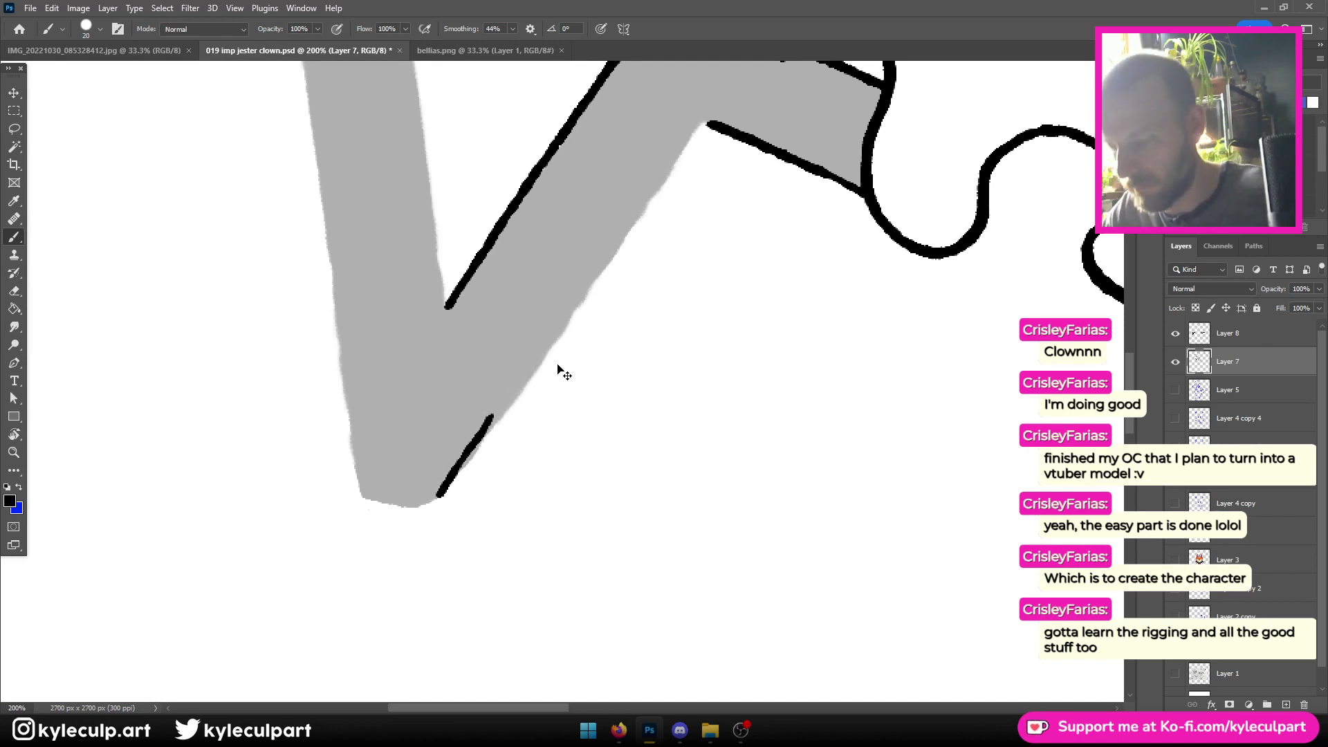
key("ctrl+z")
left_click_drag(437, 495, 712, 121)
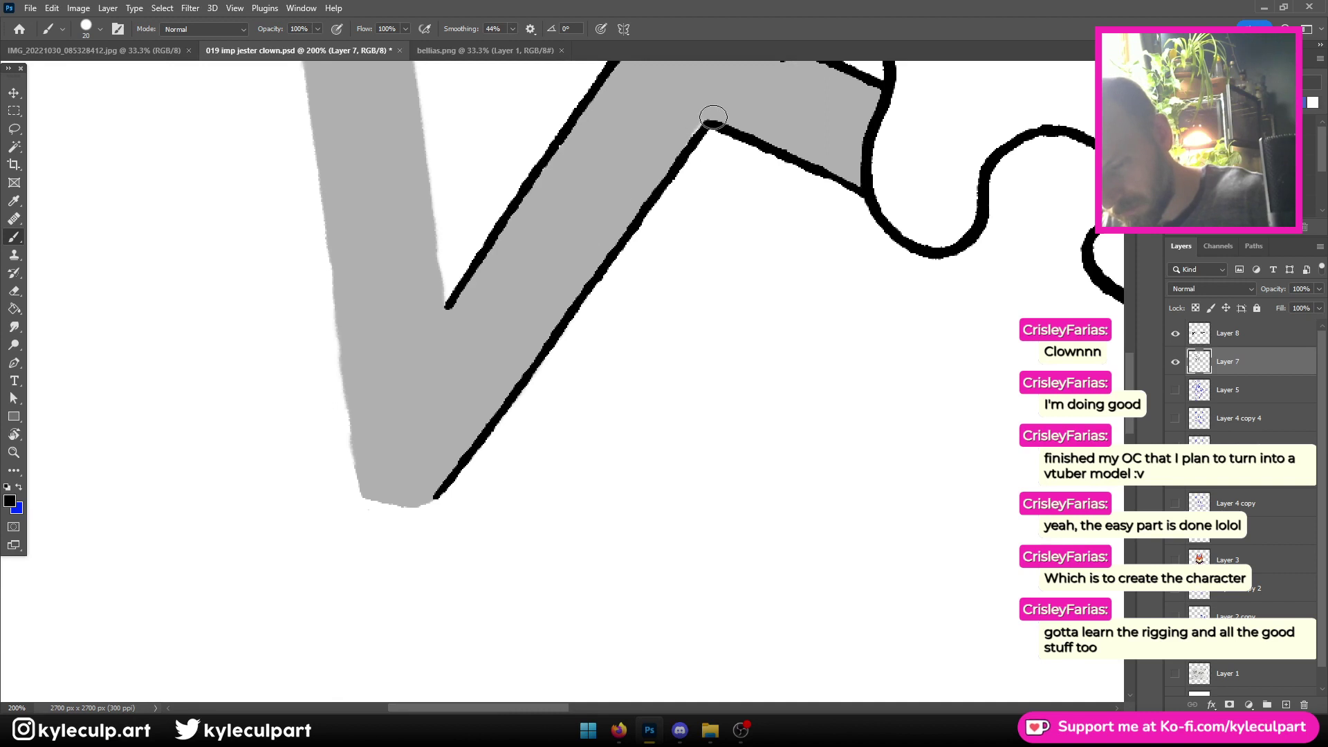
left_click_drag(626, 206, 587, 388)
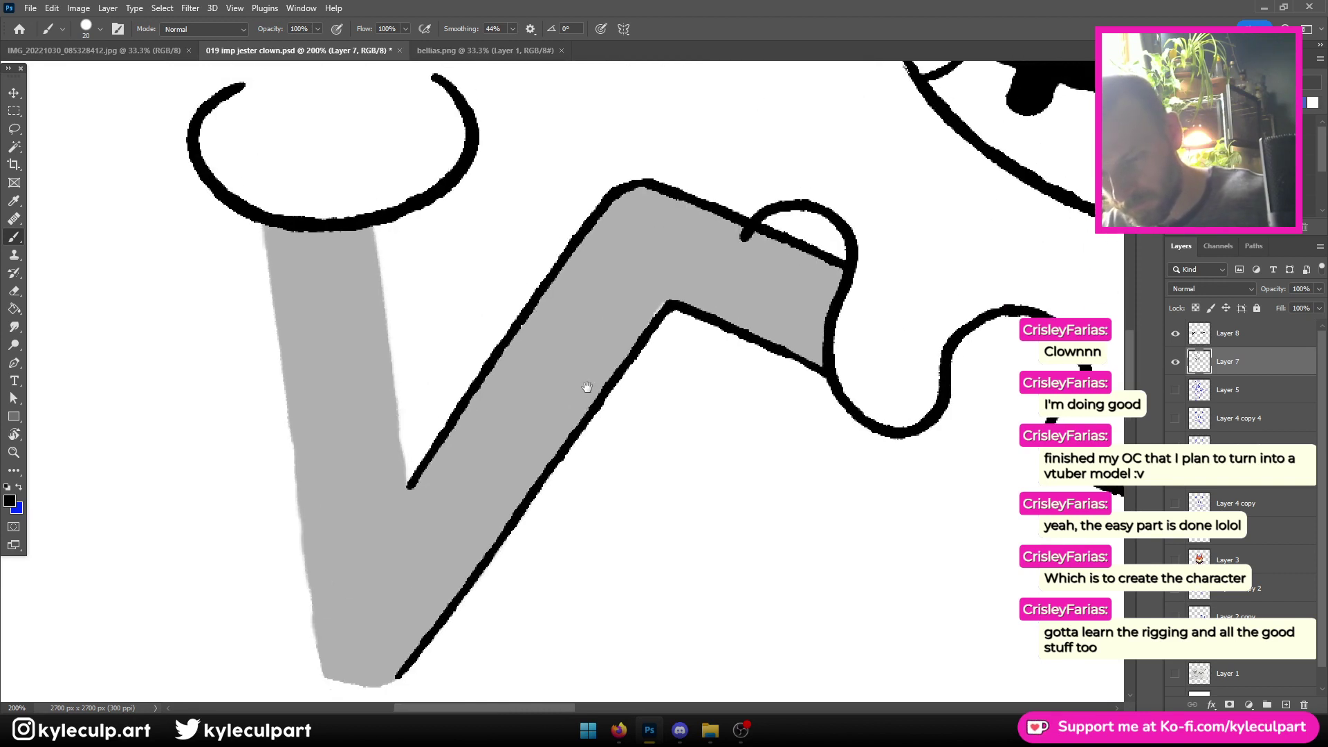
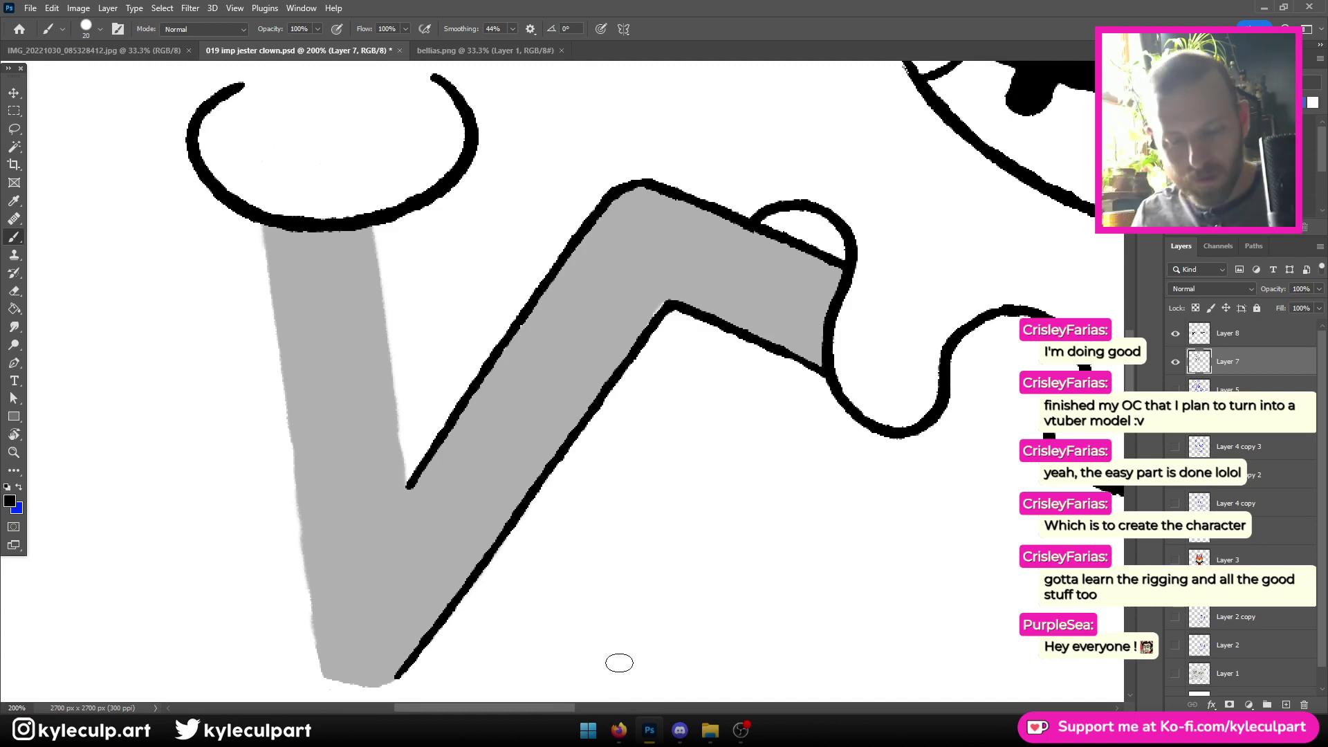
Check the inked head, collar and arms against the blue sketch on Layer 5, and hide the sketch
key("ctrl+minus")
key("ctrl+minus")
key("ctrl+minus")
key("ctrl+minus")
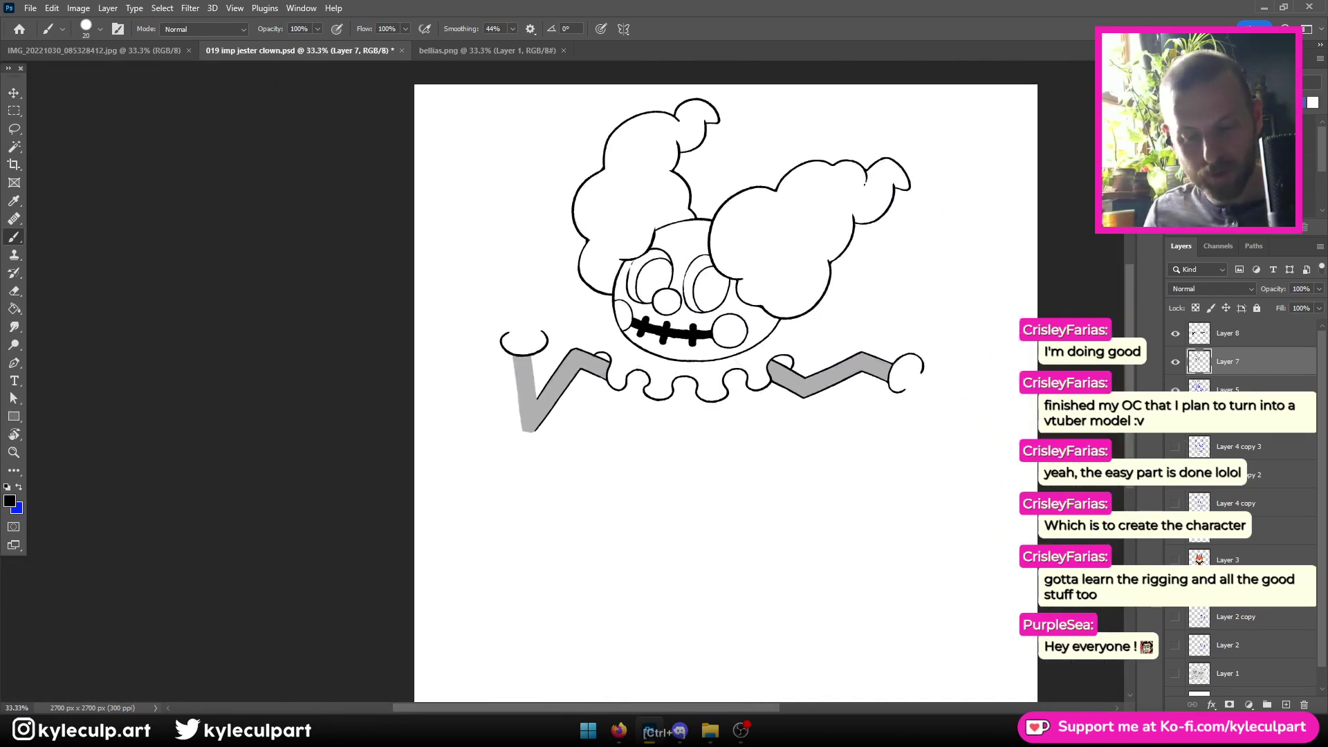
key("ctrl+minus")
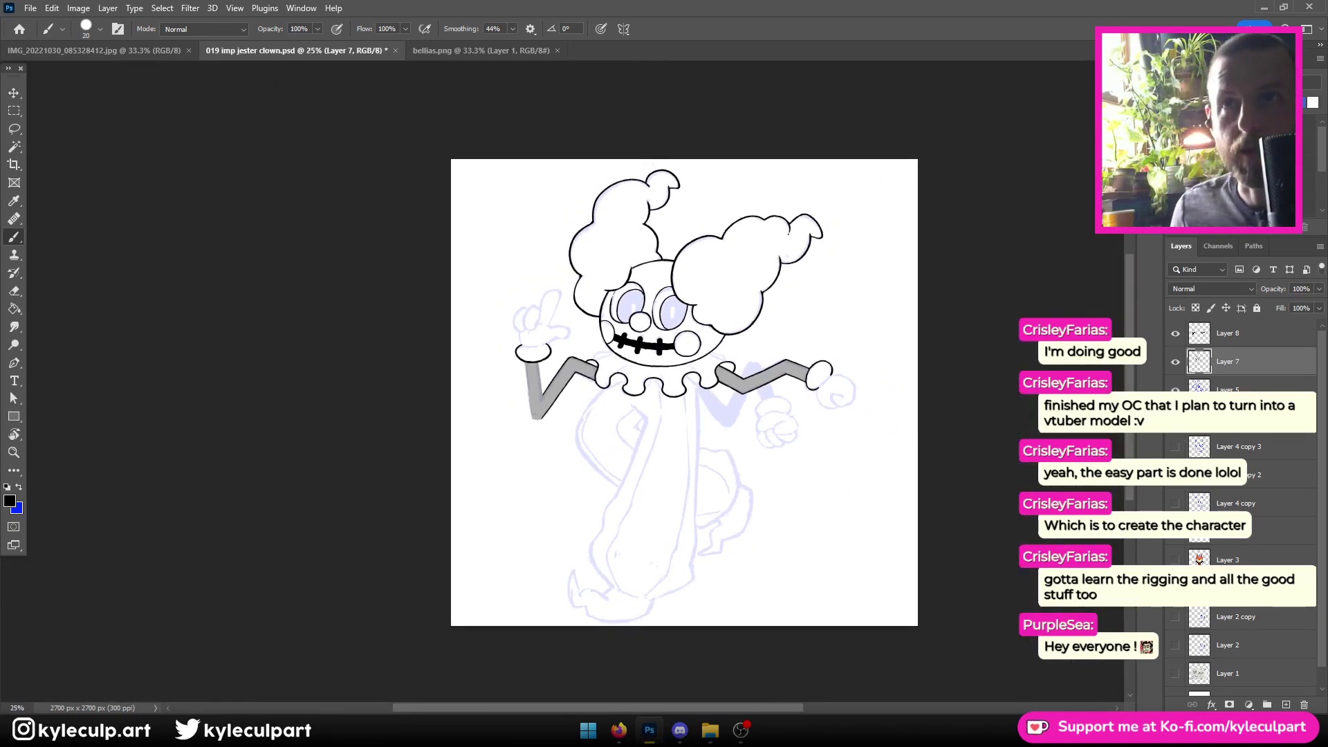
key("ctrl+plus")
key("ctrl+plus")
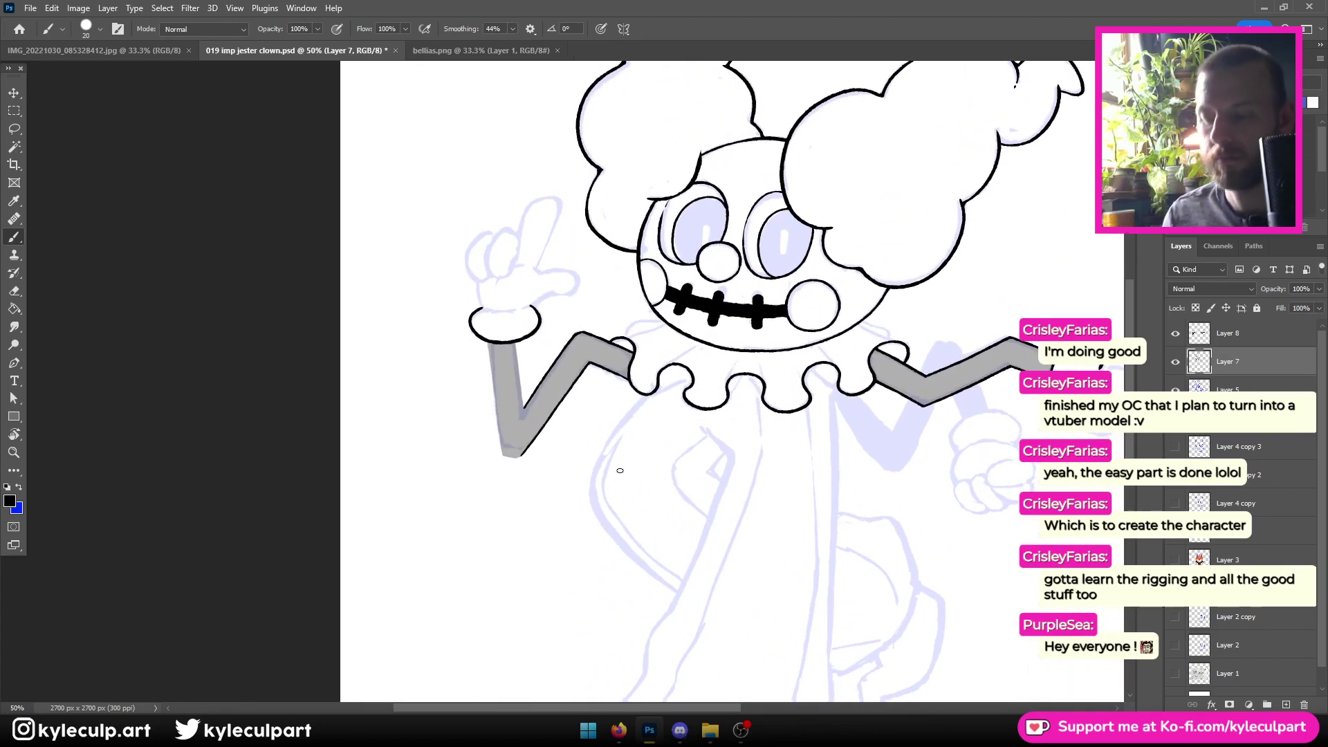
scroll(620, 470, "down", 5)
scroll(617, 471, "down", 2)
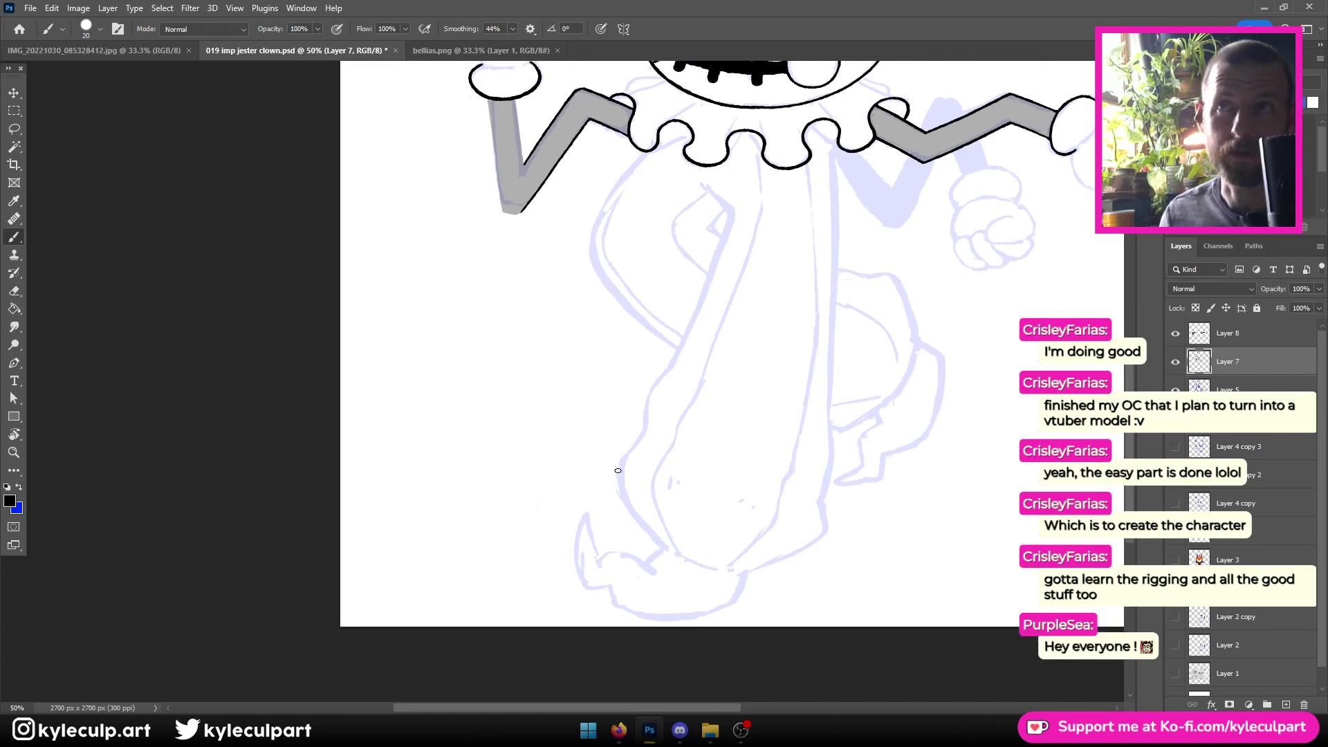
scroll(618, 471, "up", 10)
scroll(617, 470, "down", 7)
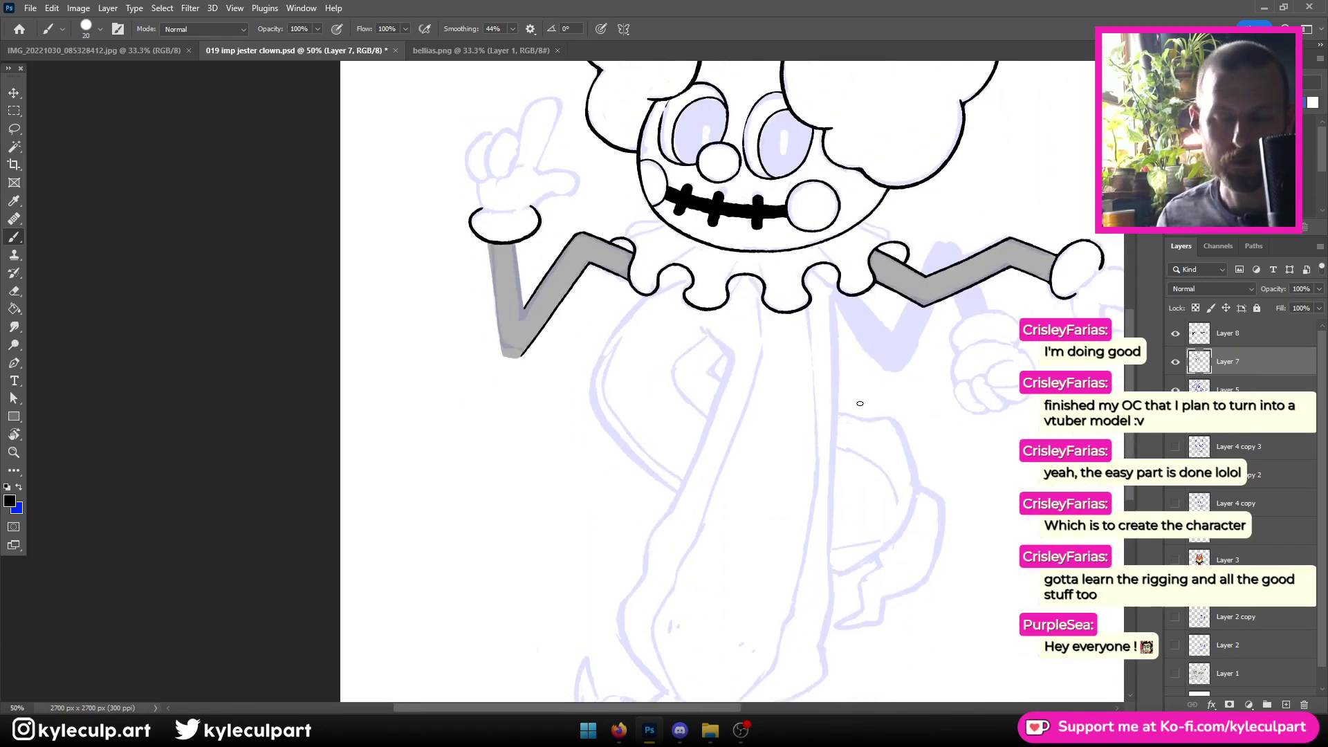
left_click(1175, 390)
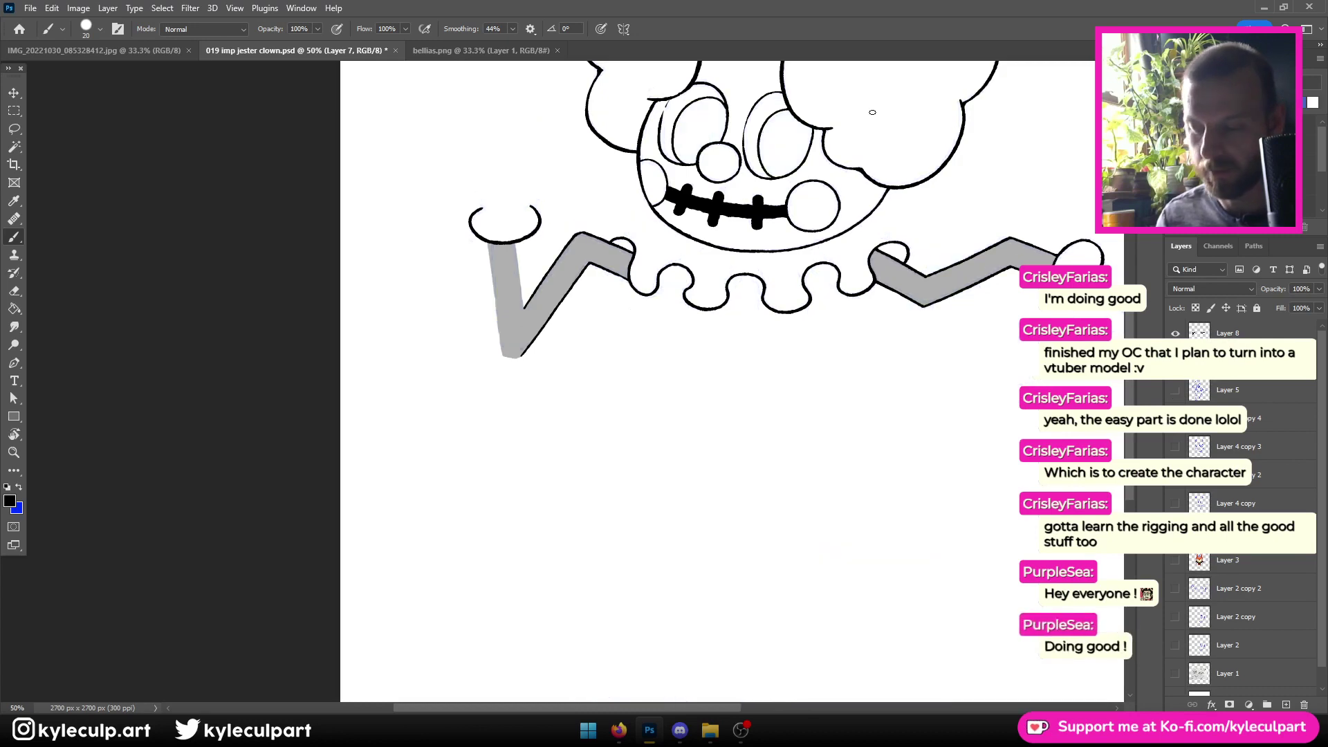
Outline the raised arm's rounded lower bend and its outer edge up to the glove cuff
key("ctrl+plus")
key("ctrl+plus")
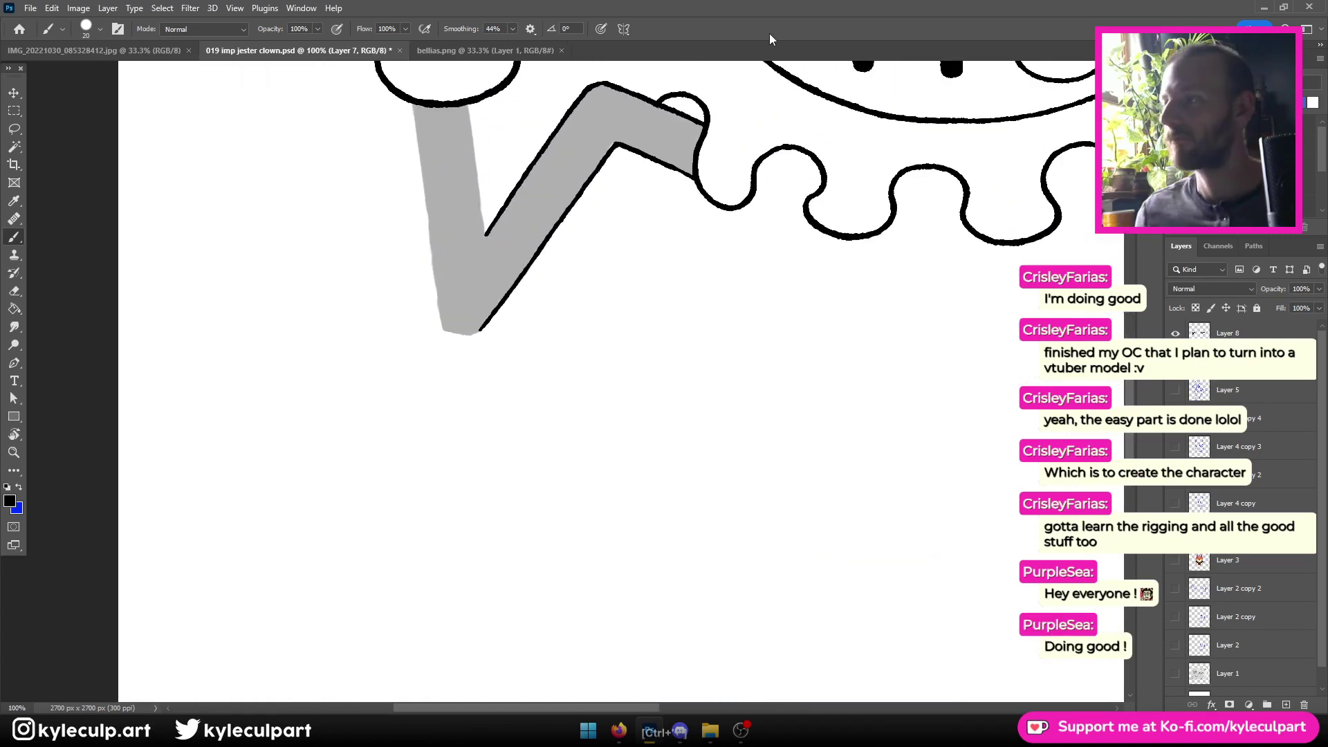
left_click_drag(578, 438, 624, 566)
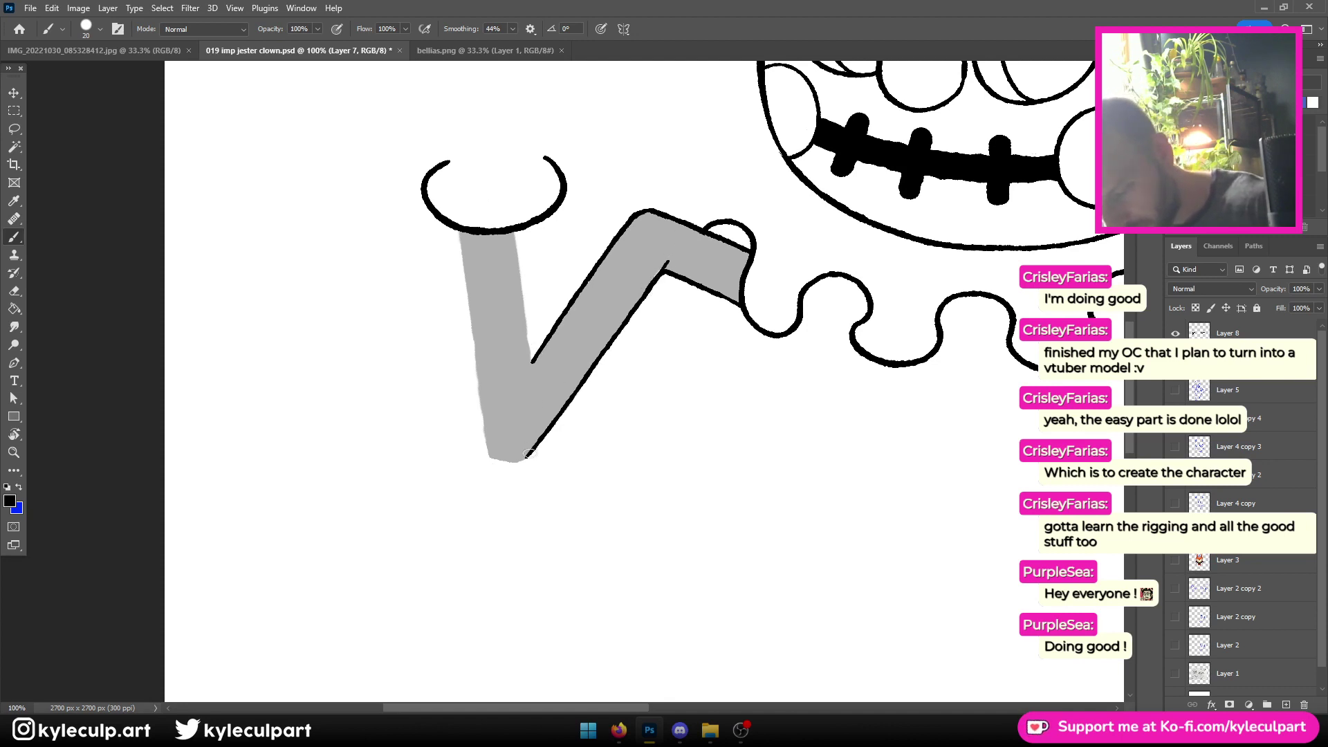
left_click_drag(530, 454, 497, 458)
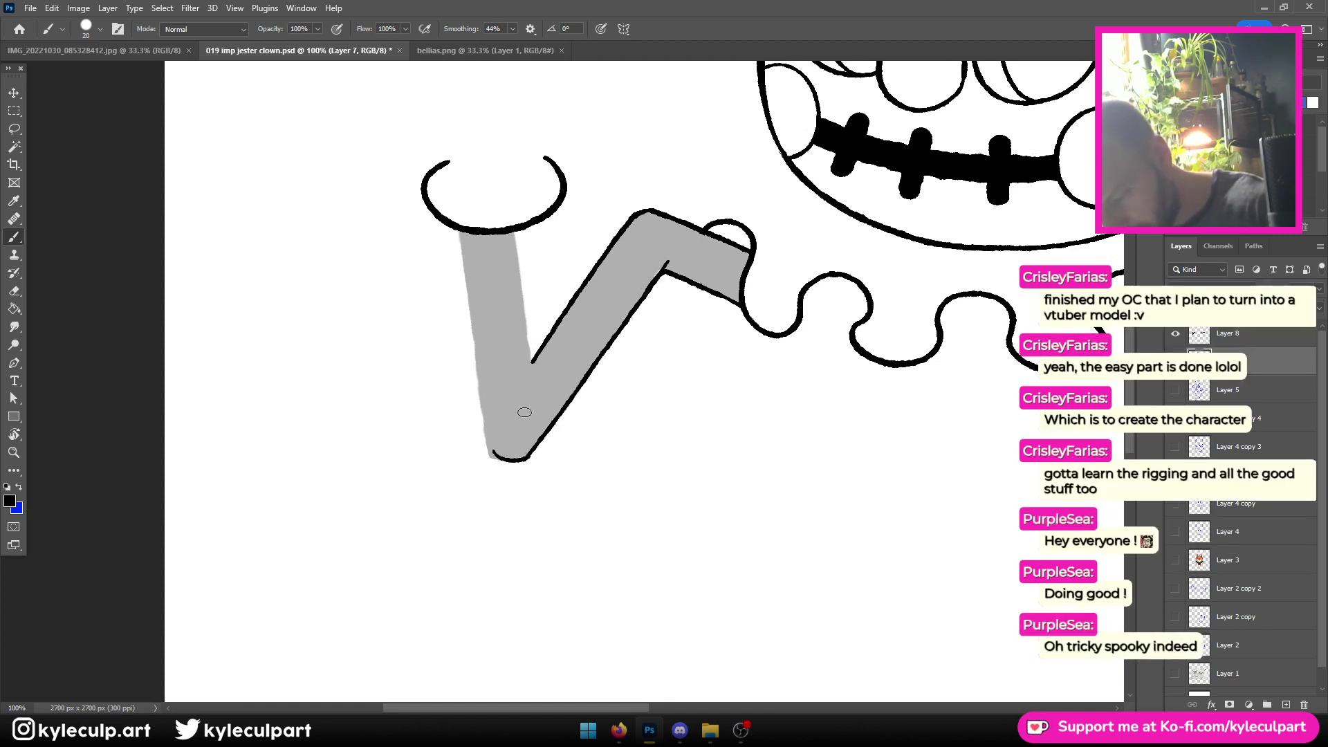
mouse_move(521, 458)
left_mouse_down()
mouse_move(495, 461)
mouse_move(486, 431)
mouse_move(491, 463)
mouse_move(477, 362)
left_mouse_up()
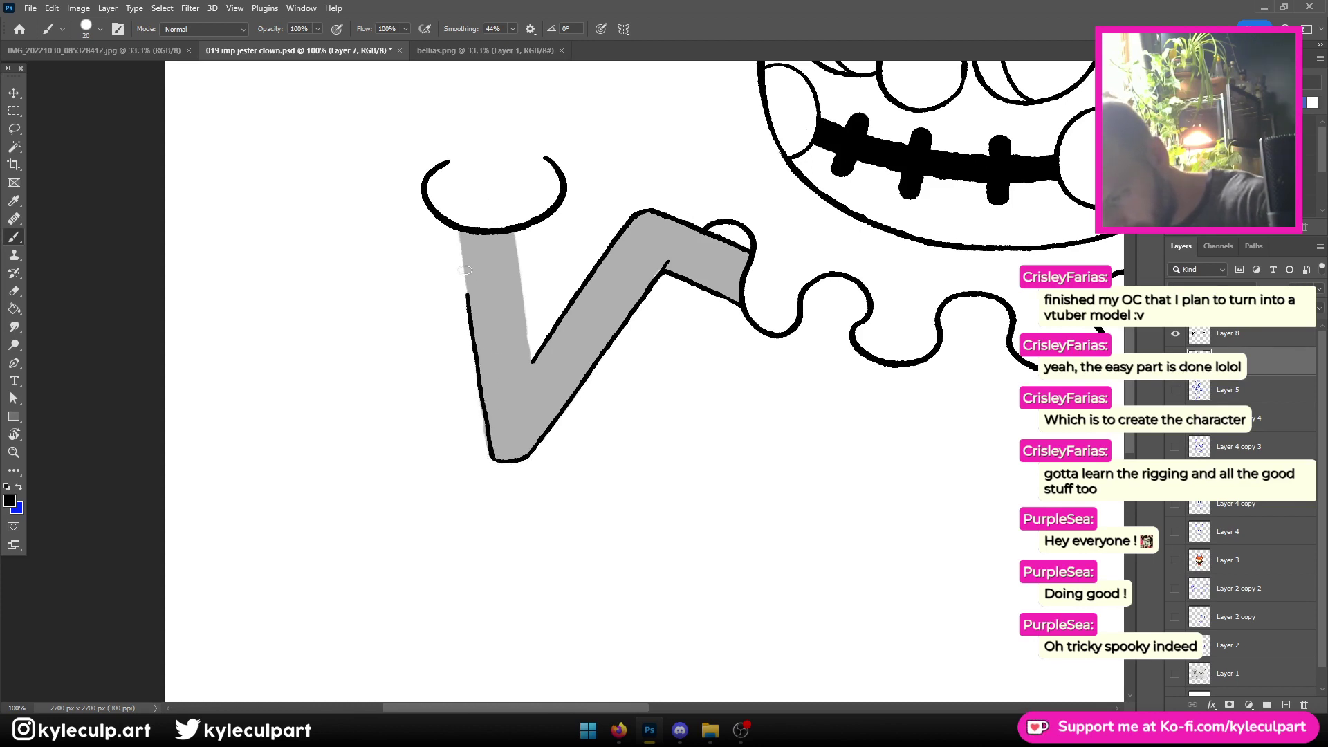
left_click_drag(465, 270, 460, 233)
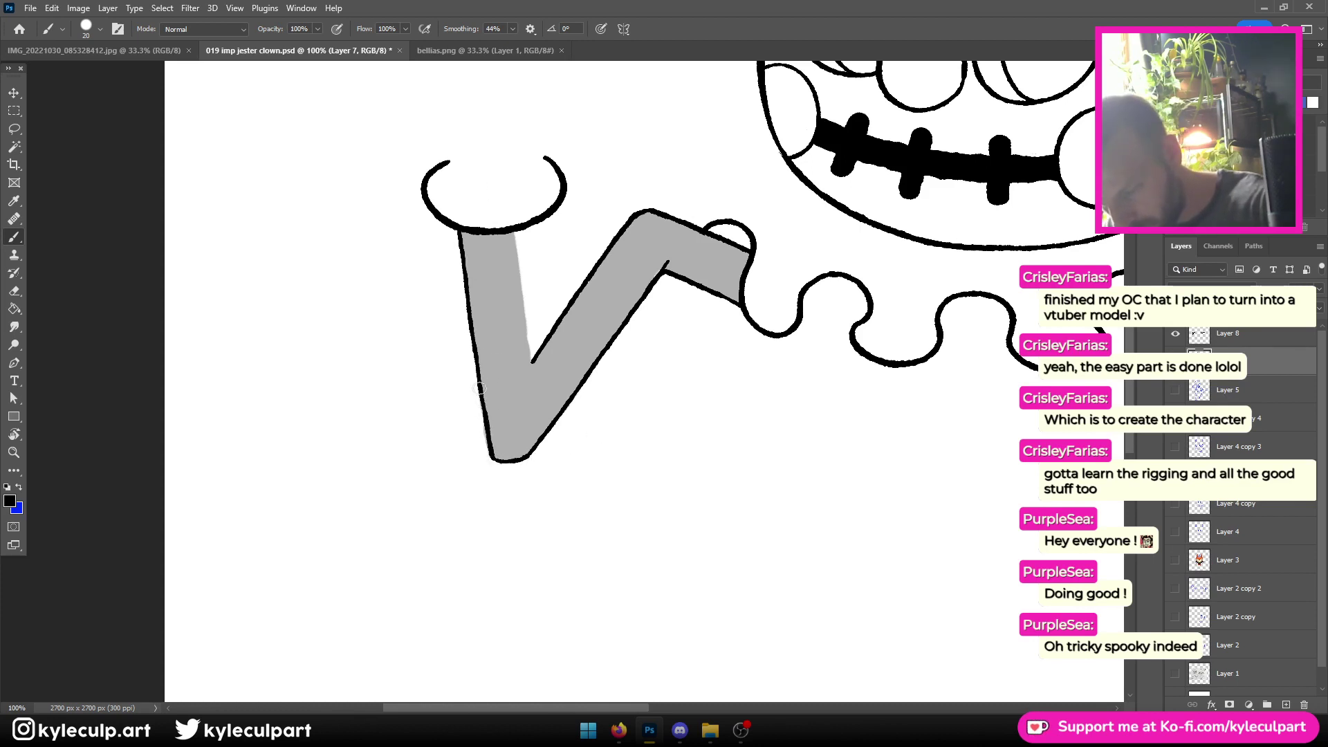
left_click_drag(533, 377, 517, 211)
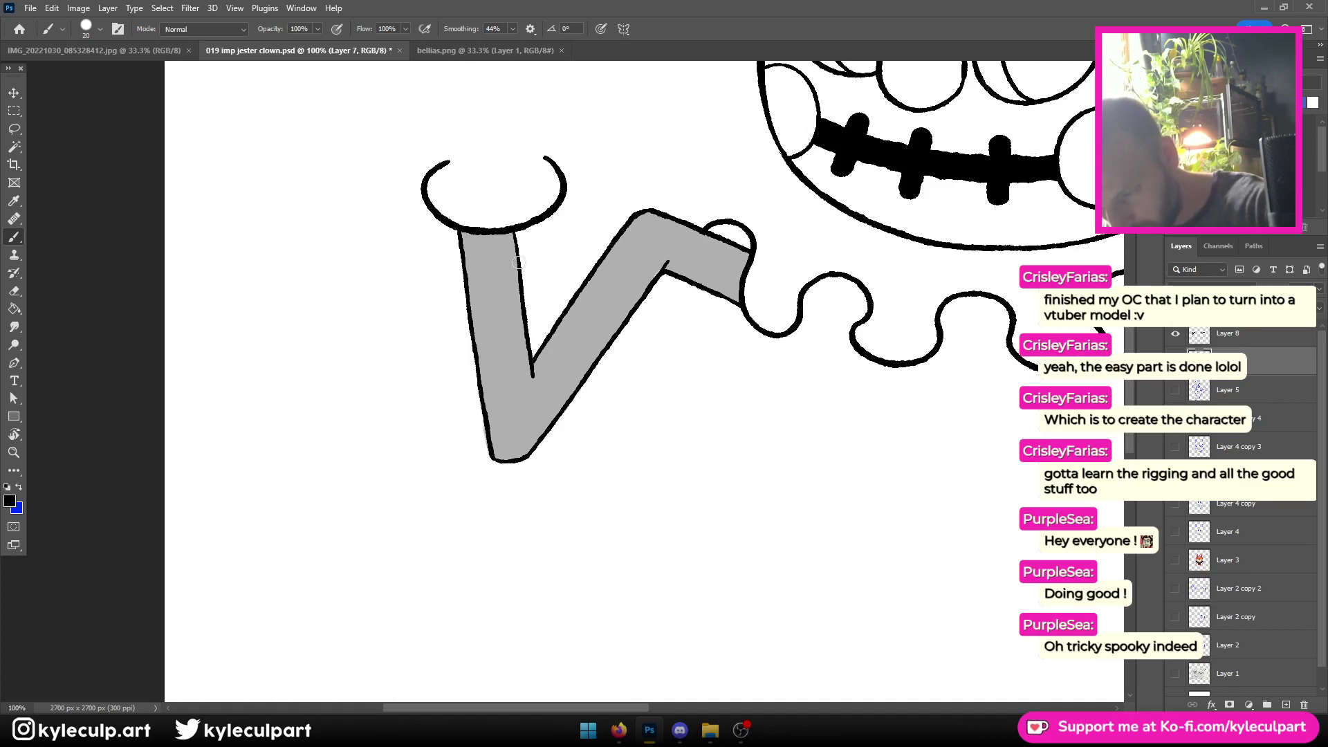
left_click_drag(522, 310, 510, 231)
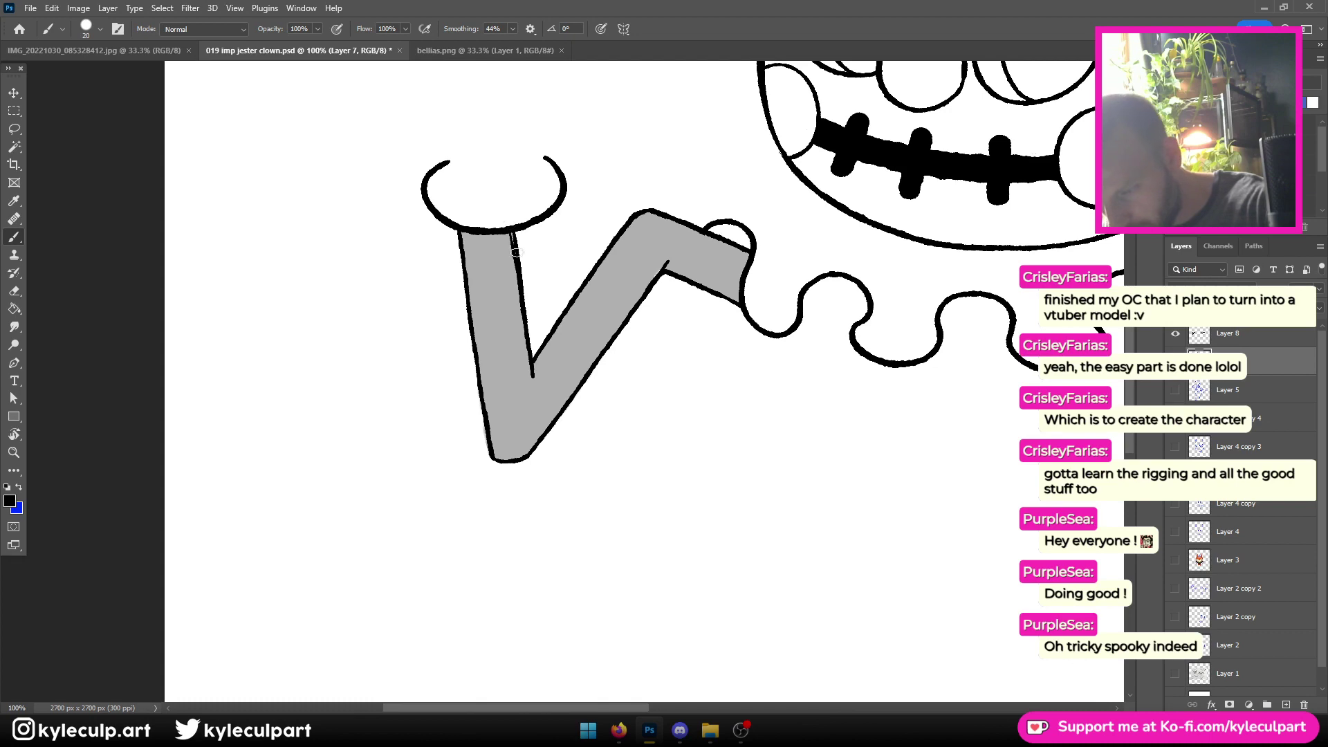
key("ctrl+plus")
key("ctrl+plus")
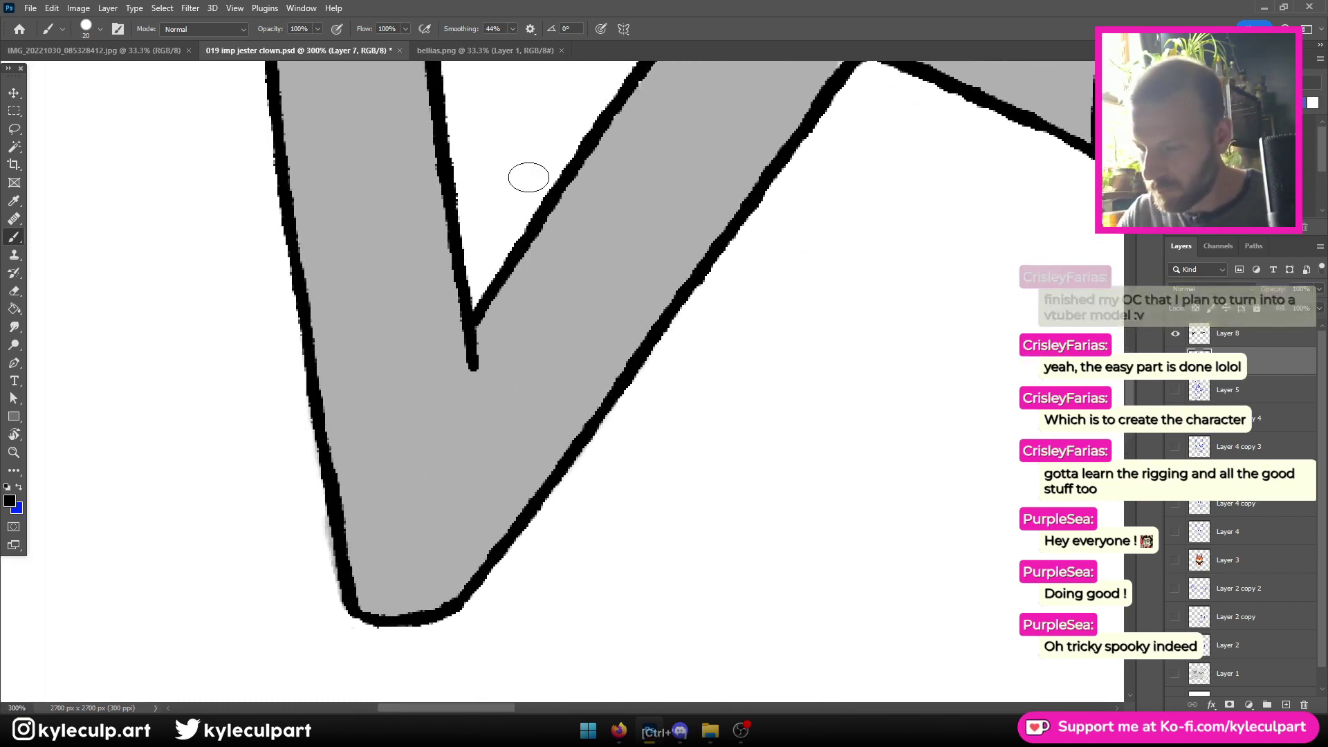
key("ctrl+minus")
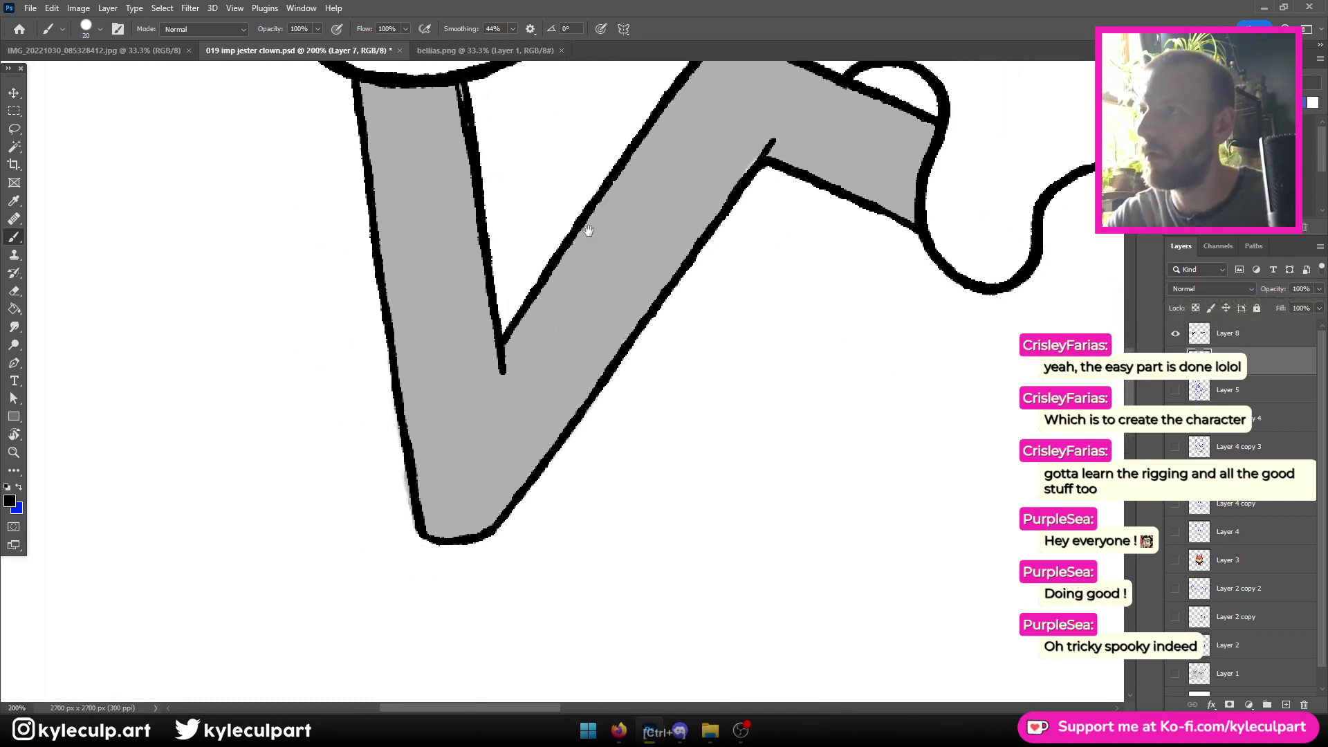
left_click_drag(588, 230, 662, 358)
key("ctrl+z")
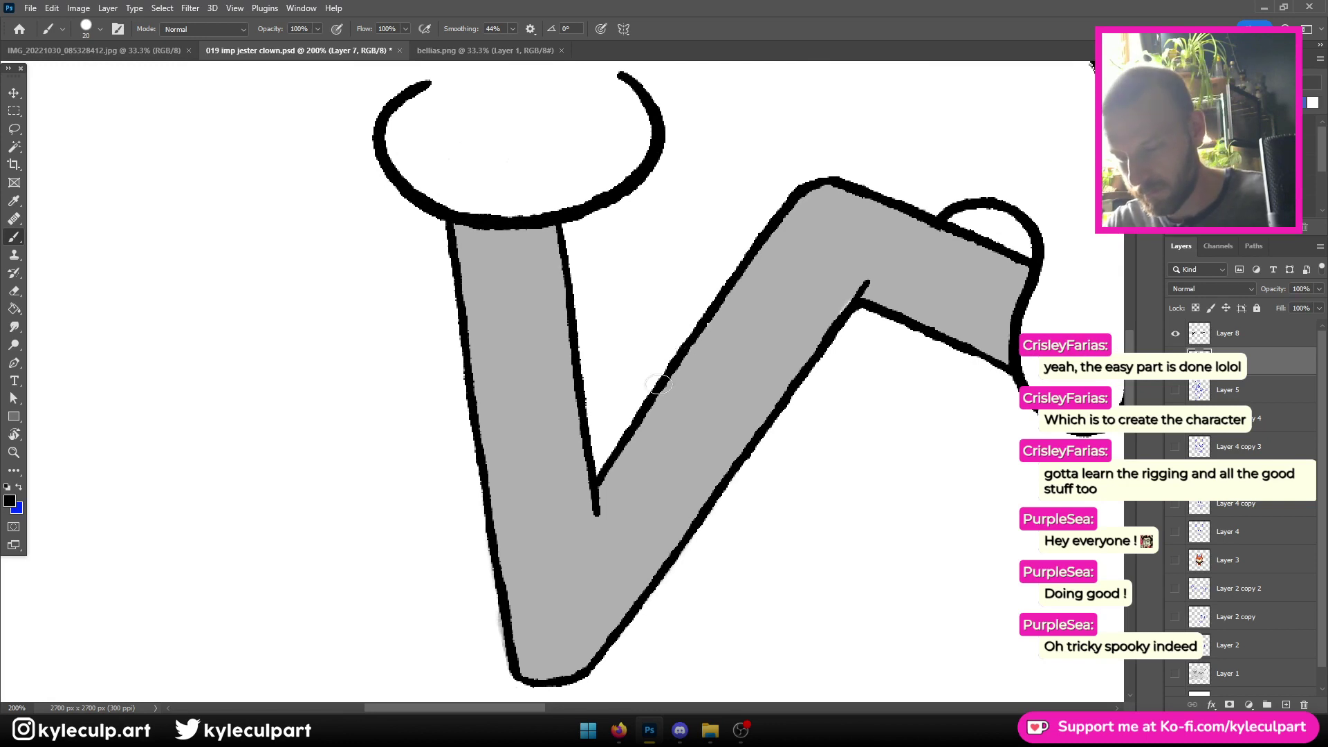
Outline the raised arm's inner edge from the lower bend's inside corner up to the glove cuff
left_click(596, 519, "shift")
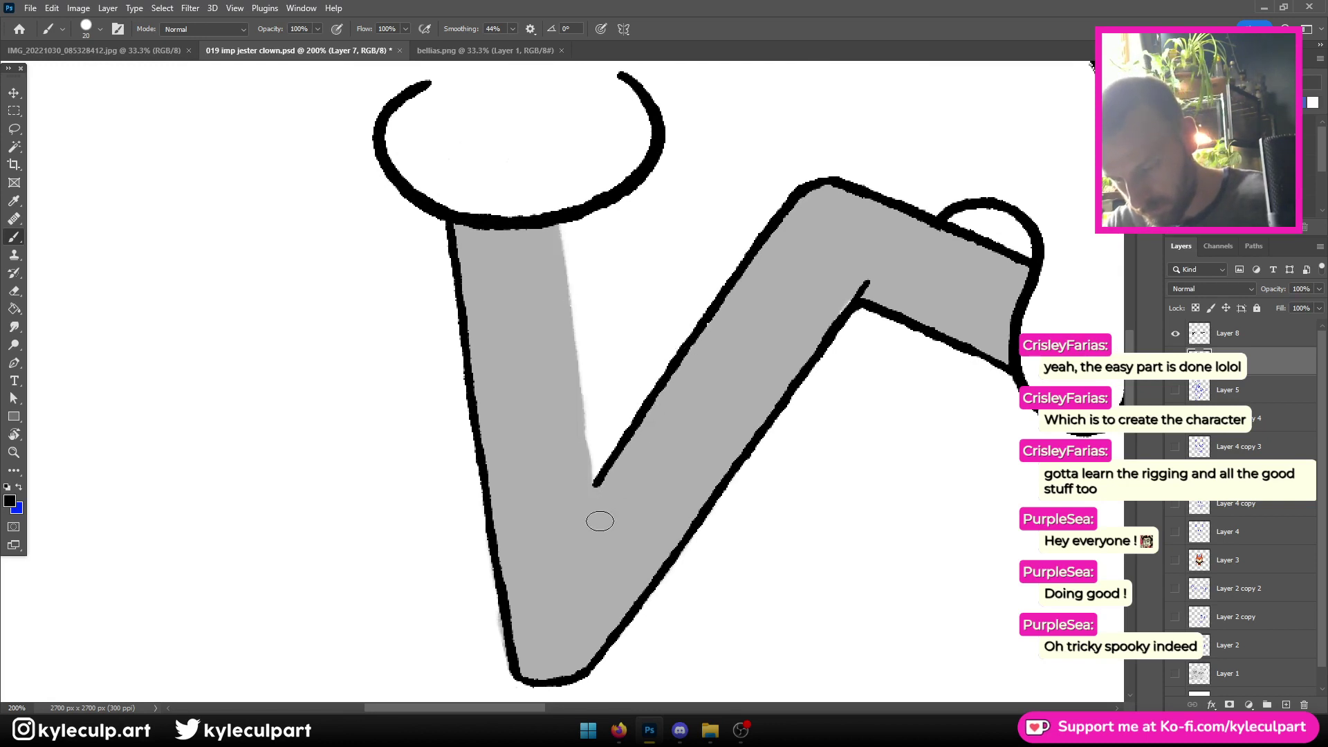
left_click_drag(598, 521, 558, 213)
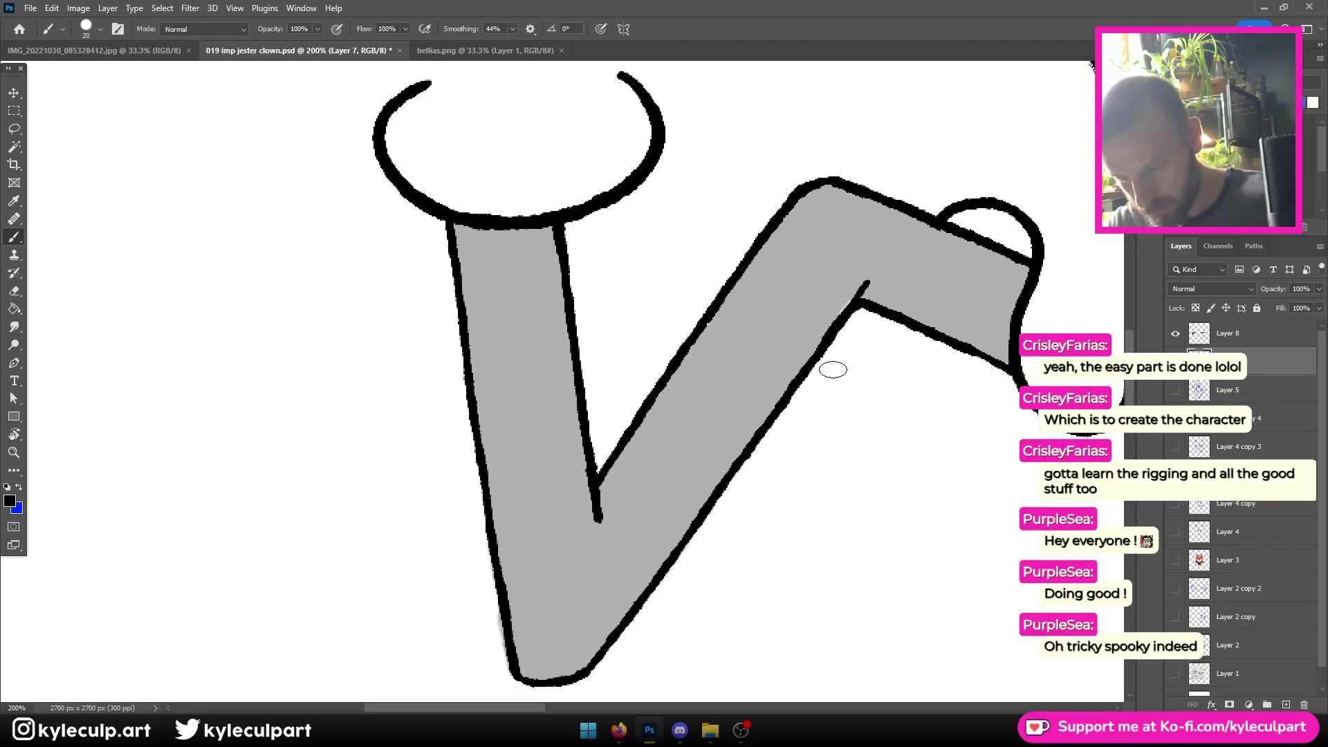
key("ctrl+minus")
key("ctrl+minus")
key("ctrl+minus")
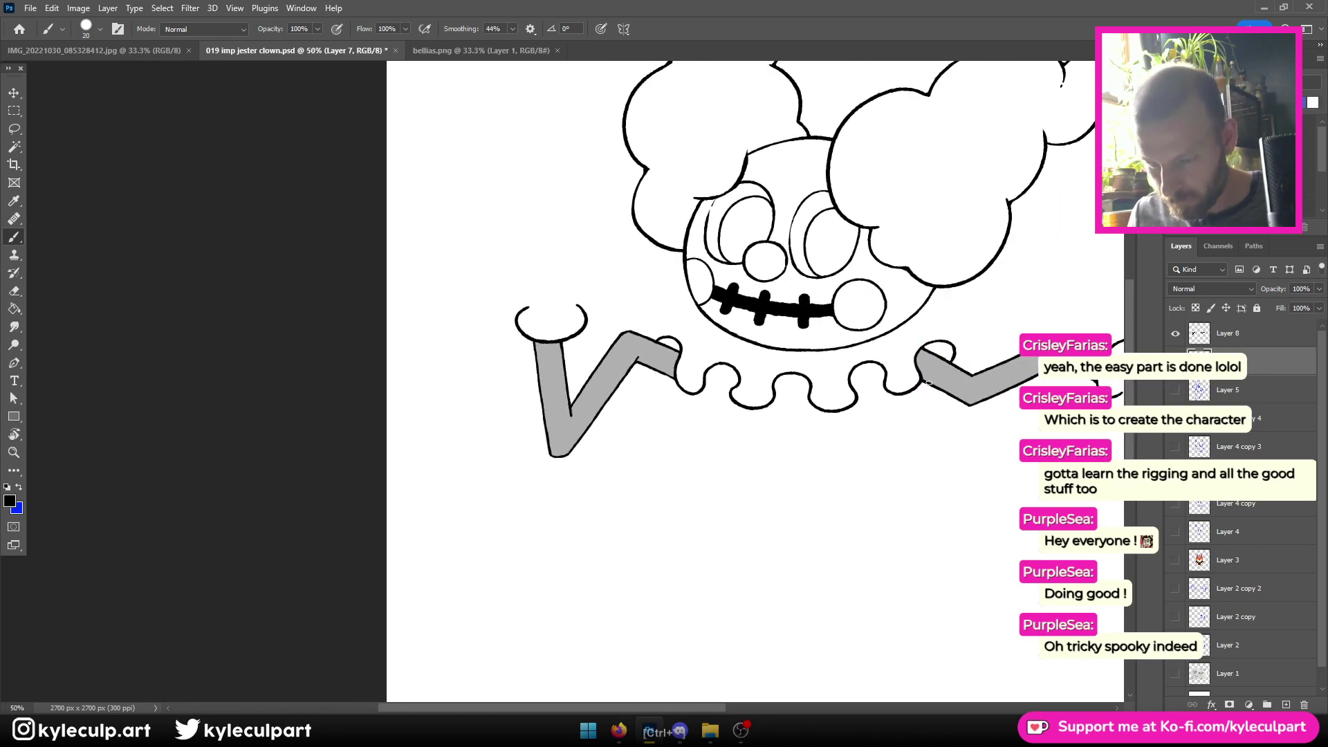
Round off the outer corner of the outstretched arm's upper bend and extend its inner corner into a short crease line
key("ctrl+plus")
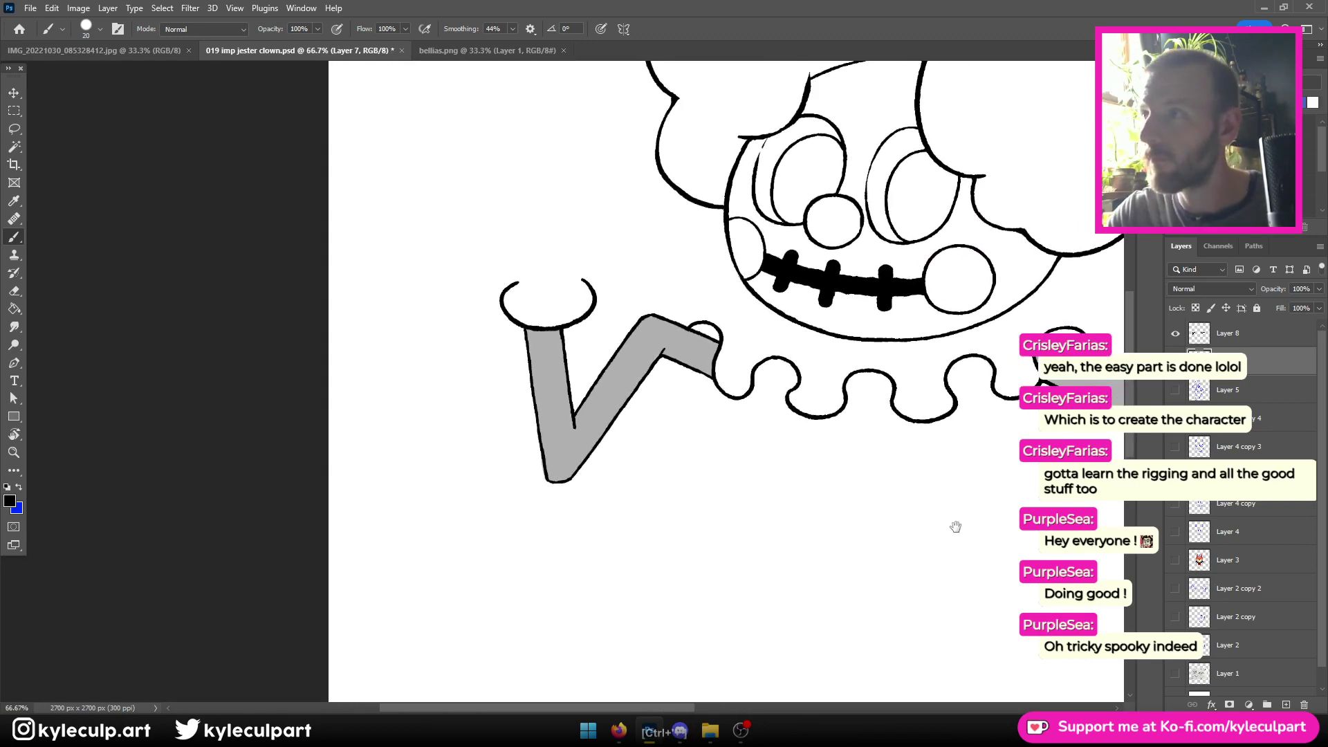
left_click_drag(955, 524, 528, 444)
key("ctrl+plus")
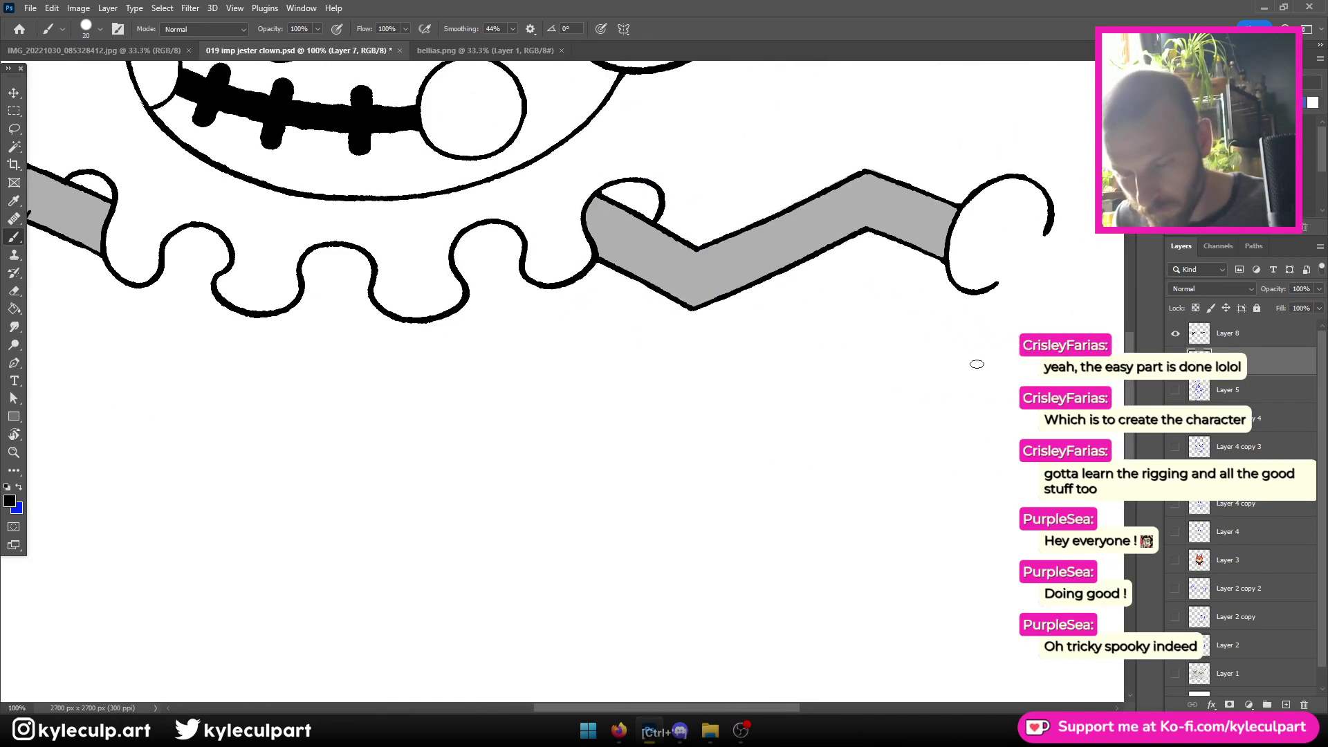
key("ctrl+plus")
key("ctrl+minus")
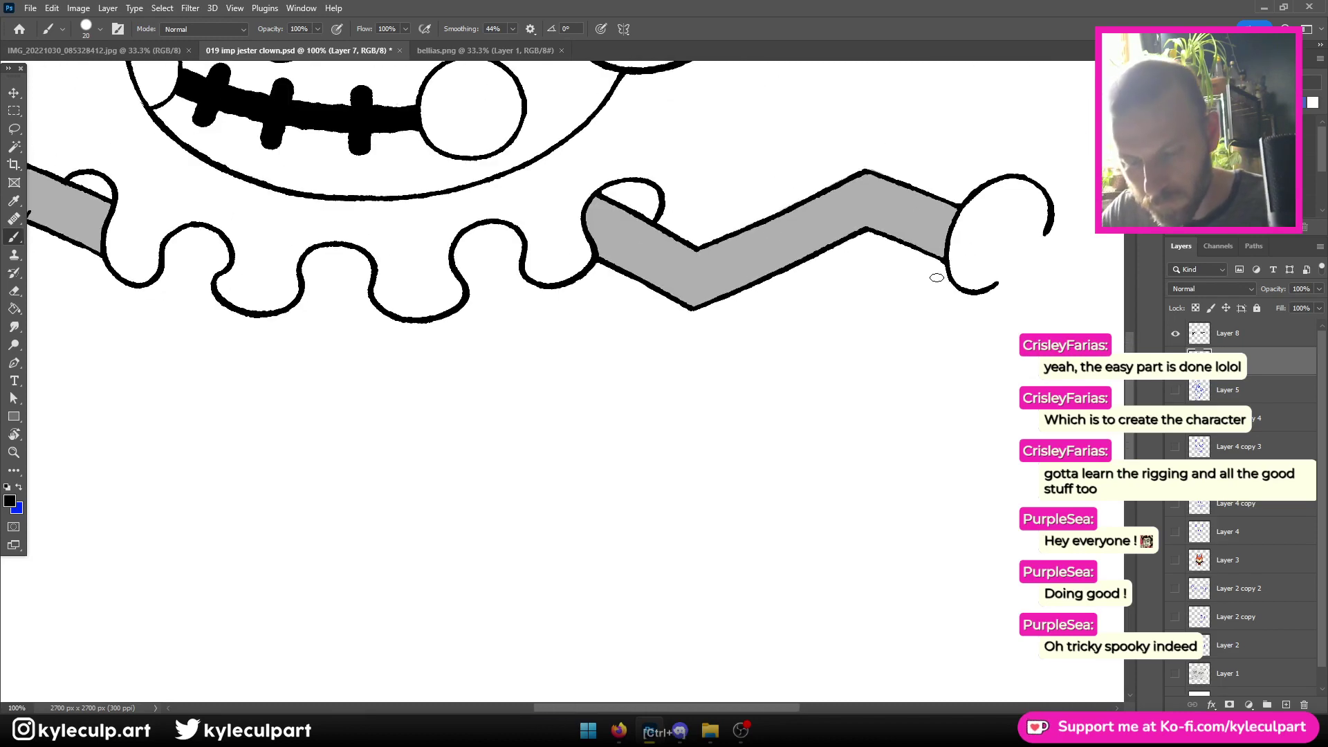
left_click_drag(922, 283, 827, 308)
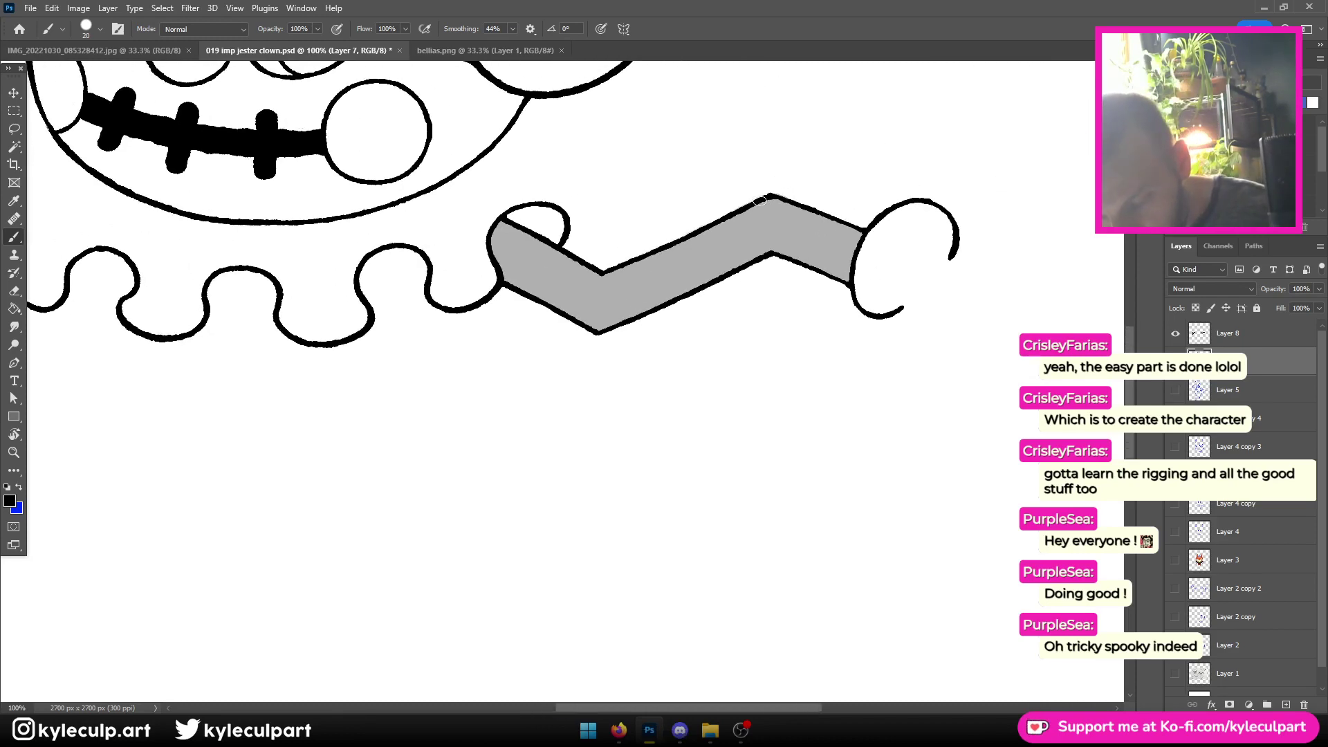
key("e")
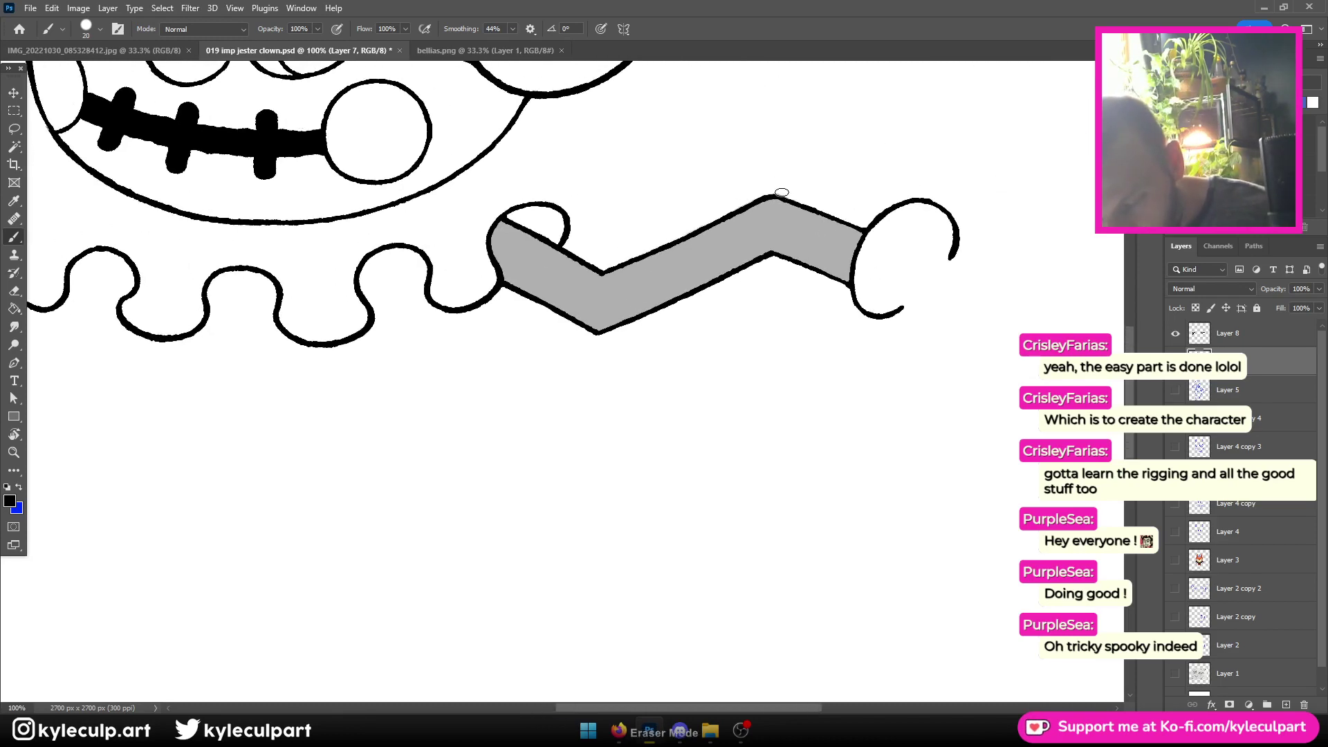
key("b")
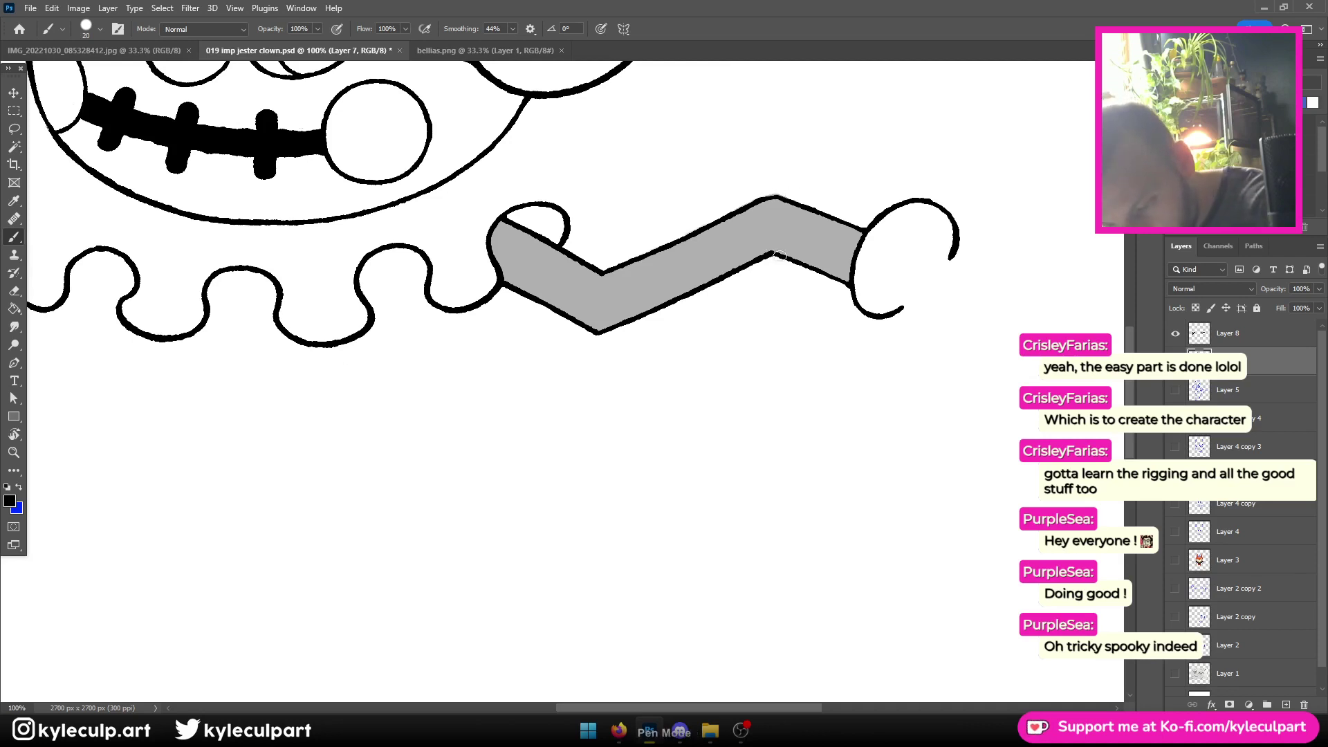
left_click_drag(783, 257, 760, 245)
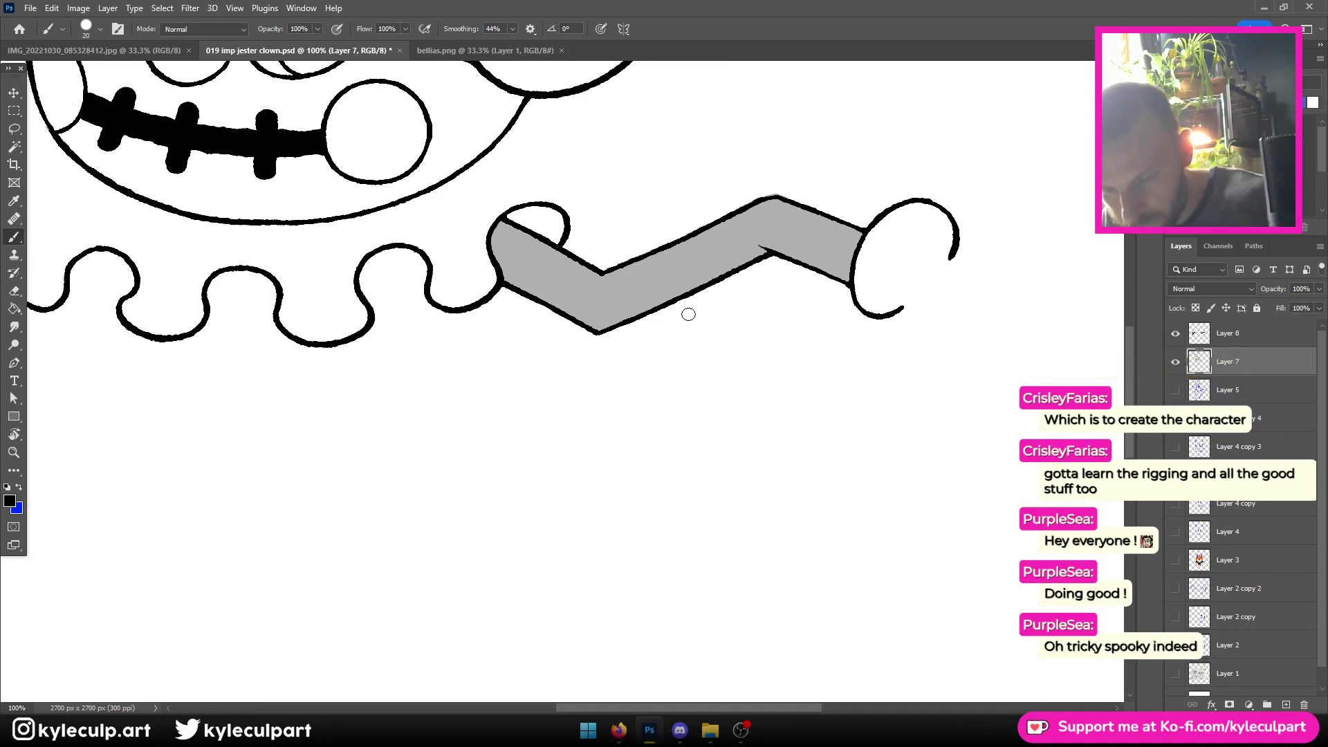
Round off the outer corner of the outstretched arm's lower bend and save the document
key("e")
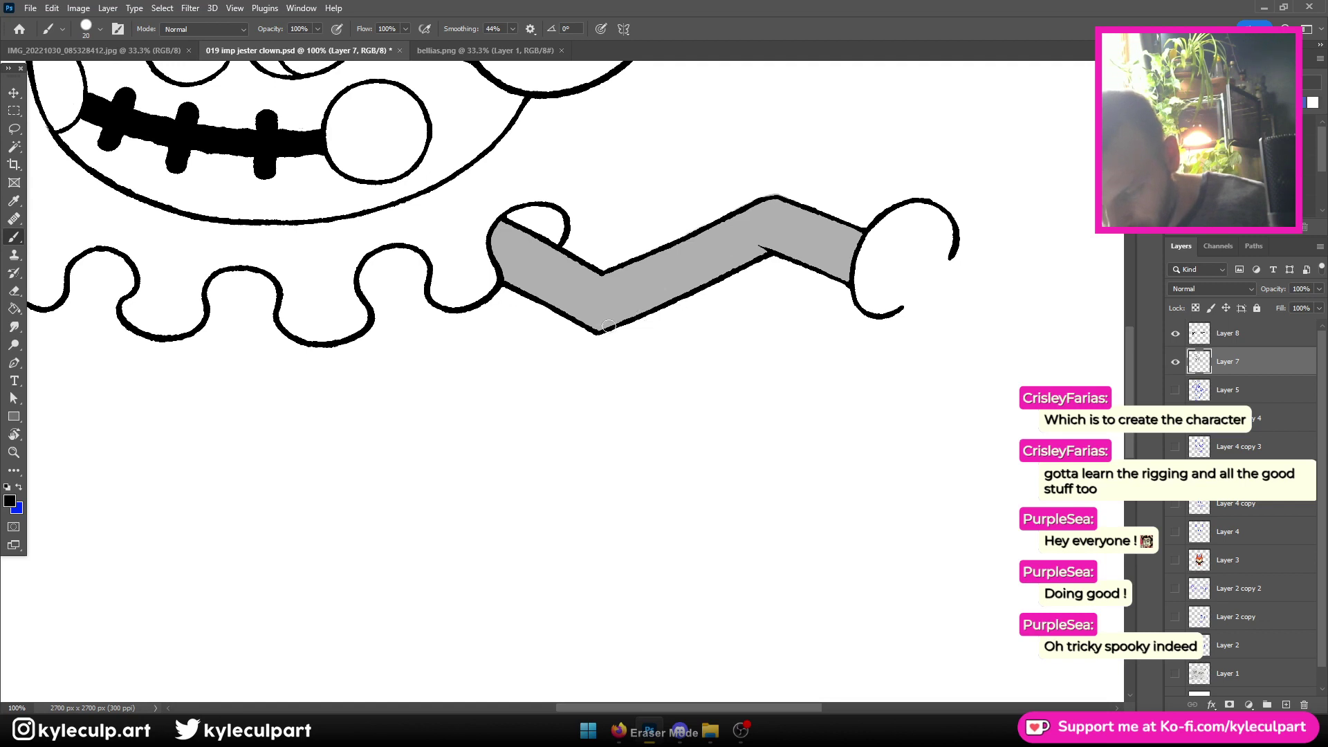
mouse_move(590, 338)
left_mouse_down()
mouse_move(623, 326)
mouse_move(593, 325)
left_mouse_up()
key("b")
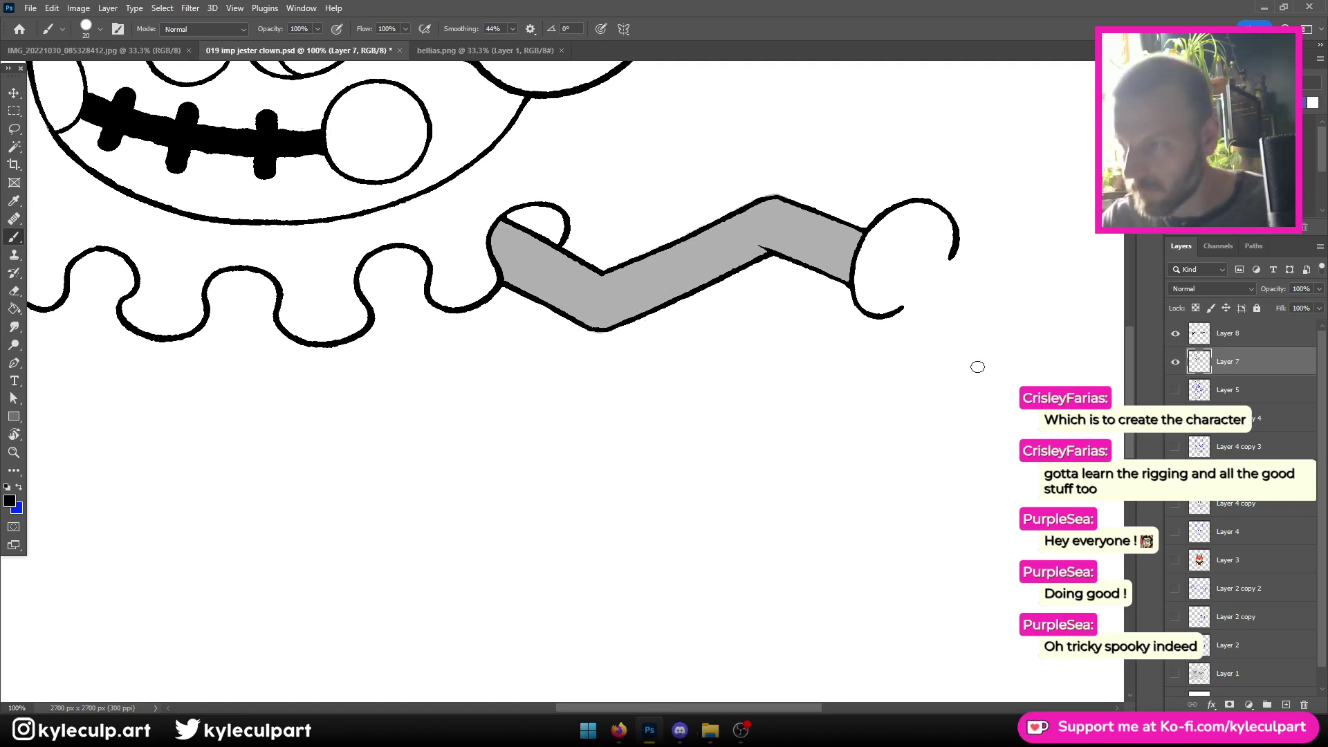
key("ctrl+s")
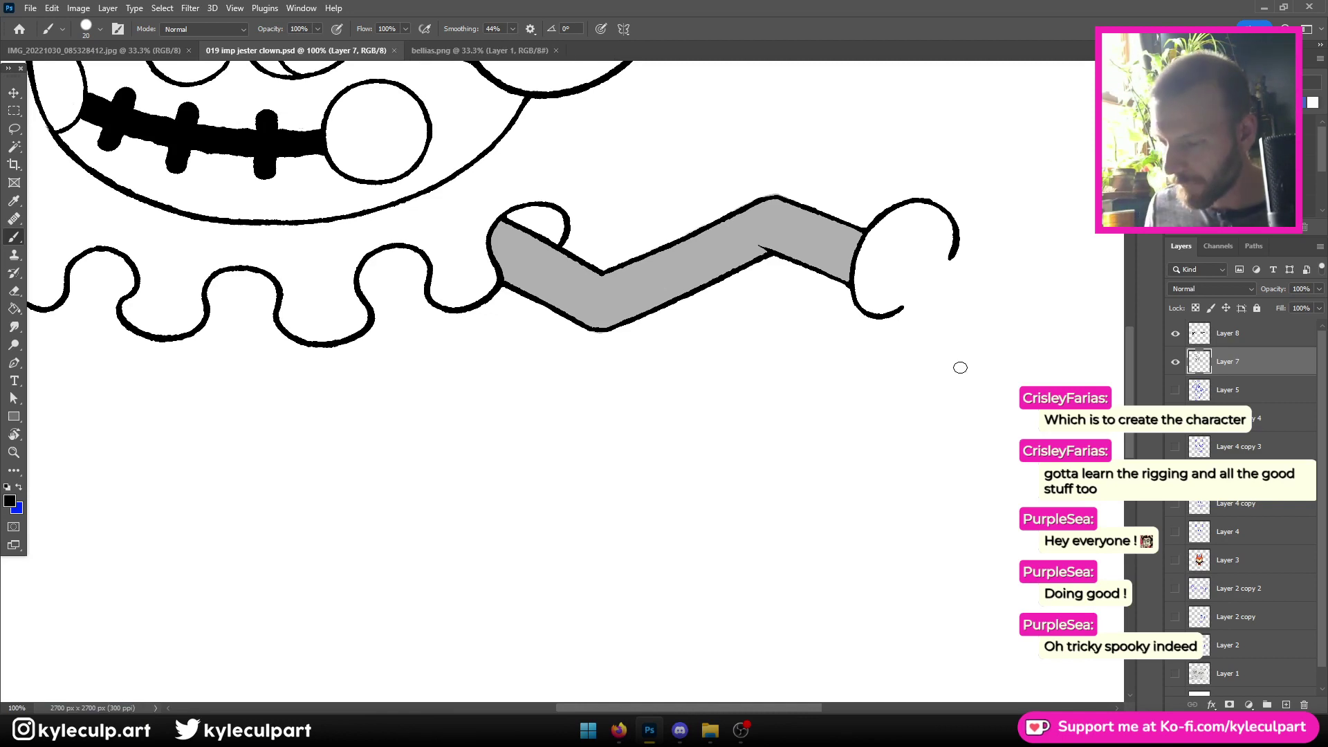
Hide the grey arm fill on Layer 8 and show the blue sketch on Layer 5
key("ctrl+minus")
key("ctrl+minus")
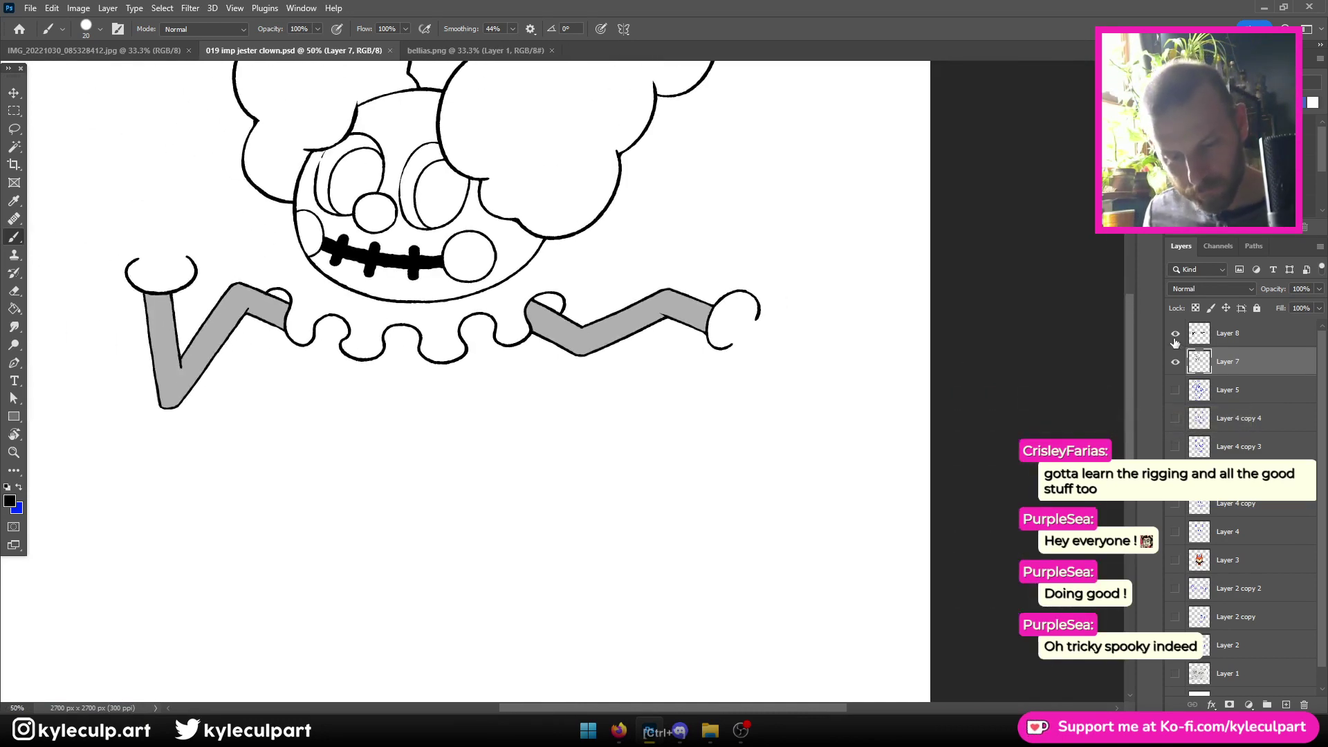
left_click(1175, 333)
left_click(1176, 390)
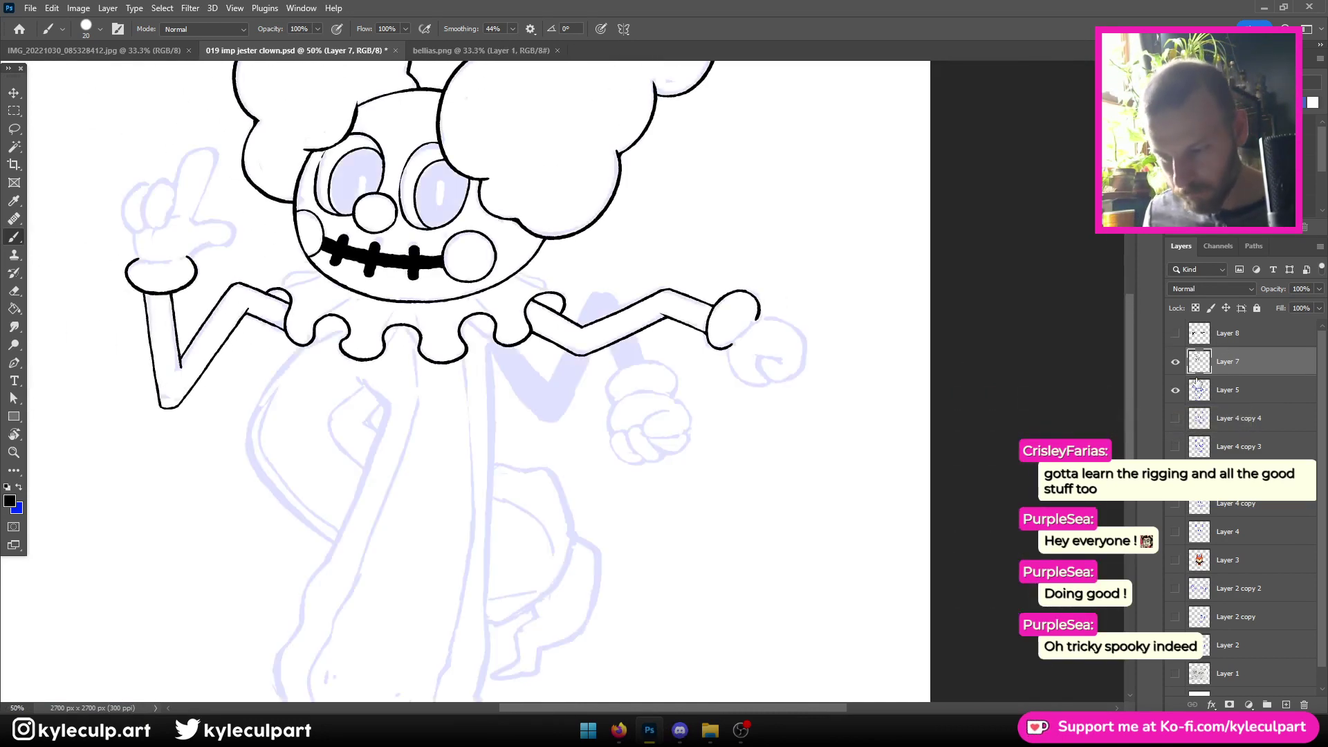
mouse_move(568, 474)
left_mouse_down()
mouse_move(777, 482)
mouse_move(740, 496)
left_mouse_up()
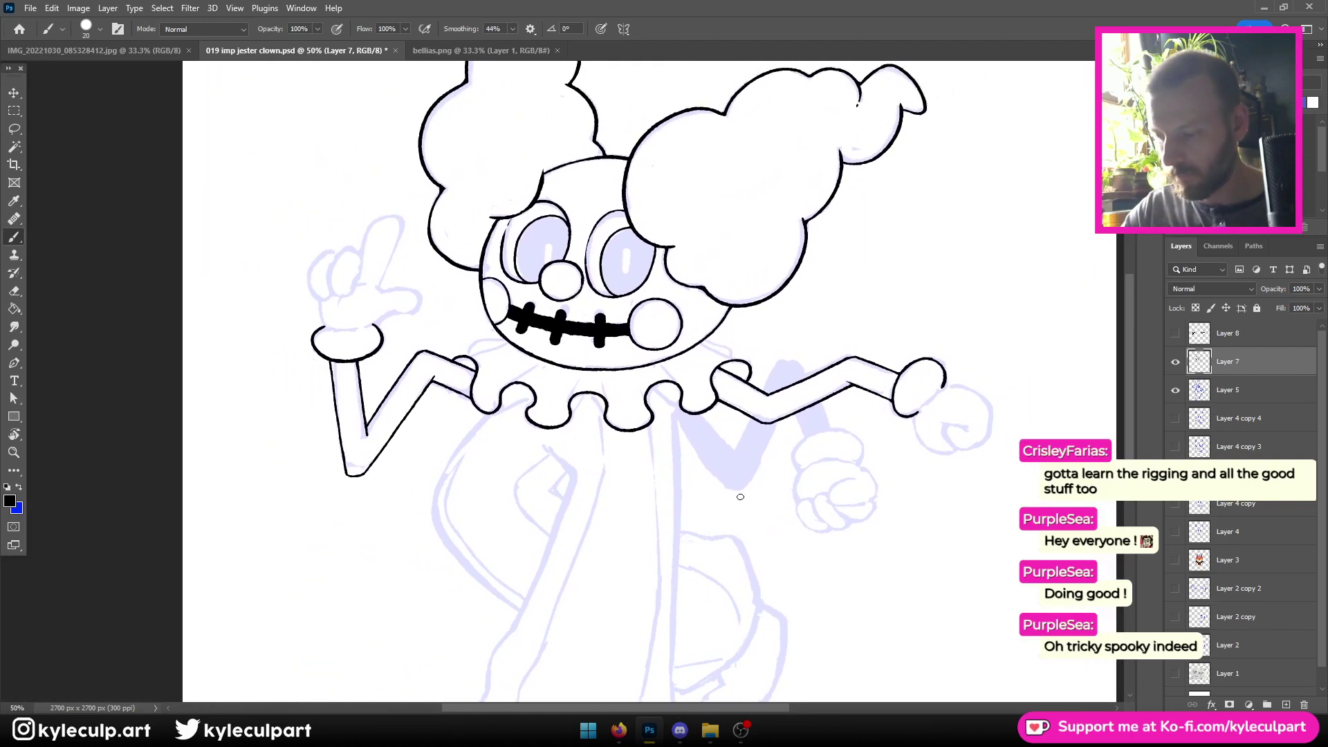
Ink the line crossing the collar's scallop opening nearest the raised arm and thicken that arm's outer edge down to its lower bend
key("ctrl+plus")
key("ctrl+plus")
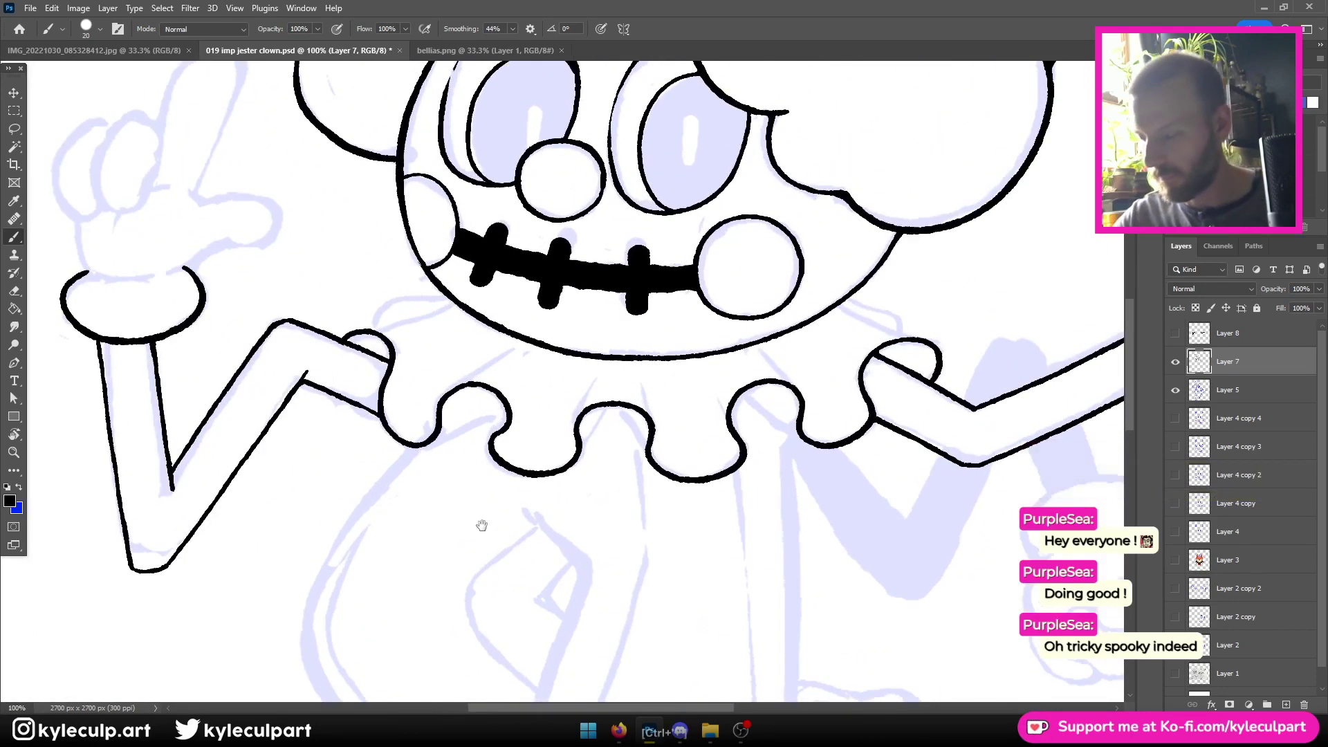
left_click_drag(474, 528, 738, 411)
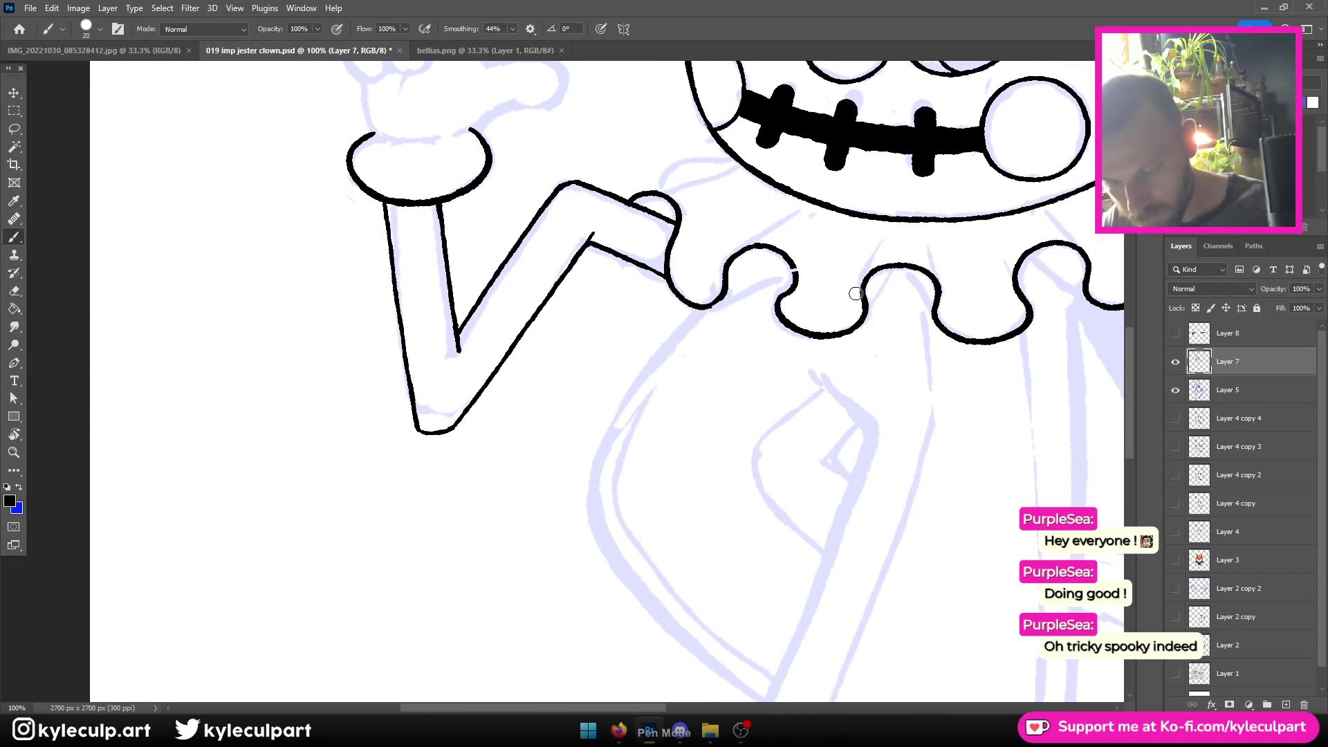
left_click_drag(724, 299, 793, 274)
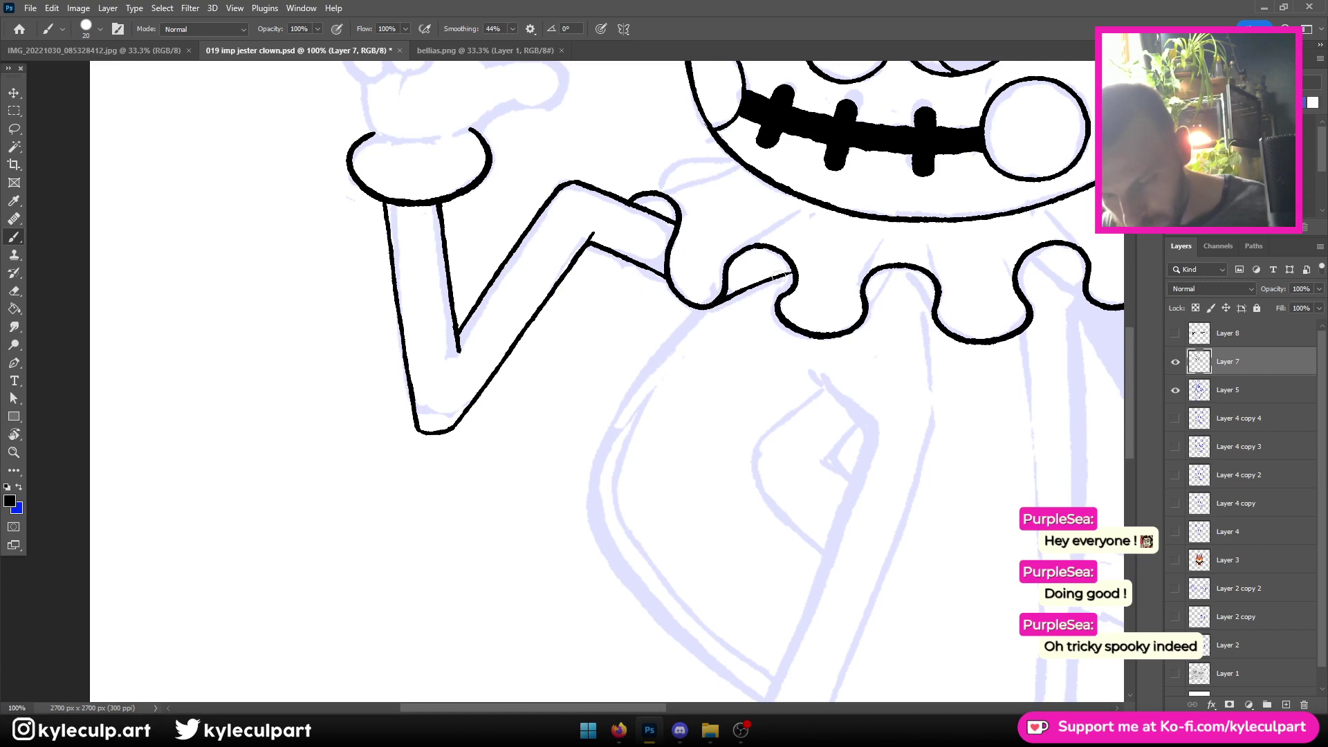
left_click_drag(546, 422, 741, 413)
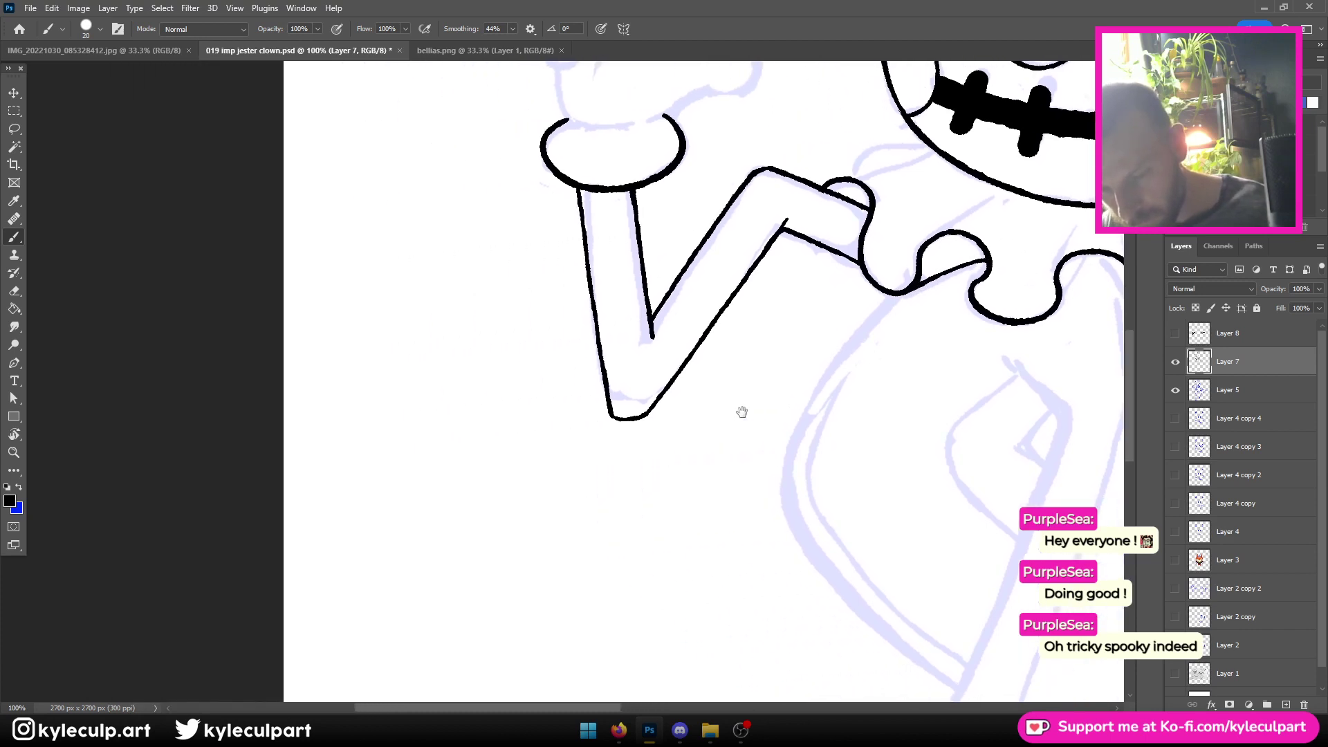
left_click_drag(644, 415, 608, 409)
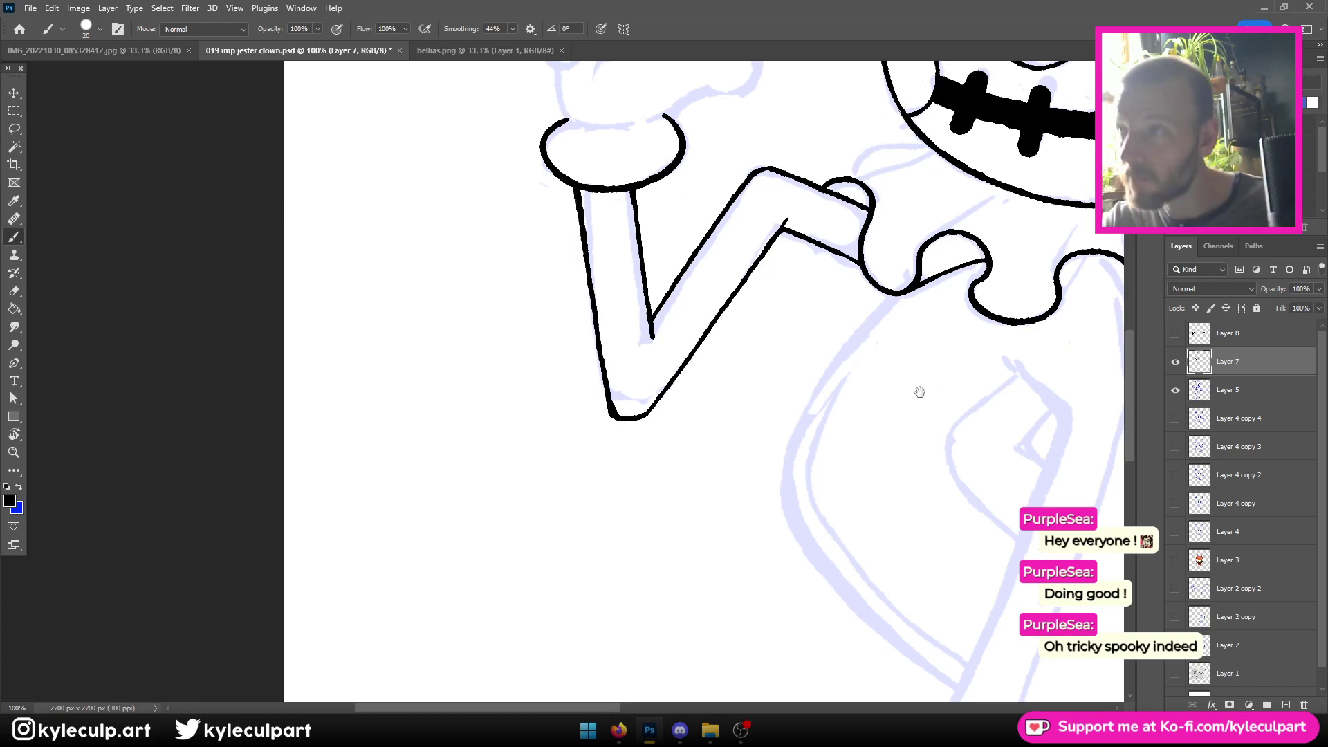
Outline the small back ruffle of the collar between the raised arm's shoulder and the jaw, including its inner fold line
mouse_move(919, 391)
left_mouse_down()
mouse_move(629, 505)
mouse_move(645, 505)
left_mouse_up()
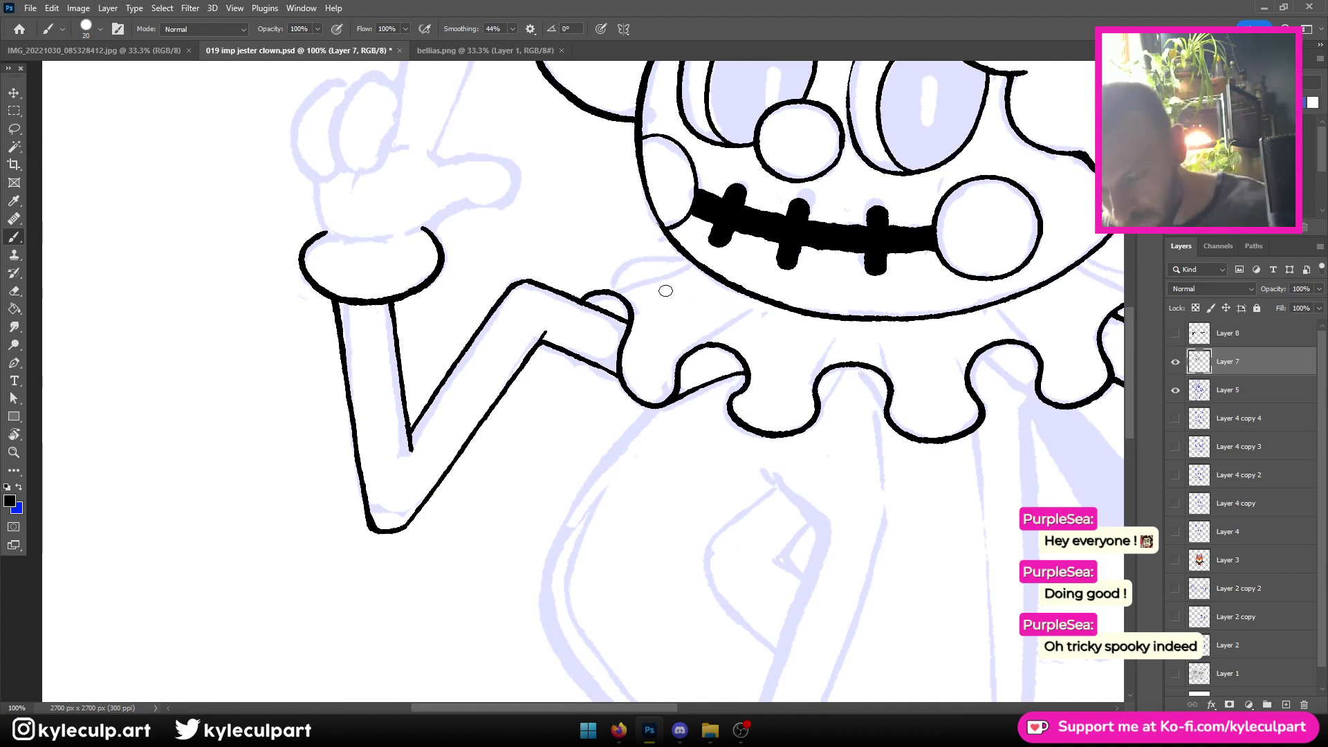
left_click_drag(662, 279, 683, 271)
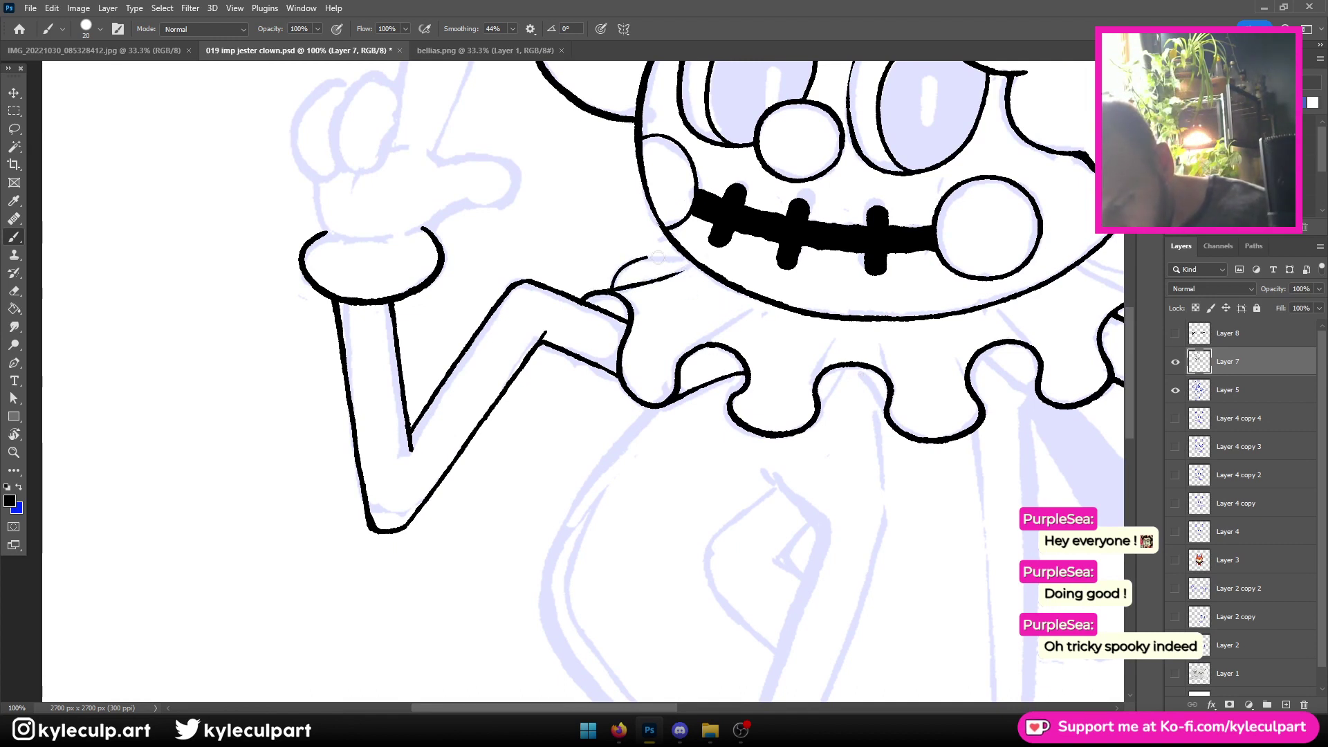
left_click_drag(658, 257, 690, 258)
left_click_drag(613, 287, 632, 263)
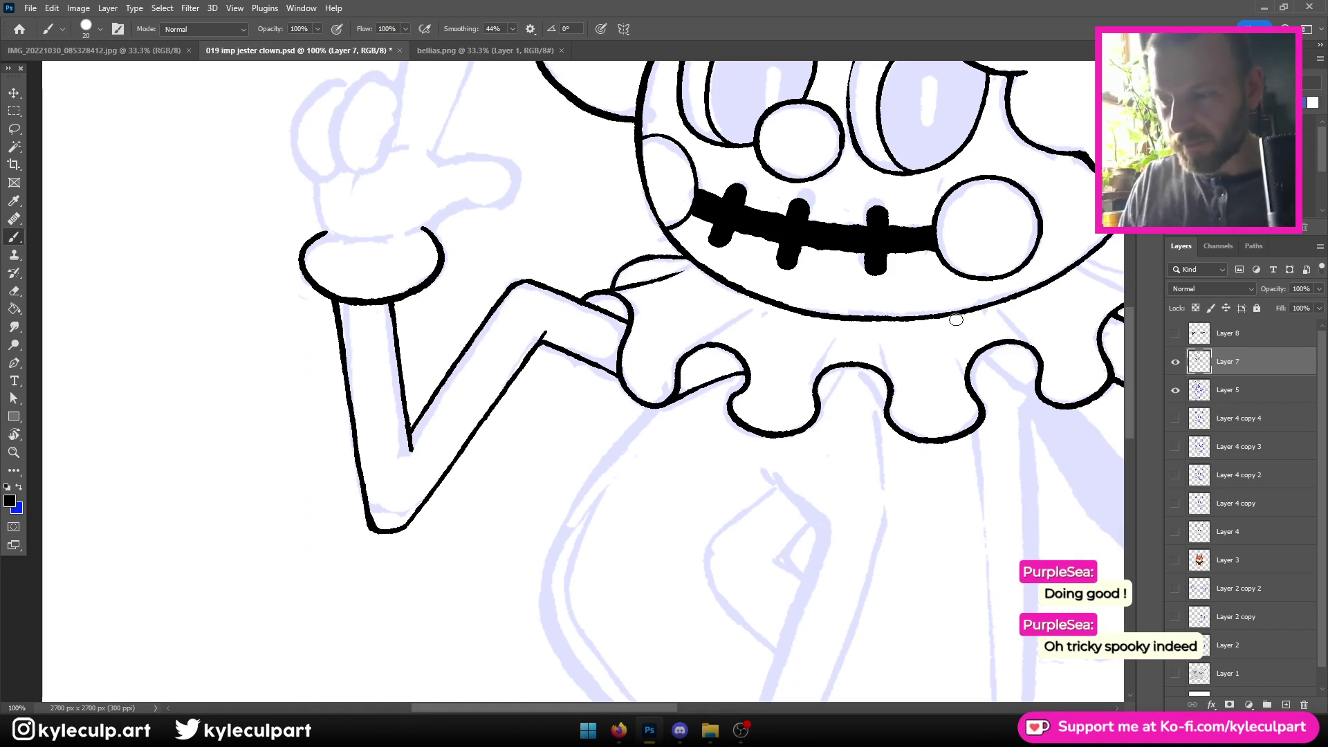
Ink tapered fold lines rising toward the chin from the collar's first scallop arch and the near side of its middle arch
left_click_drag(926, 429, 807, 402)
key("ctrl+plus")
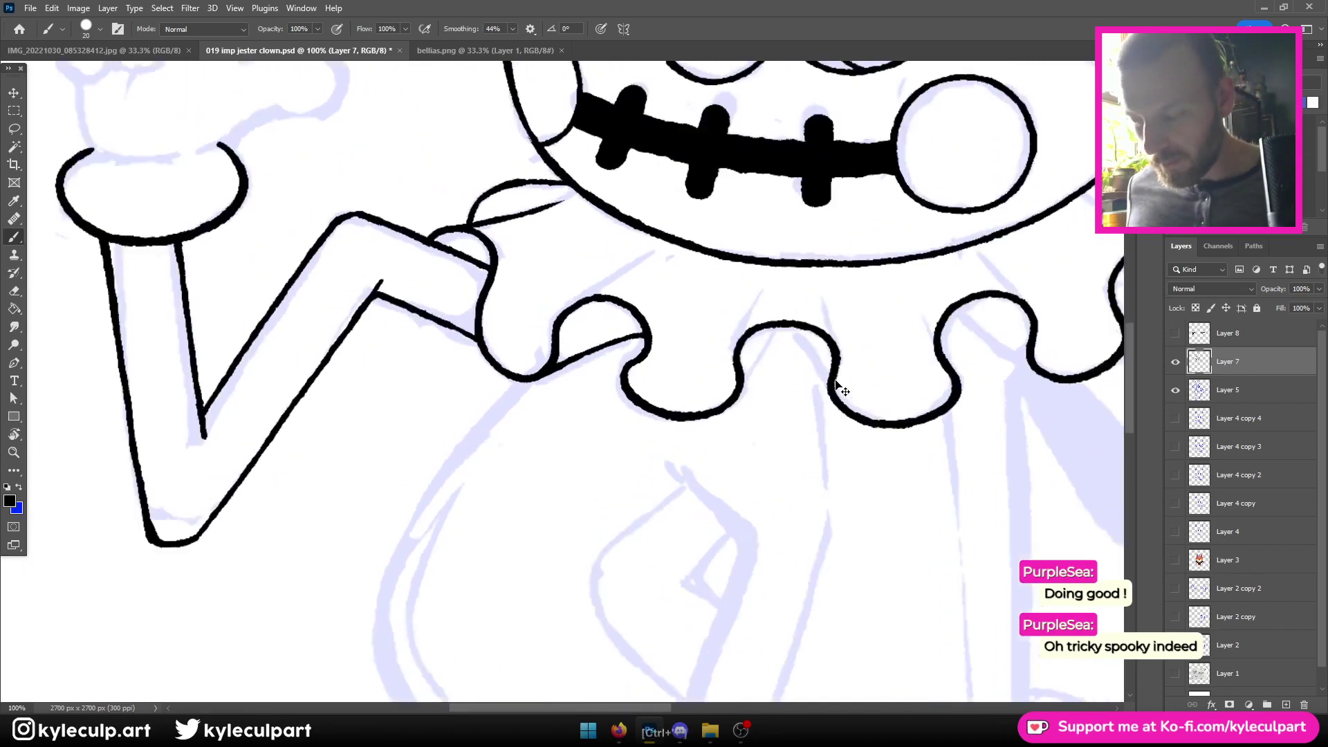
mouse_move(808, 213)
left_mouse_down()
mouse_move(794, 261)
mouse_move(839, 308)
left_mouse_up()
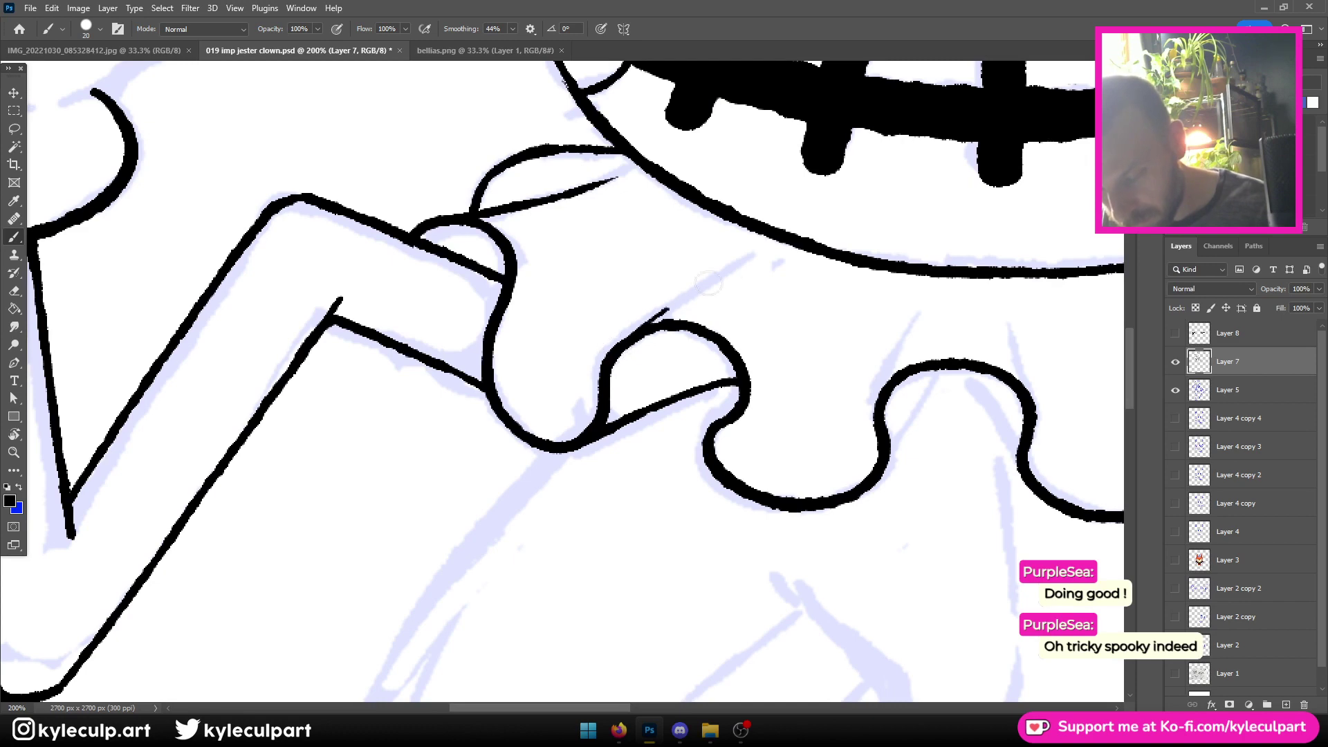
mouse_move(647, 323)
left_mouse_down()
mouse_move(743, 261)
mouse_move(685, 289)
mouse_move(657, 322)
left_mouse_up()
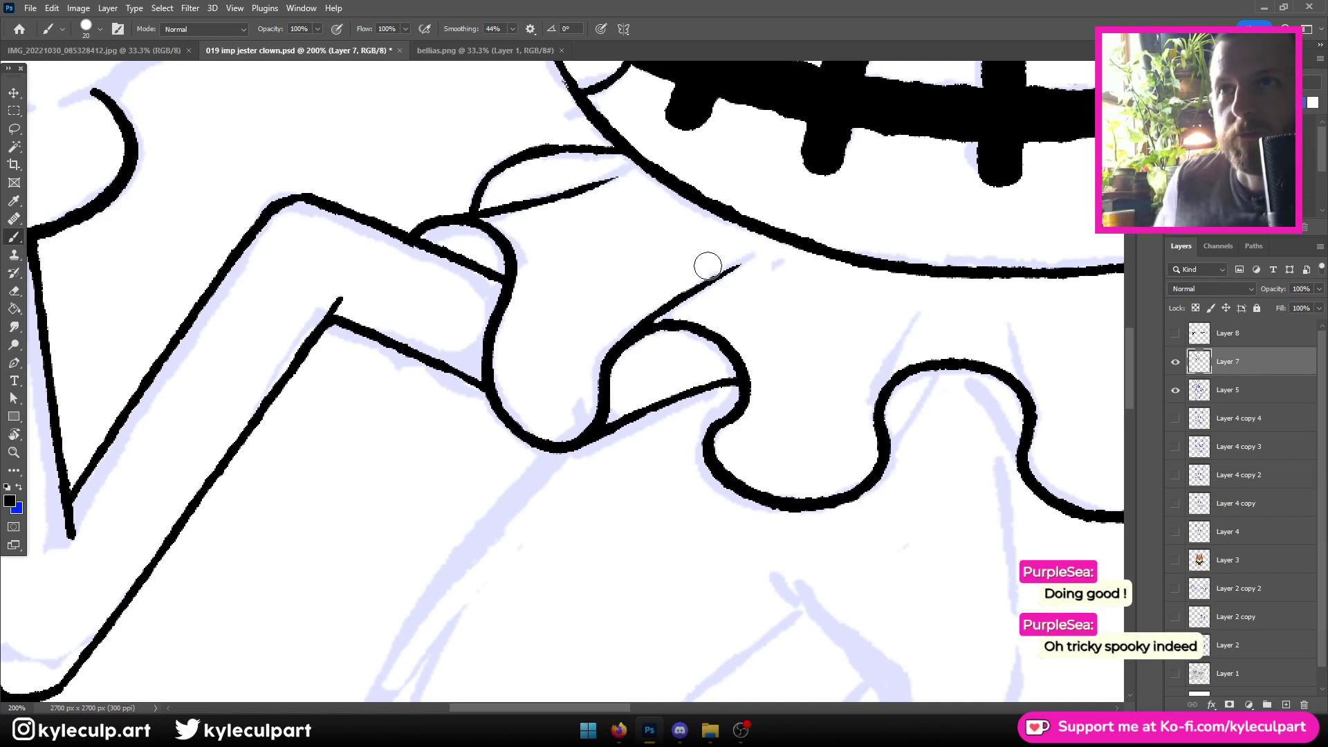
mouse_move(889, 377)
left_mouse_down()
mouse_move(913, 310)
mouse_move(886, 377)
left_mouse_up()
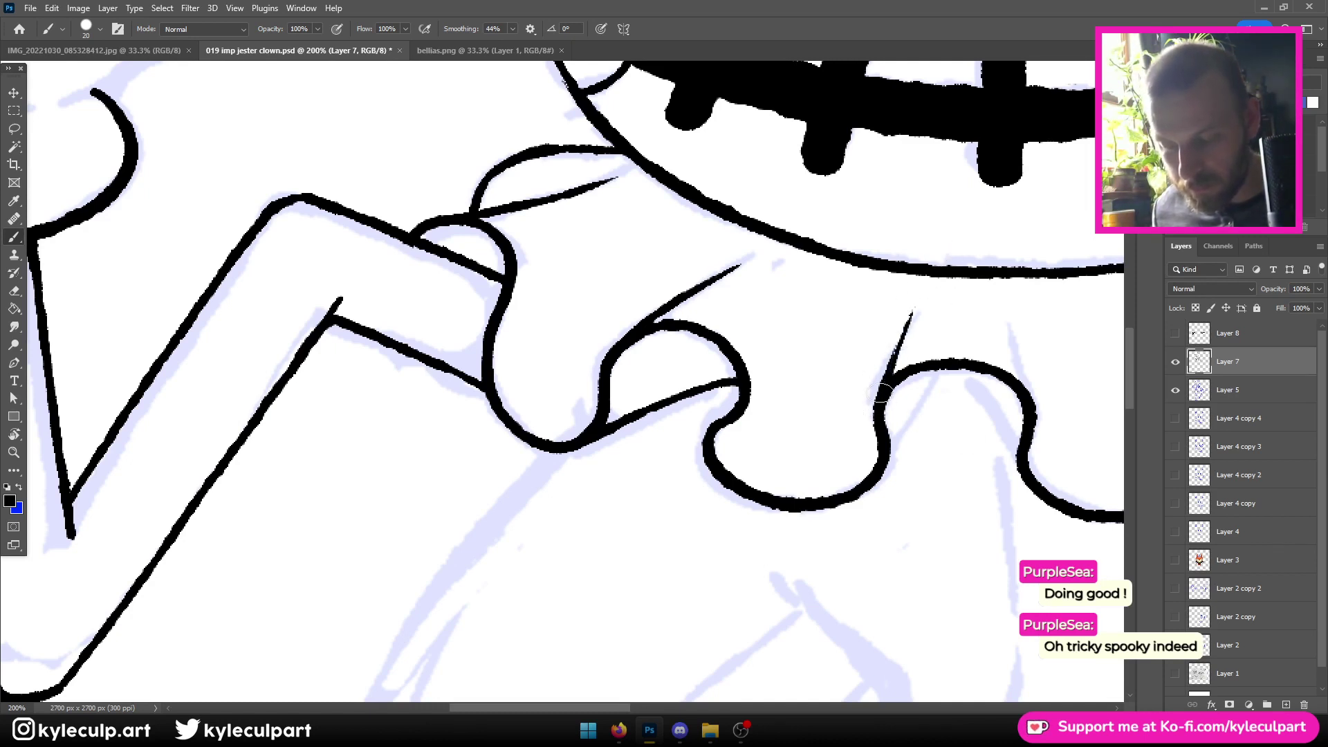
left_click_drag(915, 310, 926, 276)
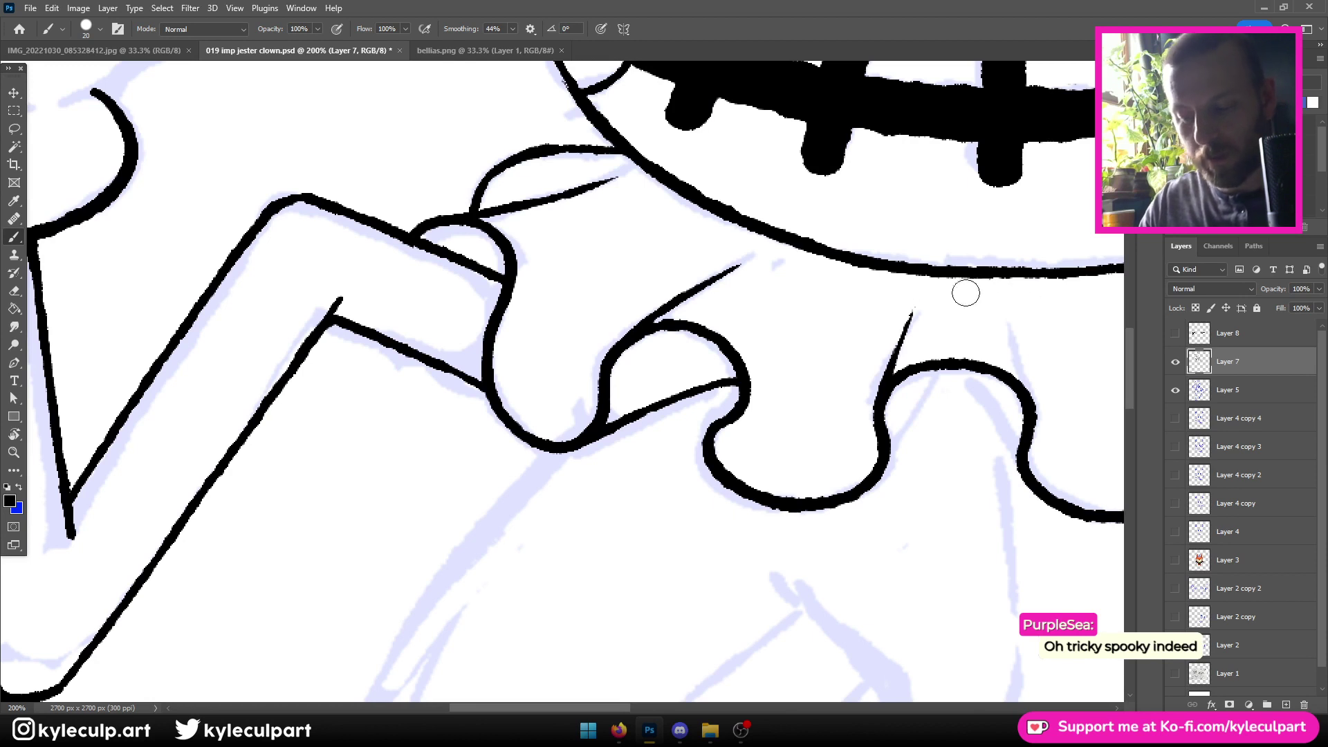
key("ctrl+z")
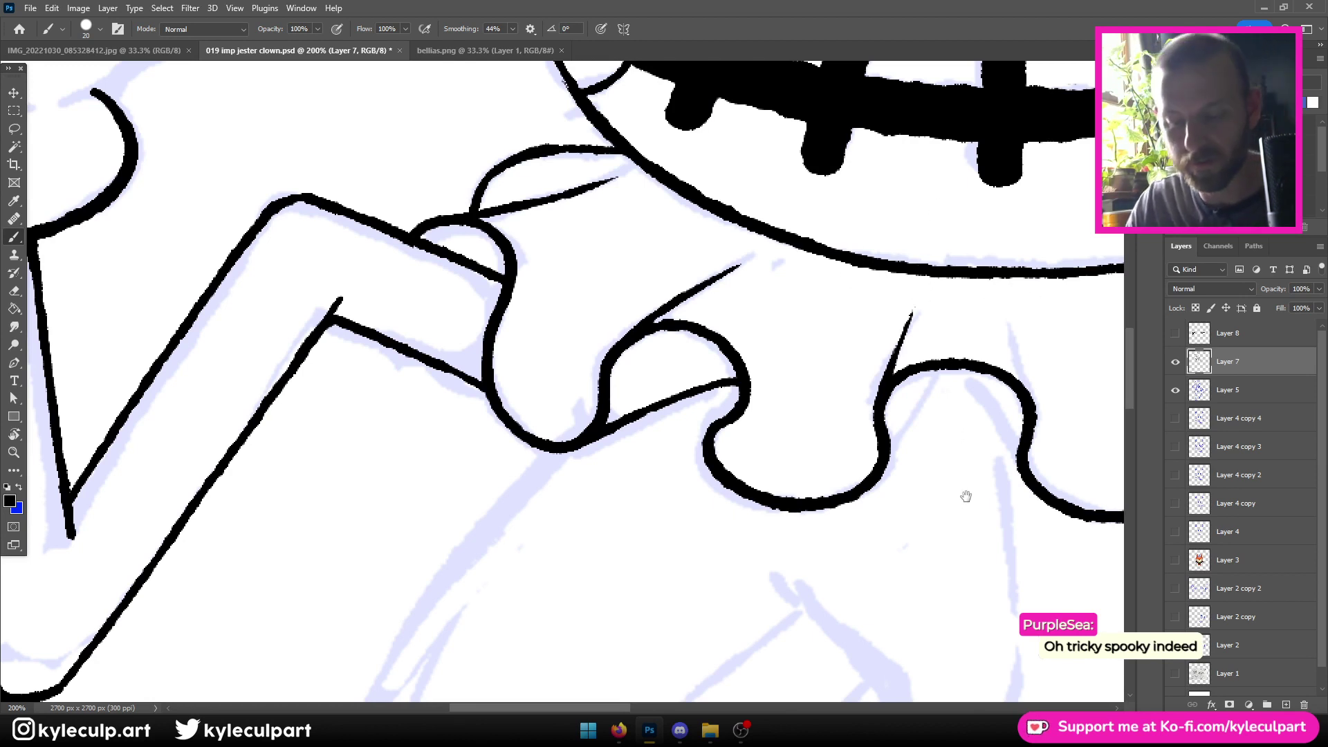
Ink three more tapered fold lines across the collar and the slanted line crossing the scallop opening nearest the outstretched arm
left_click_drag(963, 495, 720, 483)
left_click_drag(771, 341, 753, 255)
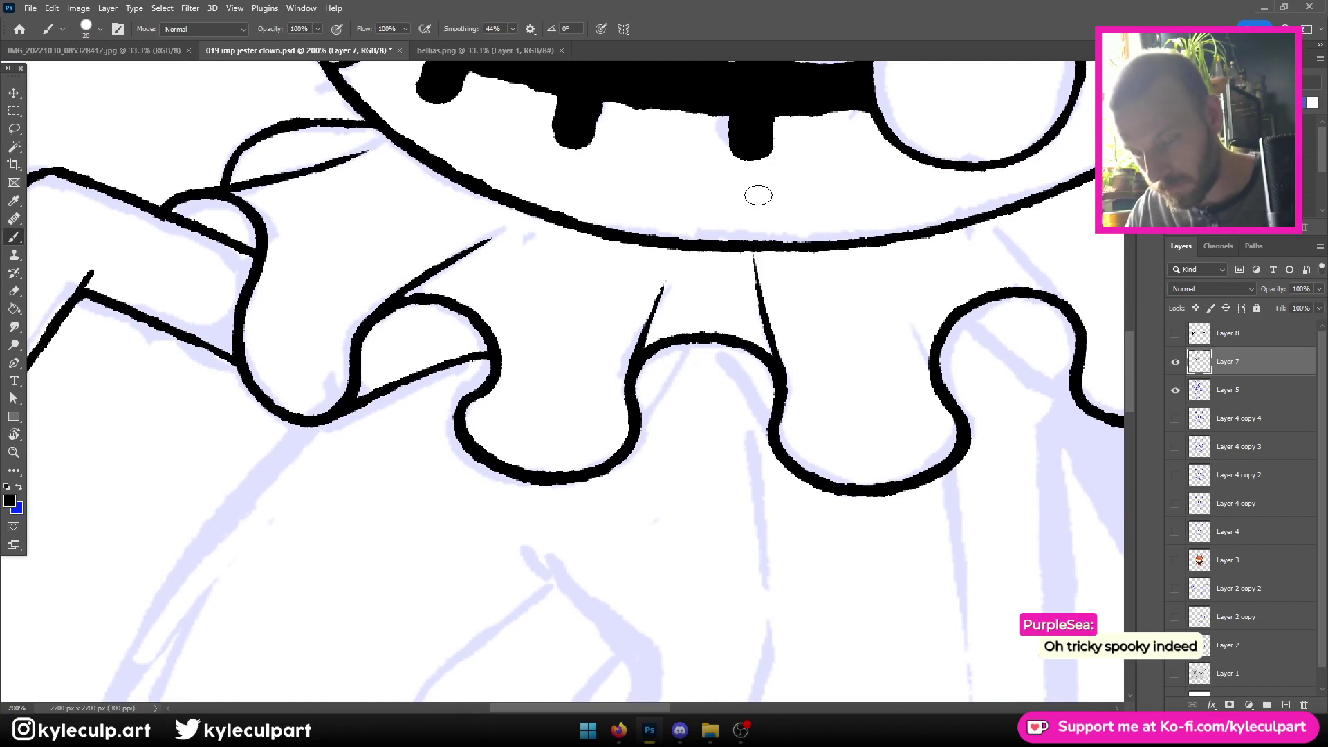
left_click_drag(1041, 291, 903, 341)
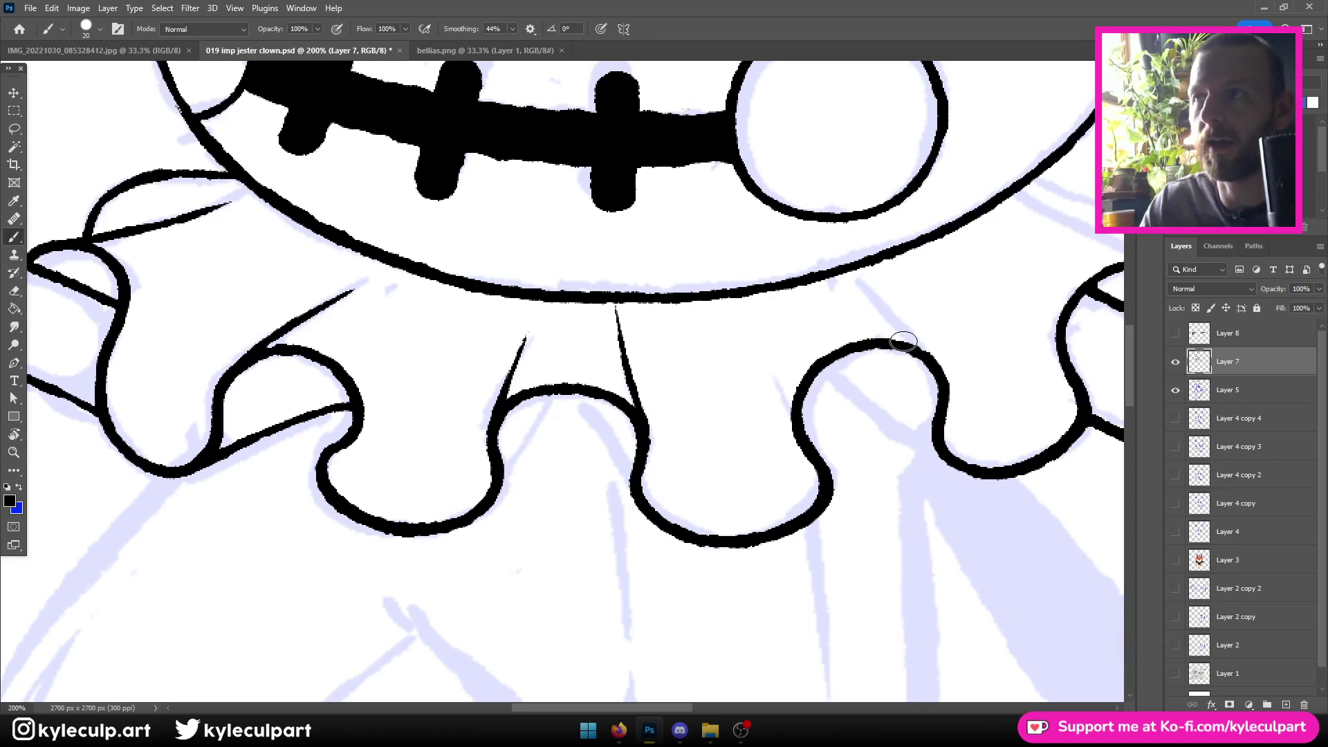
left_click_drag(914, 490, 765, 519)
mouse_move(786, 393)
left_mouse_down()
mouse_move(692, 252)
mouse_move(786, 389)
mouse_move(692, 267)
mouse_move(770, 379)
mouse_move(716, 299)
left_mouse_up()
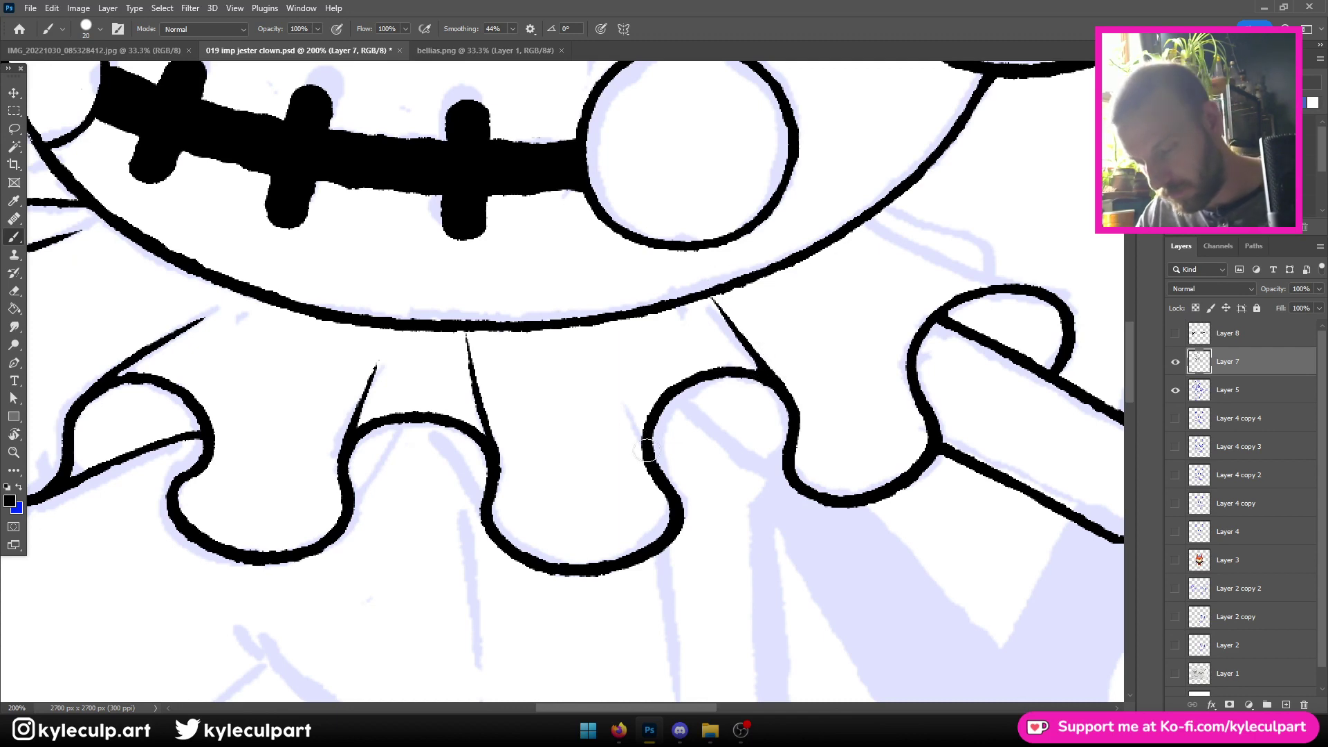
left_click_drag(618, 389, 645, 448)
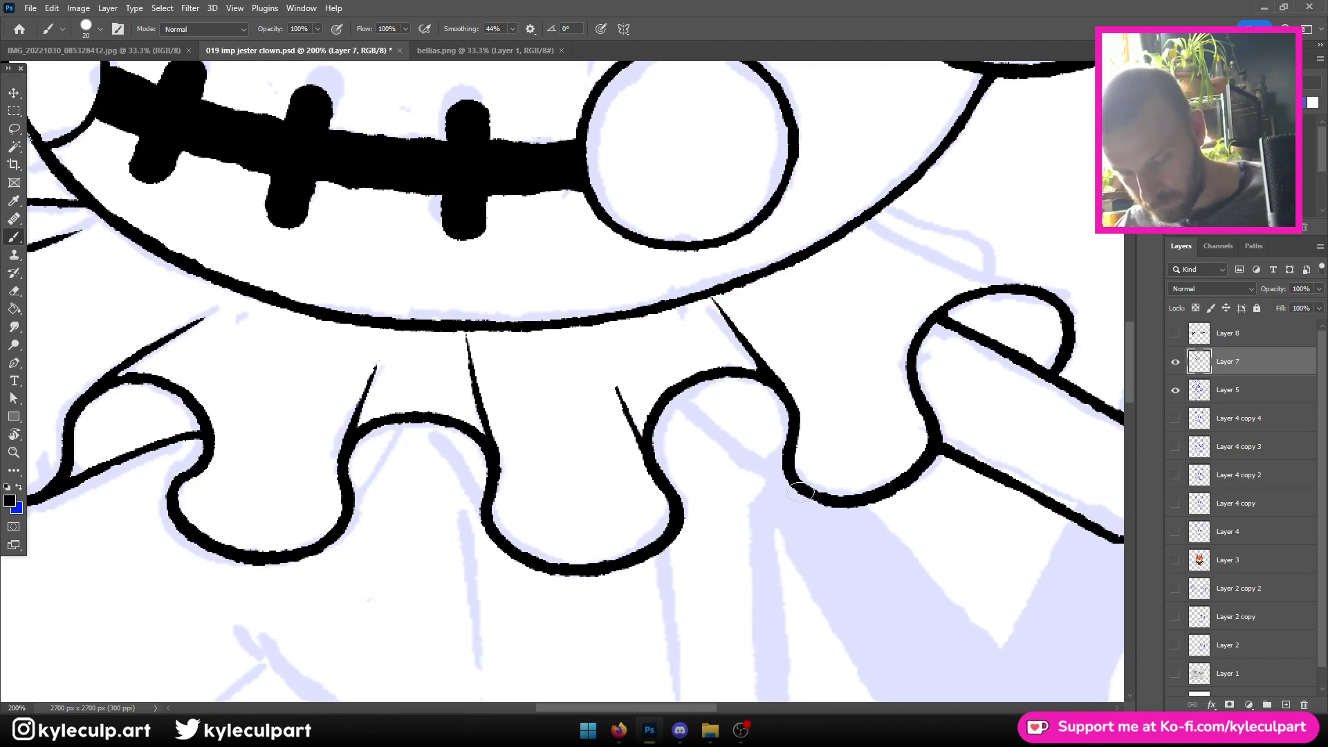
left_click_drag(789, 484, 662, 410)
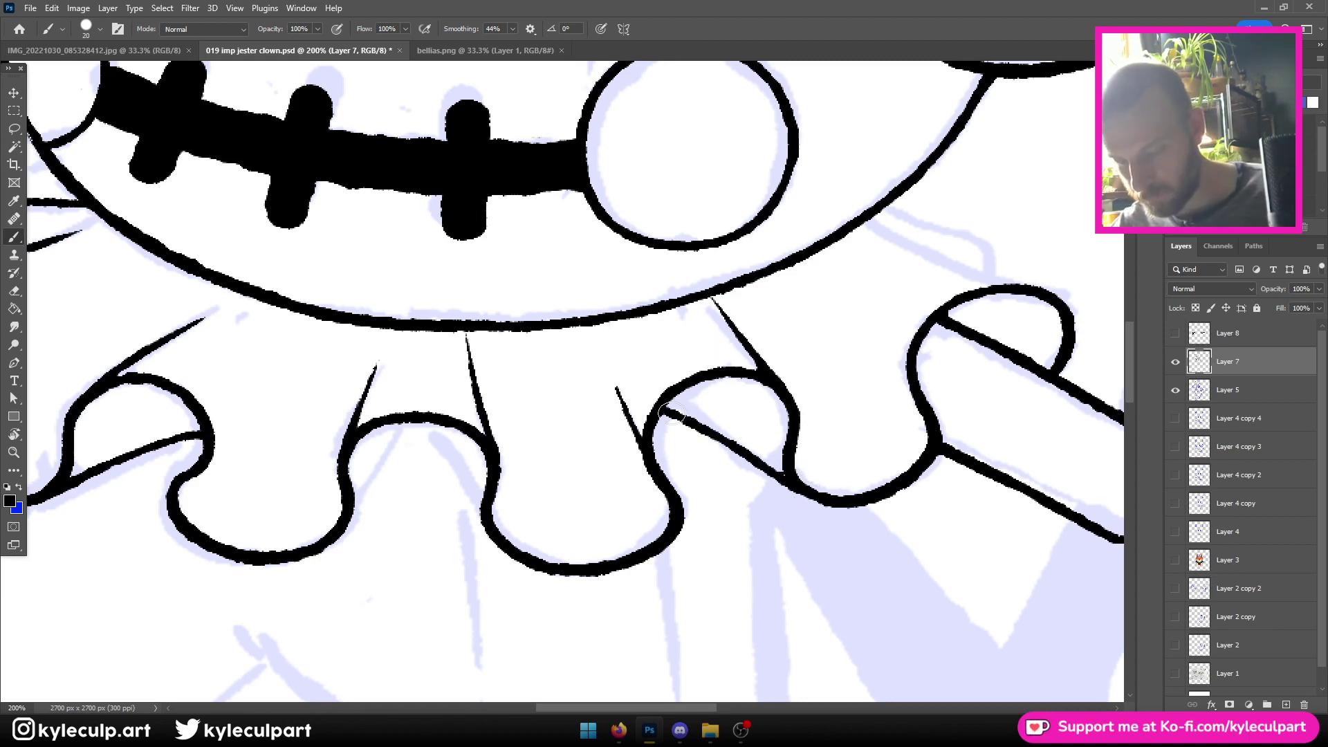
Try inking two slanted lines that converge toward the top inside the collar's middle scallop opening
left_click_drag(352, 503, 407, 423)
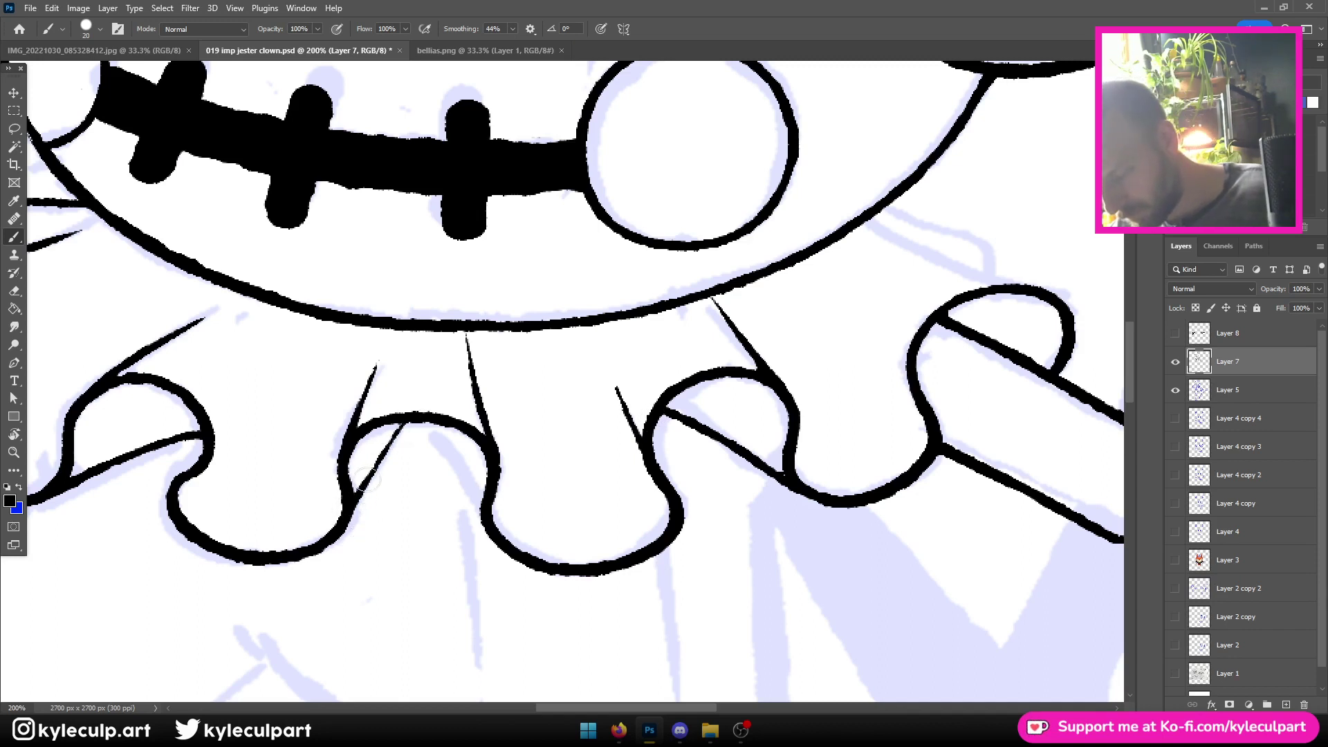
left_click_drag(370, 480, 401, 430)
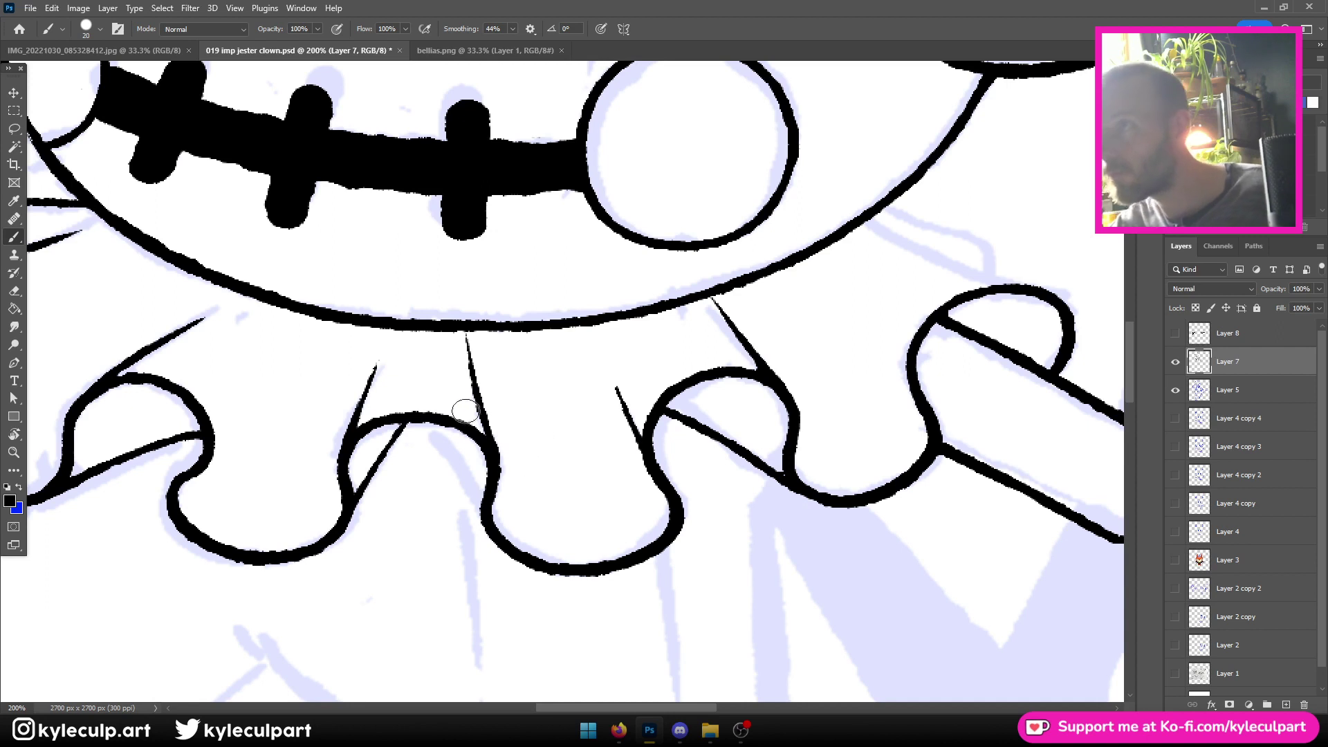
left_click_drag(487, 522, 411, 418)
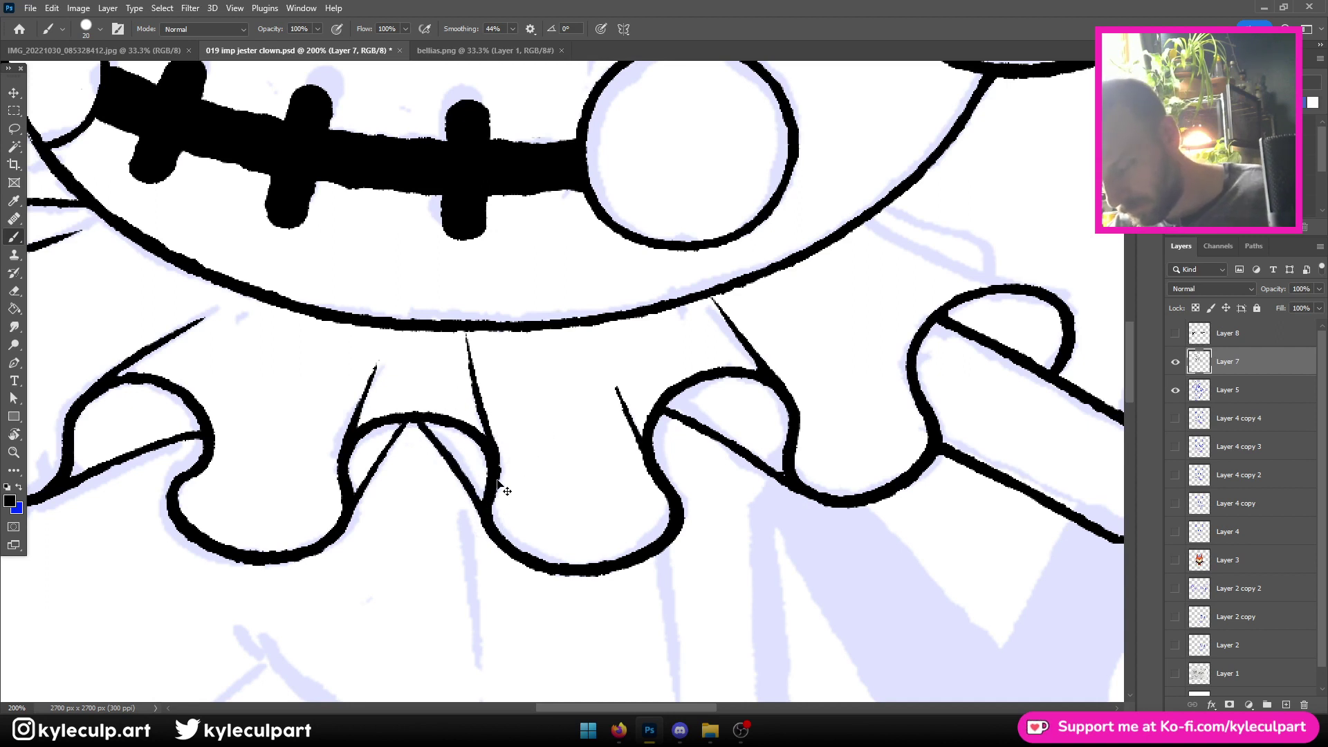
key("ctrl+z")
left_click_drag(489, 523, 456, 432)
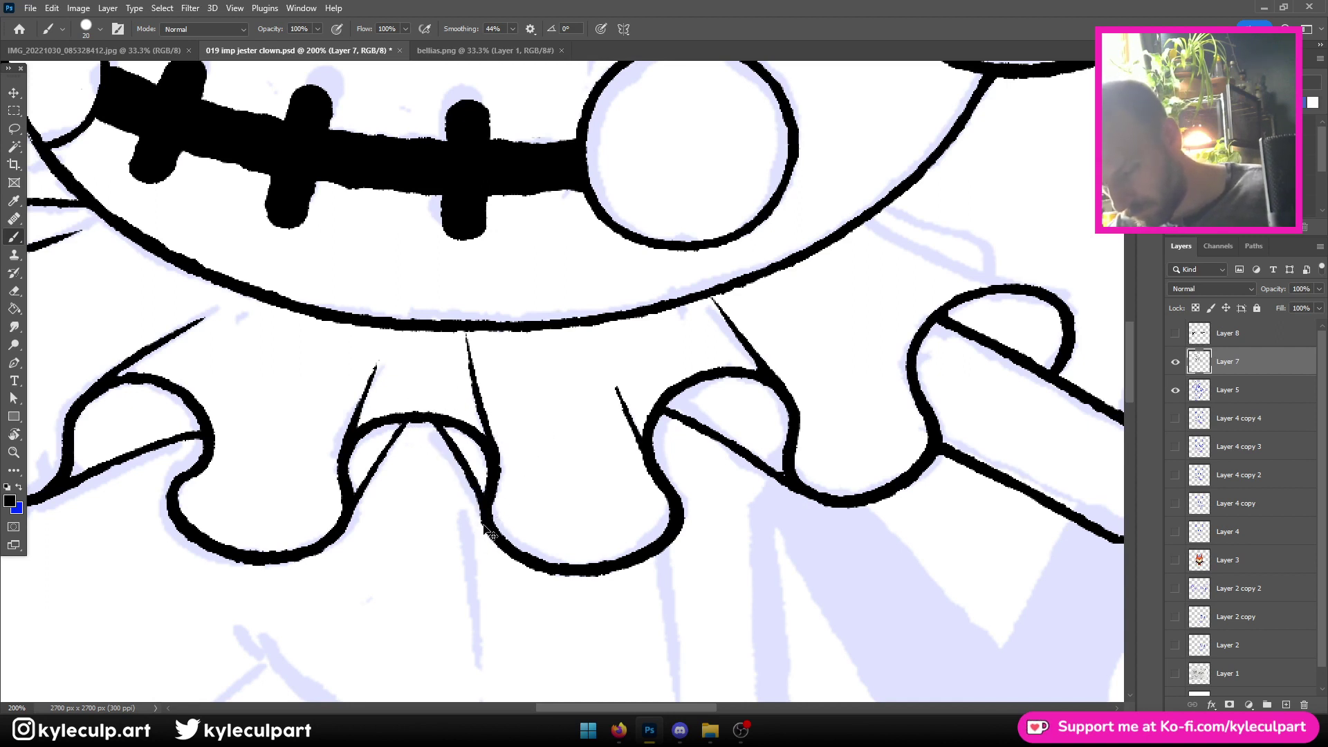
key("ctrl+z")
left_click_drag(487, 523, 405, 410)
key("ctrl+z")
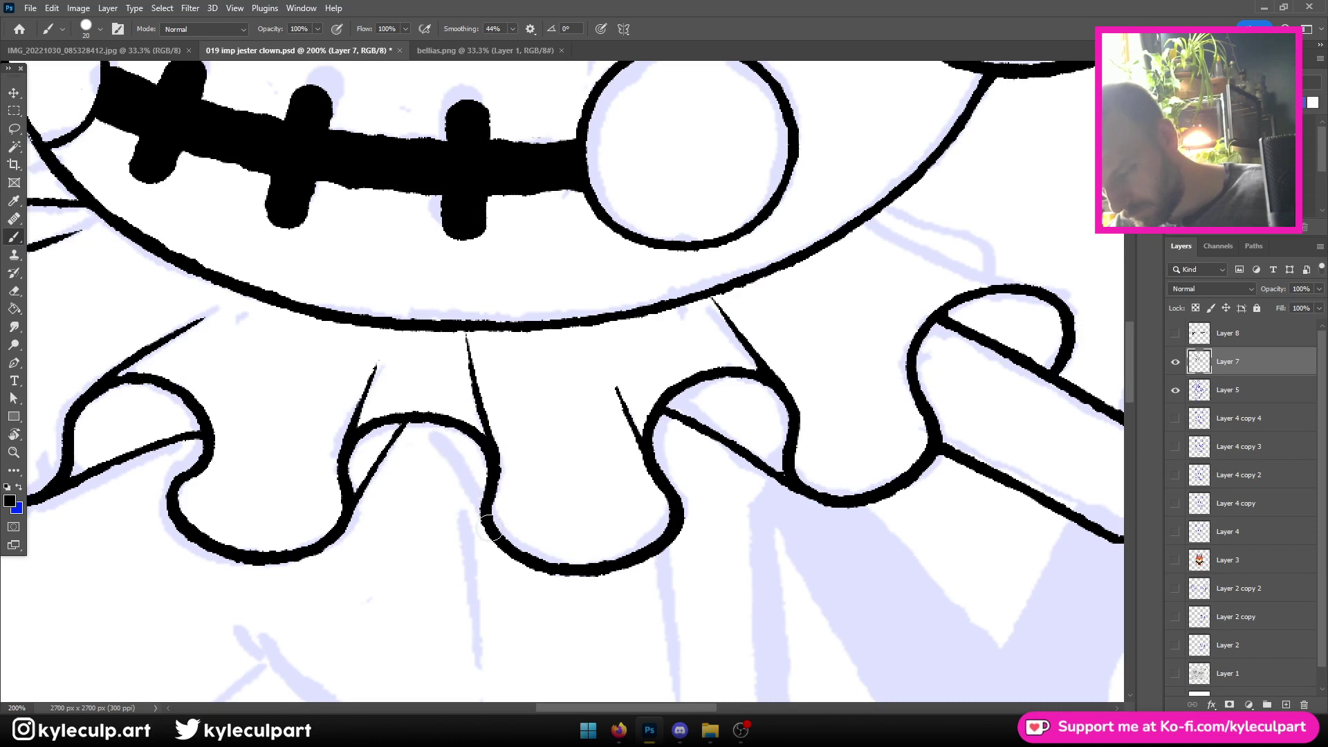
left_click_drag(493, 524, 423, 417)
key("ctrl+z")
mouse_move(486, 504)
left_mouse_down()
mouse_move(420, 405)
mouse_move(430, 413)
left_mouse_up()
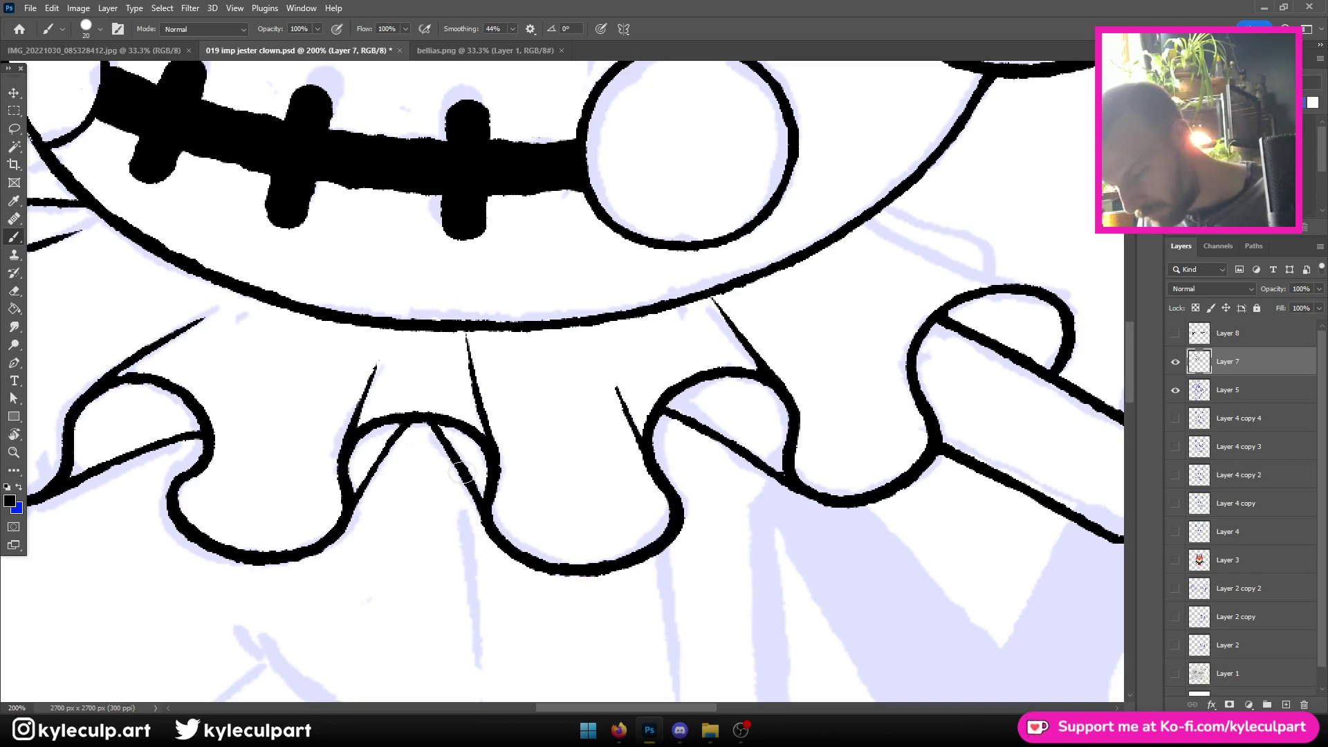
Save the document with the inked collar folds
key("ctrl+minus")
key("ctrl+minus")
key("ctrl+minus")
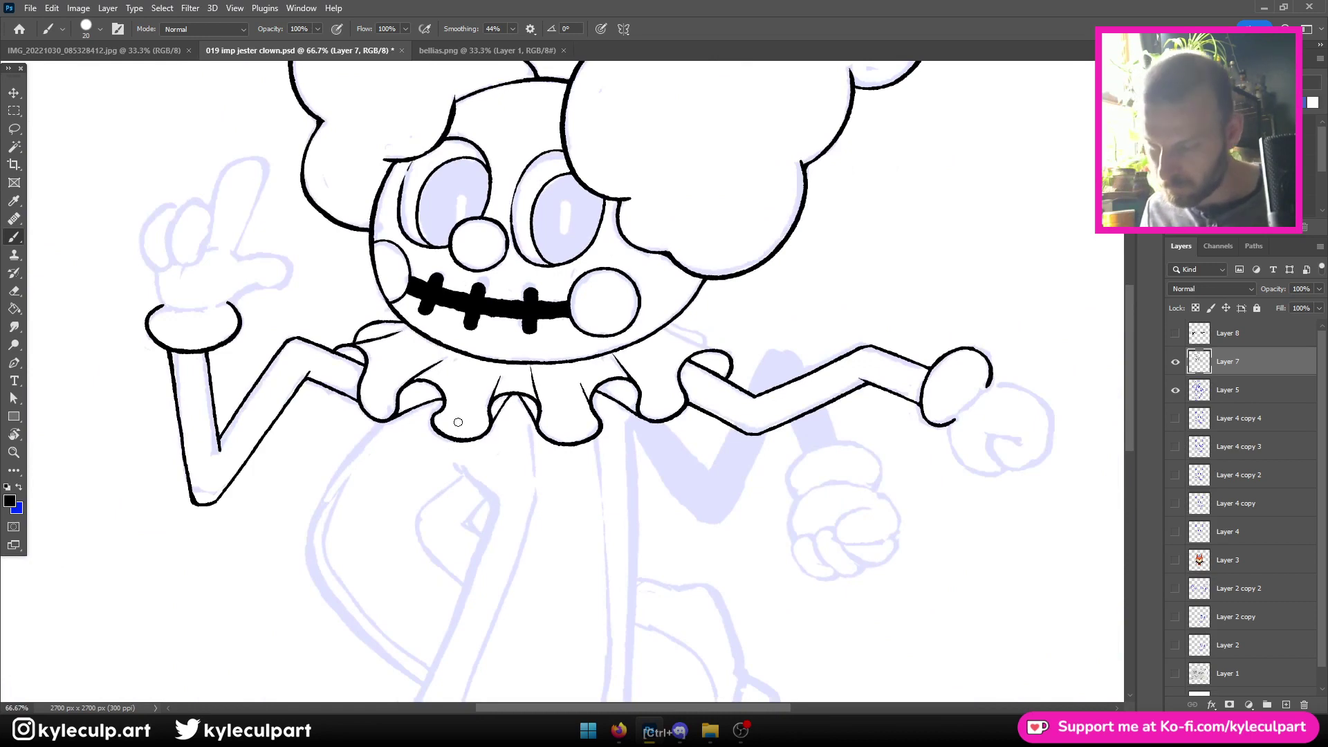
key("ctrl+s")
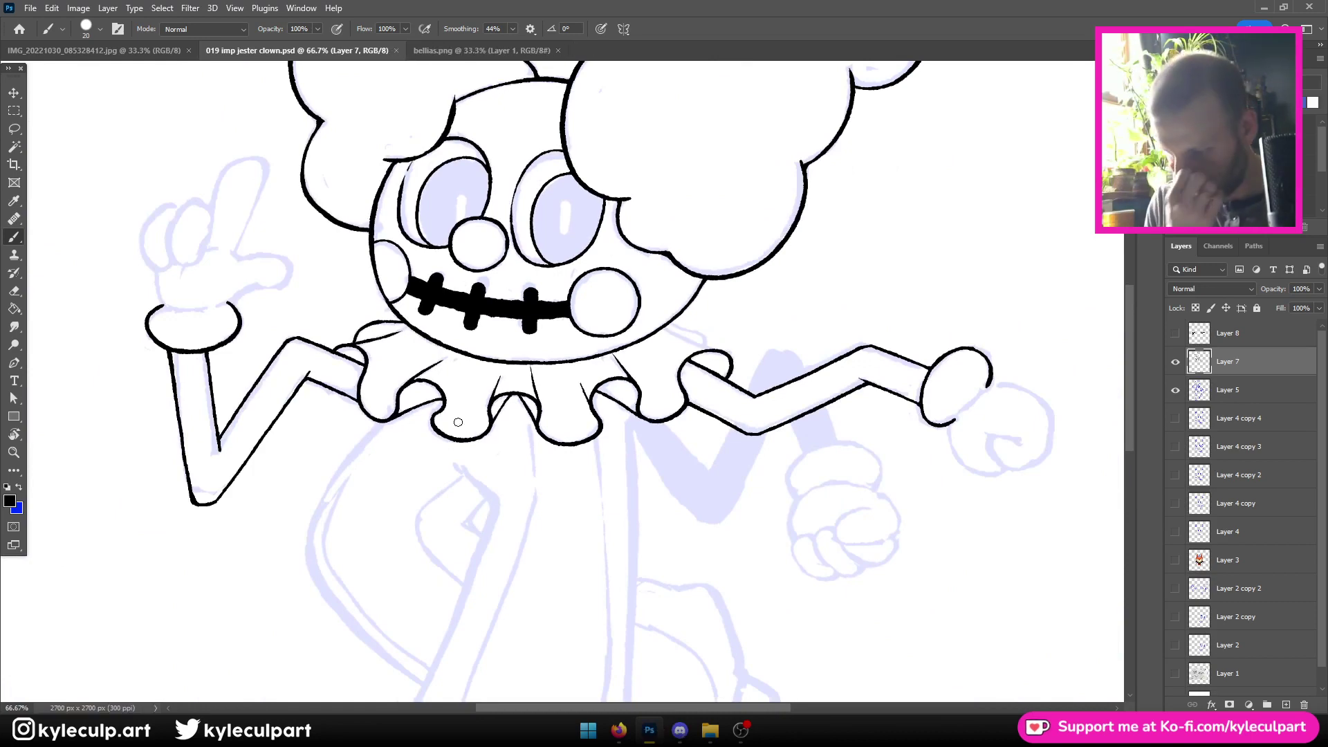
Examine the collar linework both up close and against the whole figure
key("ctrl+minus")
key("ctrl+minus")
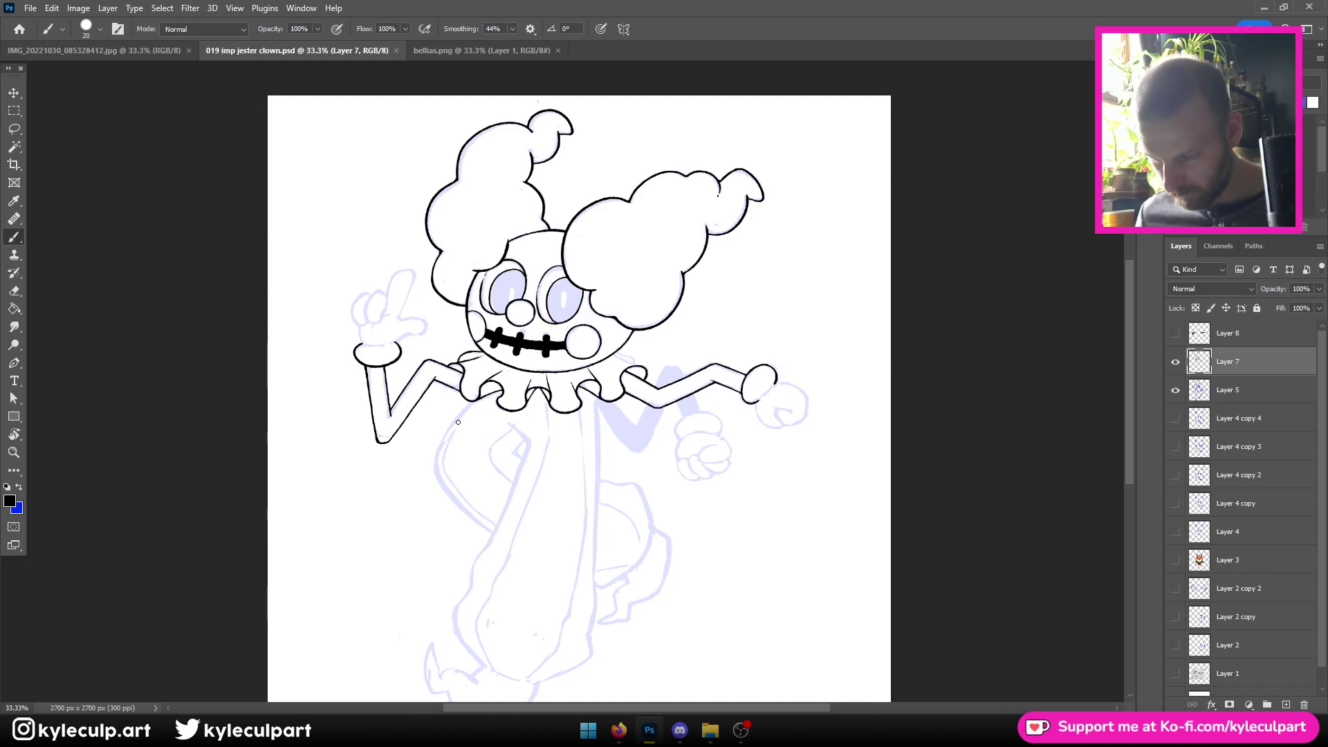
key("ctrl+plus")
key("ctrl+plus")
key("ctrl+plus")
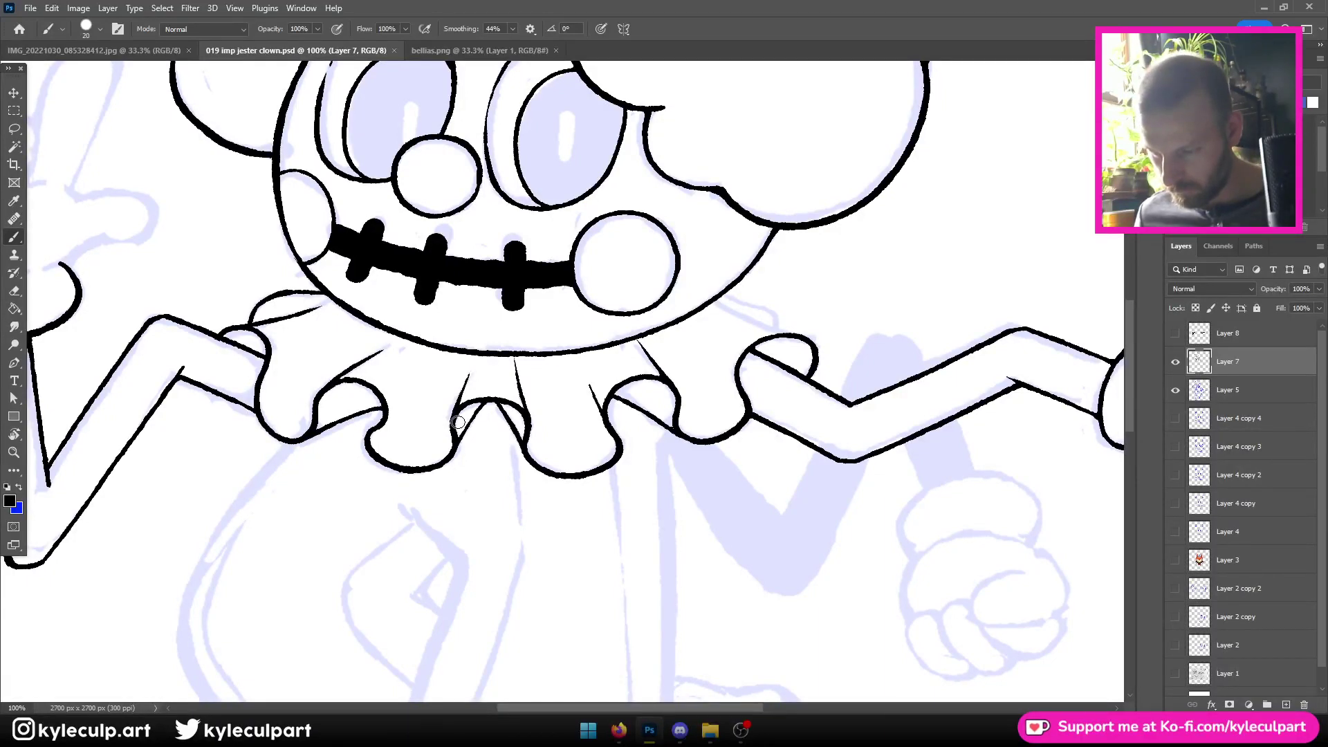
key("ctrl+minus")
key("ctrl+minus")
key("ctrl+minus")
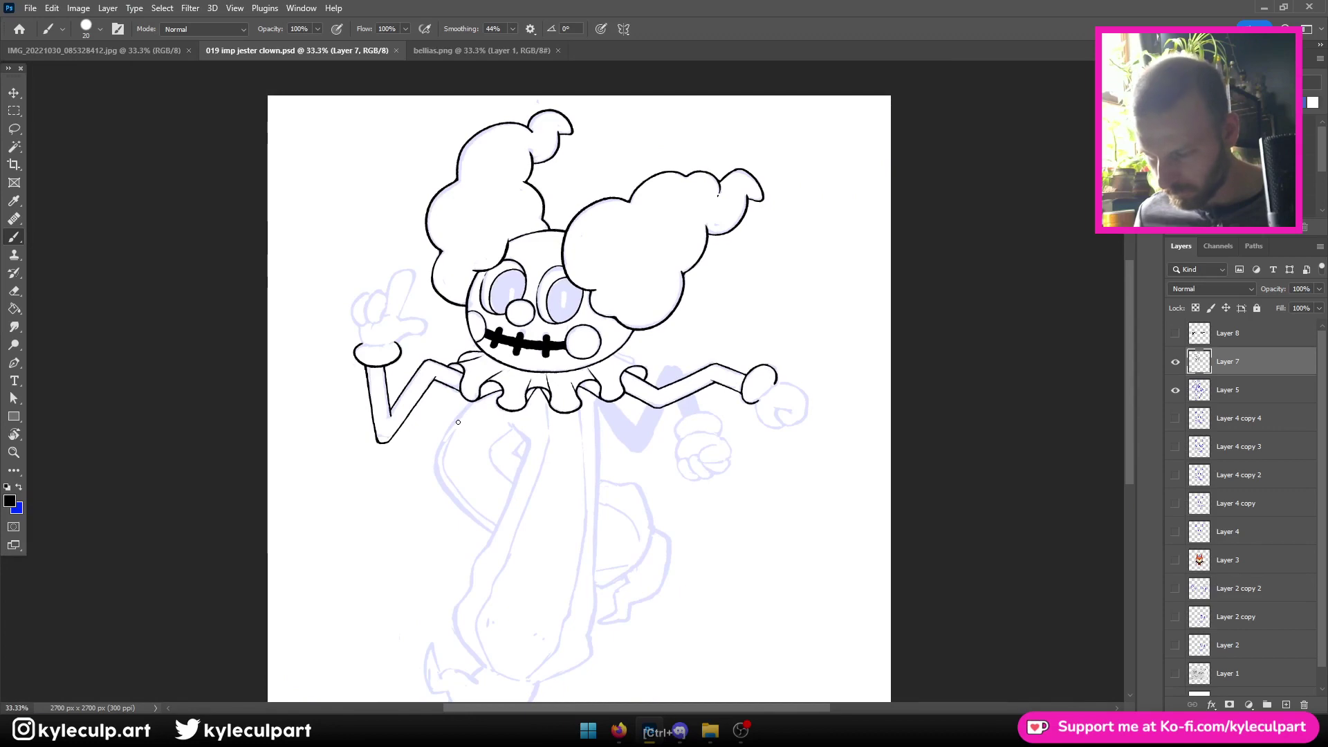
key("ctrl+plus")
key("ctrl+plus")
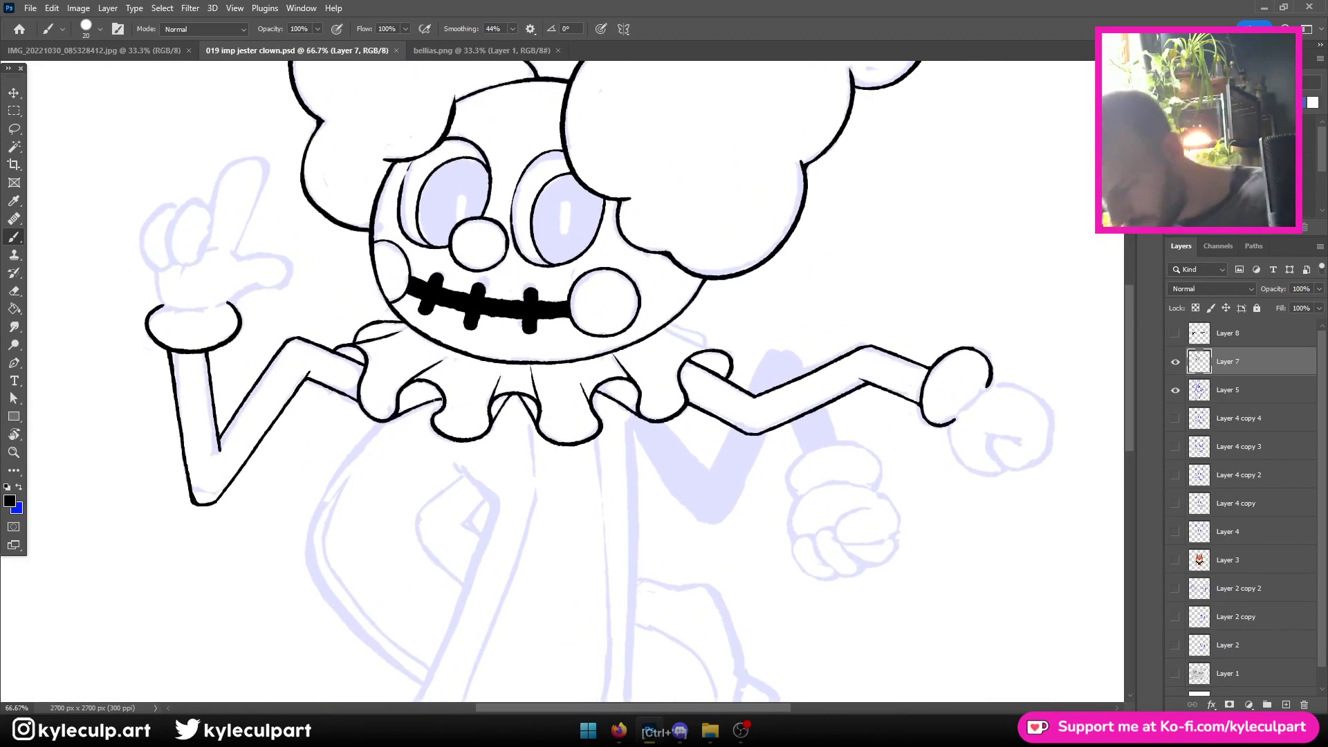
key("ctrl+minus")
key("ctrl+minus")
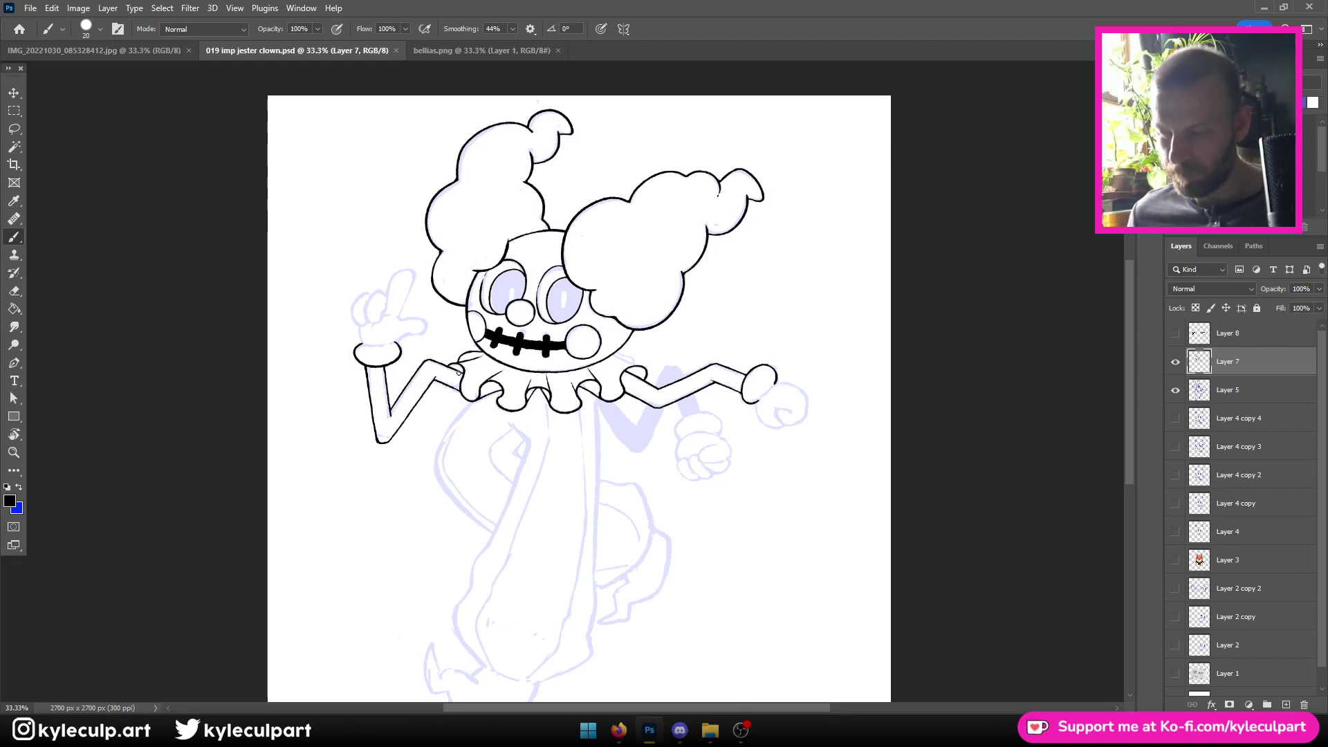
key("ctrl+plus")
key("ctrl+plus")
key("ctrl+plus")
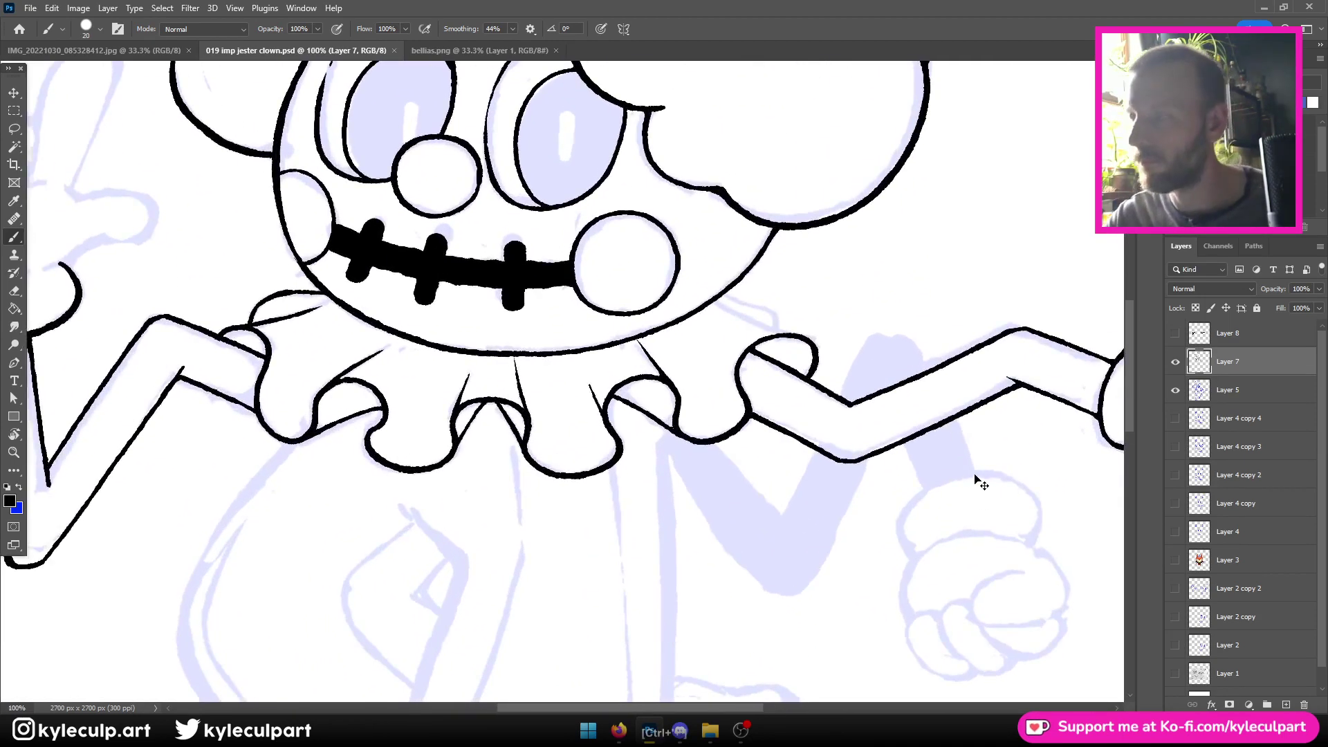
Undo the slanted lines inside the collar's middle scallop opening
key("ctrl+z")
key("ctrl+z")
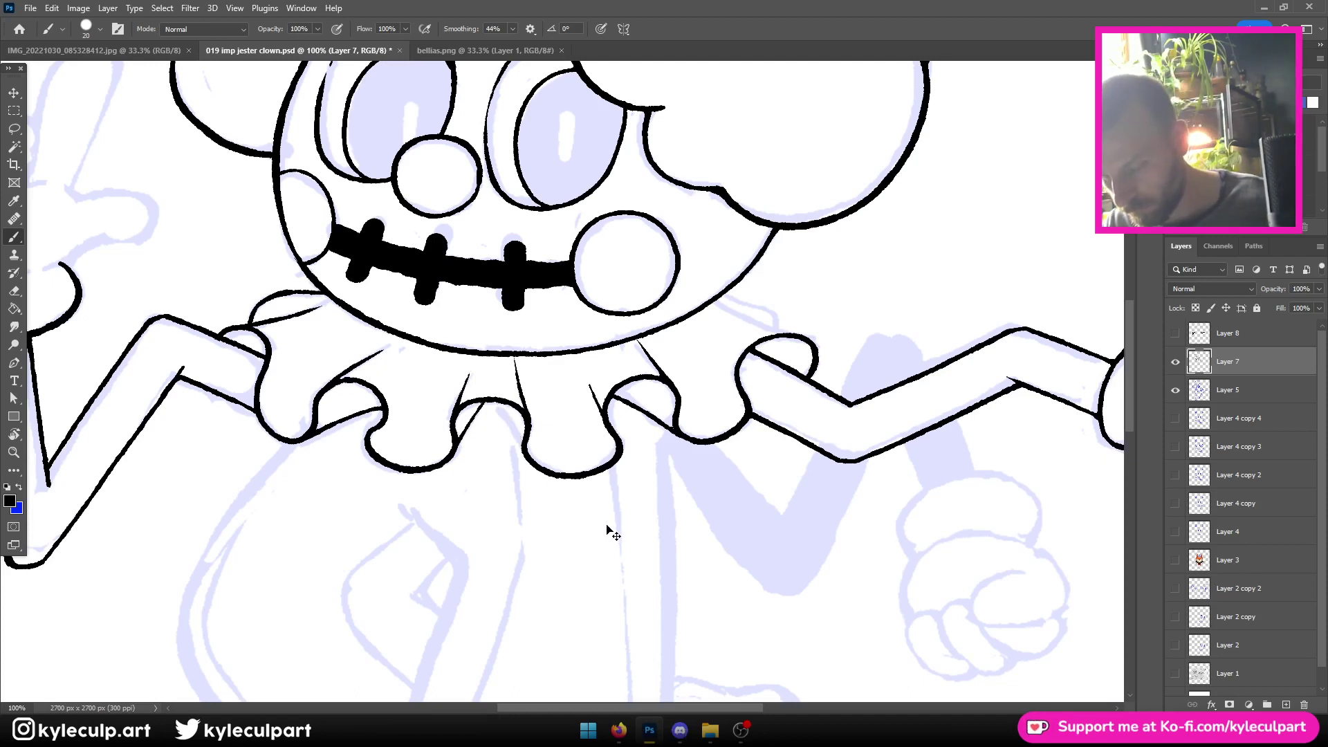
key("ctrl+z")
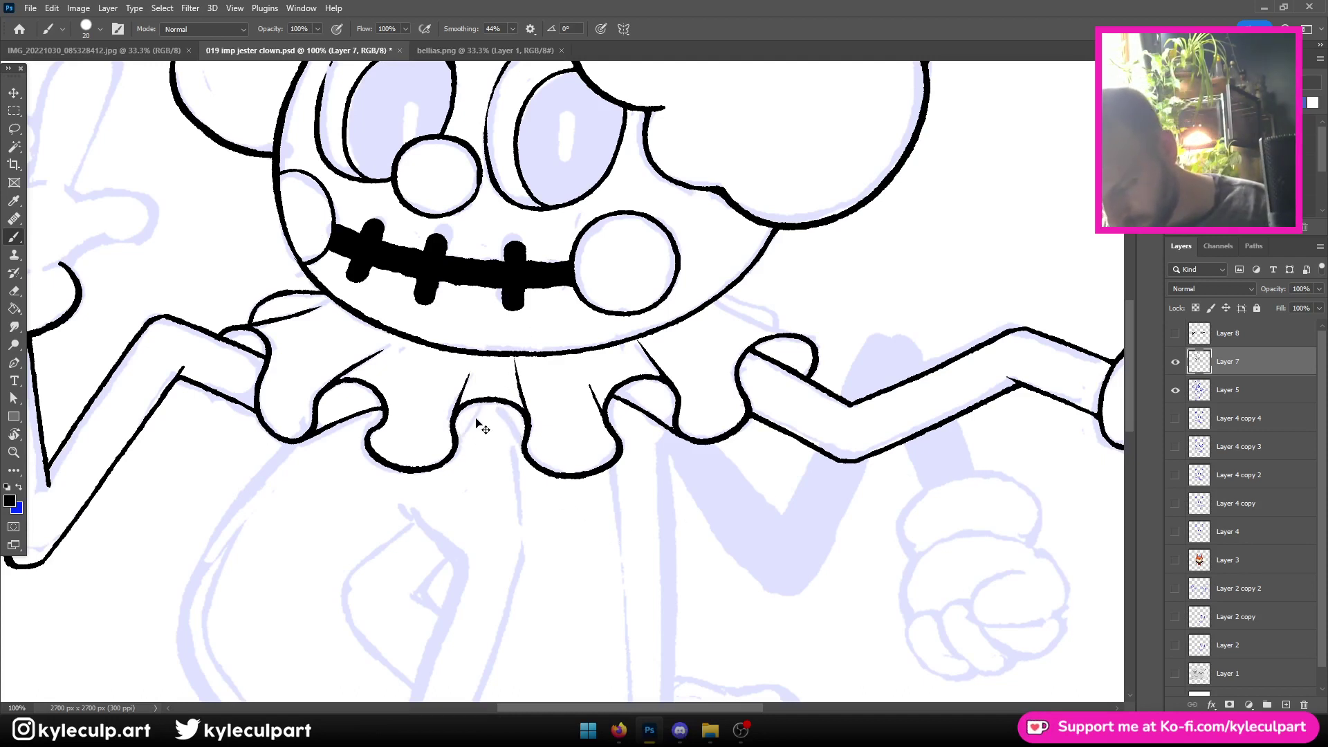
Clean up the line edges inside the collar's middle scallop opening with short brush and eraser strokes
mouse_move(475, 401)
left_mouse_down()
mouse_move(455, 446)
mouse_move(477, 401)
mouse_move(466, 424)
mouse_move(519, 371)
mouse_move(524, 454)
mouse_move(513, 401)
mouse_move(533, 464)
mouse_move(513, 405)
mouse_move(525, 449)
mouse_move(513, 408)
left_mouse_up()
key("ctrl+z")
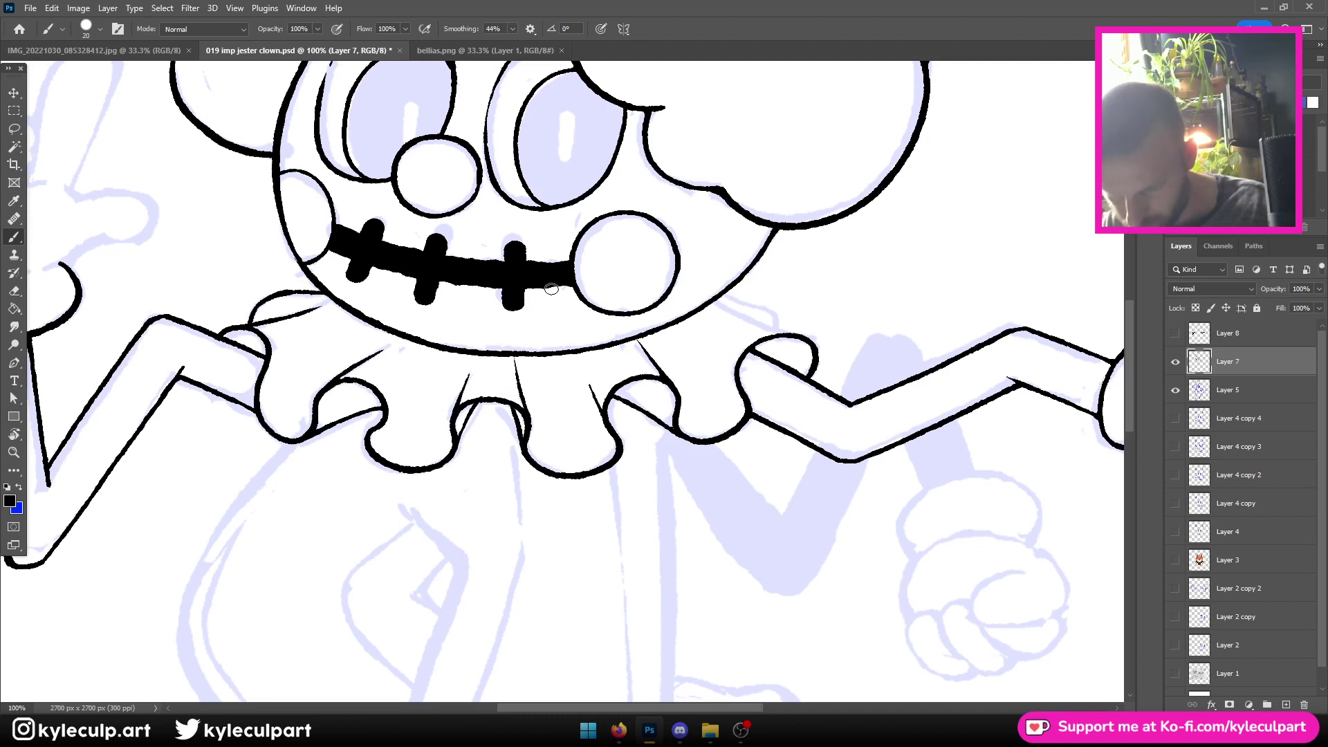
key("e")
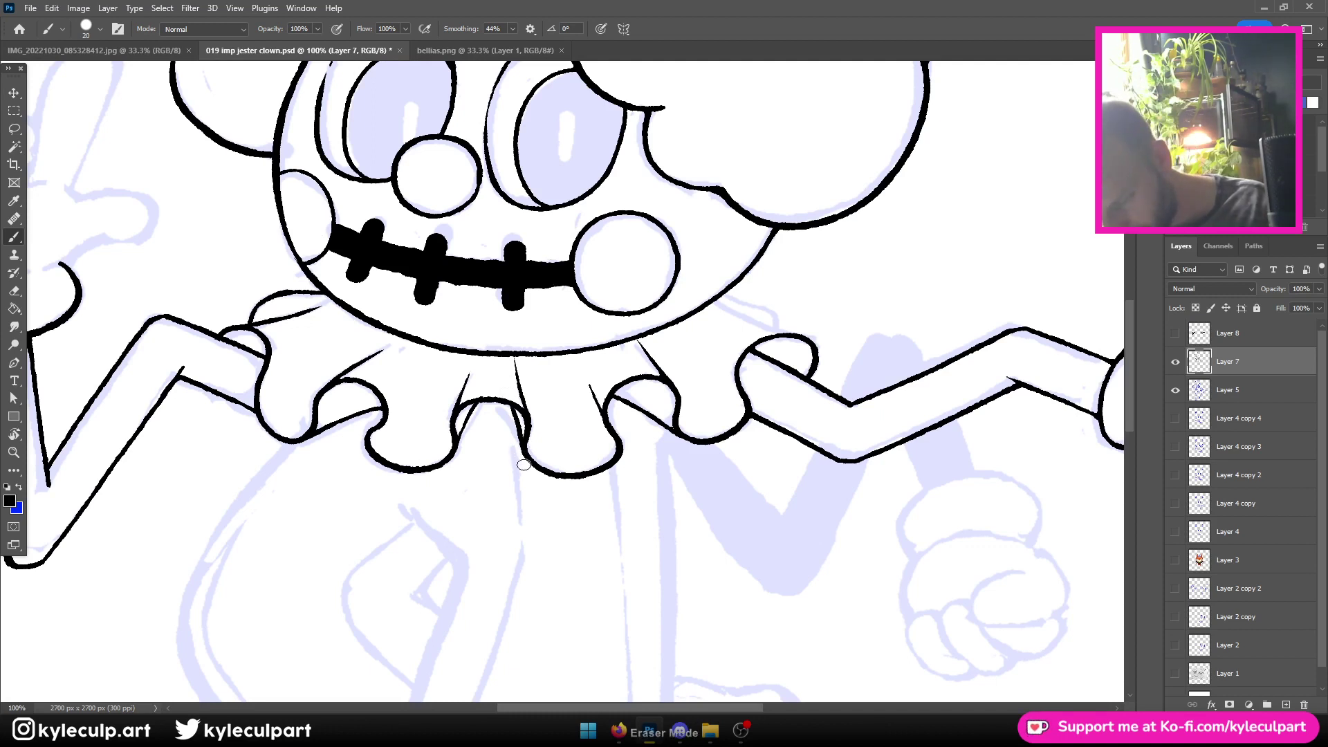
left_click_drag(514, 434, 510, 418)
key("b")
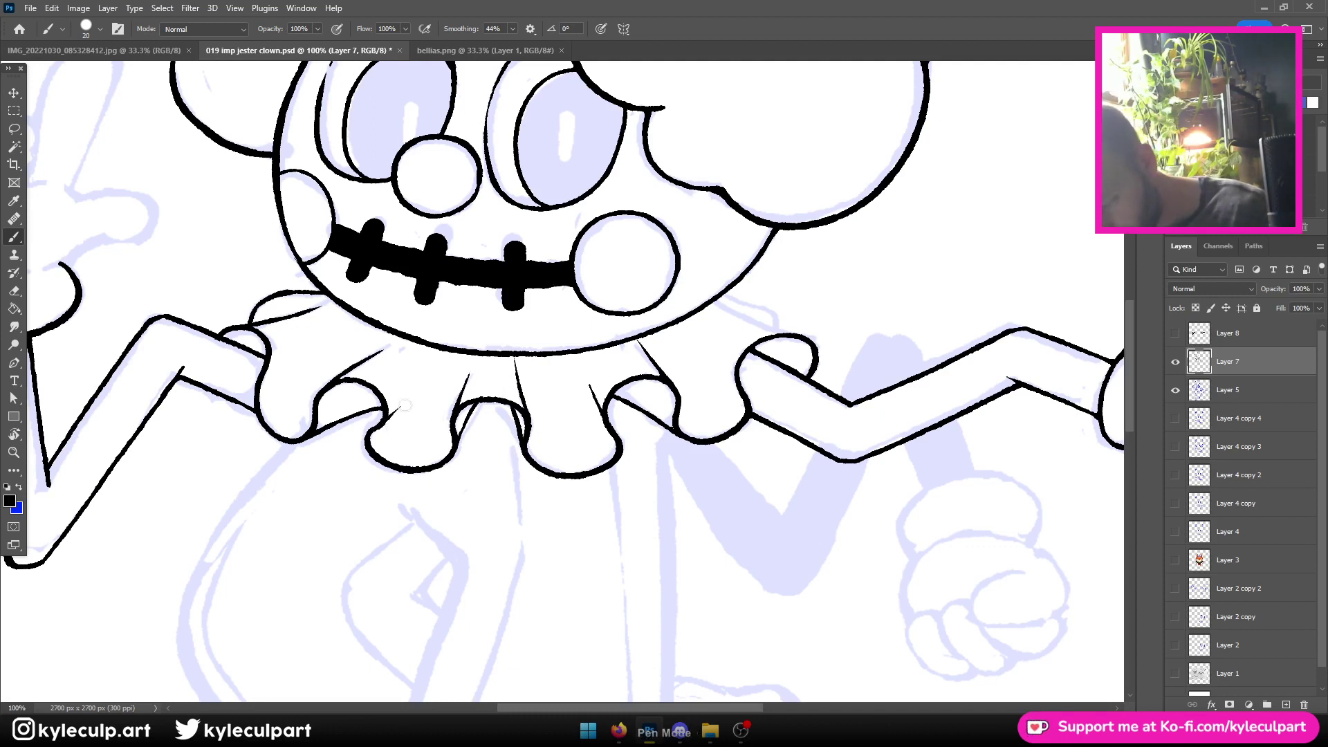
Touch up the outline along the left side of the collar scallop just left of the middle opening
left_click_drag(386, 420, 403, 406)
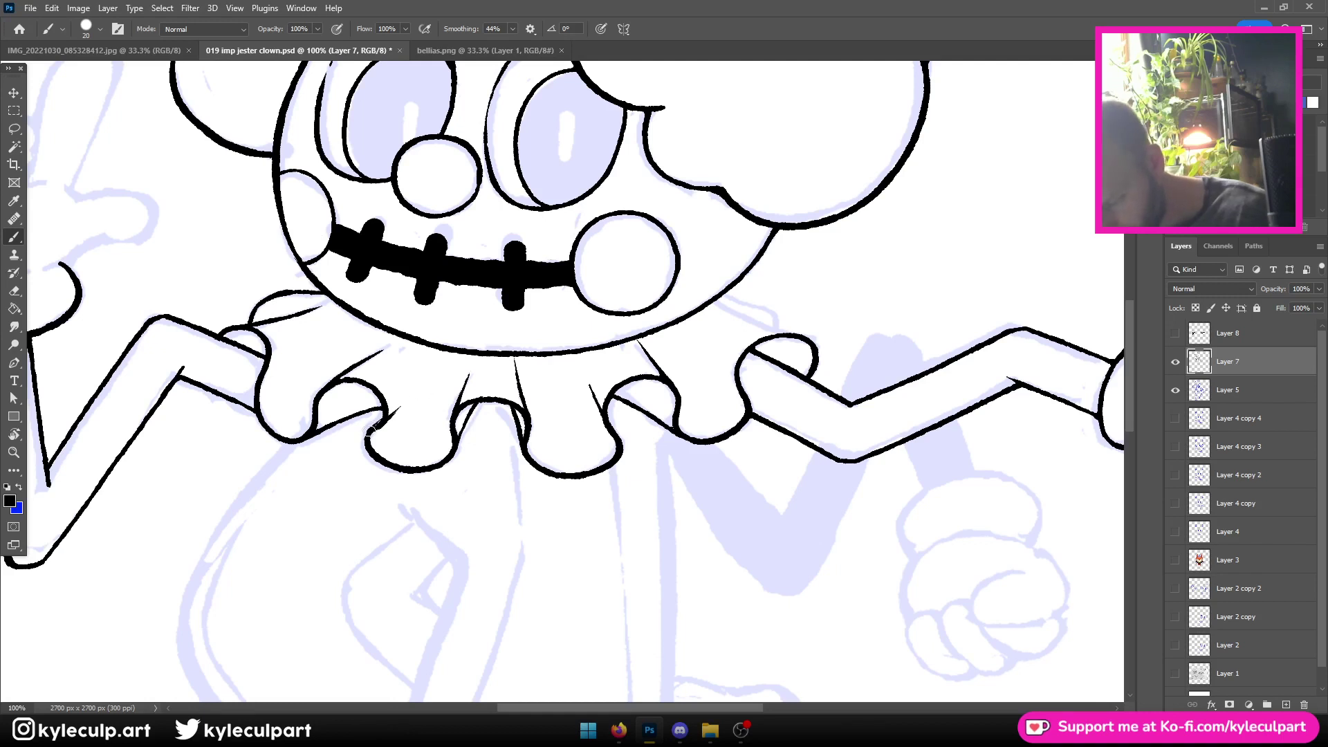
left_click_drag(389, 414, 379, 424)
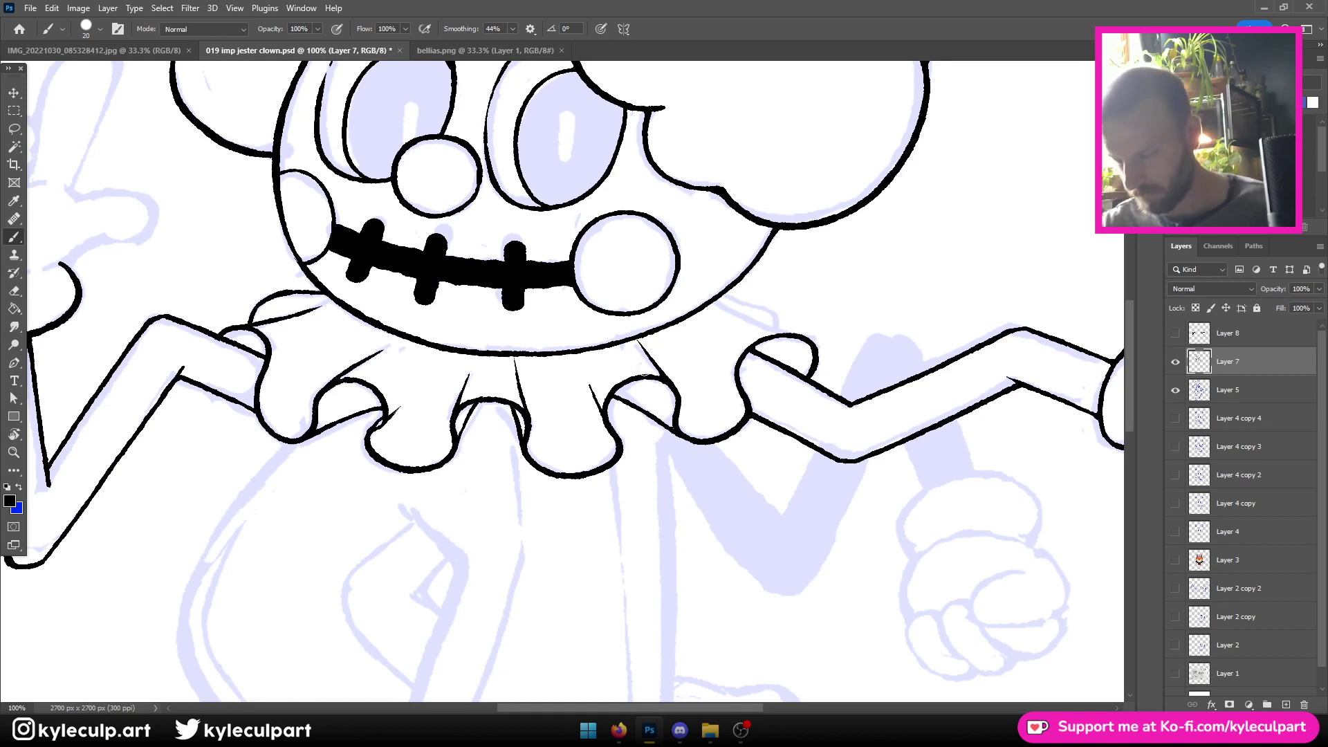
left_click_drag(371, 447, 374, 427)
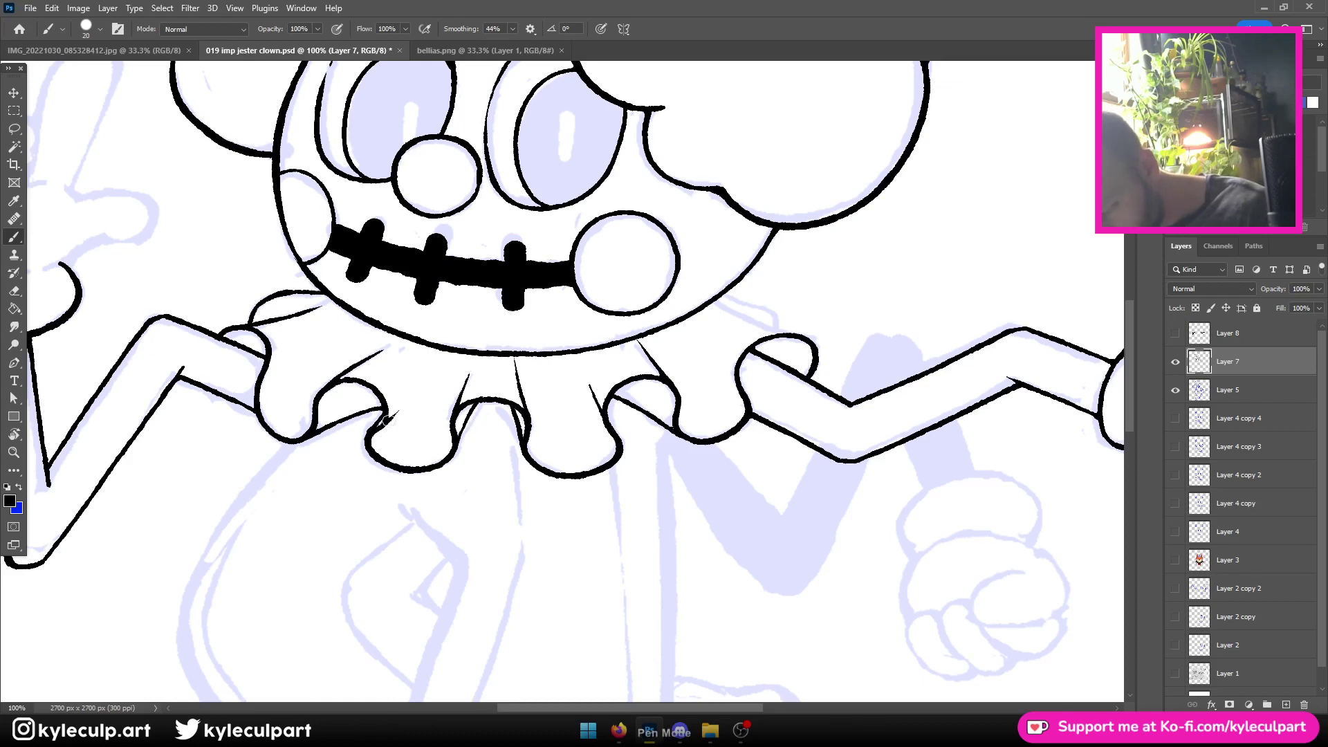
key("ctrl+minus")
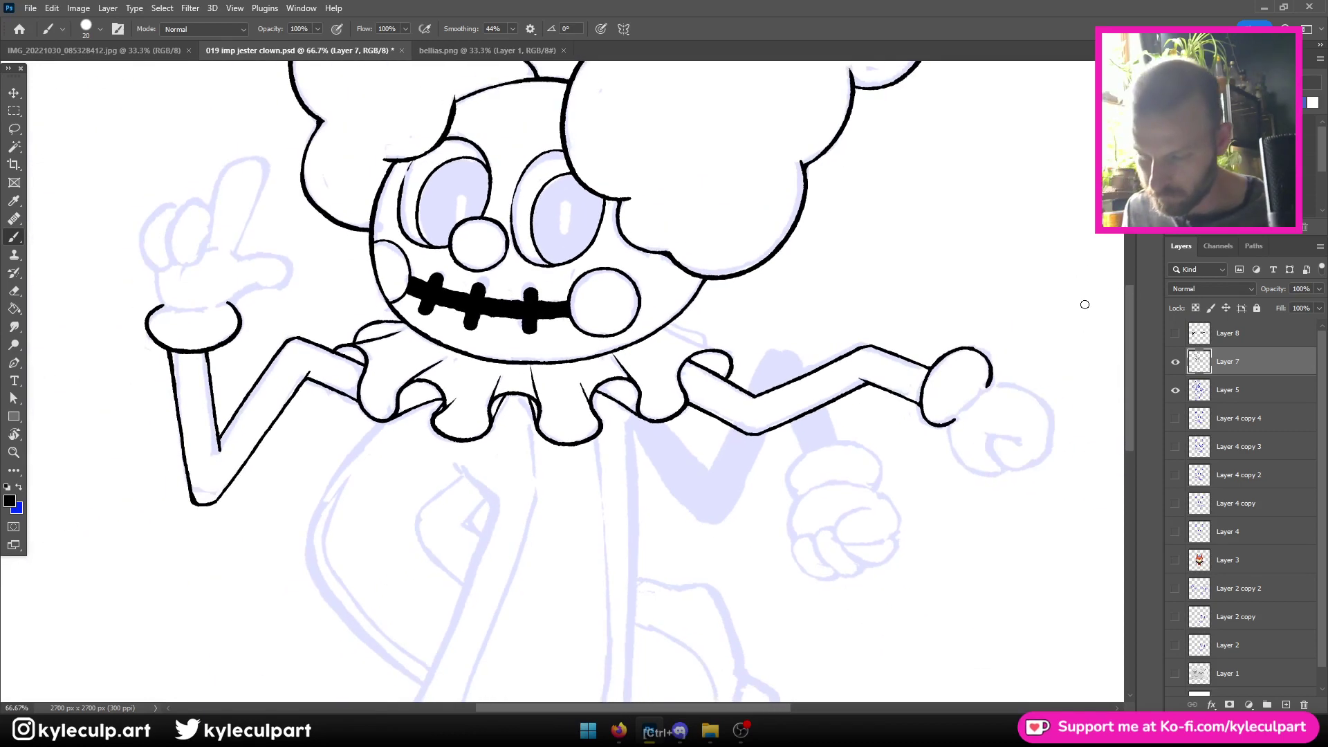
Ink the two edges of the collar's back ruffle showing behind the jaw, above the right shoulder
key("ctrl+plus")
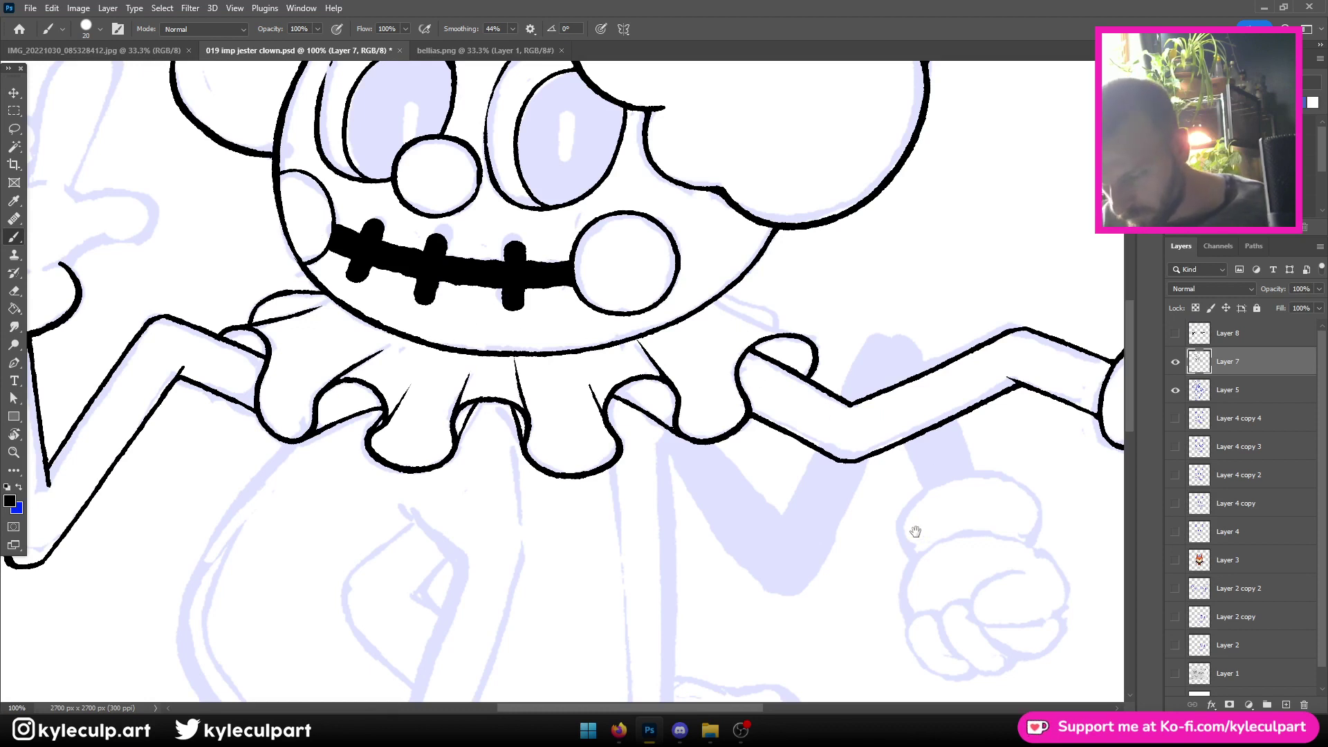
mouse_move(916, 540)
left_mouse_down()
mouse_move(622, 489)
mouse_move(624, 552)
left_mouse_up()
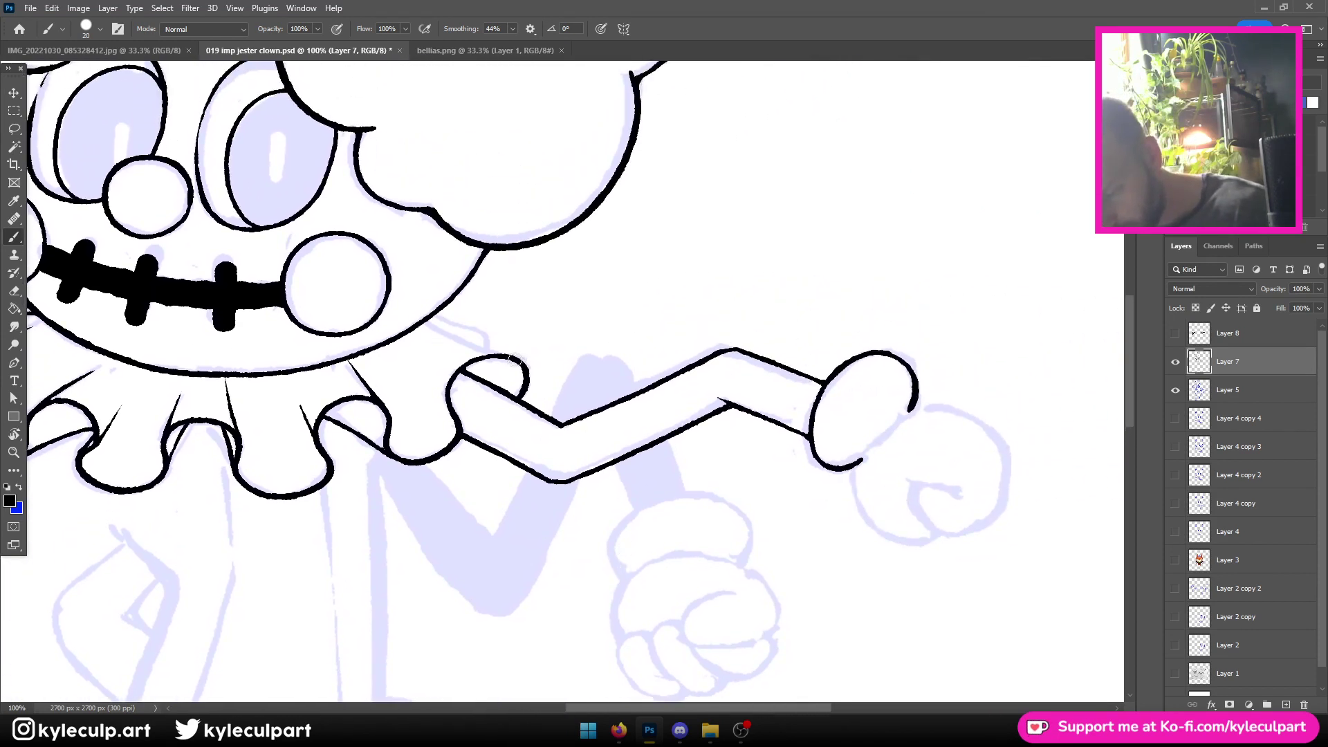
left_click_drag(490, 349, 427, 322)
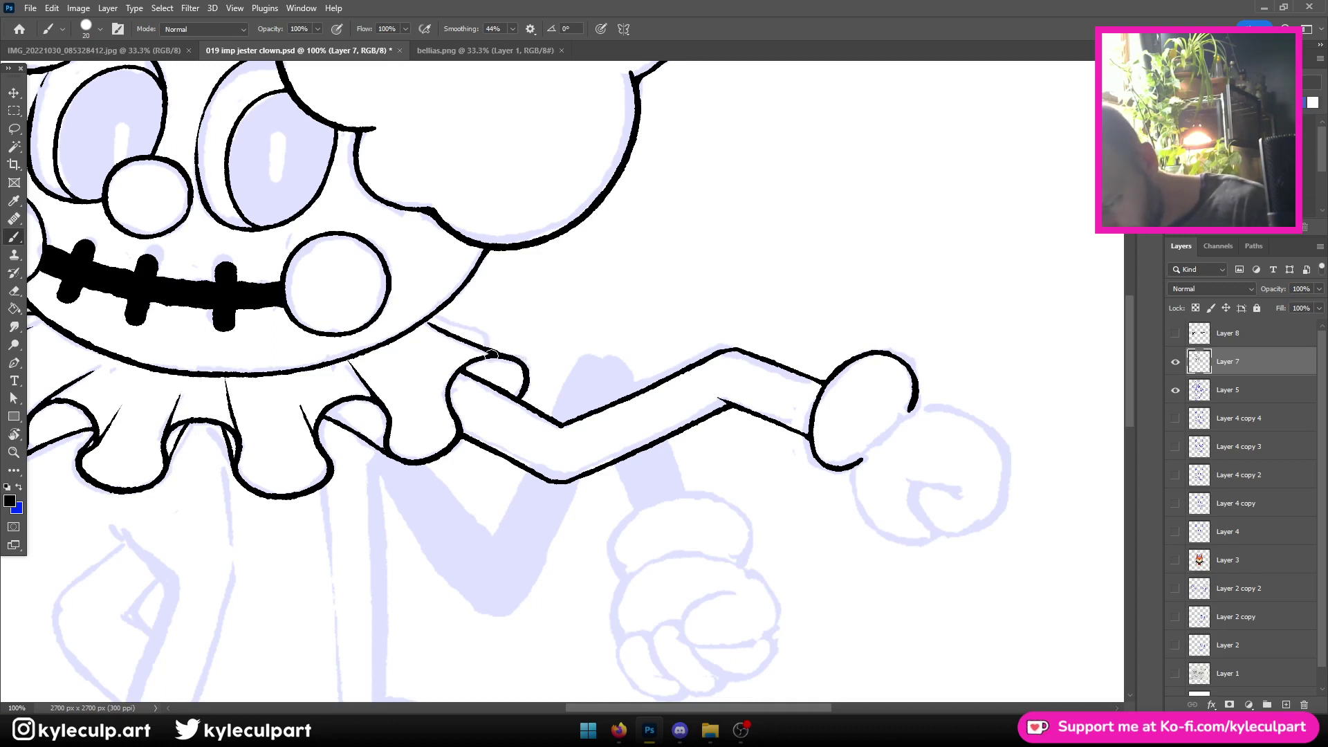
left_click_drag(434, 314, 452, 323)
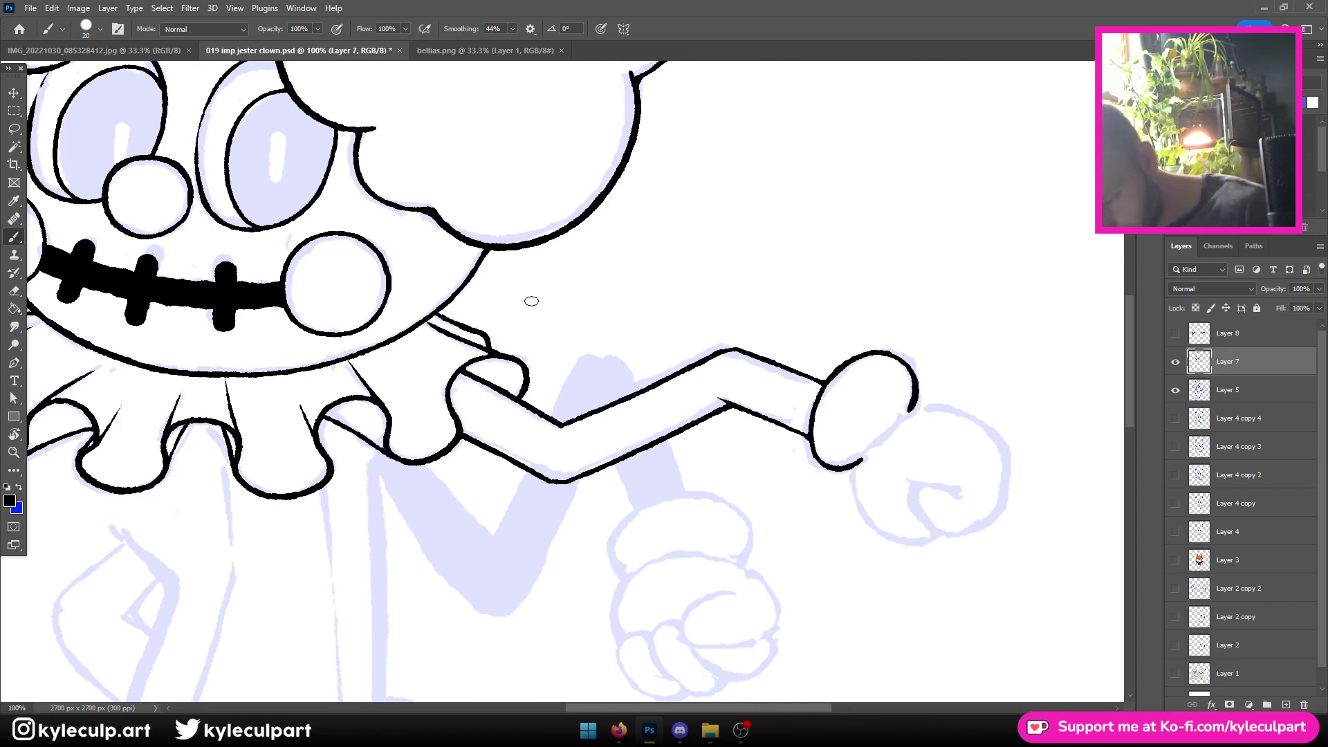
Thicken the upper edge of the right back ruffle and join it to the jaw line
key("ctrl+minus")
key("ctrl+minus")
key("ctrl+plus")
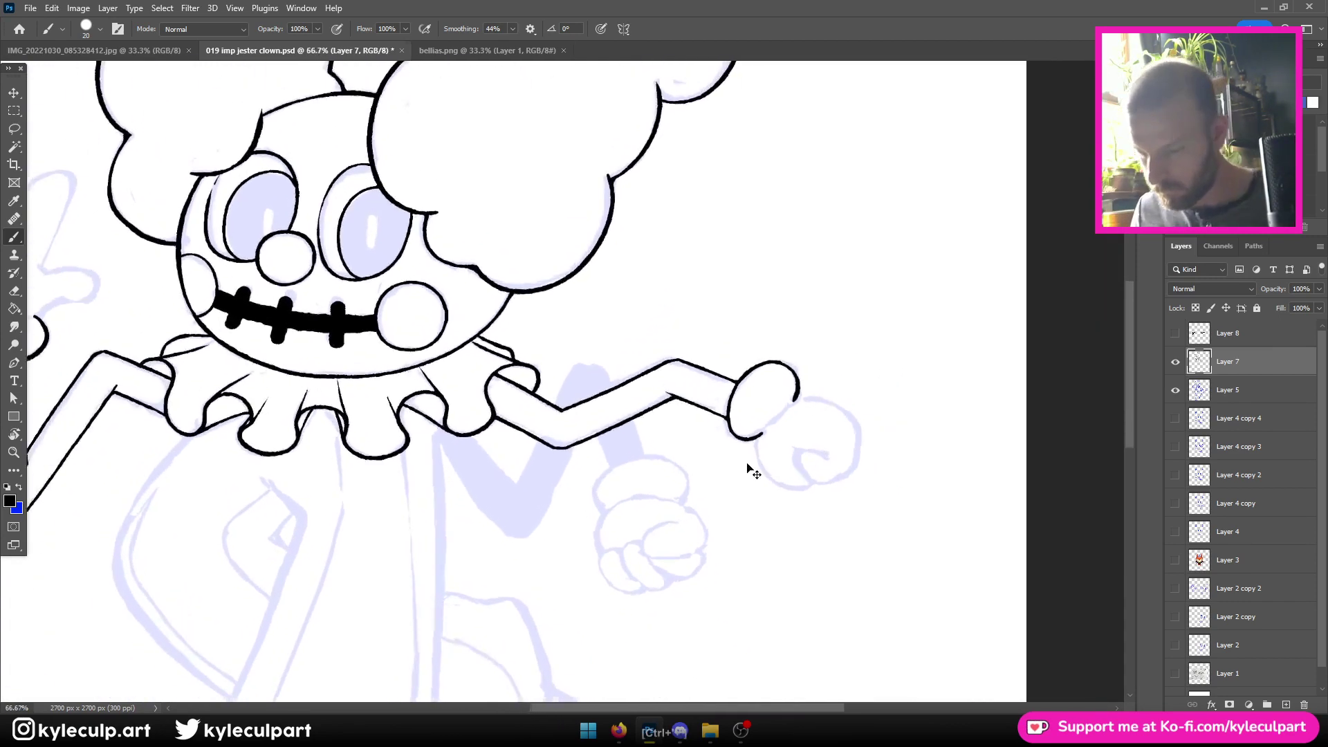
key("ctrl+plus")
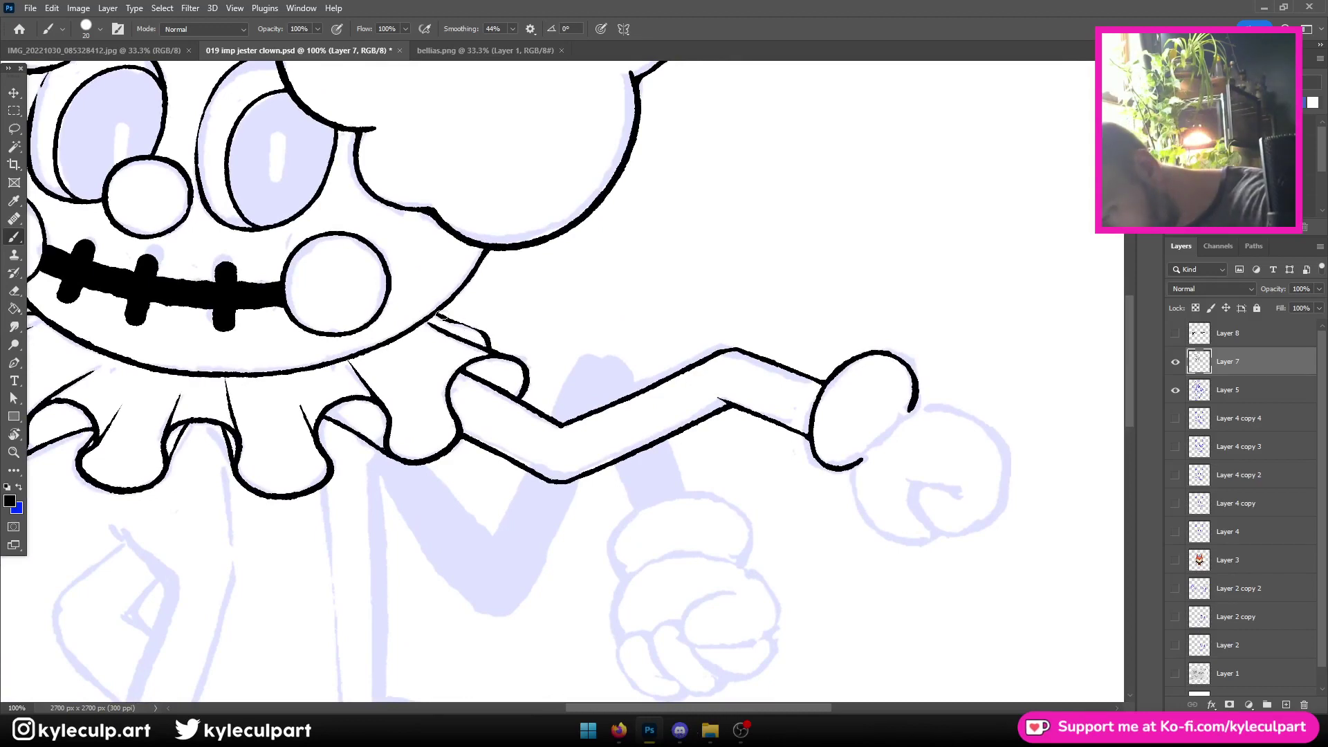
key("ctrl+plus")
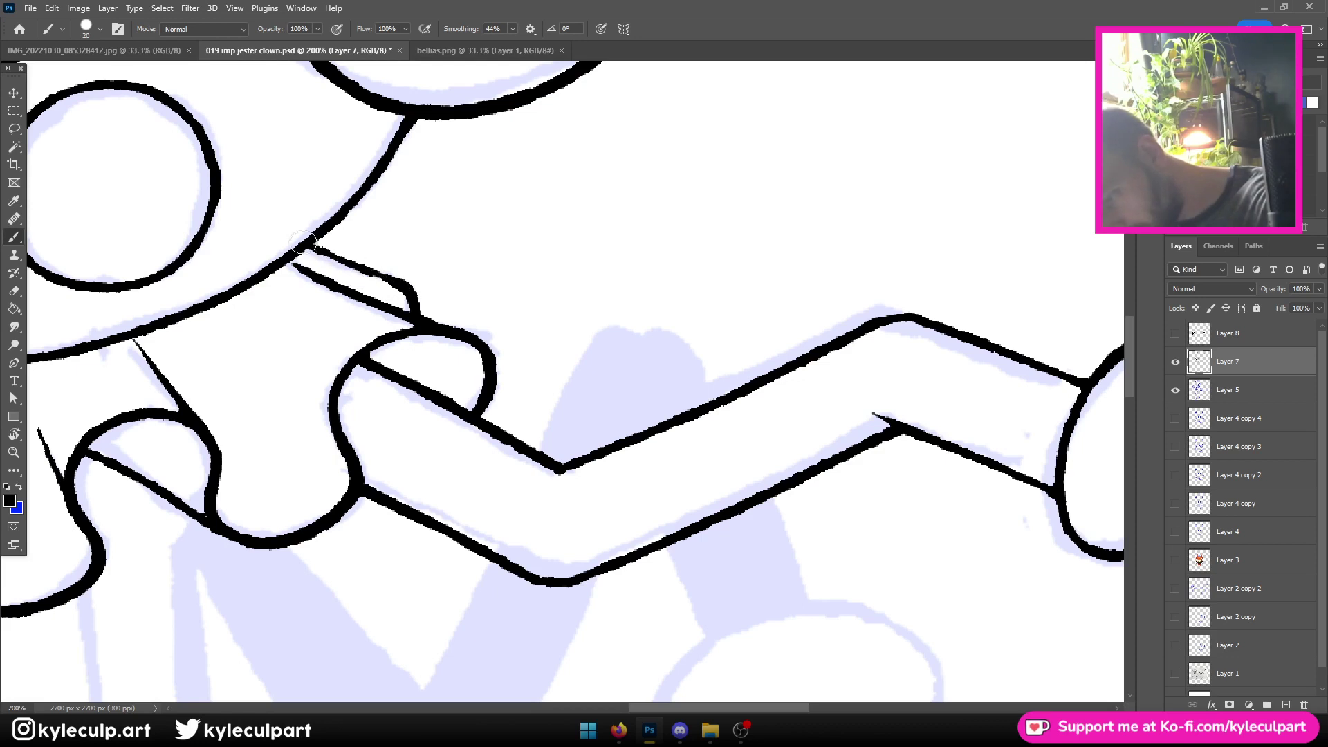
left_click_drag(415, 298, 310, 243)
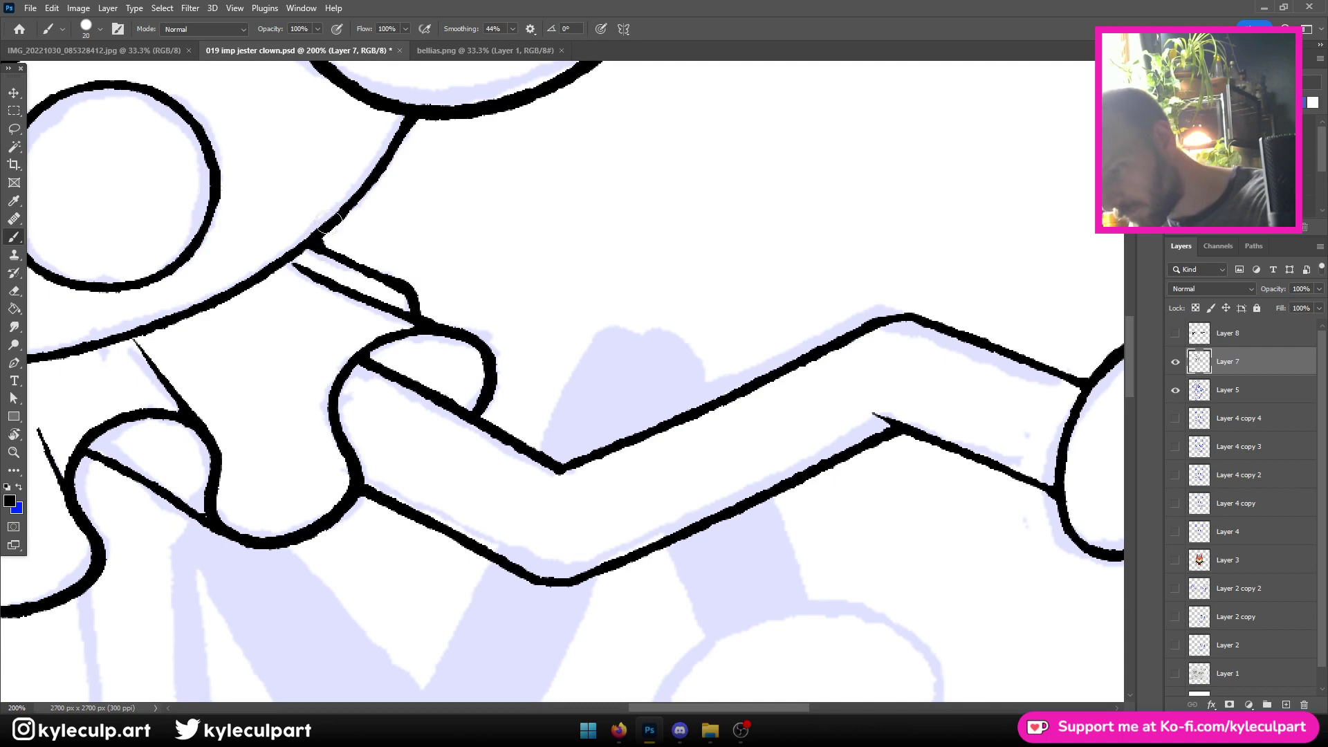
key("ctrl+minus")
key("ctrl+minus")
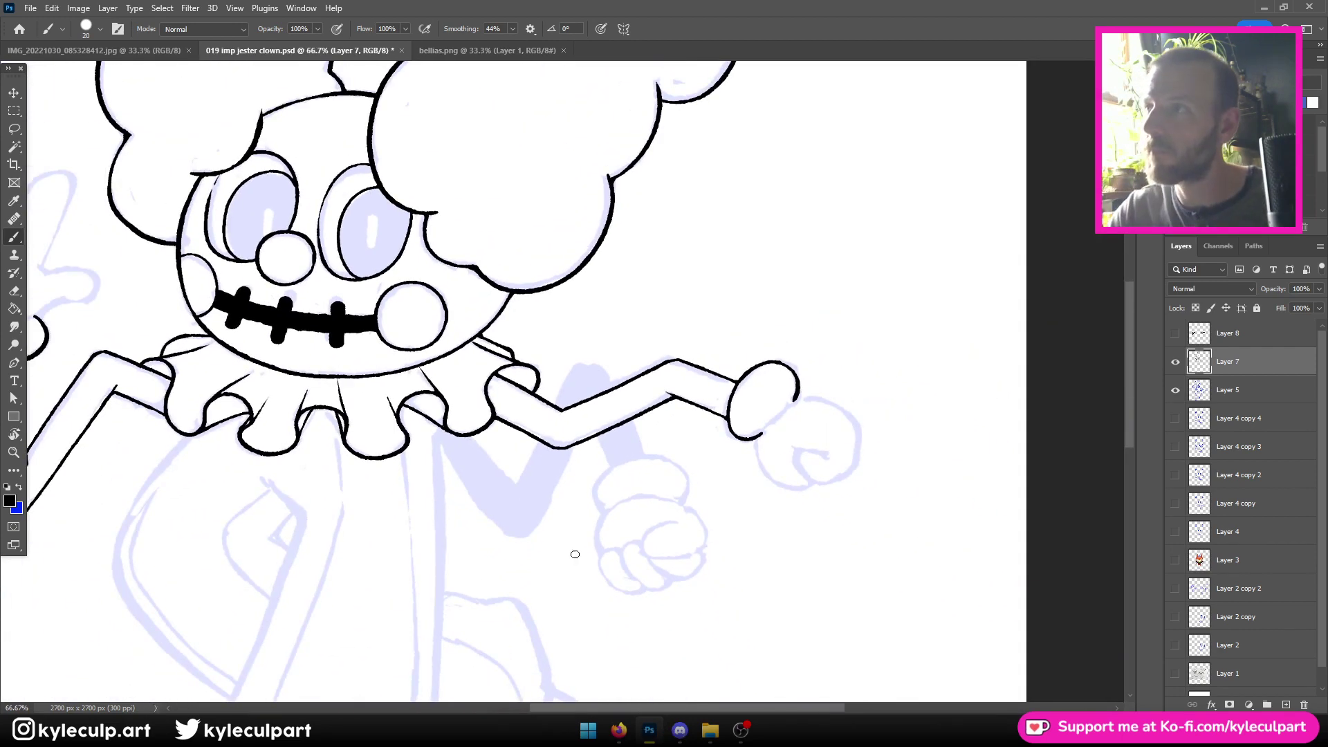
Ink a short slanted line below the collar at the body's left side, undoing the extra thickening strokes
left_click_drag(575, 554, 740, 331)
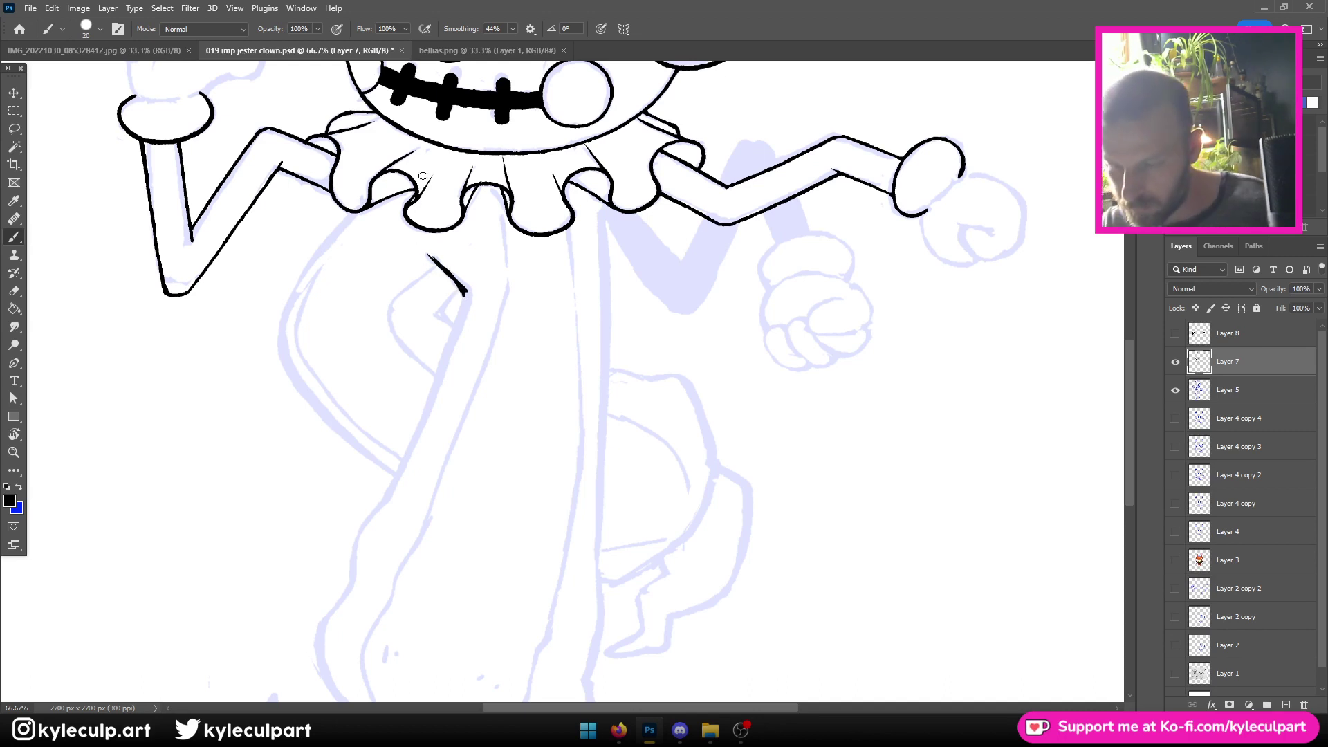
key("ctrl+z")
key("ctrl+z")
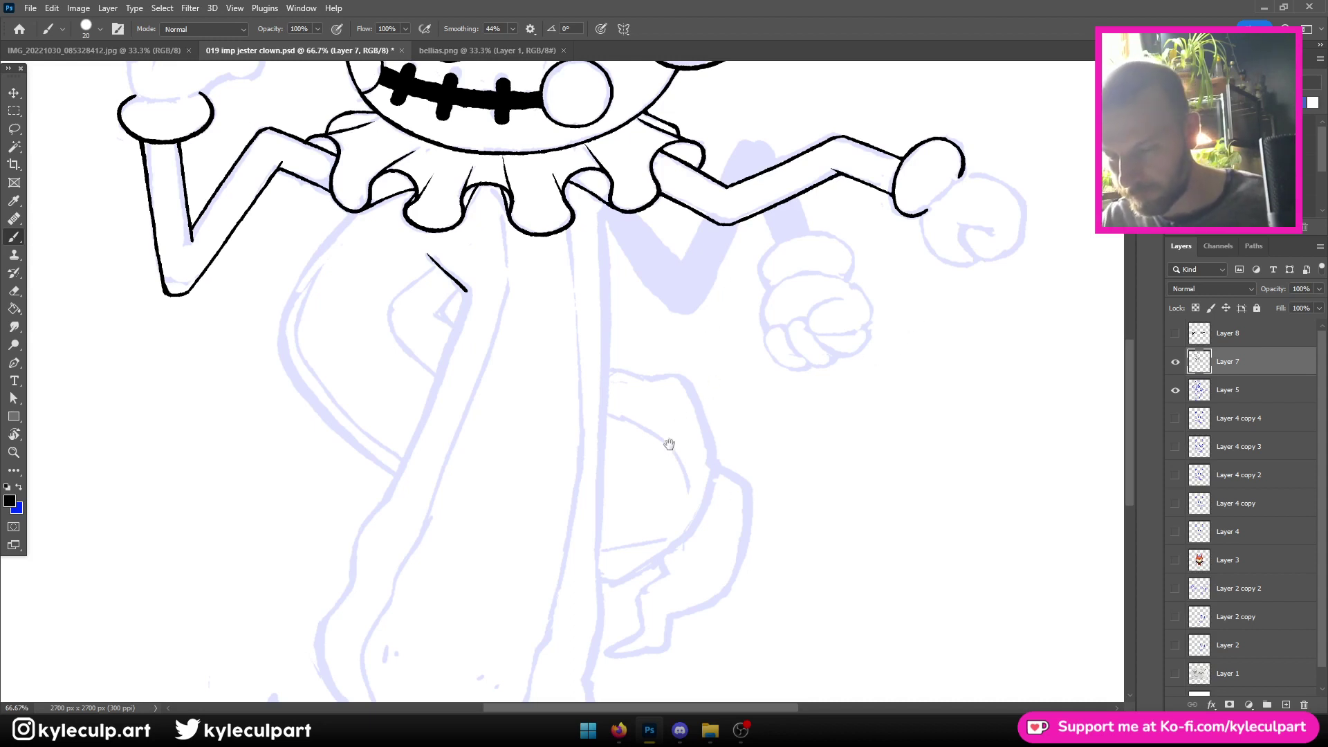
Ink the wavy left outline of the front trouser leg's flared lower part and thicken its curve
left_click_drag(639, 562, 695, 375)
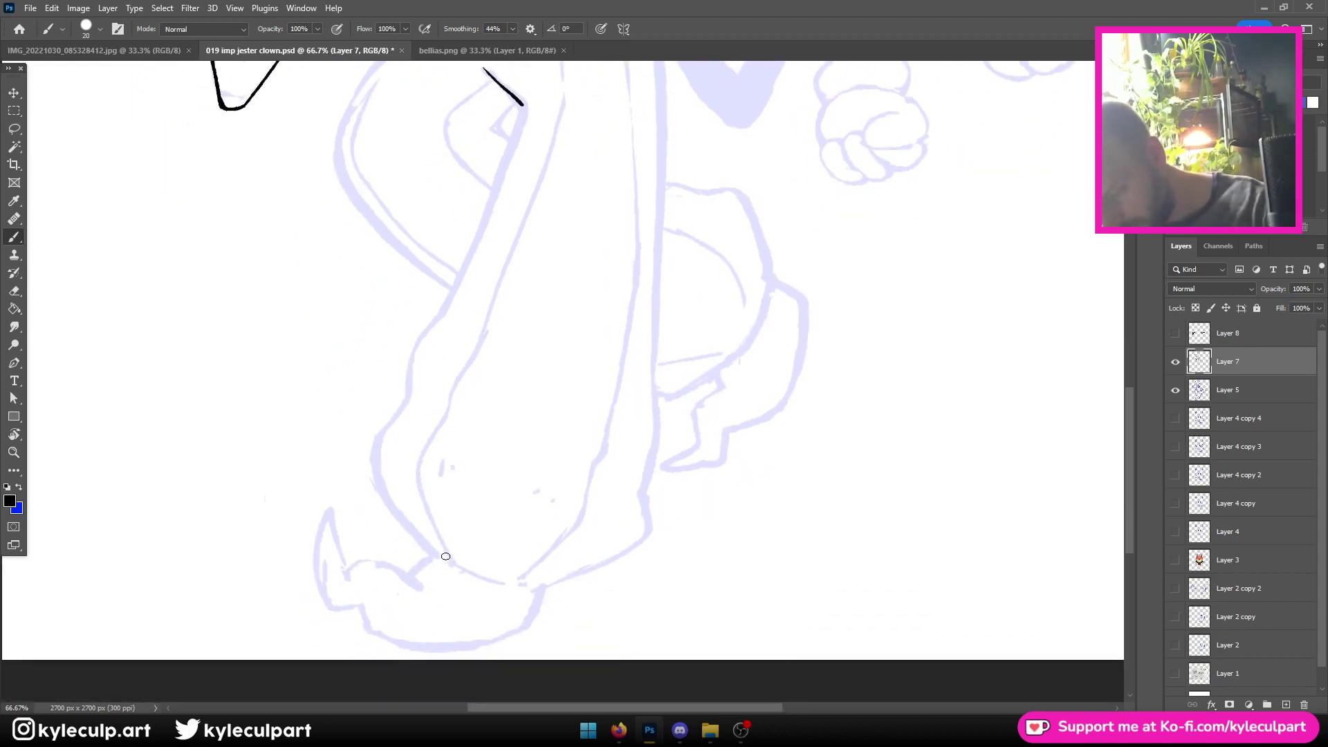
mouse_move(451, 566)
left_mouse_down()
mouse_move(380, 492)
mouse_move(376, 436)
mouse_move(409, 398)
mouse_move(409, 350)
mouse_move(446, 304)
left_mouse_up()
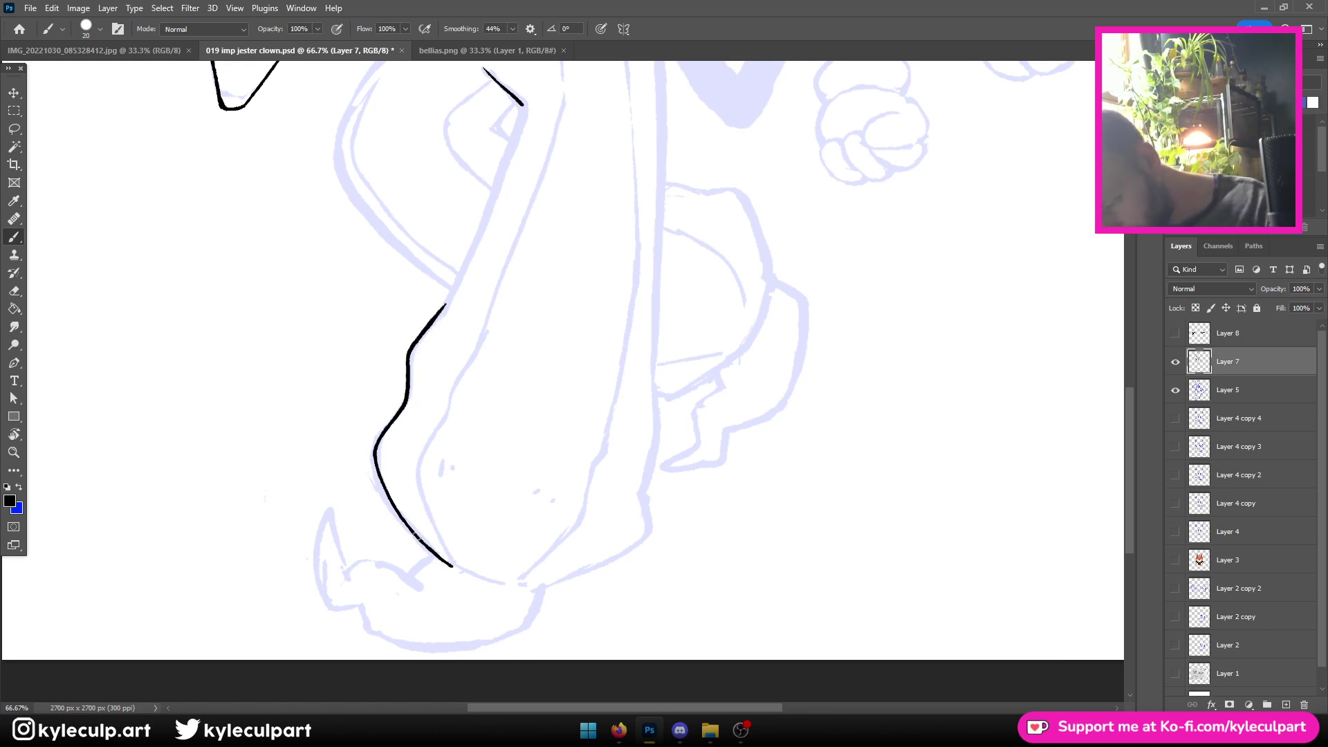
left_click_drag(417, 536, 369, 465)
key("ctrl+z")
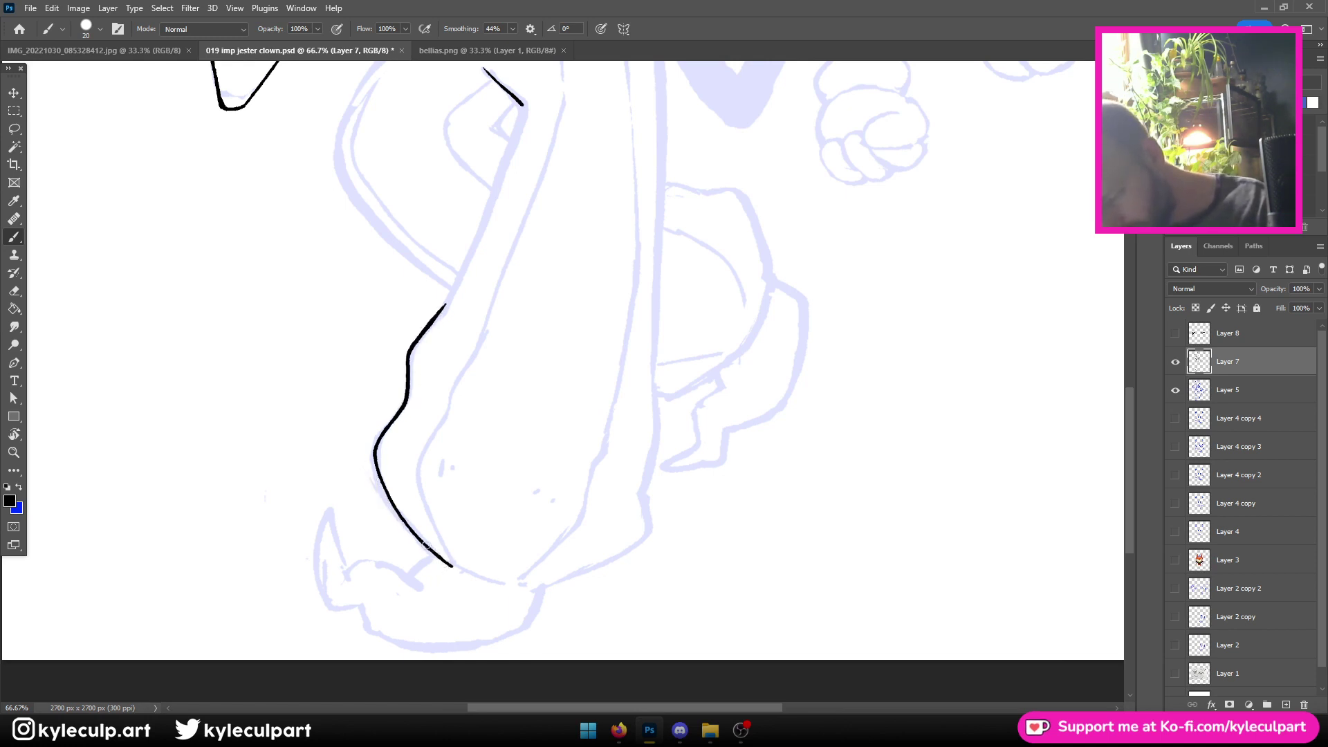
mouse_move(426, 546)
left_mouse_down()
mouse_move(382, 488)
mouse_move(381, 438)
left_mouse_up()
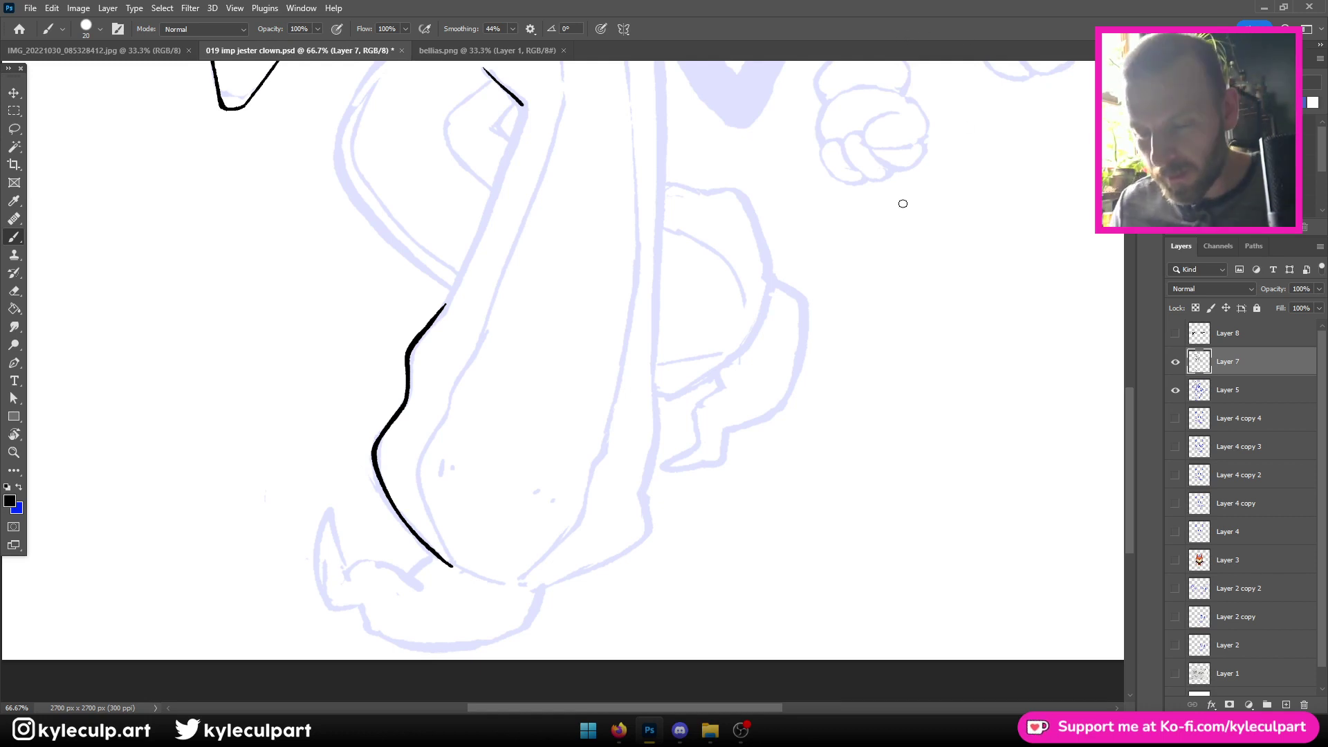
Ink the trouser leg's curved bottom hem above the shoe and carry it around the lower right corner
scroll(978, 465, "down", 5)
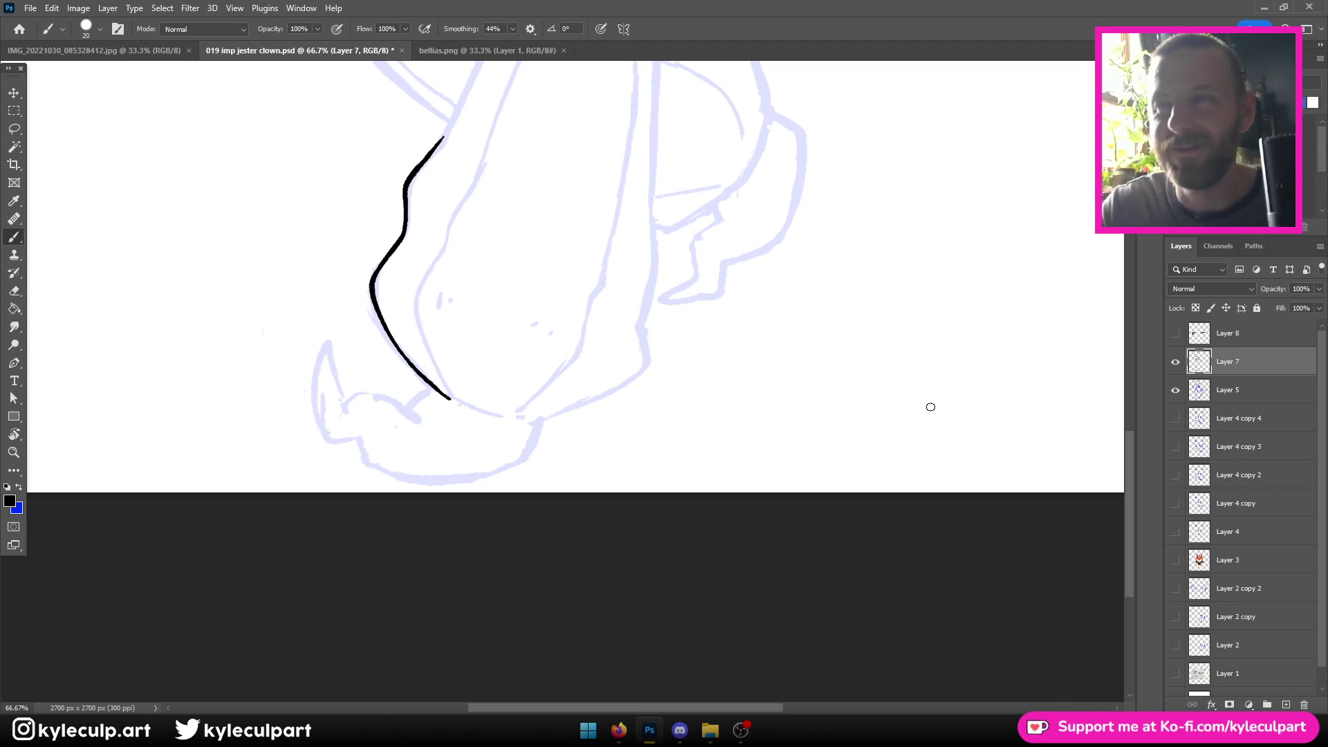
left_click_drag(765, 446, 847, 361)
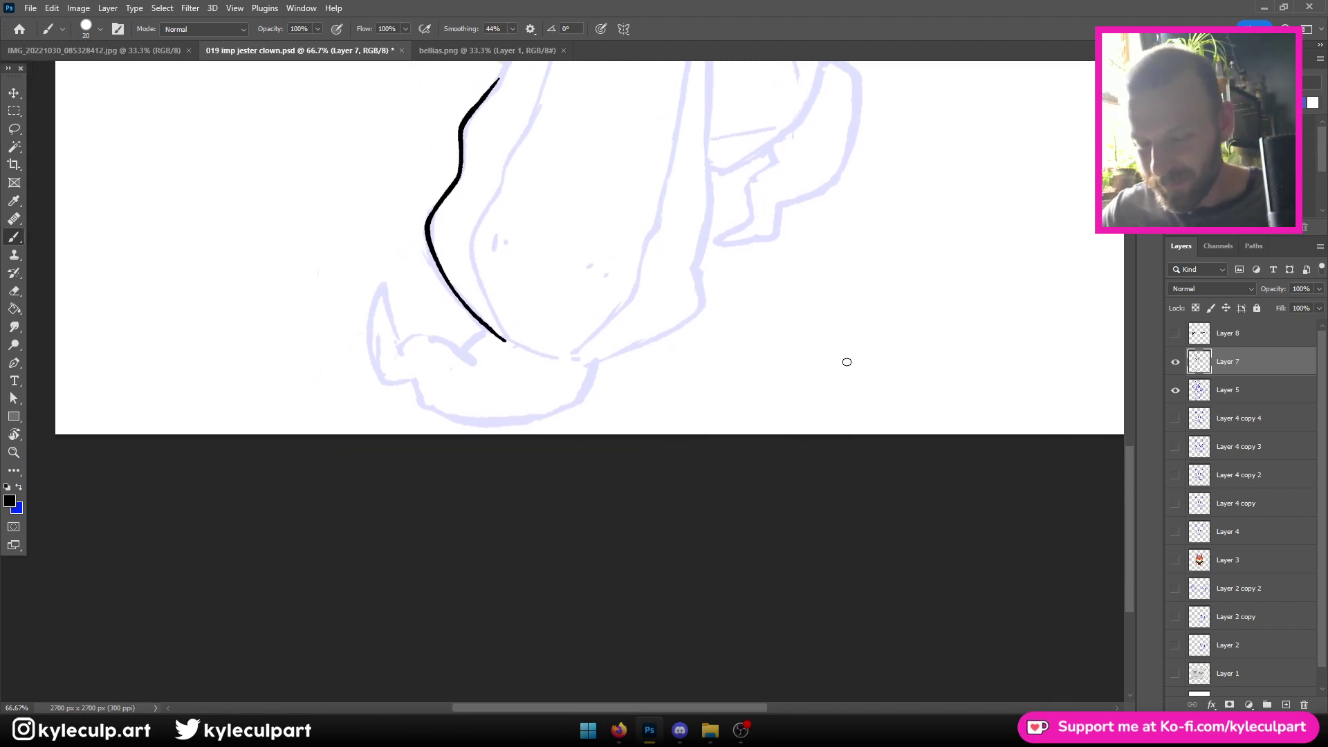
key("ctrl+plus")
mouse_move(762, 433)
left_mouse_down()
mouse_move(762, 409)
mouse_move(818, 414)
mouse_move(720, 536)
left_mouse_up()
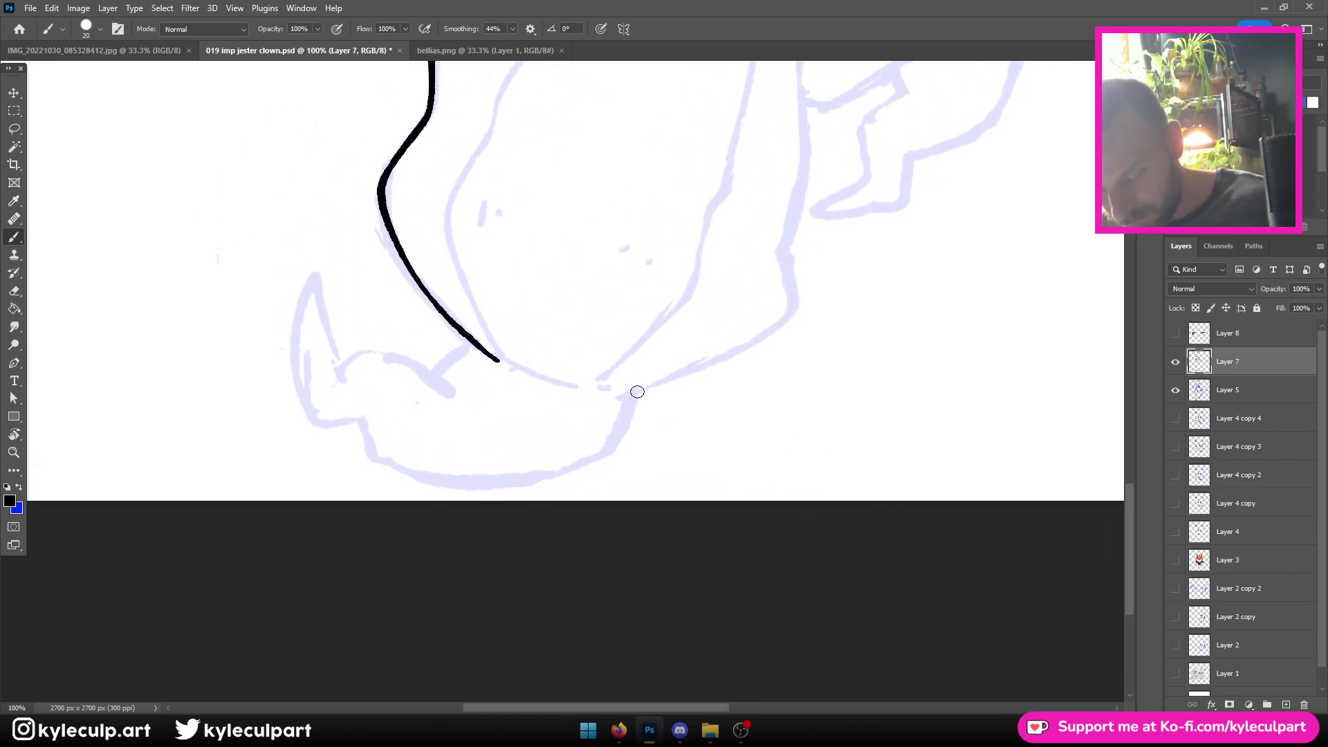
left_click_drag(637, 392, 501, 359)
key("ctrl+z")
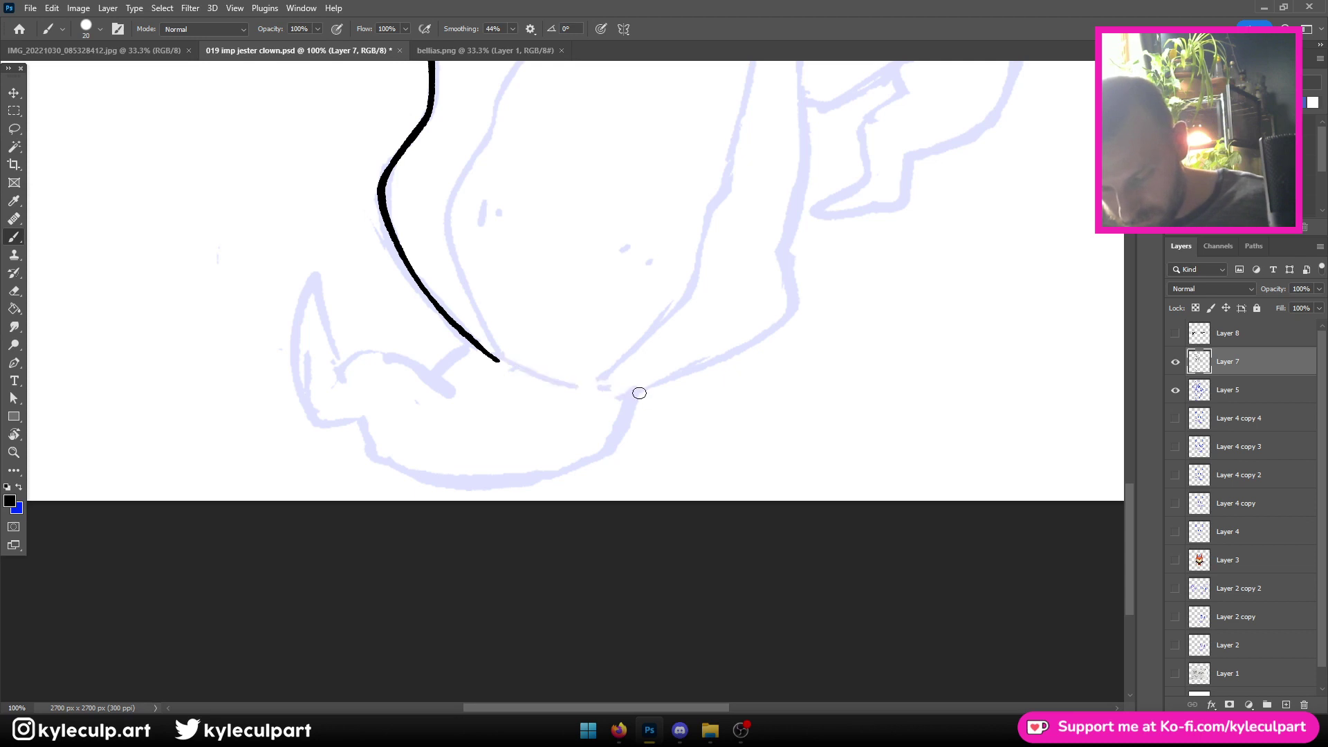
mouse_move(637, 391)
left_mouse_down()
mouse_move(508, 367)
mouse_move(458, 308)
mouse_move(563, 381)
mouse_move(509, 369)
mouse_move(476, 344)
left_mouse_up()
mouse_move(749, 390)
left_mouse_down()
mouse_move(596, 466)
mouse_move(649, 390)
mouse_move(631, 310)
left_mouse_up()
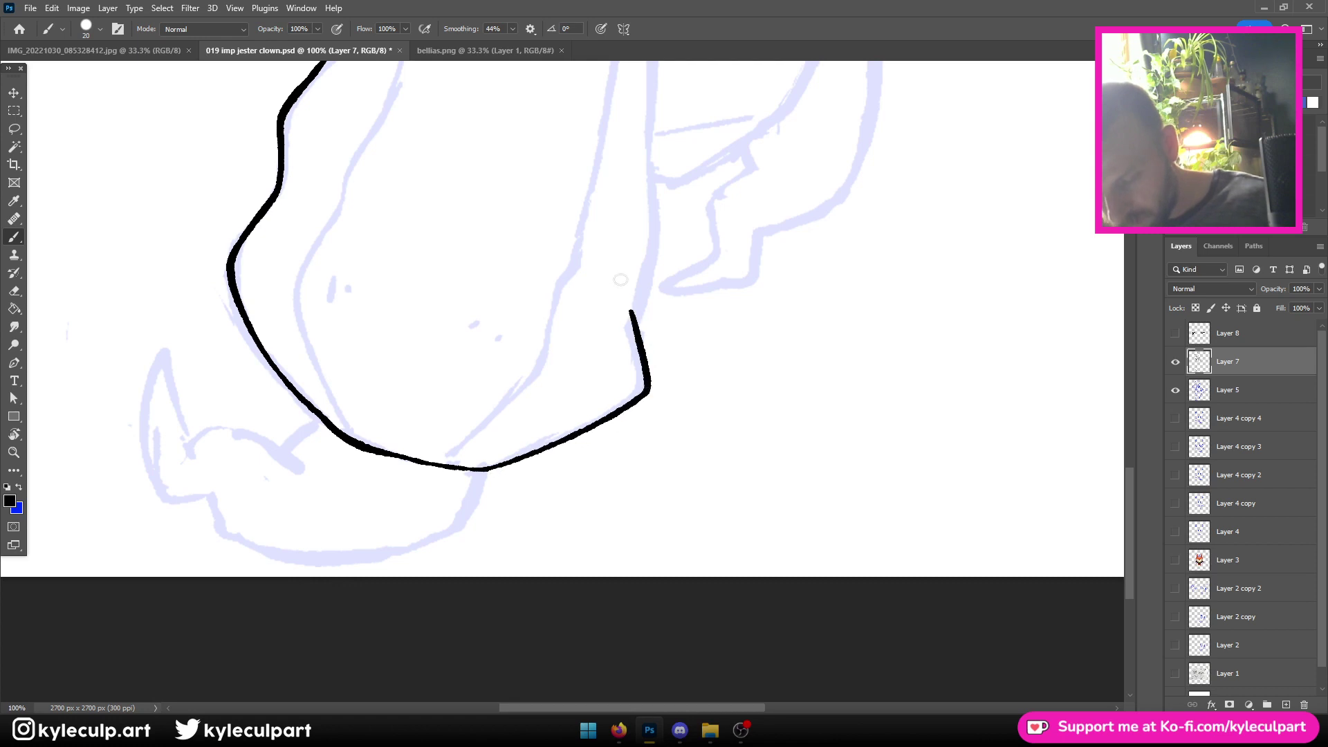
Ink the lower right edge of the trouser leg upward from the hem corner and tidy its joint
left_click_drag(723, 320, 619, 440)
left_click_drag(531, 447, 561, 223)
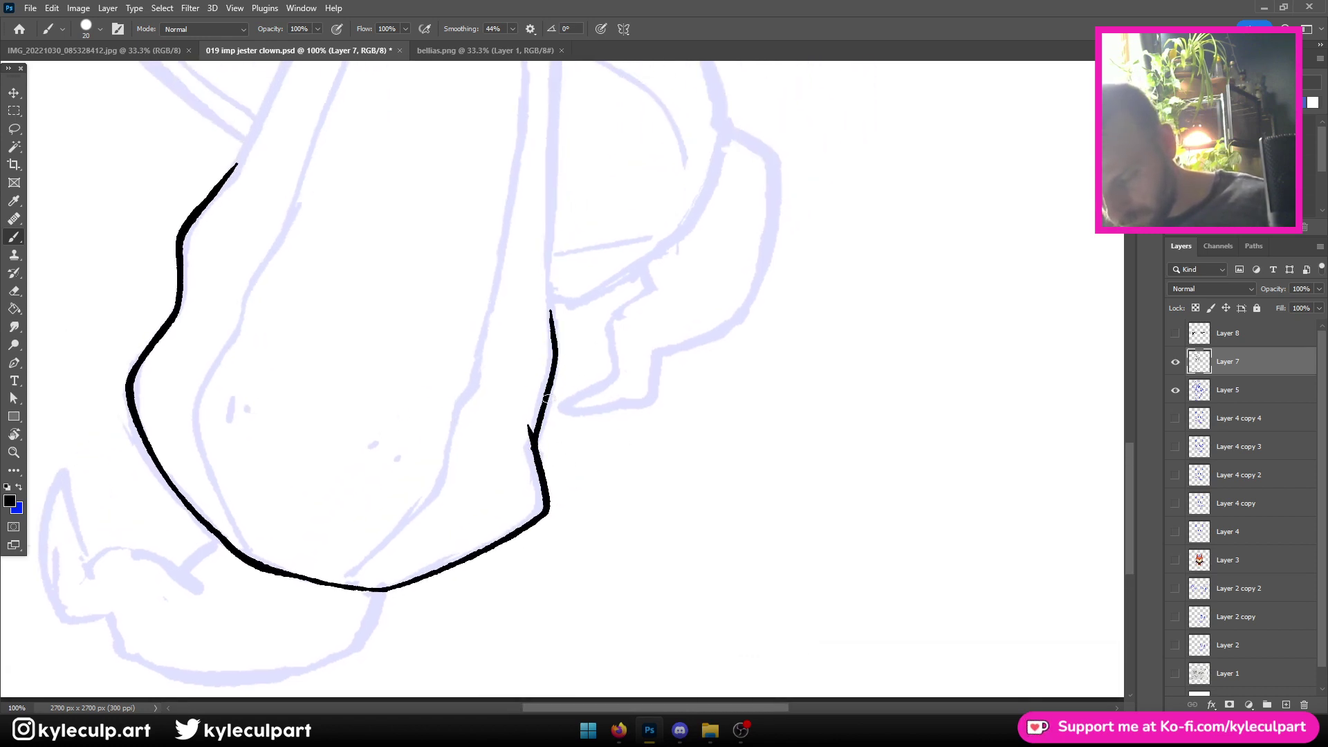
key("e")
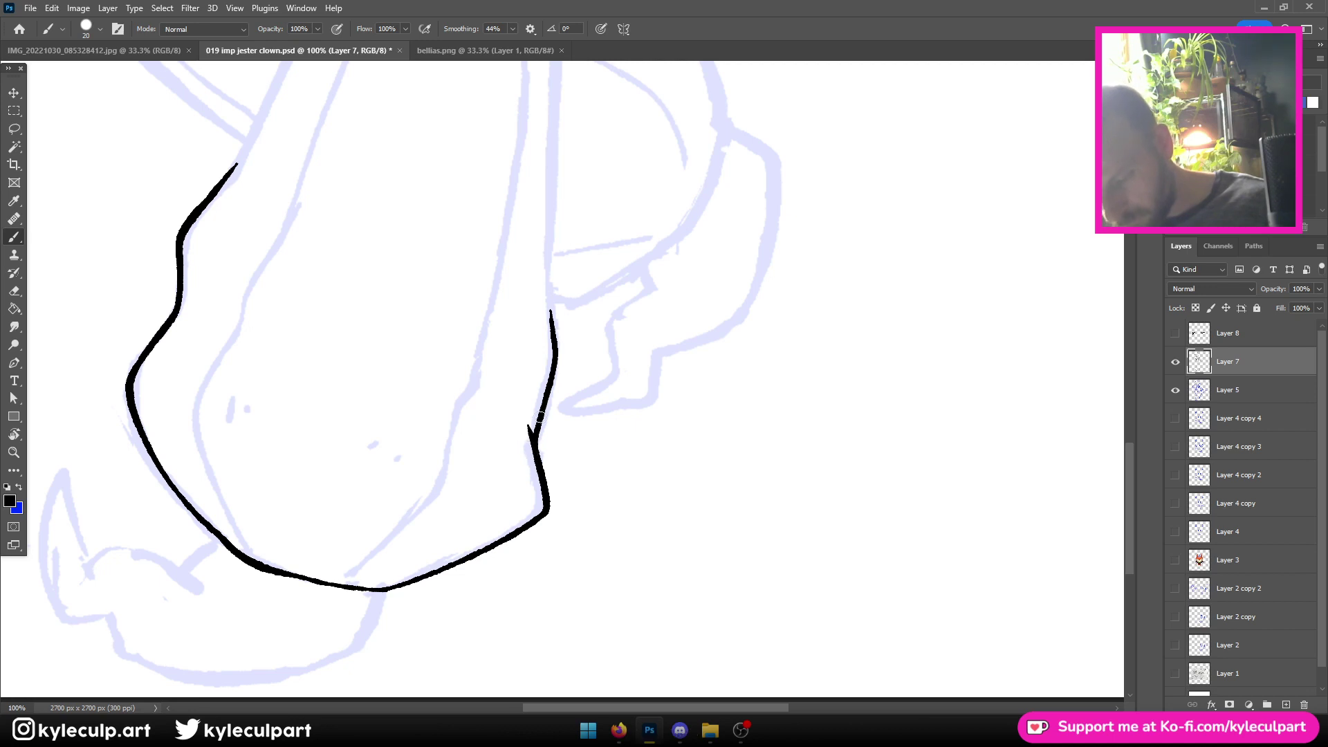
left_click_drag(631, 146, 684, 360)
key("b")
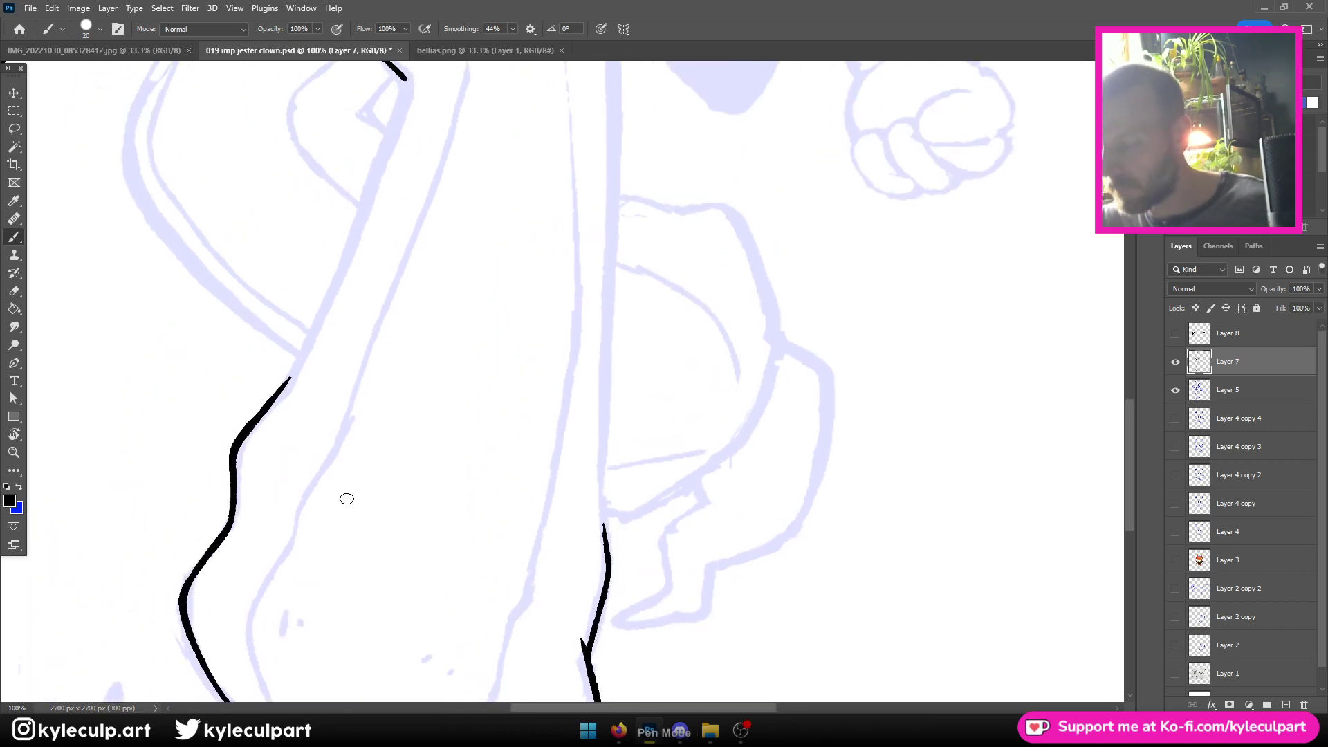
Add two small fold marks inside the trouser leg's left outline and save the document
mouse_move(244, 515)
left_mouse_down()
mouse_move(241, 527)
mouse_move(258, 522)
left_mouse_up()
left_click_drag(606, 584, 612, 462)
key("ctrl+s")
Ink the long left edge of the trouser leg from the flare up to the slanted line below the collar
left_click_drag(553, 367, 498, 614)
mouse_move(233, 511)
left_mouse_down()
mouse_move(338, 279)
mouse_move(352, 209)
mouse_move(348, 237)
left_mouse_up()
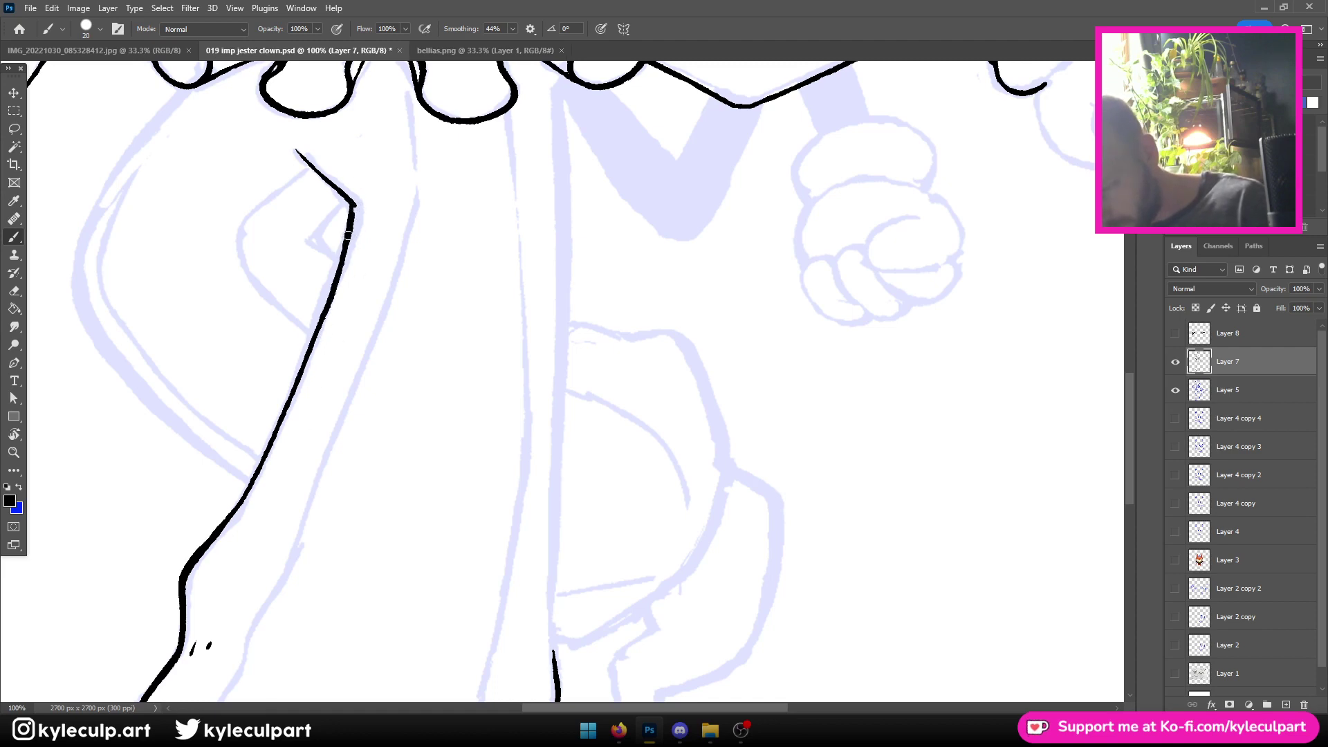
key("ctrl+minus")
key("ctrl+minus")
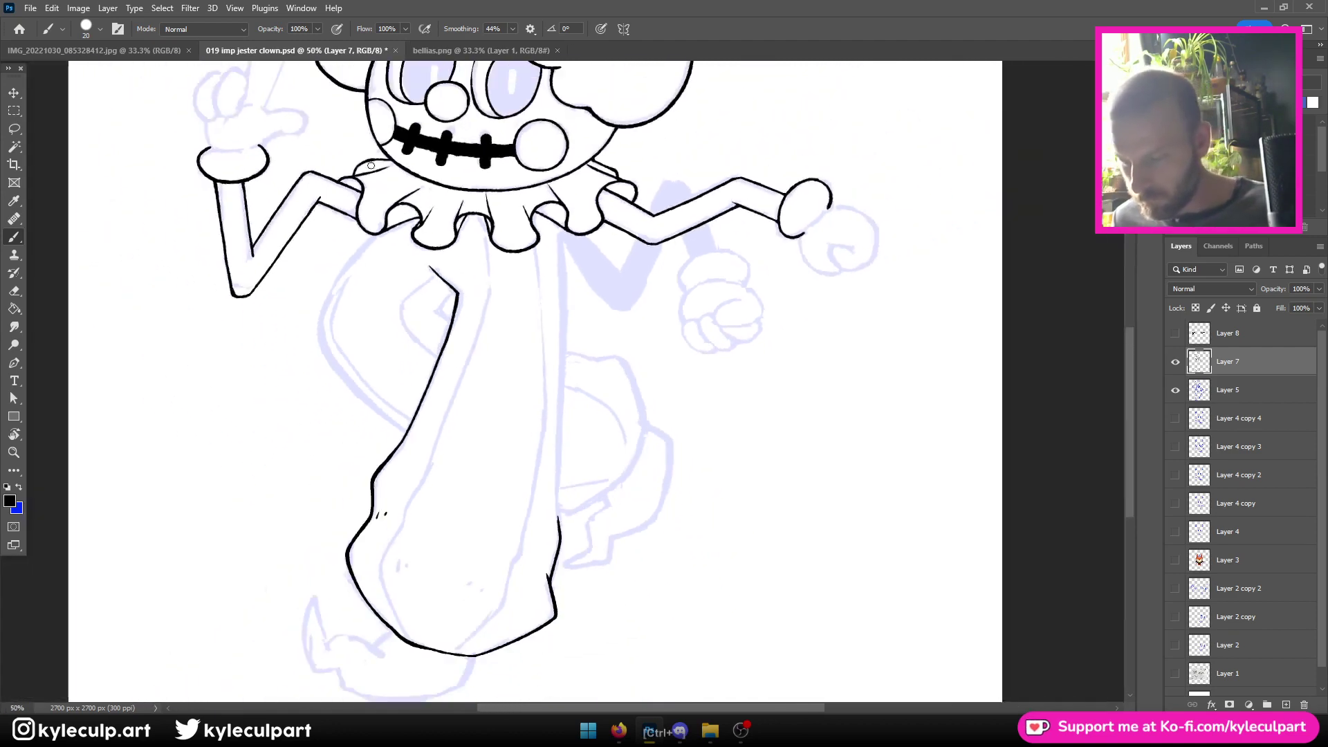
key("ctrl+plus")
key("ctrl+plus")
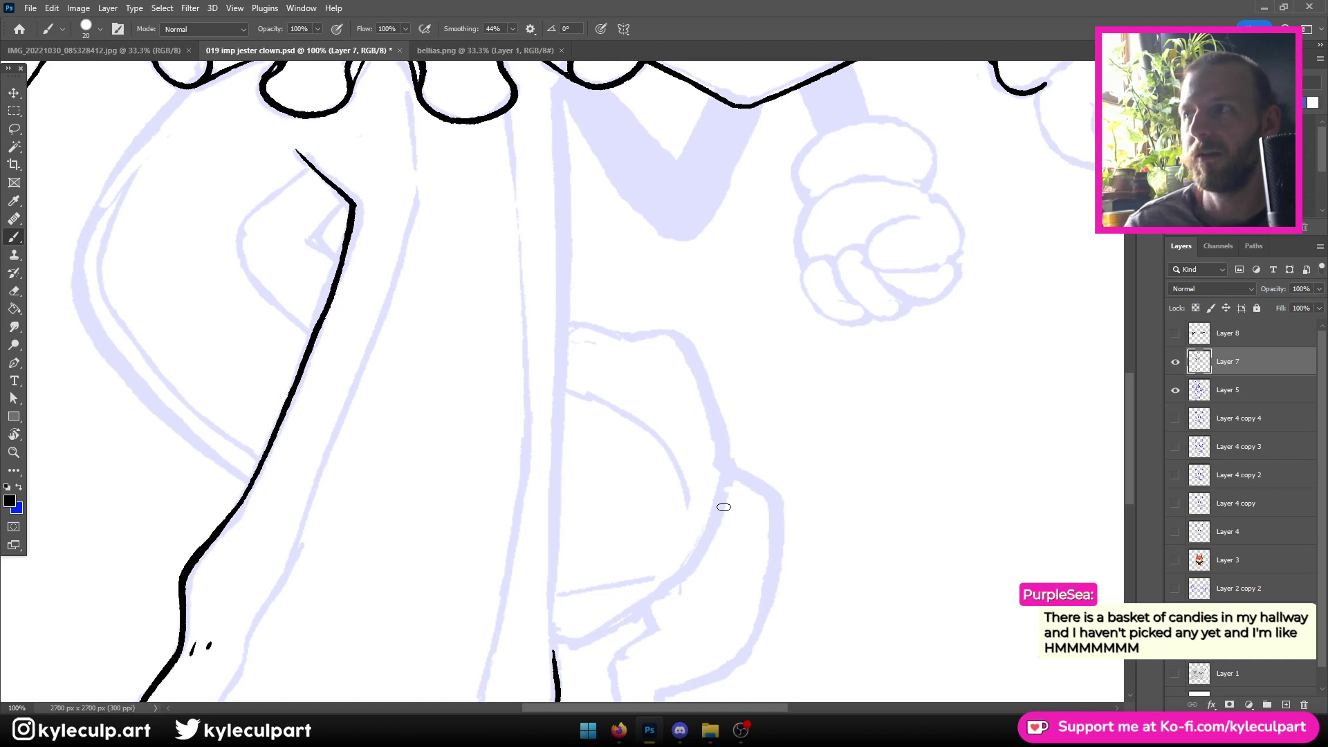
key("ctrl+minus")
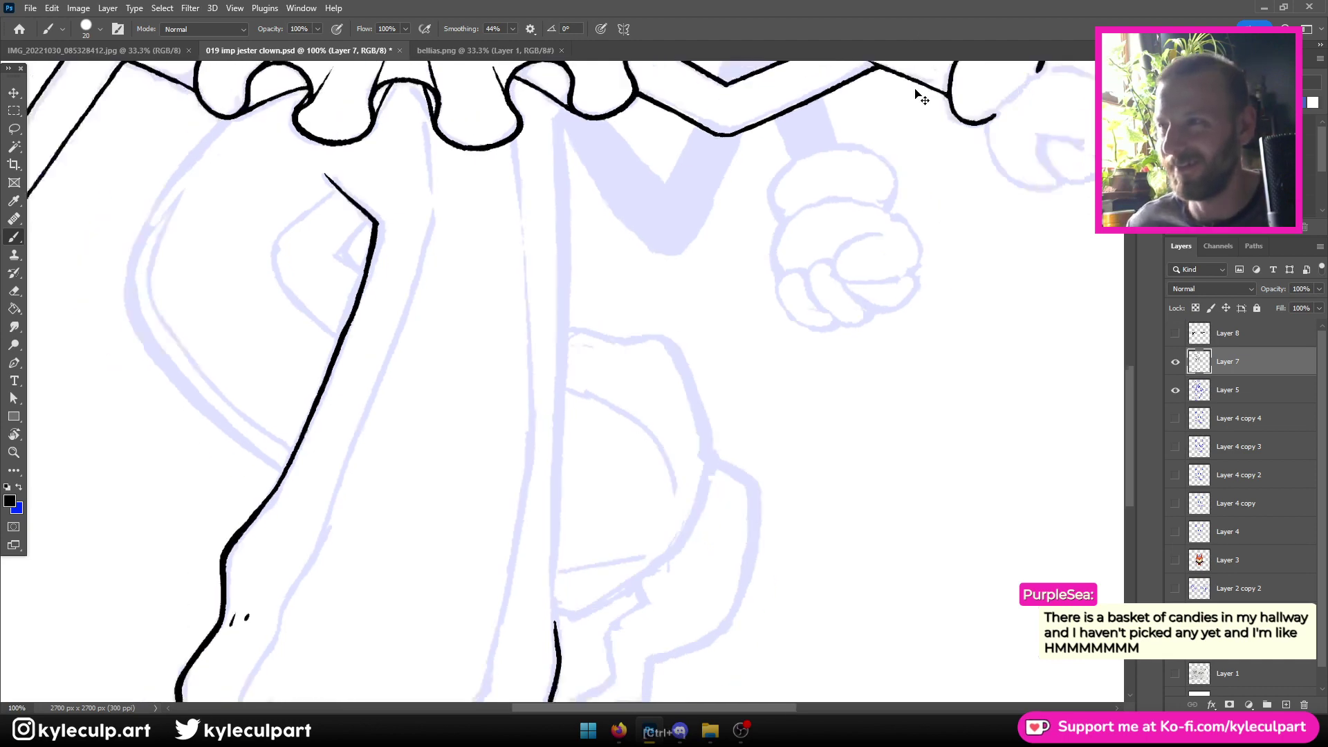
key("ctrl+plus")
left_click_drag(707, 585, 693, 458)
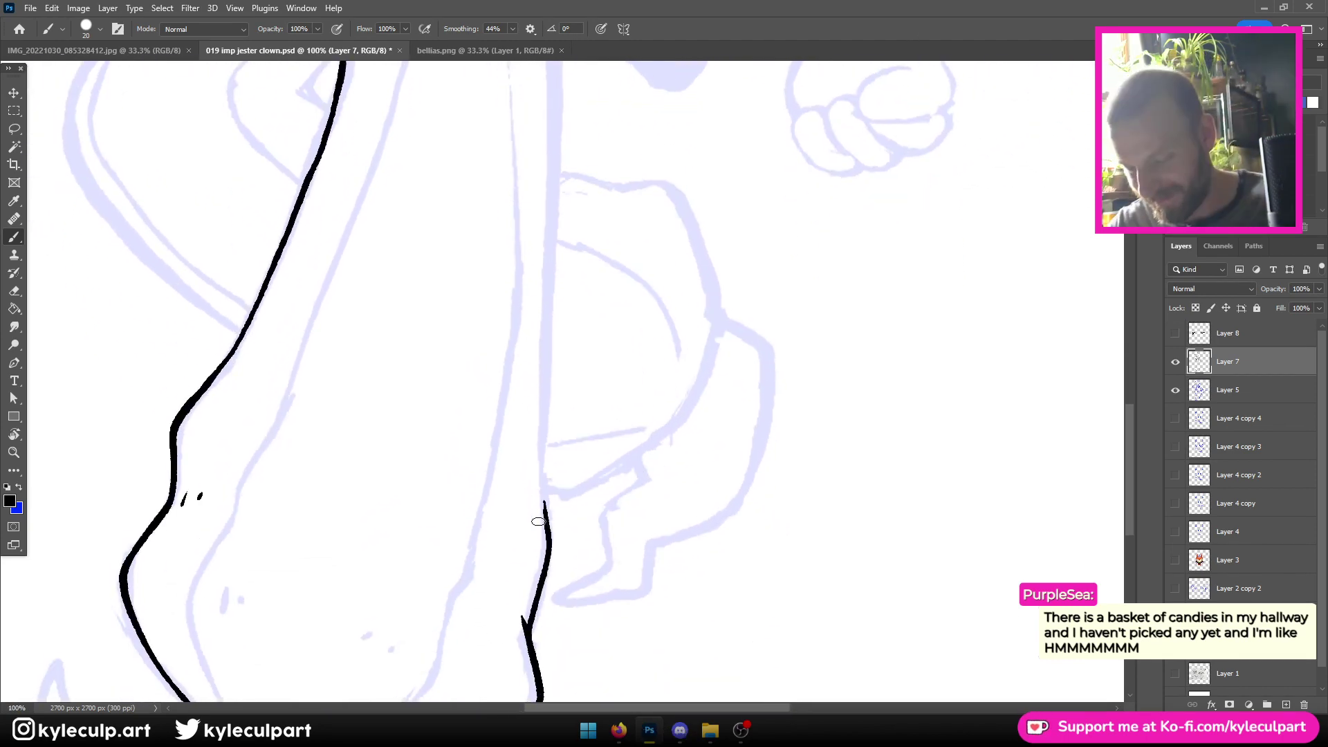
Ink the long right edge of the trouser leg from the flare up to the underside of the ruffled collar
left_click_drag(545, 501, 551, 158)
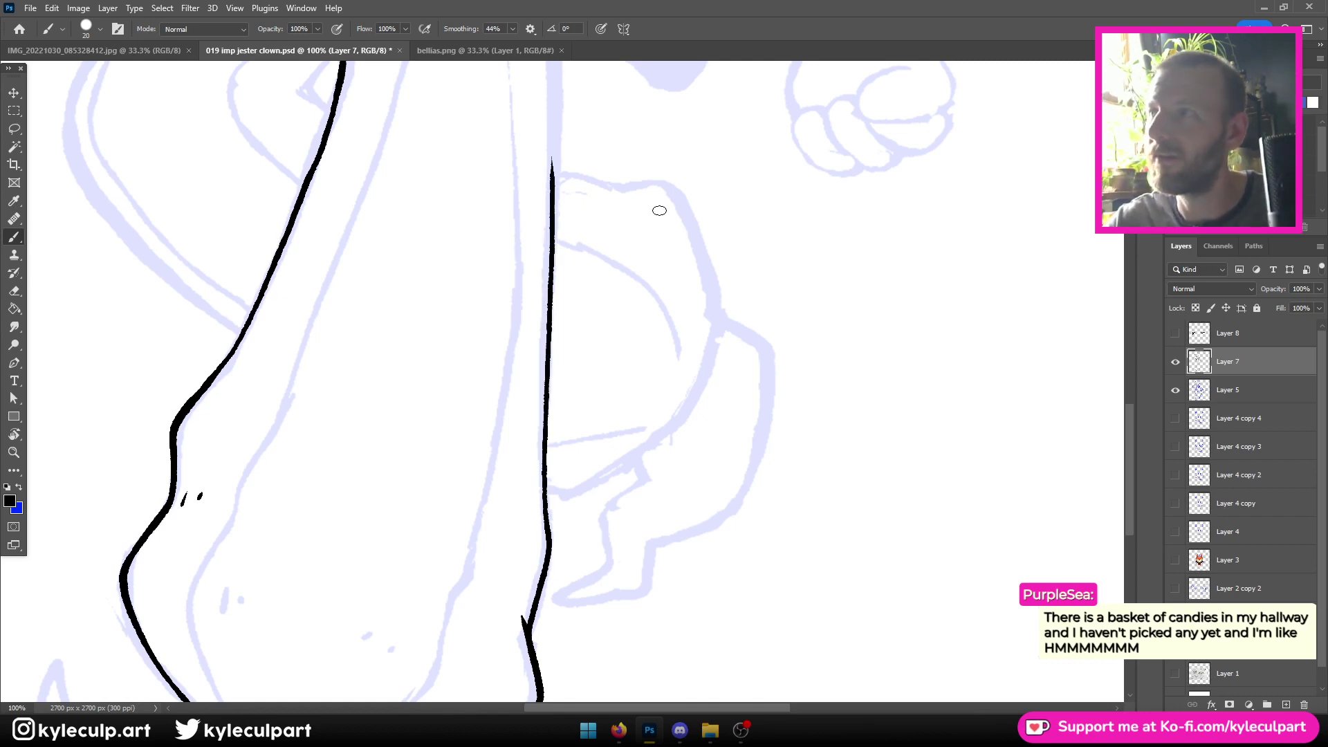
mouse_move(659, 210)
left_mouse_down()
mouse_move(652, 385)
mouse_move(599, 465)
mouse_move(527, 377)
mouse_move(524, 197)
left_mouse_up()
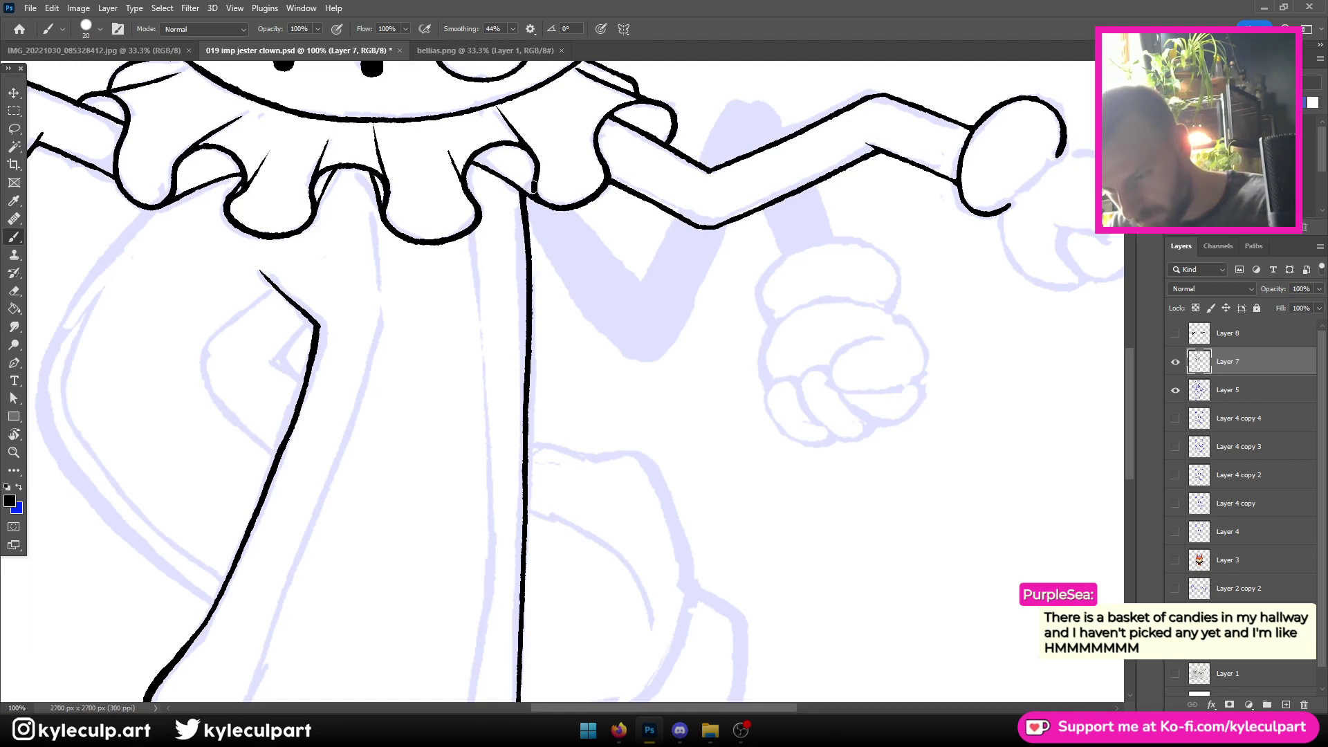
key("ctrl+minus")
key("ctrl+minus")
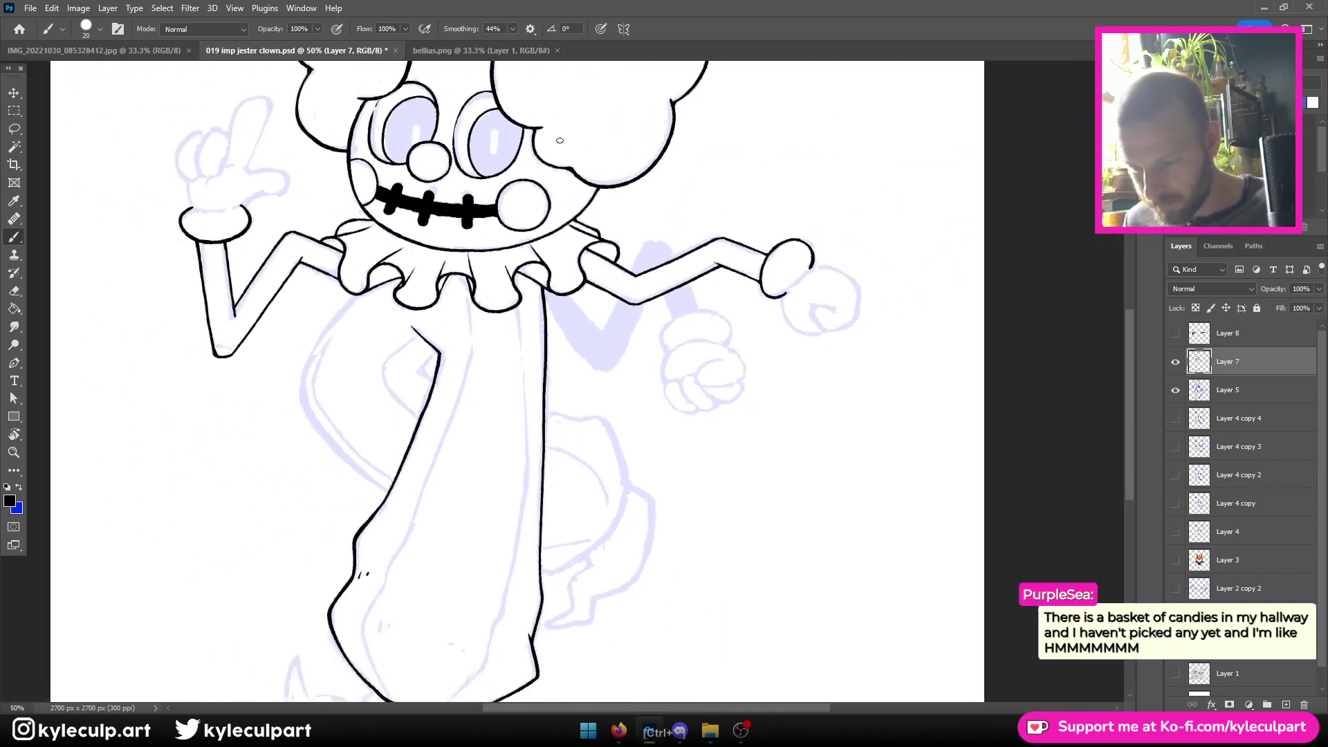
key("ctrl+minus")
key("ctrl+plus")
key("ctrl+plus")
key("ctrl+plus")
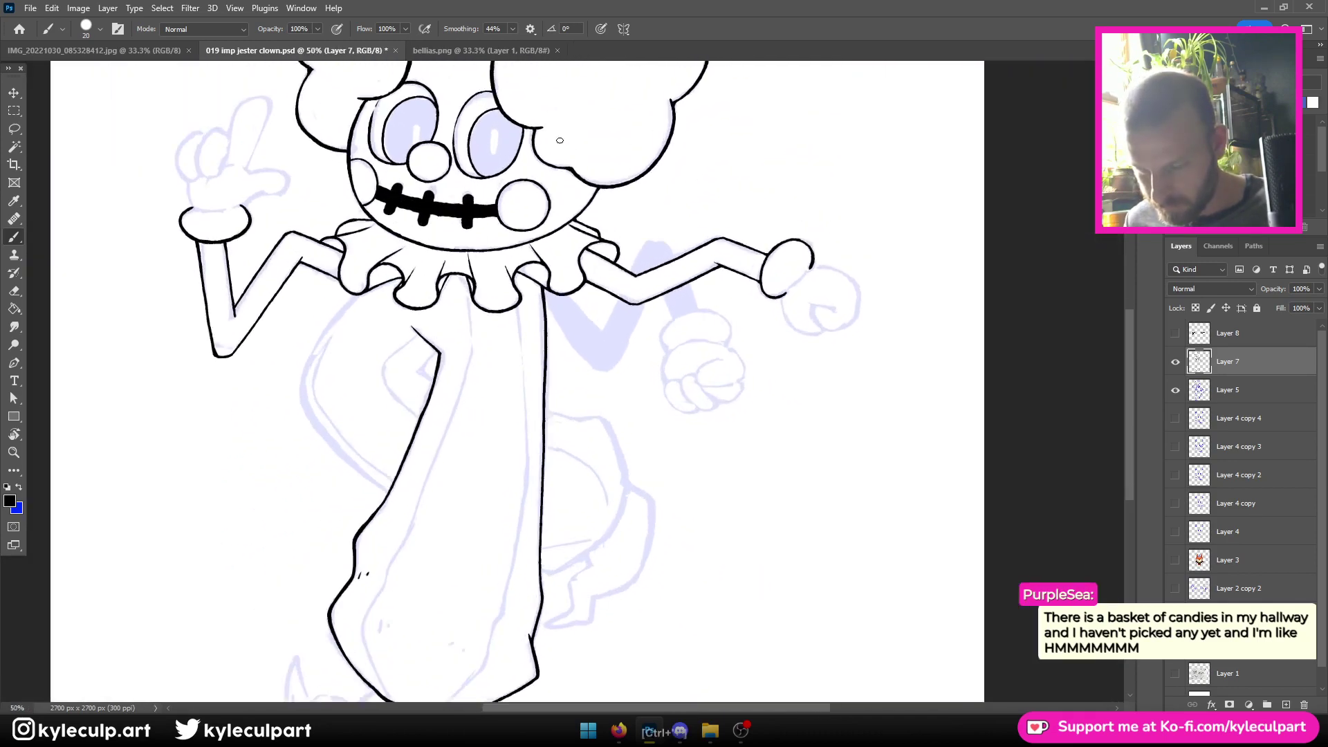
Retouch the trouser leg's lower right edge, going over the line above the notch near the hem
left_click_drag(607, 597, 676, 243)
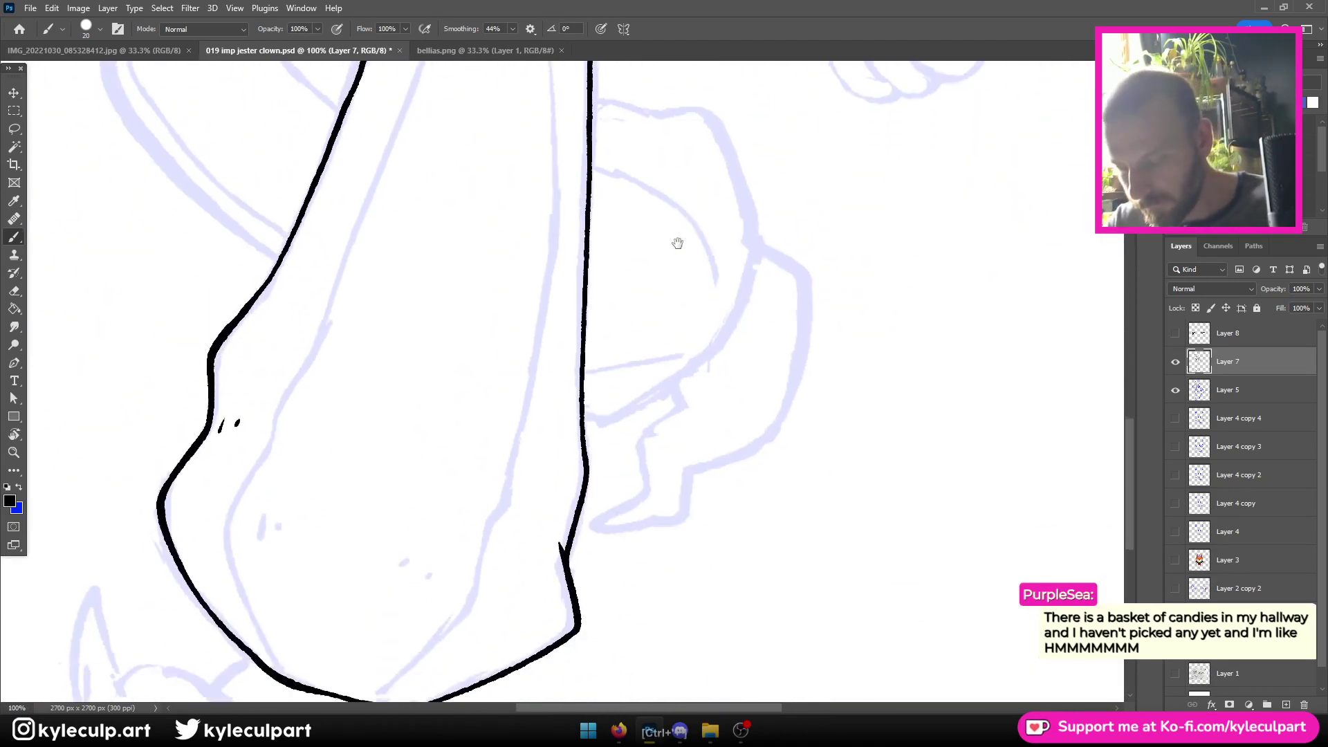
left_click_drag(562, 546, 586, 479)
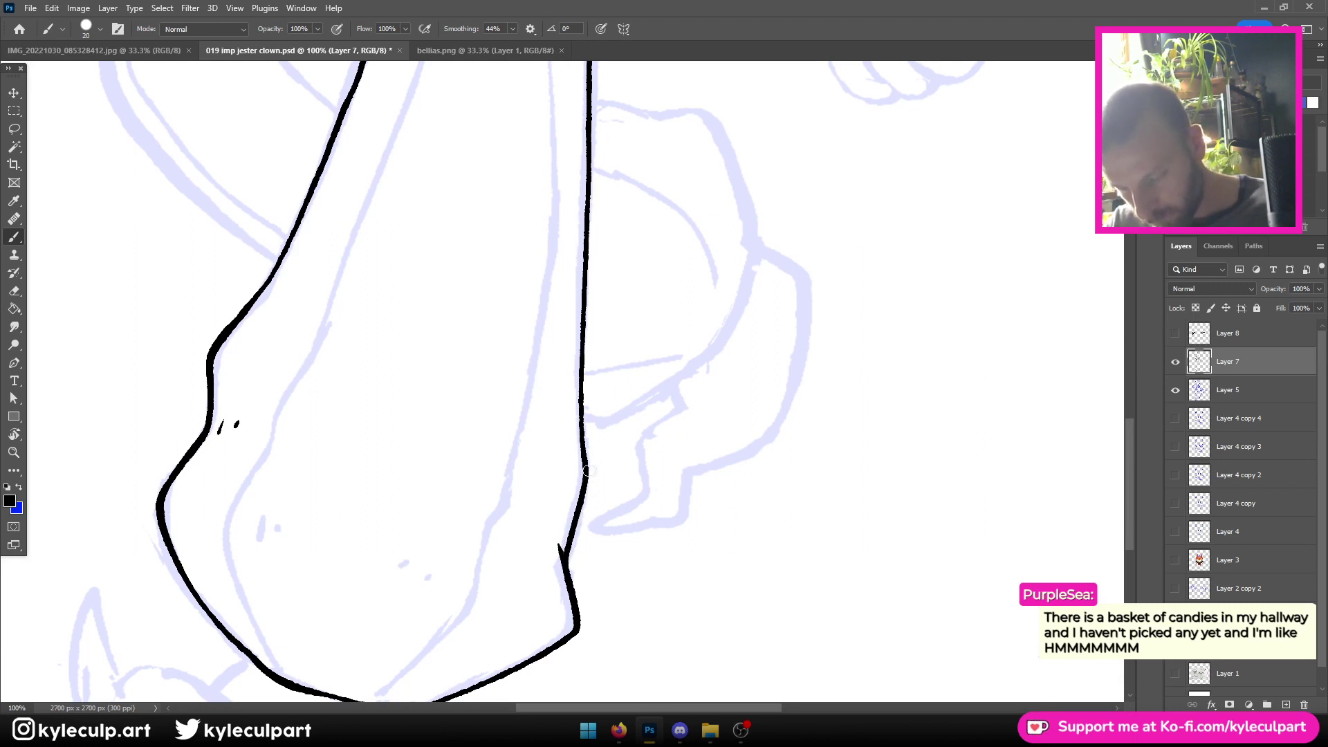
left_click_drag(586, 472, 582, 415)
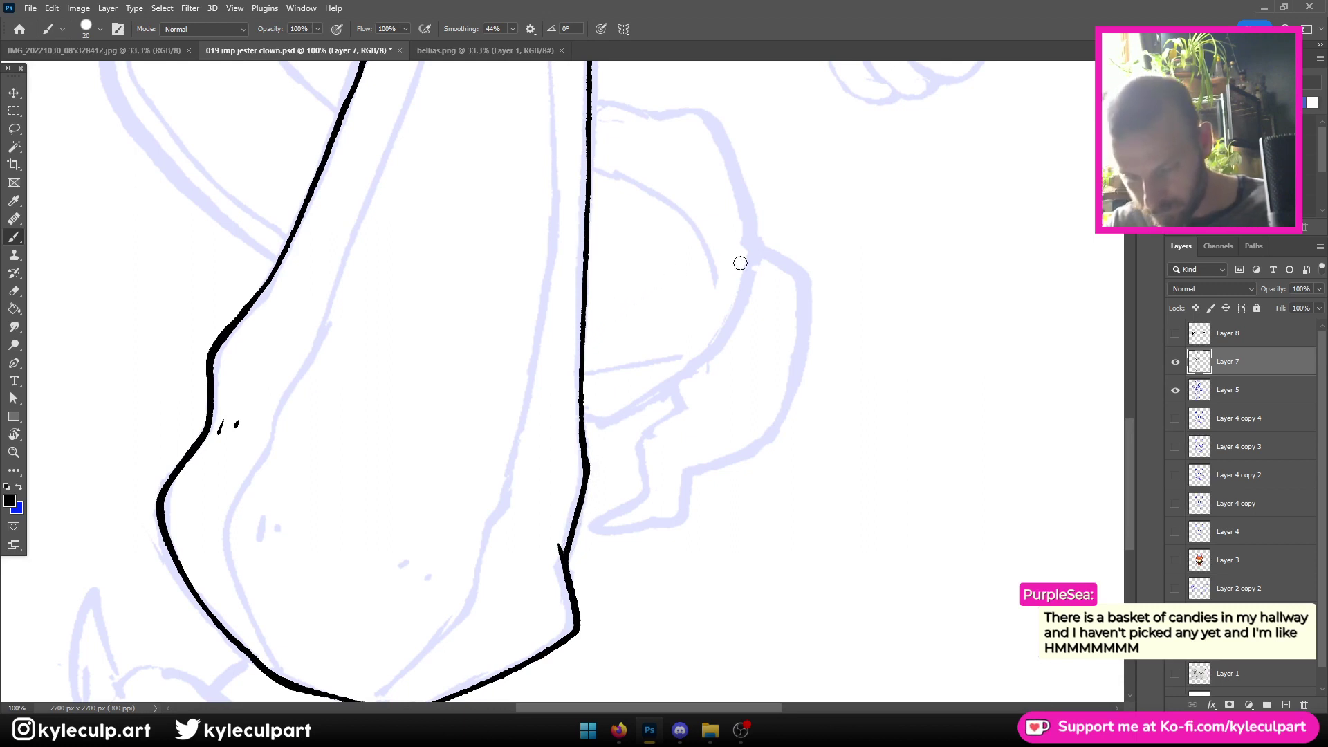
Ink the left inner seam of the trouser leg from the bottom hem up to the collar
left_click_drag(604, 559, 722, 382)
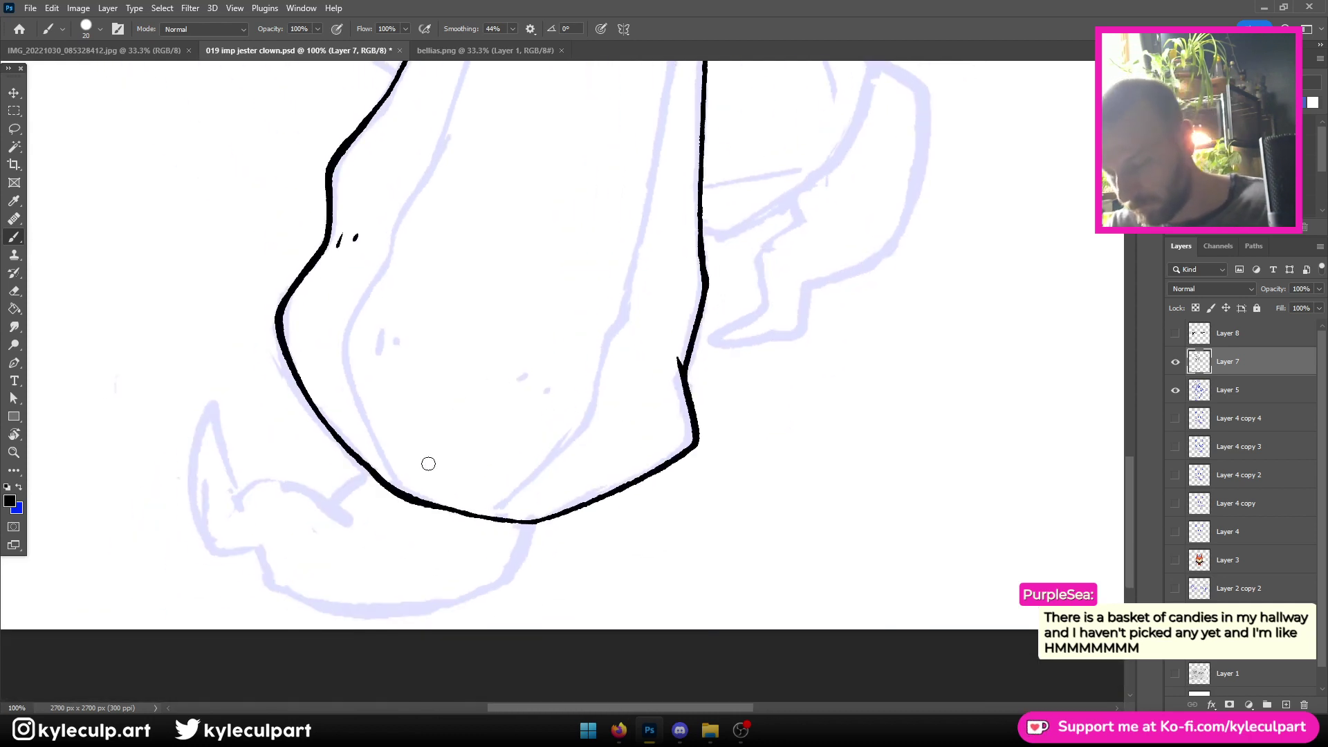
mouse_move(416, 500)
left_mouse_down()
mouse_move(368, 419)
mouse_move(344, 335)
mouse_move(431, 164)
left_mouse_up()
mouse_move(536, 111)
left_mouse_down()
mouse_move(457, 359)
mouse_move(445, 451)
left_mouse_up()
mouse_move(338, 511)
left_mouse_down()
mouse_move(499, 98)
mouse_move(405, 429)
mouse_move(373, 239)
left_mouse_up()
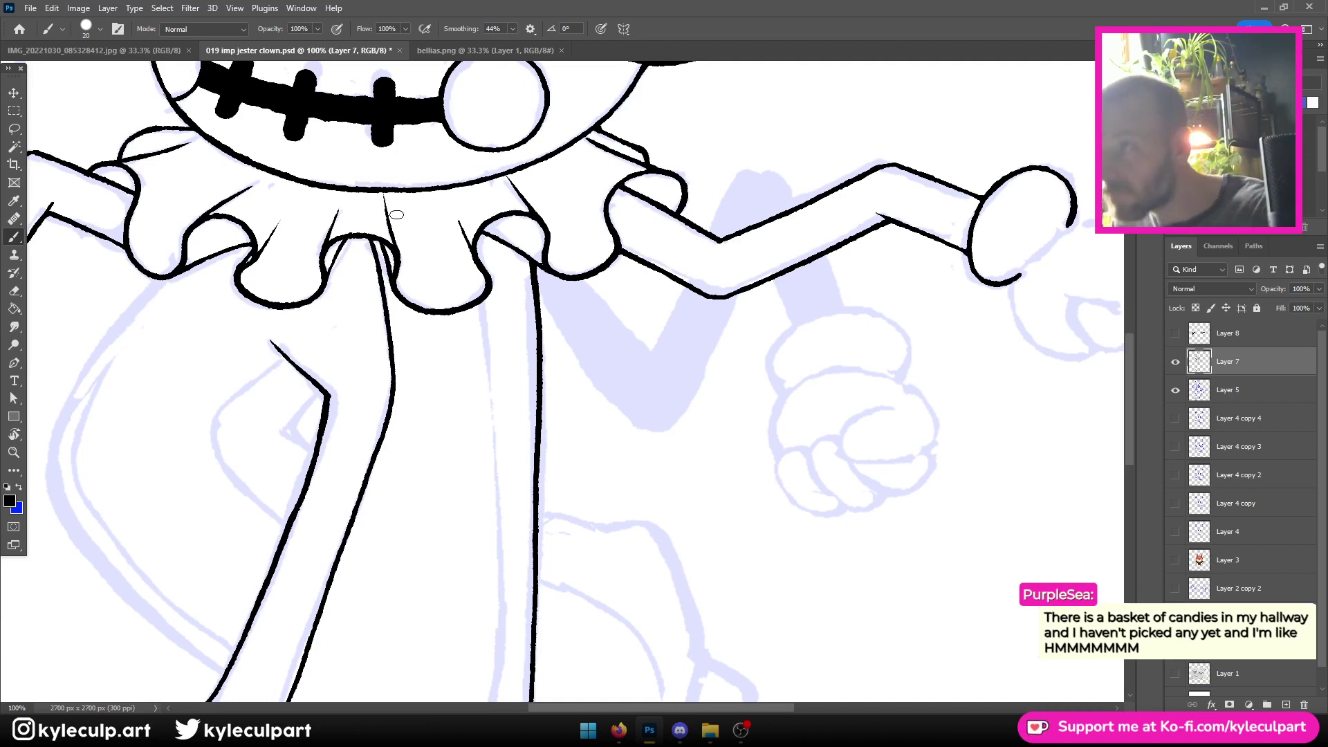
Undo the upper end of the left inner seam and redraw it slightly further right, up to the collar ruffle
key("ctrl+minus")
key("ctrl+minus")
key("ctrl+minus")
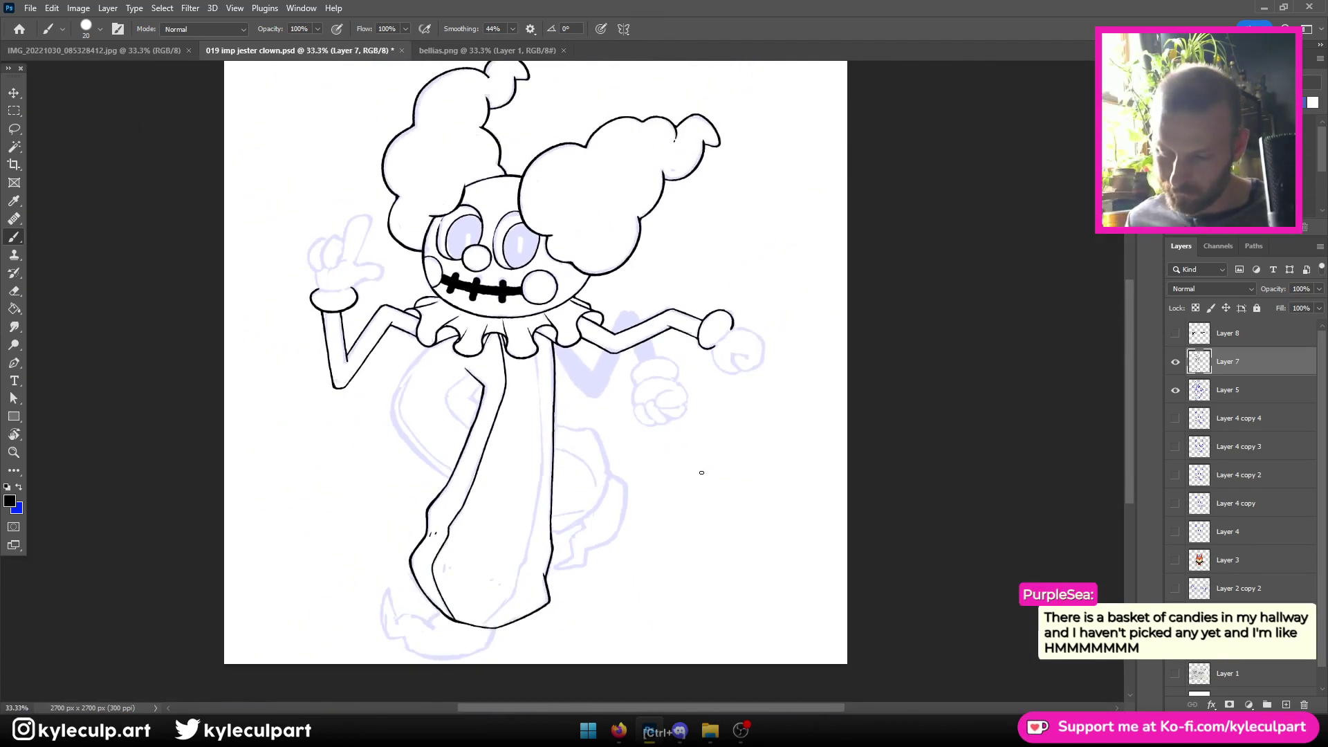
key("ctrl+plus")
key("ctrl+plus")
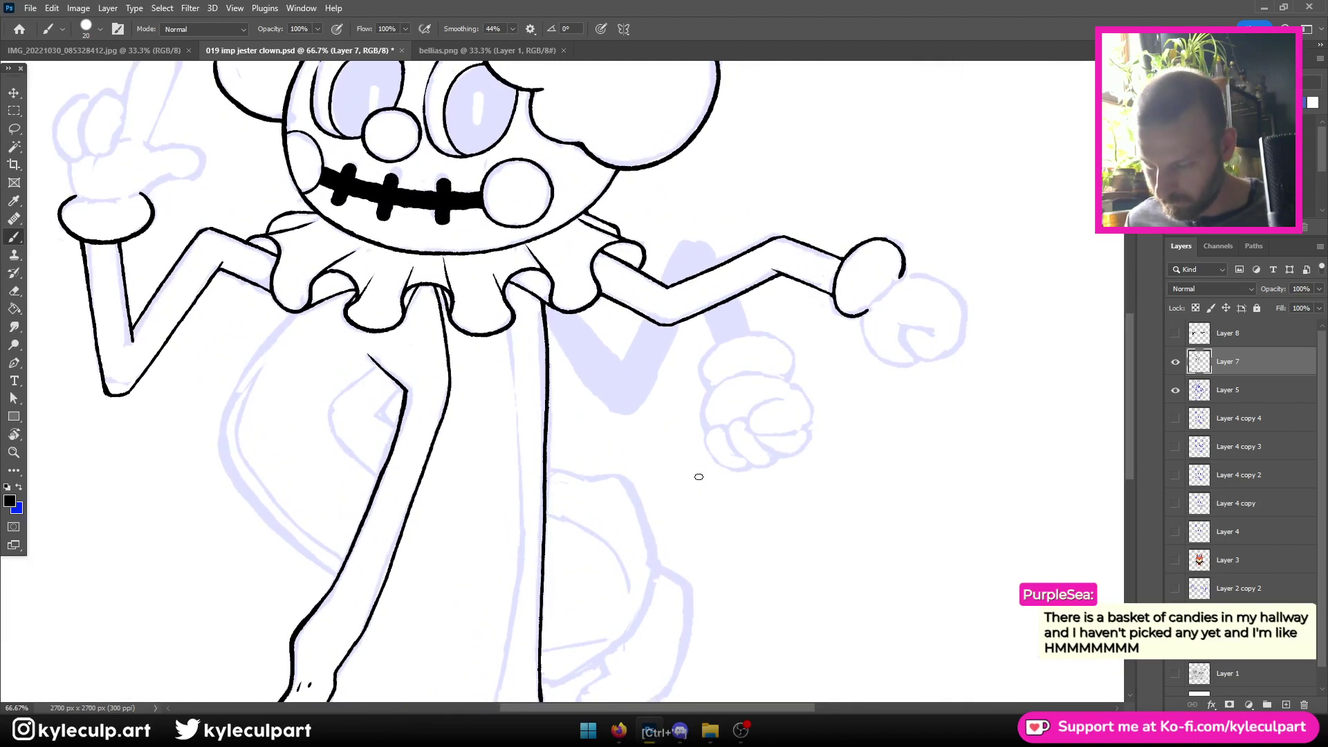
key("ctrl+z")
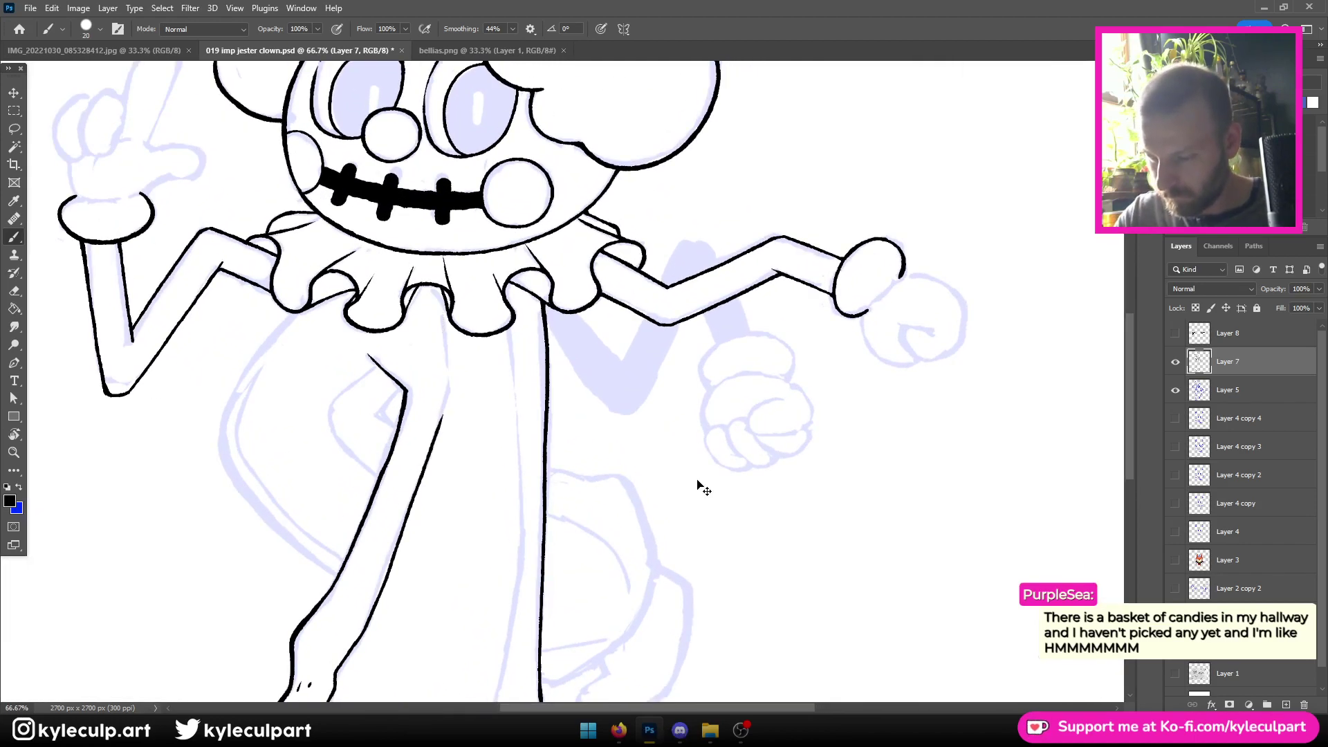
key("ctrl+plus")
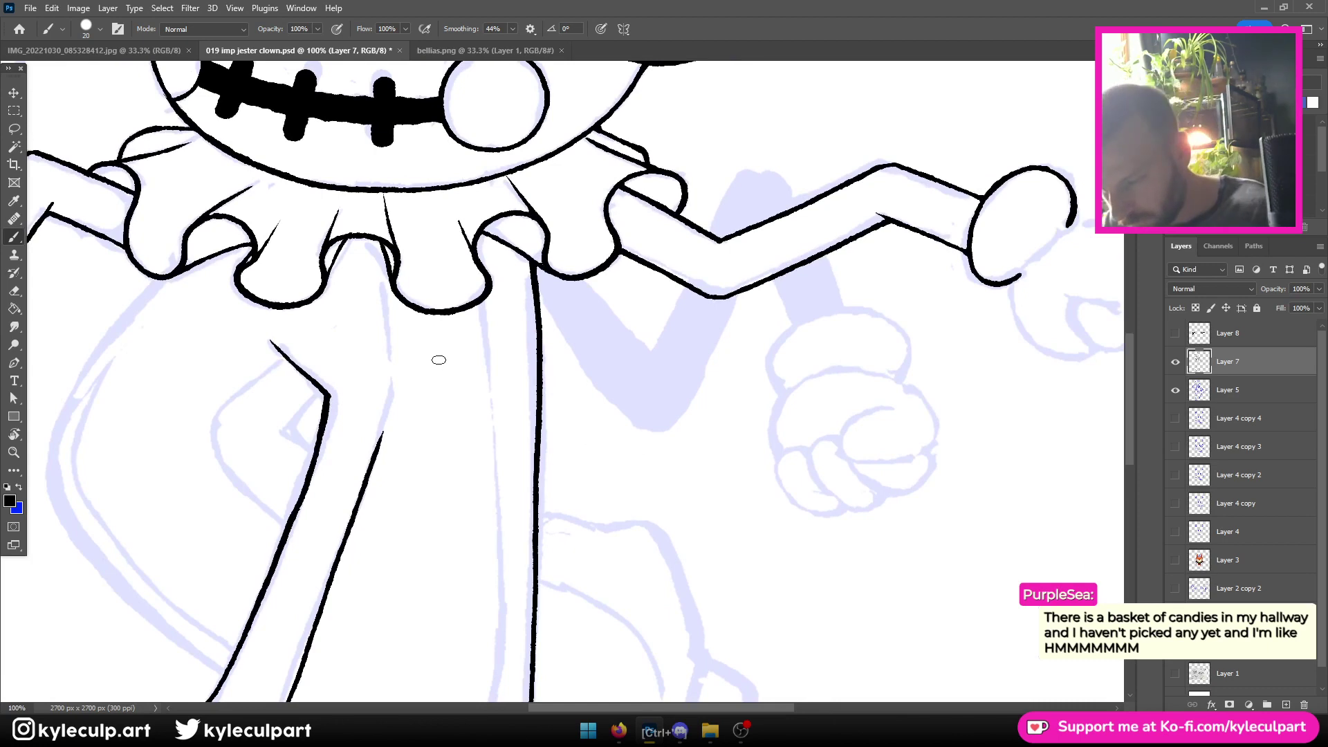
left_click_drag(382, 441, 397, 303)
key("ctrl+z")
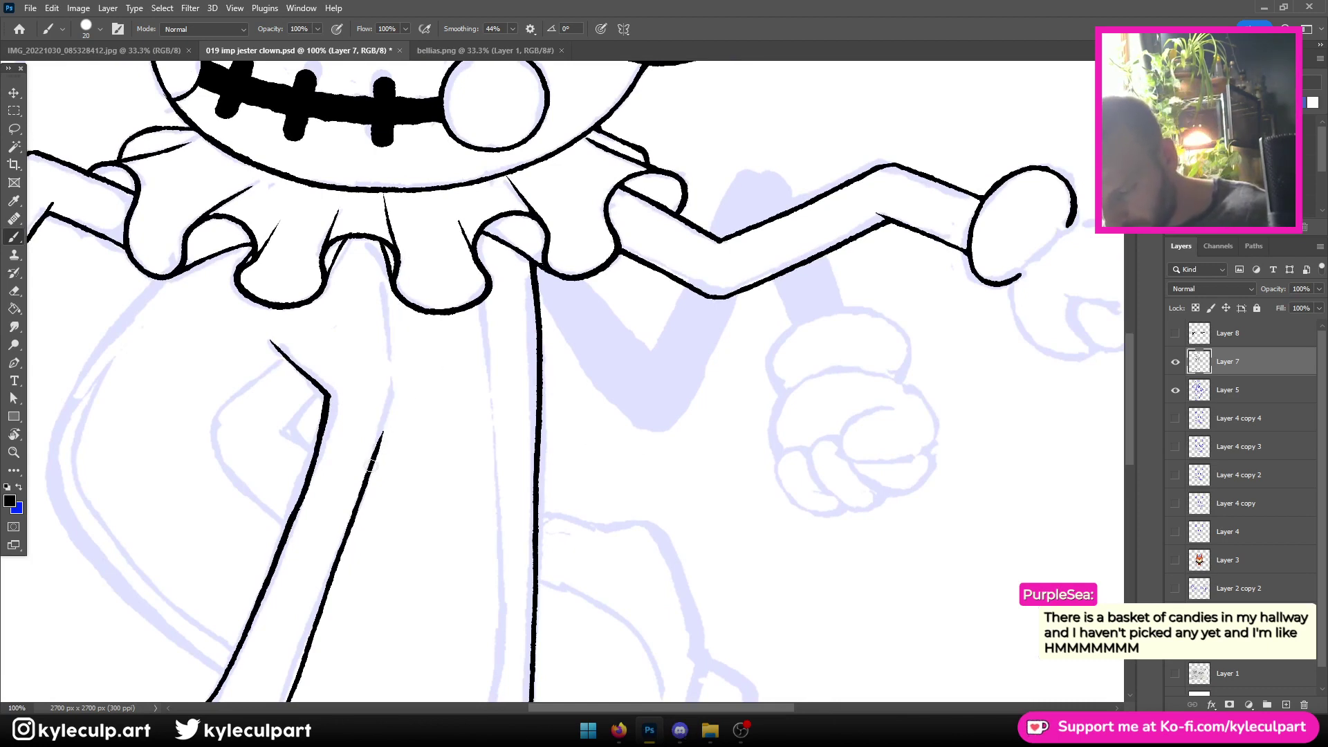
left_click_drag(381, 435, 403, 299)
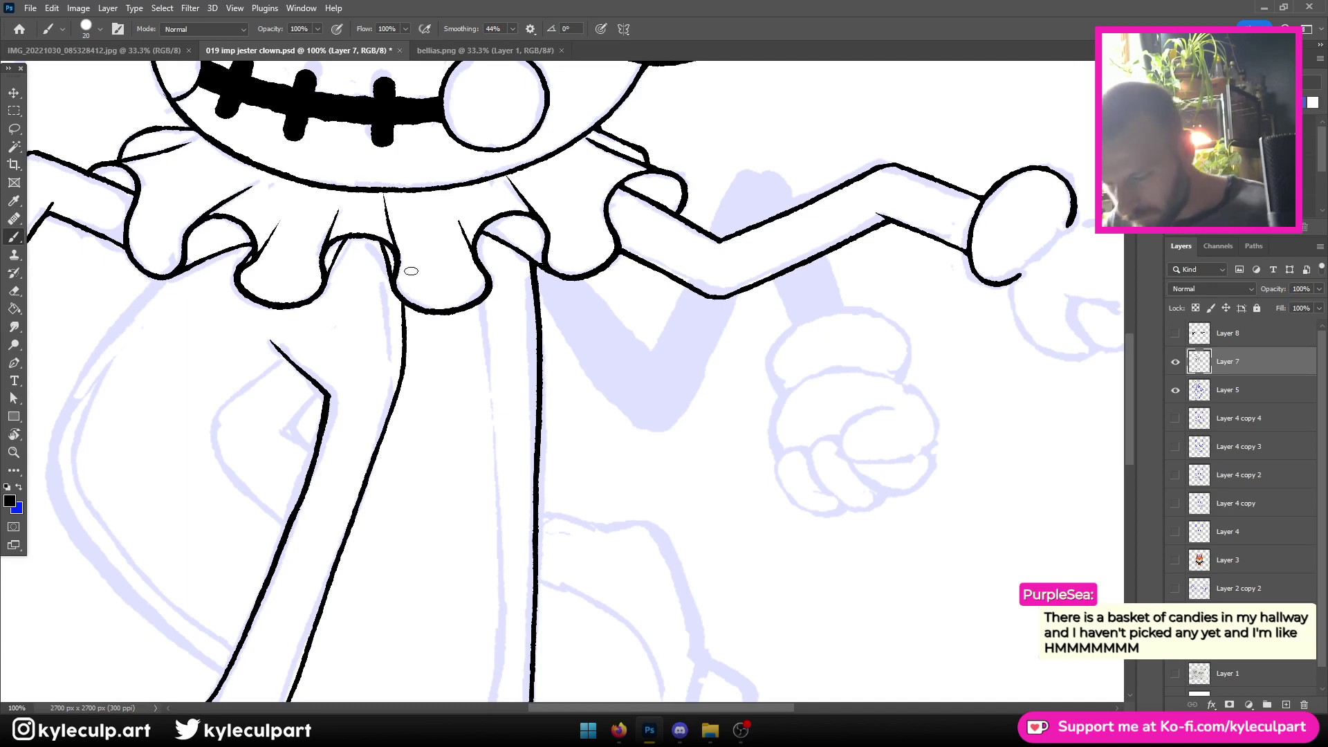
key("ctrl+minus")
key("ctrl+minus")
key("ctrl+minus")
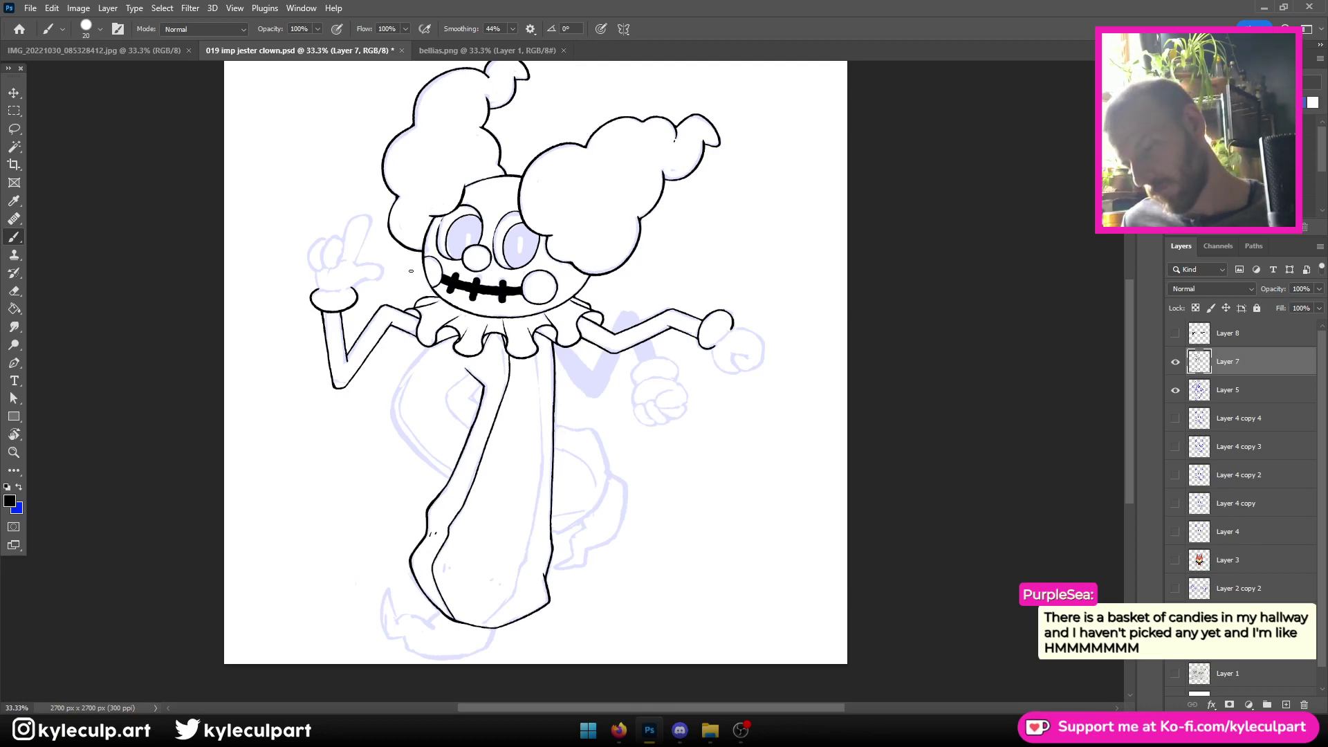
Ink the right inner seam of the trouser leg from the hem up to the collar and save the document
key("ctrl+plus")
key("ctrl+plus")
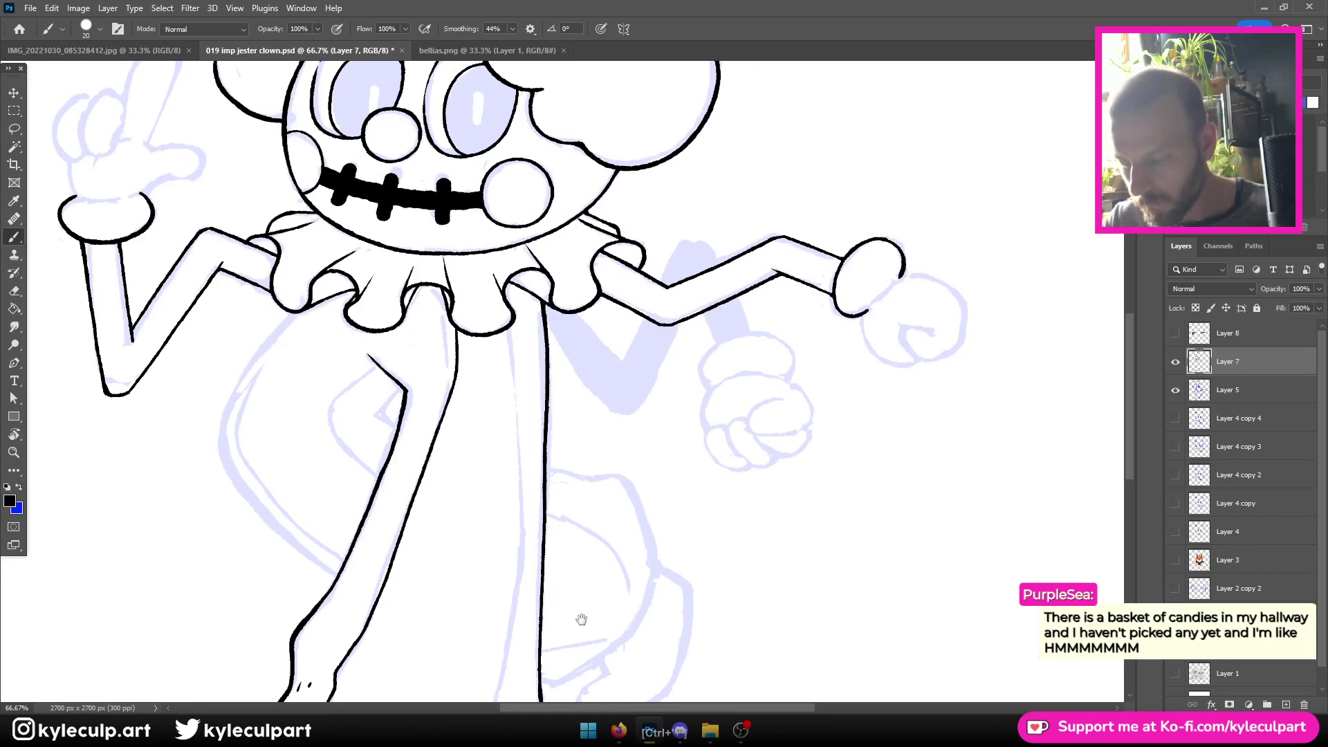
left_click_drag(581, 619, 608, 415)
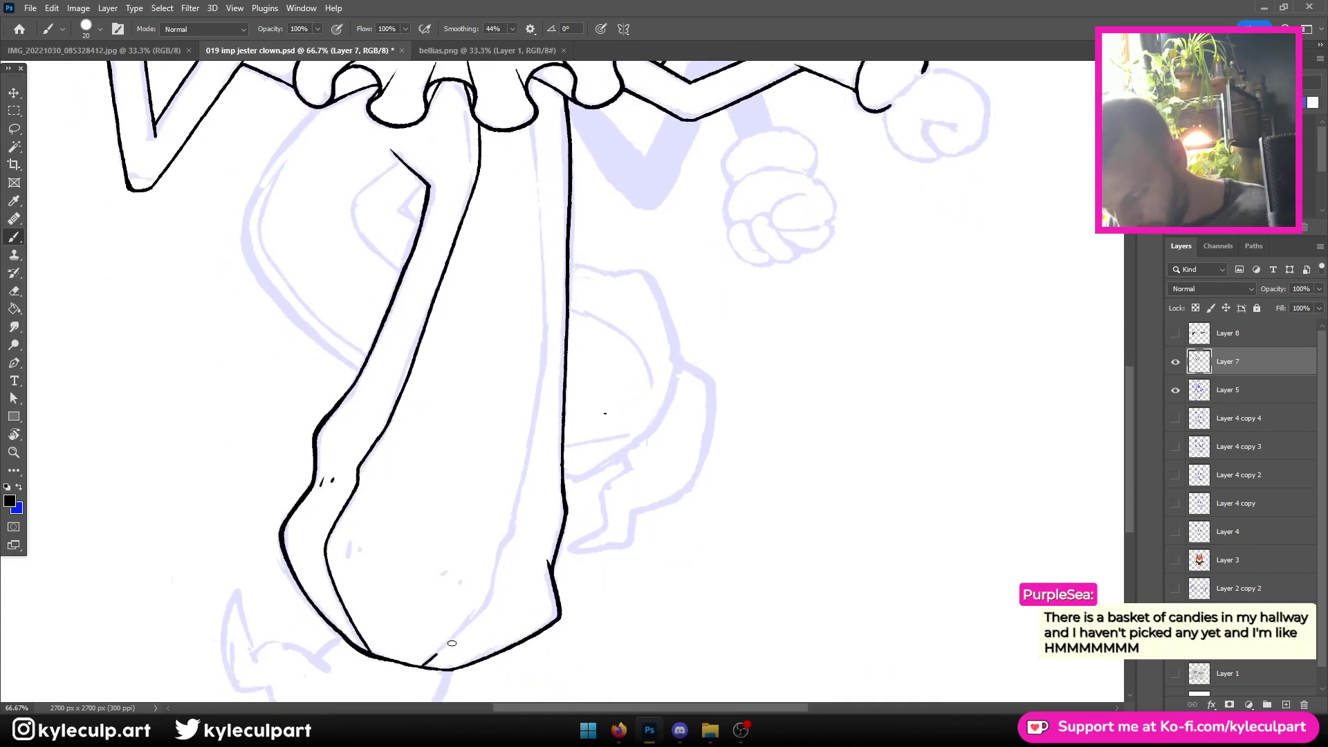
left_click_drag(451, 643, 490, 596)
mouse_move(504, 547)
left_mouse_down()
mouse_move(539, 449)
mouse_move(516, 510)
mouse_move(544, 302)
left_mouse_up()
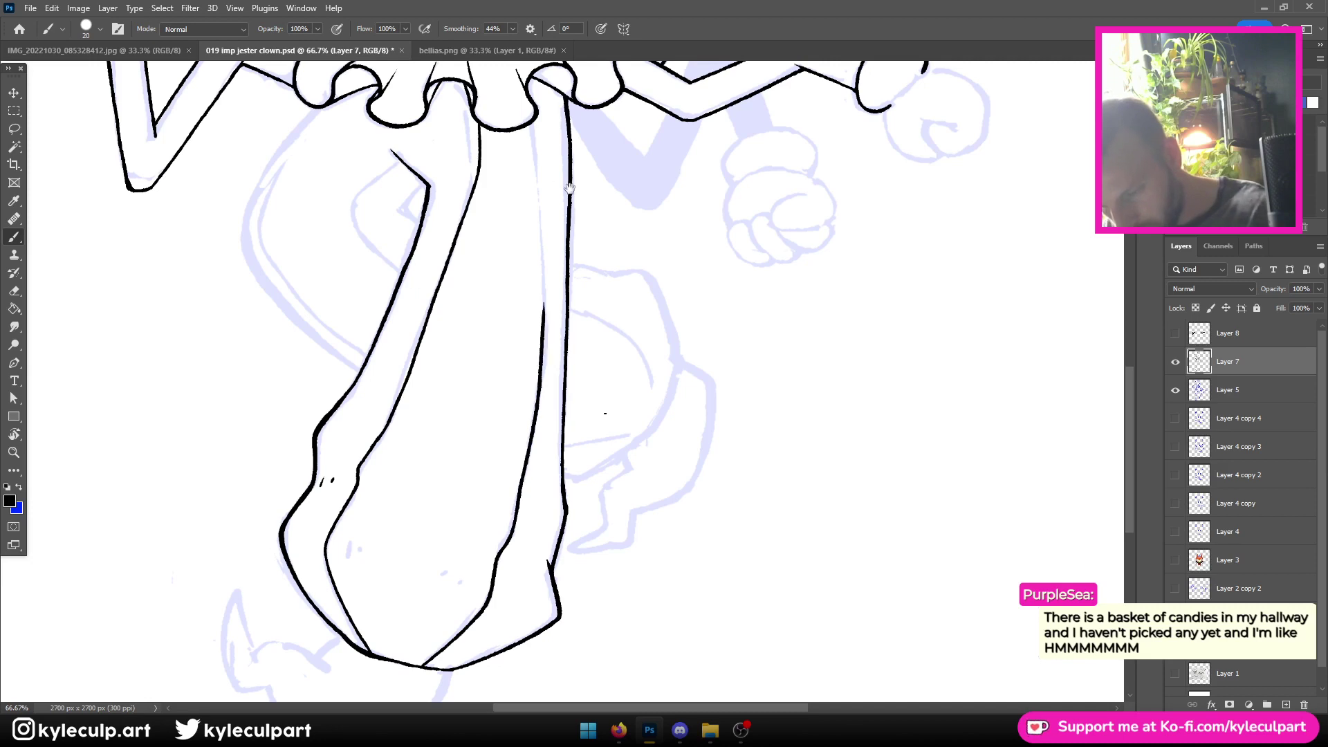
left_click_drag(569, 188, 517, 354)
left_click_drag(493, 472, 479, 315)
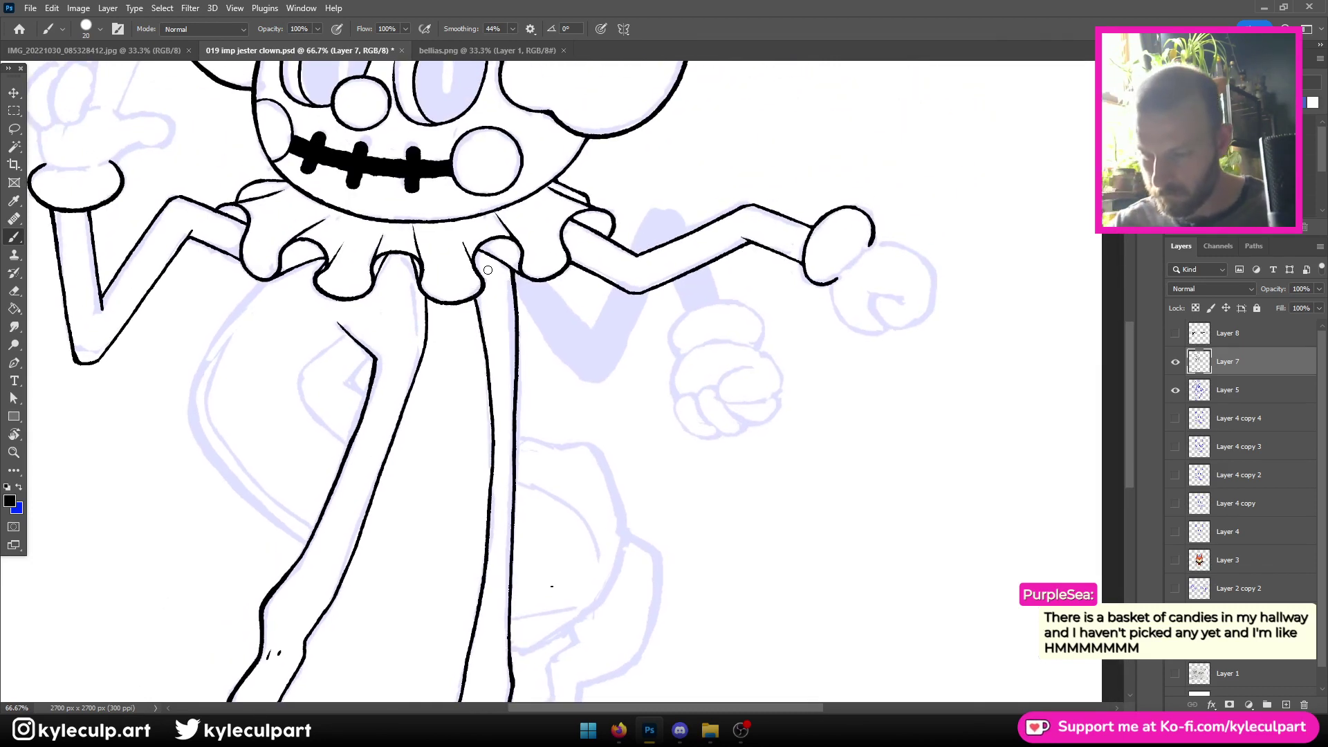
key("ctrl+minus")
key("ctrl+minus")
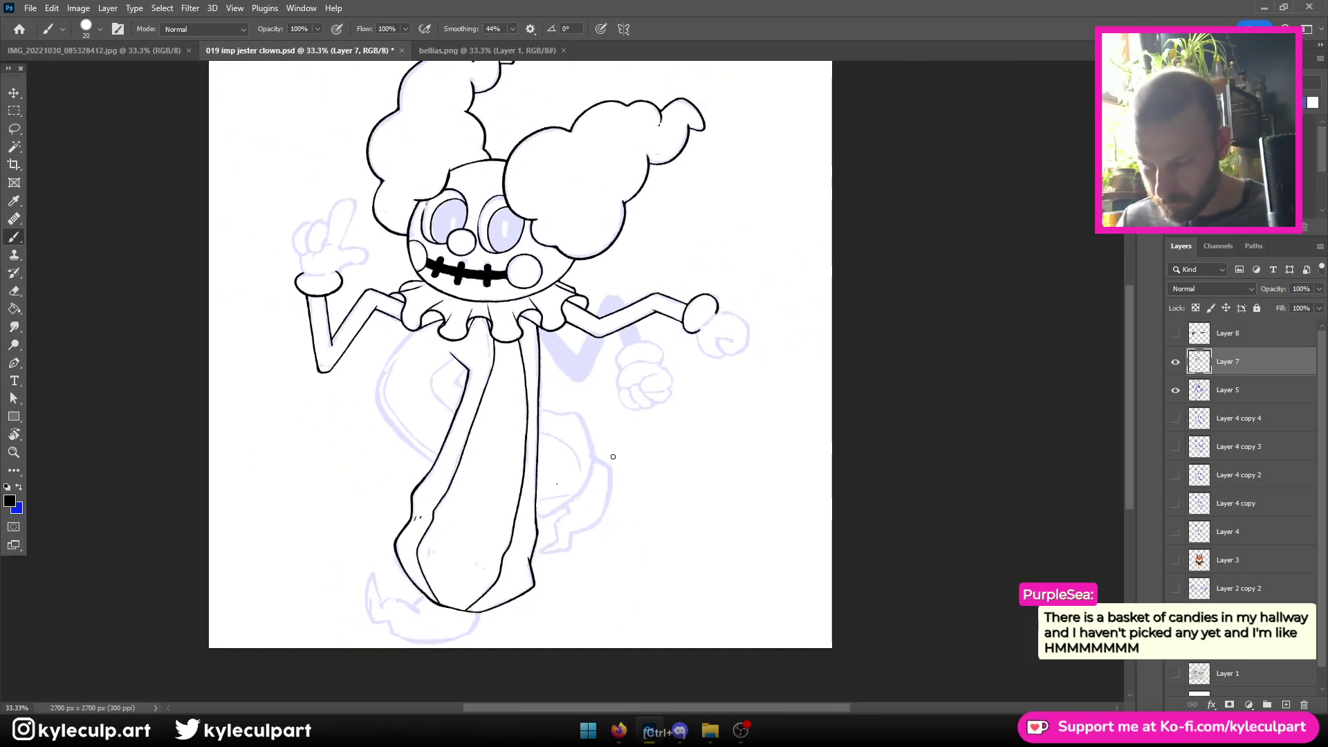
key("ctrl+plus")
key("ctrl+plus")
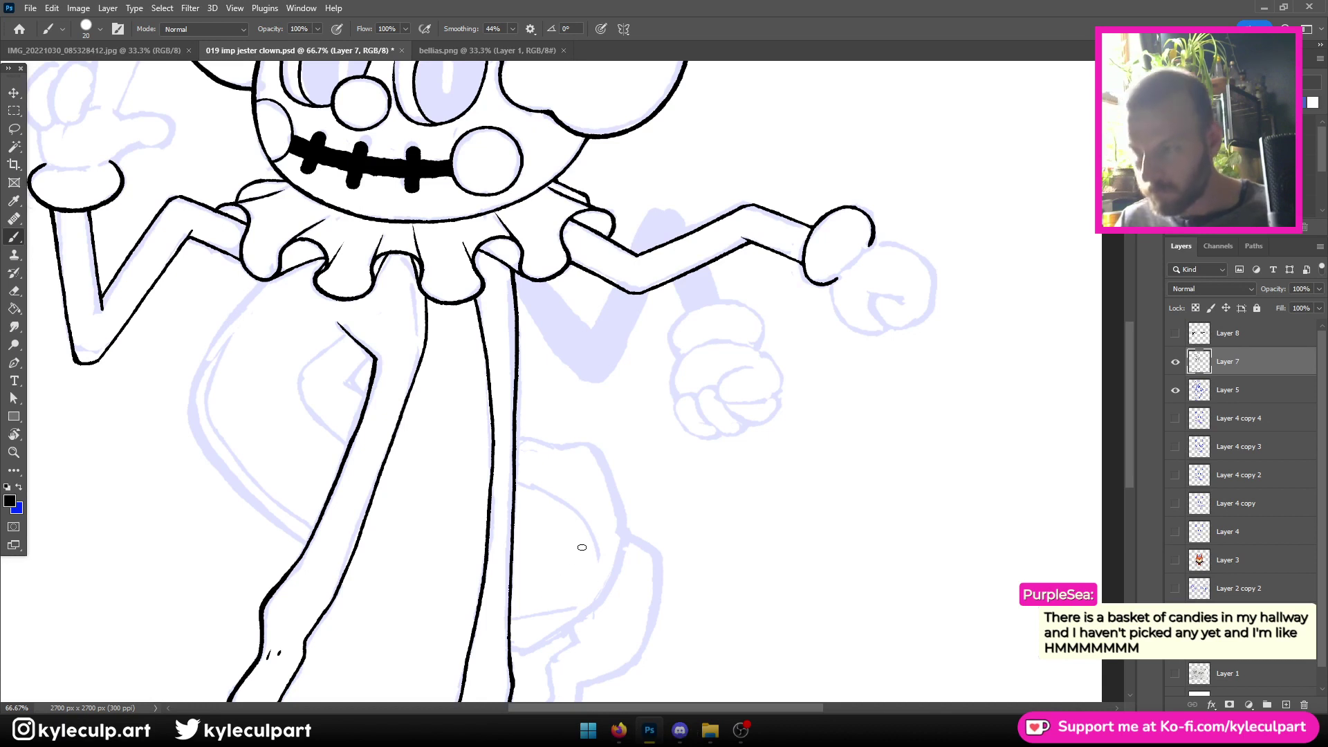
key("ctrl+s")
Ink the large outer curve bulging left of the trouser leg, from the leg's left edge up to the collar
left_click_drag(527, 462, 760, 507)
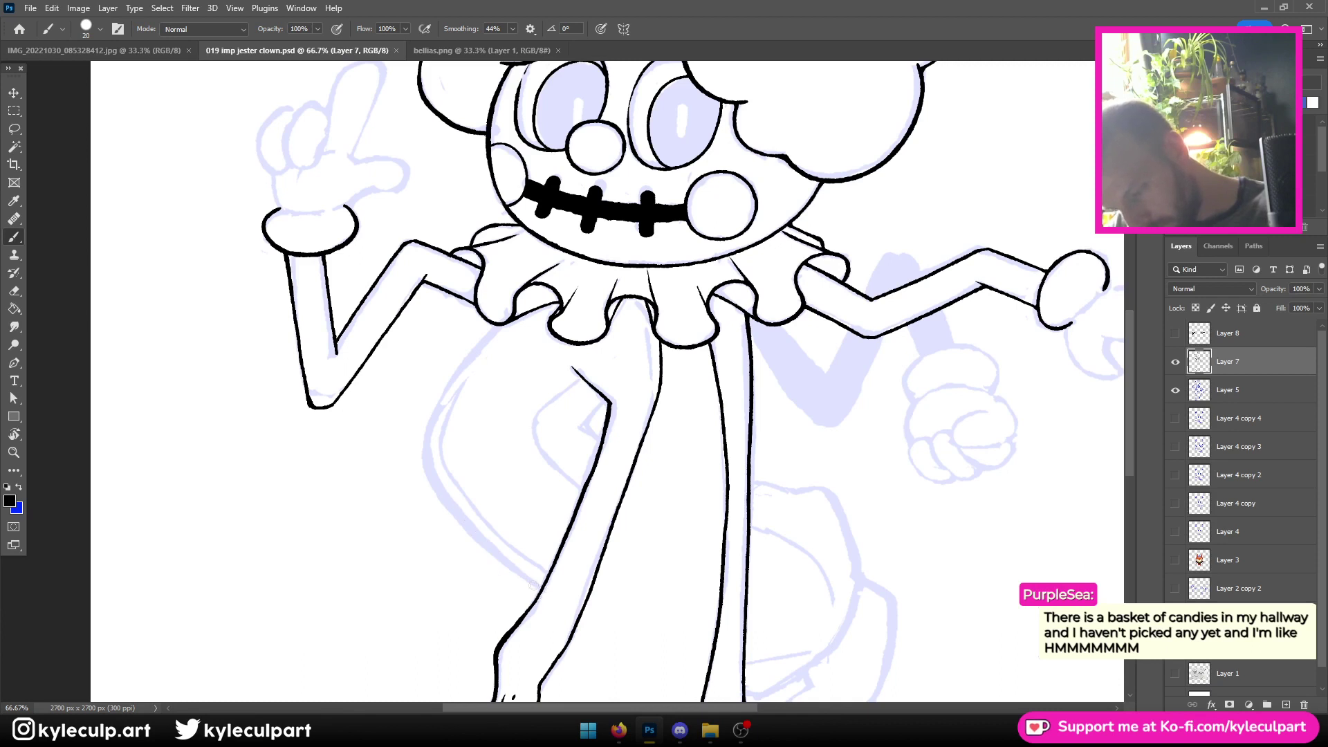
mouse_move(536, 587)
left_mouse_down()
mouse_move(460, 520)
mouse_move(425, 453)
left_mouse_up()
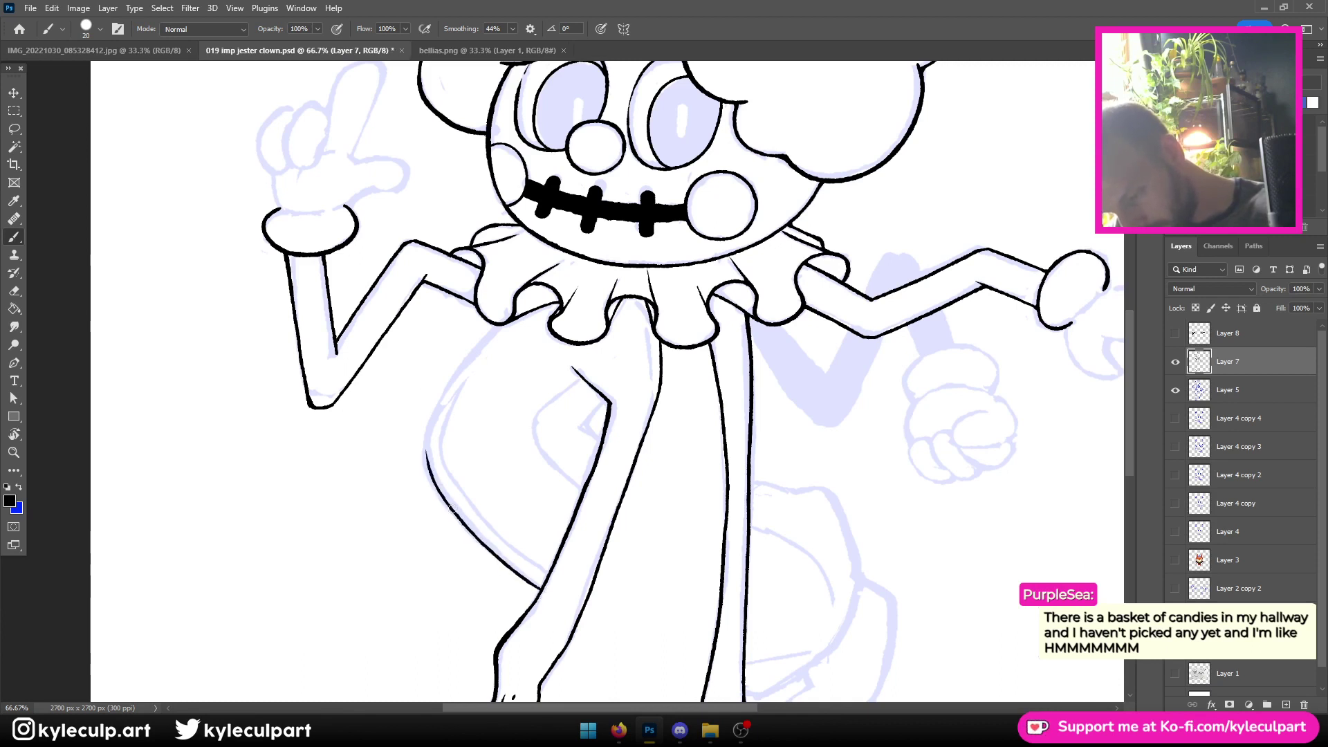
mouse_move(452, 509)
left_mouse_down()
mouse_move(429, 429)
mouse_move(501, 327)
left_mouse_up()
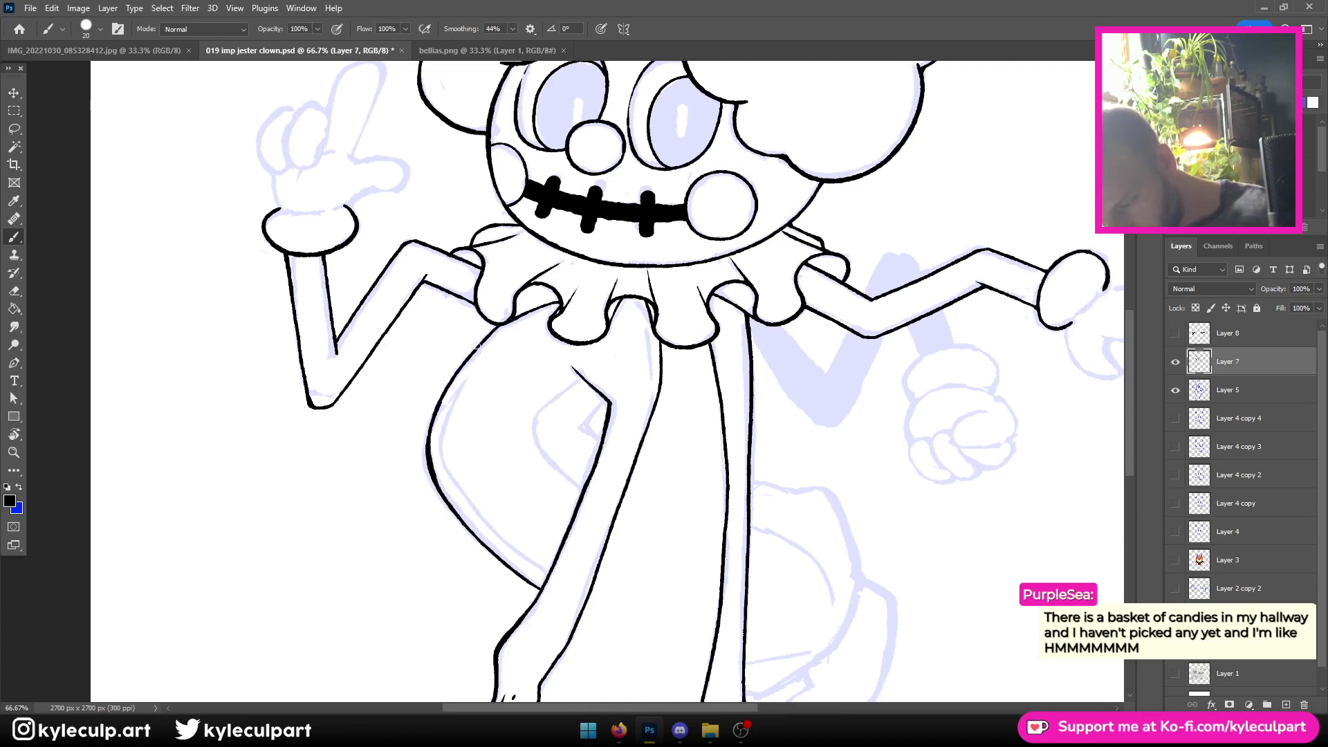
Ink the small fold beside the trouser leg's bend and the rounded inner curve around it, up to the slanted line
mouse_move(608, 444)
left_mouse_down()
mouse_move(602, 341)
mouse_move(564, 319)
left_mouse_up()
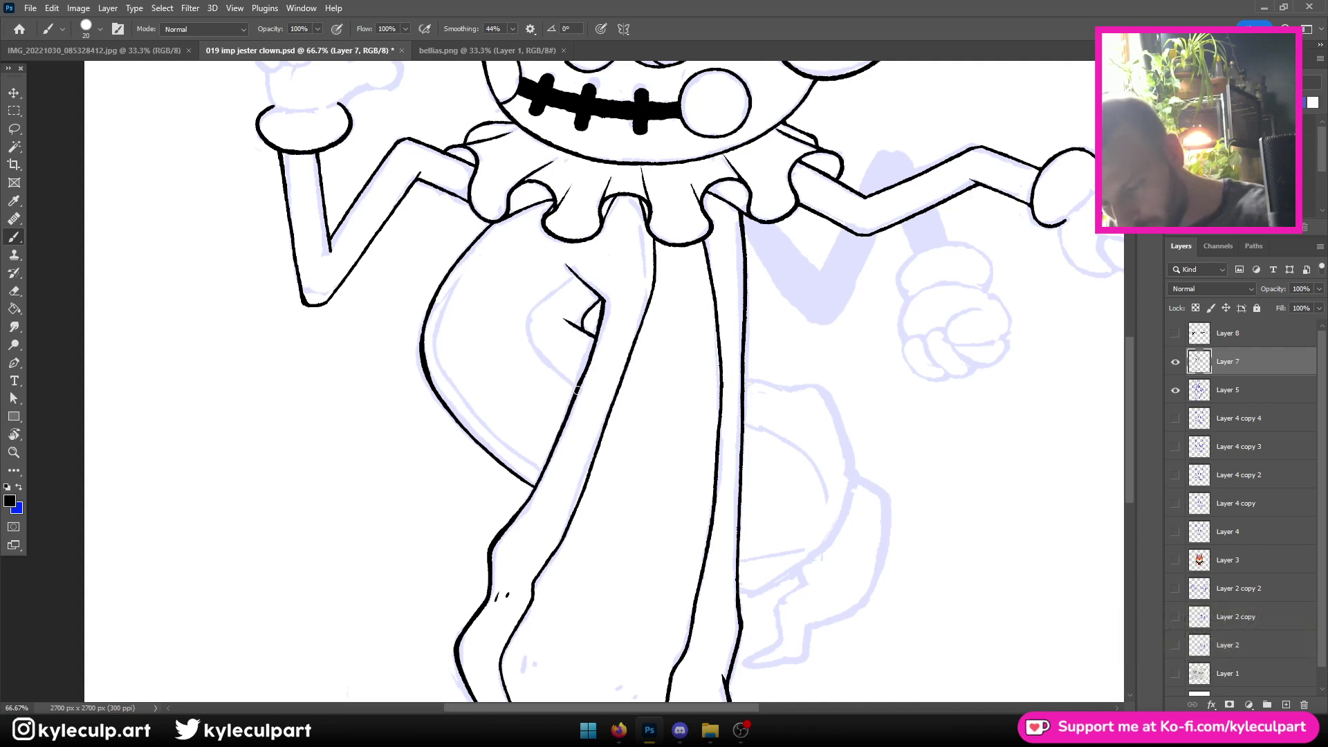
left_click_drag(577, 390, 530, 336)
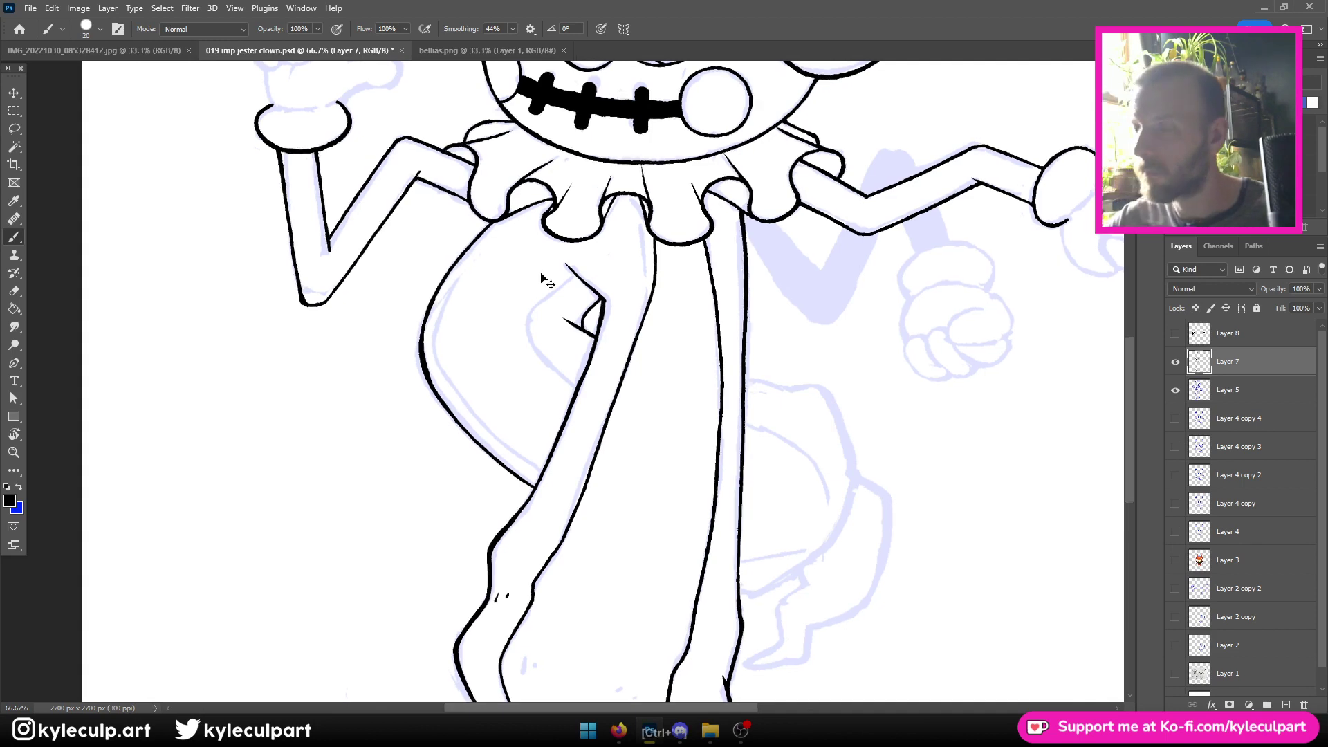
key("ctrl+plus")
mouse_move(585, 393)
left_mouse_down()
mouse_move(517, 319)
mouse_move(512, 272)
mouse_move(568, 208)
left_mouse_up()
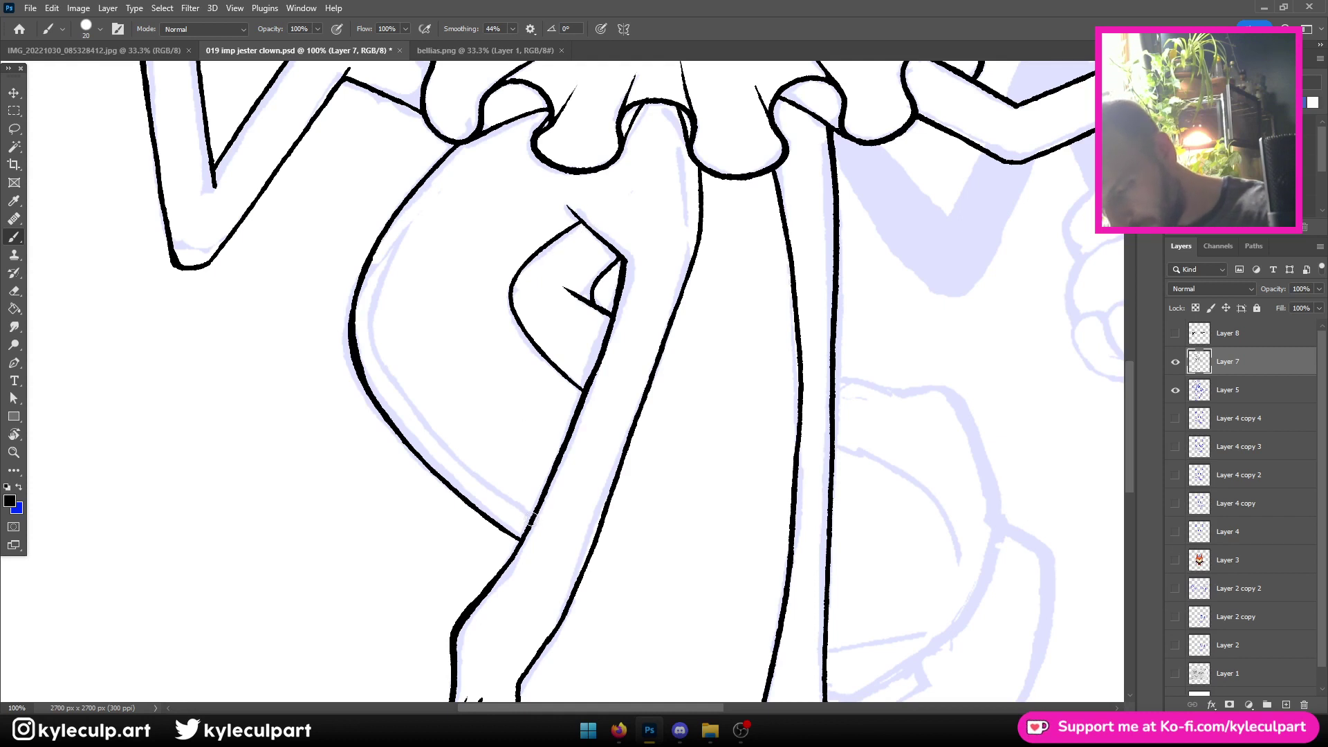
Ink a second line just inside the large left curve, from the trouser leg up to the outer line, and clean their joint
mouse_move(531, 516)
left_mouse_down()
mouse_move(451, 462)
mouse_move(412, 414)
left_mouse_up()
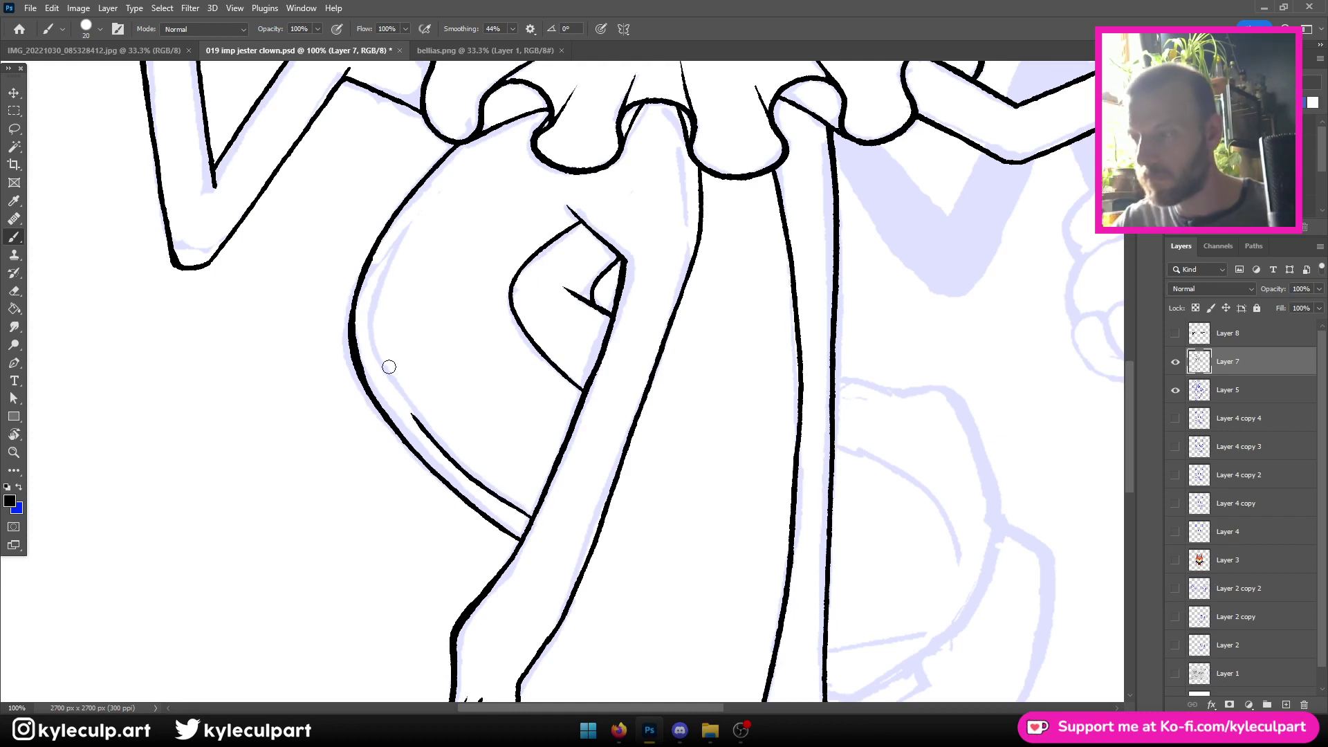
key("ctrl+z")
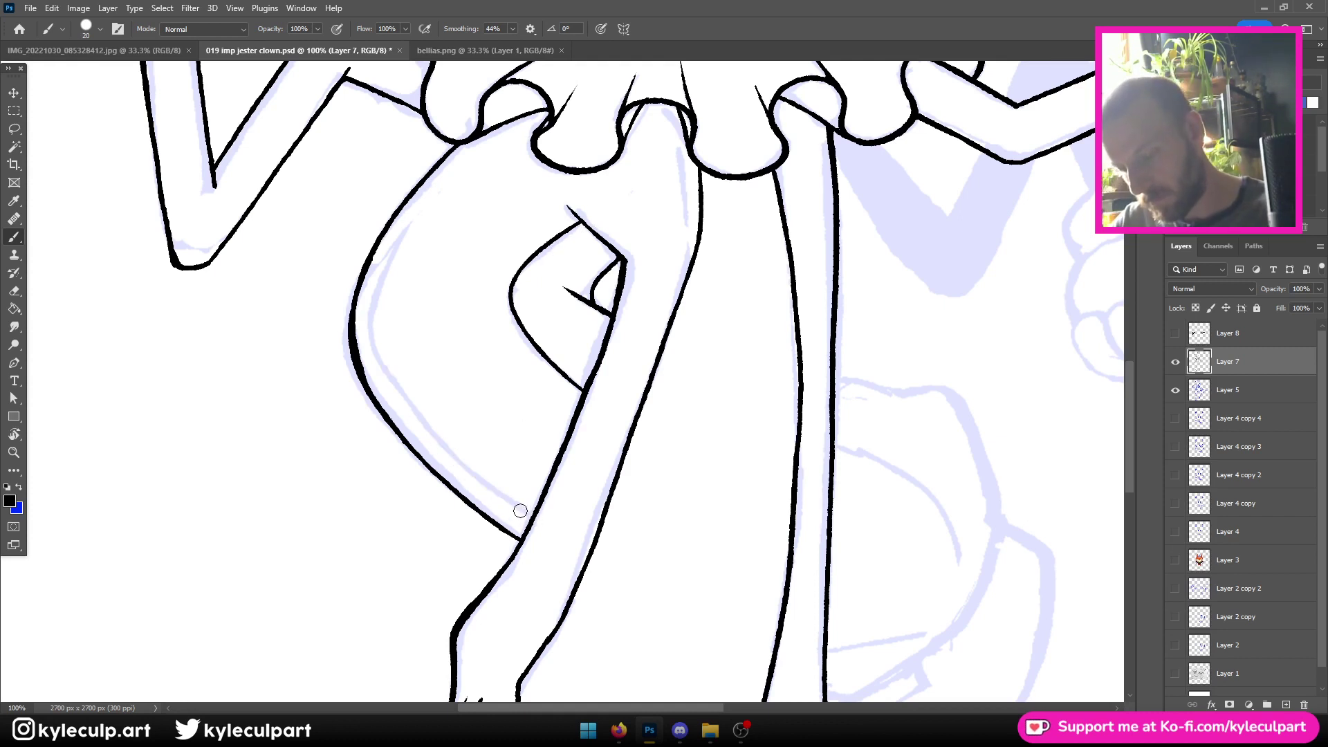
mouse_move(532, 514)
left_mouse_down()
mouse_move(428, 429)
mouse_move(379, 356)
mouse_move(388, 249)
mouse_move(443, 130)
left_mouse_up()
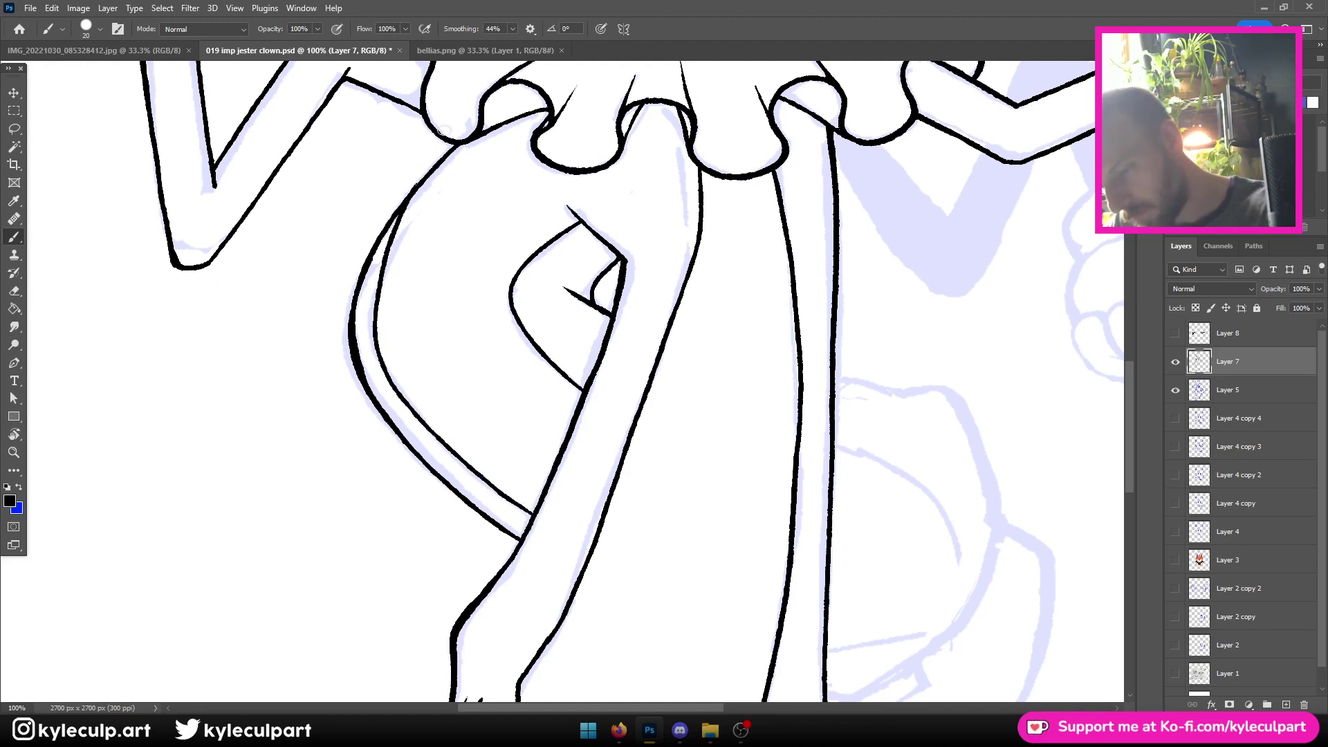
key("e")
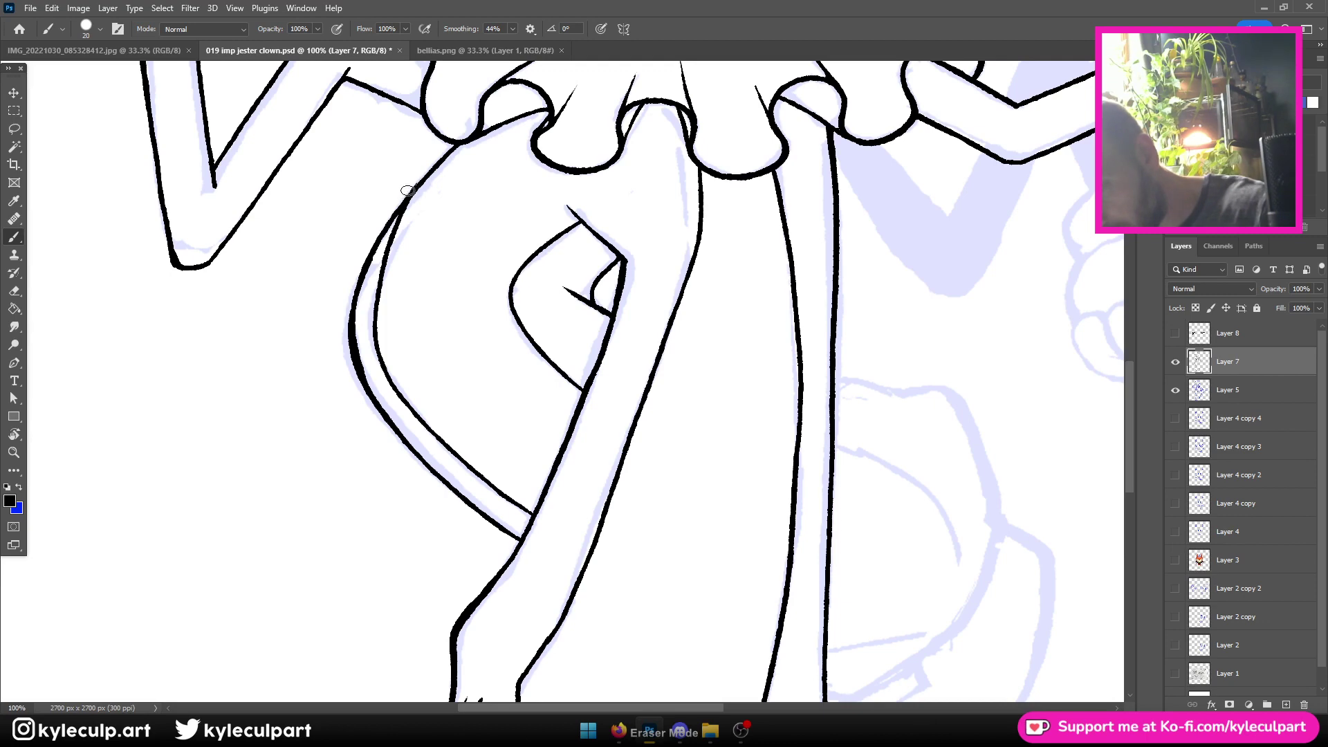
left_click_drag(408, 190, 412, 181)
key("b")
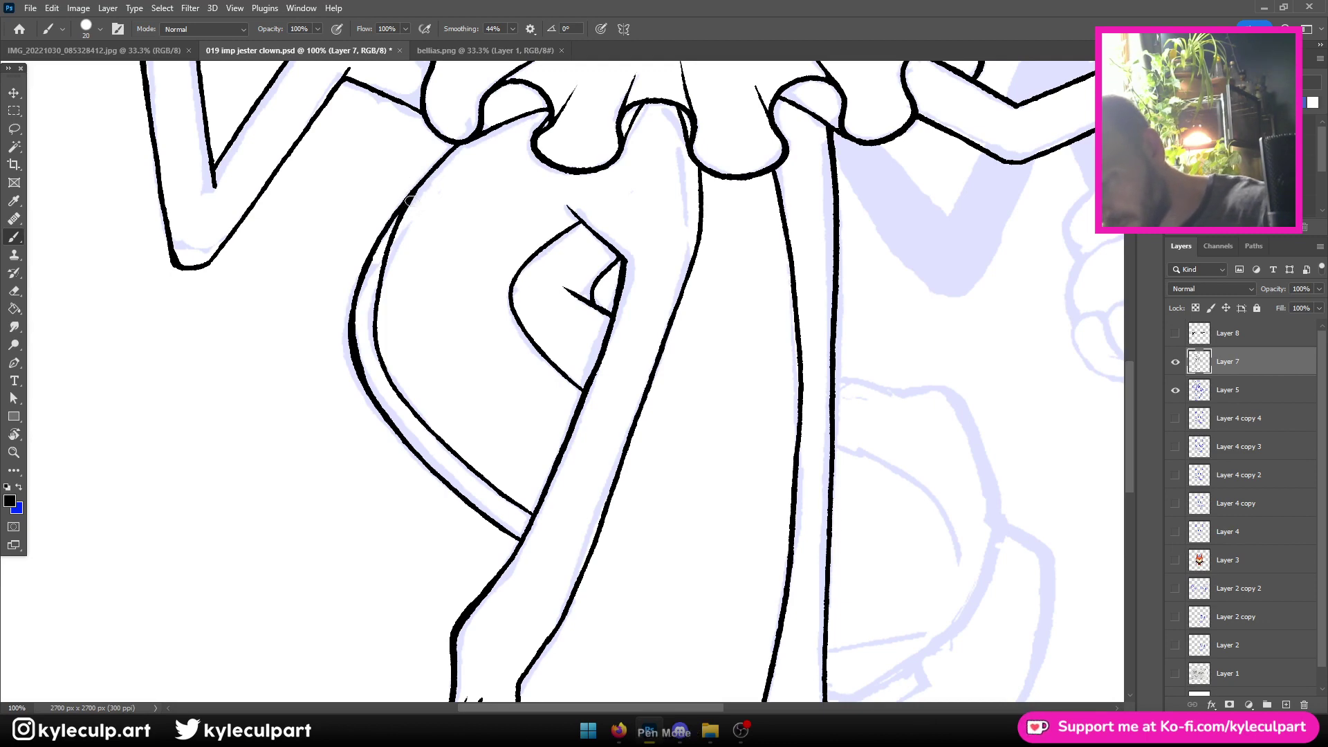
key("ctrl+minus")
key("ctrl+minus")
key("ctrl+minus")
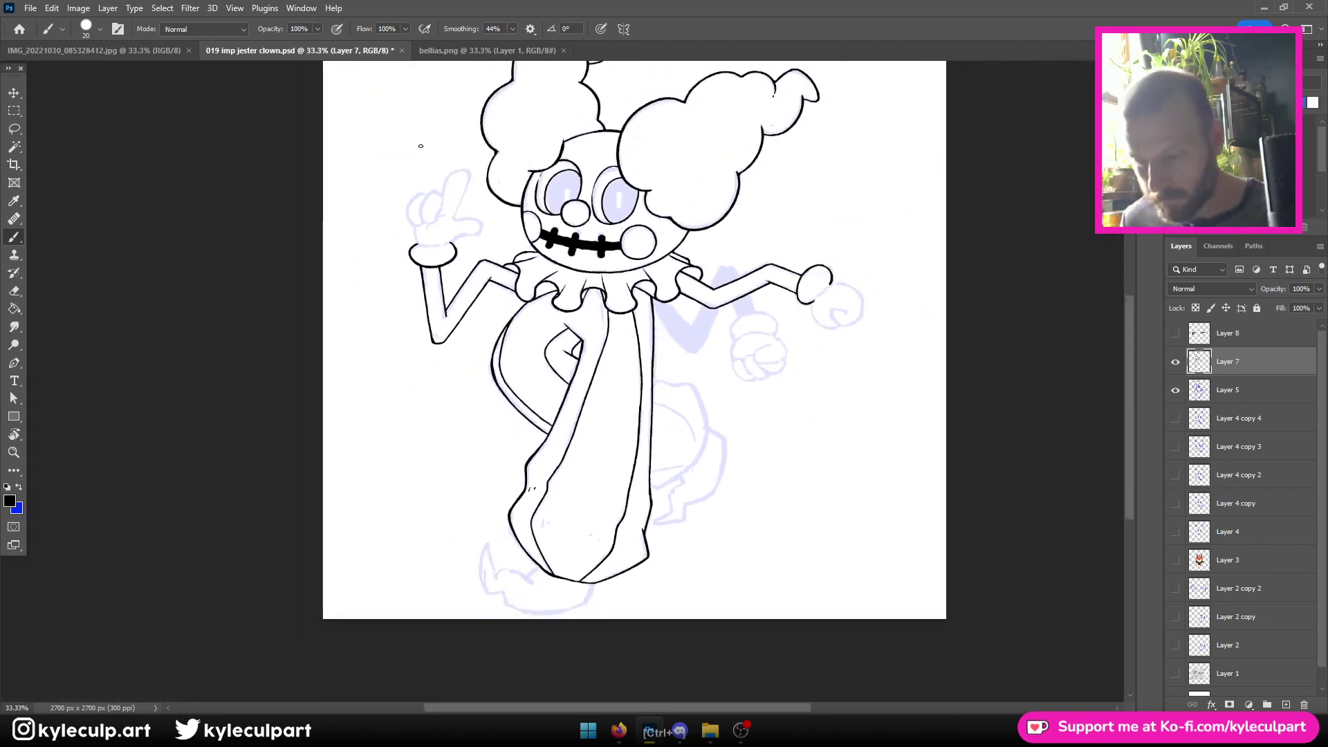
key("ctrl+plus")
key("ctrl+plus")
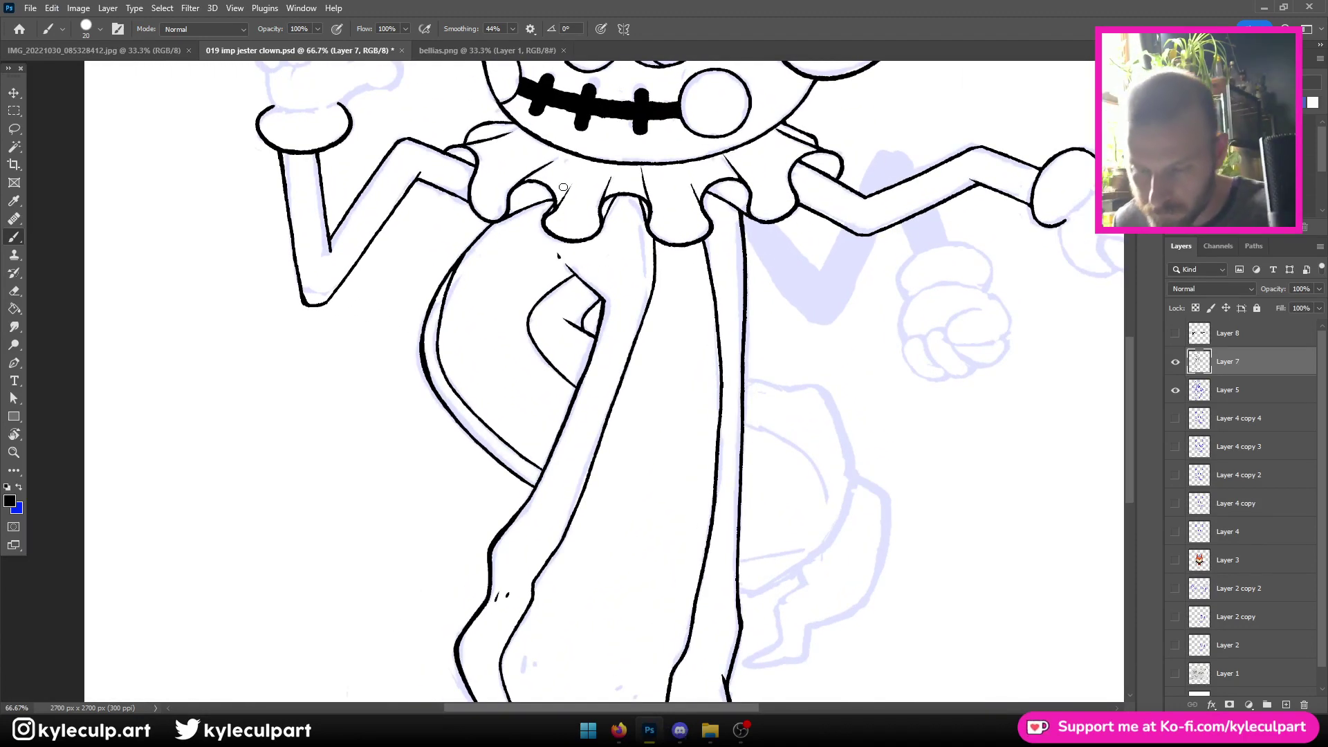
Undo the short line joining the collar to the slanted fold line beside the trouser leg, including its starting dash
key("ctrl+minus")
key("ctrl+minus")
key("ctrl+plus")
key("ctrl+plus")
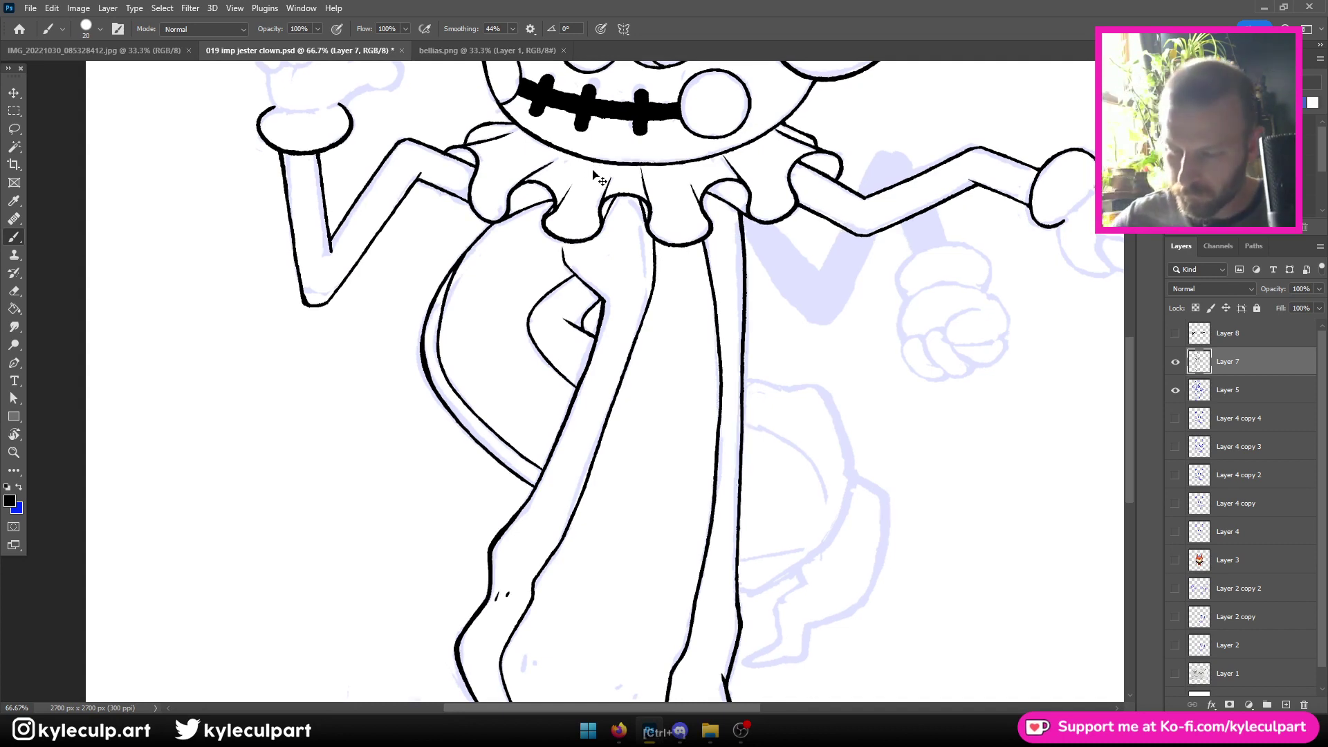
key("ctrl+minus")
key("ctrl+minus")
key("ctrl+minus")
key("ctrl+plus")
key("ctrl+plus")
key("ctrl+plus")
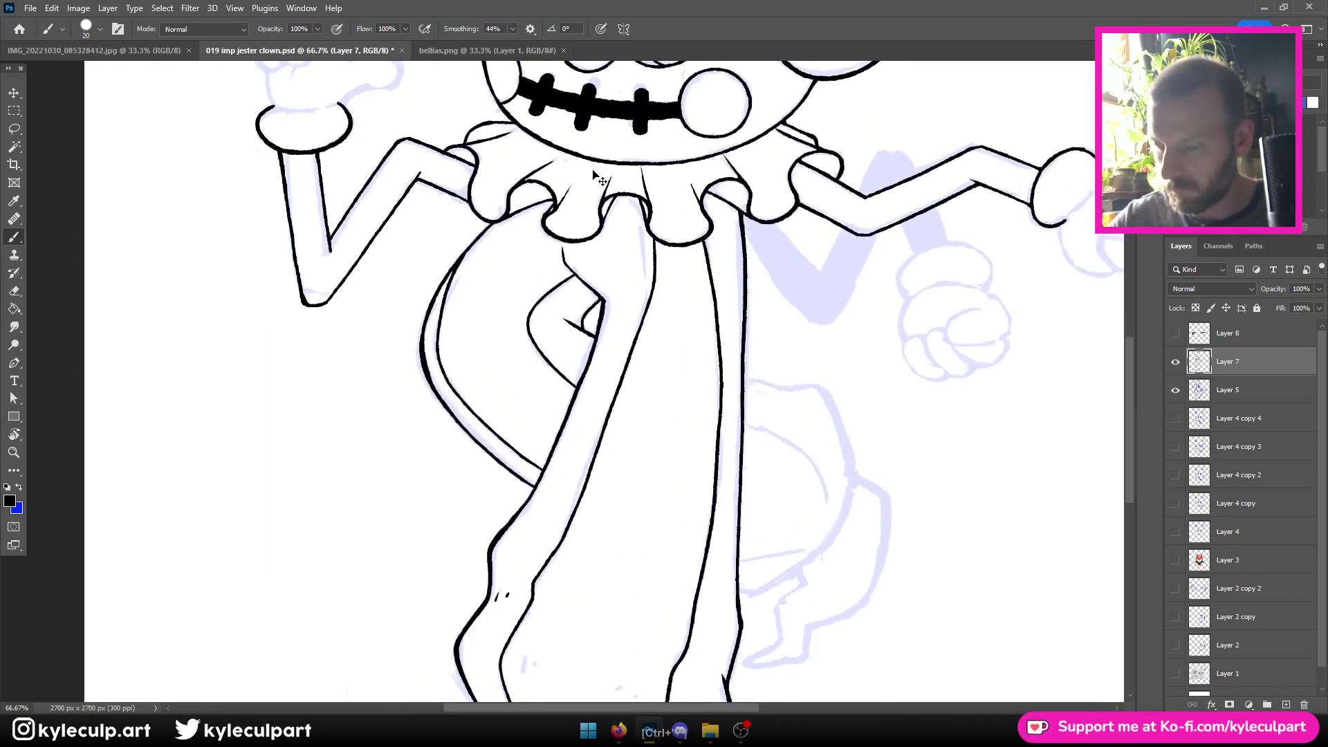
key("ctrl+z")
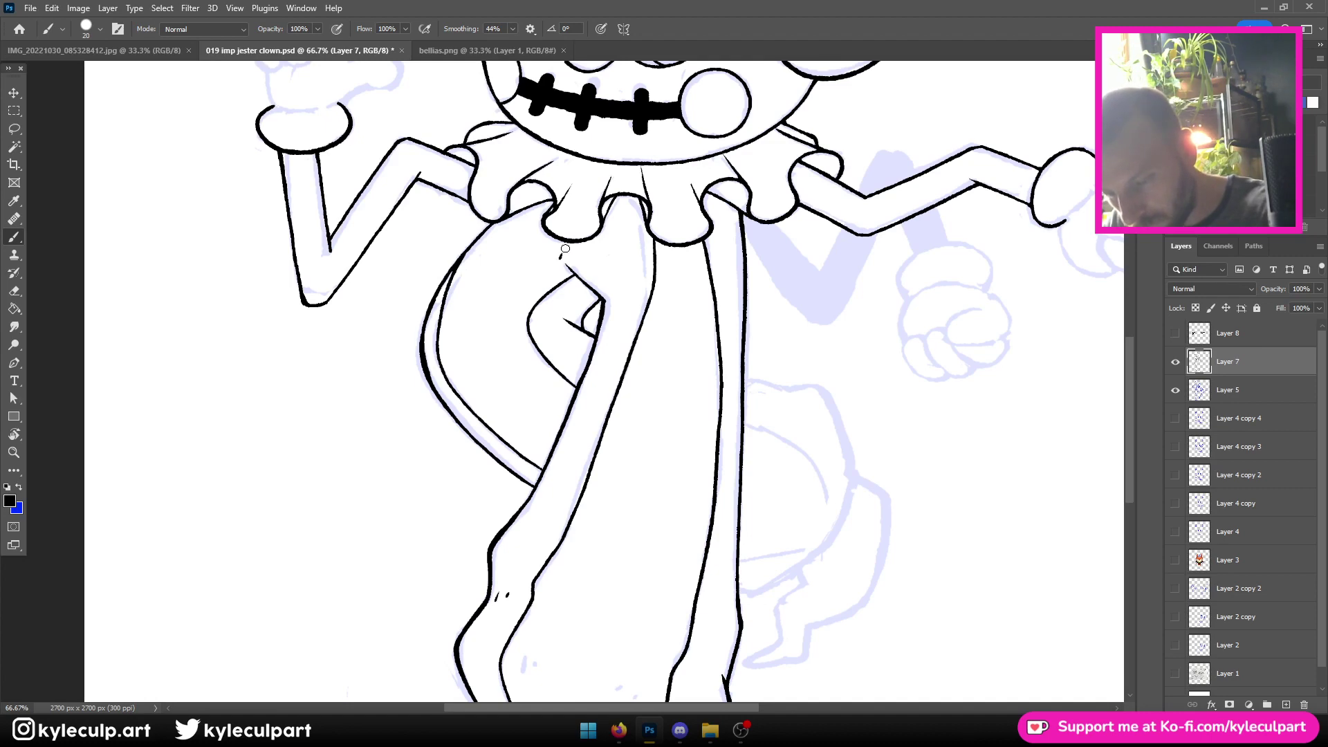
key("ctrl+z")
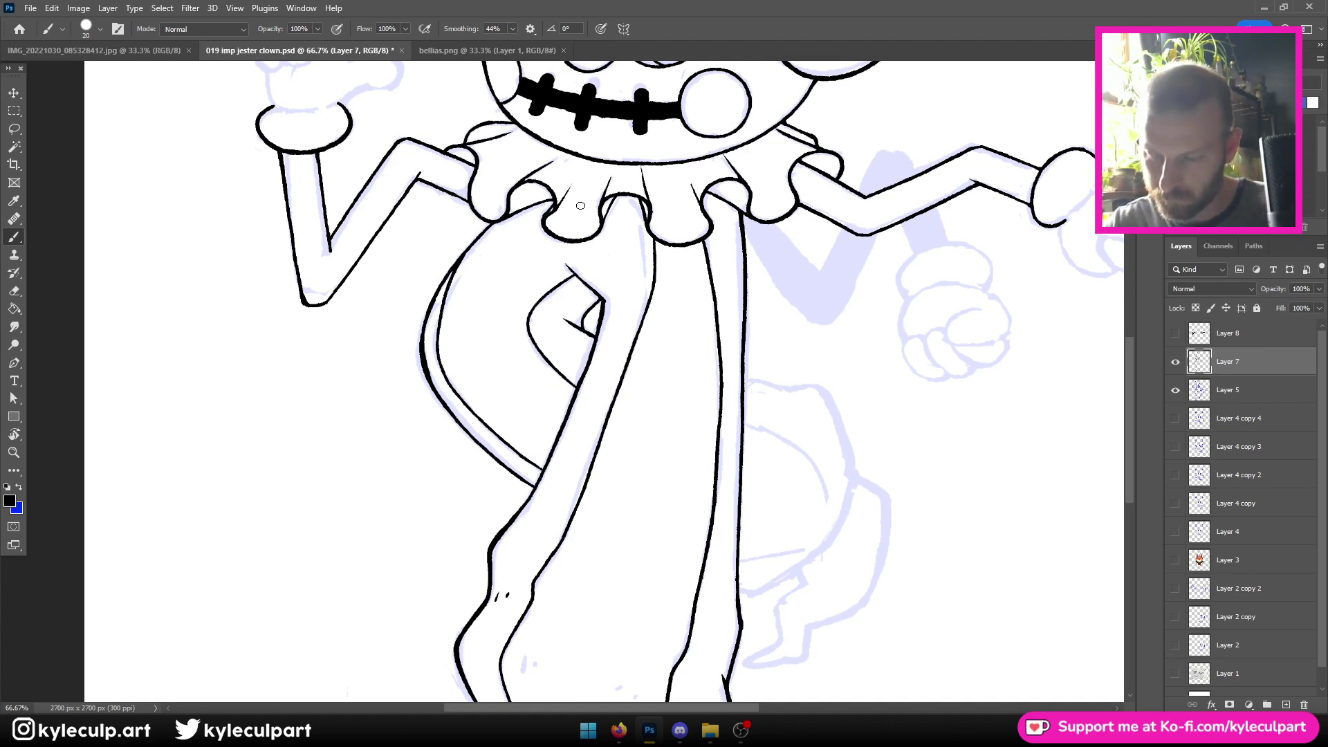
Ink the curled-toe shoe below the trouser hem, from the sole around the pointed toe to the leg, and touch up its heel corner
left_click_drag(865, 600, 791, 255)
key("ctrl+plus")
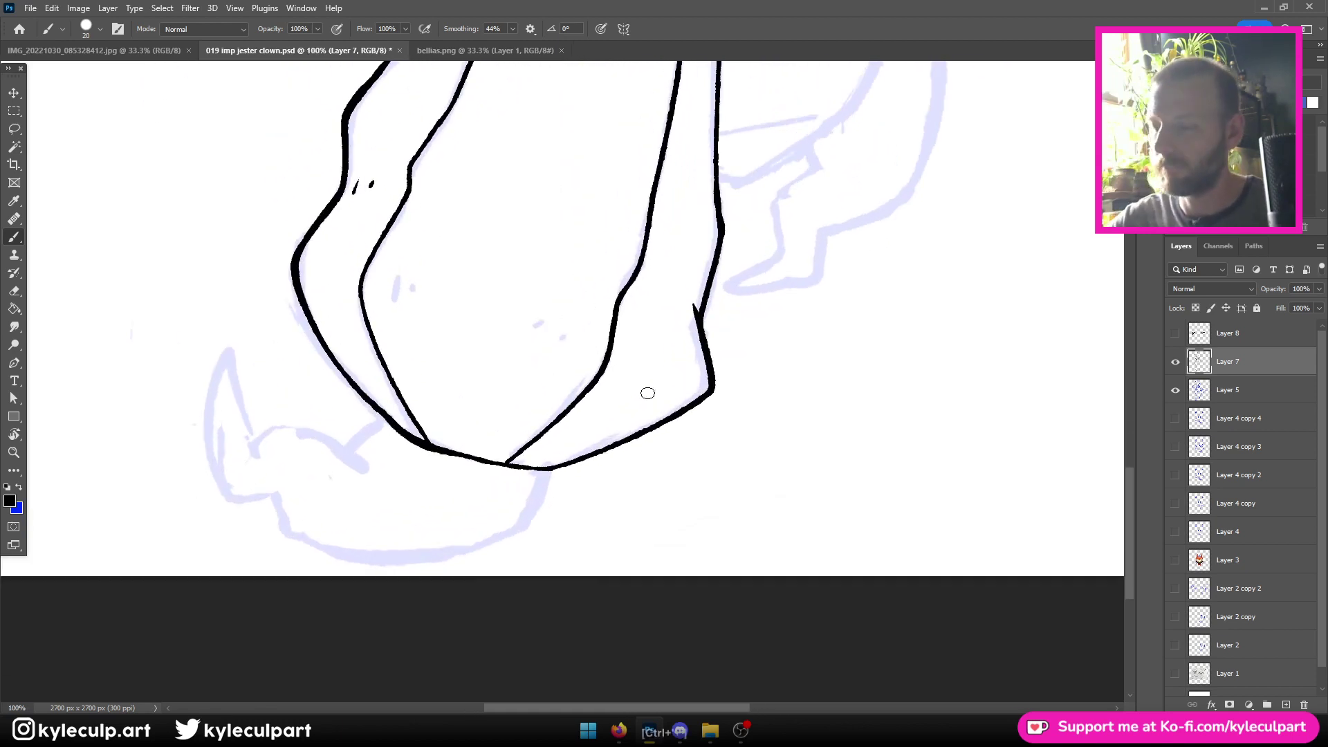
left_click_drag(595, 376, 815, 233)
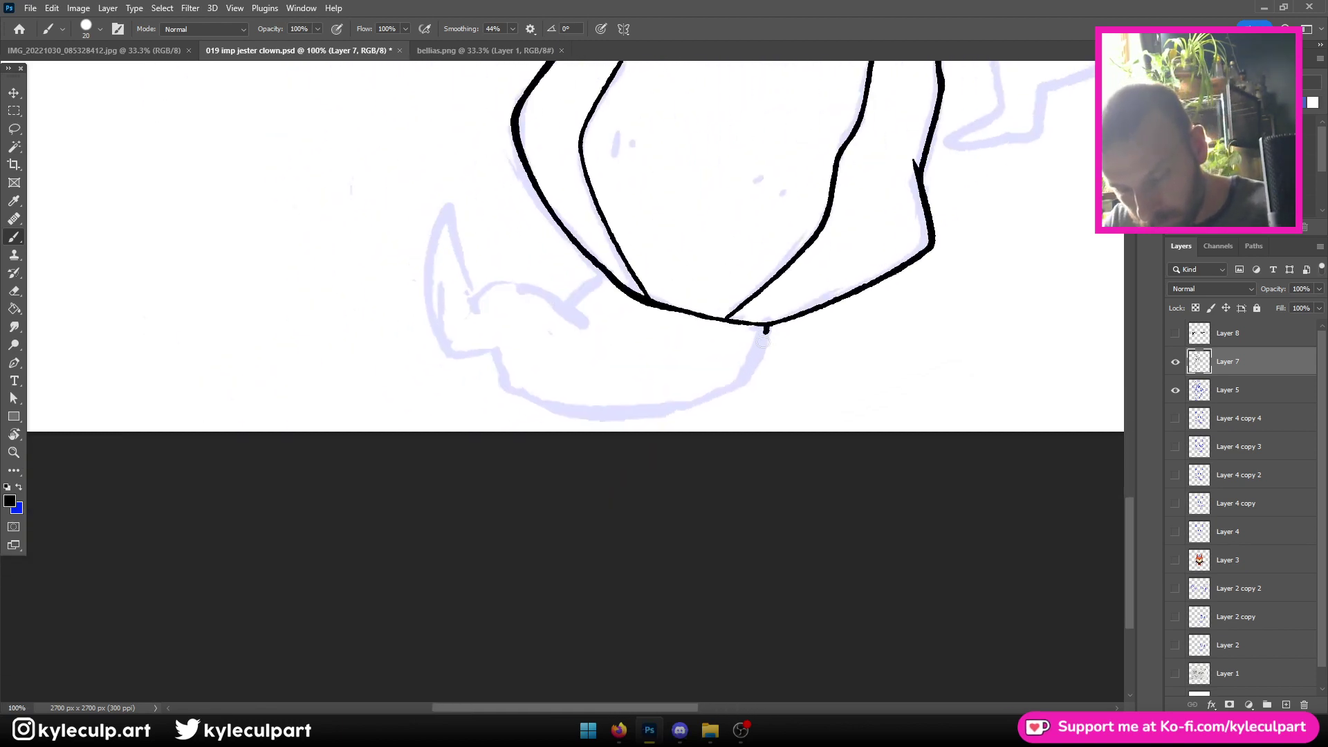
mouse_move(766, 331)
left_mouse_down()
mouse_move(742, 386)
mouse_move(698, 401)
mouse_move(737, 392)
mouse_move(586, 415)
mouse_move(491, 379)
mouse_move(494, 339)
mouse_move(449, 358)
mouse_move(436, 334)
mouse_move(425, 272)
mouse_move(448, 203)
mouse_move(495, 299)
mouse_move(519, 274)
mouse_move(573, 322)
mouse_move(604, 274)
left_mouse_up()
key("ctrl+z")
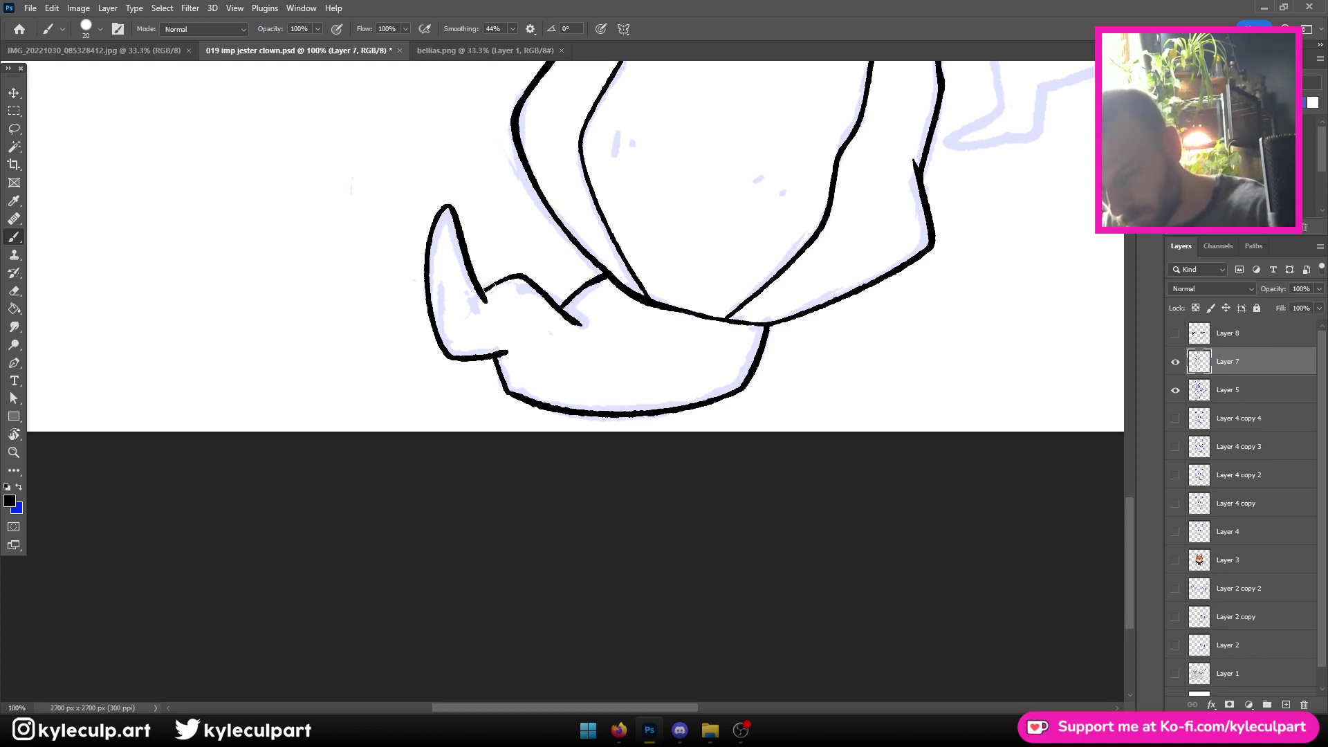
key("ctrl+minus")
key("ctrl+minus")
key("ctrl+minus")
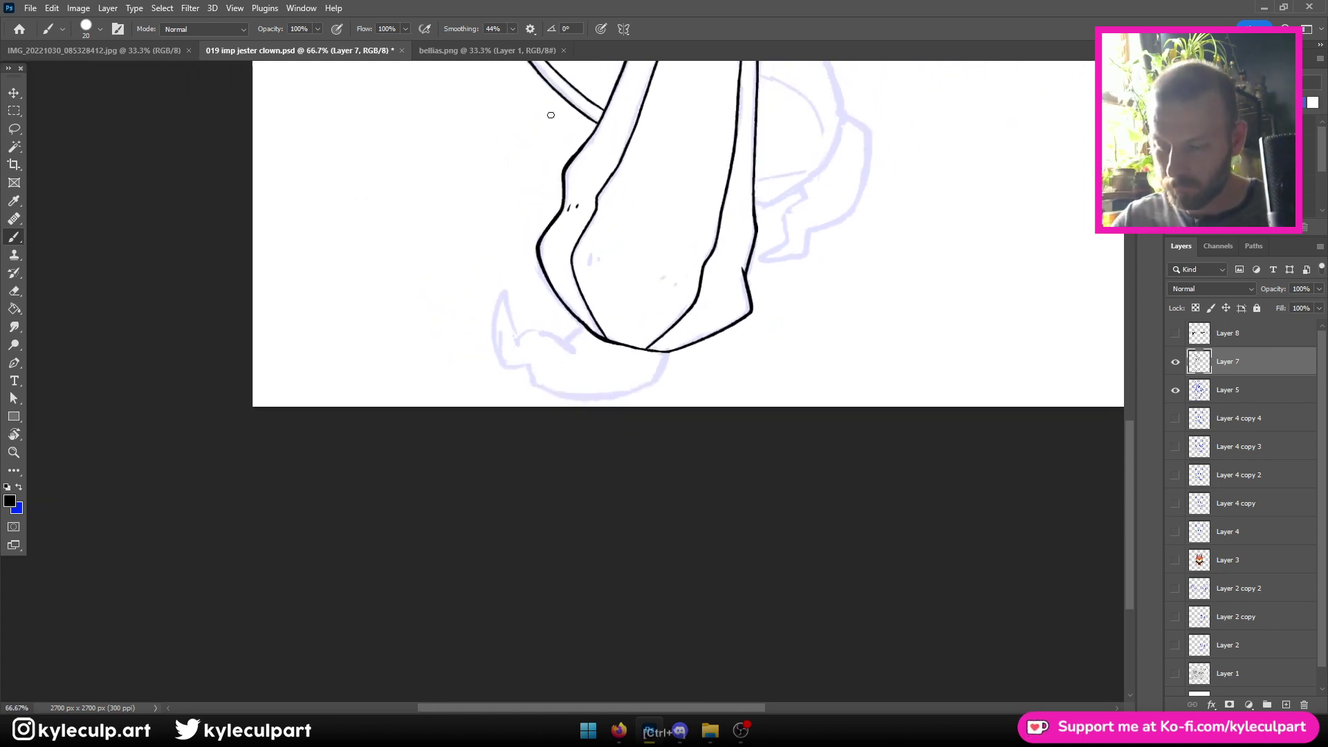
key("ctrl+plus")
key("ctrl+plus")
key("ctrl+plus")
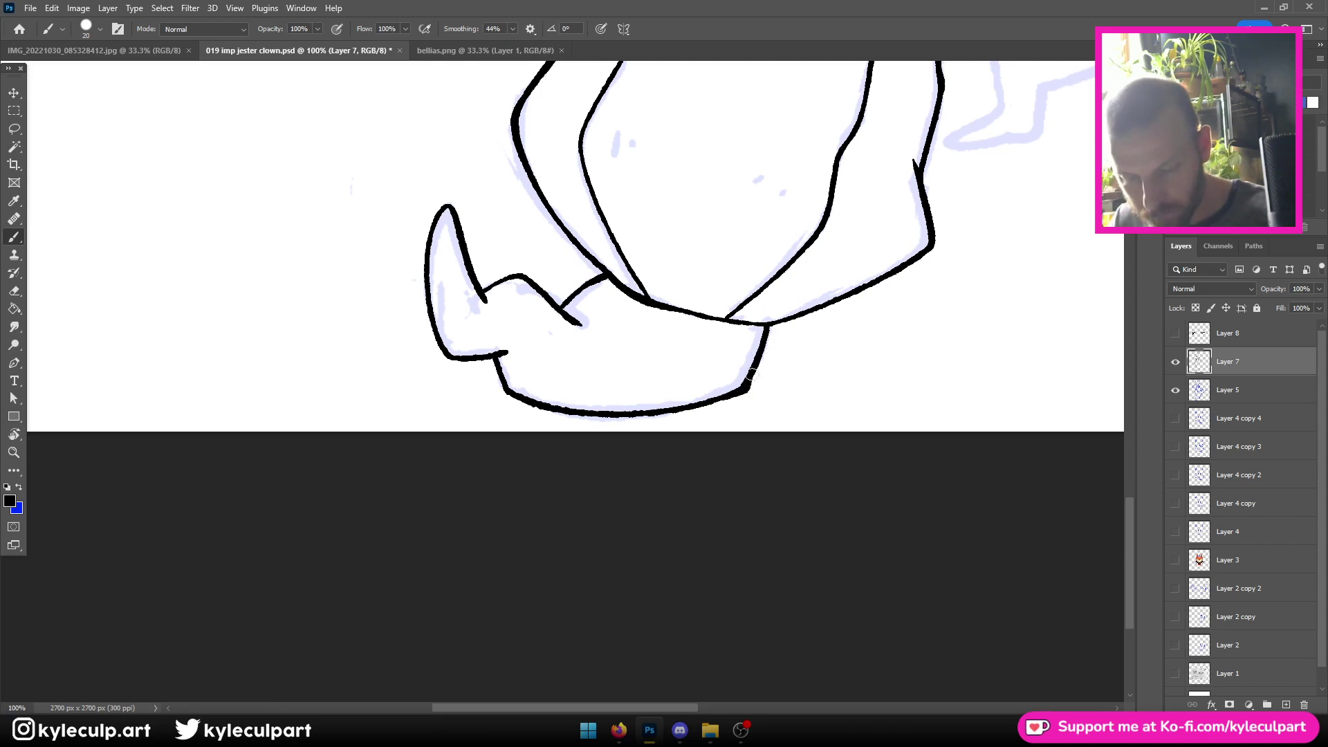
Add a pair of short dash marks on the trouser front, just right of the left inner seam at the bend
key("ctrl+minus")
key("ctrl+minus")
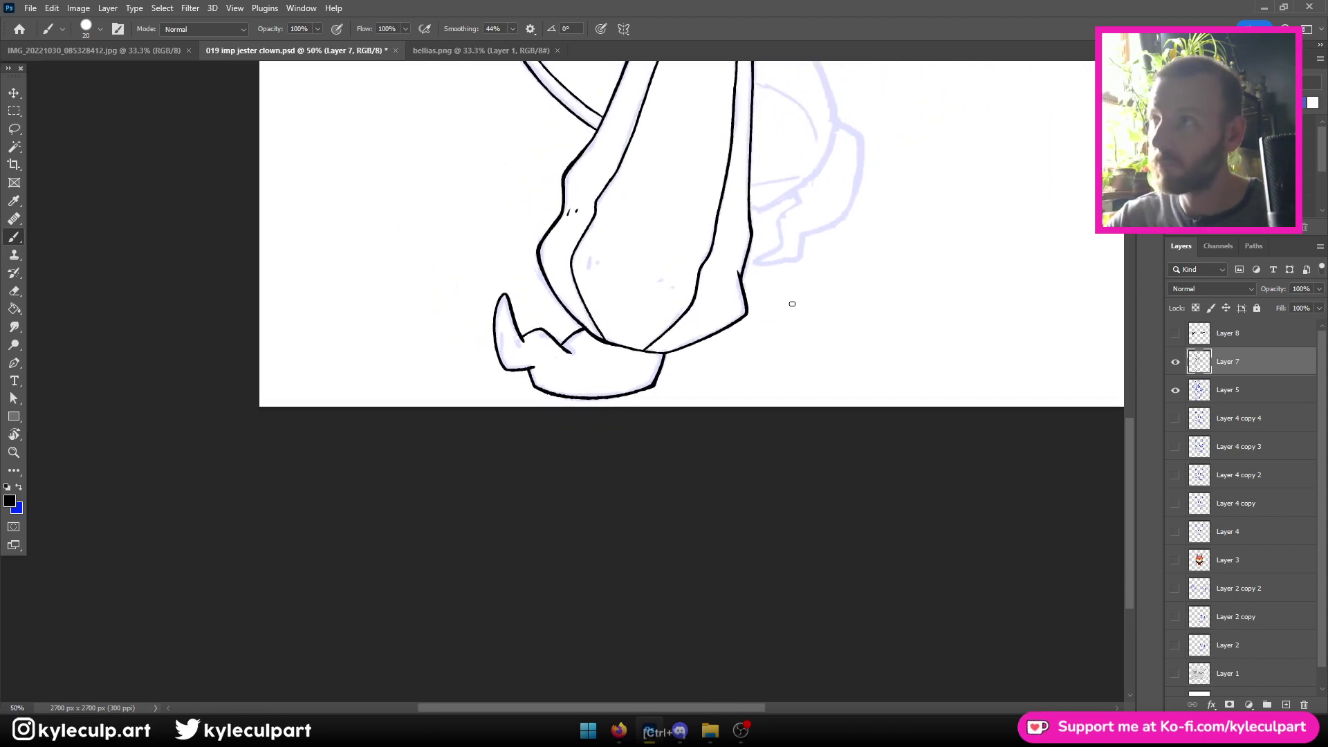
mouse_move(830, 237)
left_mouse_down()
mouse_move(717, 383)
mouse_move(632, 450)
left_mouse_up()
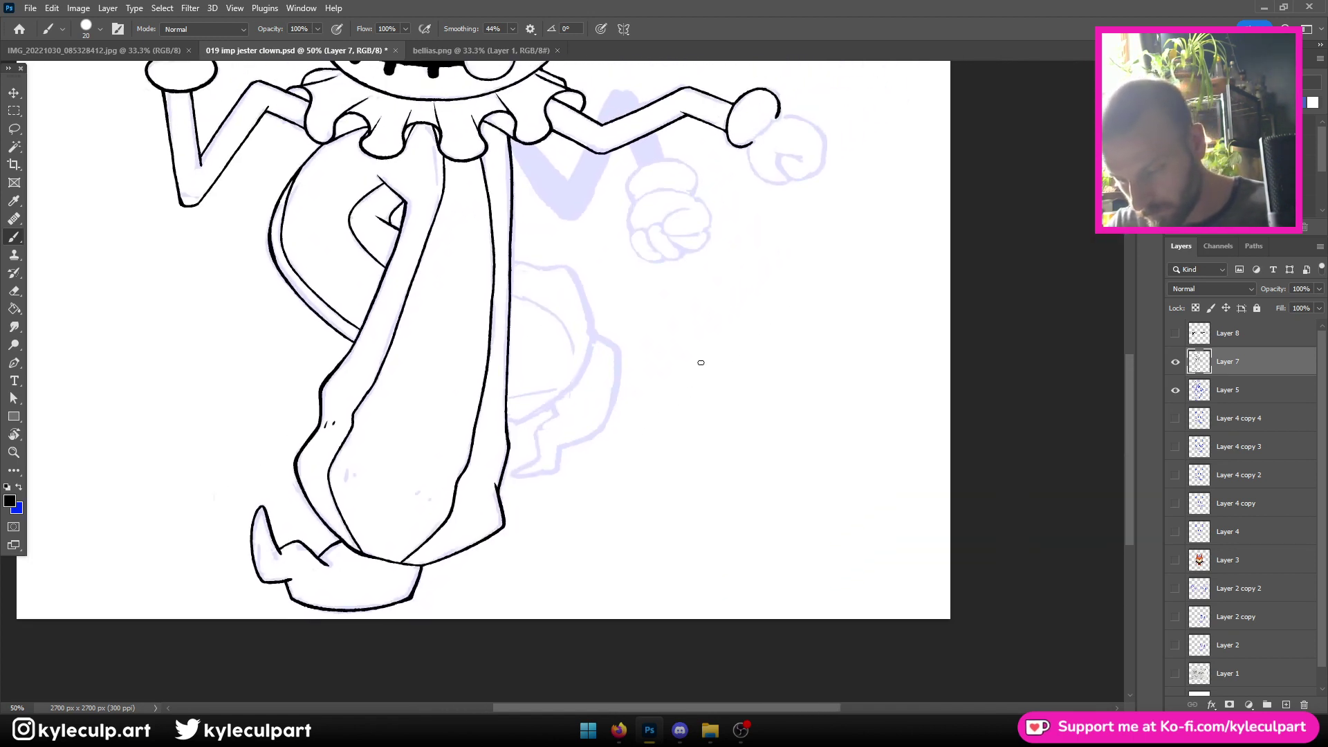
left_click_drag(372, 420, 371, 425)
left_click(384, 422)
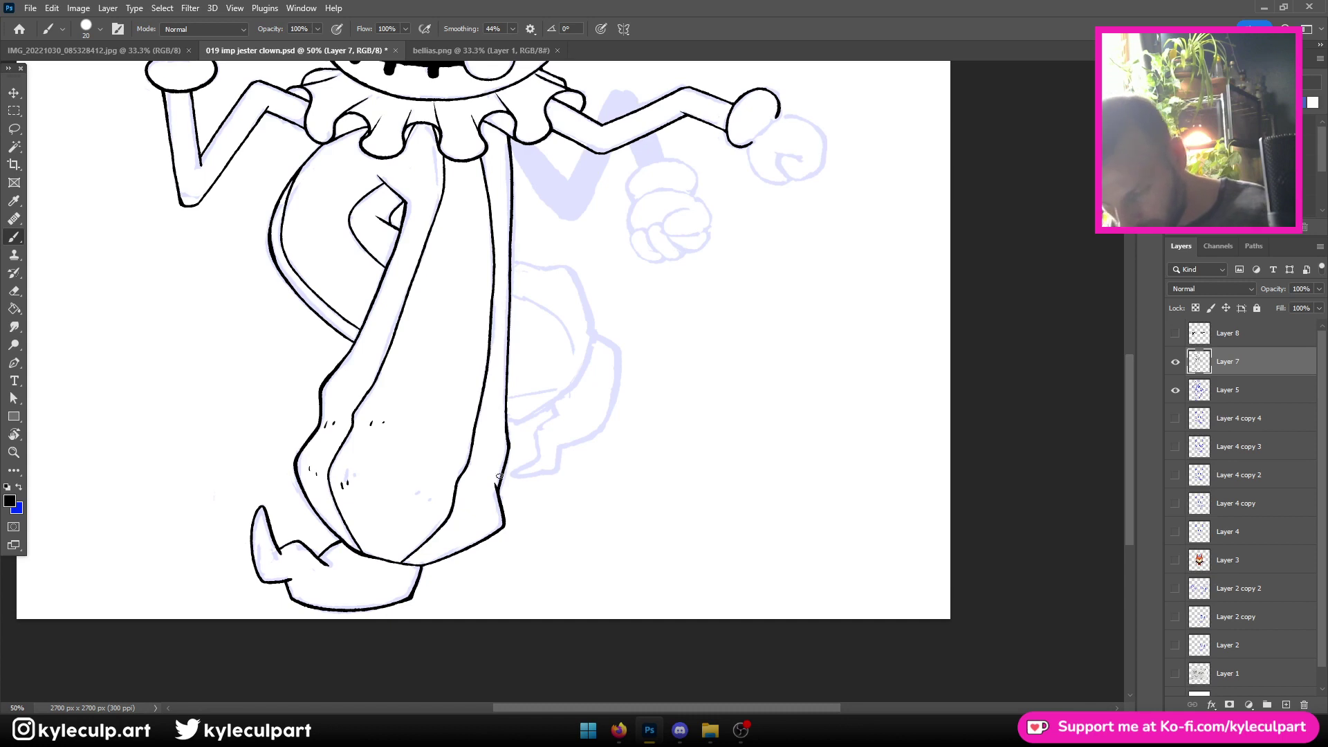
Try more pairs of short dashes around the lower trouser leg and compare the line art with Layer 5 hidden and shown
left_click(492, 520)
left_click(487, 517)
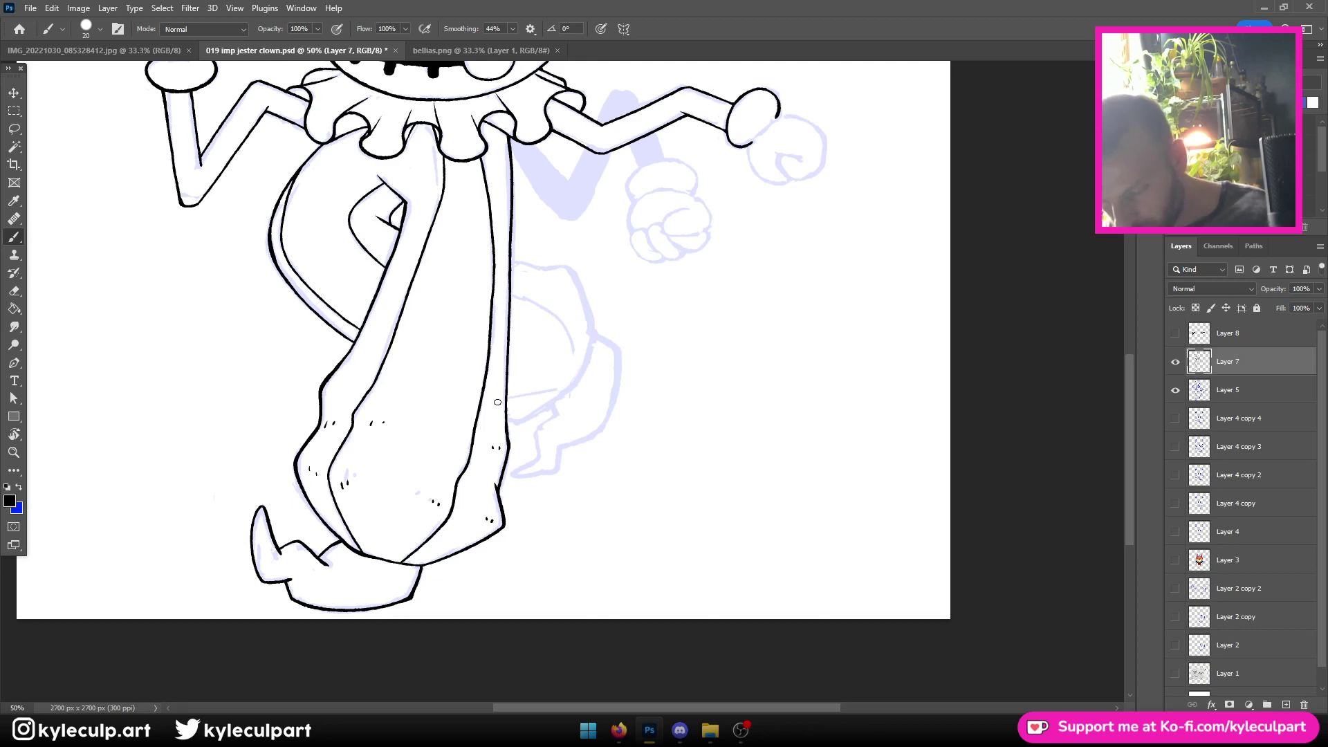
key("ctrl+minus")
key("ctrl+minus")
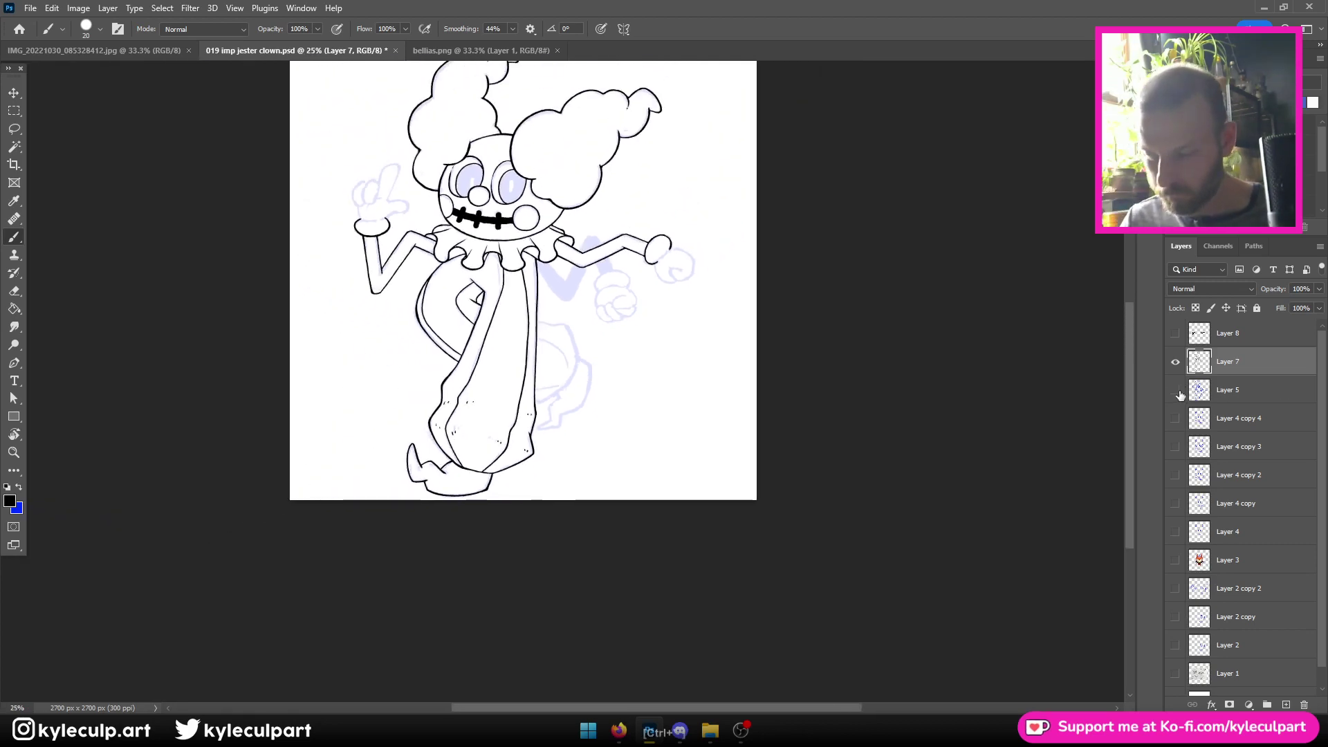
left_click(1175, 391)
left_click(1176, 391)
key("ctrl+plus")
key("ctrl+plus")
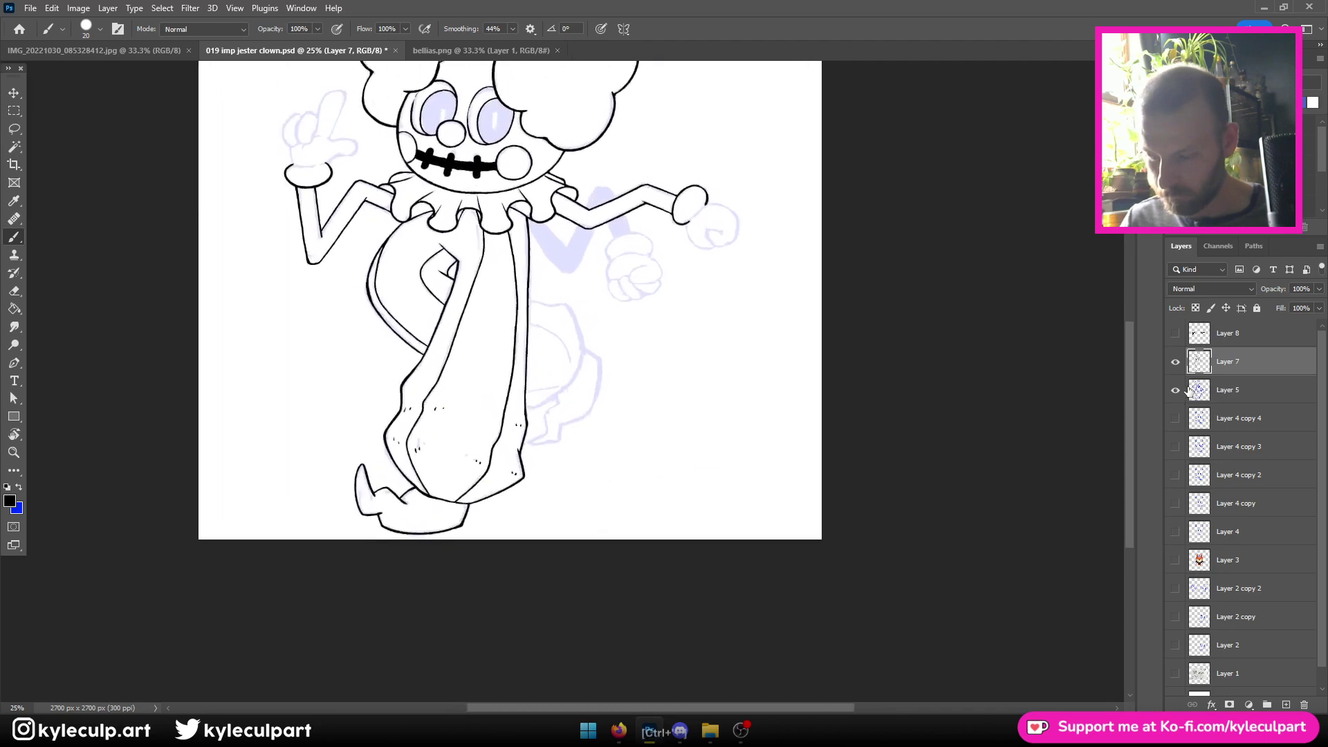
key("ctrl+z")
key("ctrl+z")
key("ctrl+z")
key("ctrl+z")
key("ctrl+z")
key("ctrl+z")
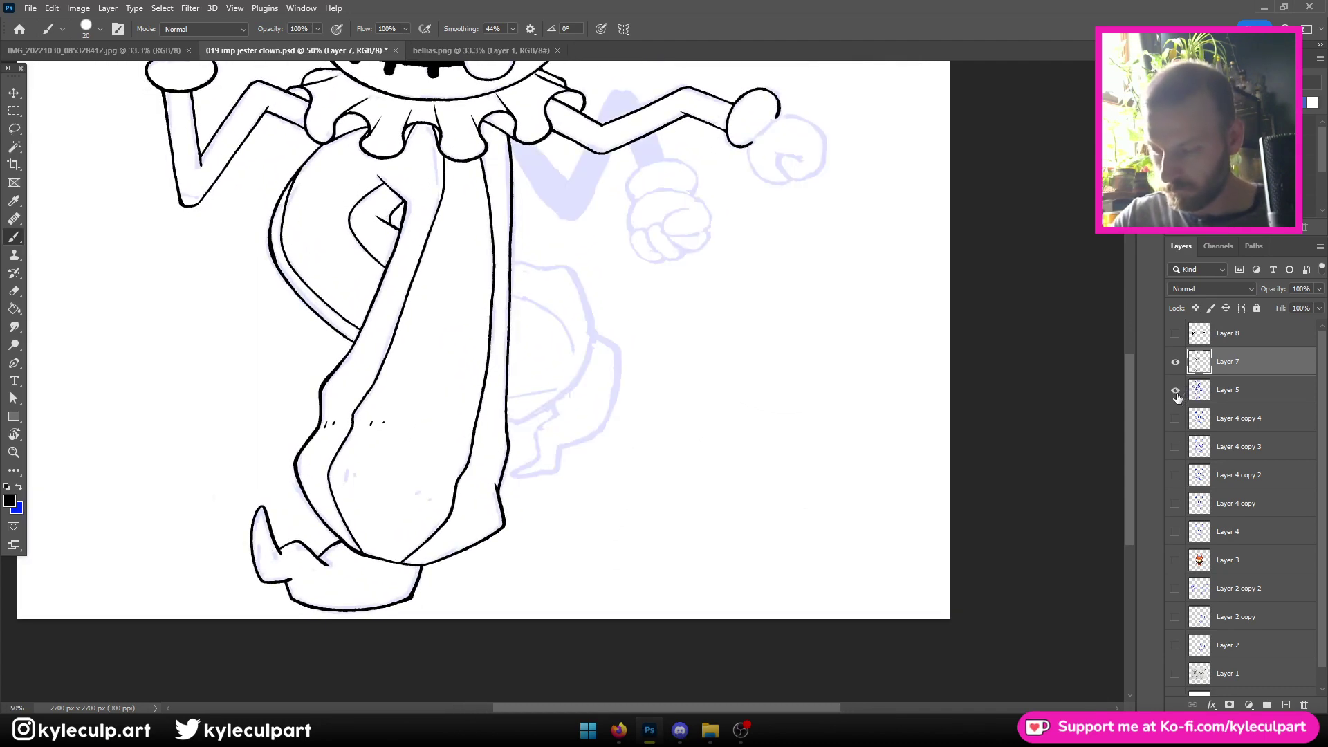
Save the document and thicken the trouser leg's left outline just below the point where the large curved lines meet it
key("ctrl+s")
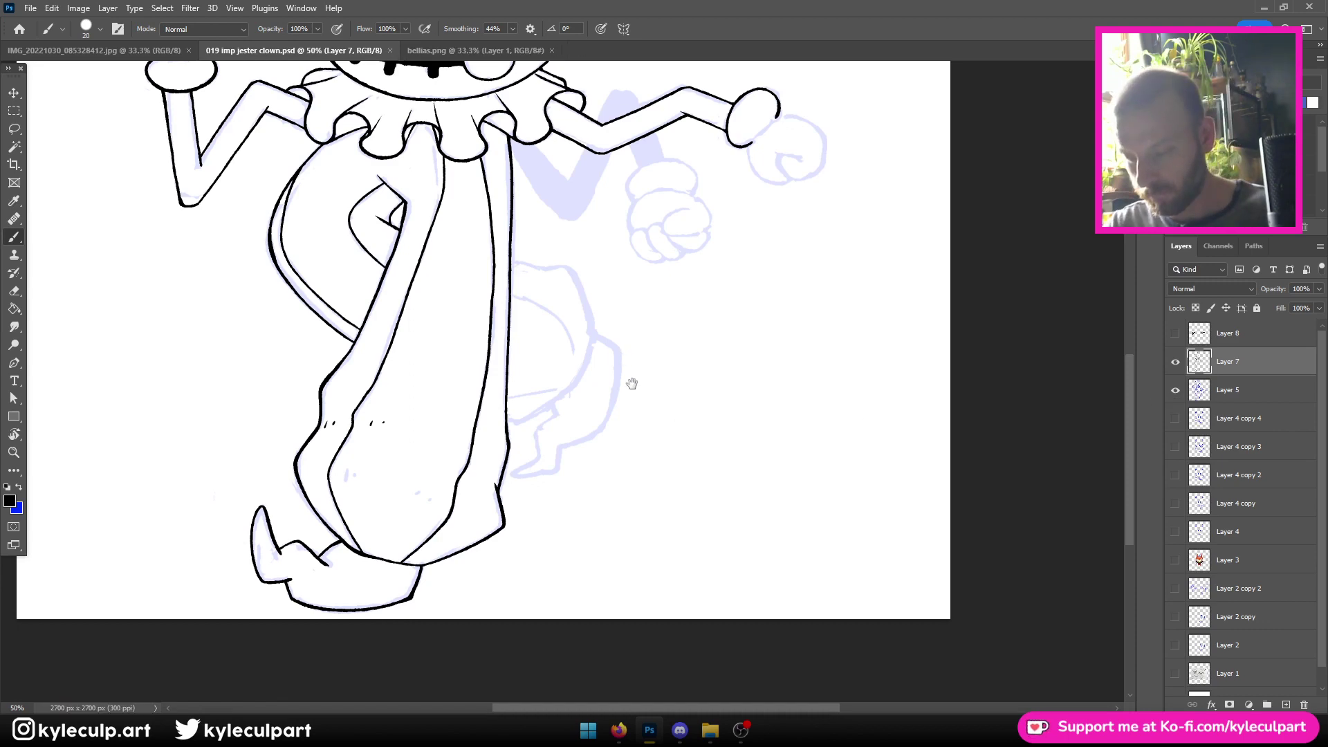
left_click_drag(632, 384, 674, 484)
key("ctrl+plus")
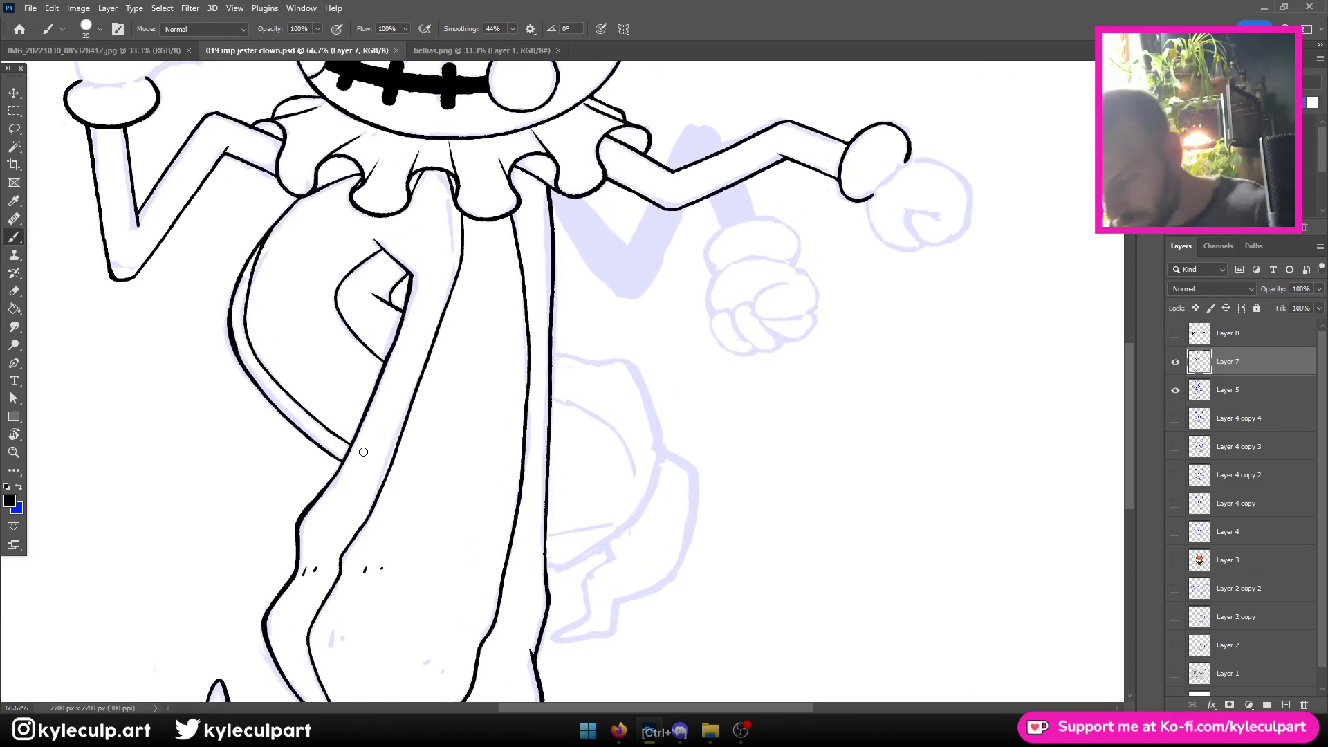
key("ctrl+plus")
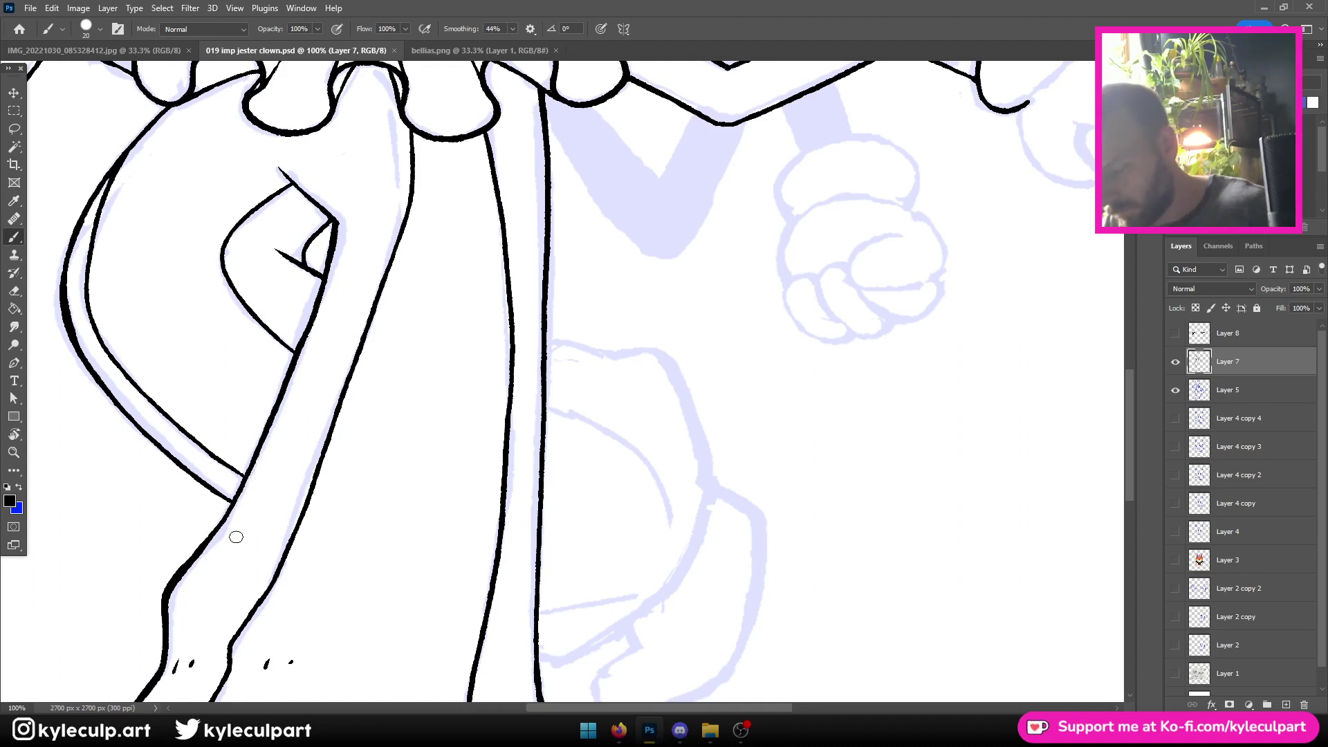
left_click_drag(197, 555, 227, 513)
Try to thicken the trouser leg's left outline from the large curved lines up to the fold at the bend
left_click_drag(266, 443, 317, 308)
key("ctrl+z")
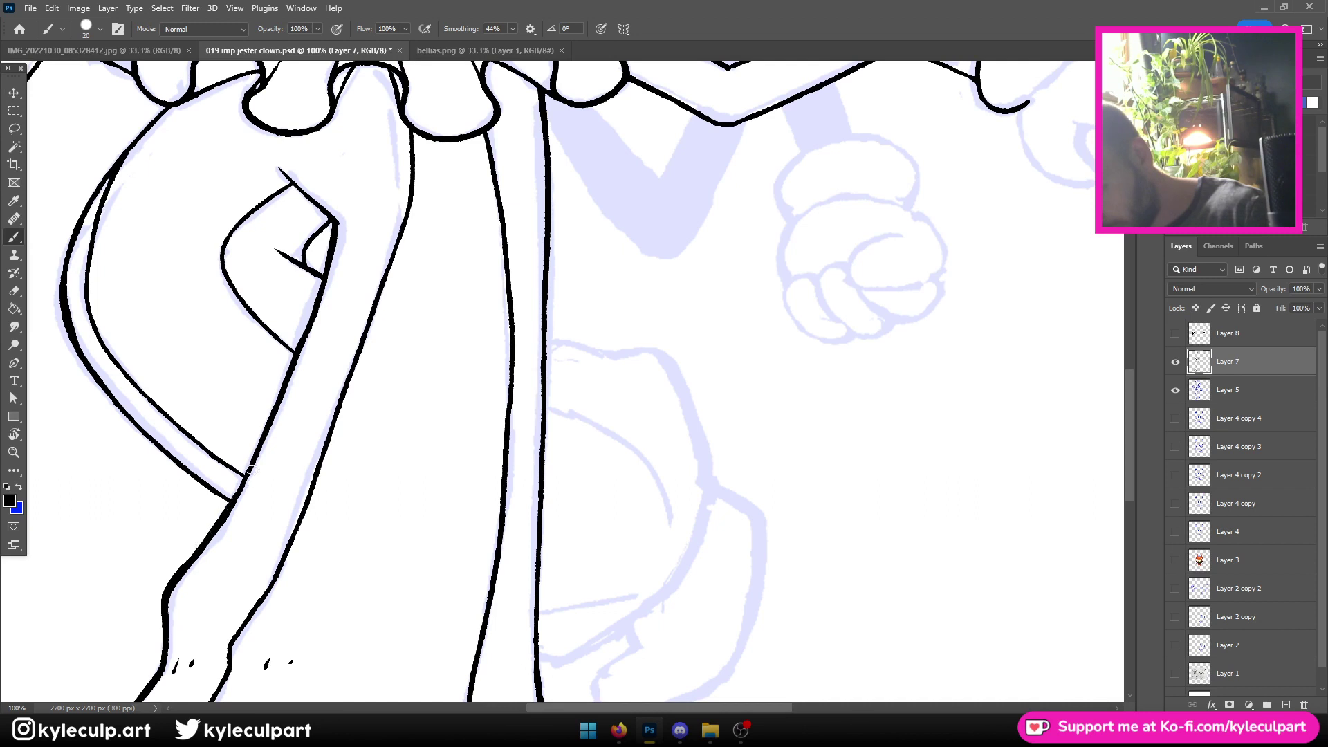
left_click_drag(251, 470, 338, 234)
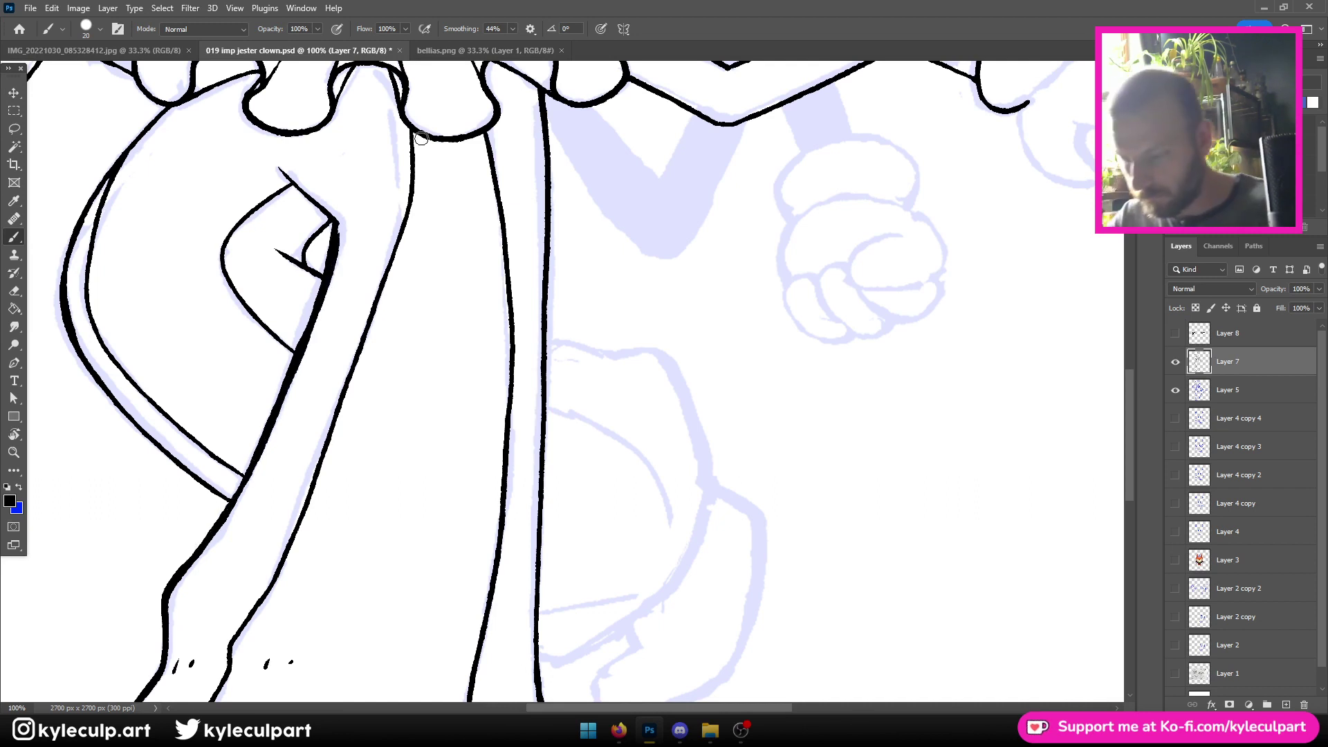
key("ctrl+z")
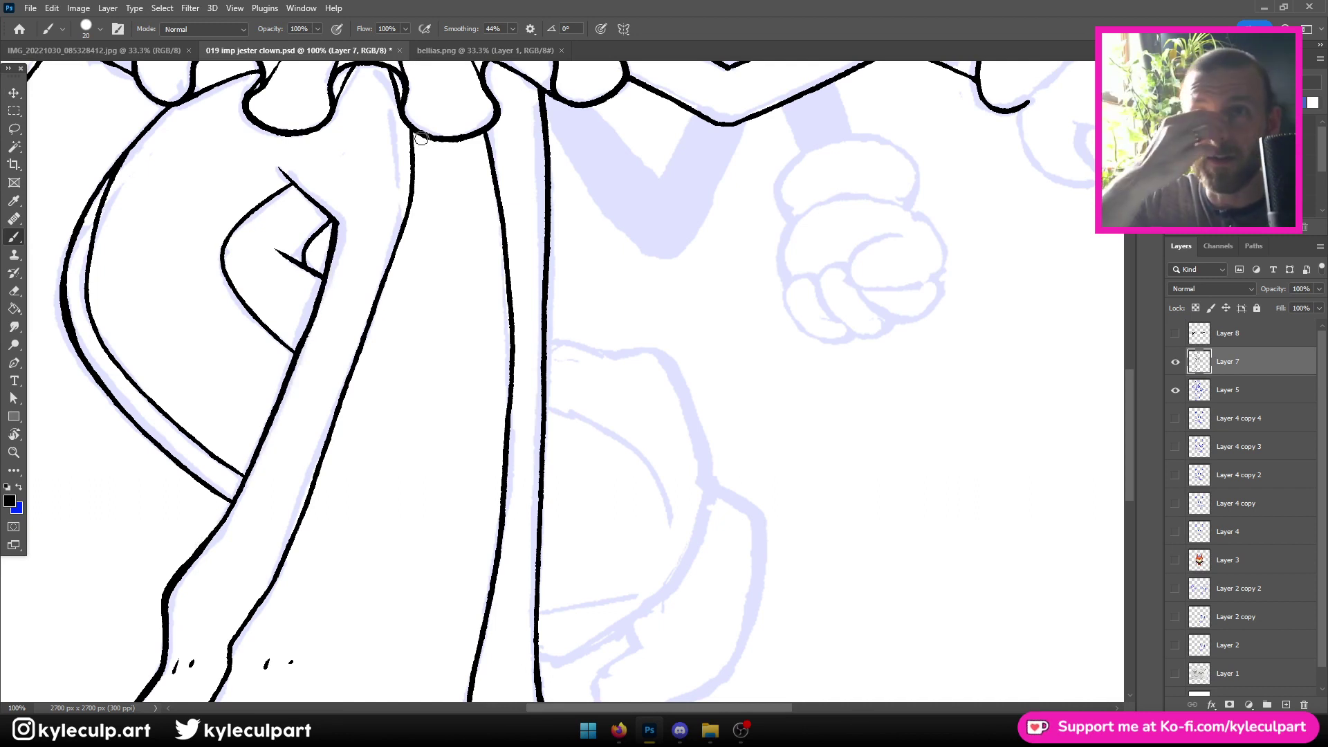
Review the inked clown as a whole against the blue sketch, checking the line weight and the parts still uninked
key("ctrl+minus")
key("ctrl+minus")
key("ctrl+minus")
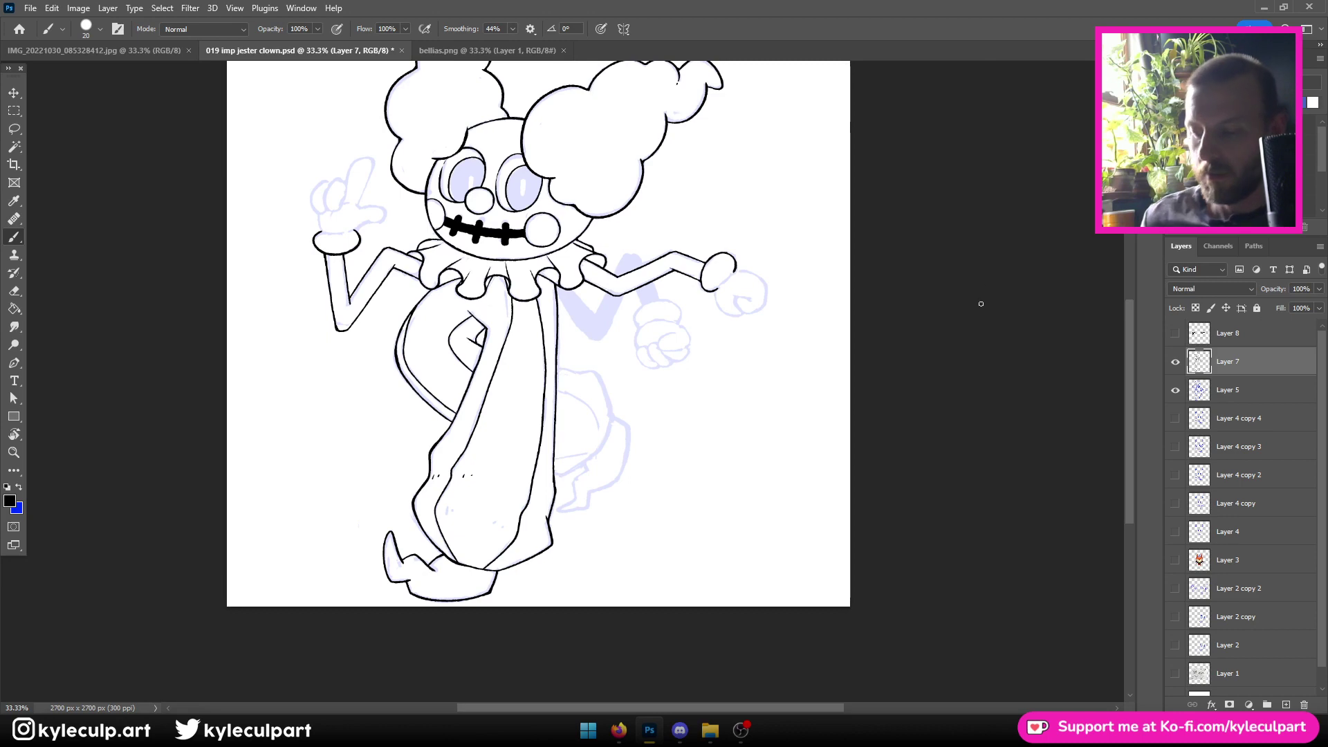
key("ctrl+plus")
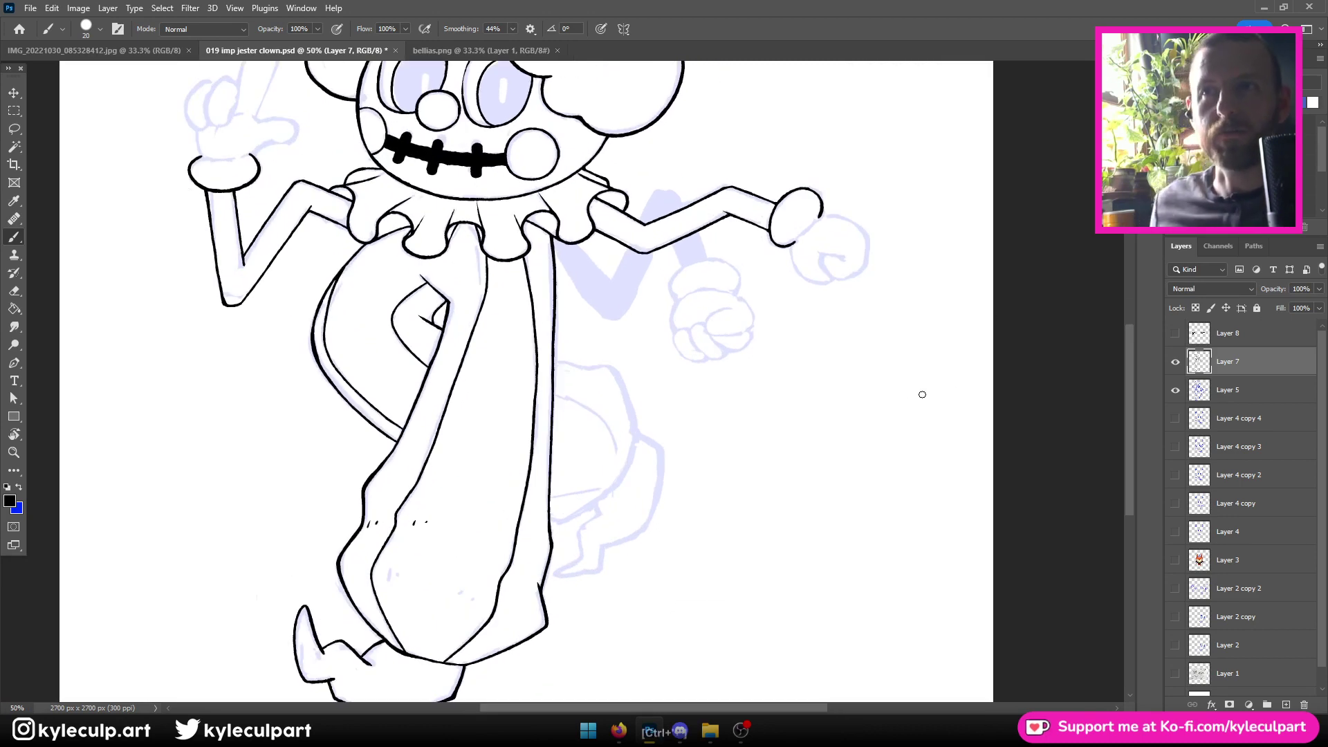
key("ctrl+minus")
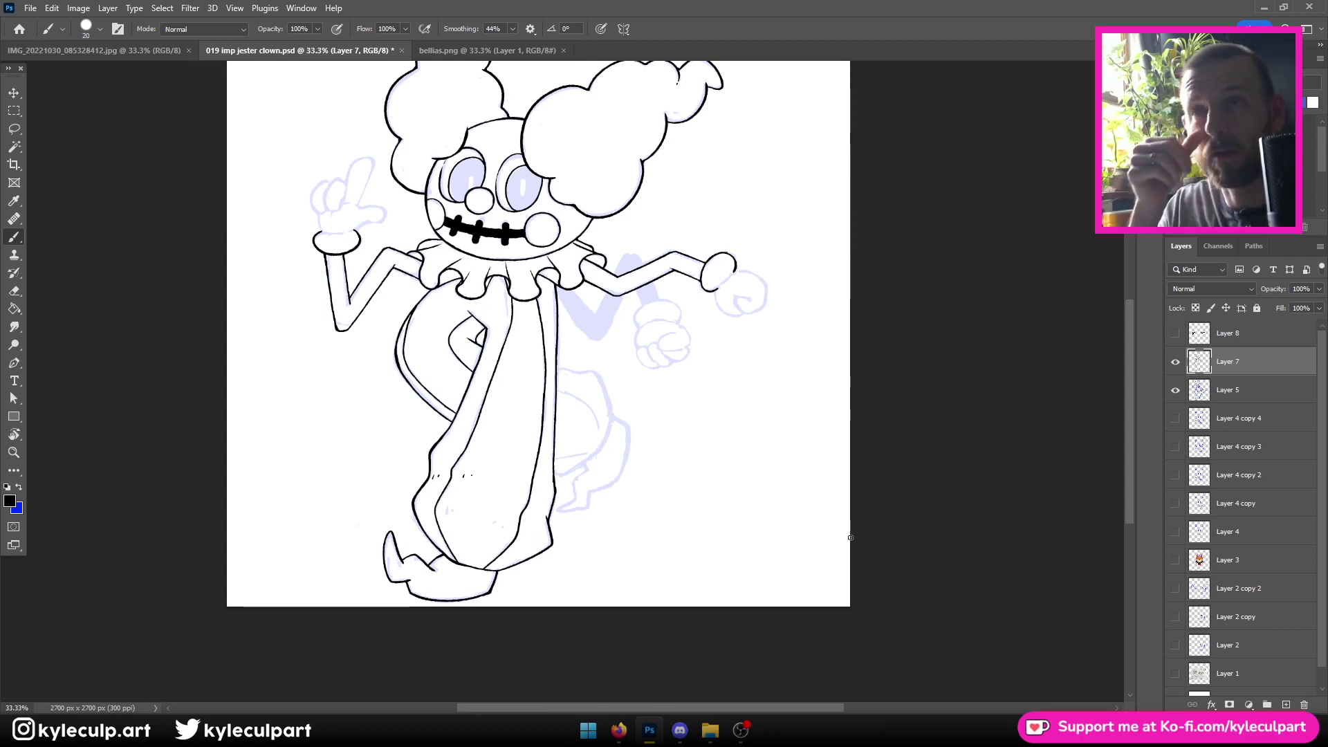
key("ctrl+minus")
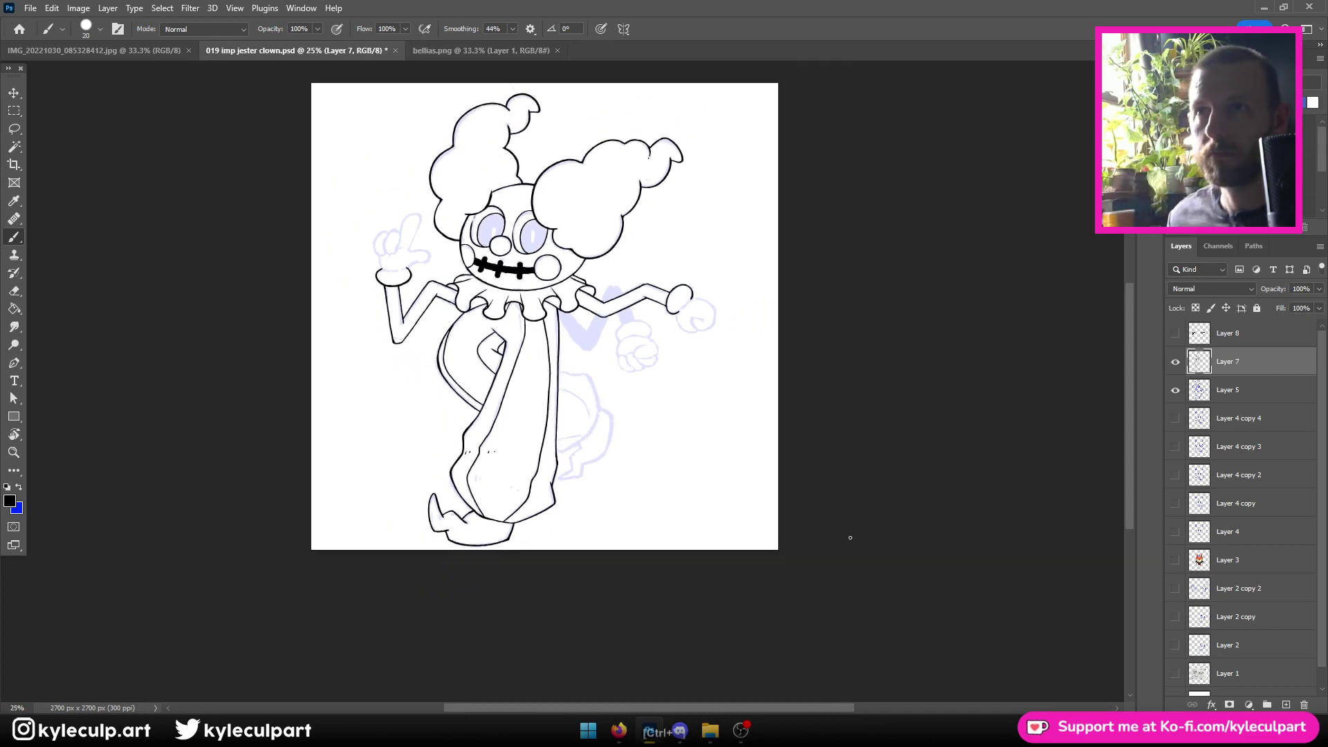
key("ctrl+plus")
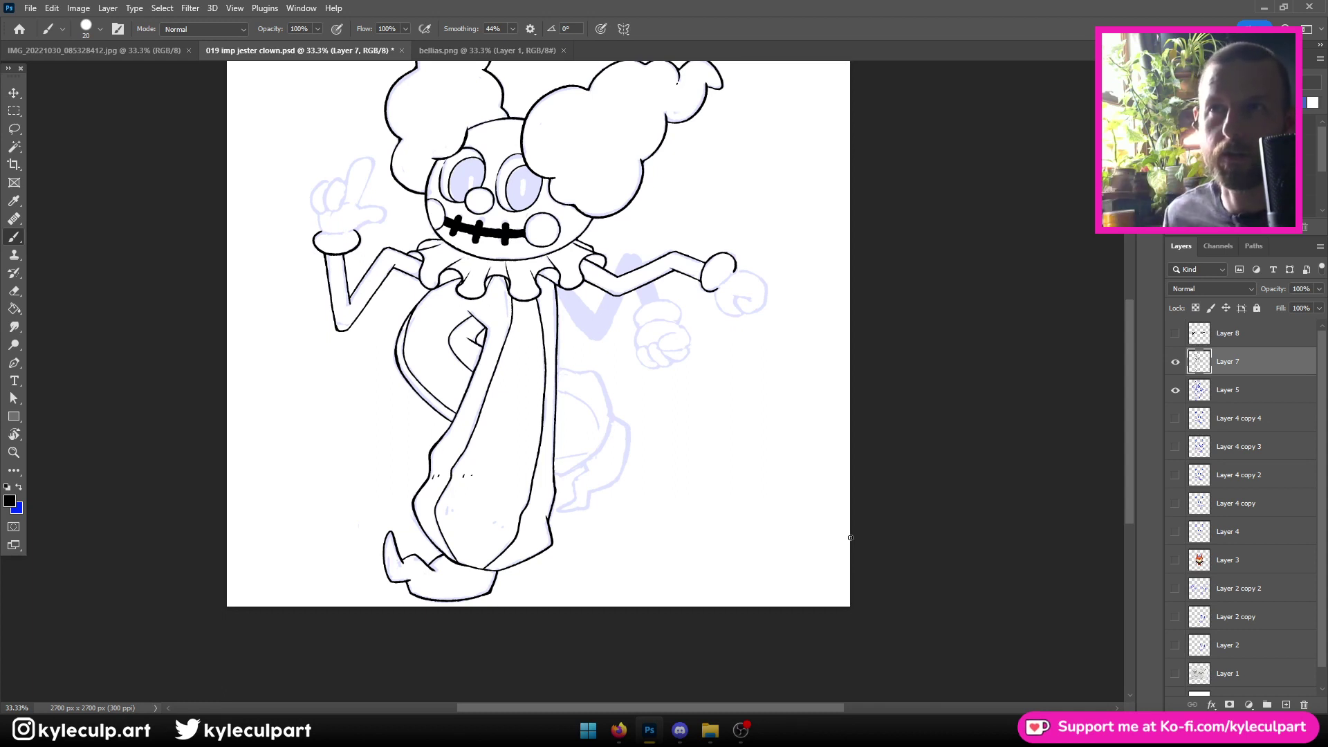
key("ctrl+minus")
key("ctrl+equal")
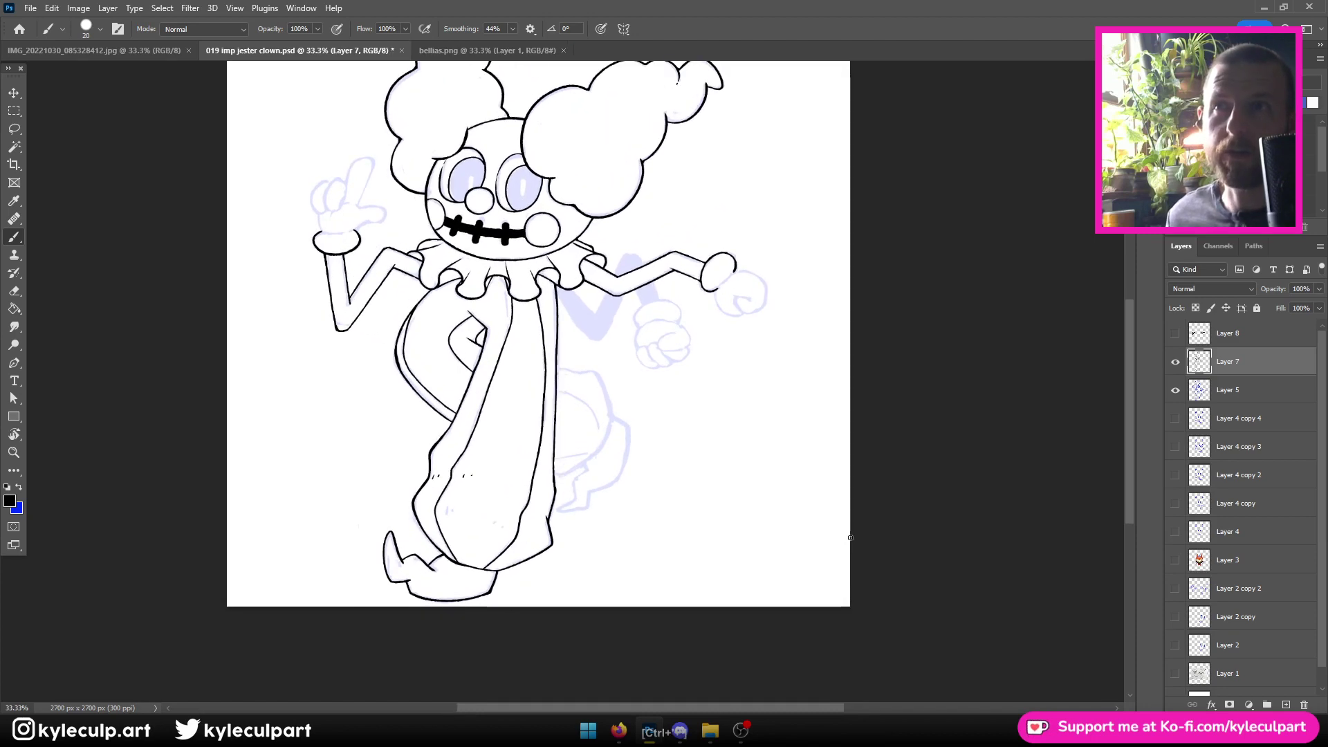
Ink the rounded outline of the rear trouser leg right of the front leg, and thicken the front leg's adjoining right edge
left_click_drag(619, 298, 779, 415)
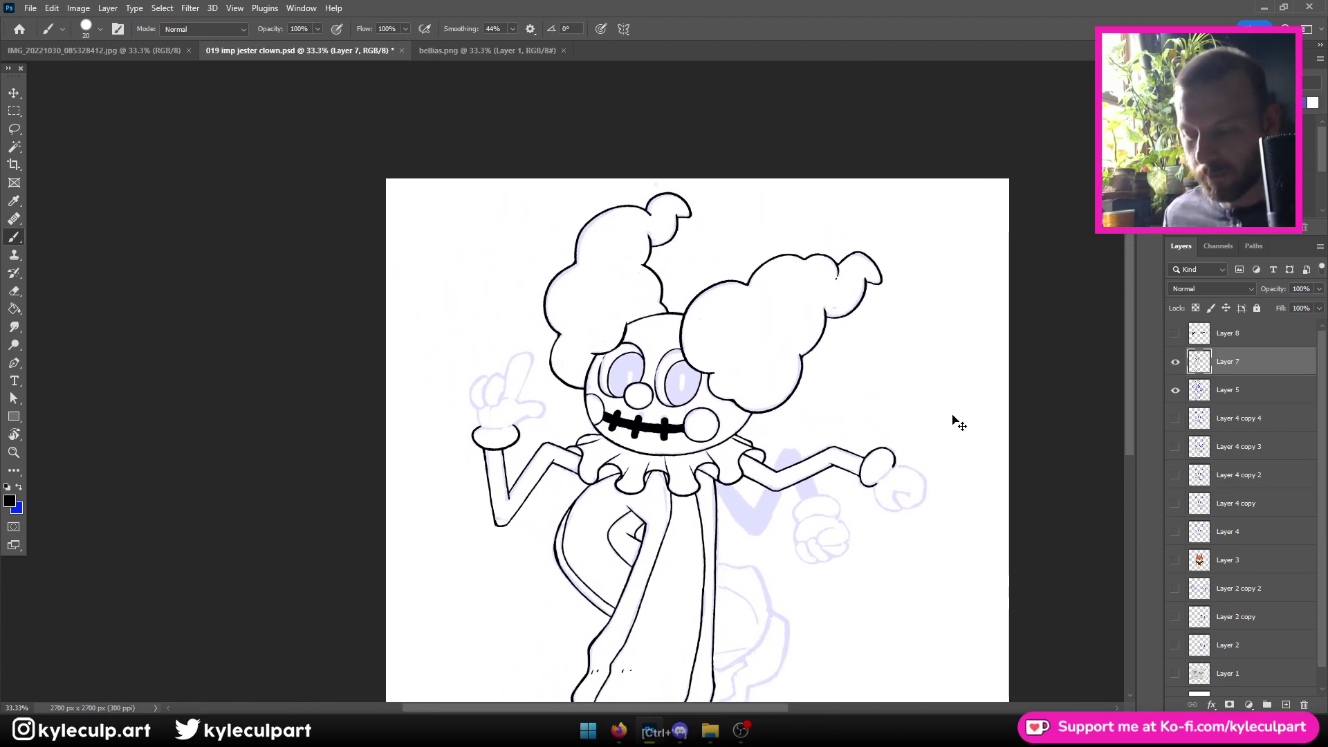
key("ctrl+equal")
left_click_drag(972, 554, 623, 305)
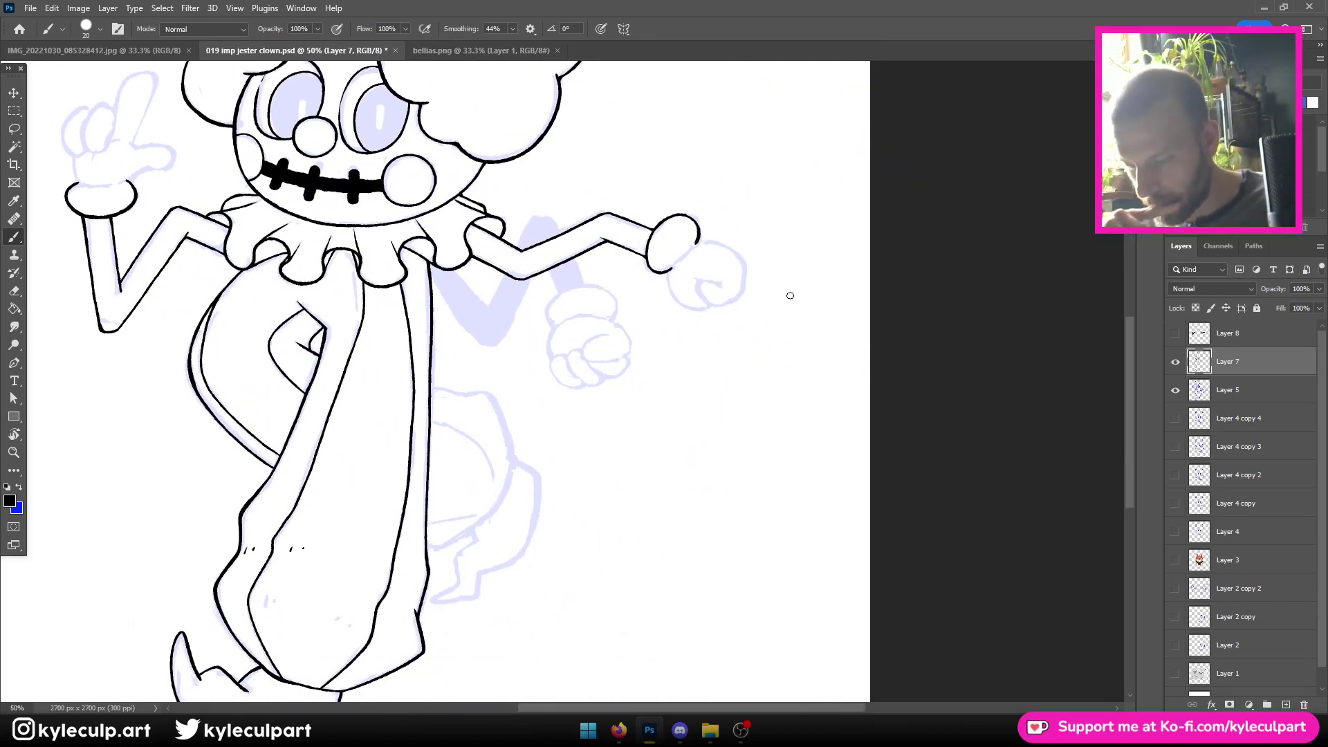
key("ctrl+equal")
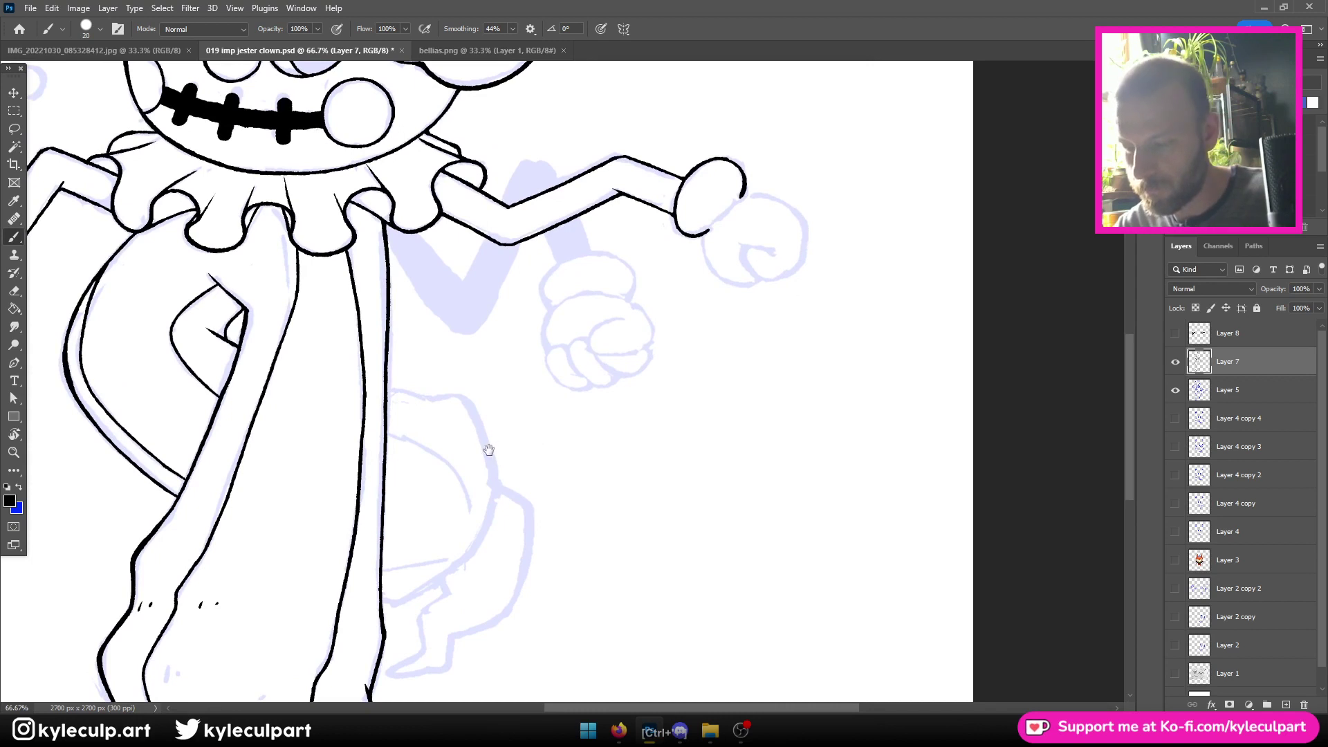
mouse_move(489, 450)
left_mouse_down()
mouse_move(691, 388)
mouse_move(664, 430)
mouse_move(711, 341)
left_mouse_up()
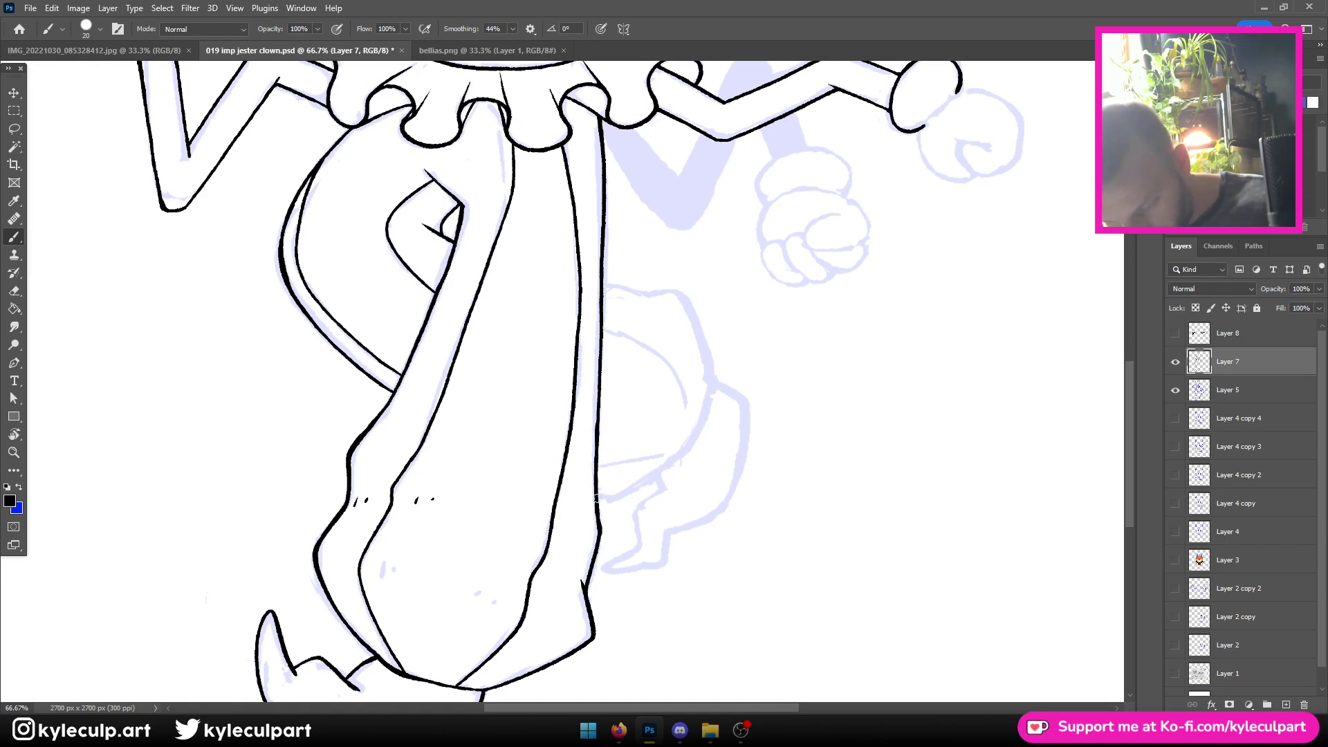
mouse_move(642, 487)
left_mouse_down()
mouse_move(725, 409)
mouse_move(686, 452)
mouse_move(712, 381)
mouse_move(689, 301)
mouse_move(682, 289)
mouse_move(605, 291)
mouse_move(602, 226)
left_mouse_up()
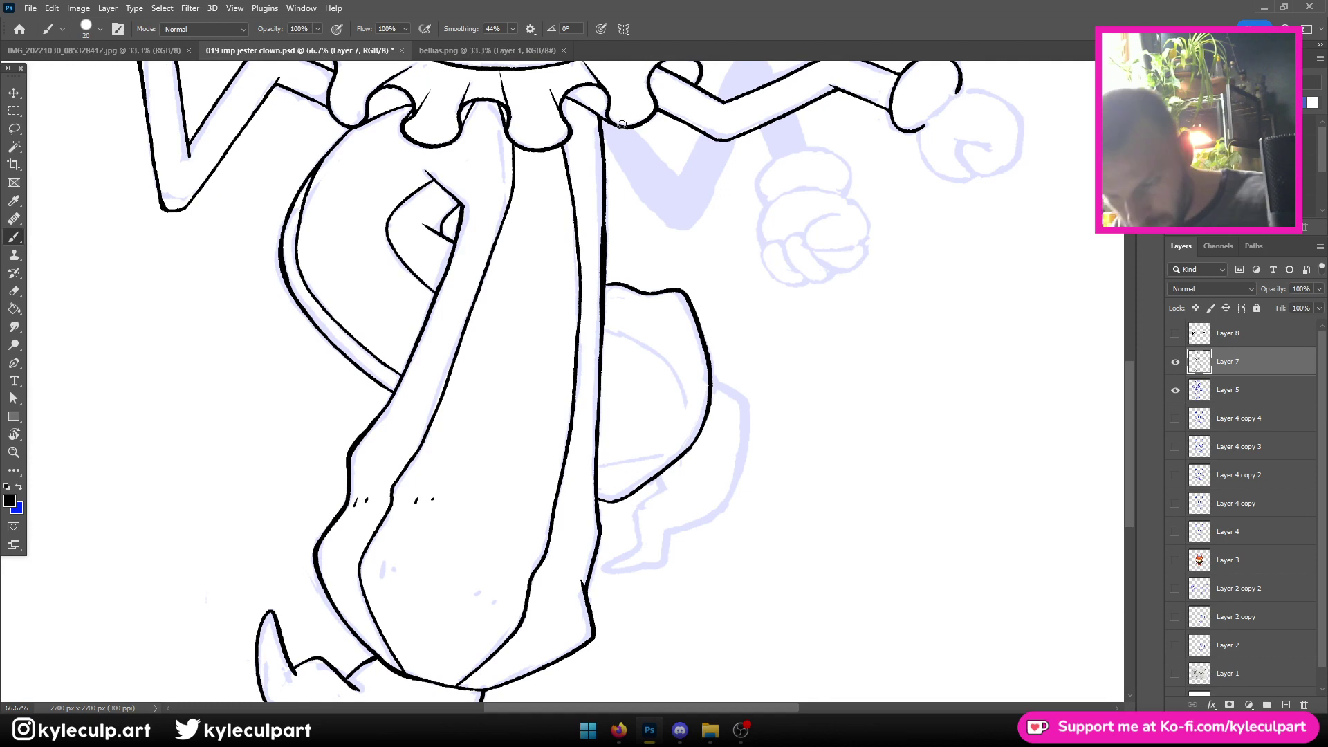
key("ctrl+z")
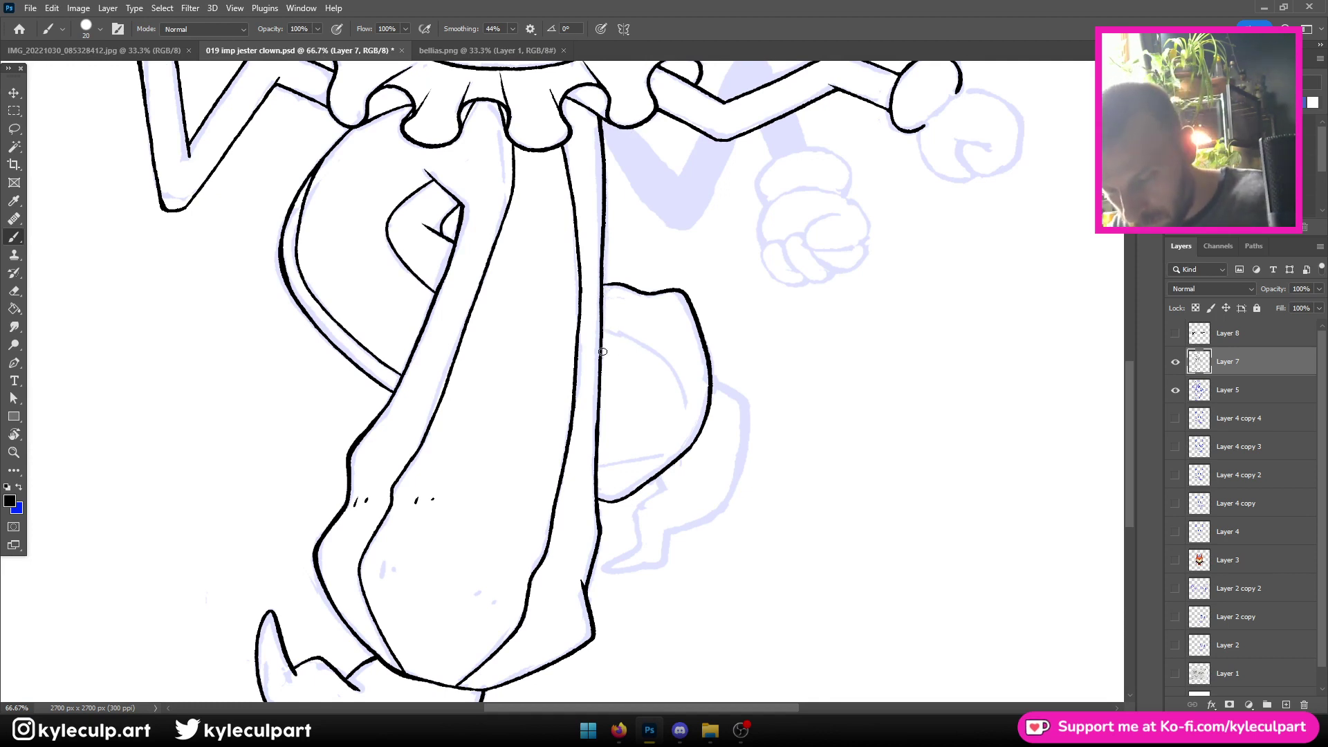
left_click_drag(601, 337, 604, 190)
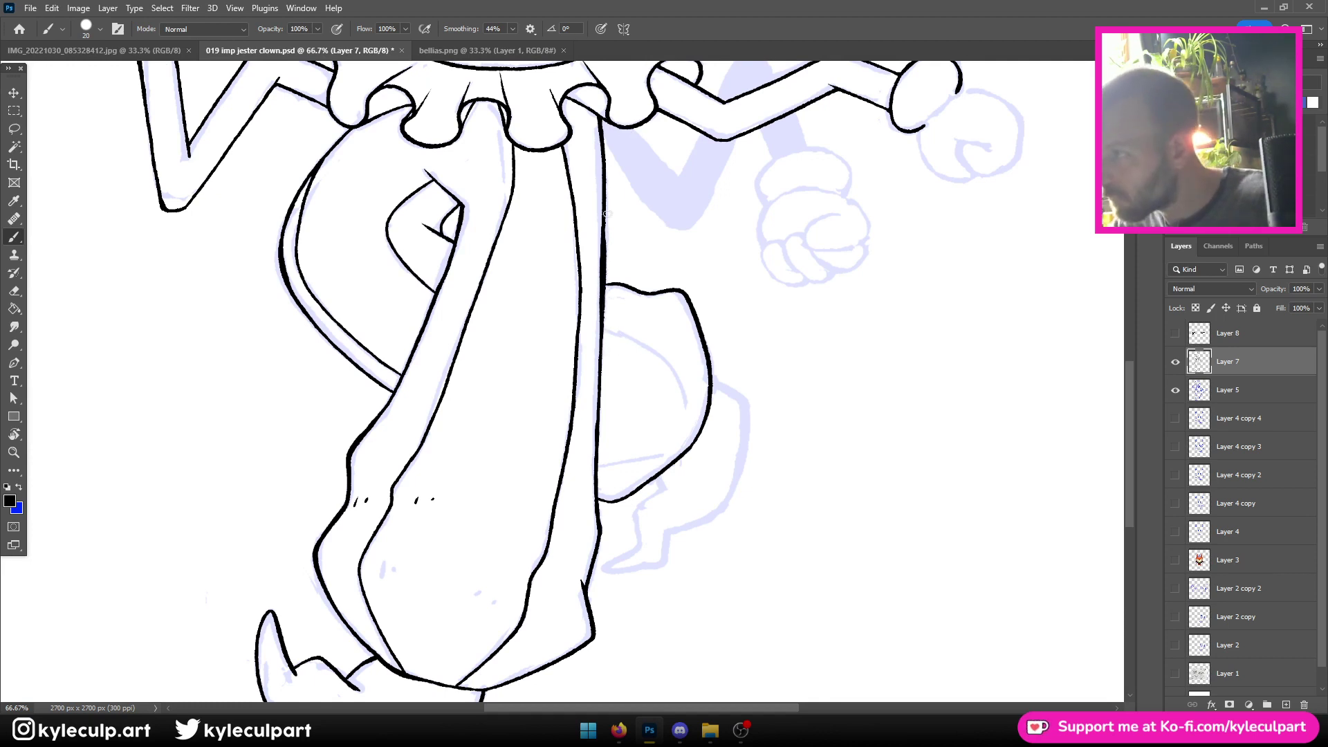
Undo the last strokes on the front leg's outer edge and ink the upper and lower panel lines inside the rear trouser leg
key("ctrl+z")
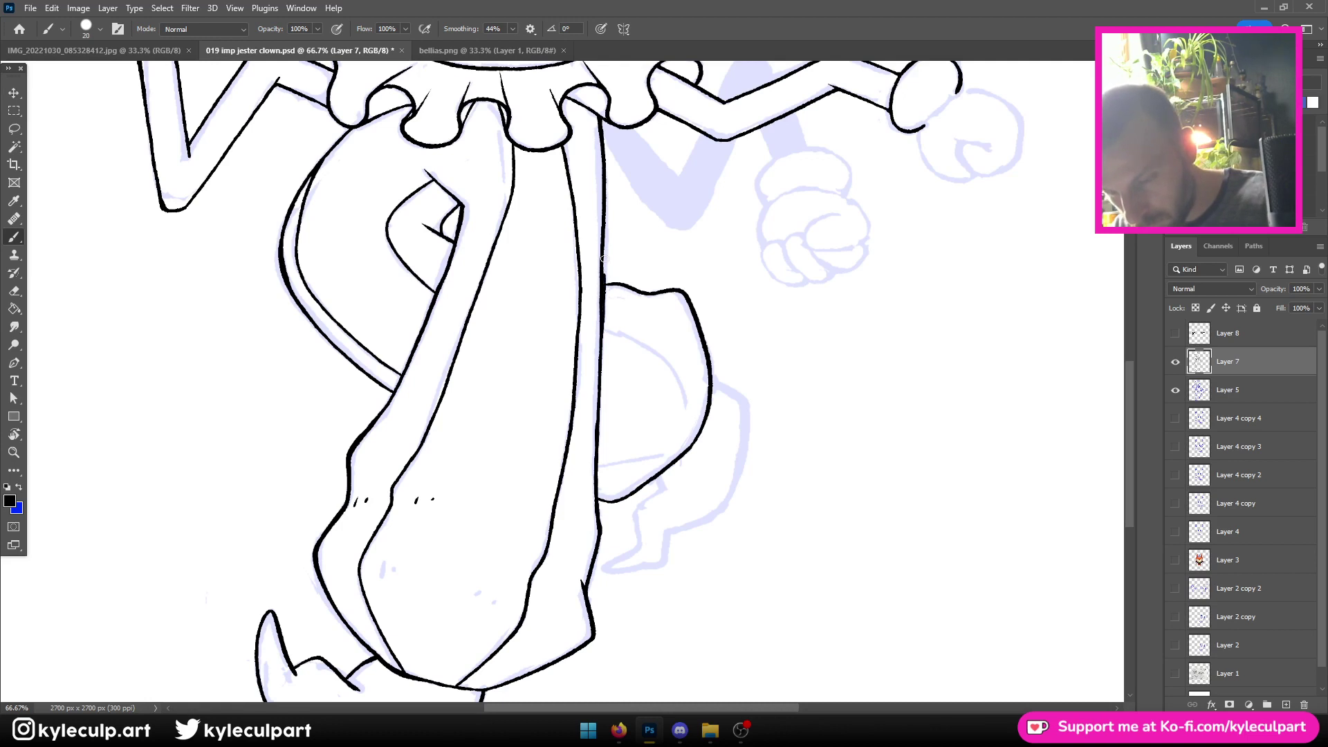
key("ctrl+z")
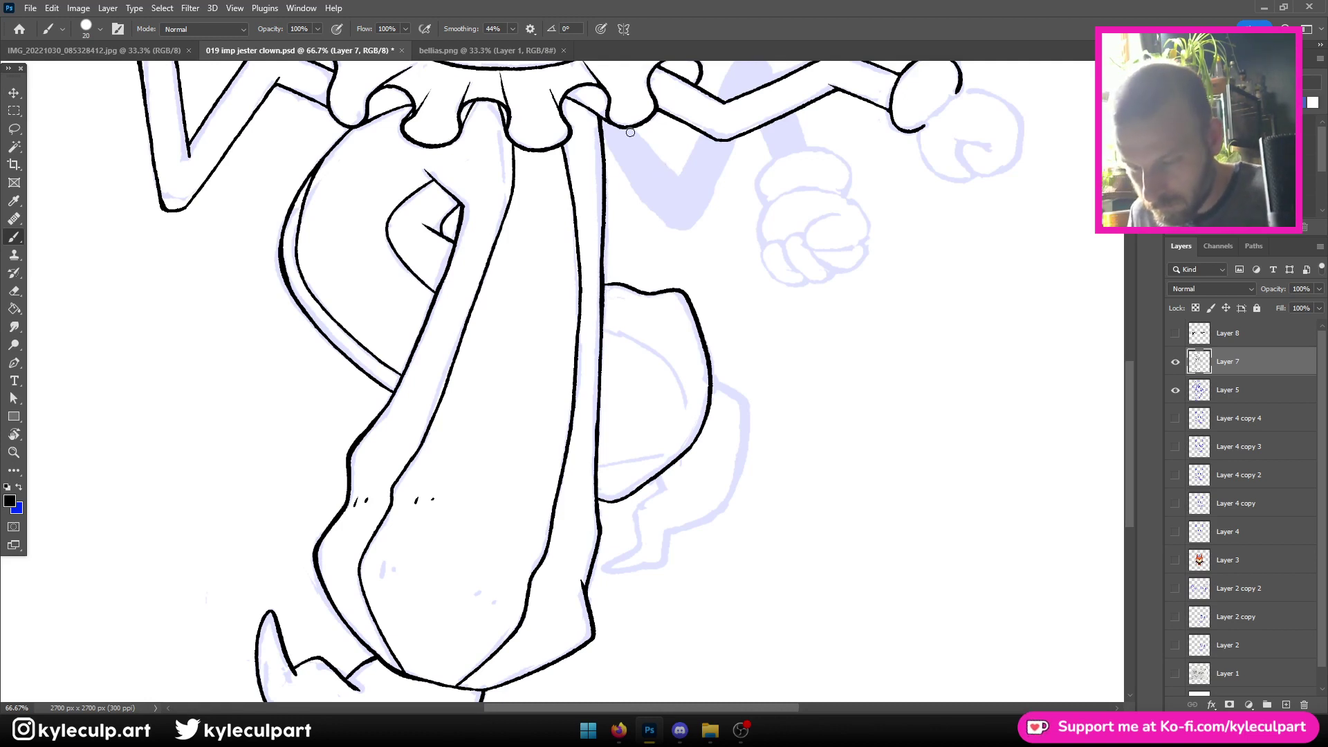
key("ctrl+minus")
key("ctrl+minus")
key("ctrl+plus")
key("ctrl+plus")
key("ctrl+plus")
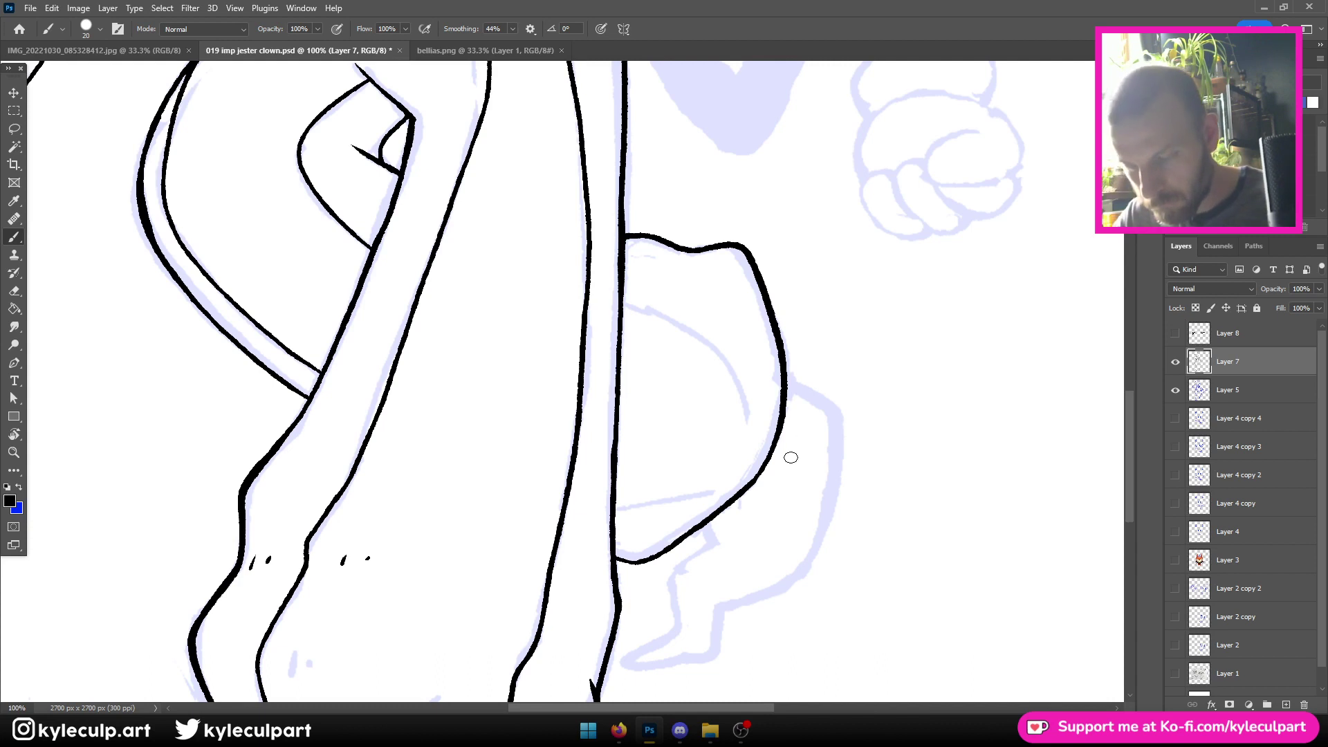
mouse_move(718, 498)
left_mouse_down()
mouse_move(834, 427)
mouse_move(735, 440)
left_mouse_up()
mouse_move(887, 386)
left_mouse_down()
mouse_move(855, 288)
mouse_move(823, 249)
mouse_move(742, 239)
left_mouse_up()
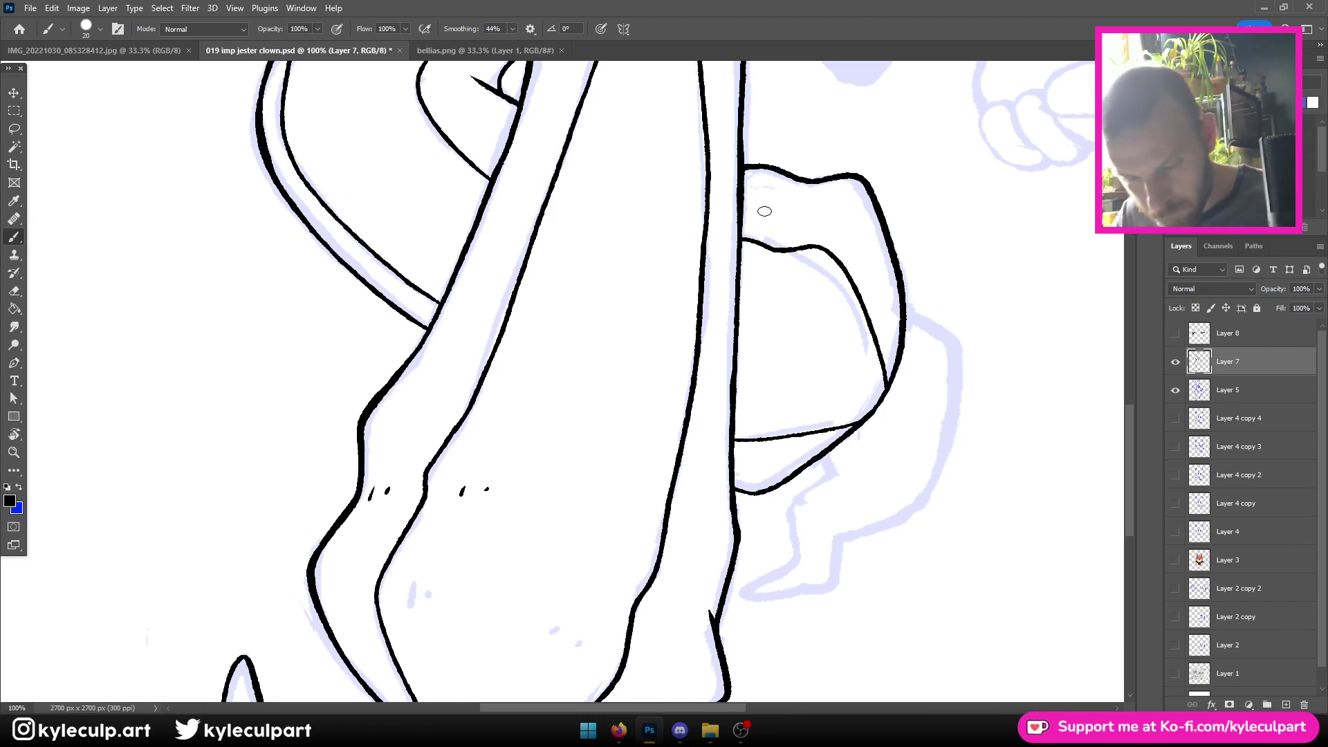
Ink the rear shoe's outline with its pointed toe and curved sole, and join it to the trouser leg with a short line
key("ctrl+minus")
key("ctrl+minus")
key("ctrl+plus")
key("ctrl+plus")
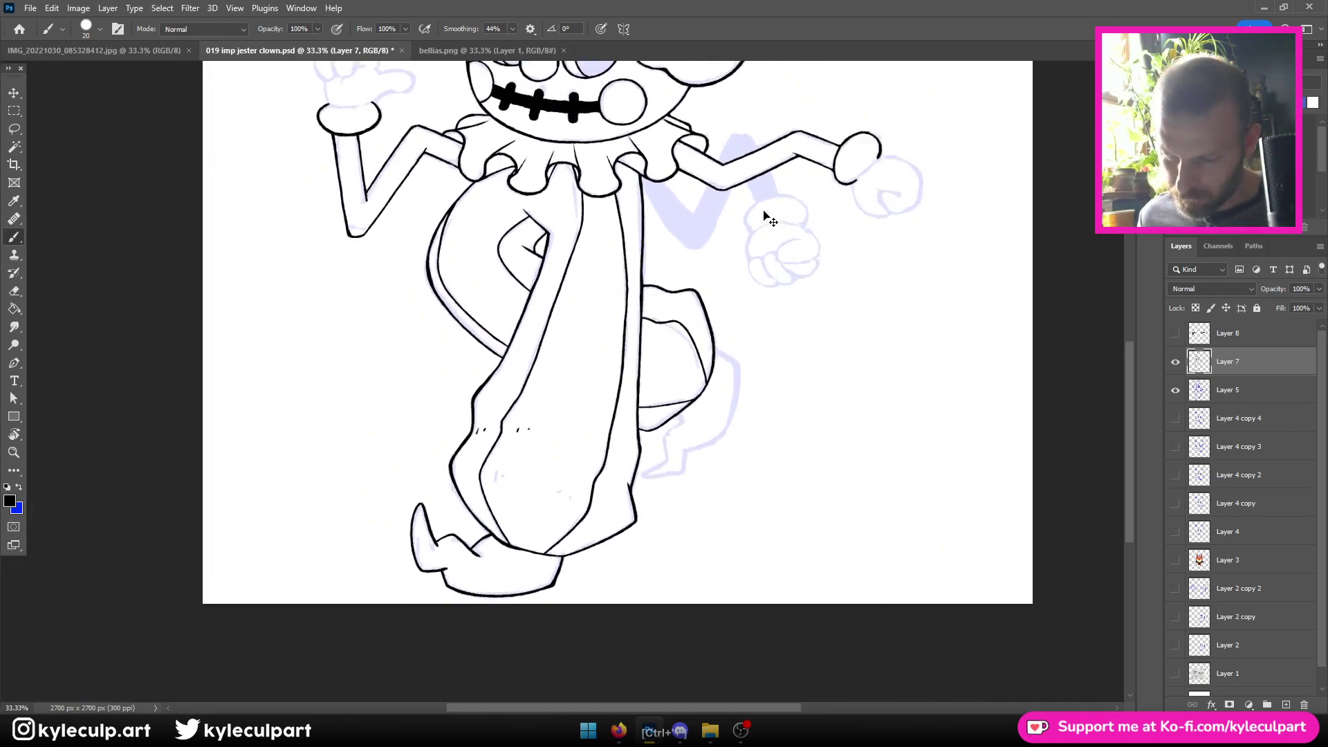
mouse_move(796, 444)
left_mouse_down()
mouse_move(785, 355)
mouse_move(785, 367)
left_mouse_up()
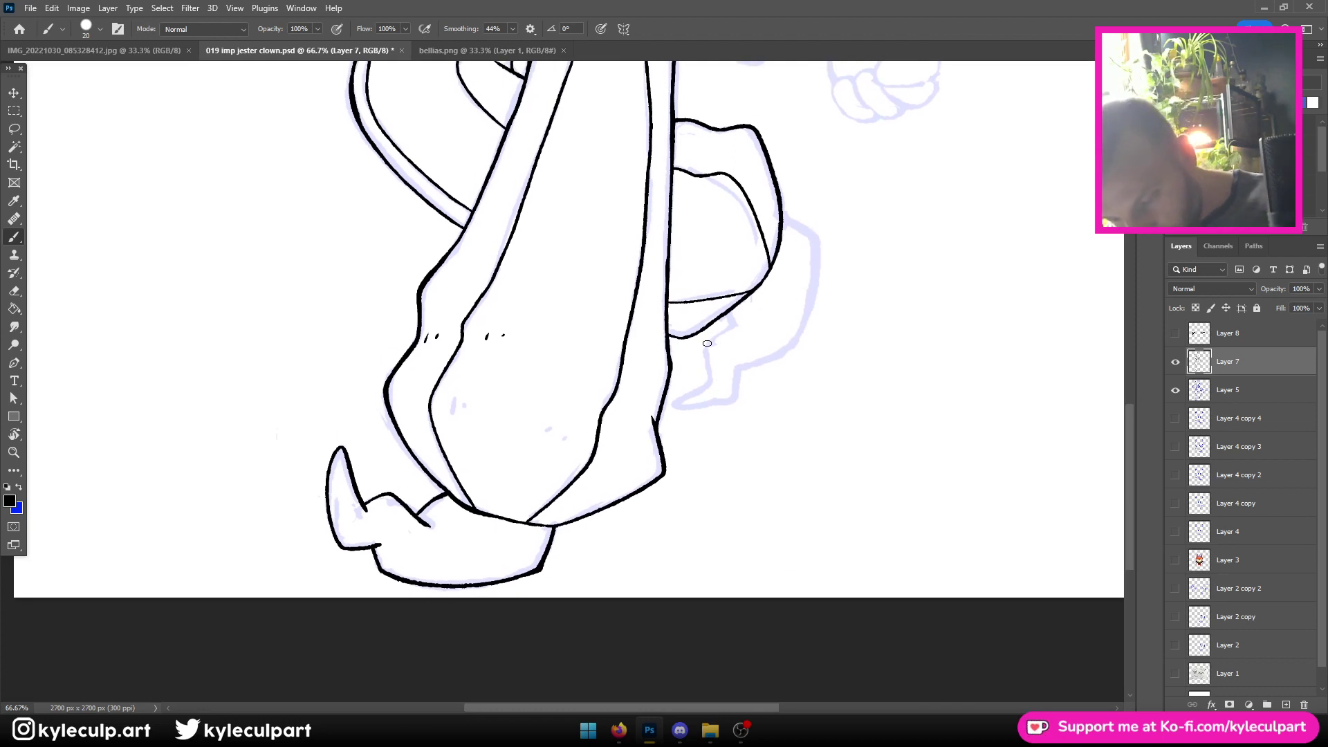
key("ctrl+z")
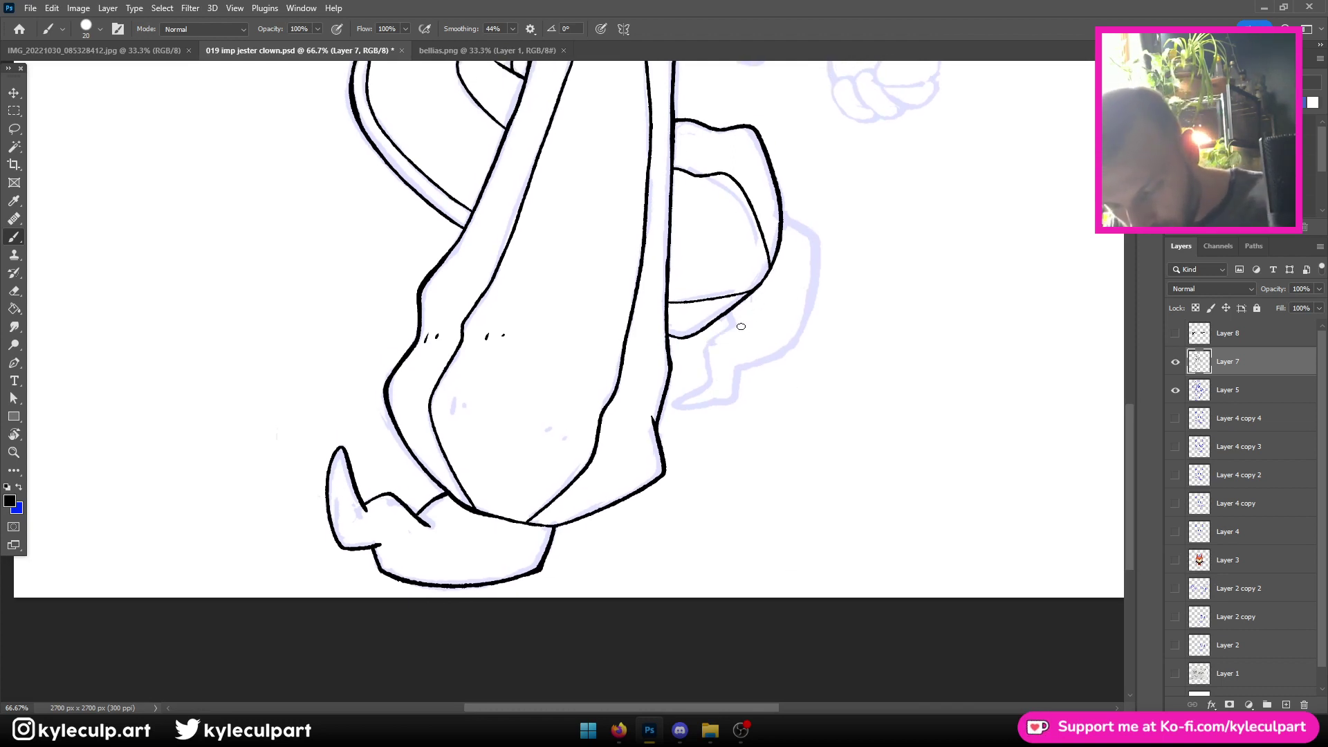
mouse_move(709, 340)
left_mouse_down()
mouse_move(712, 386)
mouse_move(673, 406)
left_mouse_up()
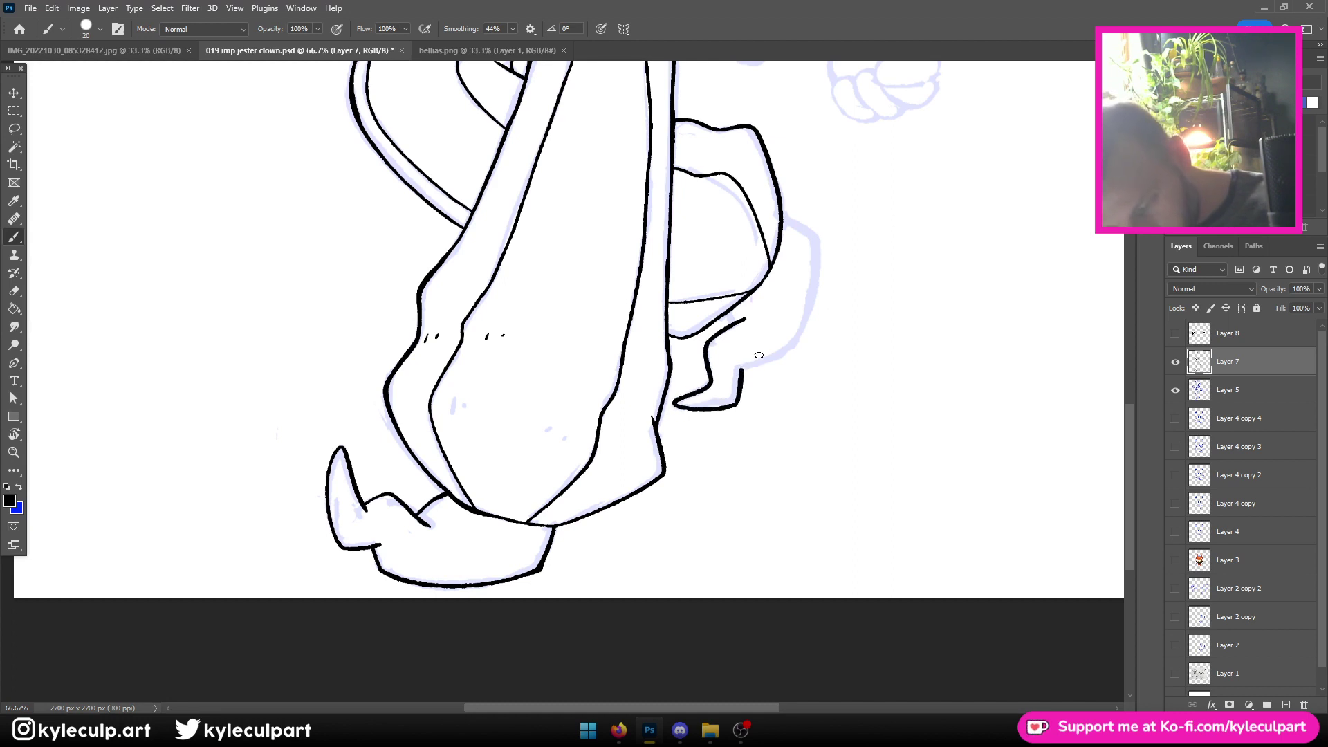
left_click_drag(794, 343, 806, 329)
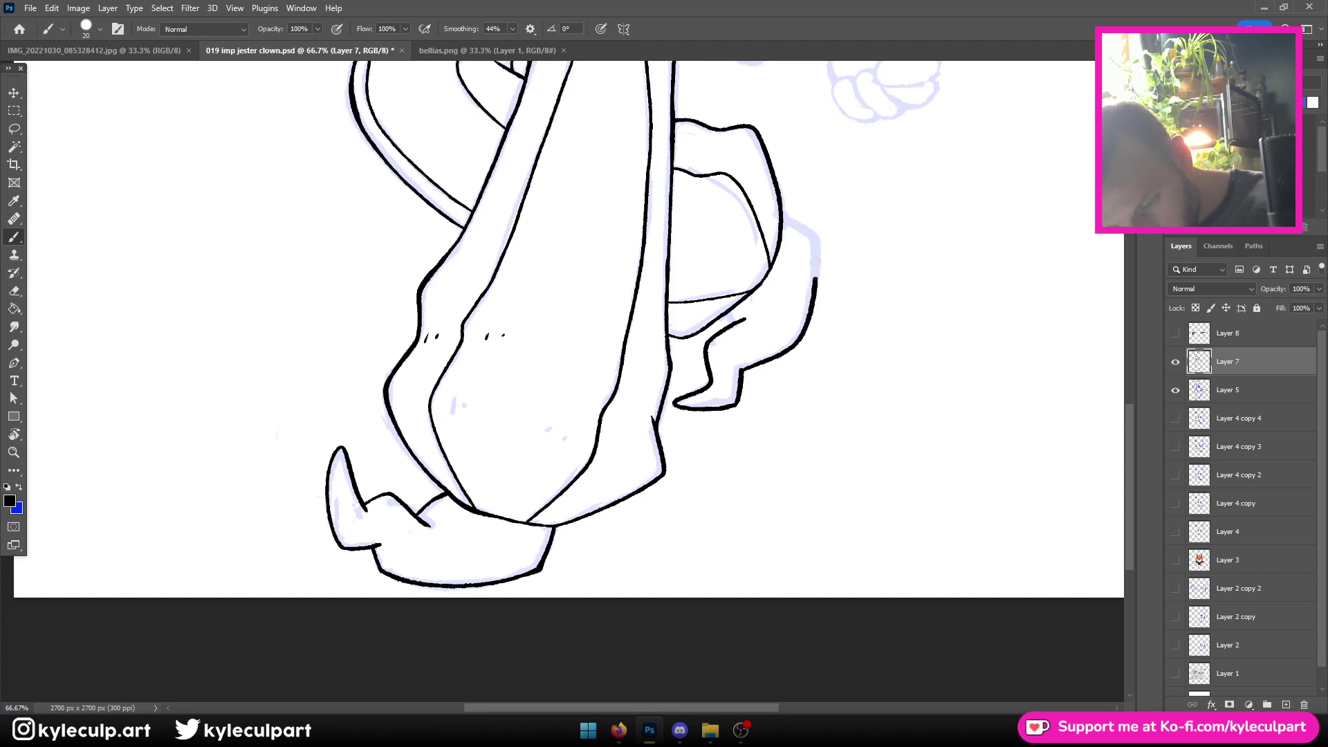
left_click_drag(816, 262, 805, 229)
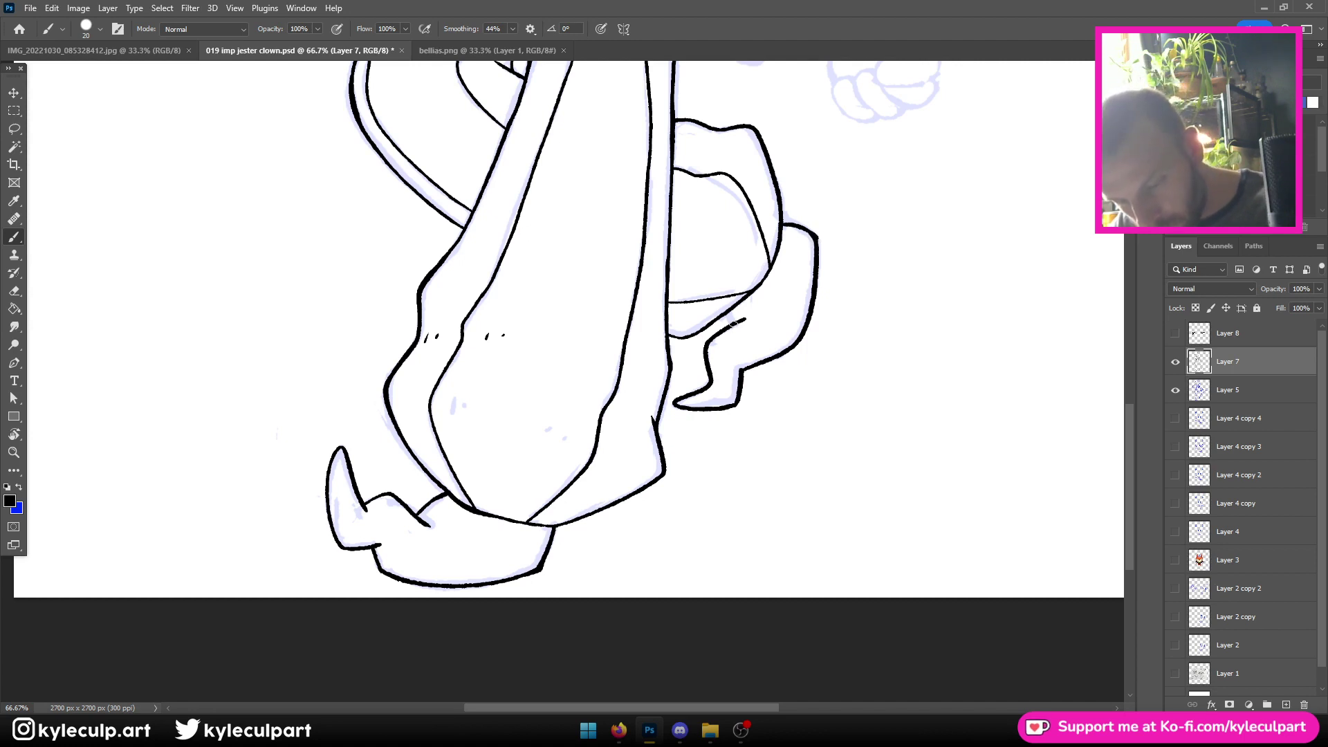
left_click_drag(733, 323, 729, 310)
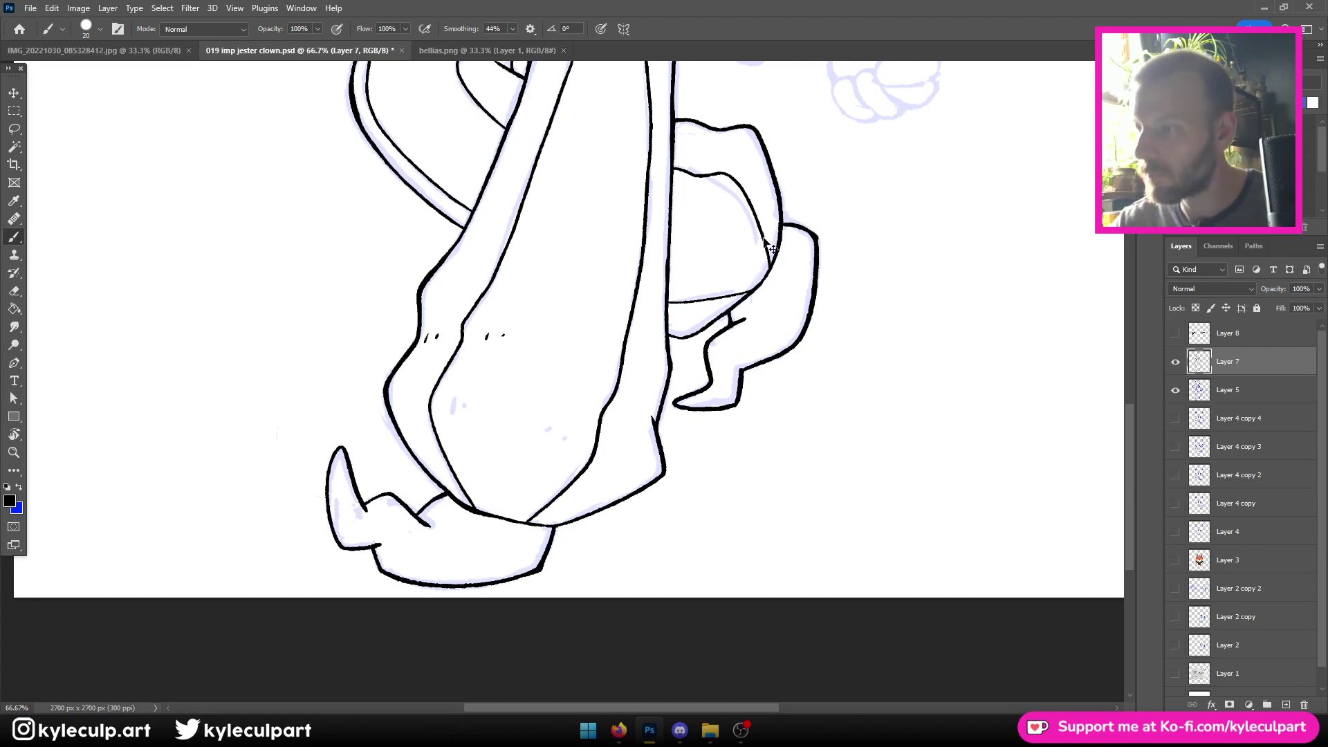
Reinforce the short line on the rear shoe just below the rear trouser leg
key("ctrl+minus")
key("ctrl+minus")
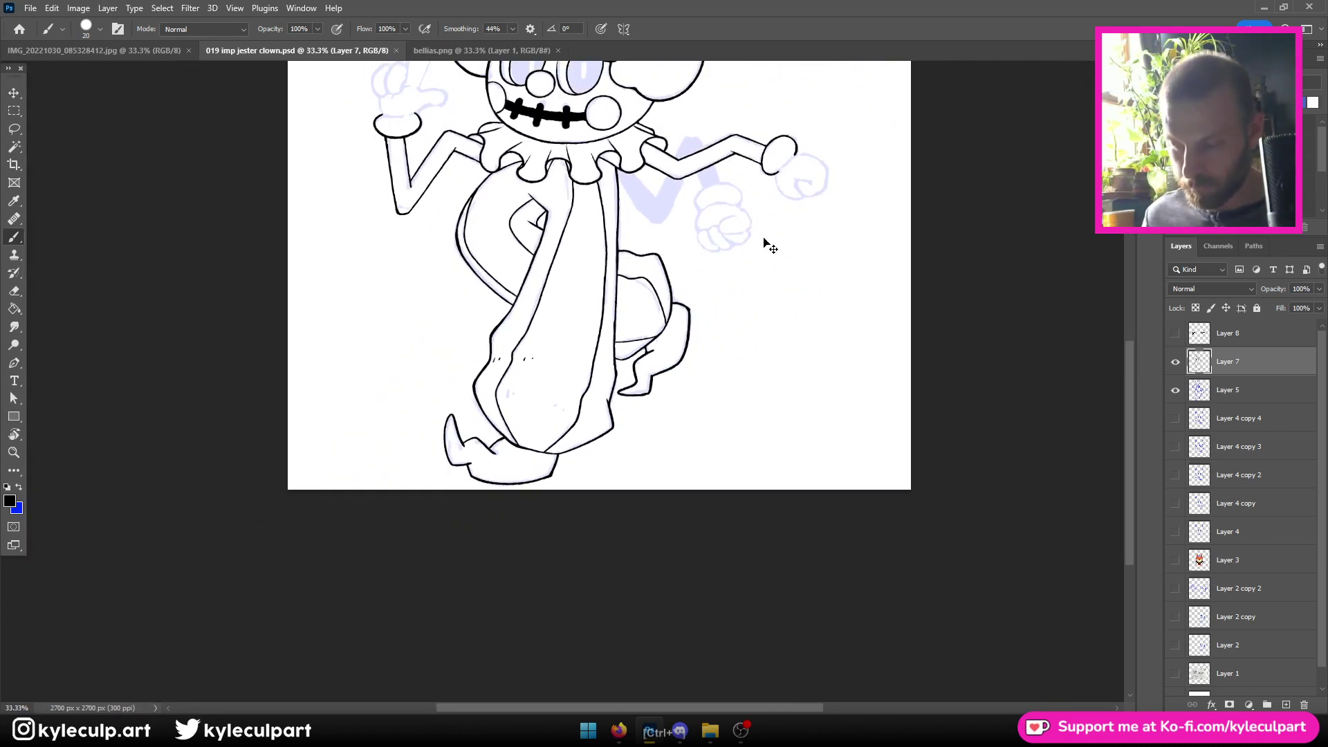
key("ctrl+plus")
key("ctrl+plus")
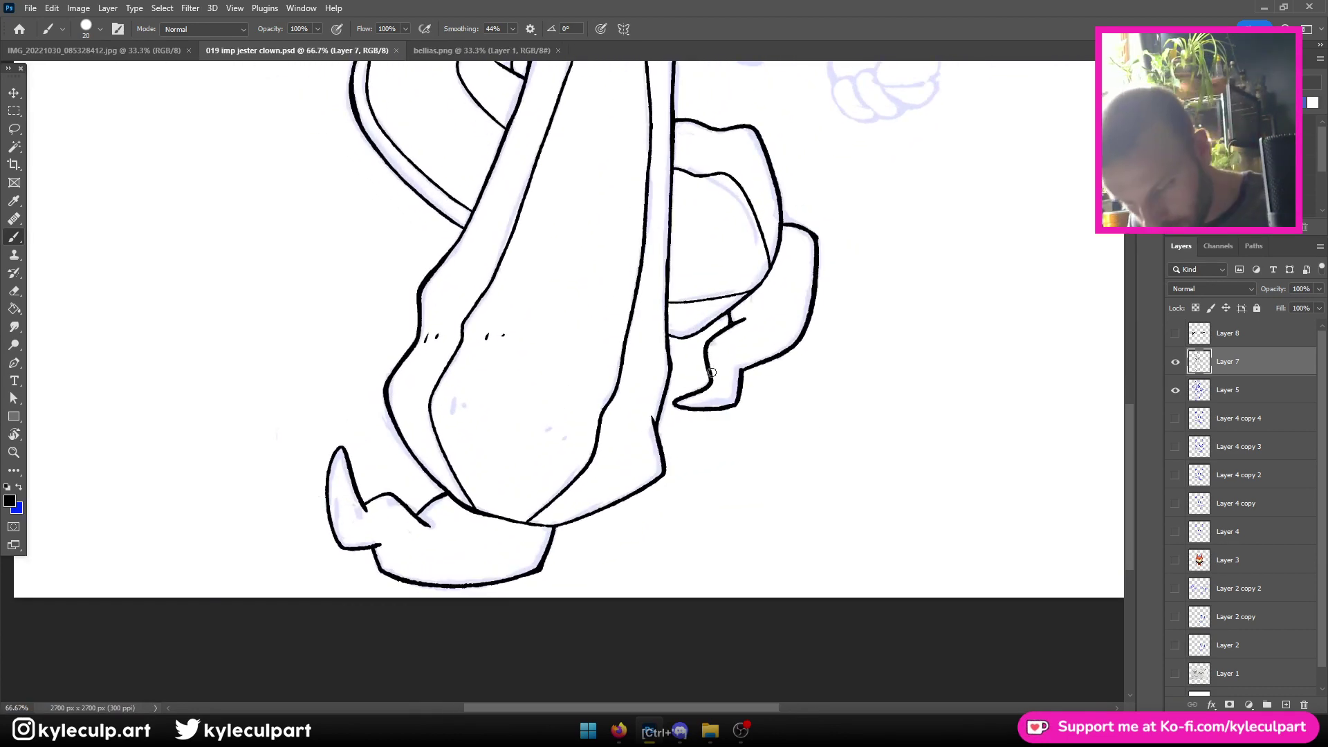
key("ctrl+plus")
left_click_drag(794, 317, 837, 288)
key("ctrl+minus")
key("ctrl+minus")
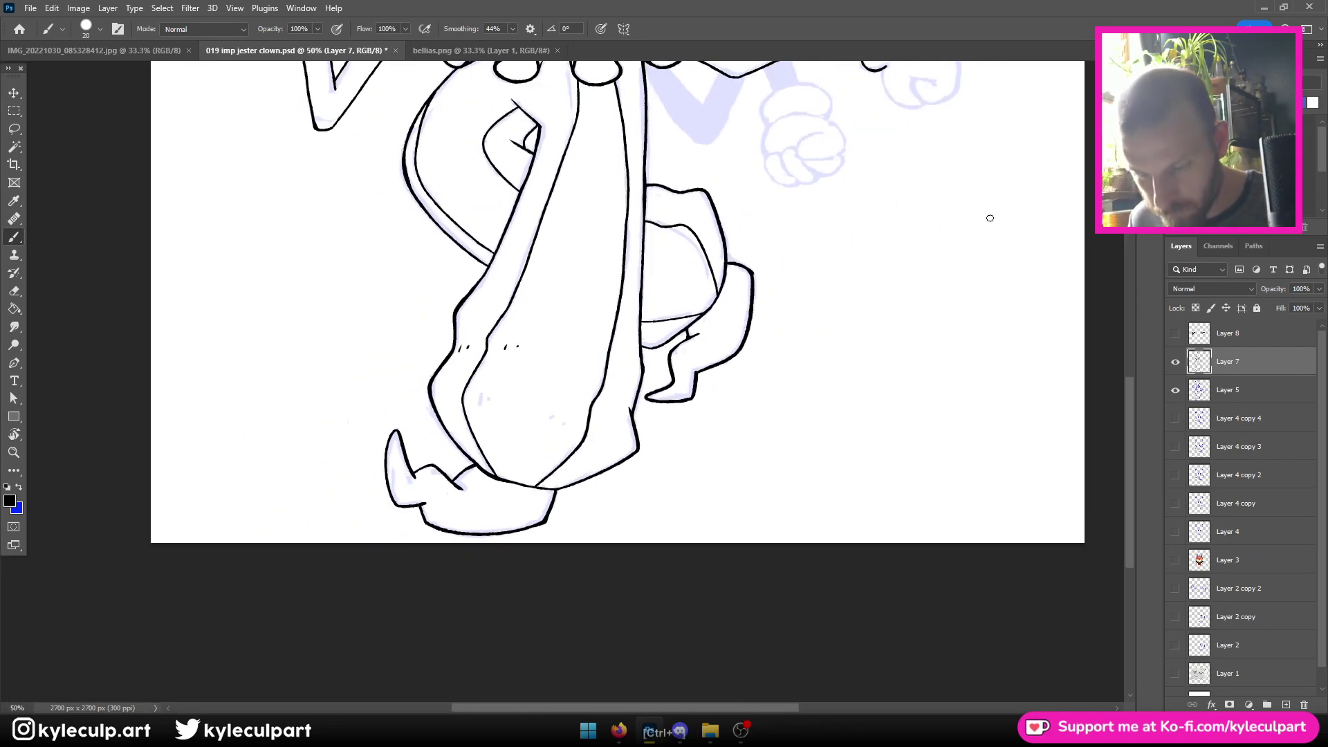
key("ctrl+plus")
key("ctrl+plus")
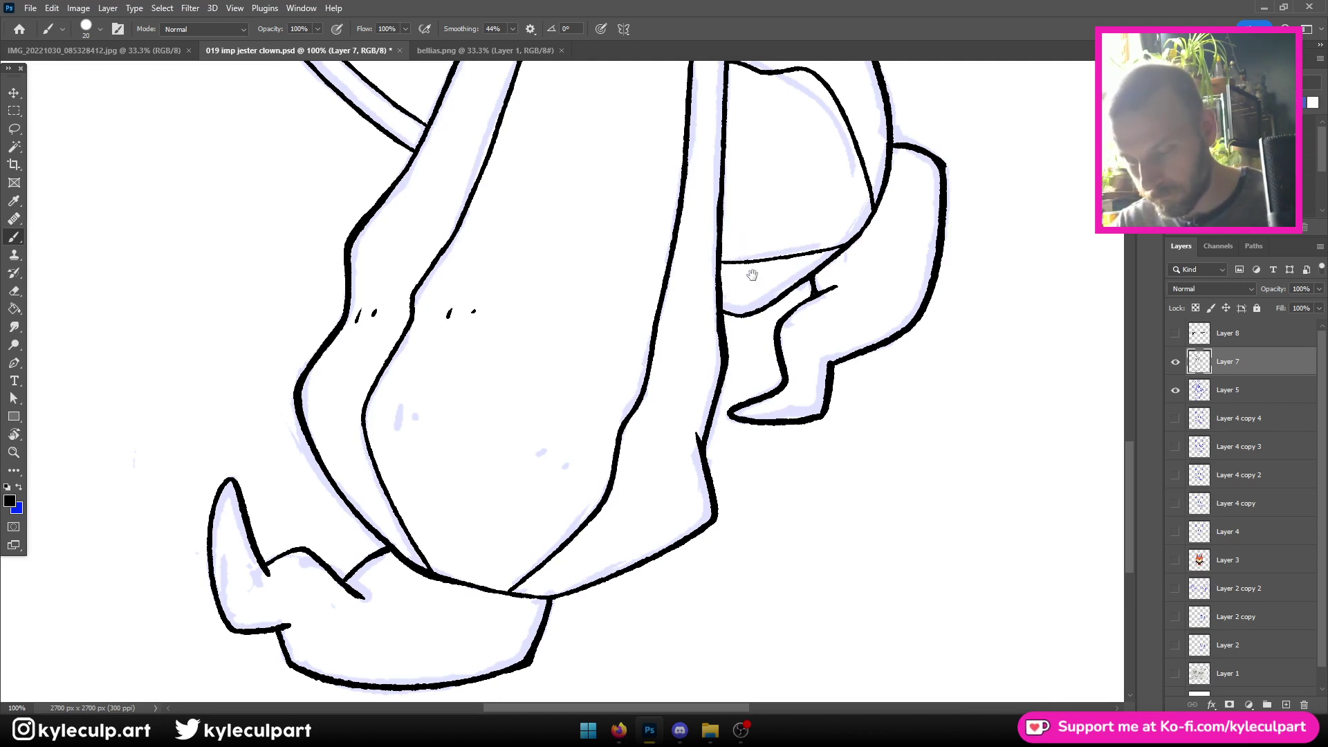
Check the inked legs and body against the sketch and save the document
mouse_move(752, 274)
left_mouse_down()
mouse_move(650, 406)
mouse_move(739, 542)
left_mouse_up()
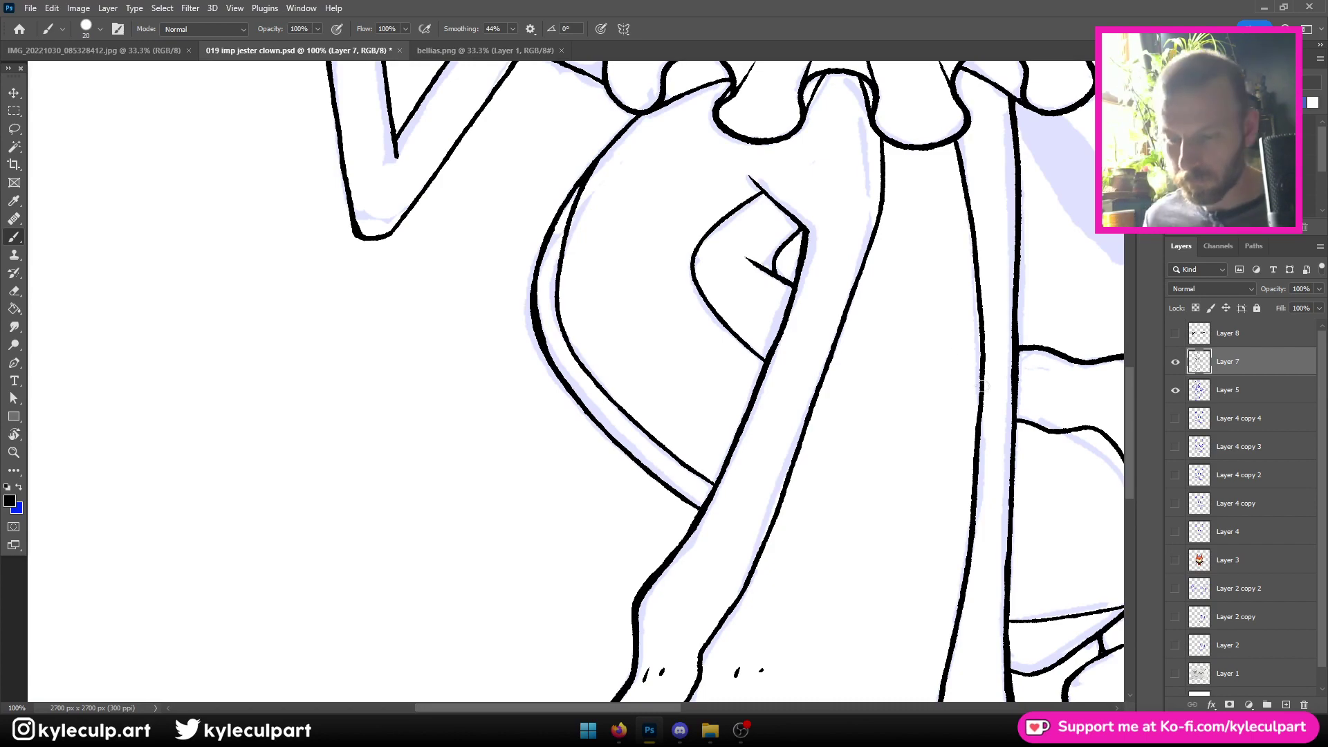
key("ctrl+minus")
key("ctrl+minus")
key("ctrl+minus")
key("ctrl+s")
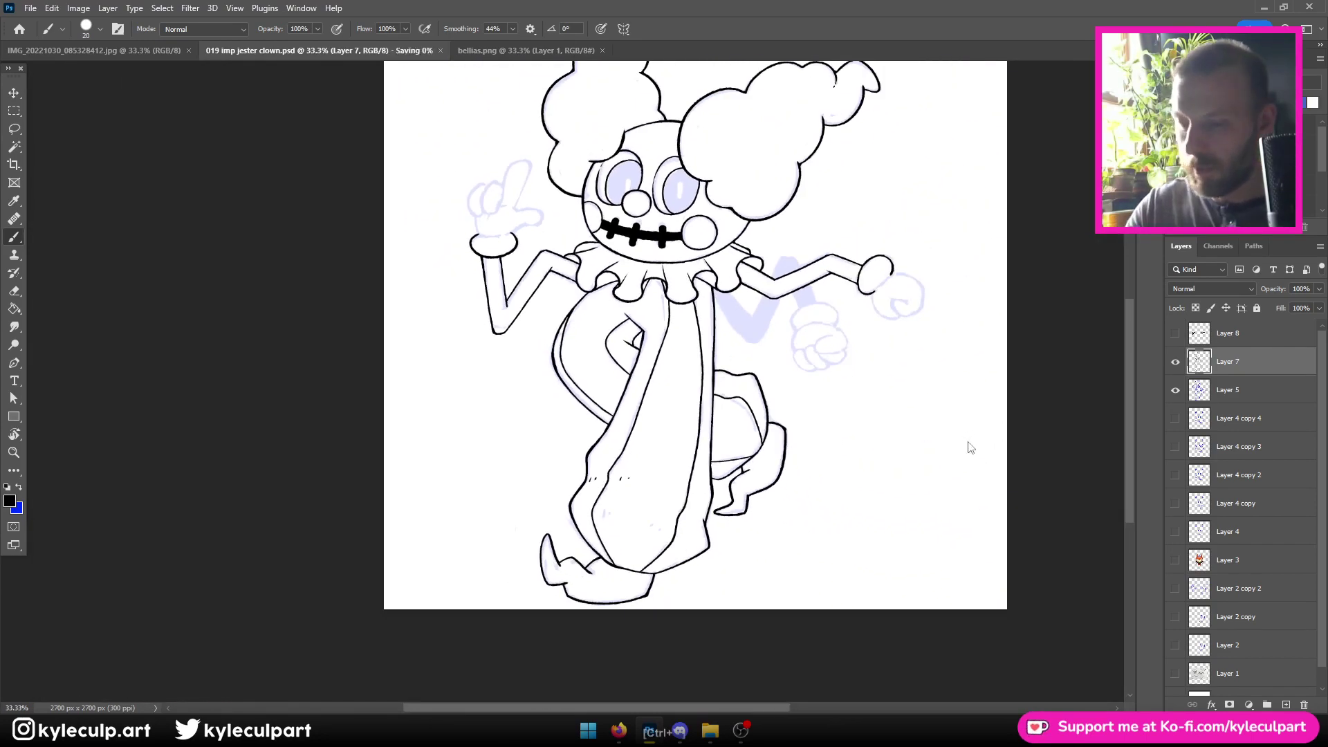
Ink the raised hand's thumb, lower palm edge and outer palm curve down to the wrist cuff
key("ctrl+plus")
key("ctrl+plus")
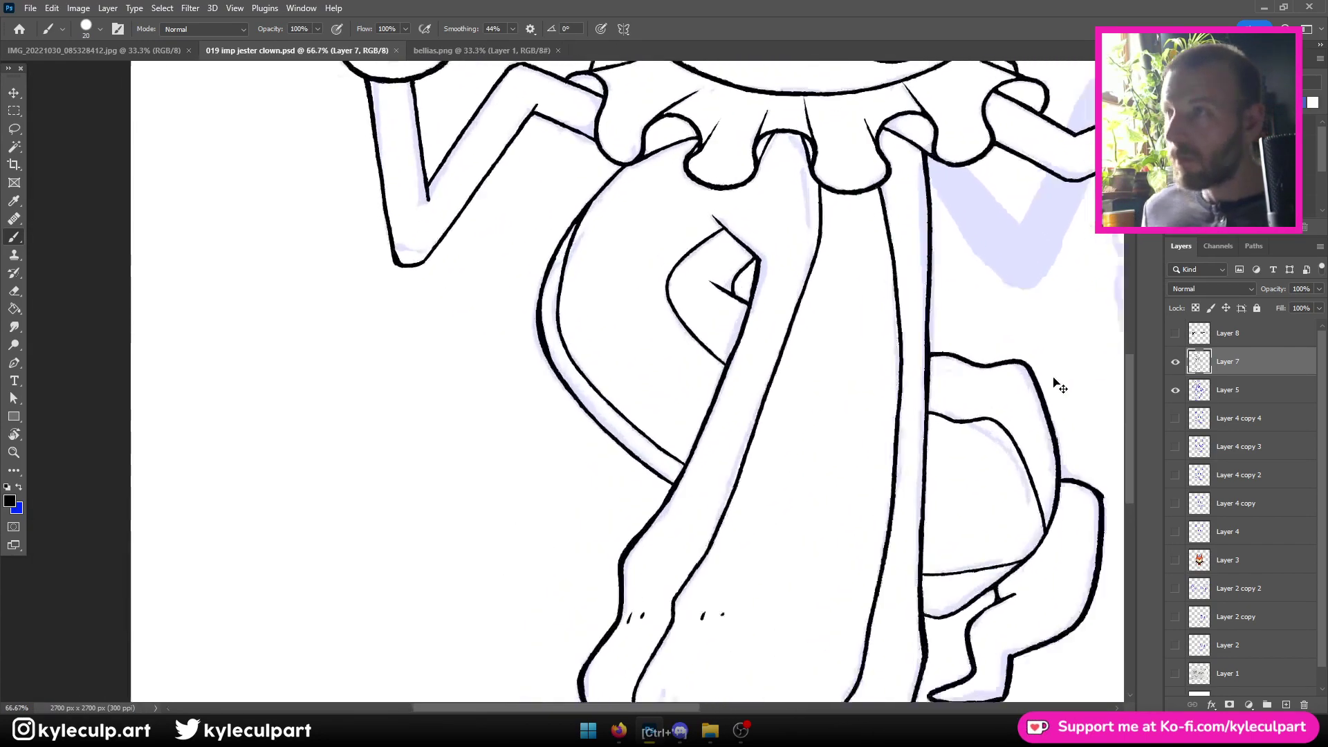
key("ctrl+plus")
left_click_drag(490, 166, 793, 497)
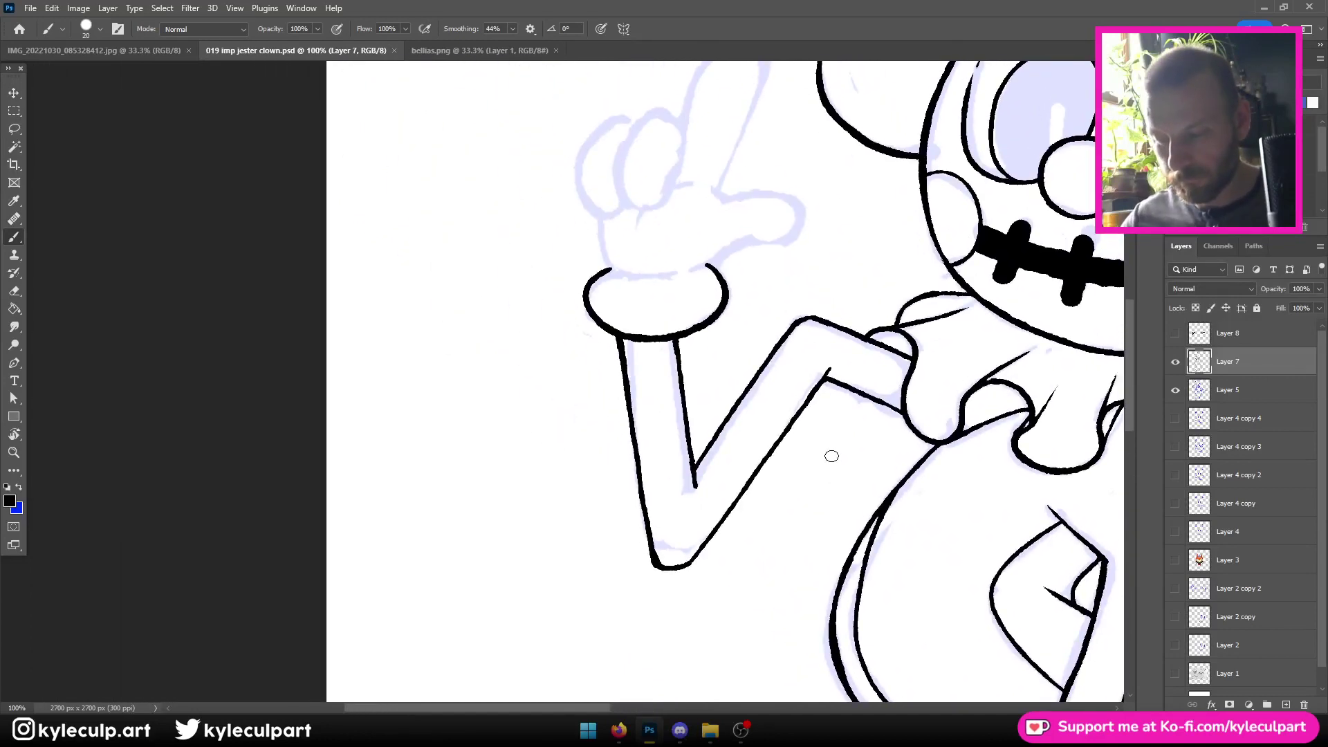
key("ctrl+plus")
left_click_drag(841, 227, 626, 452)
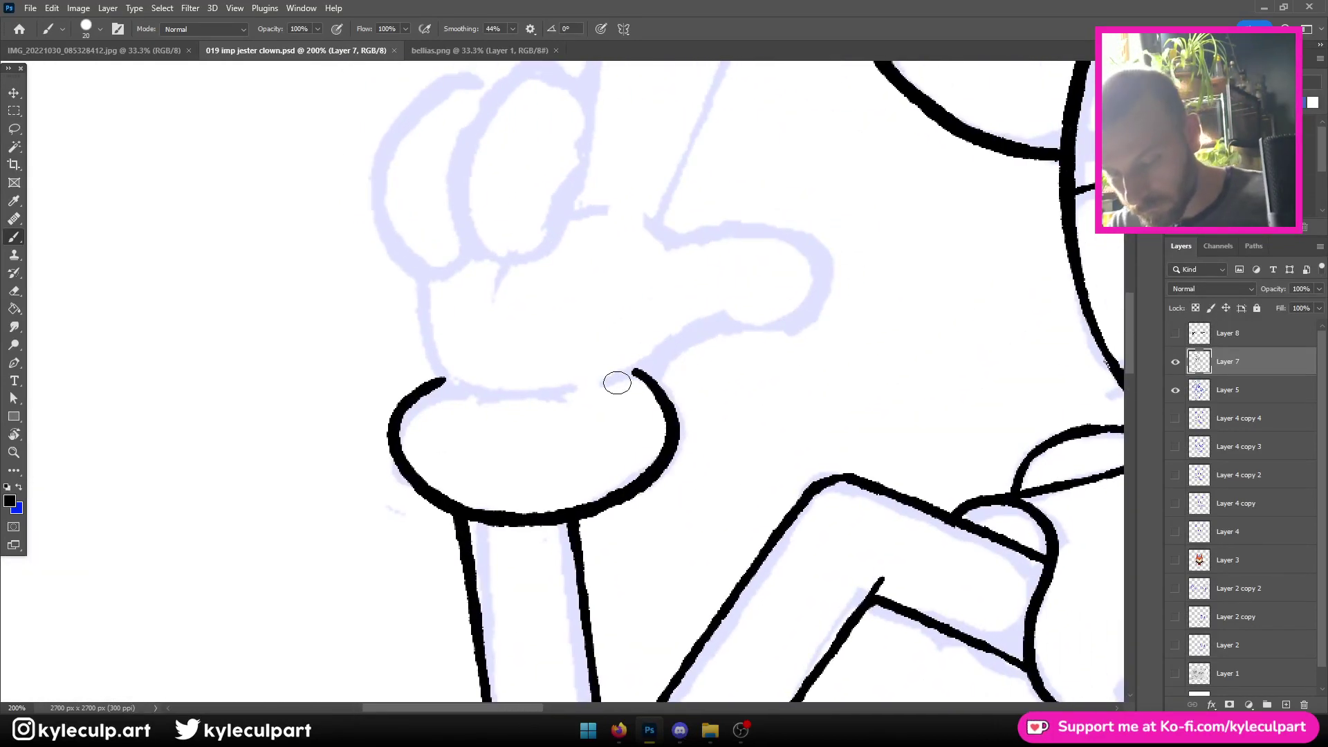
mouse_move(603, 385)
left_mouse_down()
mouse_move(673, 359)
mouse_move(783, 281)
mouse_move(721, 311)
mouse_move(747, 331)
mouse_move(794, 323)
mouse_move(821, 296)
mouse_move(807, 236)
mouse_move(766, 226)
mouse_move(674, 239)
mouse_move(640, 214)
left_mouse_up()
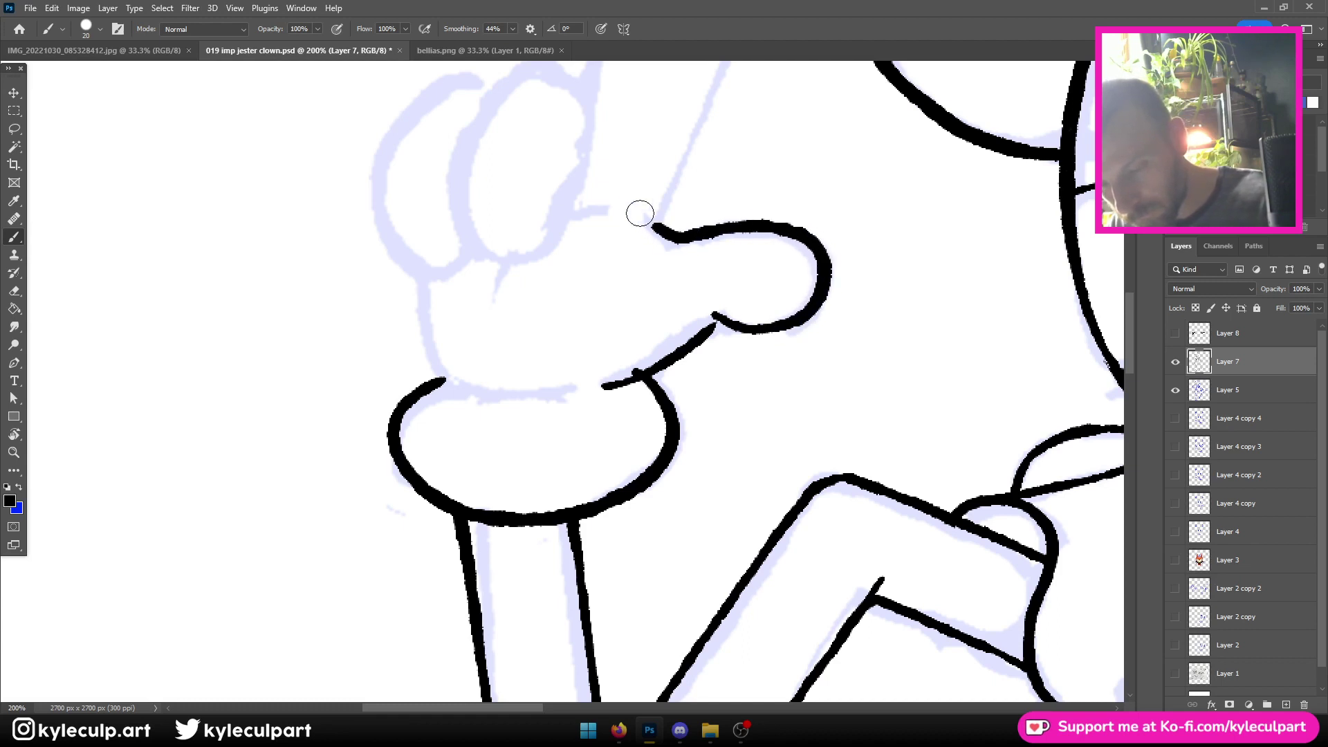
left_click_drag(722, 319, 710, 331)
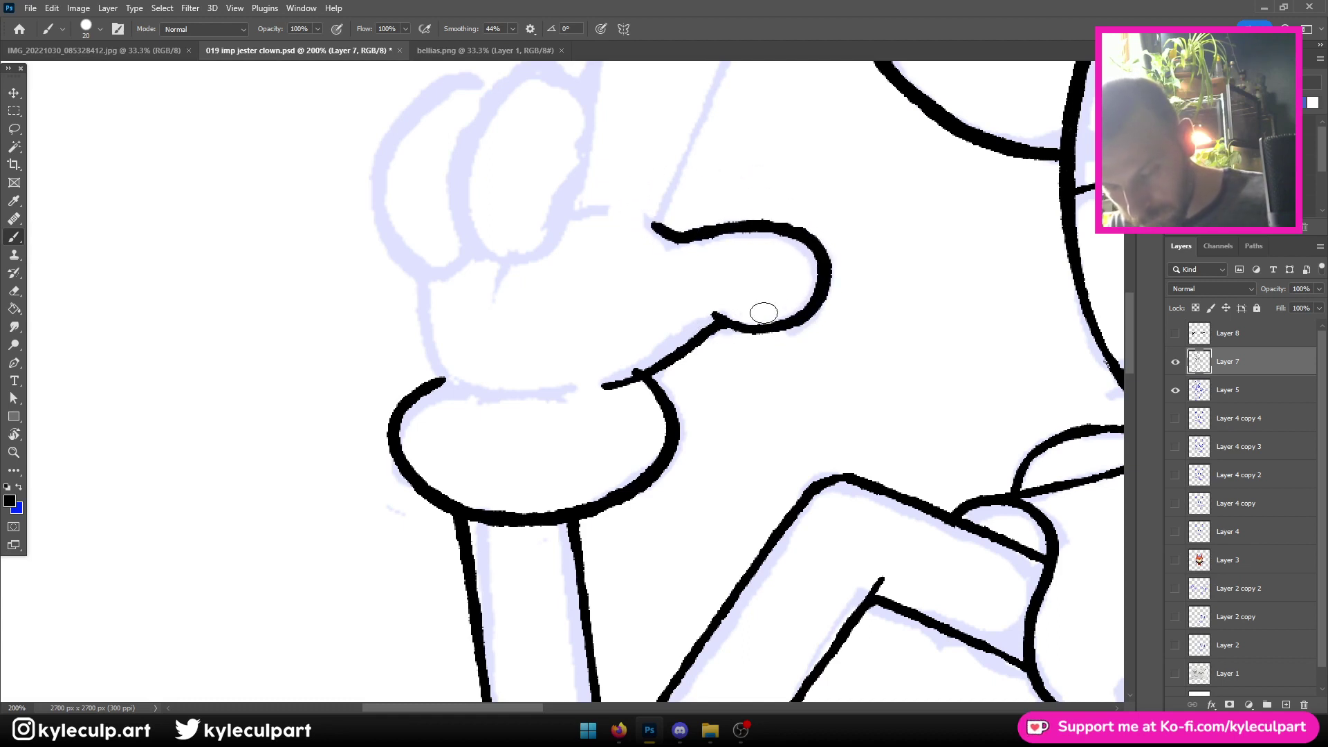
mouse_move(581, 388)
left_mouse_down()
mouse_move(498, 395)
mouse_move(430, 350)
mouse_move(421, 285)
left_mouse_up()
Ink the raised index finger, closing its outline down to the base of the thumb
left_click_drag(666, 288, 675, 491)
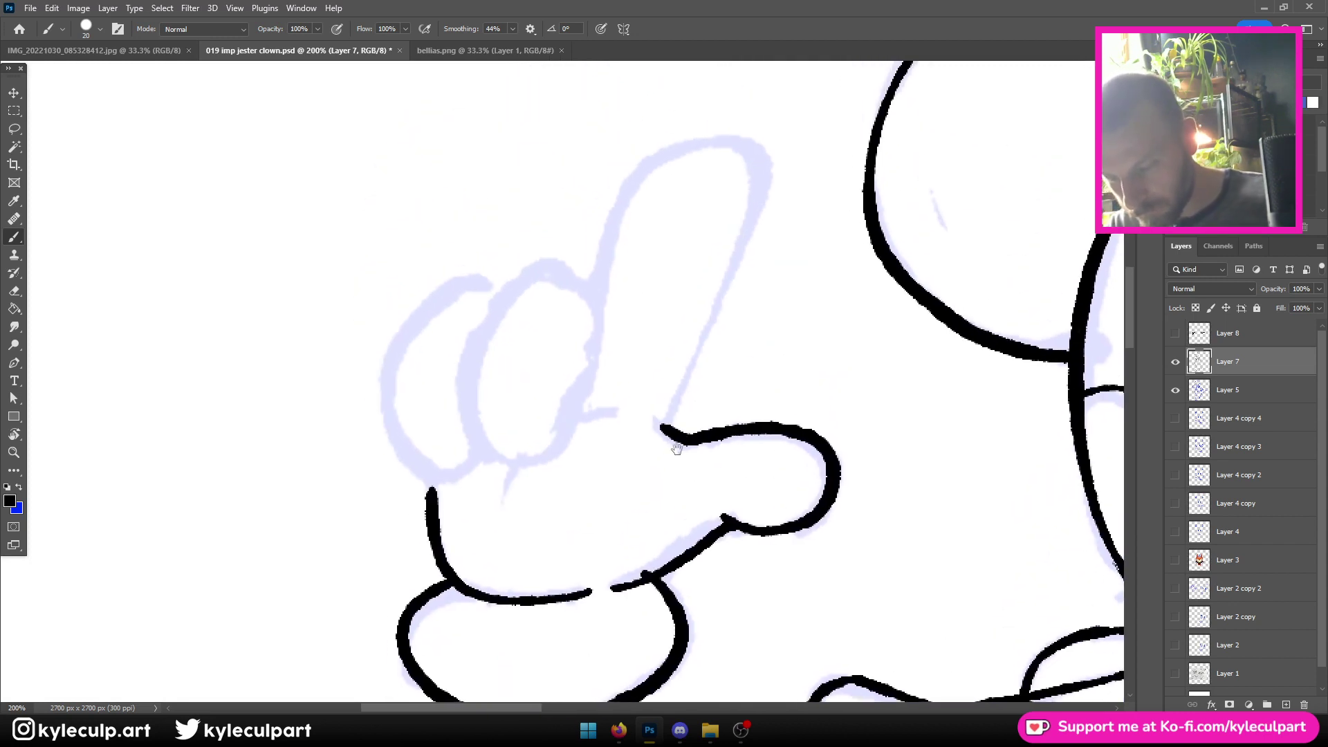
mouse_move(591, 395)
left_mouse_down()
mouse_move(598, 317)
mouse_move(655, 148)
mouse_move(681, 144)
left_mouse_up()
mouse_move(665, 430)
left_mouse_down()
mouse_move(760, 211)
mouse_move(757, 147)
mouse_move(730, 133)
mouse_move(603, 234)
left_mouse_up()
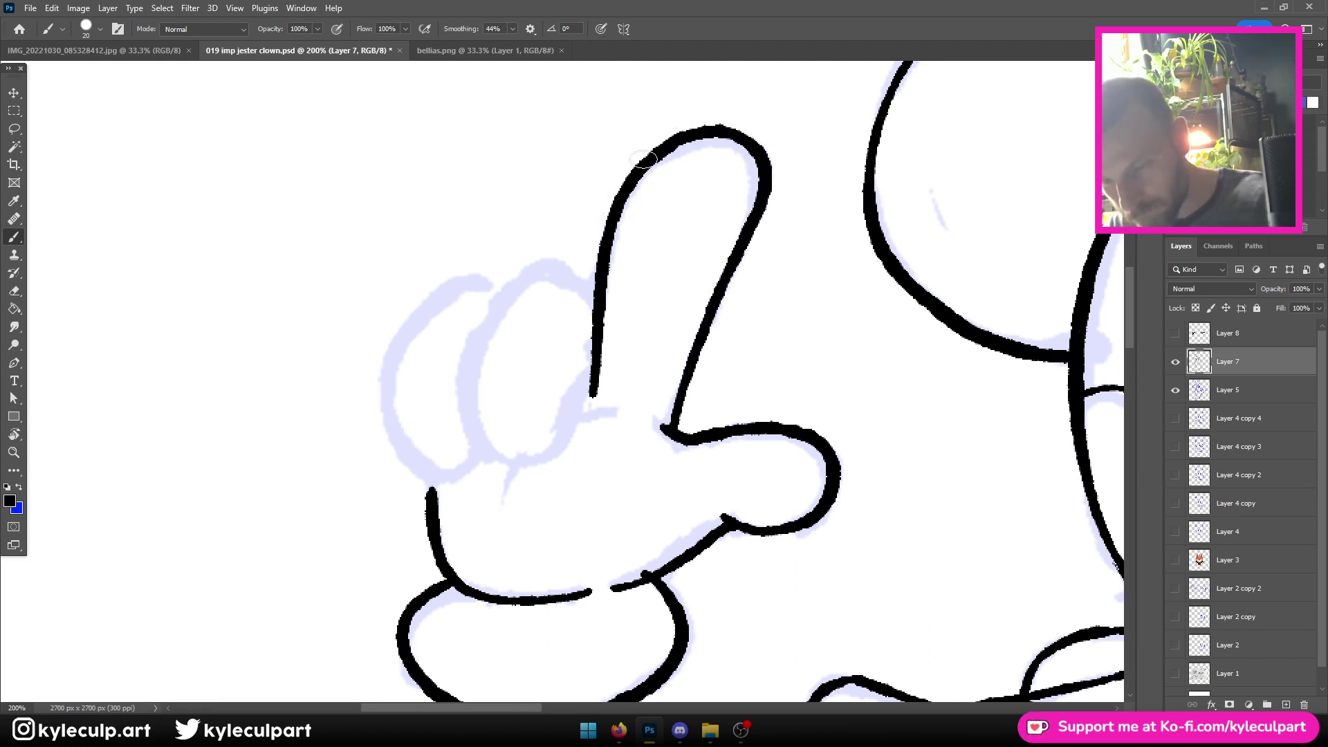
Ink the raised hand's two curled fingers and add the two short crease lines on the palm beside them
left_click_drag(603, 272, 757, 281)
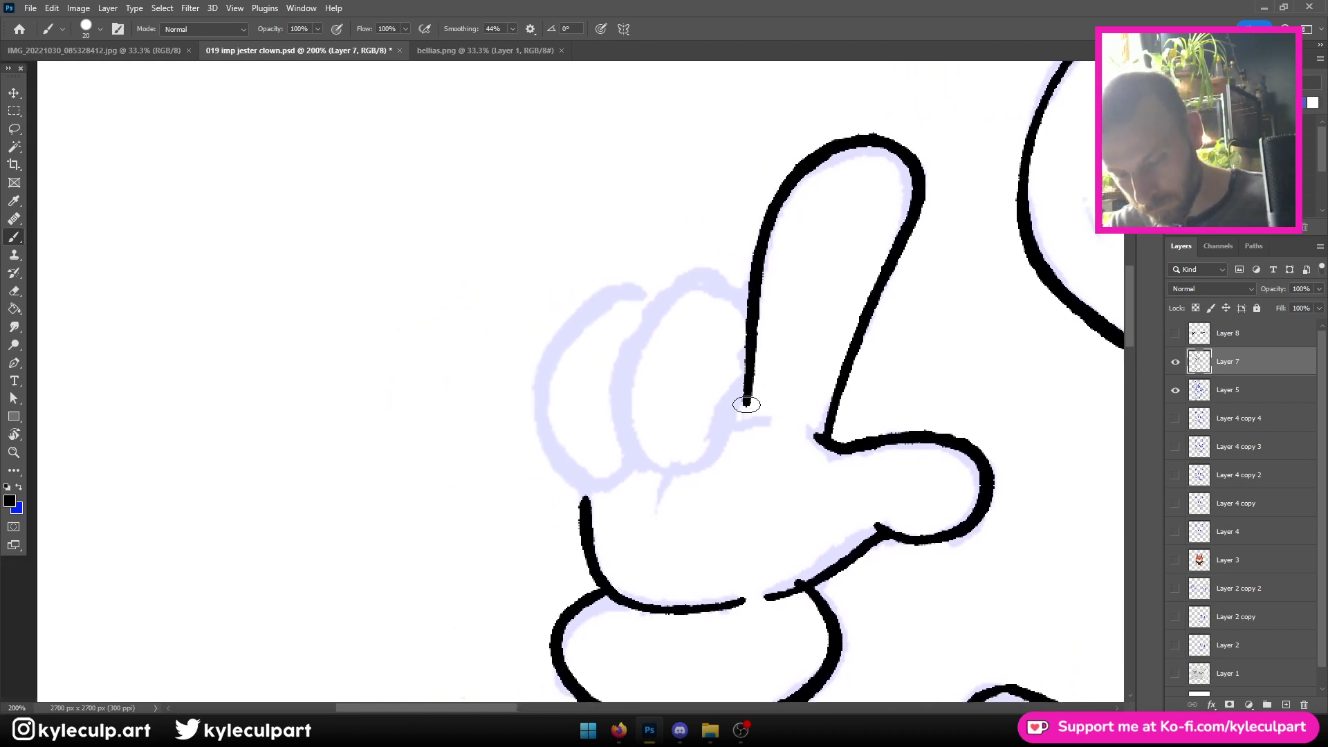
mouse_move(739, 408)
left_mouse_down()
mouse_move(689, 474)
mouse_move(663, 472)
mouse_move(630, 441)
mouse_move(623, 378)
mouse_move(660, 298)
mouse_move(710, 275)
mouse_move(750, 294)
left_mouse_up()
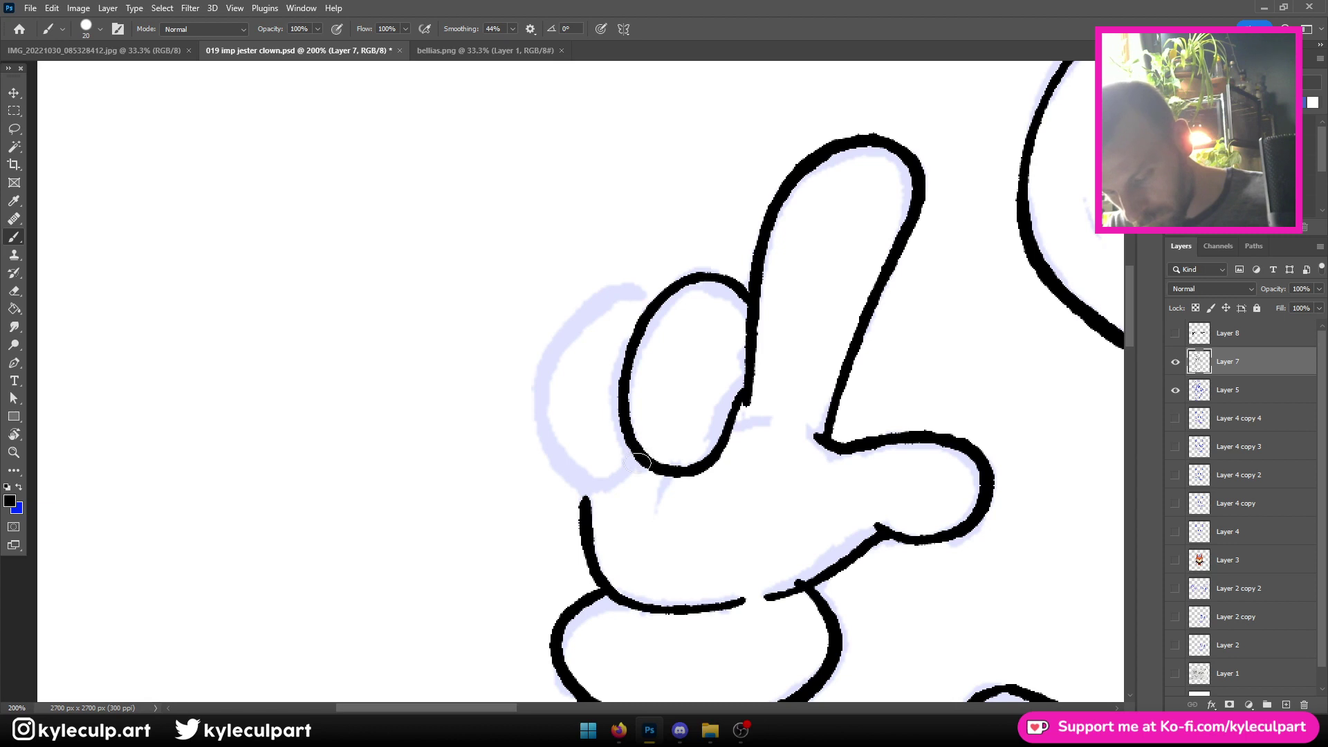
mouse_move(640, 462)
left_mouse_down()
mouse_move(593, 489)
mouse_move(550, 410)
mouse_move(623, 280)
mouse_move(702, 271)
left_mouse_up()
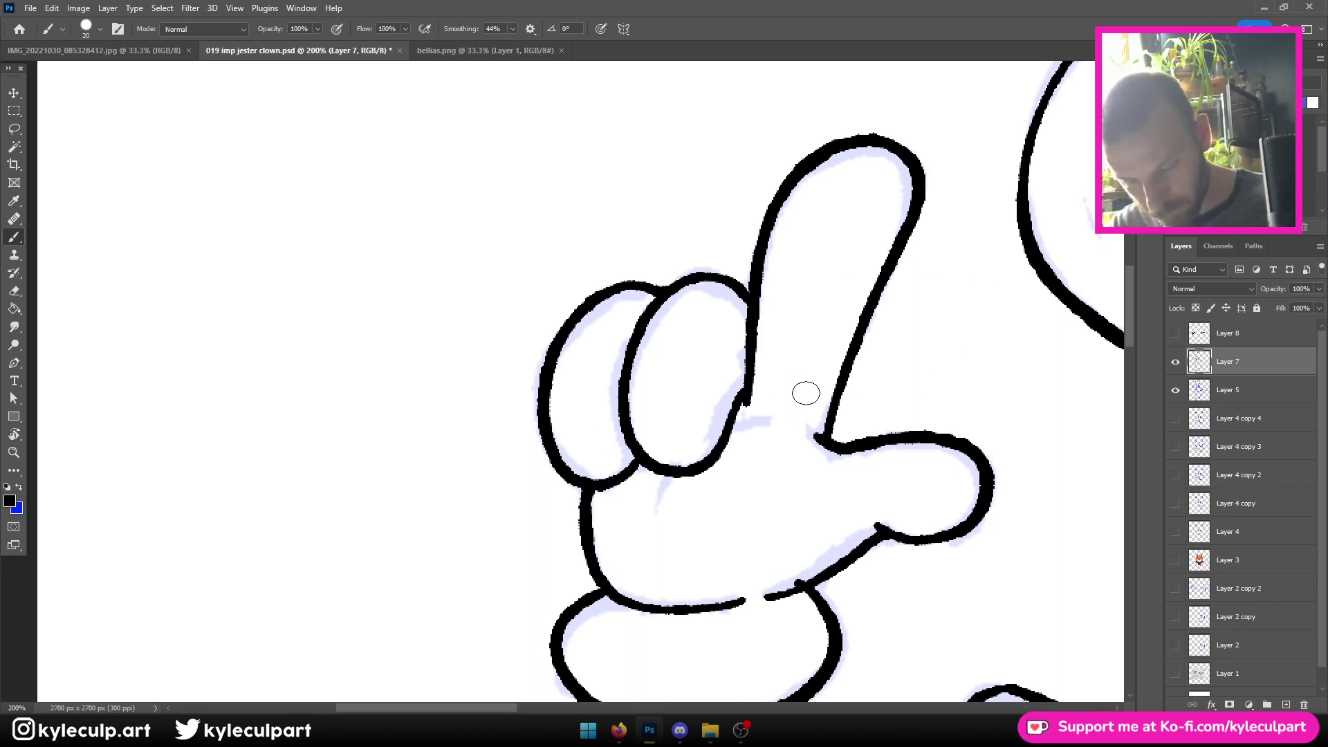
left_click_drag(653, 515, 673, 476)
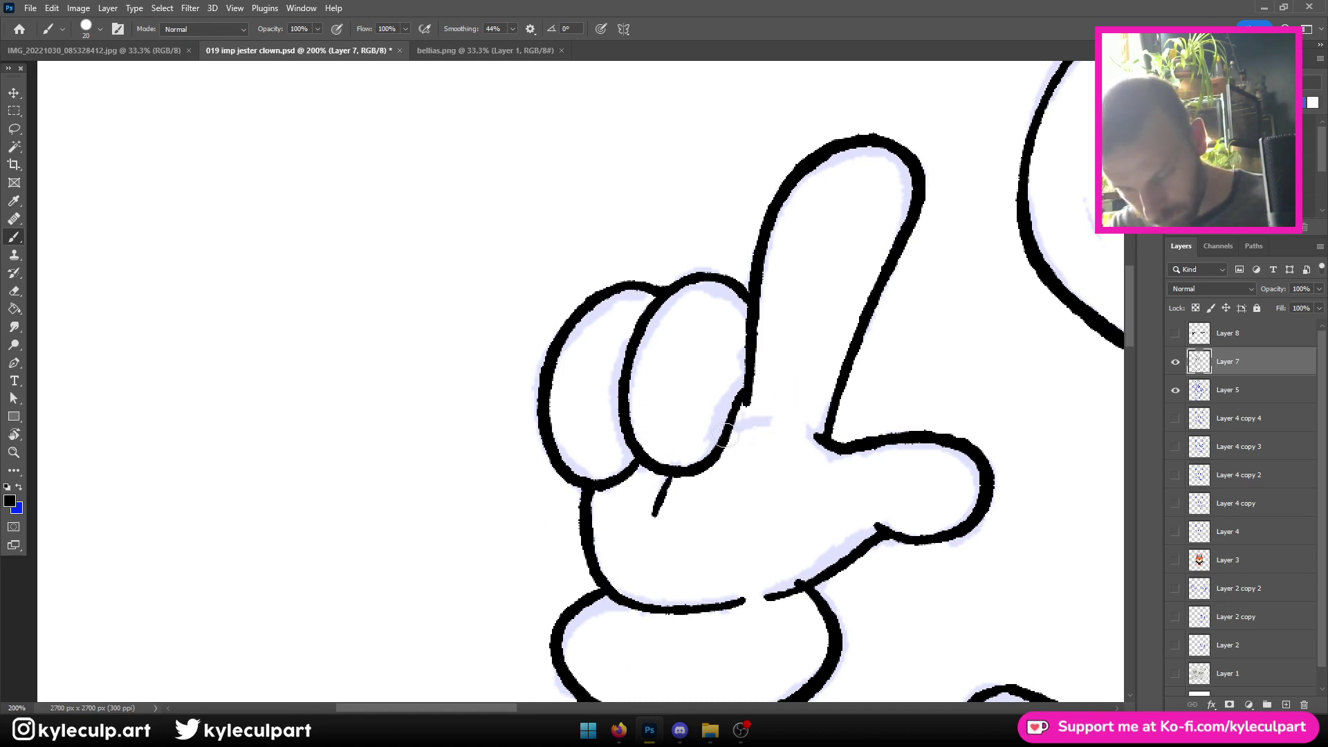
left_click_drag(728, 432, 763, 416)
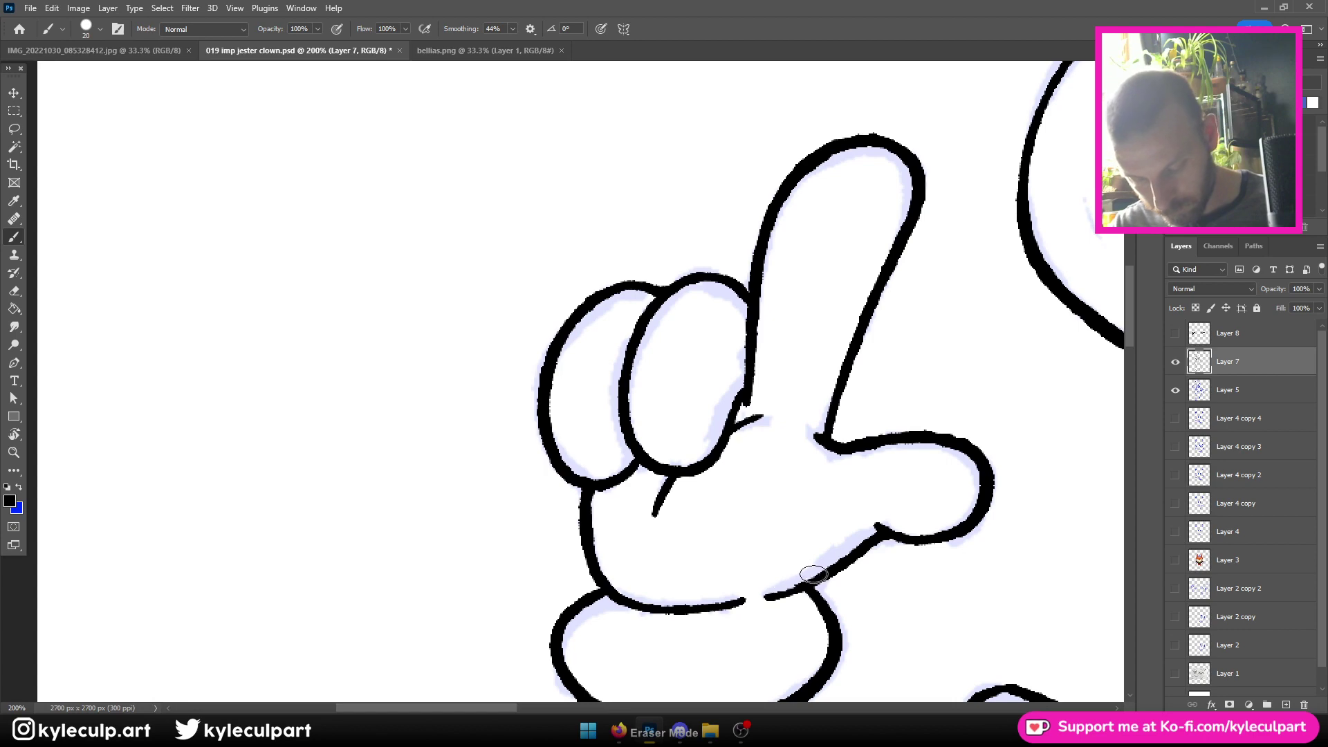
key("ctrl+minus")
key("ctrl+minus")
key("ctrl+minus")
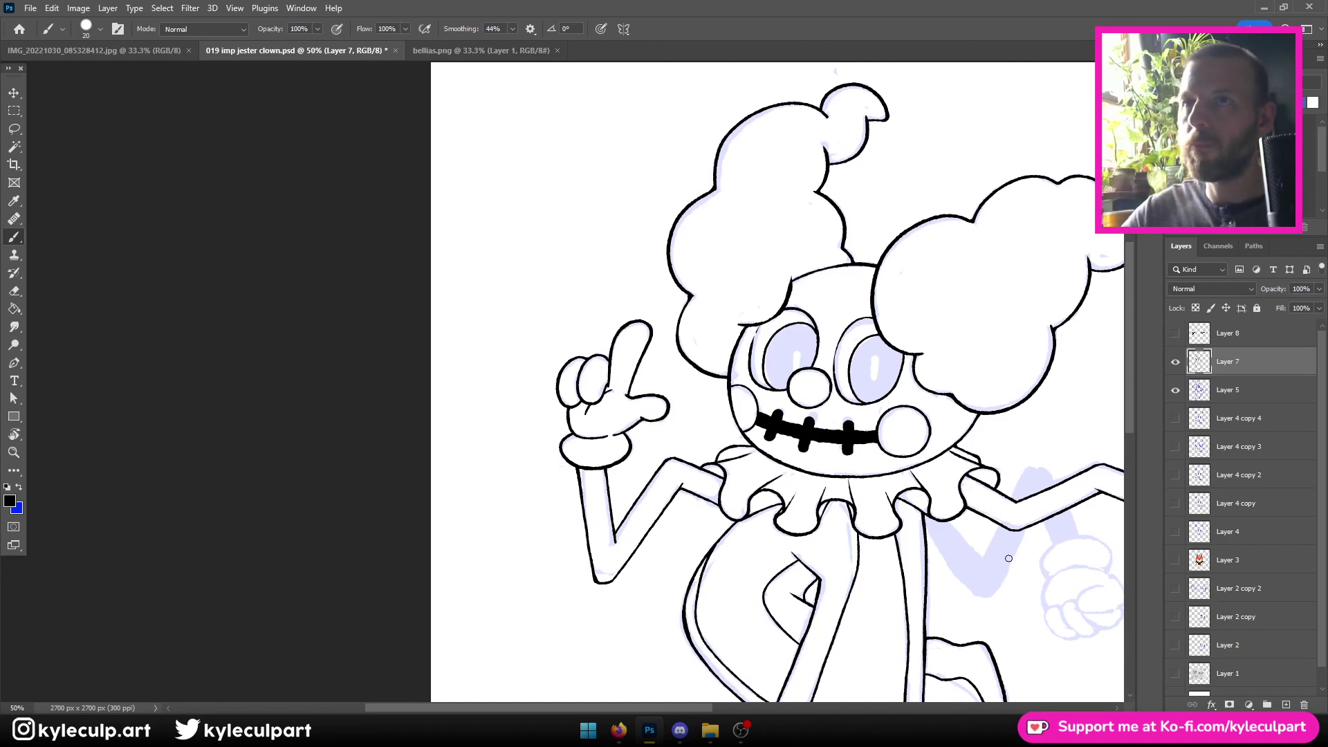
Try to ink the inner finger line of the hand at the end of the outstretched arm
key("ctrl+plus")
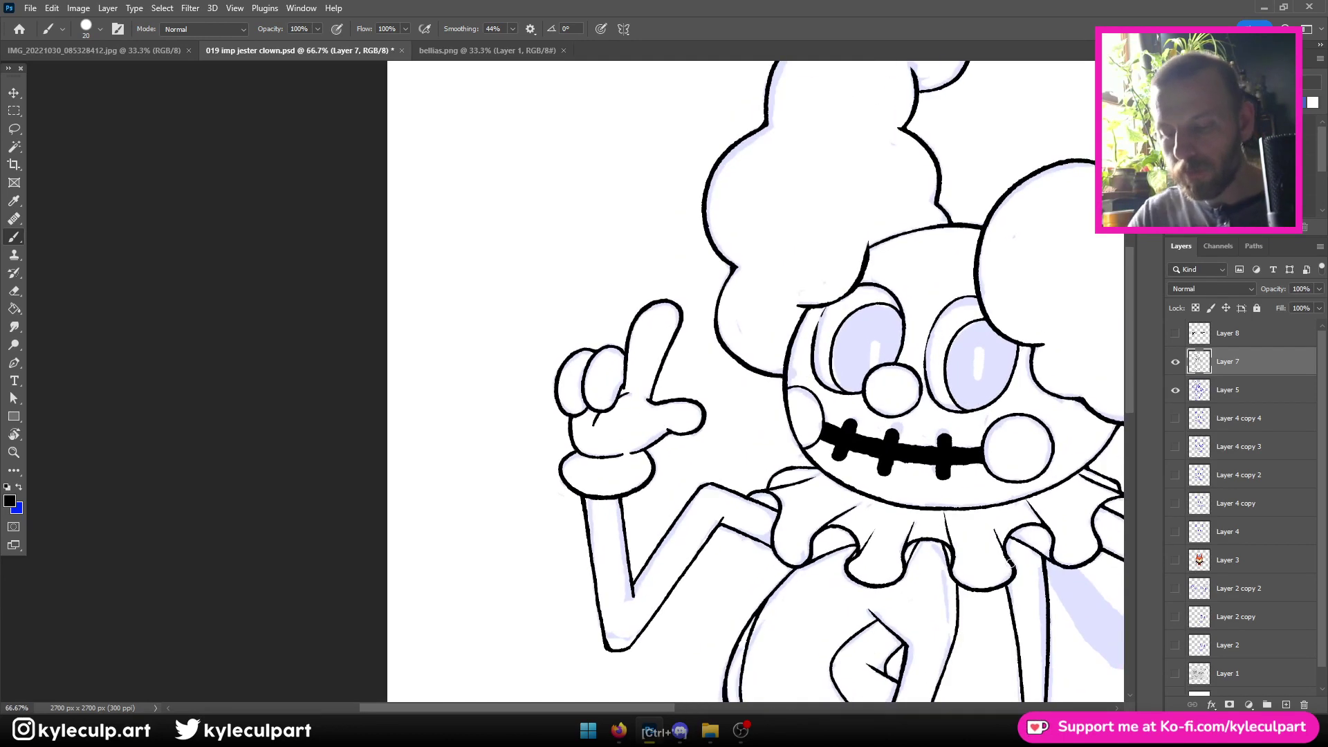
left_click_drag(1010, 559, 606, 539)
left_click_drag(962, 595, 851, 434)
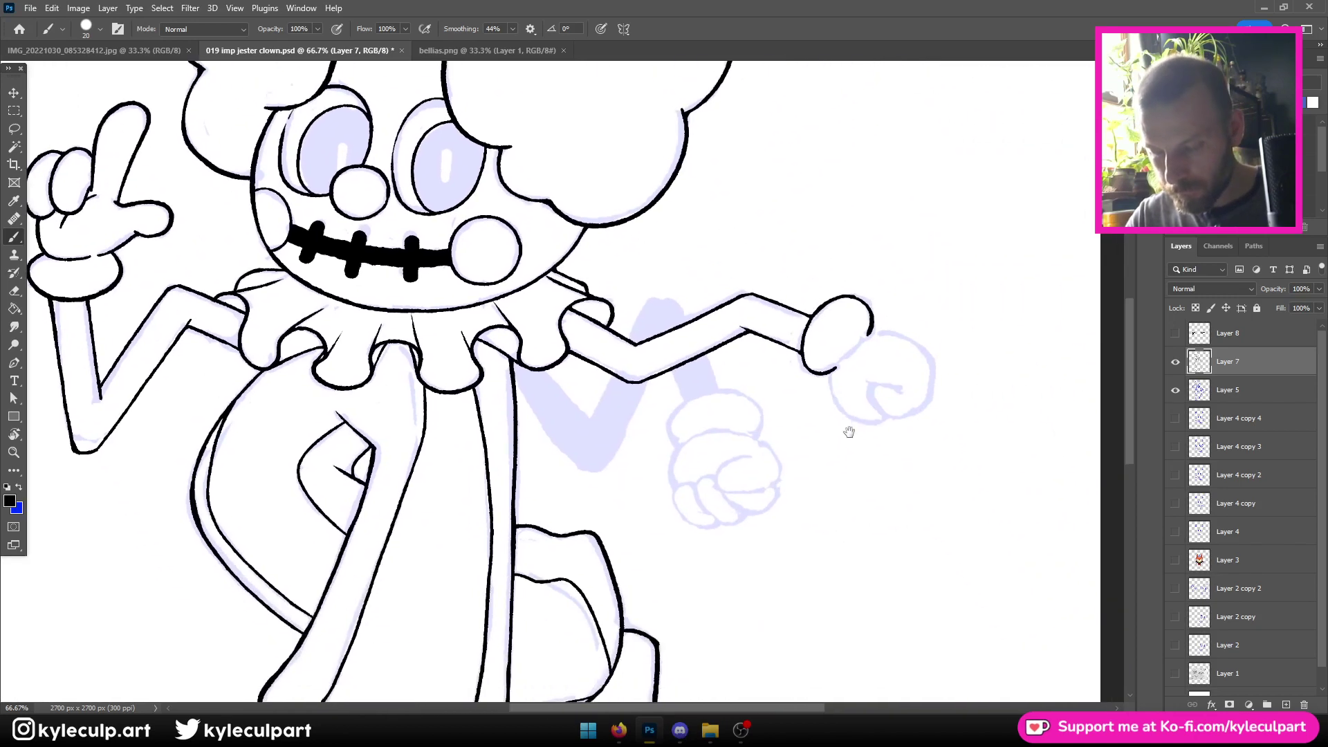
key("ctrl+plus")
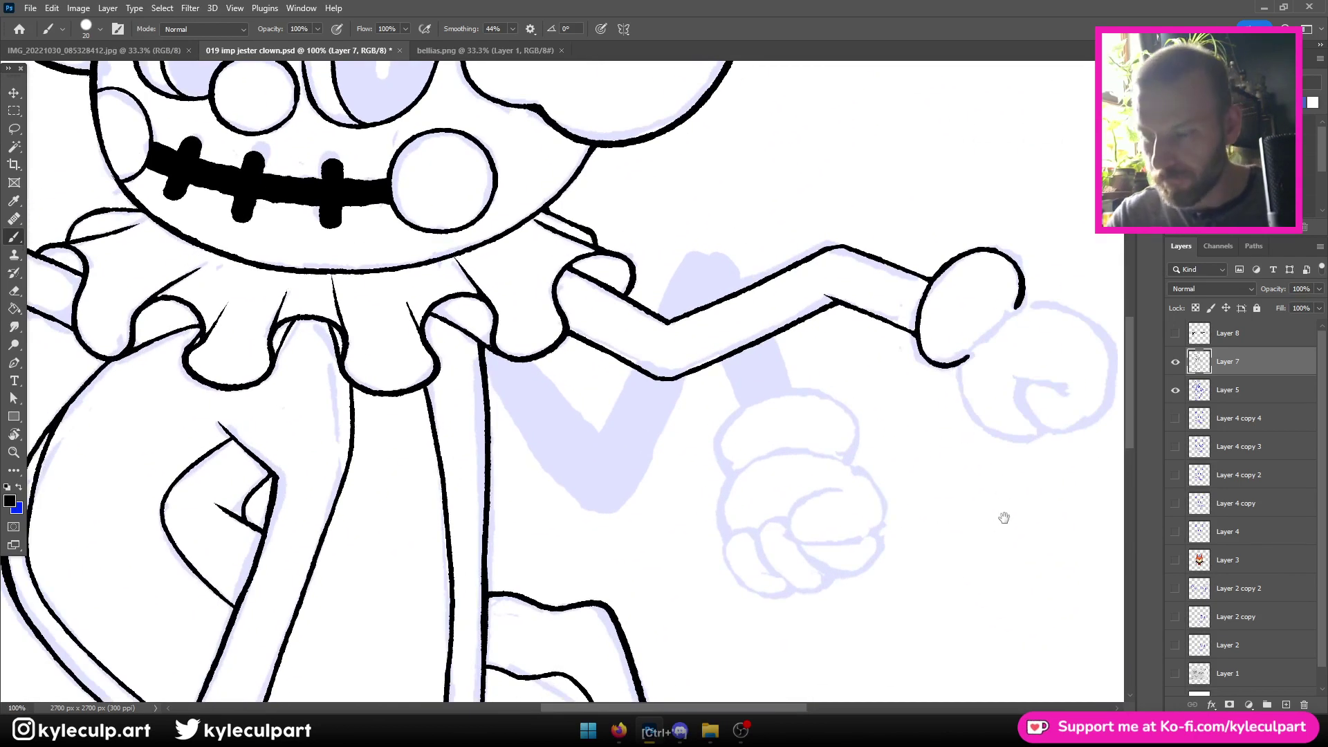
left_click_drag(1002, 519, 706, 513)
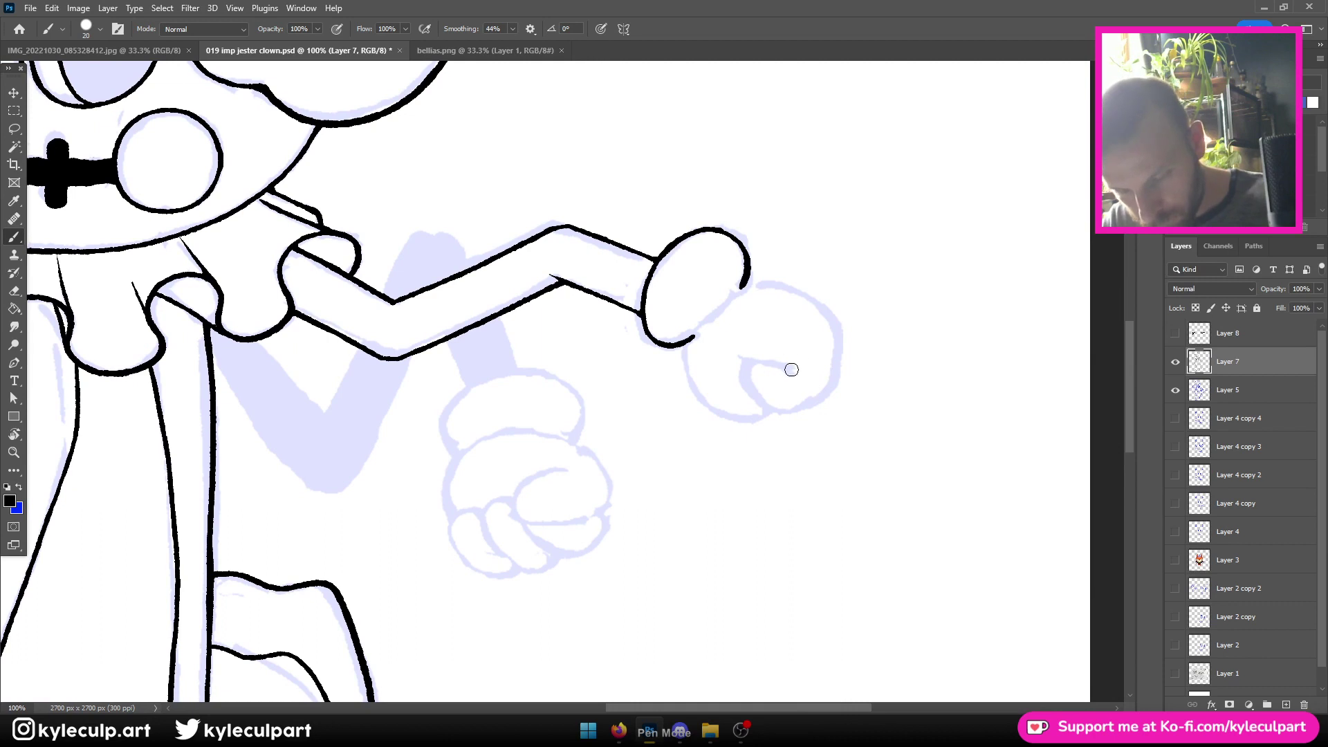
left_click_drag(793, 365, 730, 355)
key("ctrl+z")
key("ctrl+z")
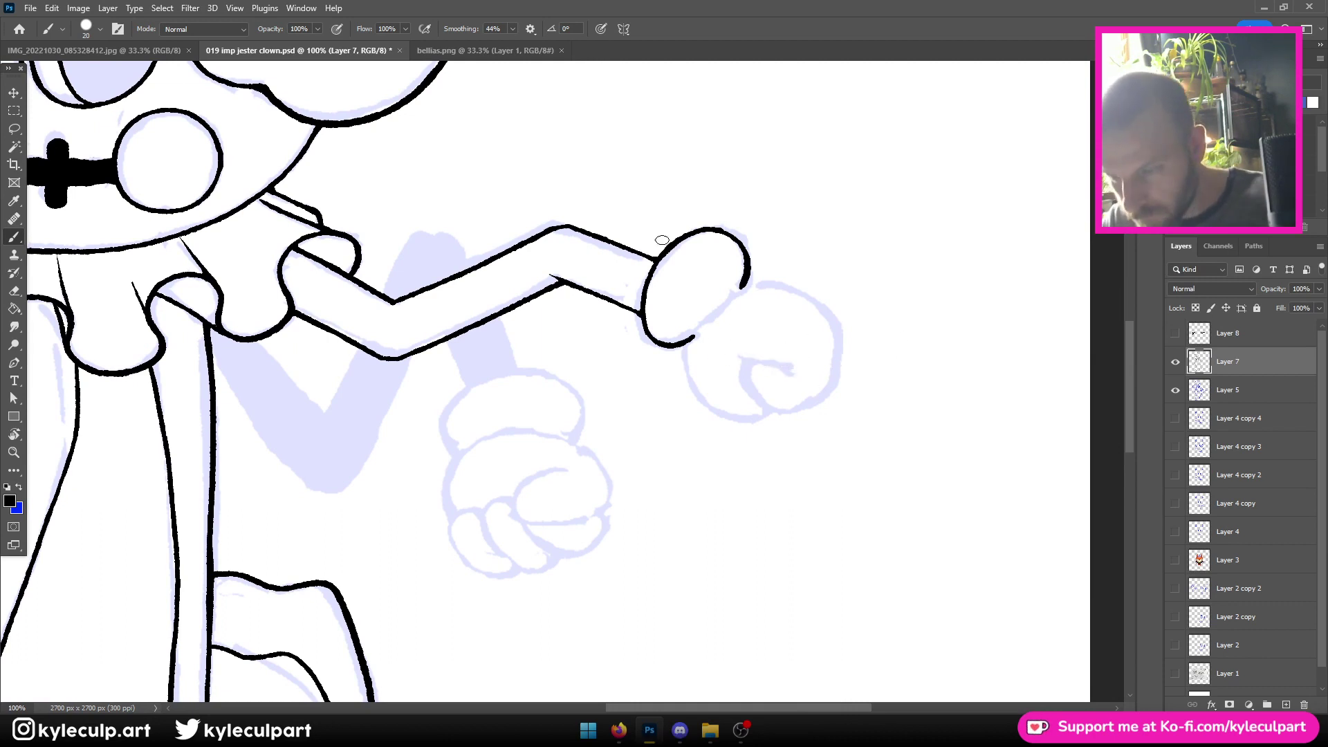
Set brush smoothing to 53% and ink the fist at the end of the outstretched arm, including its curled thumb and lower palm edge
left_click_drag(462, 29, 469, 29)
left_click_drag(806, 473, 777, 461)
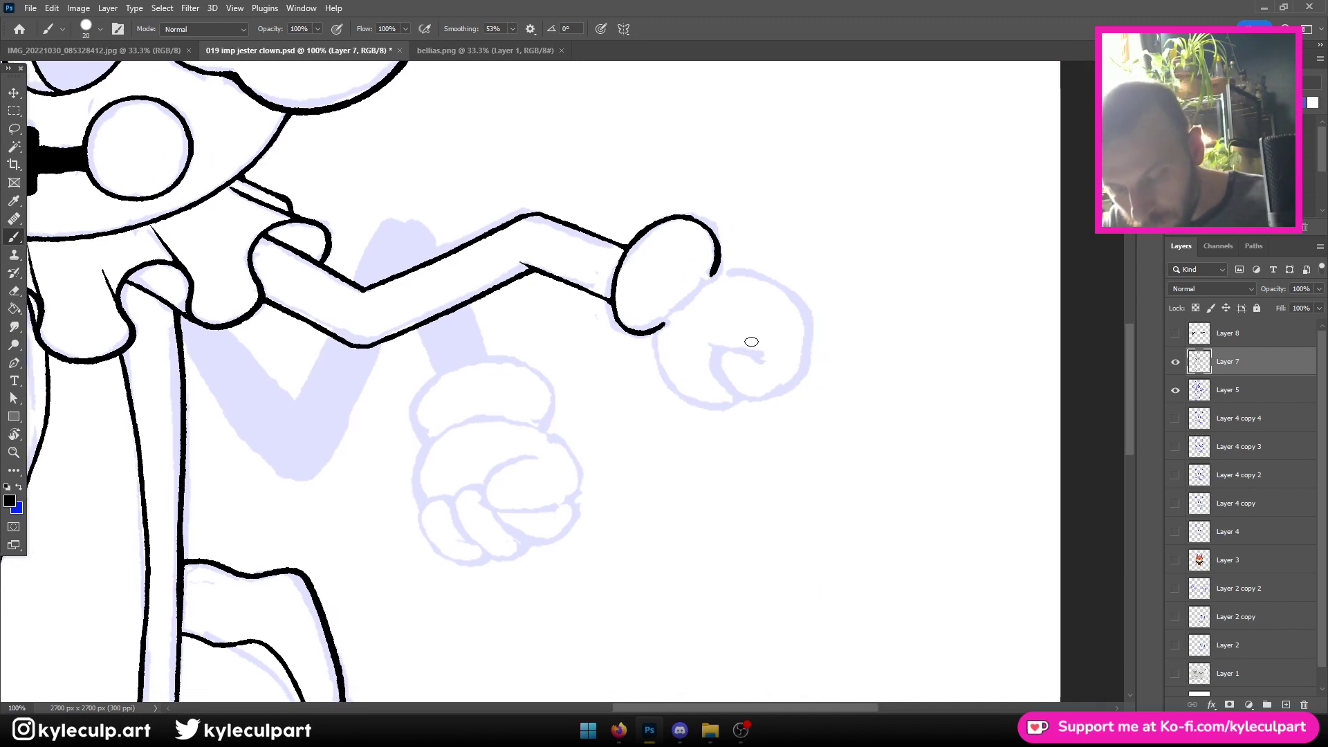
left_click_drag(763, 353, 714, 344)
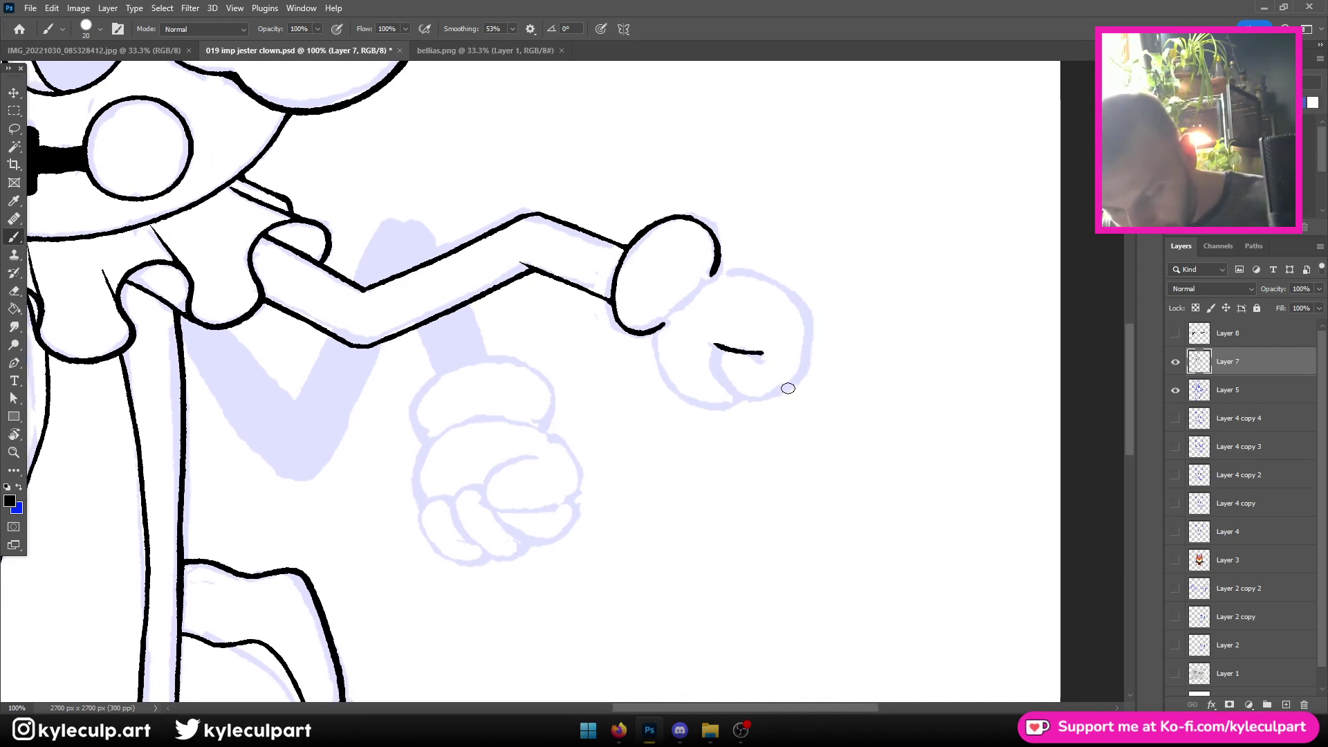
mouse_move(753, 401)
left_mouse_down()
mouse_move(812, 365)
mouse_move(747, 402)
mouse_move(714, 361)
left_mouse_up()
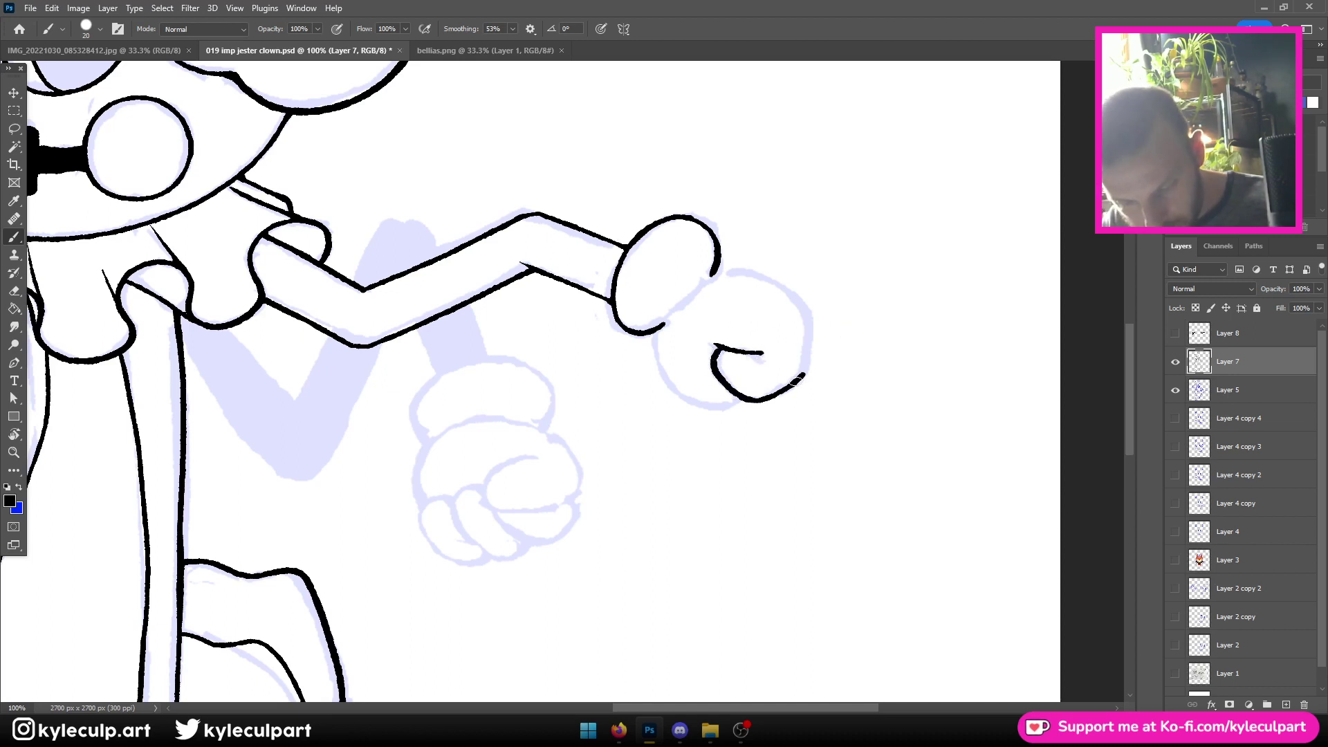
mouse_move(804, 374)
left_mouse_down()
mouse_move(813, 316)
mouse_move(751, 269)
mouse_move(714, 275)
left_mouse_up()
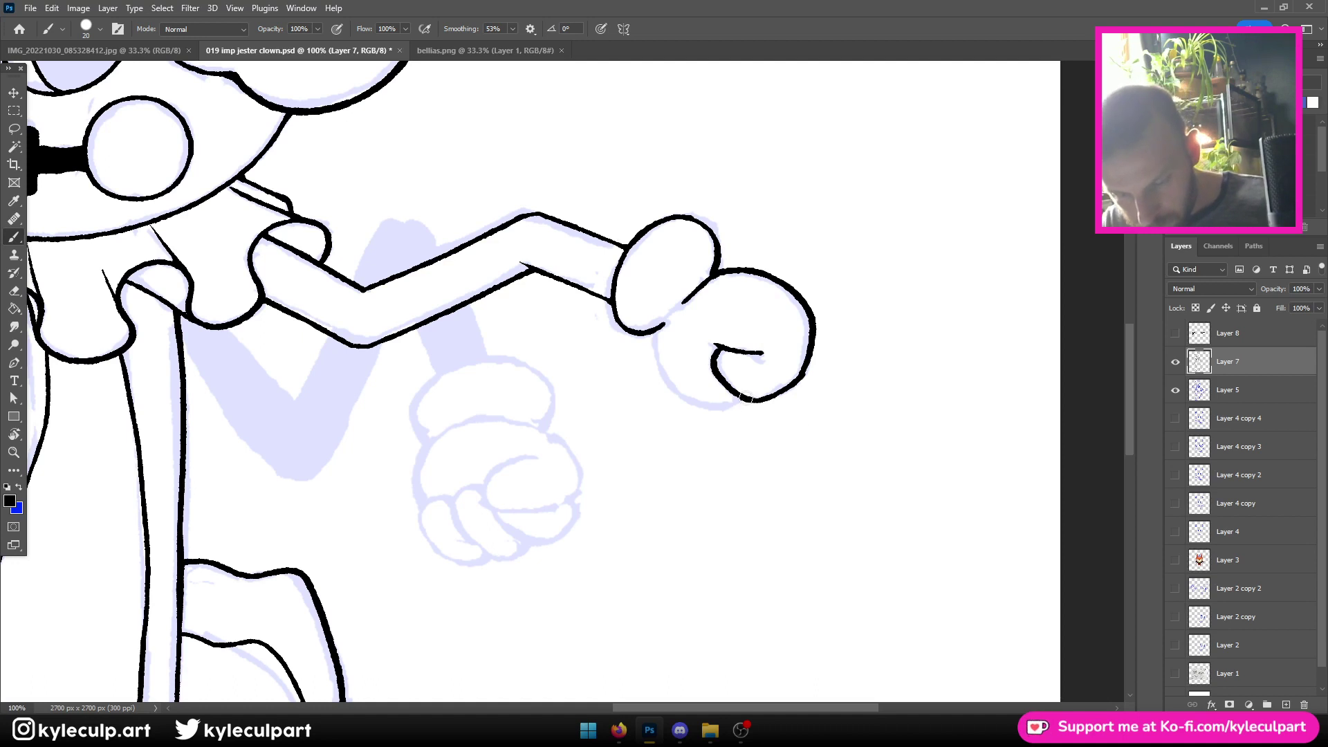
mouse_move(742, 396)
left_mouse_down()
mouse_move(719, 415)
mouse_move(668, 394)
mouse_move(653, 332)
left_mouse_up()
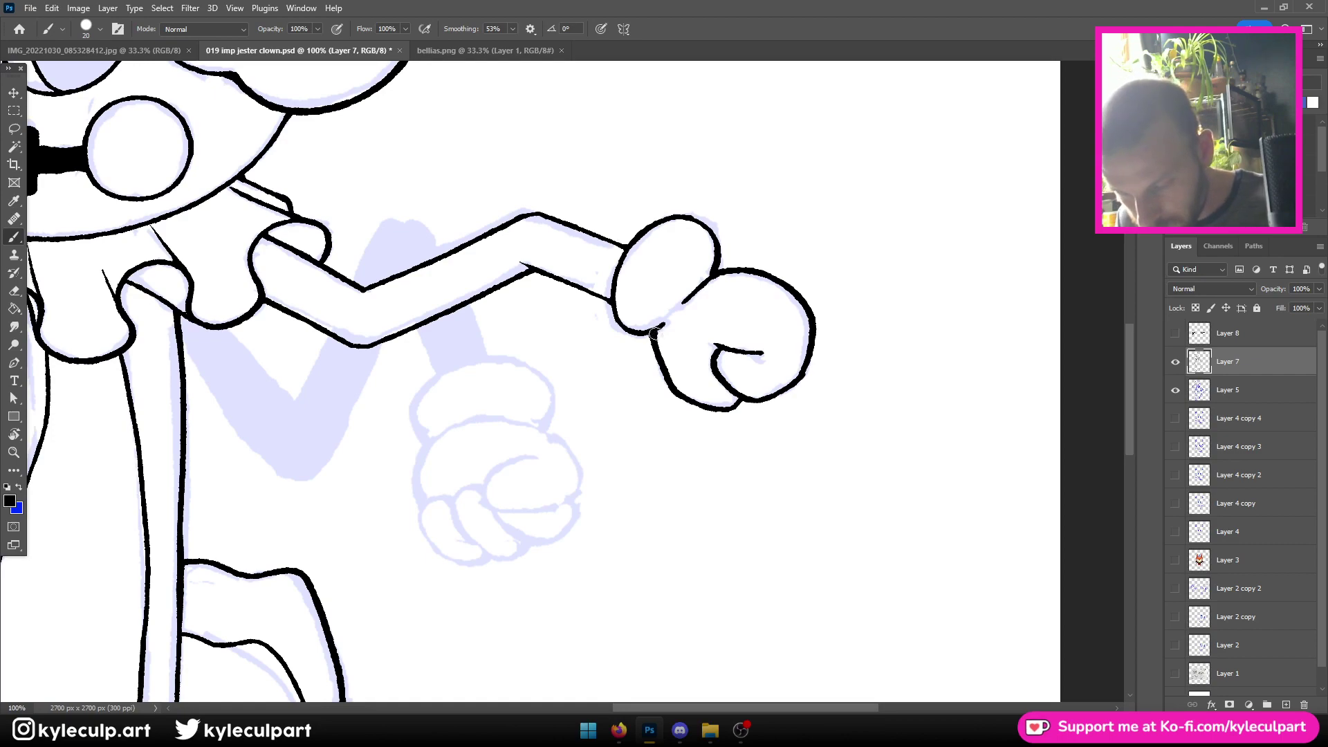
Save the drawing with the outstretched arm's fist inked
key("ctrl+minus")
key("ctrl+minus")
key("ctrl+minus")
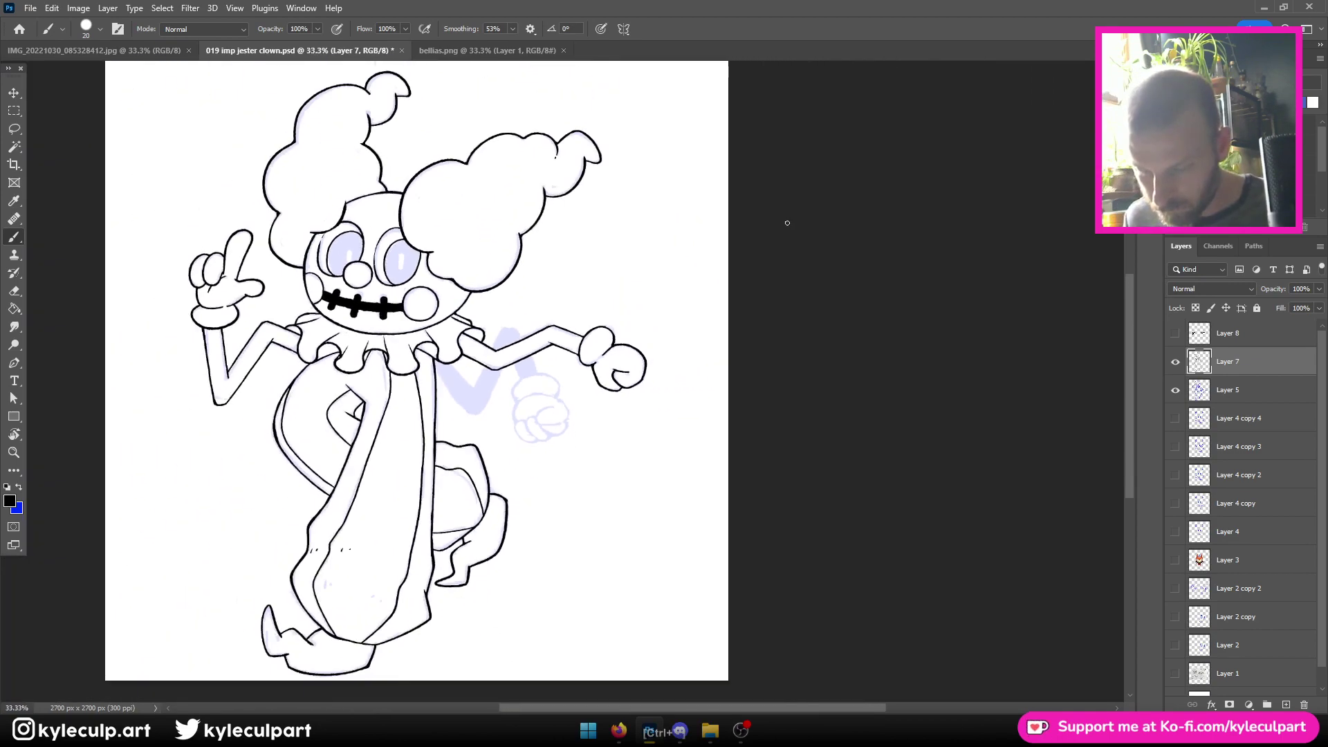
key("ctrl+plus")
key("ctrl+plus")
key("ctrl+plus")
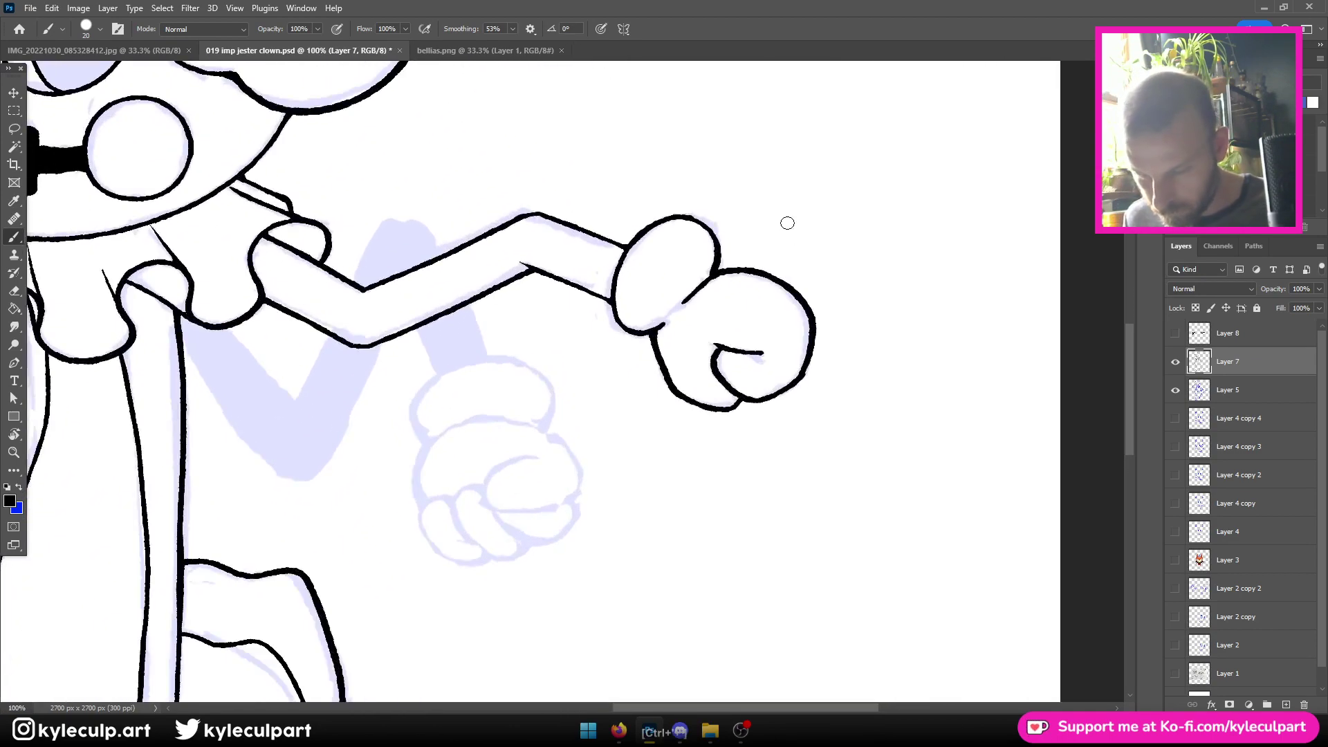
left_click_drag(541, 546, 678, 448)
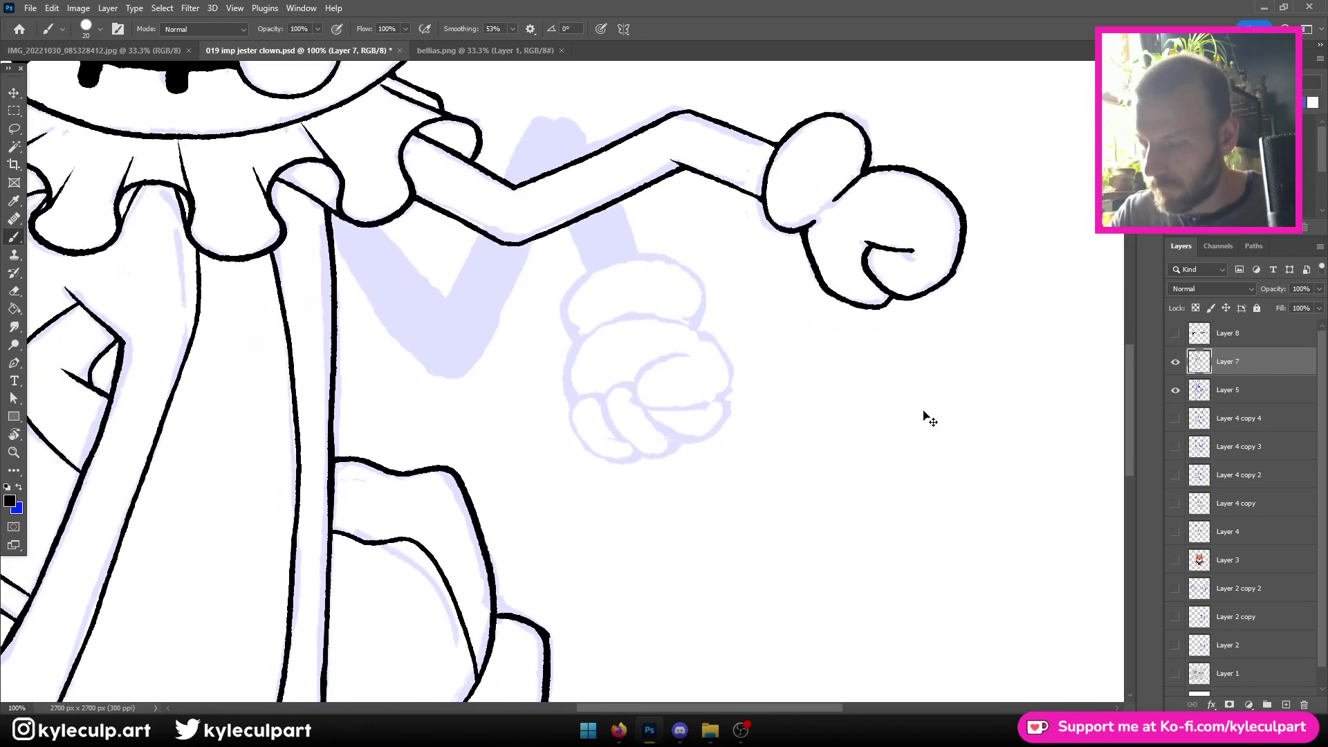
key("ctrl+s")
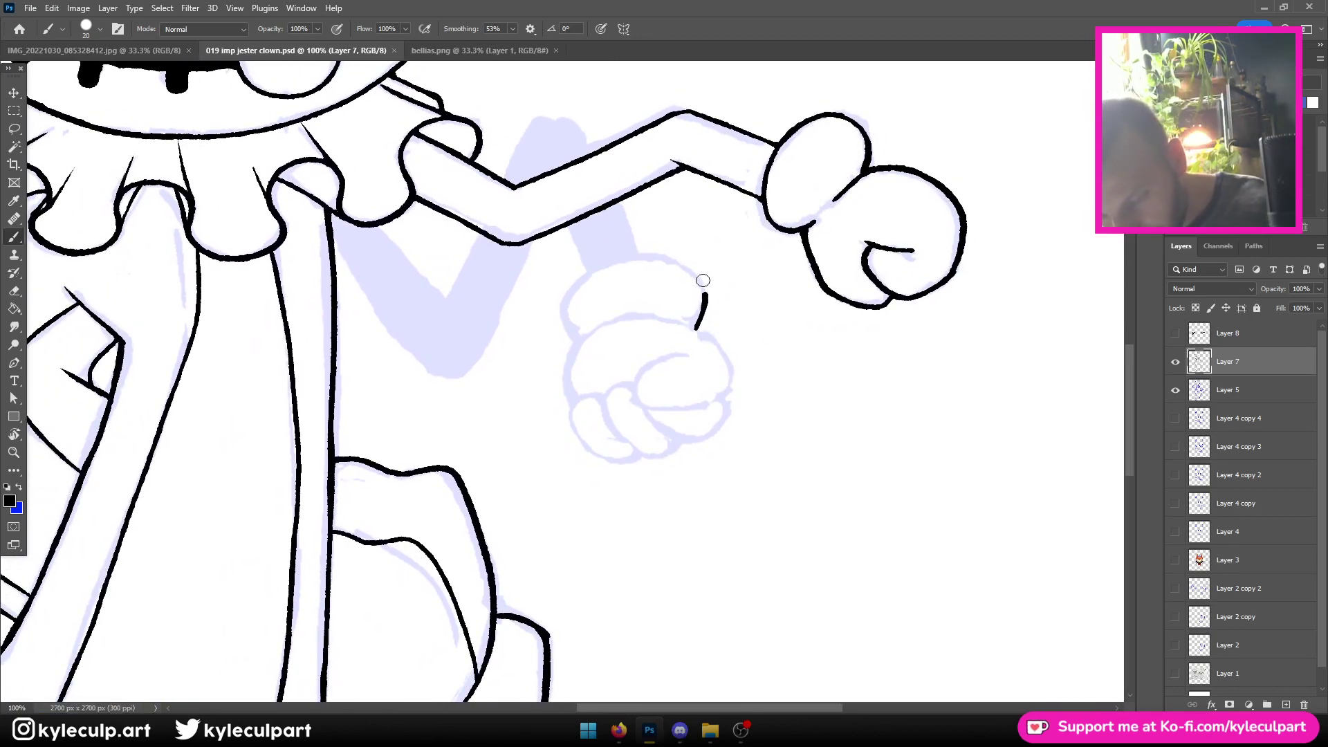
Ink the cuff, back of the hand and curled thumb of the alternate fist sketched below the outstretched arm
mouse_move(703, 280)
left_mouse_down()
mouse_move(610, 261)
mouse_move(566, 295)
mouse_move(571, 334)
left_mouse_up()
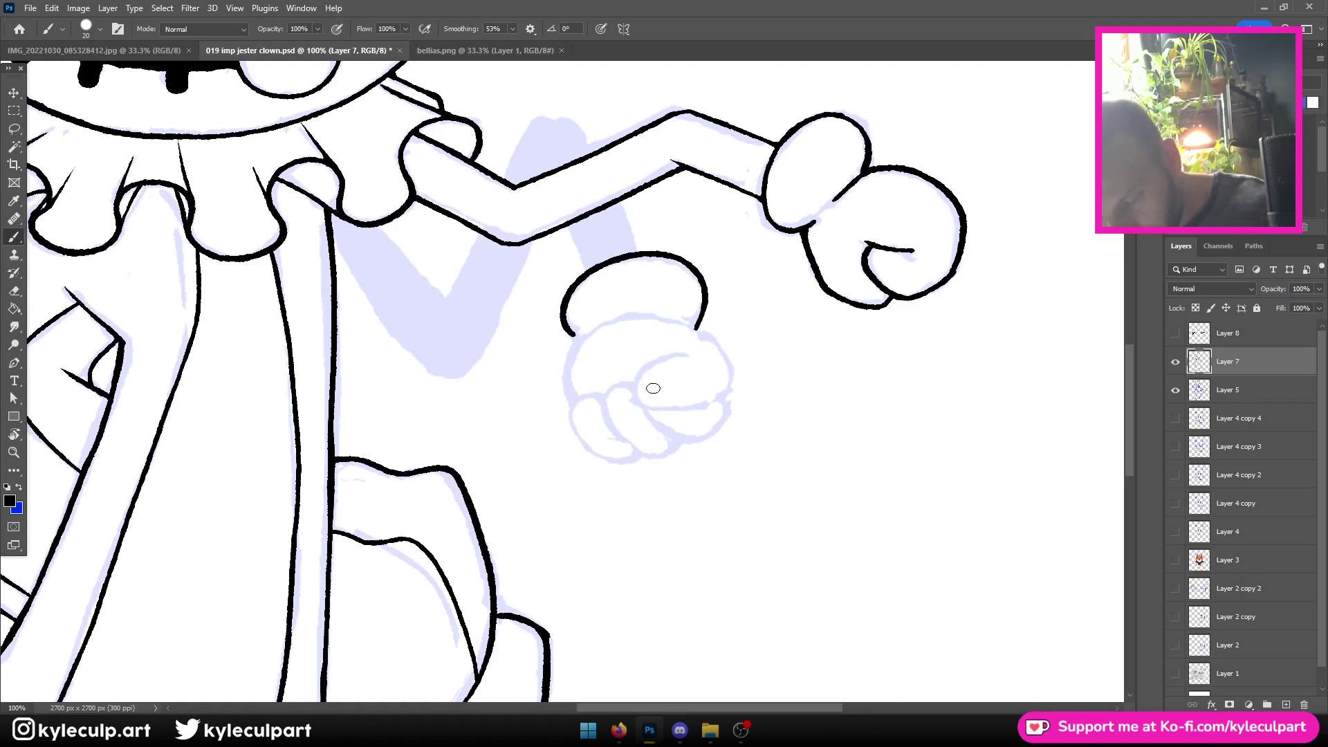
mouse_move(575, 403)
left_mouse_down()
mouse_move(575, 348)
mouse_move(630, 315)
left_mouse_up()
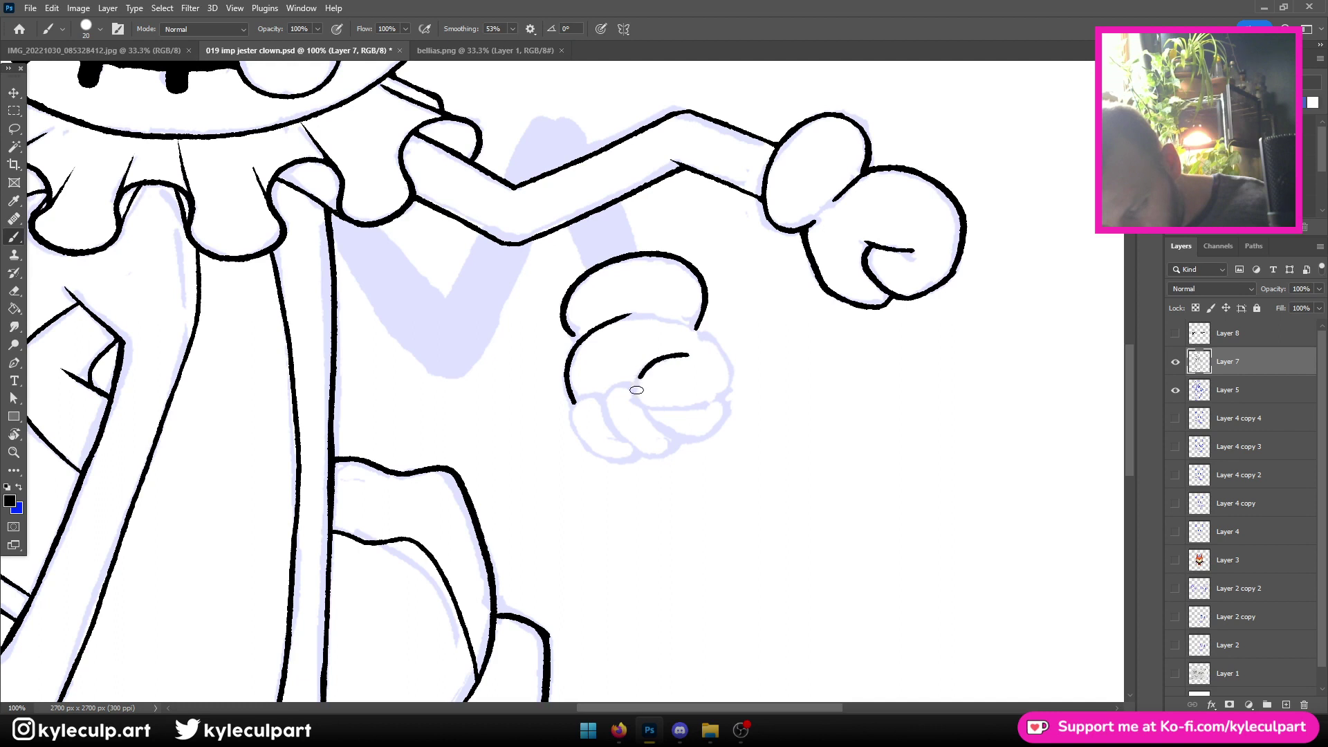
mouse_move(695, 408)
left_mouse_down()
mouse_move(733, 377)
mouse_move(694, 329)
left_mouse_up()
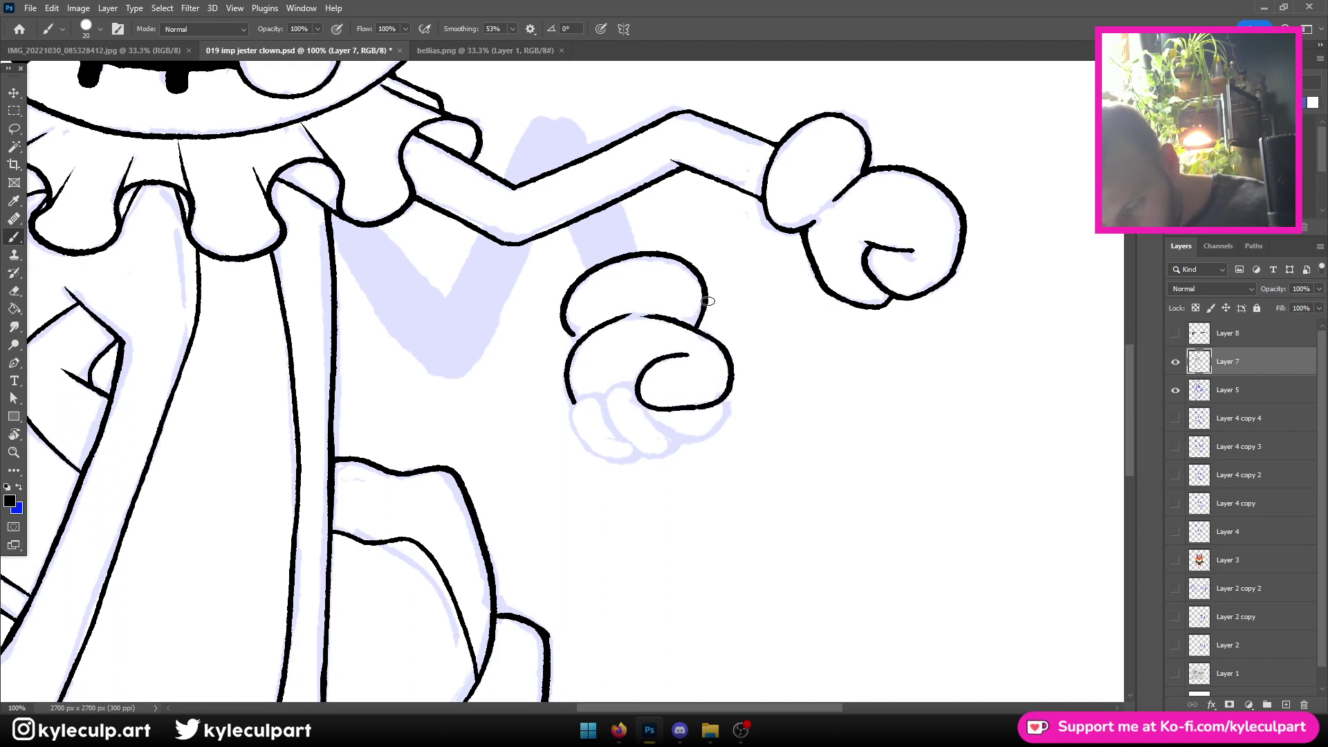
Ink the three curled fingers along the alternate fist's lower edge, and set brush smoothing to 38%
scroll(776, 475, "down", 2)
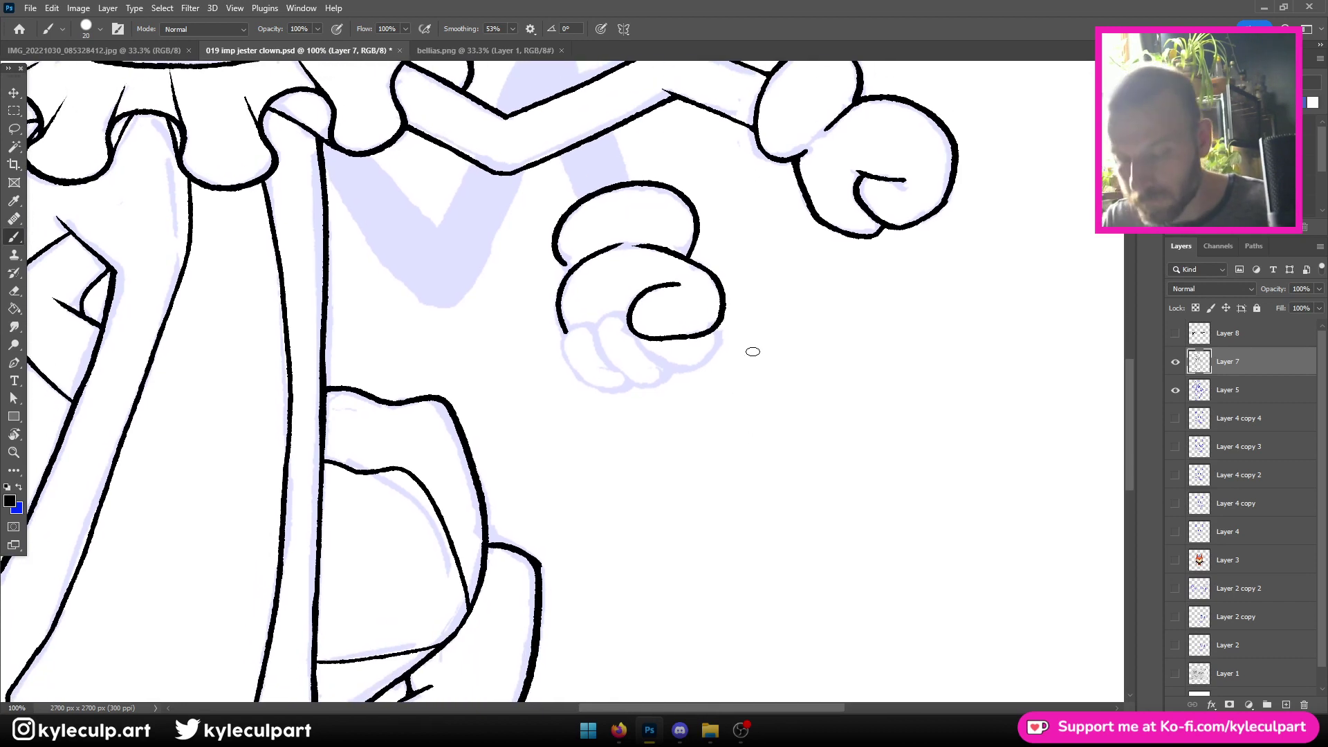
left_click_drag(720, 349, 688, 374)
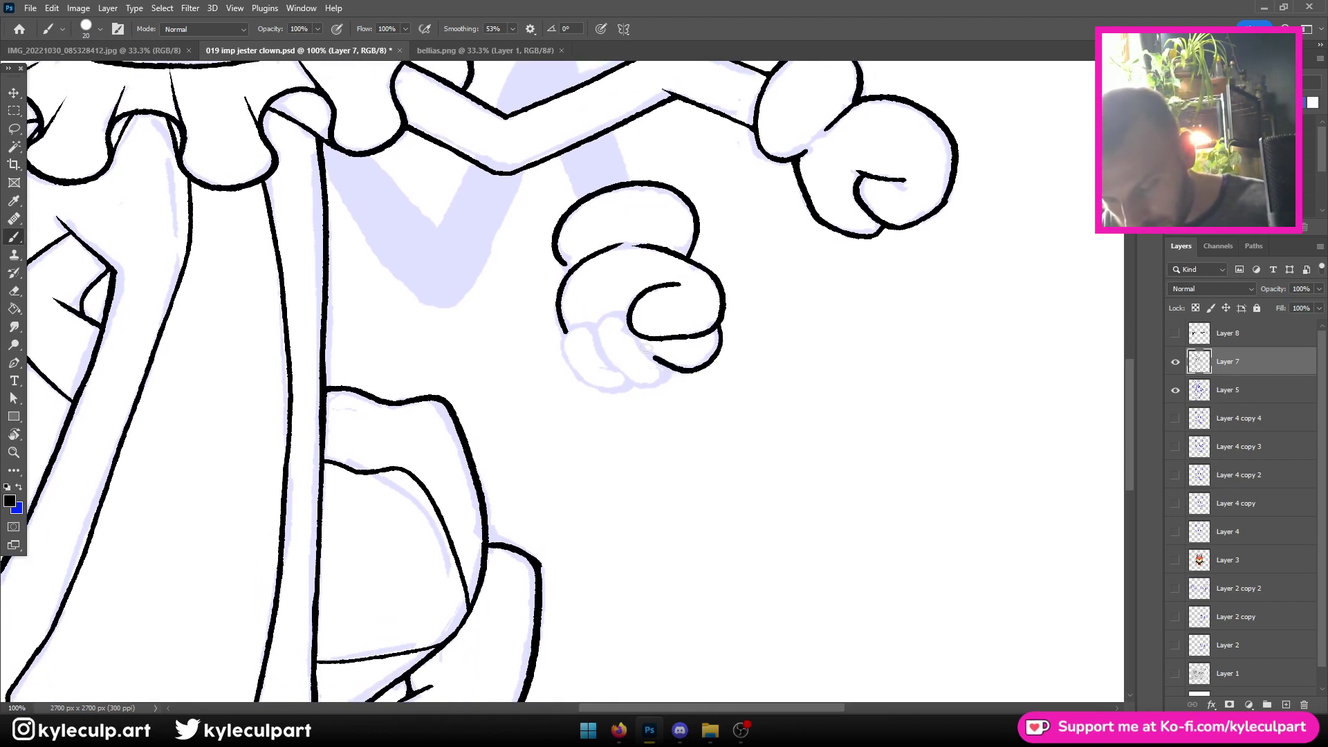
key("ctrl+z")
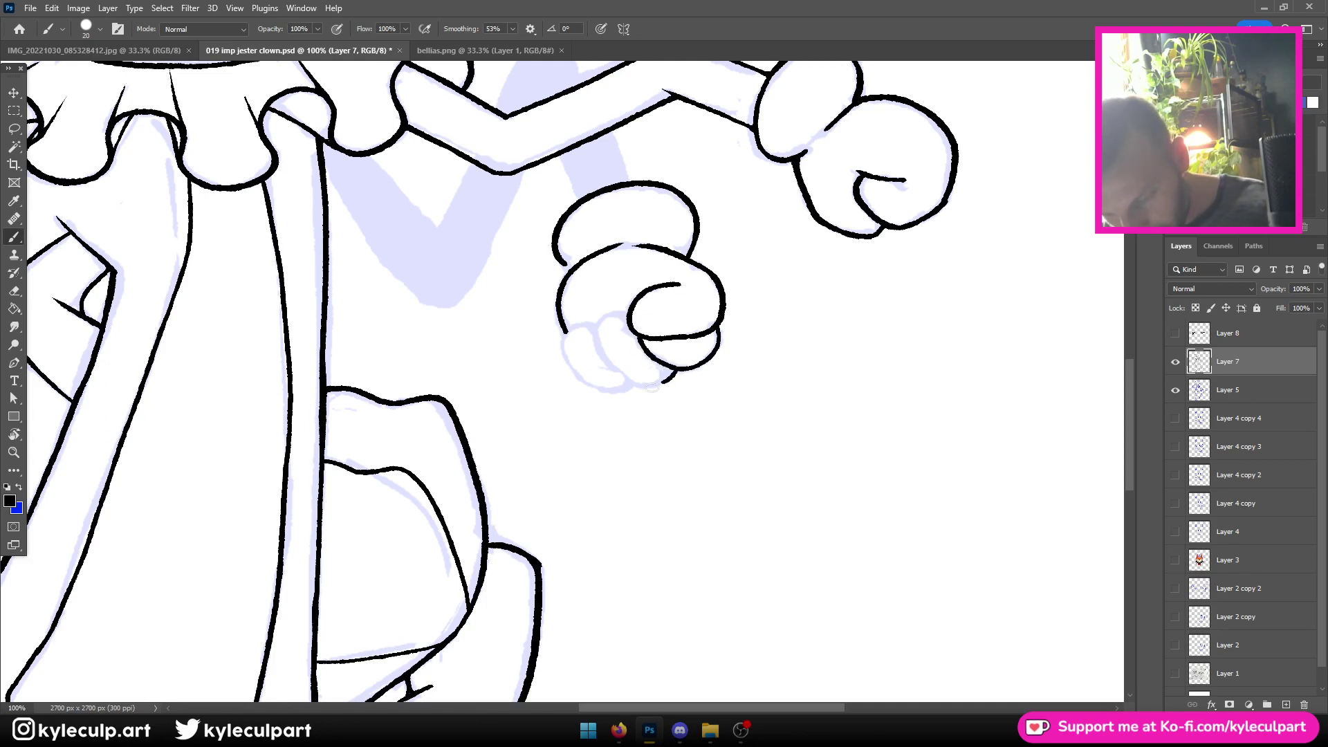
mouse_move(657, 384)
left_mouse_down()
mouse_move(628, 383)
mouse_move(596, 339)
mouse_move(632, 312)
left_mouse_up()
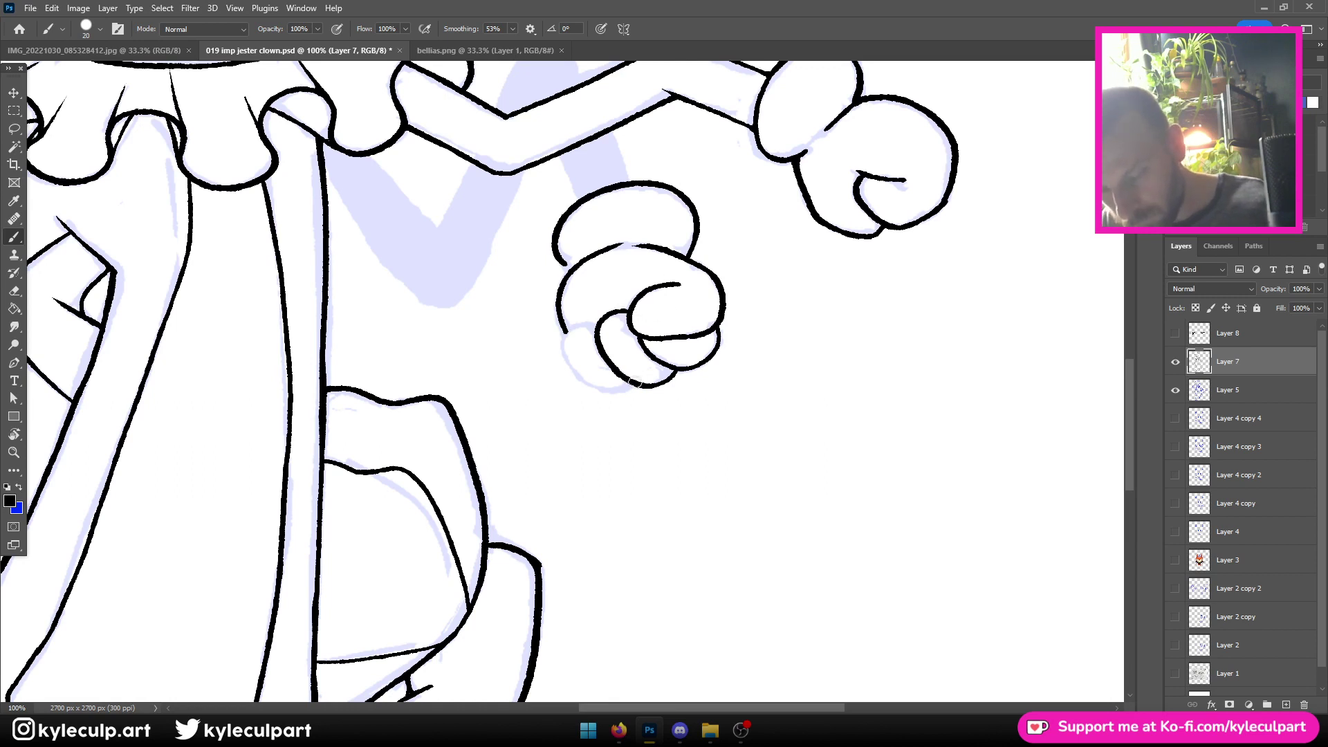
left_click_drag(558, 354, 586, 322)
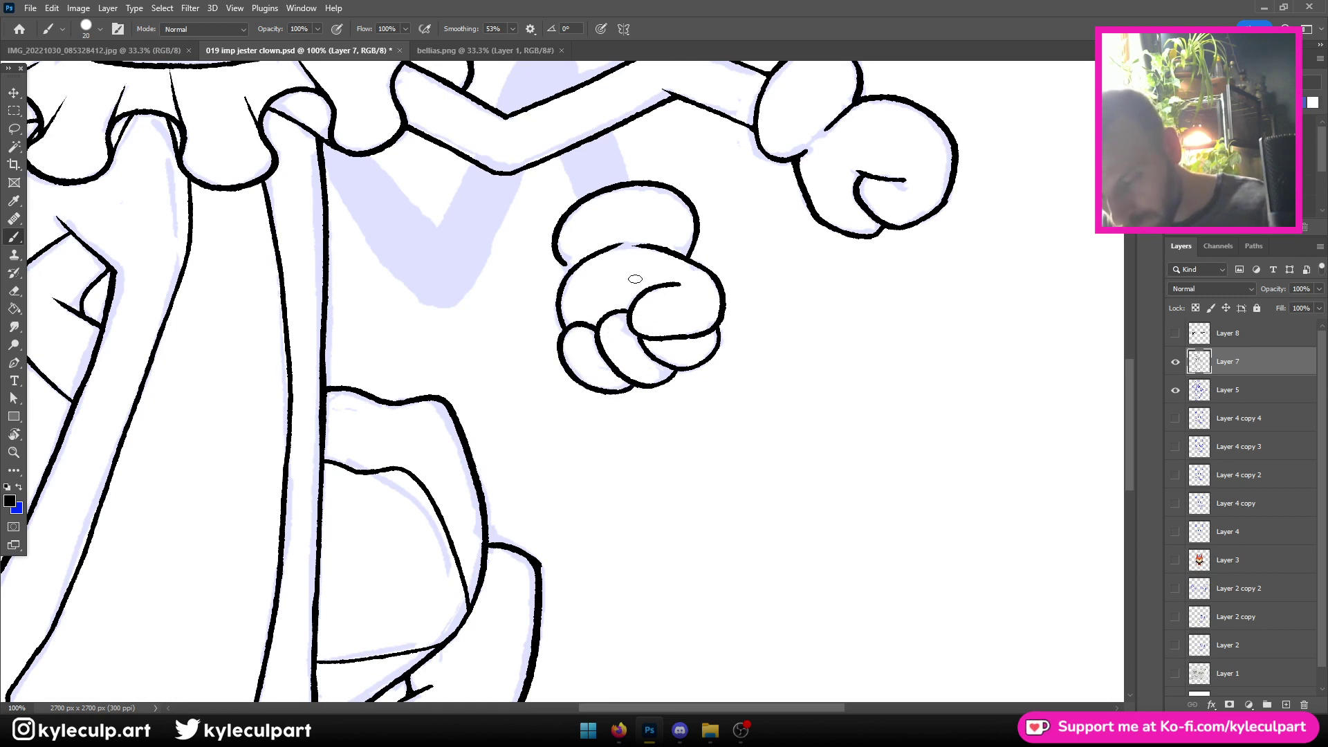
left_click_drag(470, 30, 459, 30)
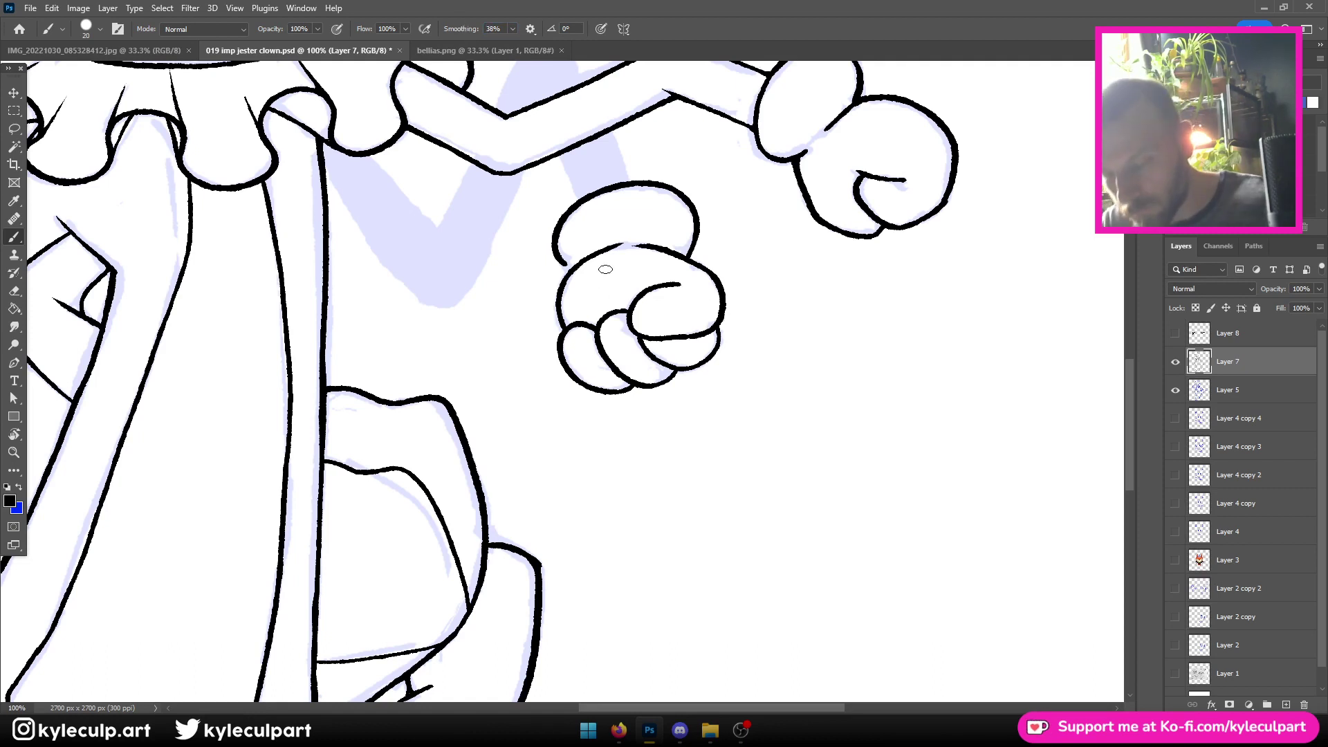
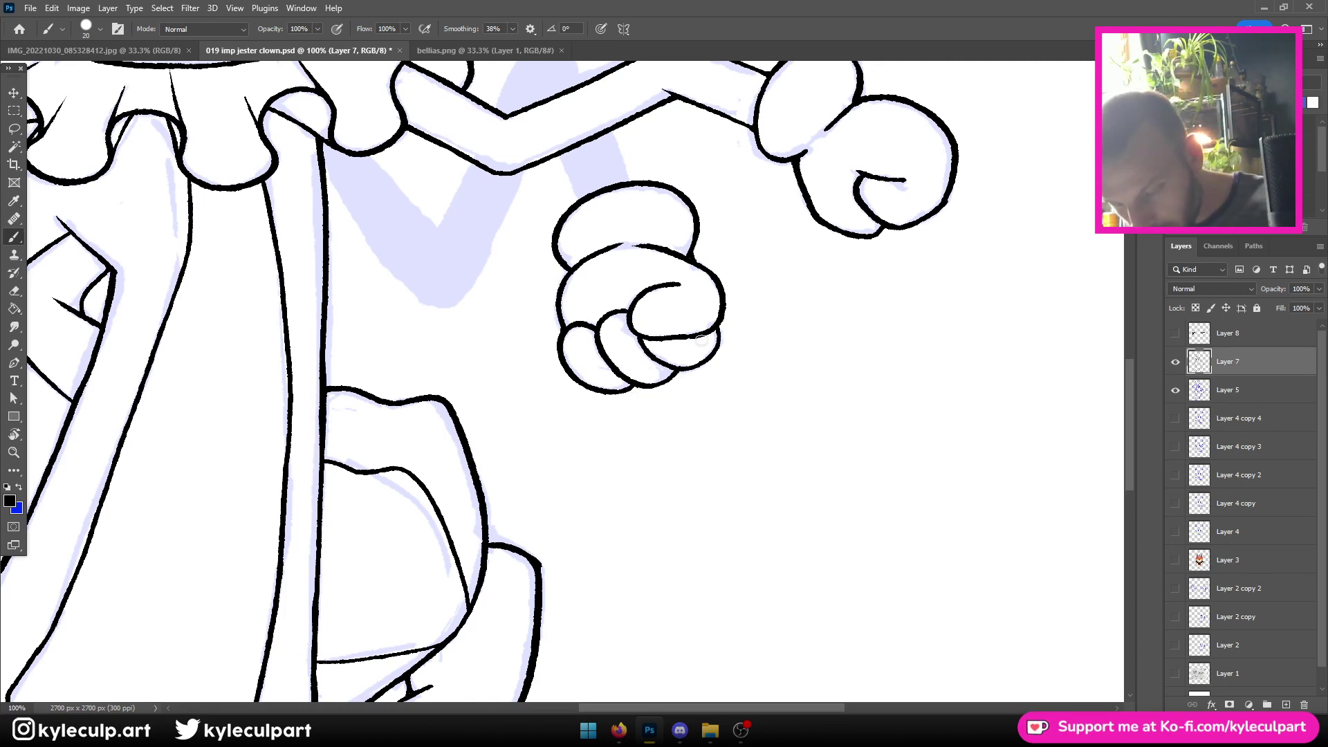
Show Layer 8 with the grey arm fills and make it the active layer
key("ctrl+minus")
key("ctrl+minus")
key("ctrl+minus")
key("ctrl+minus")
key("ctrl+plus")
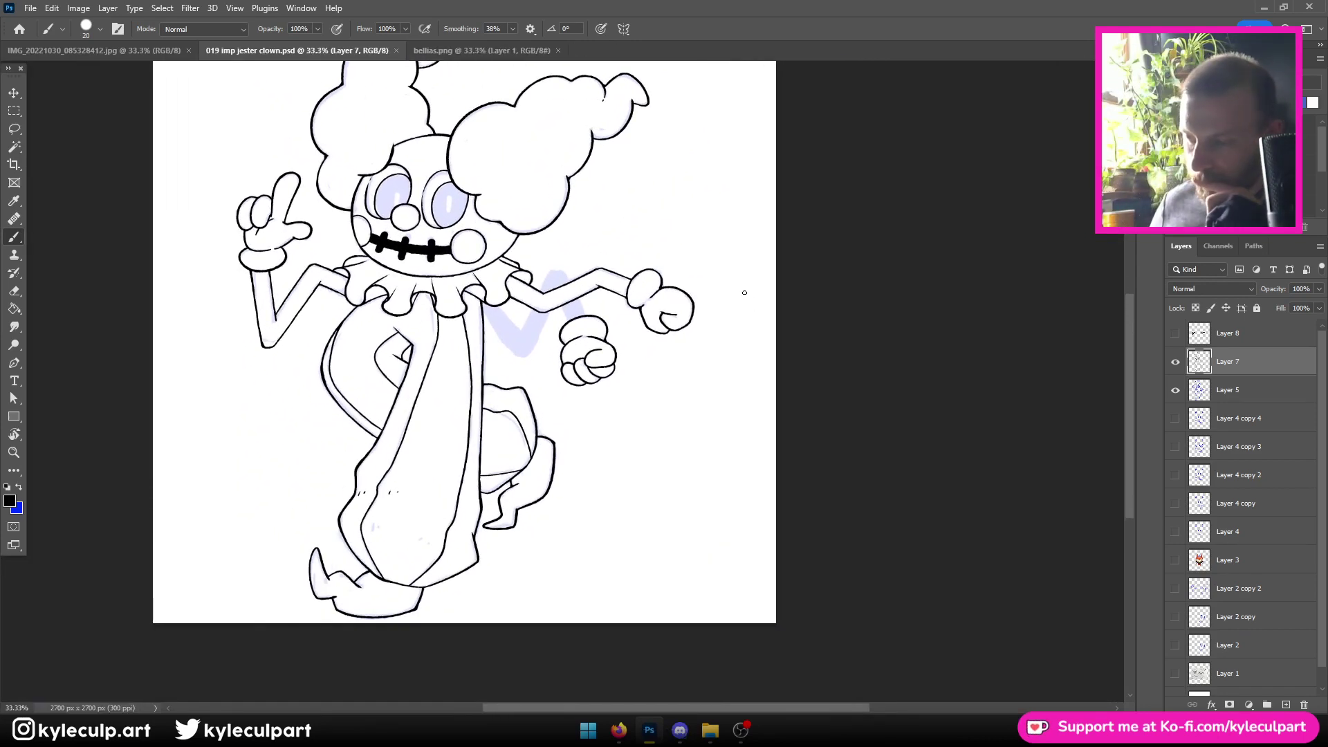
key("ctrl+minus")
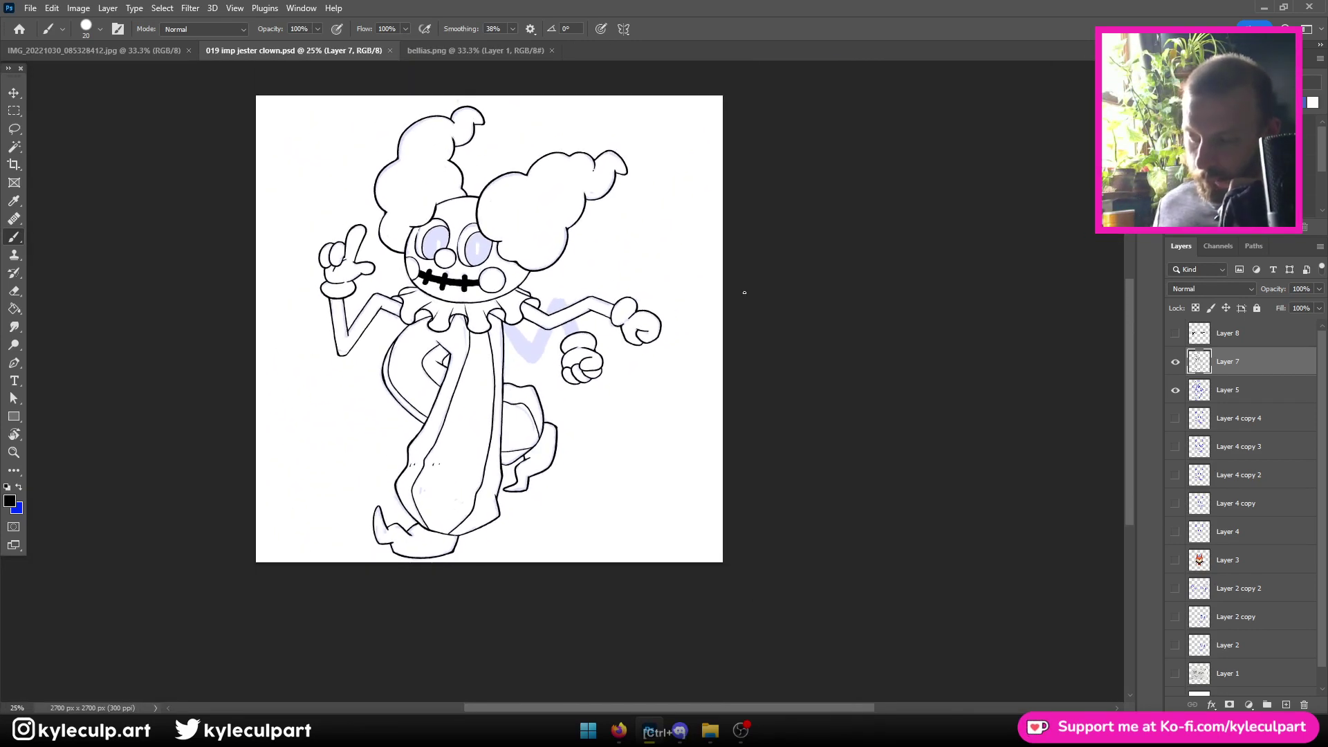
key("ctrl+plus")
key("ctrl+plus")
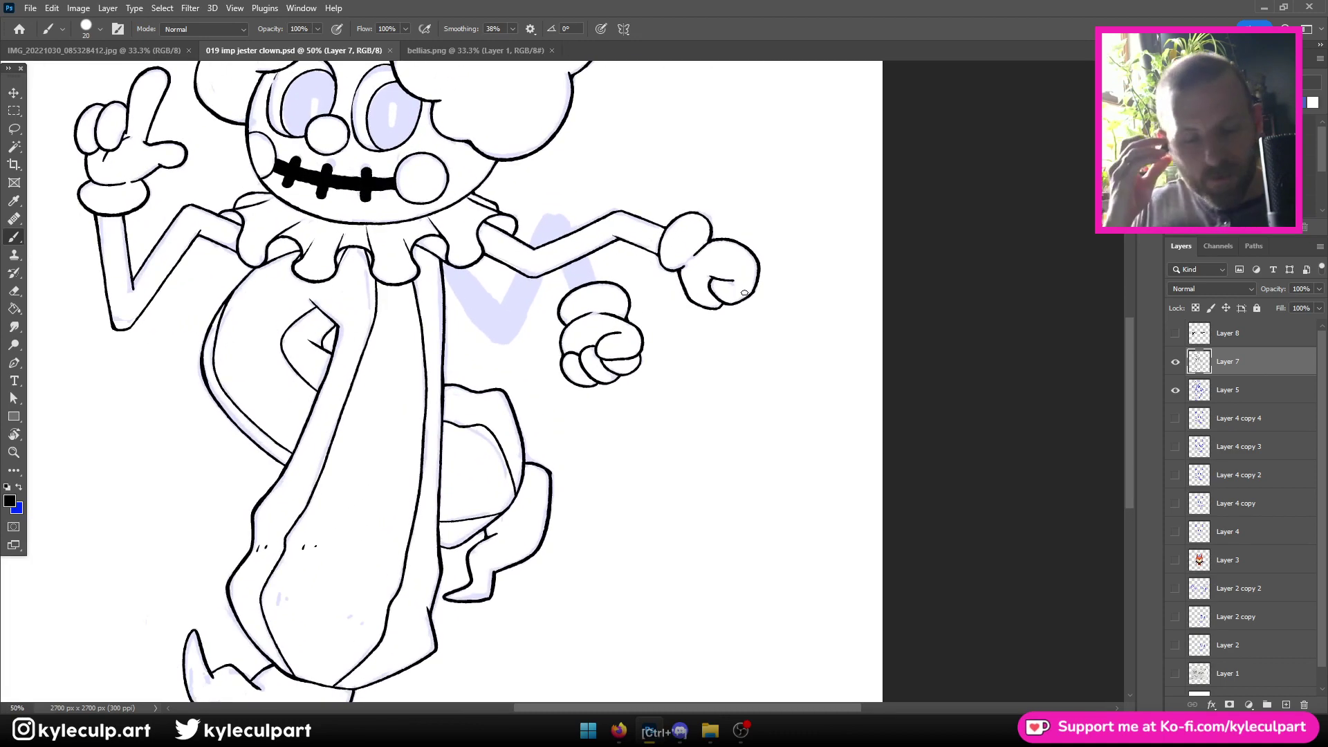
left_click(1175, 333)
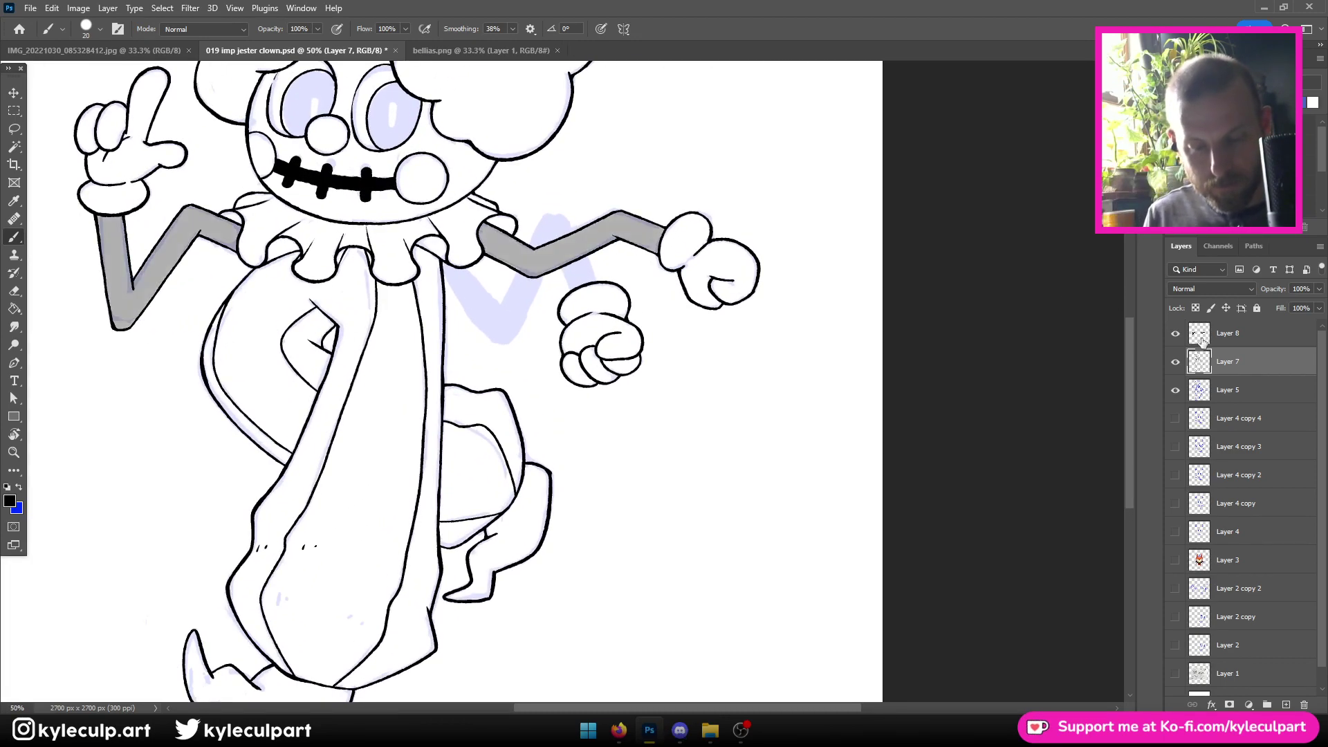
left_click(1200, 335)
key("ctrl+plus")
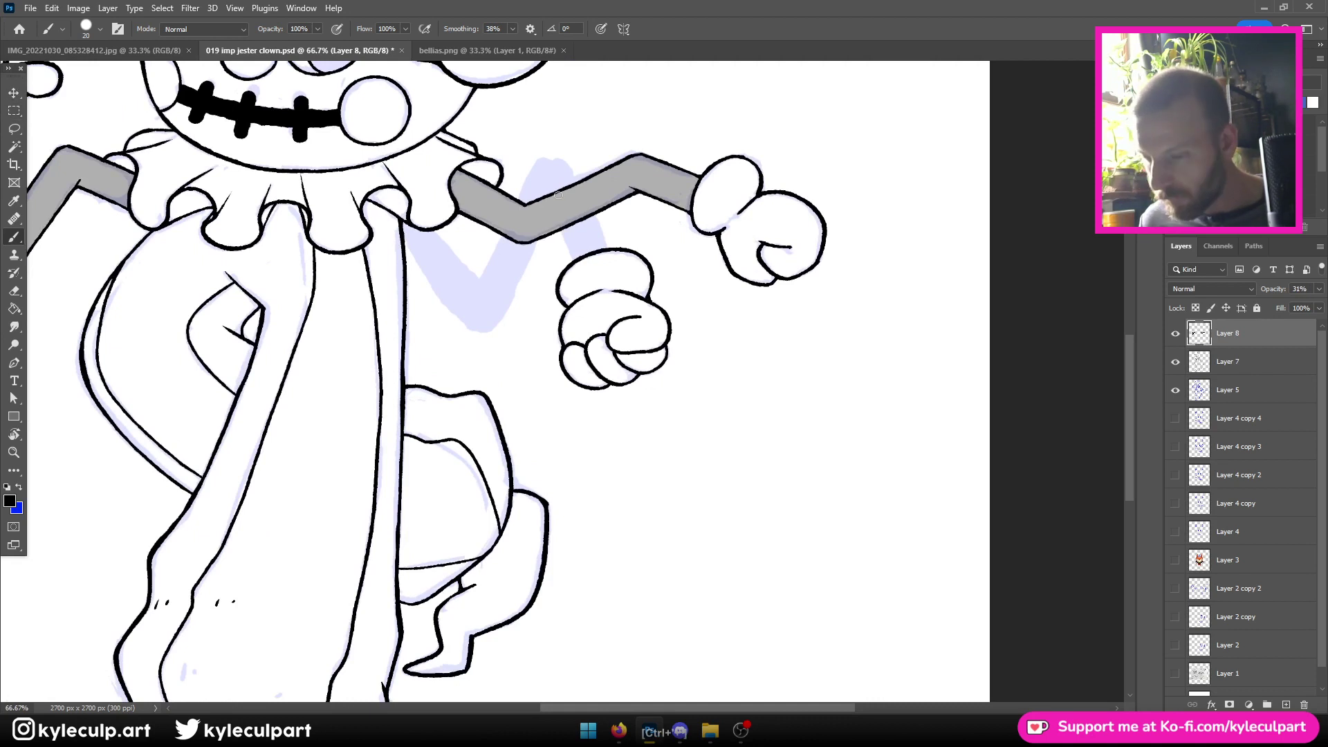
left_click(90, 32)
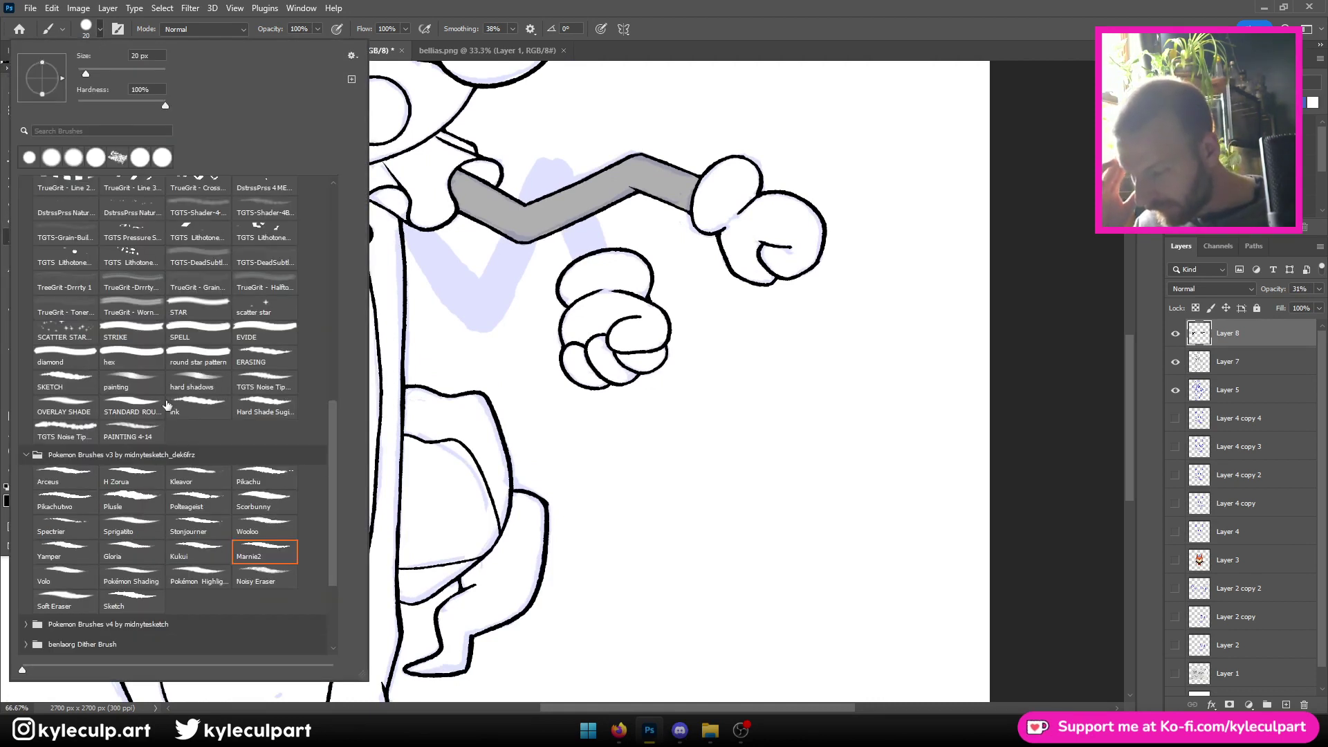
left_click(148, 484)
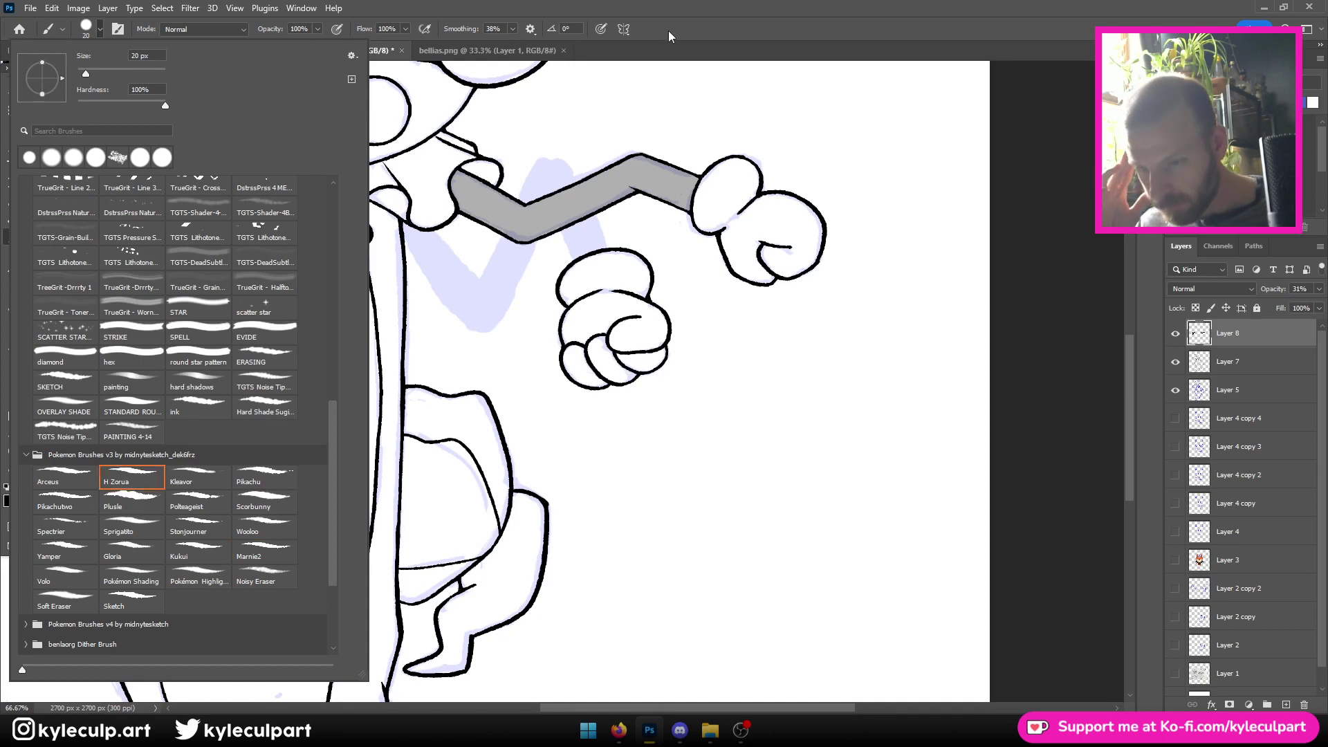
left_click(151, 42)
left_click(118, 29)
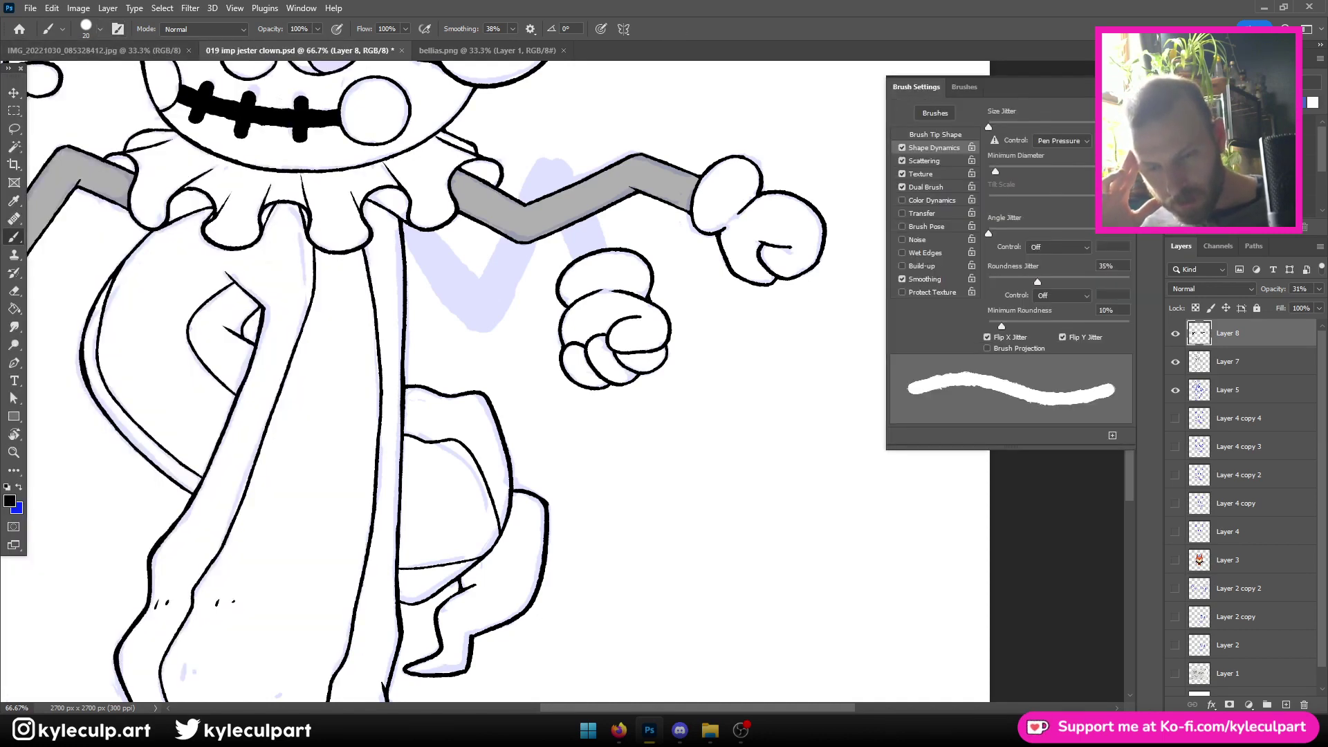
left_click(118, 29)
left_click(100, 28)
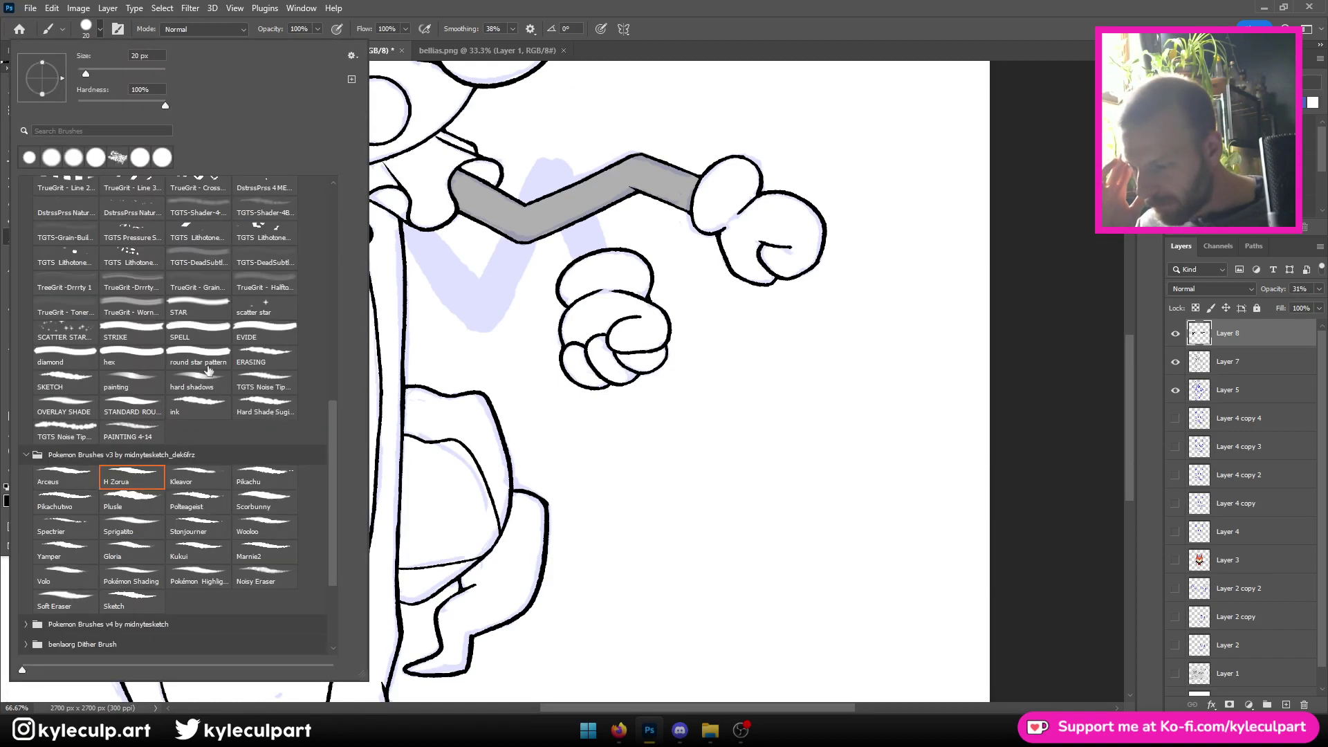
left_click(263, 548)
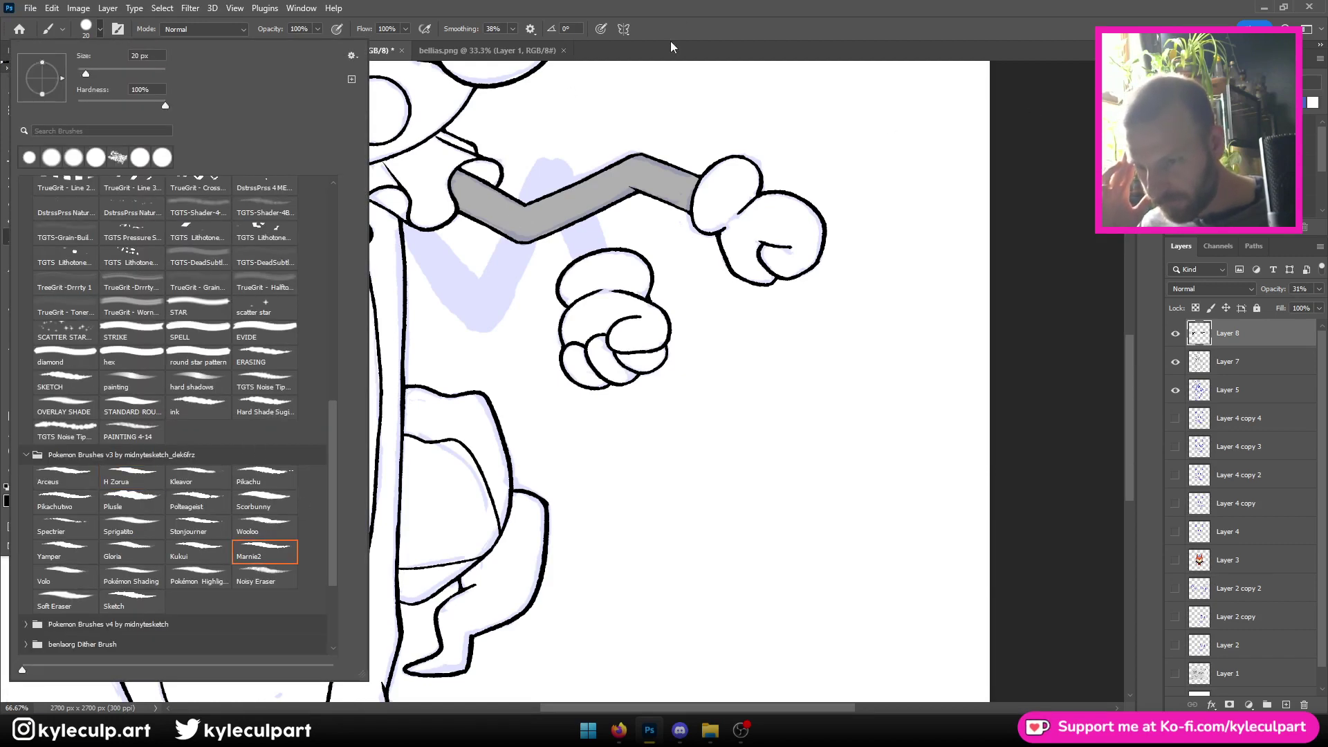
left_click(596, 57)
Turn off the size jitter control in the brush's Shape Dynamics and enlarge the brush to 90 px
left_click(118, 28)
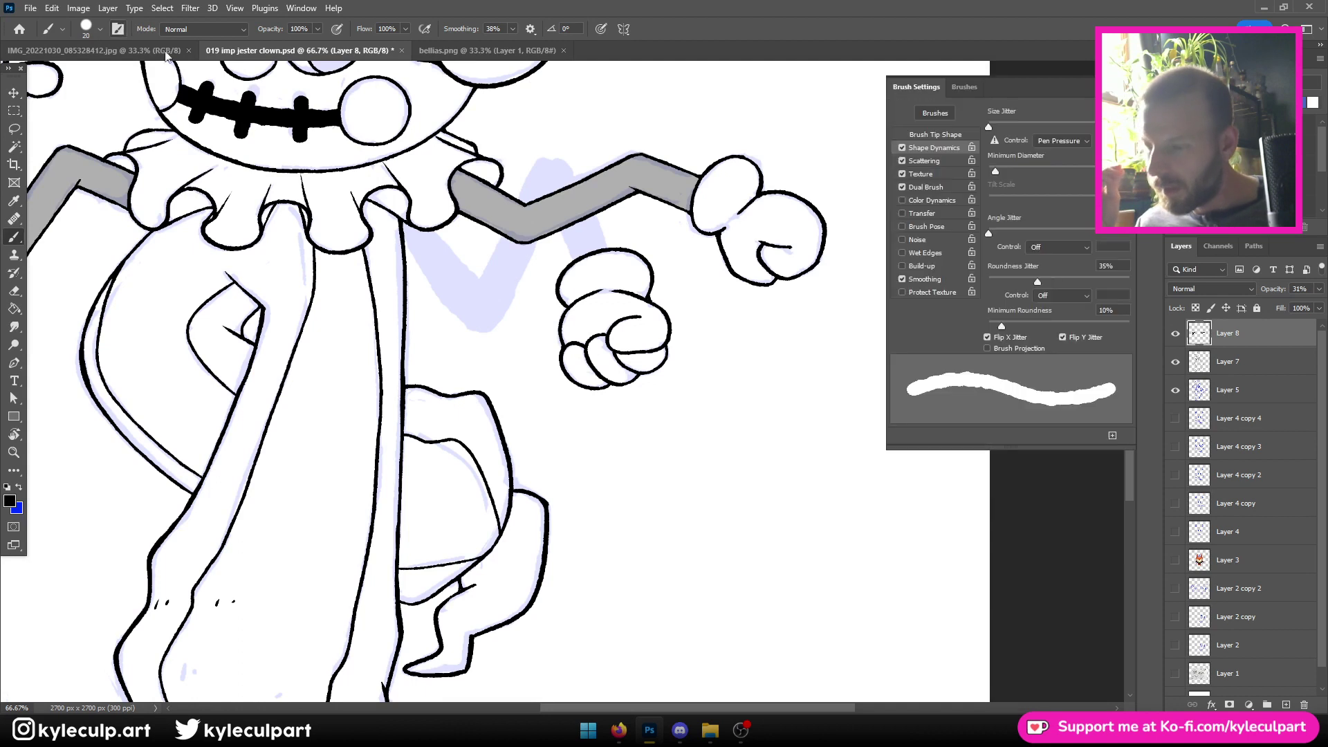
left_click(1060, 141)
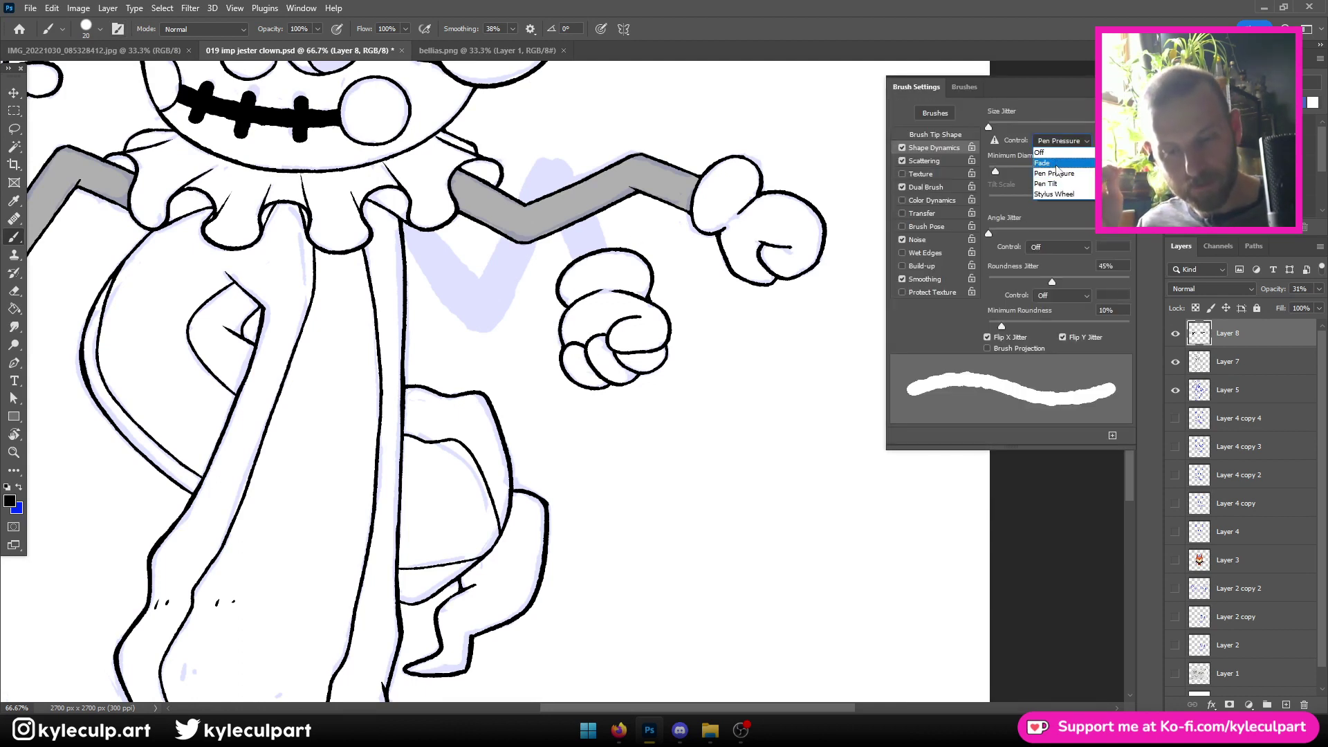
left_click(1060, 153)
key("F5")
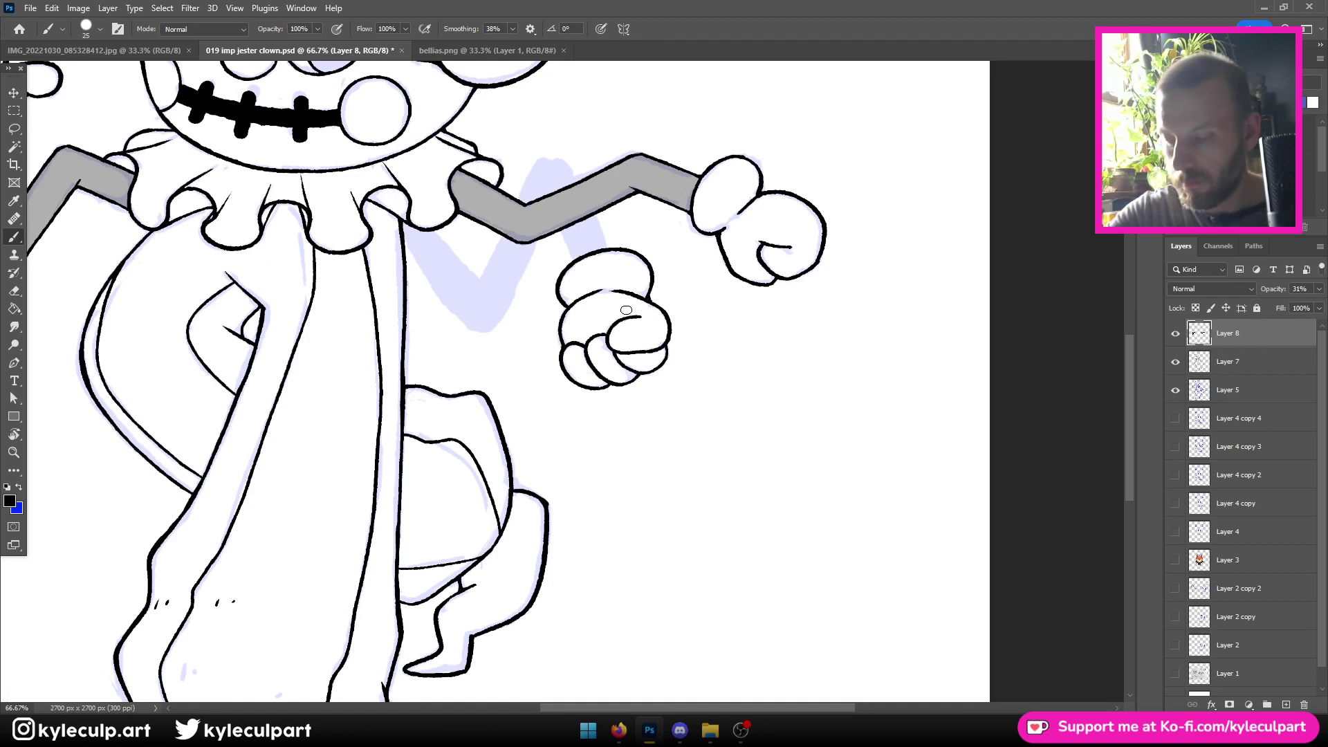
key("bracketright")
key("bracketright")
key("bracketright")
key("bracketright")
key("bracketright")
key("bracketright")
key("bracketright")
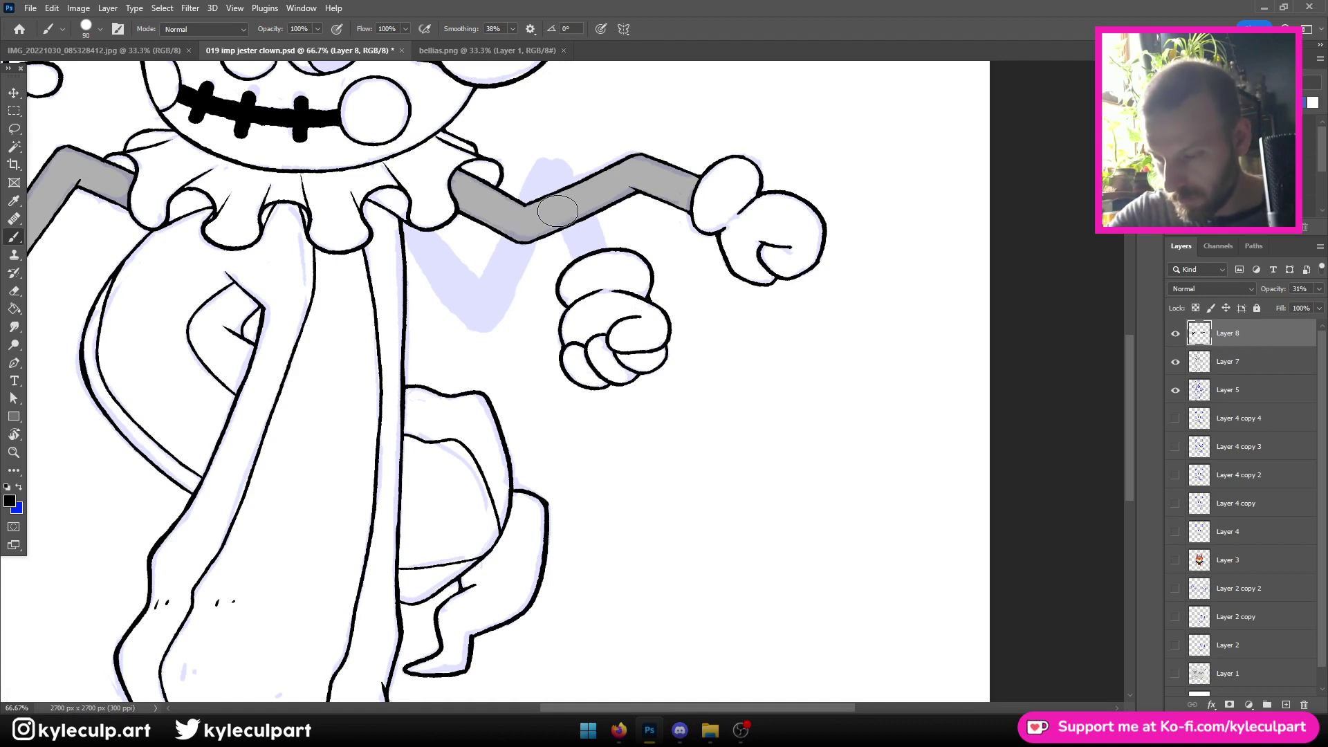
Test grey strokes above the outstretched arm, undo them, and reduce the brush size to 70 px
mouse_move(550, 170)
left_mouse_down()
mouse_move(550, 154)
mouse_move(643, 138)
left_mouse_up()
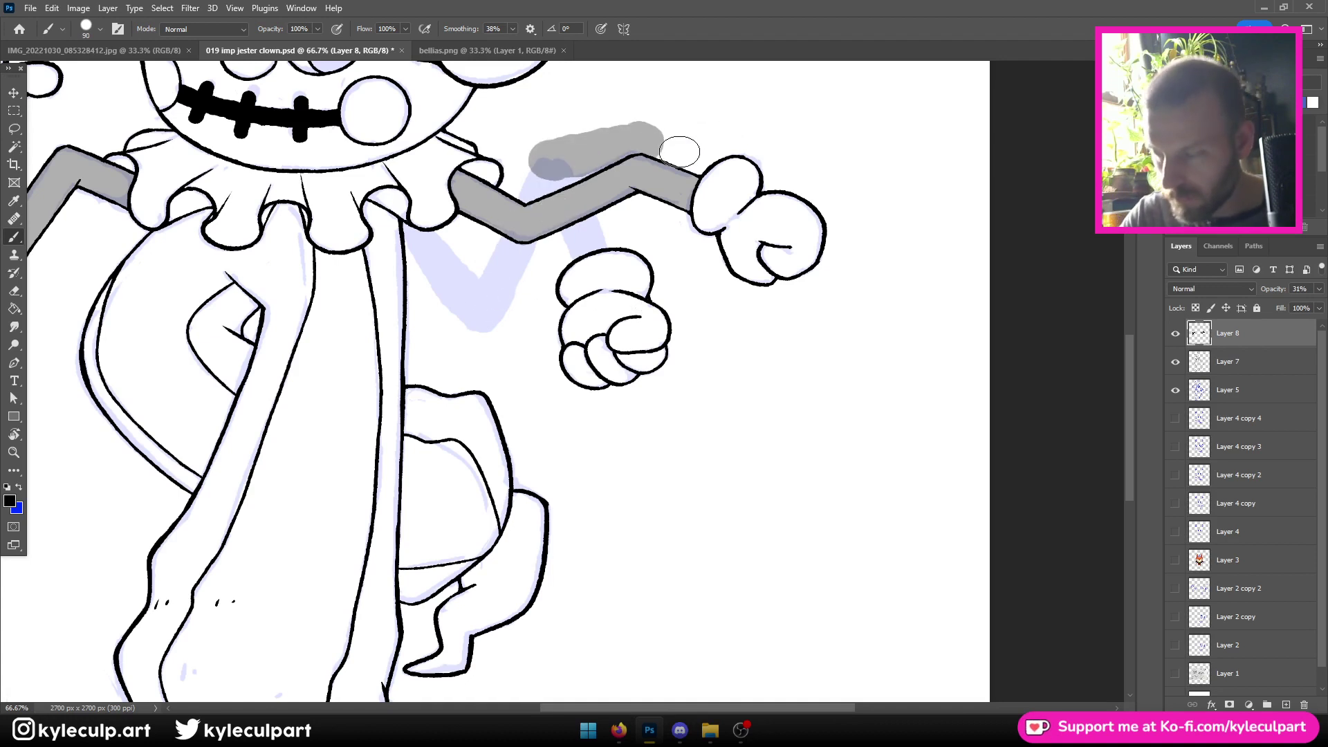
key("ctrl+z")
key("bracketleft")
key("bracketleft")
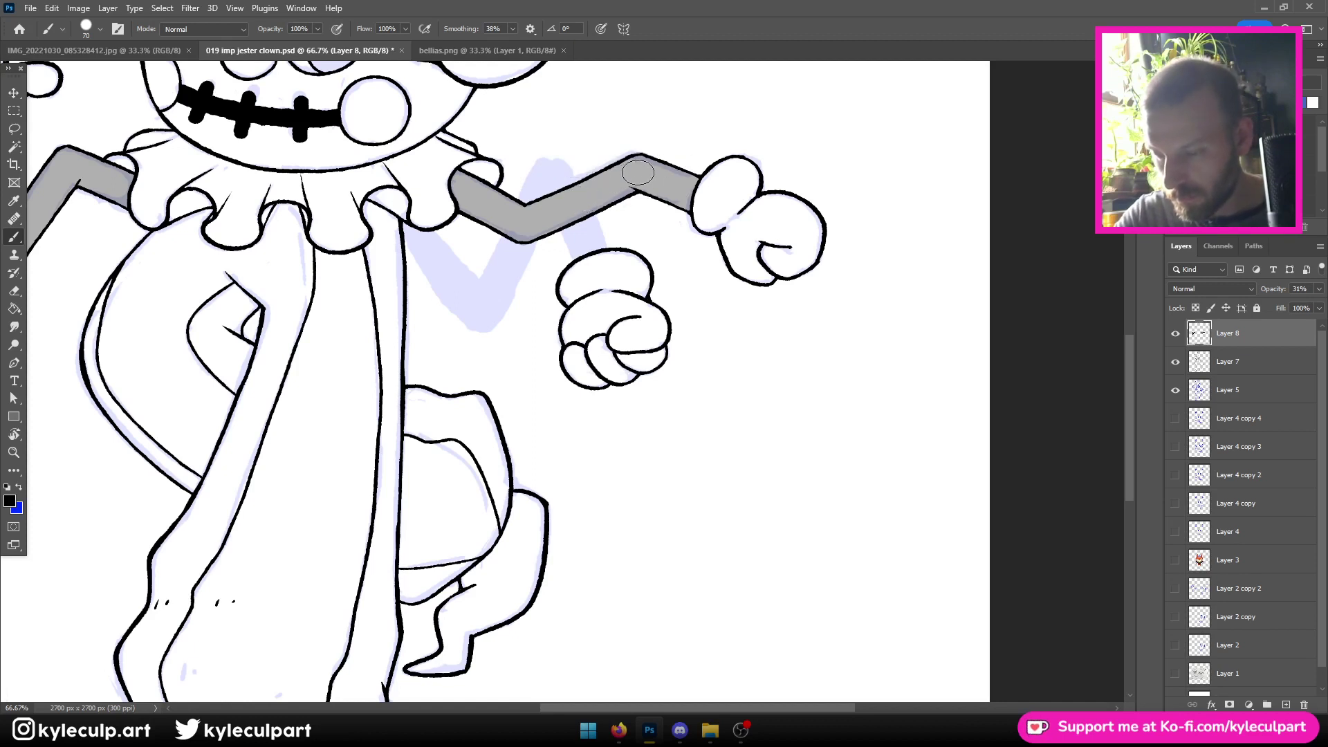
left_click_drag(547, 170, 622, 135)
key("ctrl+z")
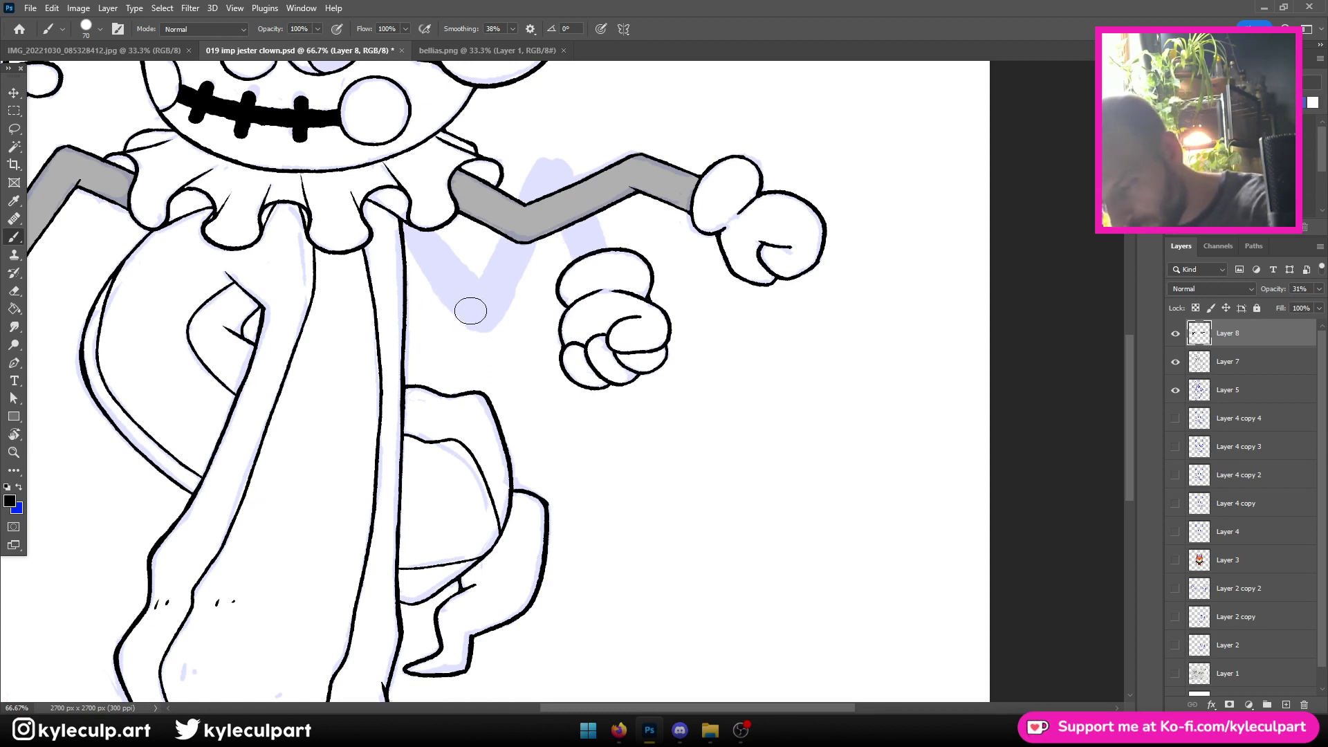
Block in the alternate lowered arm in grey over the blue sketch, zigzagging from the collar through the low bend to the fist's cuff
left_click_drag(483, 321, 384, 174)
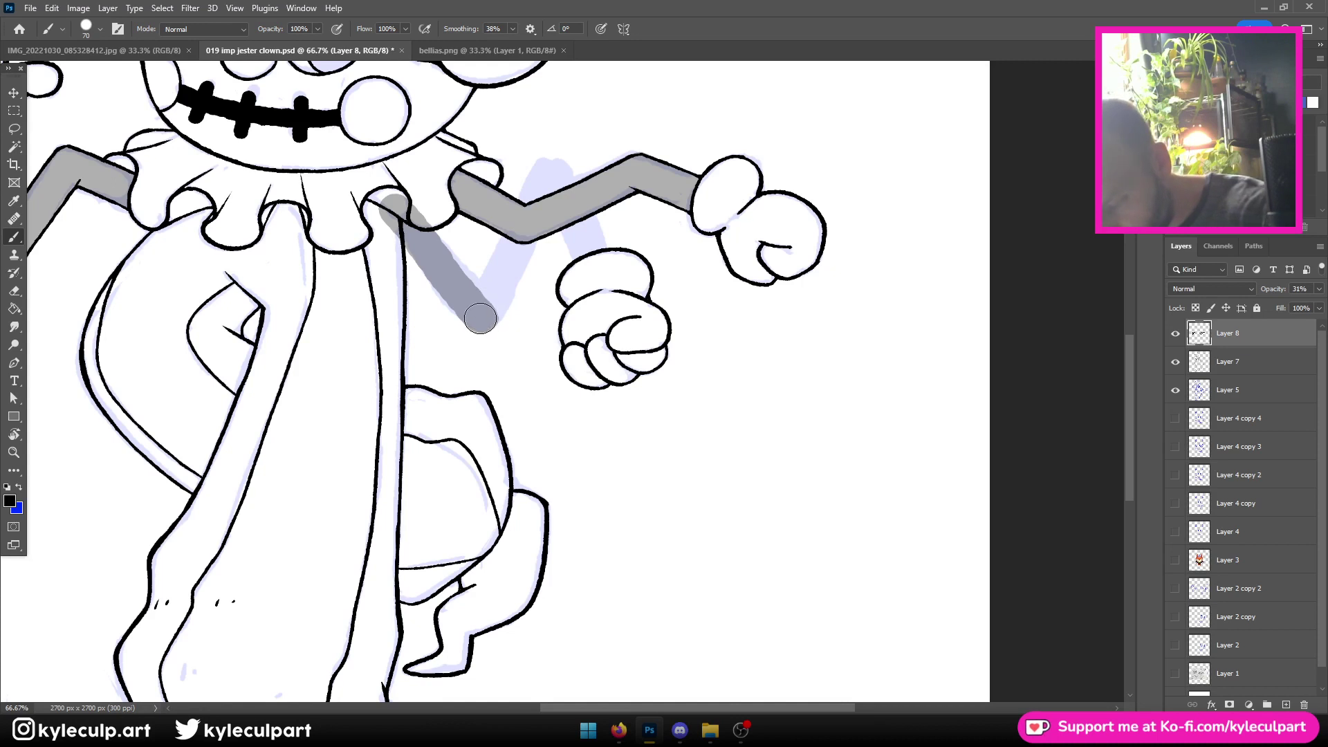
left_click_drag(480, 319, 547, 166)
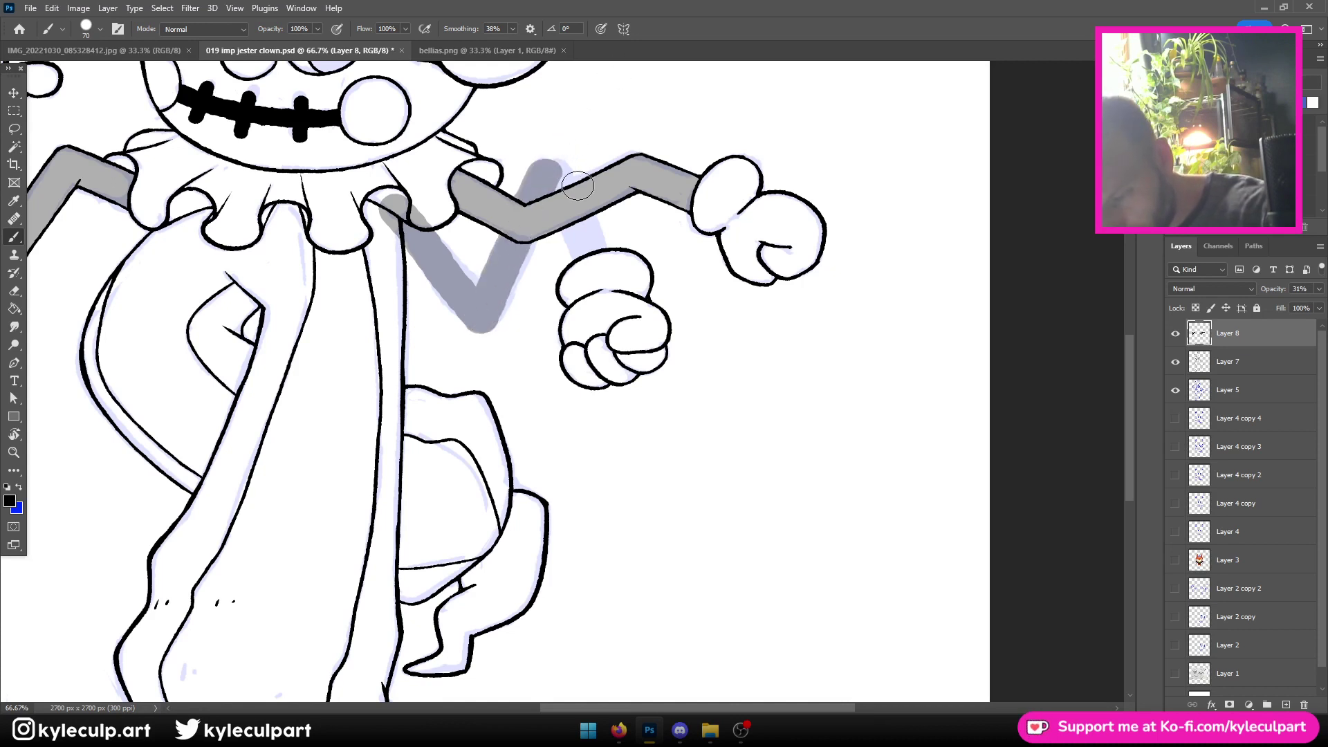
key("ctrl+z")
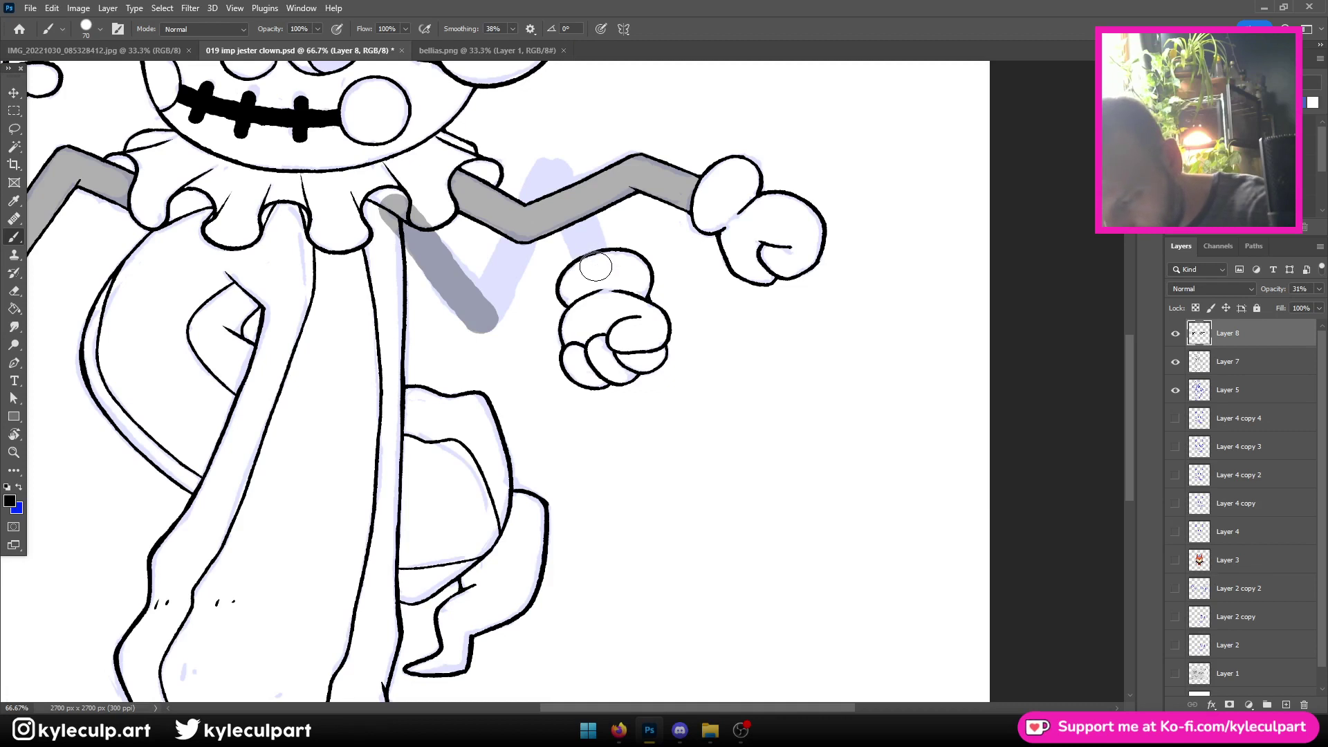
left_click_drag(596, 266, 557, 147)
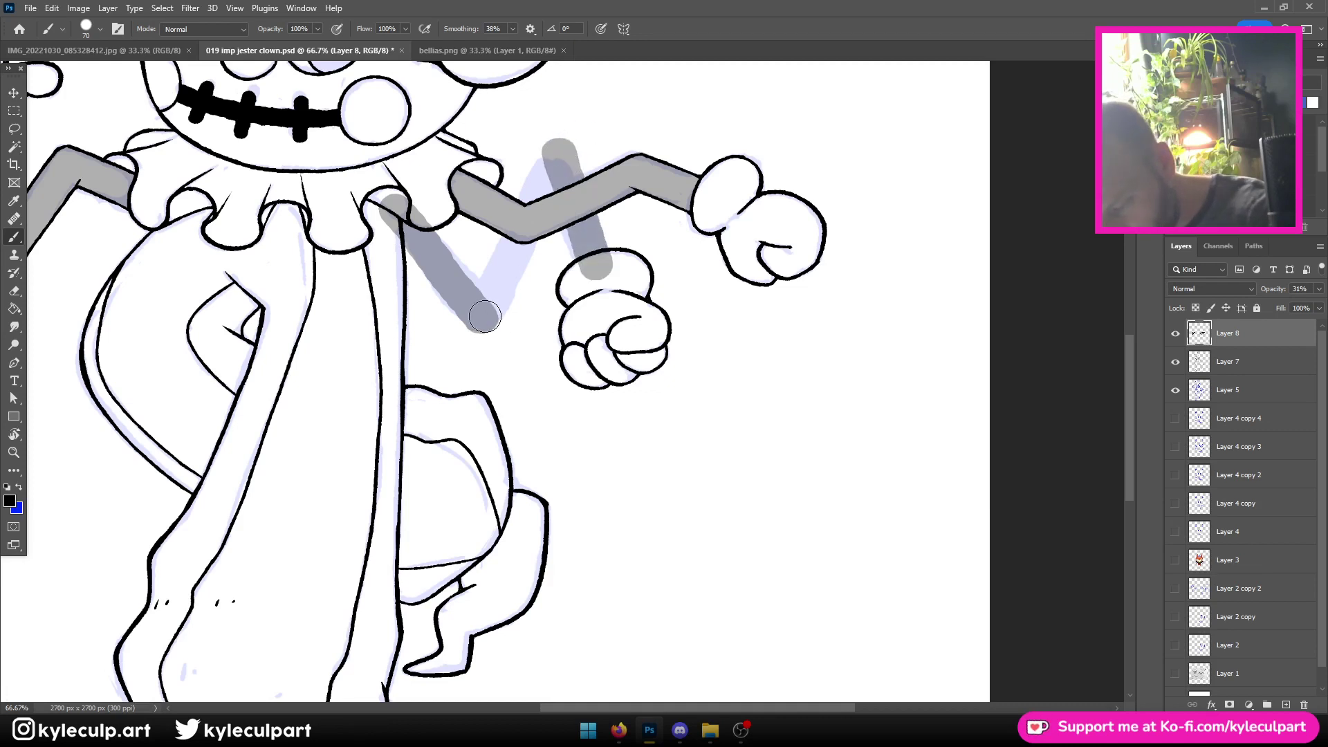
left_click_drag(480, 319, 559, 135)
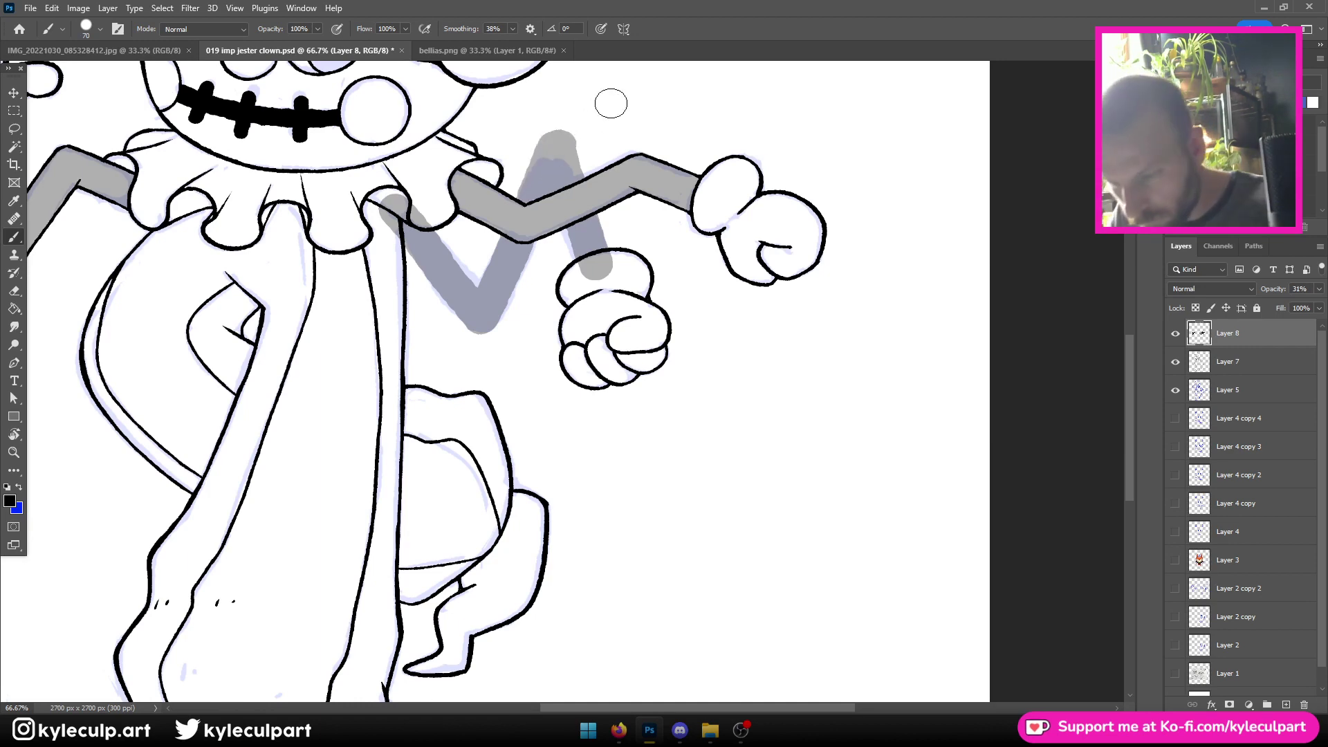
key("ctrl+minus")
key("ctrl+minus")
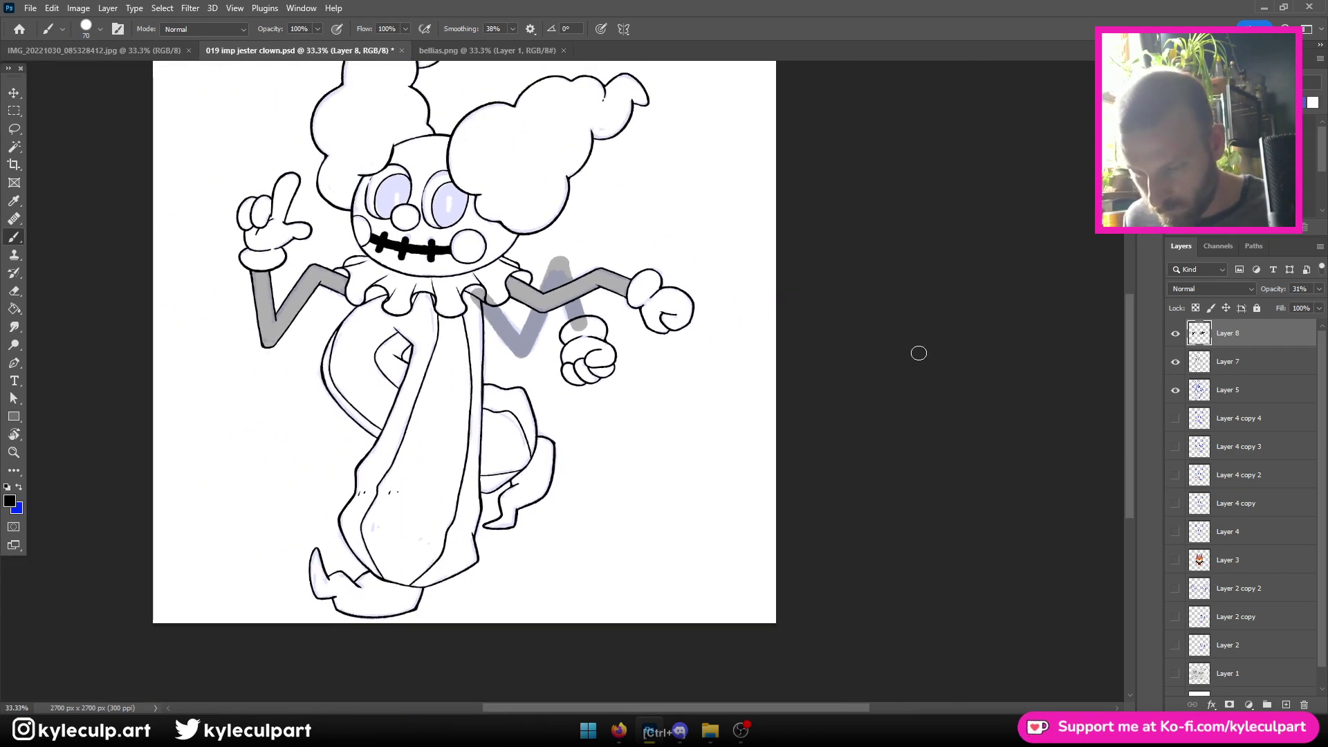
key("ctrl+plus")
key("ctrl+plus")
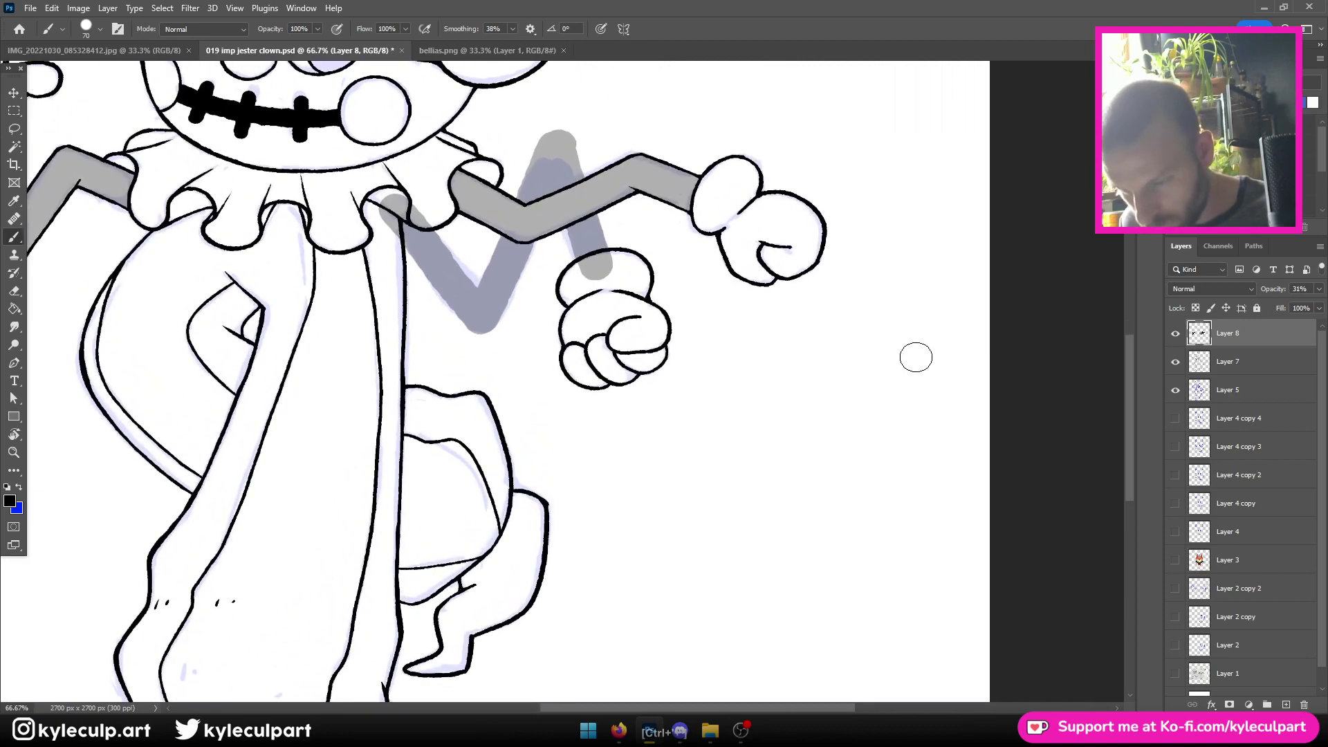
Make Layer 7 active and set the brush's size jitter control to Pen Pressure
left_click(1217, 365)
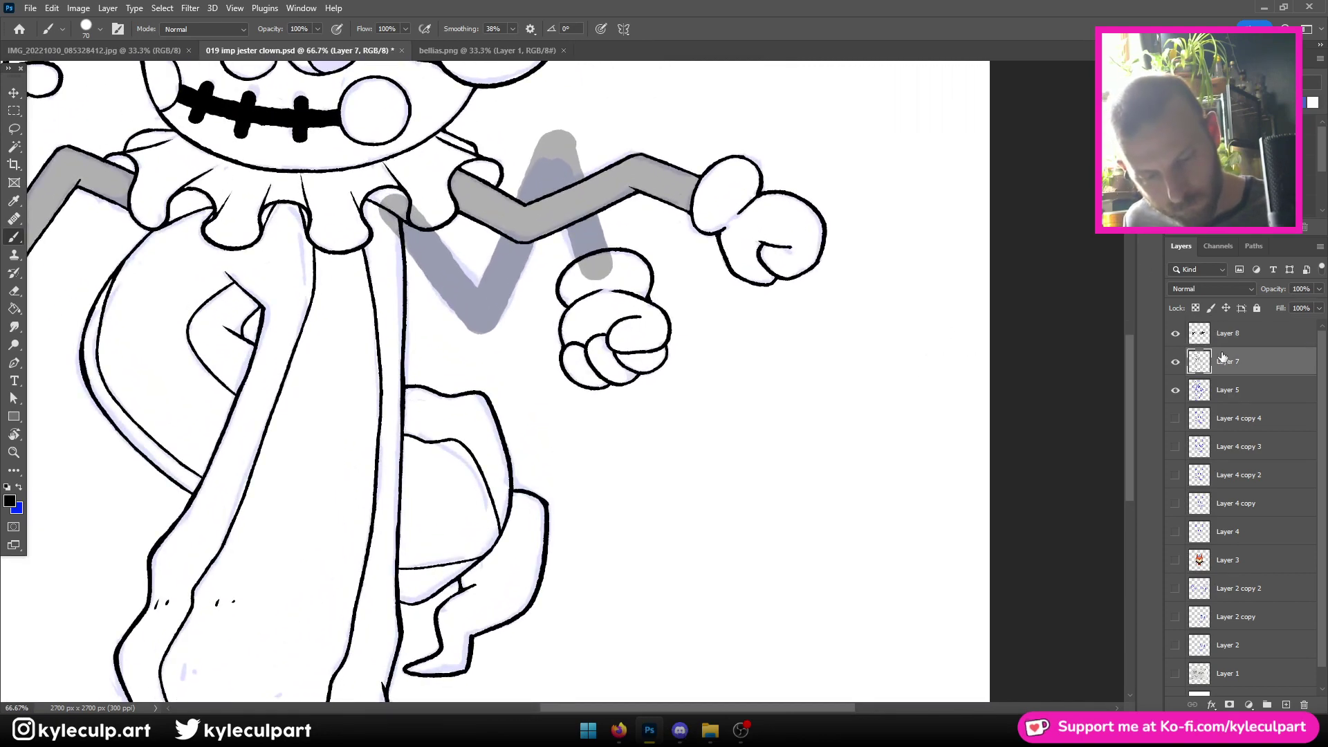
left_click(123, 26)
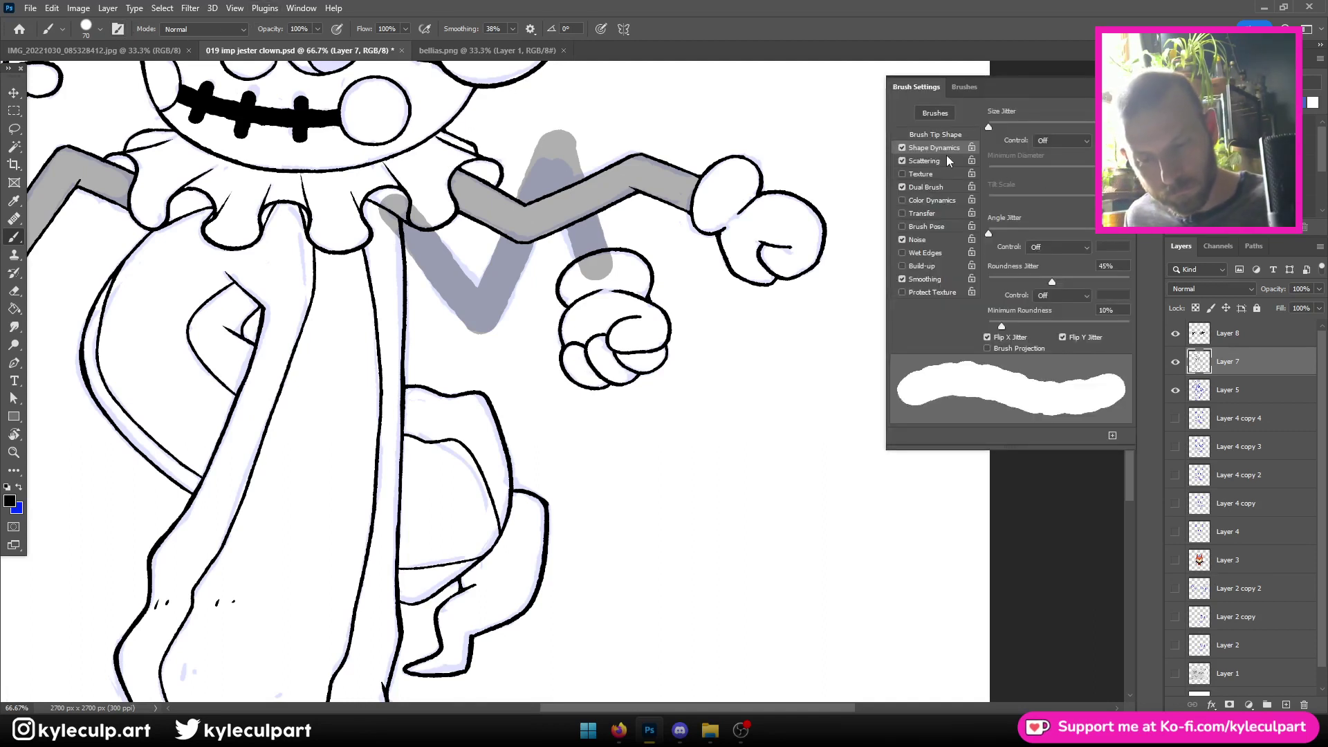
left_click(1086, 140)
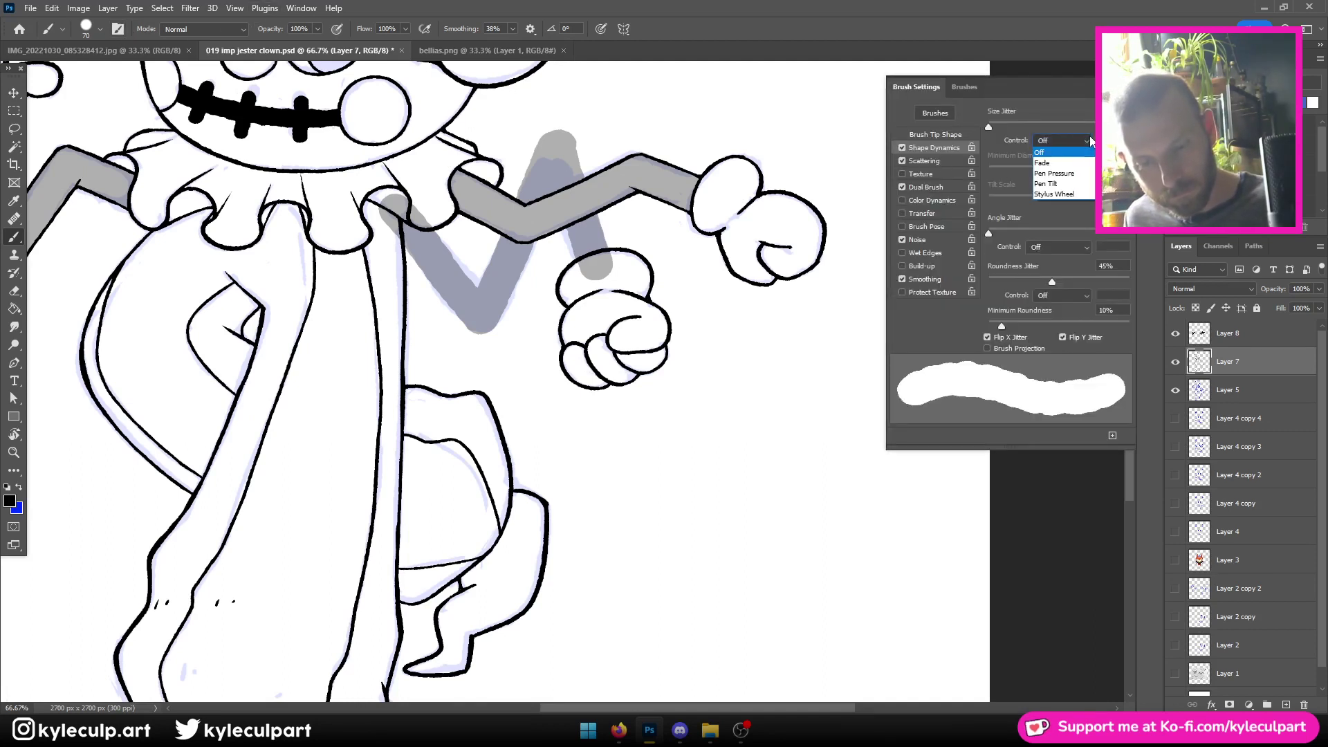
left_click(1054, 173)
left_click(117, 28)
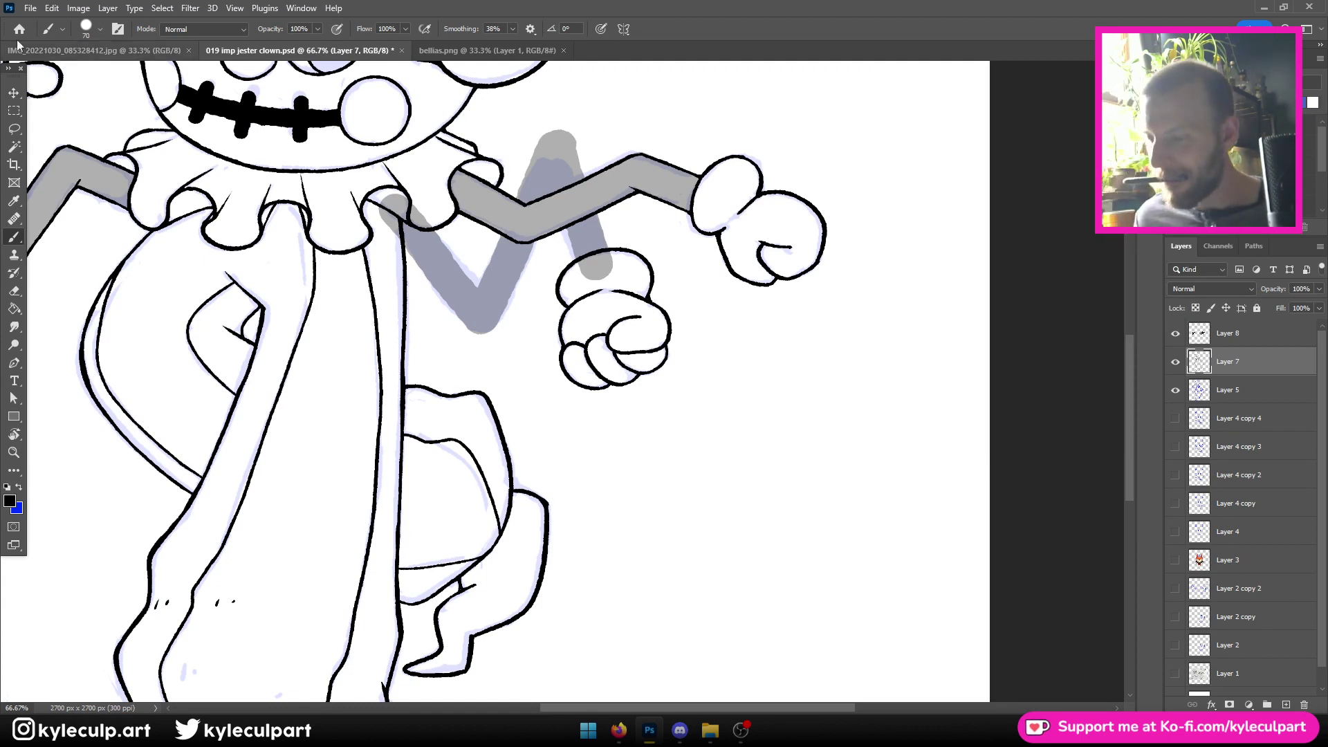
Reduce the brush to 20 px and ink the lowered arm's outer edge from the torso around the low bend up to the outstretched arm
left_click(84, 28)
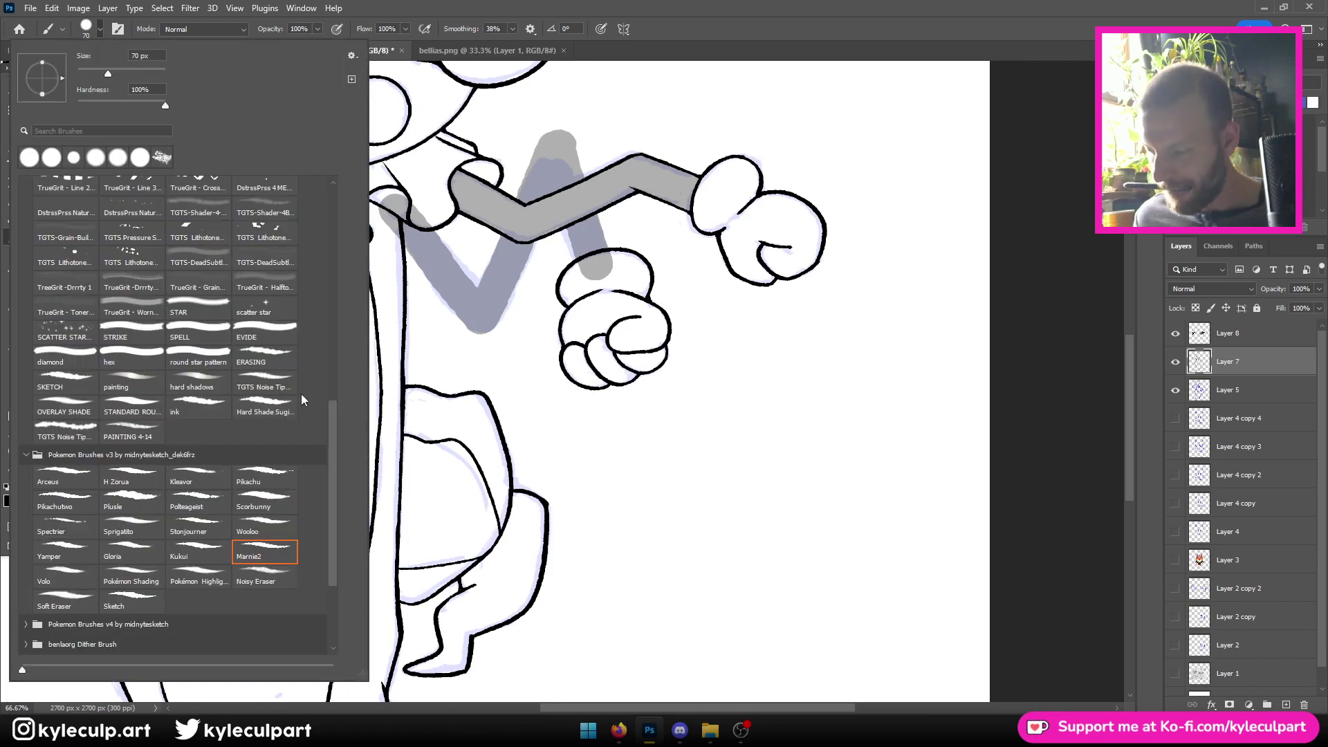
left_click(276, 531)
left_click(765, 65)
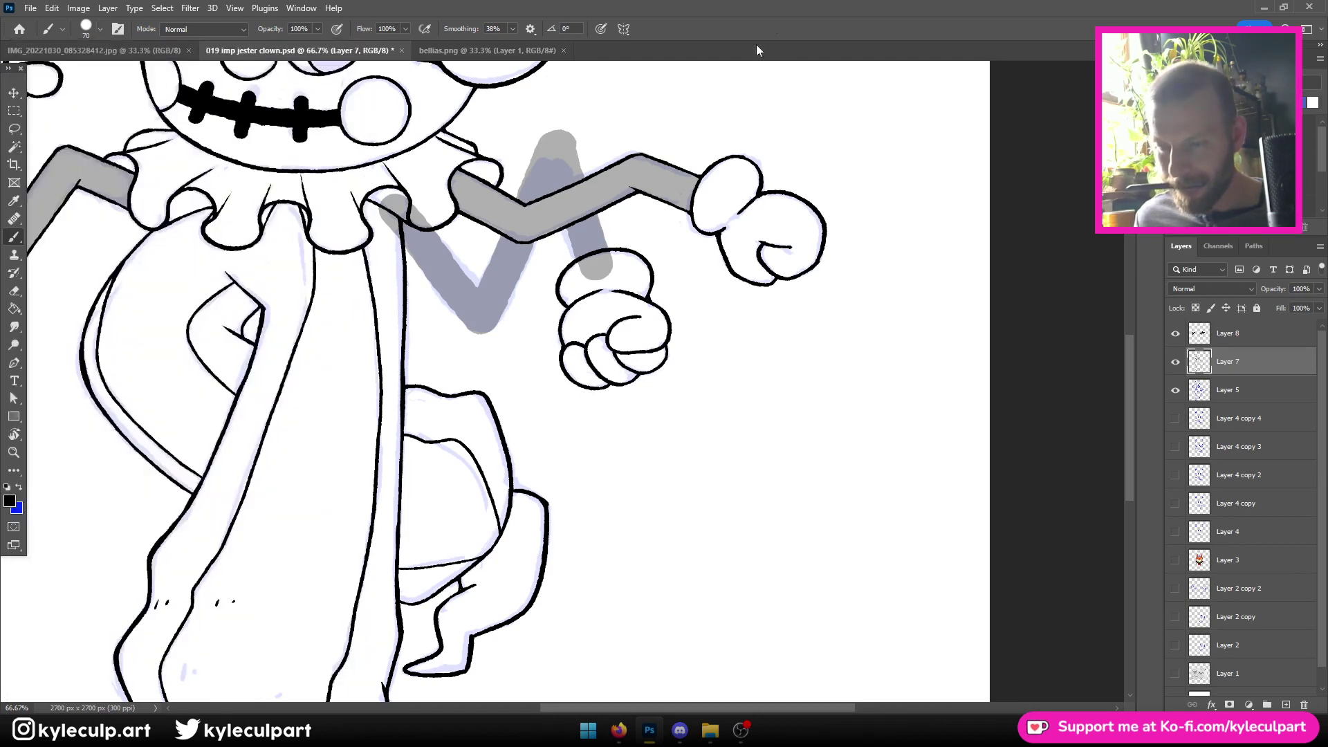
key("ctrl+plus")
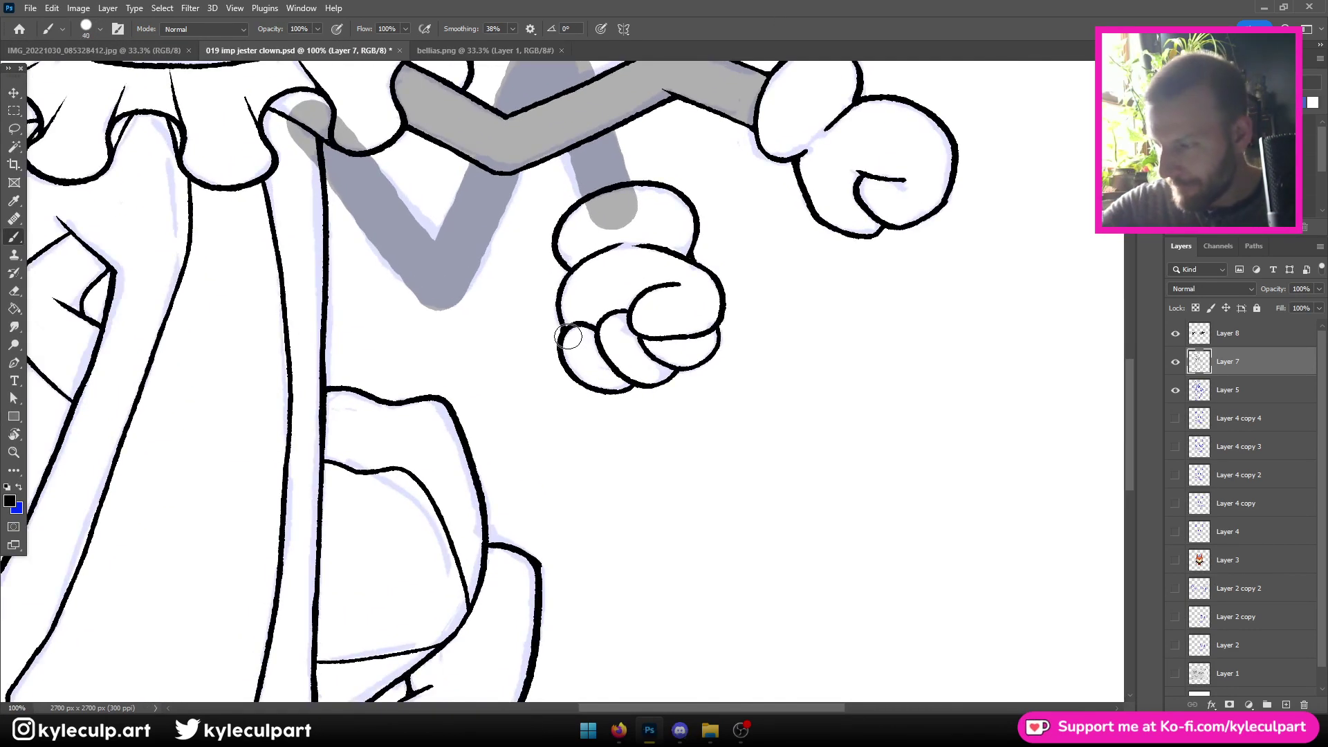
key("bracketleft")
key("bracketleft")
key("bracketleft")
key("bracketleft")
key("bracketleft")
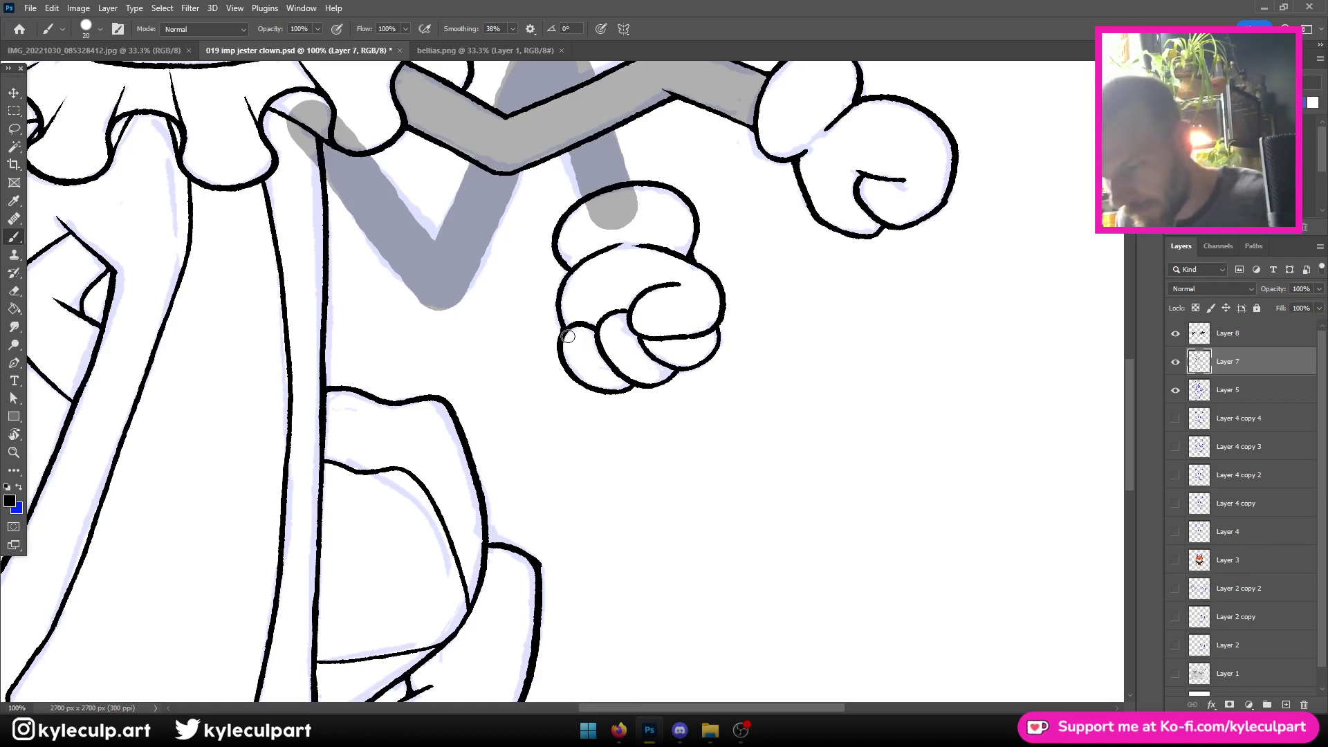
key("e")
key("b")
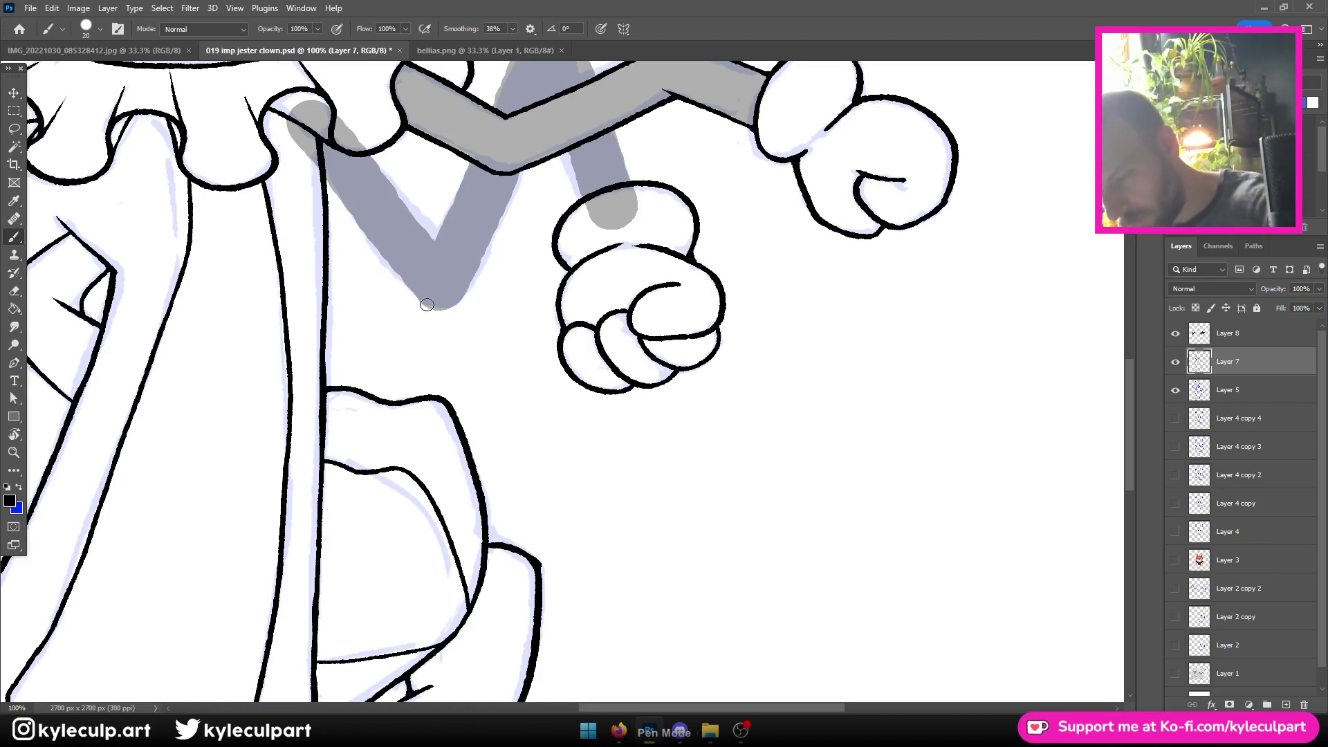
left_click_drag(409, 285, 369, 237)
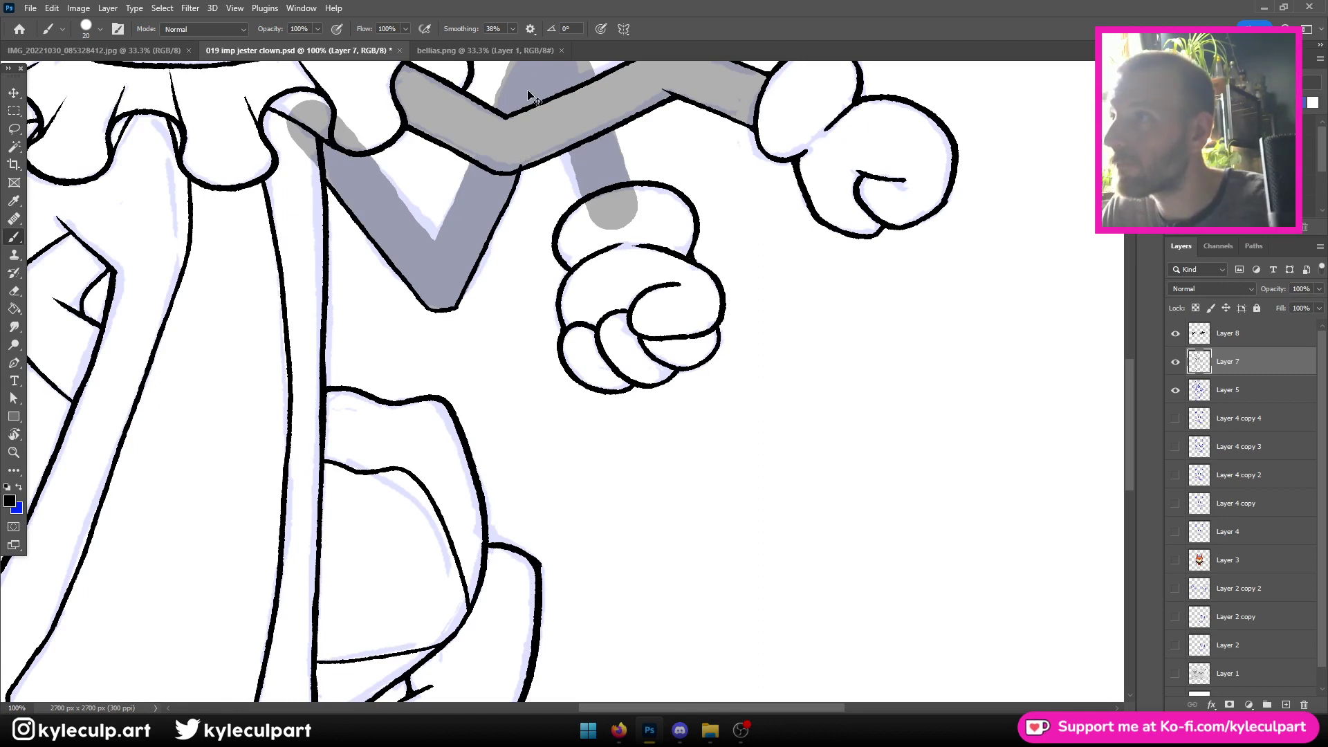
left_click_drag(517, 174, 466, 288)
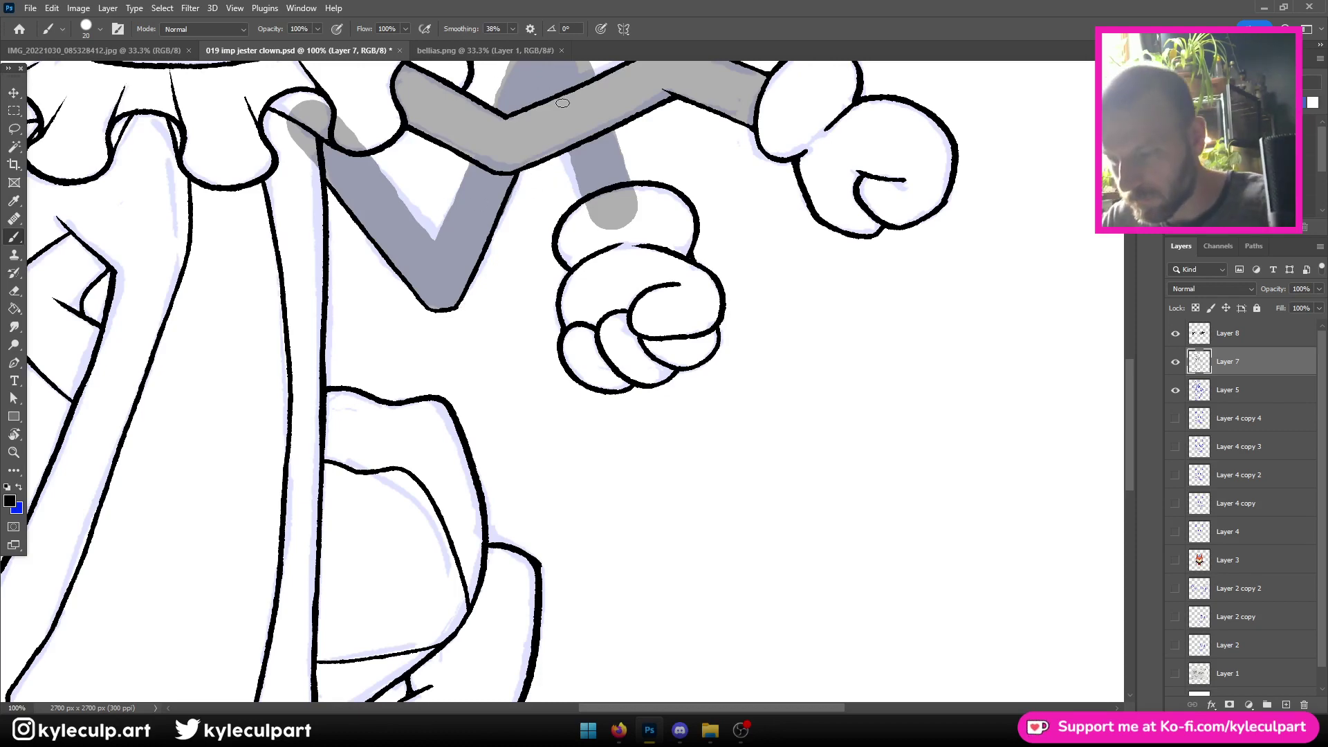
Ink the inner edge of the lowered arm's low bend in black, undoing and redrawing the first stroke
key("ctrl+minus")
key("ctrl+minus")
key("ctrl+plus")
key("ctrl+plus")
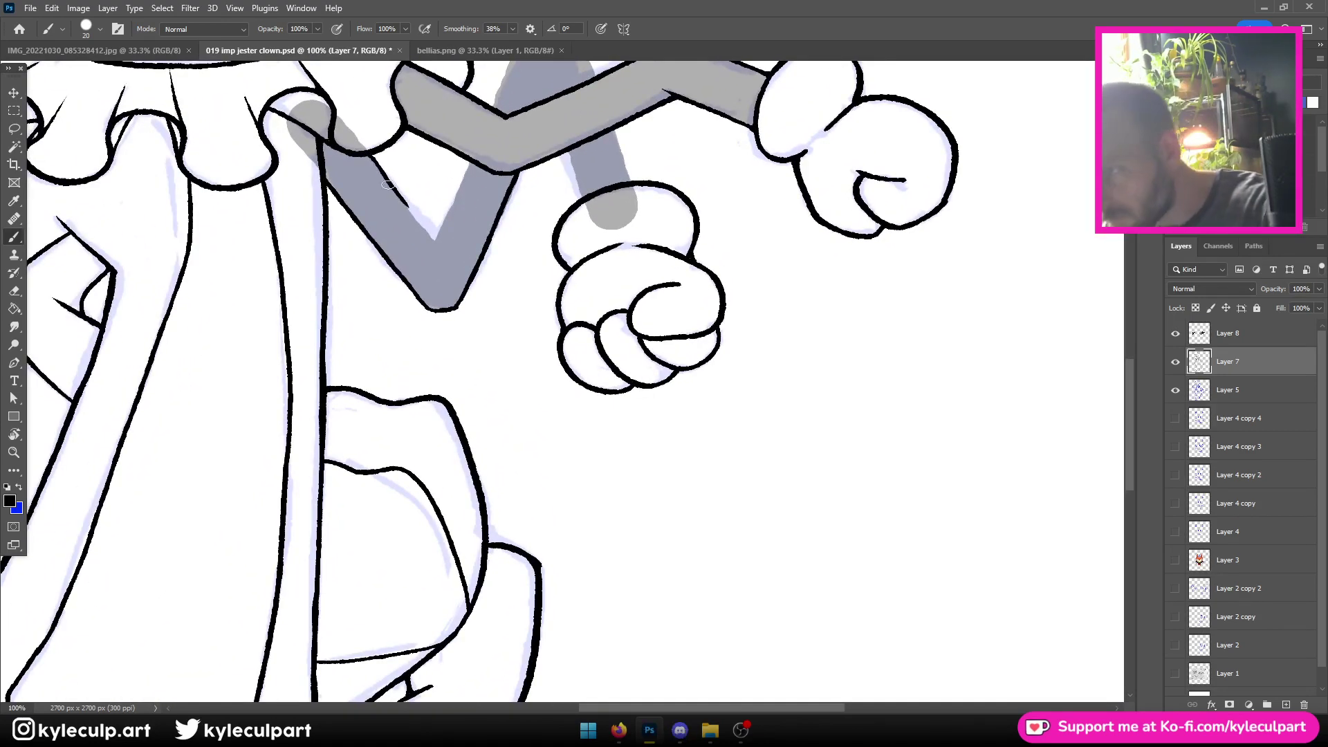
key("ctrl+z")
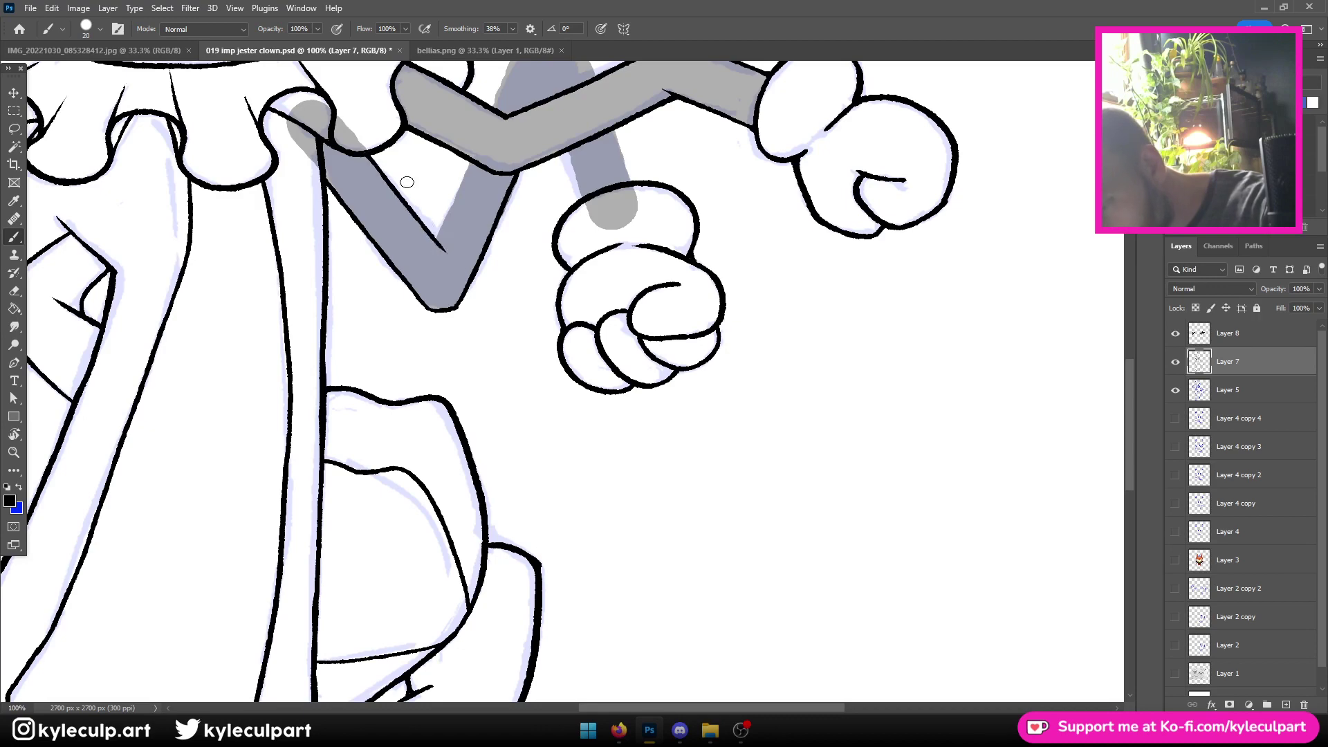
key("ctrl+minus")
key("ctrl+minus")
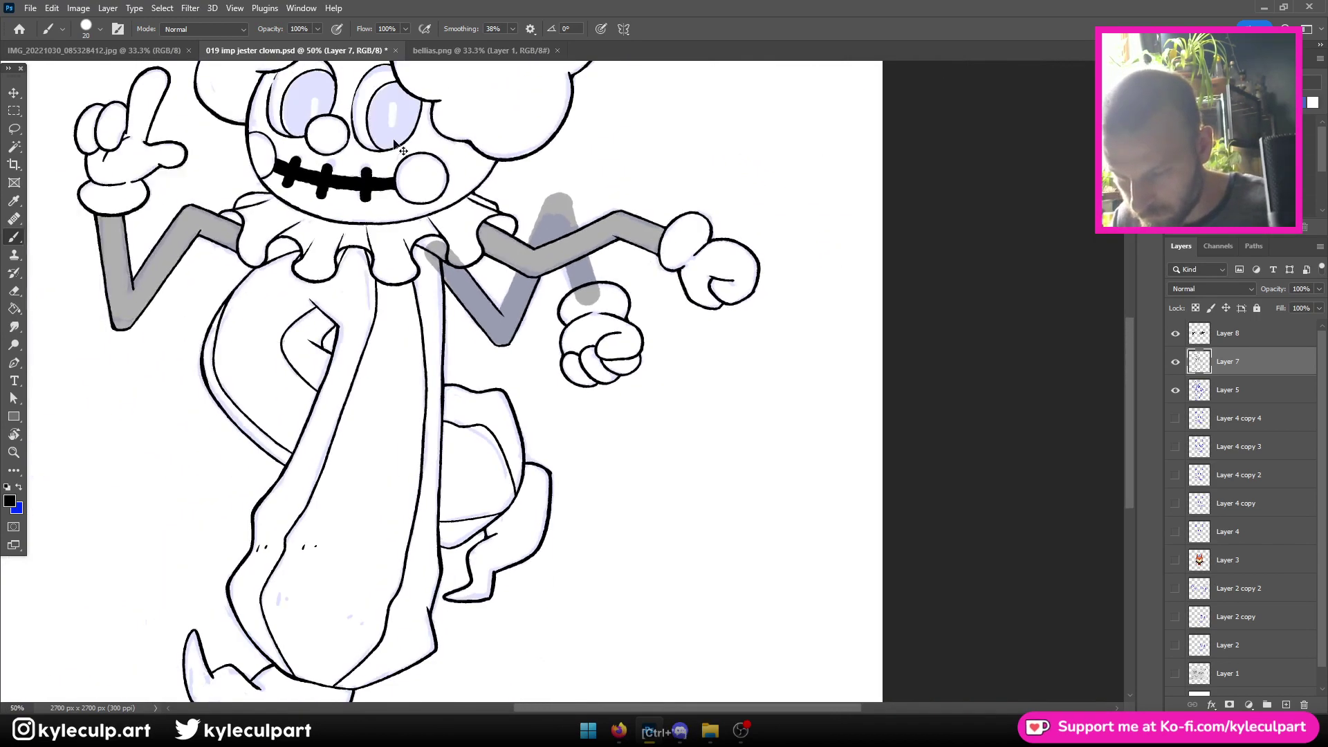
key("ctrl+plus")
key("ctrl+plus")
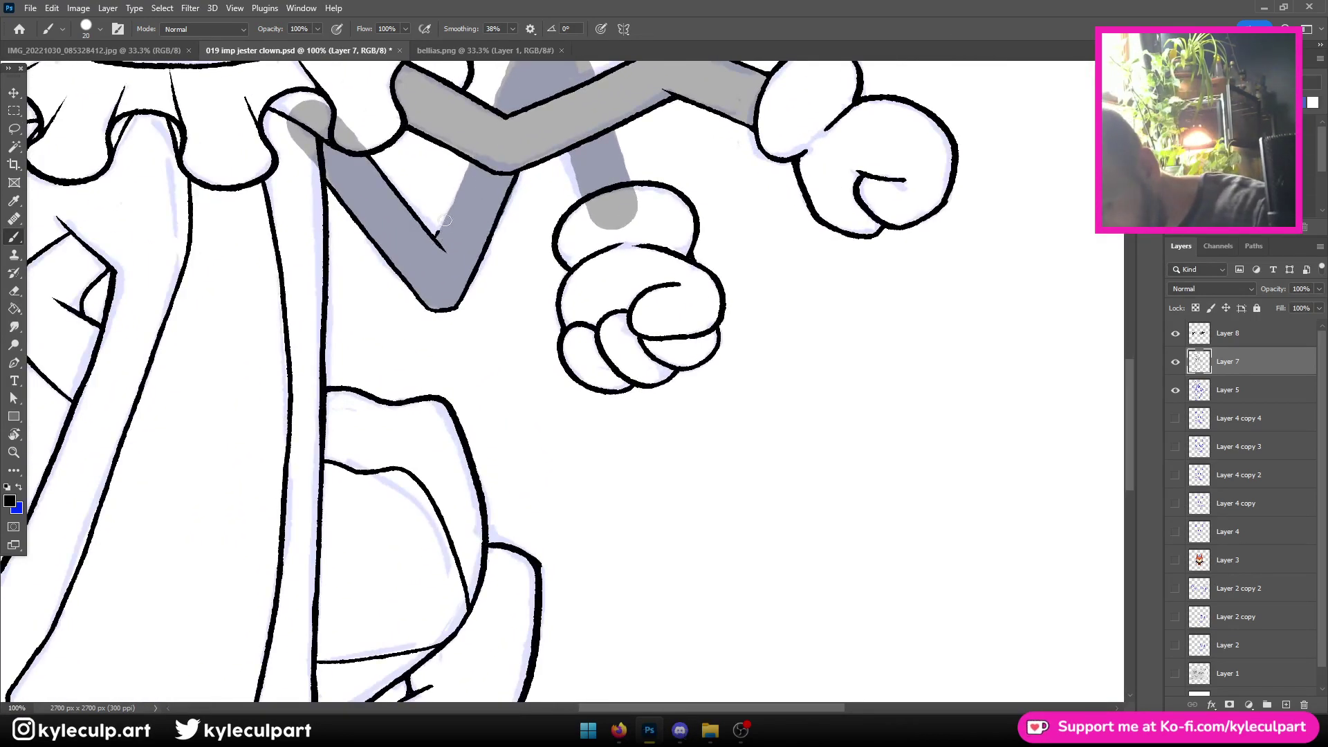
Ink the lowered arm's upper bend and forearm down to the fist's cuff, cleaning up the peak with the eraser
left_click_drag(555, 86, 491, 270)
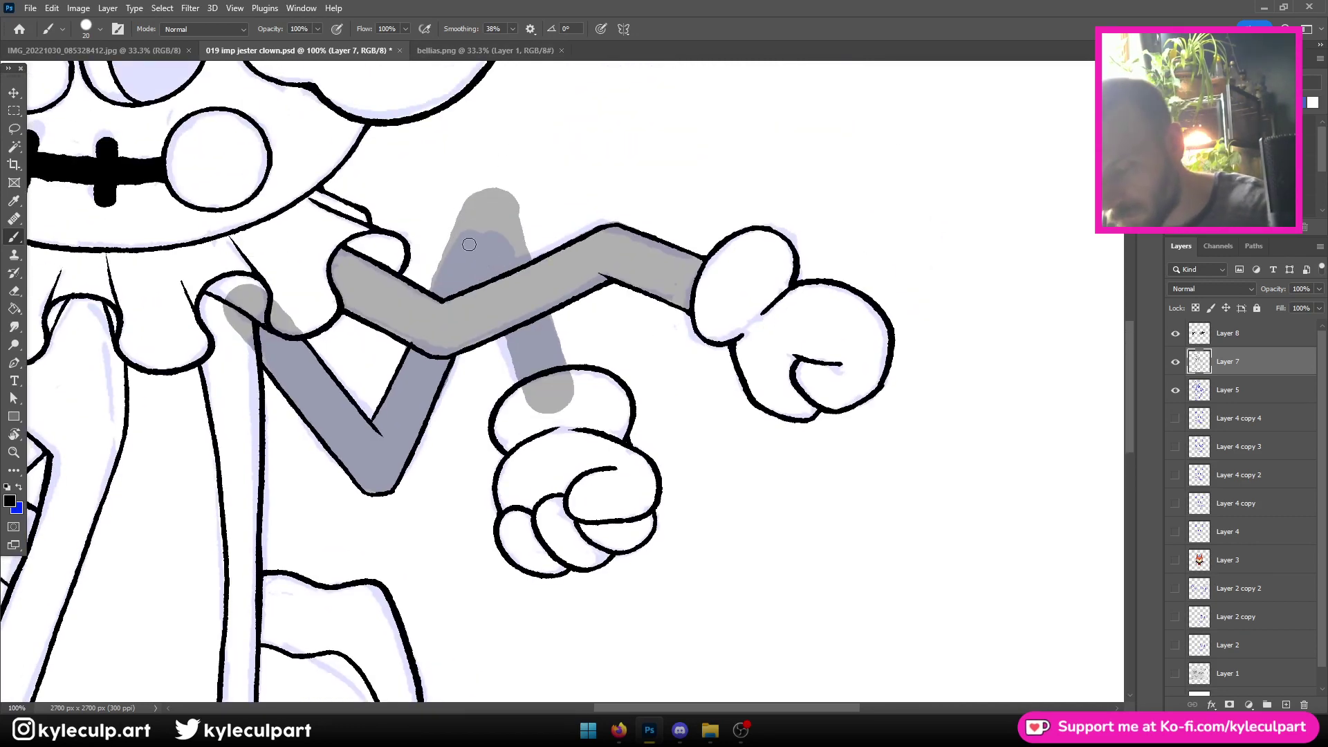
left_click_drag(432, 289, 483, 183)
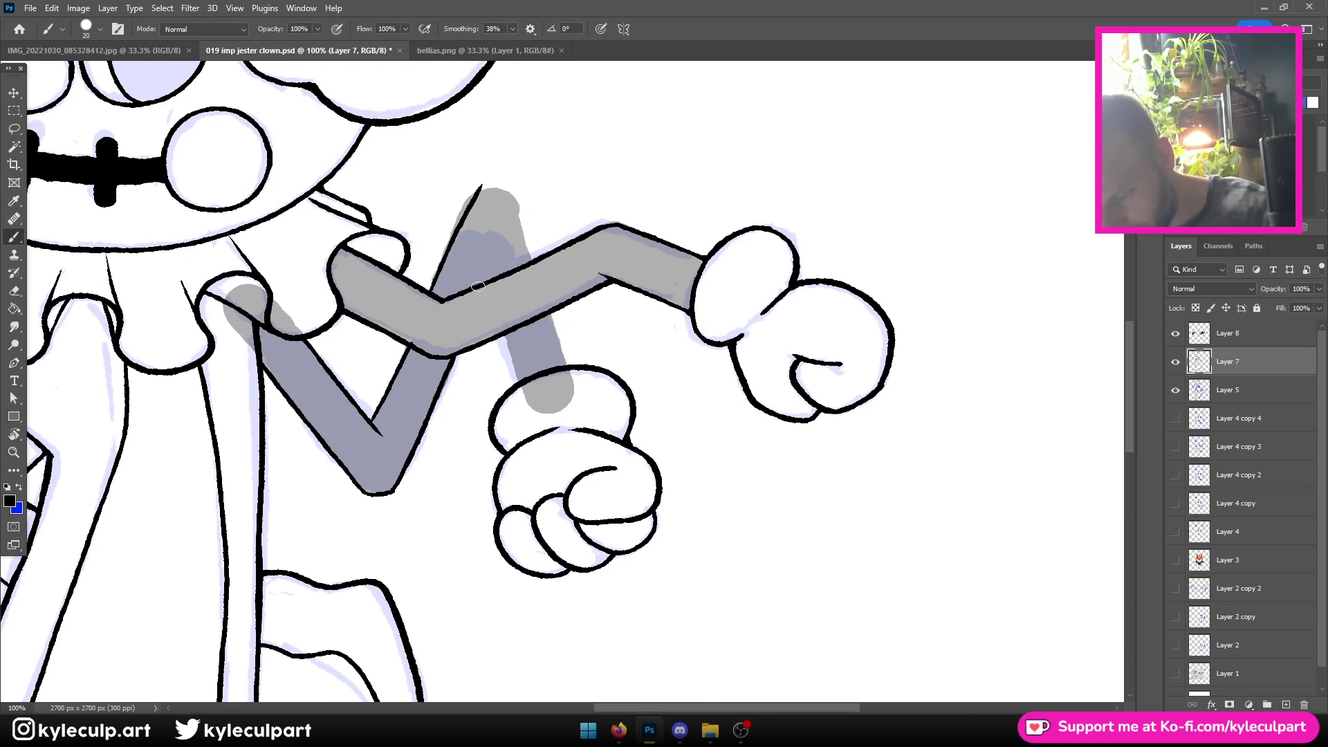
left_click_drag(478, 285, 501, 233)
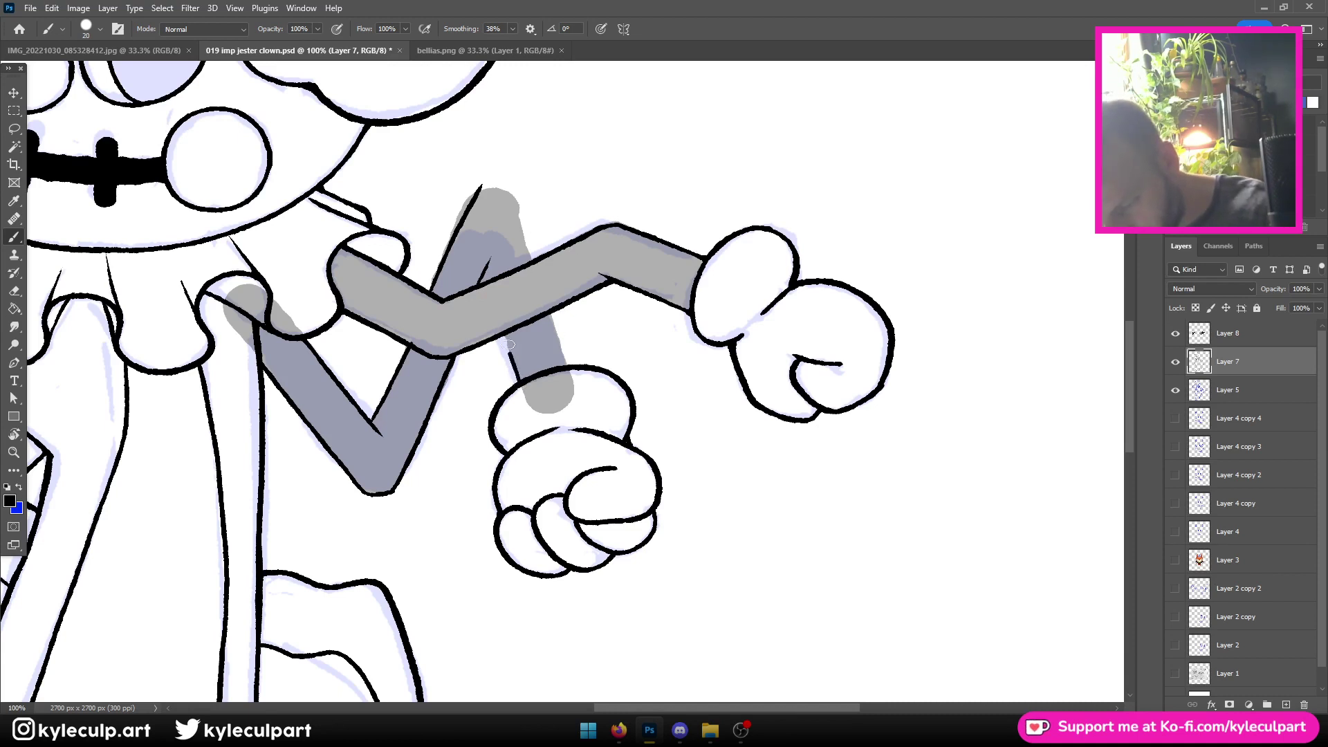
left_click_drag(566, 370, 553, 326)
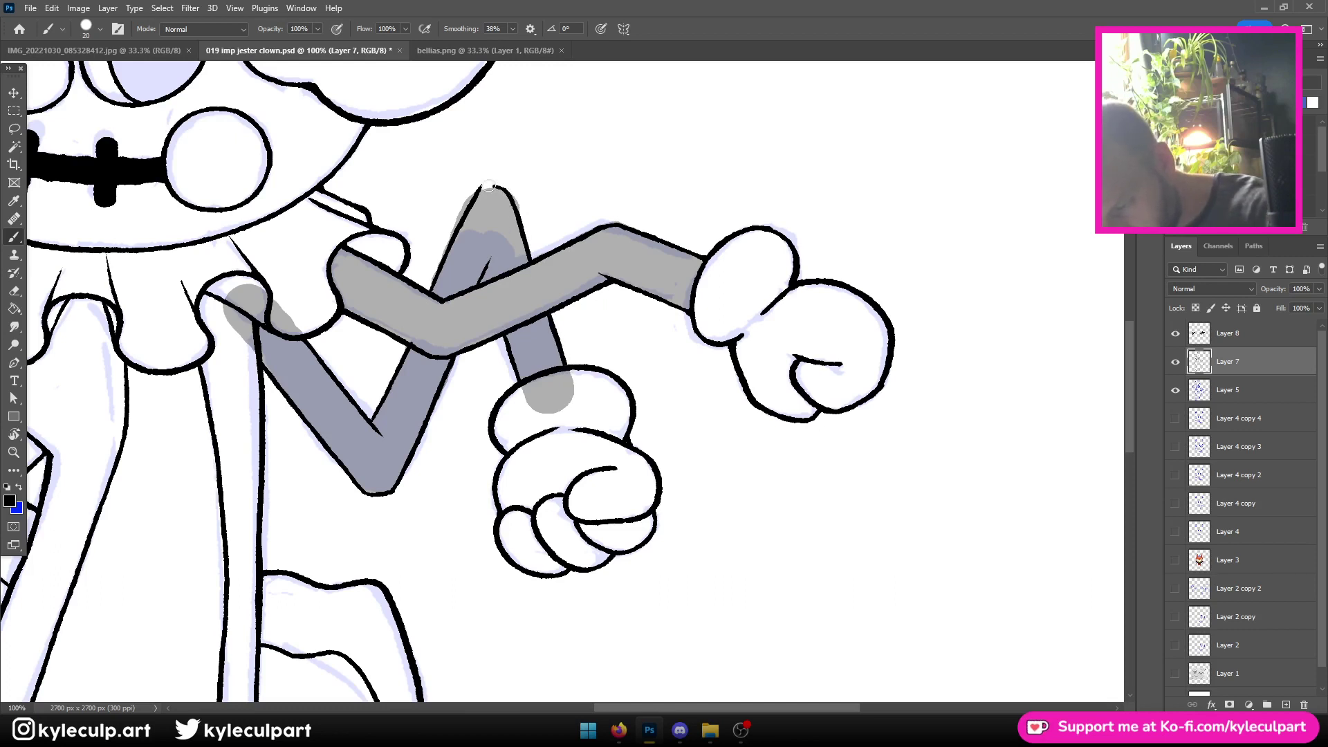
key("e")
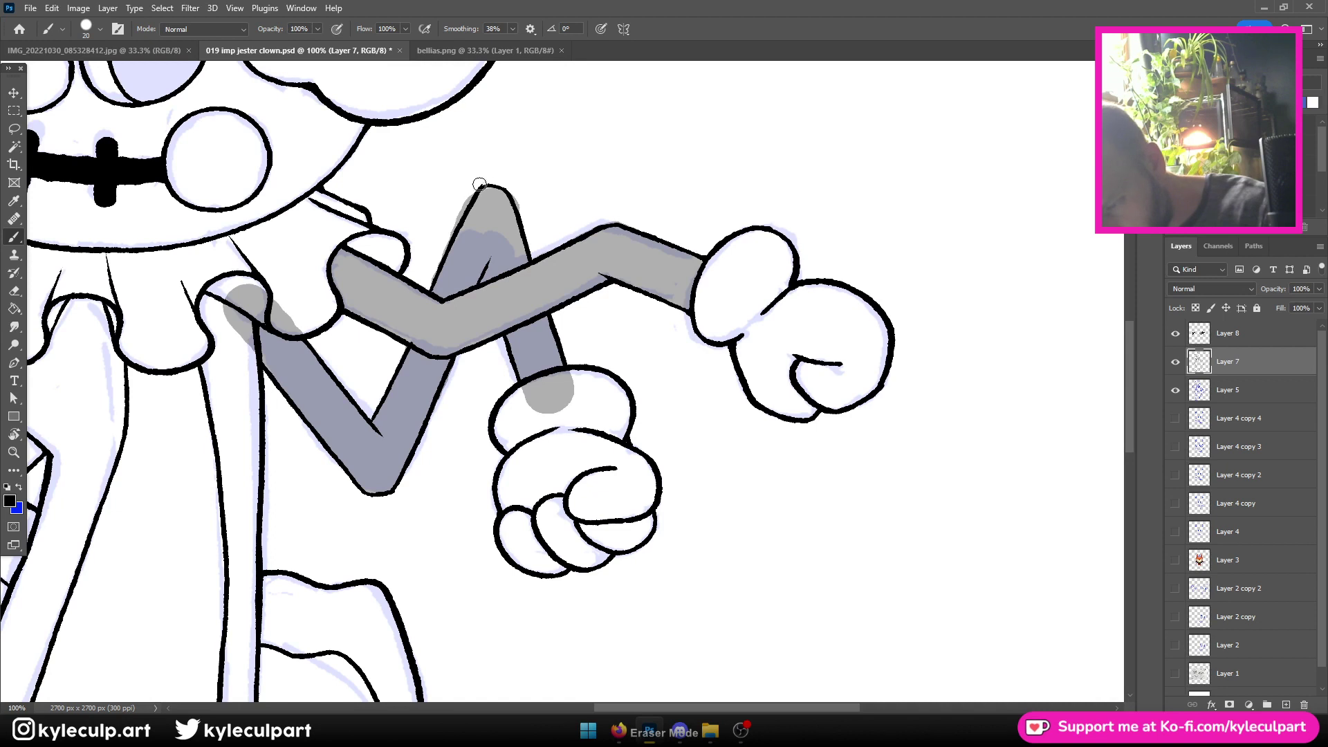
key("b")
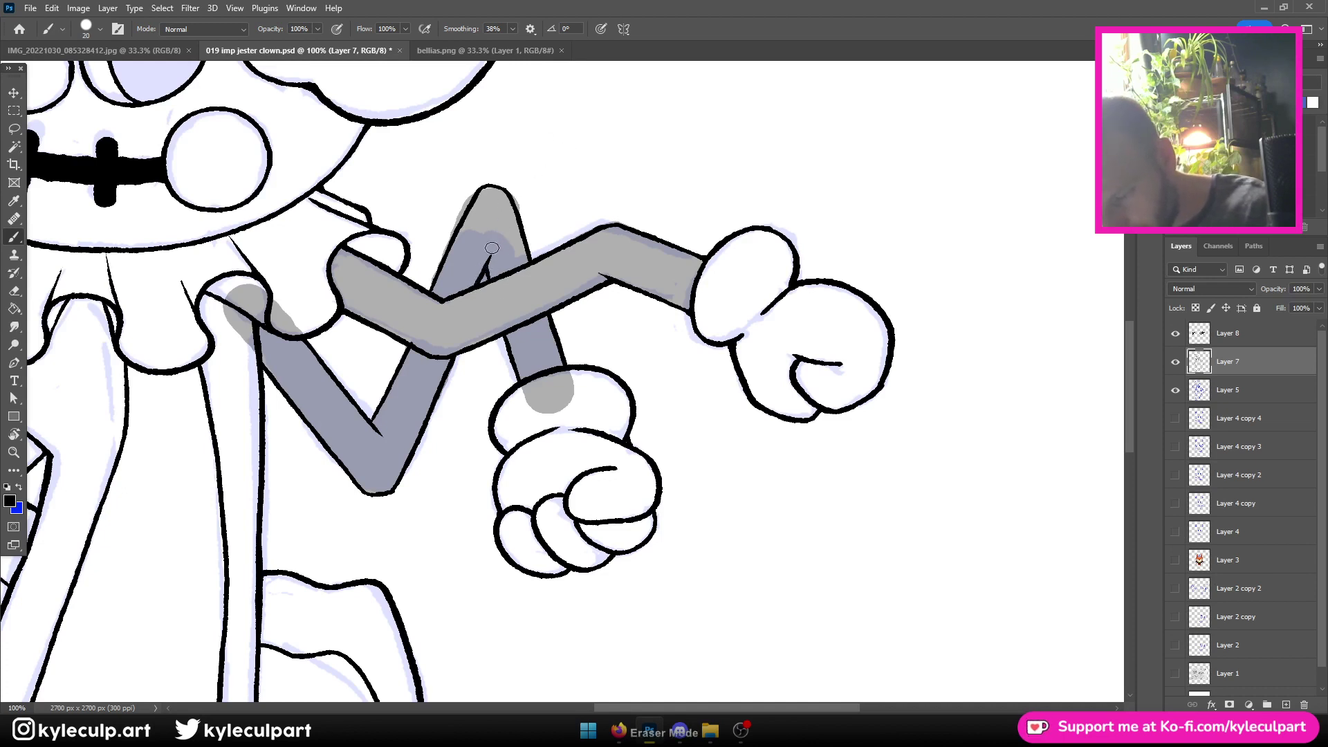
Hide the grey arm fill on Layer 8 and the blue sketch on Layer 5, and save the document
key("ctrl+minus")
key("ctrl+minus")
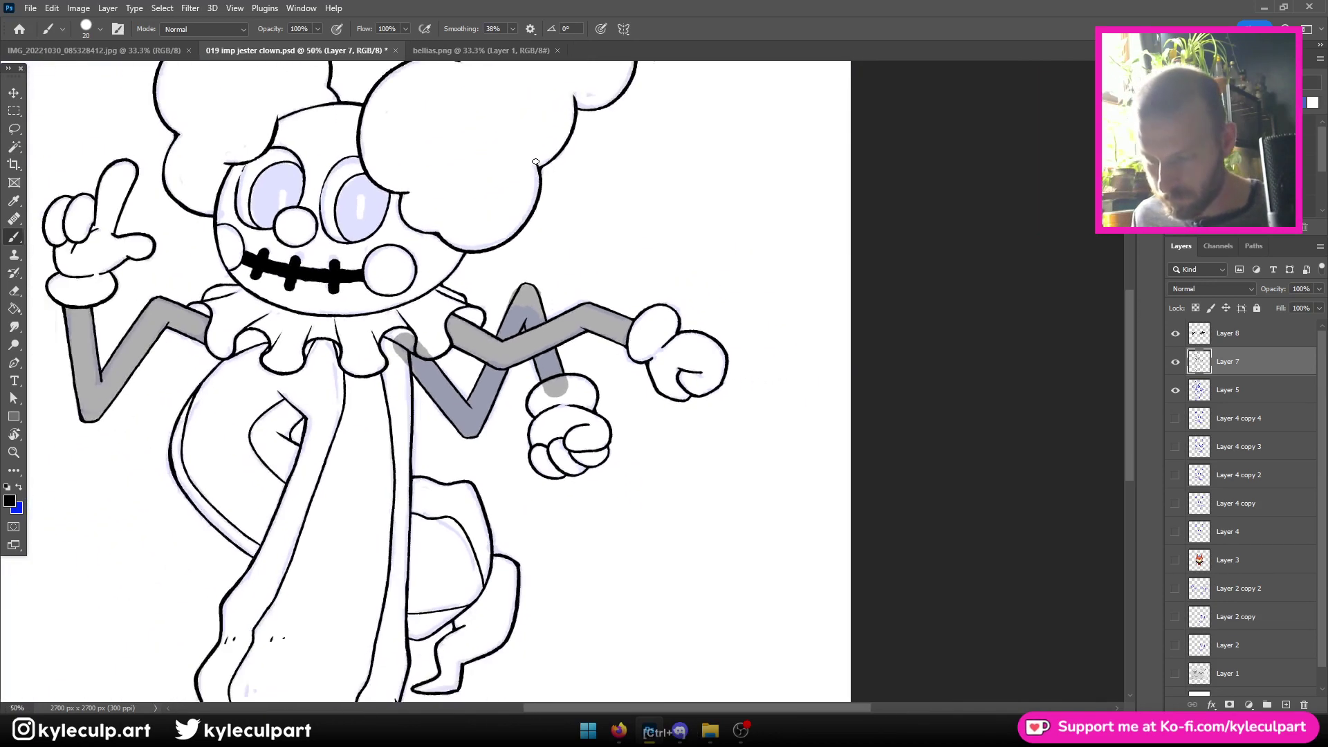
left_click(1177, 388)
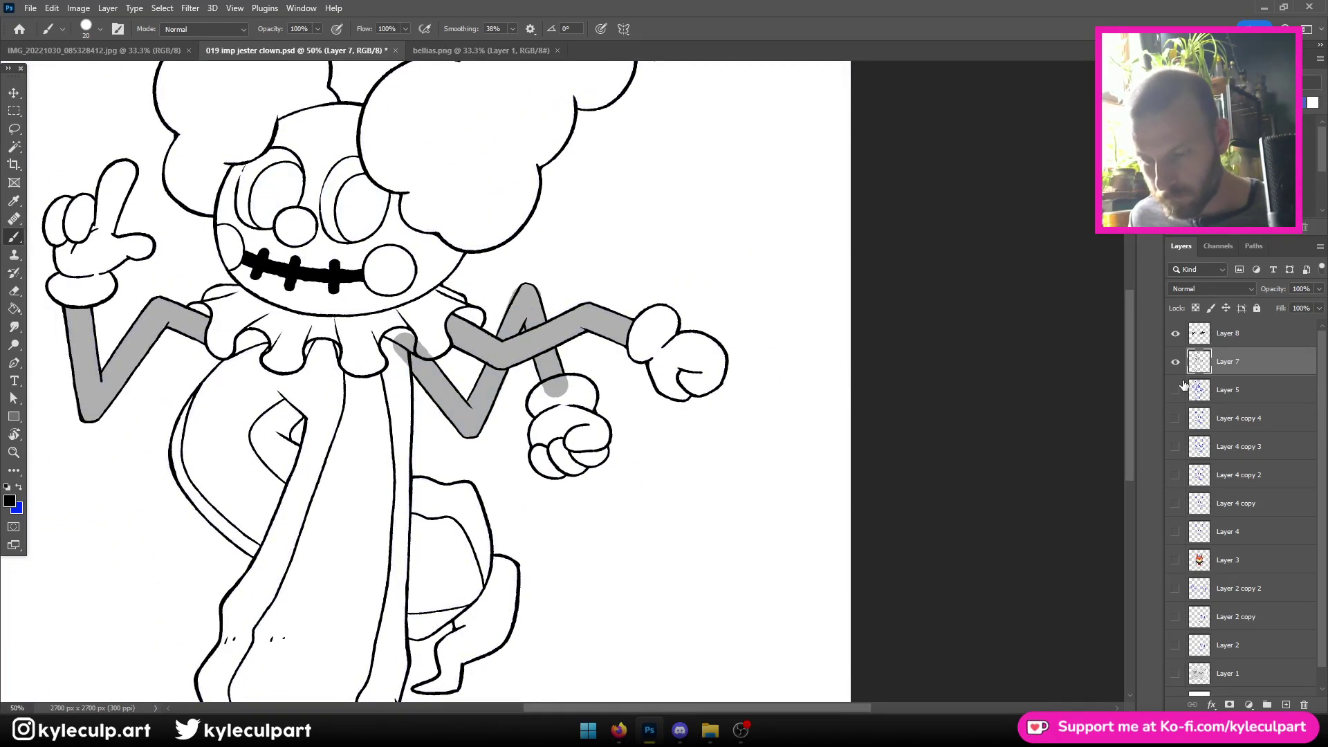
left_click(1176, 389)
left_click(1175, 333)
key("ctrl+minus")
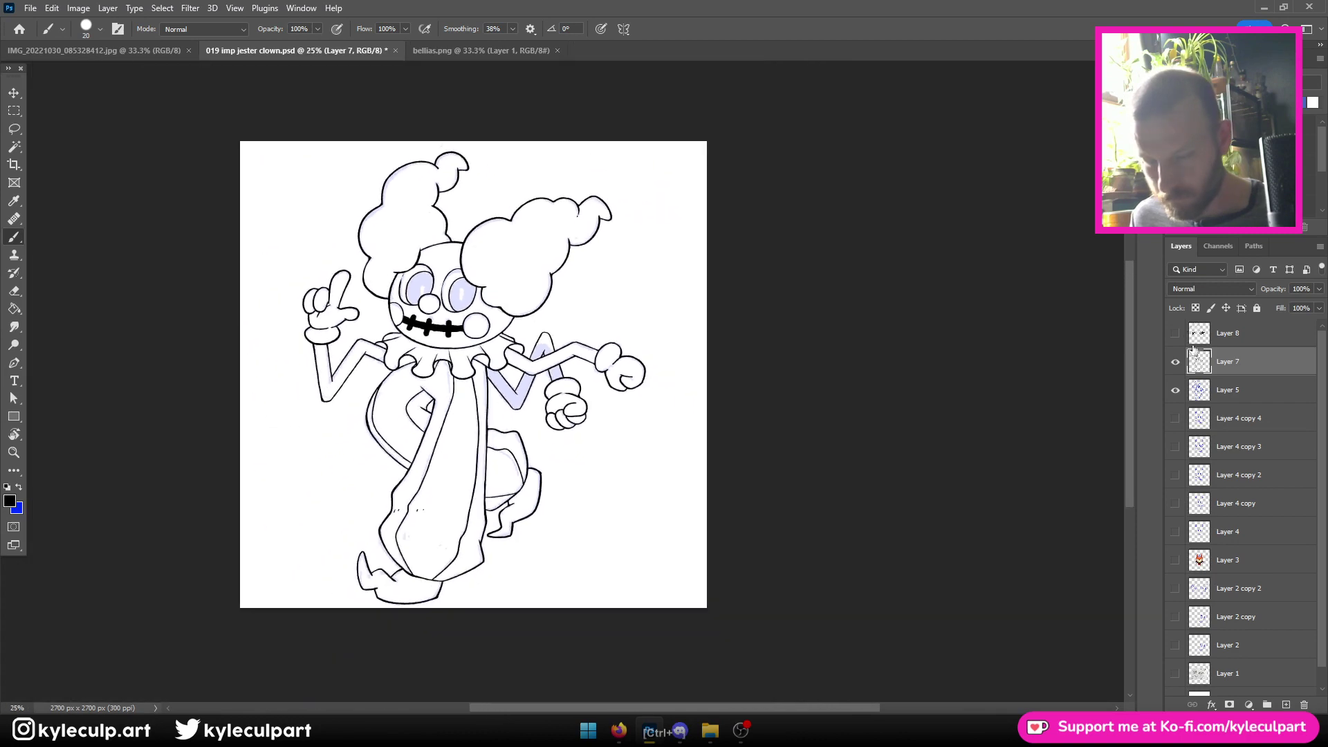
left_click(1176, 391)
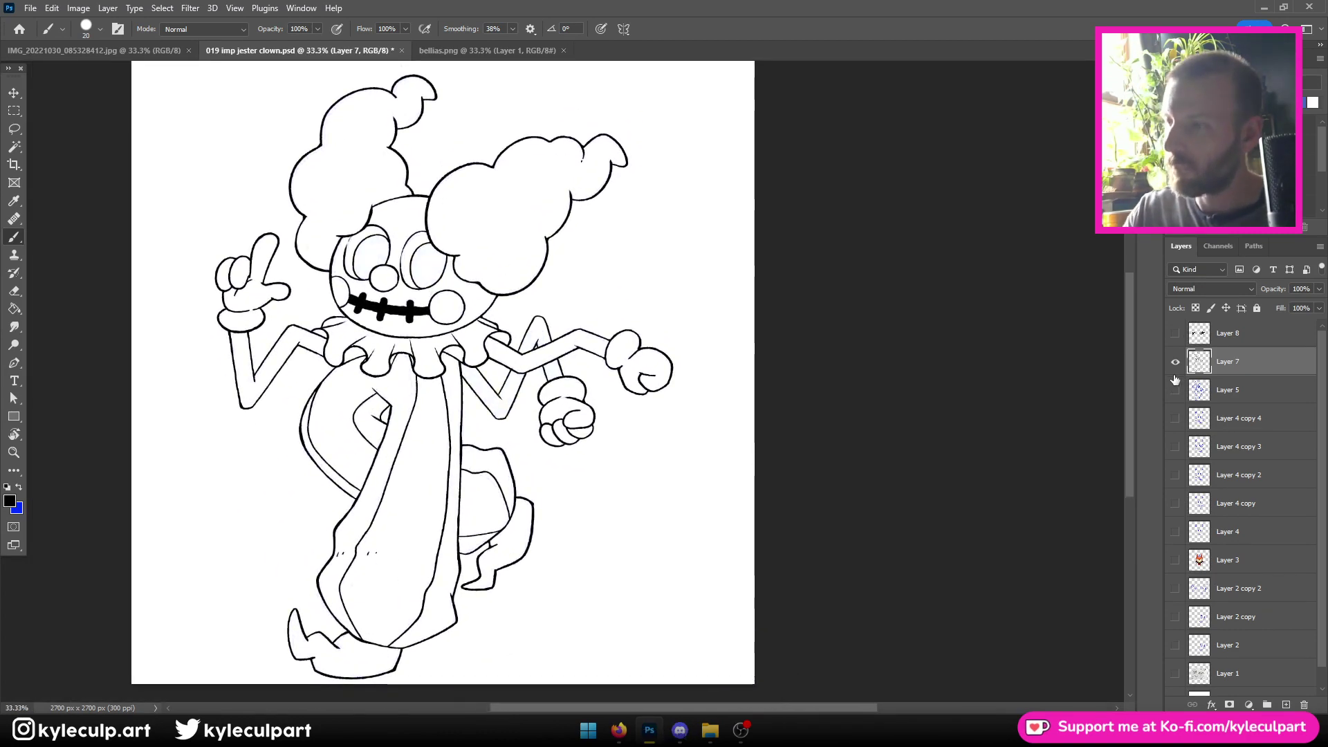
key("ctrl+s")
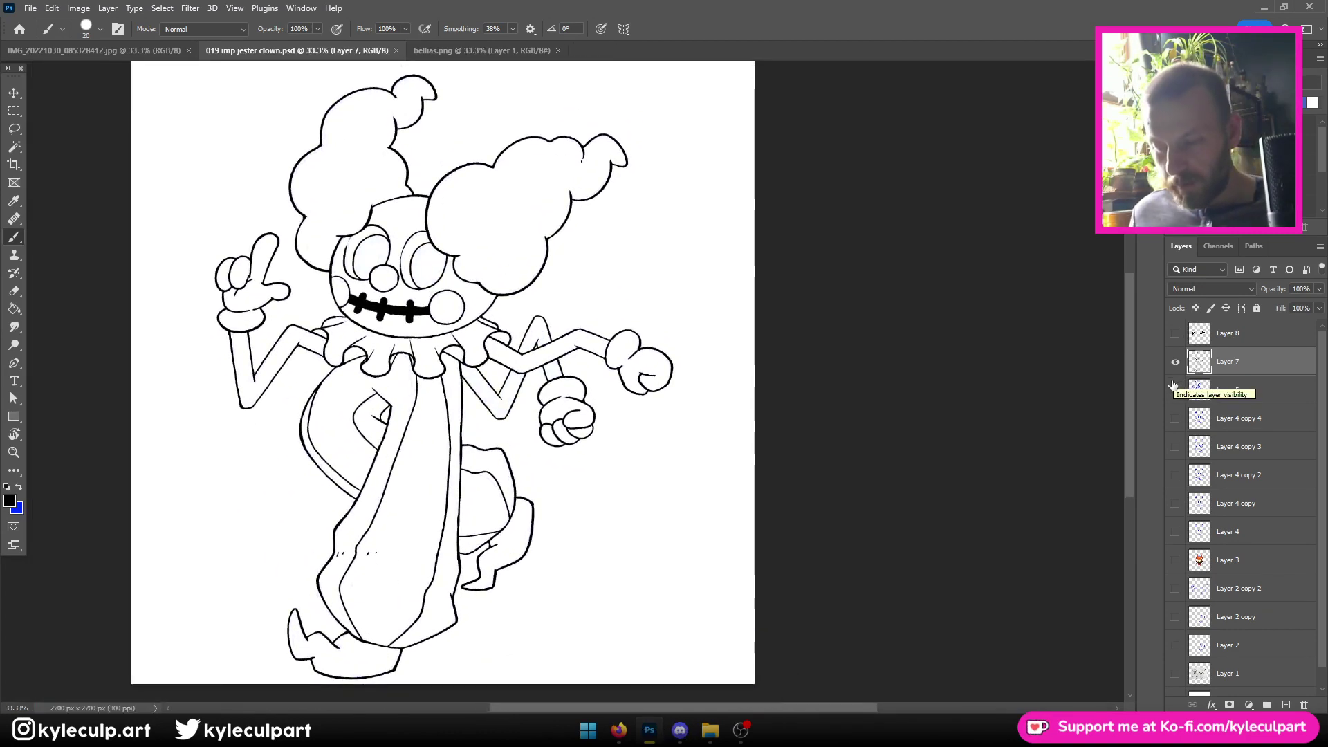
Touch up the black outline at the elbow of the raised arm with the pointing hand
key("ctrl+minus")
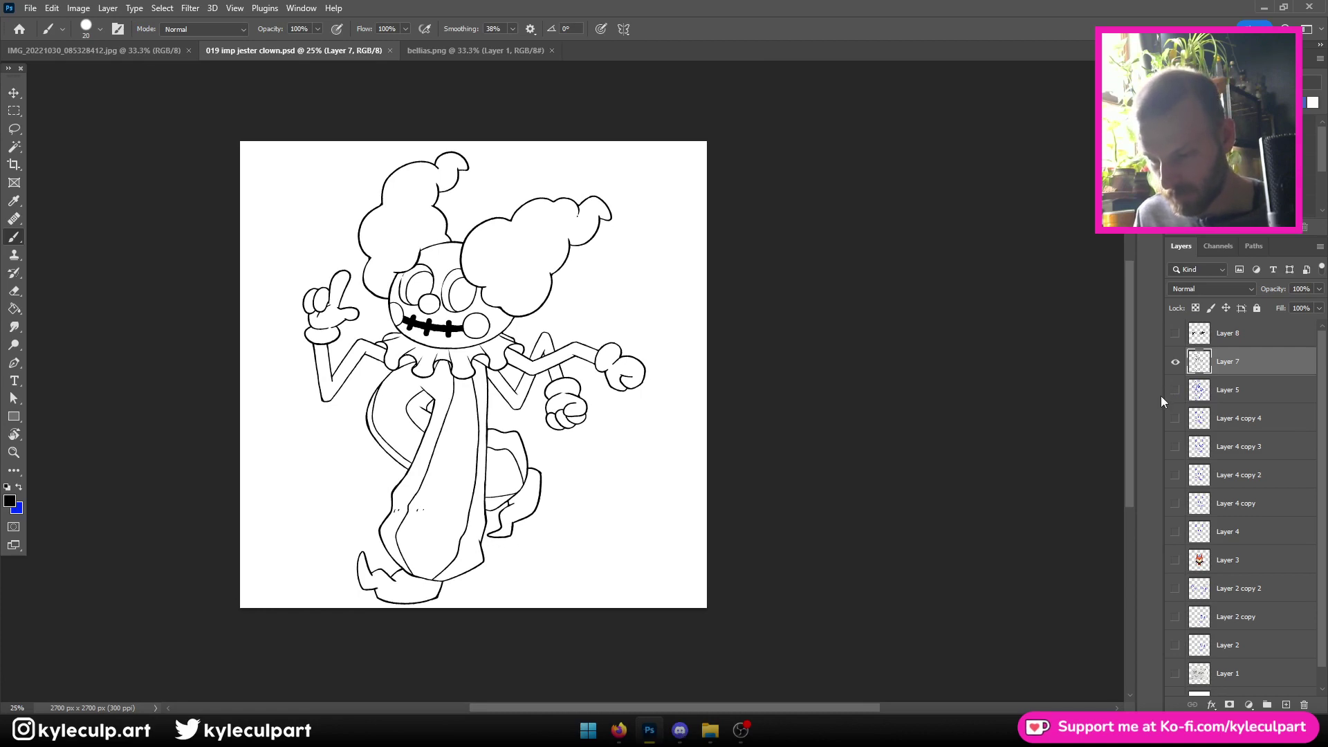
key("ctrl+minus")
key("ctrl+plus")
key("ctrl+plus")
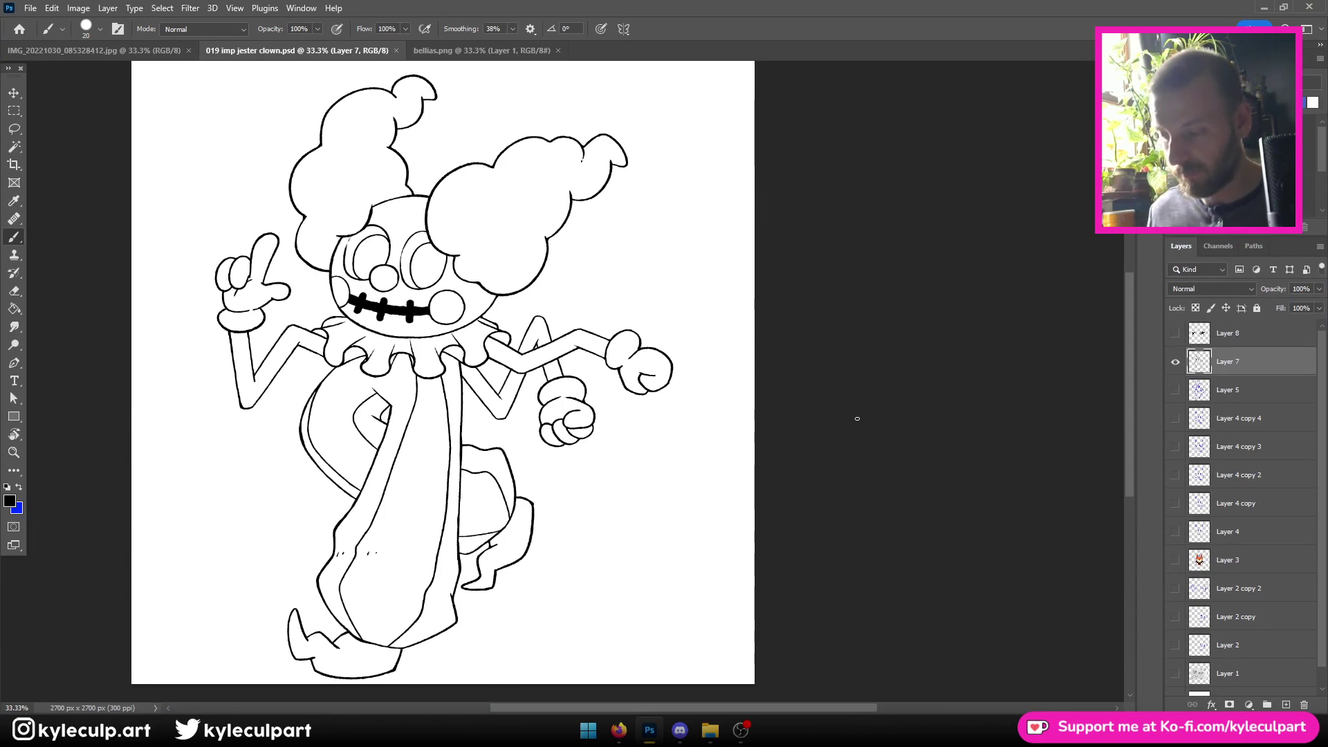
key("ctrl+plus")
key("ctrl+plus")
left_click_drag(372, 434, 743, 357)
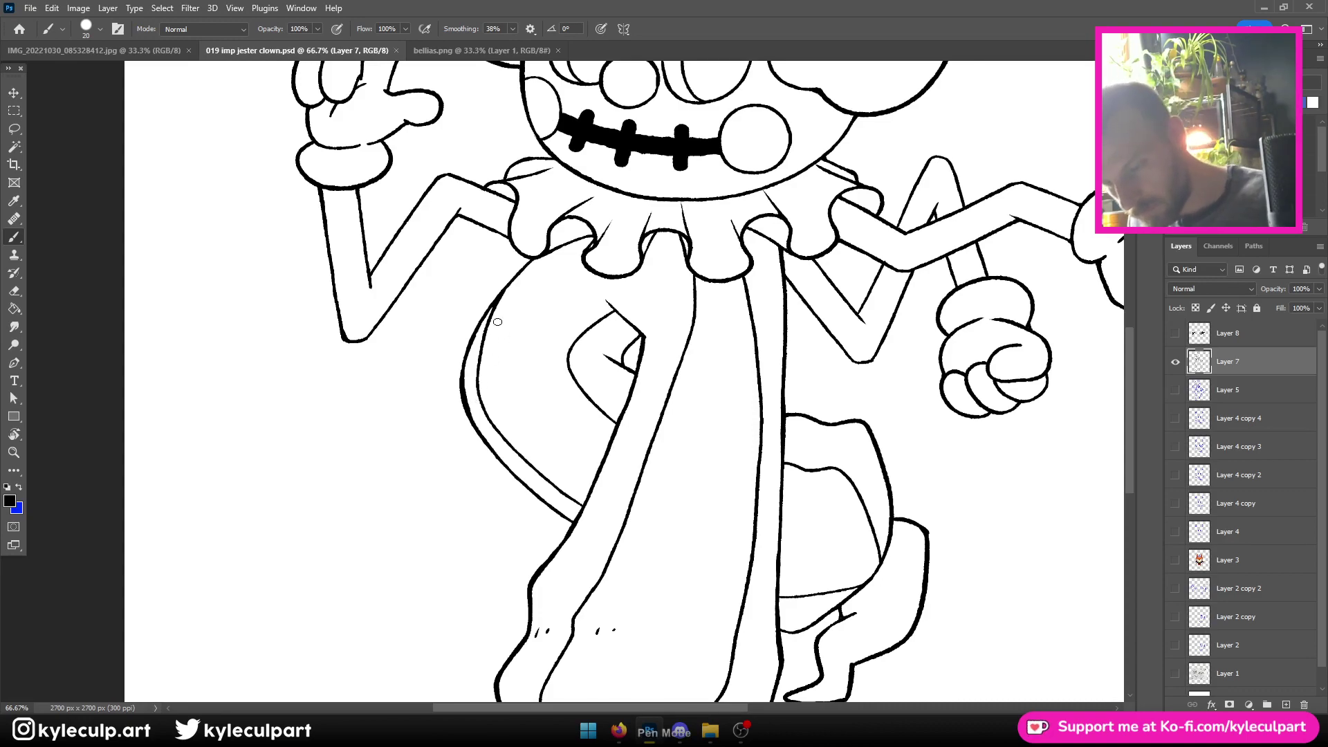
key("ctrl+minus")
key("ctrl+minus")
key("ctrl+plus")
key("ctrl+plus")
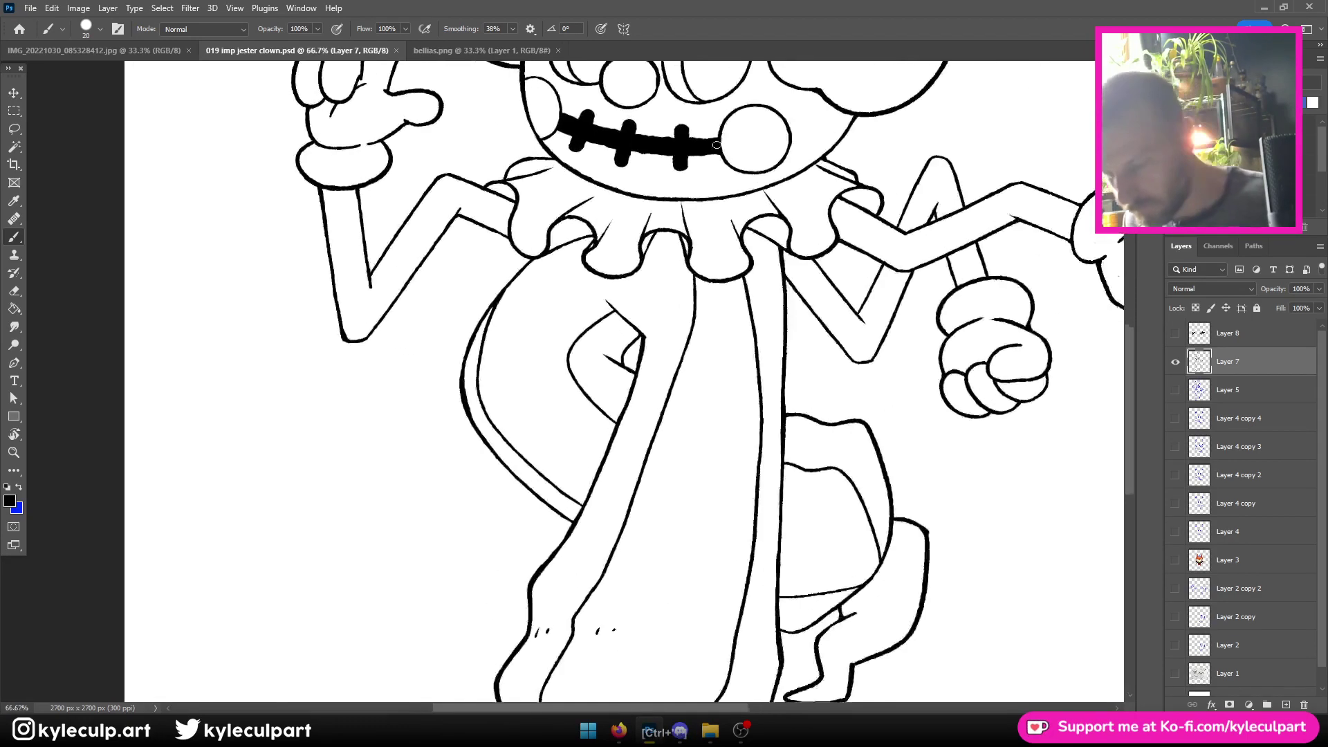
key("ctrl+plus")
left_click_drag(256, 321, 272, 313)
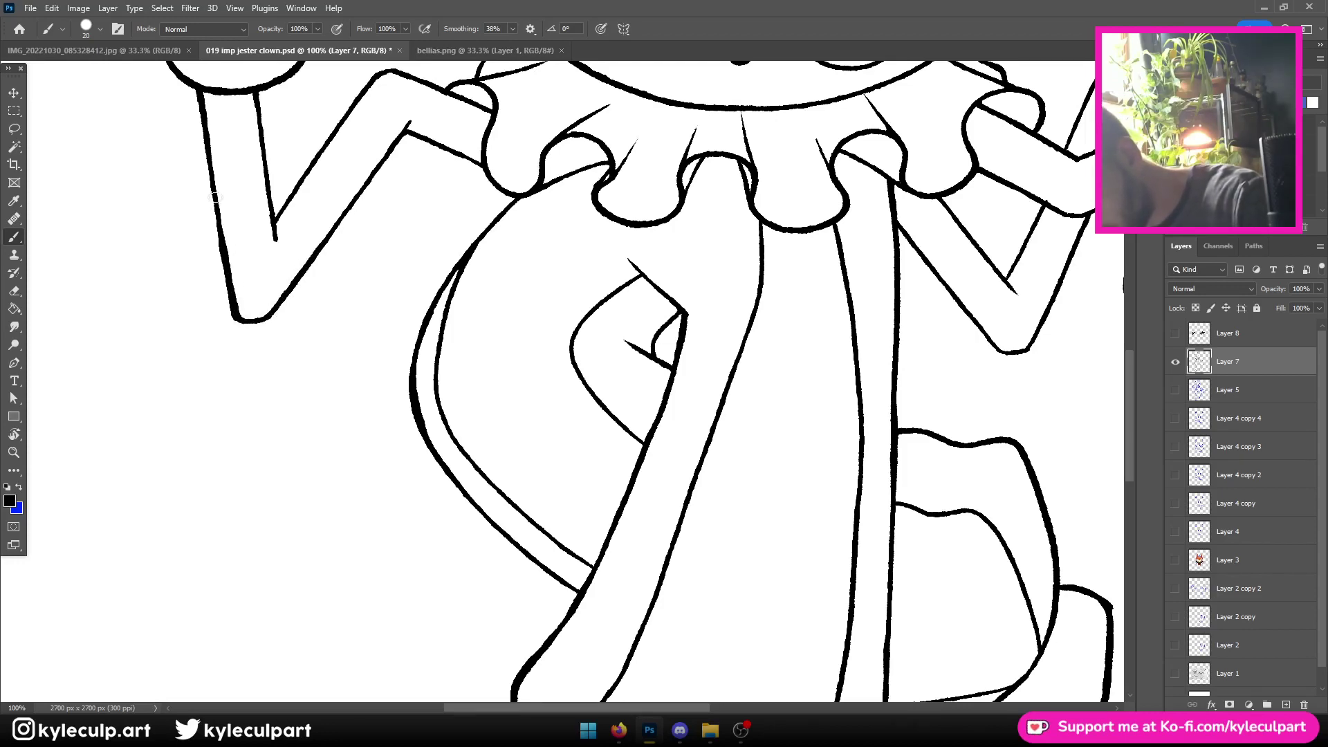
Examine the inked arms, fists and collar up close and across the whole figure for lines that need cleanup
key("ctrl+minus")
key("ctrl+minus")
key("ctrl+plus")
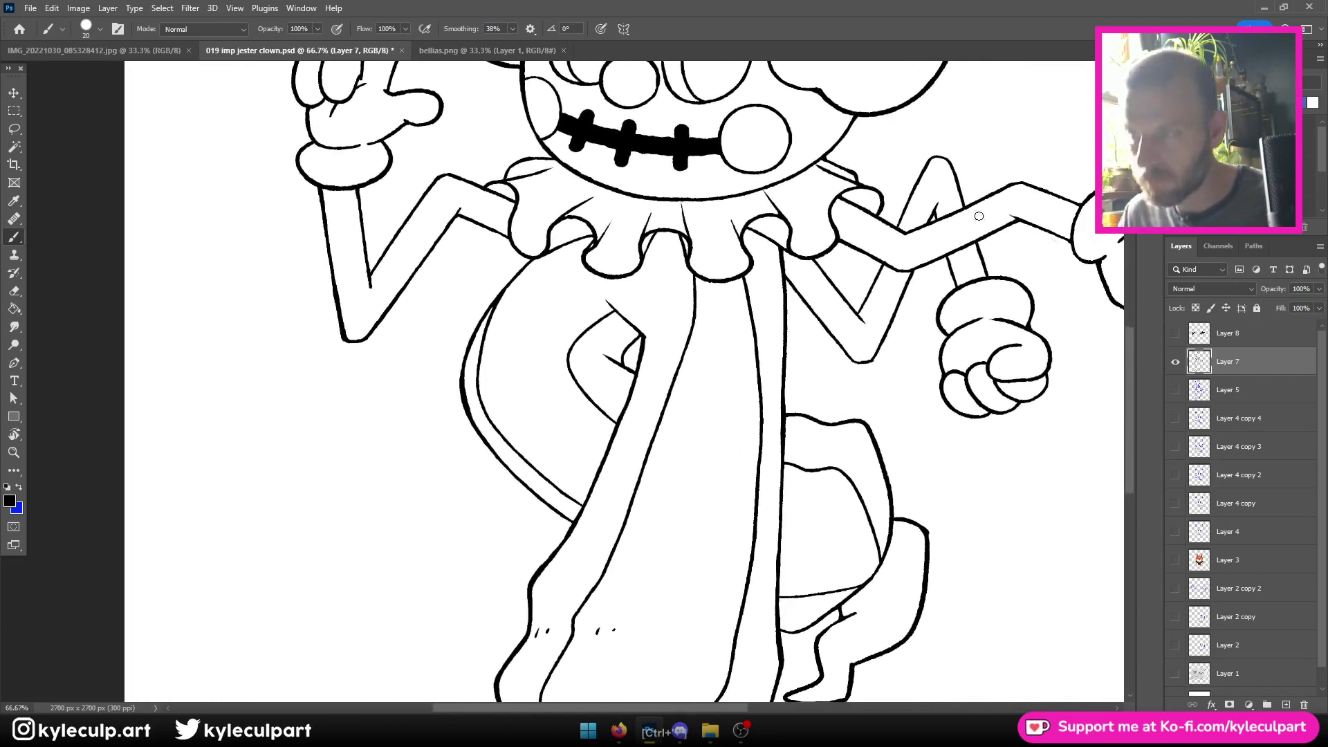
left_click_drag(871, 181, 574, 206)
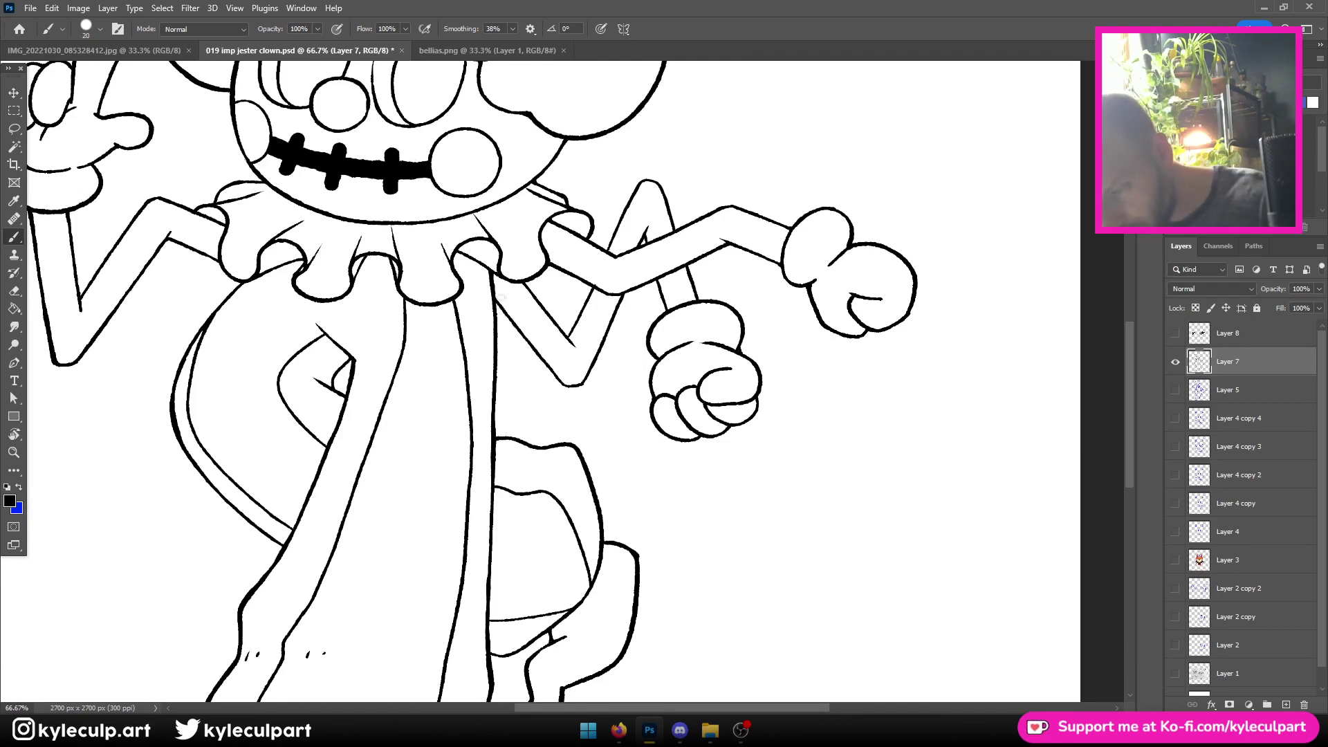
key("ctrl+minus")
key("ctrl+minus")
key("ctrl+minus")
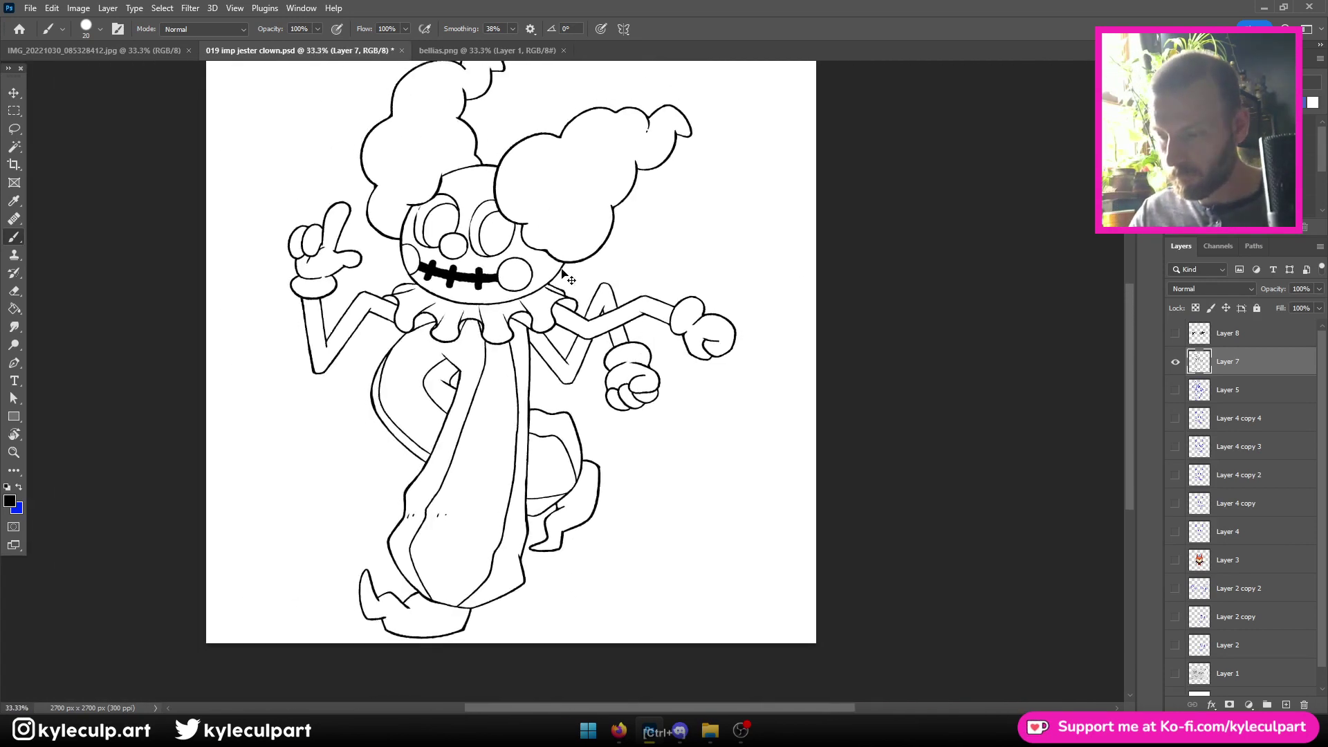
key("ctrl+plus")
key("ctrl+plus")
key("ctrl+plus")
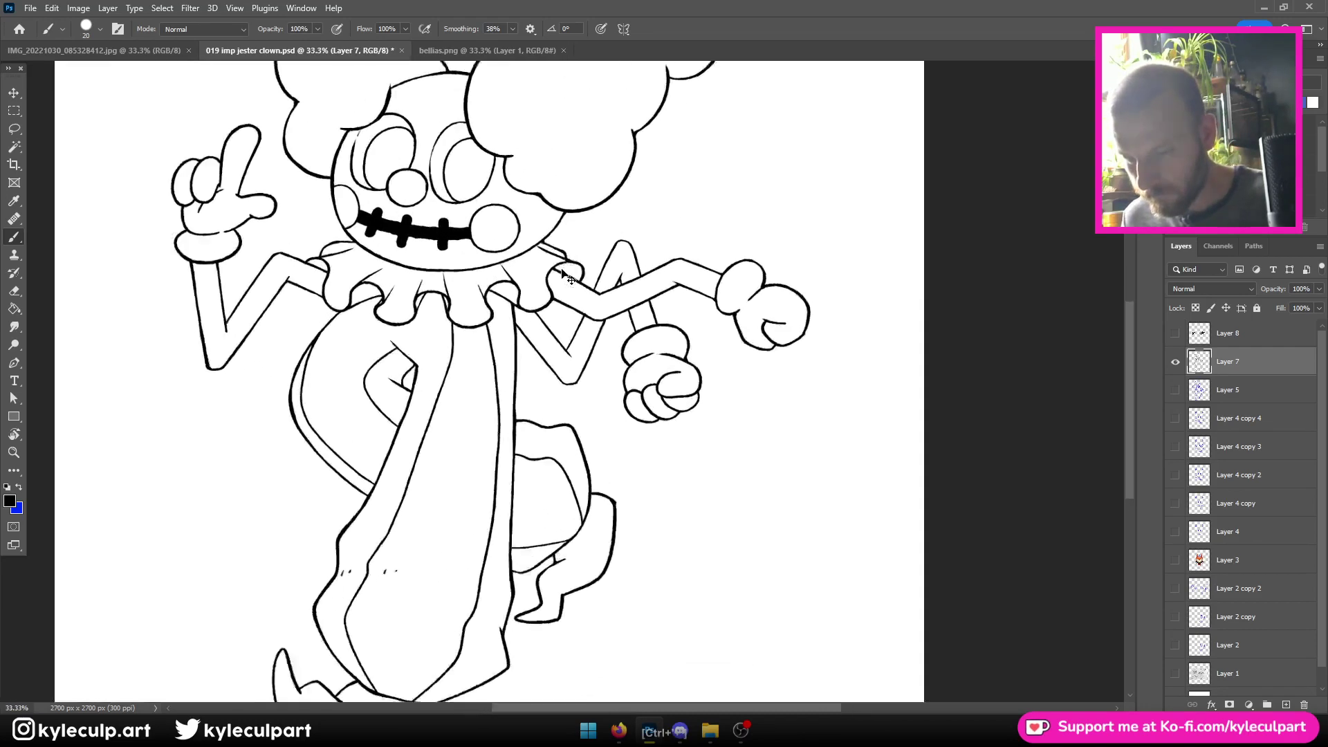
Refine the larger hair puff's outline where it overlaps the face and eye, trimming with the eraser and retouching with the brush
left_click_drag(562, 268, 669, 542)
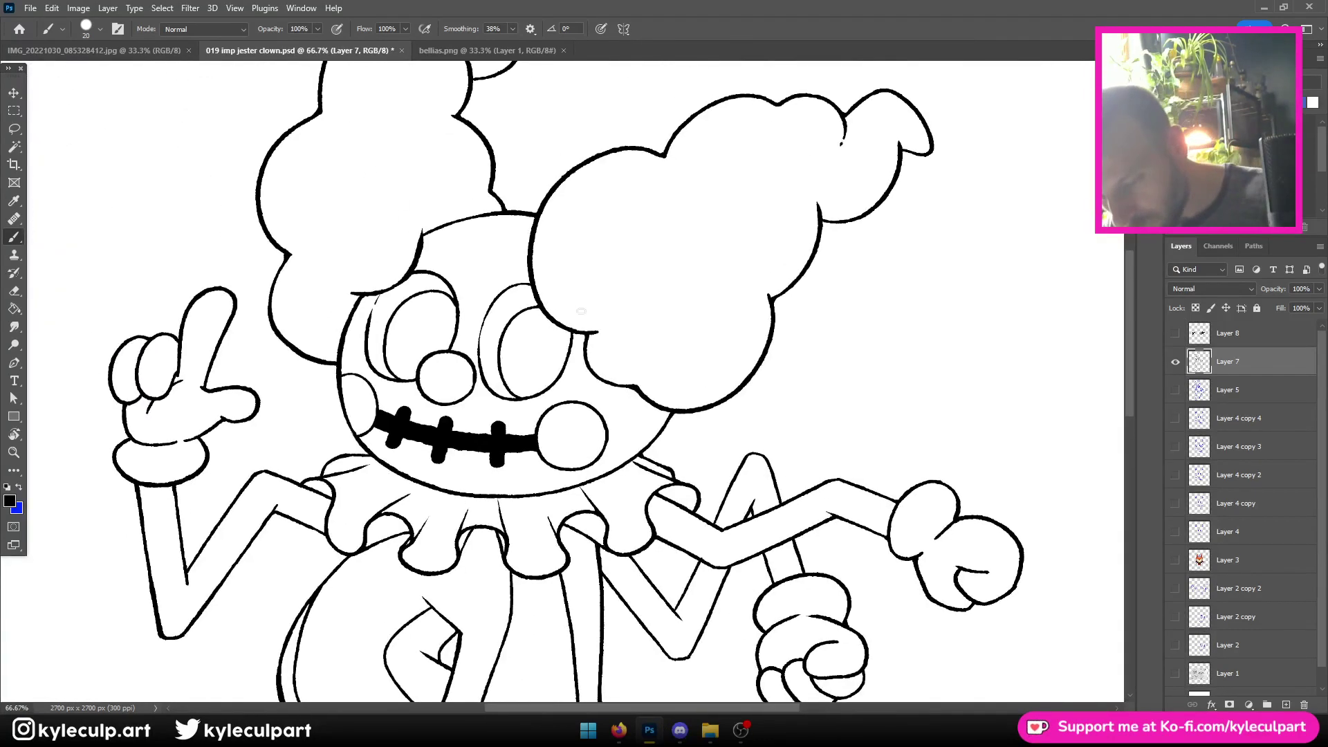
key("e")
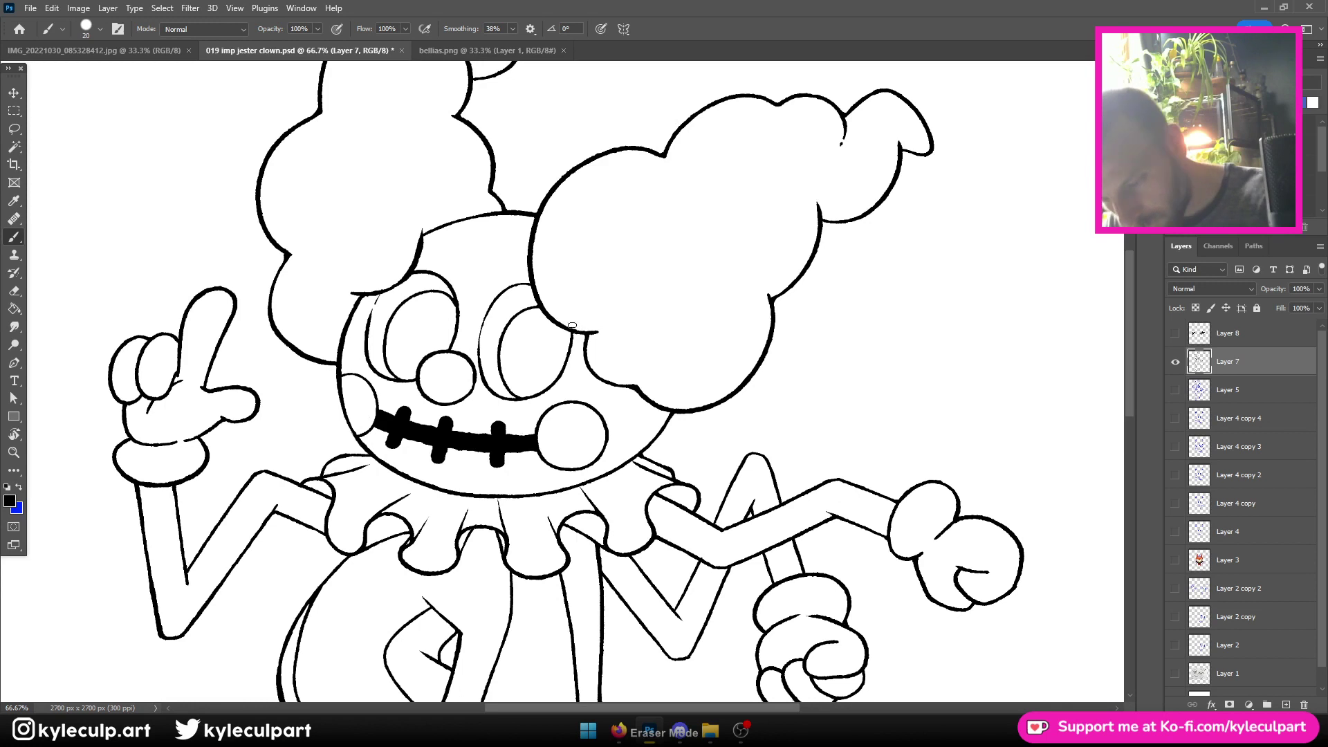
mouse_move(593, 330)
left_mouse_down()
mouse_move(544, 309)
mouse_move(533, 261)
left_mouse_up()
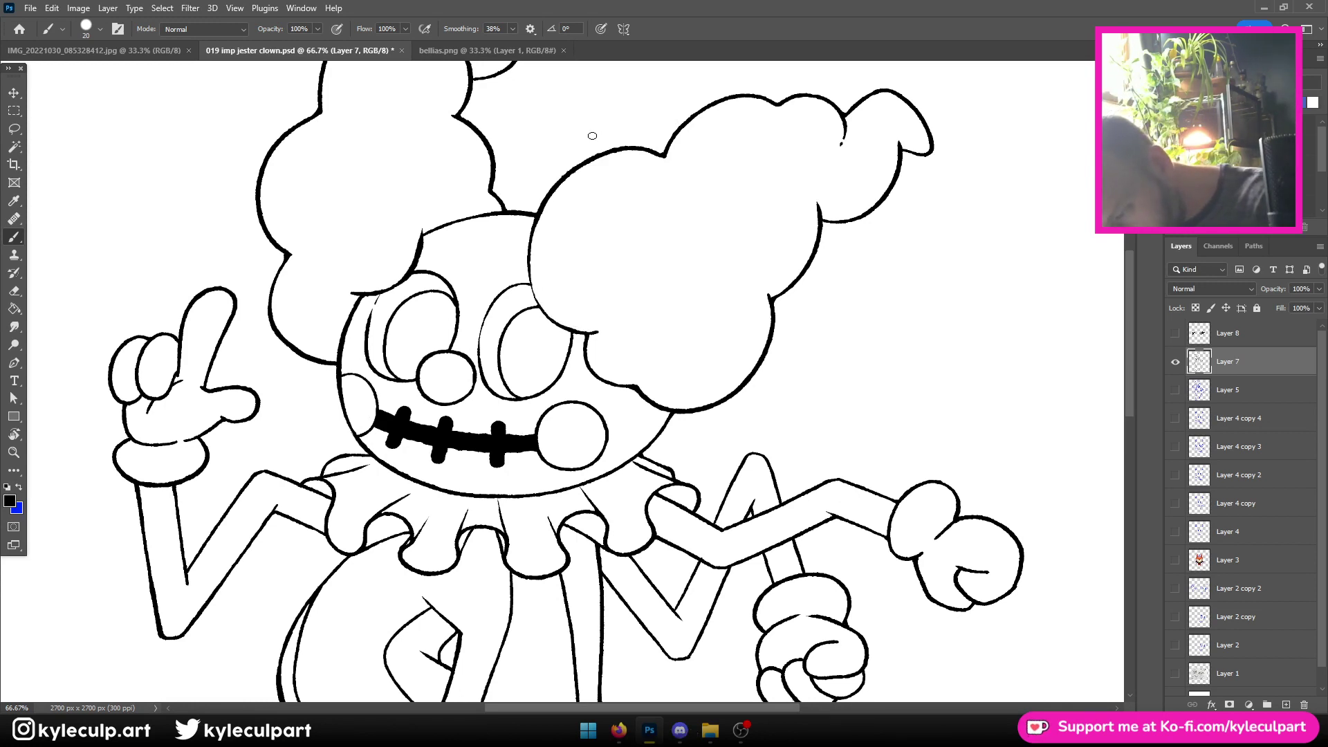
key("b")
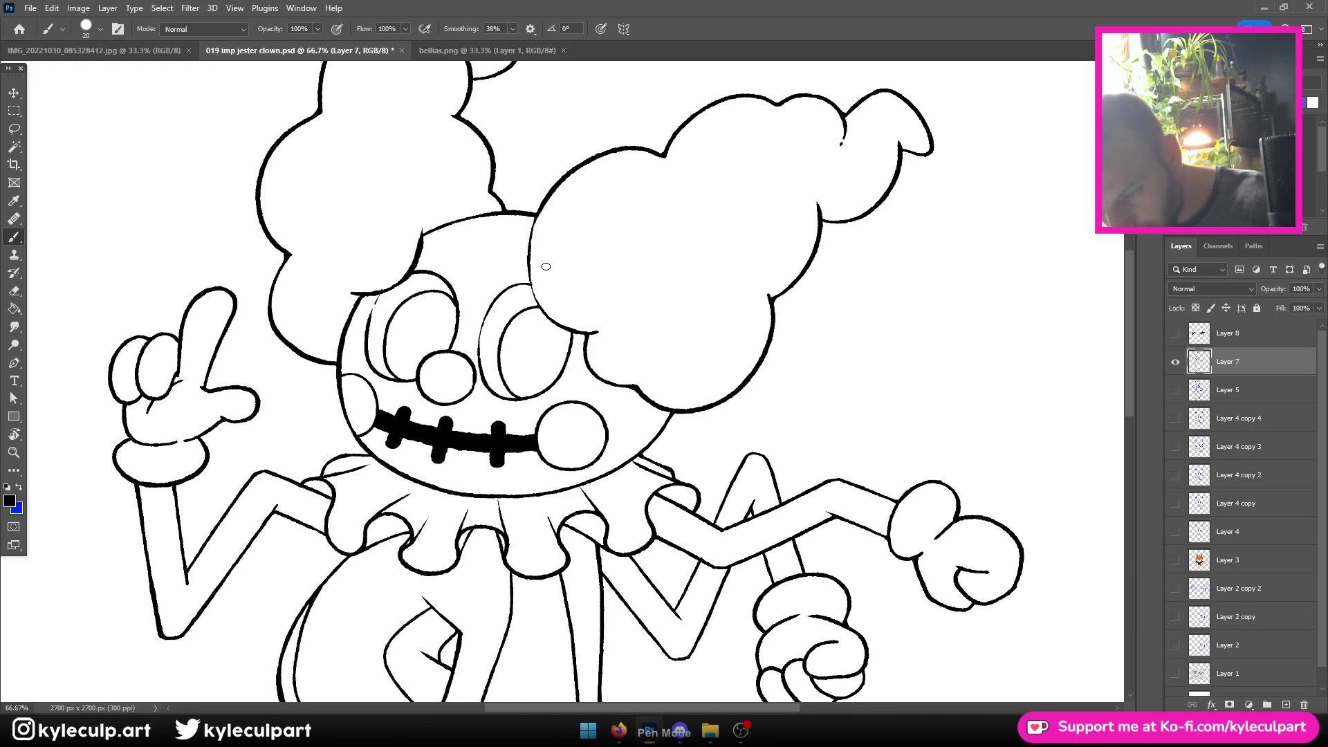
mouse_move(542, 310)
left_mouse_down()
mouse_move(534, 225)
mouse_move(563, 171)
mouse_move(529, 249)
mouse_move(551, 194)
left_mouse_up()
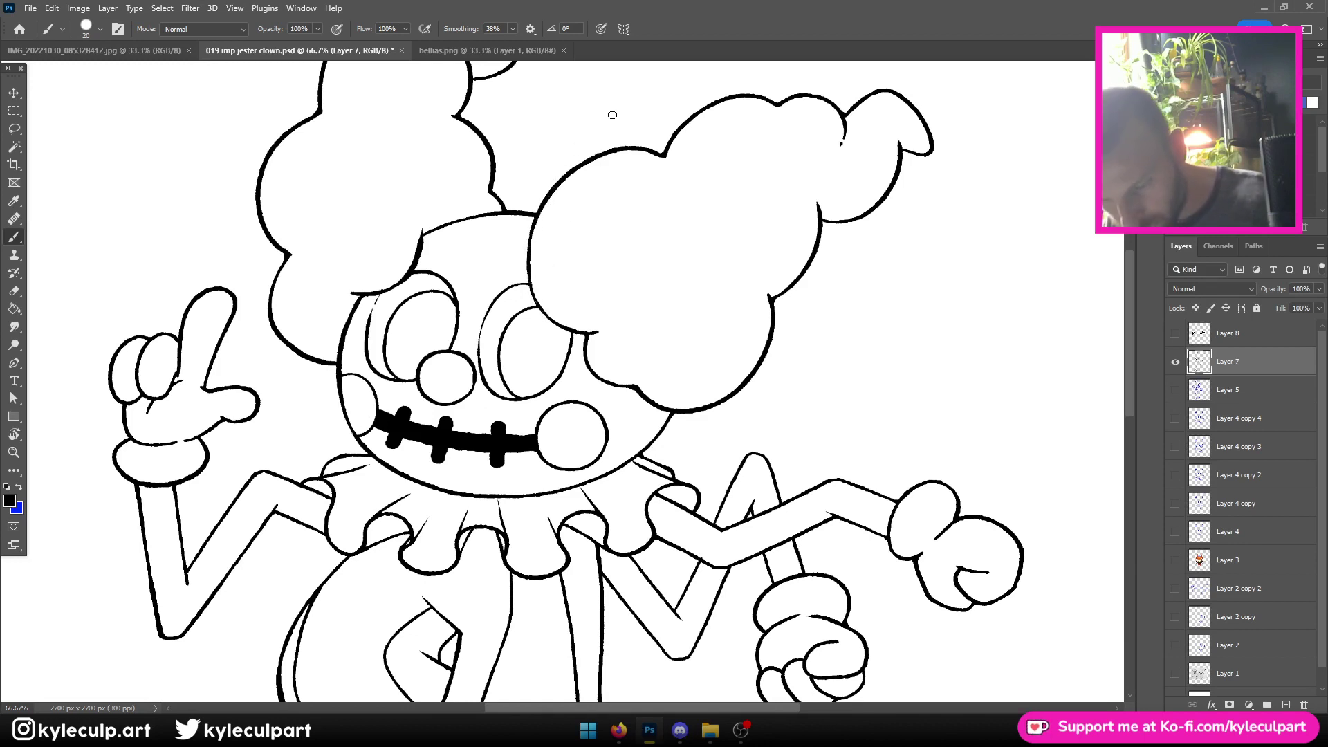
key("e")
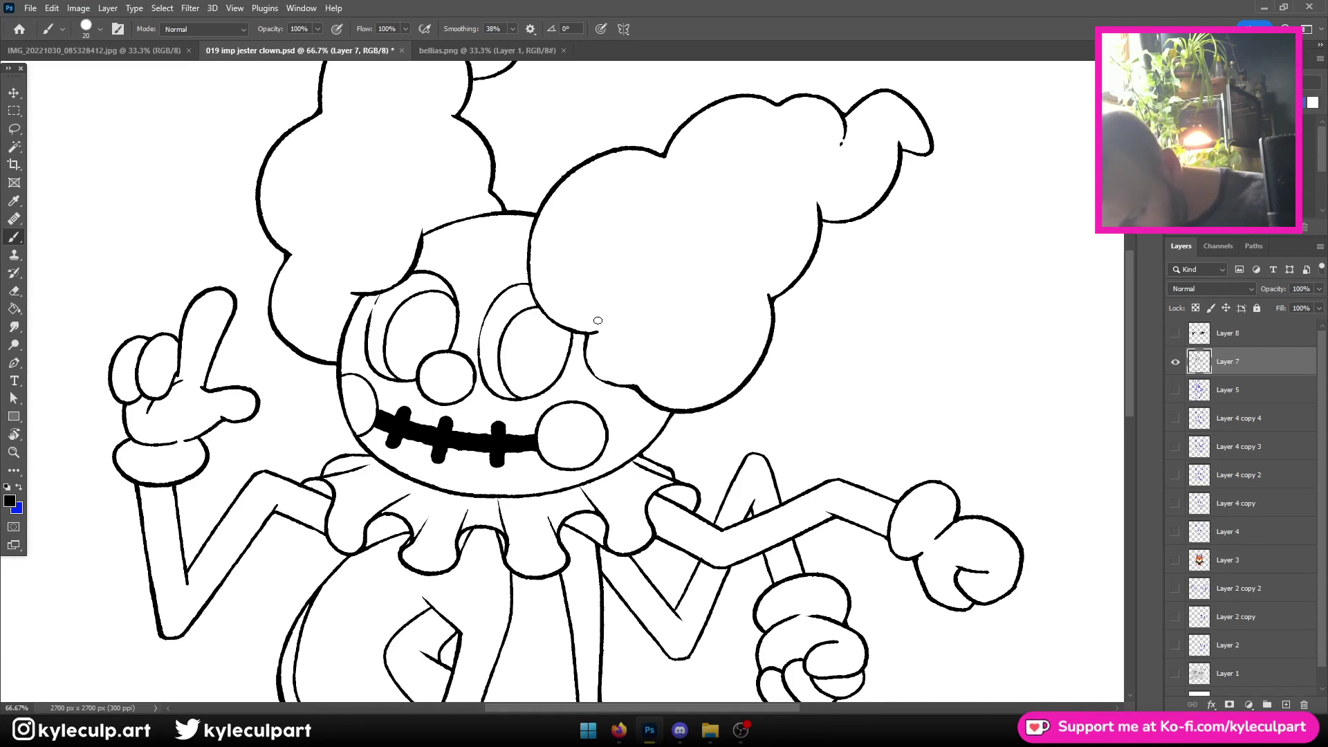
left_click_drag(612, 384, 592, 368)
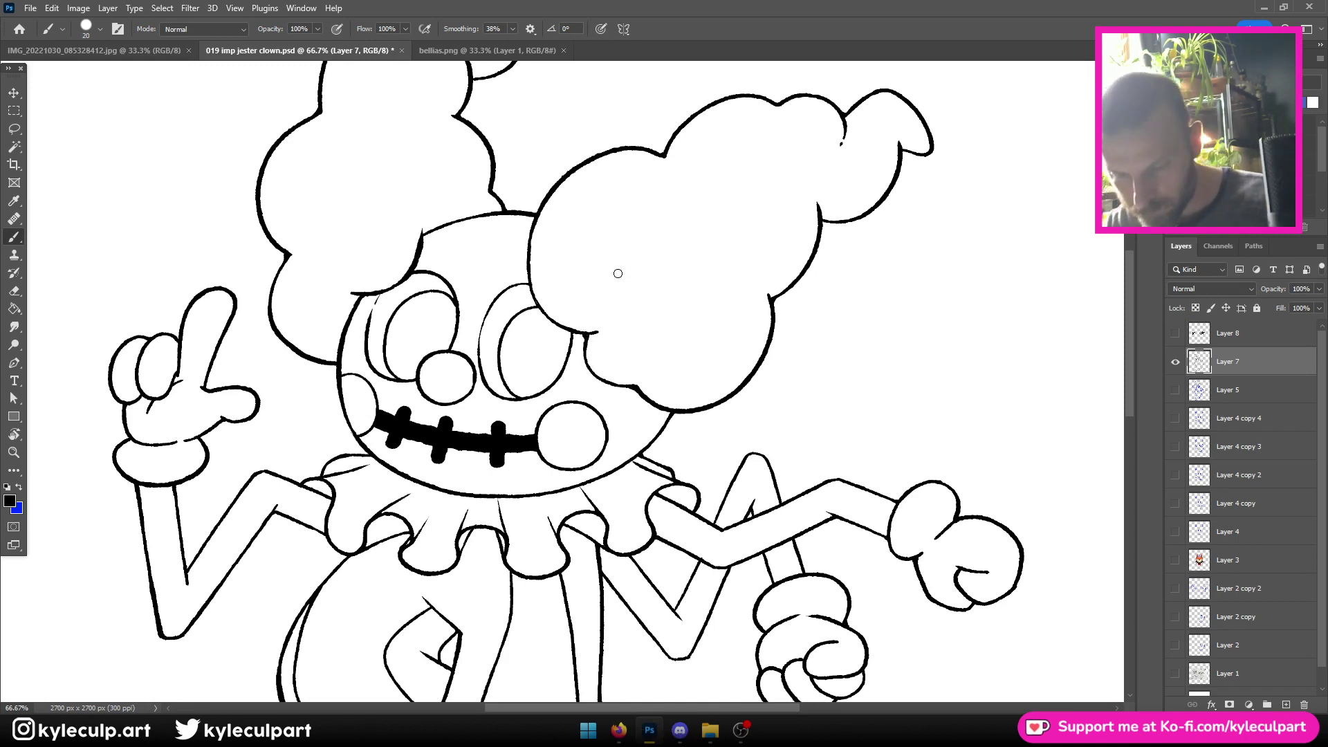
Trim and retouch the smaller hair puff's outline where it meets the forehead line
key("e")
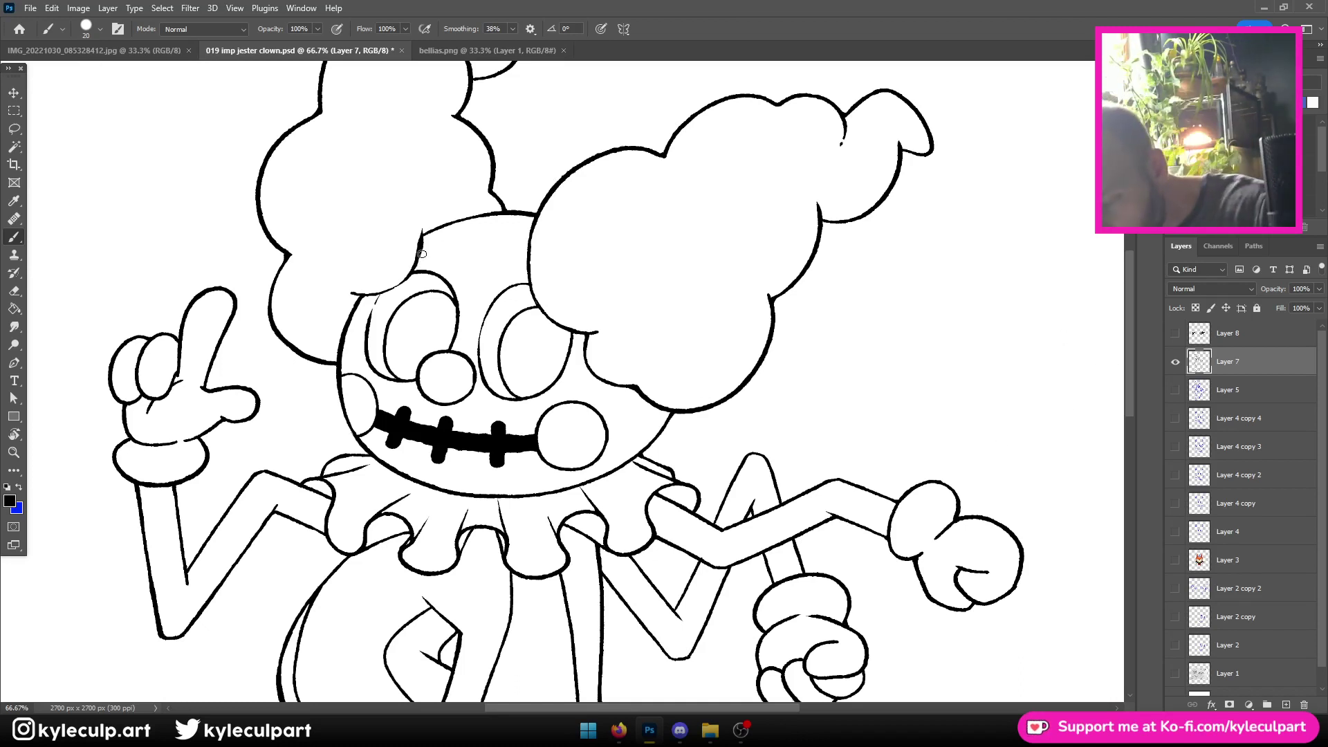
key("b")
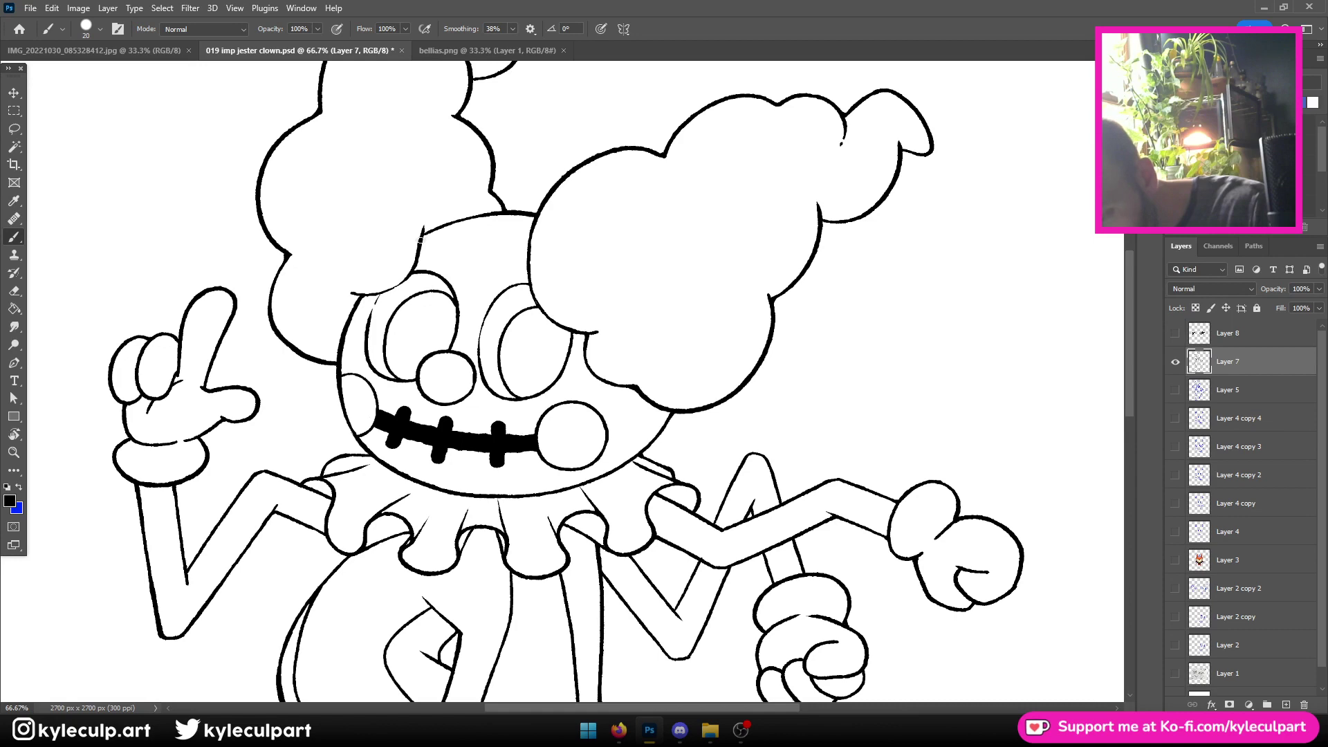
key("ctrl+minus")
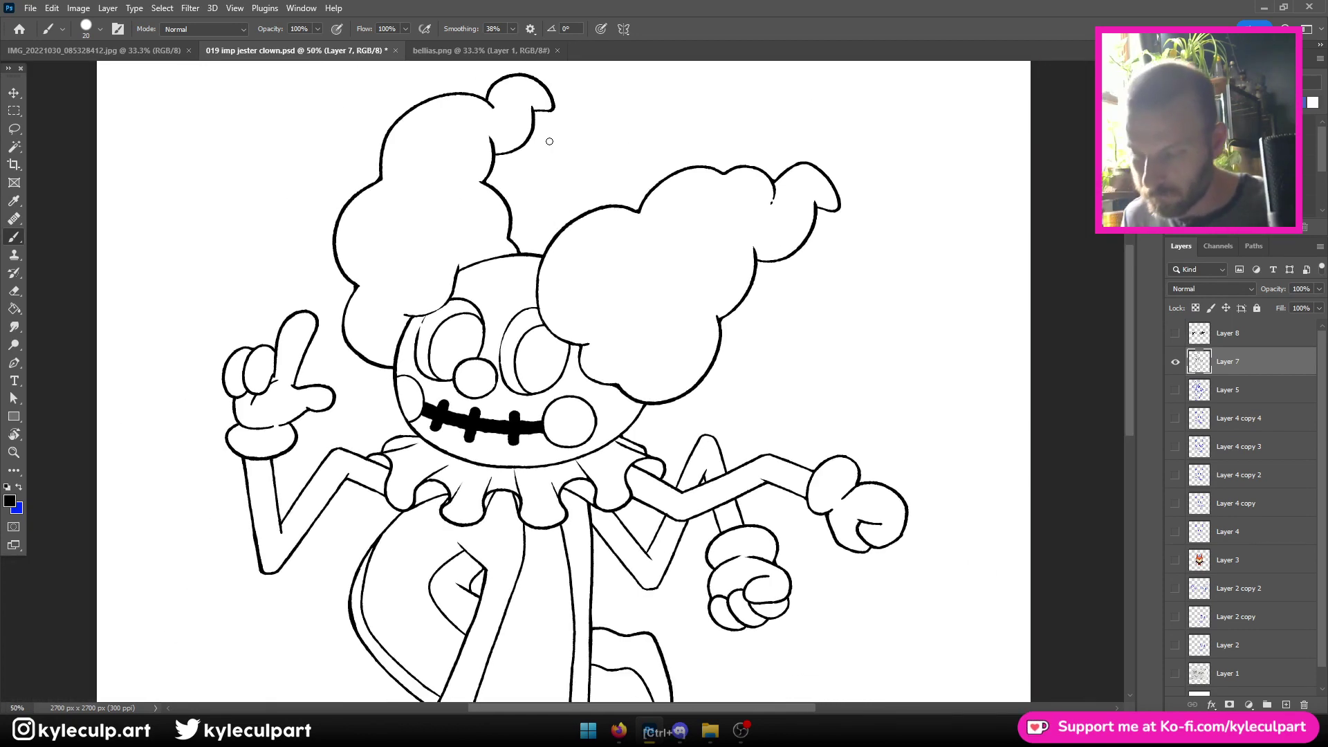
key("ctrl+minus")
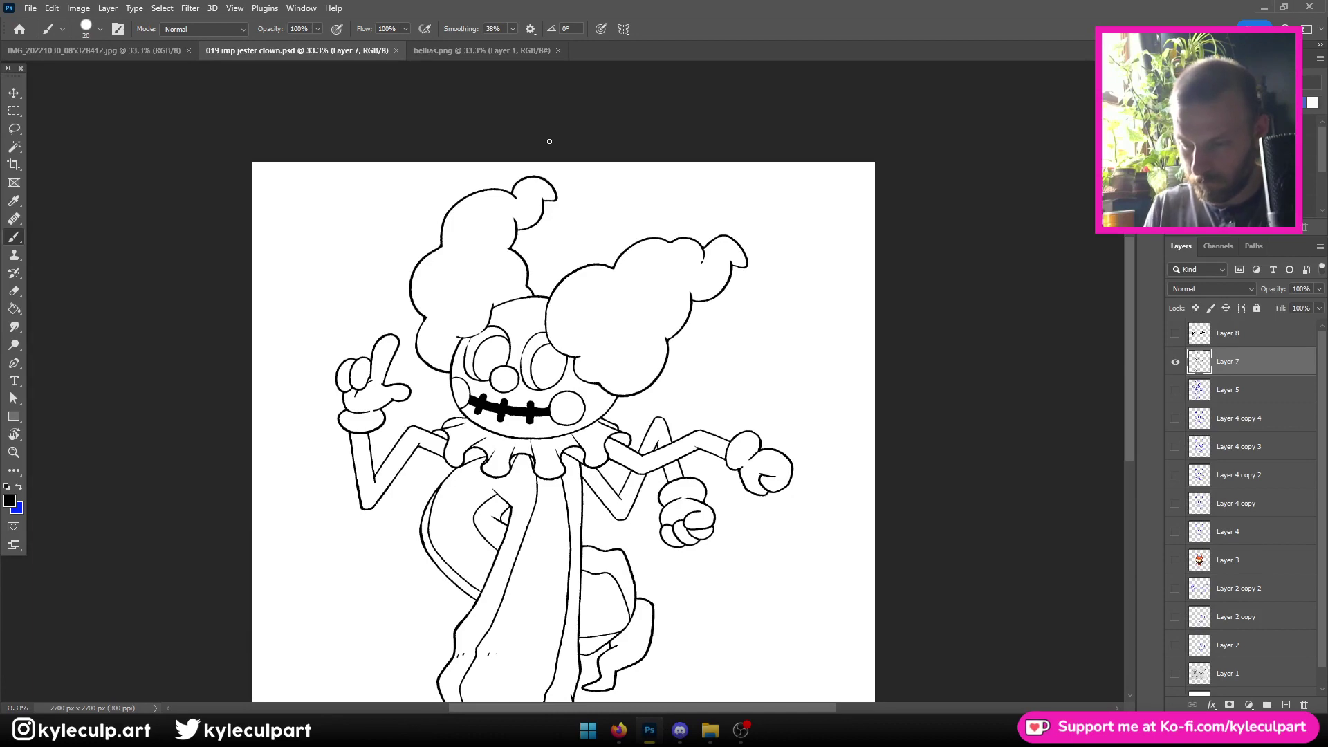
Thin the pointed line end where the smaller hair puff meets its curled tip, and save the file
key("ctrl+plus")
key("ctrl+plus")
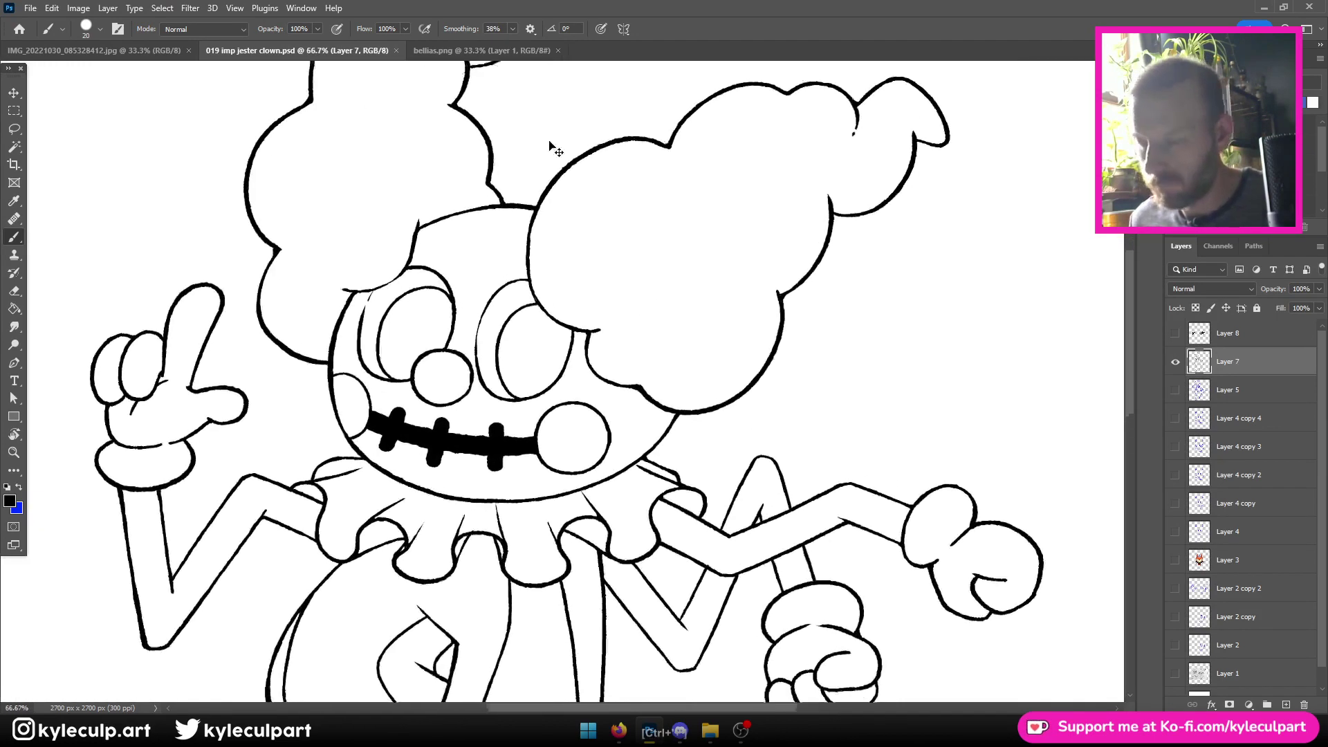
key("ctrl+plus")
left_click_drag(446, 166, 575, 542)
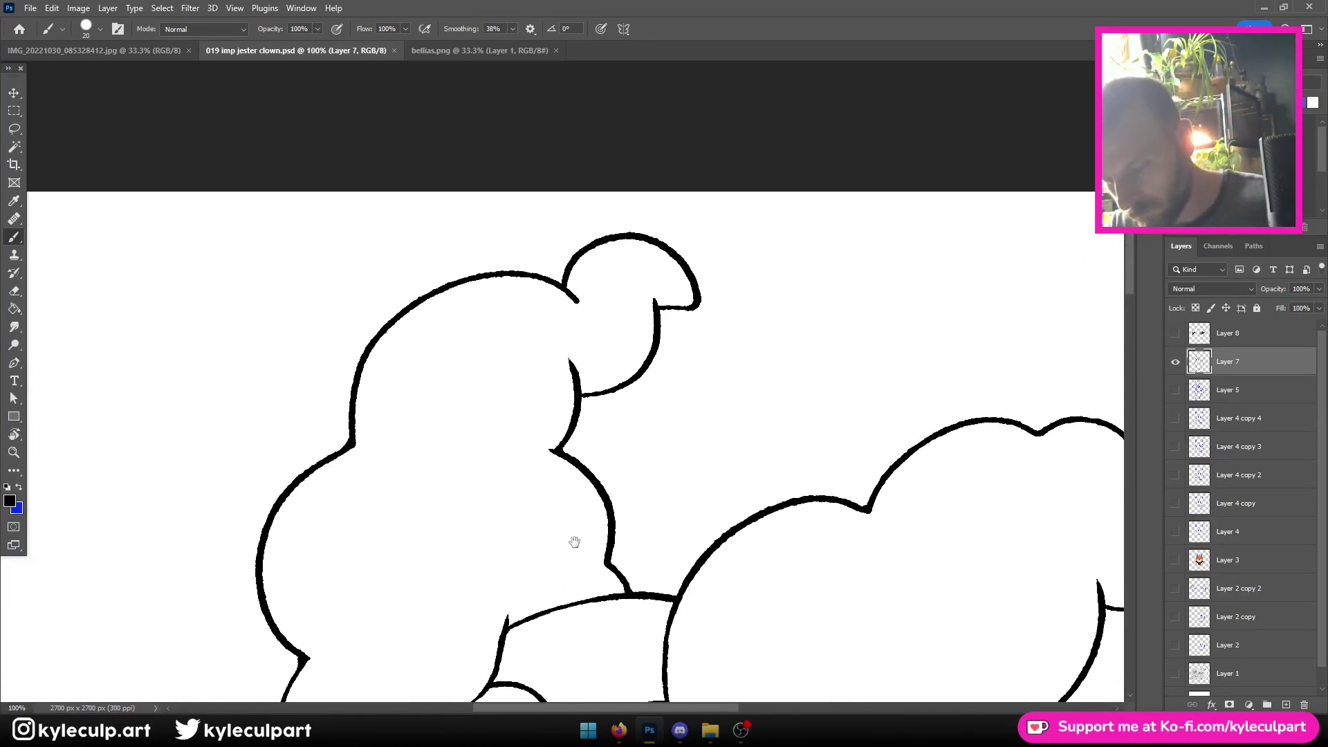
key("e")
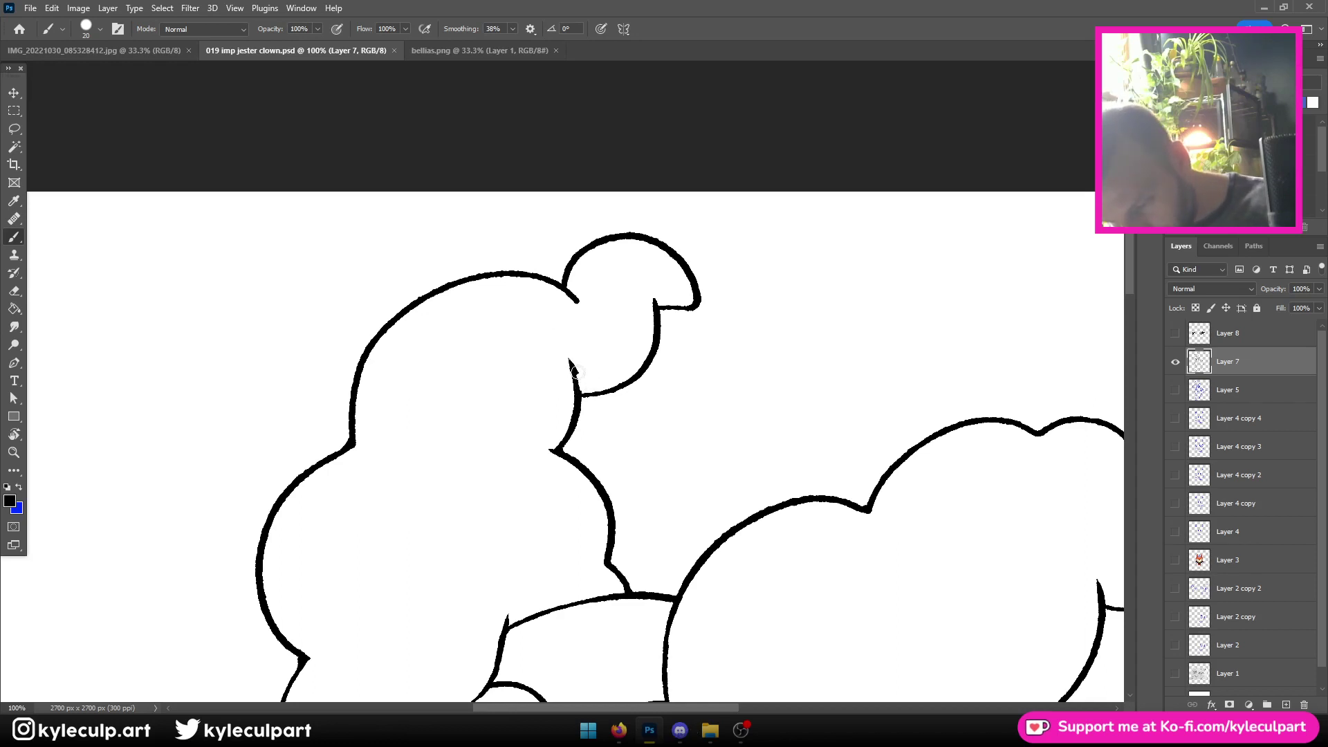
left_click_drag(569, 360, 579, 398)
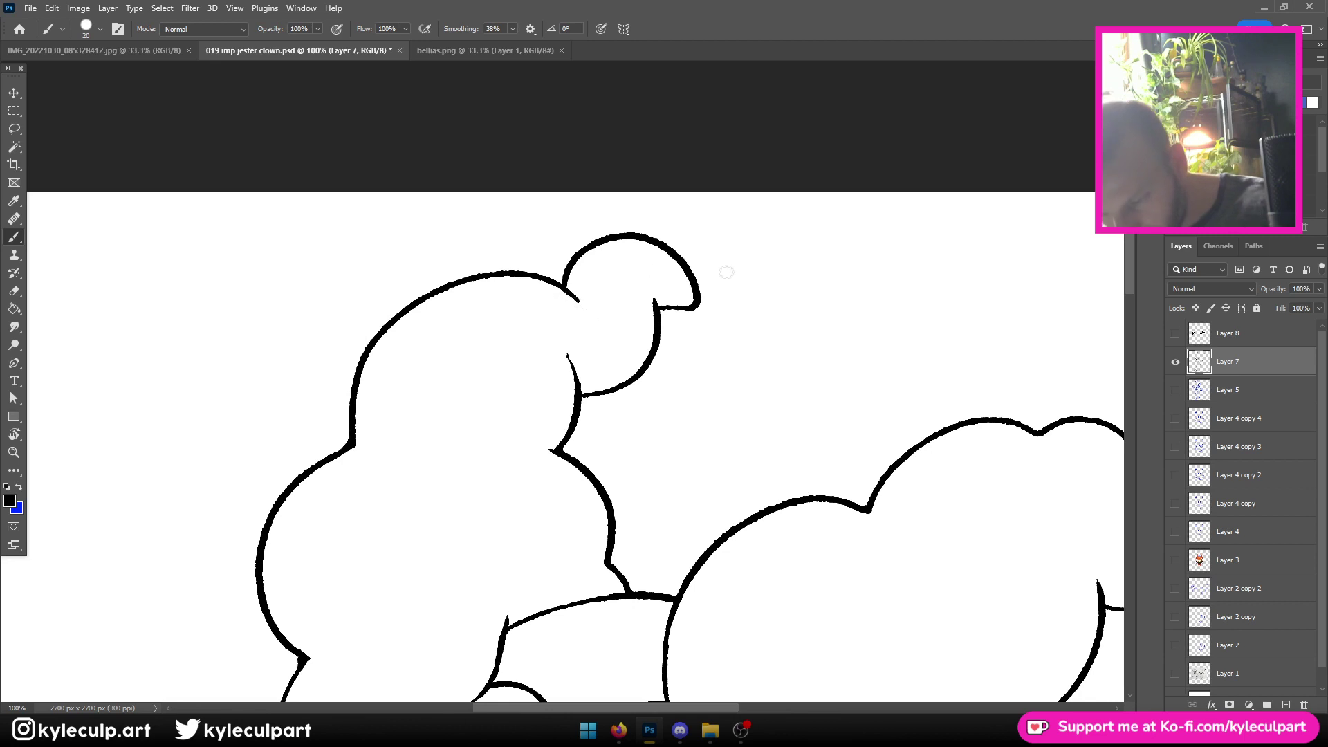
left_click_drag(740, 500, 270, 448)
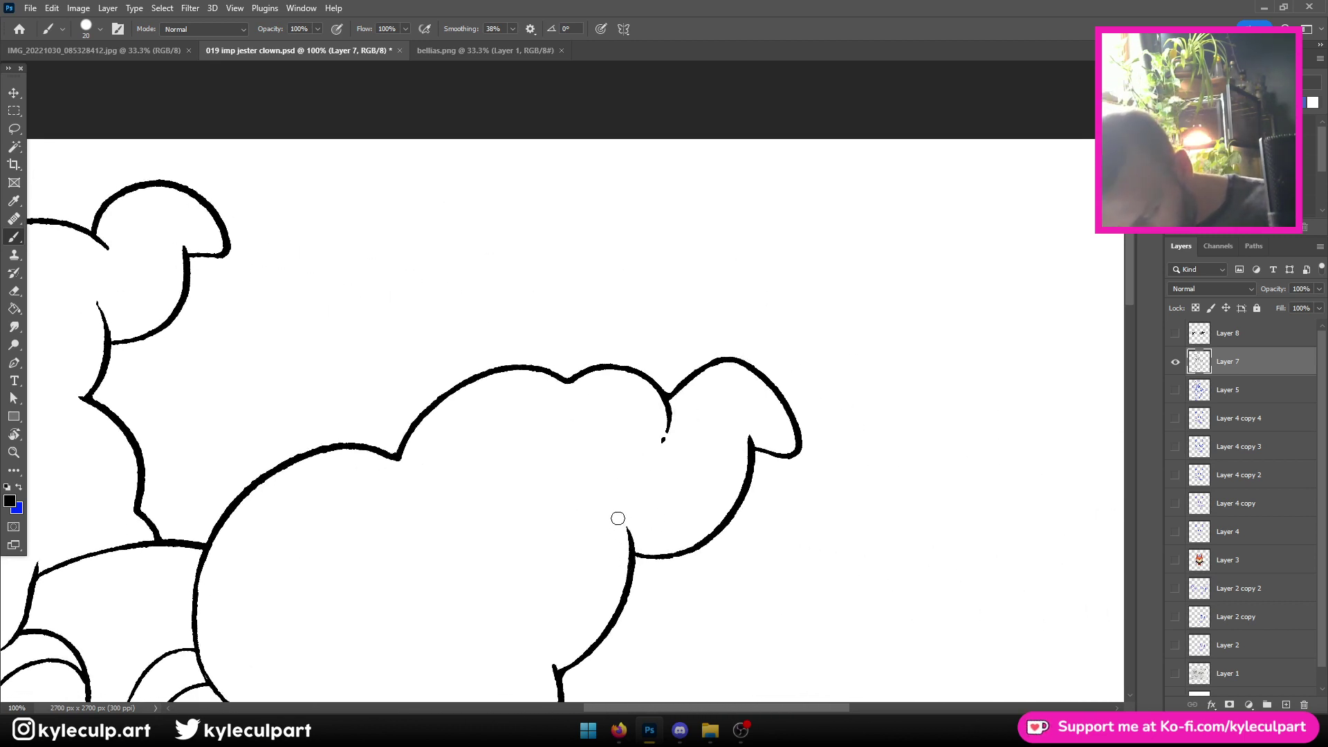
scroll(654, 616, "down", 3)
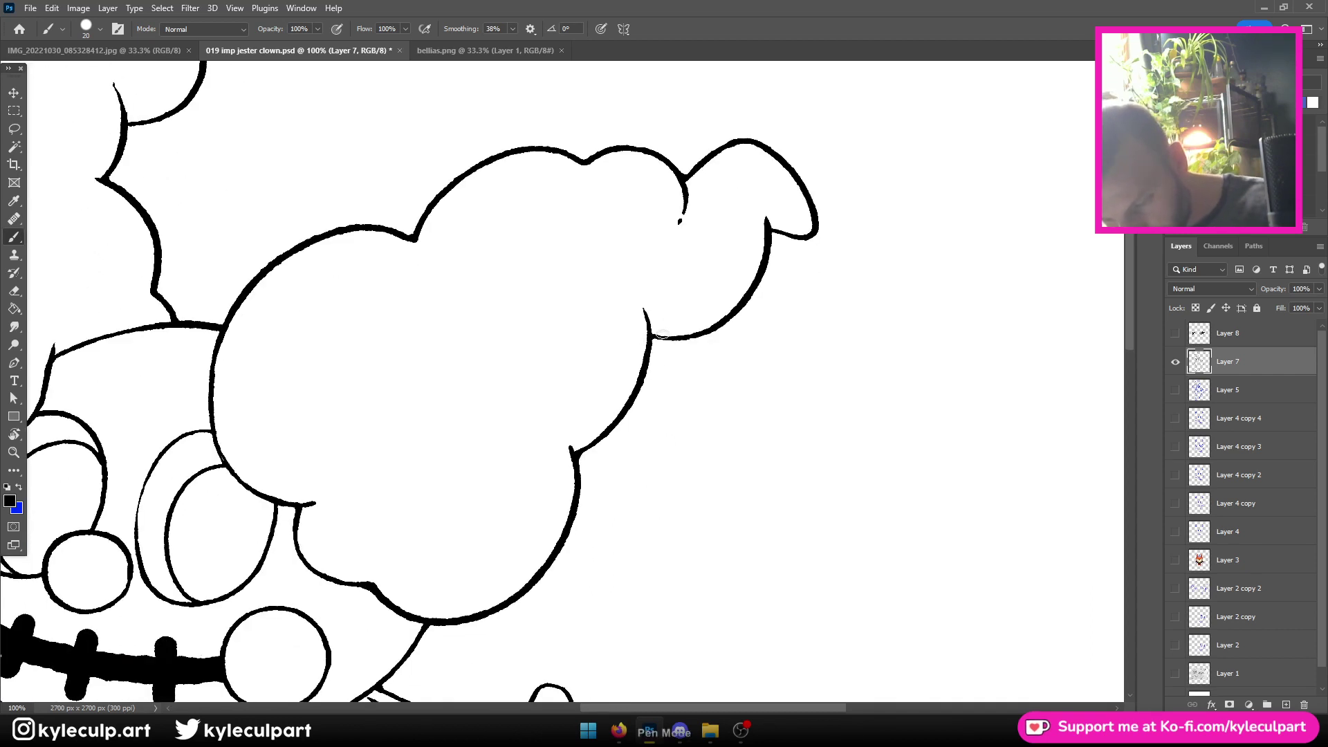
key("ctrl+s")
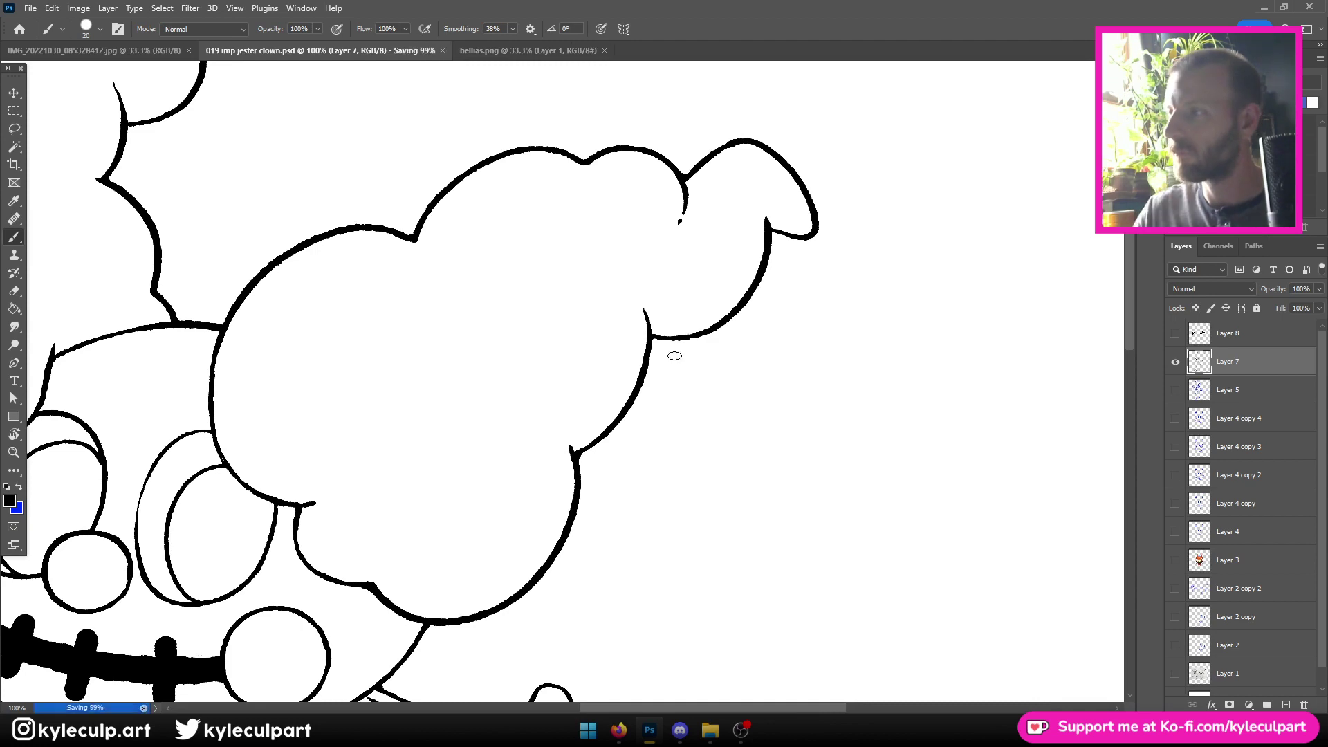
Rename the inked line art layer, Layer 7, as "lines" and delete Layer 8 above it
key("ctrl+minus")
key("ctrl+minus")
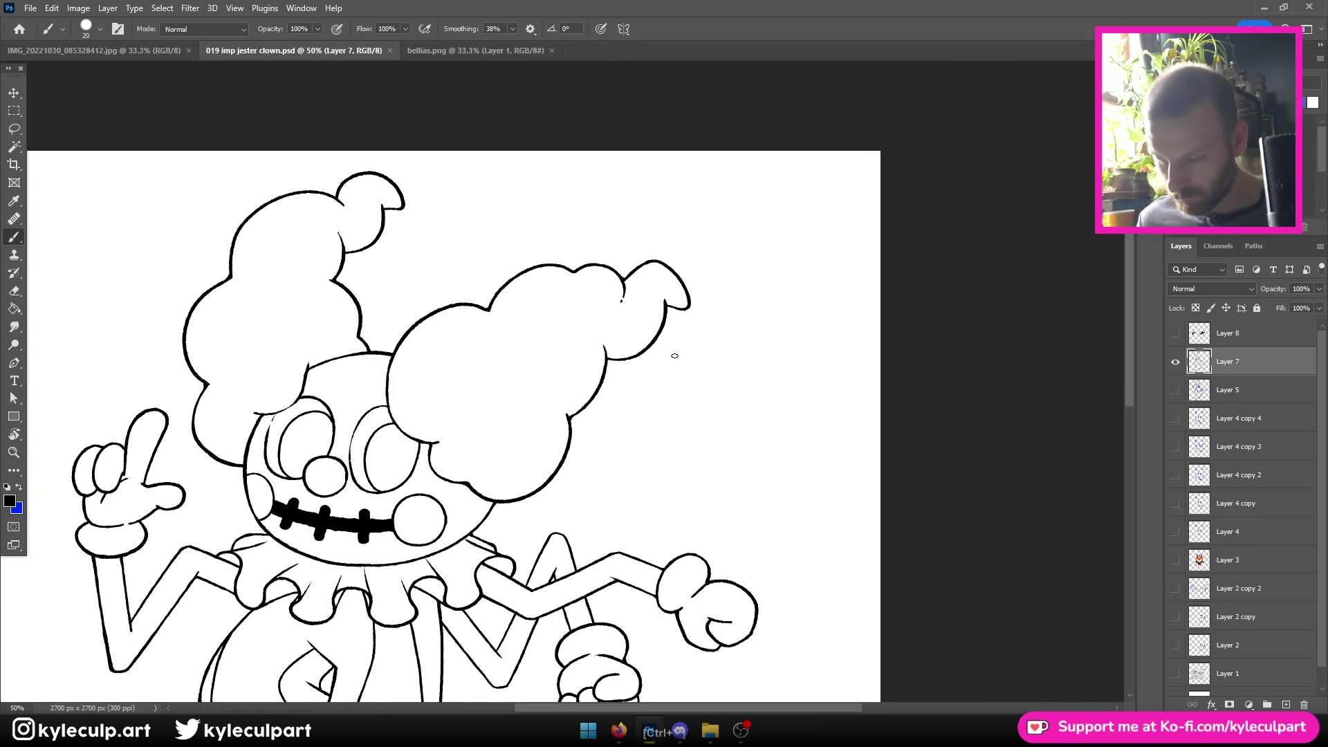
key("ctrl+minus")
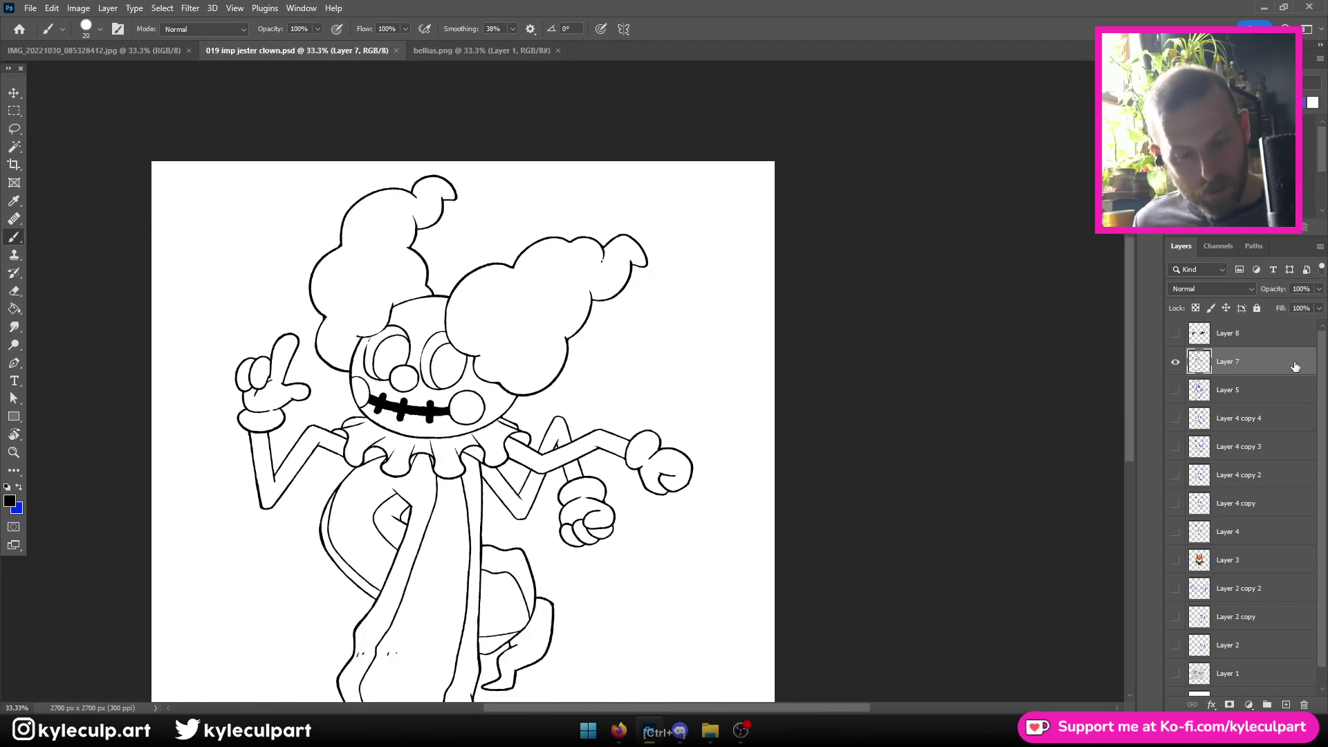
double_click(1228, 361)
type("lines")
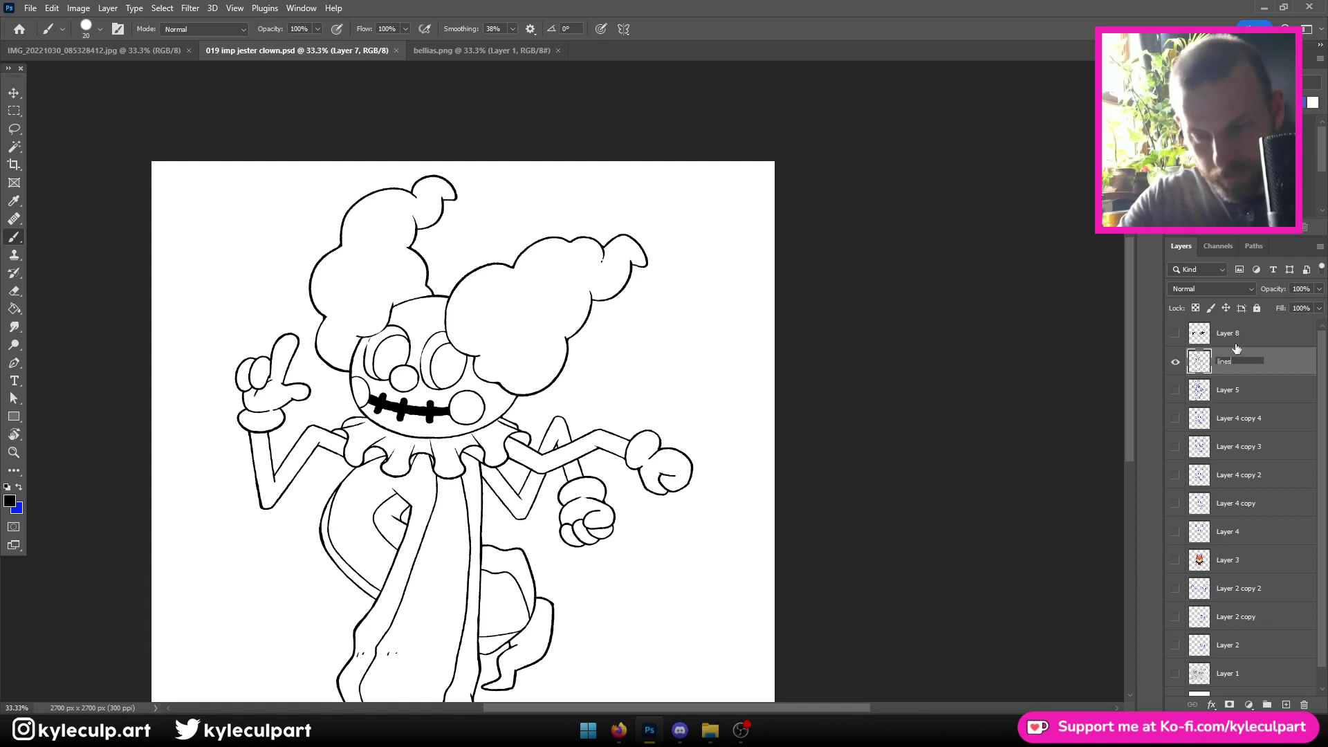
key("Return")
left_click(1236, 342)
key("Delete")
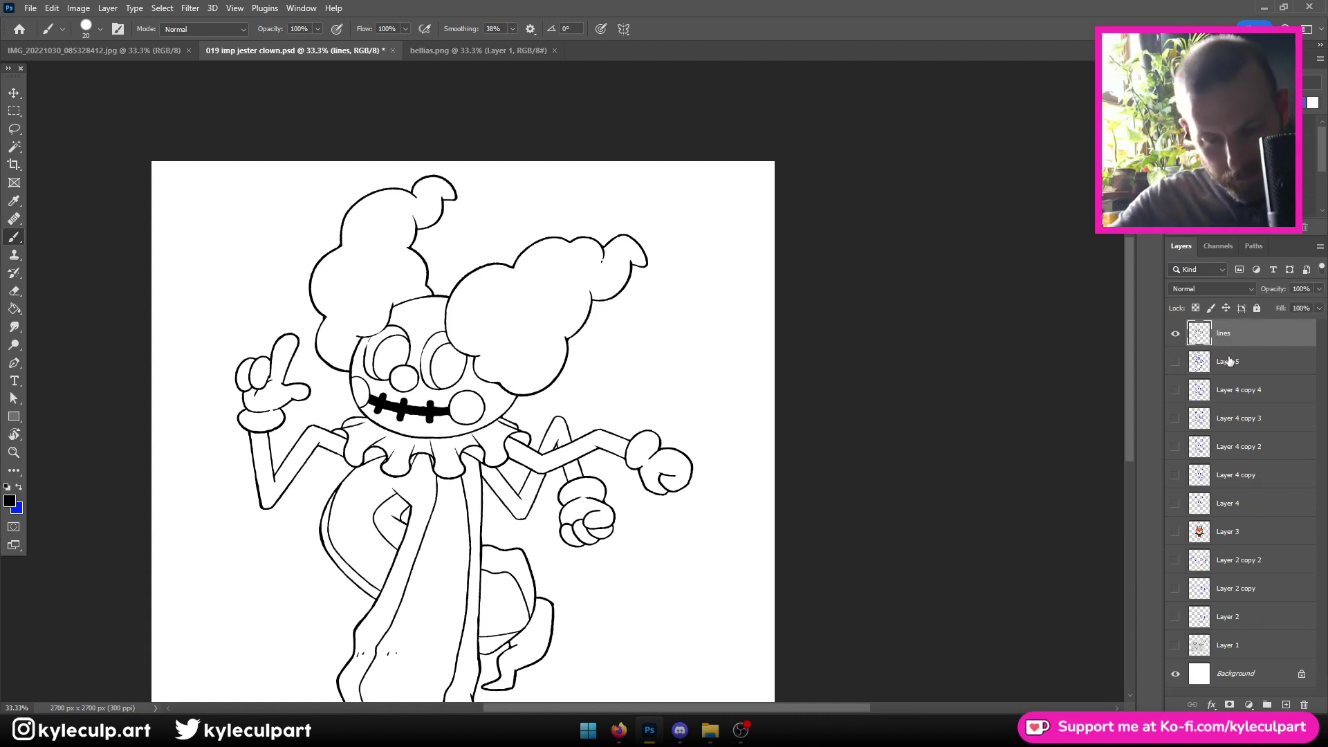
Duplicate the lines layer as "lines copy" and hide the original
right_click(1225, 339)
left_click(1055, 183)
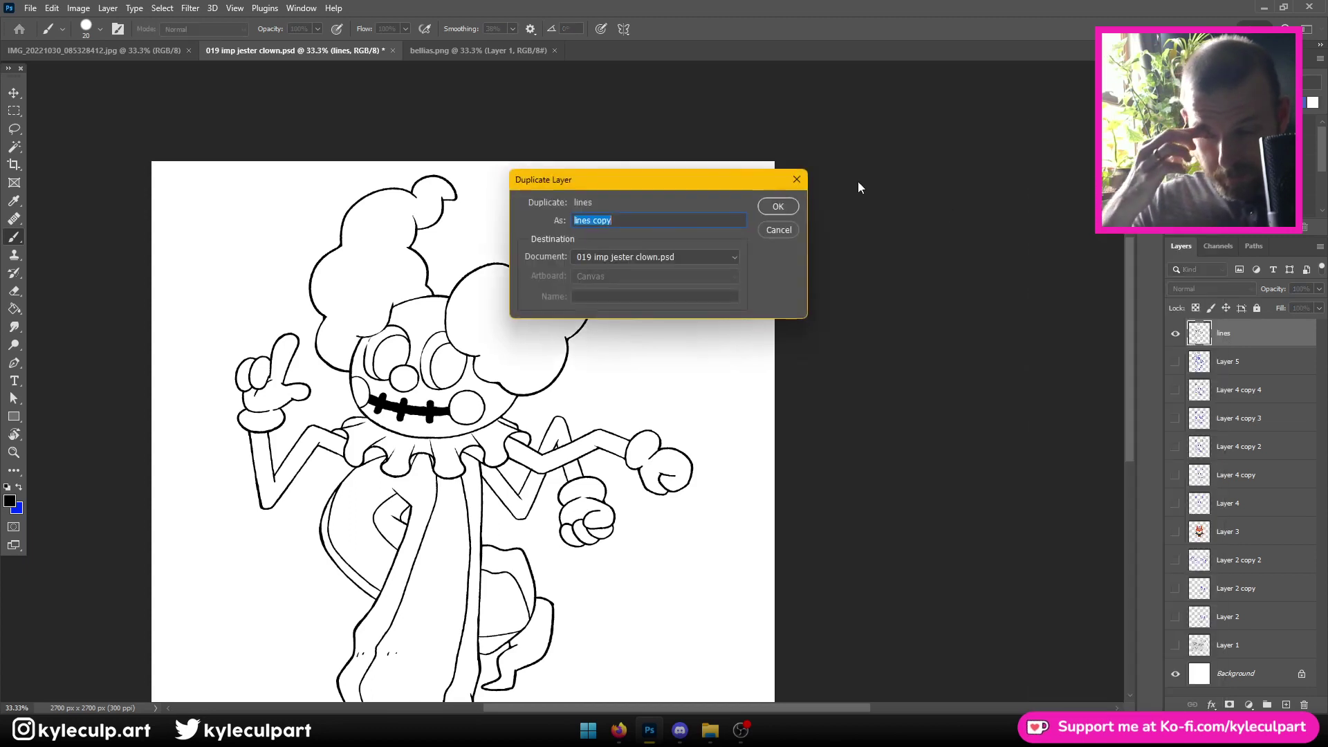
left_click(777, 206)
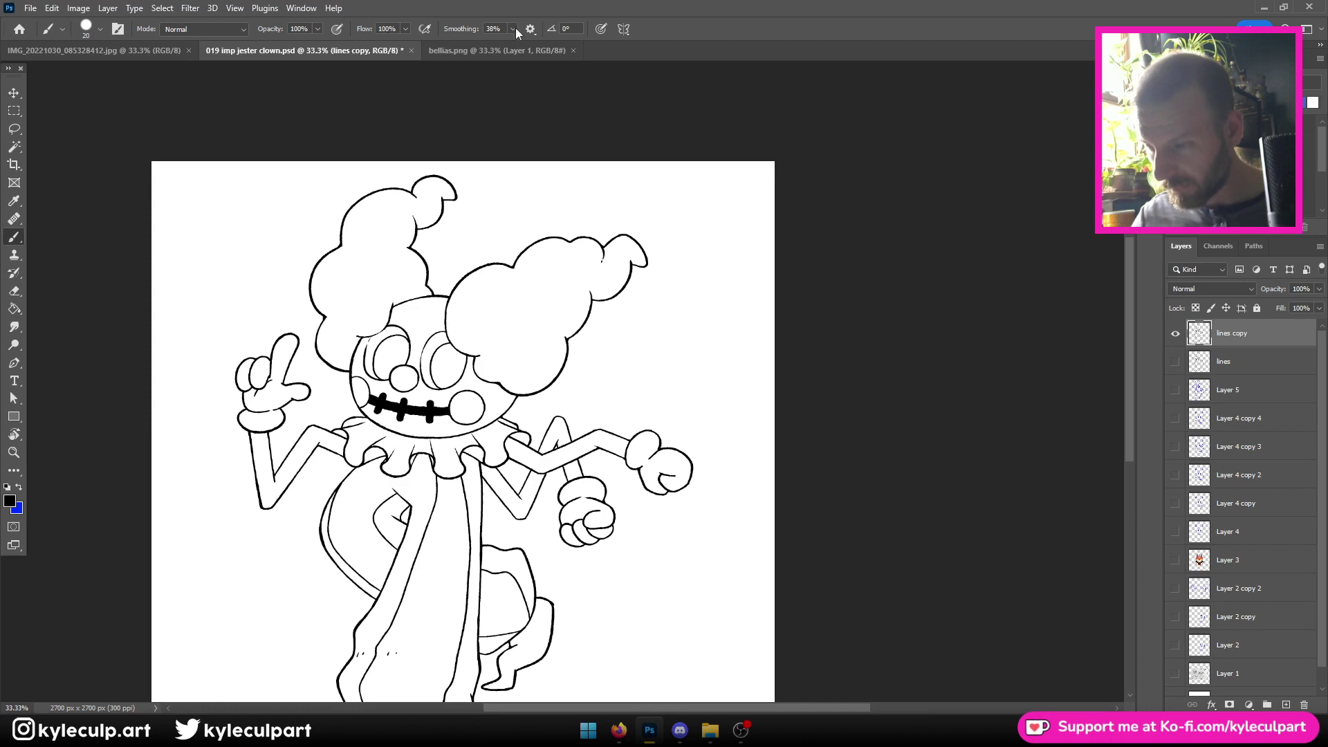
With brush smoothing at 0% and a size 10 brush, close the gap in the eye outline below the smaller hair puff
left_click_drag(464, 31, 369, 36)
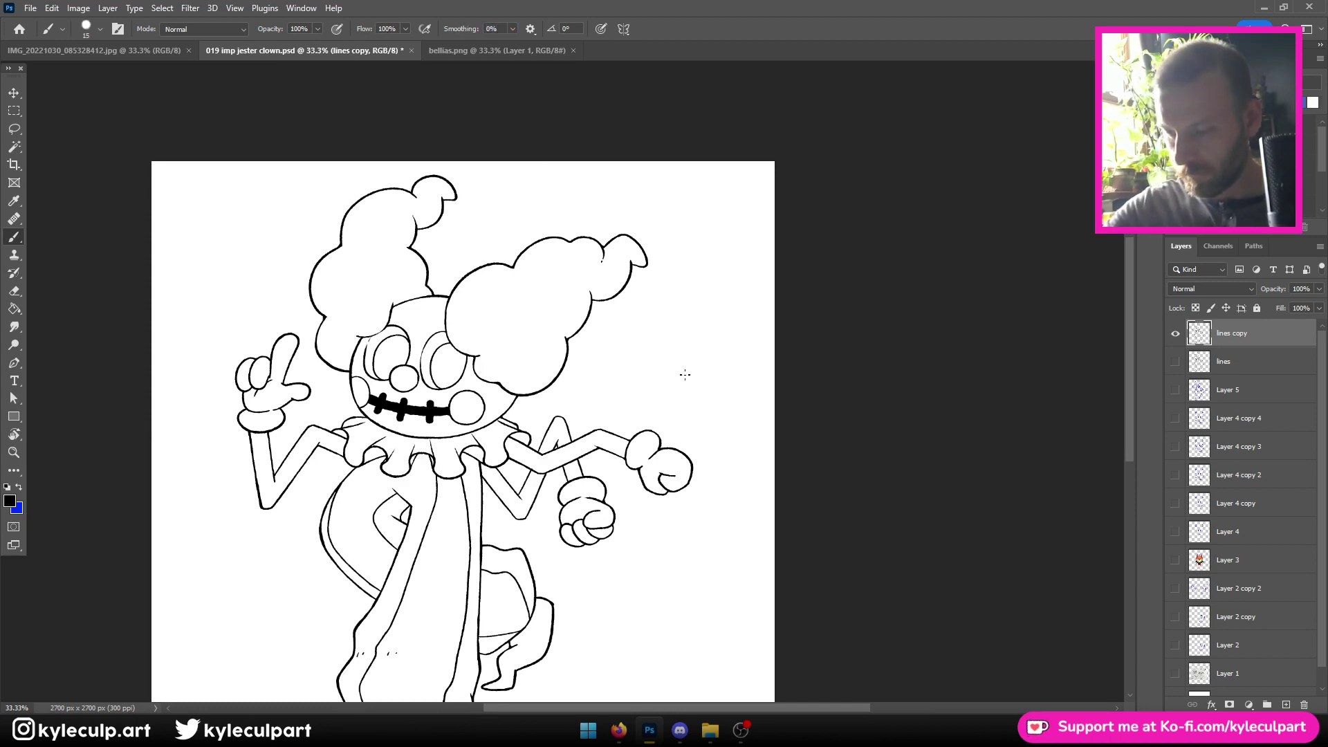
key("ctrl+plus")
key("ctrl+plus")
key("ctrl+plus")
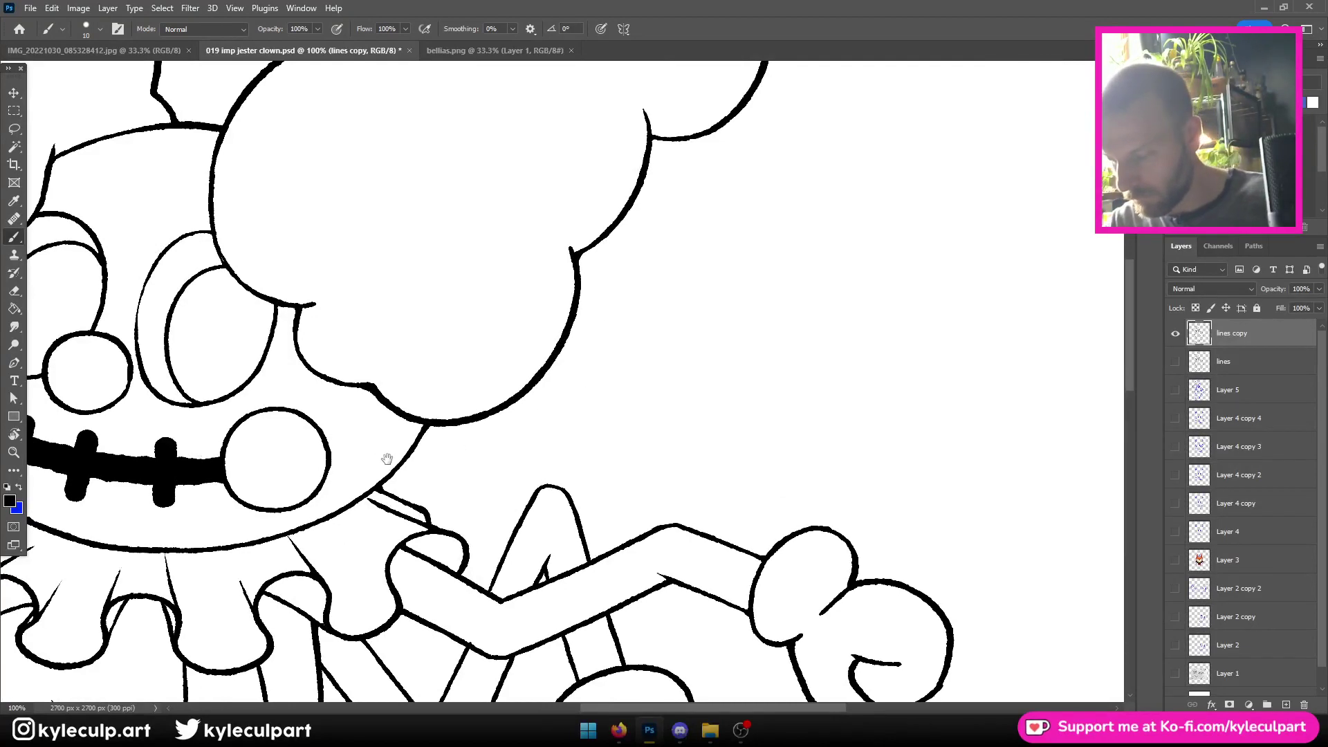
mouse_move(386, 458)
left_mouse_down()
mouse_move(788, 447)
mouse_move(800, 474)
left_mouse_up()
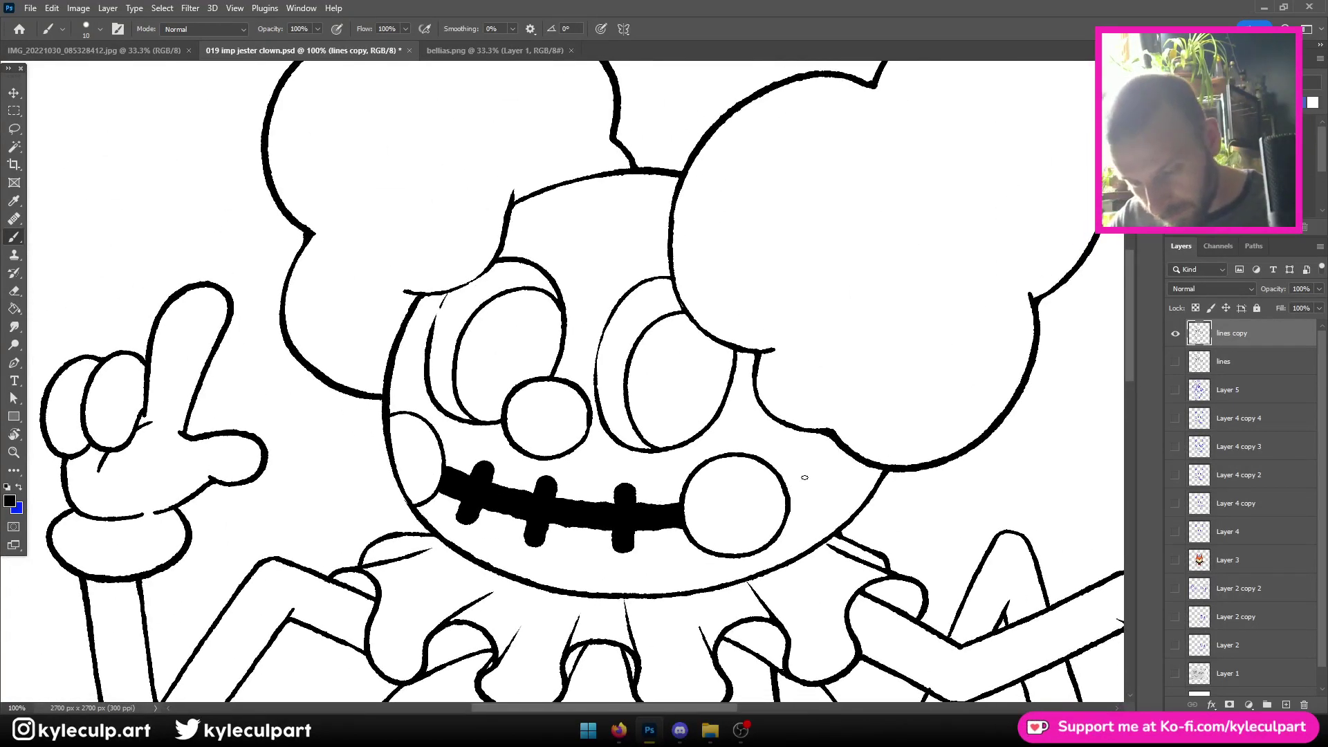
key("ctrl+plus")
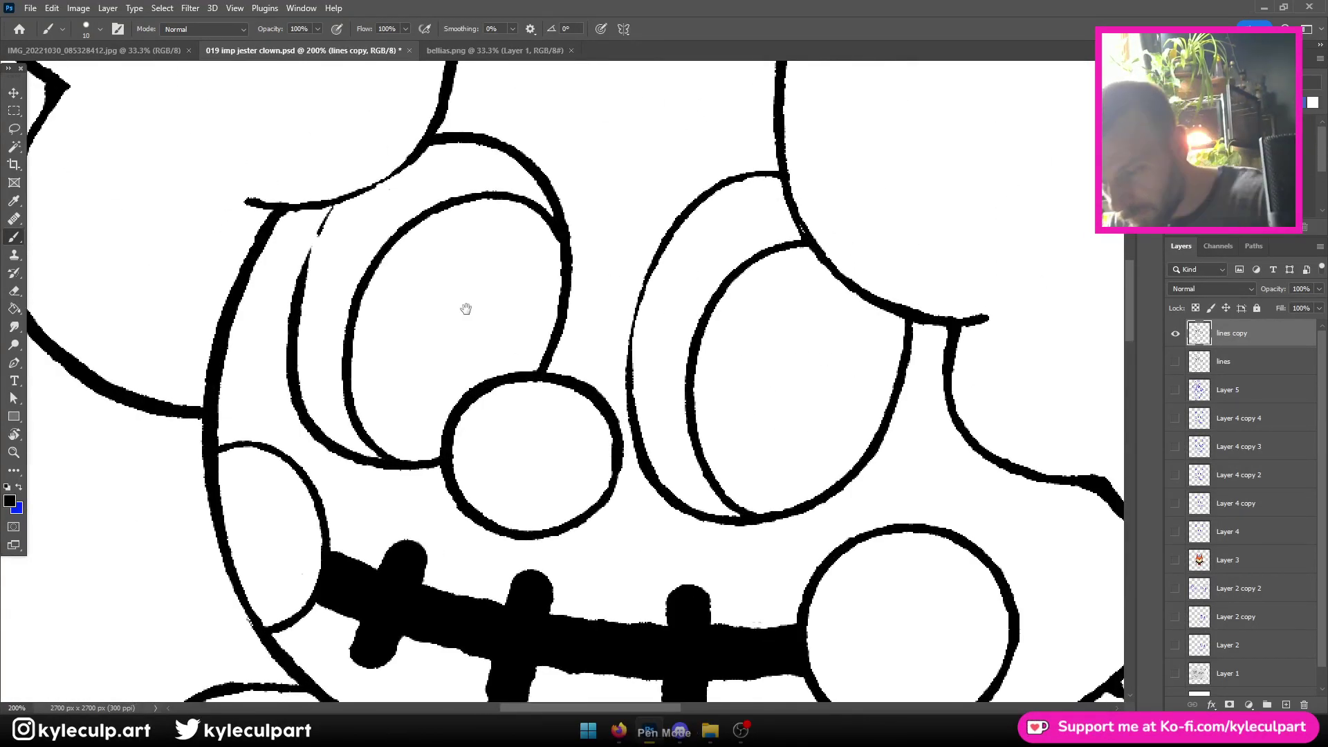
left_click_drag(316, 242, 310, 264)
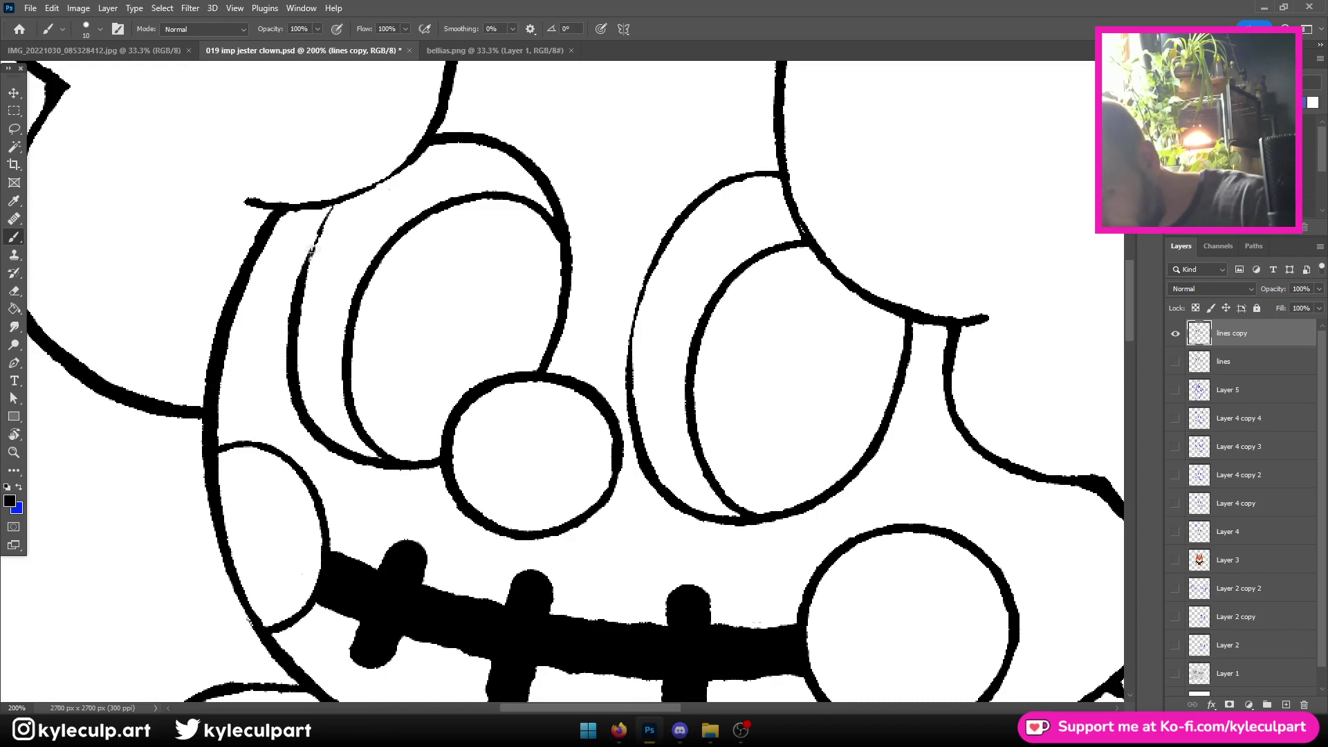
key("ctrl+z")
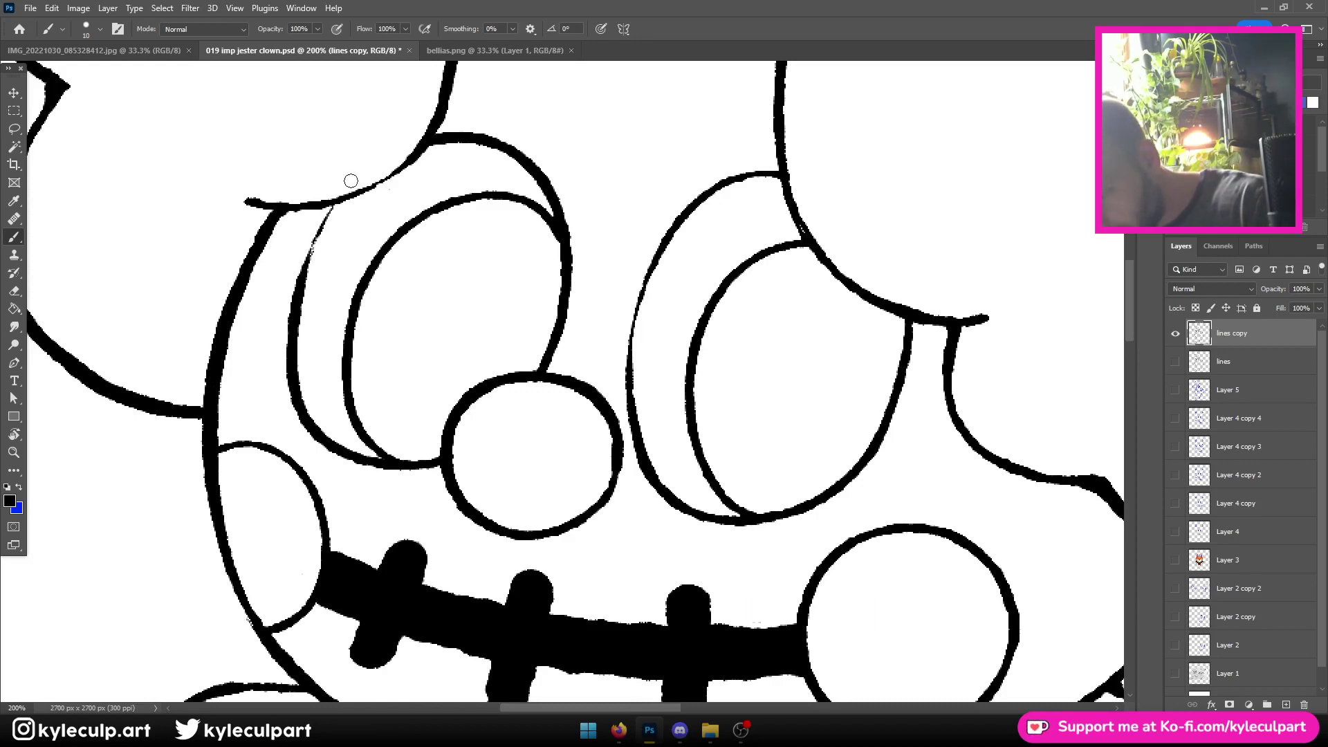
left_click_drag(327, 232, 309, 262)
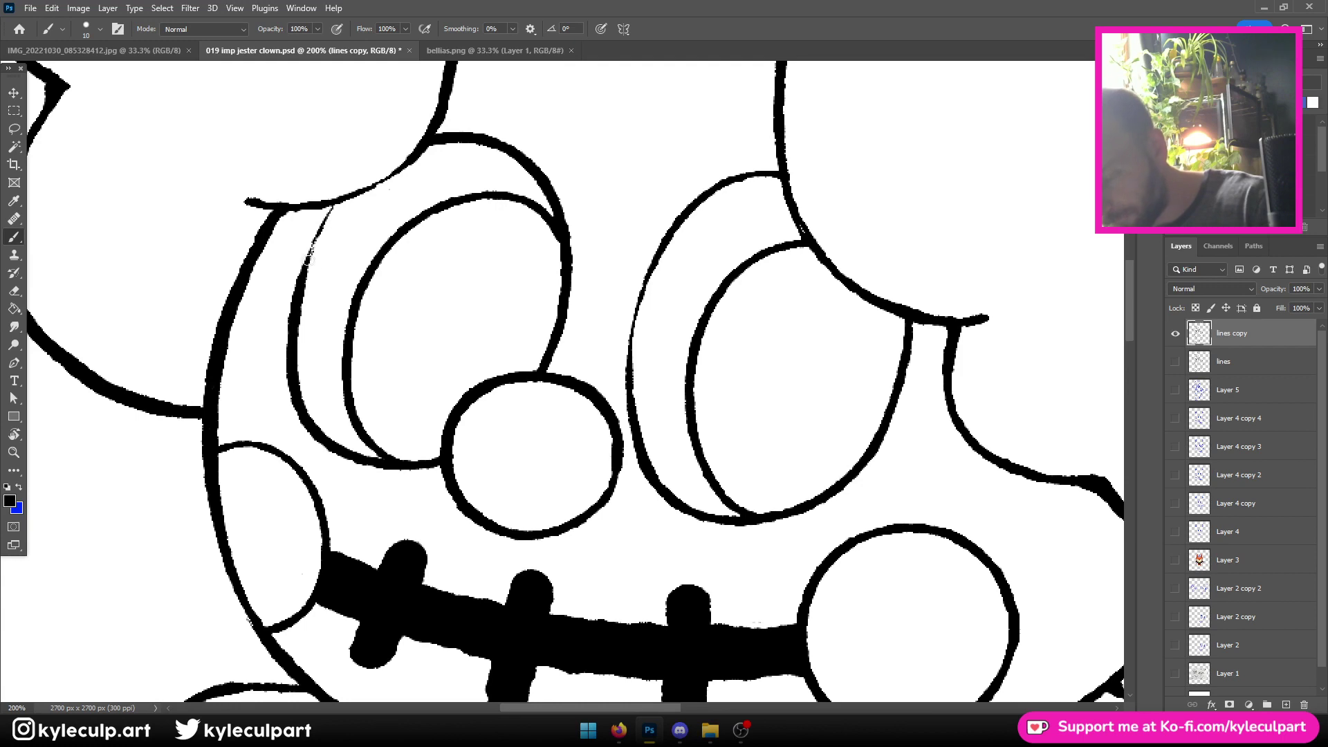
Bridge the gap in the line between the cuff and the back of the lowered fist with a thin stroke
left_click_drag(503, 247, 659, 235)
mouse_move(931, 602)
left_mouse_down()
mouse_move(536, 395)
mouse_move(360, 330)
left_mouse_up()
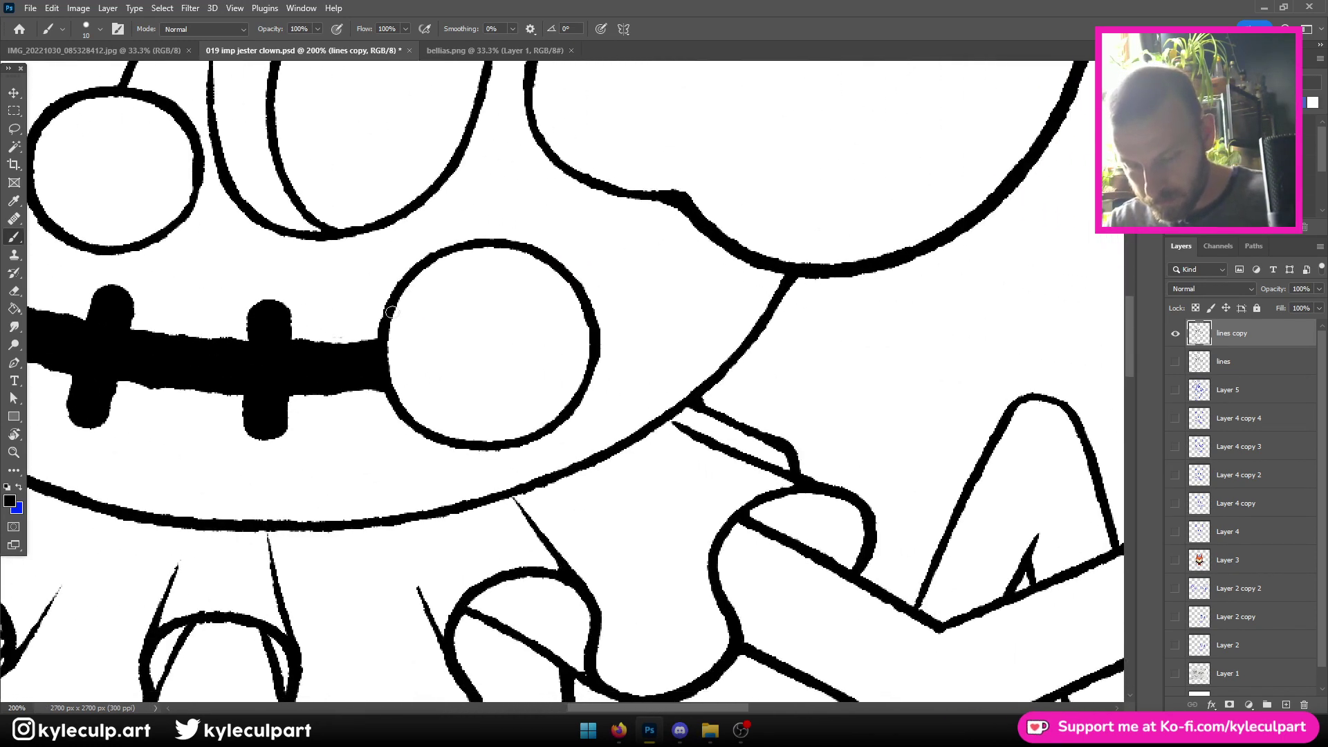
left_click_drag(1021, 598, 661, 205)
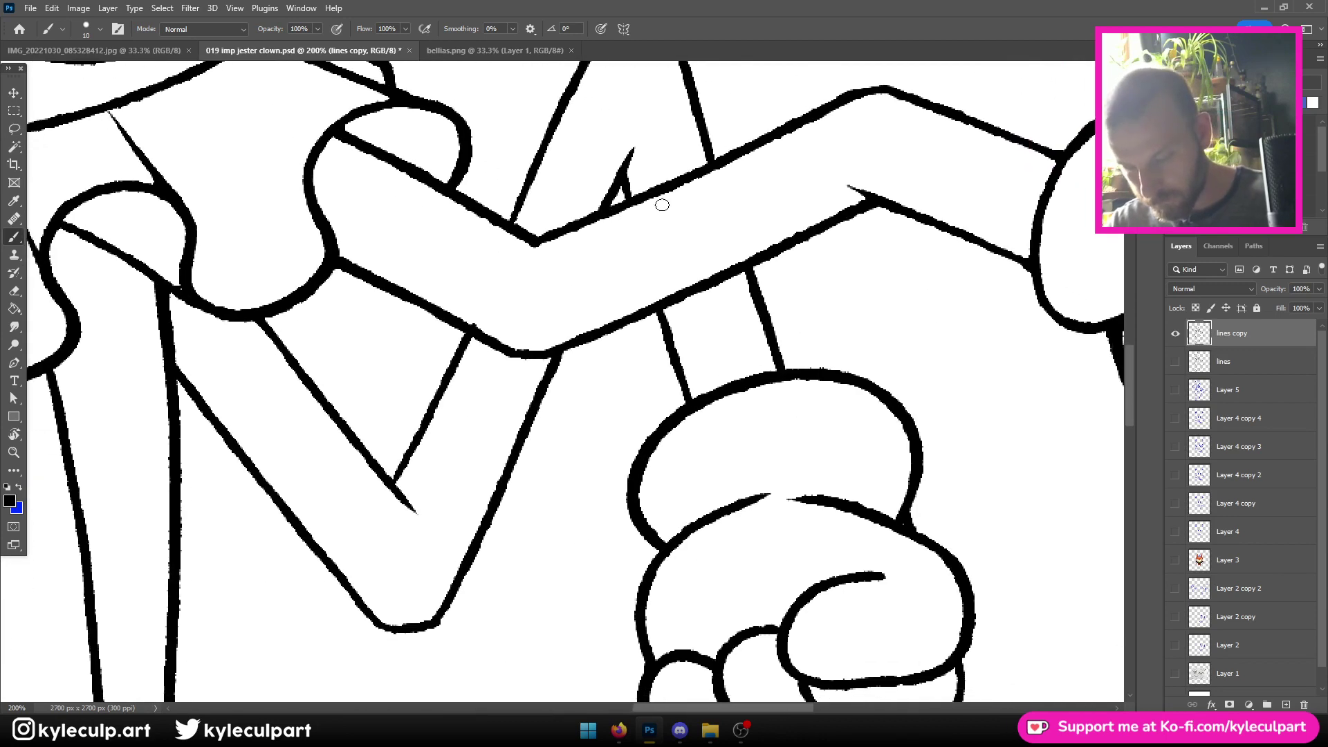
left_click_drag(749, 504, 815, 497)
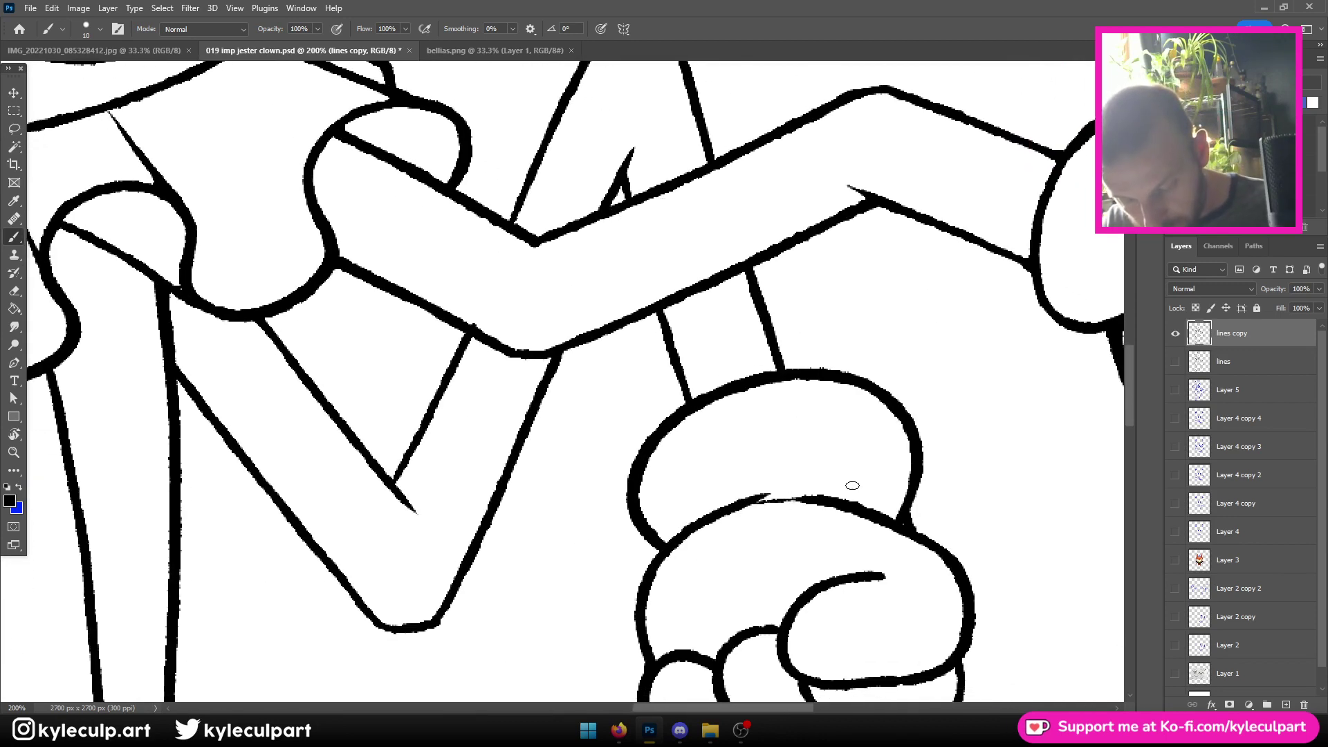
key("ctrl+z")
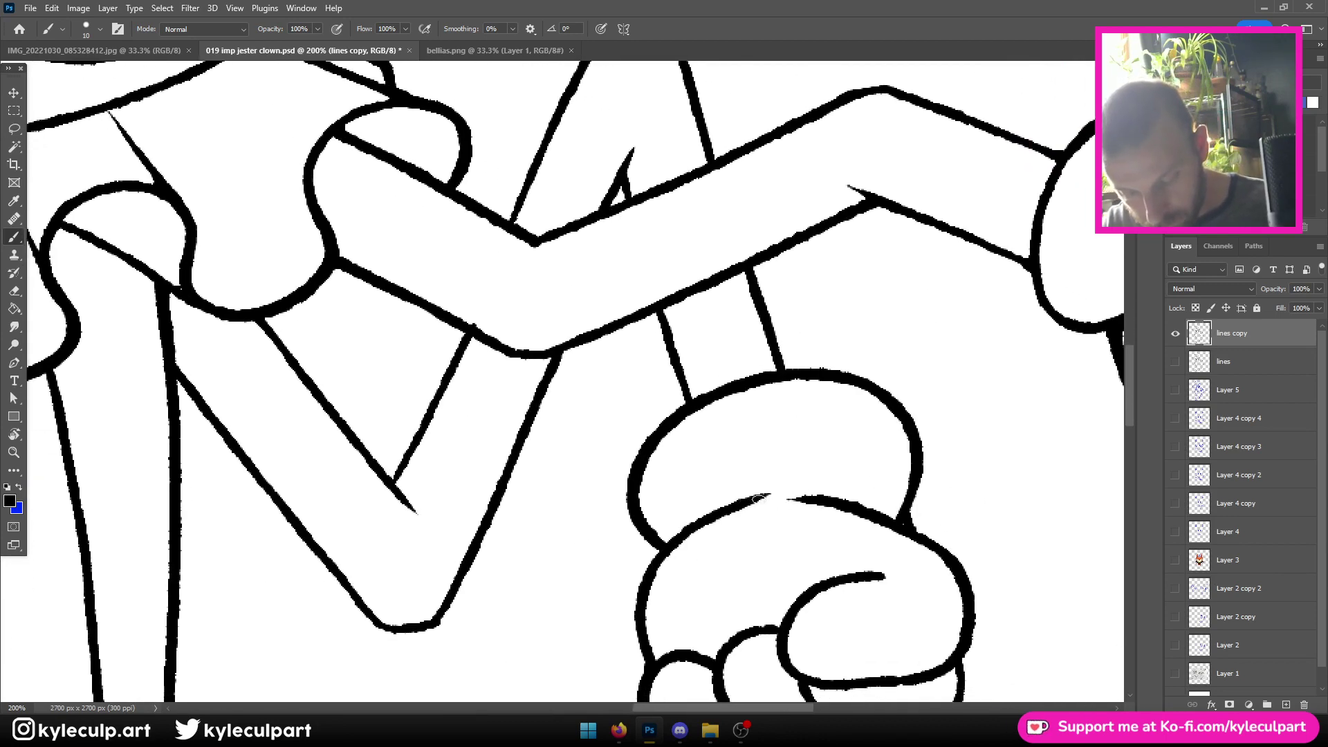
left_click_drag(964, 510, 613, 290)
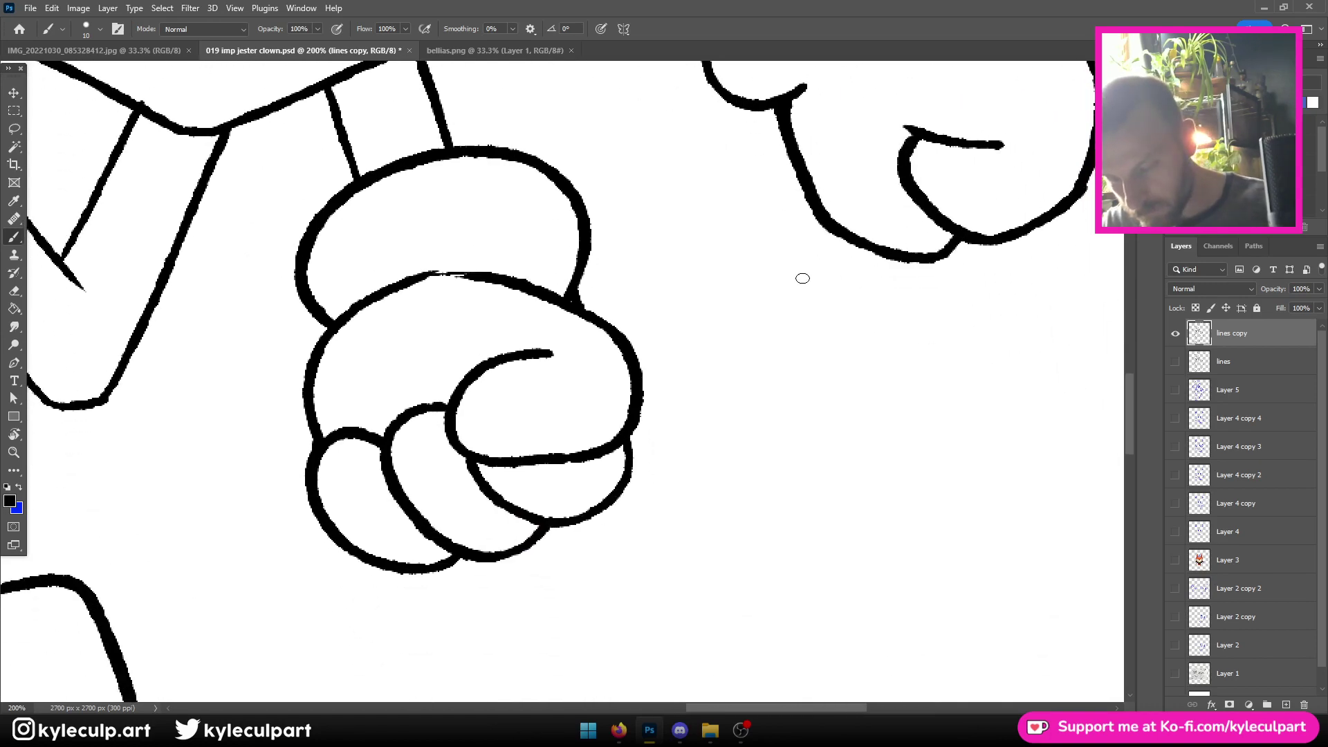
Connect the lowered fist's open thumb line to its outline and close the gap between the extended fist and its cuff
left_click_drag(976, 265, 910, 305)
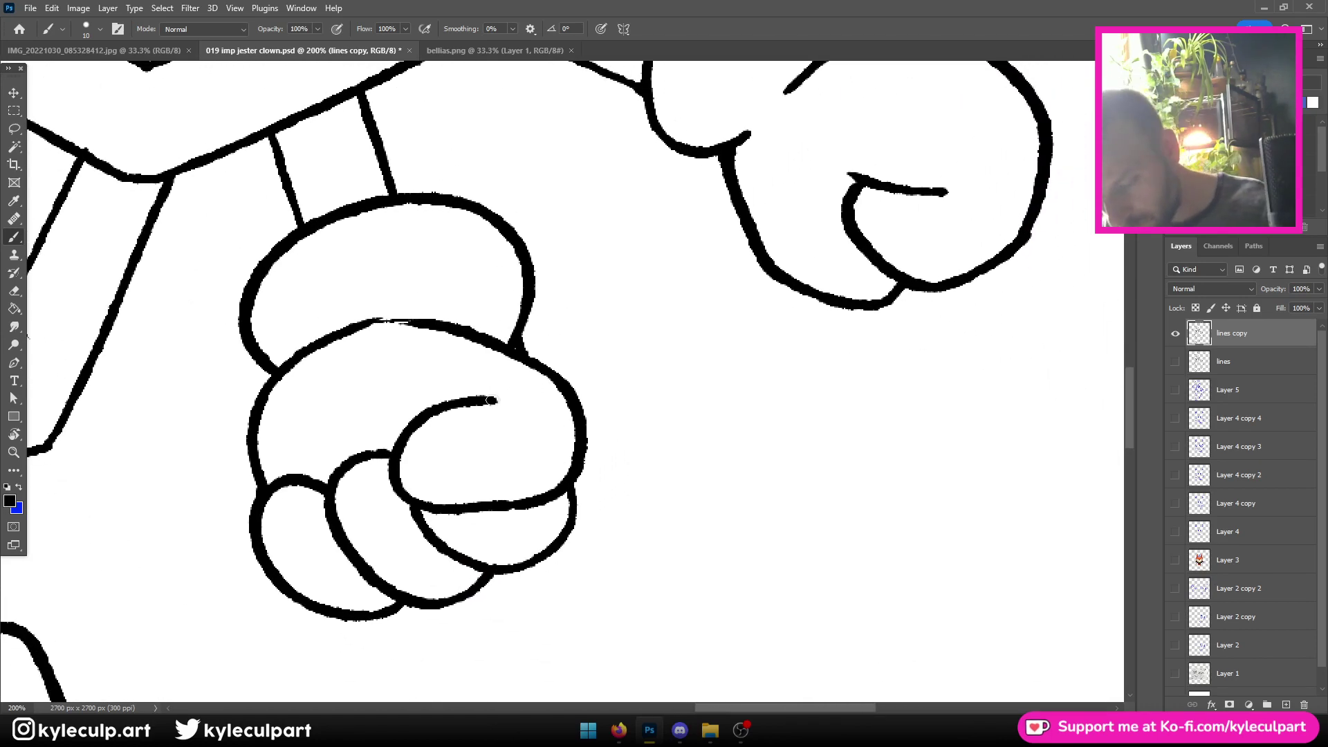
left_click_drag(491, 400, 527, 365)
left_click_drag(927, 310, 697, 509)
left_click_drag(448, 380, 484, 341)
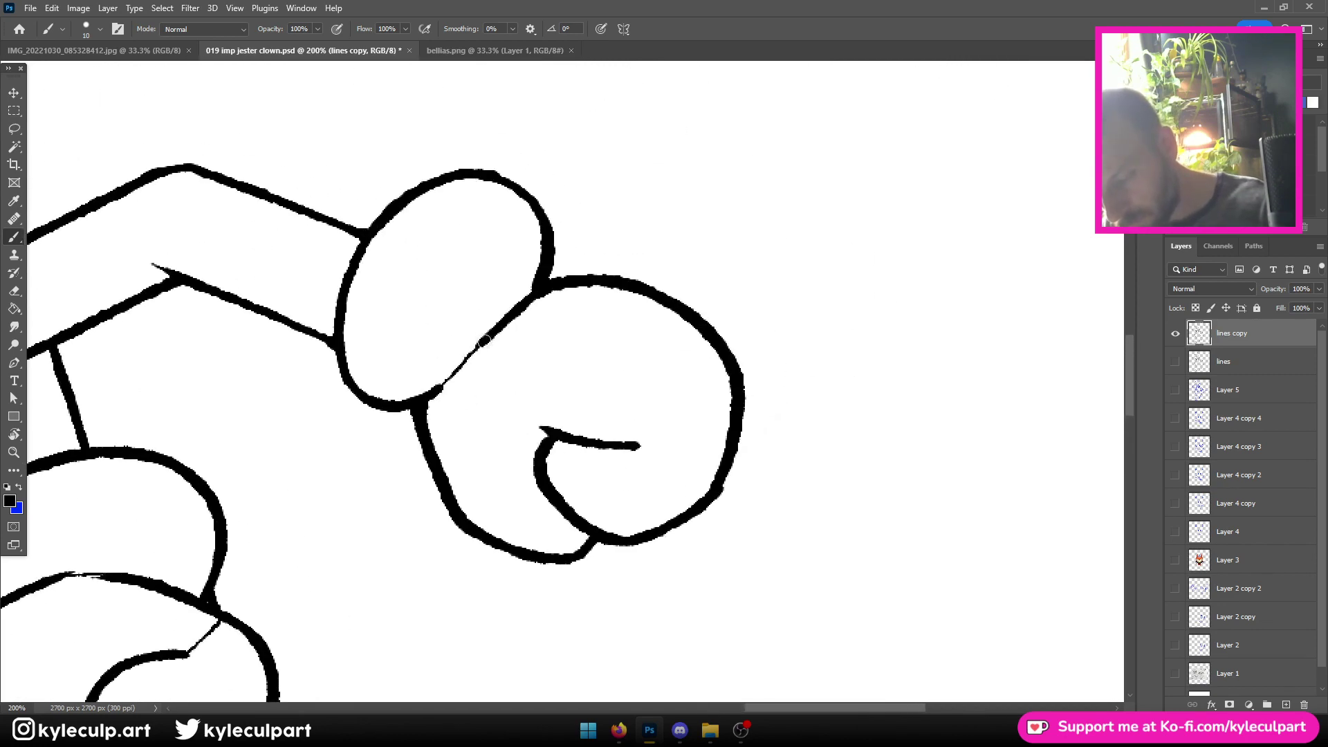
key("ctrl+minus")
key("ctrl+minus")
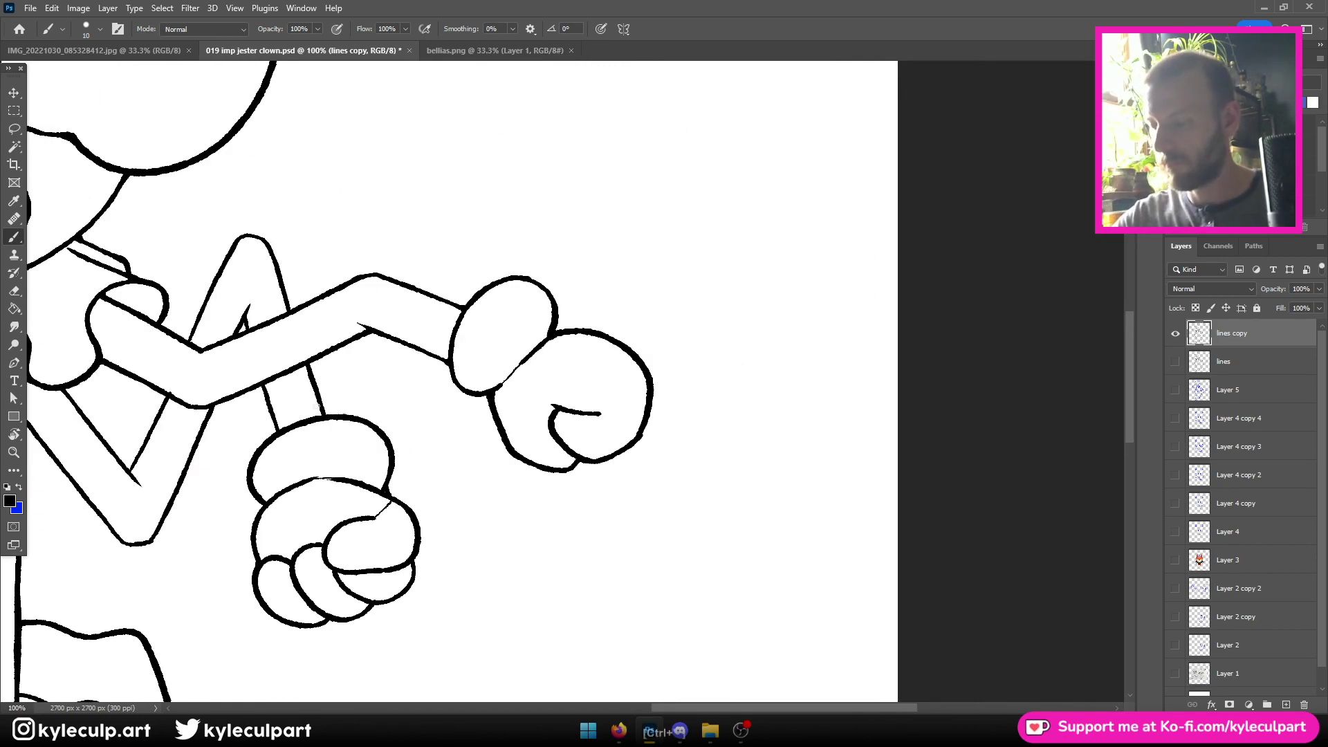
Close the gaps along the base of the raised pointing hand at its cuff and thumb, then check the body's outlines
left_click_drag(182, 359, 964, 277)
left_click_drag(339, 188, 637, 420)
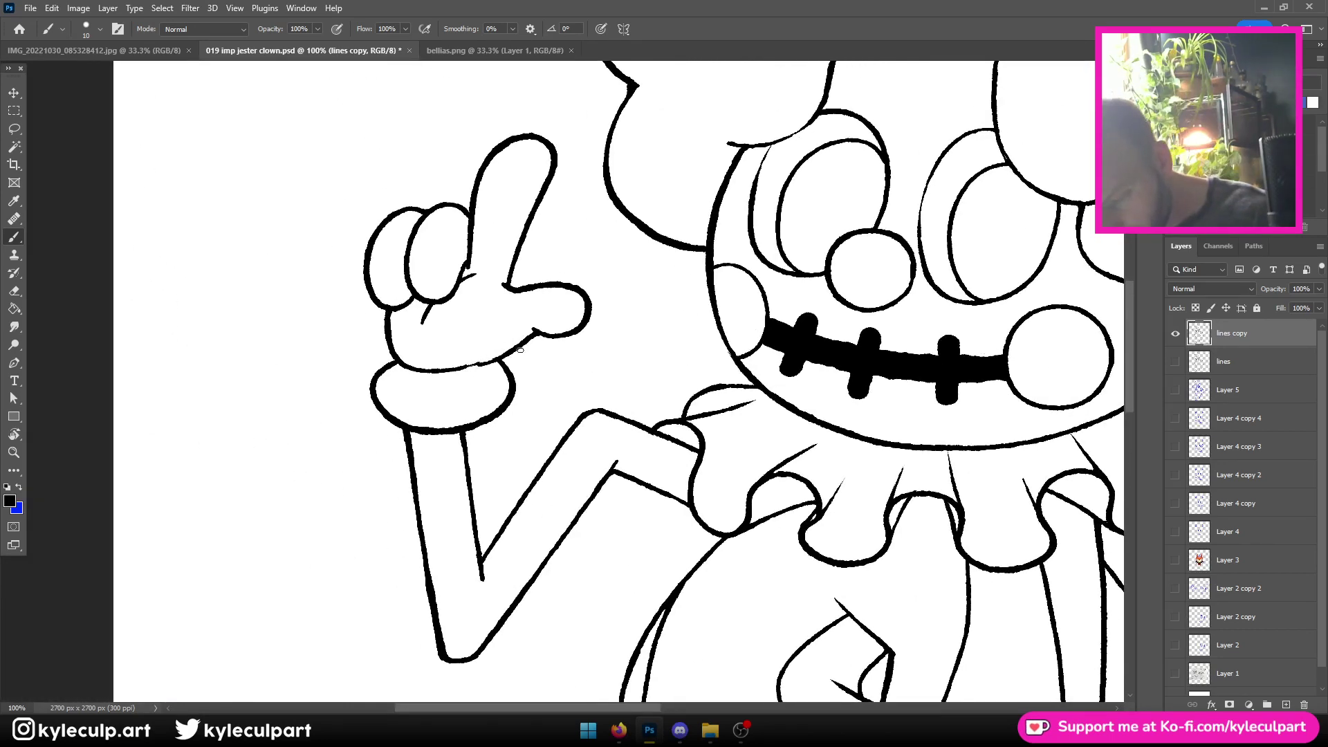
left_click_drag(874, 560, 779, 307)
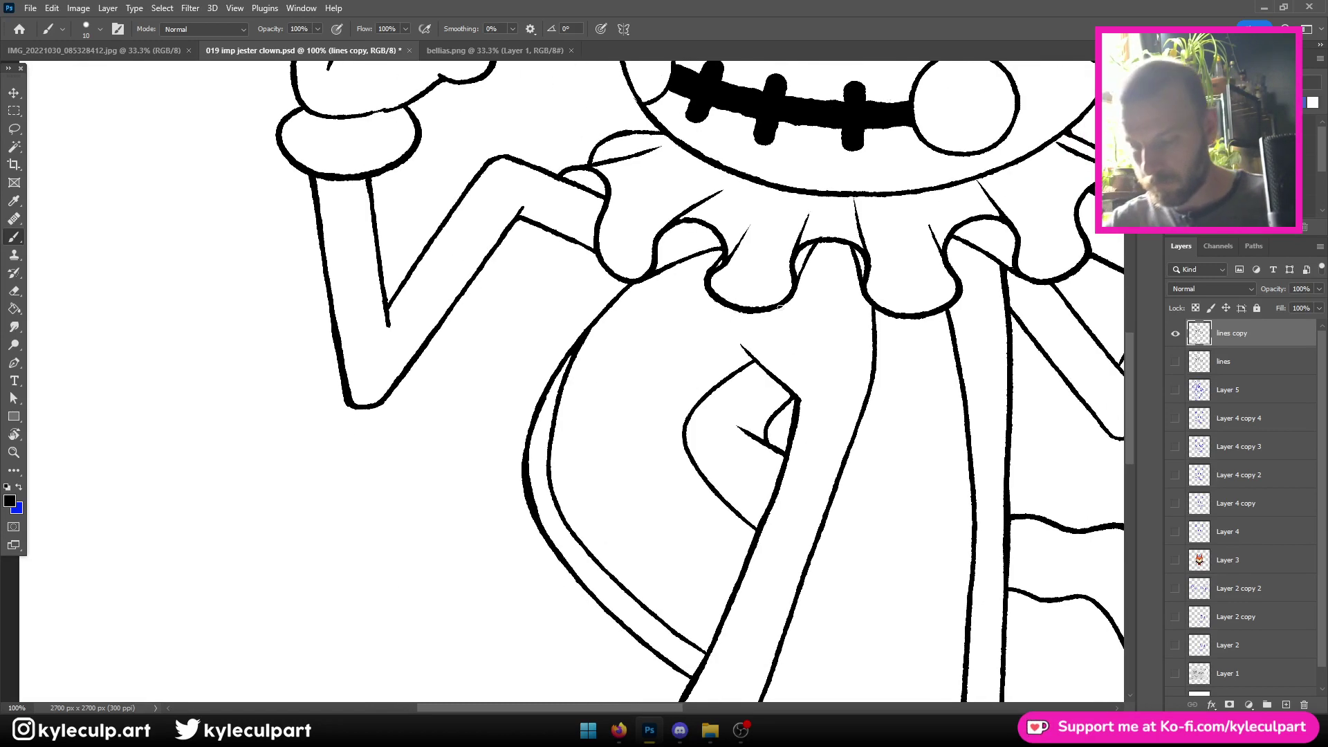
key("ctrl+minus")
left_click_drag(993, 533, 889, 350)
left_click_drag(943, 286, 851, 601)
key("ctrl+minus")
key("ctrl+minus")
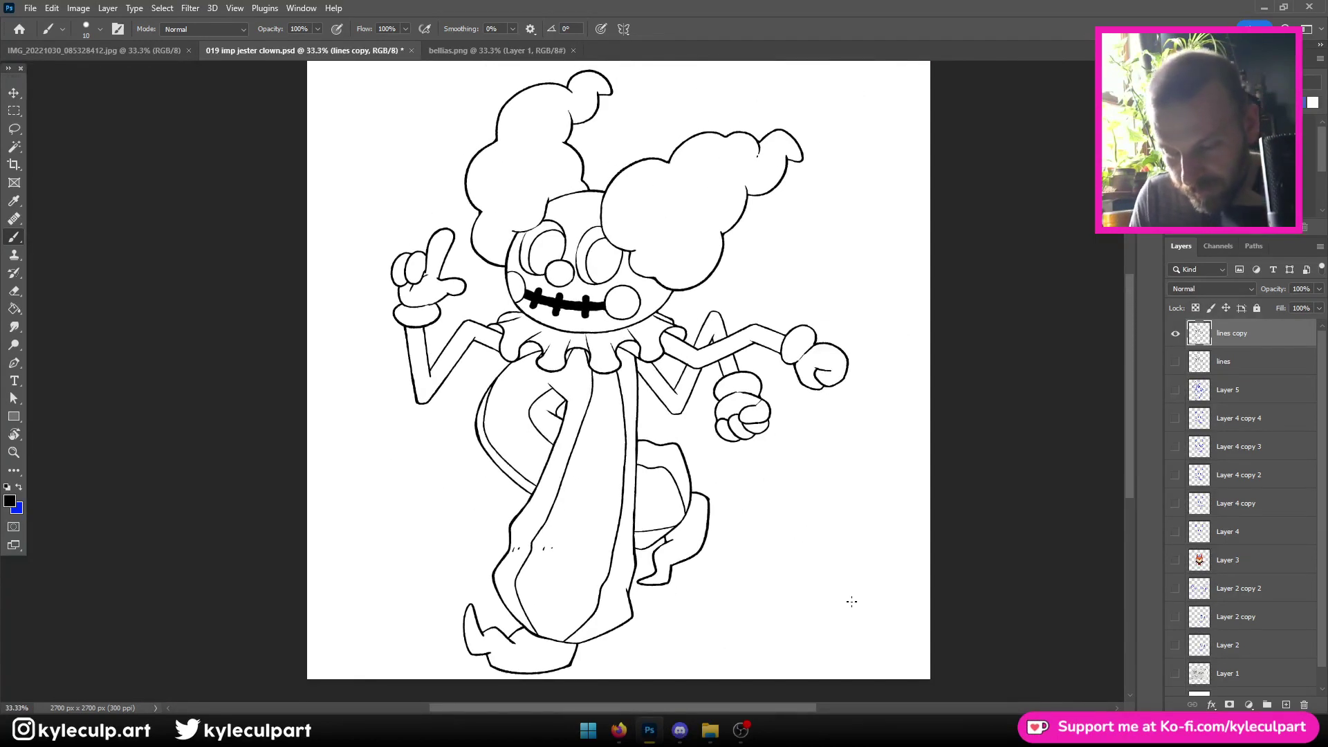
Show the original lines layer, hide lines copy, and save the file
left_click(15, 147)
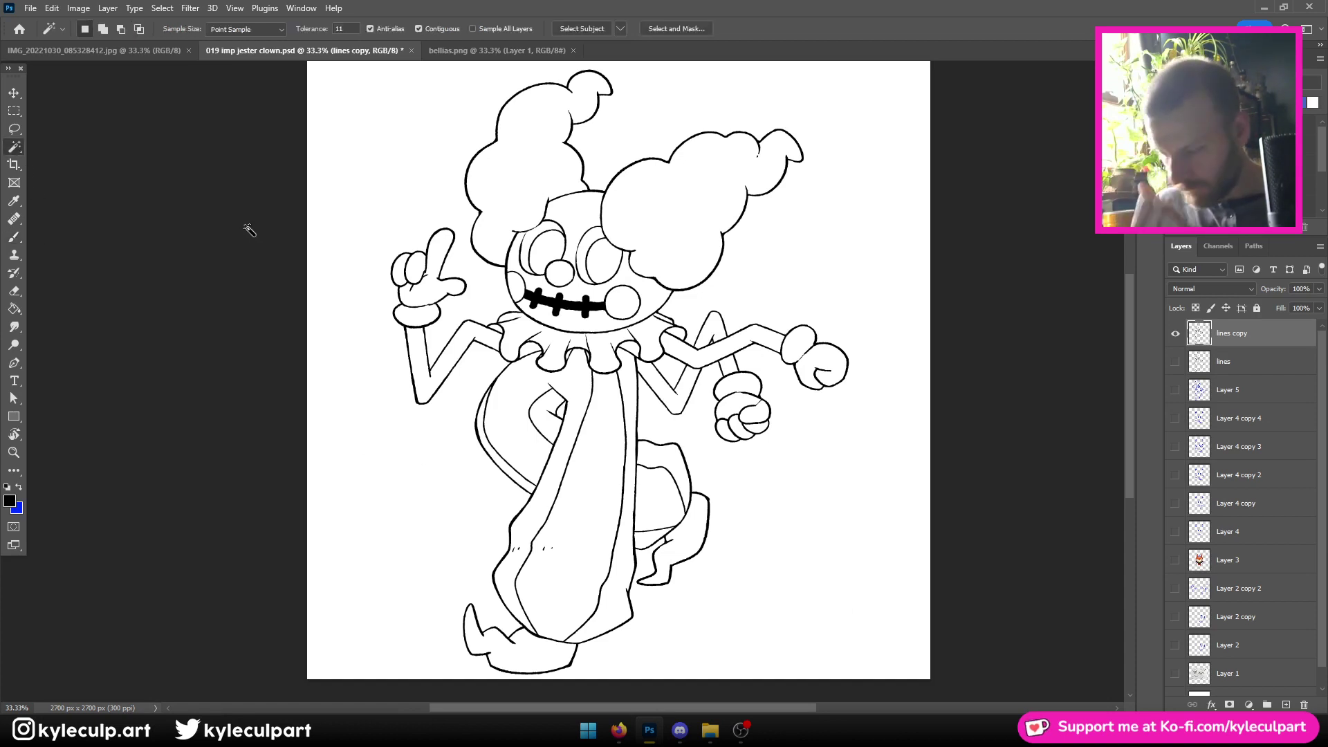
left_click(1176, 333)
key("ctrl+s")
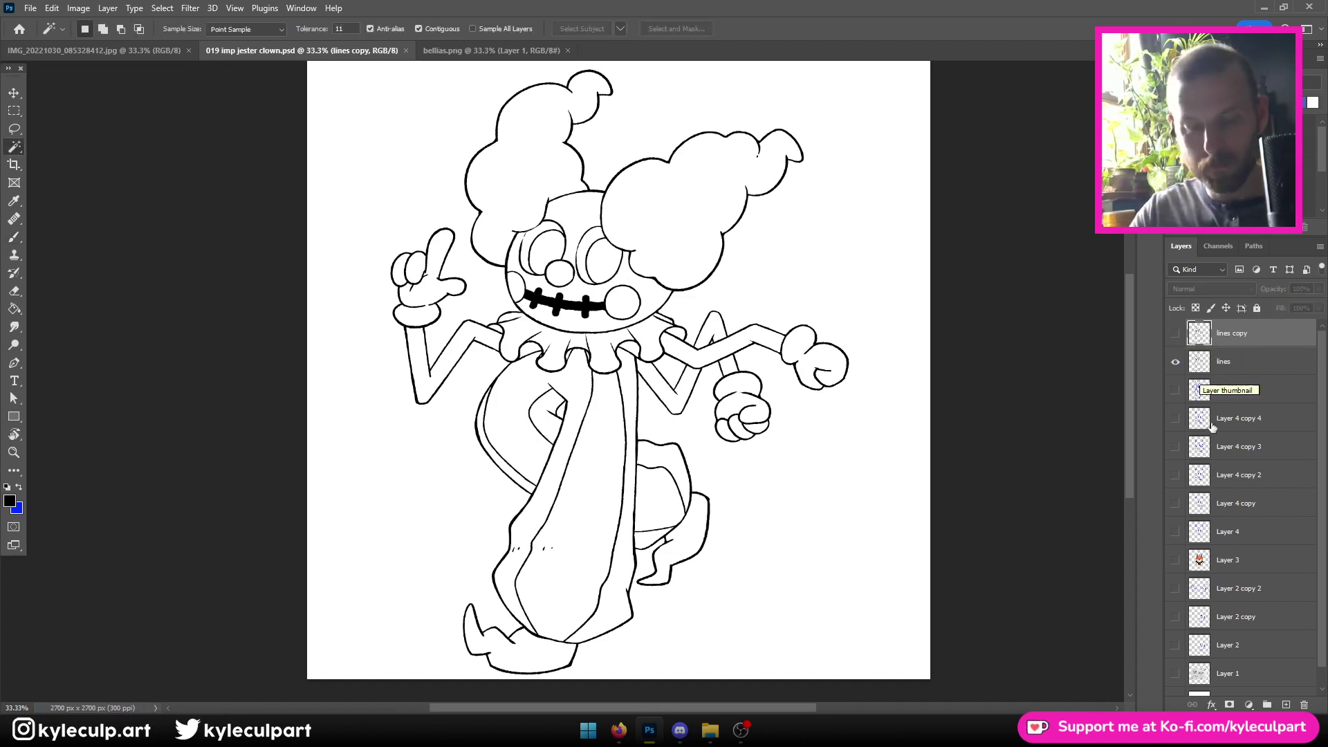
Select the background around the clown with the Magic Wand, including the open areas around its extended and lowered arms
left_click(794, 288)
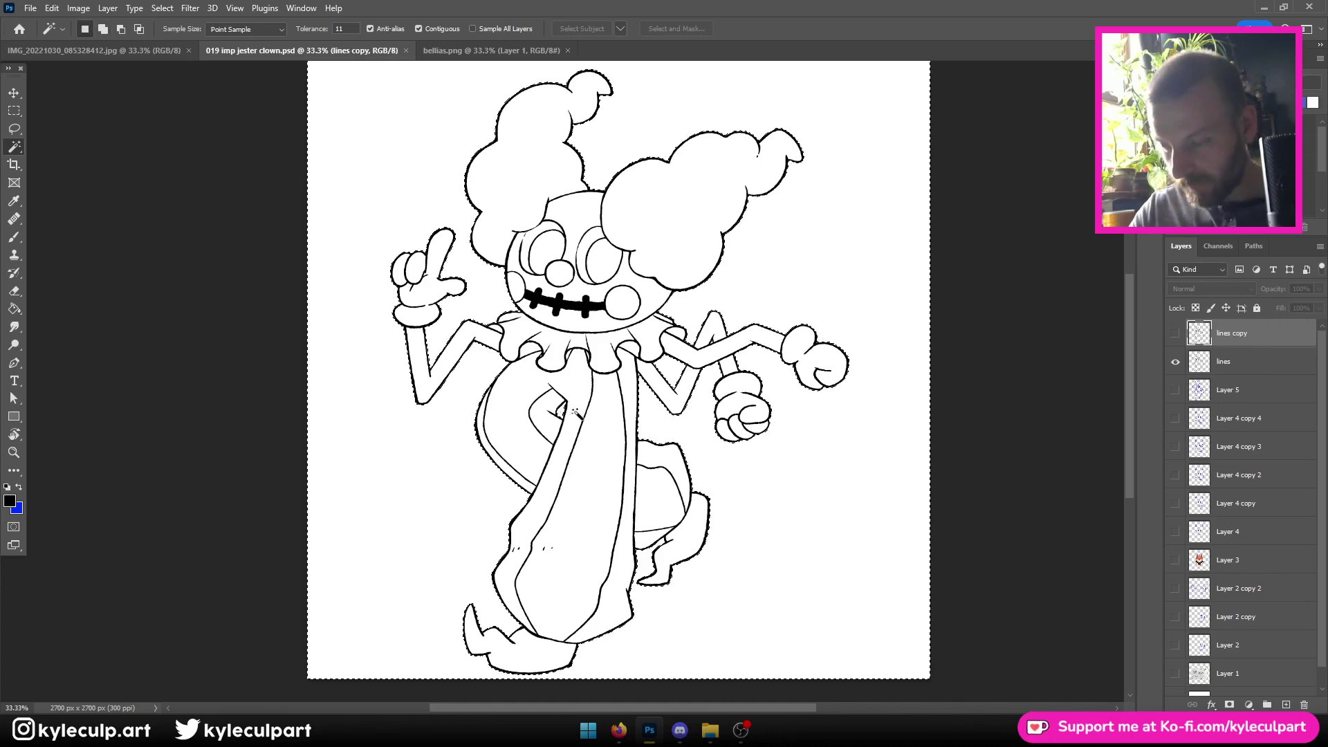
key("ctrl+plus")
key("ctrl+plus")
key("ctrl+plus")
key("ctrl+plus")
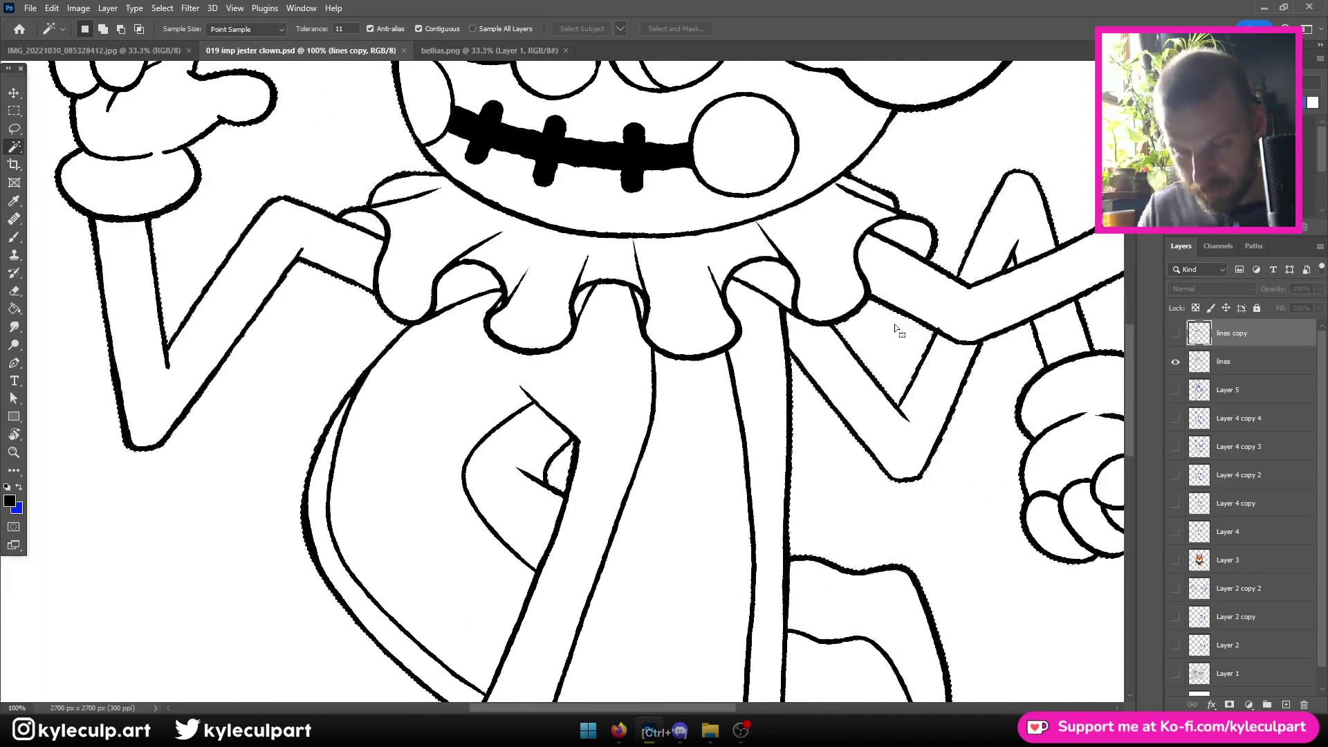
left_click_drag(738, 367, 683, 417)
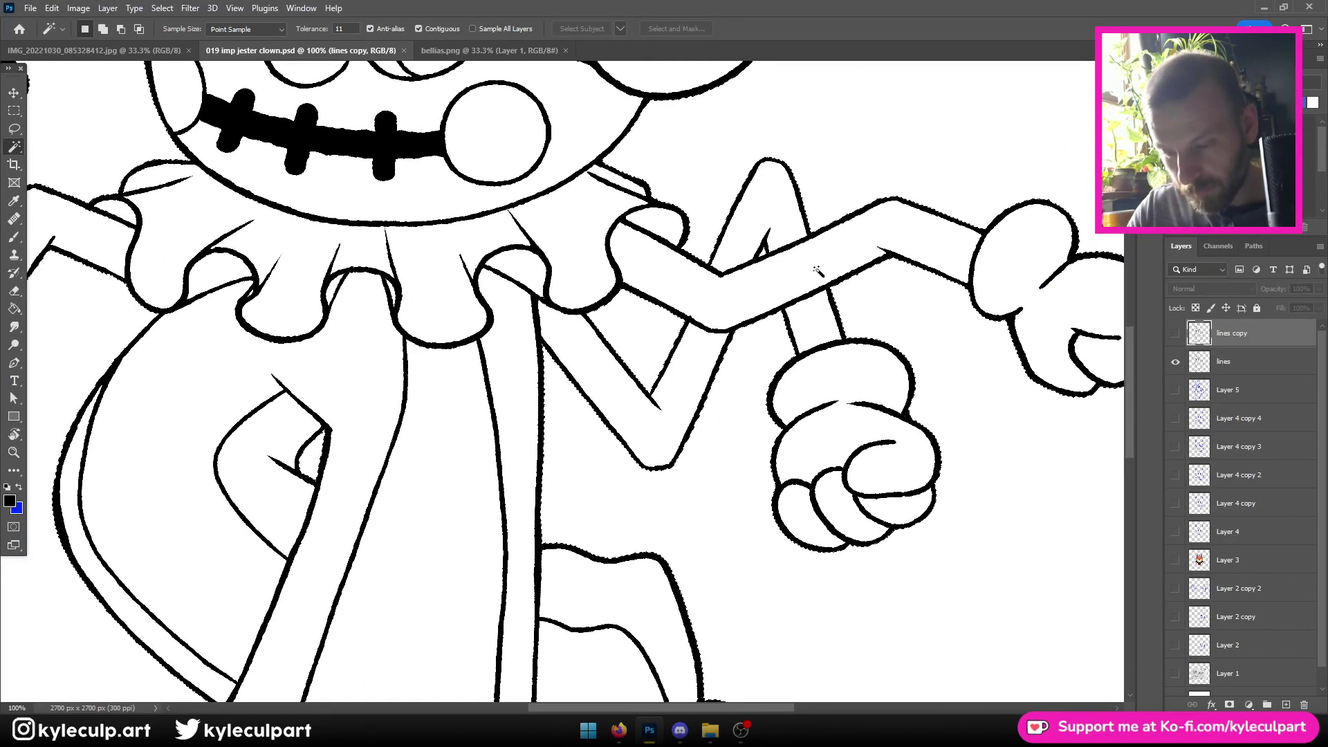
key("shift")
left_click(899, 305, "shift")
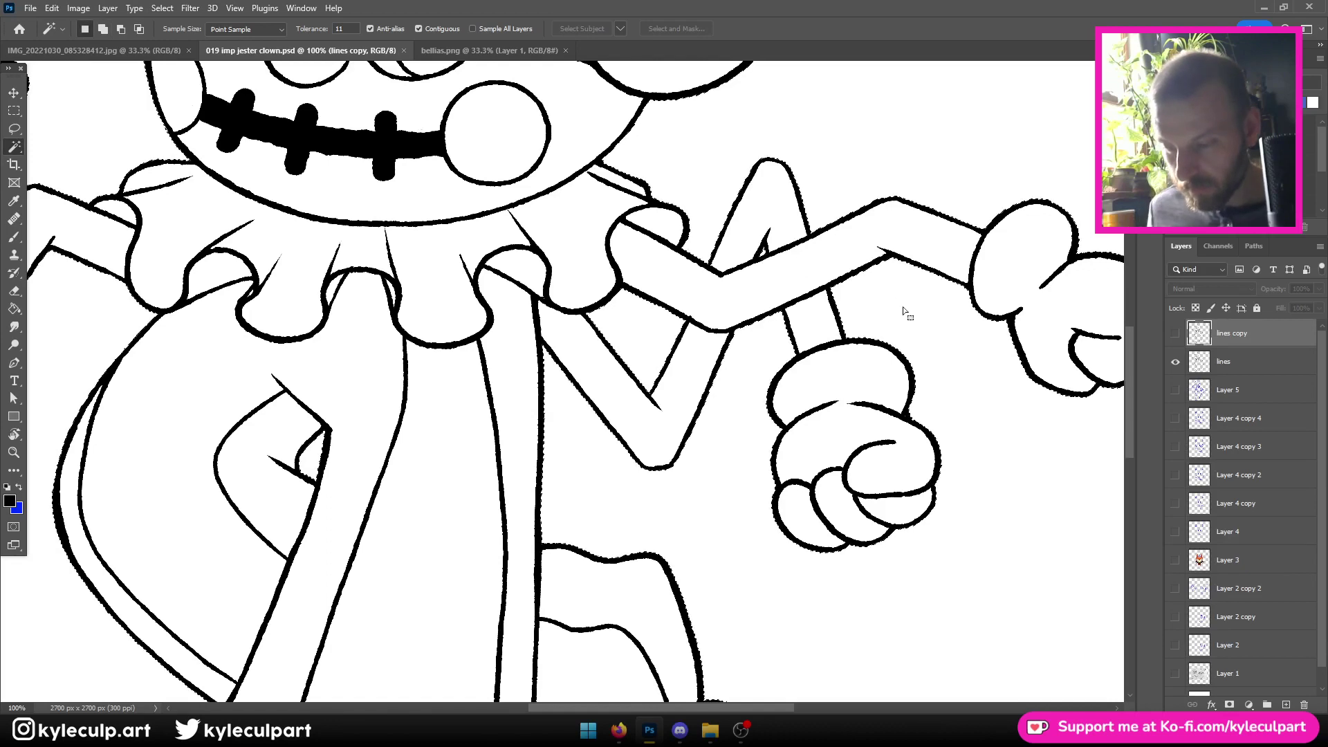
key("ctrl+minus")
key("ctrl+minus")
key("ctrl+minus")
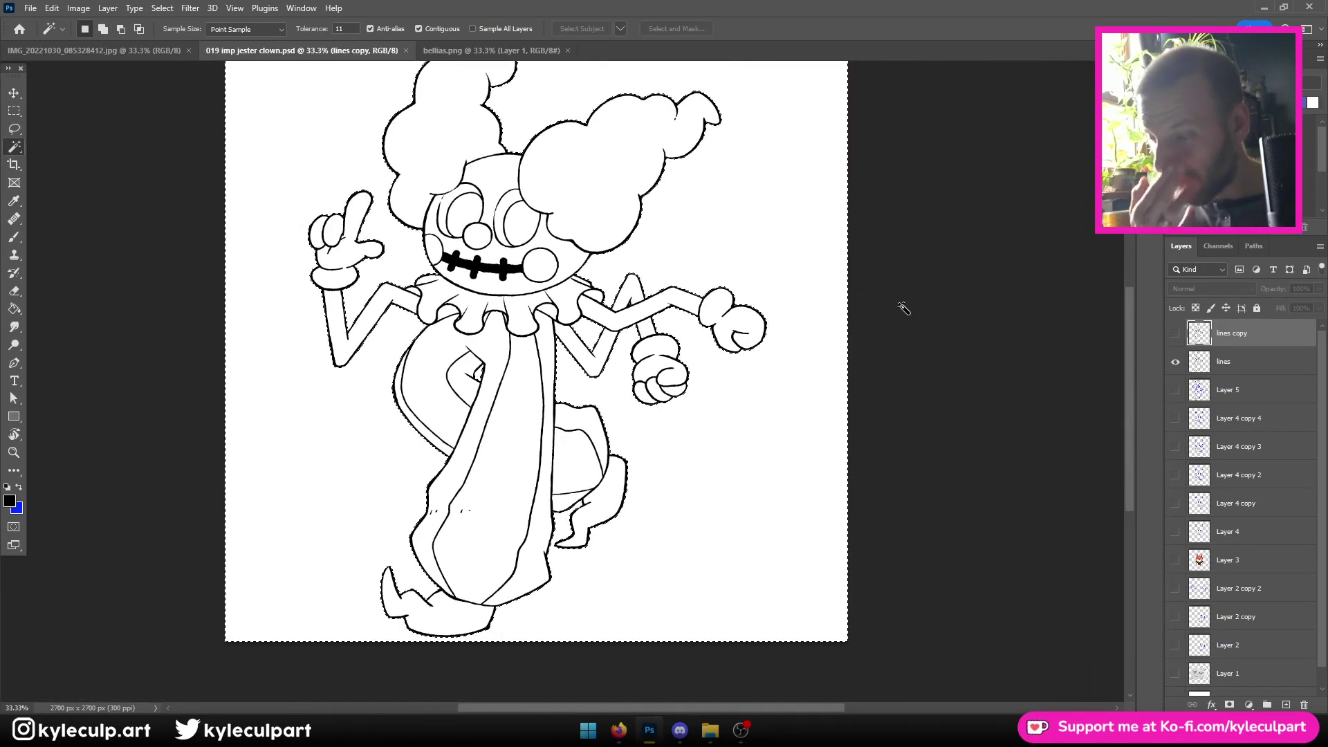
Invert the background selection to cover the clown, and contract it
left_click(162, 8)
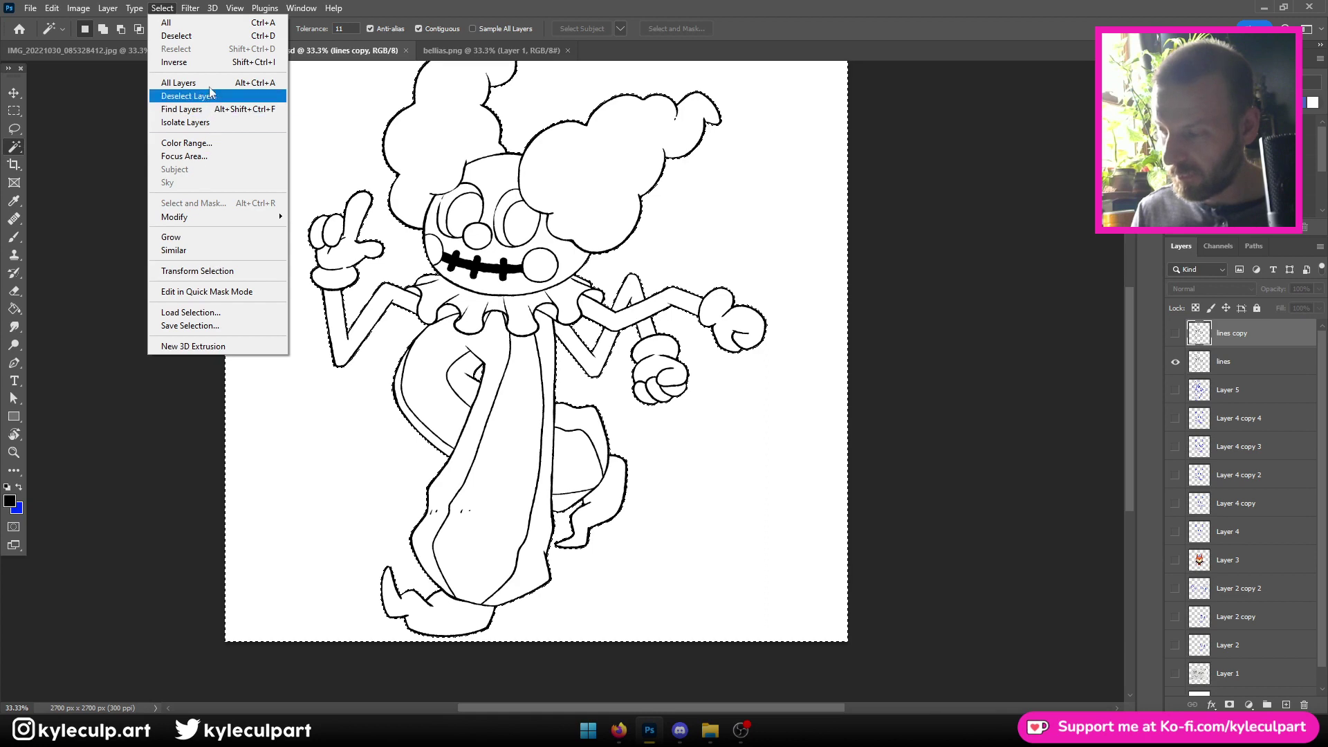
left_click(177, 61)
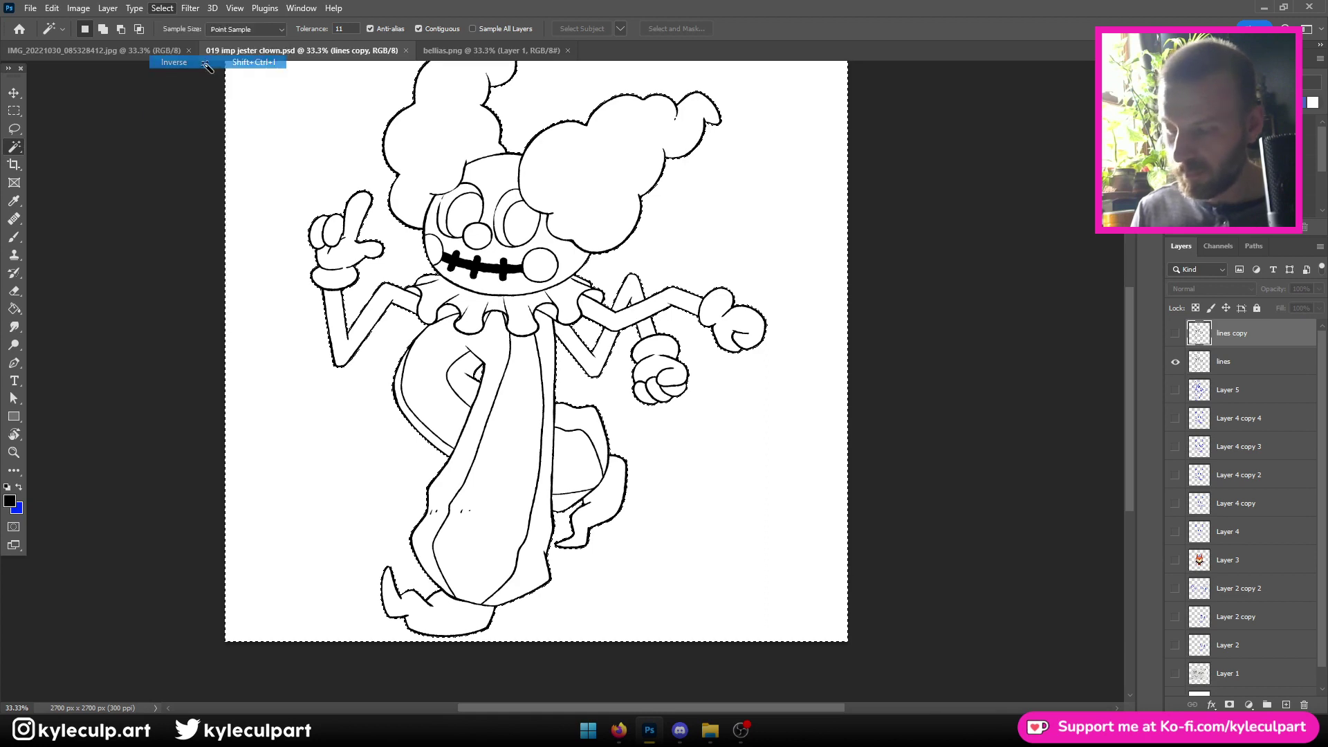
left_click(108, 8)
mouse_move(162, 7)
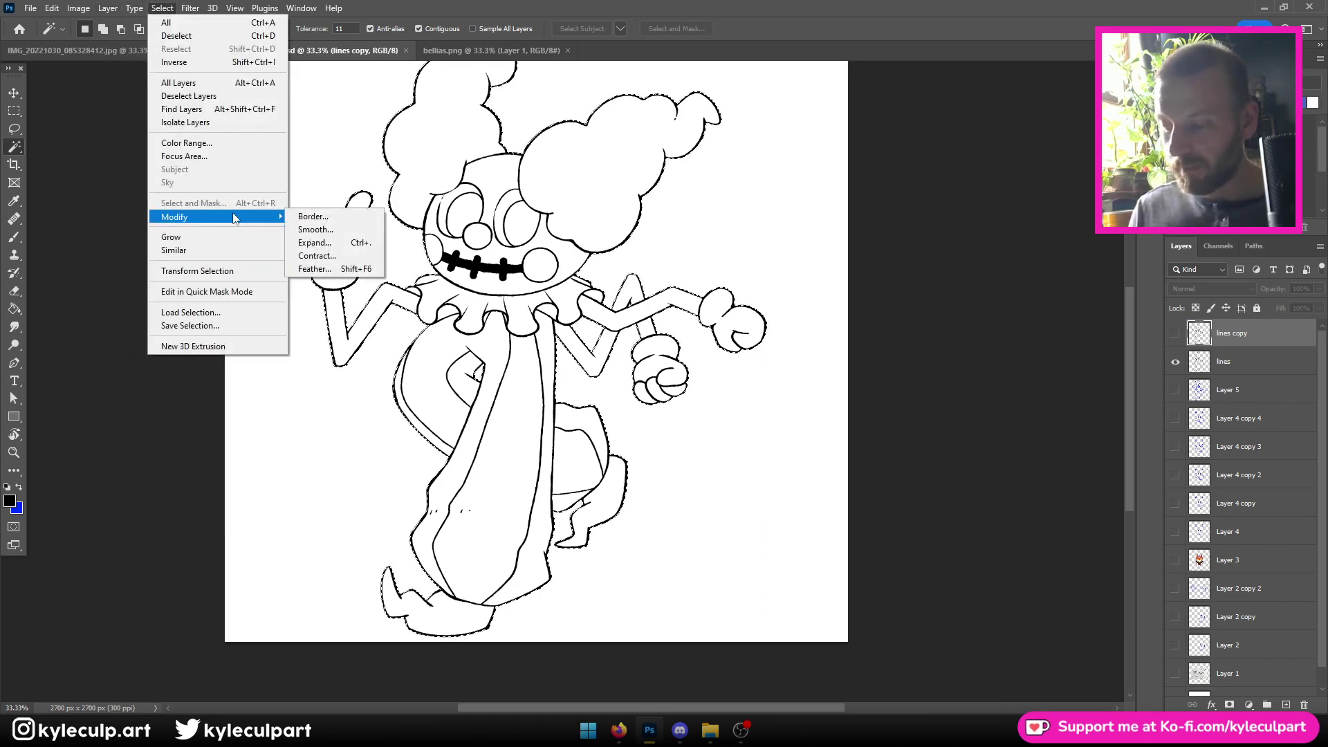
left_click(330, 261)
left_click(729, 231)
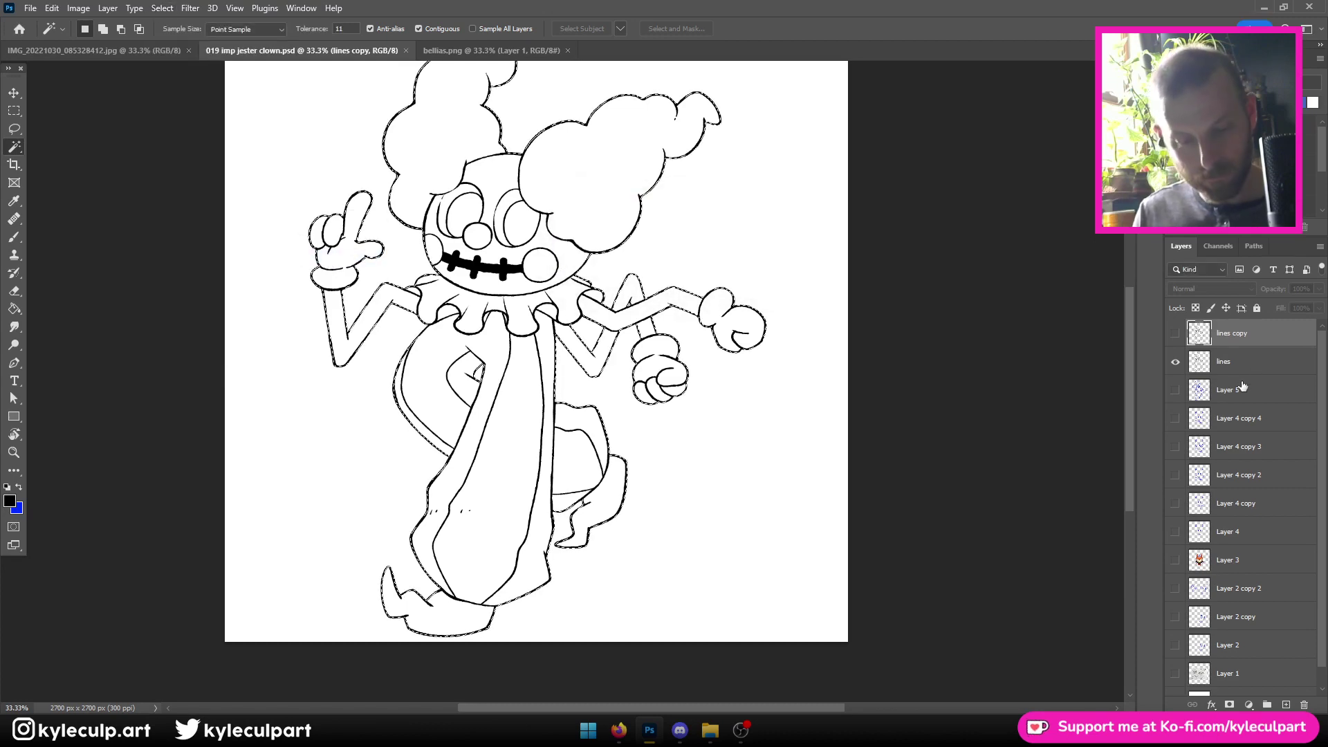
Fill the selected clown silhouette with white (ffffff) on a new layer above Layer 5, and save the file
left_click(1240, 391)
left_click(1287, 705)
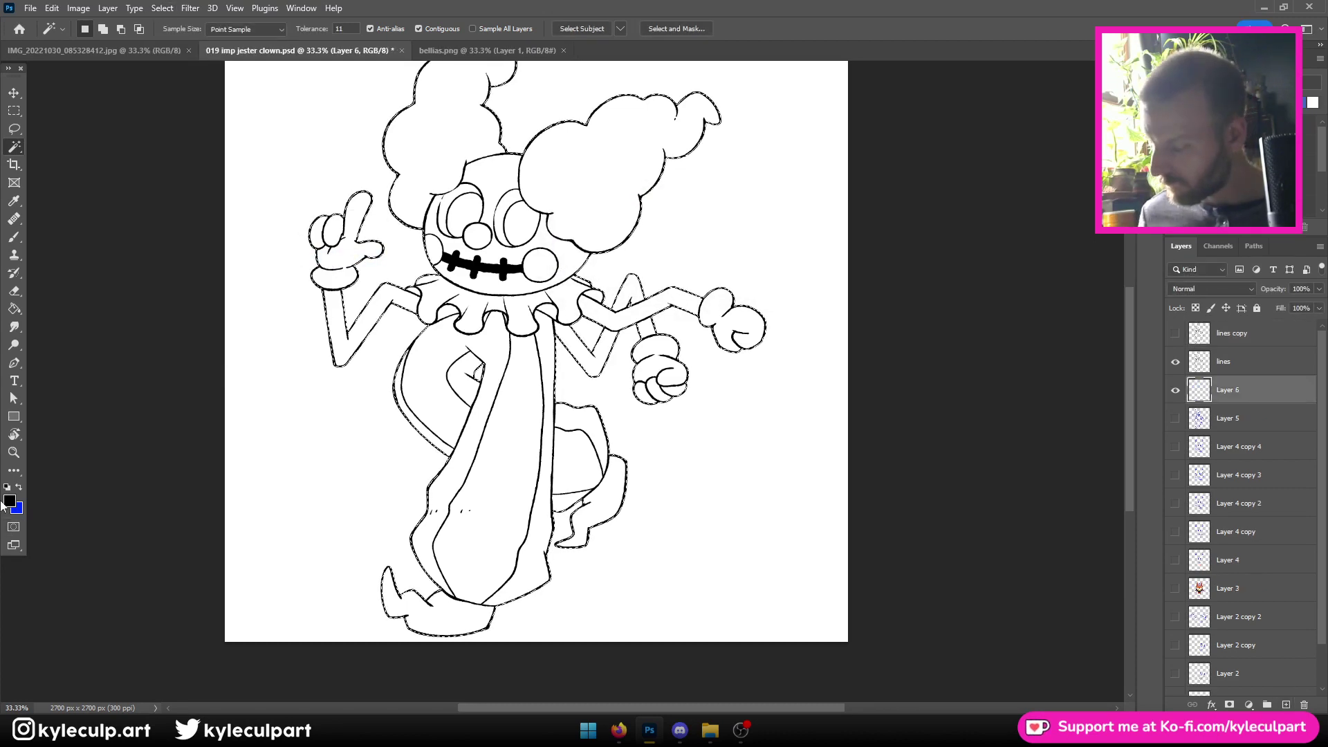
left_click(9, 503)
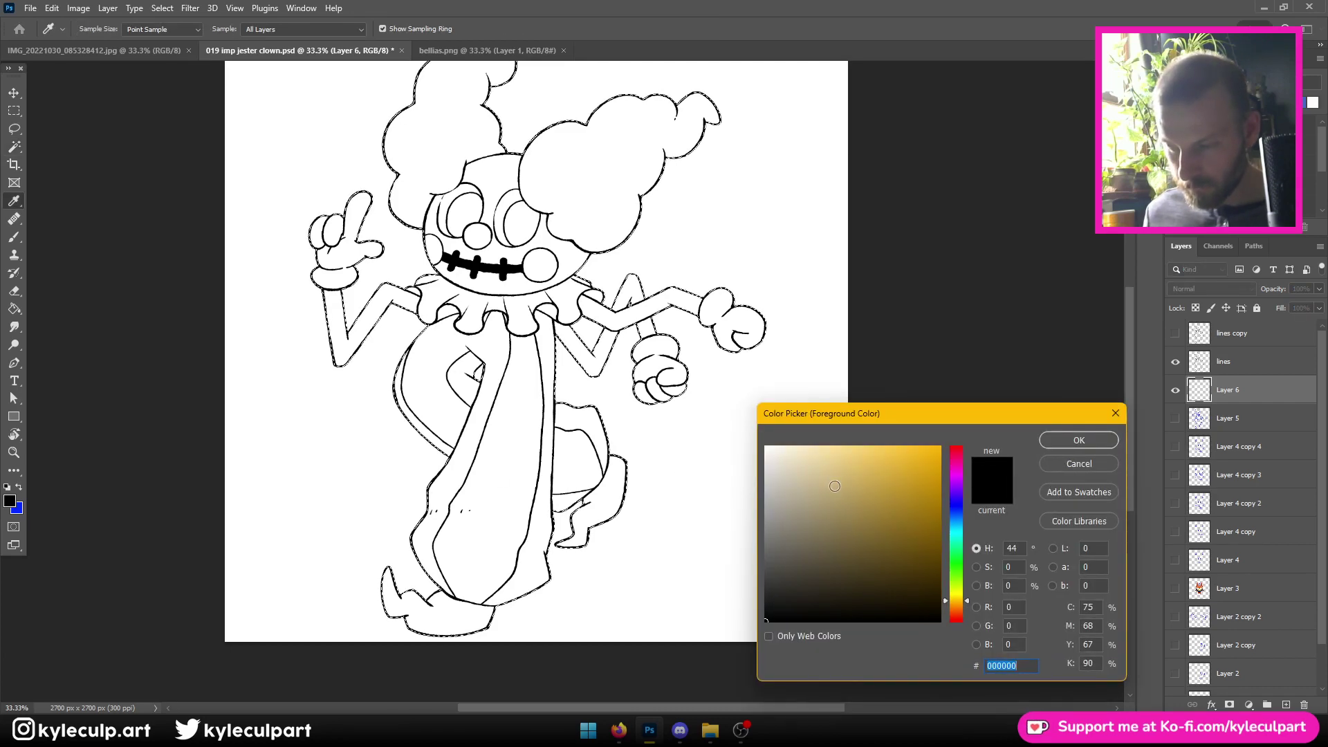
type("ffffff")
left_click(1072, 447)
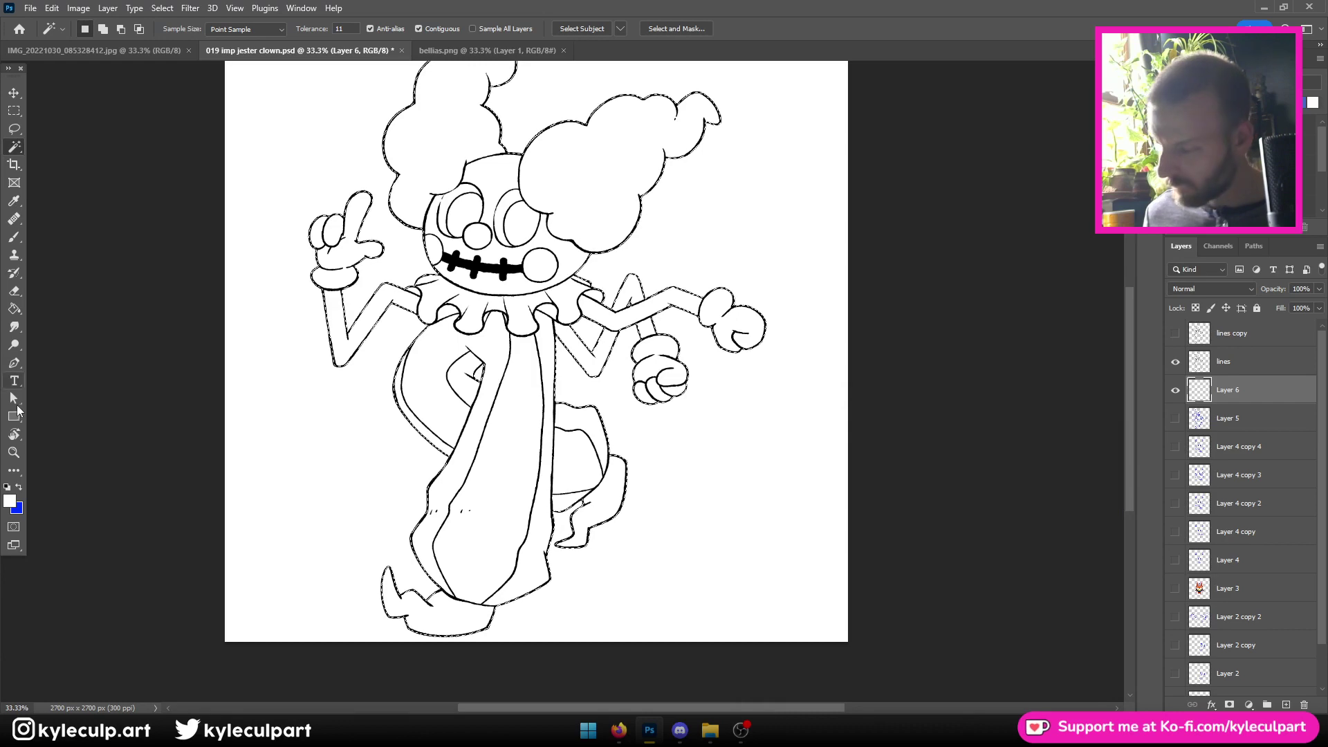
left_click(14, 416)
key("ctrl+minus")
left_click_drag(284, 89, 868, 649)
key("ctrl+s")
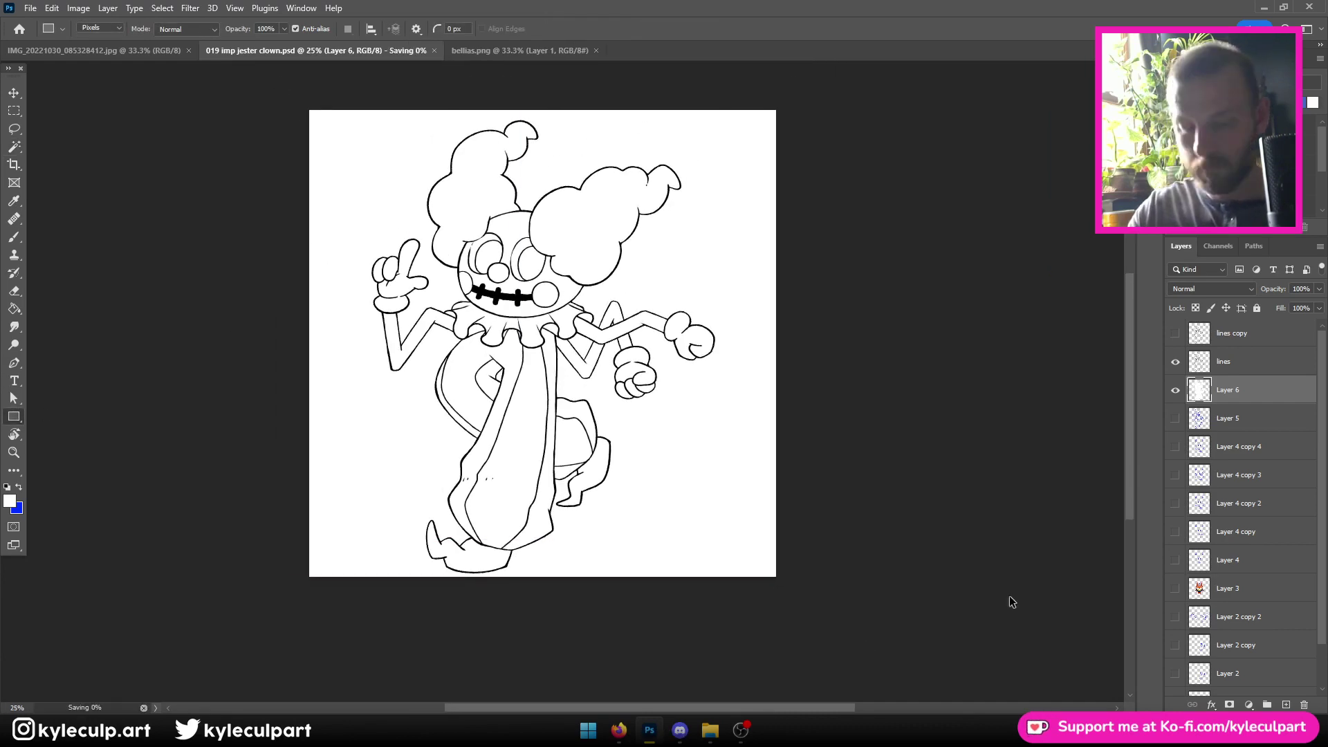
Check the white silhouette fill with the lines and Background layers hidden, and restore both layers' visibility
left_click(1173, 366)
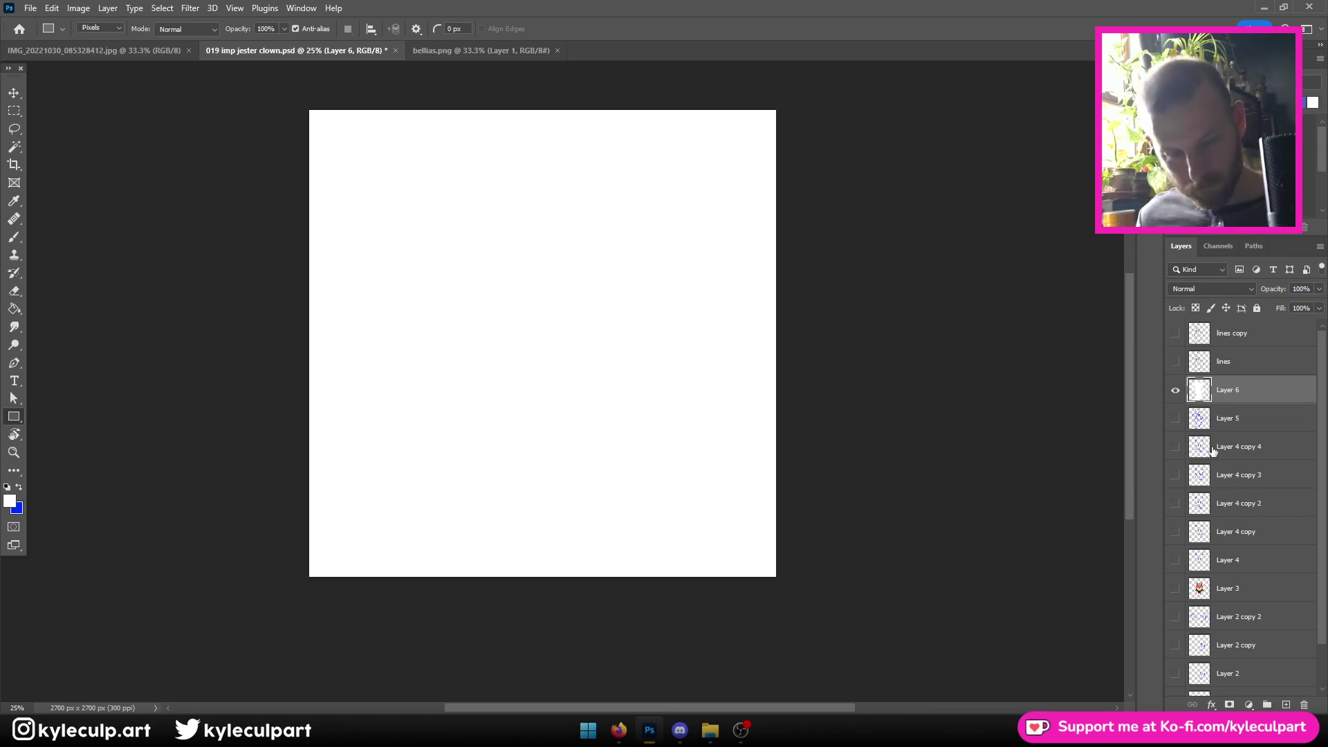
scroll(1213, 451, "down", 3)
key("ctrl+z")
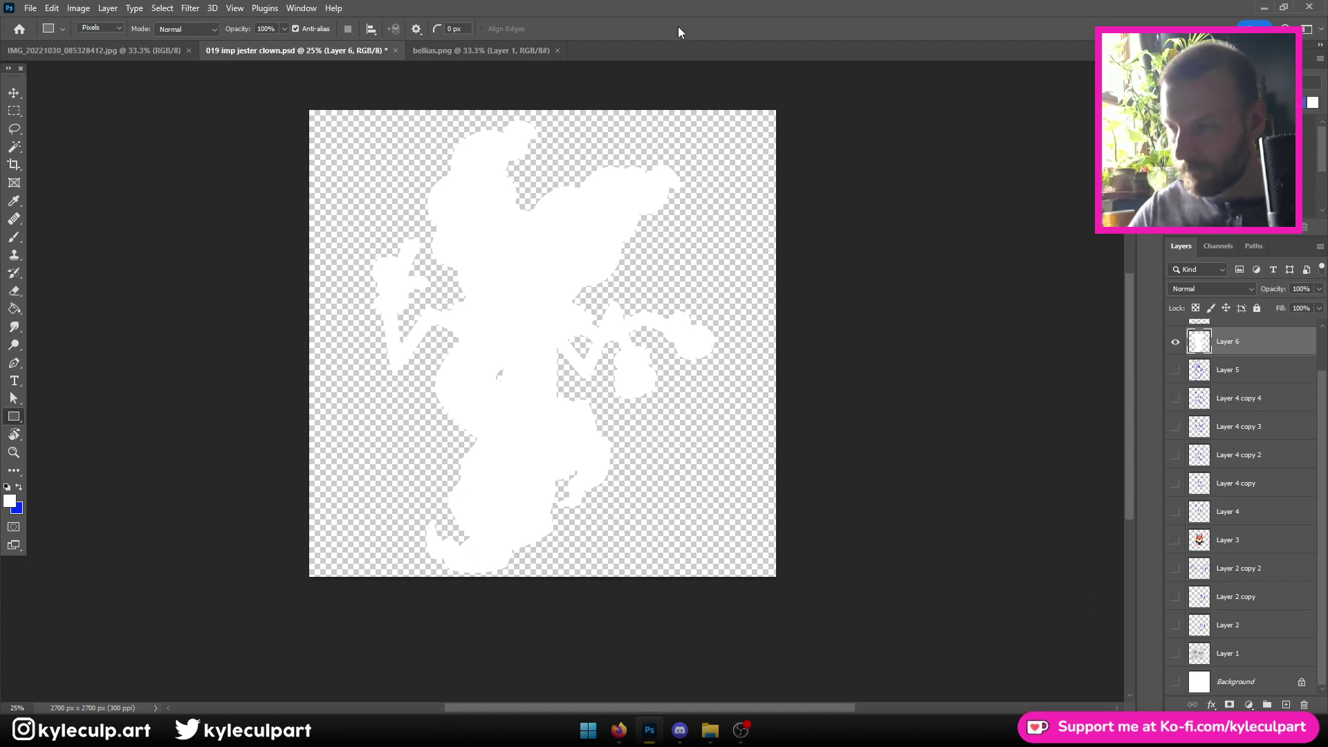
key("ctrl+s")
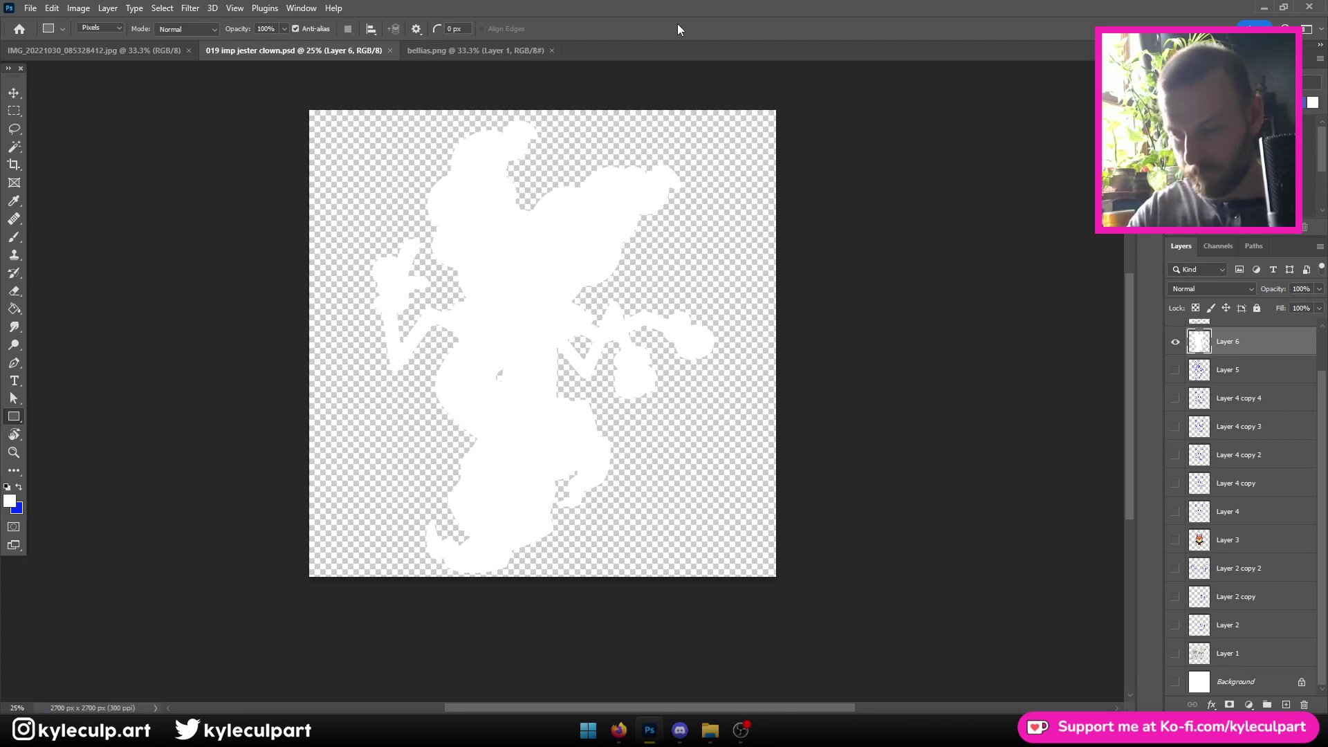
key("ctrl+z")
key("ctrl+z")
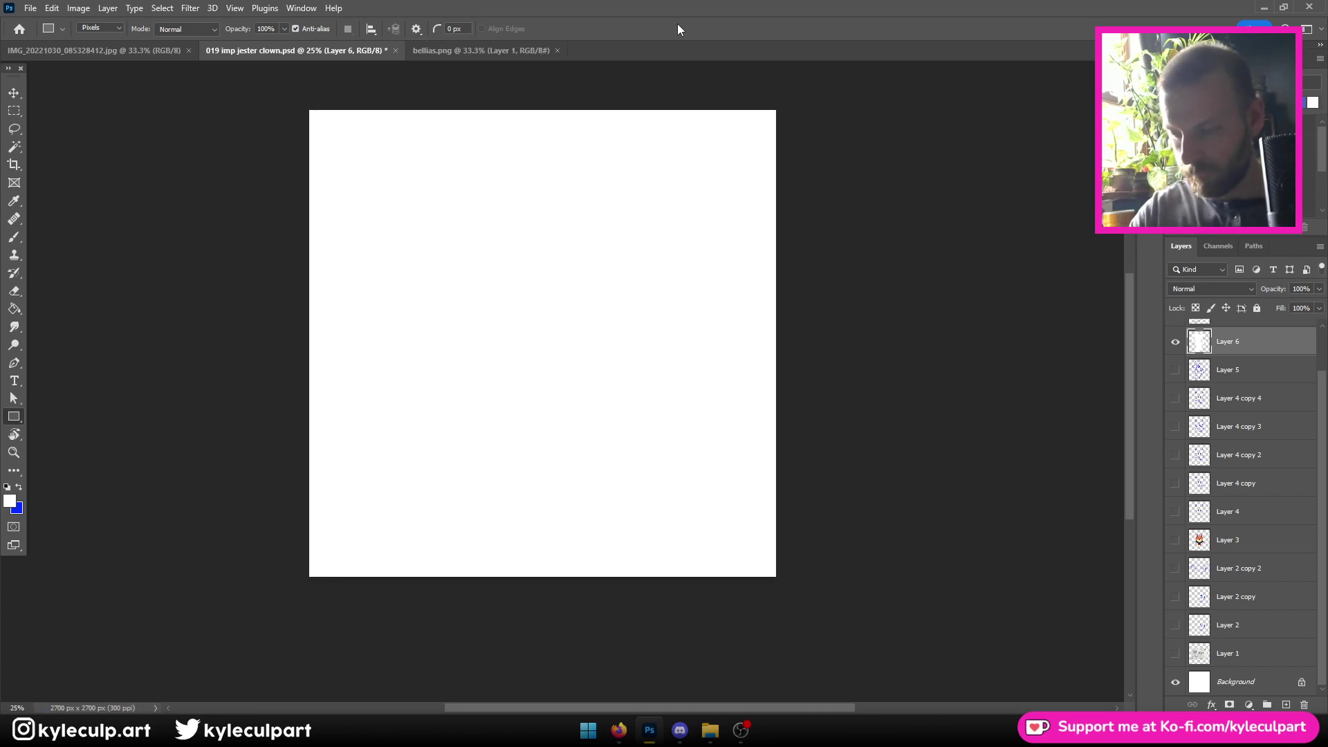
scroll(1241, 393, "up", 2)
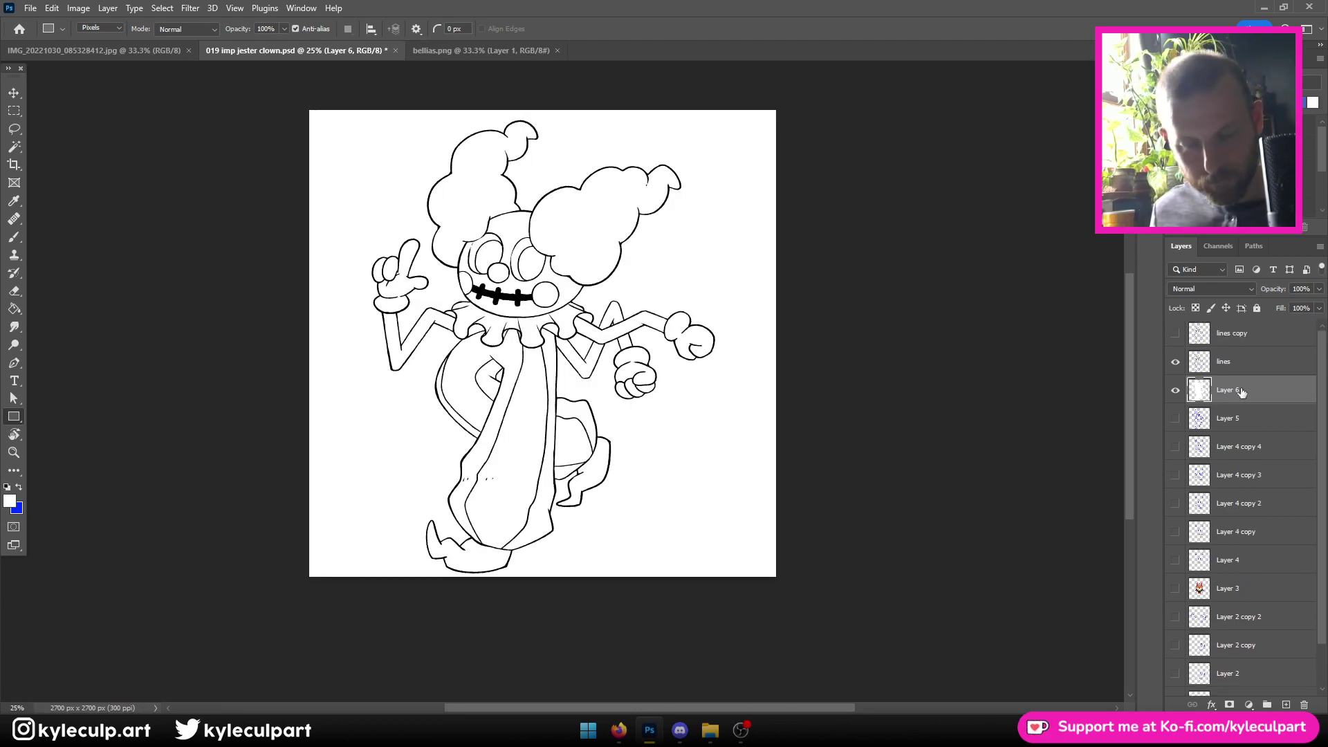
Rename the white silhouette layer as body
double_click(1222, 391)
type("bod")
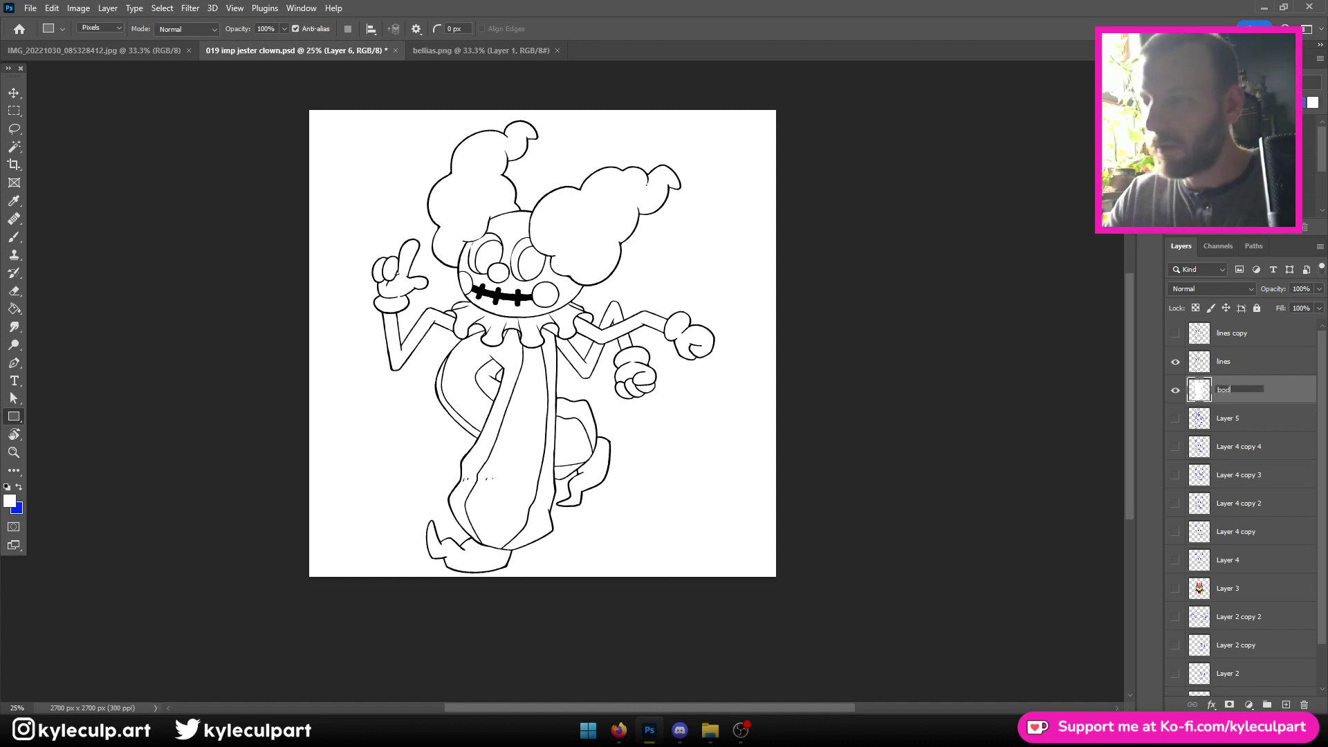
type("y")
key("Return")
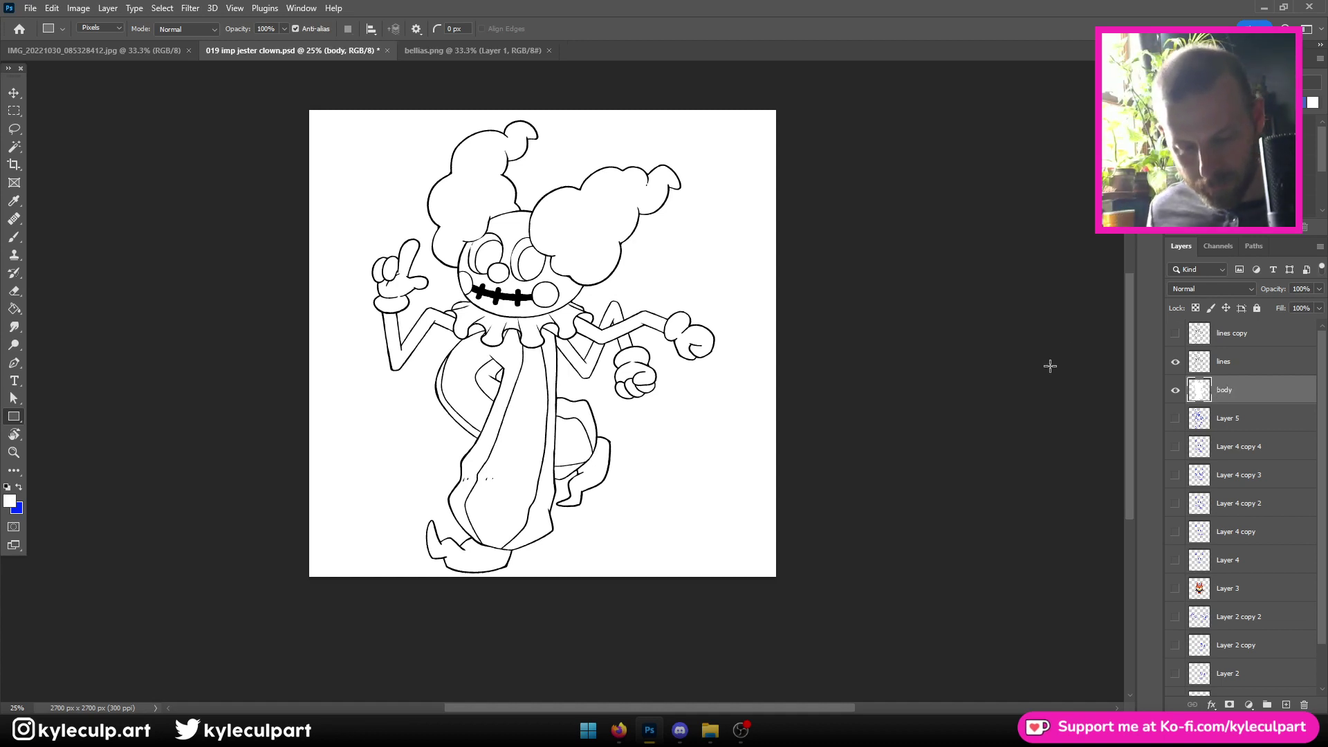
Using the lines copy layer, select the suit's long front stripe and the stripe areas on the side and rear leg
scroll(1050, 365, "up", 2)
left_click(11, 151)
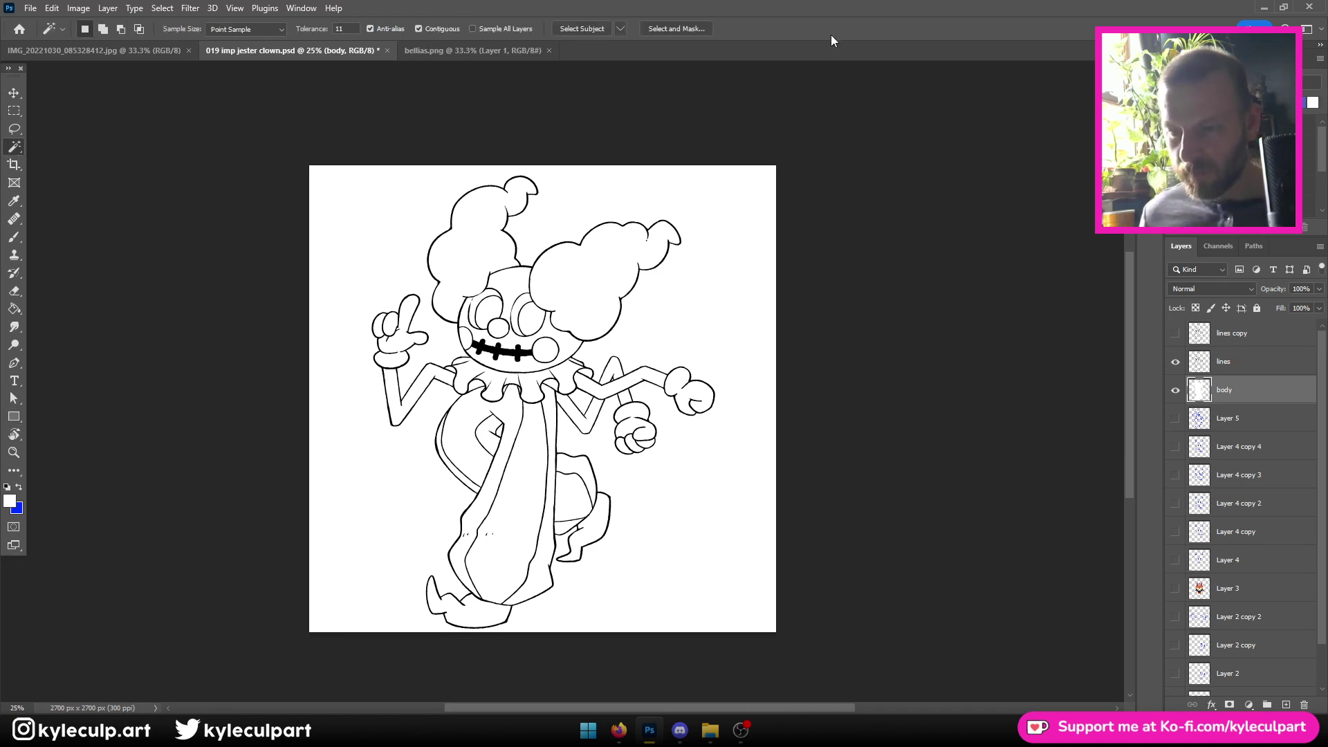
key("ctrl+plus")
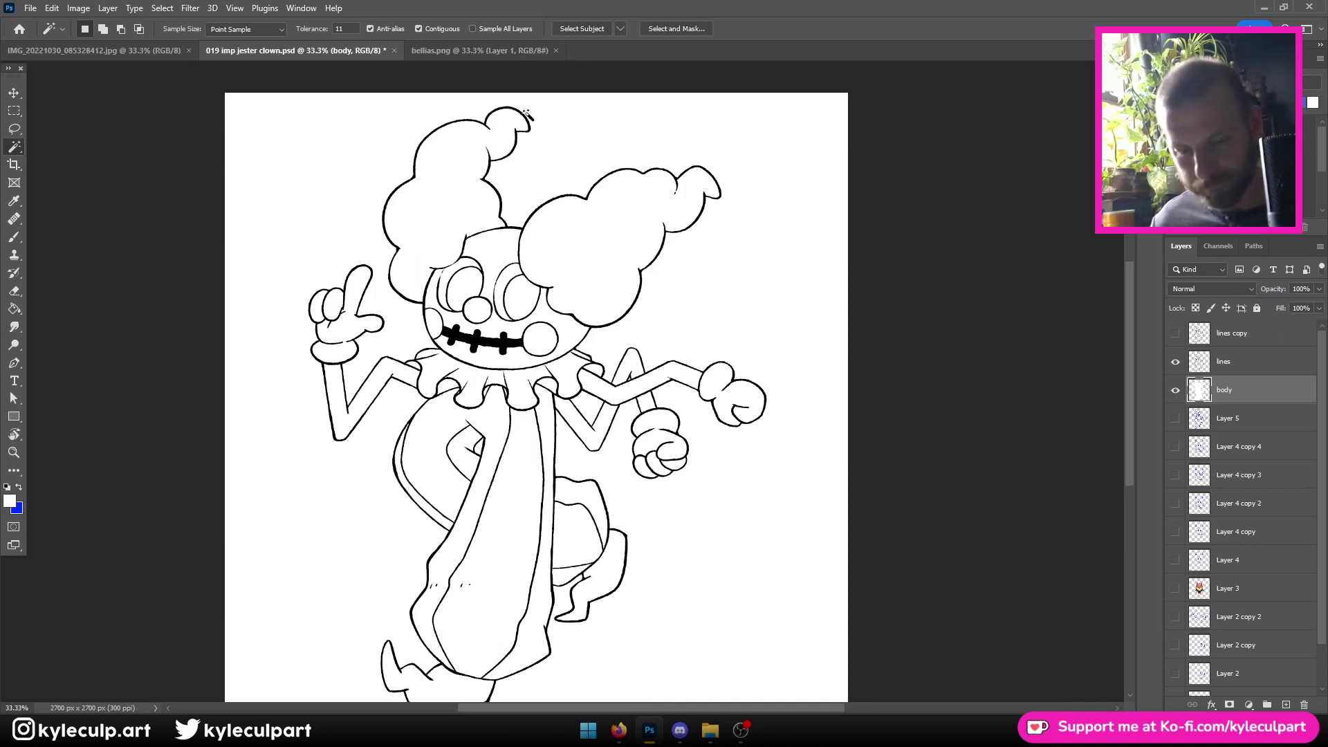
left_click(1245, 333)
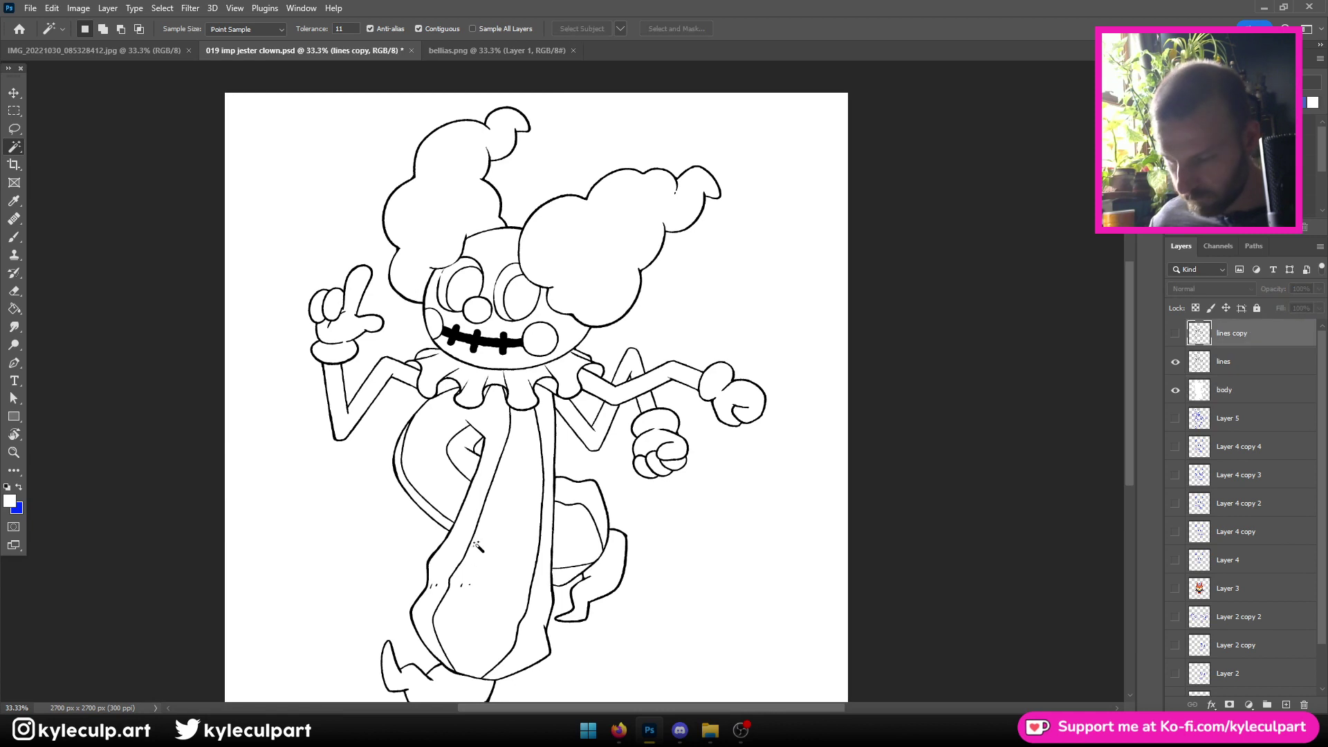
left_click(503, 515)
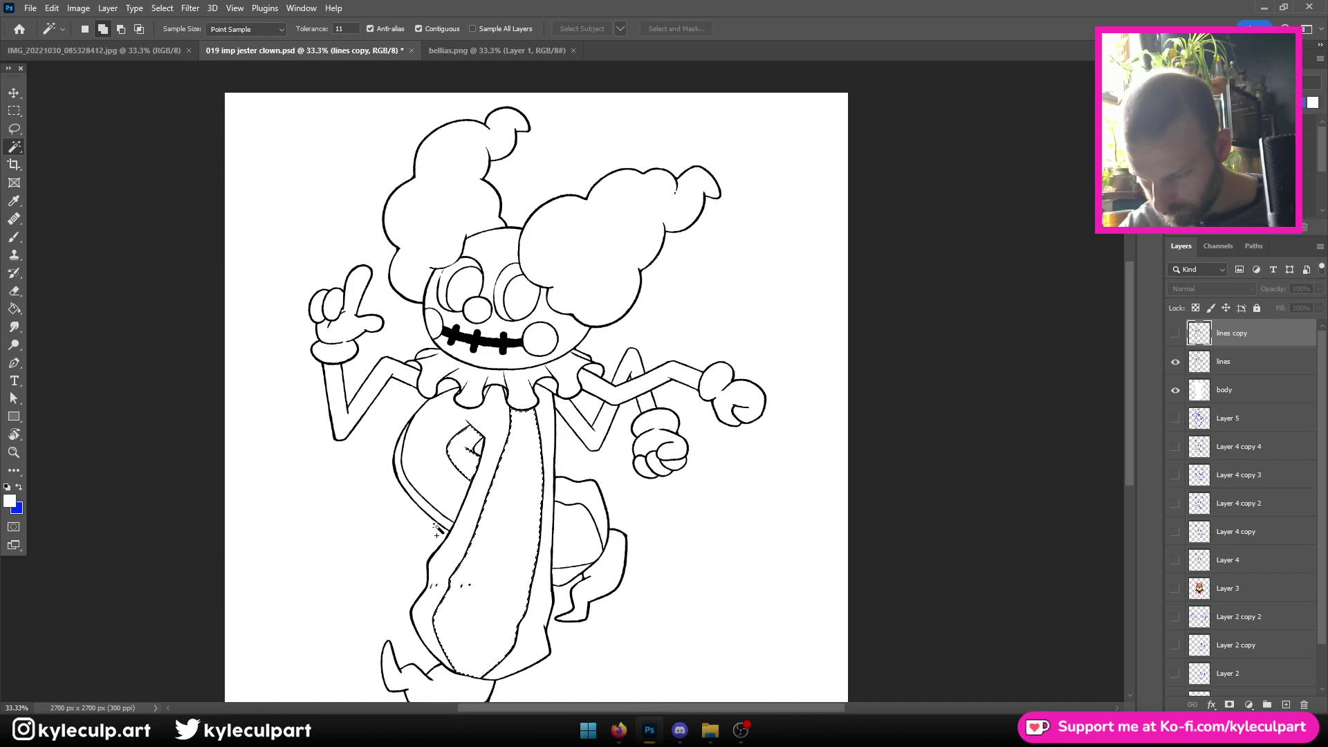
left_click(464, 464, "shift")
left_click(564, 495, "shift")
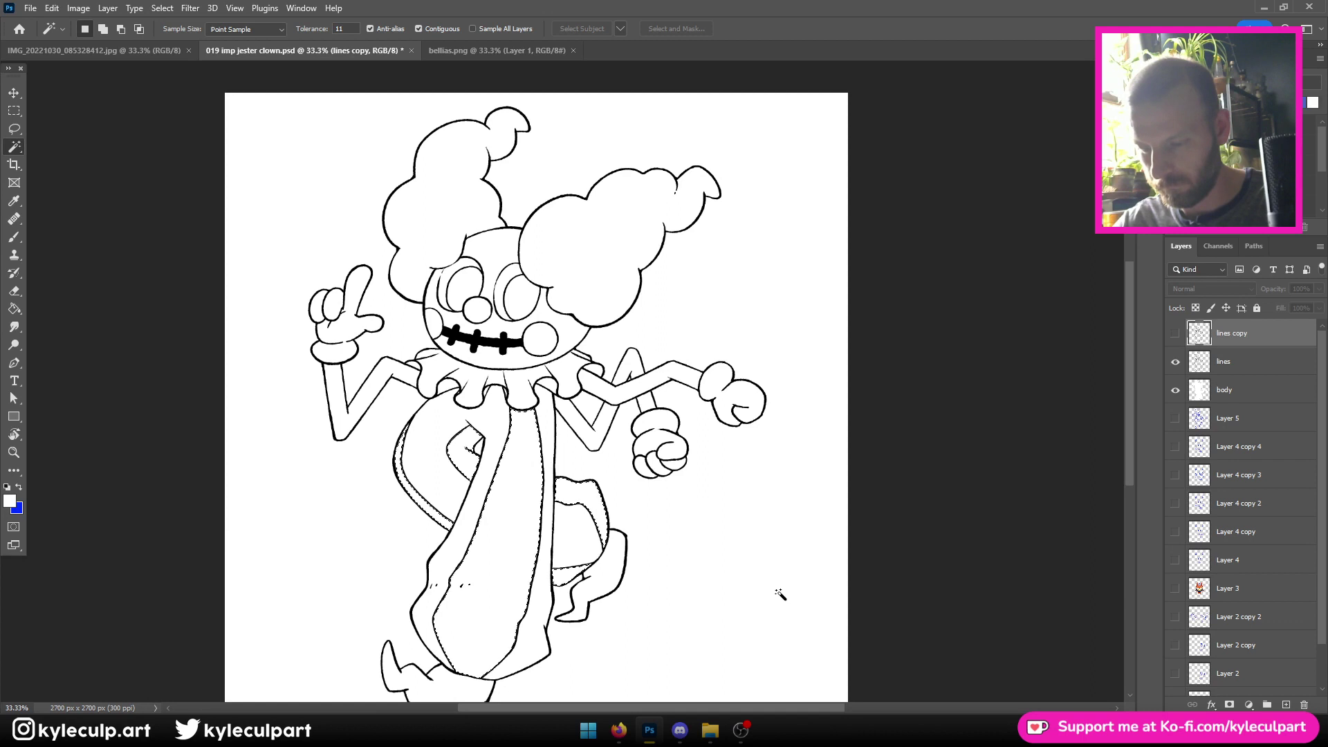
Expand the stripe selection so it reaches under the line art
key("alt+s")
key("m")
key("e")
key("Return")
key("Return")
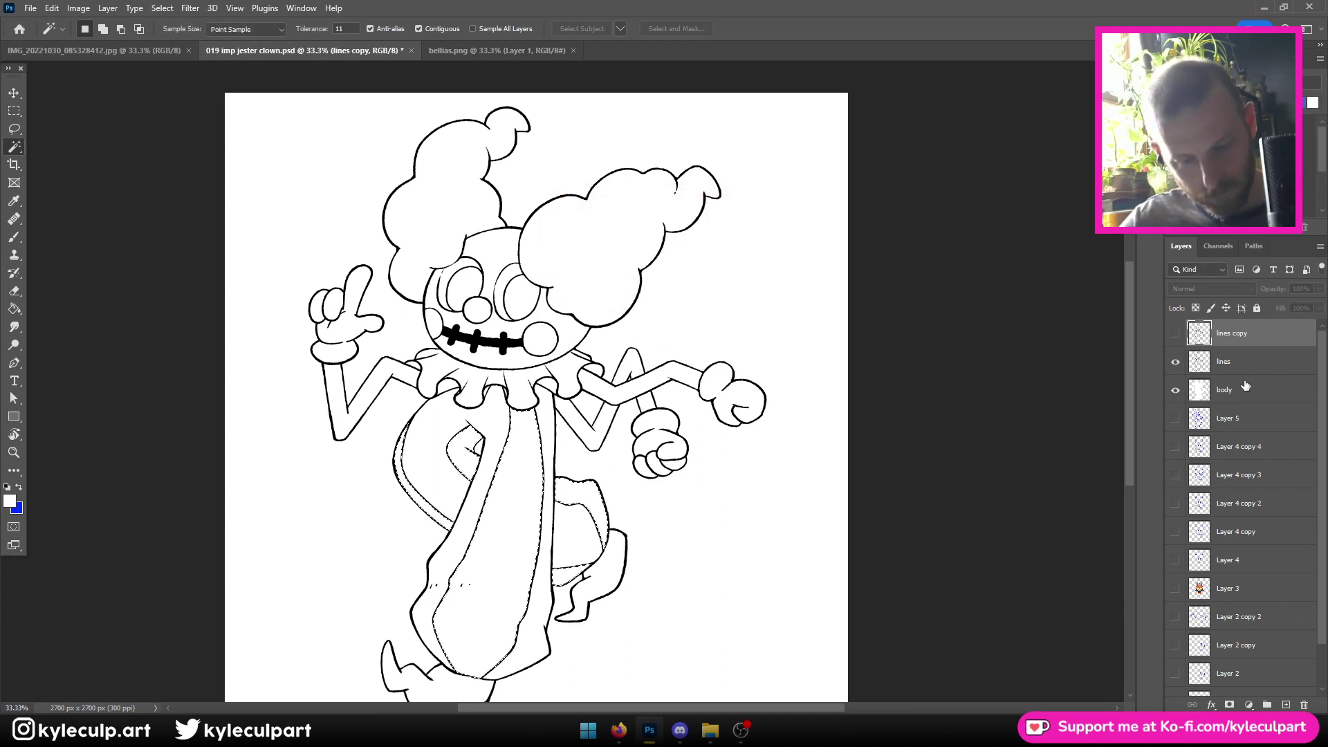
Fill the selected suit stripes with orange (ff8400) on a new layer above body, and save the file
left_click(1245, 391)
left_click(1287, 705)
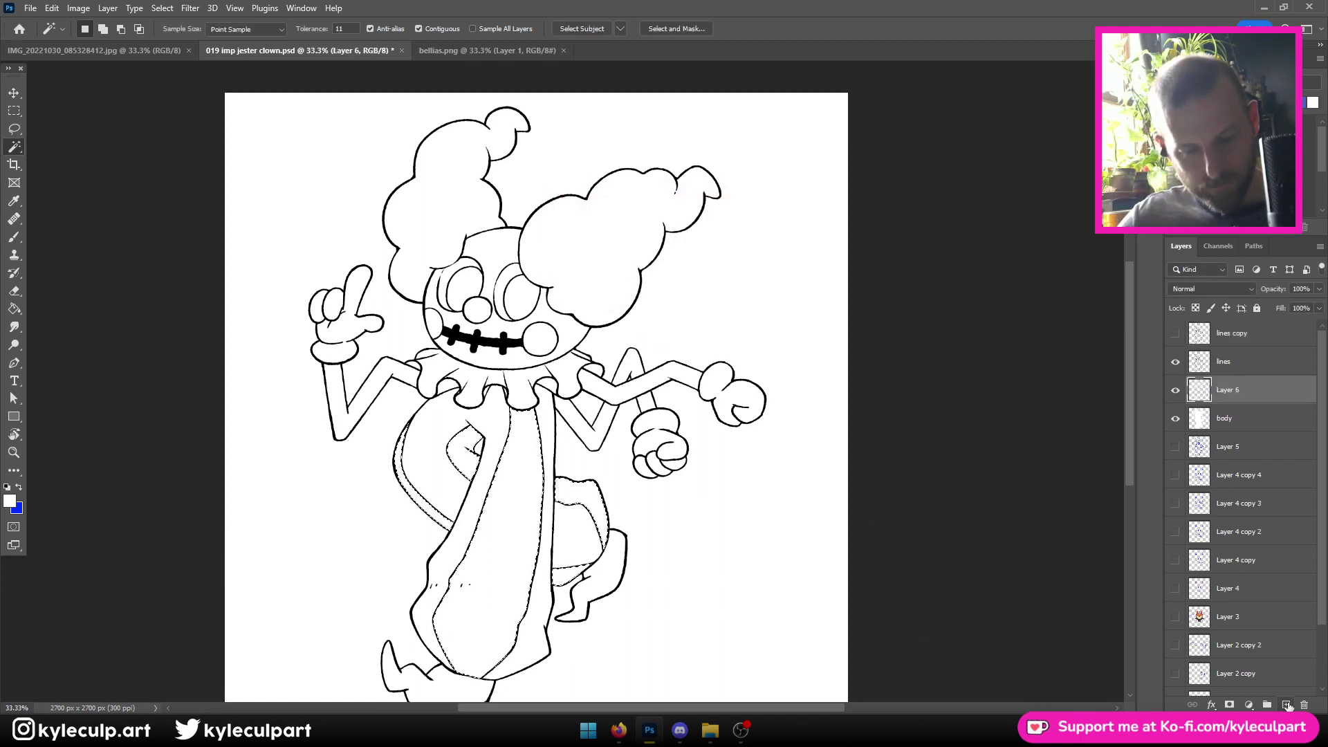
left_click(9, 501)
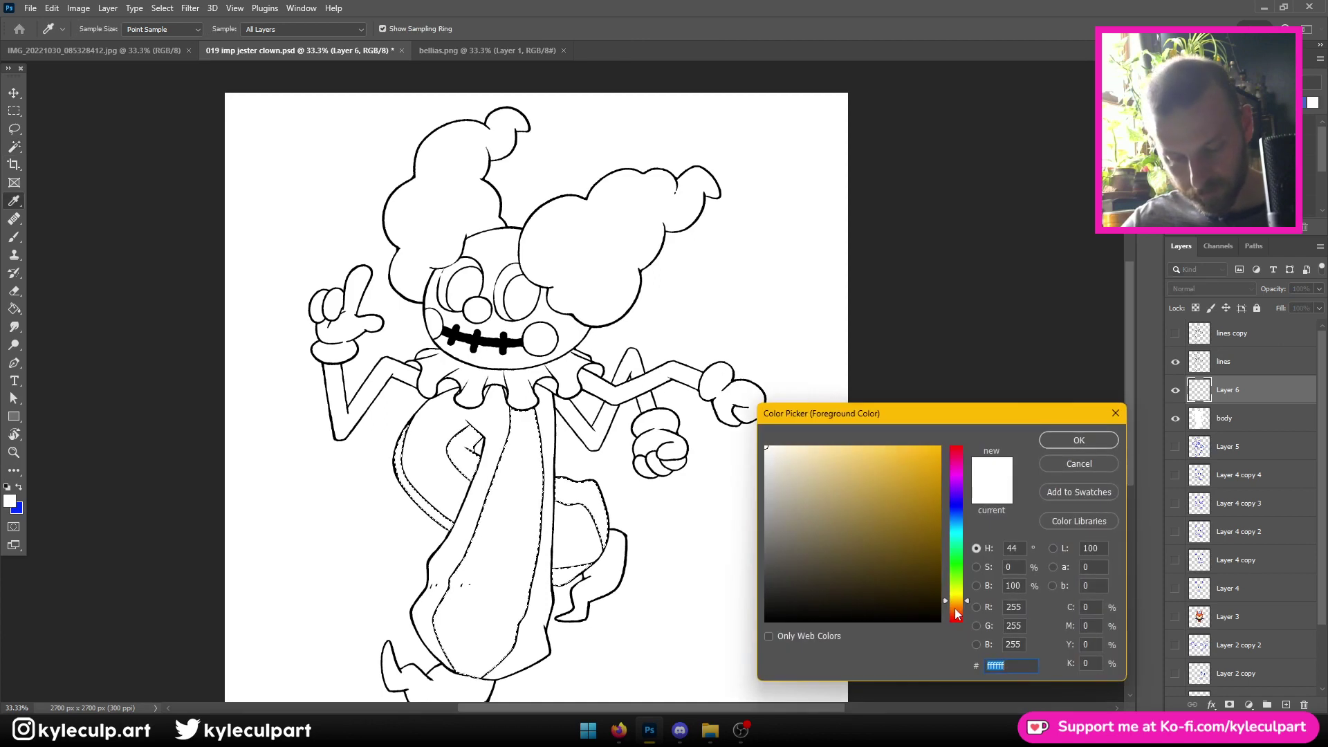
left_click(957, 609)
left_click_drag(960, 611, 958, 611)
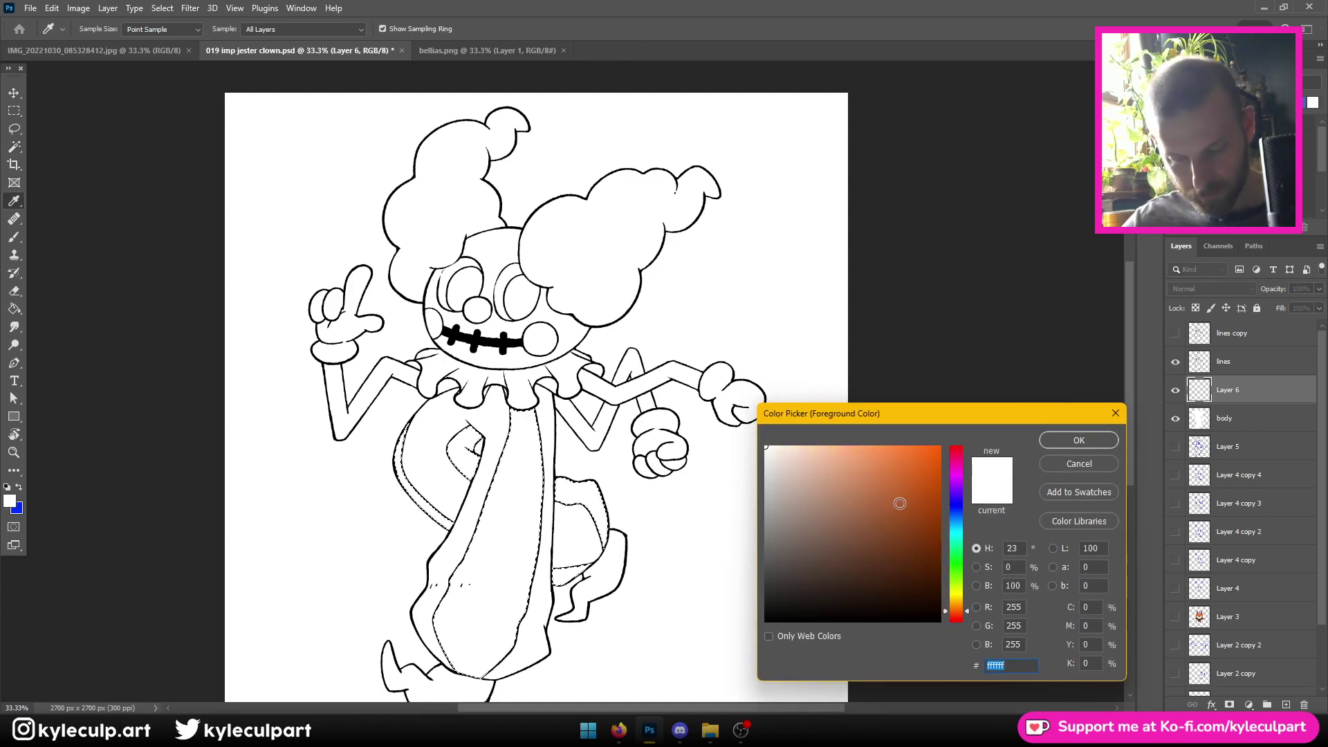
type("ff8400")
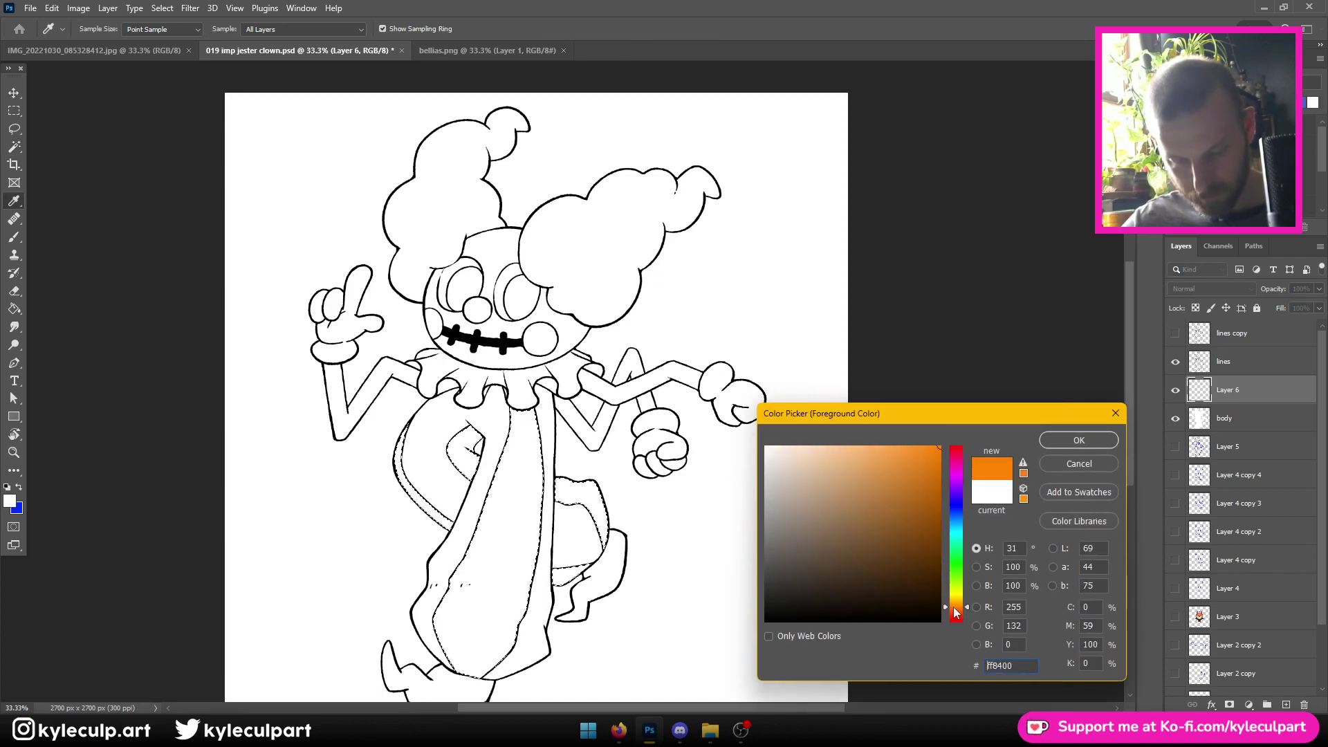
left_click(1068, 439)
key("u")
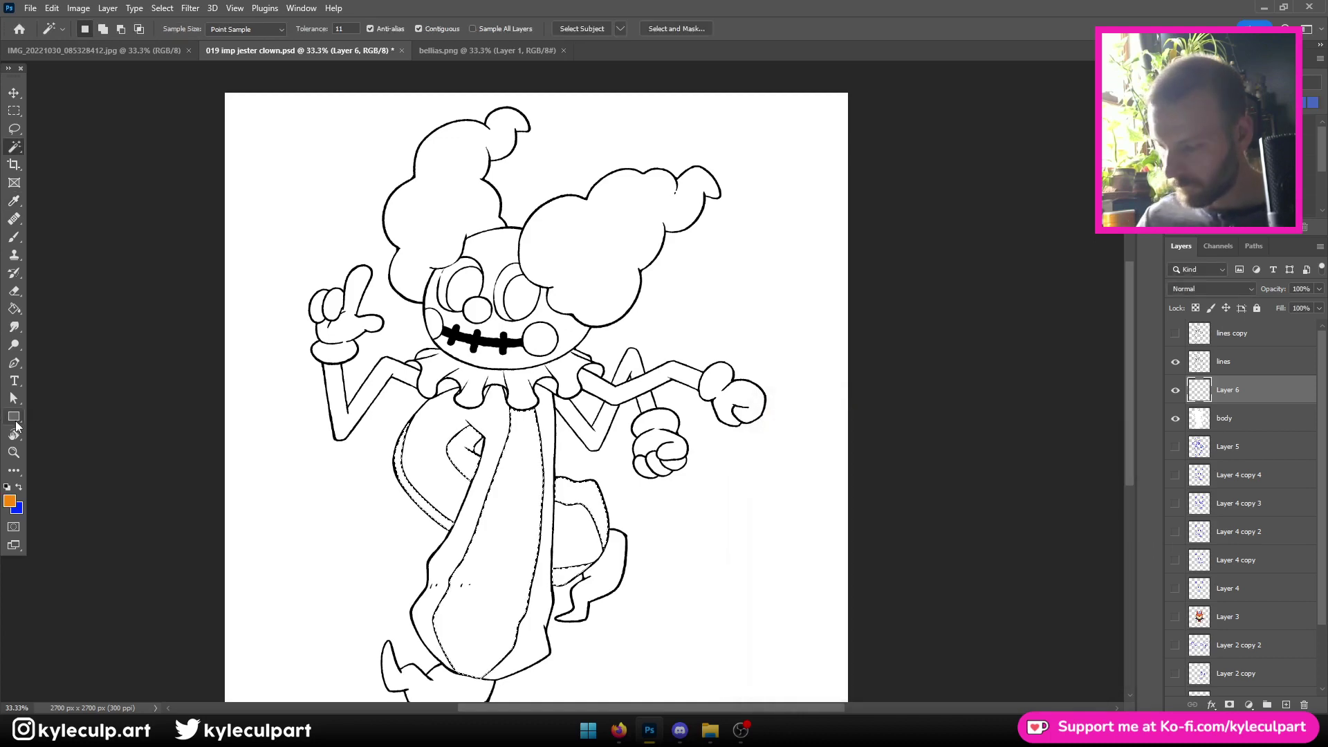
key("ctrl+minus")
left_click_drag(244, 120, 789, 700)
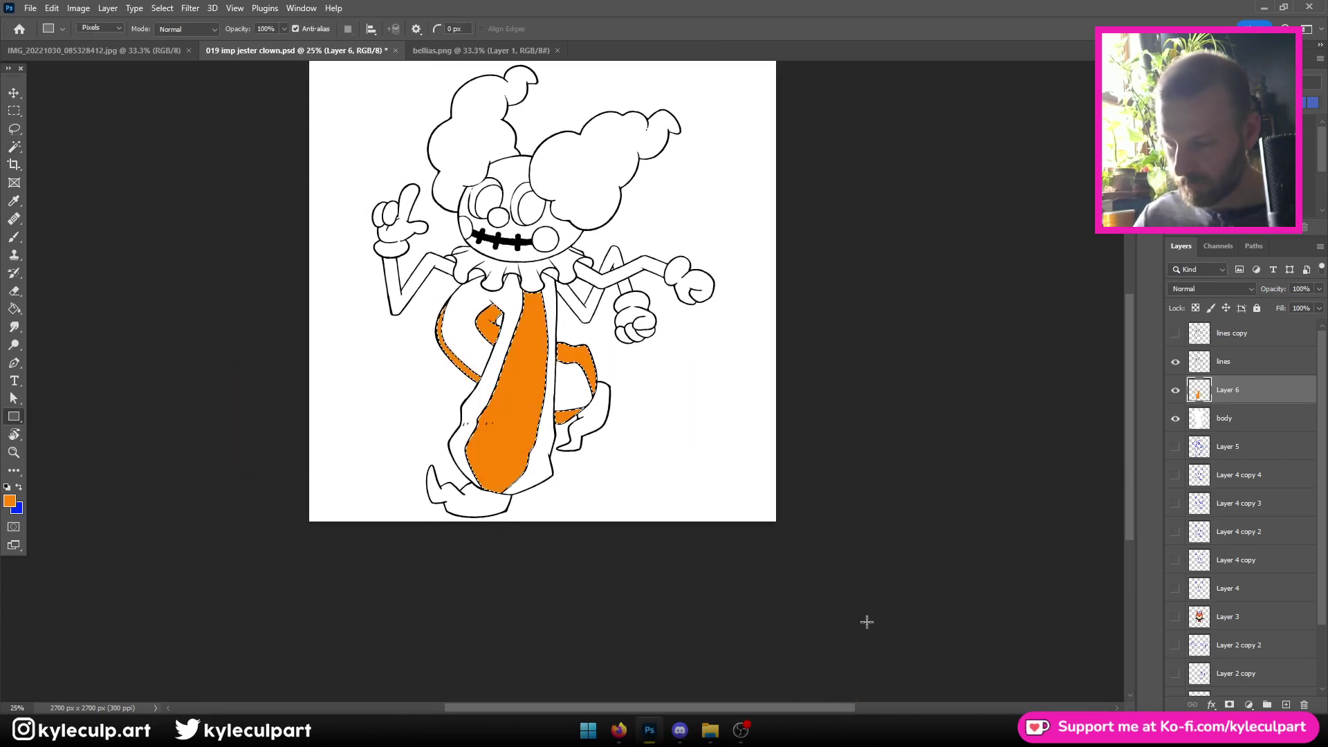
scroll(866, 621, "up", 3)
key("ctrl+s")
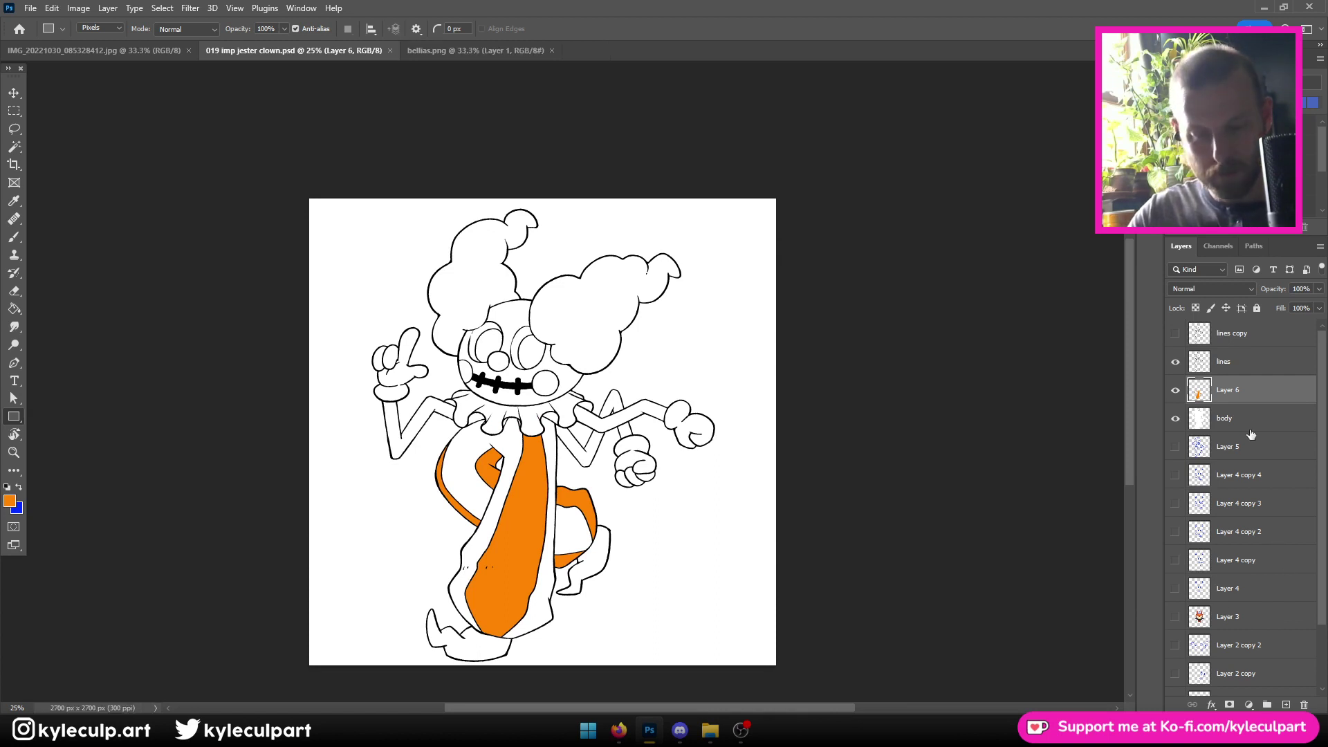
Rename the orange fill layer as stripes
double_click(1226, 391)
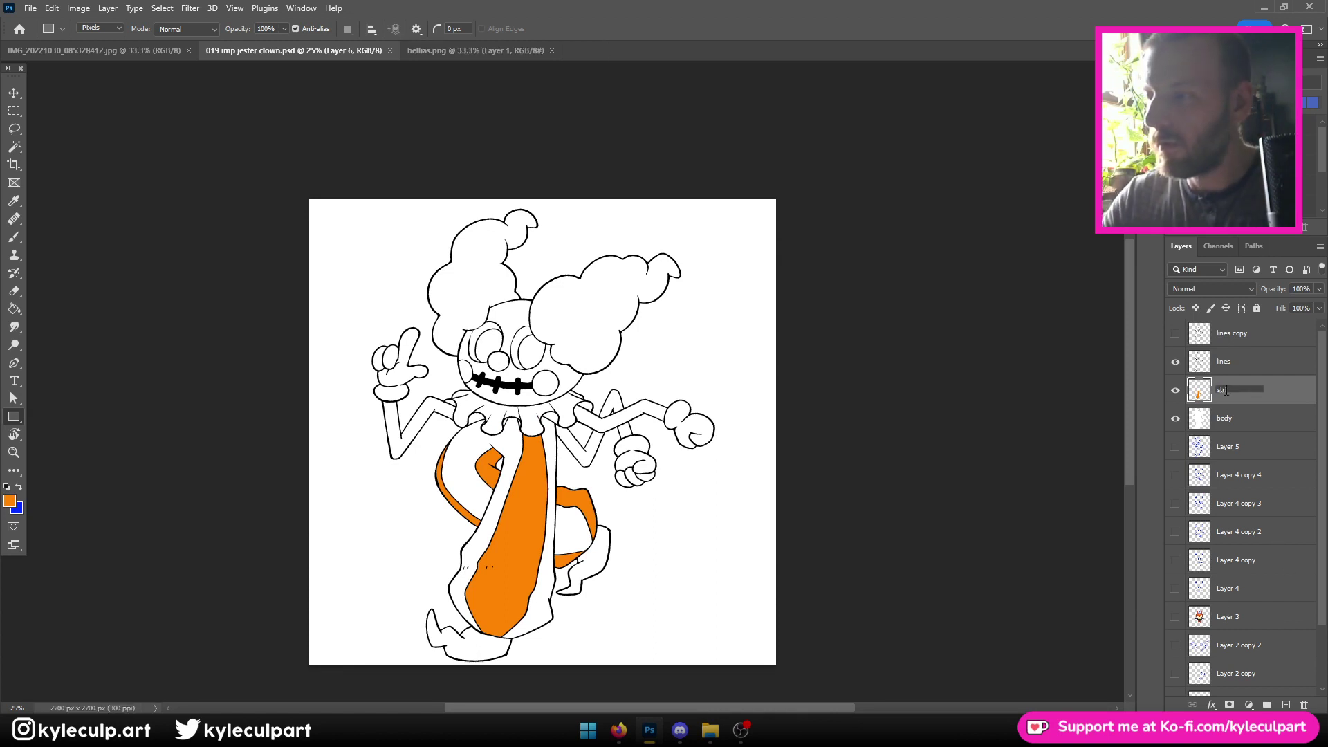
key("Return")
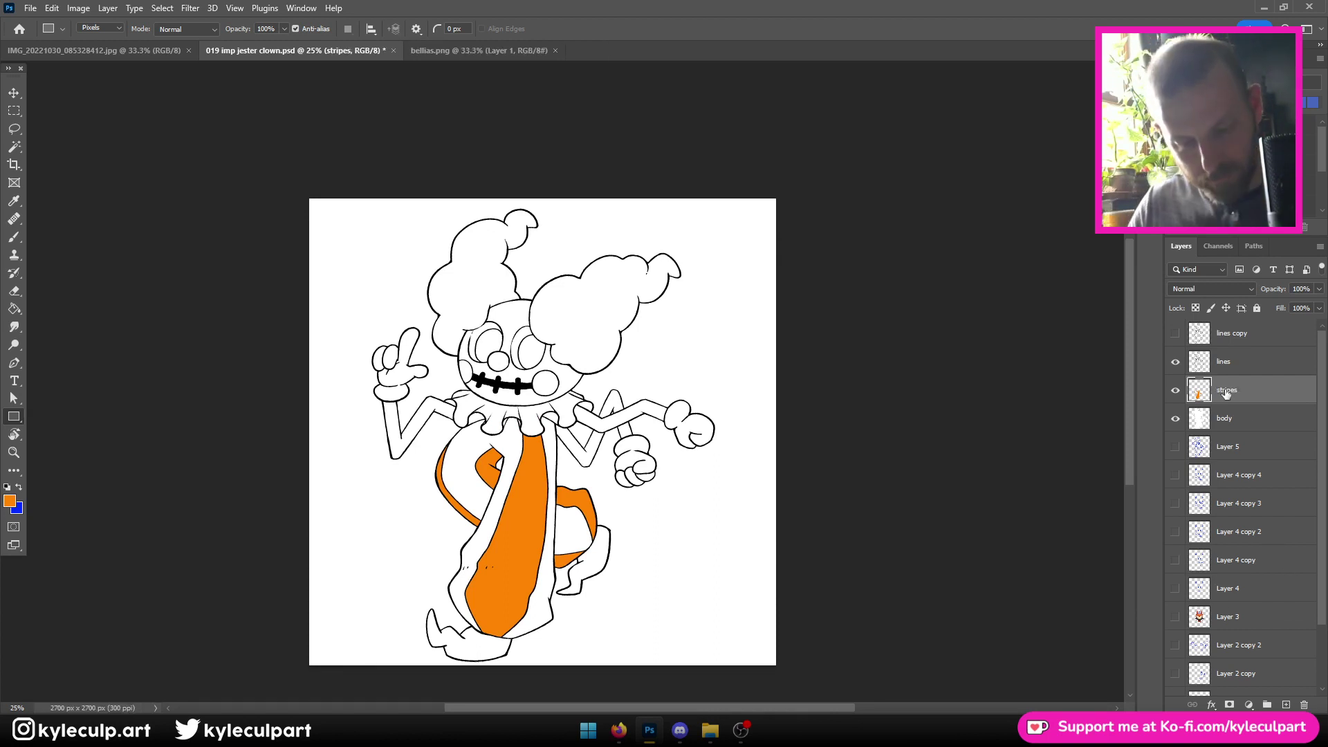
Using the lines copy layer, select the suit's remaining white areas beside the orange stripes and expand the selection by 2 pixels
left_click(1230, 333)
left_click(15, 148)
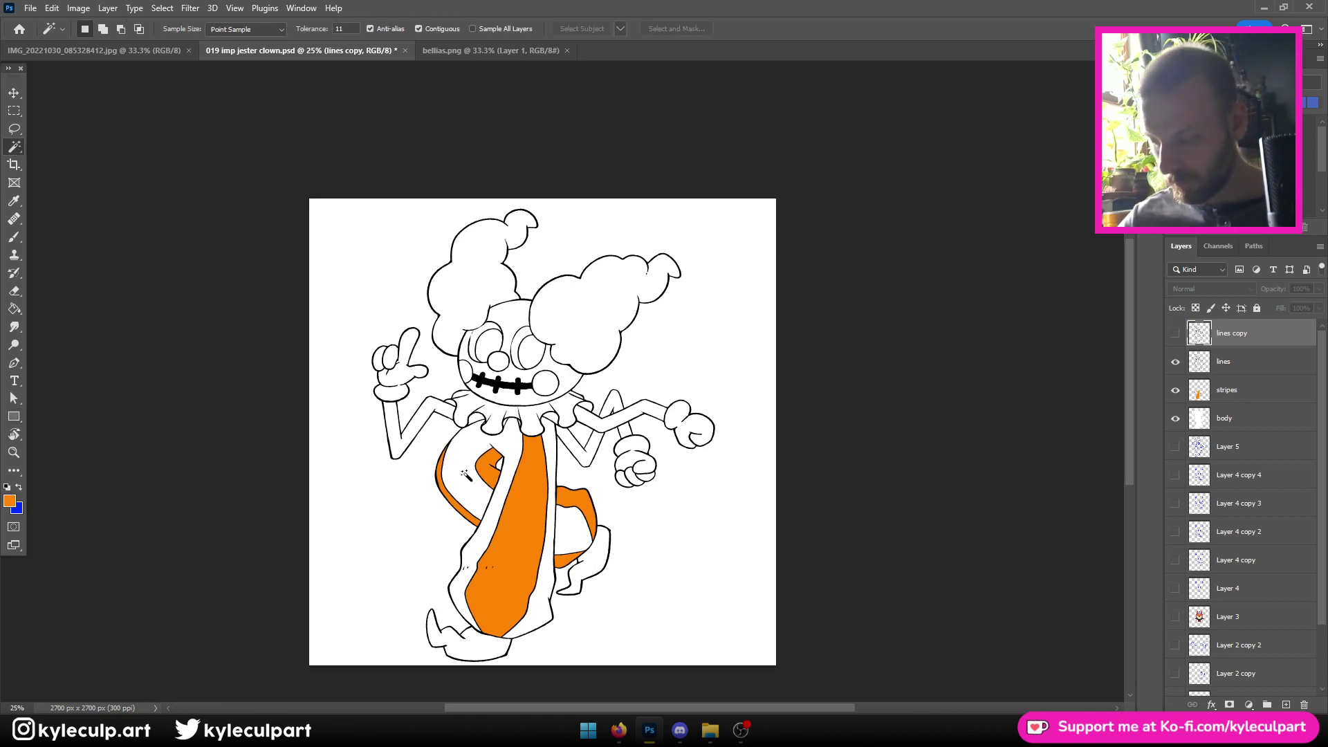
key("shift")
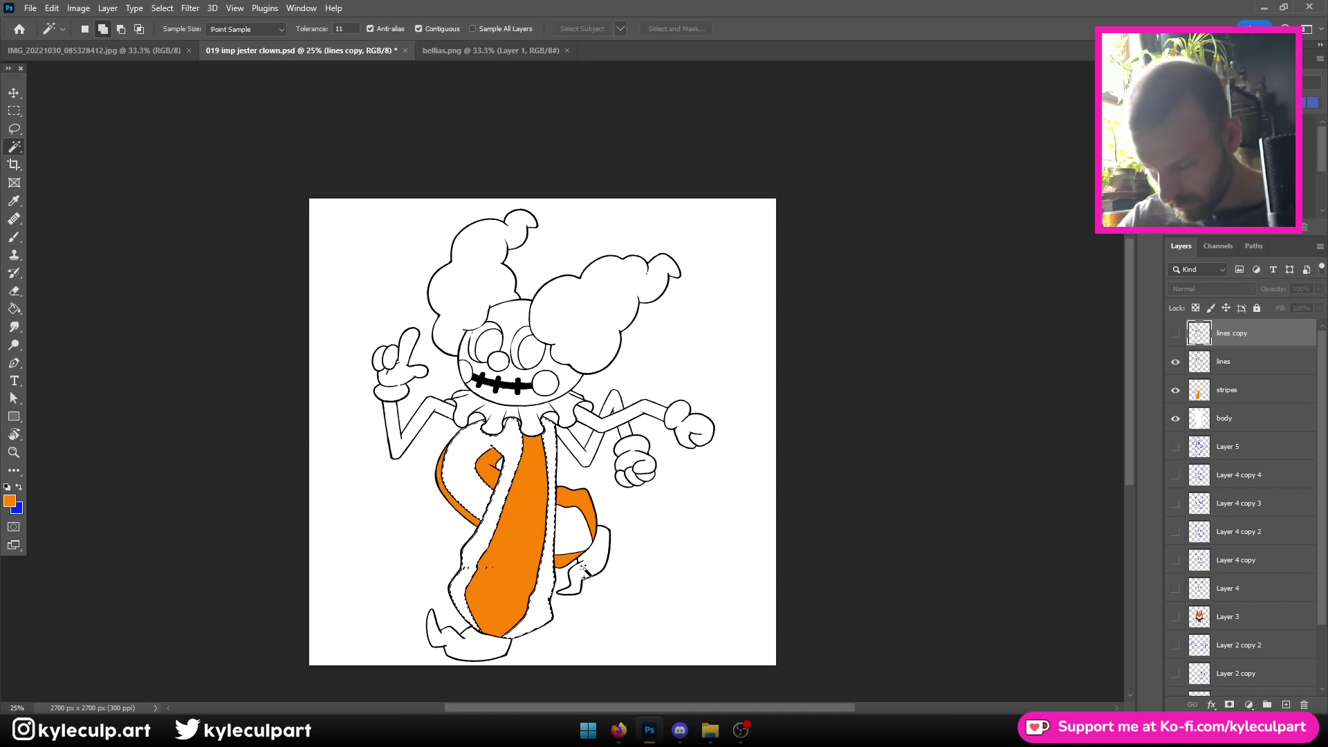
left_click(577, 538, "shift")
key("alt+s")
key("m")
key("e")
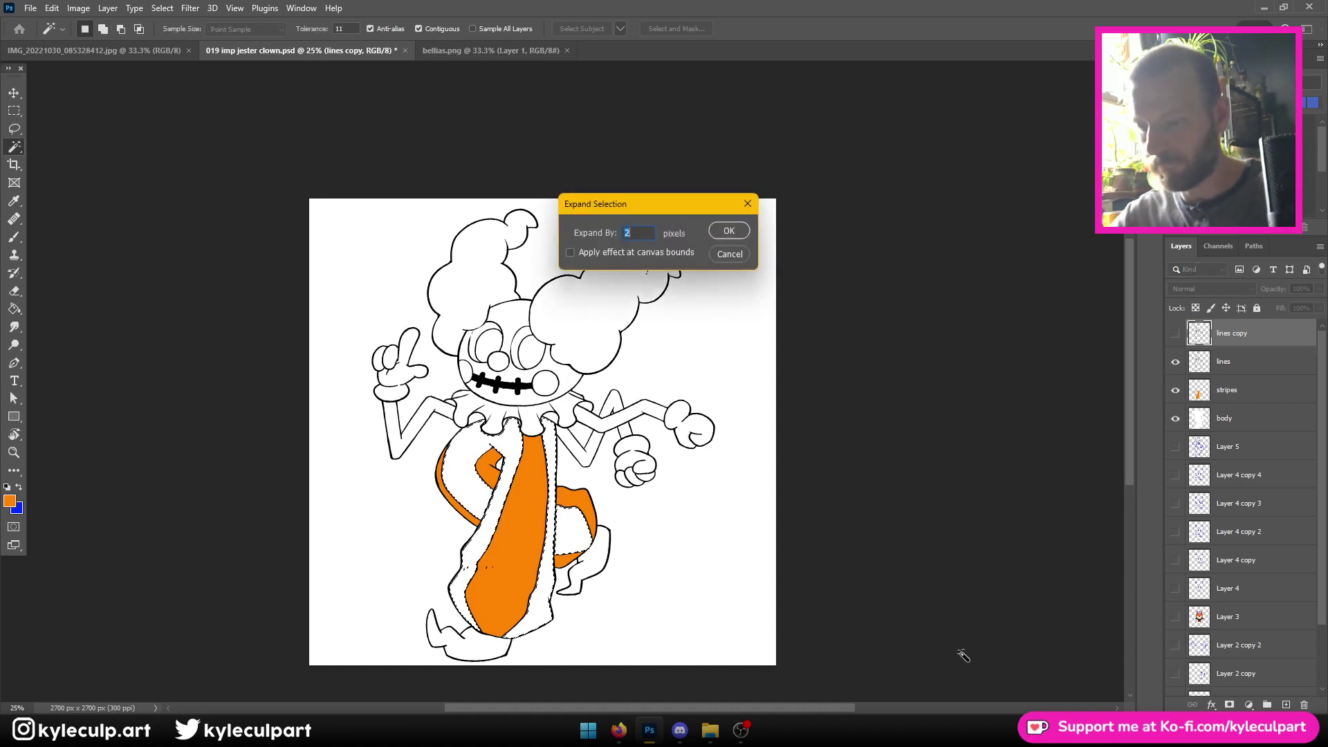
key("Return")
Fill the selected suit areas with purple (6826ac) on a new layer above stripes
left_click(13, 501)
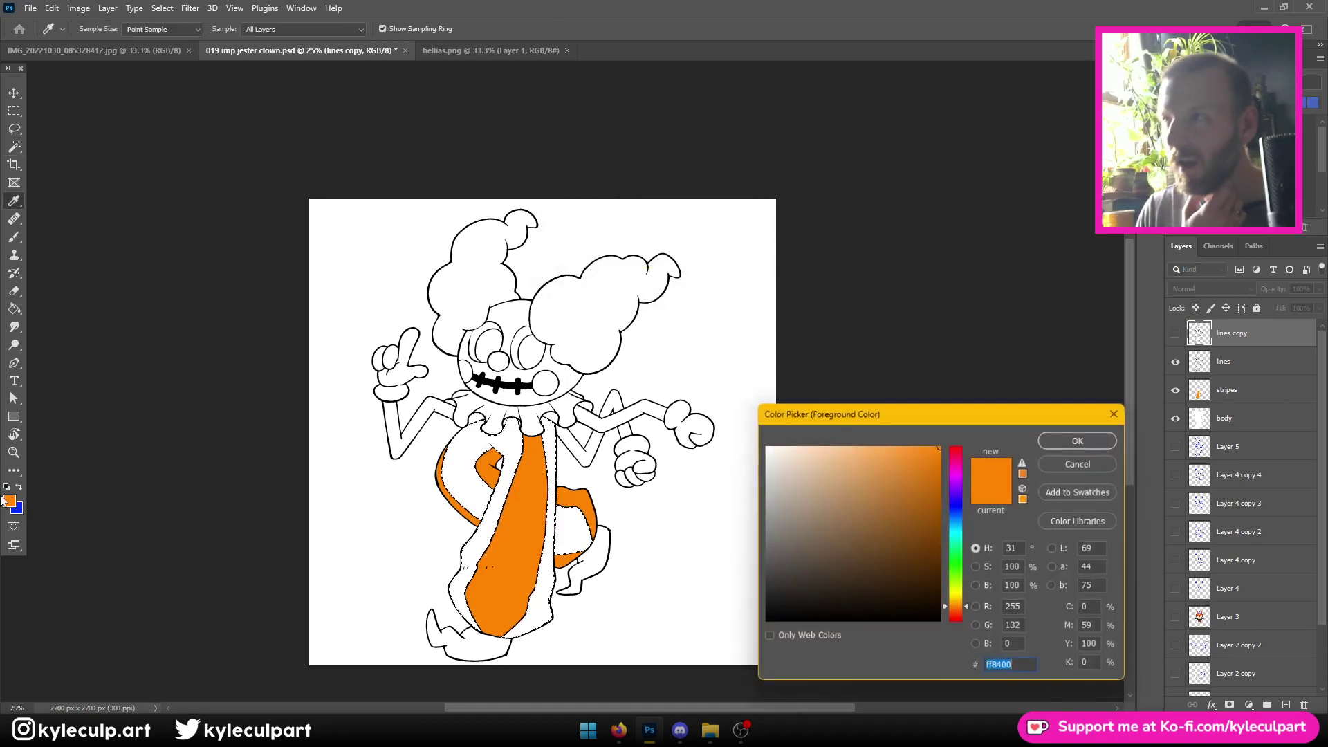
left_click(957, 490)
left_click_drag(861, 515, 890, 507)
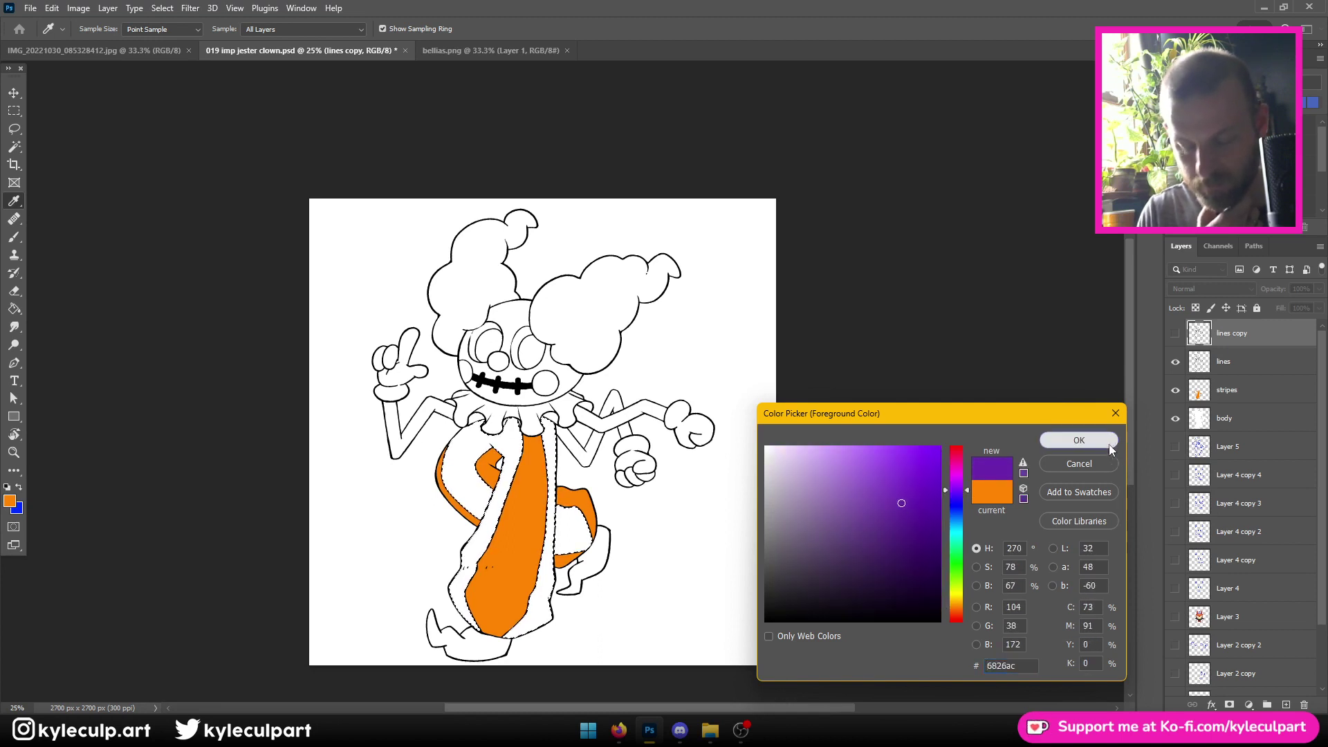
left_click(1100, 441)
key("u")
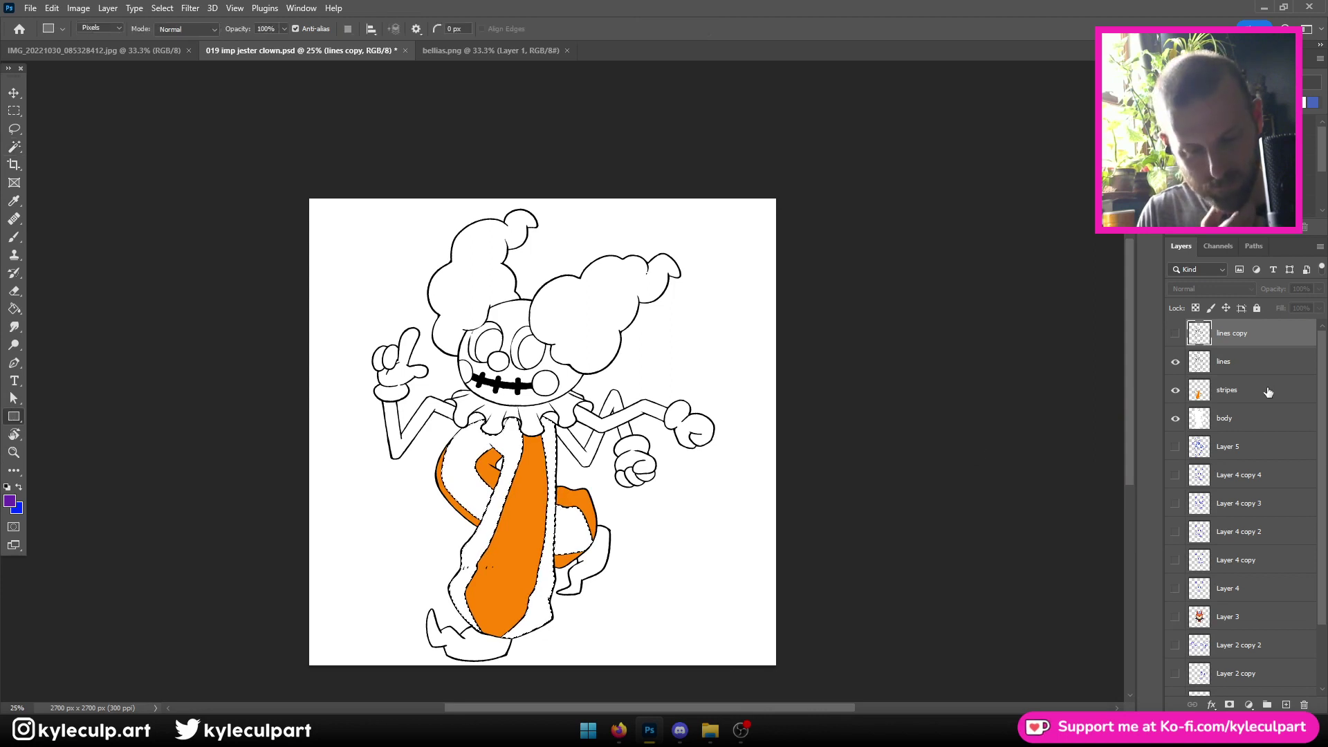
left_click(1267, 392)
key("ctrl+shift+alt+n")
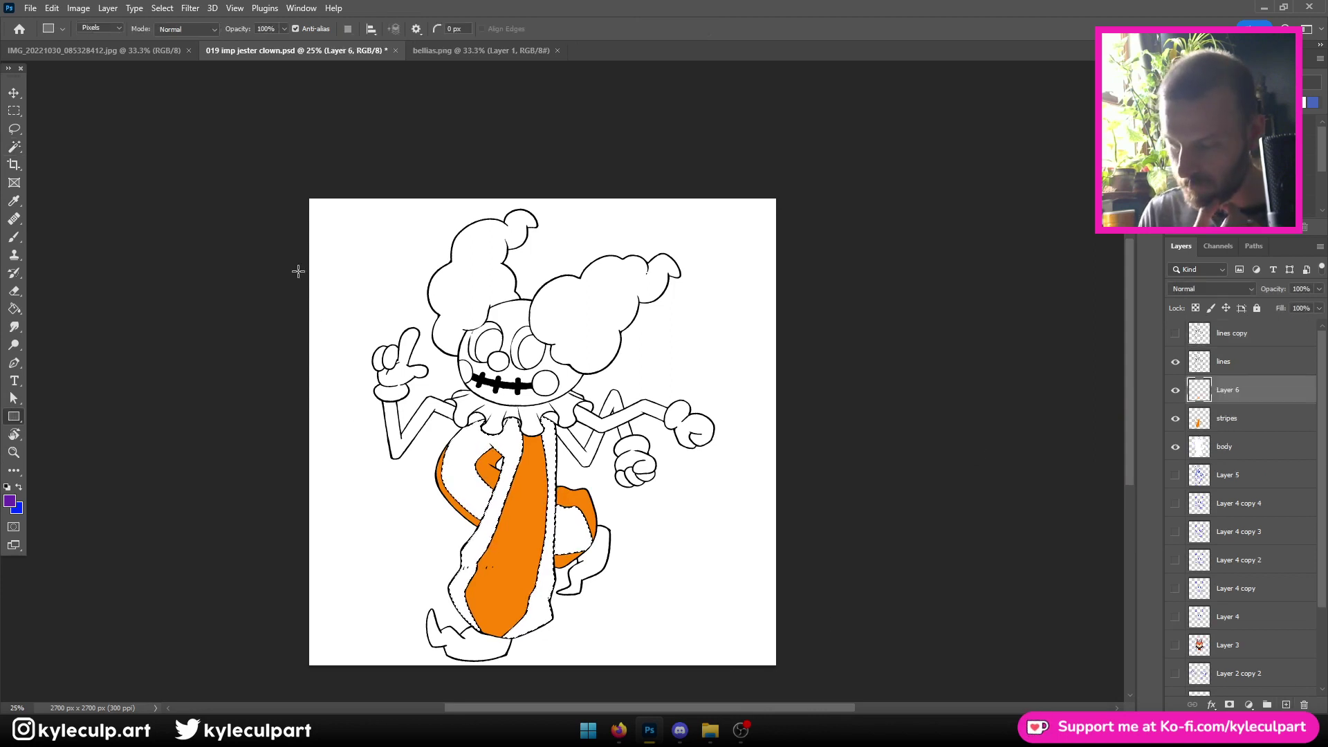
left_click_drag(298, 271, 788, 695)
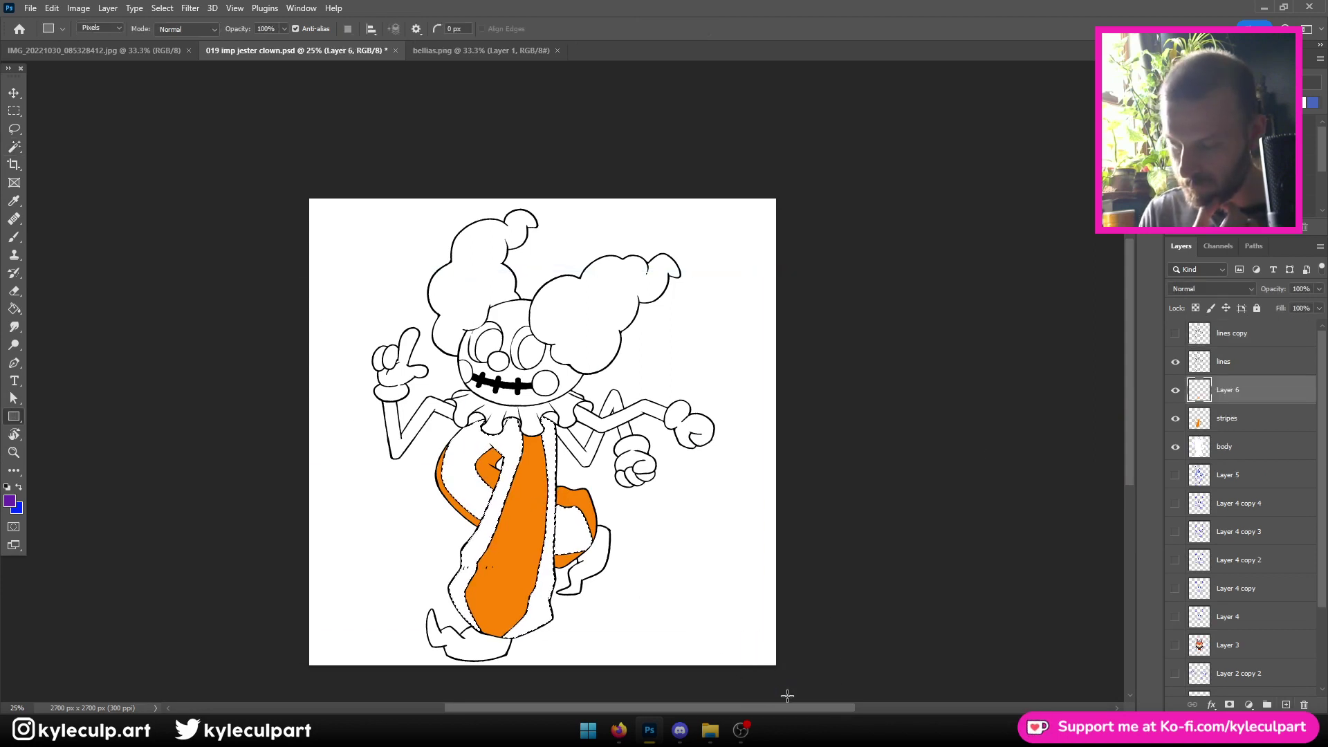
Refill the selected suit areas with darker purples, first 5400aa and finally deep purple 3e007d
left_click(9, 501)
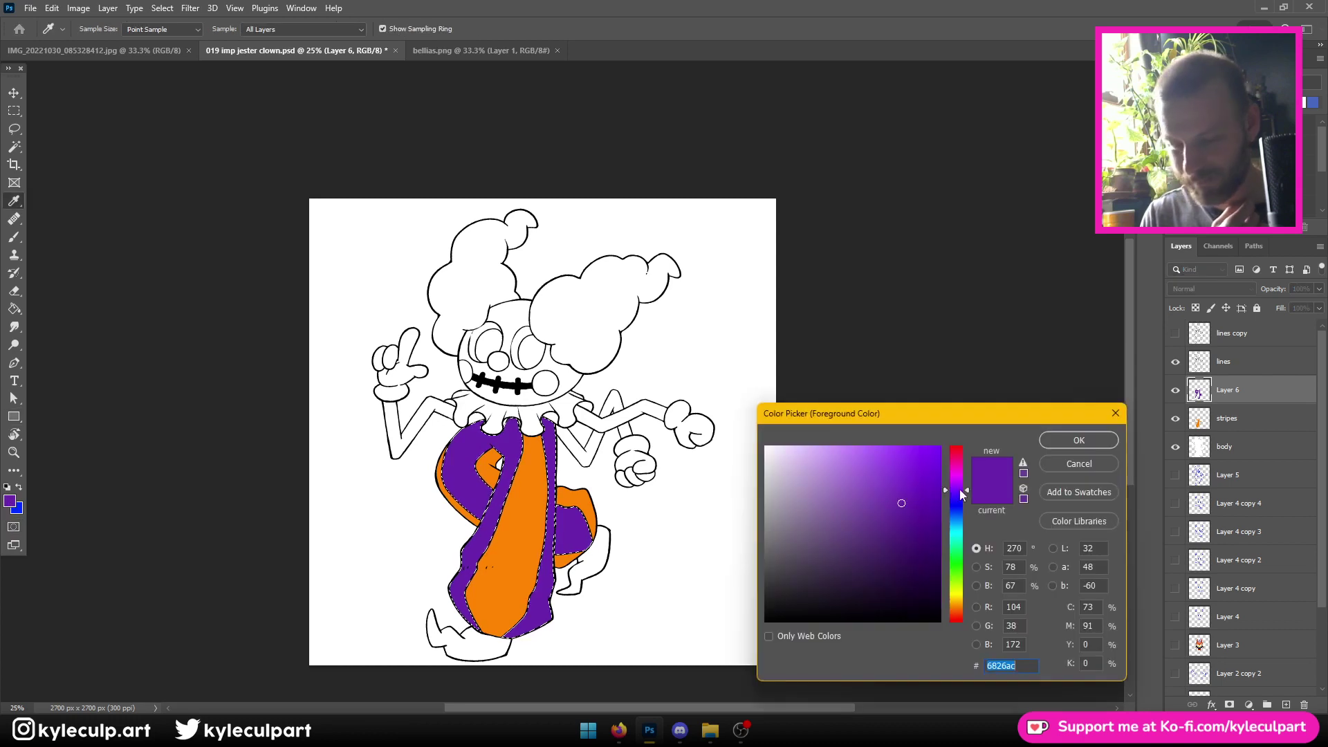
left_click(1060, 446)
left_click_drag(208, 270, 920, 738)
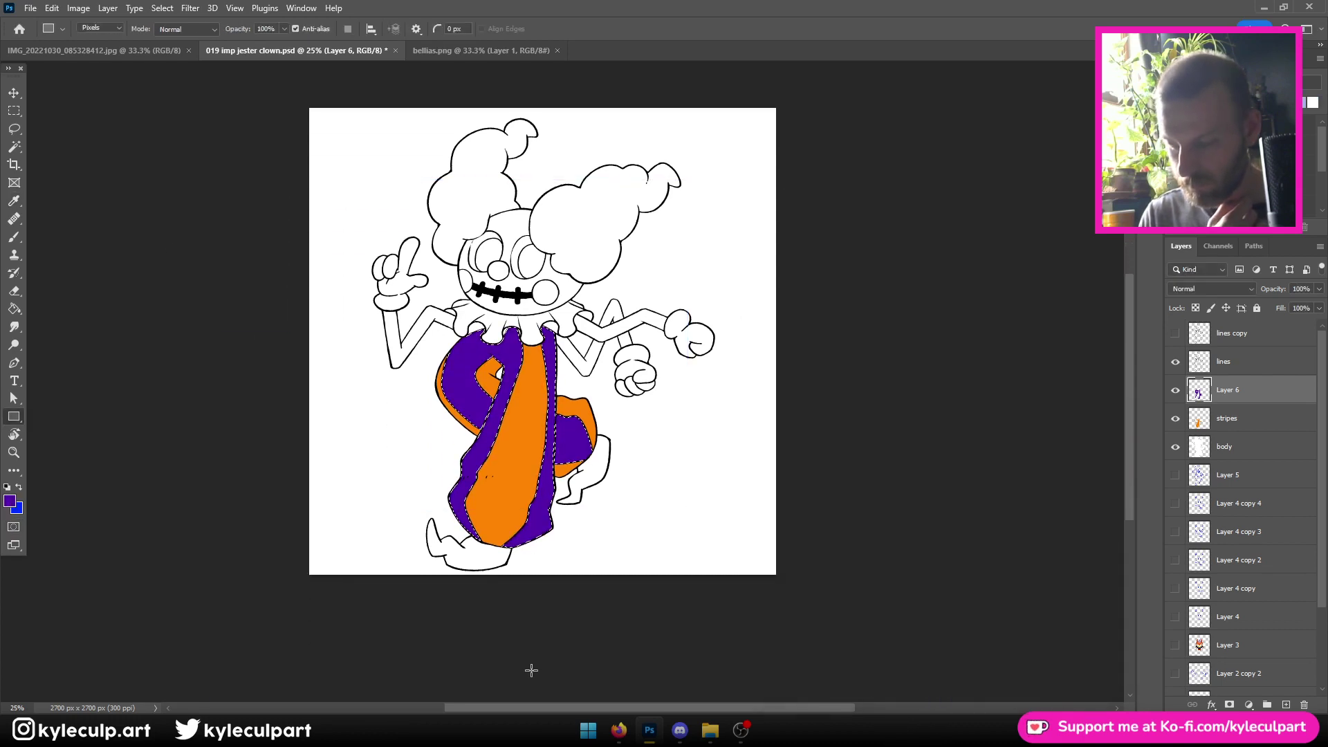
left_click(10, 500)
left_click_drag(910, 550, 939, 539)
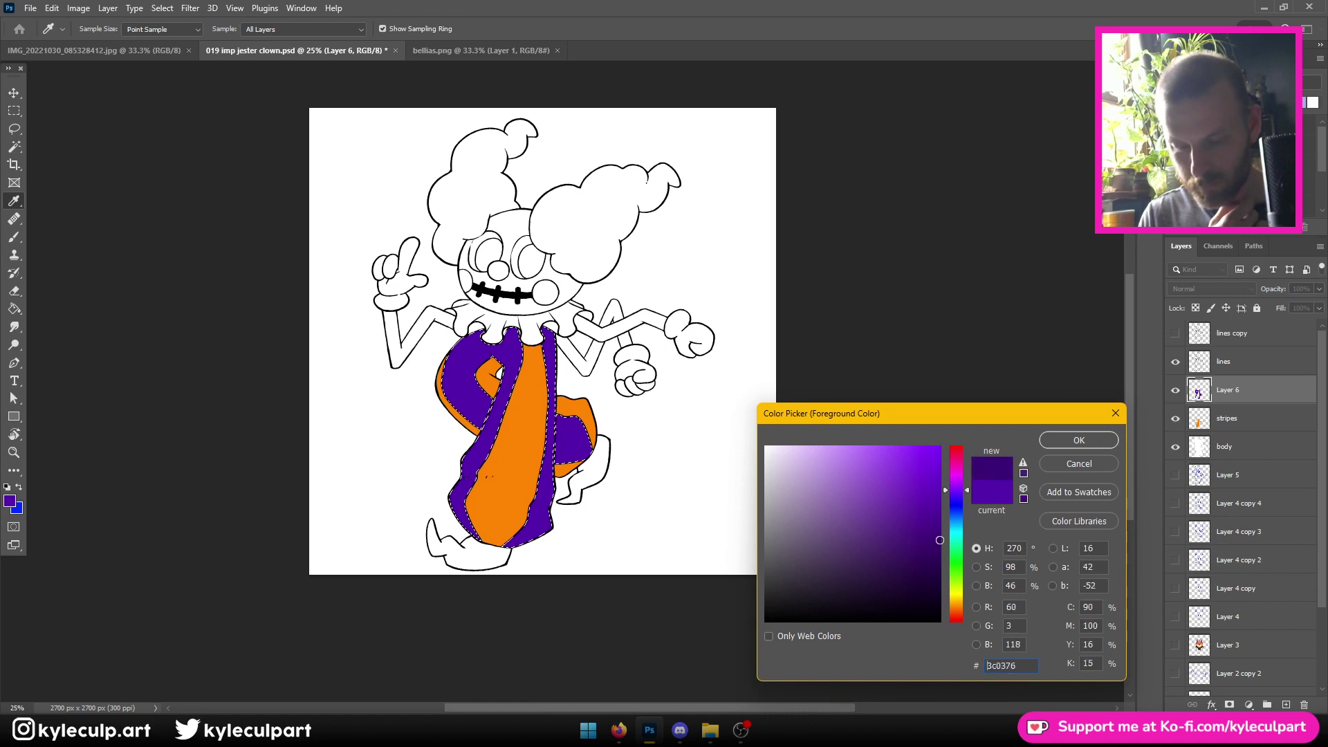
left_click(1079, 440)
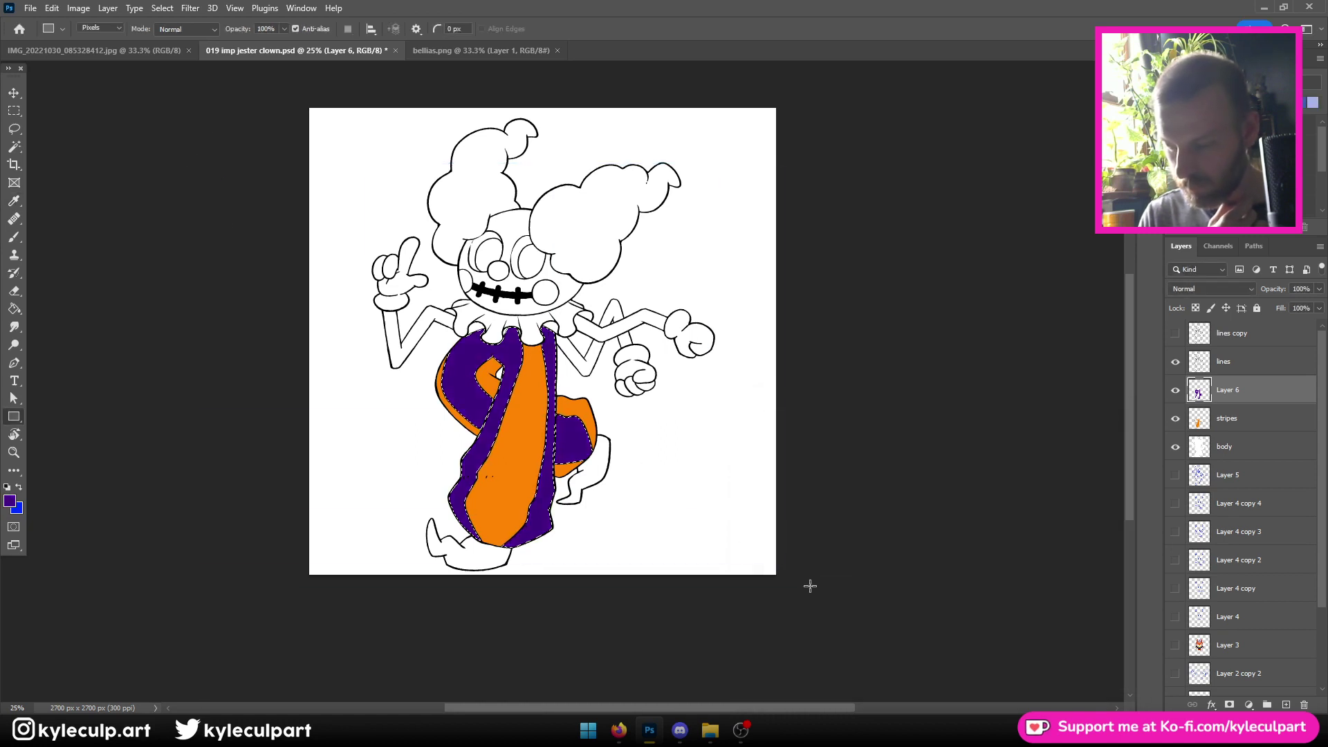
left_click_drag(261, 211, 706, 519)
left_click_drag(354, 389, 722, 610)
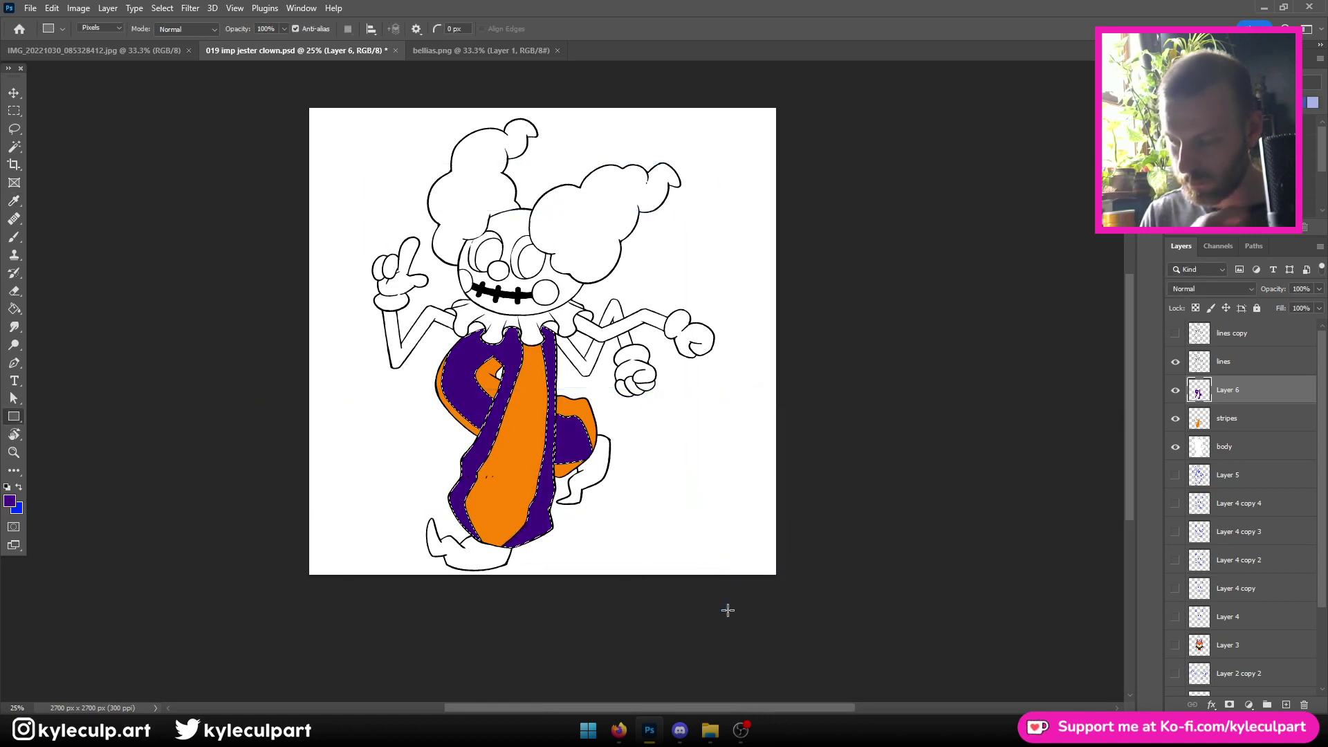
Deselect the suit areas and rename the purple fill layer as stripes 2
key("ctrl+d")
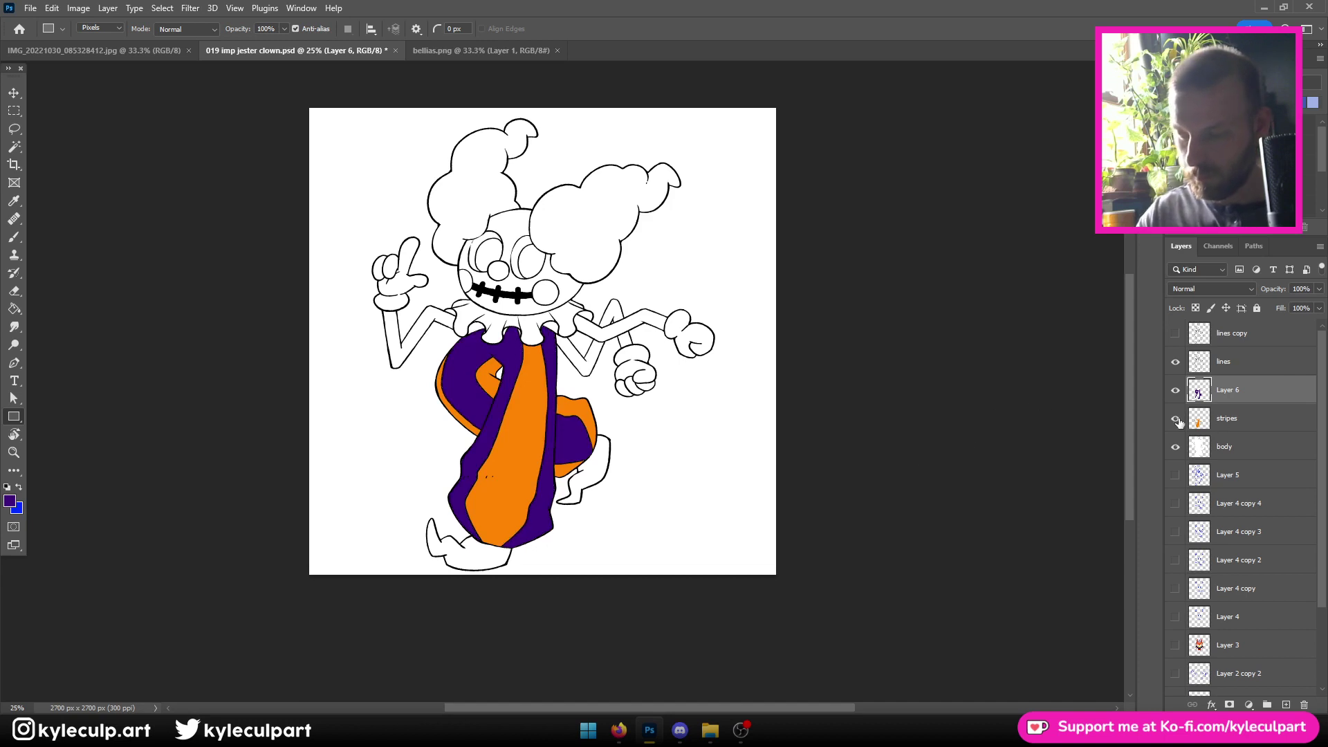
double_click(1224, 391)
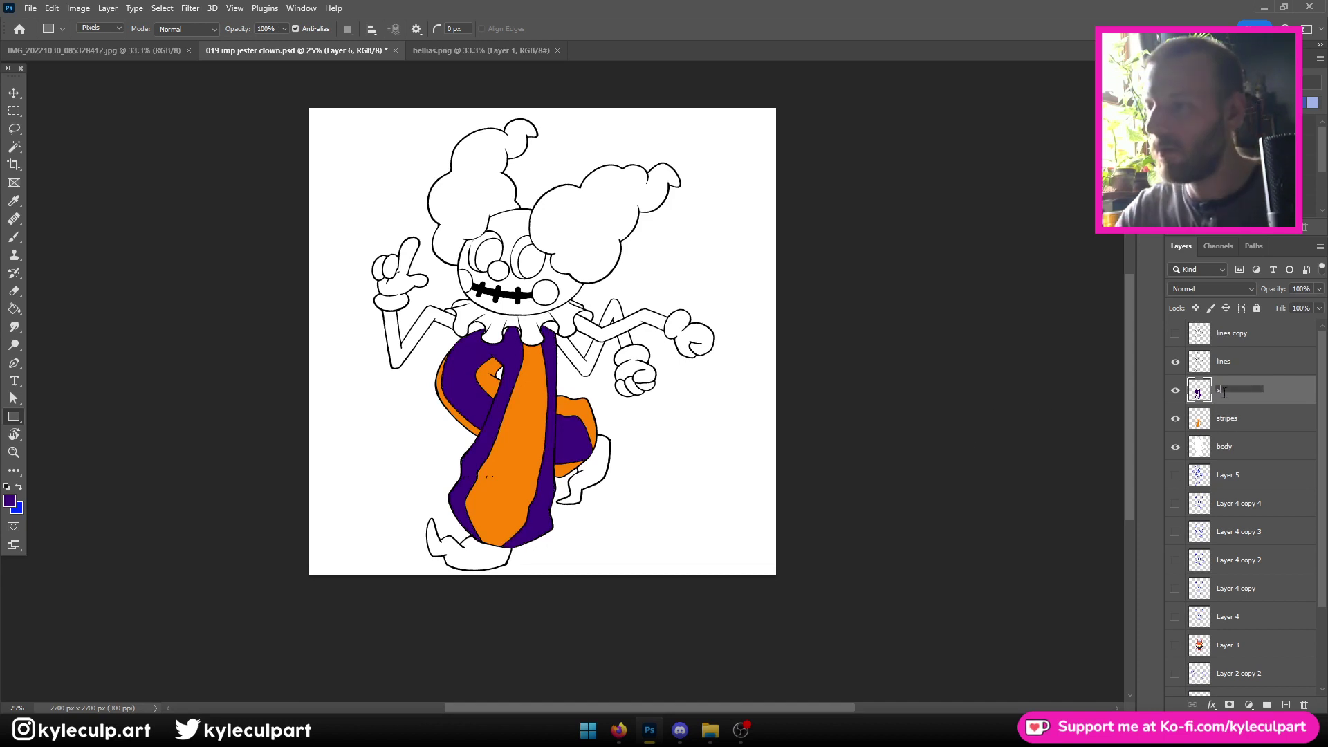
type("stripes 2")
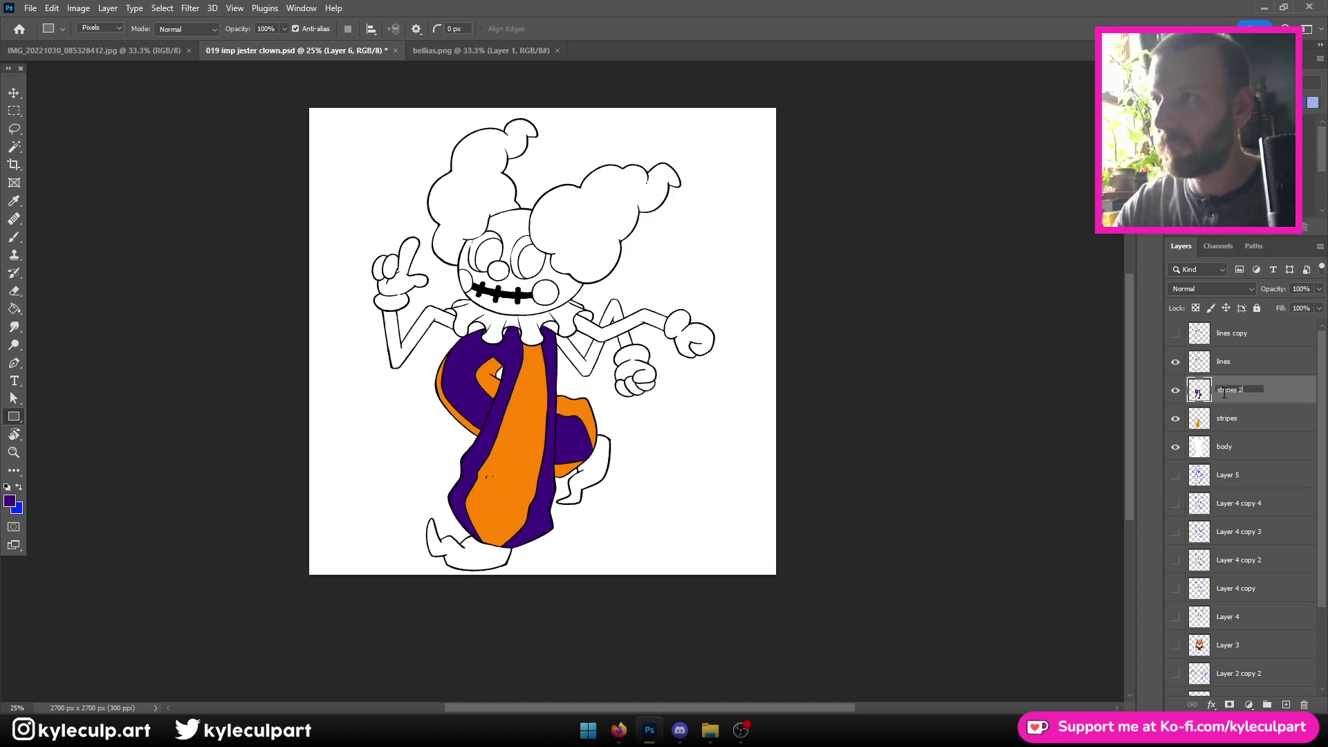
key("Return")
Lock the transparent pixels of the stripes layer and refill its orange areas with red (ff2400)
key("ctrl+plus")
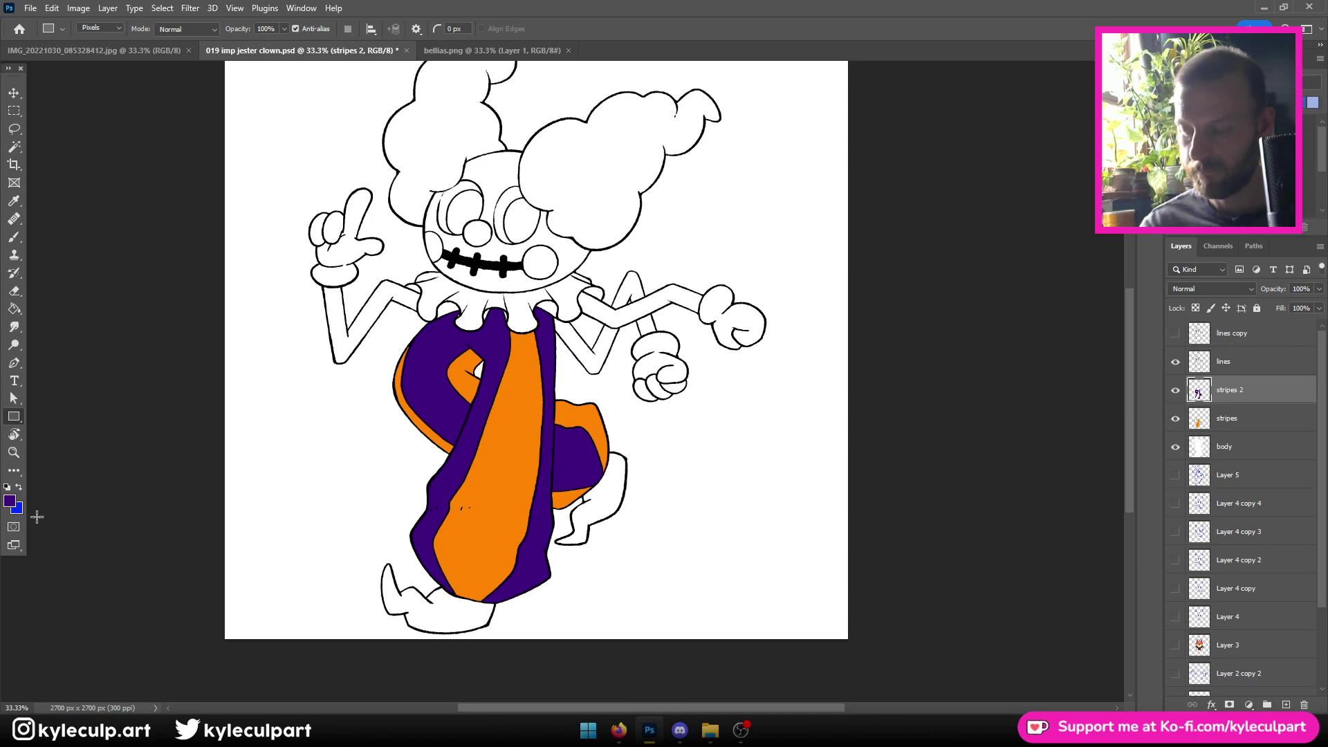
scroll(43, 503, "up", 1)
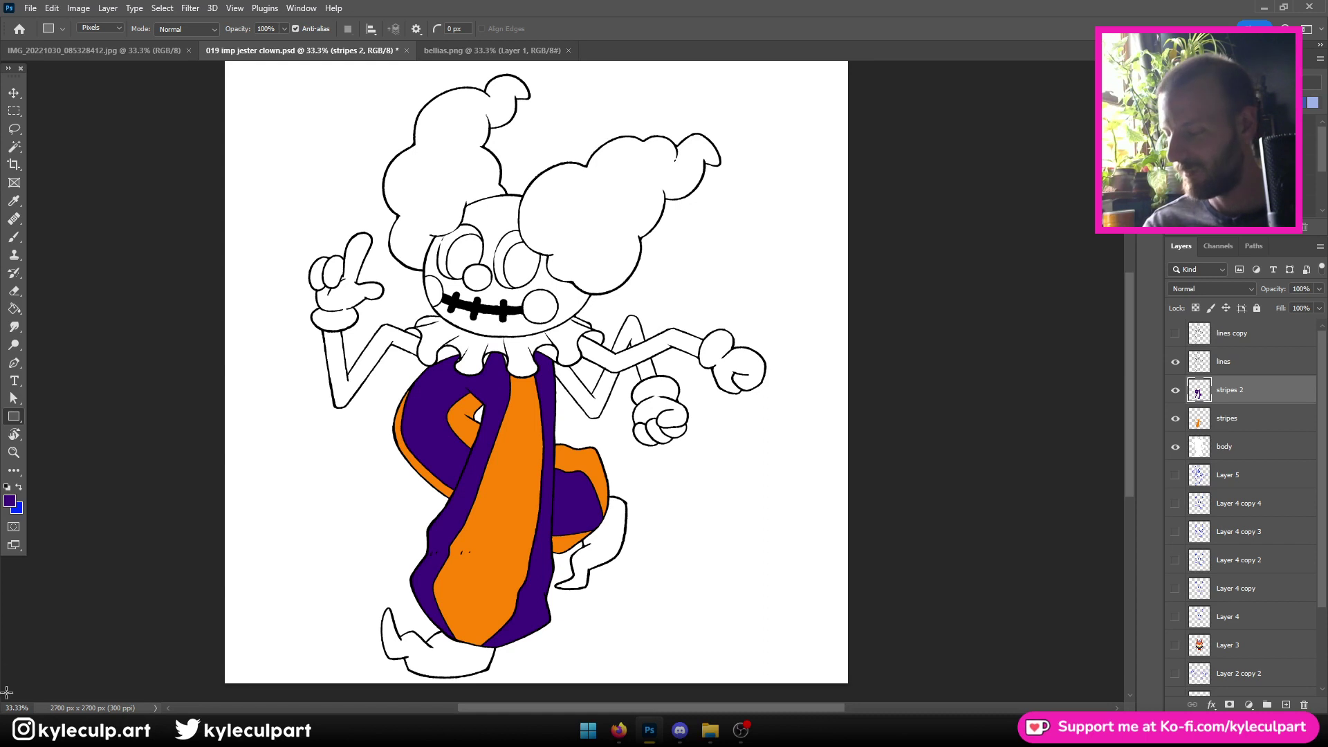
left_click(11, 503)
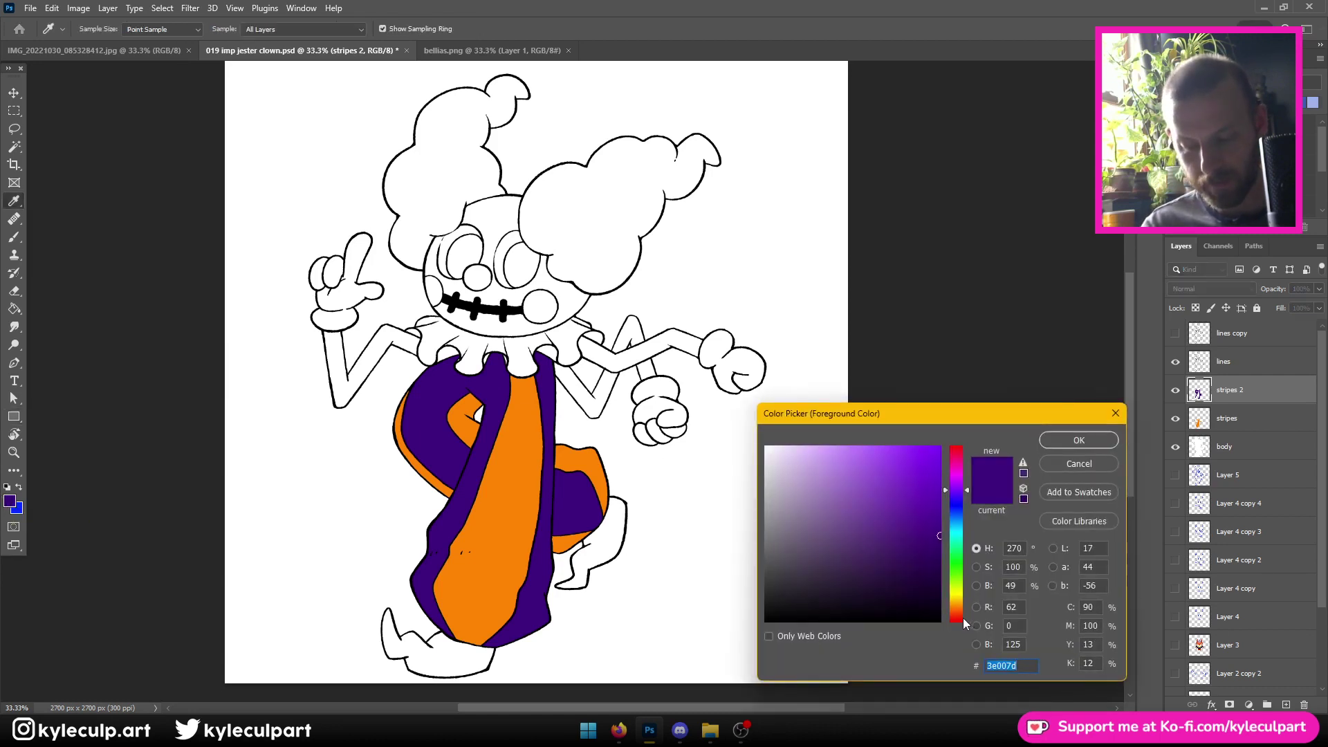
type("ff2400")
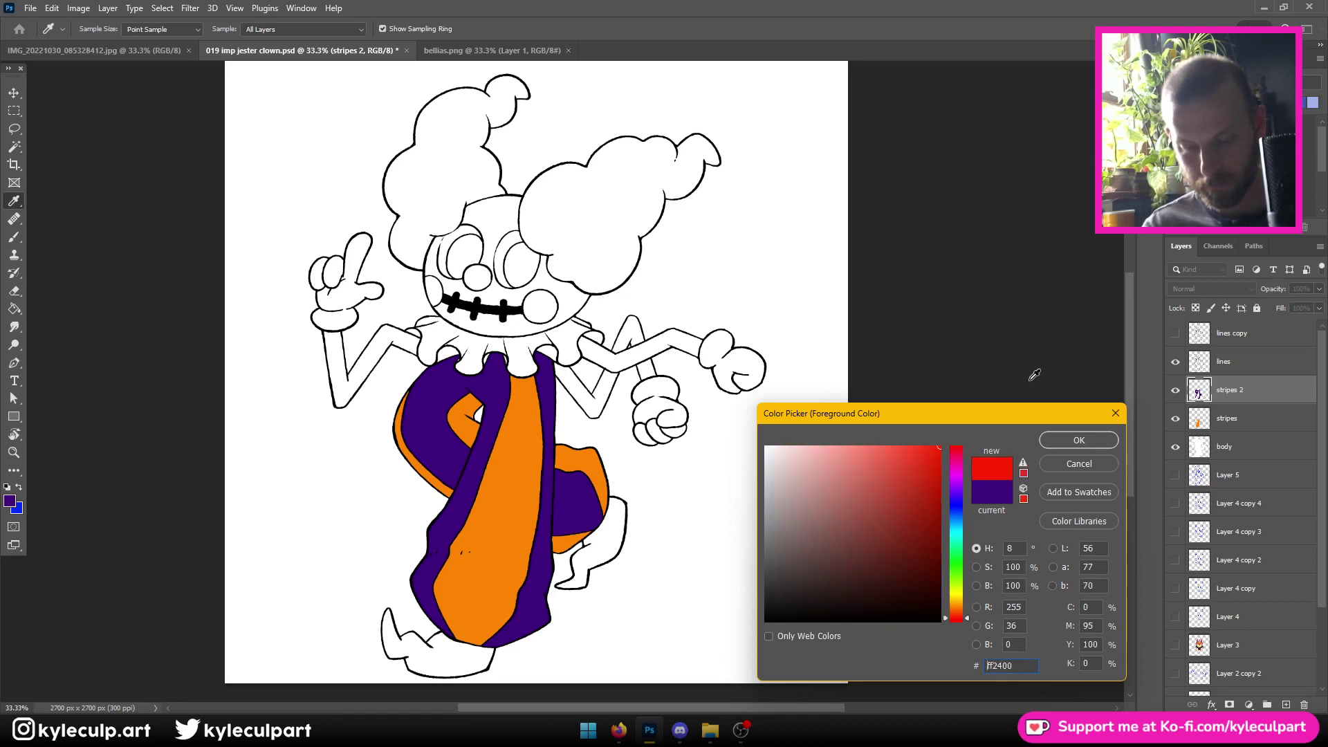
key("Return")
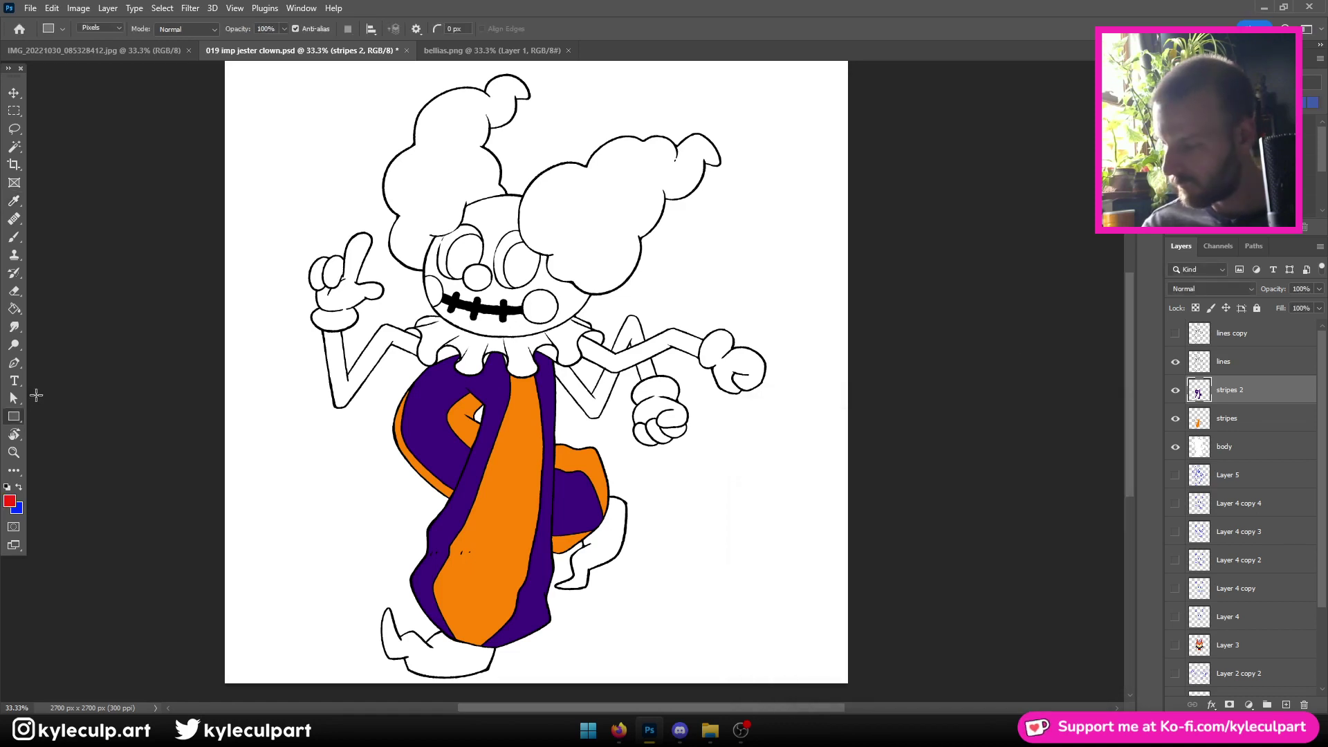
left_click(1277, 427)
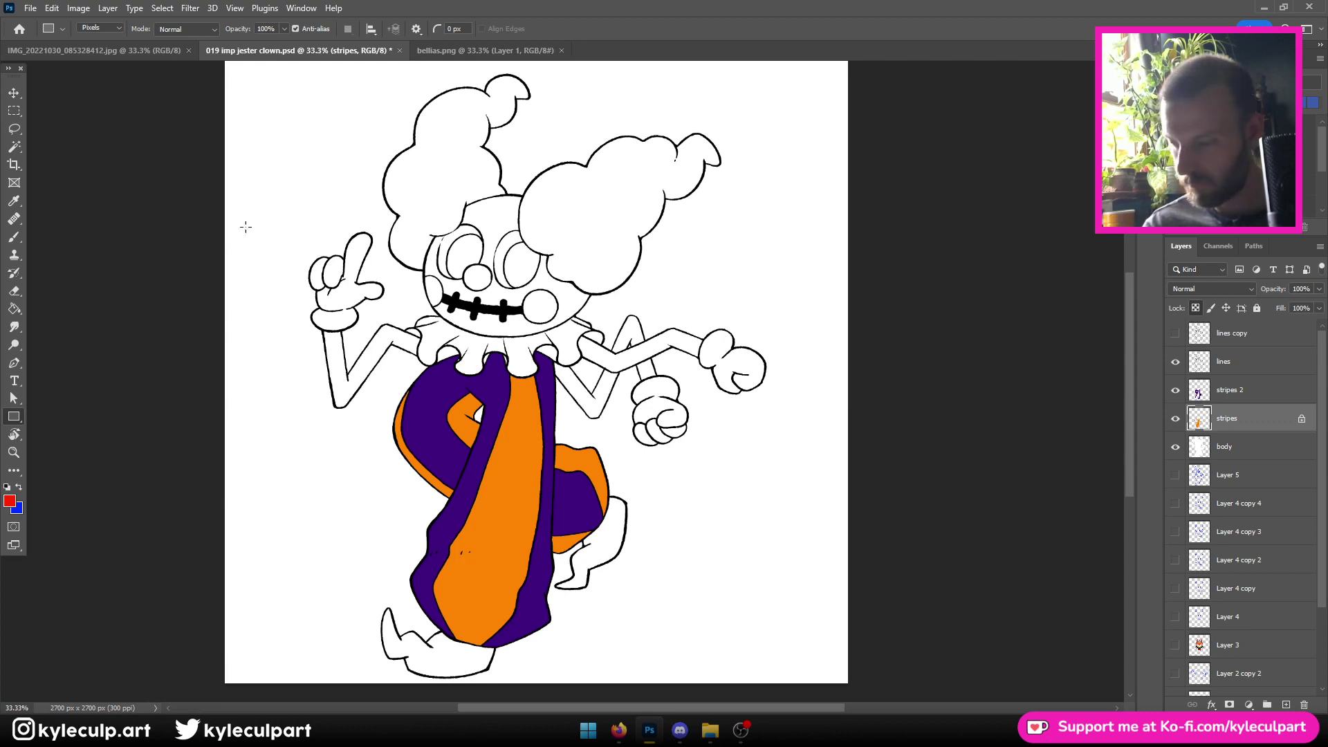
scroll(299, 288, "down", 3)
key("alt+BackSpace")
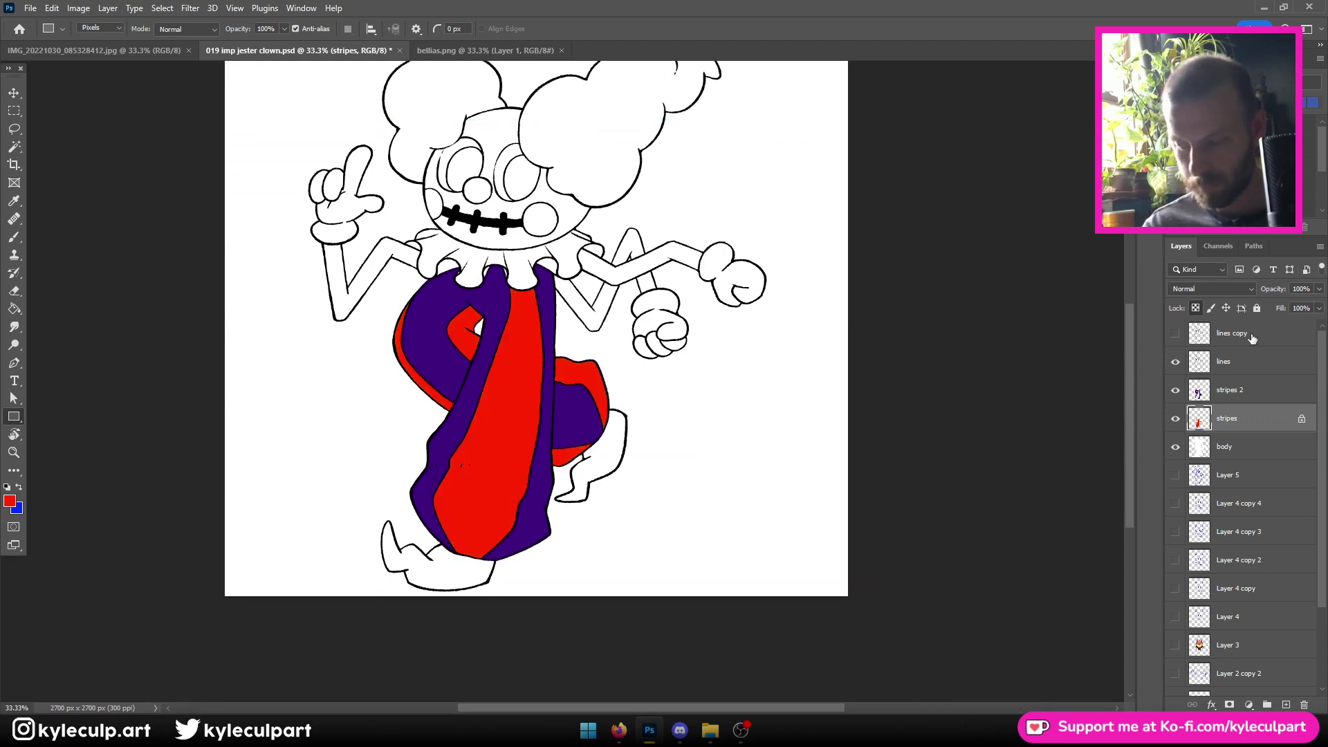
Lock the transparent pixels of stripes 2, refill its purple areas with golden yellow, and save the file
left_click(1236, 392)
left_click(10, 503)
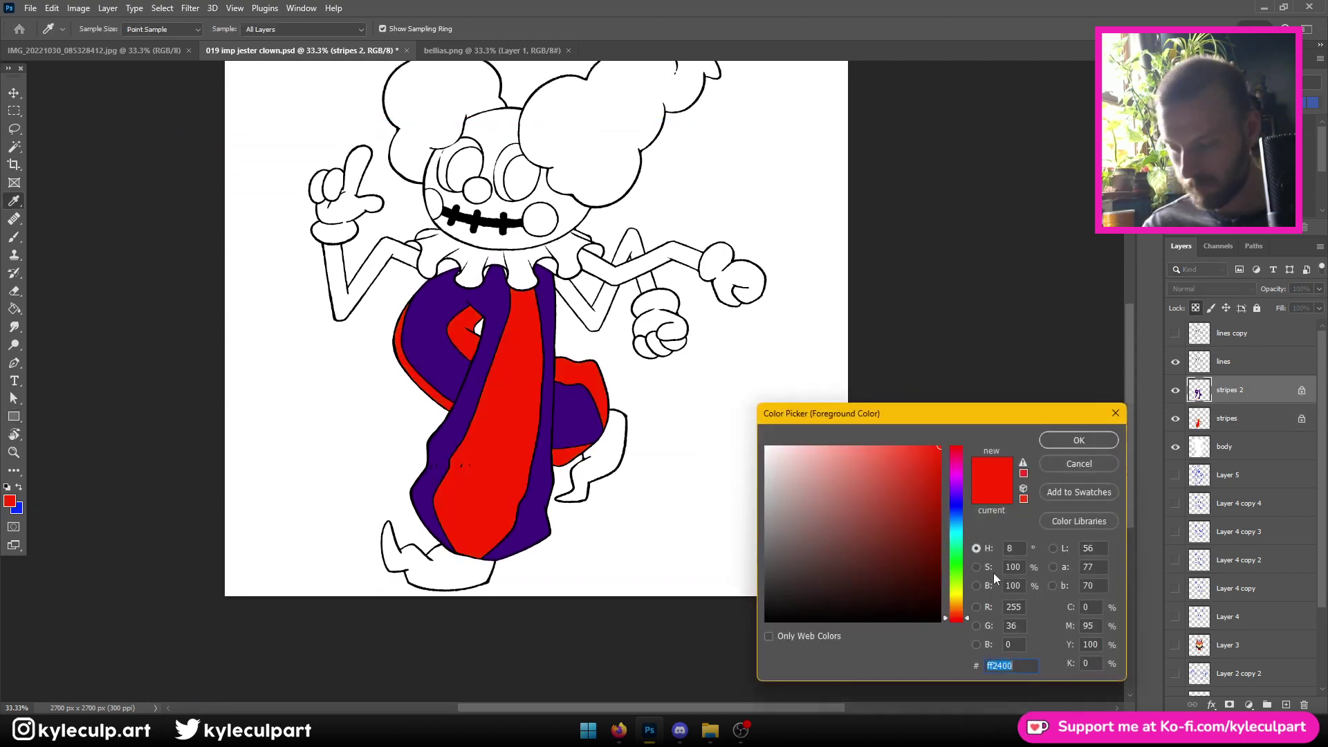
left_click(958, 598)
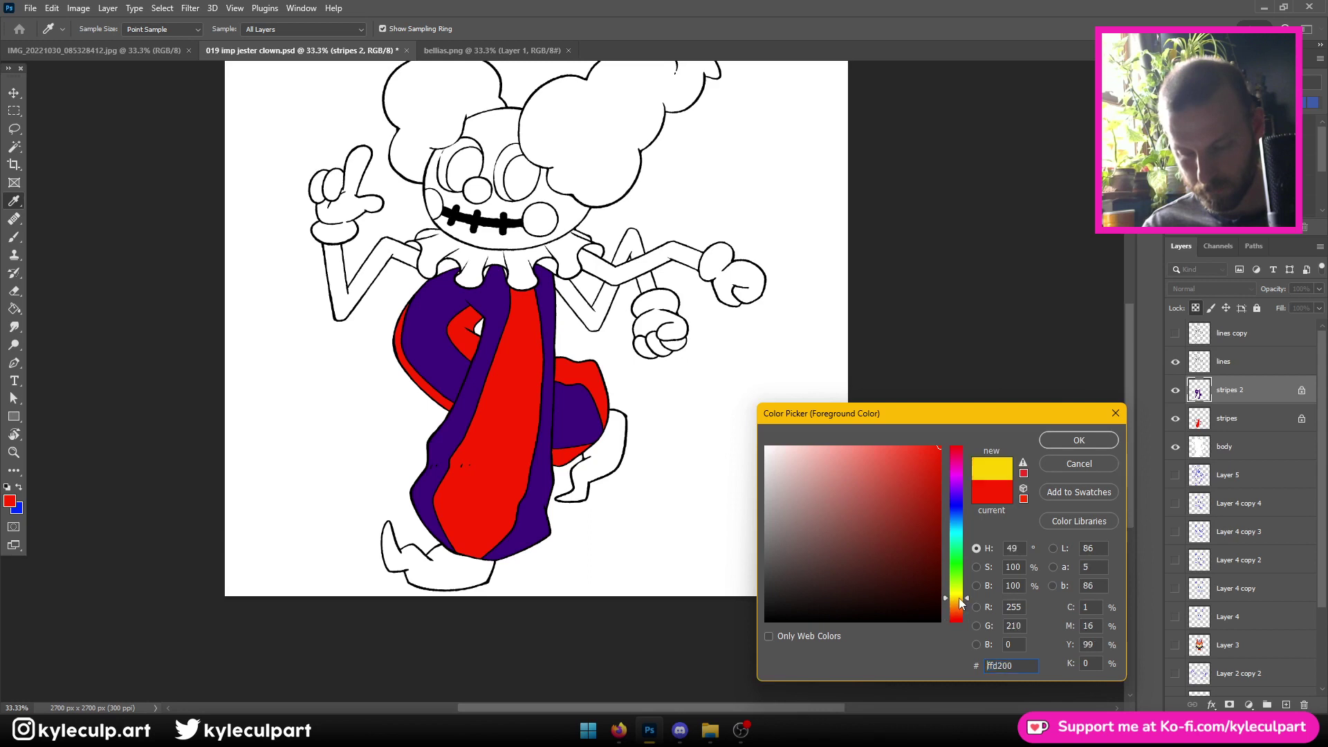
left_click(1079, 440)
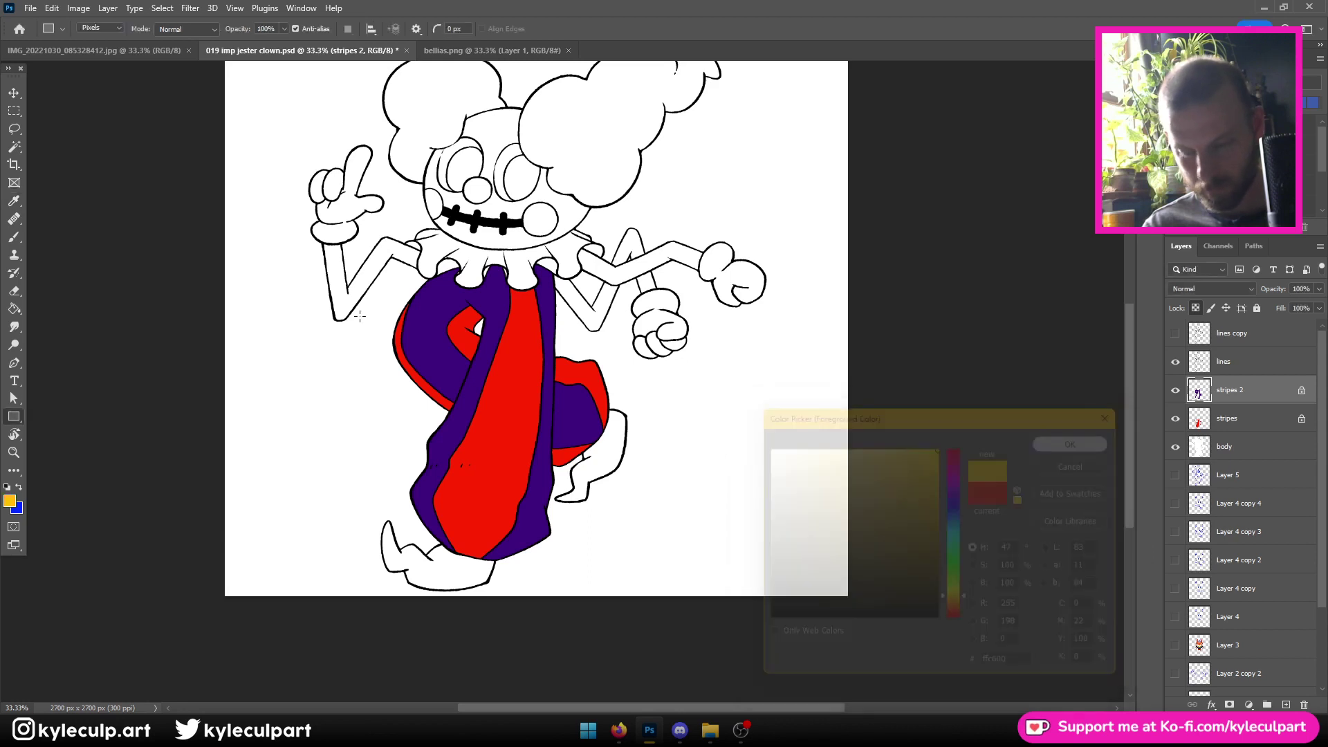
key("u")
left_click_drag(206, 152, 974, 682)
scroll(974, 682, "up", 2)
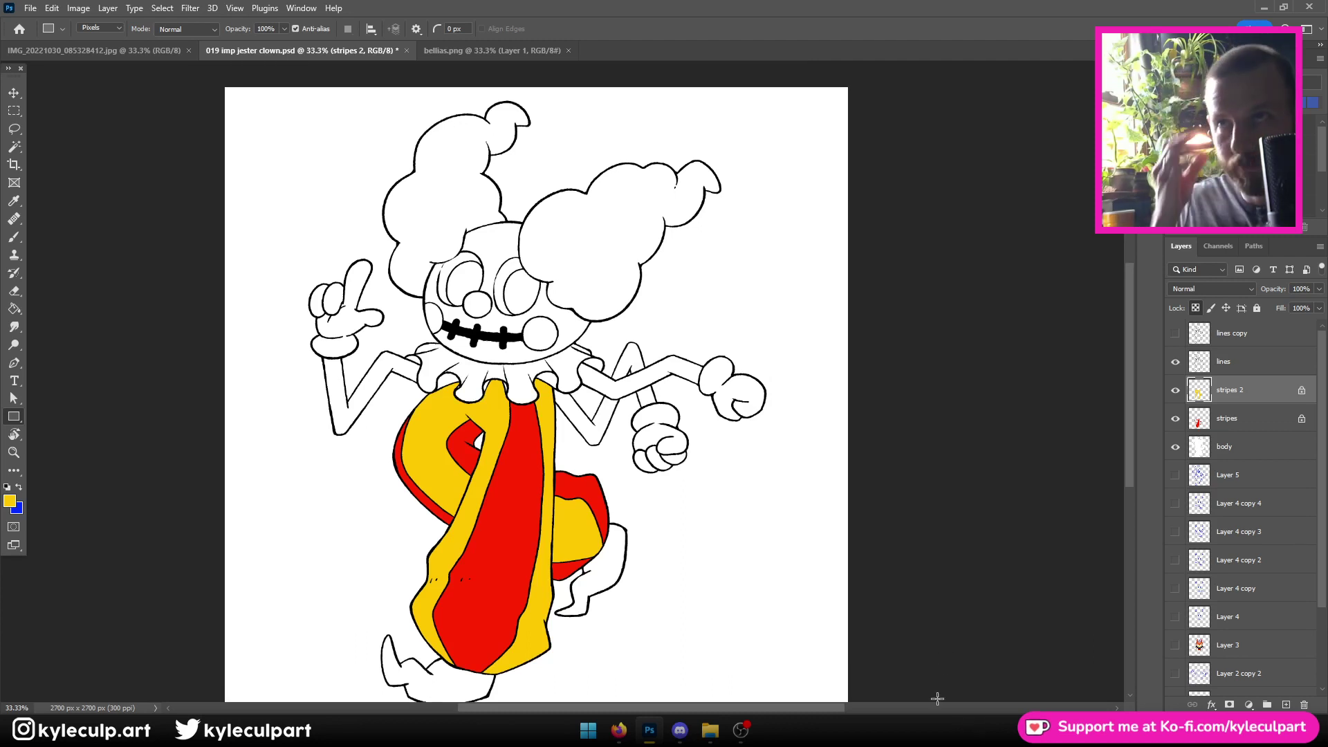
left_click(14, 147)
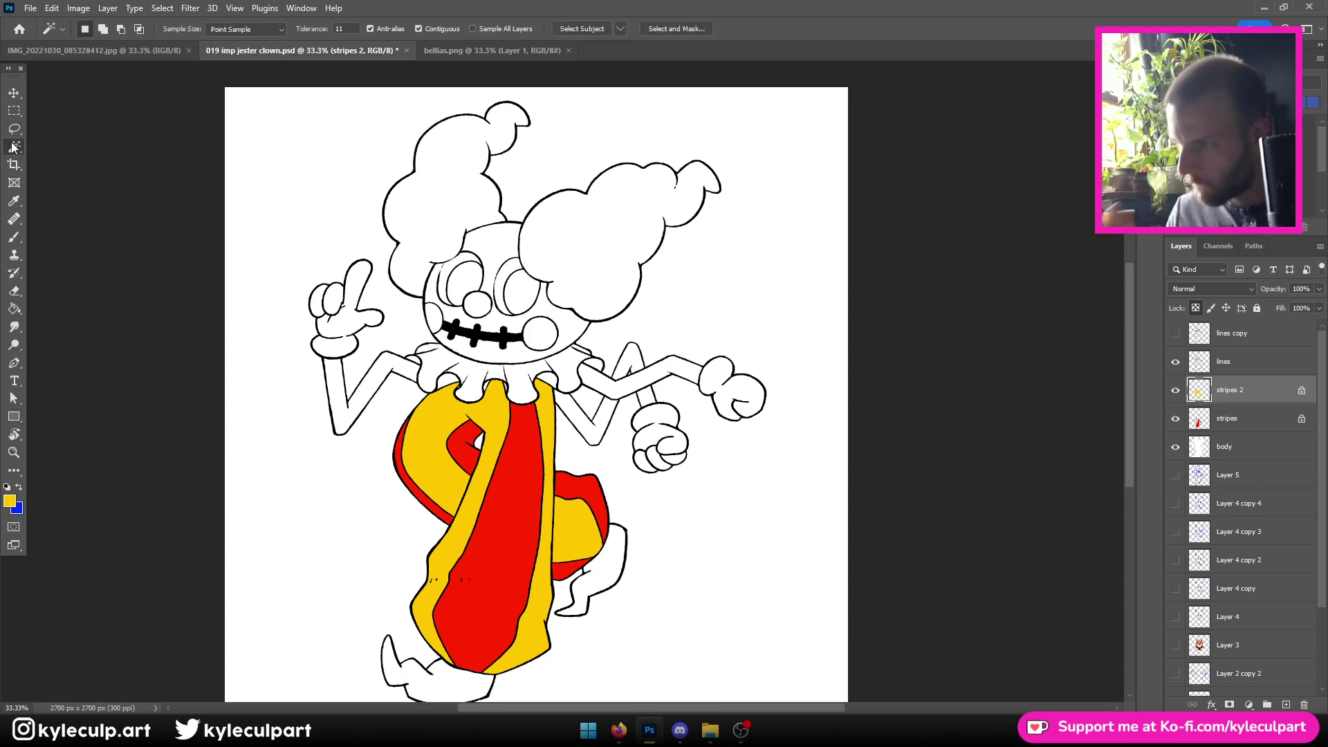
key("ctrl+s")
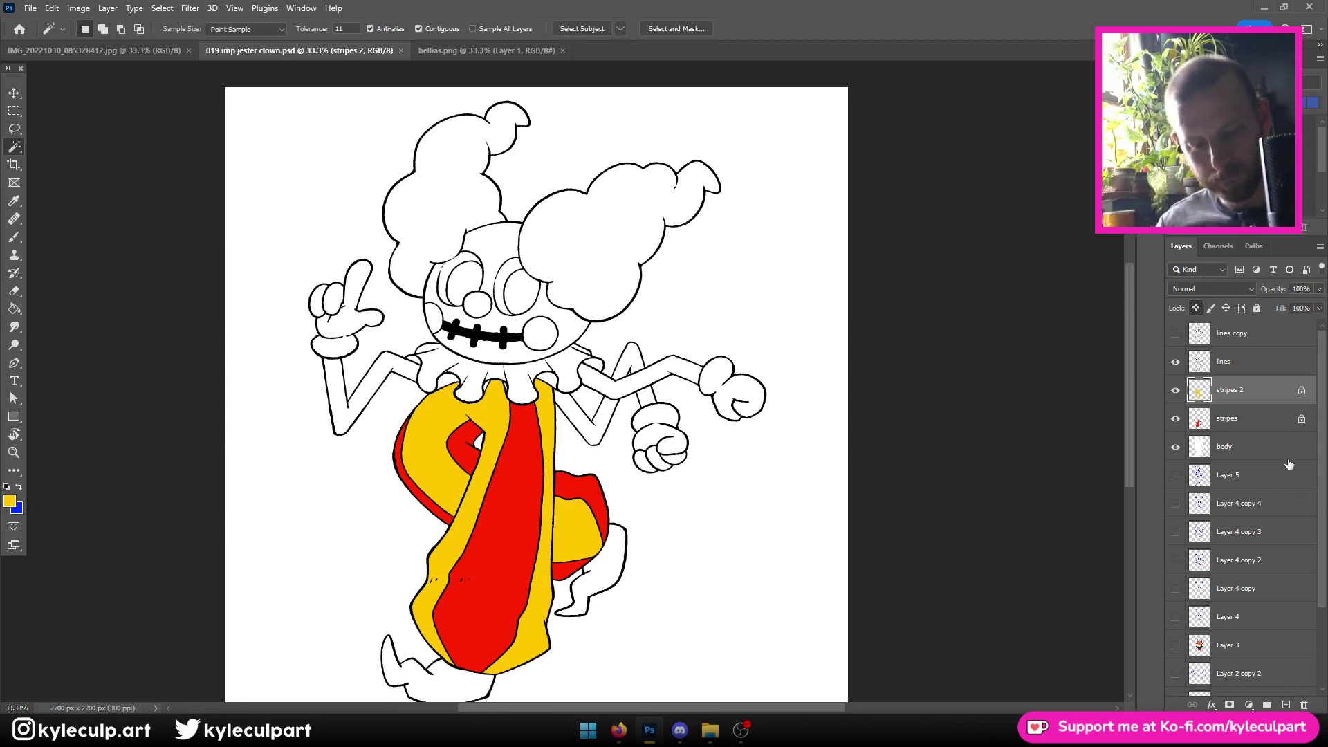
Using the lines copy layer, select both hair puffs and expand the selection so it reaches under the line art
left_click(1269, 417)
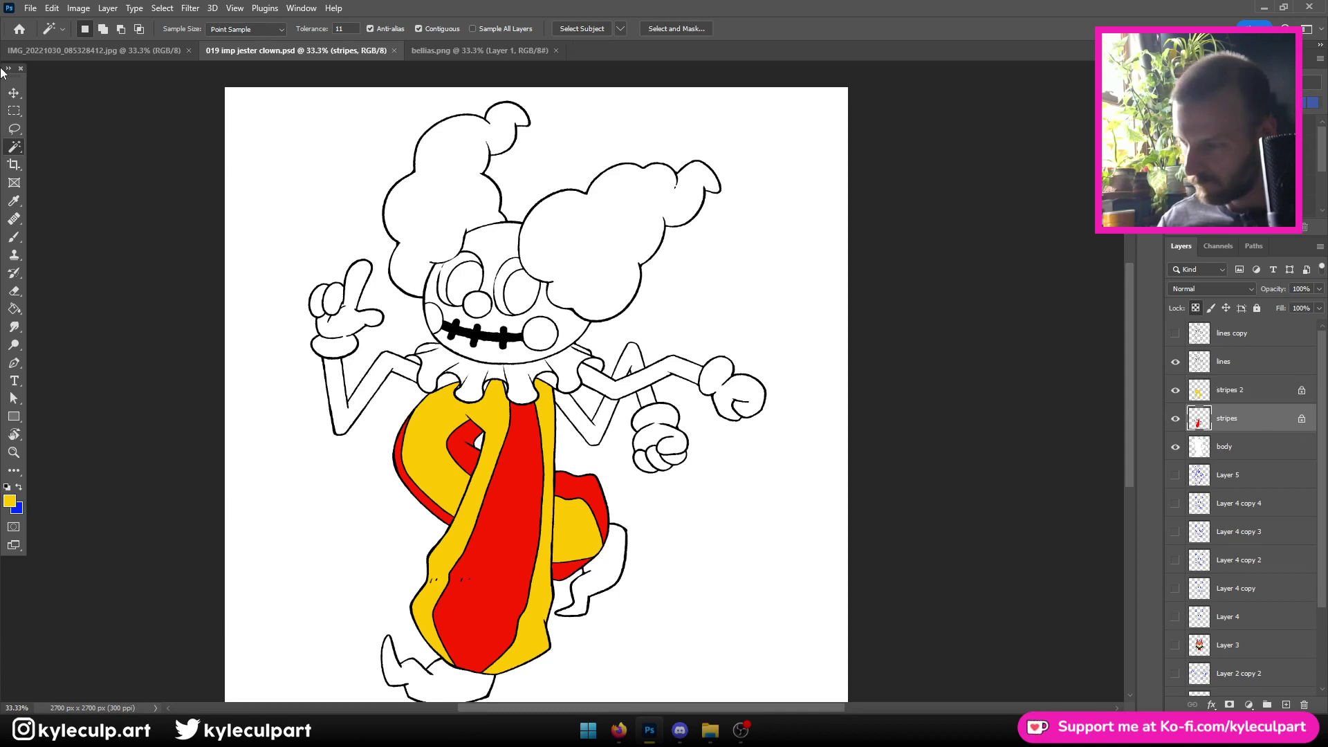
left_click(1263, 339)
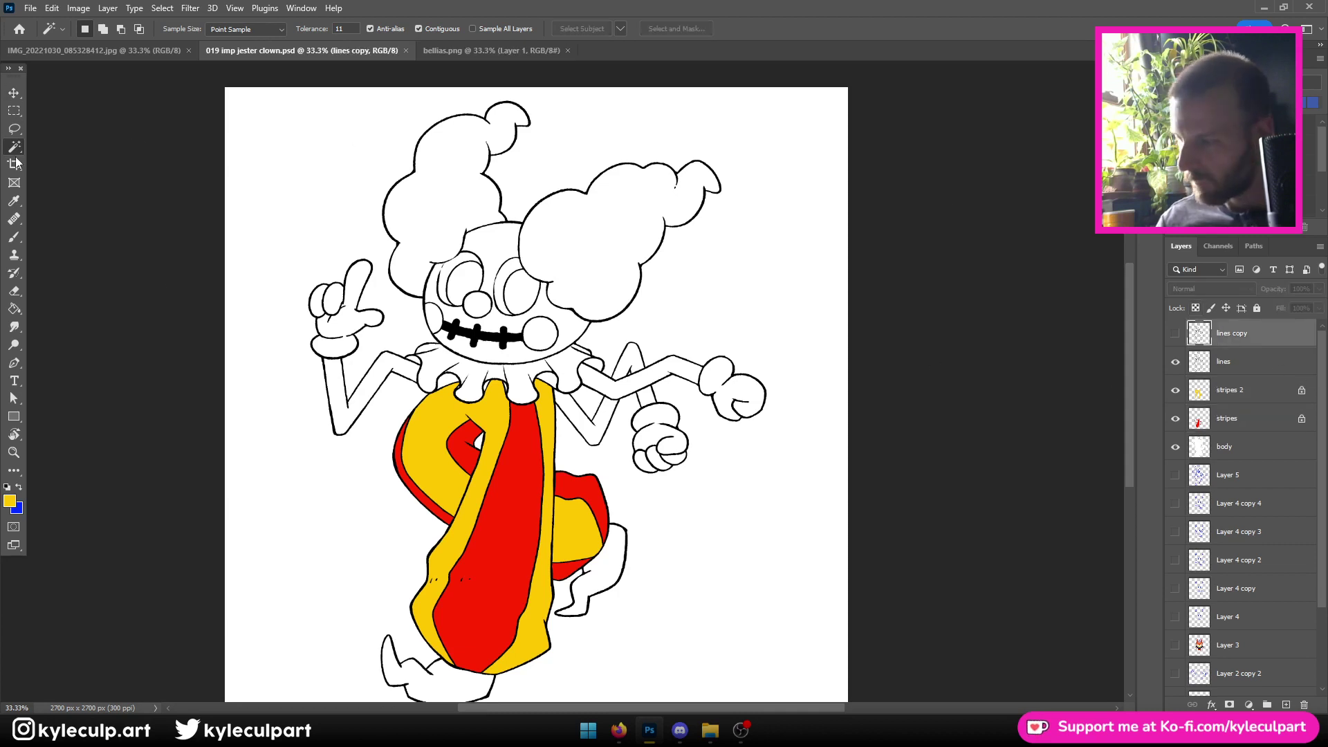
left_click(425, 229)
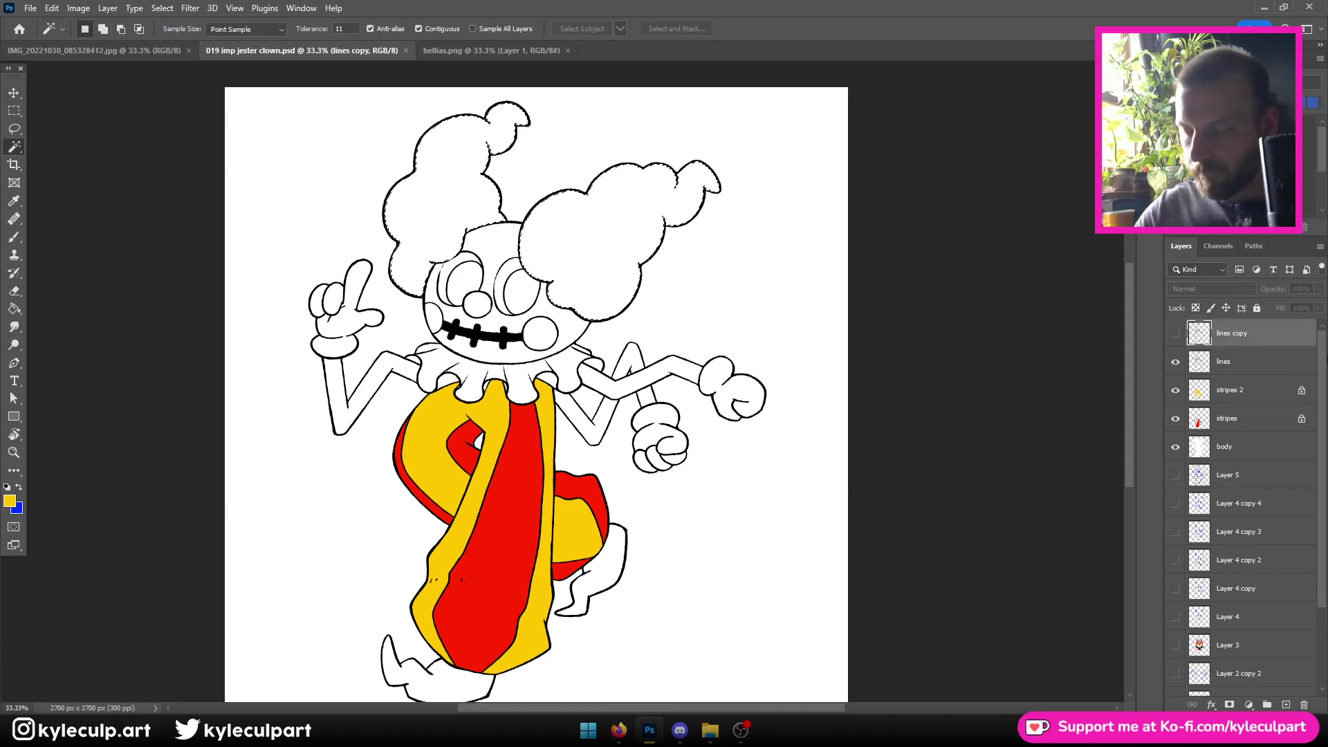
key("F2")
key("Return")
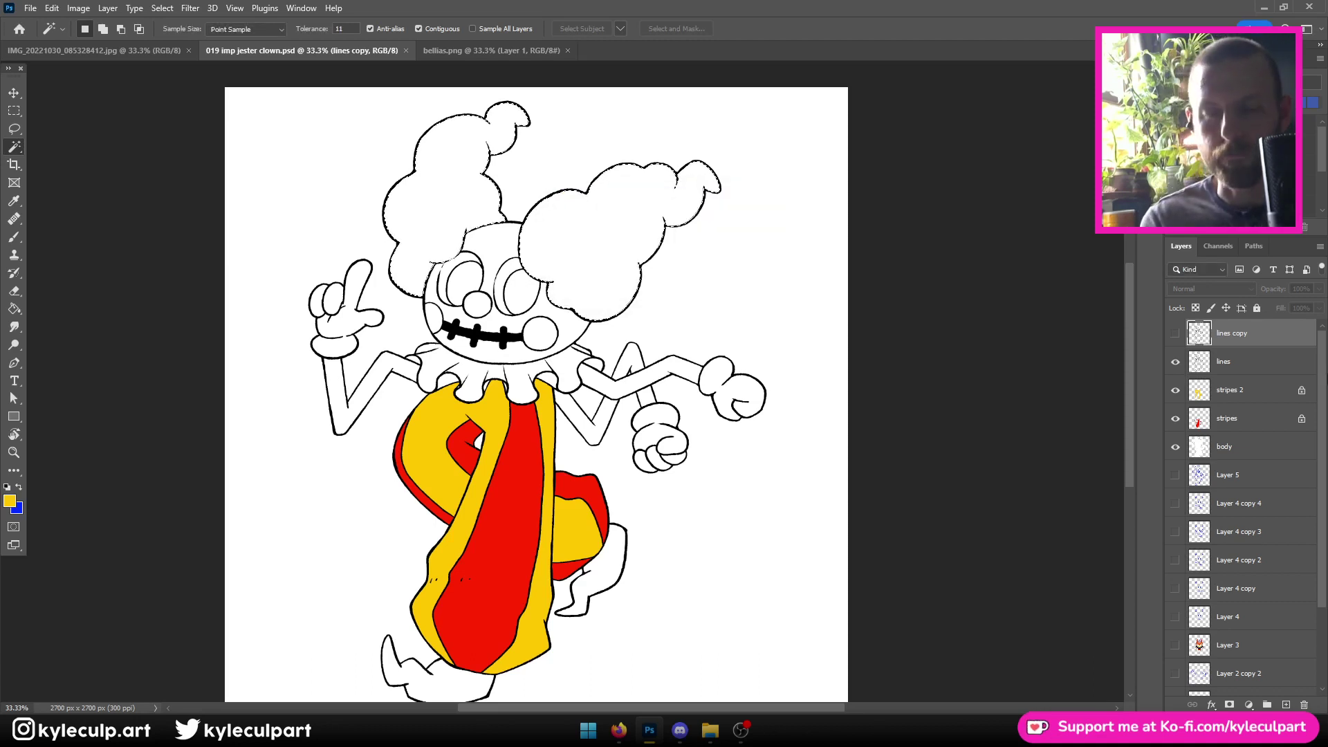
Unlock the stripes layer's transparency, fill the selected hair puffs with the suit's red (ff2400), deselect, and save the file
left_click(1262, 417)
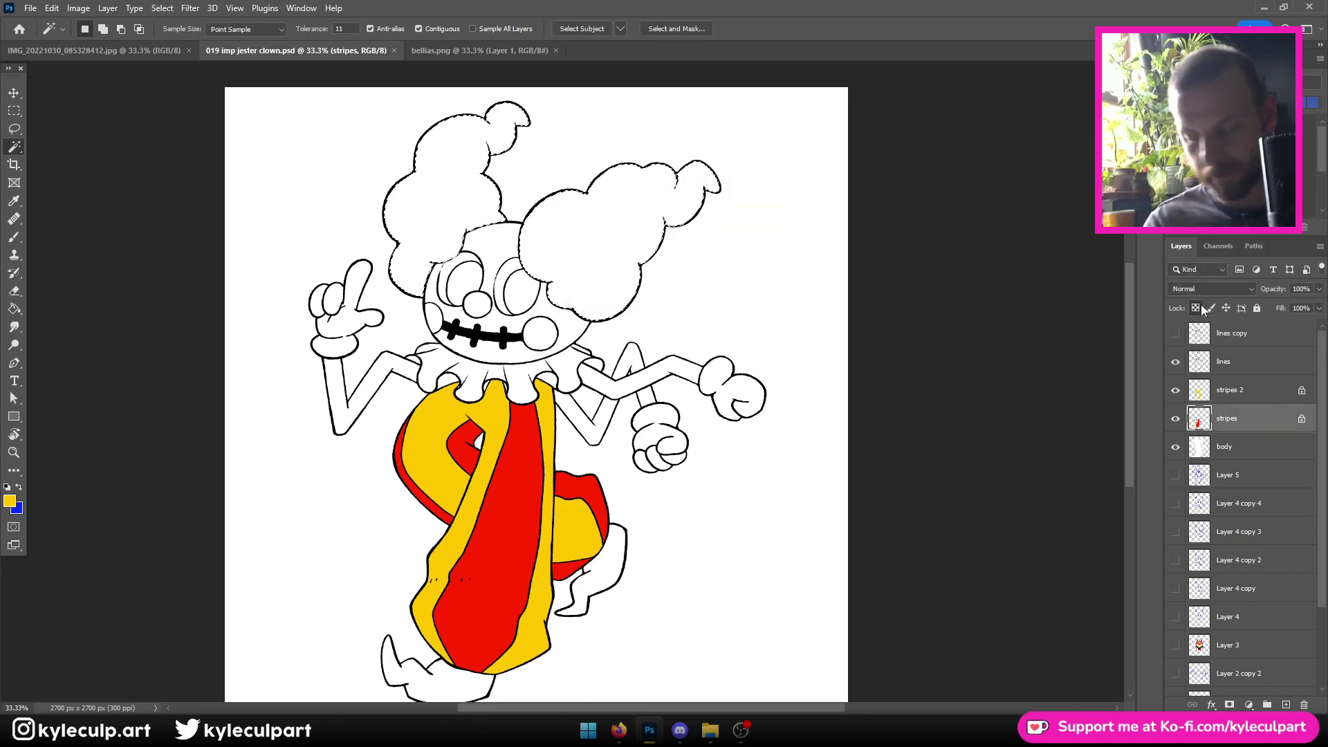
left_click(9, 502)
left_click(586, 487)
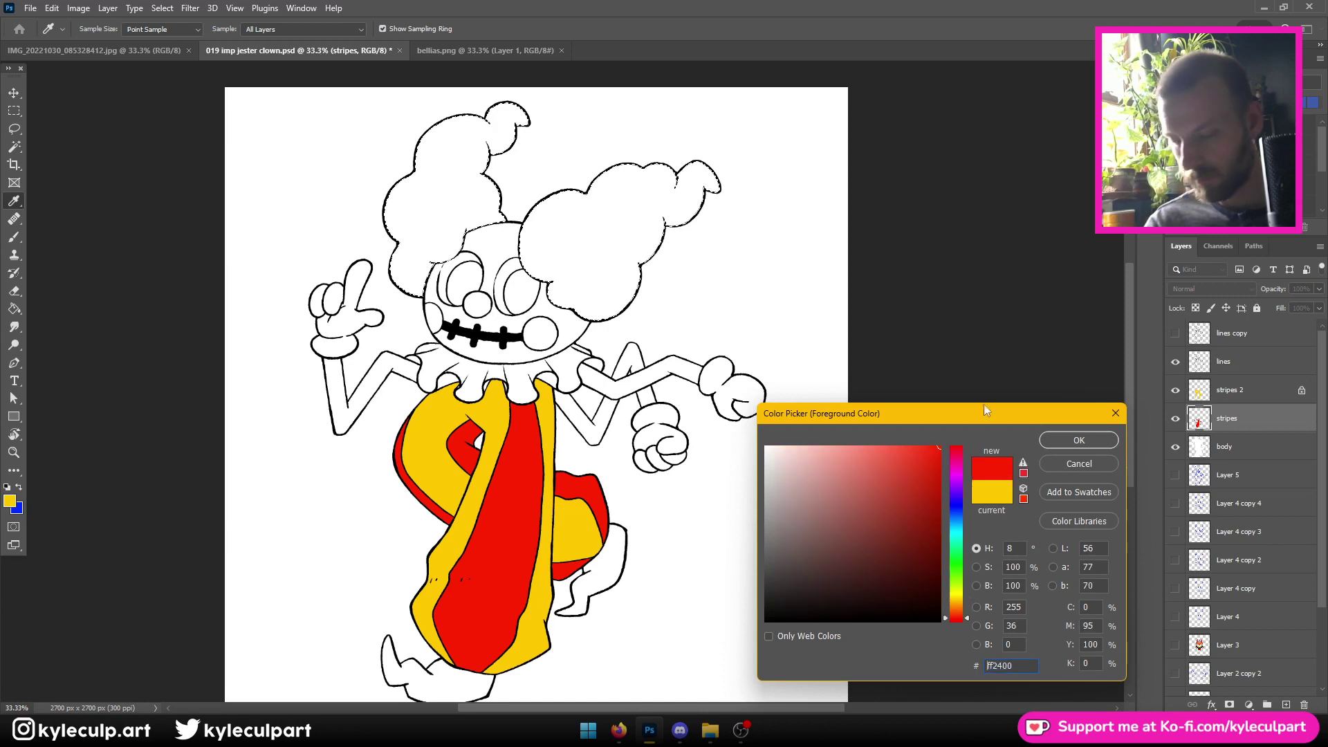
left_click(1079, 440)
key("u")
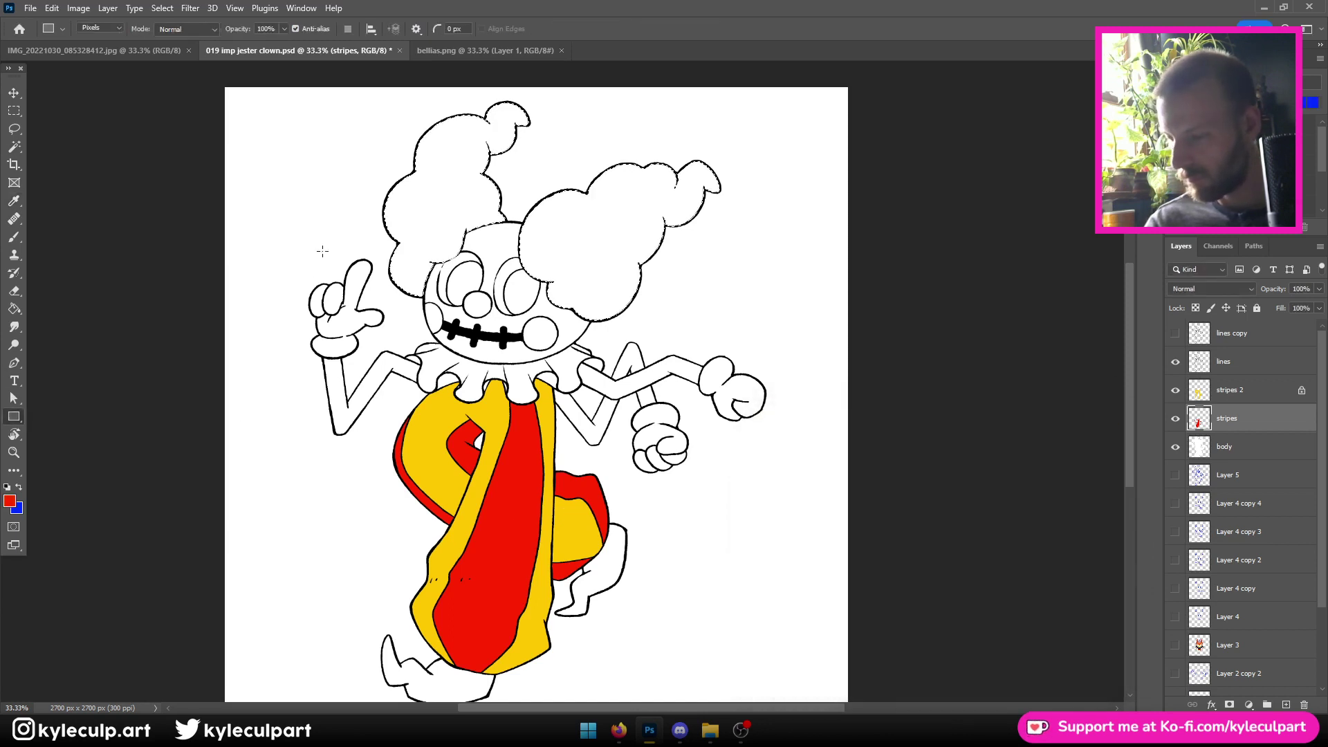
left_click_drag(277, 92, 836, 371)
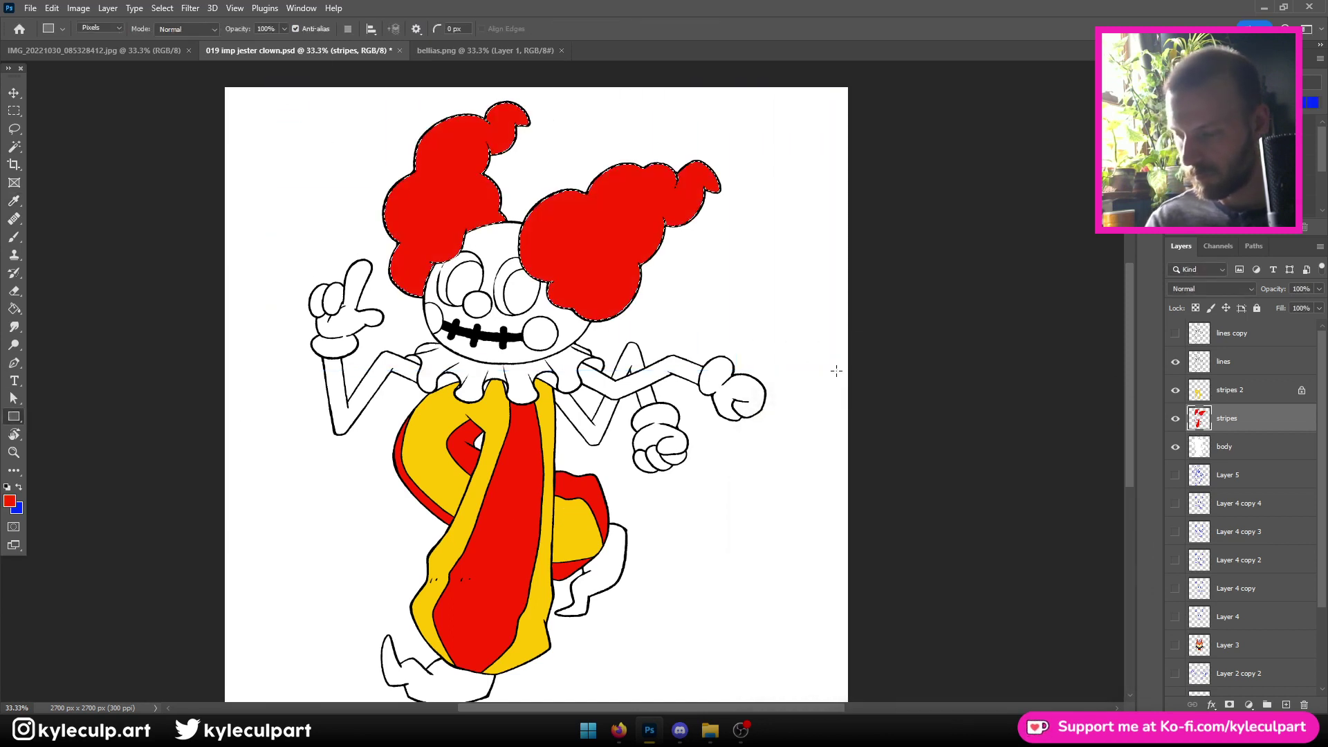
key("ctrl+d")
key("ctrl+s")
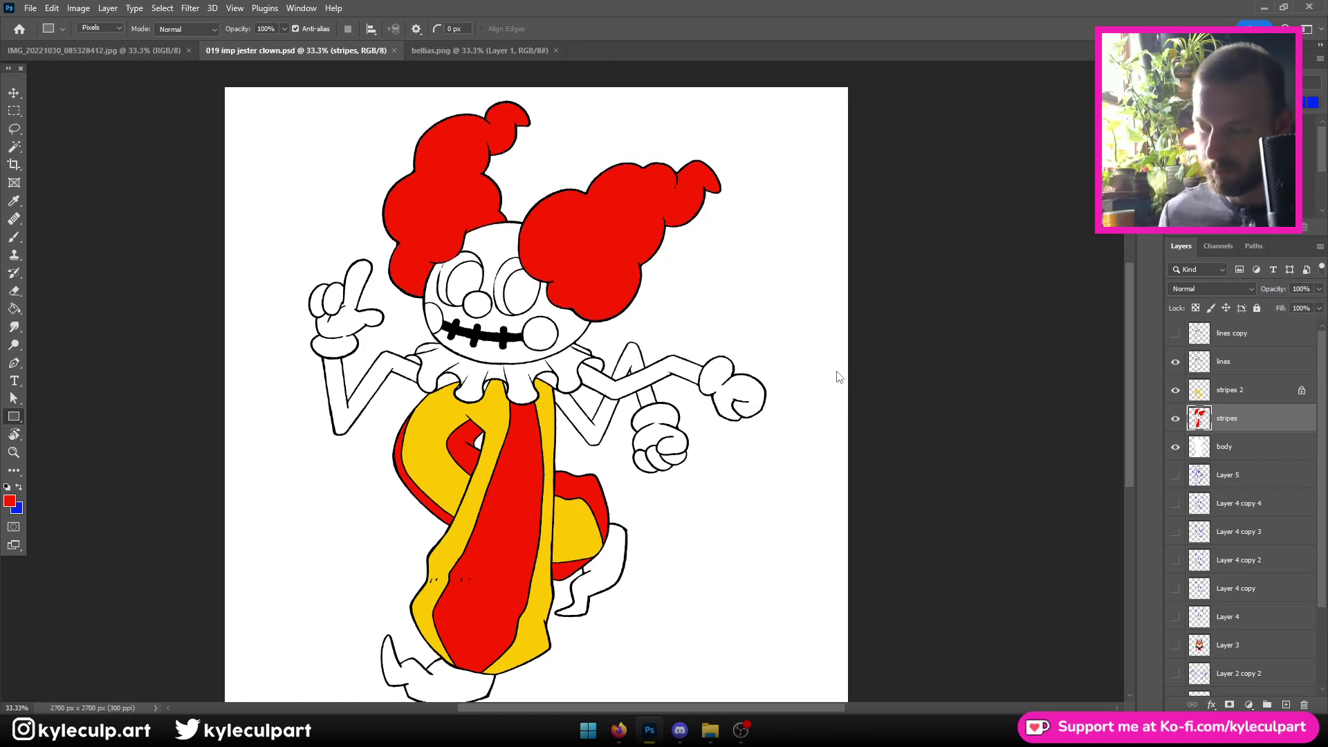
key("ctrl+minus")
key("ctrl+minus")
key("ctrl+plus")
key("ctrl+plus")
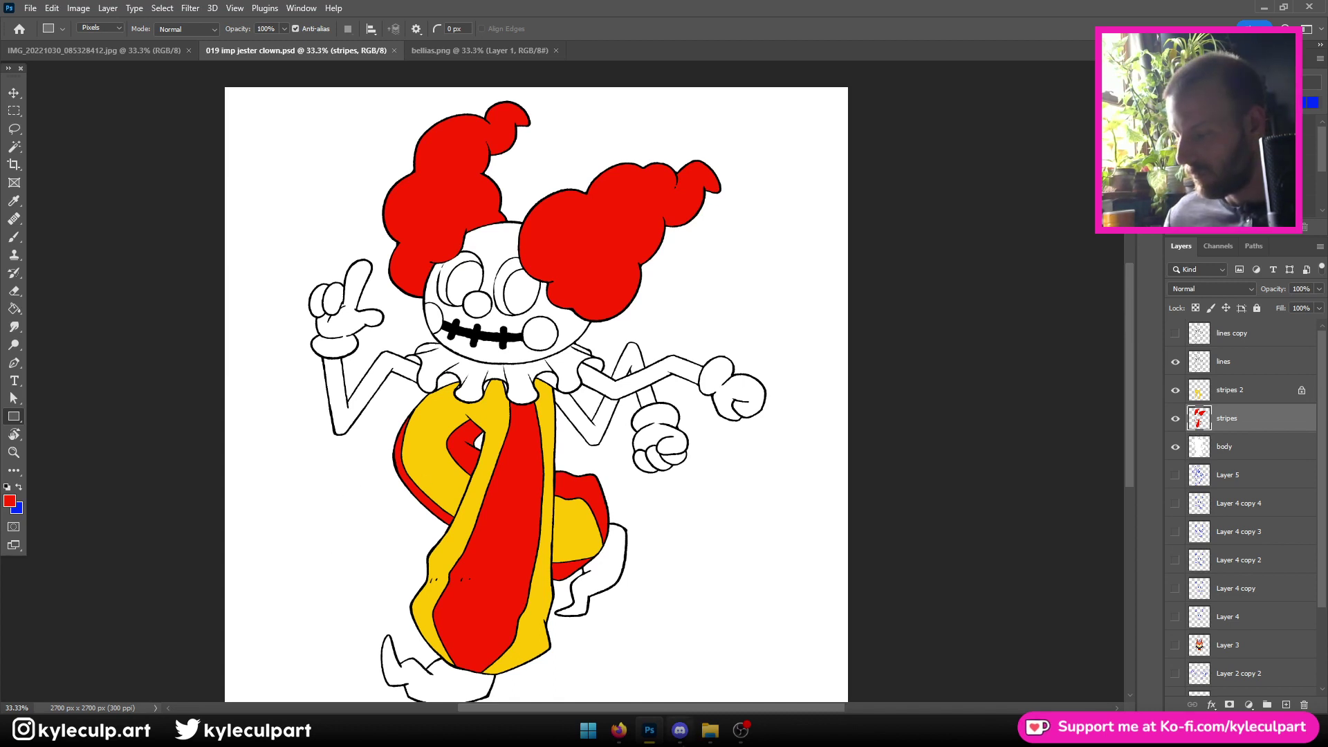
Try refilling the golden-yellow areas of the stripes 2 layer with blue-violet (3c00ff), and undo the fill
left_click(9, 503)
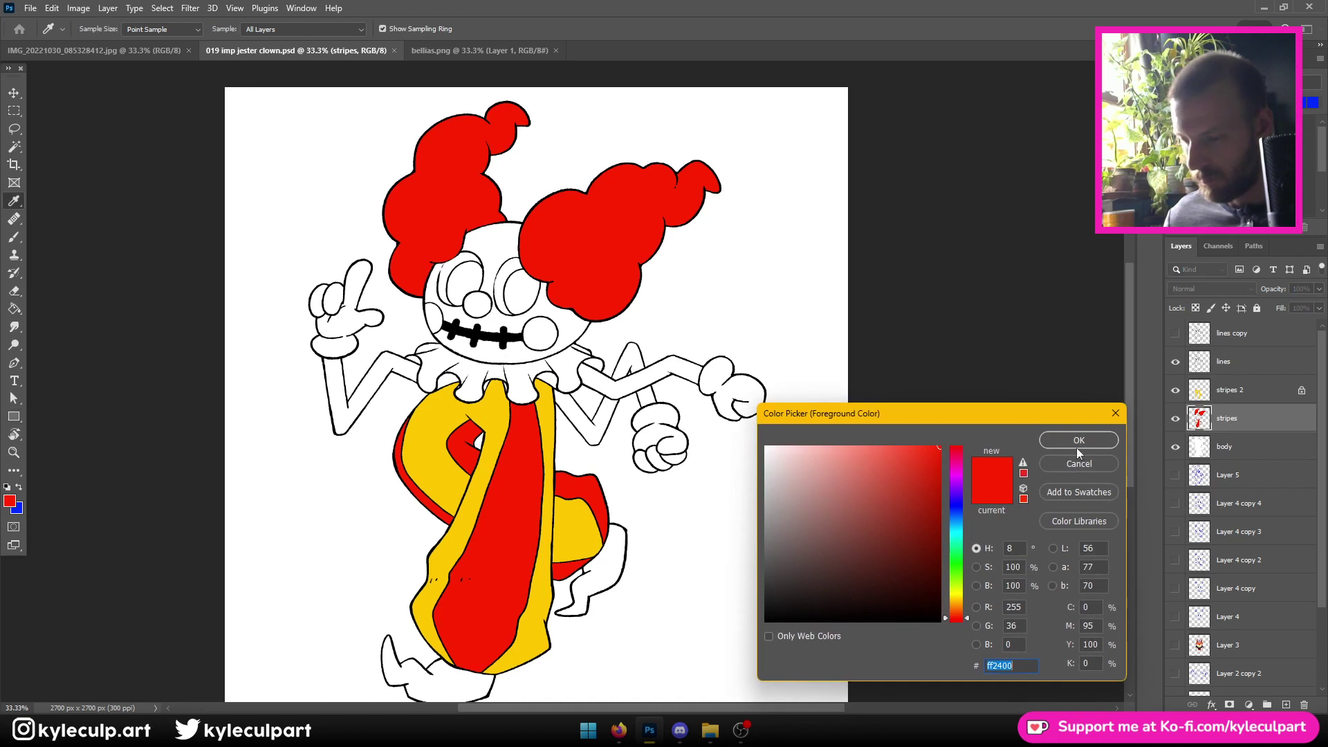
left_click(956, 477)
left_click(957, 496)
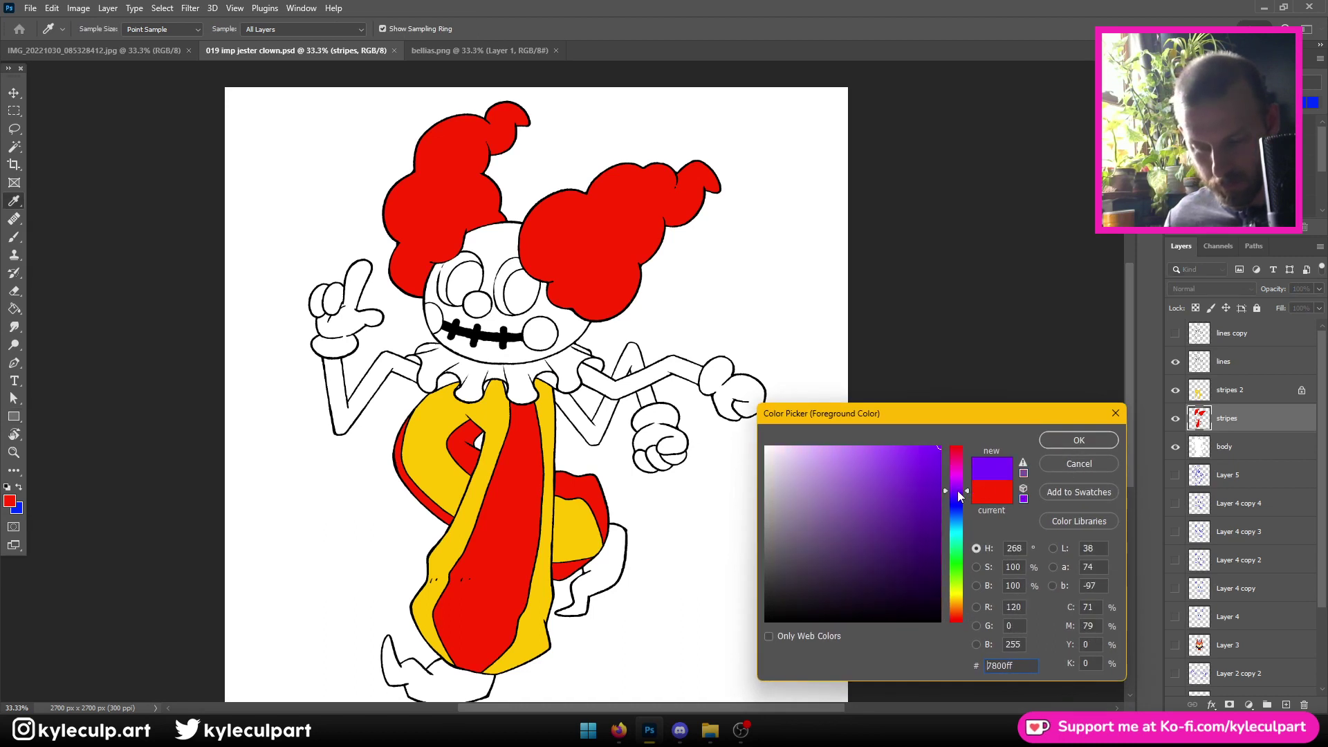
left_click(1079, 441)
key("u")
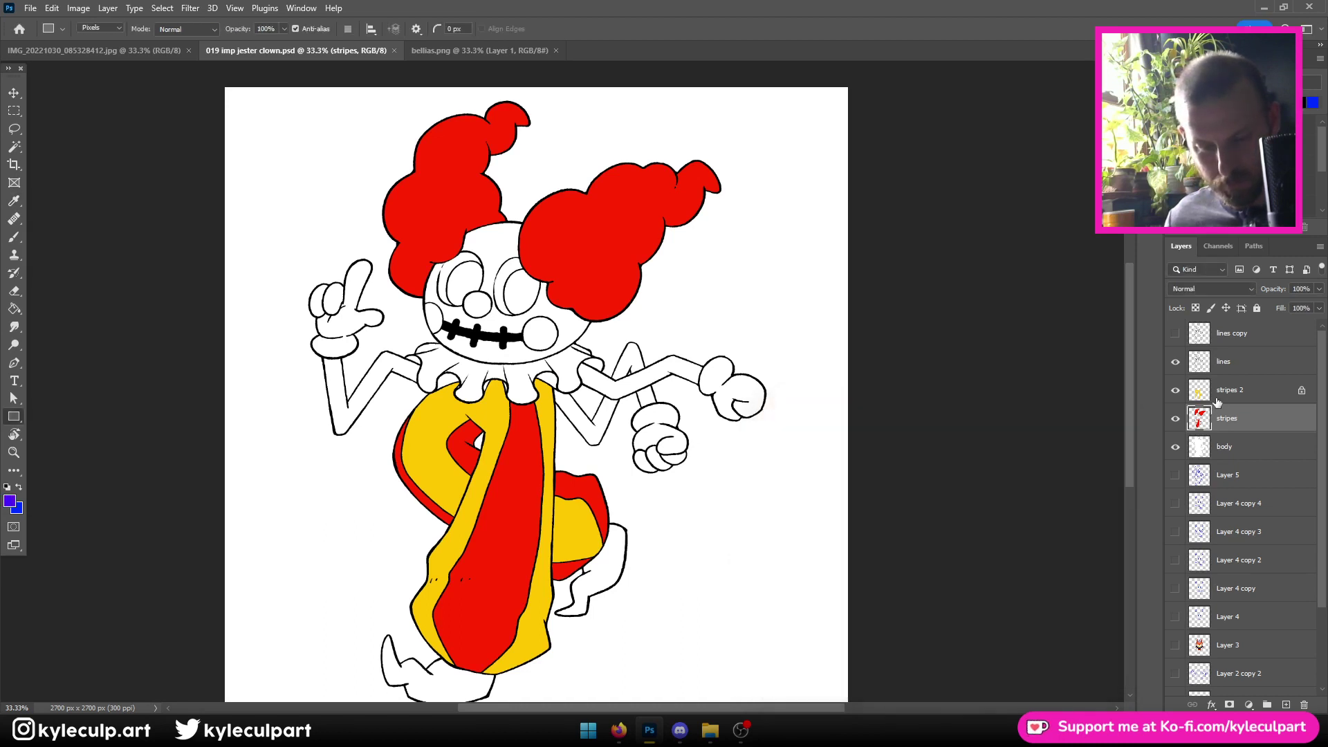
key("alt+]")
left_click_drag(270, 300, 749, 643)
key("ctrl+minus")
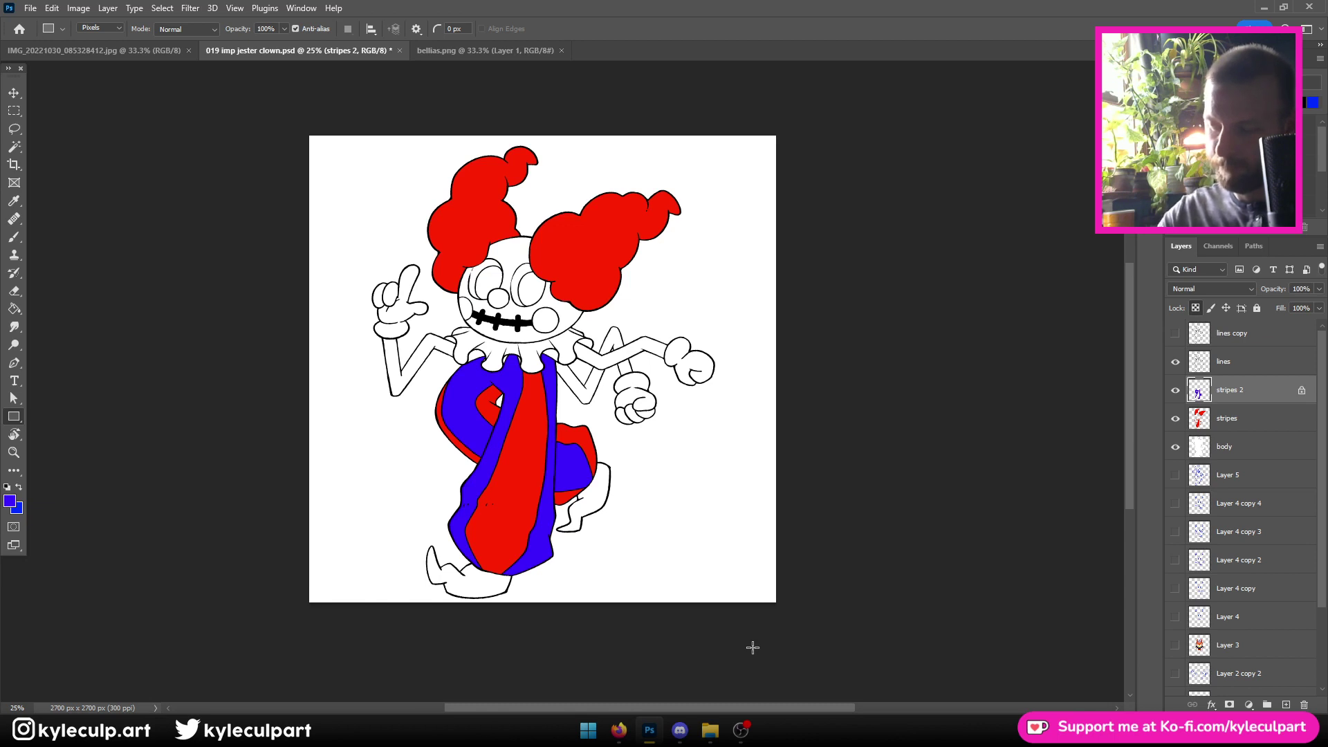
key("ctrl+z")
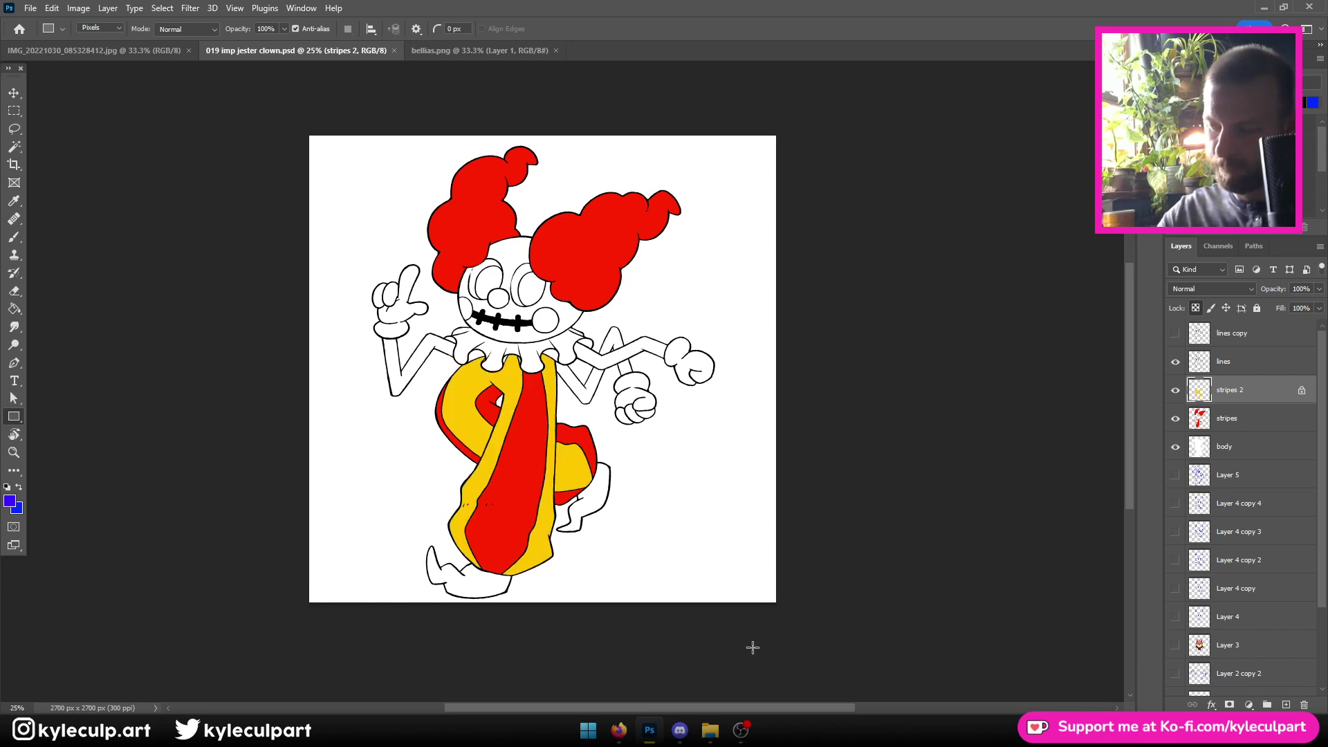
Refill the golden-yellow areas of the stripes 2 layer with white (ffffff)
left_click(9, 502)
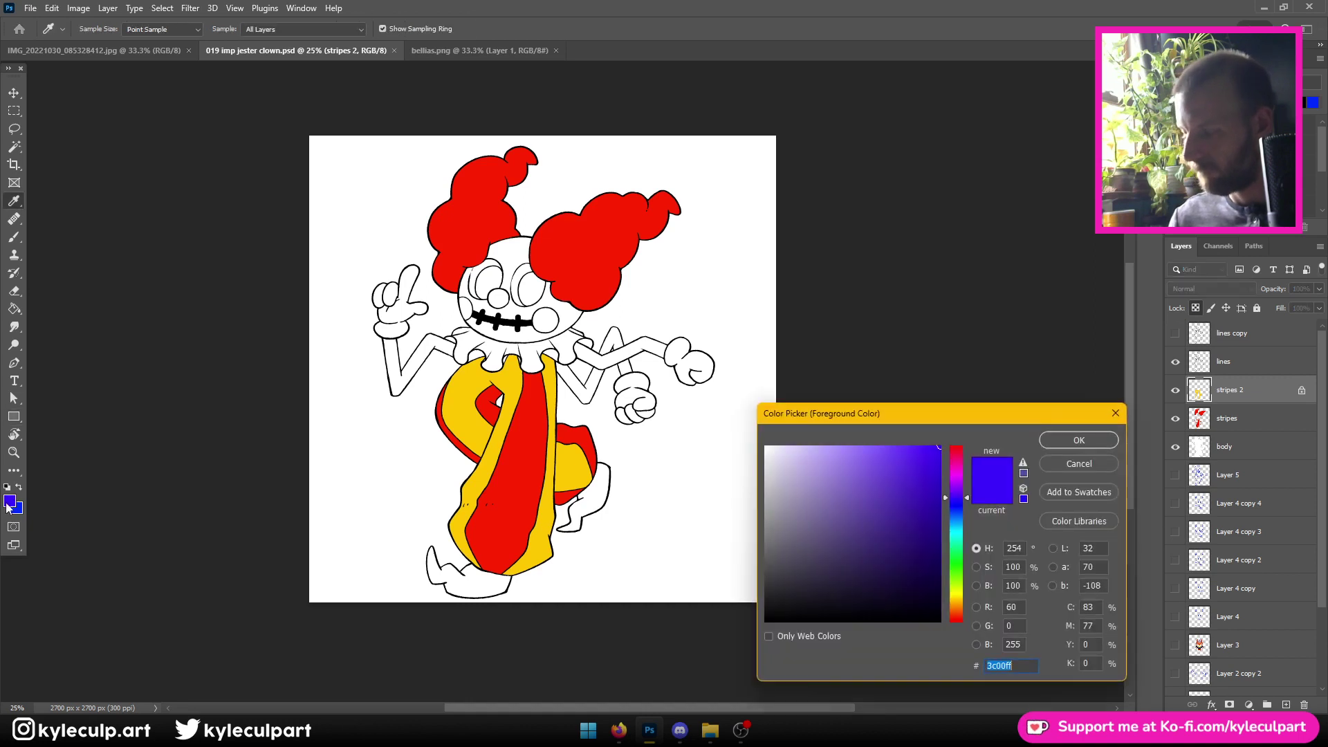
type("ffffff")
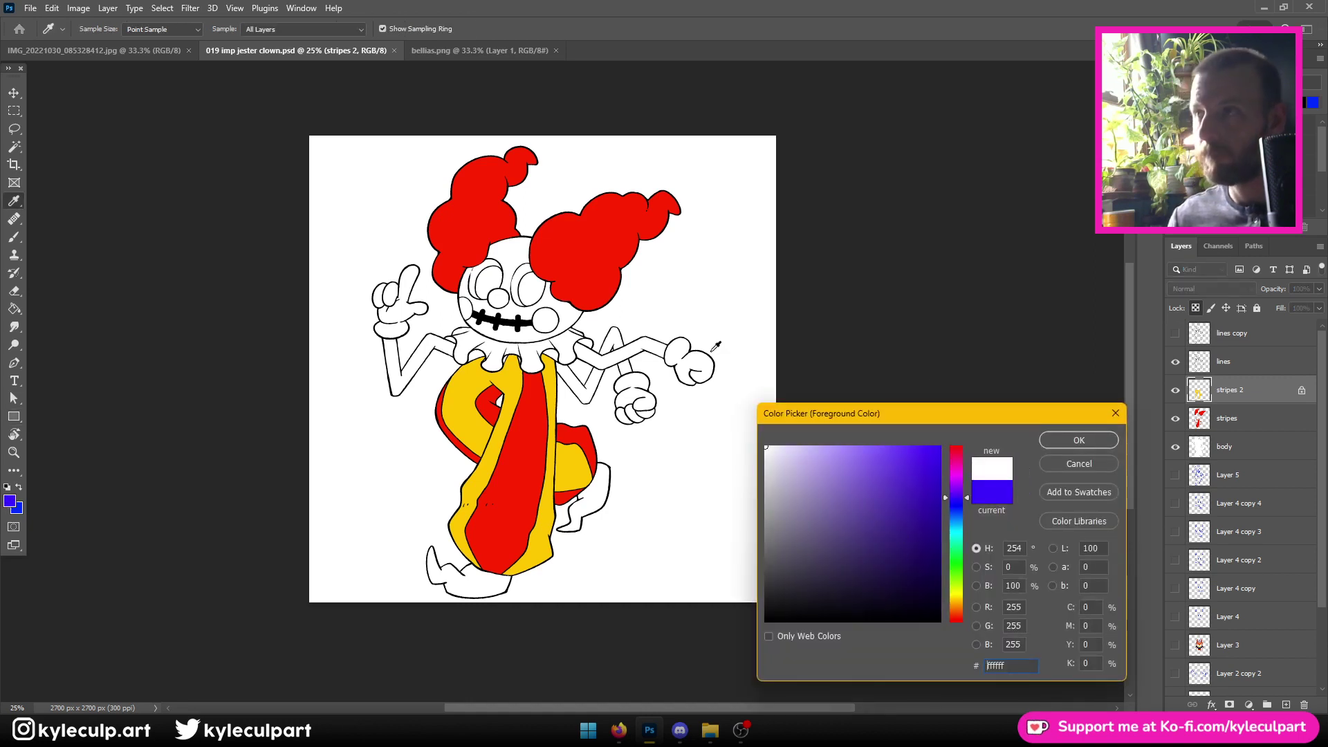
left_click(1087, 439)
left_click_drag(266, 185, 979, 700)
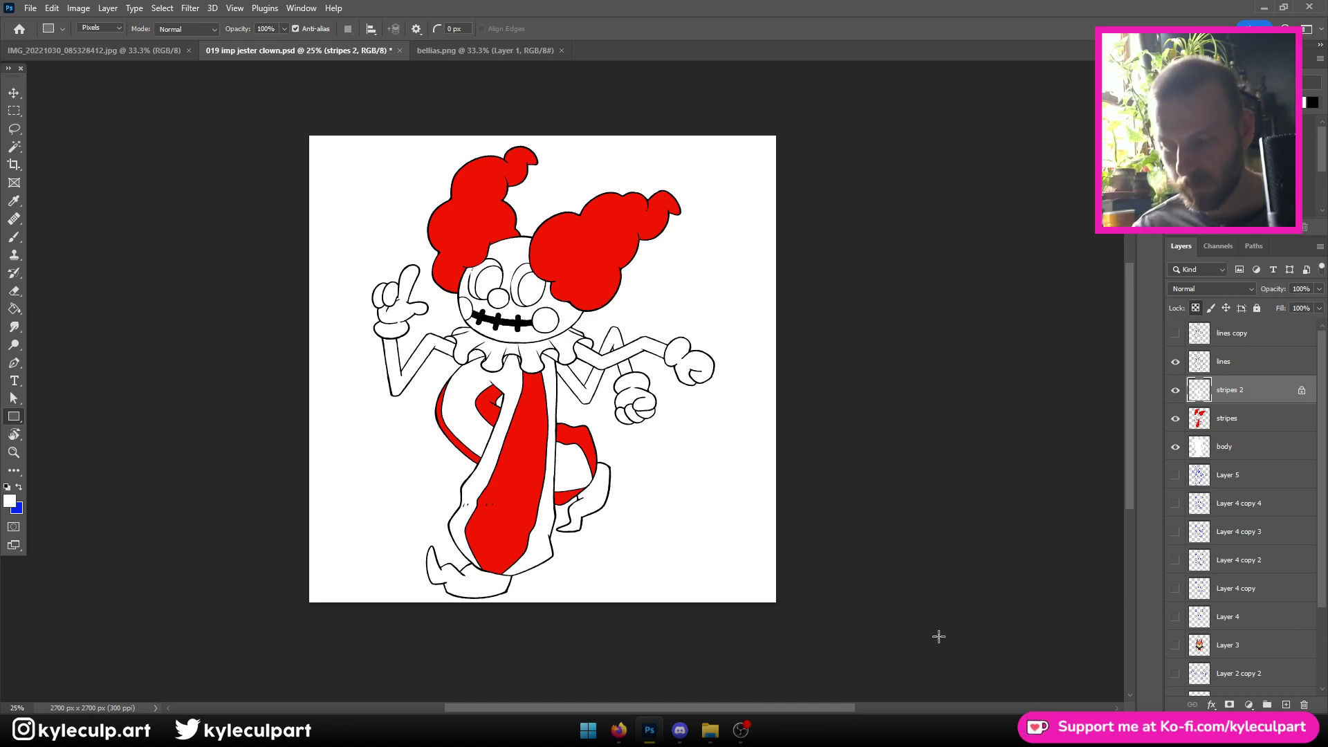
Using the lines copy layer, select both pupils and expand the selection by 2 pixels
left_click(13, 146)
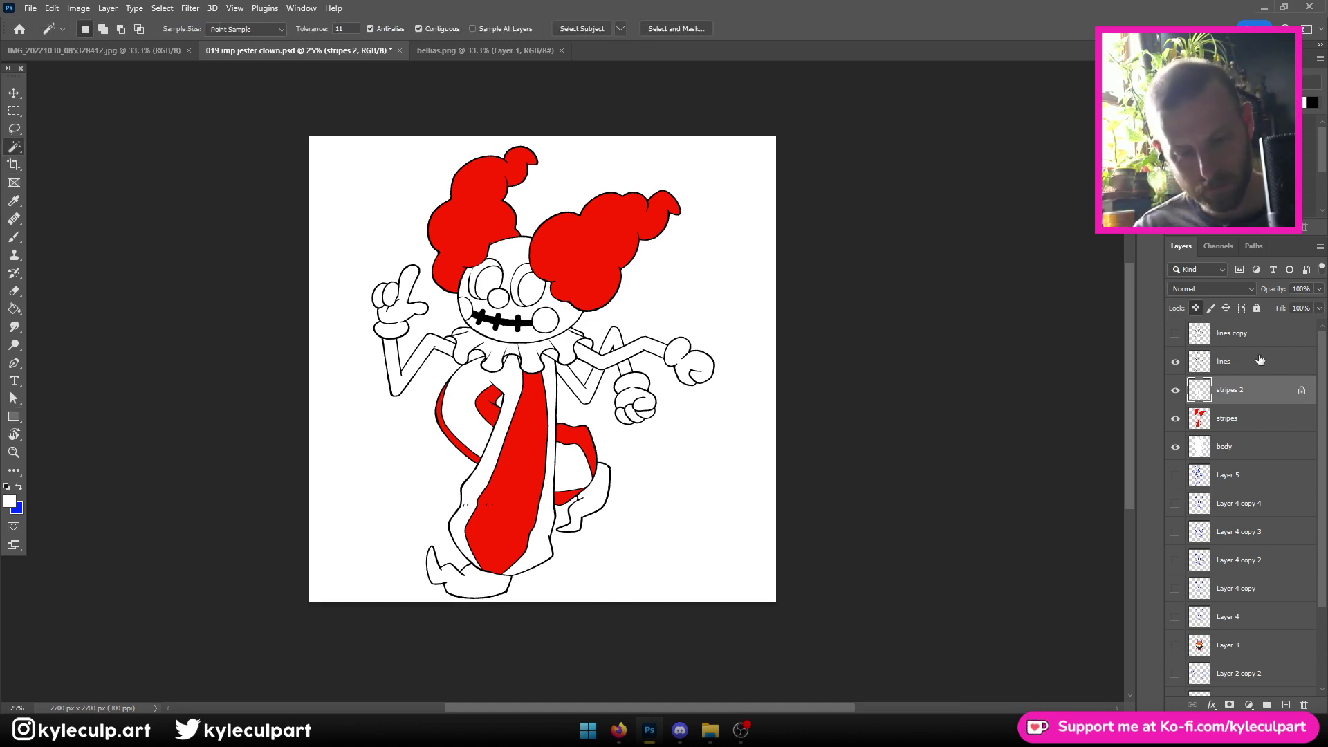
left_click(1235, 339)
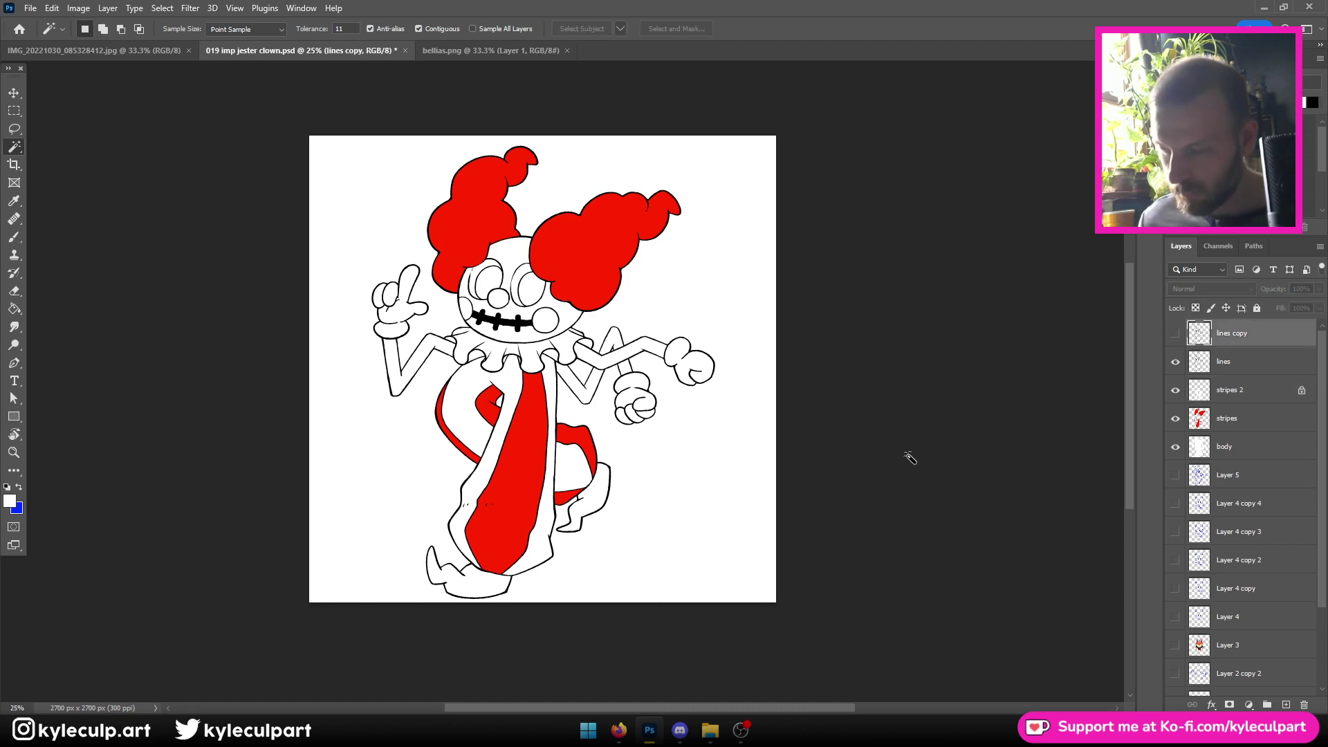
key("ctrl+plus")
left_click(462, 250)
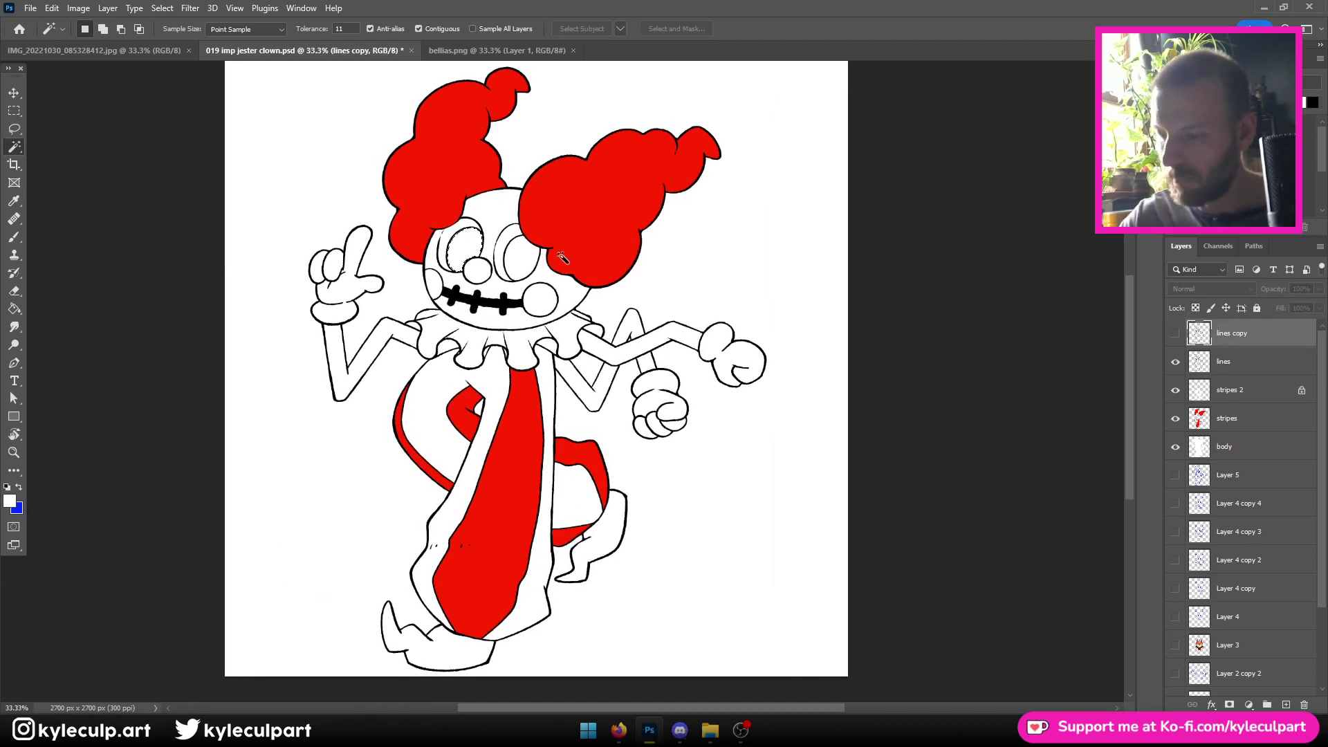
left_click(523, 270, "shift")
key("alt+s")
key("m")
key("e")
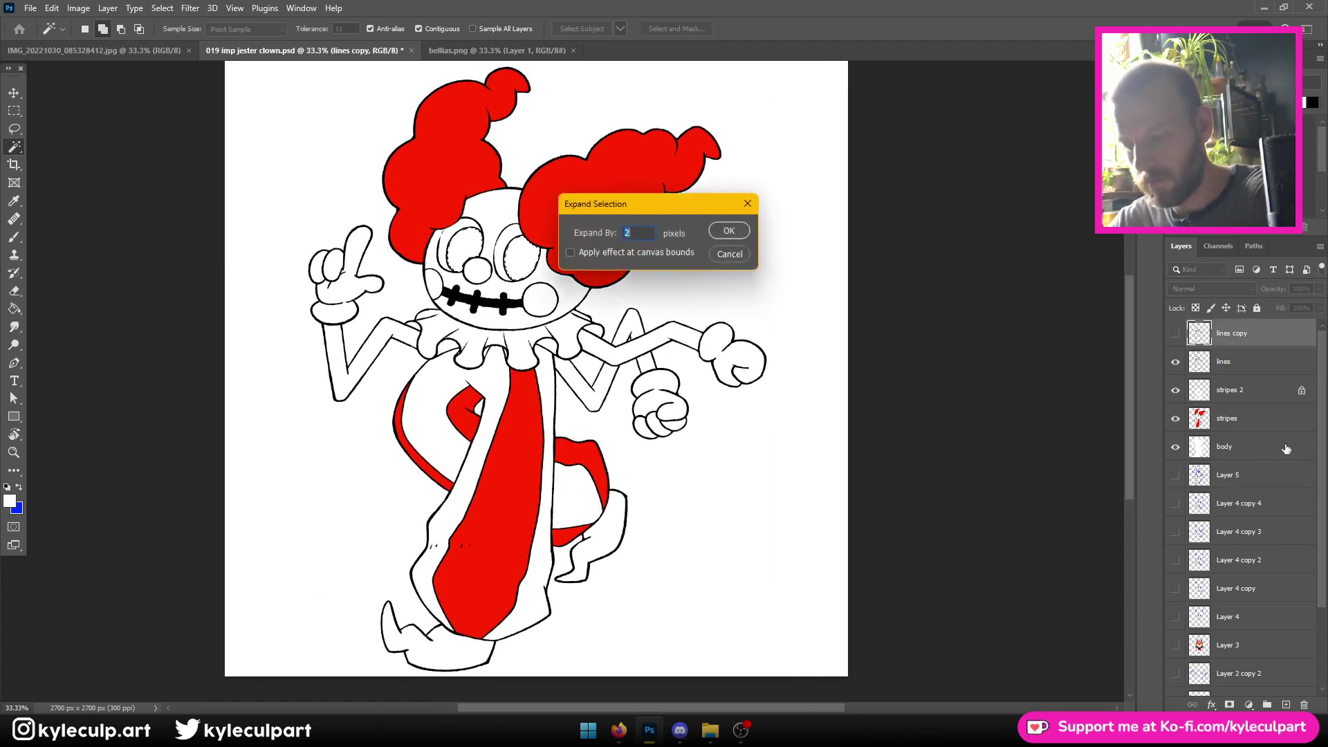
key("Return")
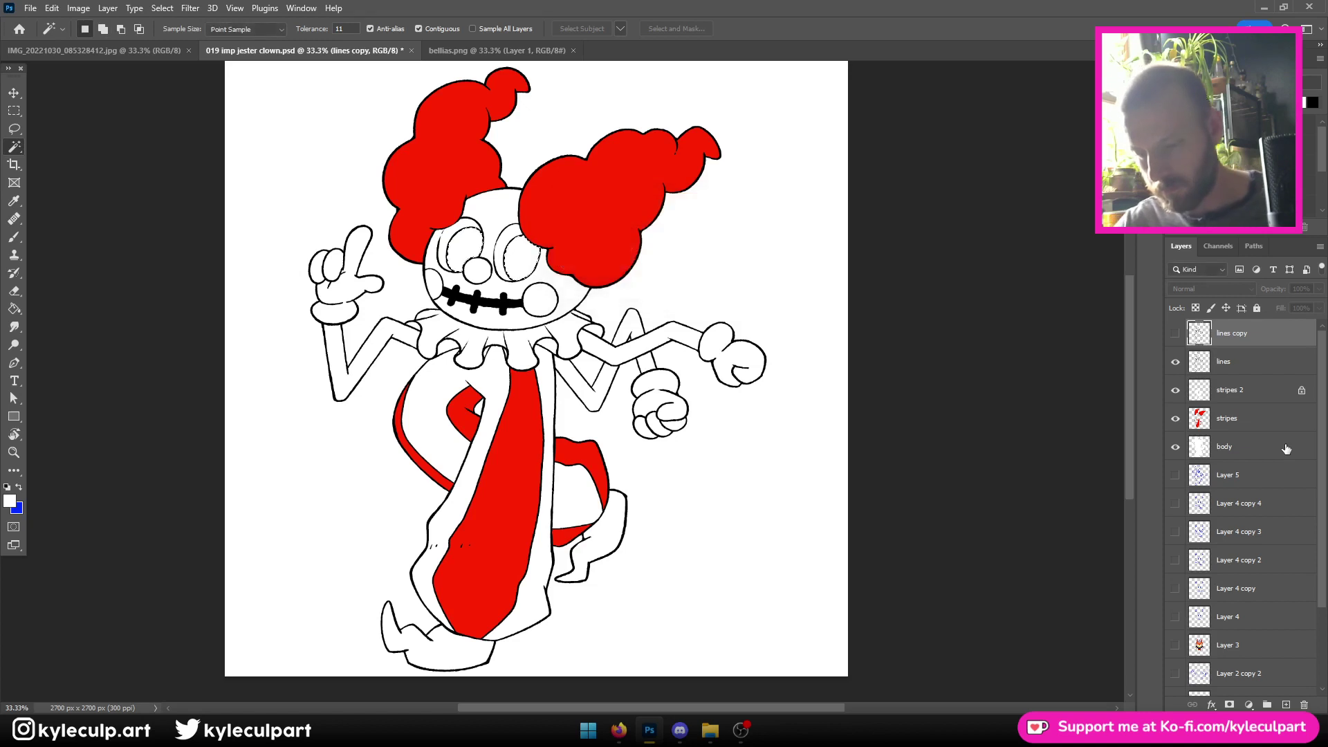
Fill the selected pupils with black (000000) on a new layer above stripes 2, save the file, and rename the layer as blk
left_click(1259, 390)
left_click(1286, 704)
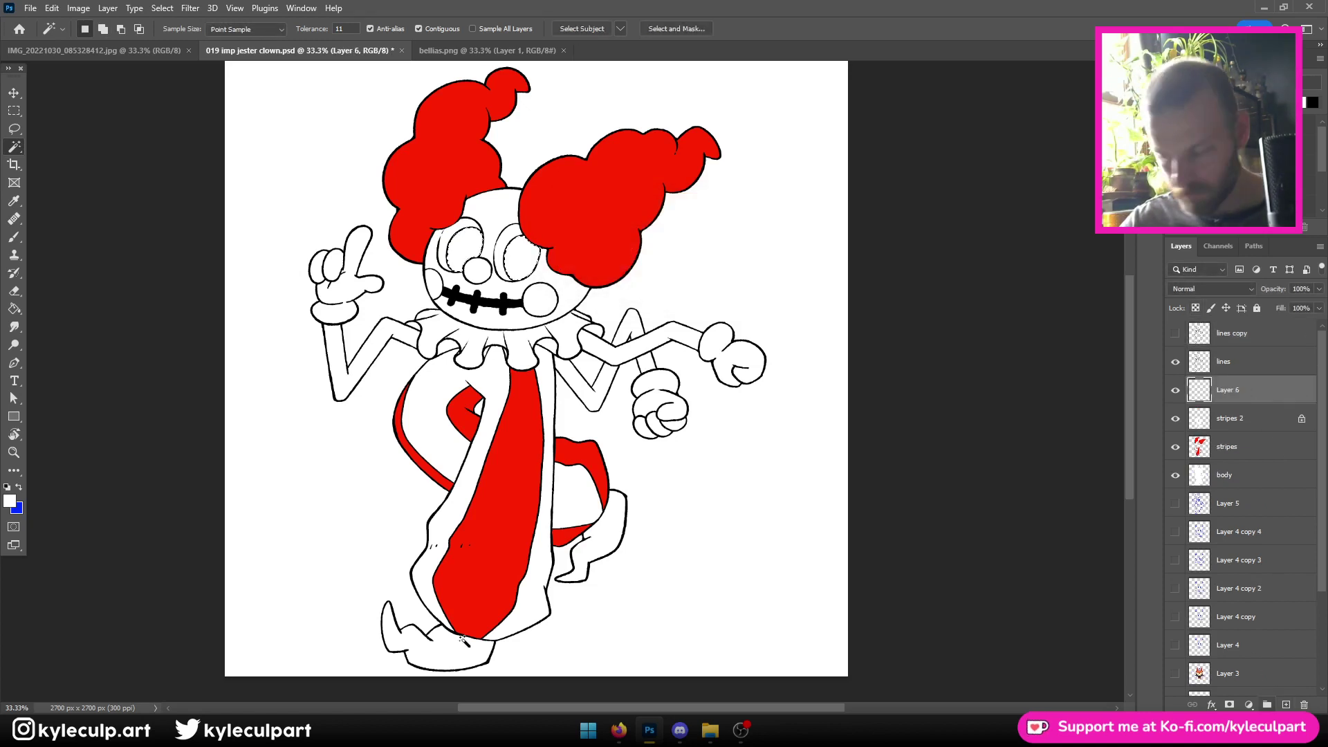
left_click(10, 501)
left_click_drag(815, 519, 815, 626)
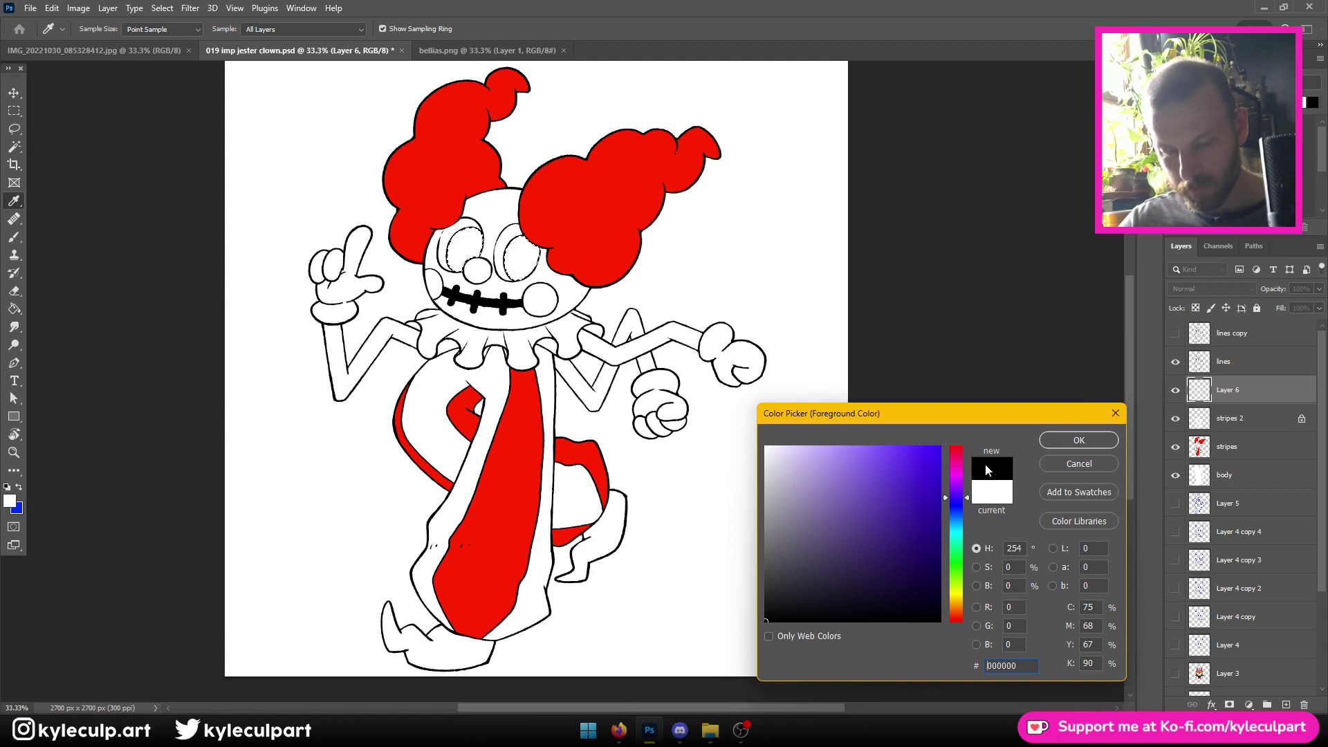
left_click(1072, 440)
left_click(14, 416)
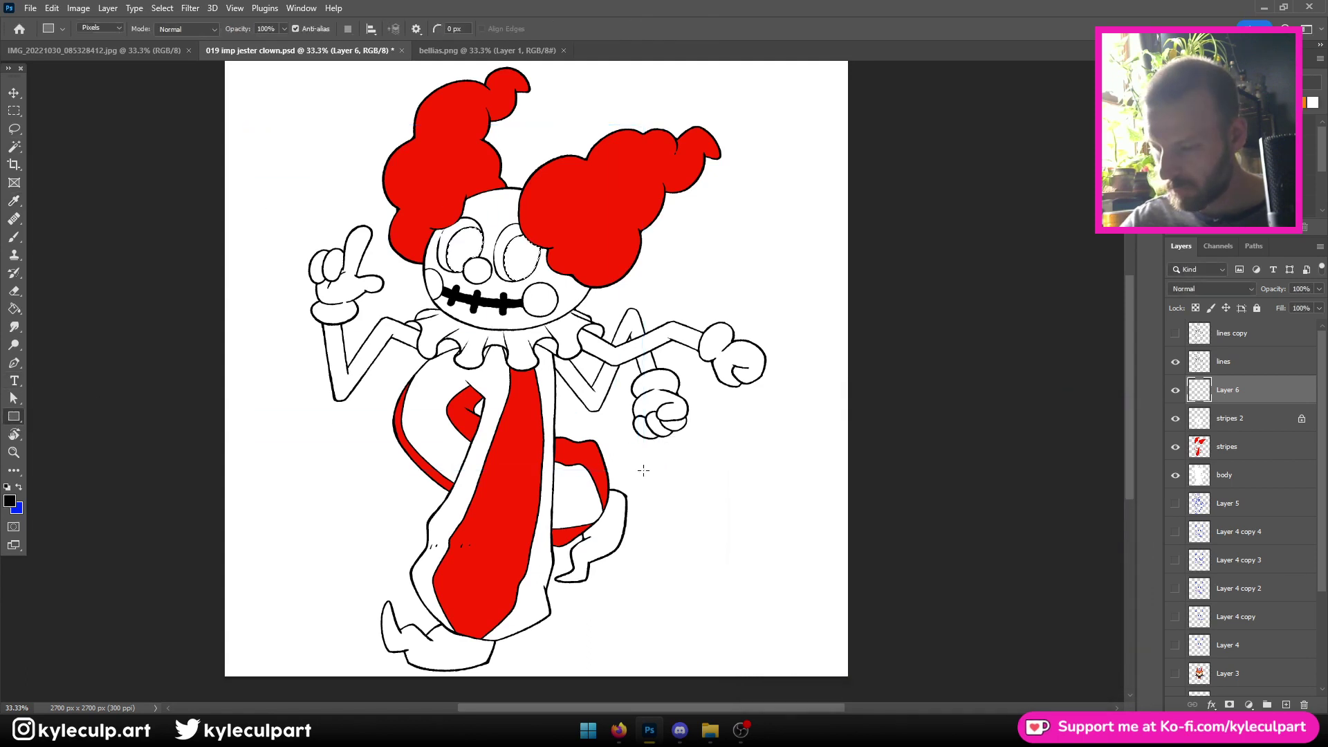
key("alt+BackSpace")
key("ctrl+d")
key("ctrl+s")
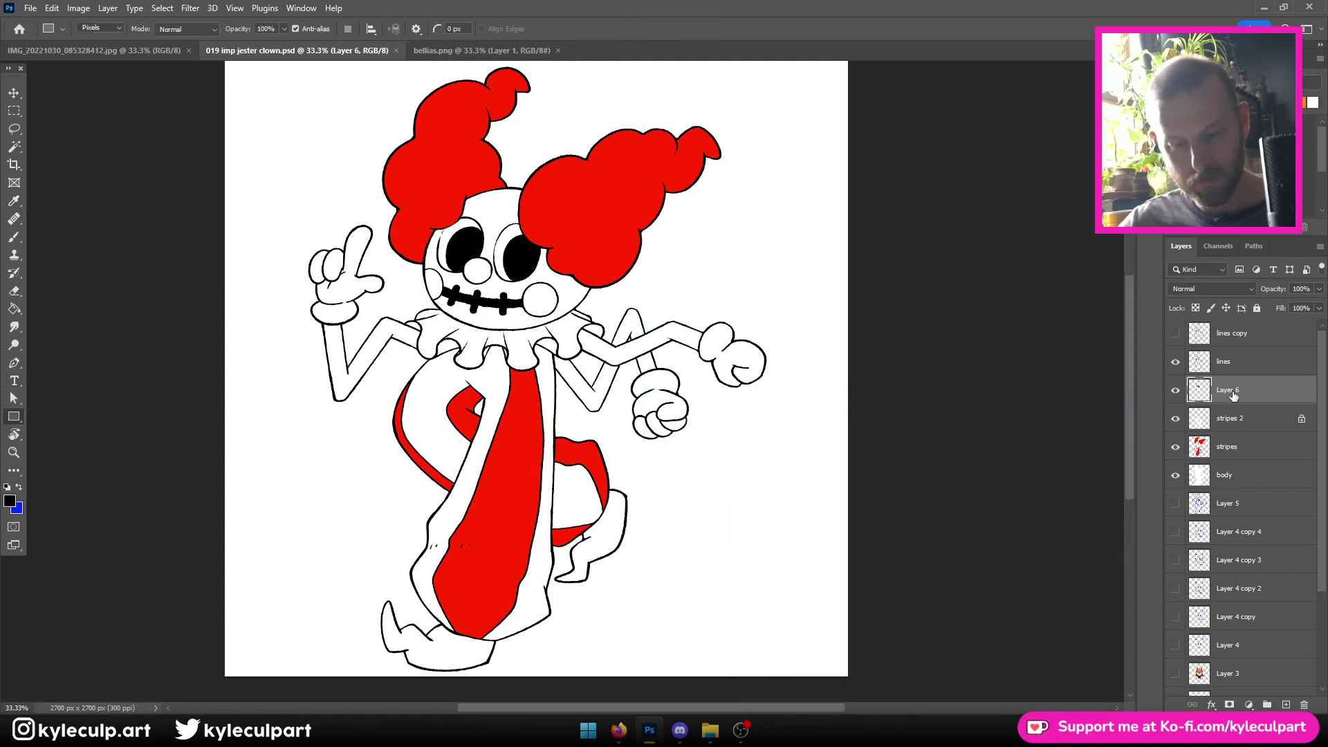
double_click(1229, 390)
key("Return")
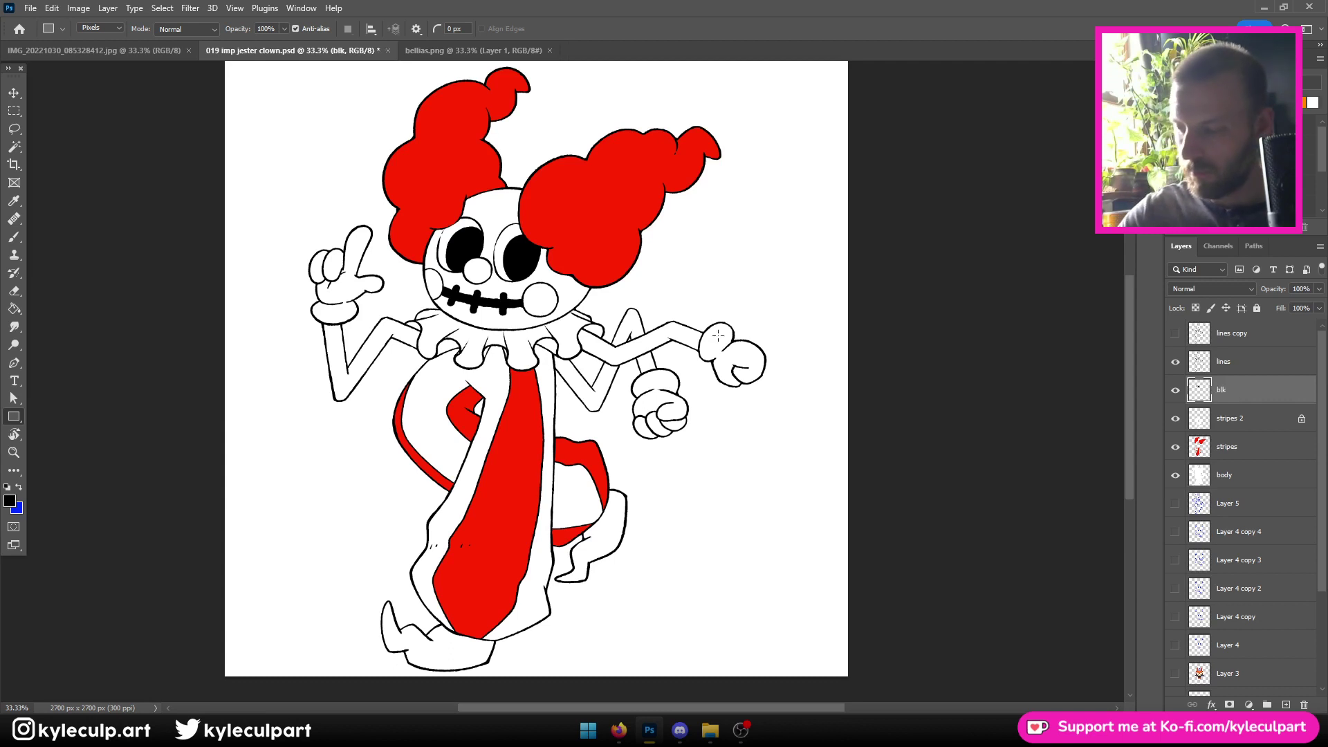
Using the lines copy layer, select all the arm areas and expand the selection so it reaches under the line art
left_click(14, 146)
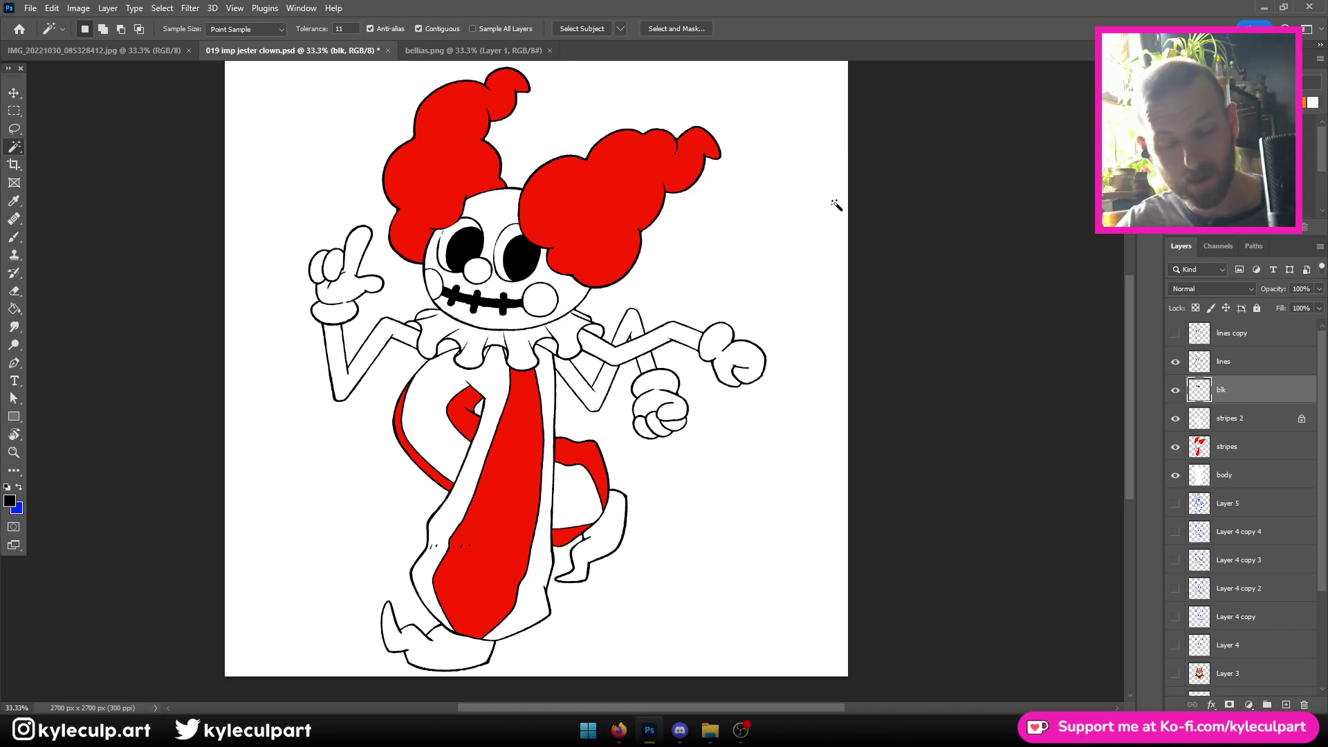
left_click(1261, 338)
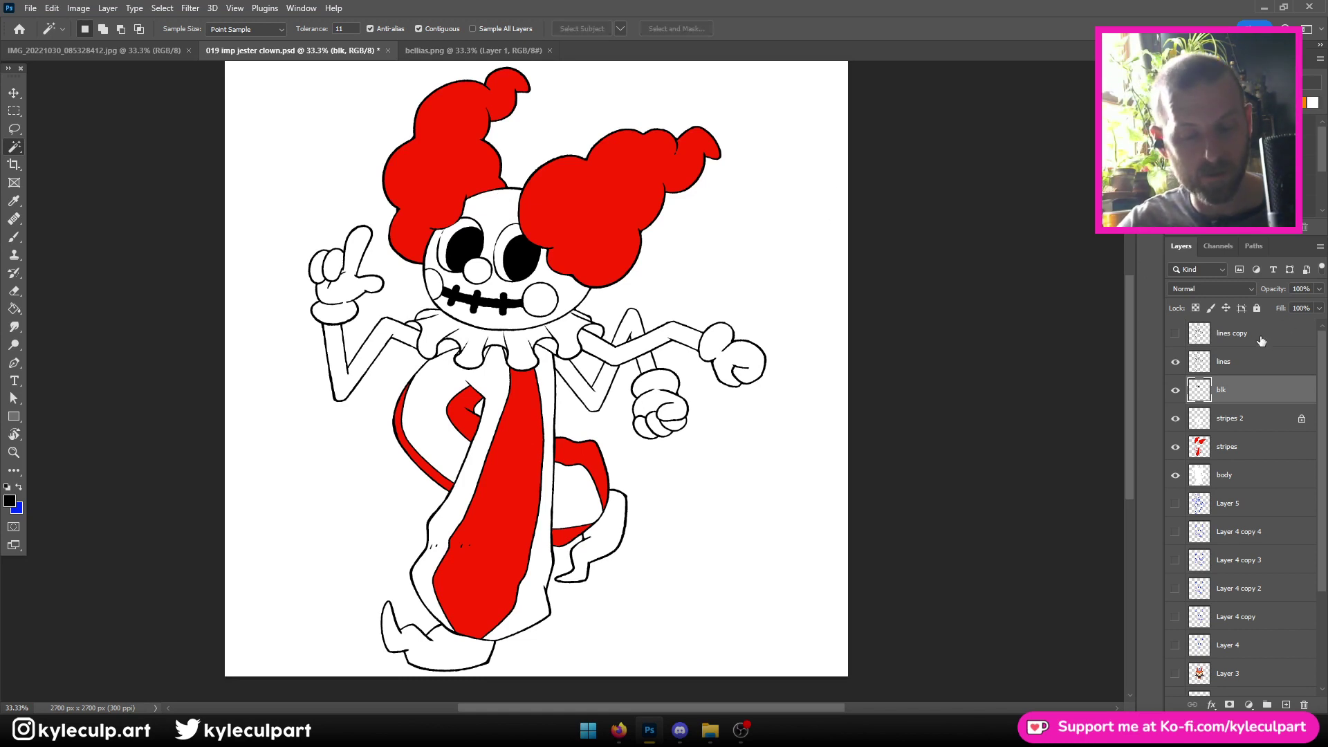
left_click(642, 351)
key("shift")
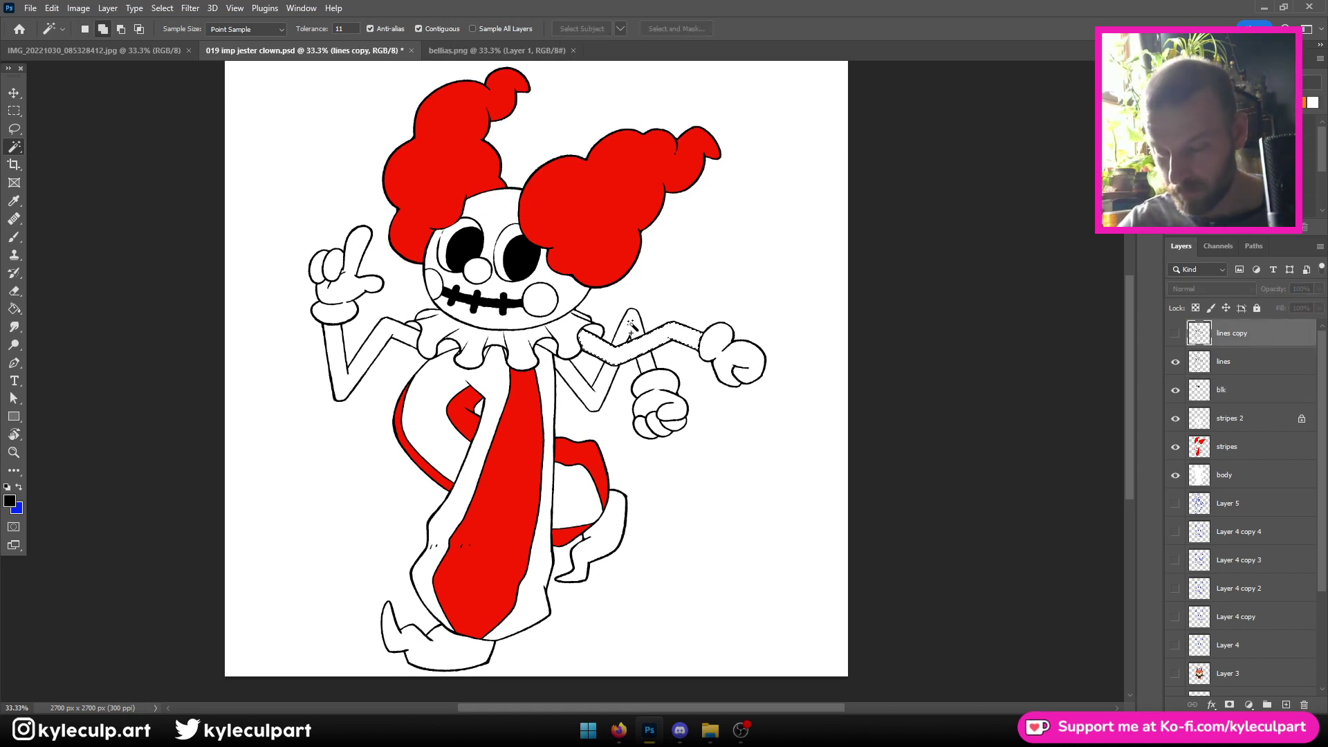
left_click(361, 379, "shift")
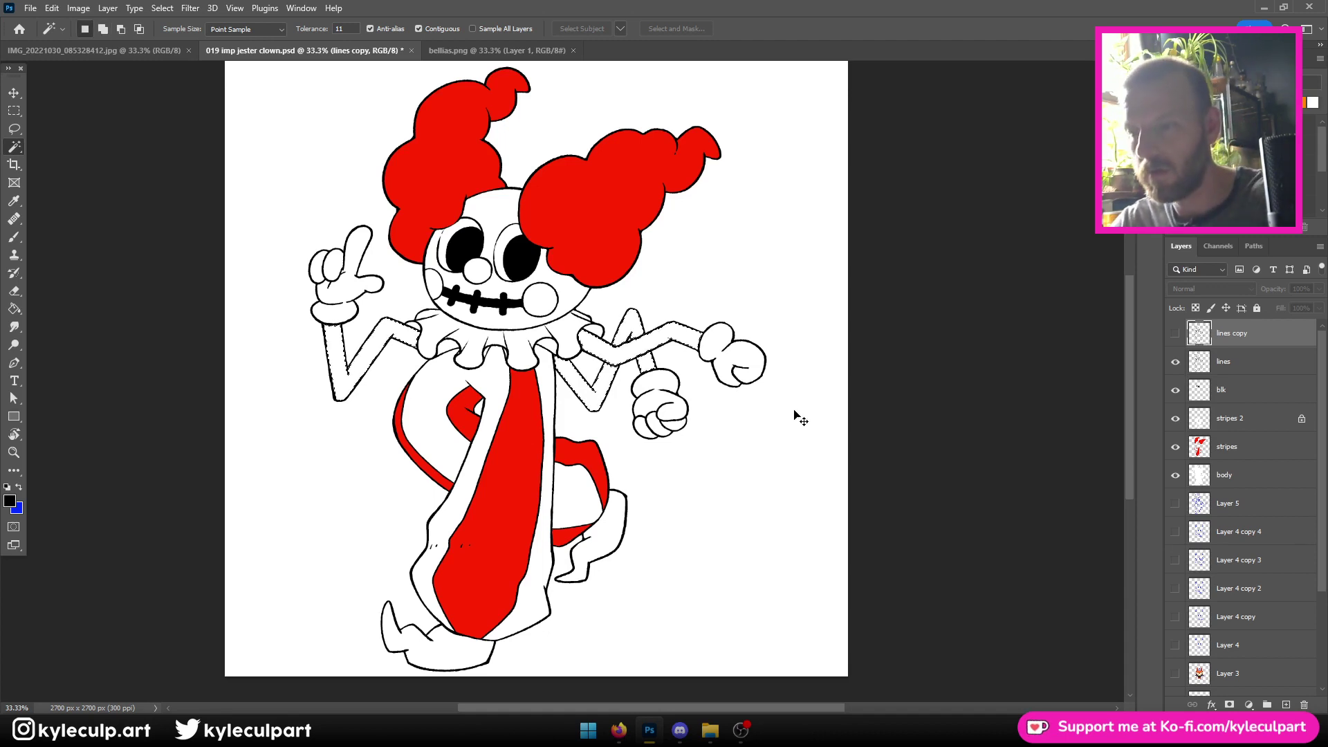
key("ctrl+shift+e")
key("Return")
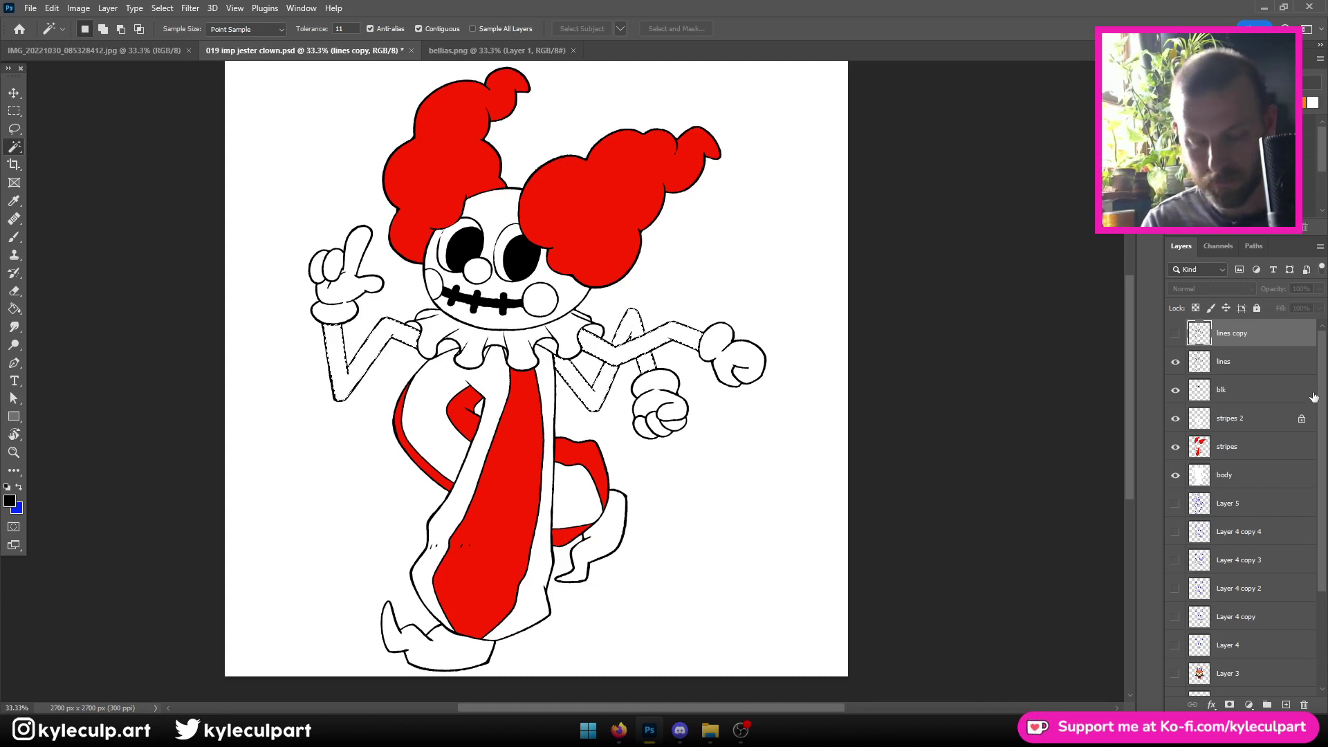
Fill the selected arms with pale yellow on a new layer above blk, deselect, and save the file
left_click(1239, 389)
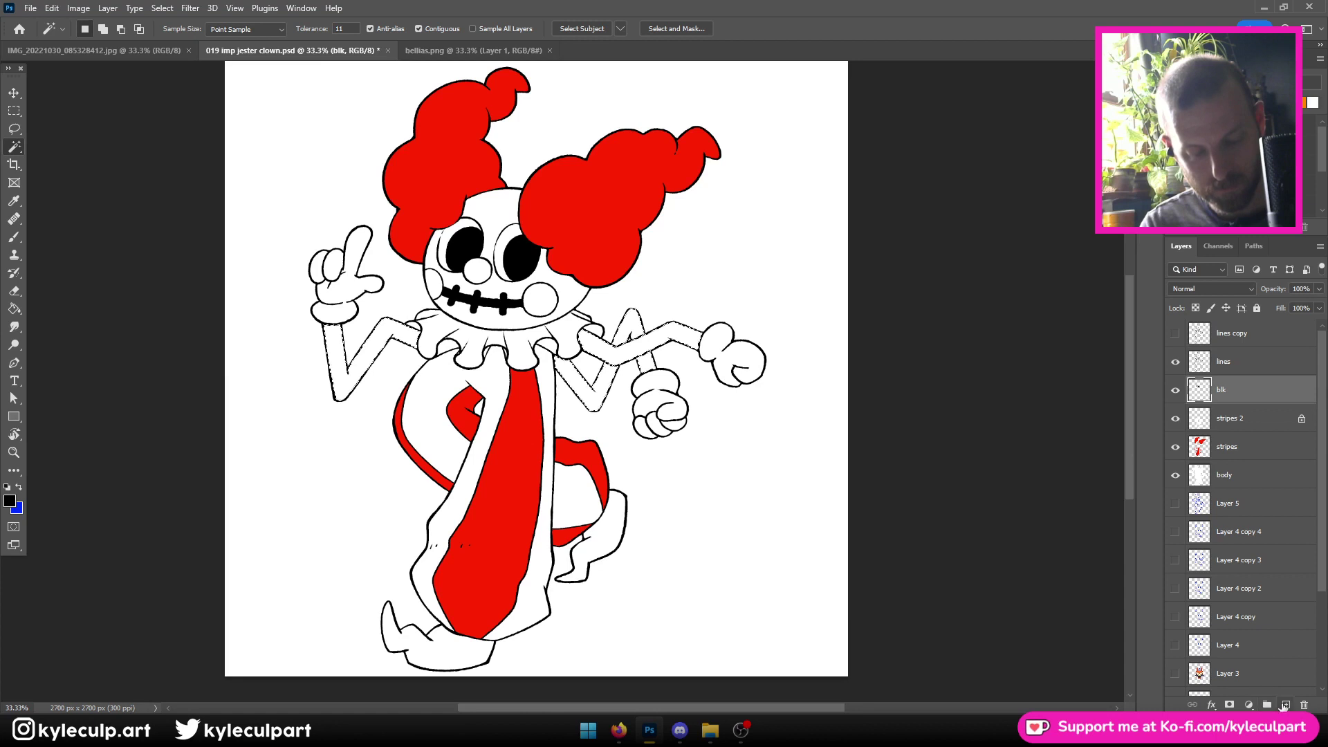
left_click(1286, 704)
left_click(9, 501)
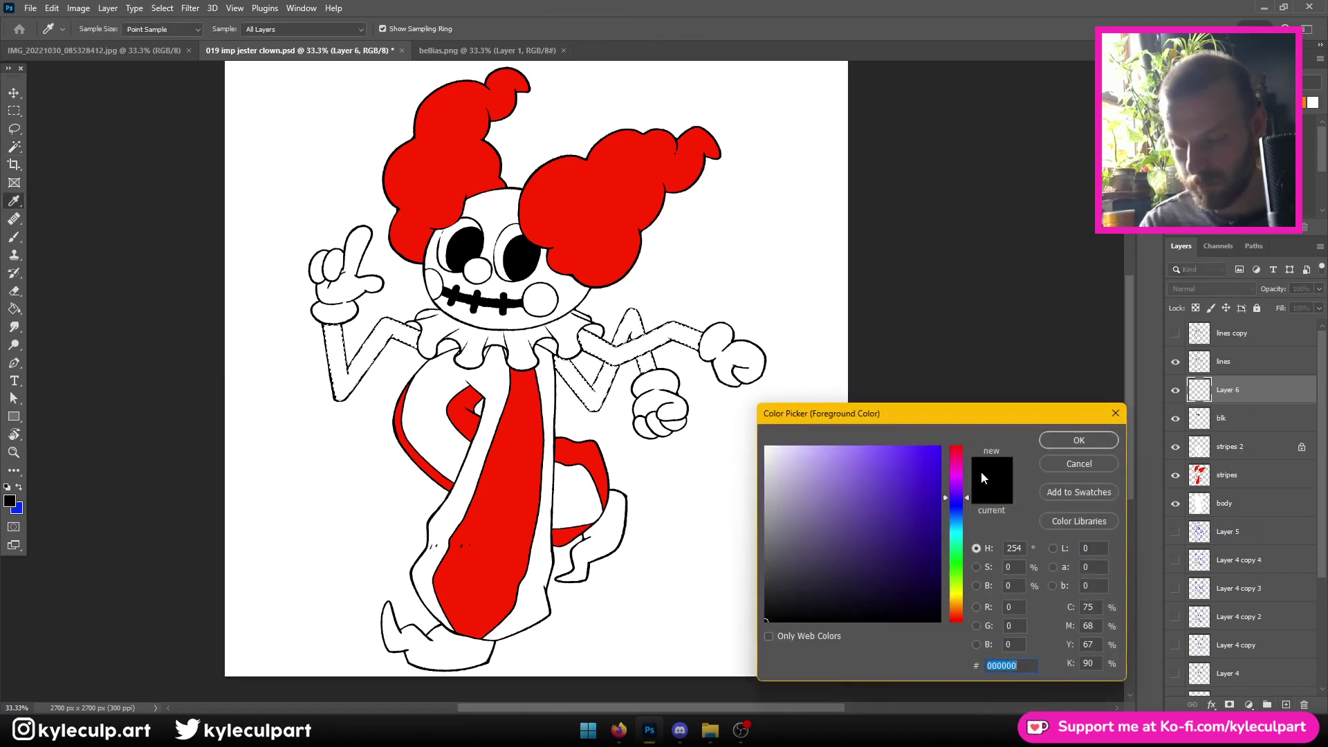
left_click(955, 598)
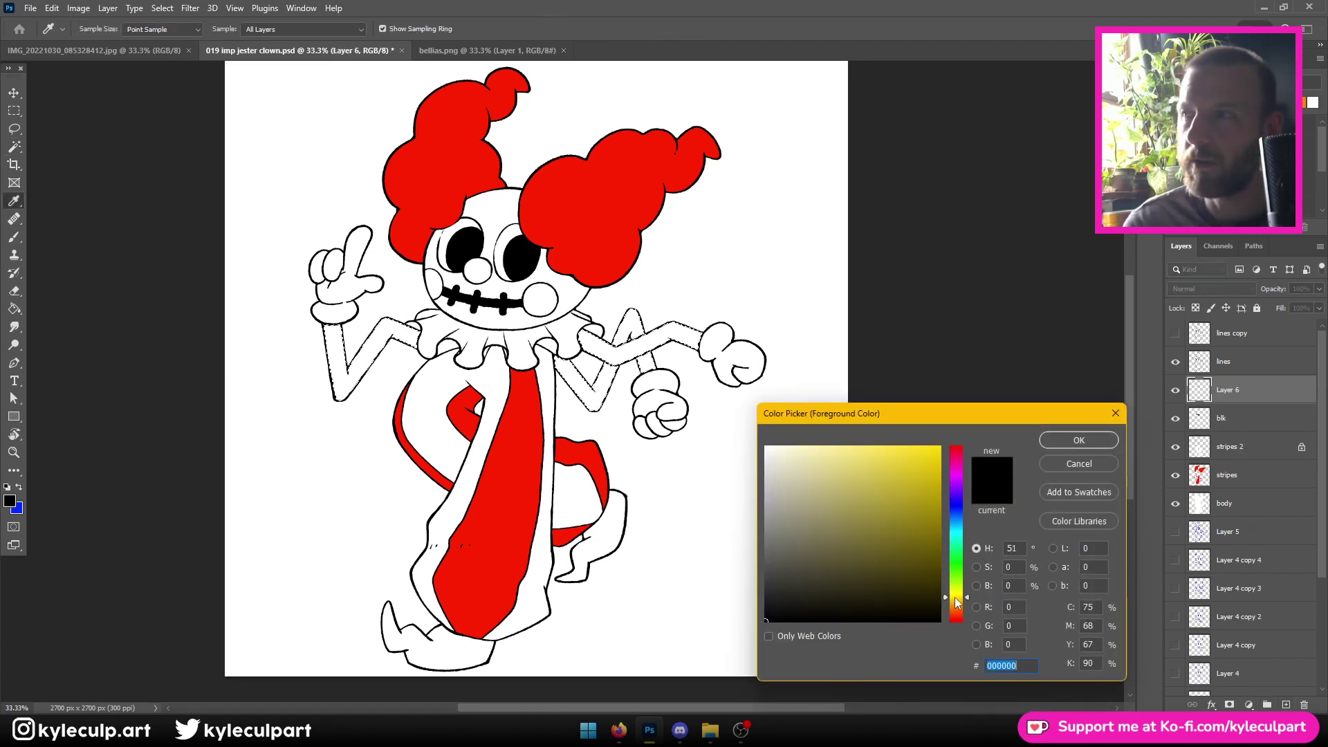
left_click_drag(858, 539, 856, 441)
left_click(1045, 440)
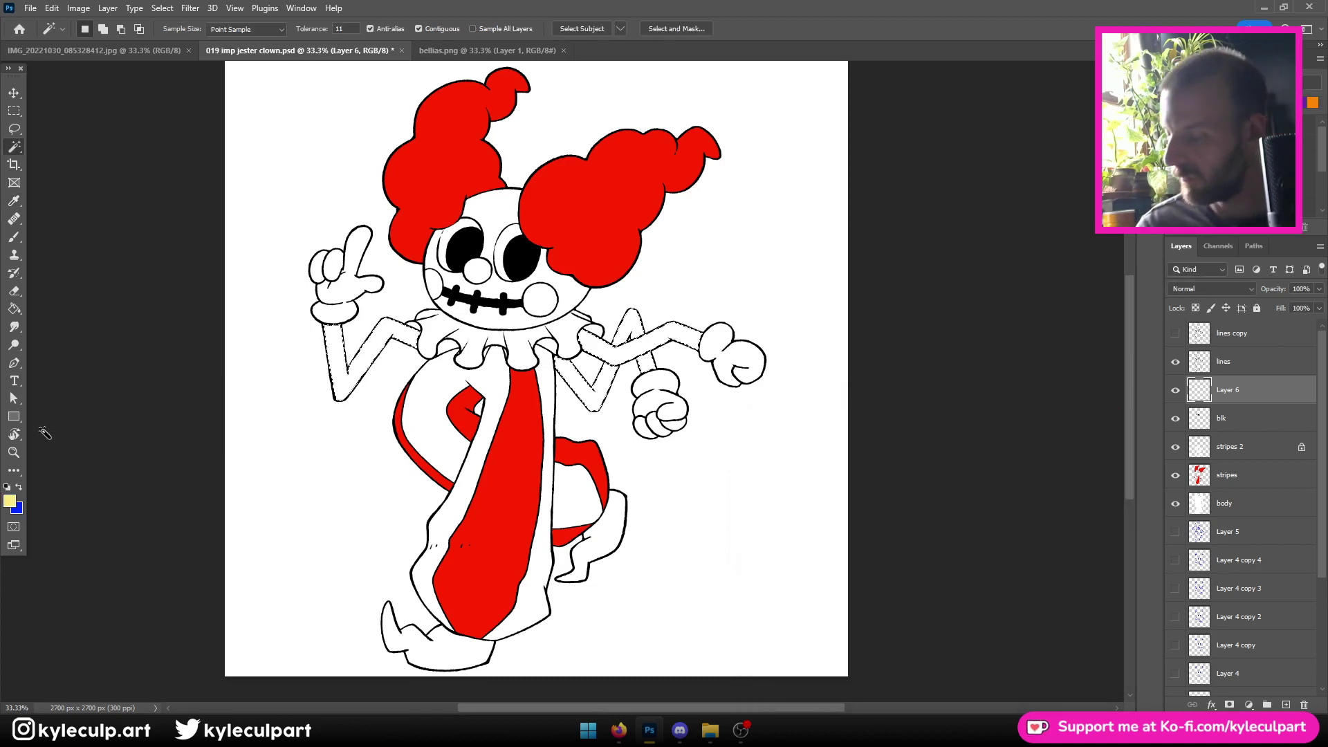
left_click(14, 417)
left_click_drag(219, 185, 839, 547)
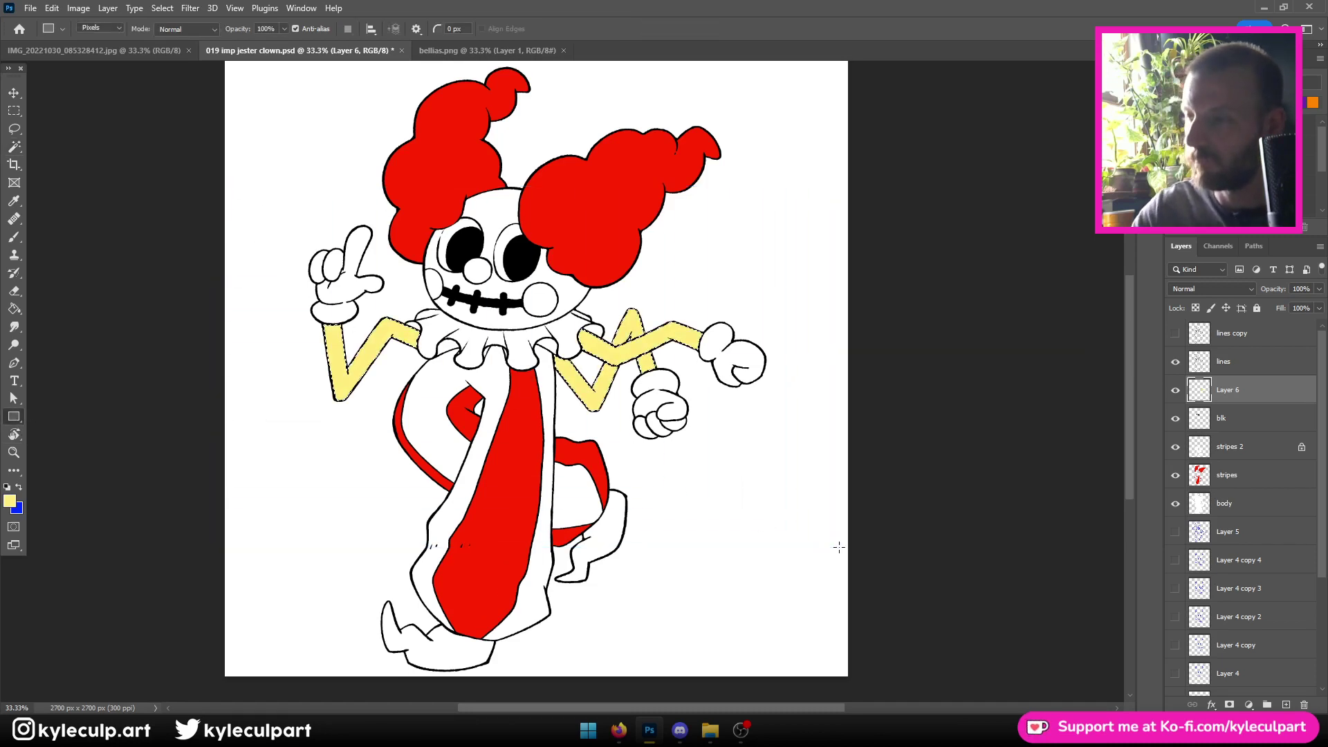
key("ctrl+d")
key("ctrl+s")
Rename the pale yellow arm fill layer as arms
double_click(1227, 390)
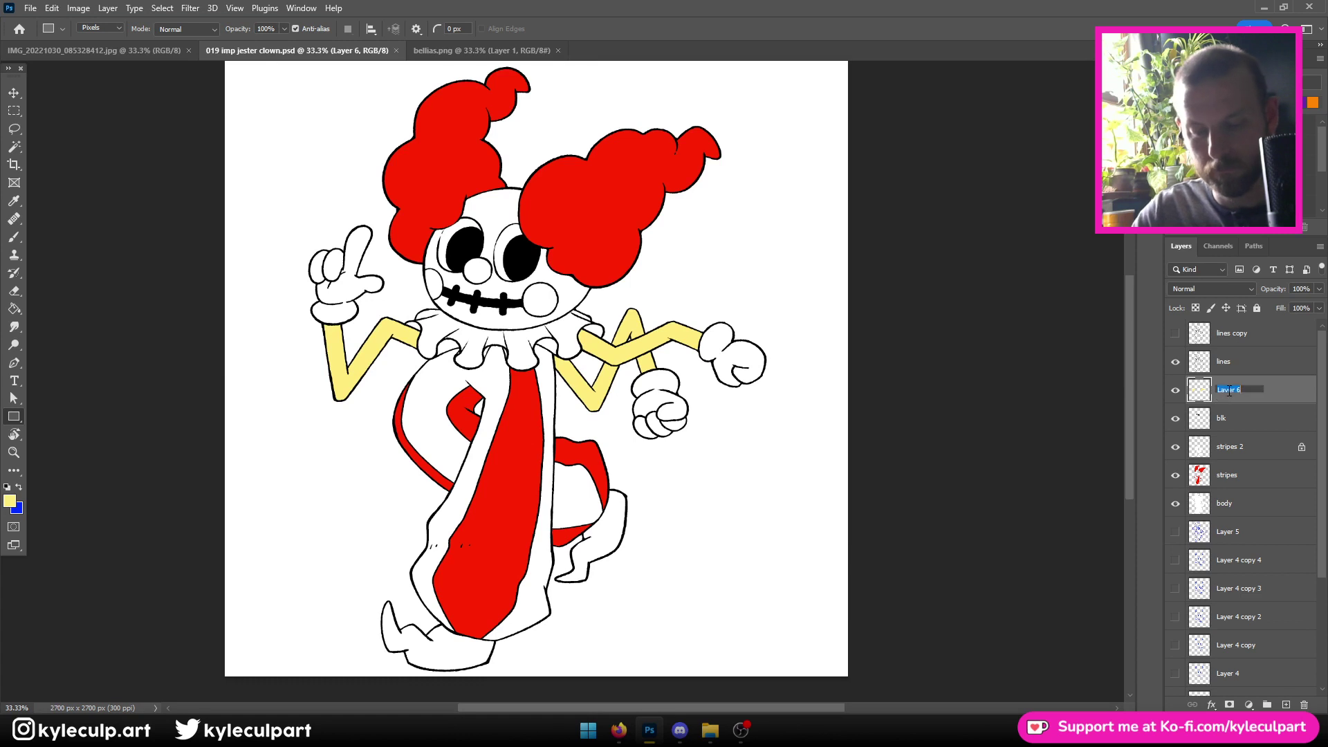
type("arms")
key("Return")
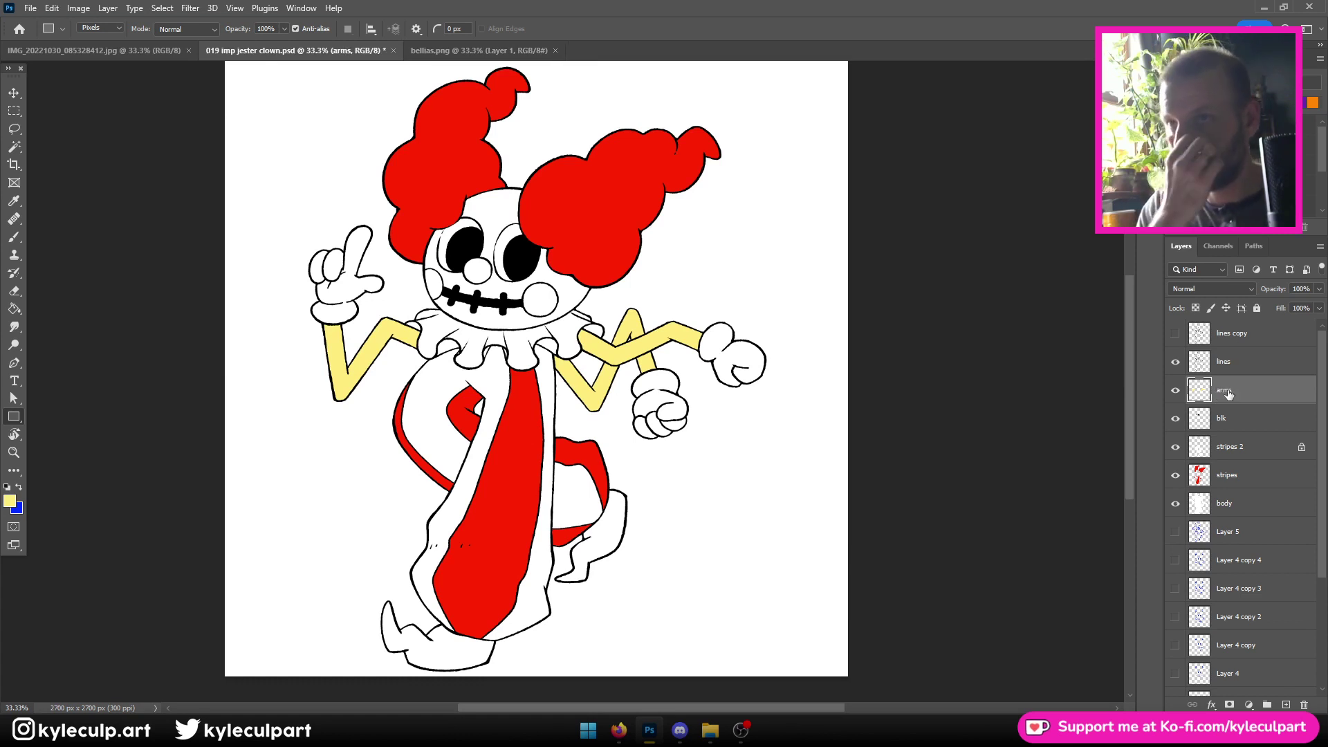
Using the lines copy layer, select the face area and expand the selection so it reaches under the line art
left_click(14, 146)
left_click(1228, 339)
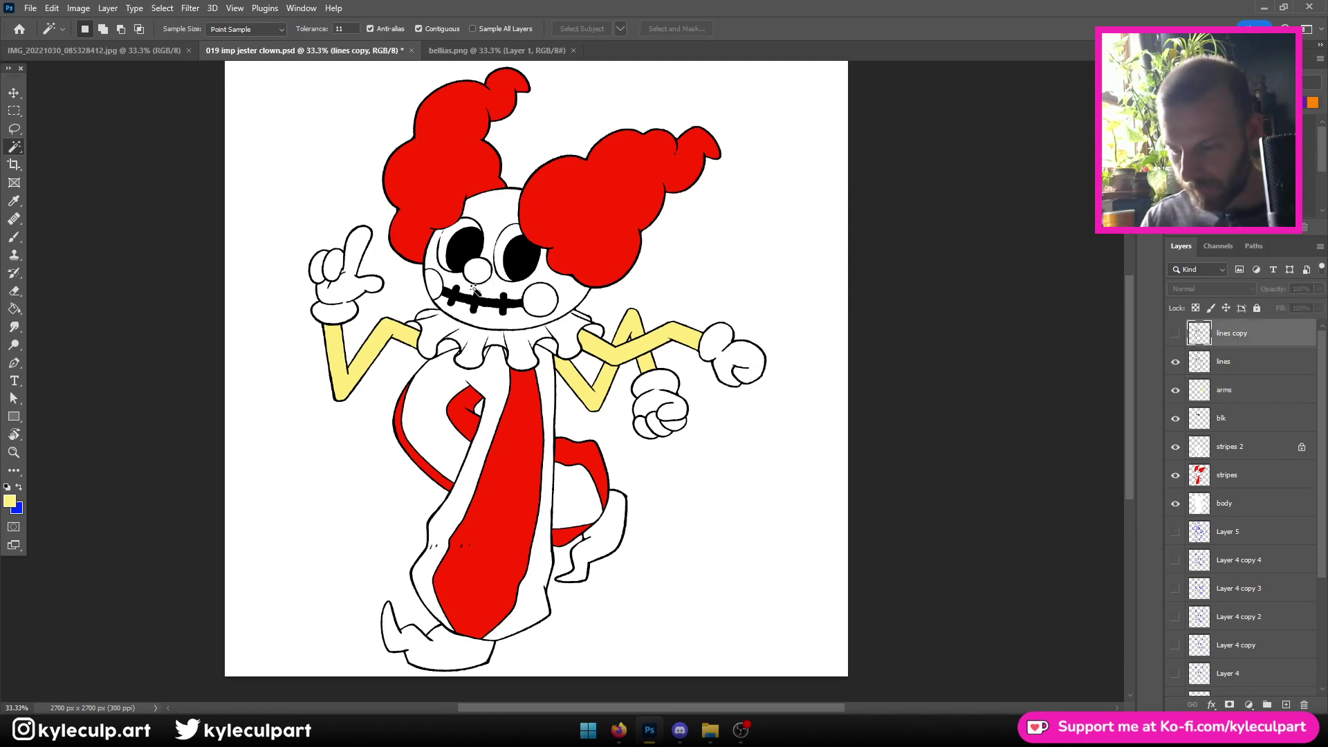
left_click(511, 324)
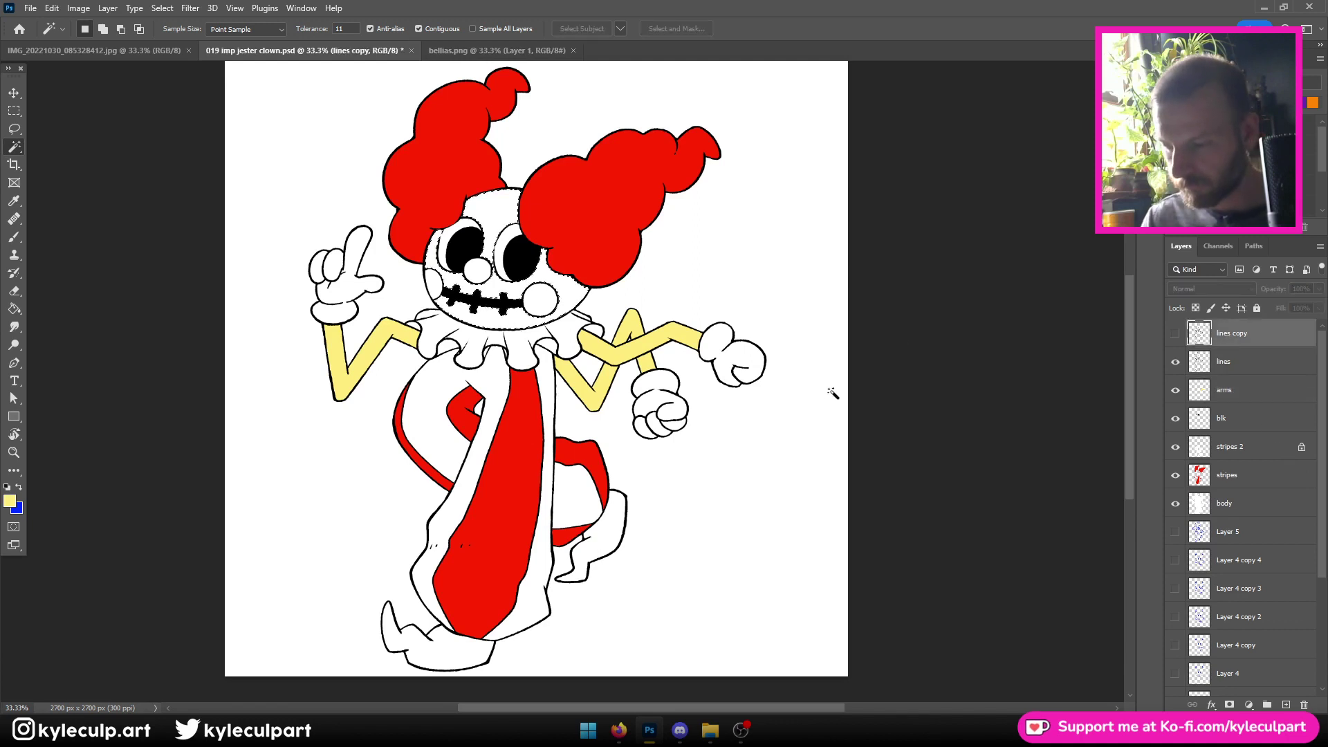
key("alt+s")
key("m")
key("e")
key("Return")
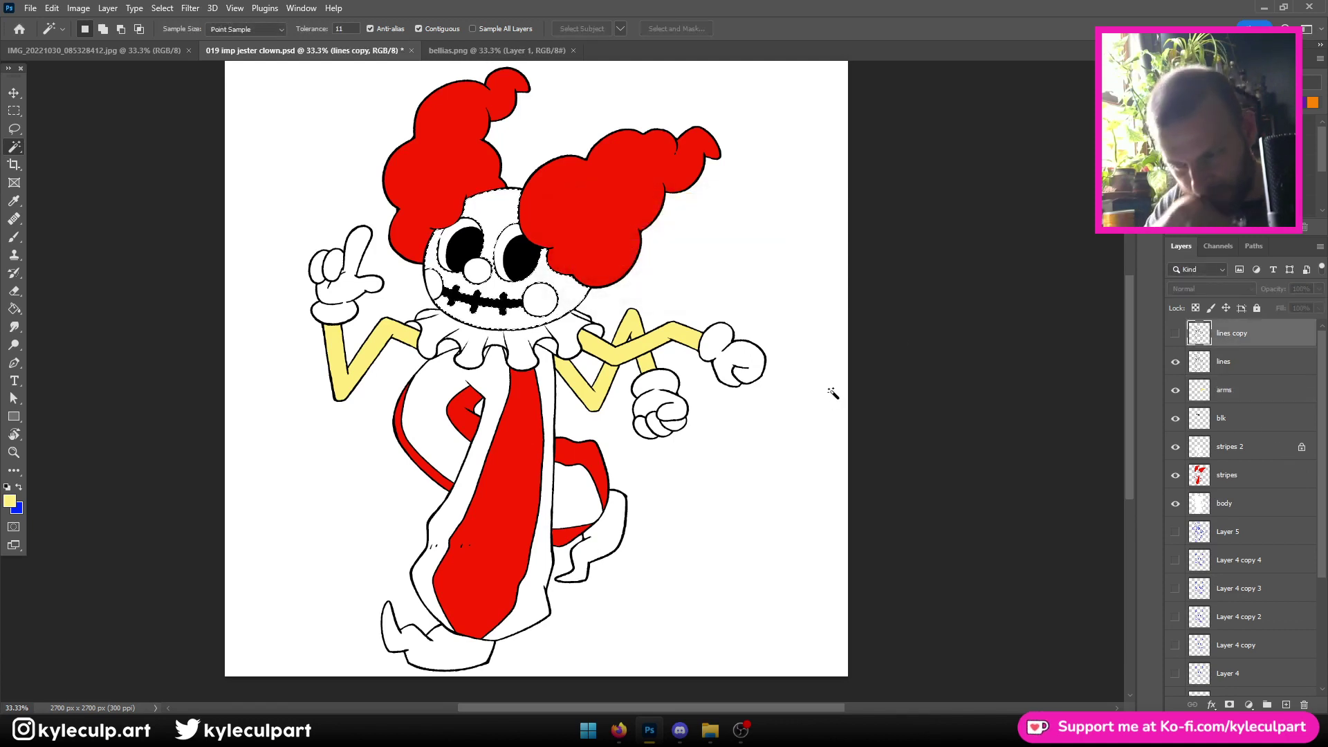
Fill the selected face with pale yellow on the arms layer
left_click(1225, 392)
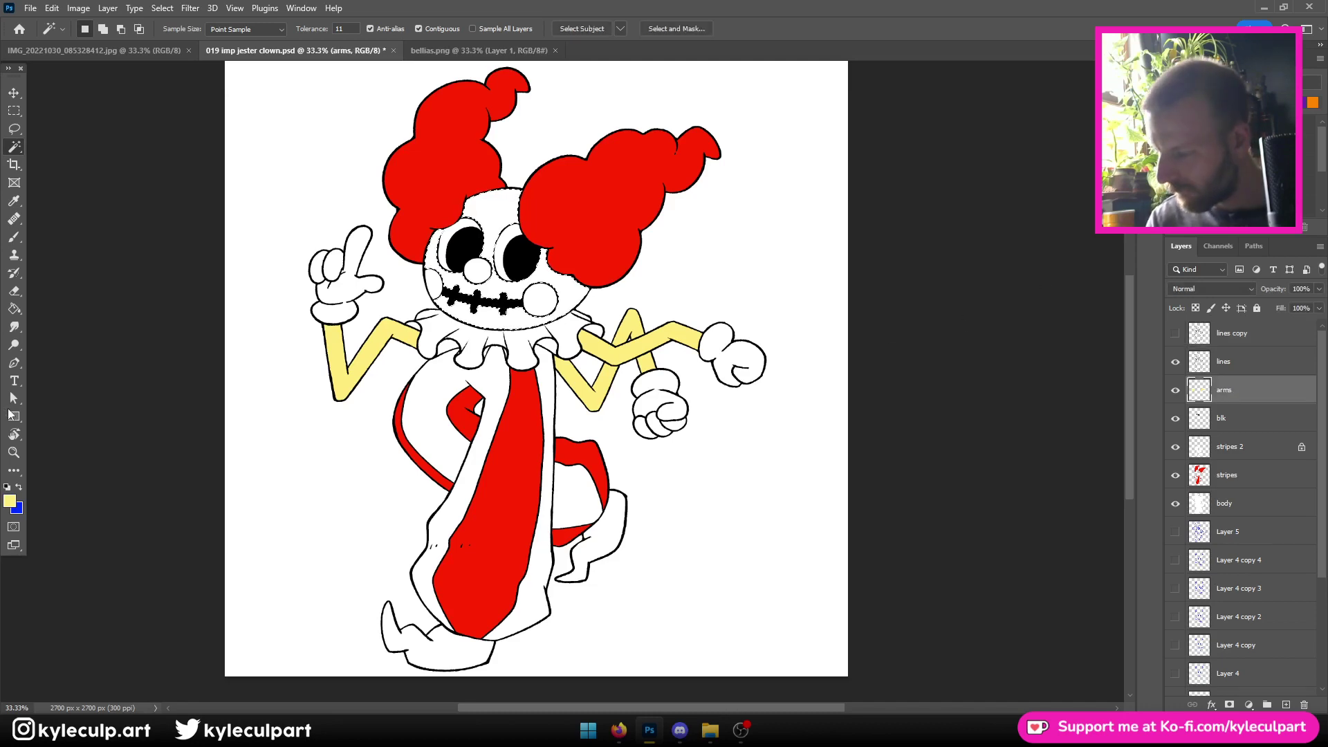
left_click(14, 415)
key("alt+BackSpace")
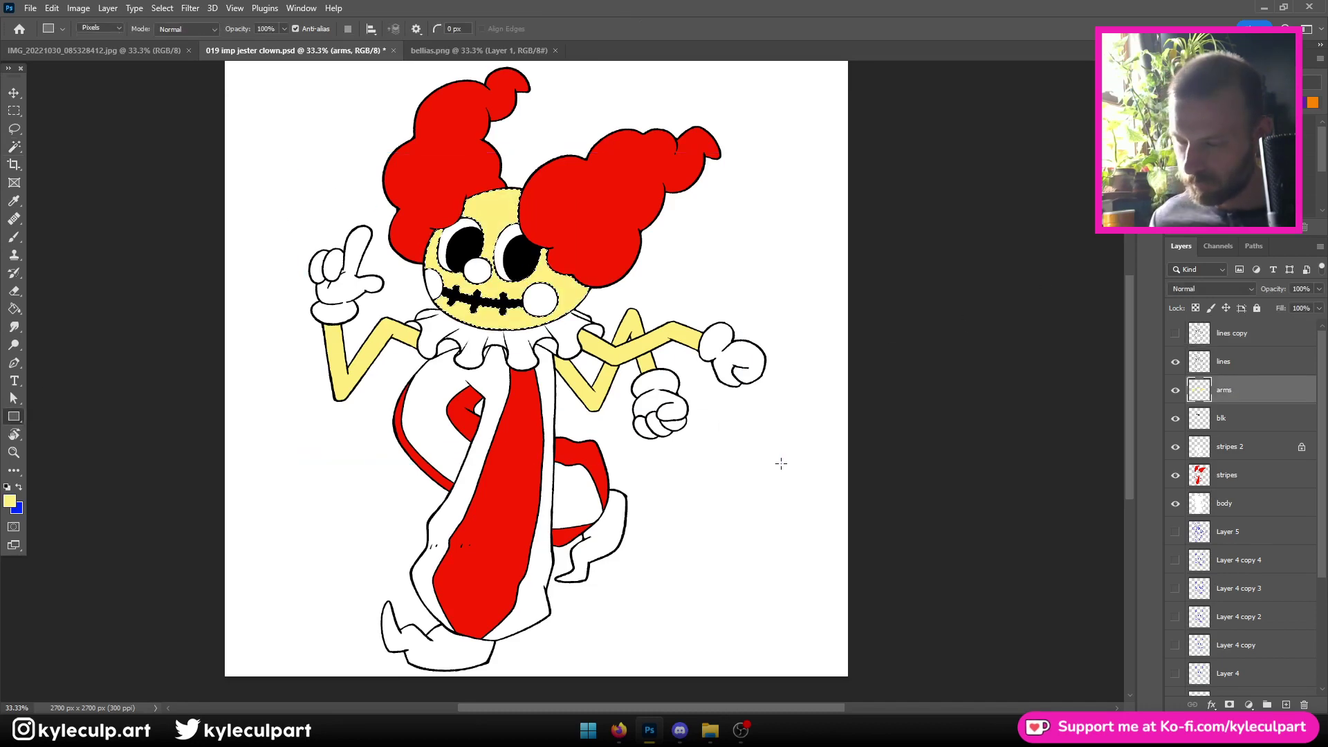
key("ctrl+minus")
key("ctrl+plus")
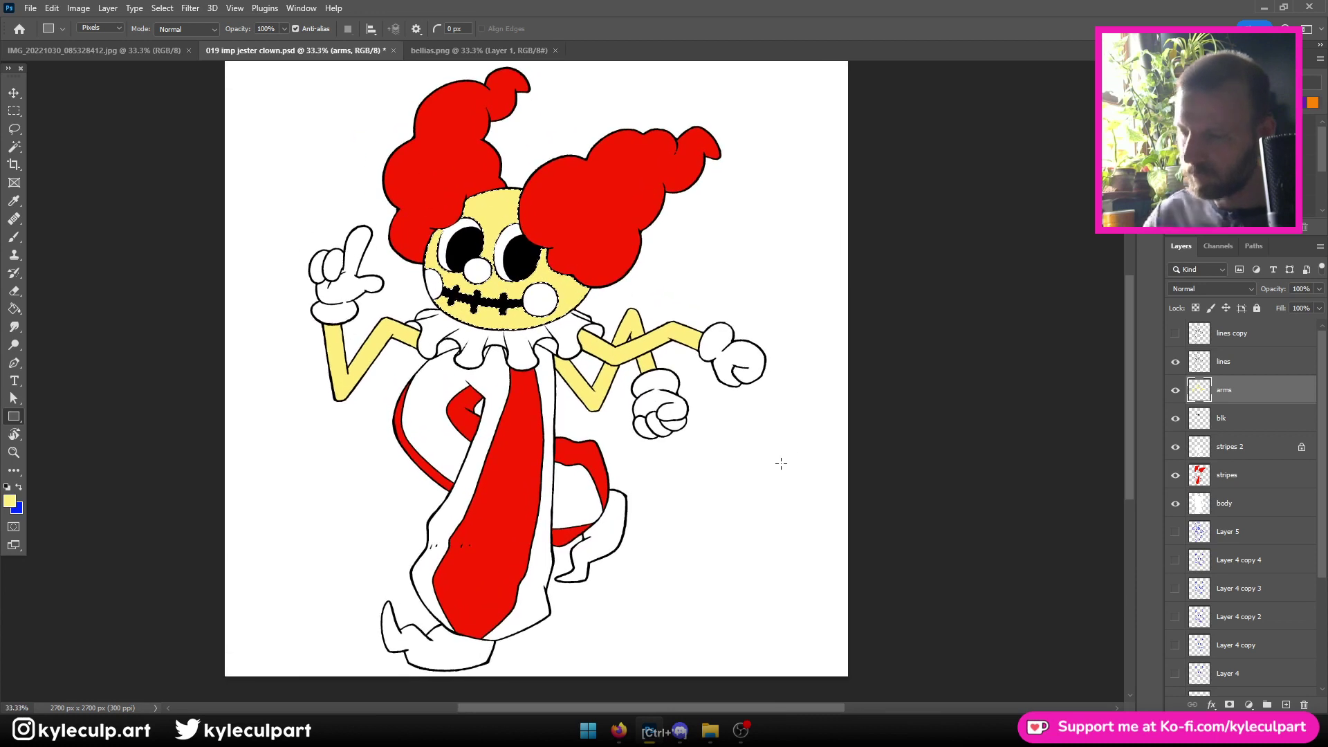
double_click(1223, 391)
type("b")
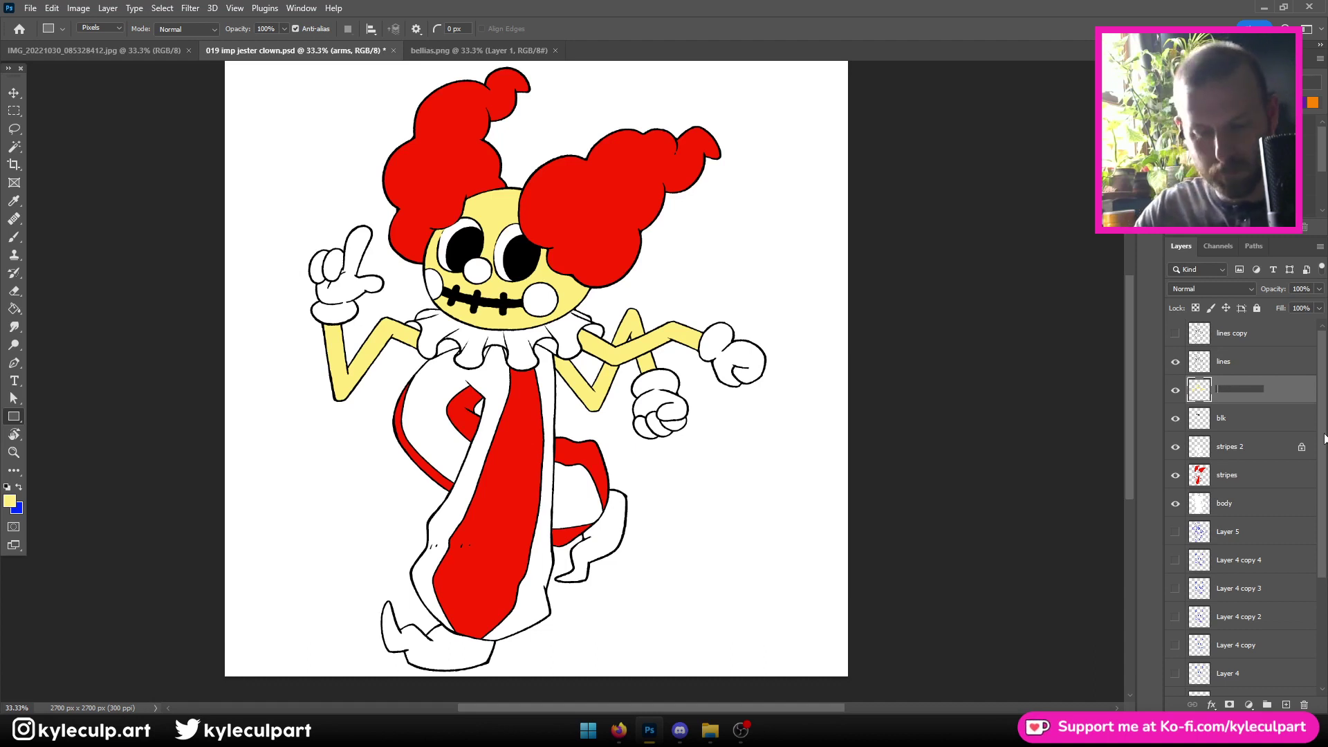
left_click(1232, 427)
left_click(1226, 393)
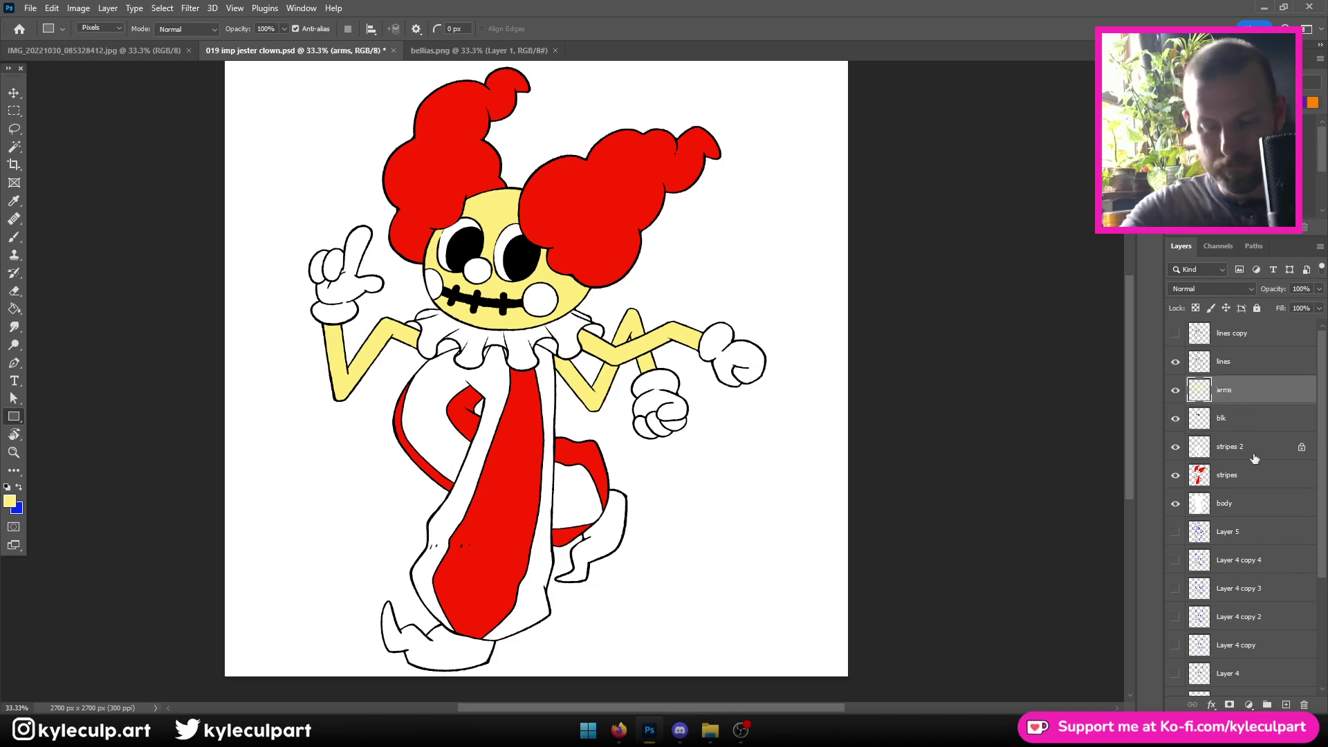
Delete the arms layer and lock the transparent pixels of the body layer
key("Delete")
left_click(1225, 476)
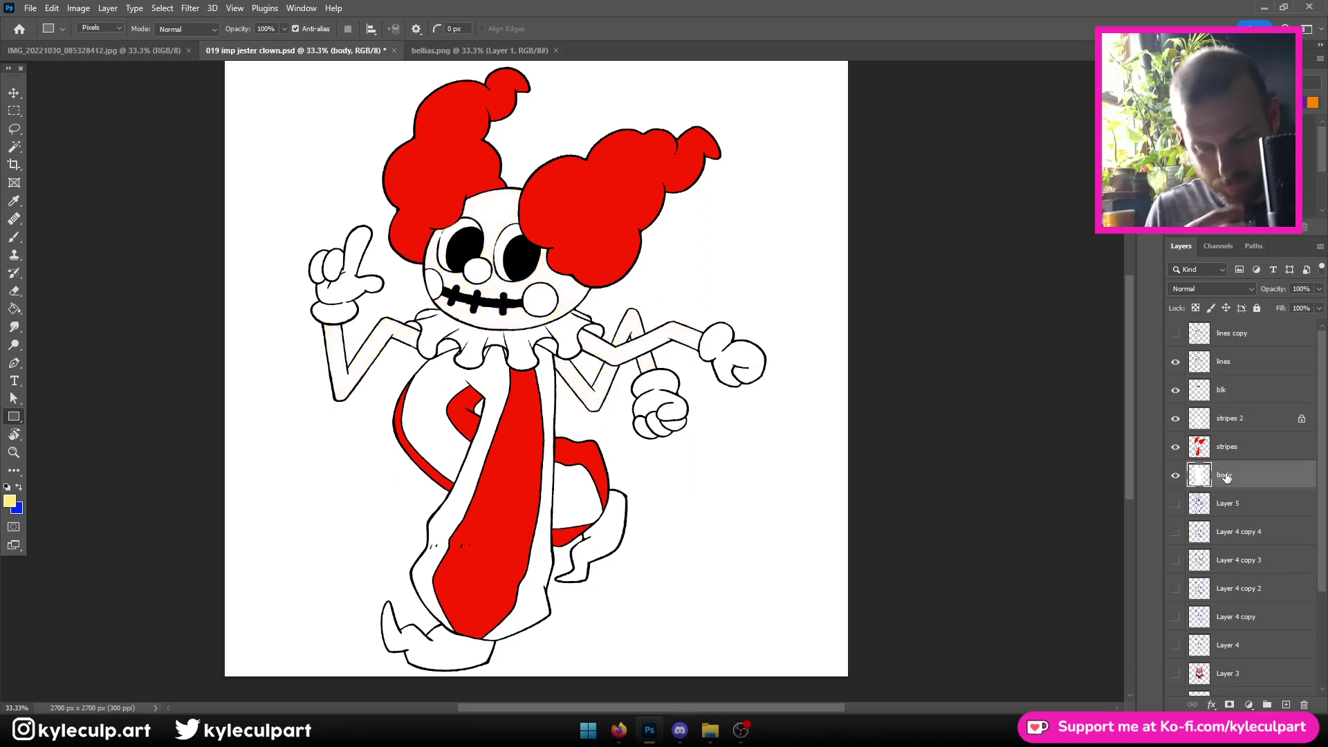
left_click(1193, 307)
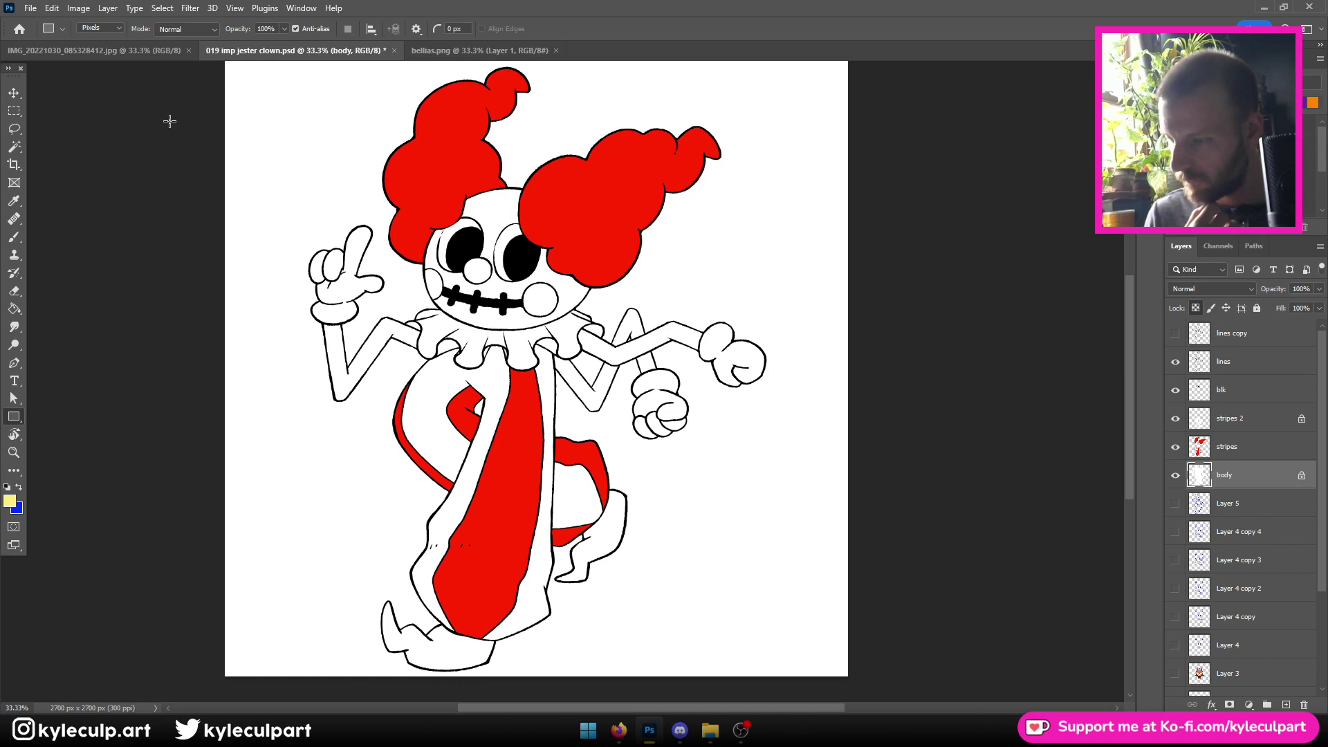
Cover the whole character on the body layer with a pale yellow rectangle, including both shoes, and save the file
left_click_drag(173, 94, 930, 623)
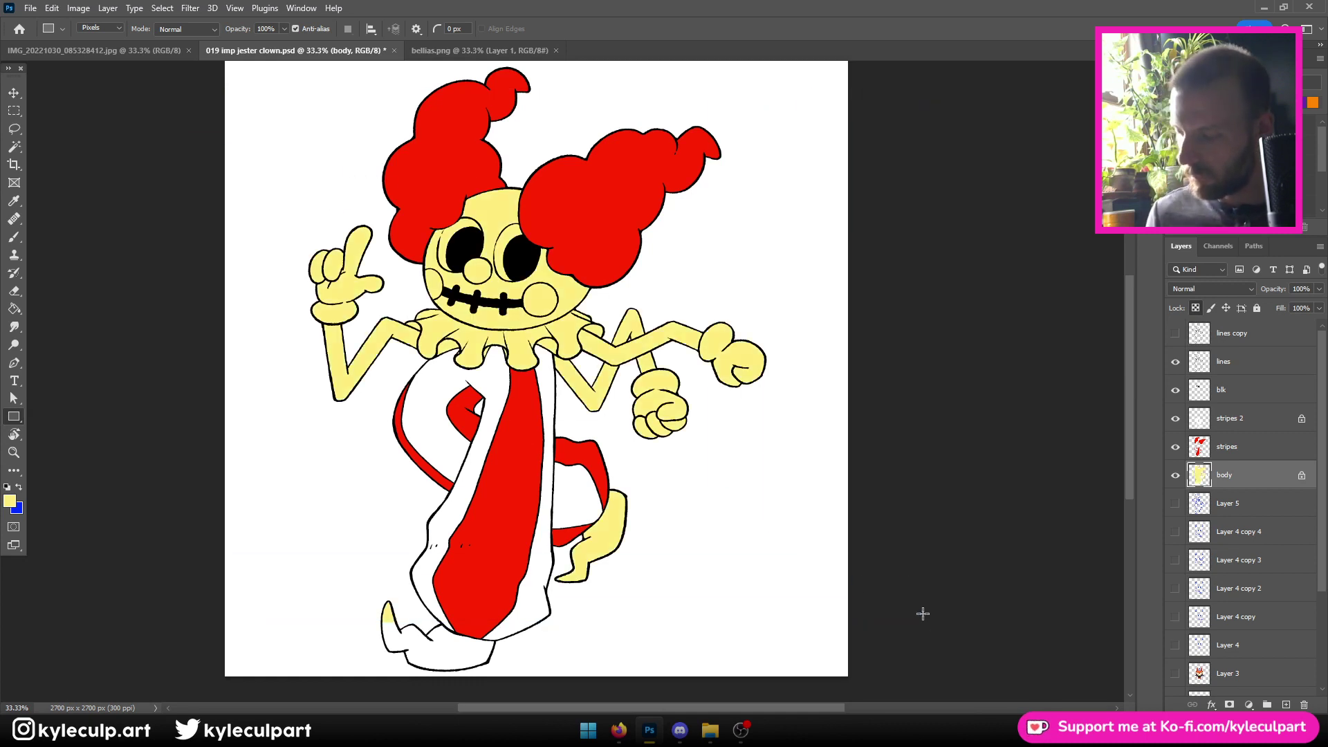
key("ctrl+minus")
key("ctrl+z")
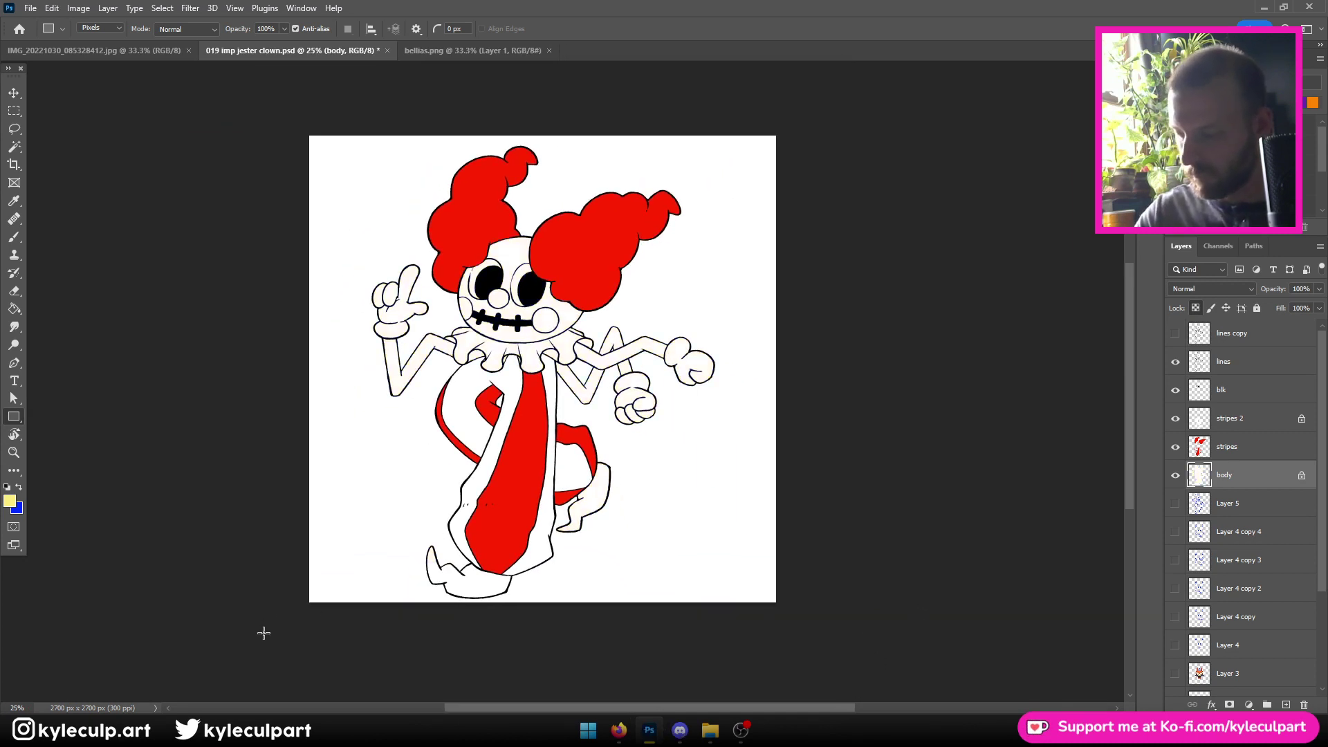
left_click_drag(264, 633, 888, 83)
key("ctrl+s")
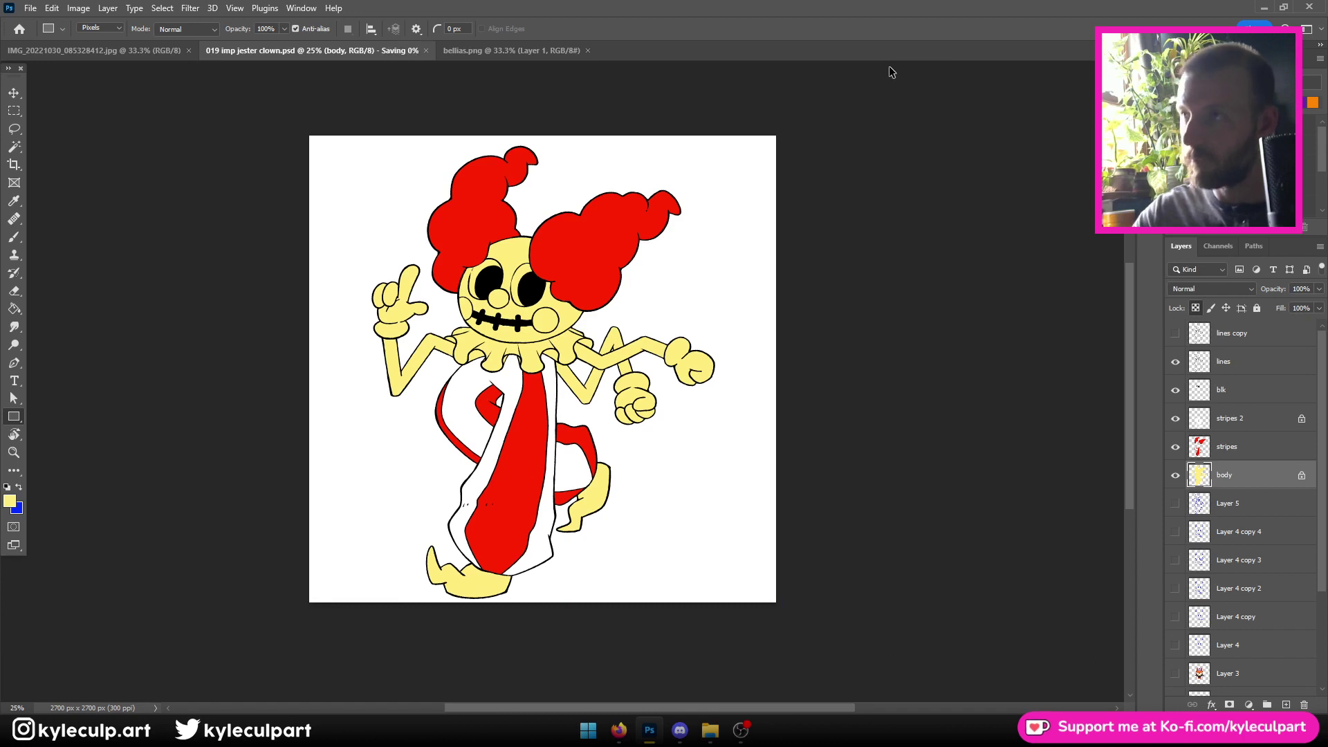
Using the lines copy layer, select both shoes with the Magic Wand tool
key("w")
key("ctrl+plus")
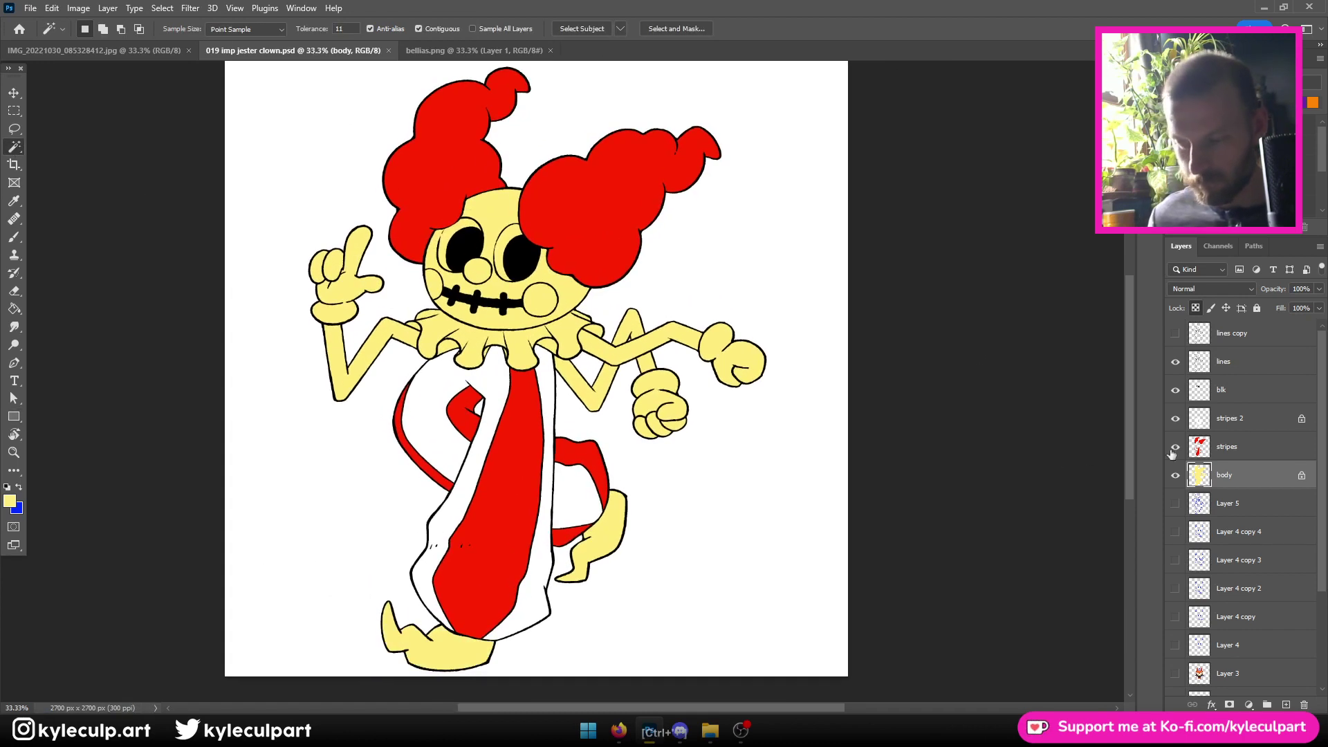
left_click(1244, 339)
left_click(437, 650, "shift")
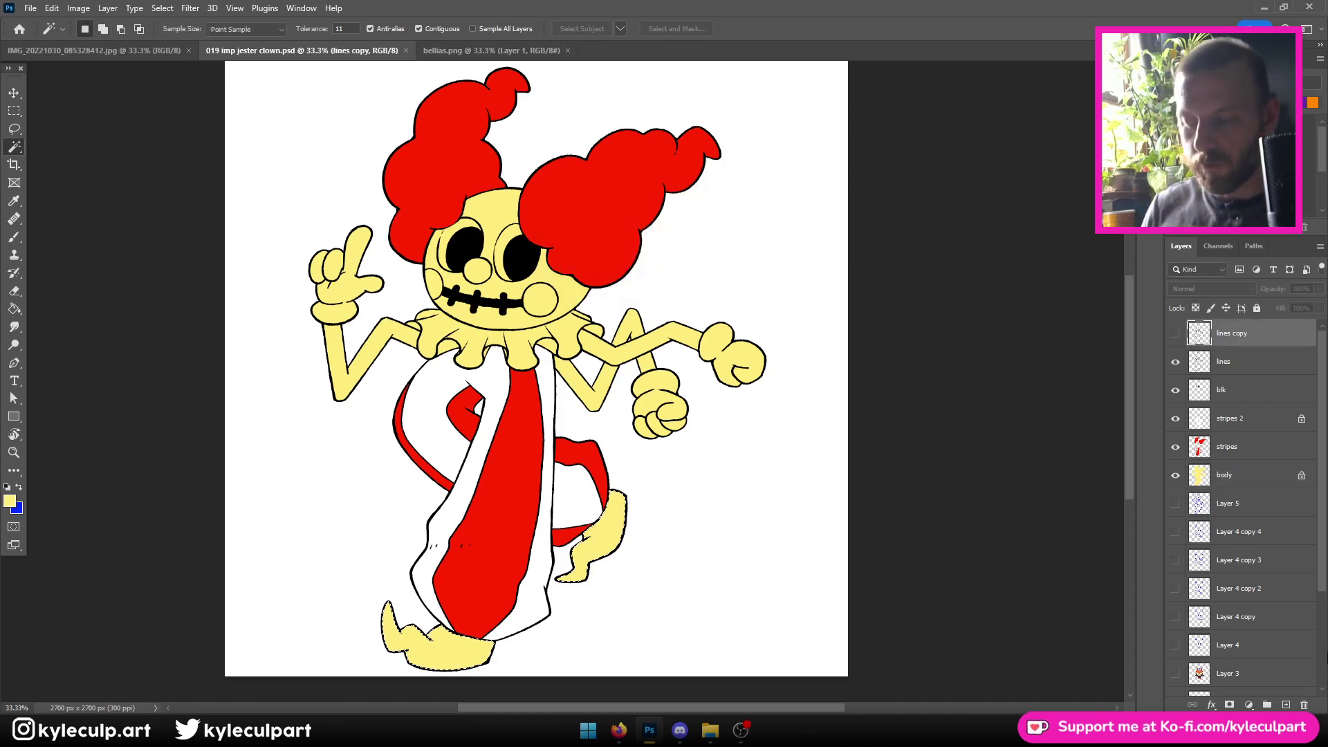
Fill the selected shoes with red (ff2400) sampled from the hair, on a new layer above blk, and deselect
left_click(9, 501)
left_click(565, 209)
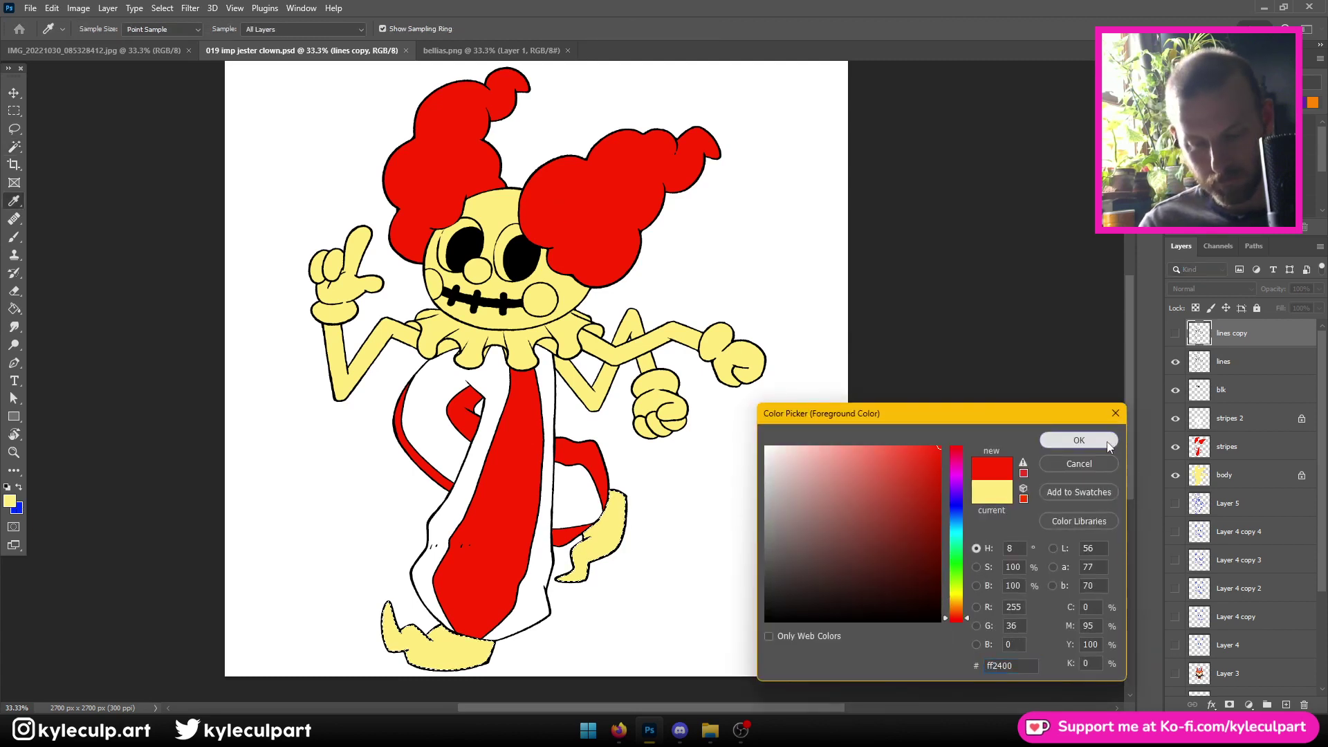
left_click(1079, 440)
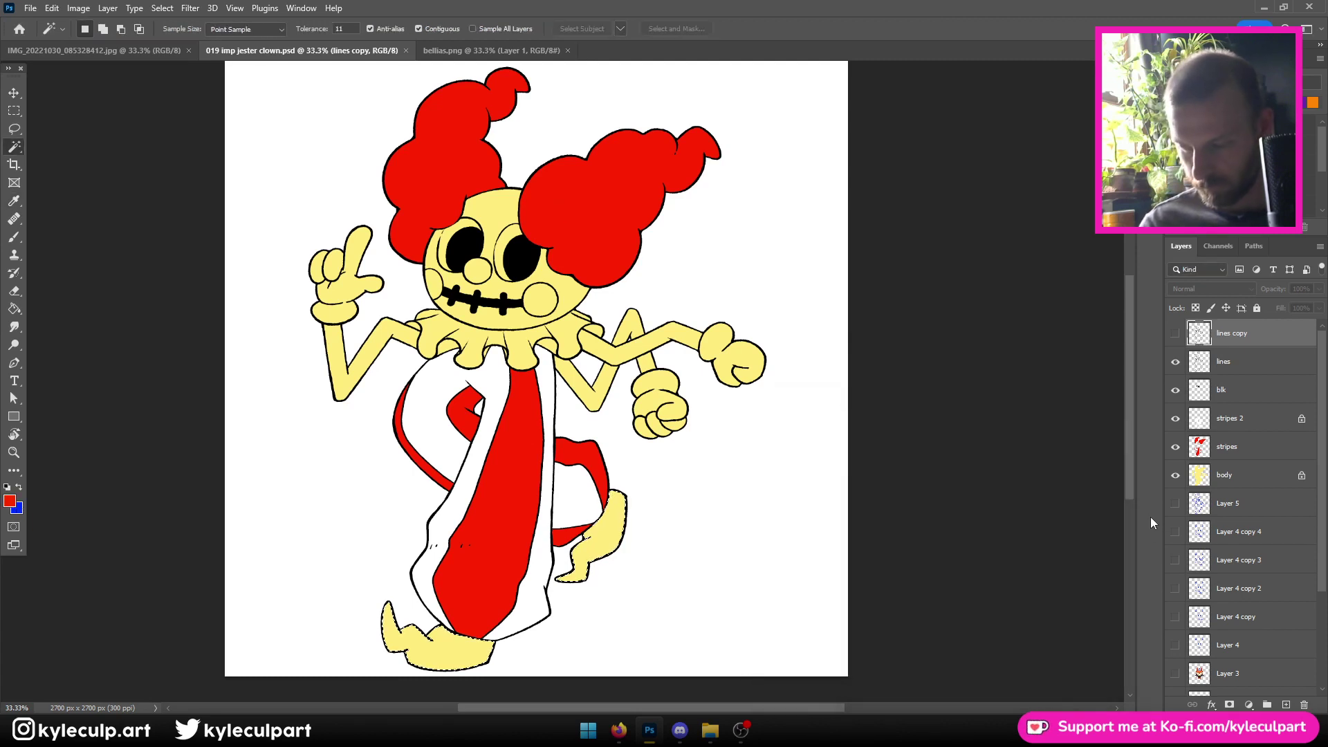
left_click(1238, 391)
left_click(1285, 705)
left_click(14, 416)
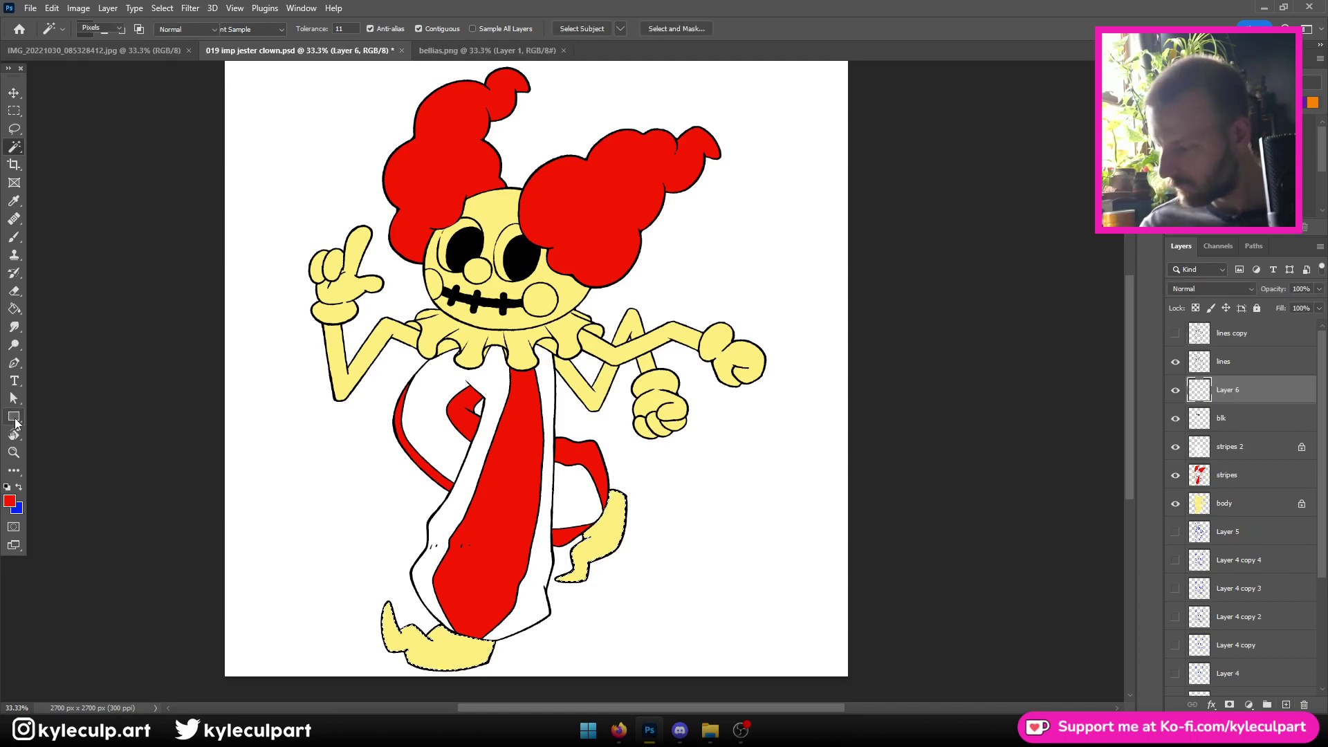
left_click_drag(236, 419, 837, 626)
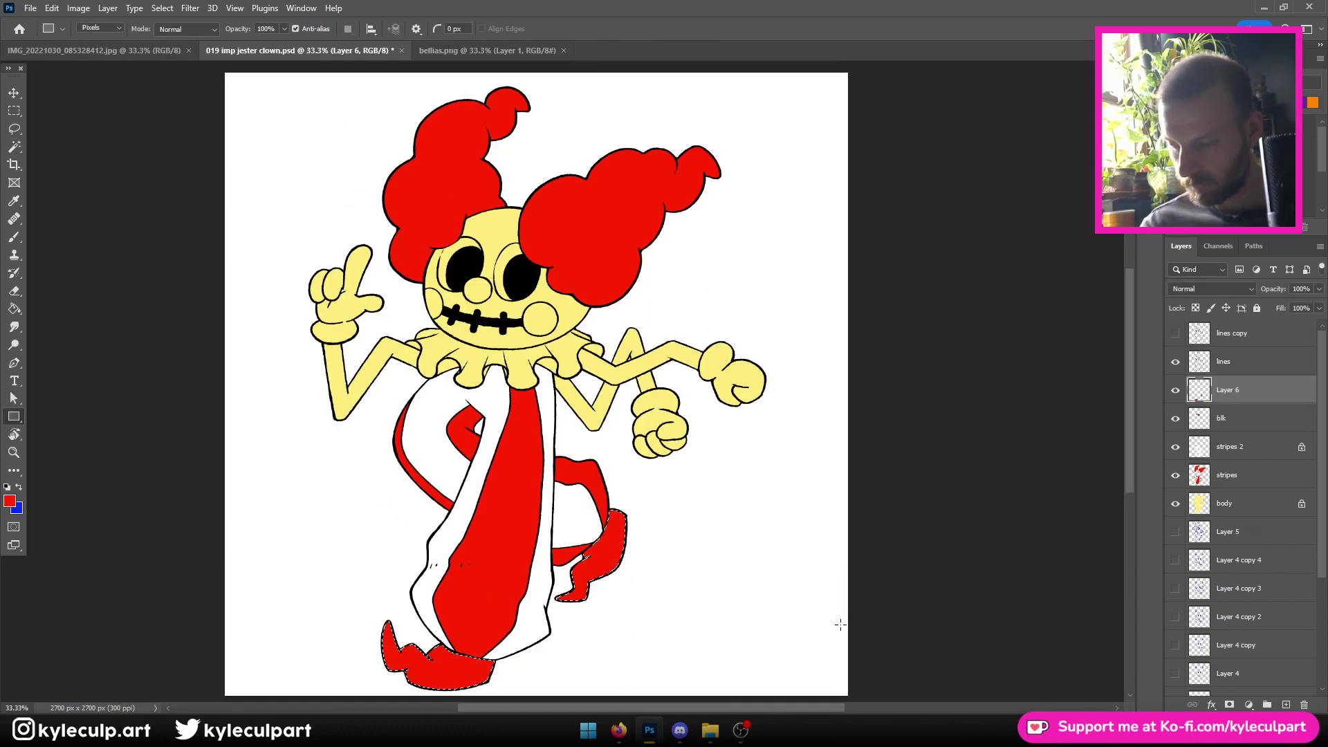
key("ctrl+d")
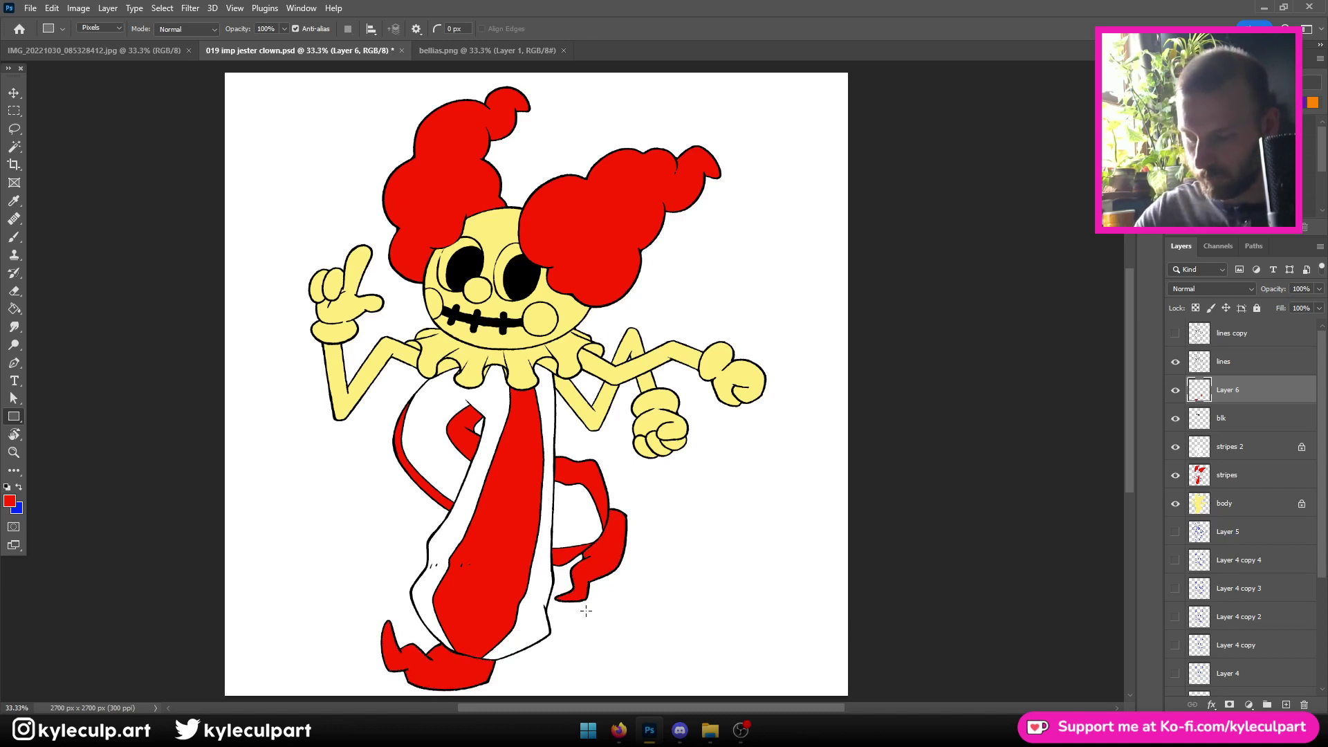
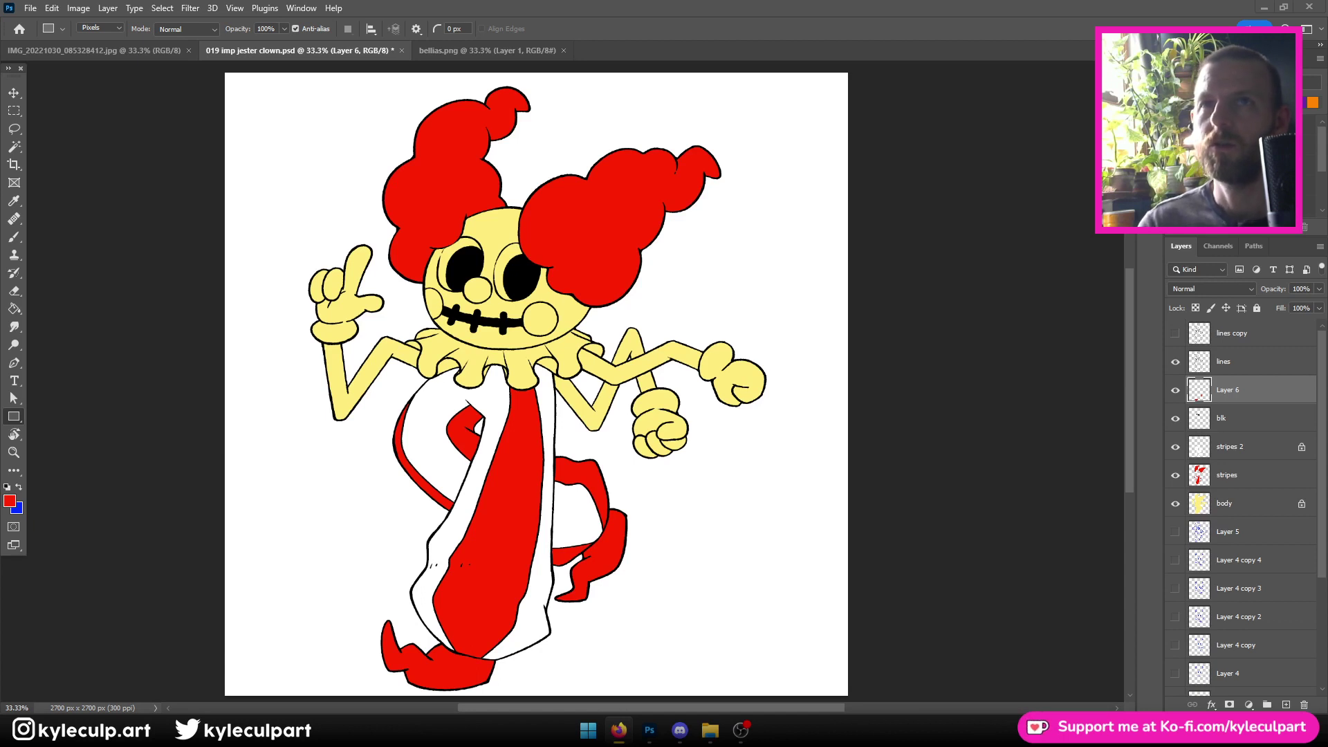
Swap the foreground and background colors and change the blue foreground color to purple (6000ff)
key("alt+Tab")
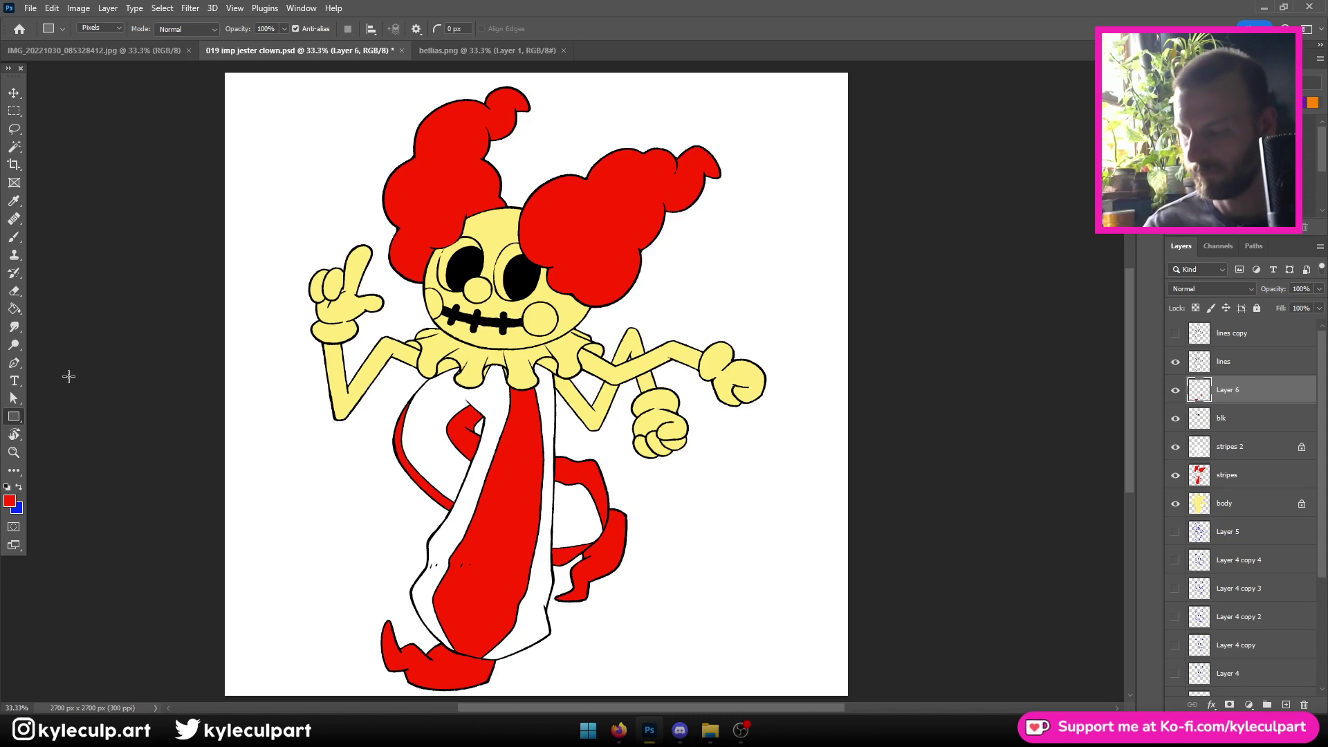
left_click(10, 501)
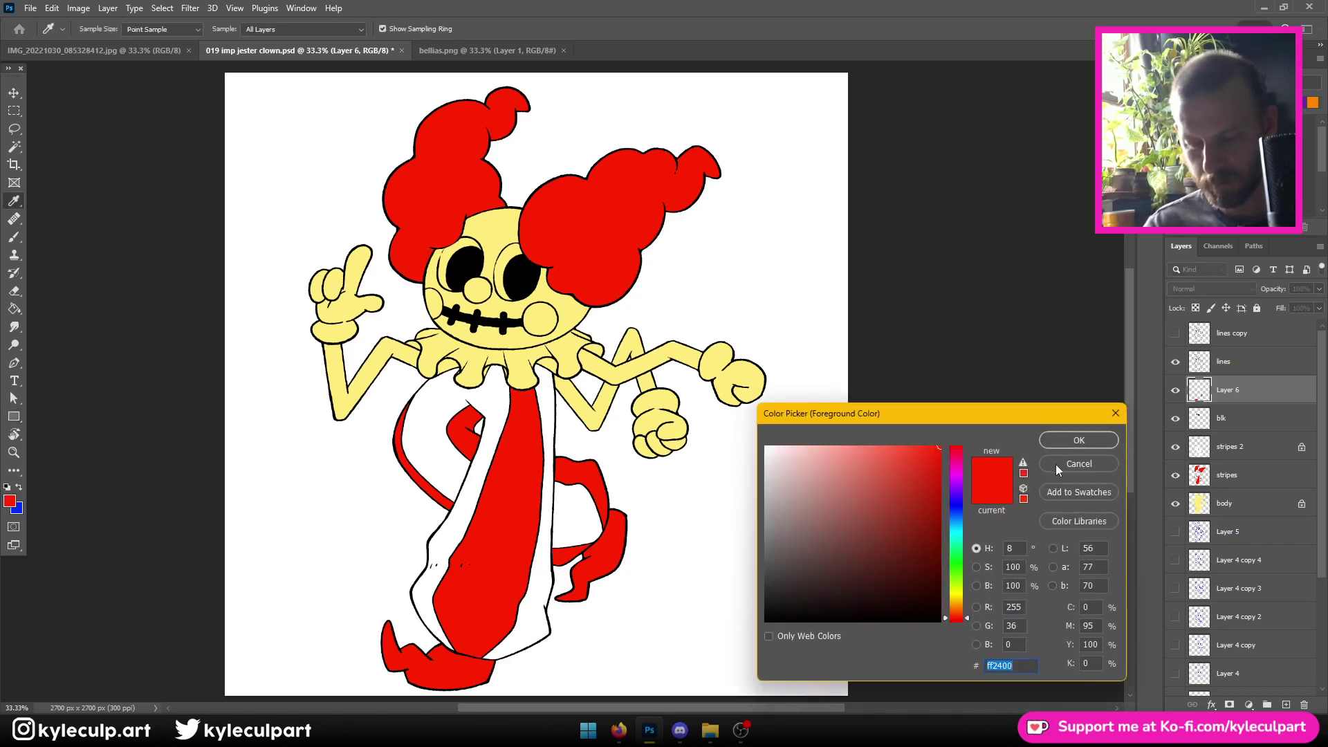
left_click(1058, 467)
left_click(18, 488)
left_click(10, 501)
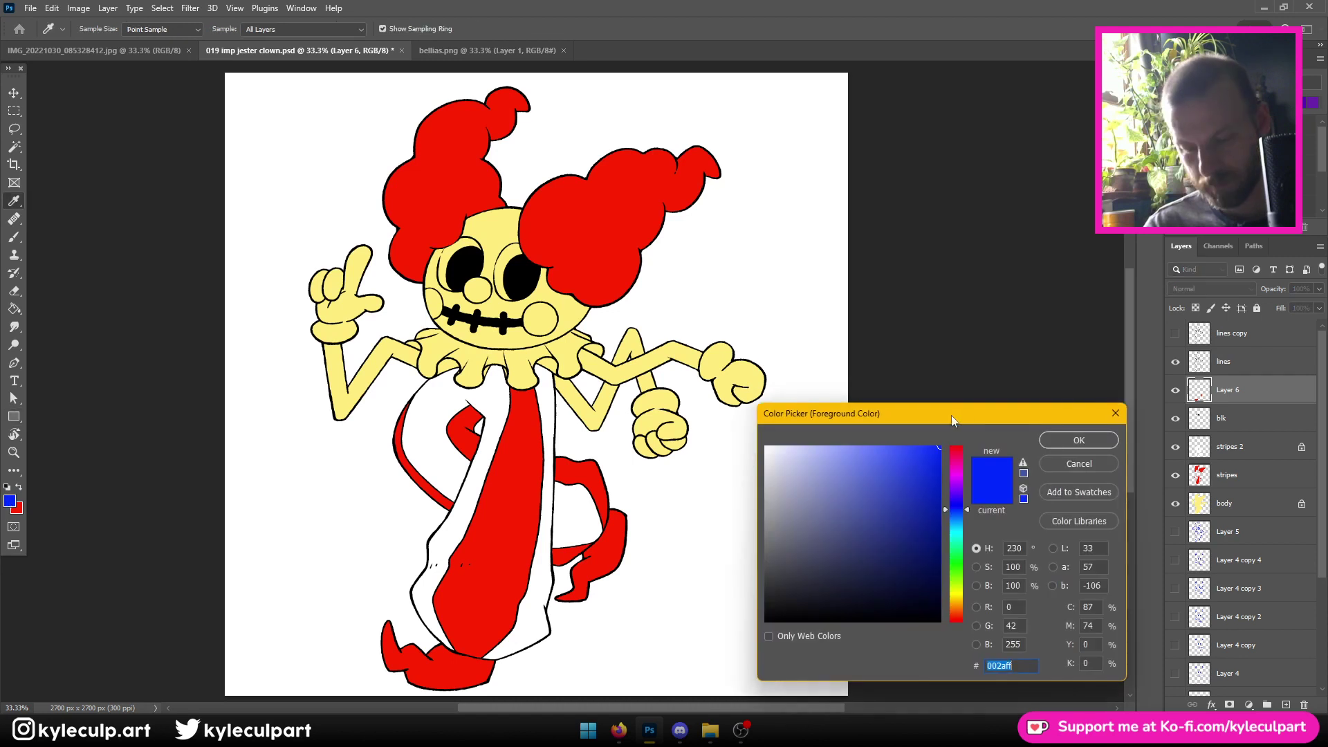
left_click_drag(960, 509, 956, 494)
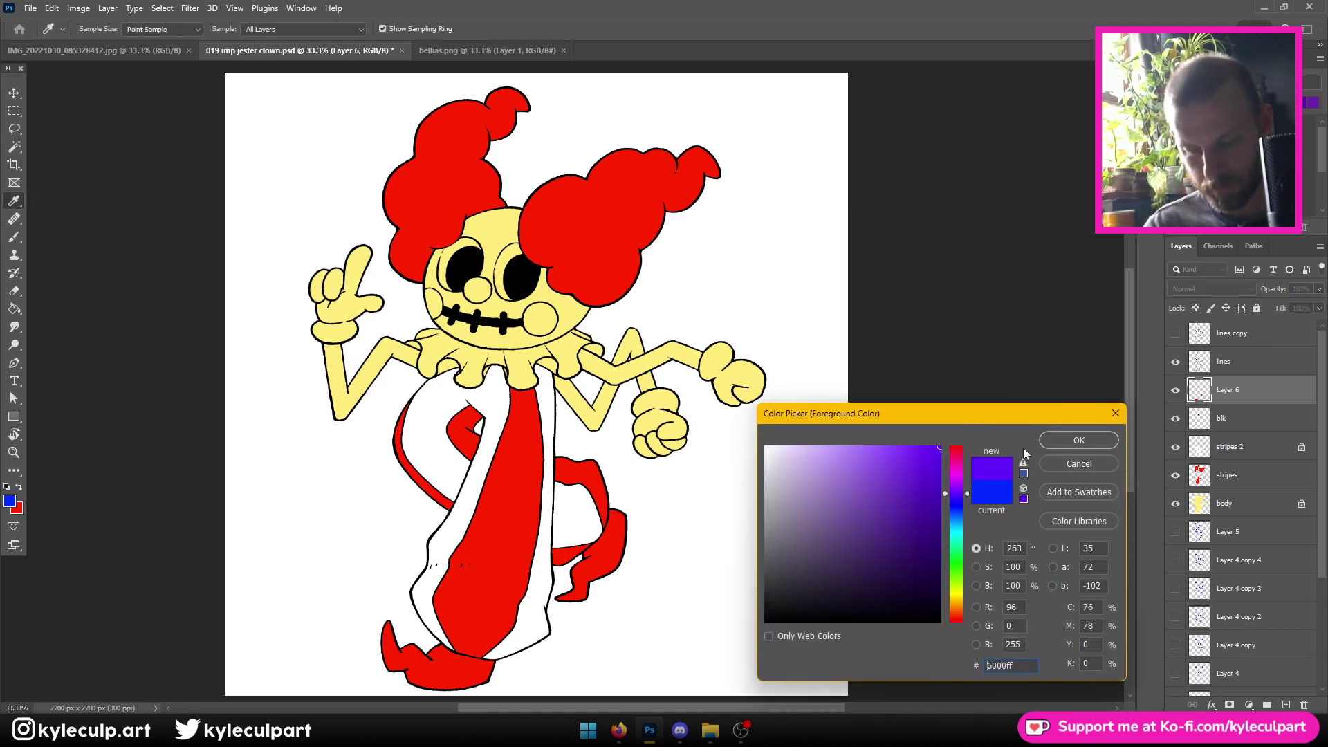
left_click(1078, 440)
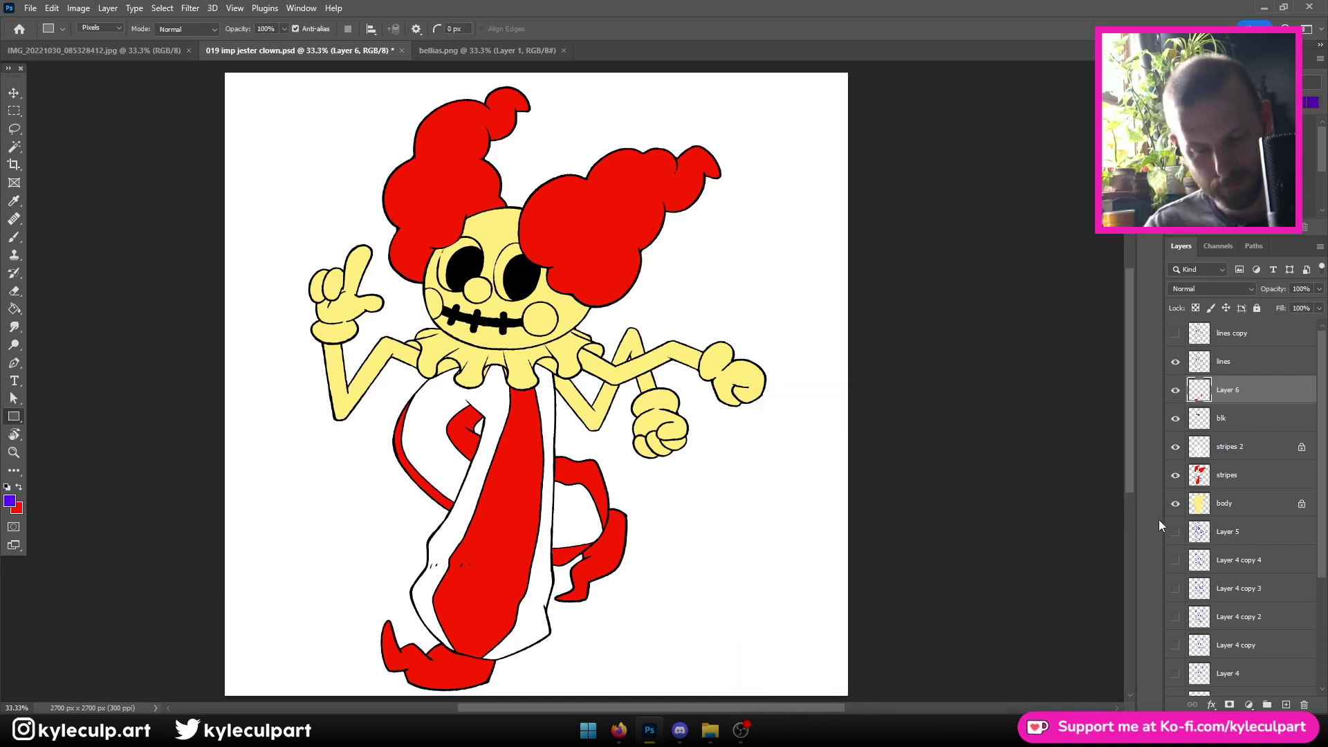
Lock the transparent pixels of the stripes layer
left_click(1228, 487)
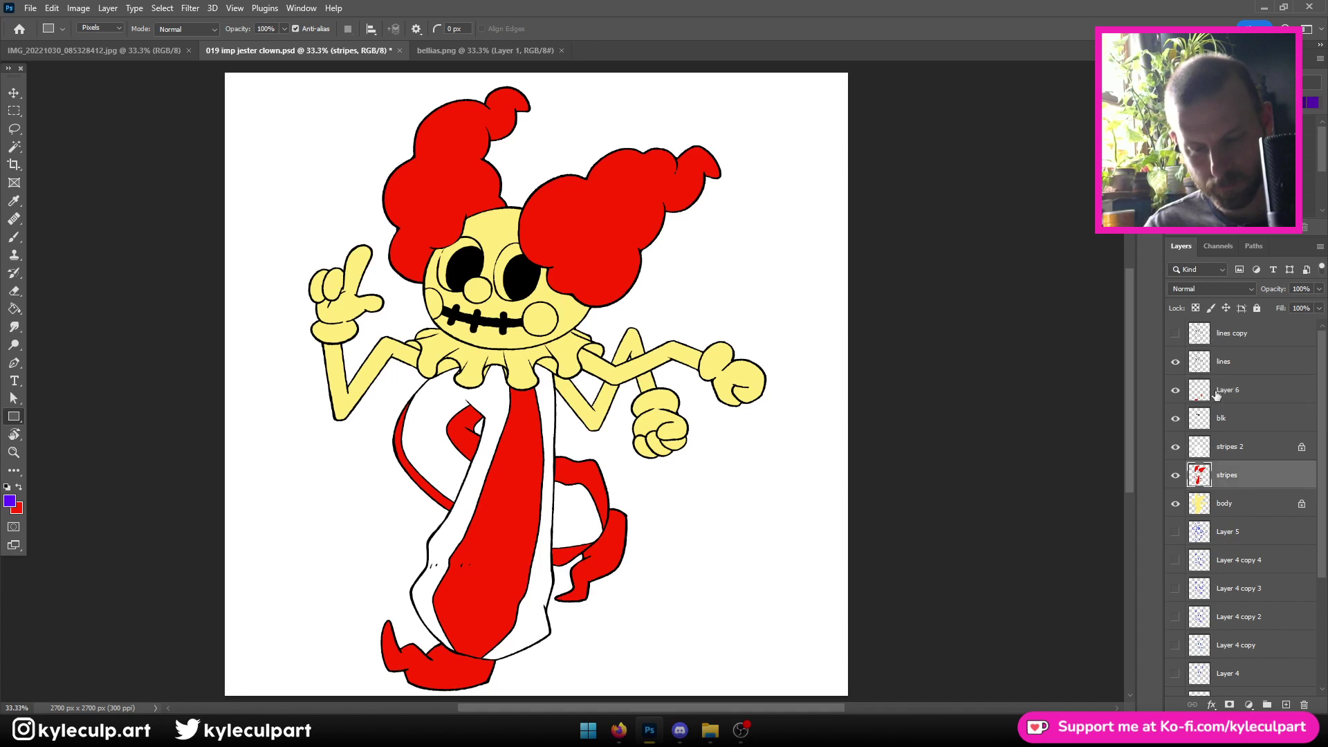
left_click(1196, 309)
Try purple (6000ff) on the suit's stripes and fill the stripes 2 layer with yellow (ffd200)
left_click_drag(100, 275, 892, 669)
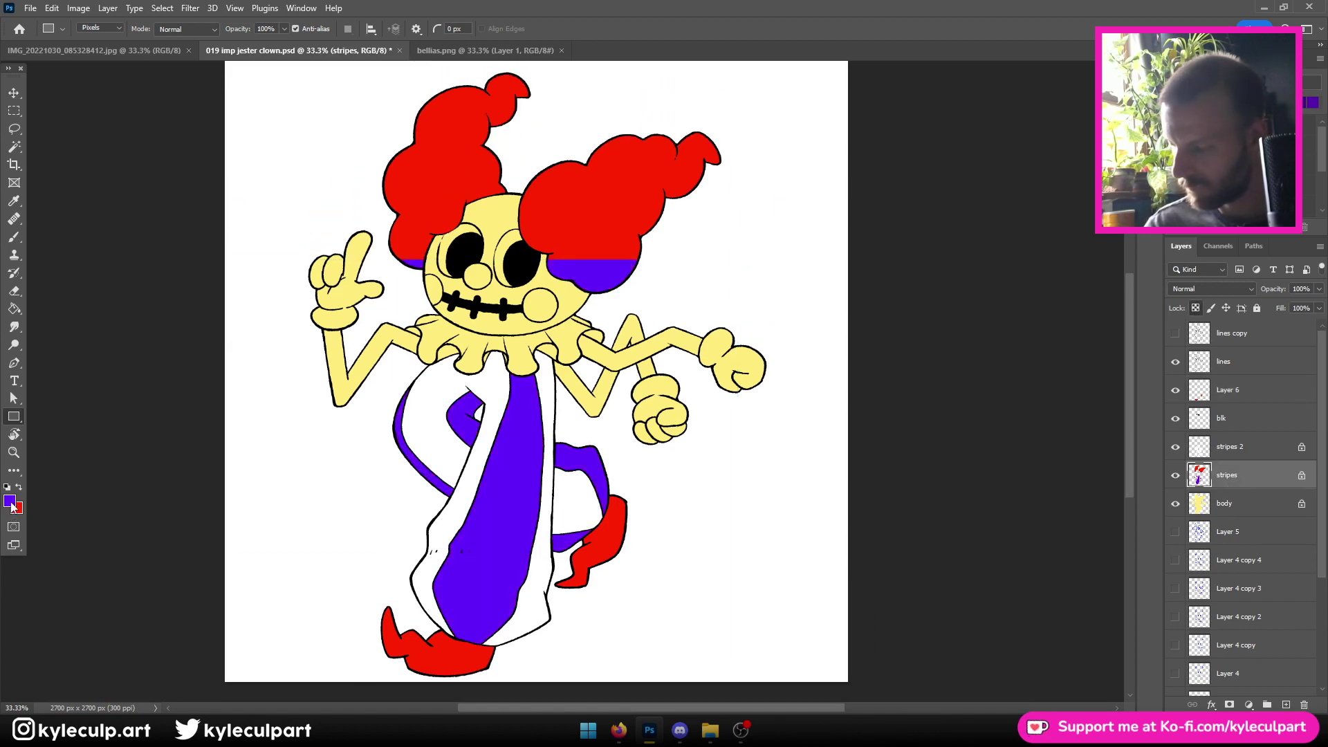
left_click(10, 503)
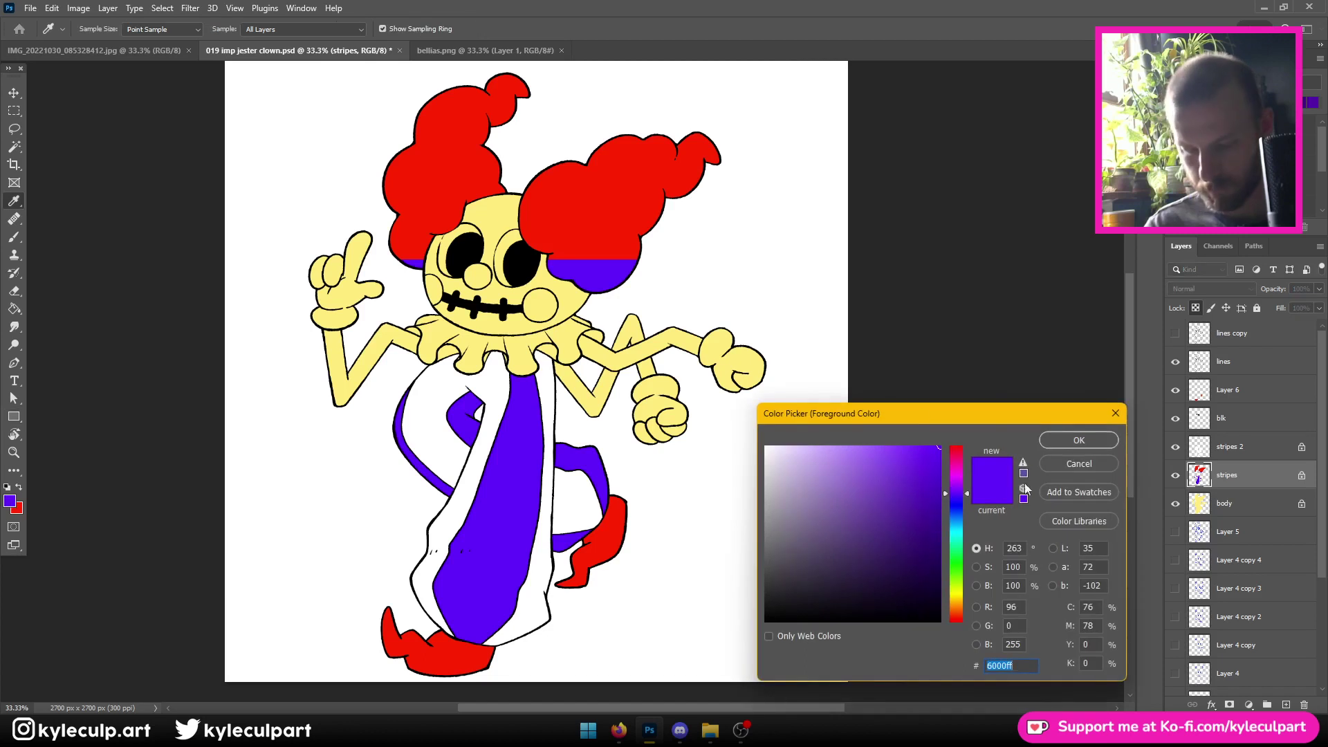
left_click(957, 598)
left_click(1107, 444)
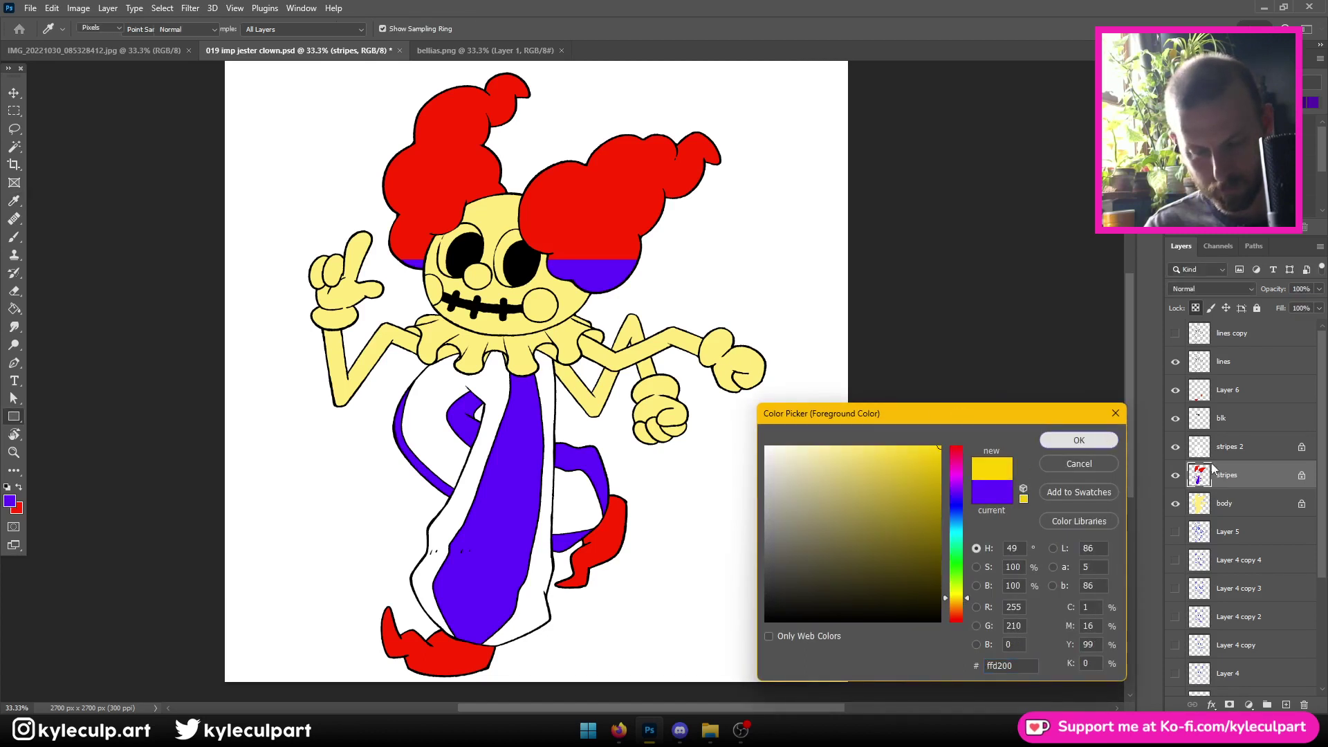
left_click(1236, 449)
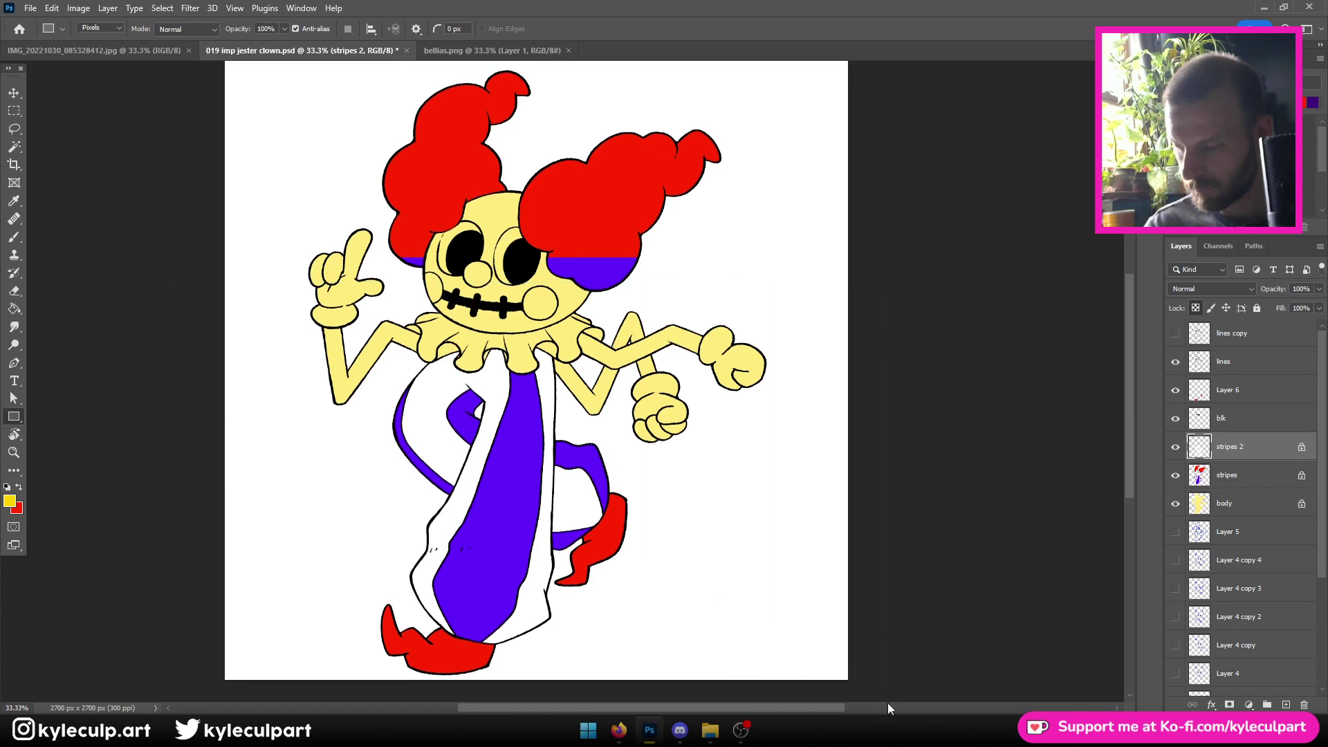
key("alt+BackSpace")
key("ctrl+minus")
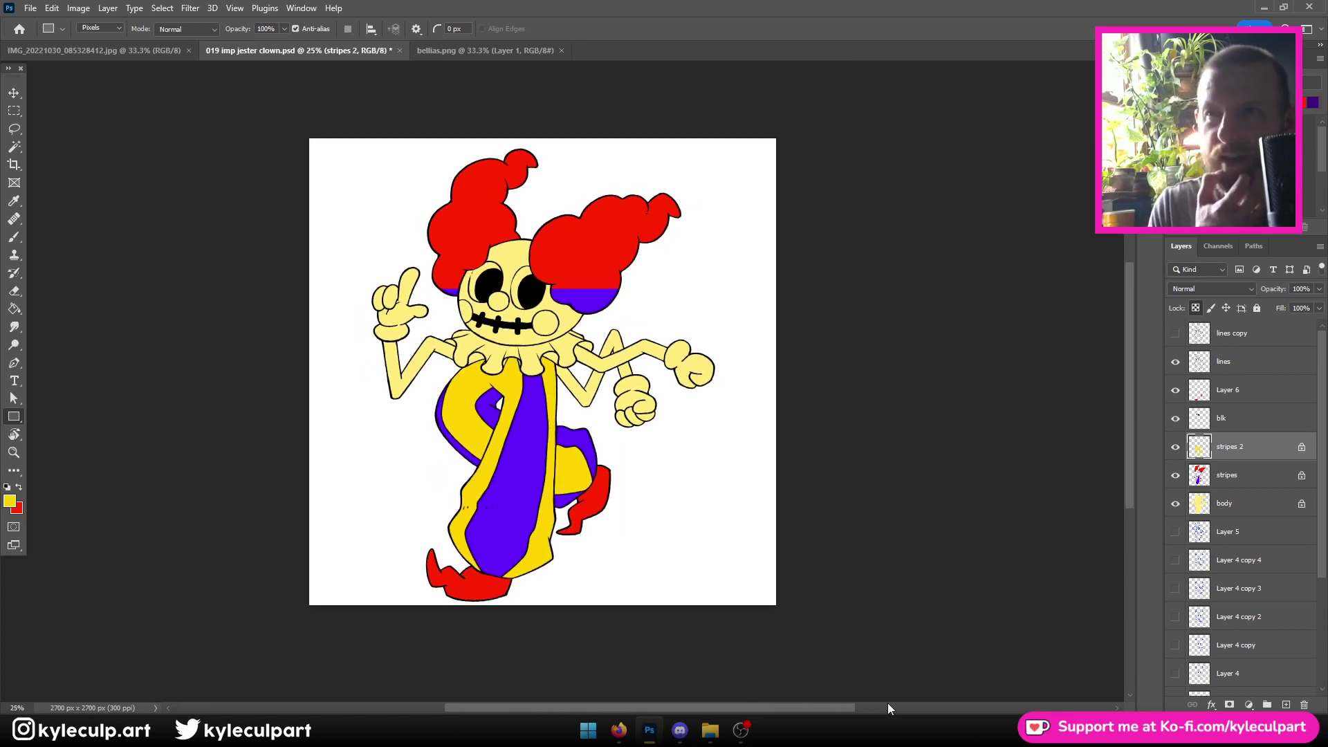
Undo the yellow and purple fills on the suit
key("ctrl+z")
key("ctrl+z")
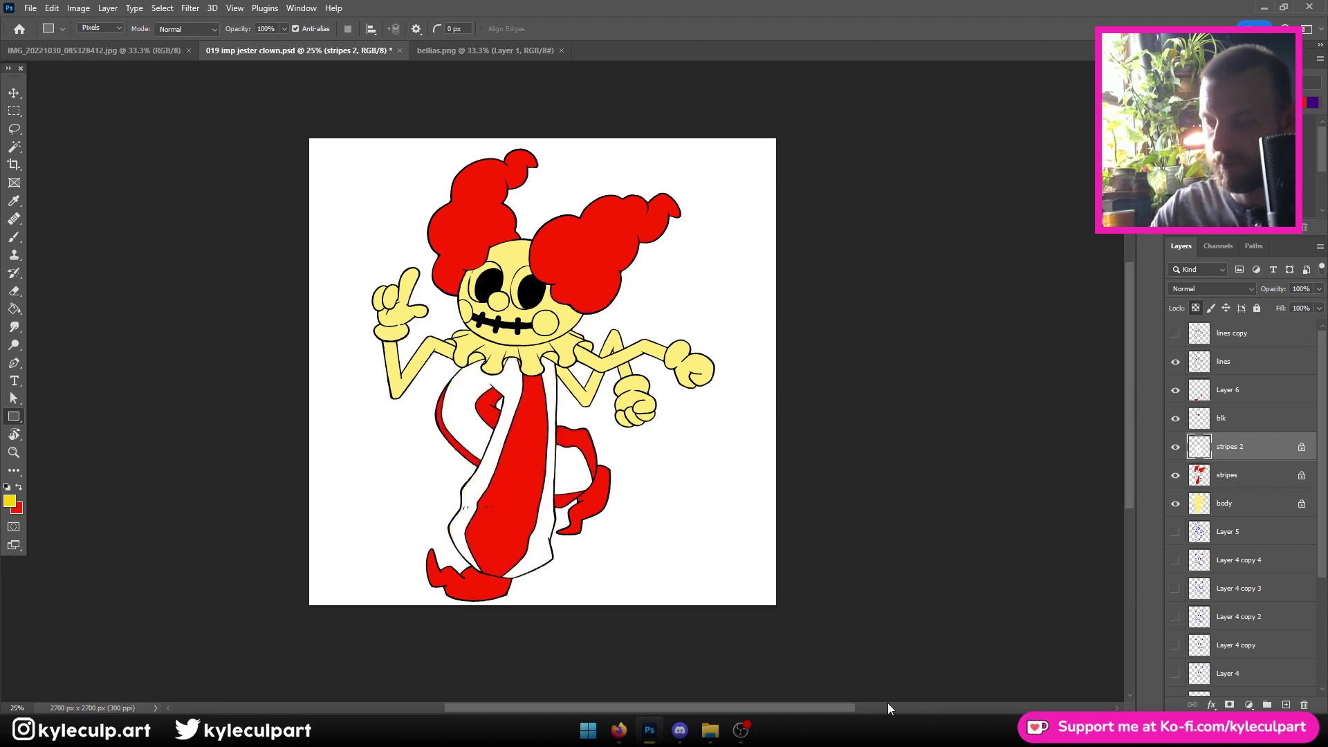
key("ctrl+plus")
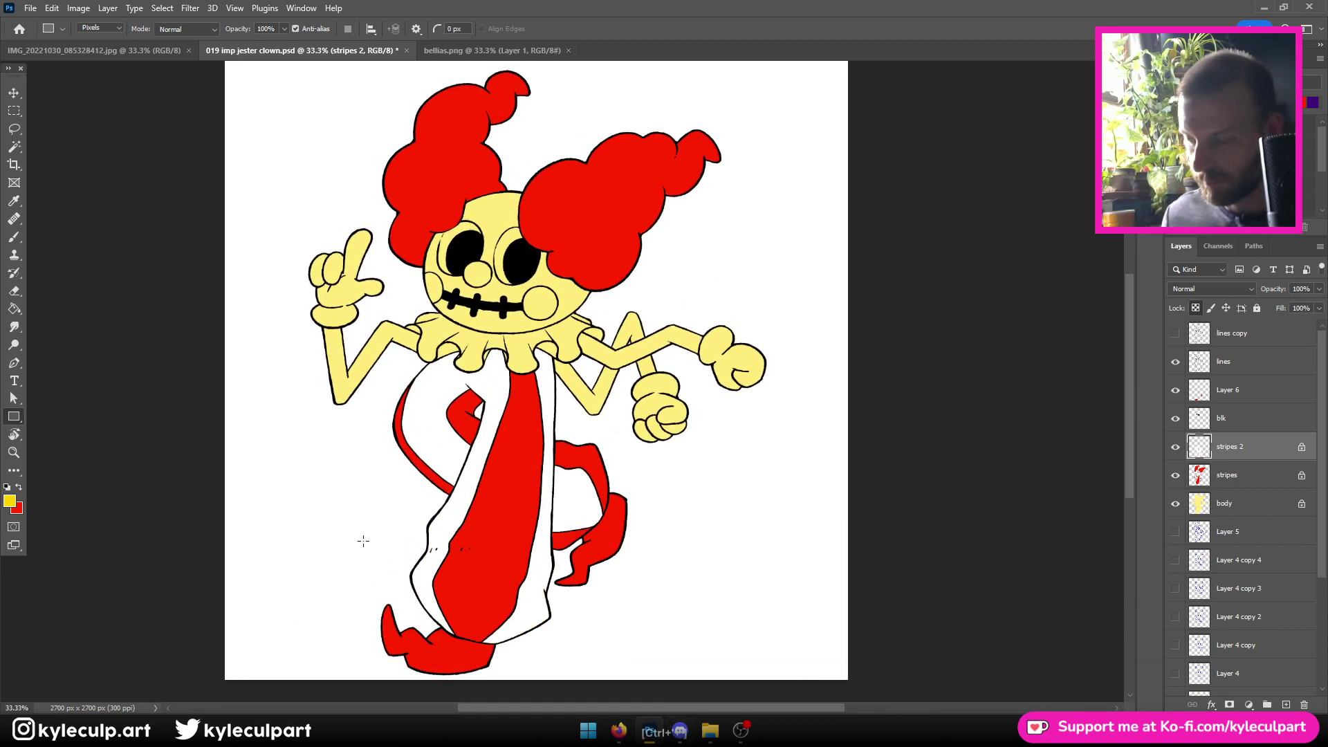
Using the lines layer, select all three hands and their cuffs with the Magic Wand tool and expand the selection
left_click(14, 147)
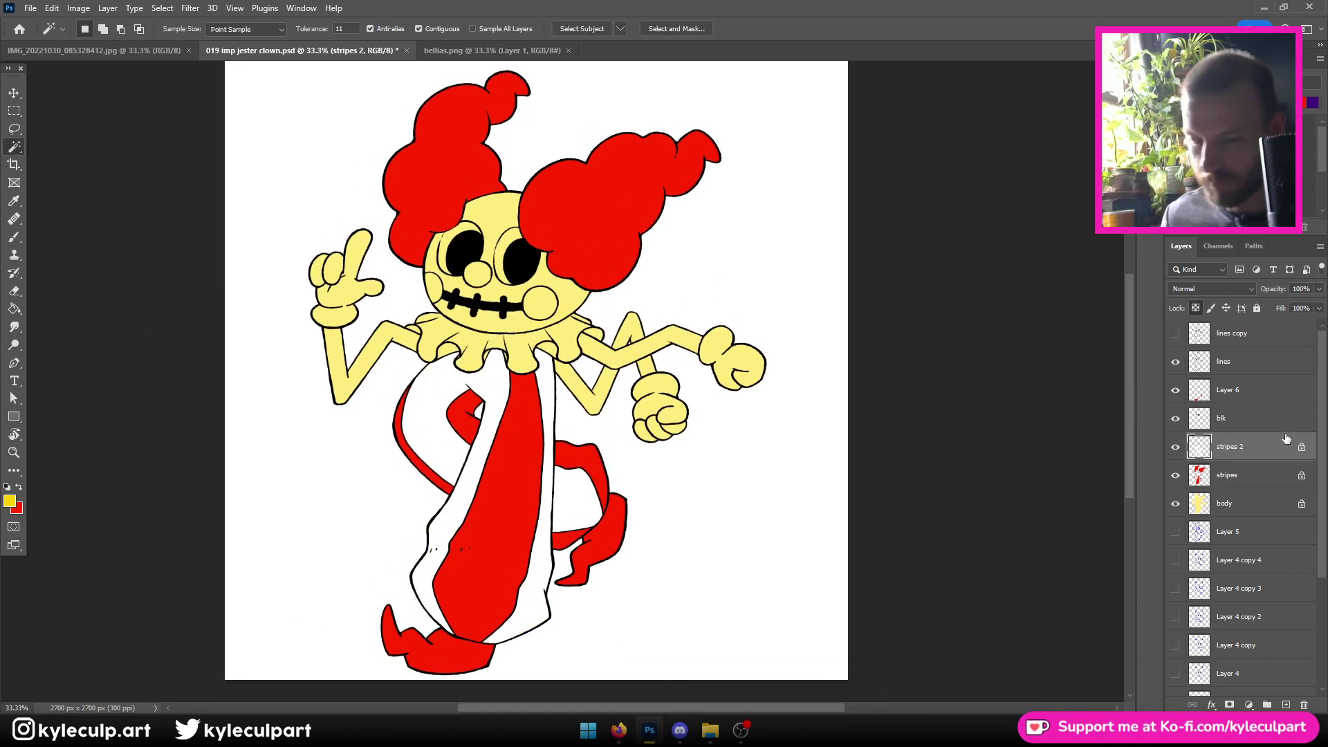
left_click(1267, 370)
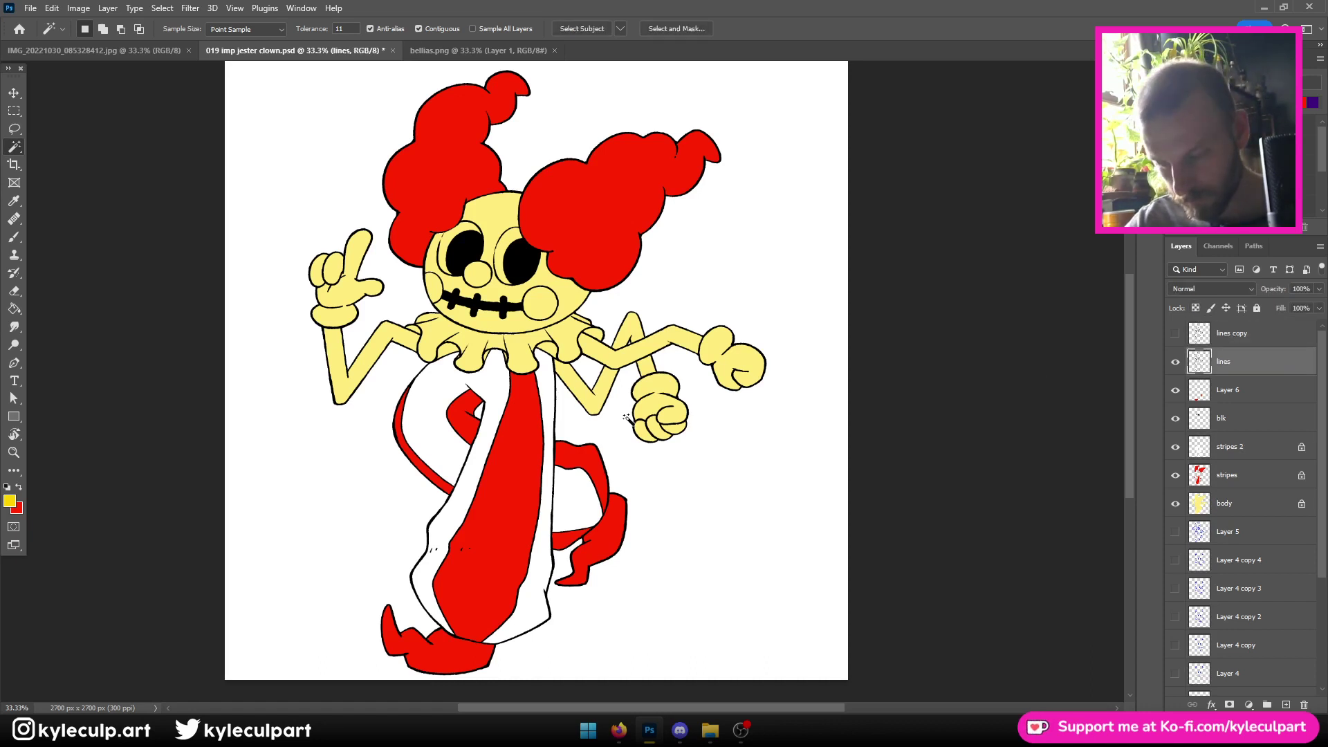
key("shift")
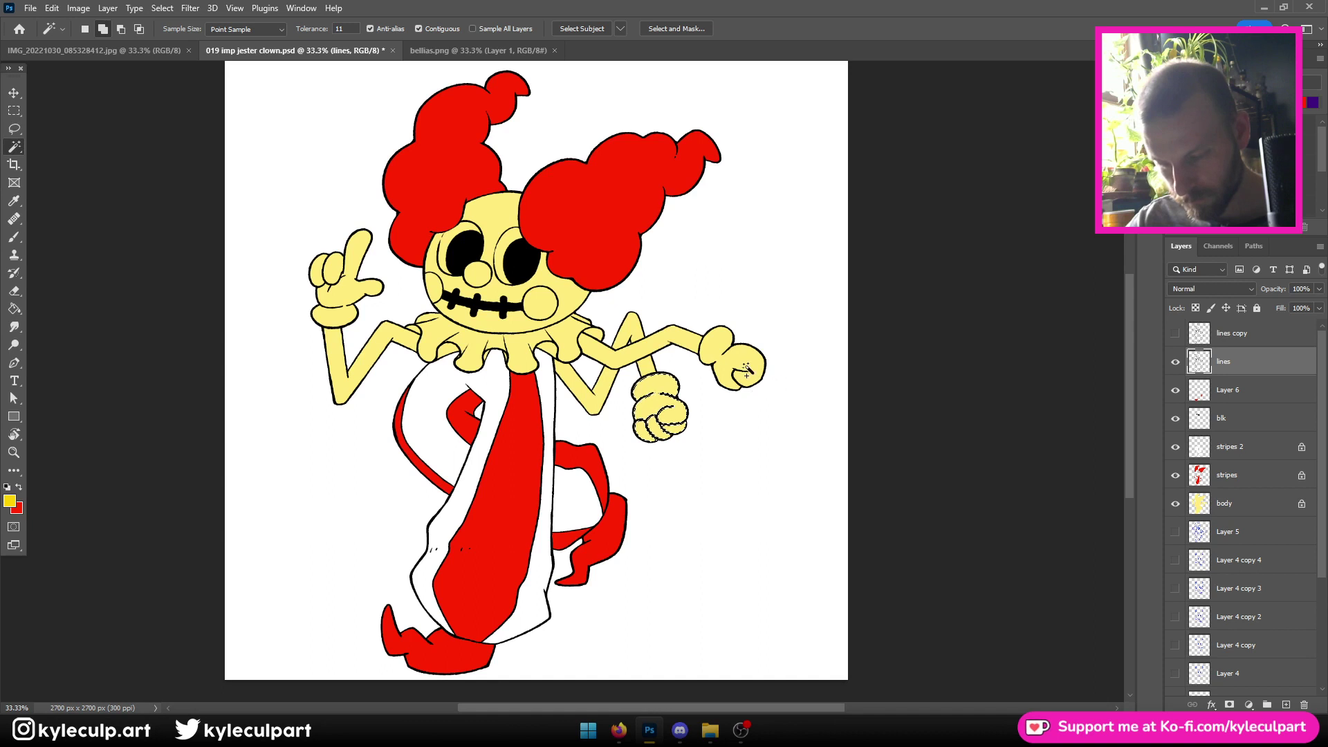
left_click(342, 294)
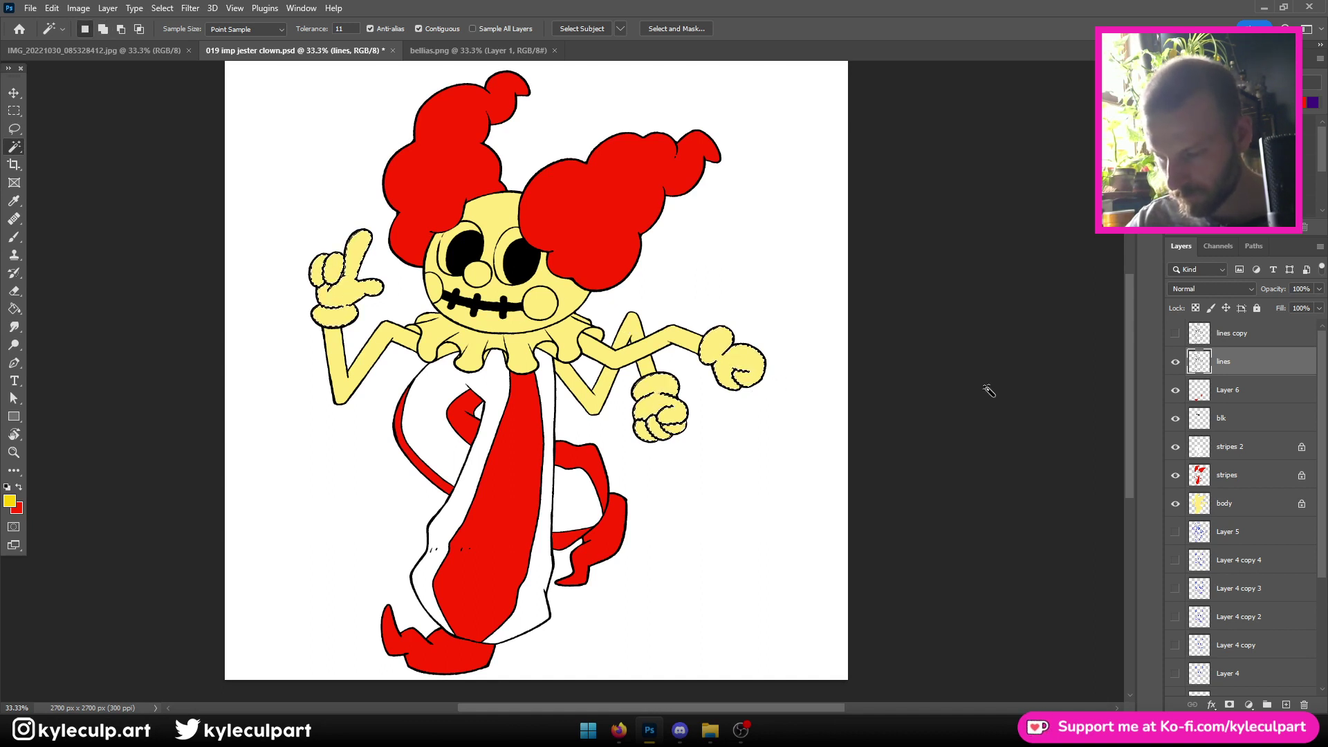
key("alt+s")
key("m")
key("e")
key("Return")
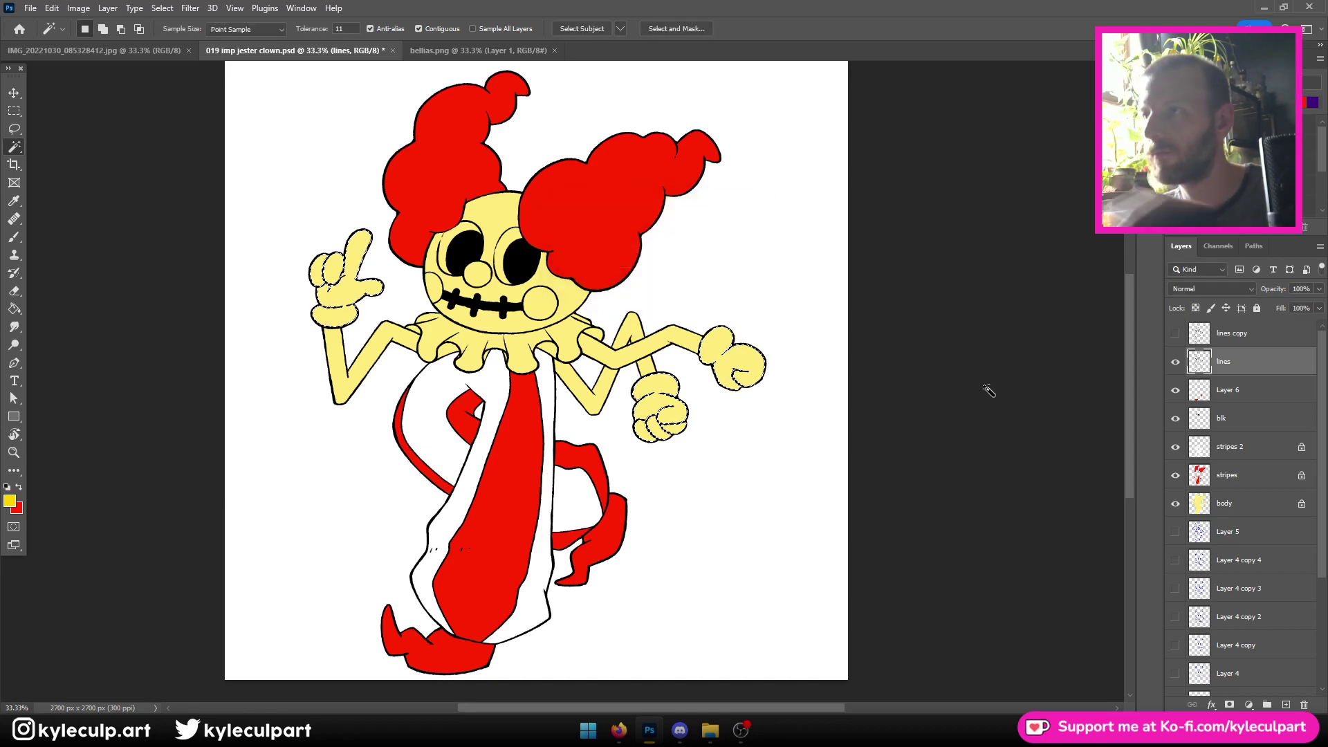
Rename the layer holding the red shoe fill as shoes
left_click(1202, 396)
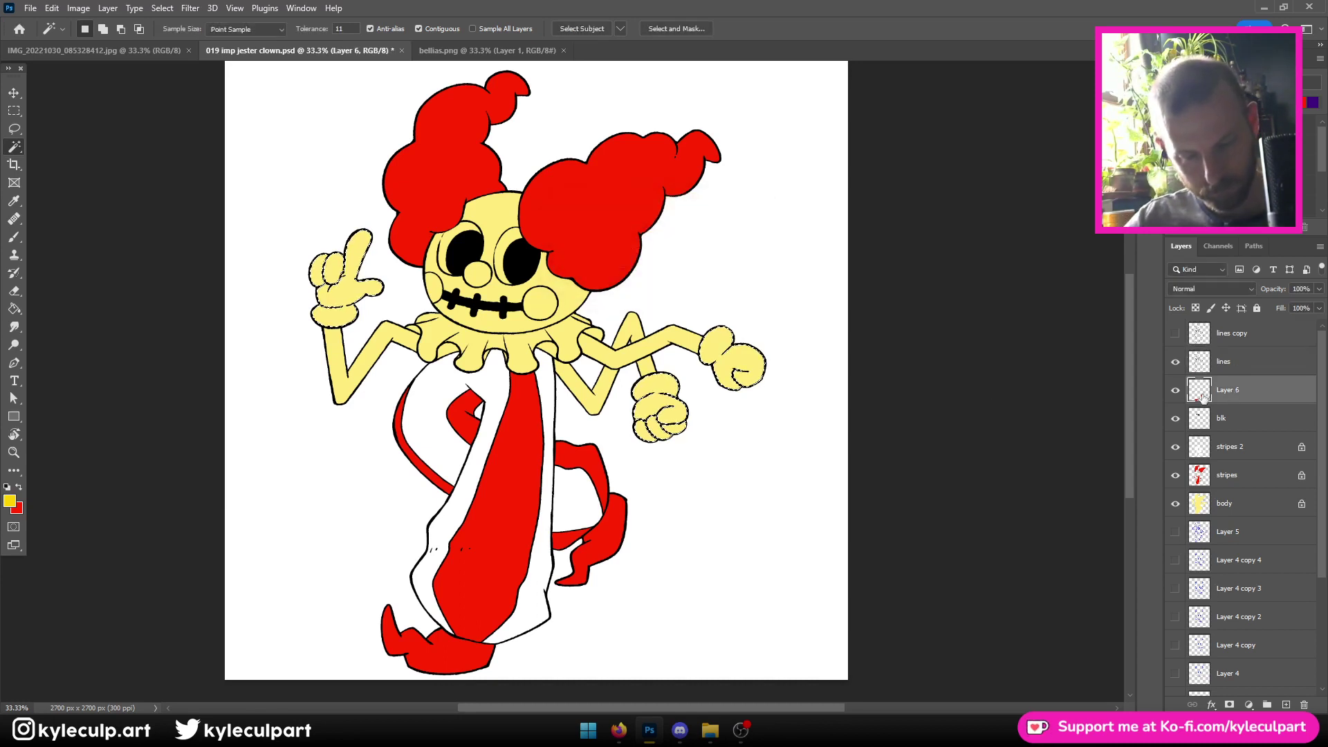
left_click(1177, 391)
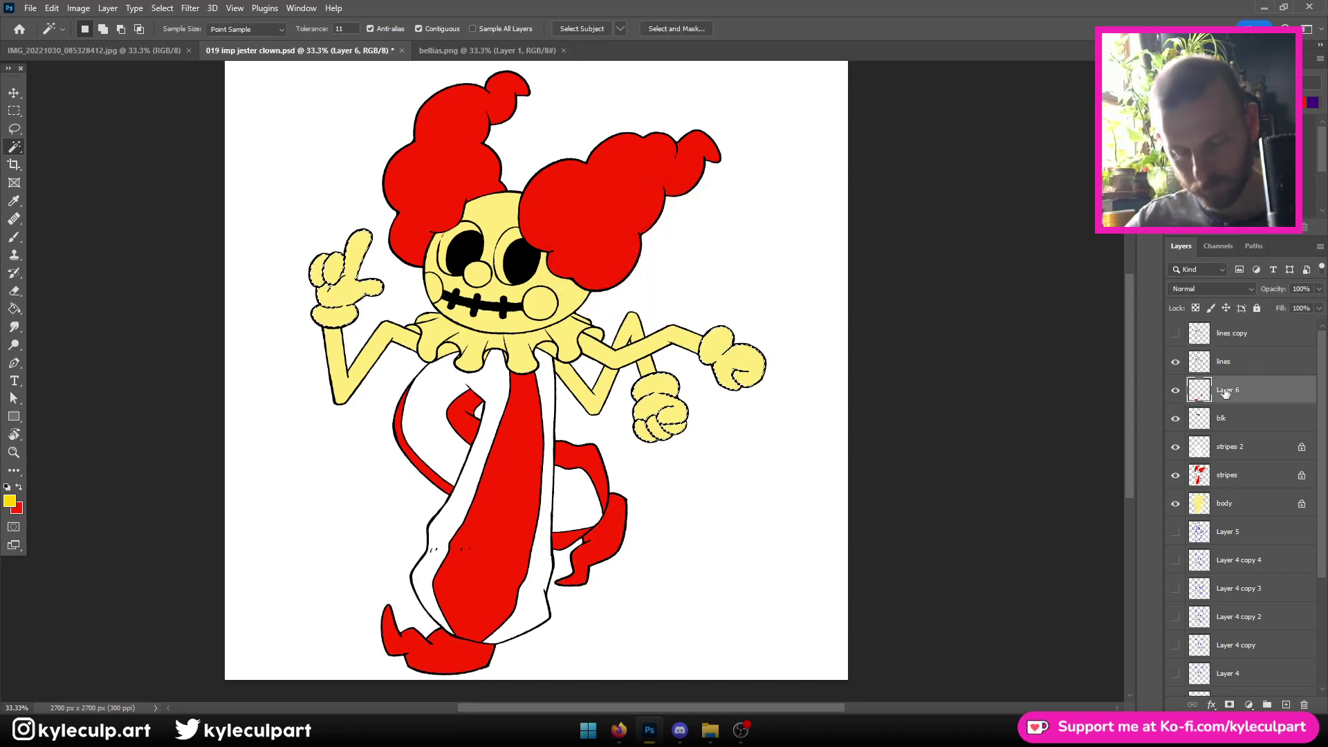
double_click(1225, 391)
type("shoes")
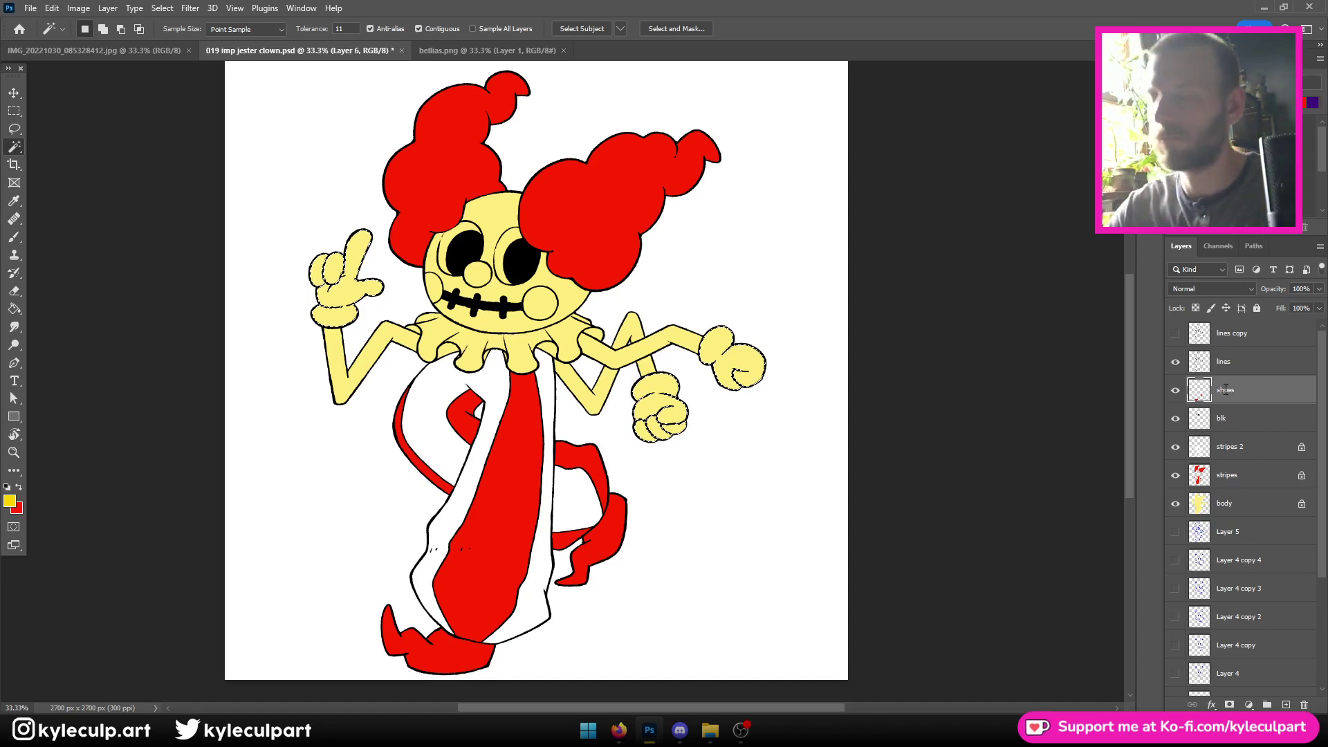
key("Return")
Fill the selected hands with white (ffffff) on a new layer above shoes, using a rectangle, and deselect
left_click(1286, 705)
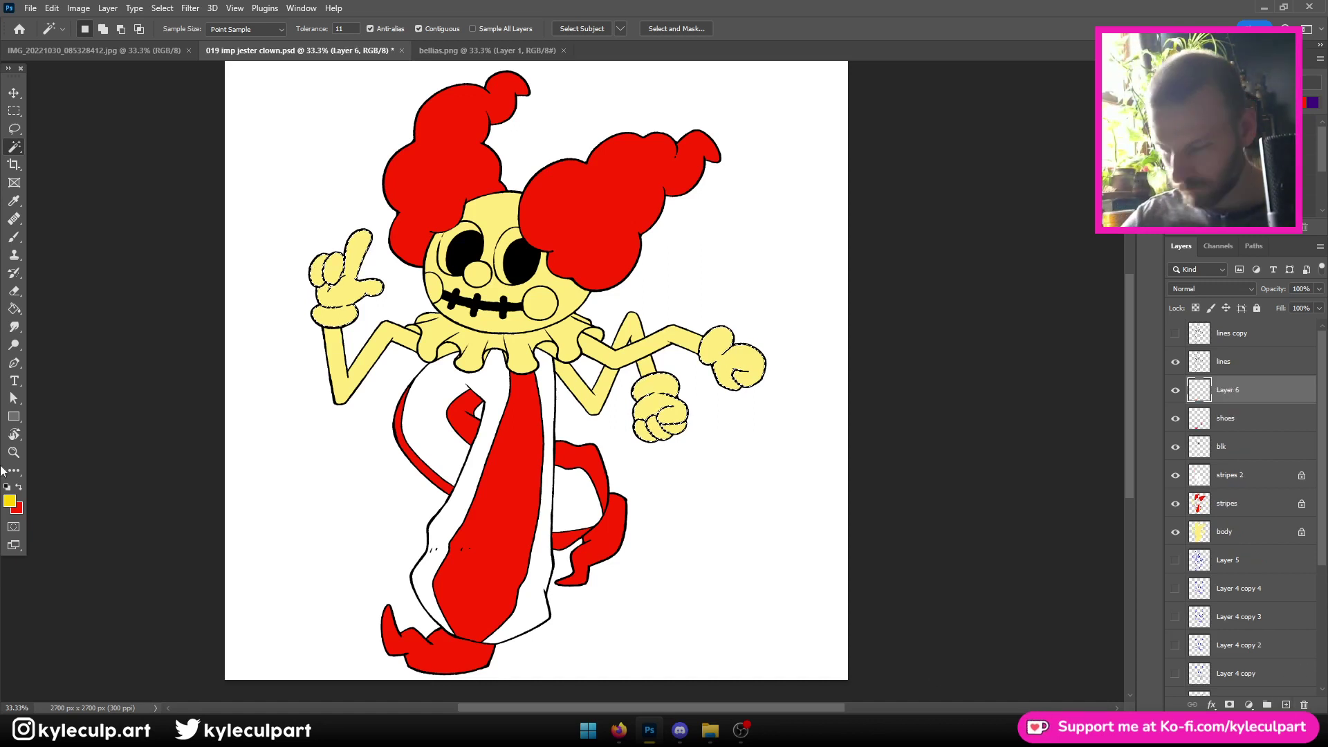
left_click(10, 501)
type("ffffff")
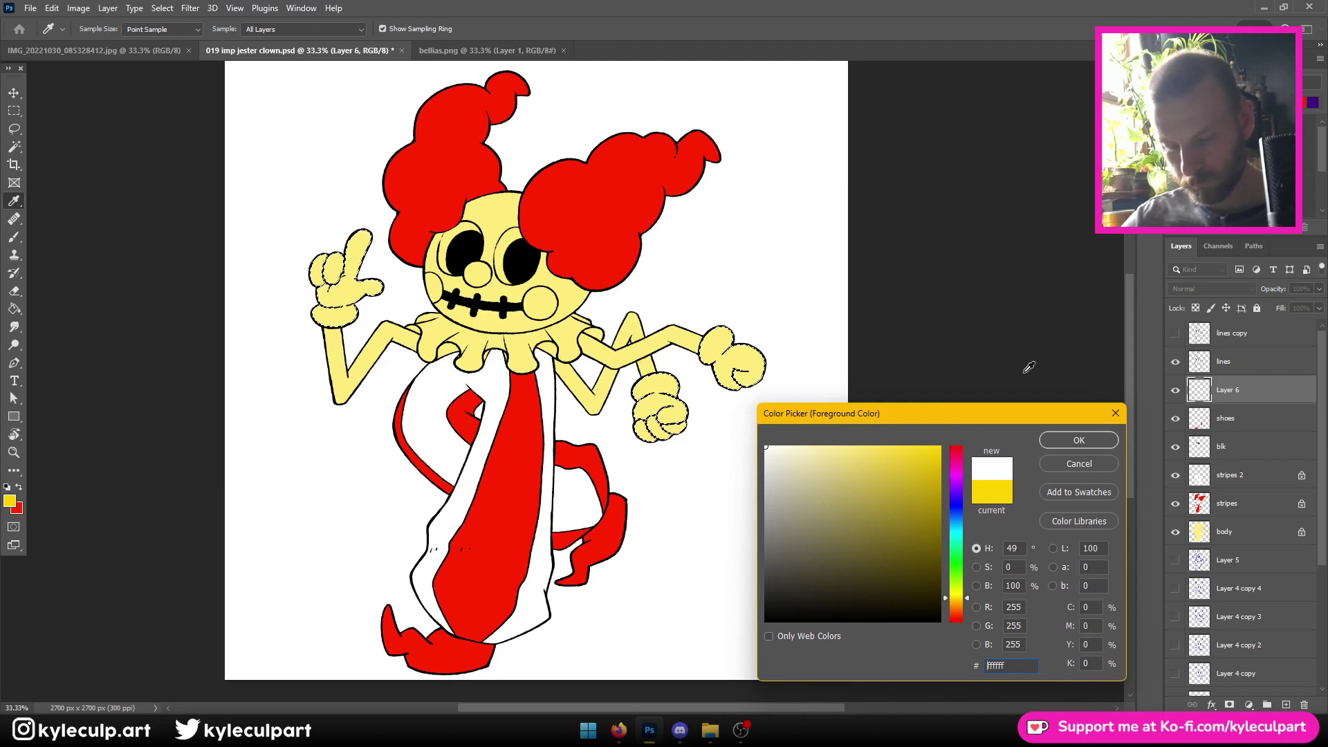
left_click(1078, 437)
left_click(14, 416)
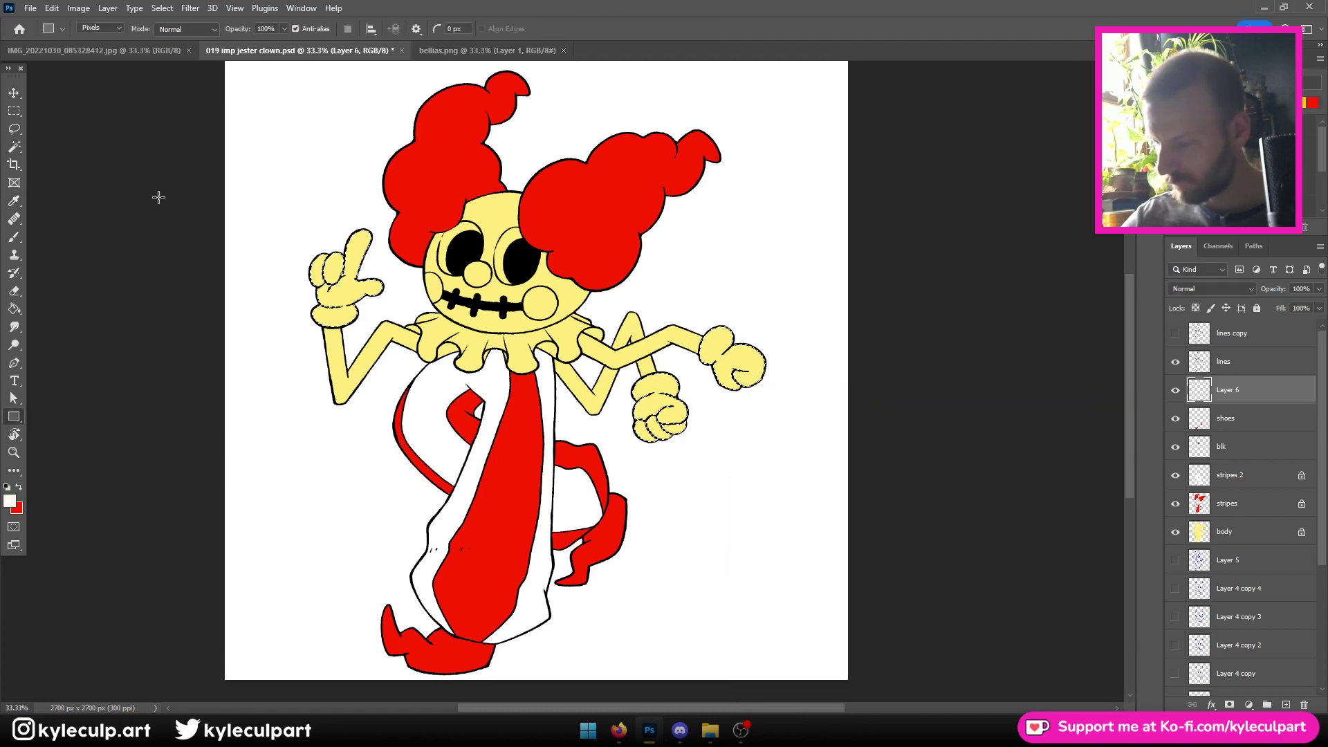
left_click_drag(164, 164, 795, 596)
key("ctrl+d")
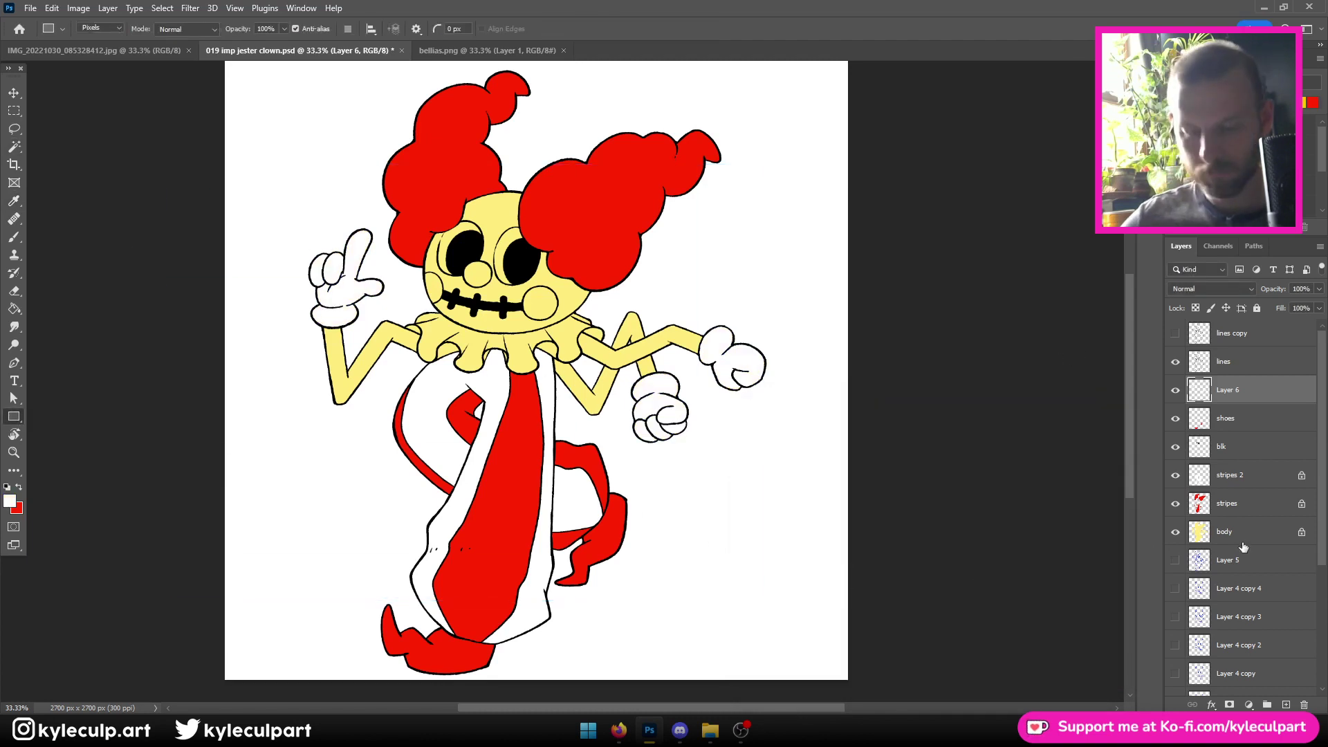
Rename the layer holding the white hand fill as wht
double_click(1229, 392)
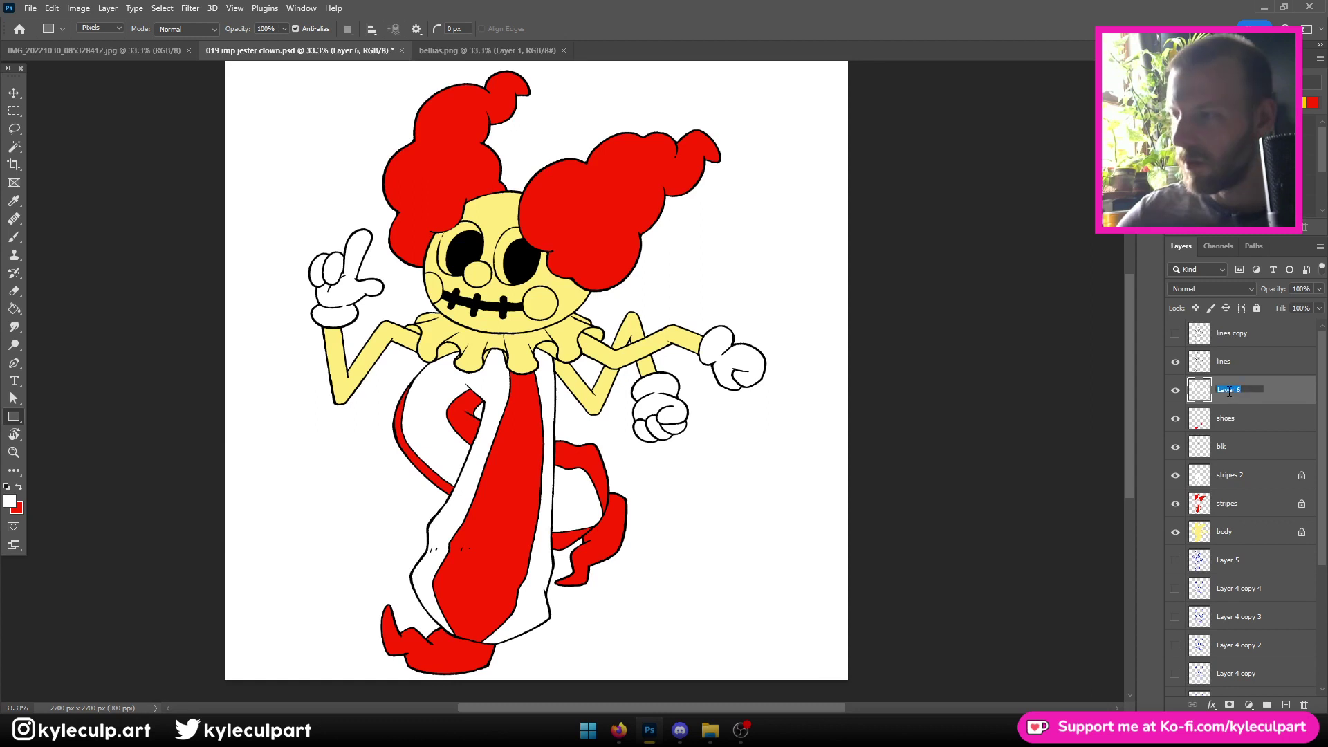
type("wht")
key("Return")
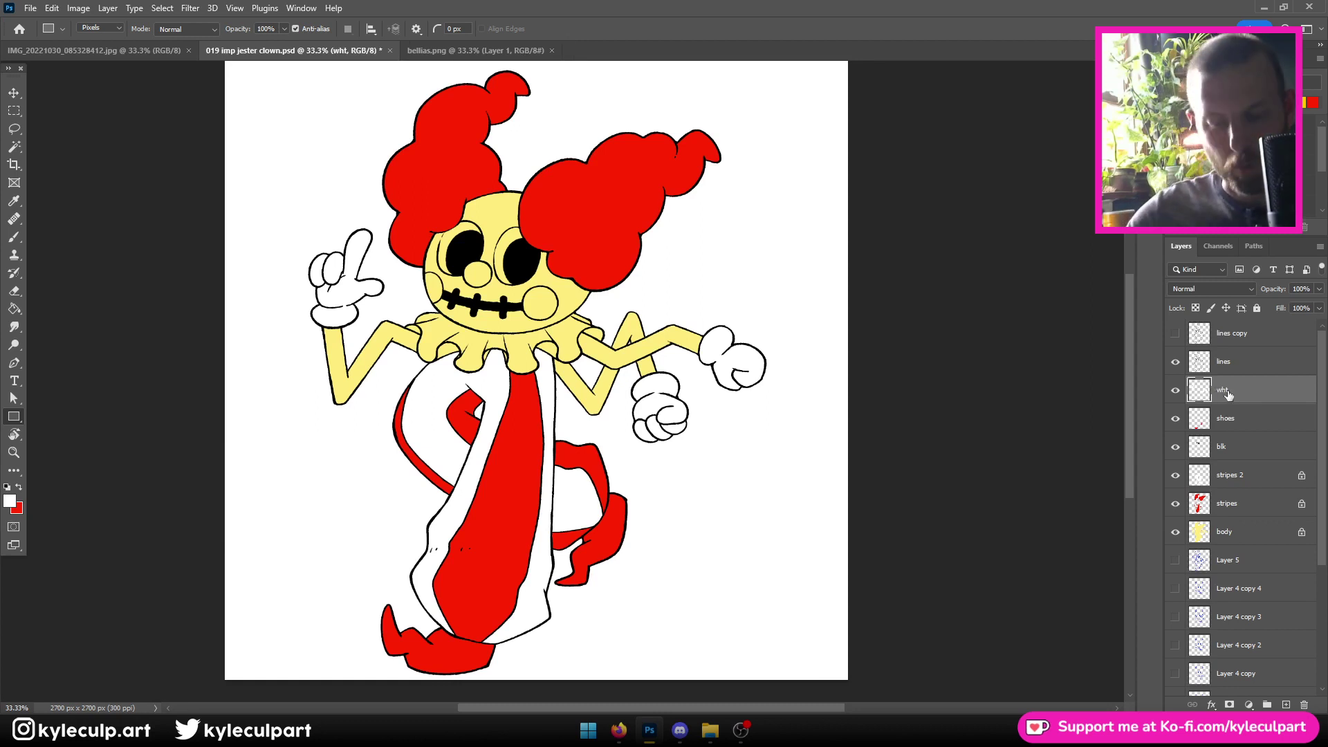
Using the lines copy layer, select the nose and both cheeks with the Magic Wand tool and expand the selection by 2 pixels
left_click(1244, 335)
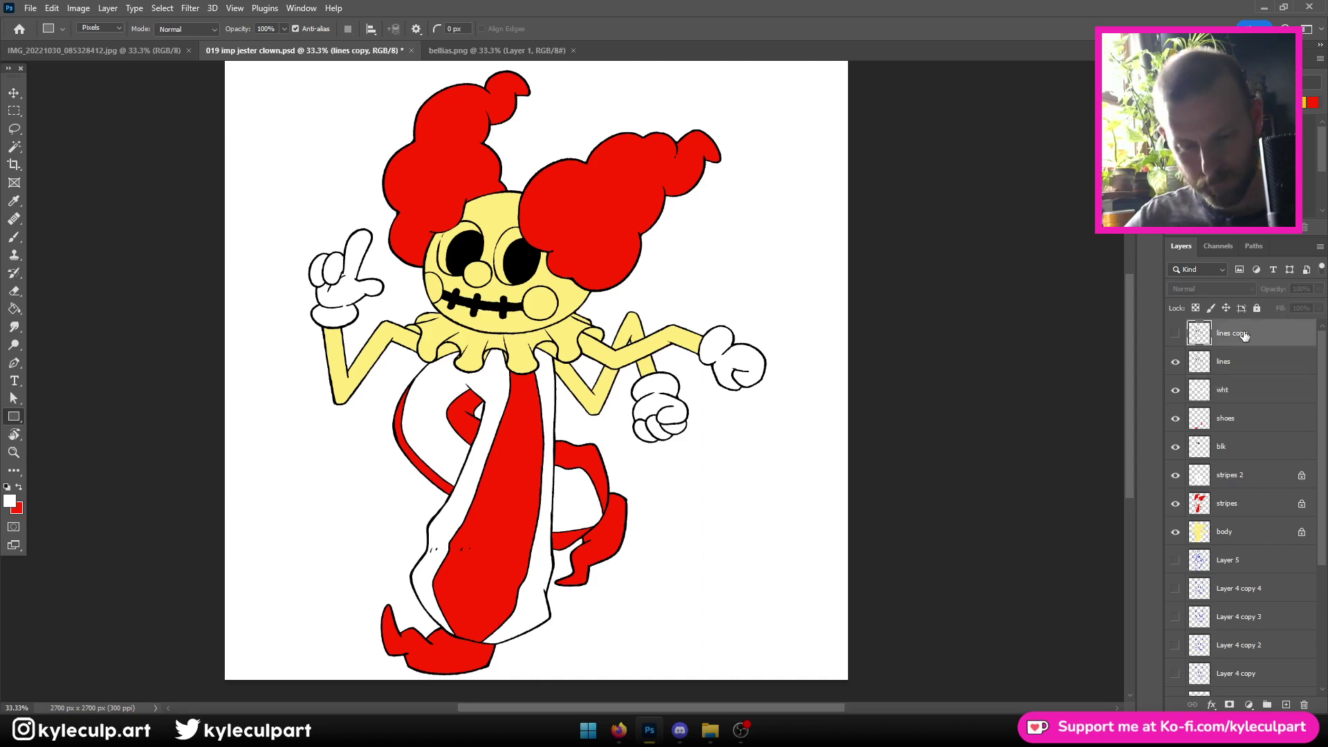
left_click(14, 147)
left_click(478, 275)
left_click(434, 285, "shift")
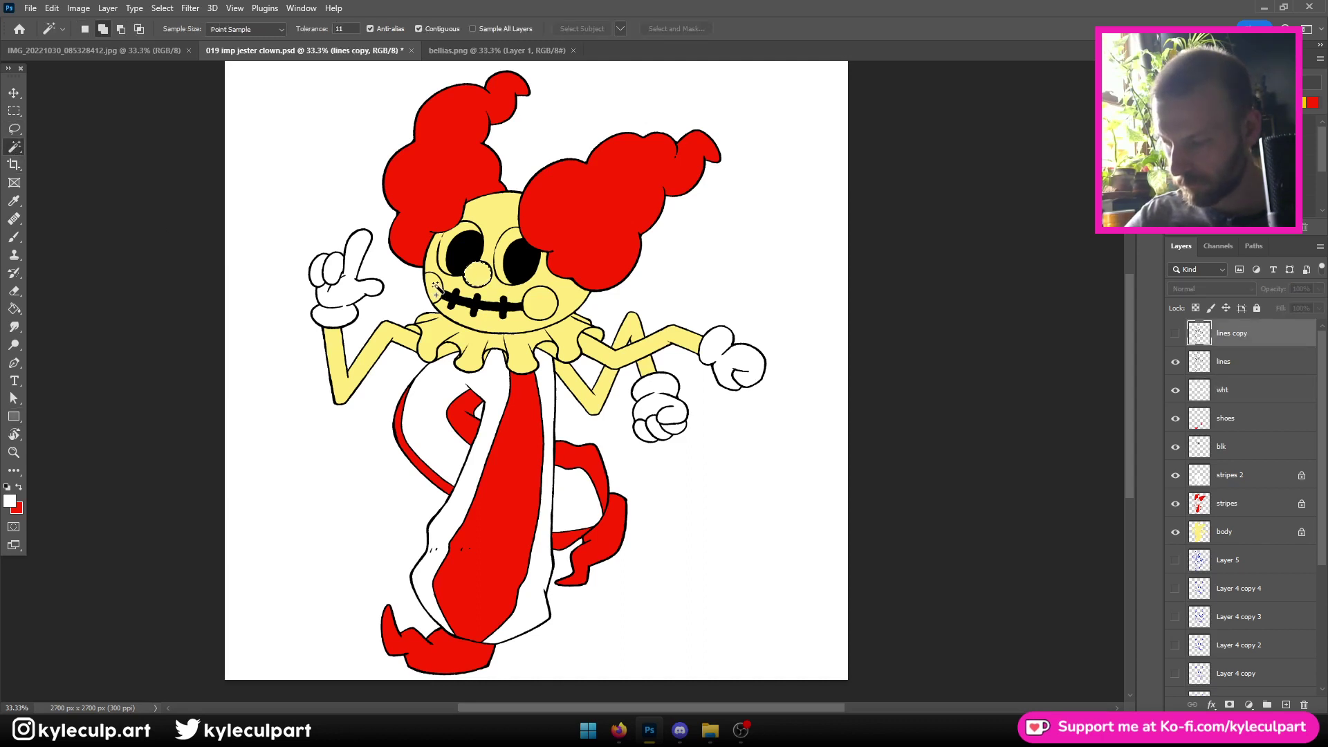
left_click(540, 301, "shift")
key("alt+s")
key("m")
key("e")
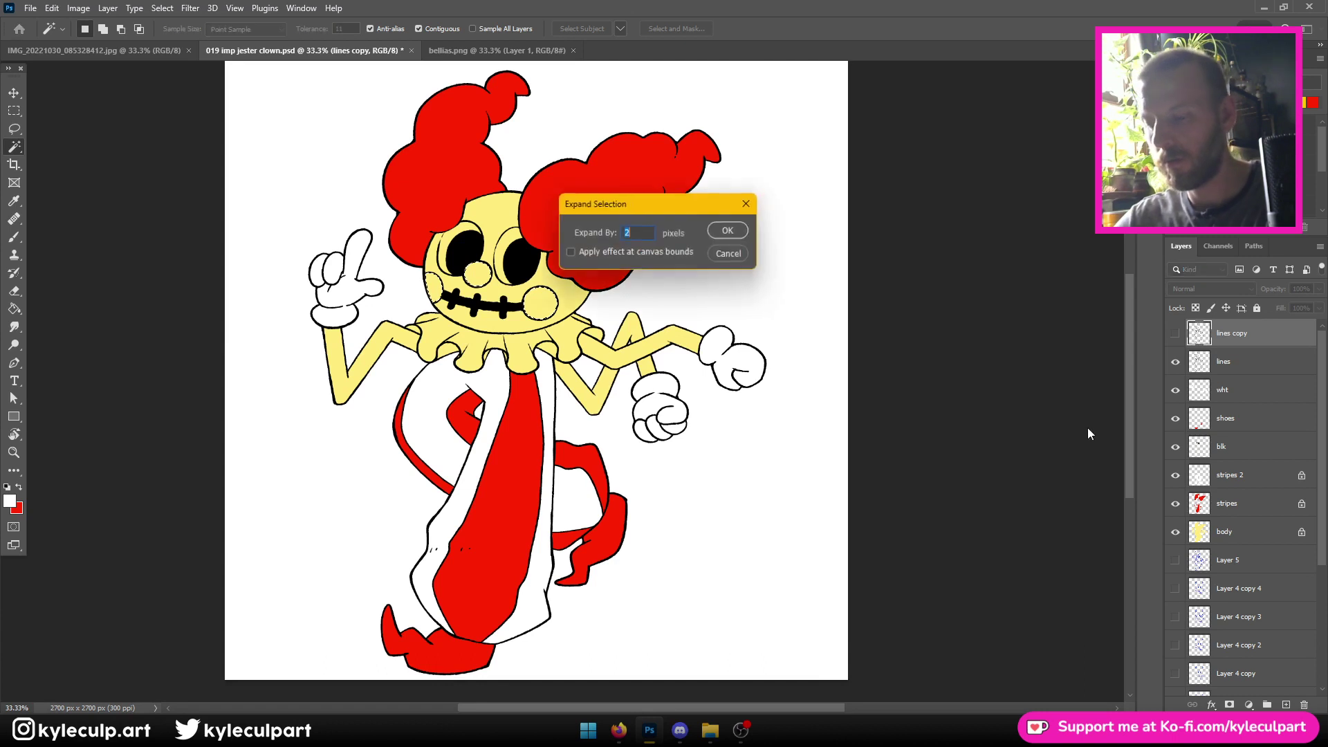
key("Return")
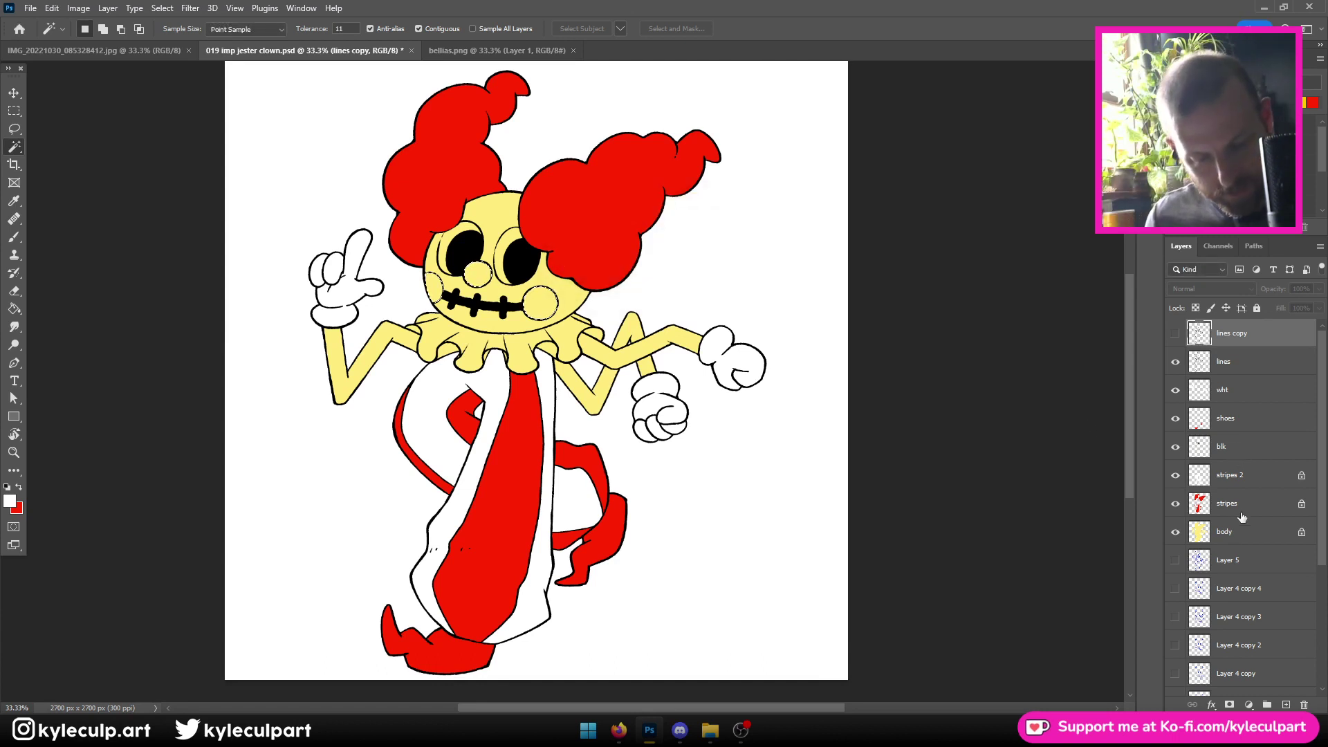
Hide the stripes layer to check the body color beneath the hair, and restore its visibility
left_click(1176, 503)
left_click(1176, 504)
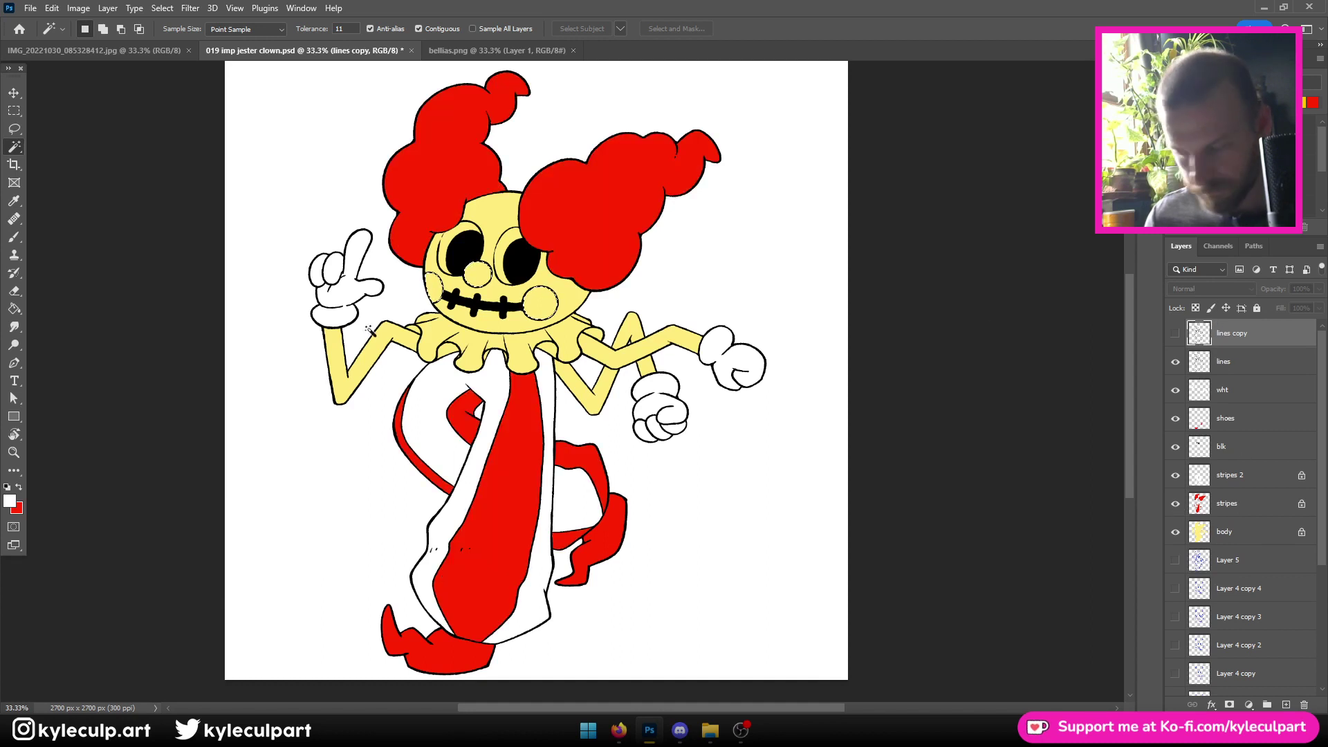
key("ctrl+z")
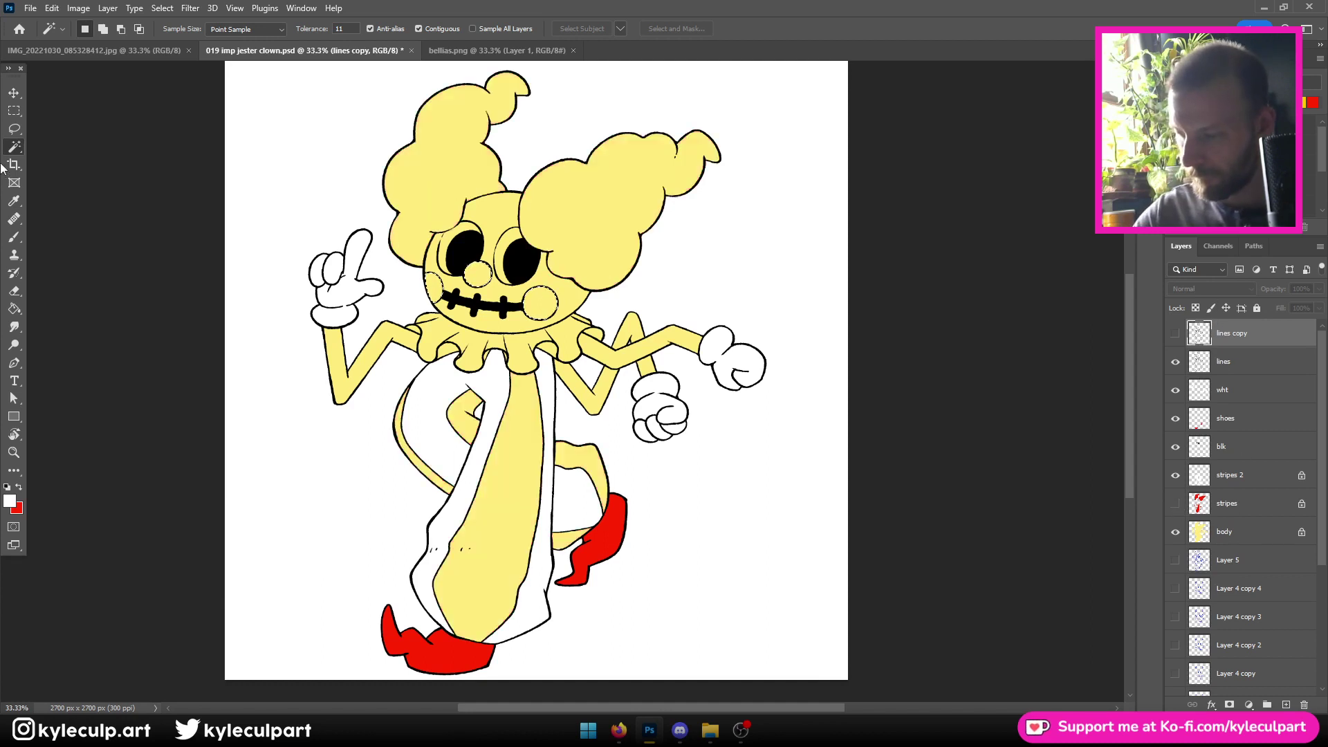
key("ctrl+z")
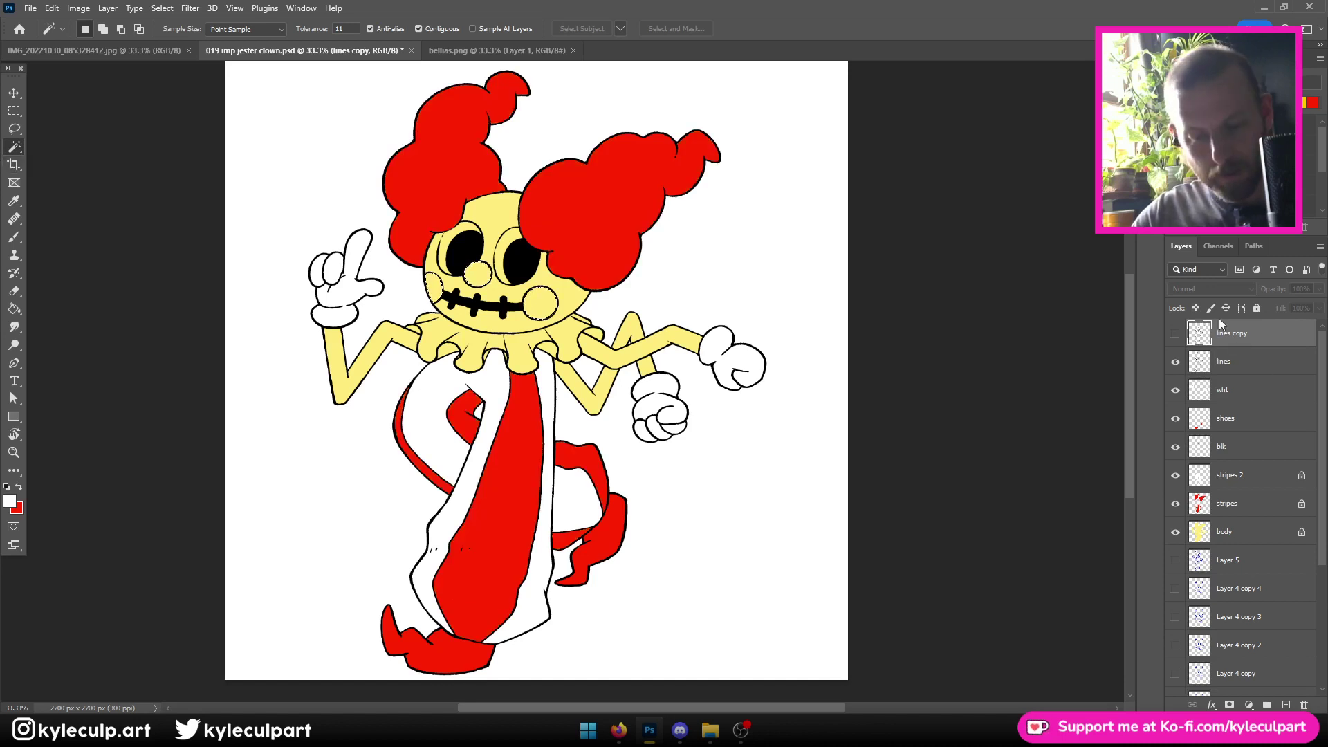
Add both red hair tufts to the nose and cheeks selection with the Magic Wand tool
left_click(436, 179, "shift")
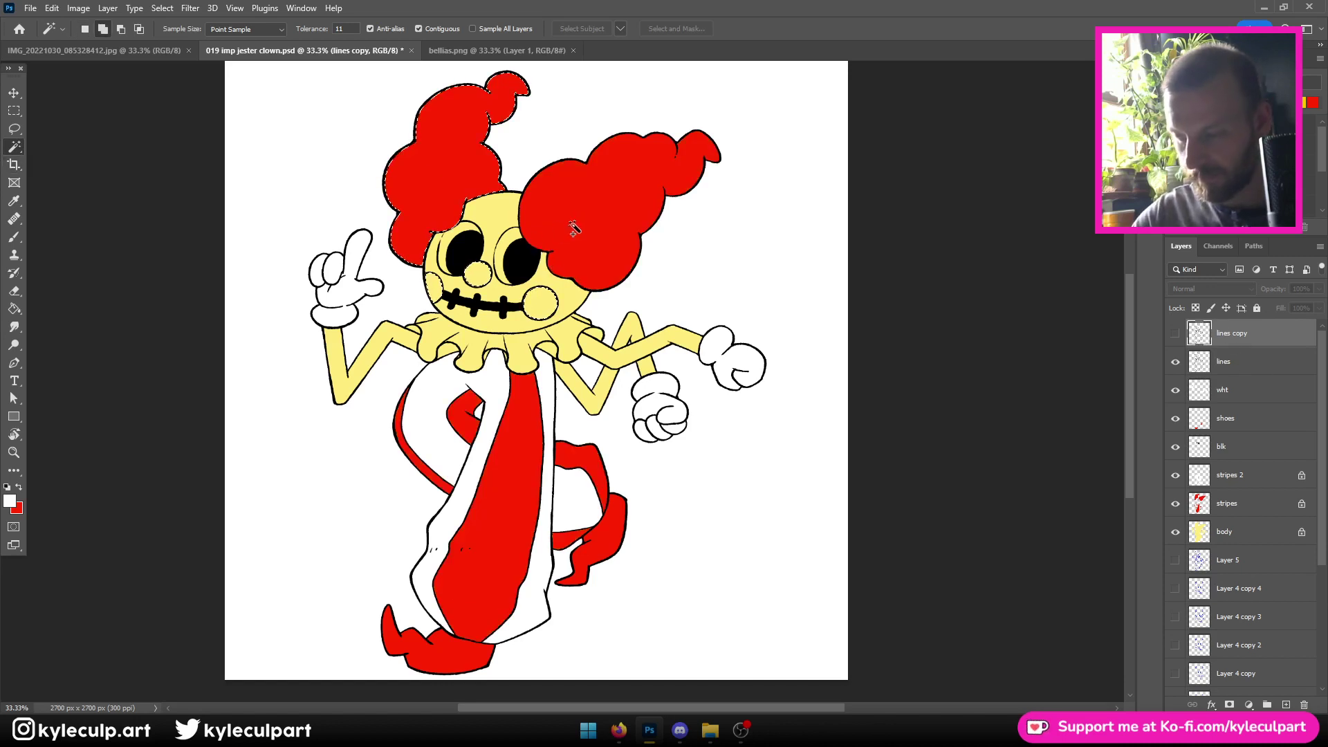
left_click(575, 227, "shift")
key("ctrl+shift+e")
key("Return")
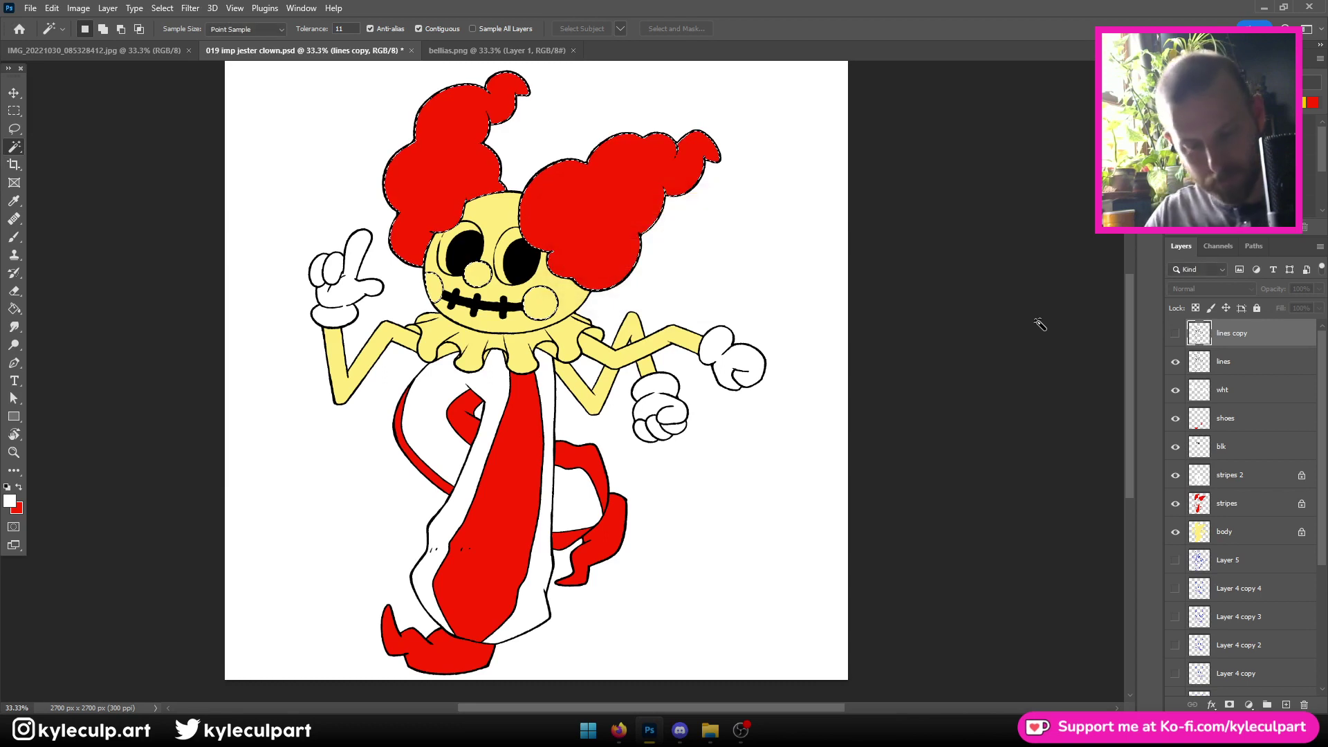
Create a layer above wht and fill the selected hair, nose and cheeks with red using a rectangle
left_click(1292, 391)
left_click(1285, 704)
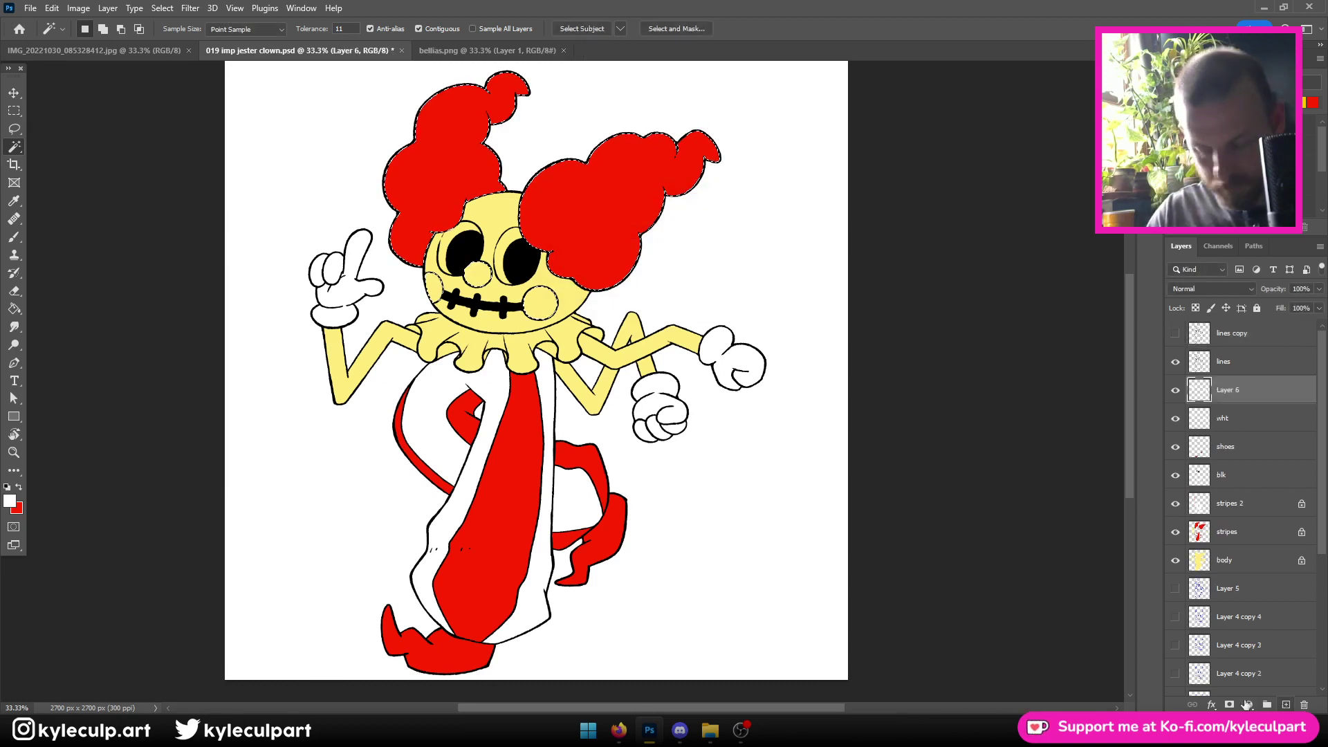
left_click(14, 417)
left_click(19, 486)
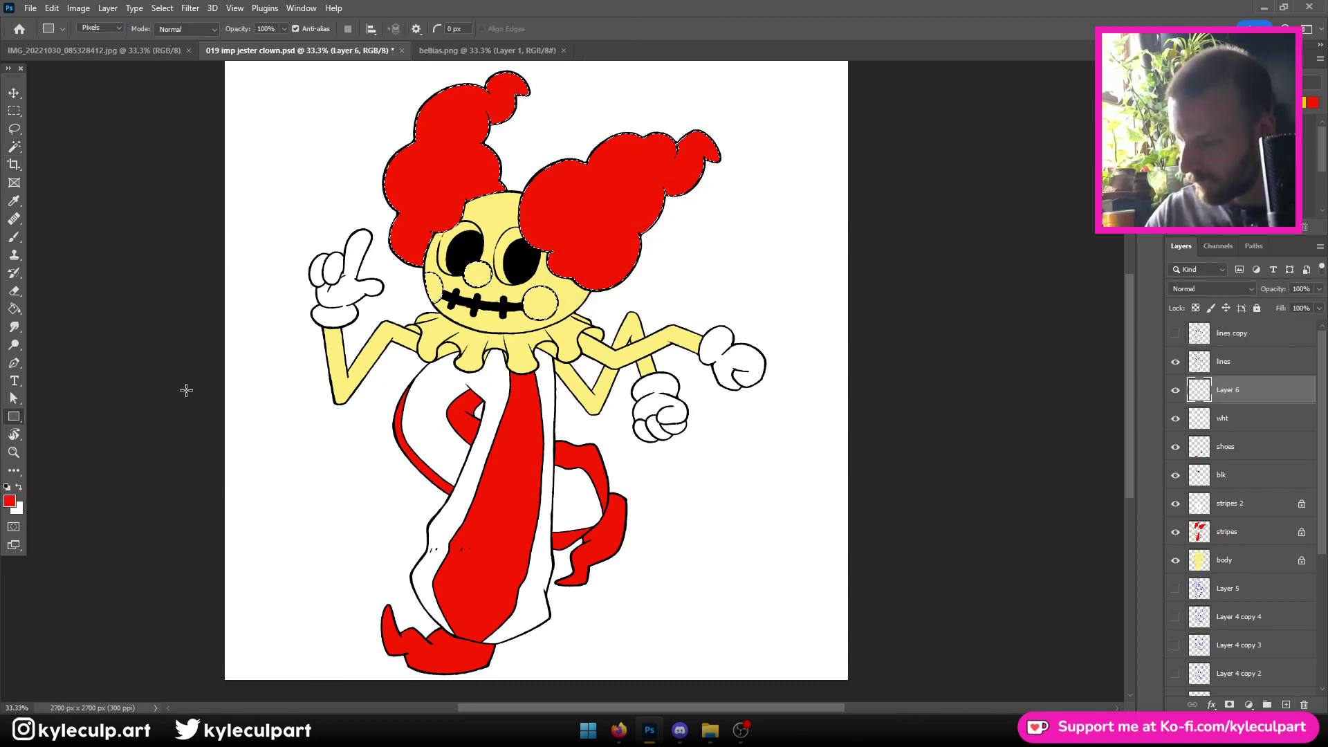
left_click_drag(217, 478, 884, 15)
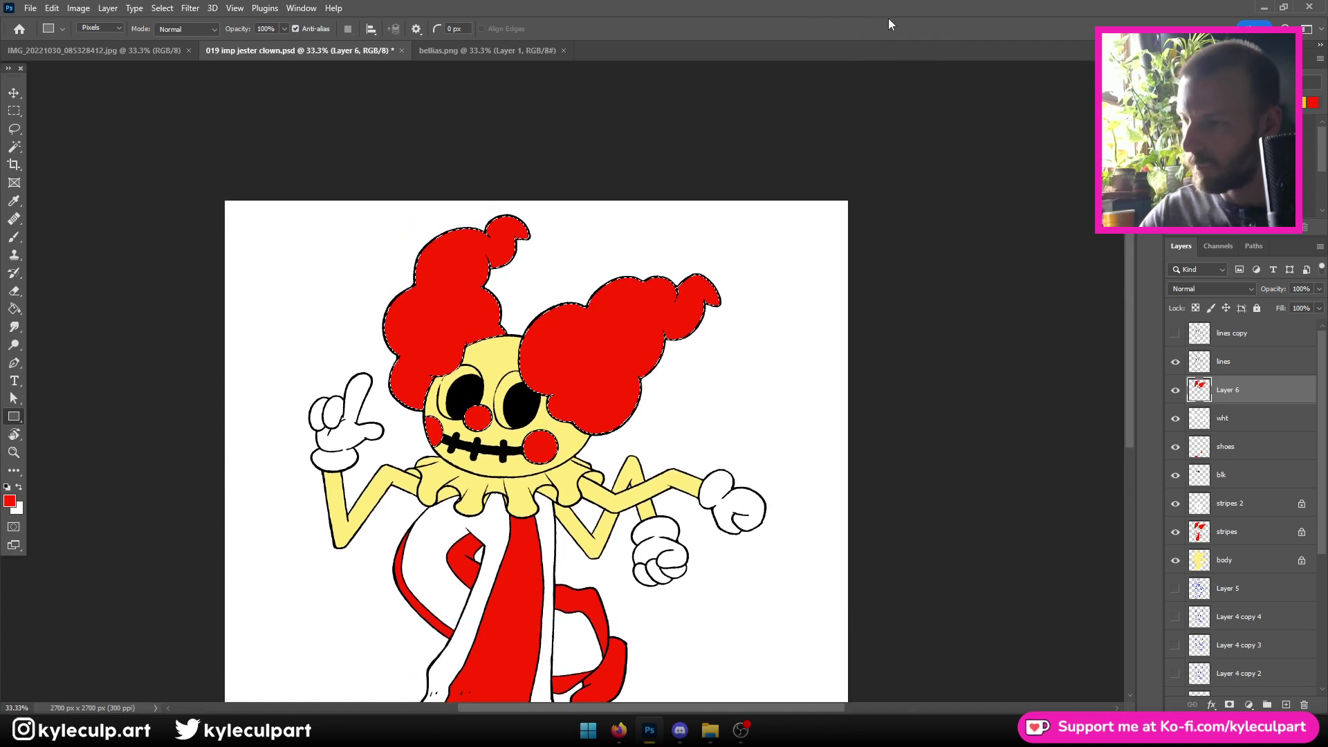
Rename the red hair and face fill layer as hair nose cheeks, and save the document
double_click(1237, 390)
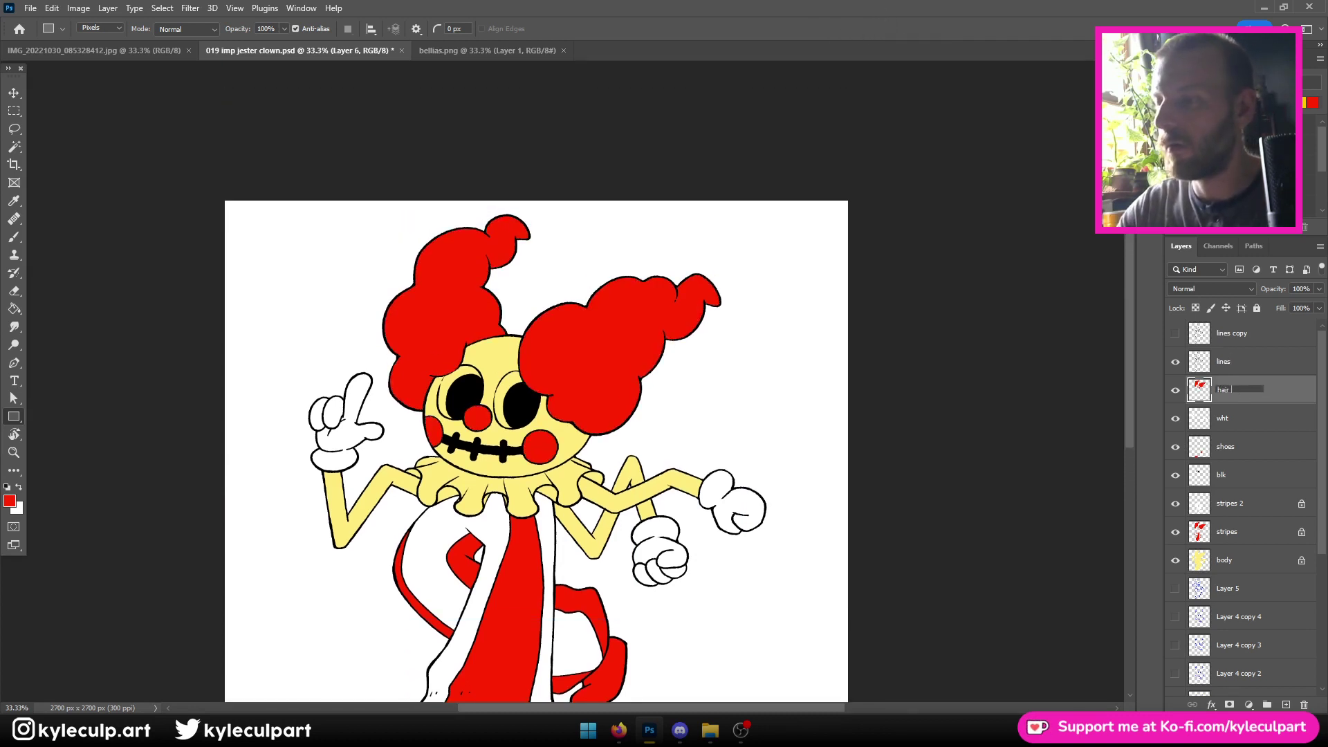
type("hair nose chee")
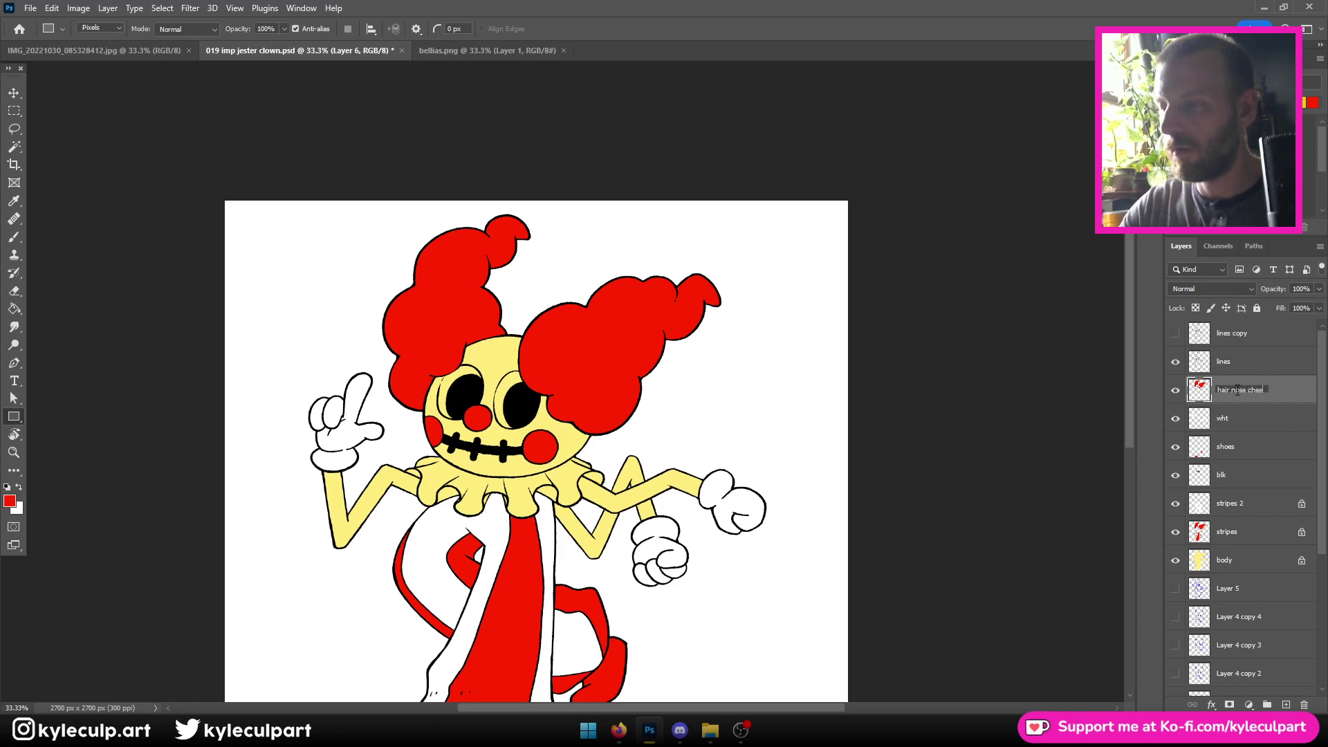
type("ks")
key("Return")
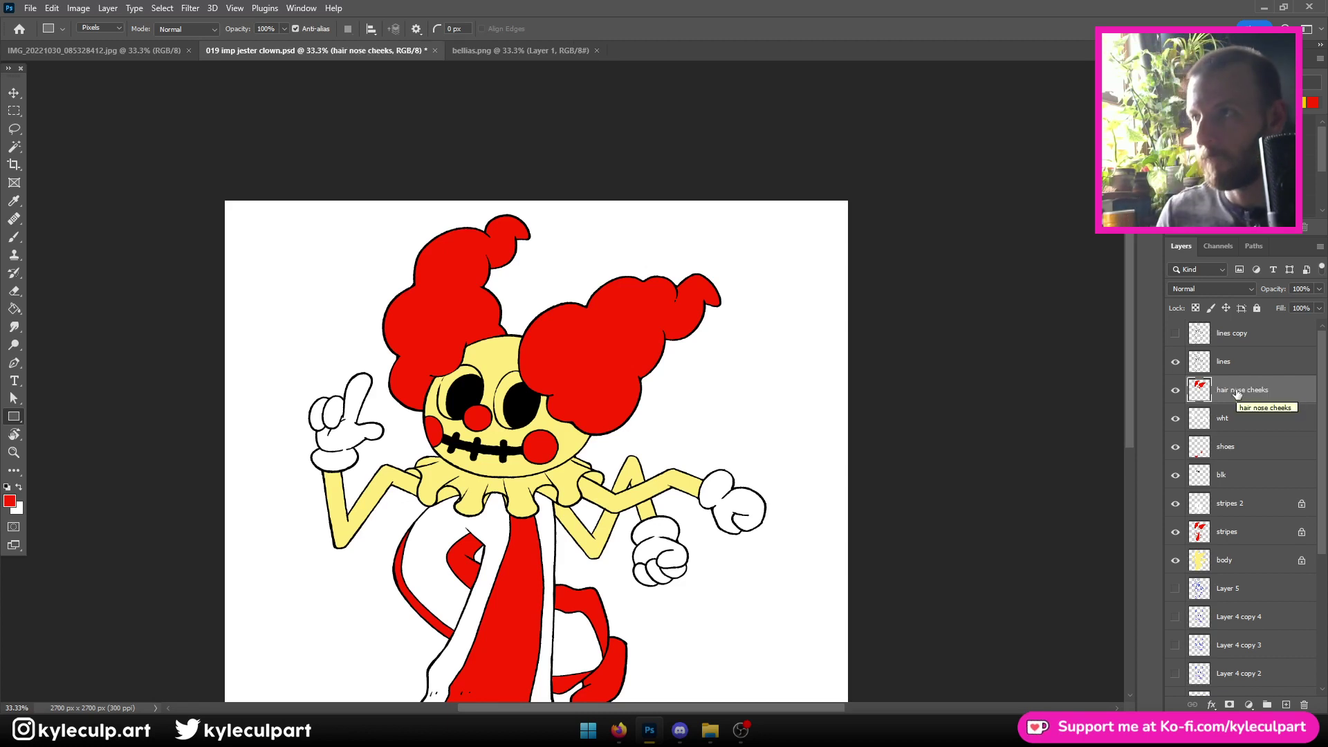
key("ctrl+minus")
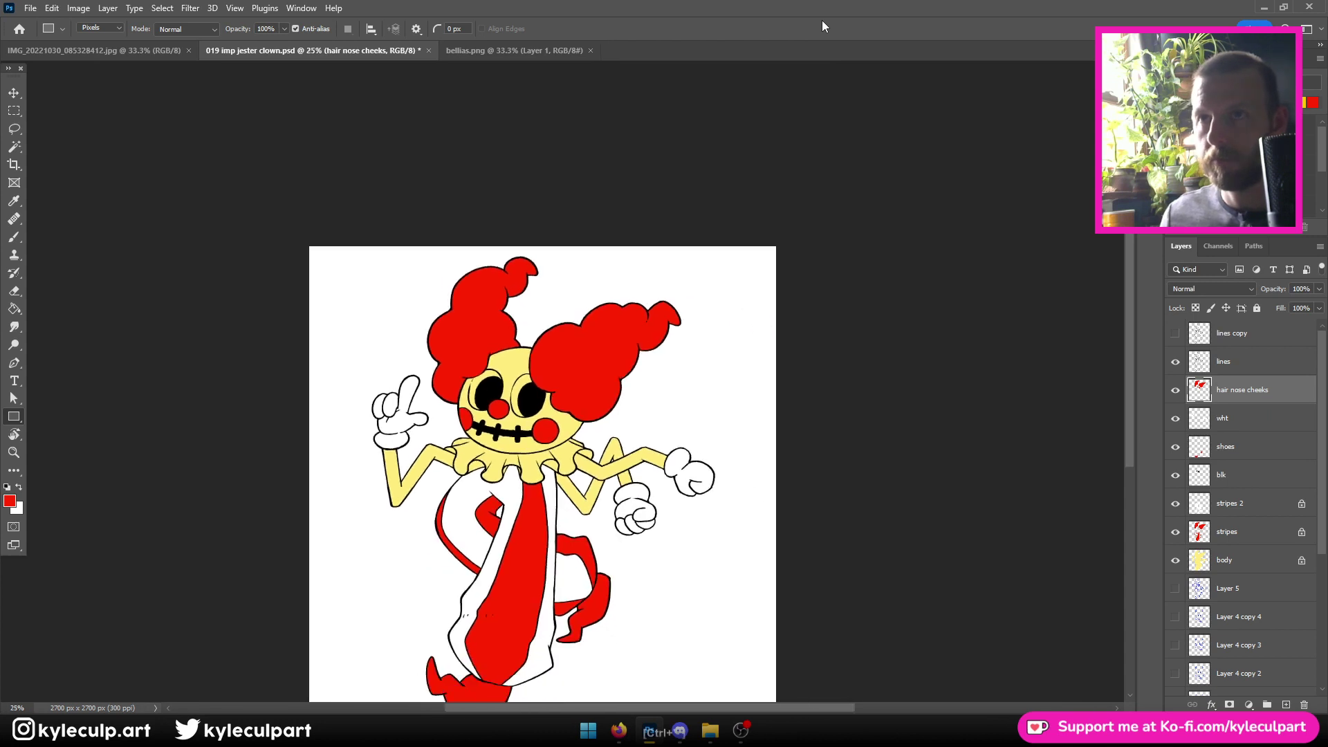
scroll(756, 302, "down", 2)
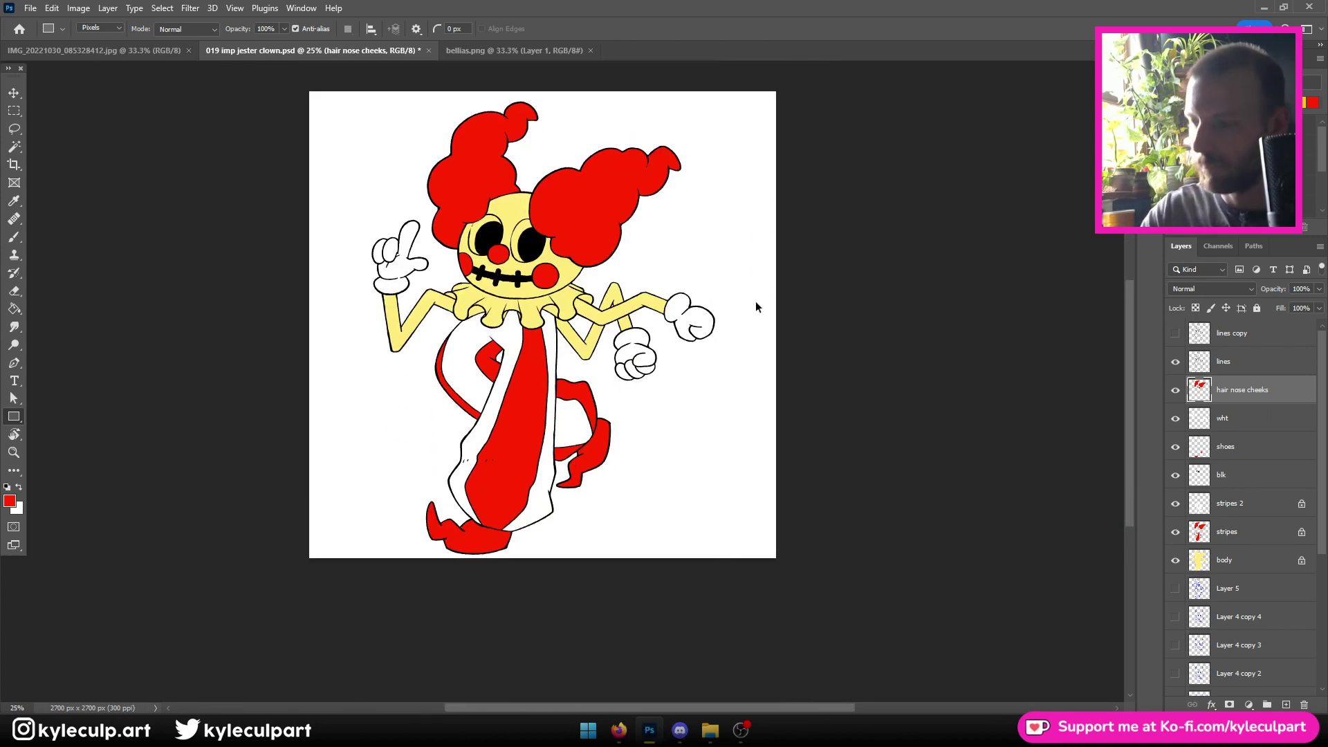
key("ctrl+s")
Using the lines copy layer, select all sections of the ruffled collar with the Magic Wand tool
left_click(15, 146)
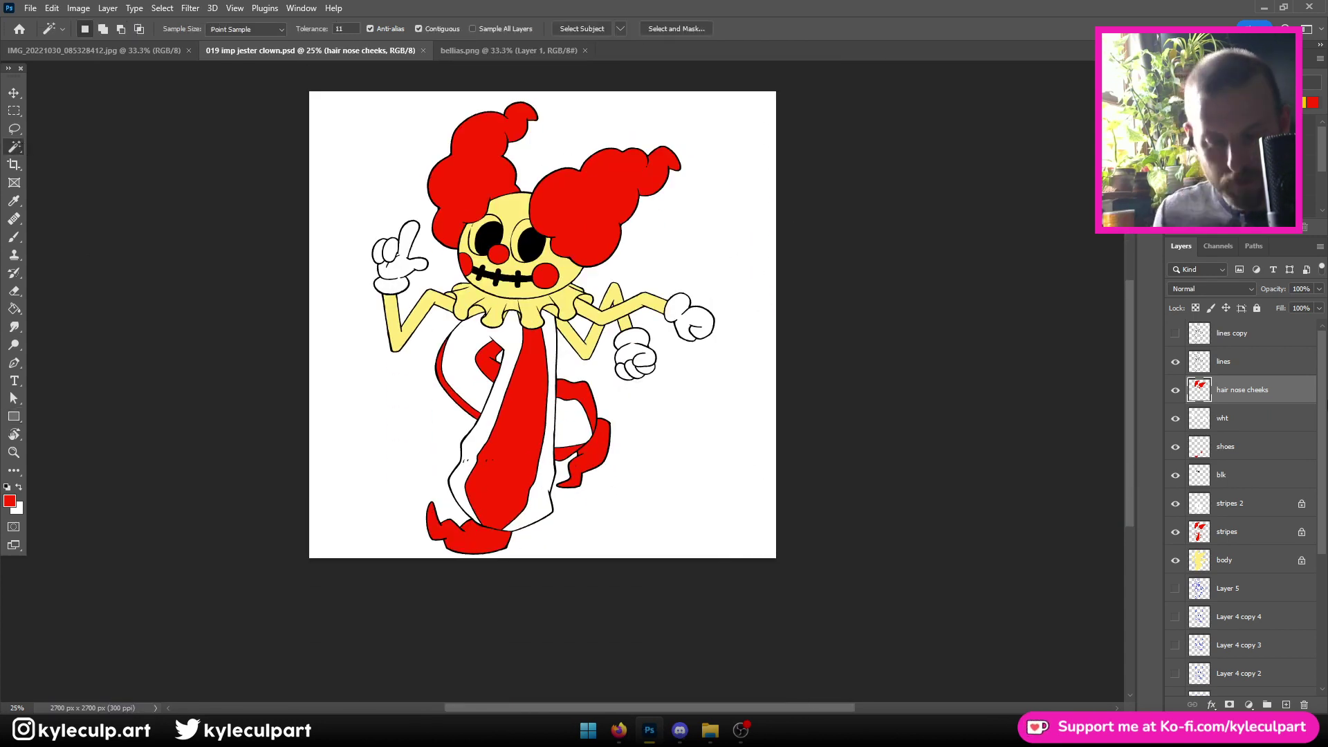
left_click(1253, 368)
left_click(1238, 335)
key("ctrl+plus")
key("ctrl+plus")
key("ctrl+plus")
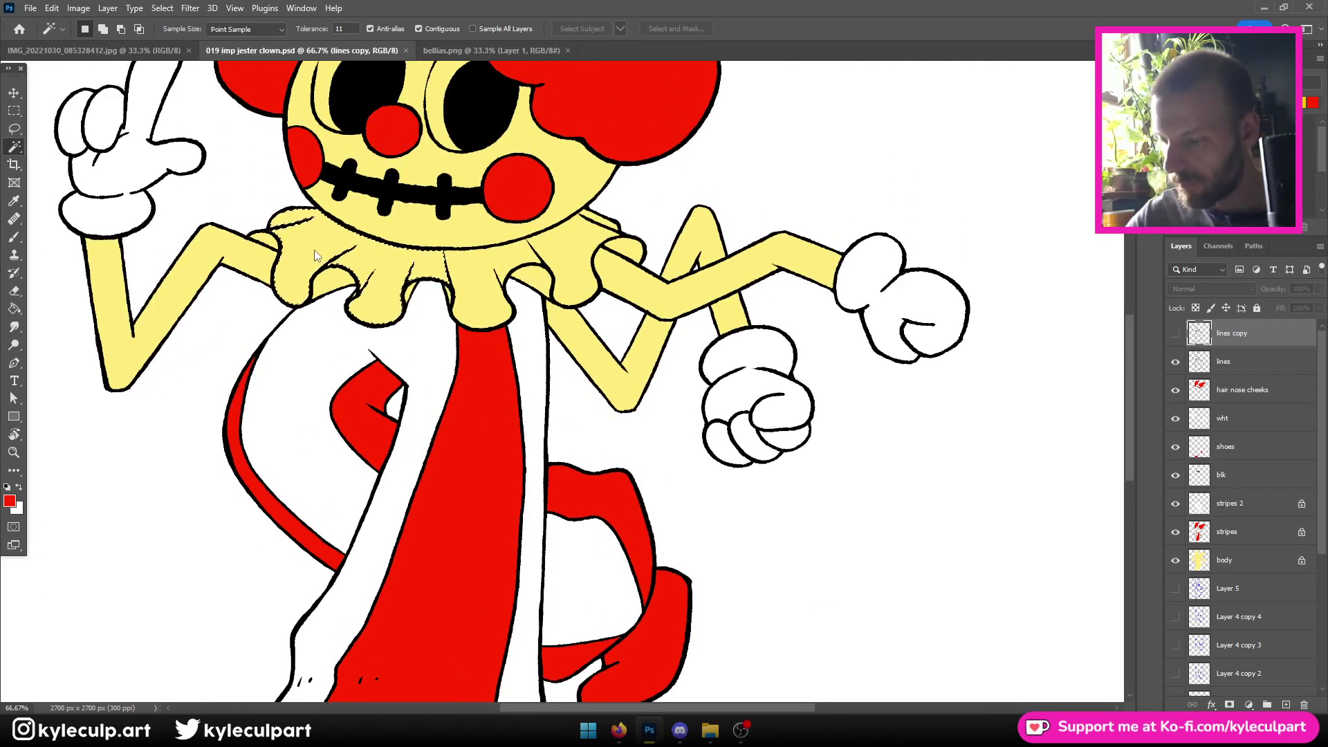
left_click(318, 265, "shift")
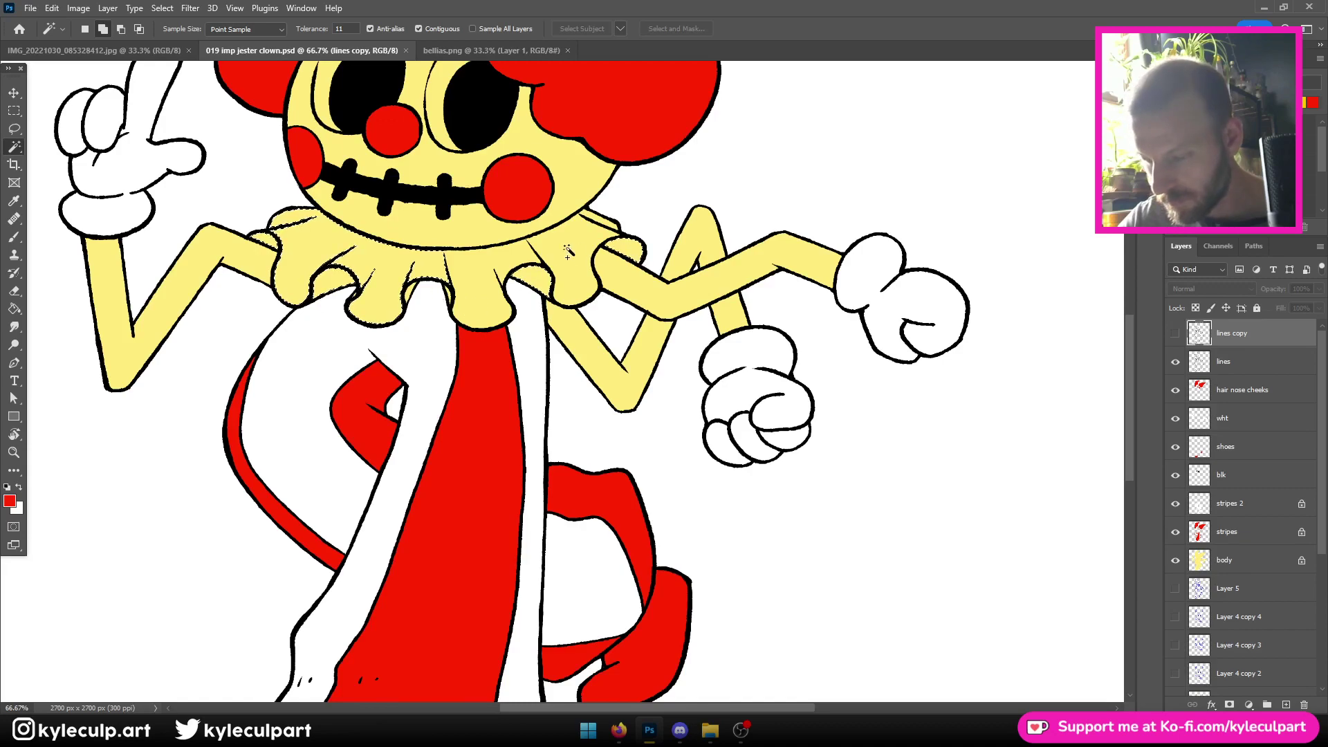
scroll(739, 328, "up", 5)
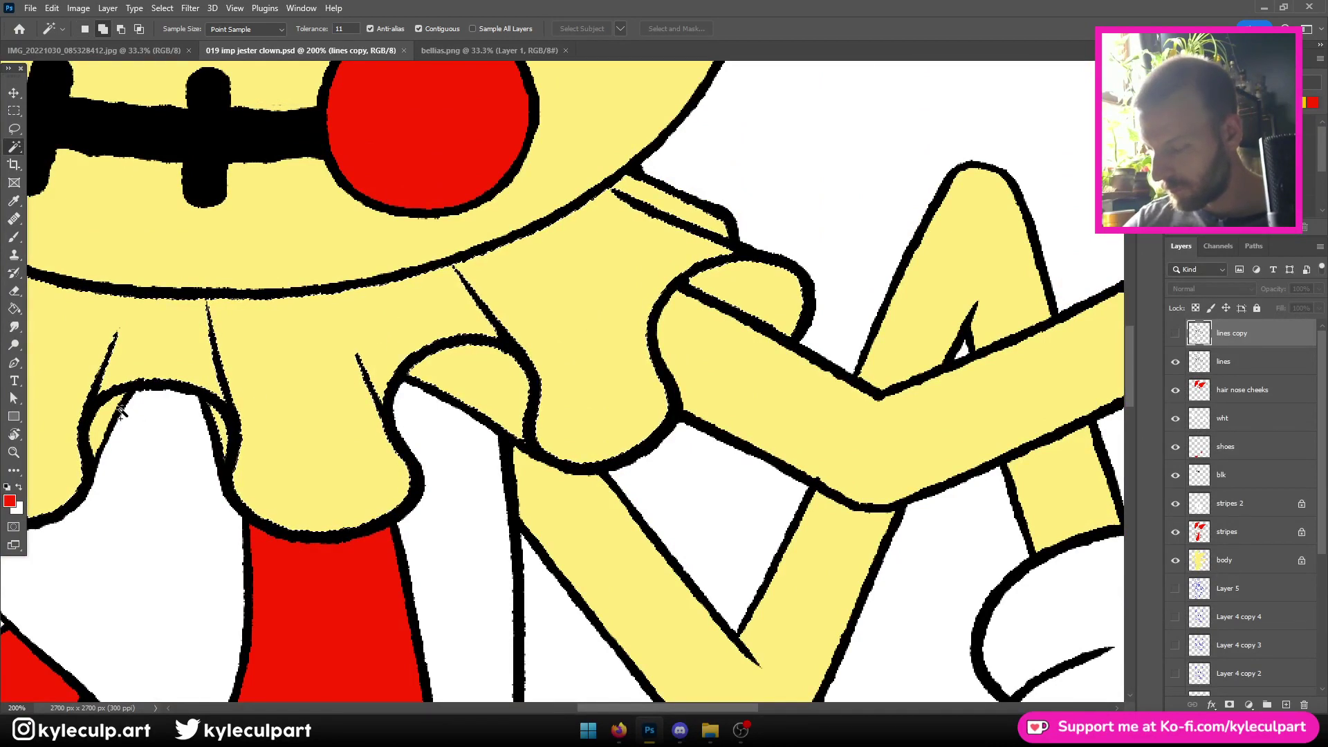
left_click_drag(335, 410, 948, 374)
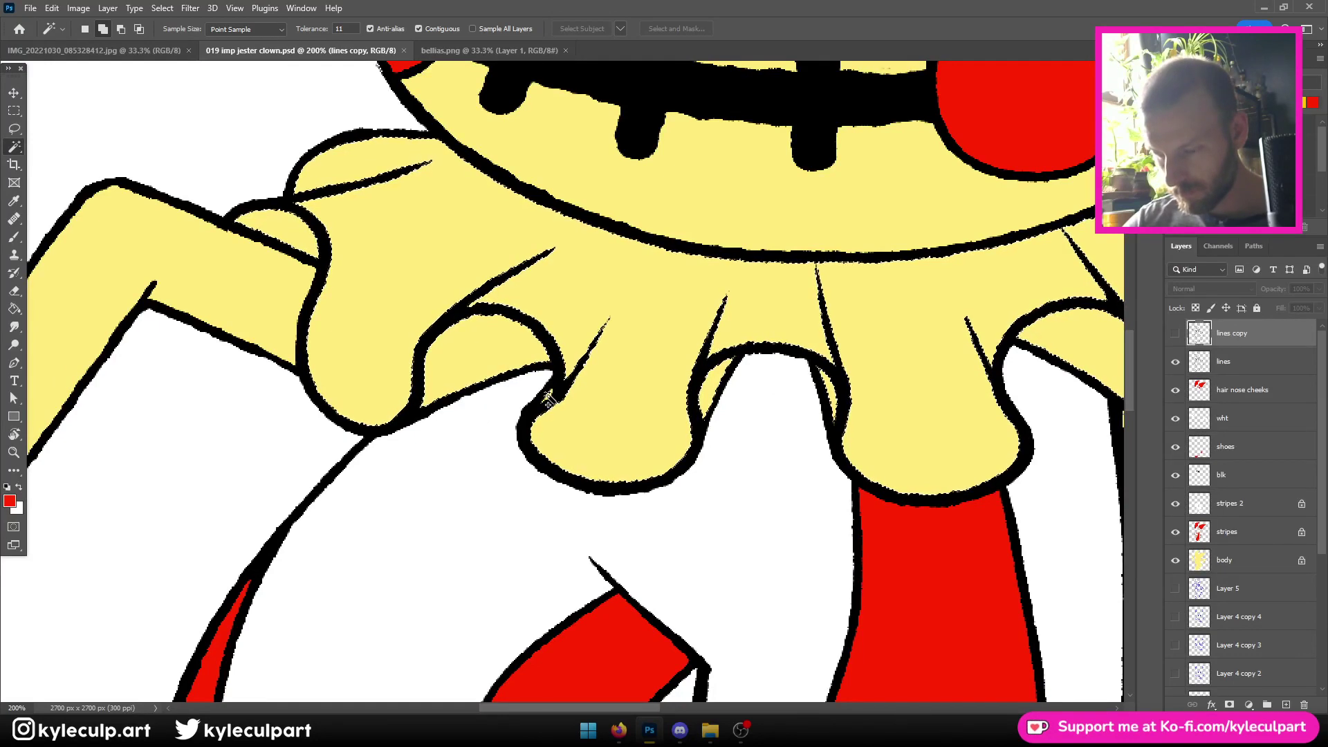
Expand the ruffled collar selection so it reaches under the line art
key("alt+s")
key("m")
key("e")
key("Return")
key("ctrl+minus")
key("ctrl+minus")
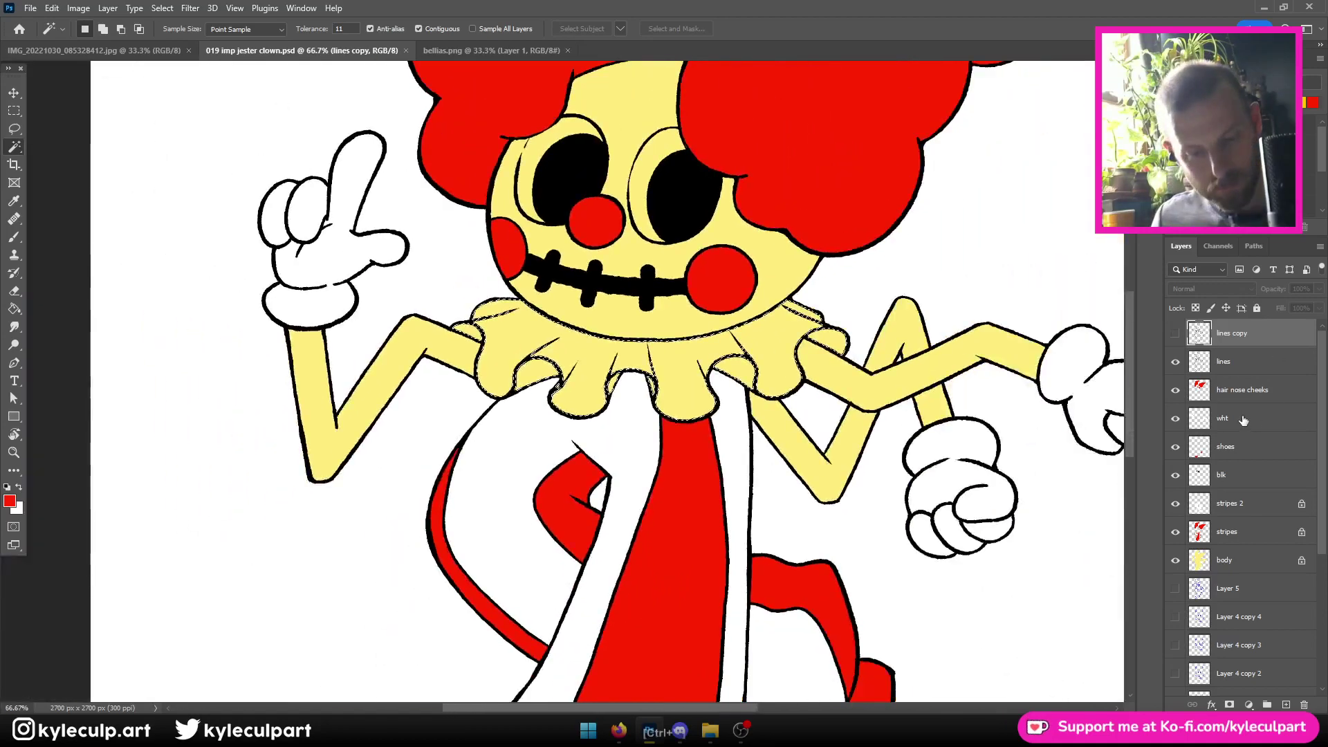
Create a layer above wht, fill the selected collar with white using a rectangle, and deselect
left_click(1243, 420)
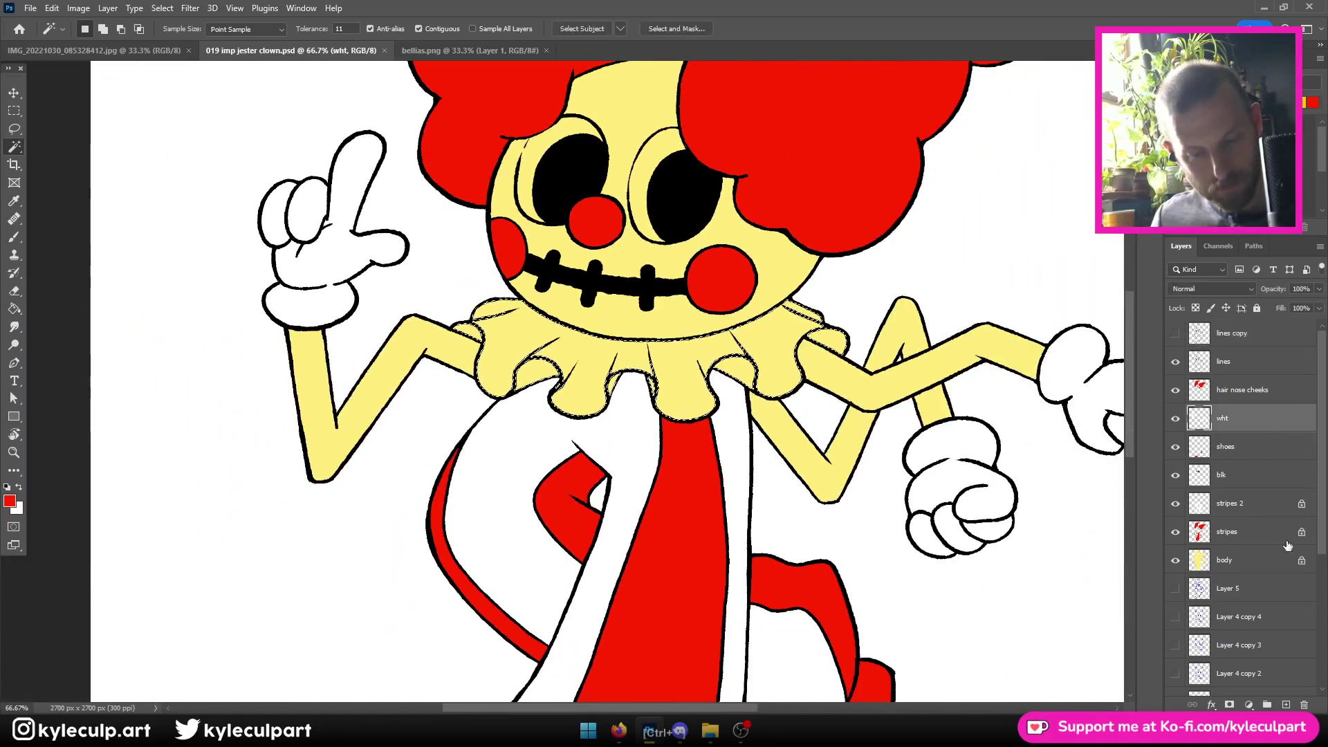
left_click(1286, 705)
key("ctrl+minus")
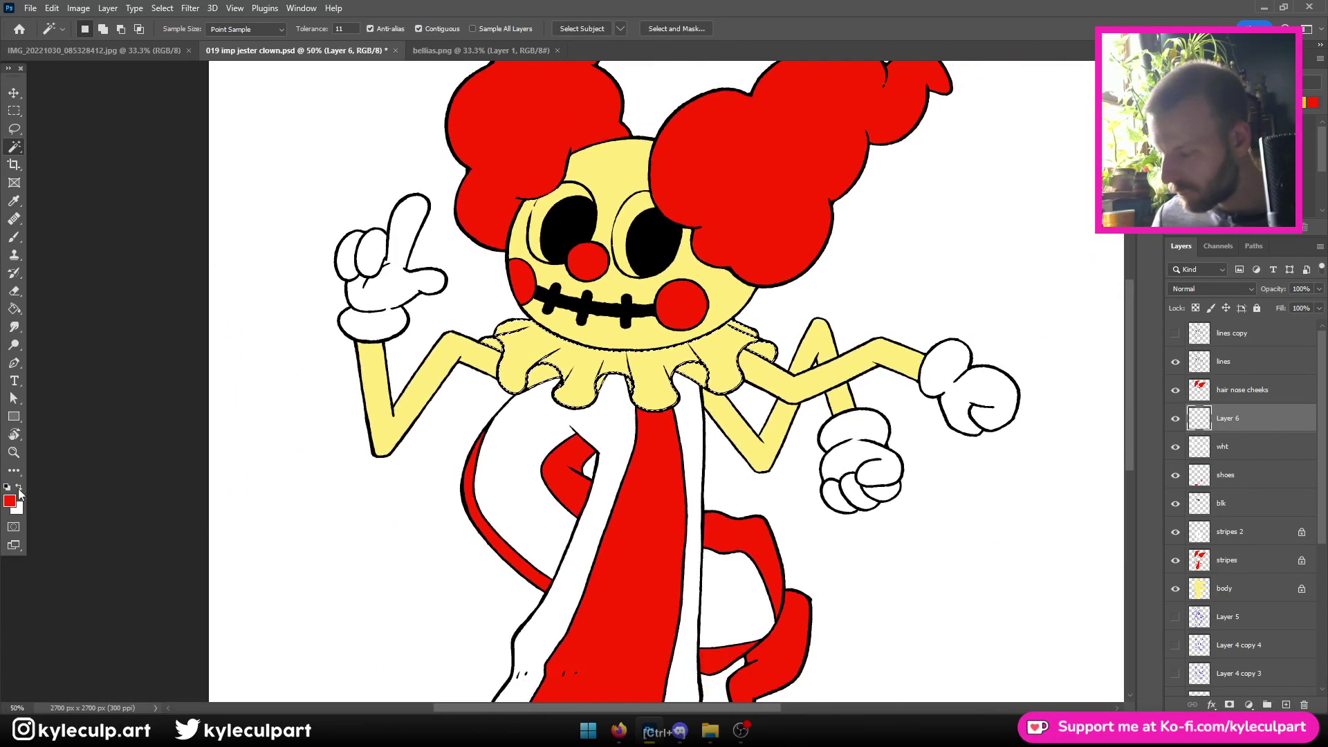
left_click(18, 488)
left_click(14, 418)
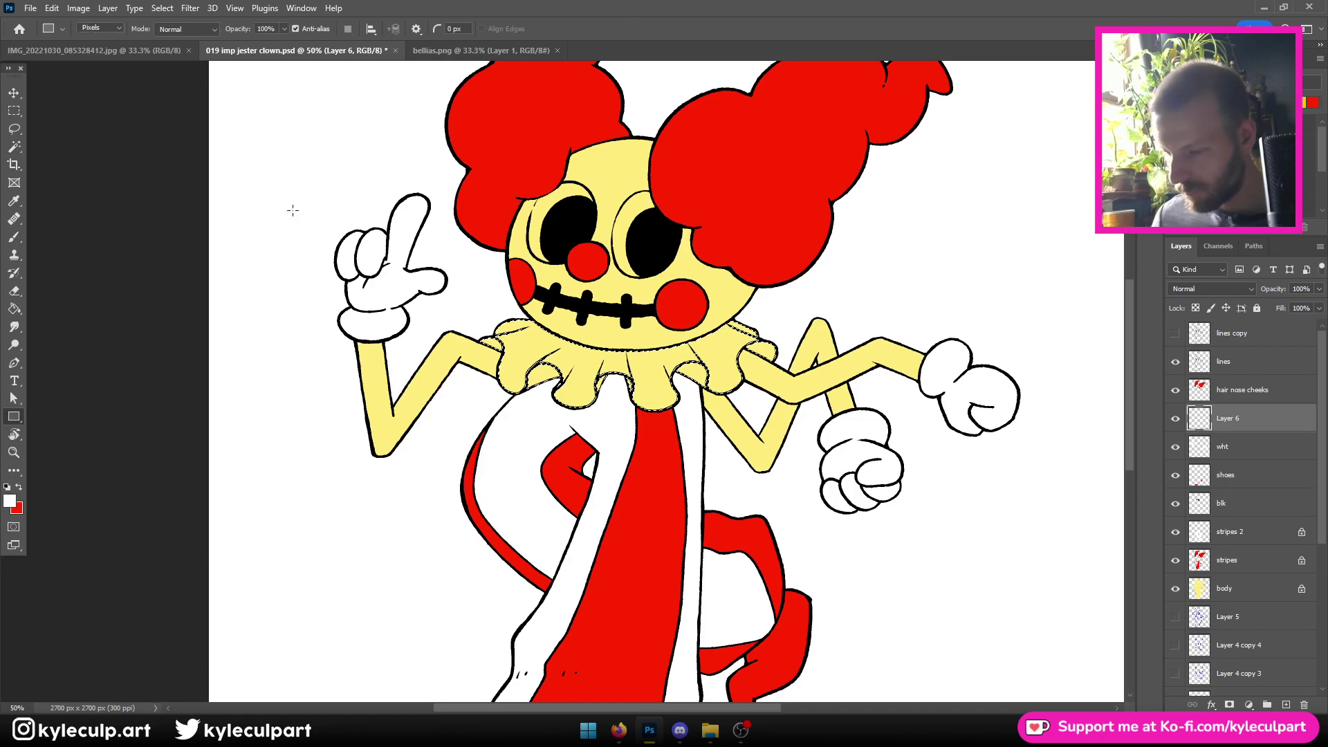
left_click_drag(286, 230, 1002, 554)
key("ctrl+plus")
key("ctrl+plus")
key("ctrl+plus")
key("ctrl+d")
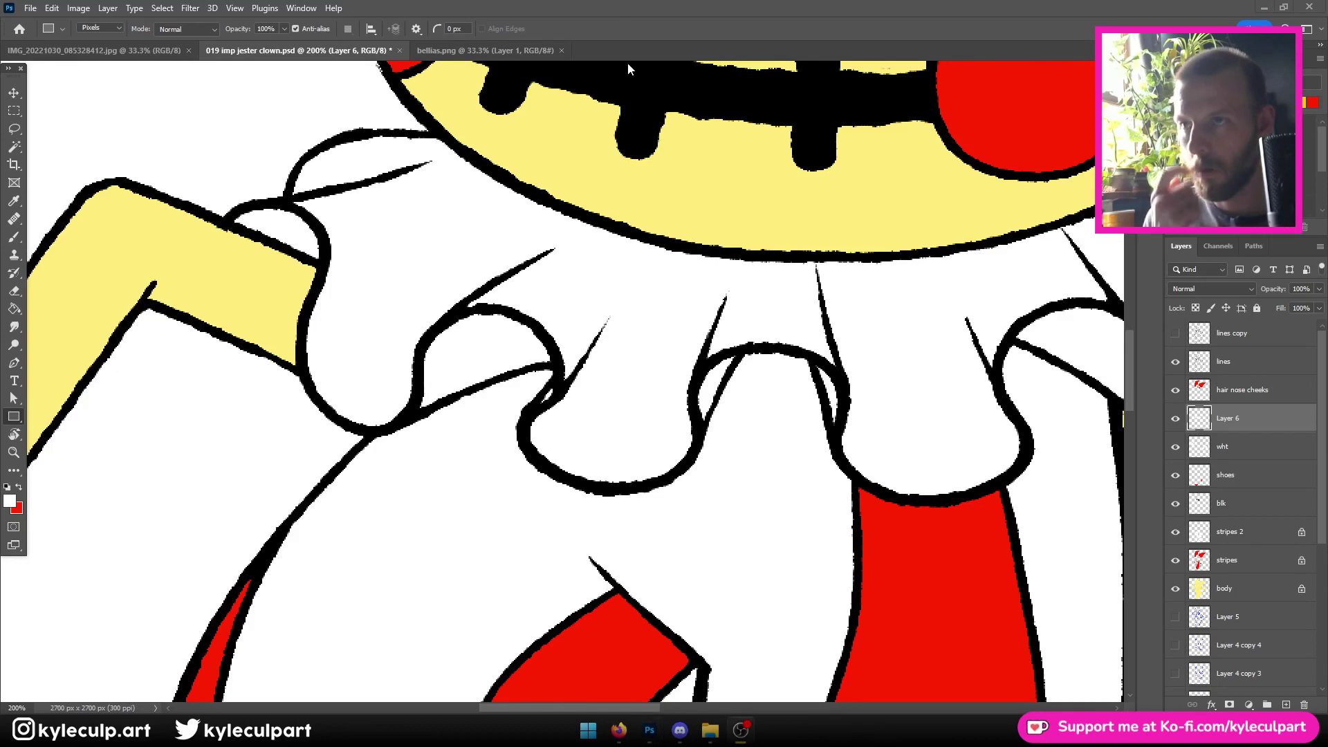
Check the collar fill, save the document, and rename the collar's fill layer as collar
key("ctrl+minus")
key("ctrl+minus")
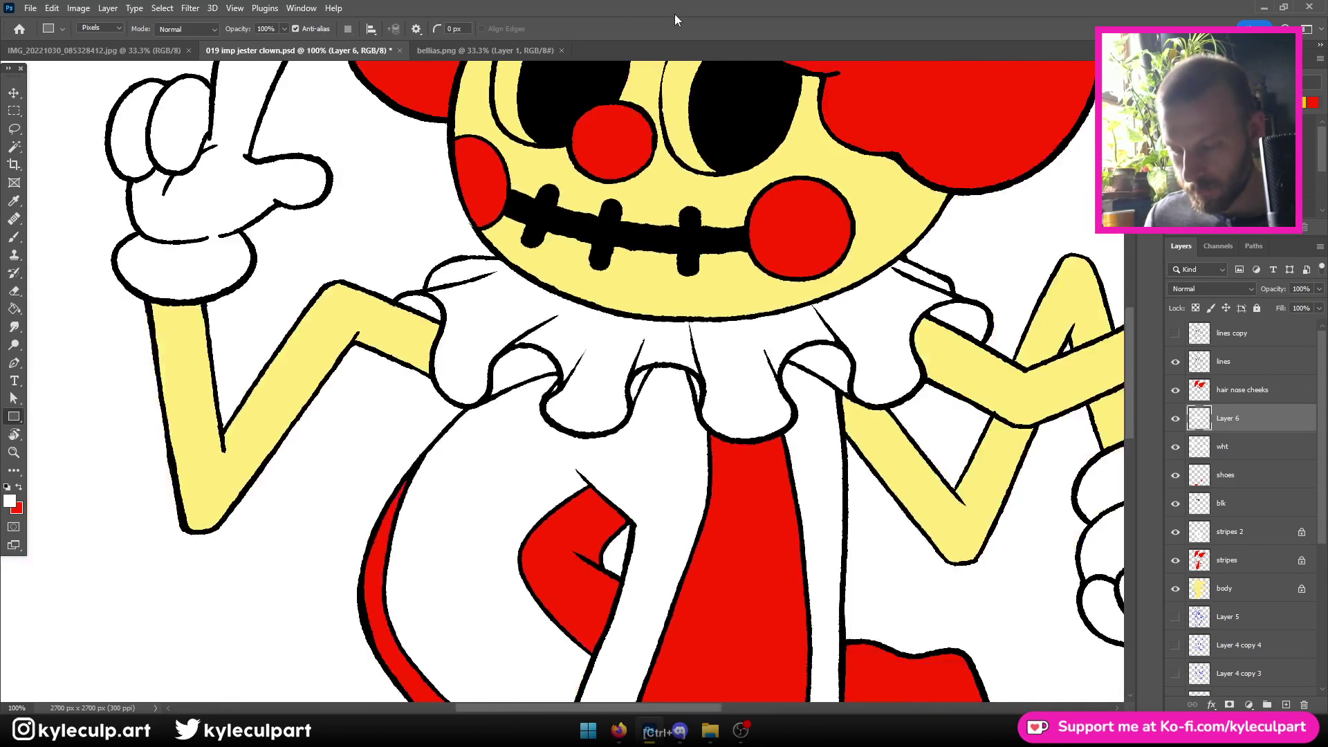
key("ctrl+plus")
key("ctrl+plus")
key("ctrl+minus")
key("ctrl+minus")
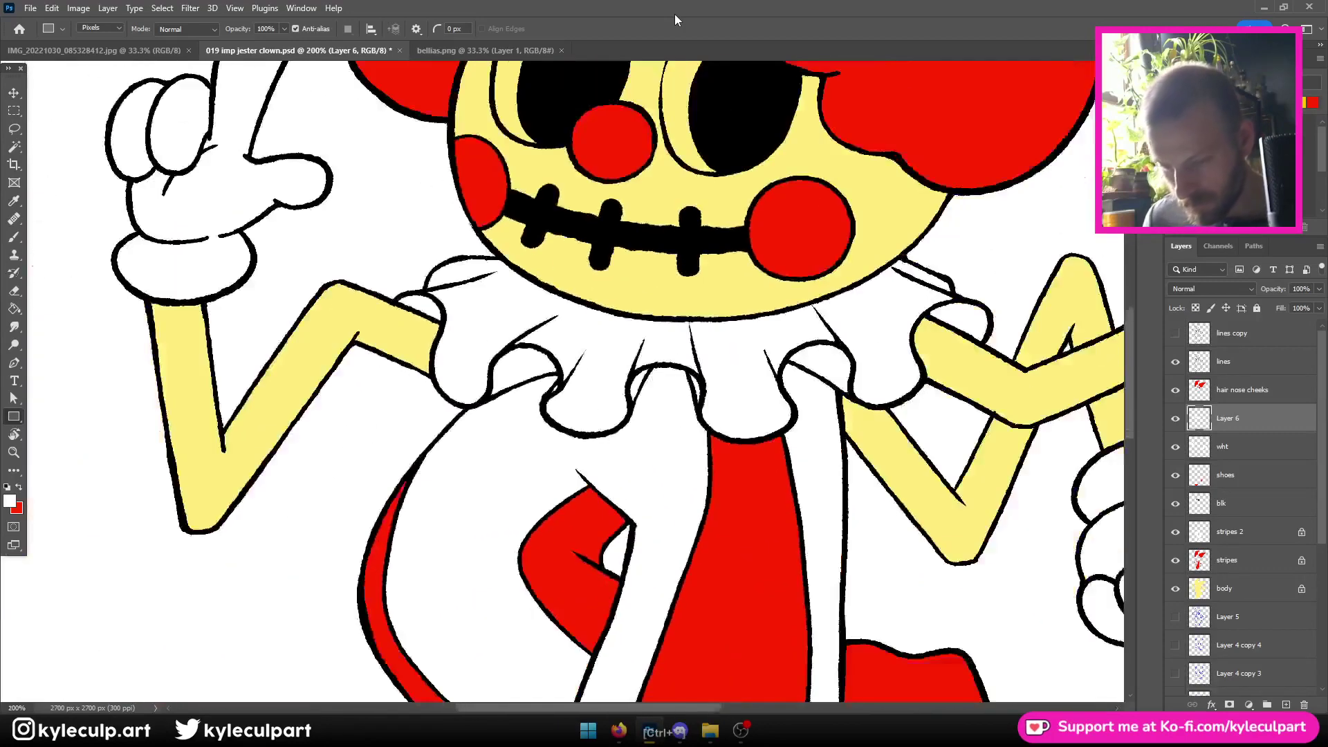
key("ctrl+minus")
key("ctrl+s")
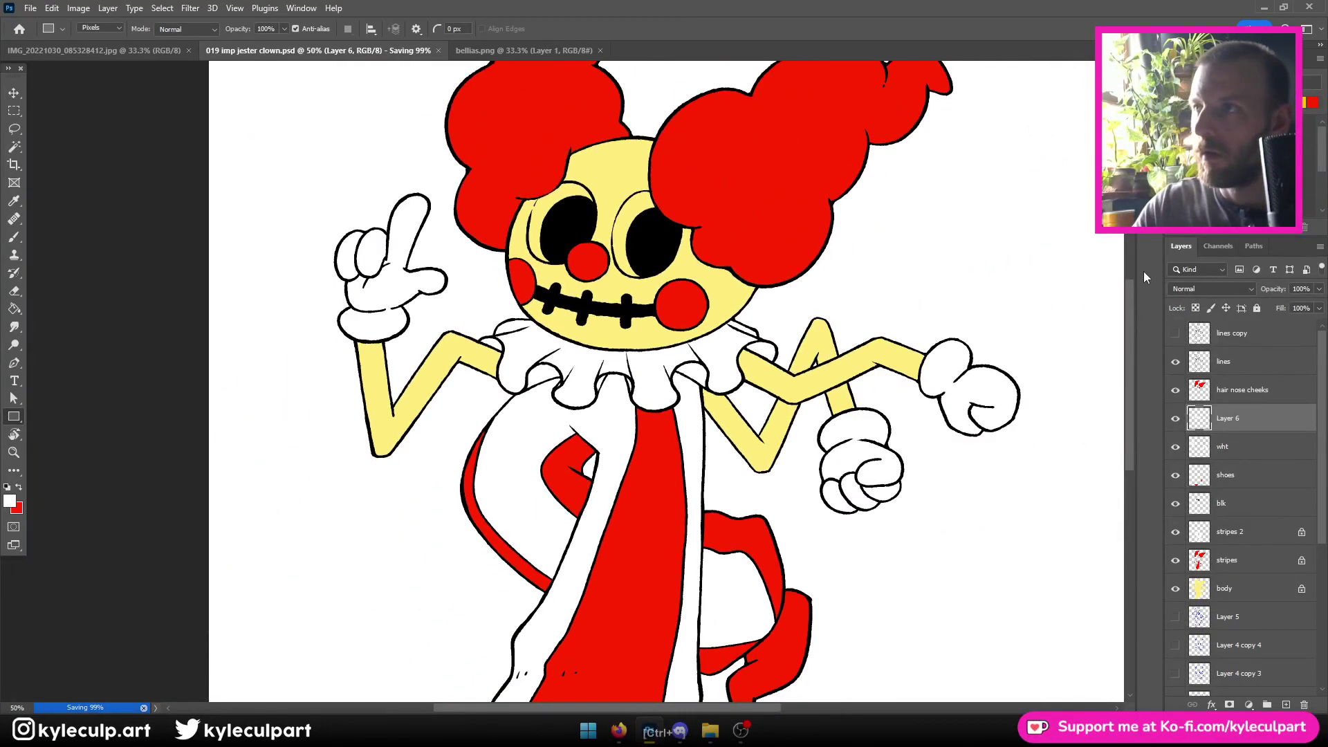
double_click(1228, 418)
type("co")
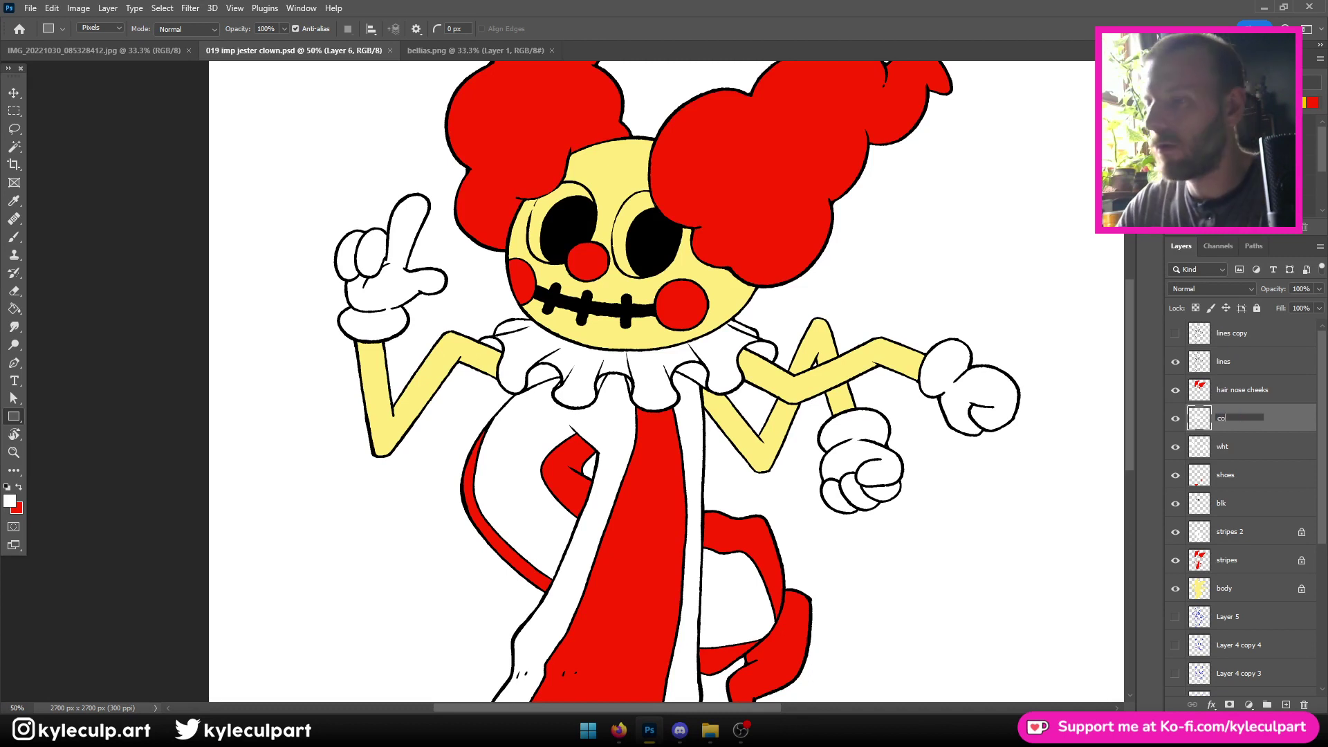
type("llar")
key("Return")
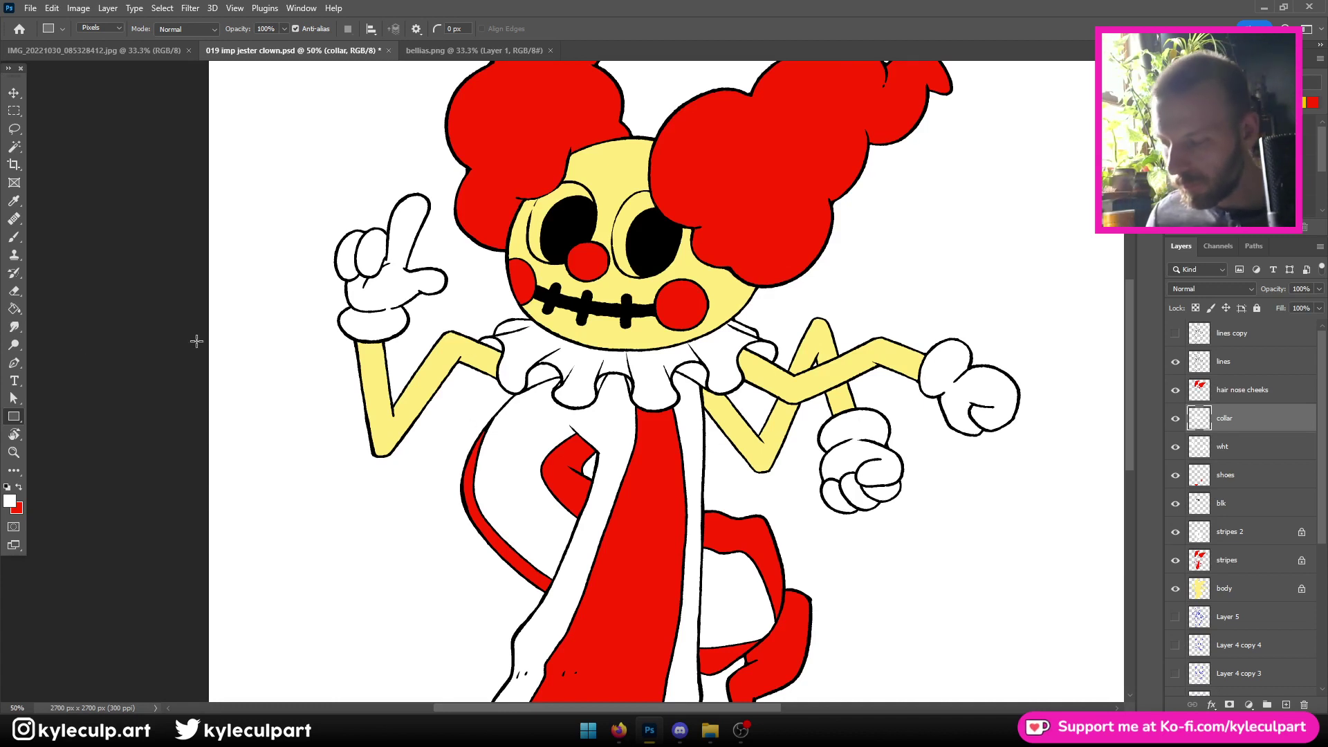
Set the foreground color to a bright yellow with a hue of 54 degrees
left_click(9, 500)
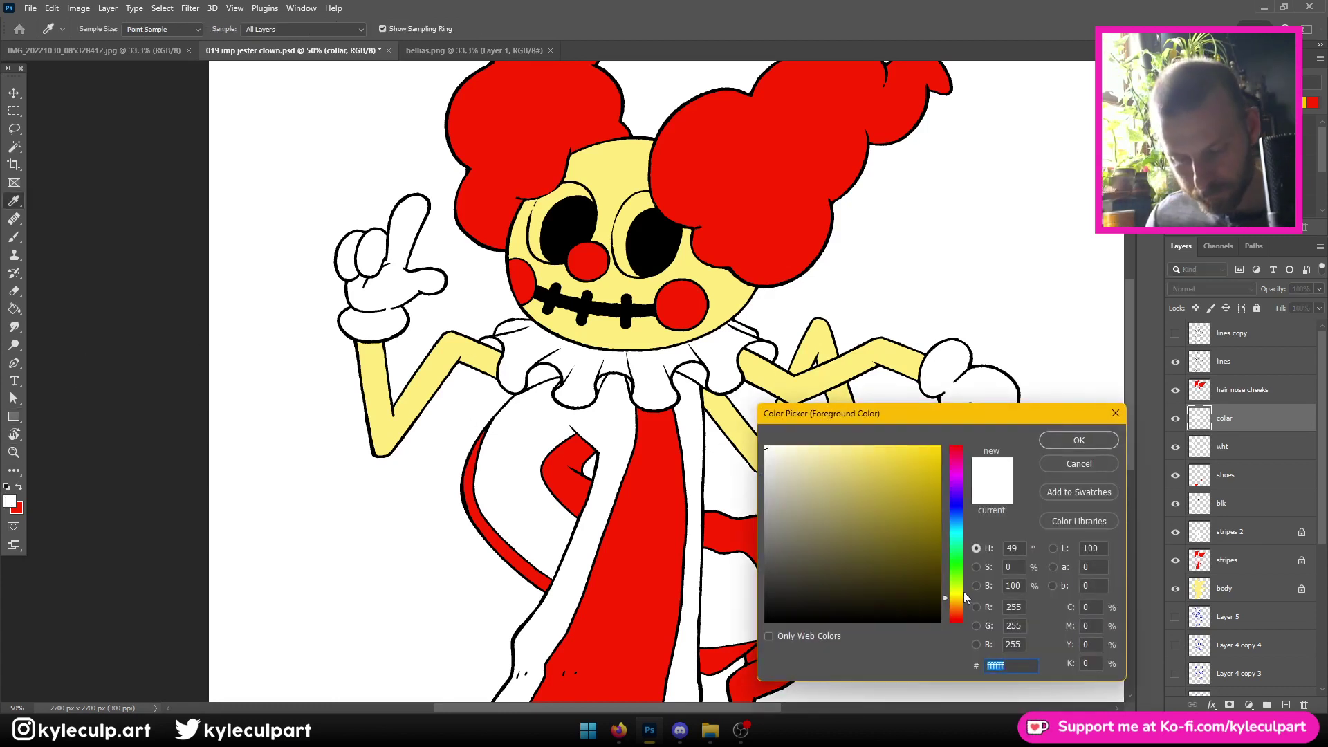
left_click_drag(955, 598, 957, 596)
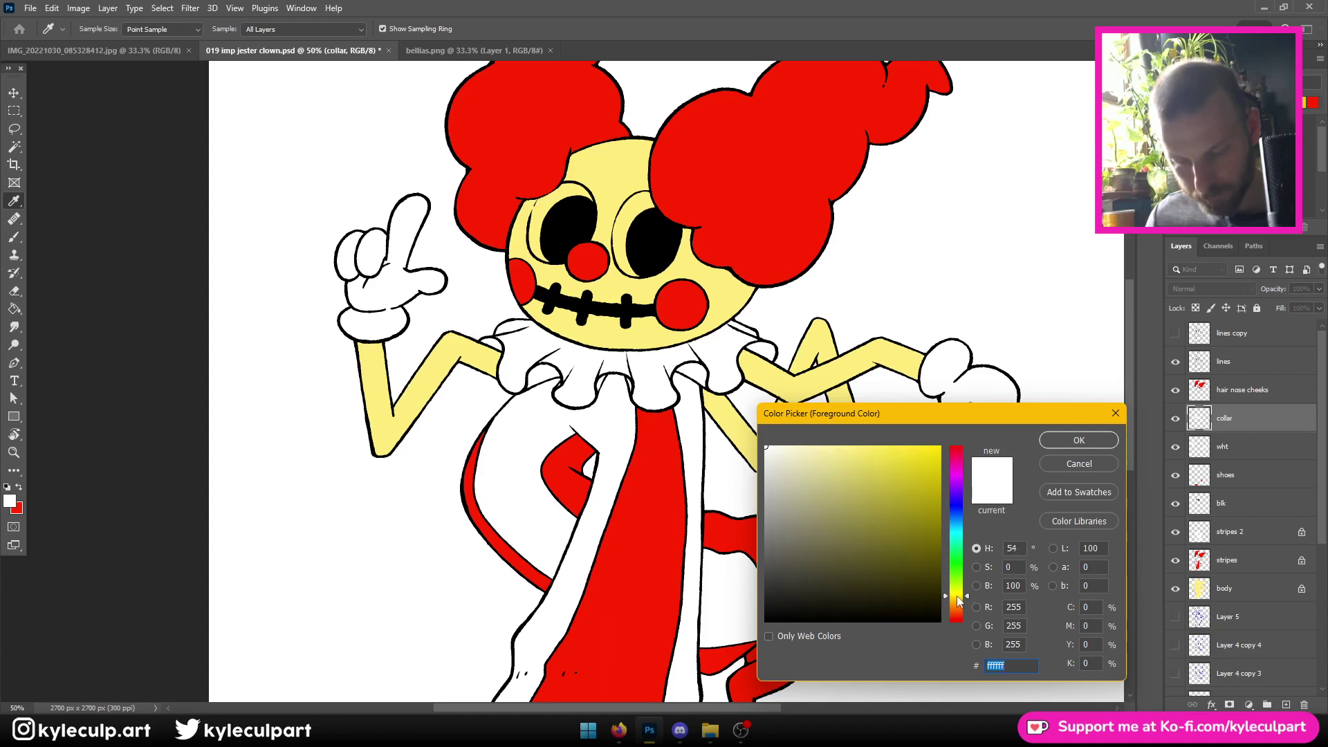
left_click(882, 534)
left_click(1080, 440)
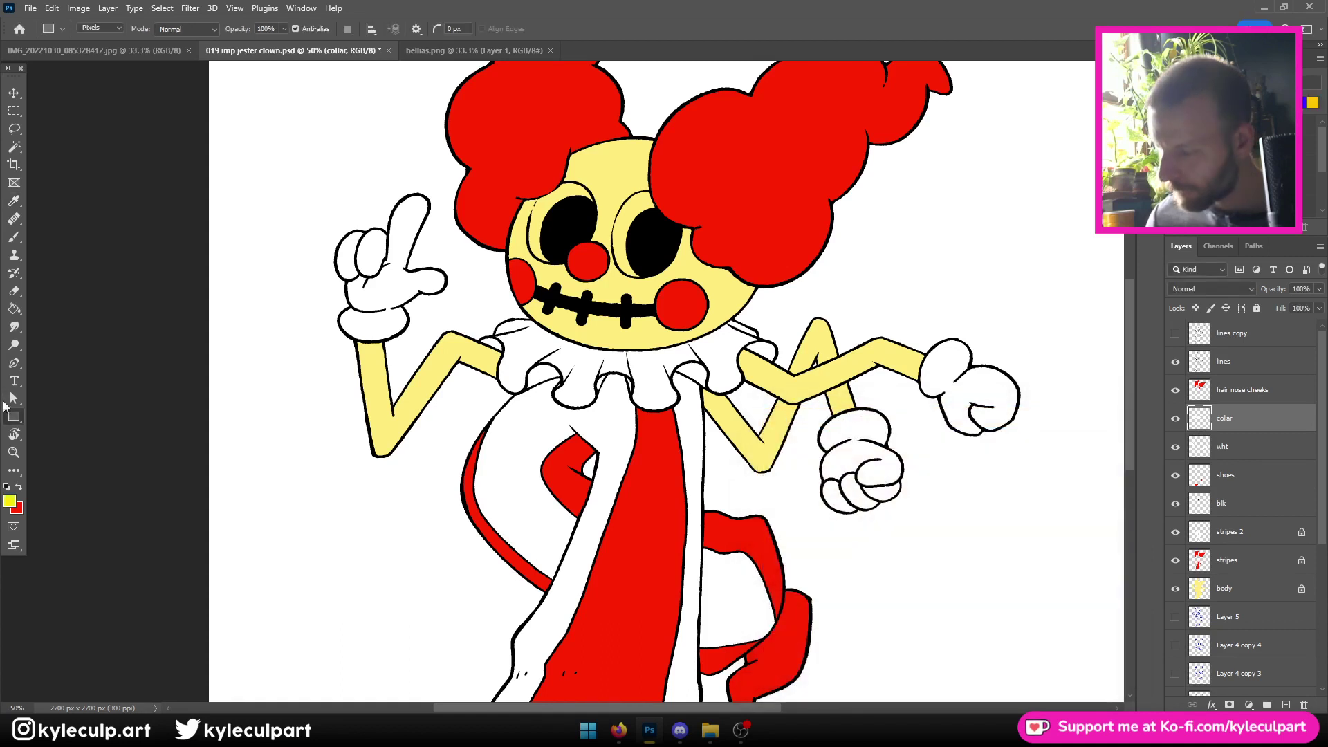
Lock the collar layer's transparent pixels, fill the collar with the yellow foreground color, and save
left_click(1195, 309)
key("ctrl+minus")
key("alt+BackSpace")
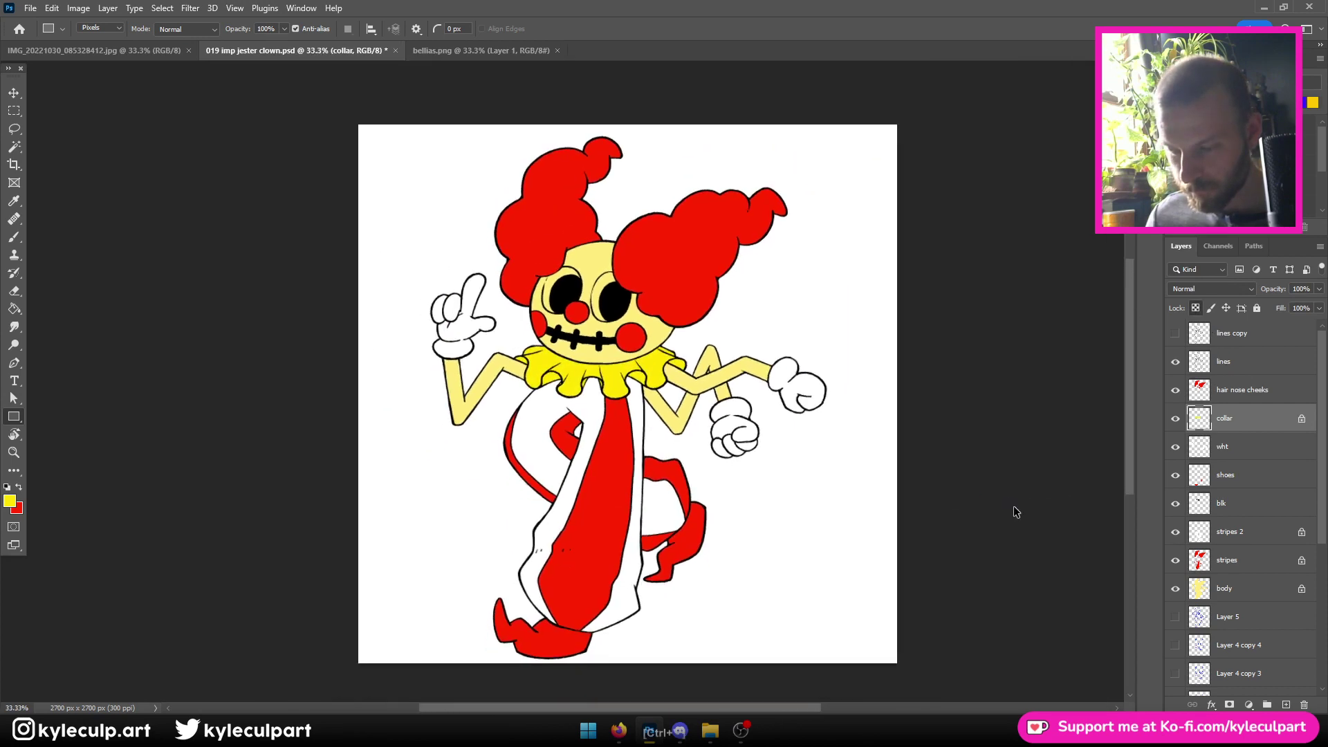
key("ctrl+s")
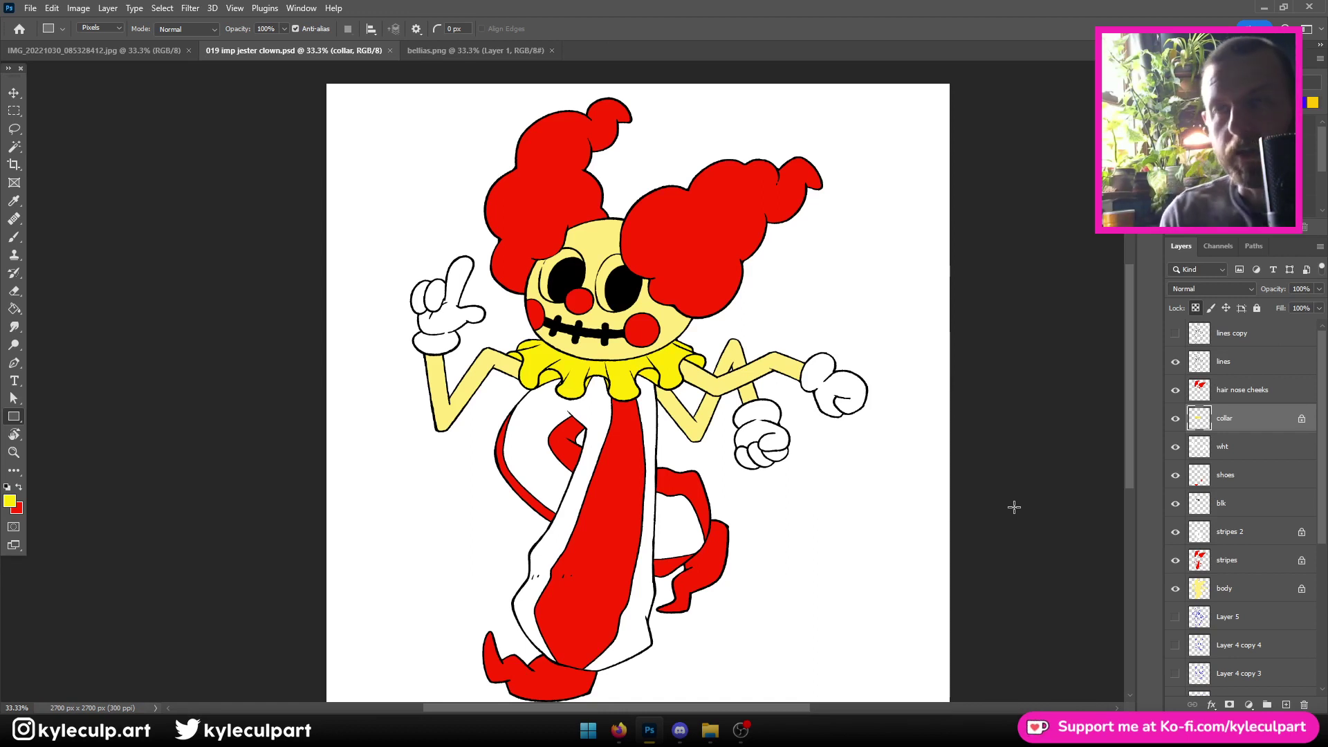
Lock the transparent pixels of the shoes layer
scroll(1272, 464, "down", 3)
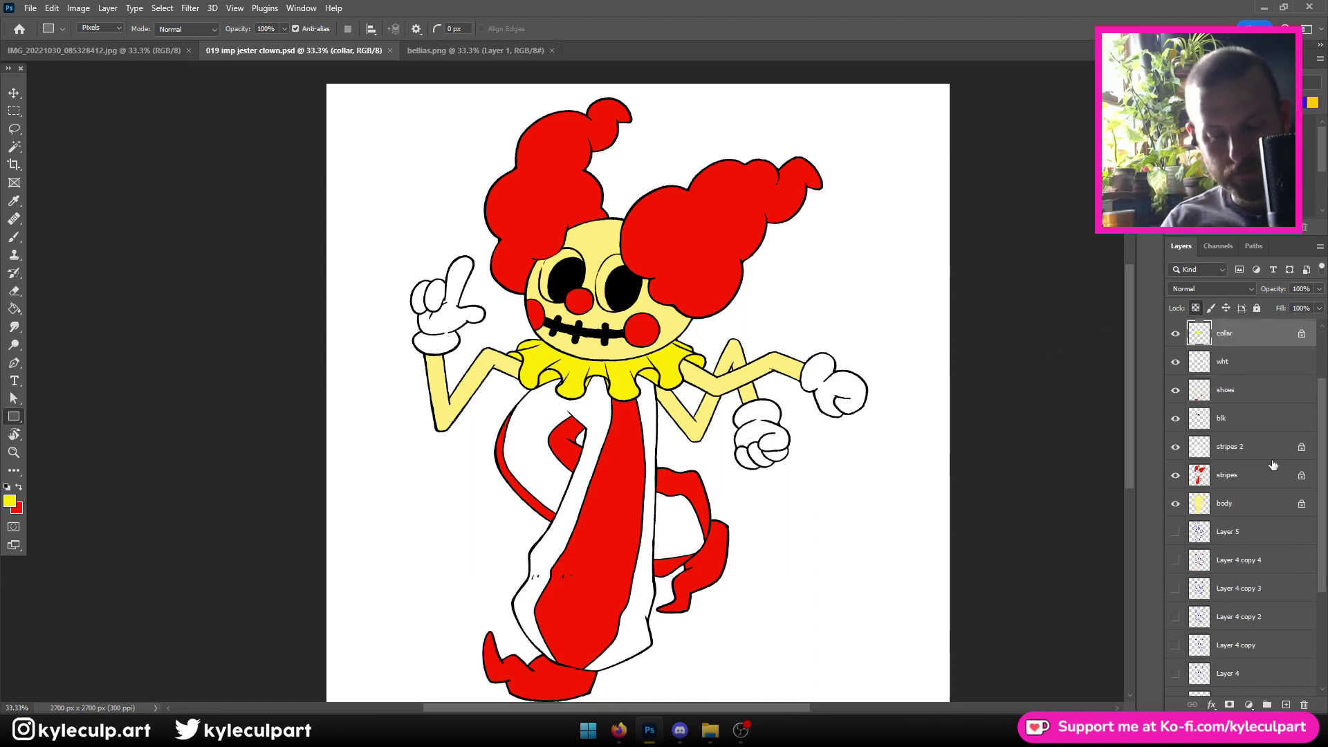
left_click(1236, 398)
left_click(1195, 308)
Try a yellow fill on the shoes, return them to red, and save the document
scroll(400, 533, "down", 2)
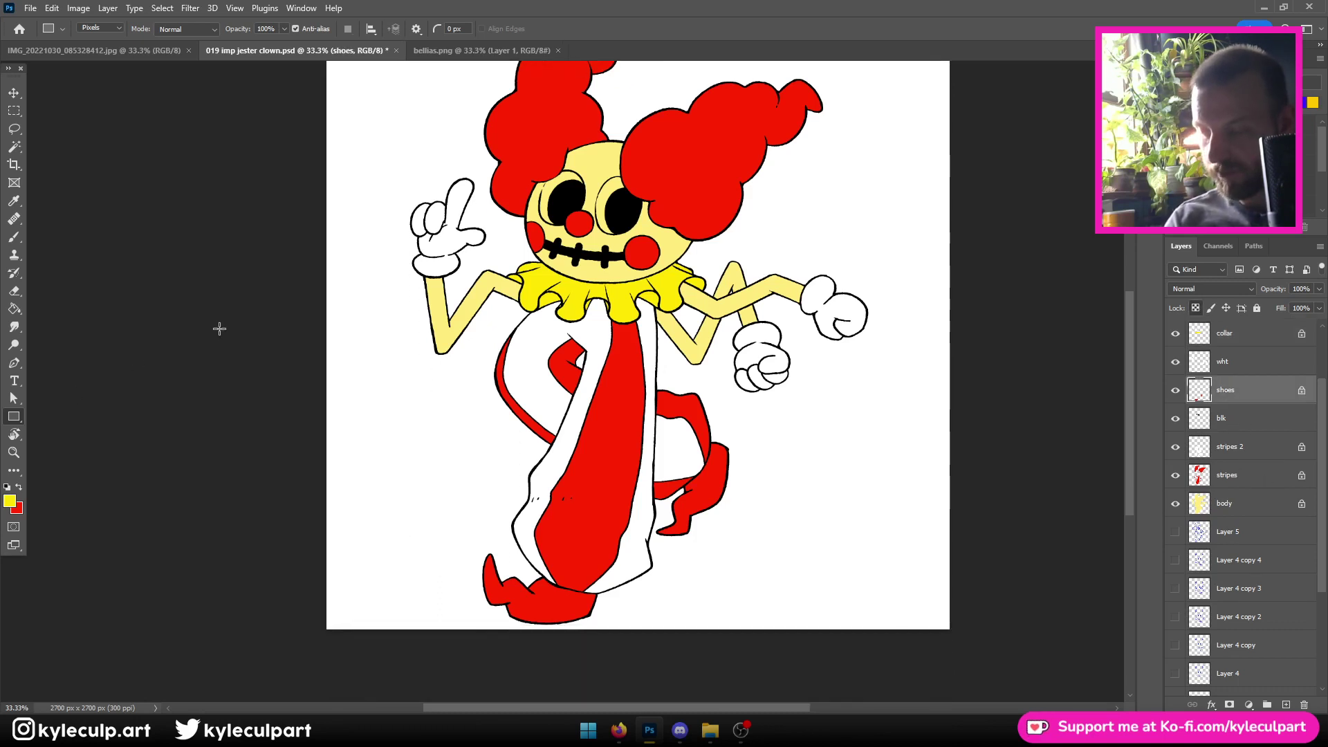
left_click_drag(203, 287, 1017, 628)
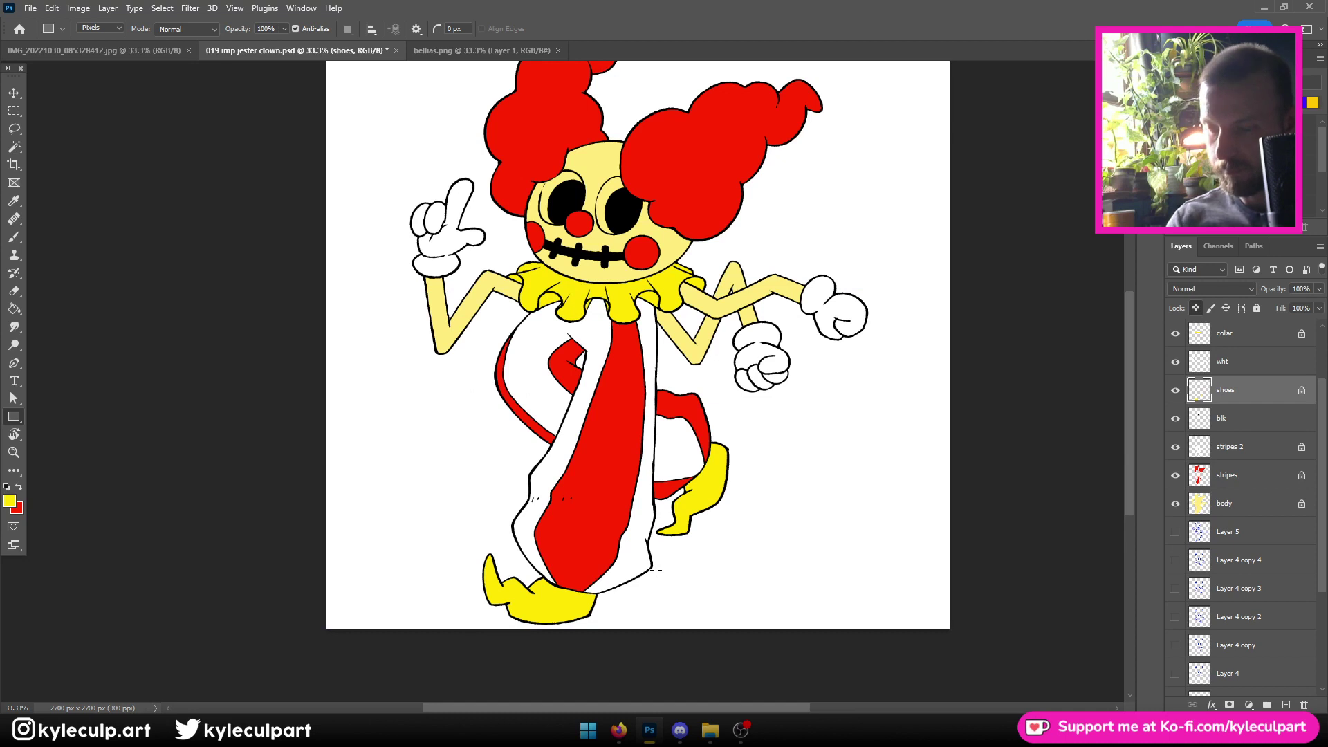
key("ctrl+BackSpace")
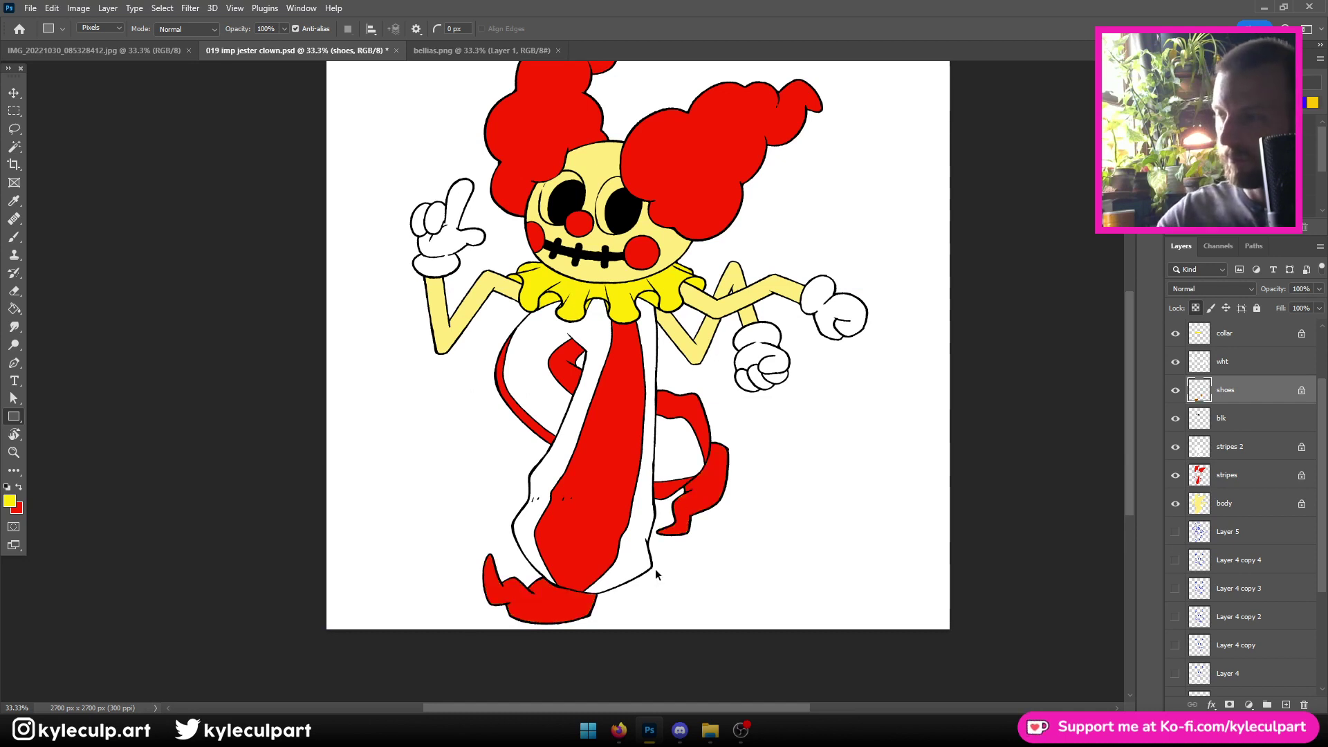
key("ctrl+s")
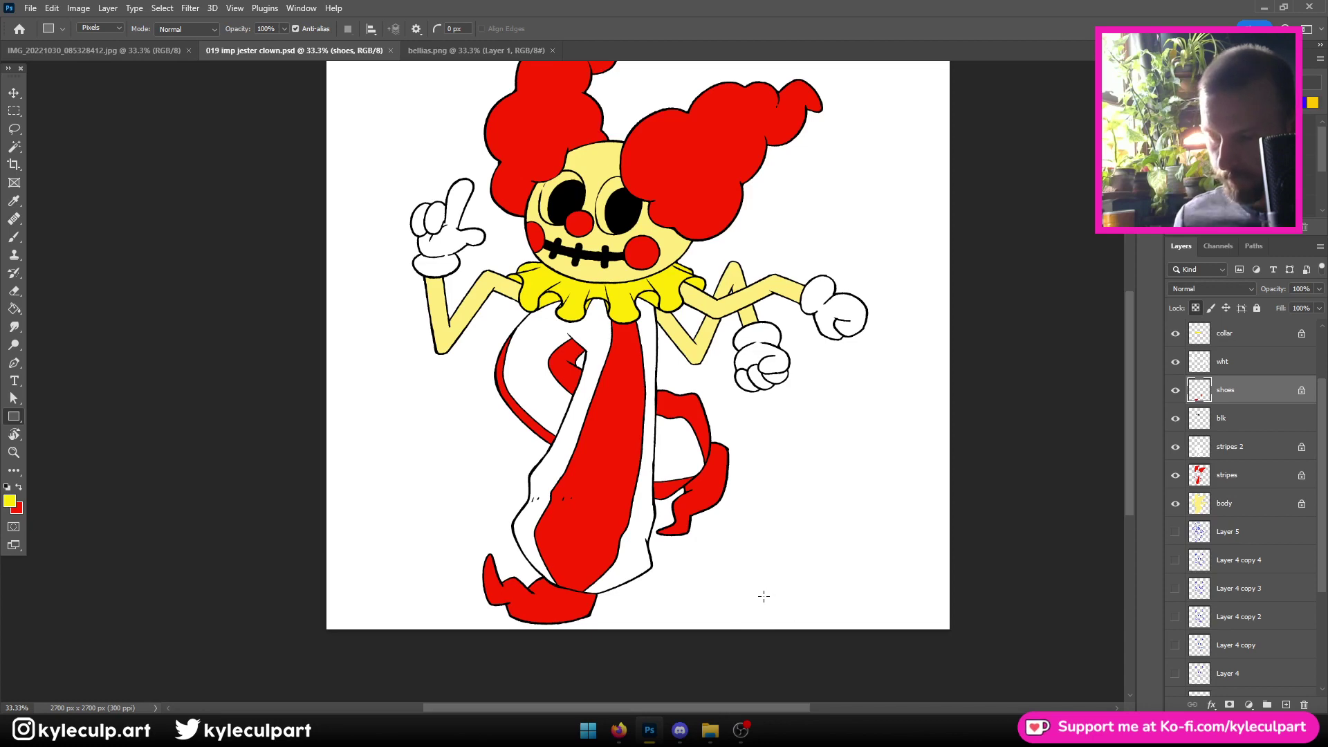
Set the foreground color to orange with a hue of 34 degrees, ff9000, and return to the Rectangle tool
key("ctrl+minus")
key("ctrl+plus")
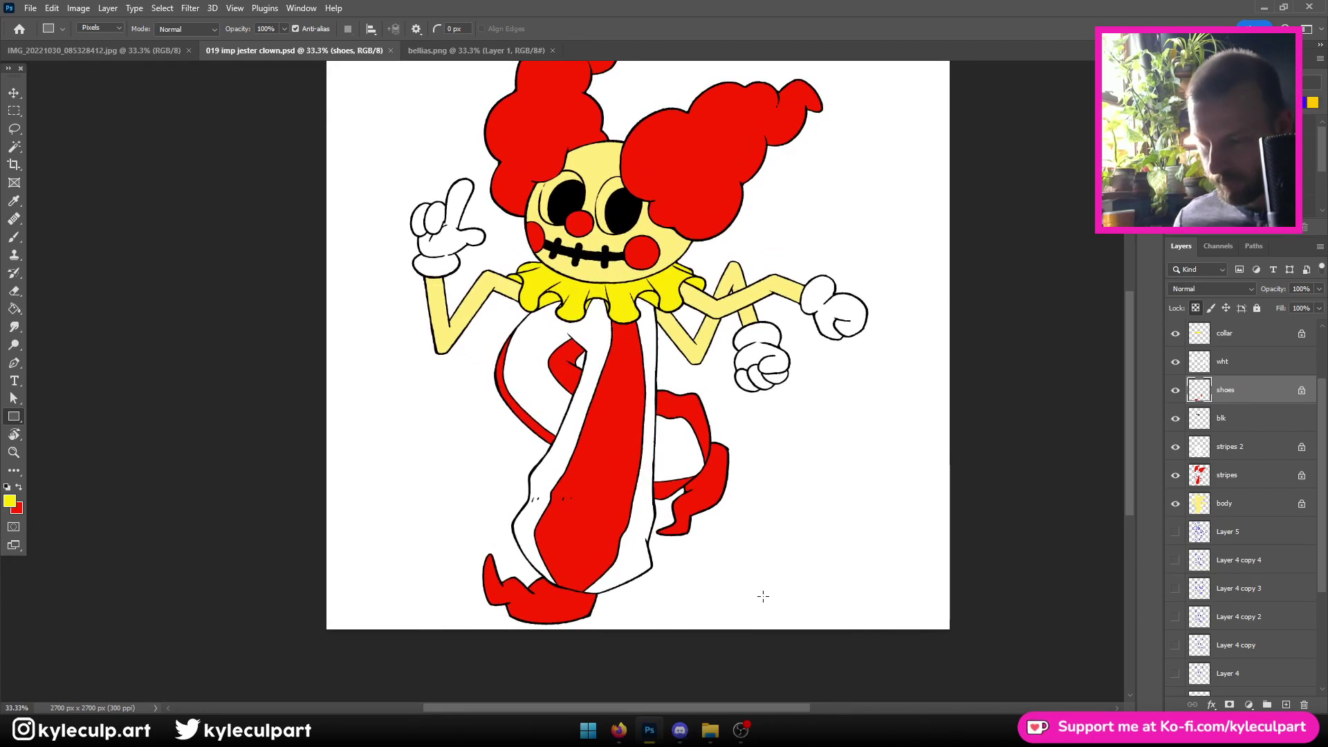
left_click(9, 501)
left_click(957, 604)
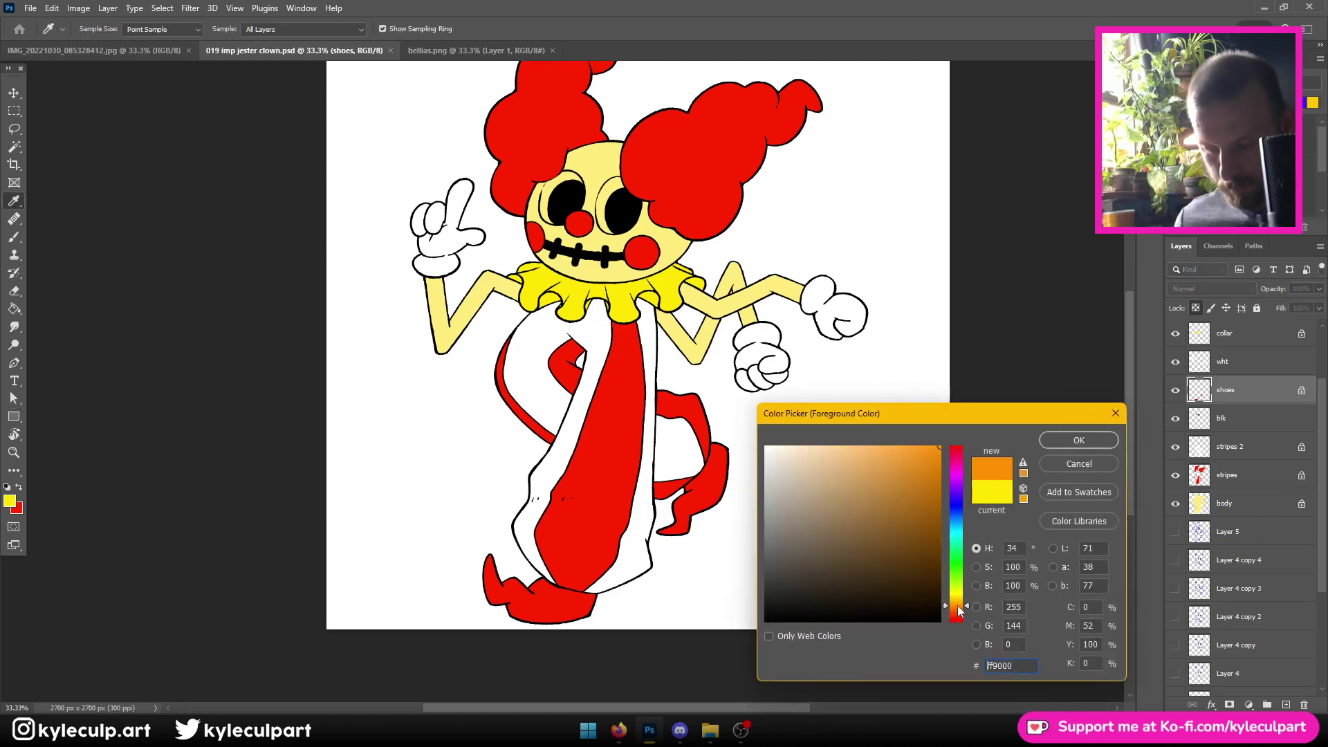
left_click(1065, 440)
key("u")
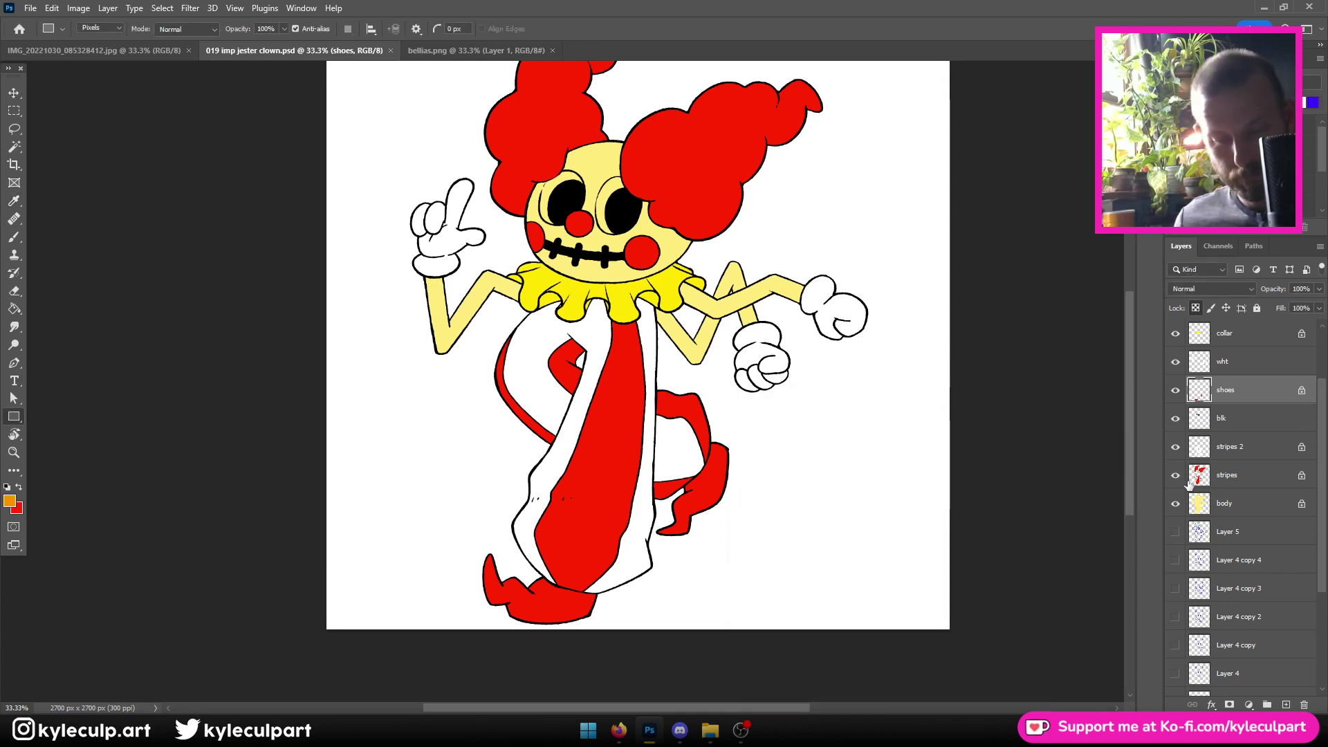
Try an orange fill on the body layer, and undo it
left_click(1242, 507)
key("ctrl+minus")
left_click_drag(318, 113, 1003, 538)
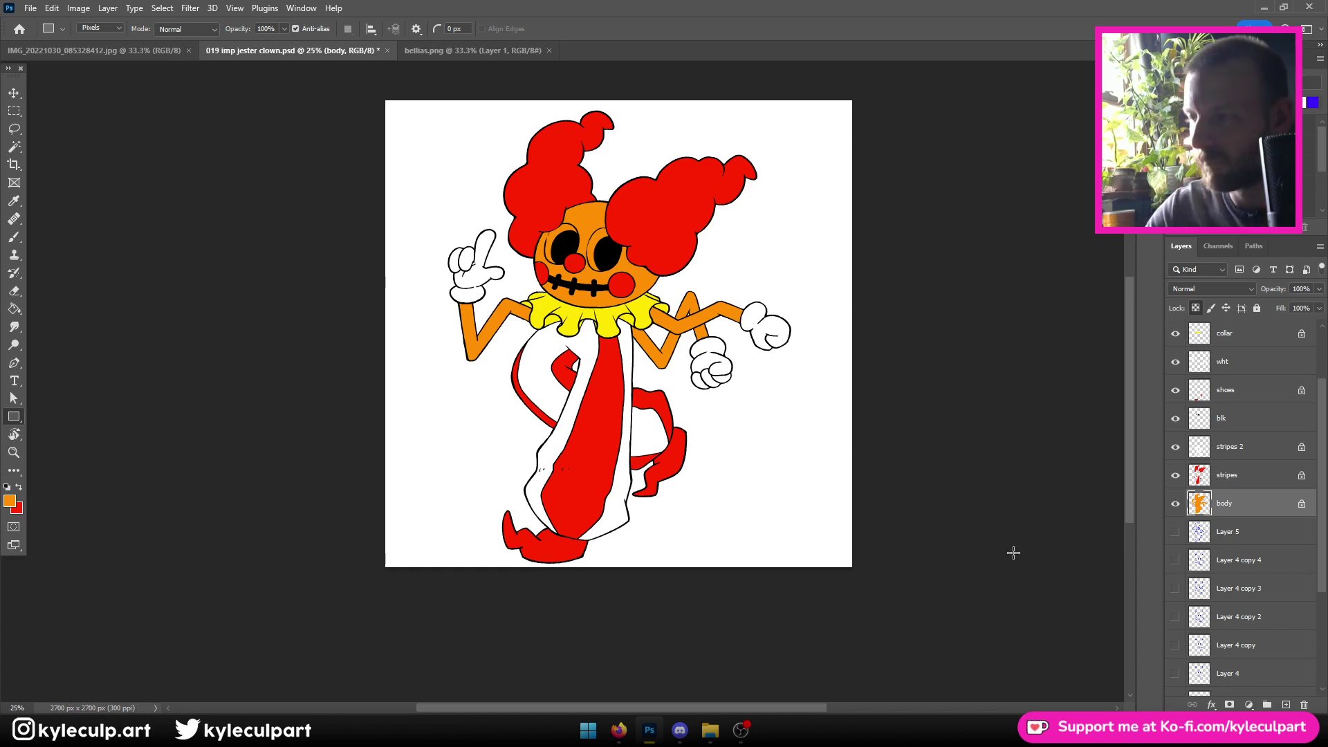
key("ctrl+z")
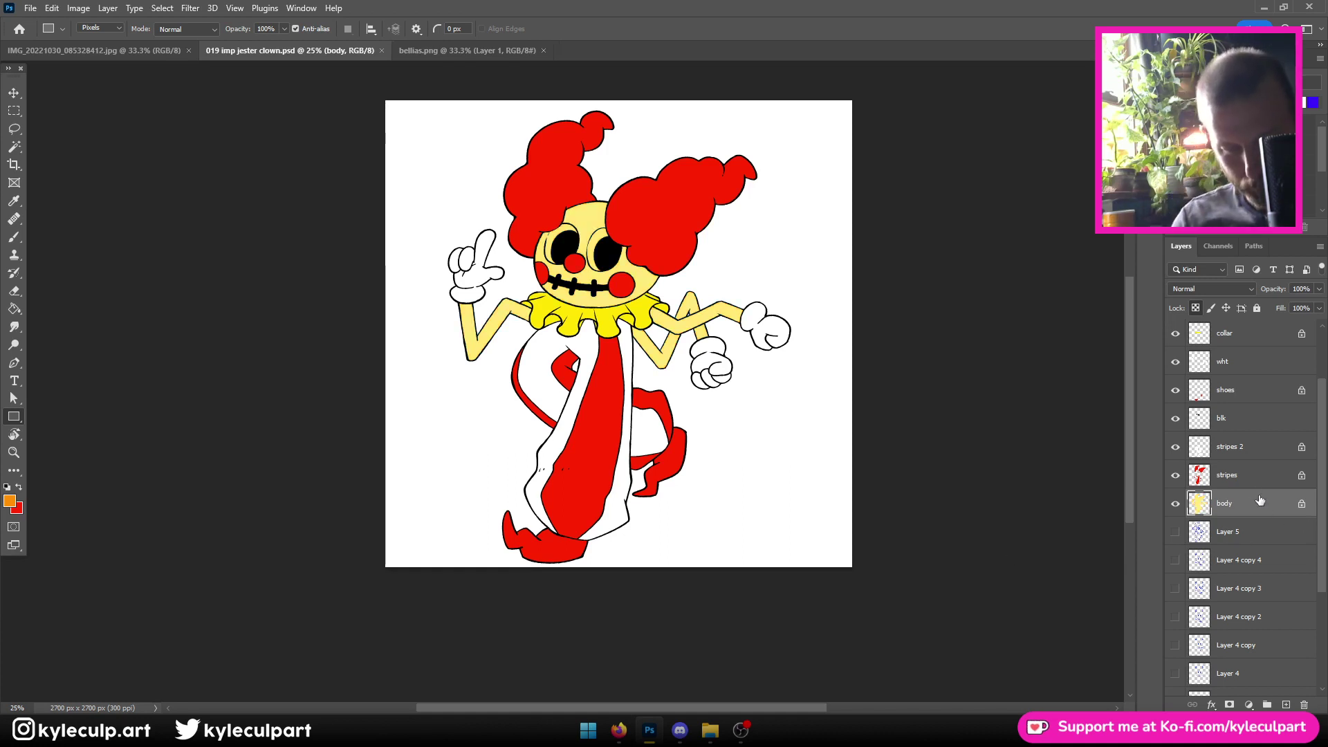
Fill the suit's stripes 2 layer with orange and check the whole figure at a smaller size
left_click(1240, 453)
left_click_drag(342, 224, 948, 733)
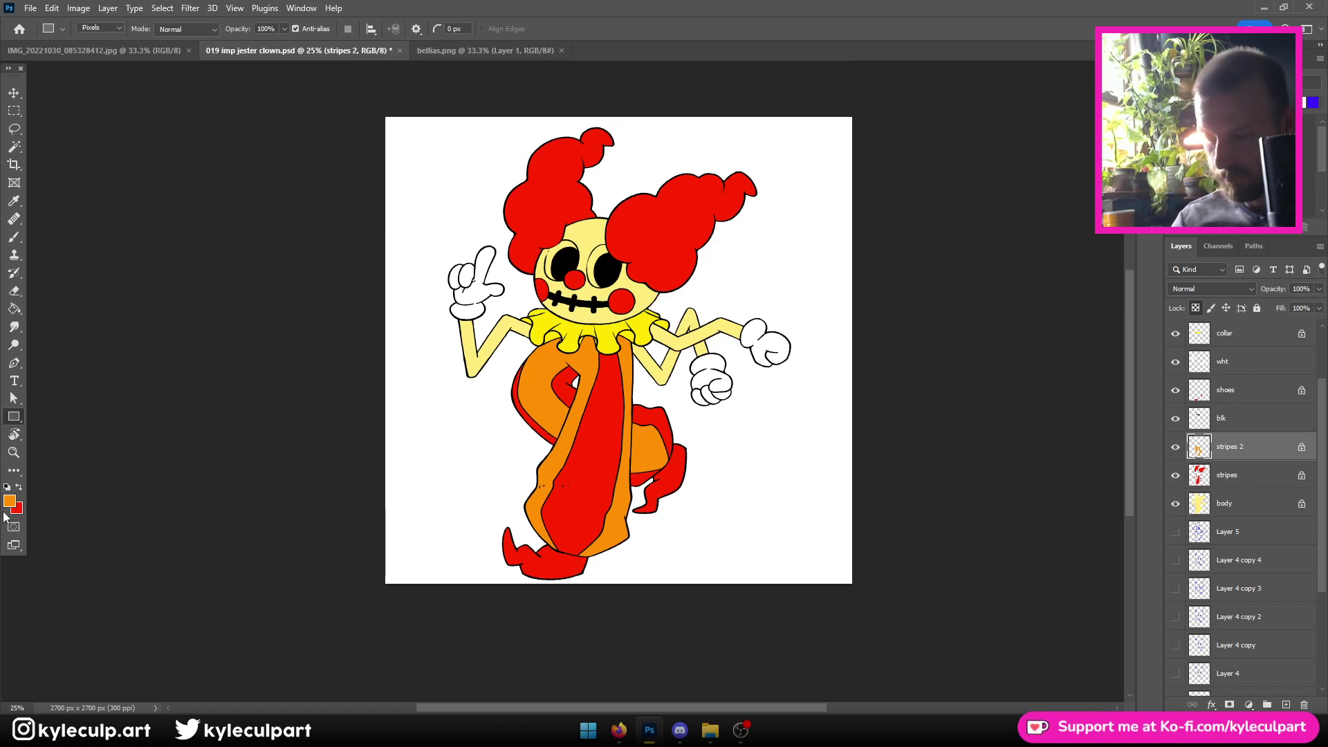
key("ctrl+minus")
key("ctrl+minus")
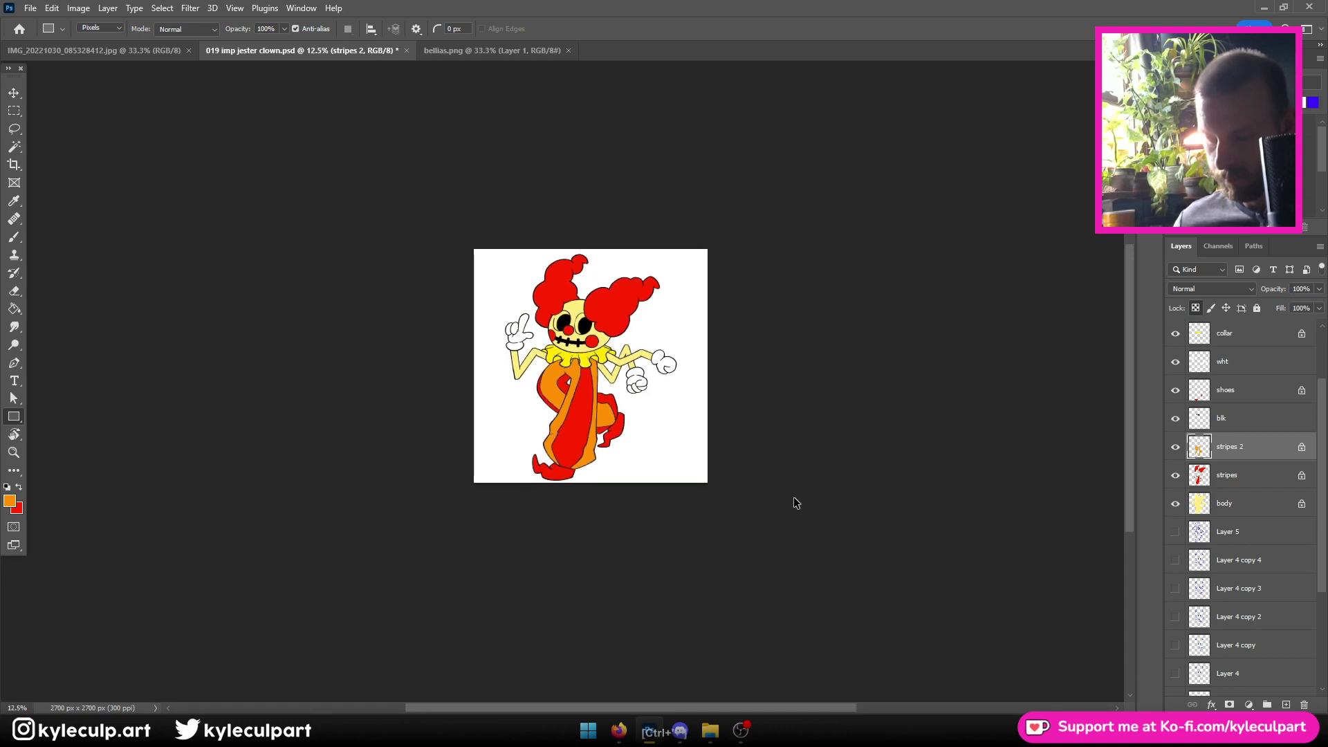
key("ctrl+plus")
key("ctrl+plus")
Swap the suit colors by filling the stripes layer with orange and the stripes 2 layer with red
left_click(1248, 479)
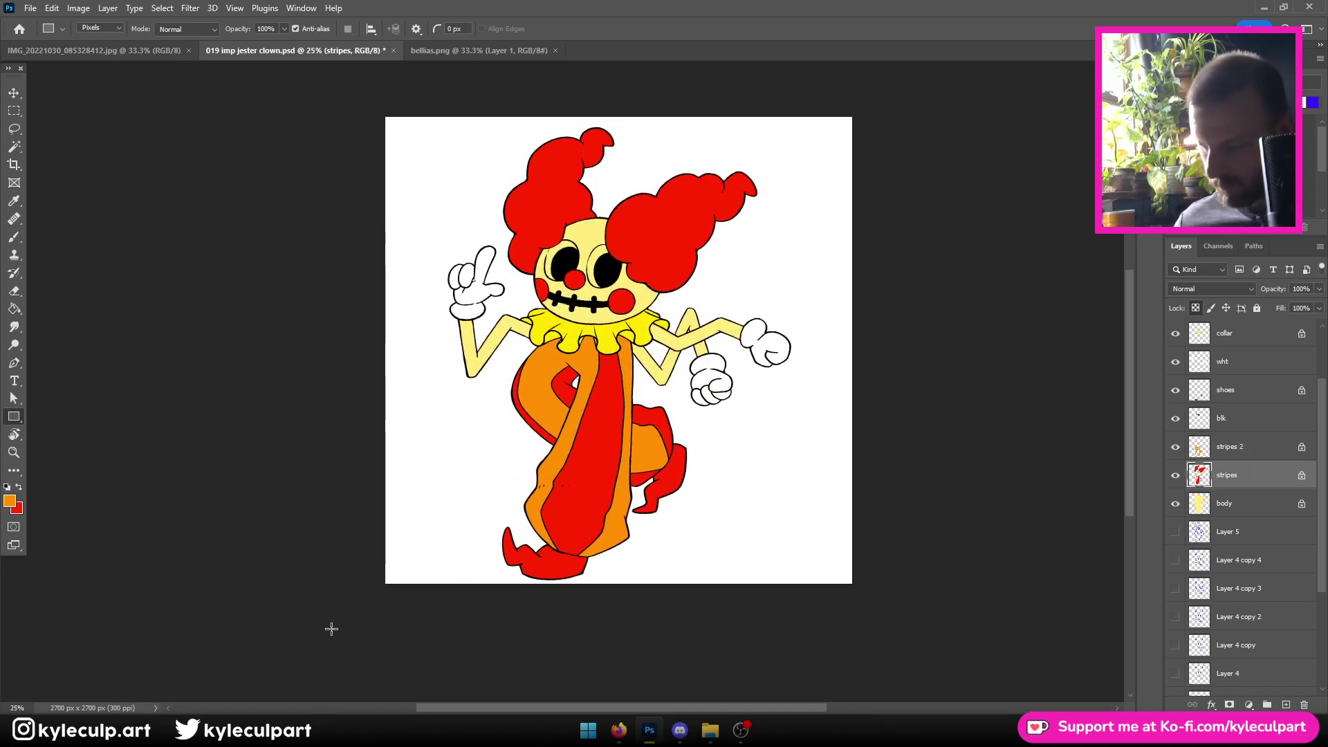
left_click_drag(331, 628, 926, 191)
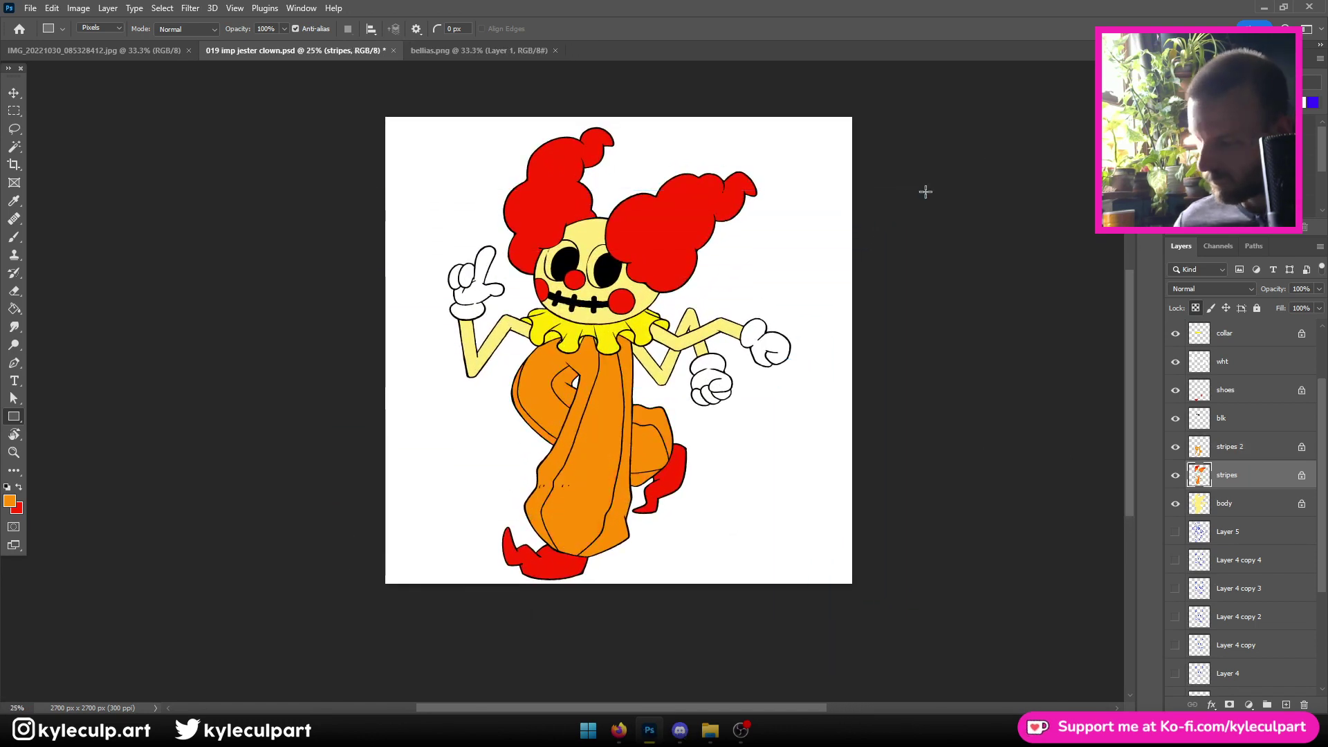
key("x")
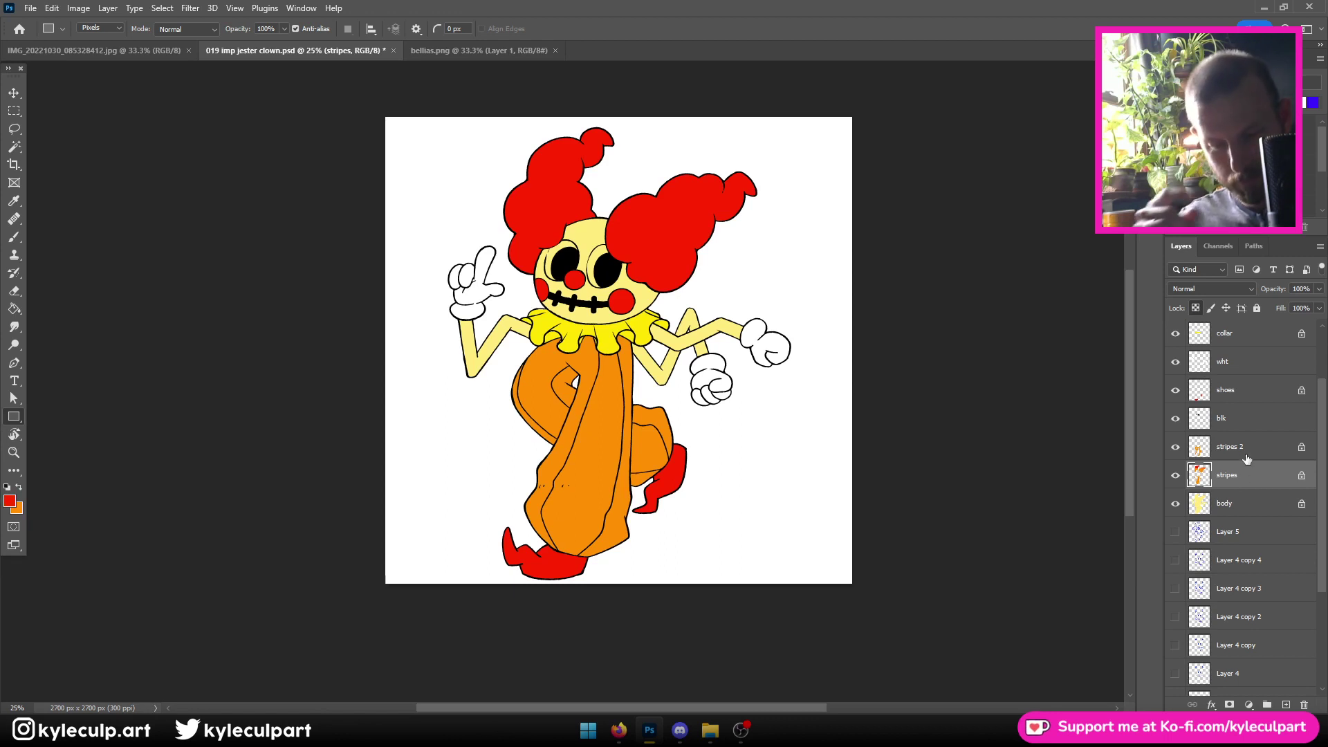
left_click(1247, 459)
left_click_drag(353, 264, 893, 626)
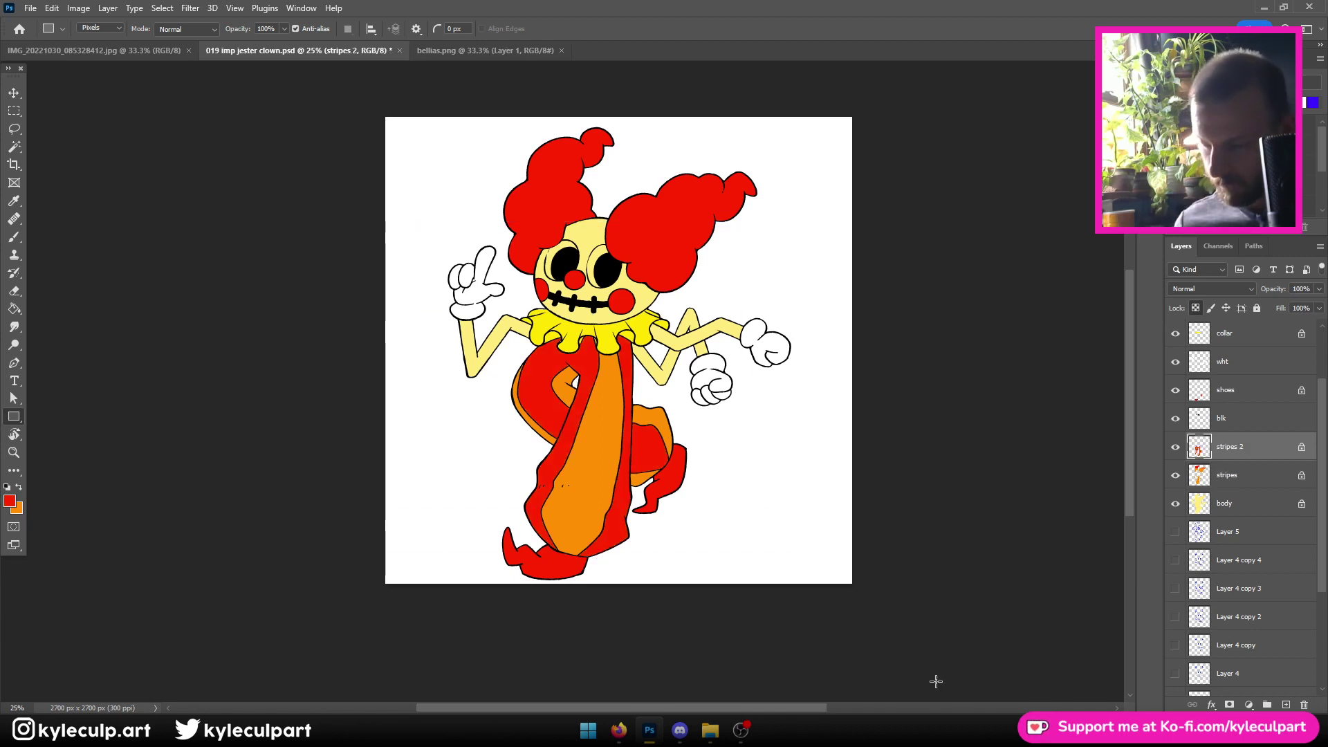
key("ctrl+minus")
key("ctrl+plus")
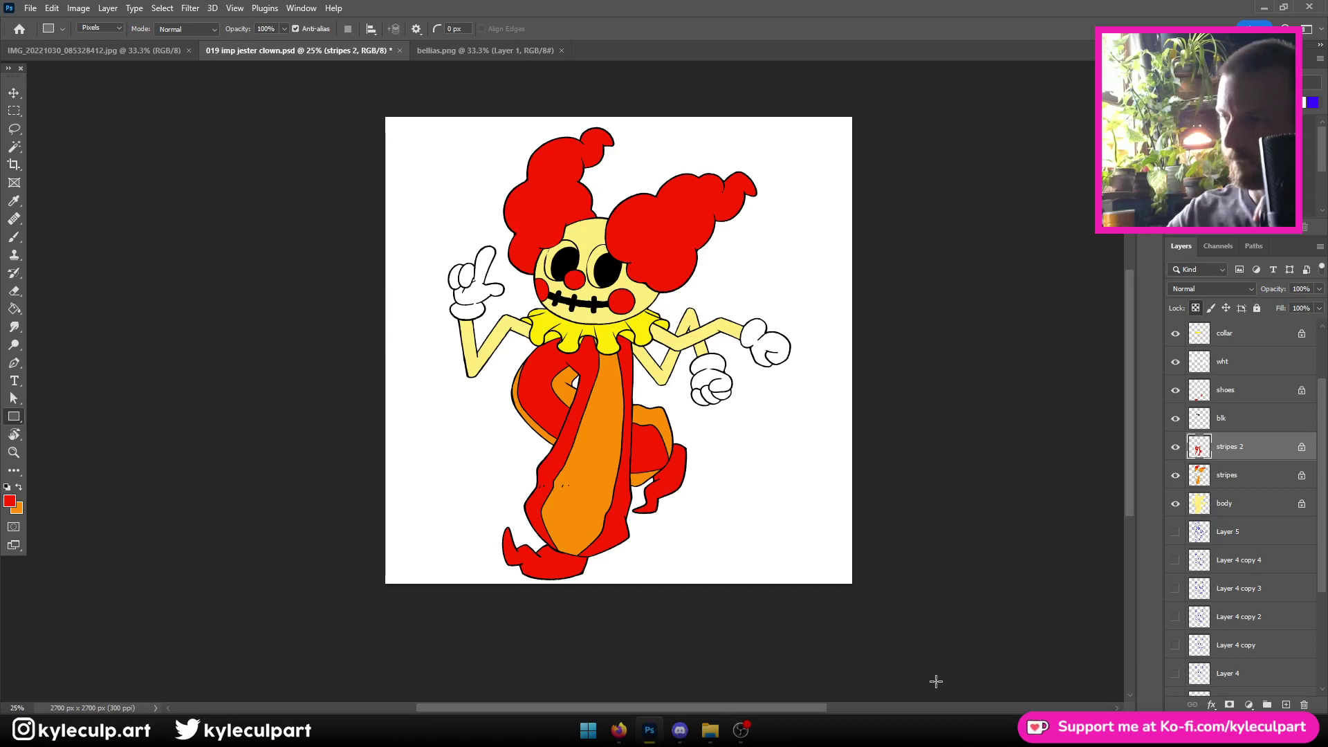
Compare the suit's two stripe color arrangements by repeatedly undoing and restoring the last fills
key("ctrl+z")
key("ctrl+z")
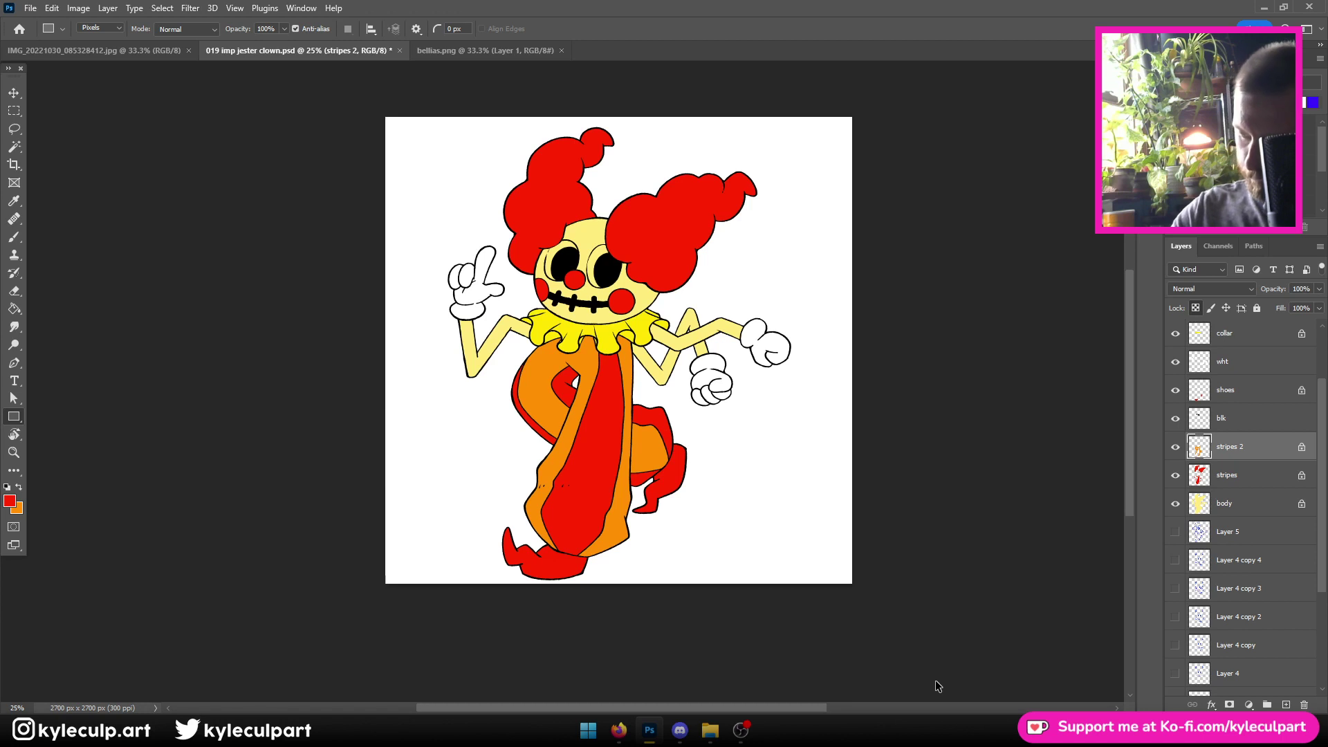
key("ctrl+shift+z")
key("ctrl+shift+z")
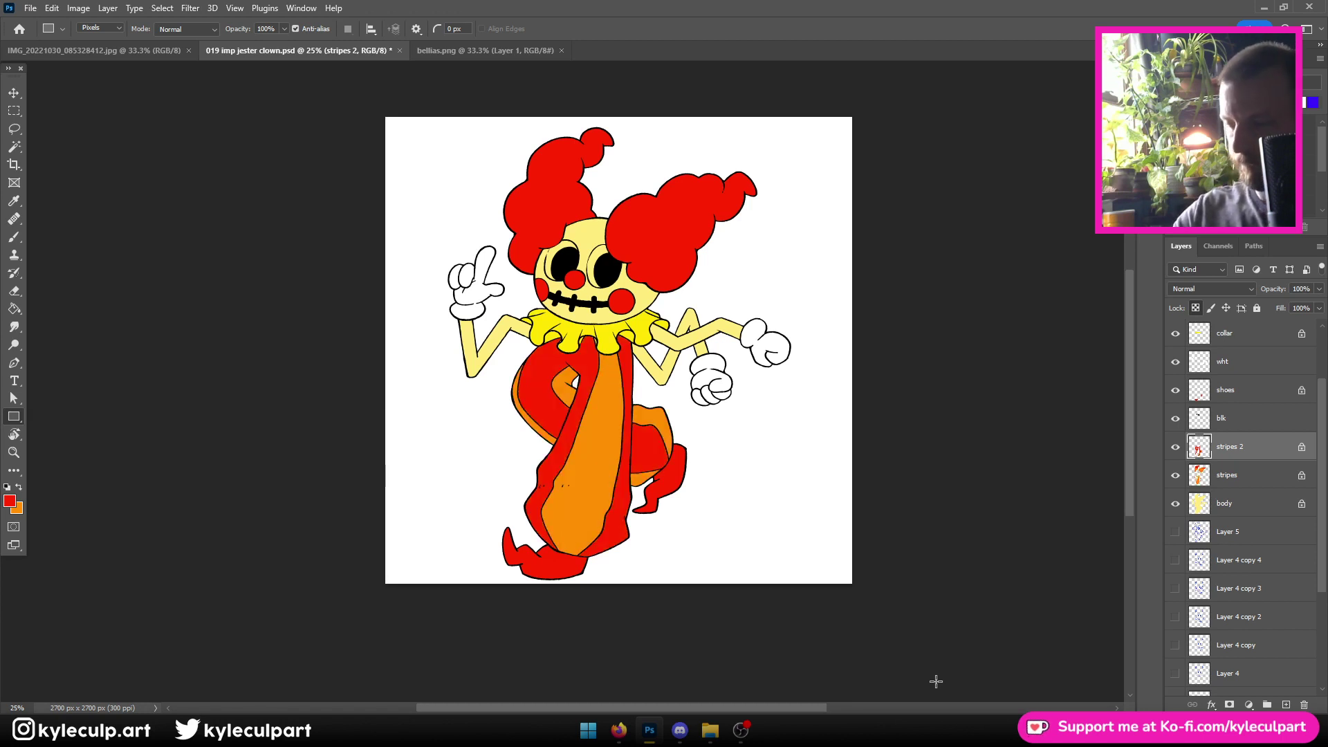
key("ctrl+z")
key("ctrl+z")
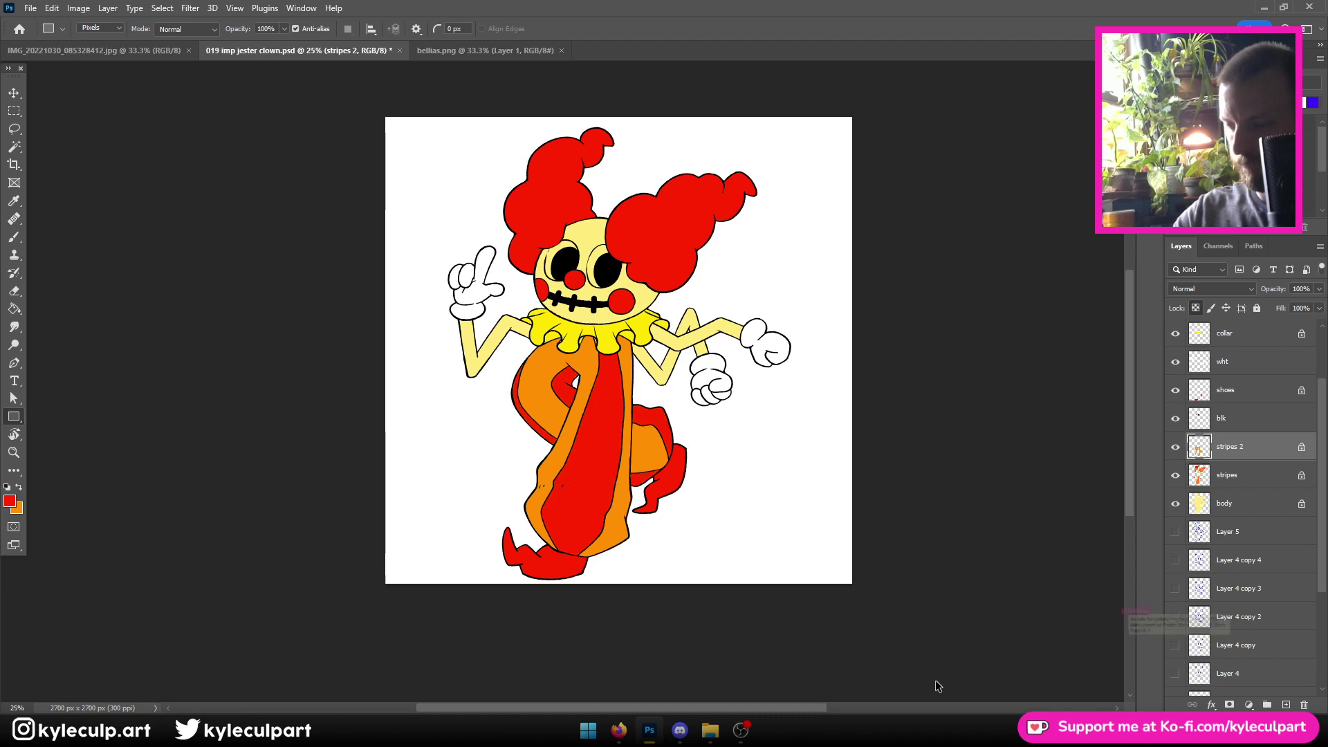
key("ctrl+shift+z")
key("ctrl+shift+z")
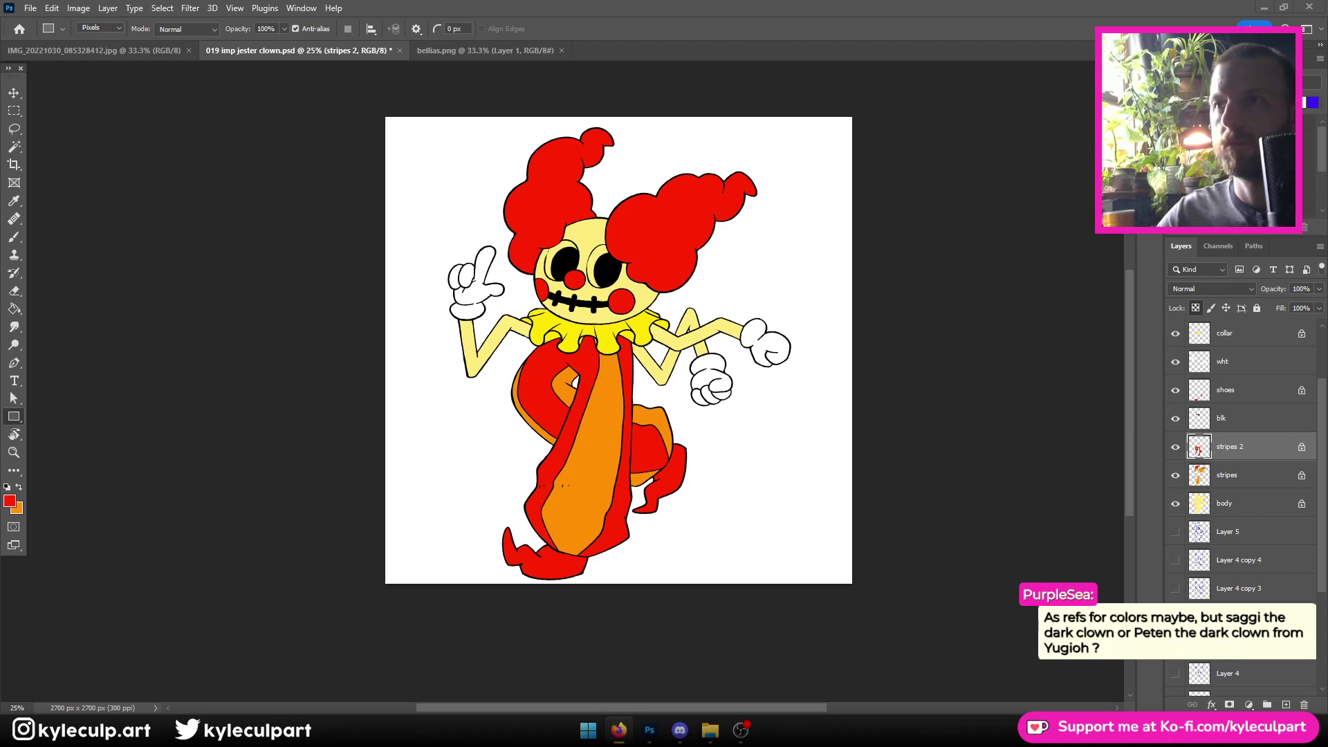
Switch to Firefox and examine the Peten and Saggi the Dark Clown images as color references
left_click_drag(823, 0, 834, 100)
left_click(903, 98)
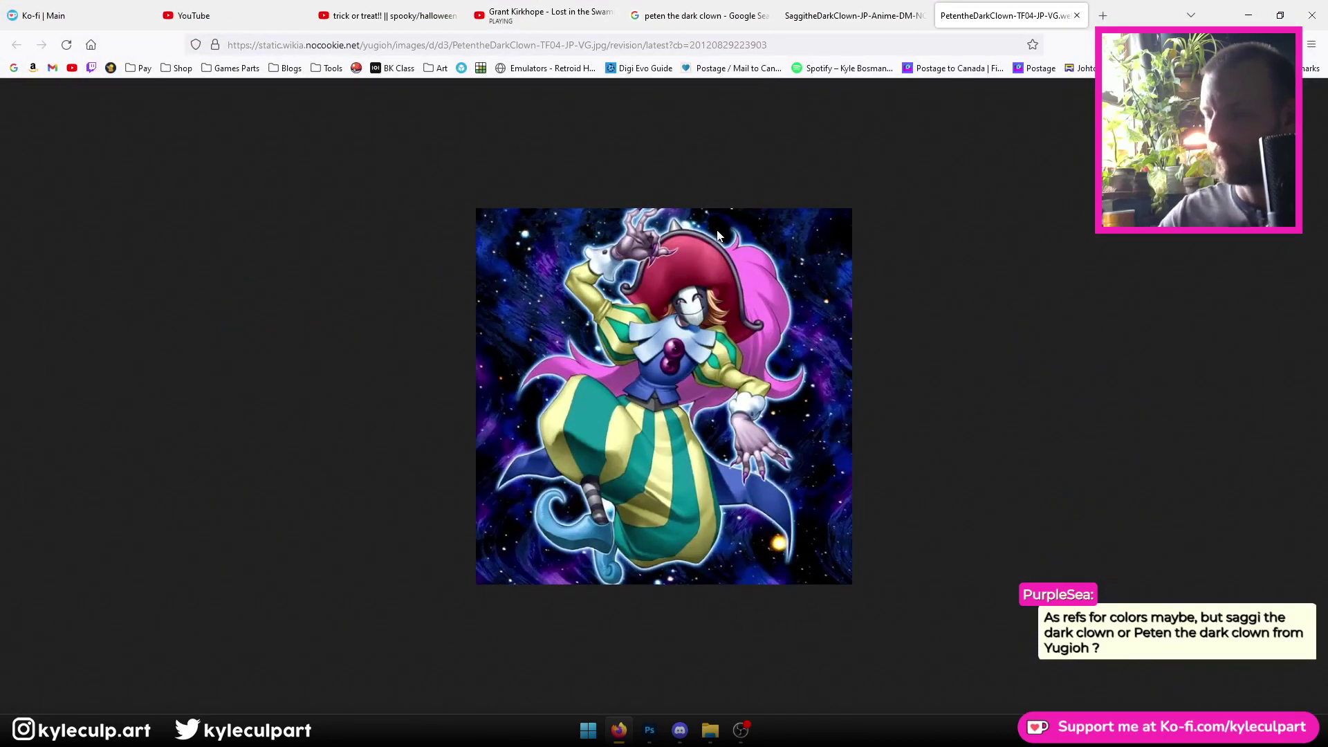
key("alt")
scroll(704, 293, "up", 5)
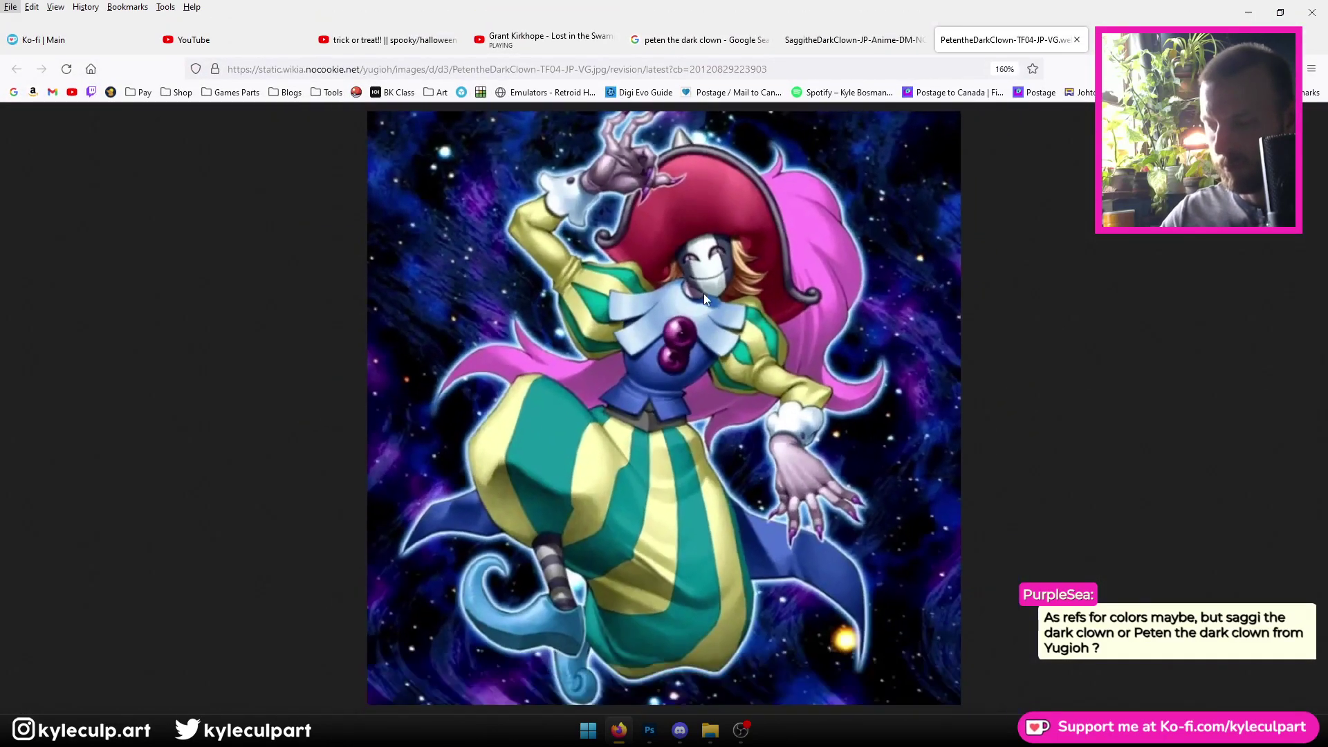
scroll(703, 293, "down", 2)
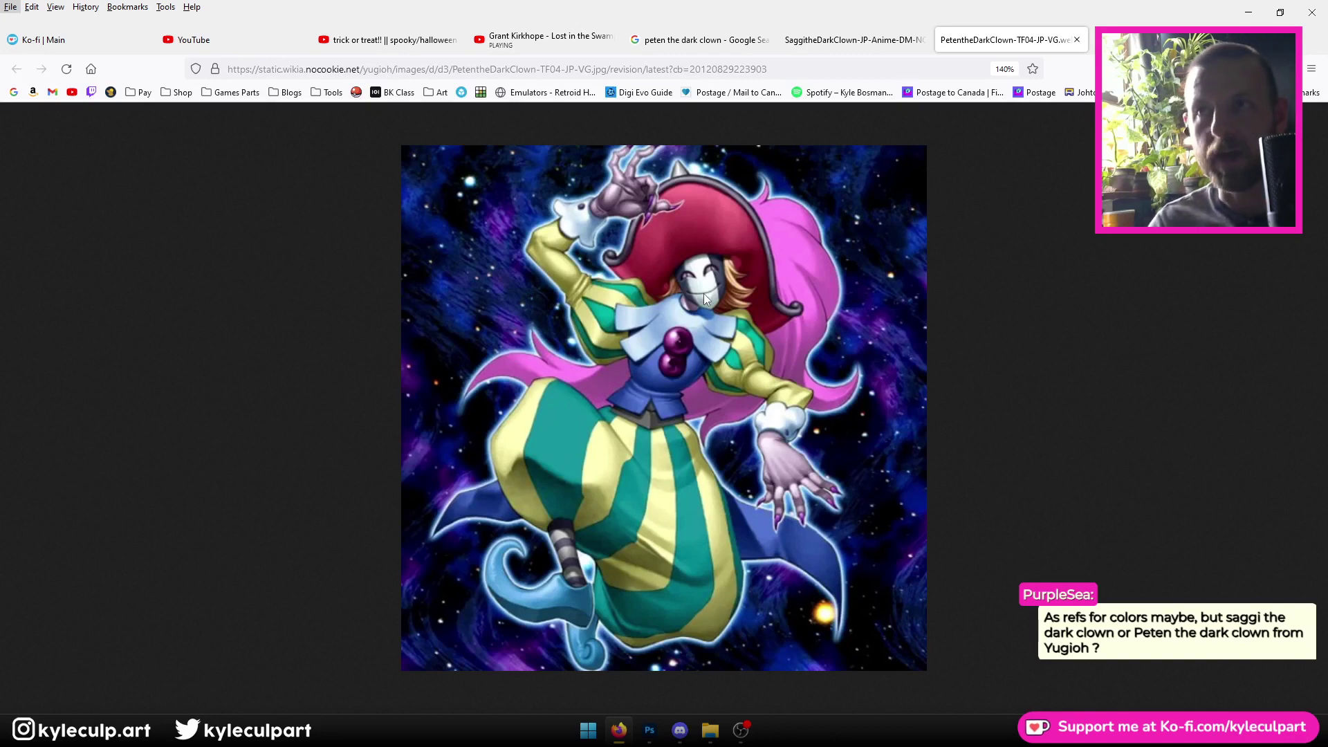
left_click(845, 40)
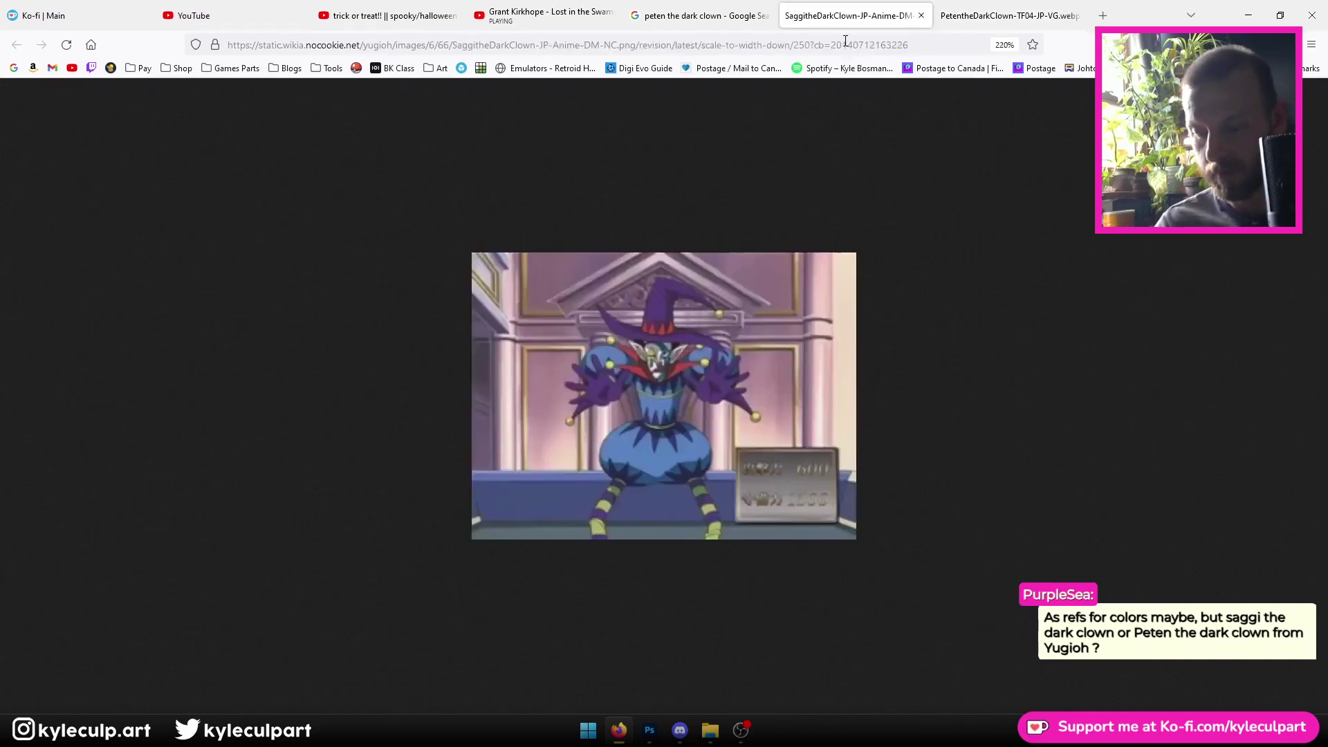
scroll(765, 276, "up", 7)
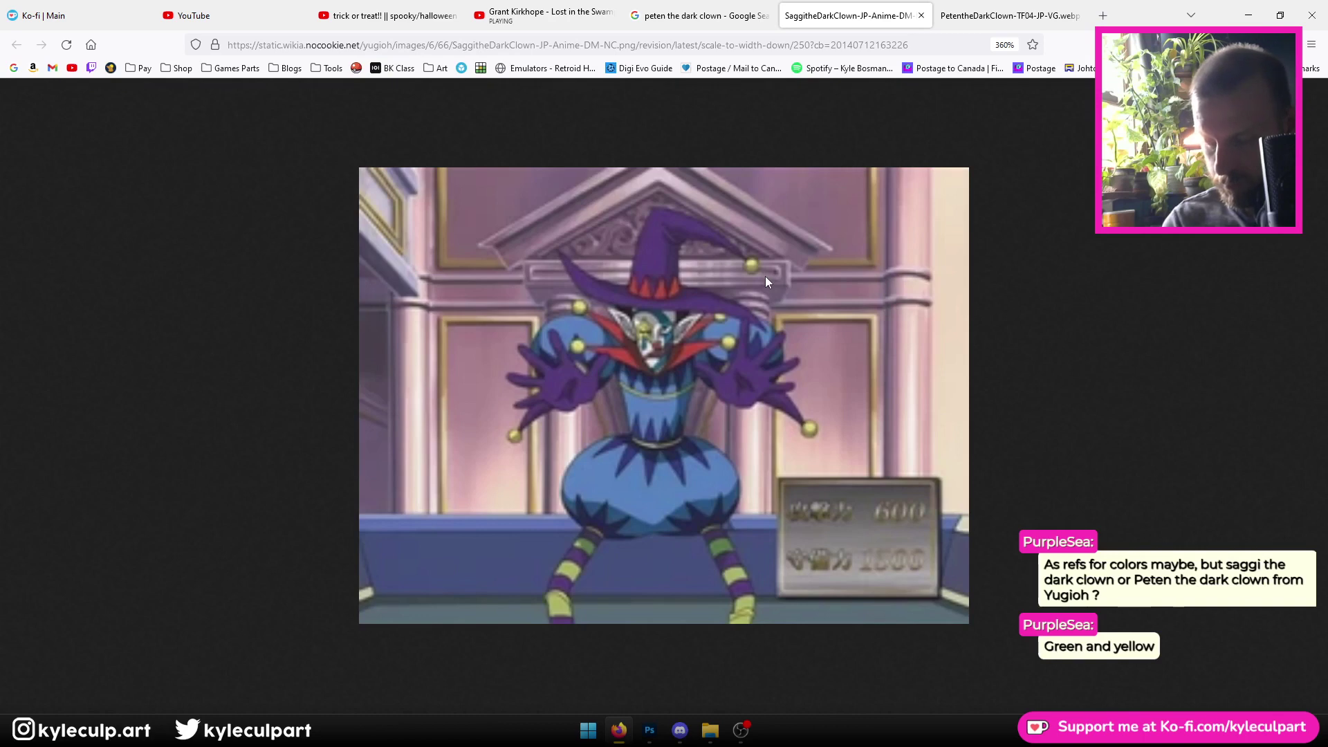
left_click(1019, 16)
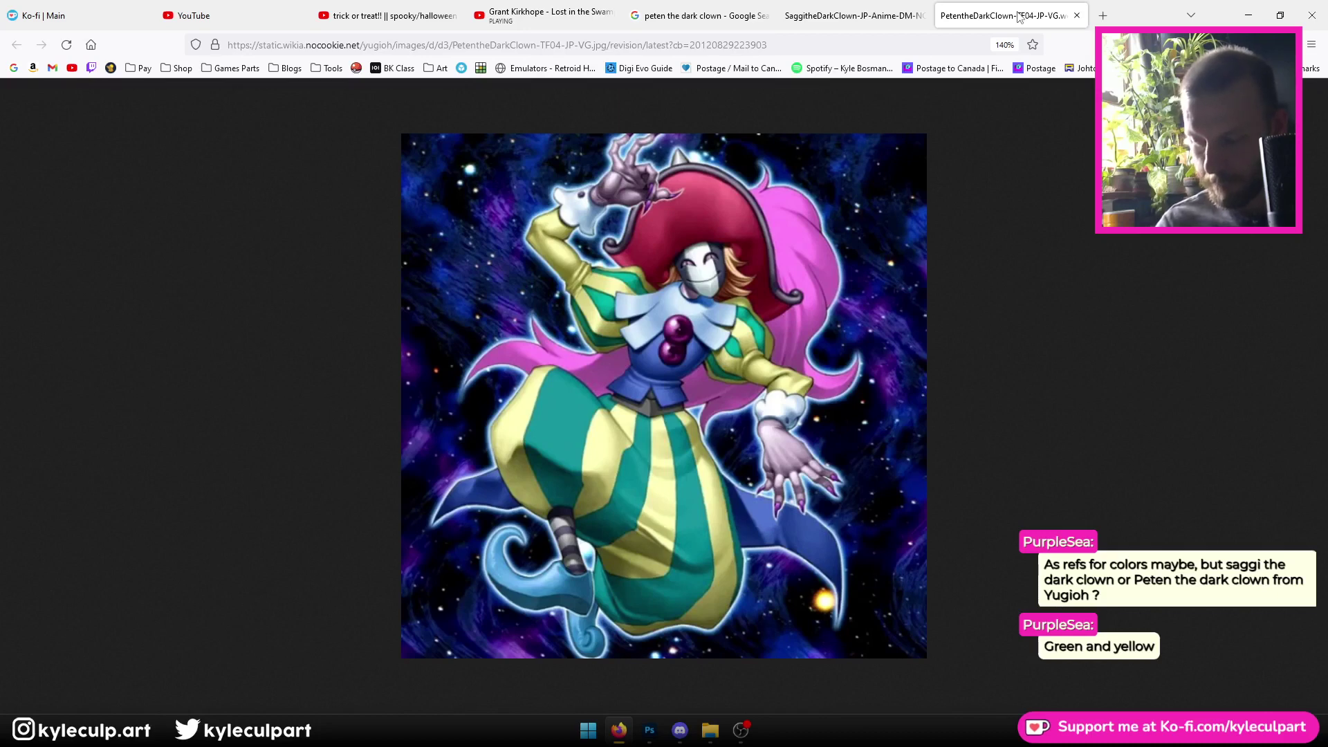
Reduce the browser window with the reference image, move it clear of the artwork, and return to Photoshop
double_click(1127, 21)
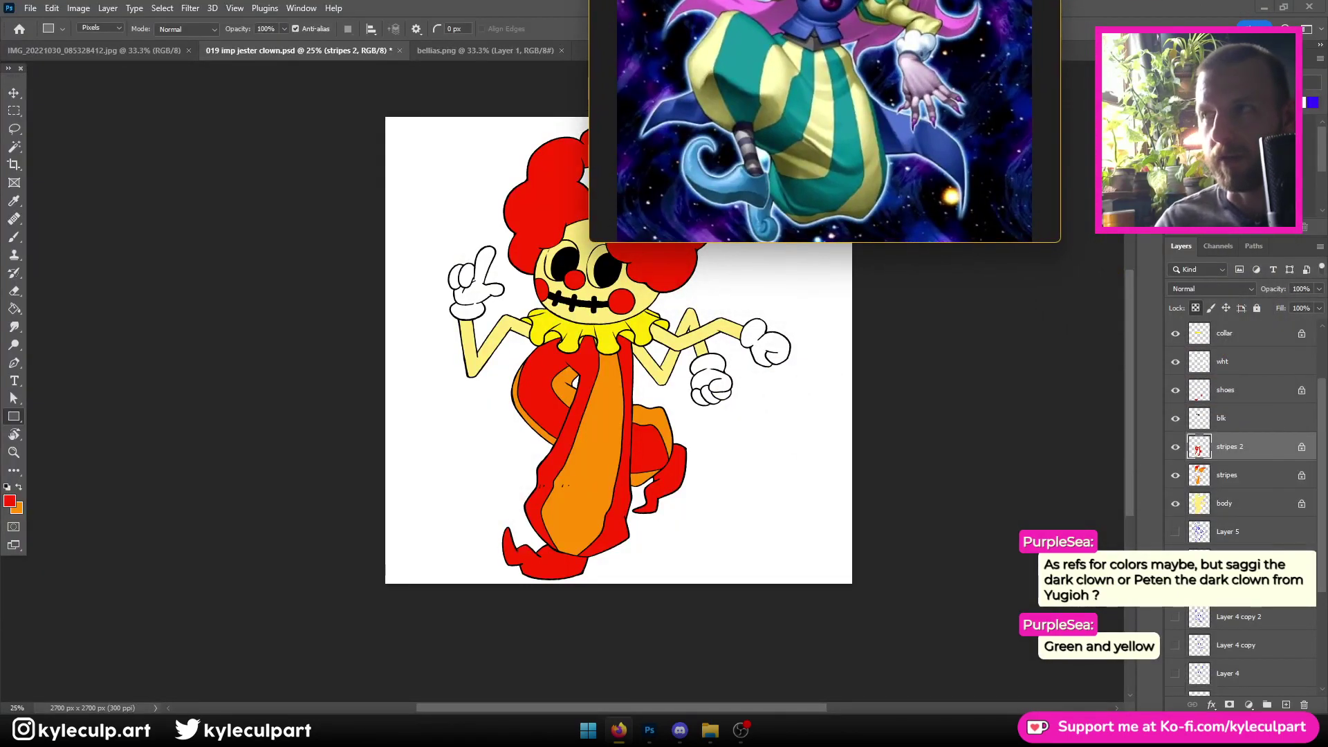
left_click_drag(990, 0, 835, 0)
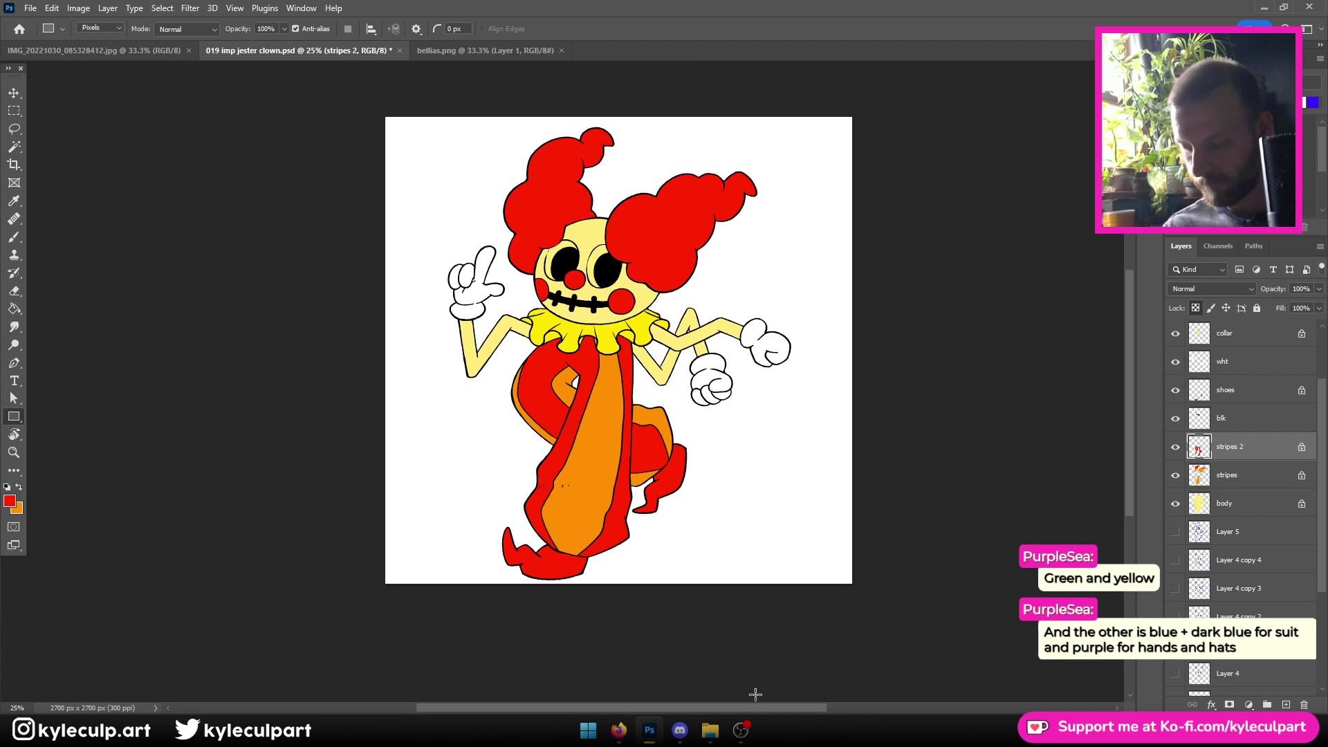
mouse_move(665, 737)
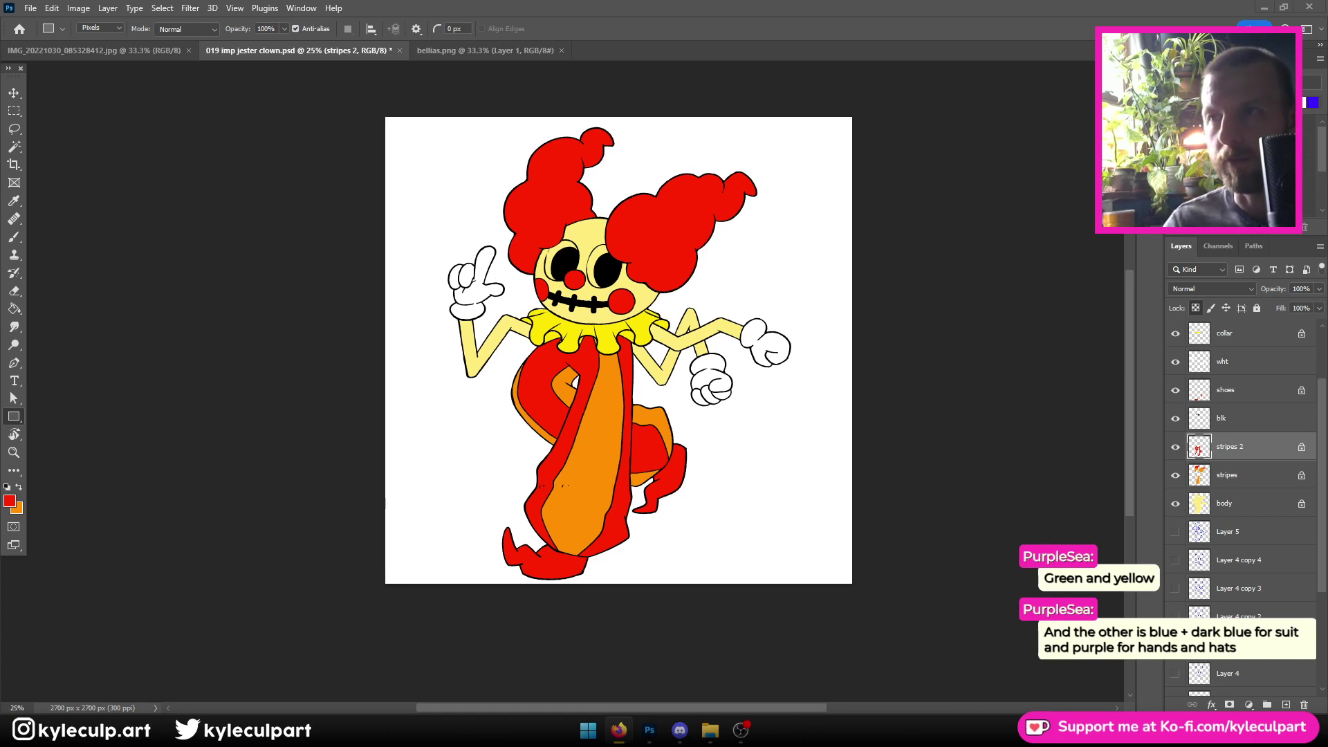
left_click(696, 14)
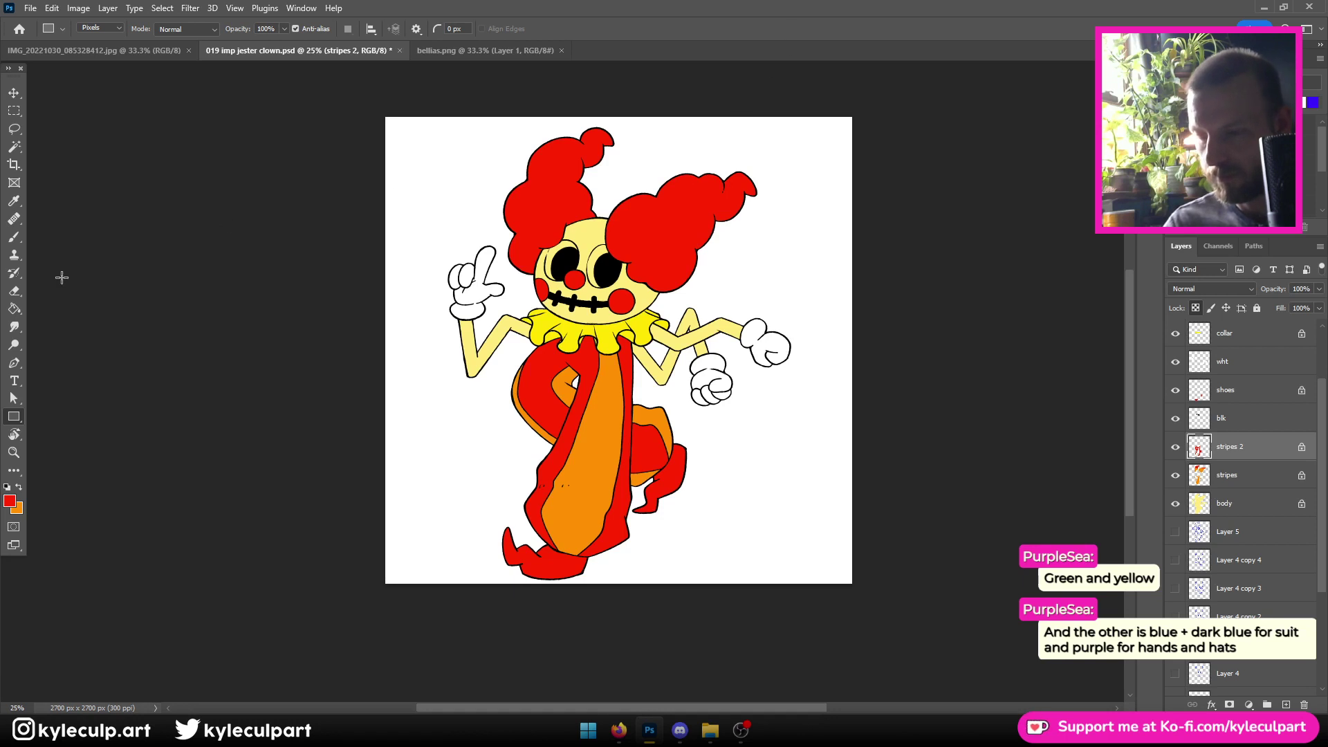
Set the foreground color to a deep purple, 5f00ca, and return to the Rectangle tool
left_click(9, 502)
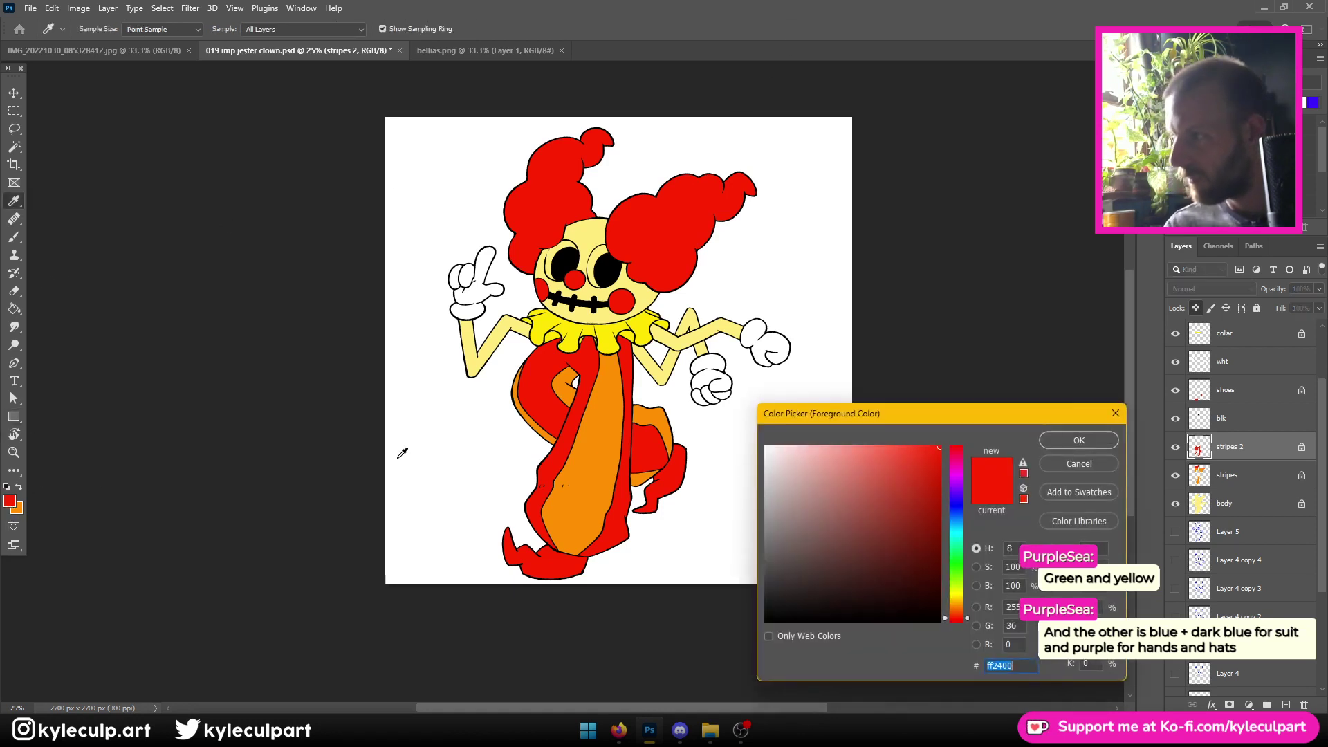
left_click(956, 491)
mouse_move(907, 468)
left_mouse_down()
mouse_move(874, 498)
mouse_move(941, 483)
left_mouse_up()
left_click(1079, 440)
left_click(13, 415)
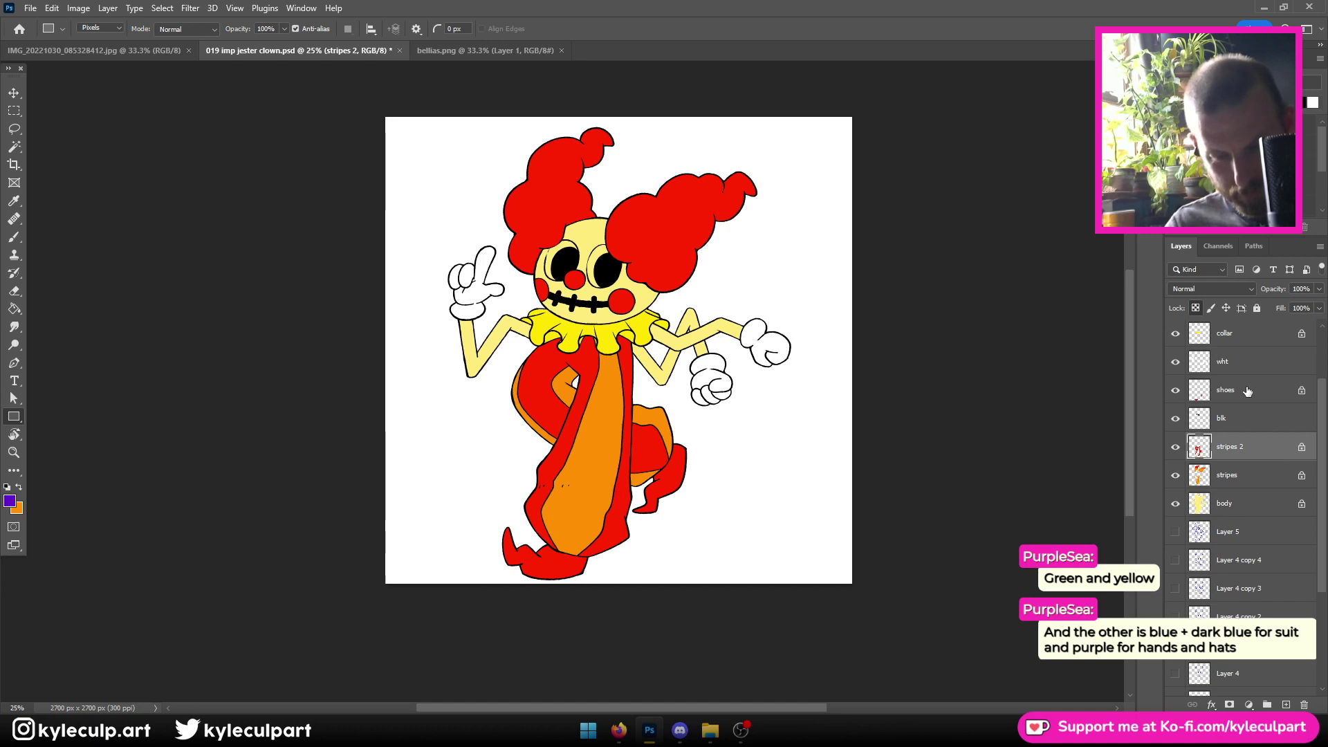
Lock the wht layer's transparent pixels and fill the gloves with the purple foreground color
left_click(1237, 361)
key("/")
left_click_drag(246, 135, 1114, 547)
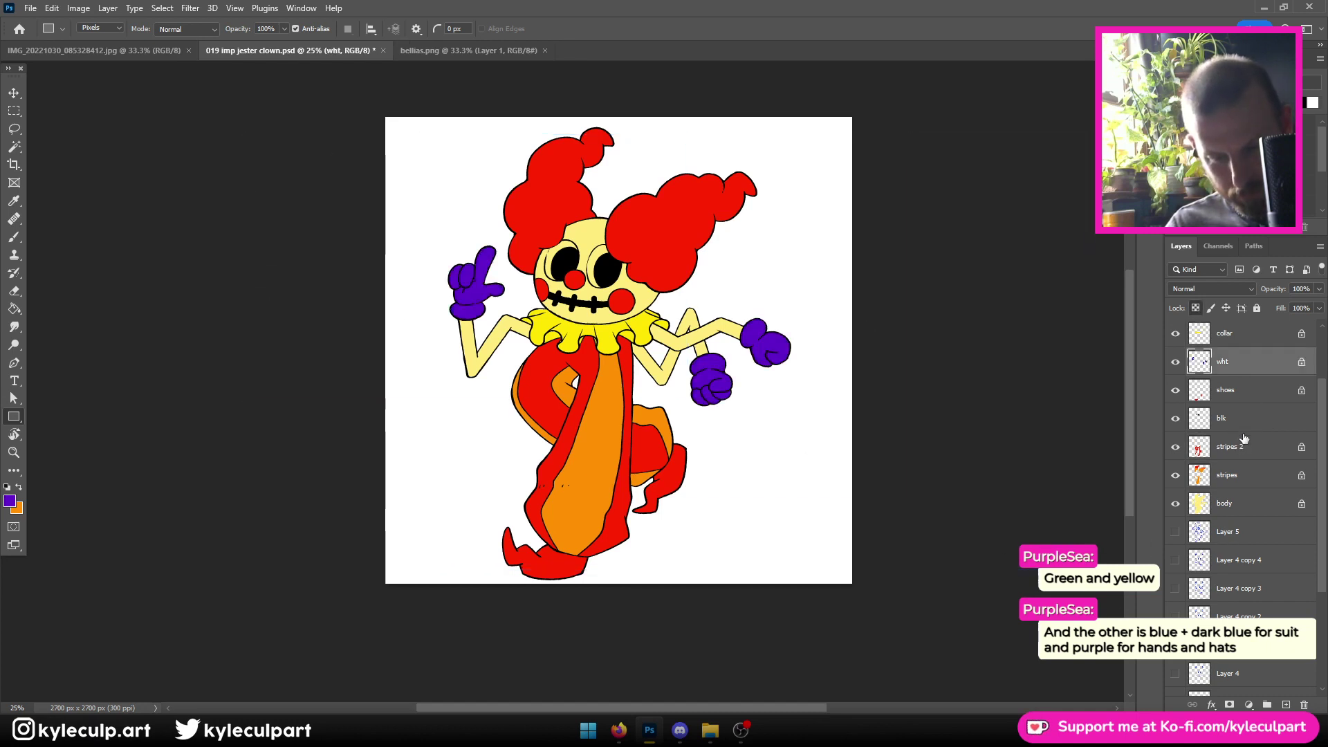
Lock the transparent pixels of the hair nose cheeks layer and fill it with the same purple
scroll(1242, 453, "up", 3)
left_click(1243, 390)
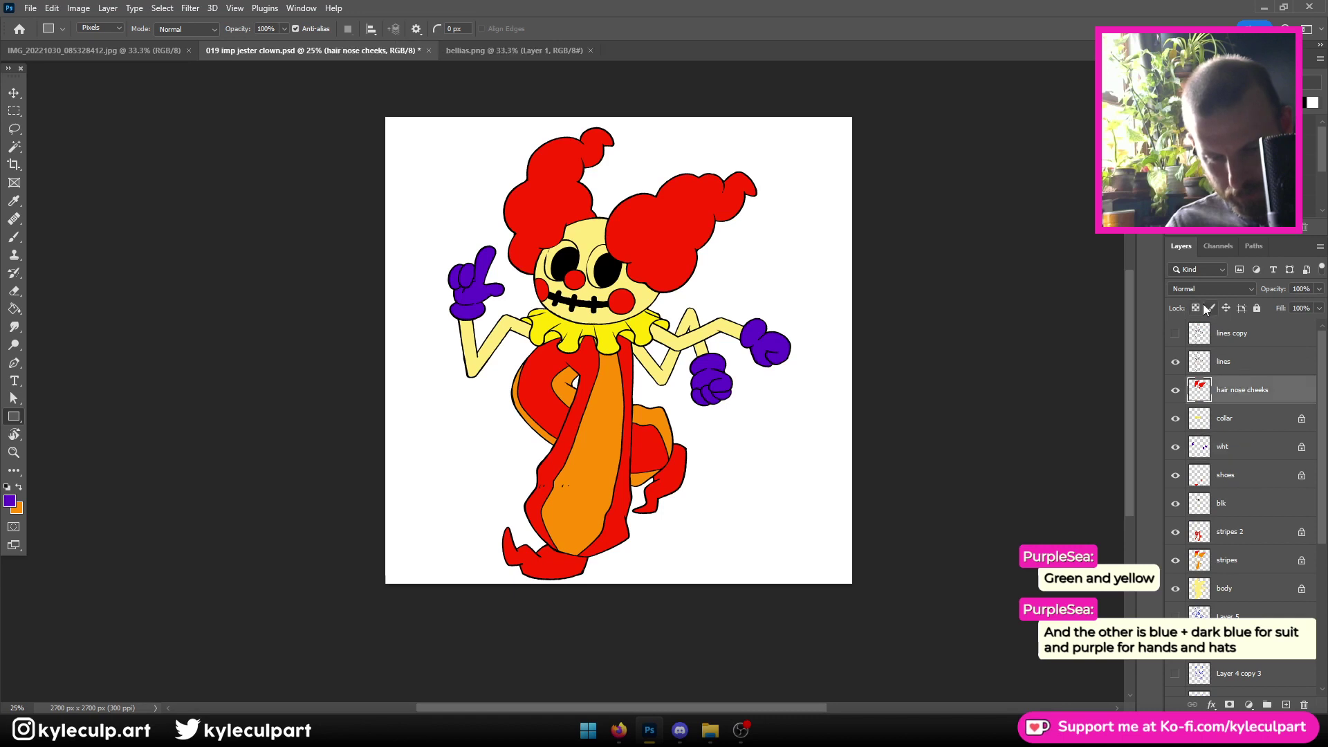
left_click_drag(393, 91, 946, 324)
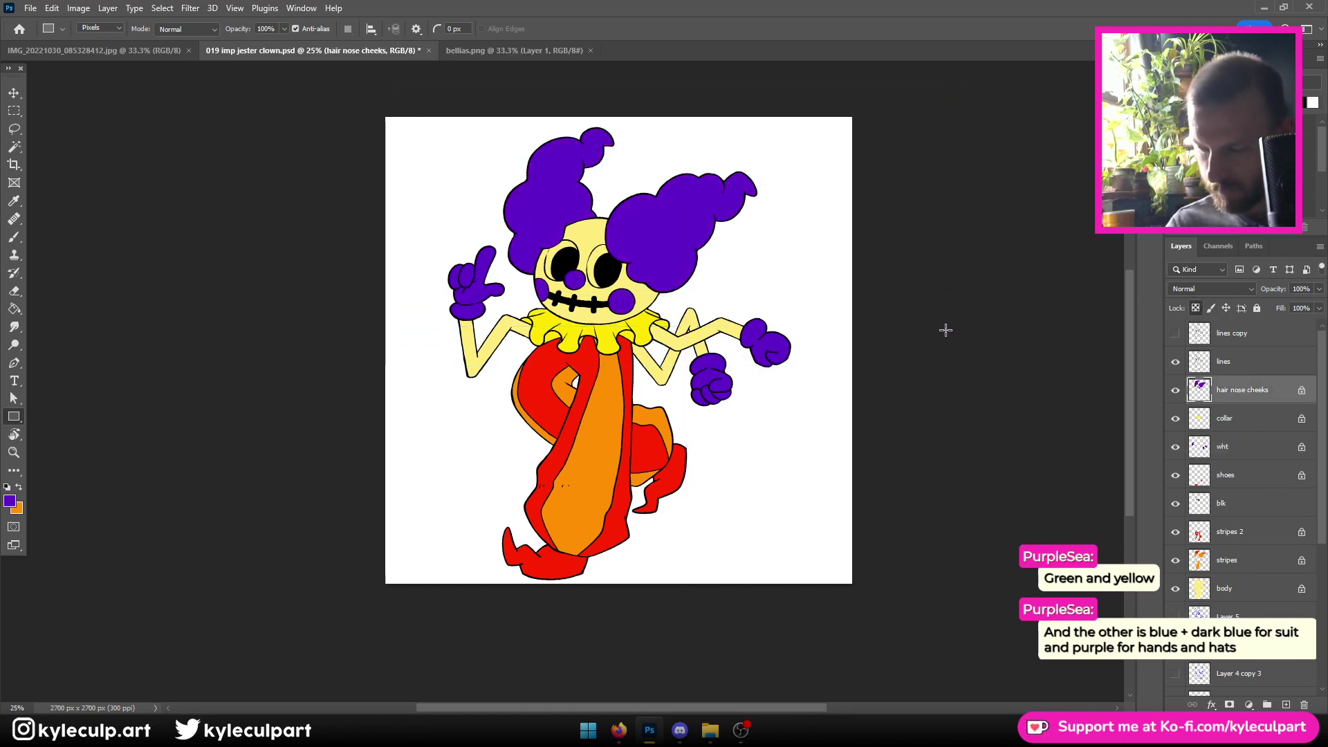
Set the foreground color to blue, 0013ca, and fill the suit's stripes layer with it
left_click(8, 502)
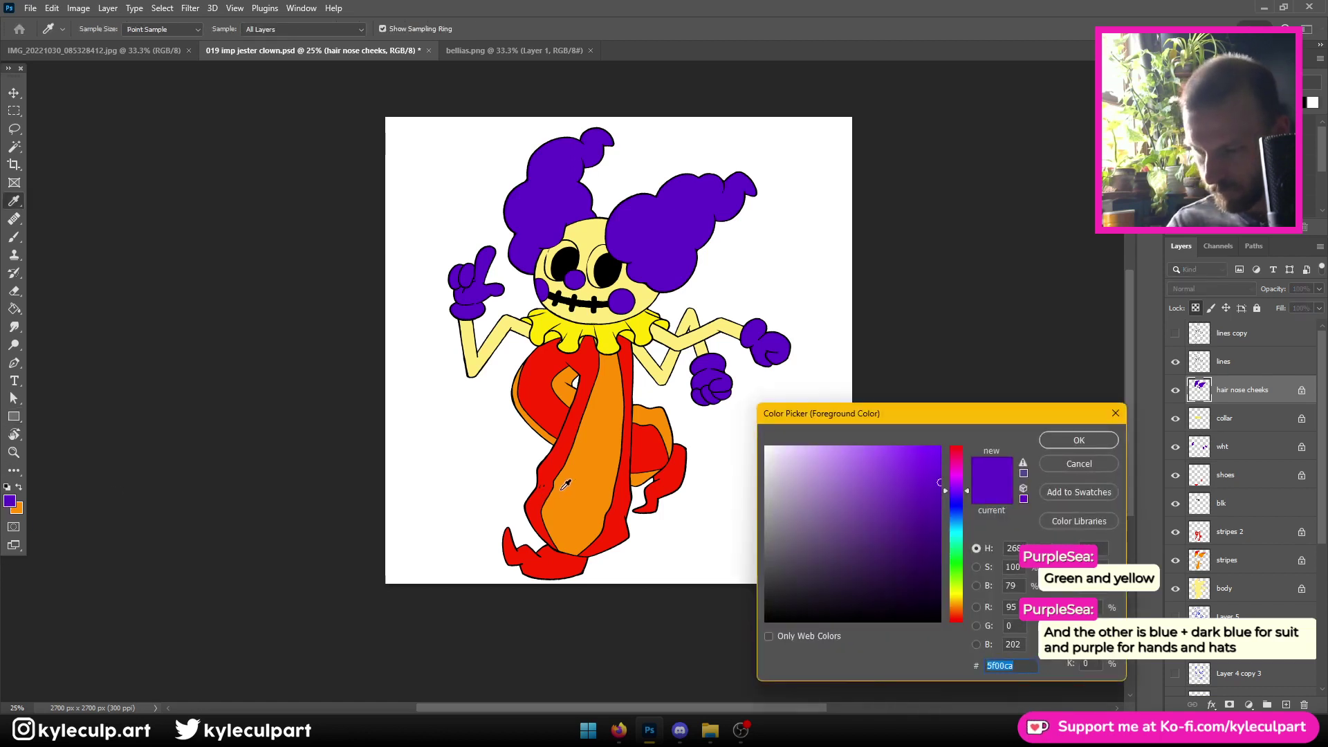
left_click_drag(967, 492, 965, 507)
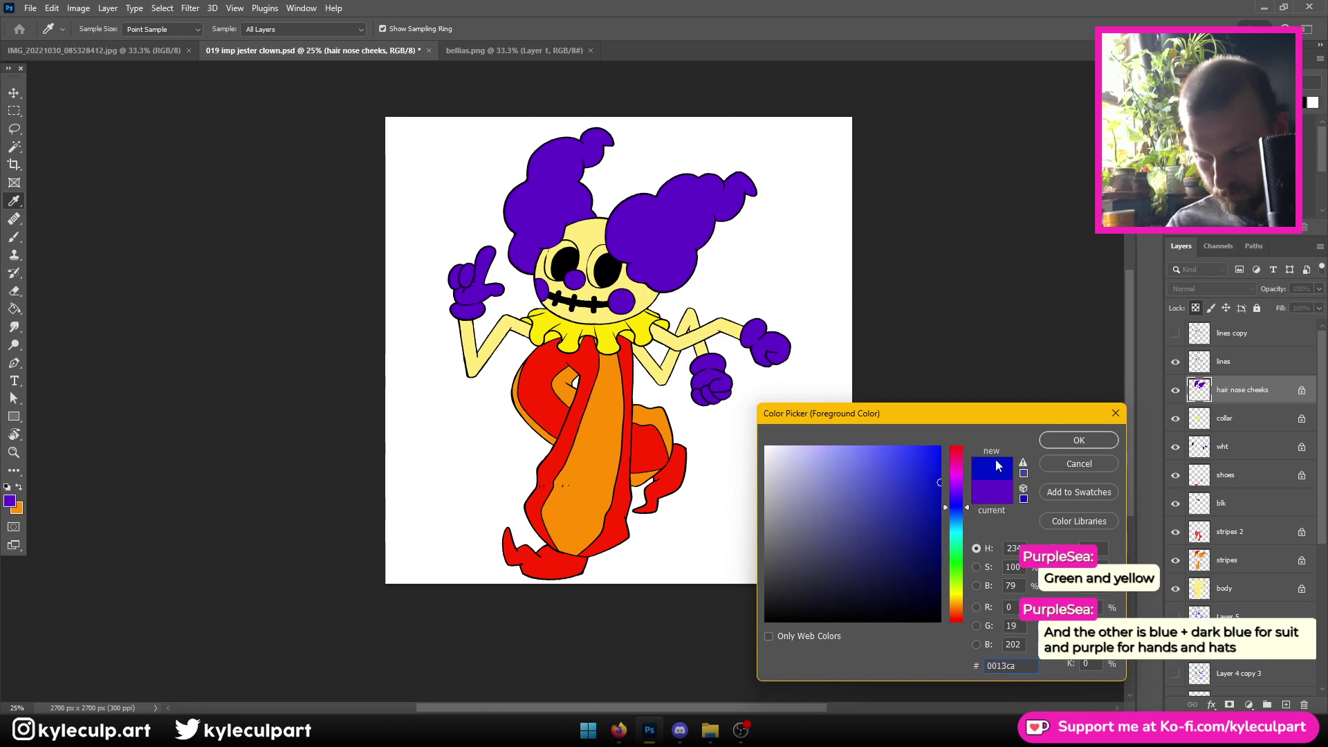
left_click(1083, 443)
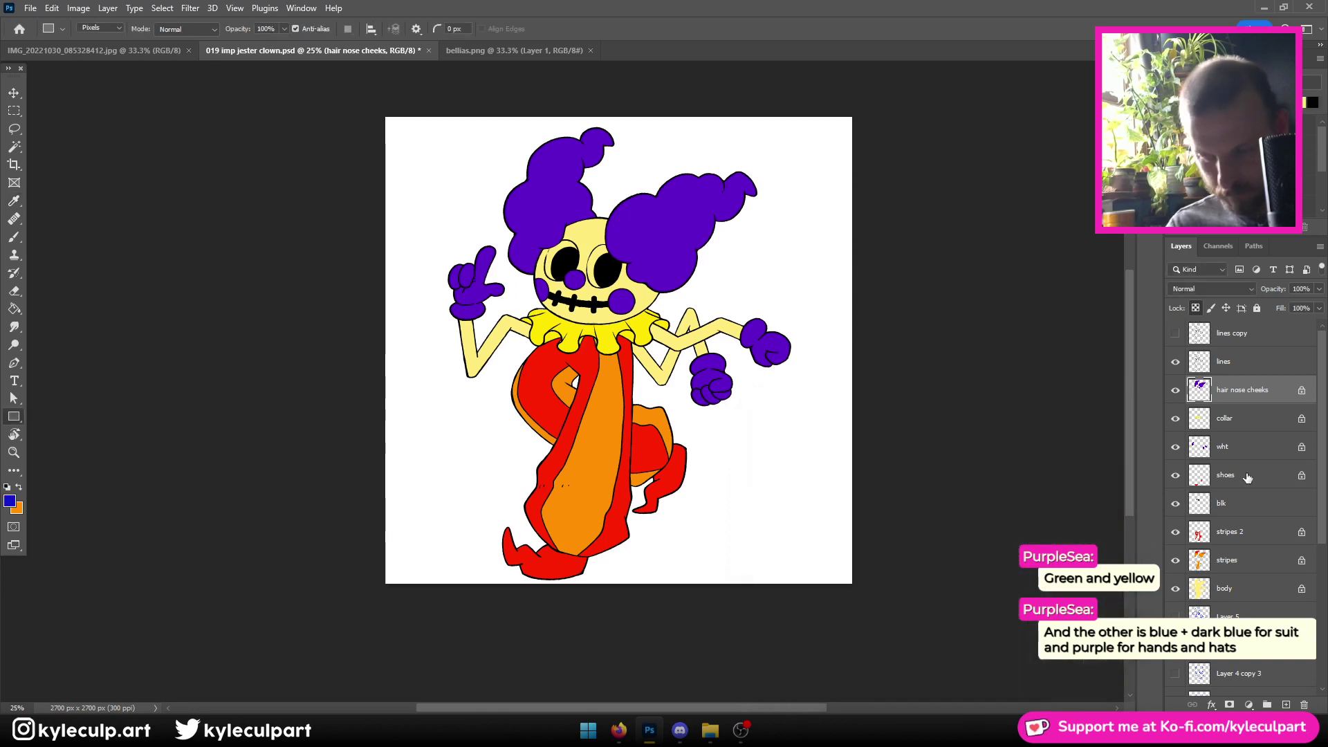
left_click(1227, 561)
left_click_drag(240, 214, 992, 650)
Darken the foreground blue to 000c82 and fill the suit's stripes 2 layer with it
left_click(7, 500)
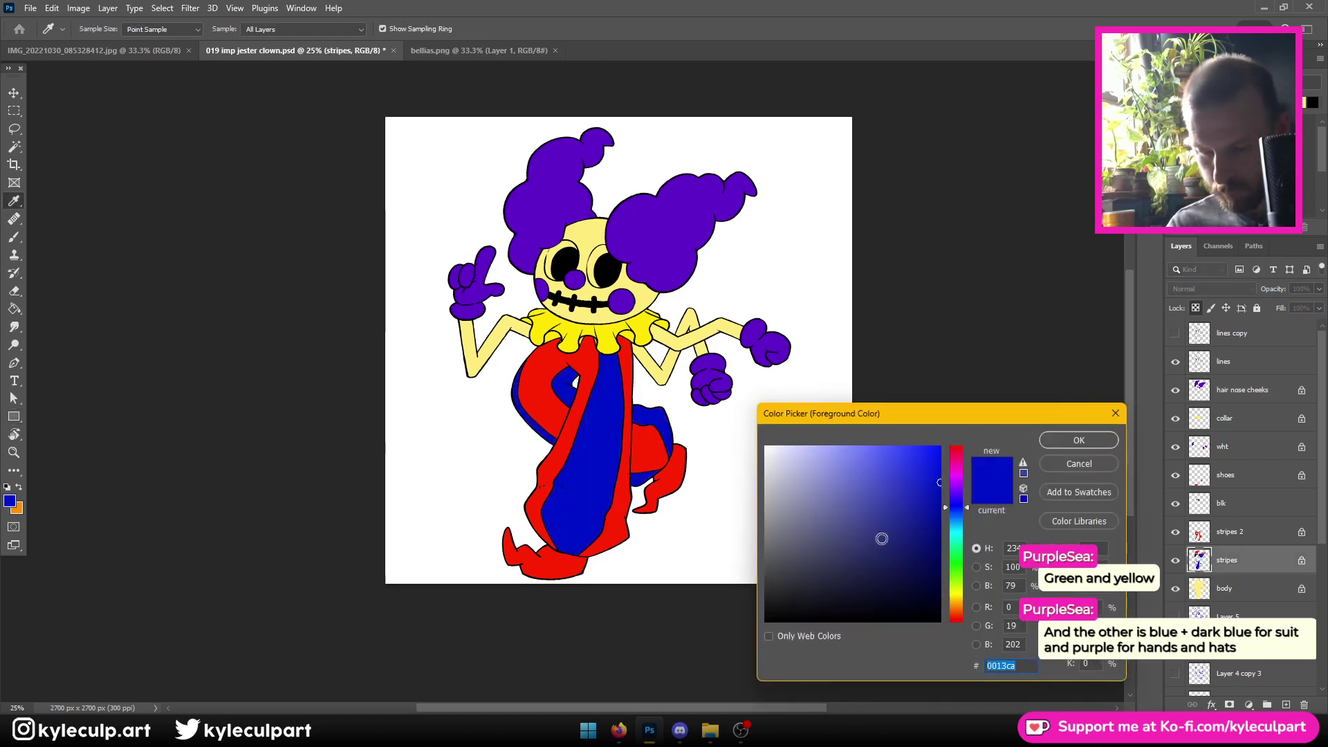
left_click_drag(882, 539, 954, 532)
left_click(1077, 440)
key("u")
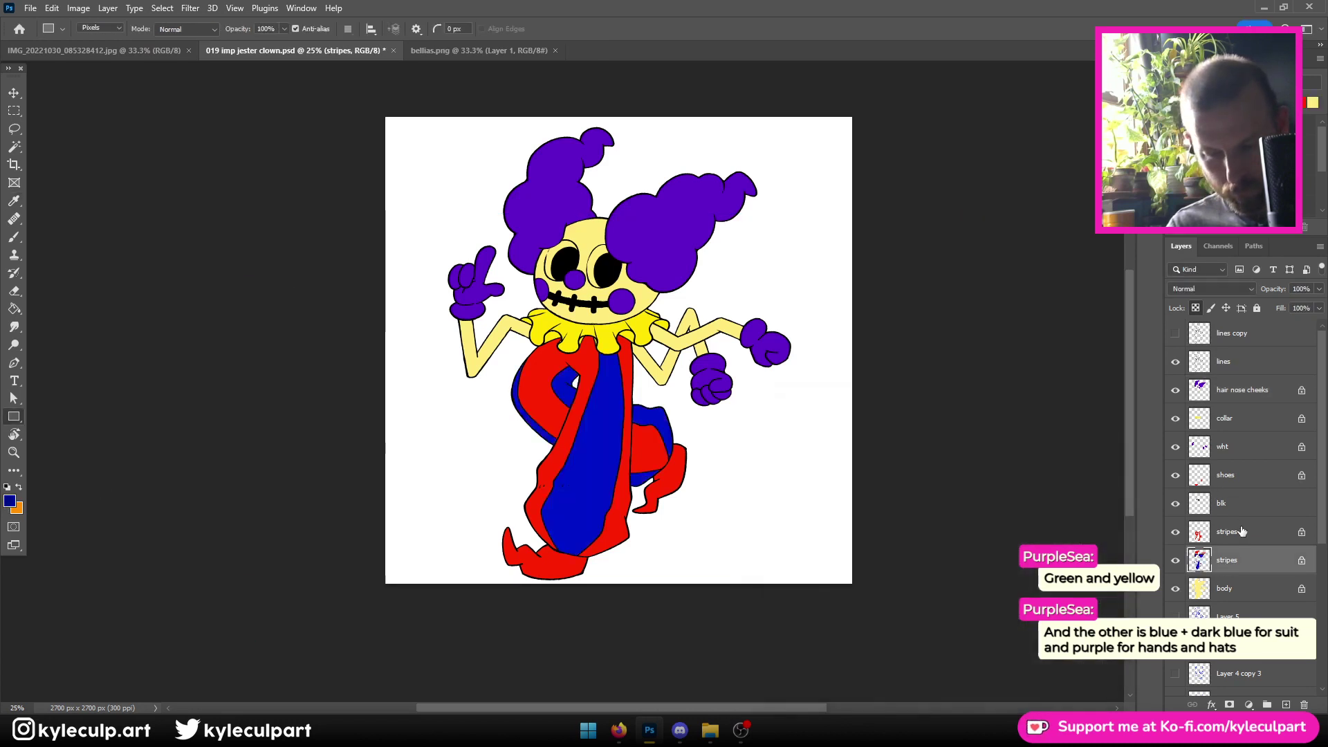
left_click(1226, 531)
left_click_drag(250, 198, 905, 651)
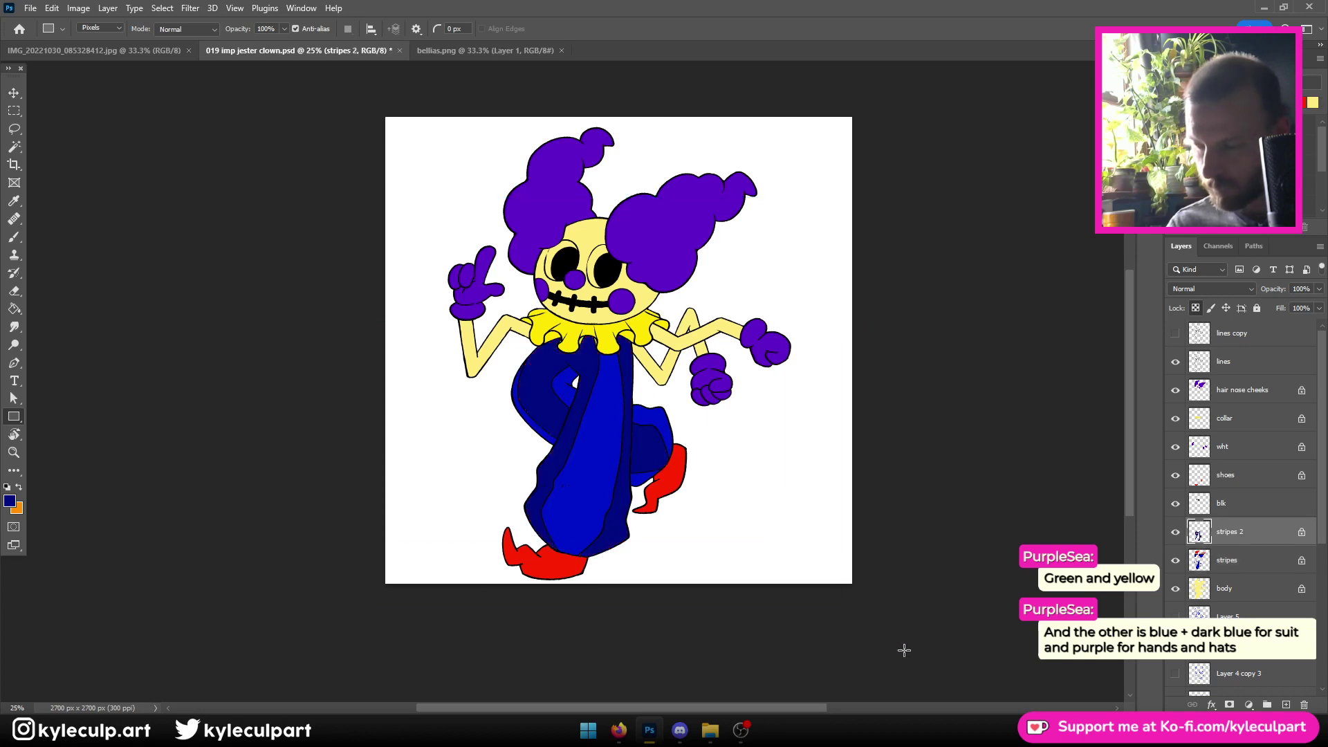
key("ctrl+minus")
key("ctrl+plus")
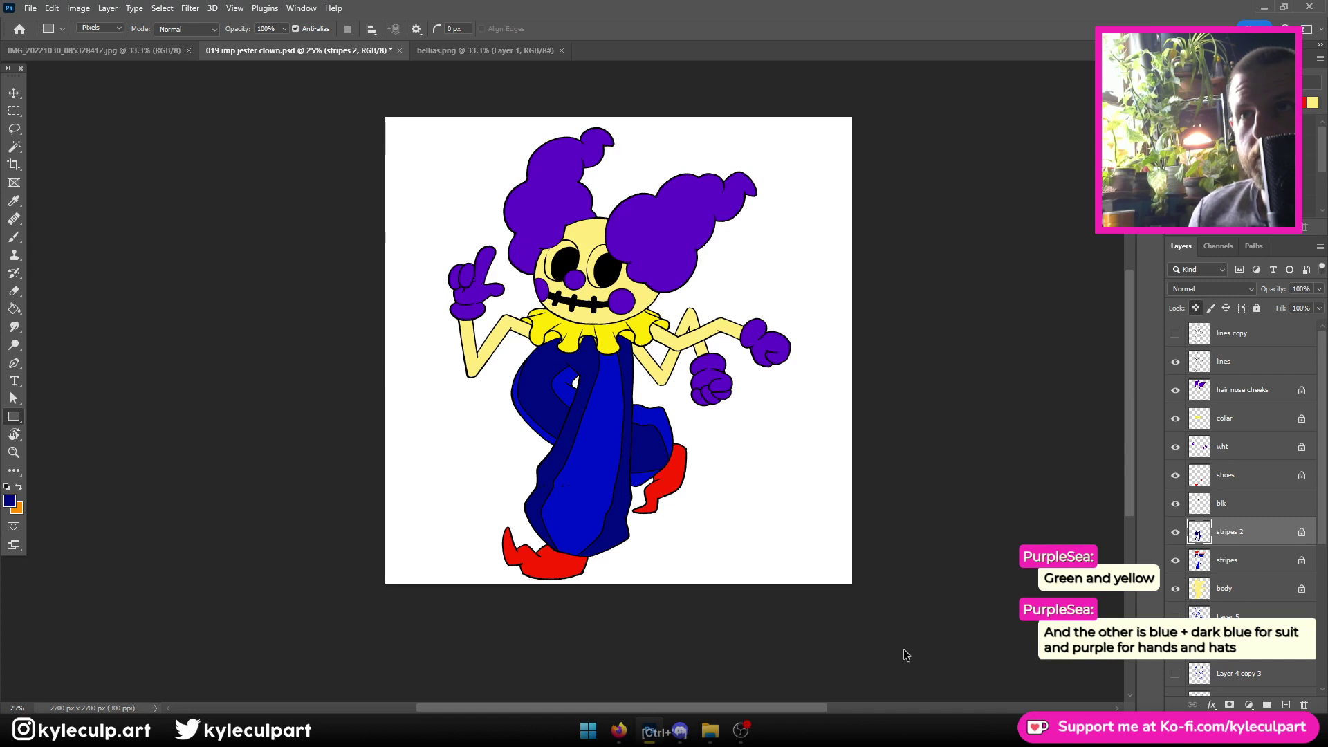
key("ctrl+plus")
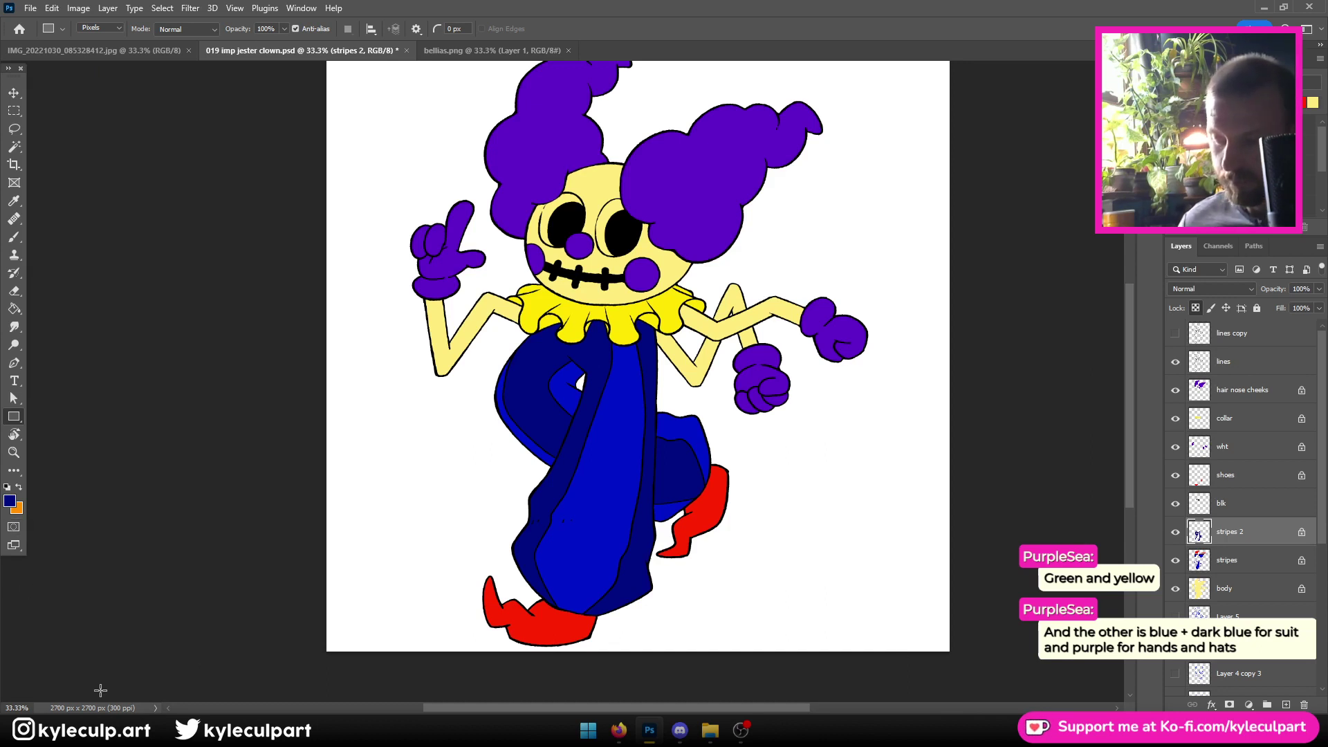
Sample the collar's yellow as the foreground color and fill the shoes layer with it
left_click(14, 504)
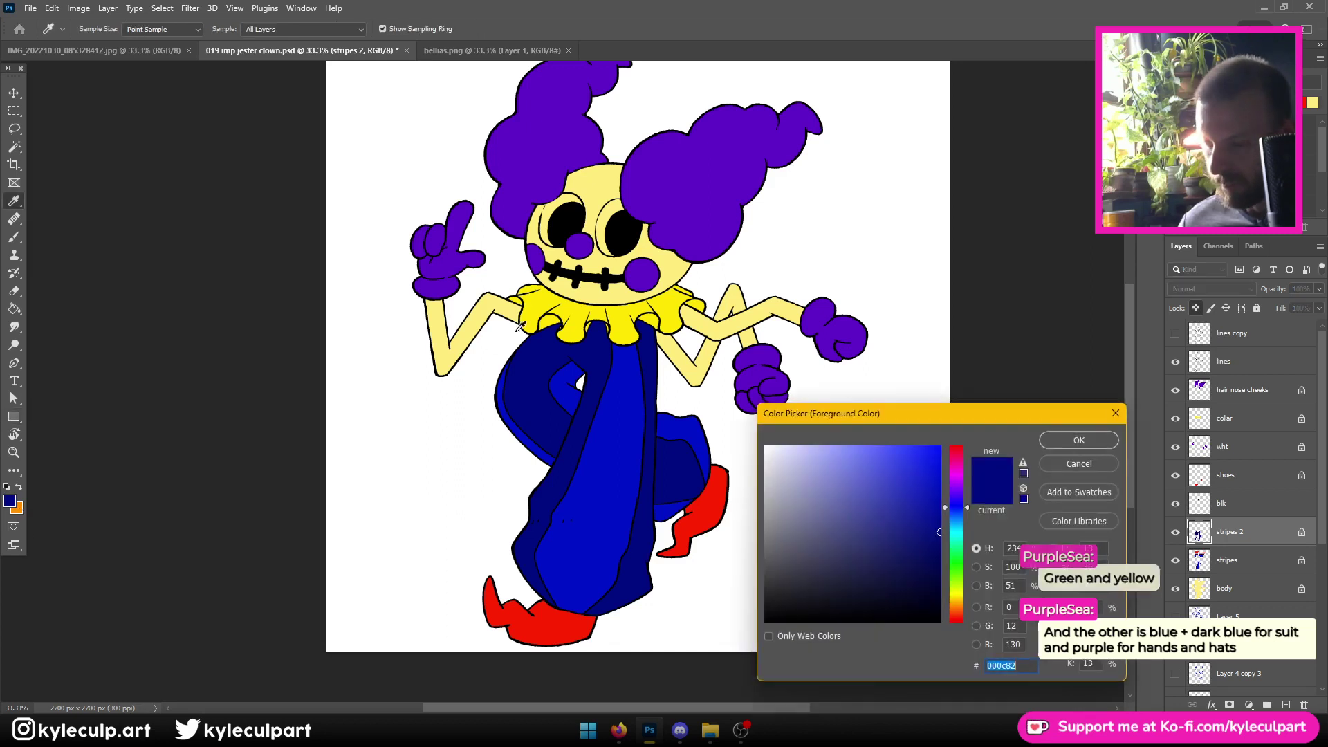
left_click(550, 297)
left_click(1071, 441)
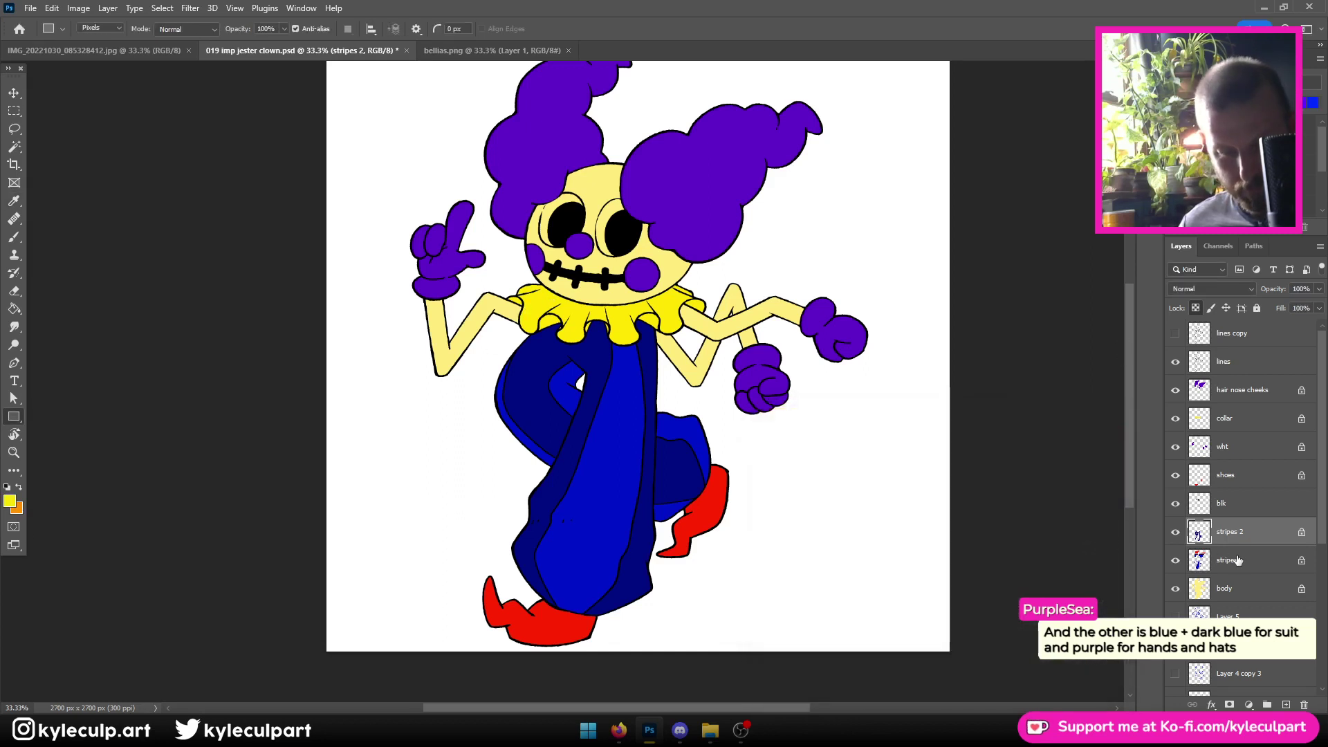
left_click(1240, 476)
mouse_move(281, 393)
left_mouse_down()
mouse_move(830, 702)
mouse_move(882, 685)
left_mouse_up()
scroll(884, 651, "up", 3)
scroll(884, 637, "up", 1)
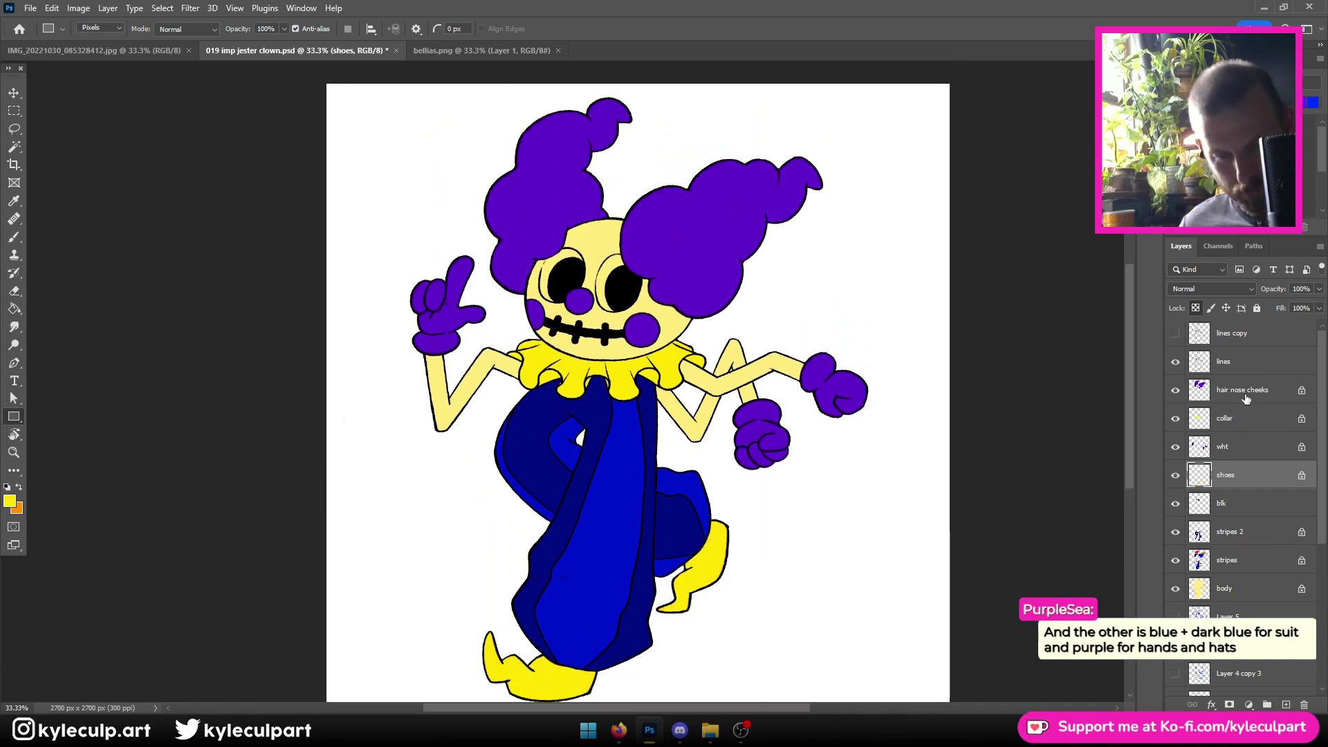
Fill the gloves on the wht layer with the collar's yellow
left_click(1229, 455)
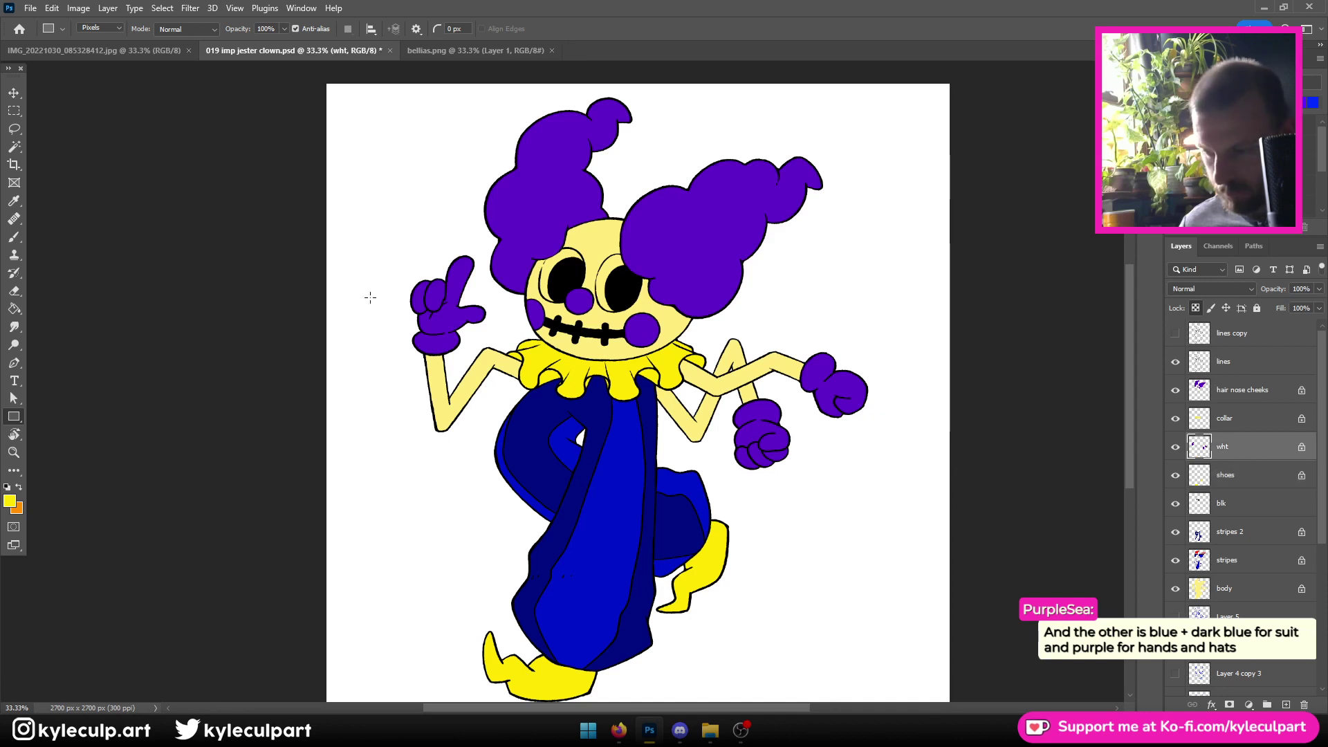
left_click_drag(260, 162, 1059, 655)
key("ctrl+minus")
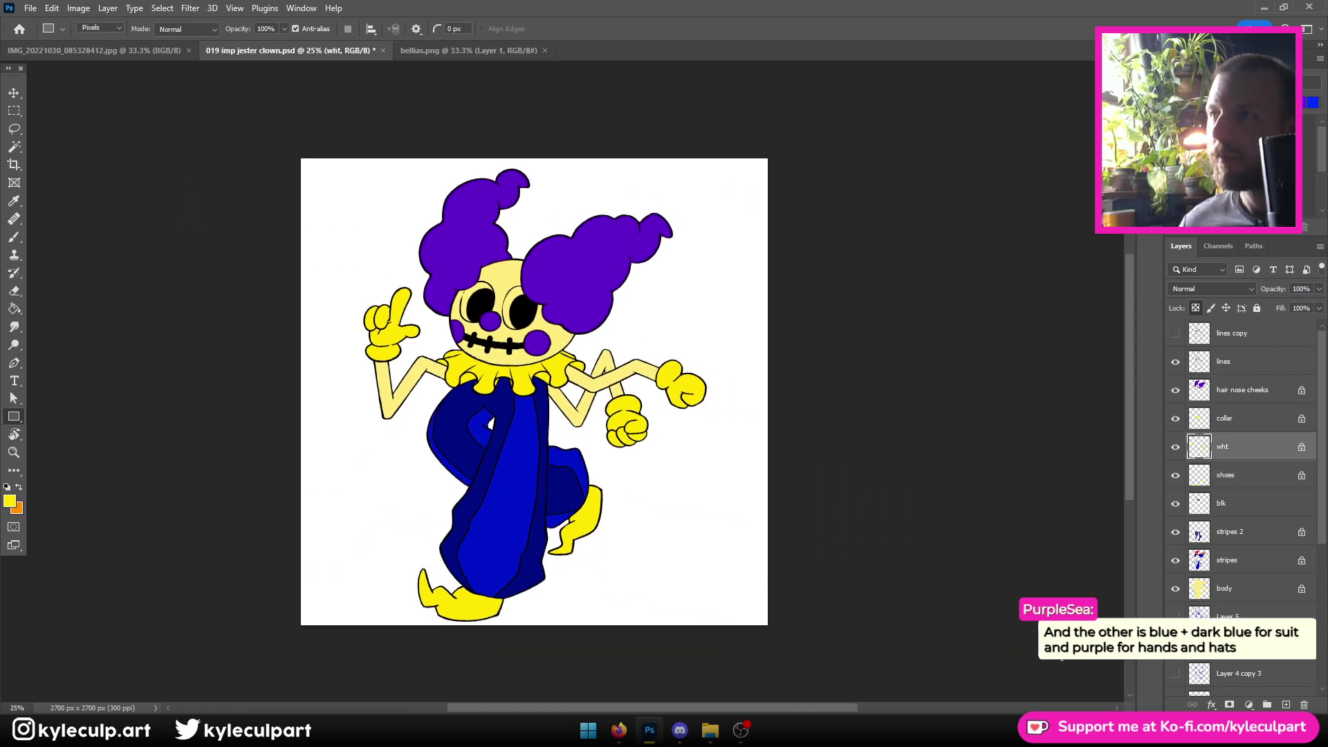
key("ctrl+plus")
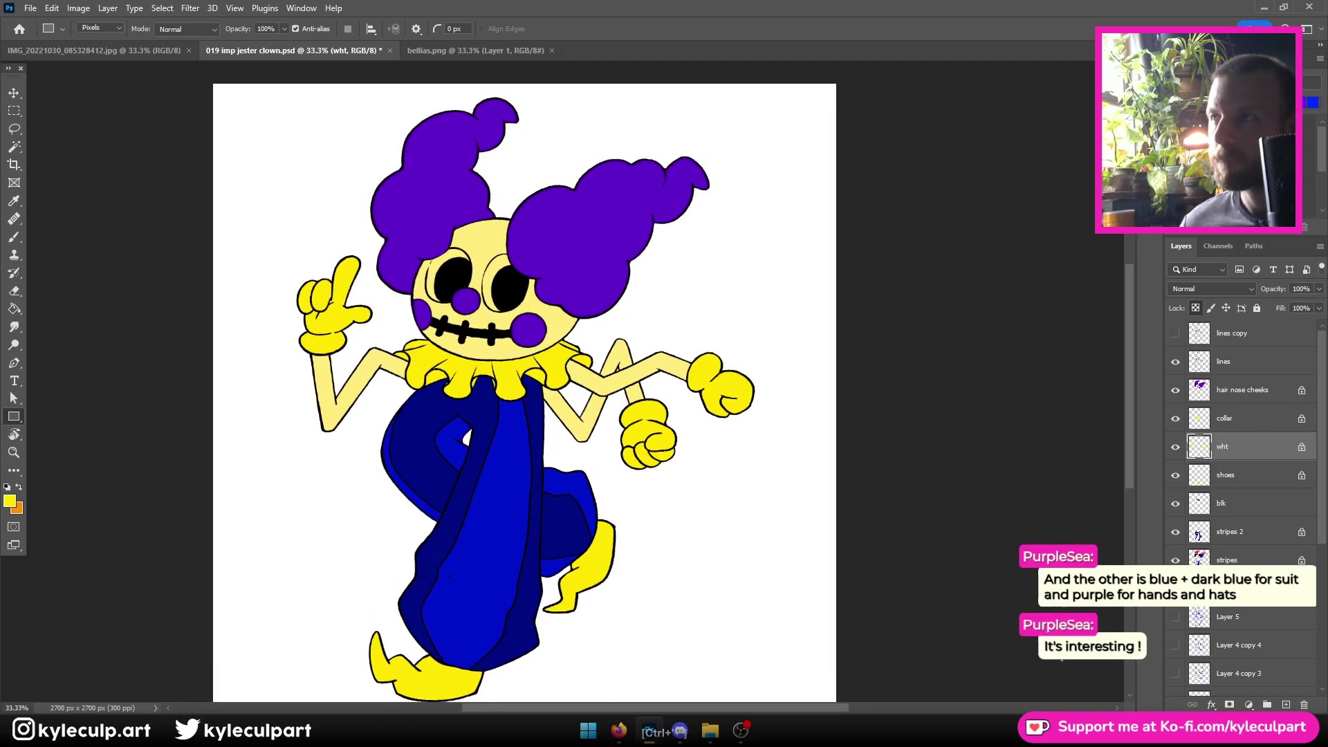
key("ctrl+minus")
key("ctrl+minus")
key("ctrl+plus")
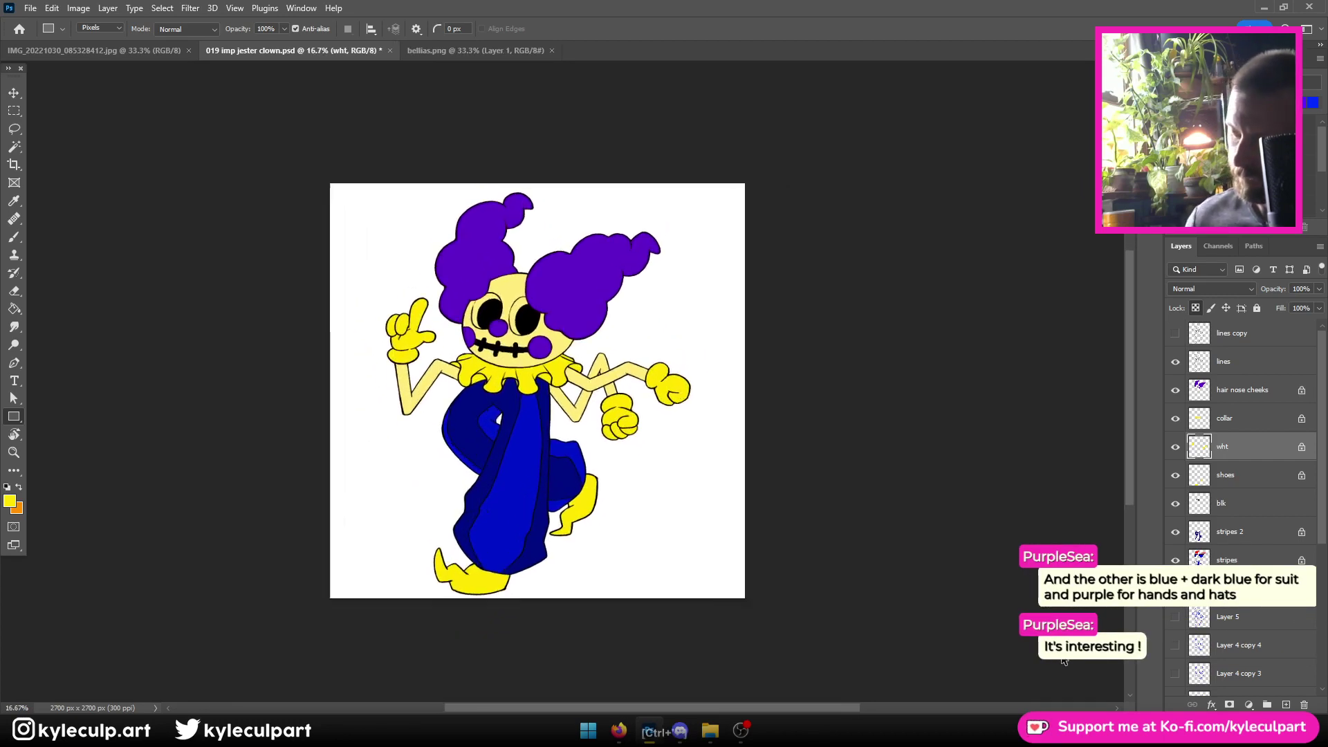
Set the foreground color to white, ffffff, fill the body layer with it, and save the document
left_click(10, 500)
type("ffffff")
key("Return")
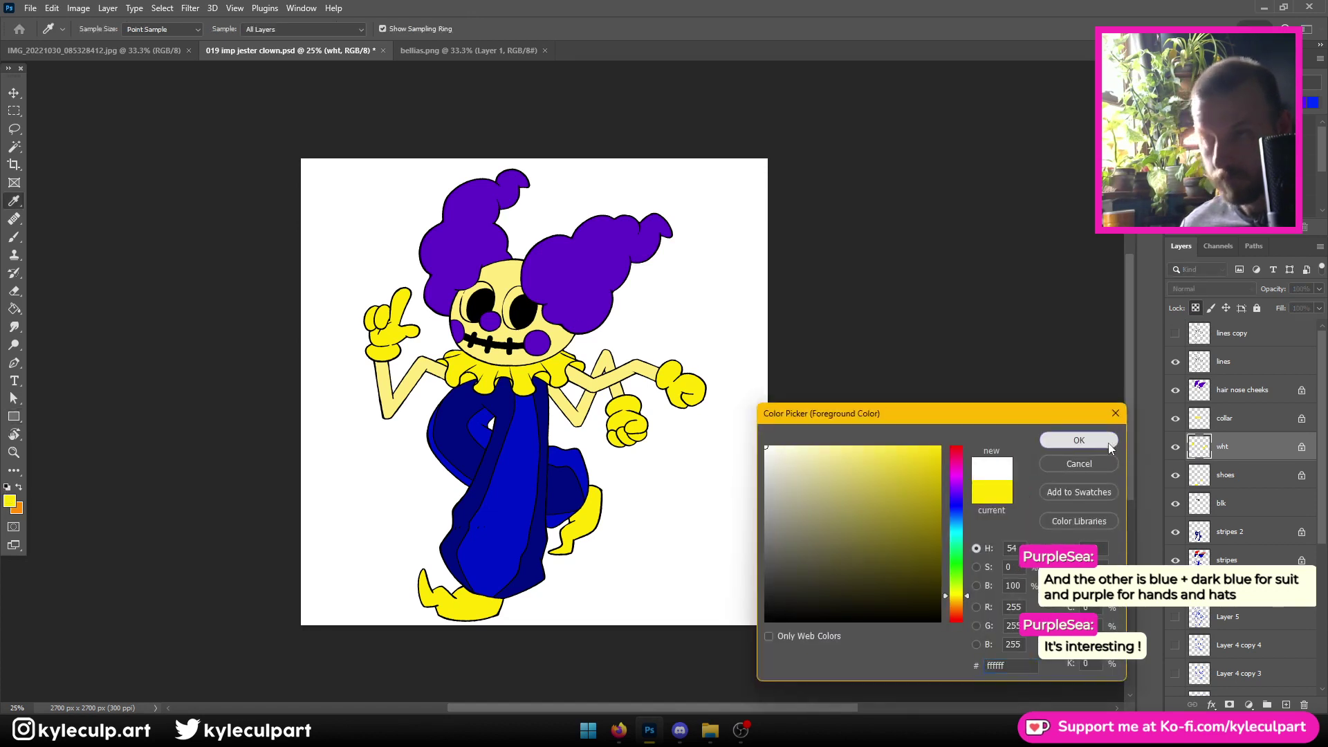
key("u")
left_click(1245, 588)
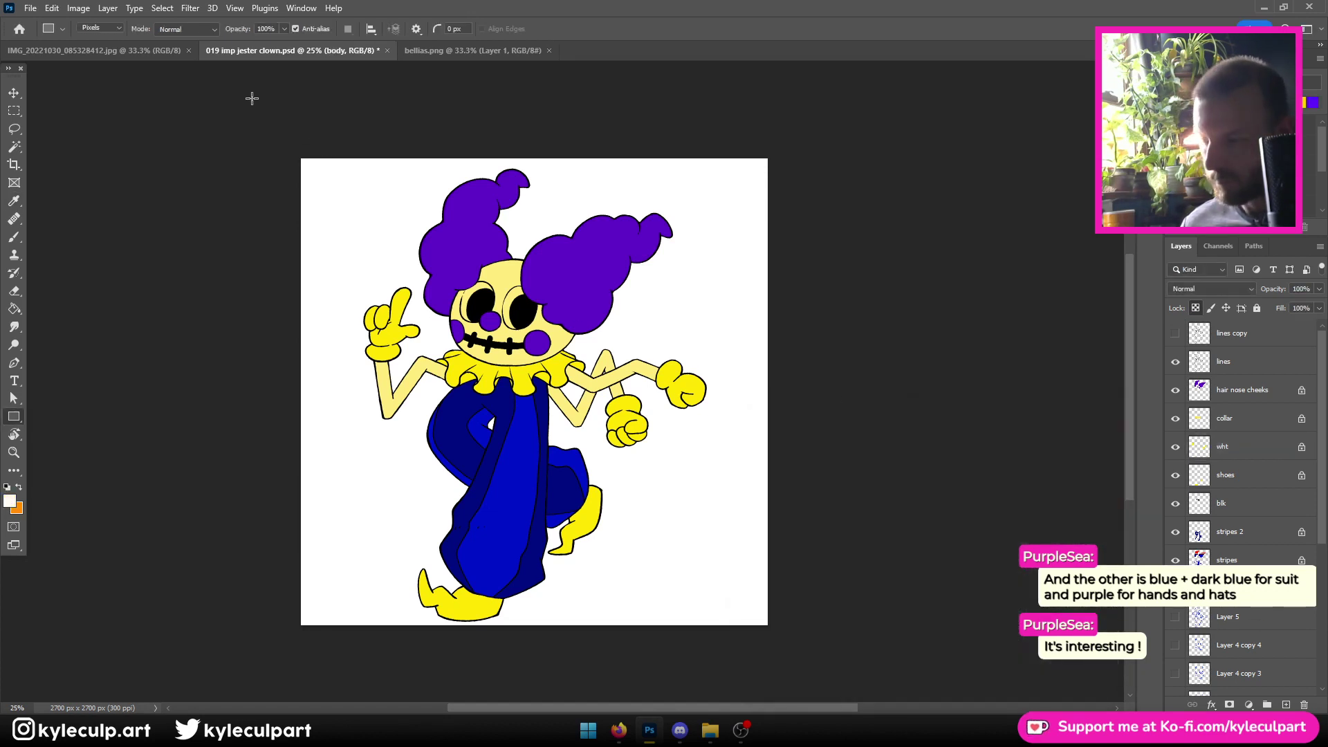
left_click_drag(251, 98, 900, 667)
key("alt+BackSpace")
key("ctrl+minus")
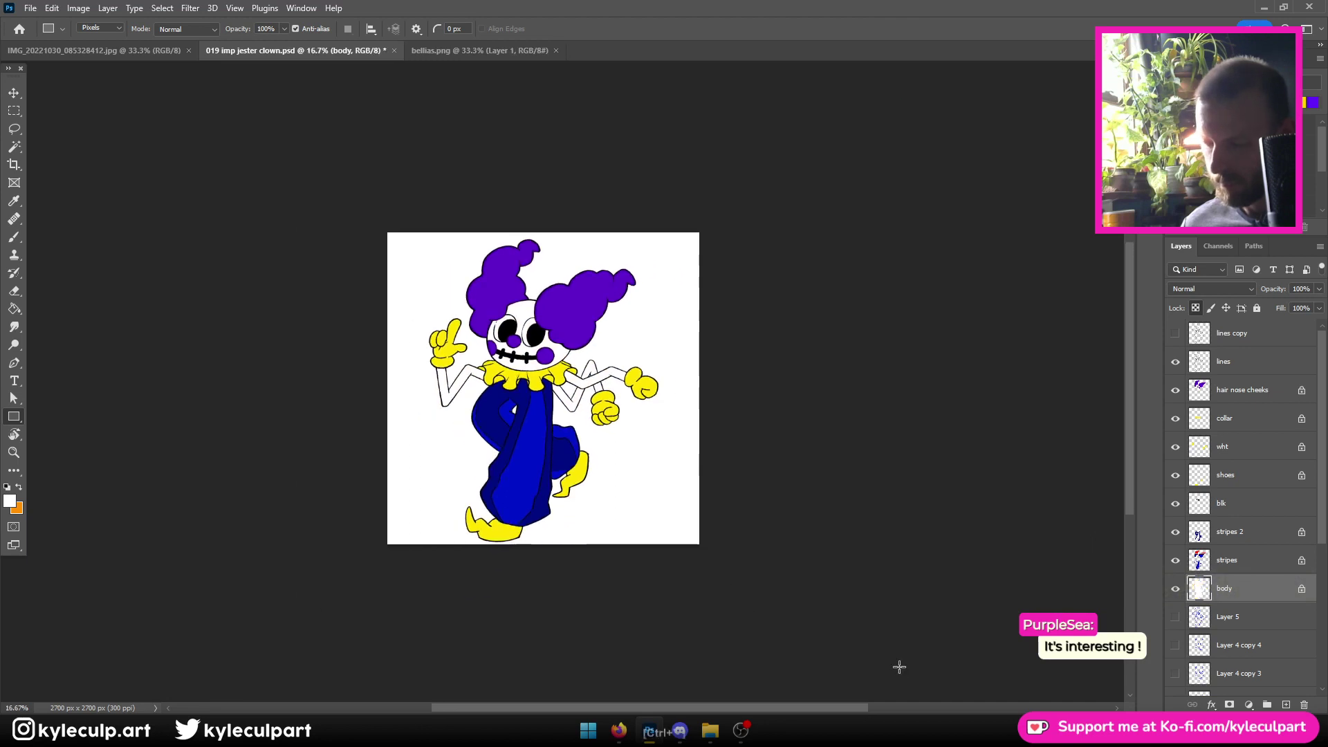
key("ctrl+plus")
key("ctrl+s")
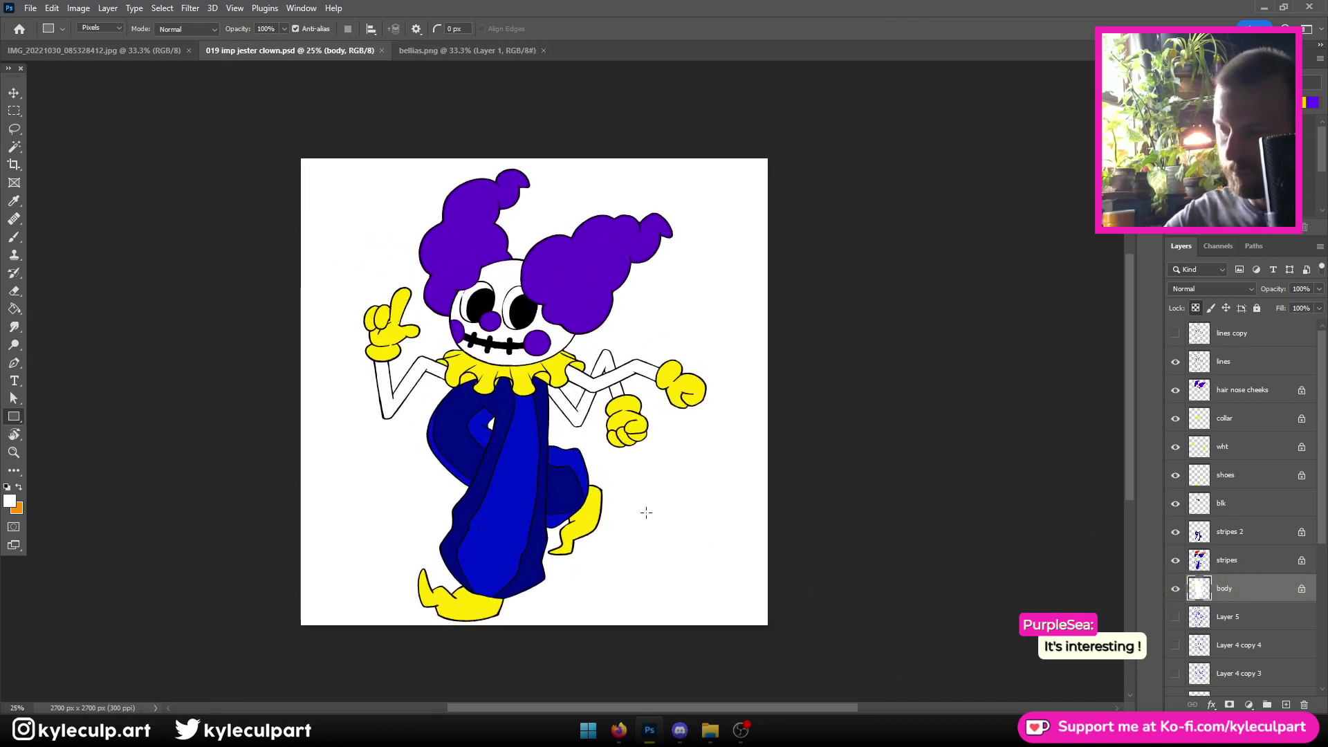
Set the foreground color to a bright, saturated red
left_click_drag(567, 475, 735, 498)
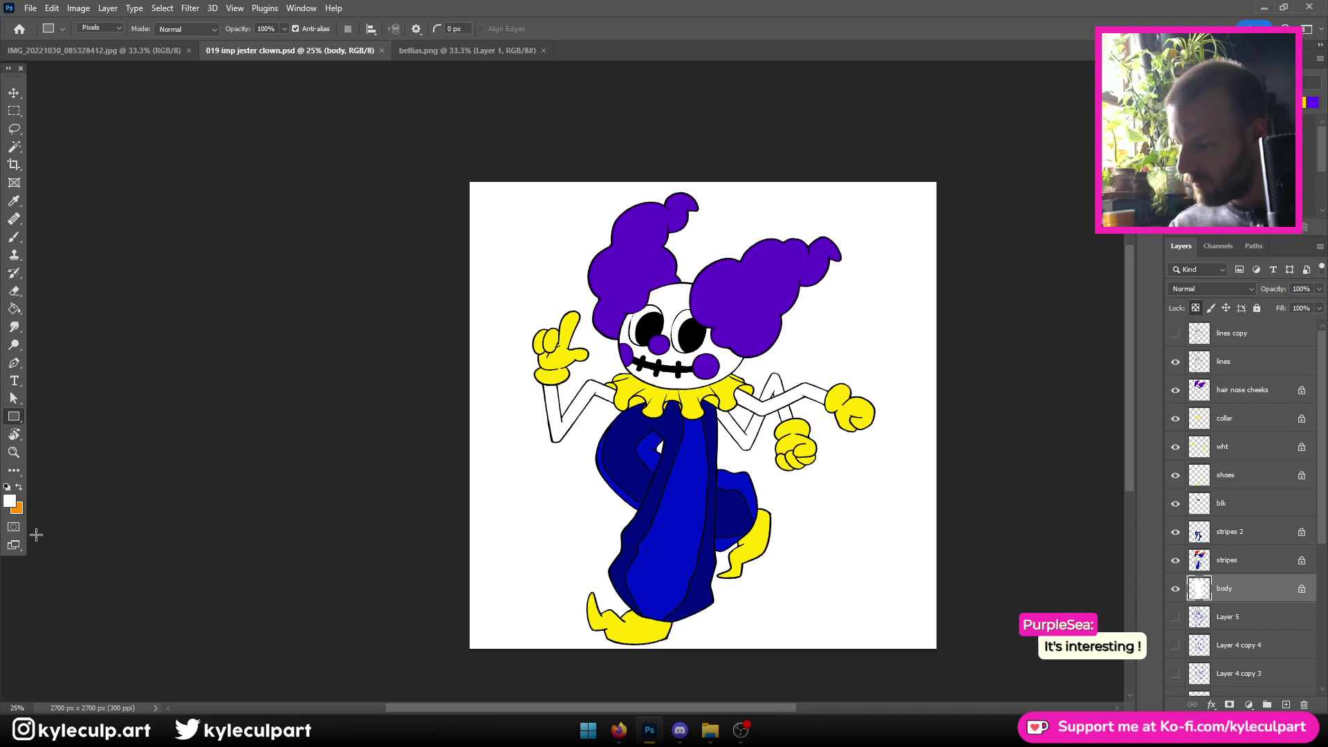
left_click(9, 500)
left_click_drag(964, 479, 948, 409)
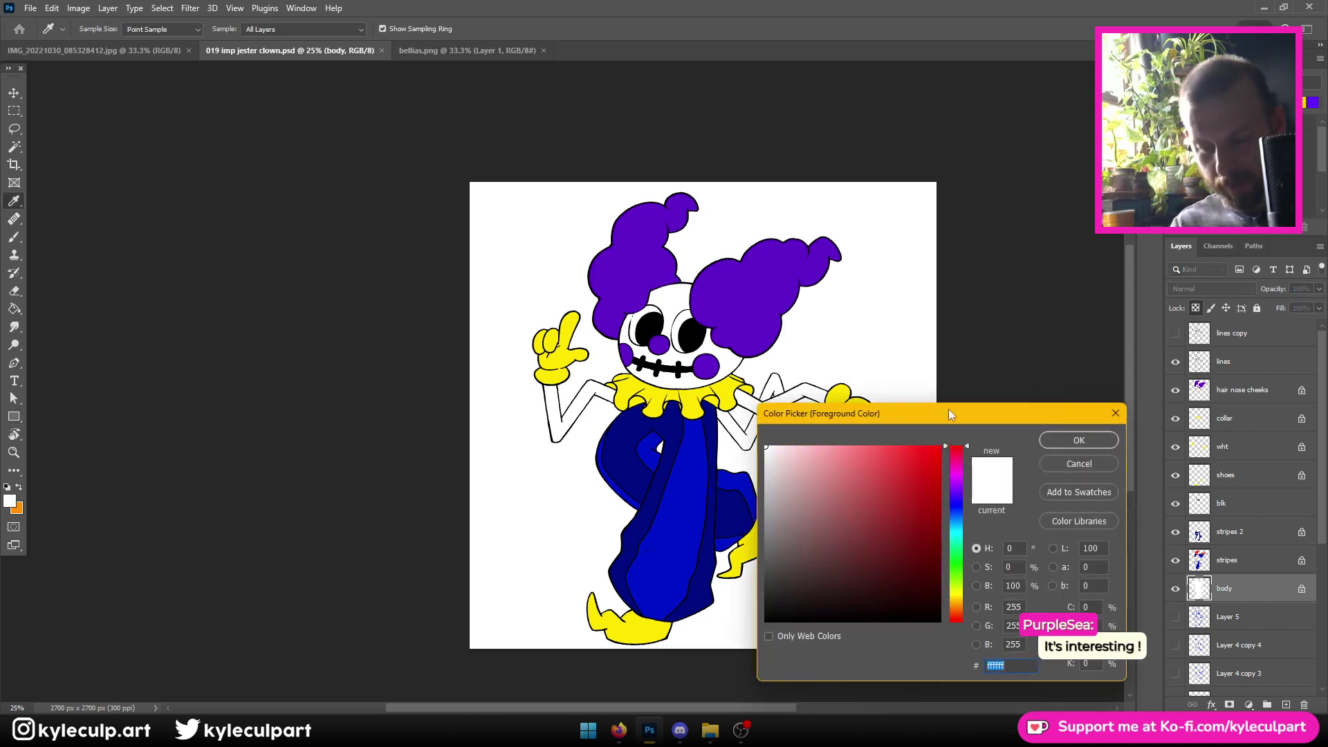
left_click(933, 451)
left_click(1079, 440)
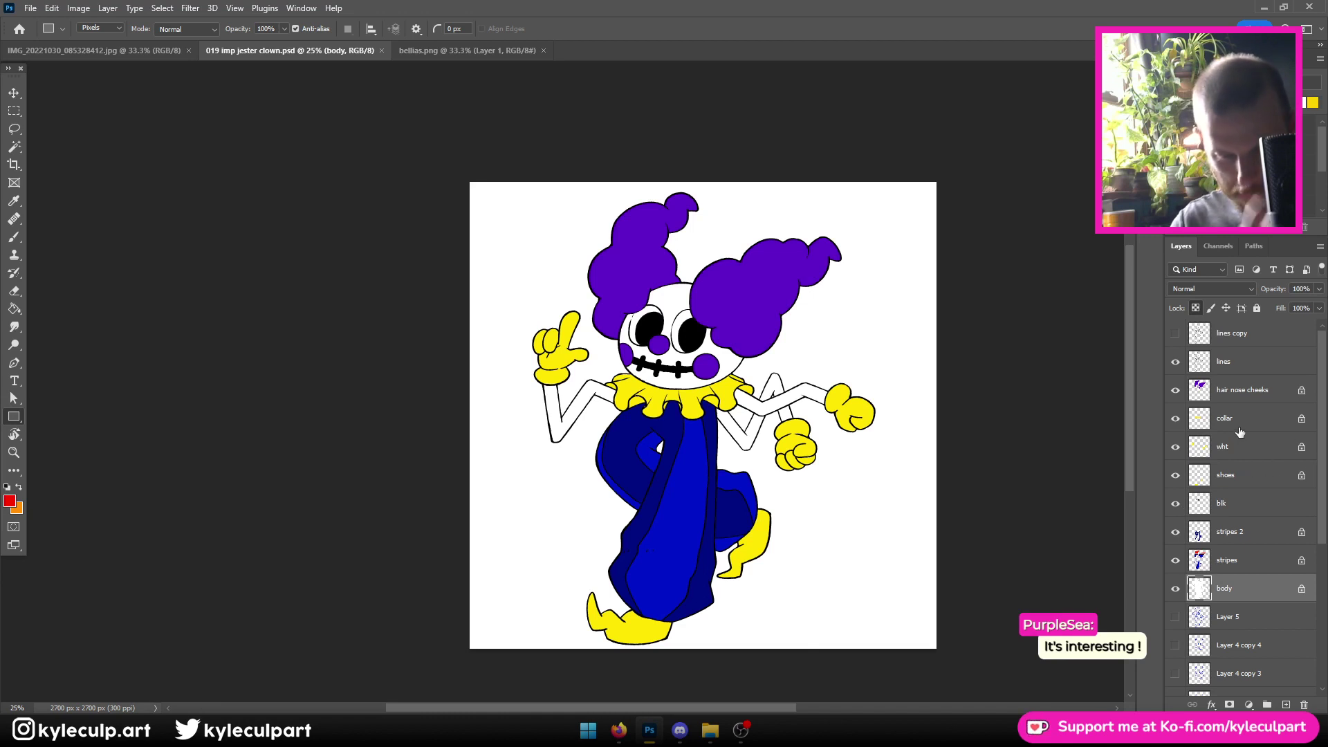
Try filling the whole hair nose cheeks layer with red, and undo the fill
left_click(1241, 403)
left_click_drag(368, 118, 1099, 525)
key("ctrl+minus")
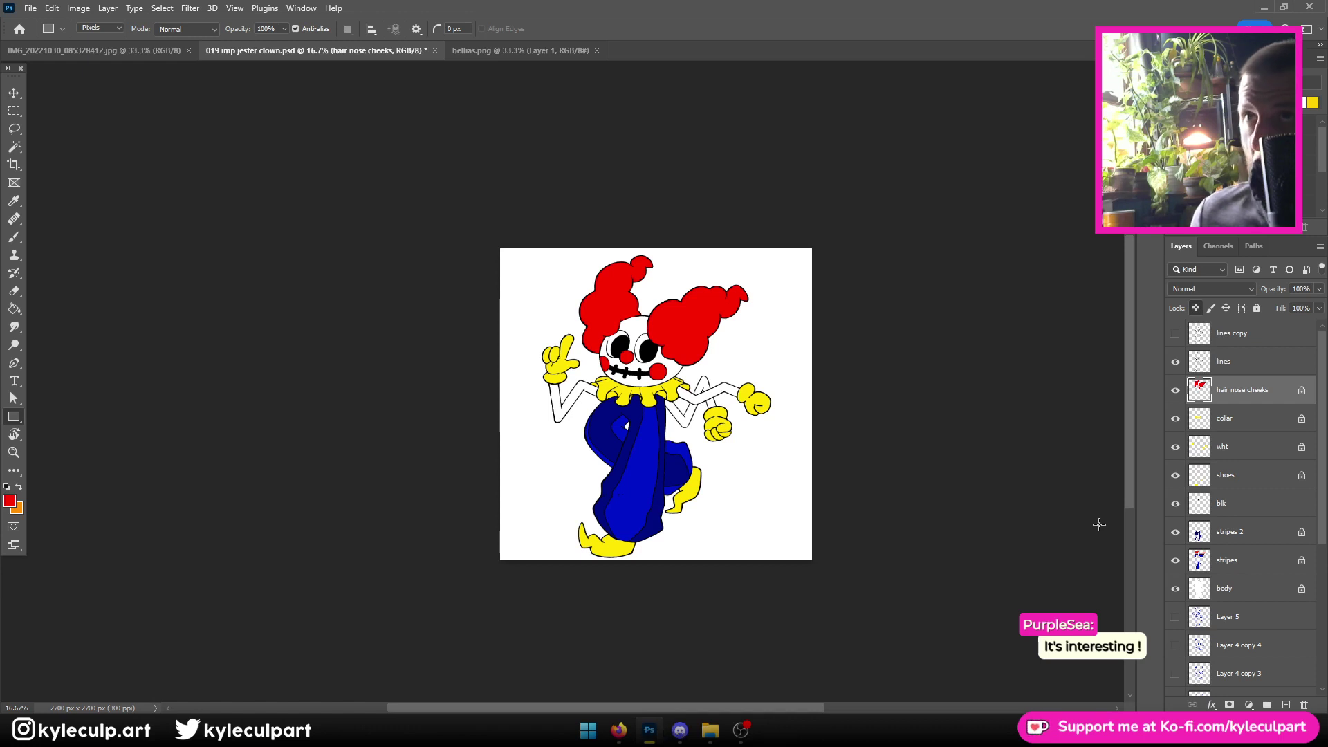
key("ctrl+plus")
key("ctrl+plus")
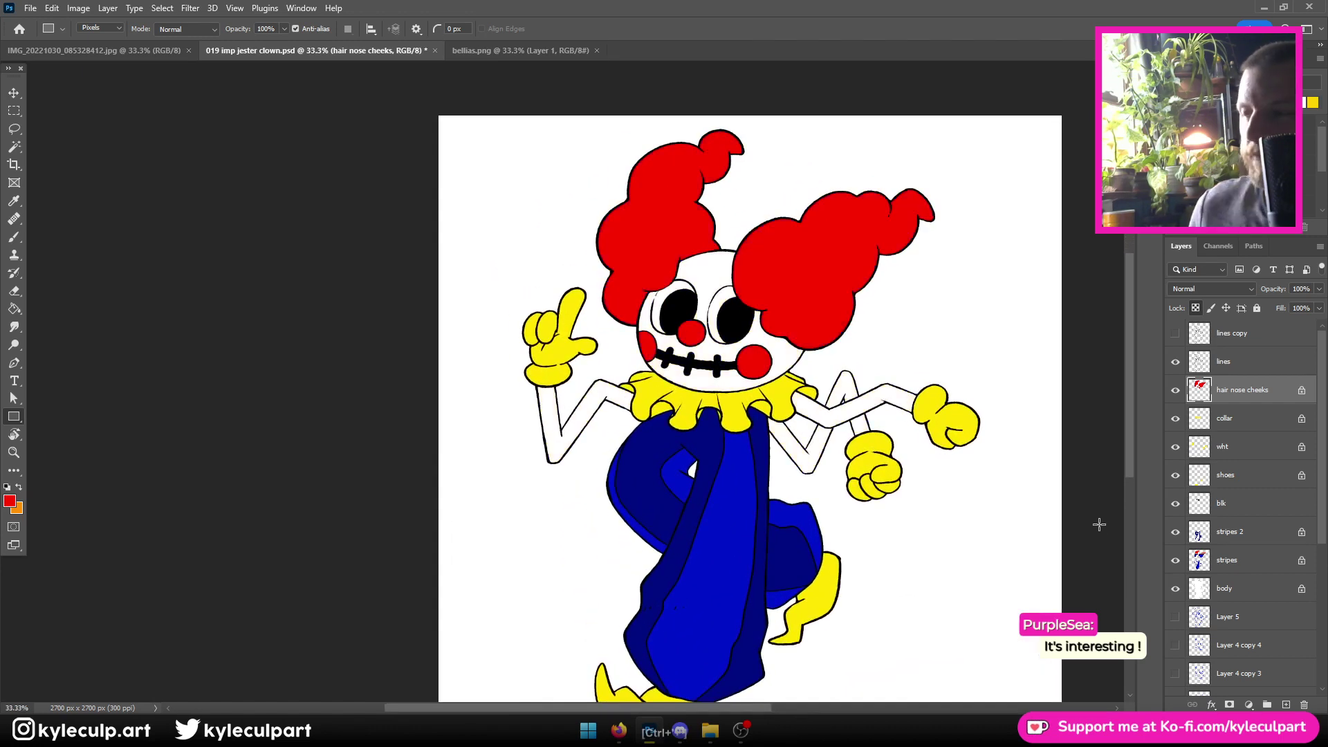
key("ctrl+z")
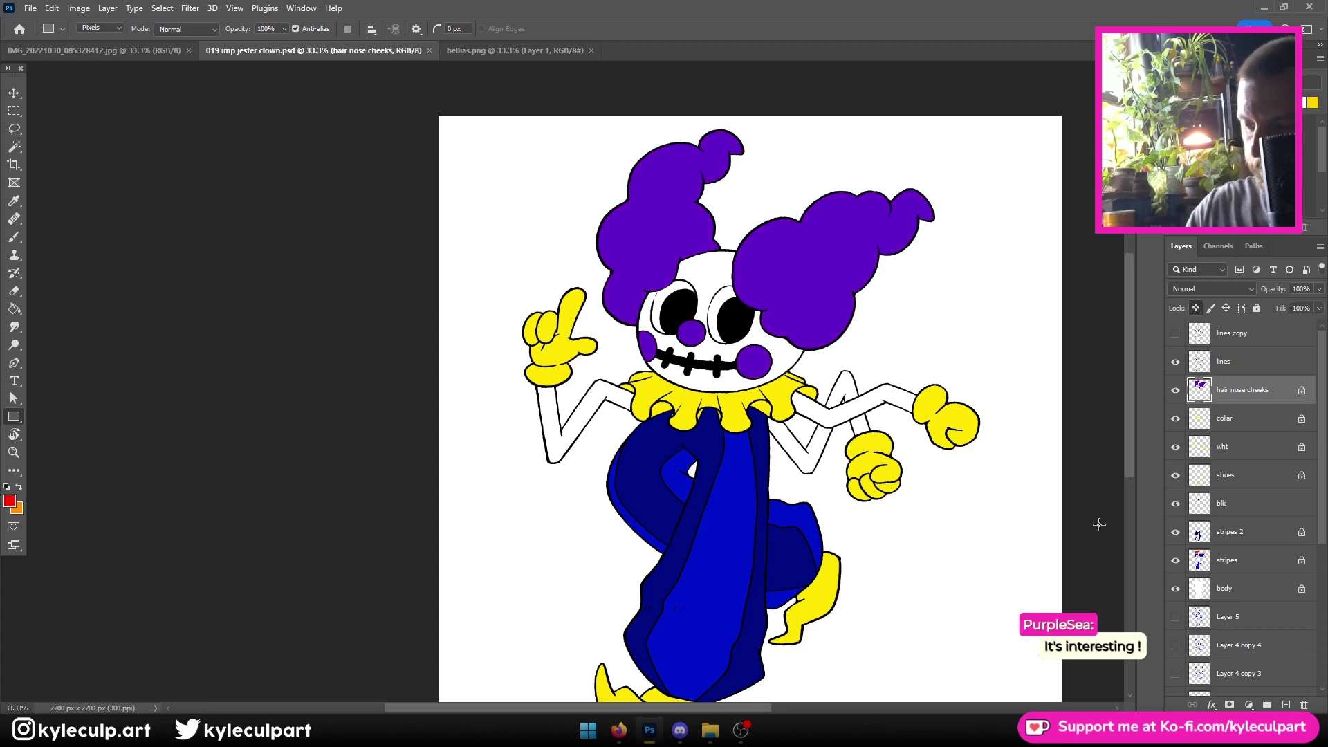
key("ctrl+minus")
key("ctrl+minus")
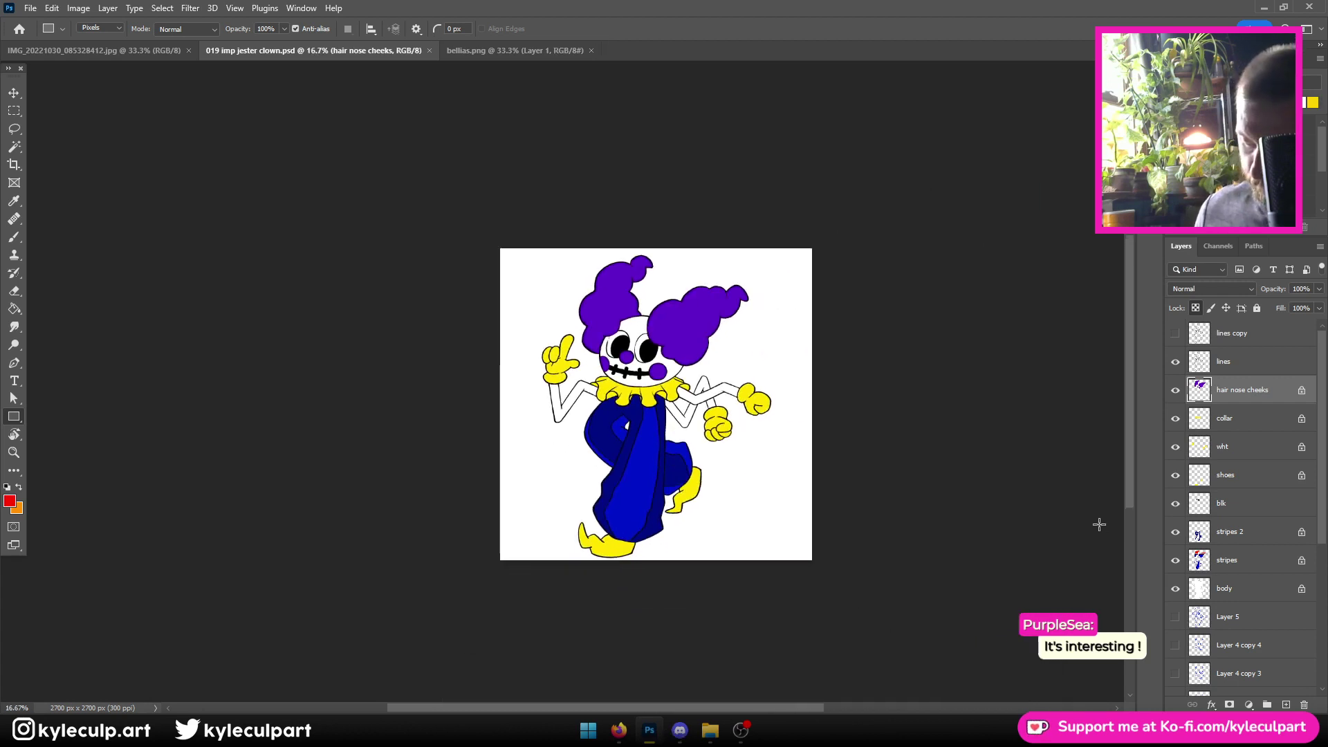
key("ctrl+plus")
key("ctrl+plus")
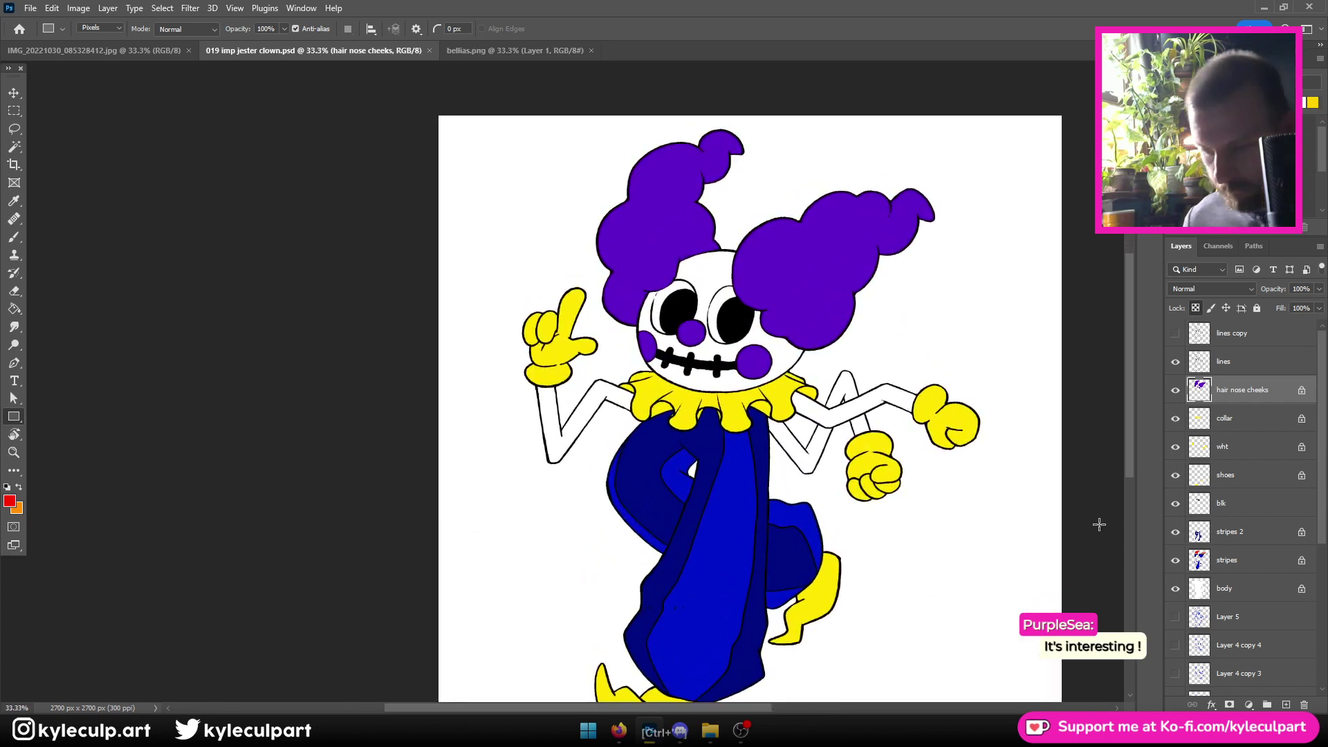
Paint only the nose and both cheeks red with an enlarged Brush on the hair nose cheeks layer, keeping the hair purple
left_click(13, 239)
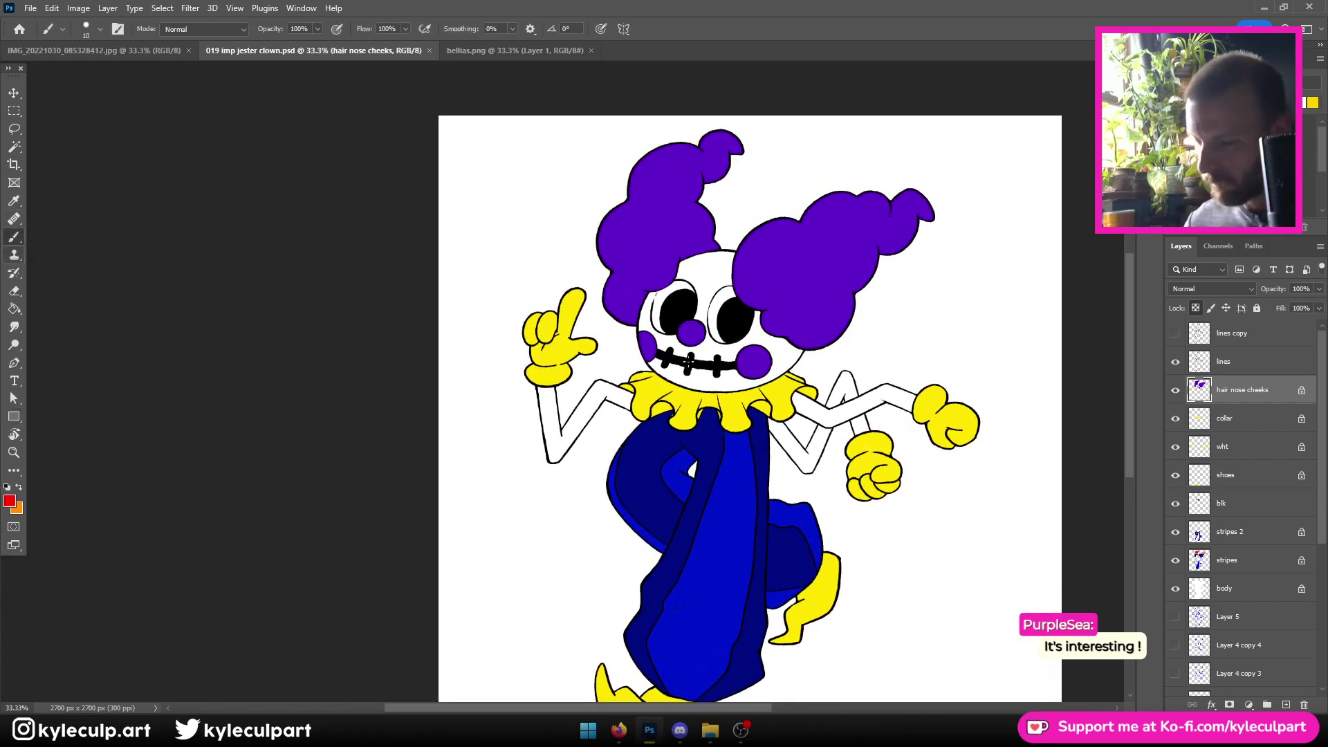
key("bracketright")
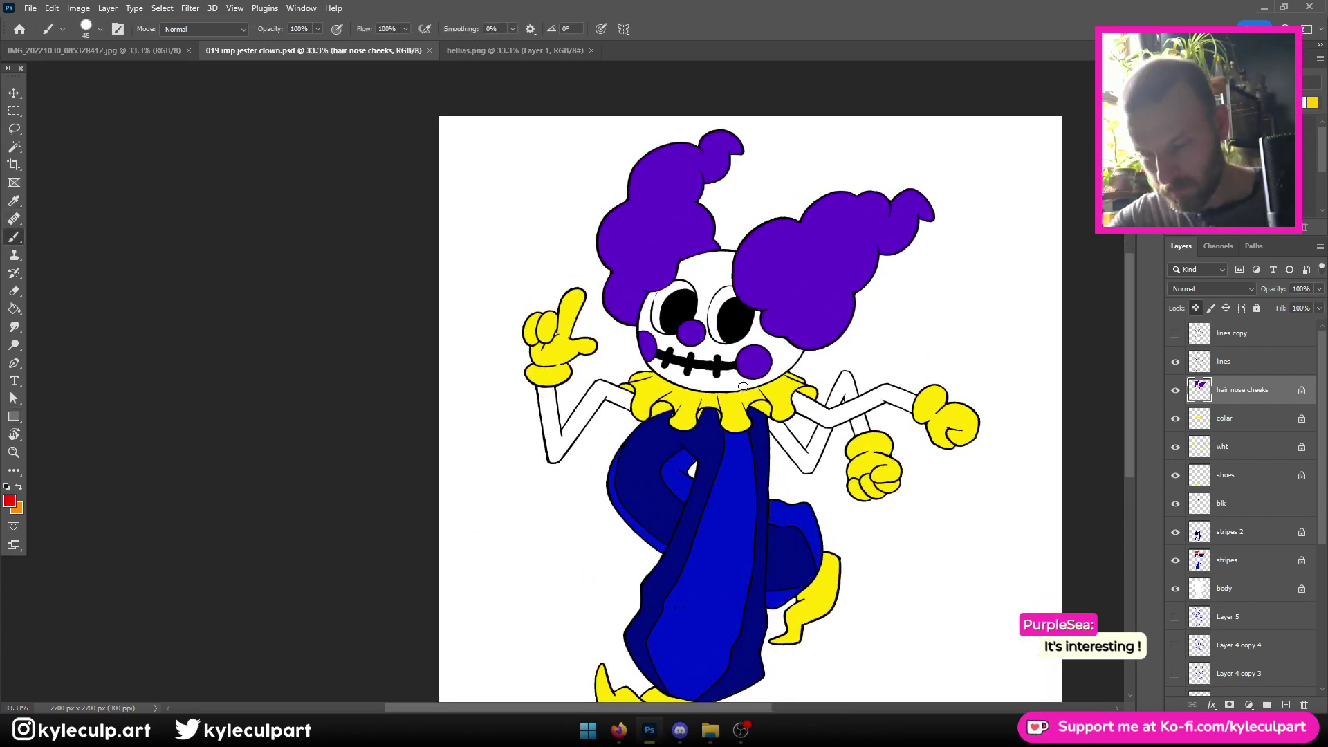
key("bracketright")
key("bracketright")
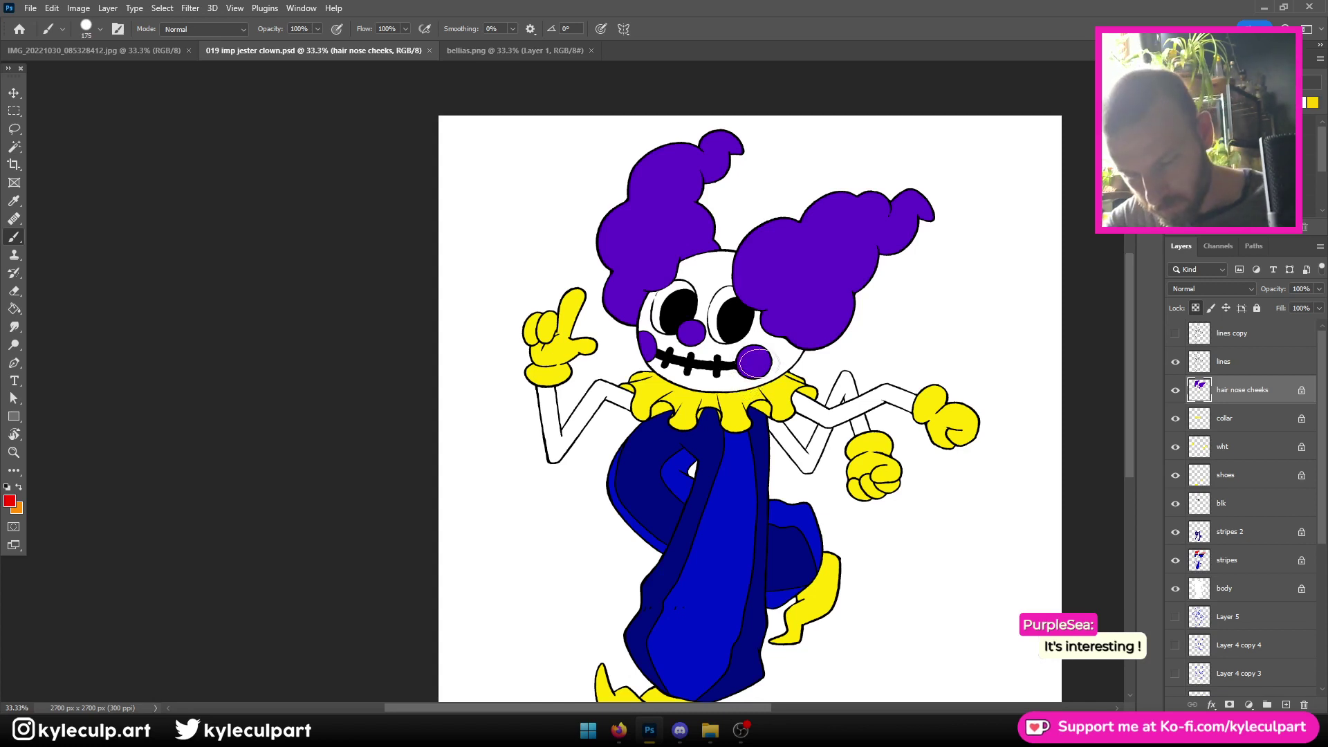
mouse_move(749, 354)
left_mouse_down()
mouse_move(745, 371)
mouse_move(754, 360)
mouse_move(688, 330)
mouse_move(648, 358)
mouse_move(644, 340)
left_mouse_up()
key("bracketright")
key("bracketright")
key("bracketright")
key("bracketright")
key("ctrl+z")
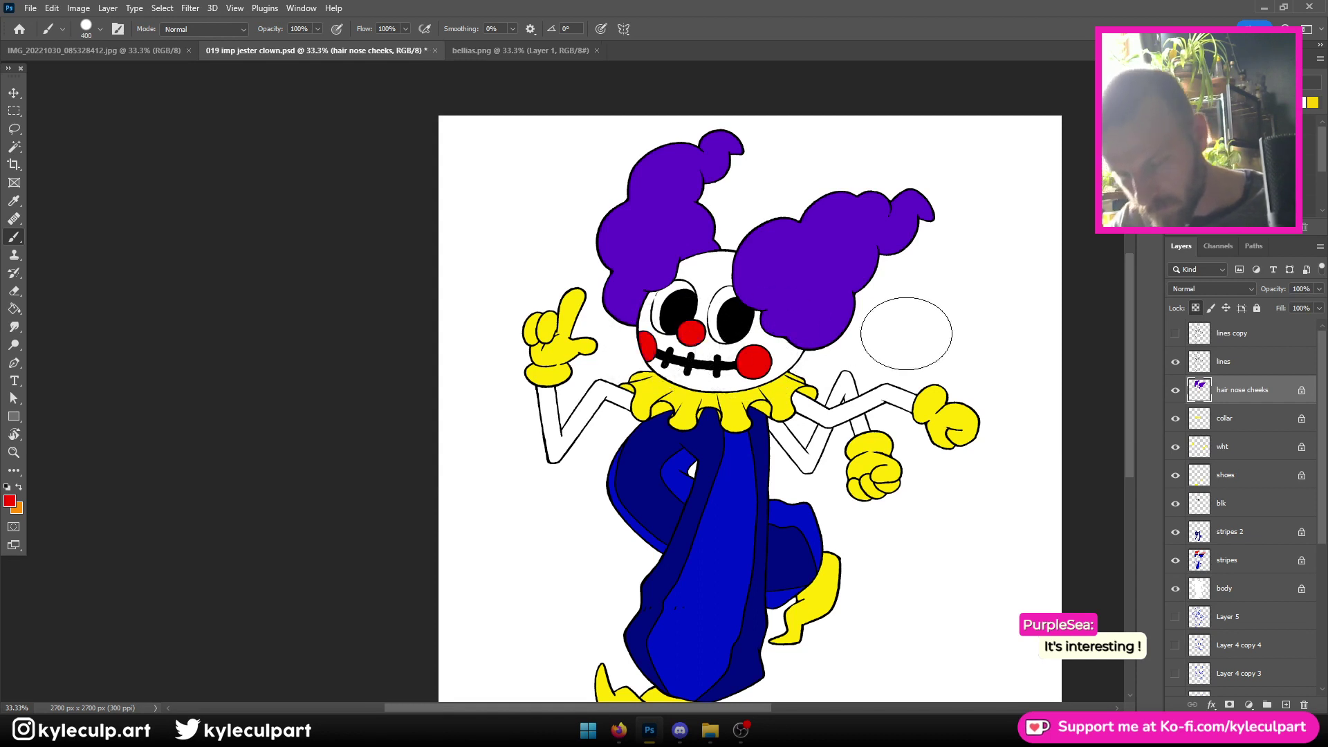
key("ctrl+minus")
key("ctrl+minus")
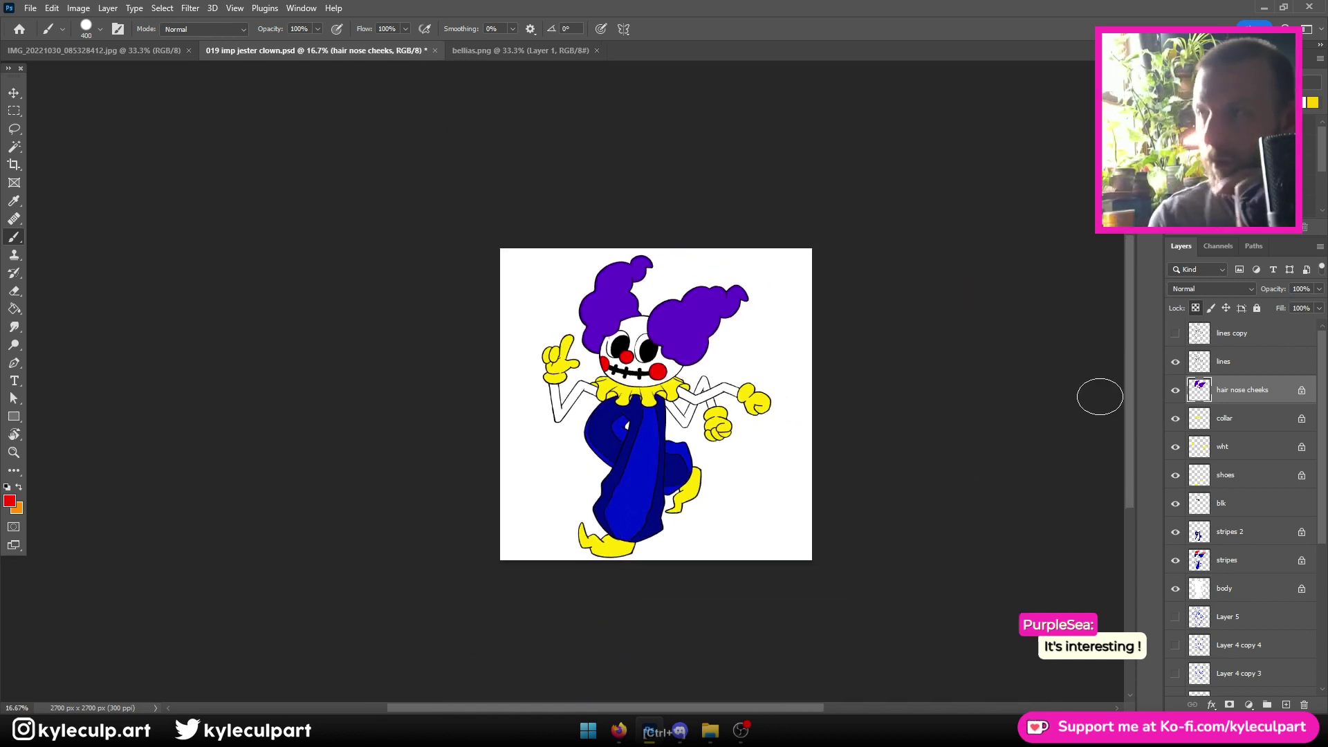
key("ctrl+plus")
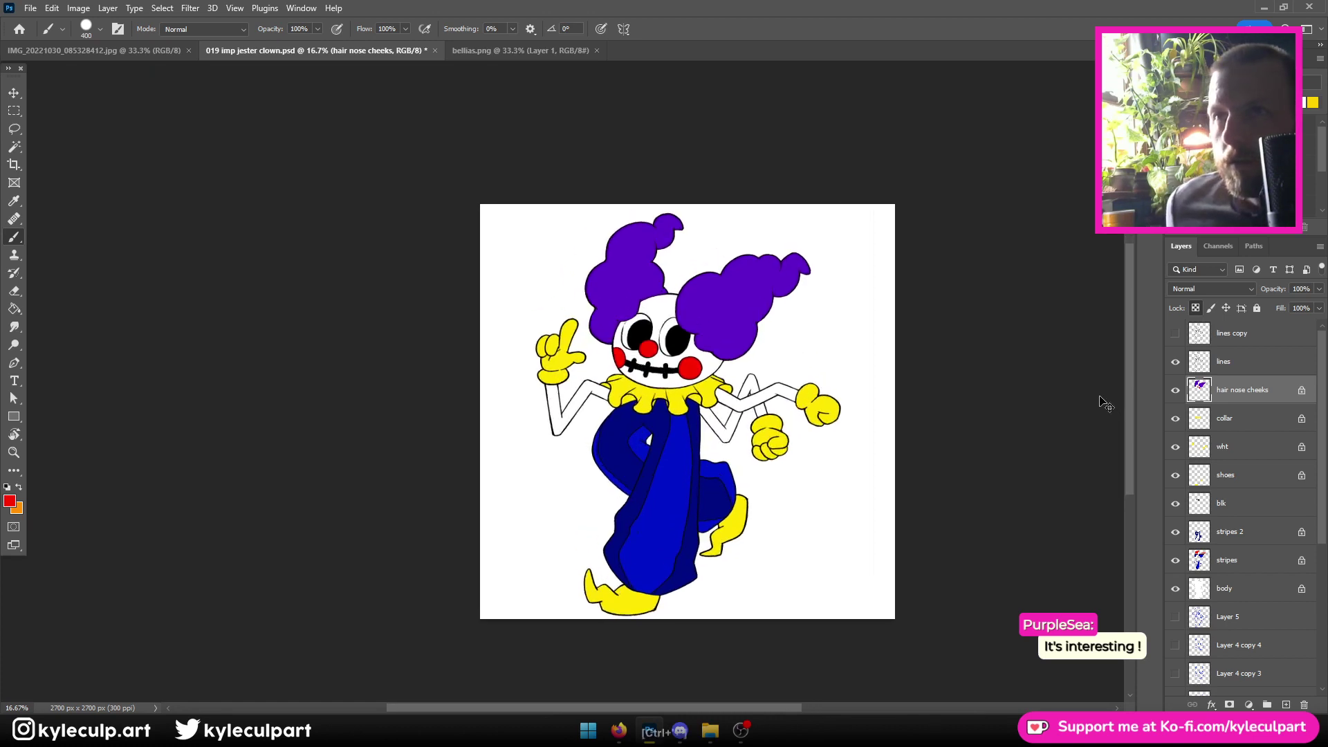
scroll(910, 509, "down", 2)
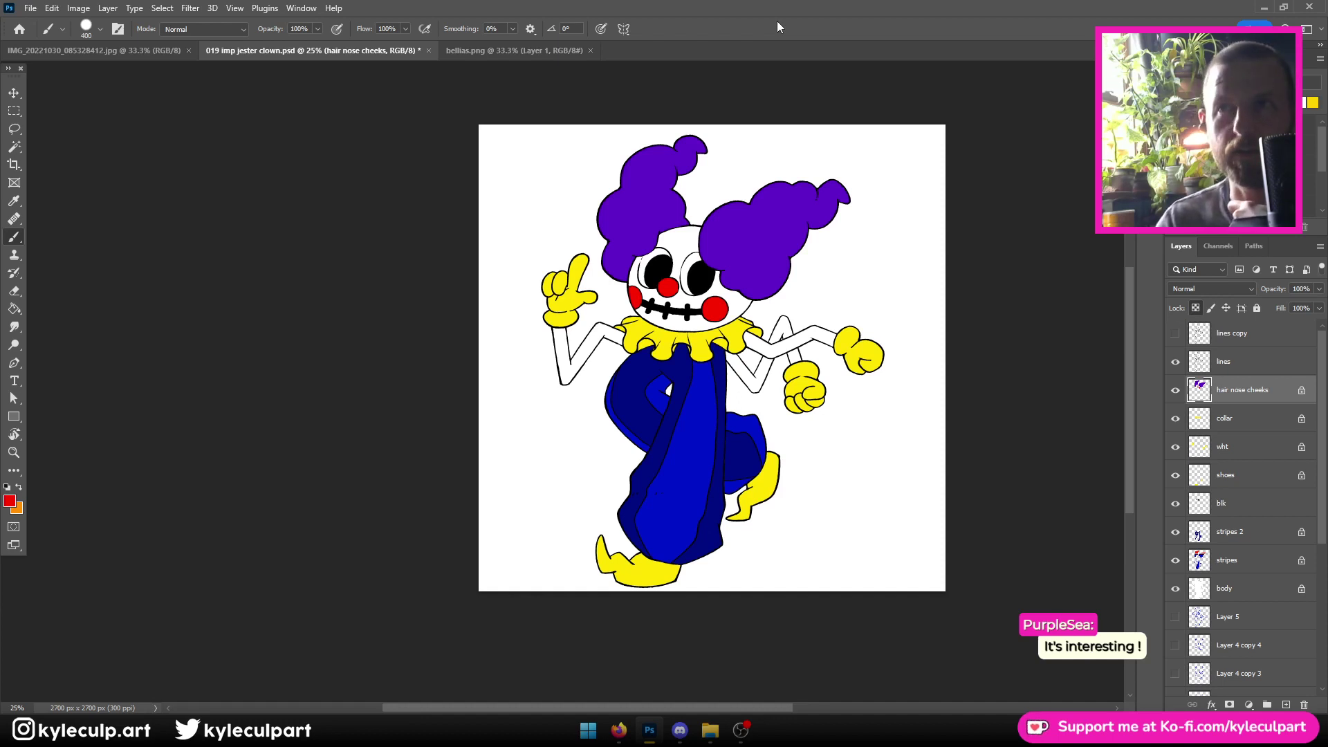
key("ctrl+plus")
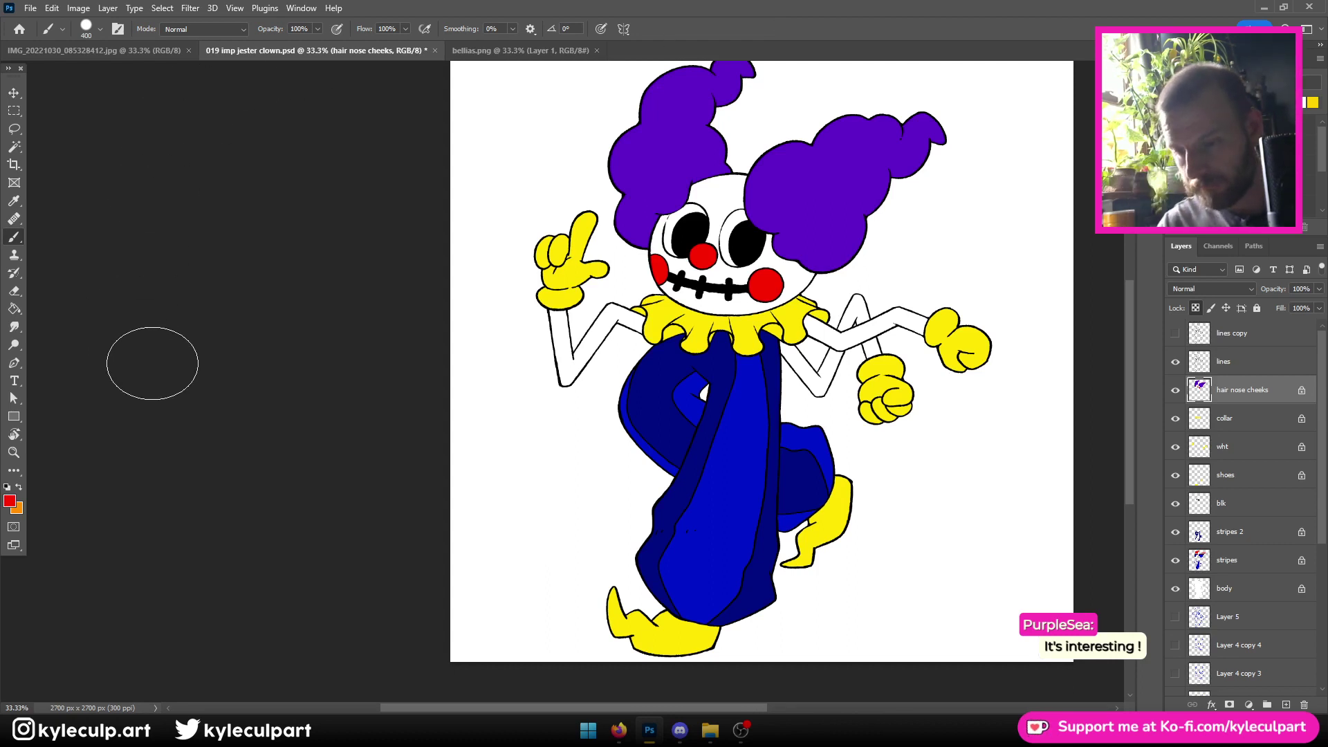
Sample the suit's lighter blue as the foreground color and return to the Rectangle tool
left_click(10, 503)
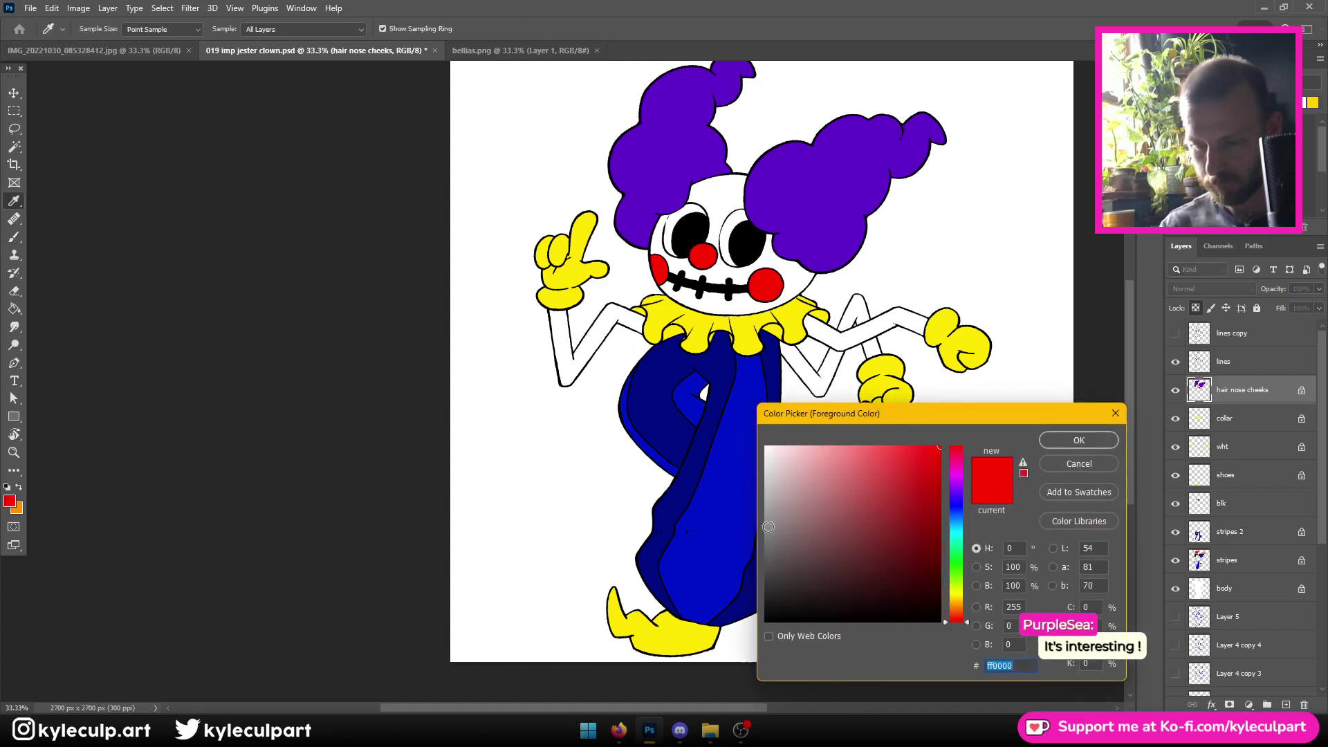
left_click(720, 455)
left_click(1076, 440)
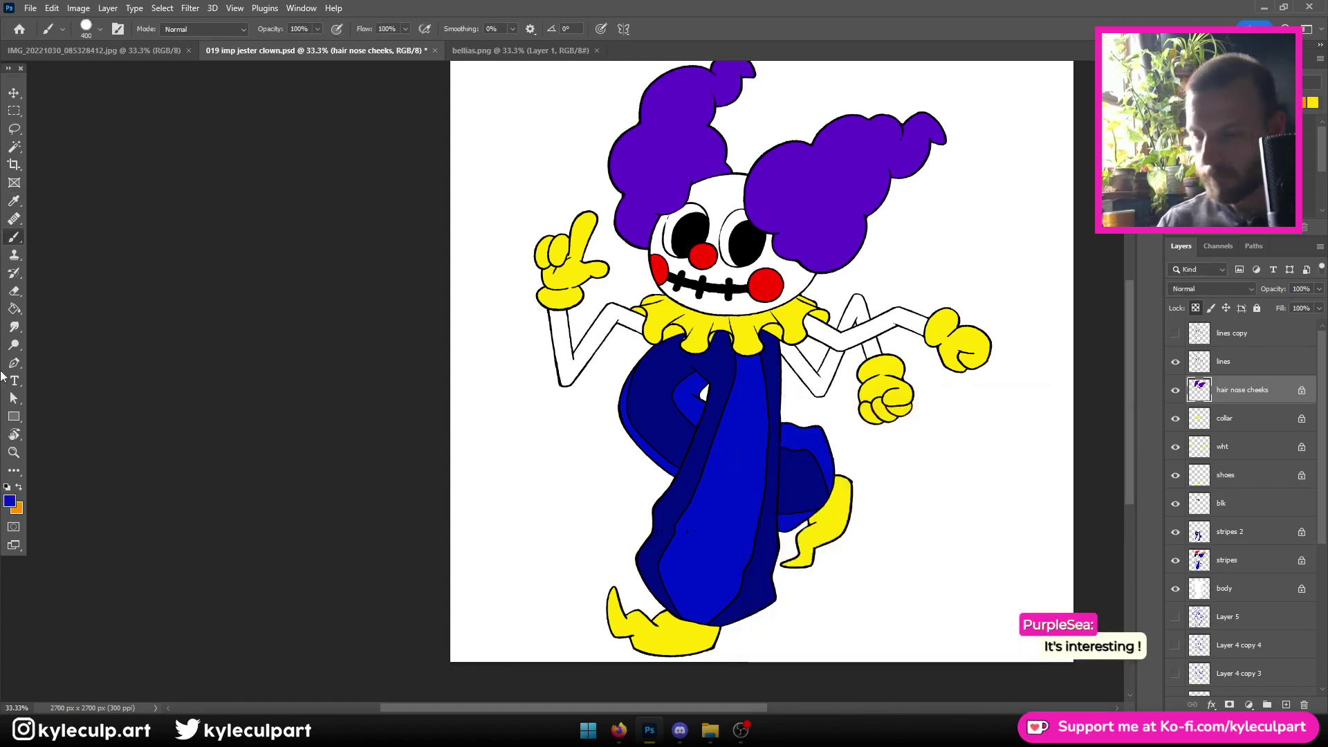
left_click(12, 418)
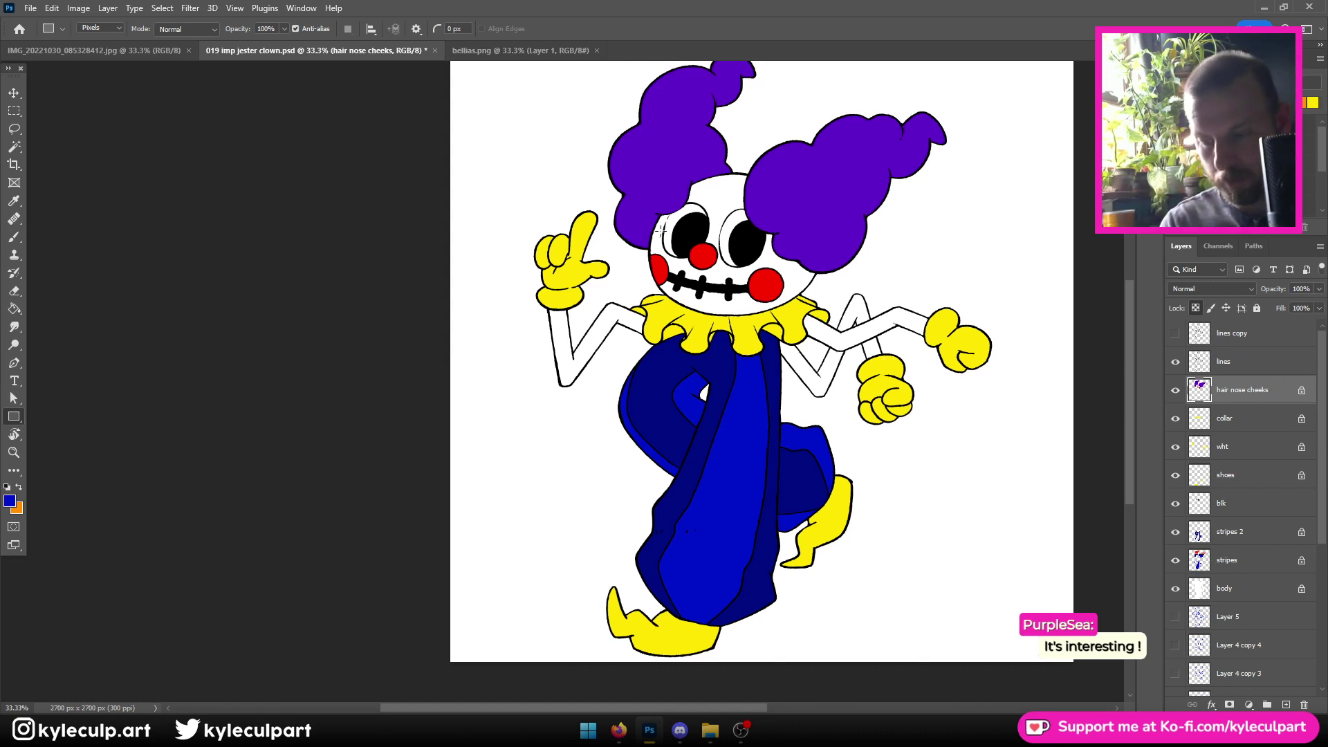
Fill both hair tufts on the hair nose cheeks layer with the suit's lighter blue using the Paint Bucket
left_click(14, 309)
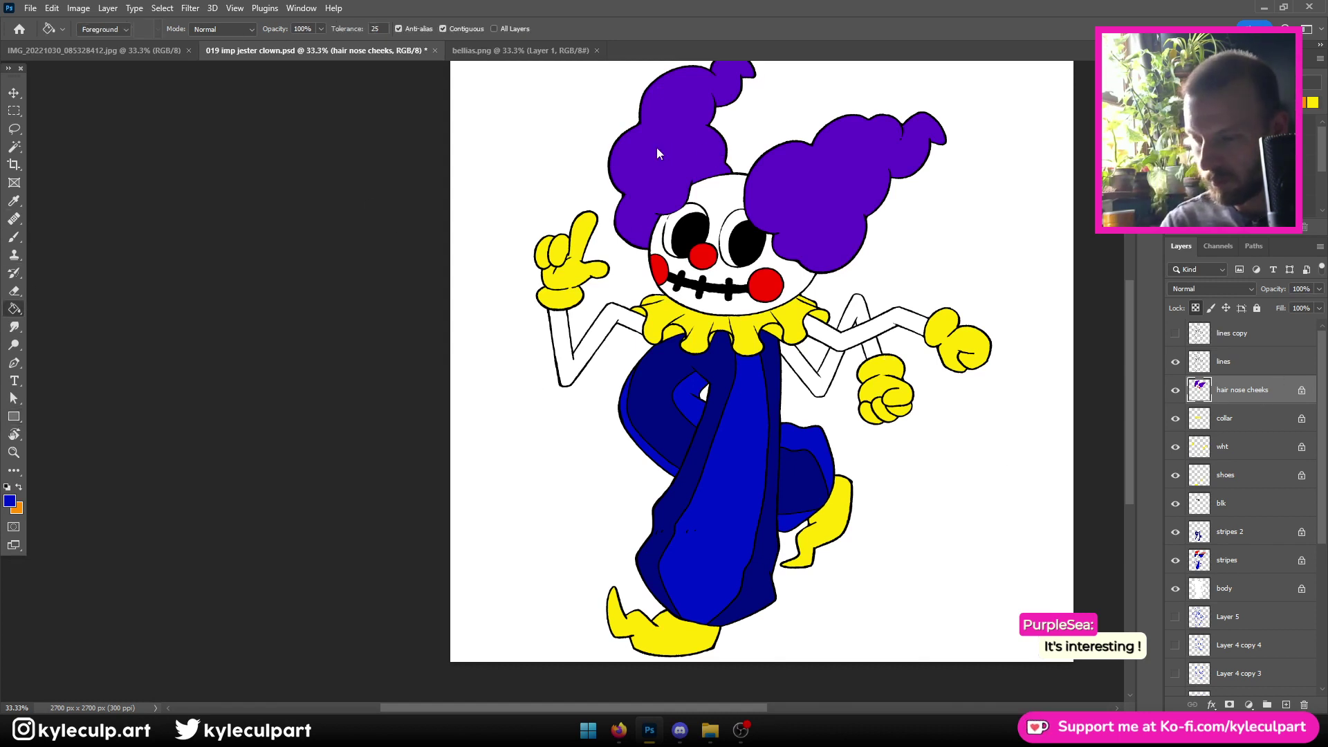
left_click(657, 147)
left_click(816, 177)
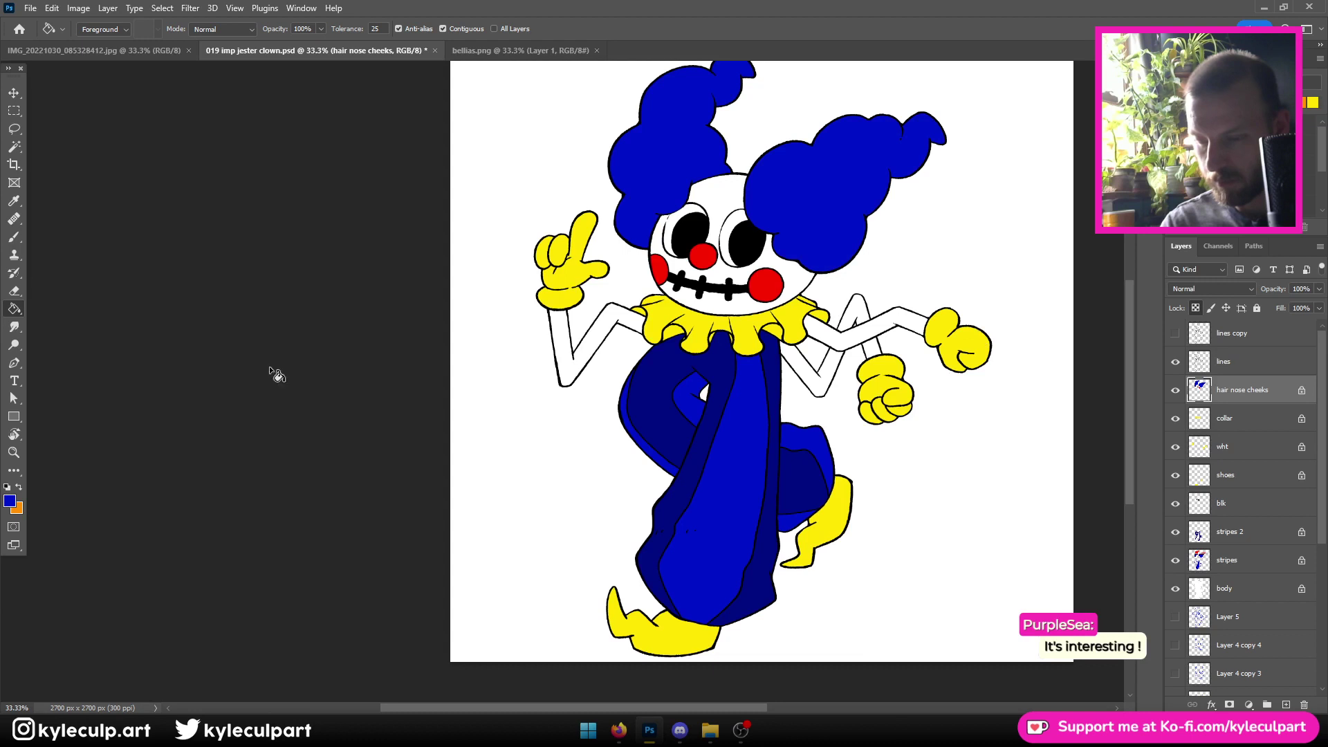
Try recoloring the stripes 2 layer with dark purple #400082, covering the canvas with a filled rectangle
left_click(9, 500)
left_click(939, 532)
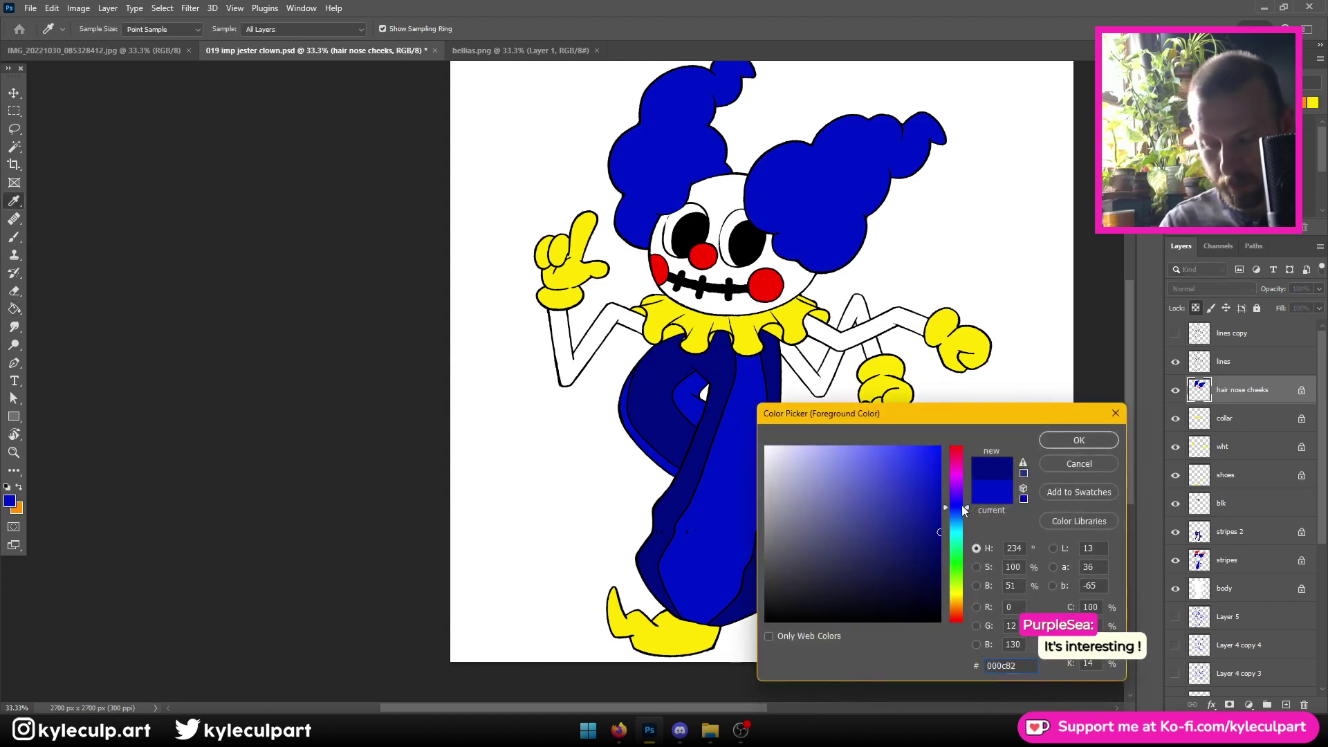
left_click_drag(964, 510, 967, 492)
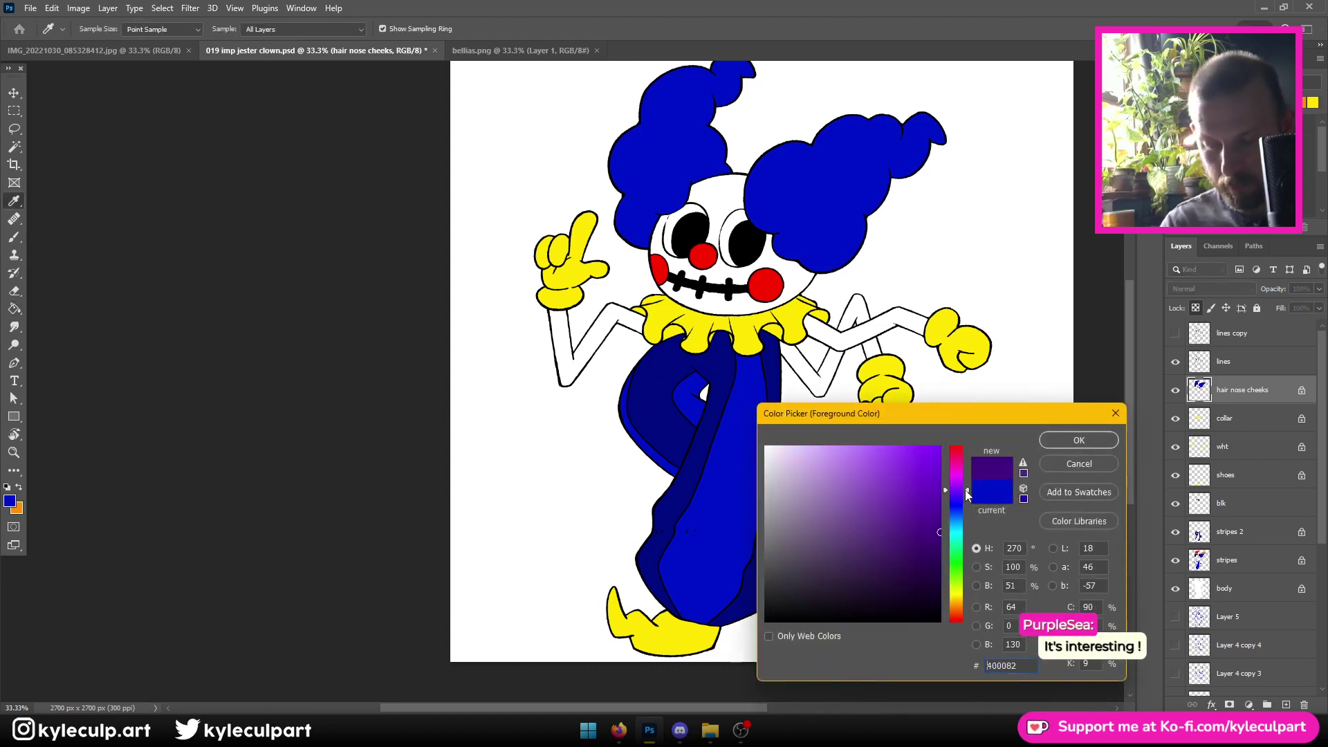
left_click(1069, 440)
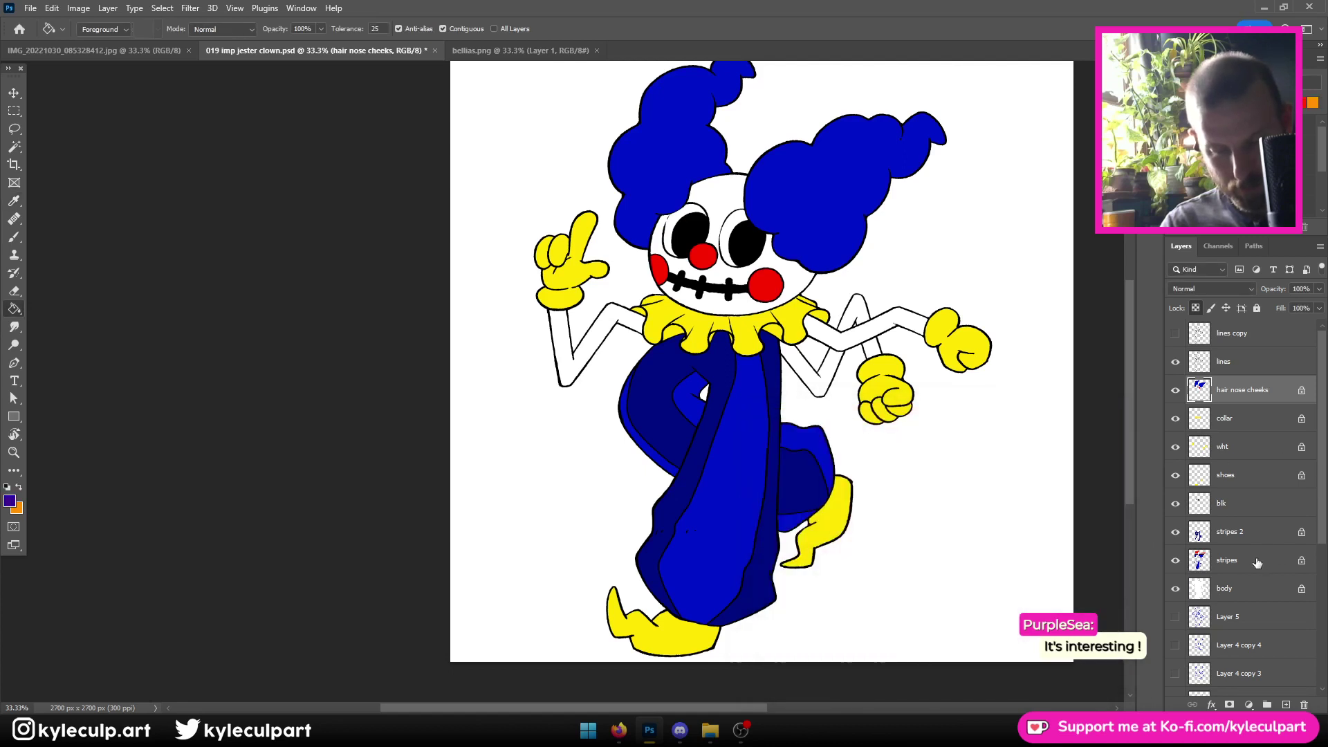
left_click(1256, 560)
left_click(1177, 532)
left_click(1177, 531)
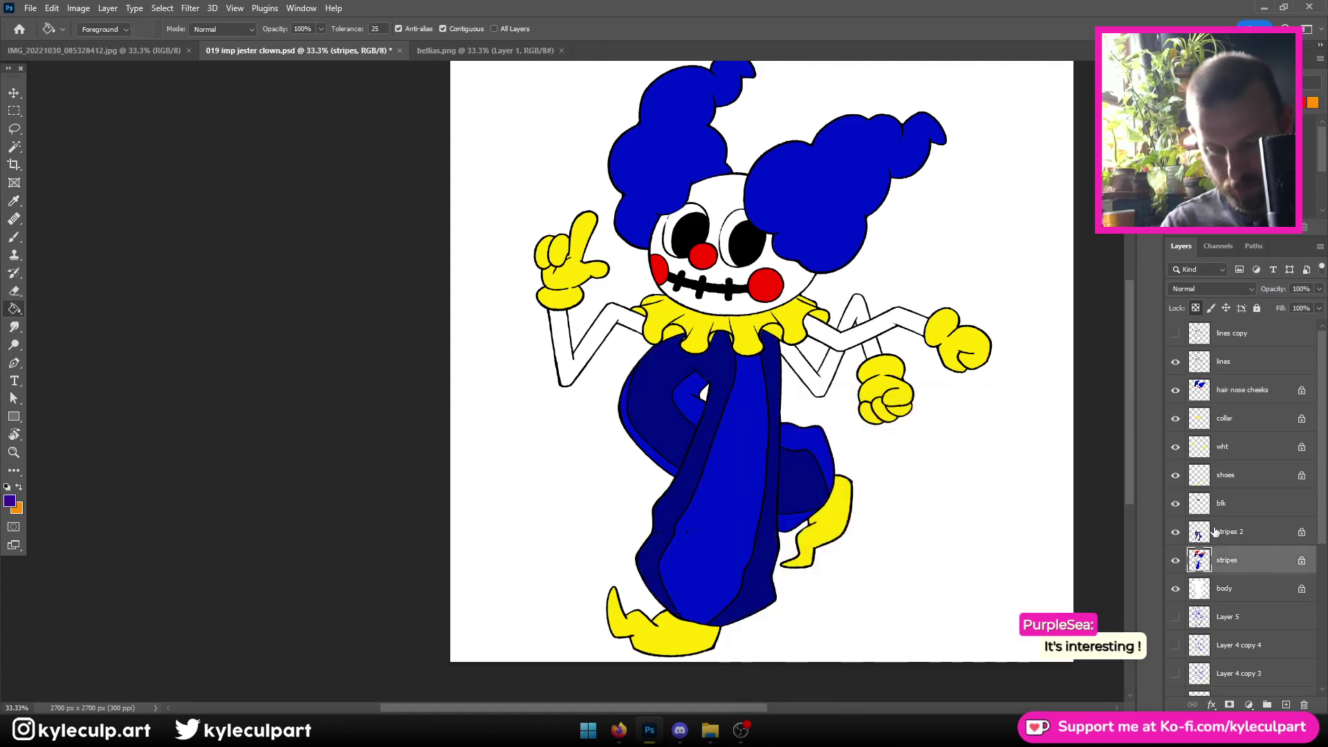
left_click(1197, 533)
left_click(14, 417)
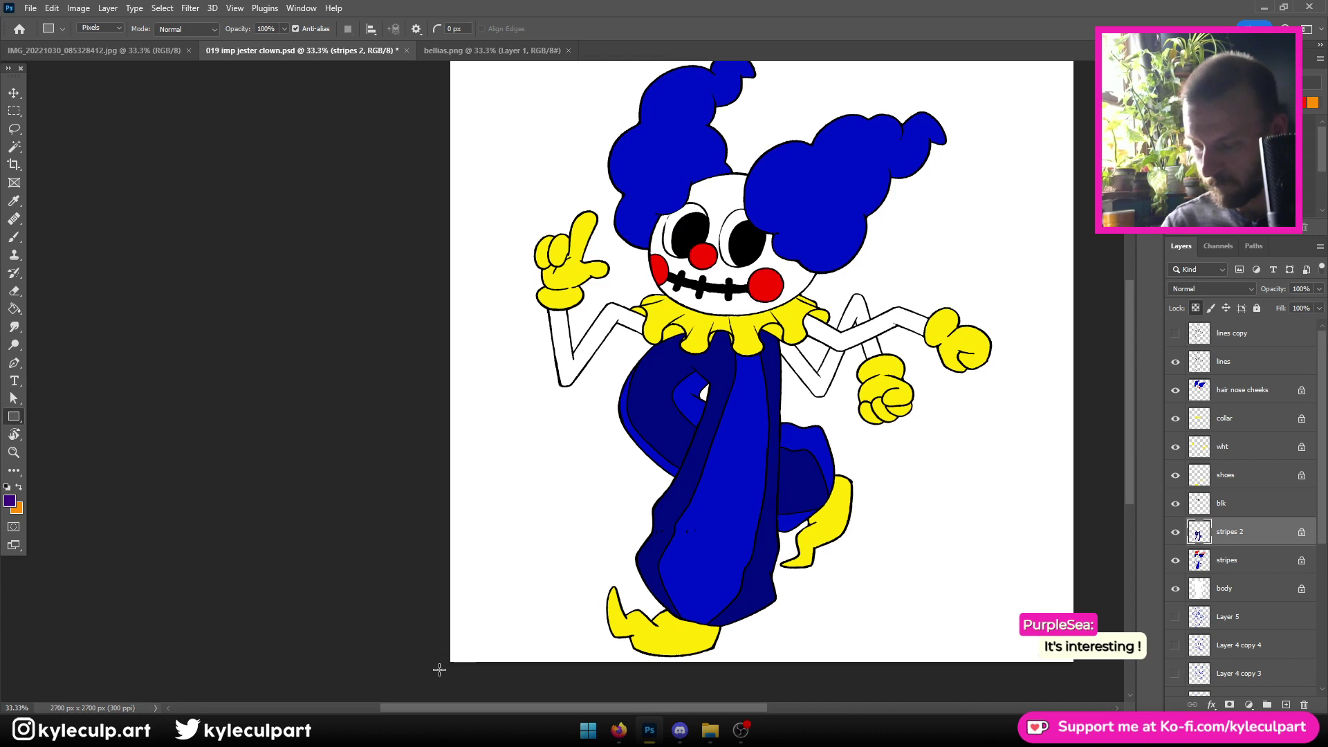
left_click_drag(439, 669, 1036, 221)
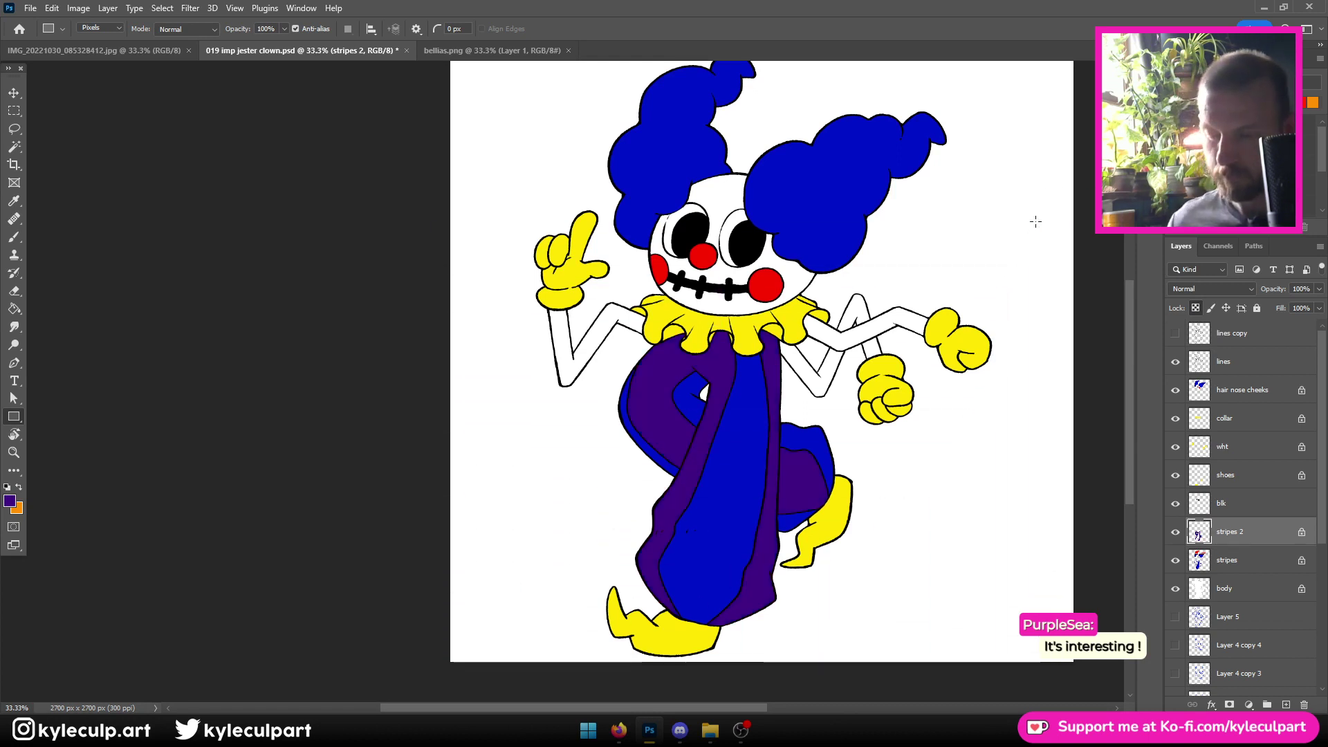
key("ctrl+minus")
key("ctrl+minus")
key("ctrl+plus")
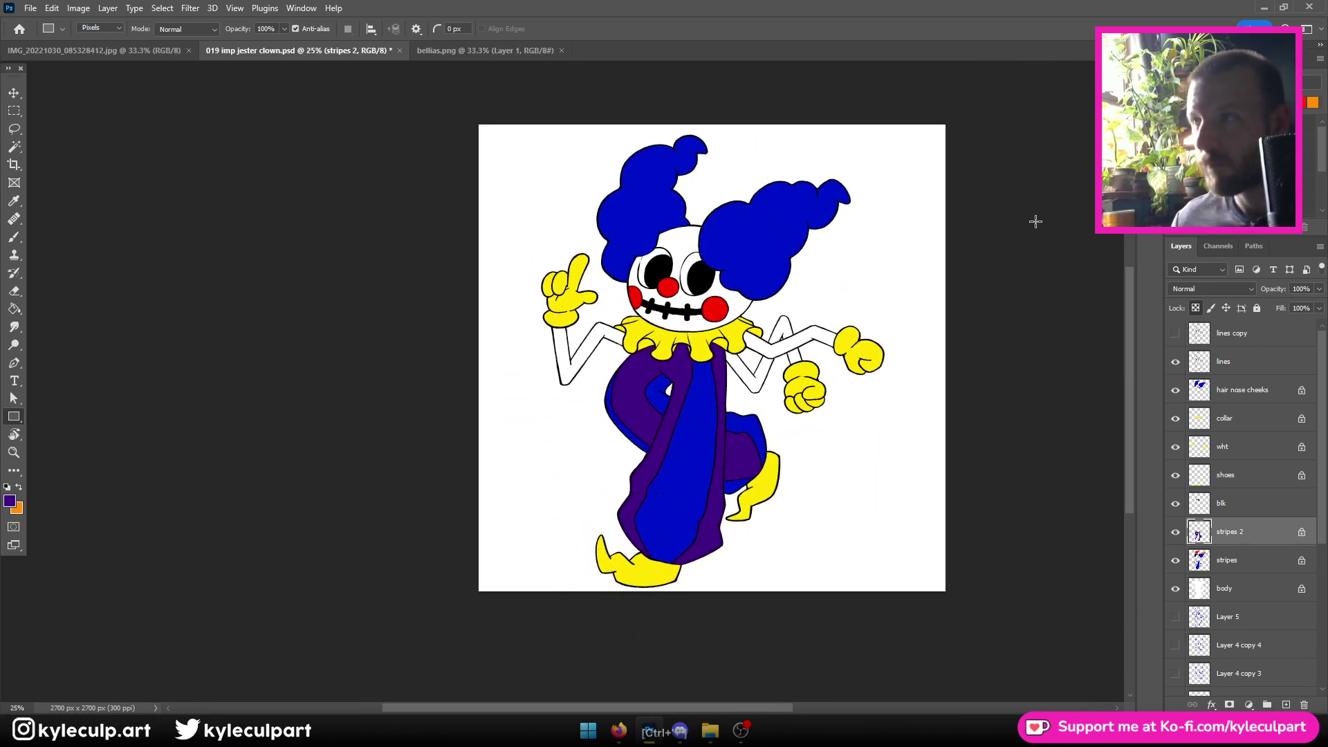
Recolor the stripes 2 layer with the bluer dark purple #2b0082
left_click(11, 503)
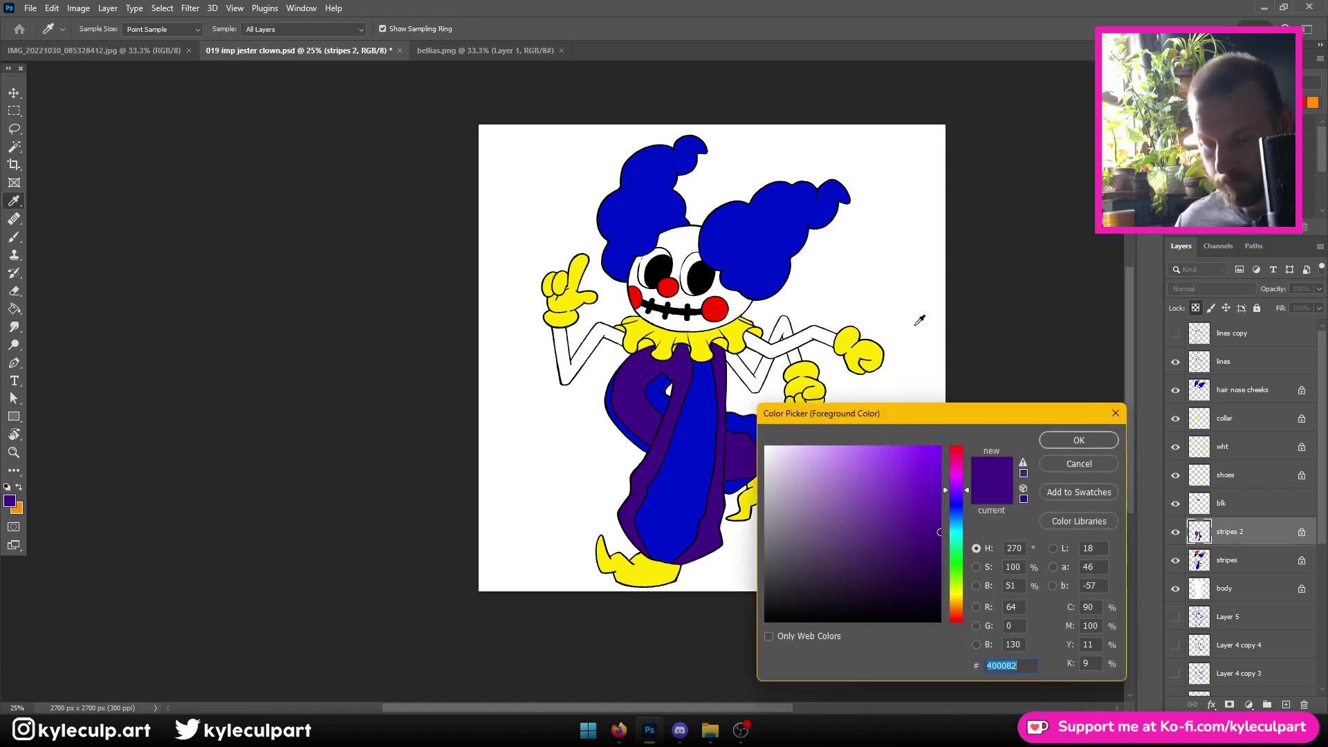
left_click_drag(958, 492, 959, 496)
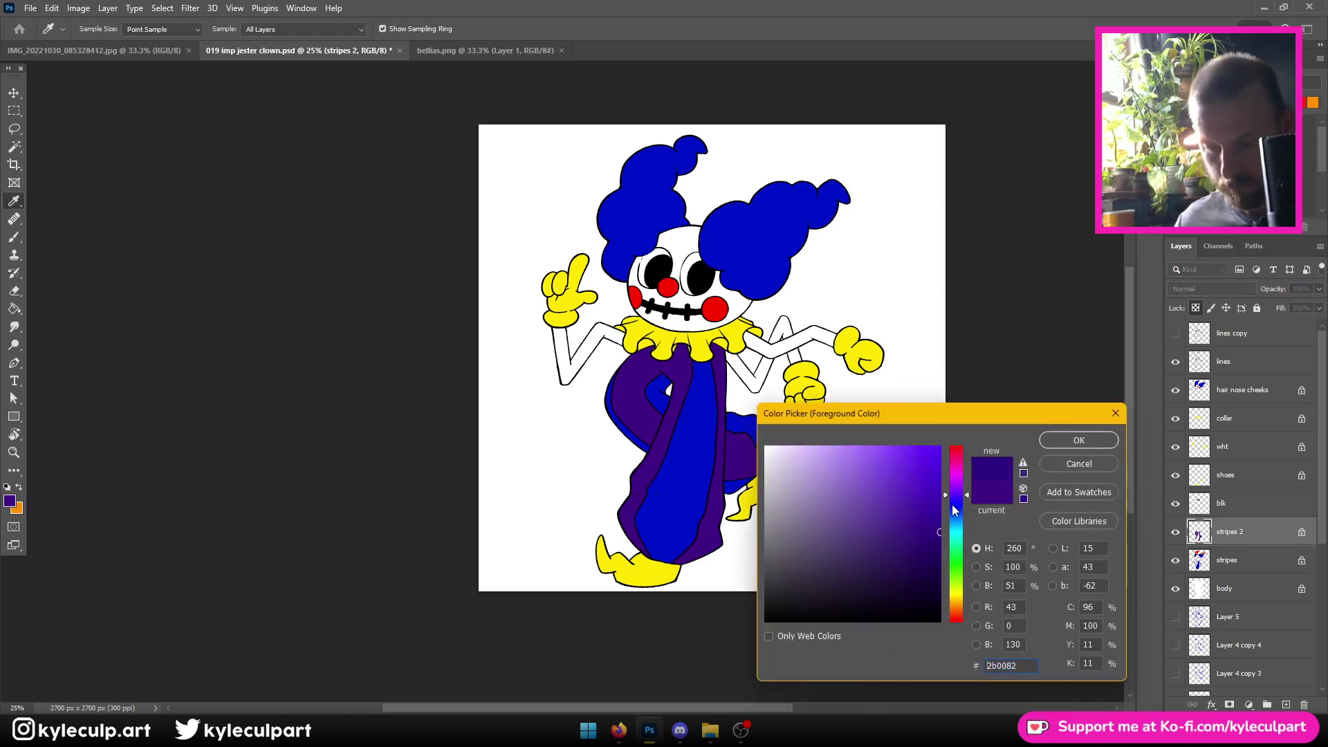
left_click(1078, 440)
key("u")
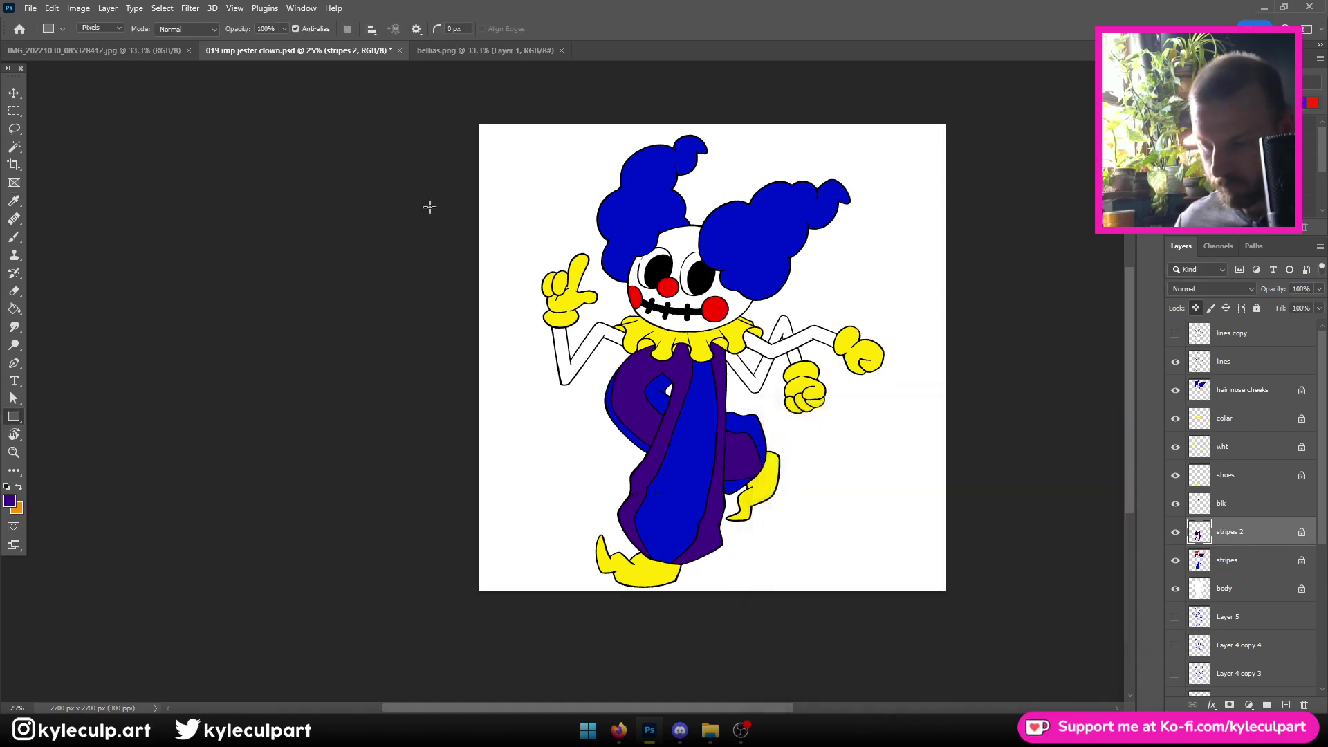
left_click_drag(430, 205, 1063, 637)
key("ctrl+minus")
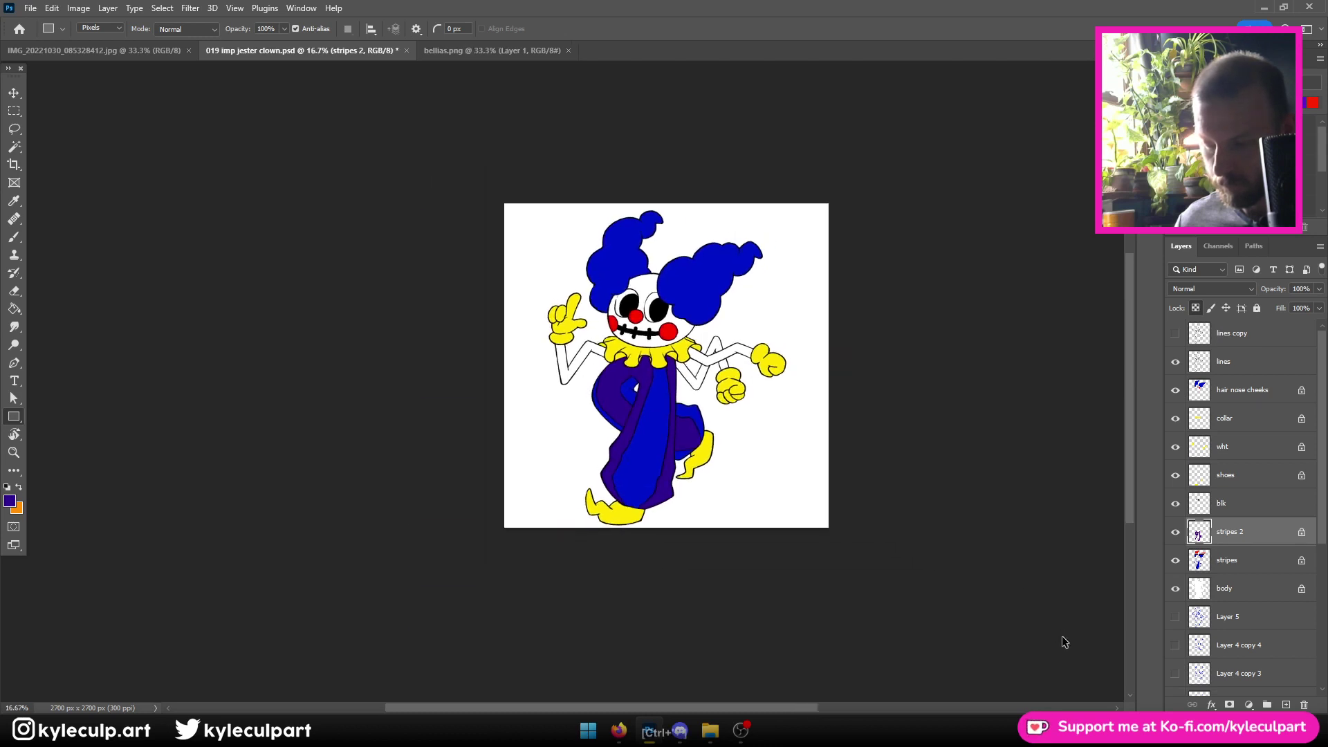
key("ctrl+plus")
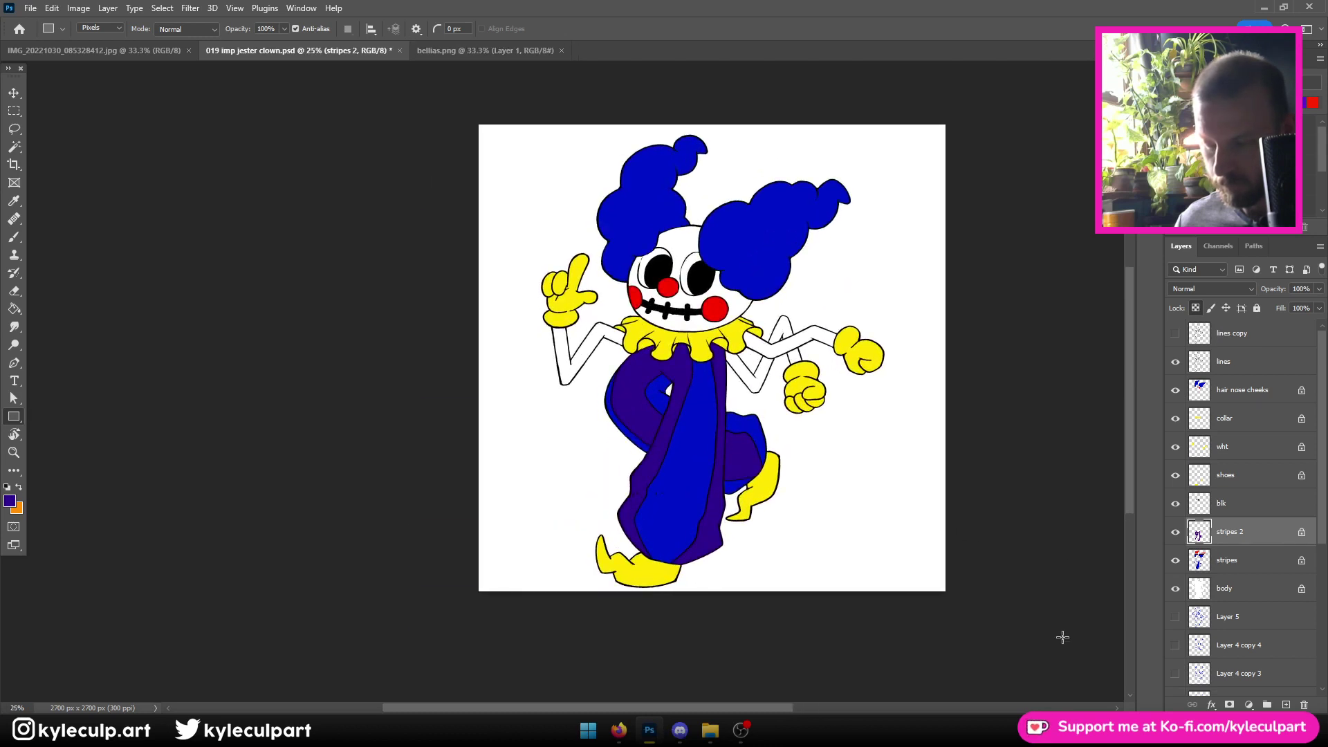
key("ctrl+minus")
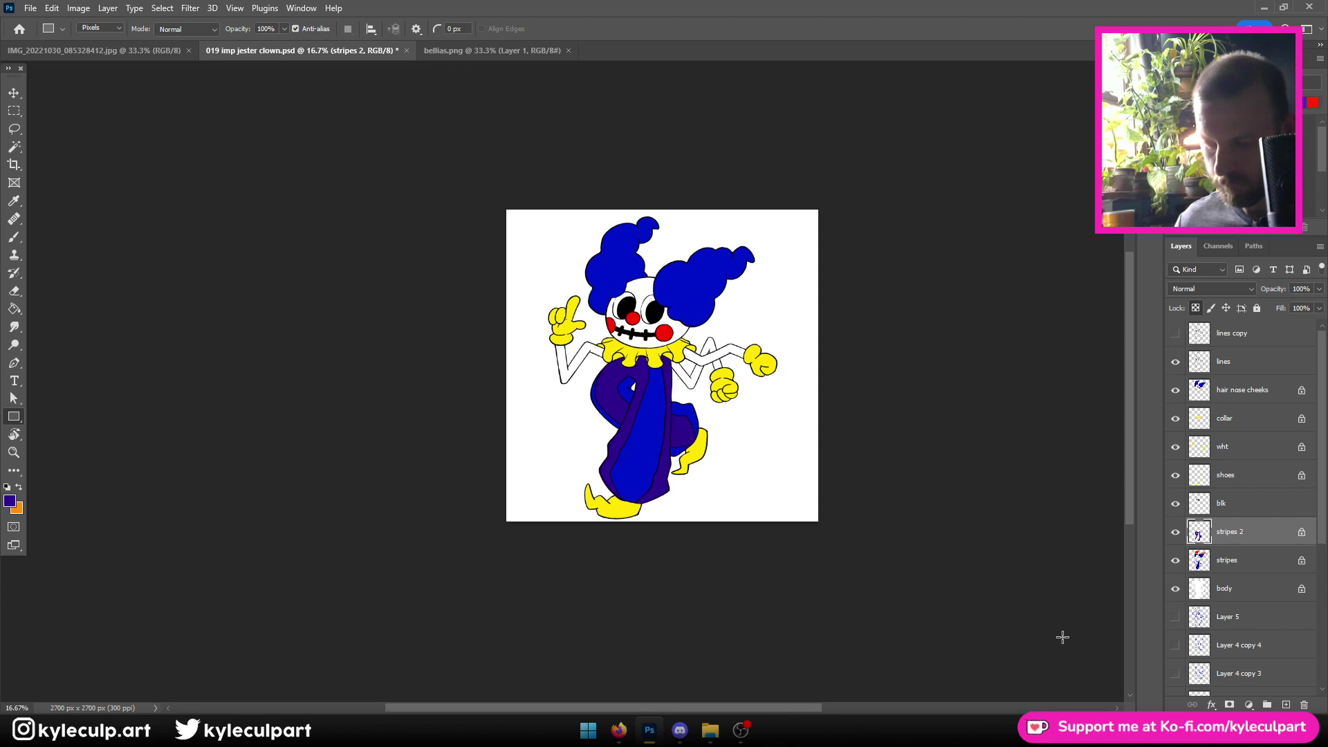
key("ctrl+plus")
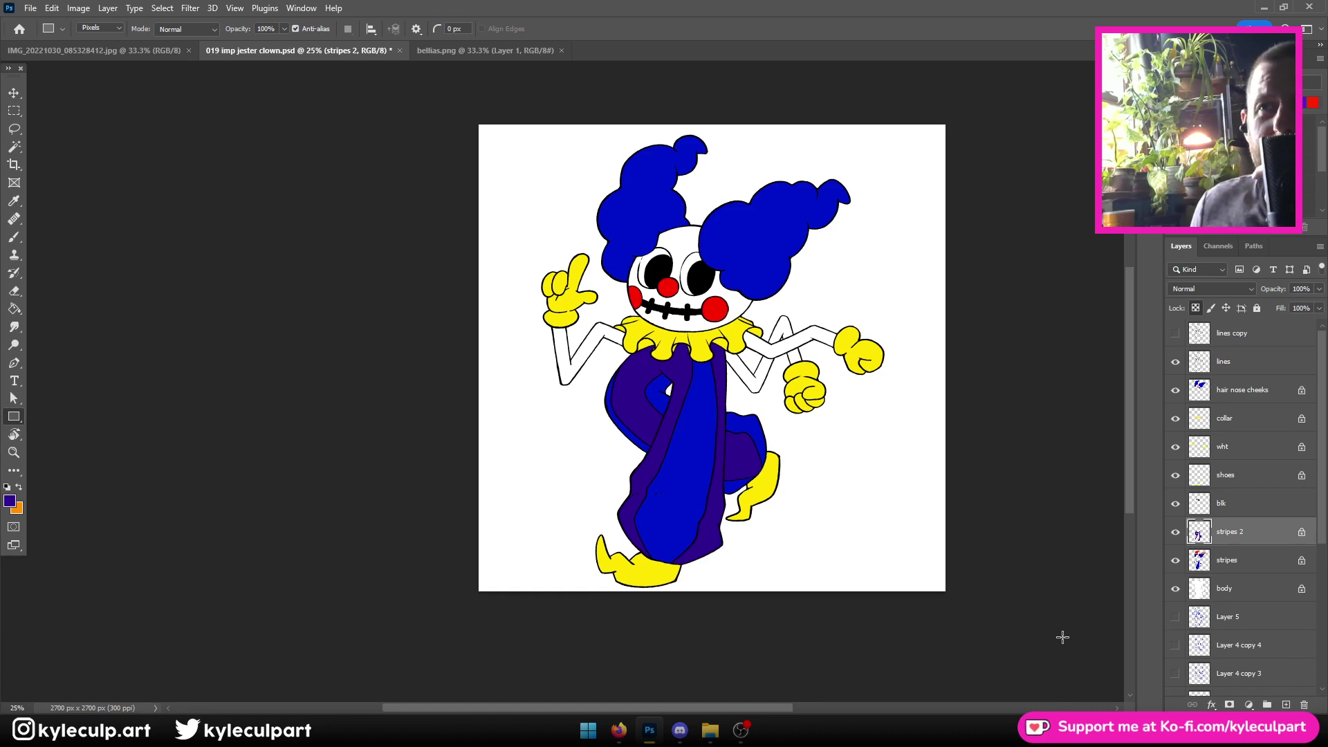
key("ctrl+plus")
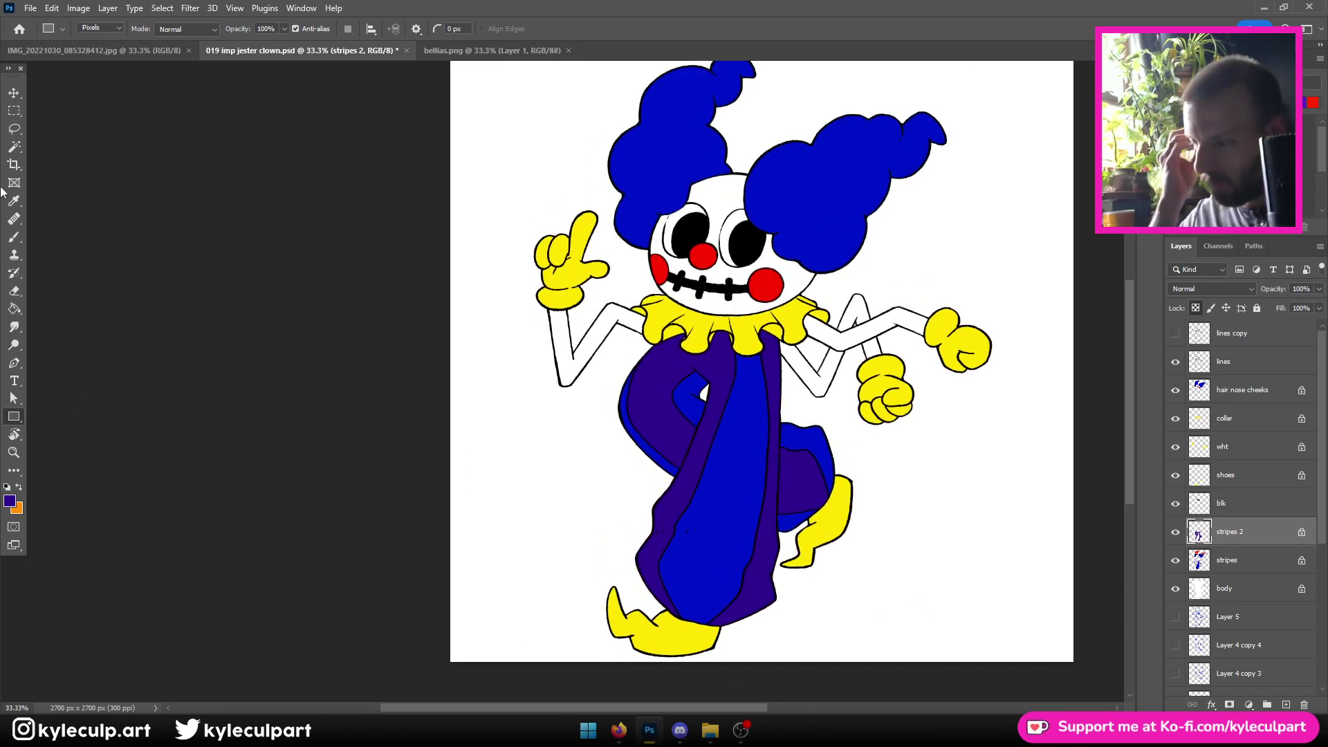
Select both hair tufts on the hair nose cheeks layer, expand the selection, and remove them from the layer with its transparency unlocked
left_click(5, 154)
left_click(1238, 391)
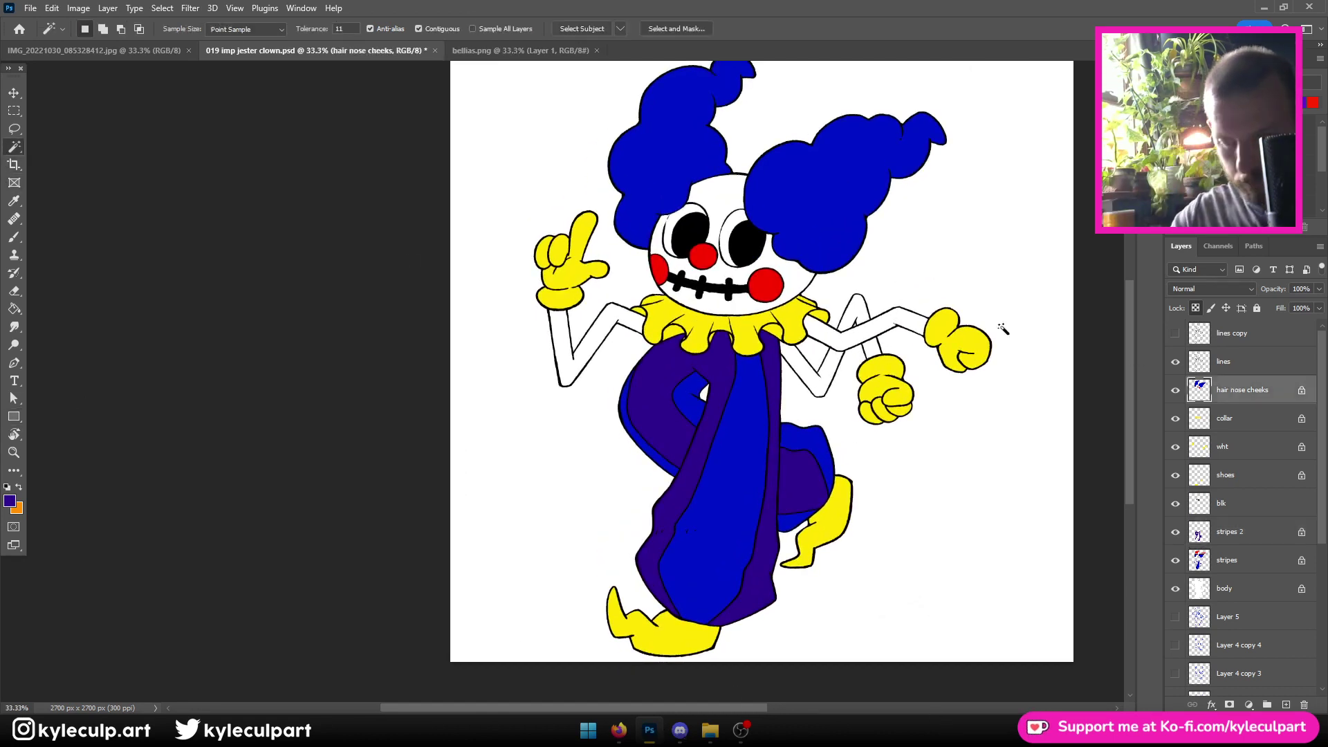
left_click(654, 139)
left_click(849, 211, "shift")
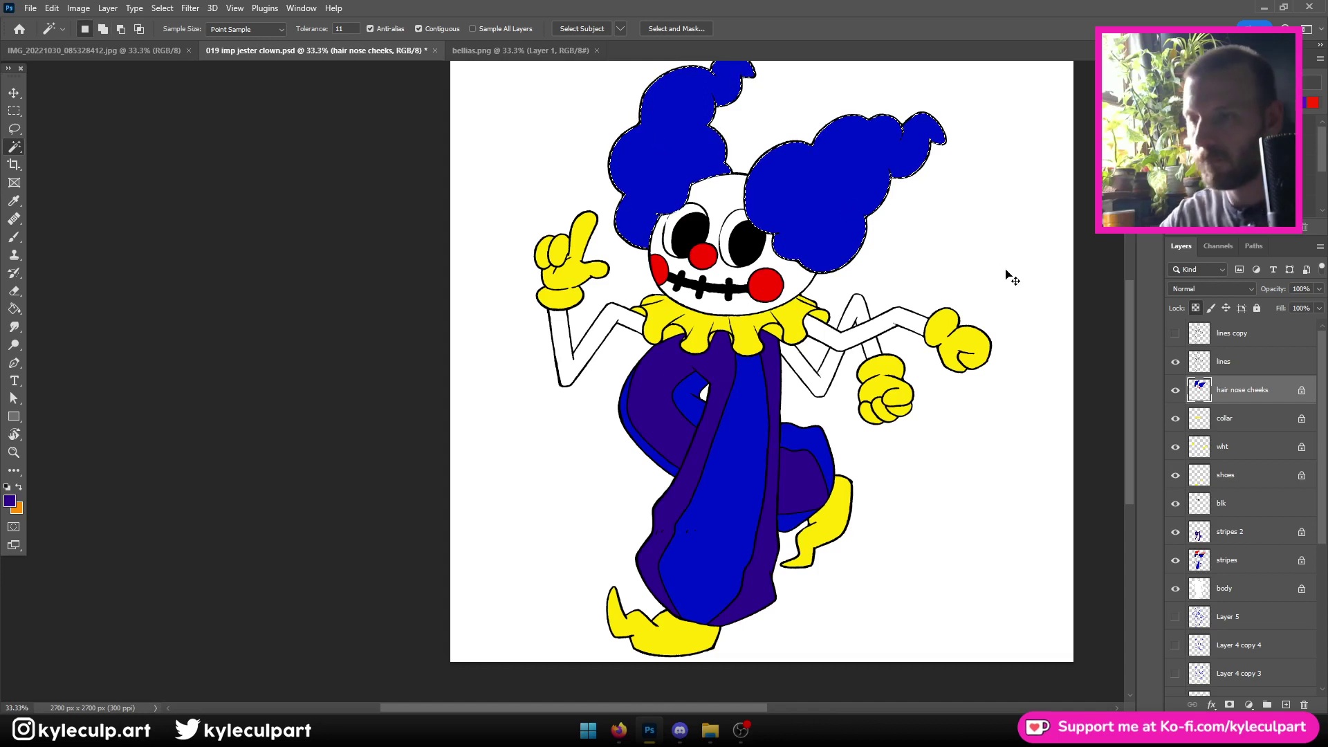
key("alt+s")
key("m")
key("e")
key("Return")
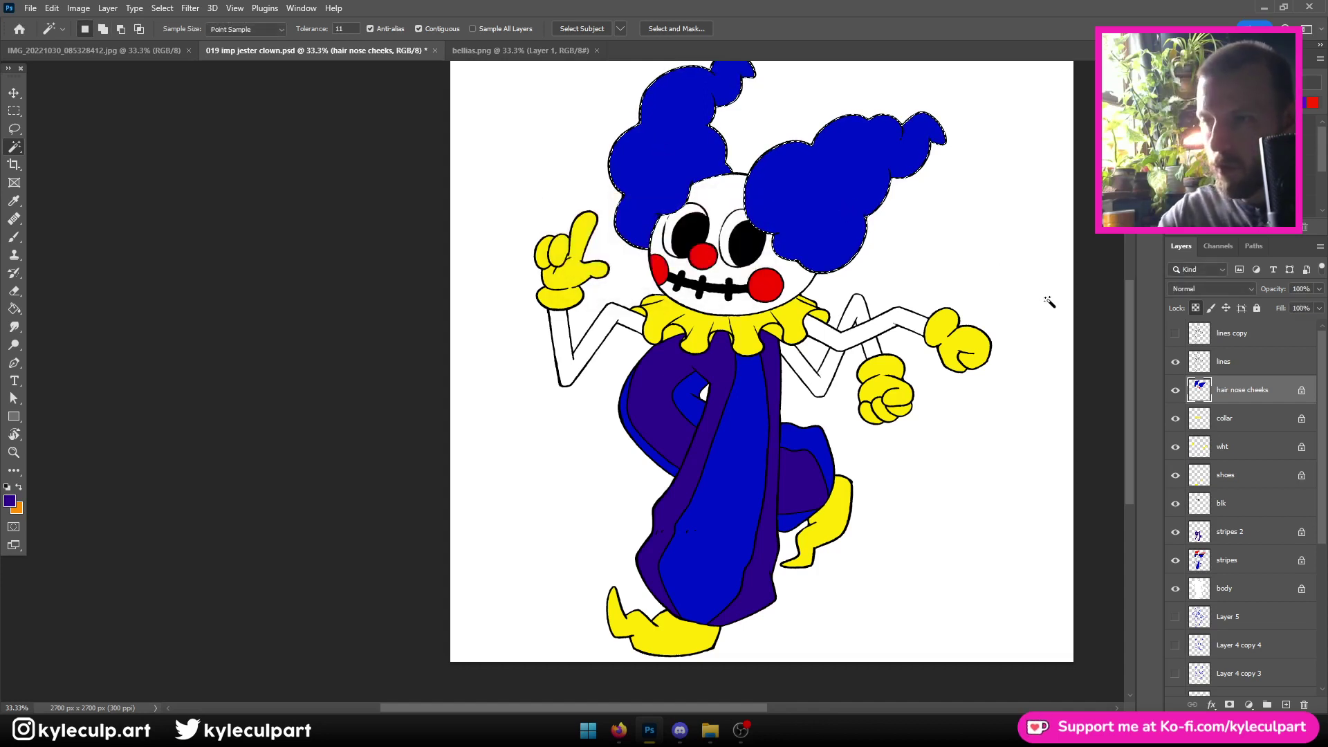
left_click(1195, 309)
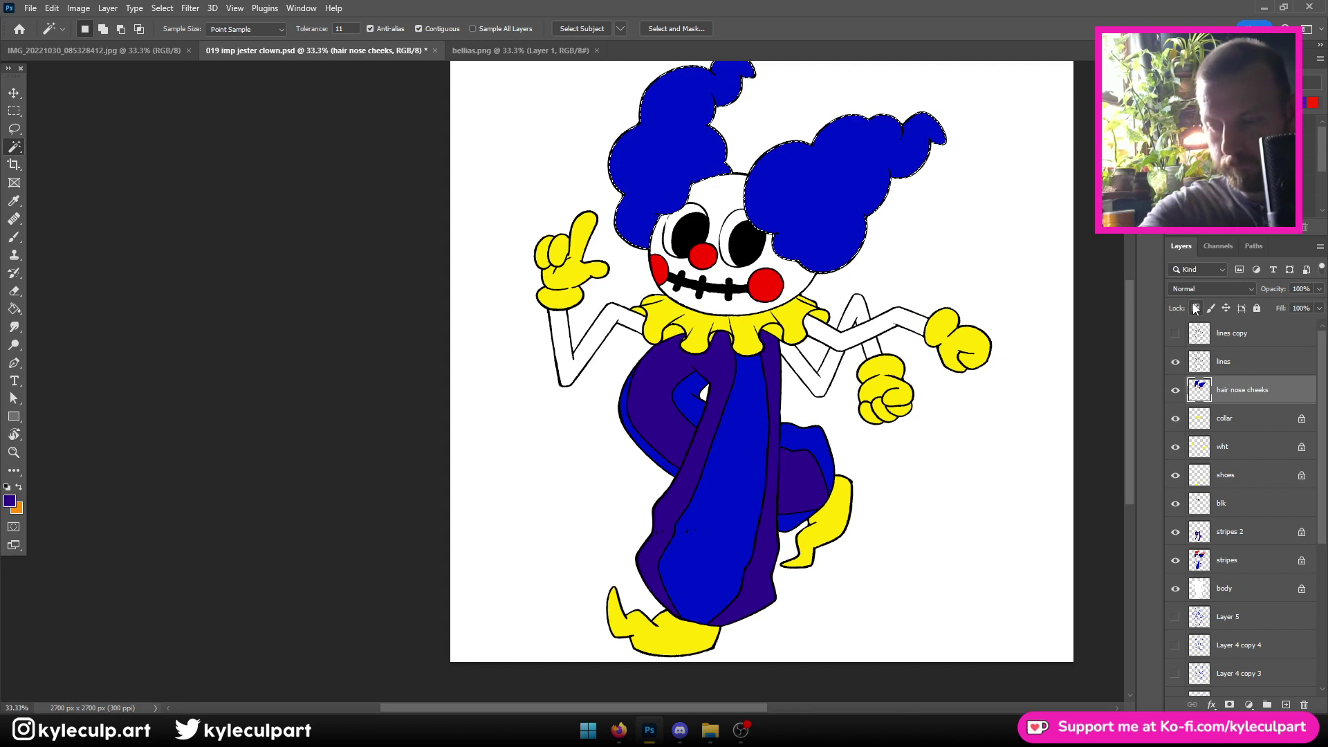
key("ctrl+v")
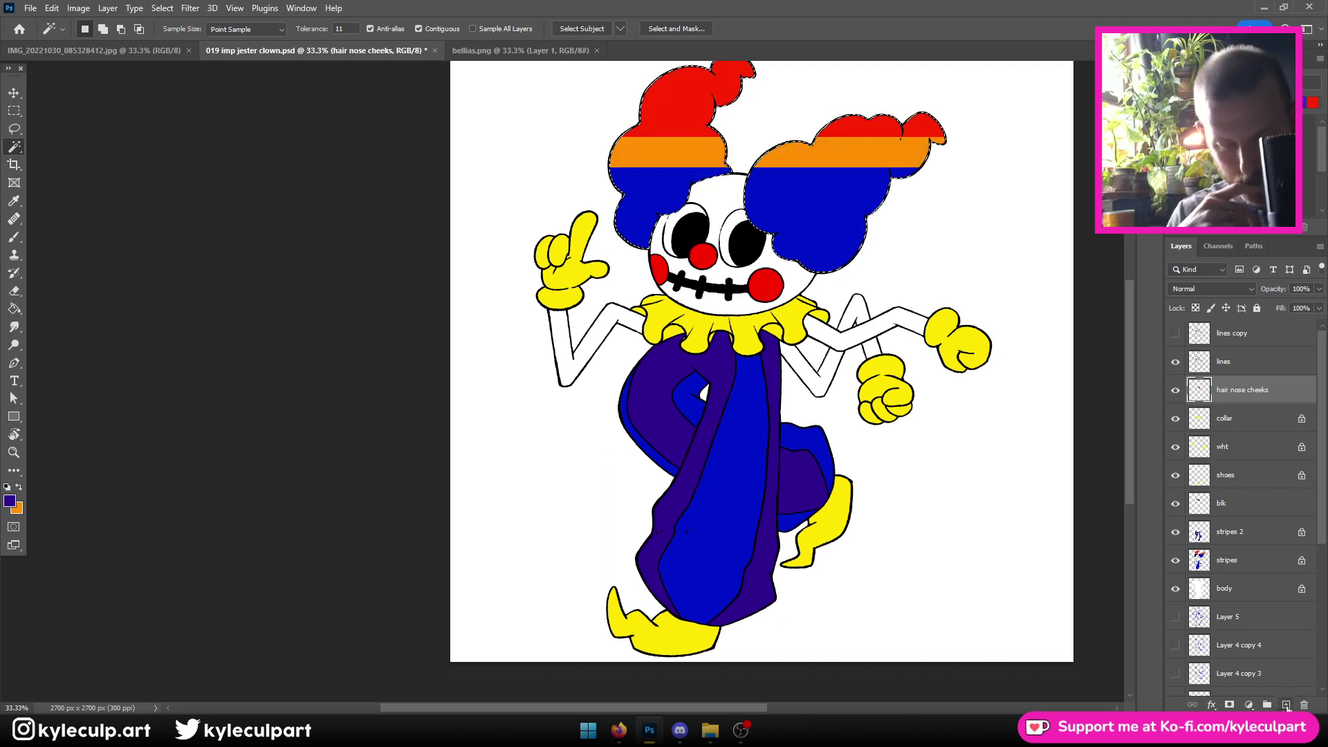
Fill the hair selection with the suit's blue #0013ca on a new layer above hair nose cheeks, deselect, and save the file
left_click(9, 501)
left_click(744, 491)
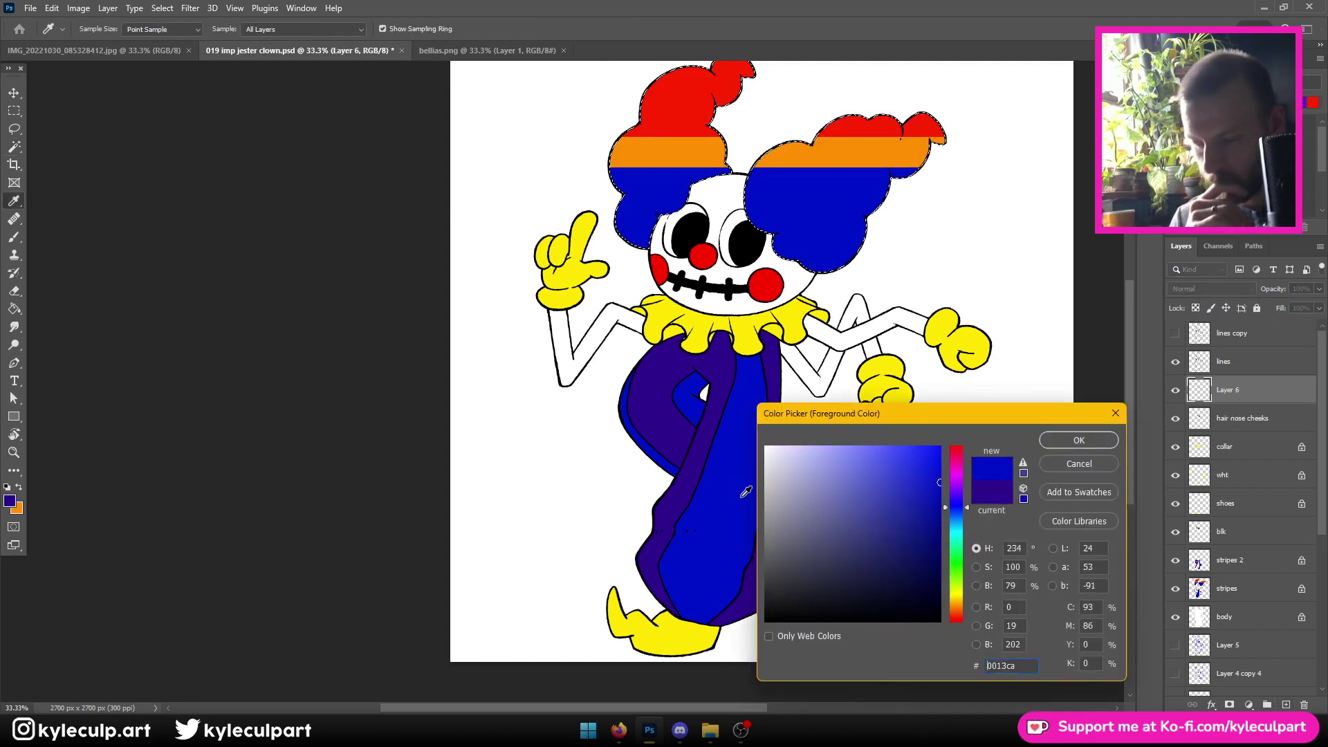
left_click(1079, 441)
key("w")
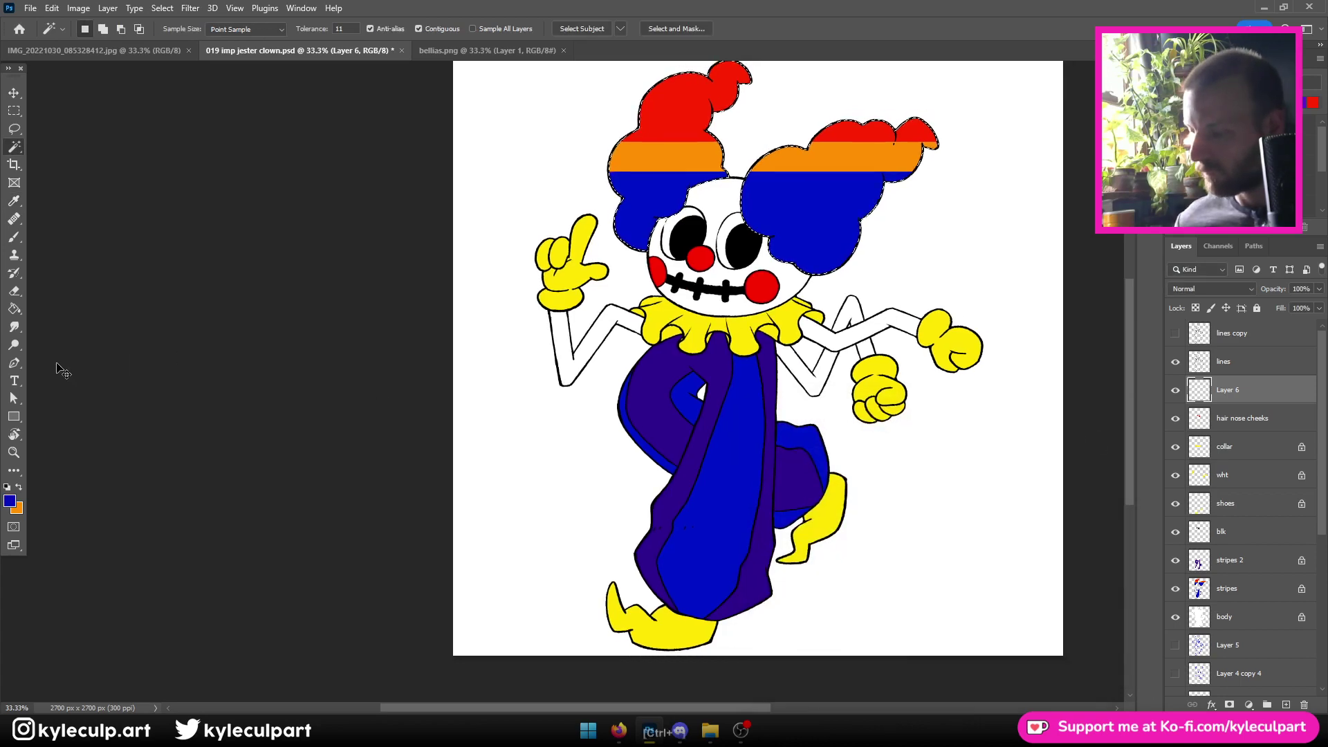
key("ctrl+minus")
left_click(14, 415)
left_click_drag(453, 98, 1073, 402)
key("ctrl+d")
key("ctrl+s")
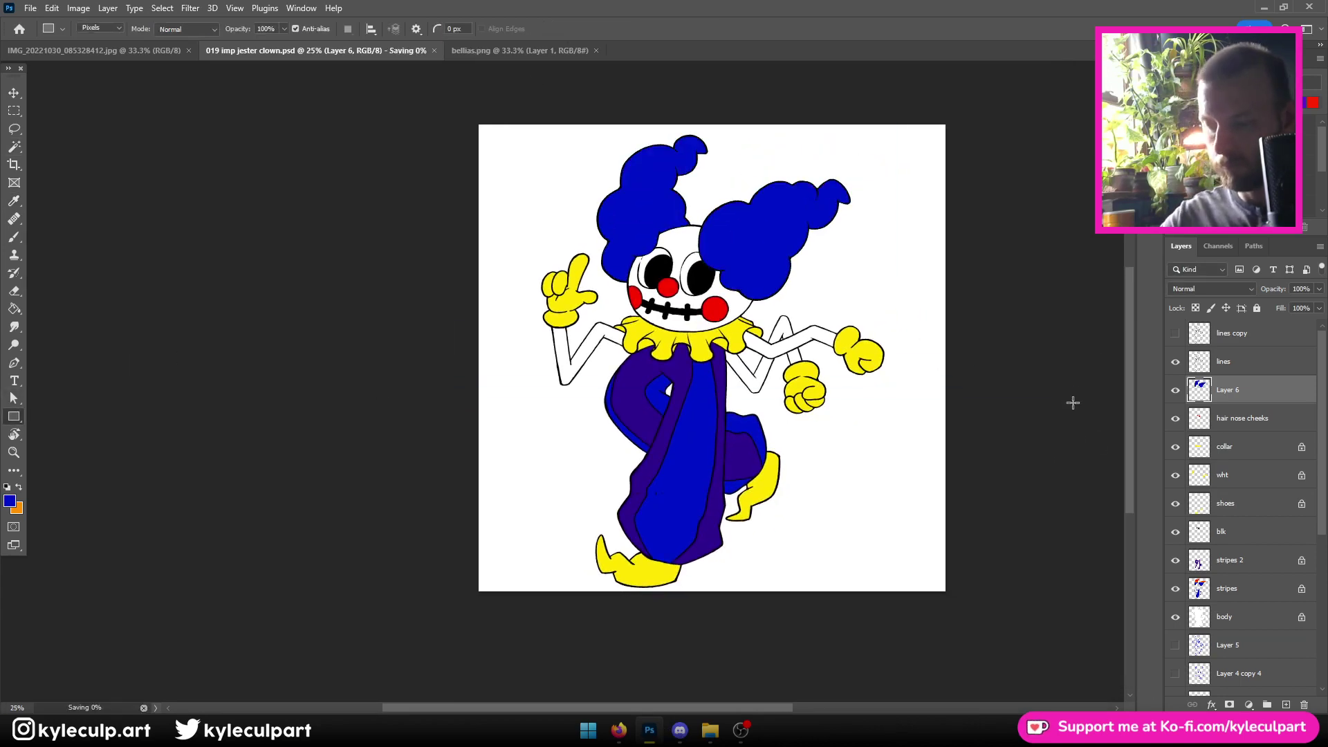
Rename the hair nose cheeks layer as "nose cheeks"
key("ctrl+plus")
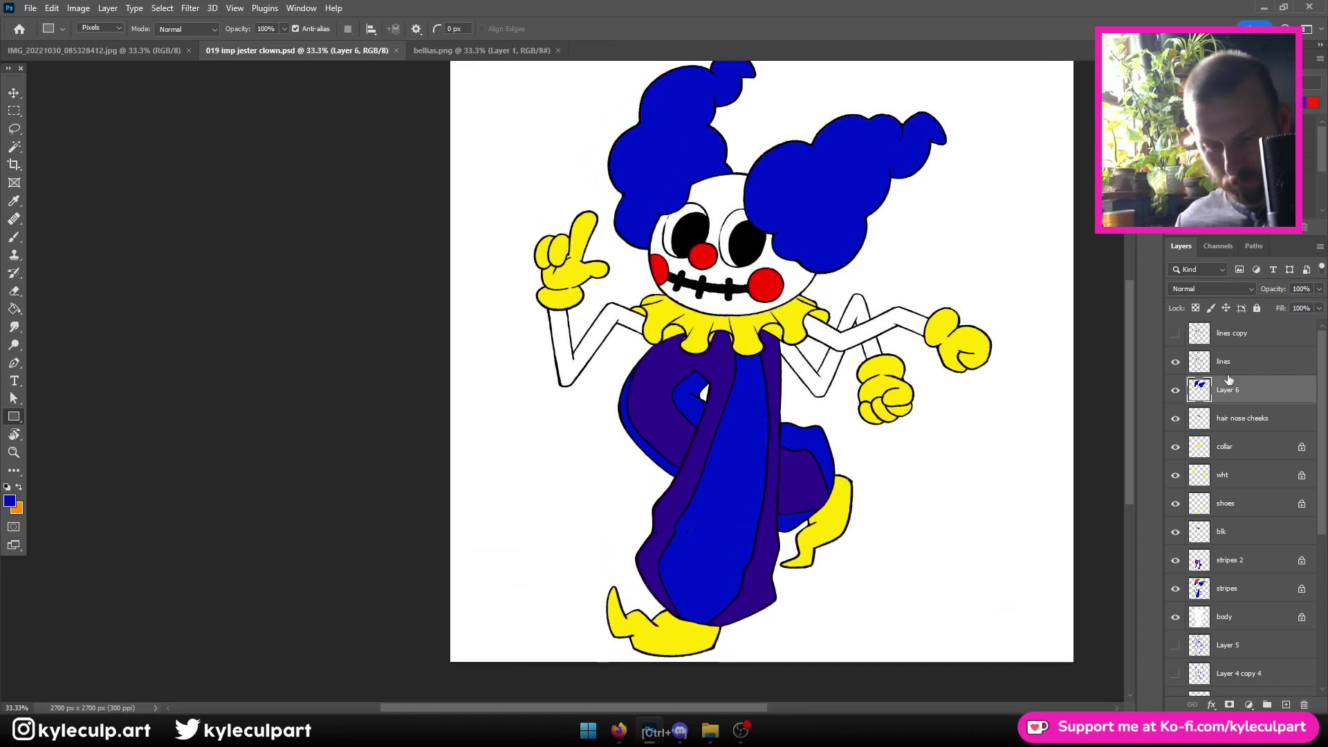
double_click(1239, 421)
type("nose")
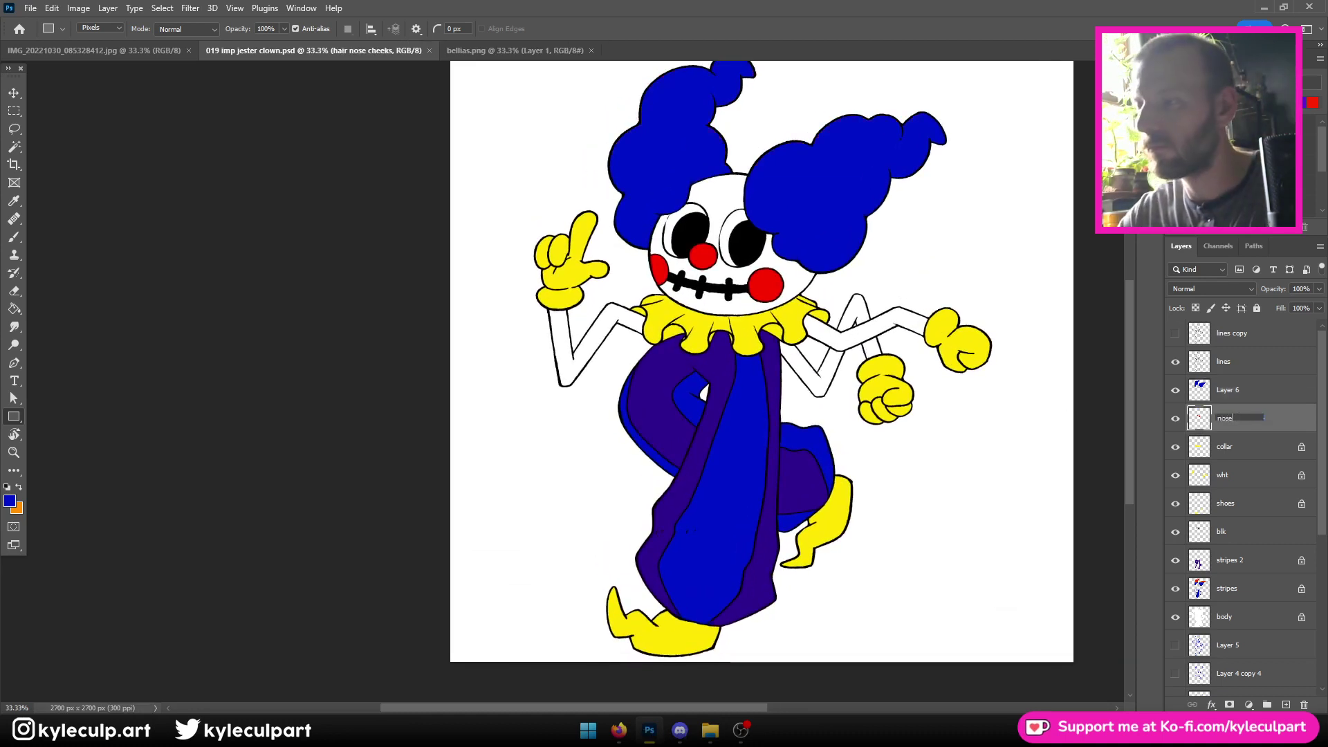
type(" cheeks")
key("Return")
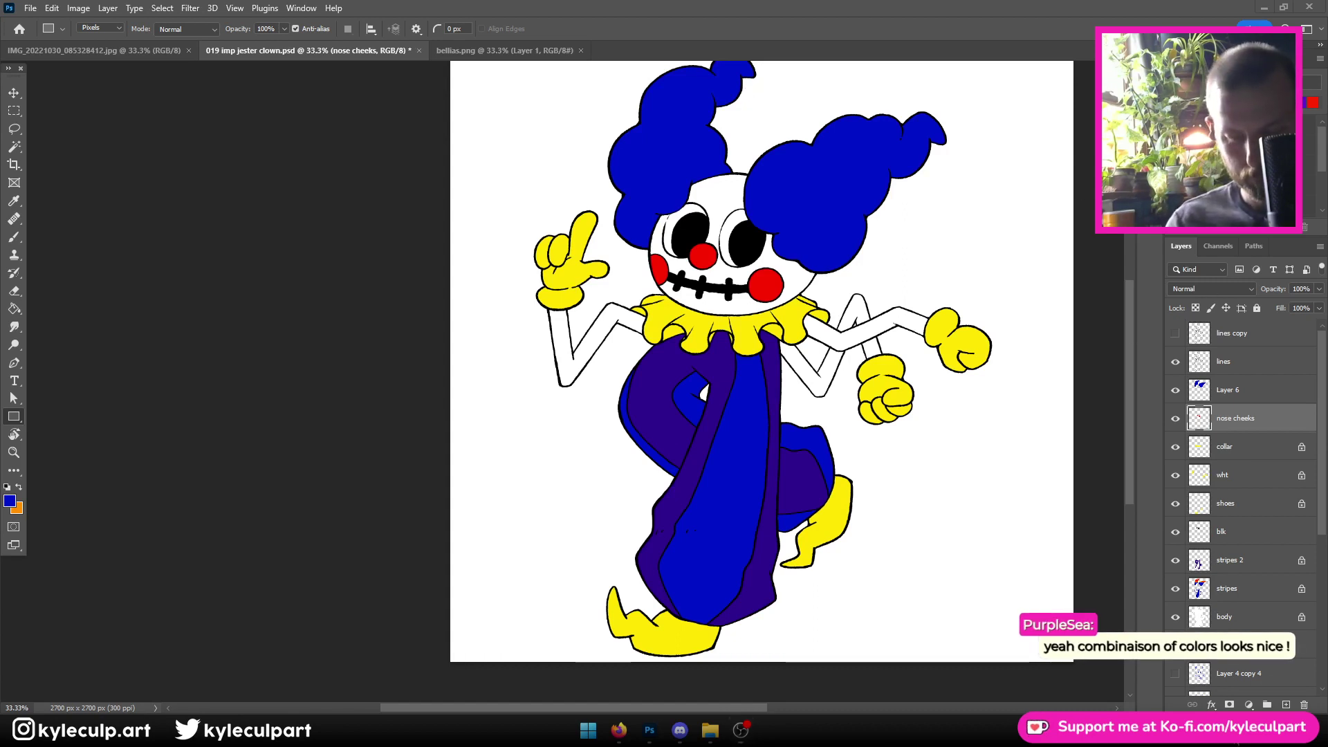
left_click(1232, 732)
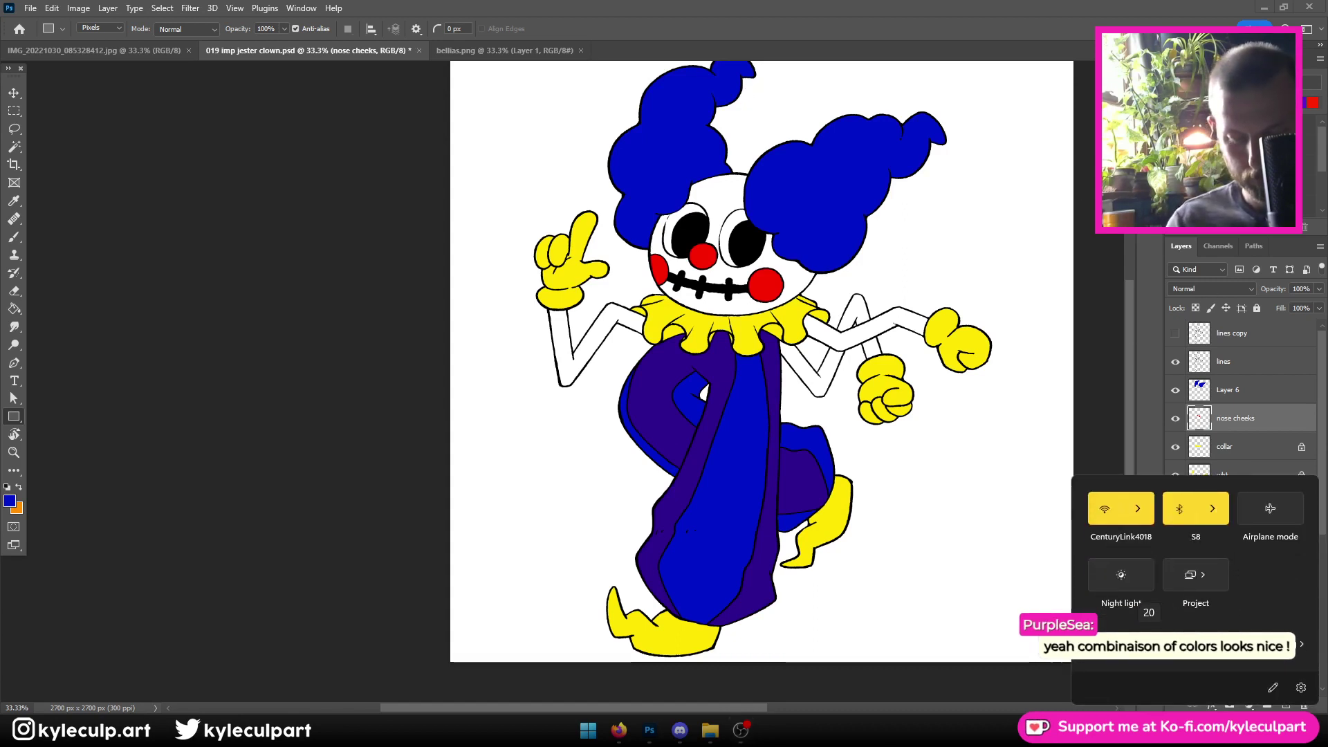
left_click(987, 22)
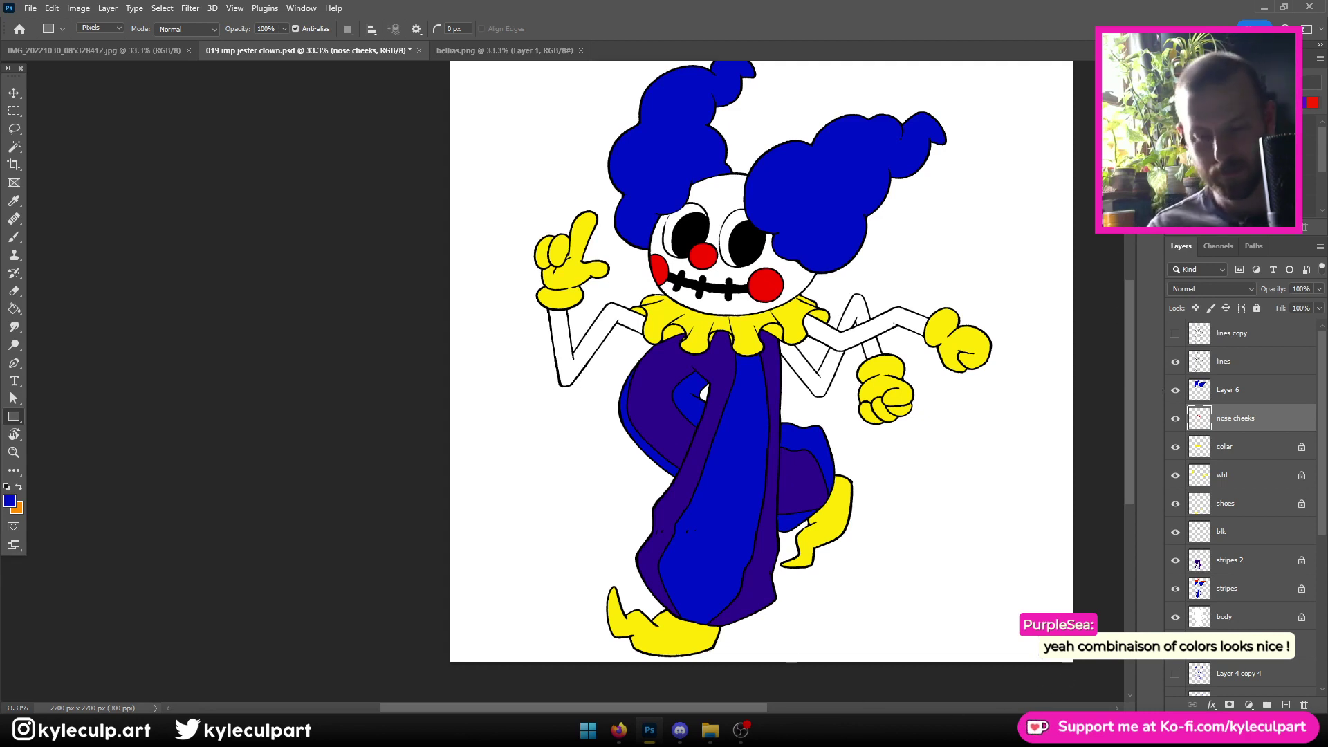
double_click(1229, 389)
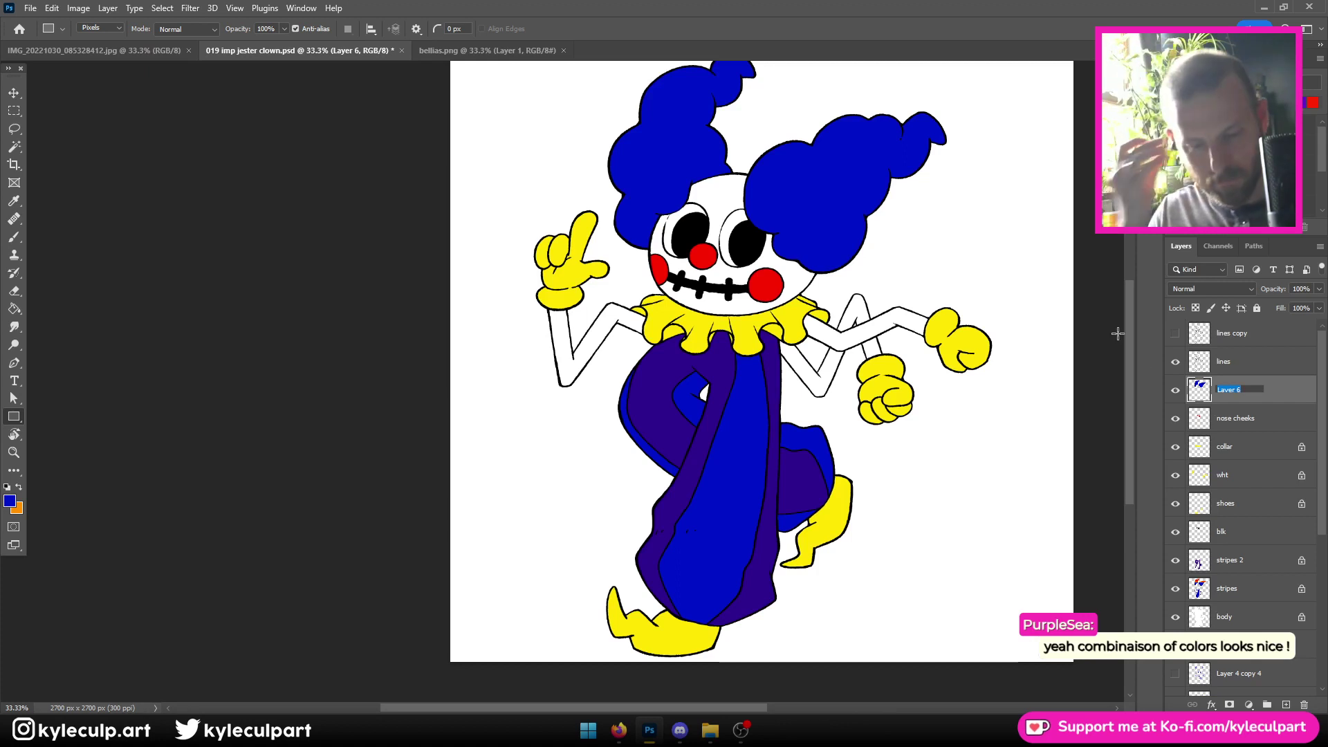
left_click(13, 97)
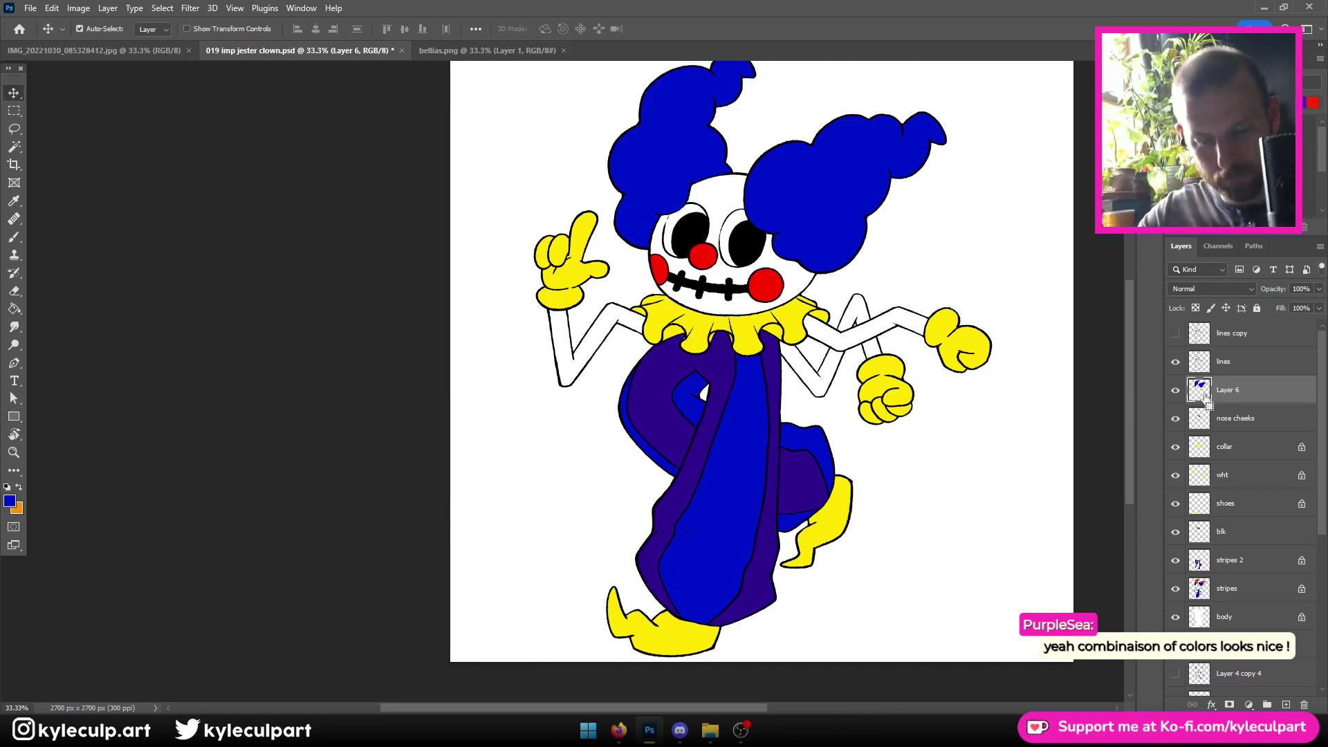
Unlock the stripes layer, fill the hair selection on it with the suit's blue, deselect, and delete the separate Layer 6
left_click(1175, 390)
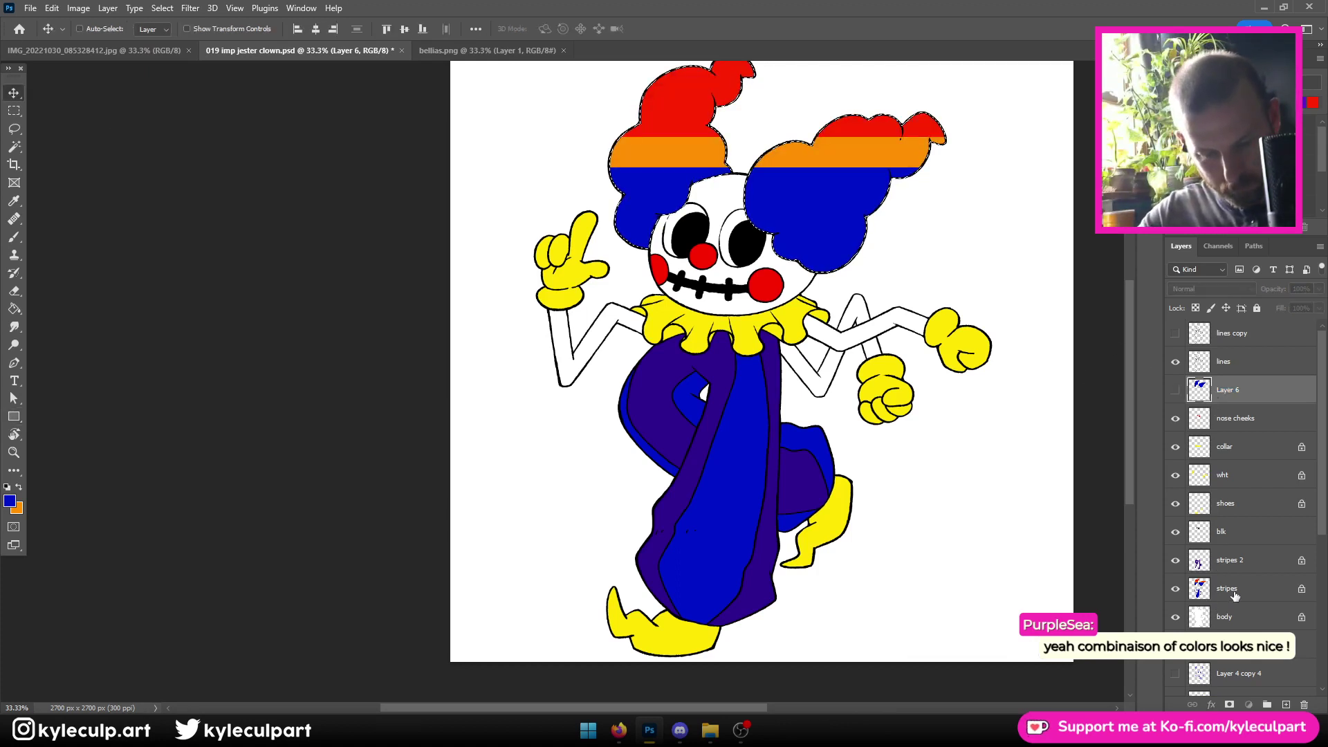
left_click(1221, 590)
left_click(1175, 588)
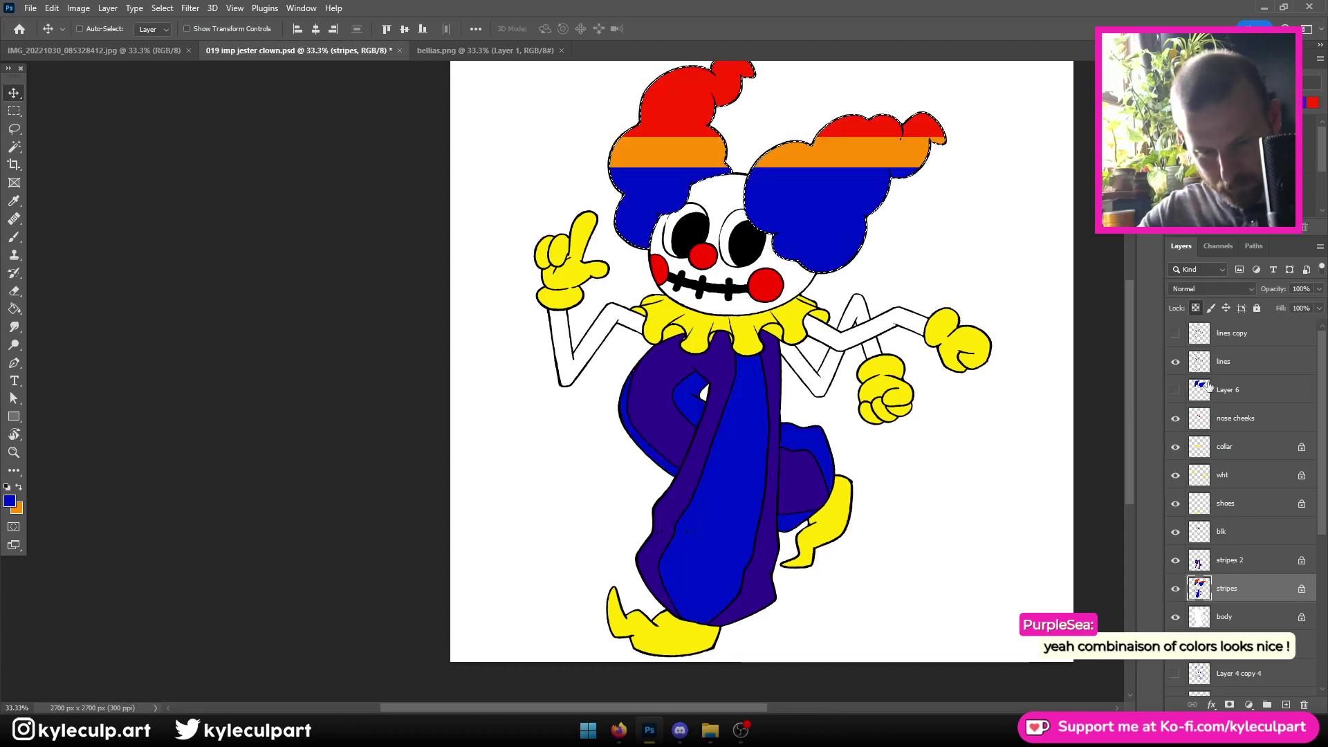
key("ctrl+minus")
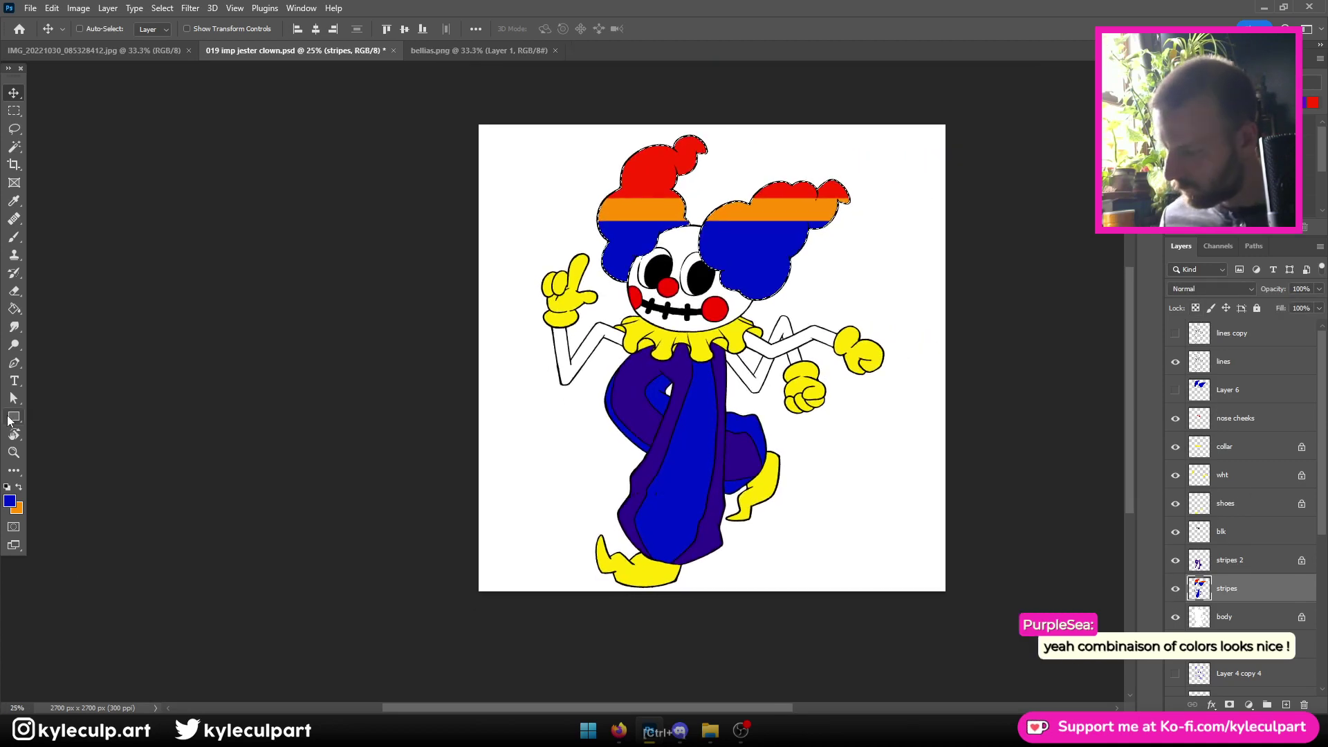
key("u")
left_click_drag(493, 96, 994, 483)
key("ctrl+d")
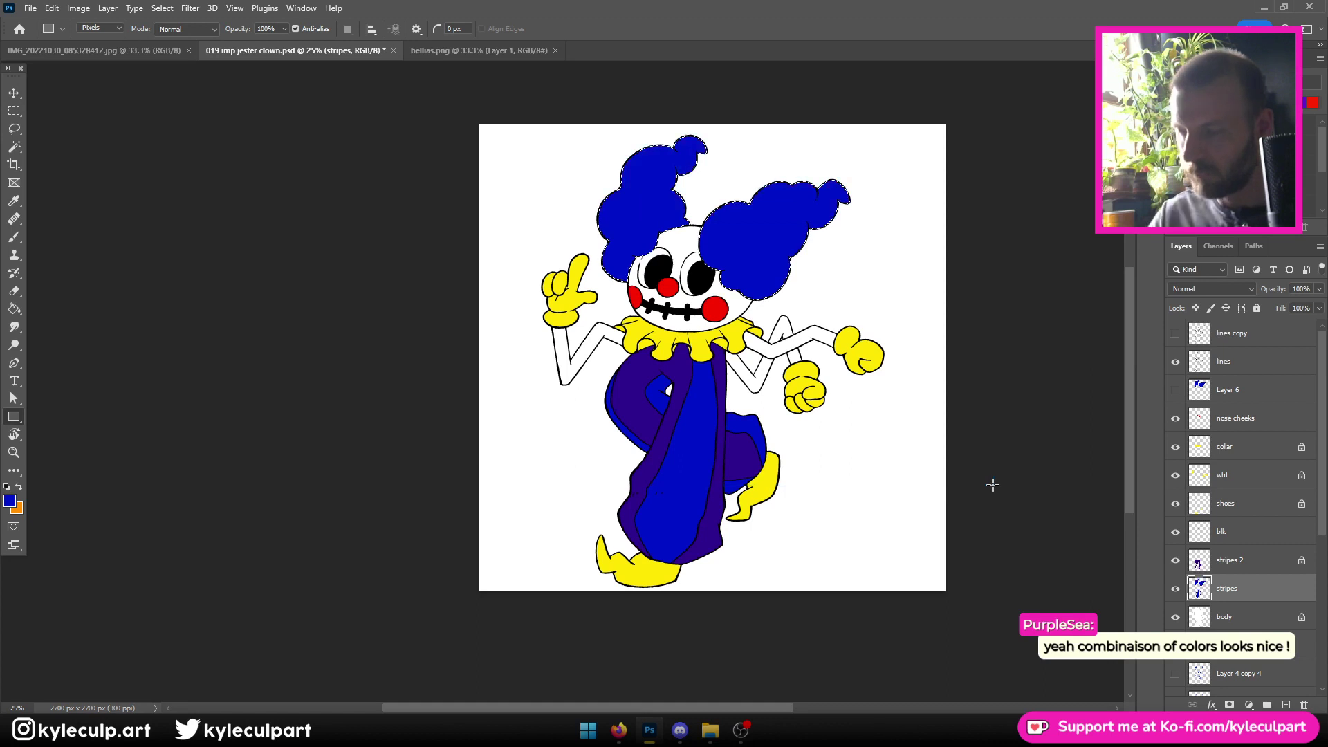
left_click(1247, 394)
key("Delete")
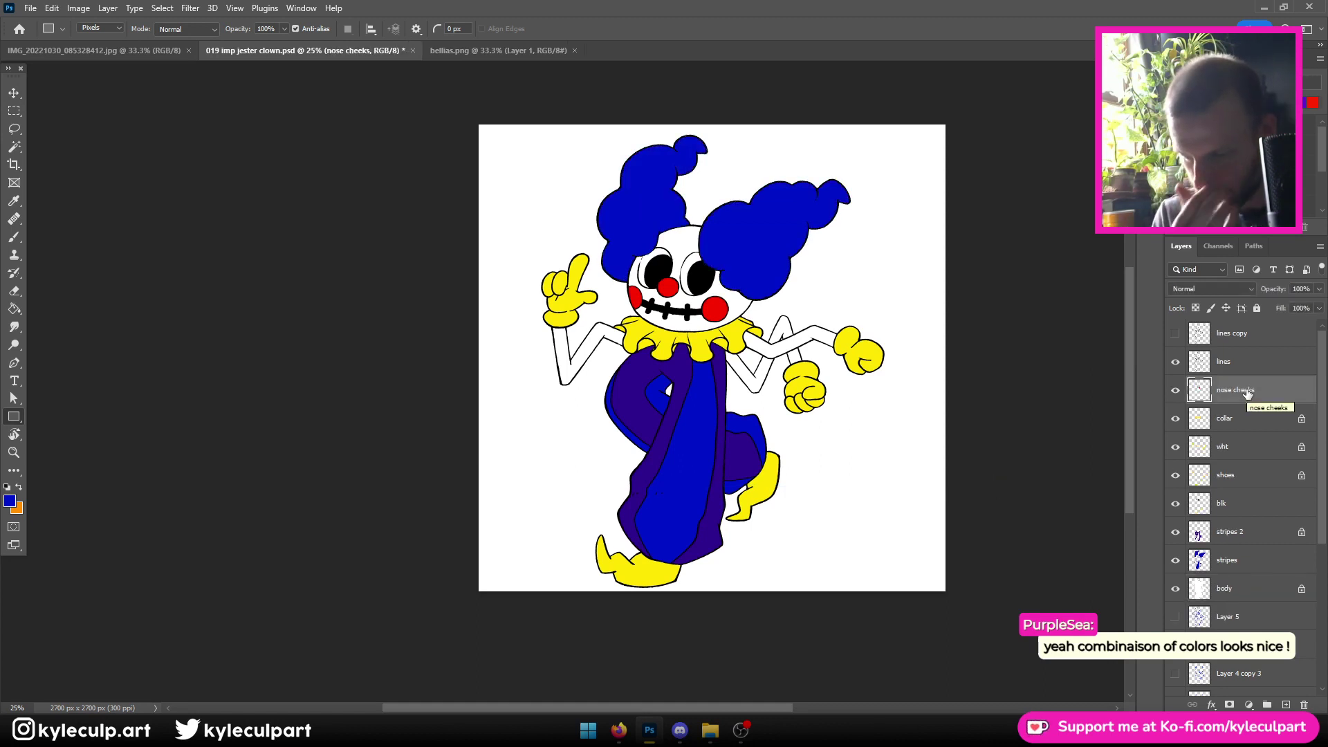
key("ctrl+plus")
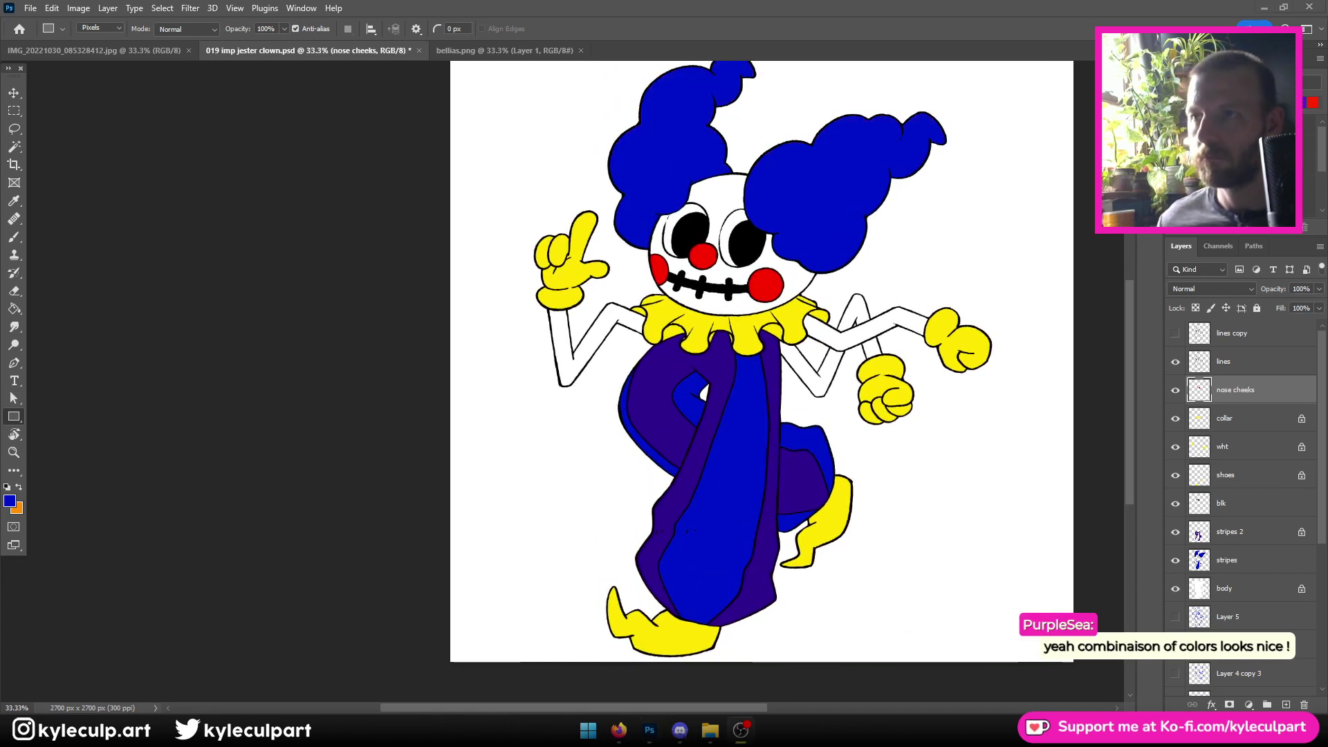
left_click(19, 148)
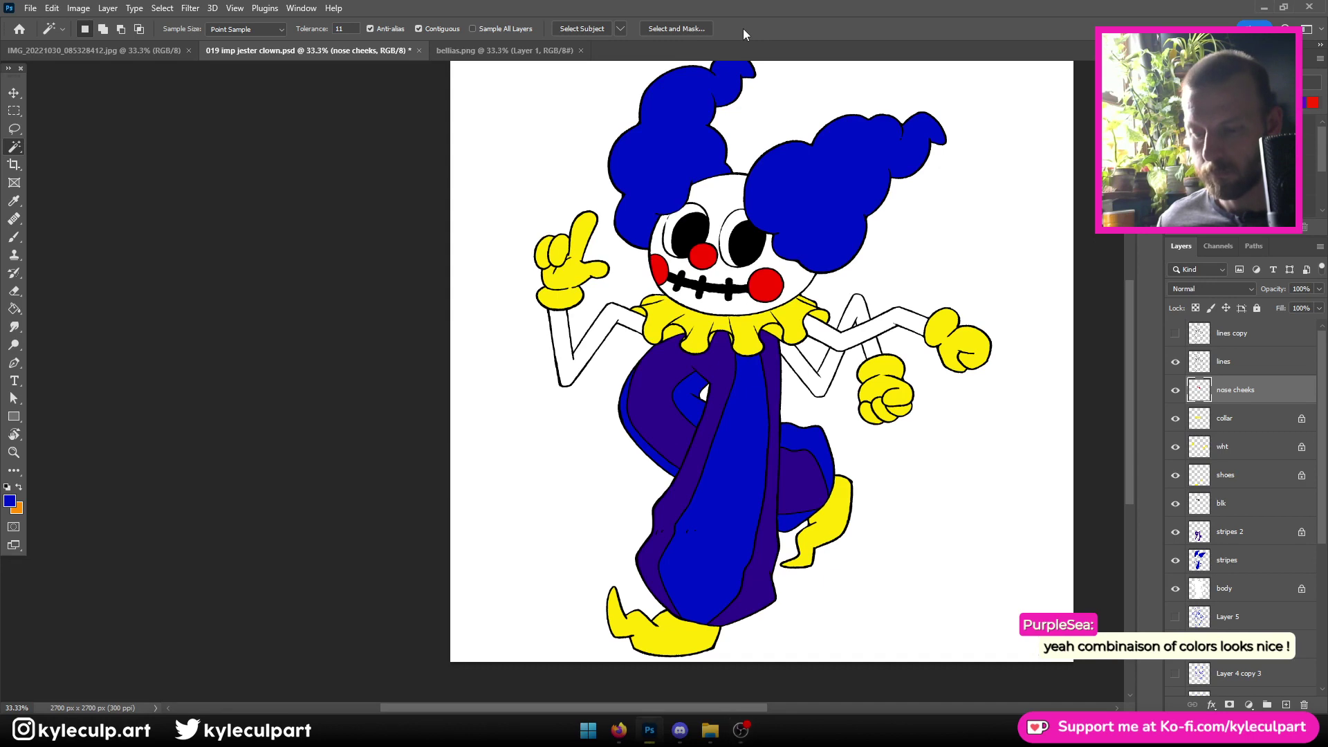
key("ctrl+plus")
key("ctrl+minus")
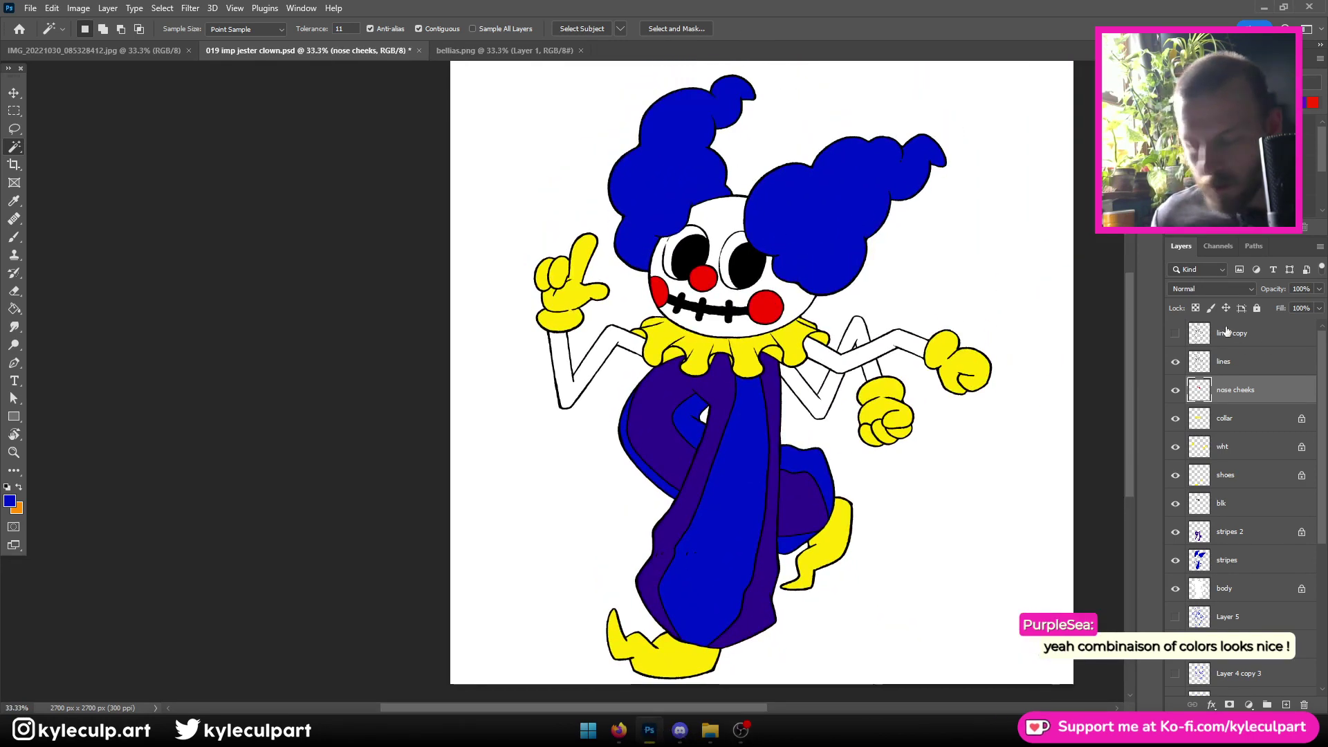
Sample the glove's yellow and mute it to pale yellow #e9dd7c as the foreground color
left_click(10, 502)
left_click(569, 291)
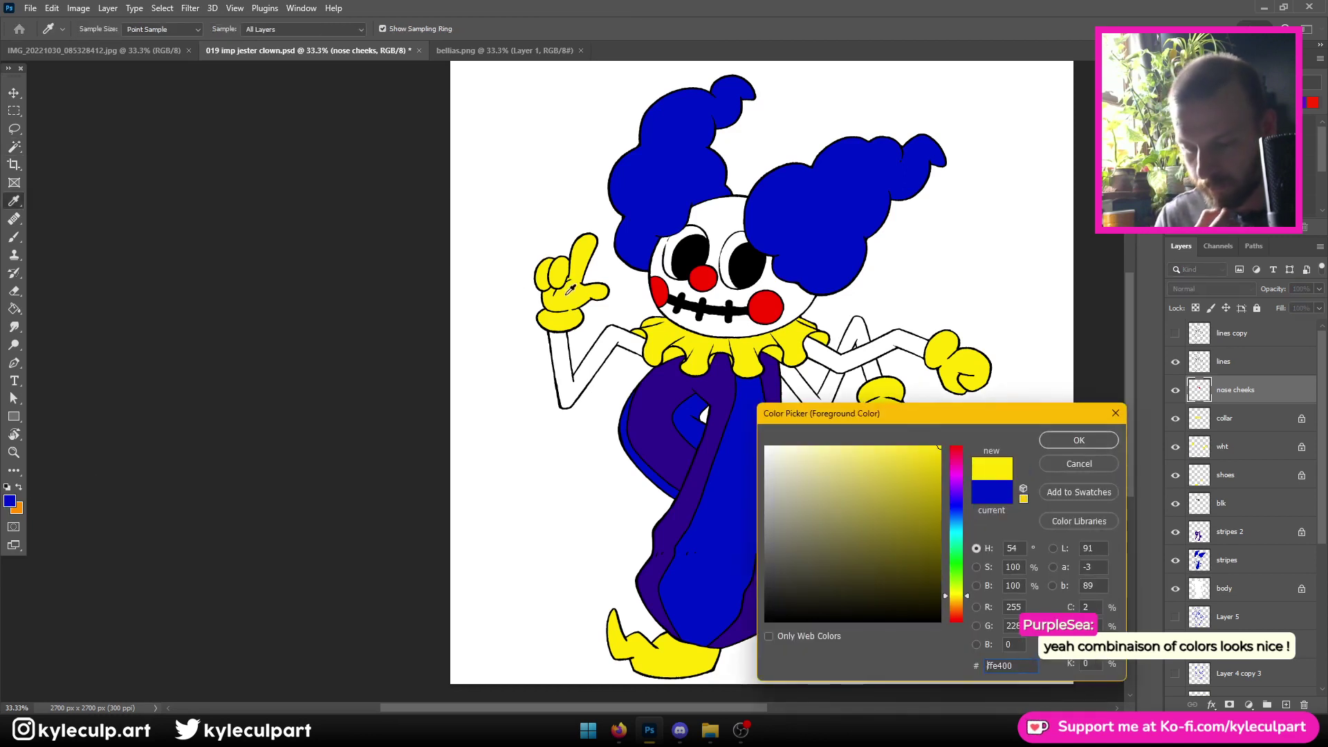
left_click_drag(805, 448, 847, 461)
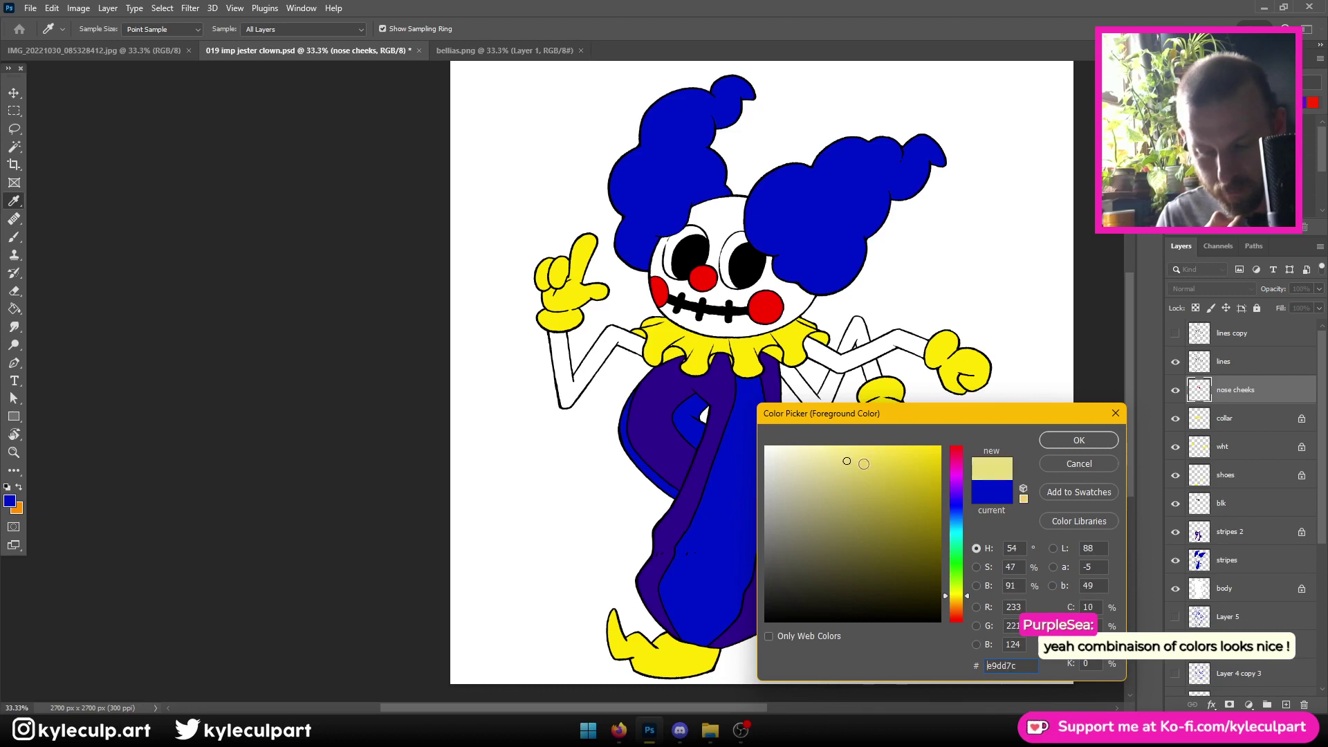
left_click(1071, 443)
Choose the OVERLAY SHADE preset for the Brush tool
left_click(10, 240)
left_click(86, 31)
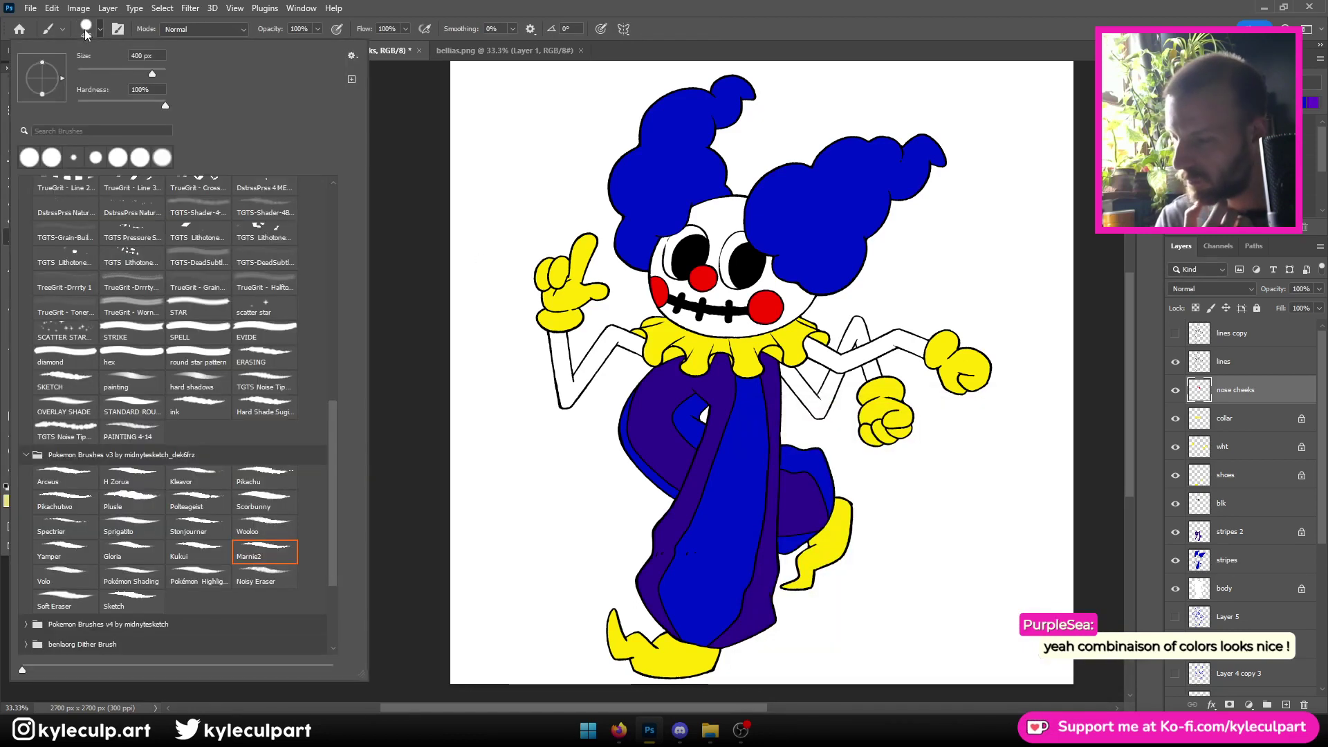
left_click(78, 413)
left_click(720, 24)
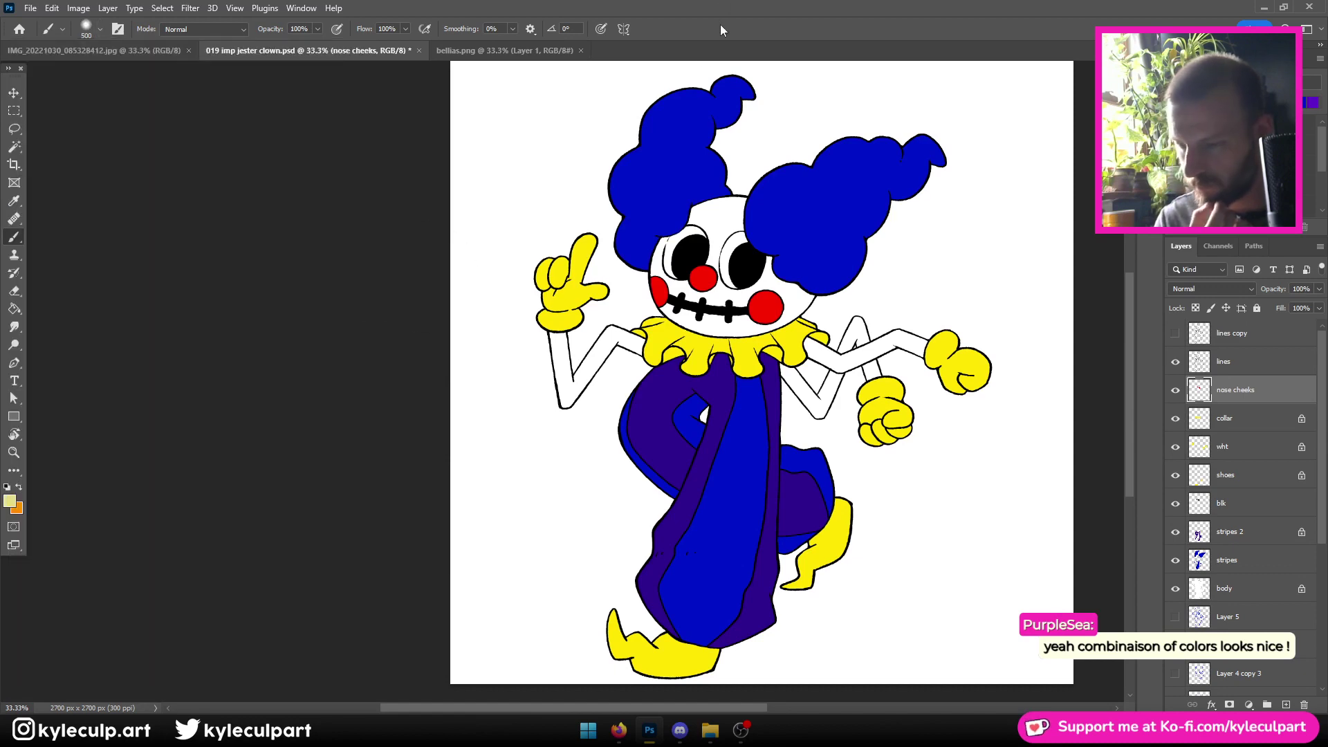
Give the Eraser the same OVERLAY SHADE preset and lower its opacity to 36%
left_click(14, 293)
left_click(86, 30)
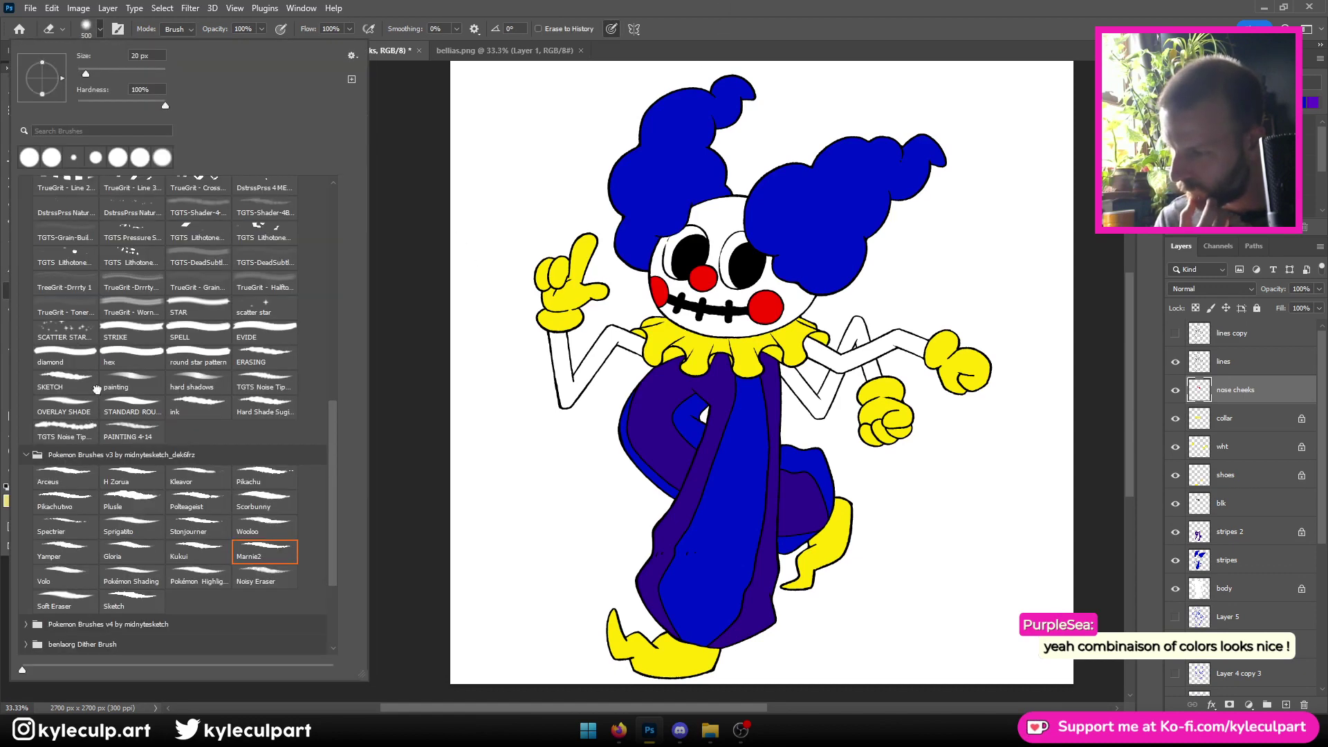
left_click(86, 405)
left_click(662, 24)
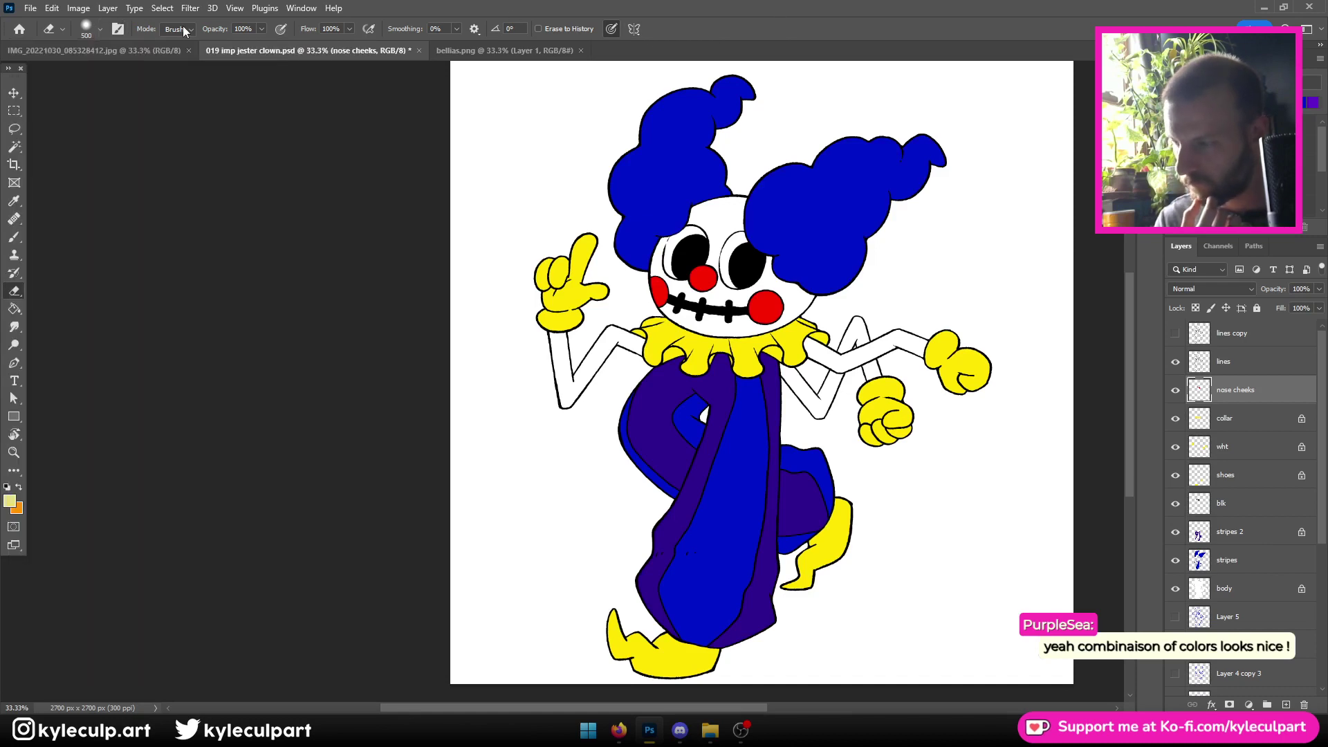
left_click_drag(216, 30, 165, 39)
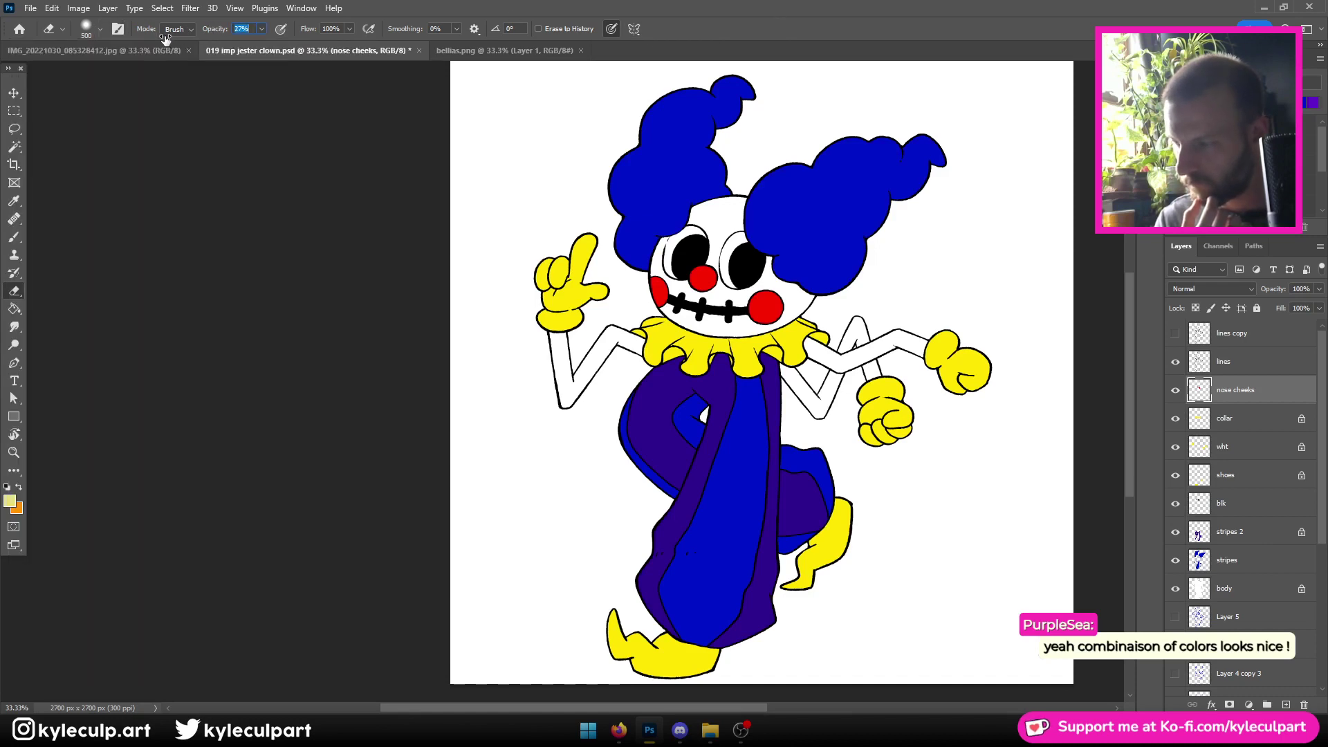
Add two new layers directly above the body layer and clip both to it as clipping masks
left_click(11, 247)
scroll(1310, 439, "down", 1)
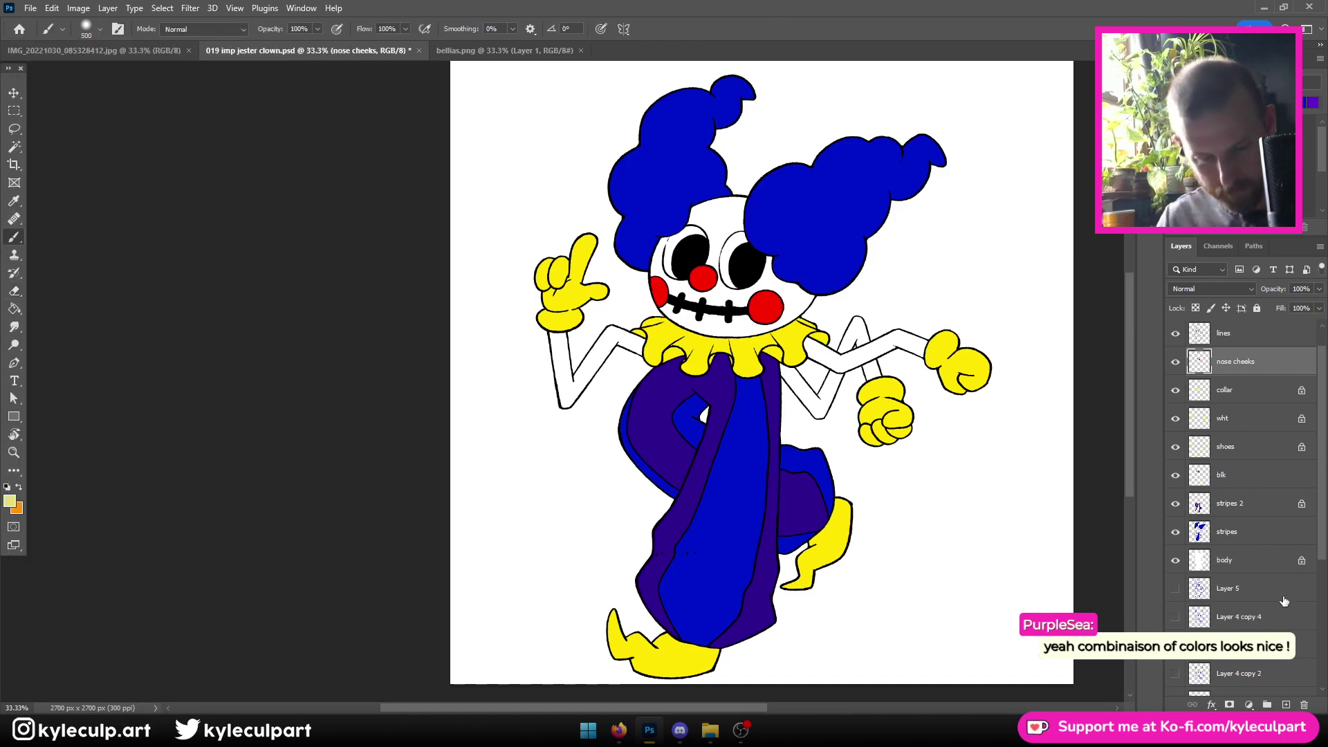
left_click(1255, 558)
left_click(1284, 704)
left_click(1285, 705)
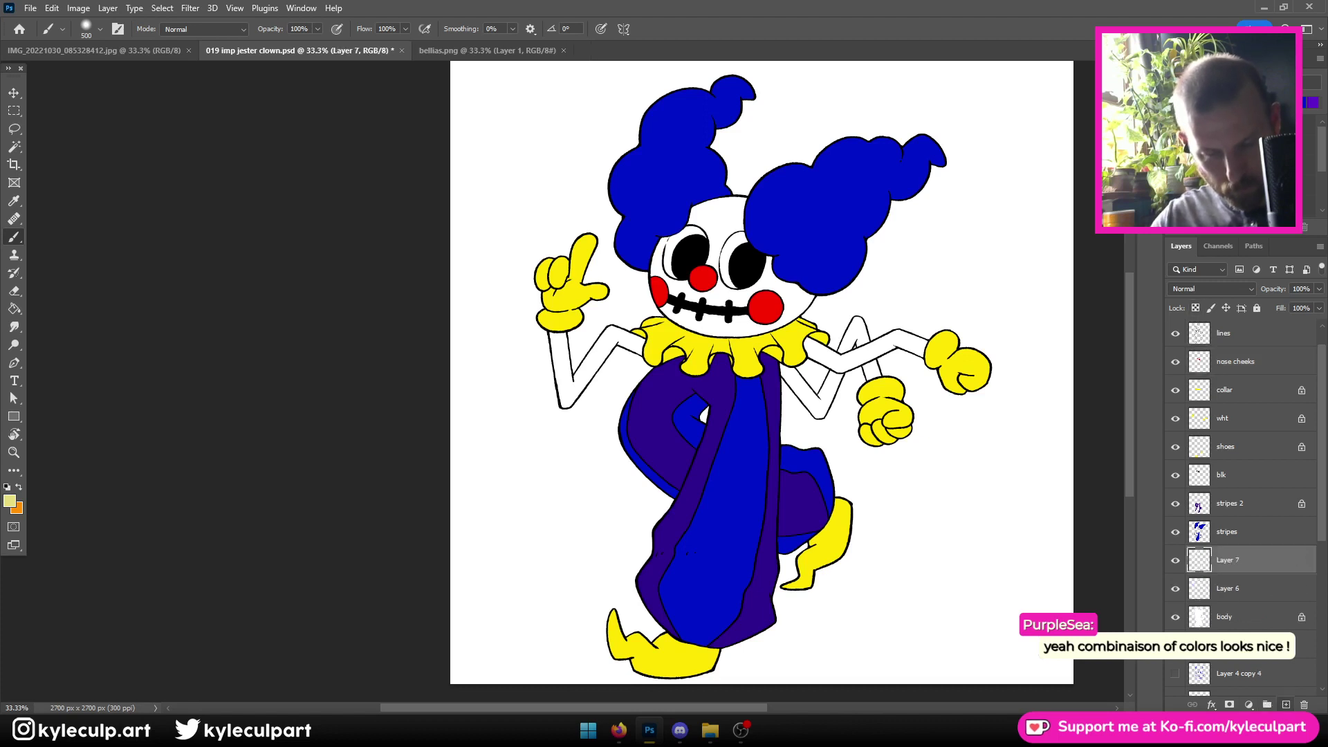
left_click(1237, 596, "shift")
right_click(1236, 592)
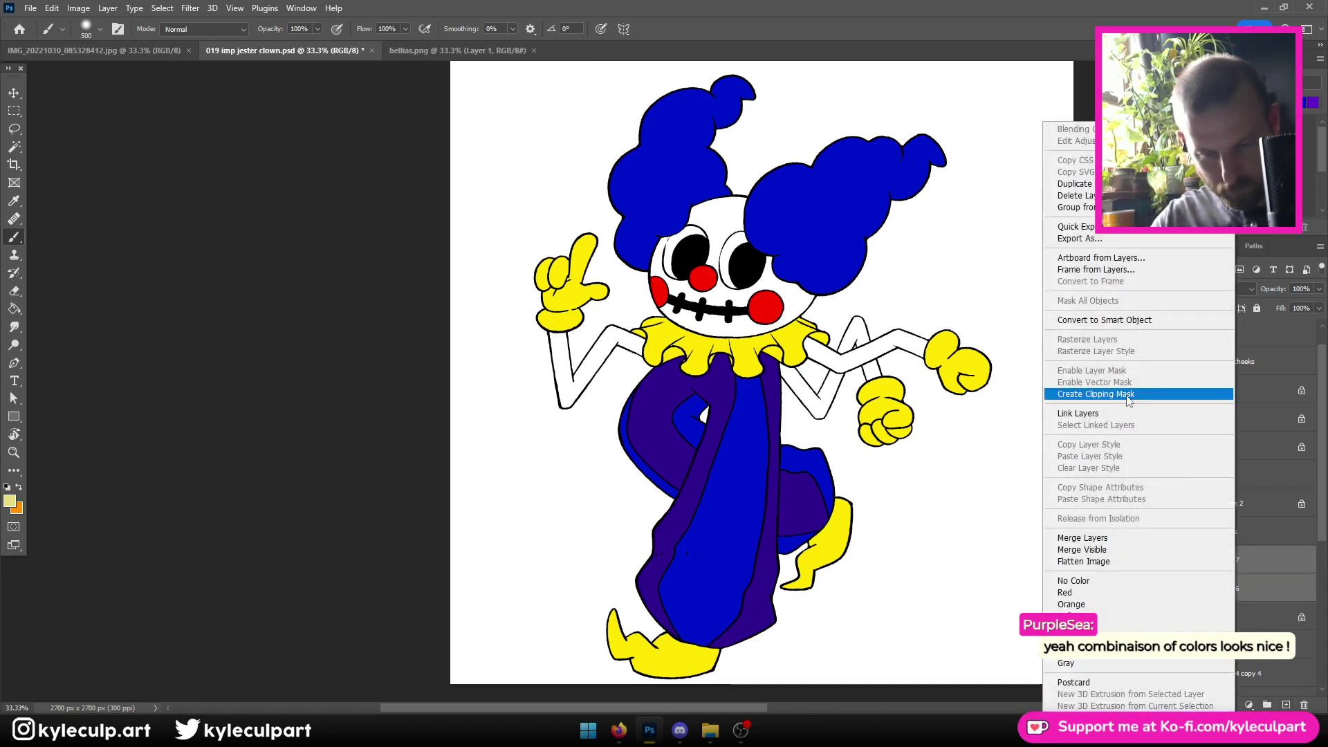
left_click(1129, 395)
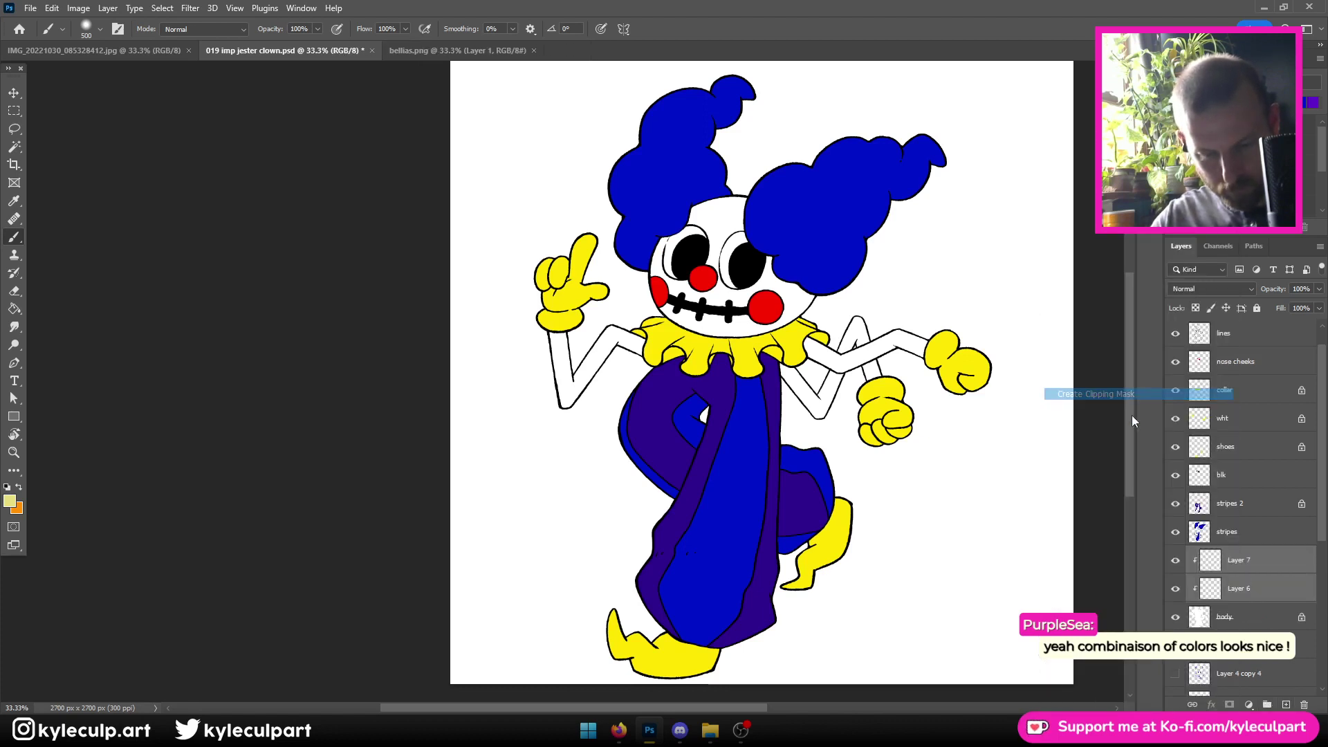
Brush soft pale-yellow shading at size 250 on Layer 6 along the raised arm's shoulder end, elbow and wrist
left_click(1275, 598)
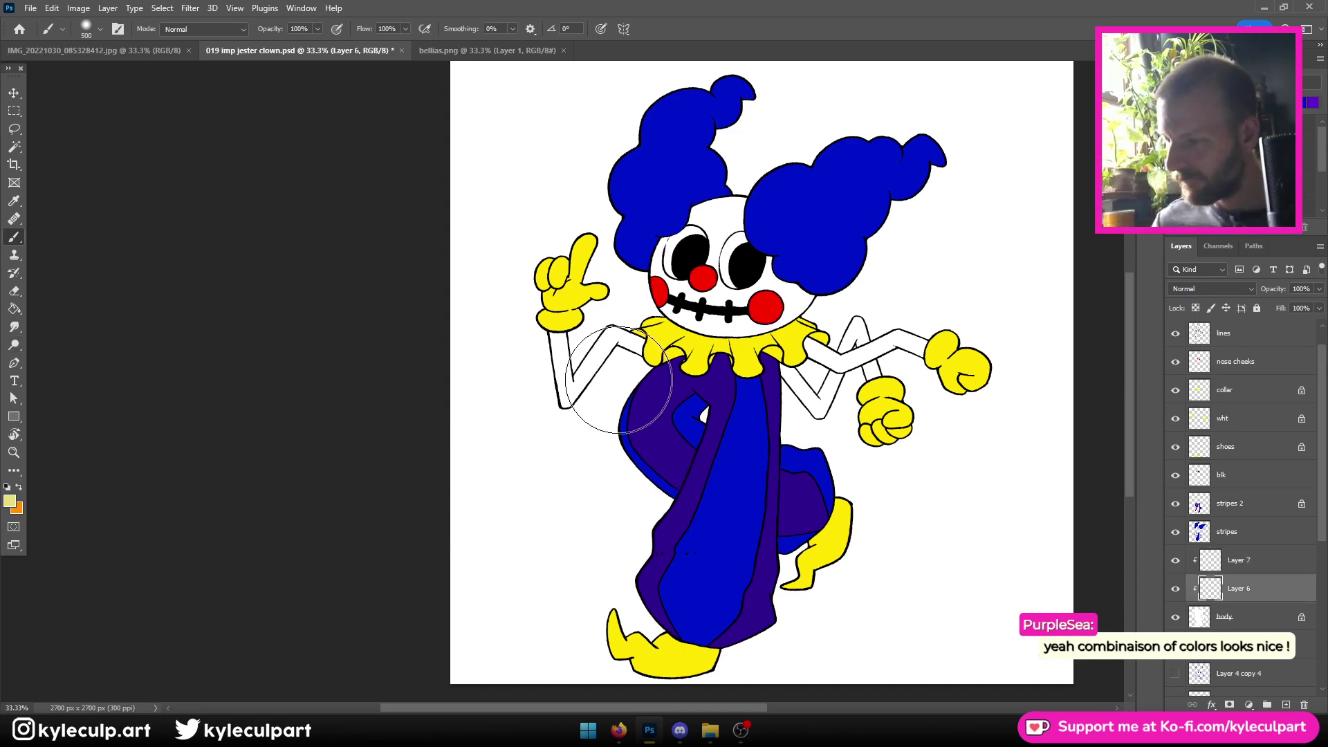
key("ctrl+plus")
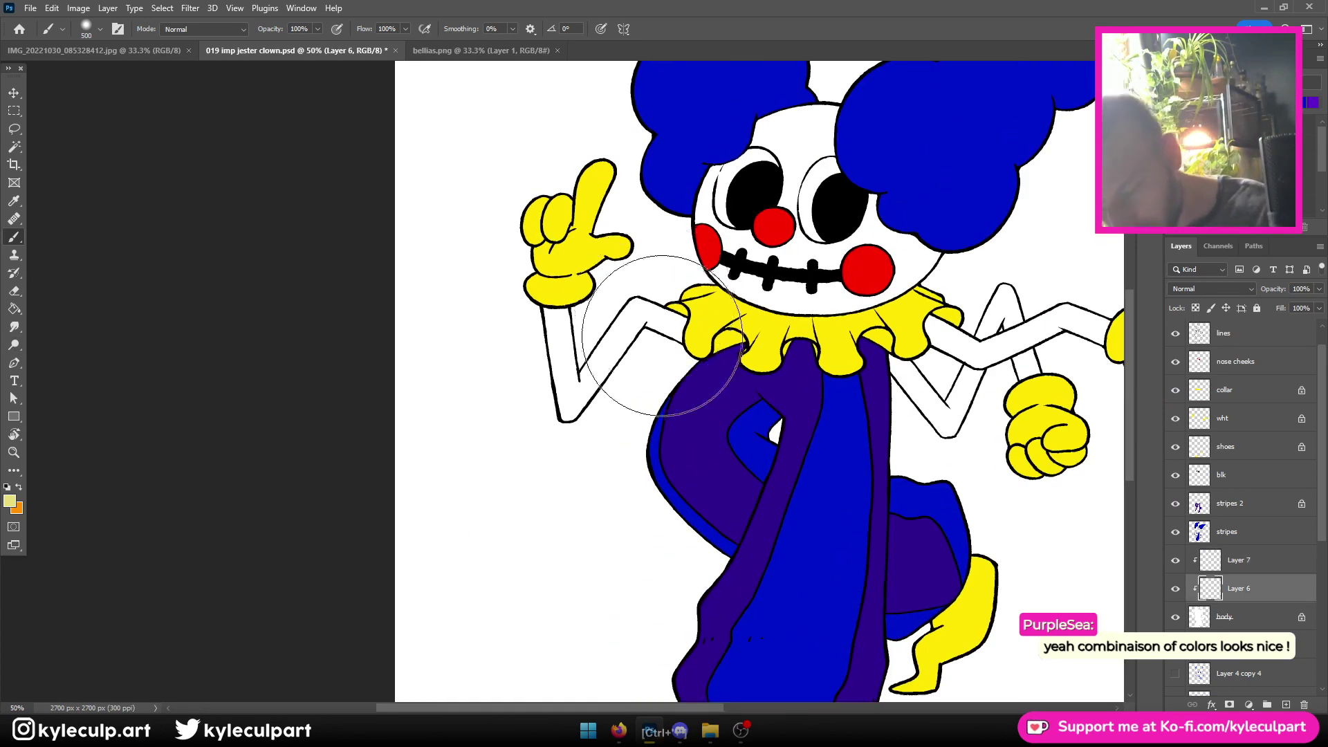
left_click_drag(739, 310, 732, 355)
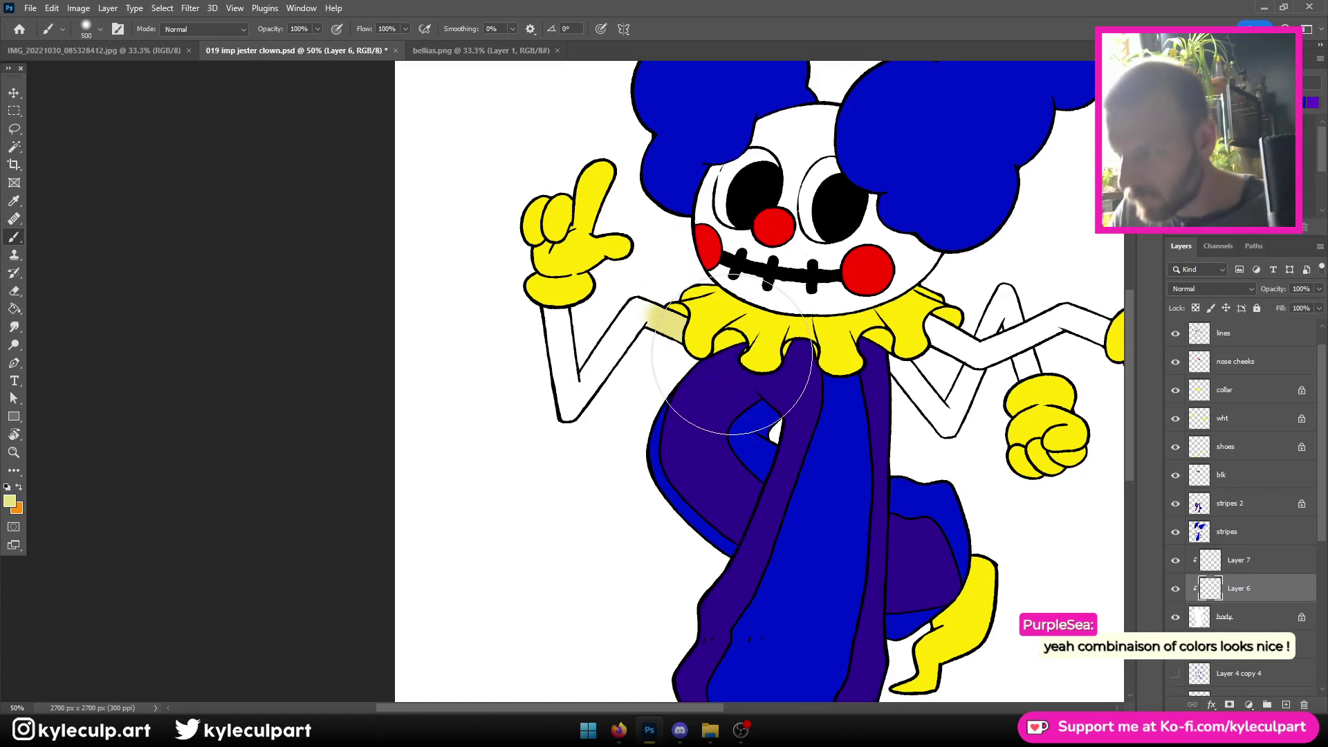
key("ctrl+z")
key("bracketleft")
key("bracketleft")
key("bracketleft")
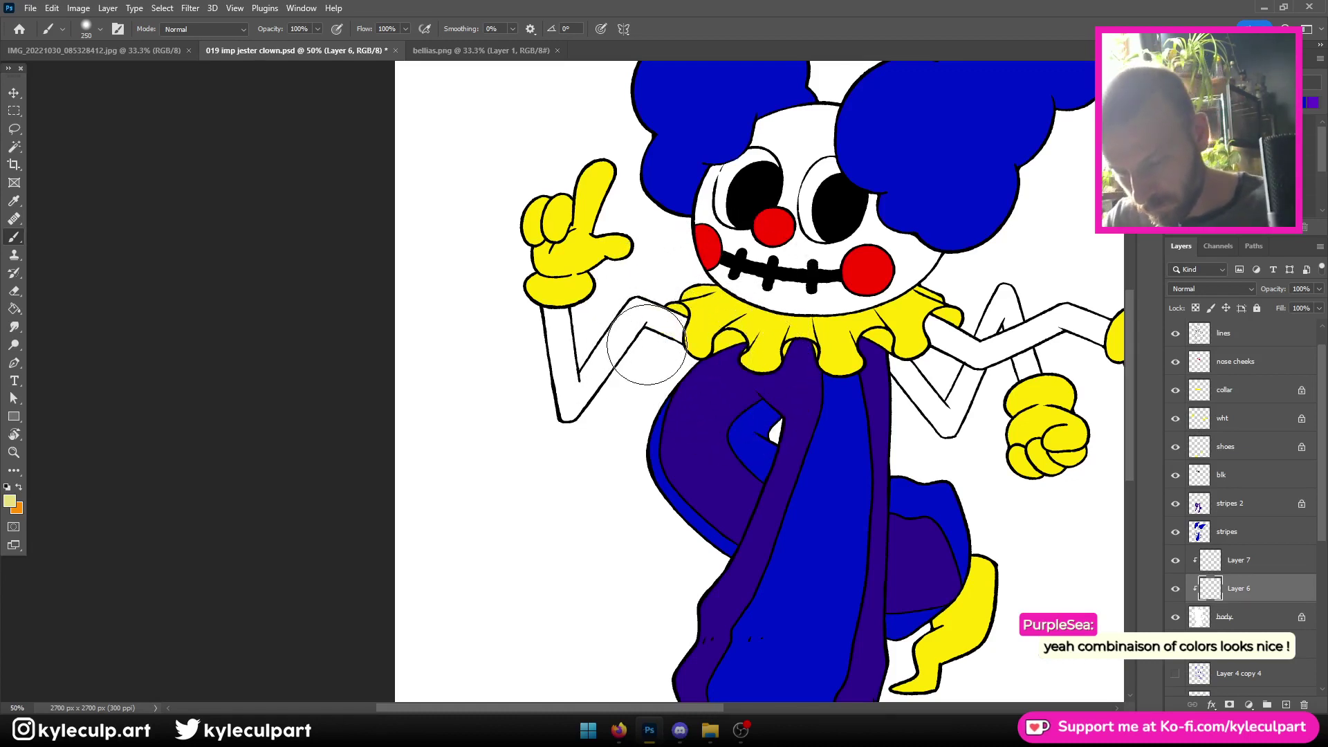
left_click_drag(657, 298, 685, 349)
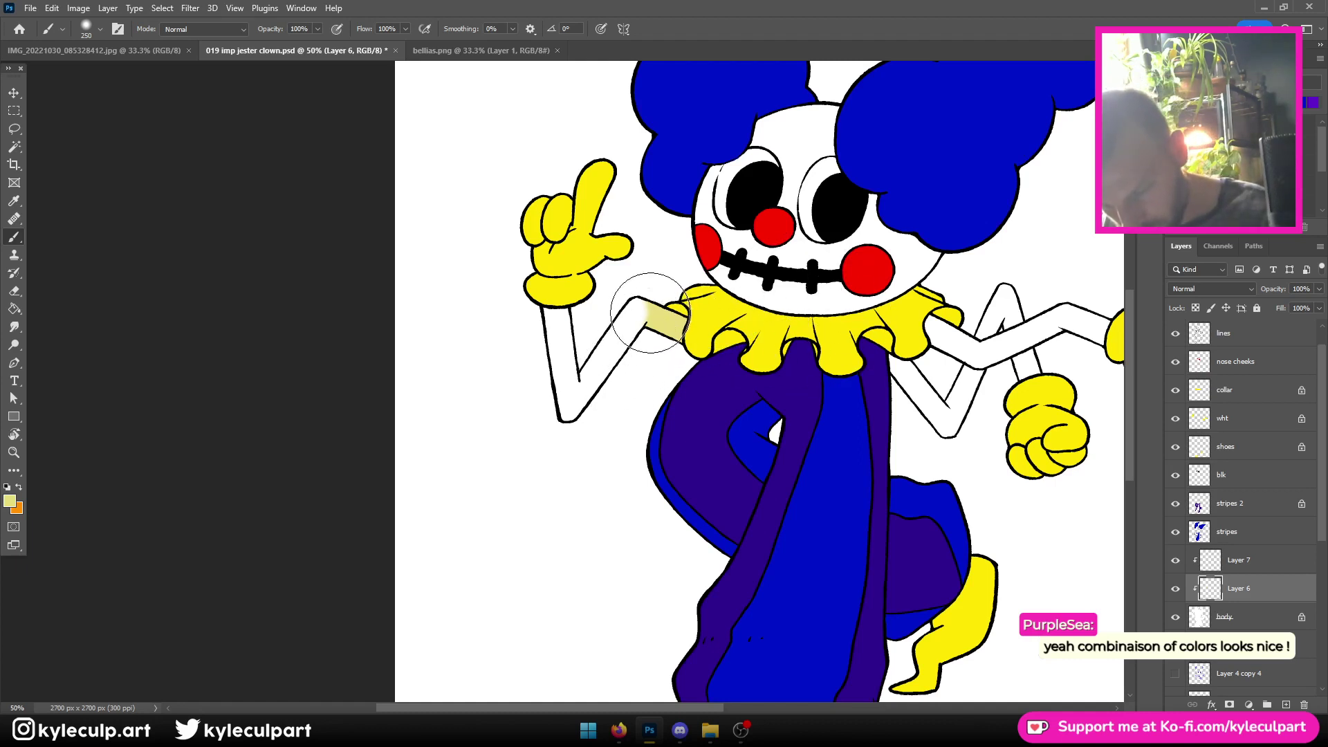
mouse_move(646, 297)
left_mouse_down()
mouse_move(629, 362)
mouse_move(558, 440)
left_mouse_up()
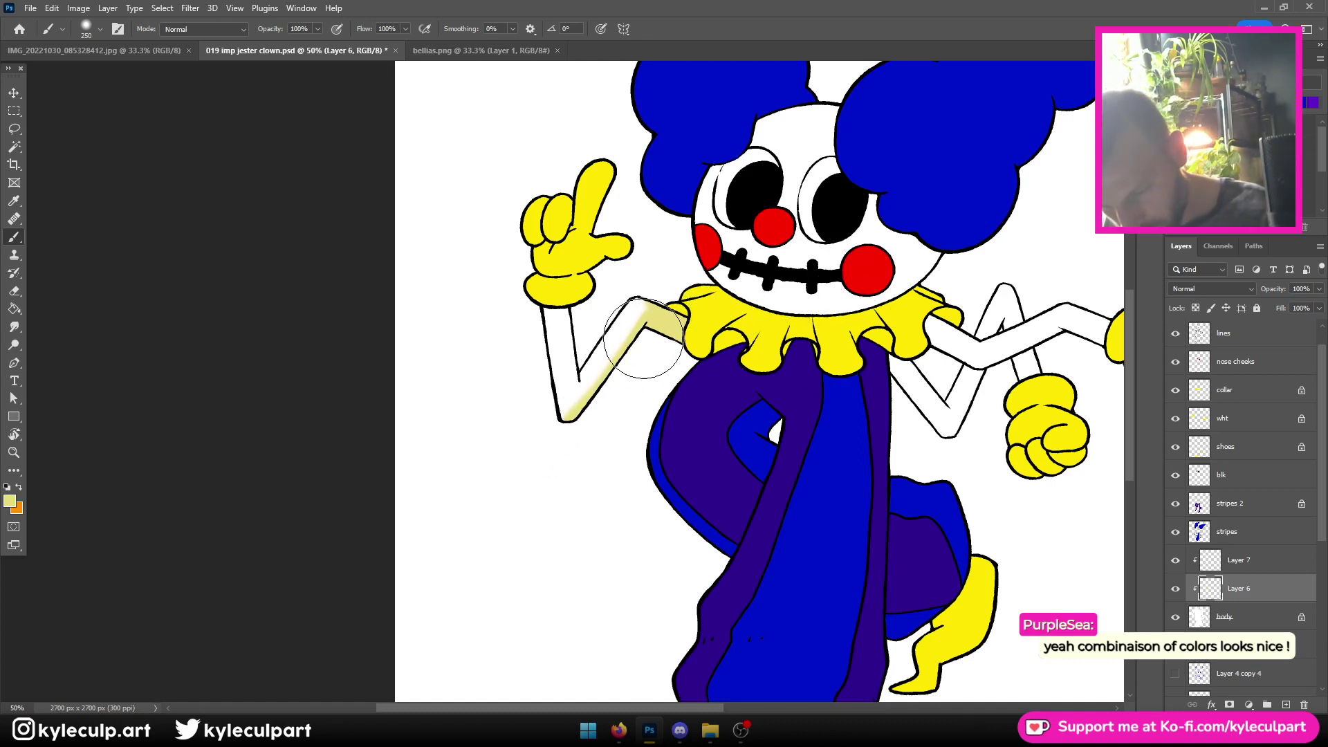
left_click_drag(541, 414, 593, 423)
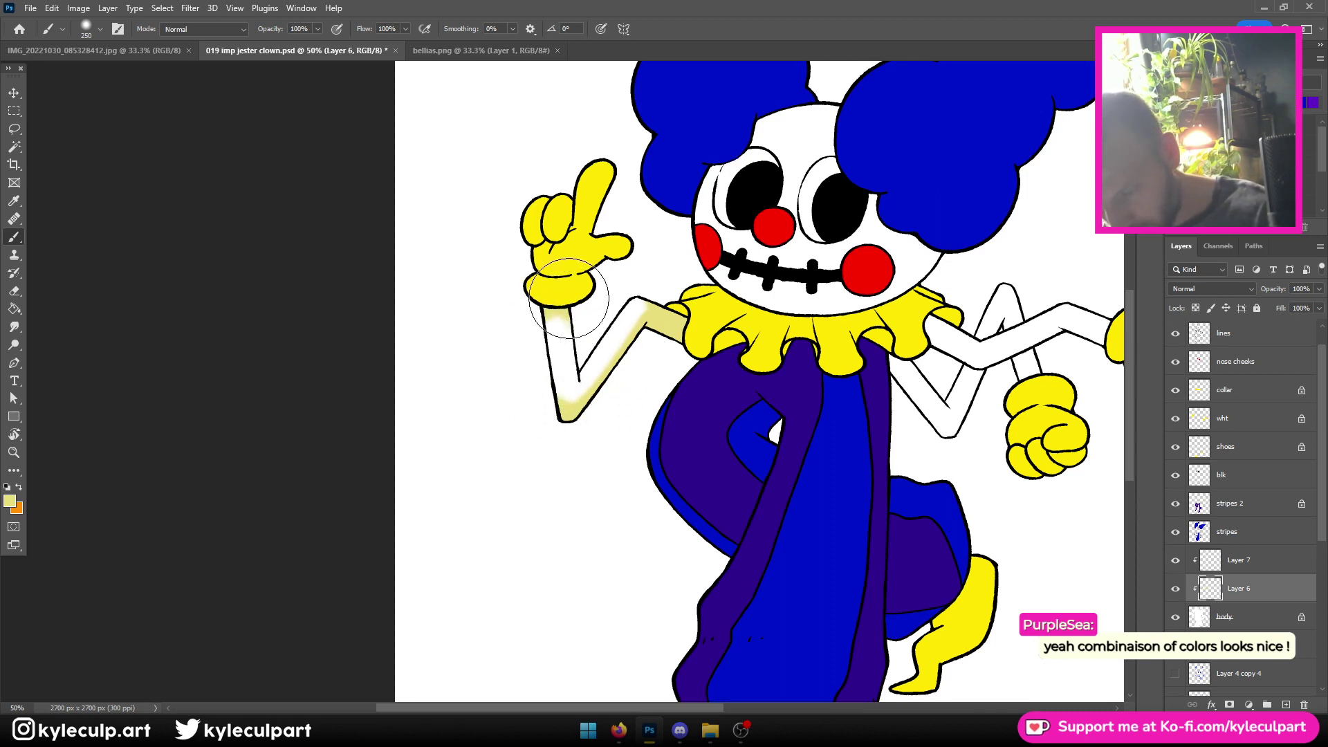
mouse_move(712, 341)
left_mouse_down()
mouse_move(694, 328)
mouse_move(686, 357)
mouse_move(687, 342)
left_mouse_up()
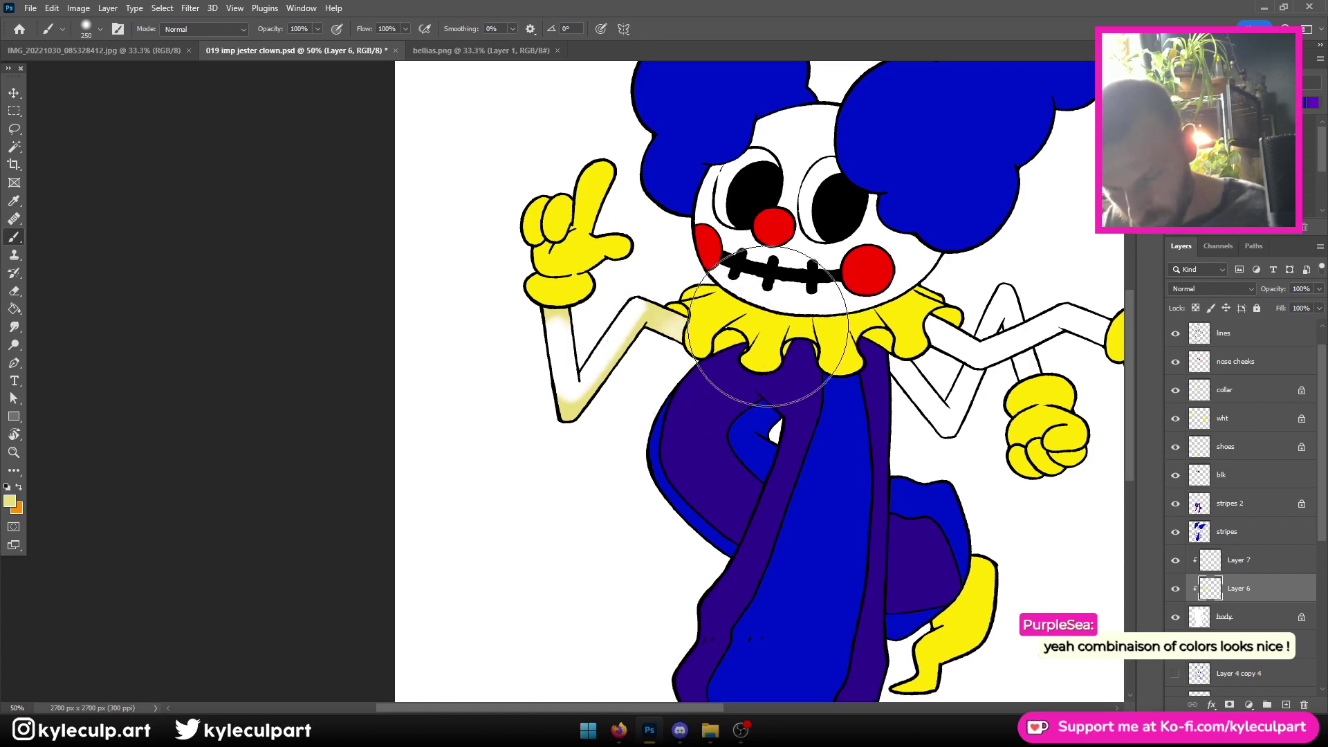
key("ctrl+minus")
key("ctrl+minus")
key("ctrl+plus")
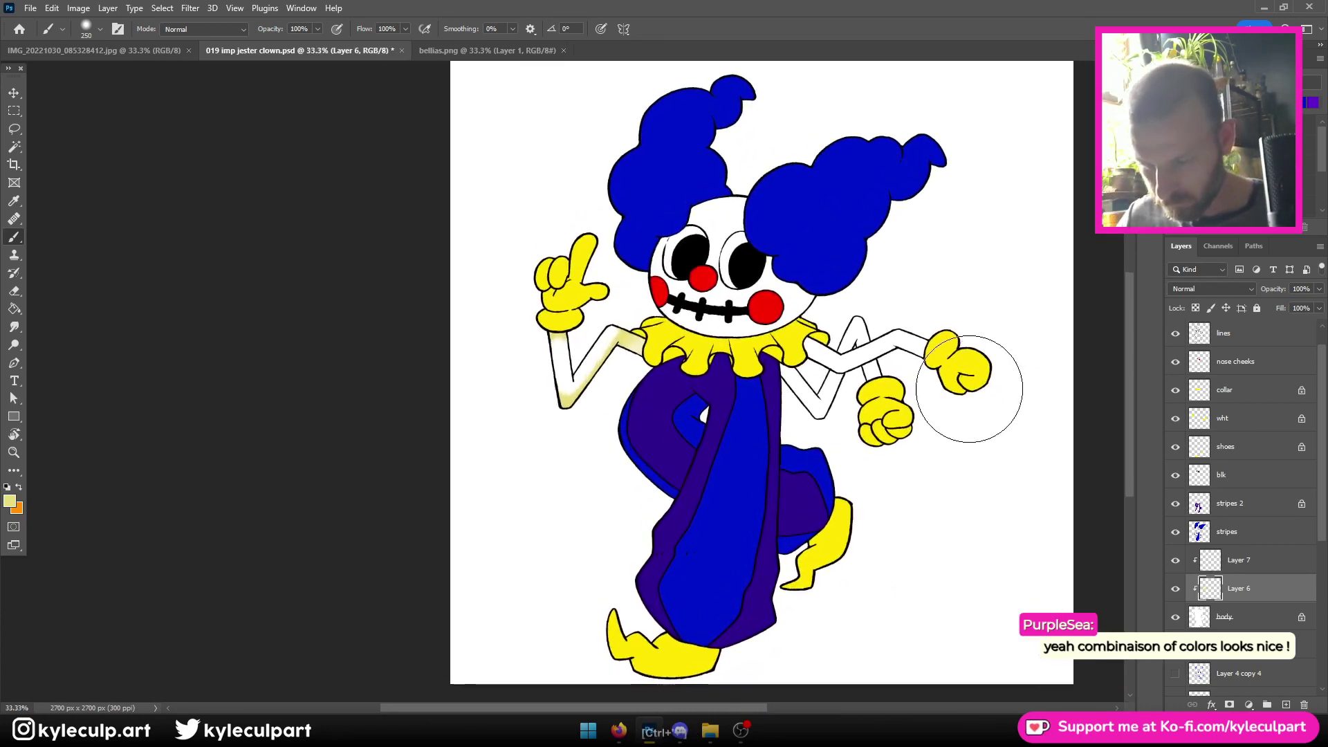
key("ctrl+plus")
key("ctrl+z")
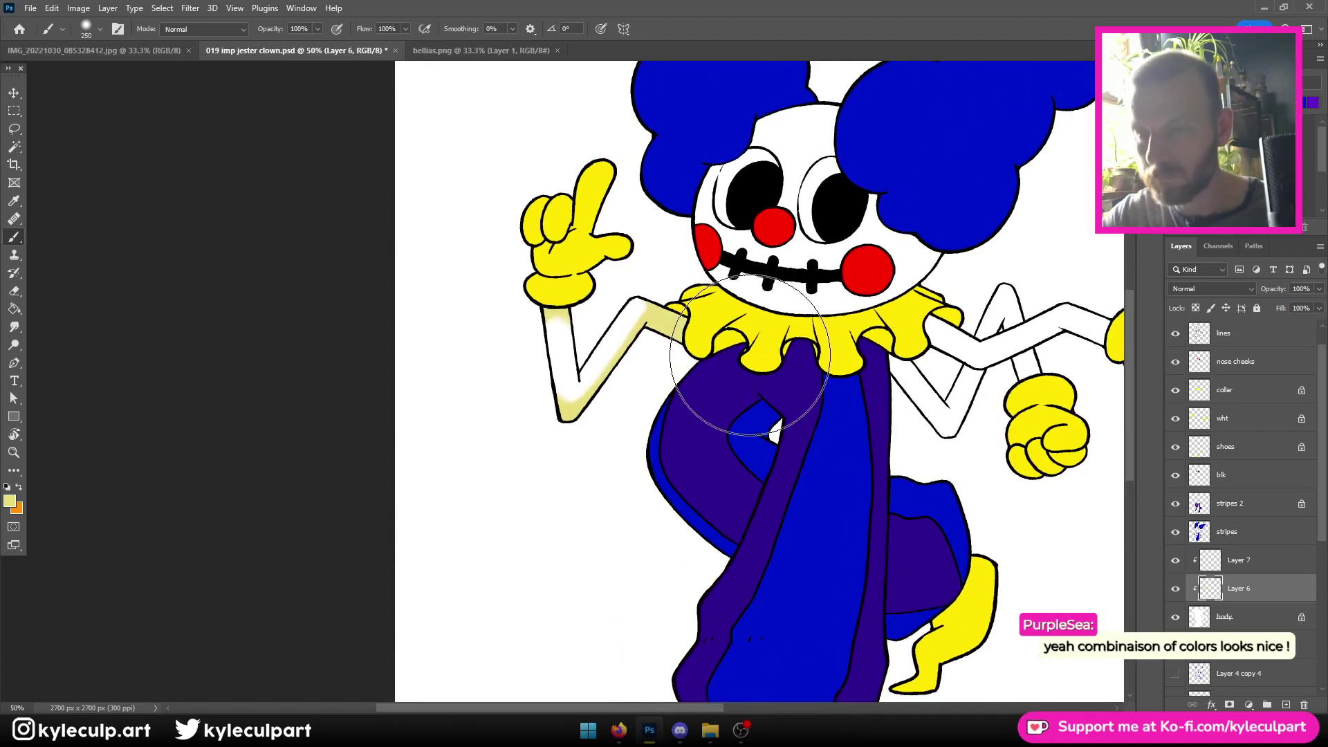
key("bracketright")
key("bracketright")
key("bracketright")
key("ctrl+z")
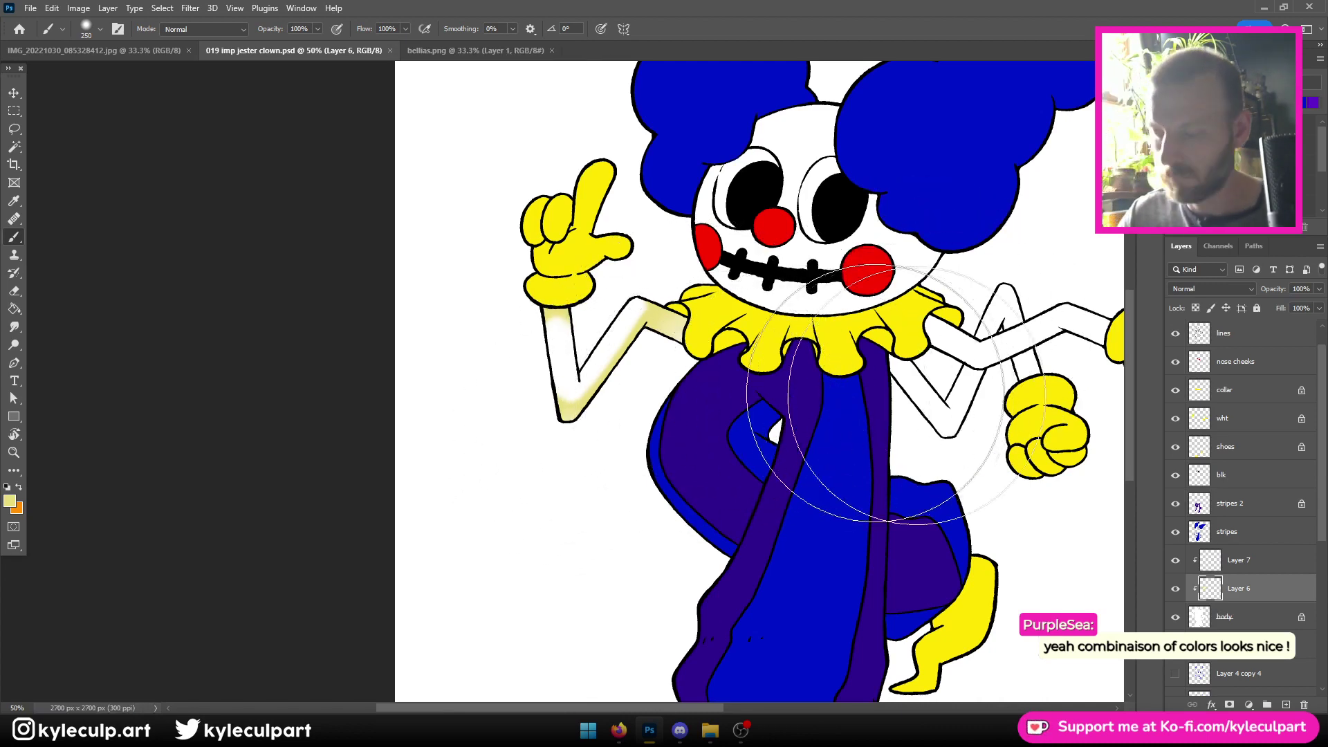
key("ctrl+minus")
key("ctrl+plus")
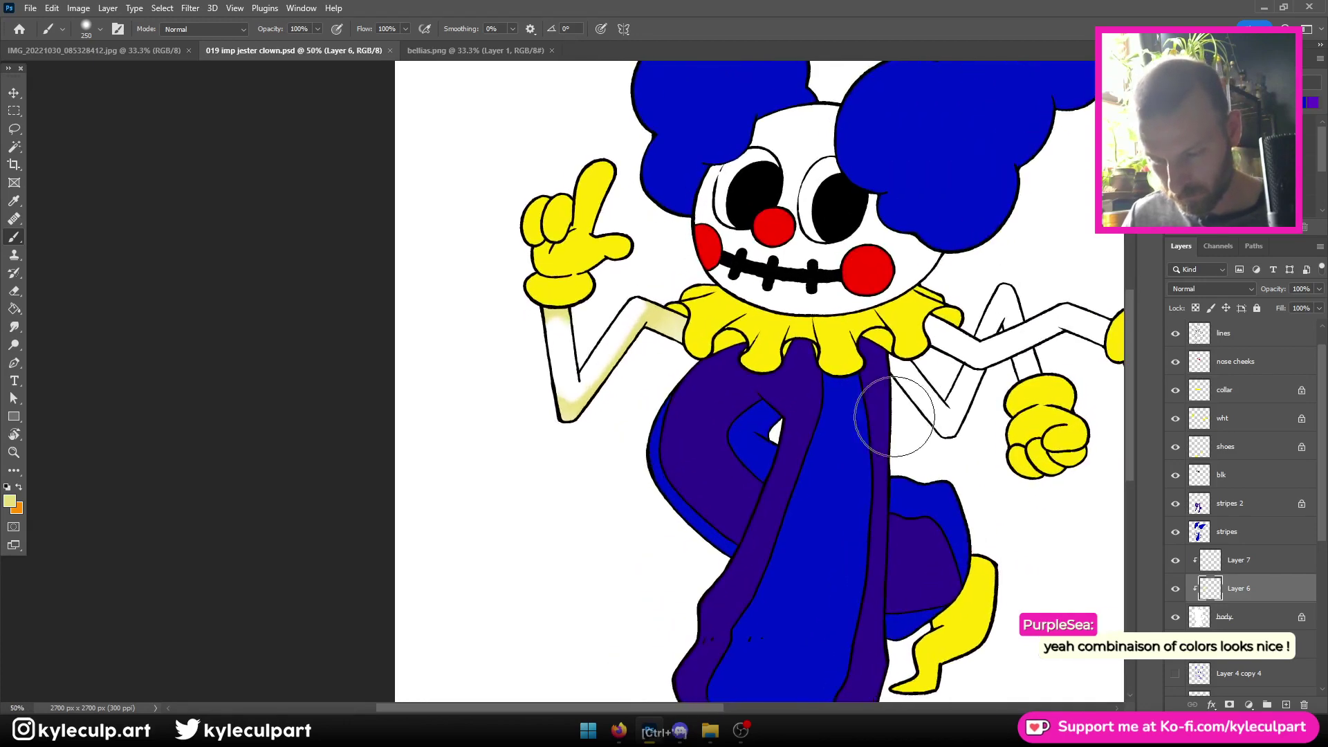
key("ctrl+minus")
key("ctrl+plus")
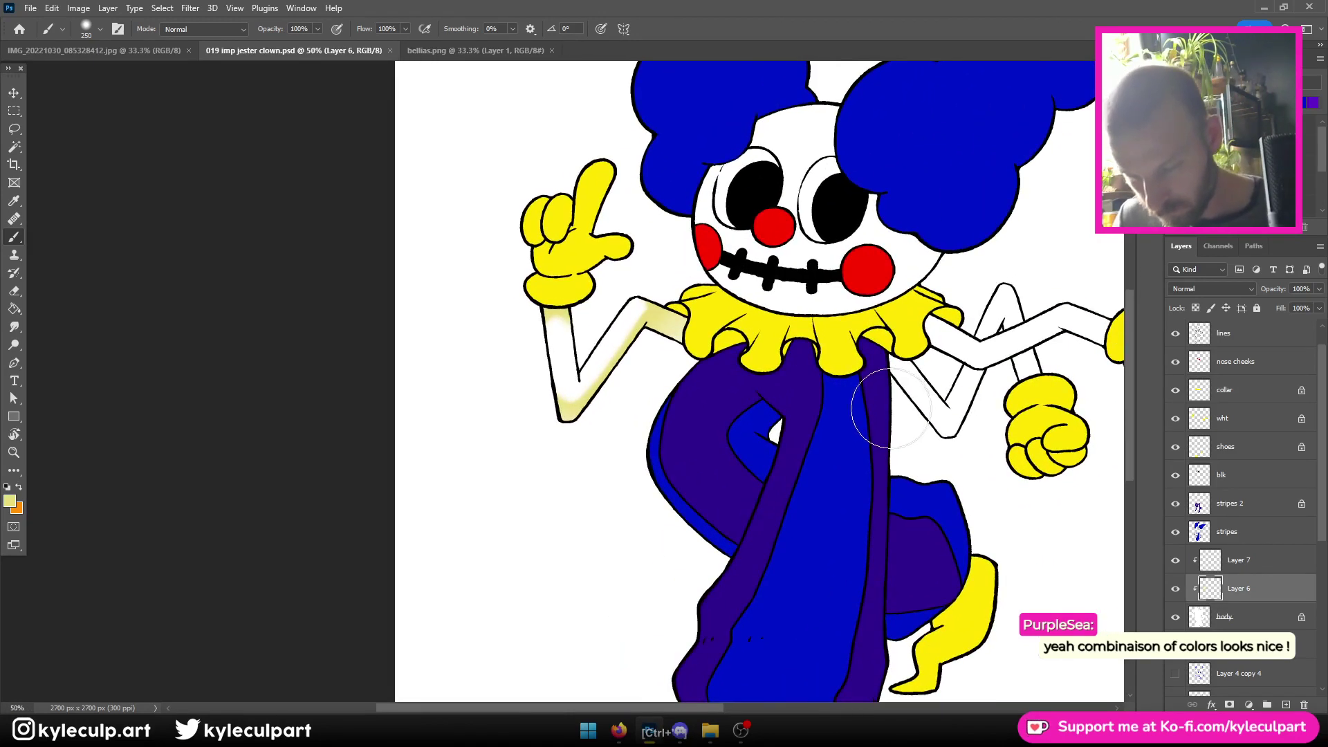
key("ctrl+minus")
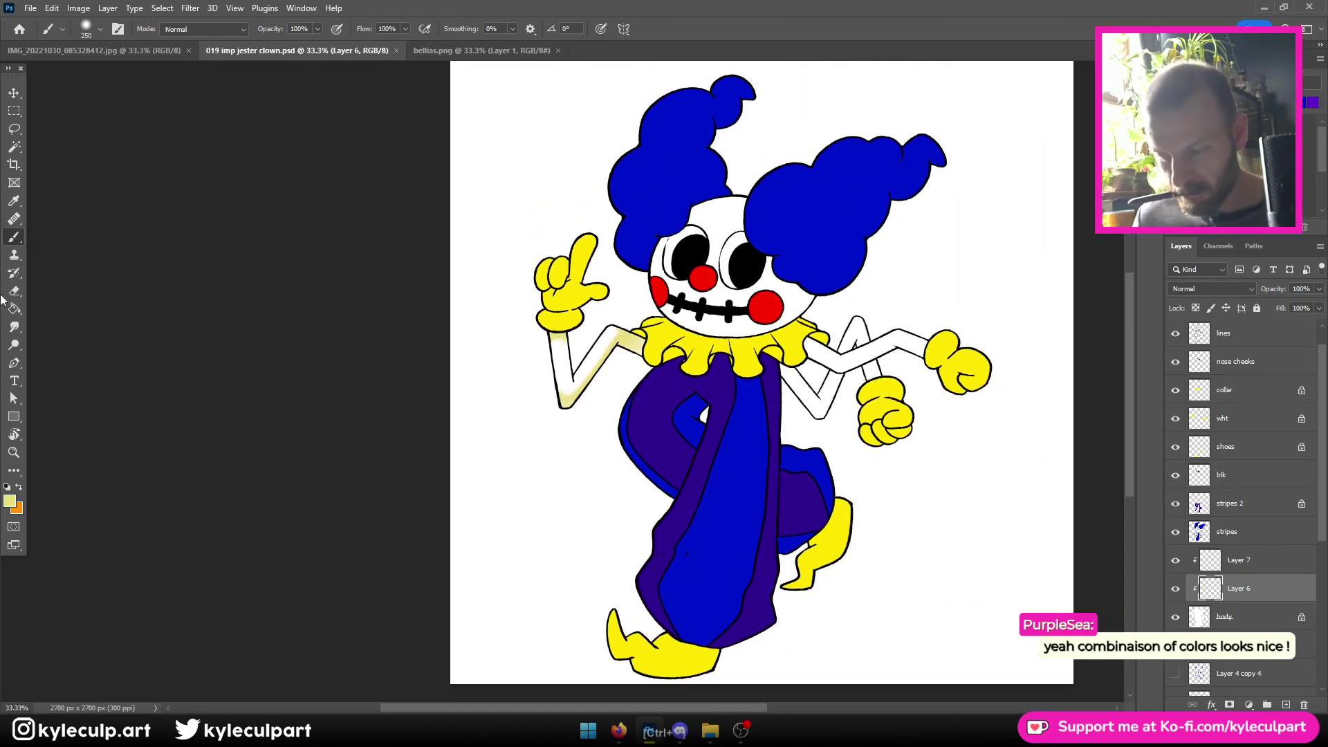
Select the rear bent arm with the Magic Wand using lines copy, expand the selection, and fill it with pale yellow on Layer 6
left_click(15, 147)
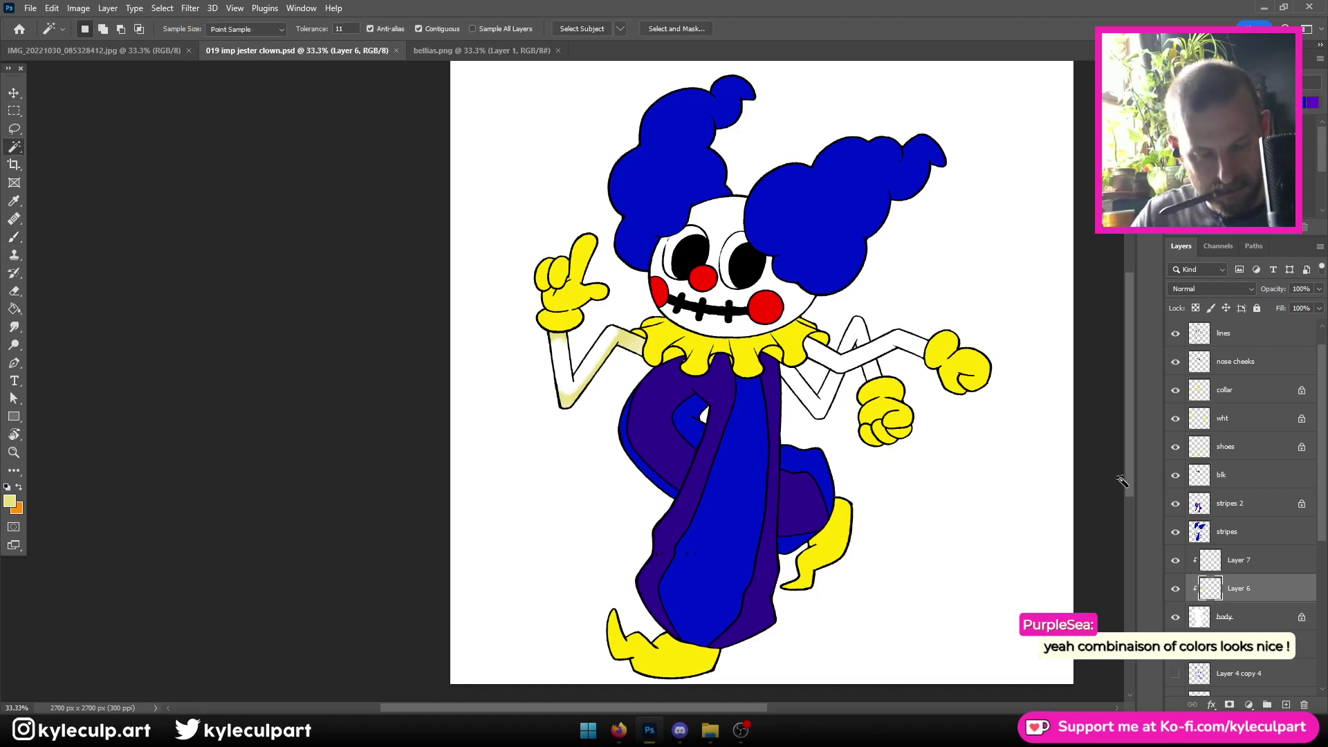
scroll(1246, 501, "up", 1)
left_click(1249, 335)
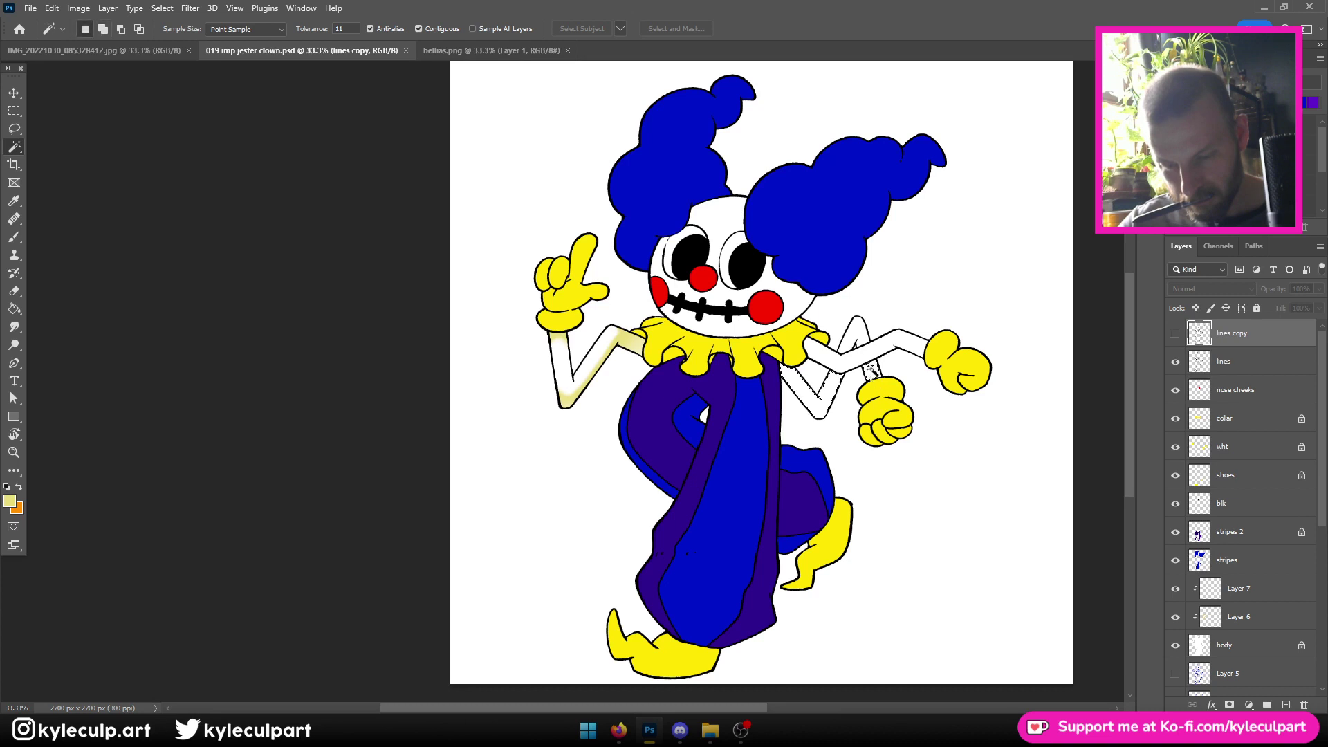
key("shift+F6")
key("Return")
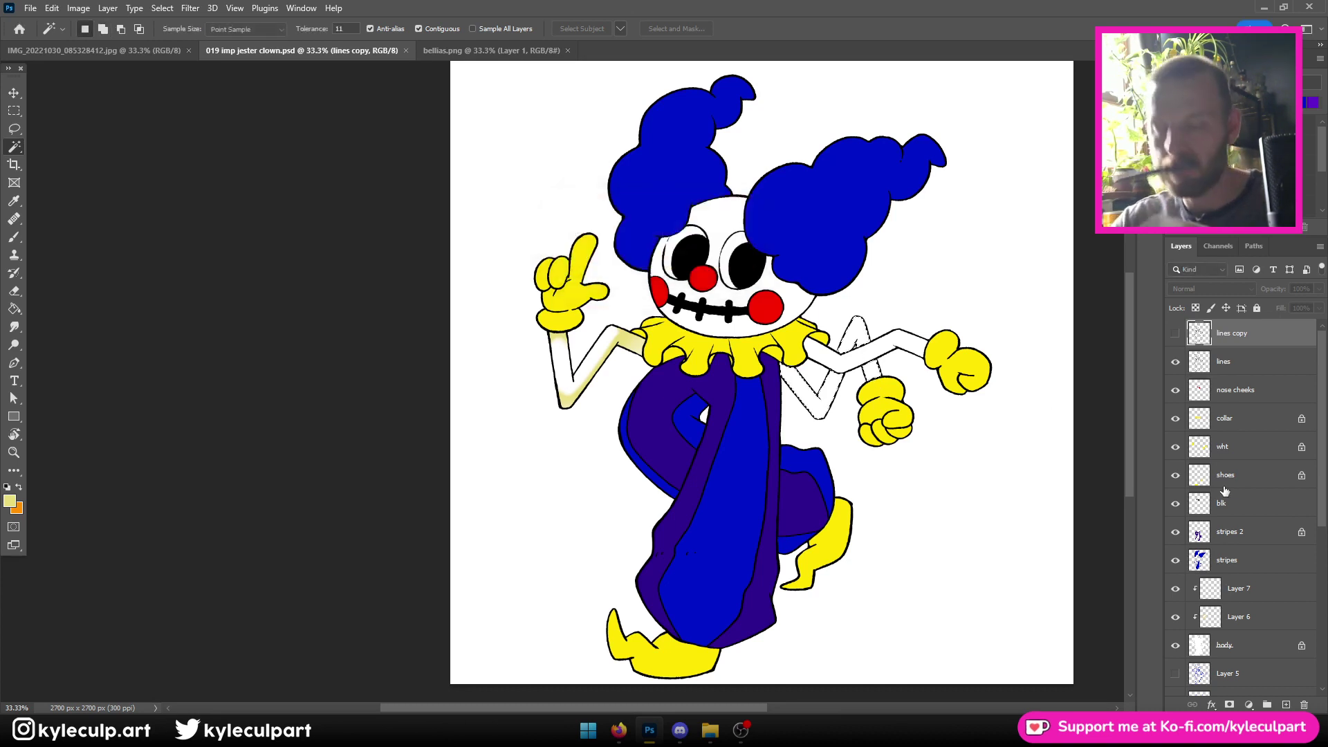
left_click(1240, 613)
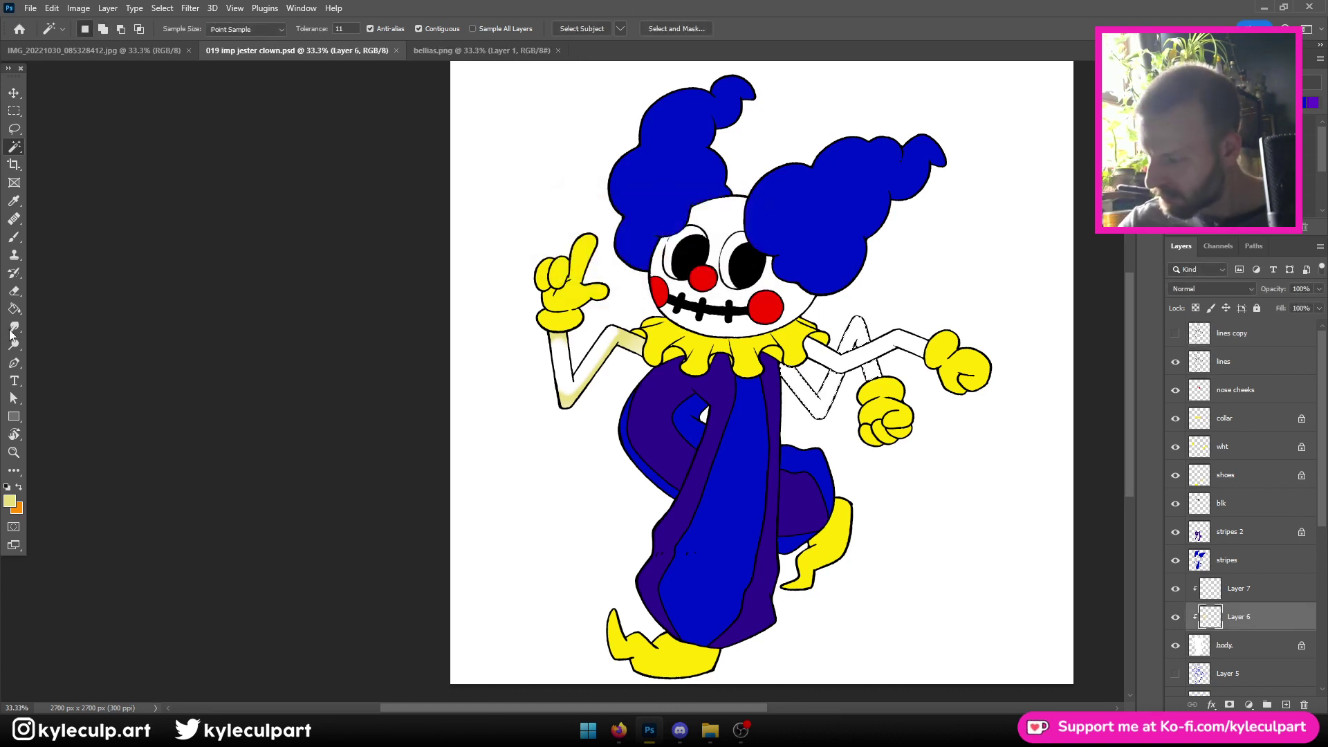
key("u")
key("alt+BackSpace")
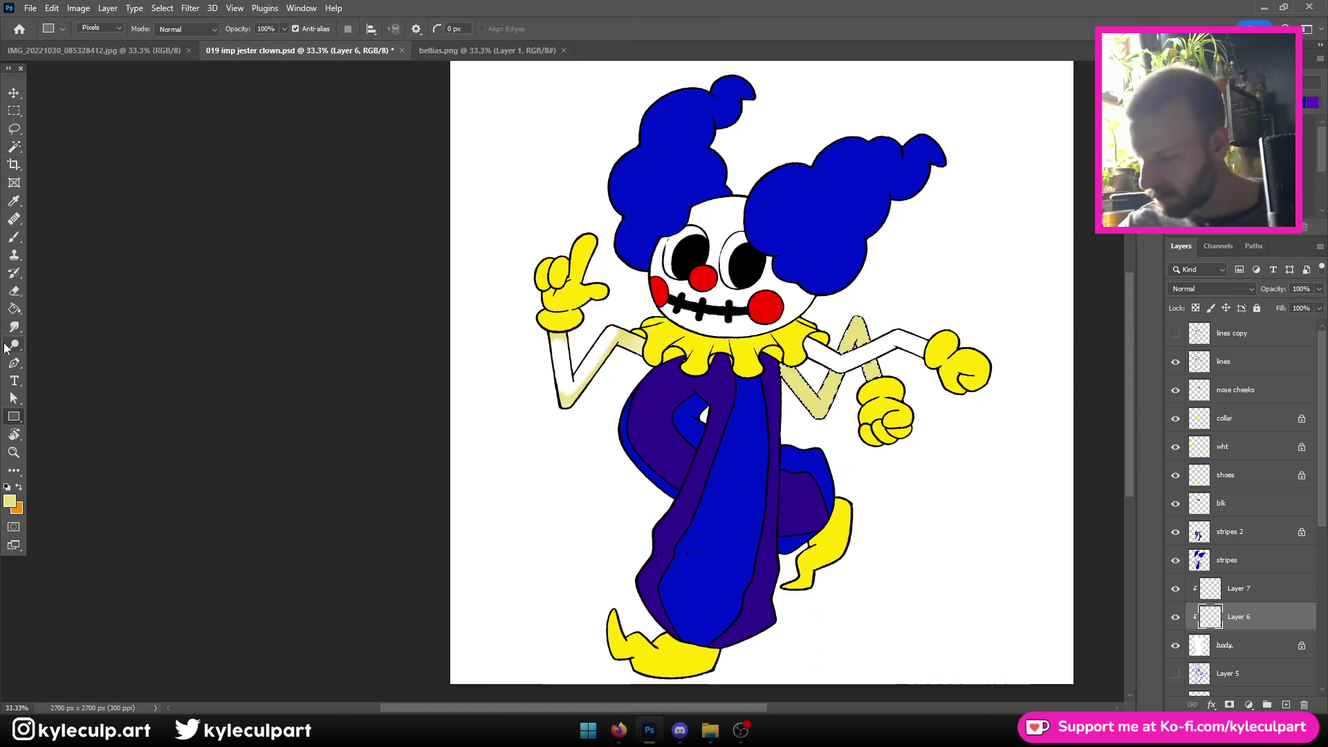
Shade the selected rear arm on Layer 6 with soft pale-yellow brushwork that fades toward white, and save the document
left_click(4, 239)
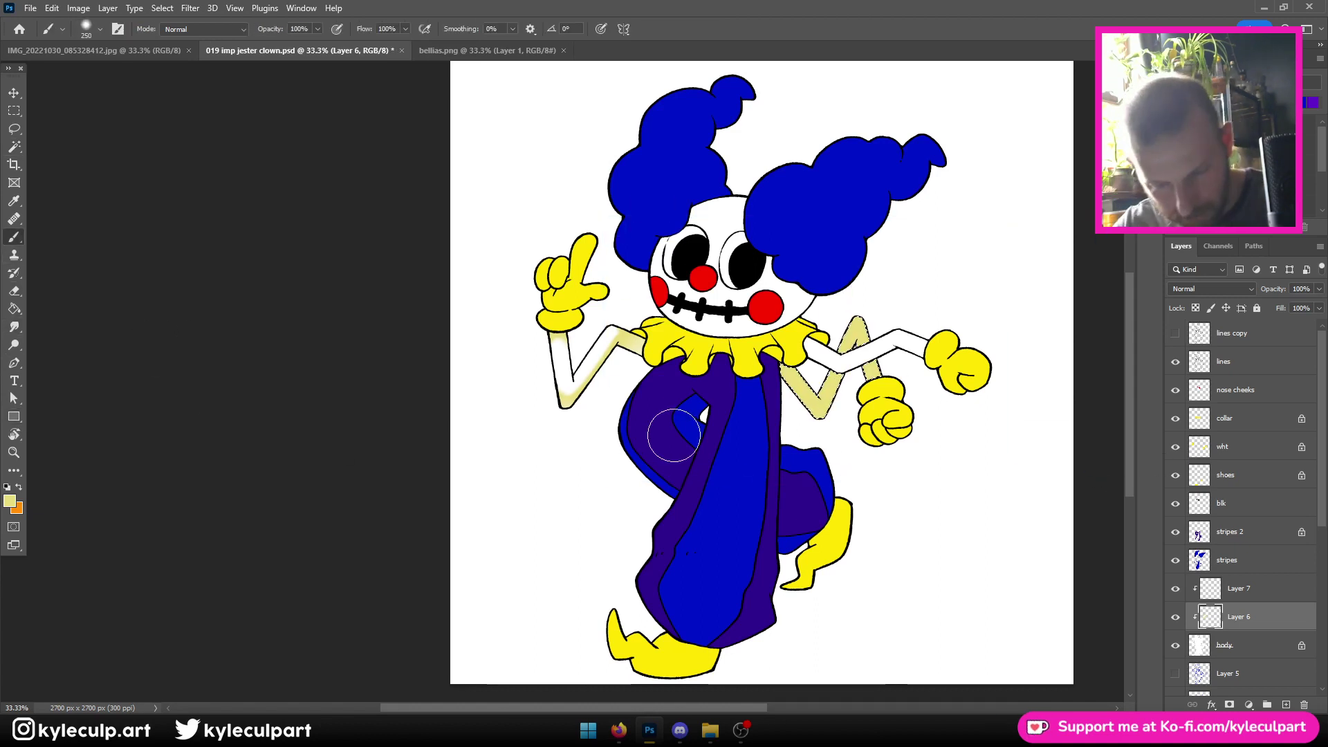
key("bracketright")
key("bracketright")
key("bracketright")
key("bracketright")
key("bracketright")
key("bracketright")
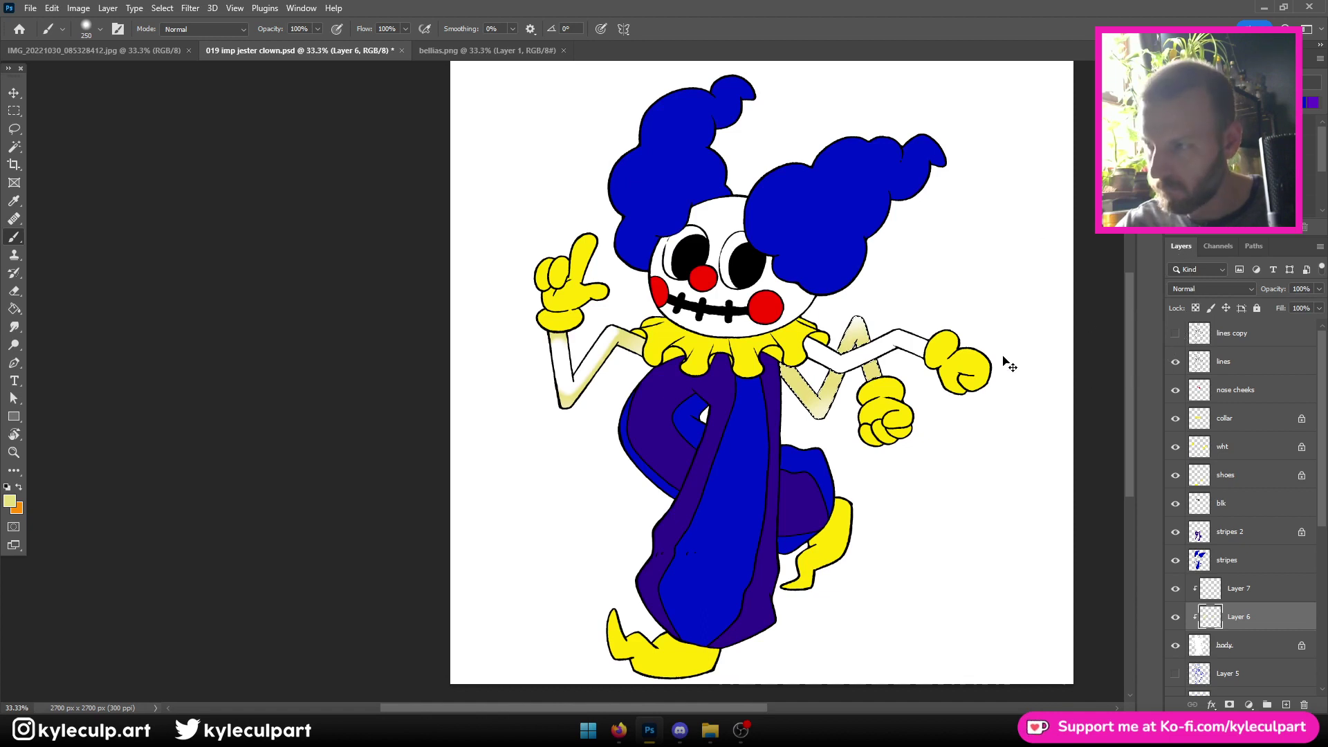
key("ctrl+s")
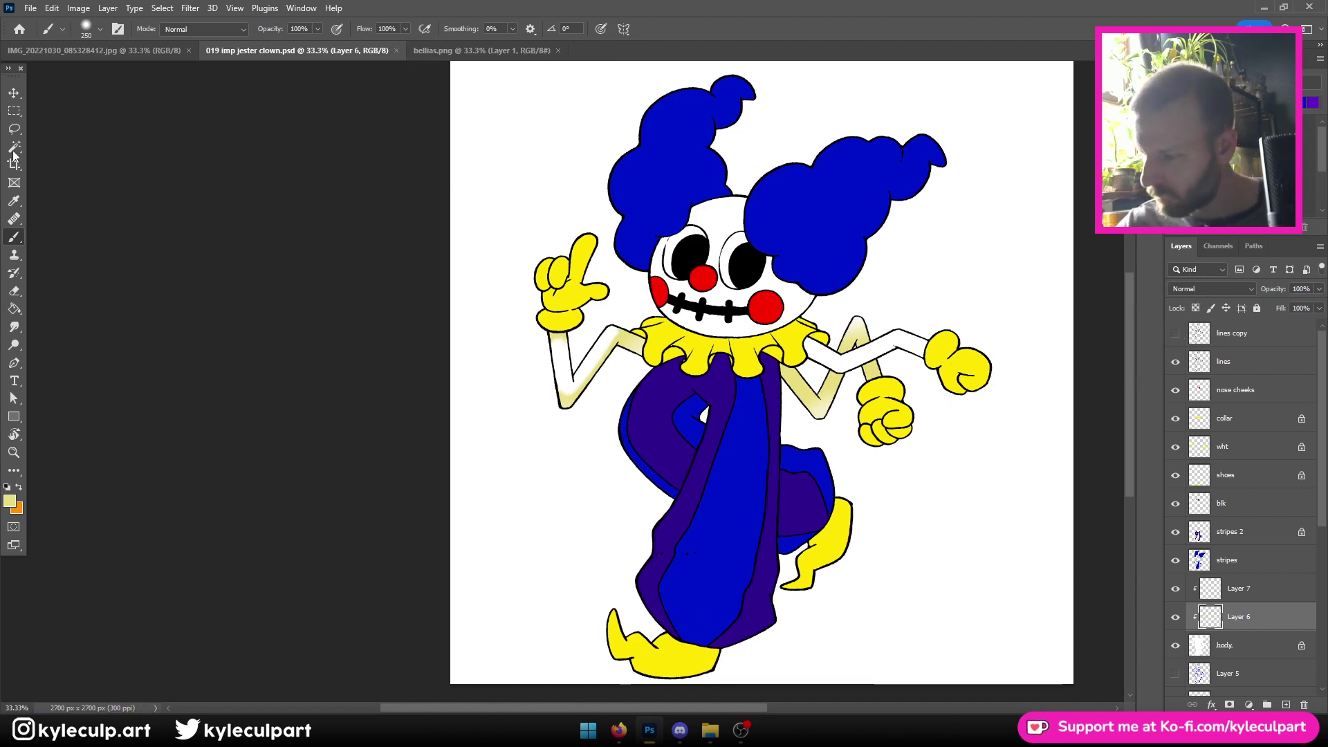
Select the outstretched front arm with the Magic Wand on the lines layer, expand the selection, and make Layer 6 active
left_click(15, 148)
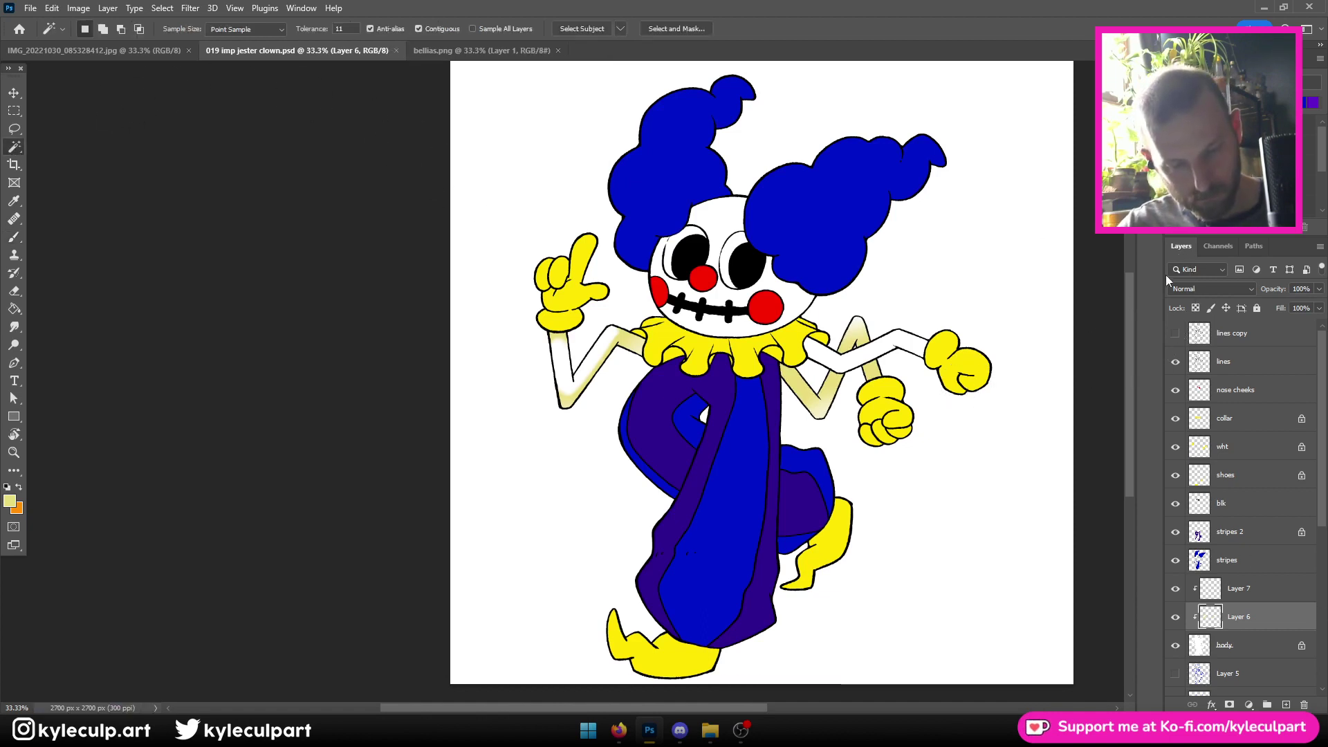
left_click(1218, 372)
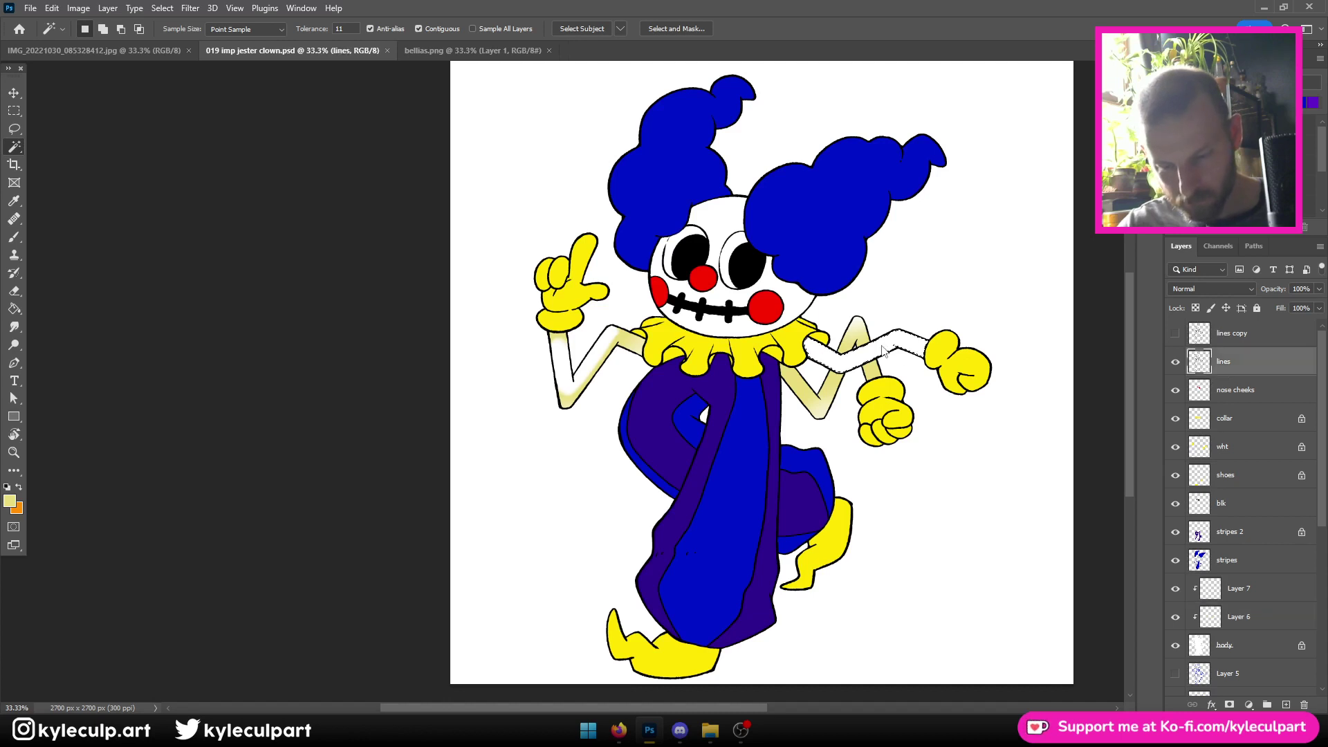
key("shift+F6")
key("Return")
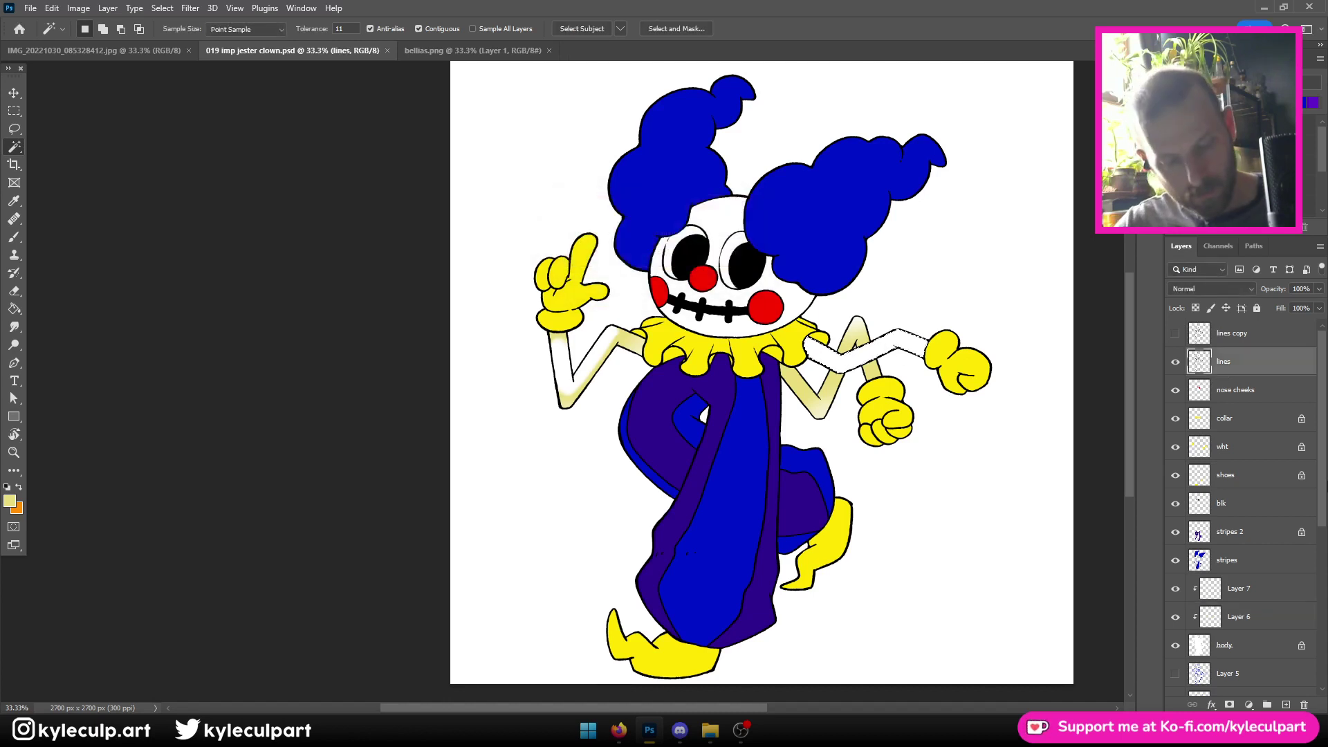
left_click(1243, 615)
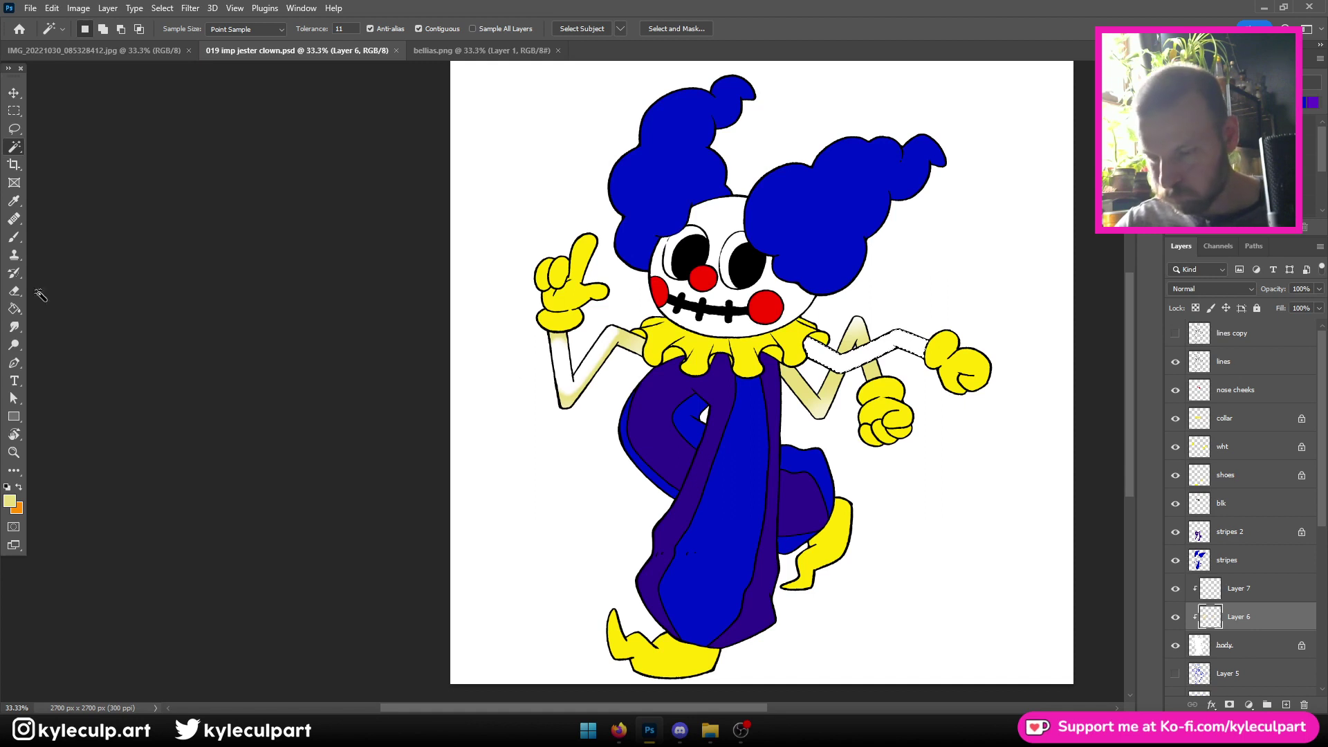
Brush soft pale-yellow shading at size 250 on Layer 6 along the outstretched arm from shoulder to wrist, and save the document
left_click(14, 236)
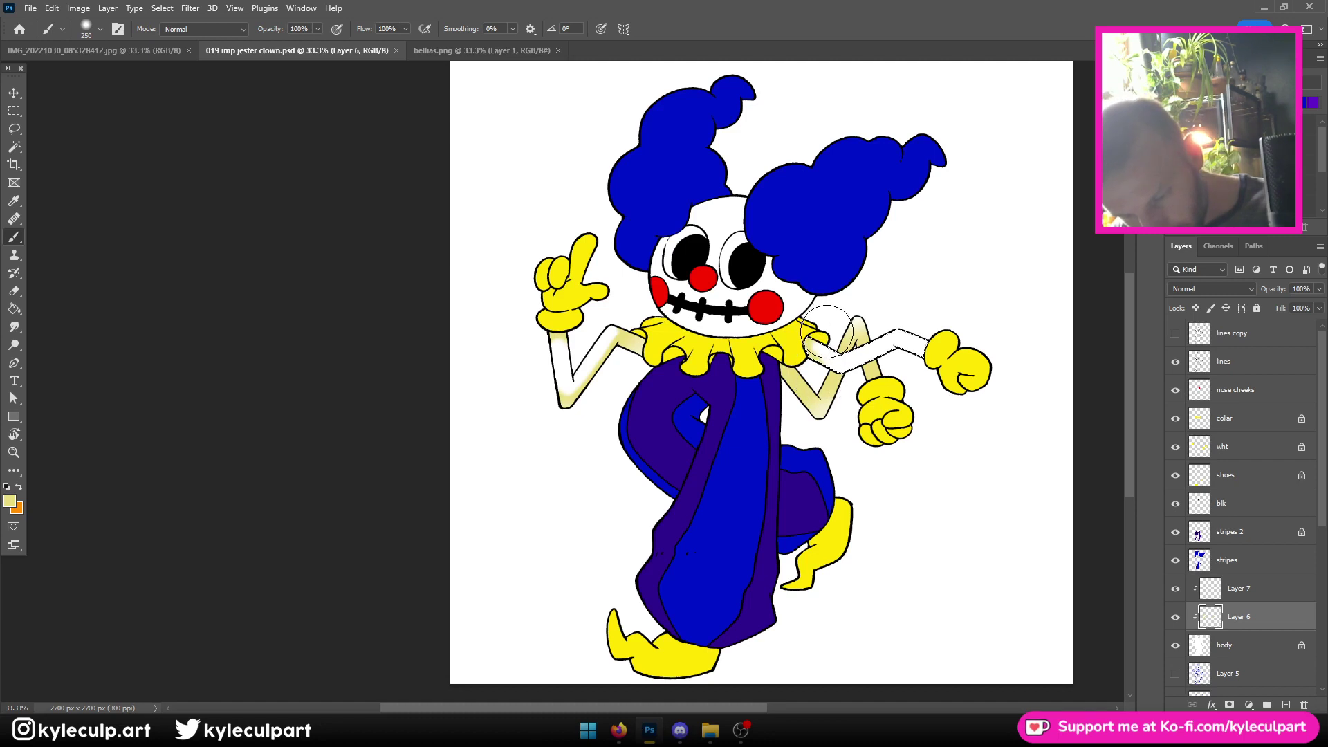
left_click_drag(812, 335, 834, 339)
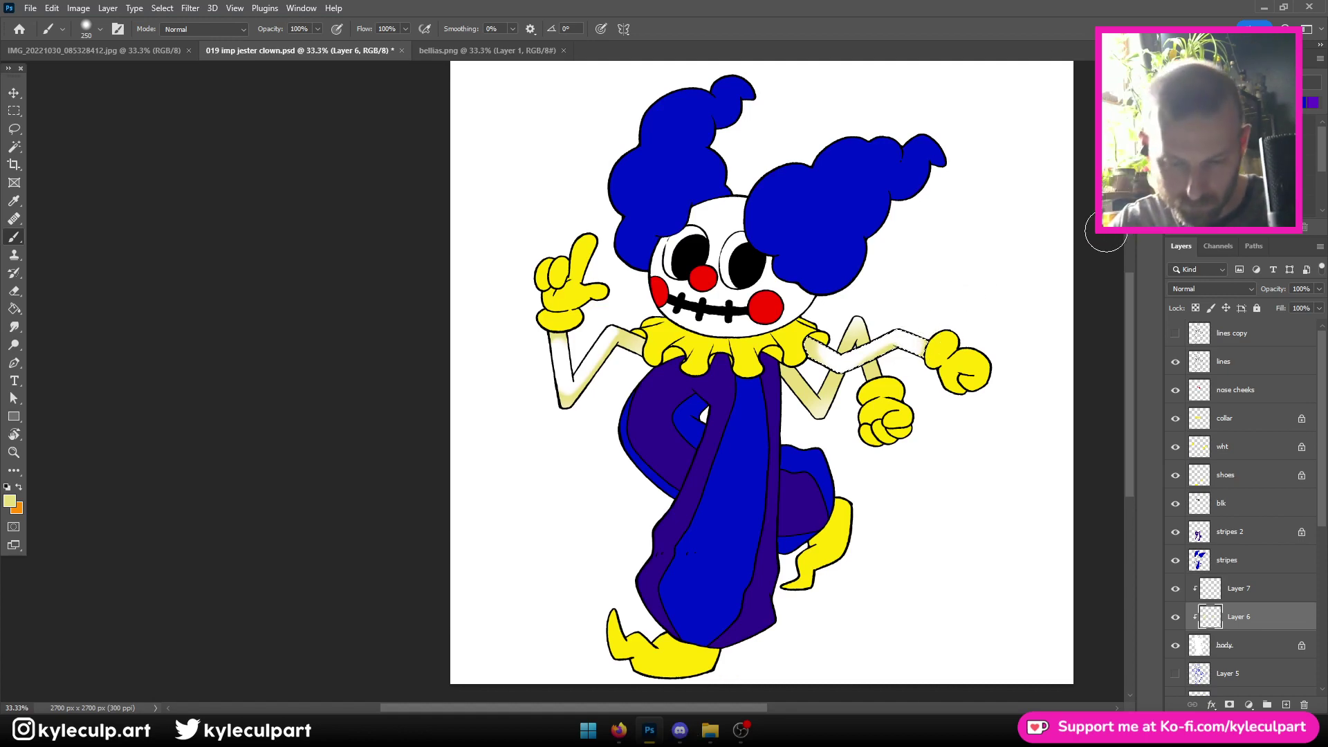
key("ctrl+s")
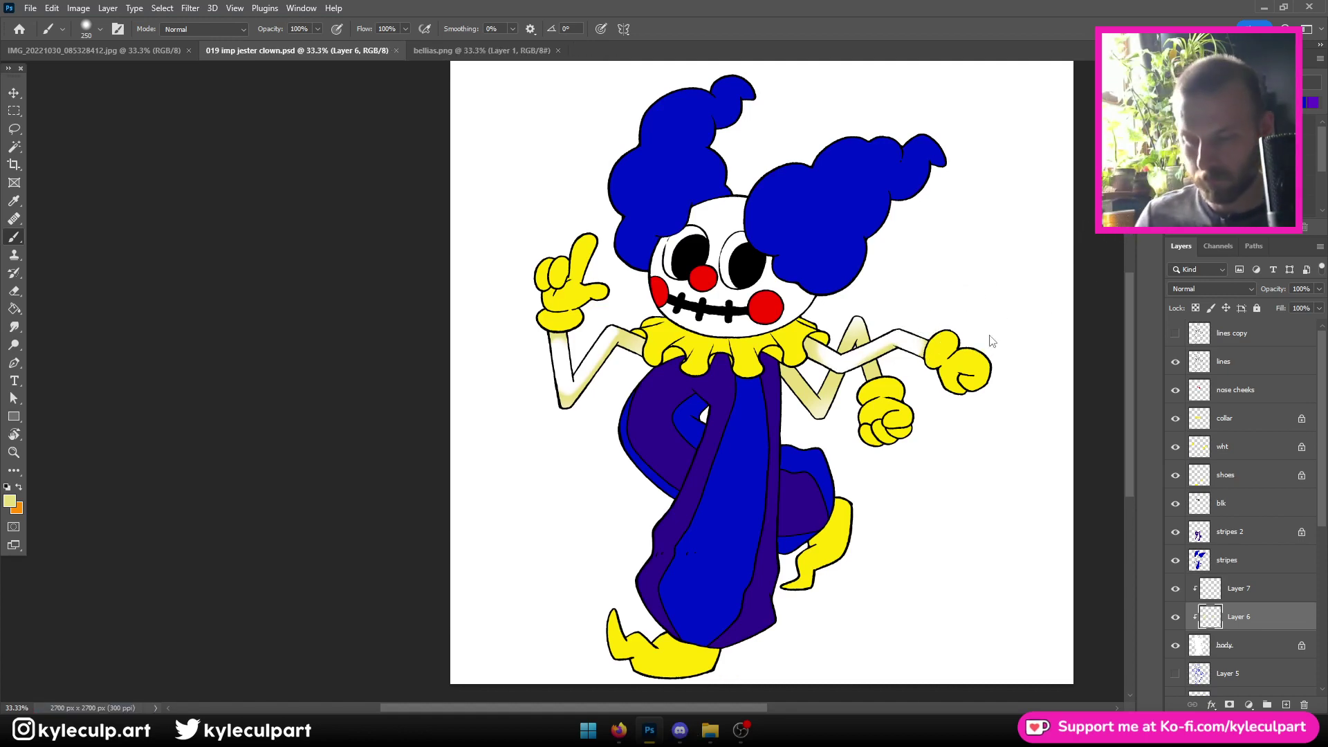
key("ctrl+minus")
key("ctrl+plus")
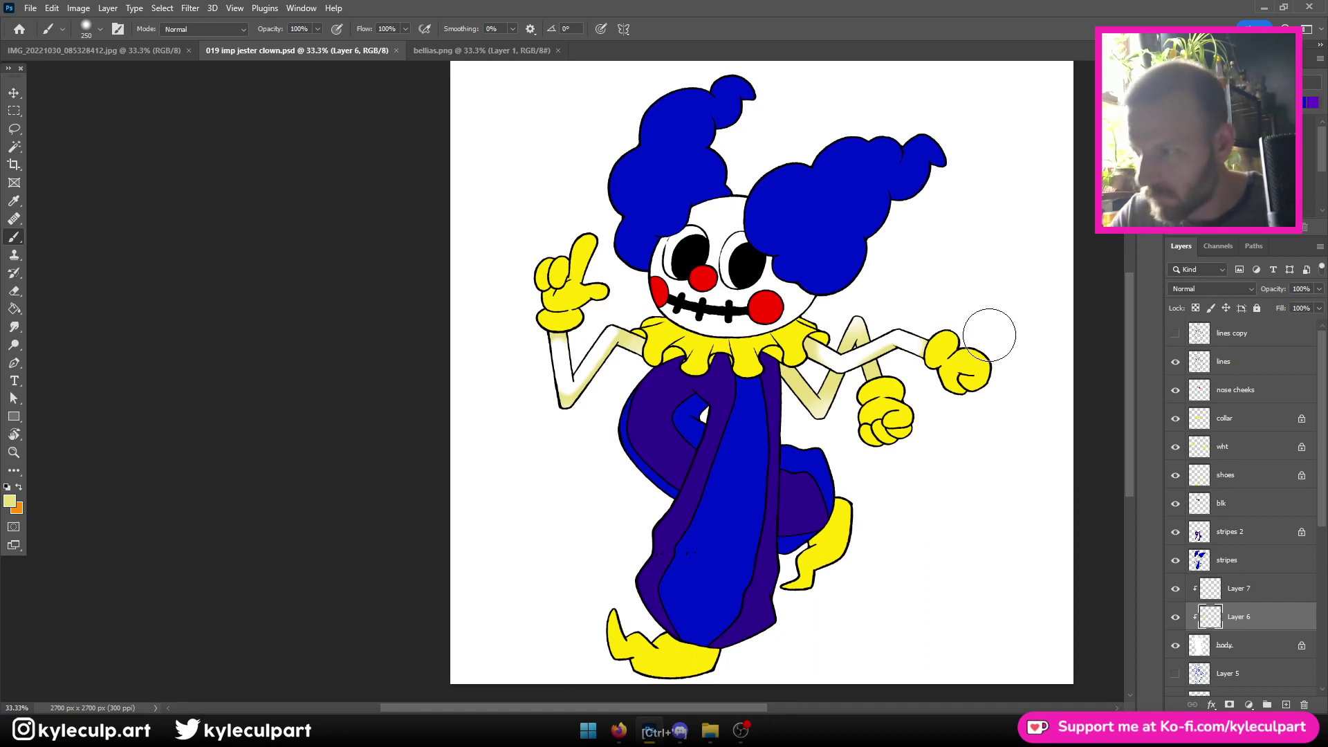
left_click_drag(942, 354, 877, 350)
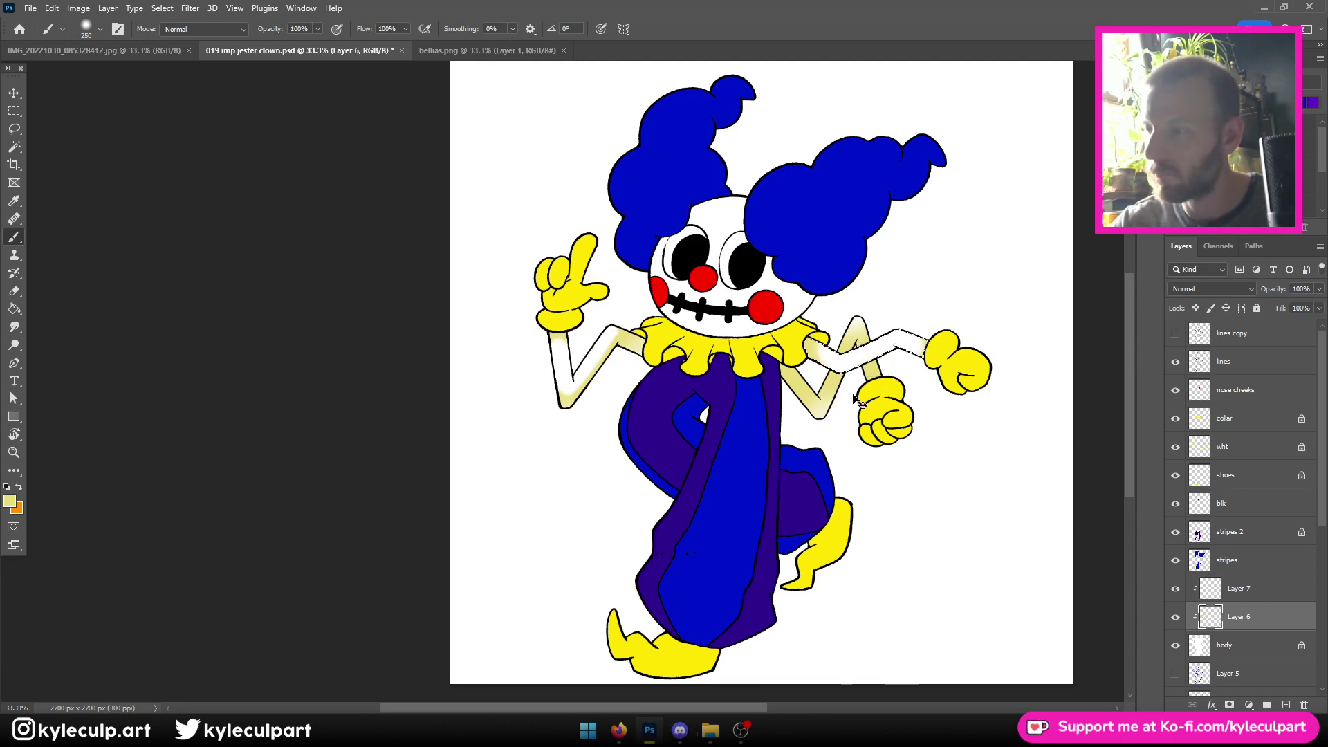
key("ctrl+s")
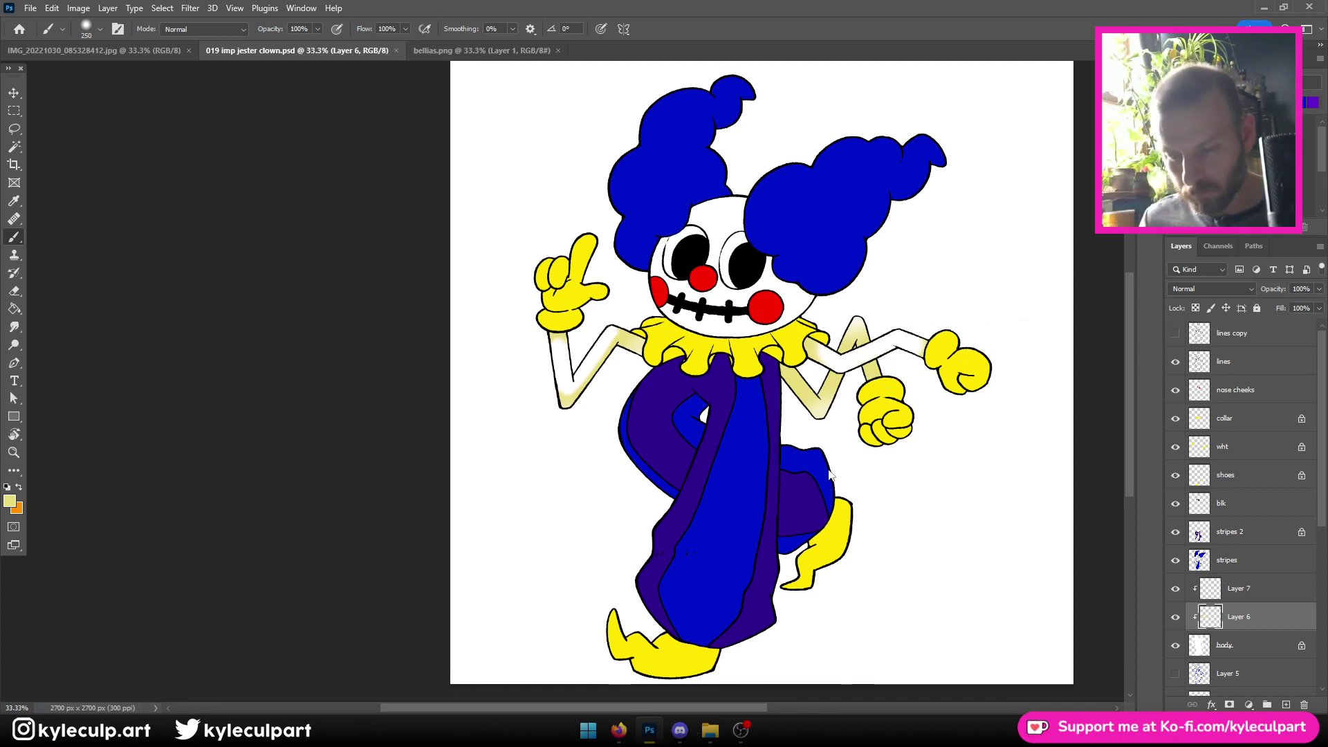
Set the foreground color to faec73, lock Layer 6's transparent pixels, and recolor its arm shading with it
left_click(9, 504)
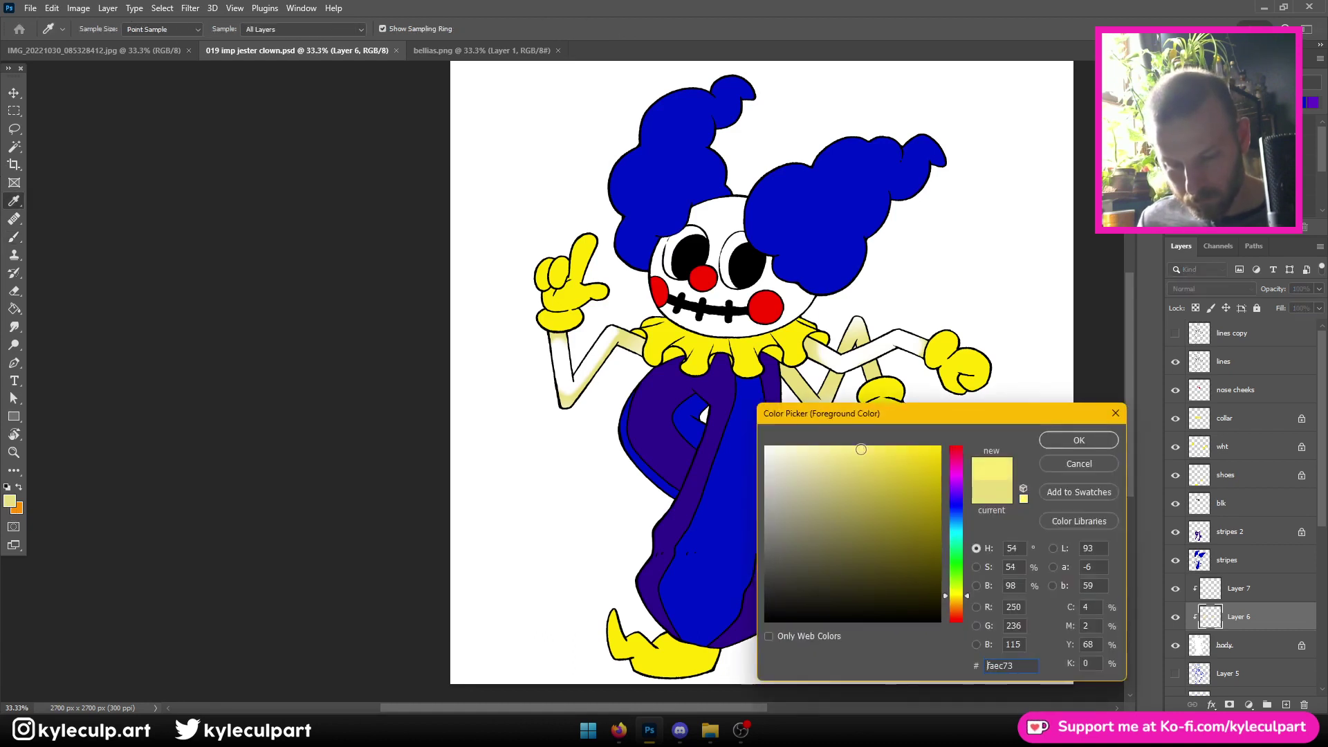
left_click(1066, 442)
left_click(1196, 308)
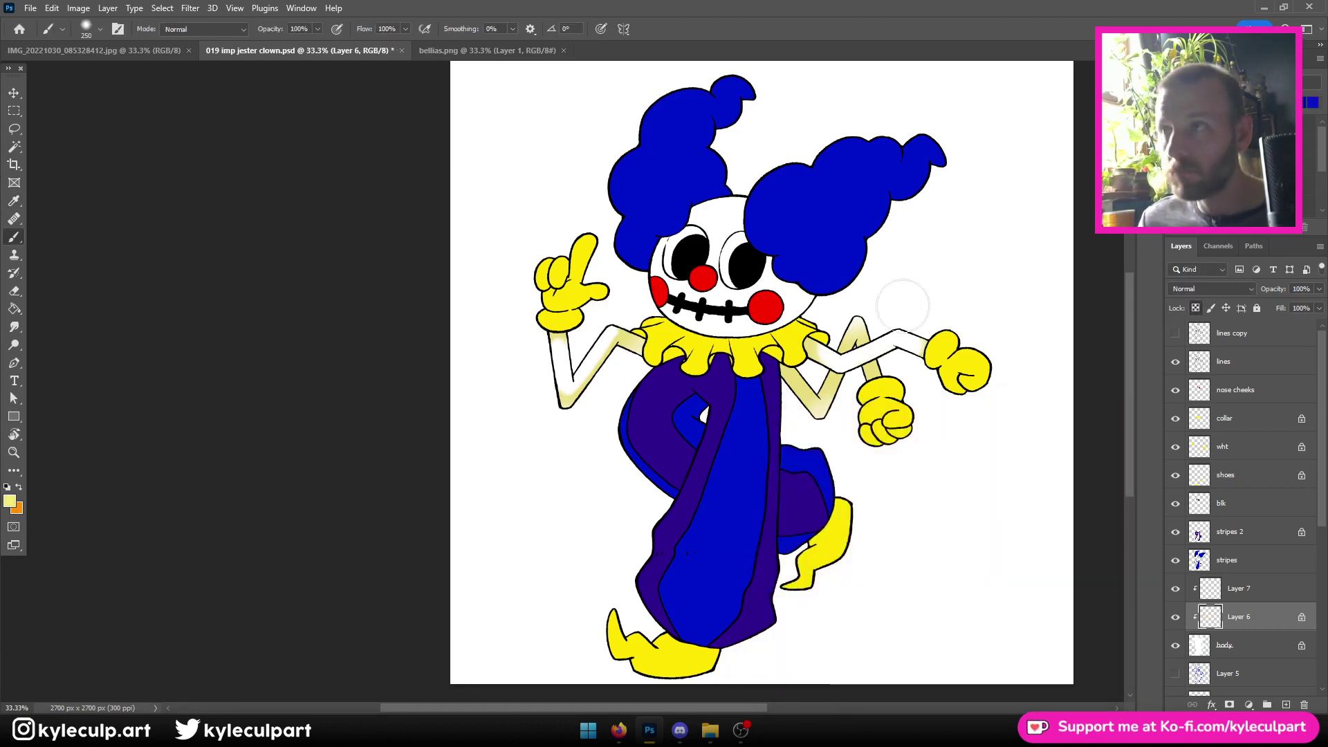
left_click(13, 418)
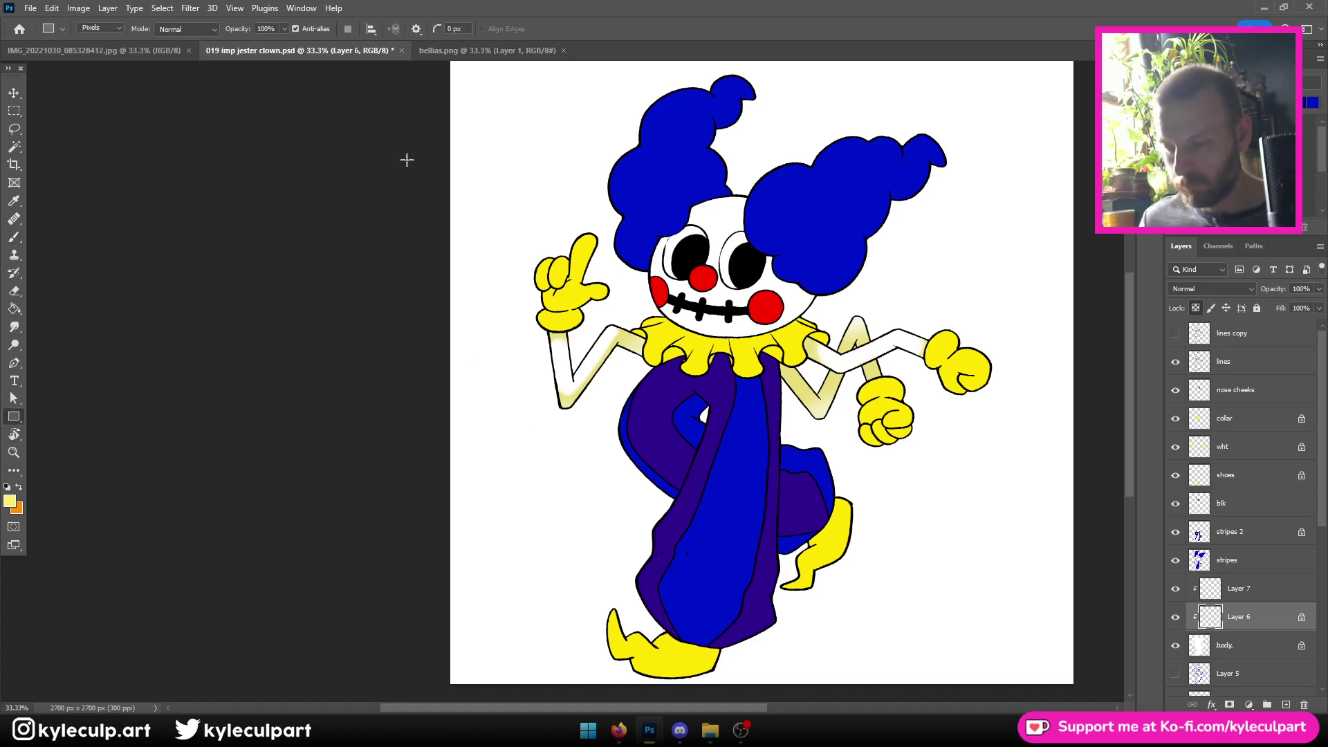
key("ctrl+minus")
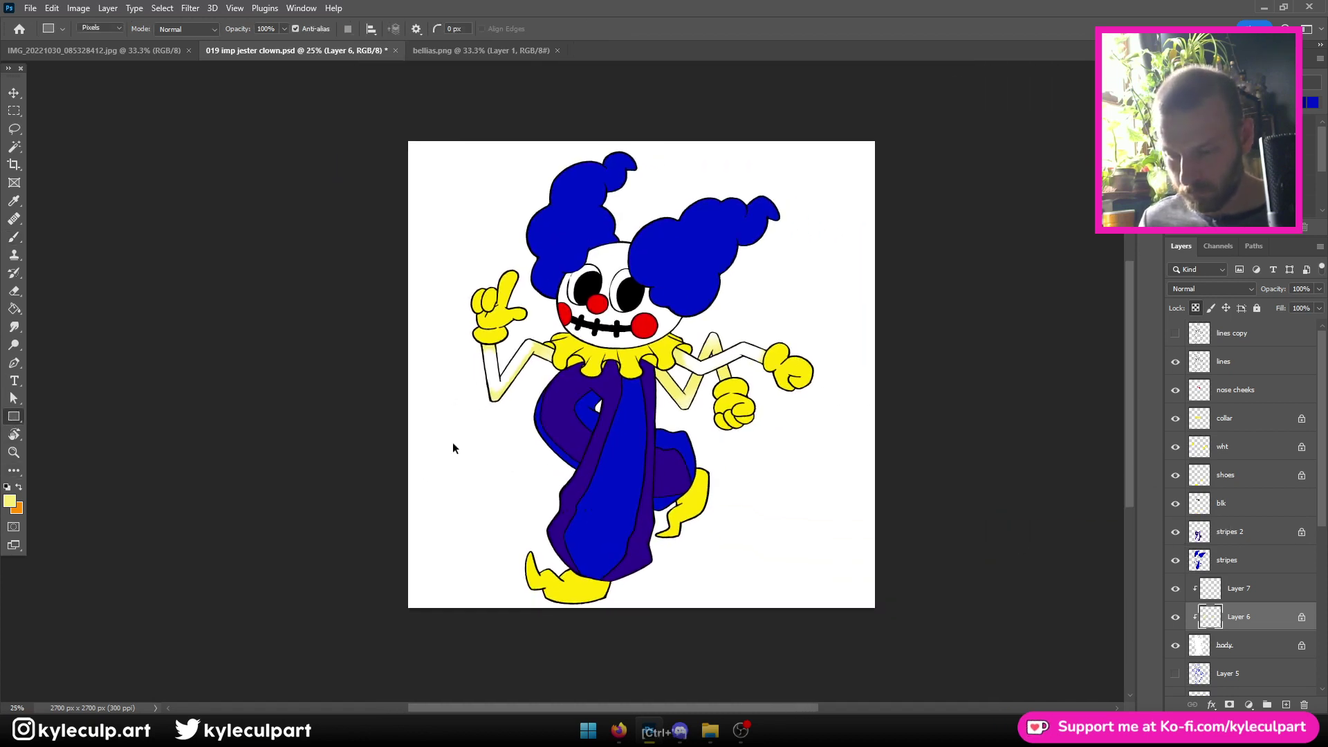
key("ctrl+plus")
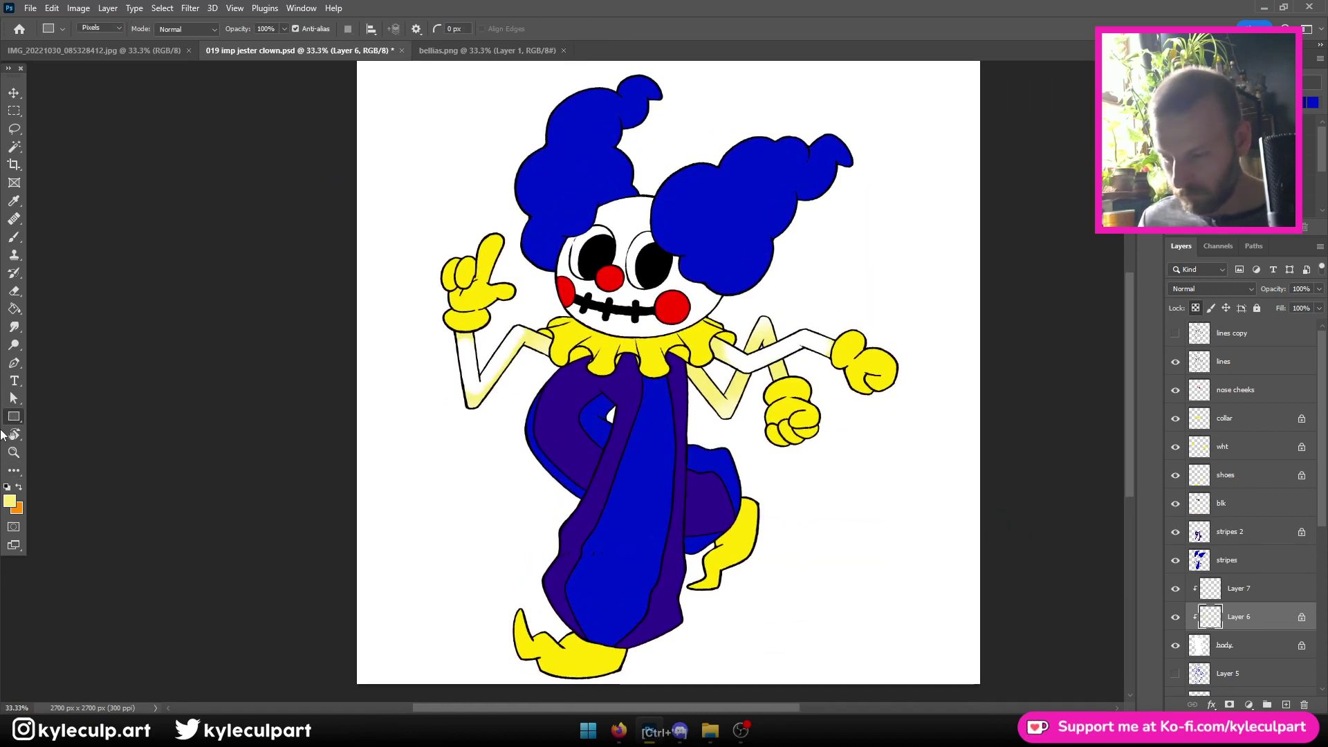
Set the foreground color to e4d664, recolor Layer 6's arm shading with it, and unlock the layer's transparent pixels
left_click(10, 499)
left_click(863, 464)
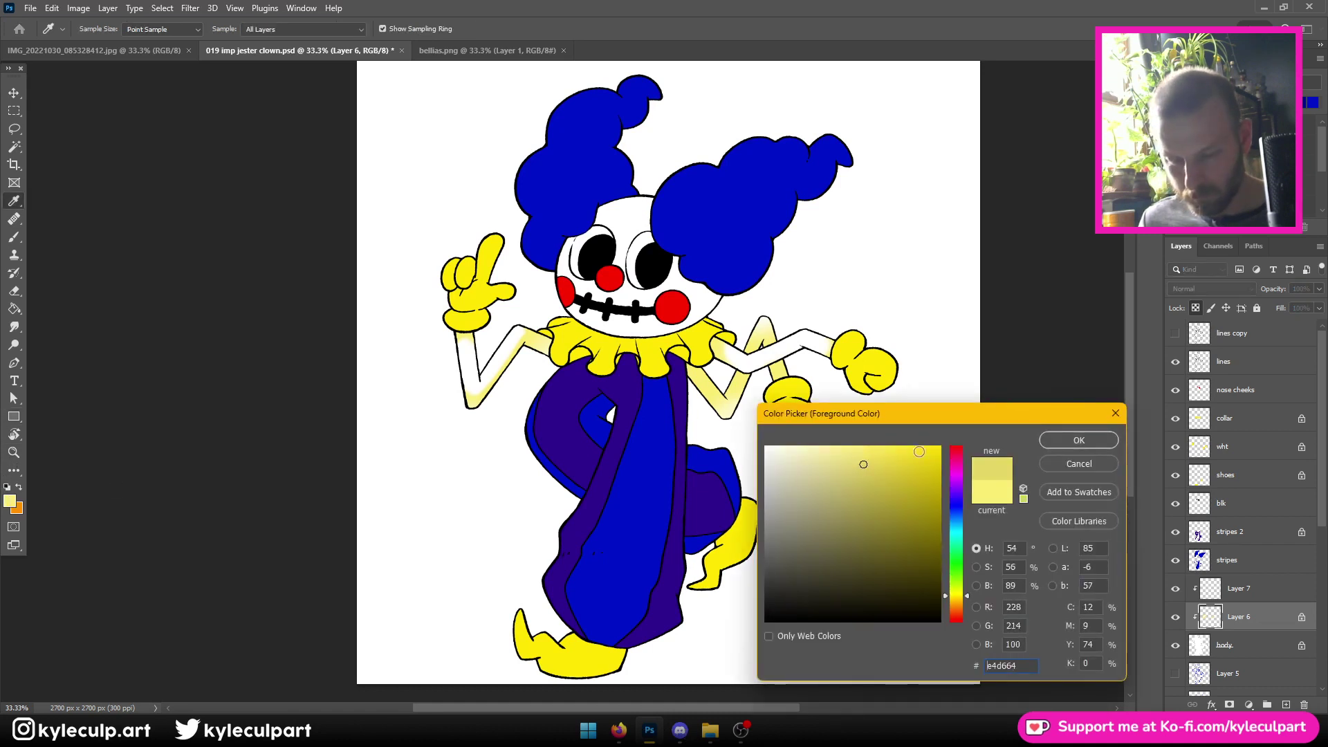
left_click(1053, 444)
left_click_drag(230, 175, 1006, 559)
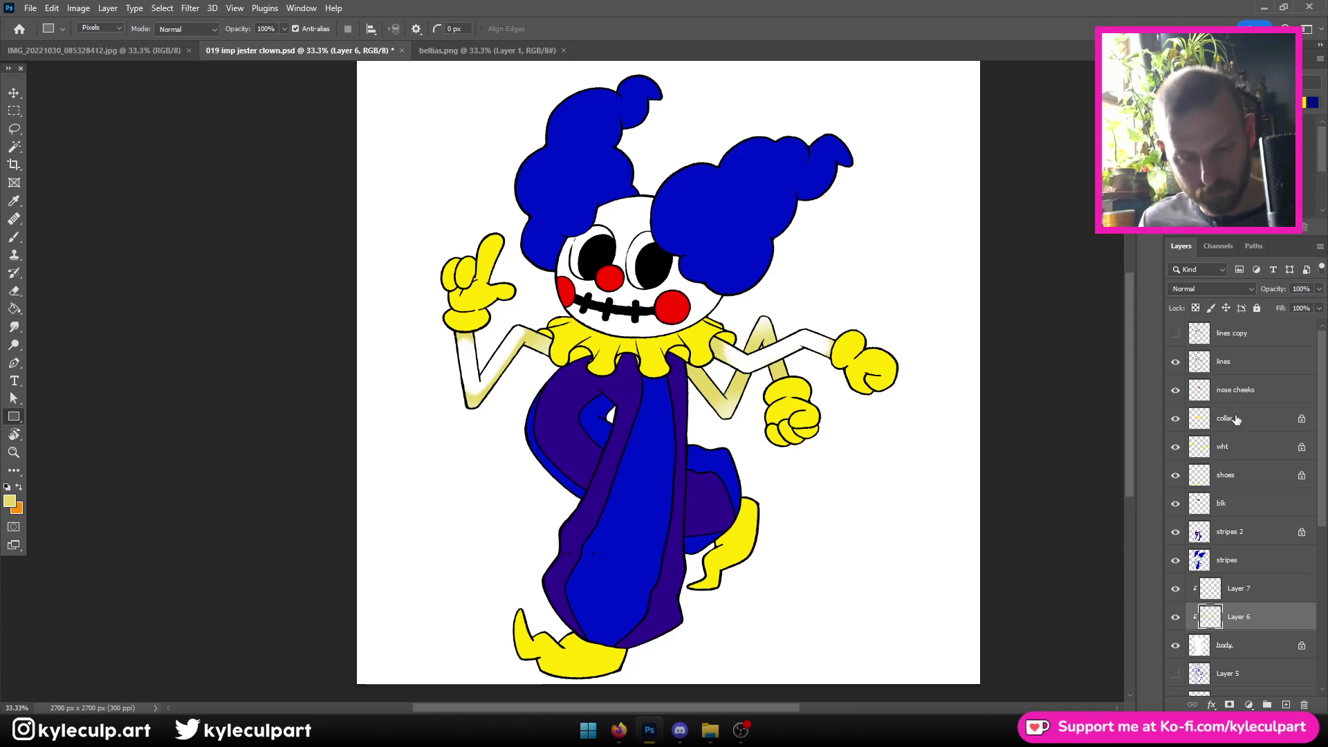
Select the whites of both eyes with the Magic Wand using lines copy and expand the selection by 2 pixels
left_click(1230, 334)
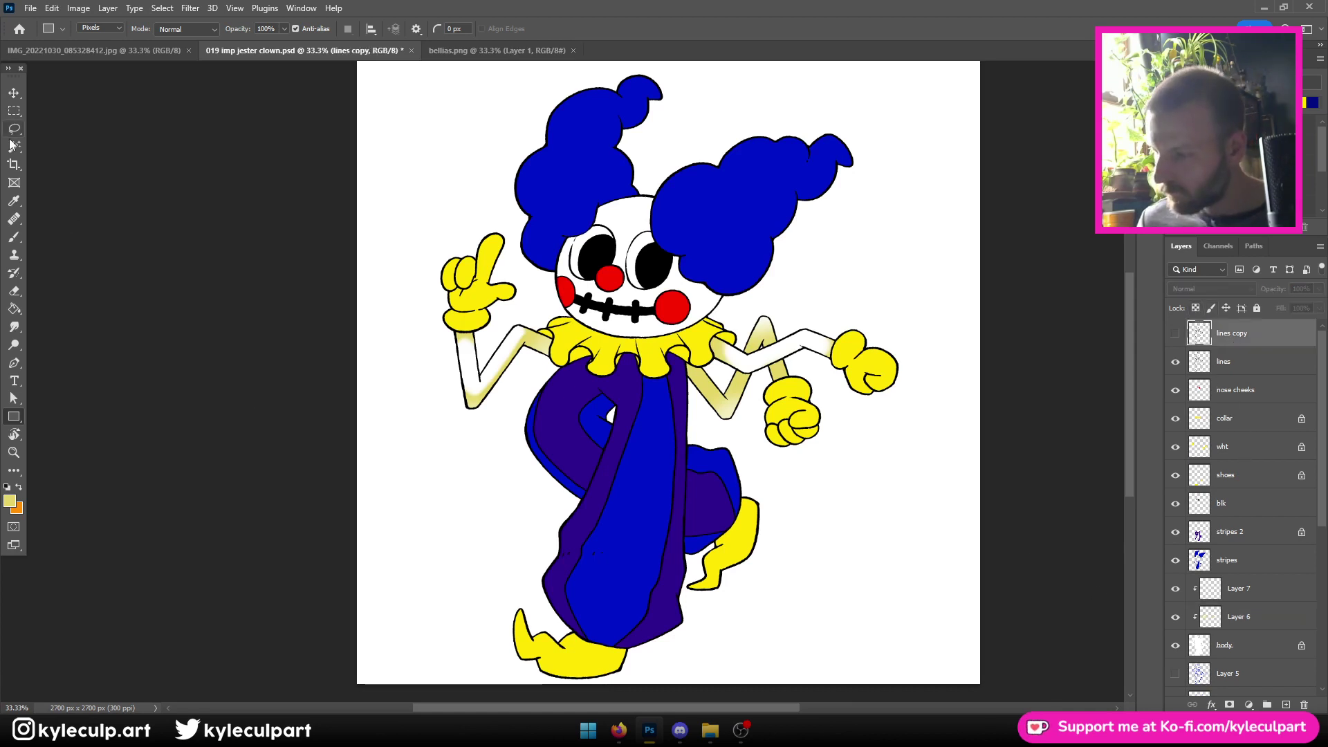
left_click(13, 146)
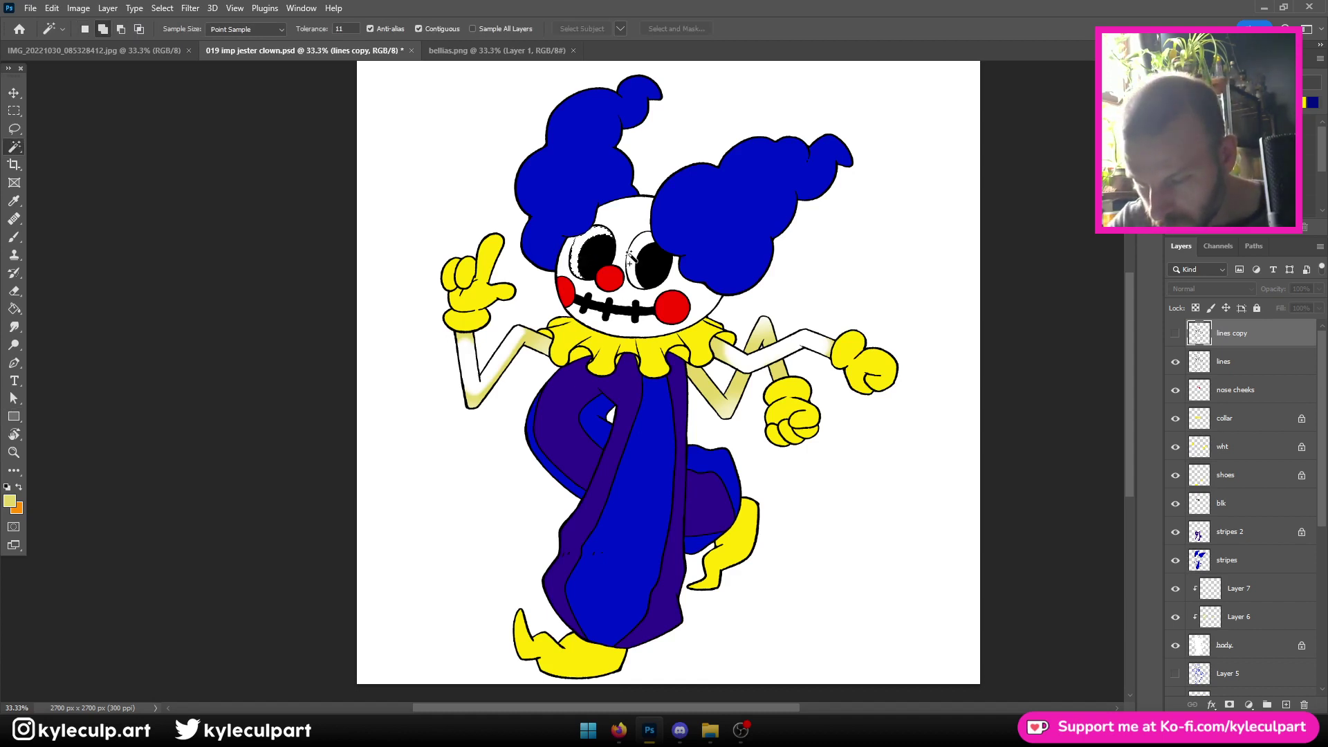
key("ctrl+shift+e")
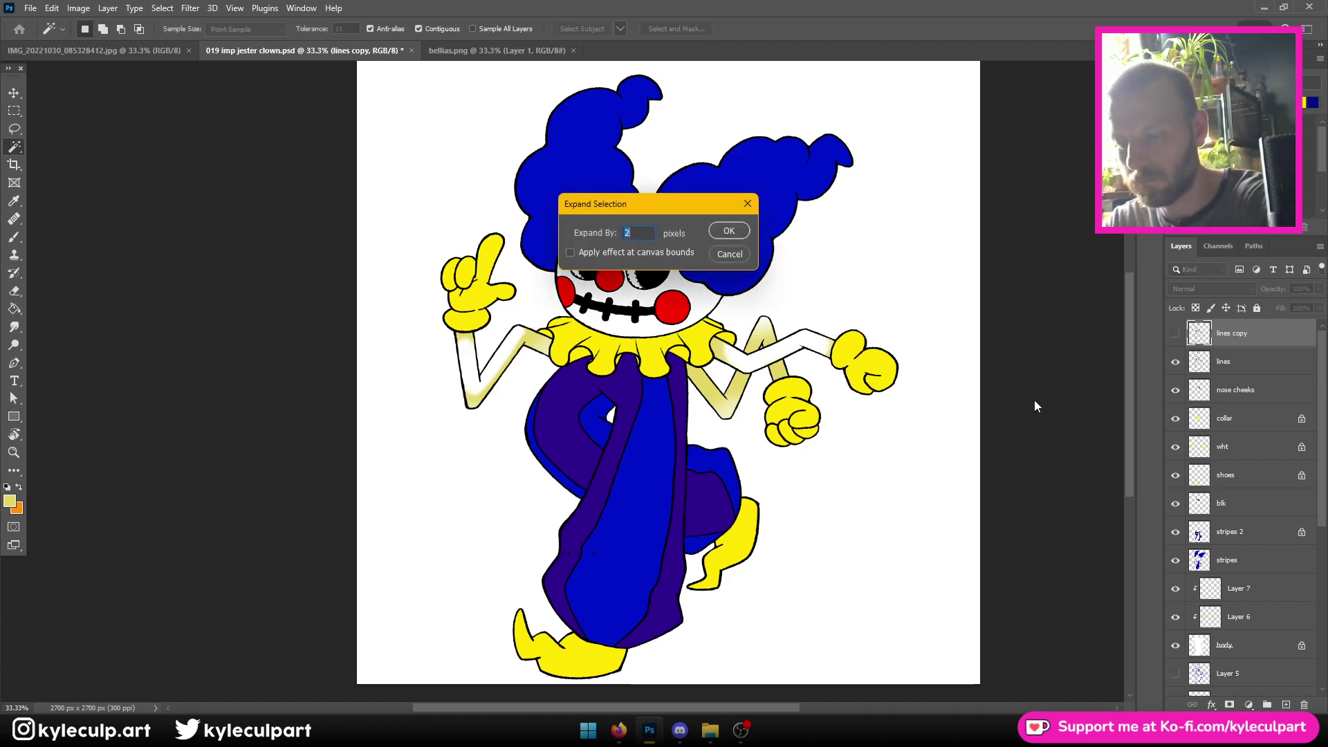
key("Return")
Brush soft e4d664 shading at size 250 inside the selected eye whites on Layer 6
scroll(1247, 450, "down", 2)
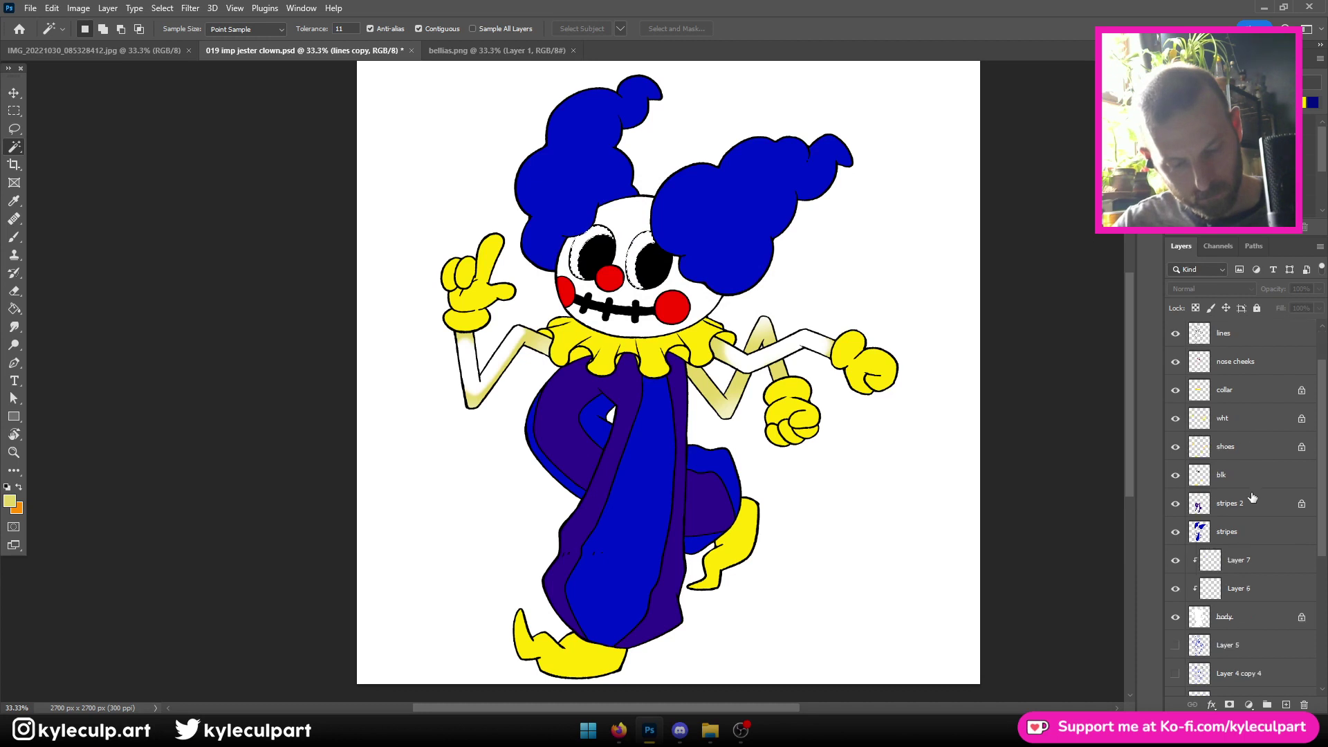
left_click(1245, 560)
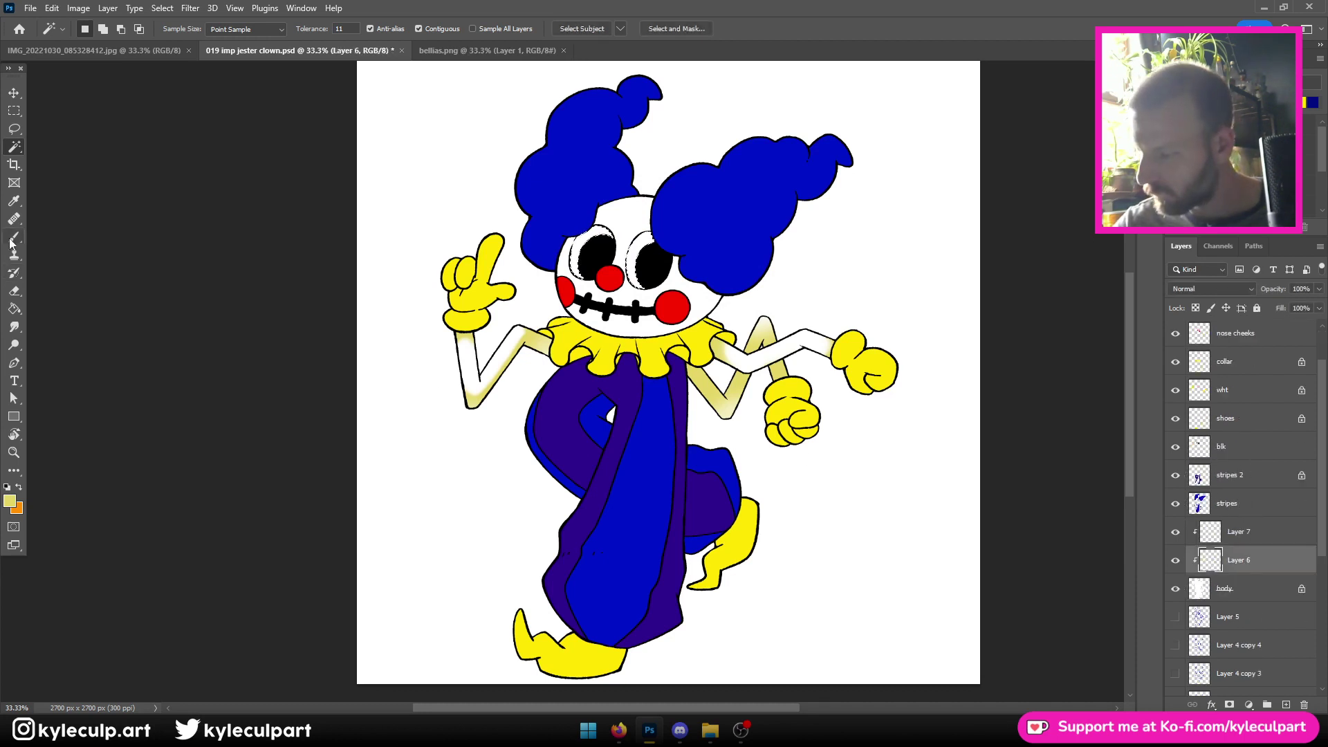
left_click(13, 238)
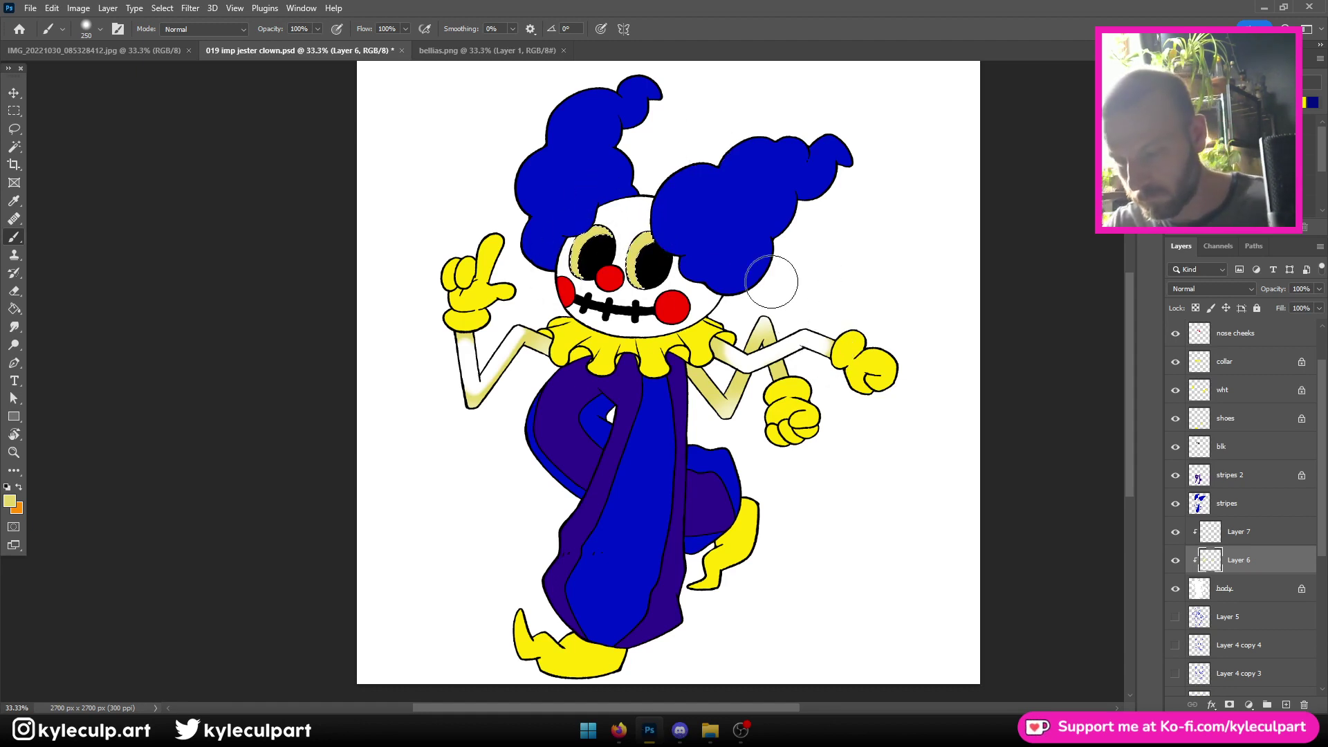
Make Layer 7 active, swap the foreground and background colors, and set the foreground to dark olive yellow 877c22
left_click(1257, 537)
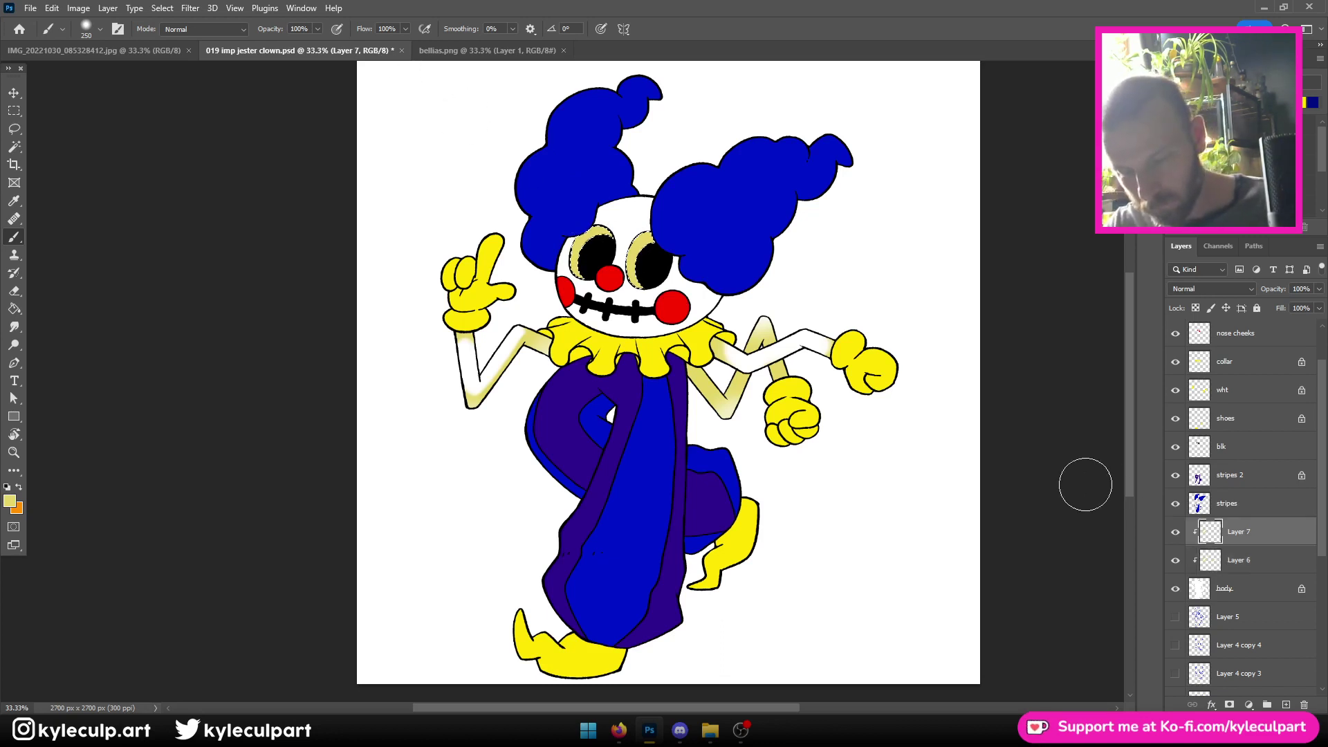
left_click(10, 503)
left_click(18, 511)
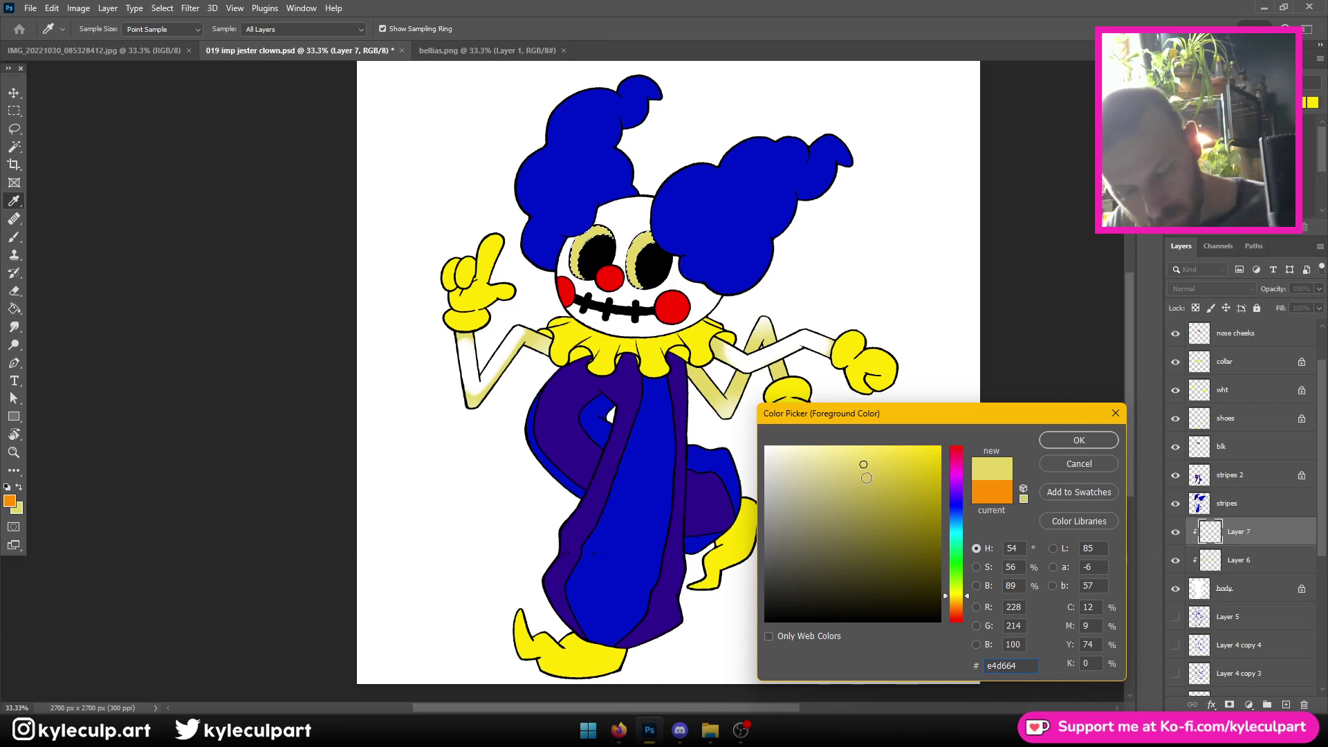
left_click(878, 507)
left_click(897, 530)
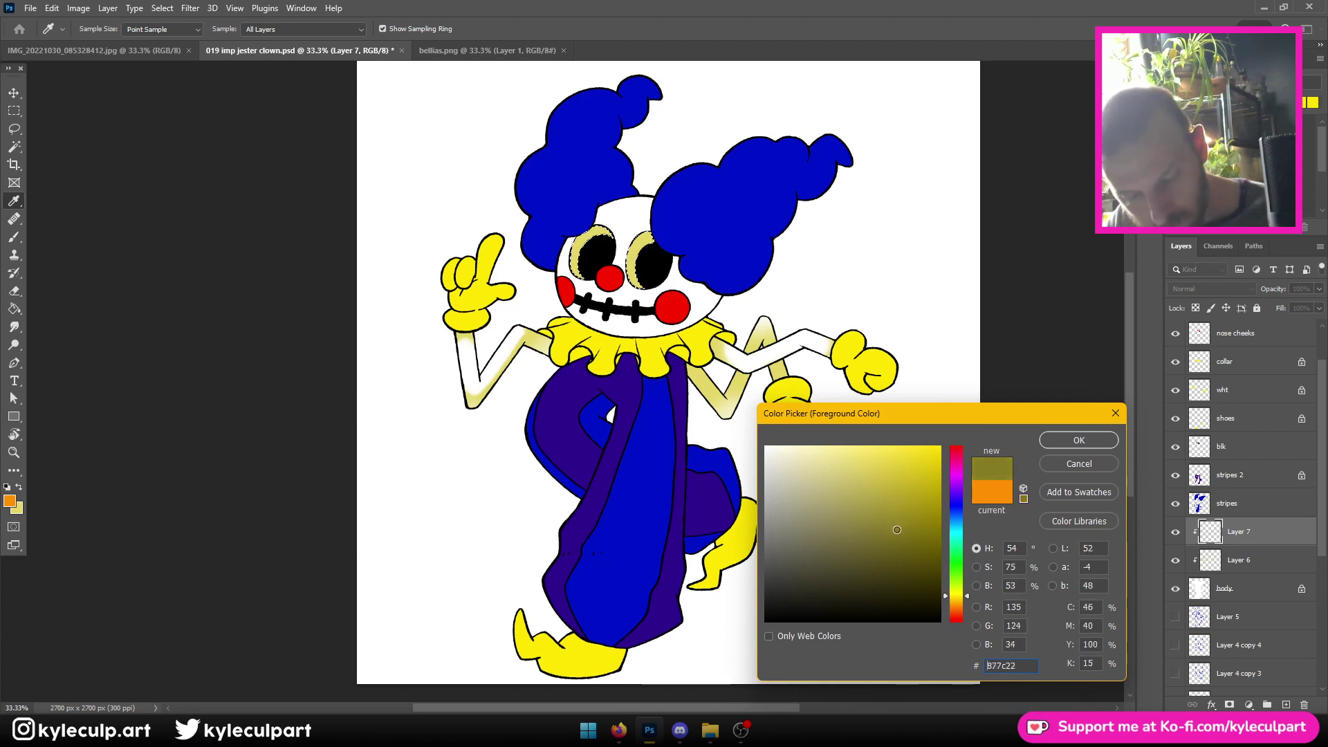
left_click(1079, 441)
Enlarge the Brush tip to size 700 for darker shading in the eye whites on Layer 7
key("b")
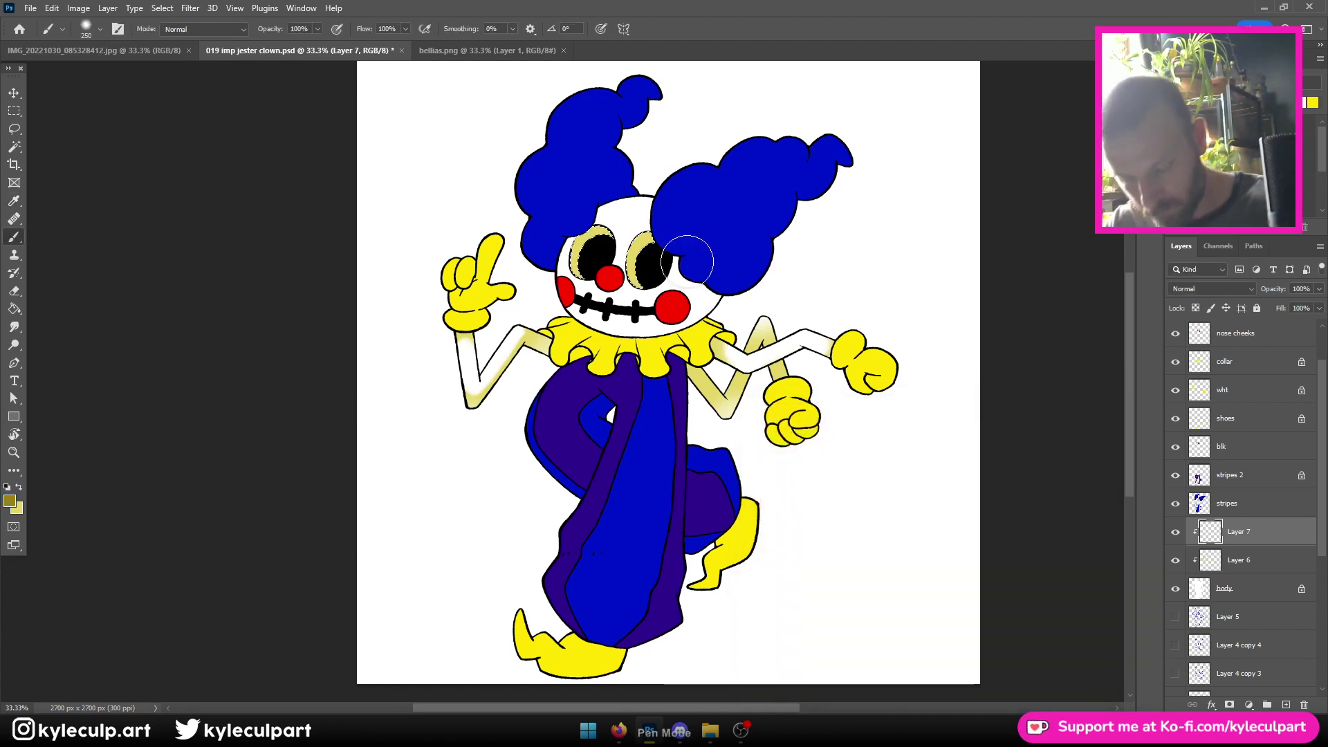
key("bracketright")
key("bracketright")
key("bracketright")
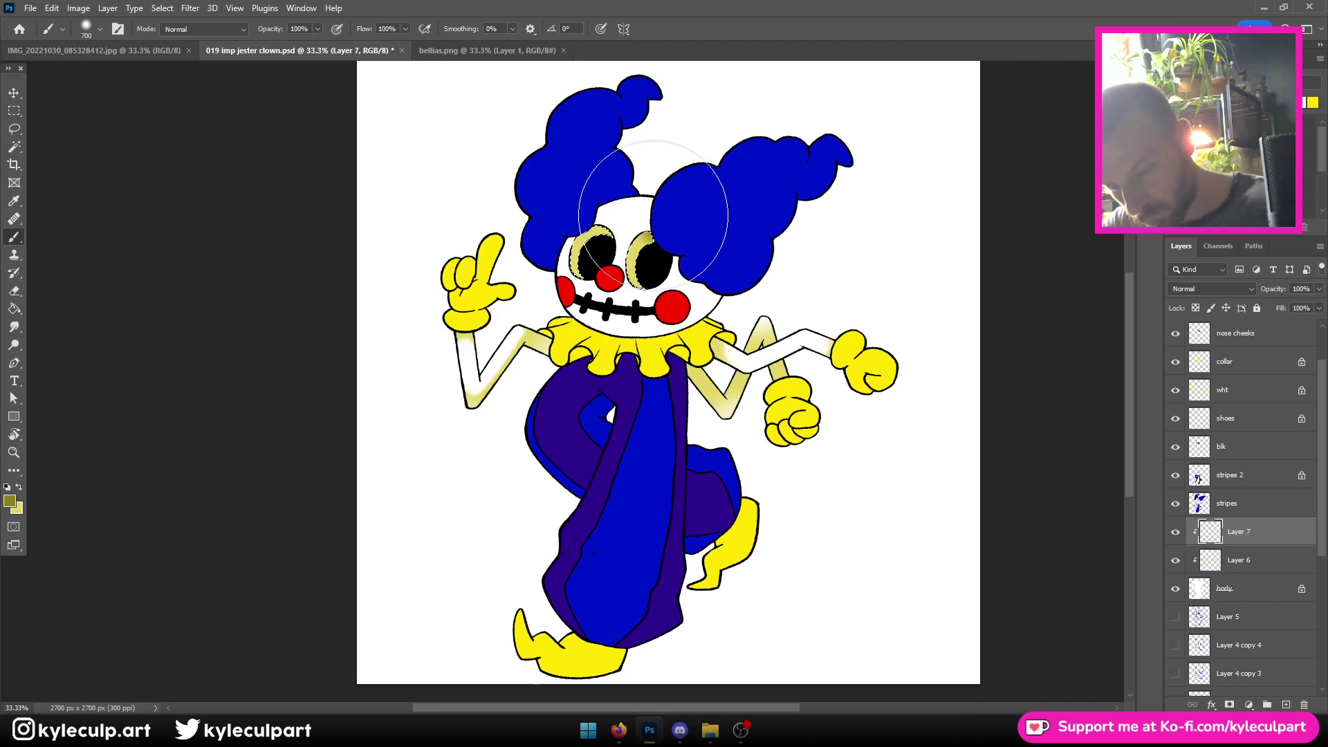
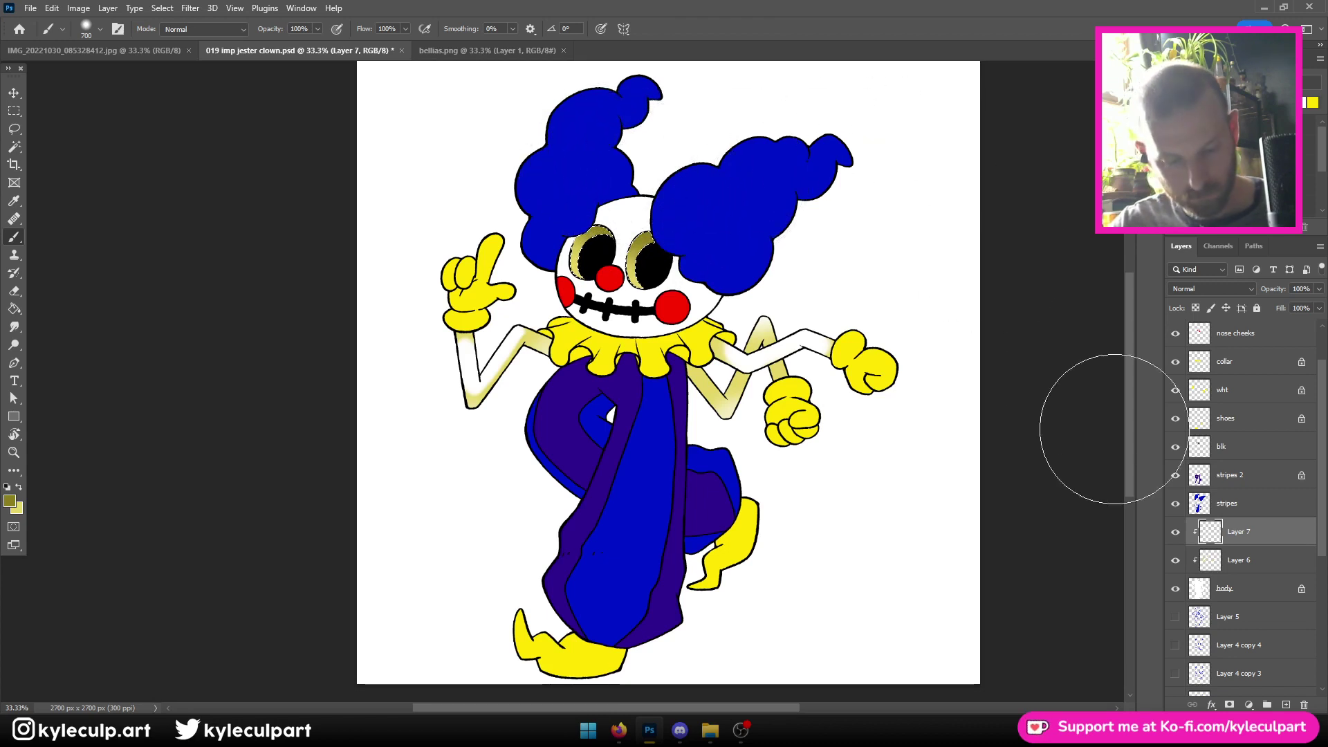
Make Layer 6 active and invert the eye selection so everything outside the eyes is selected
left_click(1242, 560)
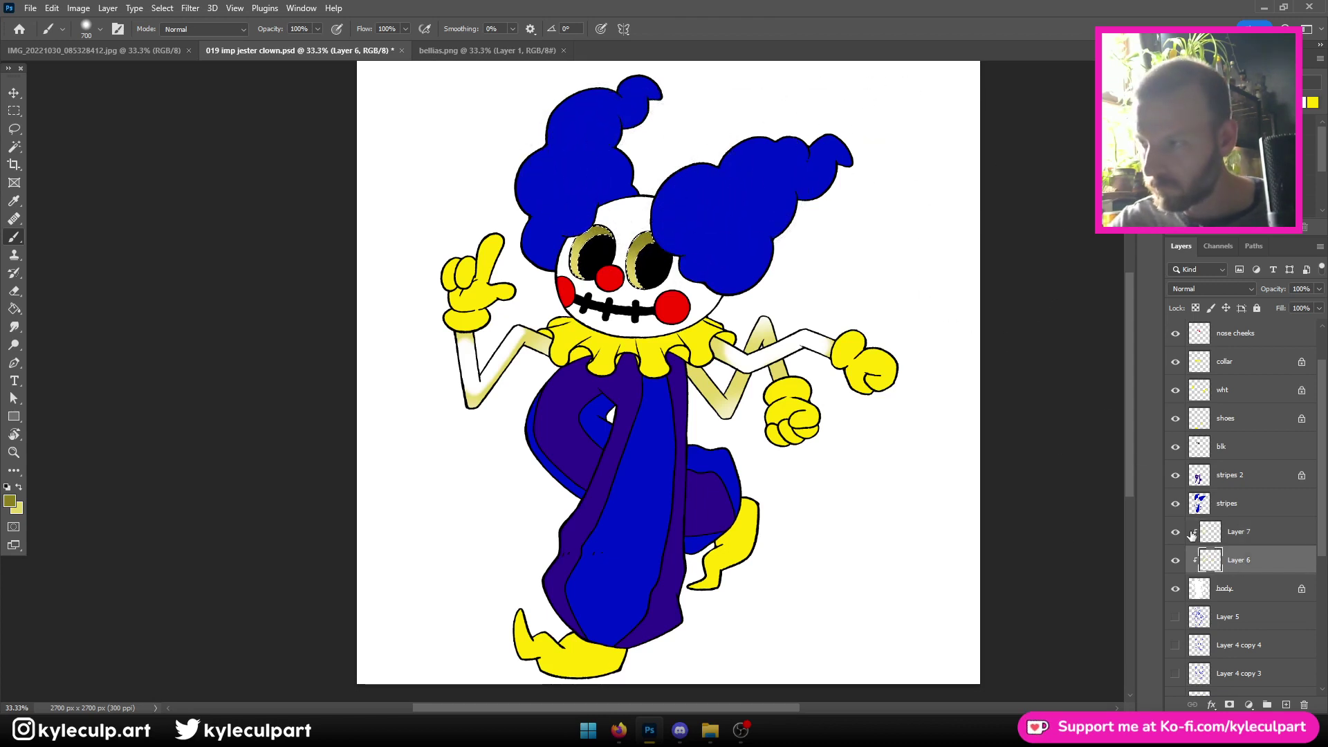
left_click(162, 8)
left_click(166, 20)
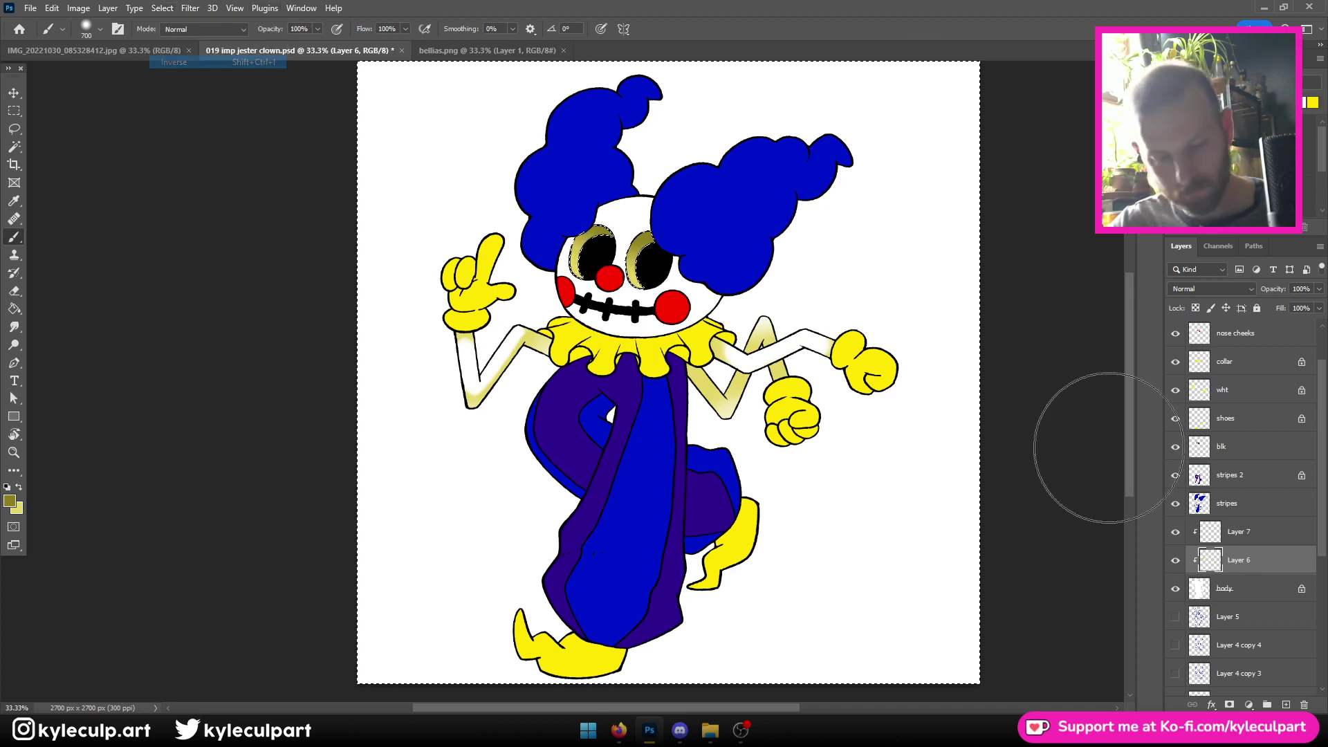
Shade the lower face and chin in pale yellow on Layer 6 with a soft 300 px brush
key("x")
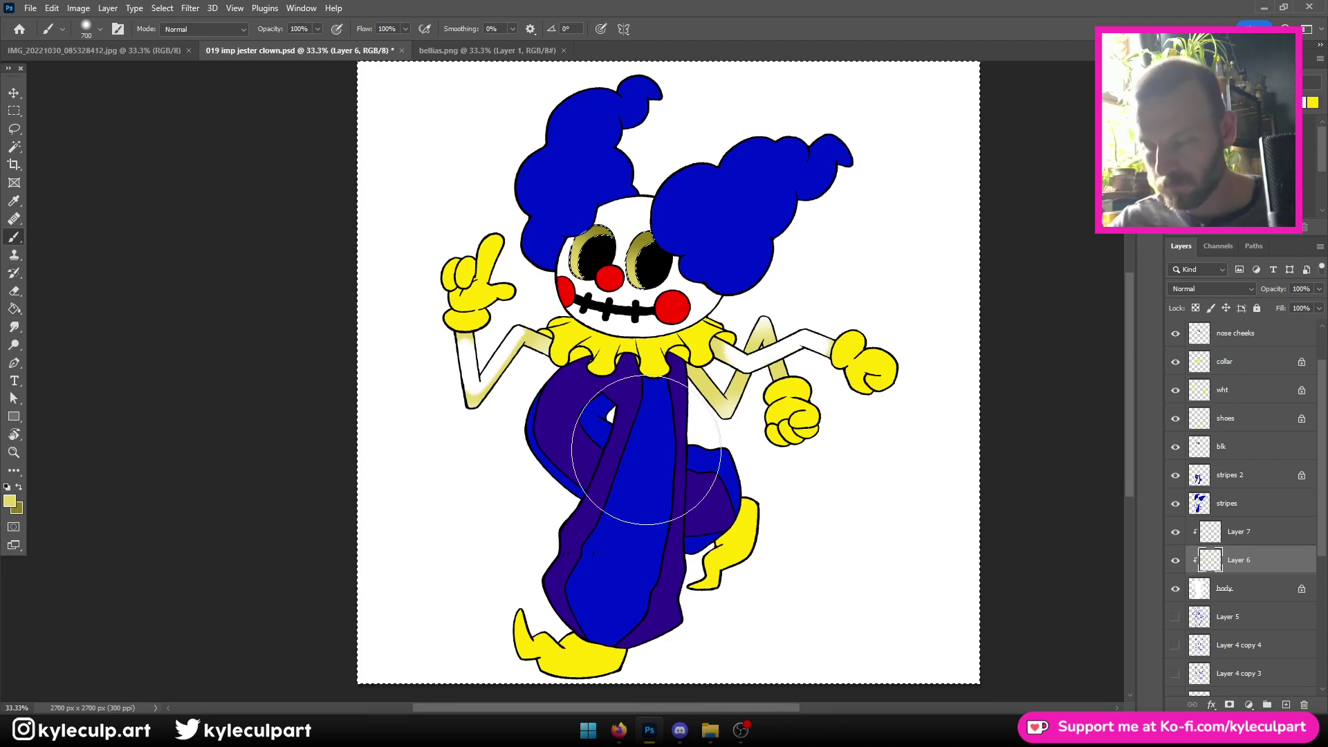
key("bracketleft")
key("bracketleft")
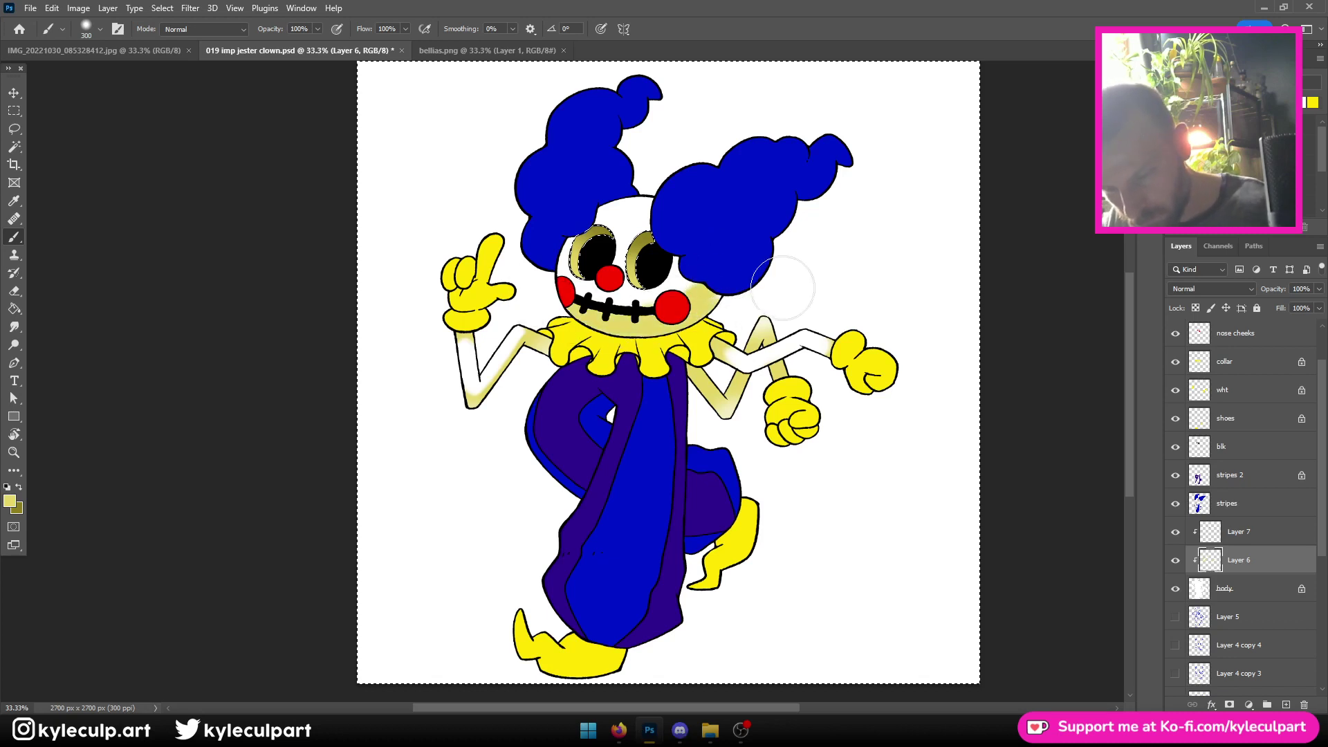
mouse_move(696, 294)
left_mouse_down()
mouse_move(547, 291)
mouse_move(708, 331)
mouse_move(624, 334)
mouse_move(732, 306)
left_mouse_up()
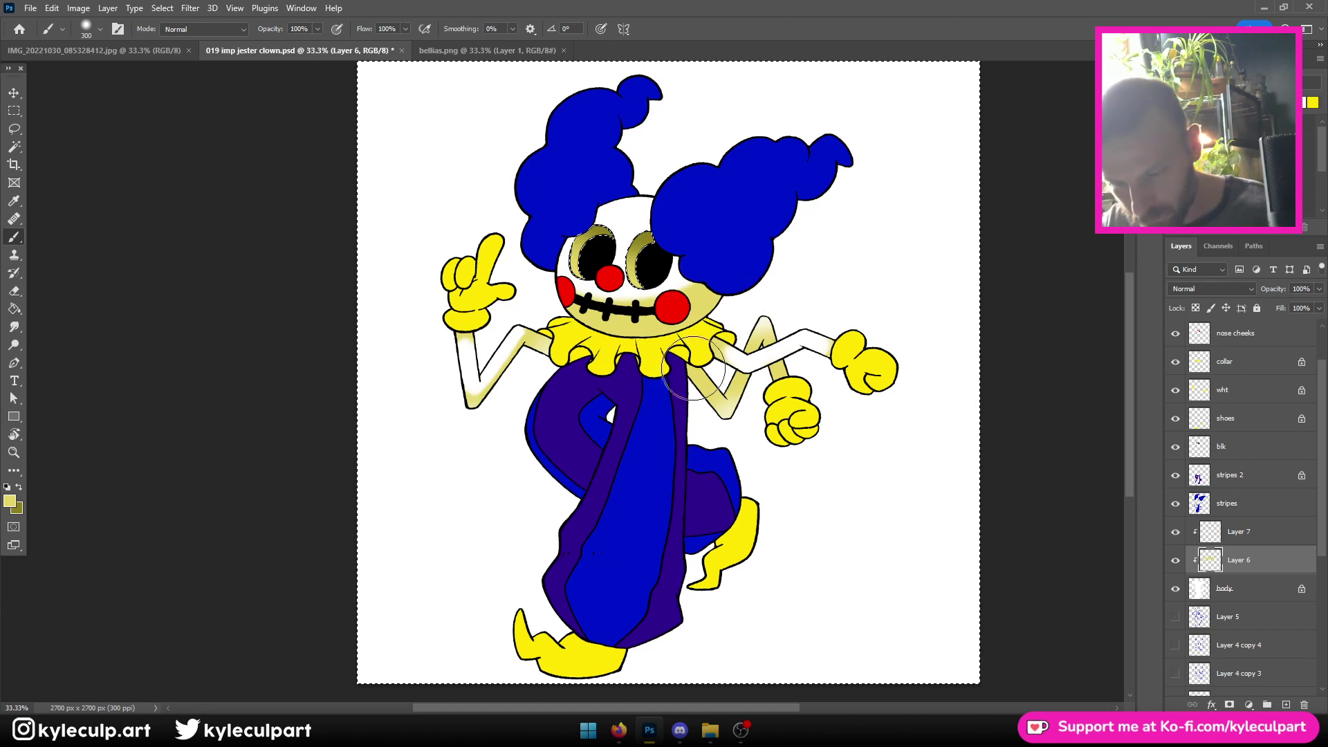
Deselect and soften the face shading beside the blue hair with a 200 px eraser at 36% opacity
key("e")
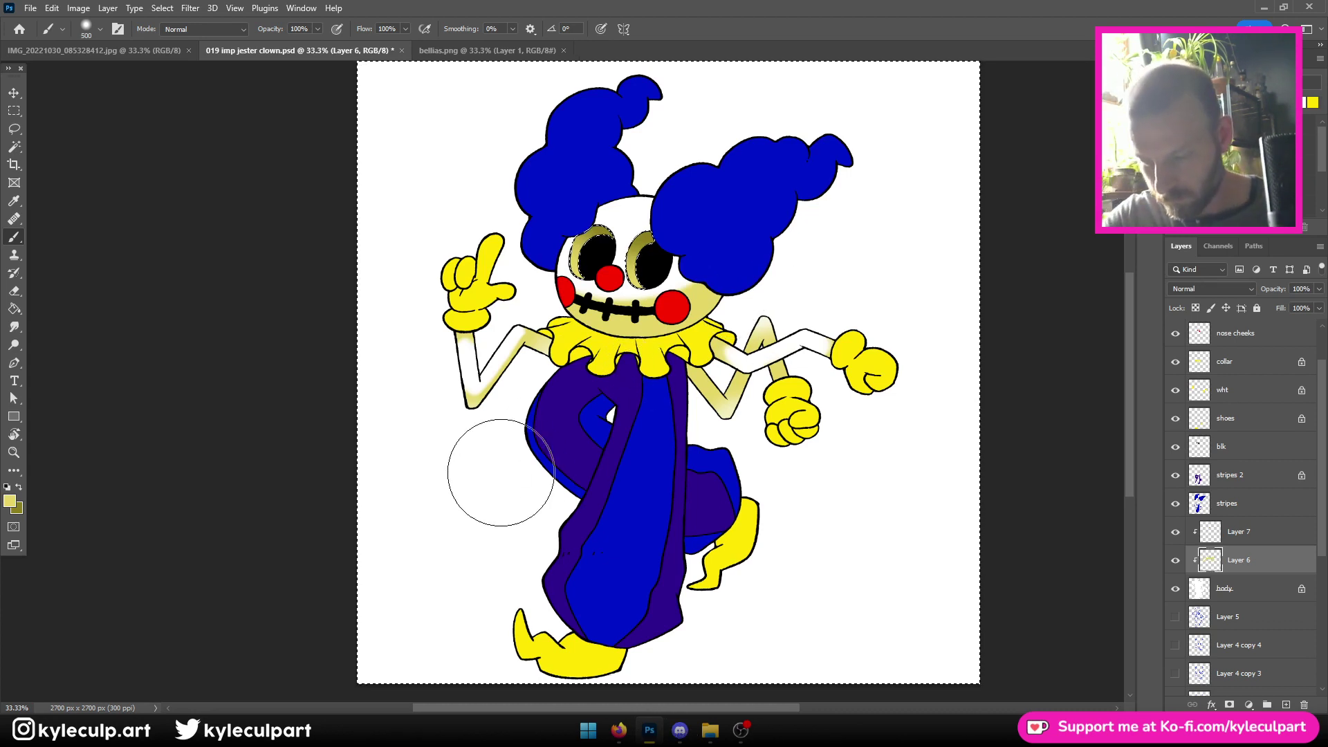
left_click(14, 291)
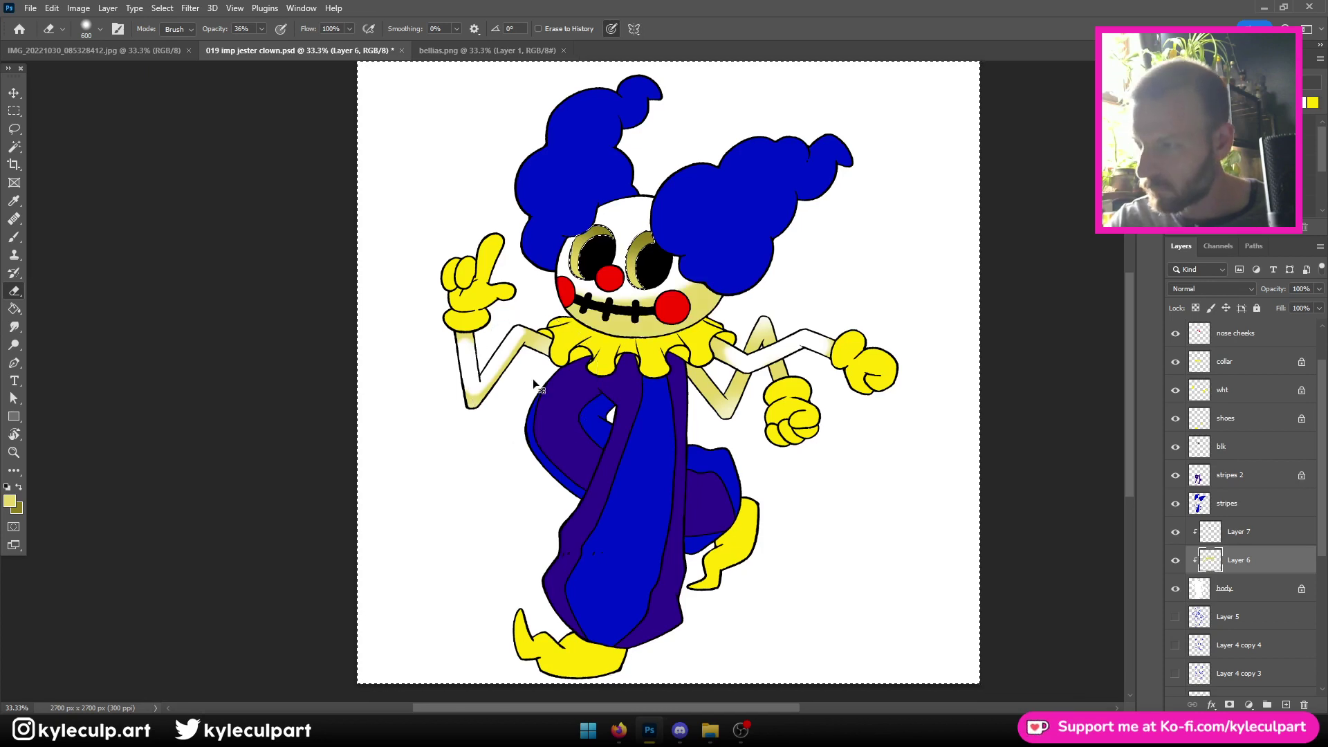
key("ctrl+d")
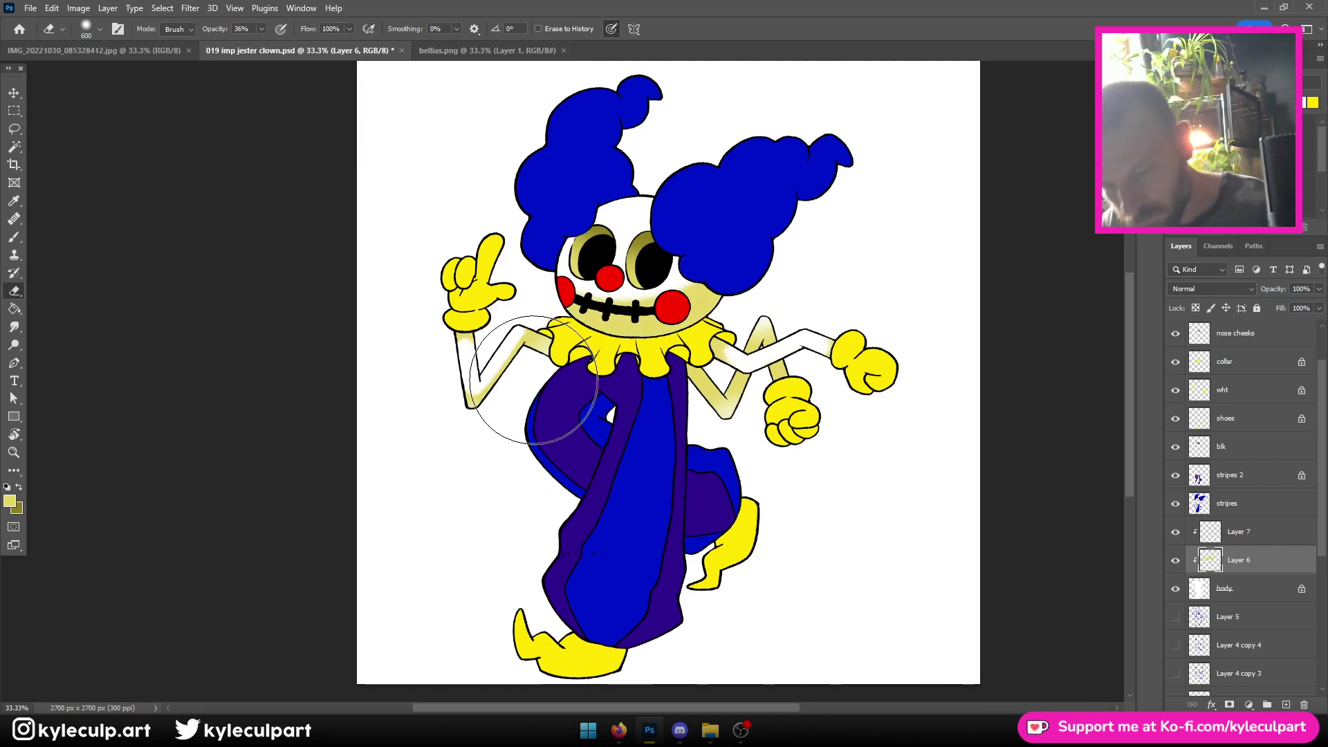
key("bracketleft")
key("bracketleft")
key("bracketleft")
key("bracketleft")
key("bracketleft")
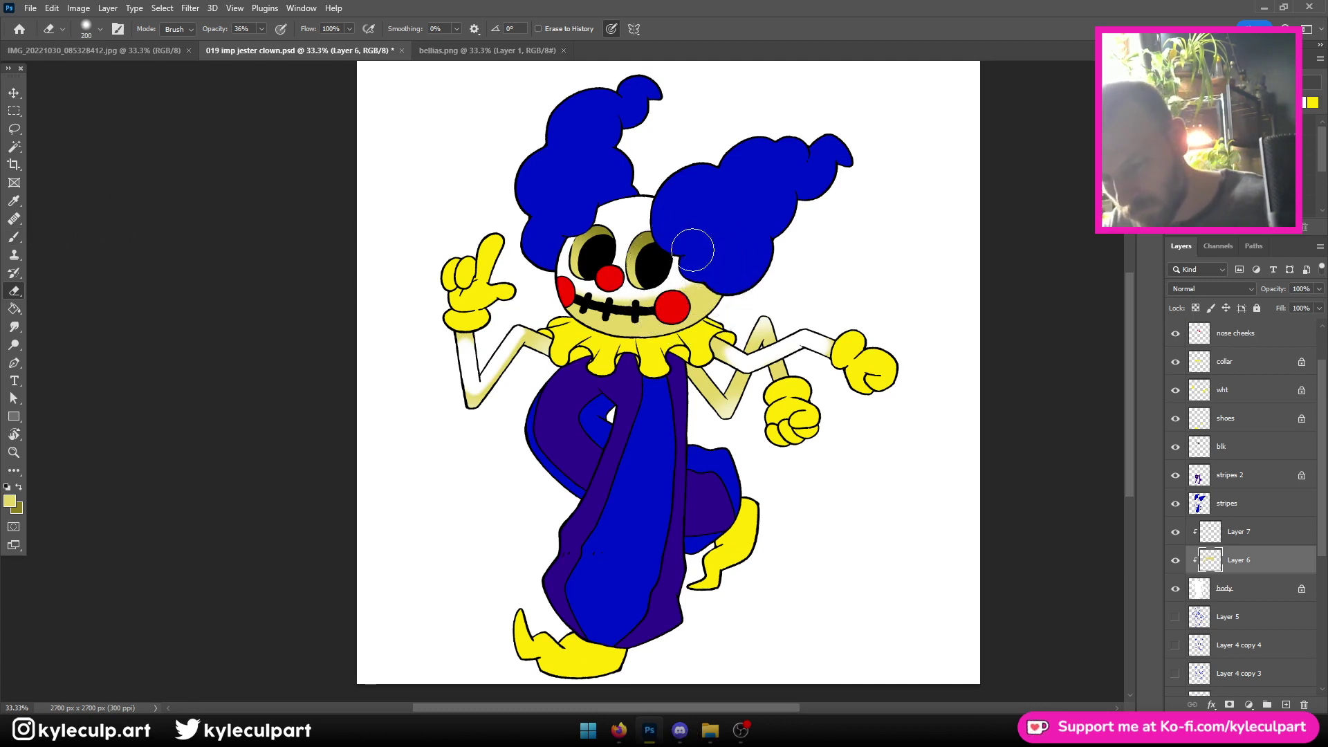
left_click_drag(692, 262, 702, 270)
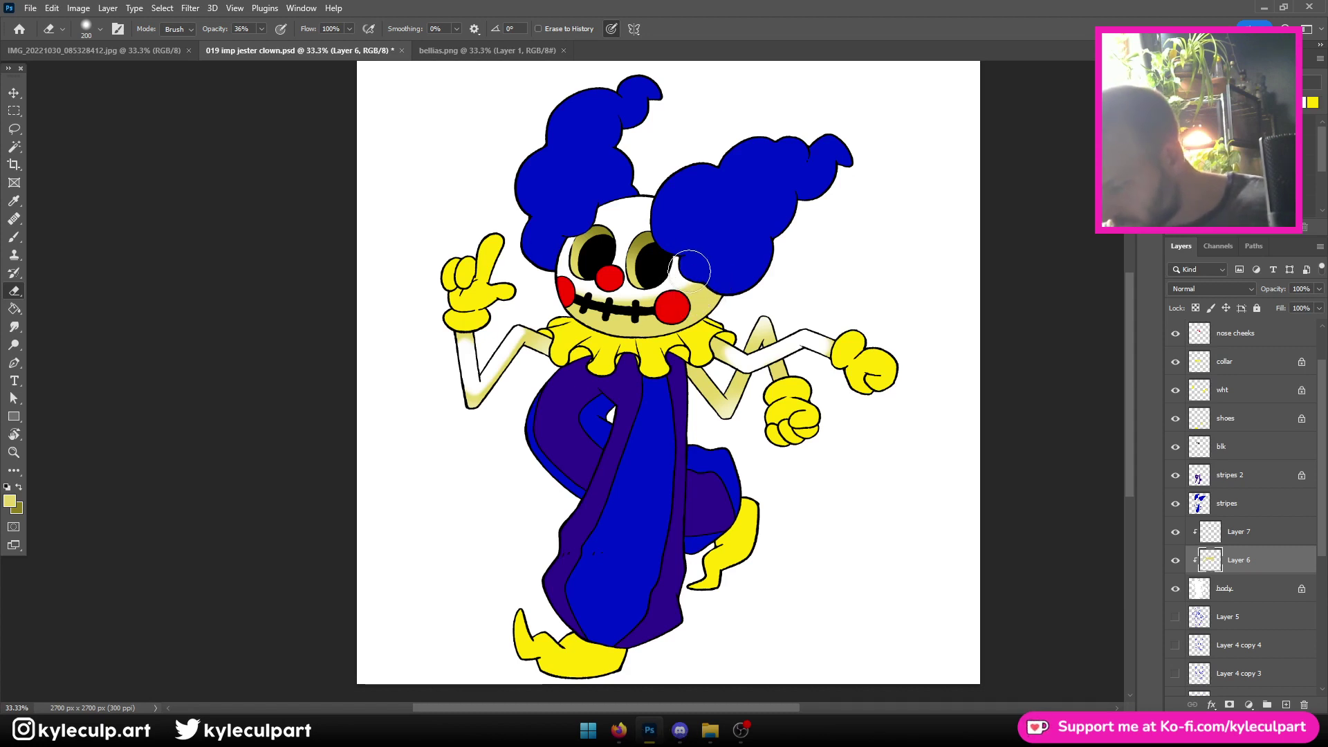
Return to the brush at 300 px and save the document
key("b")
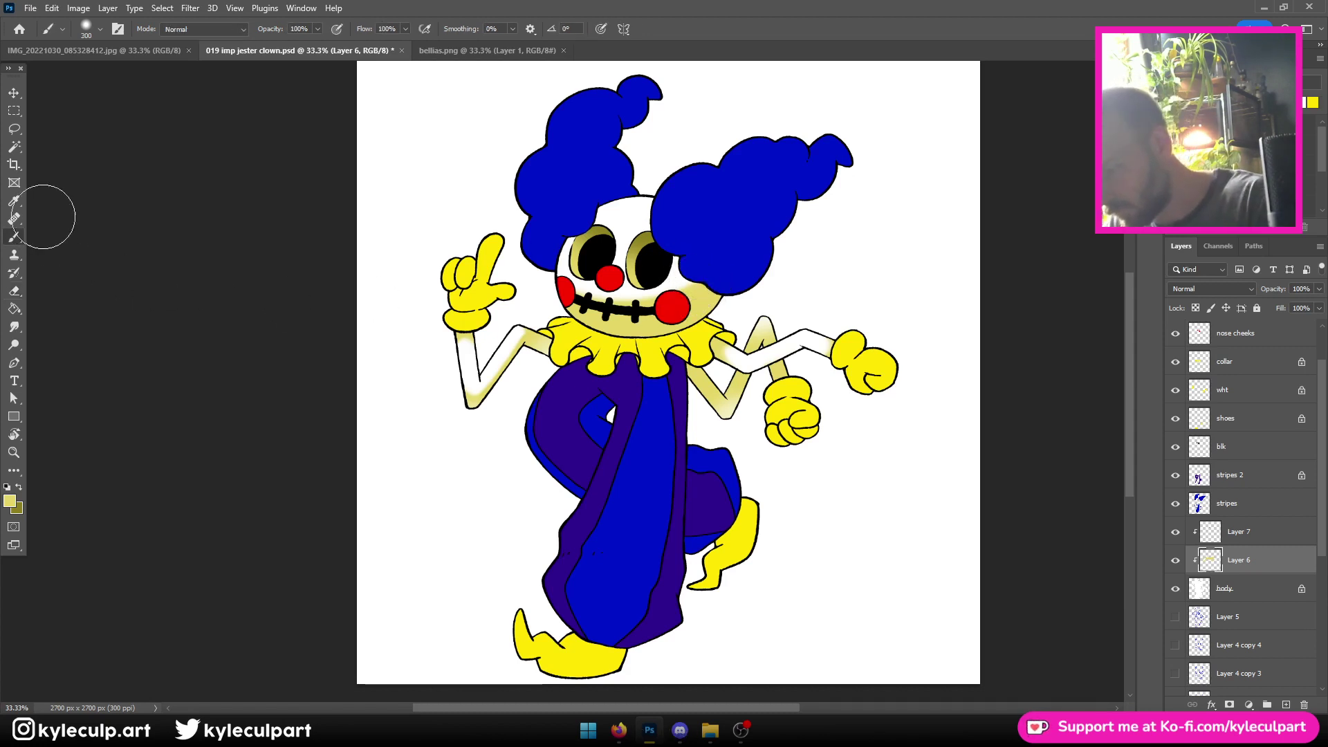
key("e")
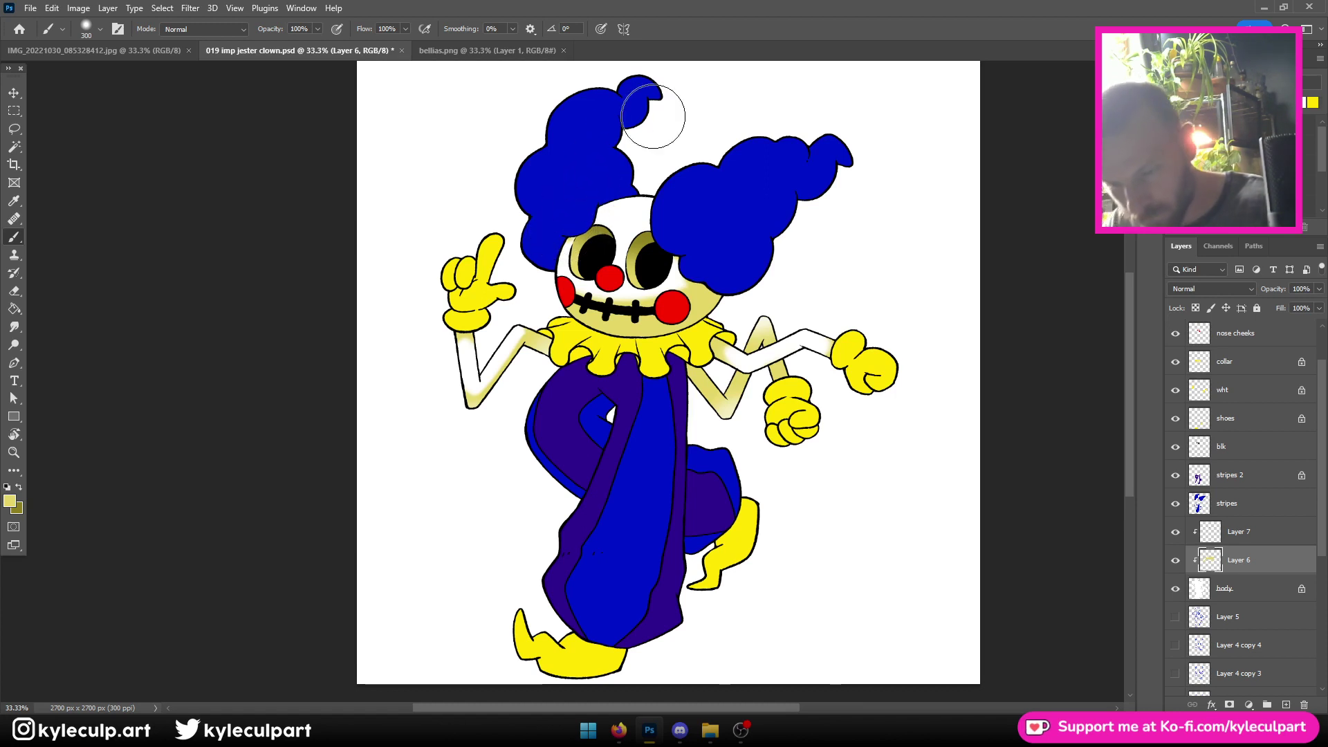
key("ctrl+s")
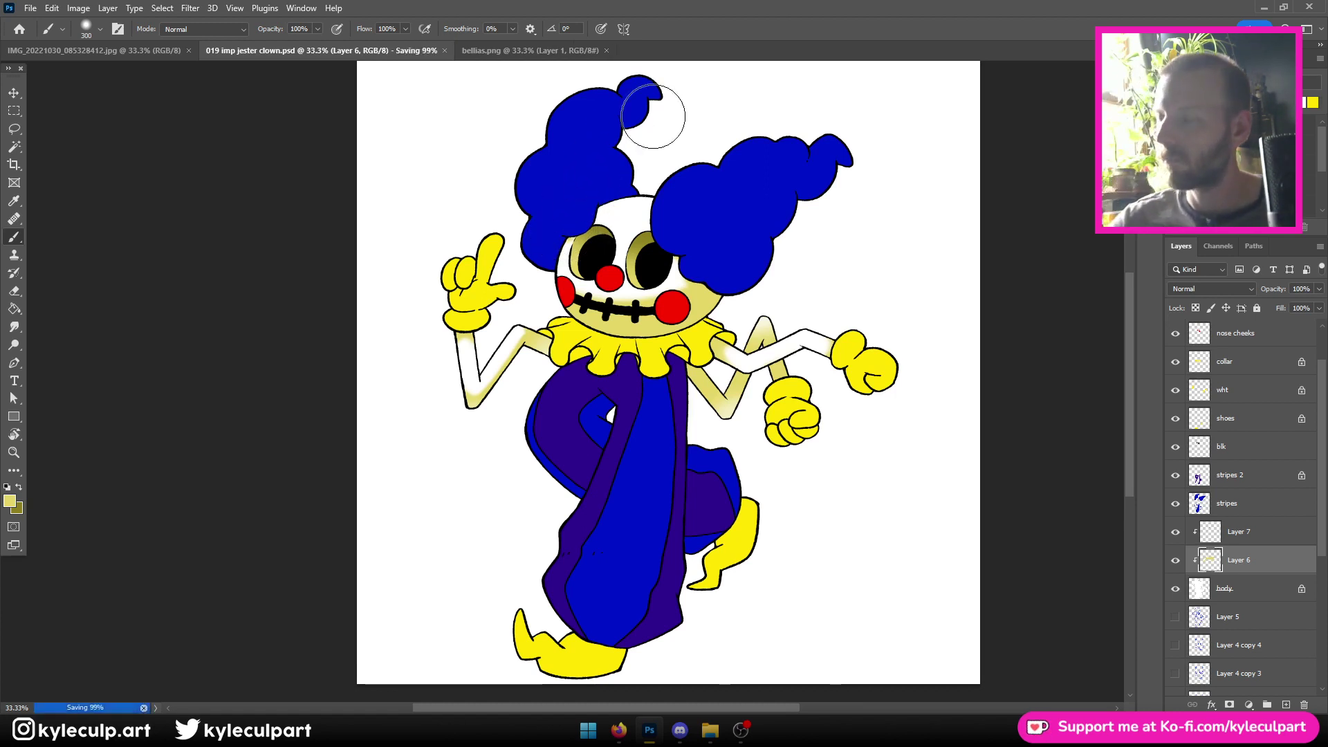
Select the clown's face area with the Magic Wand, using the lines copy layer
left_click(19, 144)
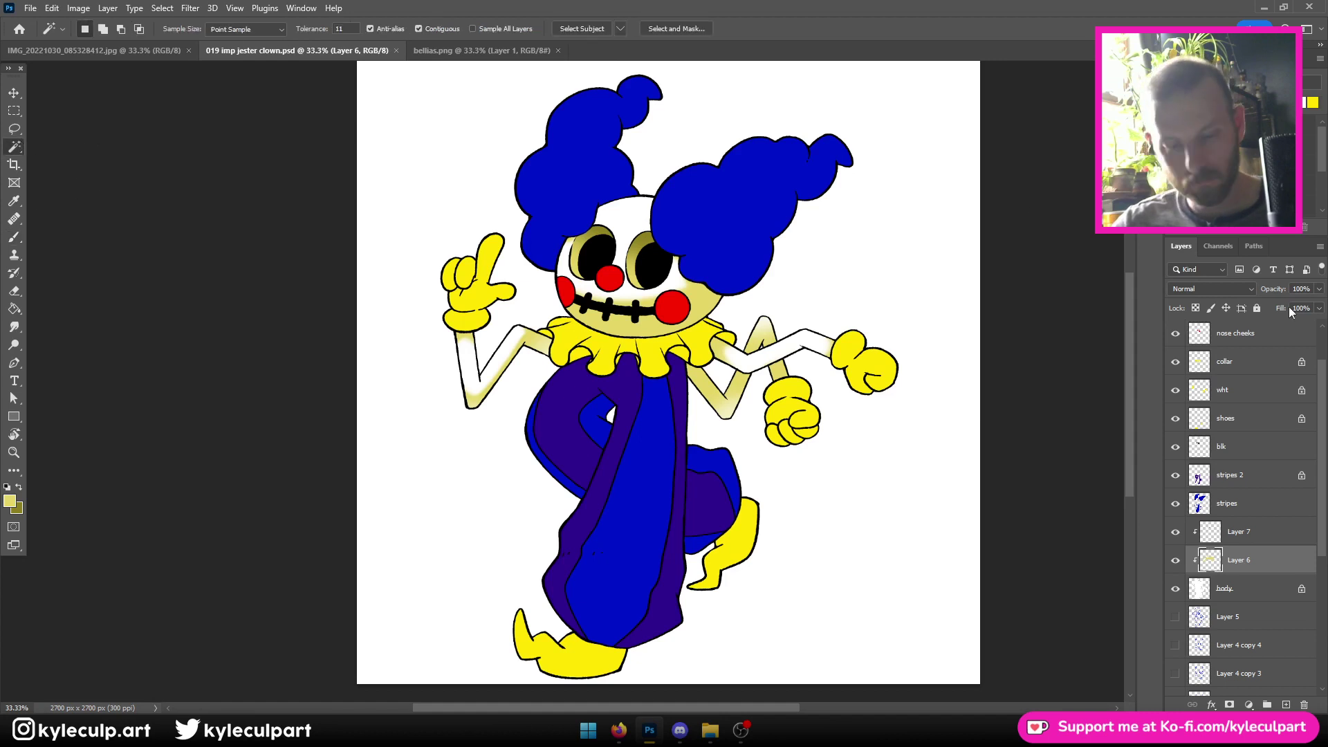
scroll(1283, 391, "up", 1)
left_click(1249, 339)
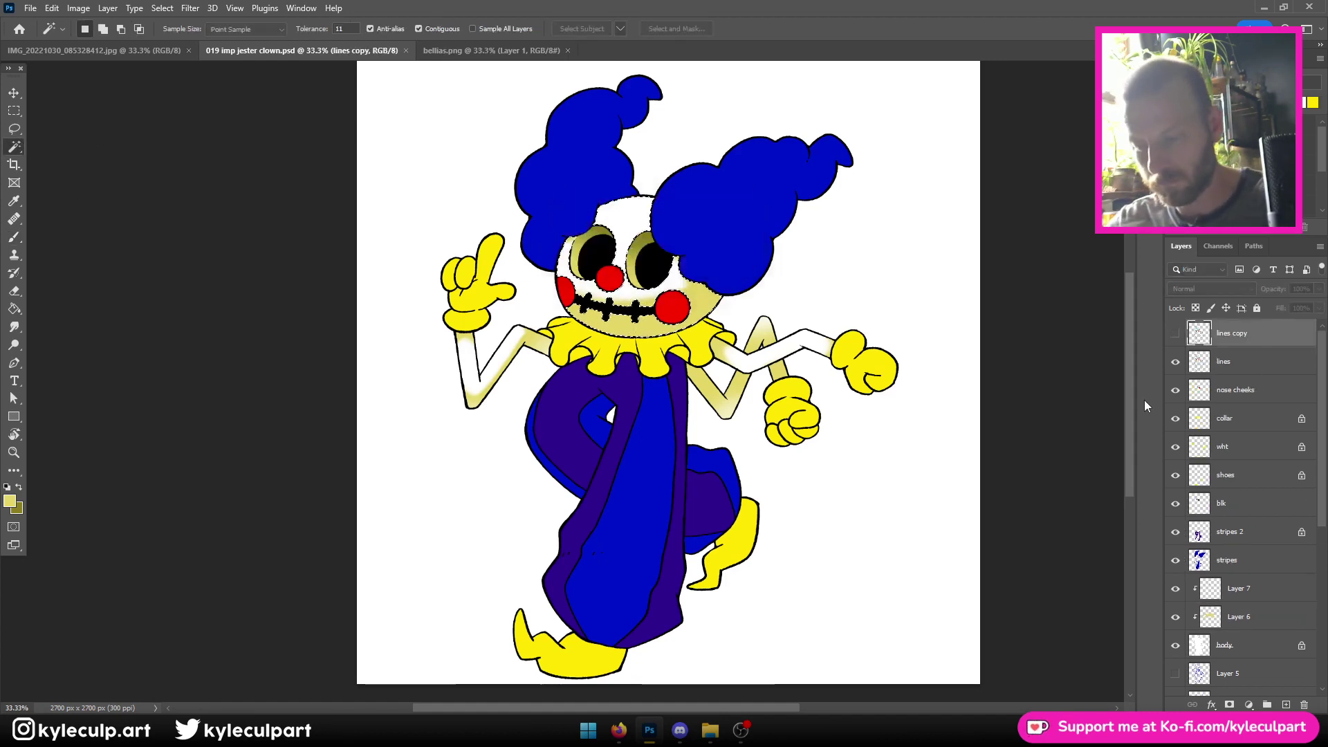
Soften the chin shading inside the selection on Layer 6 with a 600 px eraser at 36% opacity, and save the document
left_click(14, 242)
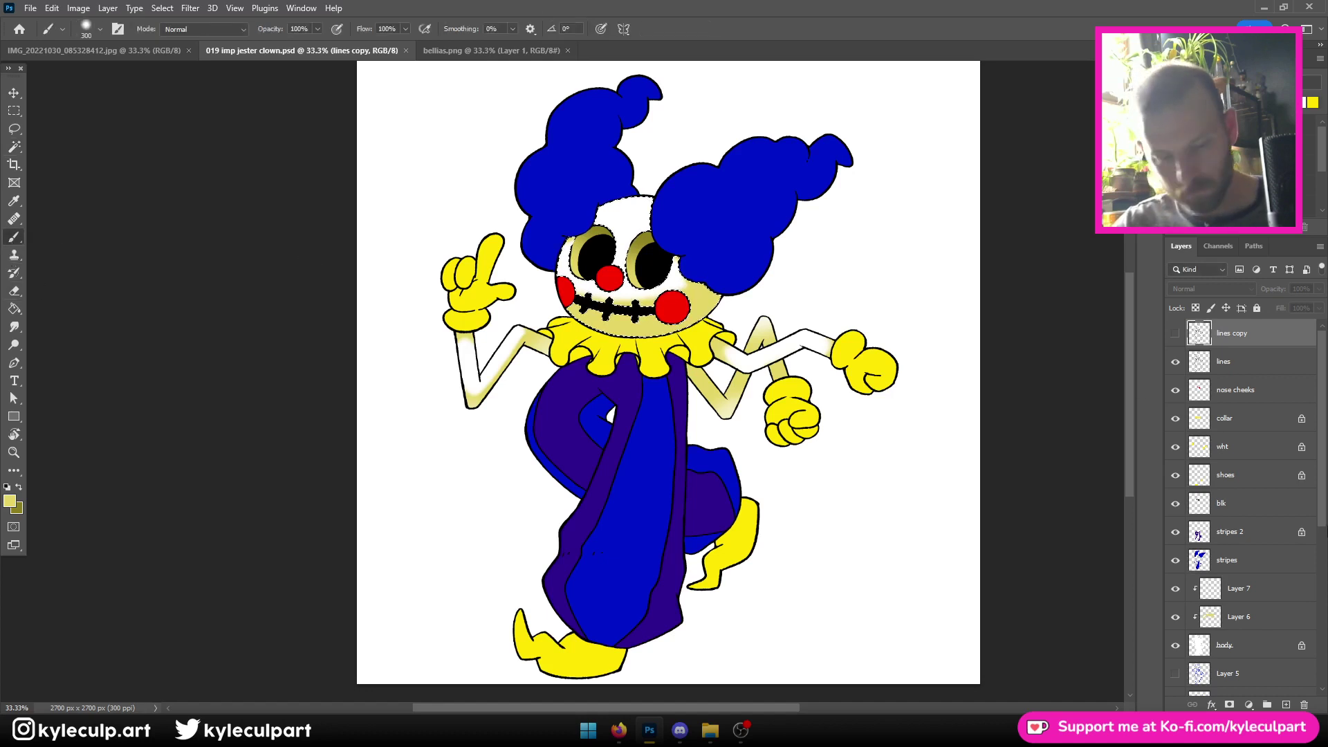
scroll(1226, 498, "down", 3)
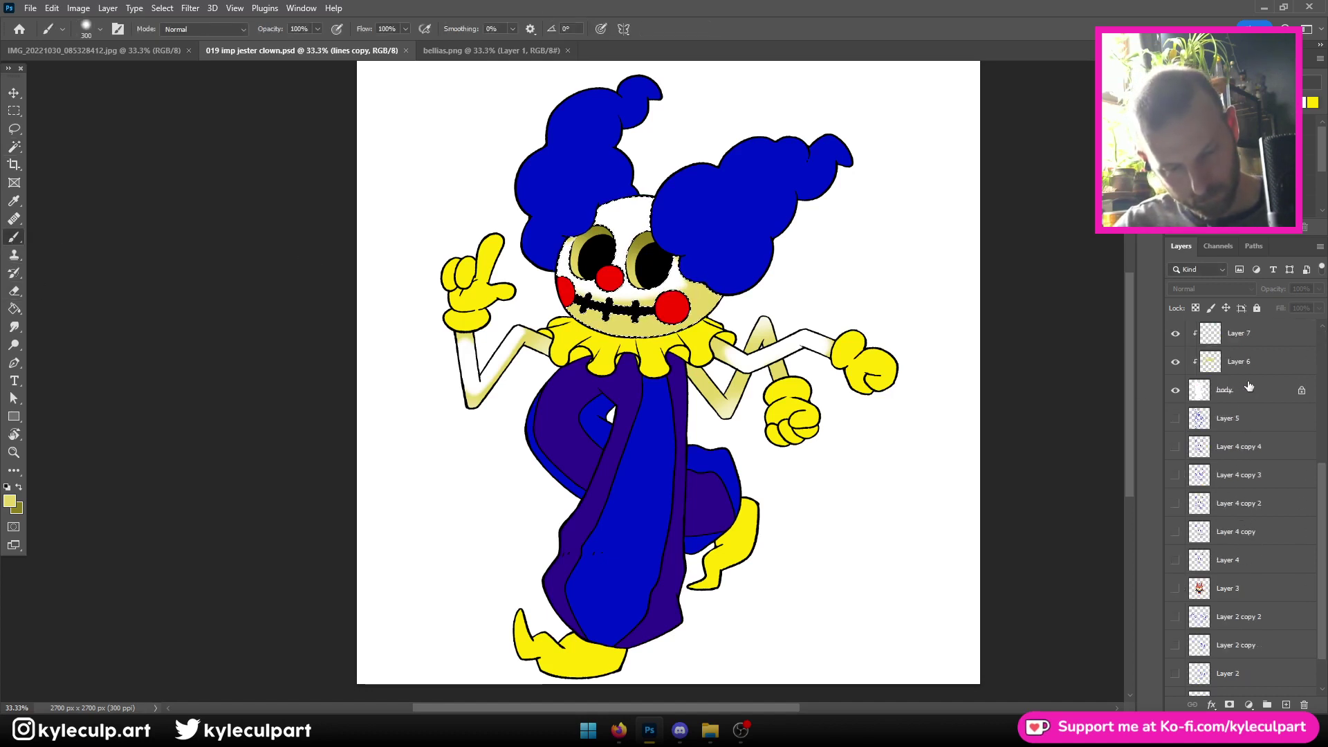
left_click(1238, 361)
left_click(14, 291)
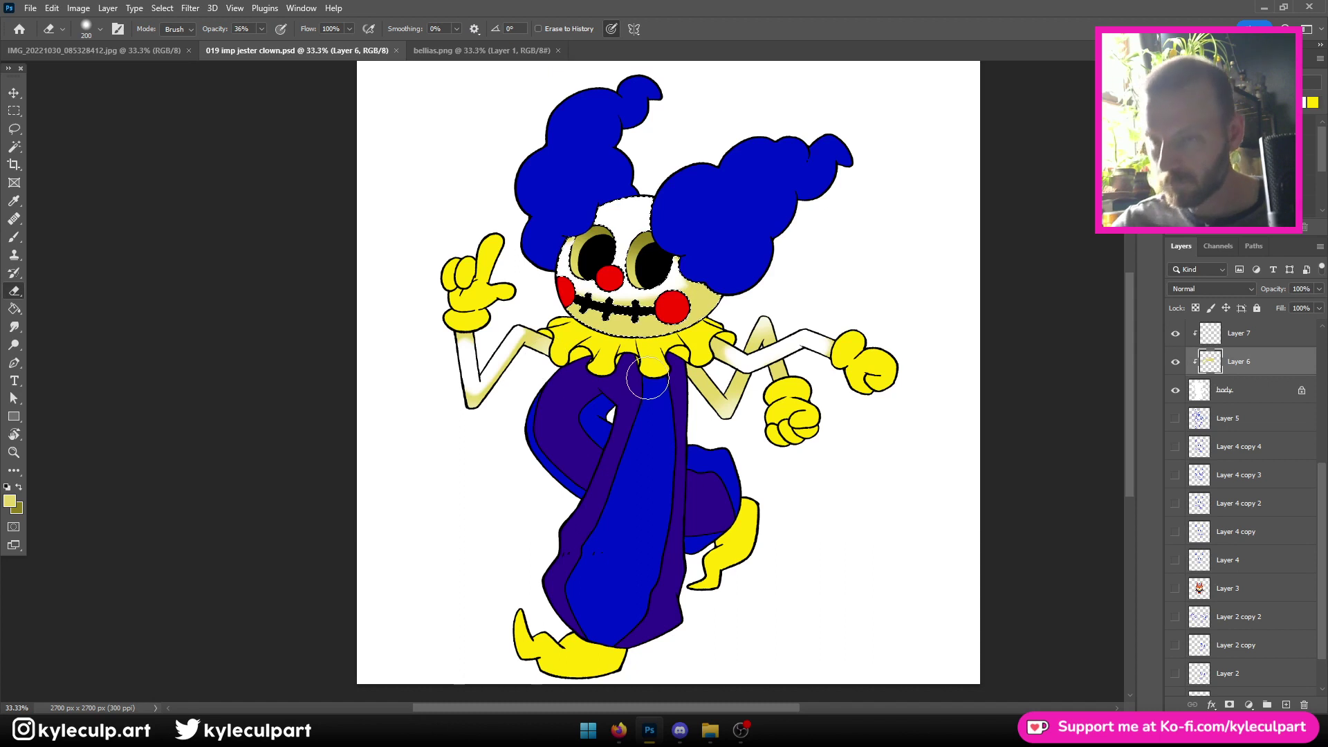
key("bracketright")
key("bracketright")
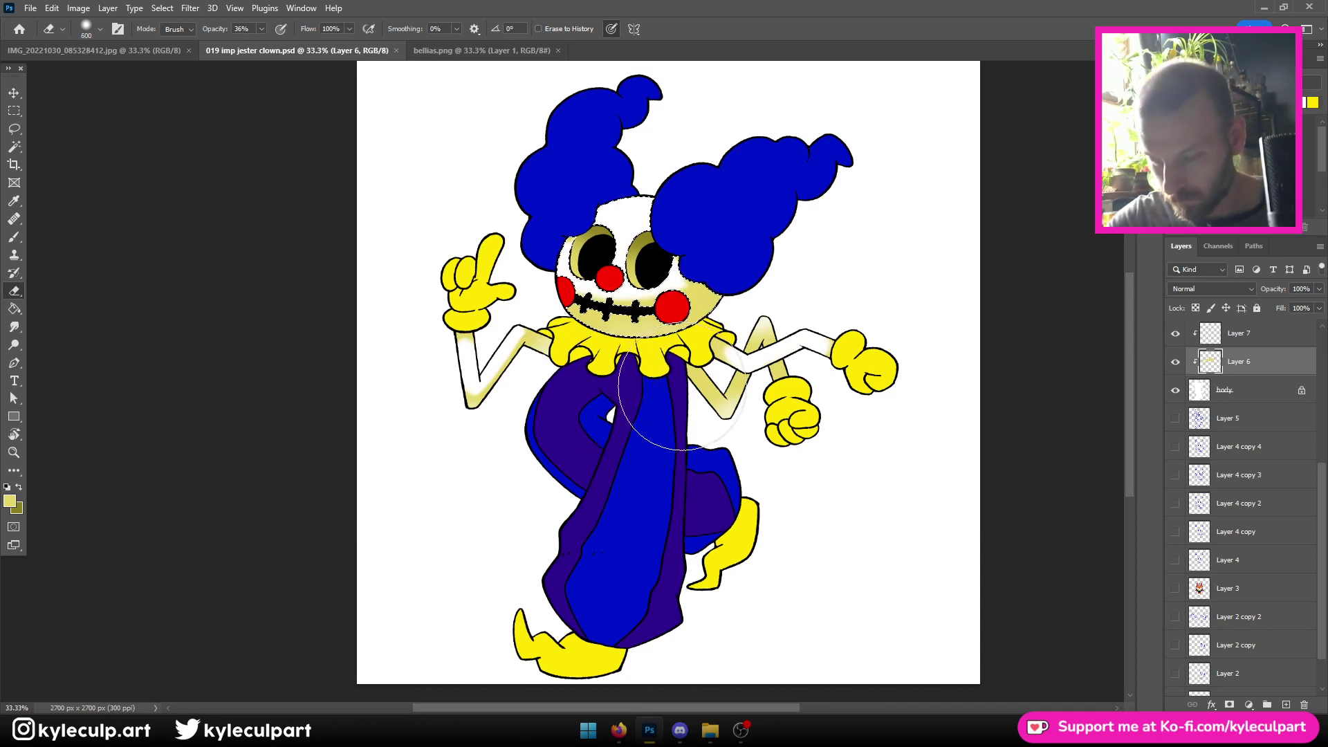
left_click_drag(612, 393, 645, 397)
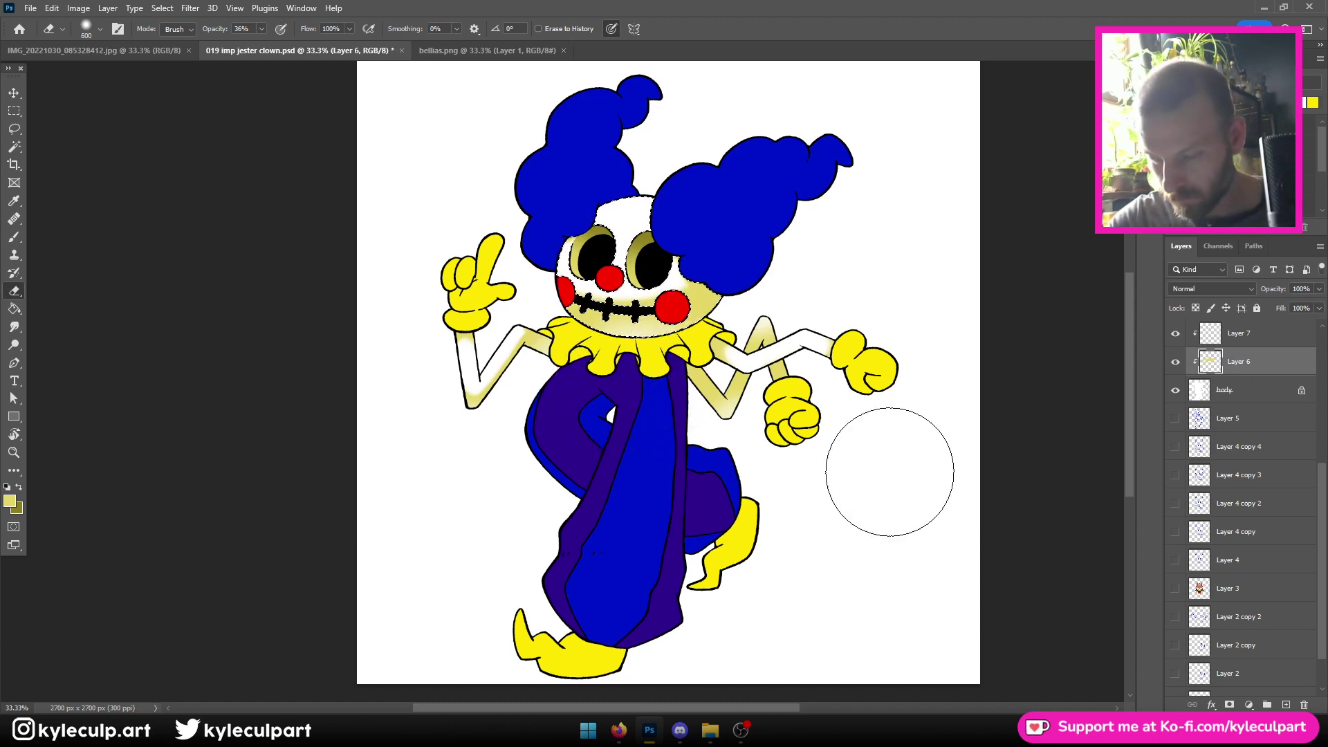
key("ctrl+s")
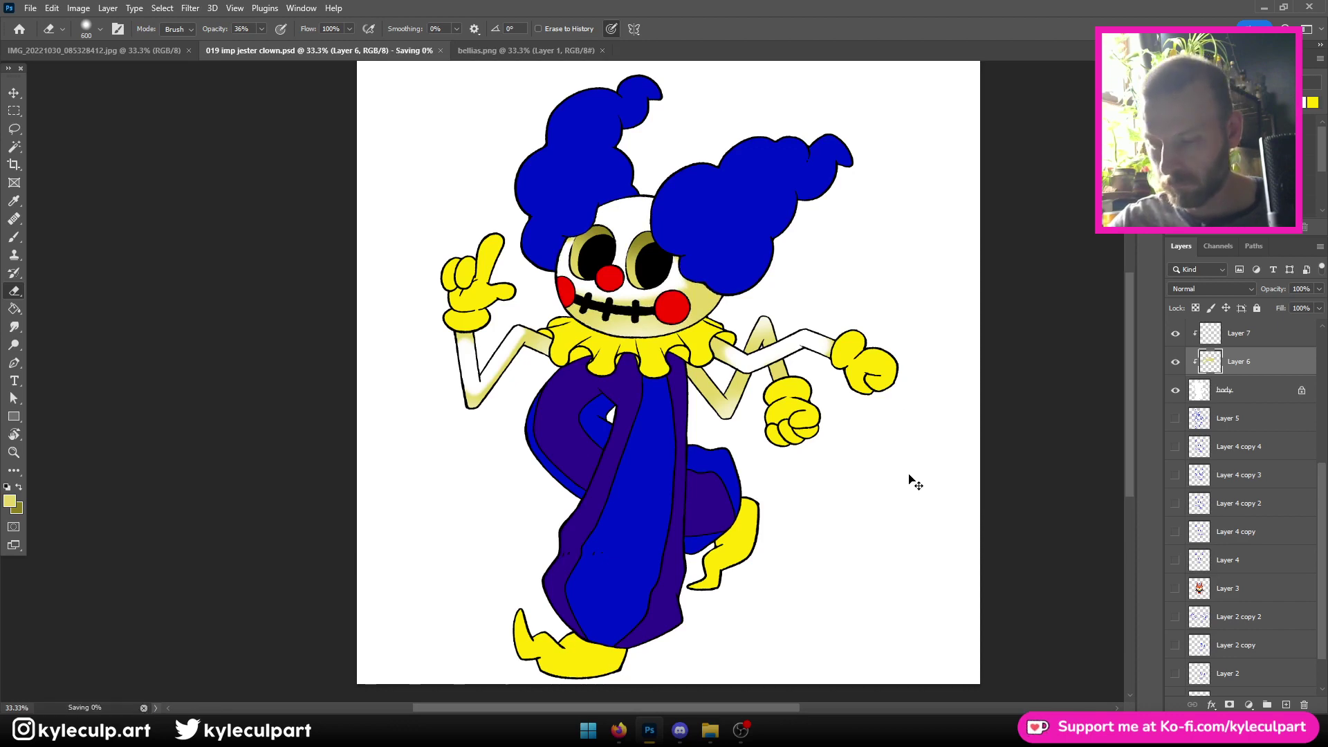
Touch up the pale yellow shading on Layer 6 between the cheek and the blue hair with a 300 px brush
key("ctrl+minus")
key("ctrl+minus")
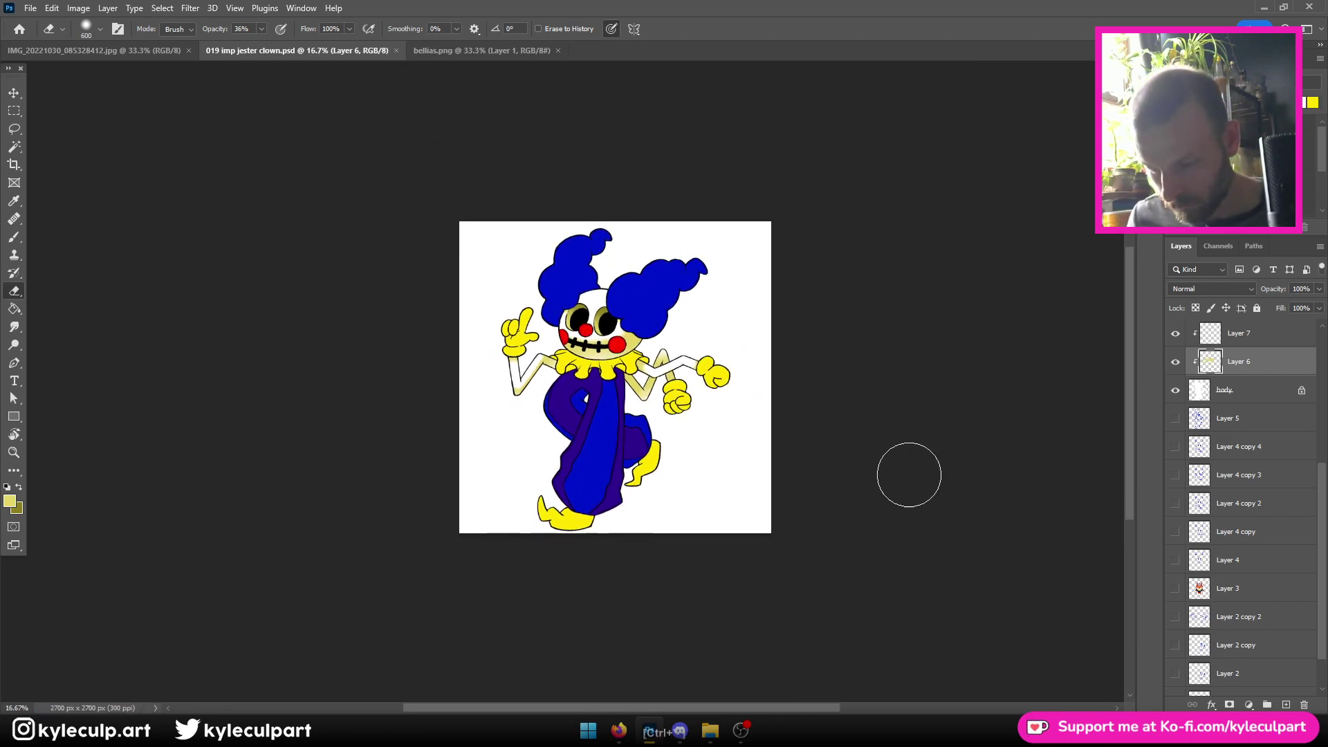
key("ctrl+plus")
key("ctrl+plus")
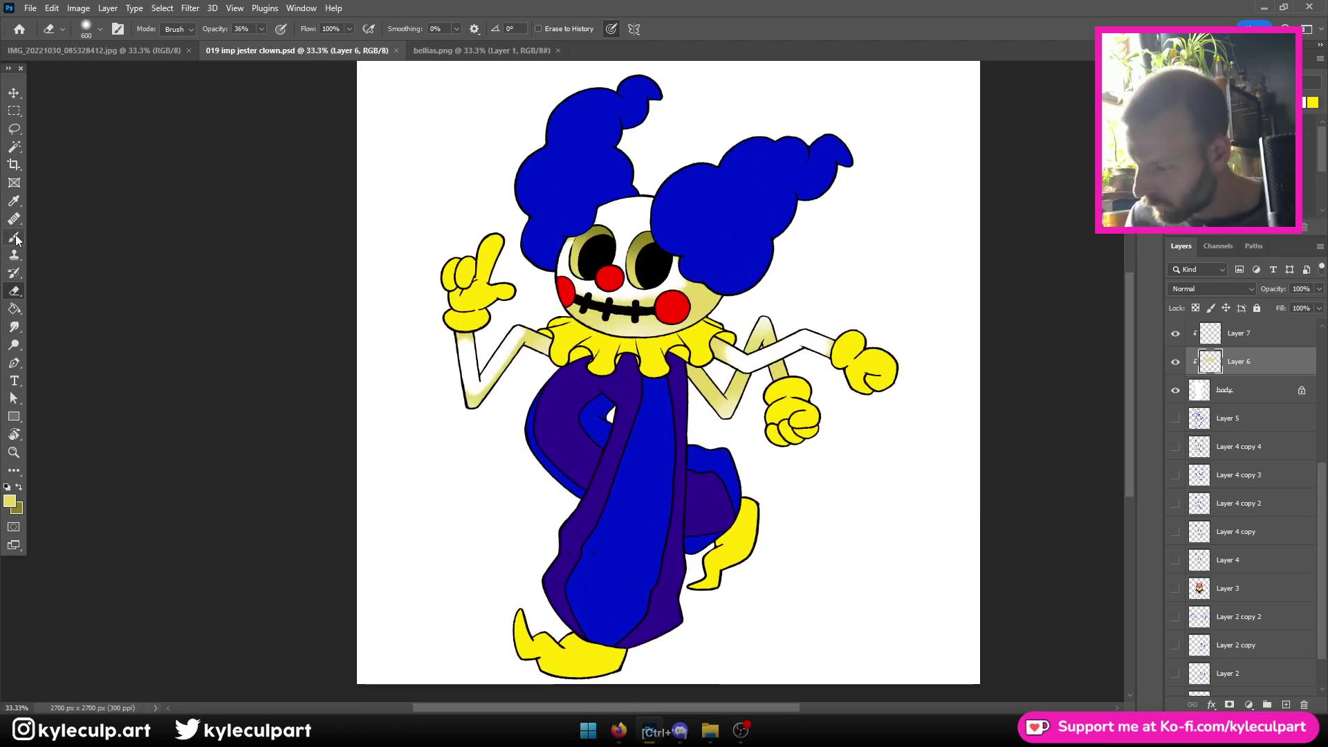
left_click(15, 237)
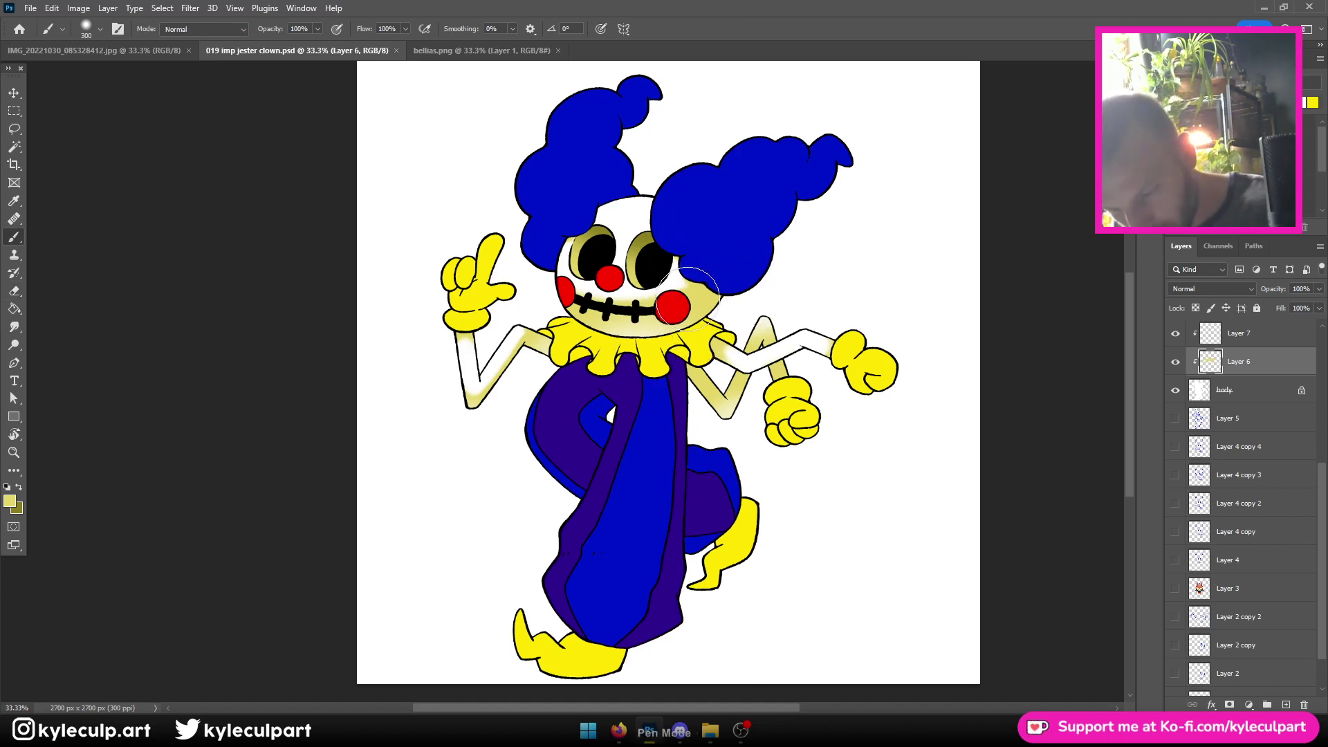
left_click_drag(694, 287, 709, 261)
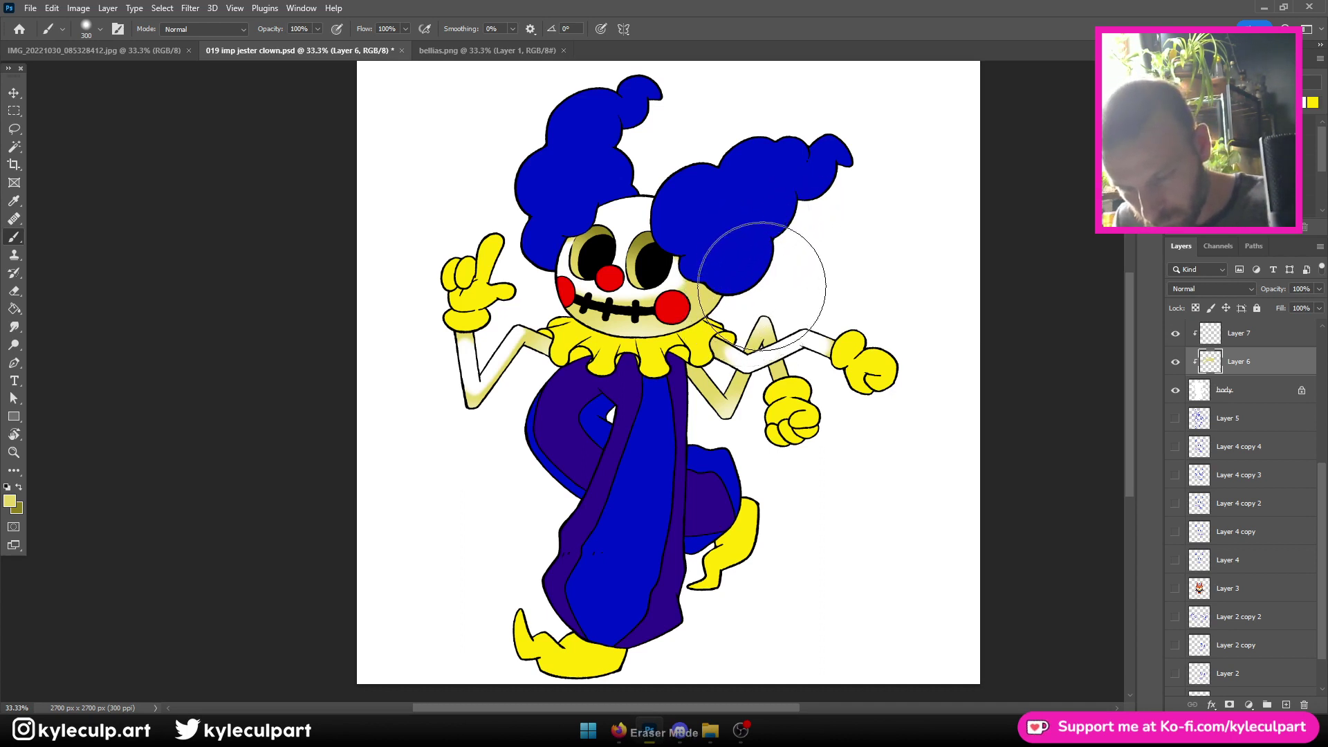
key("ctrl+minus")
key("ctrl+plus")
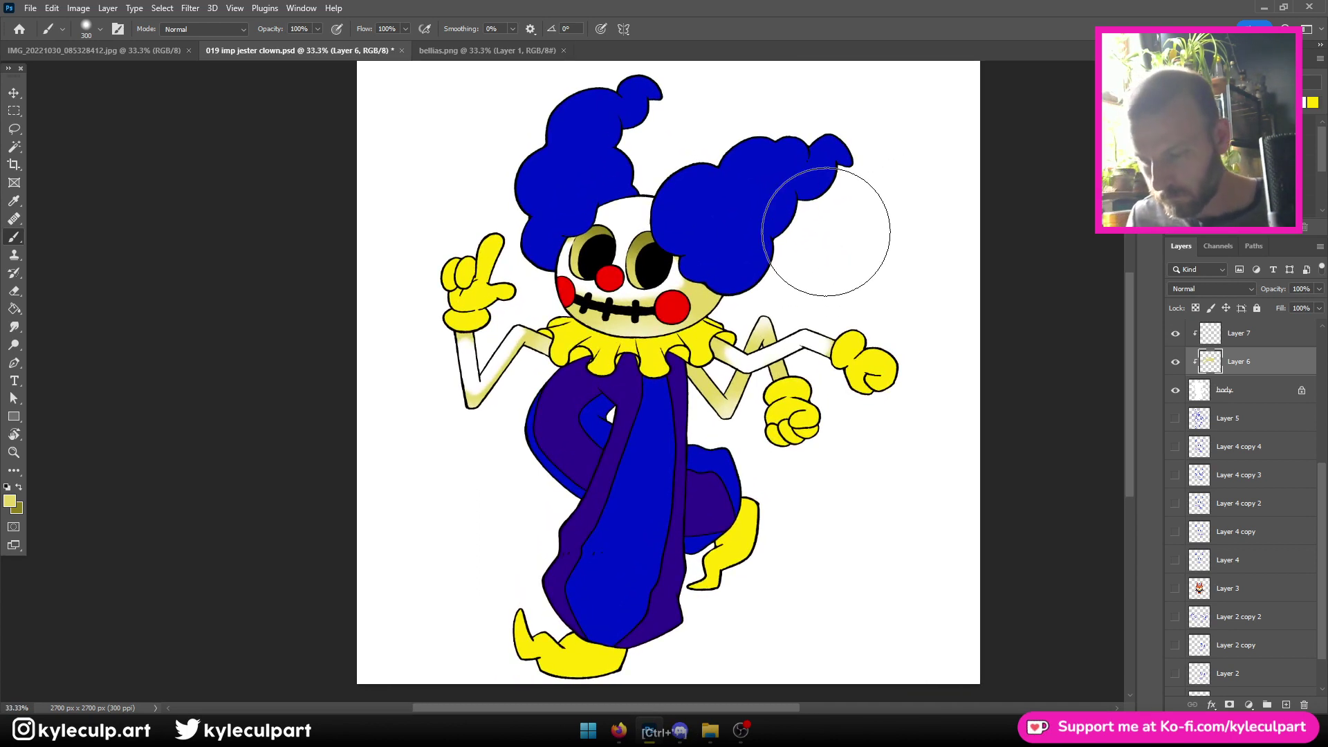
Recolour the shading on Layer 6 with darker yellow #cfc040 by locking transparent pixels and covering the canvas with a rectangle, and save
left_click(13, 504)
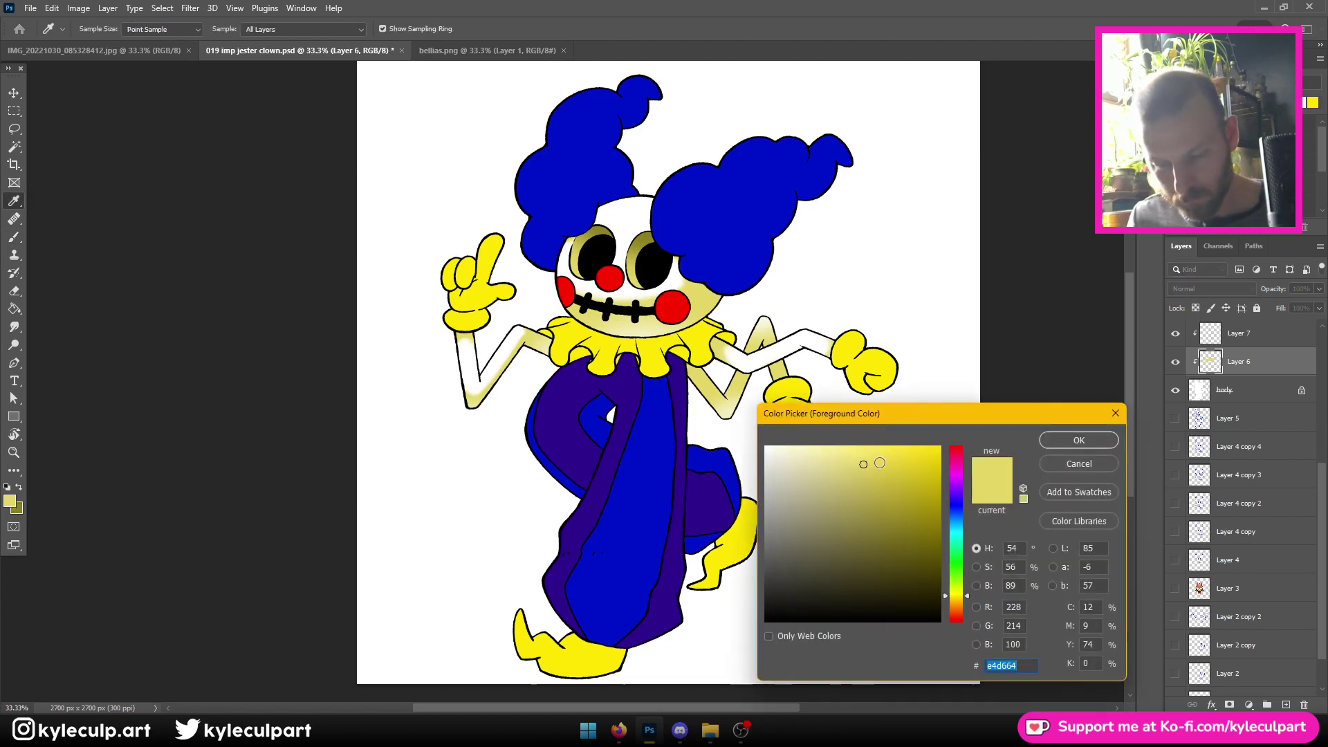
left_click(1078, 441)
key("ctrl+minus")
left_click(18, 417)
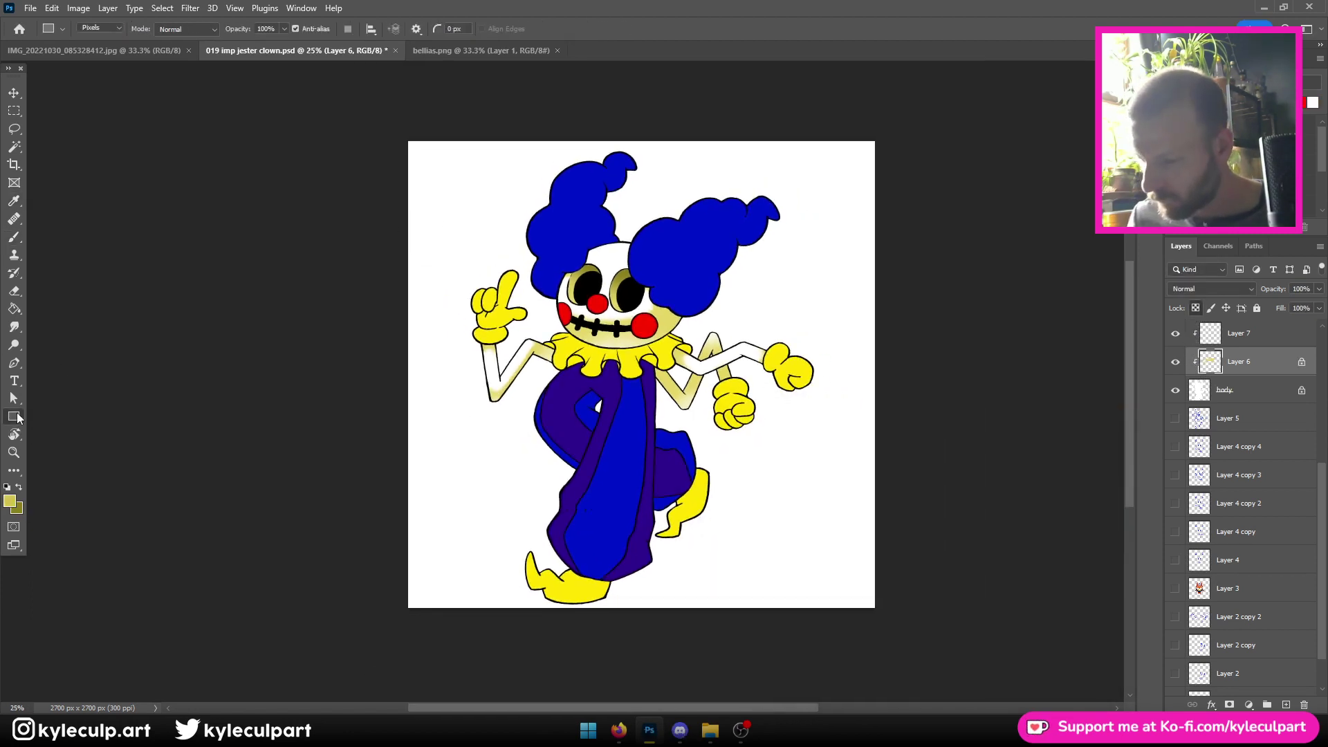
mouse_move(323, 107)
left_mouse_down()
mouse_move(922, 581)
mouse_move(954, 649)
left_mouse_up()
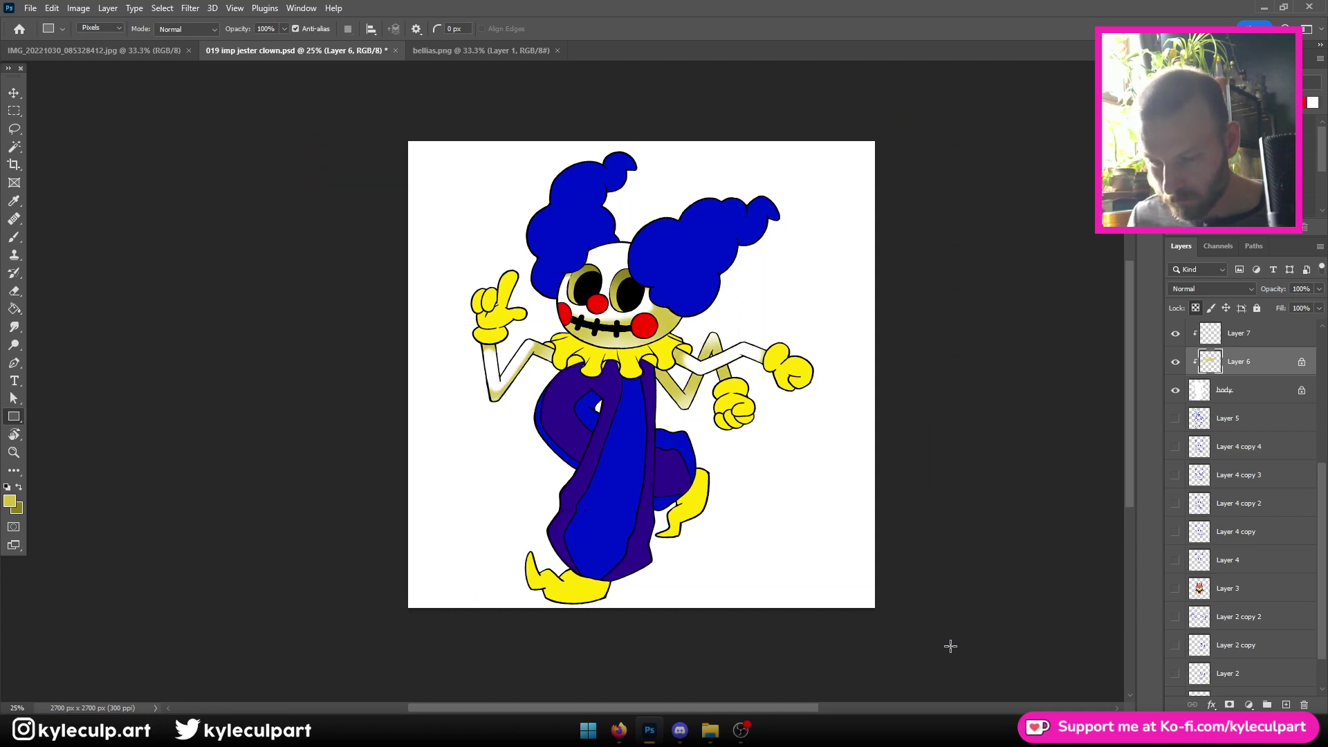
key("ctrl+minus")
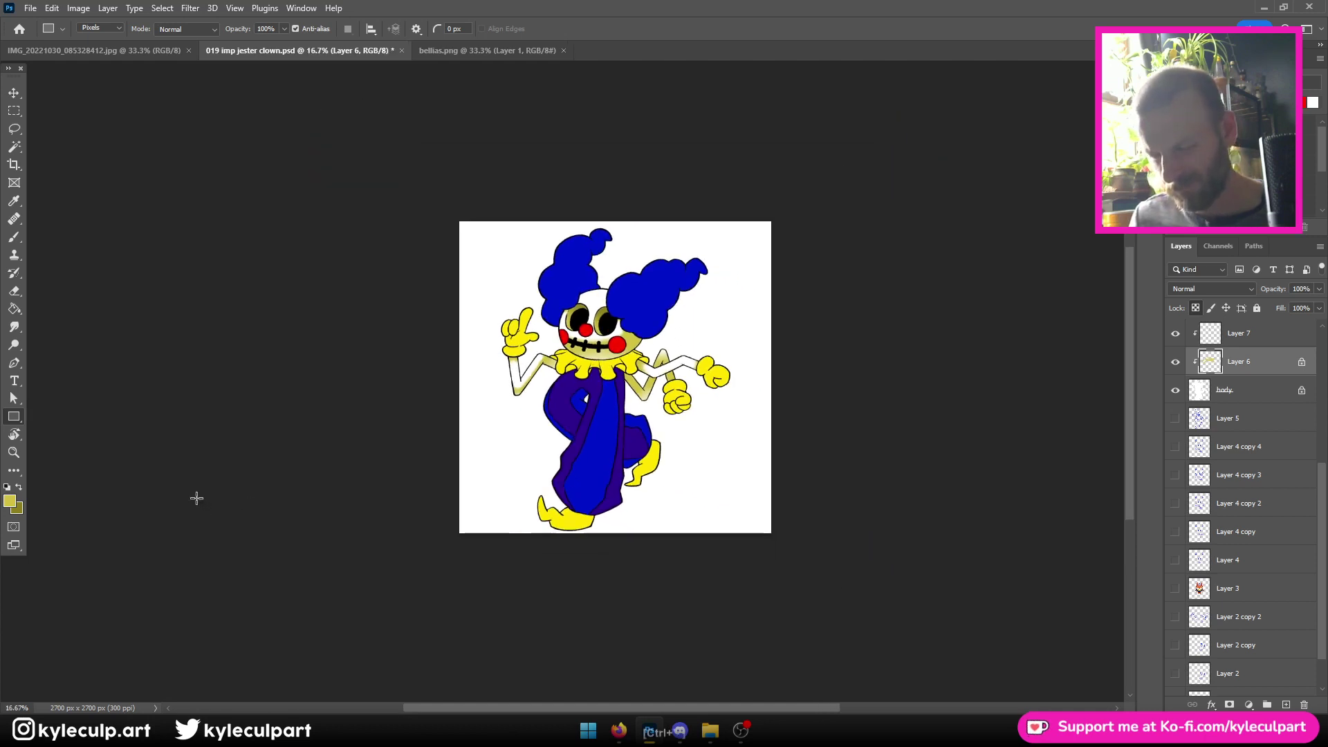
key("ctrl+equal")
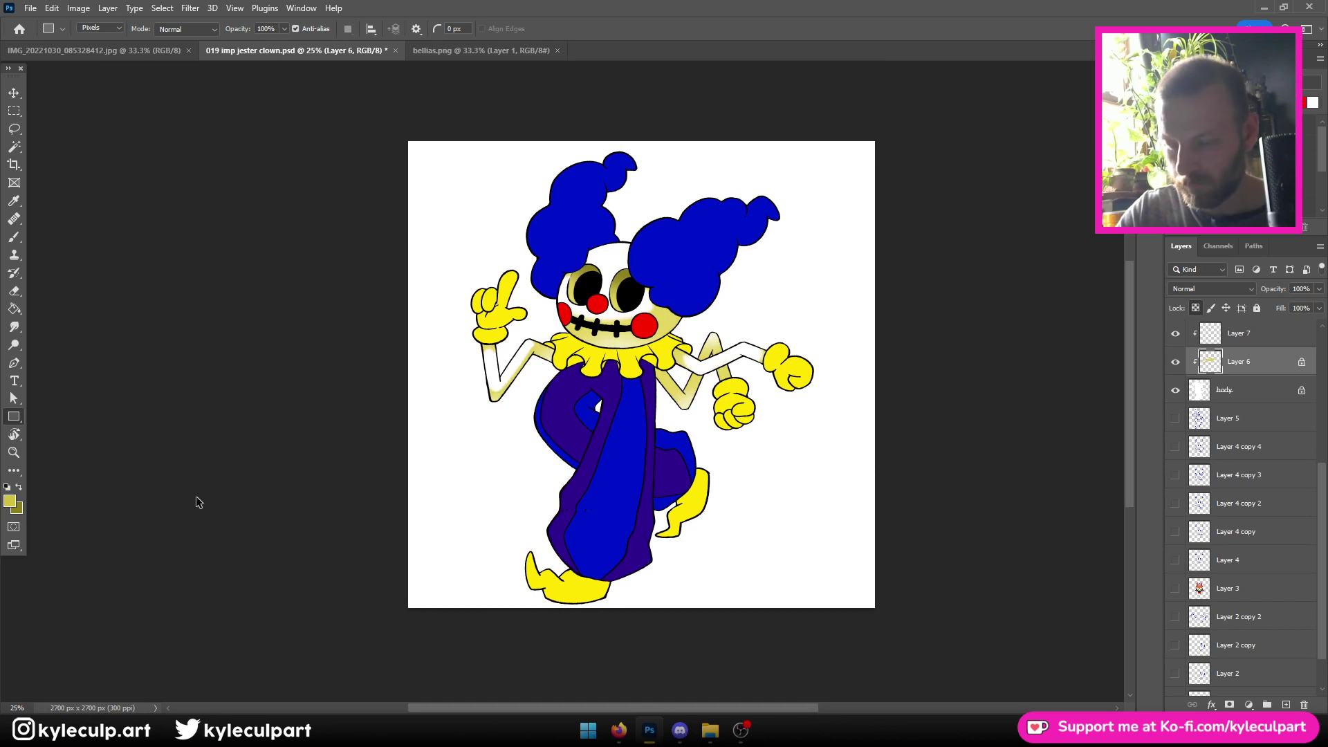
key("ctrl+s")
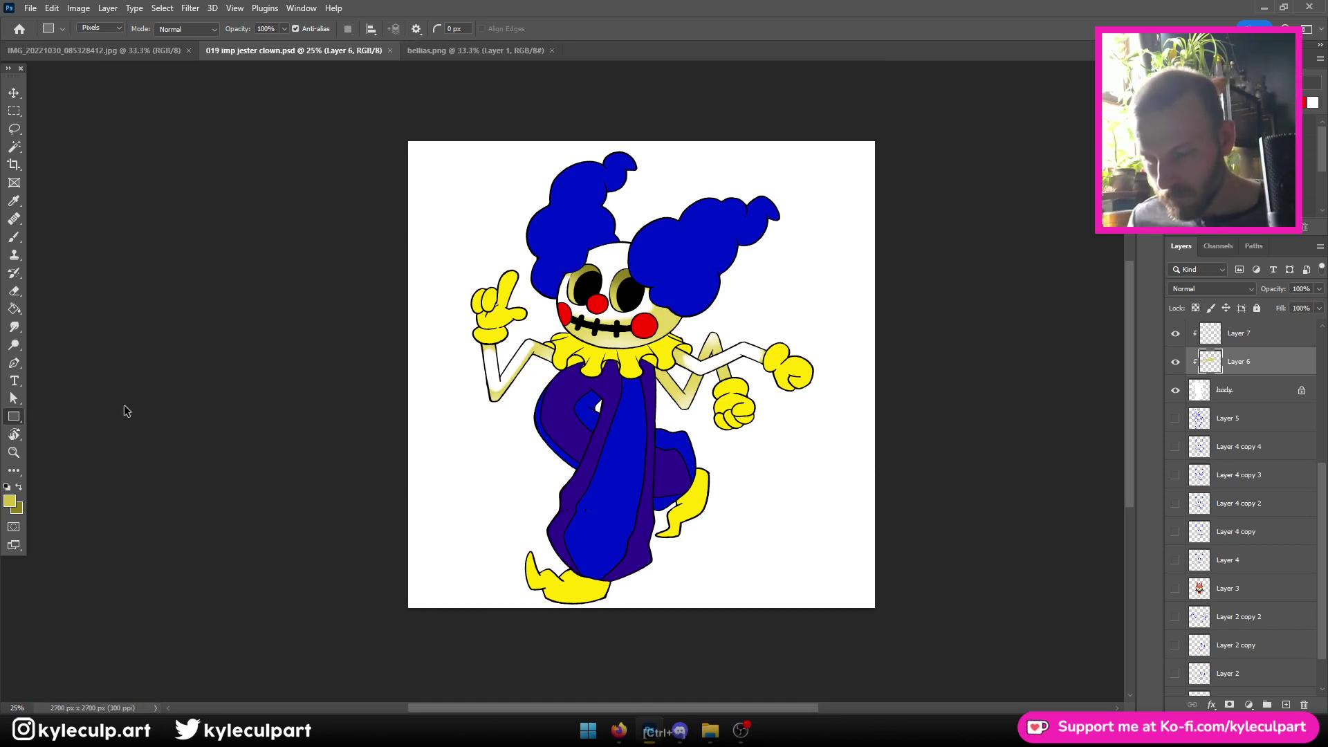
Set the foreground colour to dark blue #000c83
key("ctrl+minus")
key("ctrl+plus")
key("ctrl+plus")
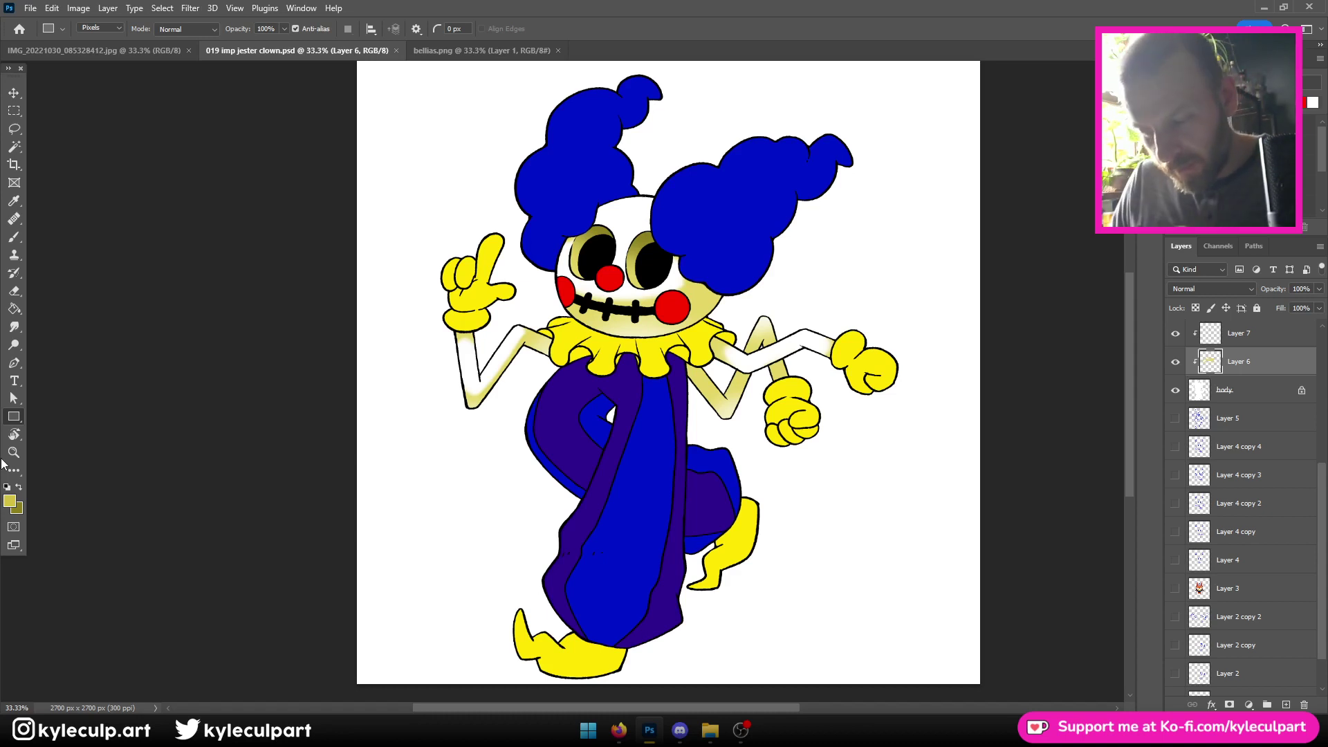
left_click(6, 502)
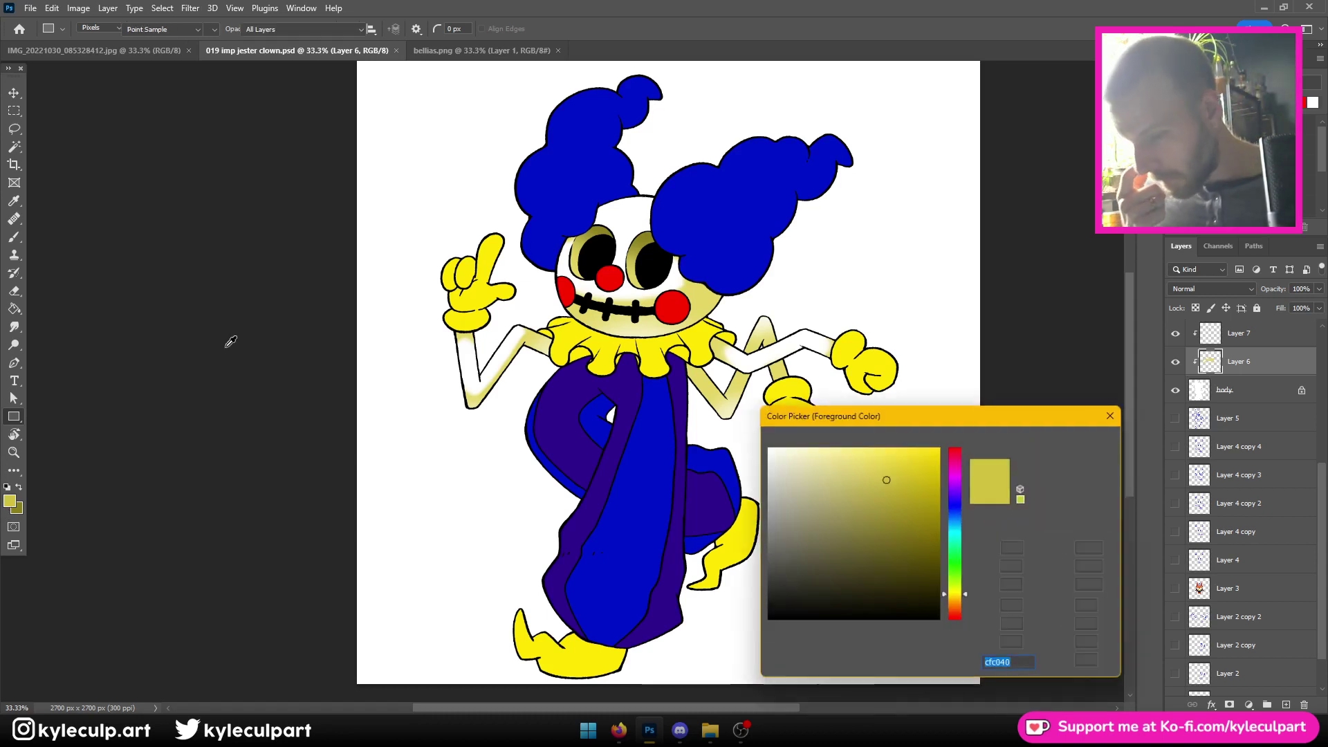
left_click_drag(943, 498, 952, 530)
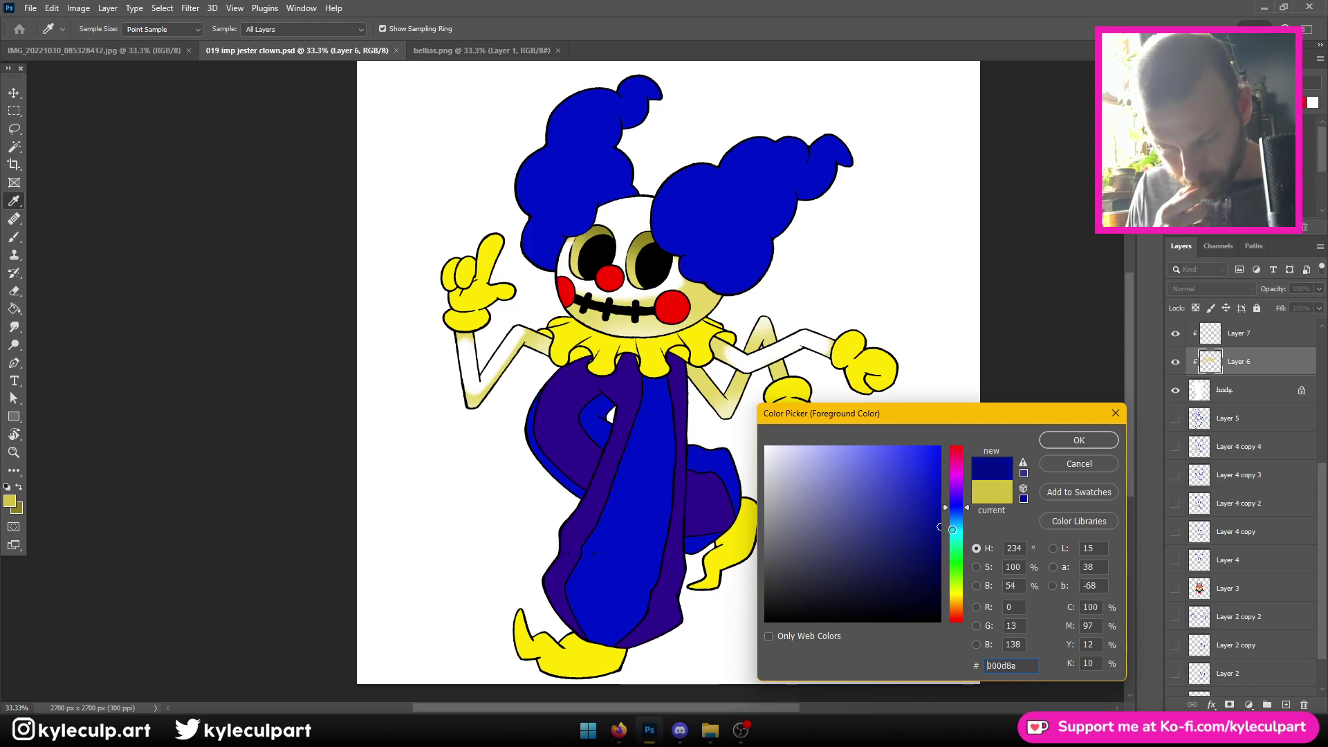
left_click(1080, 442)
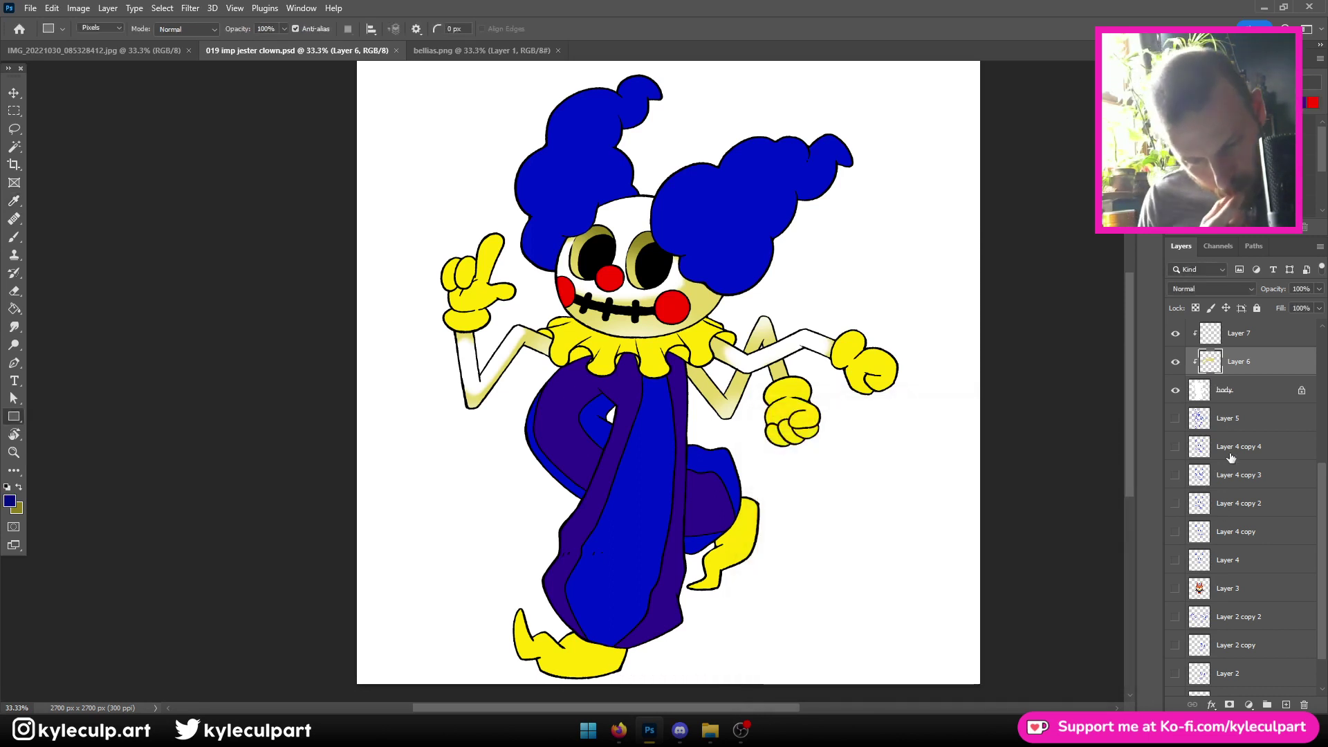
Set the foreground colour to #0026ca by sampling the hair's blue and shifting its hue slightly
scroll(1231, 457, "up", 5)
scroll(1230, 458, "up", 2)
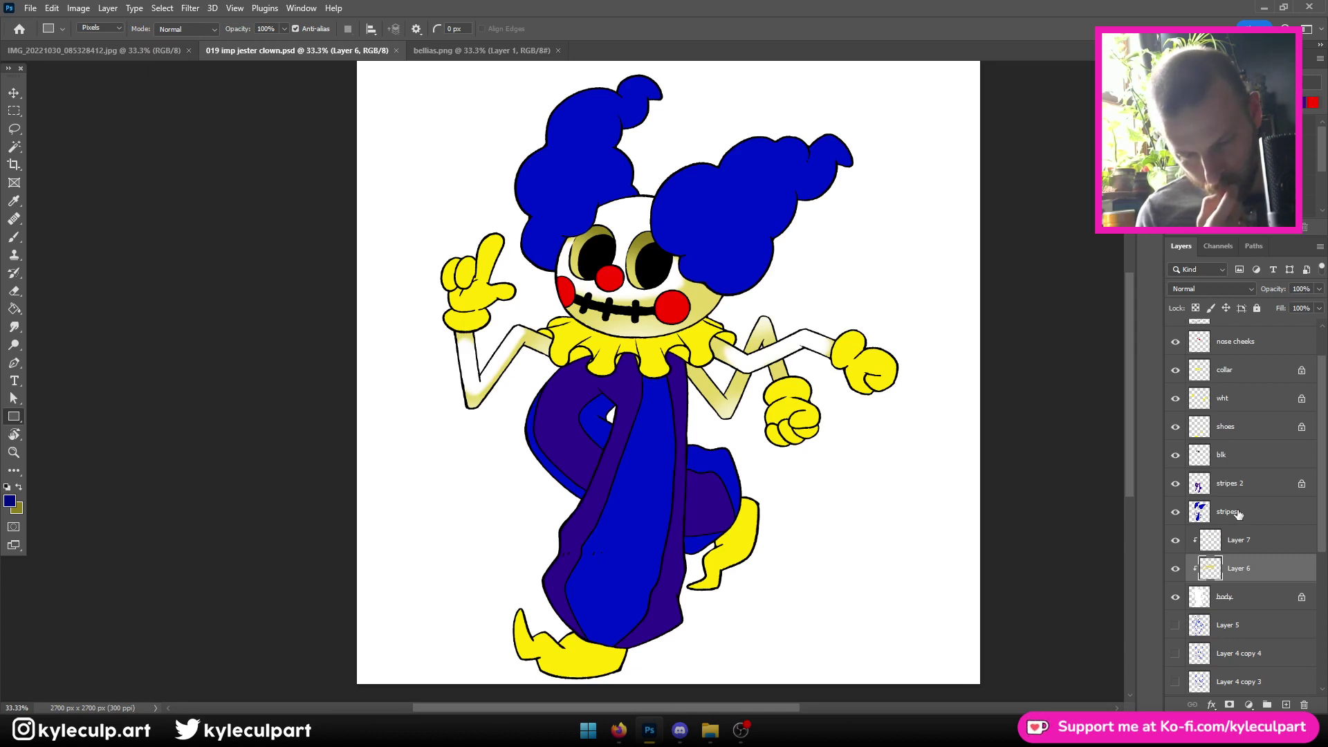
left_click(9, 502)
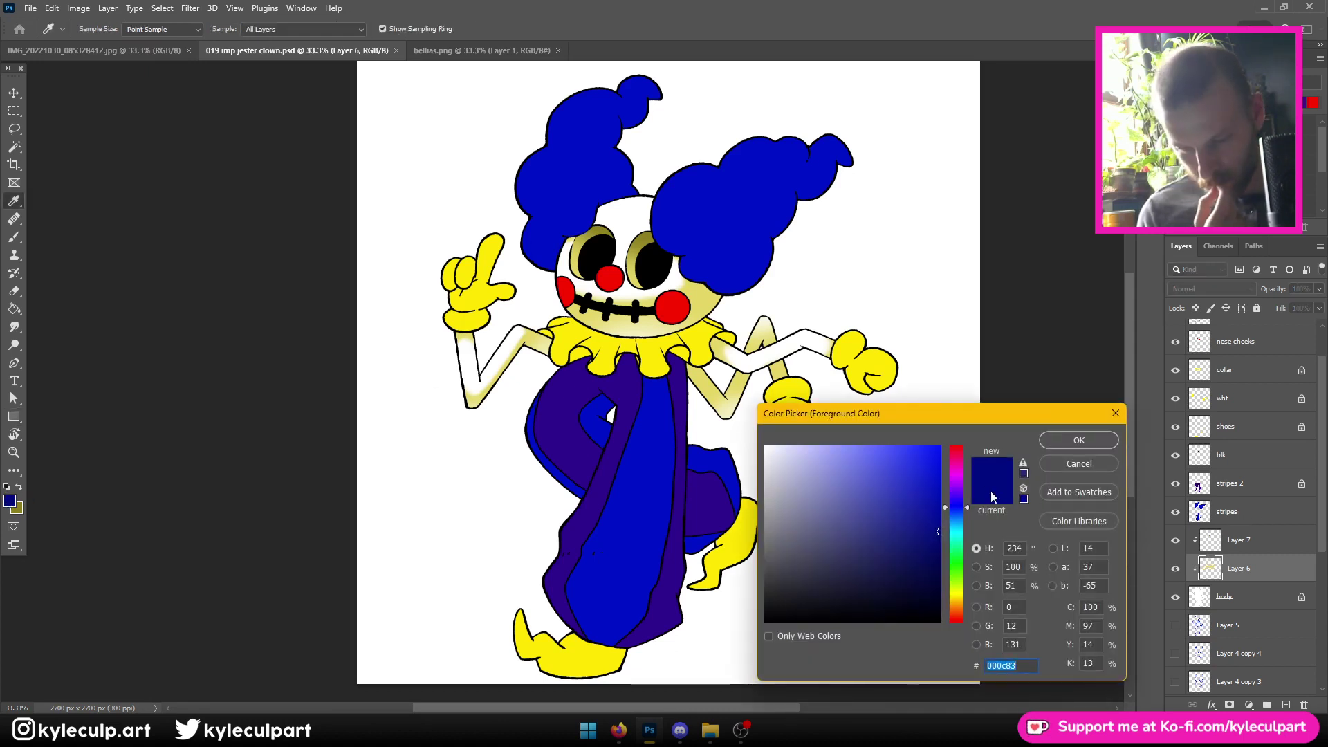
left_click(778, 215)
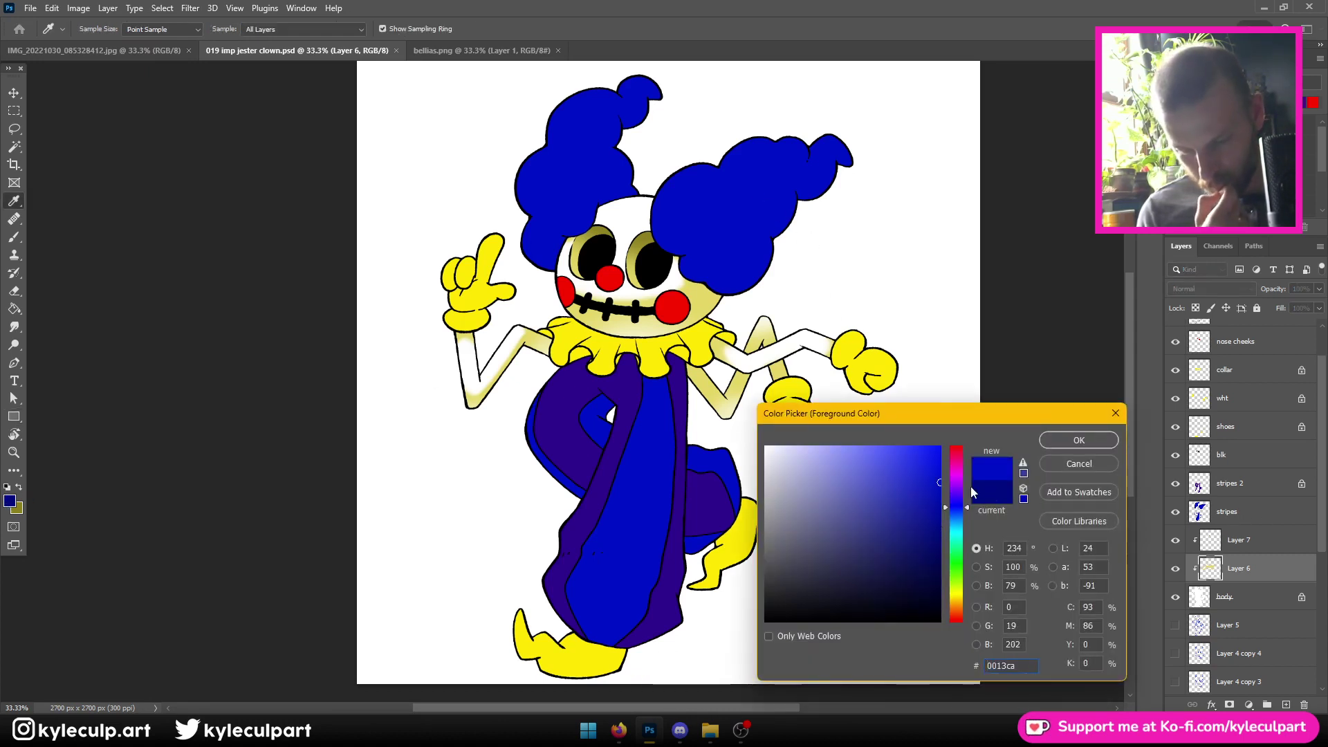
left_click(956, 510)
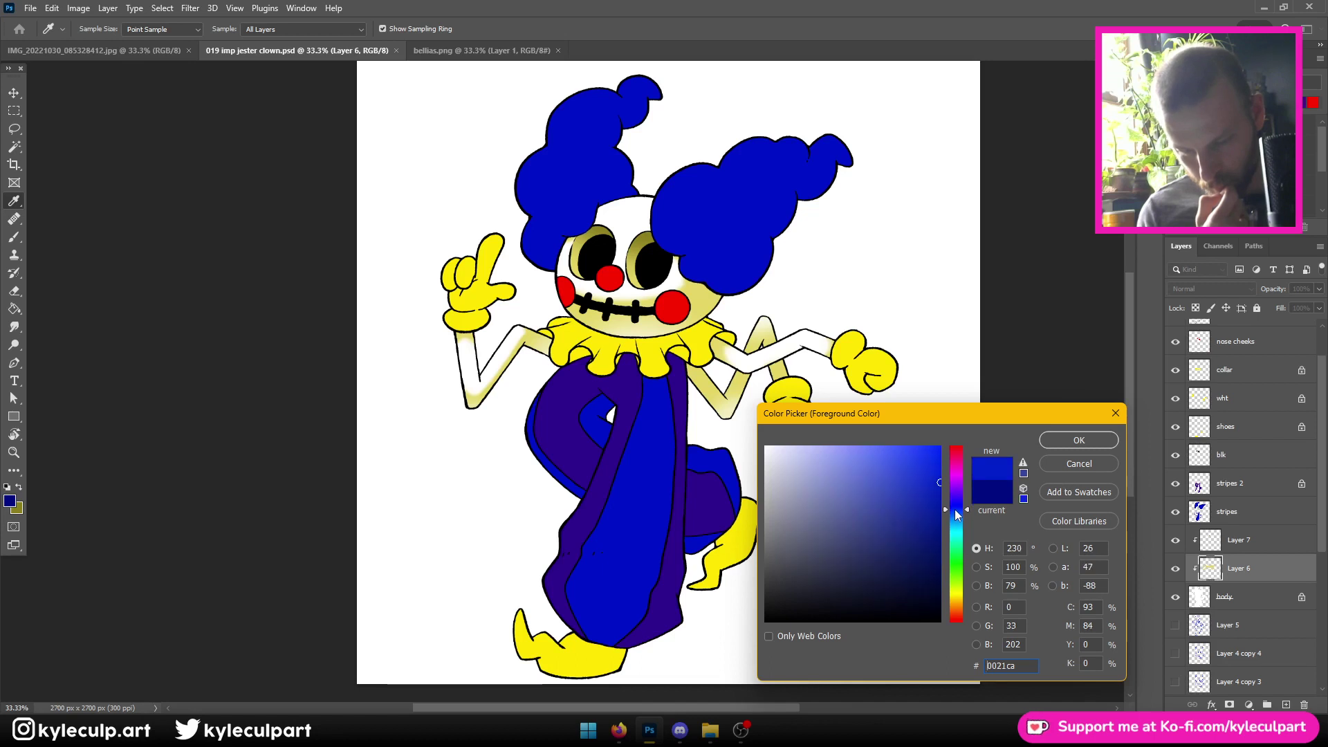
left_click(1078, 441)
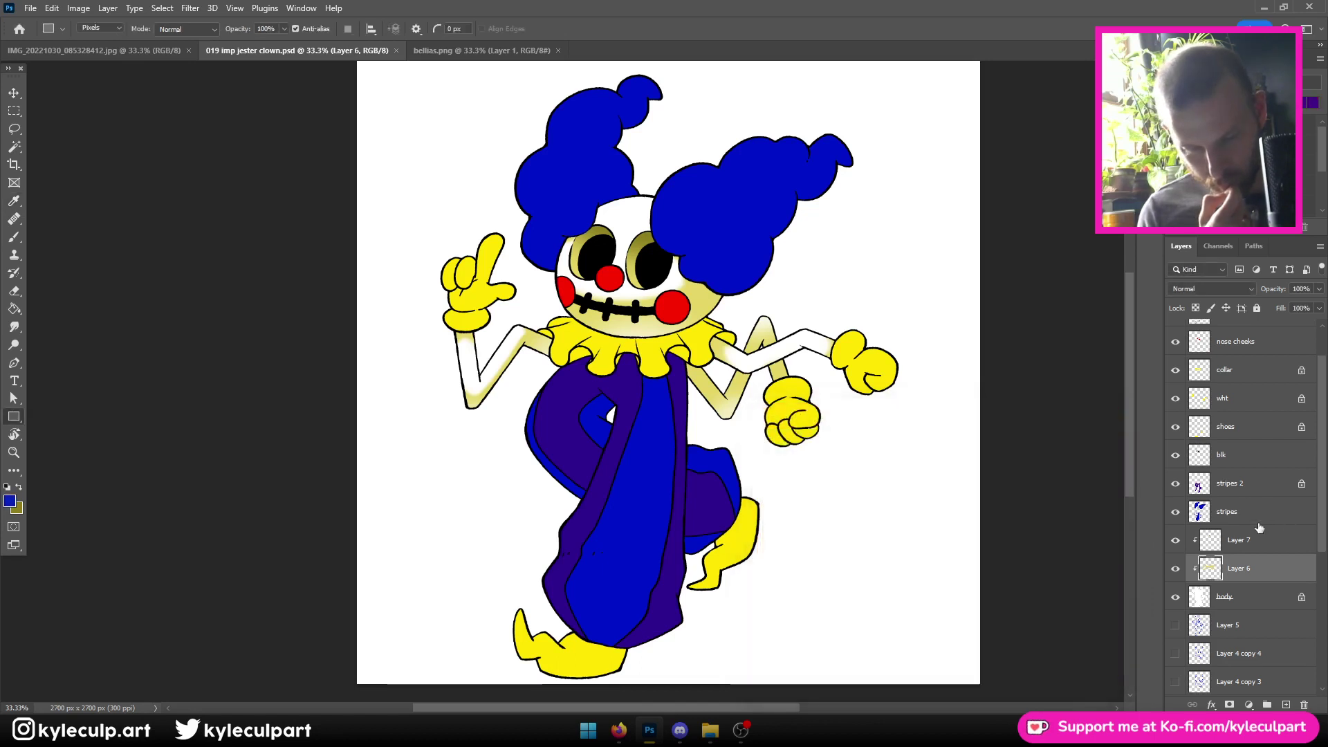
Recolour the stripes layer with #0026ca by locking its transparent pixels and covering the canvas with a rectangle, and save
left_click(1191, 520)
left_click(1175, 513)
left_click(1174, 512)
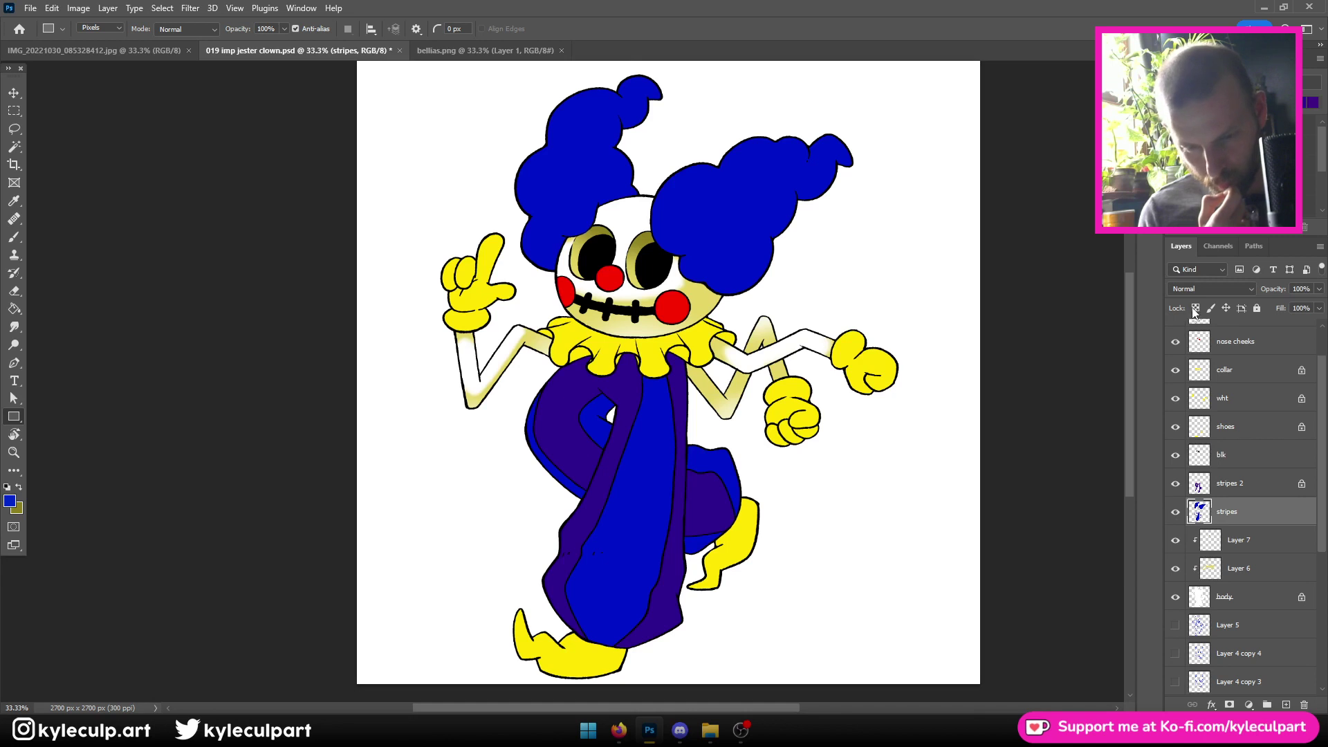
key("ctrl+minus")
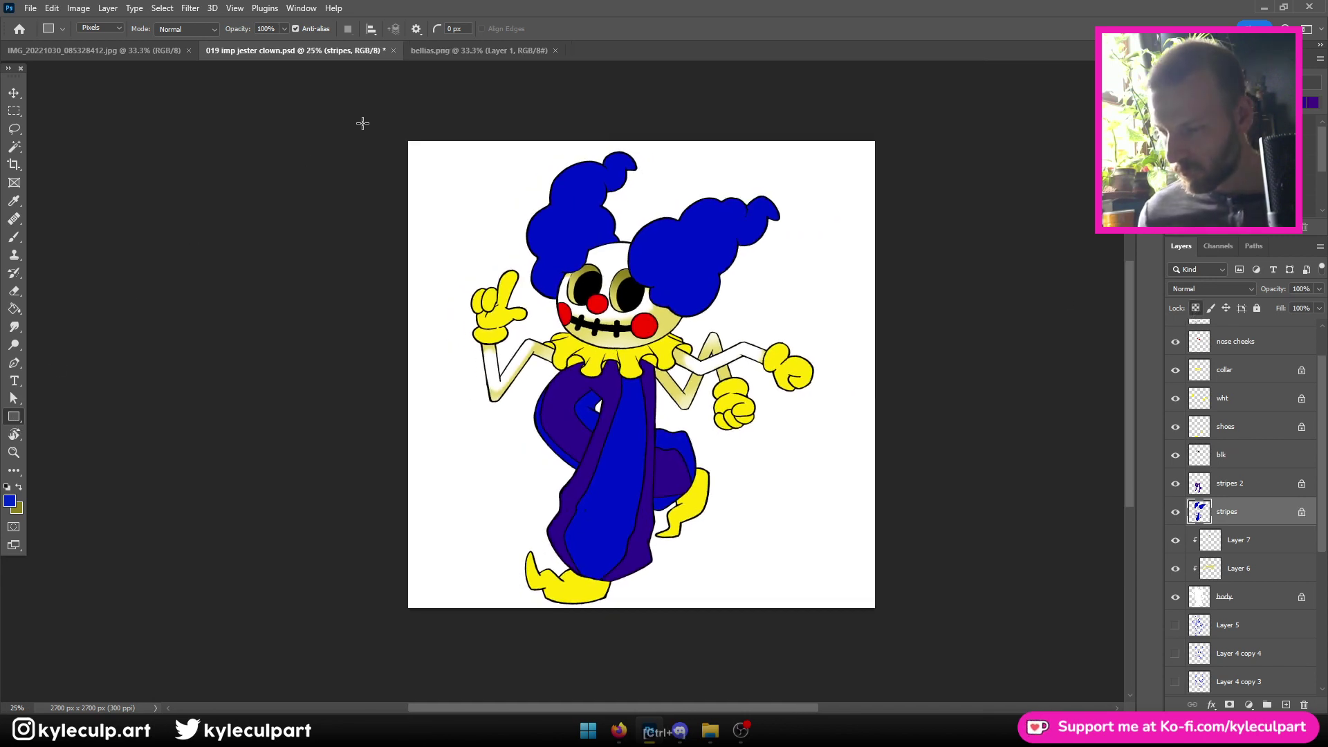
left_click_drag(365, 117, 980, 665)
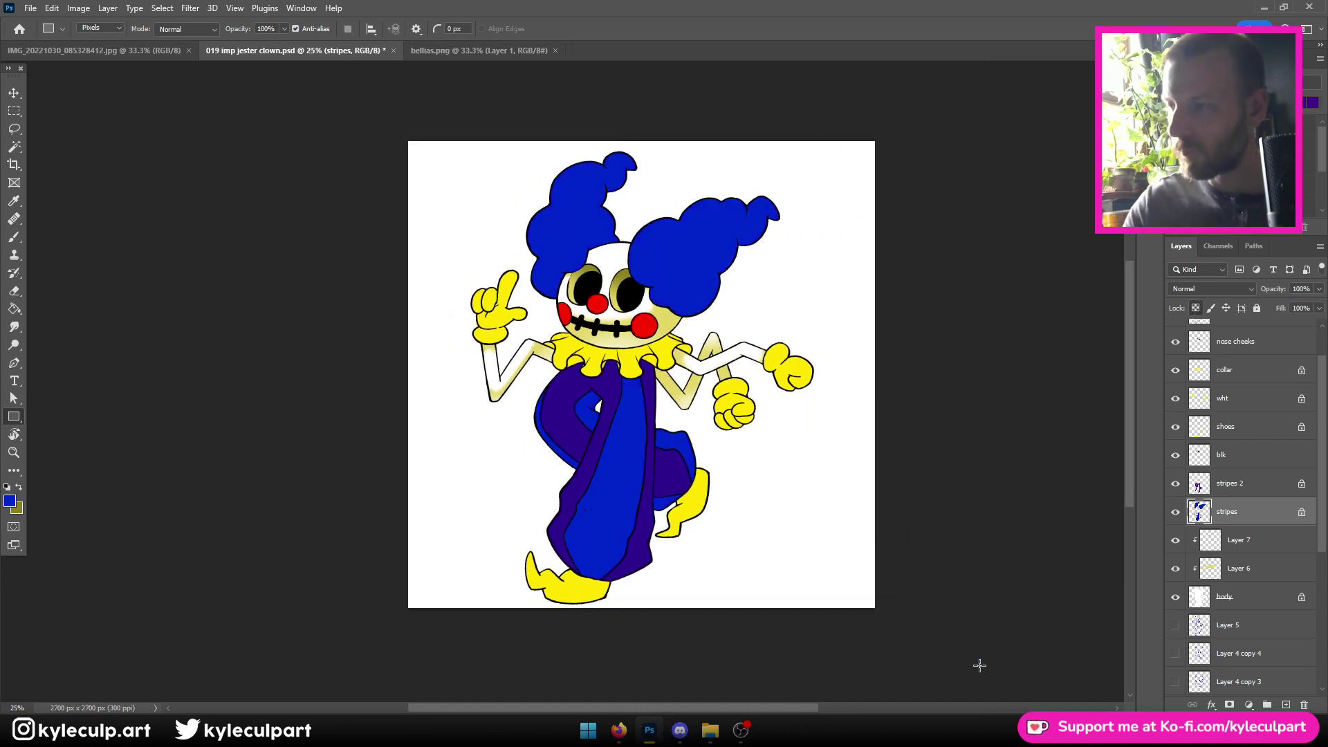
key("ctrl+s")
Darken the foreground colour to #001e9e for the blue shading
left_click(9, 501)
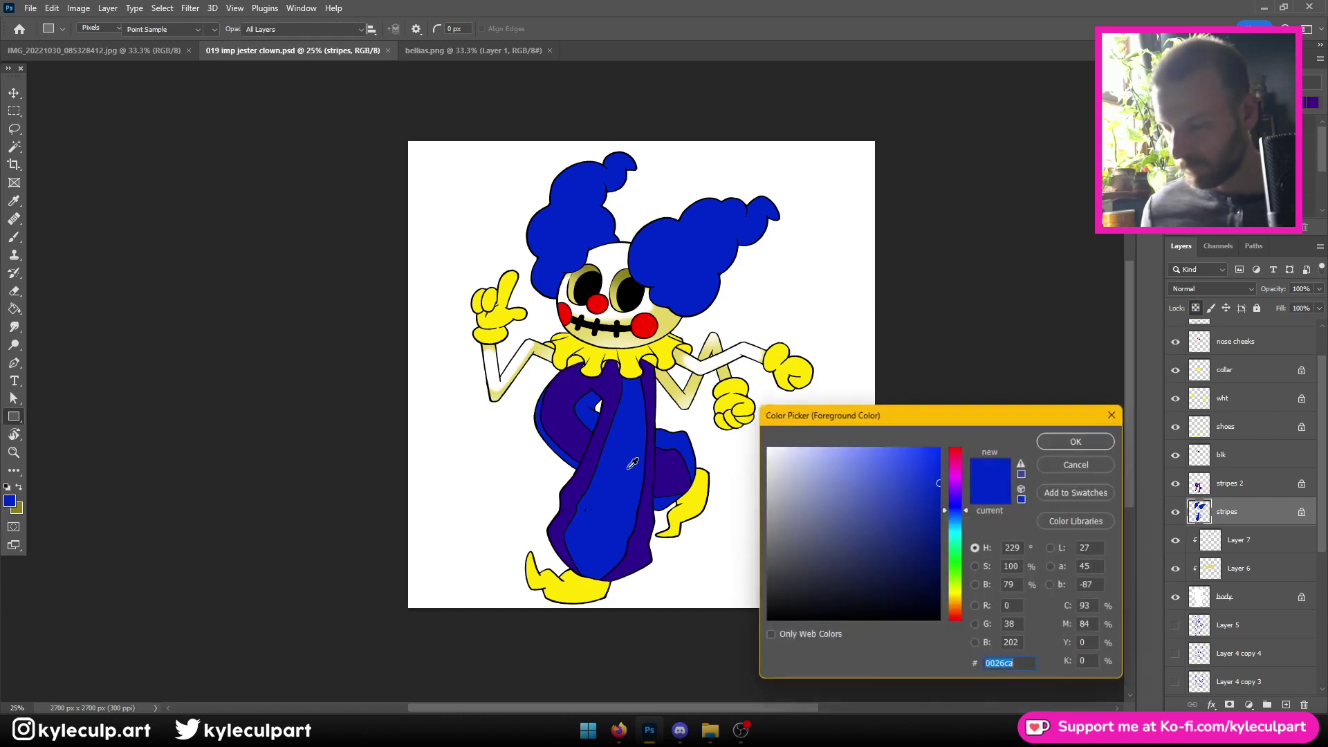
left_click(942, 512)
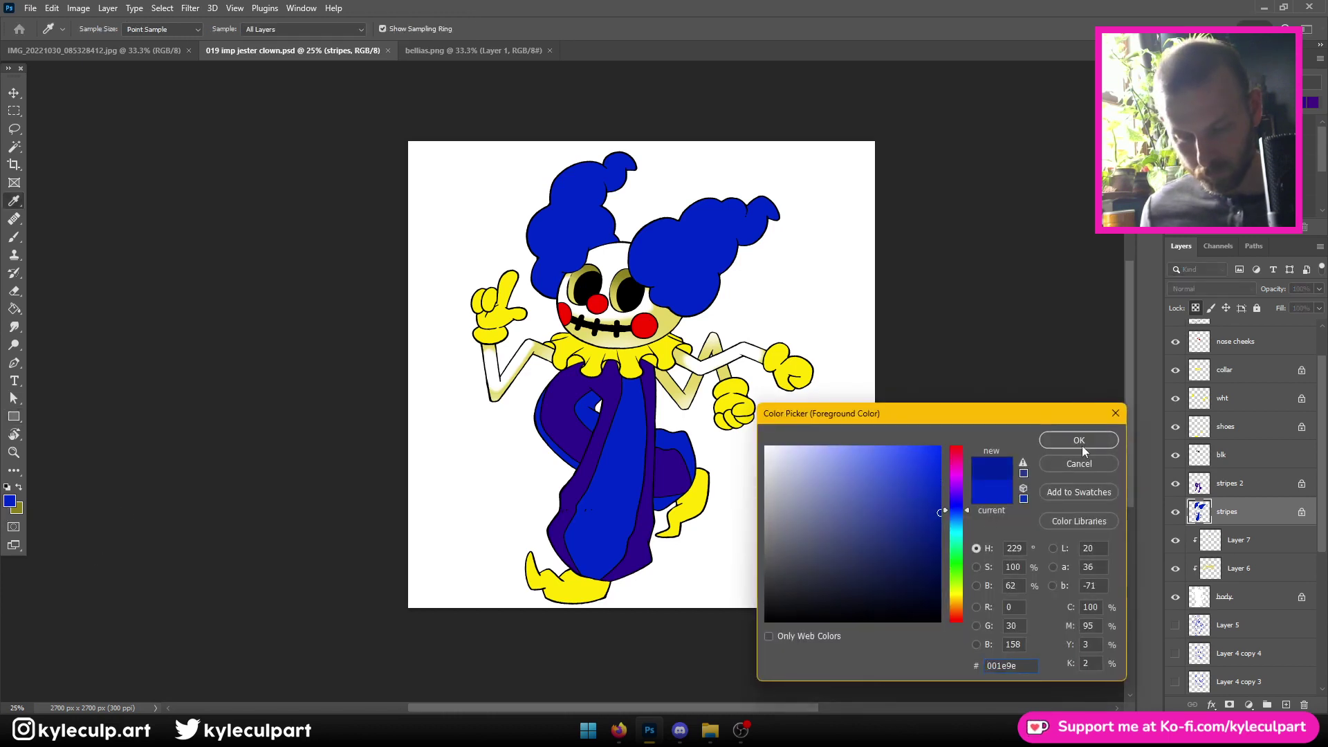
left_click(1079, 441)
key("u")
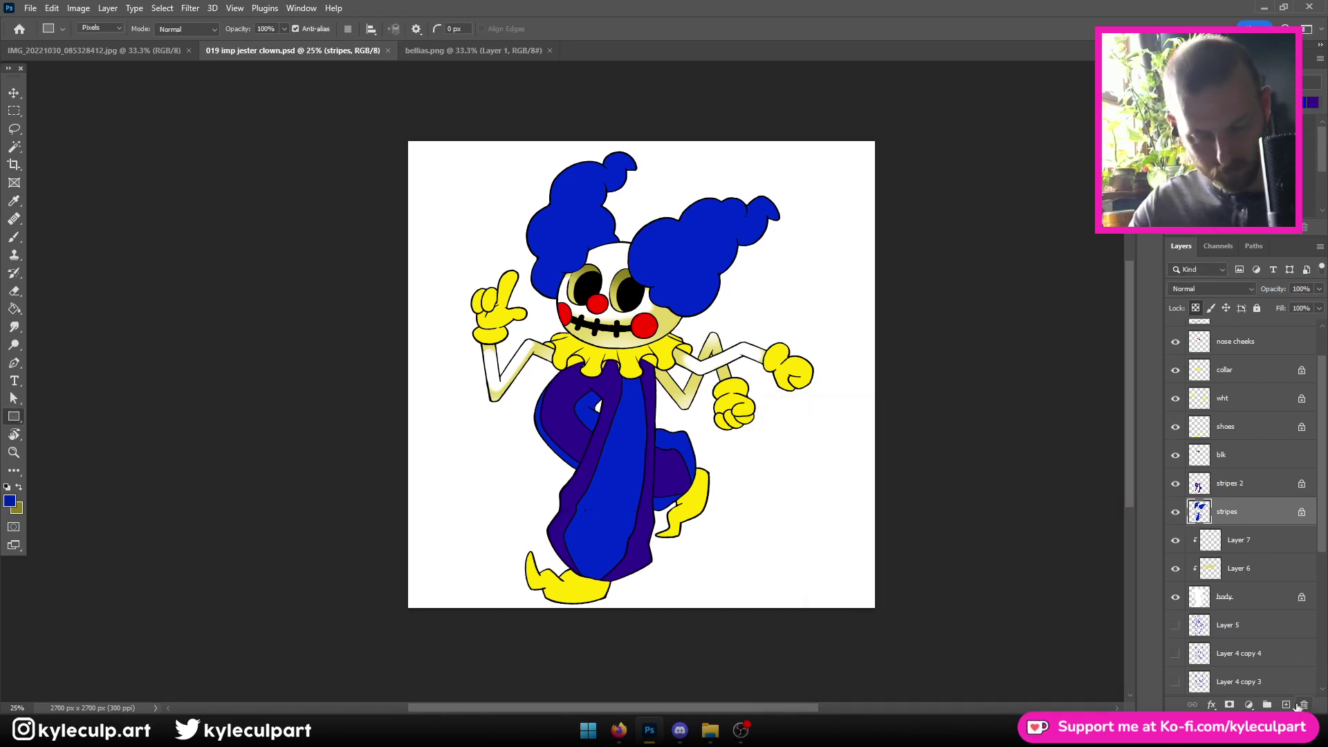
Add two new layers above the stripes layer, clip both to it, and make the lower one active
left_click(1286, 705)
left_click(1285, 705)
left_click(1243, 542, "shift")
right_click(1243, 542)
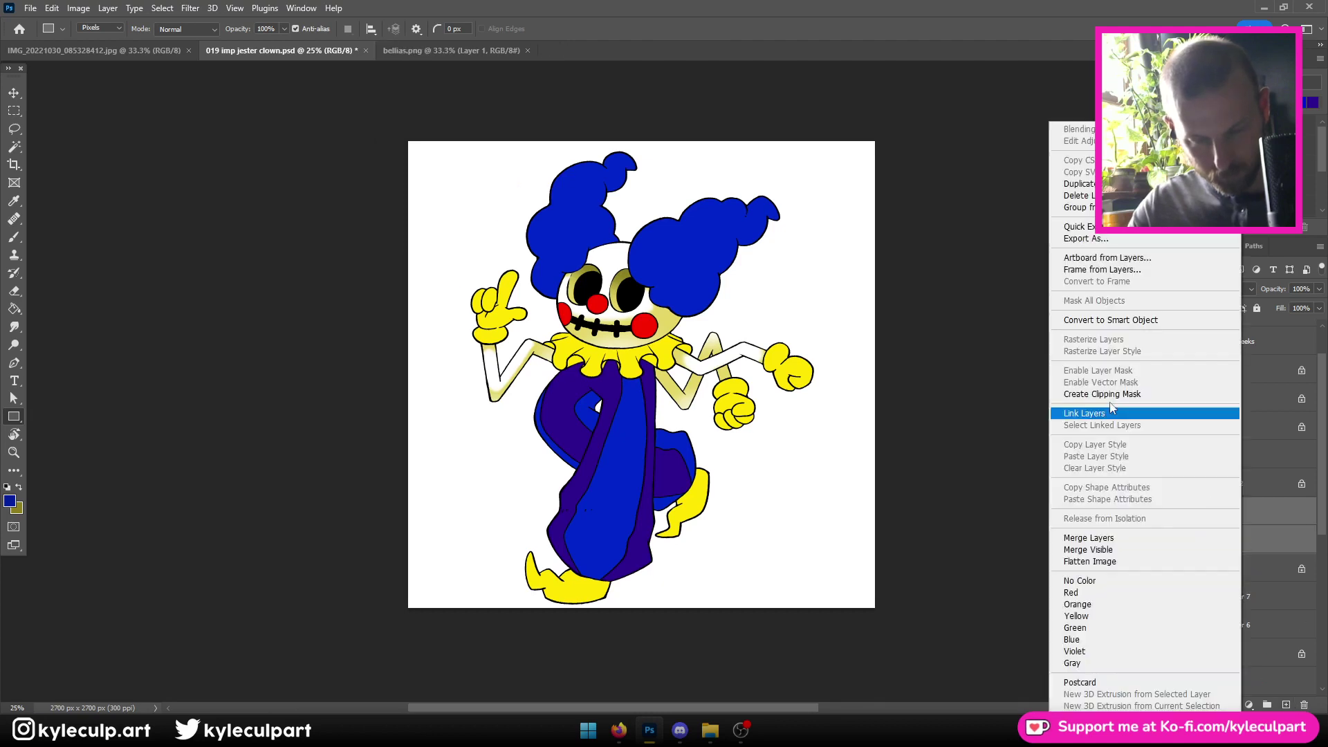
left_click(1086, 395)
left_click(1237, 549)
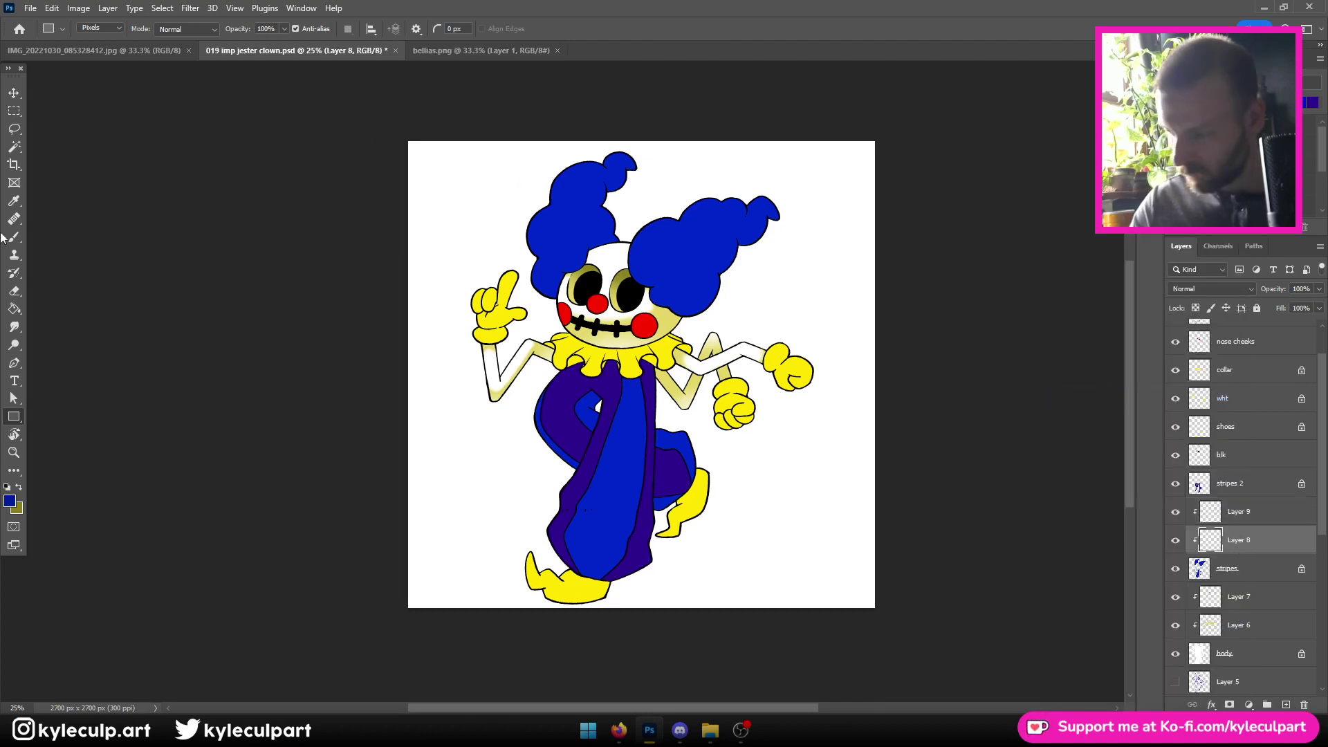
Try a 600 px brush stroke on the hair on Layer 8, undo it, and darken the foreground colour to #001675
left_click(14, 237)
key("ctrl+plus")
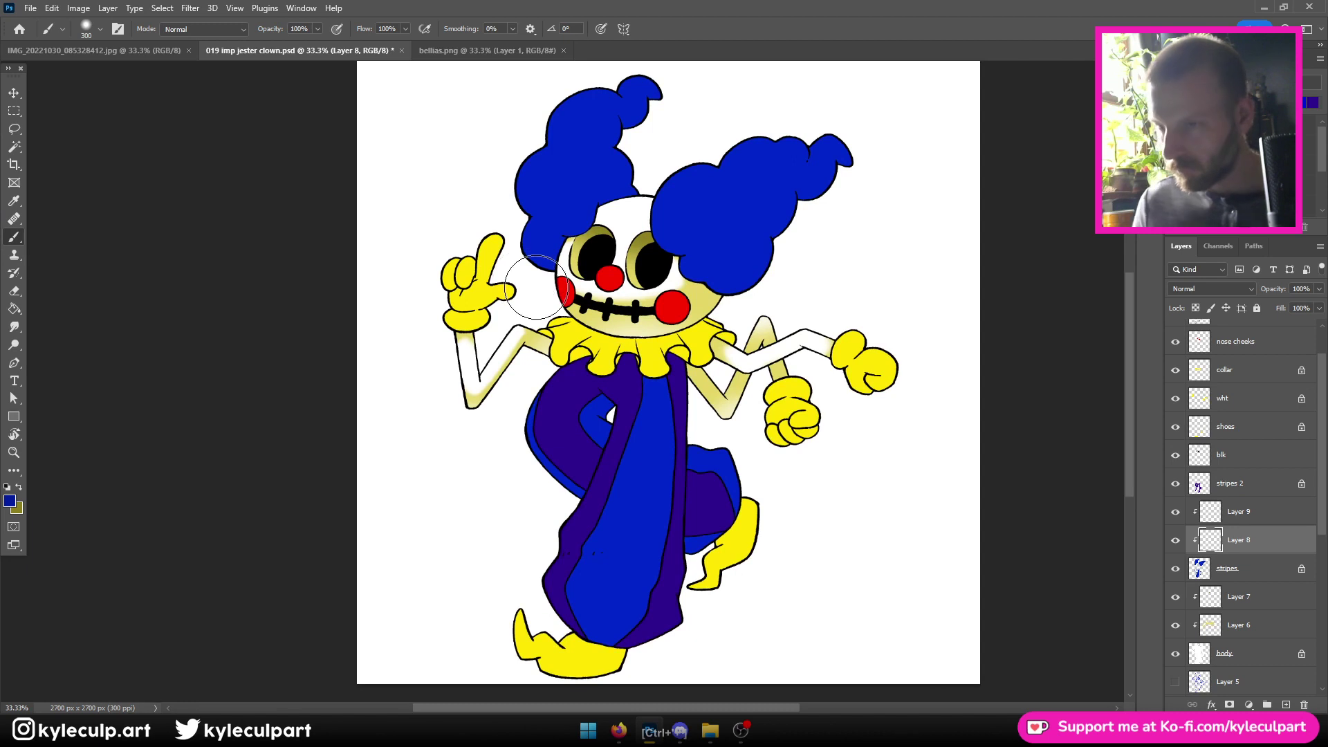
key("bracketright")
key("bracketright")
key("bracketright")
key("bracketright")
key("bracketright")
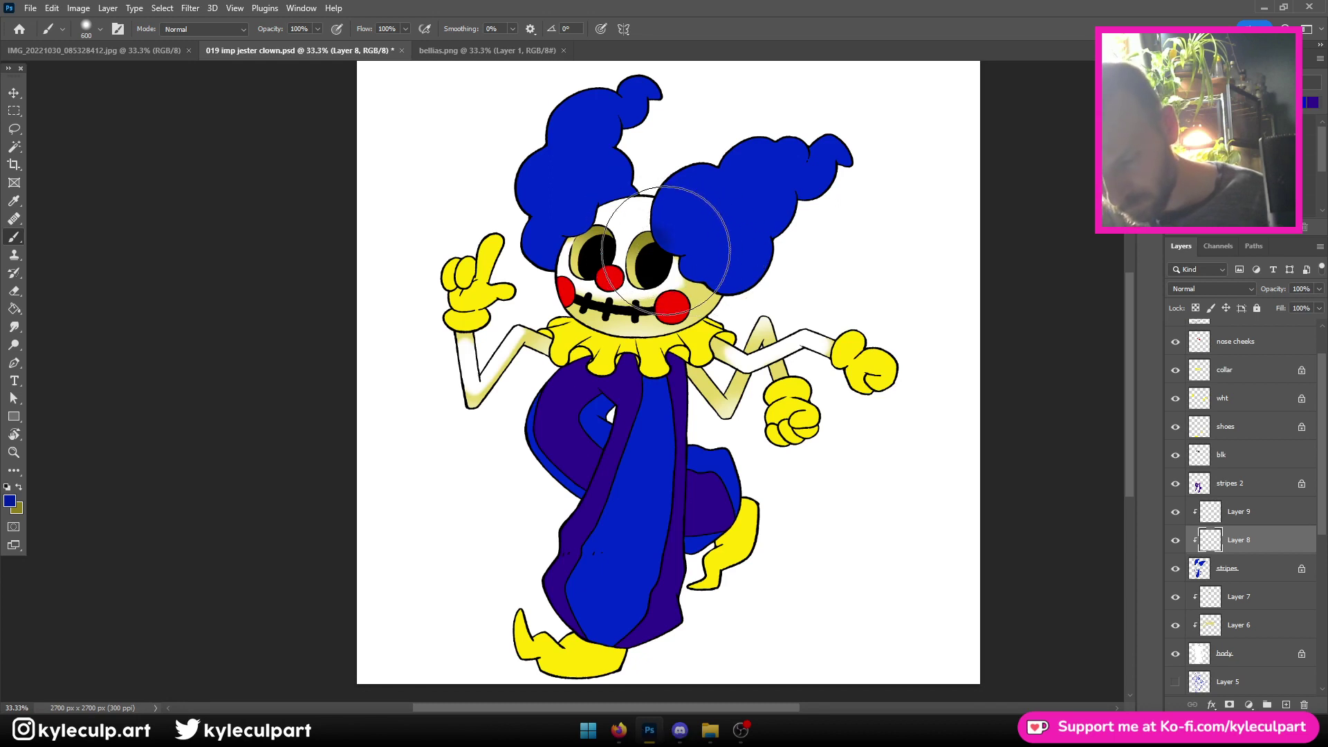
mouse_move(679, 243)
left_mouse_down()
mouse_move(720, 249)
mouse_move(778, 205)
left_mouse_up()
key("ctrl+z")
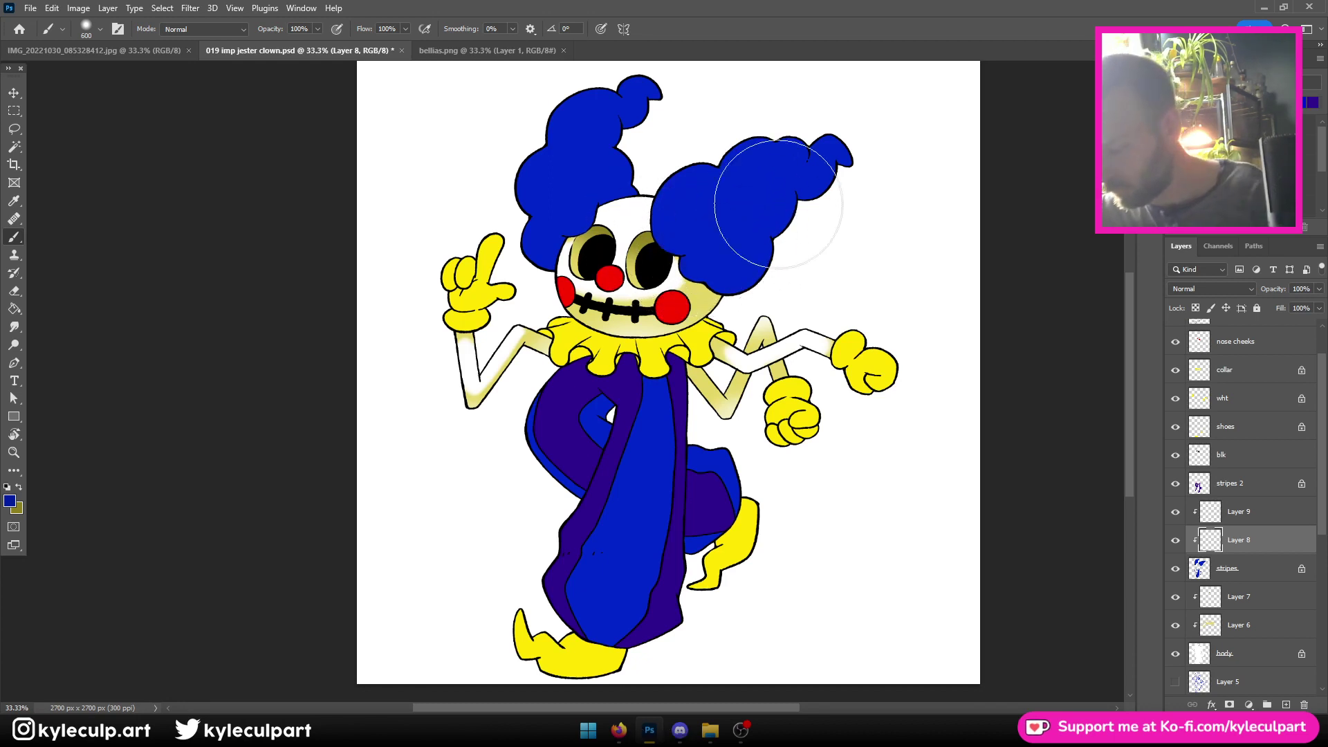
left_click(9, 505)
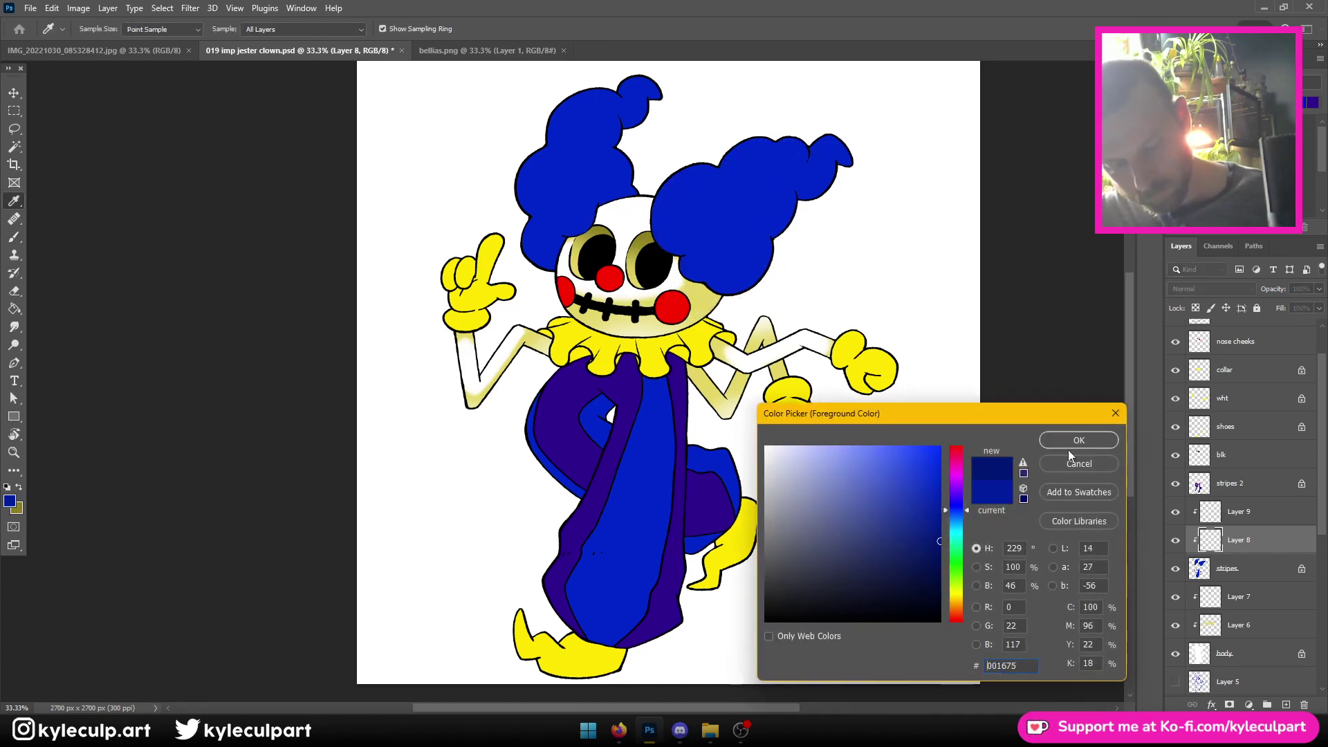
left_click(1071, 443)
Try shading the right hair puff on Layer 8 with broad dark blue strokes, and undo them
mouse_move(685, 238)
left_mouse_down()
mouse_move(723, 237)
mouse_move(759, 200)
mouse_move(867, 203)
mouse_move(912, 180)
left_mouse_up()
left_click_drag(746, 271, 837, 209)
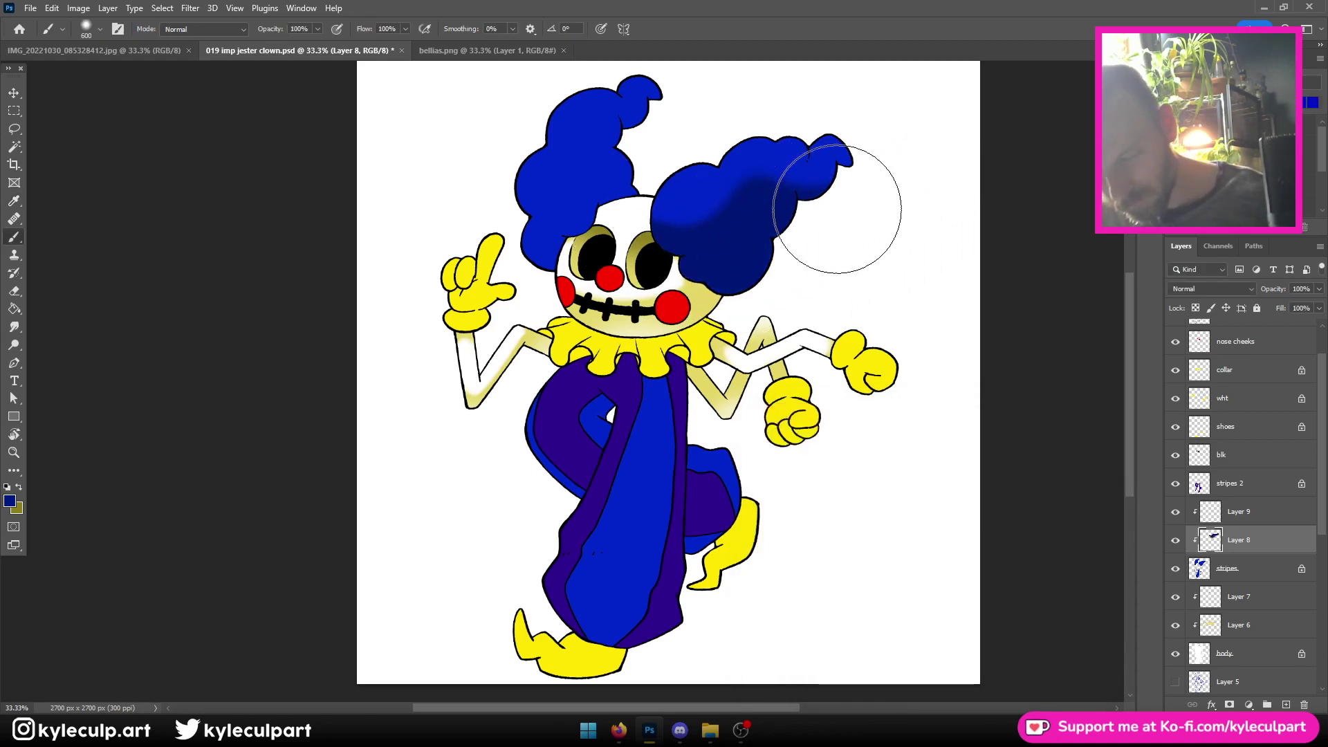
key("ctrl+z")
key("ctrl+z")
key("ctrl+z")
key("ctrl+z")
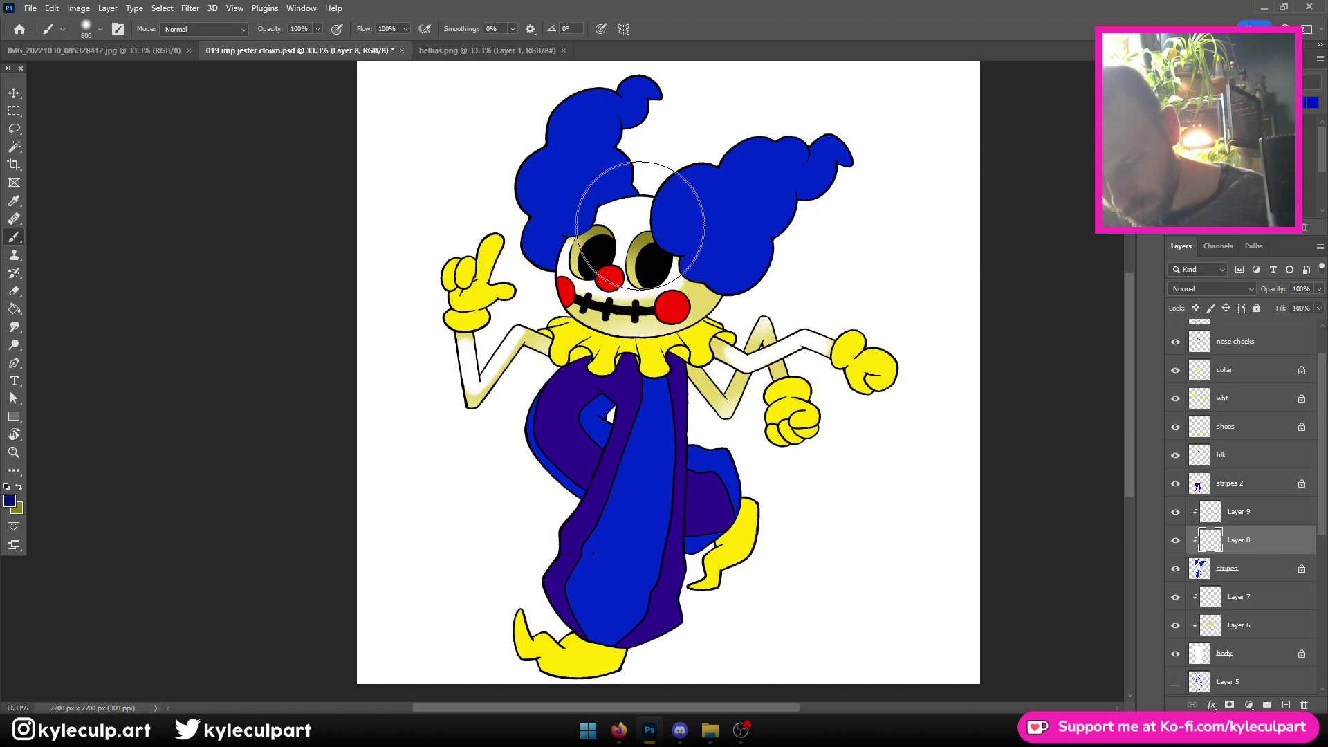
Shade the lower parts of both blue hair puffs on Layer 8 with the 600 px brush in #001675
mouse_move(640, 226)
left_mouse_down()
mouse_move(756, 231)
mouse_move(776, 215)
mouse_move(802, 233)
mouse_move(741, 184)
mouse_move(795, 231)
mouse_move(874, 237)
mouse_move(677, 256)
left_mouse_up()
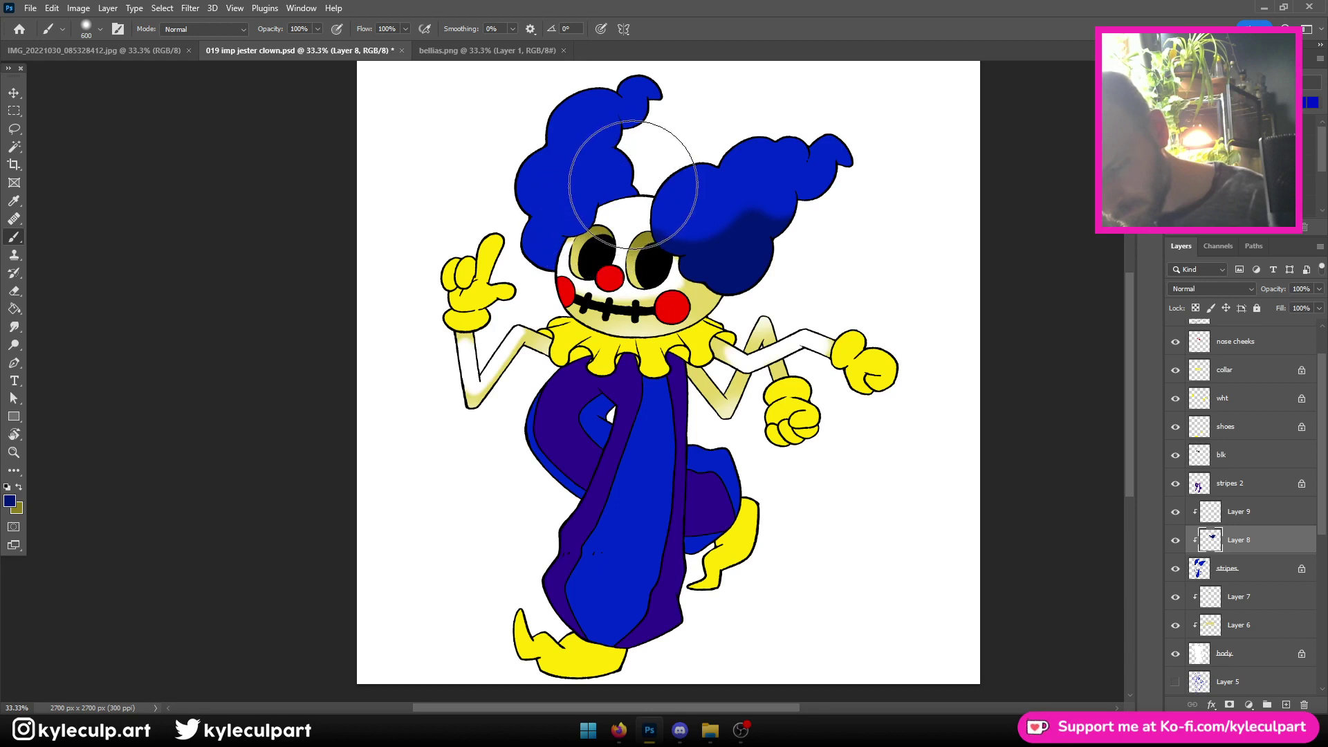
mouse_move(633, 184)
left_mouse_down()
mouse_move(555, 183)
mouse_move(528, 138)
mouse_move(524, 231)
mouse_move(669, 151)
left_mouse_up()
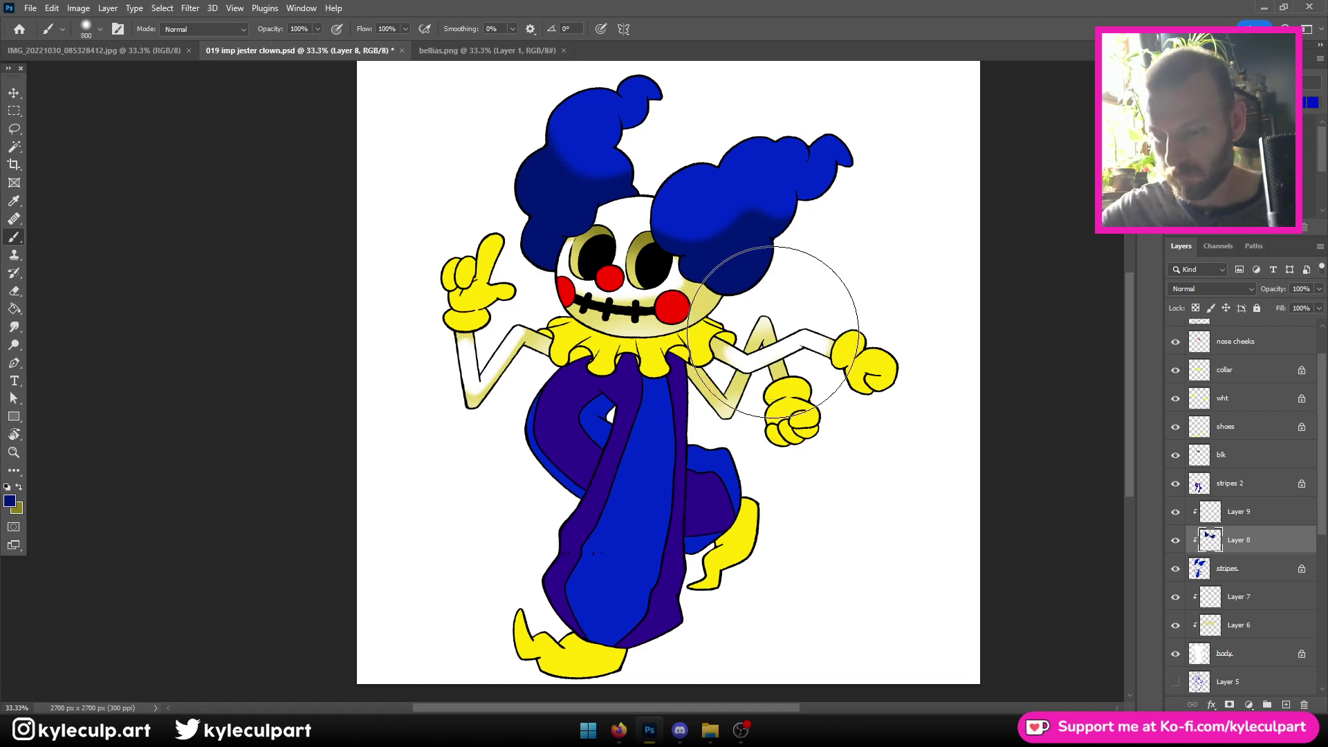
key("bracketright")
key("bracketright")
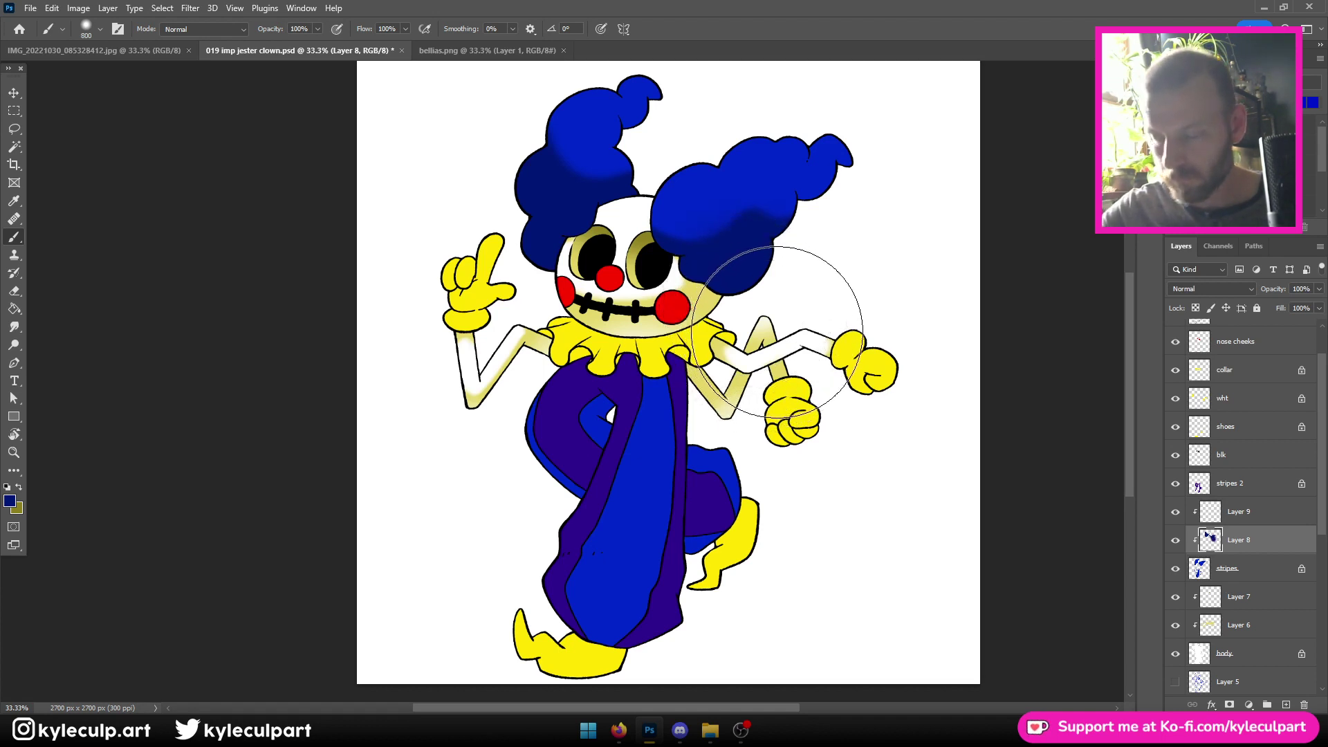
Soften the hair shading on Layer 8 with an 800 px eraser at 36% opacity, save the document and check the whole figure
key("e")
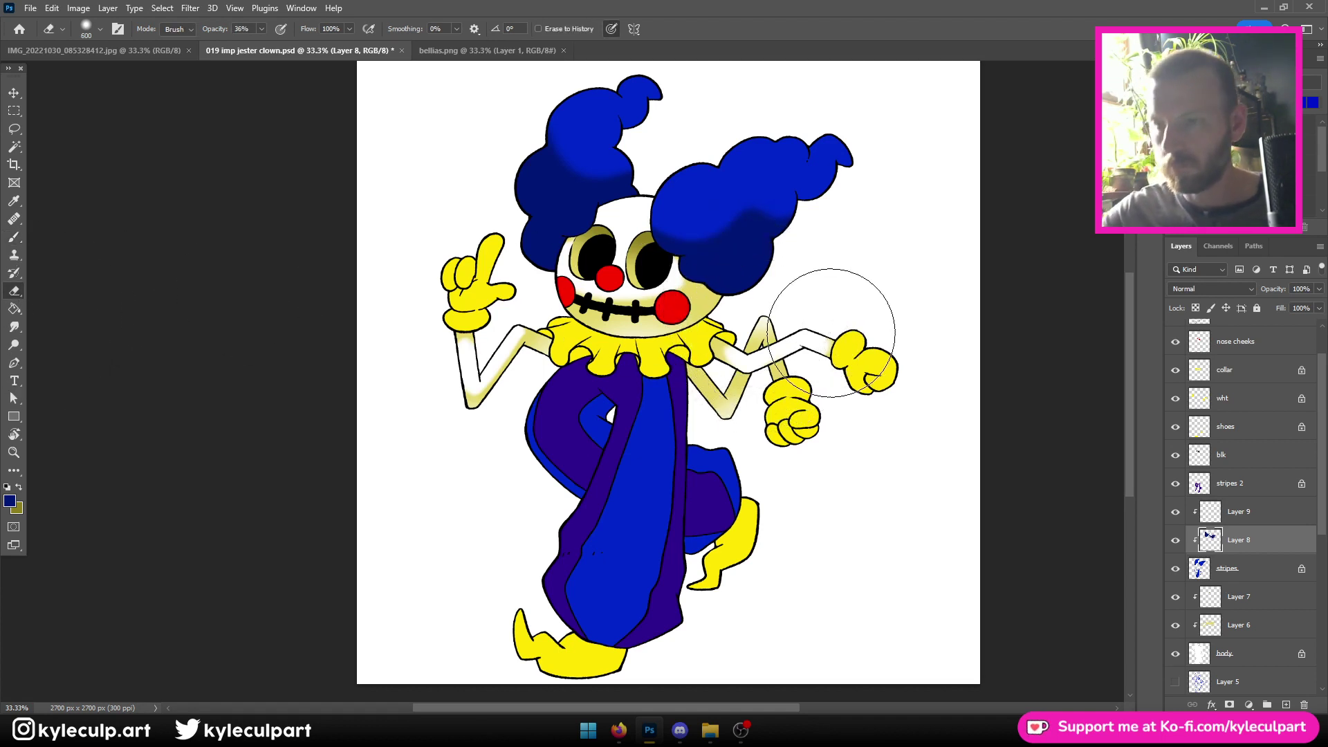
key("bracketright")
key("bracketright")
key("bracketright")
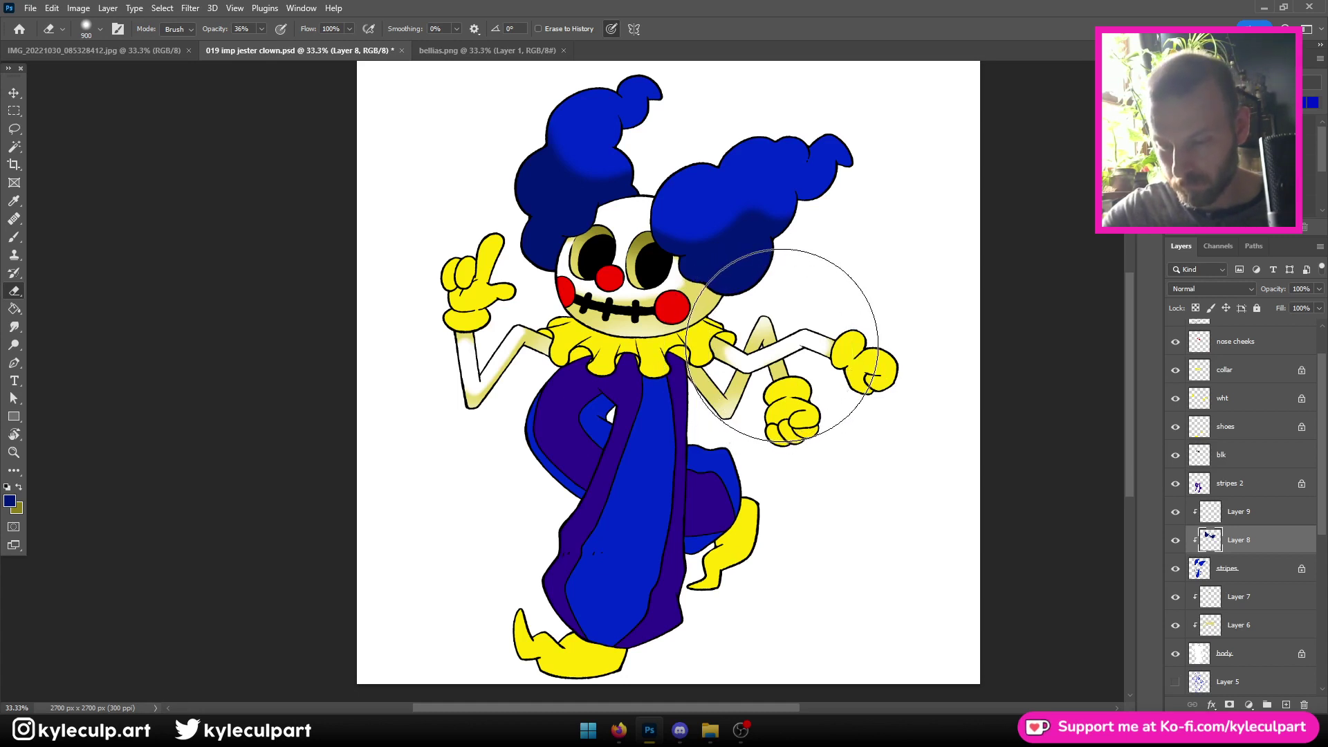
key("bracketleft")
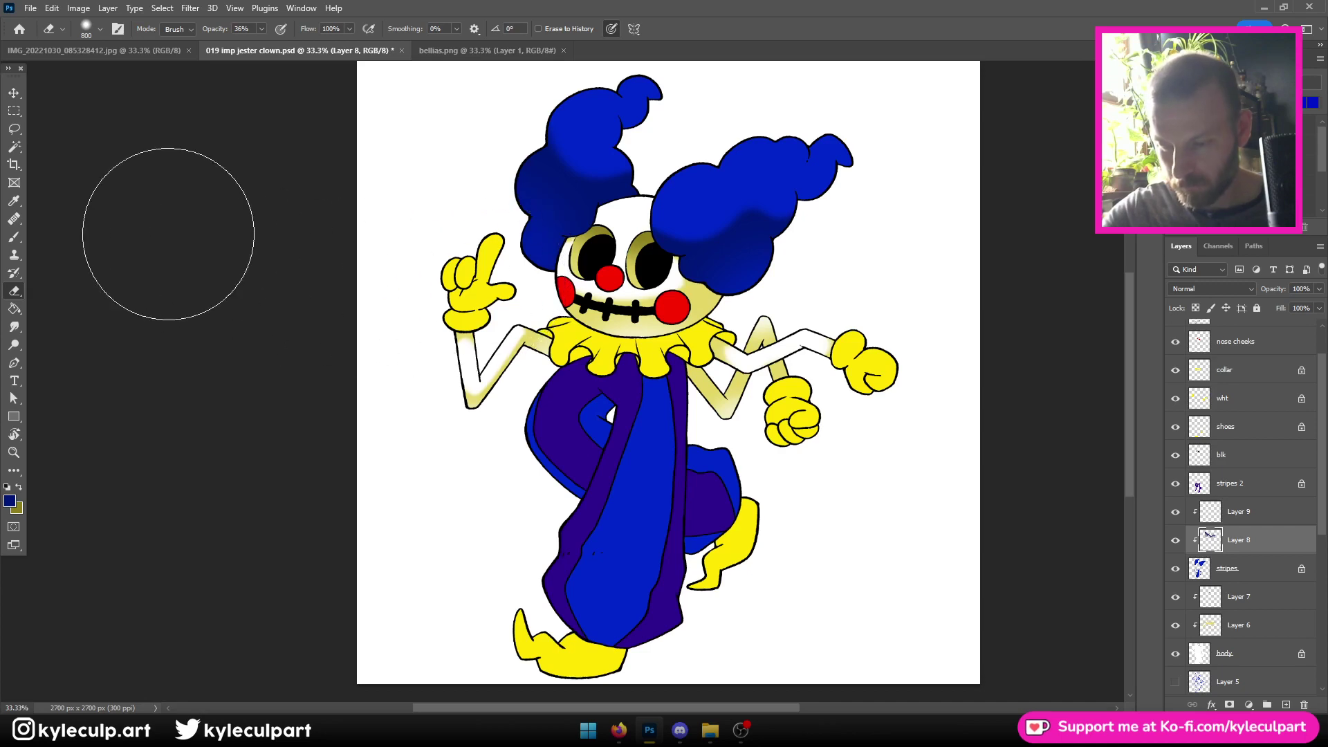
key("ctrl+s")
key("ctrl+minus")
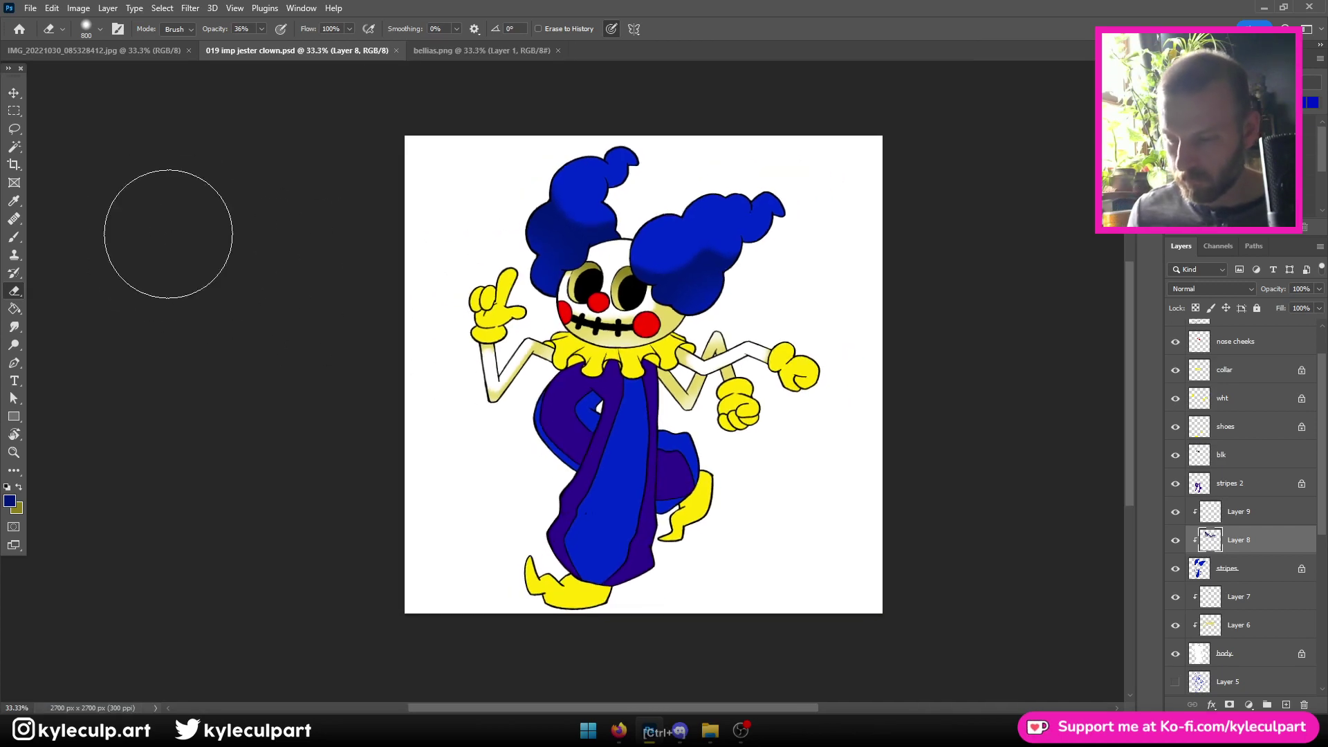
key("ctrl+minus")
key("ctrl+plus")
key("ctrl+plus")
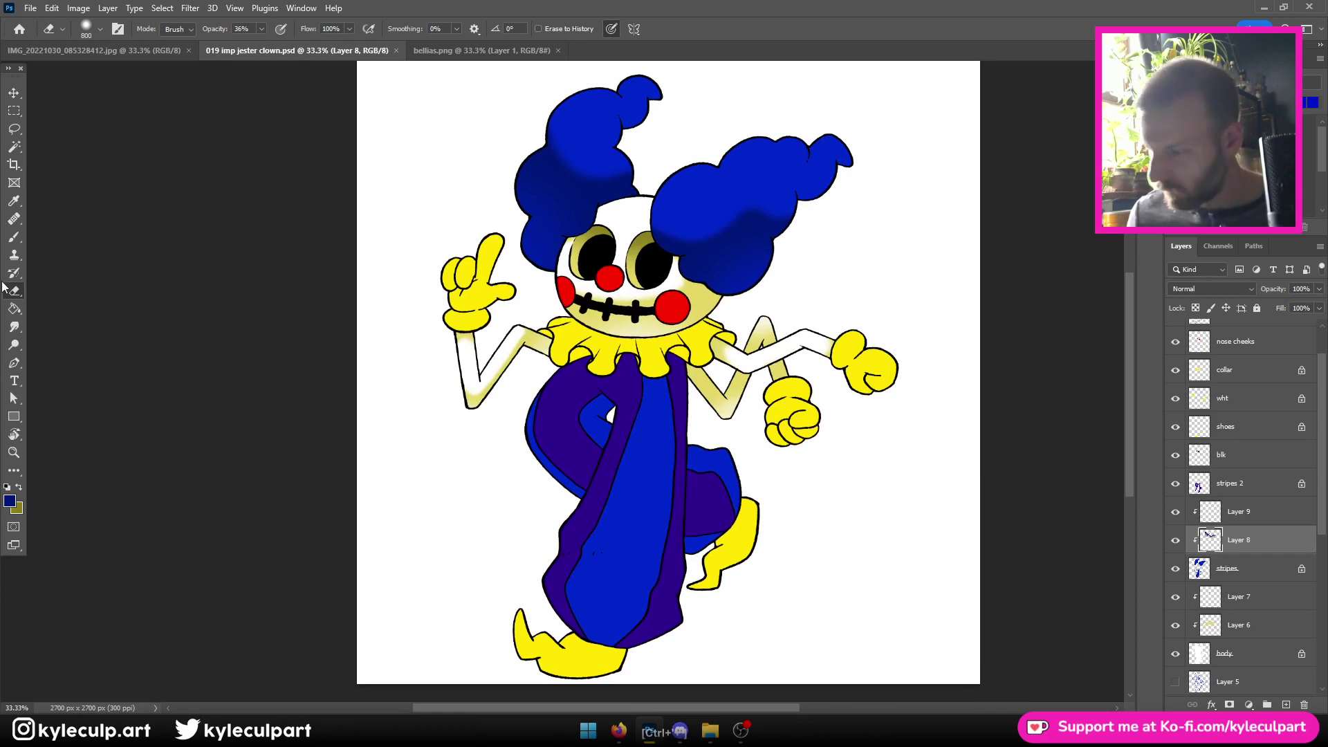
Shade the curl at the tip of the left hair puff on Layer 8 with a 300 px brush
left_click(12, 238)
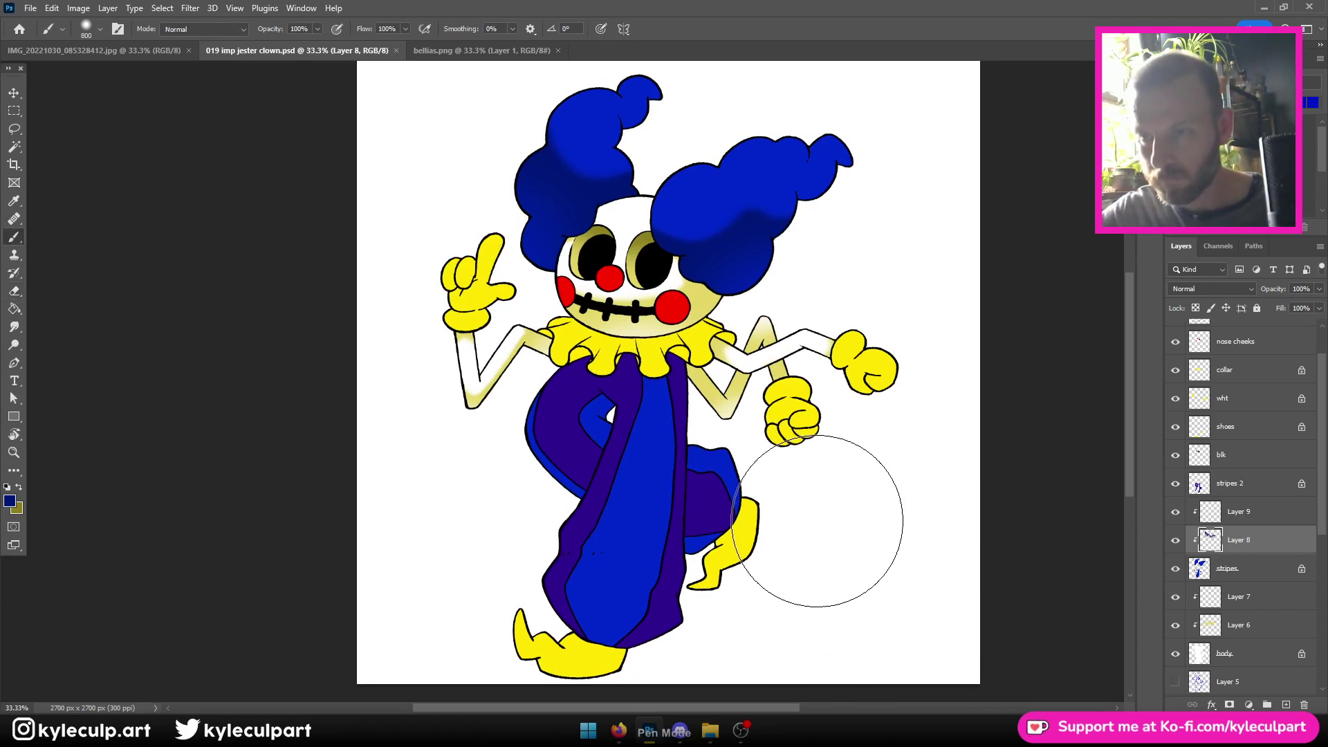
key("bracketleft")
key("bracketleft")
key("bracketleft")
key("bracketleft")
key("bracketleft")
key("bracketleft")
key("bracketleft")
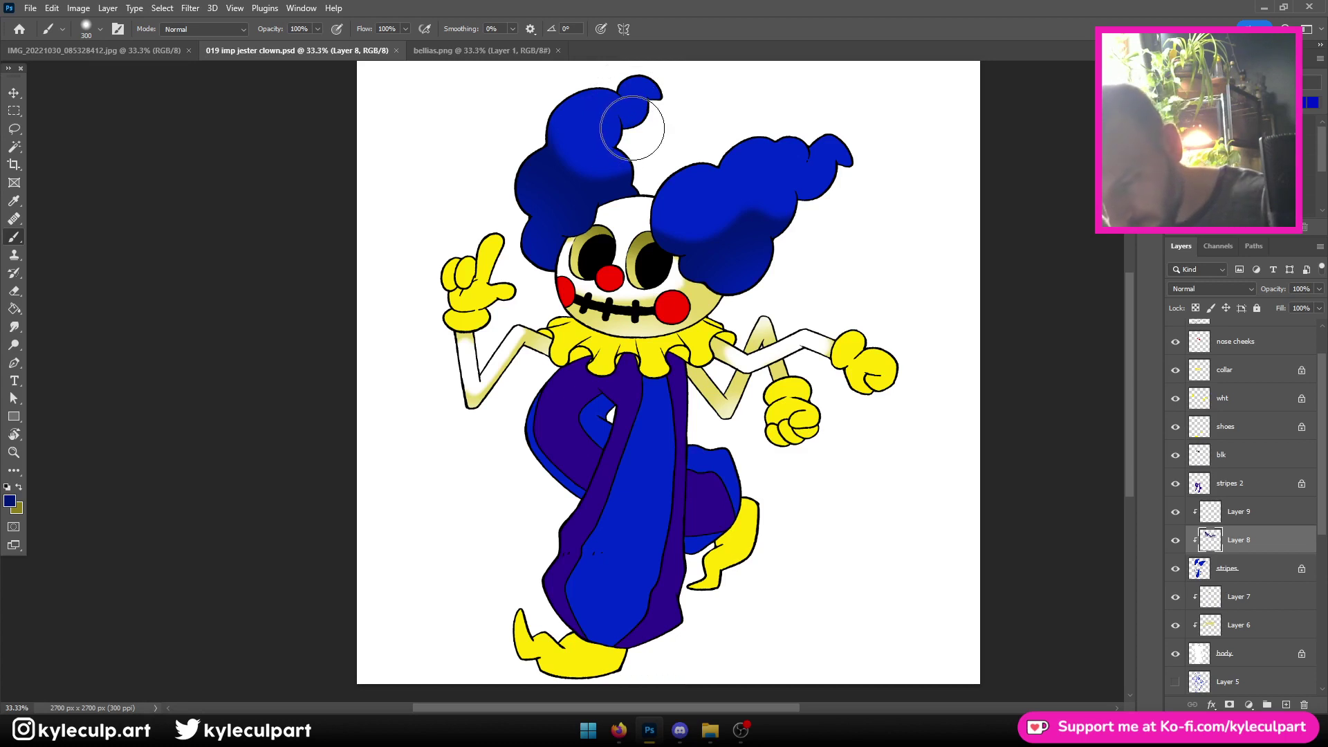
left_click_drag(642, 123, 662, 115)
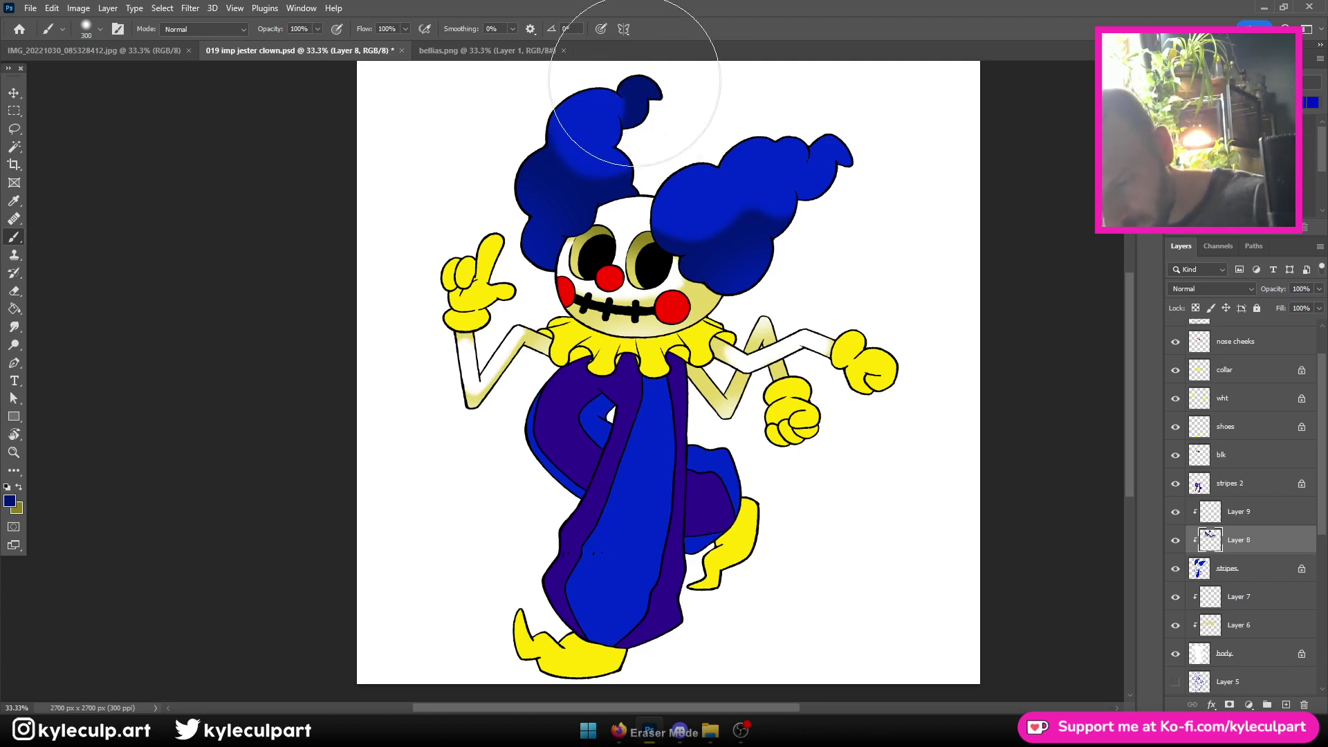
key("e")
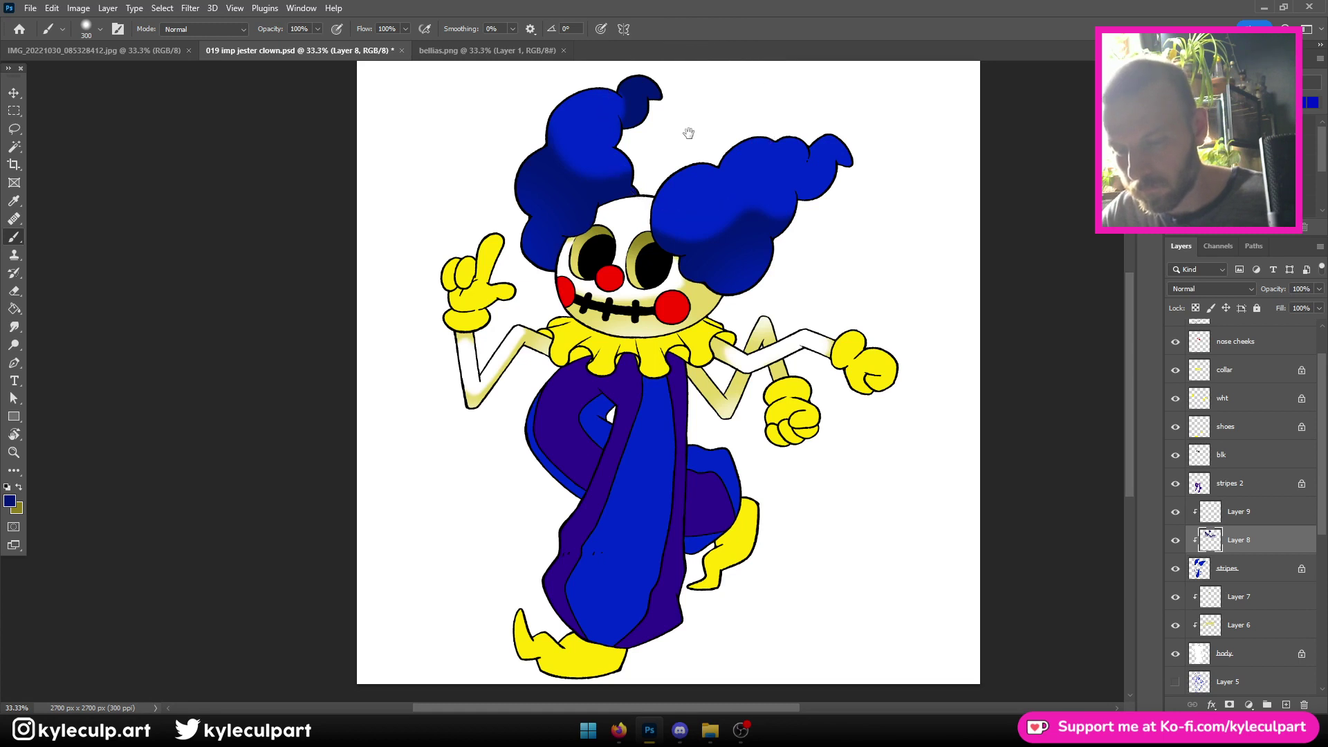
Shade the curl at the tip of the right hair puff on Layer 8 with the 300 px brush
left_click_drag(686, 123, 691, 222)
key("[")
key("[")
key("[")
key("[")
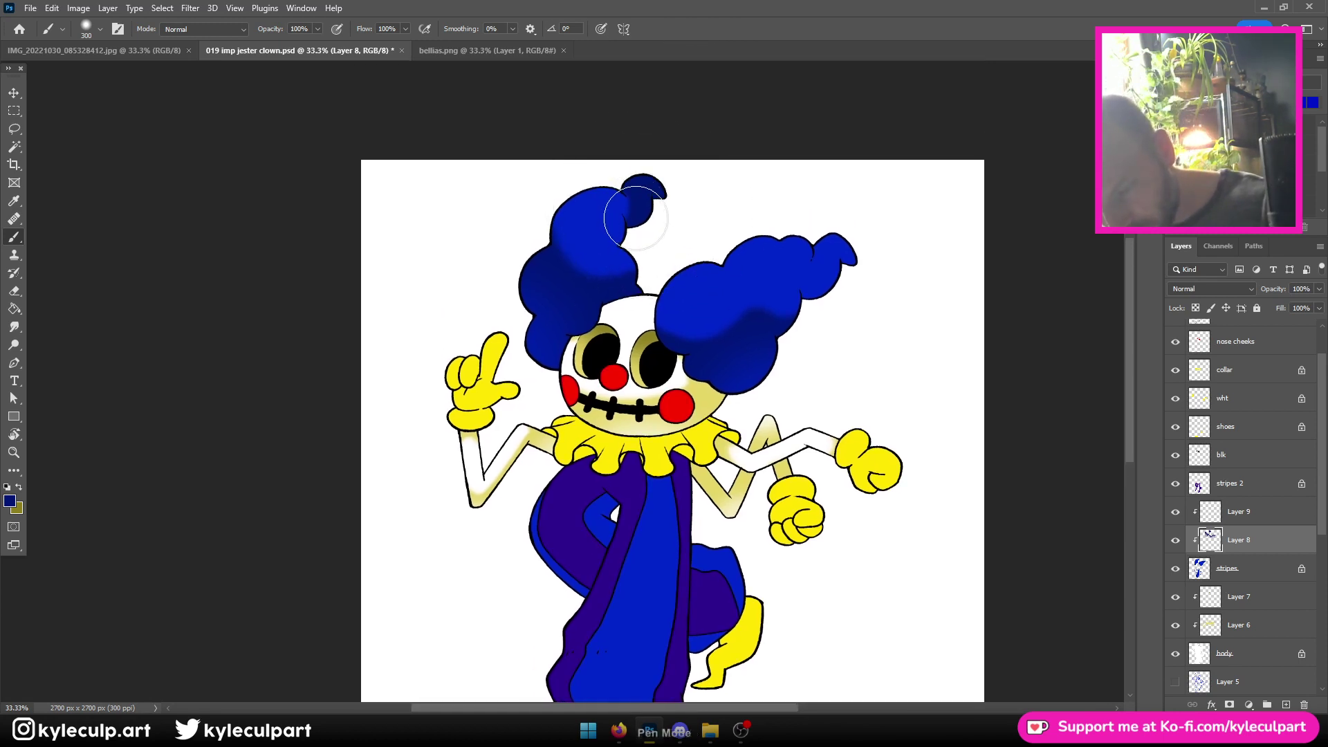
key("]")
key("]")
key("]")
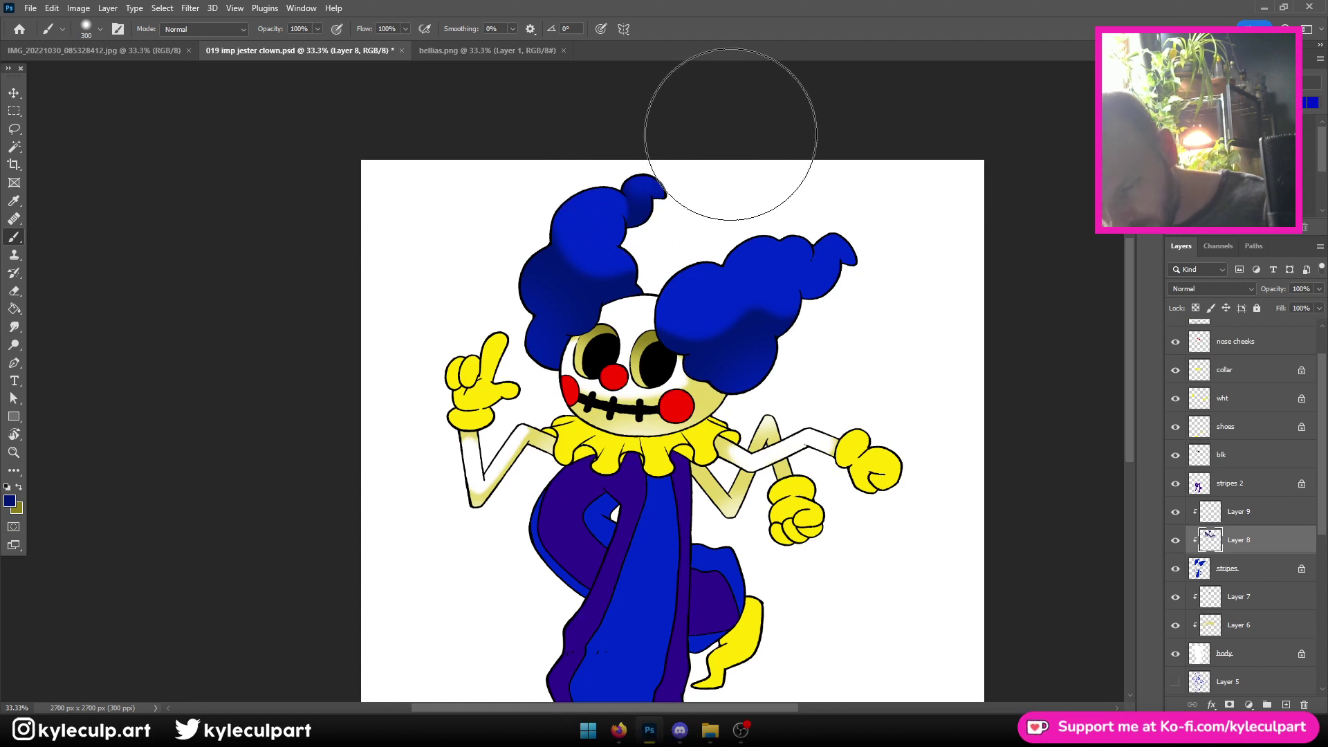
key("[")
key("[")
key("[")
key("[")
key("[")
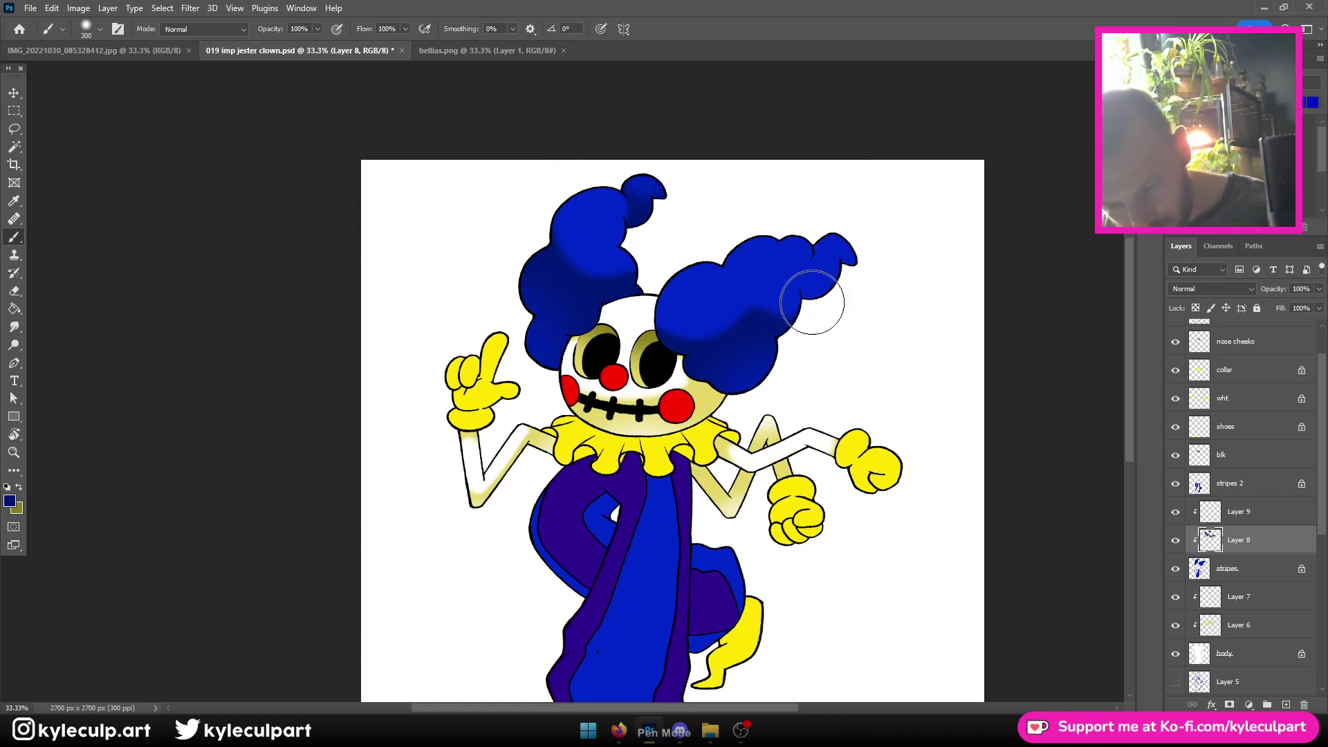
mouse_move(813, 292)
left_mouse_down()
mouse_move(824, 262)
mouse_move(860, 250)
left_mouse_up()
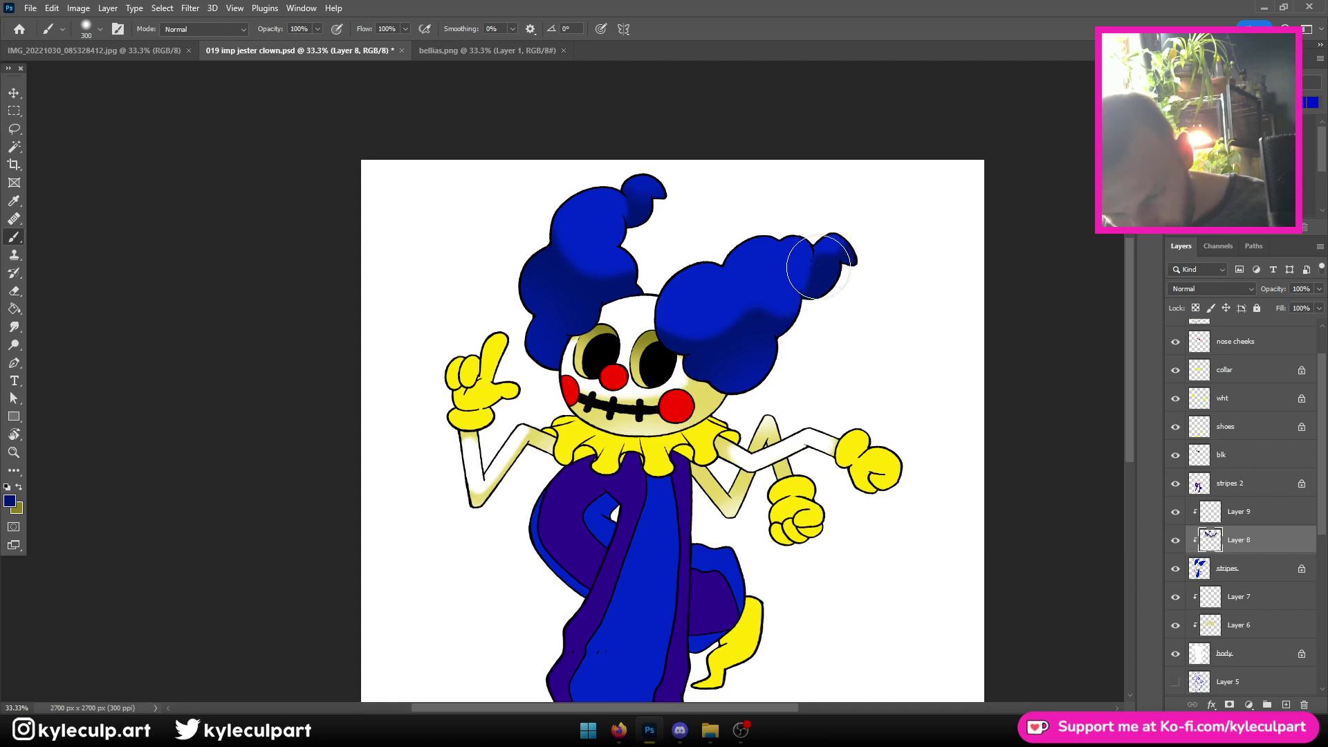
Save the document and check the shaded hair curls on the whole figure
key("]")
key("]")
key("]")
key("]")
key("]")
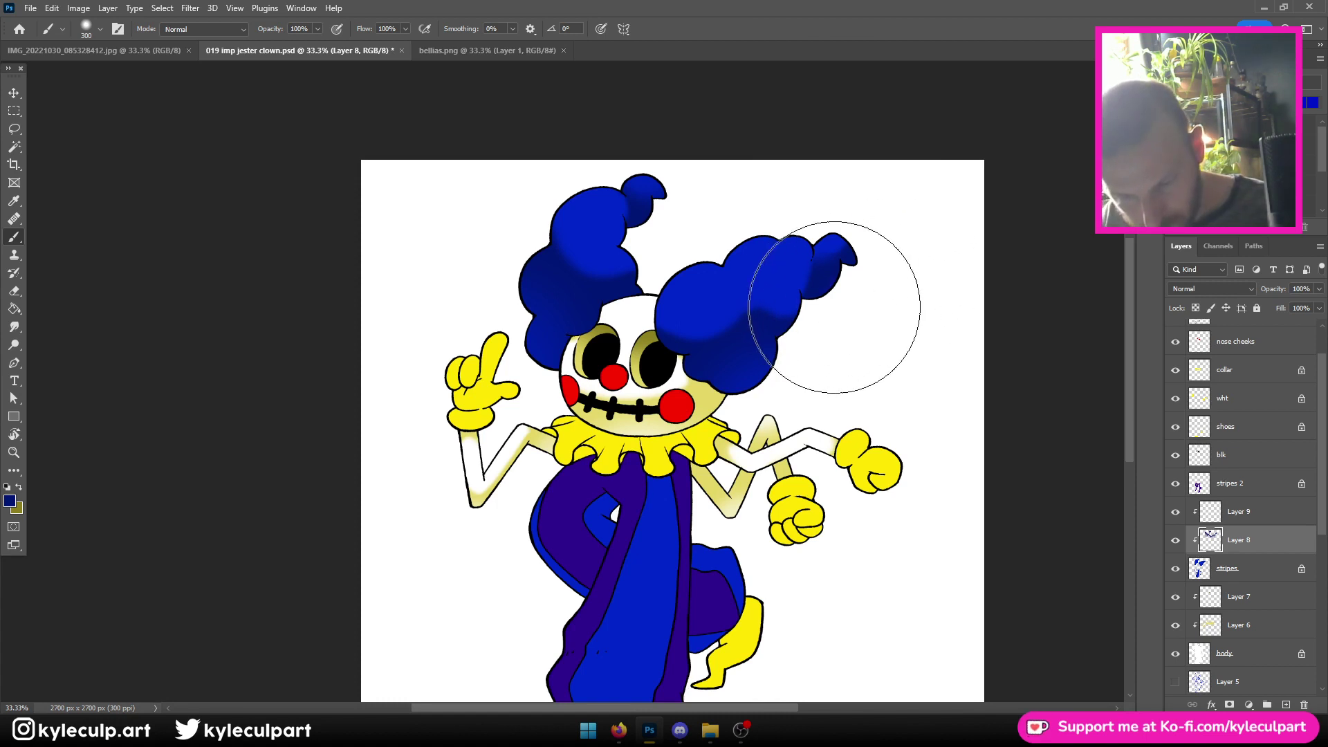
key("ctrl+s")
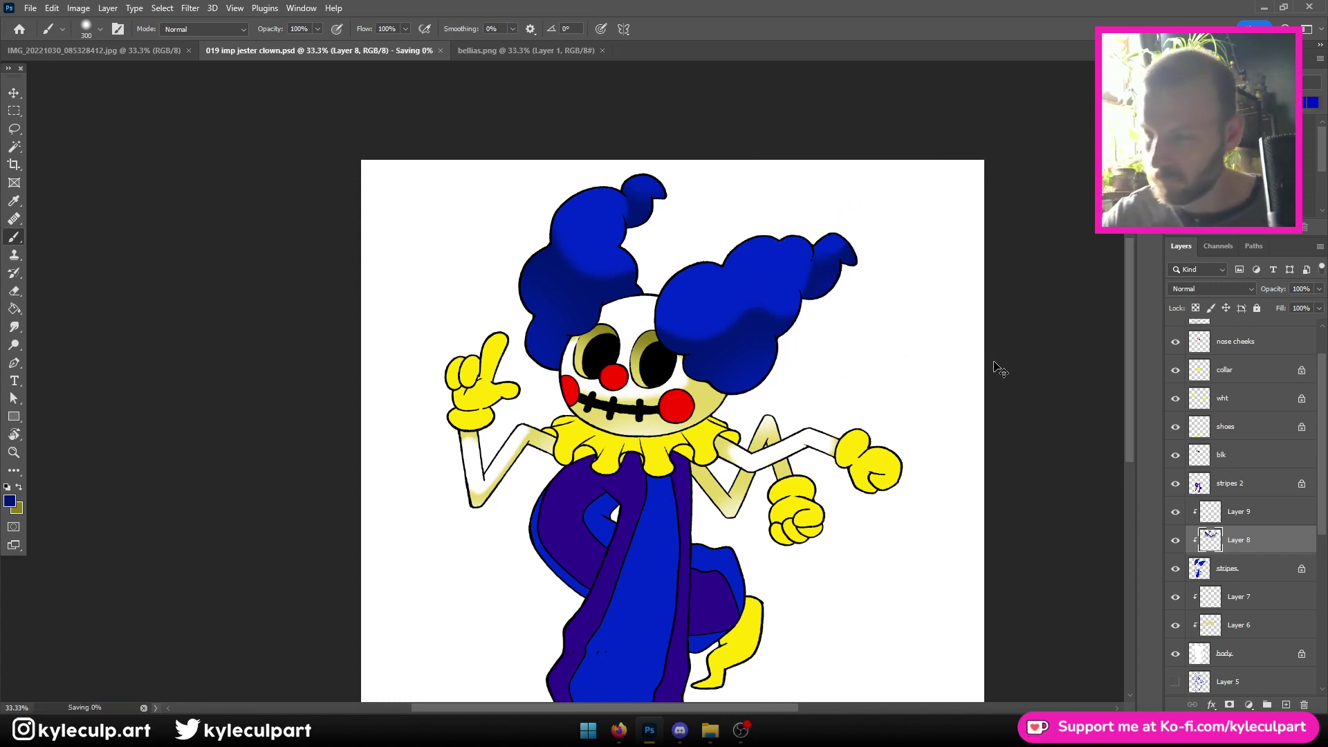
key("ctrl+minus")
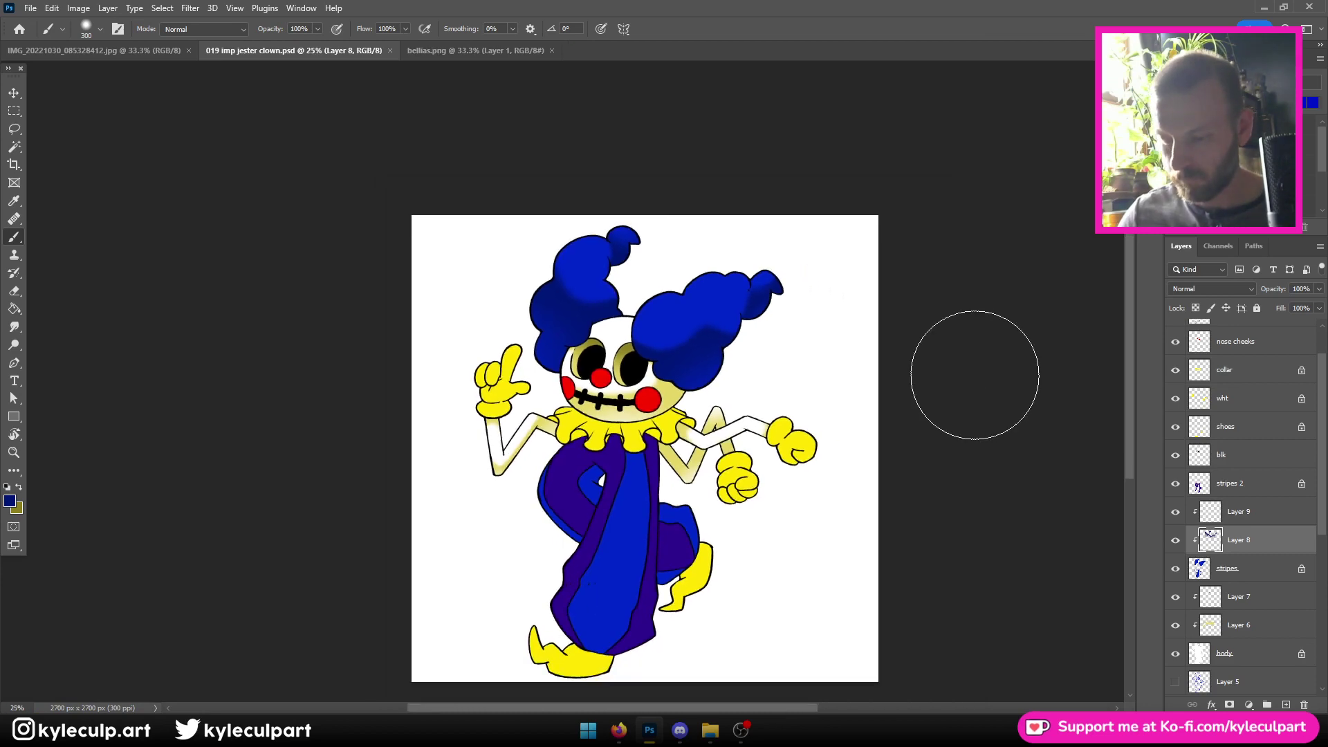
key("ctrl+minus")
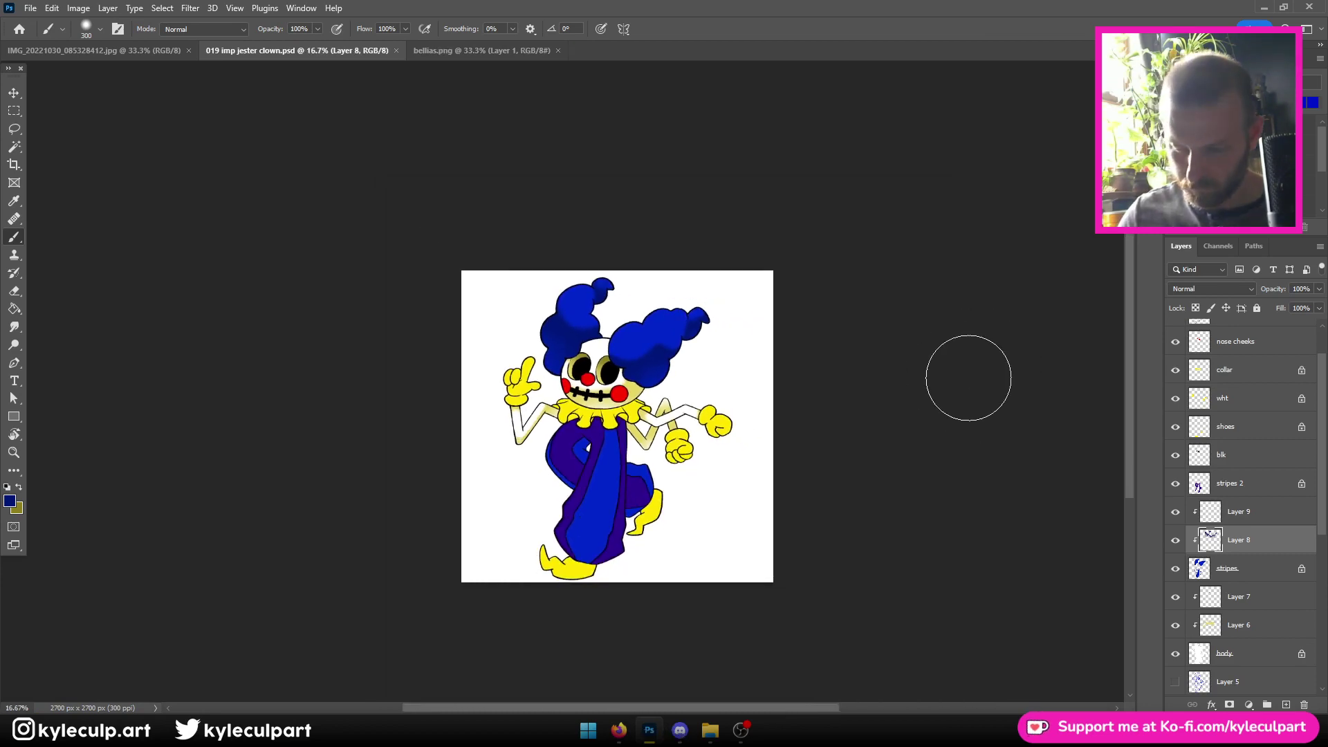
key("ctrl+plus")
key("ctrl+plus")
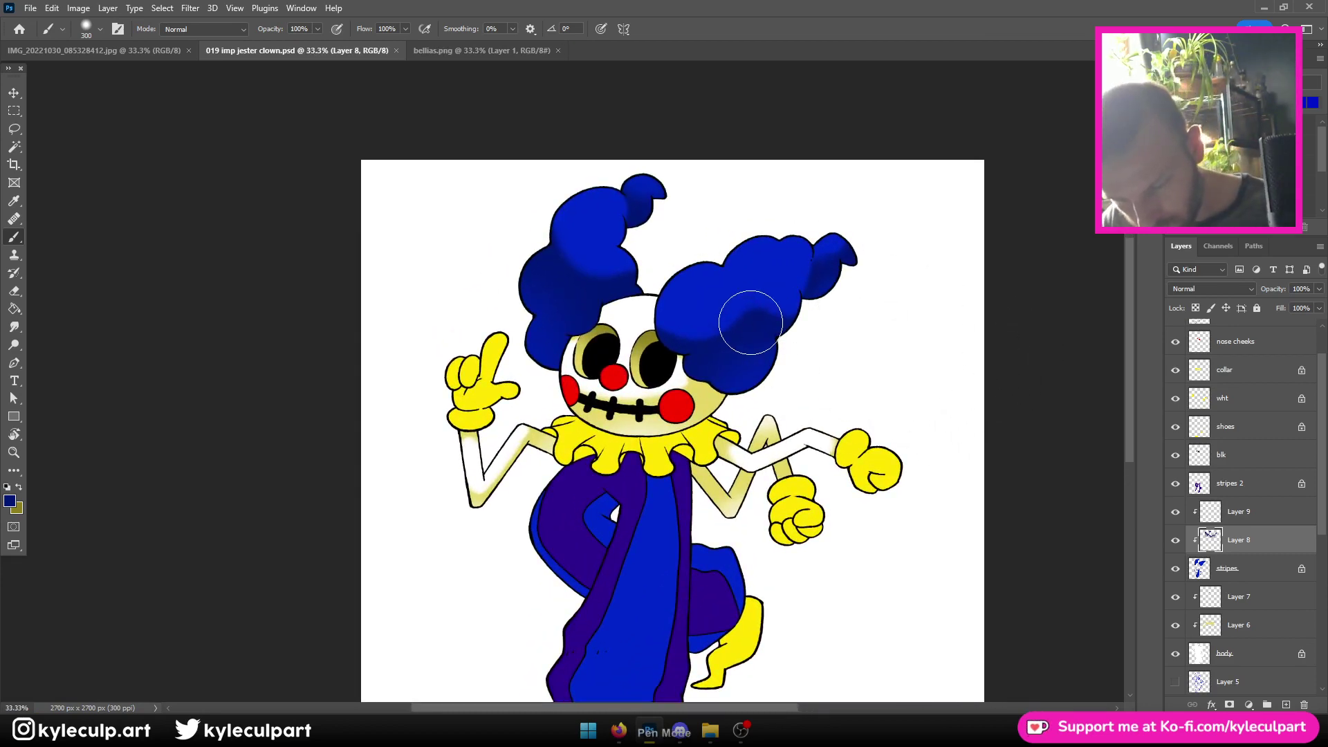
Extend the right hair puff's shading along its lower edge towards the tip, soften it with the eraser, and save the document
mouse_move(750, 322)
left_mouse_down()
mouse_move(762, 294)
mouse_move(806, 297)
mouse_move(802, 283)
mouse_move(767, 305)
mouse_move(779, 305)
mouse_move(765, 297)
mouse_move(822, 284)
left_mouse_up()
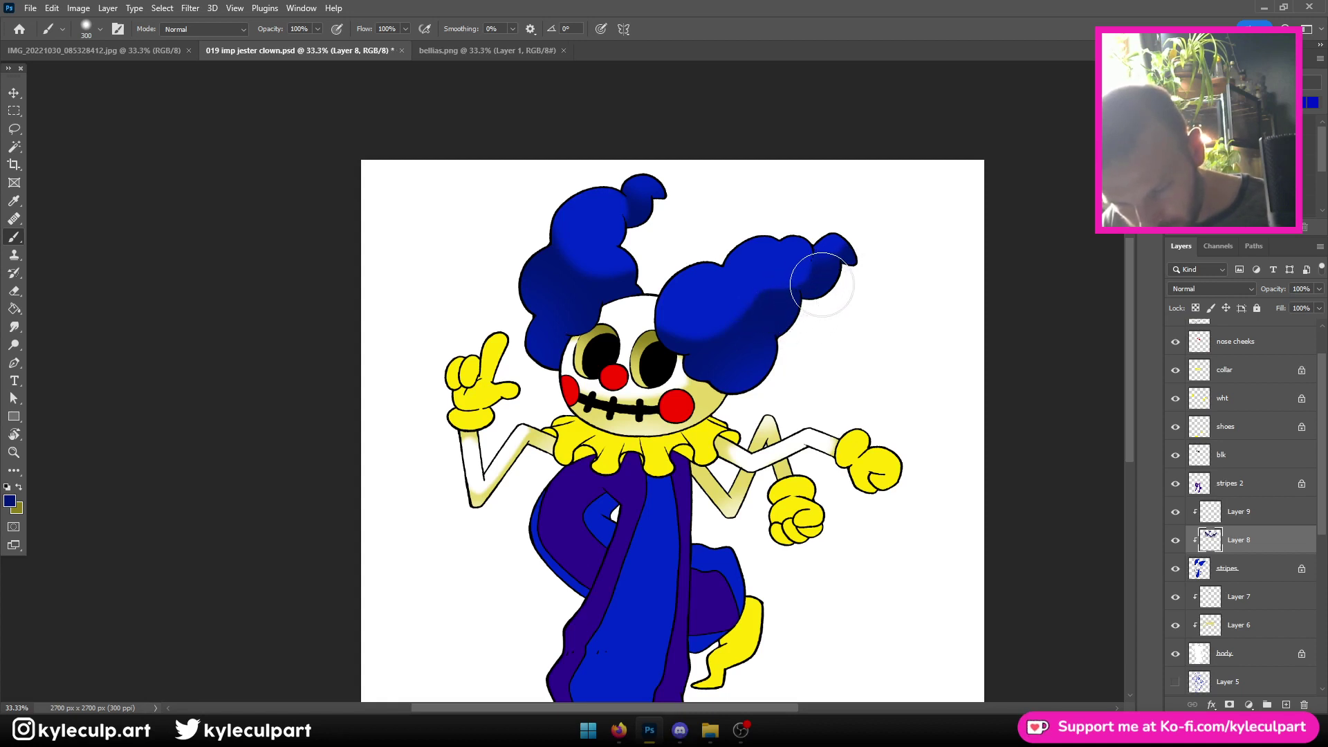
key("e")
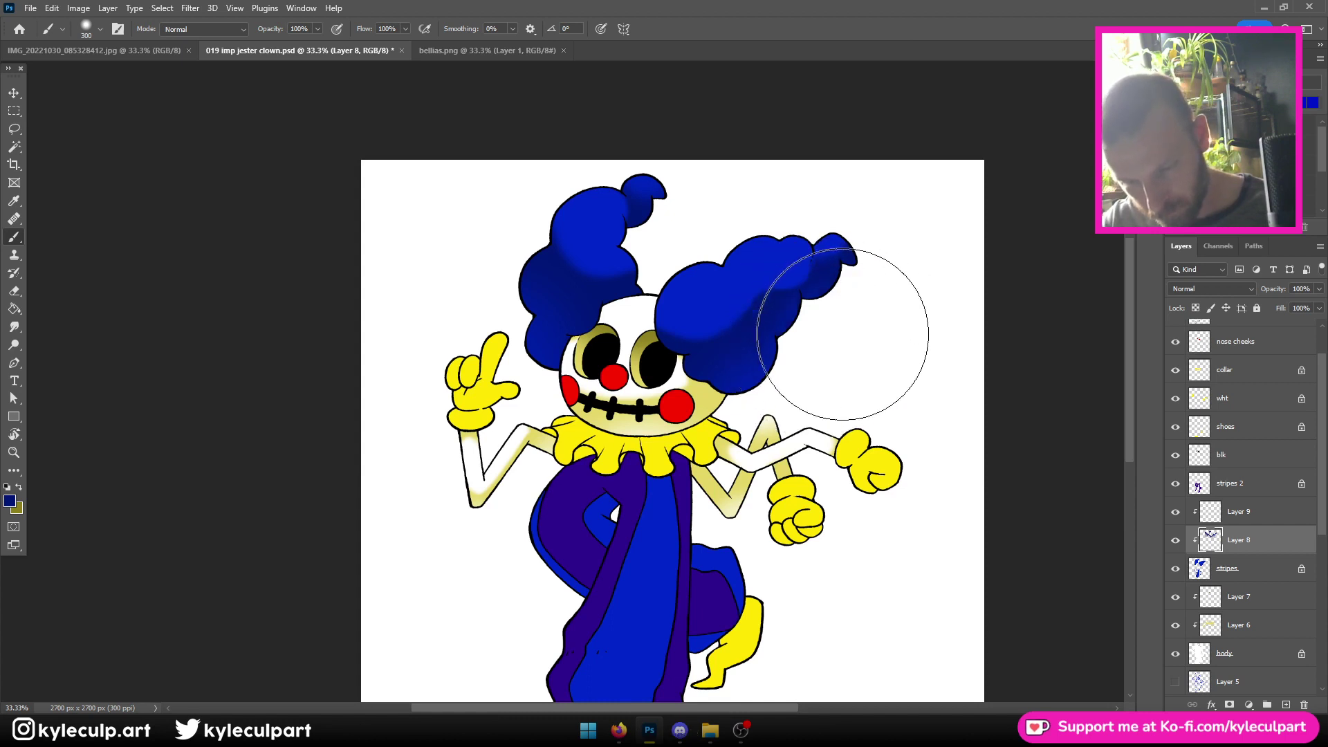
key("ctrl+minus")
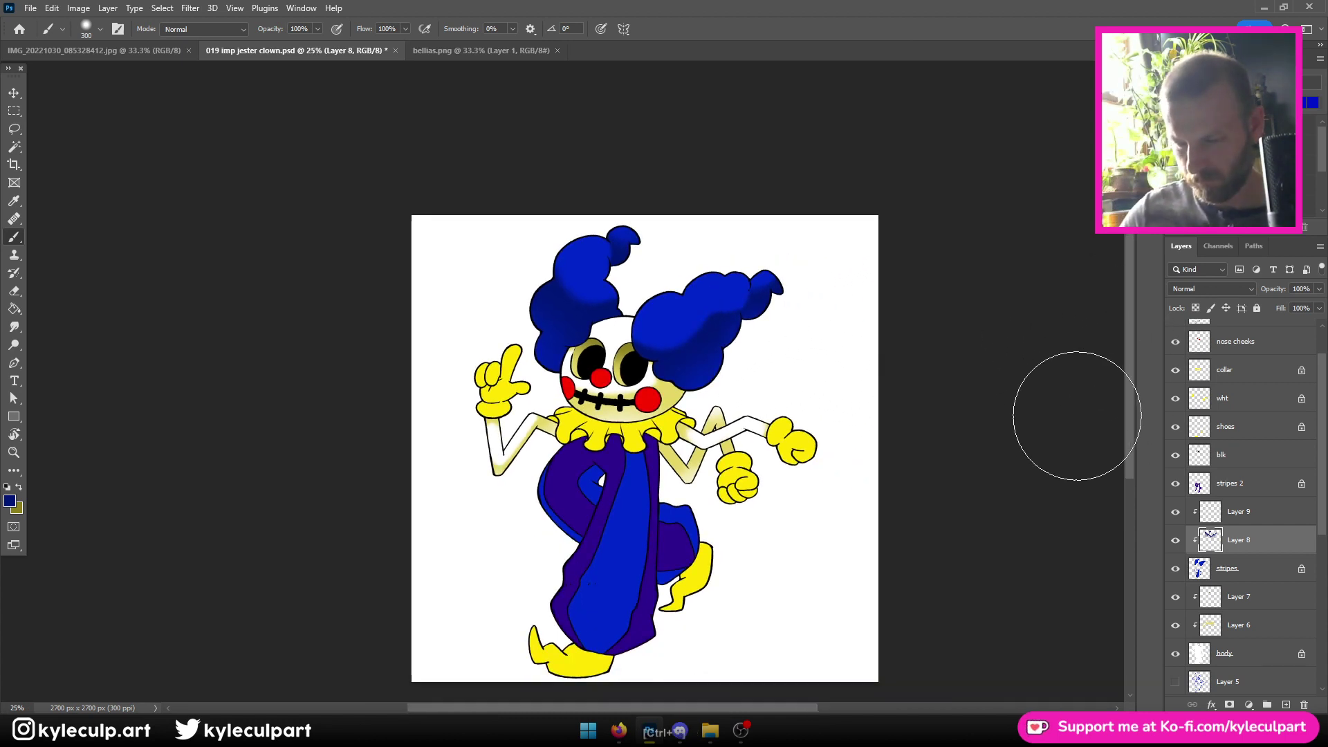
key("ctrl+minus")
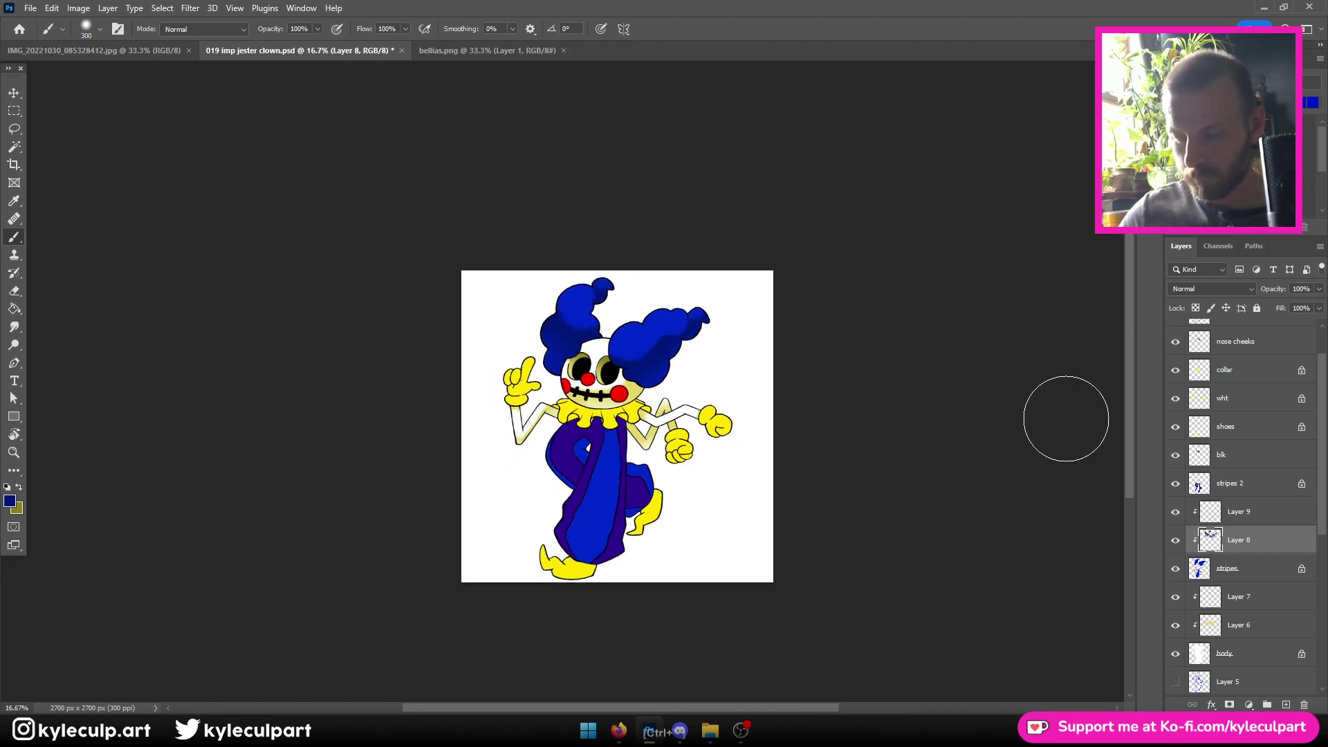
key("ctrl+plus")
key("ctrl+plus")
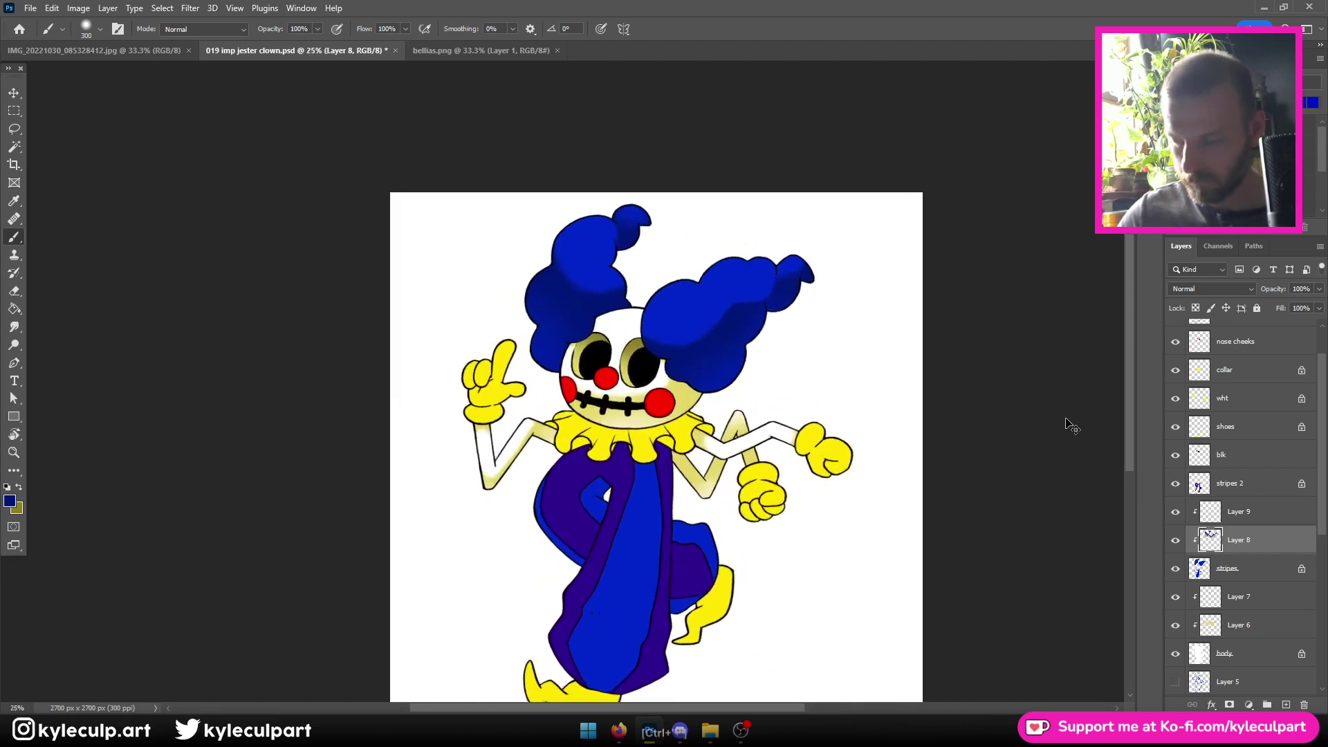
key("ctrl+s")
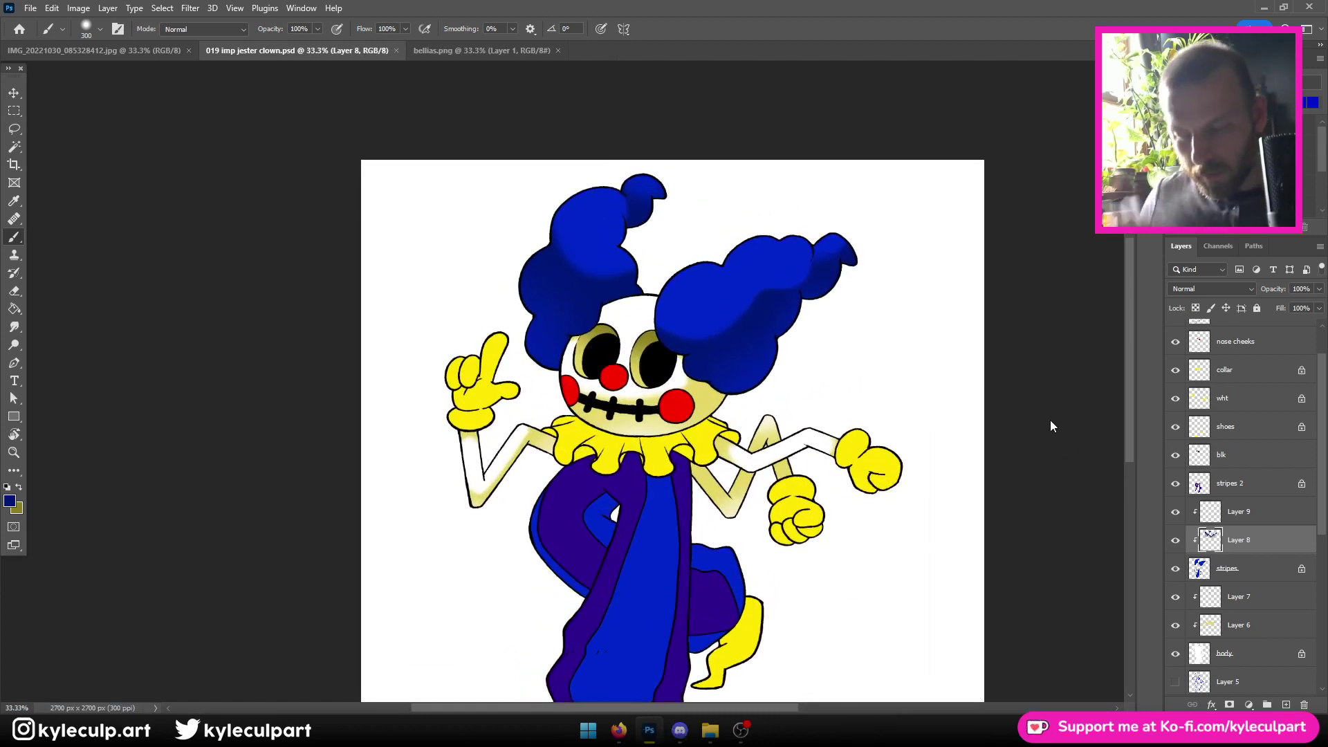
Shade the bottom end of the front leg's blue stripe on Layer 8 with the 300 px brush
scroll(1051, 421, "down", 3)
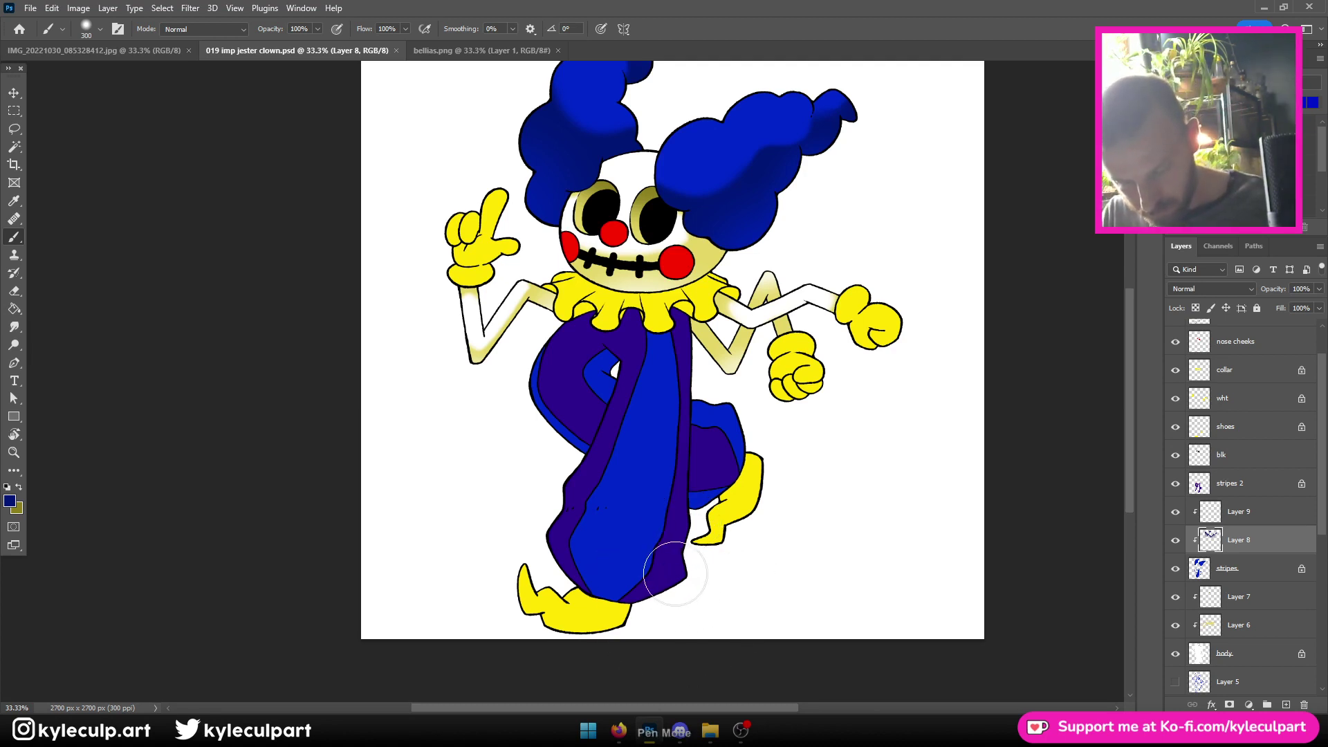
left_click_drag(667, 550, 578, 538)
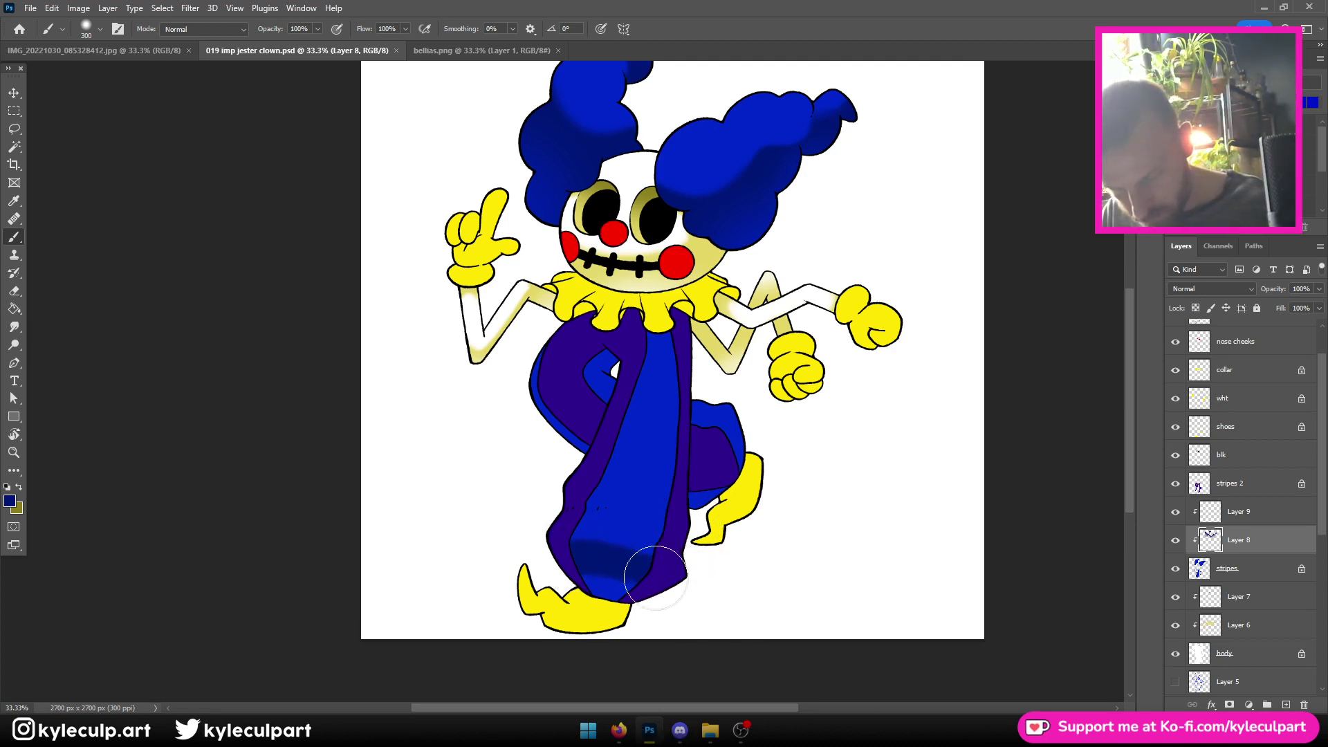
mouse_move(655, 577)
left_mouse_down()
mouse_move(602, 563)
mouse_move(612, 569)
left_mouse_up()
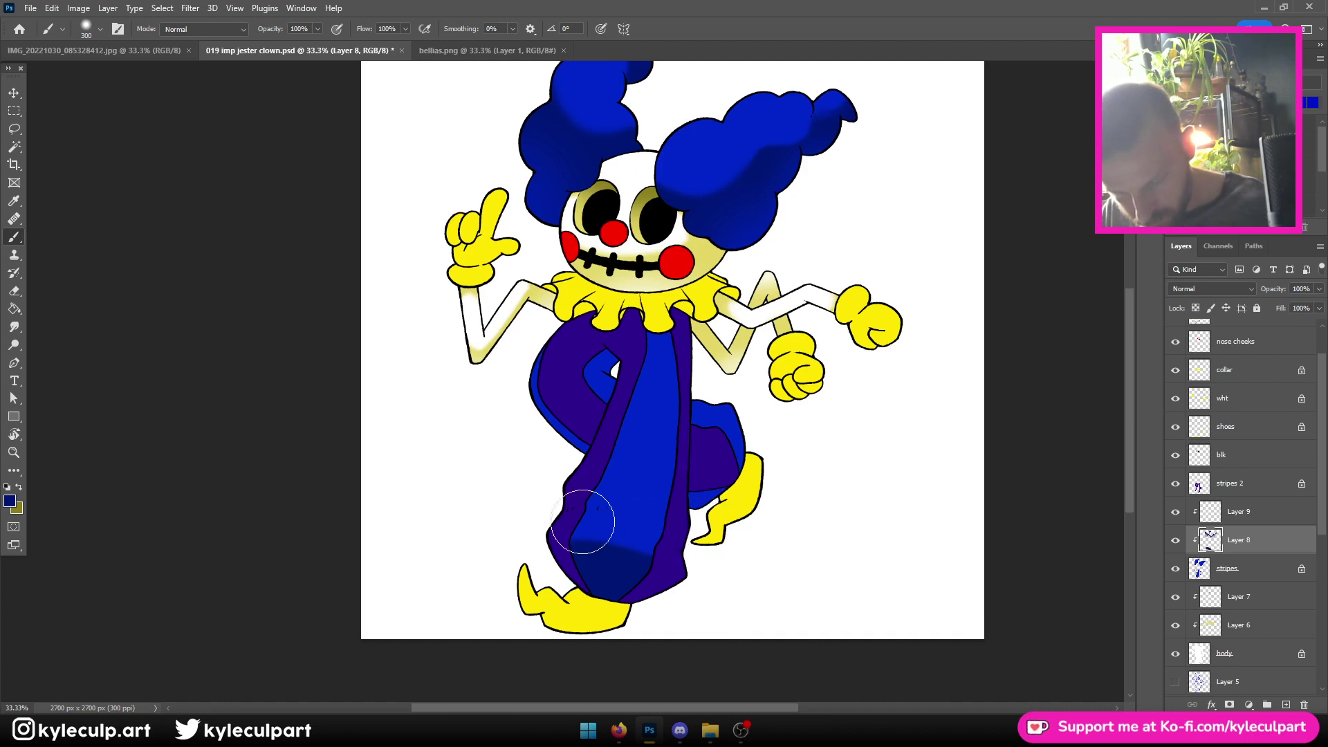
Try a dark fold shadow across the lower front stripe with eraser softening, check the whole figure, and undo it
mouse_move(571, 514)
left_mouse_down()
mouse_move(625, 513)
mouse_move(561, 504)
left_mouse_up()
mouse_move(681, 547)
left_mouse_down()
mouse_move(617, 513)
mouse_move(714, 517)
mouse_move(607, 510)
mouse_move(709, 507)
left_mouse_up()
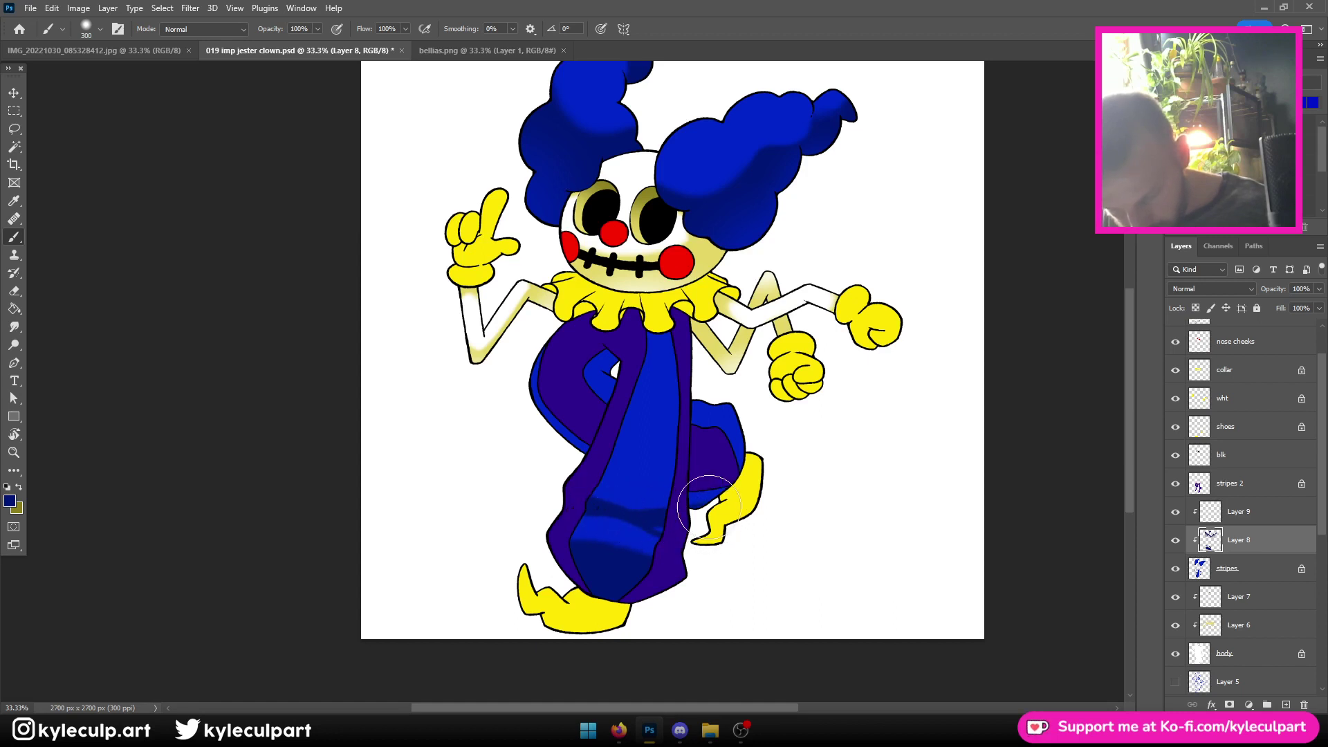
key("e")
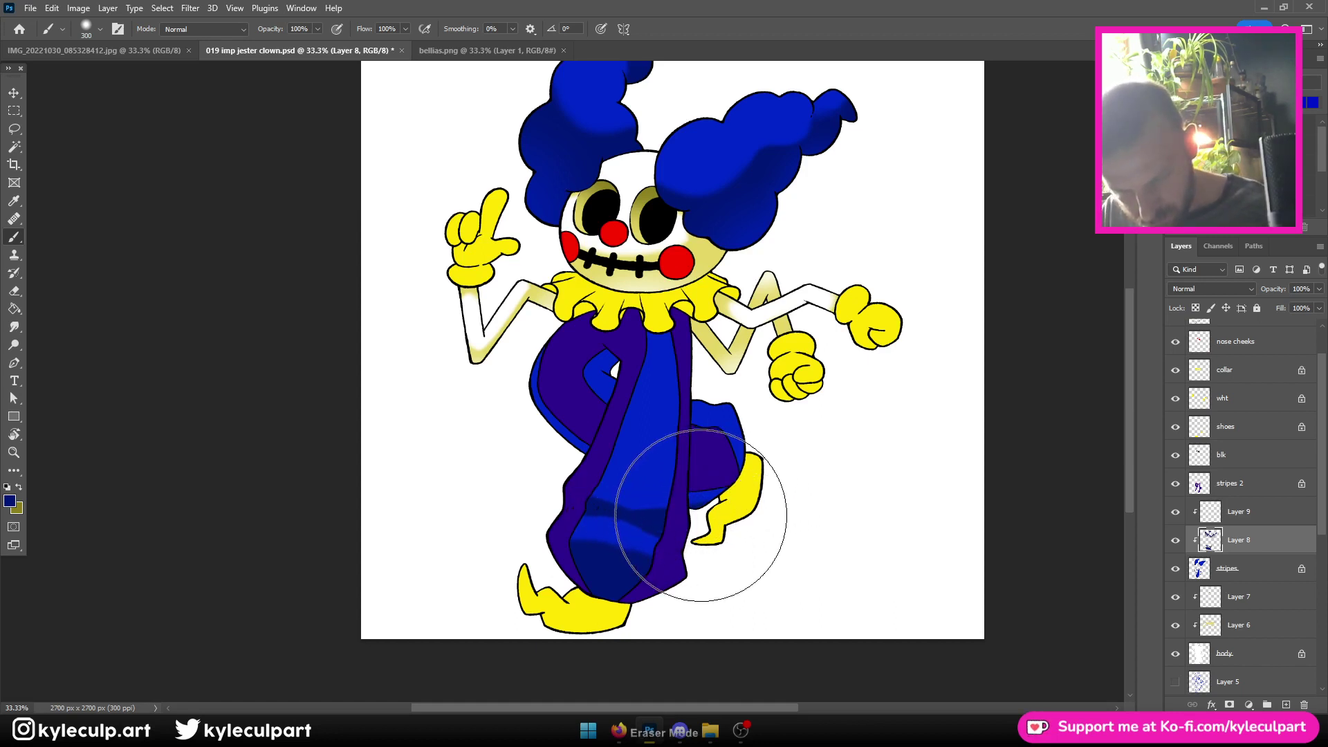
left_click_drag(610, 608, 612, 609)
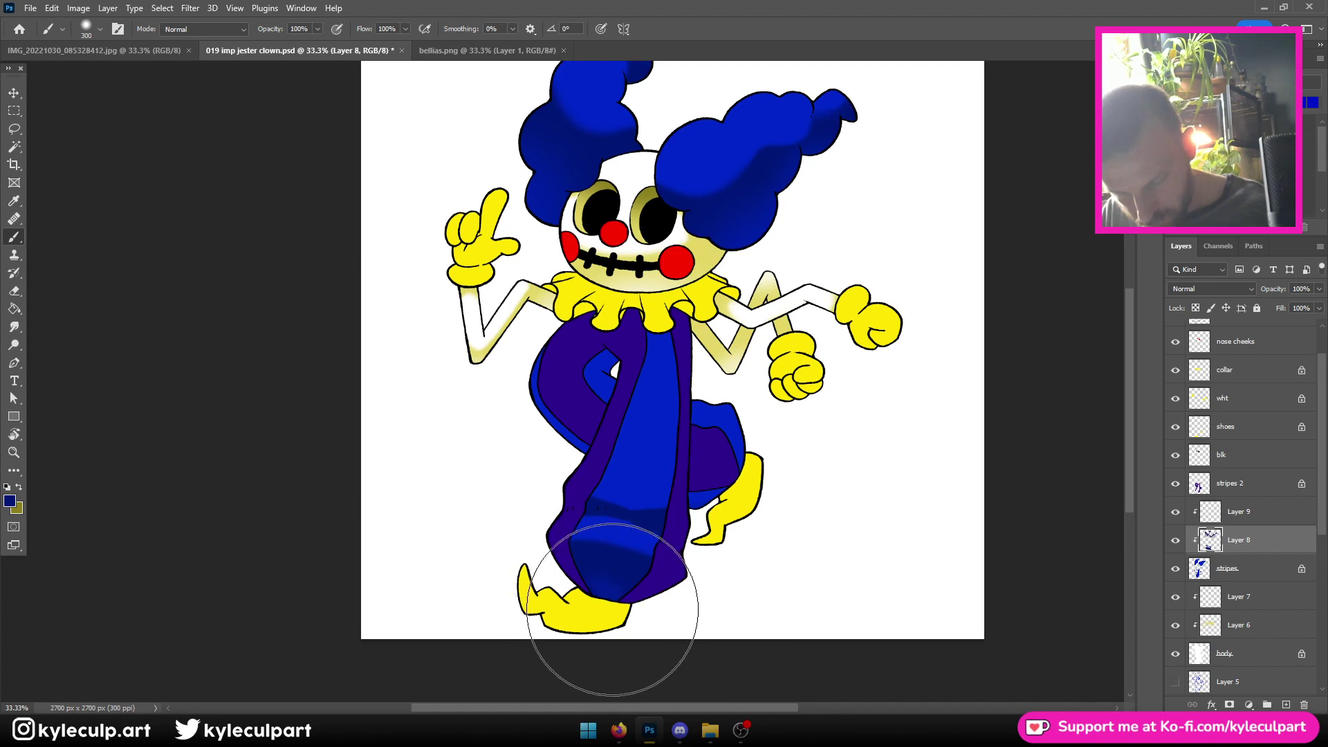
key("ctrl+z")
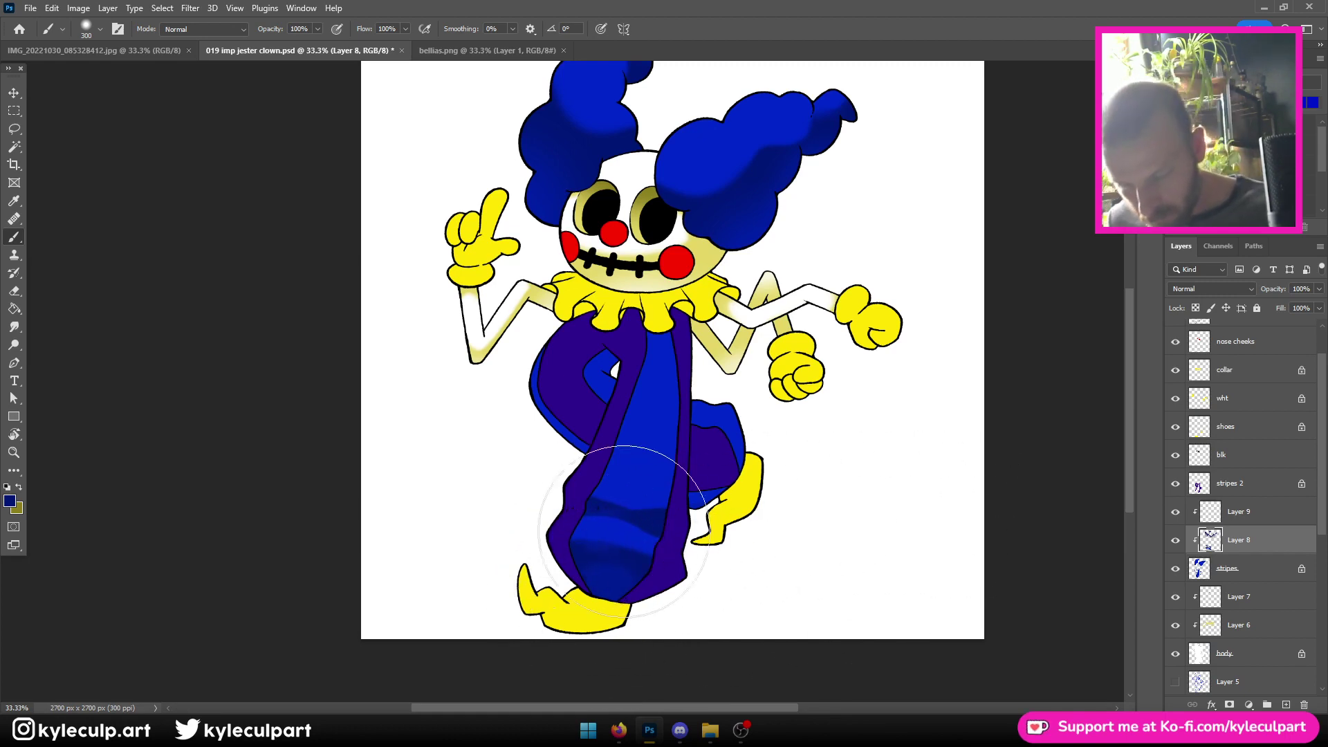
key("ctrl+minus")
key("ctrl+minus")
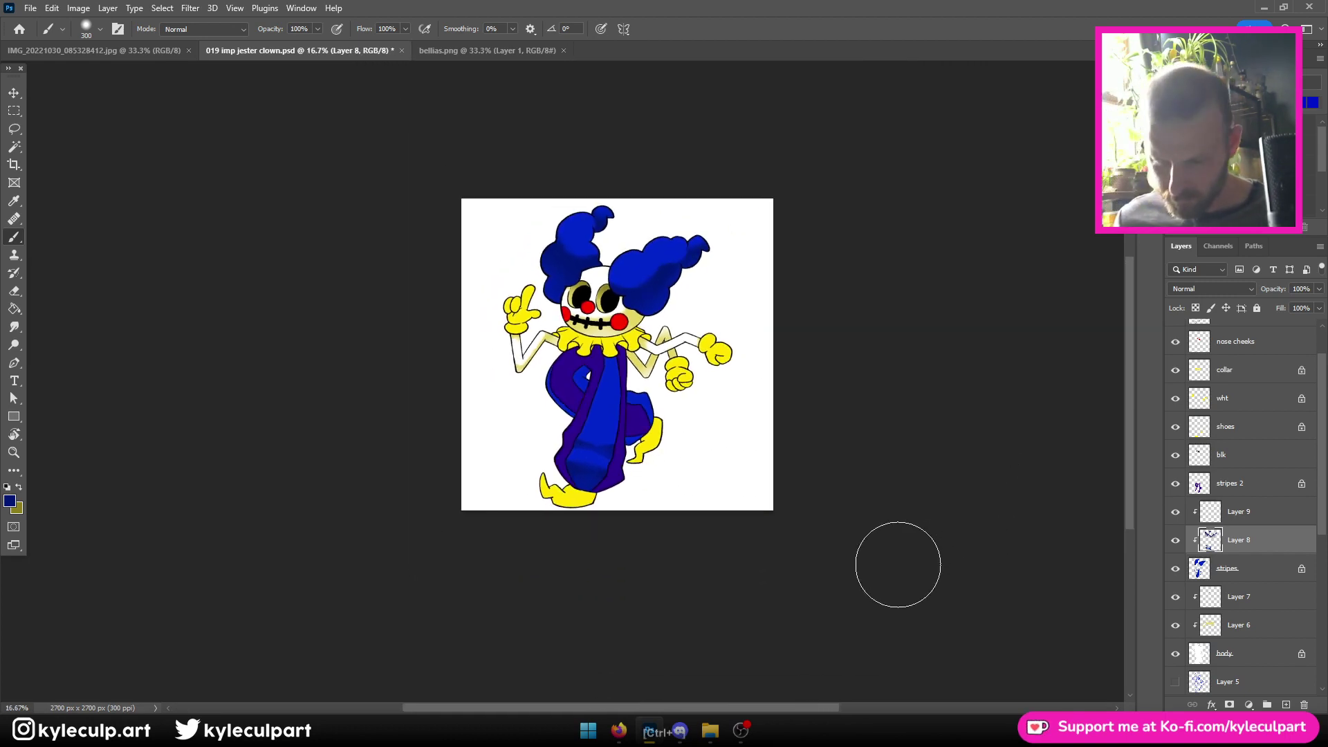
key("ctrl+plus")
key("ctrl+plus")
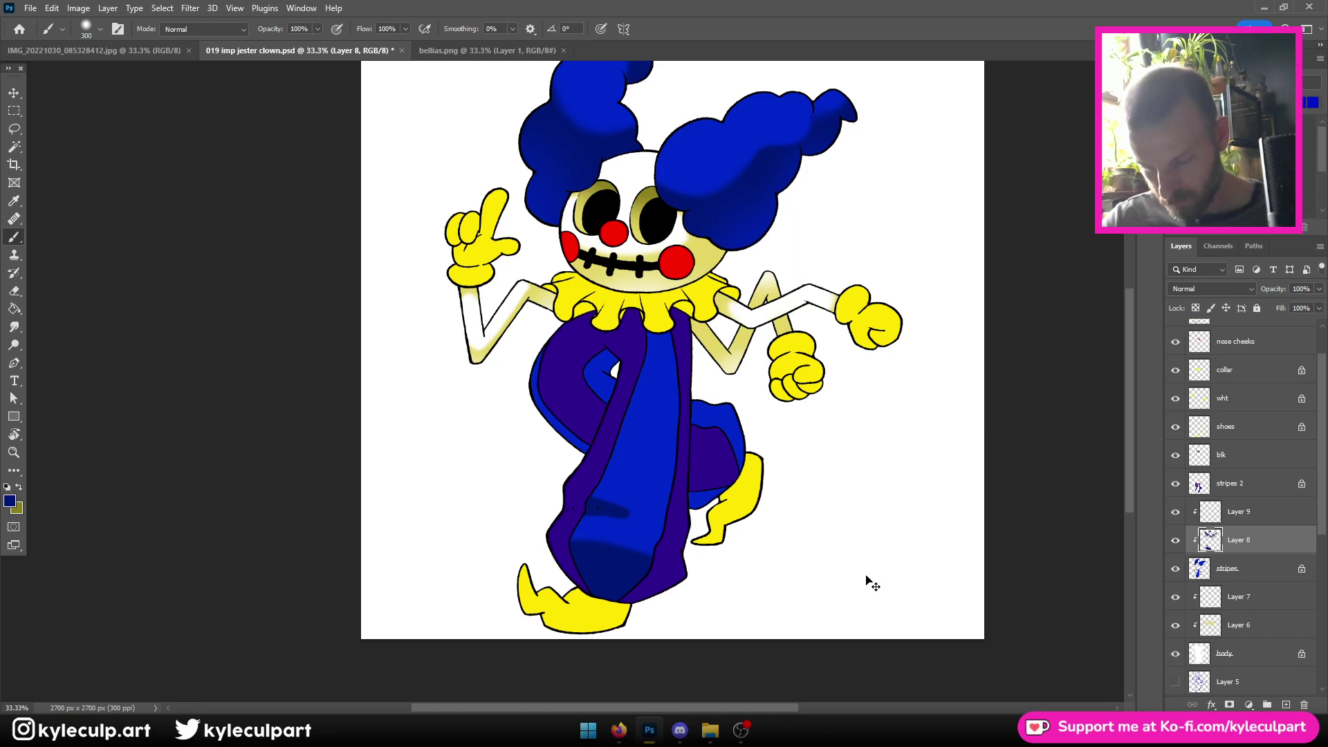
key("ctrl+z")
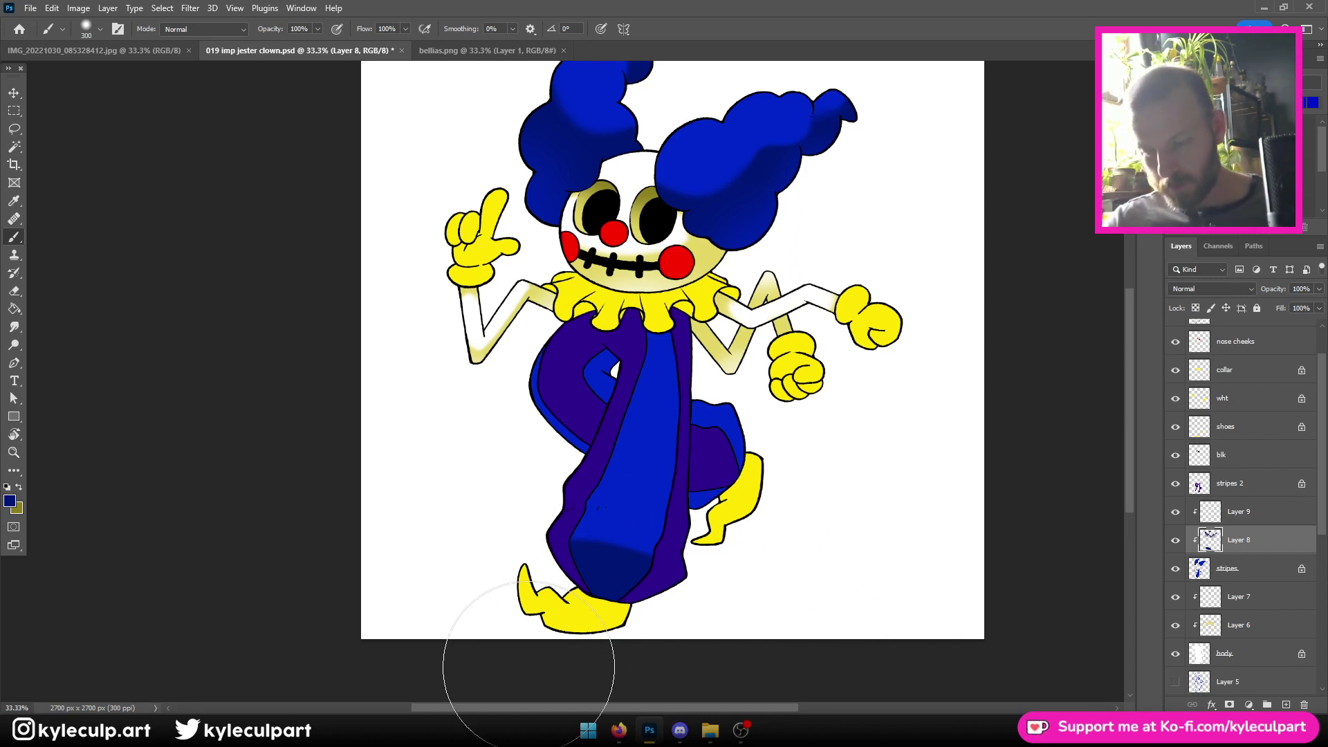
Select the front leg's blue stripe with the Magic Wand on the lines layer and expand the selection by 2 pixels
left_click(12, 152)
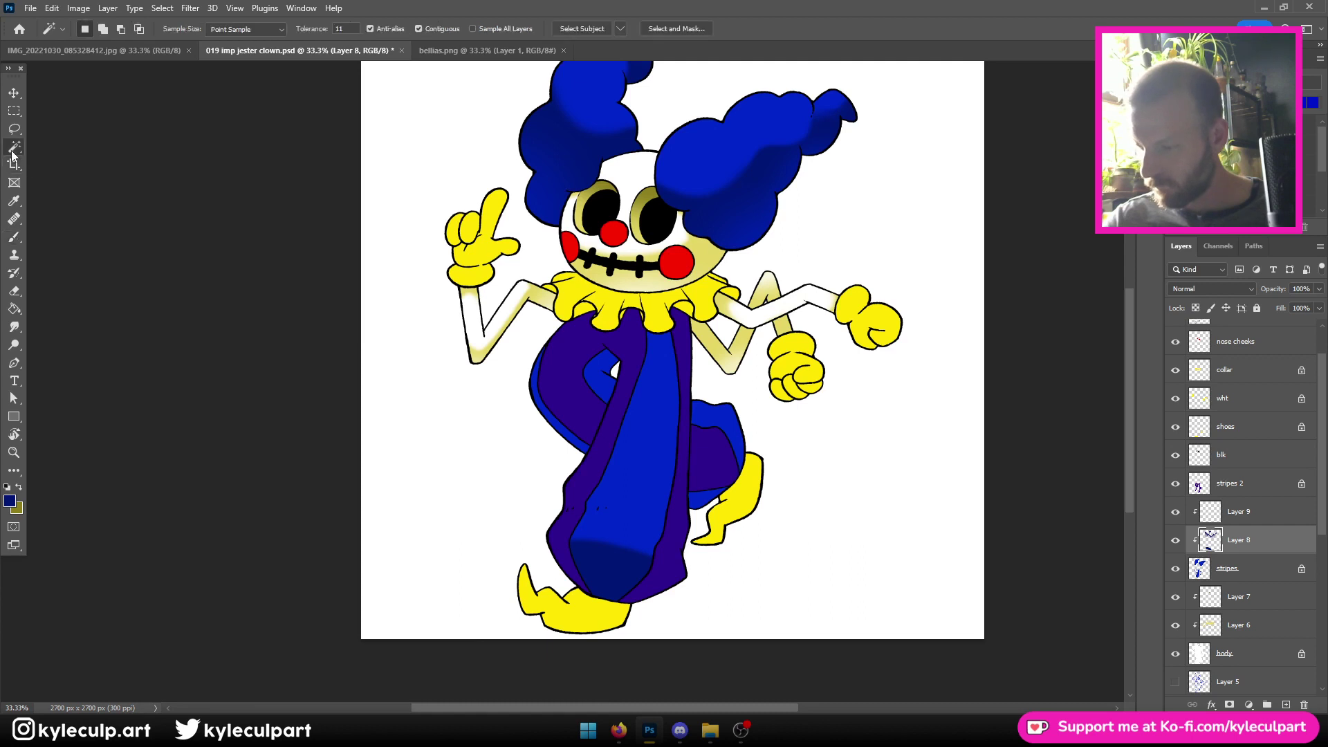
scroll(1256, 443, "up", 2)
left_click(1240, 357)
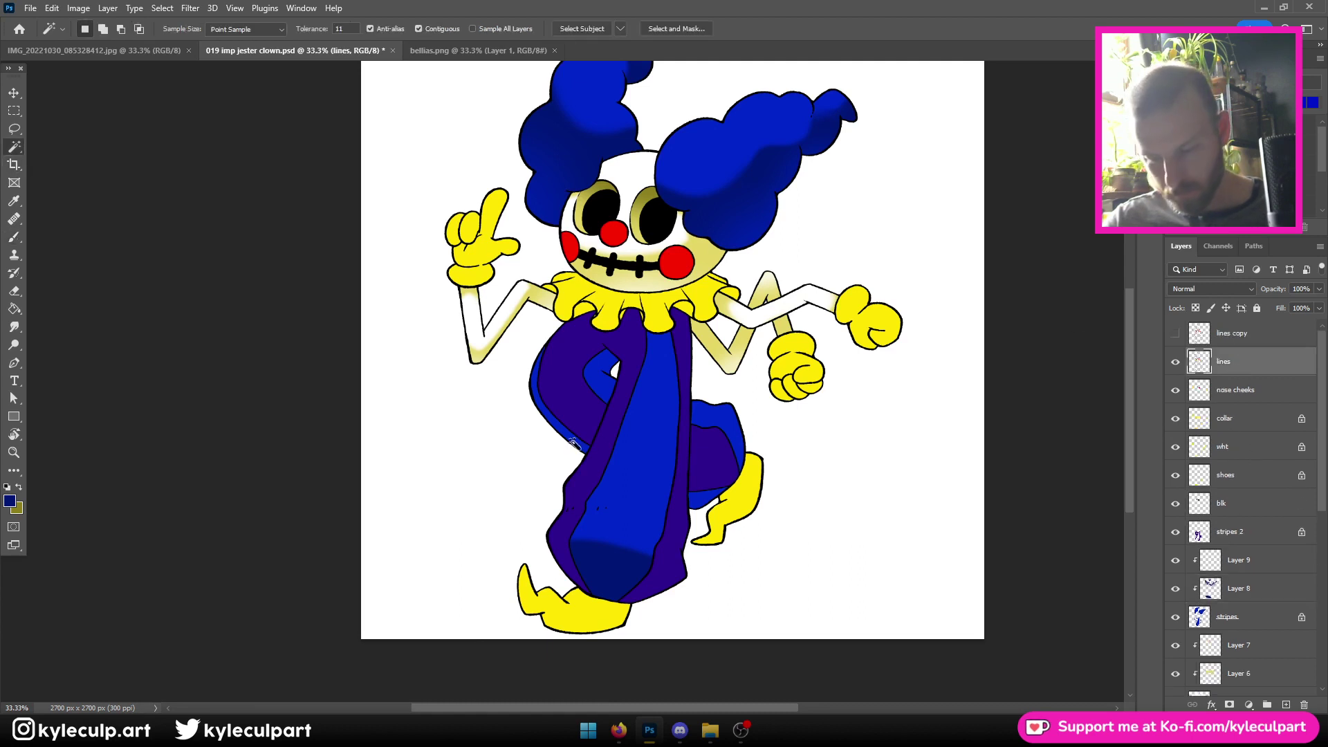
left_click(661, 468)
key("alt+s")
key("m")
key("e")
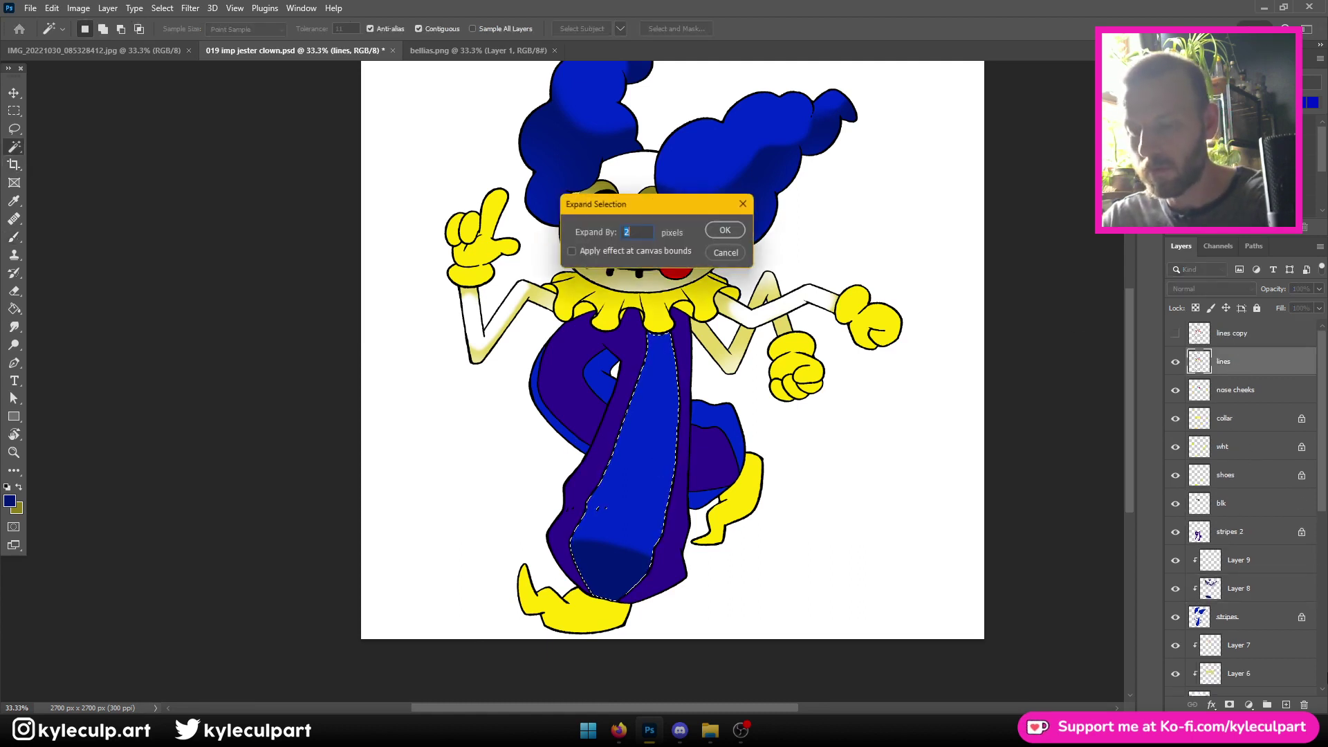
key("Return")
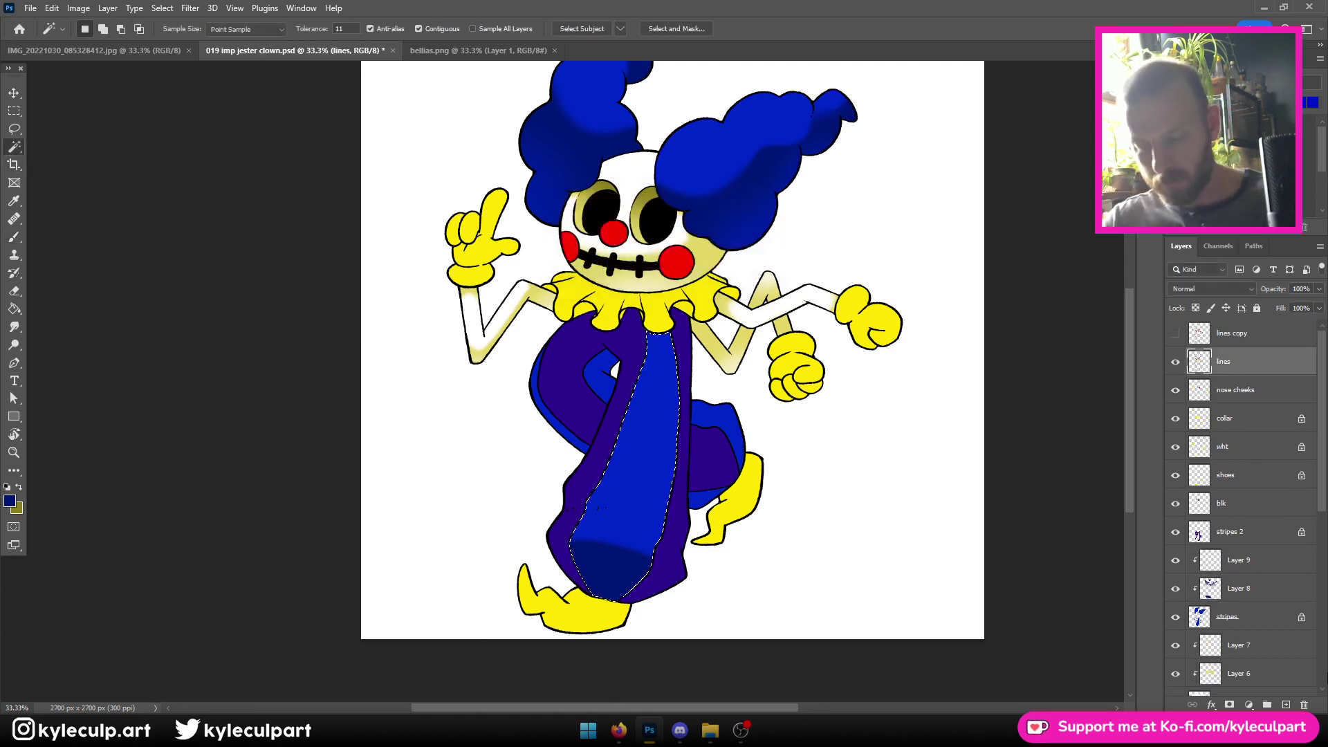
Shade the fold and bottom of the selected front stripe on Layer 8 with a 175 px brush, and soften the shading
left_click(1226, 590)
left_click(14, 237)
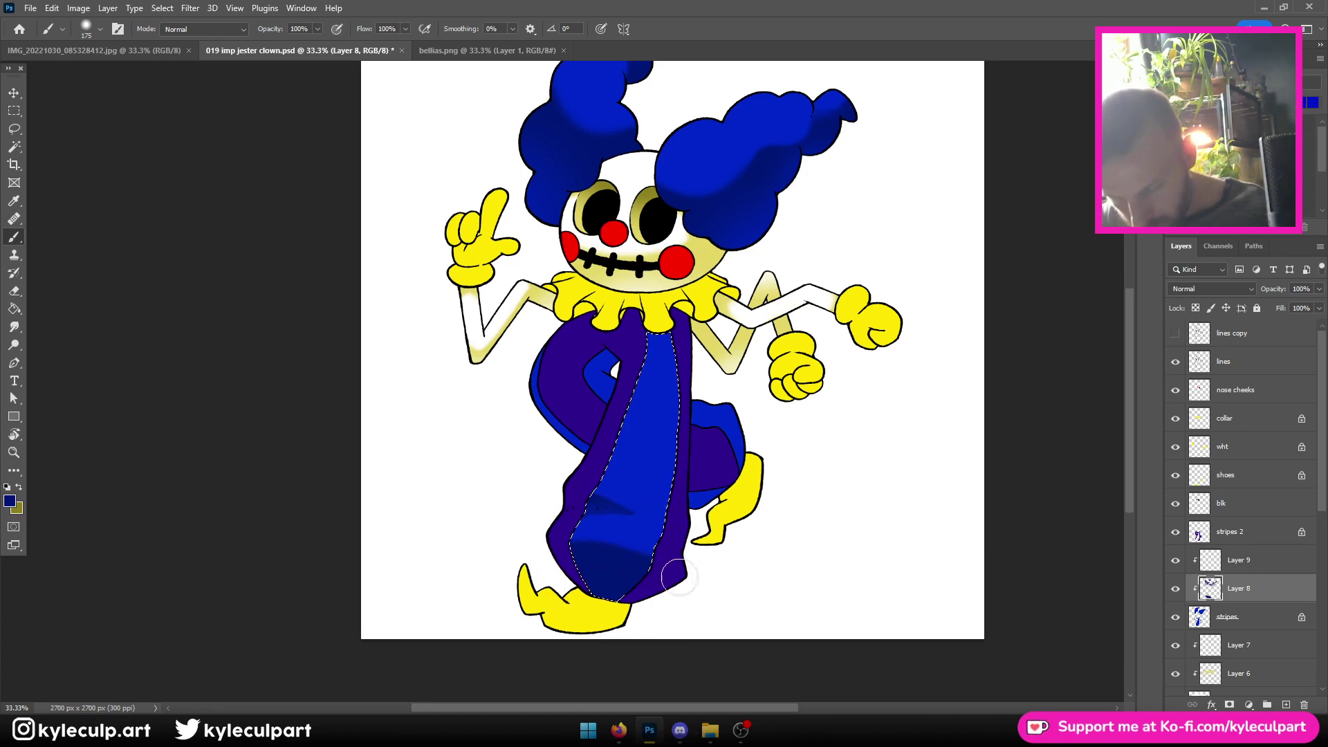
left_click_drag(594, 617, 631, 603)
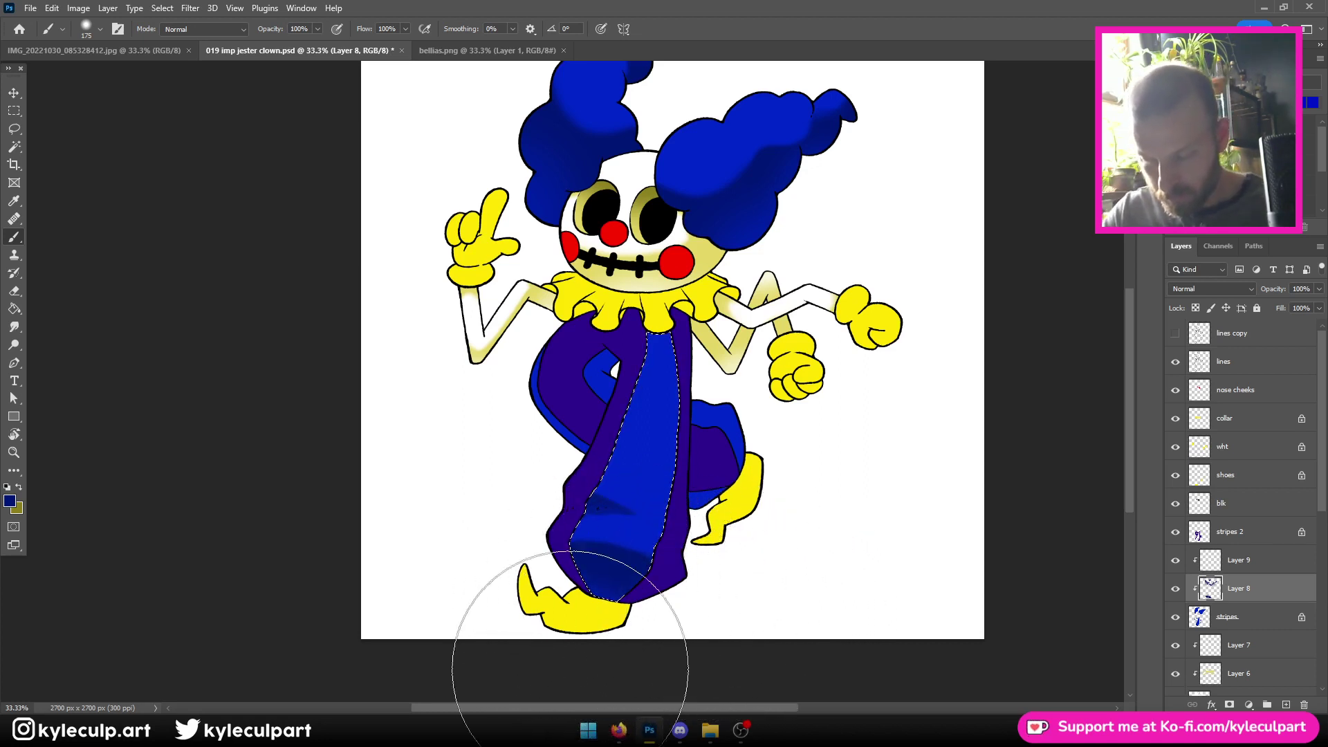
key("bracketleft")
key("bracketleft")
key("bracketleft")
key("bracketleft")
key("bracketleft")
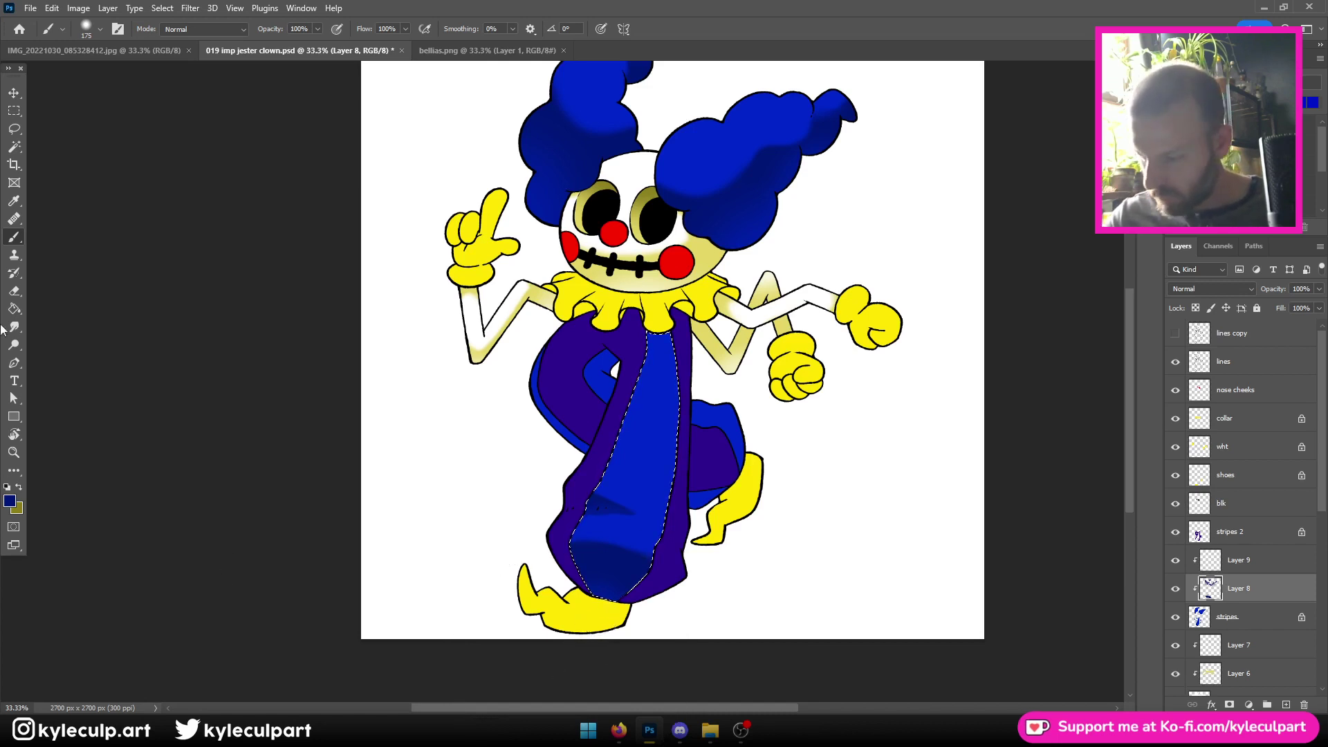
Save the document and check the front stripe's shading on the whole figure
left_click(14, 291)
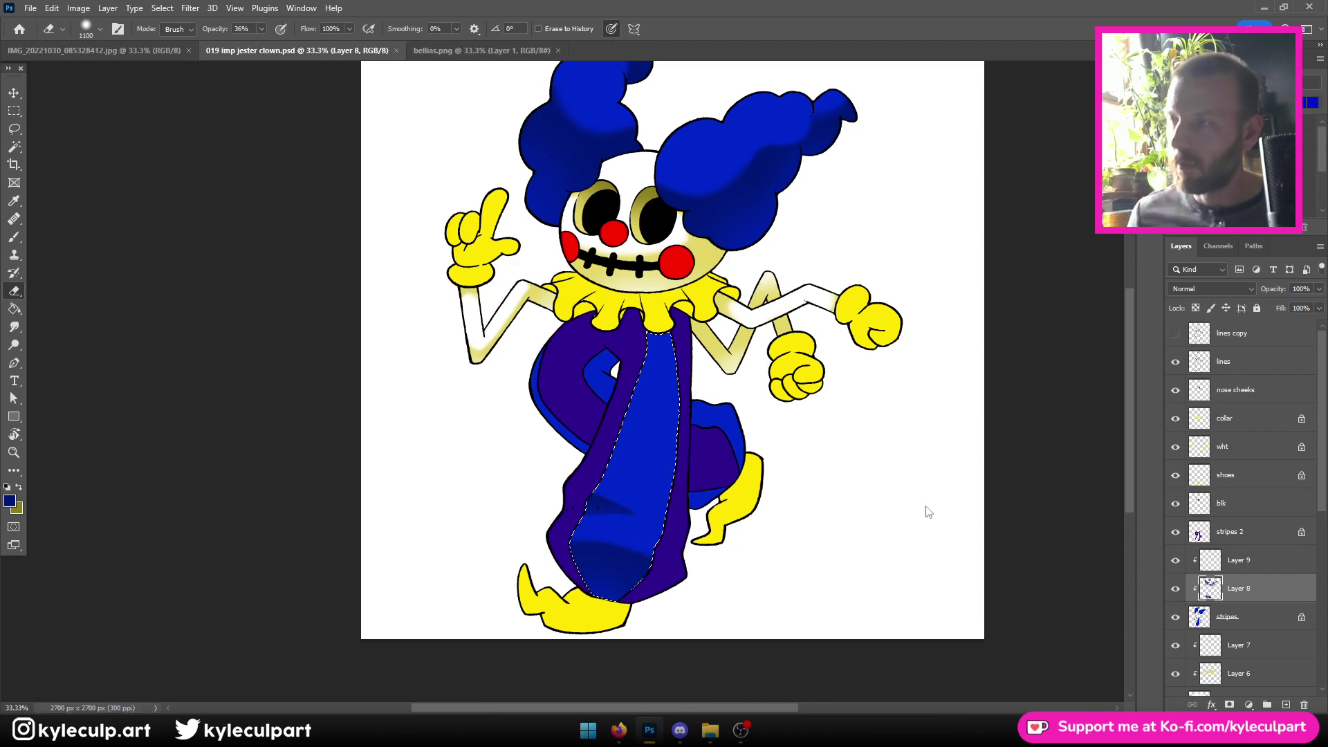
key("ctrl+minus")
key("ctrl+minus")
key("ctrl+plus")
key("ctrl+plus")
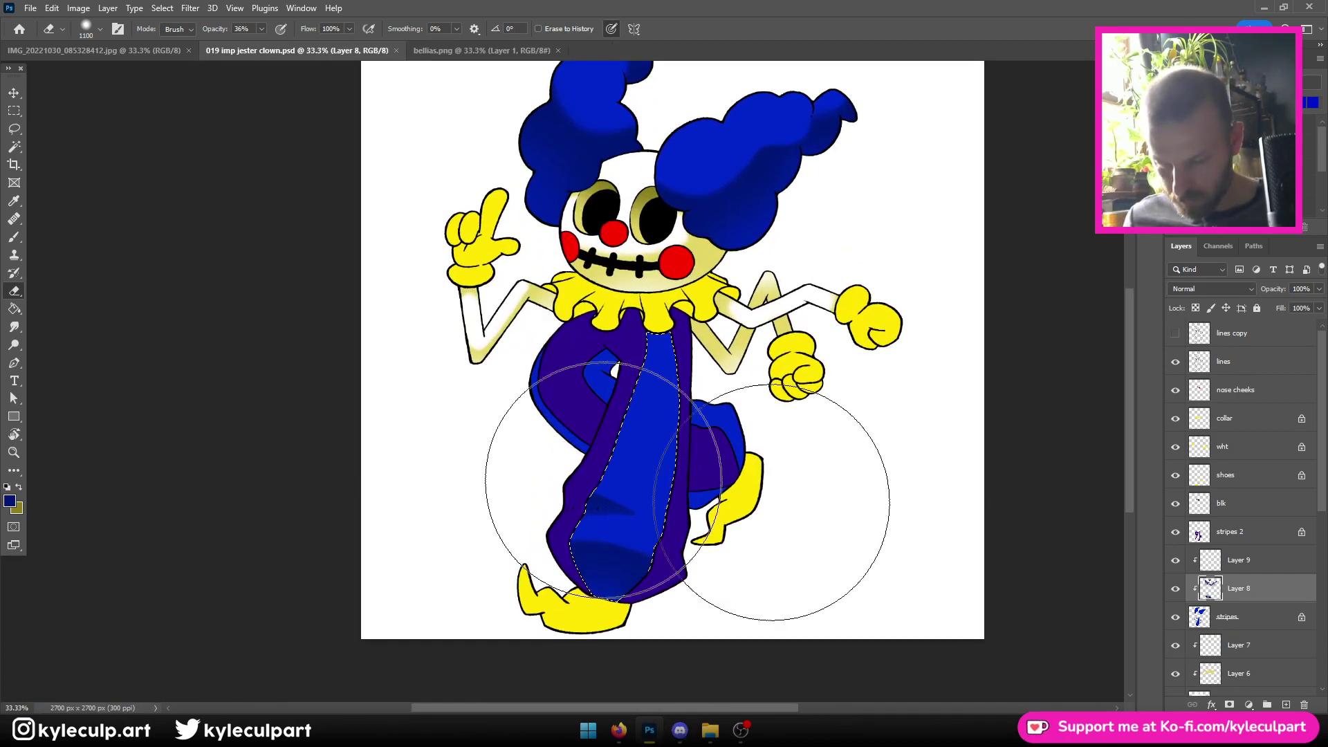
key("b")
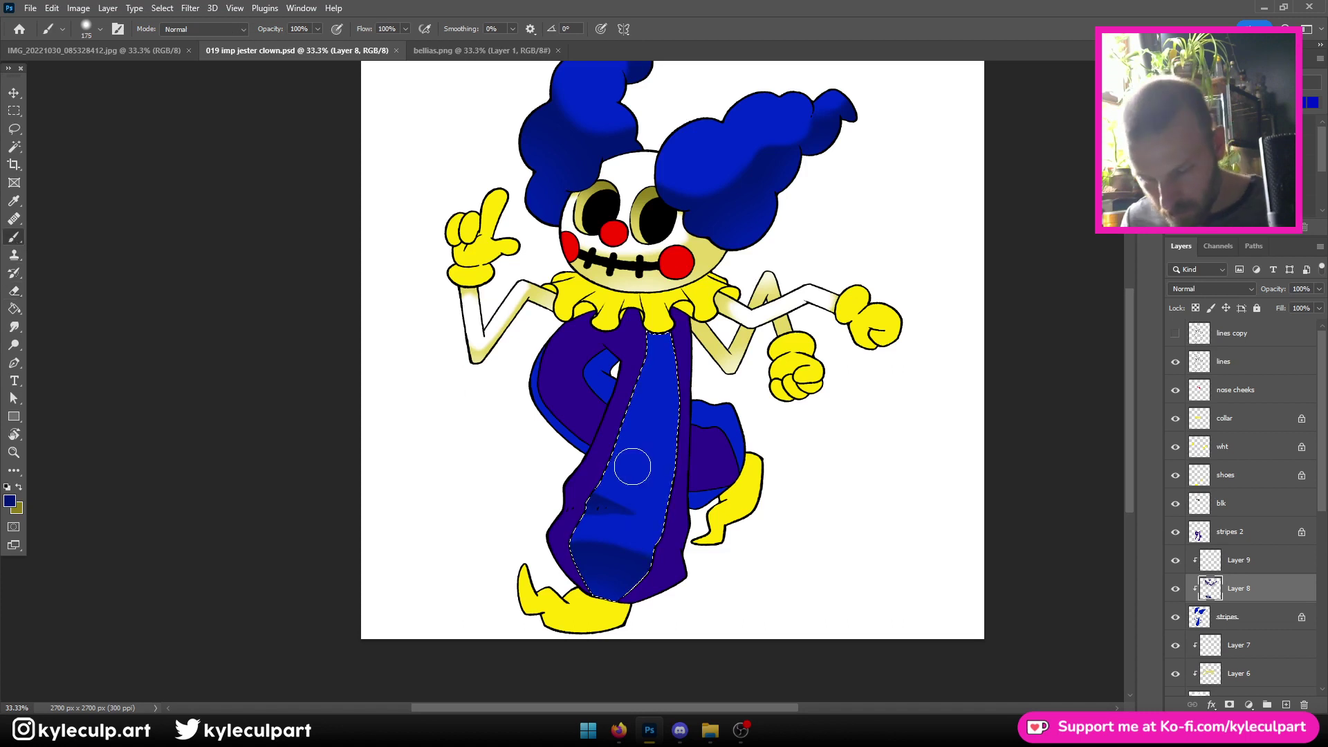
Add a dark fold shadow at the right edge of the selected front stripe on Layer 8 with the 175 px brush
key("e")
key("b")
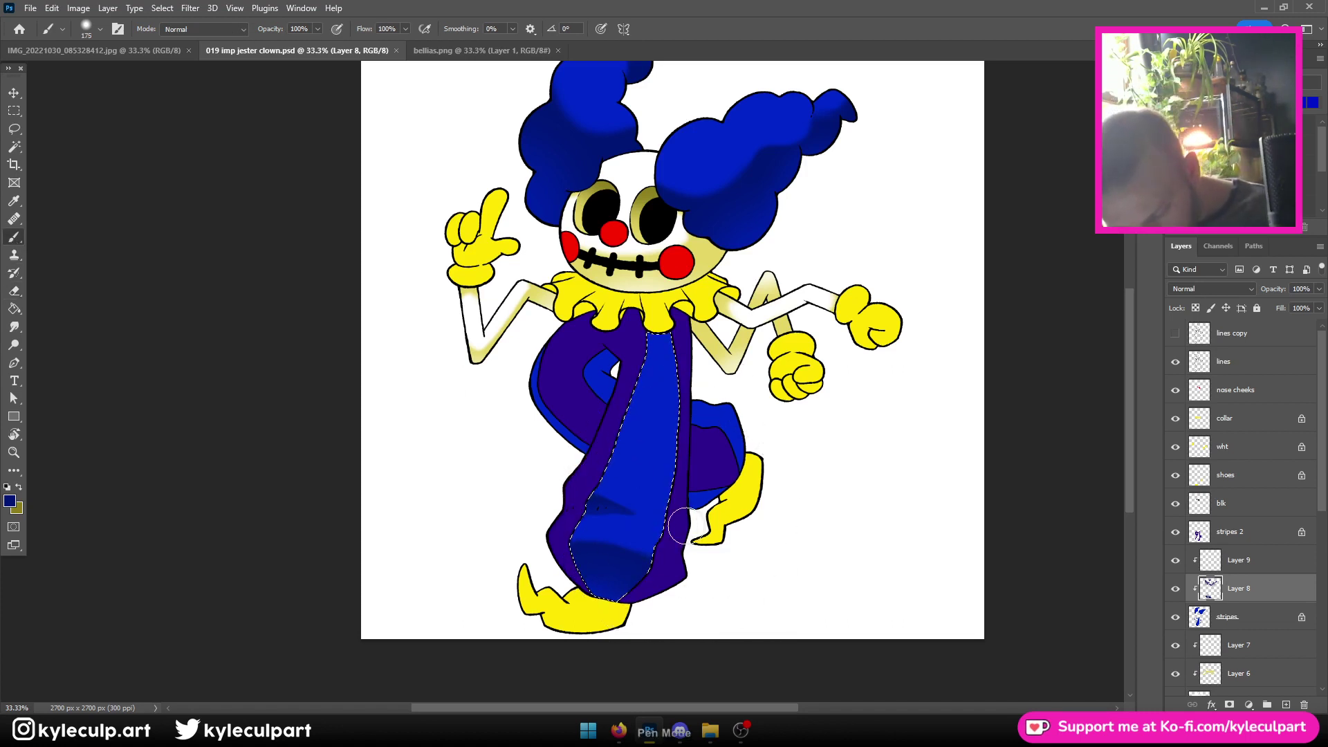
left_click_drag(672, 518, 654, 516)
left_click_drag(690, 560, 714, 543)
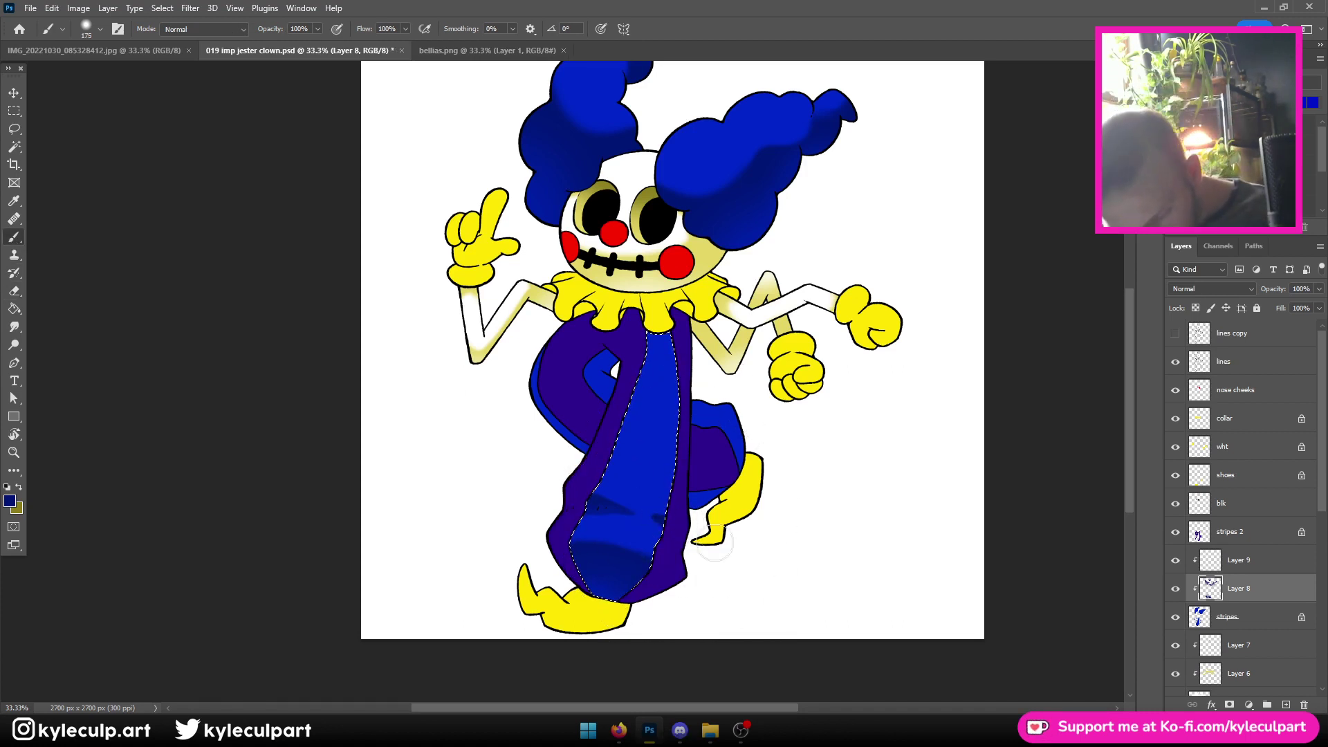
key("e")
key("b")
key("e")
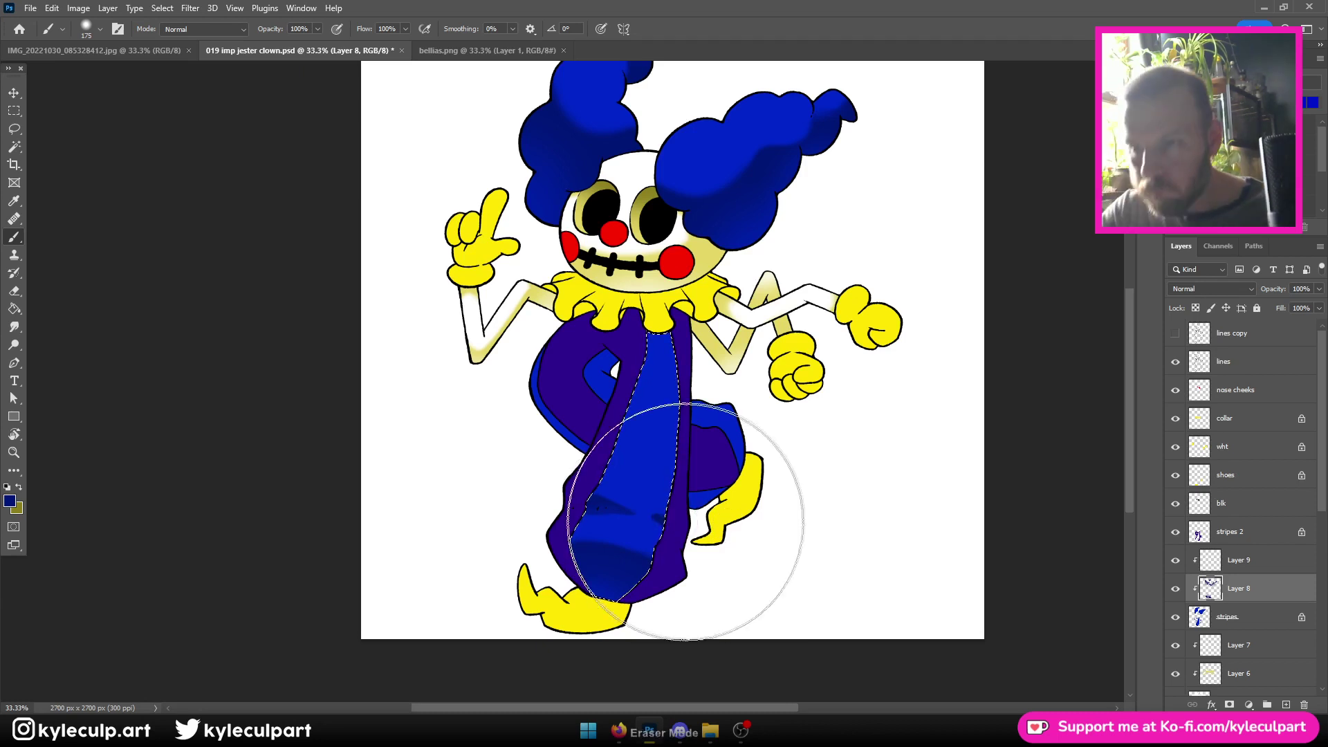
key("b")
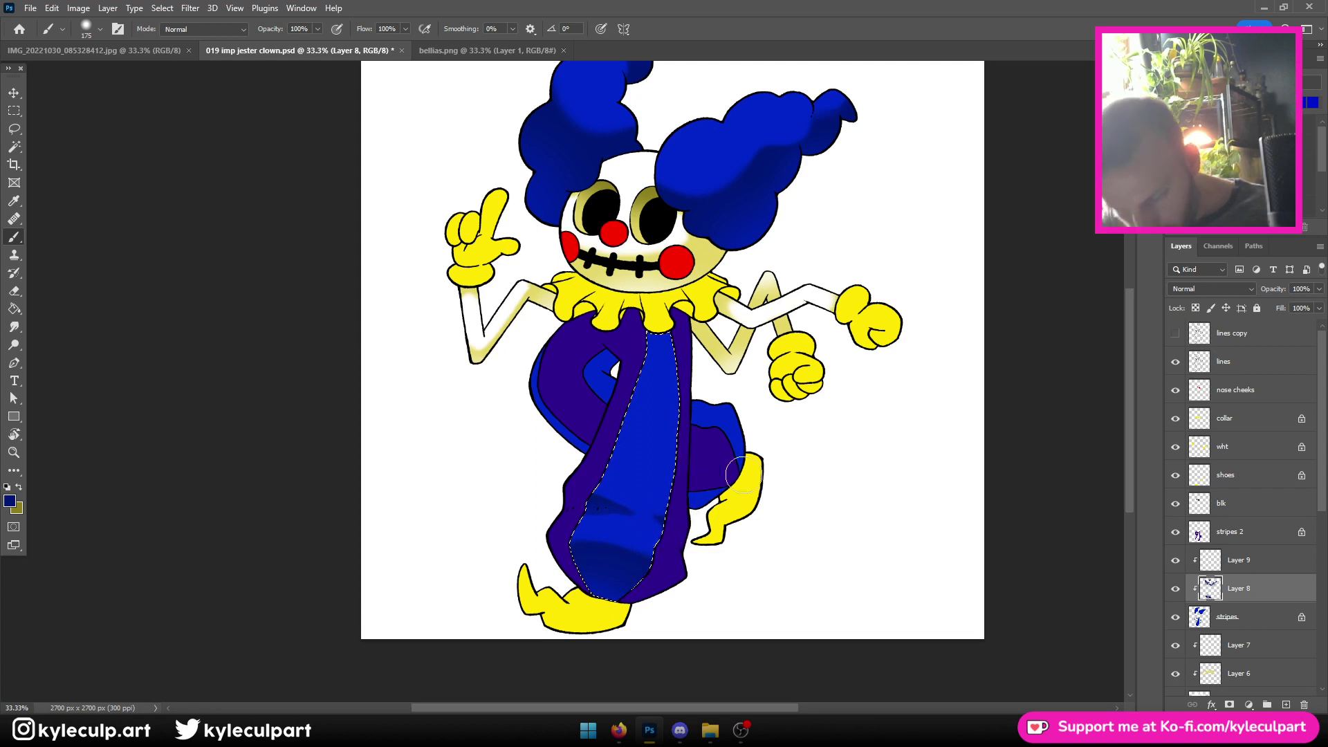
Save the document and check the added fold shadow on the whole figure
key("ctrl+s")
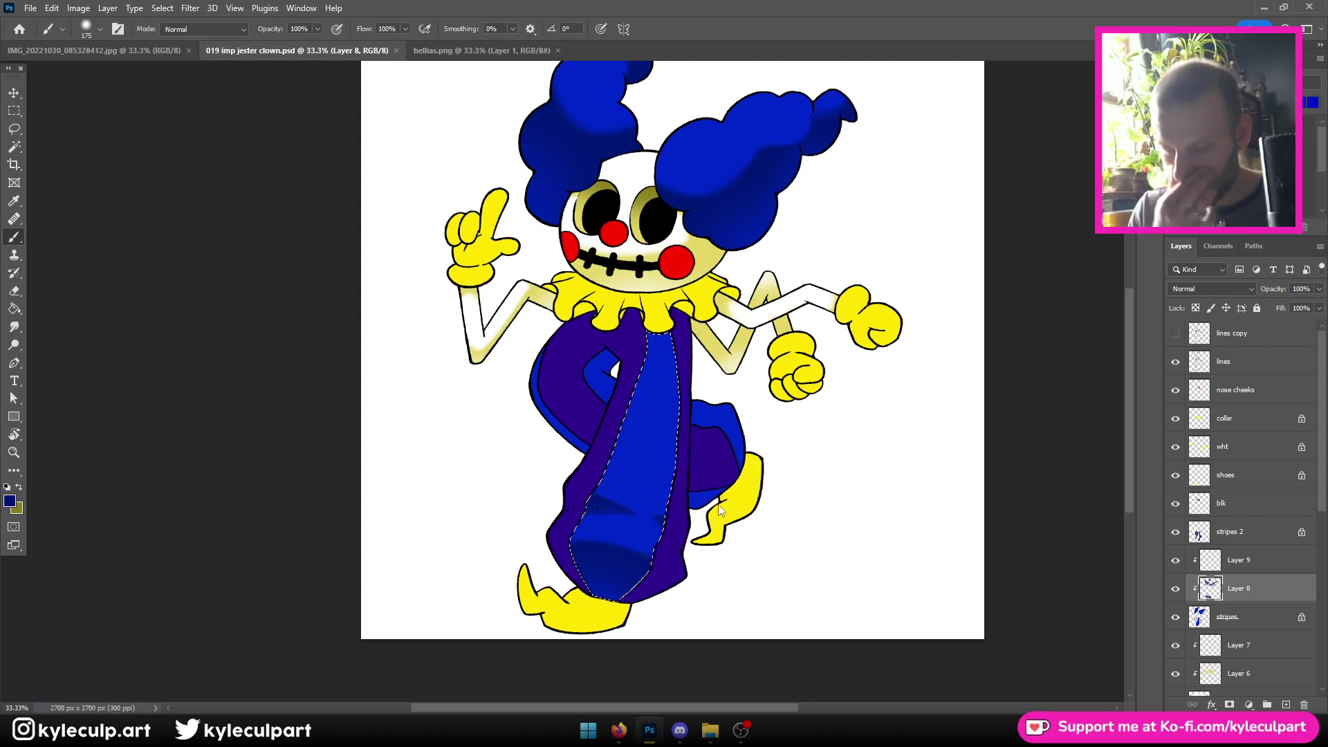
key("ctrl+minus")
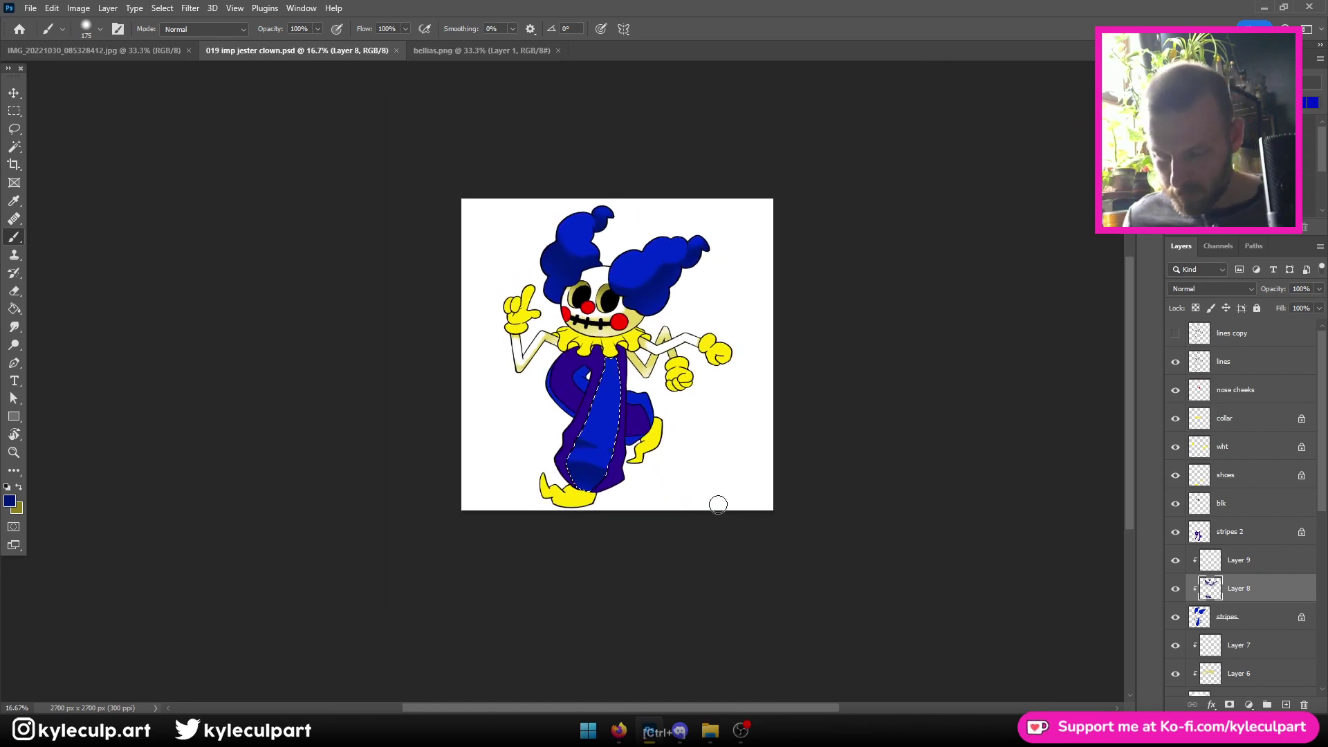
key("ctrl+plus")
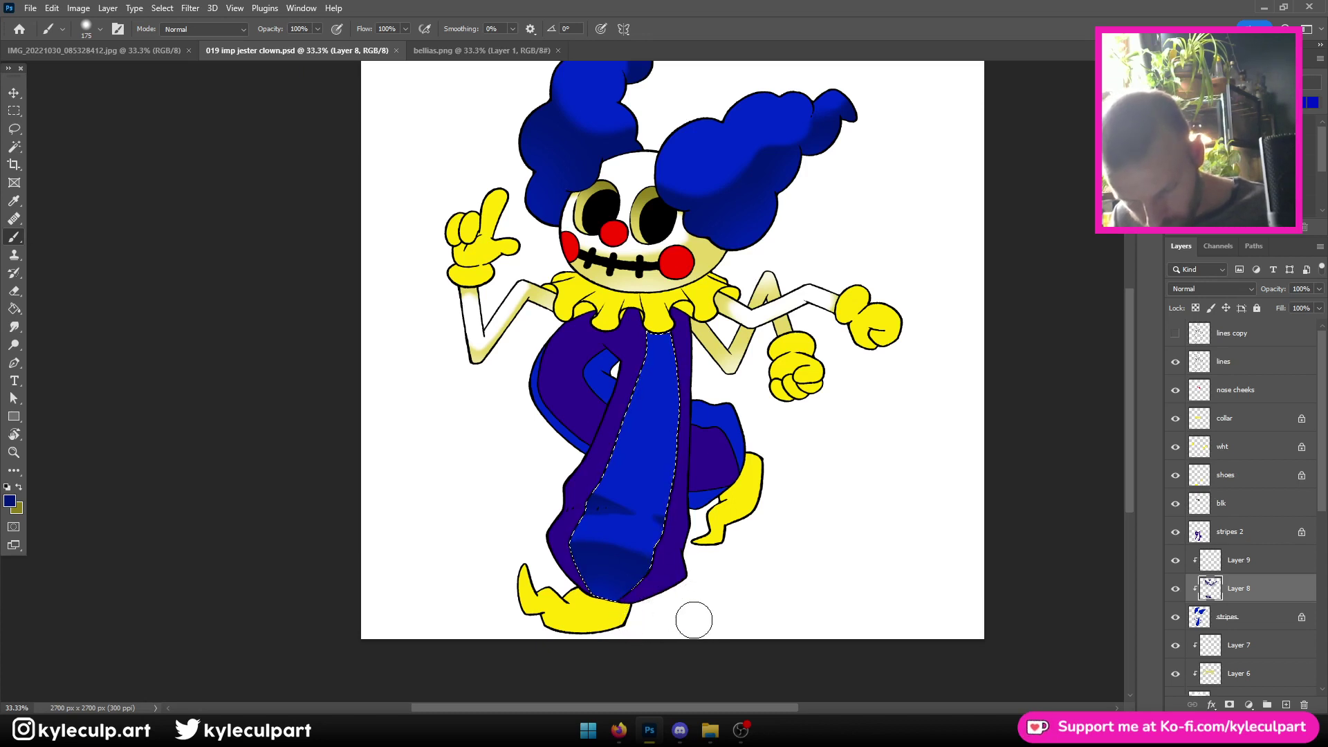
Darken the lower right part of the selected front stripe on Layer 8 and save the document
left_click_drag(653, 581, 684, 585)
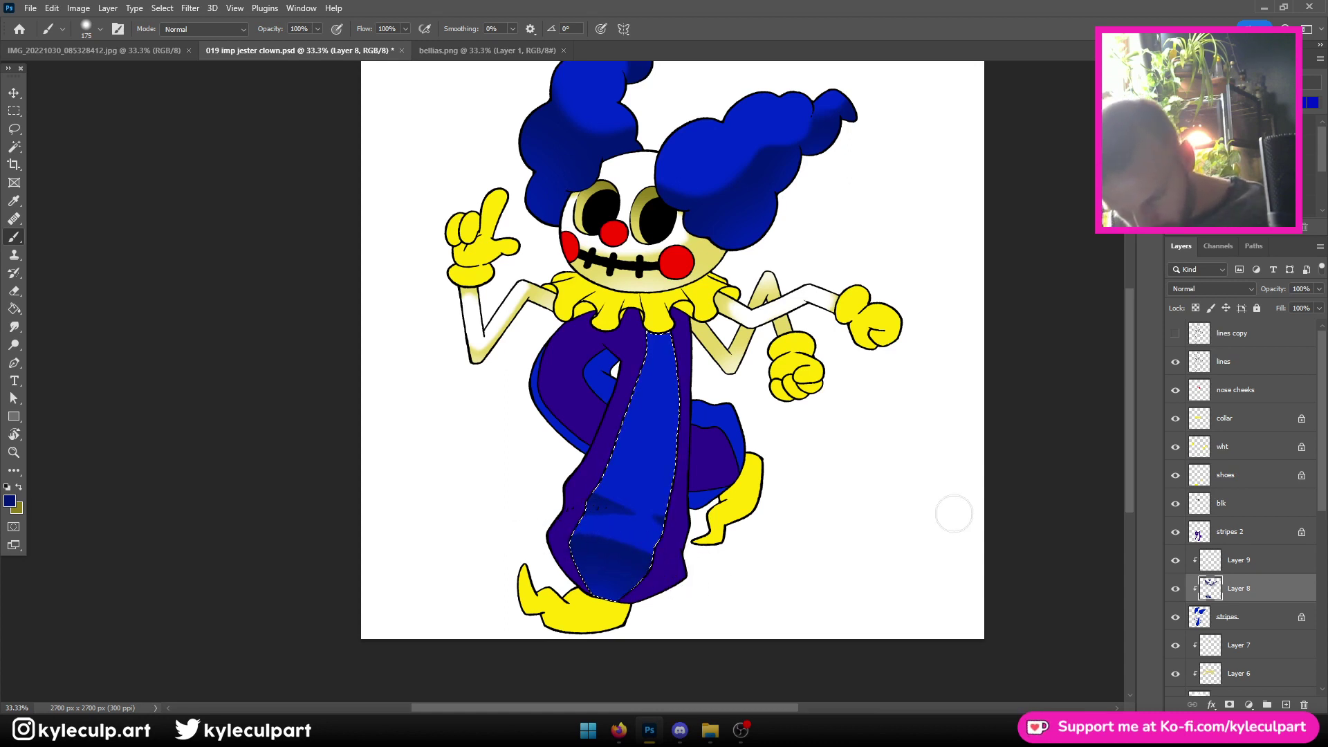
left_click(14, 327)
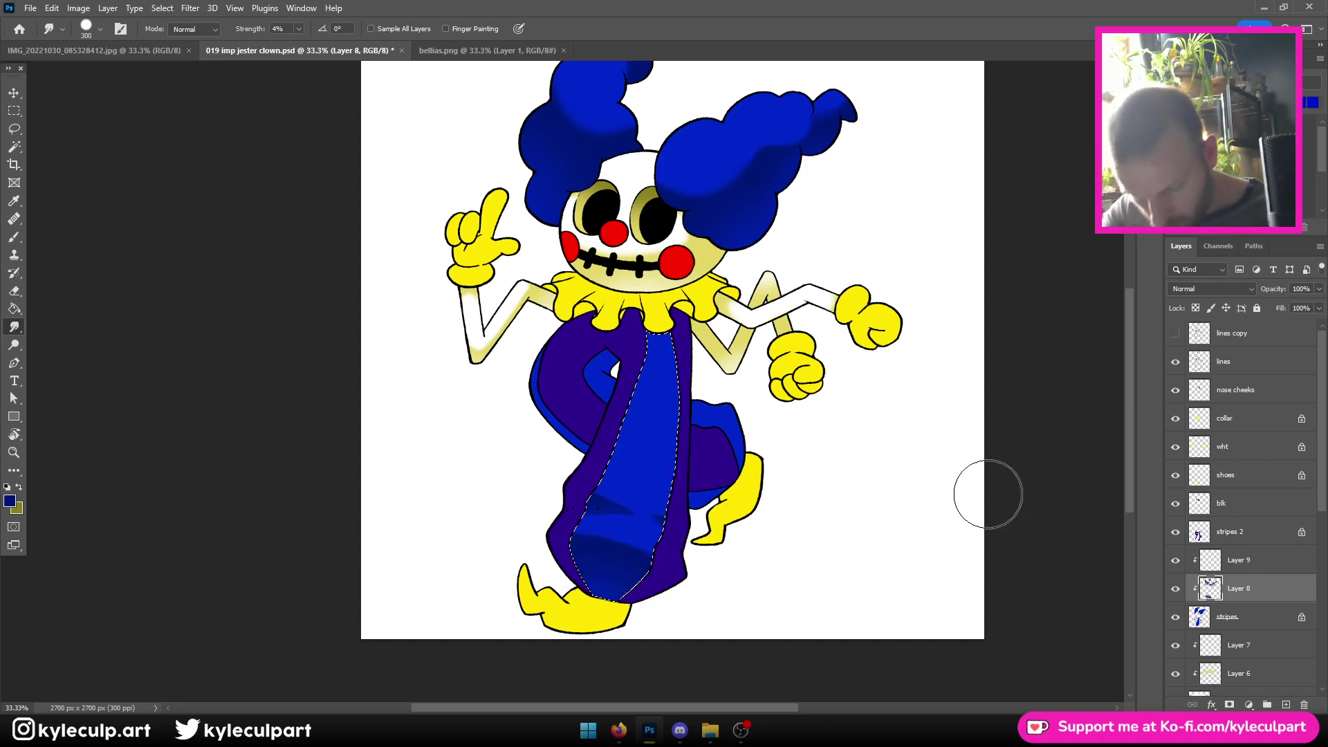
key("ctrl+s")
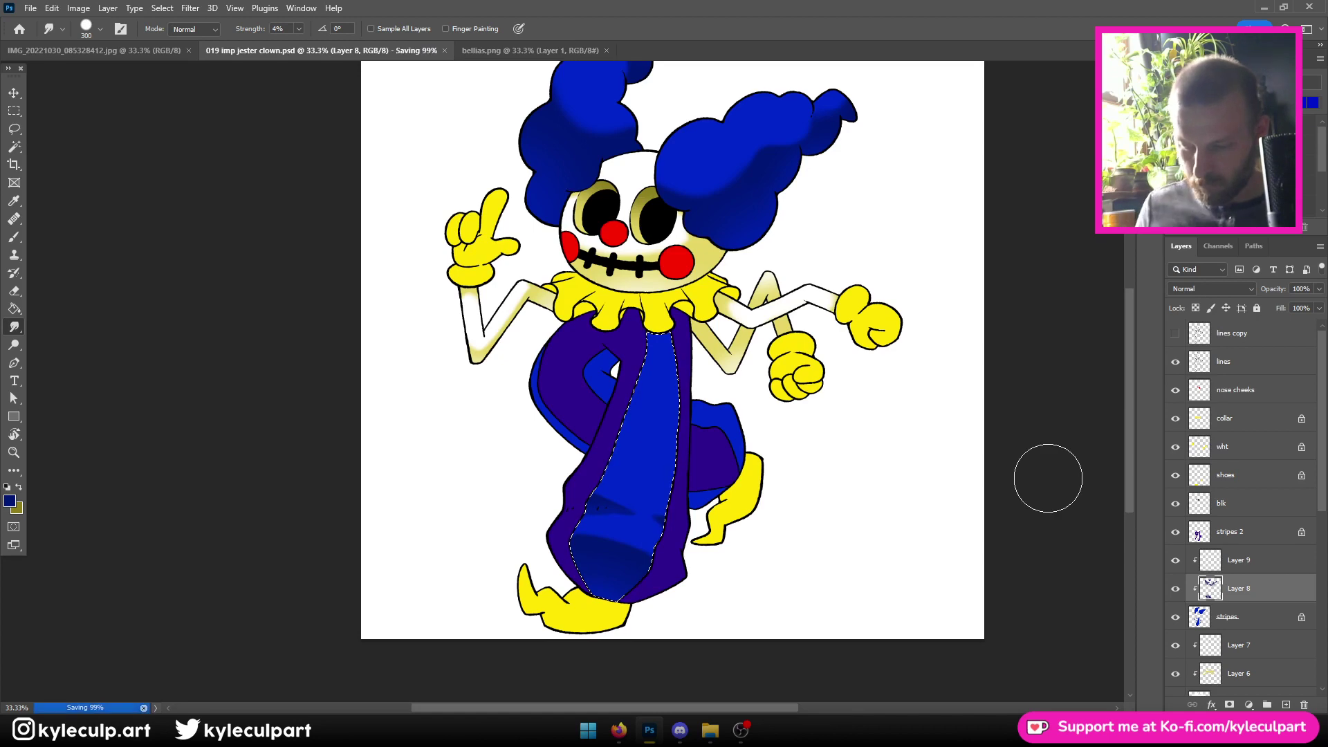
key("ctrl+minus")
key("ctrl+minus")
key("ctrl+plus")
key("ctrl+plus")
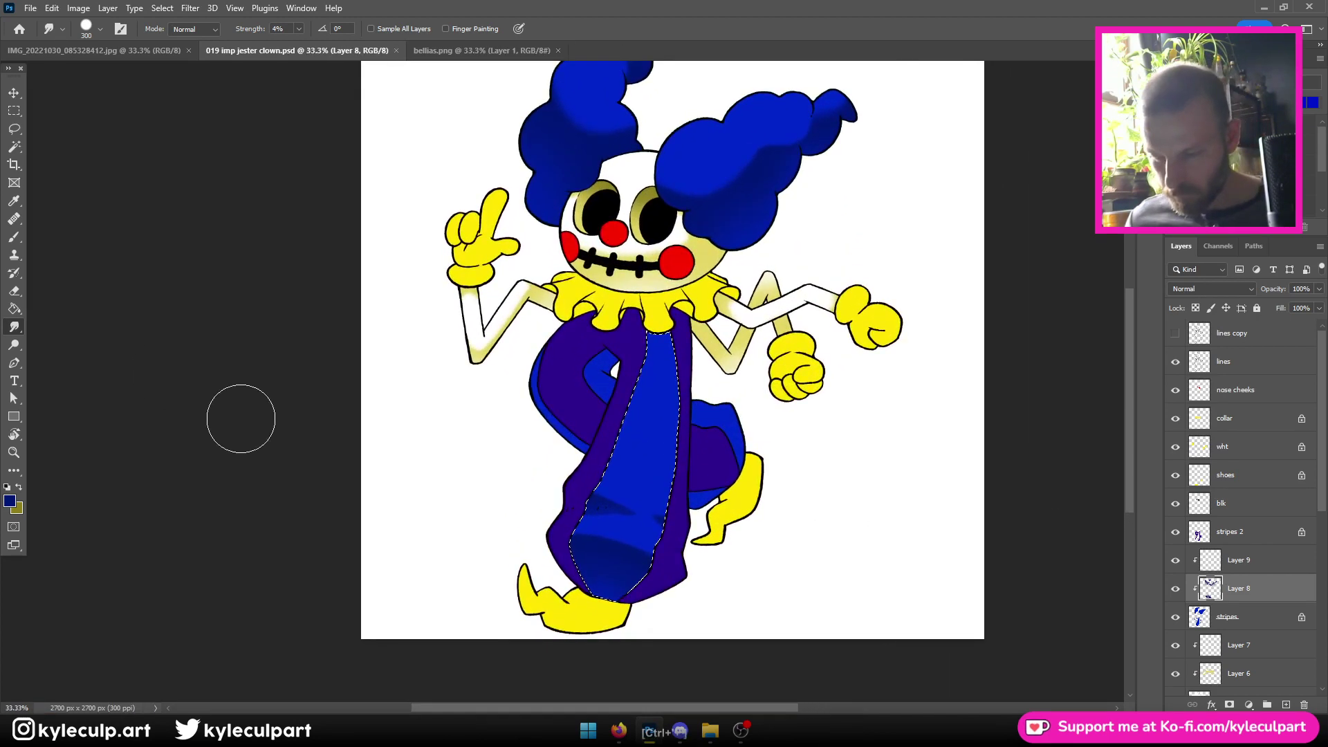
left_click(13, 150)
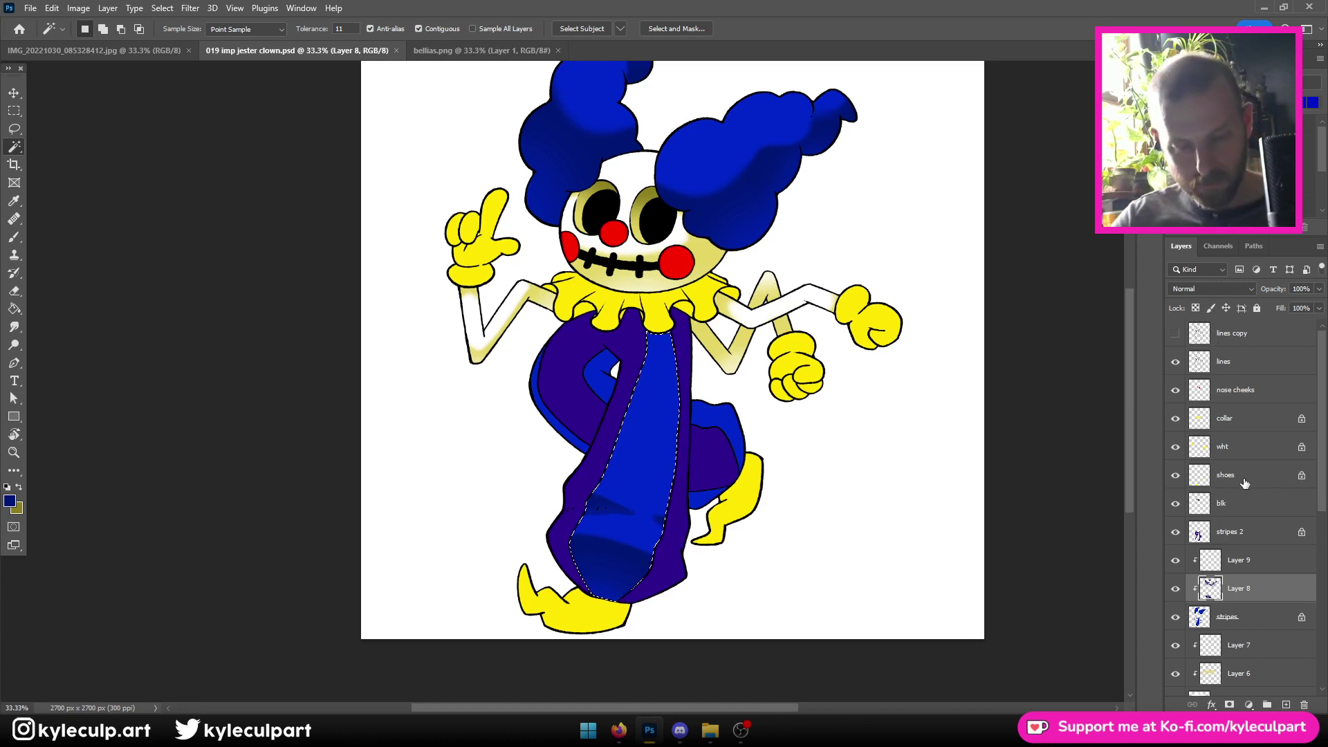
left_click(1232, 334)
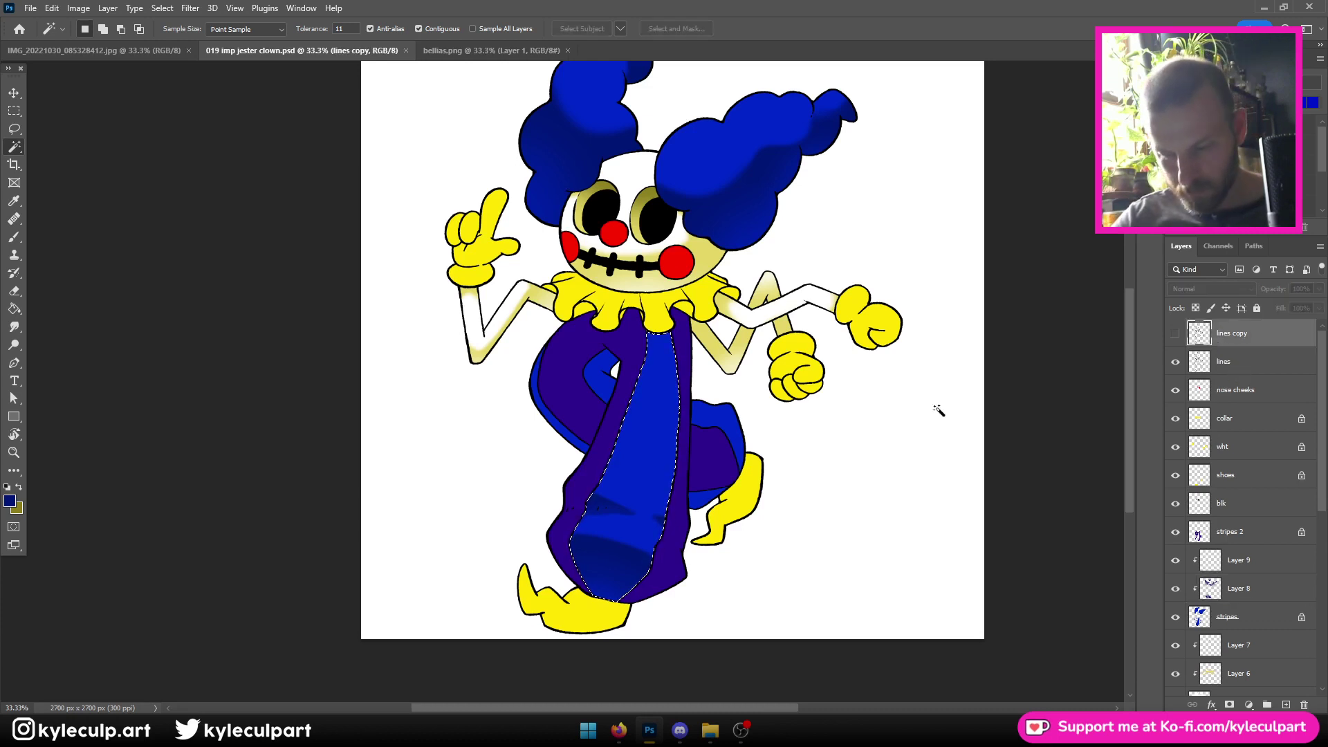
left_click(705, 502)
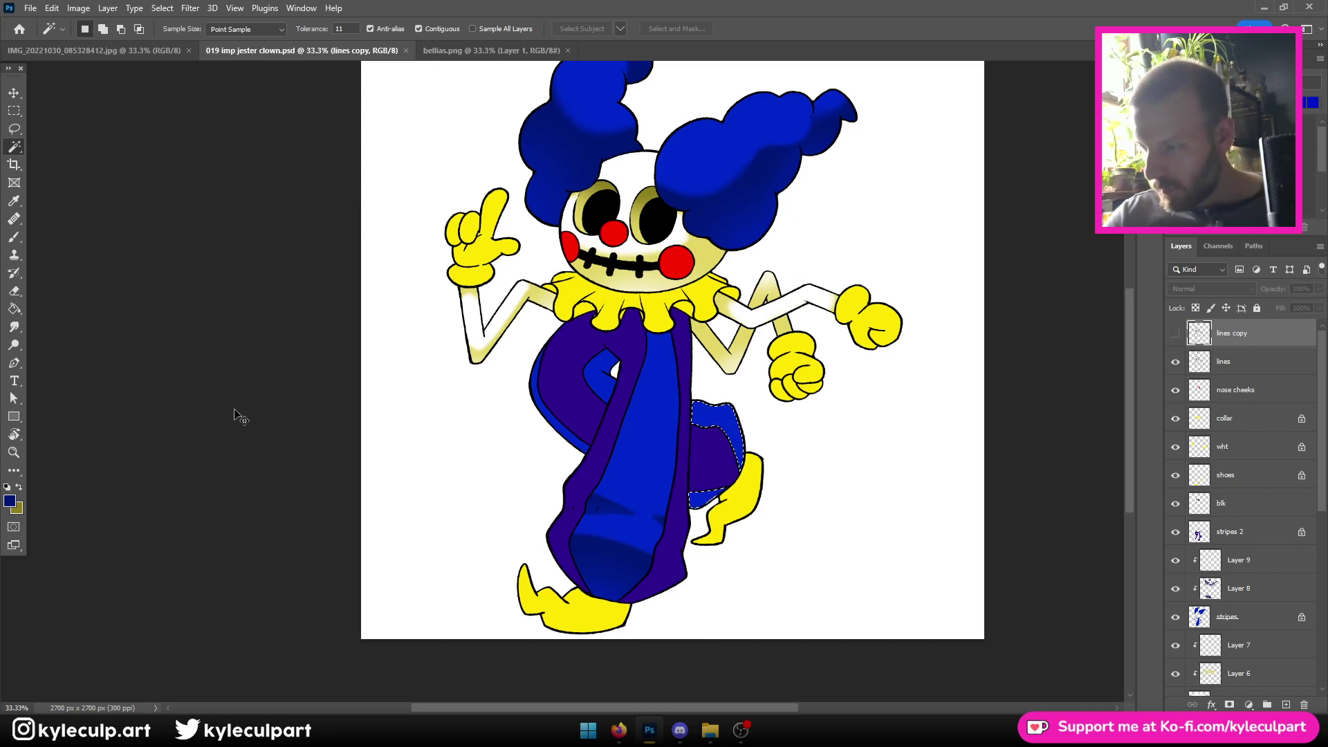
Set the foreground colour to the dark purple 1f005f, based on a colour sampled from the purple trouser stripe
left_click(13, 504)
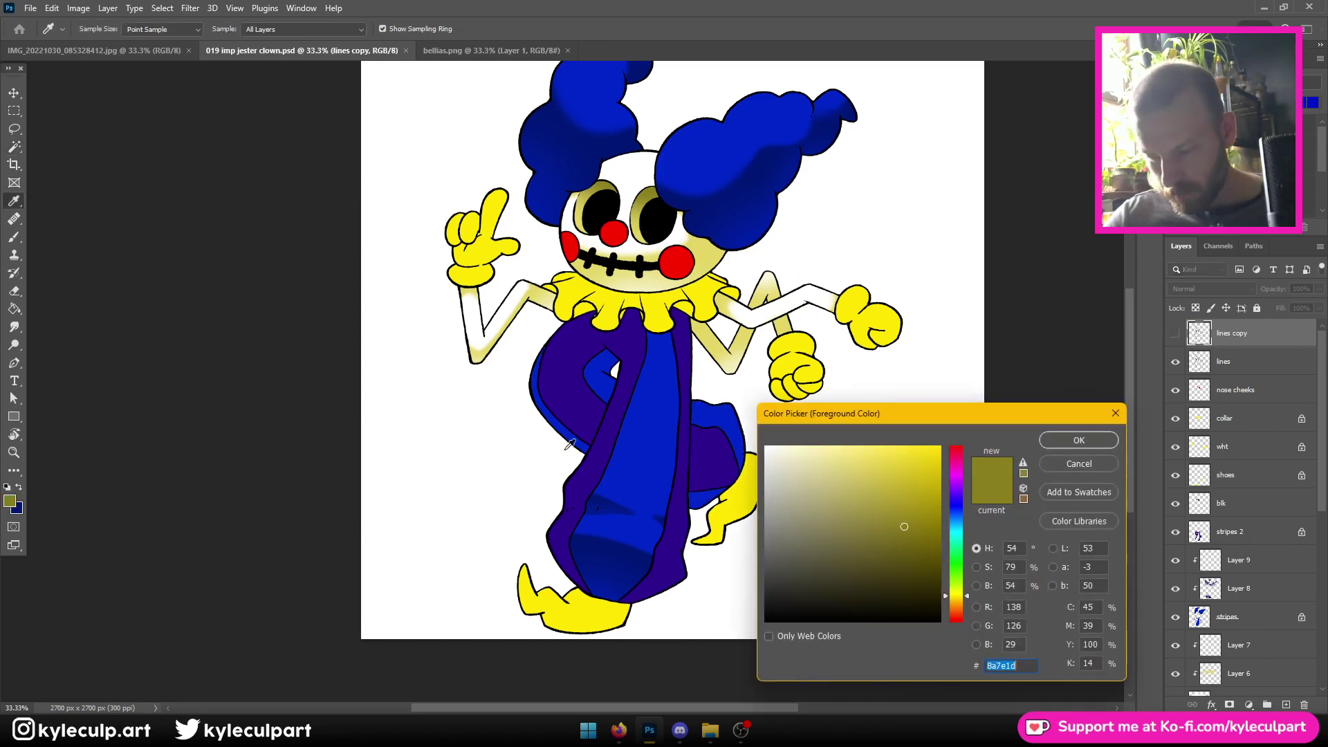
left_click(609, 441)
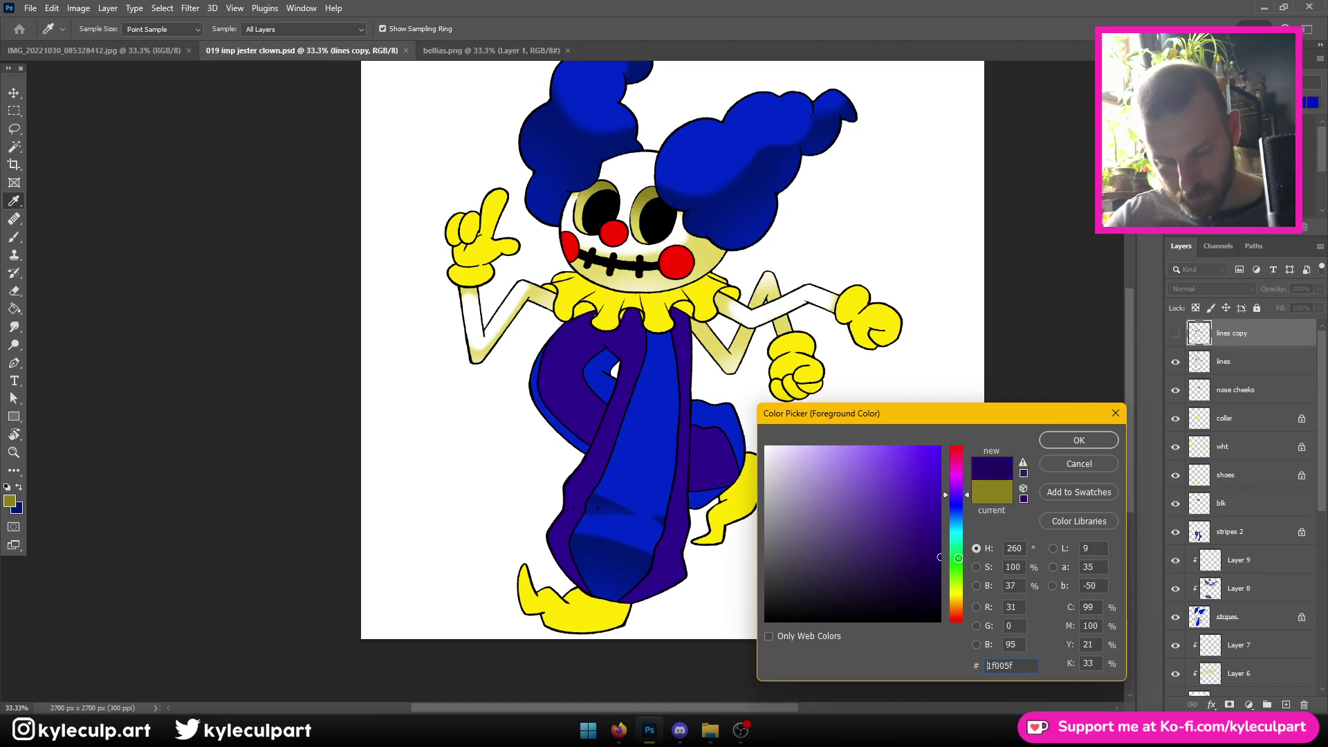
left_click(1078, 441)
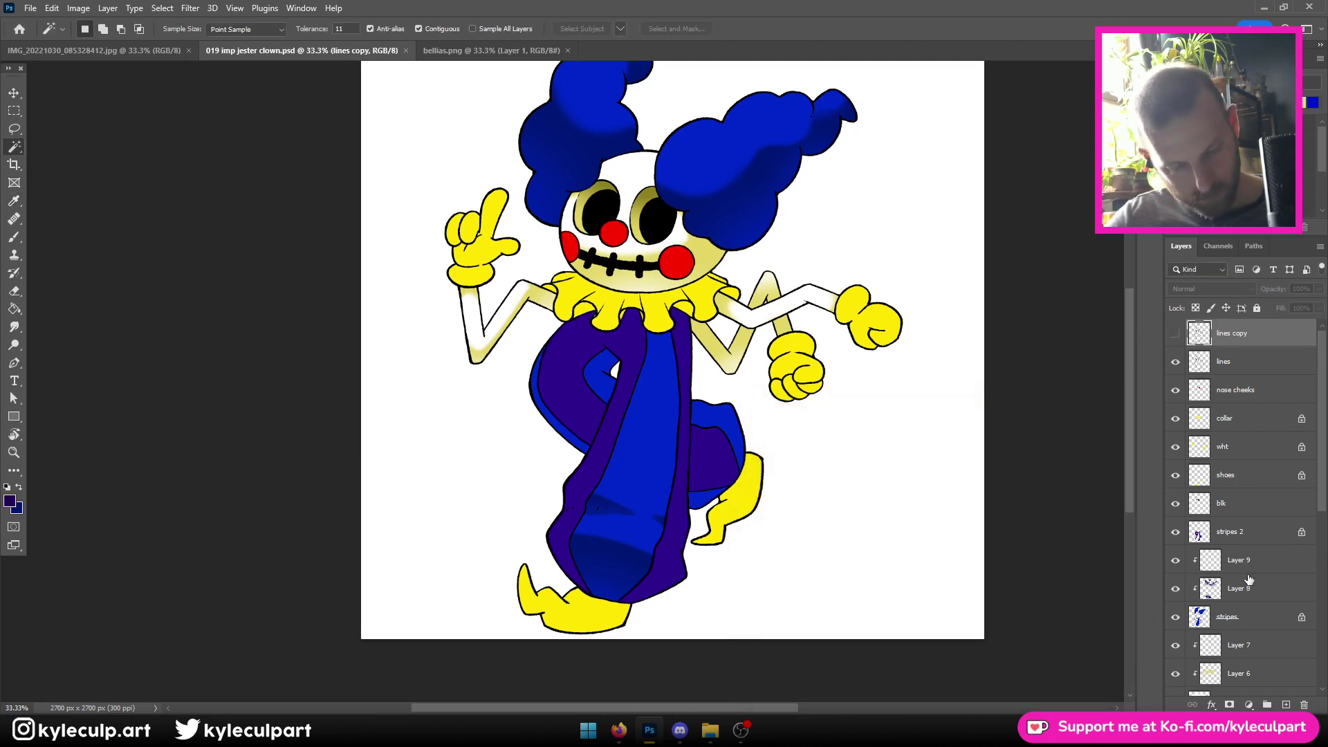
Add two new layers above stripes 2, clip both to it, and make Layer 10 active
left_click(1233, 532)
left_click(1285, 704)
left_click(1286, 705)
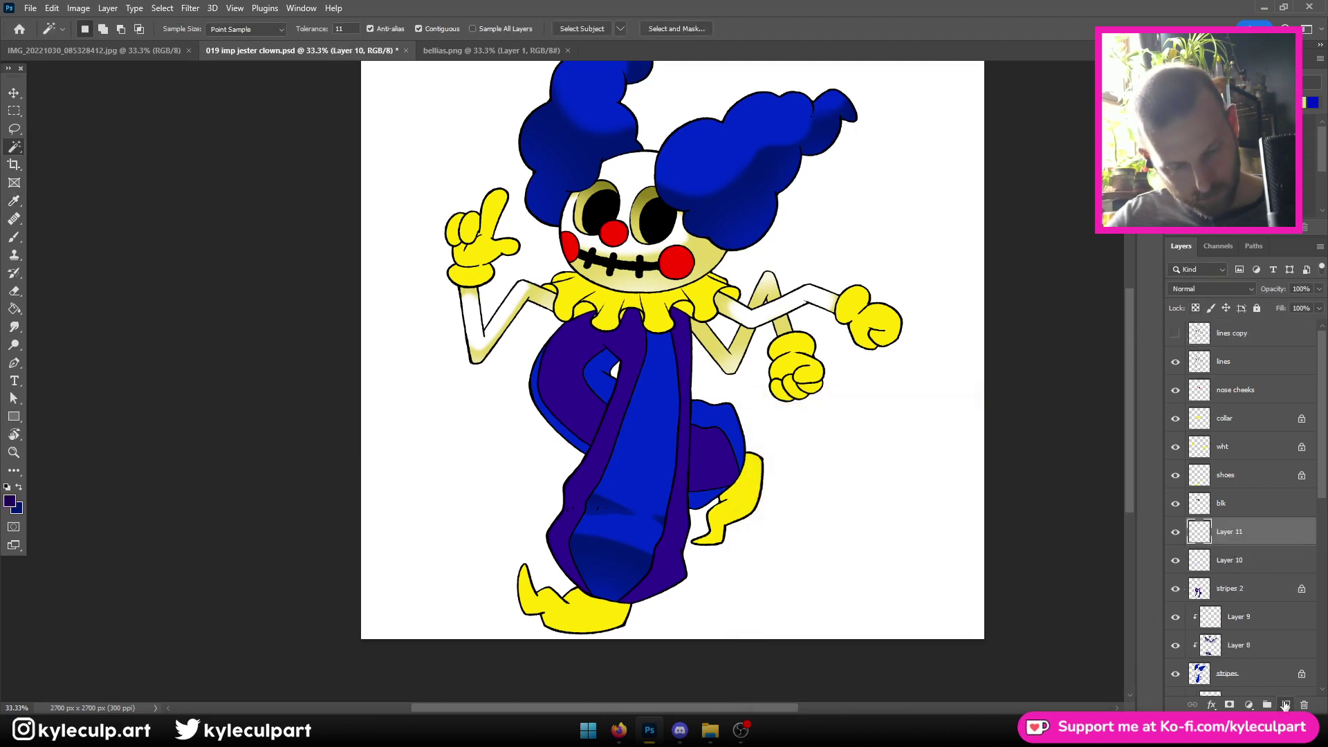
left_click(1251, 566, "shift")
right_click(1250, 566)
left_click(1142, 398)
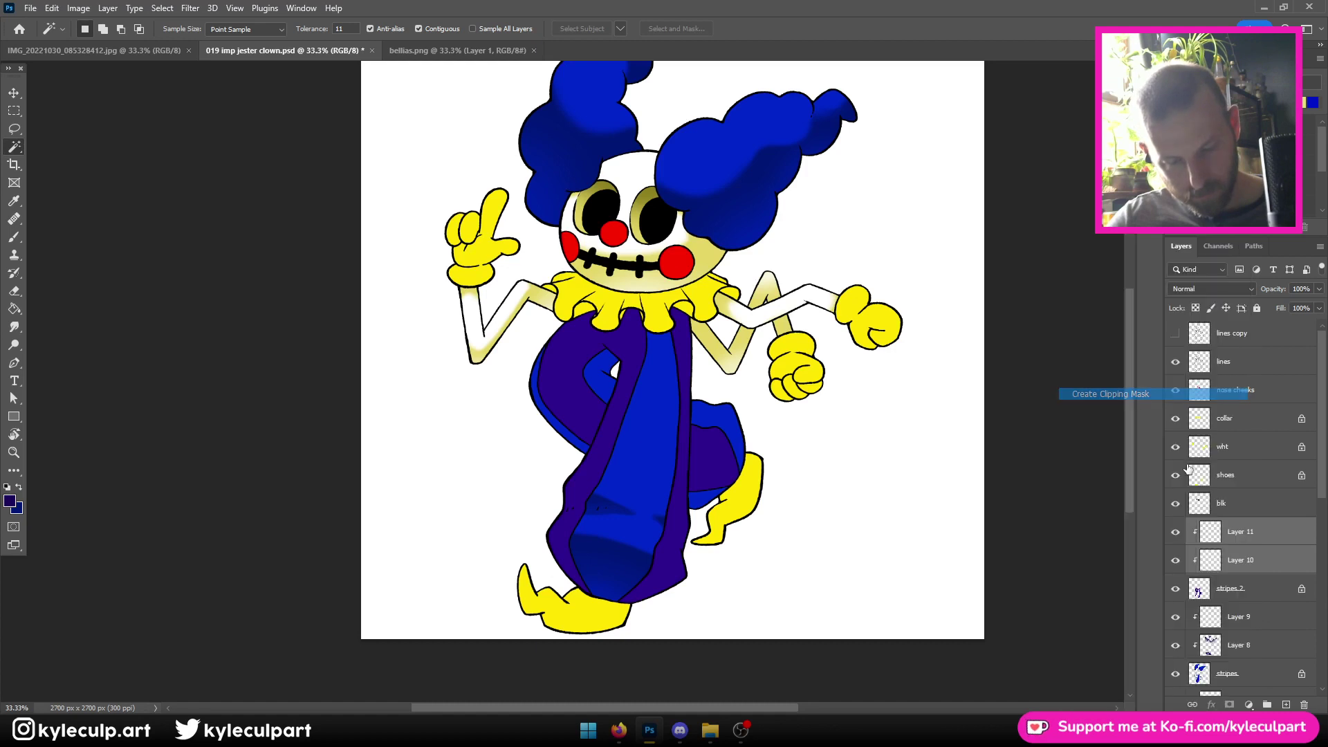
left_click(1242, 561)
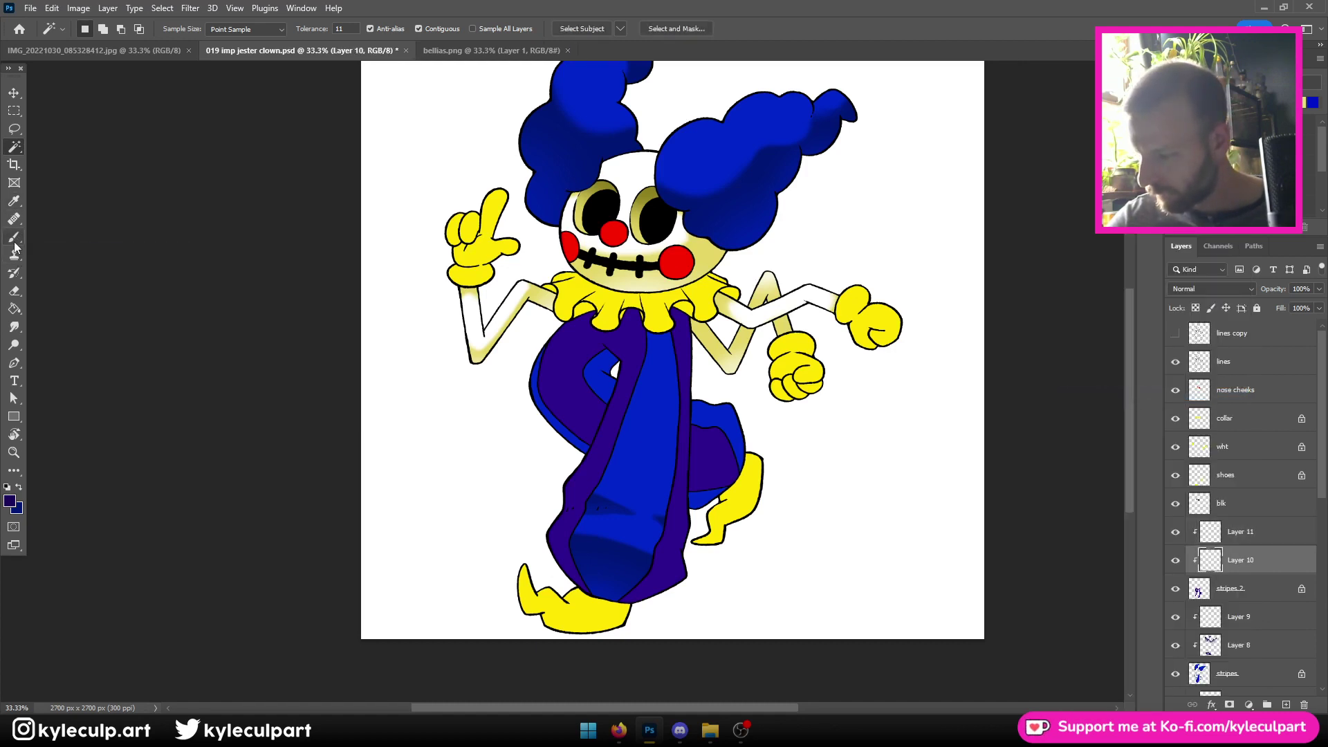
Paint fold shadows across the front leg's purple stripes on Layer 10 at 175 px, and soften them with a 500 px eraser at 36% opacity
left_click(14, 238)
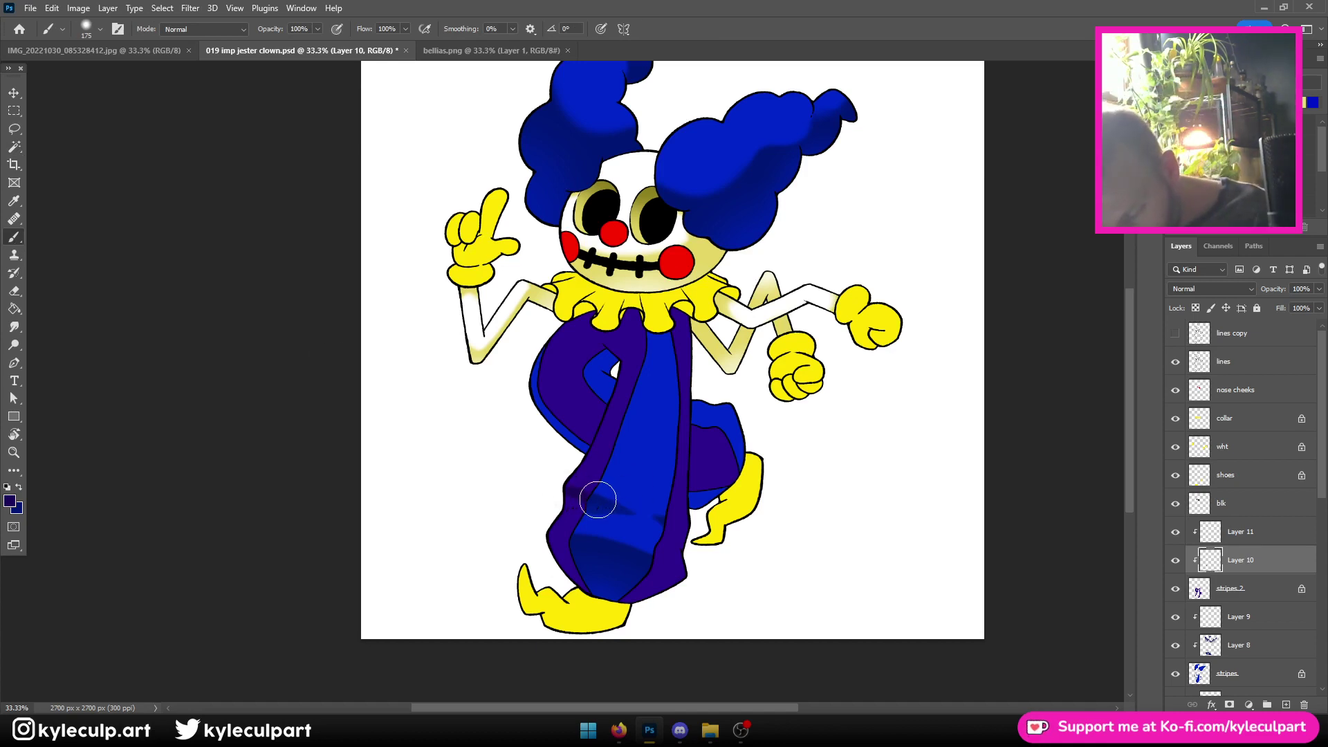
mouse_move(615, 502)
left_mouse_down()
mouse_move(540, 514)
mouse_move(623, 474)
mouse_move(592, 509)
mouse_move(527, 517)
left_mouse_up()
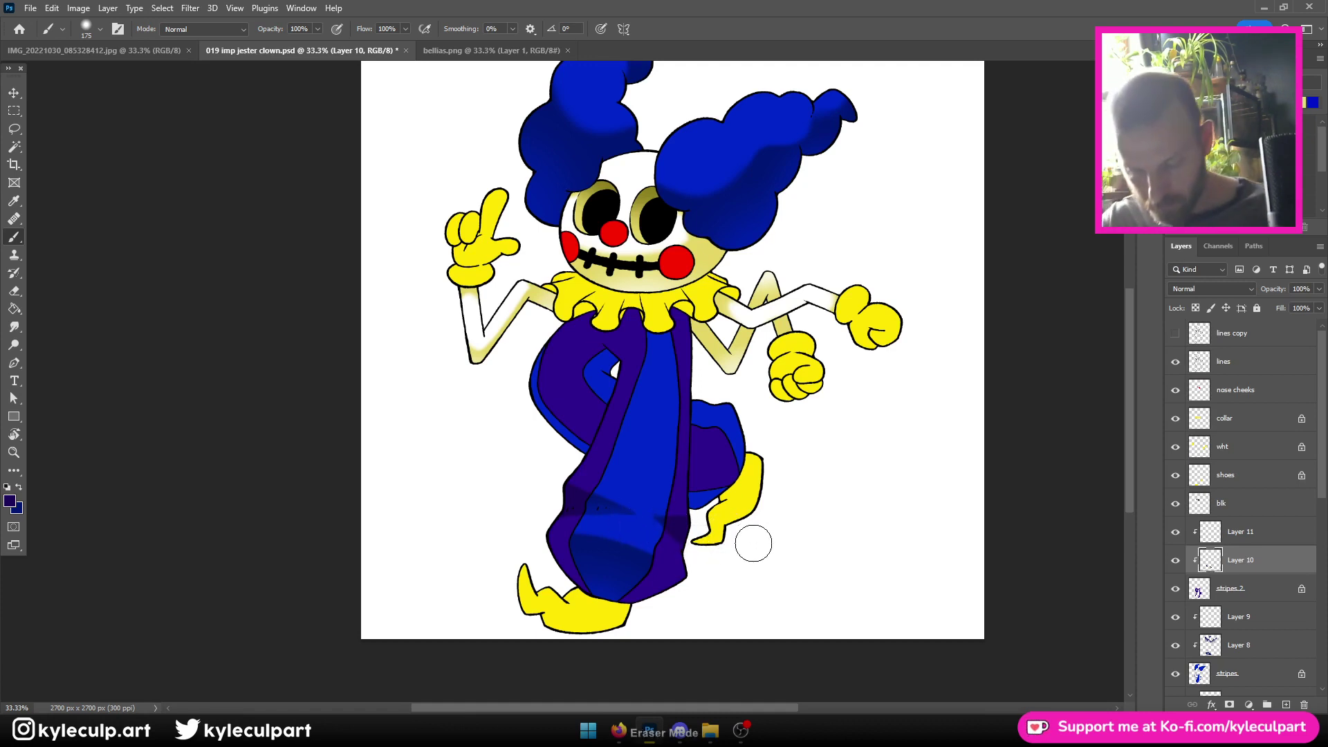
key("bracketright")
key("bracketright")
key("bracketright")
key("bracketright")
key("bracketright")
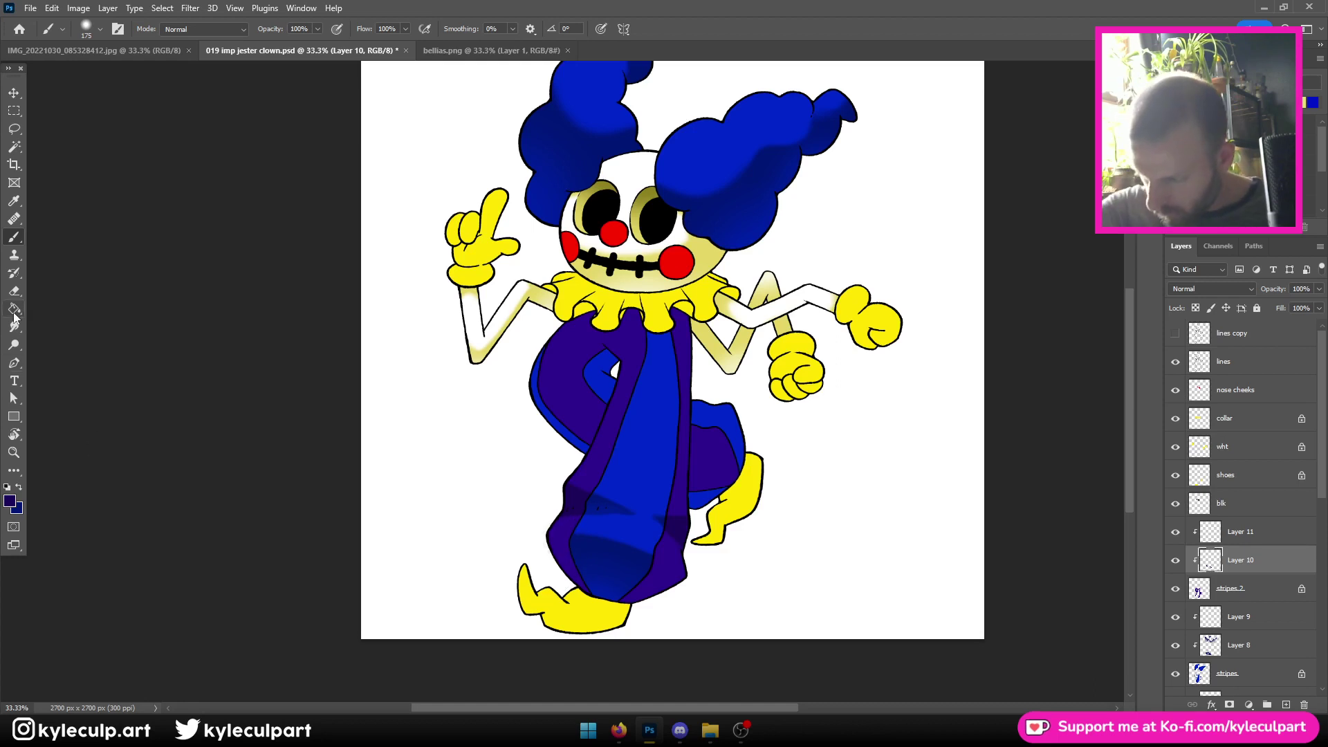
key("e")
mouse_move(585, 527)
left_mouse_down()
mouse_move(594, 549)
mouse_move(553, 547)
left_mouse_up()
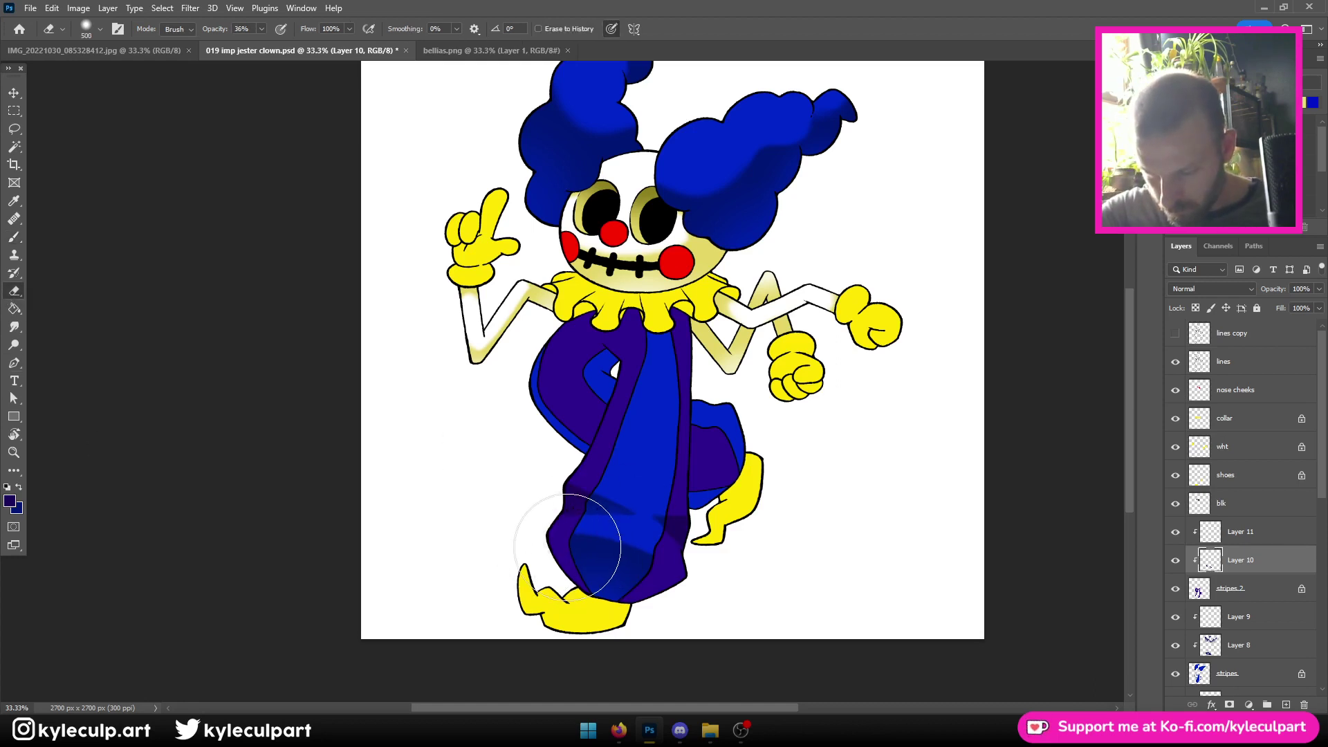
left_click_drag(681, 580, 660, 578)
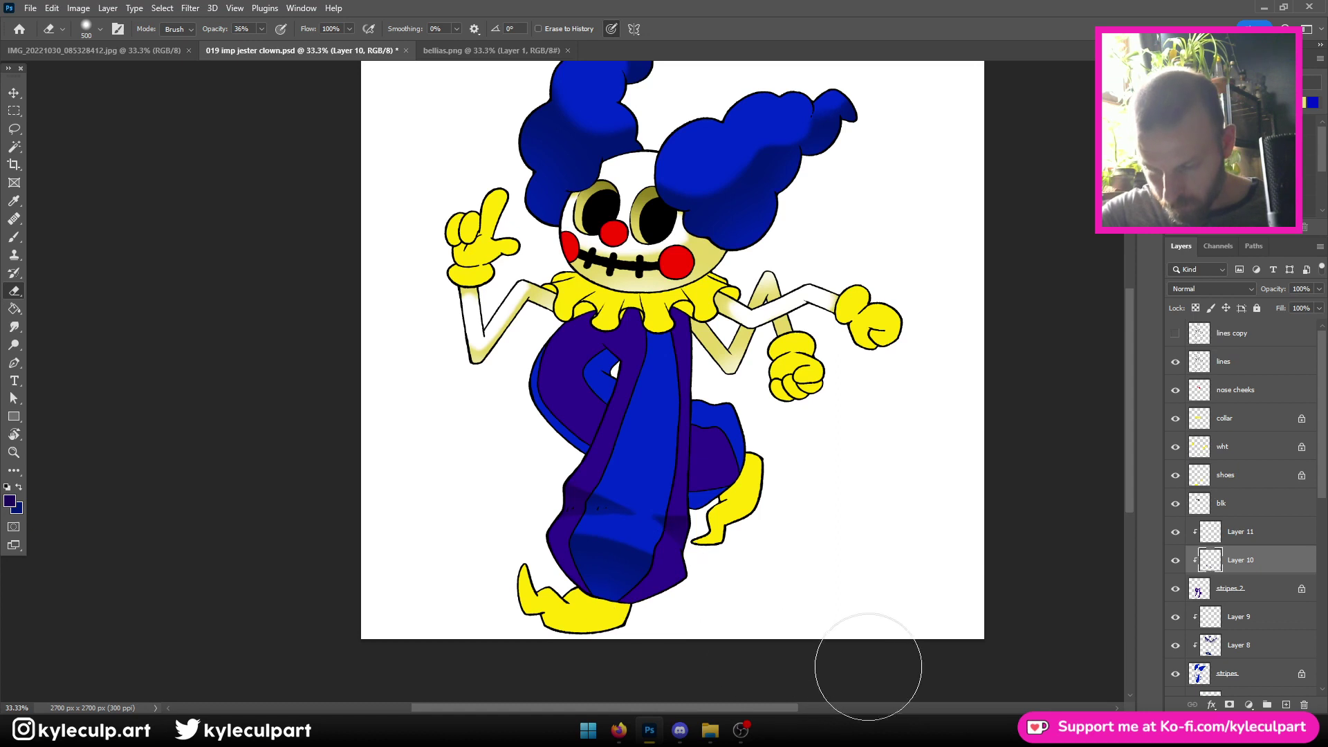
Shade the bottom of the front leg's purple stripes on Layer 10 with the 175 px brush
left_click(15, 237)
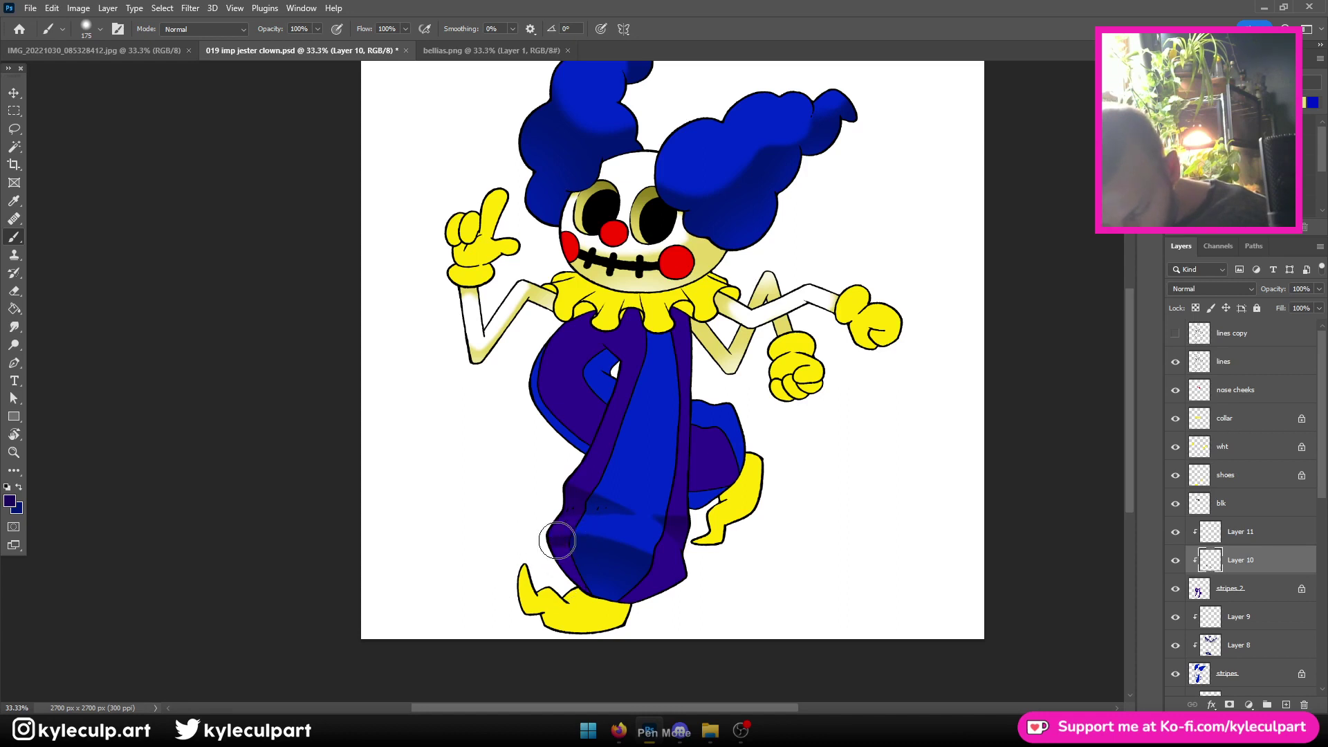
mouse_move(568, 558)
left_mouse_down()
mouse_move(606, 597)
mouse_move(651, 567)
mouse_move(633, 556)
mouse_move(684, 580)
left_mouse_up()
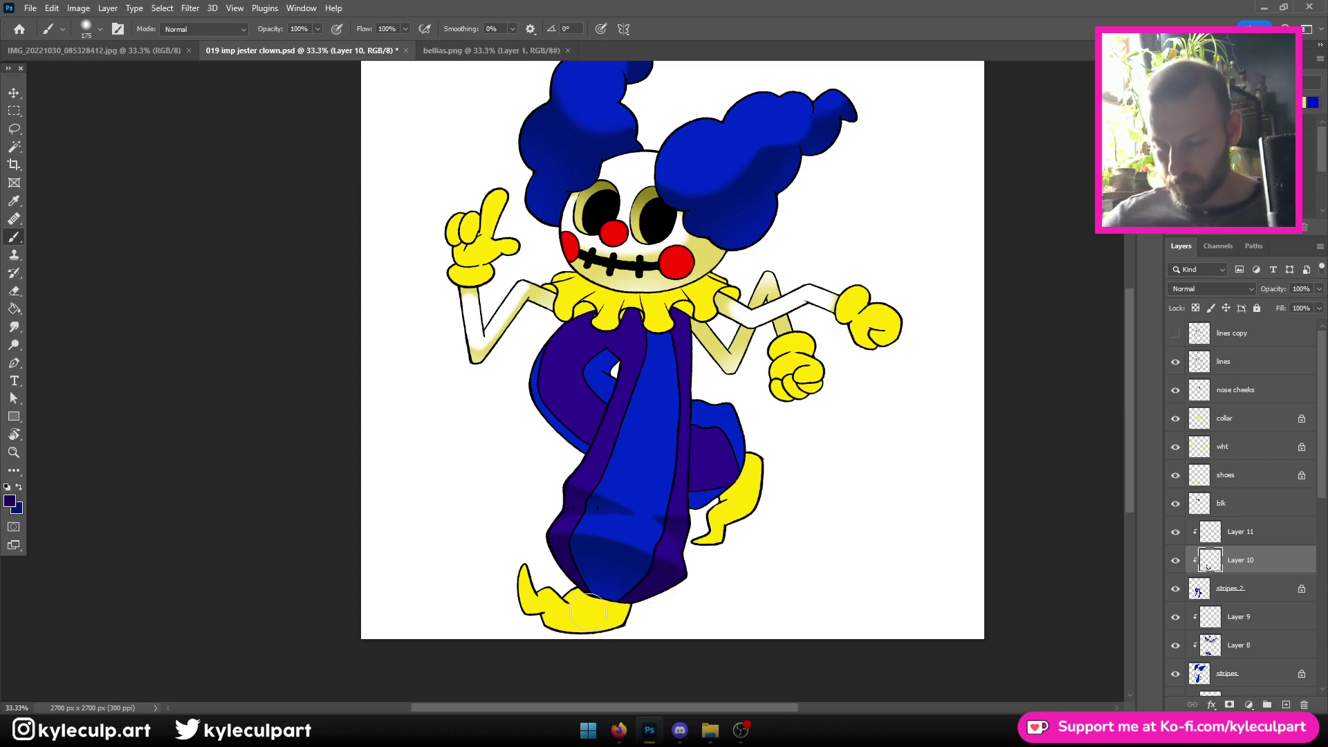
left_click(14, 292)
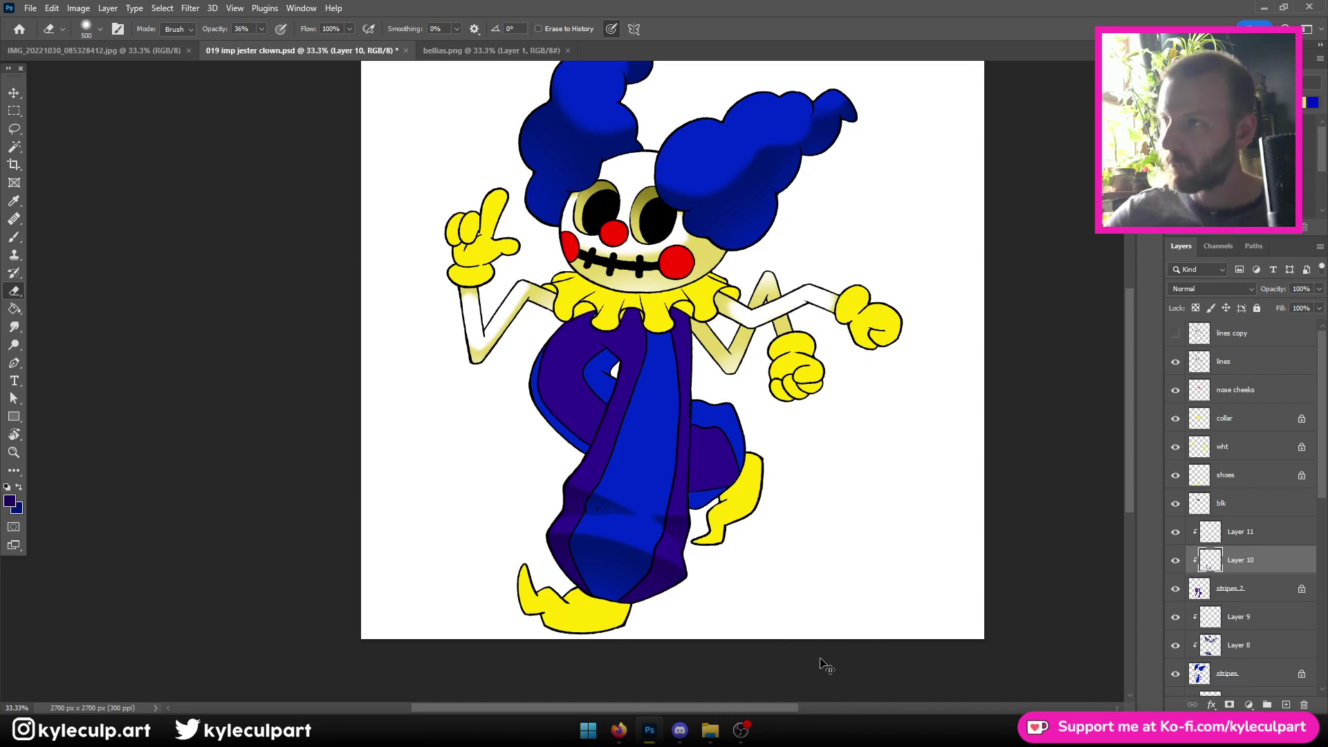
Save the document and check the purple stripes' shading on the whole figure
key("ctrl+s")
key("ctrl+minus")
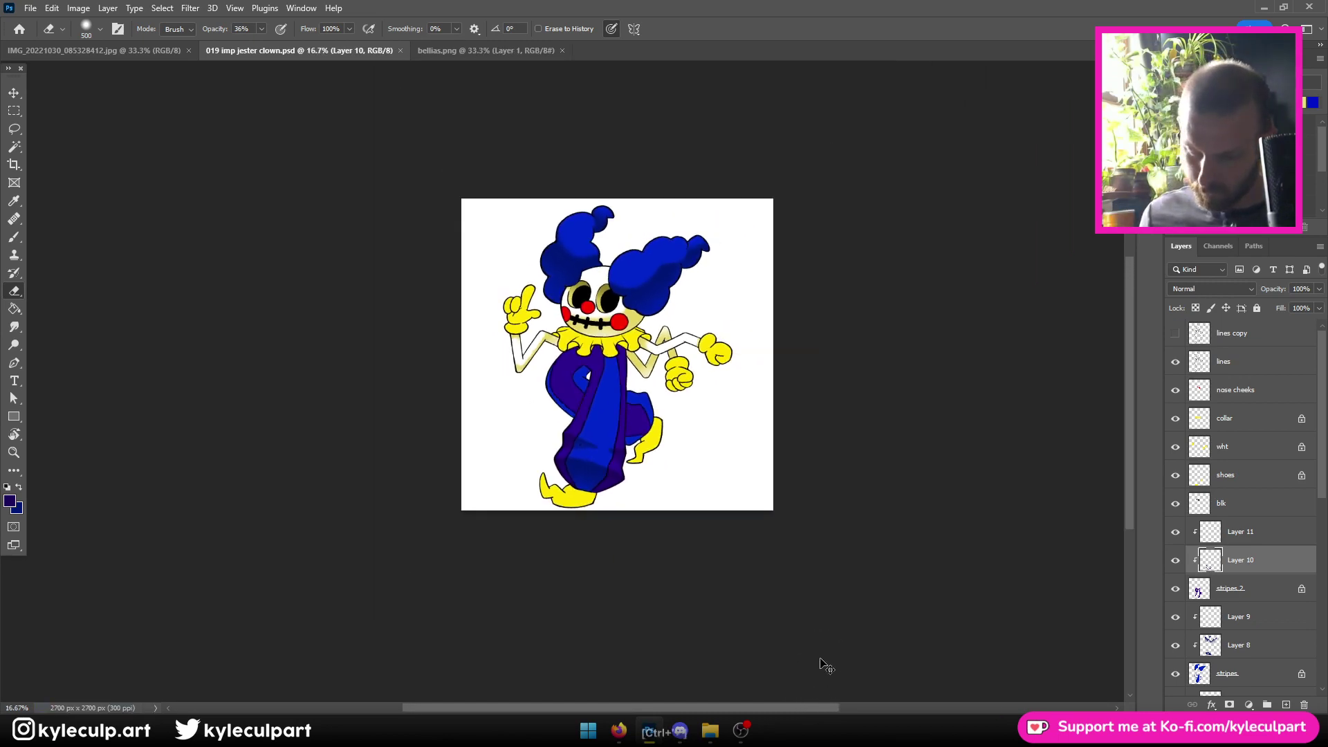
key("ctrl+plus")
key("ctrl+minus")
key("ctrl+minus")
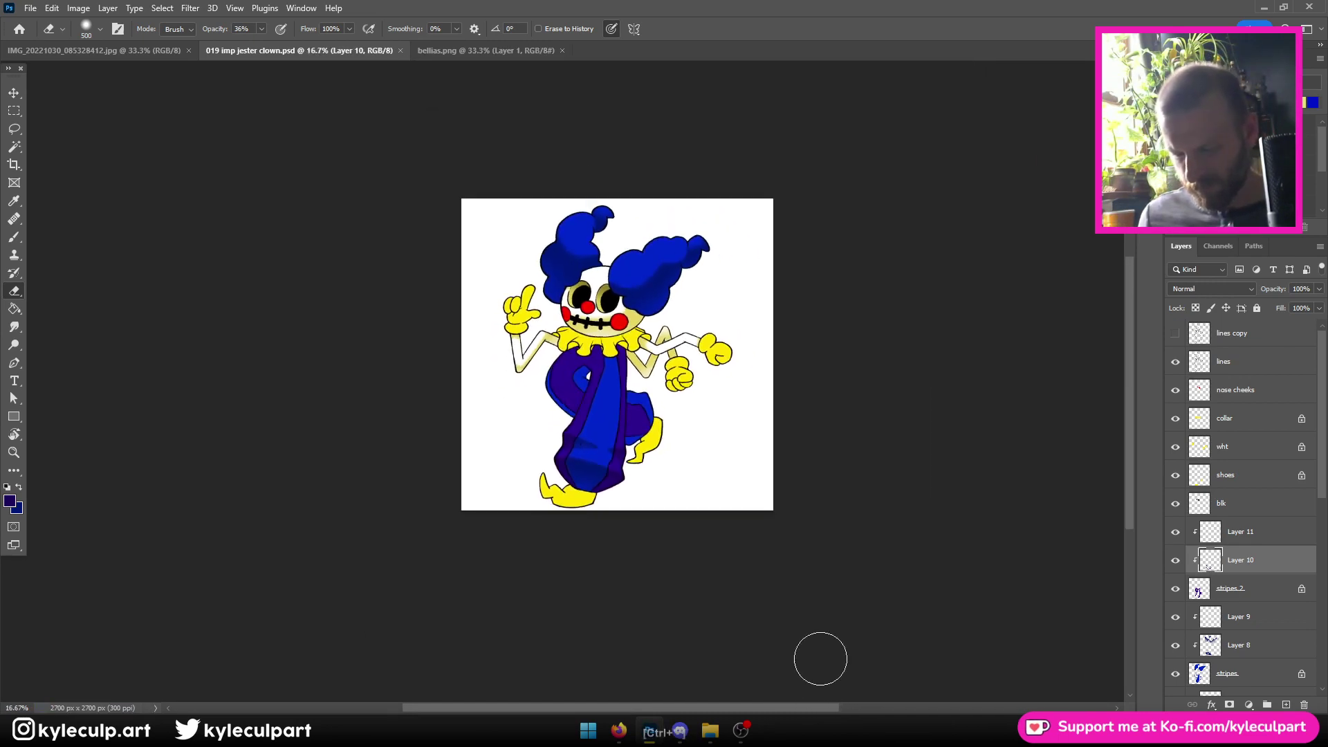
key("ctrl+plus")
key("ctrl+plus")
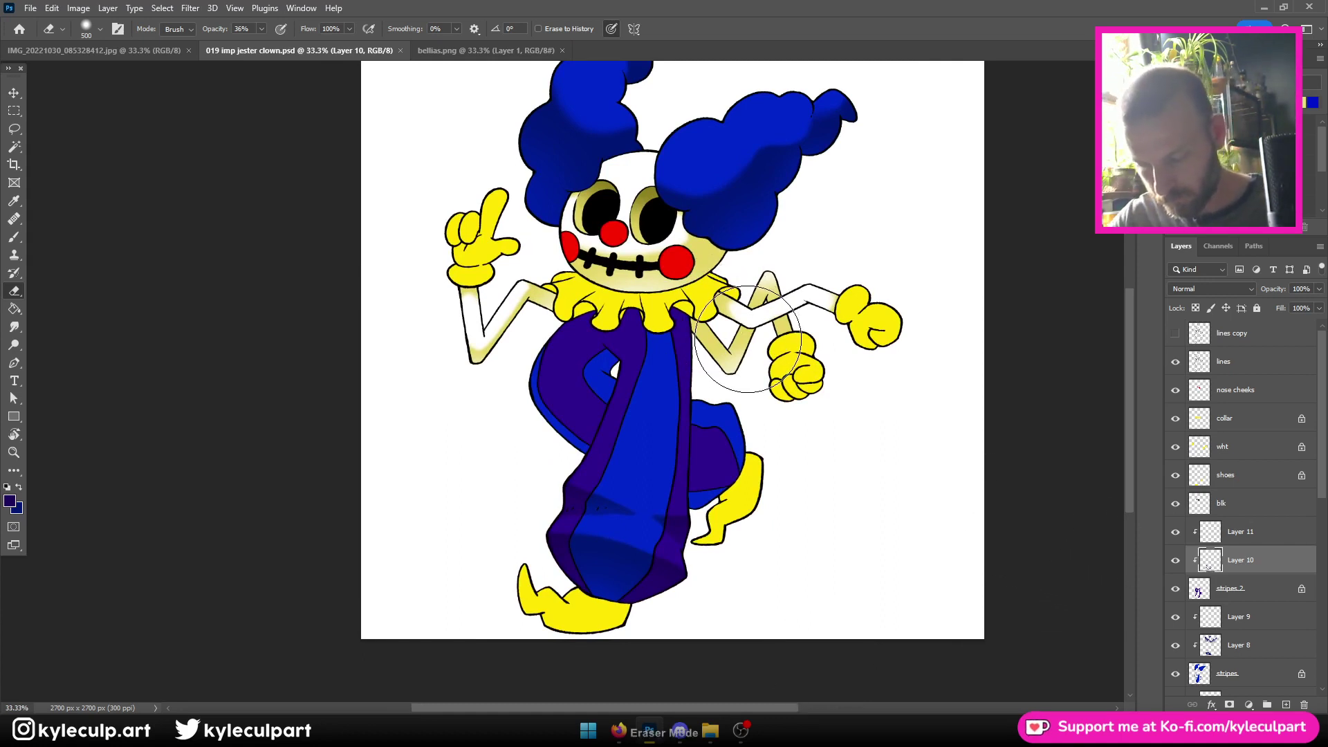
Shade the top of the purple trouser stripes below the collar on Layer 10 with a large soft brush, reduced to 800 px
key("bracketright")
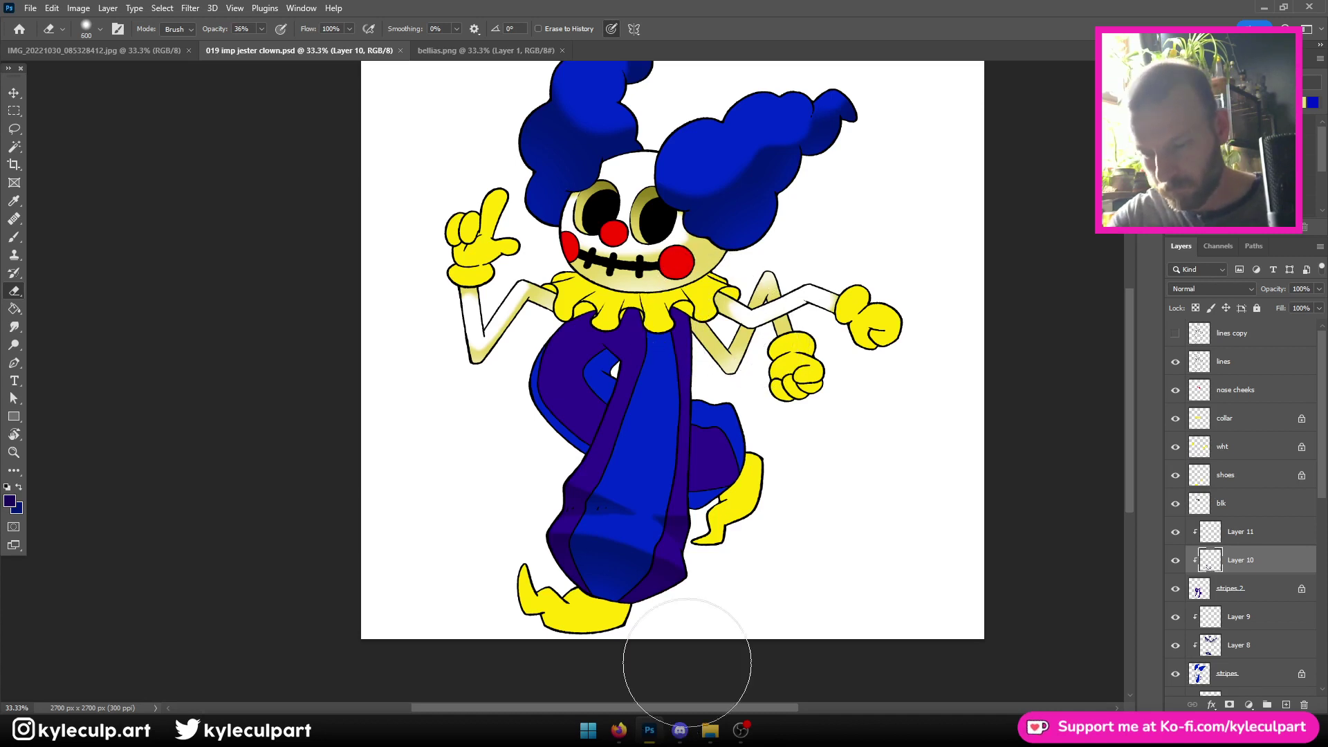
key("bracketright")
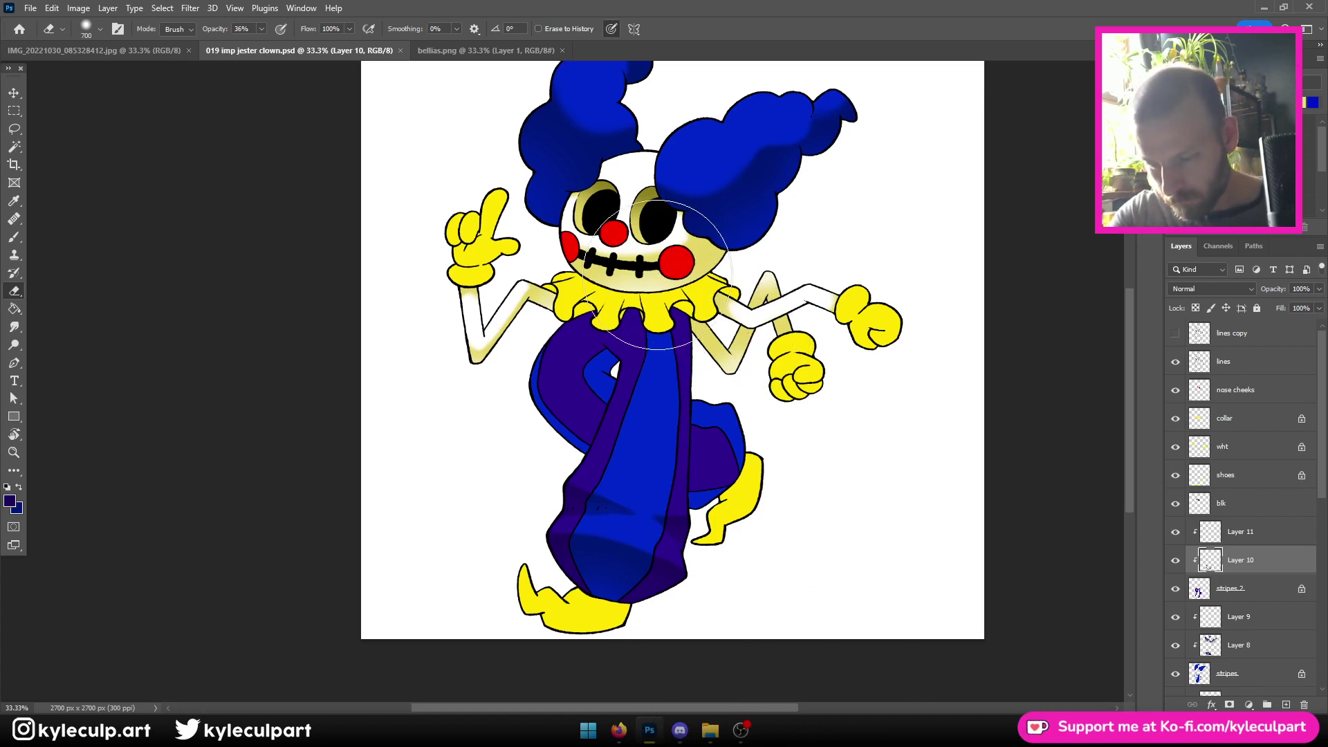
left_click(623, 277)
left_click(16, 238)
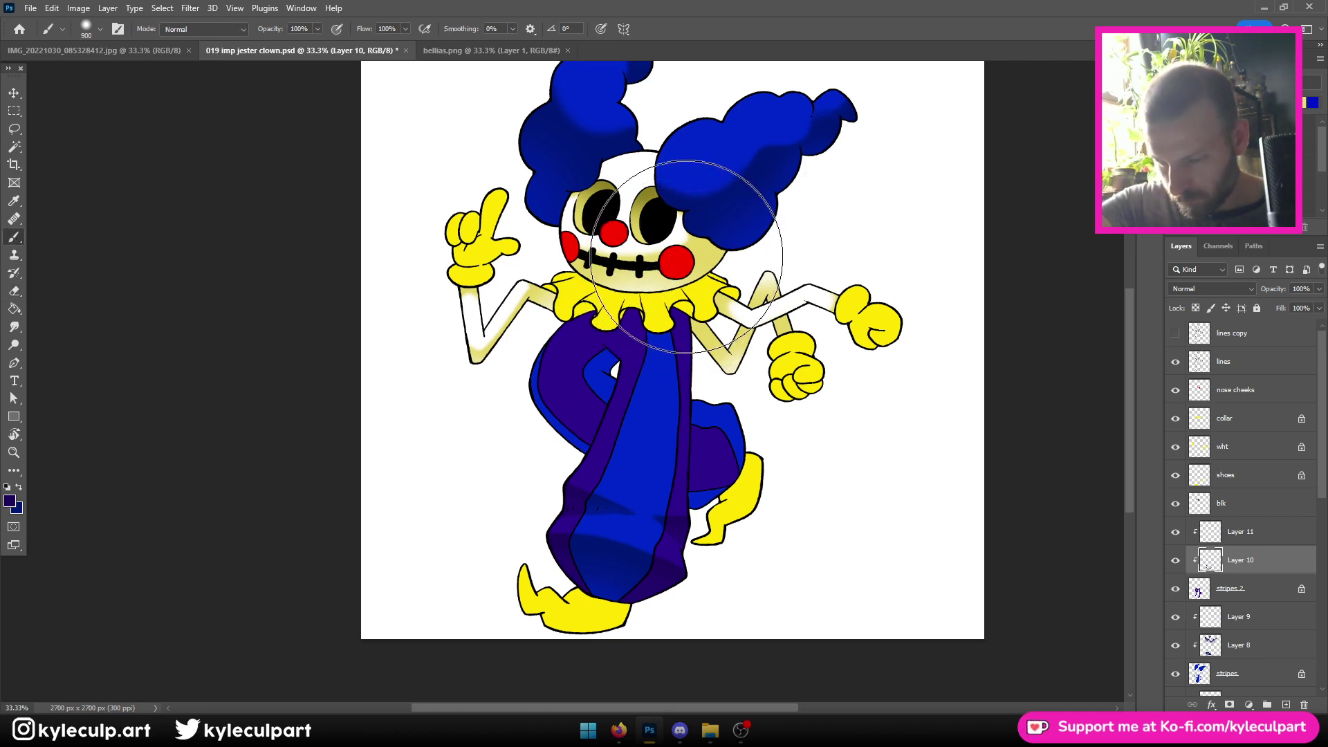
left_click(680, 257)
key("bracketleft")
left_click_drag(595, 243, 680, 255)
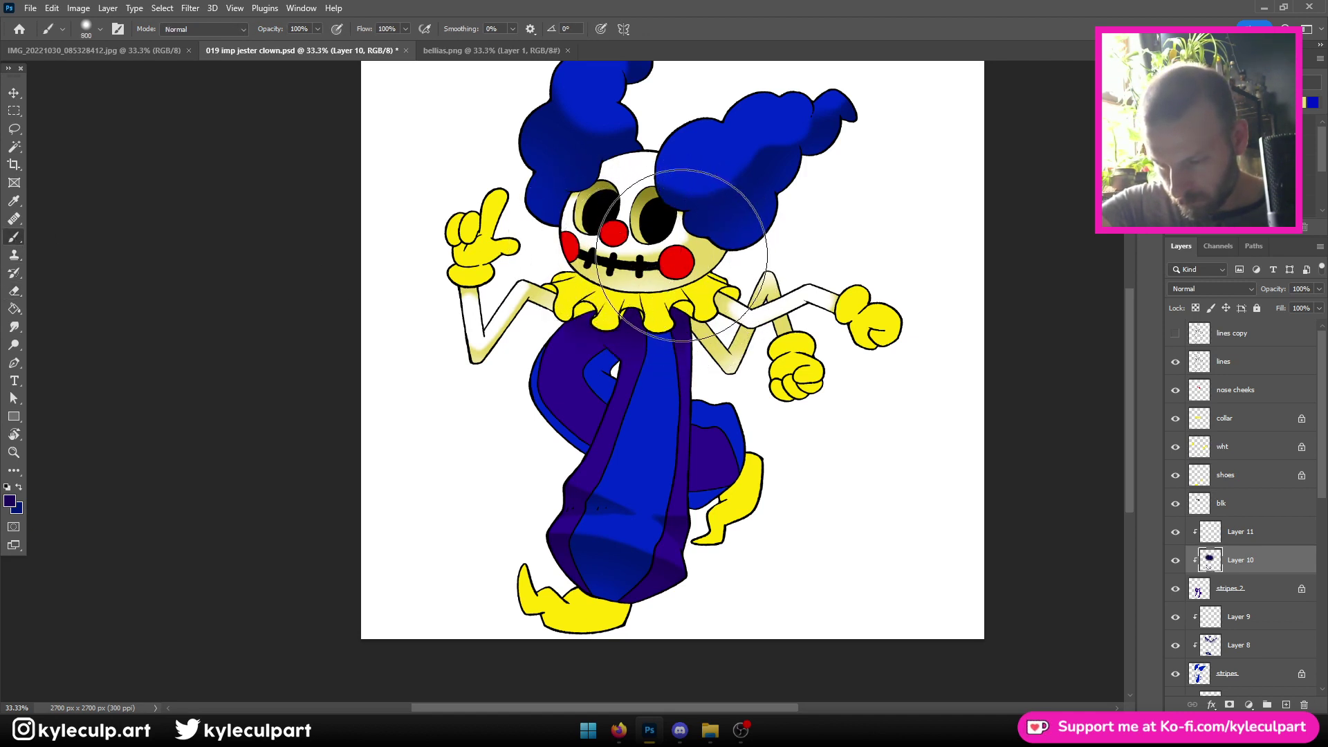
Save the document, and select the front leg's blue stripe and adjoining blue areas with the Magic Wand on lines copy, expanding the selection
key("ctrl+s")
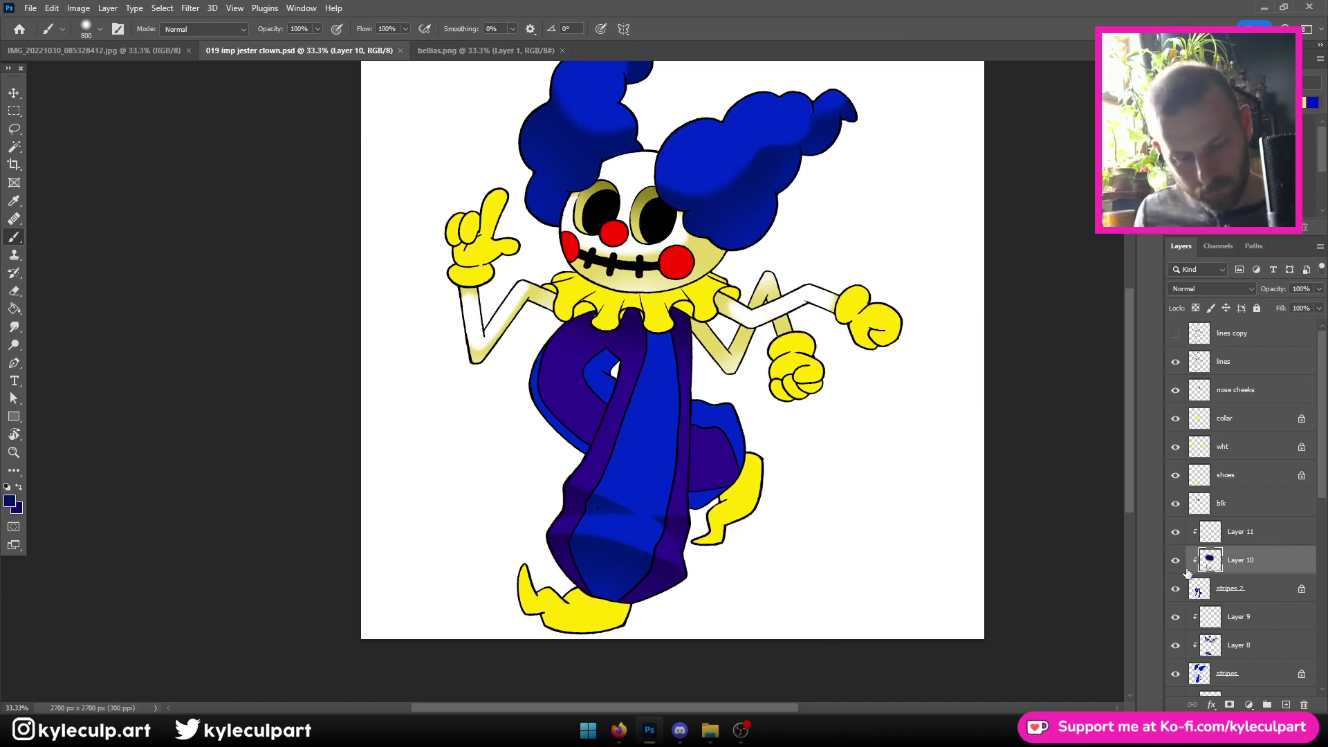
left_click(14, 147)
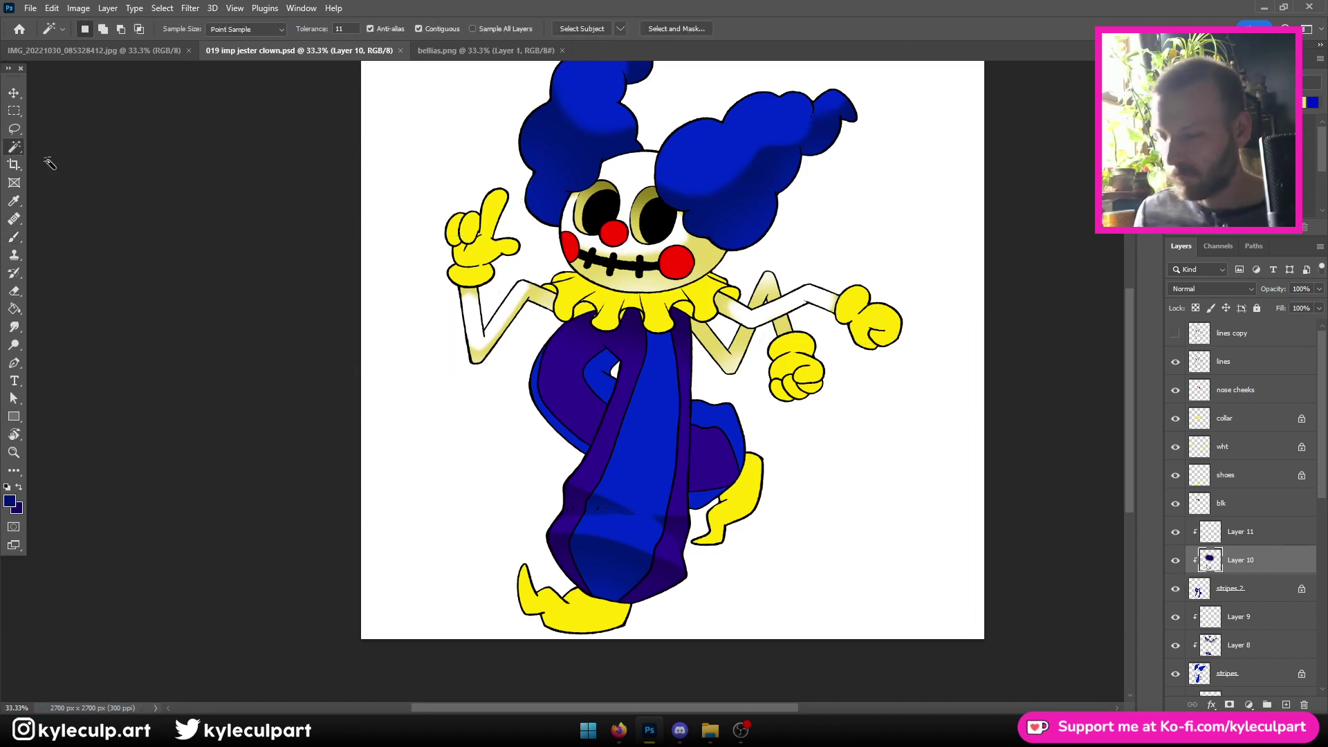
left_click(1239, 335)
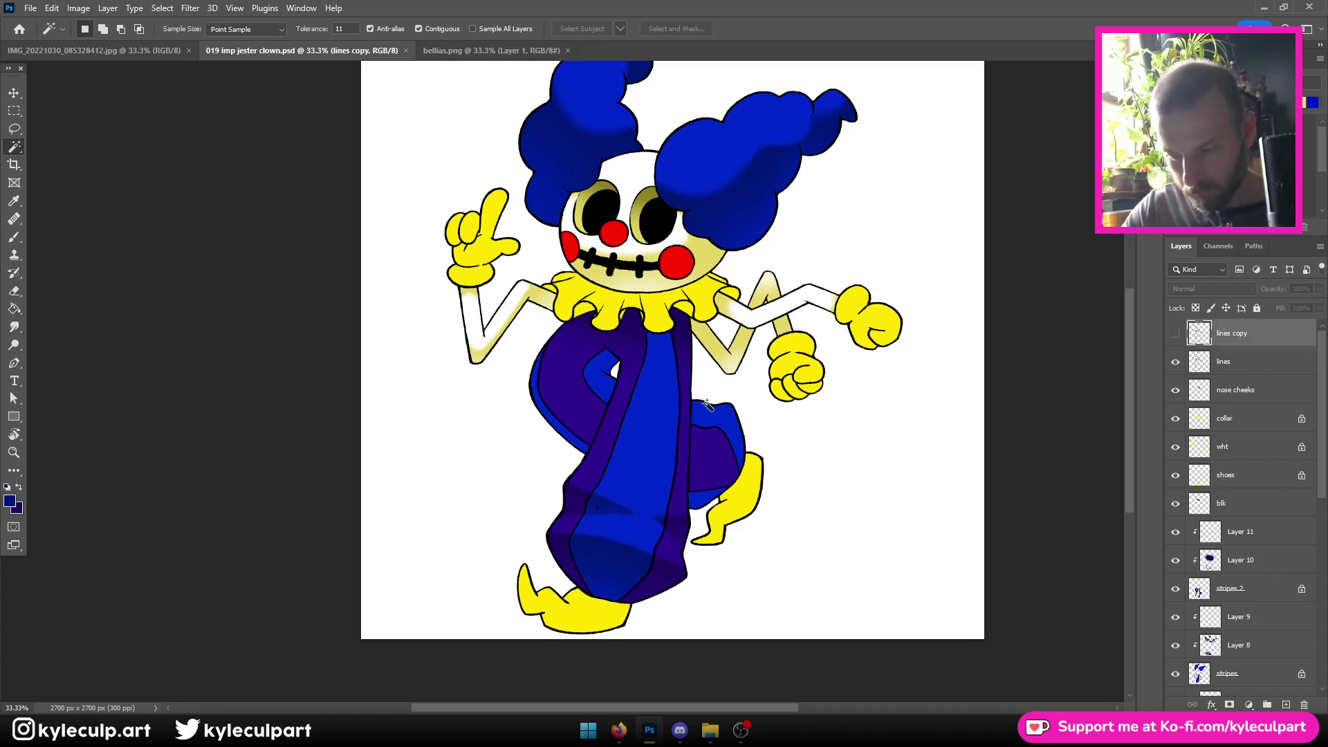
left_click(601, 382, "shift")
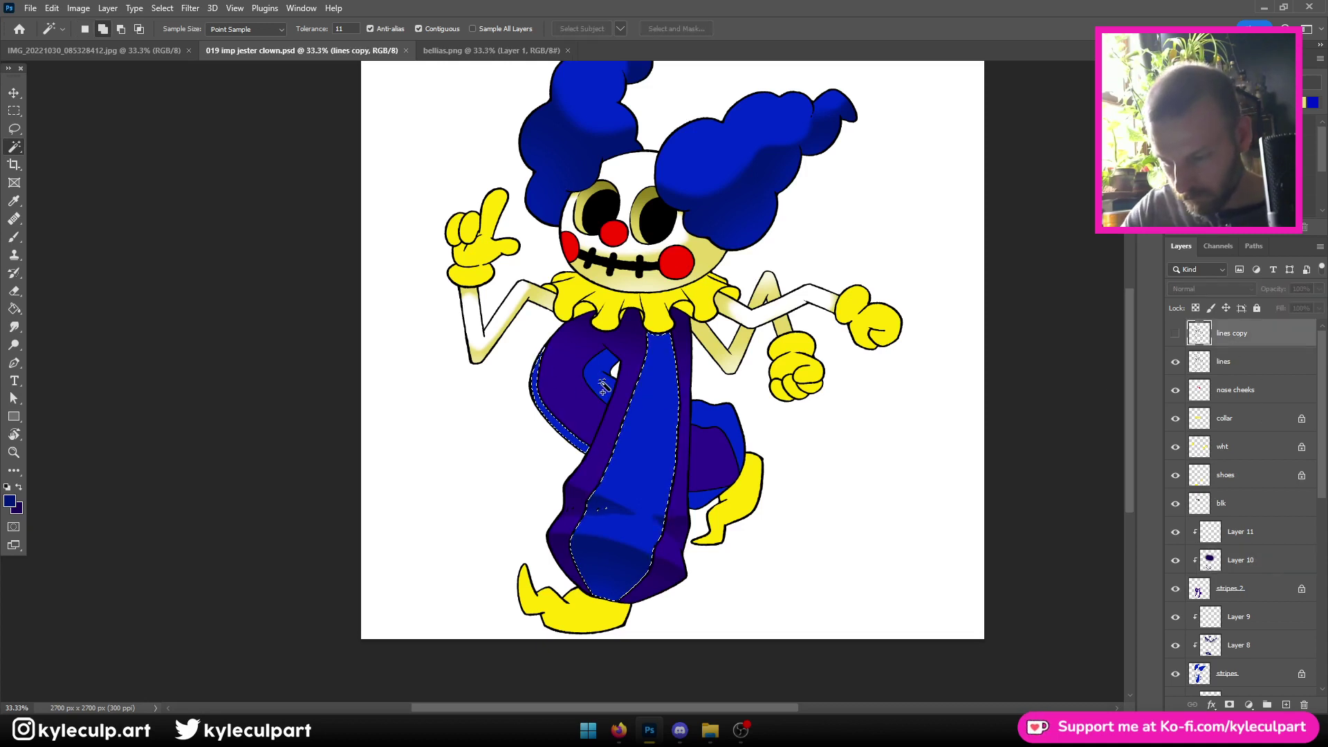
key("alt+s")
key("m")
key("e")
key("Return")
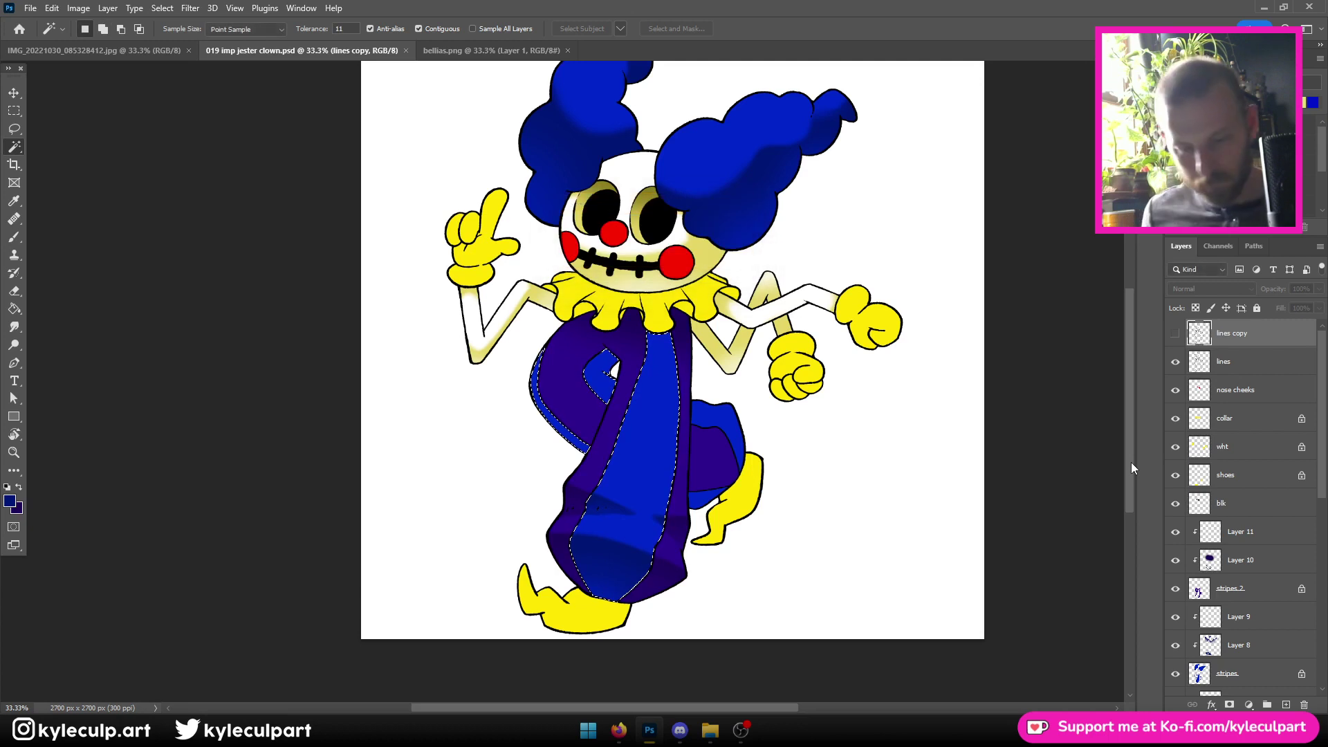
Shade the top of the front blue stripe below the collar on Layer 8 with the 800 px soft brush, and clear the selection
scroll(1259, 538, "down", 5)
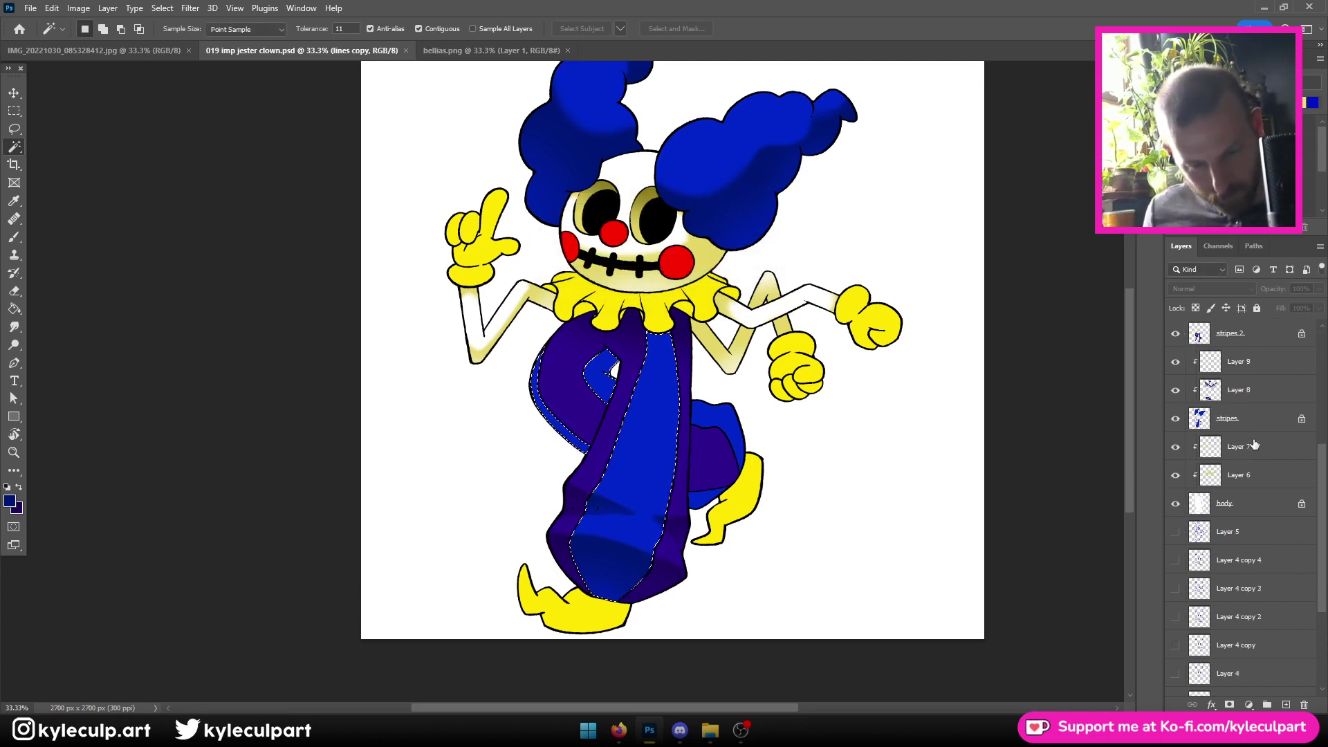
left_click(1242, 386)
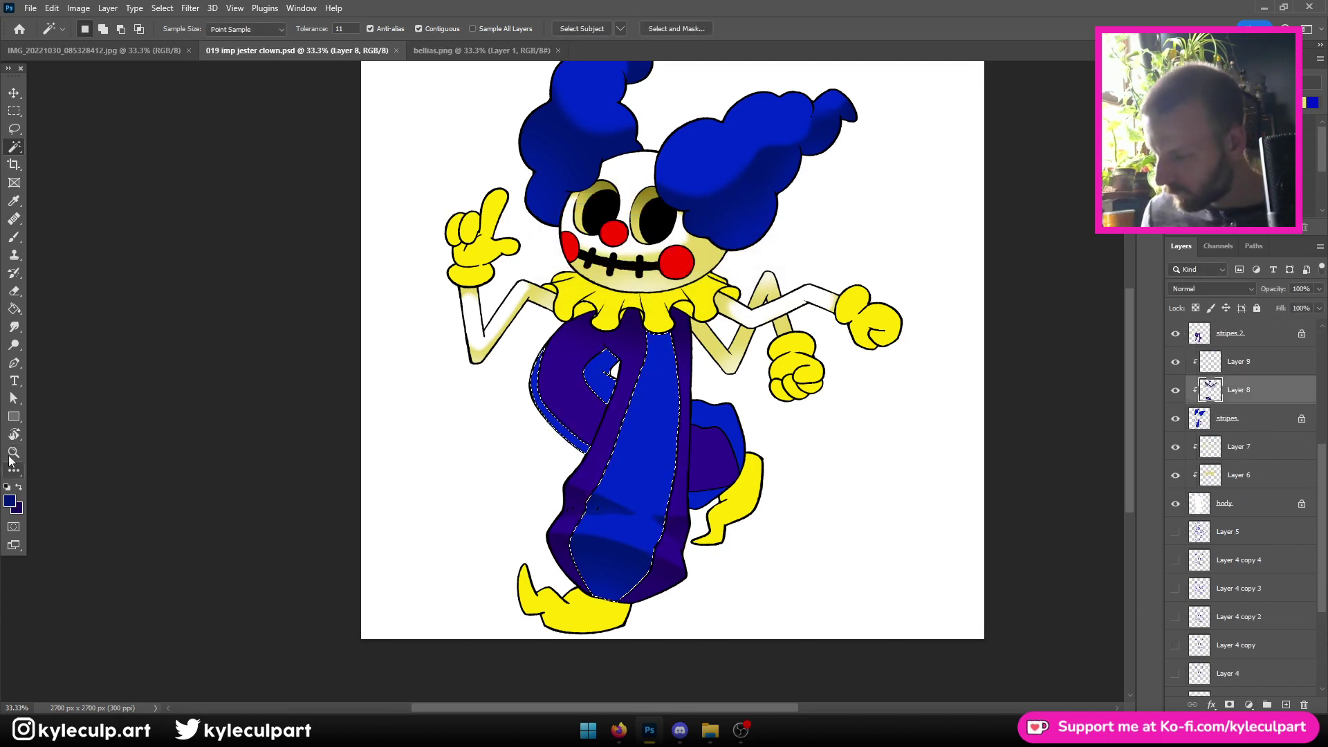
key("b")
left_click_drag(682, 266, 657, 278)
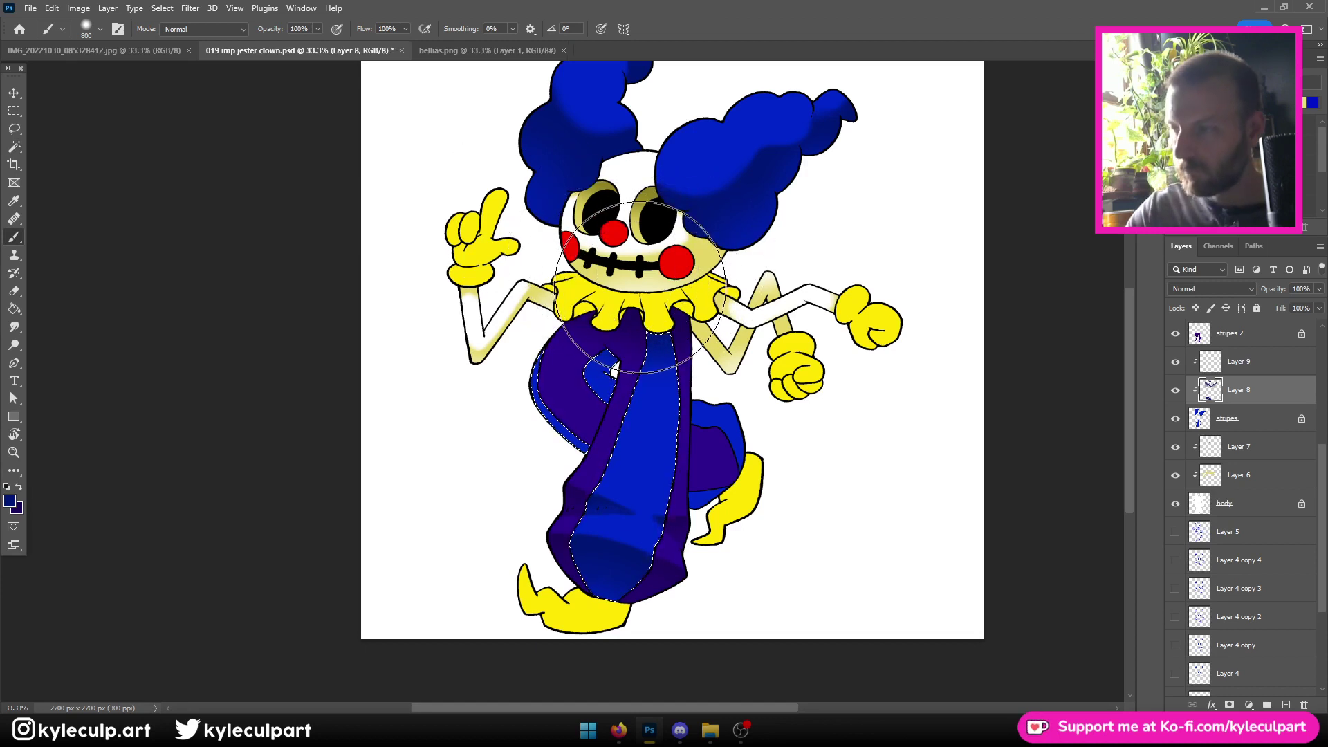
key("ctrl+d")
Select the back leg's blue stripe areas with the Magic Wand on the lines layer, and expand the selection
left_click(13, 146)
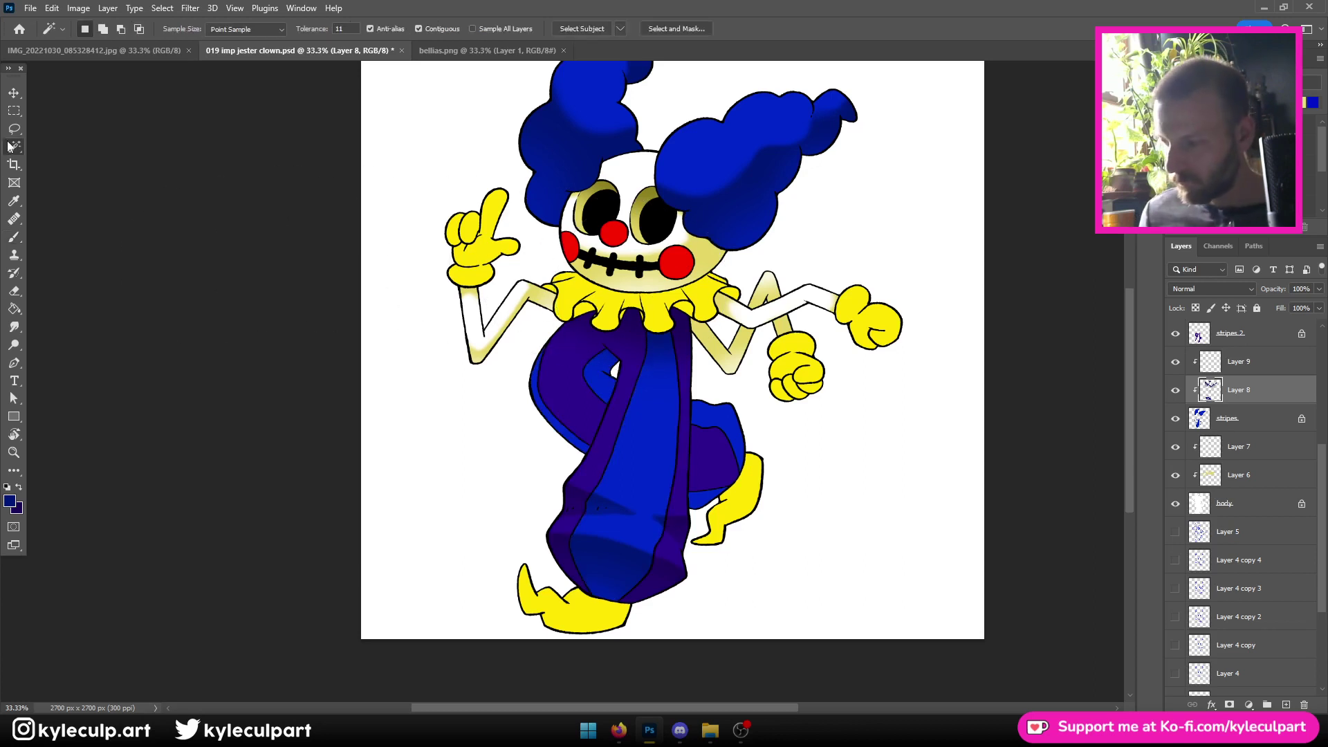
scroll(1308, 455, "up", 3)
left_click(1226, 364)
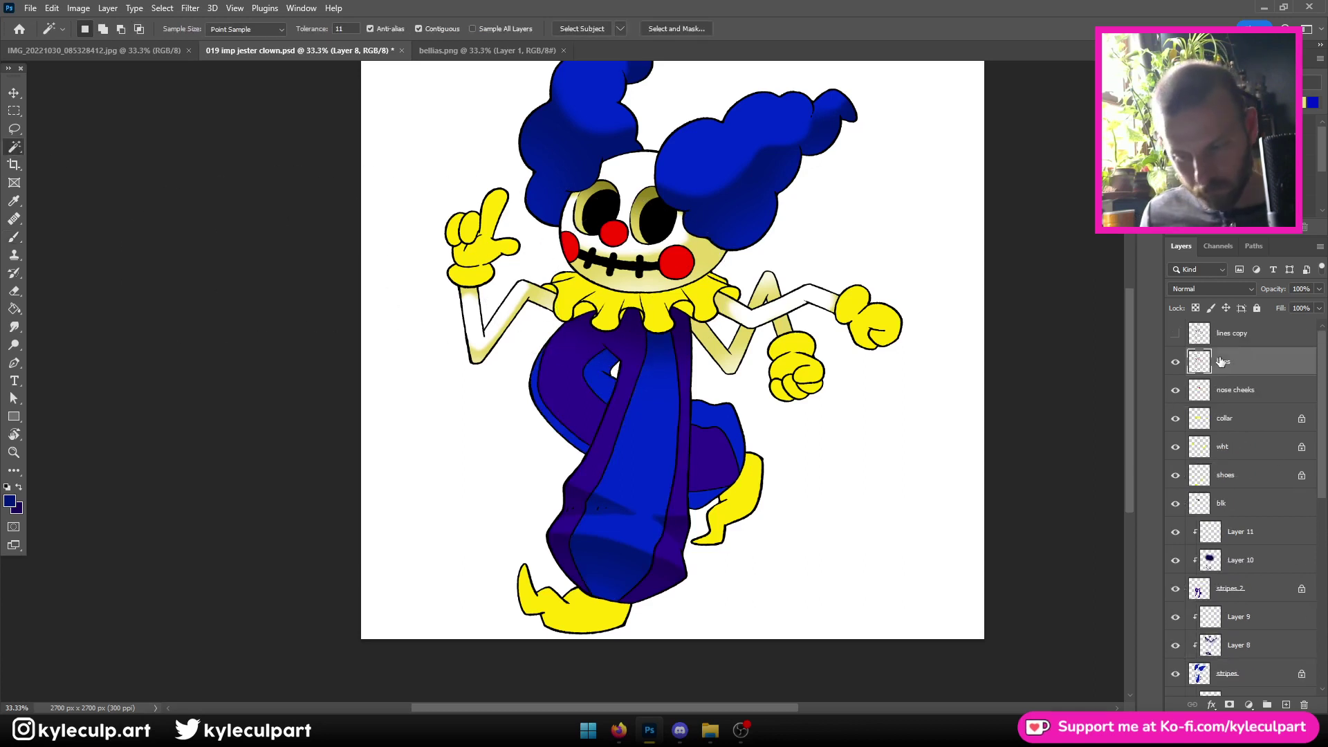
left_click(710, 415, "shift")
left_click(579, 448, "shift")
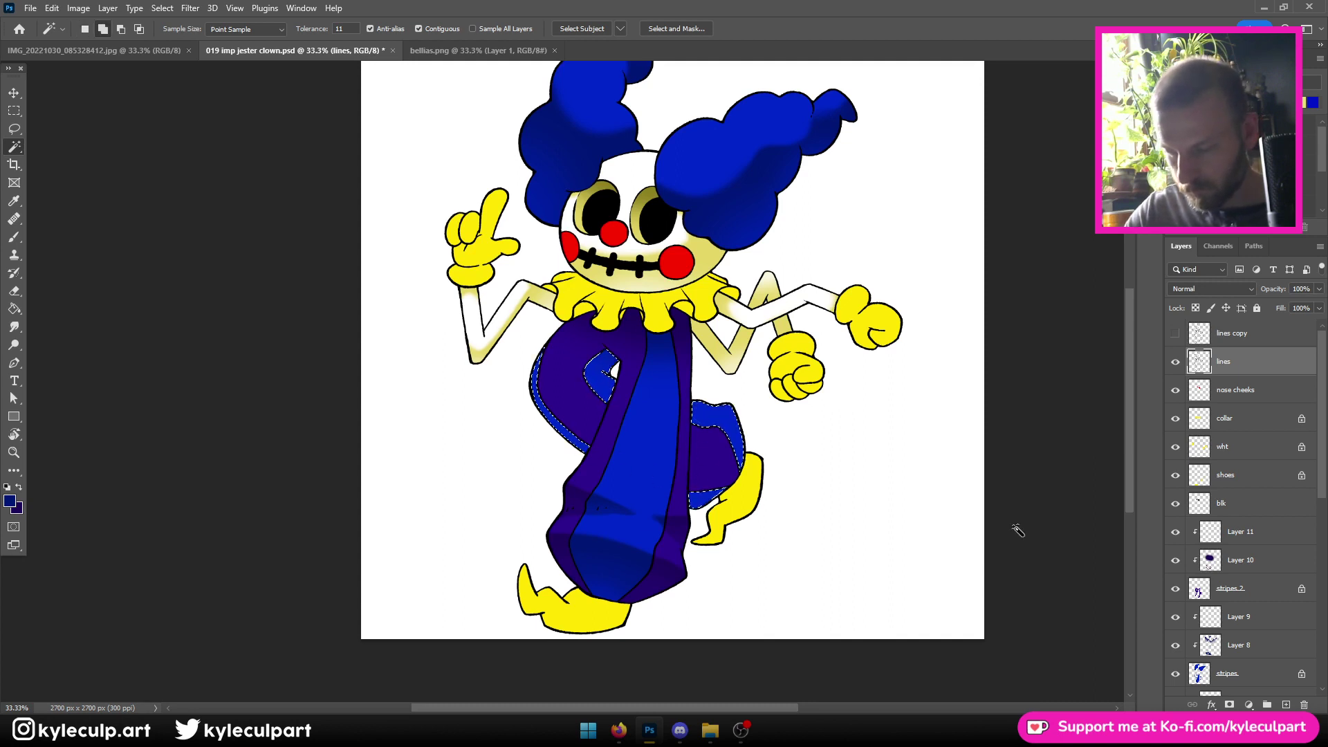
key("shift+F6")
key("Return")
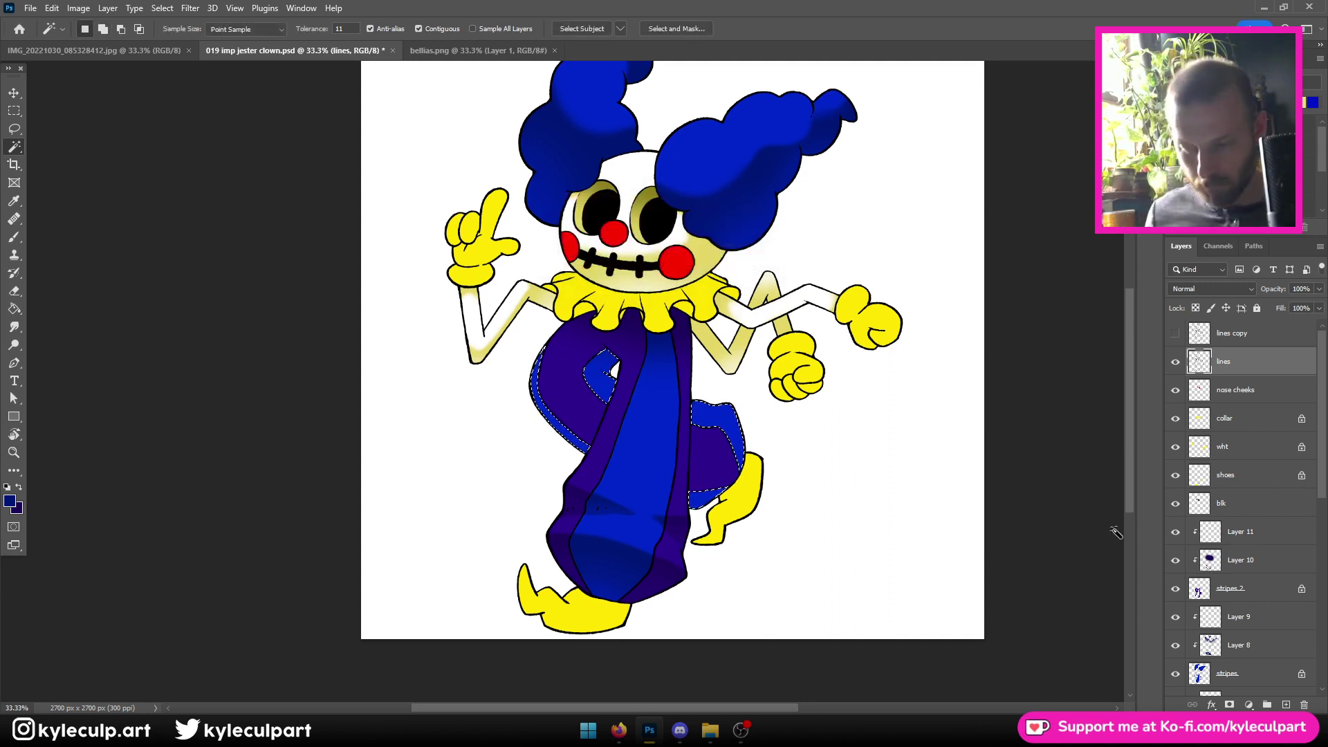
Shade the top of the back leg's small inner blue patch on Layer 8 with the soft brush reduced to 175 px
scroll(1258, 516, "down", 3)
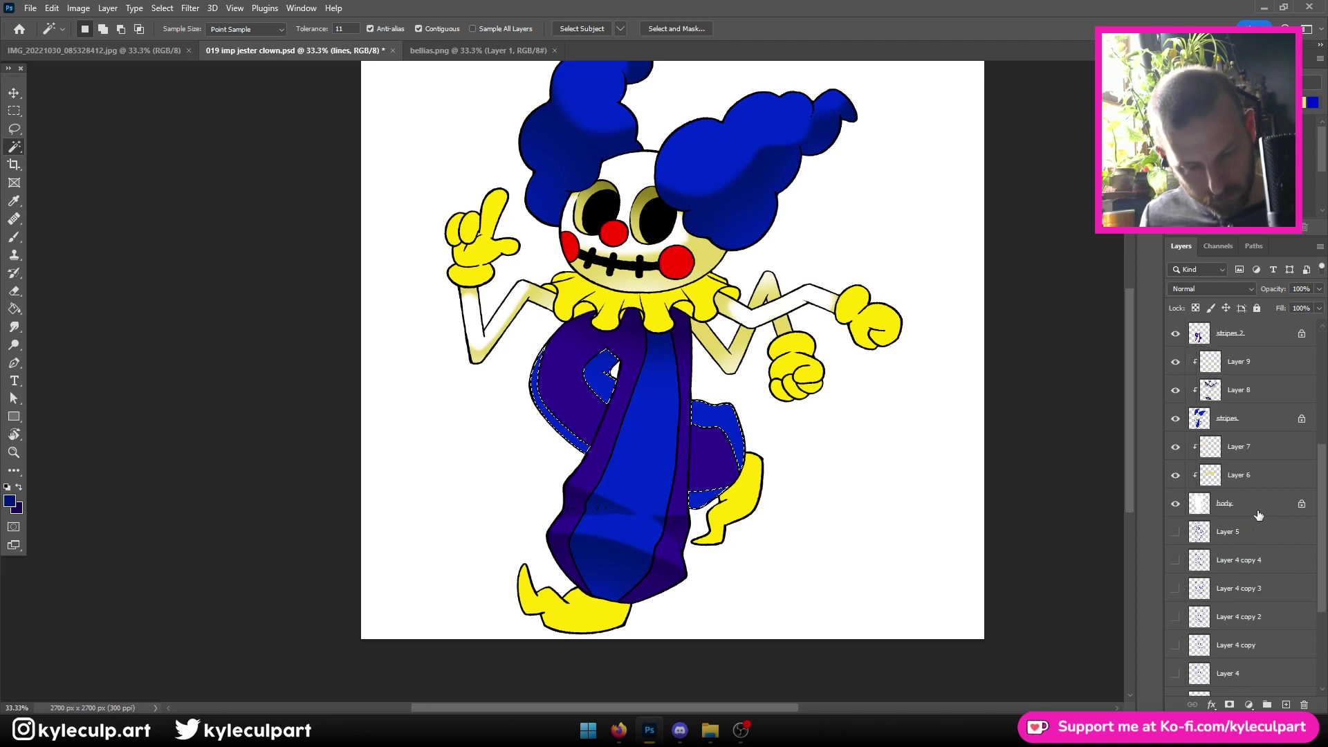
left_click(1240, 398)
key("b")
scroll(573, 399, "up", 1)
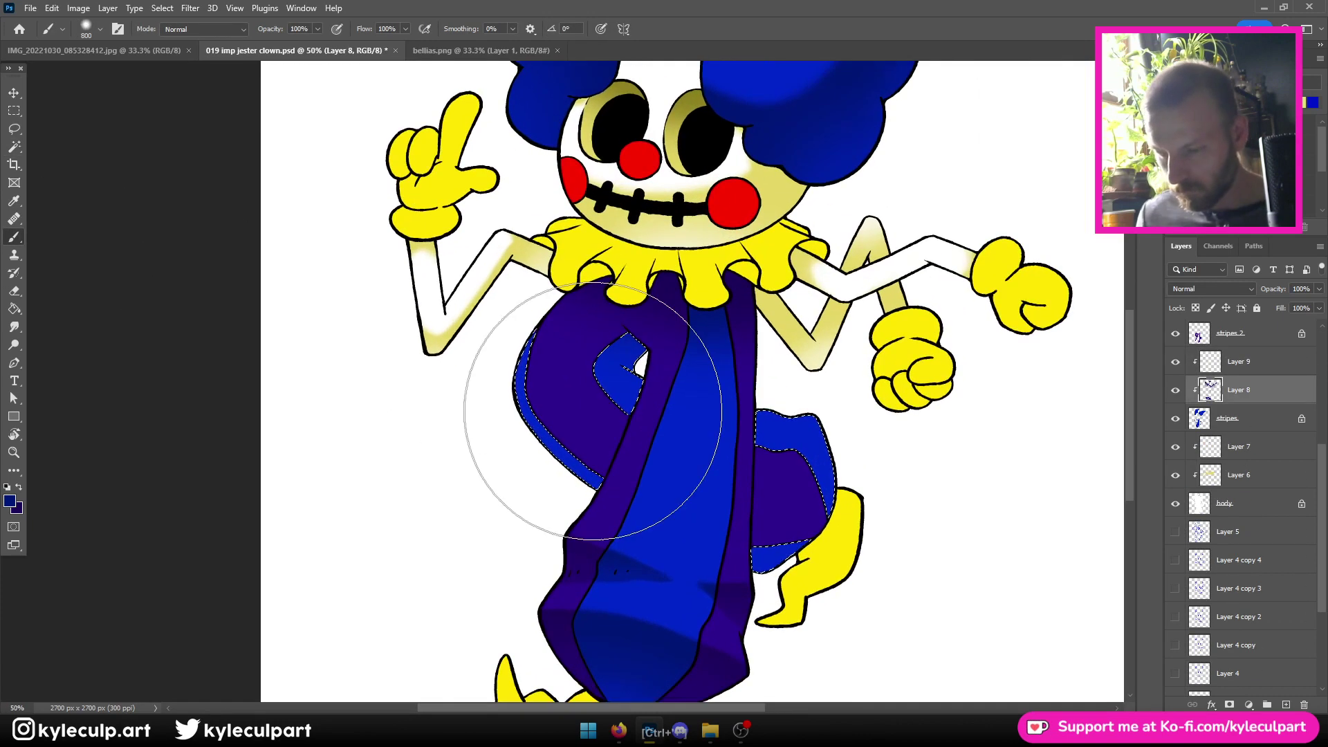
key("bracketleft")
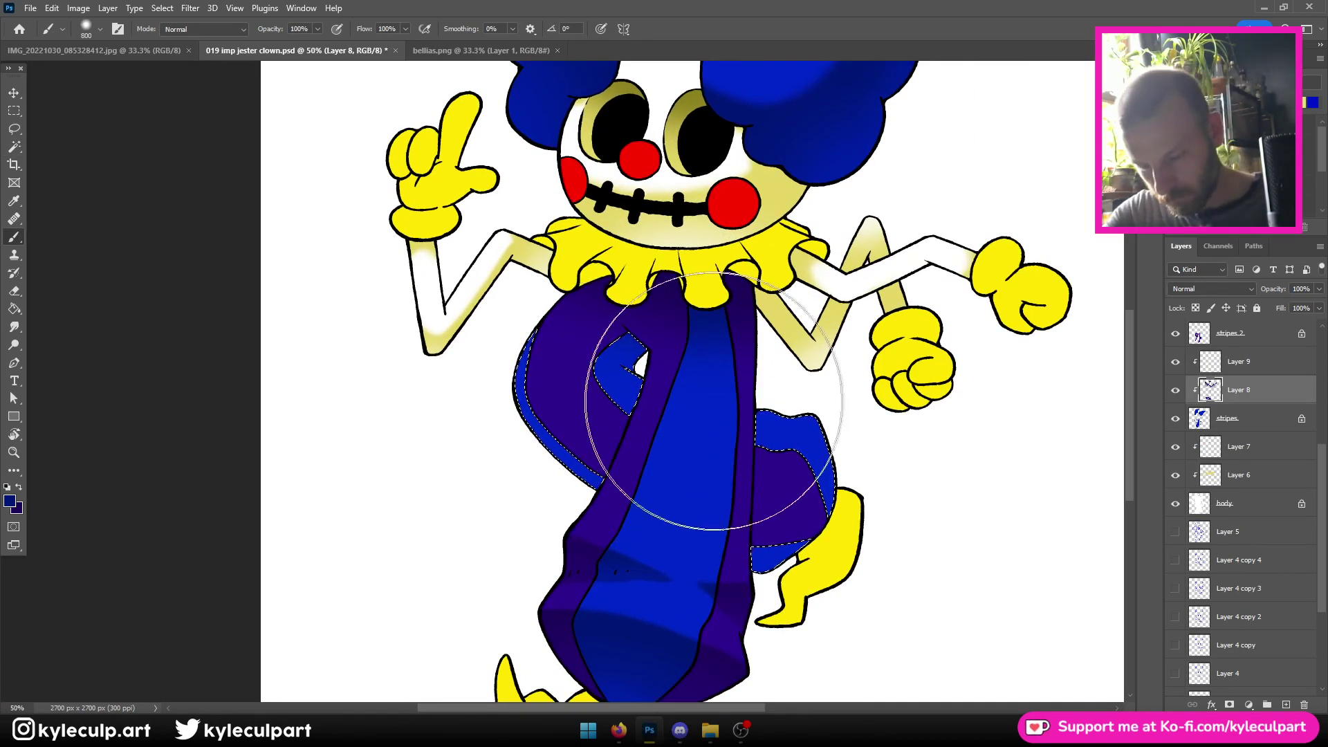
key("bracketleft")
key("bracketleft")
key("bracketleft")
key("bracketleft")
key("bracketleft")
key("bracketleft")
key("bracketleft")
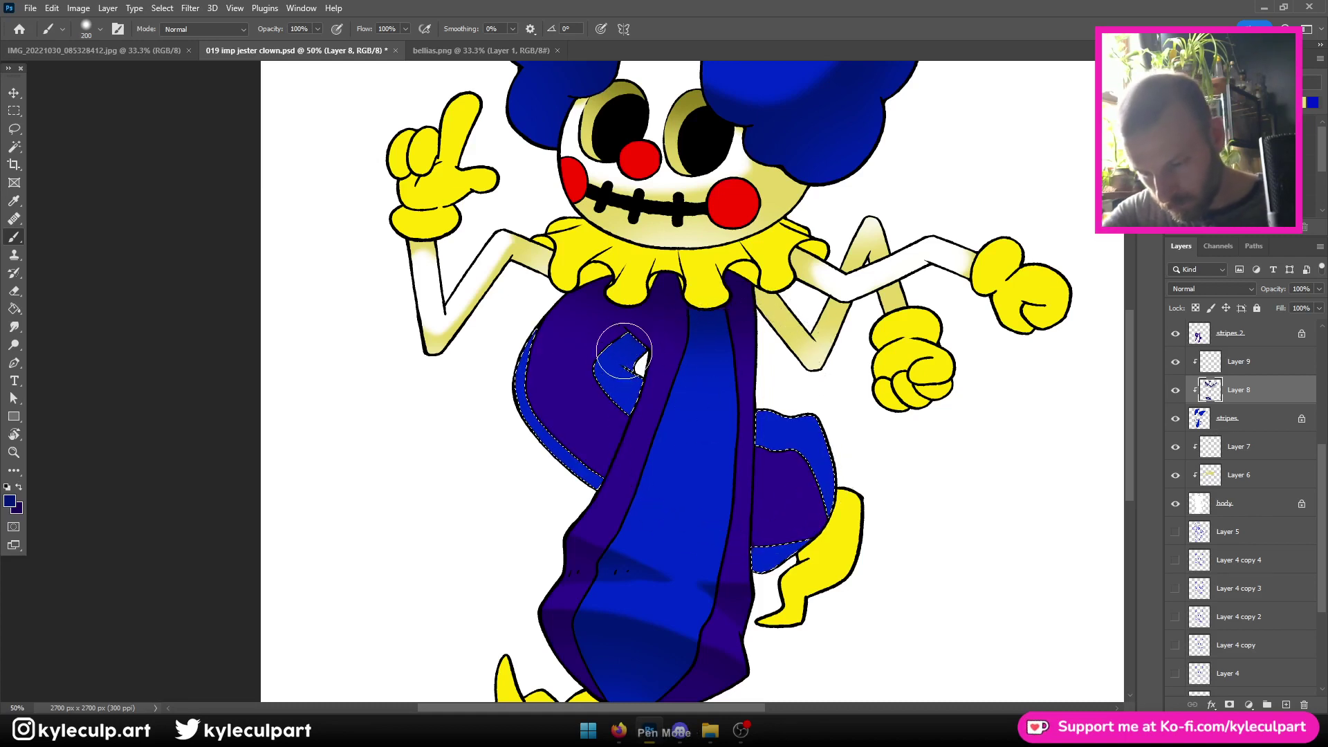
left_click_drag(624, 351, 629, 345)
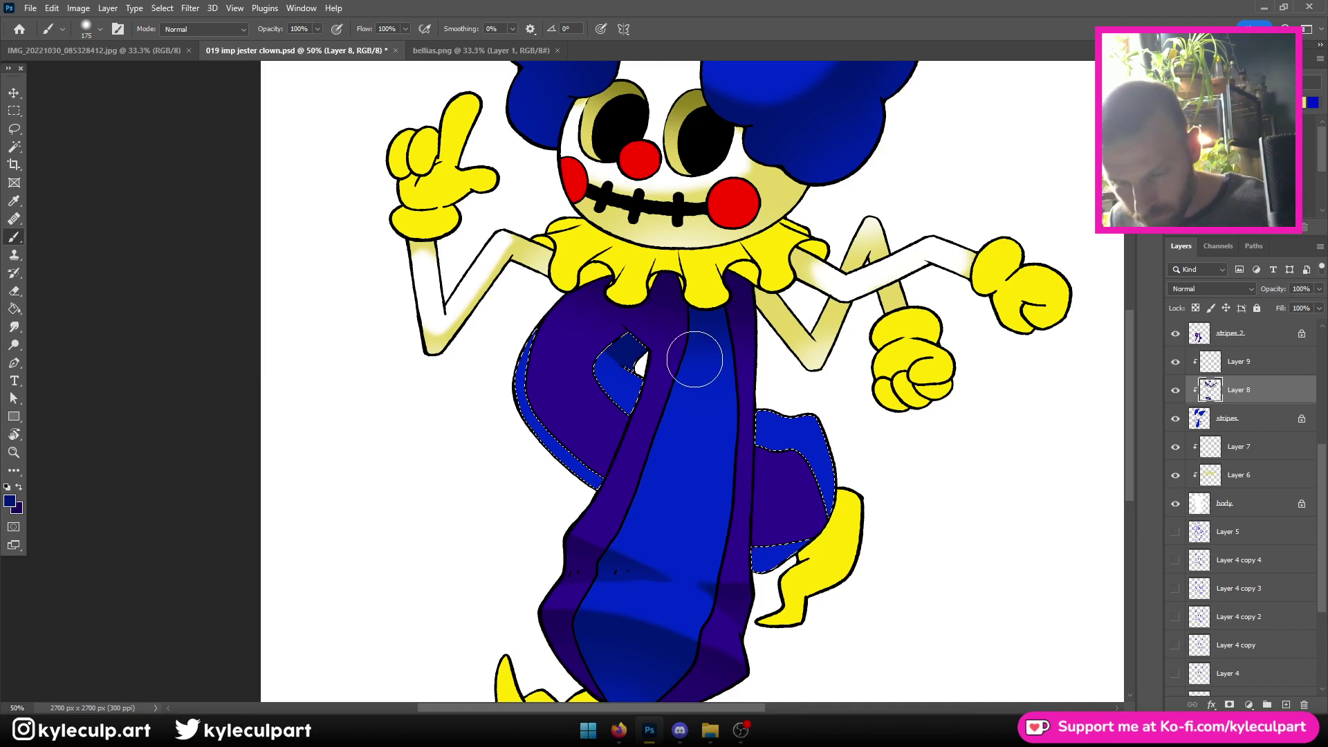
key("e")
key("b")
left_click_drag(610, 381, 618, 384)
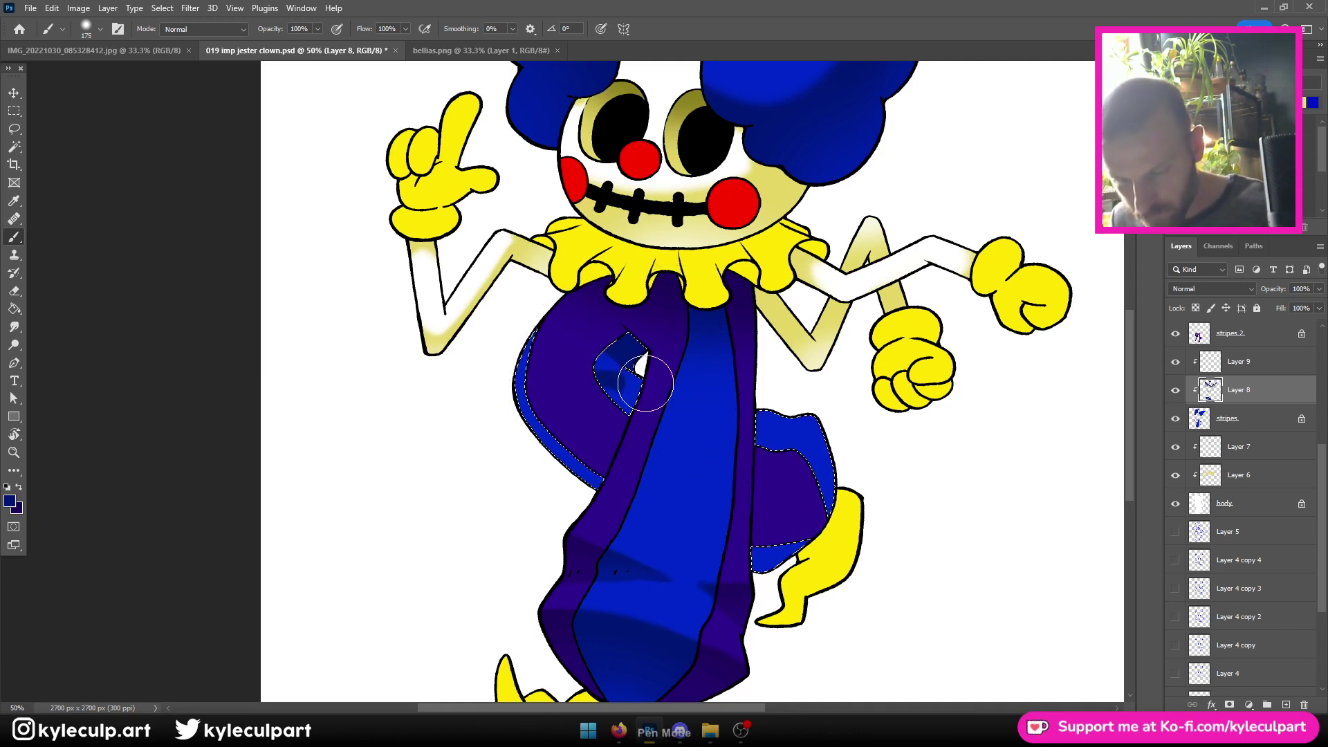
key("ctrl+z")
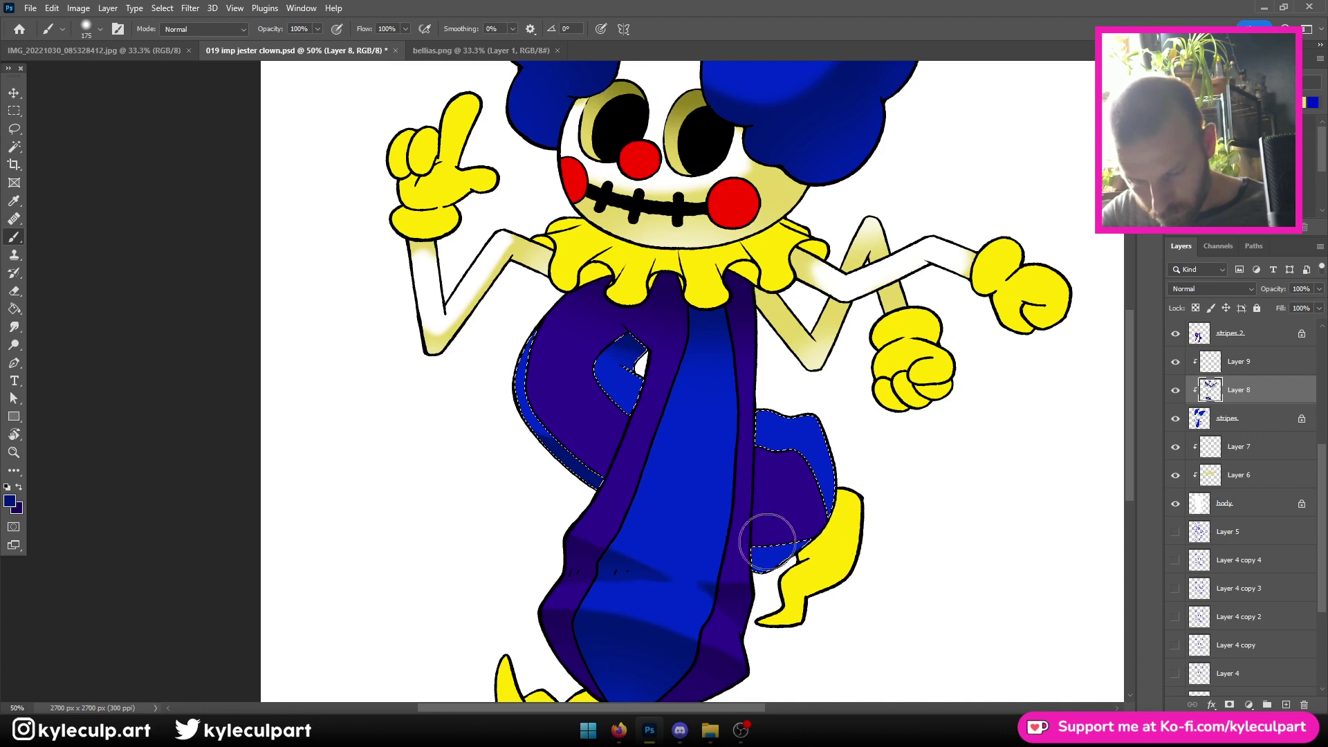
Shade the lower ends of the back leg's blue stripes at the thigh and above the shoe on Layer 8, varying the soft brush size
key("bracketright")
key("bracketright")
key("bracketright")
key("bracketright")
key("bracketright")
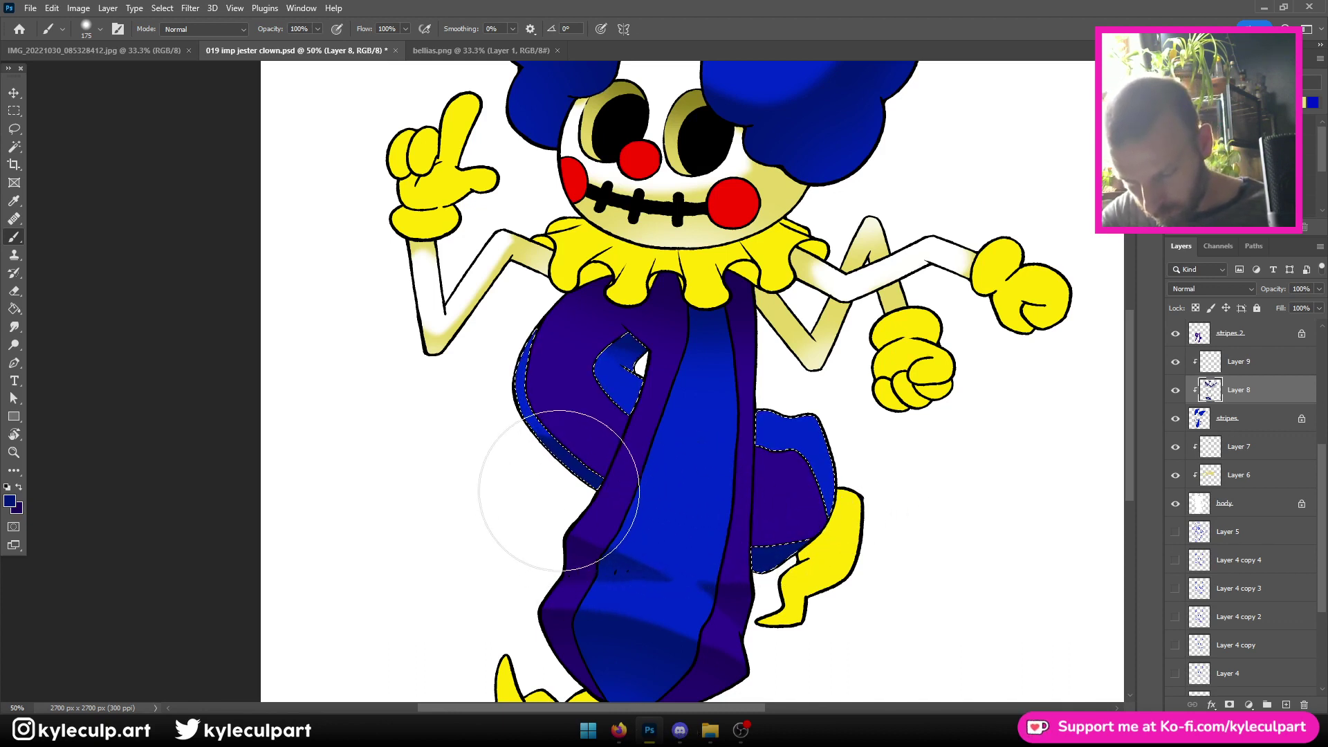
key("bracketleft")
key("bracketleft")
key("bracketleft")
key("bracketleft")
key("bracketleft")
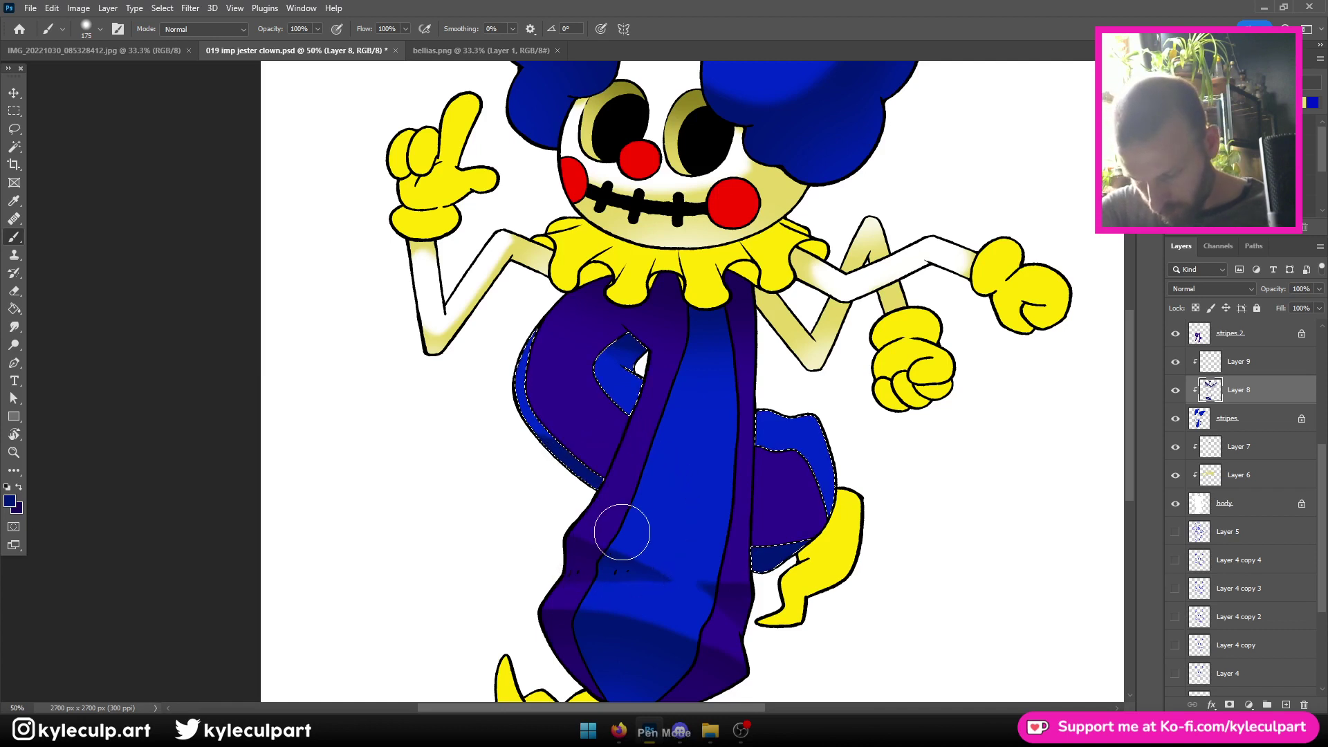
key("bracketright")
key("bracketright")
key("bracketright")
key("bracketright")
key("bracketright")
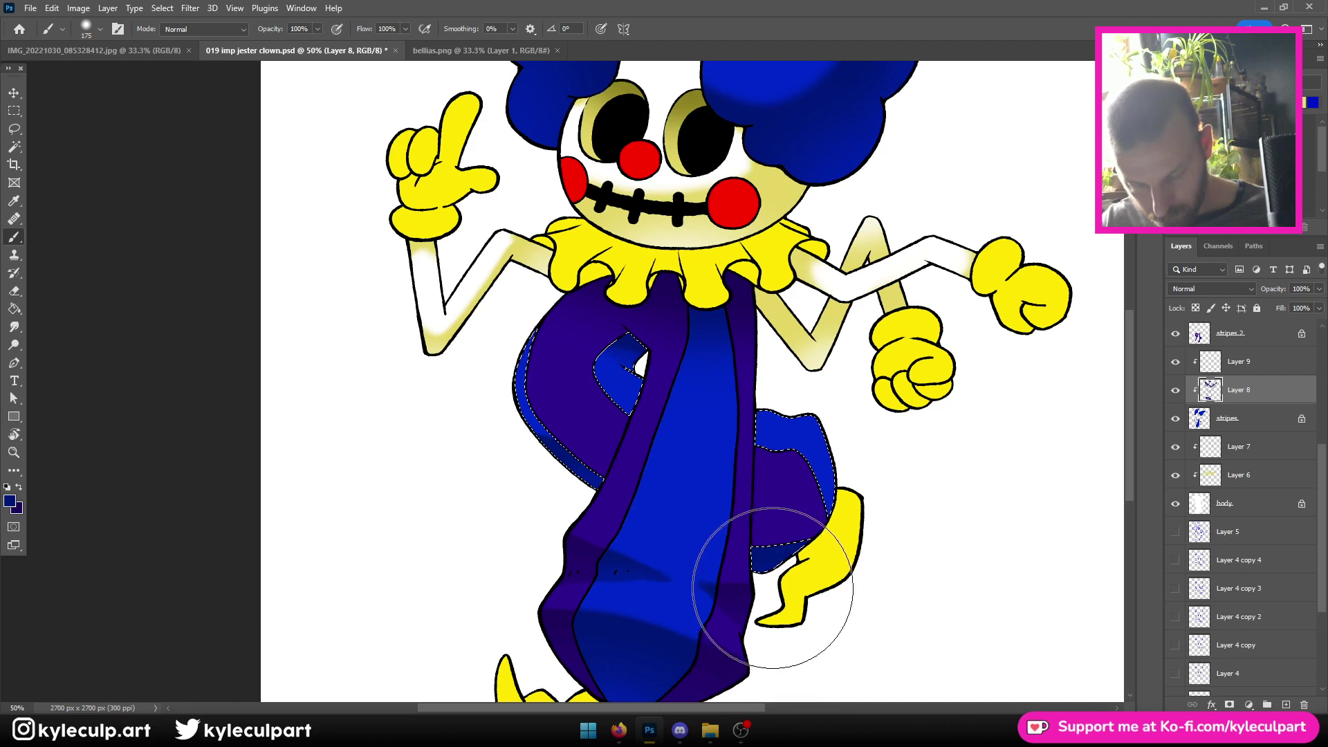
Clear the selection, save the document and check the blue stripes' shading on the whole figure
key("ctrl+d")
key("ctrl+s")
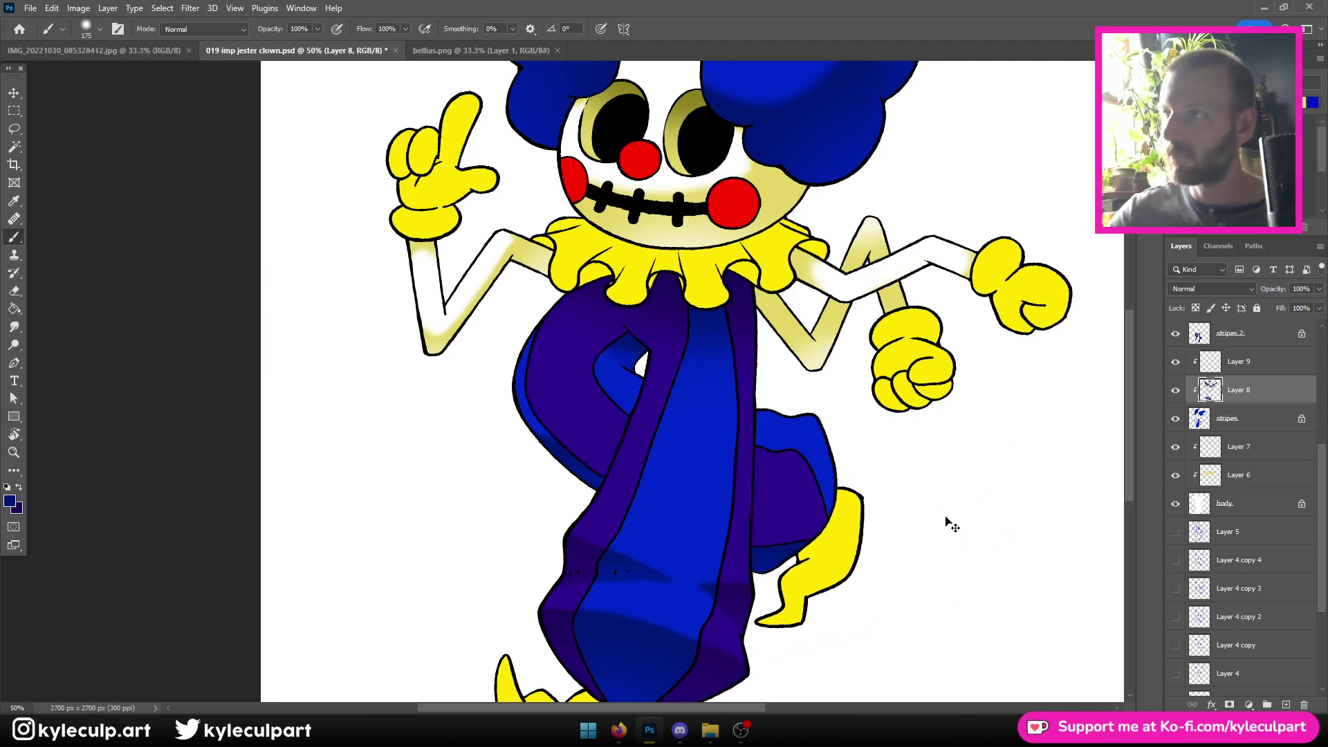
key("ctrl+minus")
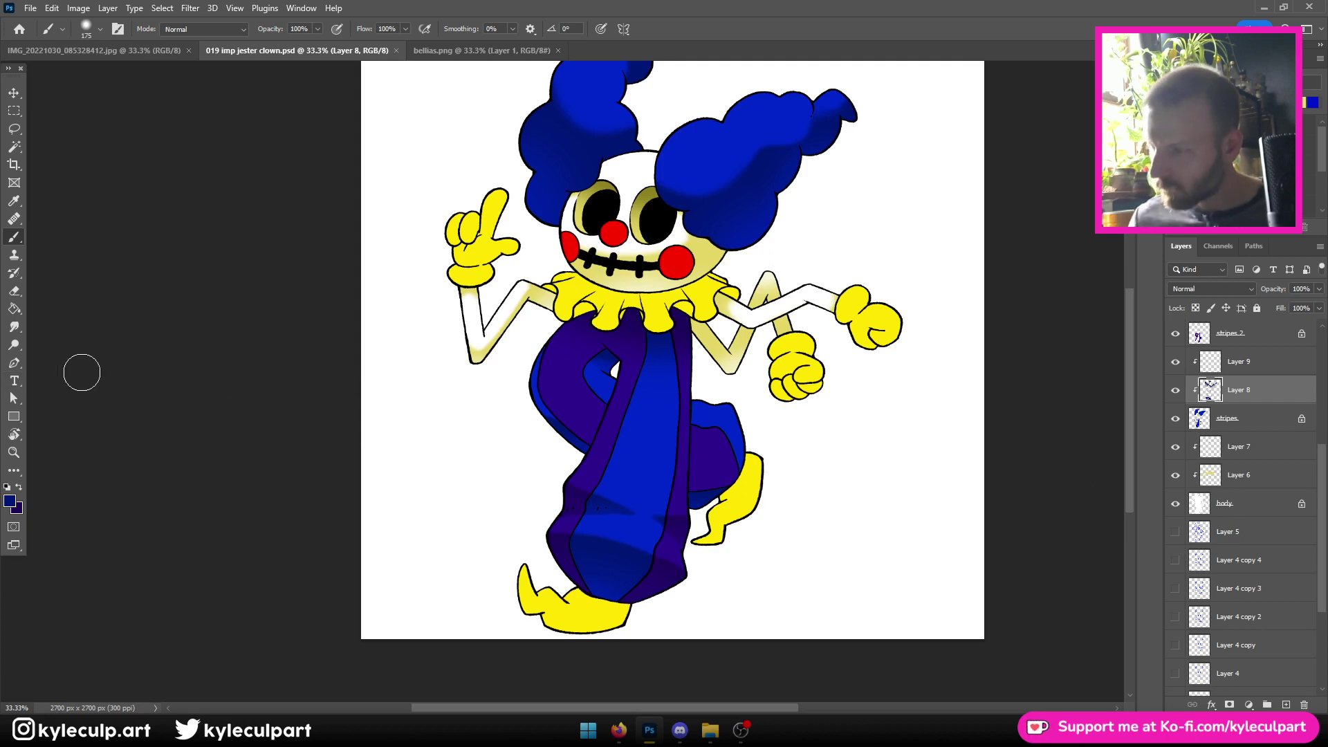
left_click(19, 146)
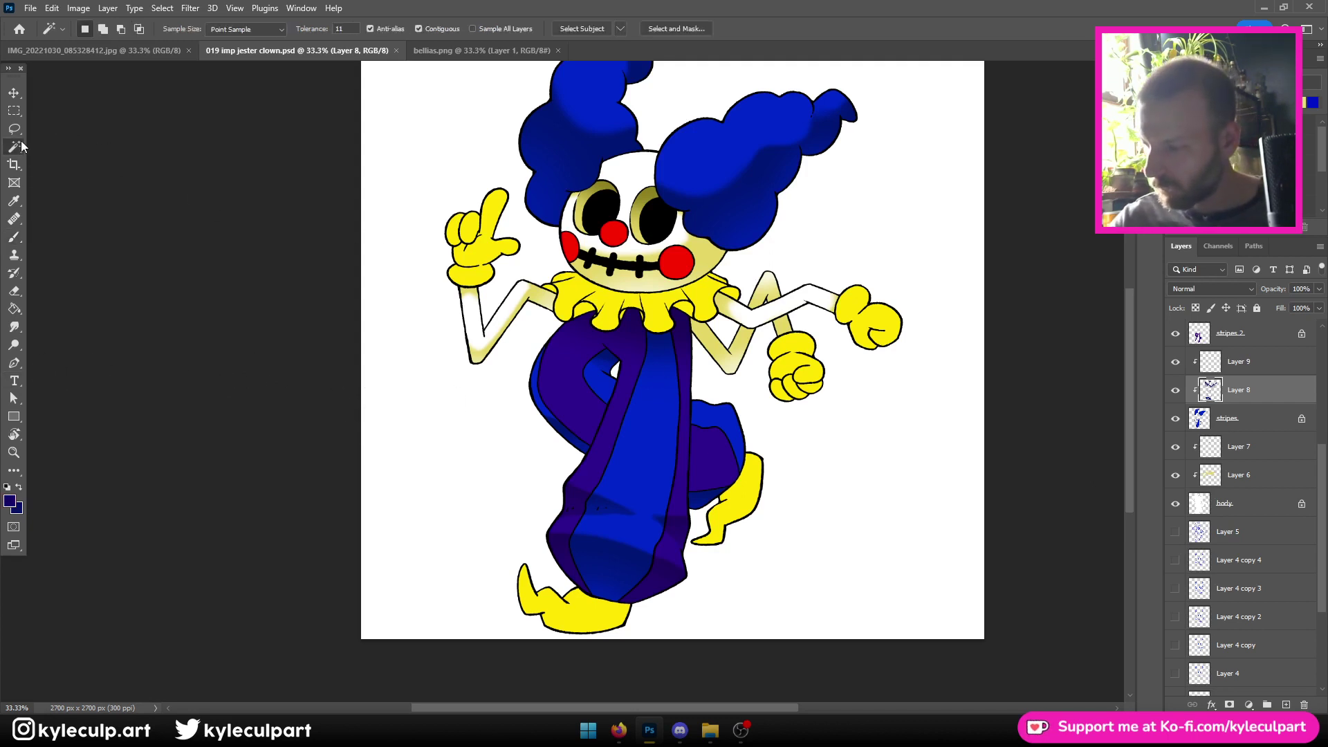
scroll(1228, 384, "up", 3)
left_click(1245, 362)
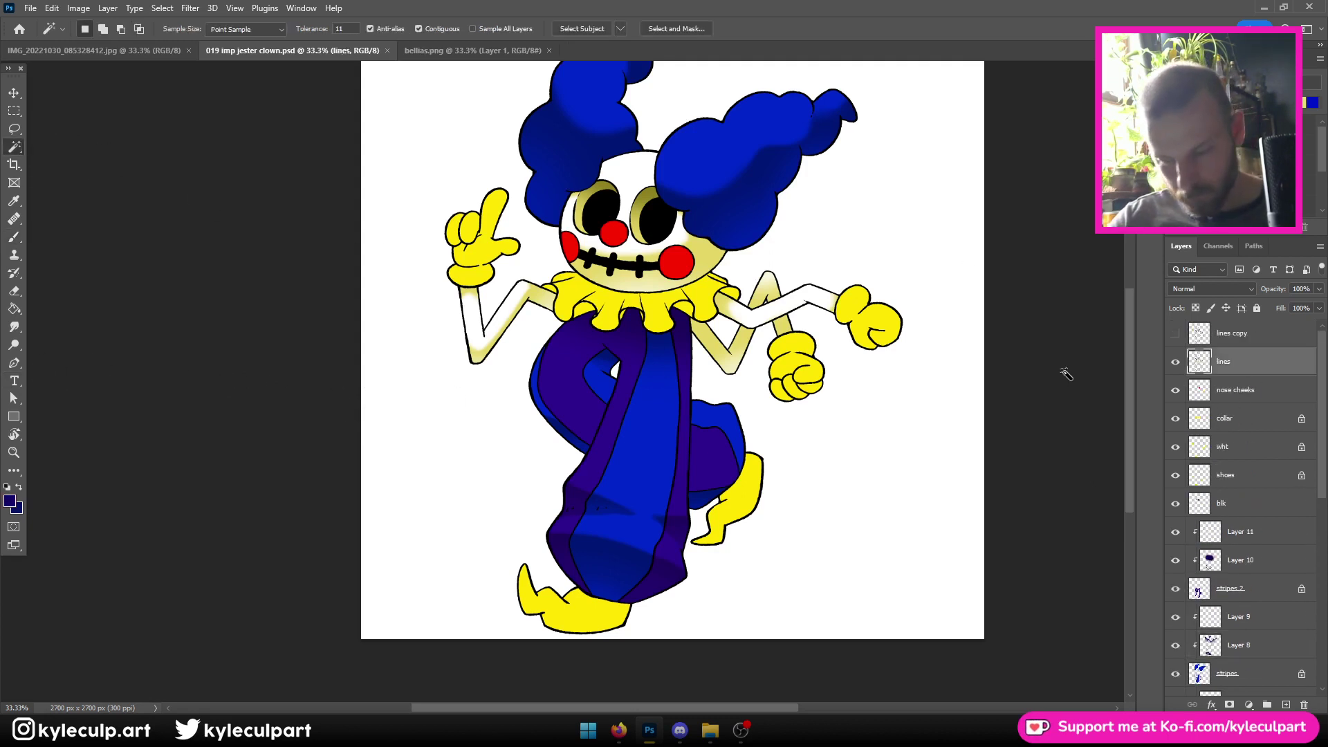
left_click(585, 411)
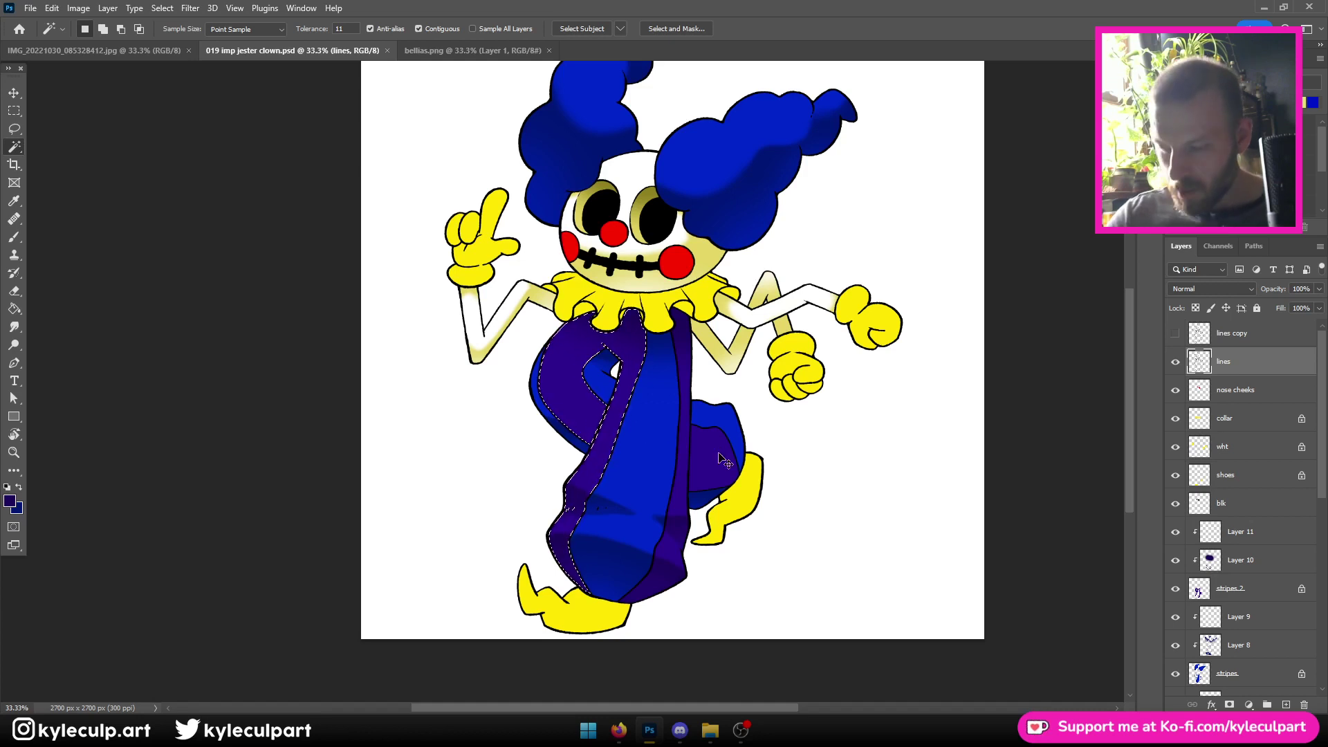
key("ctrl+d")
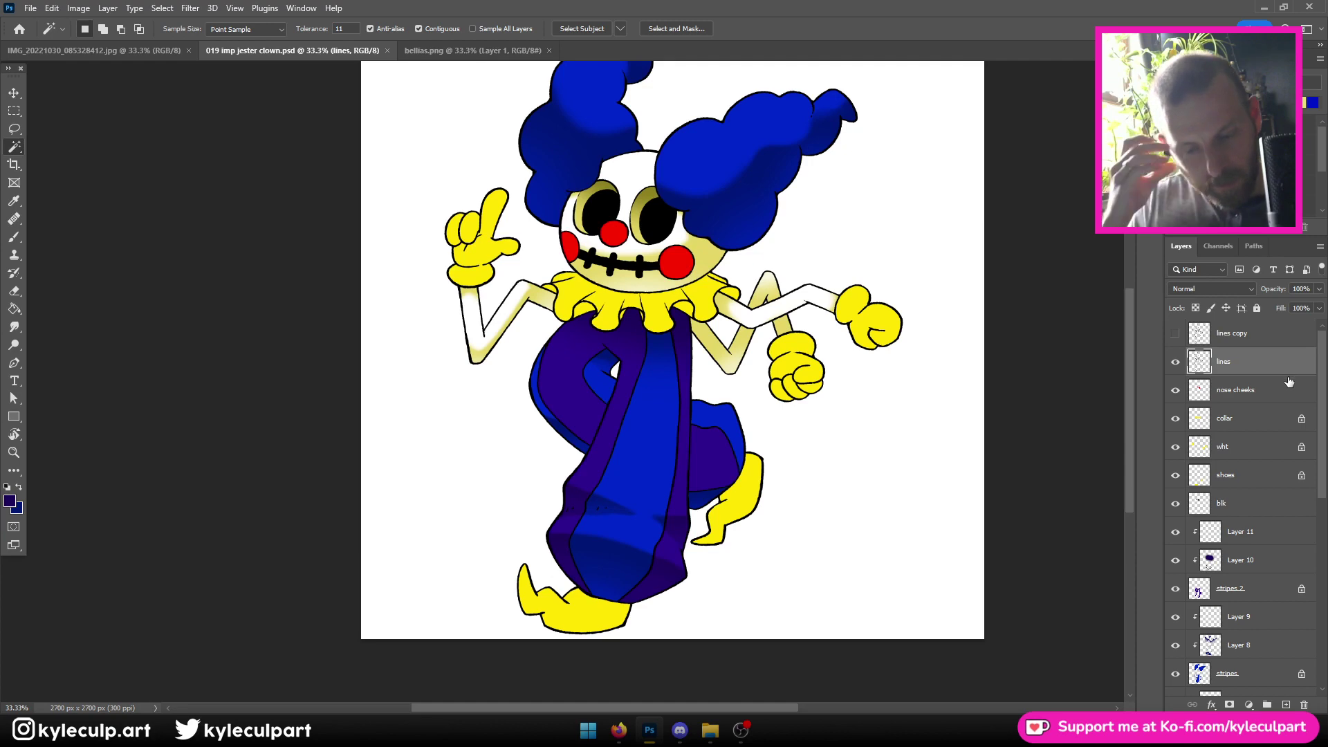
Show the lines copy layer and close the outline gap between the back leg's fold and the collar with a very small brush
left_click(1217, 340)
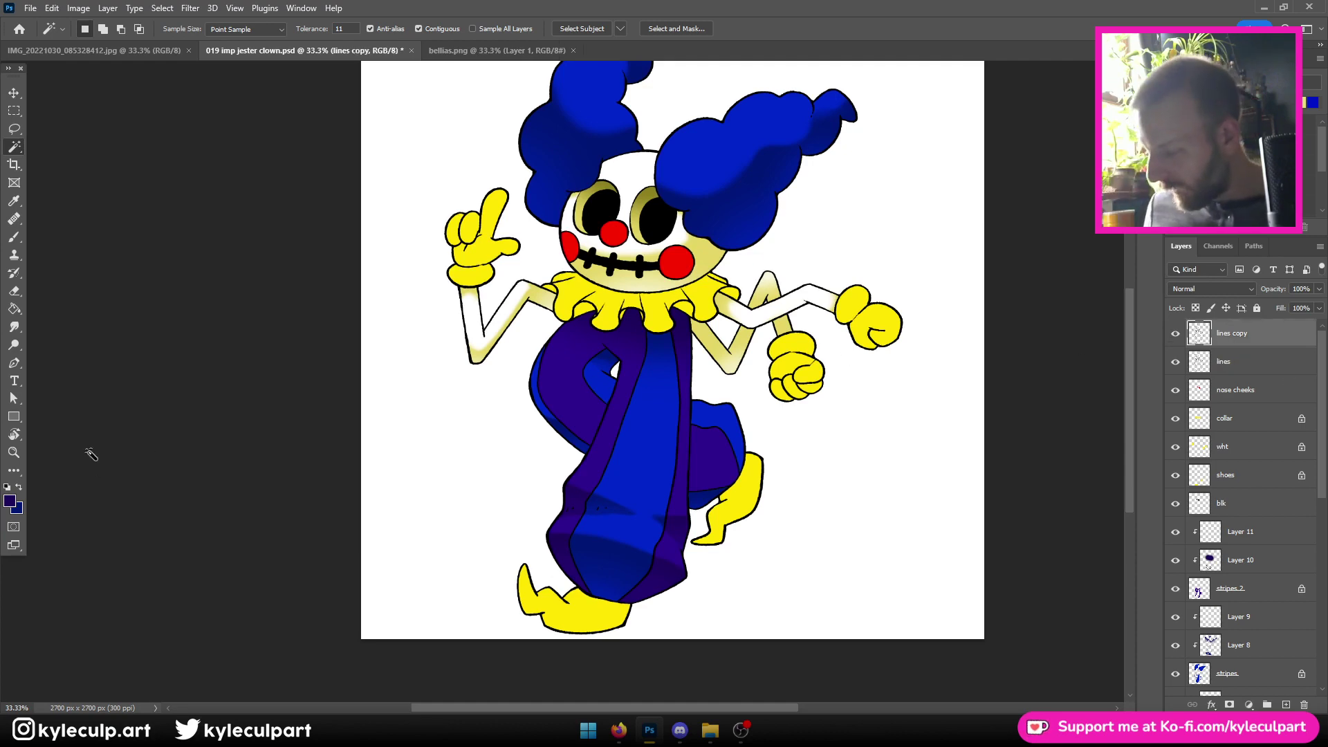
key("ctrl+plus")
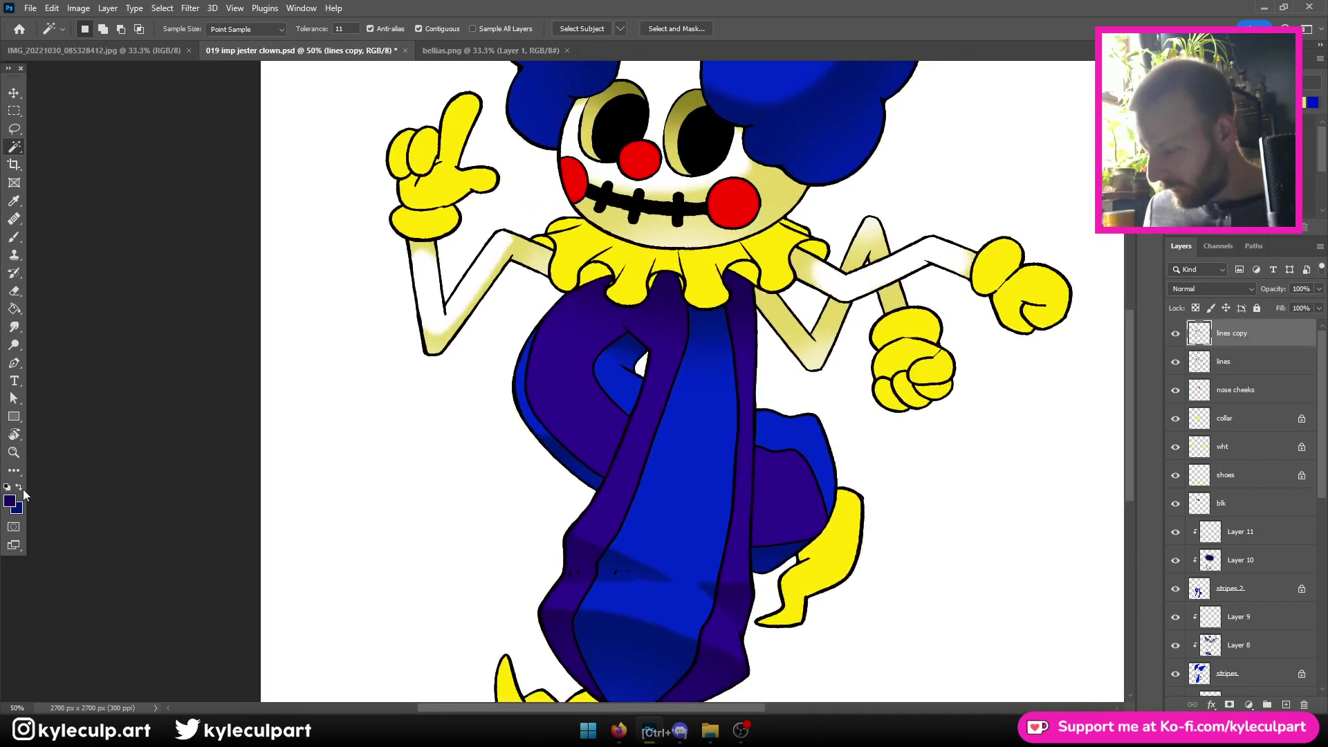
left_click(14, 238)
key("ctrl+plus")
key("ctrl+plus")
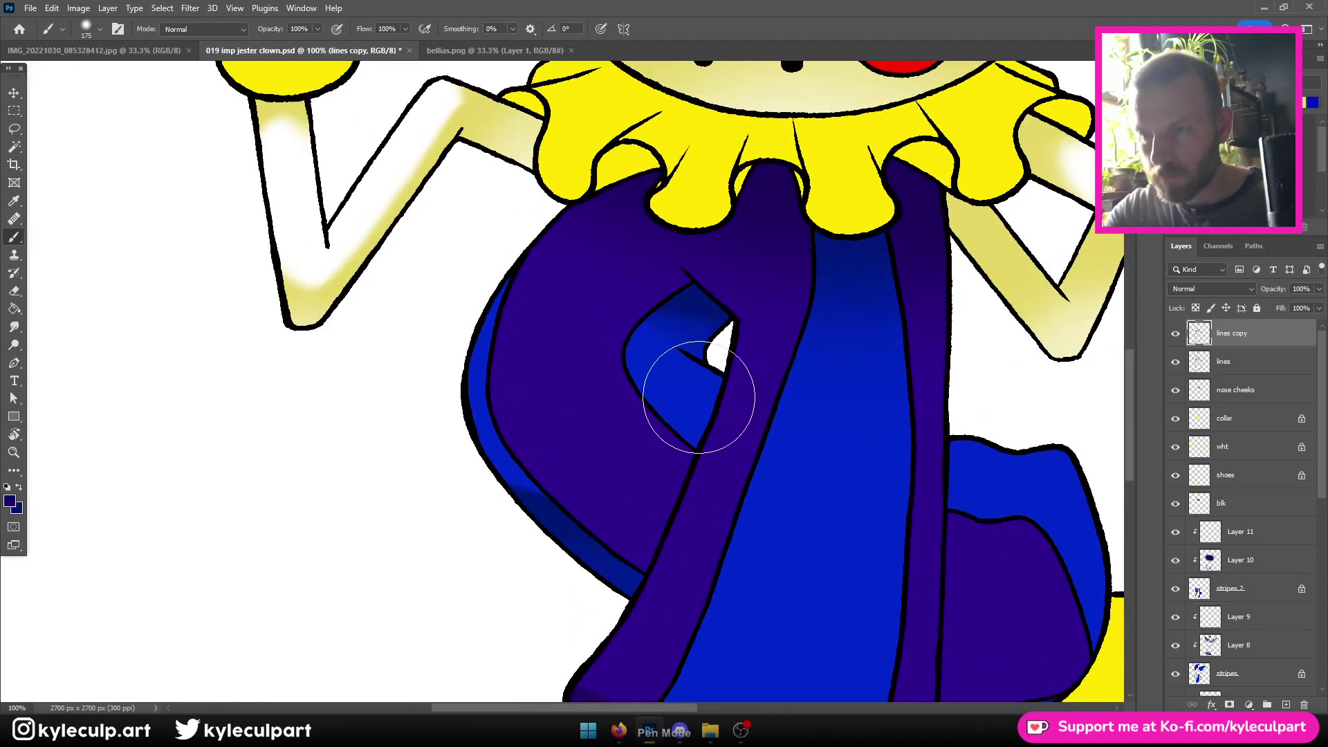
key("bracketleft")
key("bracketleft")
key("bracketleft")
key("bracketleft")
key("bracketleft")
key("bracketleft")
key("bracketleft")
key("bracketleft")
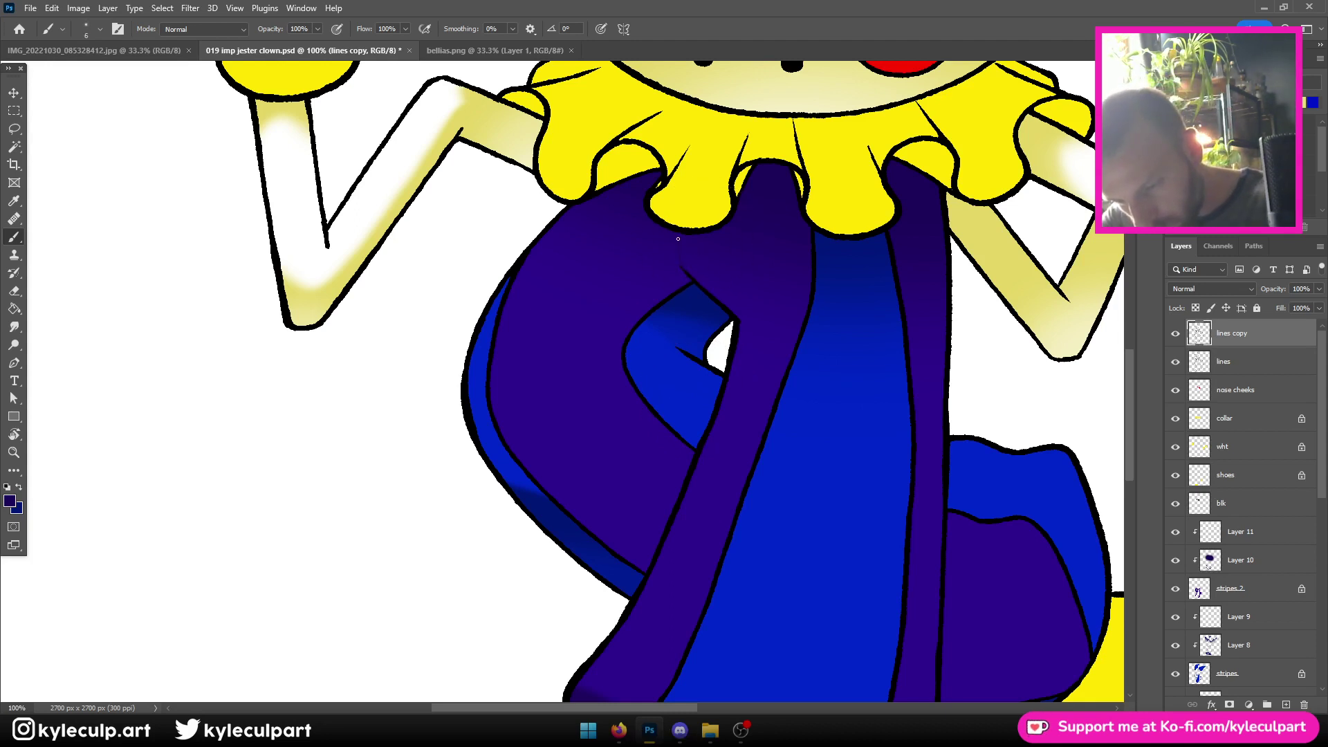
key("ctrl+minus")
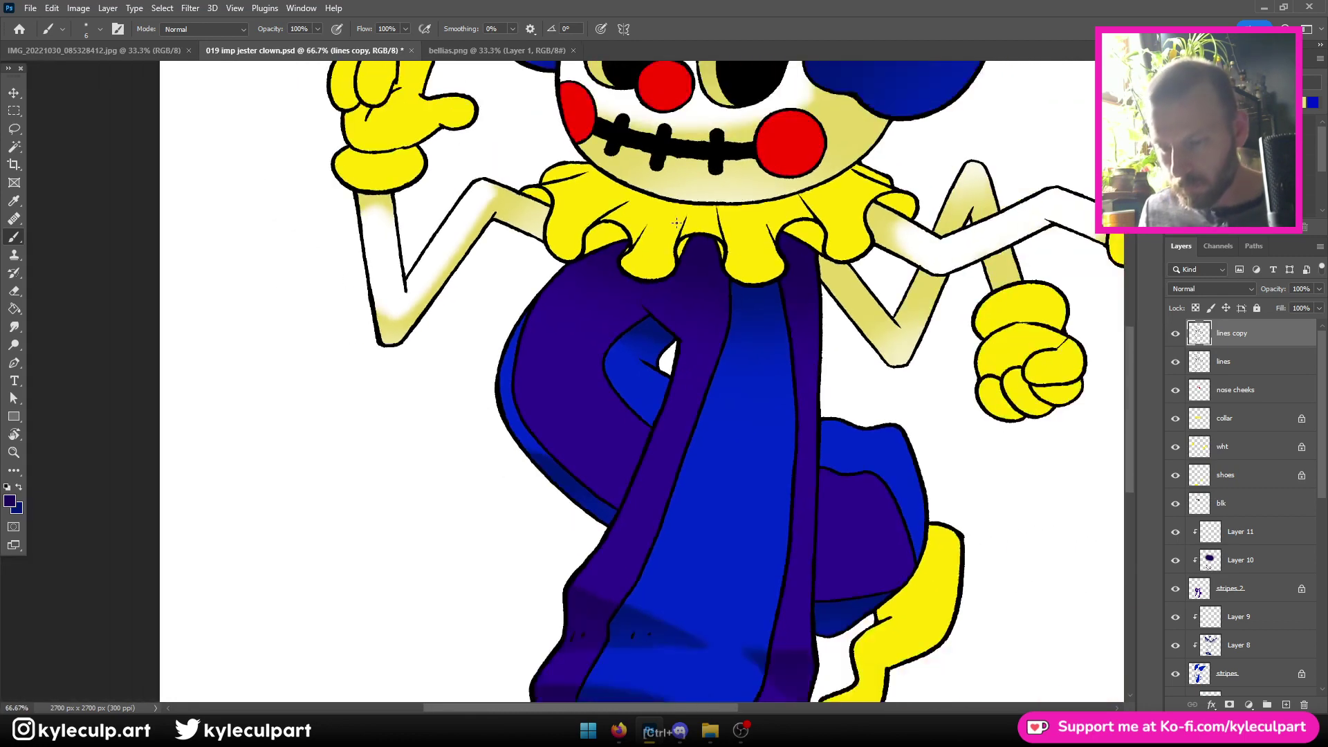
Select both purple areas of the back leg with the Magic Wand on lines copy, and expand the selection
left_click(13, 147)
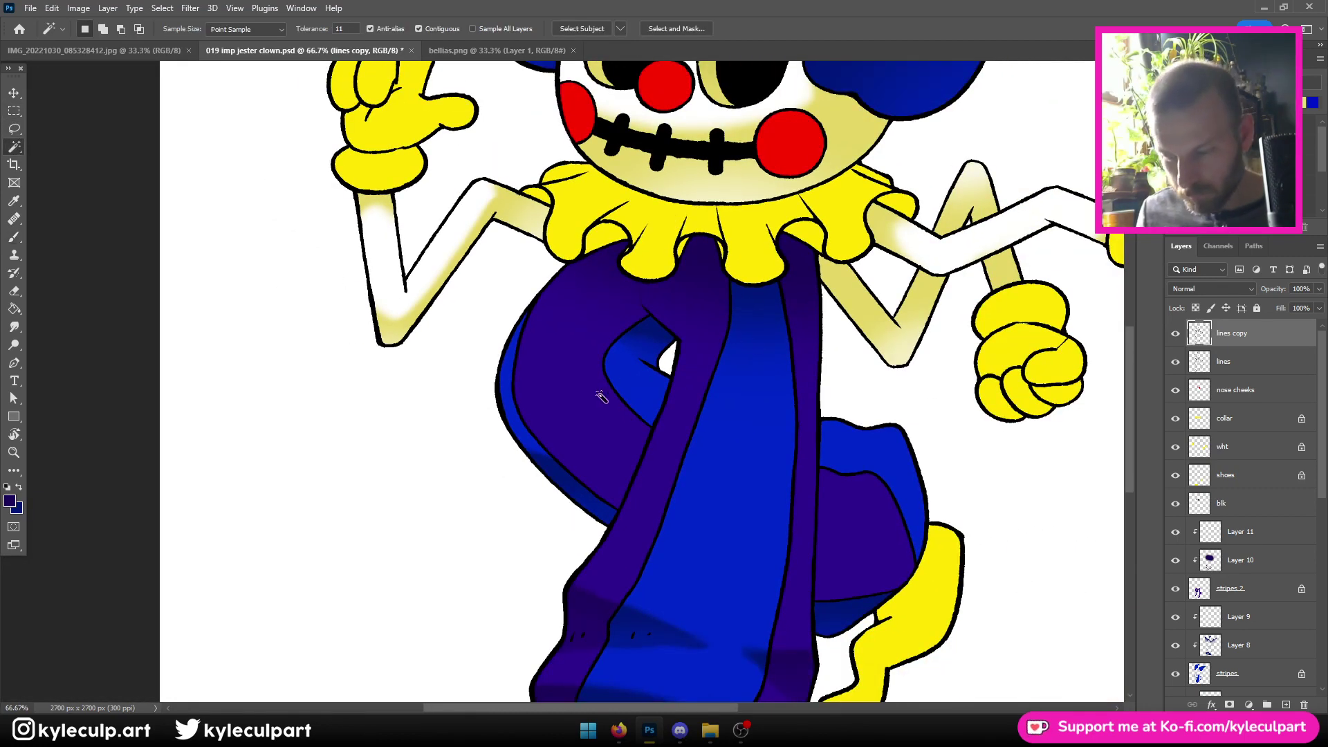
left_click(891, 552, "shift")
key("alt+s")
key("m")
key("e")
key("Return")
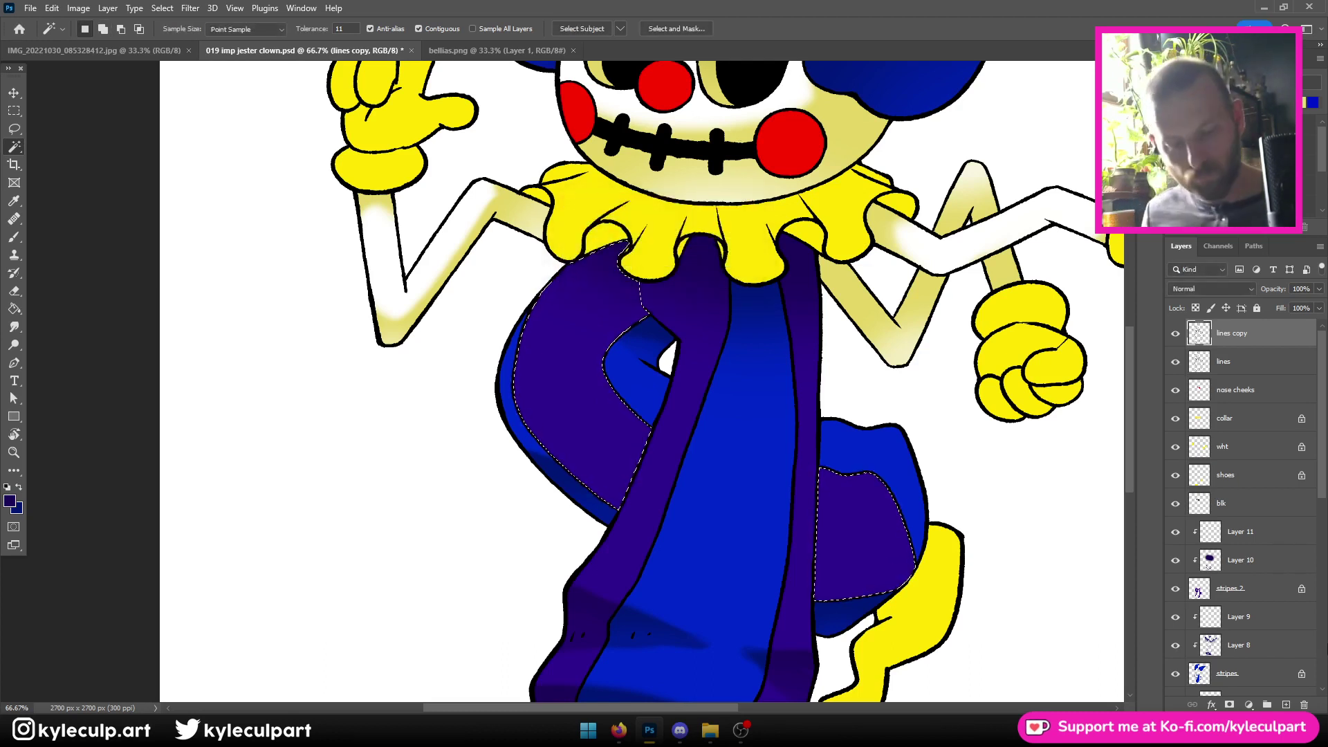
Shade the lower ends of the back leg's selected purple areas on Layer 10 with a soft brush, softening the thigh shadow with the eraser
scroll(1255, 447, "down", 2)
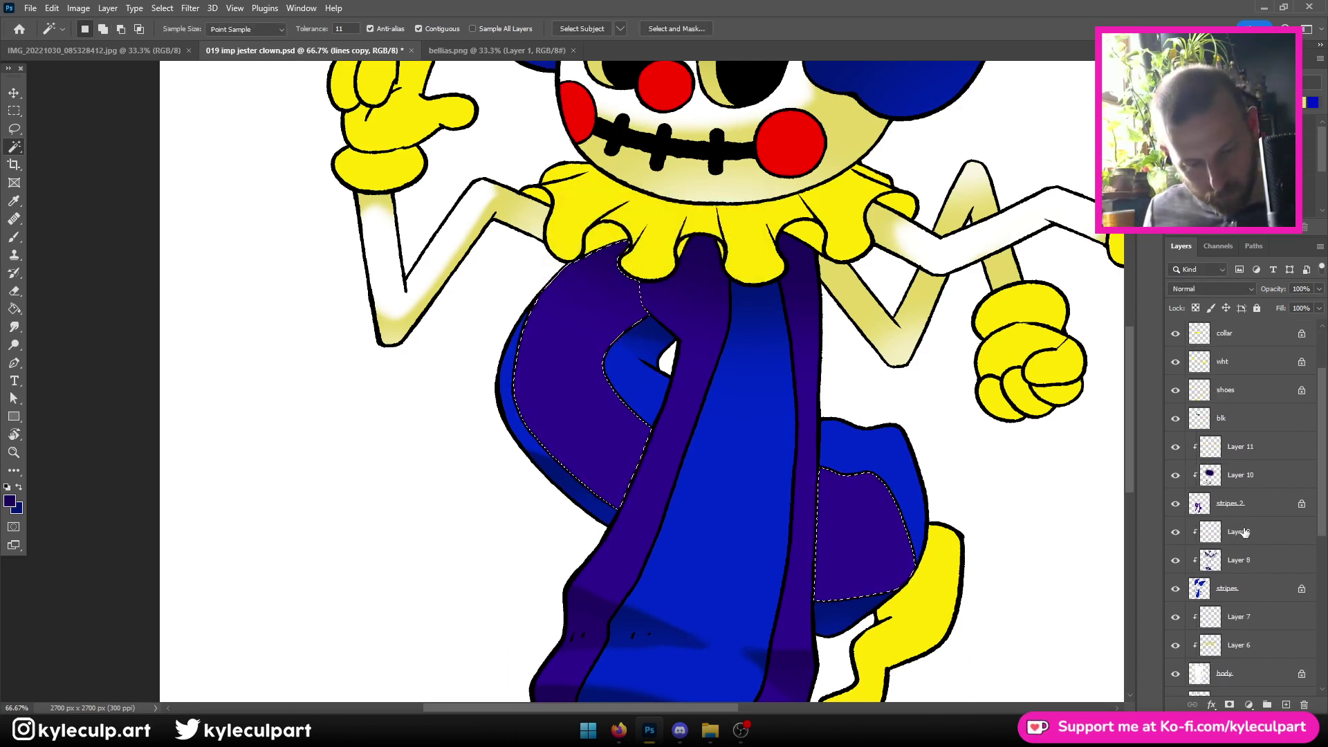
left_click(1222, 478)
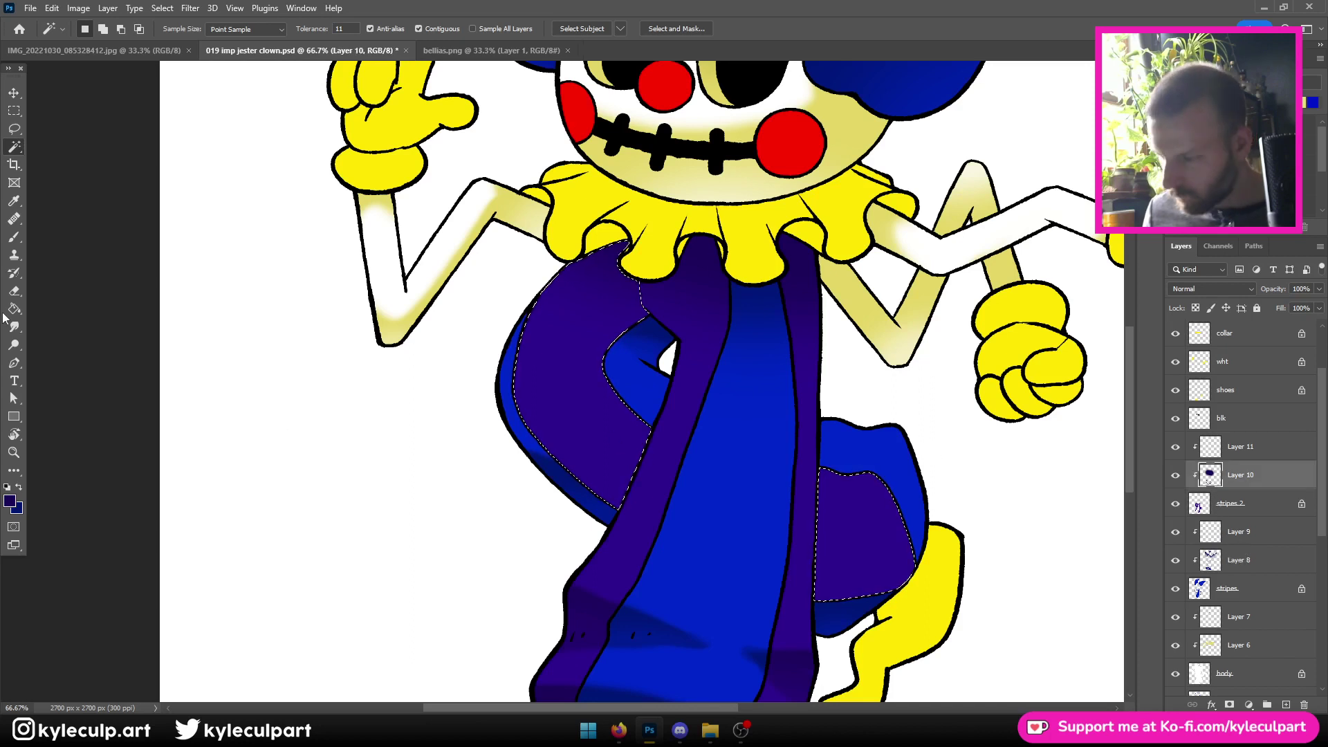
left_click(13, 236)
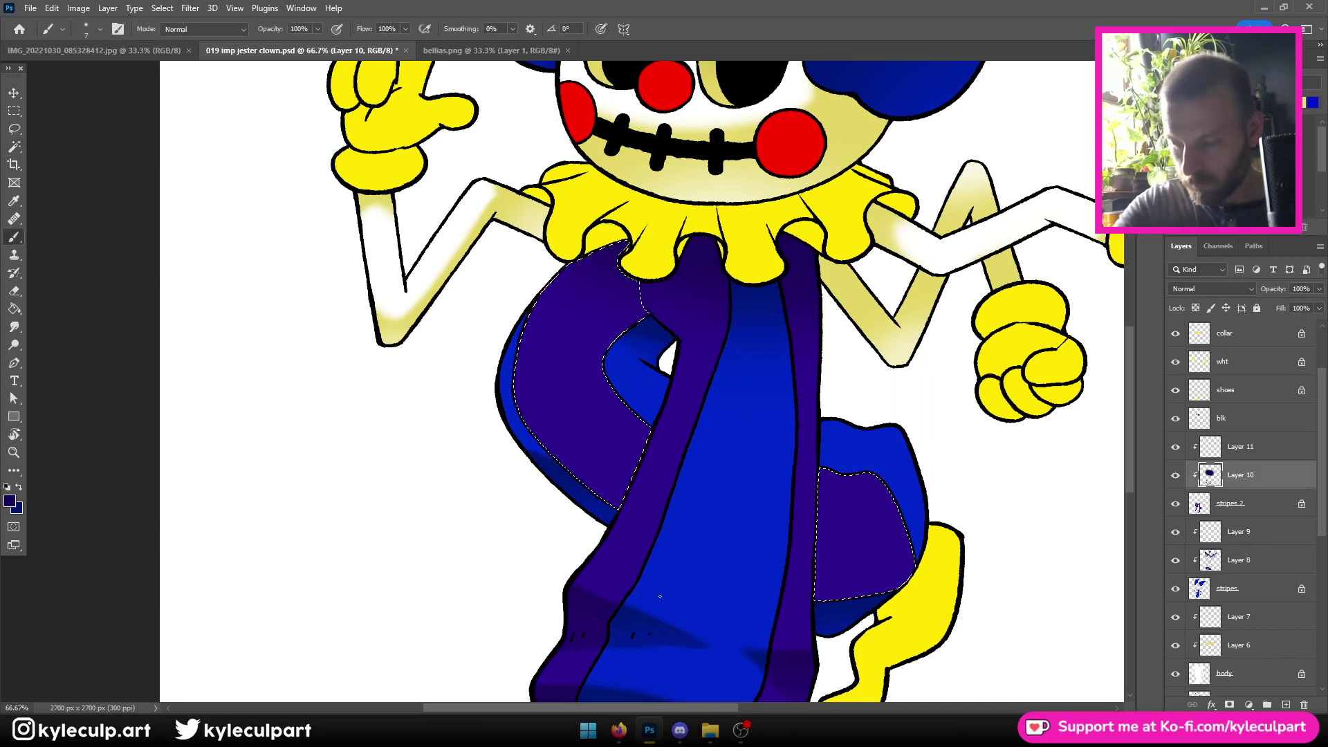
key("bracketright")
key("bracketright")
key("bracketright")
key("bracketright")
key("bracketright")
key("bracketright")
key("bracketright")
key("bracketright")
key("bracketright")
key("bracketright")
key("bracketright")
key("bracketright")
key("bracketright")
key("bracketright")
key("bracketright")
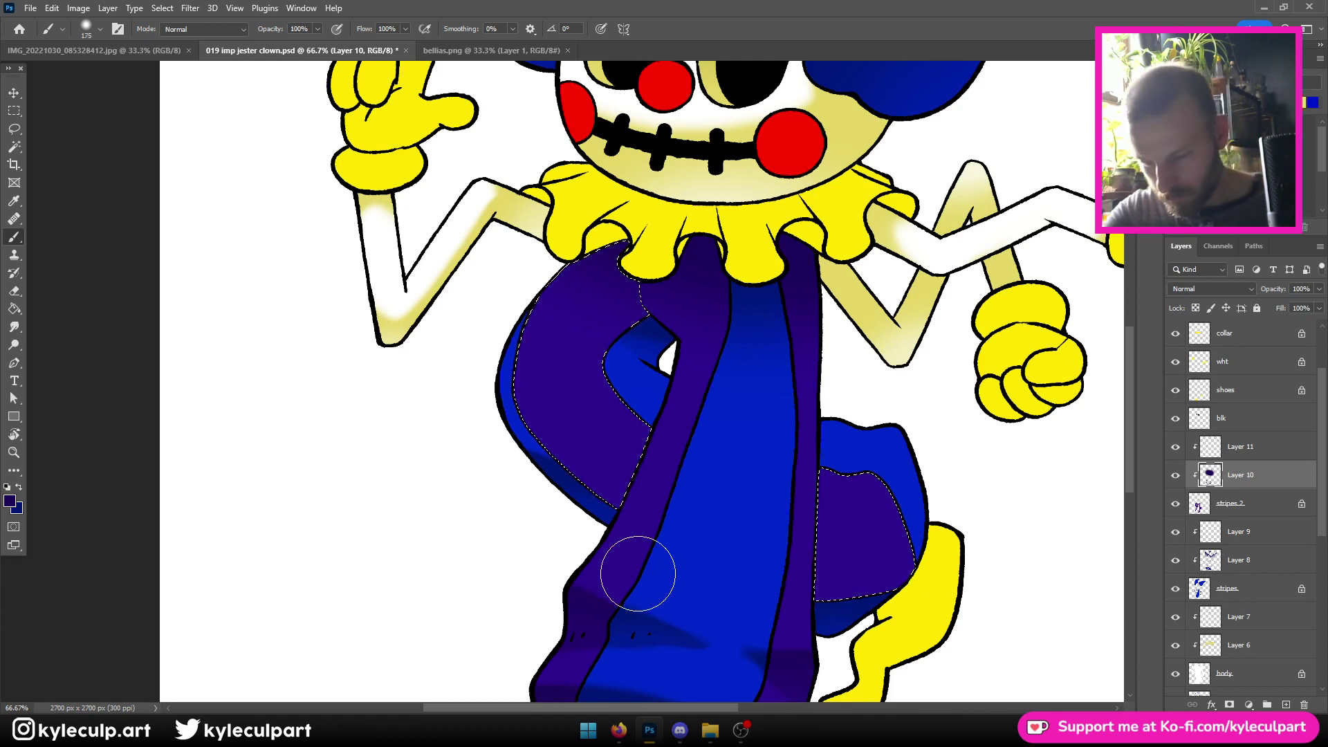
left_click_drag(563, 467, 619, 461)
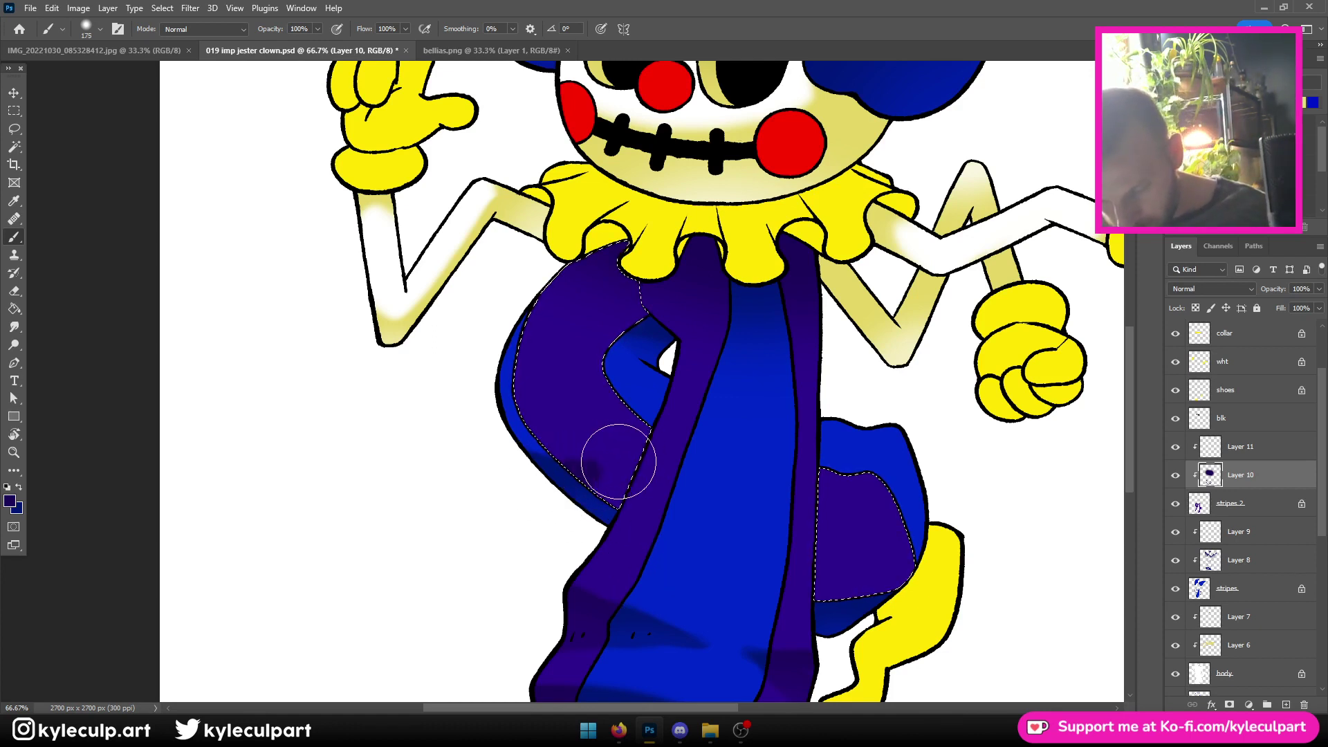
key("ctrl+z")
left_click_drag(531, 463, 652, 489)
key("e")
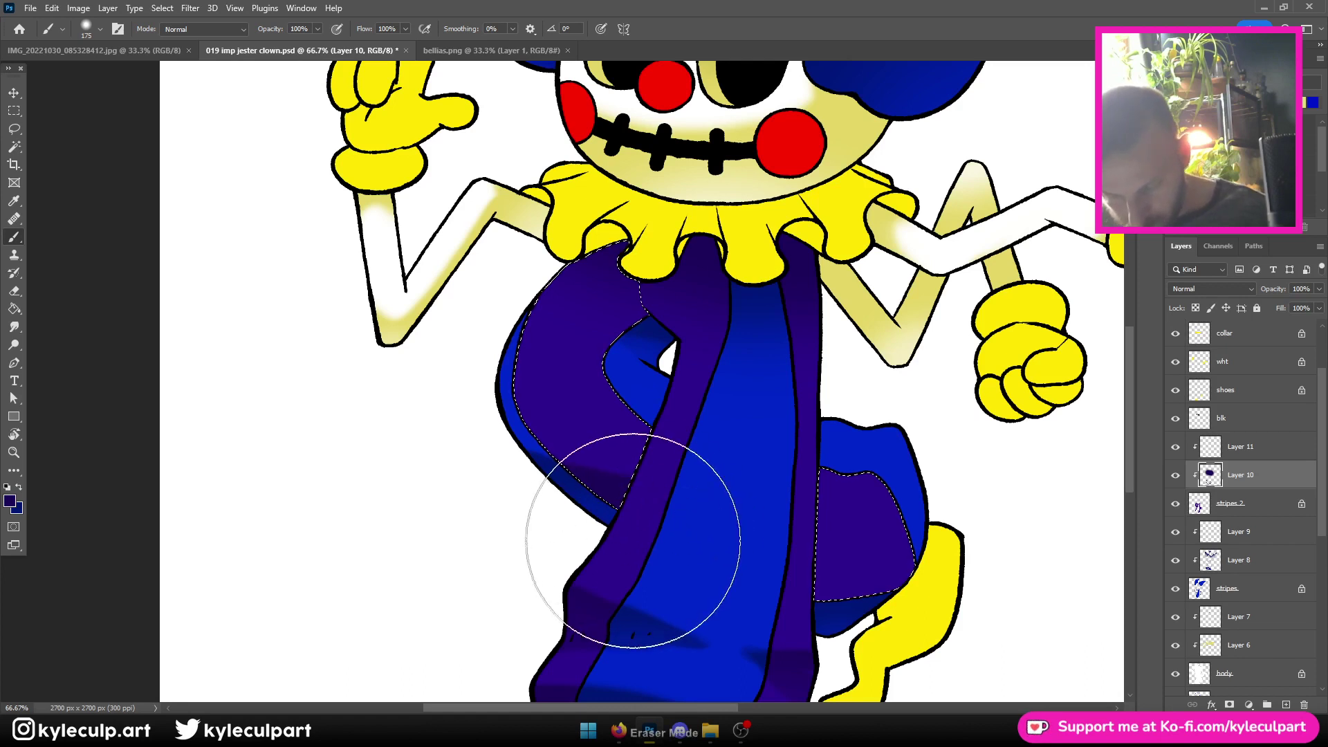
mouse_move(633, 541)
left_mouse_down()
mouse_move(599, 546)
mouse_move(607, 524)
left_mouse_up()
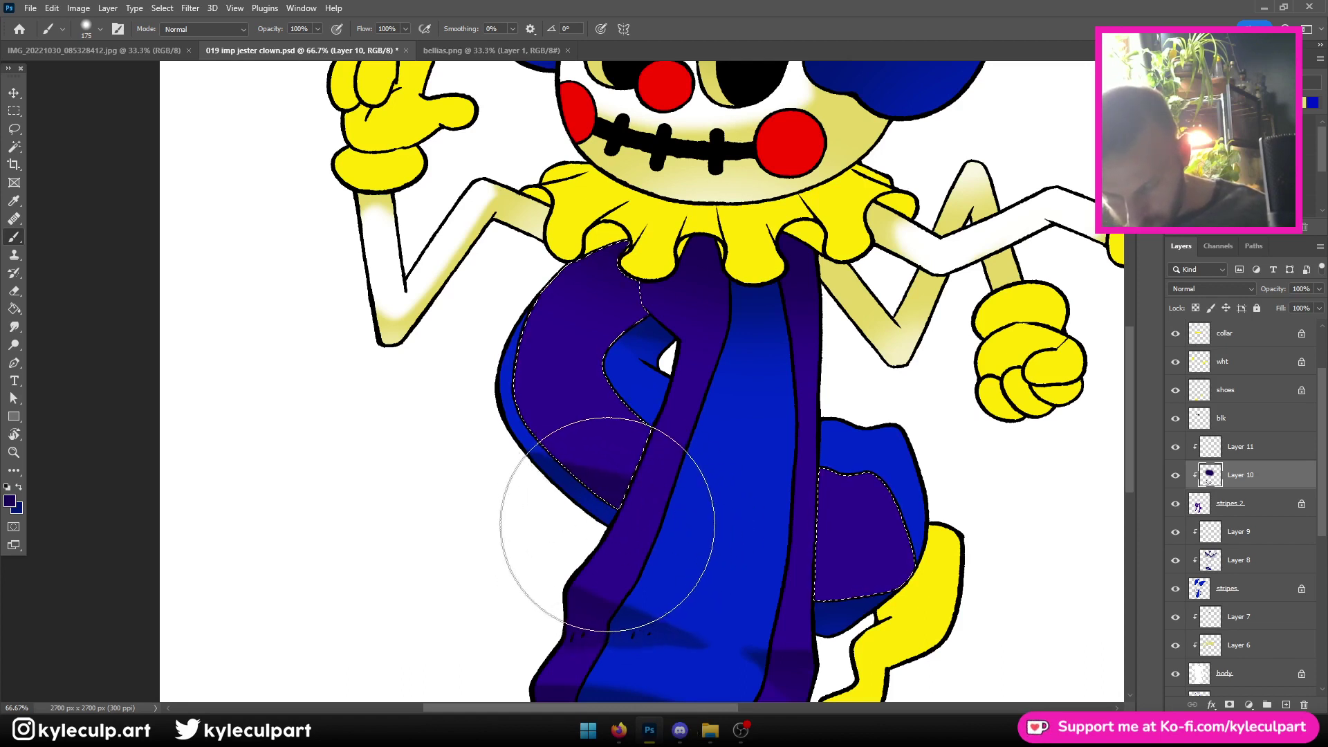
key("b")
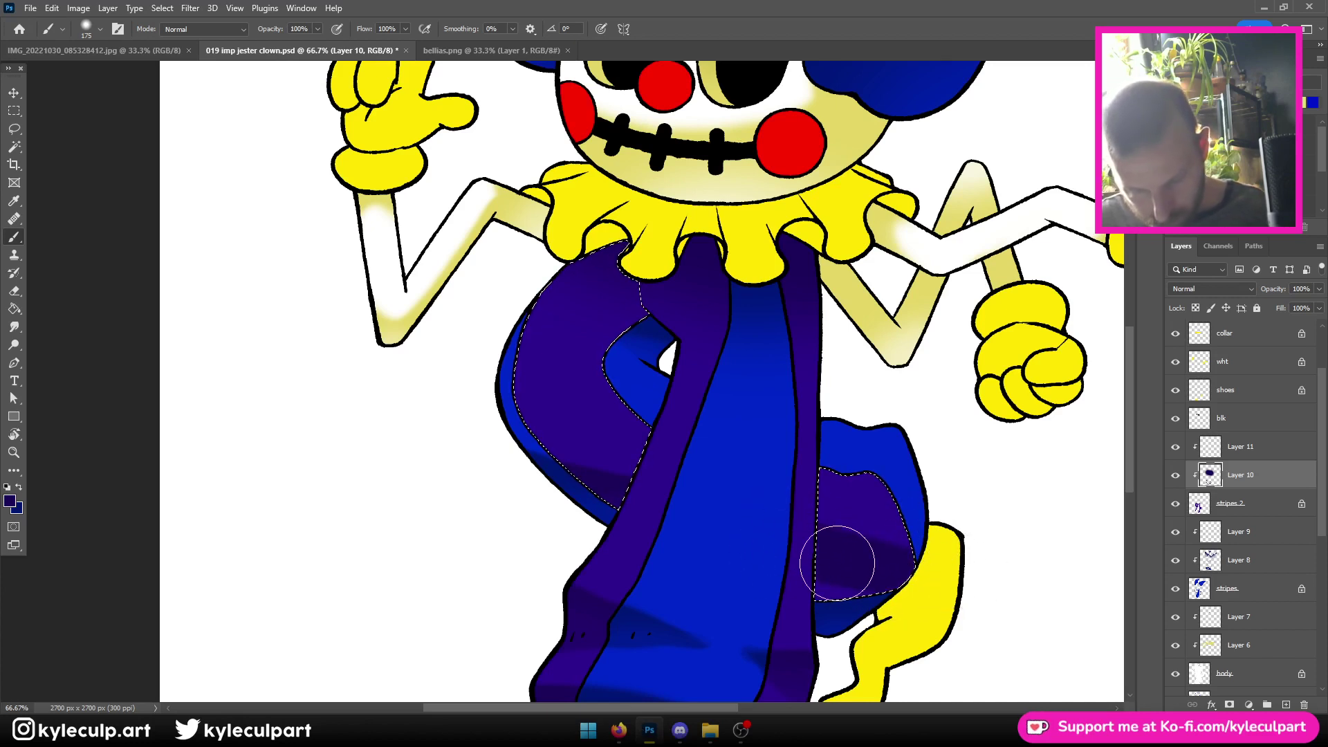
Soften the back leg's purple shading with a large soft eraser at 36% opacity, then clear the selection and save the document
key("ctrl+minus")
key("ctrl+minus")
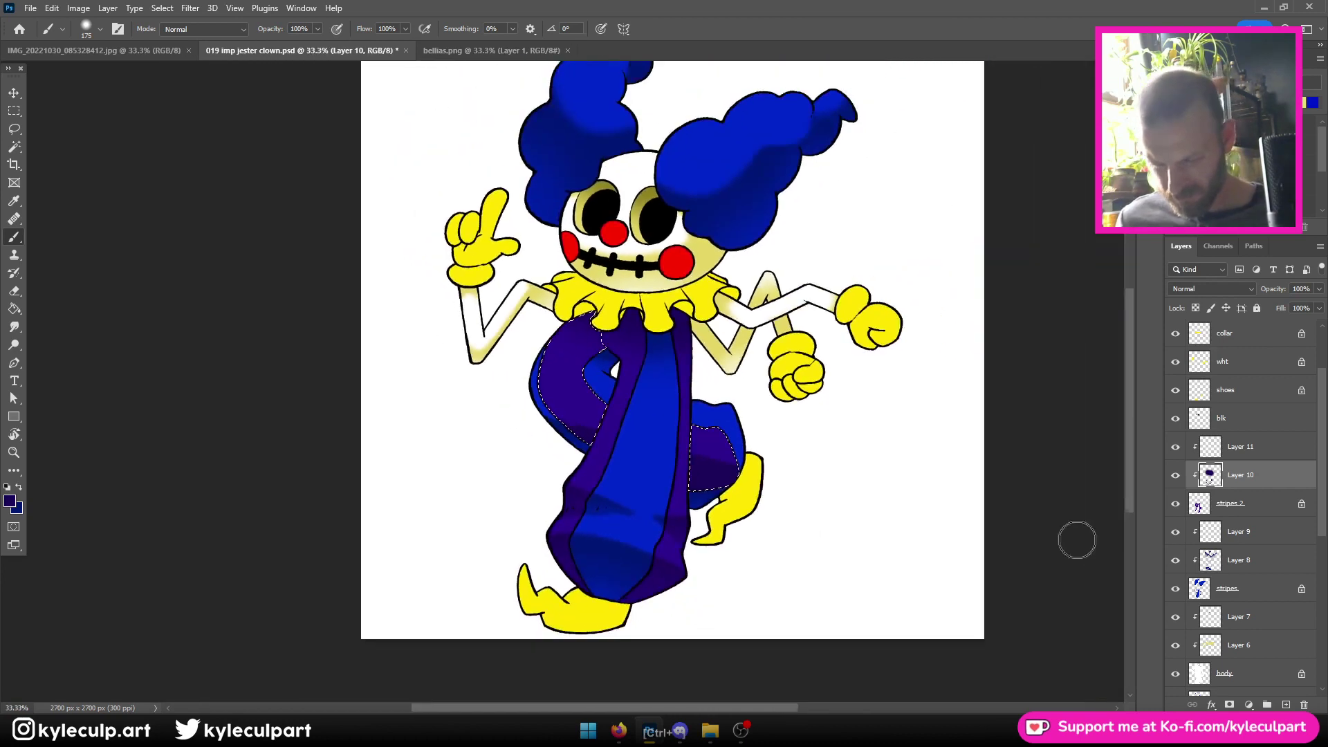
key("ctrl+plus")
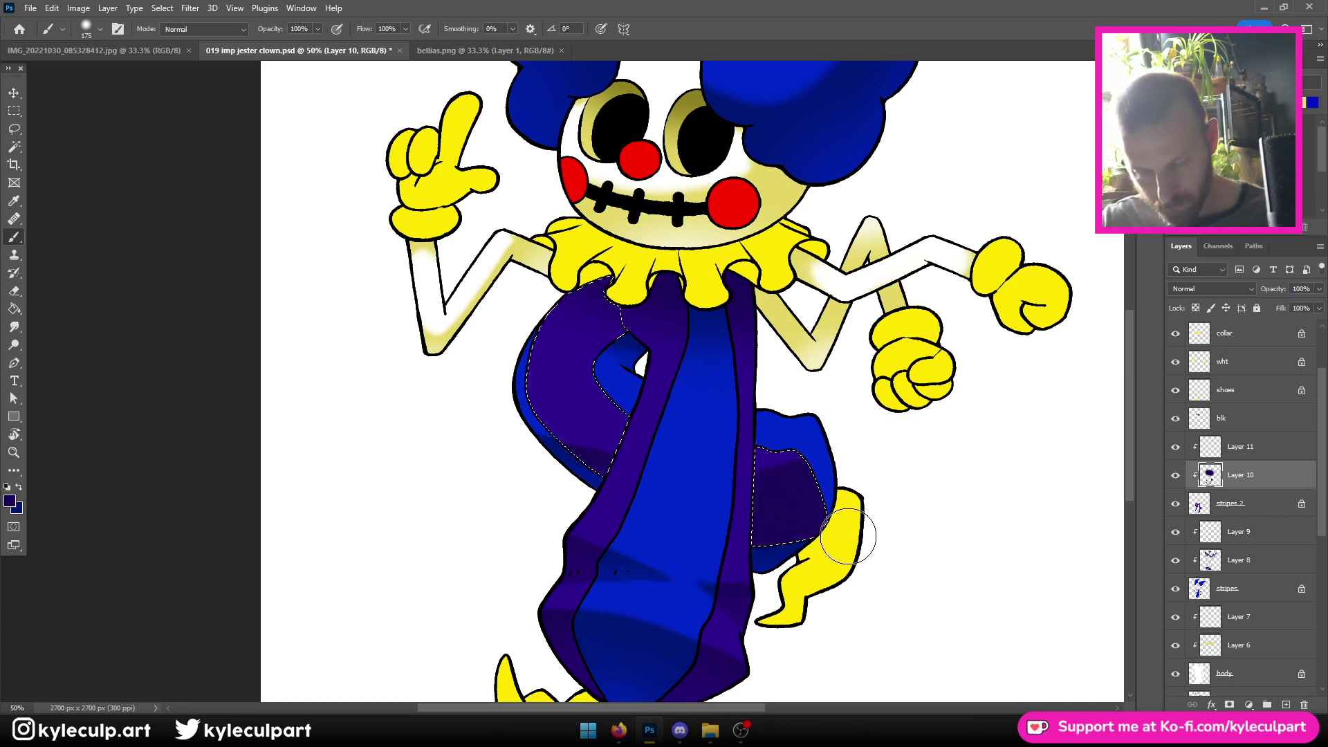
key("e")
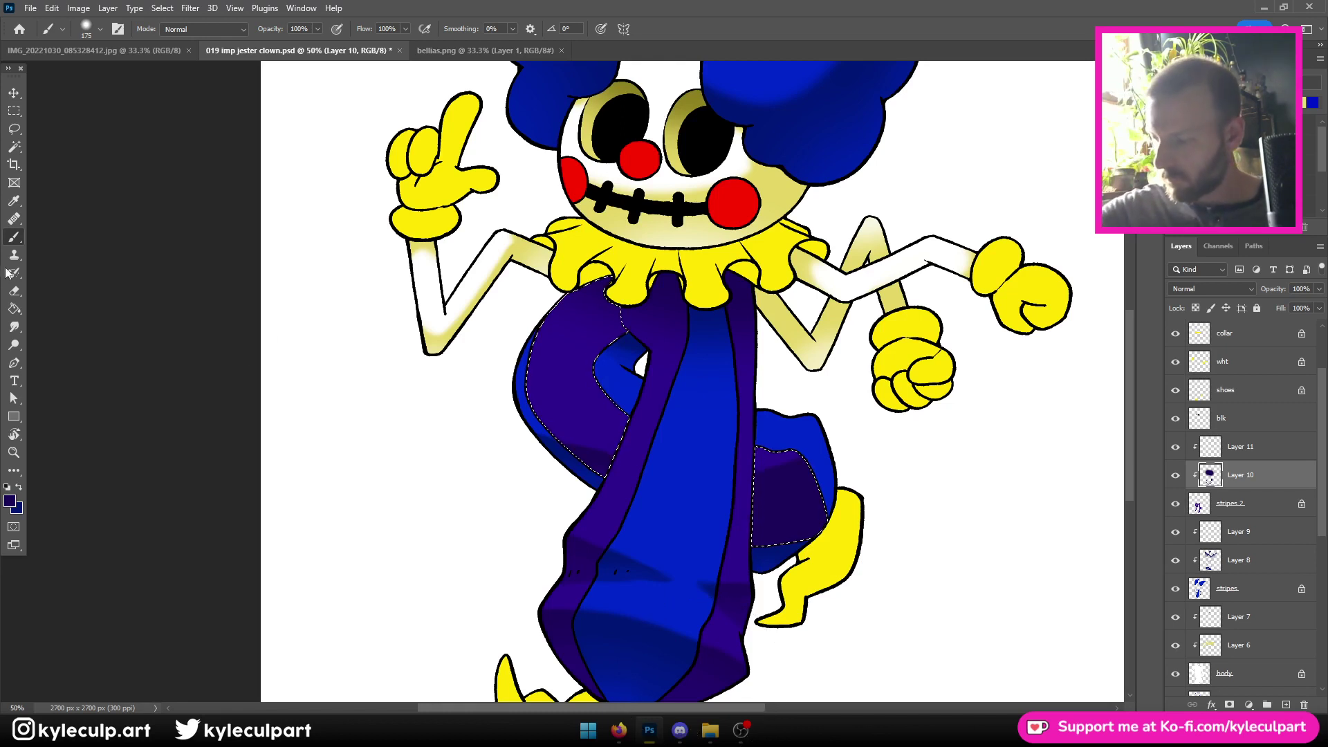
key("e")
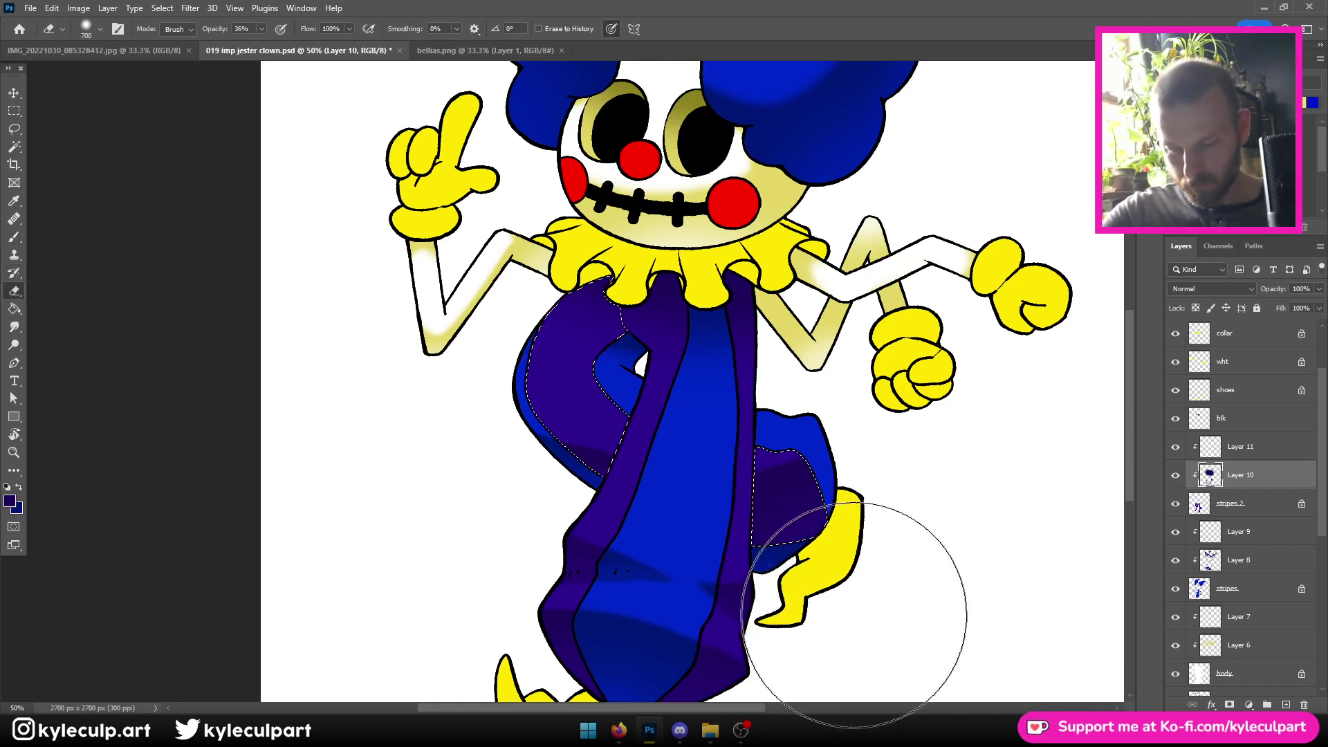
key("ctrl+minus")
key("ctrl+minus")
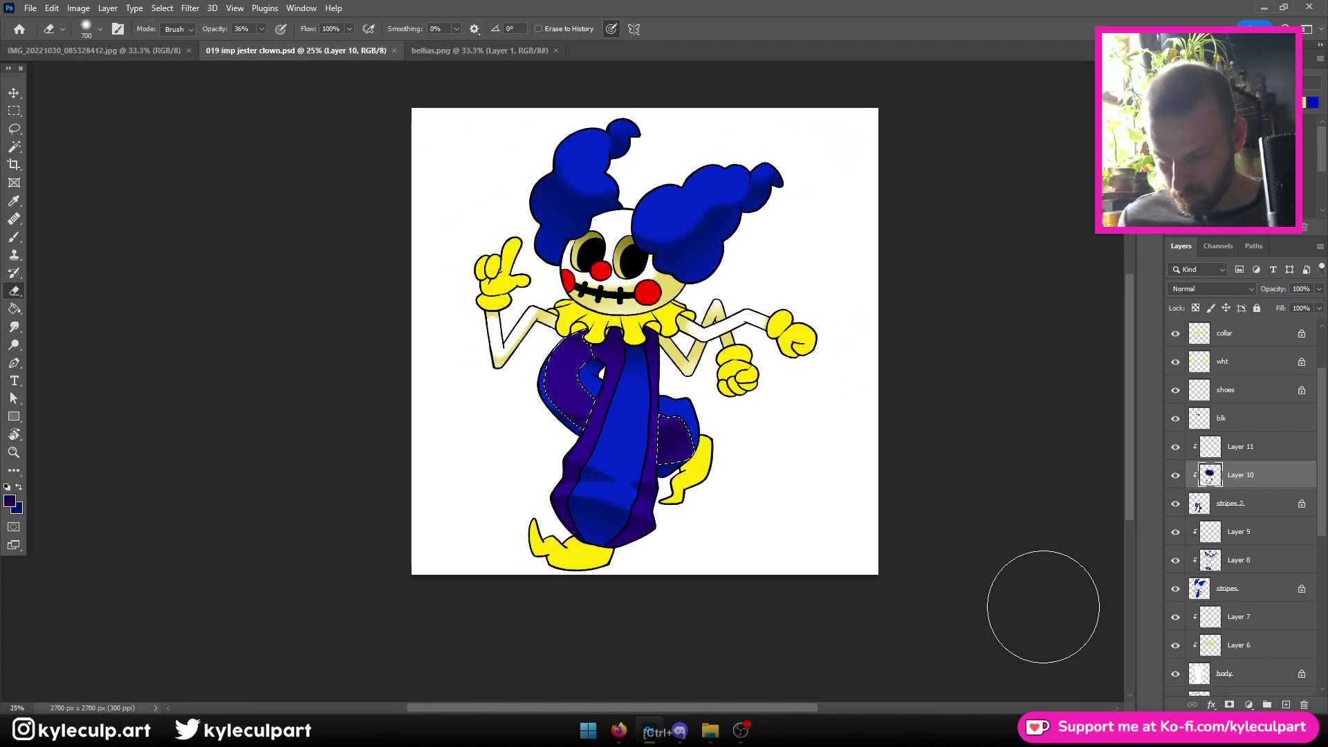
key("ctrl+plus")
key("ctrl+plus")
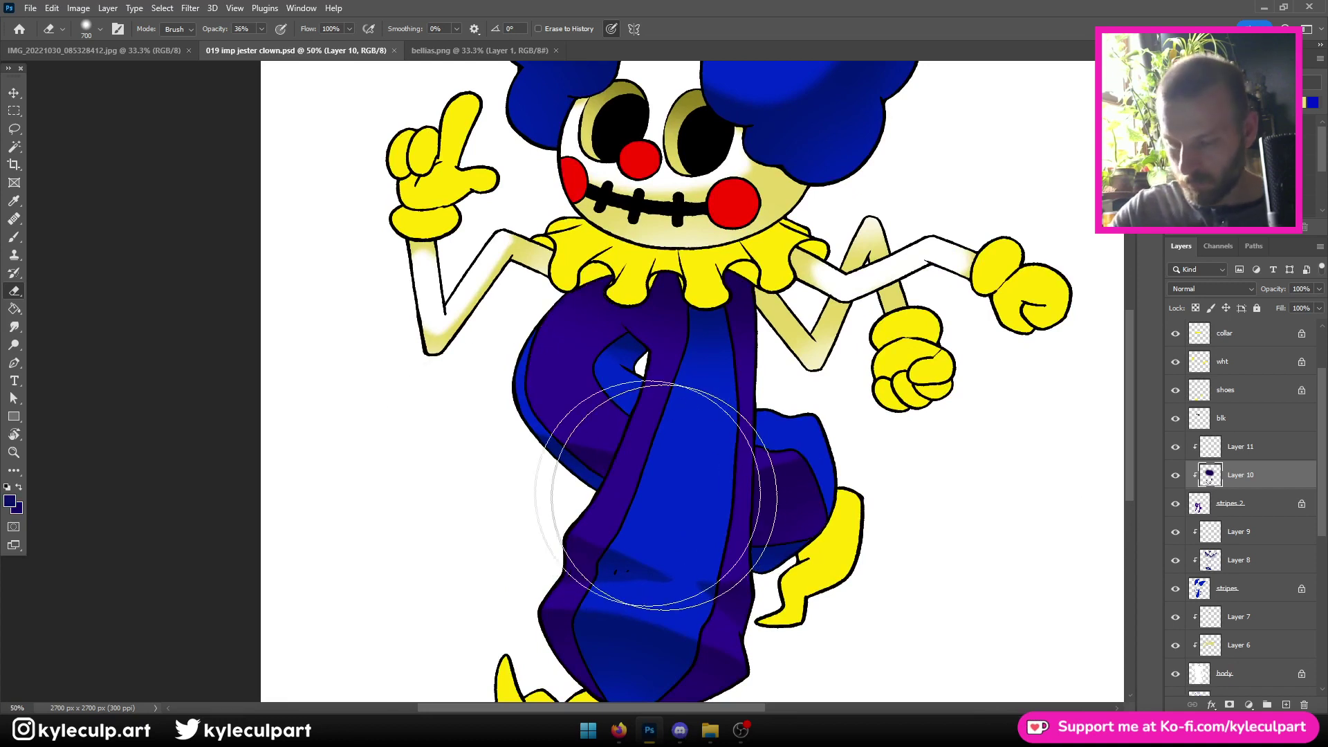
Shade the blue stripe along the back leg's lower part on Layer 8 with the soft brush
key("b")
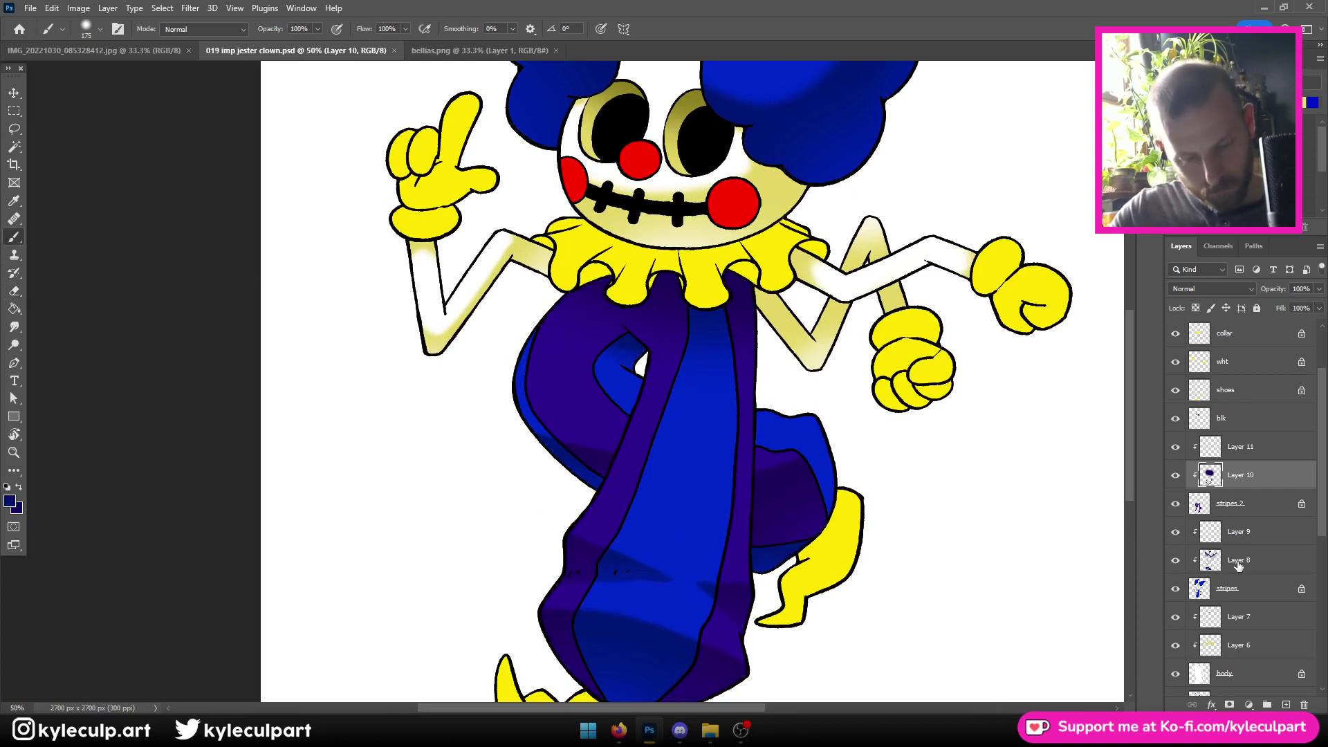
left_click(1239, 566)
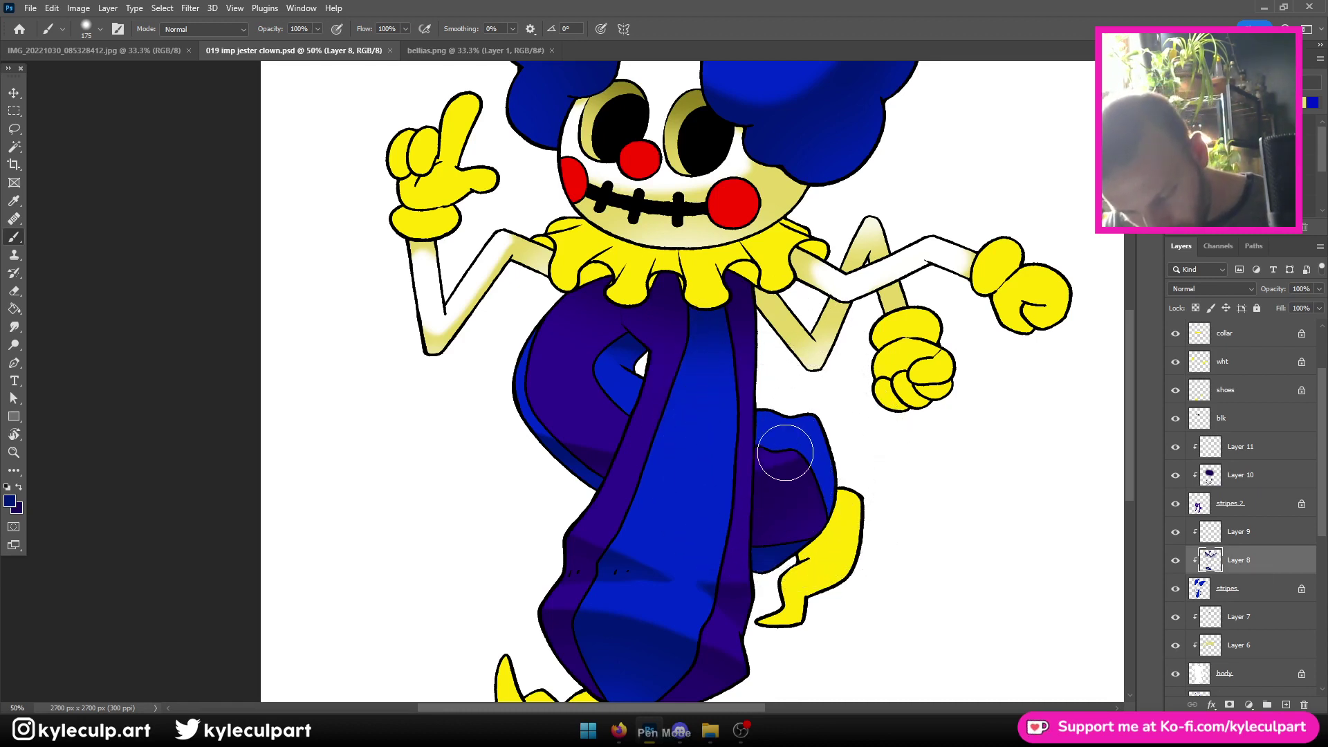
mouse_move(785, 453)
left_mouse_down()
mouse_move(837, 421)
mouse_move(812, 474)
mouse_move(827, 453)
mouse_move(838, 492)
left_mouse_up()
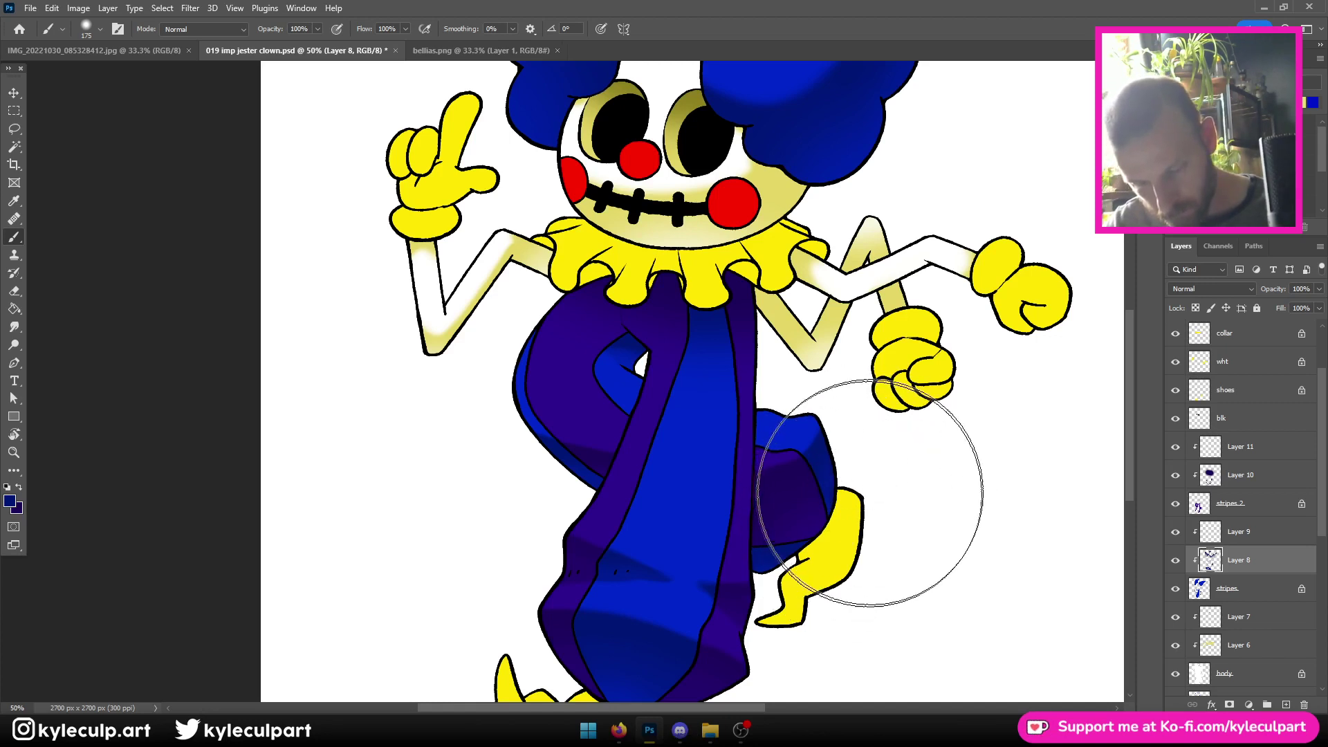
Examine the trouser shading on the whole figure at several zoom levels
key("ctrl+minus")
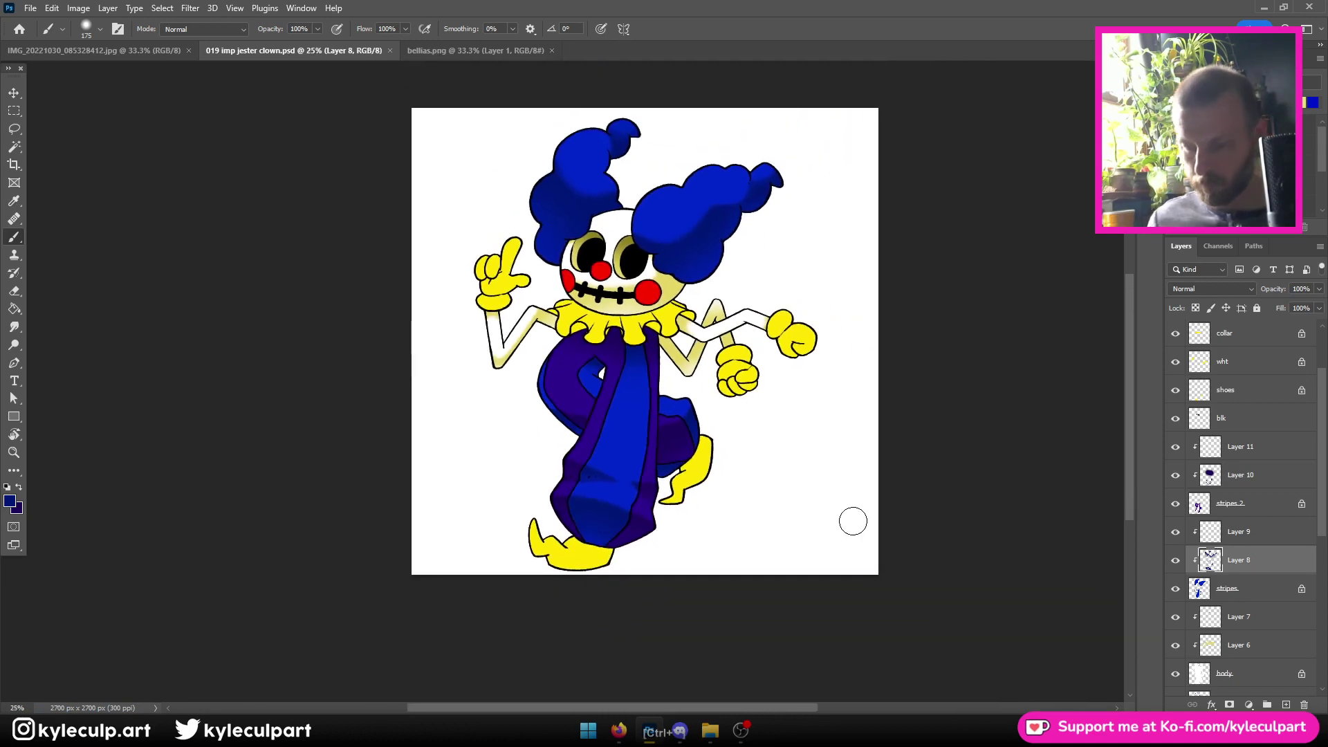
key("ctrl+minus")
key("ctrl+plus")
key("ctrl+plus")
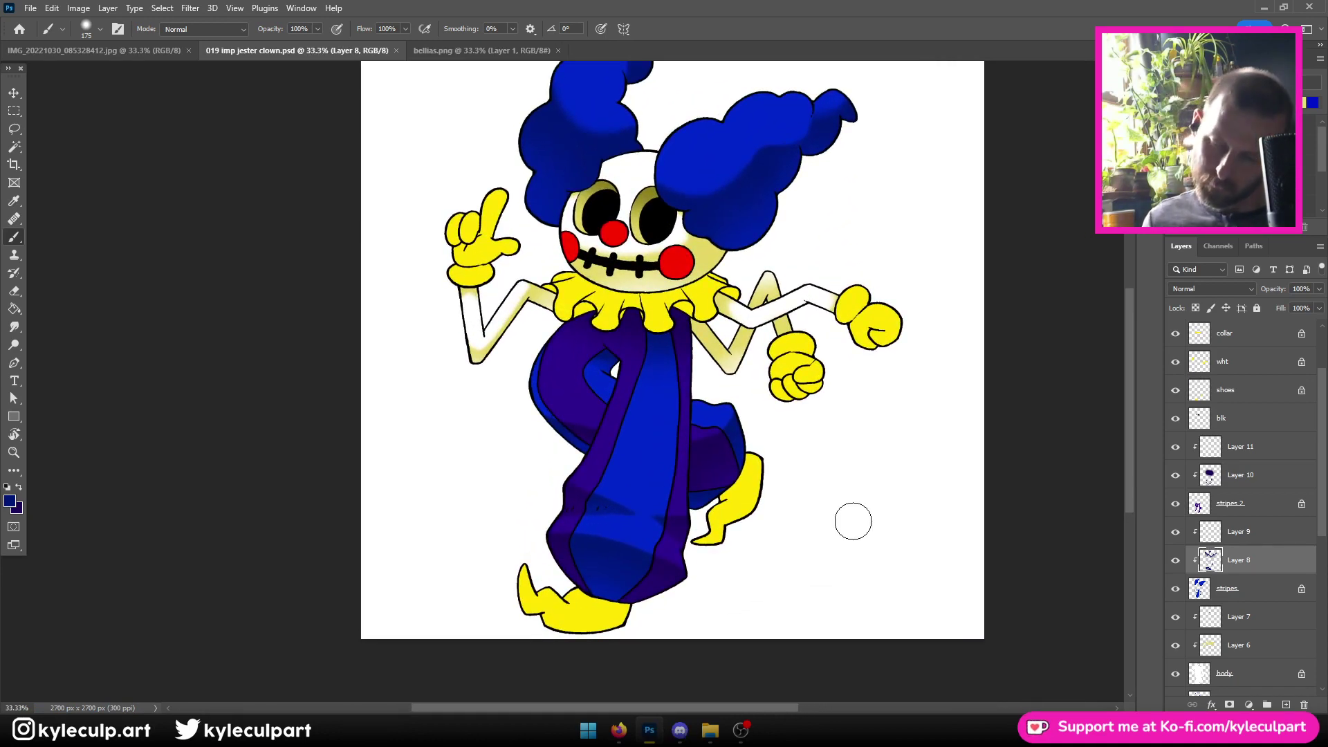
key("ctrl+minus")
key("ctrl+minus")
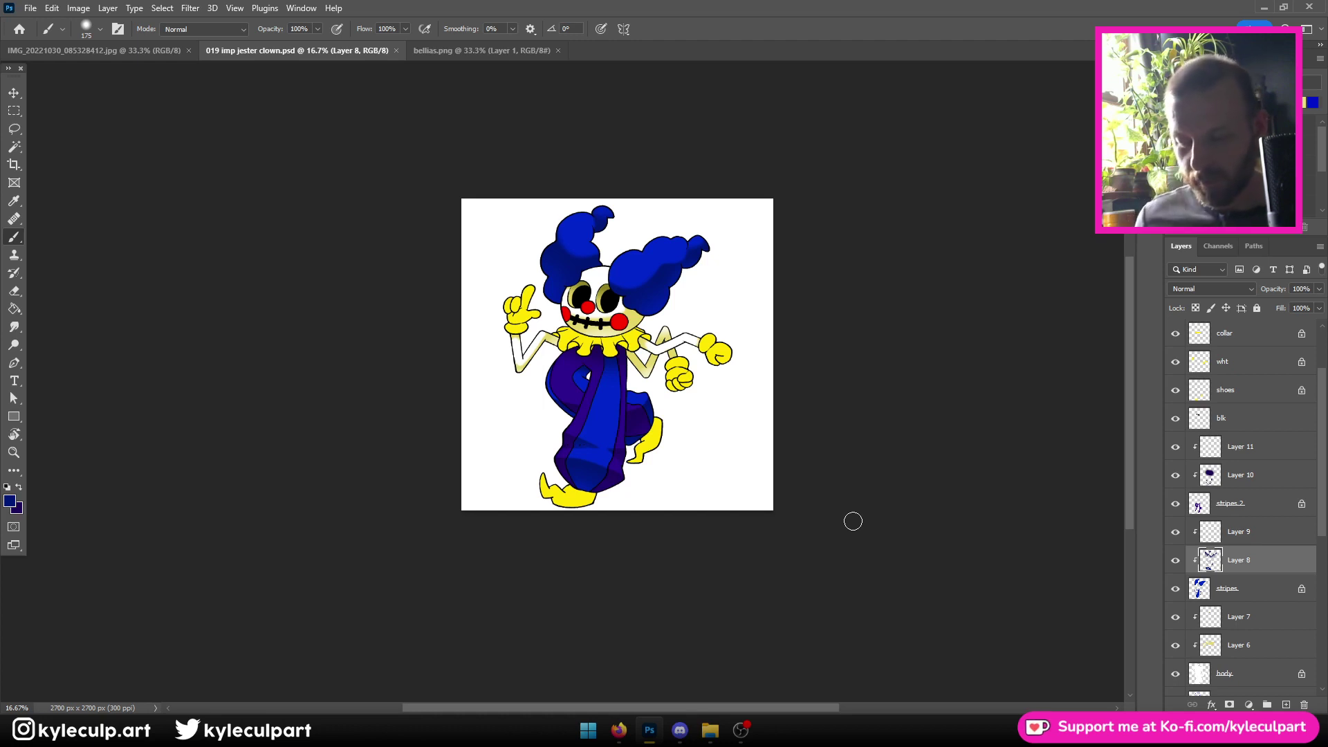
key("ctrl+plus")
key("ctrl+plus")
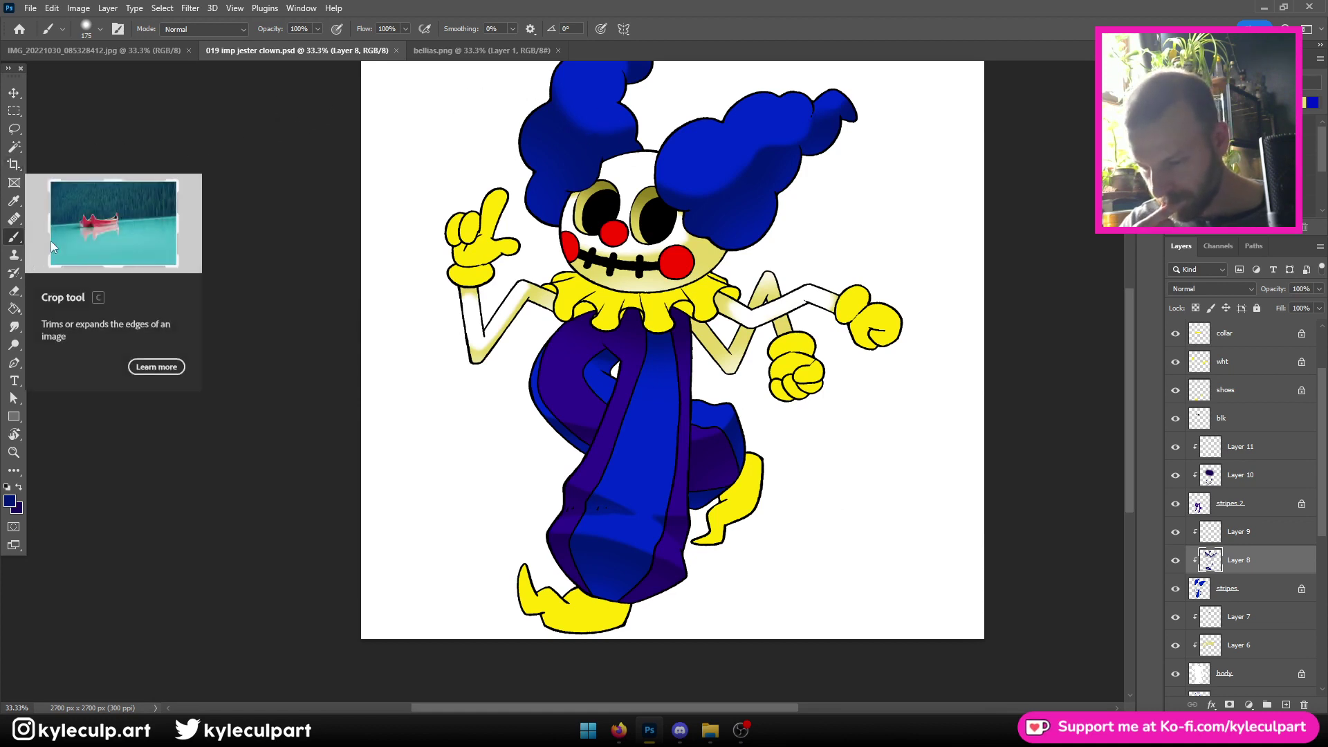
Select the back leg's blue and purple areas with the Magic Wand on the lines copy layer
left_click(9, 147)
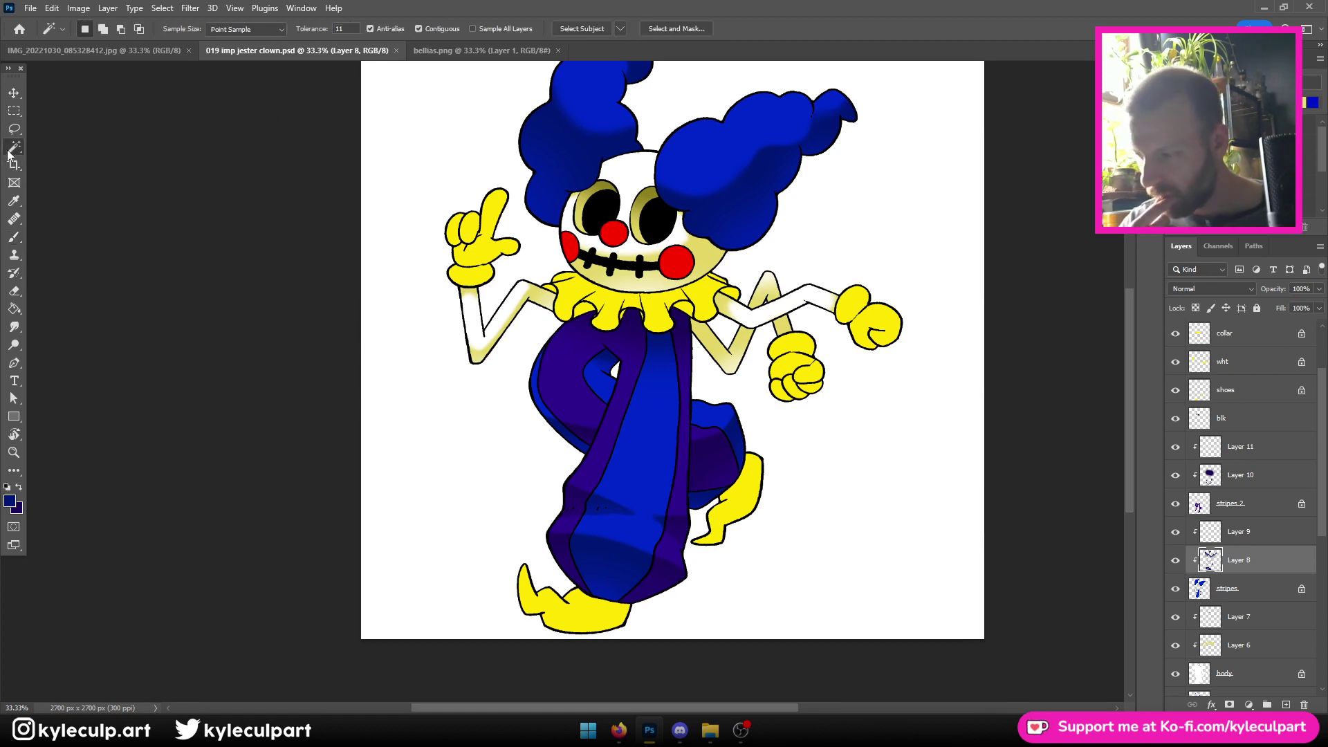
scroll(1289, 470, "up", 3)
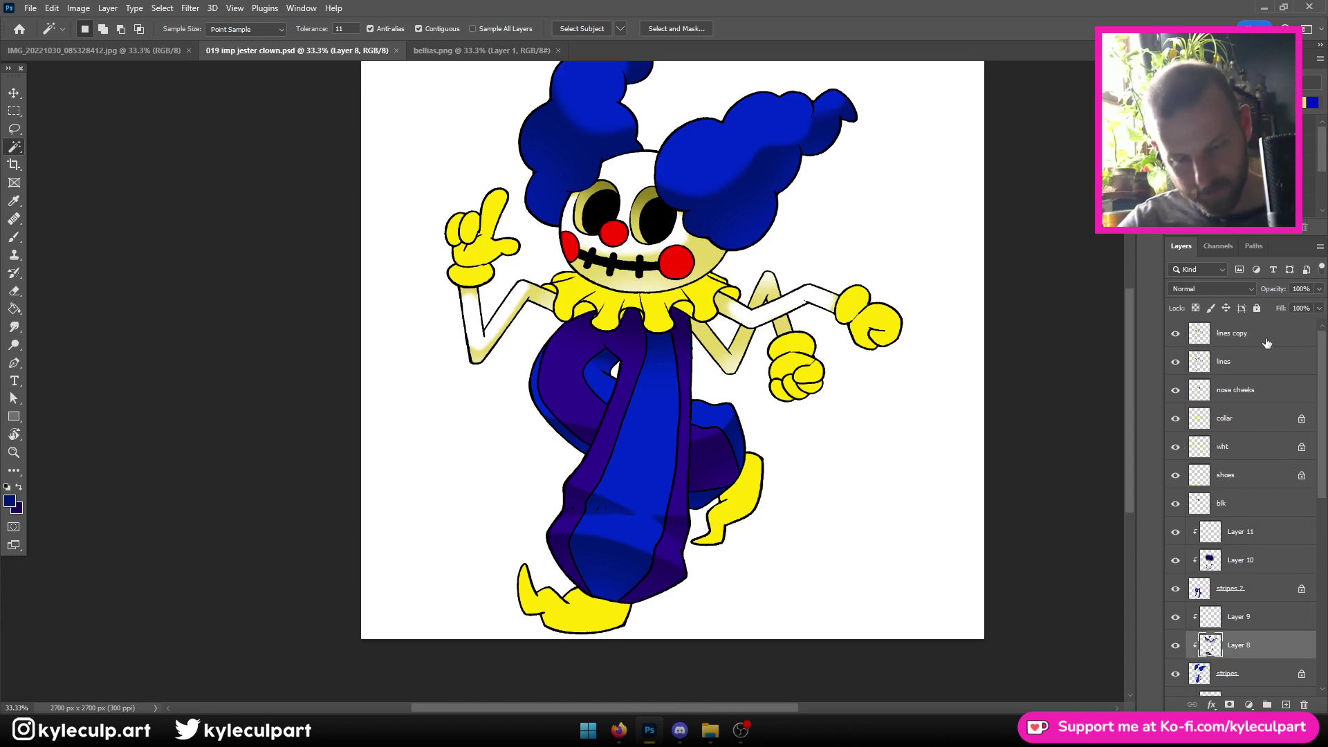
left_click(1266, 339)
left_click(572, 398)
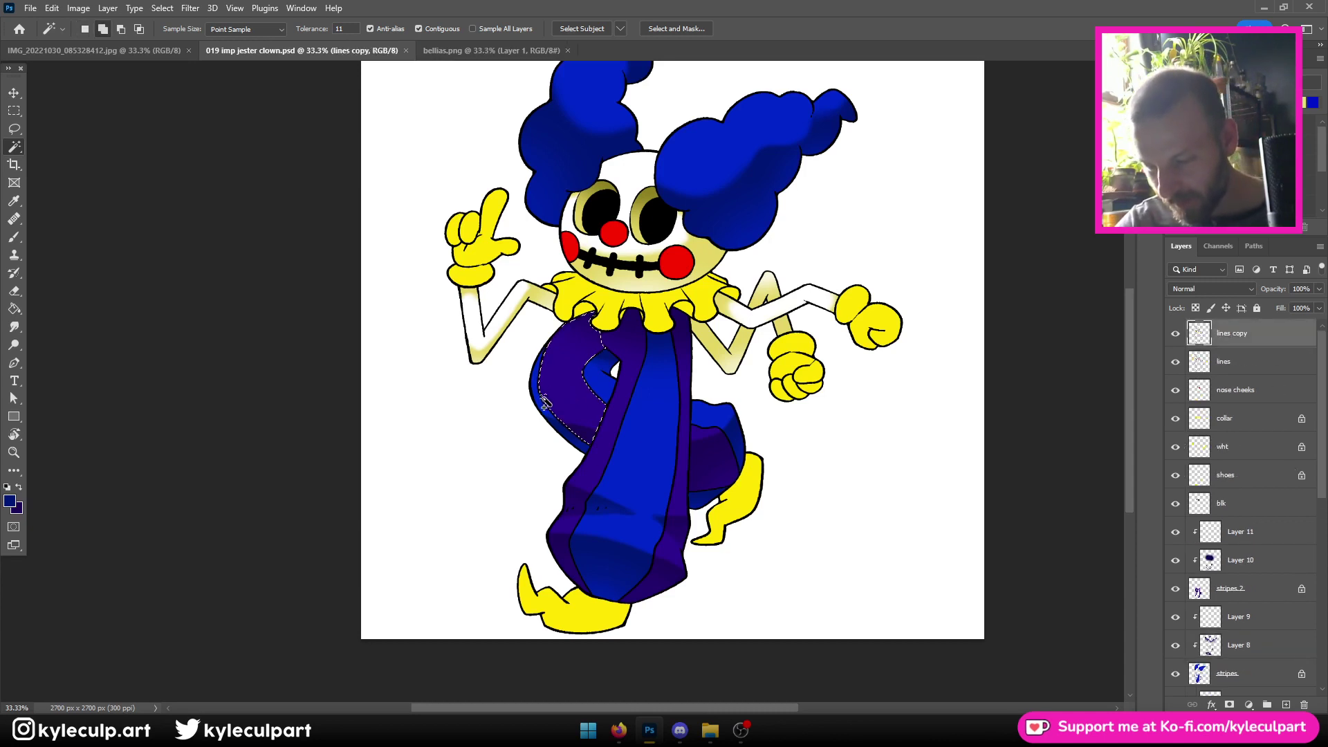
left_click(537, 399, "shift")
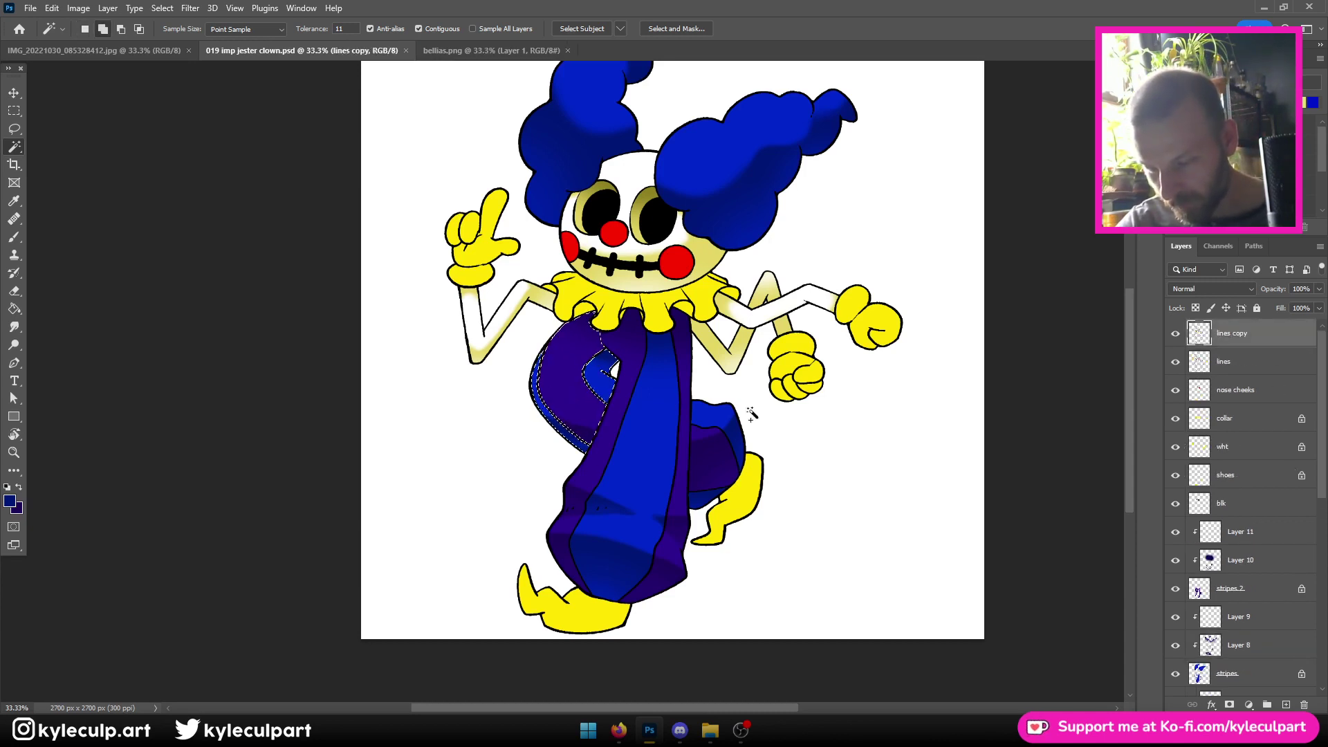
left_click(714, 442, "shift")
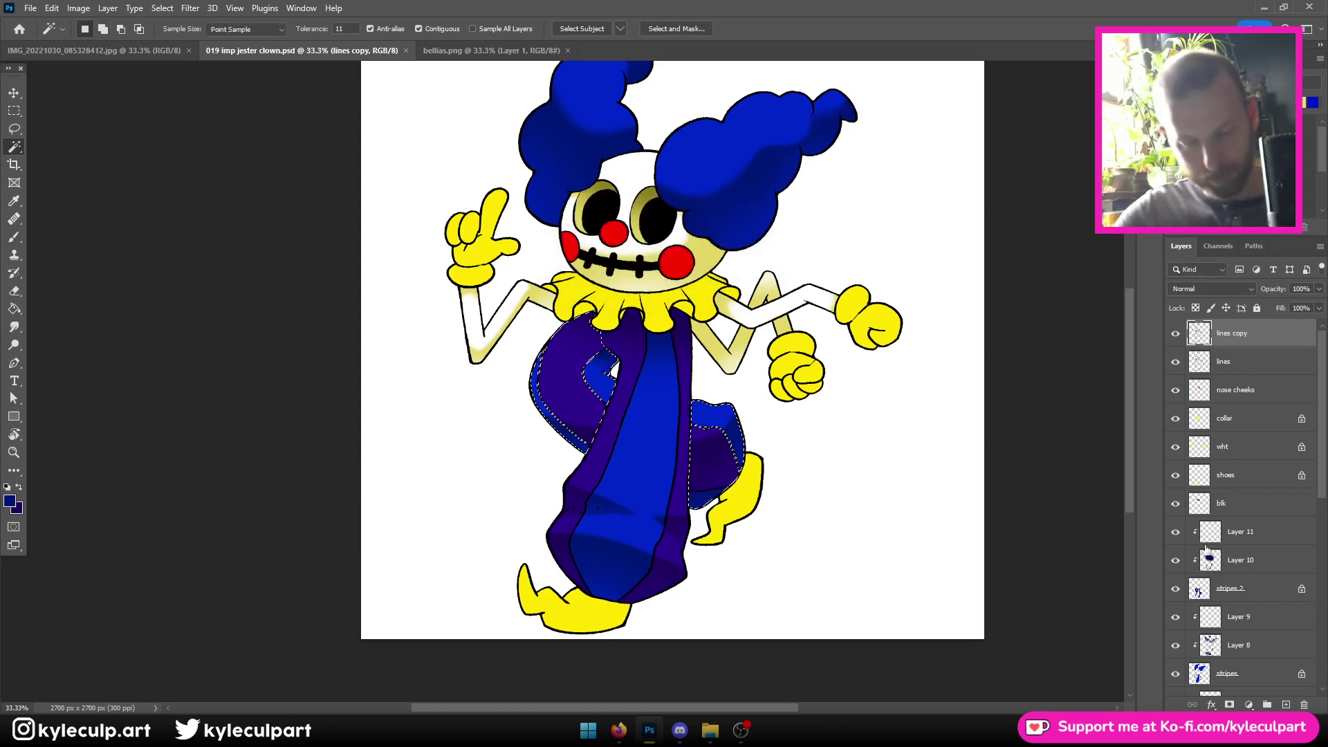
Clear the back leg's existing shading inside the selection on Layer 8 and Layer 10
scroll(1223, 579, "down", 3)
left_click(1225, 564)
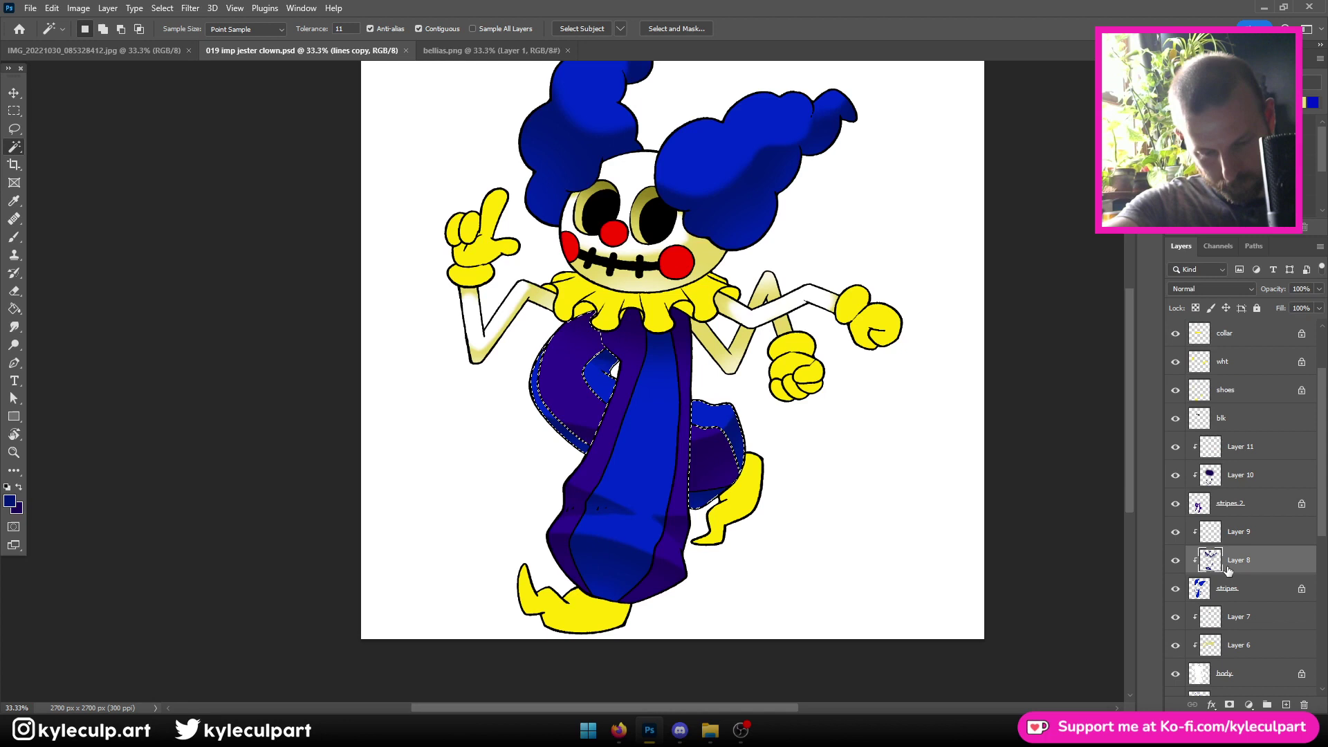
left_click(1232, 484)
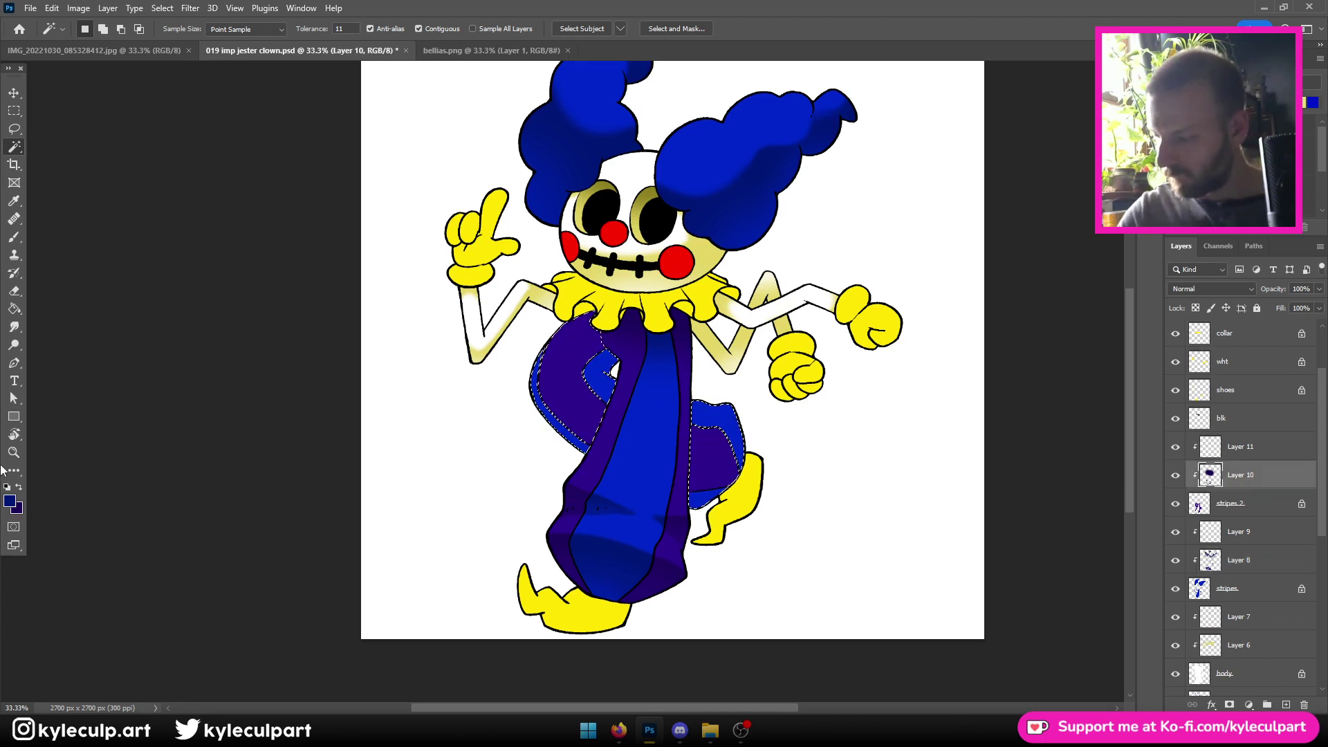
Reshade the back leg's purple thigh and lower leg on Layer 10 in dark purple with a 700 px soft brush, keeping the selection
left_click(14, 241)
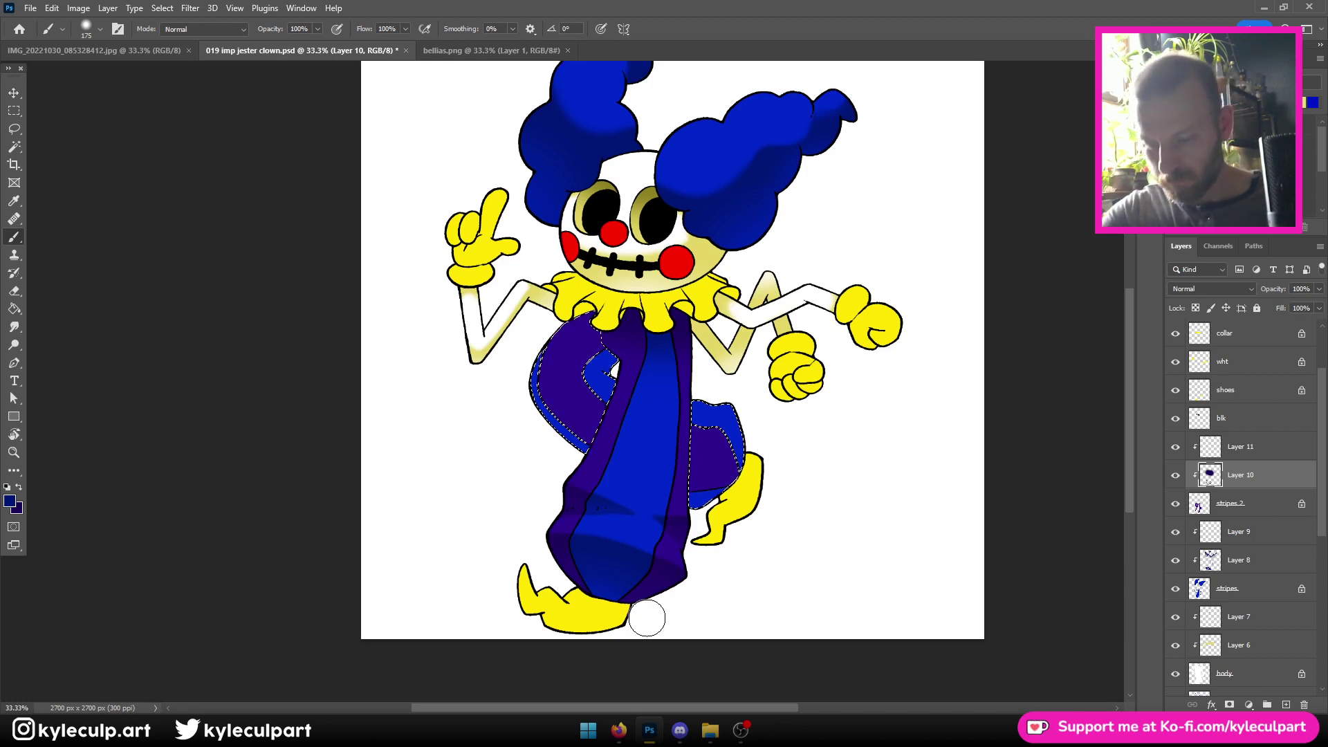
key("]")
key("]")
key("]")
key("]")
key("]")
key("]")
key("]")
key("]")
key("]")
key("]")
key("]")
key("[")
key("[")
key("[")
key("[")
key("[")
key("[")
key("[")
key("[")
key("[")
key("[")
key("[")
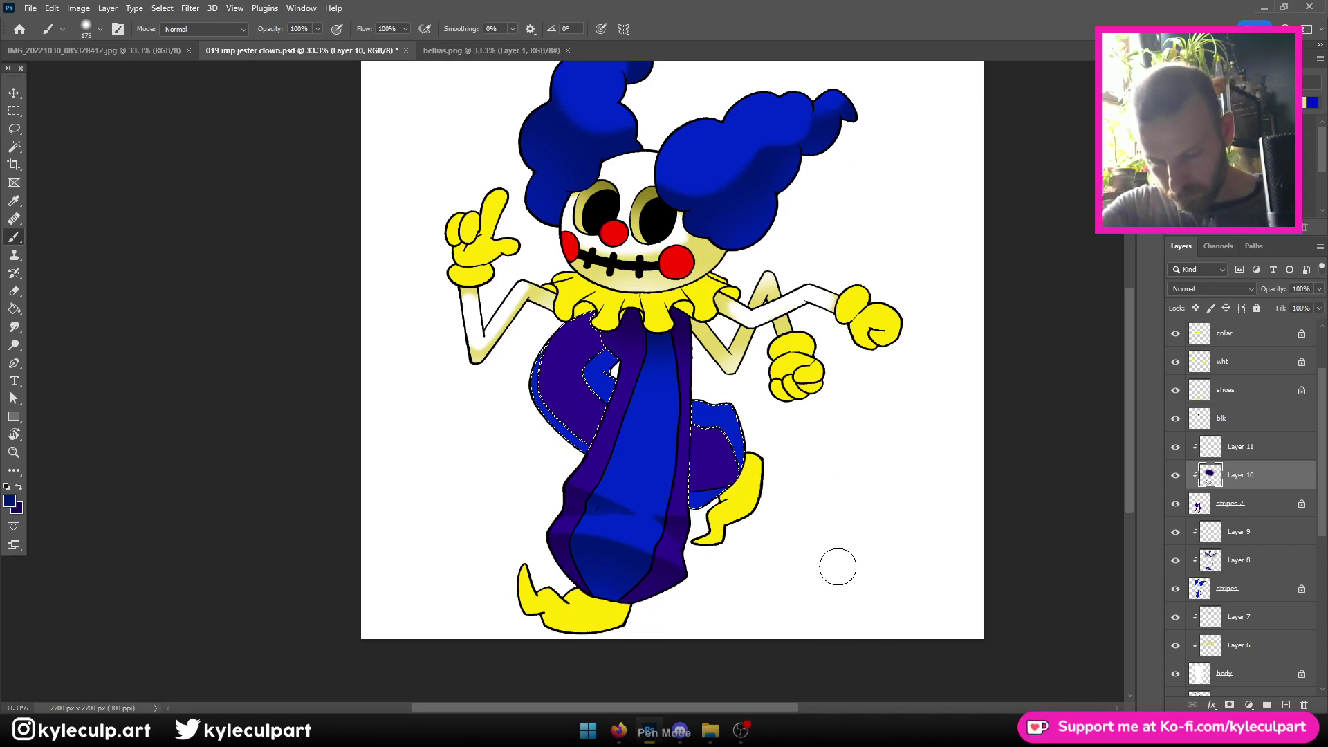
key("]")
key("]")
key("]")
key("]")
key("]")
key("]")
key("]")
key("]")
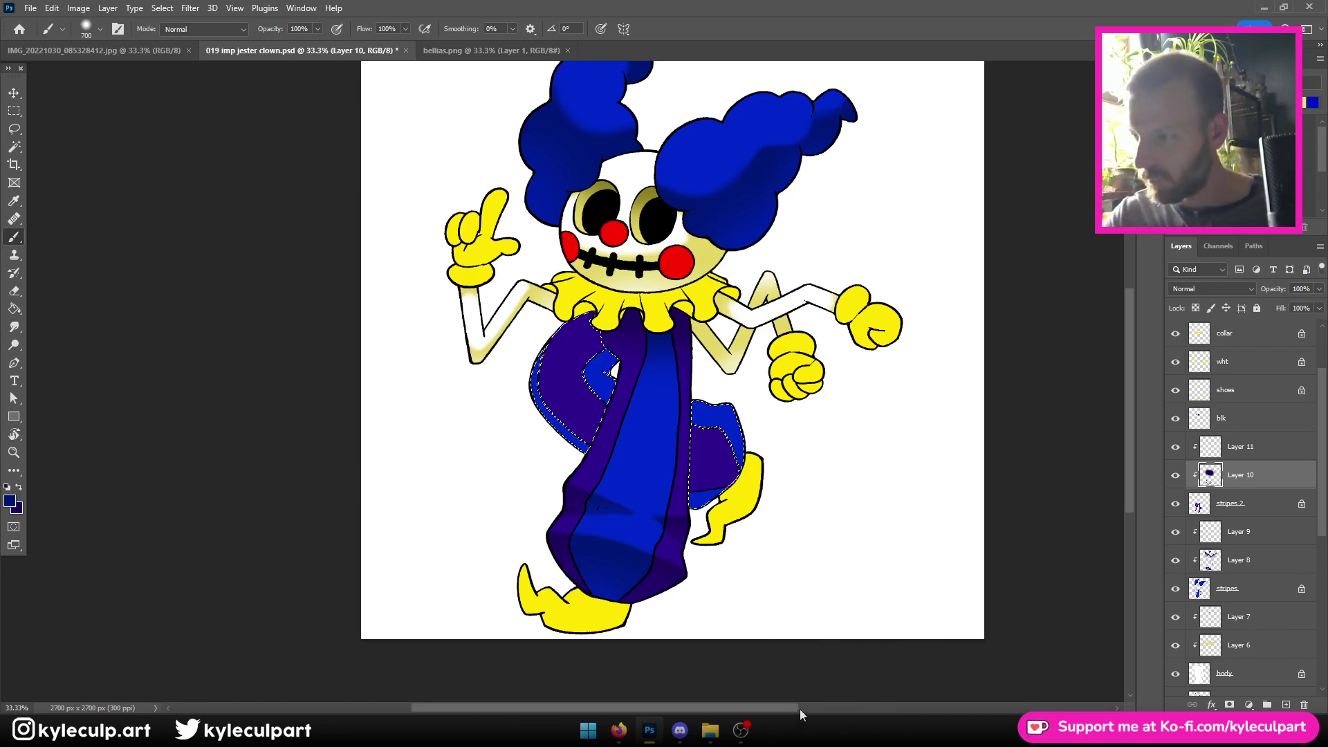
mouse_move(756, 505)
left_mouse_down()
mouse_move(710, 499)
mouse_move(733, 461)
left_mouse_up()
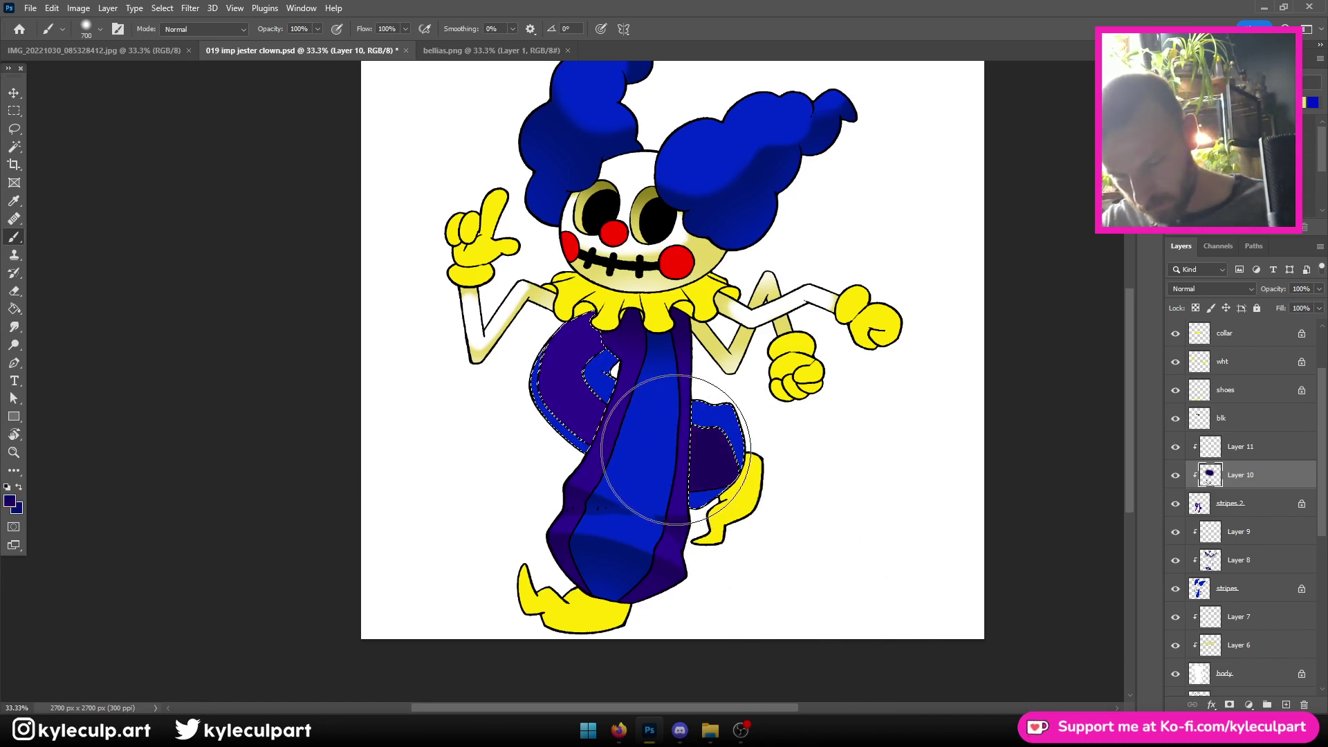
left_click_drag(528, 373, 621, 459)
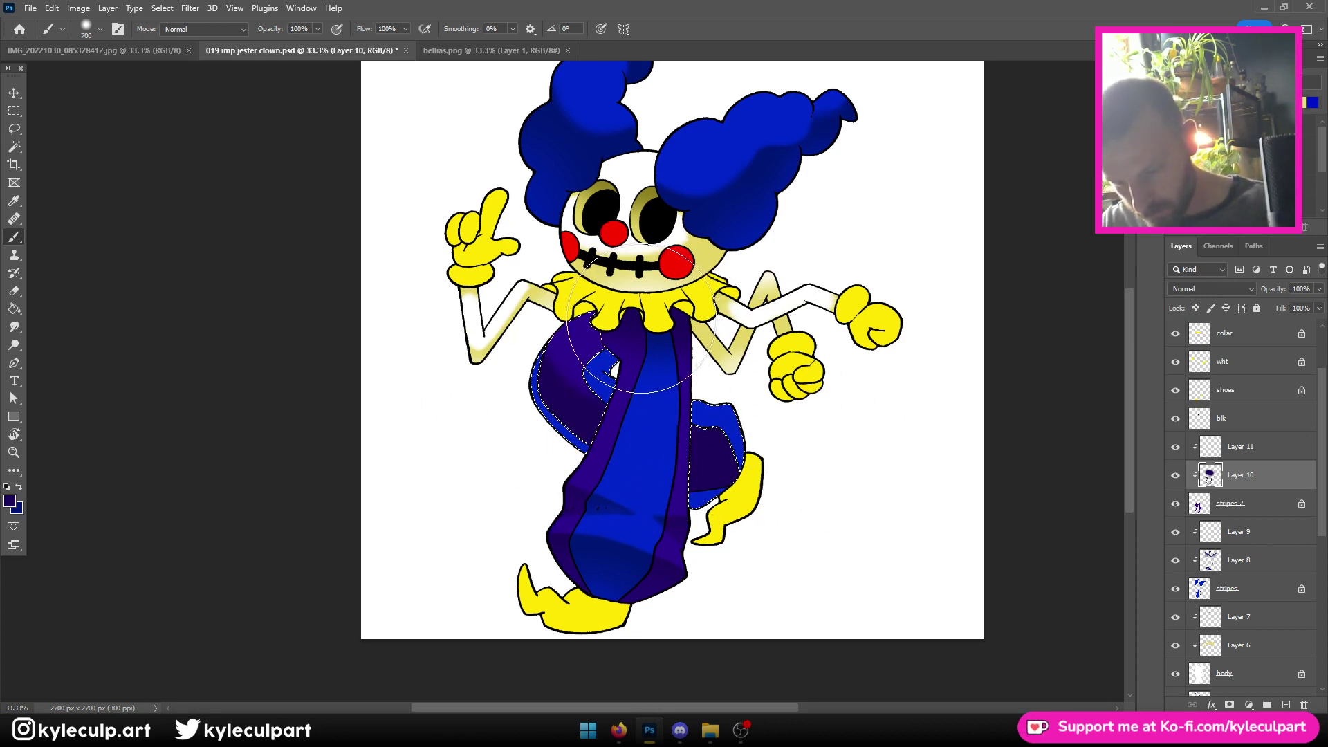
key("ctrl+d")
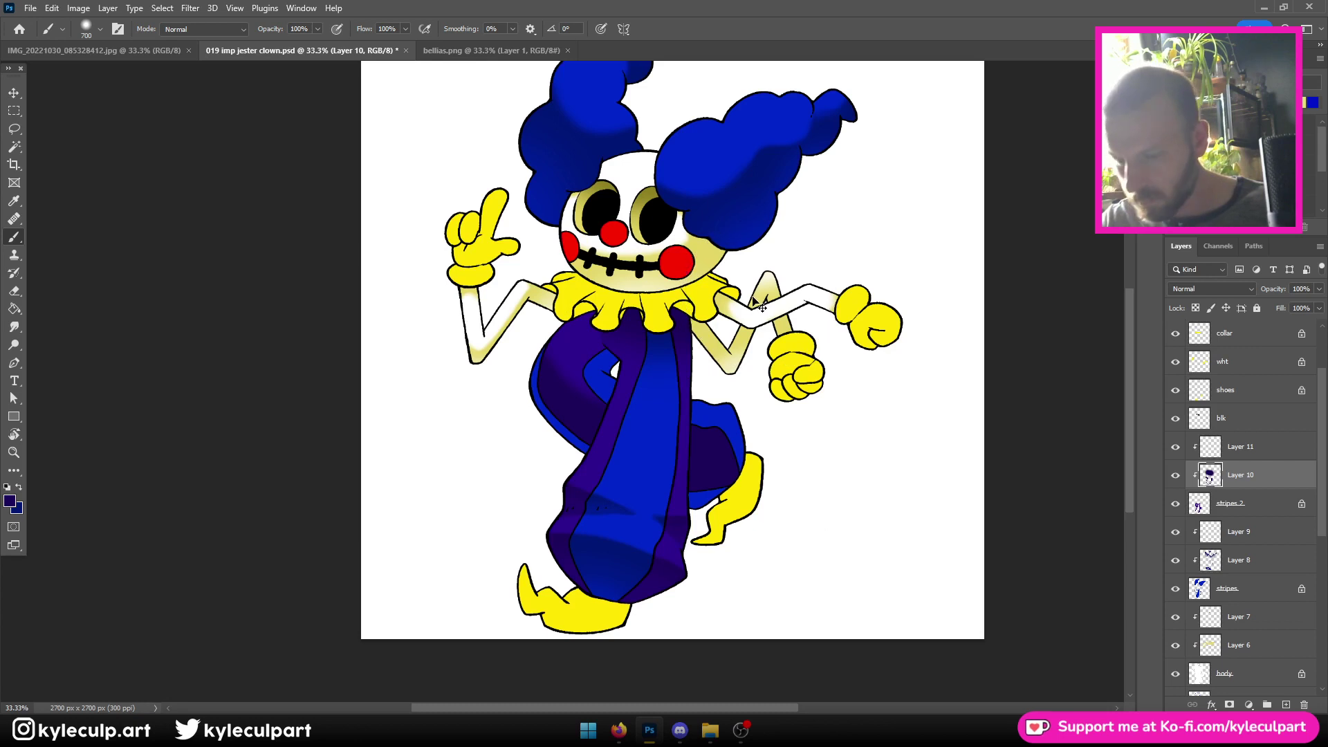
key("ctrl+z")
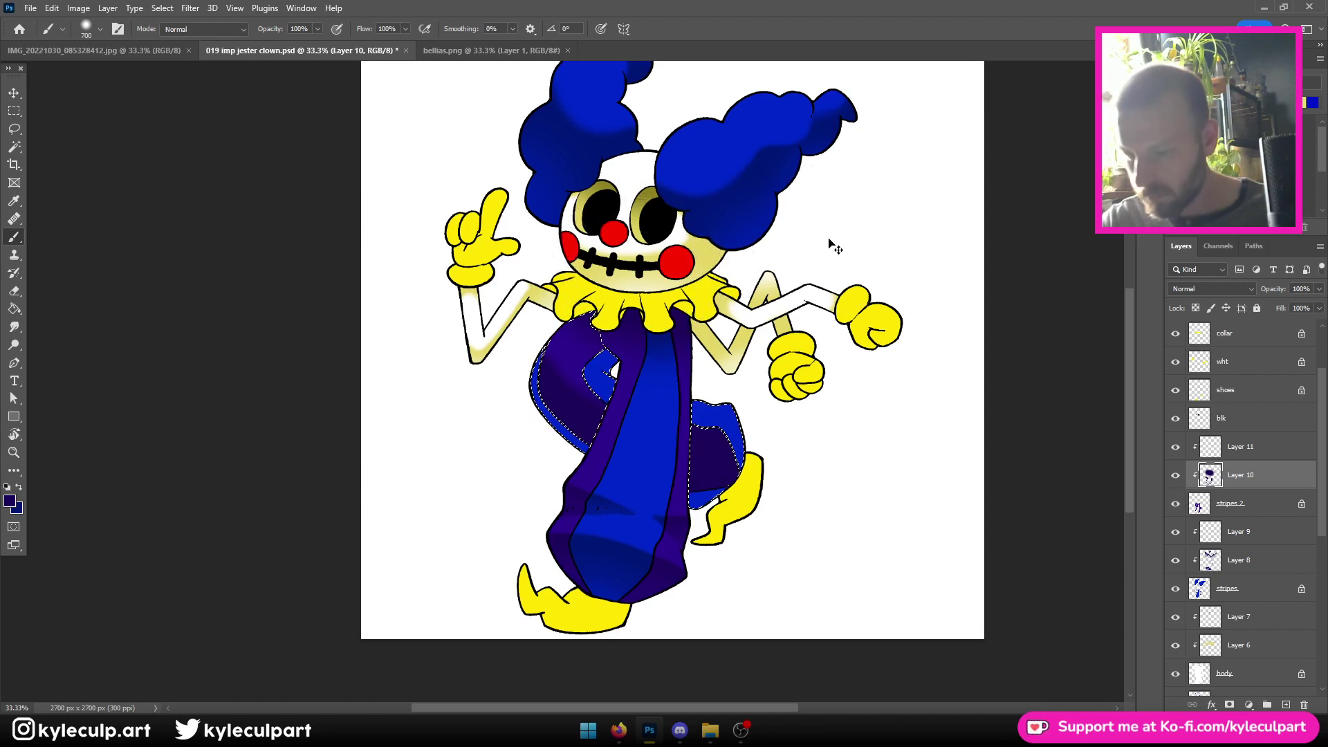
Deepen the back leg's purple thigh shading on Layer 10, shade its blue areas dark blue on Layer 8, and deselect
key("ctrl+d")
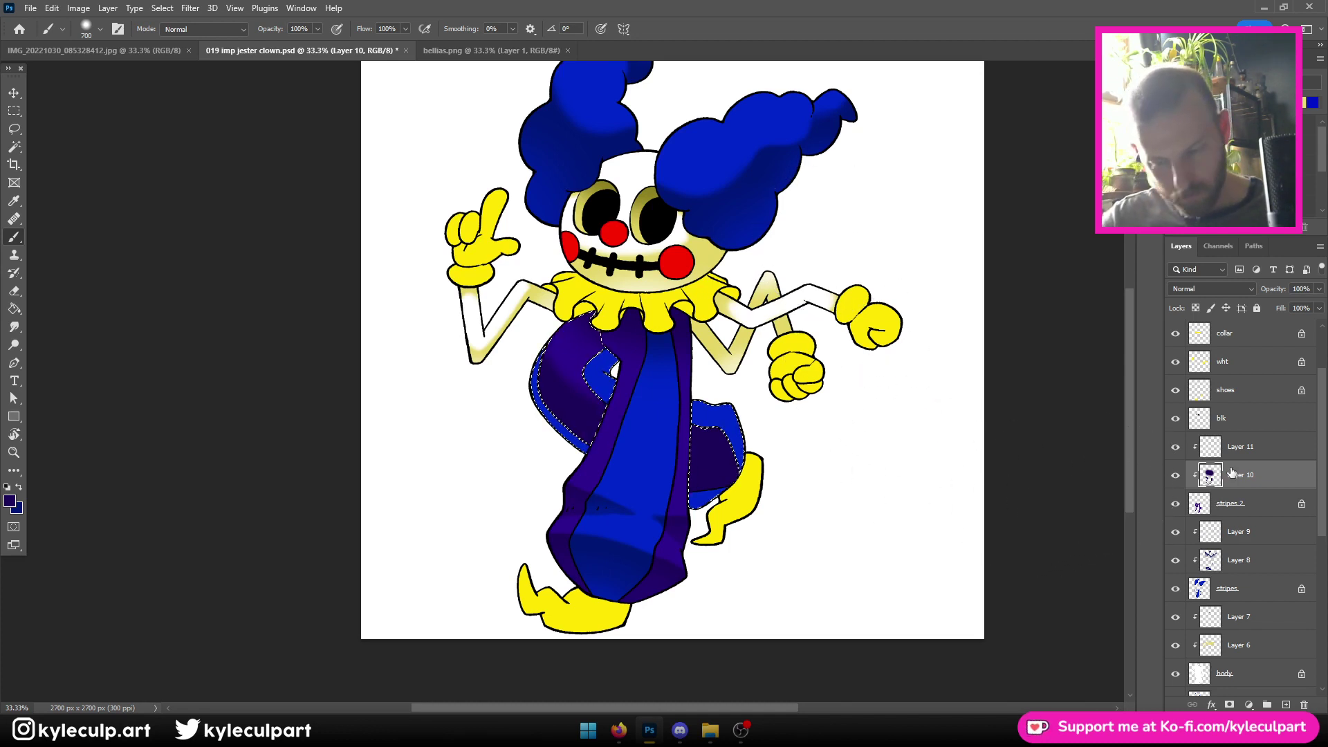
left_click(1198, 474, "alt")
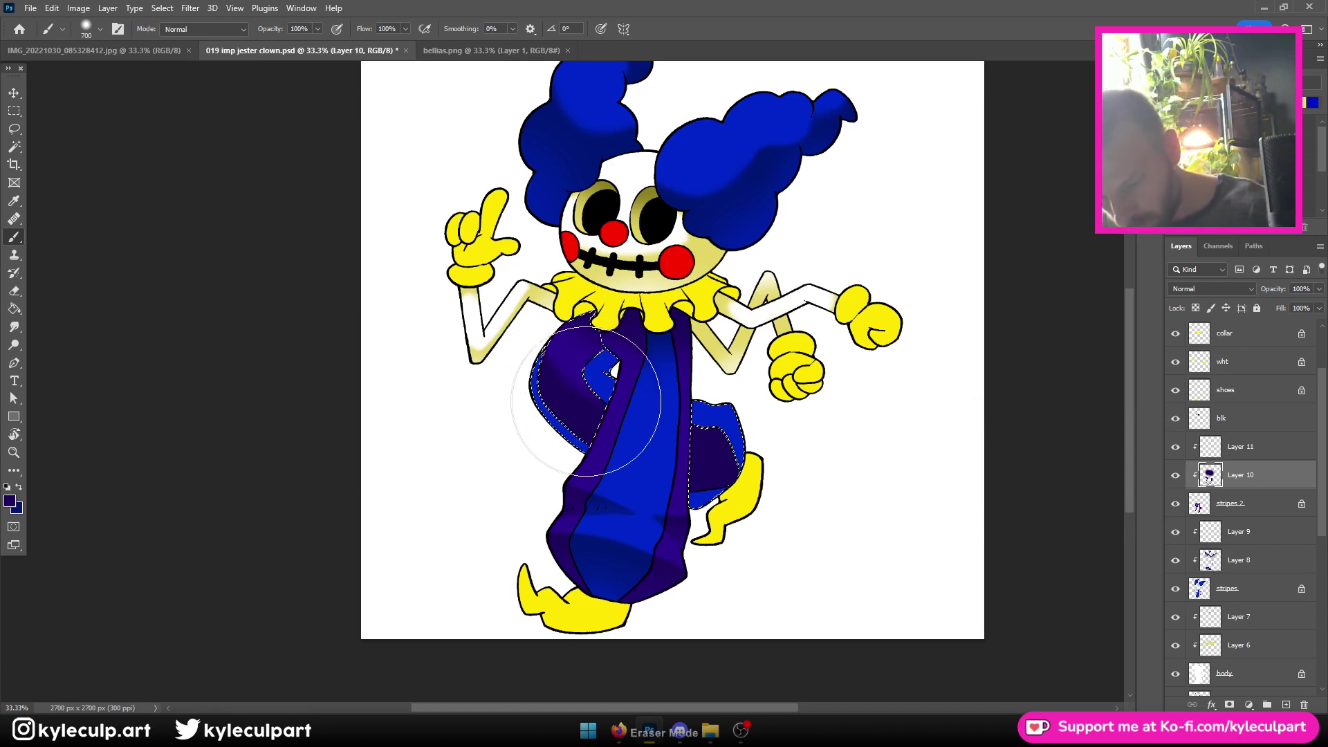
left_click_drag(633, 402, 615, 406)
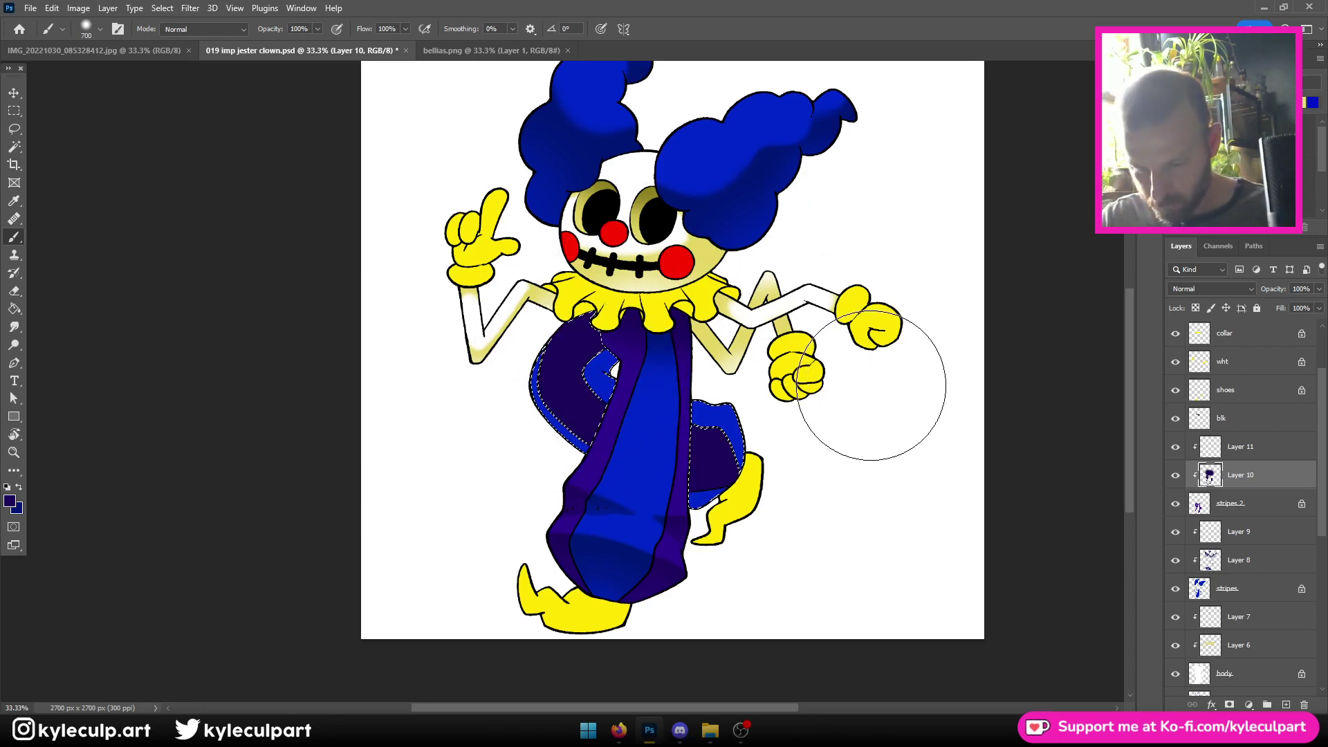
left_click(1247, 563)
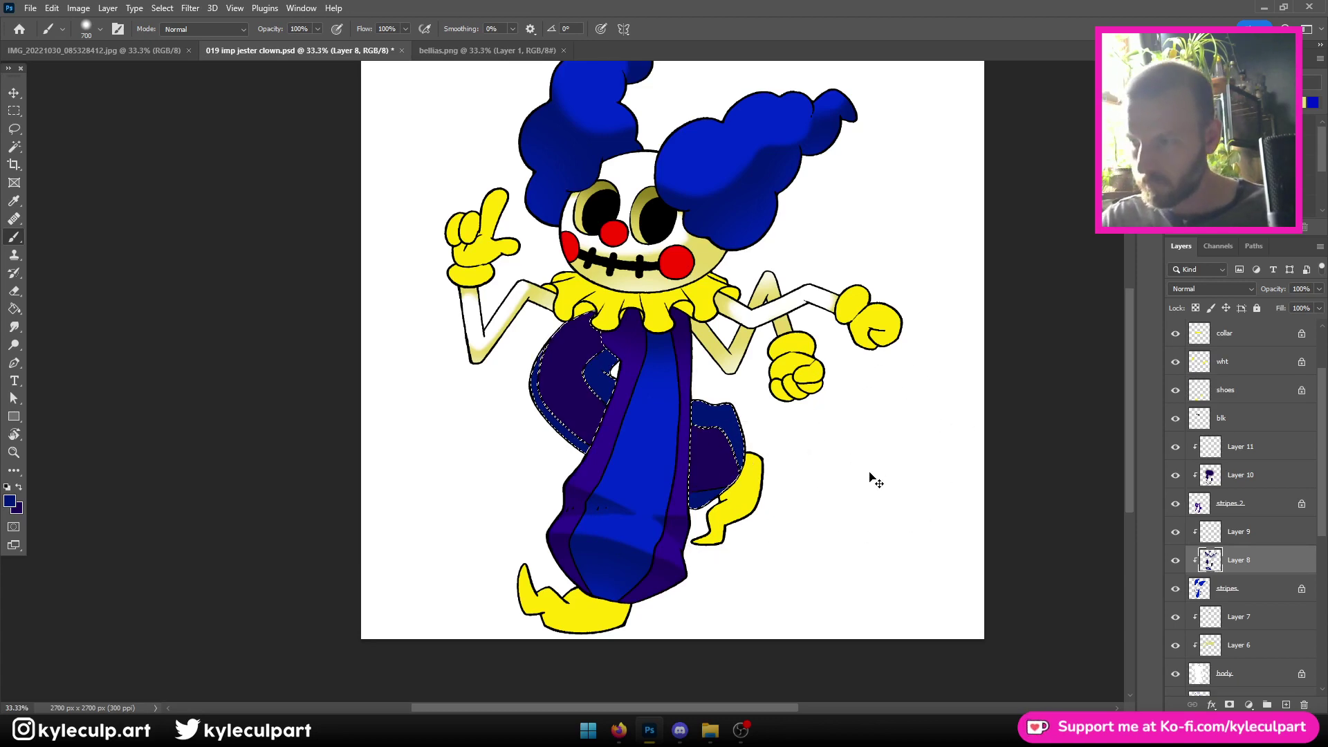
key("ctrl+minus")
key("ctrl+minus")
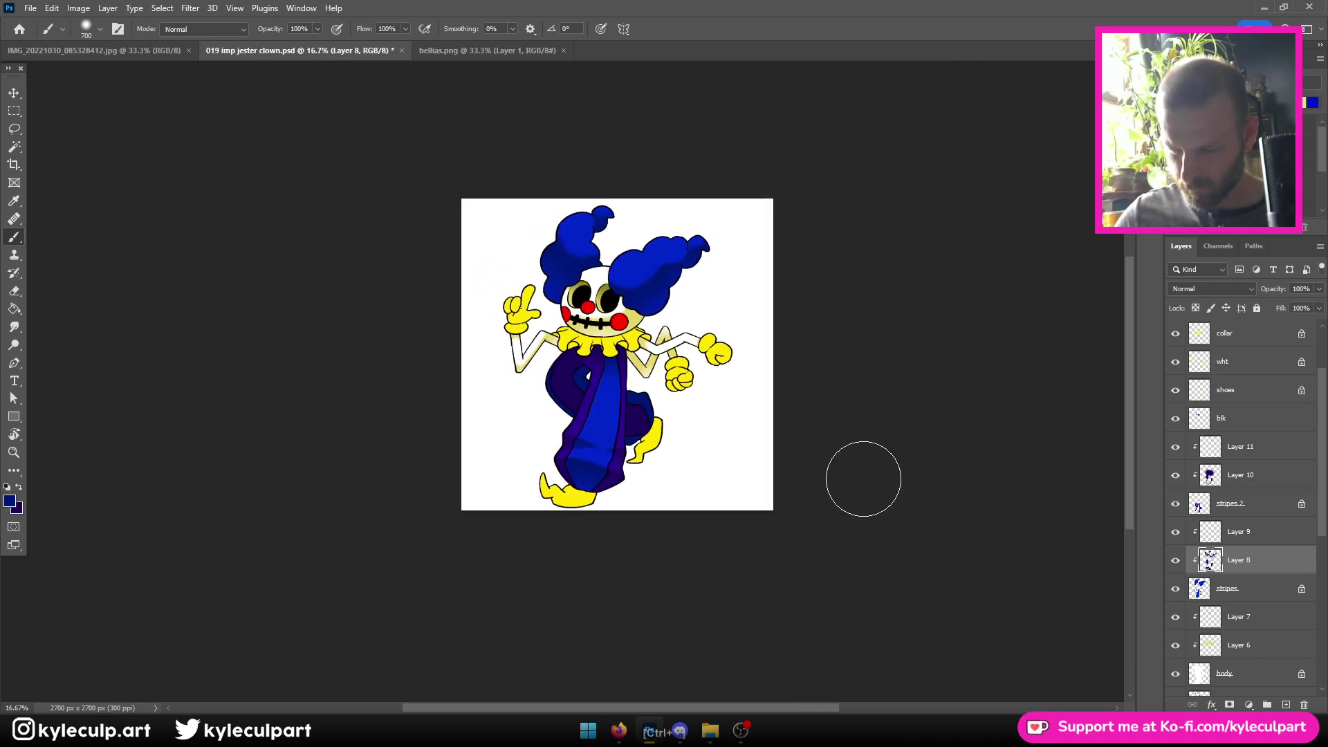
key("ctrl+plus")
key("ctrl+plus")
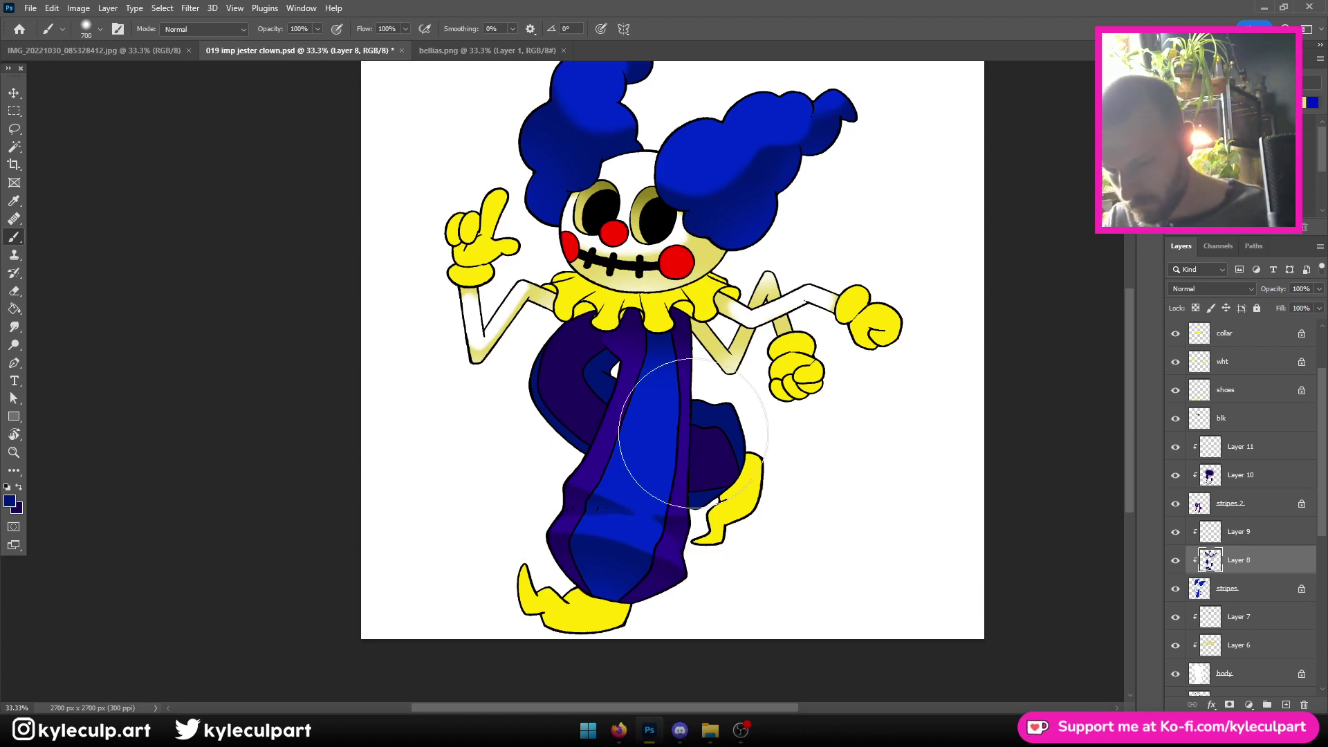
key("ctrl+plus")
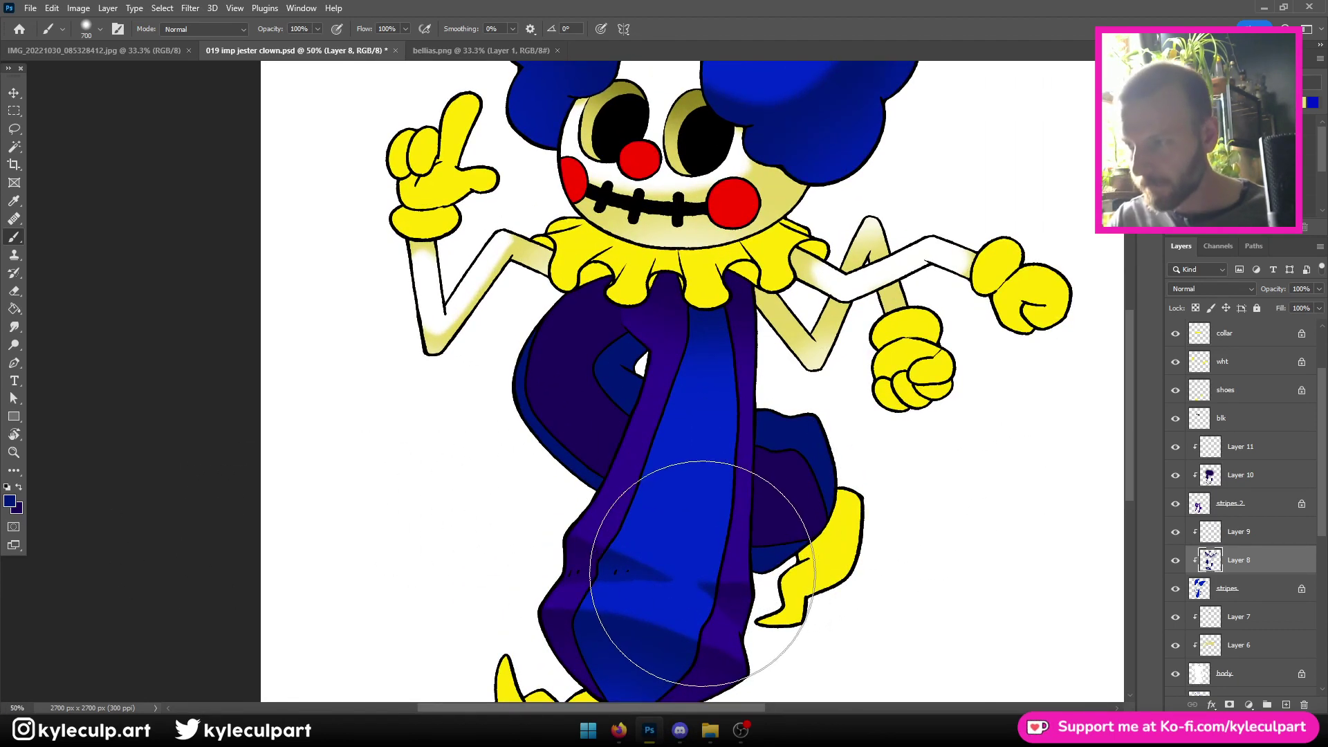
Reselect the back leg and lighten the thigh's outer side on Layer 10 and Layer 8 with a 300 px eraser at 36% opacity
left_click(1201, 471)
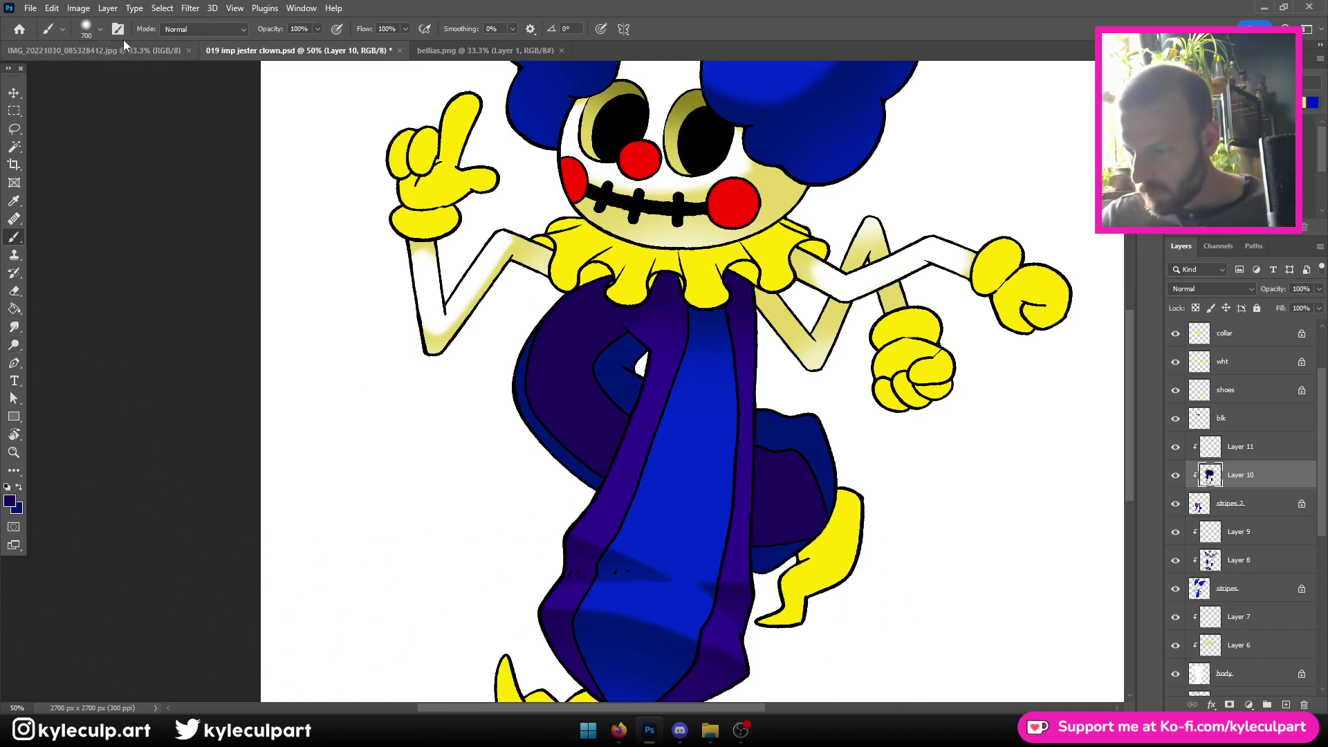
left_click(153, 10)
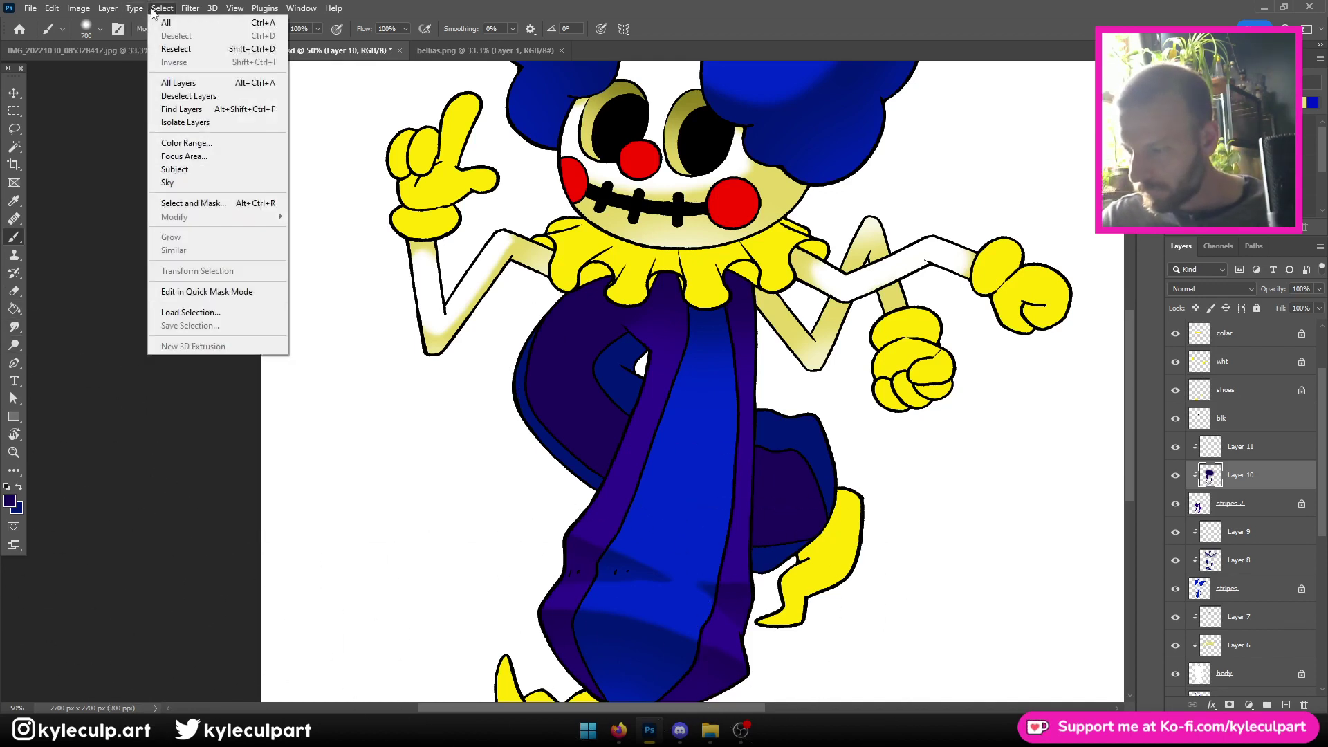
left_click(170, 48)
left_click(20, 296)
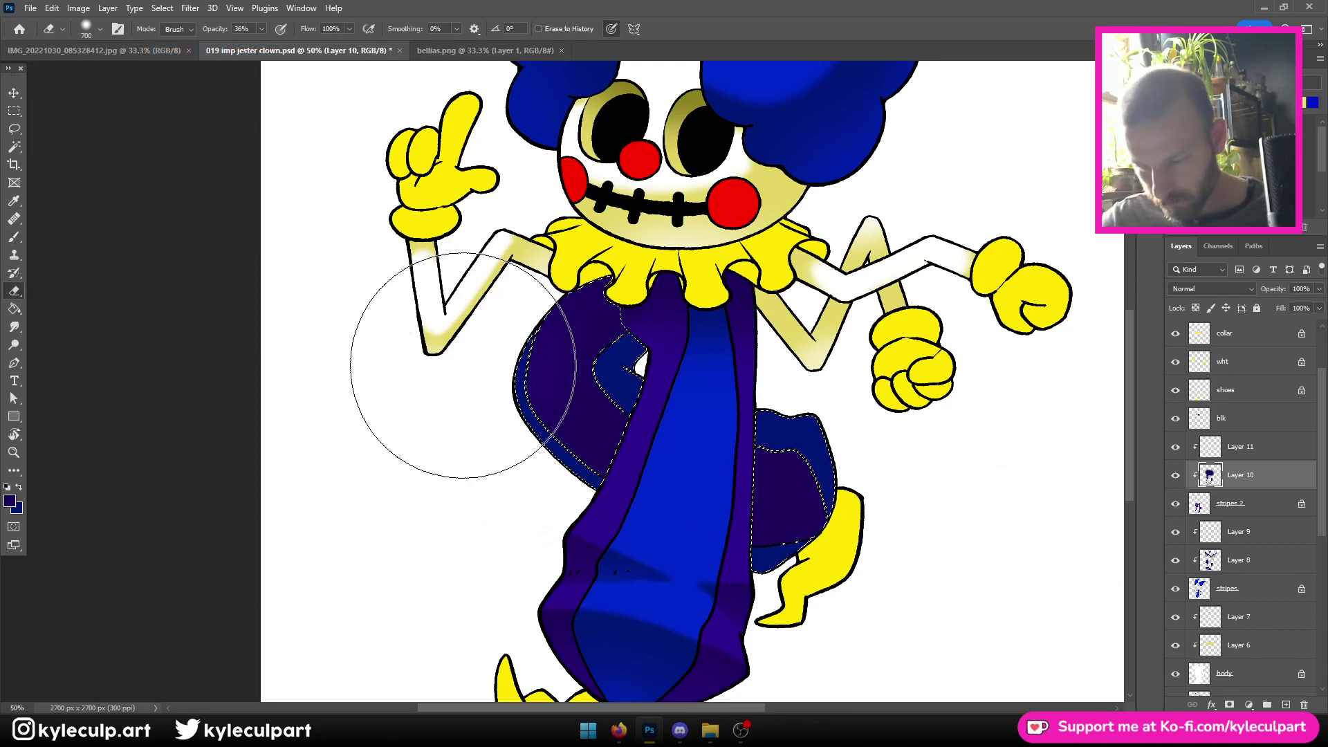
key("bracketleft")
key("bracketleft")
key("bracketleft")
key("bracketleft")
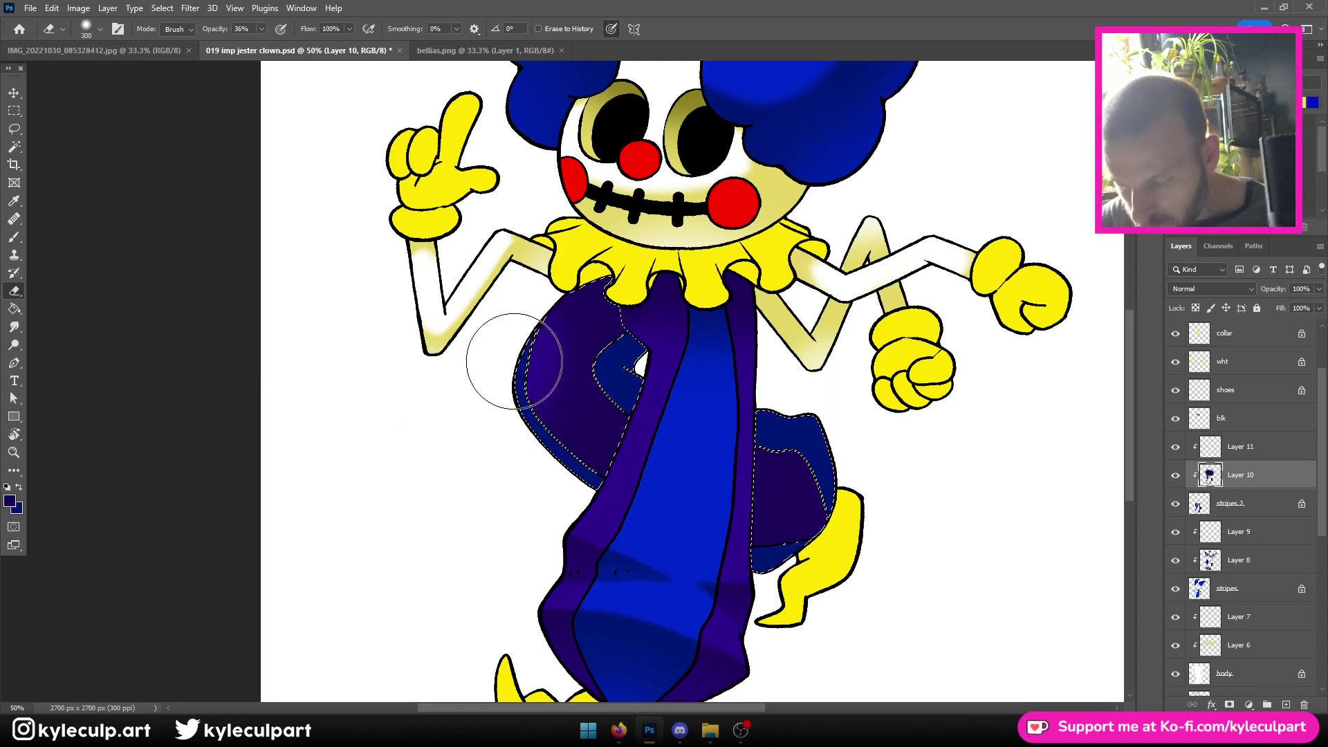
left_click(1230, 559)
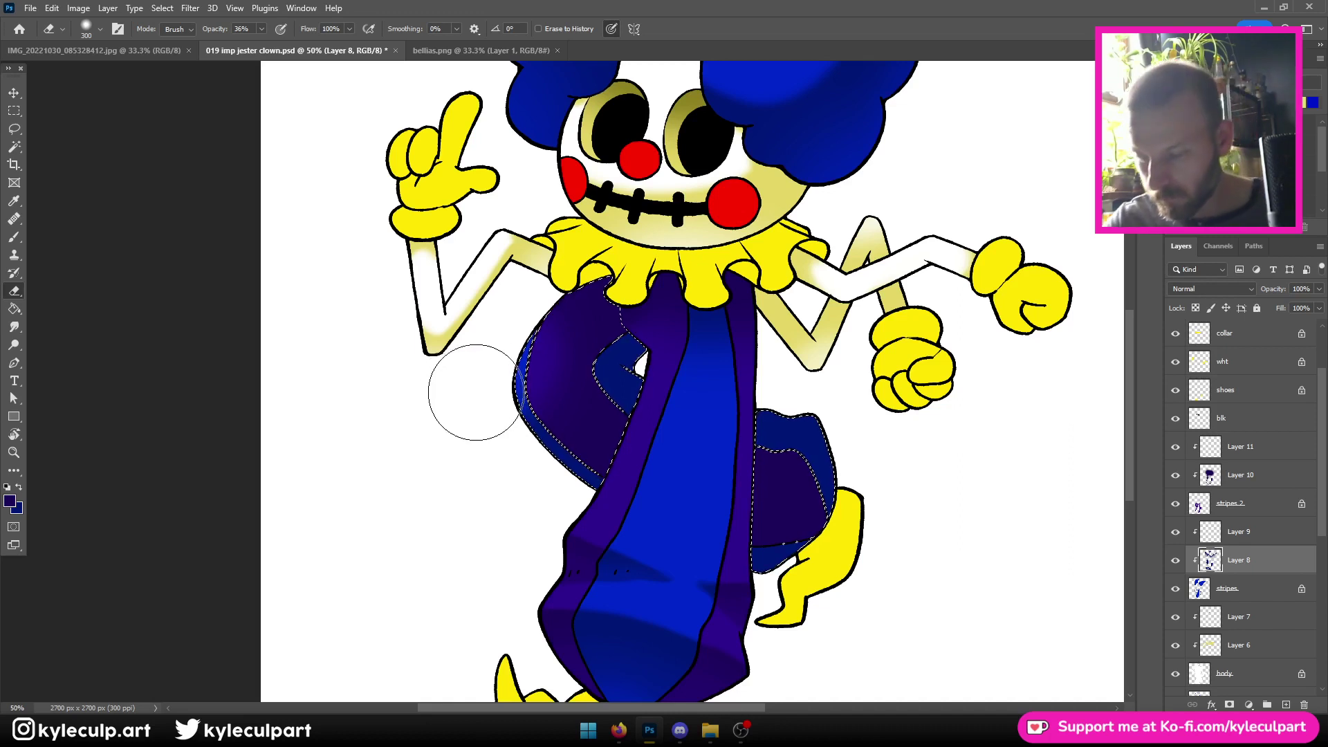
Lighten the back lower leg's upper outer side with the soft eraser, purple on Layer 10 and blue on Layer 8
left_click(1227, 485)
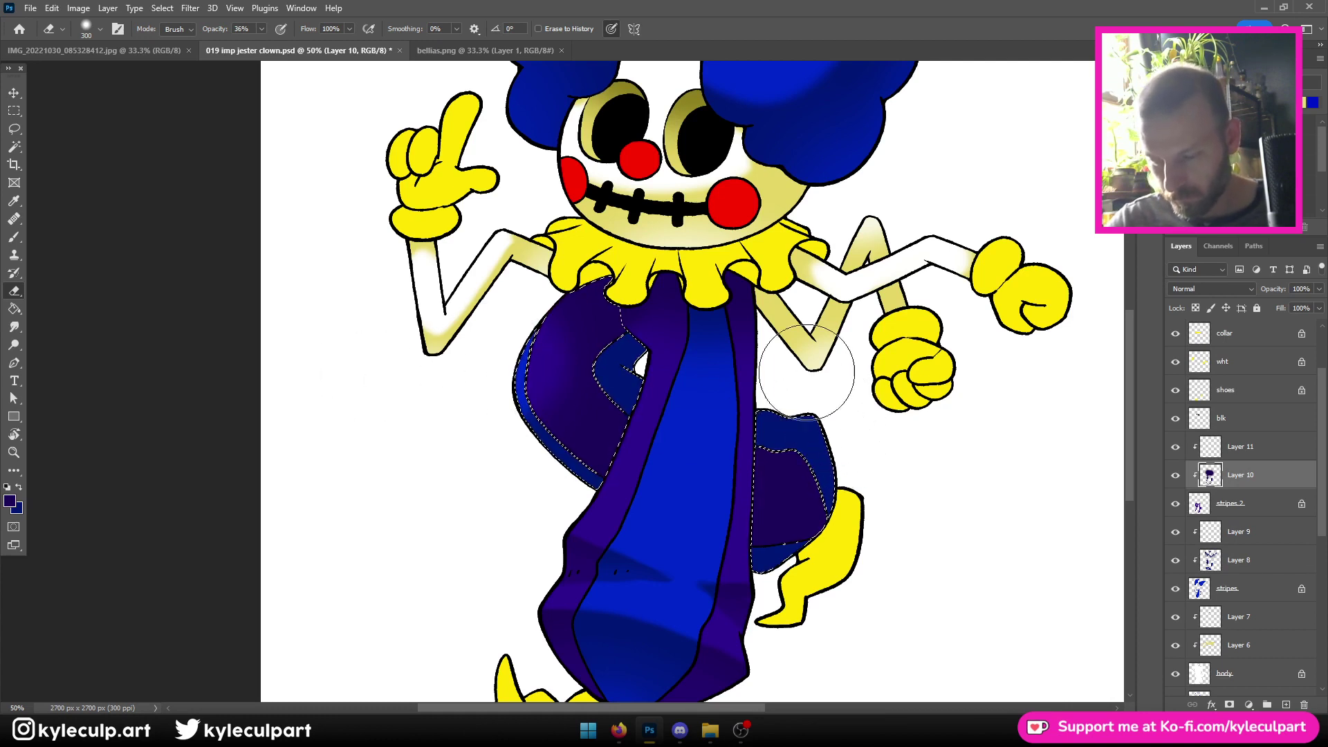
scroll(777, 308, "down", 2)
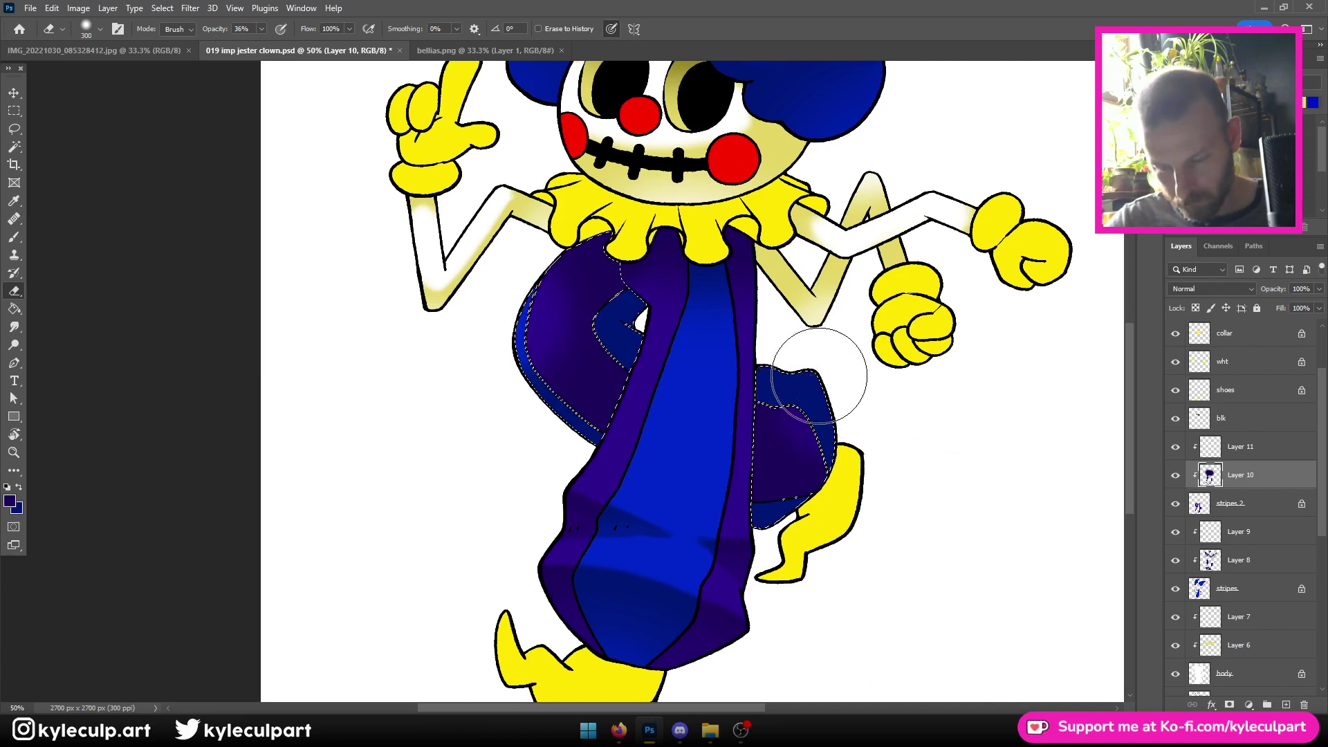
left_click_drag(821, 375, 876, 437)
left_click(1238, 560)
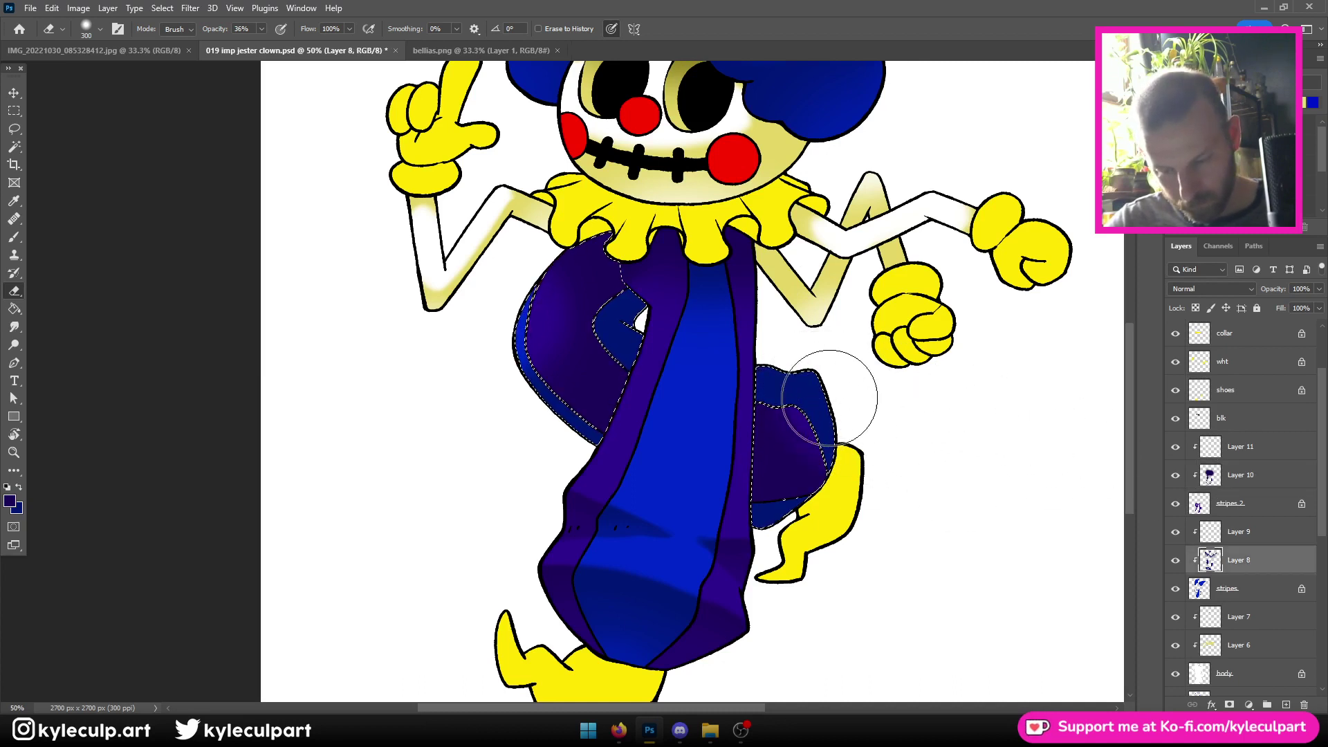
mouse_move(824, 386)
left_mouse_down()
mouse_move(806, 362)
mouse_move(839, 376)
mouse_move(845, 406)
left_mouse_up()
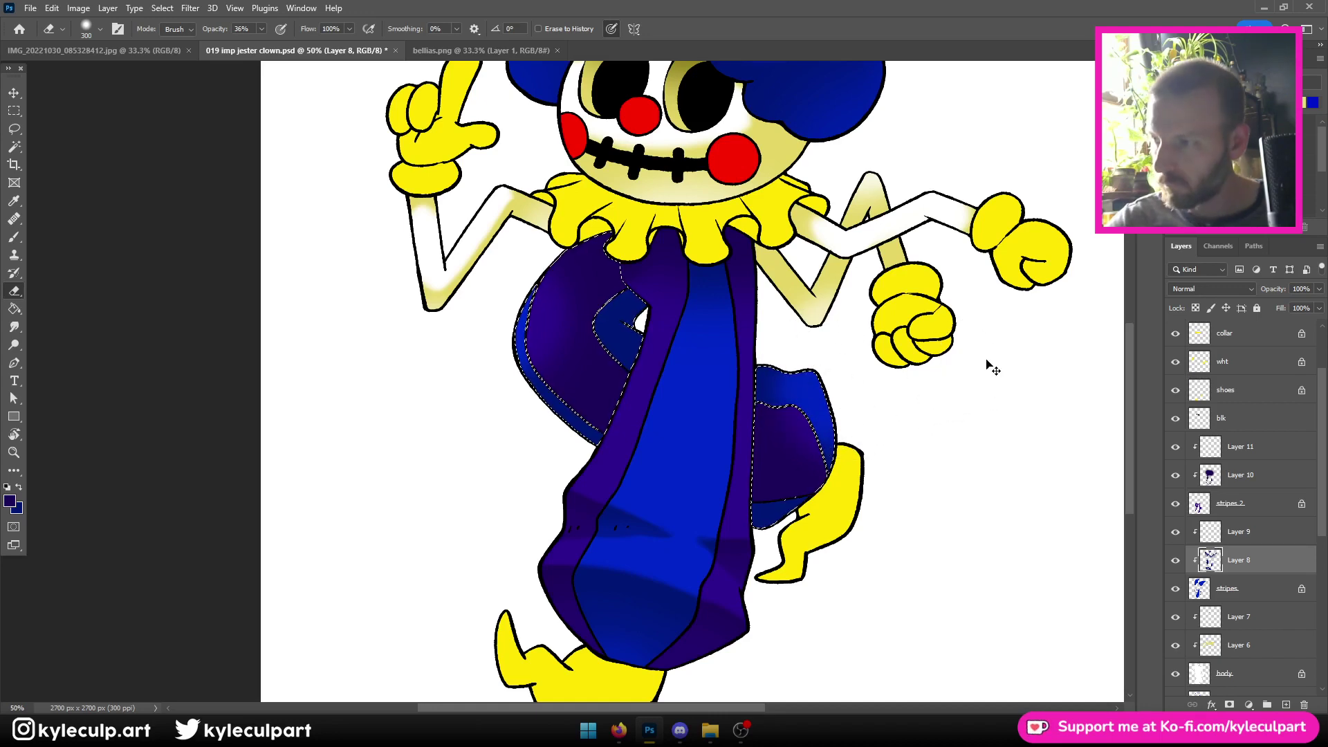
Examine the back leg's new shading against the whole figure at several zoom levels
key("ctrl+minus")
key("ctrl+minus")
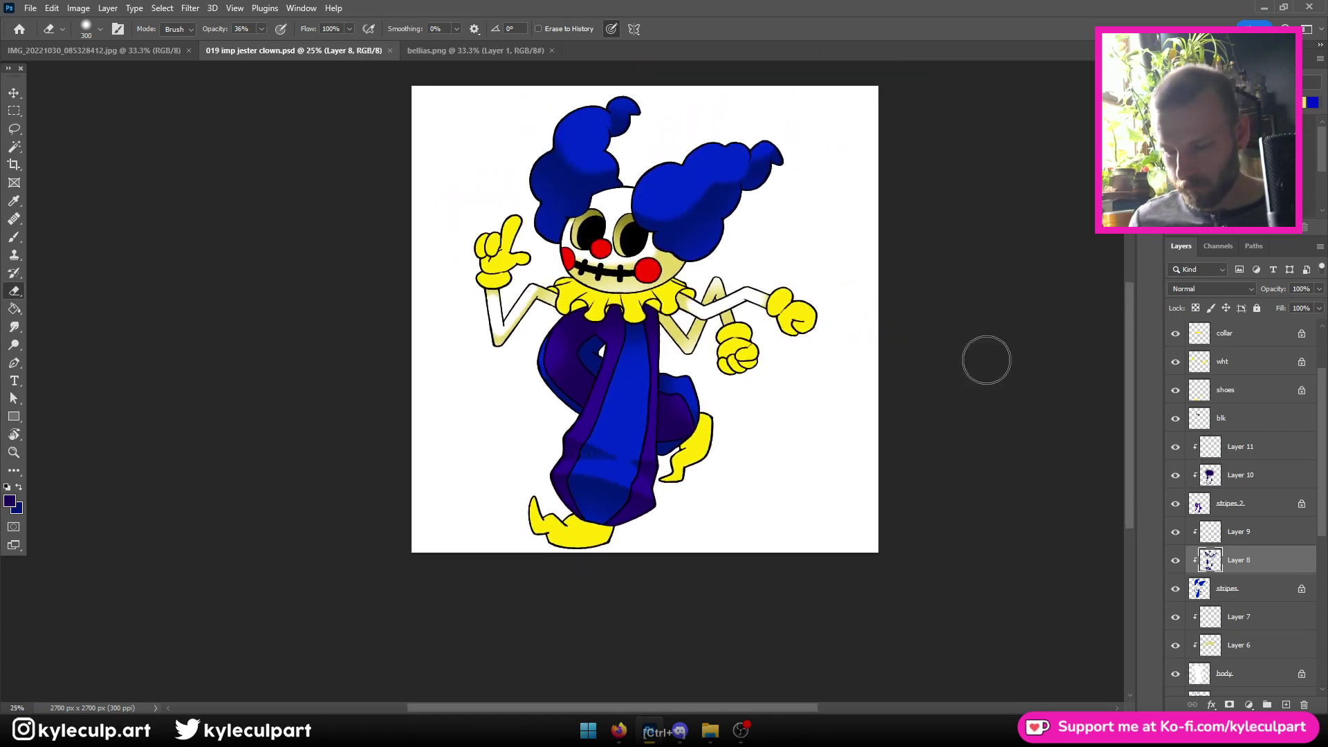
key("ctrl+minus")
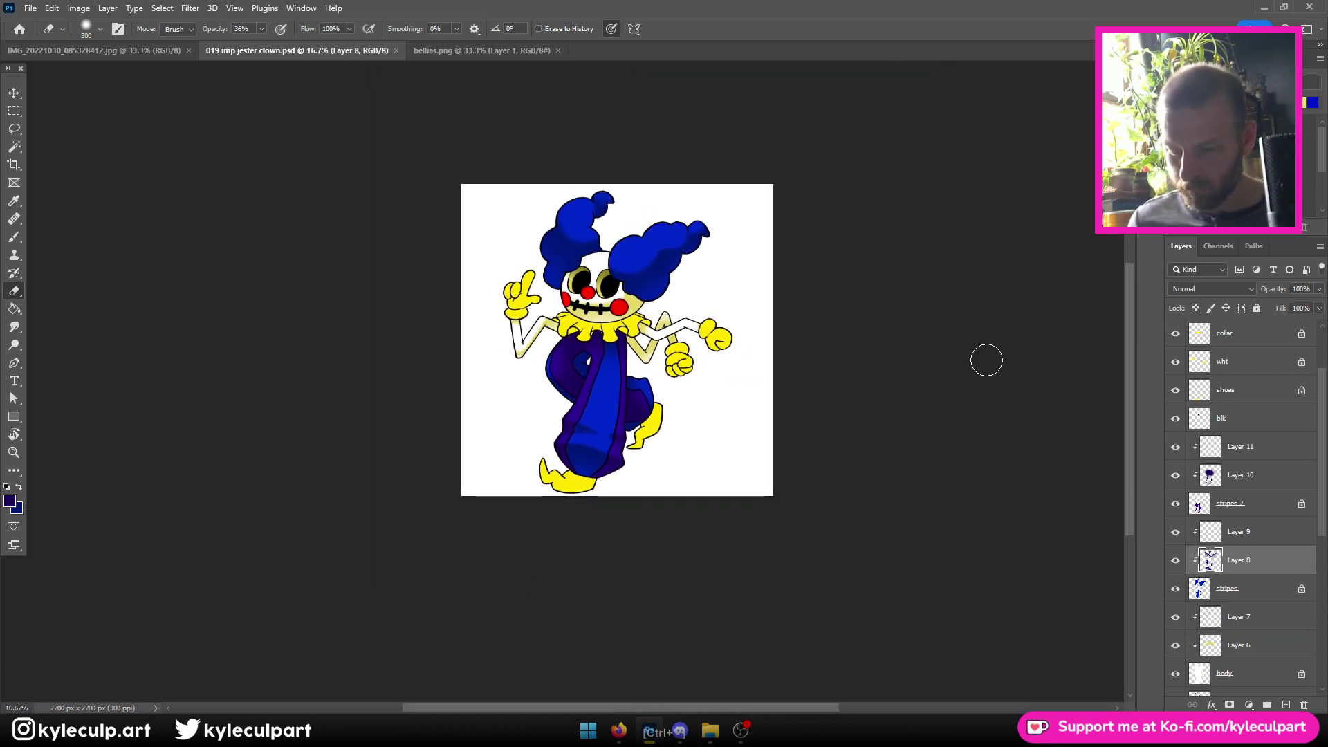
key("ctrl+plus")
key("ctrl+plus")
key("ctrl+plus")
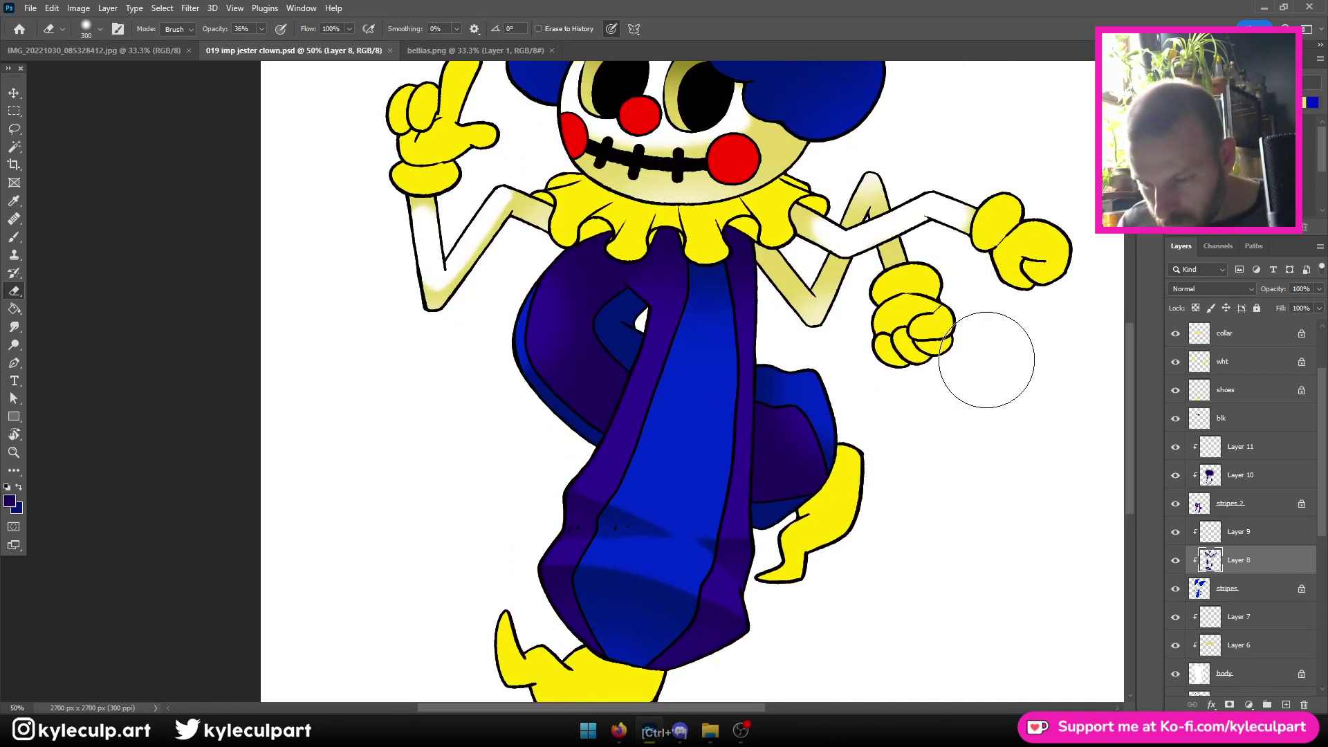
key("ctrl+minus")
key("ctrl+minus")
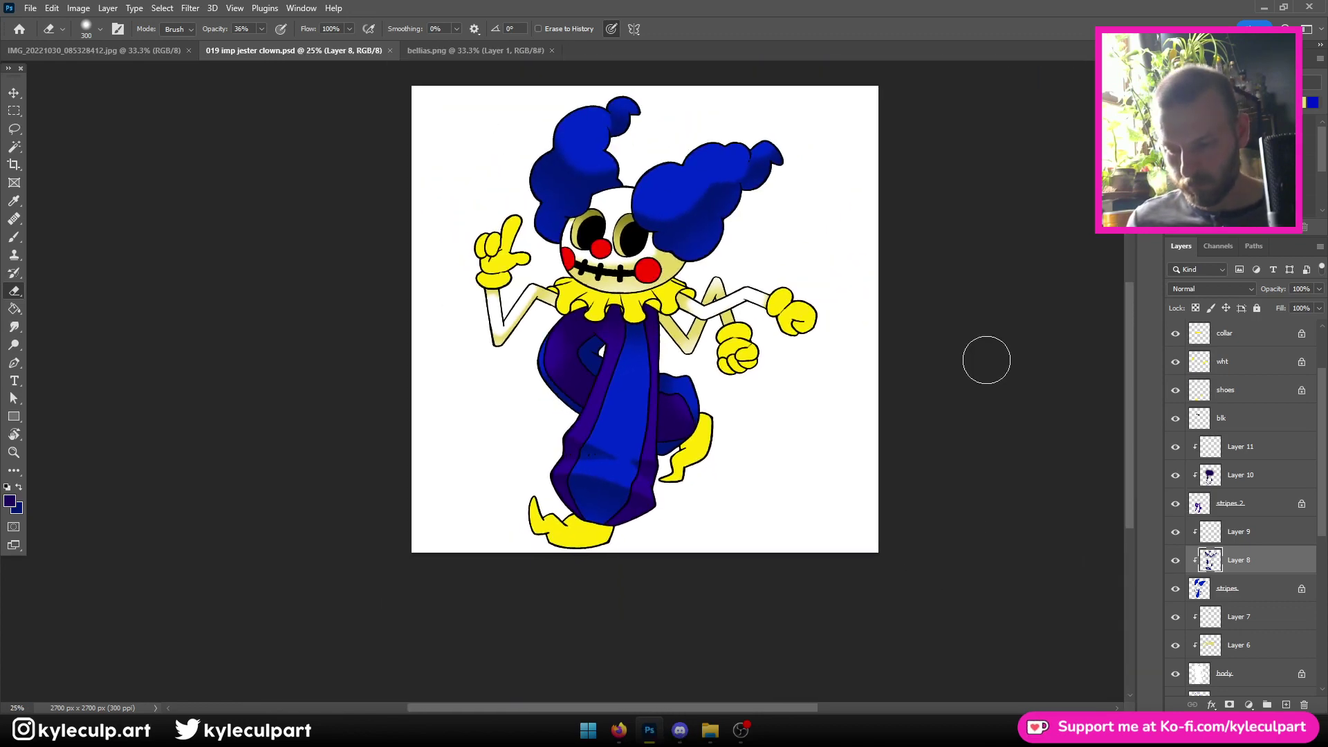
key("ctrl+minus")
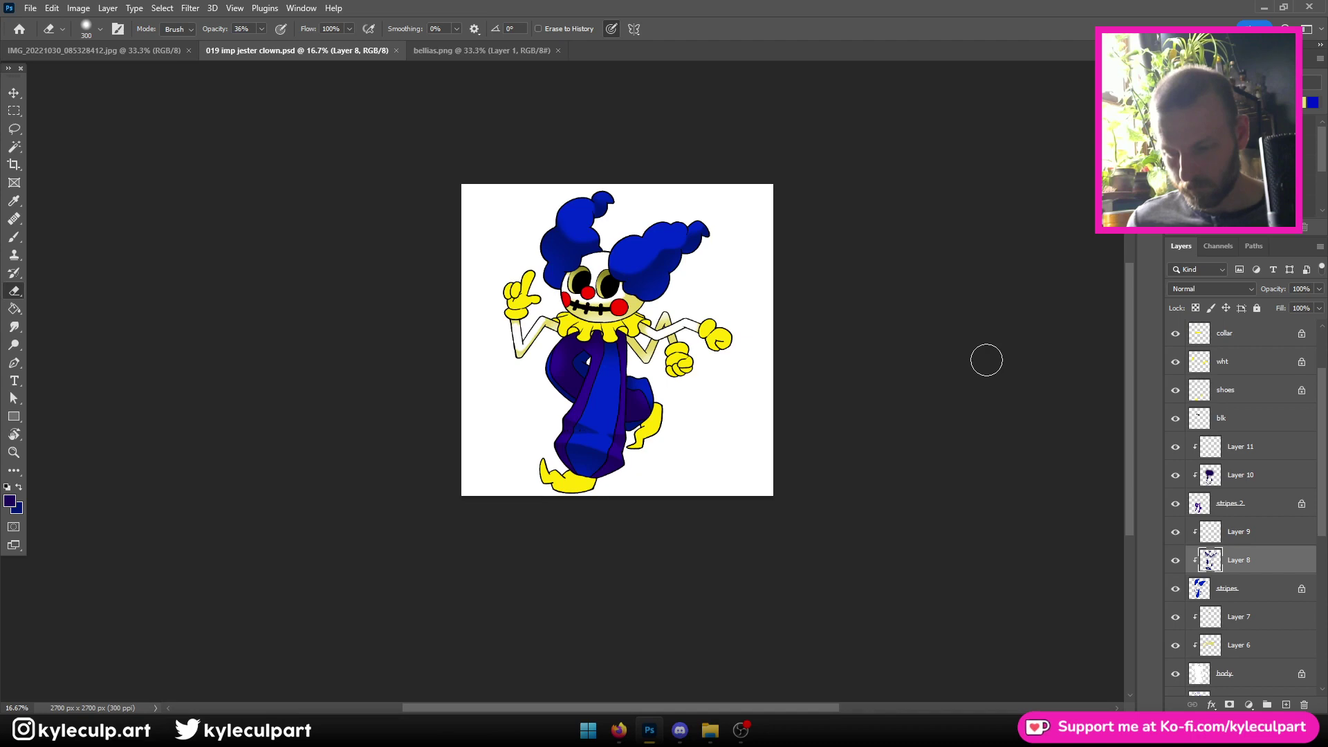
key("ctrl+plus")
key("ctrl+plus")
key("ctrl+plus")
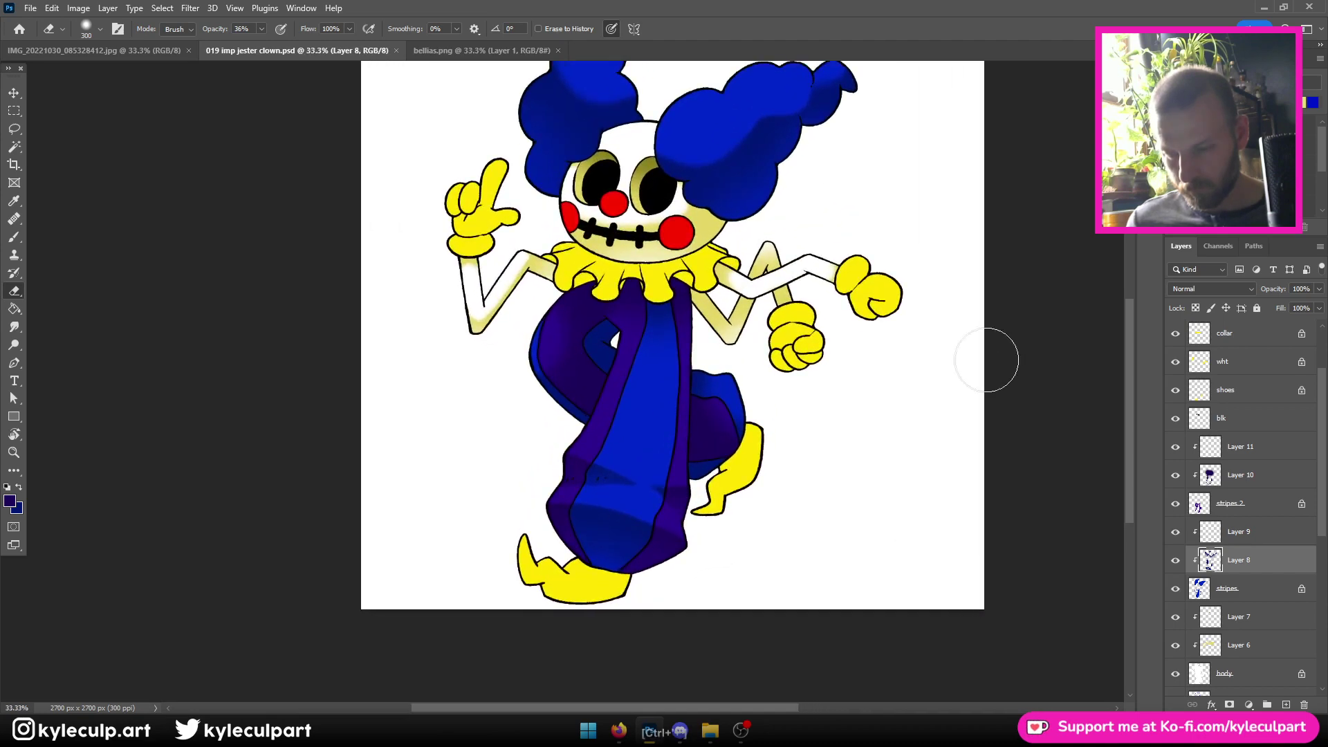
scroll(890, 415, "up", 5)
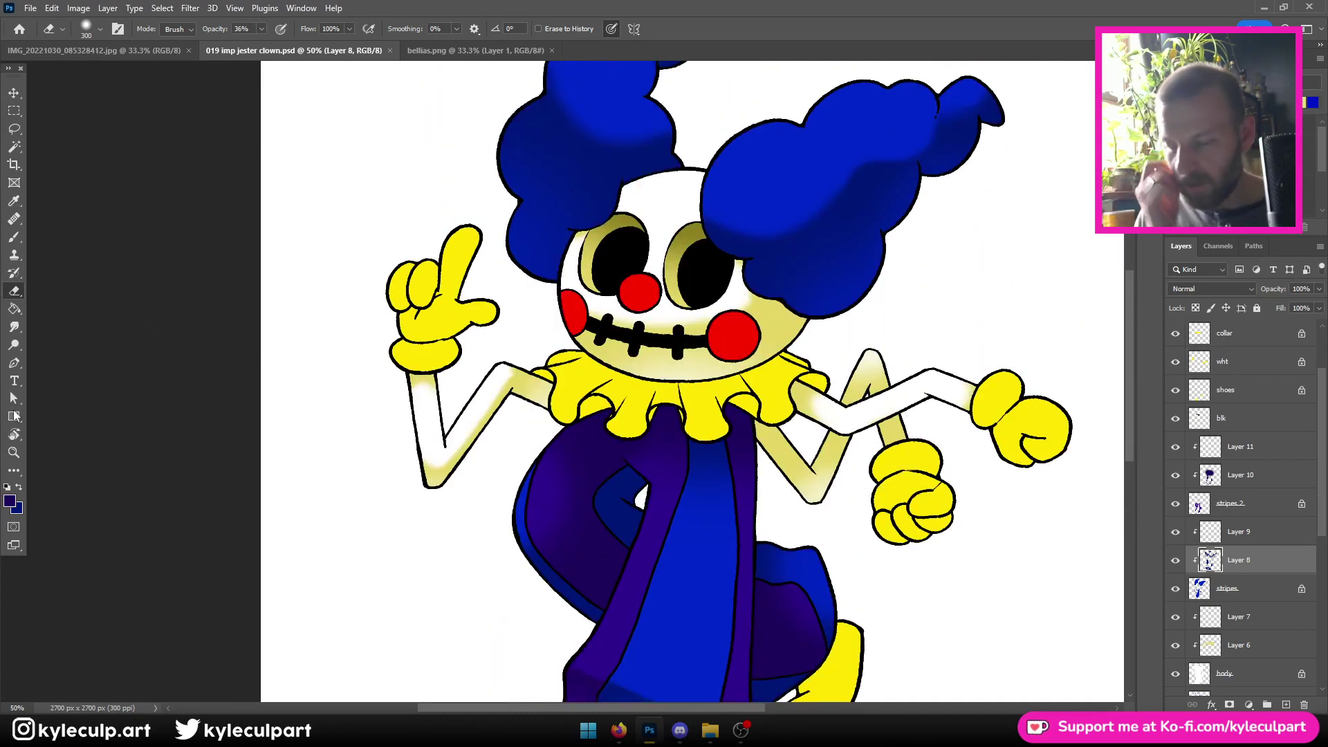
left_click(10, 501)
left_click(580, 357)
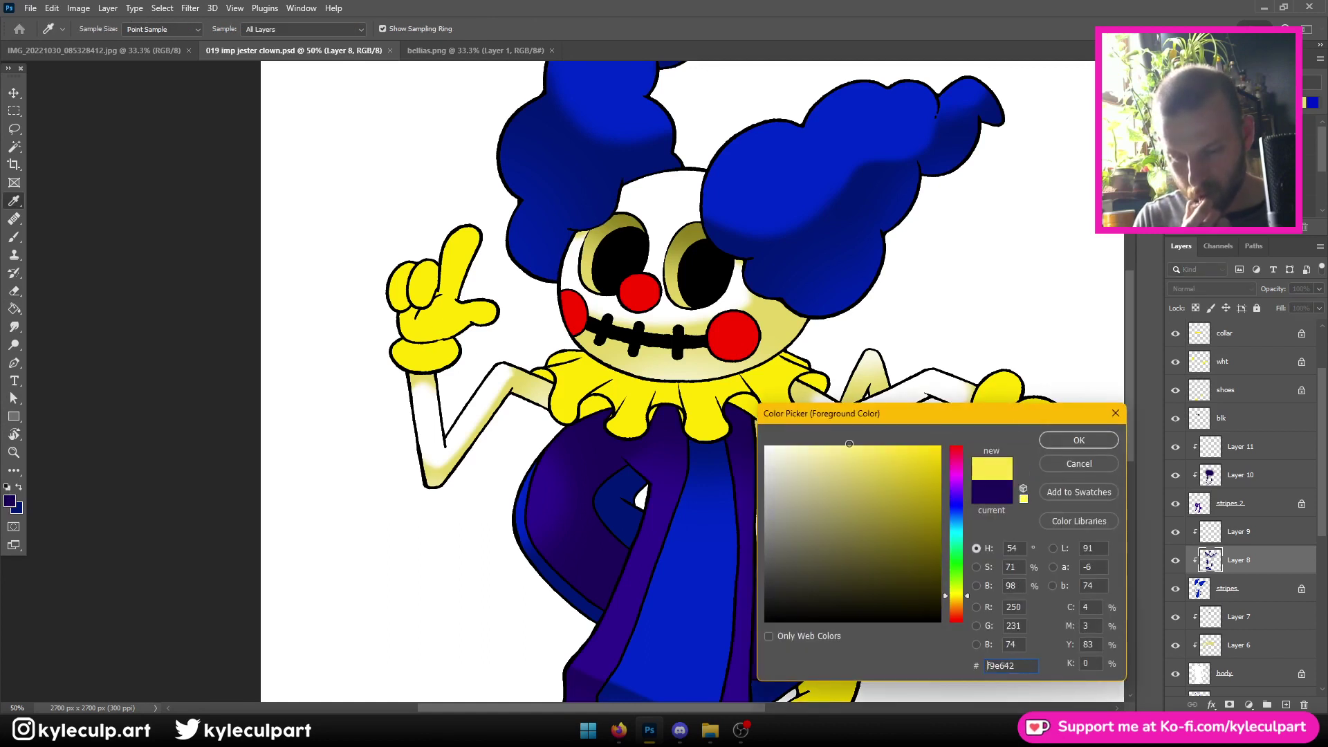
left_click_drag(849, 443, 832, 434)
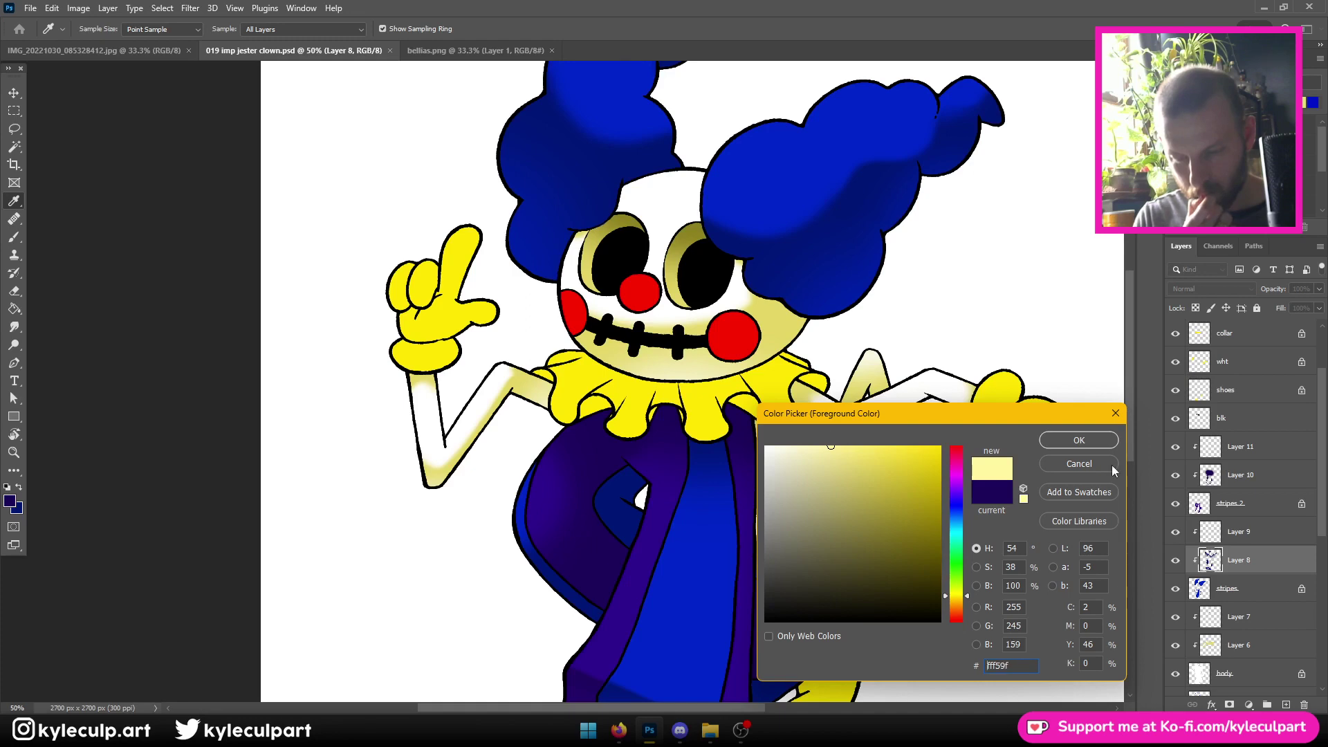
left_click(1078, 463)
key("e")
key("ctrl+minus")
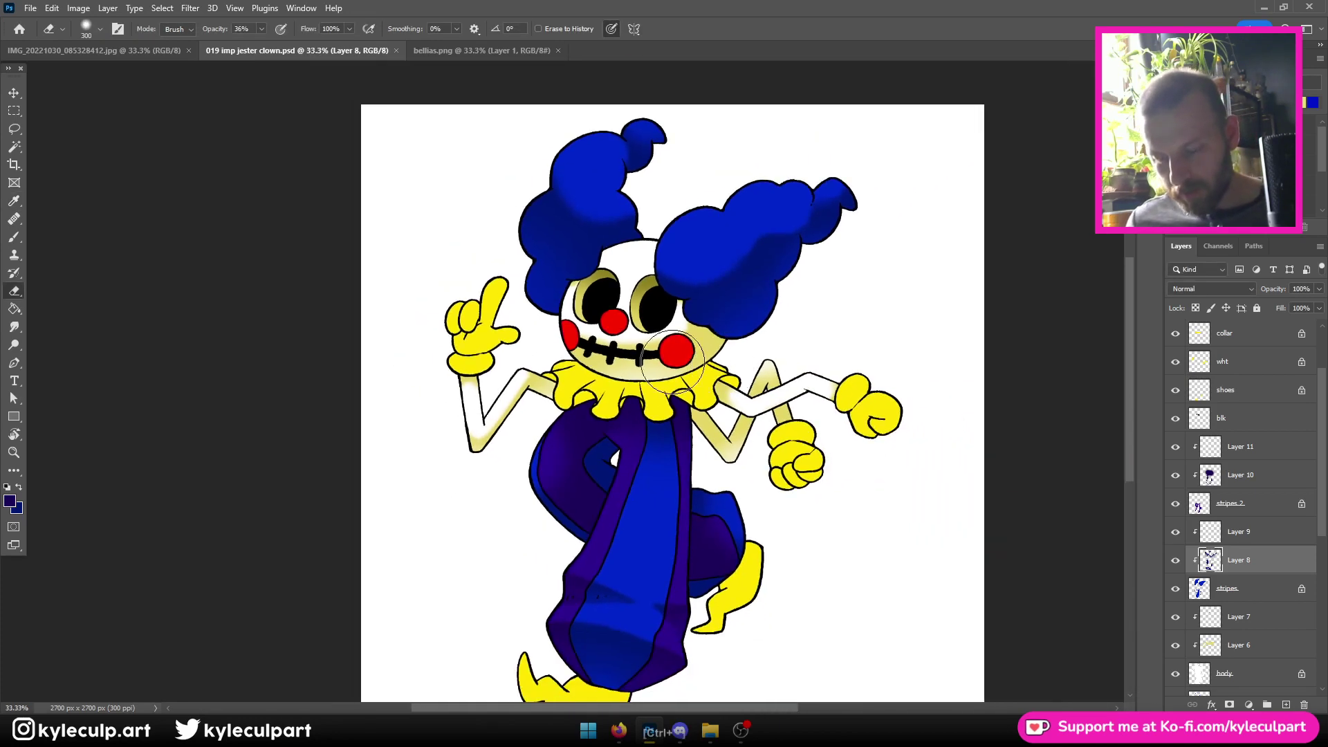
Sample the trousers' base blue and lighten it to the pale blue 7f97fa as the foreground colour
scroll(654, 367, "down", 1)
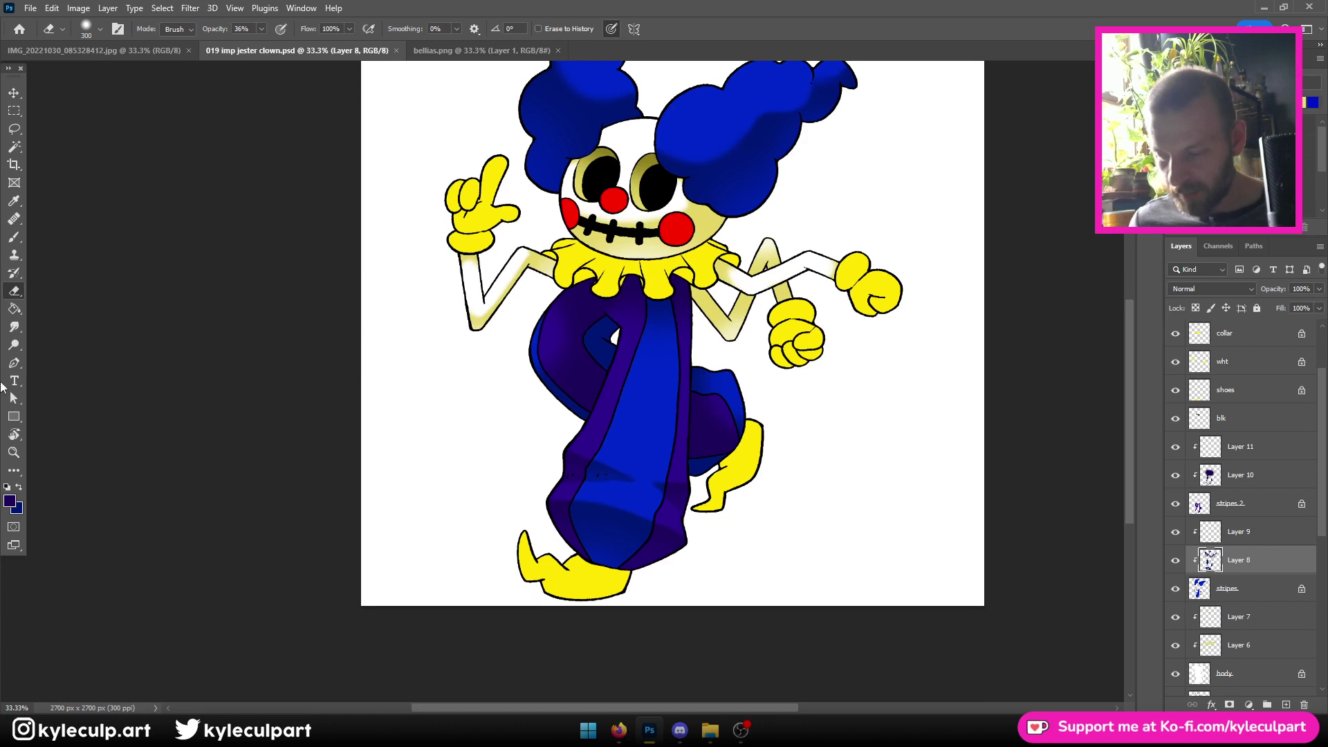
left_click(11, 500)
left_click(646, 430)
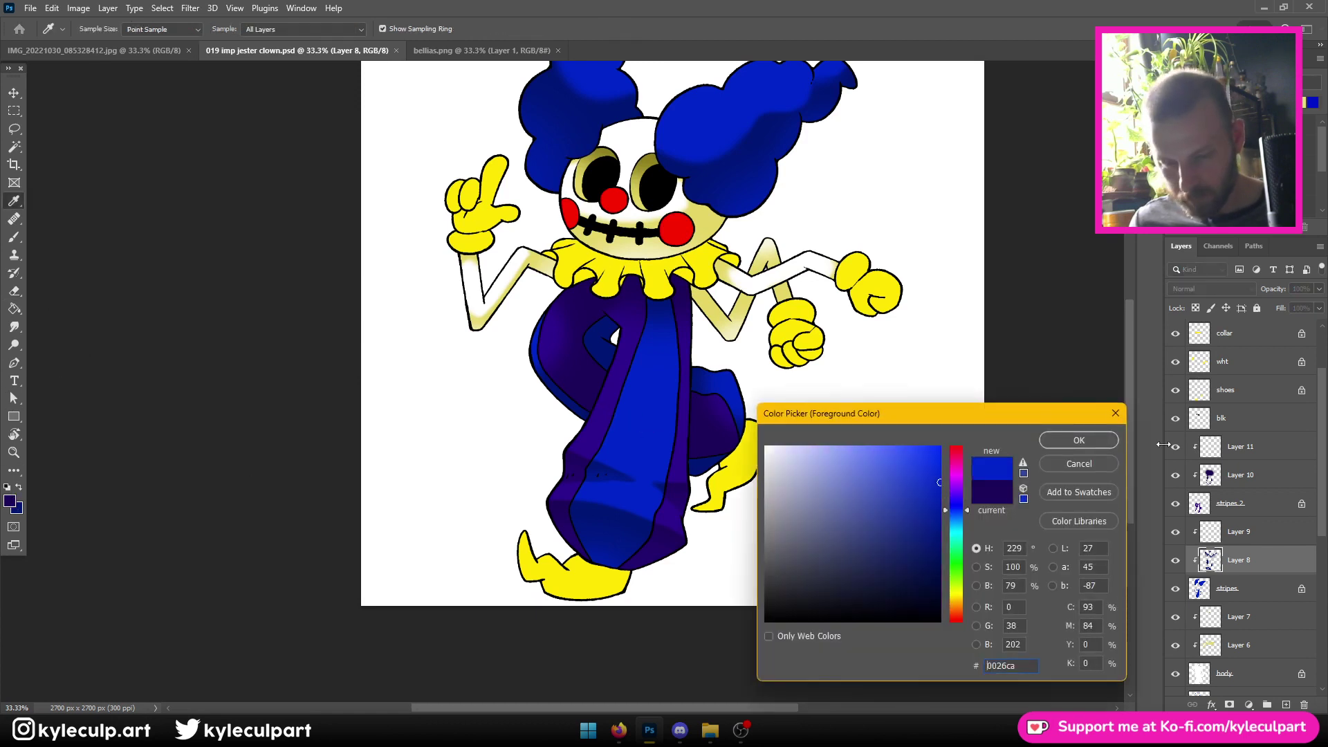
left_click(1079, 441)
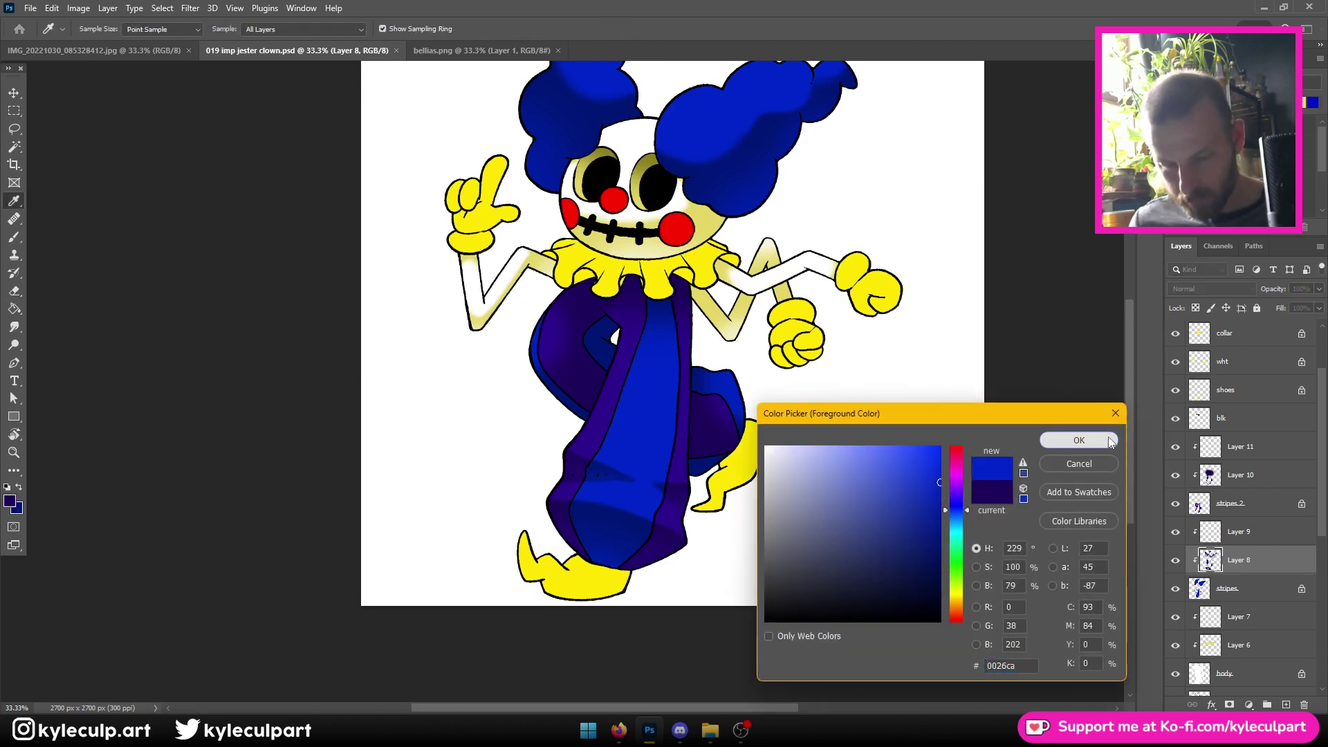
left_click(9, 503)
left_click(854, 444)
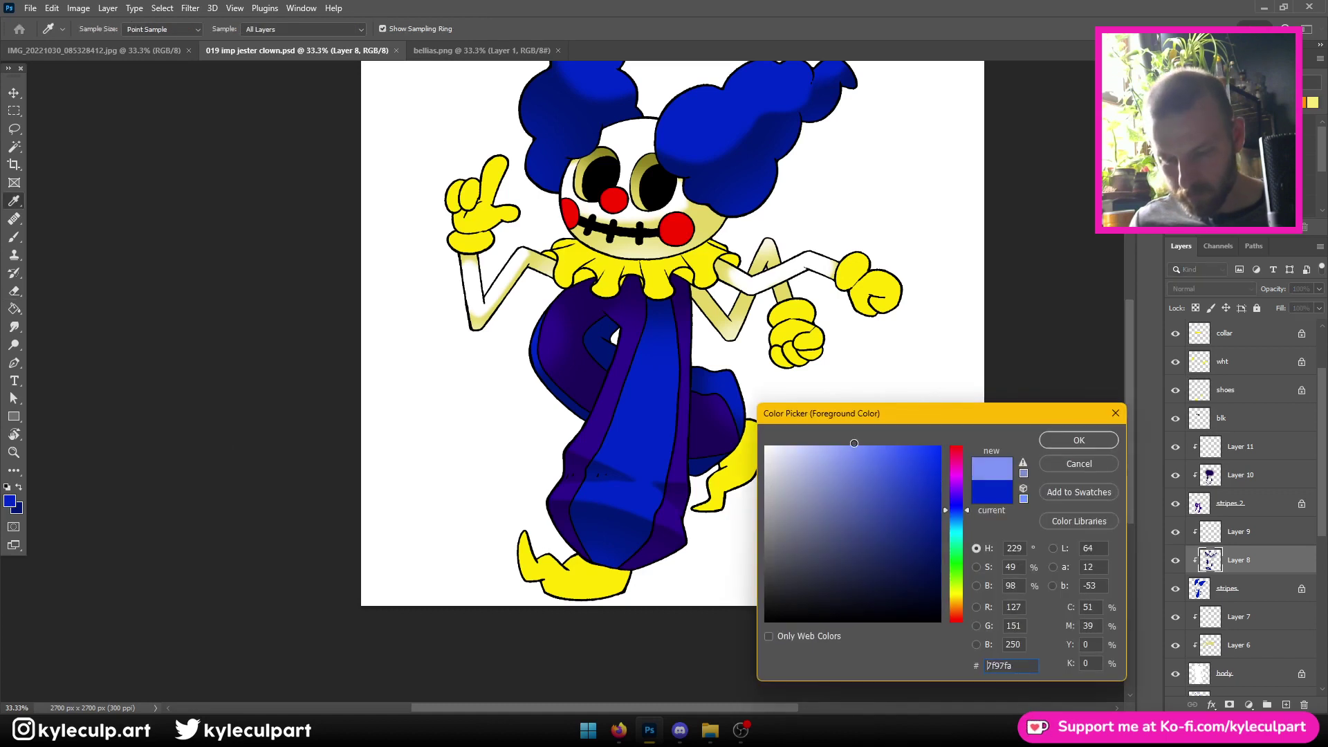
left_click(1079, 441)
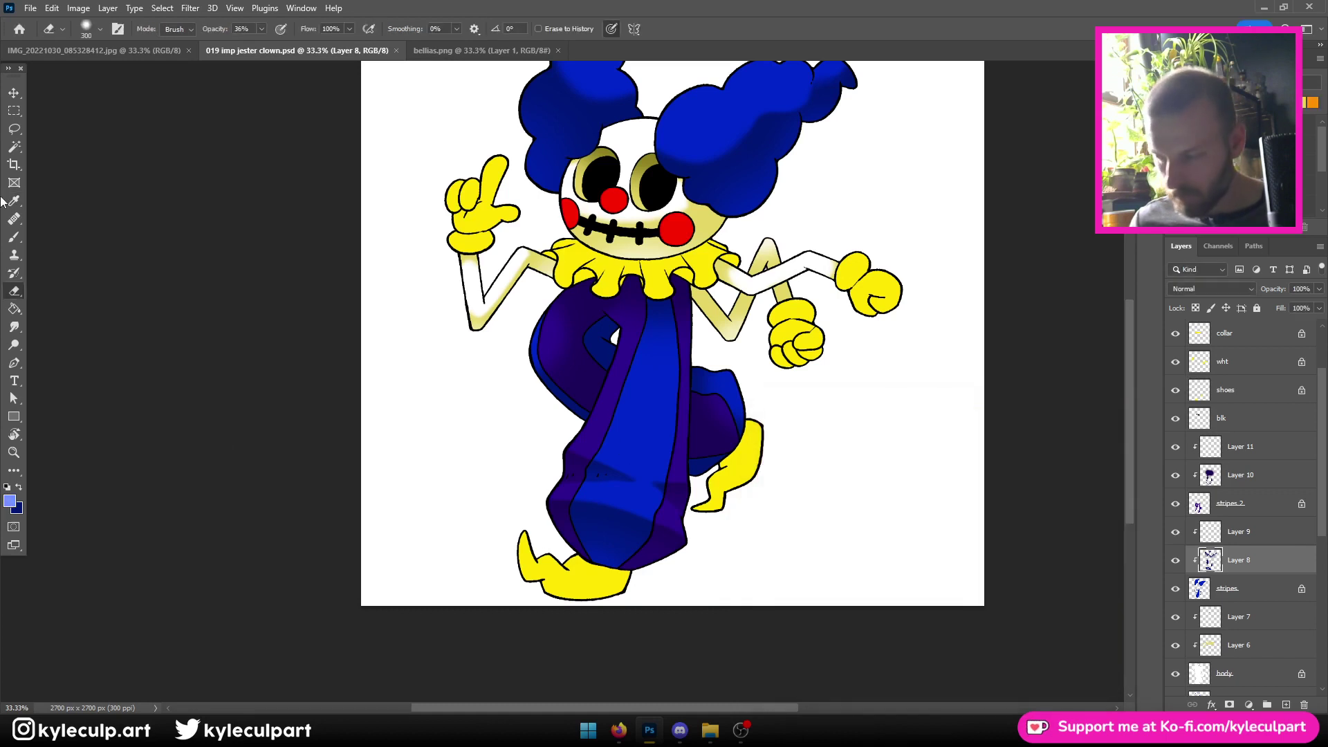
Select the front leg's blue and purple stripes with the Magic Wand on the lines copy layer
left_click(13, 148)
scroll(1273, 421, "up", 3)
left_click(1245, 335)
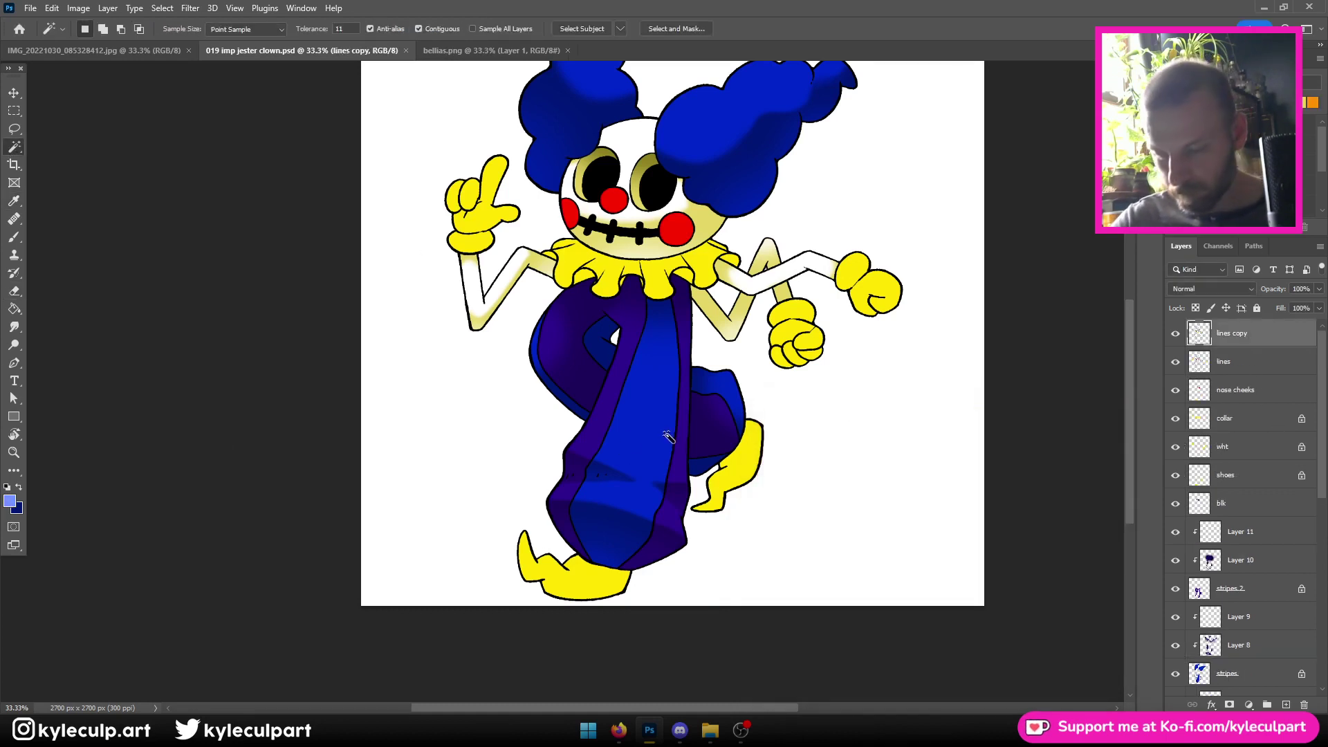
key("shift")
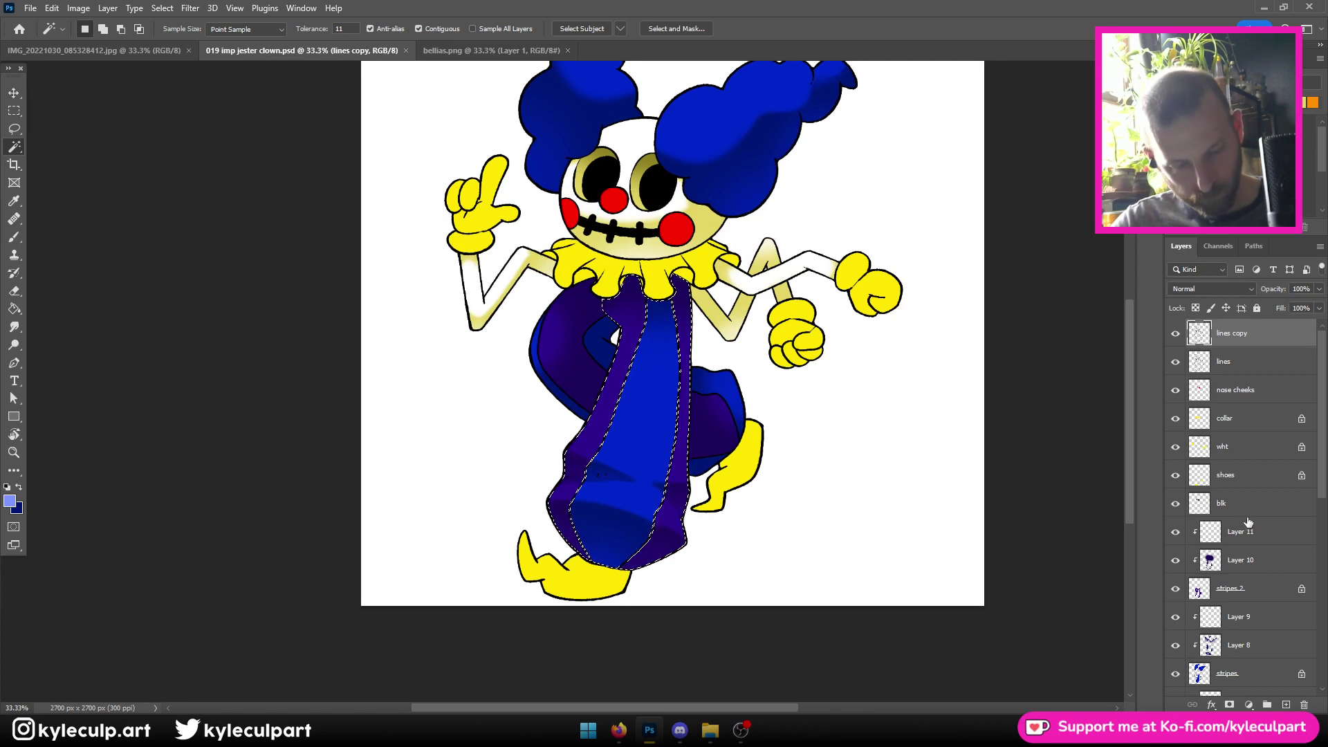
scroll(1248, 522, "down", 3)
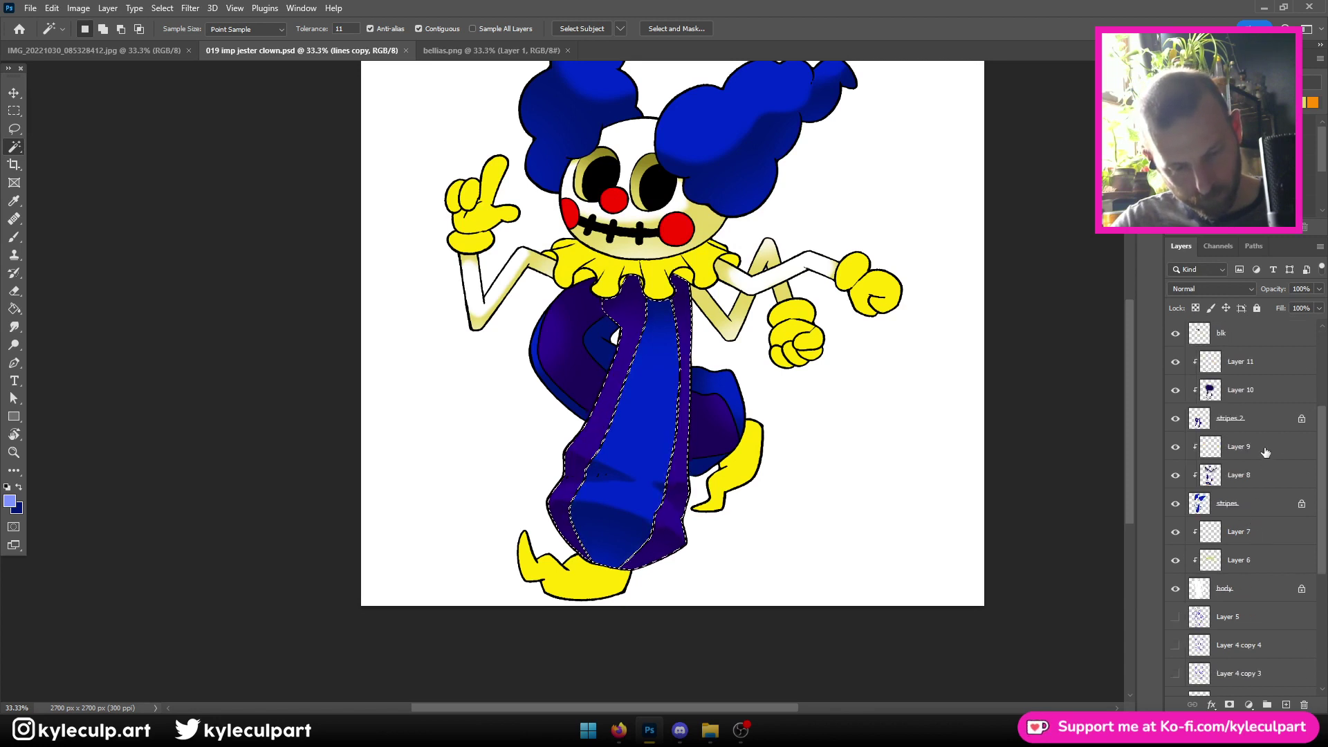
Paint pale blue highlights across the front leg's blue stripe on Layer 9 with a 700 px soft brush
left_click(1266, 453)
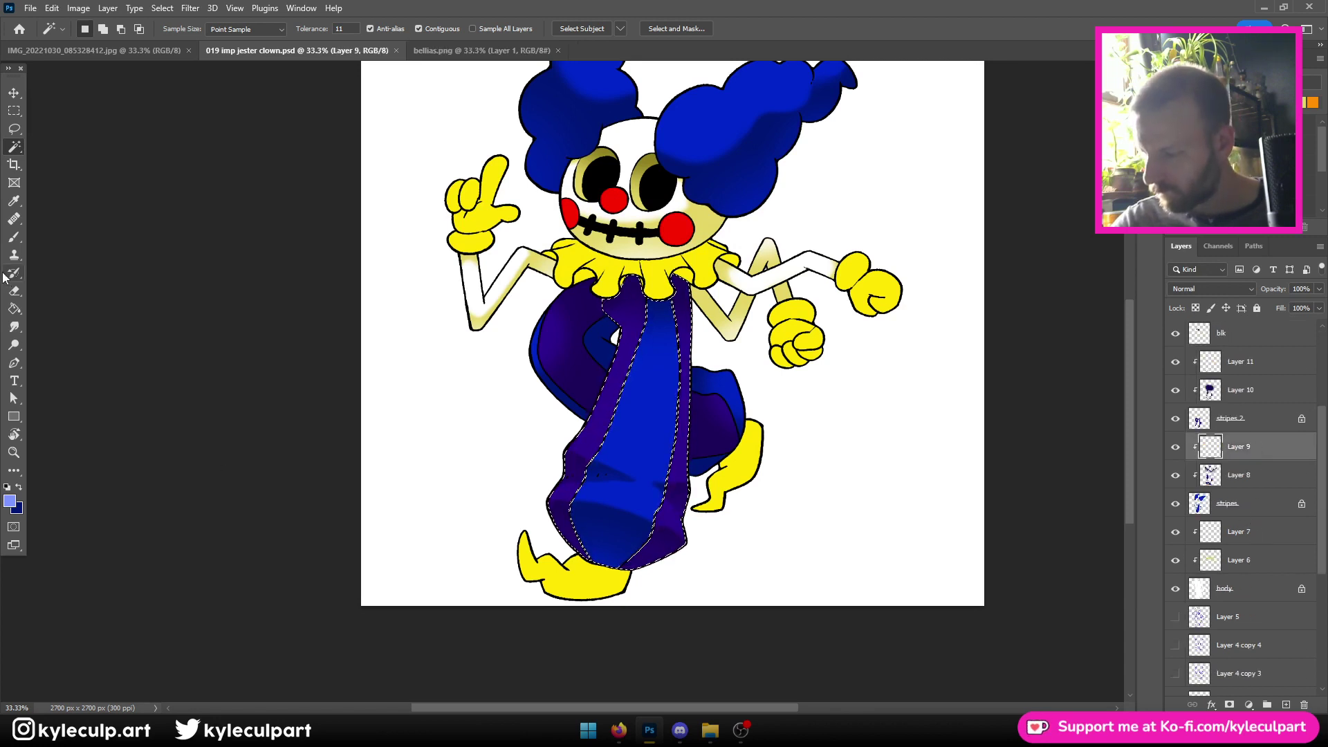
left_click(12, 237)
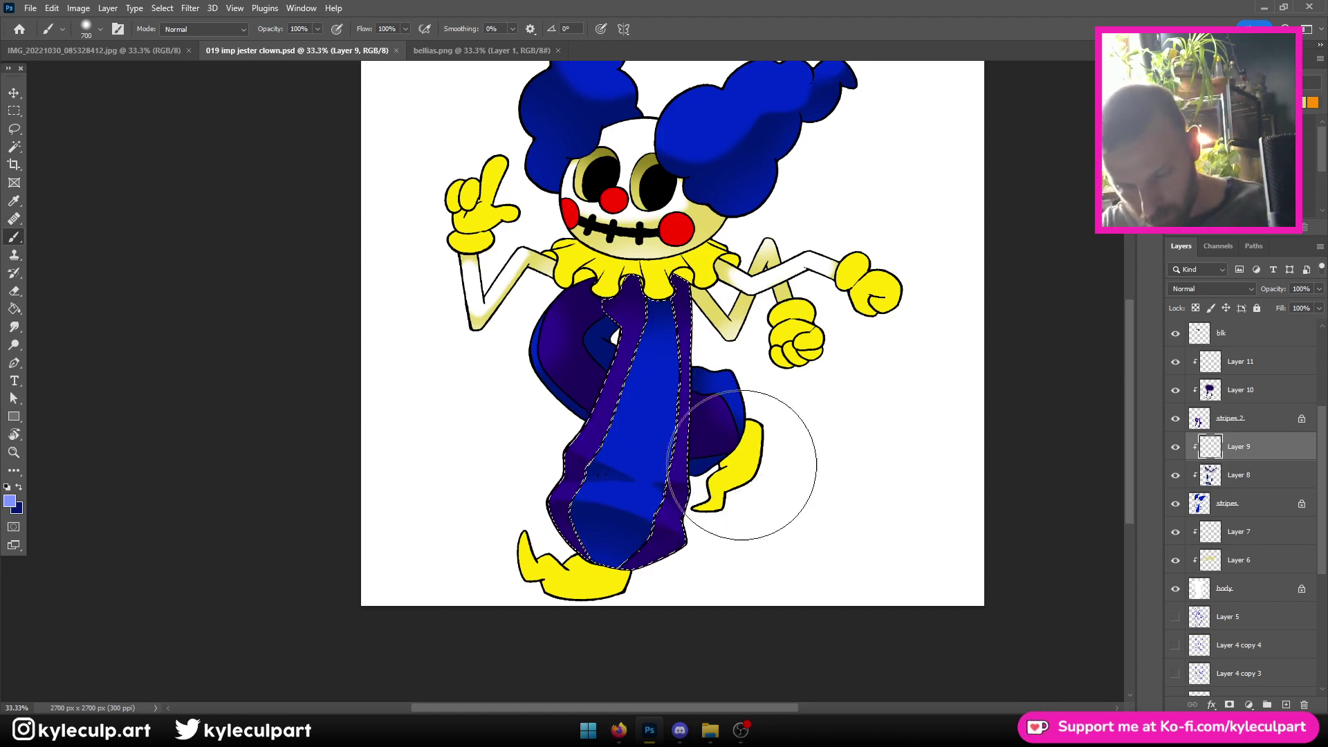
key("e")
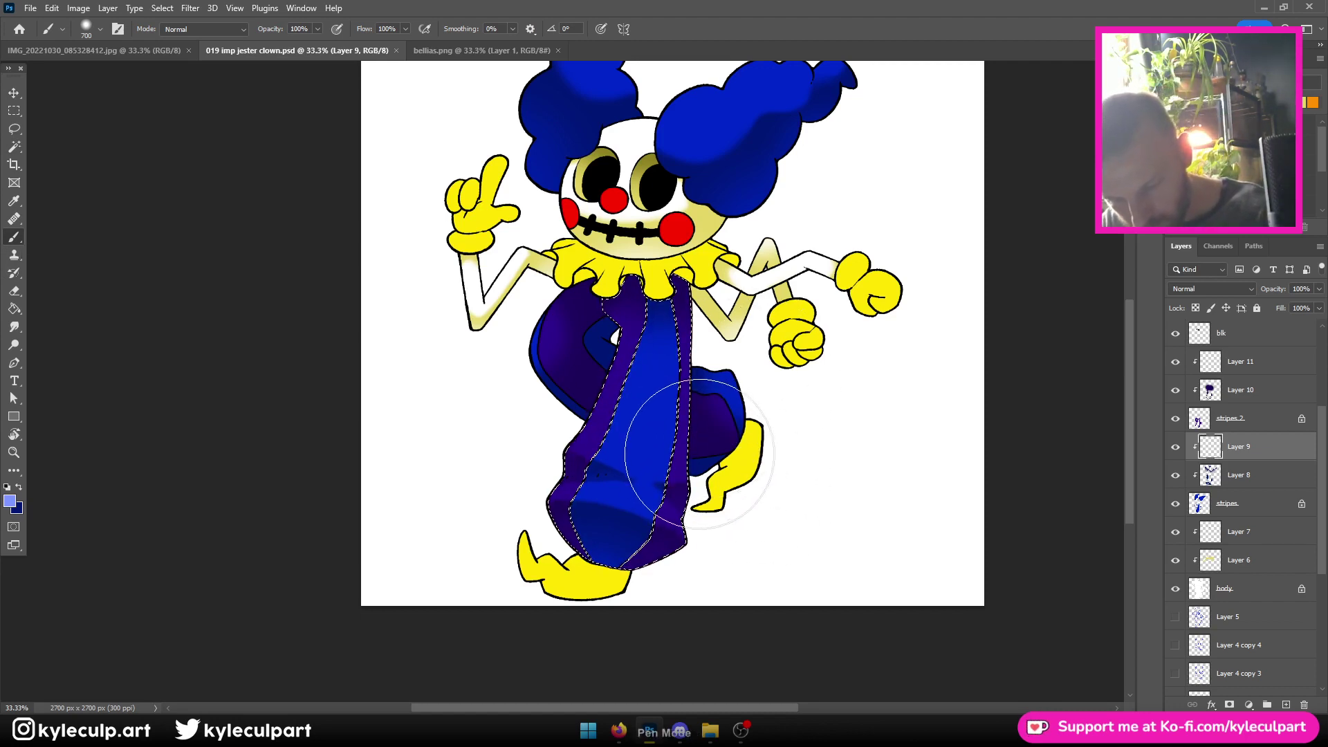
left_click_drag(584, 422, 619, 464)
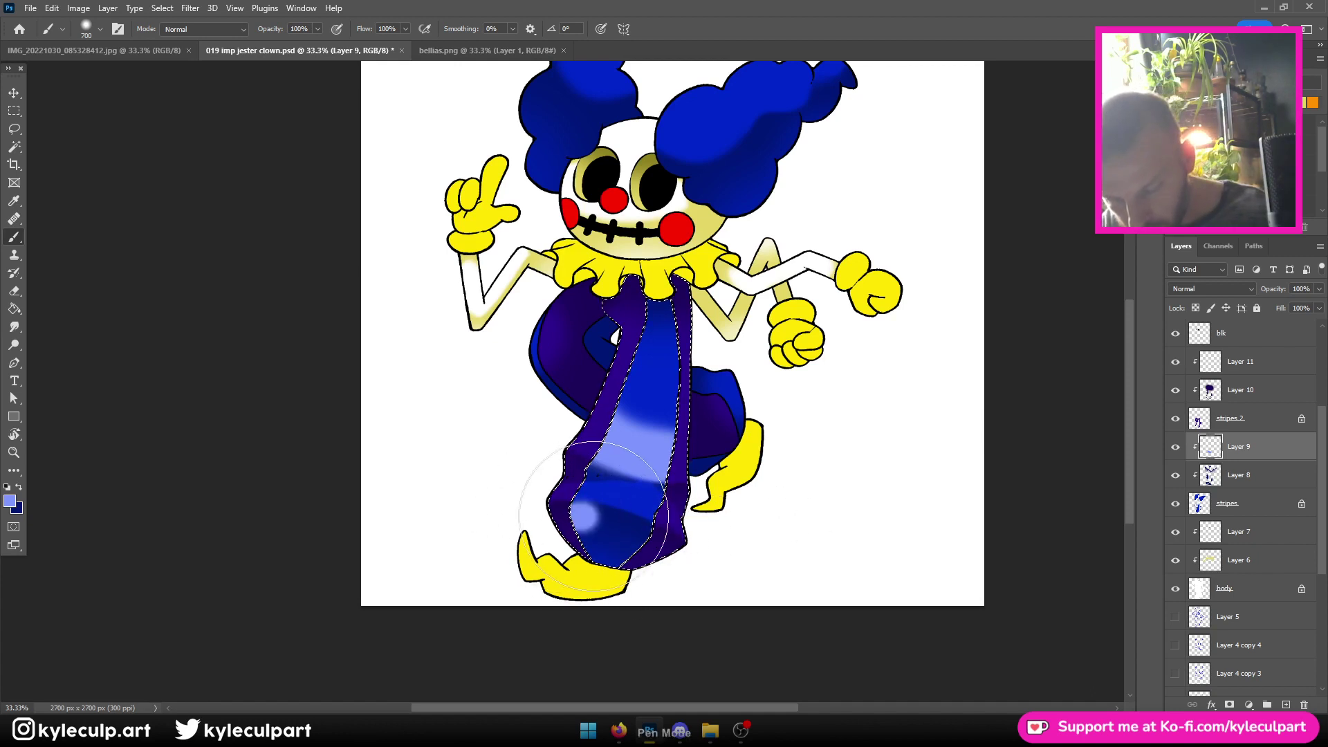
key("e")
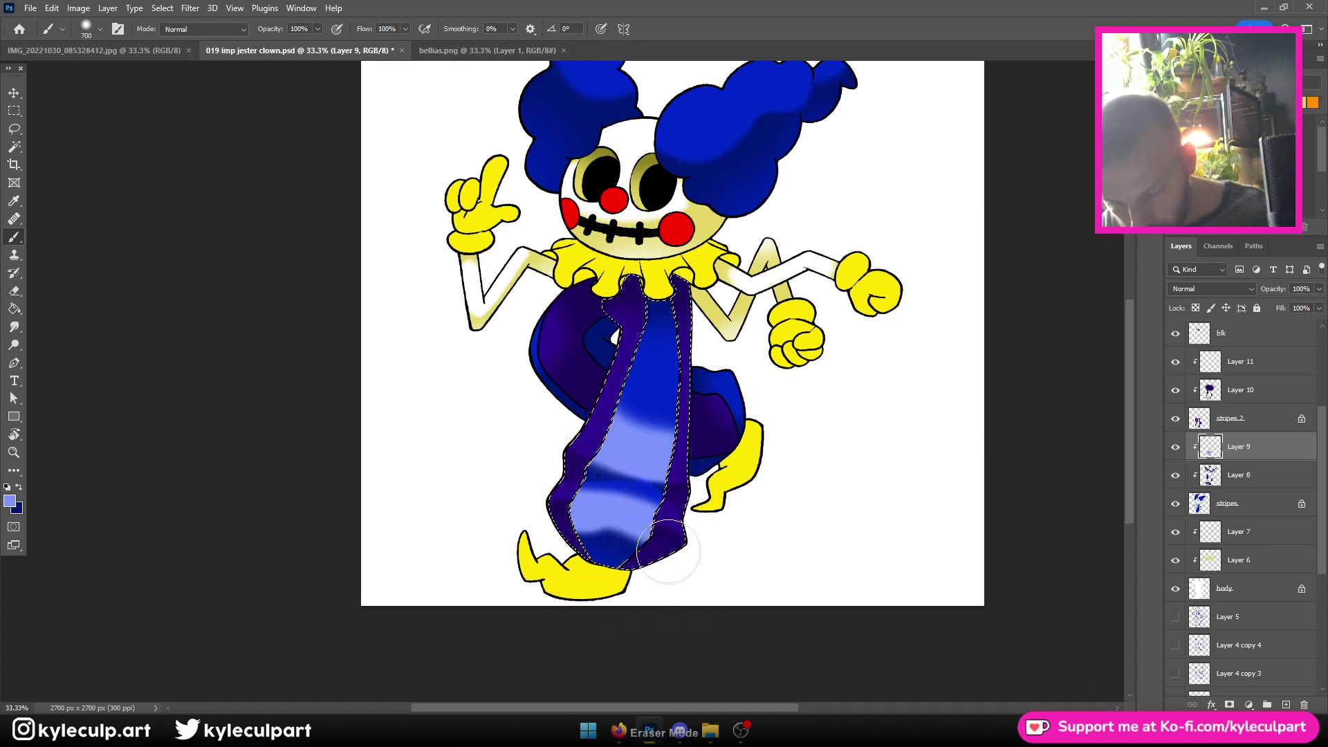
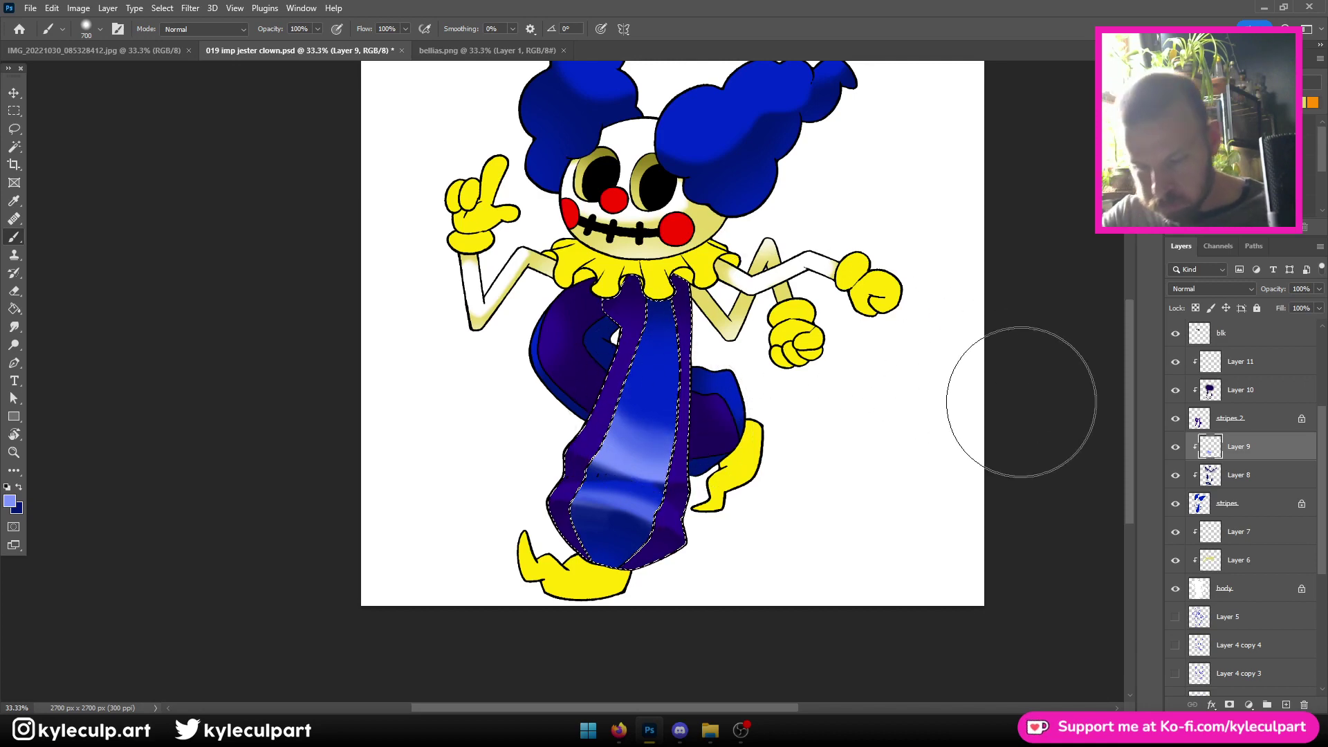
Deselect the front leg's stripes and check the new highlights against the whole figure
key("ctrl+minus")
key("ctrl+plus")
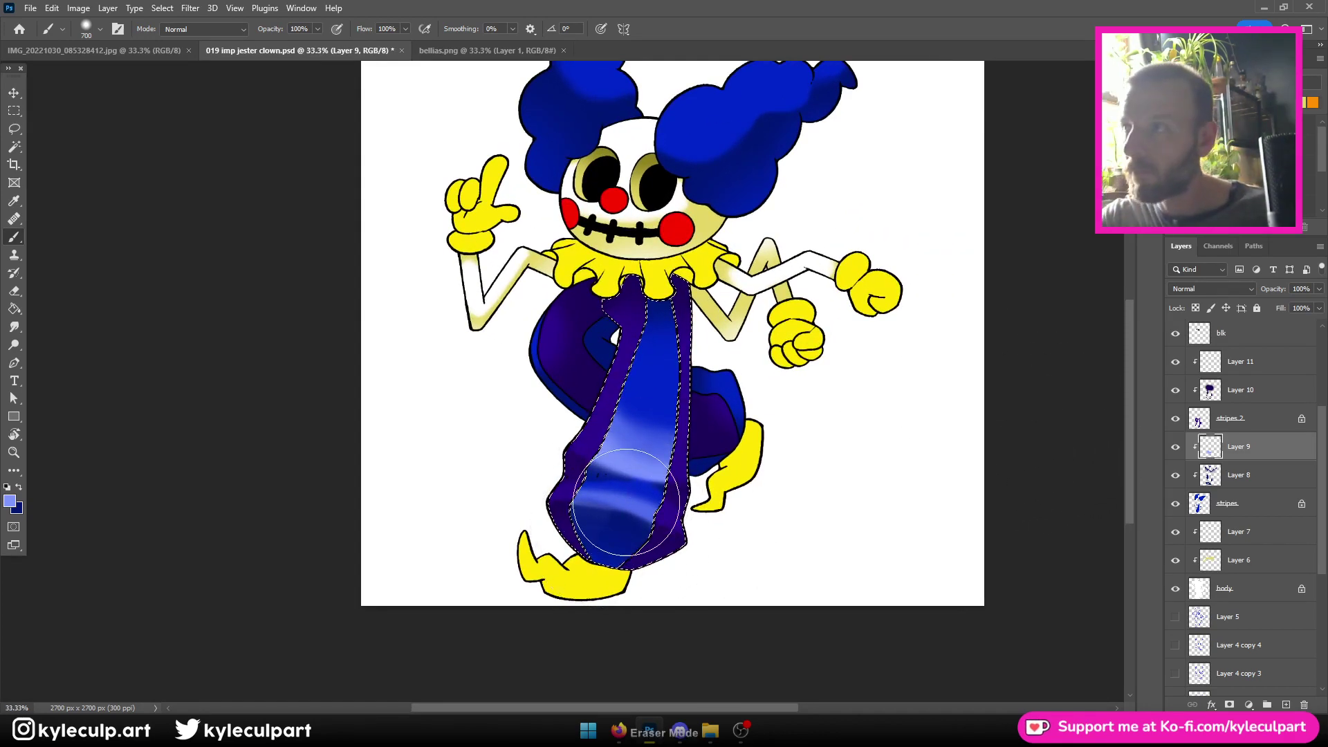
key("ctrl+z")
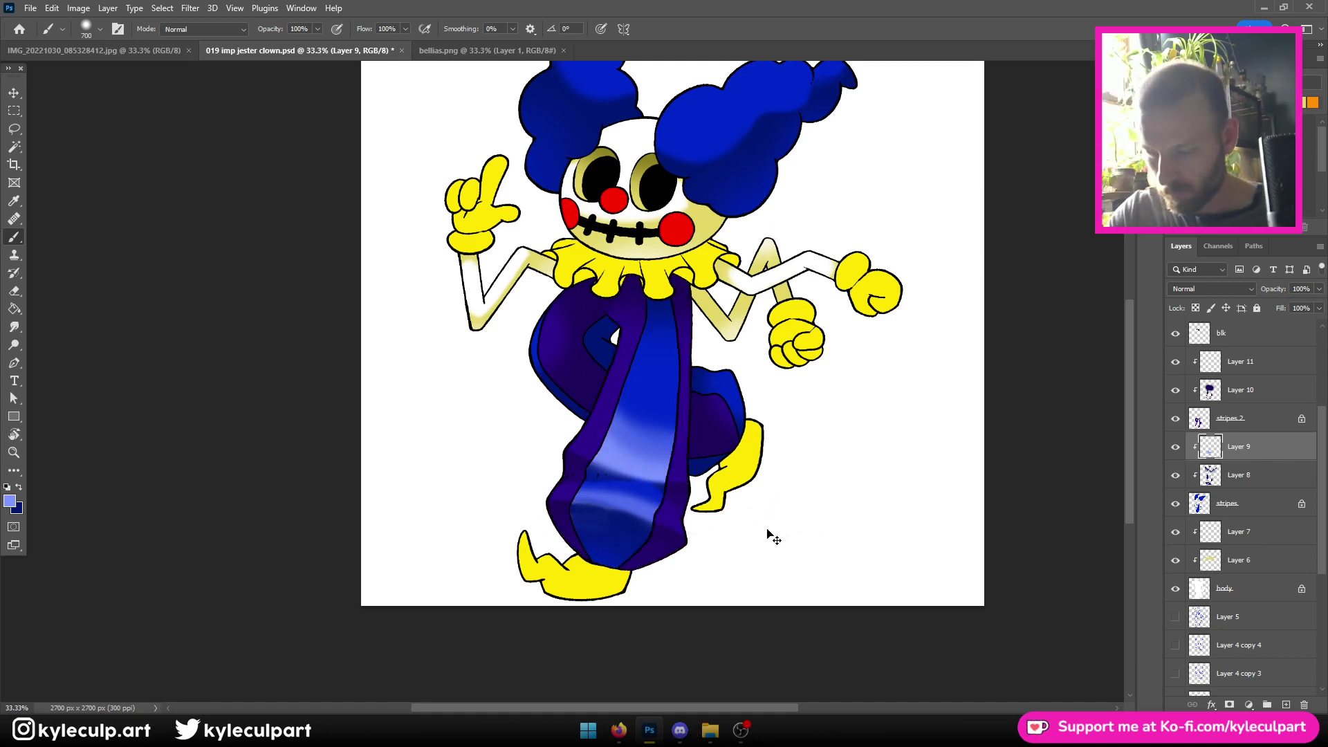
key("ctrl+minus")
key("ctrl+minus")
key("ctrl+minus")
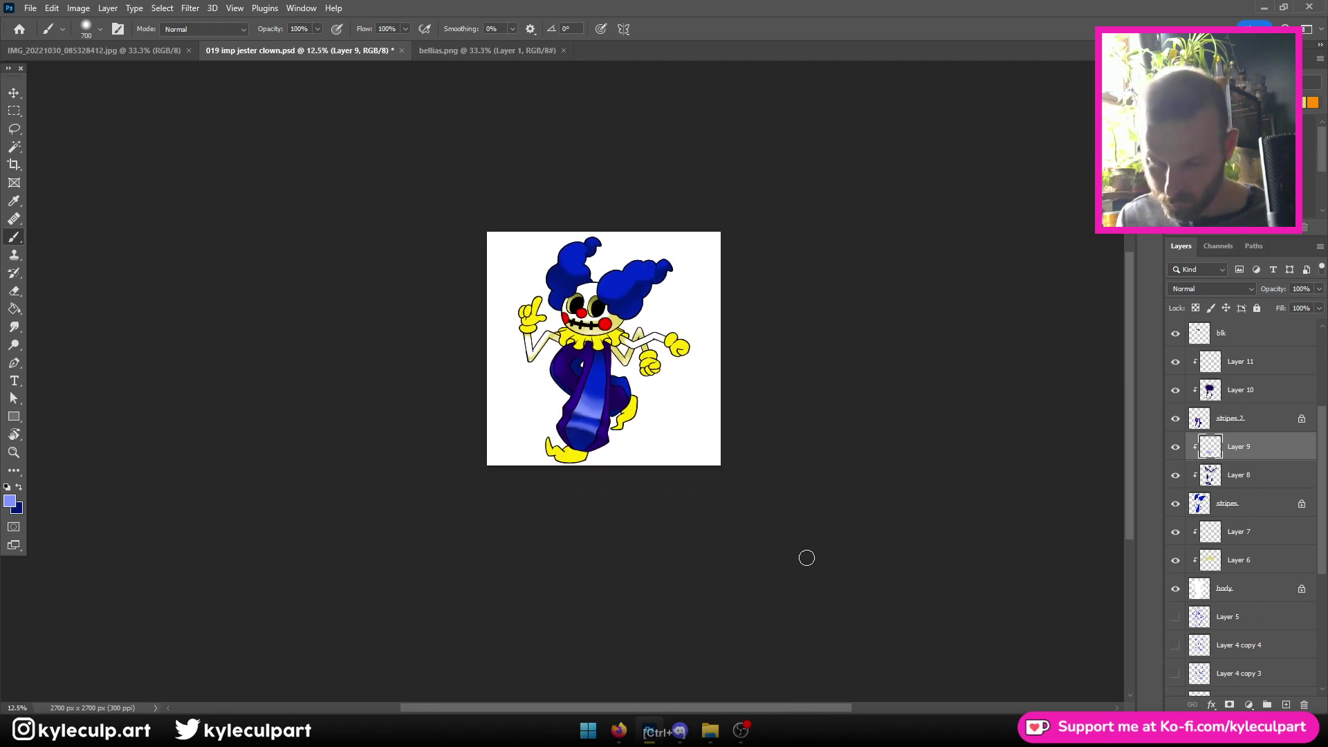
key("ctrl+plus")
key("ctrl+plus")
key("ctrl+plus")
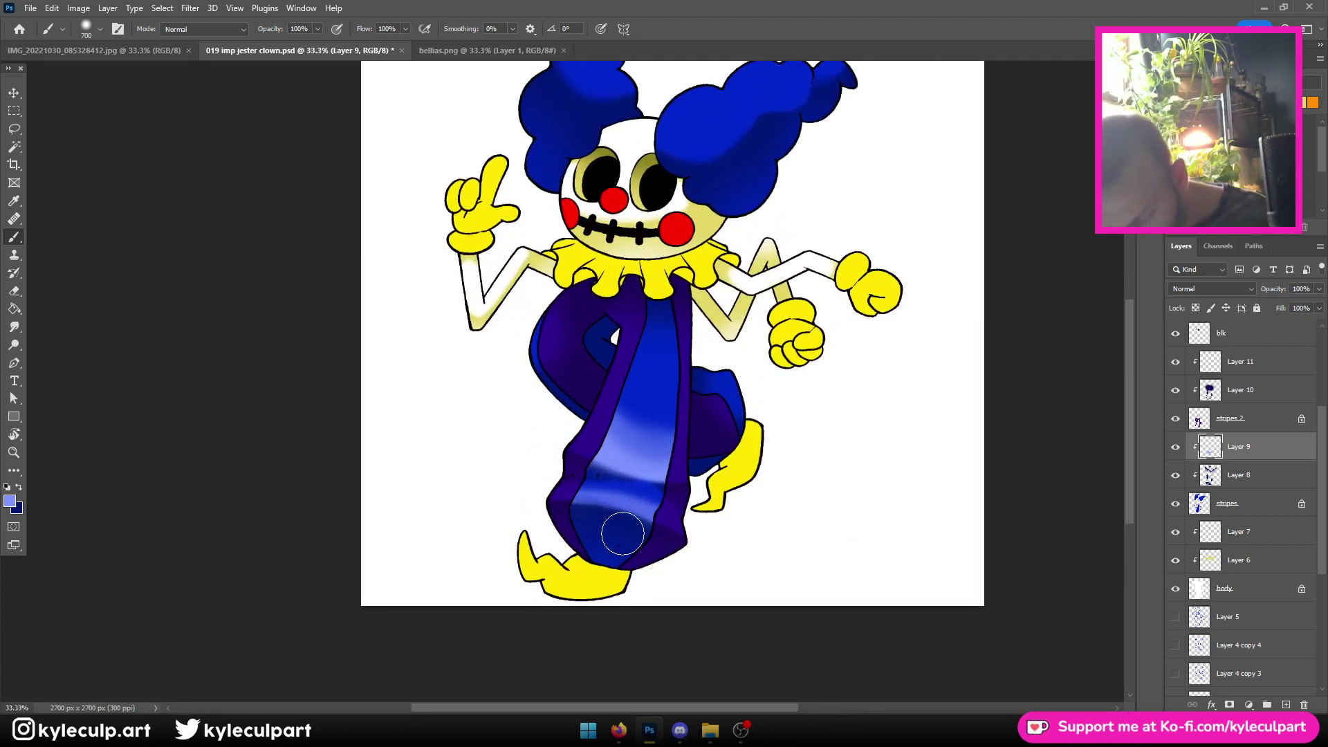
Paint pale blue highlights on the upper lobes of both hair tufts on Layer 9 with the soft brush
left_click_drag(757, 320, 695, 488)
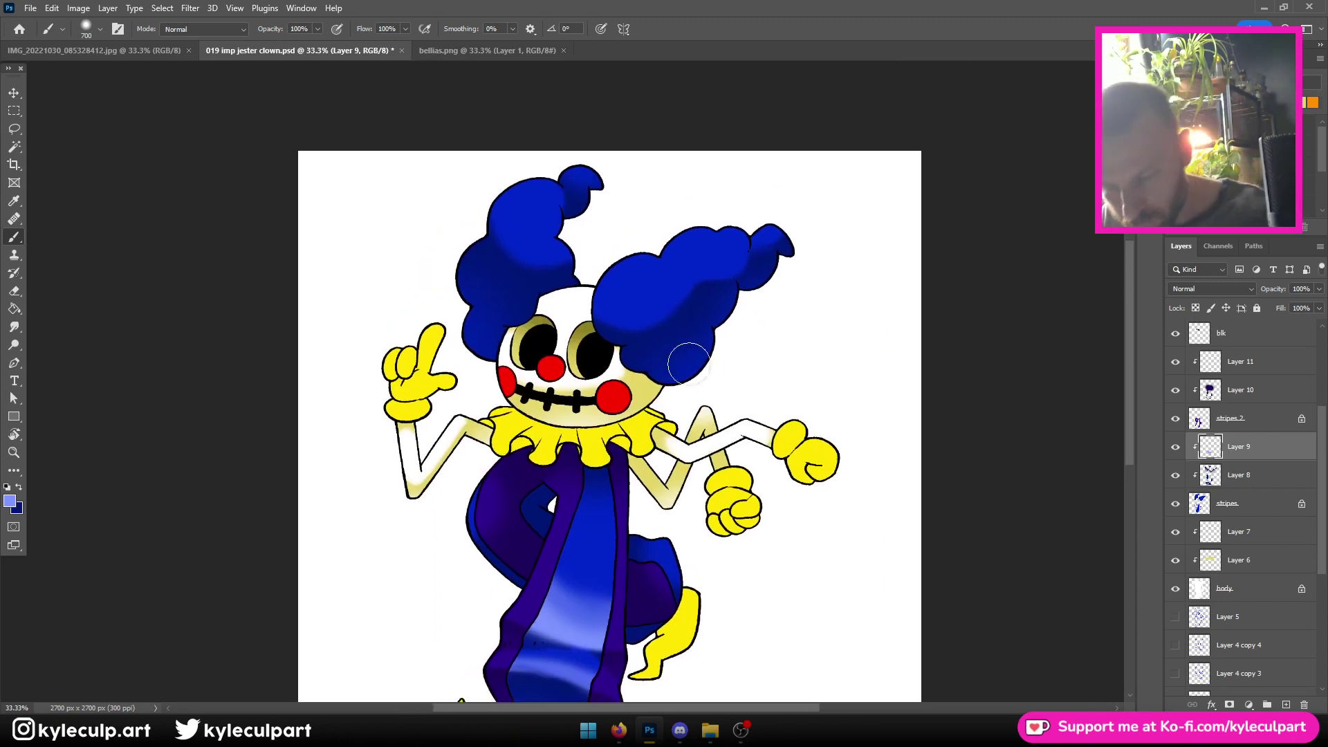
left_click_drag(629, 273, 640, 273)
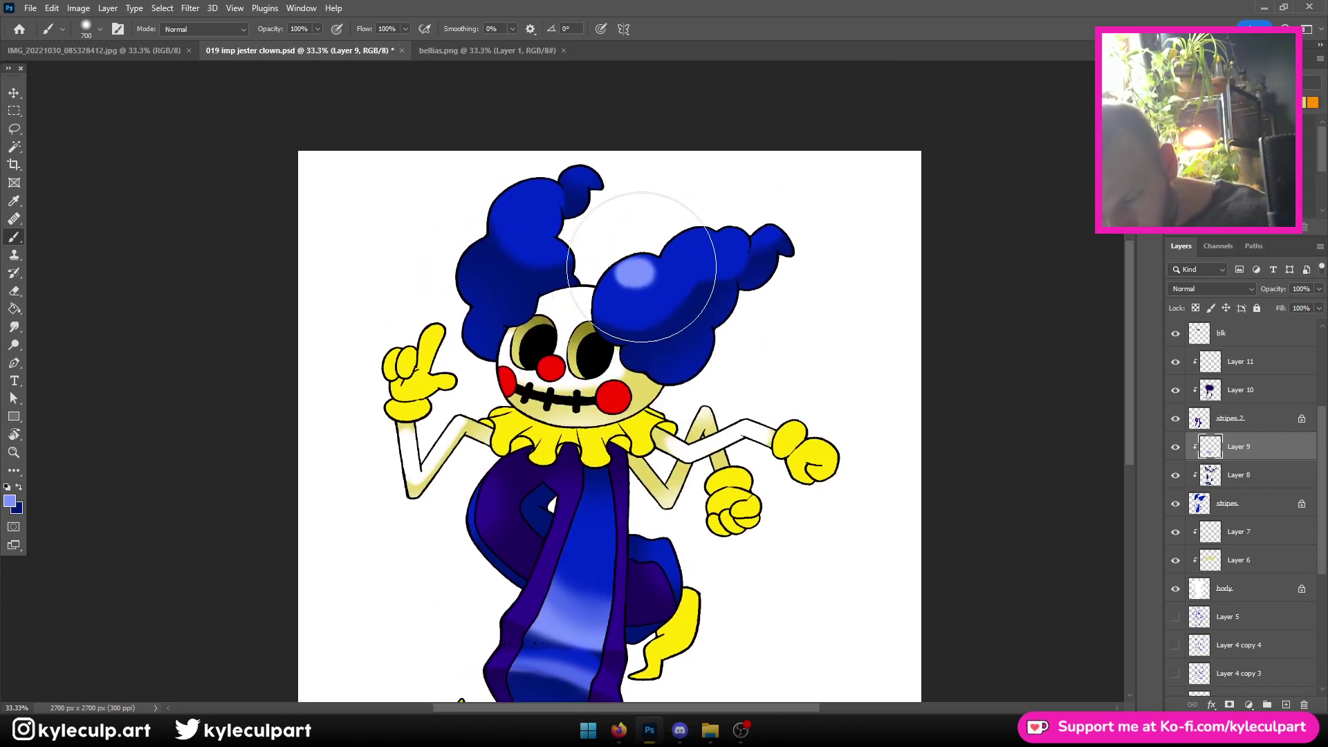
left_click_drag(698, 238, 694, 237)
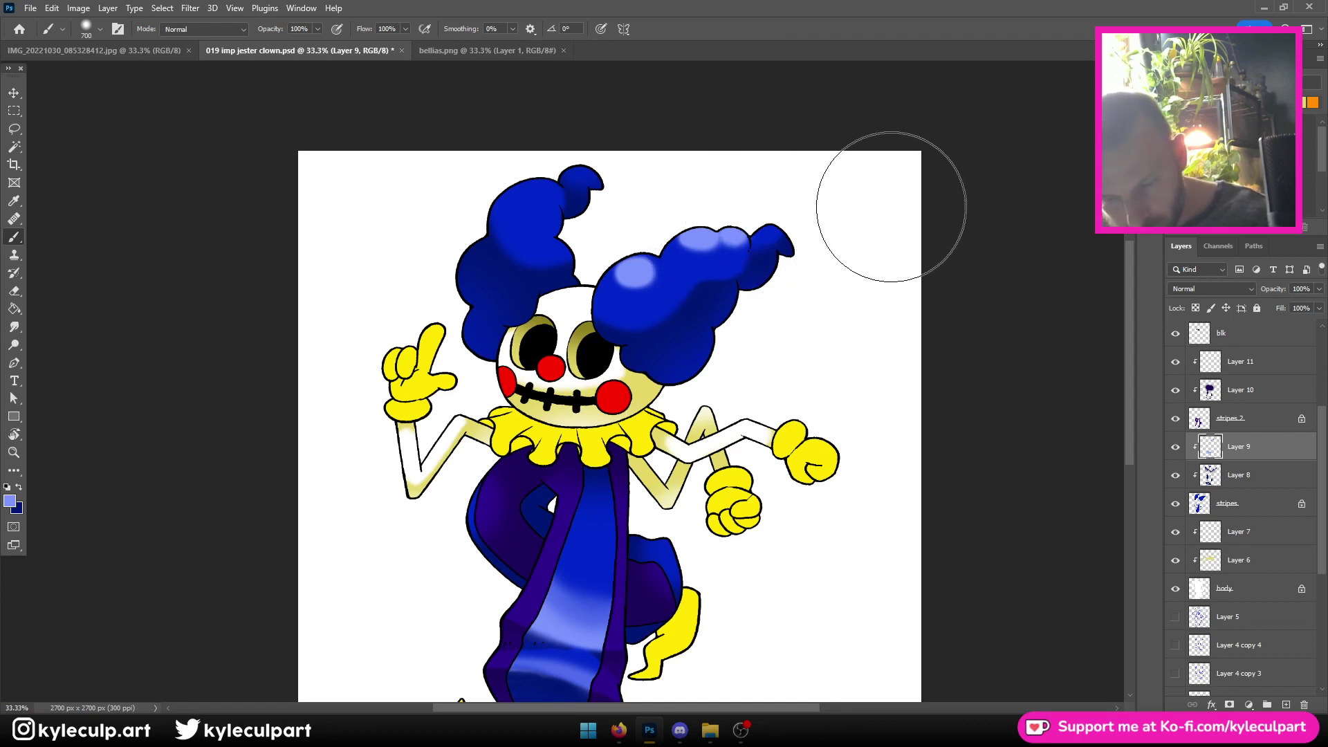
key("ctrl+z")
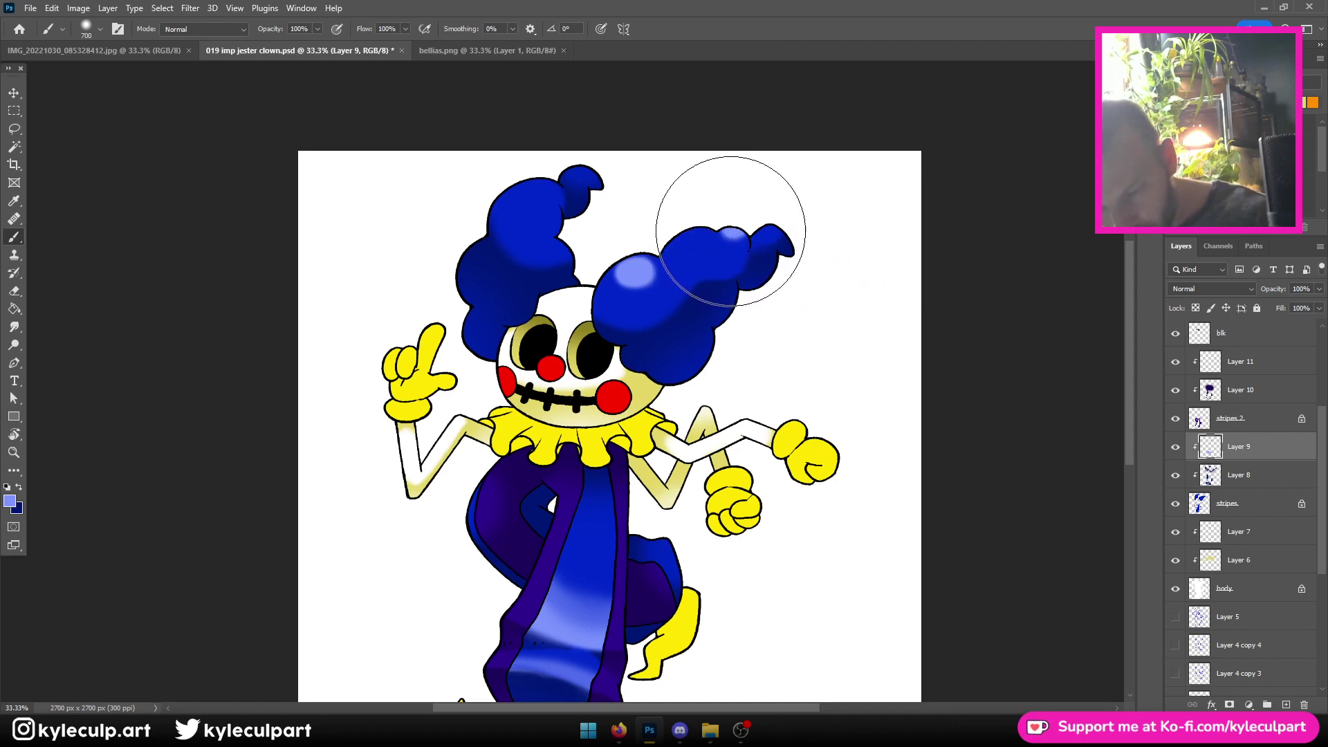
left_click_drag(716, 225, 695, 230)
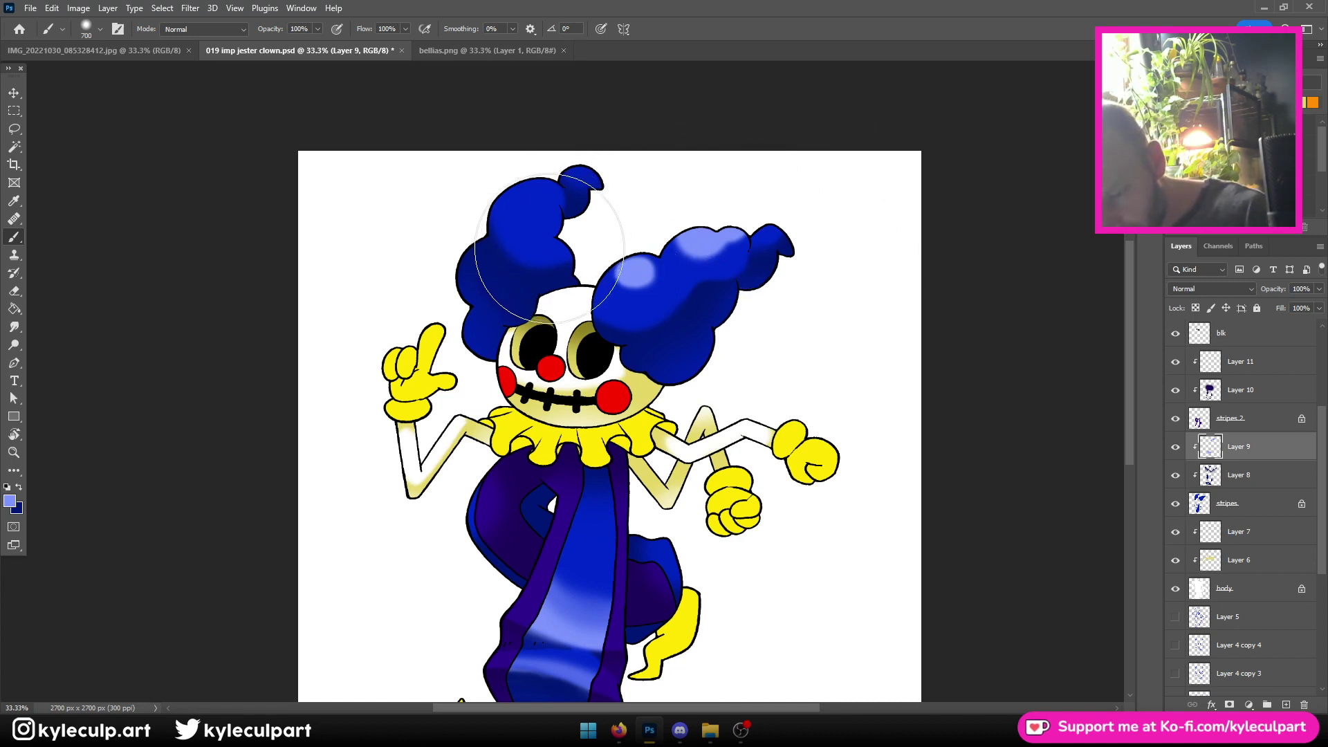
left_click_drag(529, 247, 550, 246)
left_click_drag(537, 188, 529, 191)
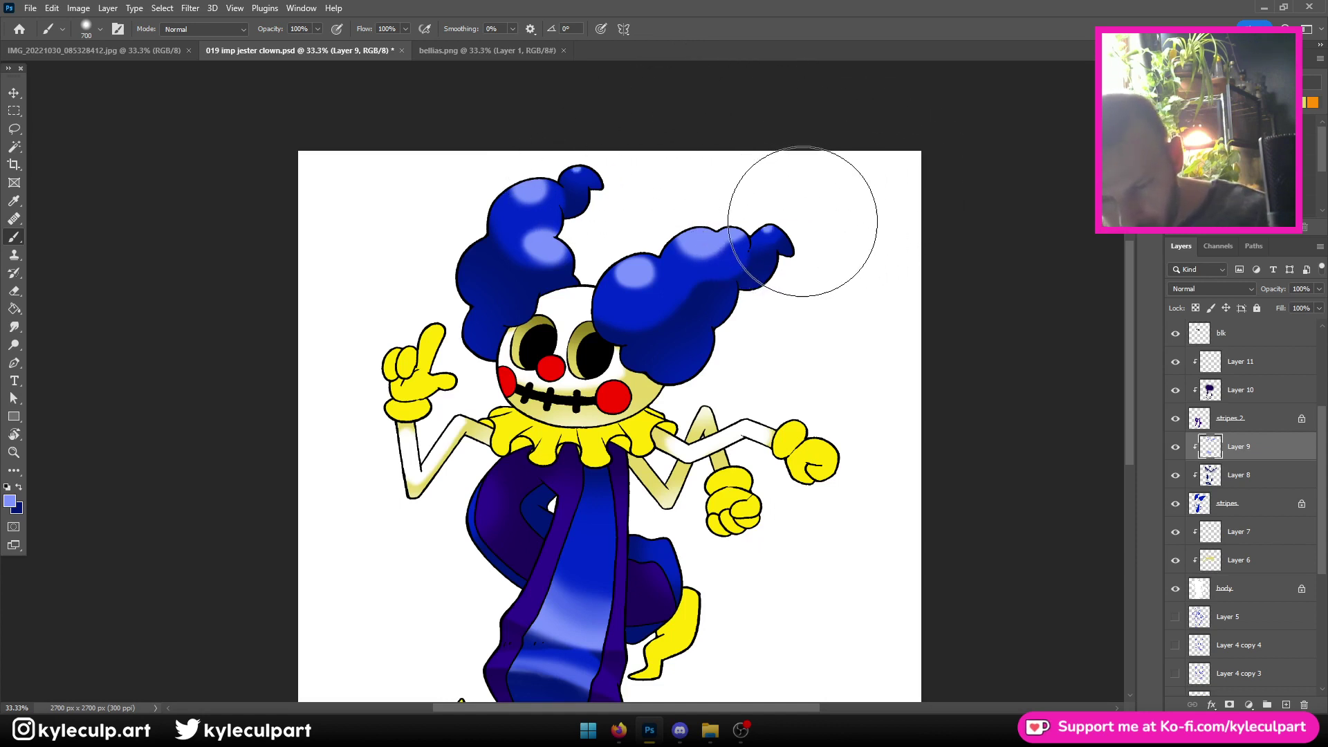
Soften the highlights on both hair tufts with a 300 px Smudge tool at 4% strength
left_click(16, 328)
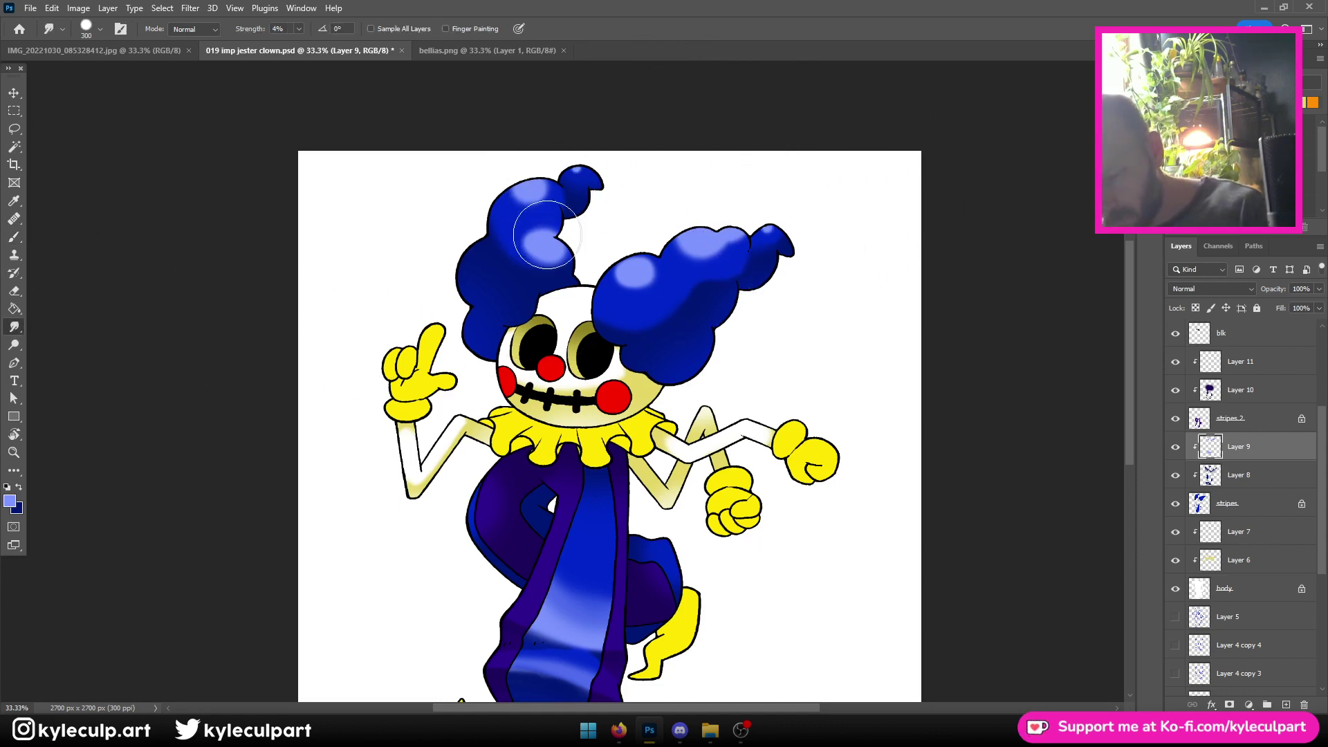
left_click_drag(561, 251, 530, 202)
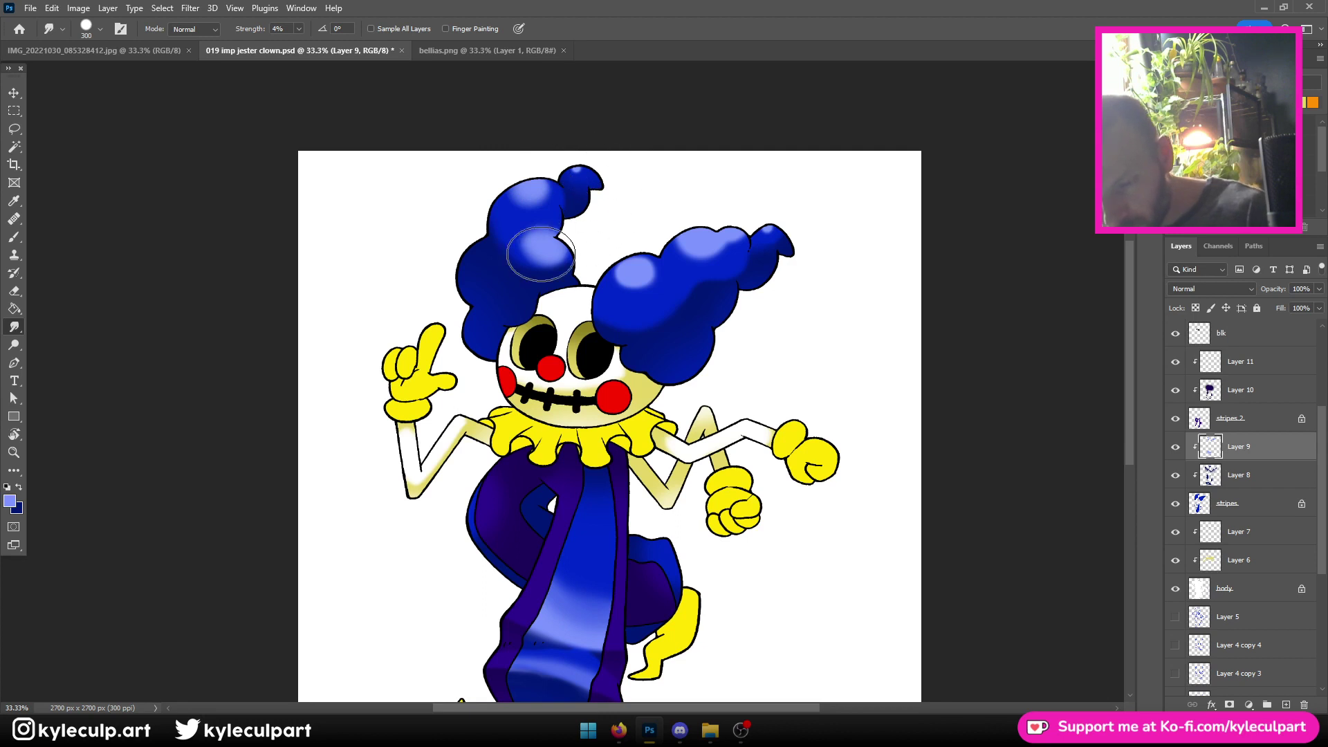
left_click_drag(542, 254, 532, 235)
left_click_drag(573, 165, 574, 161)
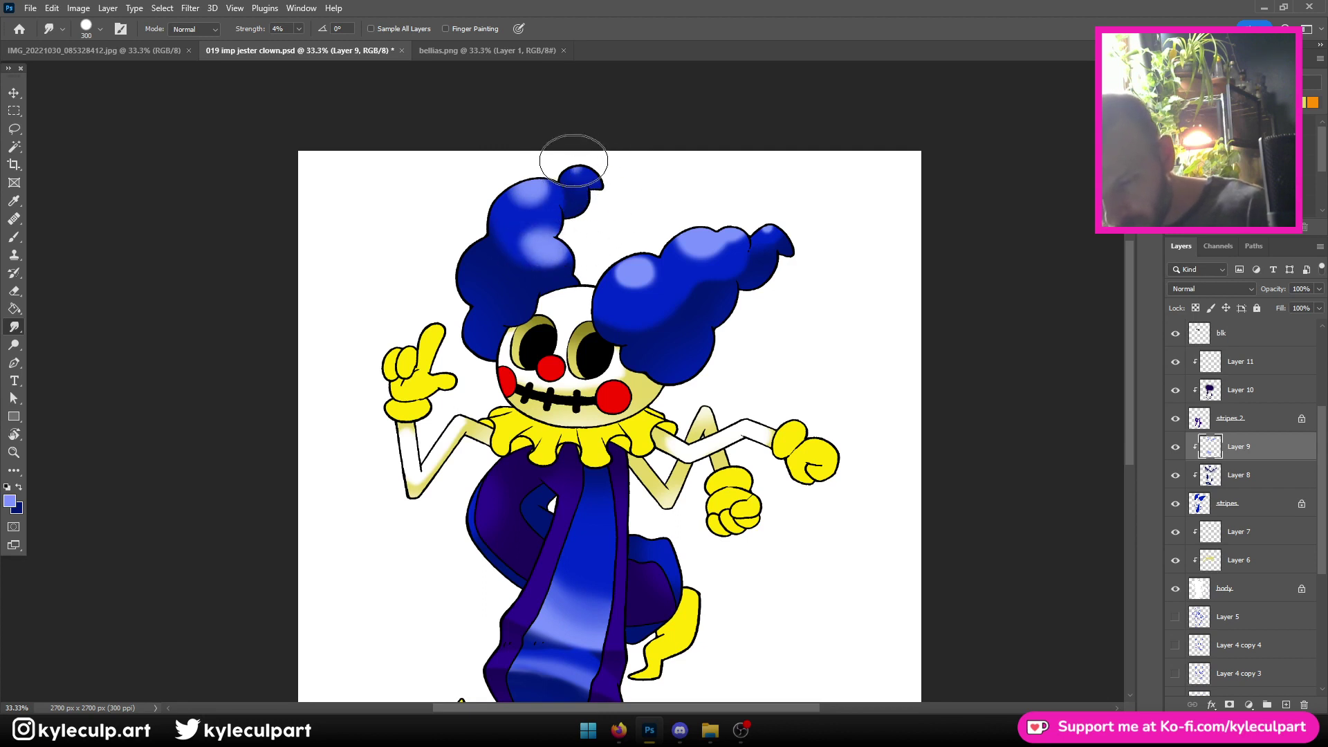
mouse_move(641, 286)
left_mouse_down()
mouse_move(620, 281)
mouse_move(719, 228)
mouse_move(701, 238)
mouse_move(724, 251)
mouse_move(778, 222)
left_mouse_up()
Smudge the pale blue highlight on the front leg's blue stripe and save the document
left_click_drag(850, 545, 848, 435)
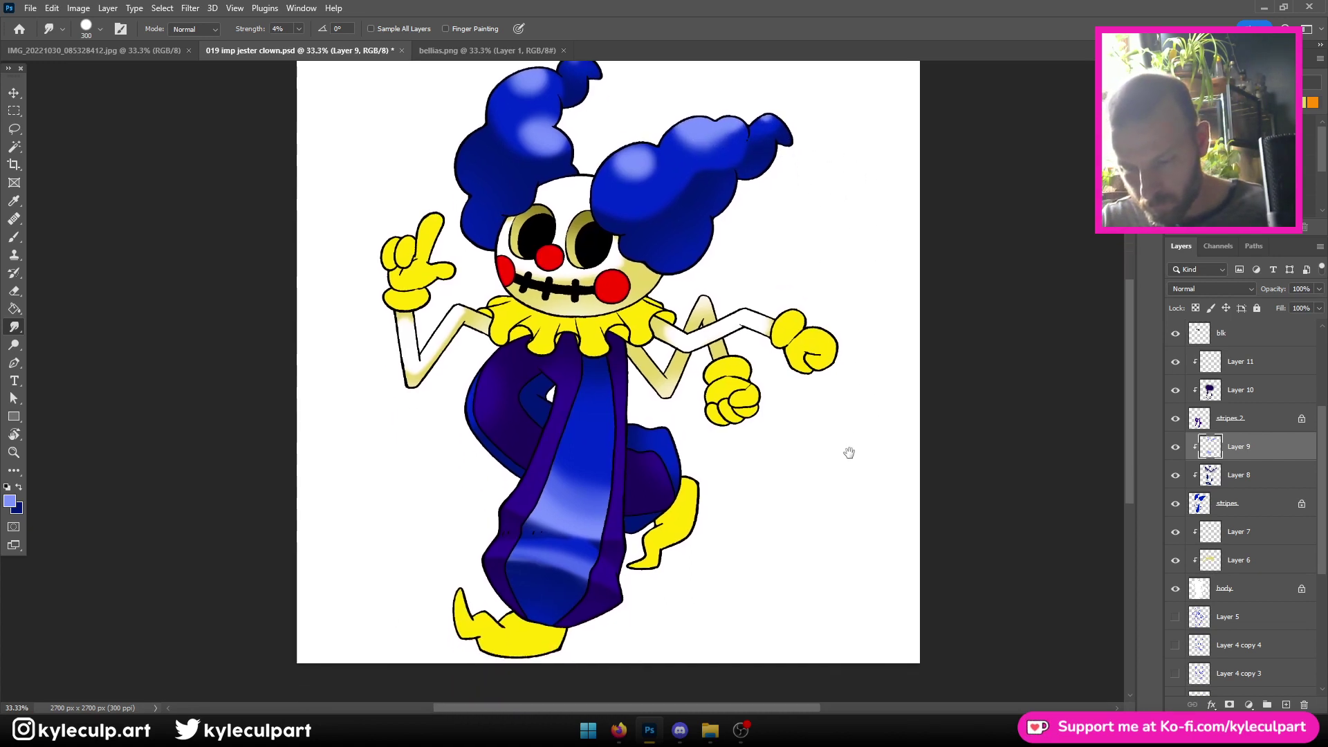
mouse_move(602, 496)
left_mouse_down()
mouse_move(566, 479)
mouse_move(574, 503)
mouse_move(544, 497)
mouse_move(606, 510)
mouse_move(583, 511)
mouse_move(529, 460)
left_mouse_up()
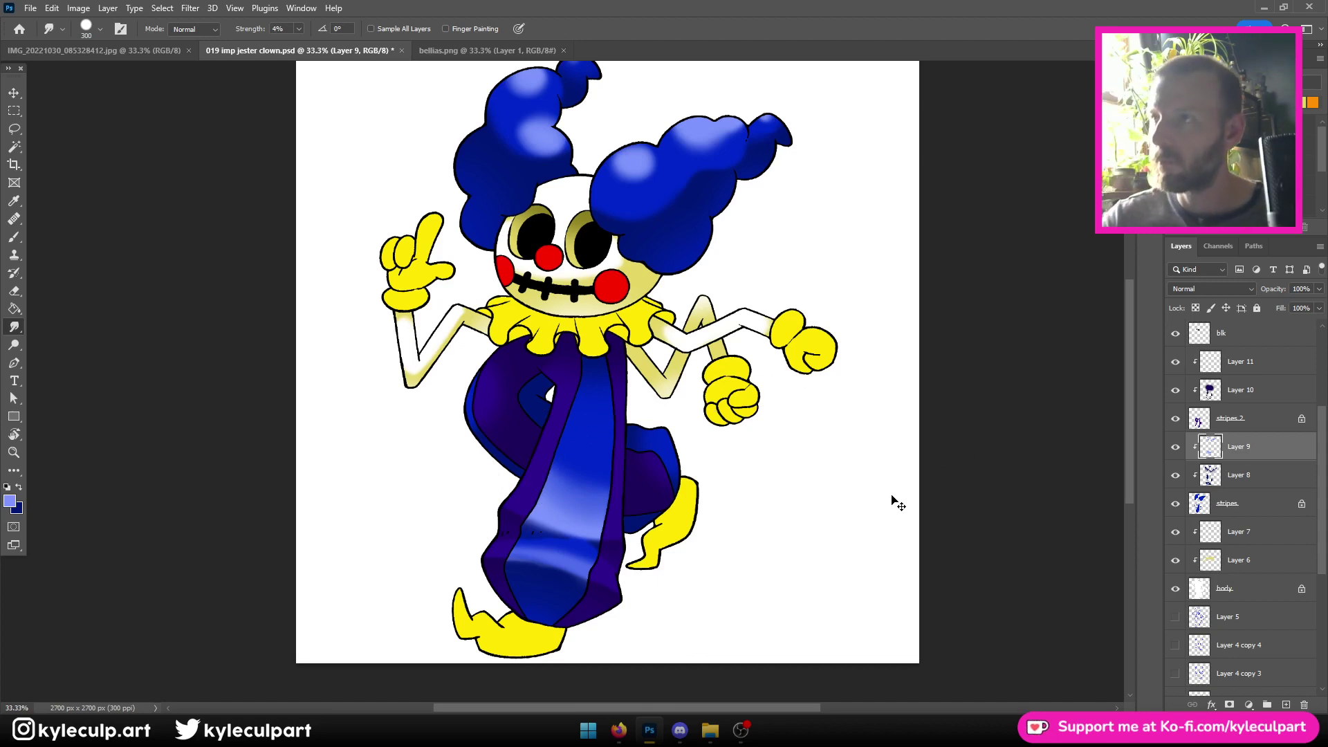
key("ctrl+minus")
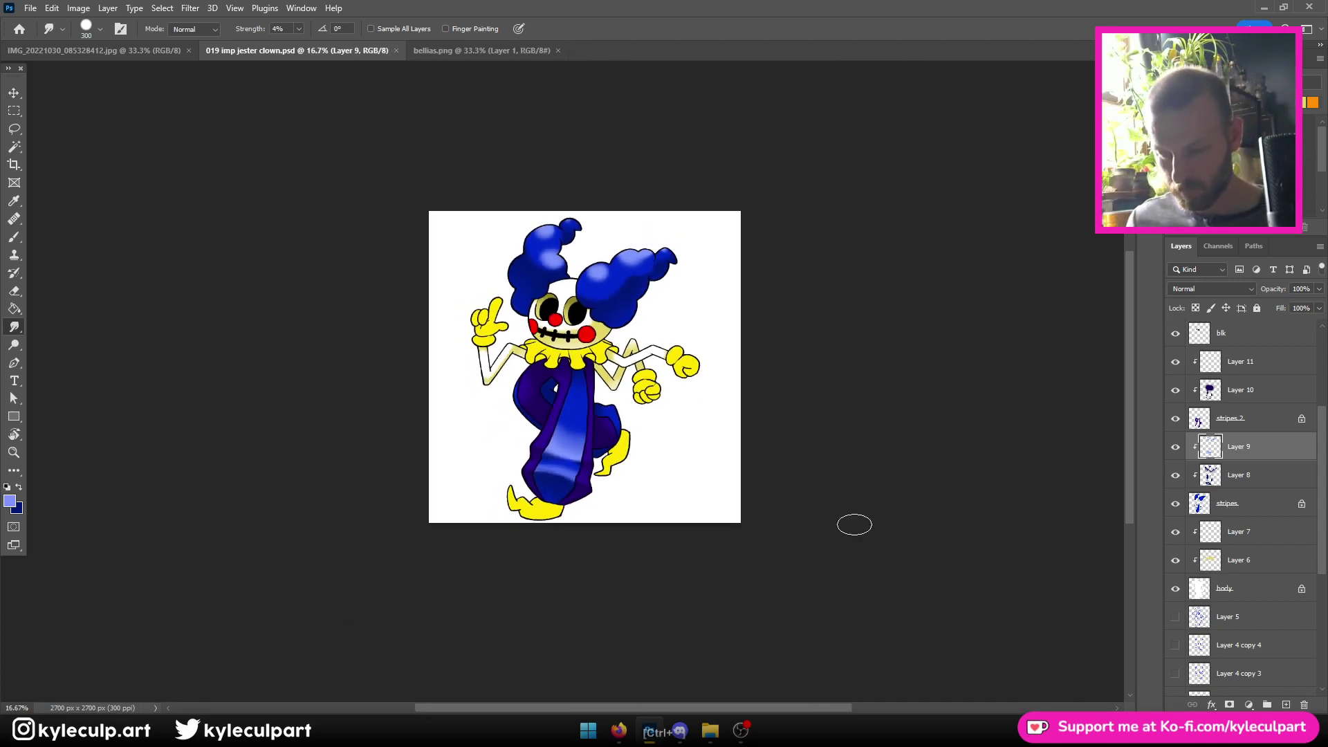
key("ctrl+plus")
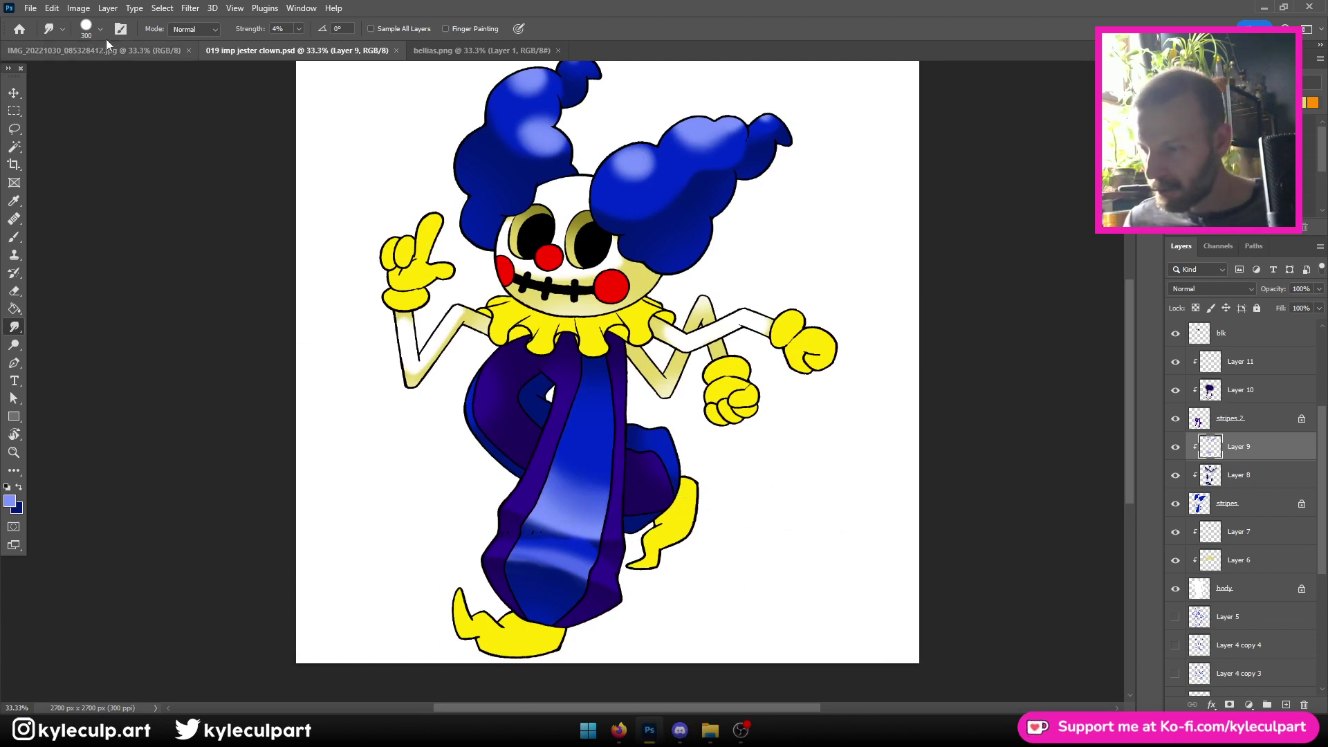
Restore the selection of the front leg's stripes and set the brush to 0% hardness and 800 px
left_click(162, 8)
left_click(172, 48)
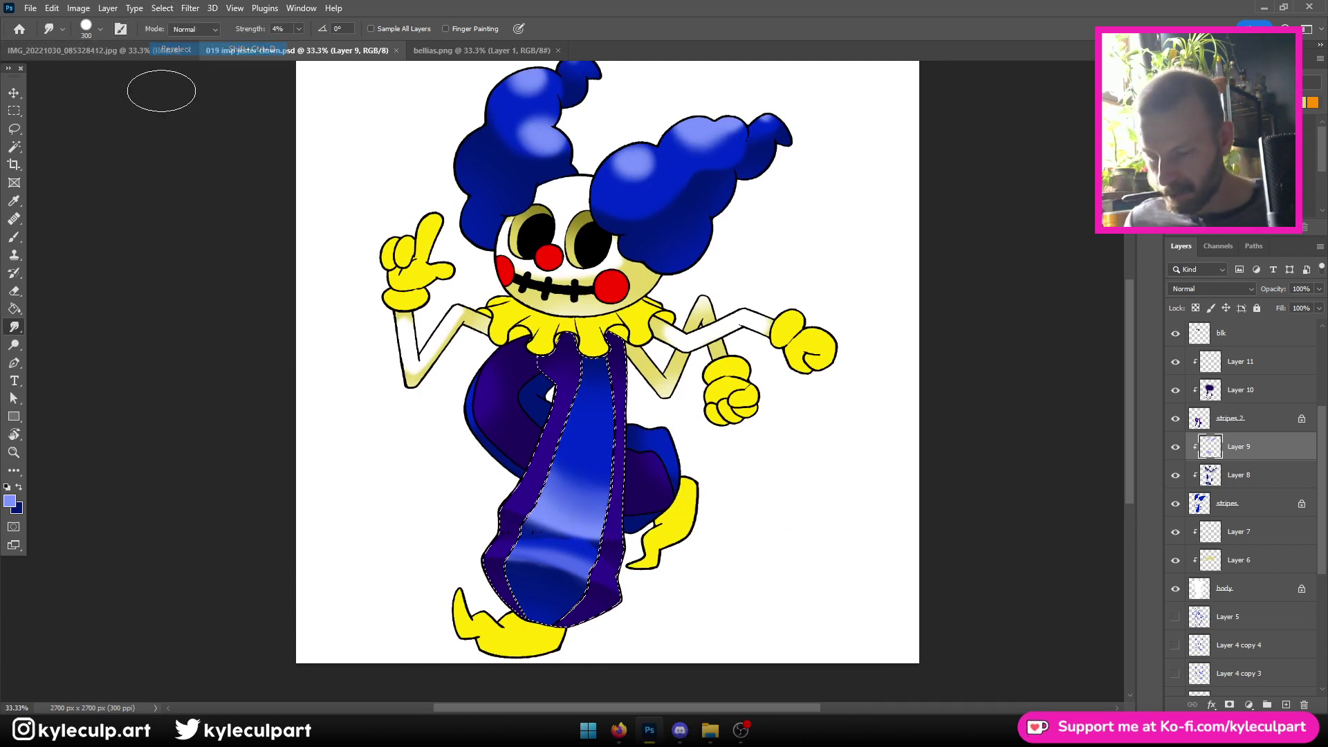
left_click(14, 237)
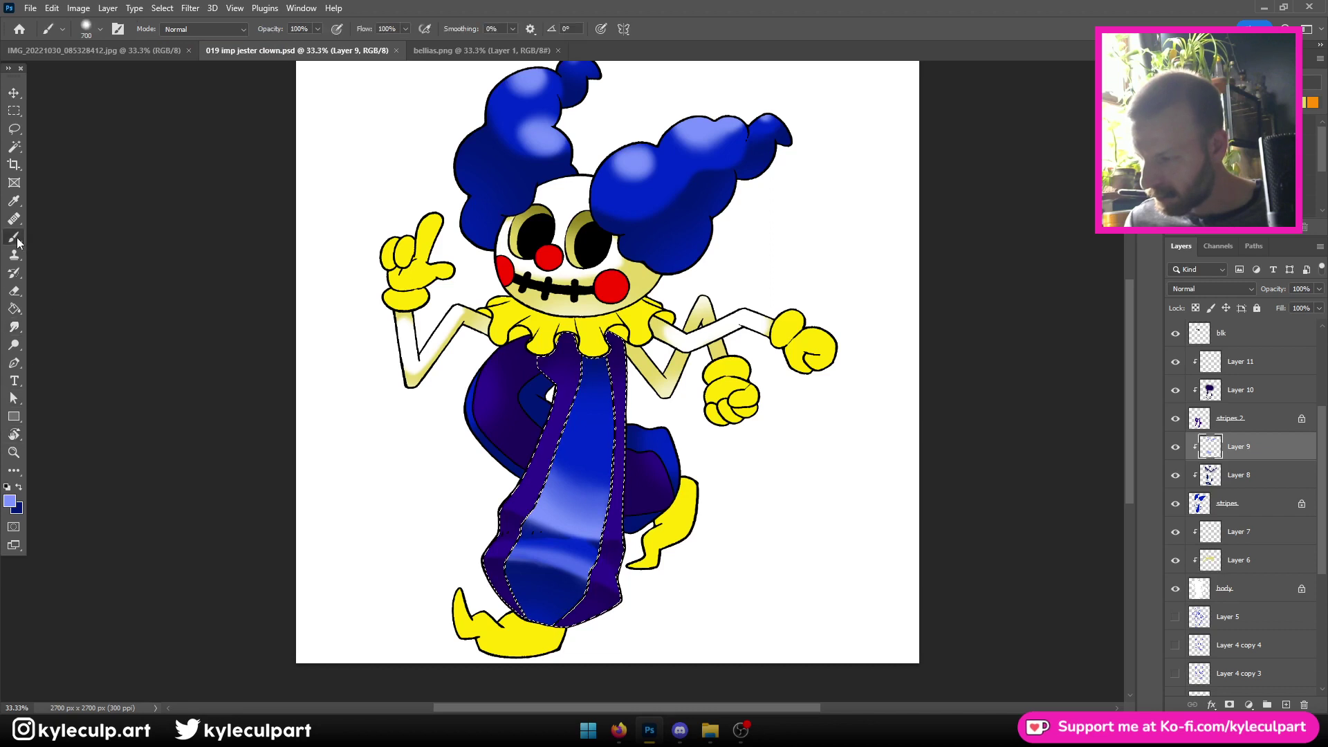
left_click(94, 28)
left_click_drag(108, 106, 48, 111)
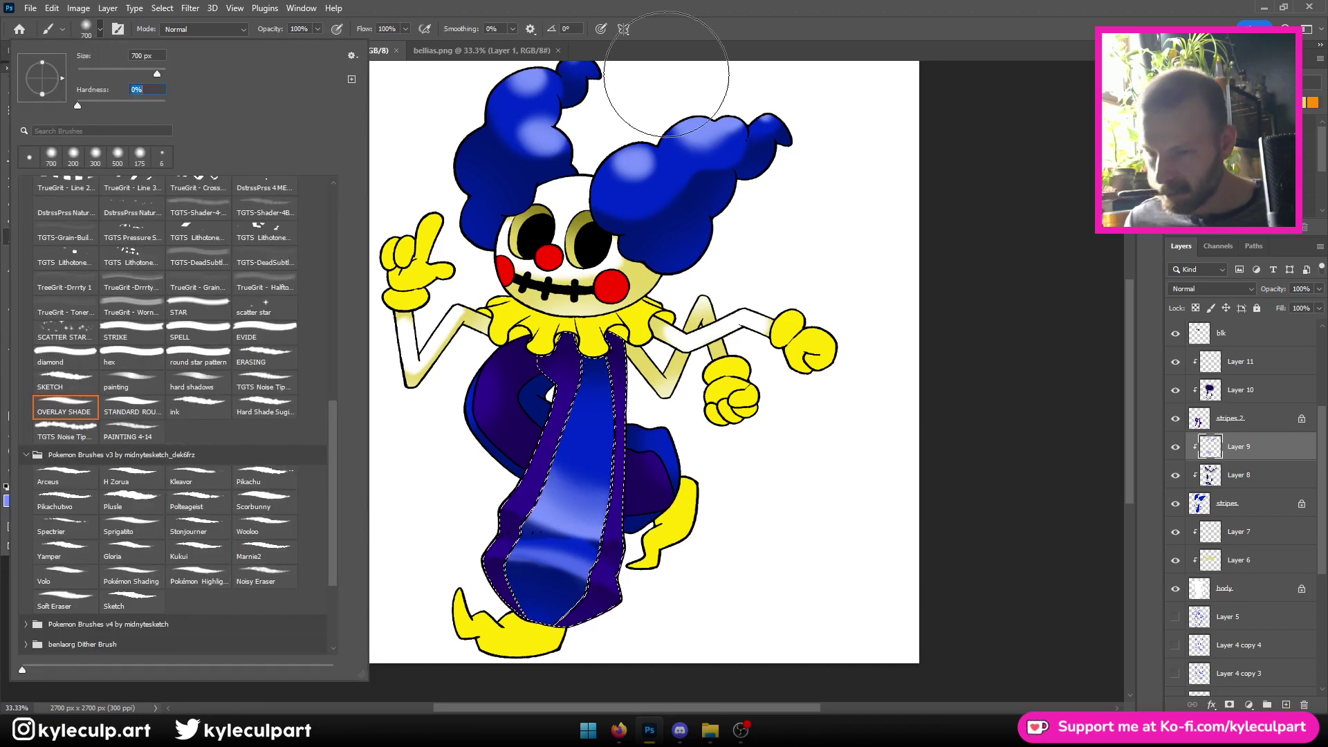
left_click(685, 31)
key("bracketright")
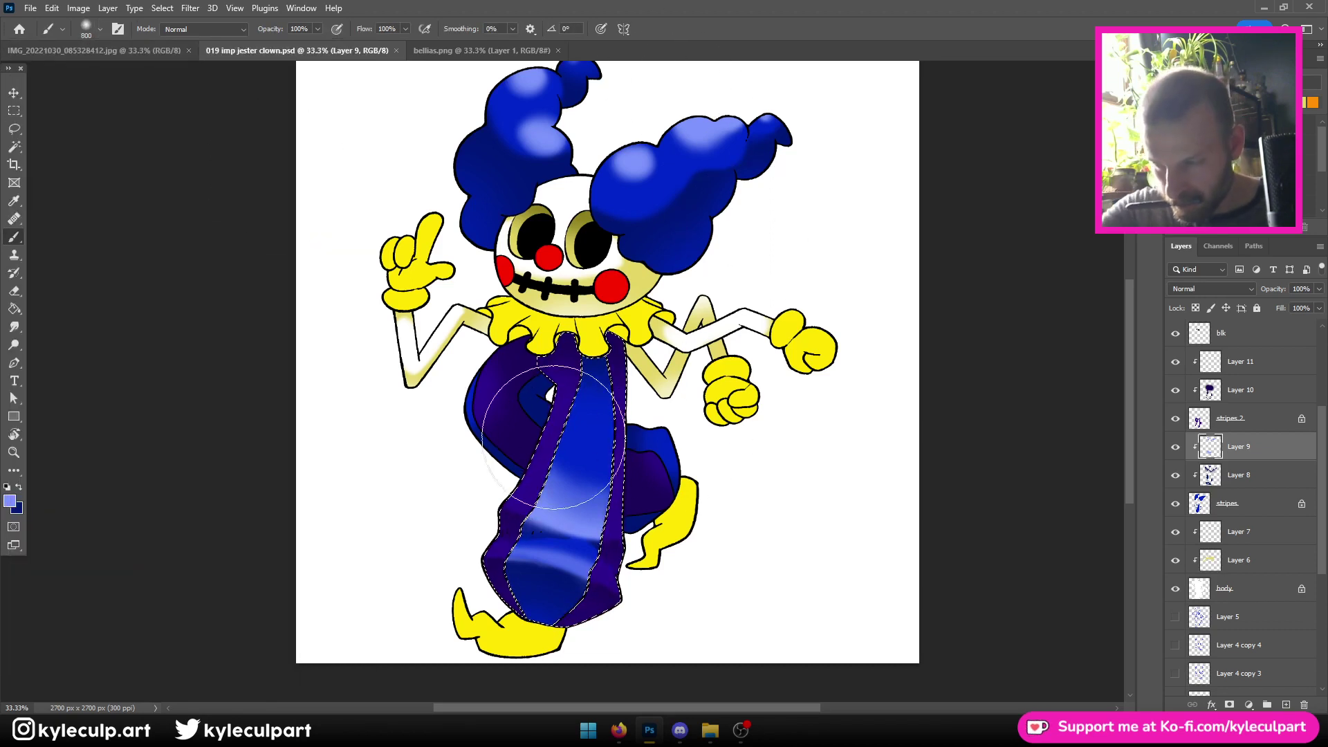
Build up the pale blue highlight along the front leg's blue stripe at 21% brush opacity, then deselect and save the document
left_click_drag(263, 33, 210, 29)
key("bracketleft")
mouse_move(573, 456)
left_mouse_down()
mouse_move(603, 461)
mouse_move(564, 480)
mouse_move(629, 498)
mouse_move(580, 478)
left_mouse_up()
key("bracketleft")
key("bracketleft")
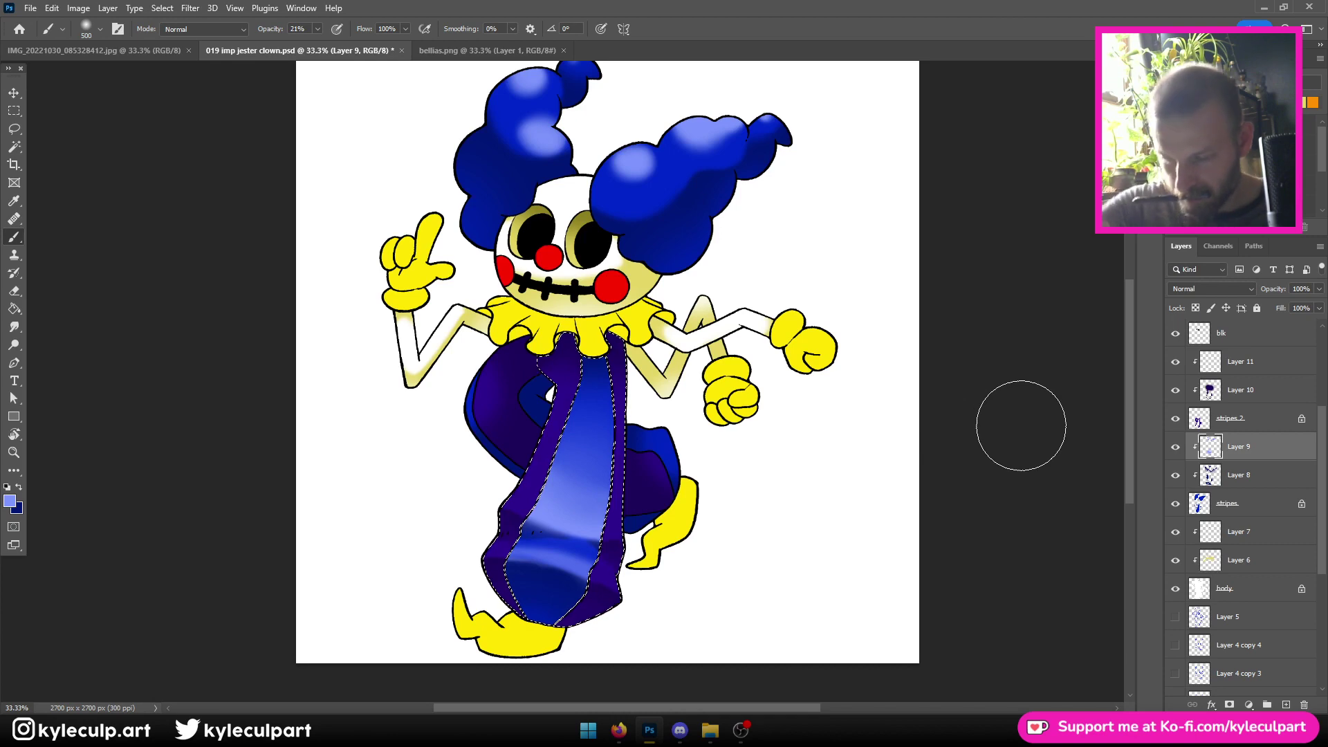
key("ctrl+d")
key("ctrl+s")
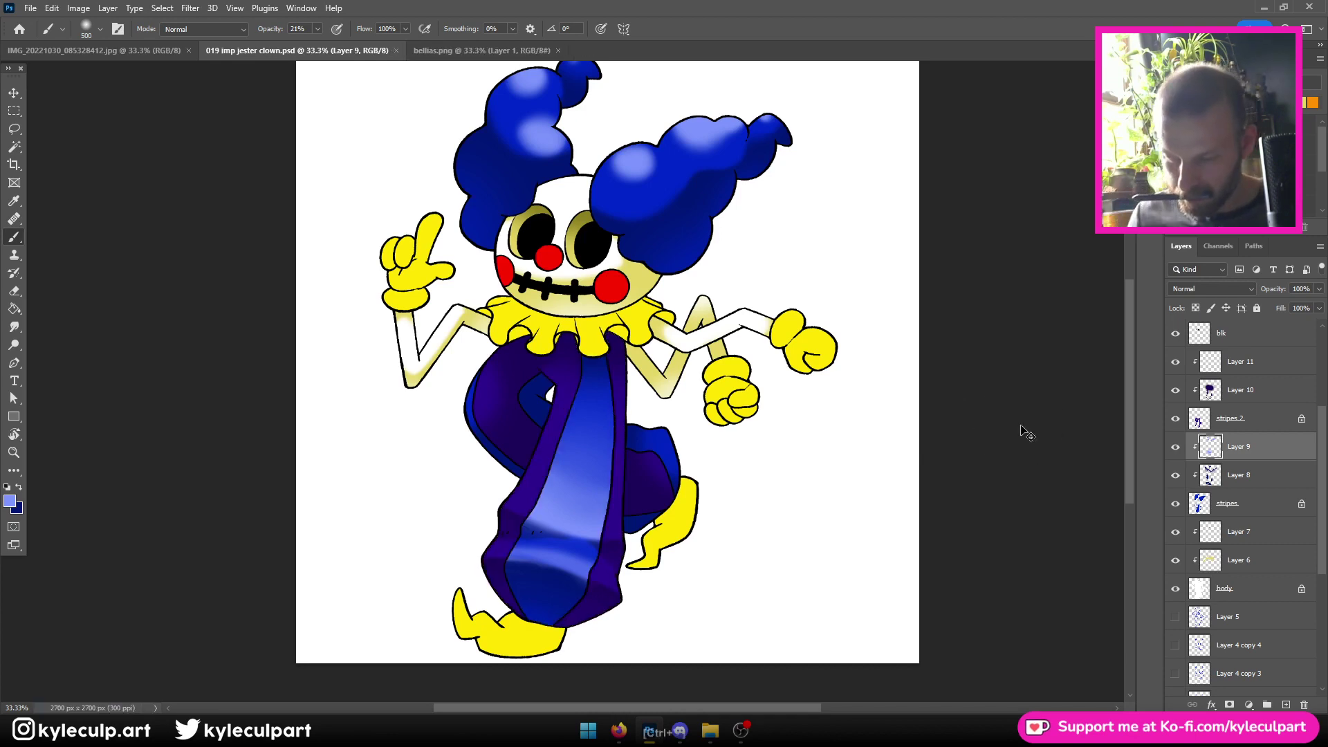
key("ctrl+minus")
key("ctrl+minus")
key("ctrl+plus")
key("ctrl+plus")
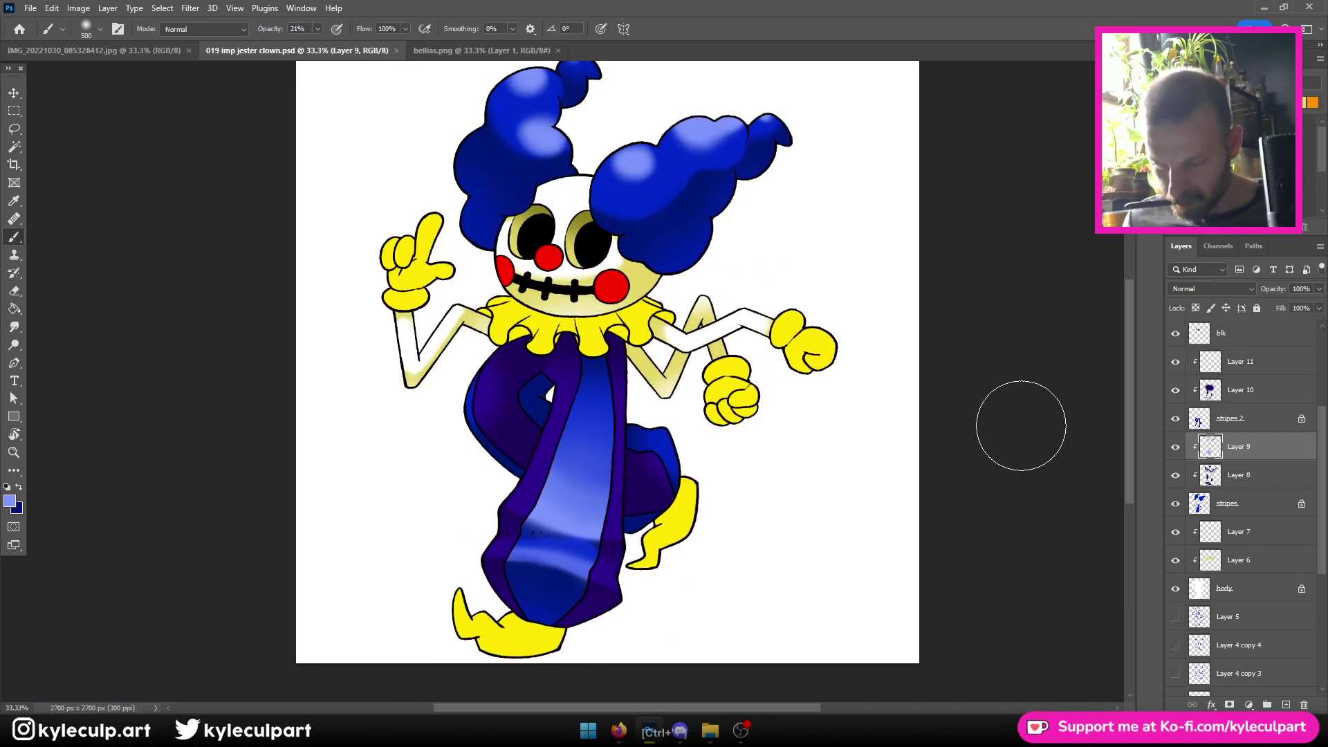
Smudge the highlight edges around the dark fold low on the front leg's blue stripe and save the document
left_click(14, 327)
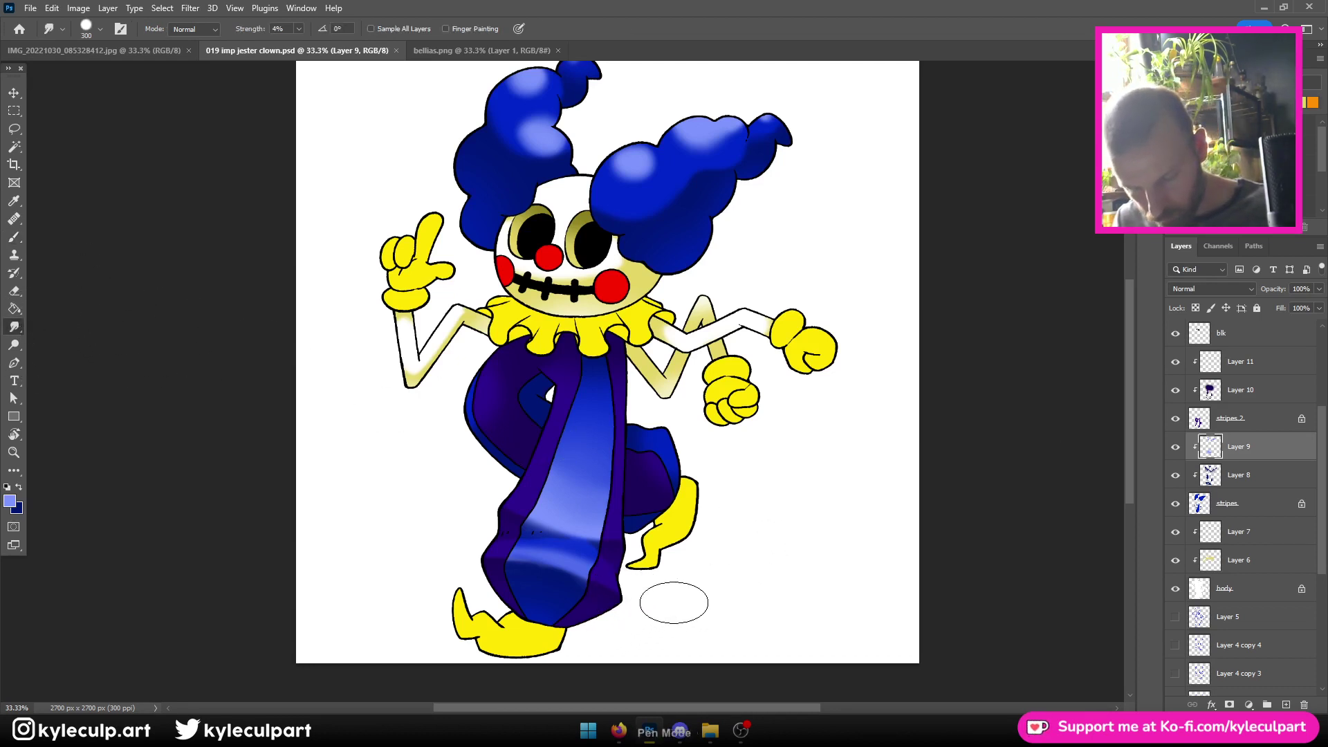
mouse_move(521, 541)
left_mouse_down()
mouse_move(578, 551)
mouse_move(510, 546)
mouse_move(590, 561)
mouse_move(612, 545)
left_mouse_up()
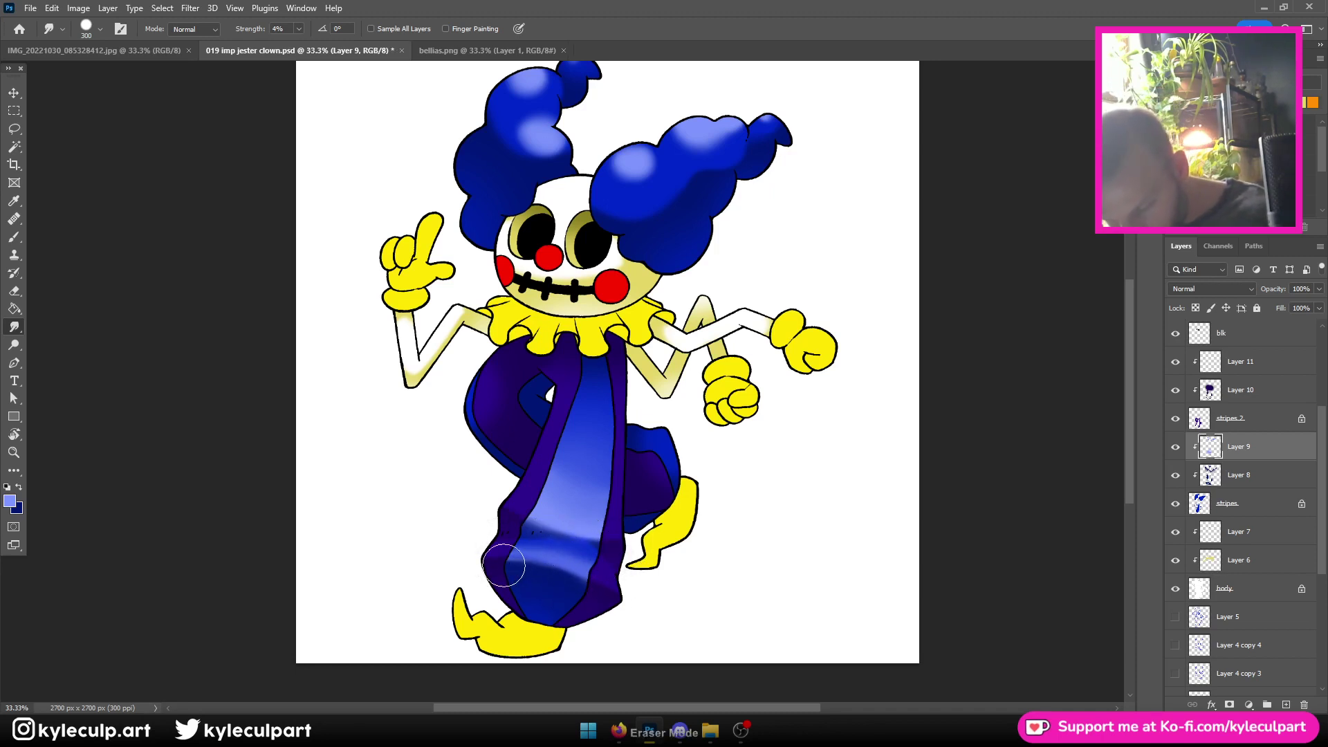
left_click_drag(504, 565, 512, 568)
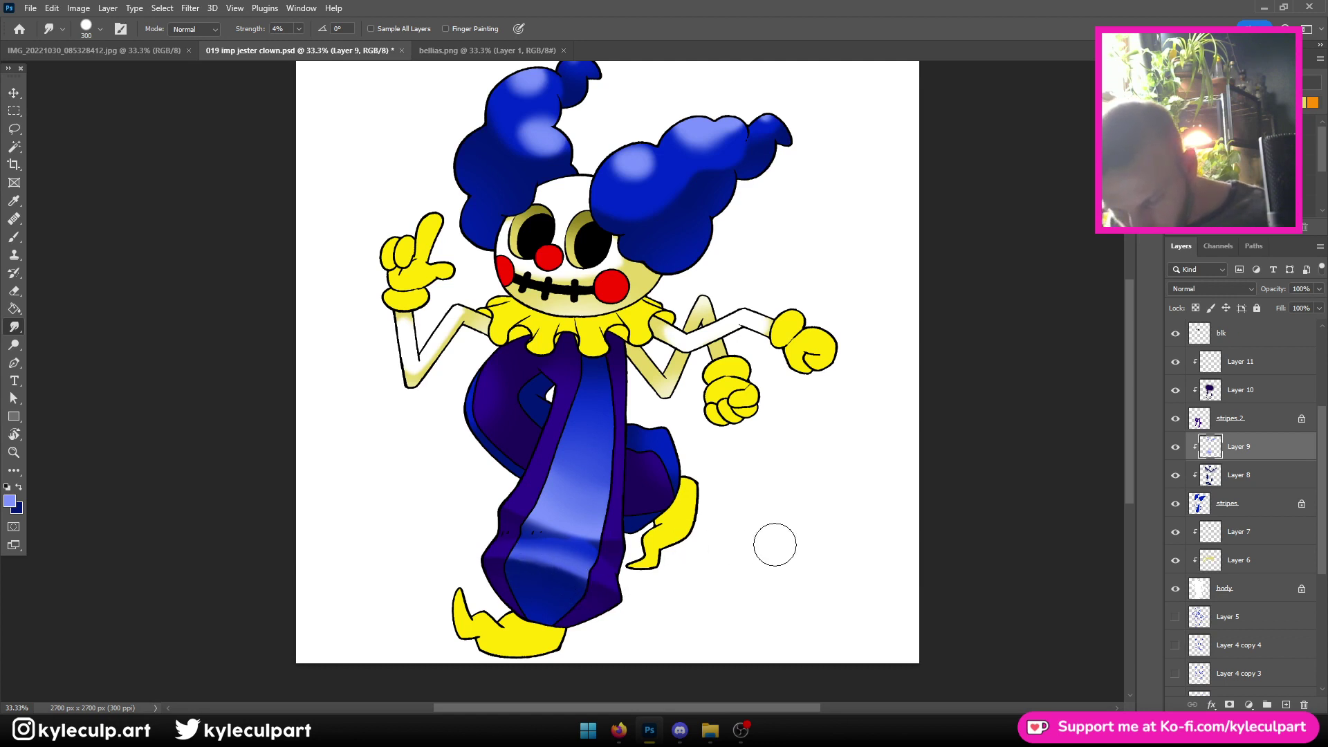
key("ctrl+minus")
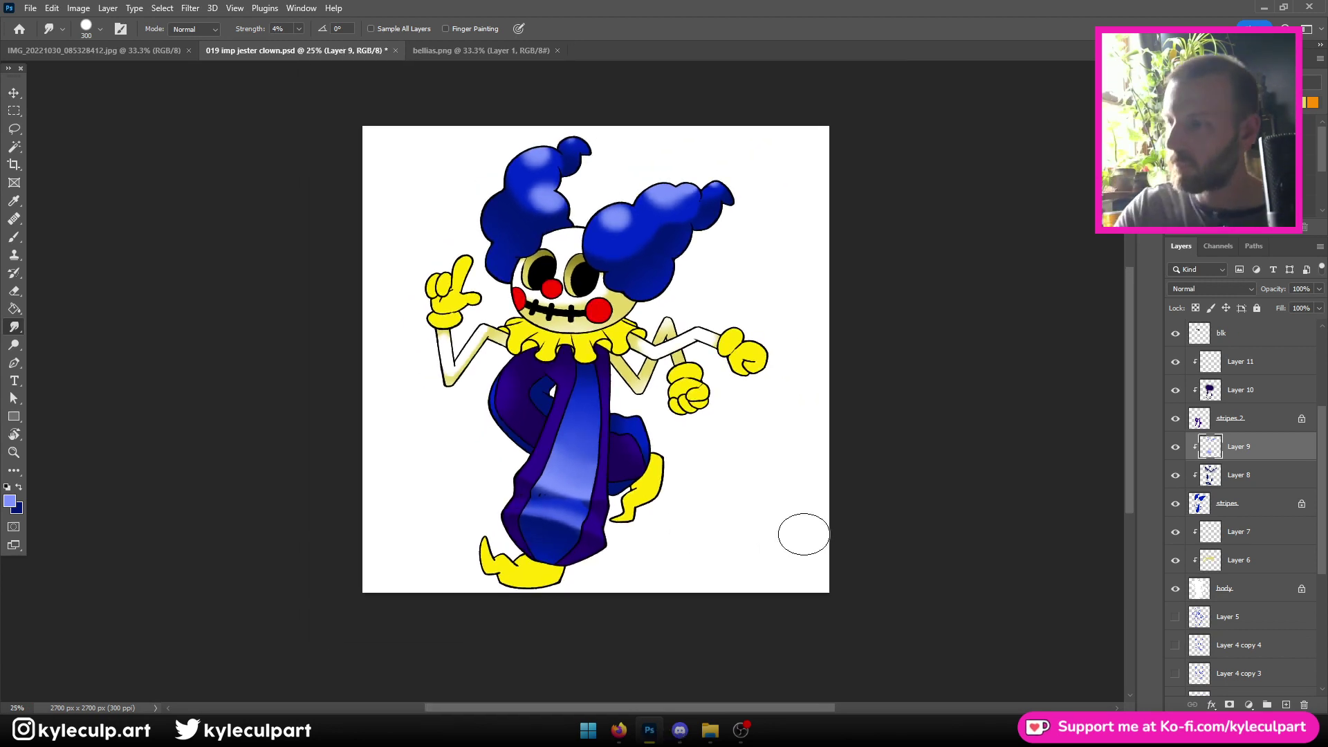
key("ctrl+minus")
key("ctrl+minus")
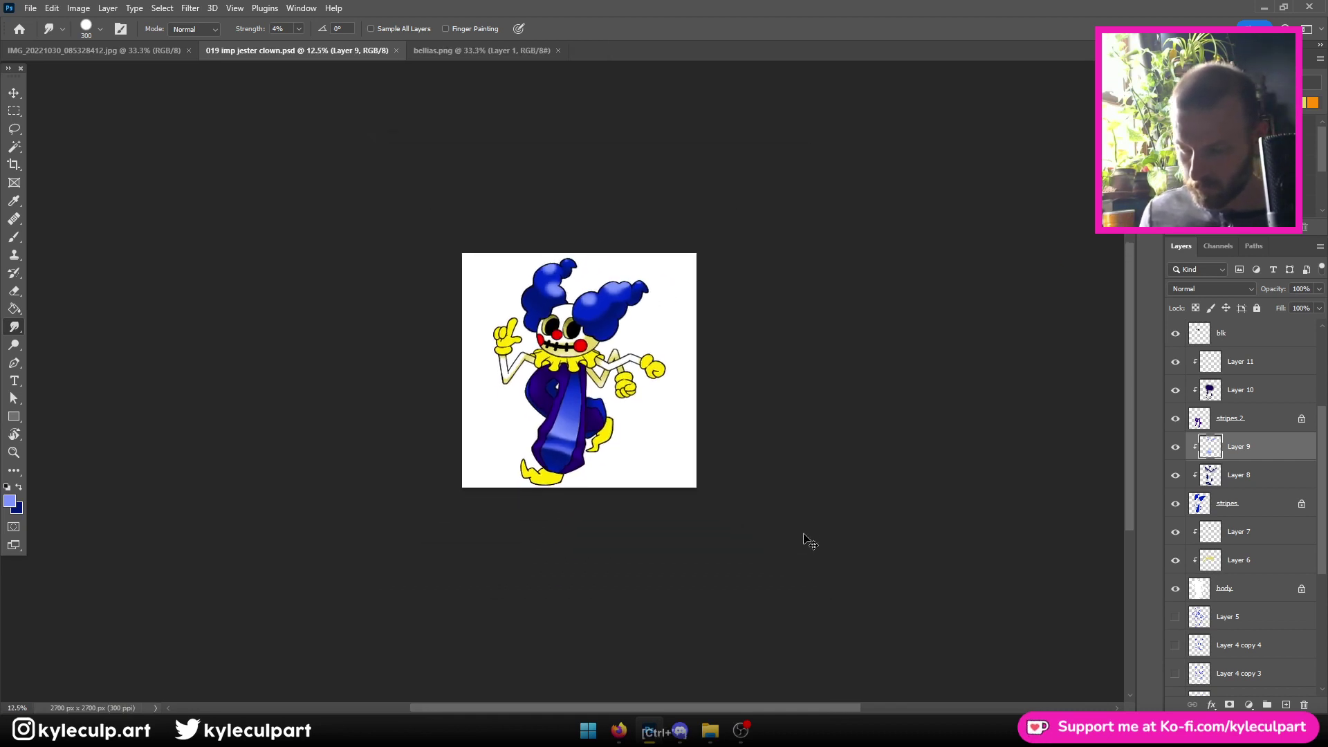
key("ctrl+plus")
key("ctrl+plus")
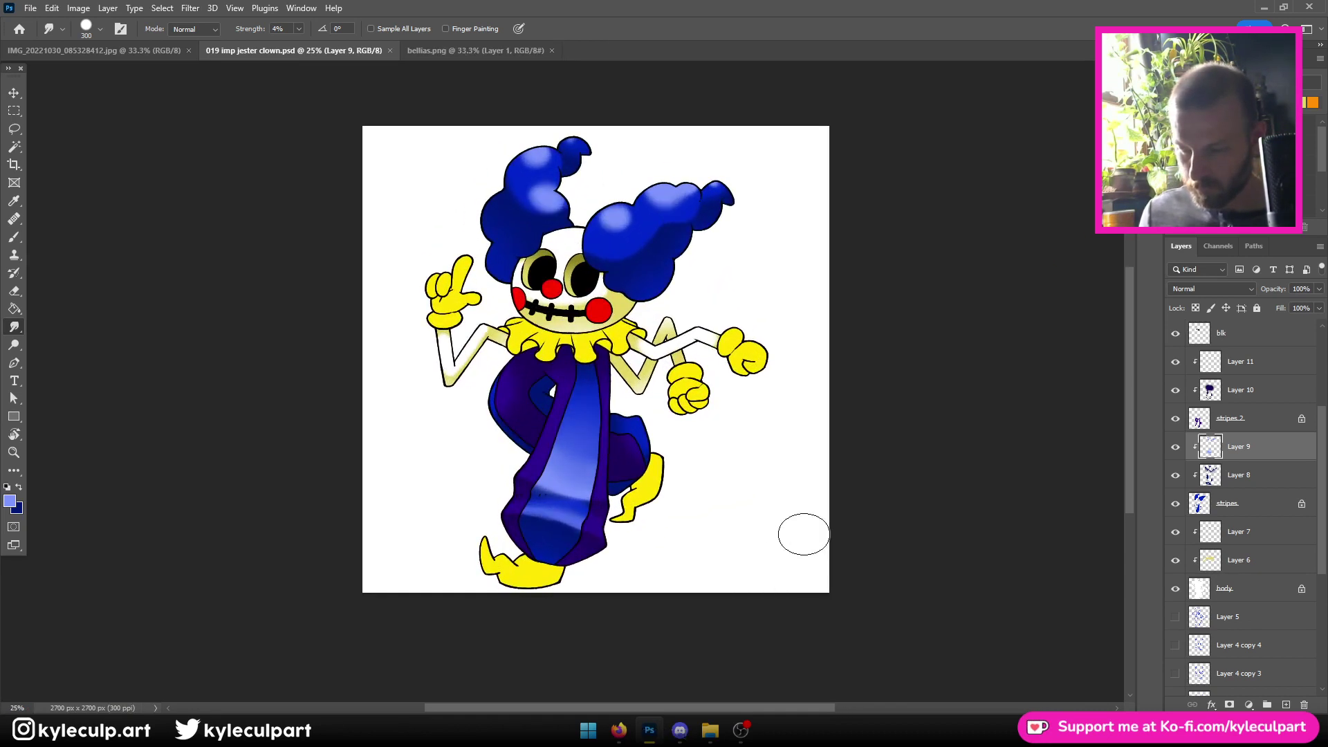
key("ctrl+plus")
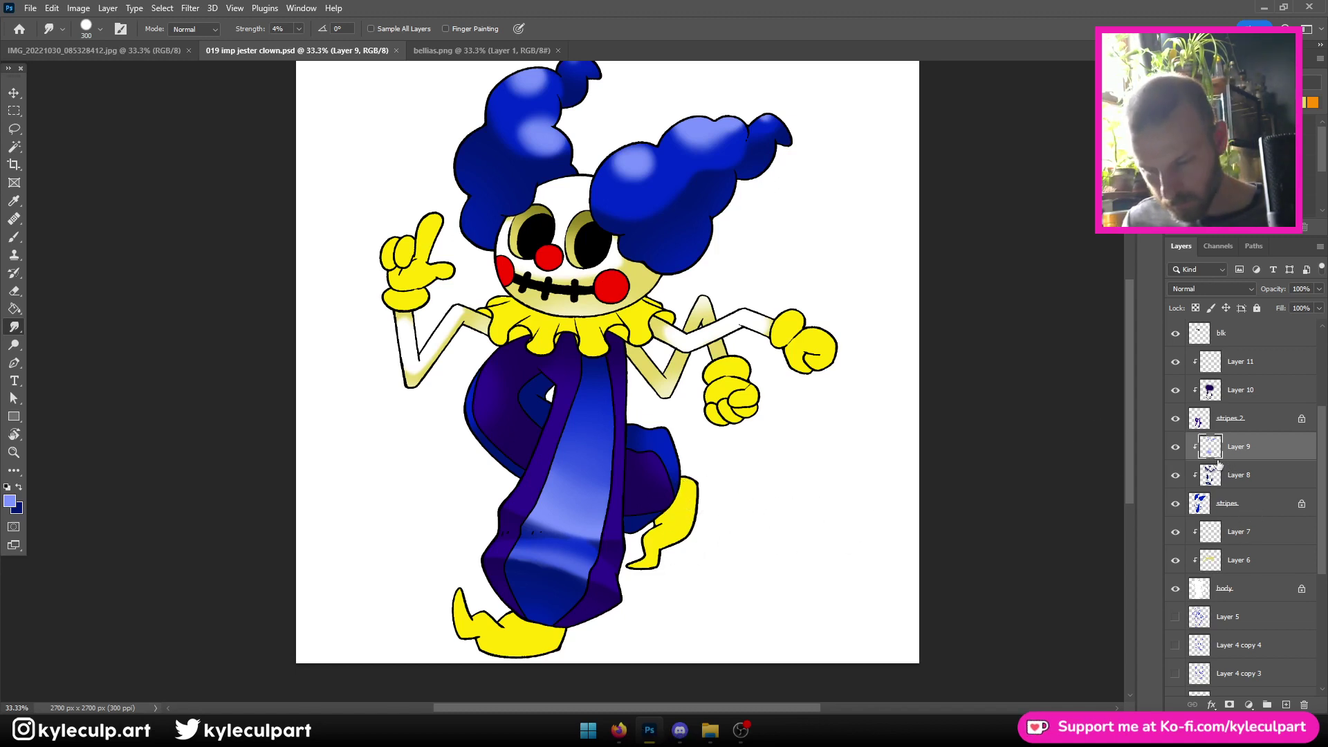
Paint a pale blue highlight on top of the back leg's blue knee with a 250 px brush at 33% opacity and save
left_click(14, 239)
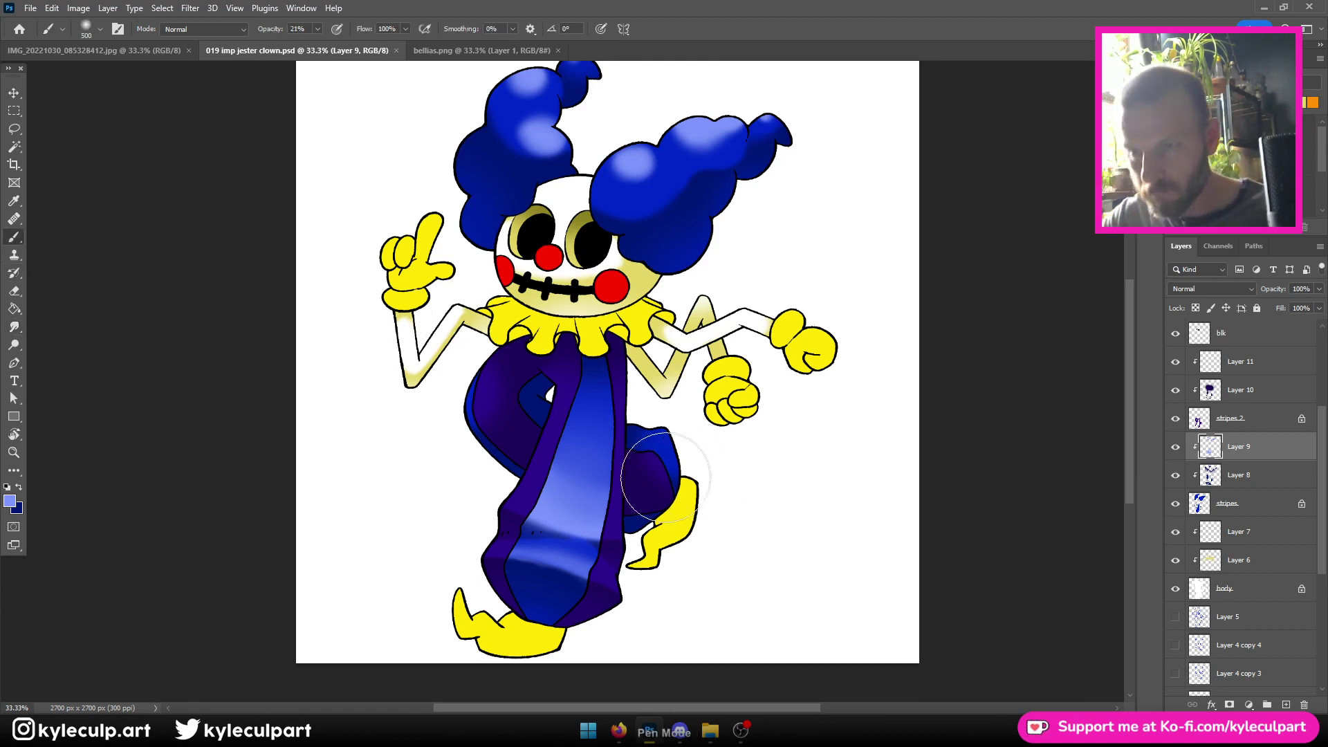
key("bracketleft")
key("bracketleft")
key("bracketleft")
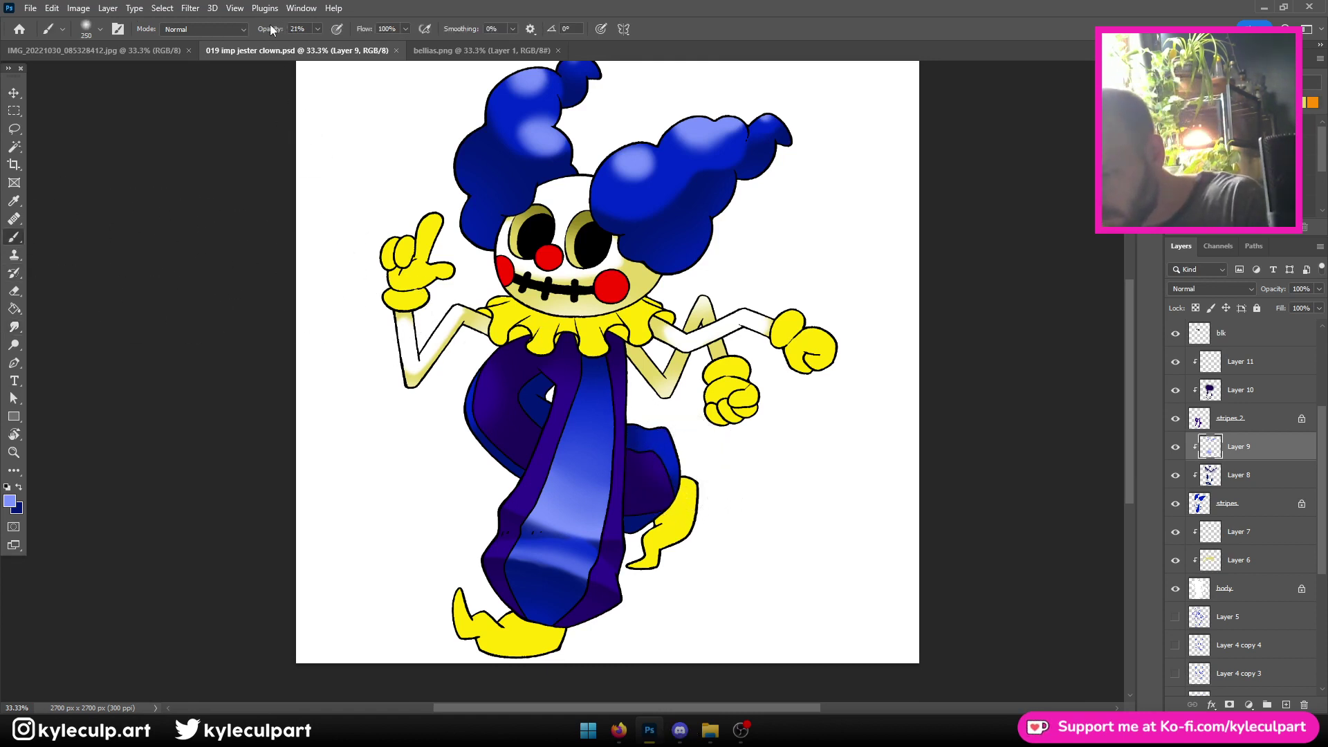
left_click_drag(649, 447, 670, 425)
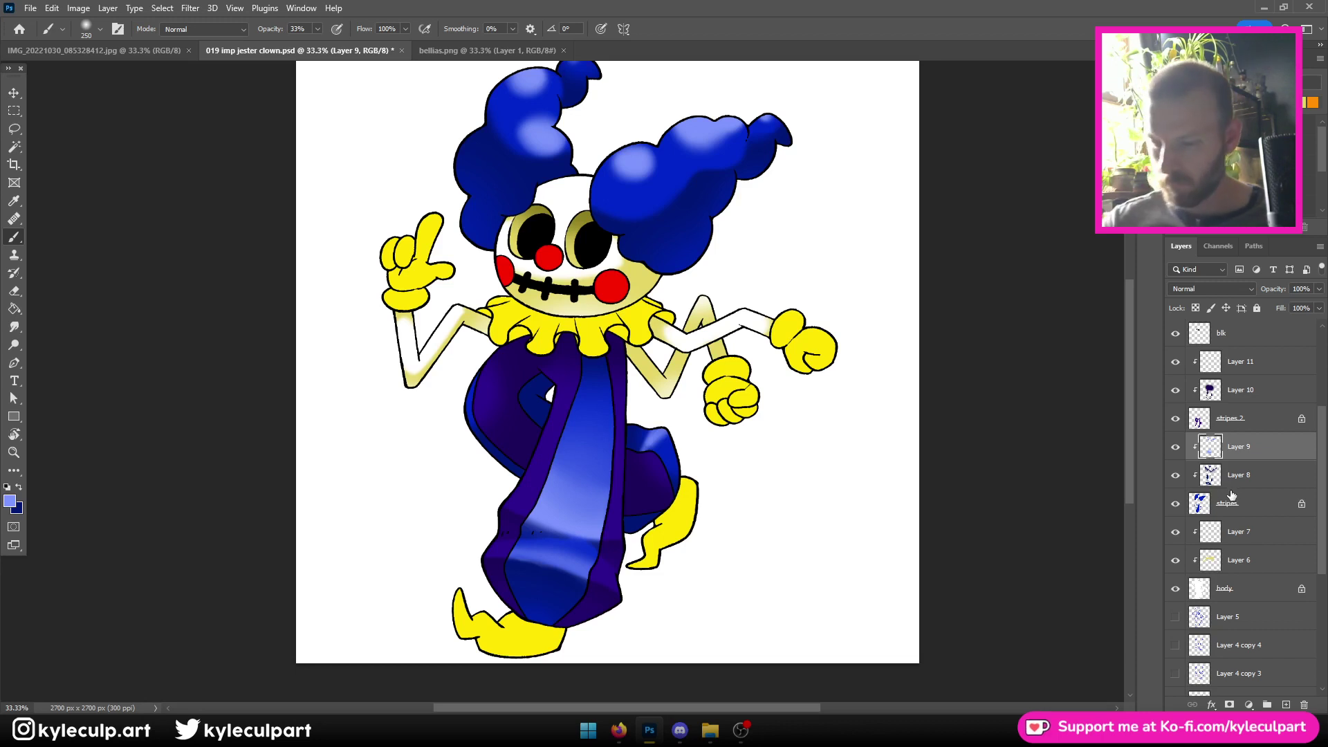
key("ctrl+s")
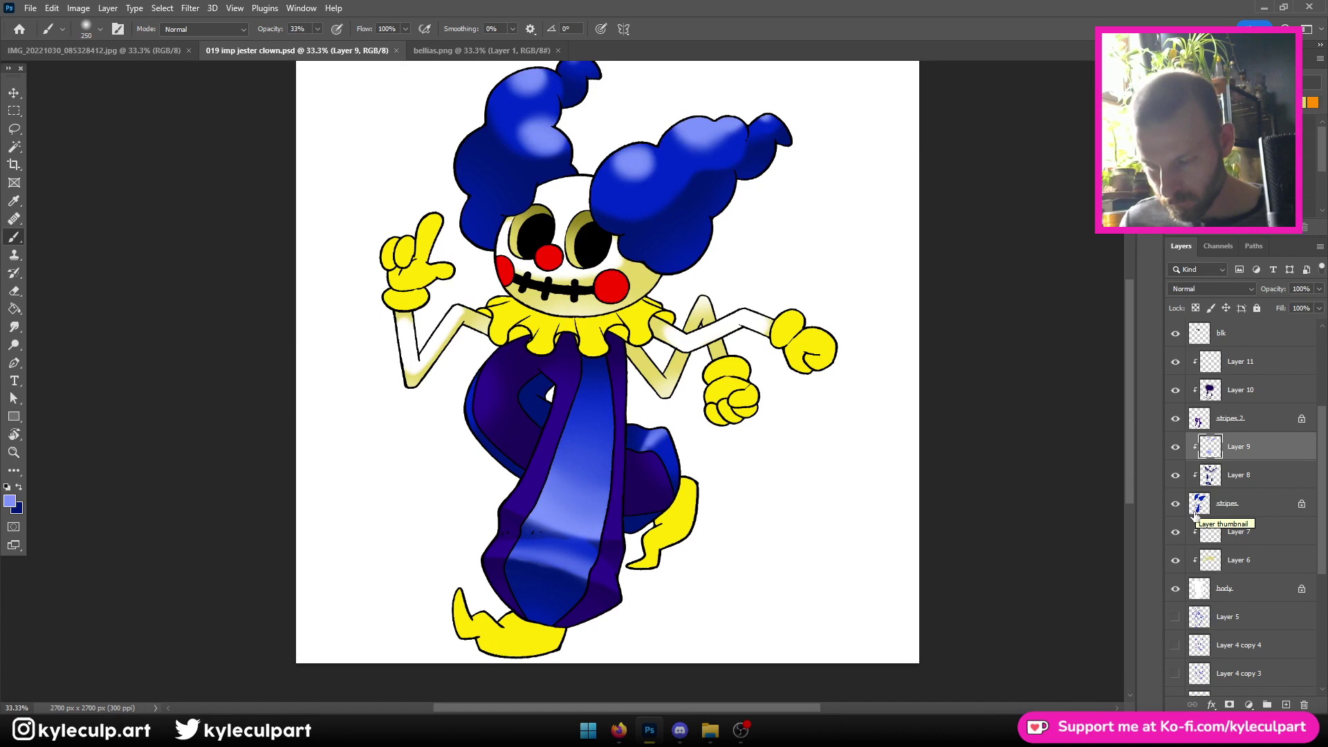
Paint a pale blue highlight on the outer edge of the back leg's blue stripe where the leg bends
key("ctrl+plus")
left_click_drag(422, 403, 419, 408)
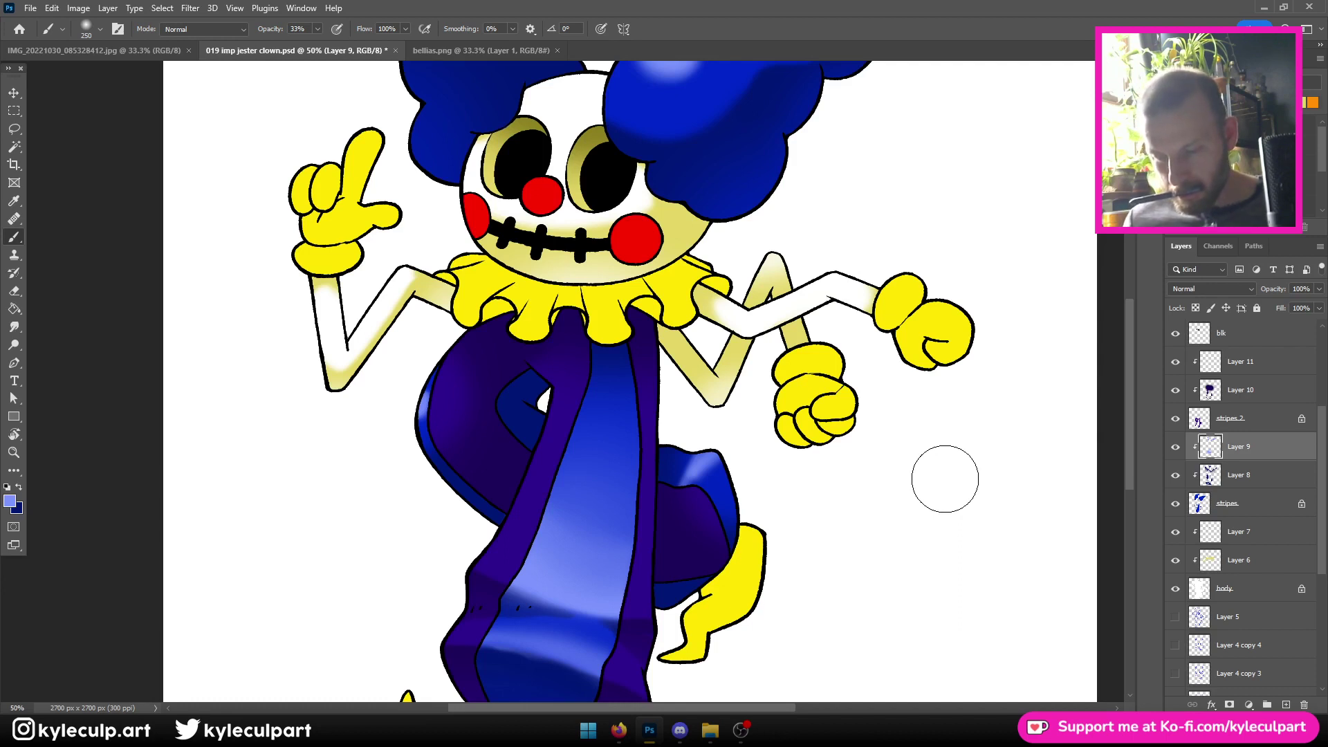
scroll(536, 445, "up", 3)
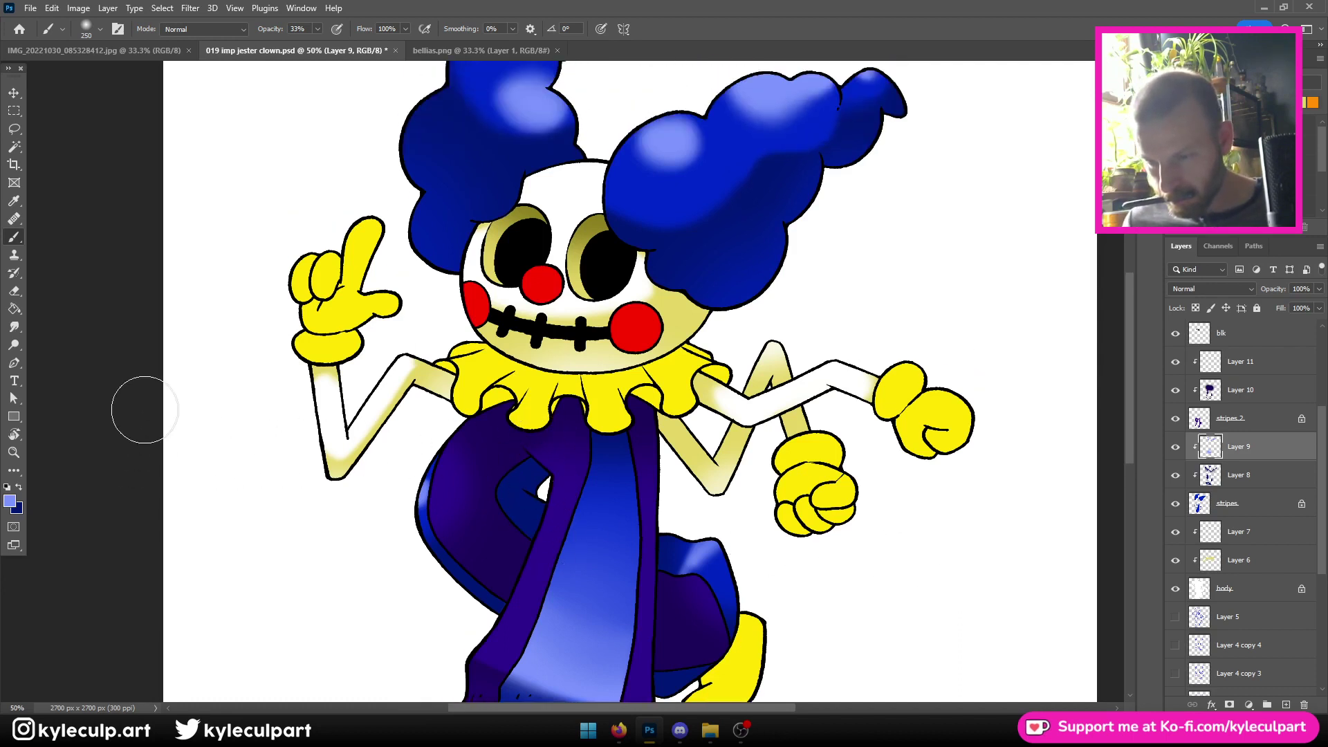
Set the foreground color to the bright purple 6727e9 and make Layer 11 the active layer
left_click(10, 501)
left_click(956, 495)
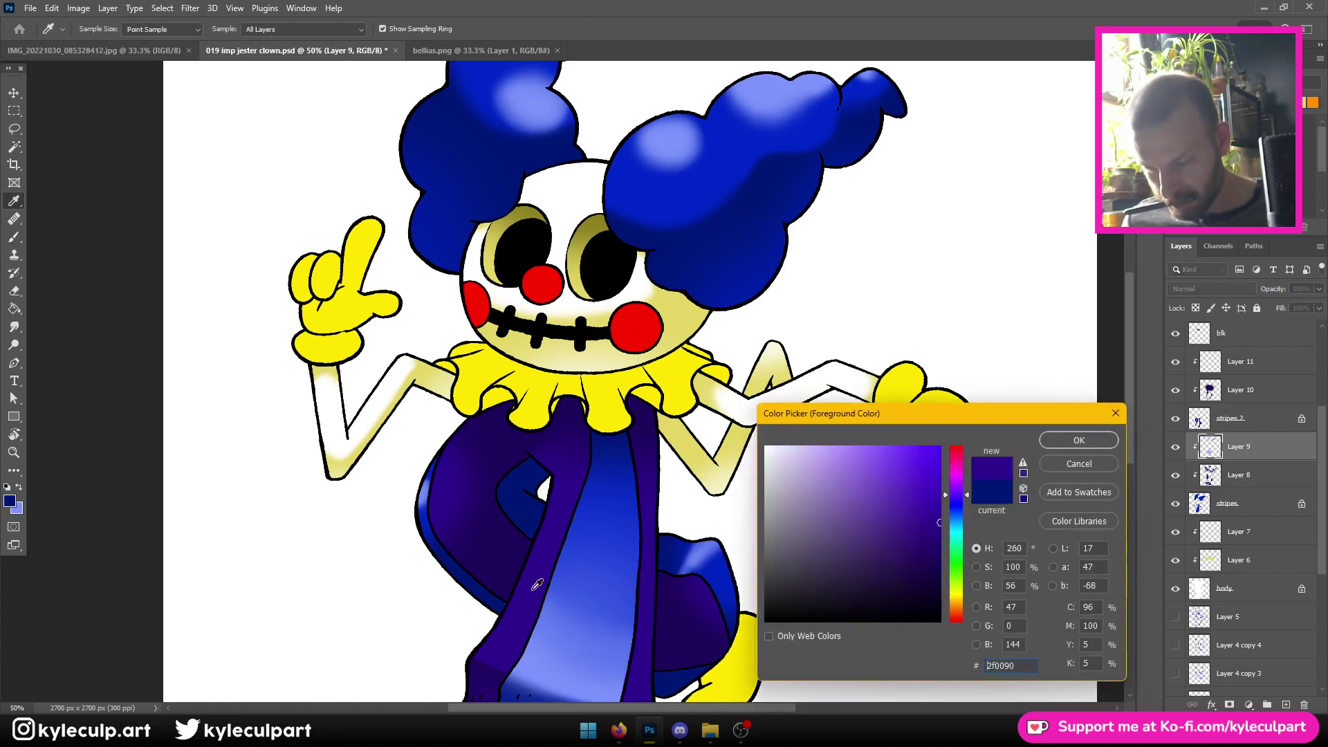
left_click(911, 462)
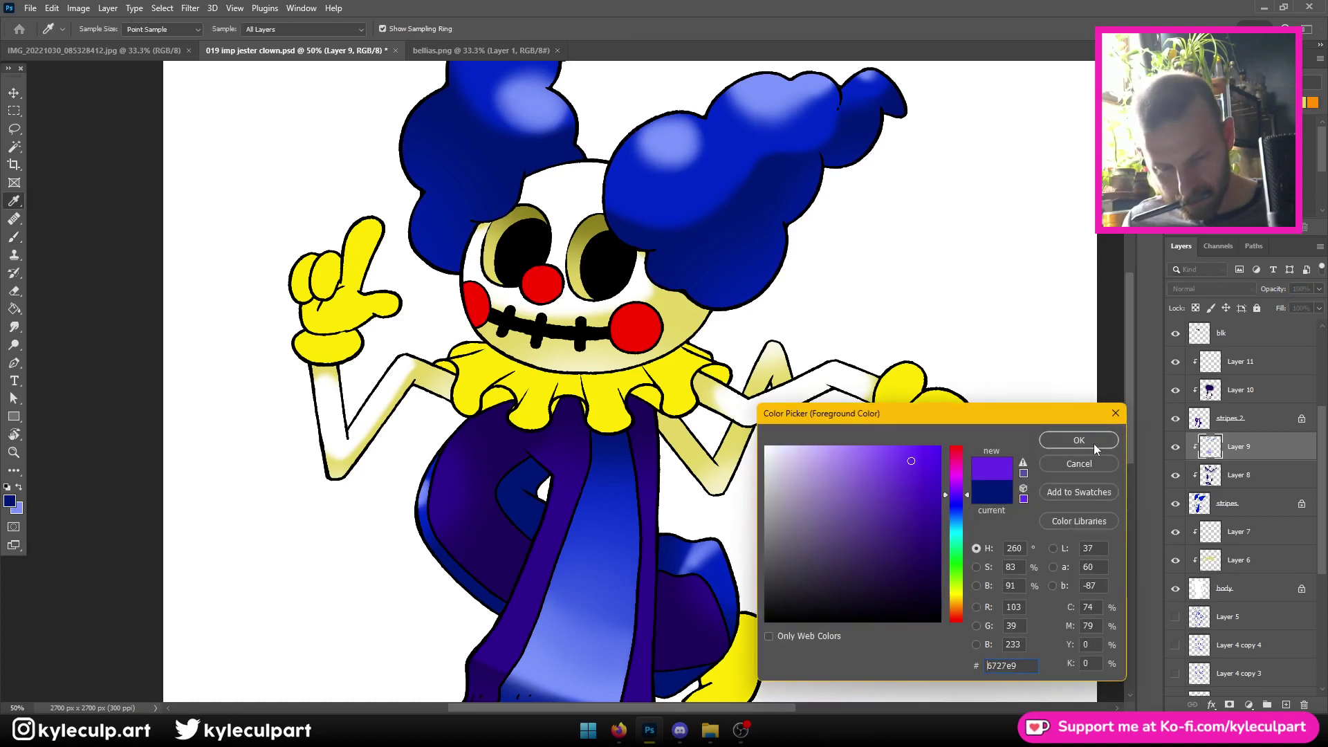
left_click(1094, 447)
left_click(1245, 365)
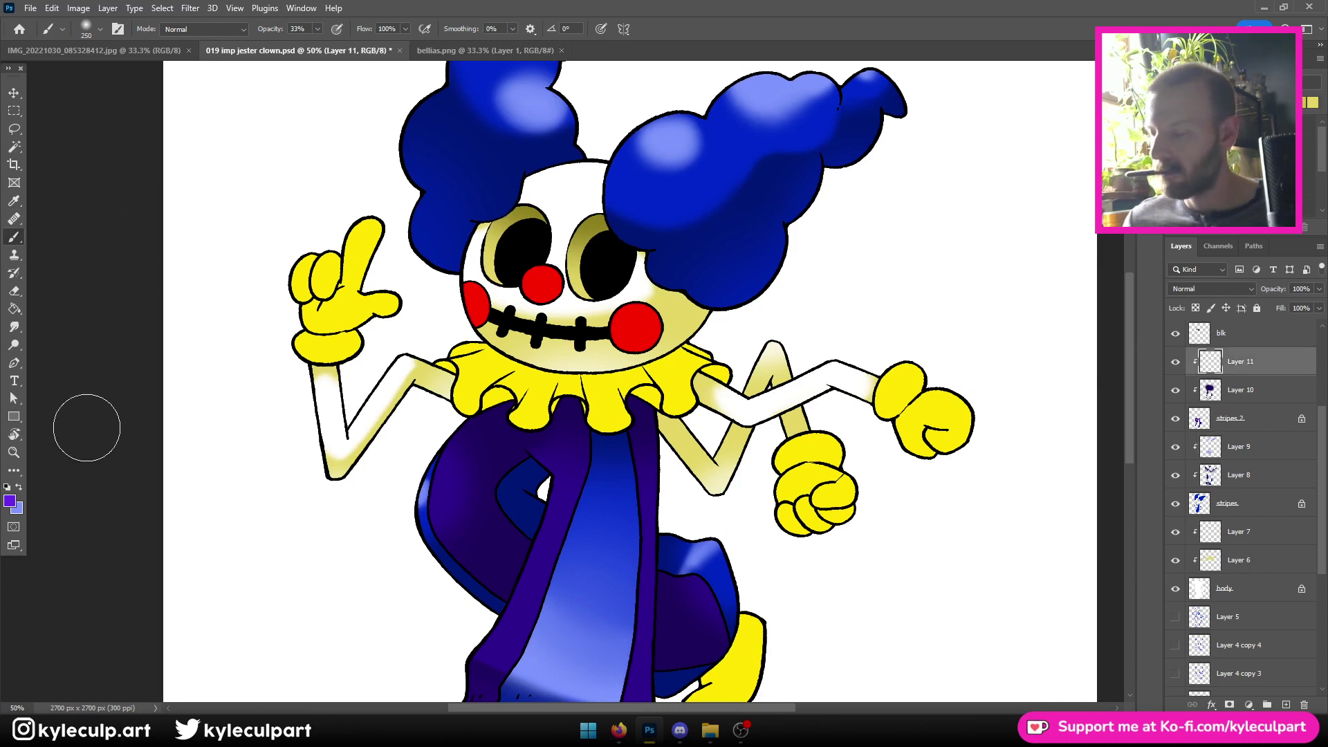
Paint soft purple highlights on the back leg's purple stripe at its outer bend and on the knee
scroll(682, 608, "down", 3)
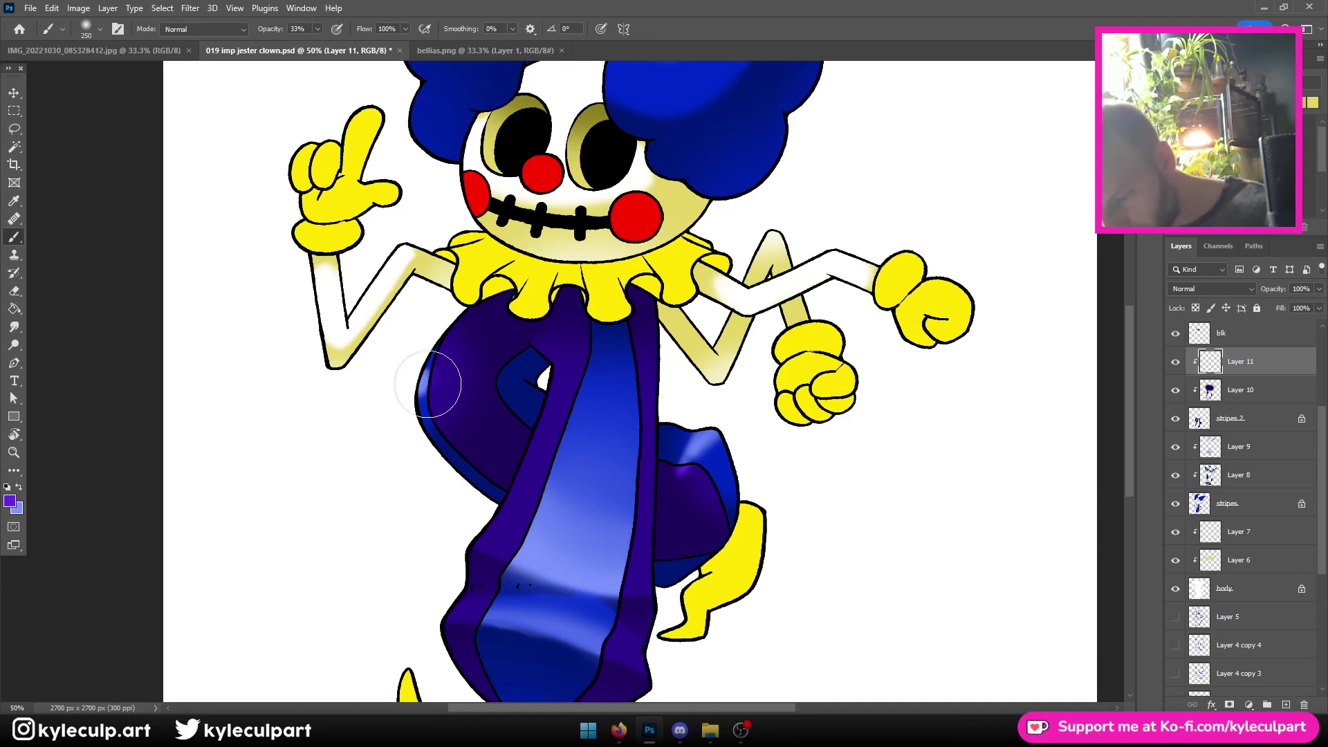
key("ctrl+minus")
key("ctrl+minus")
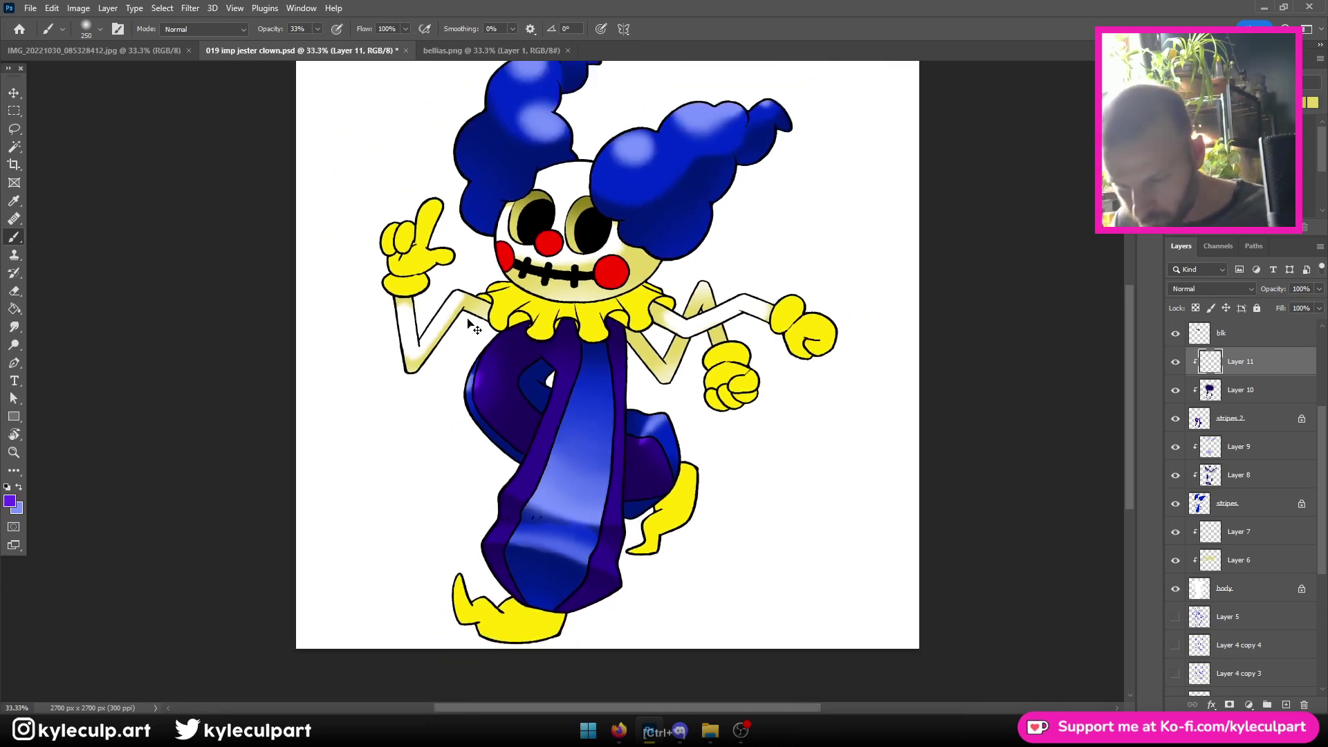
key("ctrl+plus")
key("ctrl+plus")
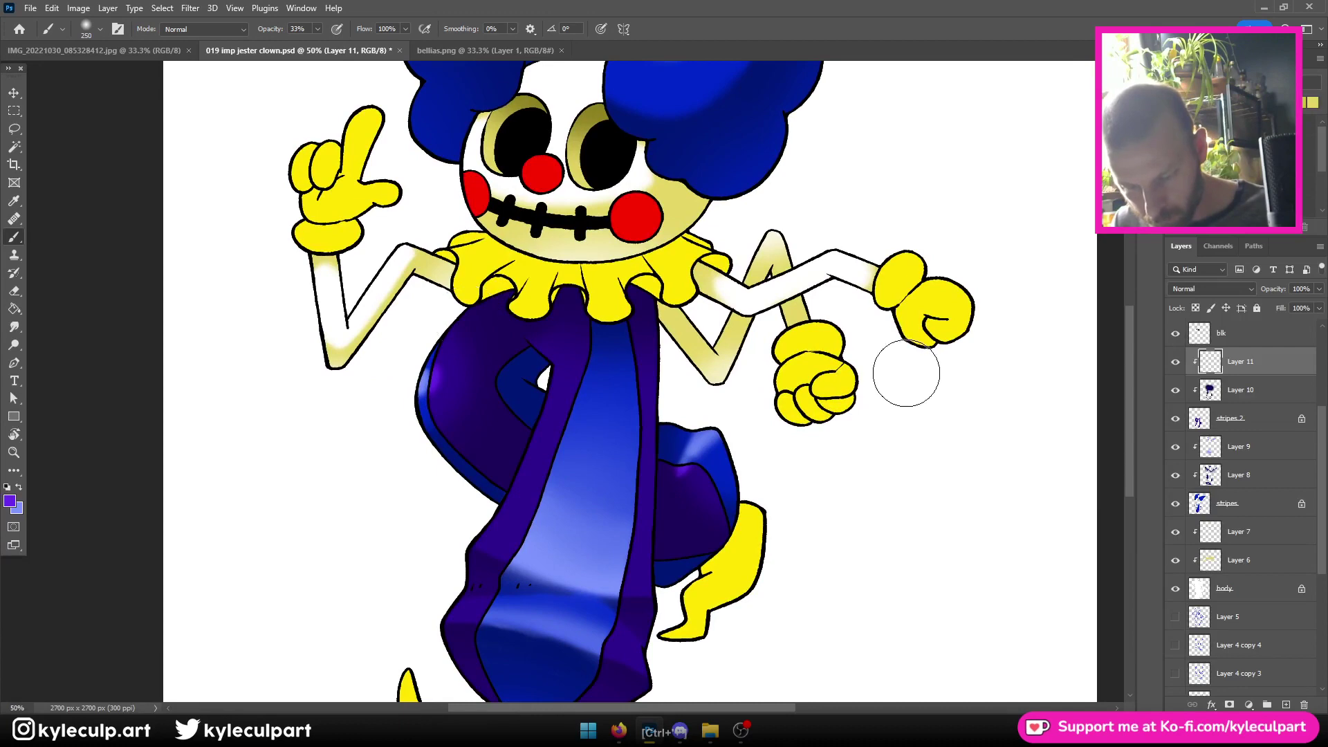
key("ctrl+minus")
key("ctrl+plus")
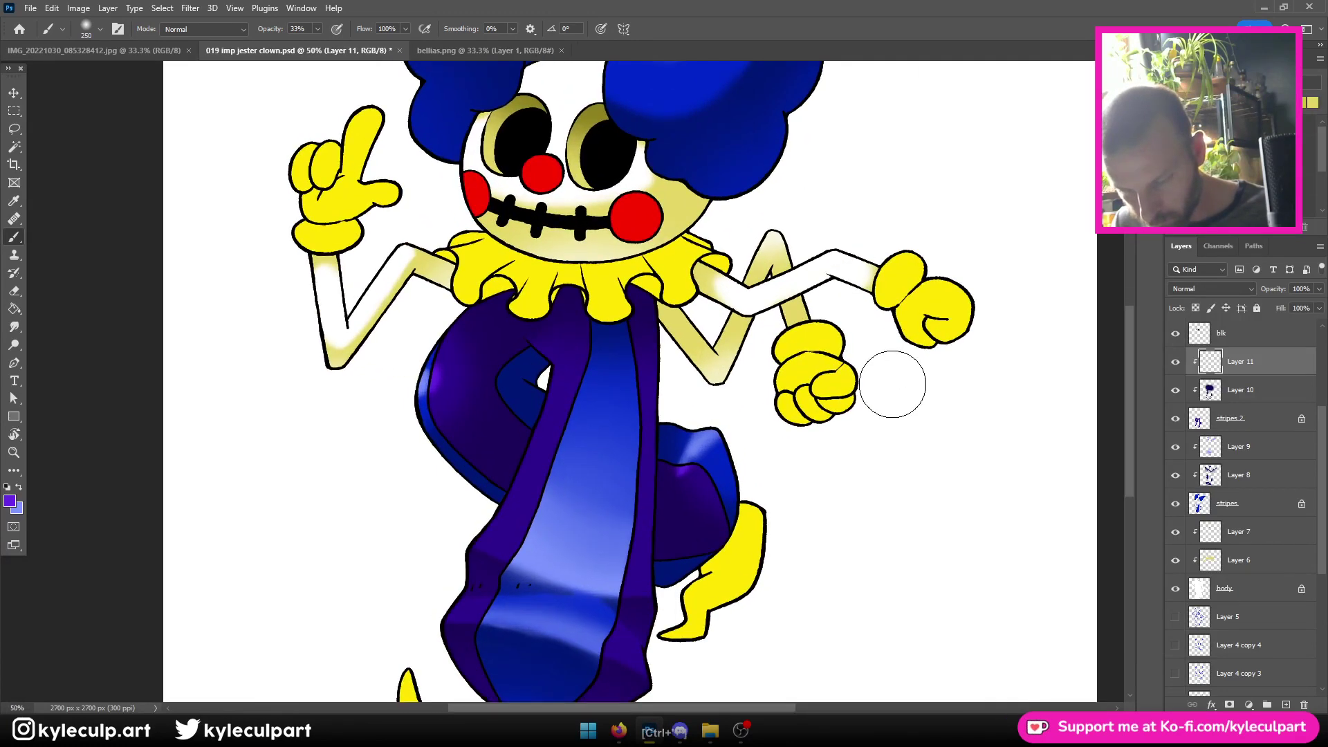
mouse_move(472, 513)
left_mouse_down()
mouse_move(508, 553)
mouse_move(521, 544)
left_mouse_up()
mouse_move(462, 473)
left_mouse_down()
mouse_move(519, 532)
mouse_move(511, 550)
left_mouse_up()
left_click_drag(439, 519, 513, 555)
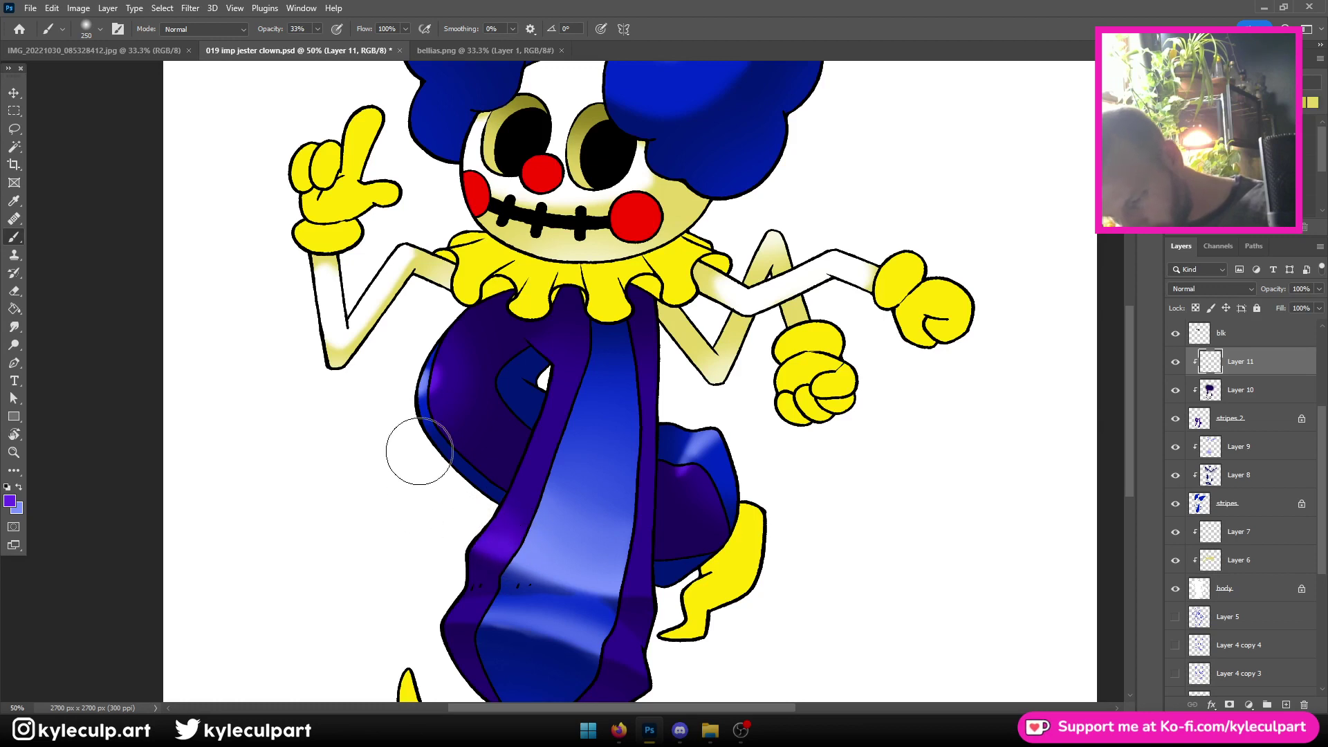
mouse_move(679, 580)
left_mouse_down()
mouse_move(612, 588)
mouse_move(694, 543)
left_mouse_up()
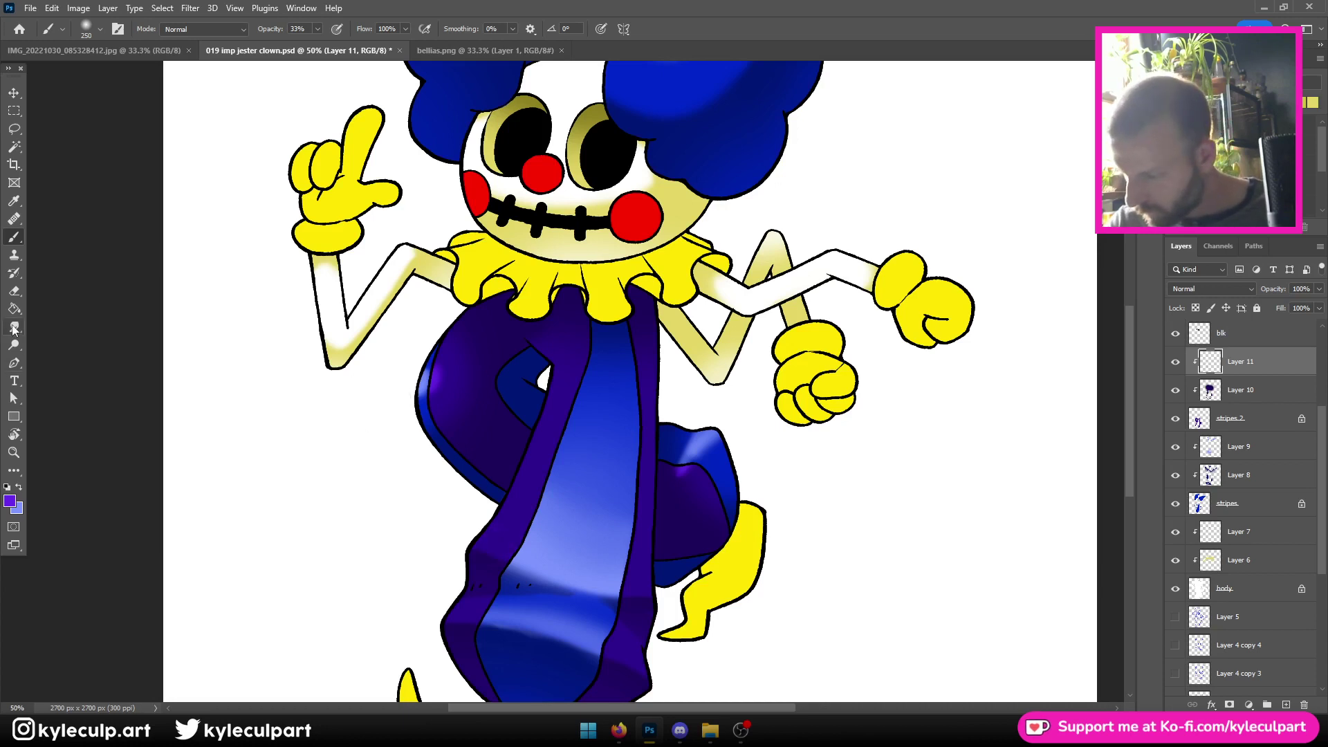
Select both purple stripes of the front leg with the Magic Wand, using the lines copy layer
left_click(14, 146)
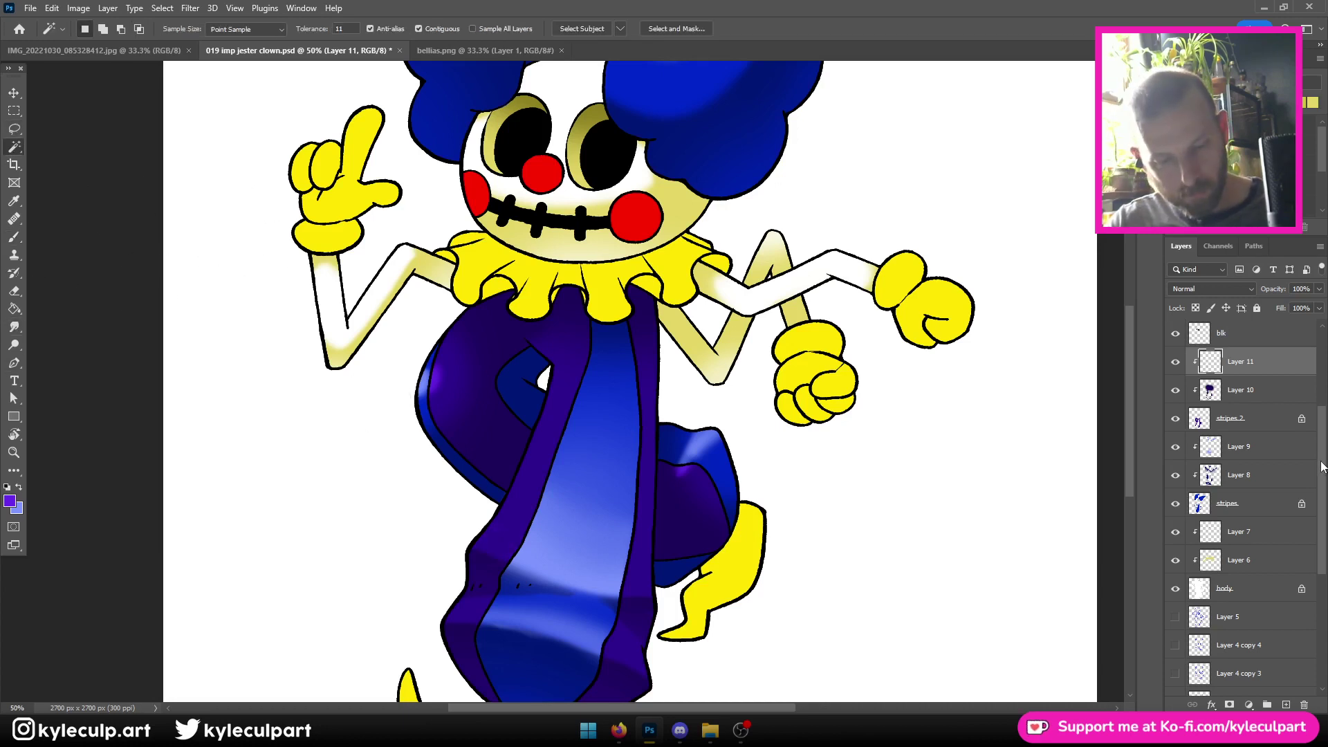
scroll(1280, 474, "up", 3)
left_click(1237, 337)
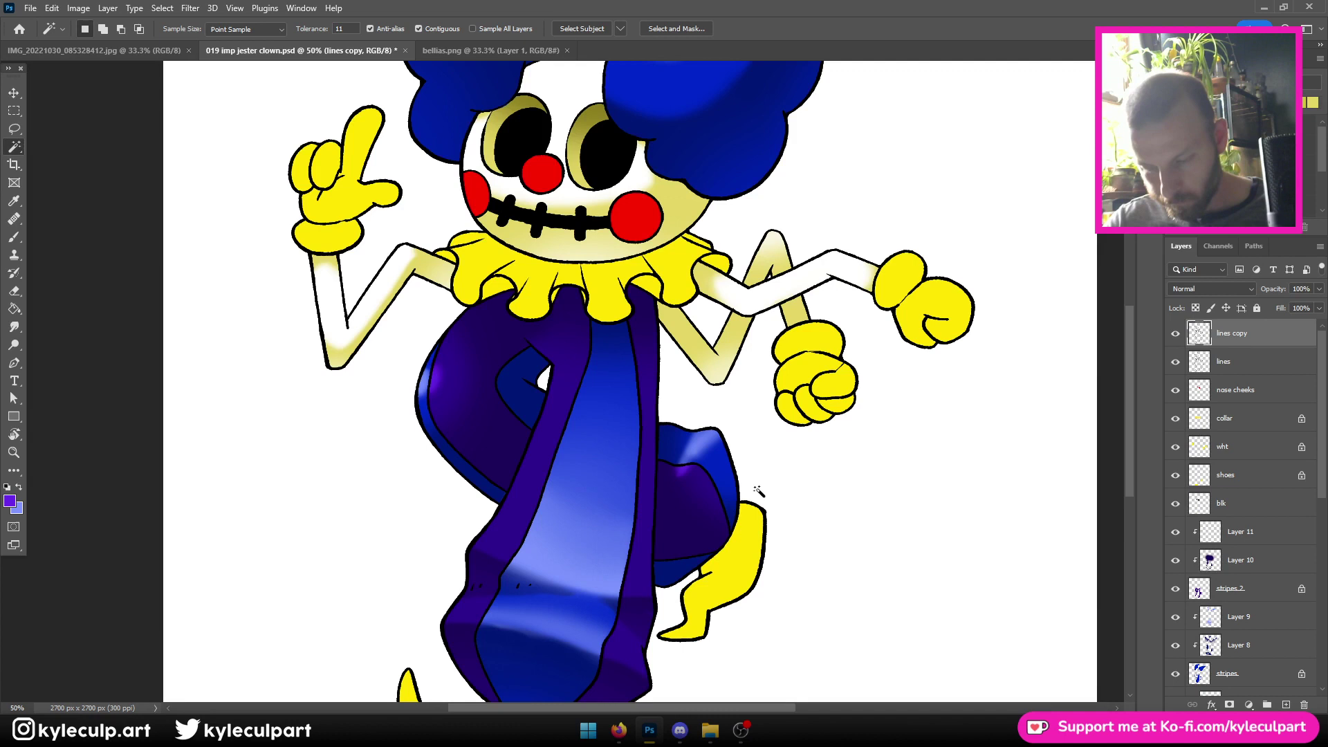
left_click(637, 581)
left_click(470, 529, "shift")
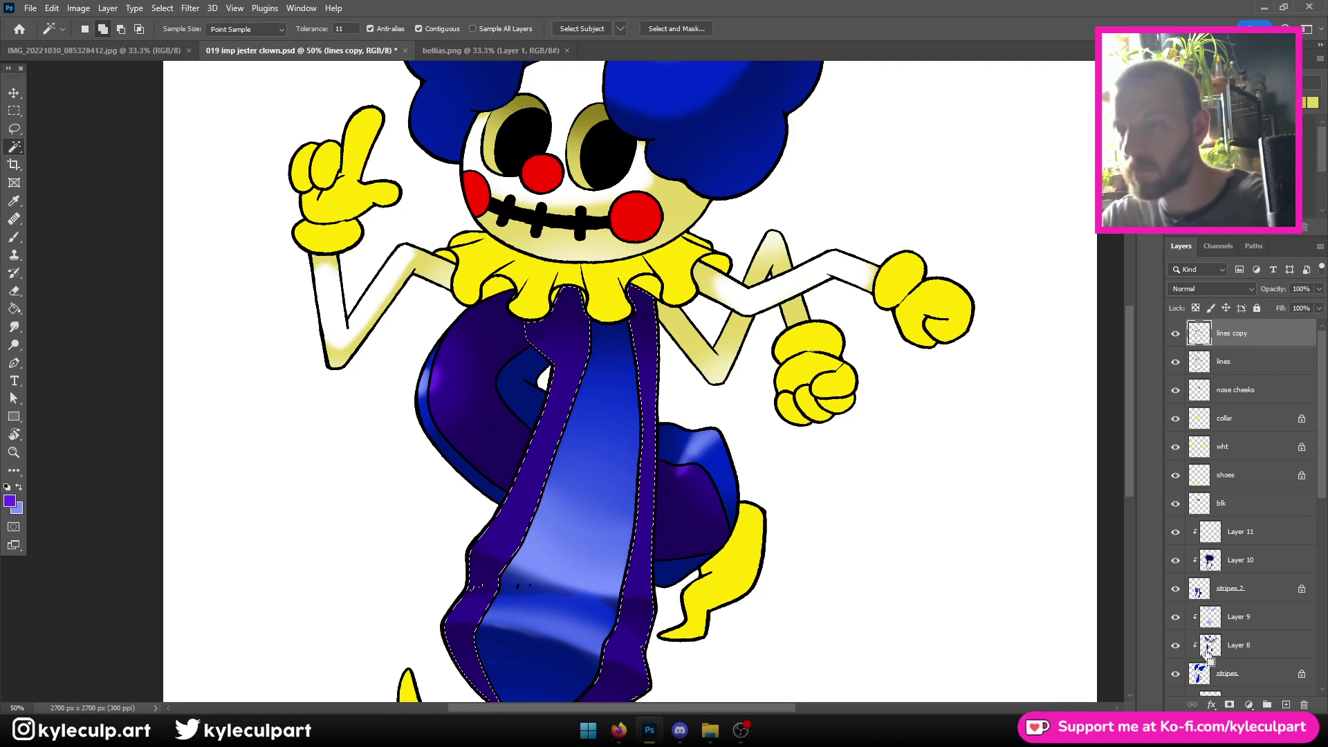
key("ctrl+shift+e")
key("Return")
Brush bright purple highlights at 33% opacity along both selected front leg stripes above the fold, on Layer 11
scroll(1280, 599, "down", 1)
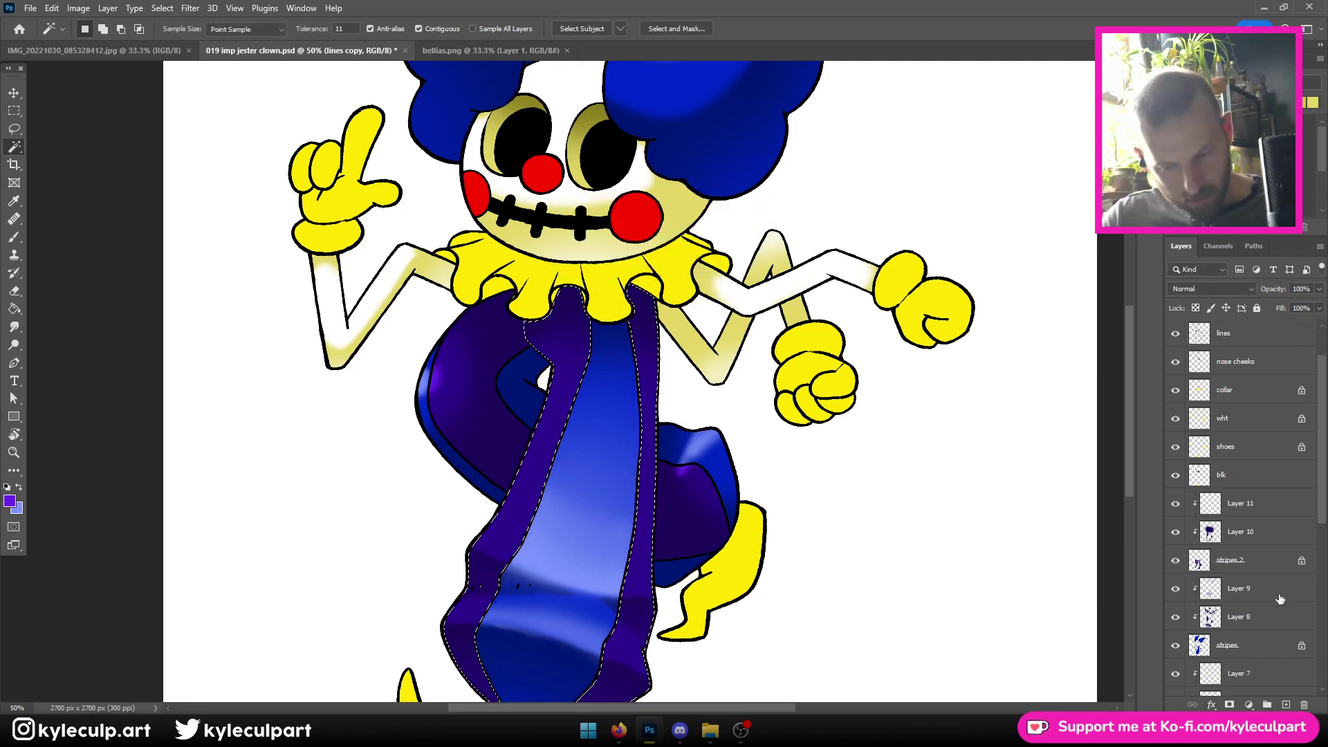
scroll(1280, 599, "down", 7)
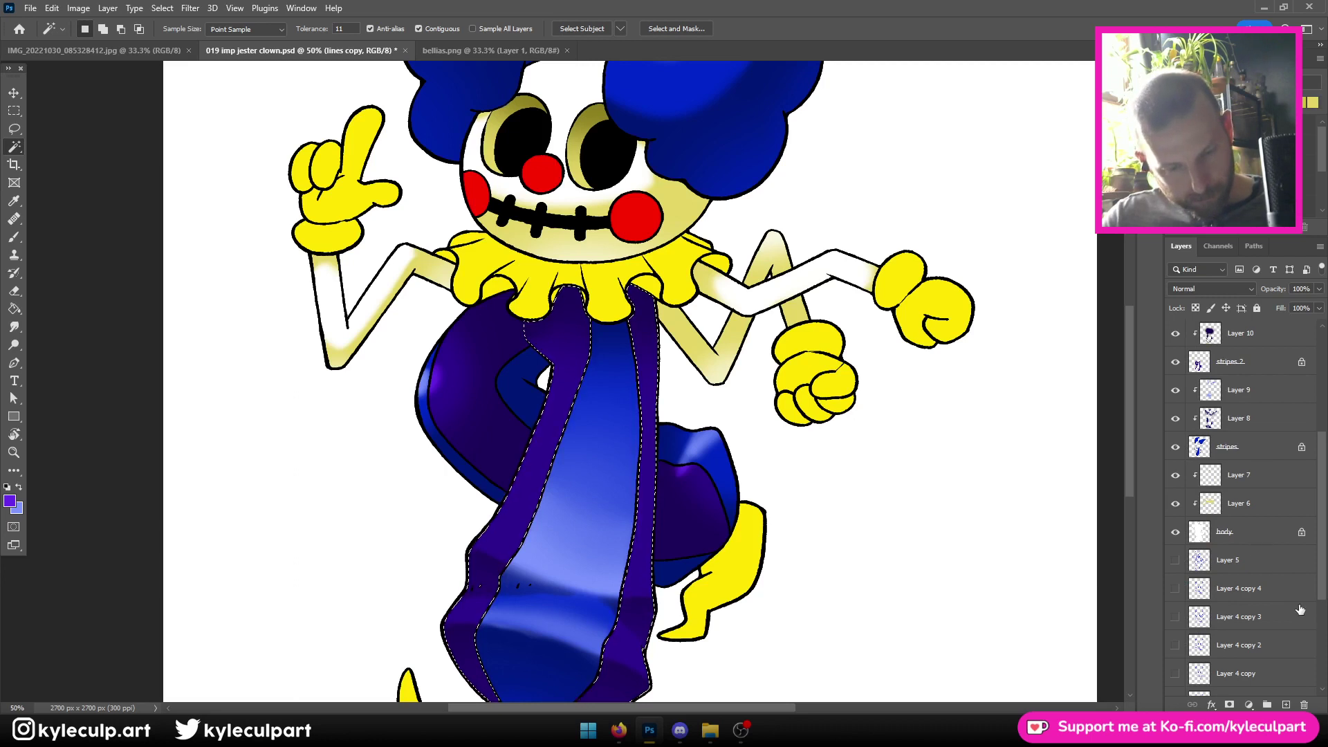
scroll(1222, 512, "up", 2)
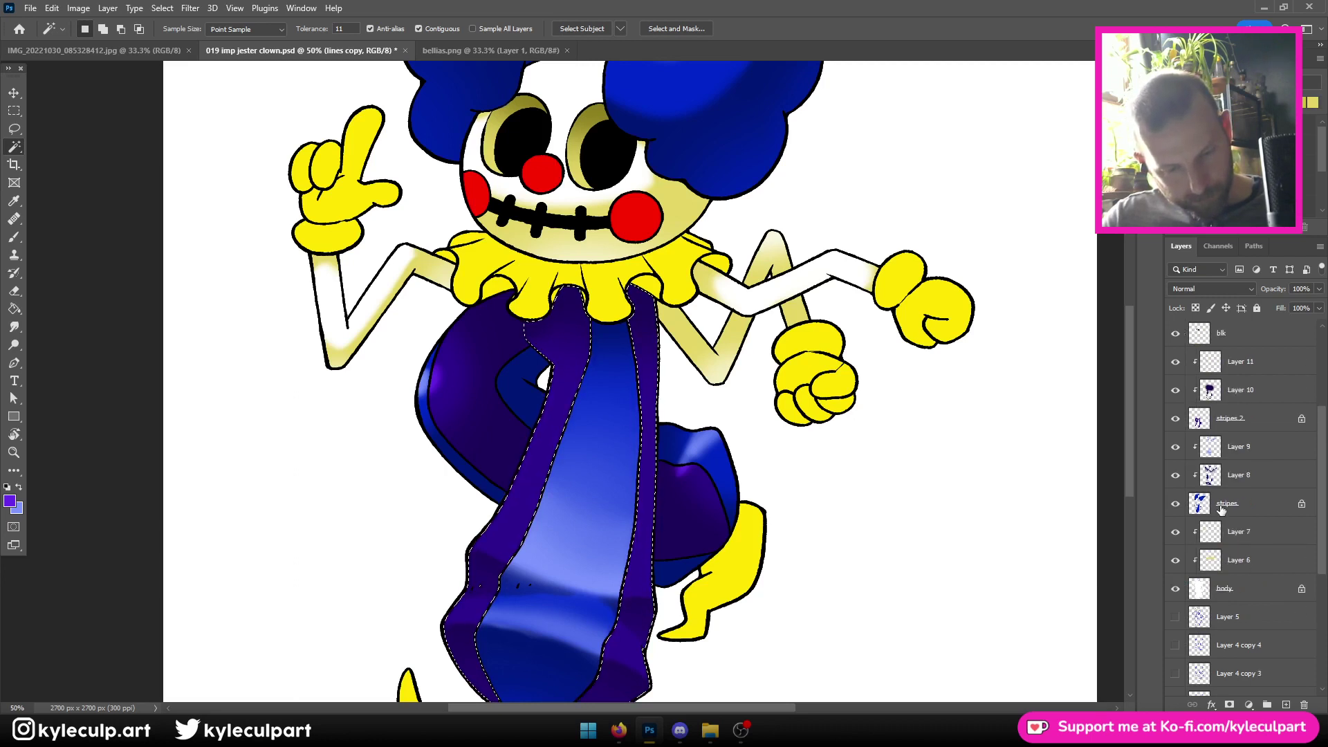
left_click(1224, 356)
key("b")
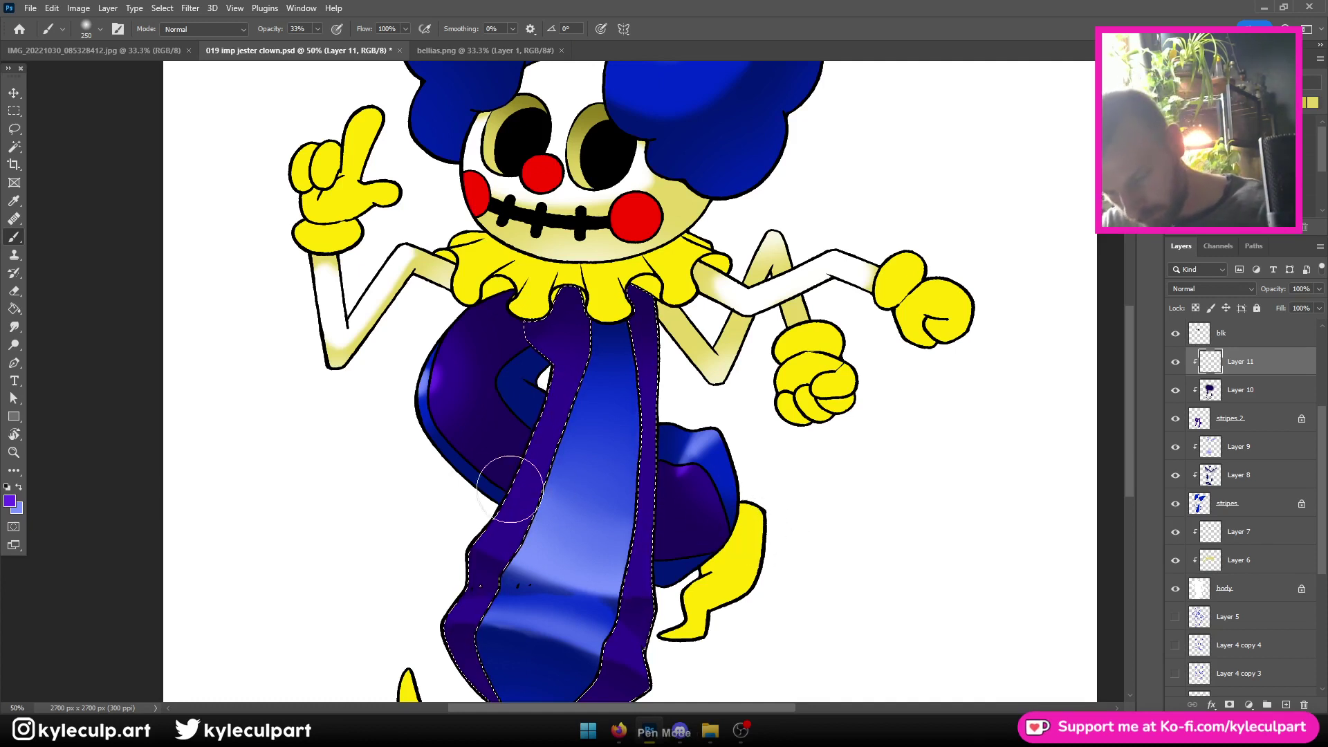
left_click_drag(507, 538, 509, 501)
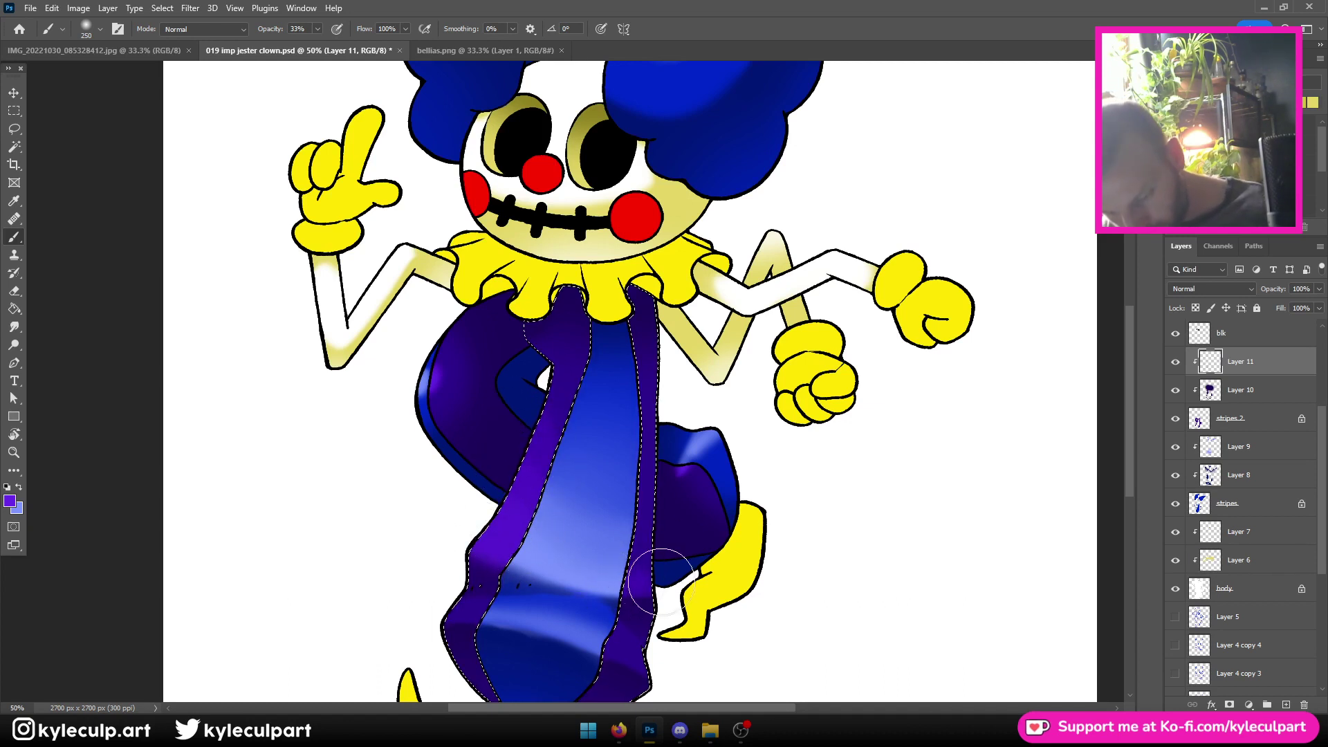
left_click_drag(667, 550, 632, 520)
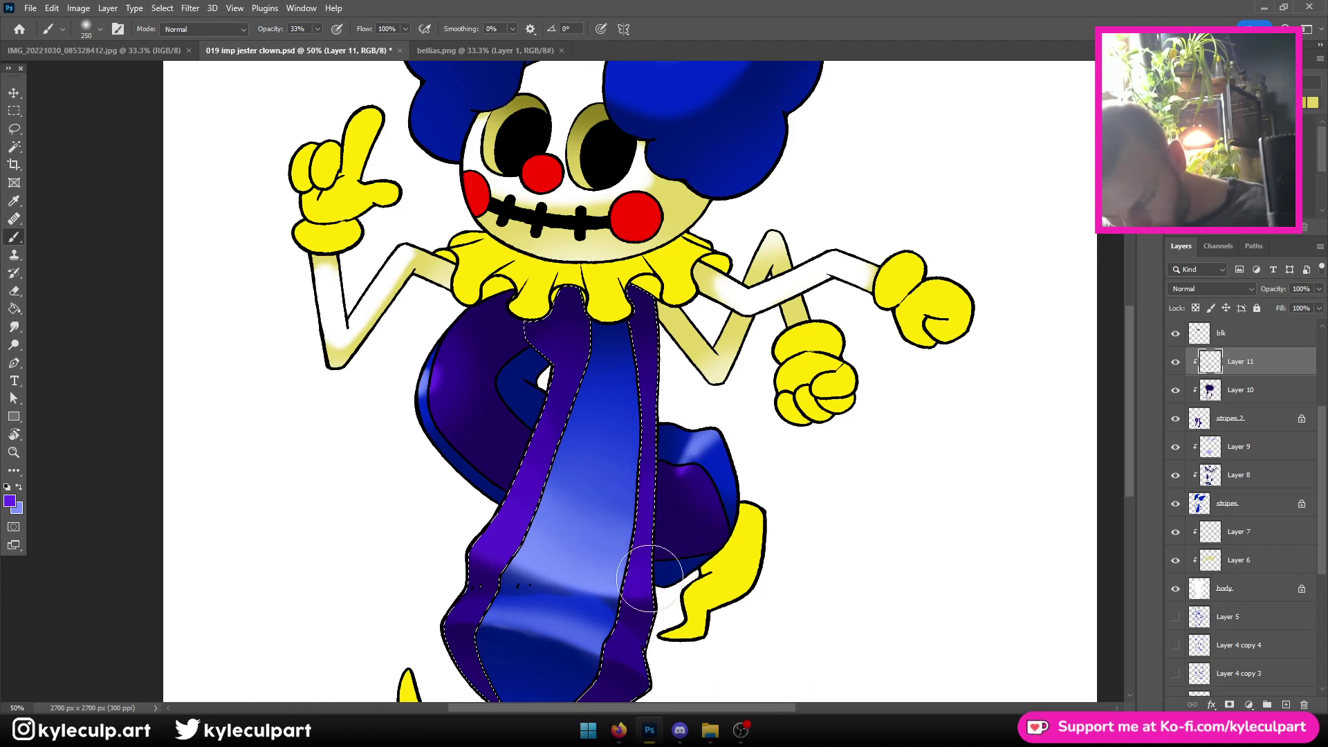
left_click_drag(628, 574, 664, 569)
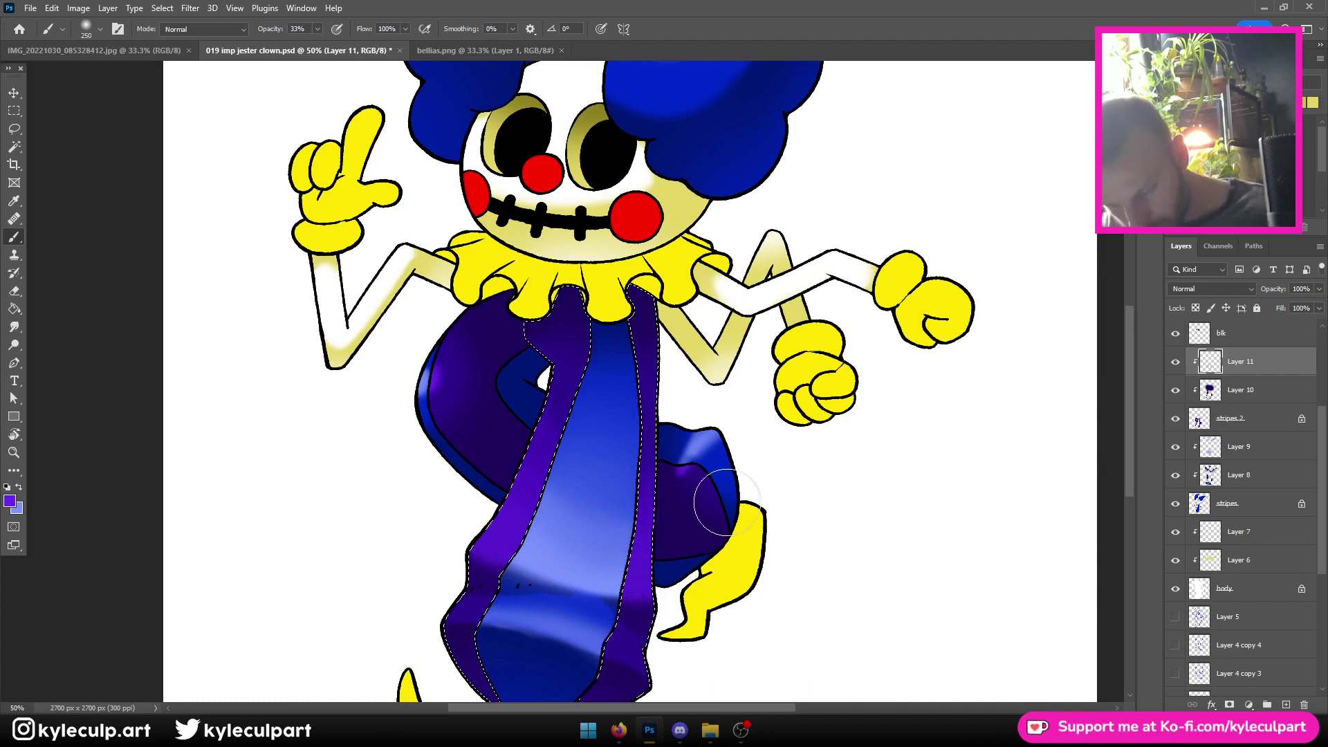
mouse_move(632, 624)
left_mouse_down()
mouse_move(606, 607)
mouse_move(632, 625)
left_mouse_up()
Check the purple highlights on the whole figure, then clear the selection and save the document
key("ctrl+minus")
key("ctrl+minus")
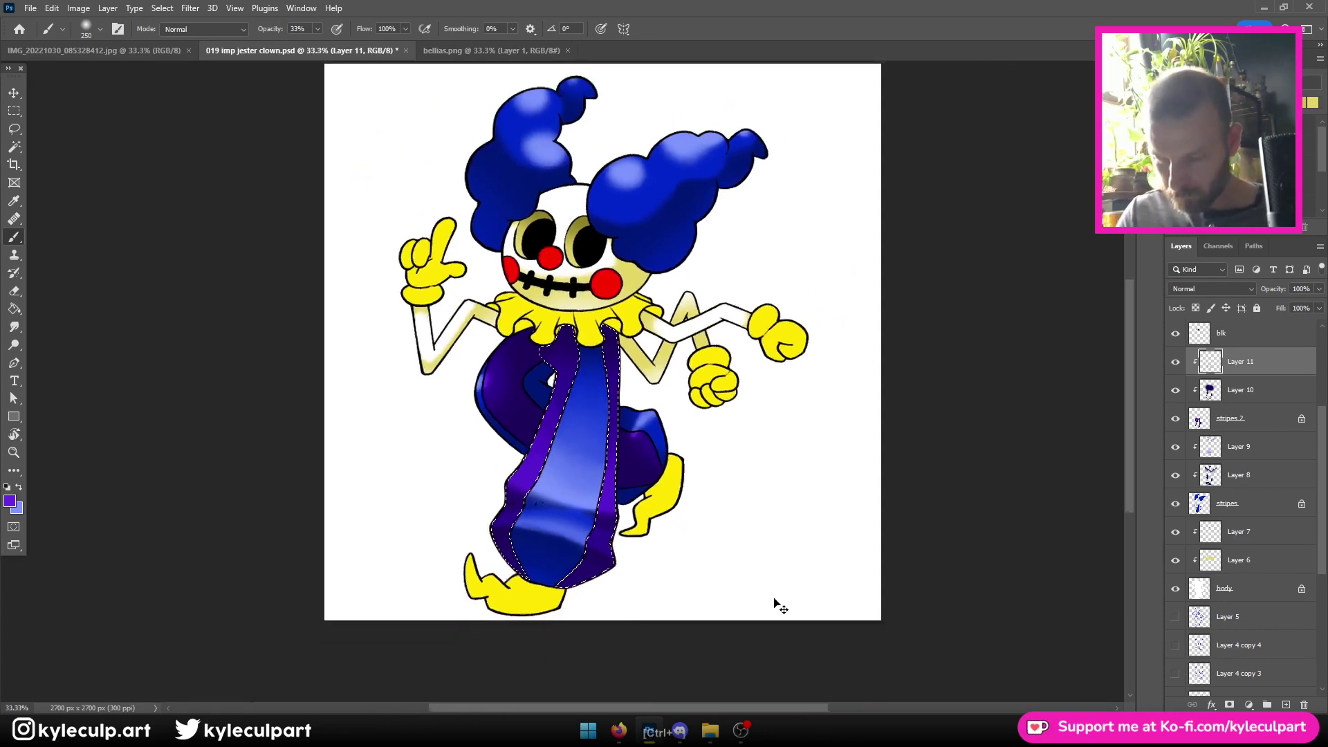
key("ctrl+plus")
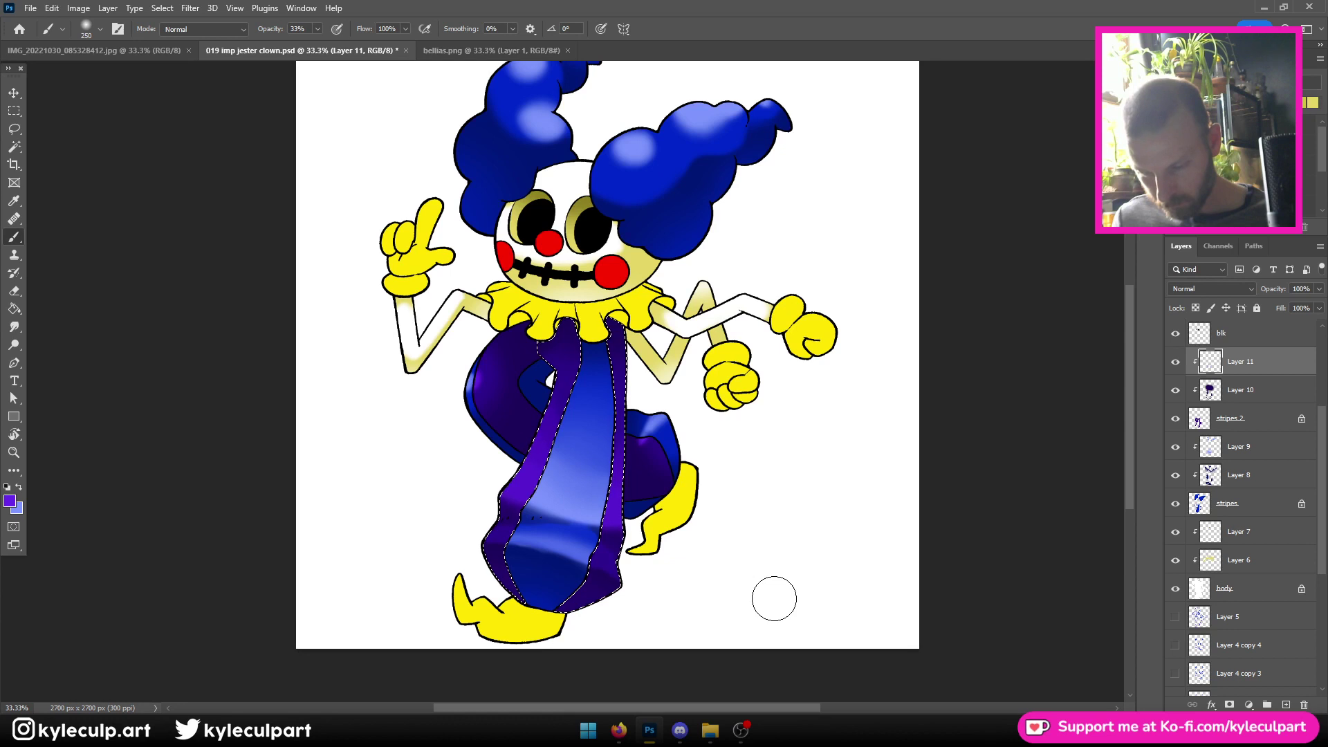
key("ctrl+minus")
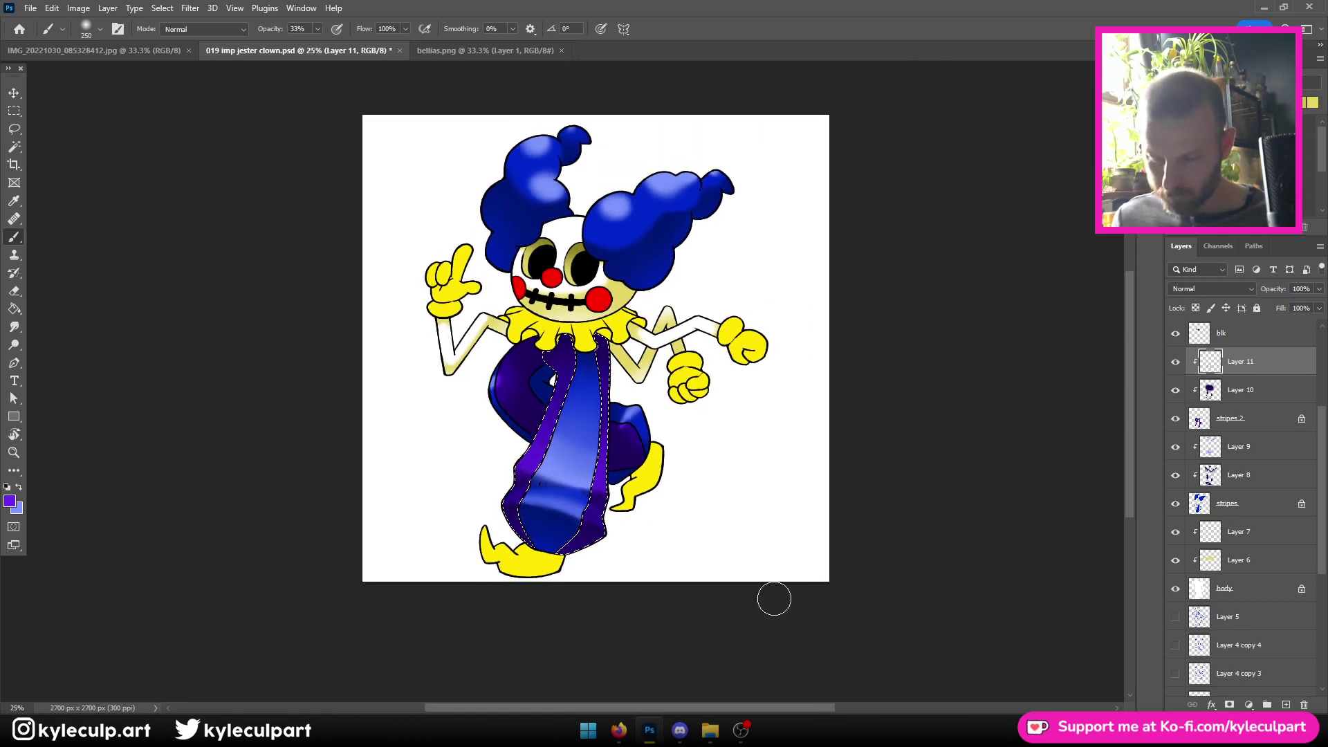
key("ctrl+plus")
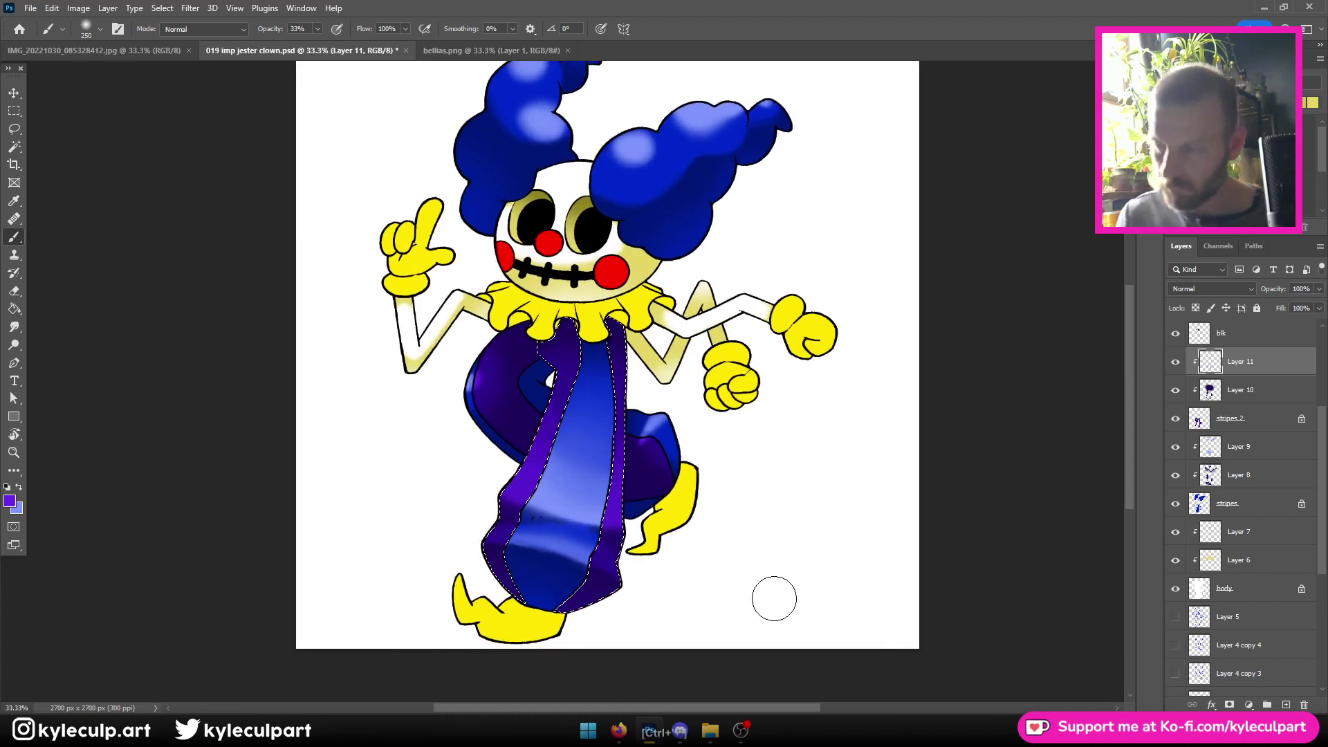
key("ctrl+d")
key("ctrl+s")
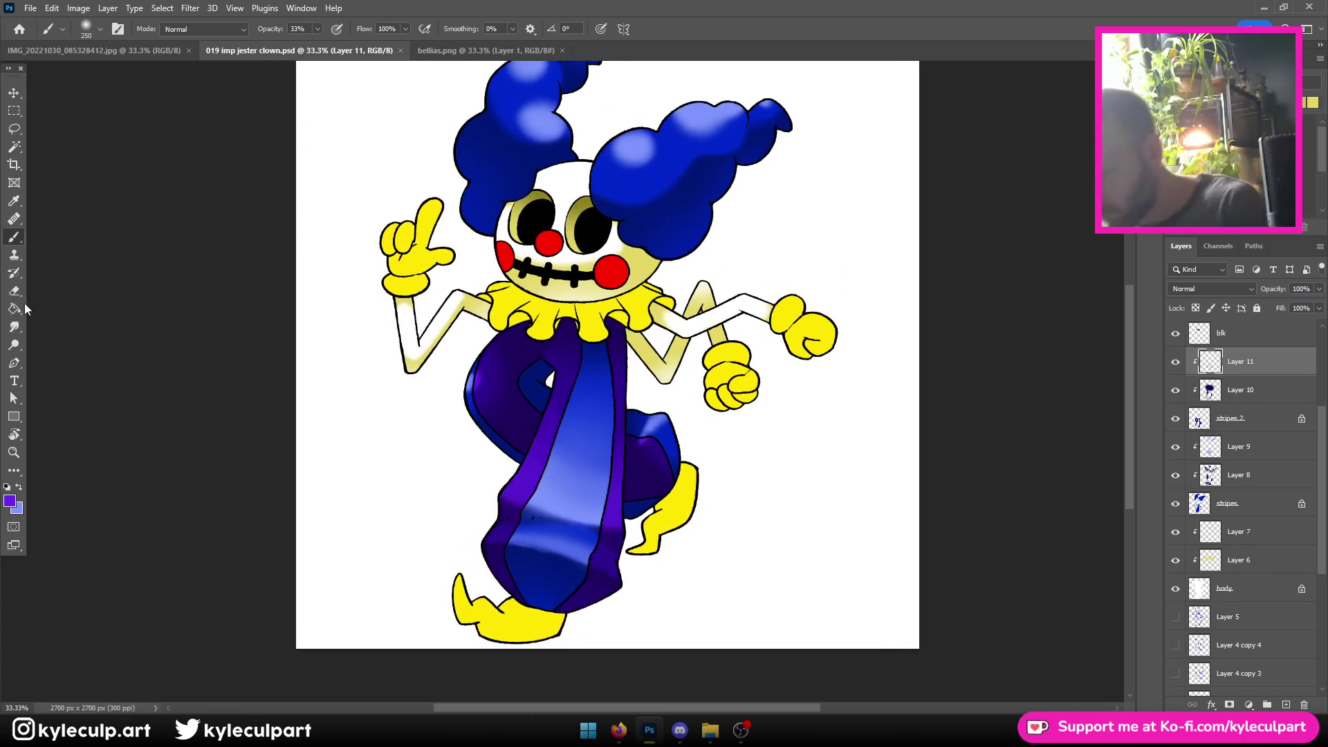
Smudge the Layer 10 shading around the fold low on the front leg's purple stripes at 4% strength, reducing the brush to 250 px
left_click(14, 326)
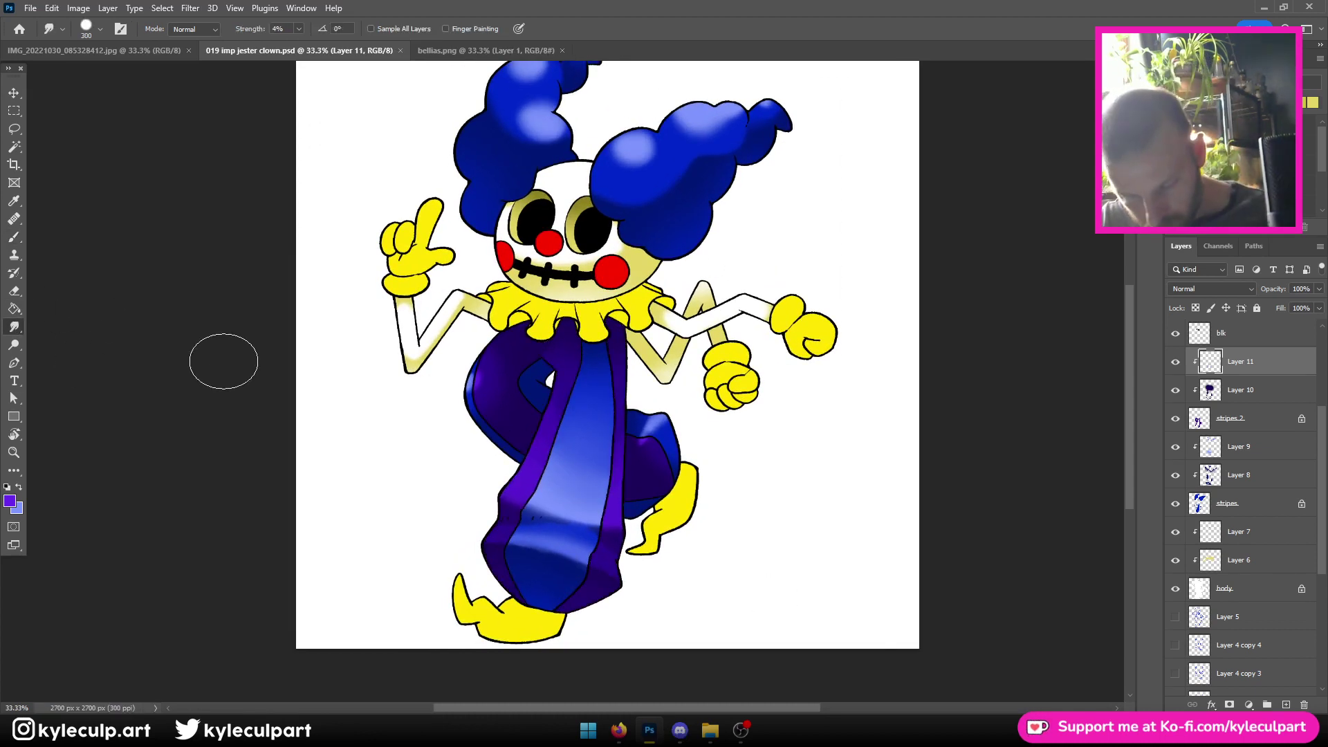
left_click(1245, 390)
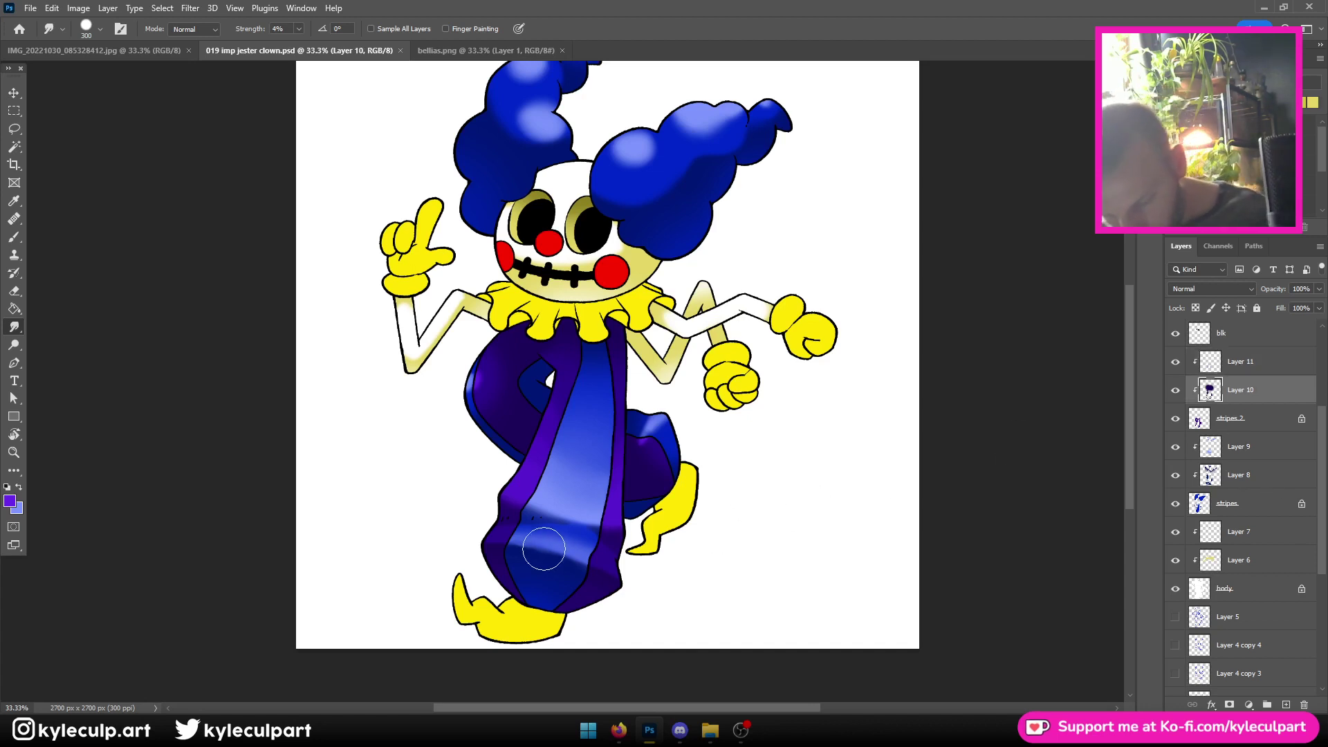
mouse_move(511, 550)
left_mouse_down()
mouse_move(477, 549)
mouse_move(497, 547)
left_mouse_up()
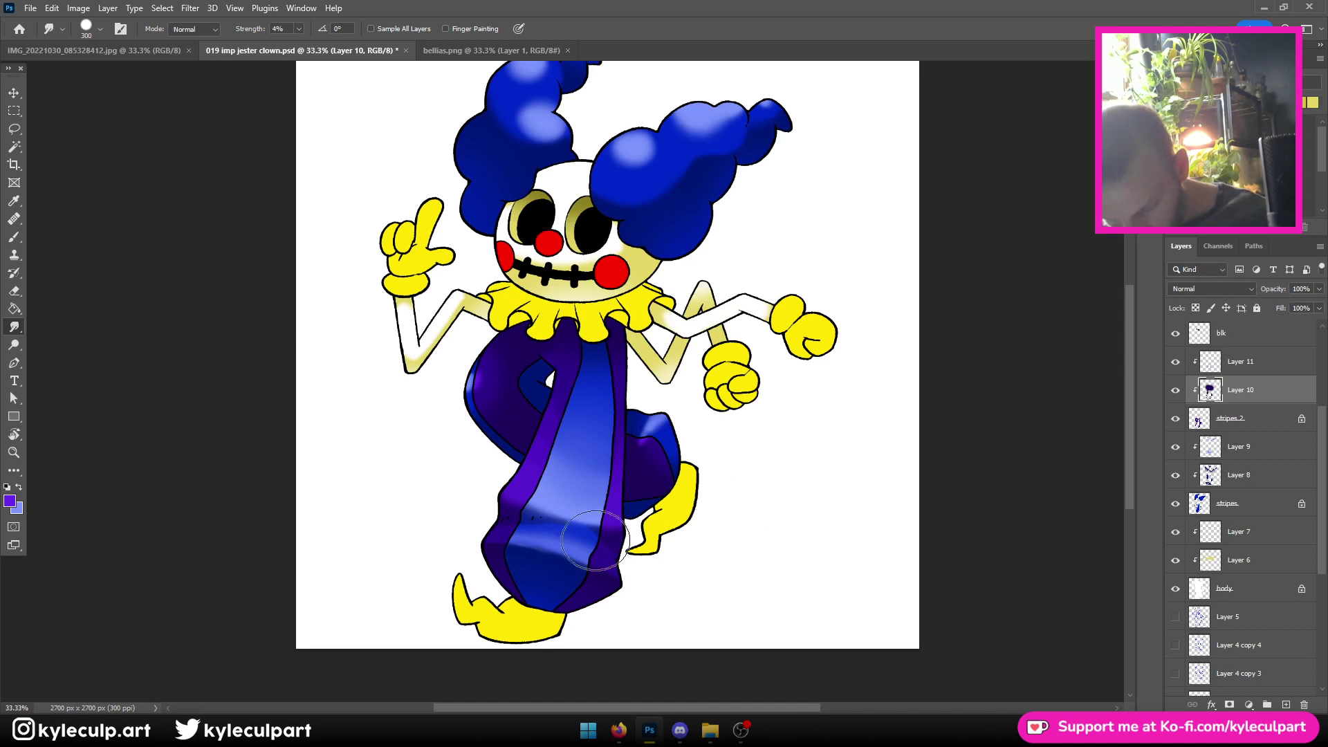
left_click_drag(494, 557, 519, 542)
key("bracketleft")
left_click_drag(586, 580, 585, 571)
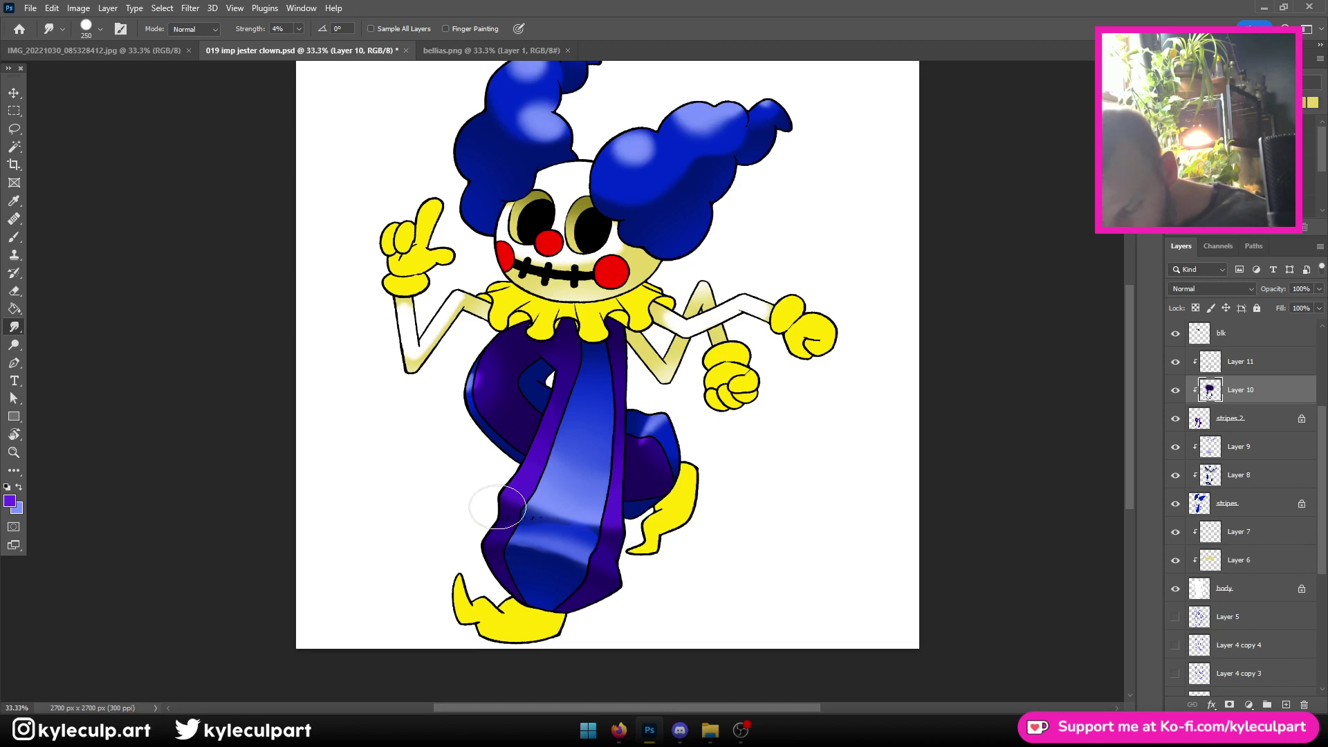
Smudge the Layer 8 shading and the Layer 9 highlight around the fold low on the front leg's blue stripe
left_click(1238, 475)
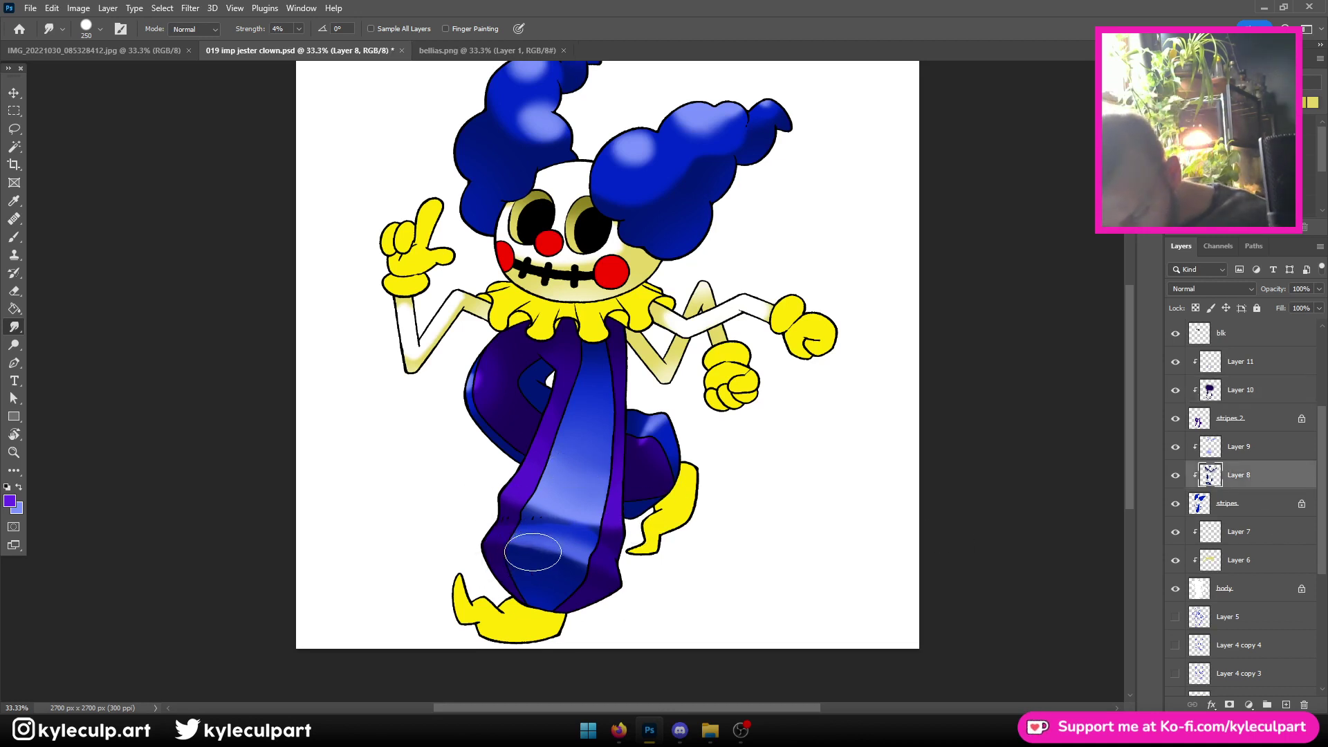
mouse_move(533, 552)
left_mouse_down()
mouse_move(571, 568)
mouse_move(533, 556)
mouse_move(580, 565)
mouse_move(613, 528)
mouse_move(519, 507)
left_mouse_up()
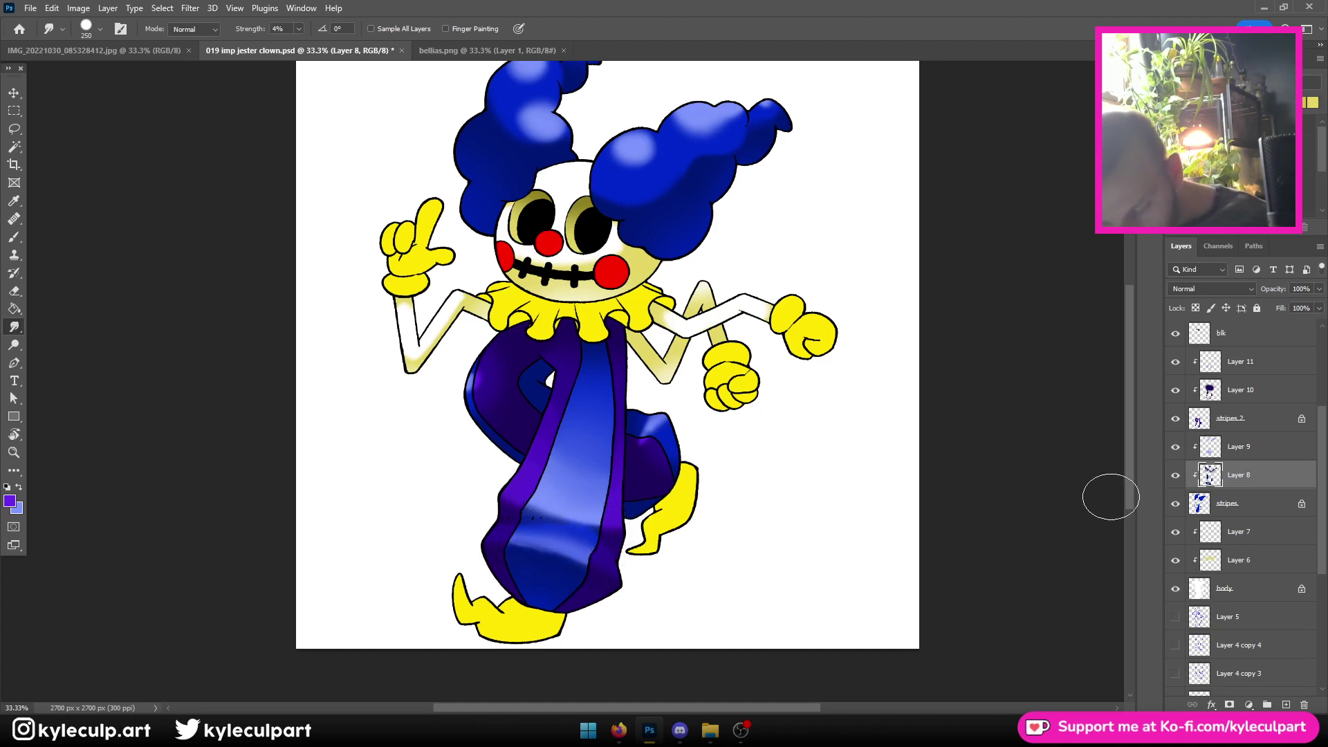
left_click(1234, 447)
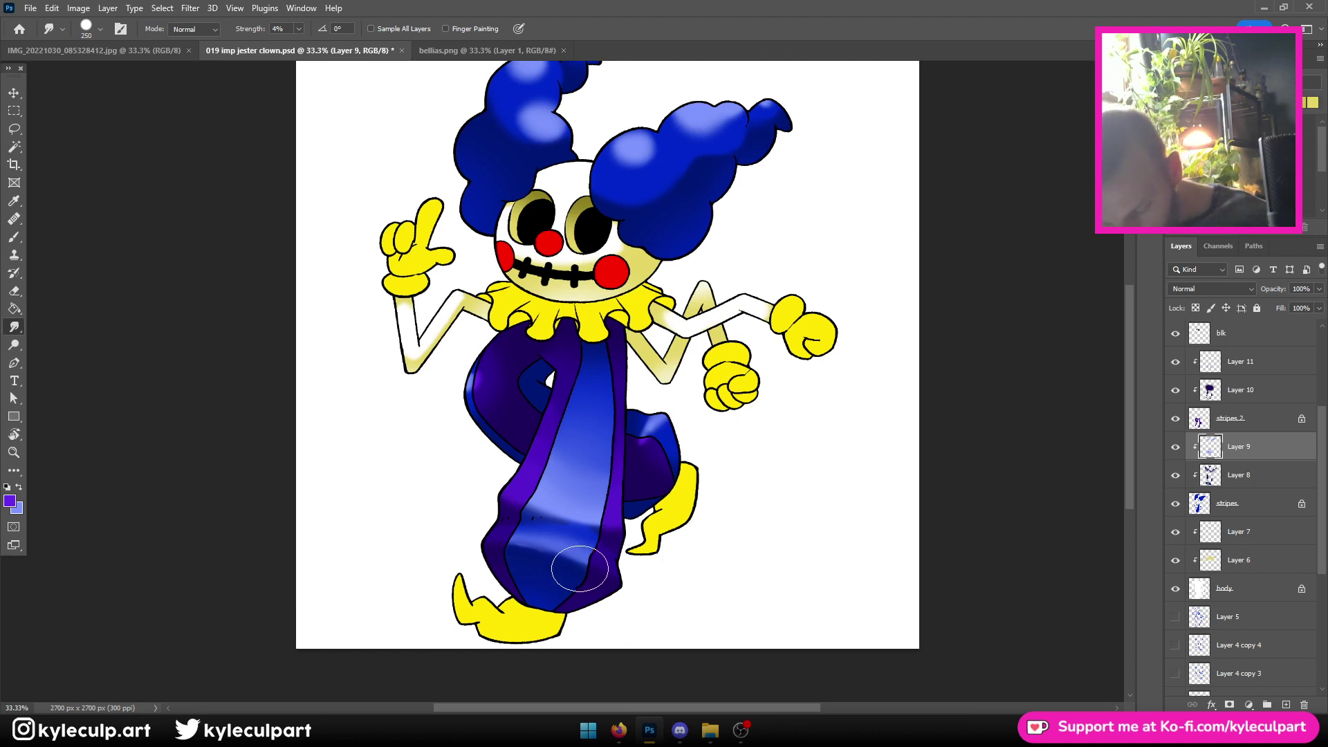
mouse_move(580, 569)
left_mouse_down()
mouse_move(515, 550)
mouse_move(536, 552)
left_mouse_up()
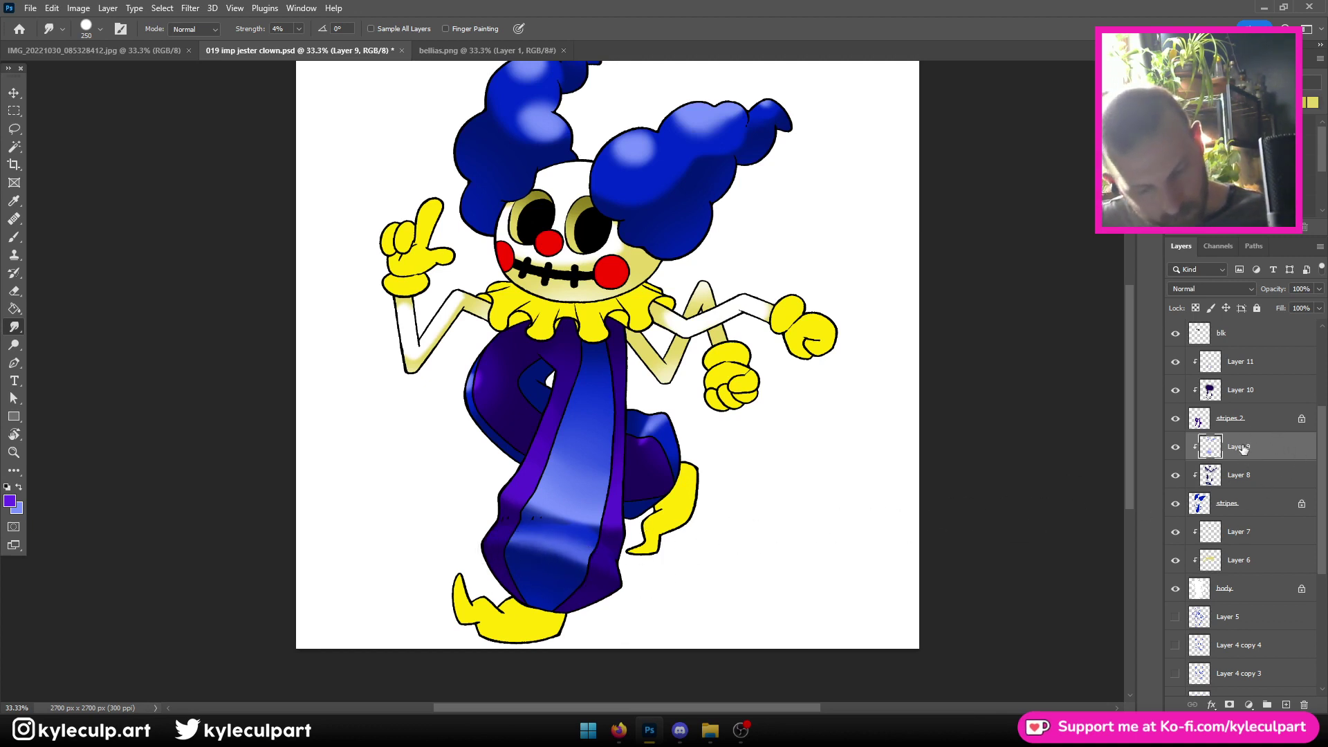
mouse_move(561, 515)
left_mouse_down()
mouse_move(531, 512)
mouse_move(557, 513)
left_mouse_up()
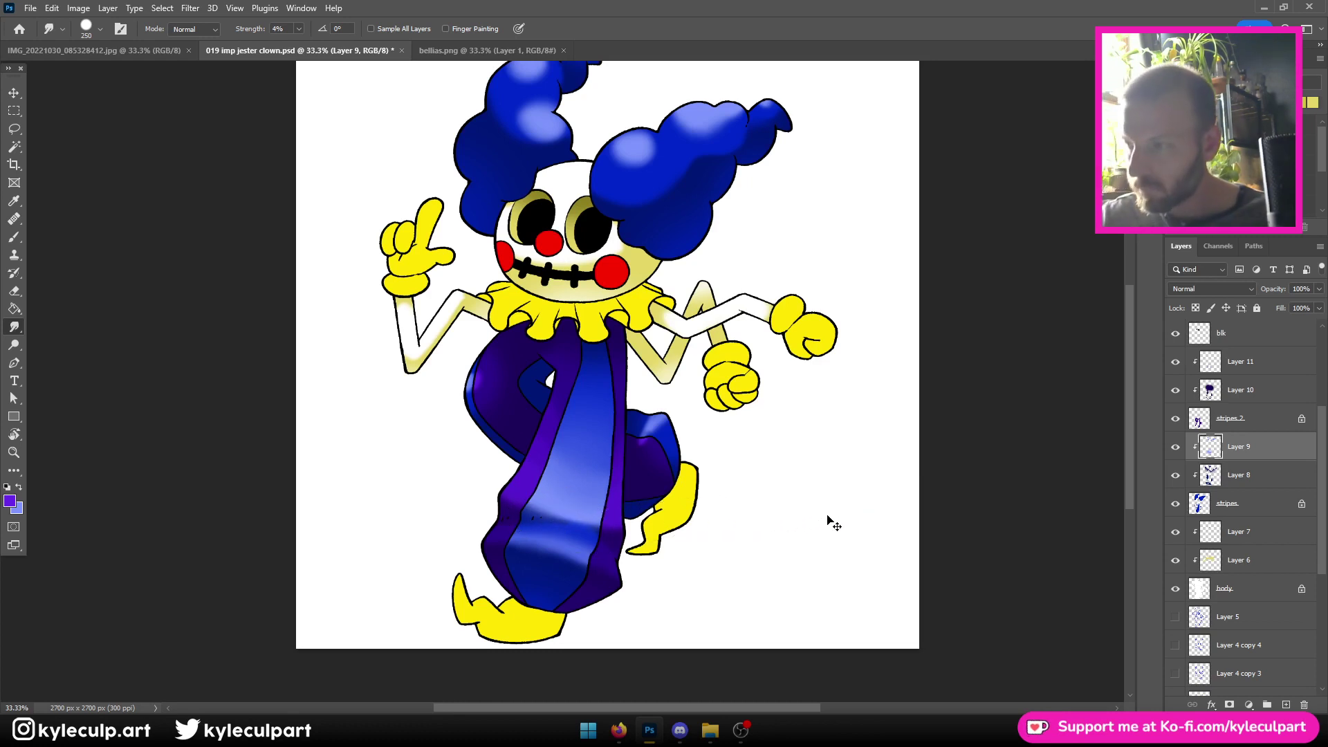
Save the document and examine the balance of shading and highlights across the whole figure
key("ctrl+s")
key("ctrl+minus")
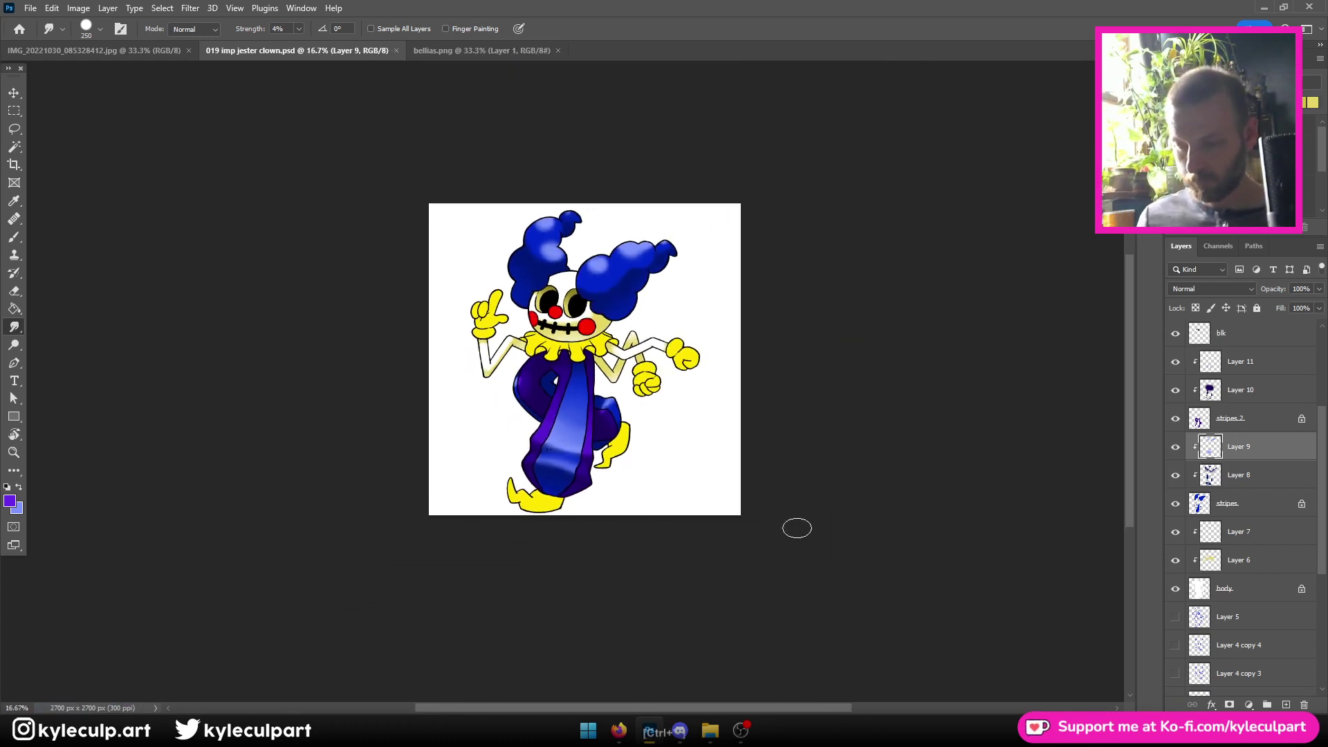
key("ctrl+plus")
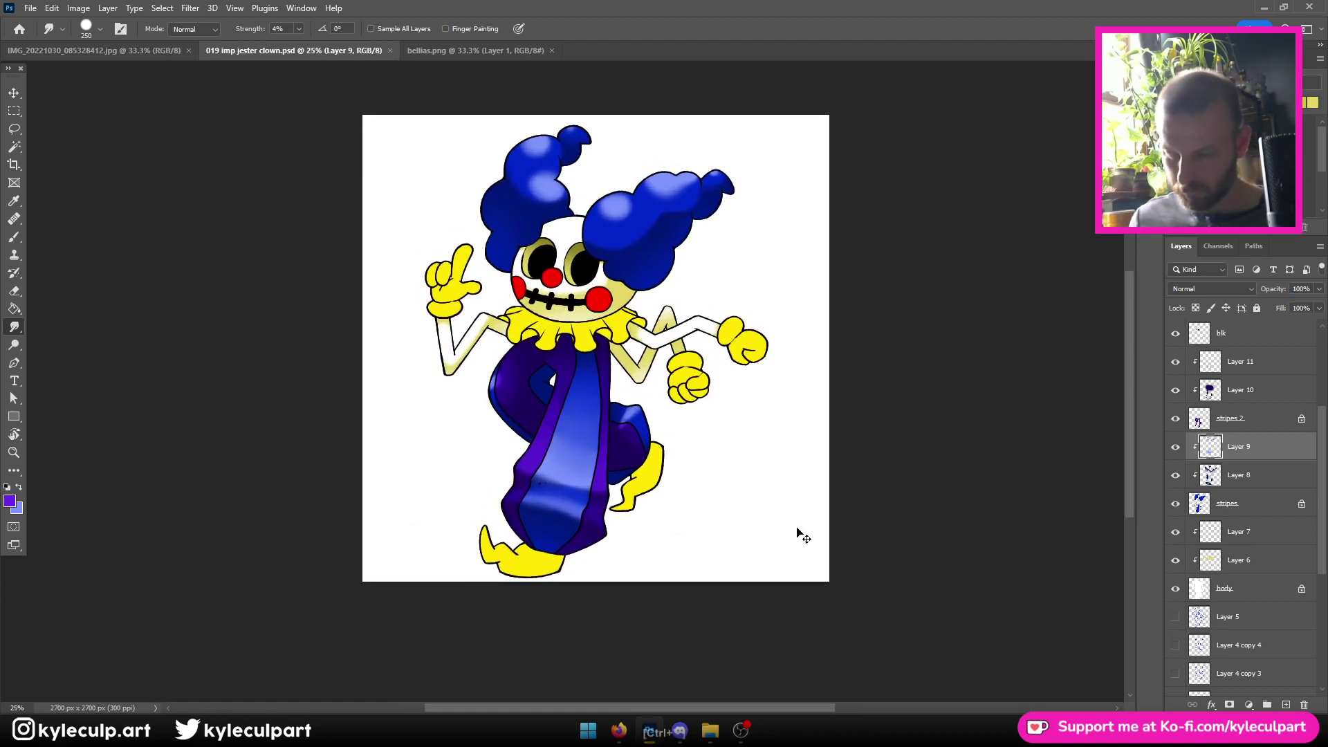
key("ctrl+minus")
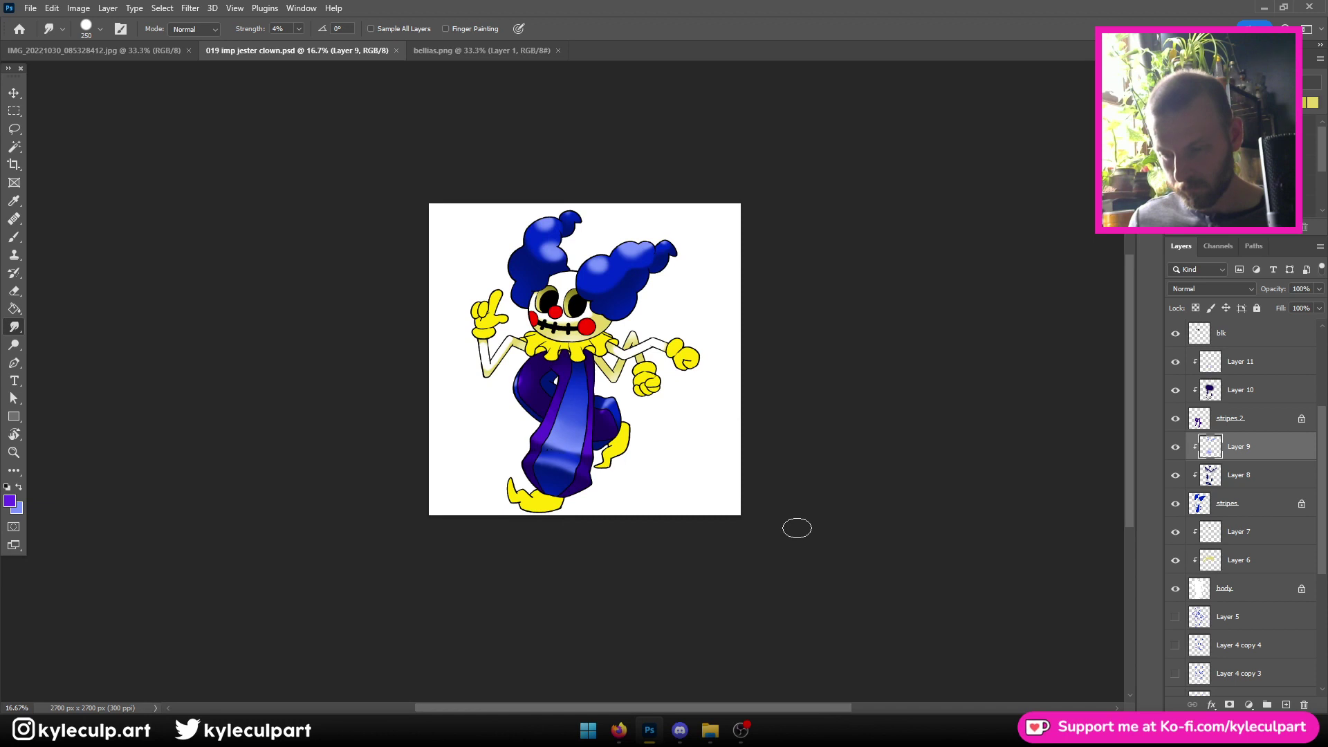
key("ctrl+plus")
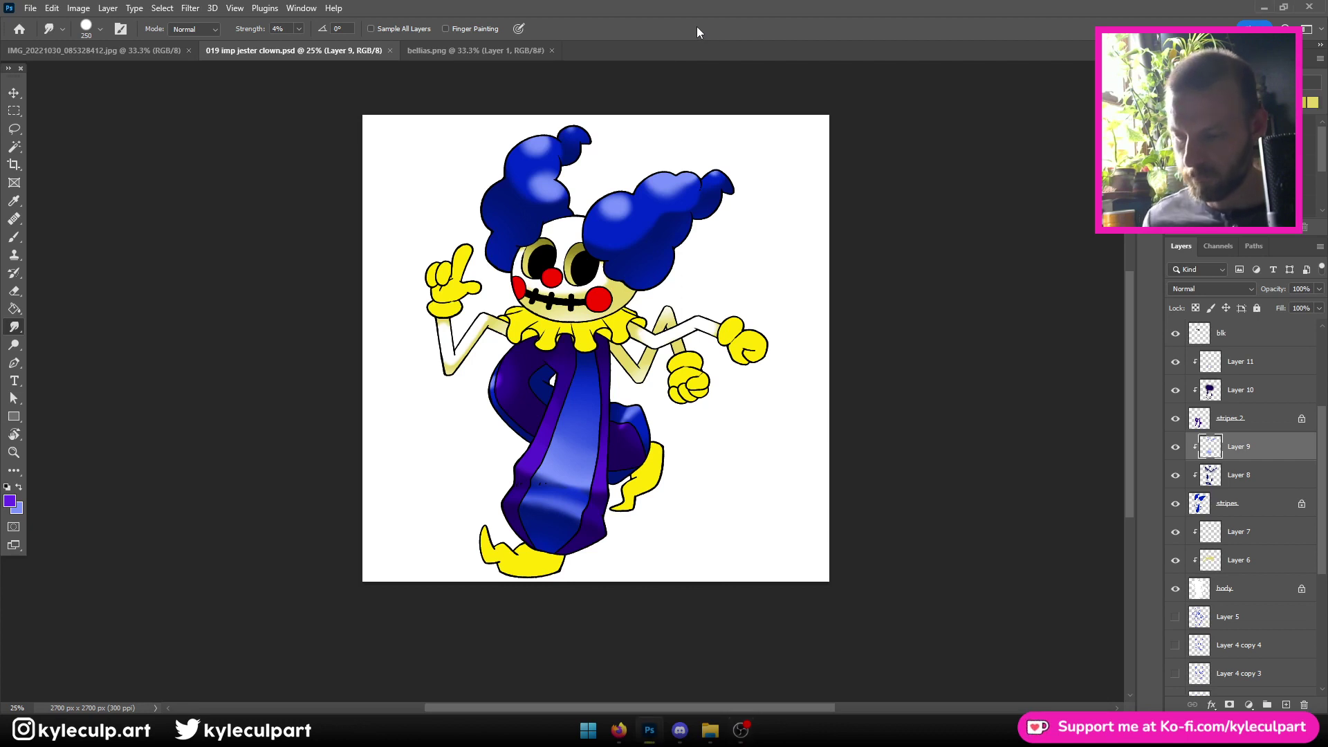
key("ctrl+z")
key("ctrl+shift+z")
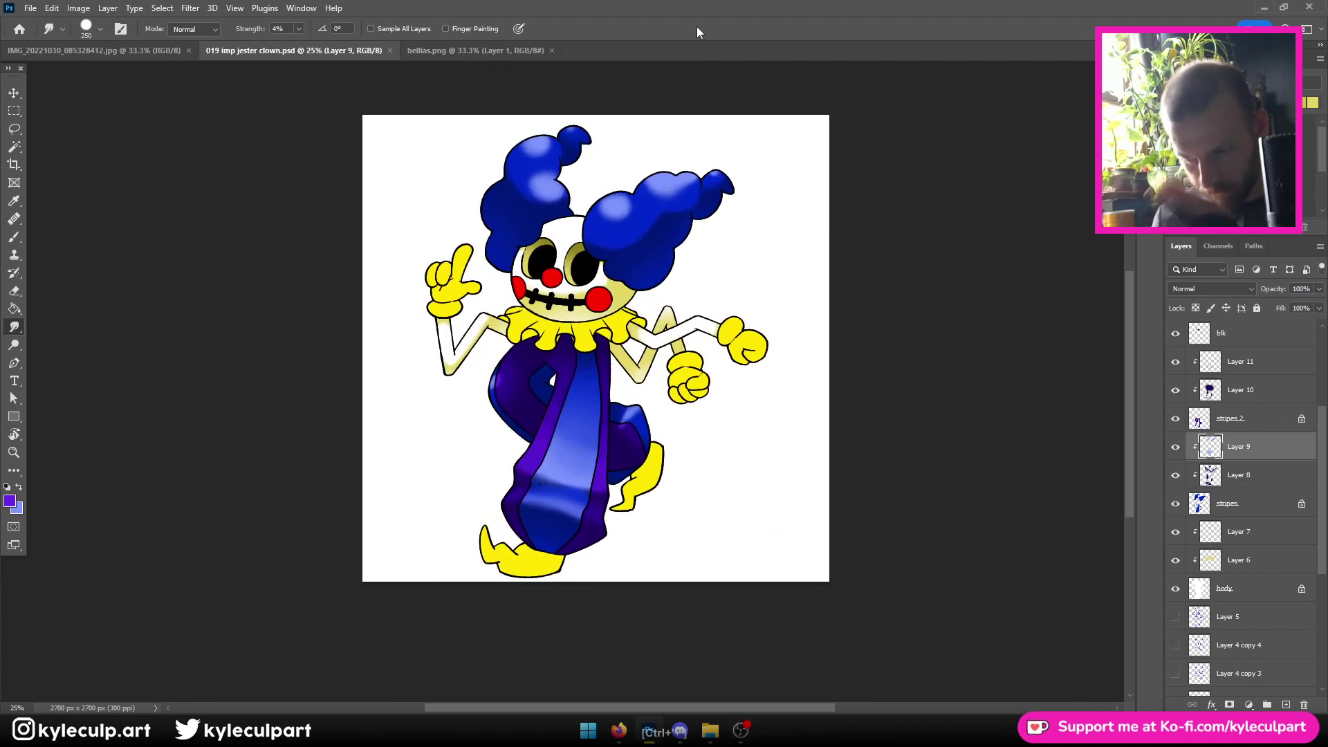
Sample the dark blue inside the back leg and darken it to 000e4a as the foreground color
key("ctrl+plus")
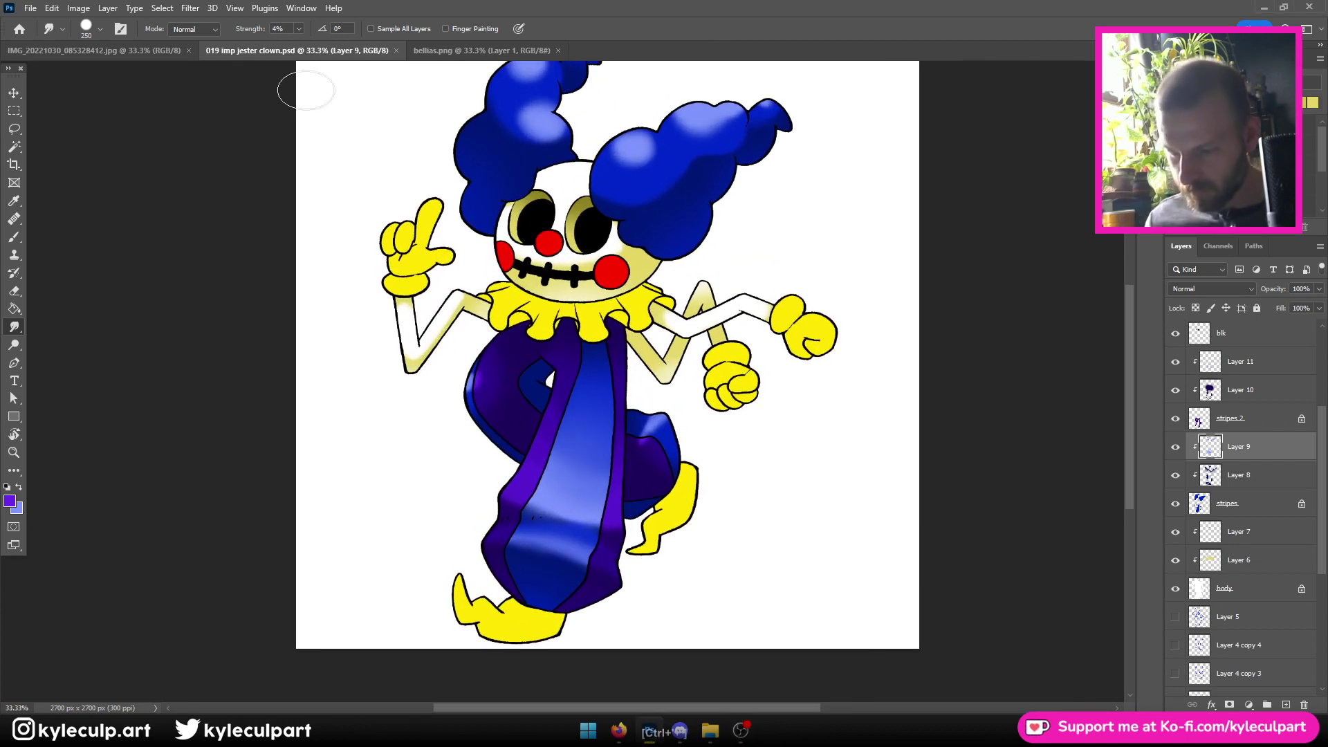
key("ctrl+plus")
left_click(10, 500)
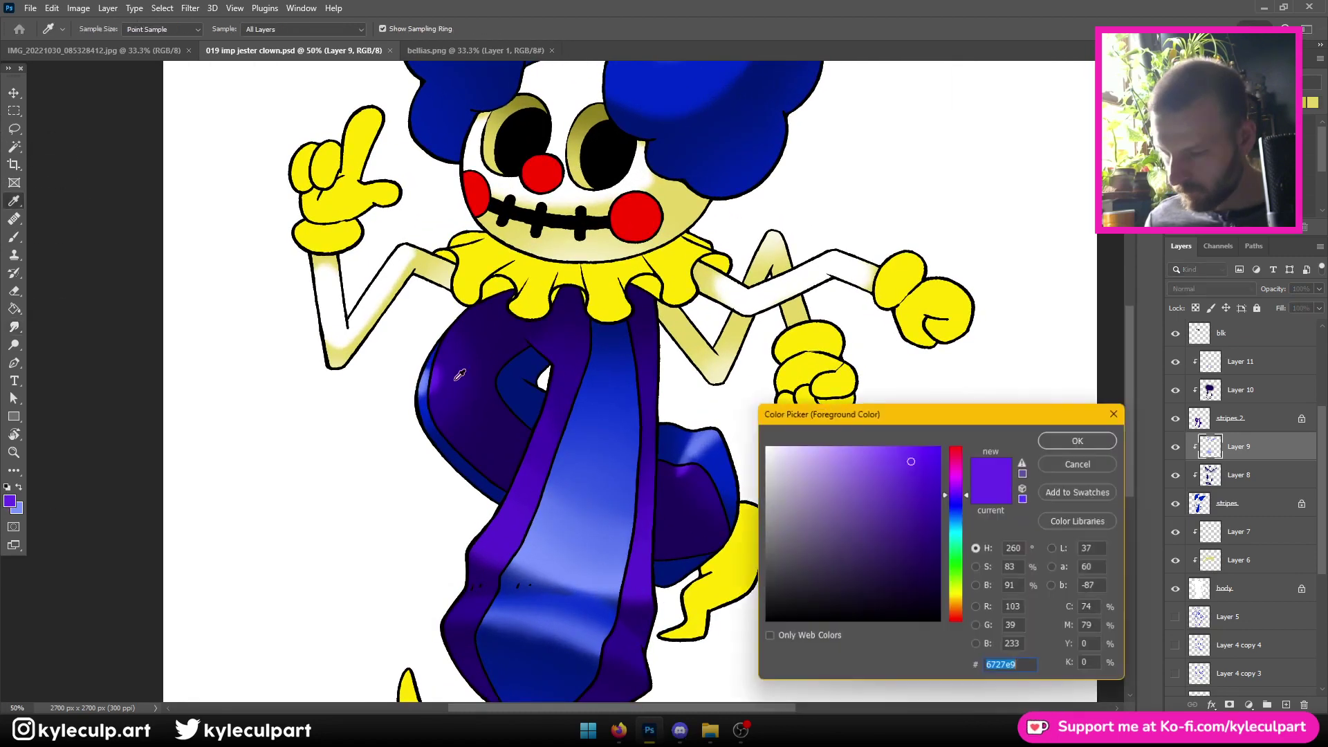
left_click(537, 354)
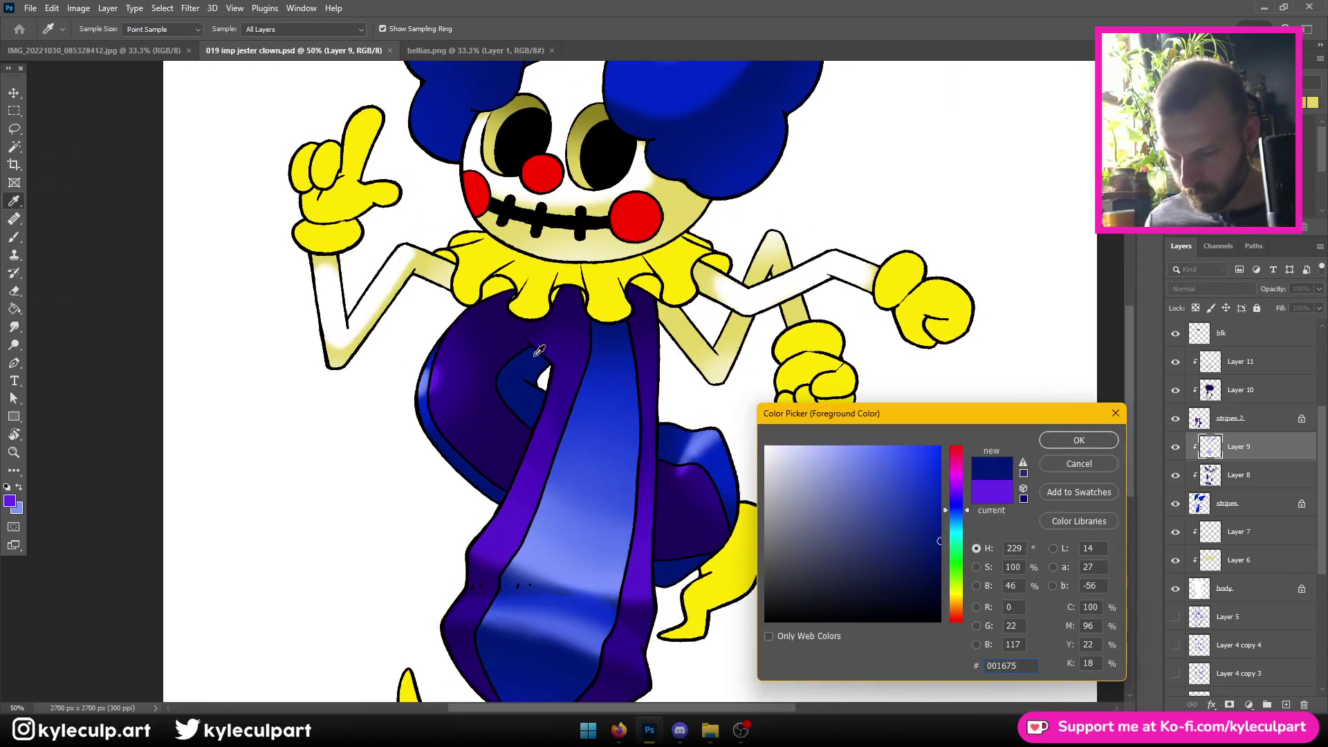
left_click_drag(939, 545, 940, 571)
left_click(1083, 441)
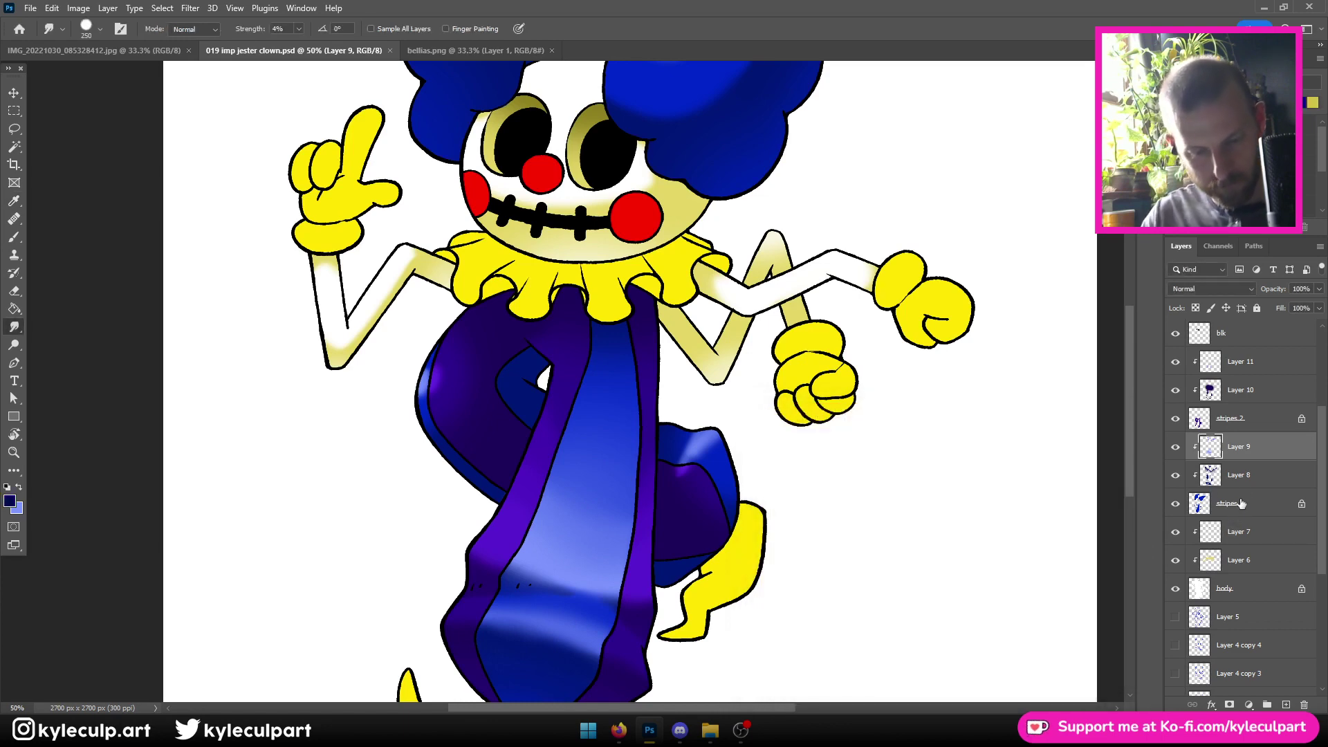
Add a new layer above Layer 9, clip it to the blue stripes, and switch to the Brush at 33% opacity
left_click(1286, 706)
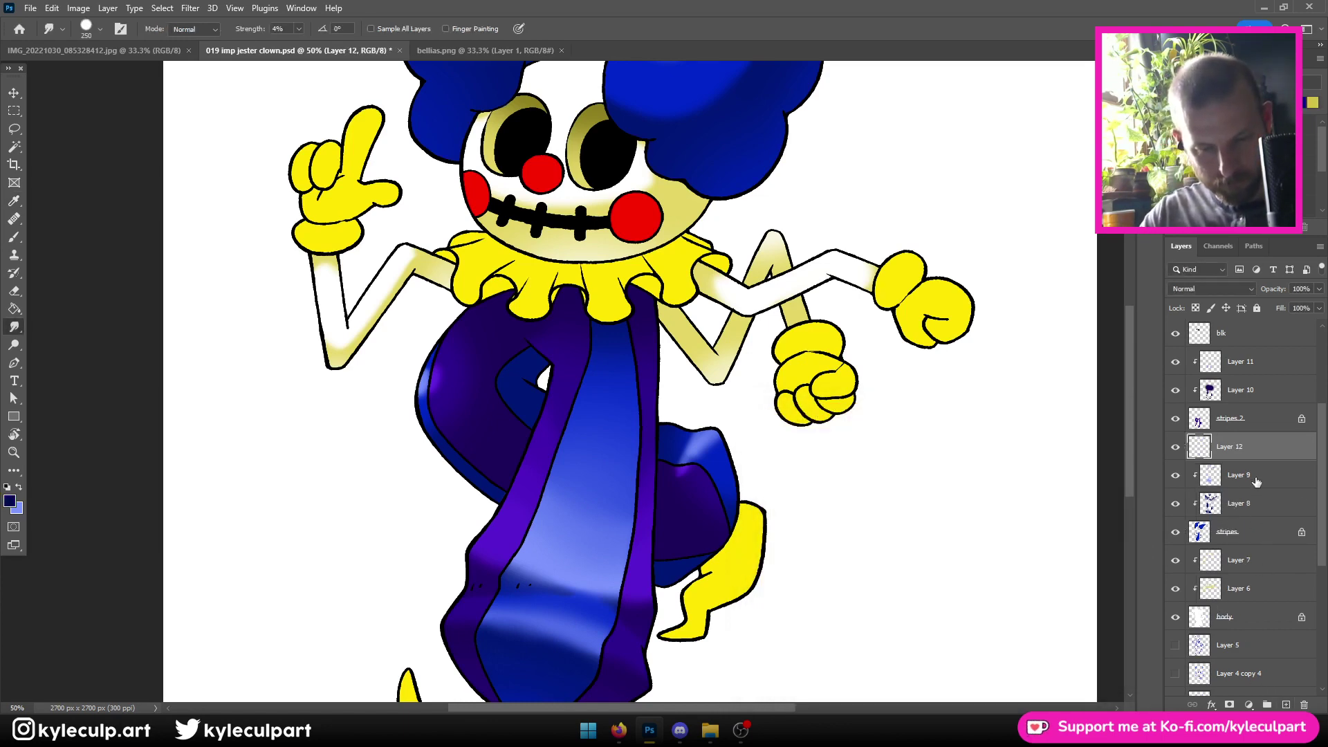
right_click(1245, 451)
left_click(1152, 396)
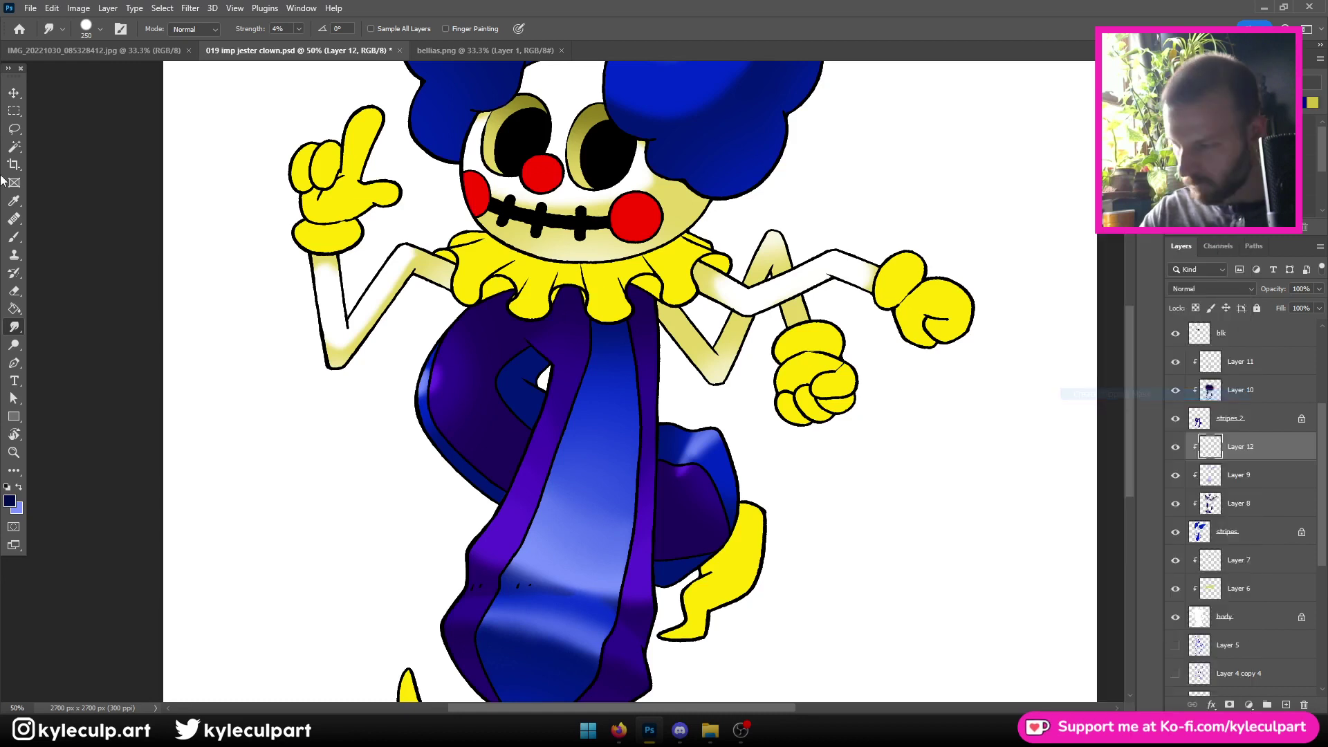
left_click(14, 237)
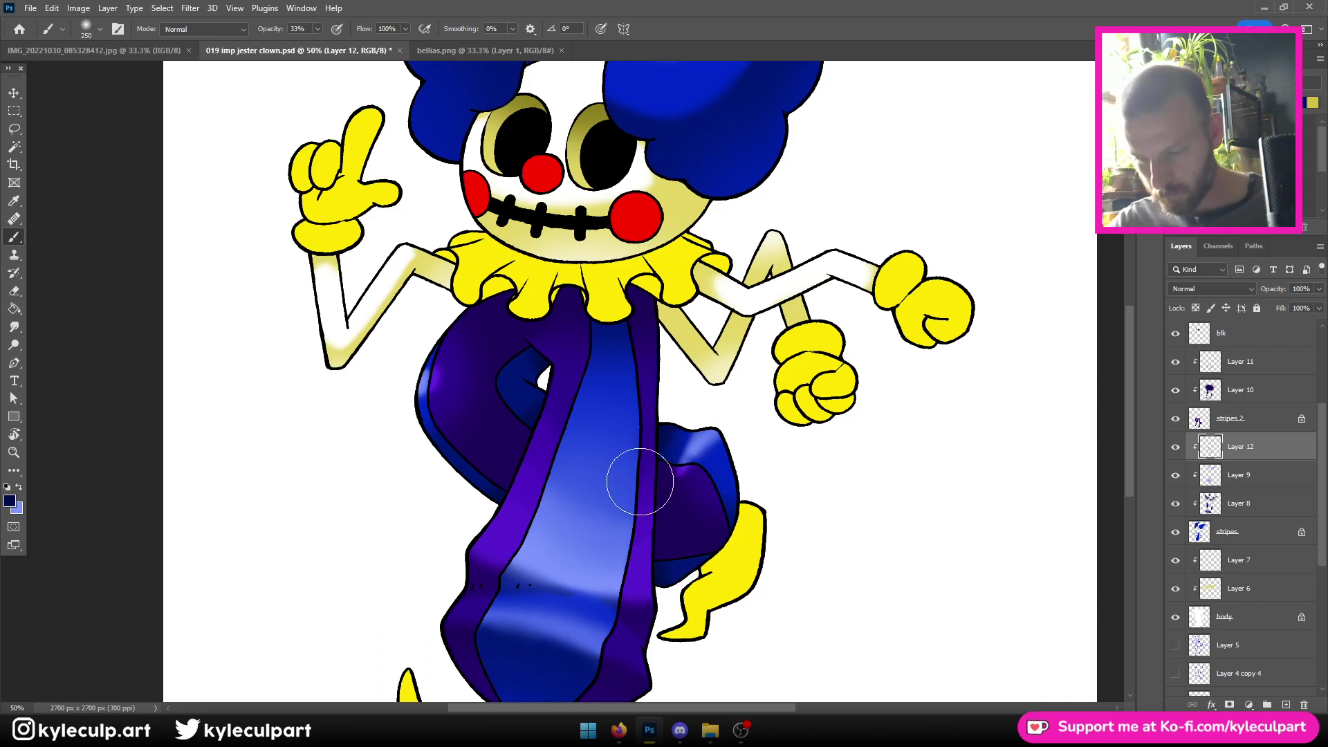
Sample the dark purple near the top of the back leg, darken it as the foreground color, and save the document
left_click(9, 501)
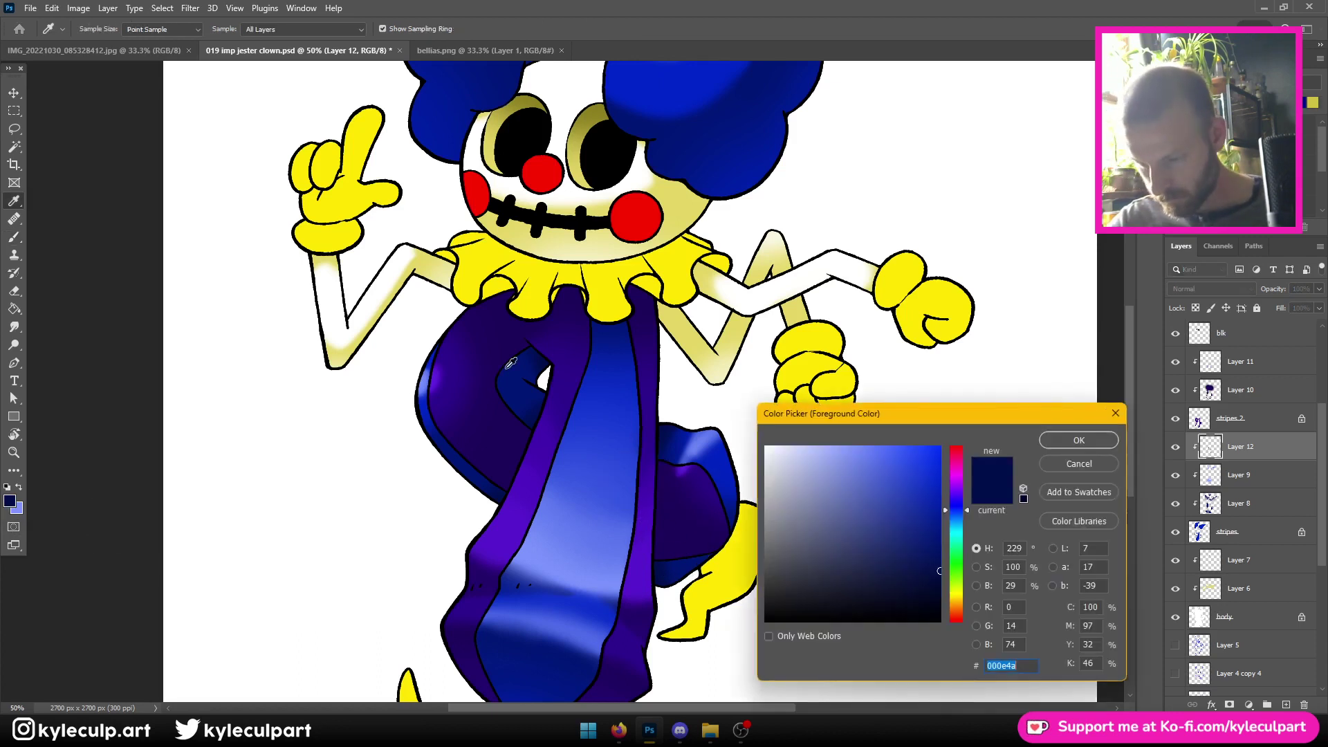
left_click(504, 299)
left_click_drag(925, 562, 951, 583)
left_click(1079, 440)
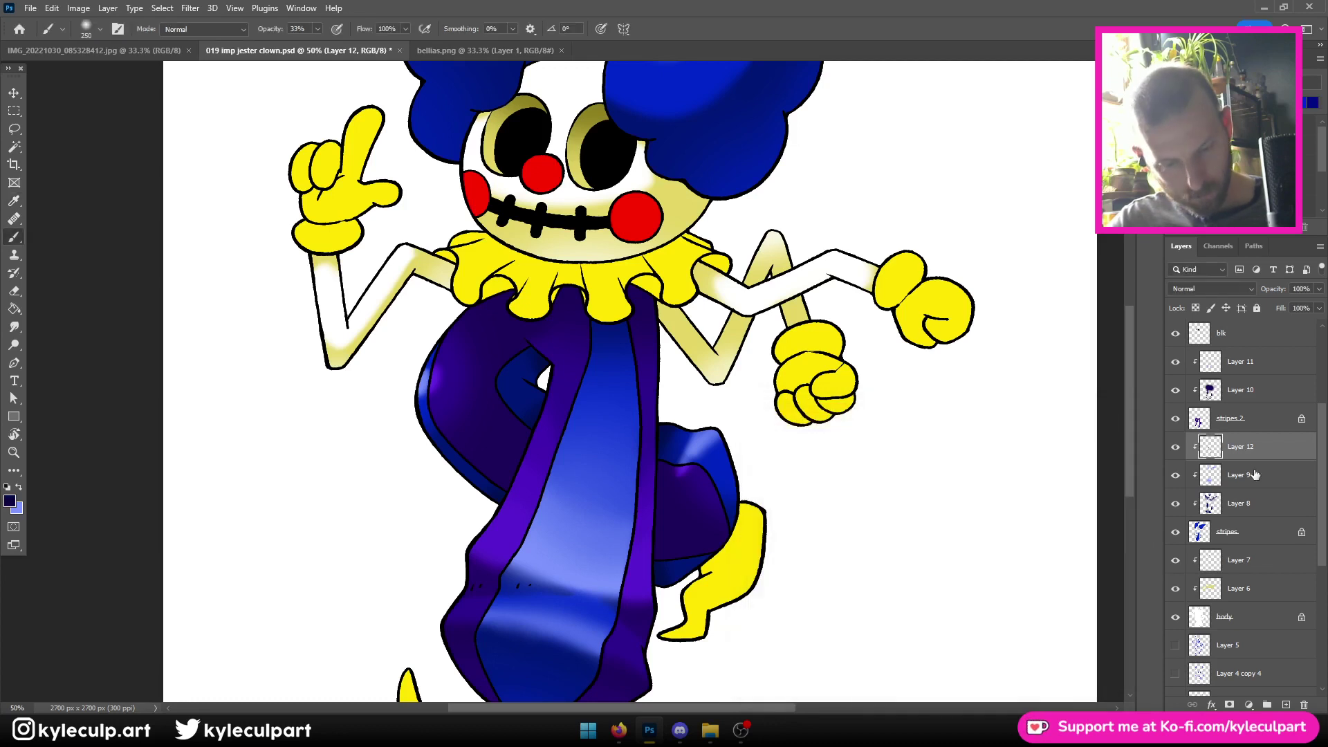
scroll(1245, 443, "down", 3)
scroll(1250, 441, "up", 3)
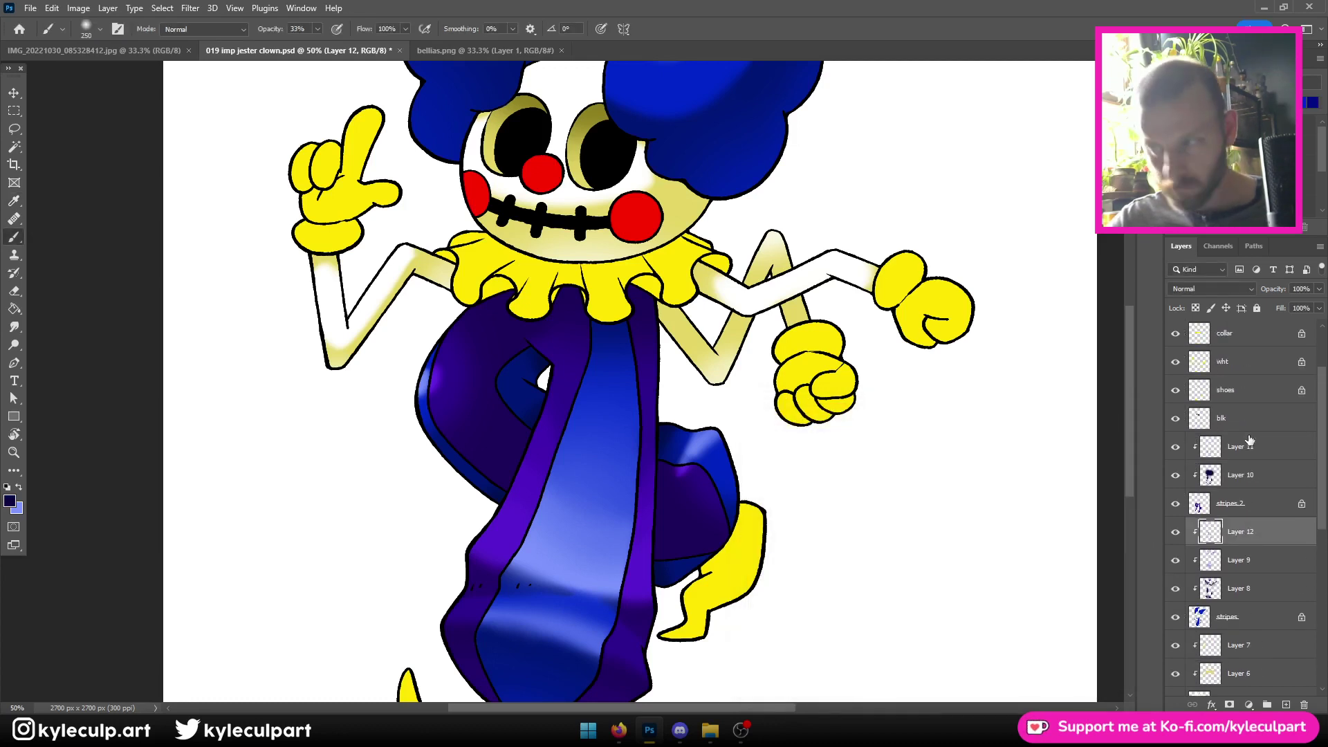
key("ctrl+s")
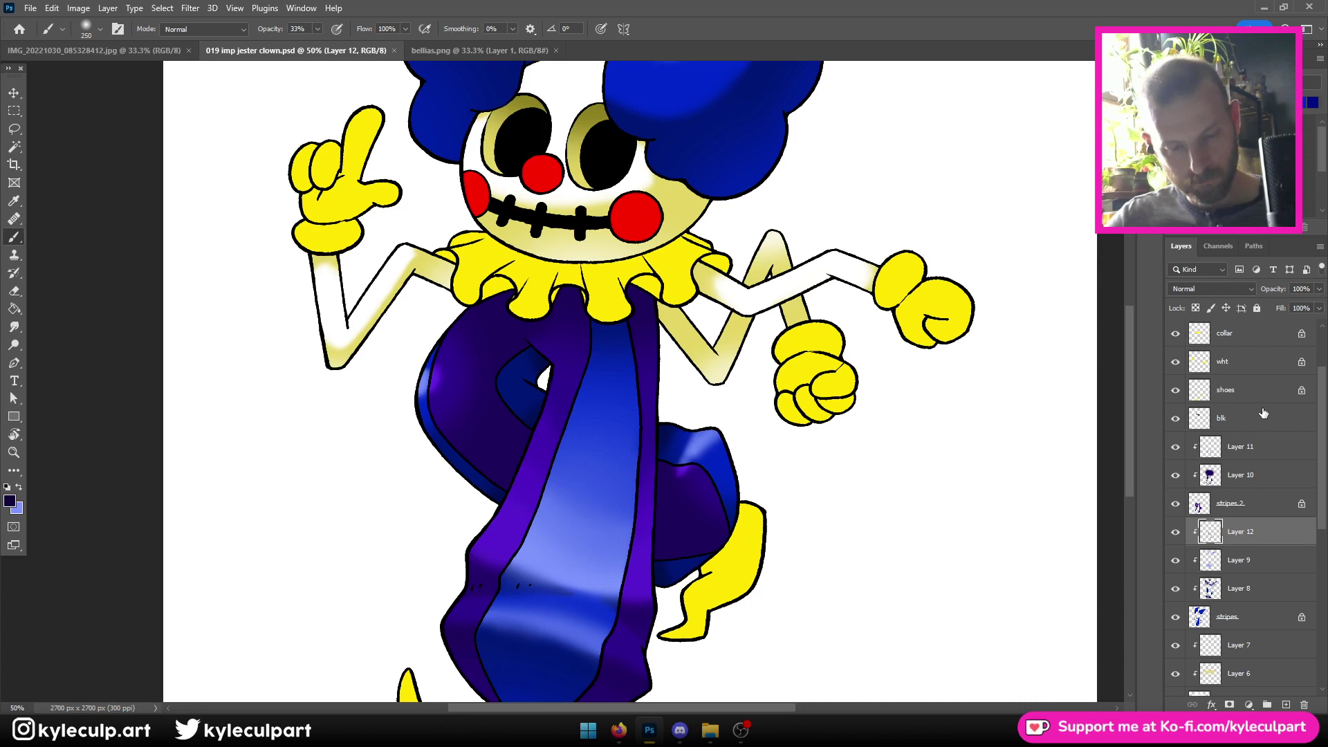
Add a new layer above Layer 11 and make it a clipping mask on the purple stripes
left_click(1266, 446)
left_click(1286, 704)
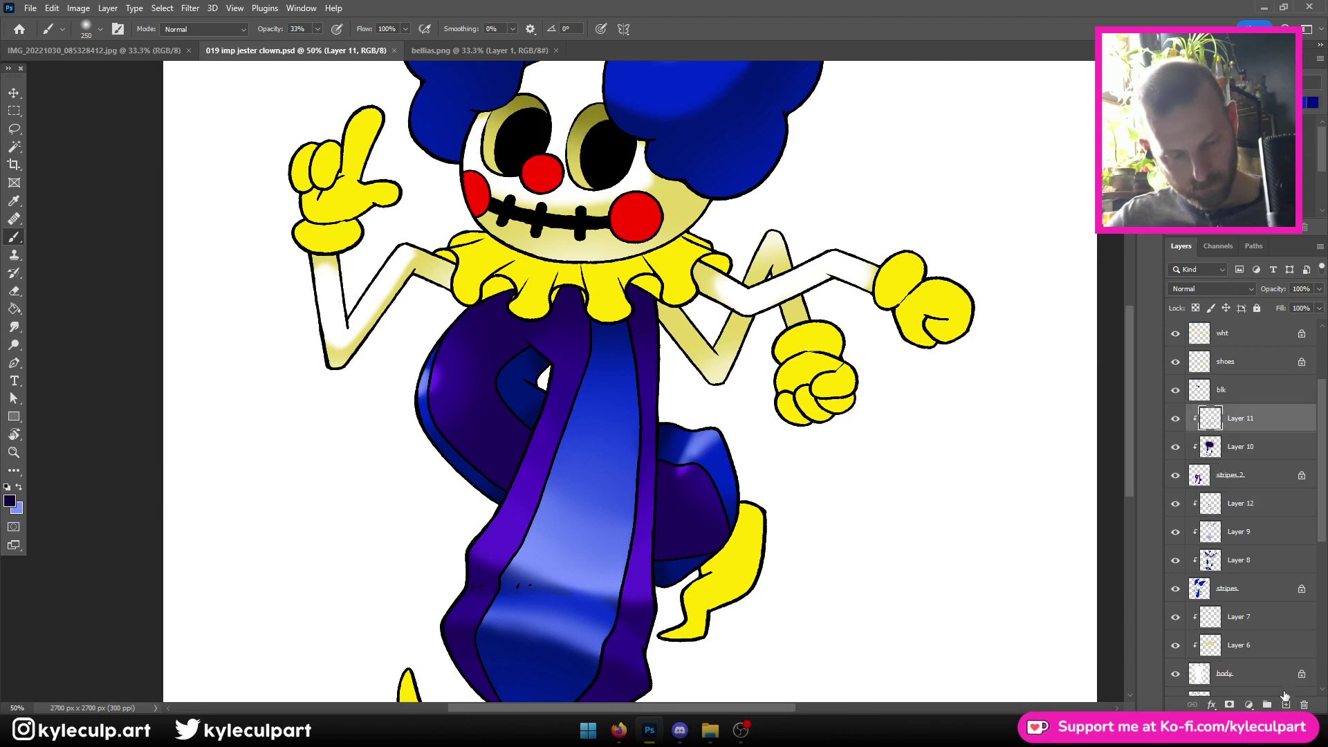
right_click(1226, 424)
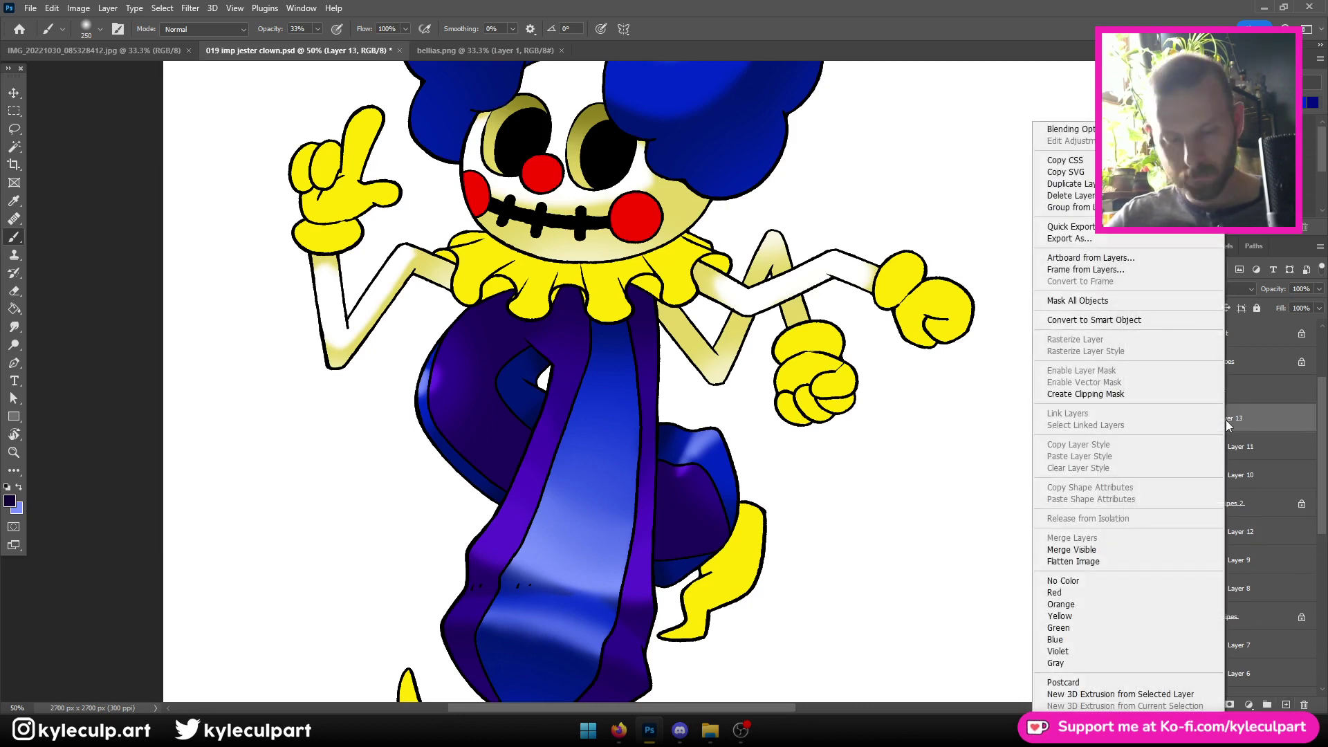
left_click(1164, 405)
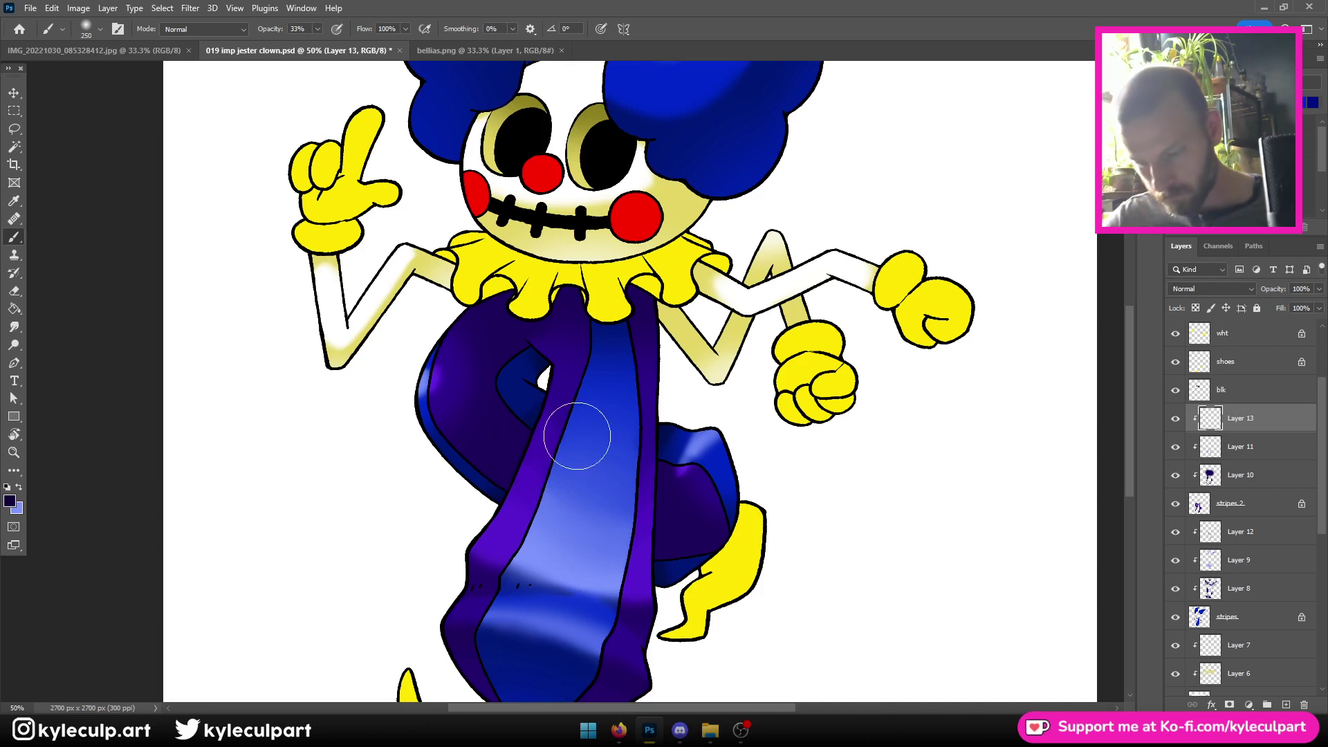
Select both purple areas of the back leg with the Magic Wand, using the lines copy layer
scroll(1258, 433, "up", 3)
left_click(1234, 333)
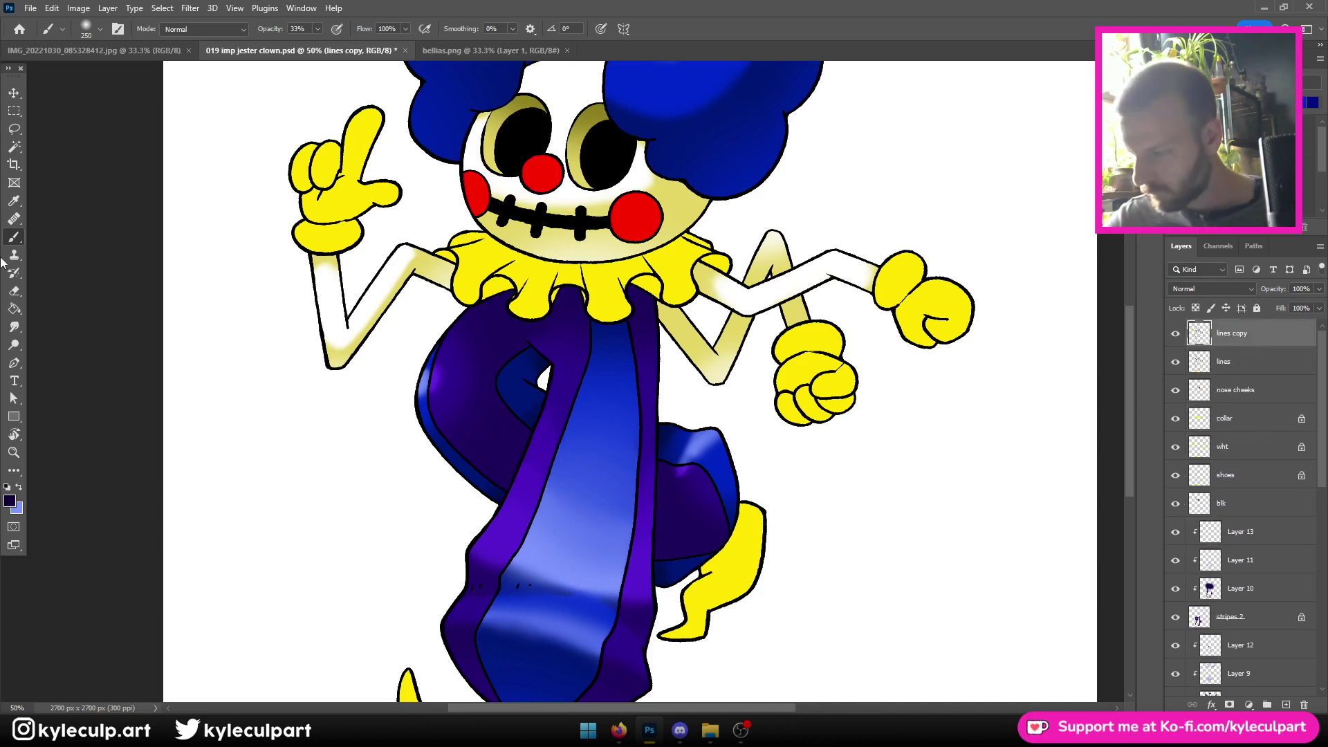
left_click(14, 146)
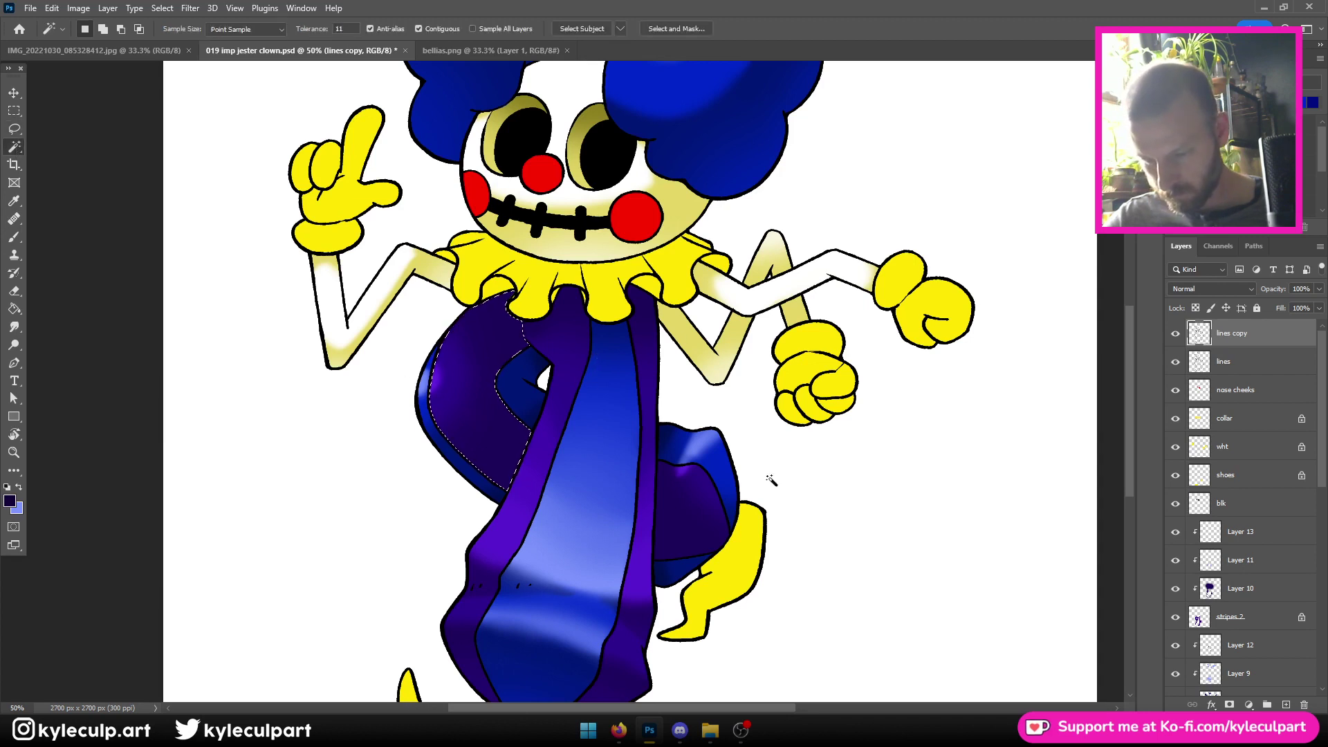
left_click(715, 515, "shift")
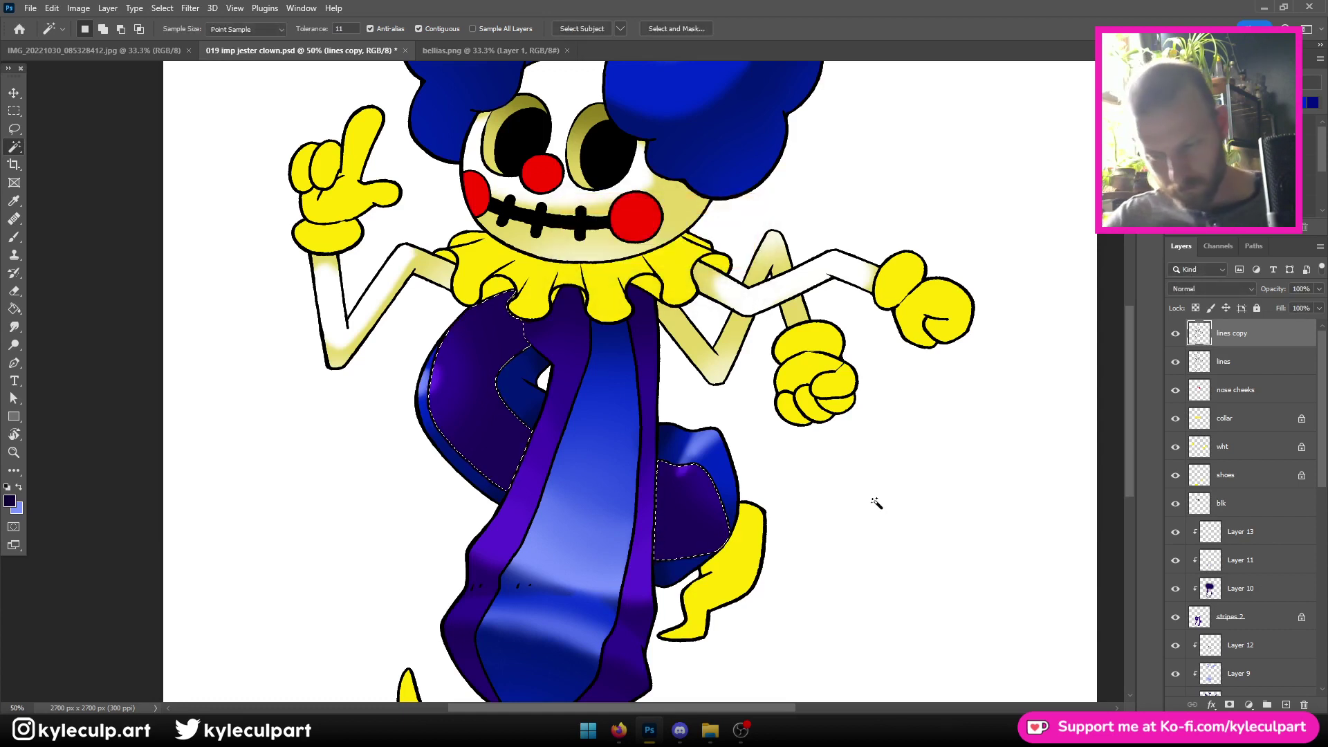
Brush very dark purple shading at 33% opacity inside the selected back leg areas on Layer 13, then clear the selection
scroll(1226, 489, "down", 2)
scroll(1225, 490, "up", 2)
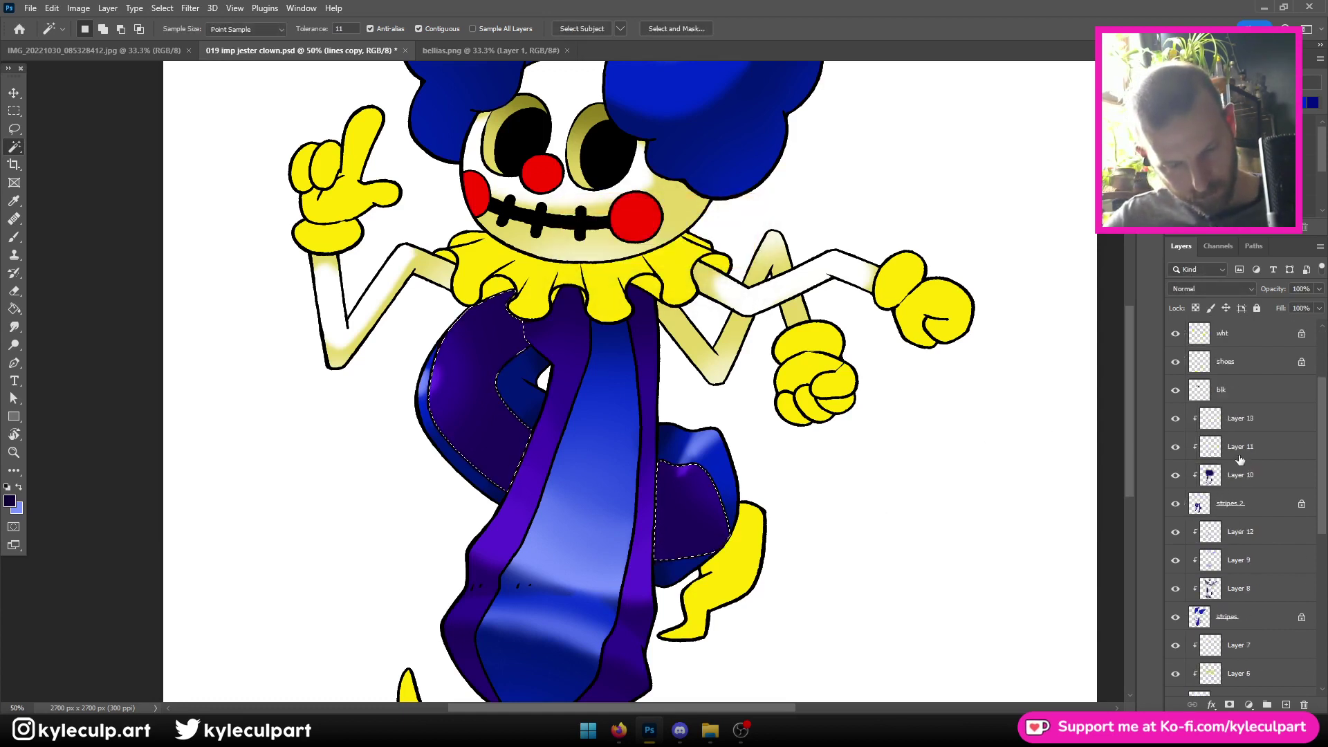
left_click(1257, 481)
key("b")
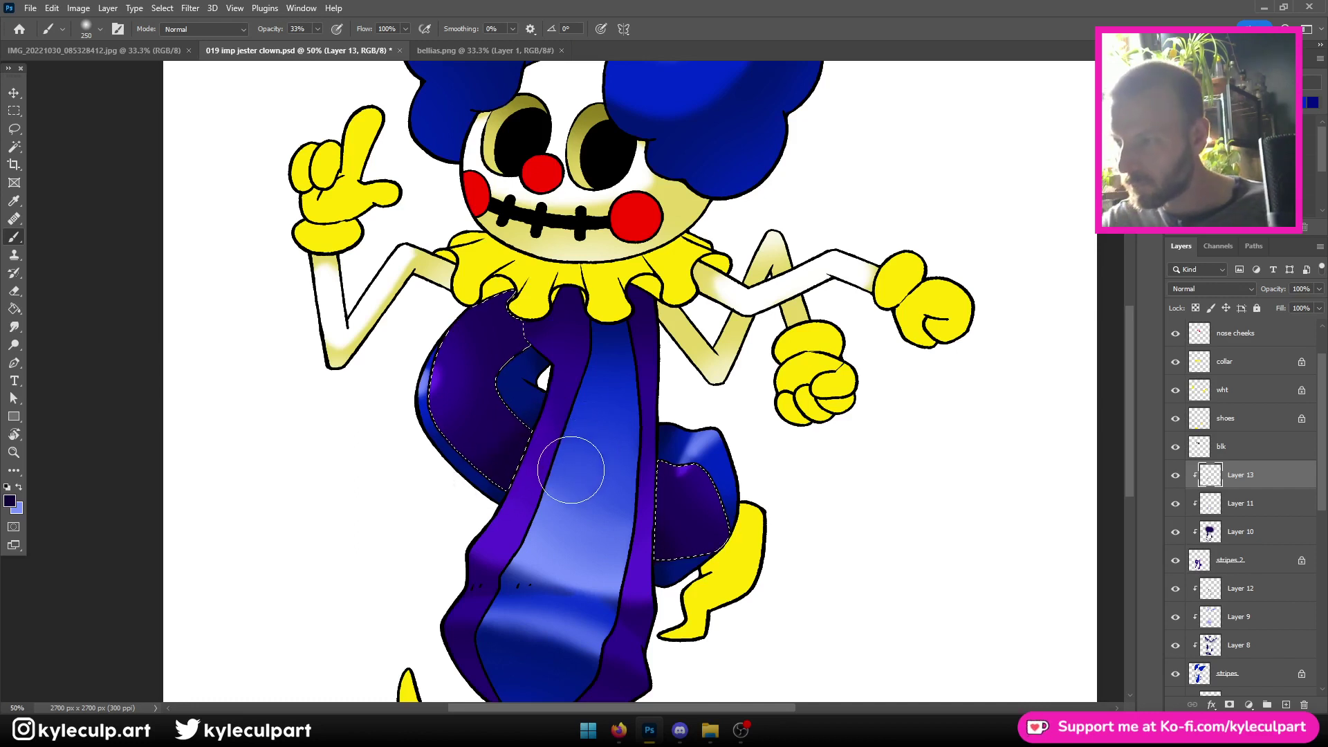
key("ctrl+d")
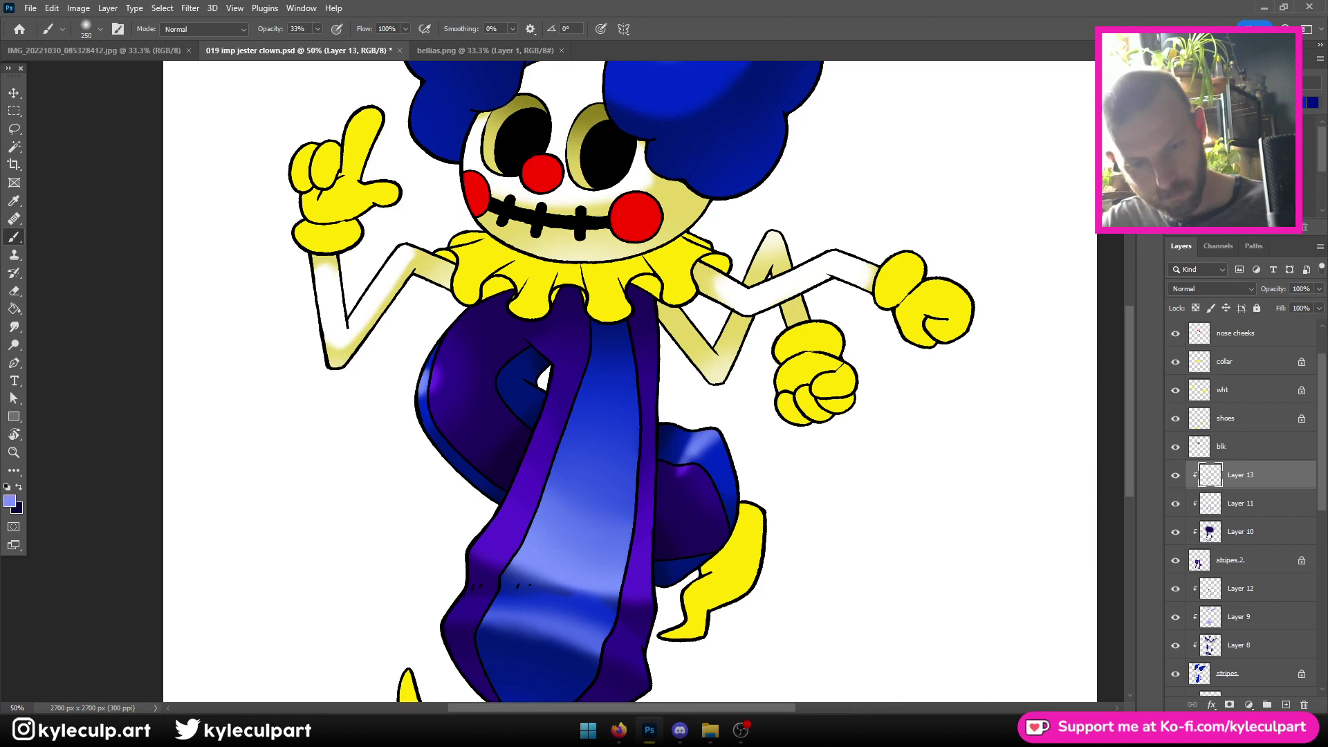
Brush deeper shadows on the trousers using a sampled dark blue on Layers 12 and 13, then save the document
left_click(517, 400, "alt")
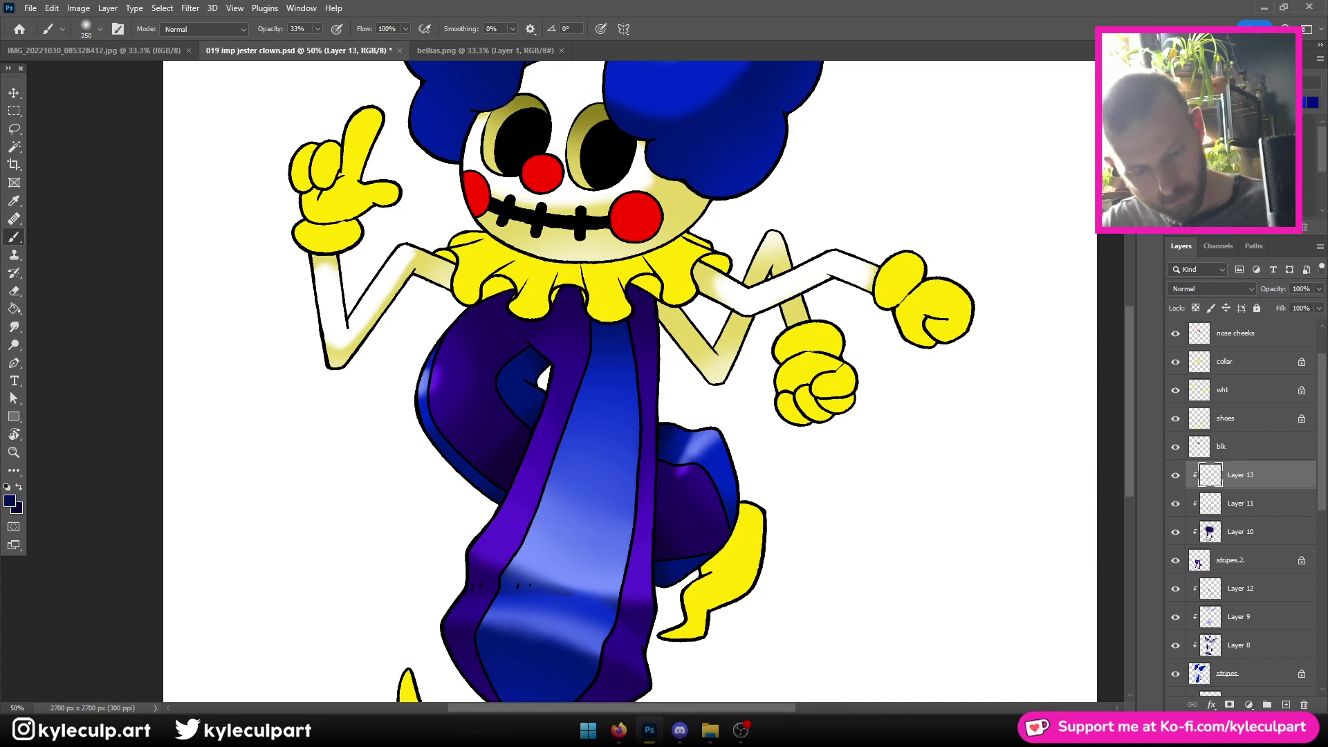
left_click(1227, 590)
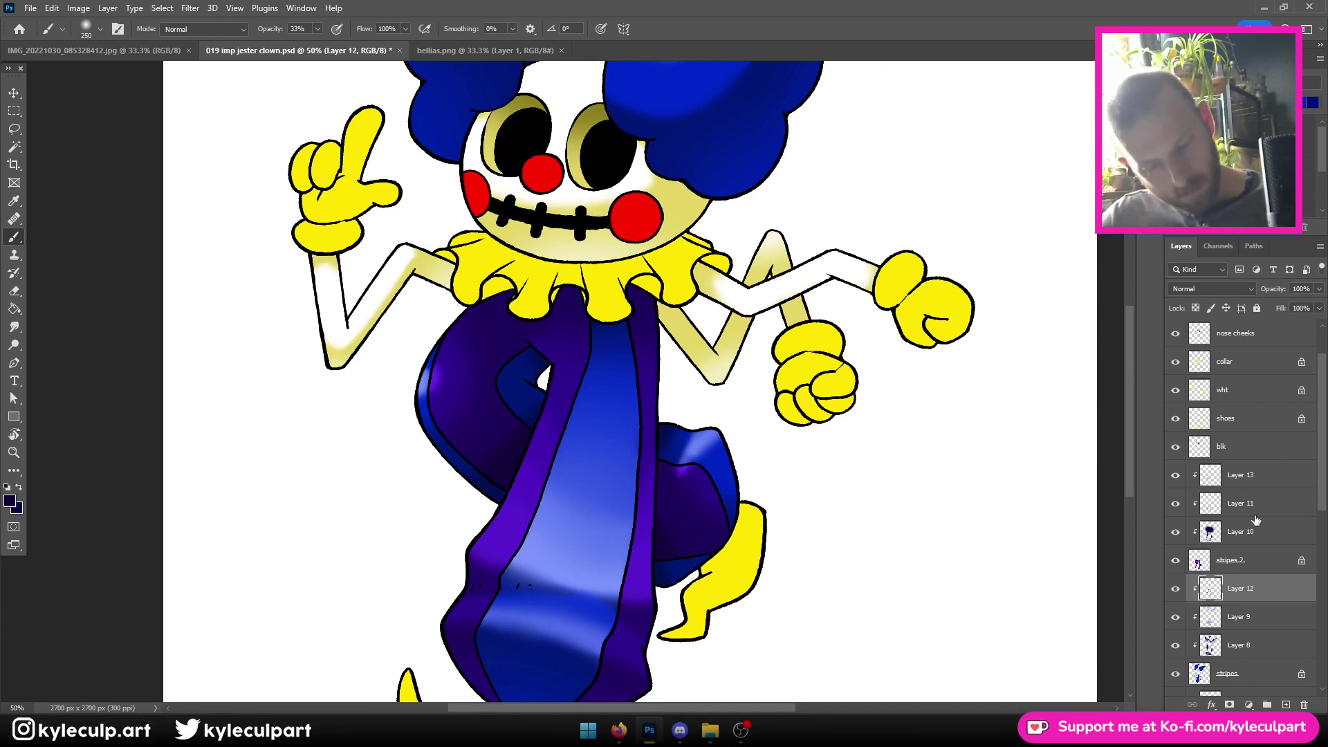
left_click(1242, 476)
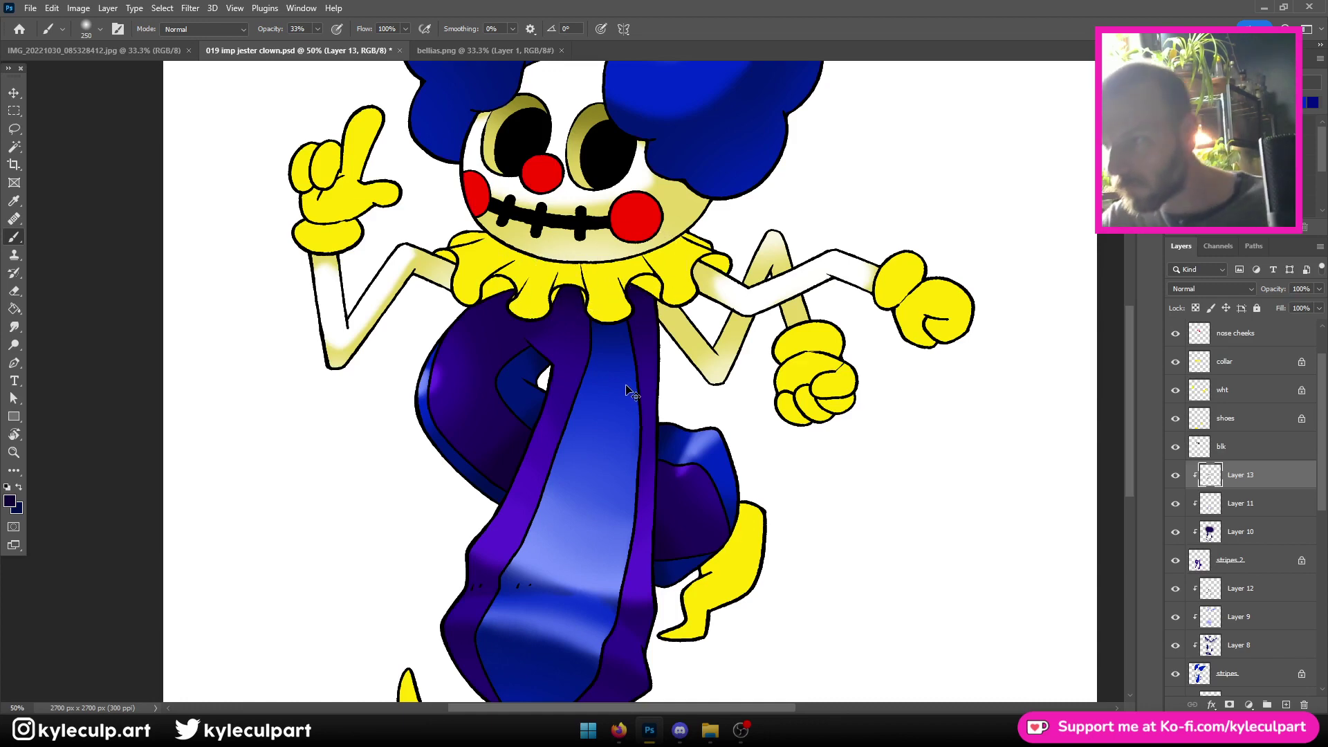
key("ctrl+s")
Examine the trouser shading on the whole figure and up close, comparing it with Layers 11, 9, 8 and 10 hidden and shown
key("ctrl+minus")
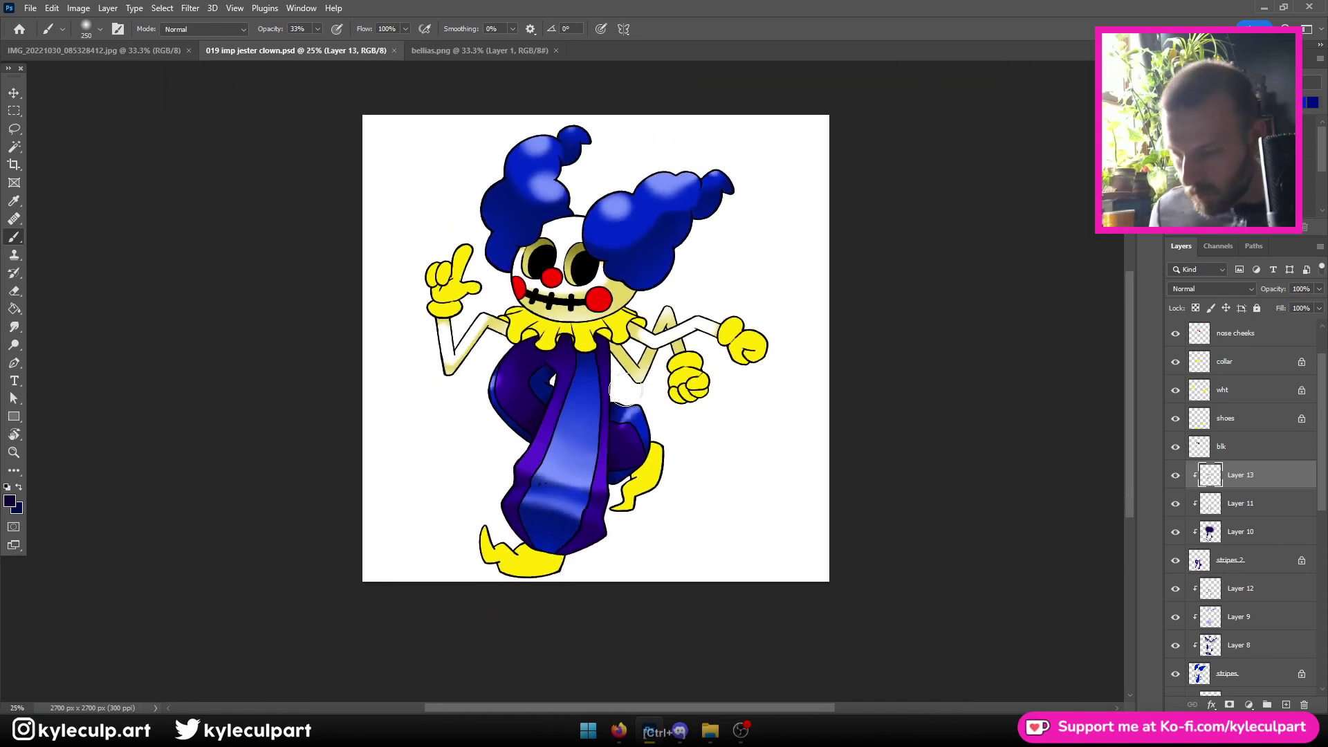
key("ctrl+plus")
key("ctrl+plus")
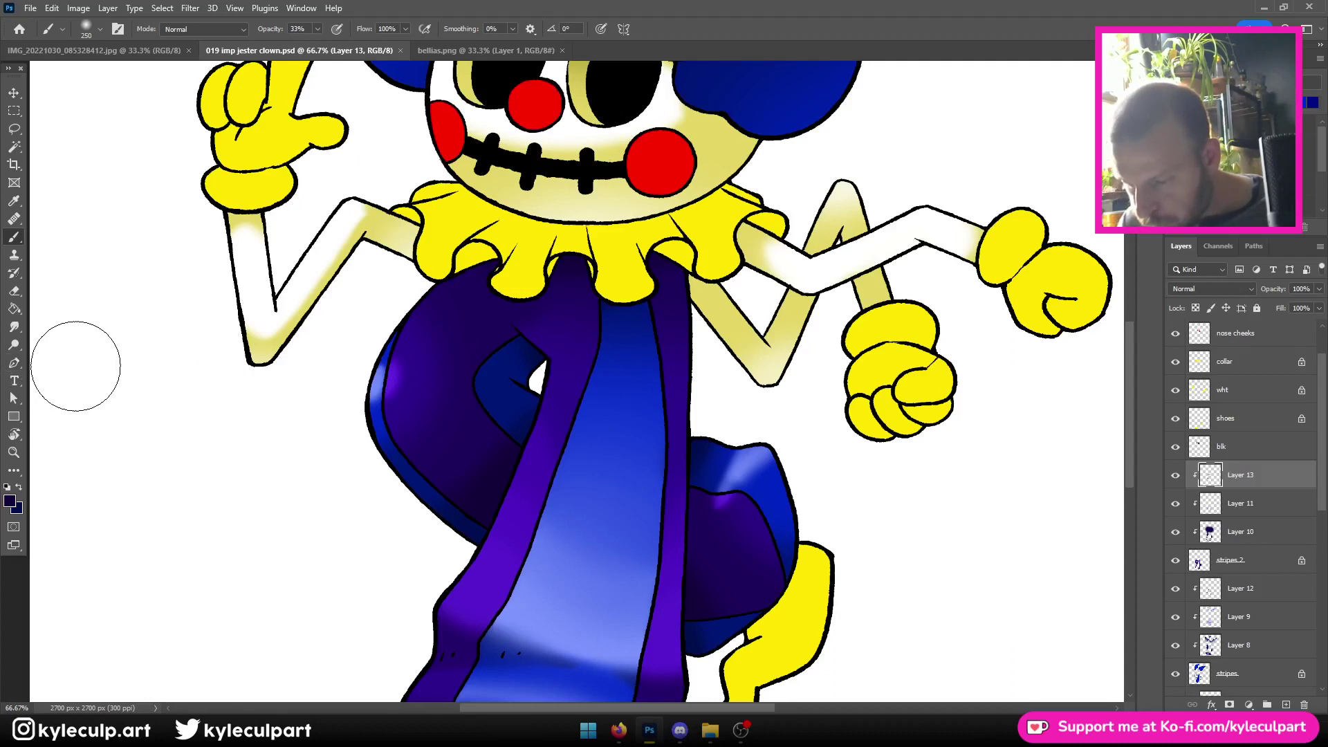
left_click(1176, 504)
left_click(1176, 504)
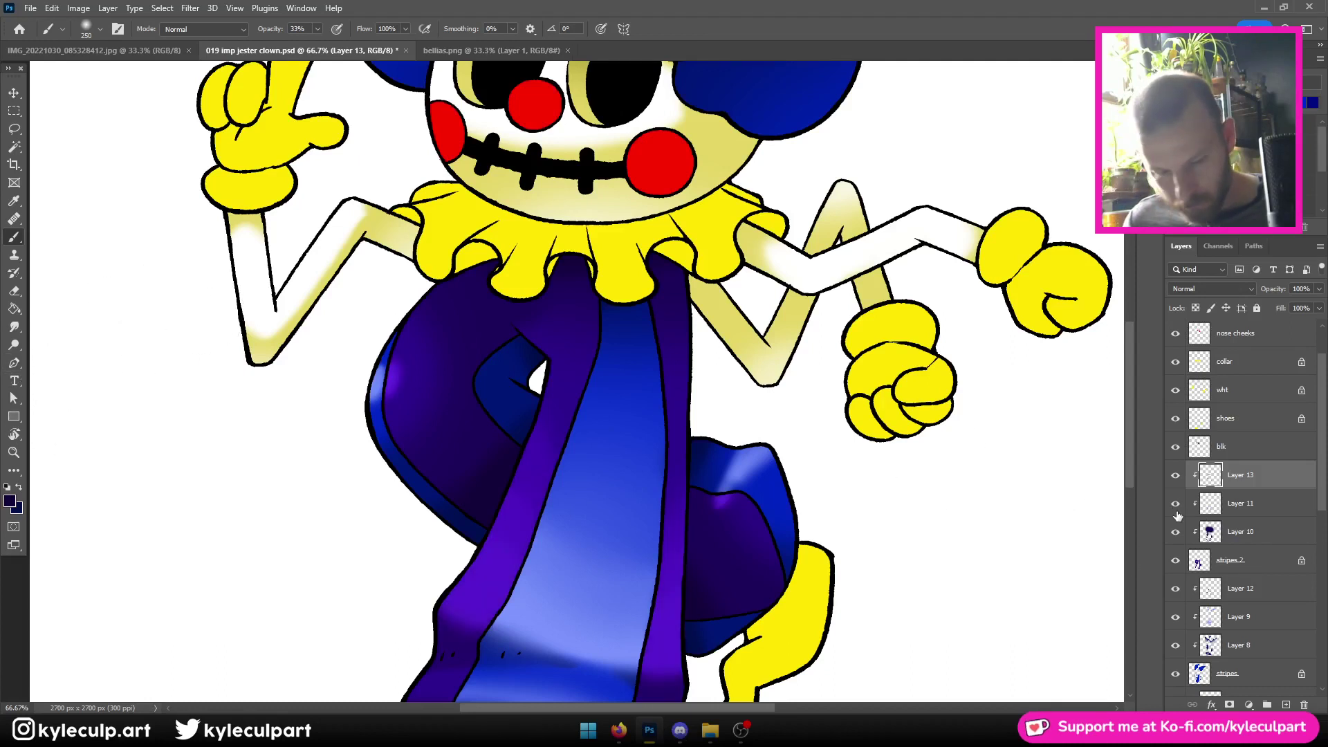
left_click(1174, 622)
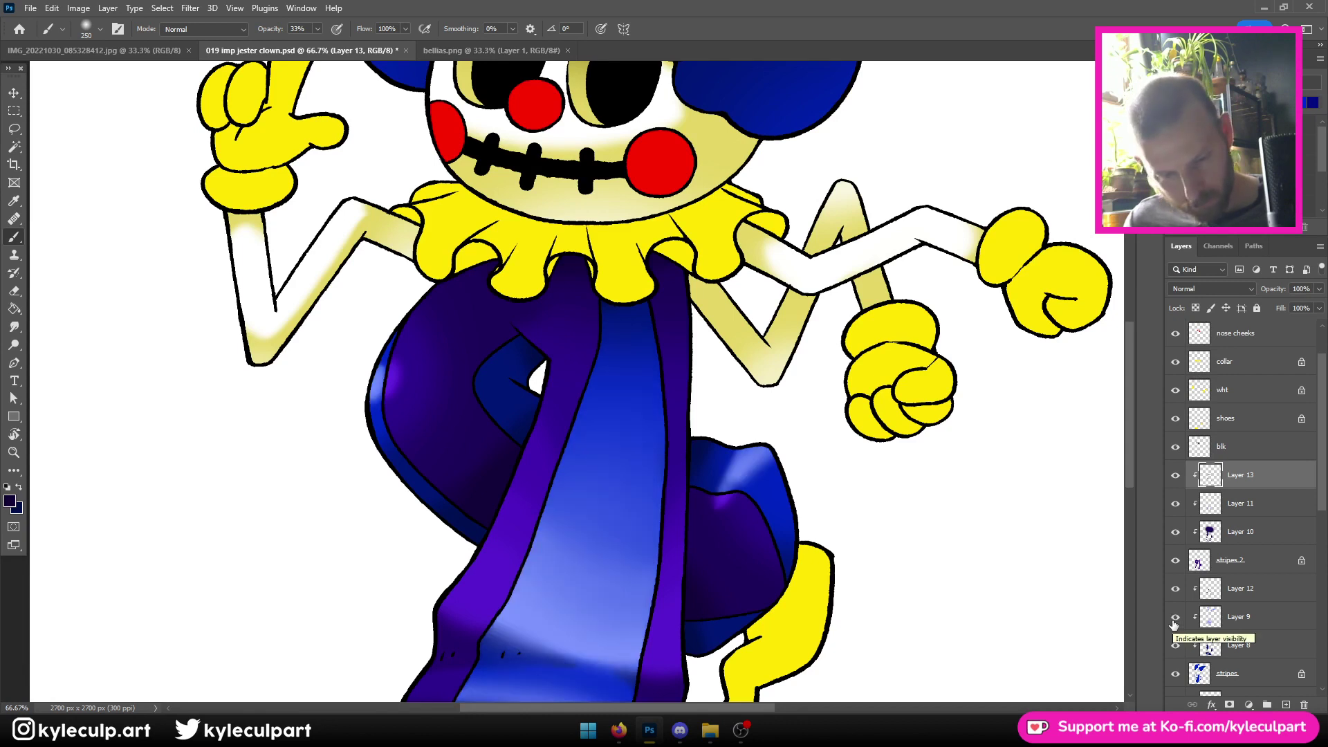
left_click(1174, 646)
left_click(1174, 646)
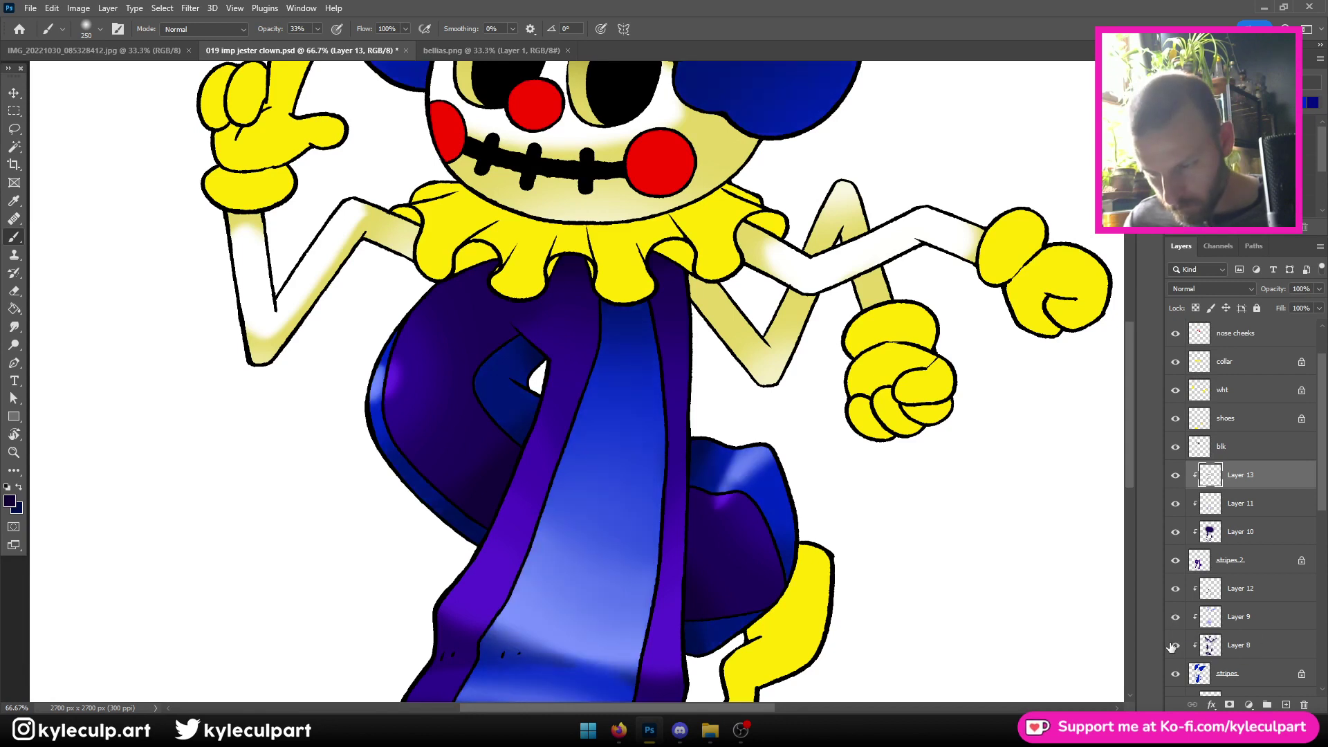
left_click(1176, 533)
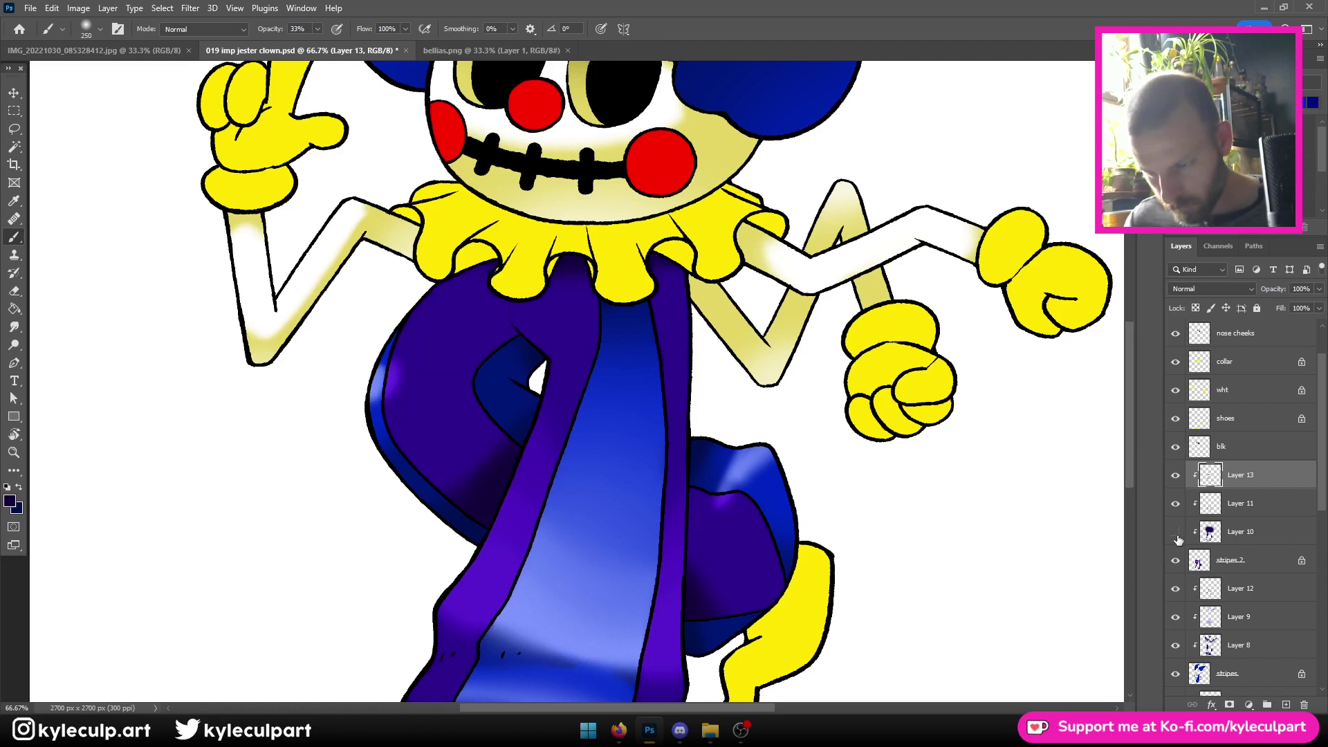
left_click(1176, 533)
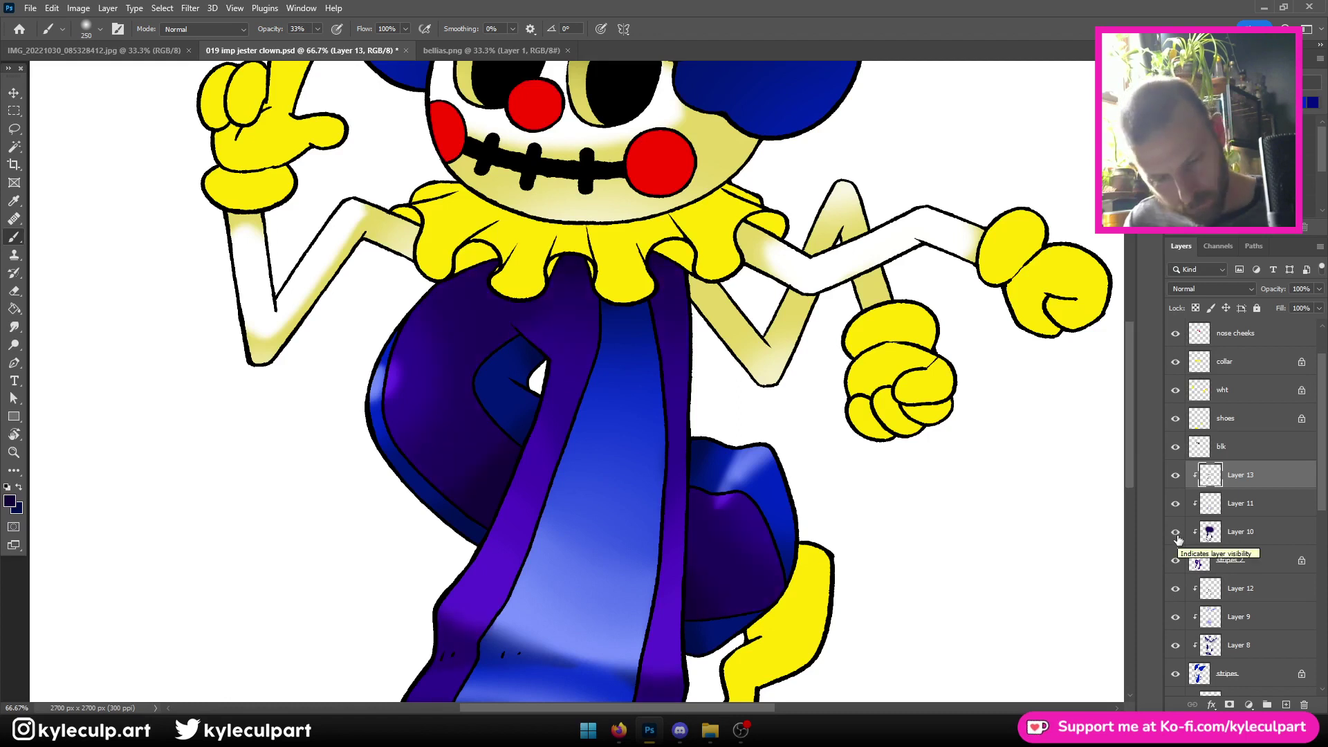
Smudge the purple trouser shading on Layer 10 at 4% strength with a 125 px brush, then save the document
scroll(1175, 450, "up", 2)
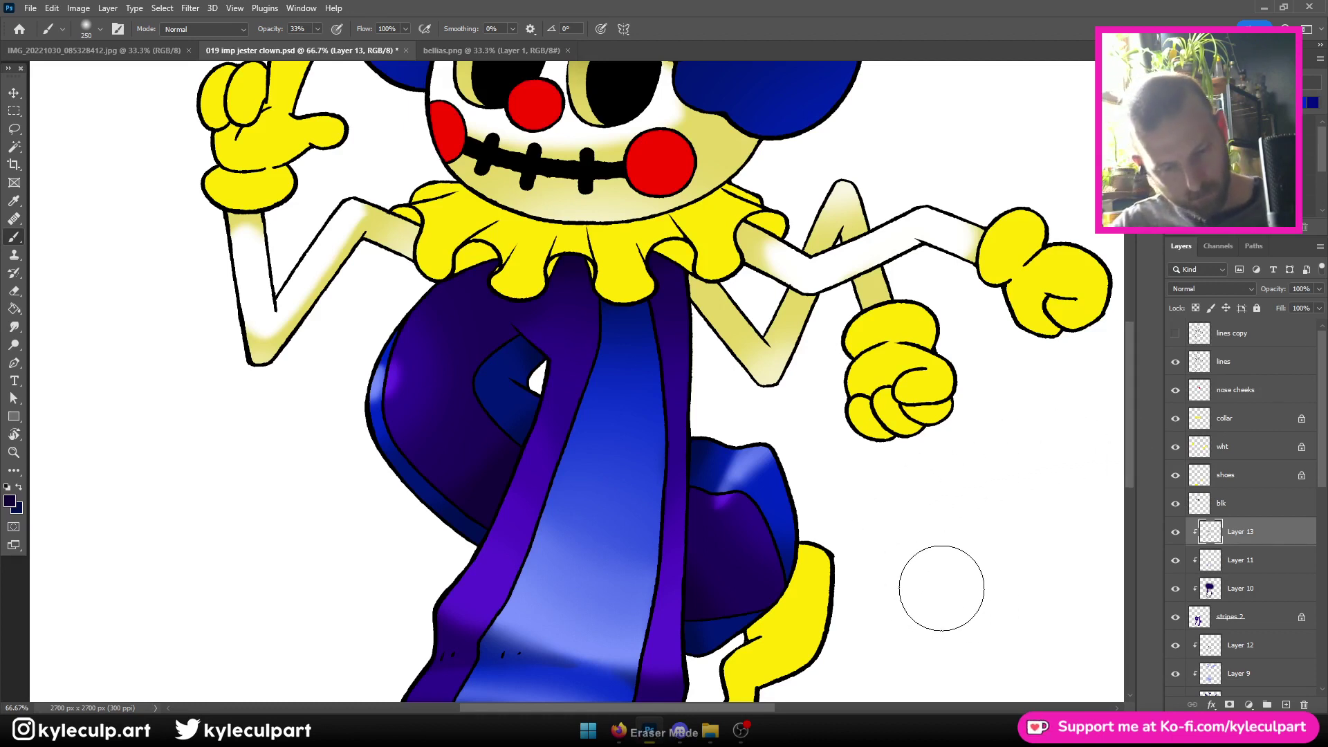
left_click(1219, 594)
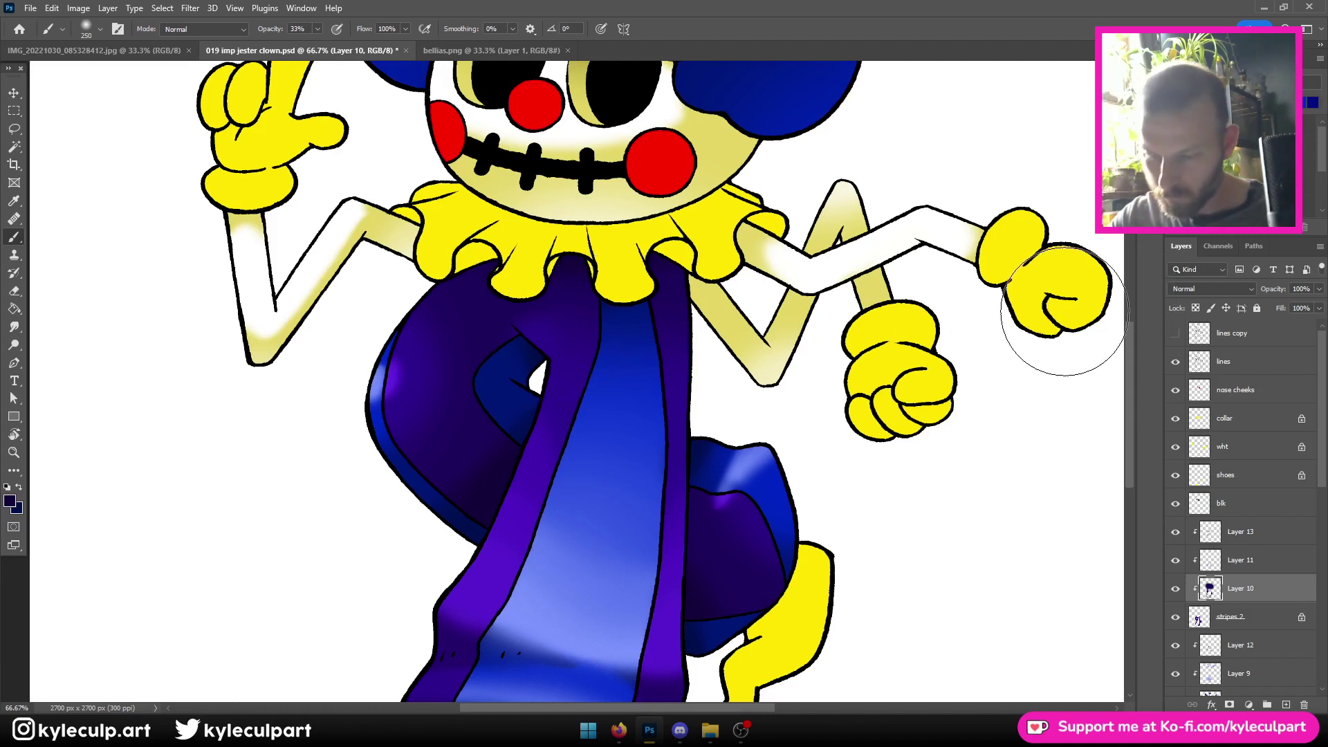
left_click(15, 326)
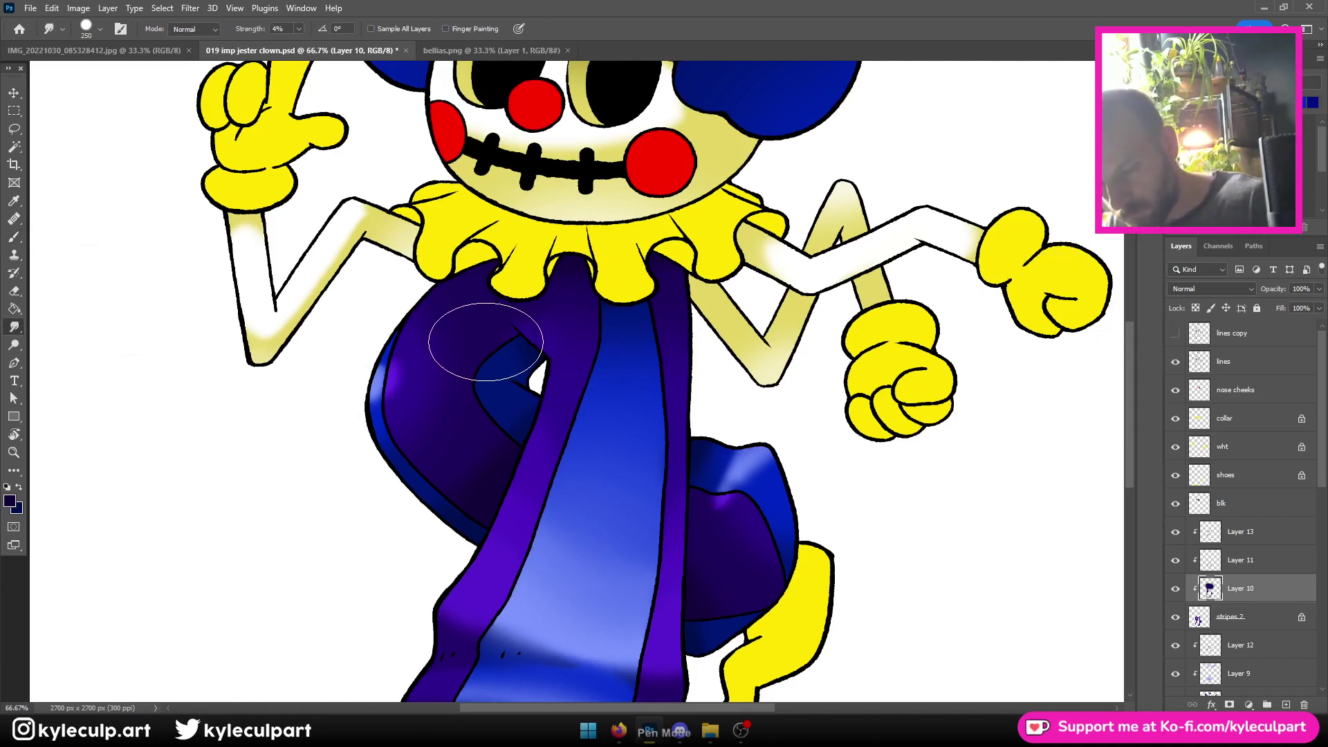
key("bracketleft")
key("bracketleft")
key("bracketleft")
key("bracketleft")
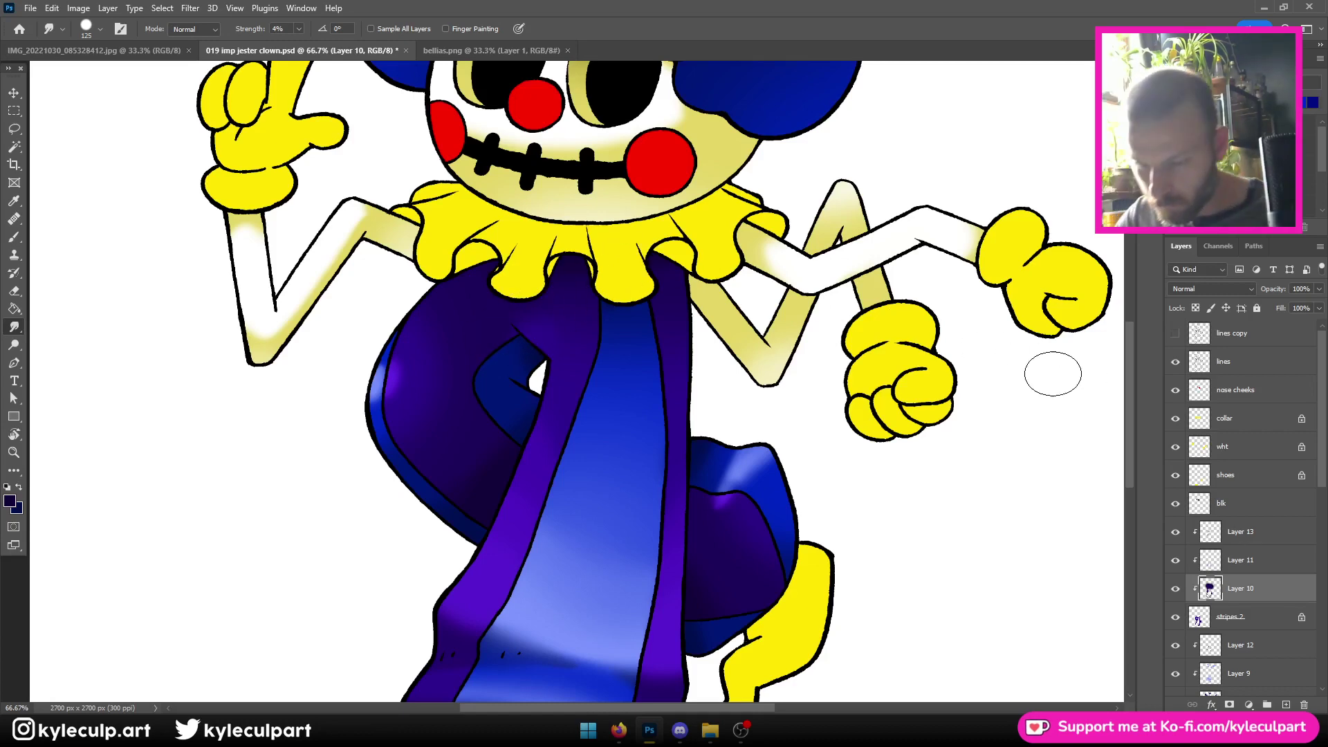
key("ctrl+minus")
key("ctrl+minus")
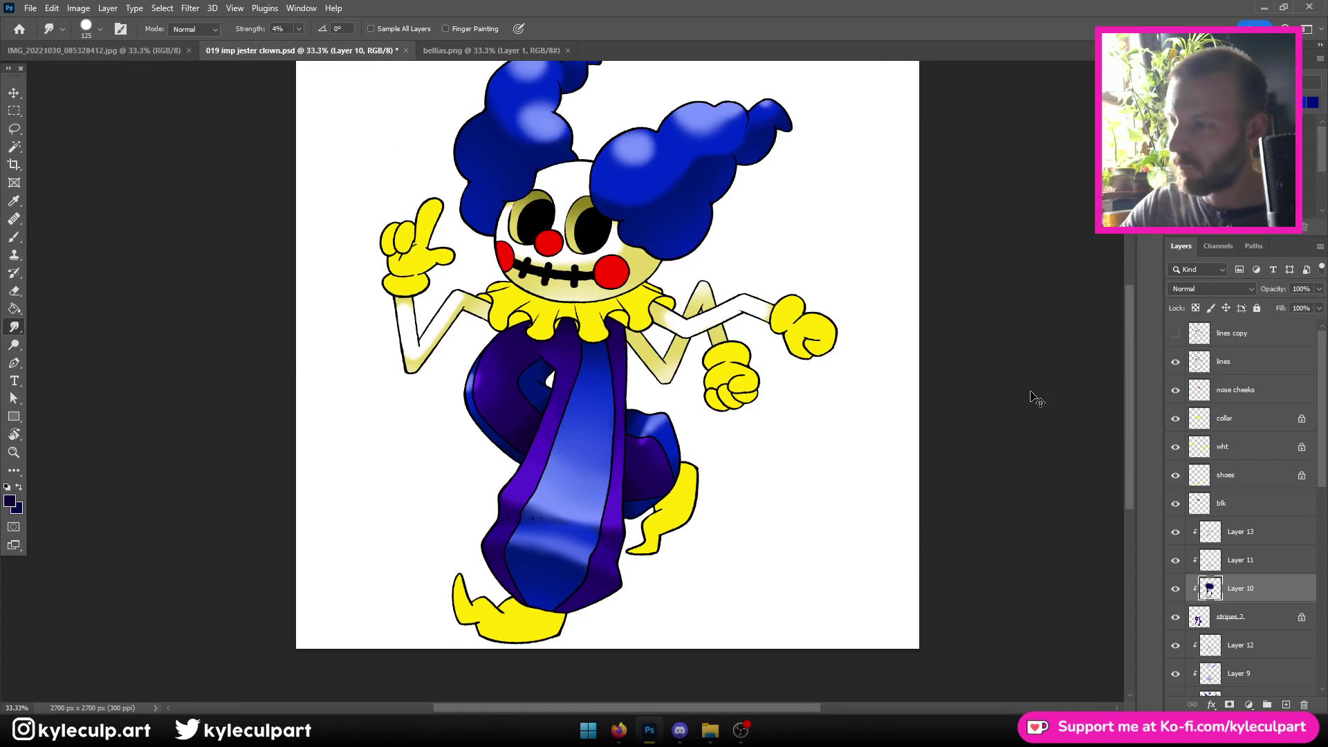
key("ctrl+s")
key("ctrl+minus")
key("ctrl+plus")
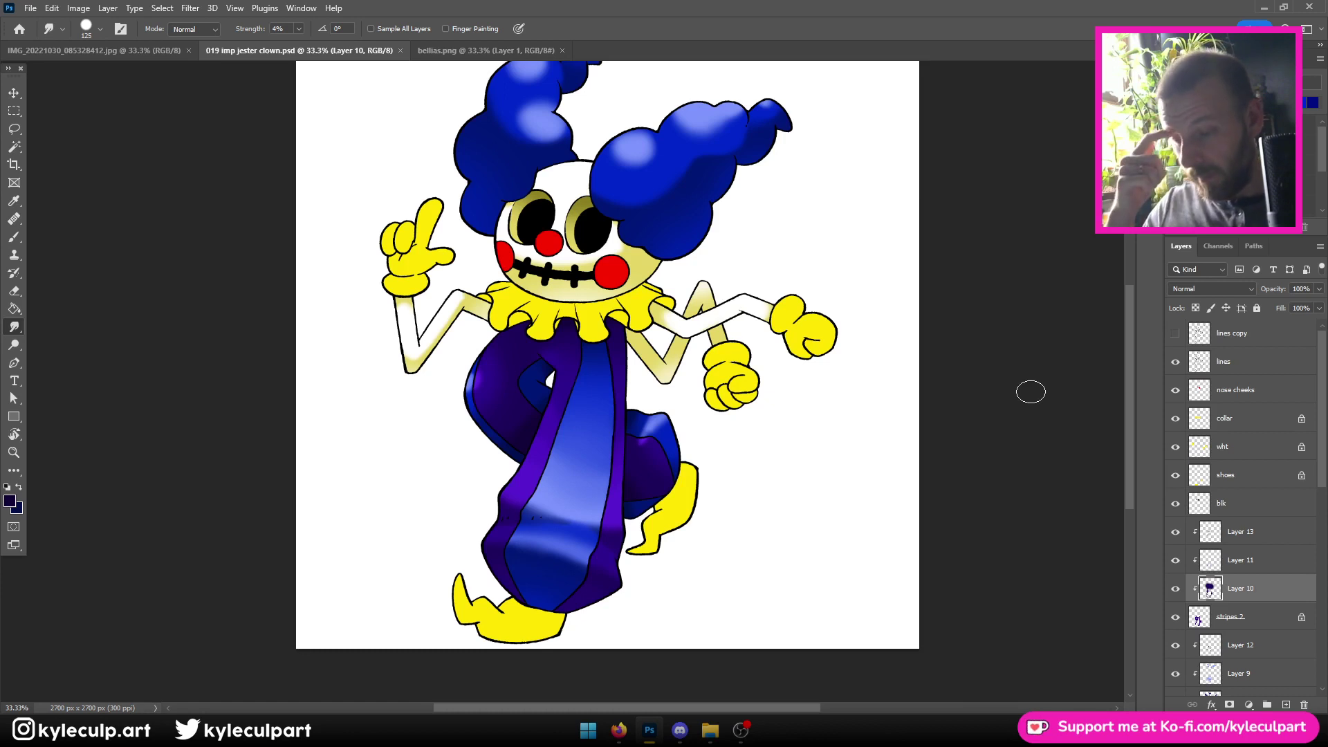
key("ctrl+minus")
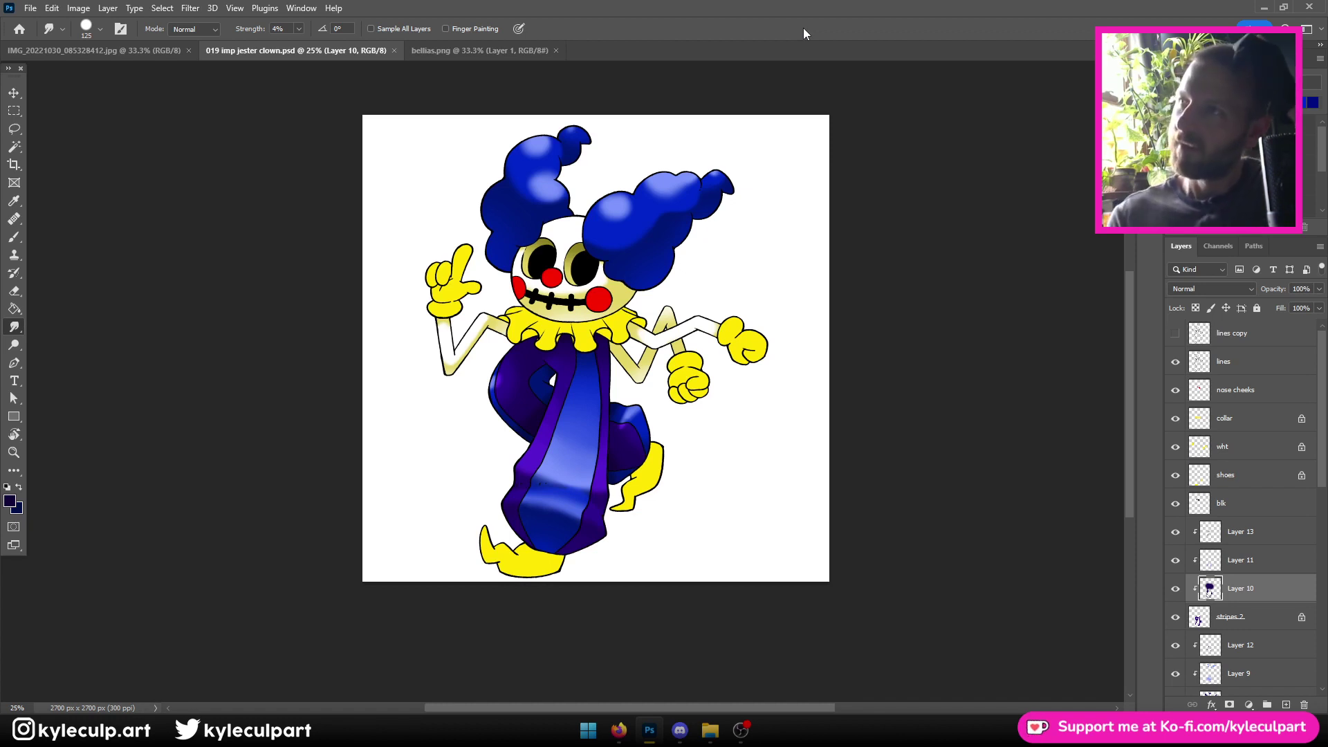
Set the foreground color to dark yellow 9c8b00, based on the yellow sampled from the raised glove
left_click(9, 502)
left_click(467, 284)
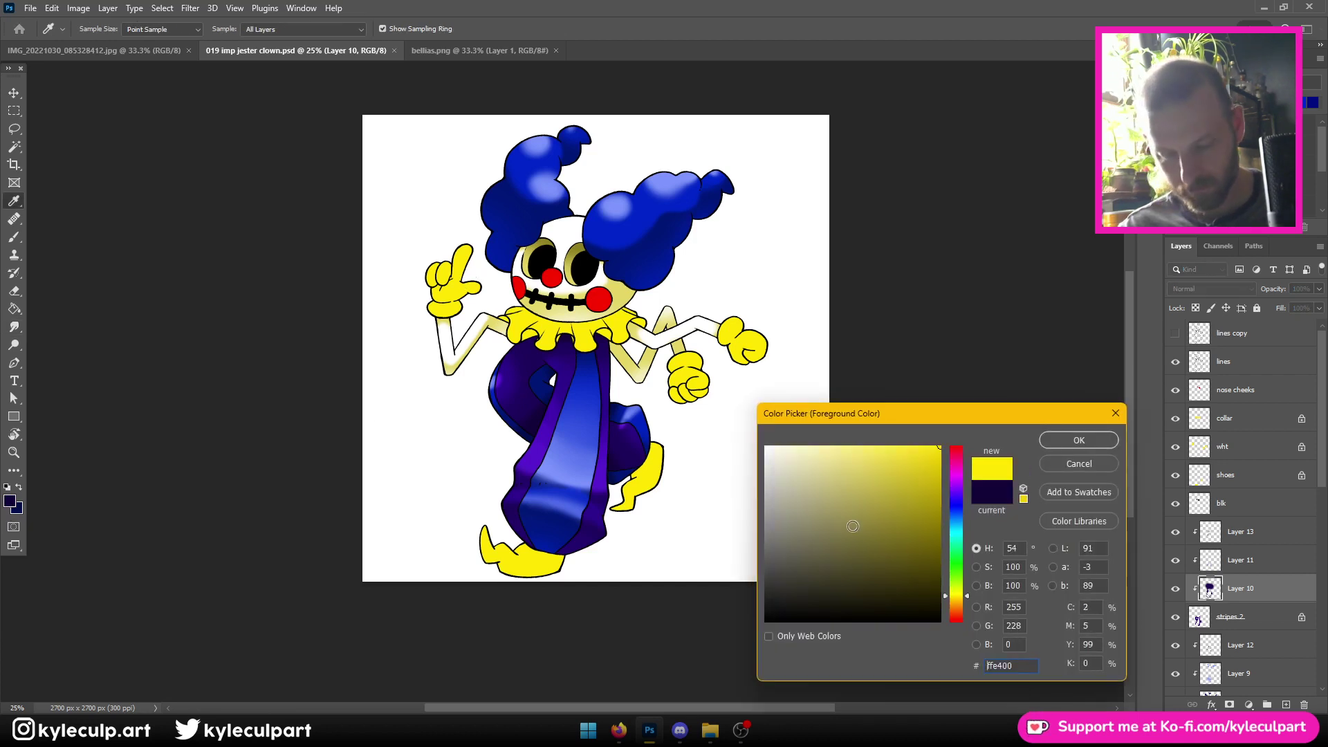
left_click_drag(920, 477, 953, 514)
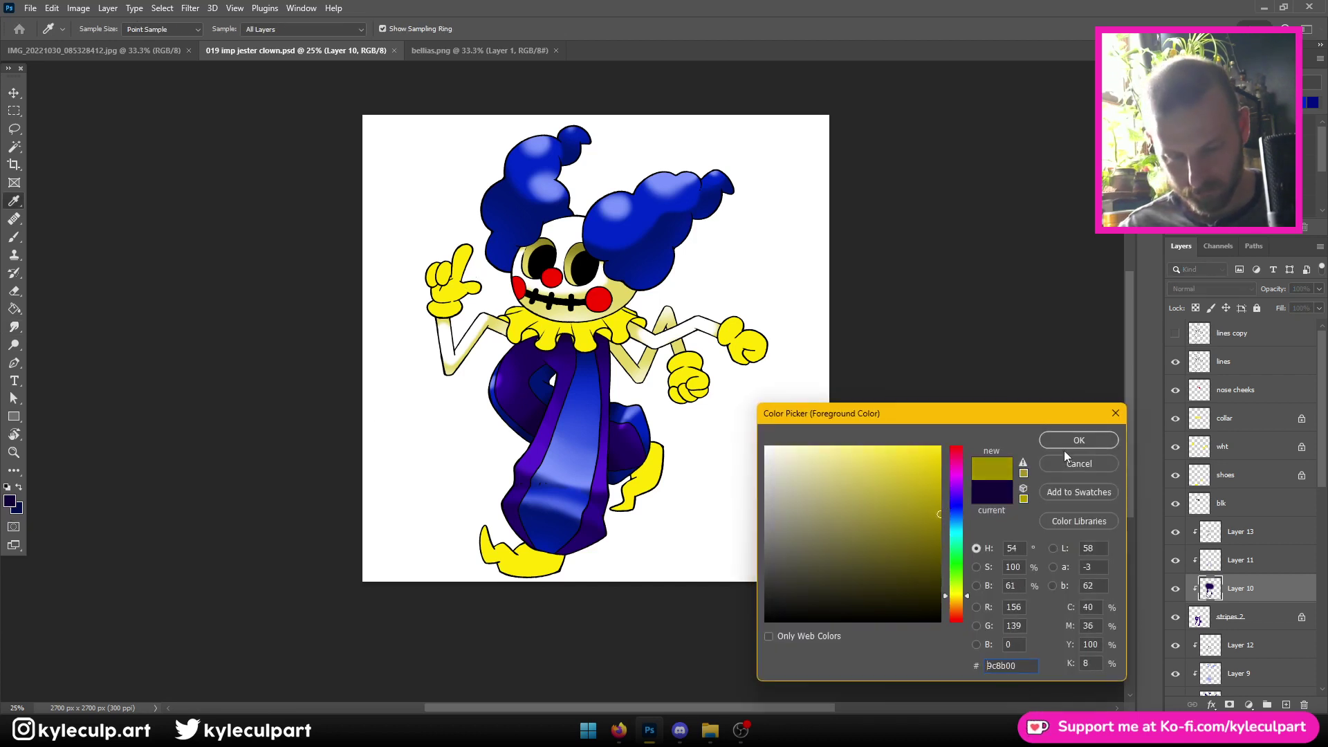
left_click(1069, 444)
key("r")
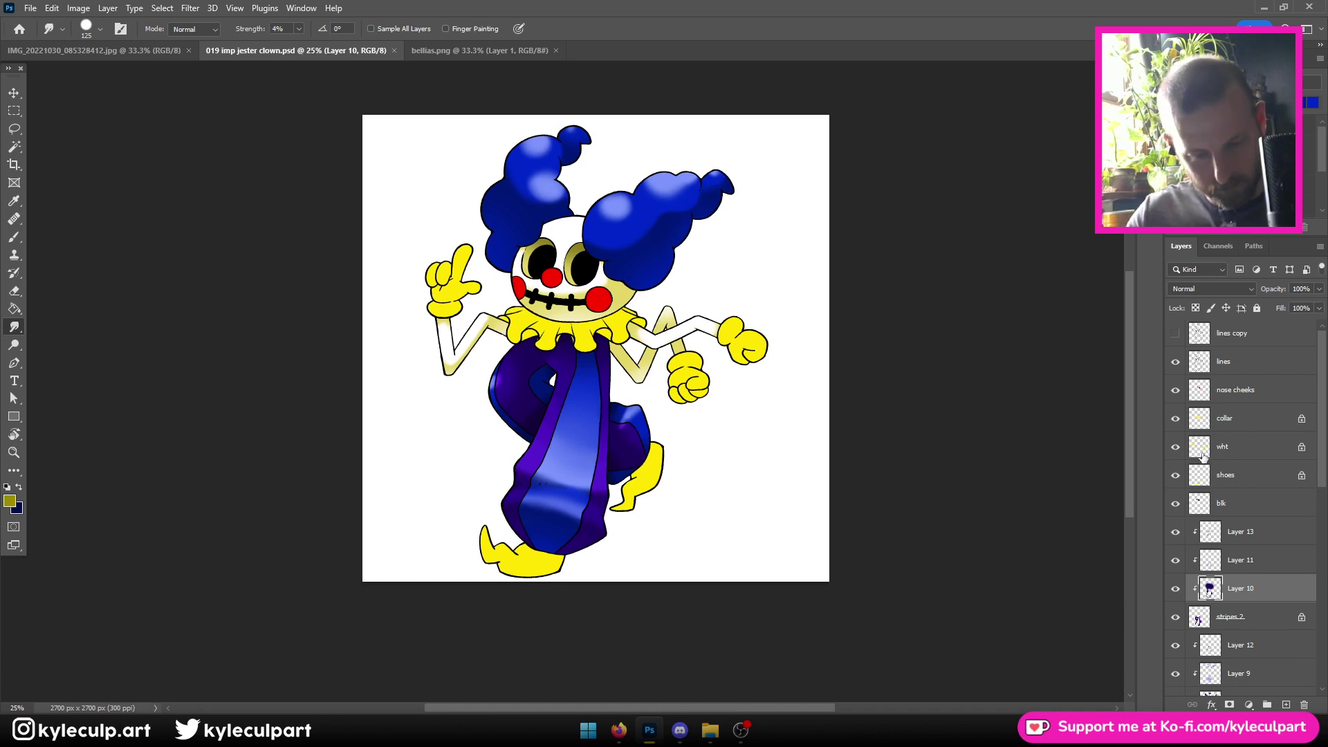
Load the shoes layer as a selection, hide the shoes and wht layers, and unlock the collar layer's transparent pixels
left_click(1215, 486)
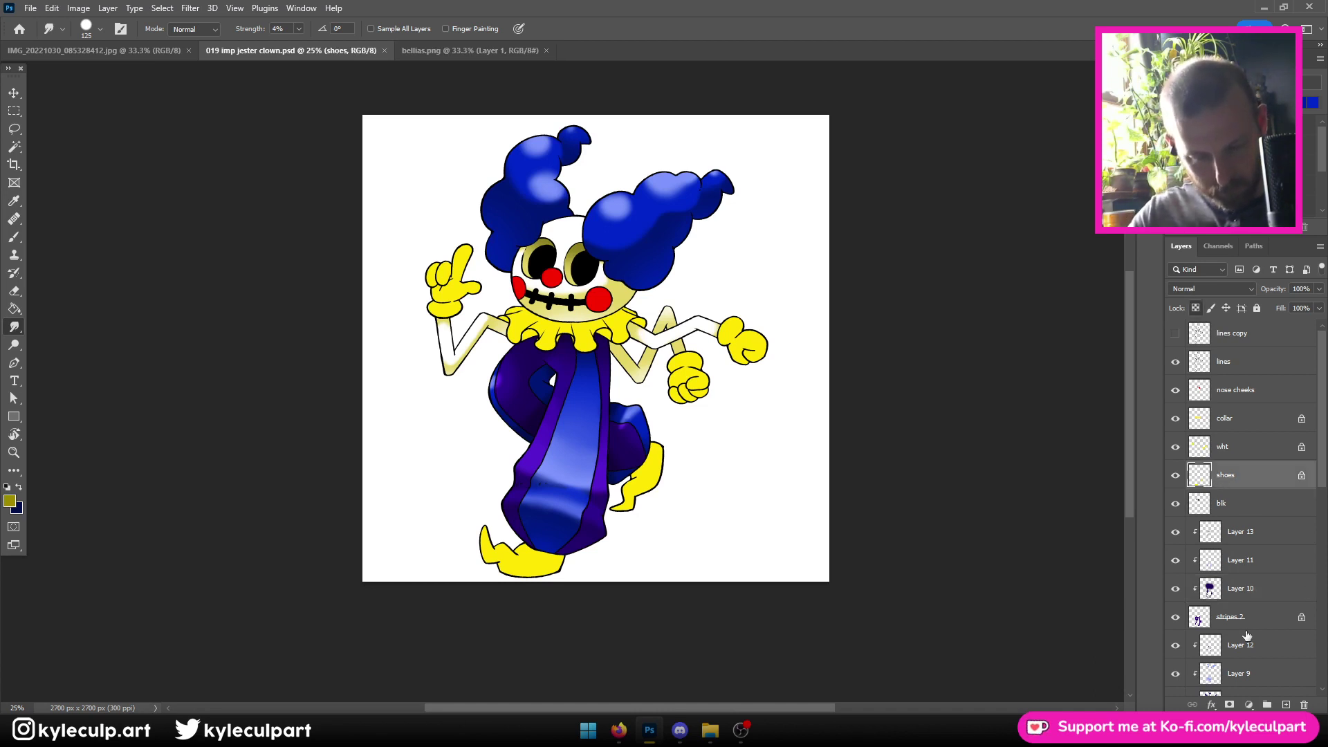
left_click(1204, 481, "ctrl")
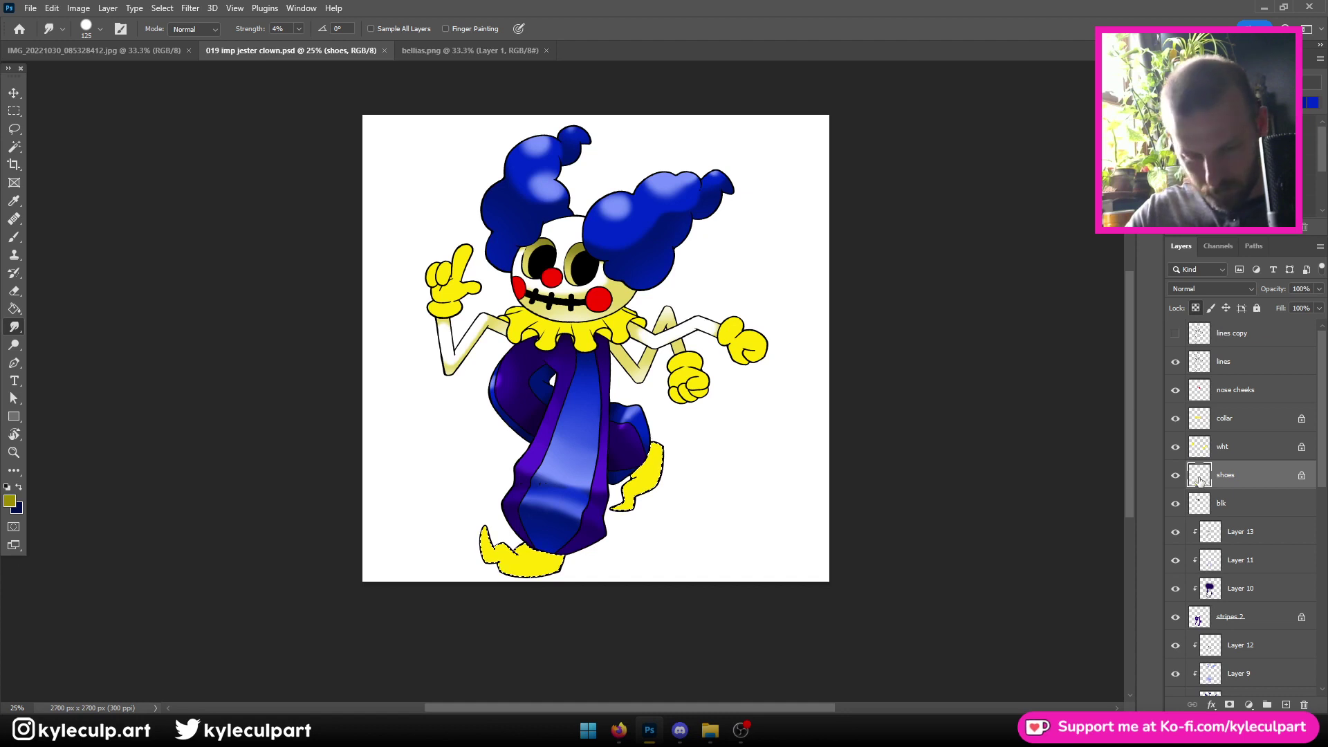
left_click(1175, 475)
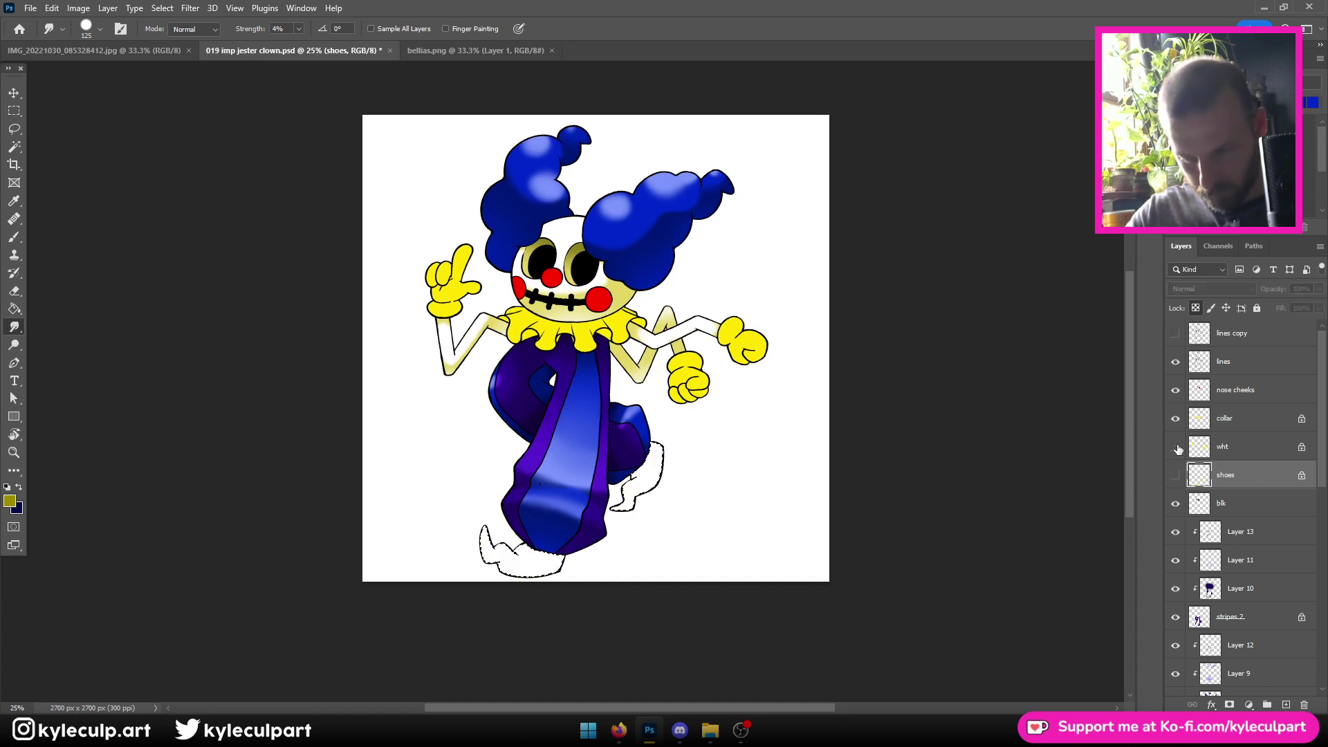
left_click(1176, 448)
left_click(1175, 448)
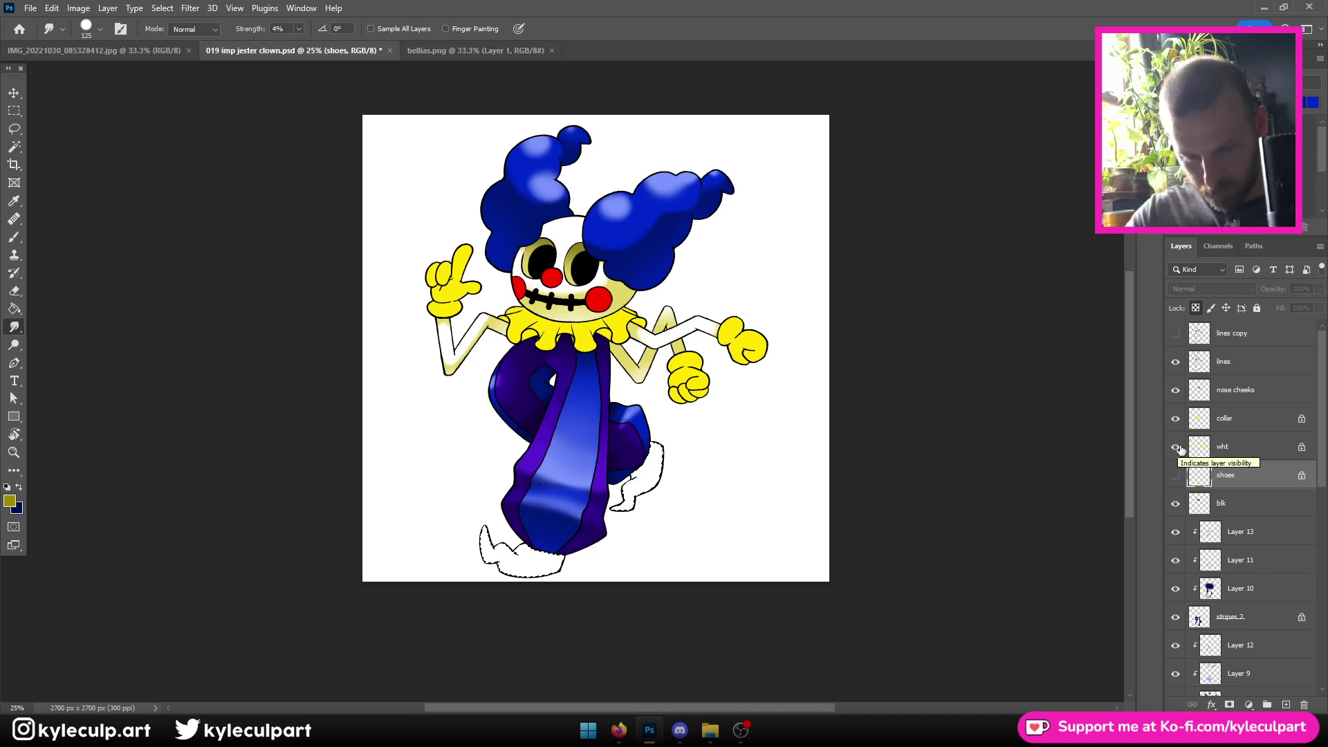
left_click(1176, 448)
left_click(1192, 432)
left_click(1195, 308)
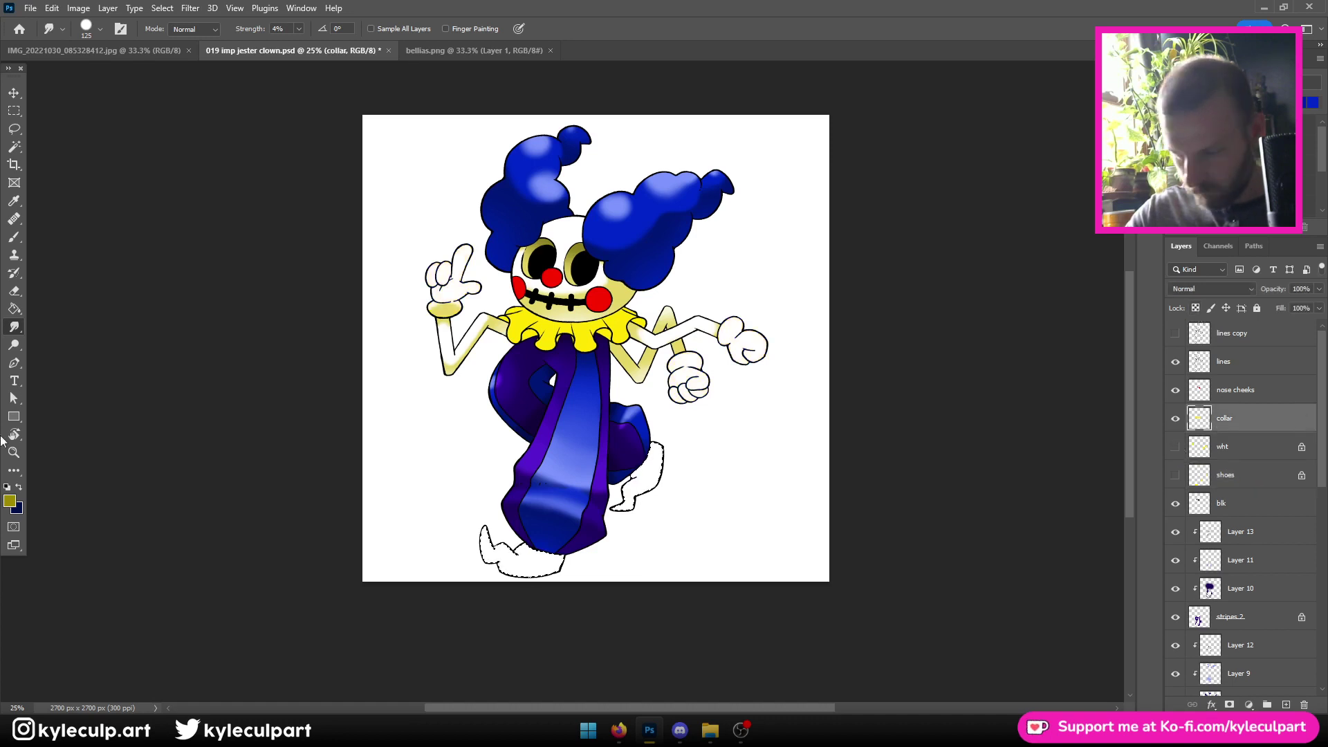
Sample the collar's yellow and fill the selected shoes with it on the collar layer using the Rectangle tool
left_click(9, 501)
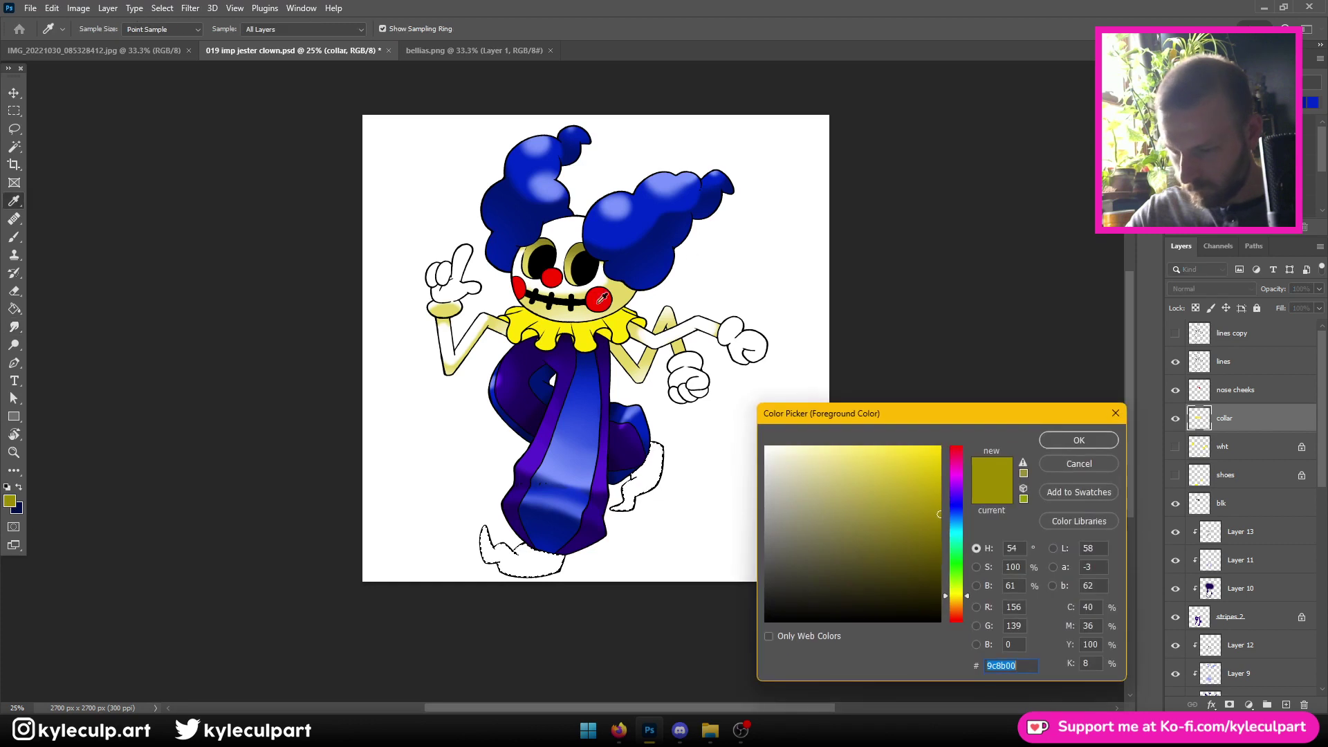
left_click(591, 322)
left_click(1078, 441)
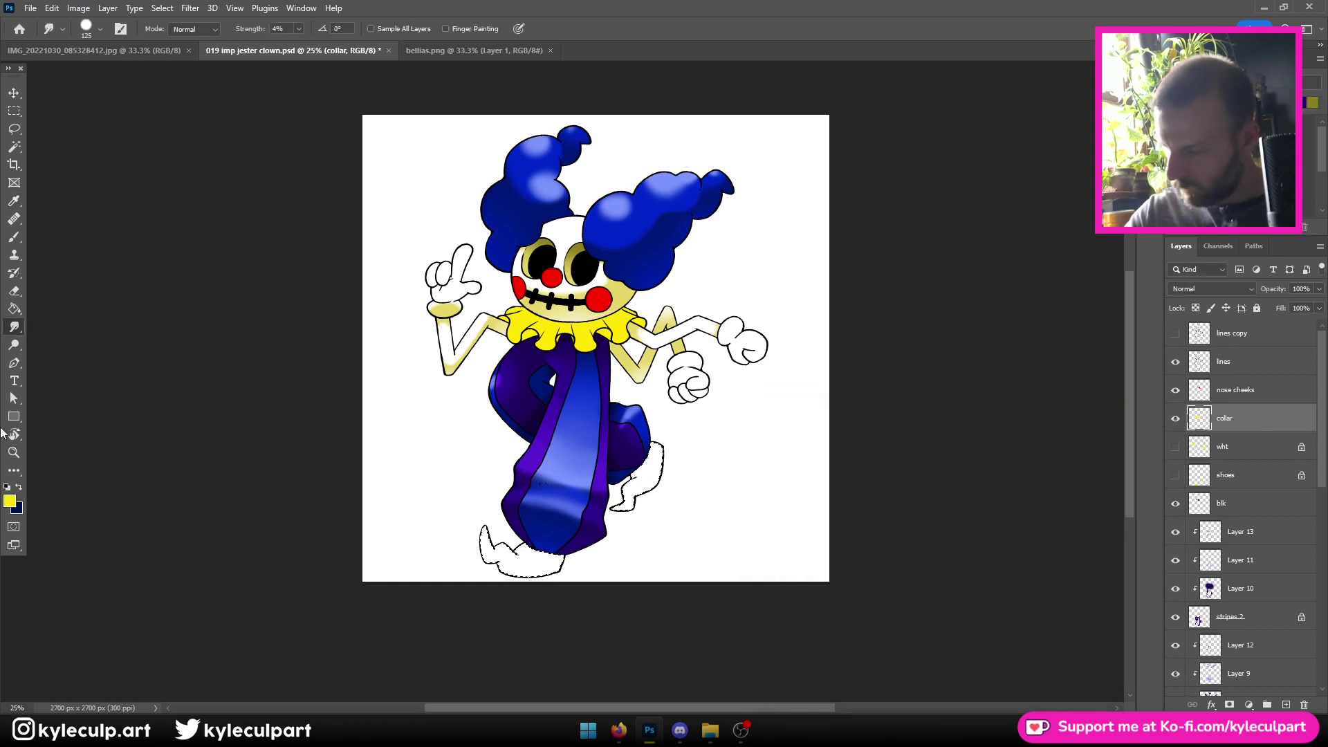
left_click(14, 418)
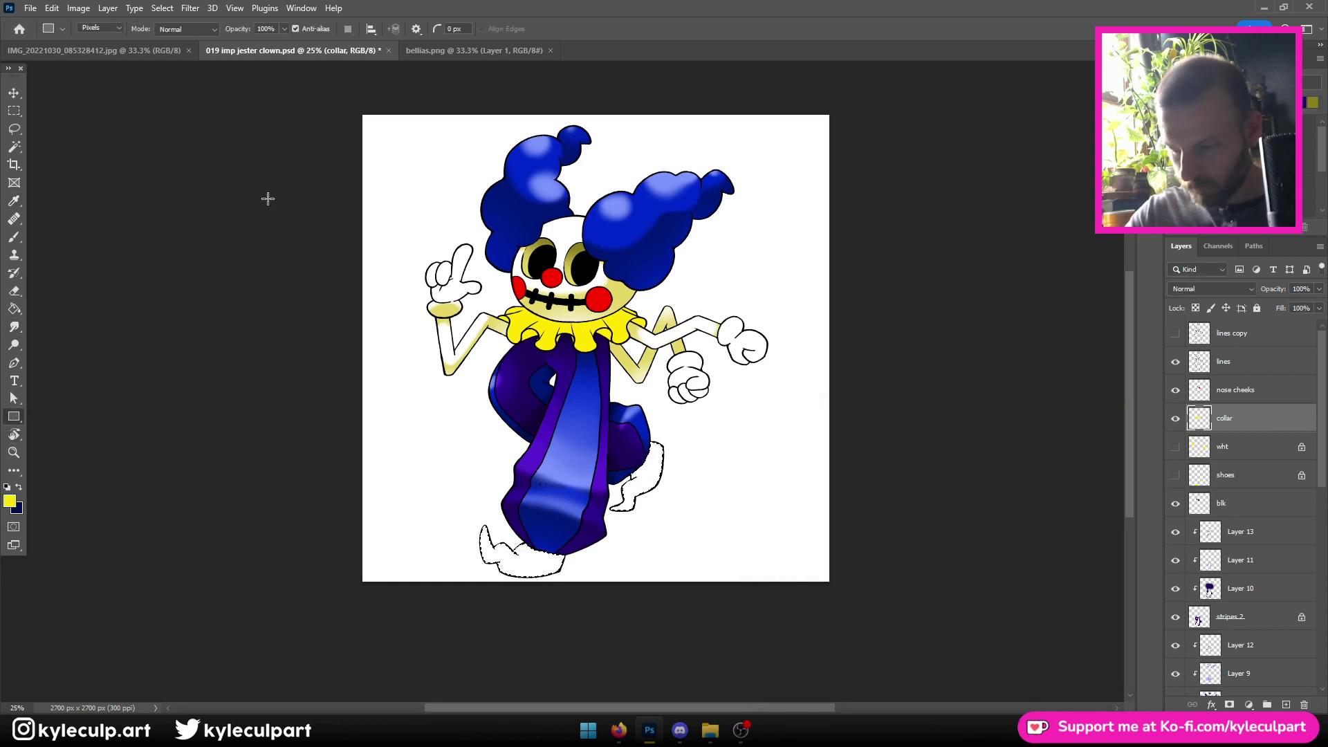
left_click_drag(257, 223, 919, 655)
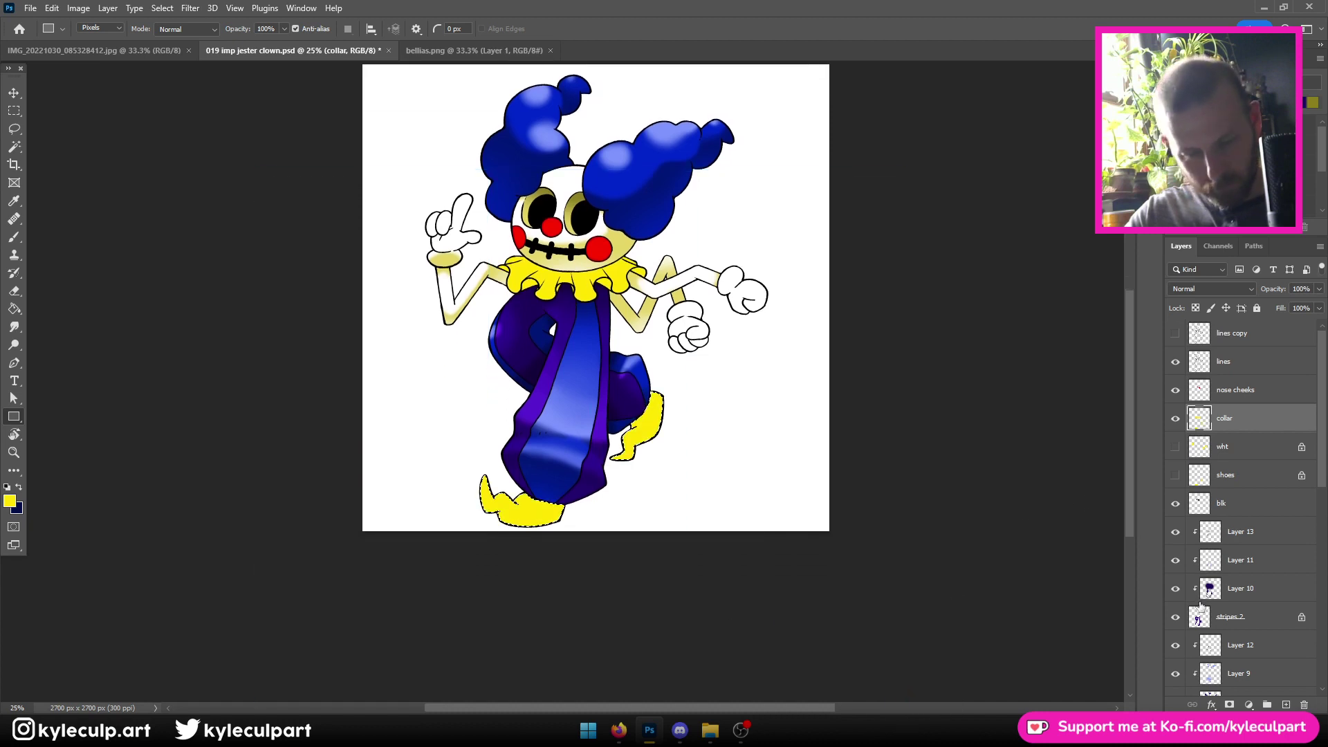
Fill the gloves on the collar layer with the same yellow through the wht layer's selection, then rename the layer "yellow"
left_click(1204, 447, "ctrl")
left_click_drag(280, 105, 955, 481)
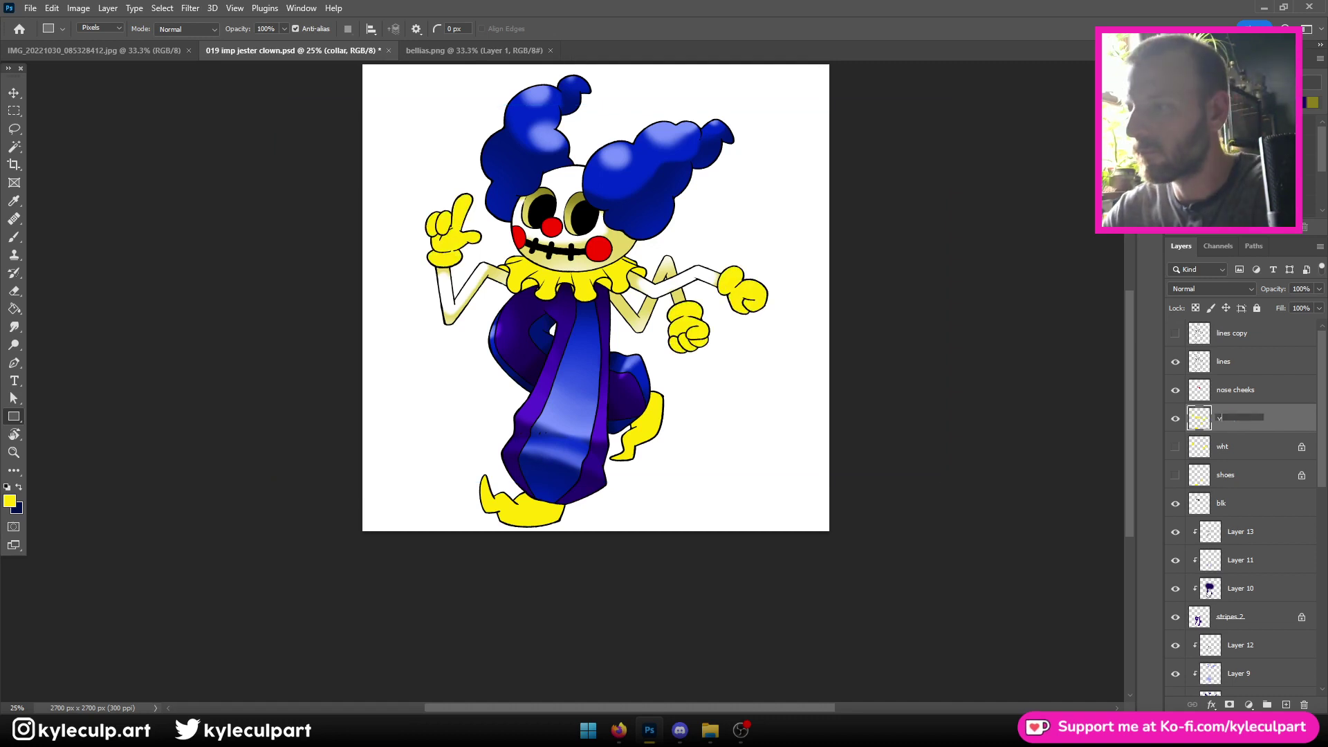
type("yellow")
key("Return")
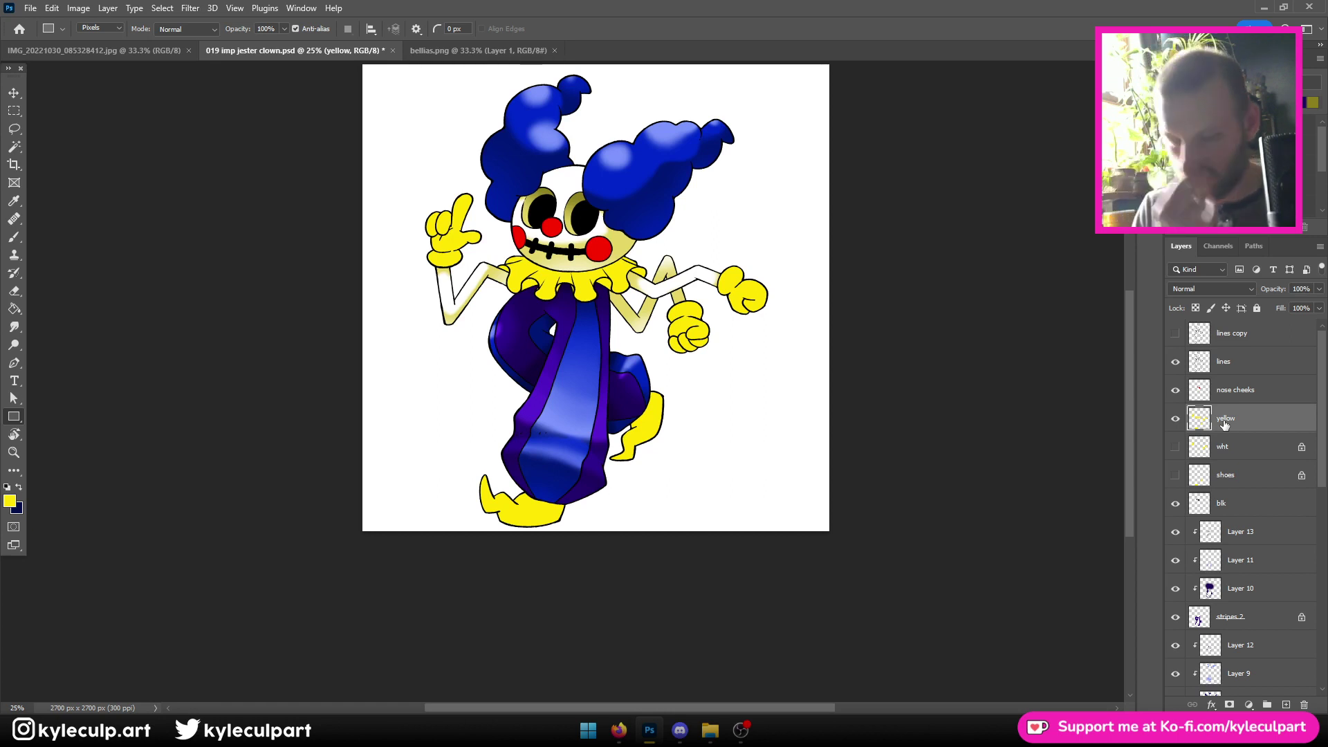
Add two new layers above the yellow layer, clip both to it, and ready the Brush on the lower one
scroll(1183, 460, "down", 1)
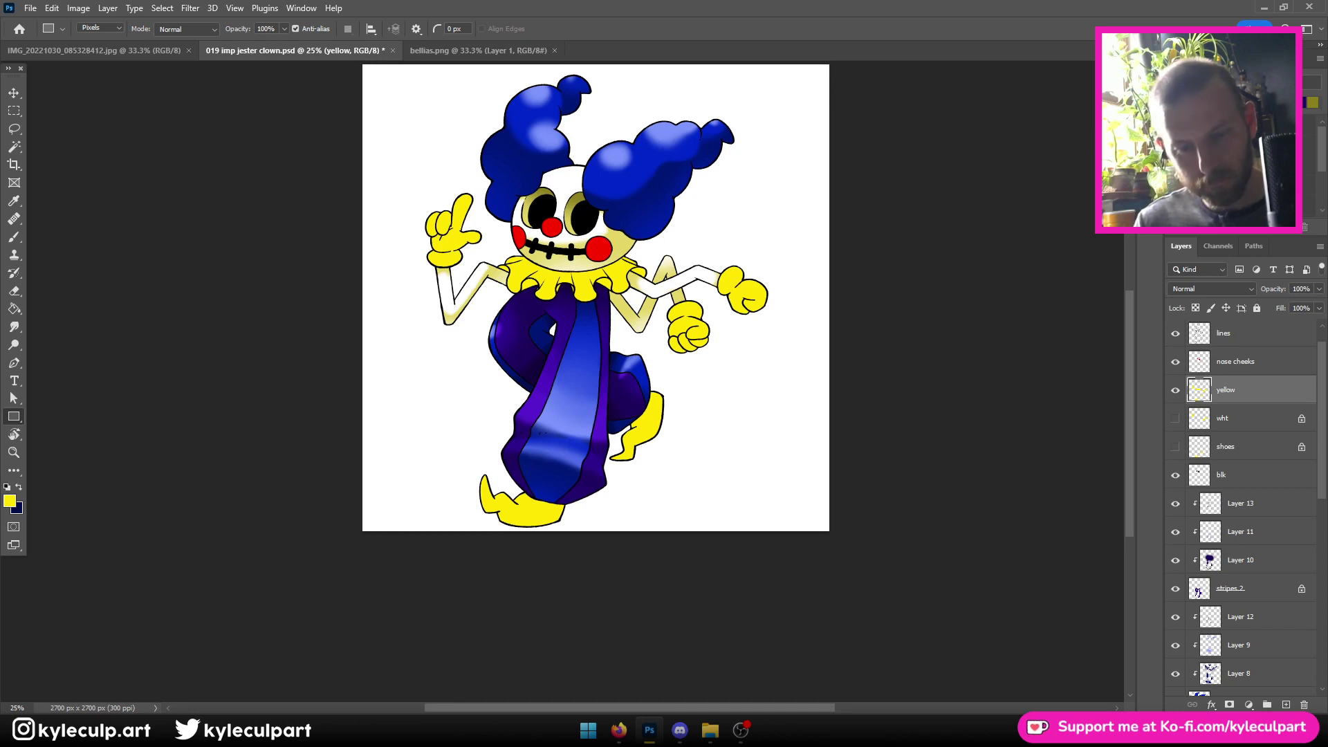
left_click(1290, 705)
left_click(1290, 704)
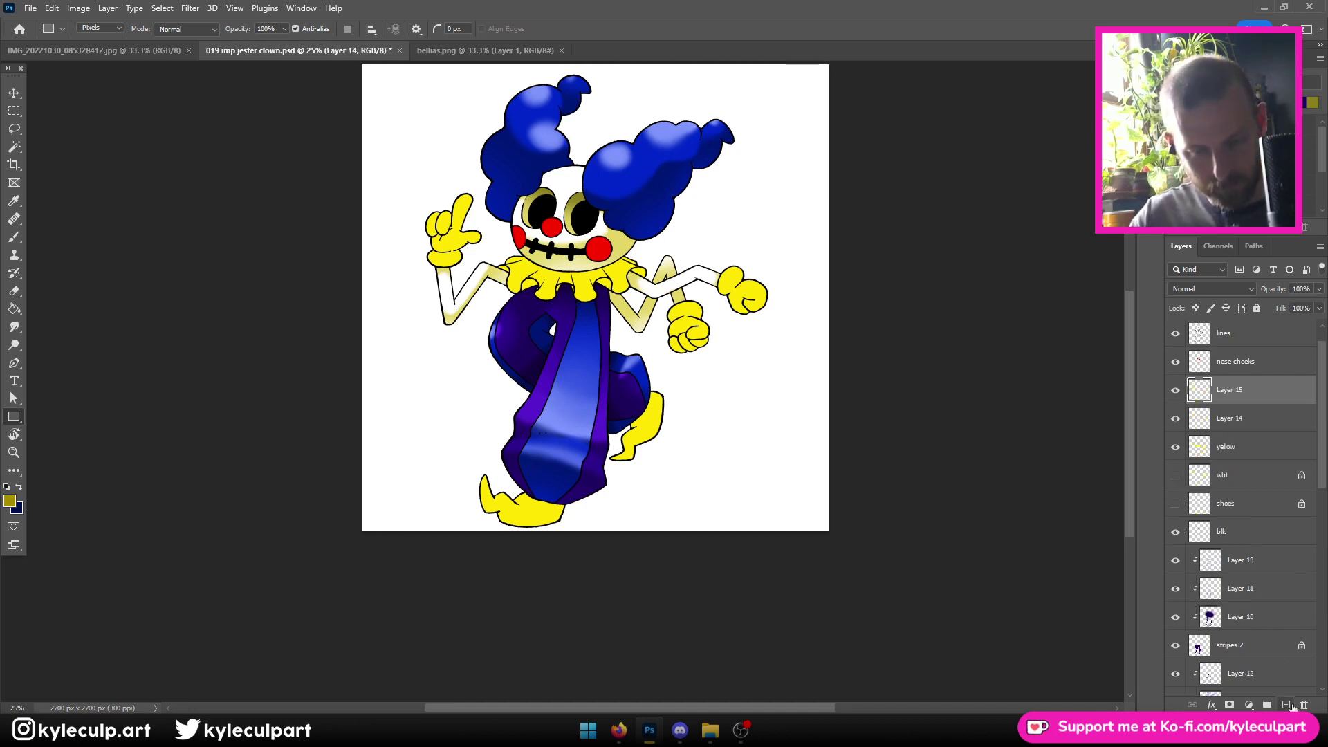
left_click(1236, 428, "shift")
right_click(1237, 429)
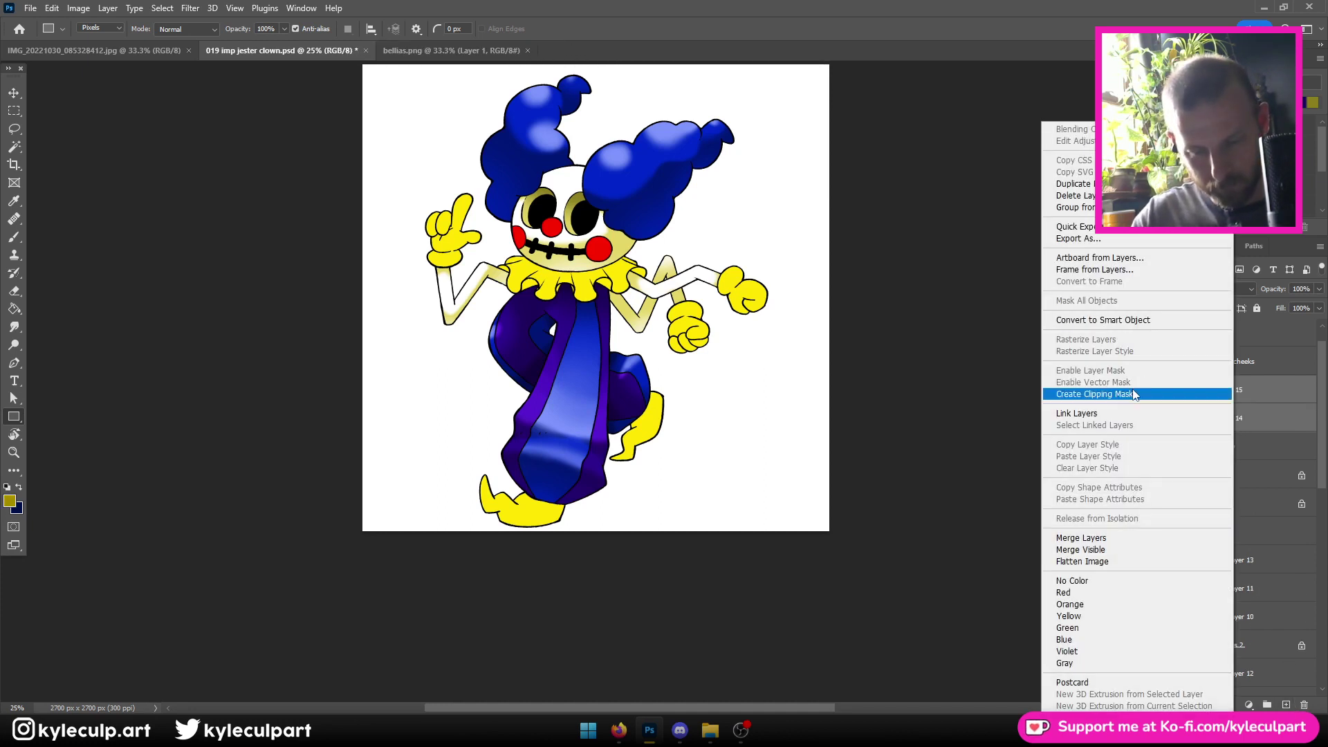
left_click(1211, 394)
left_click(1245, 417)
key("b")
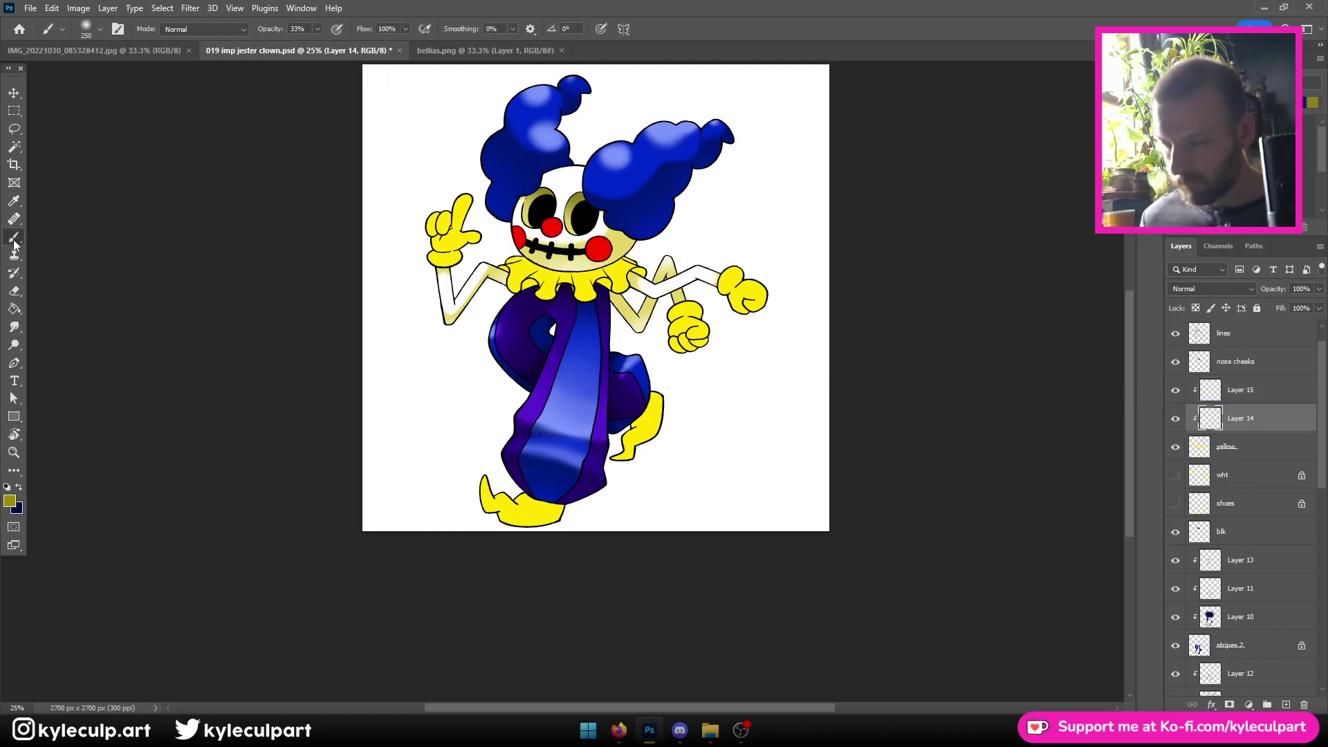
Brush dark yellow at 100% opacity over the whole lowered glove of the back arm on Layer 14
key("ctrl+plus")
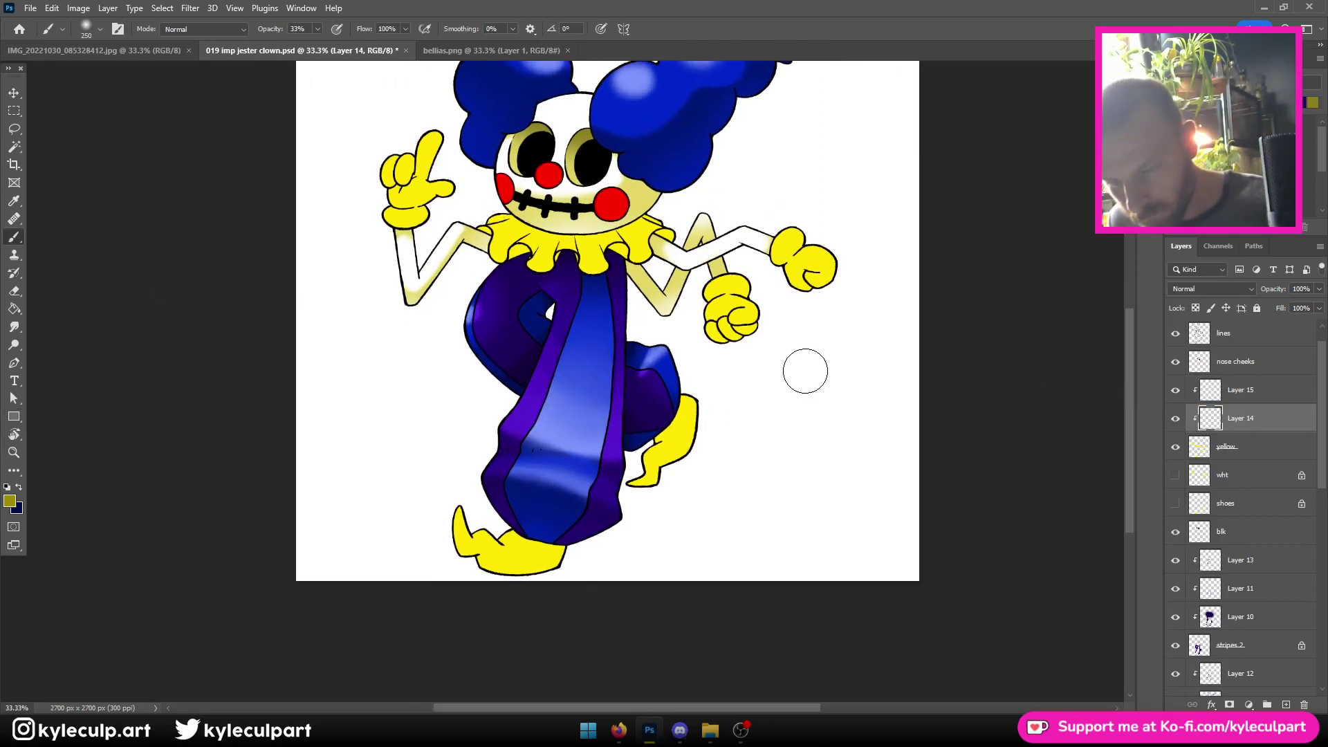
mouse_move(723, 332)
left_mouse_down()
mouse_move(741, 293)
mouse_move(745, 324)
left_mouse_up()
key("ctrl+z")
left_click_drag(272, 29, 490, 36)
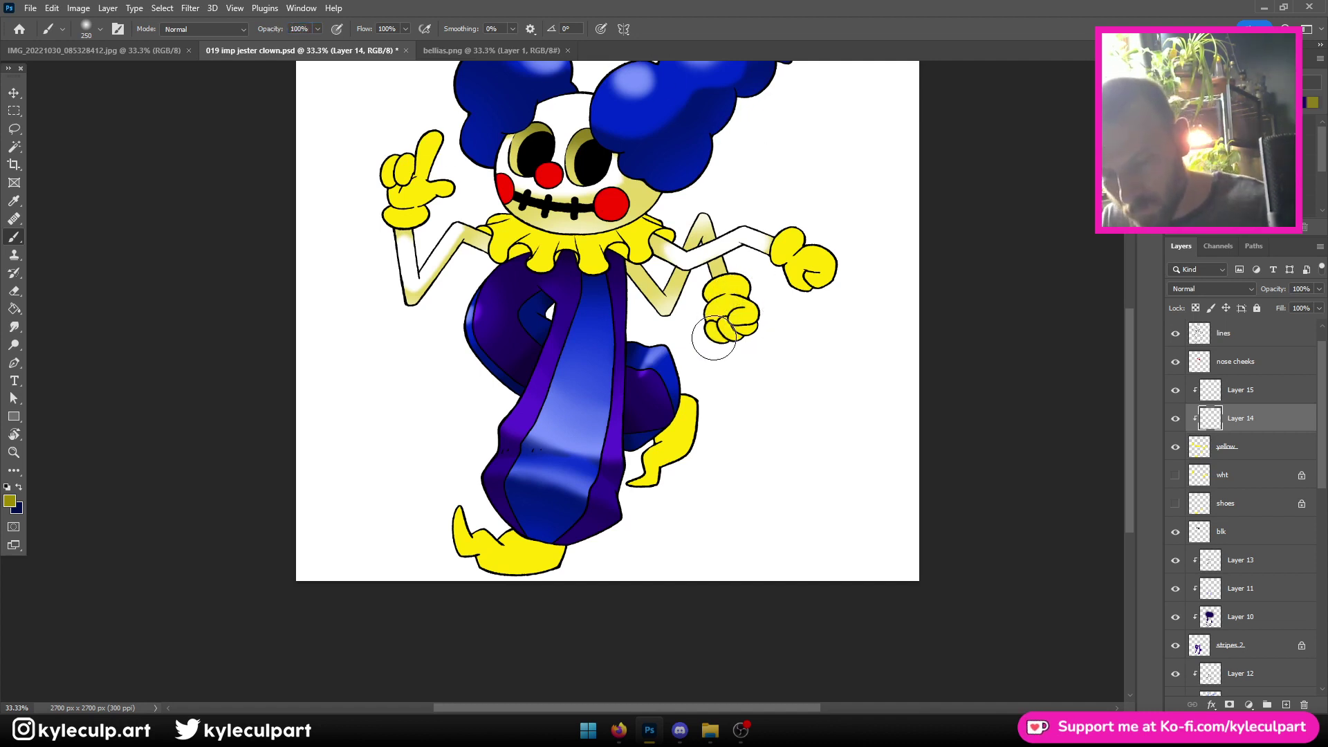
mouse_move(715, 337)
left_mouse_down()
mouse_move(728, 289)
mouse_move(745, 309)
left_mouse_up()
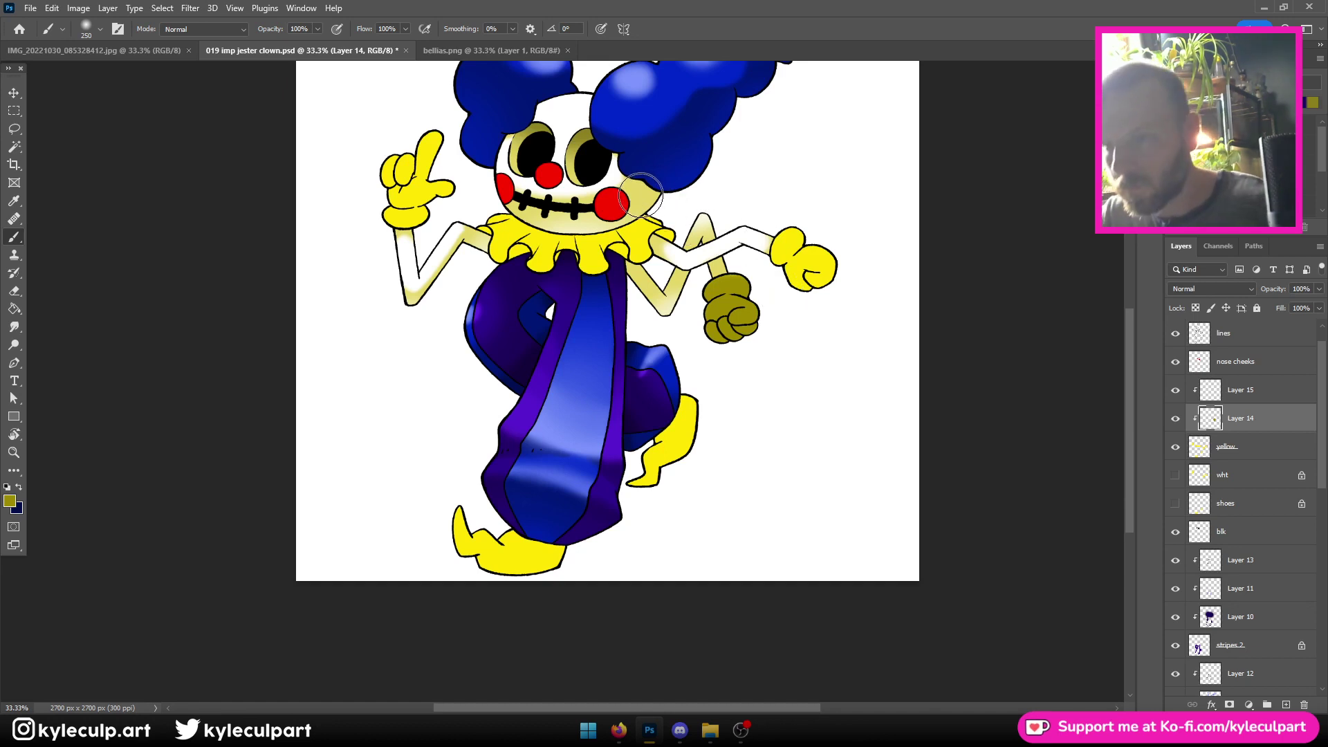
Shade the collar folds below the chin in dark yellow with a 600 px soft brush, erasing to refine the edges
key("bracketright")
key("bracketright")
key("bracketright")
key("bracketright")
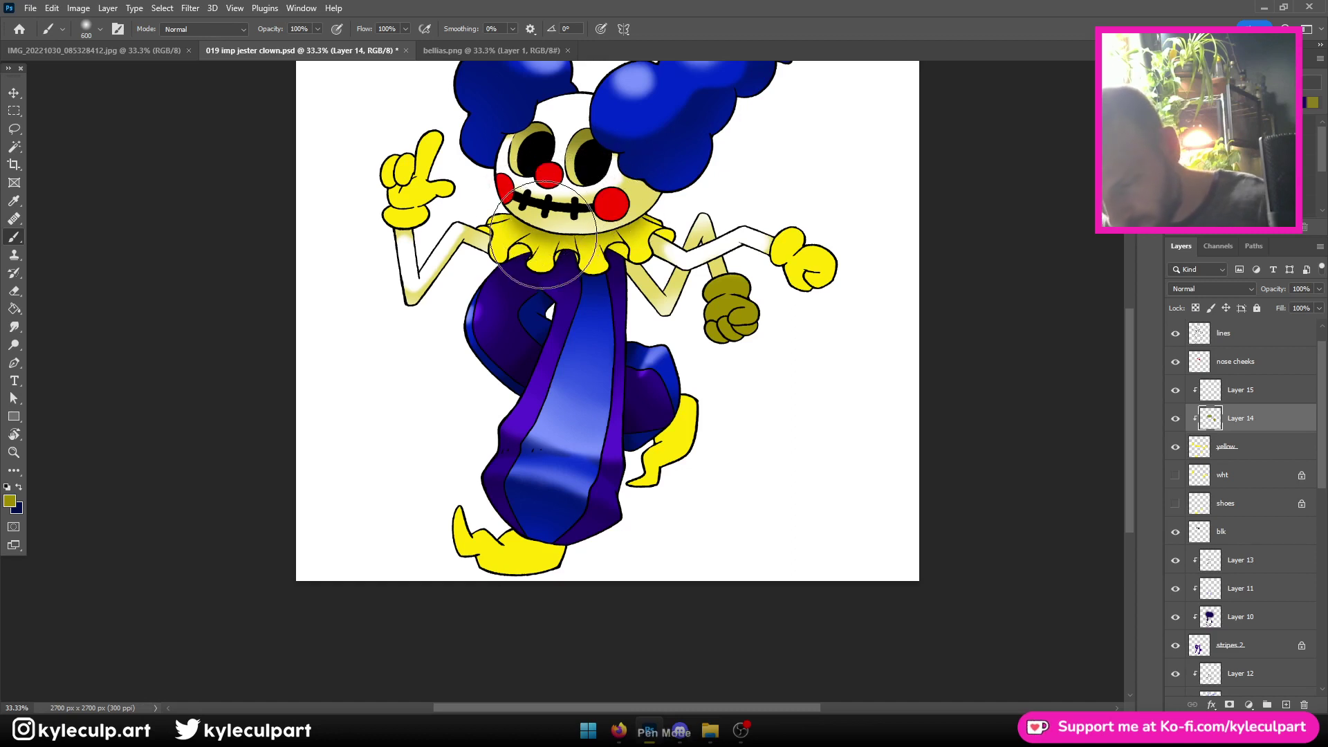
key("e")
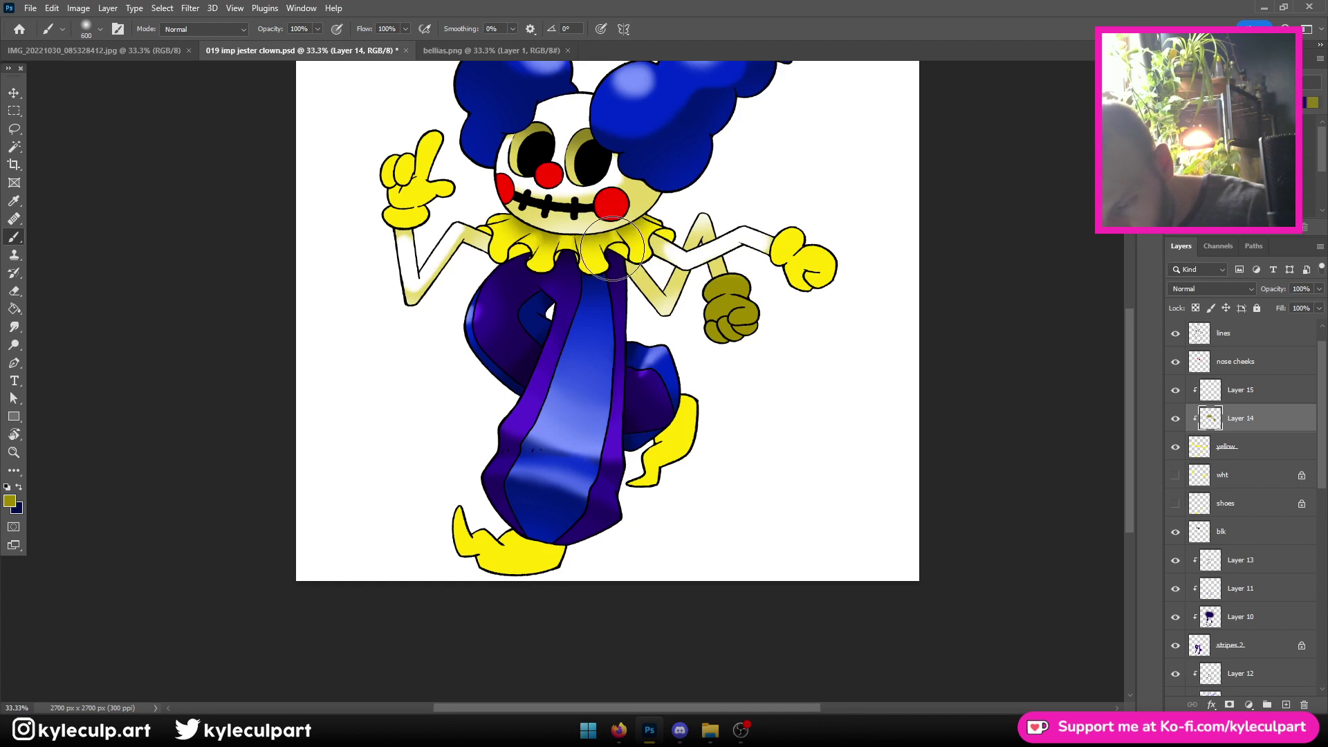
left_click_drag(607, 233, 625, 208)
key("ctrl+z")
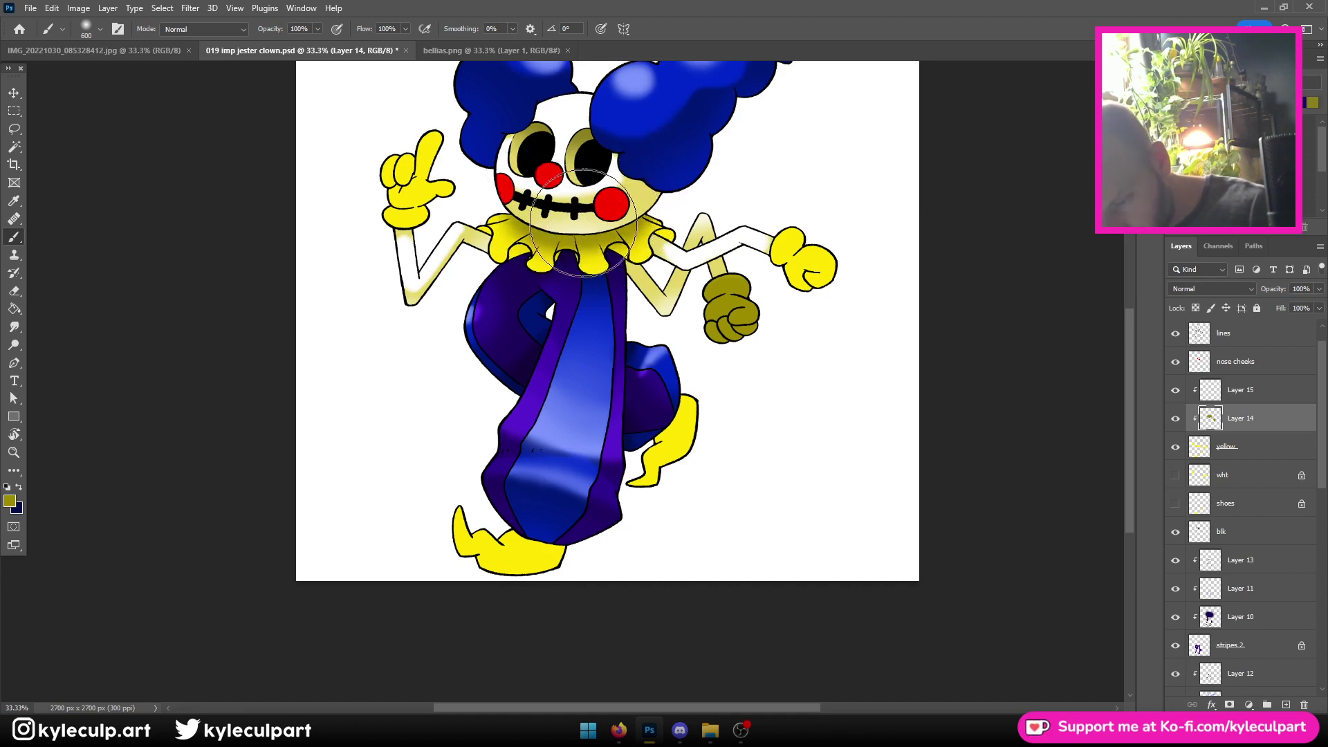
key("e")
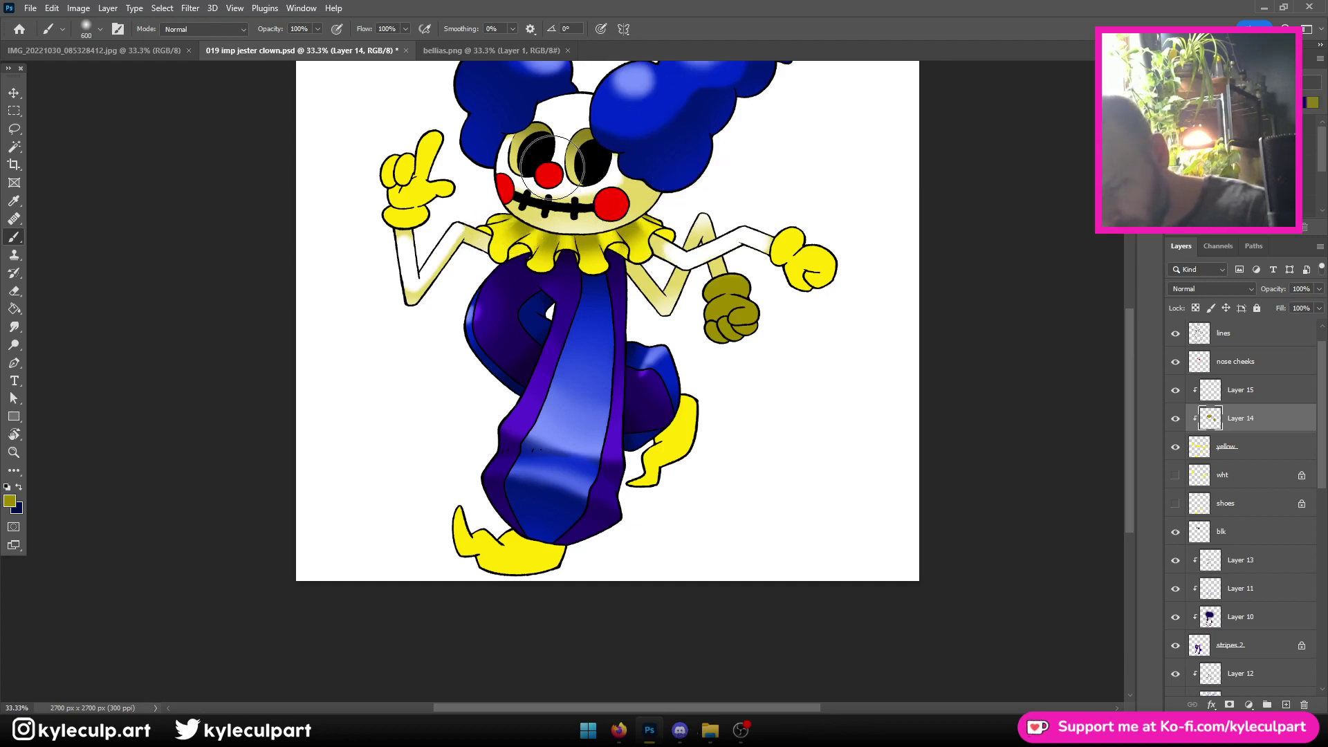
Touch up the collar shading at 38% brush opacity, save the document, and return the opacity to 100%
key("3")
key("8")
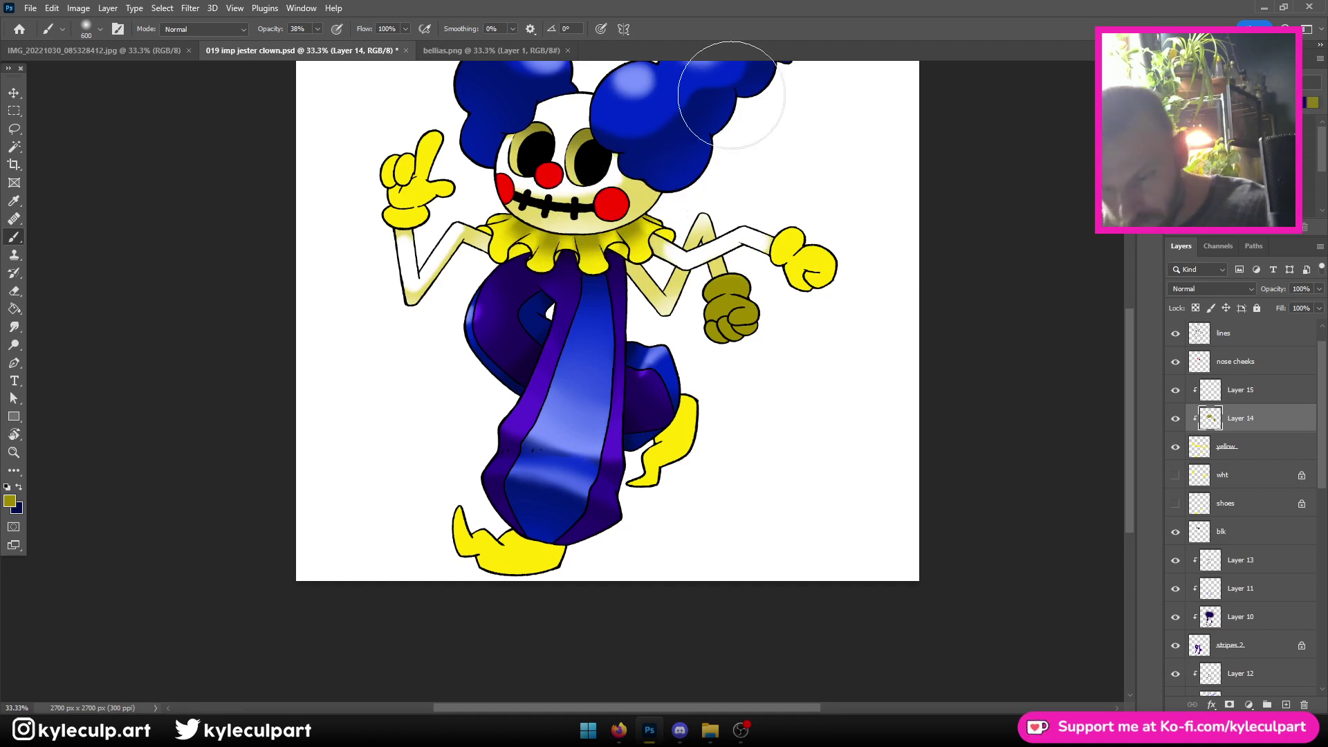
key("ctrl+s")
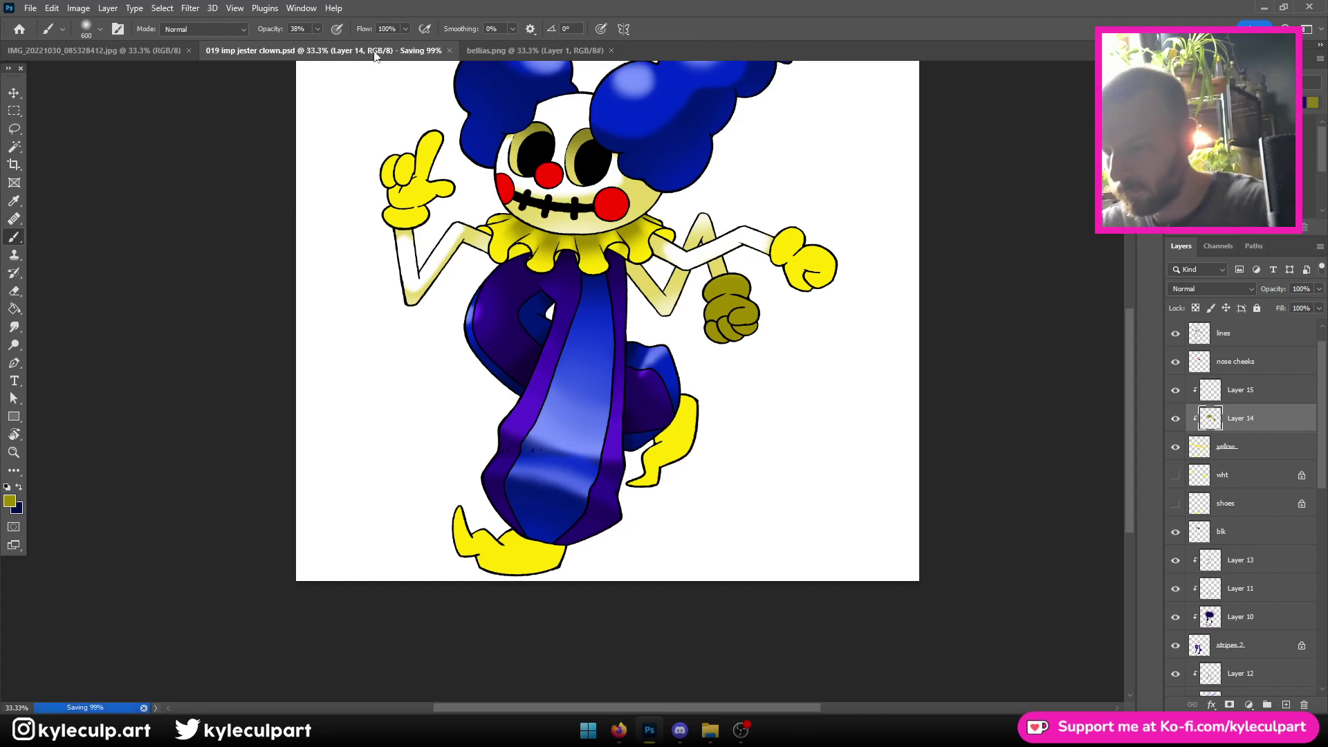
key("0")
key("ctrl+minus")
key("ctrl+minus")
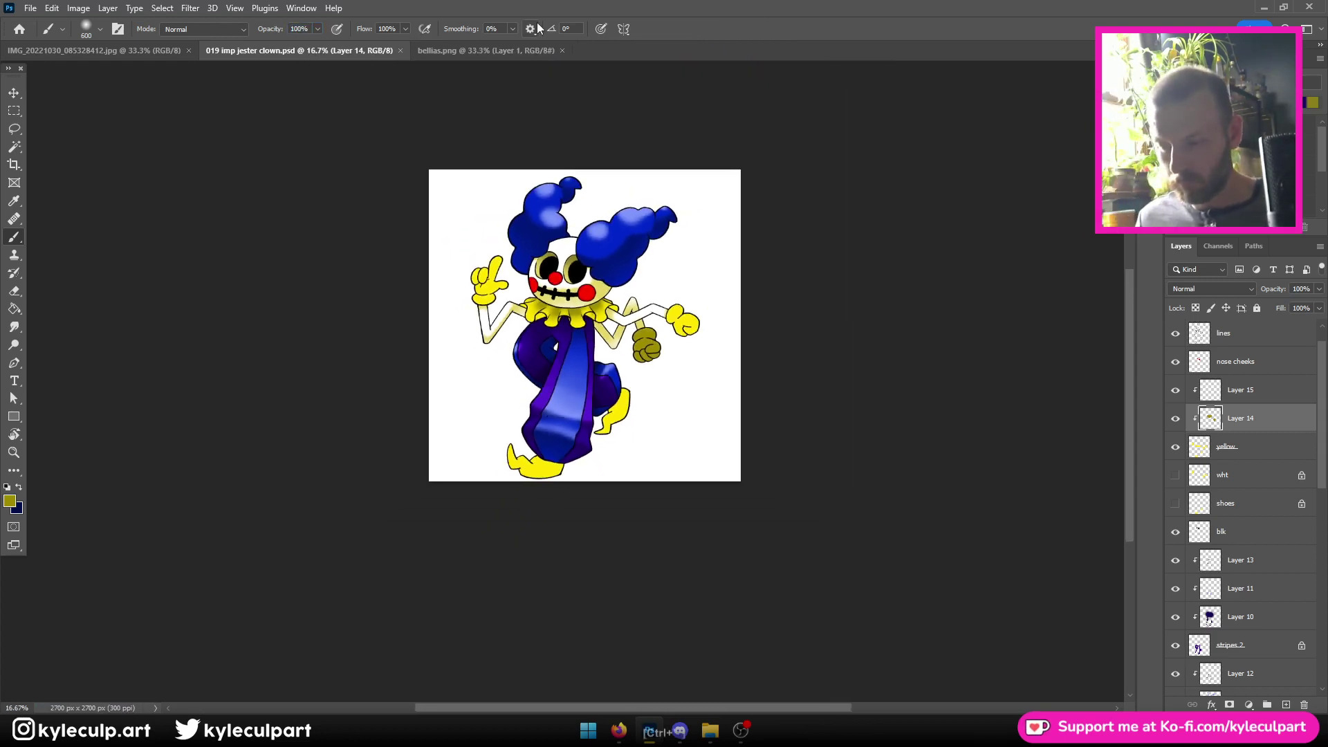
key("ctrl+plus")
key("ctrl+plus")
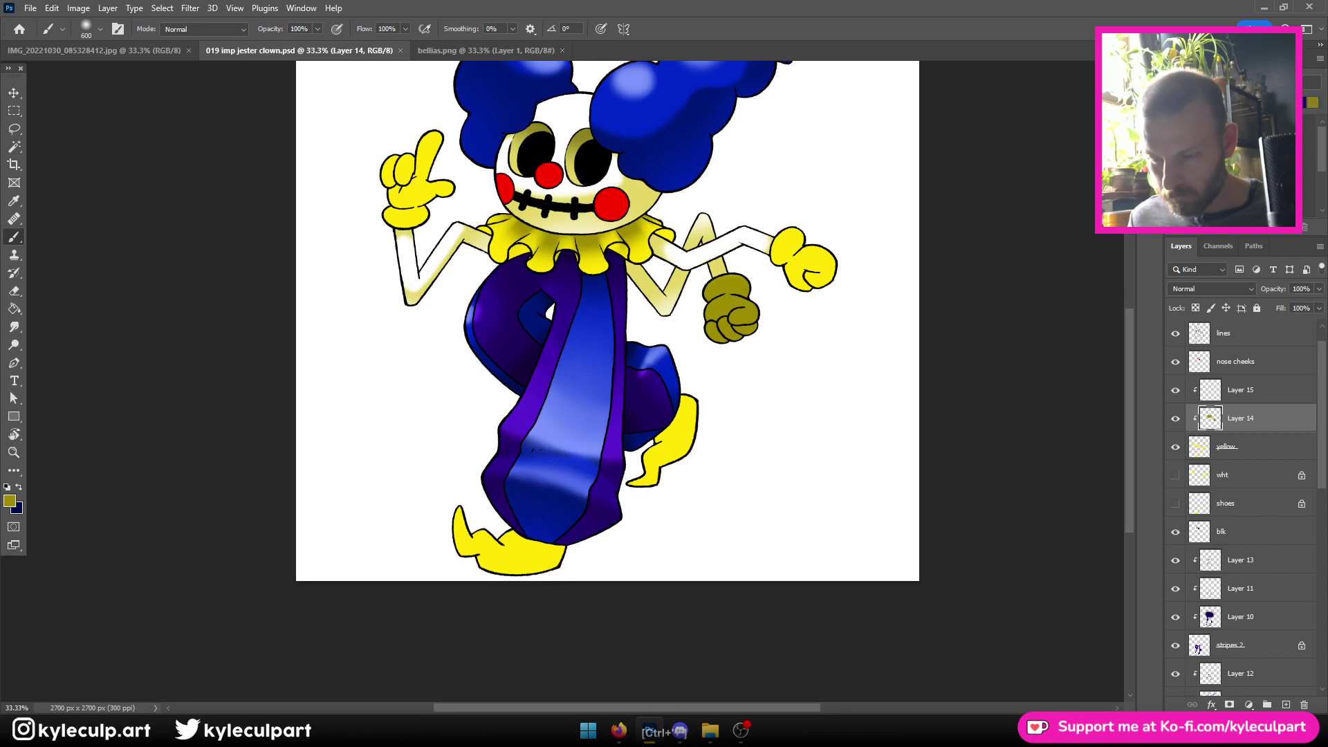
key("ctrl+minus")
key("ctrl+minus")
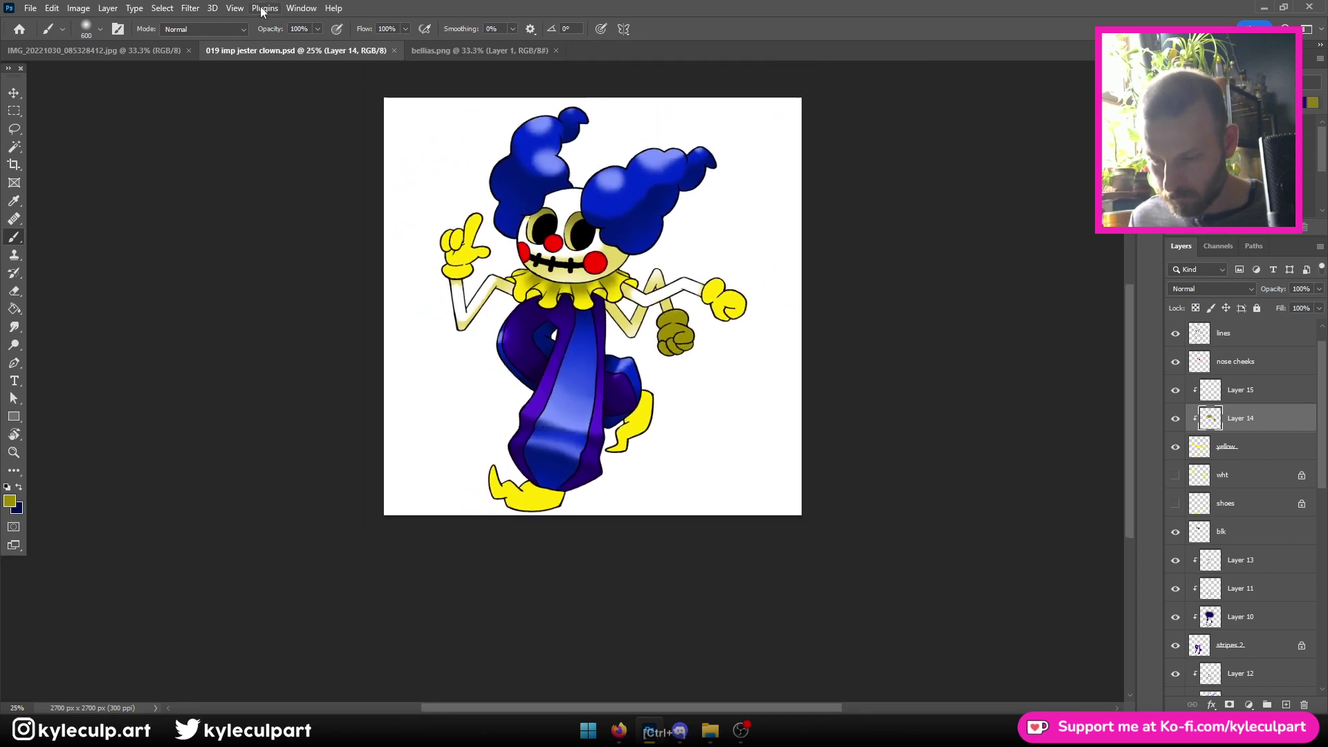
key("ctrl+plus")
key("ctrl+plus")
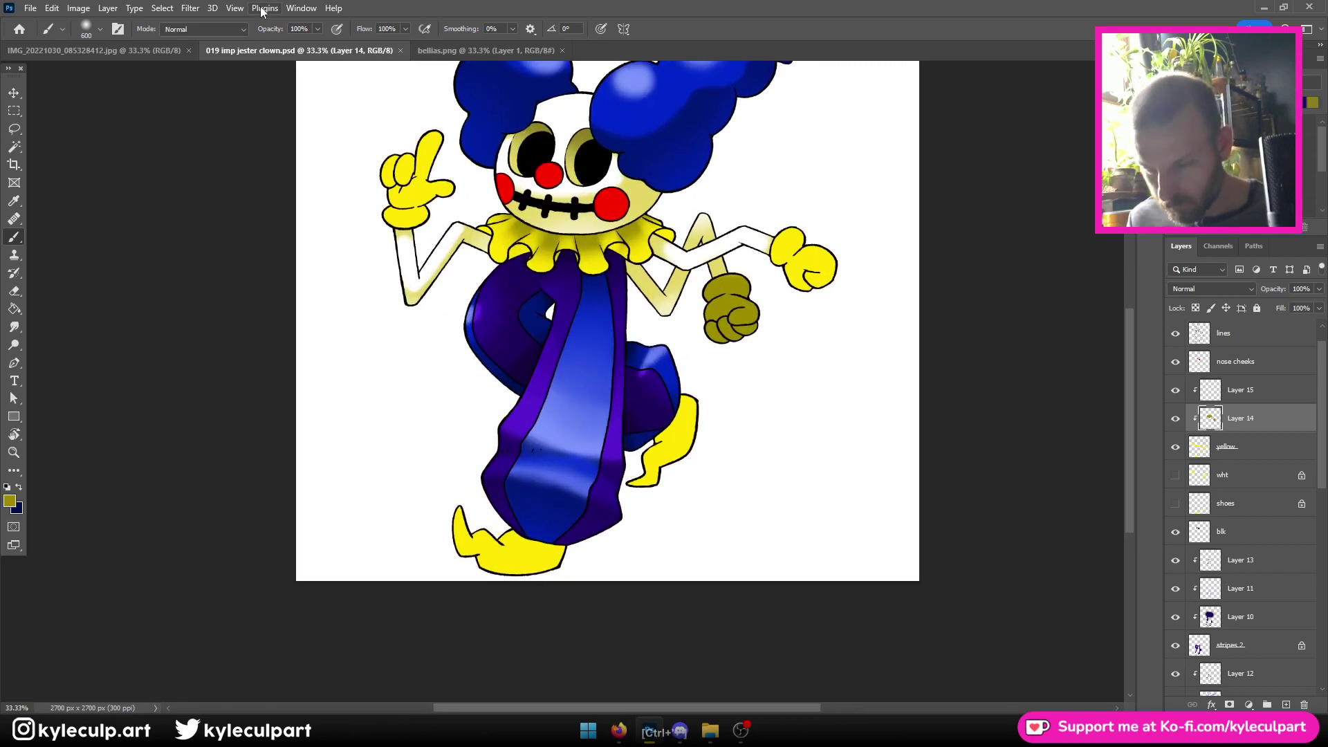
key("ctrl+plus")
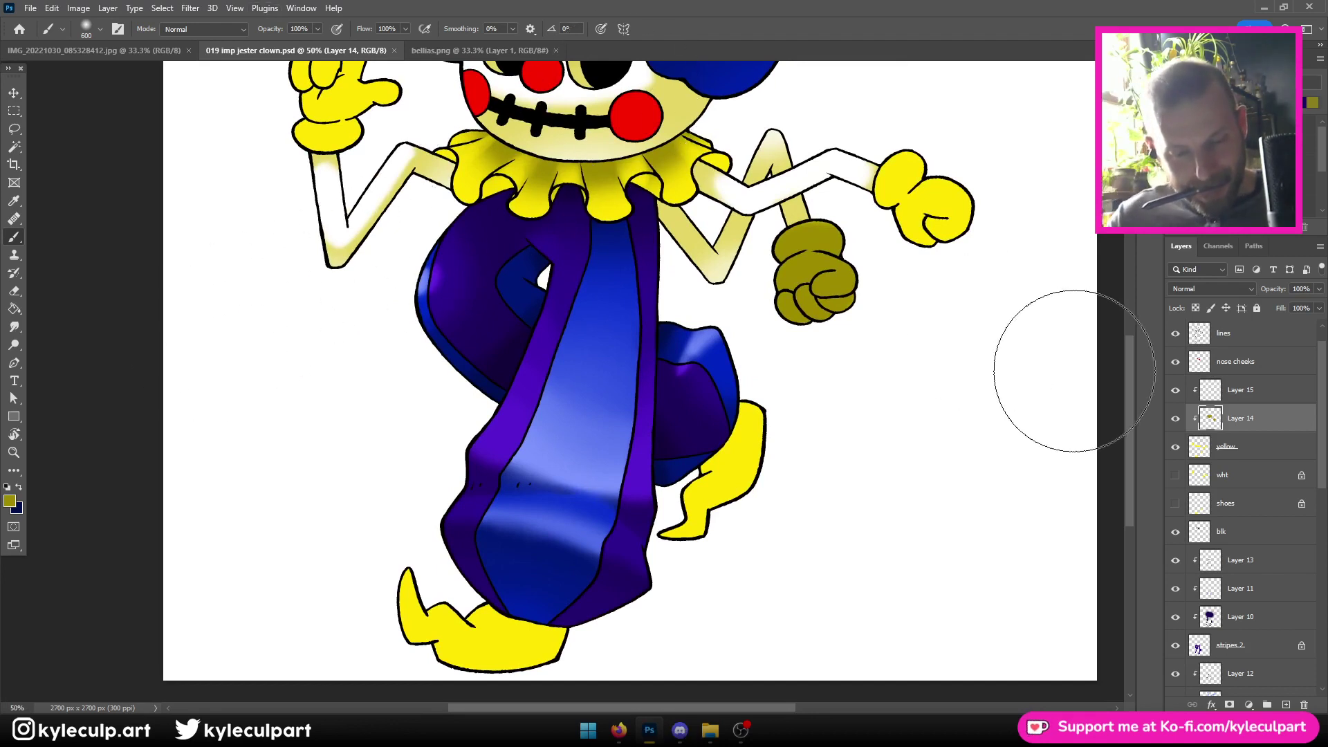
scroll(1304, 407, "up", 1)
left_click(1235, 332)
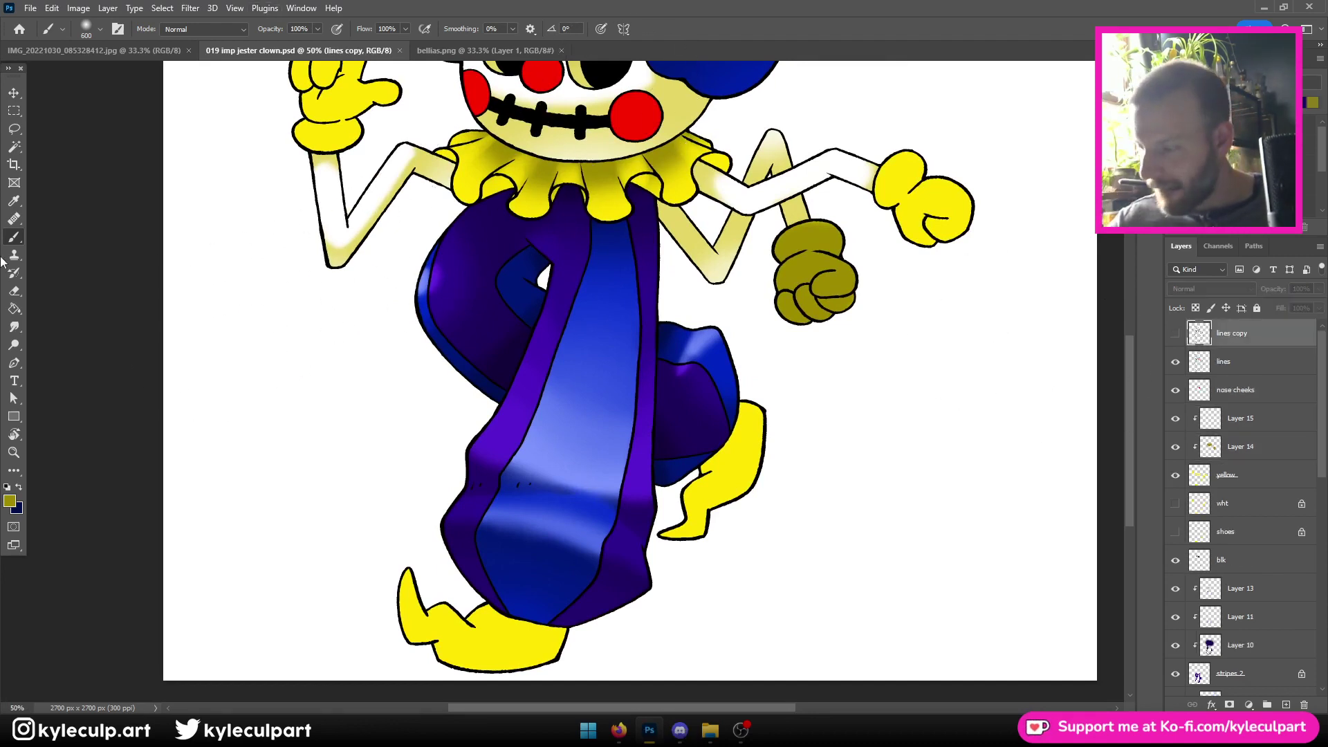
left_click(22, 153)
key("ctrl+plus")
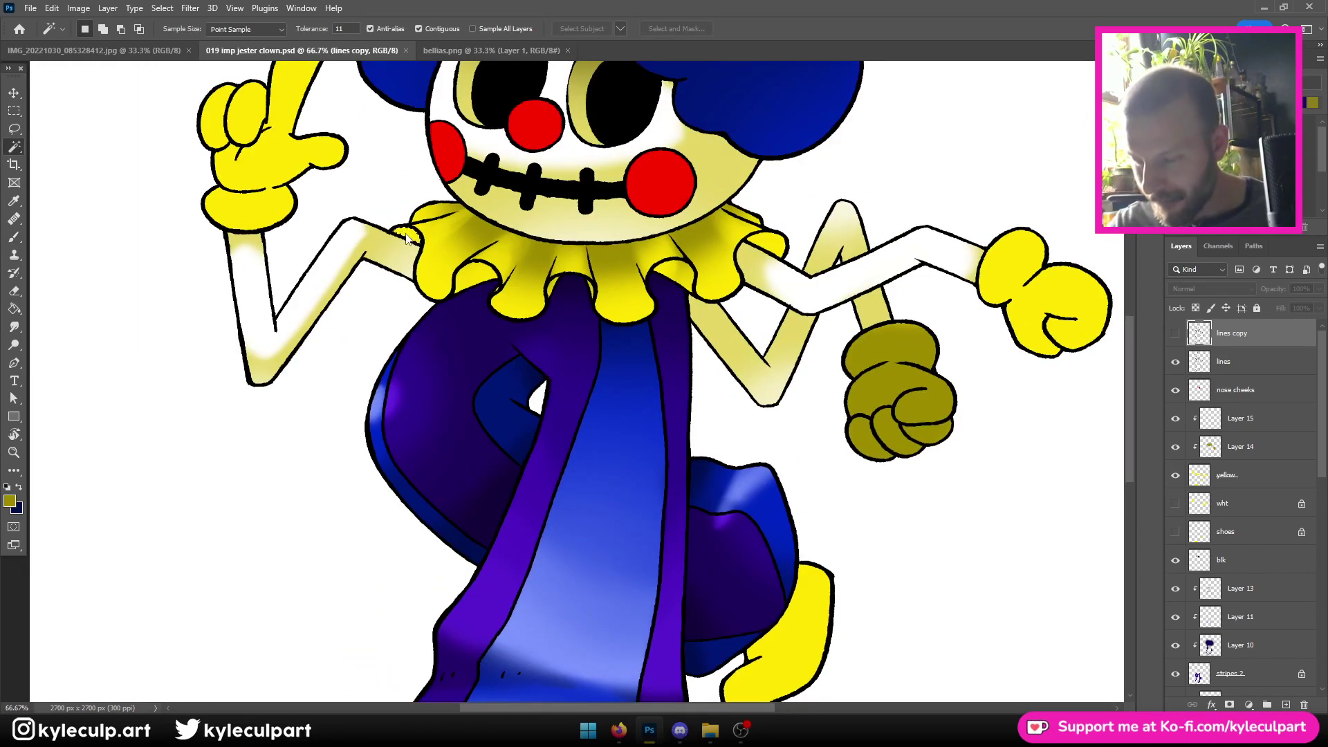
key("shift")
left_click(597, 293, "shift")
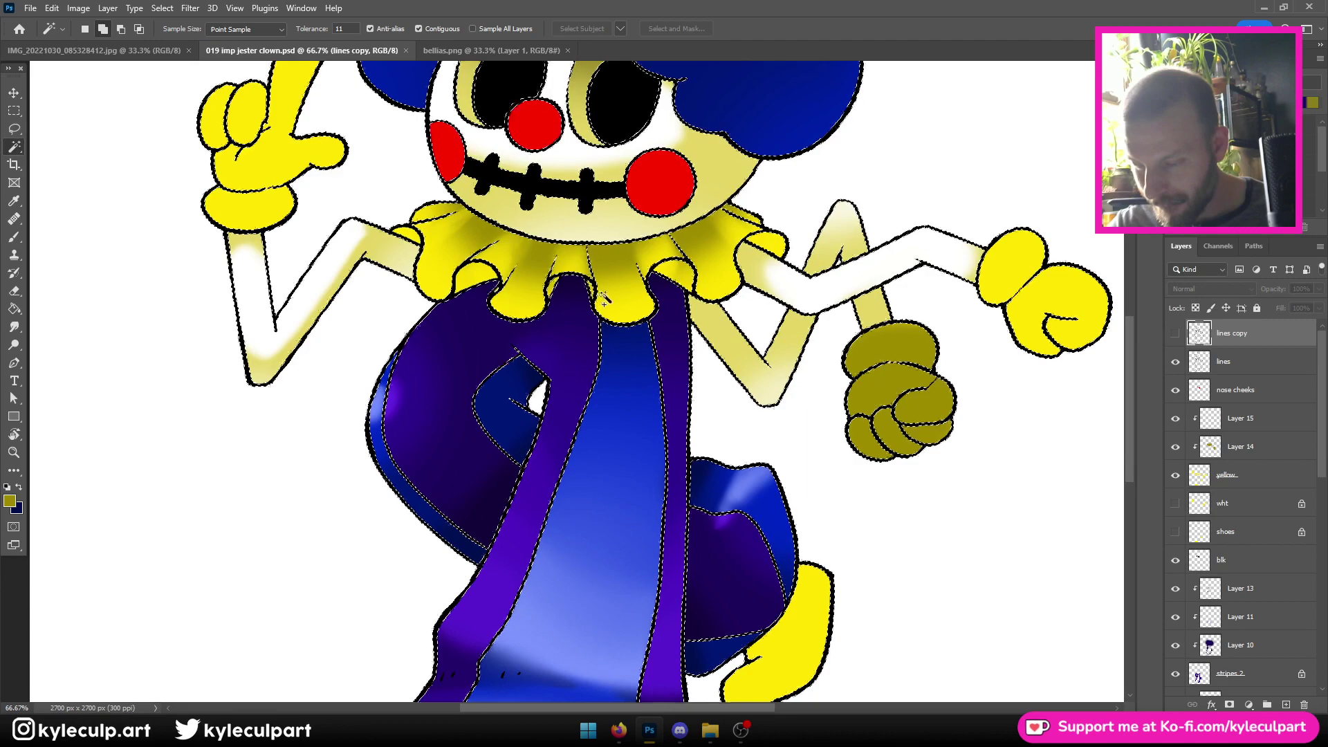
key("ctrl+z")
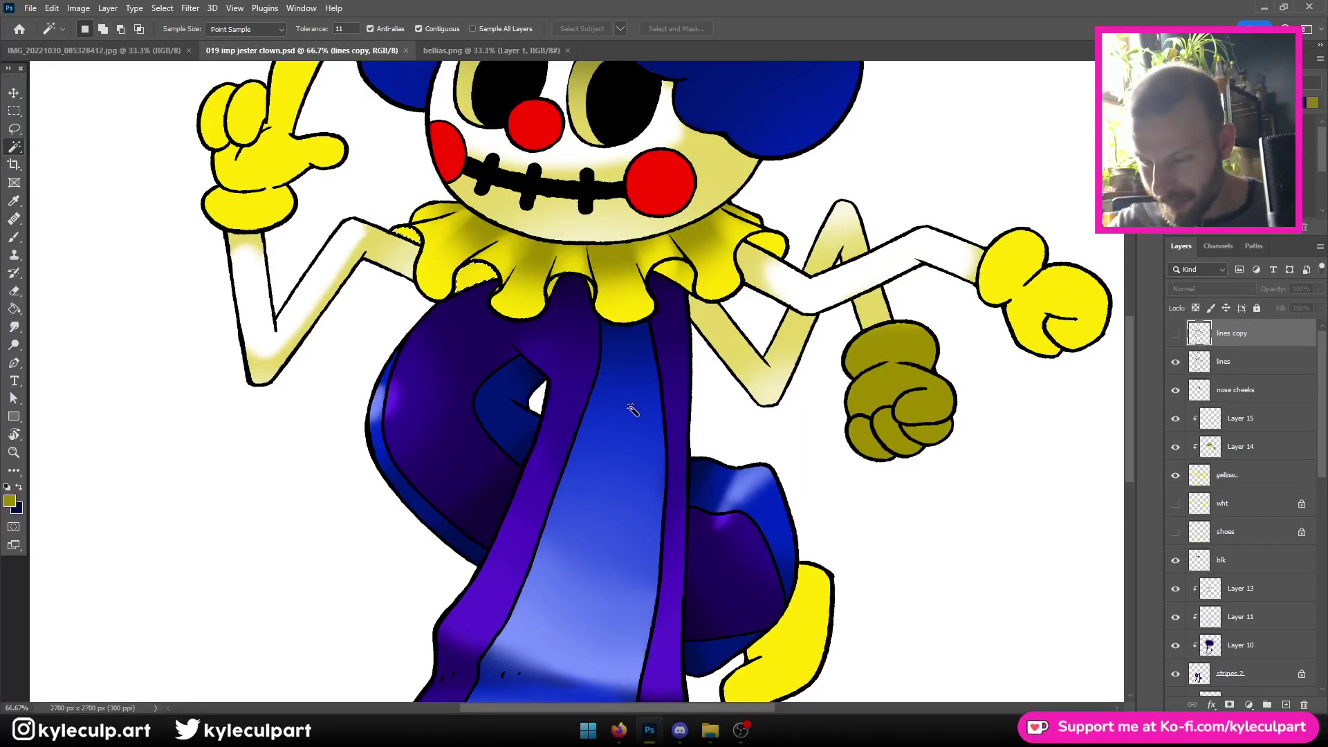
left_click(14, 237)
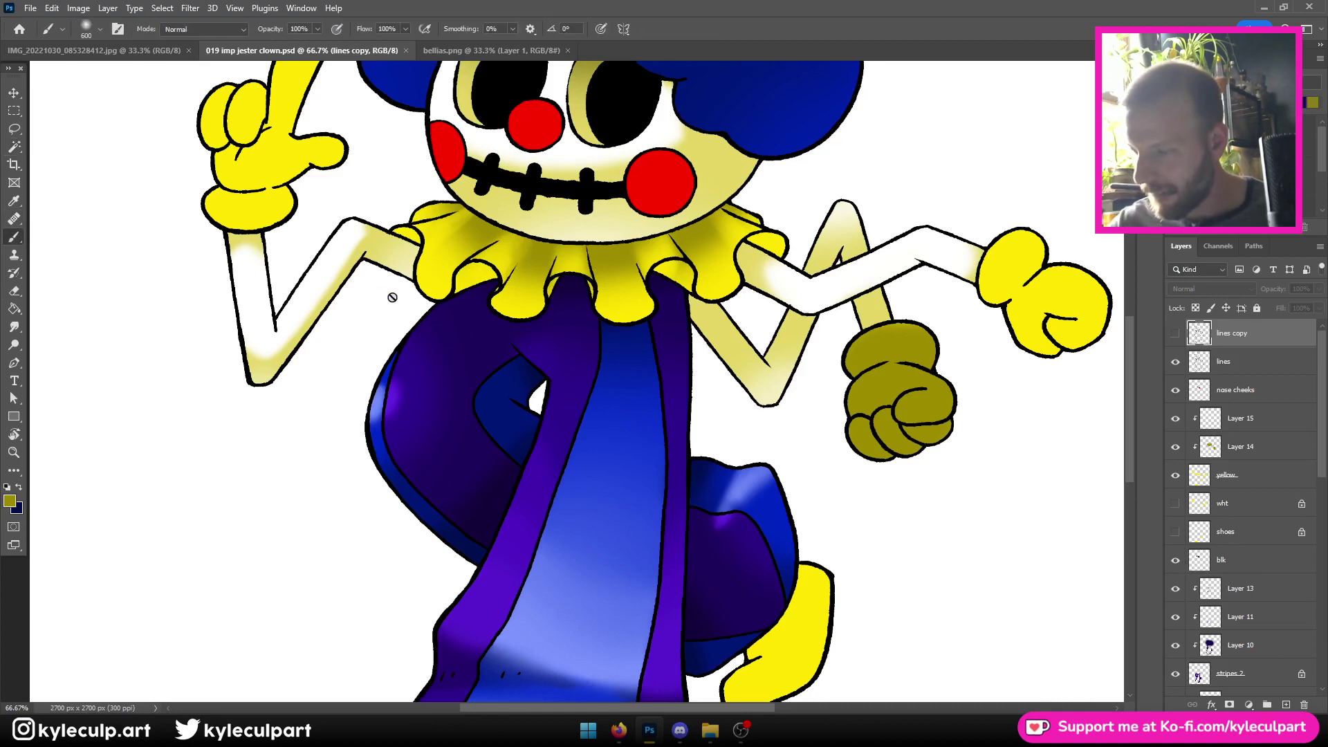
left_click(1230, 455)
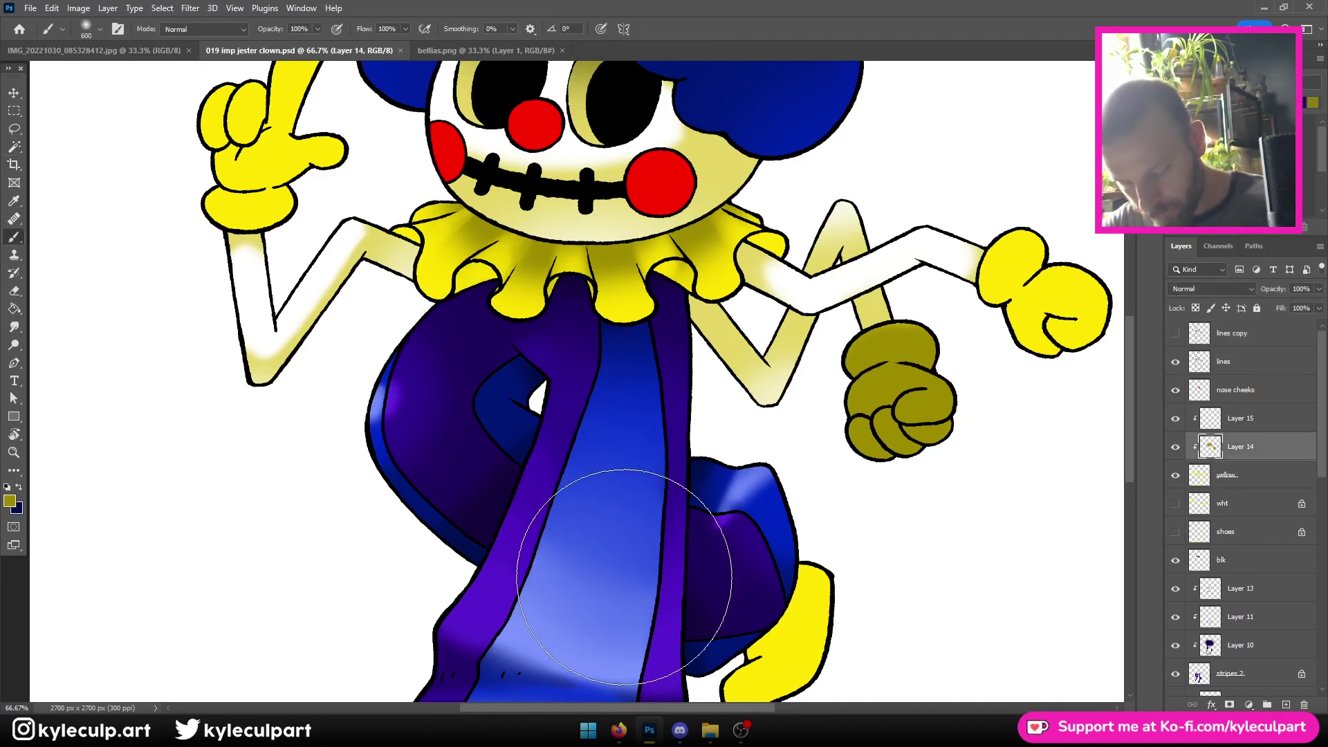
Paint the underside of the collar fold above the purple stripe dark yellow on Layer 14 with a 100 px brush
key("bracketleft")
key("bracketleft")
key("bracketleft")
key("bracketleft")
key("bracketleft")
key("bracketleft")
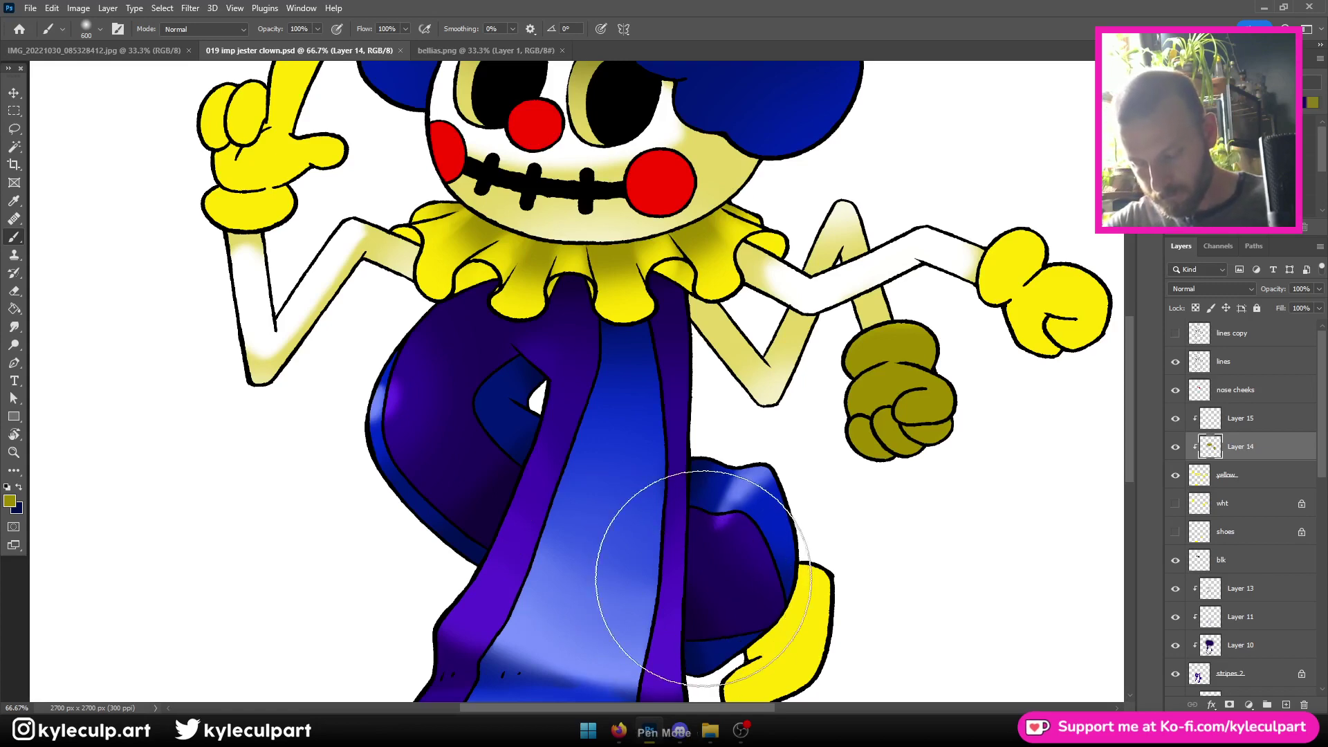
key("bracketleft")
key("bracketleft")
key("bracketleft")
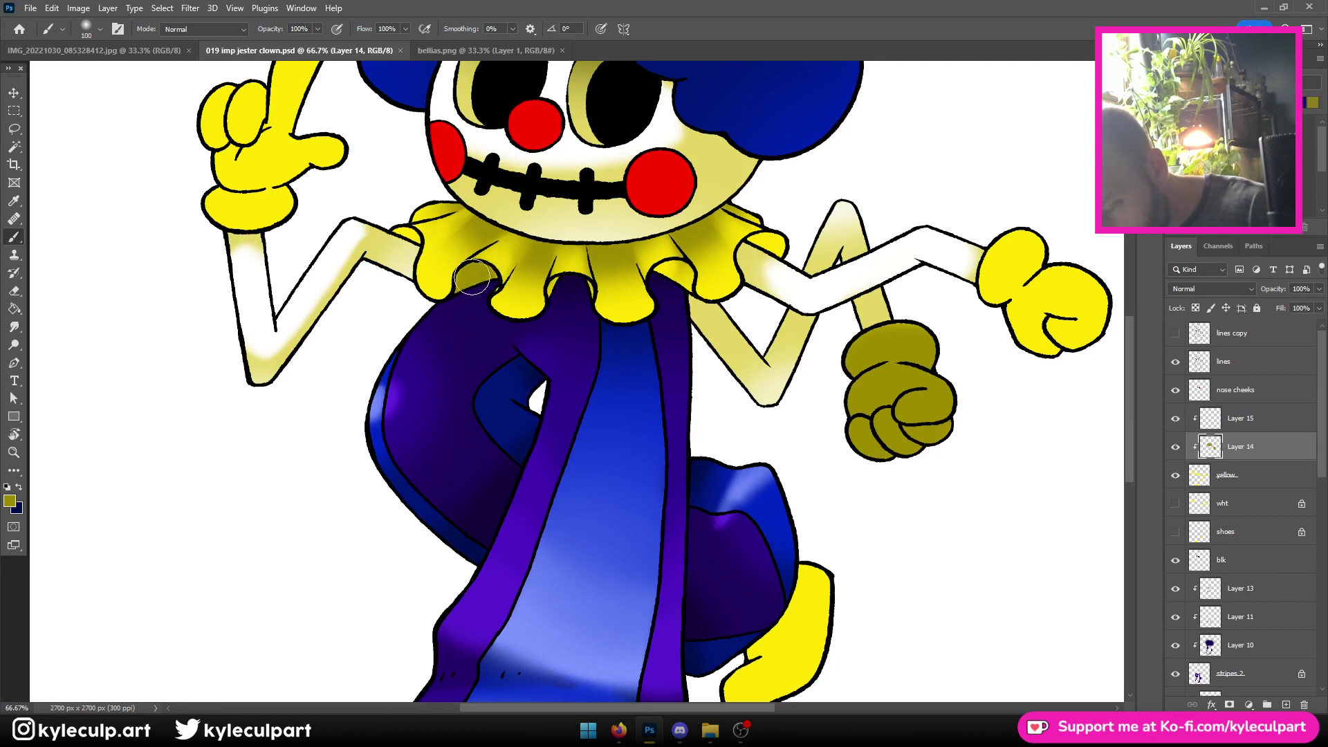
left_click_drag(472, 276, 480, 287)
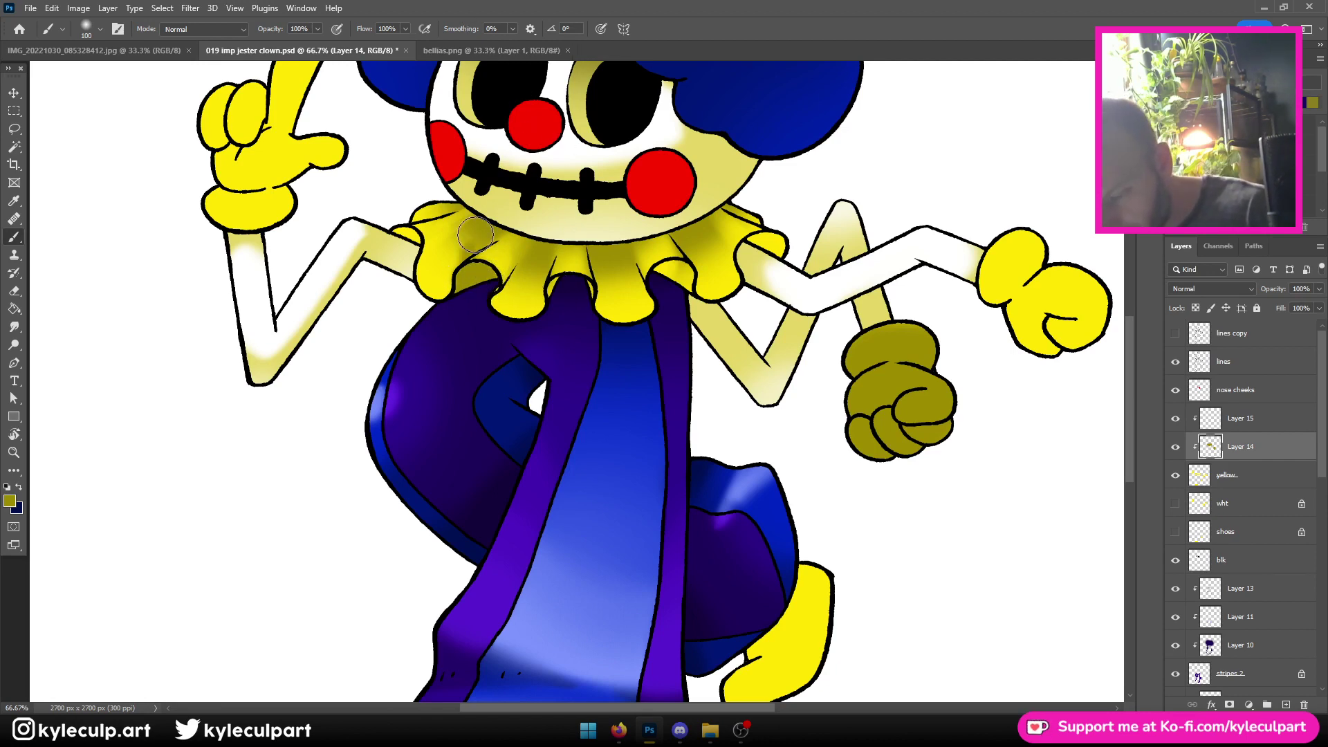
Fill the remaining collar fold undersides with dark yellow using a 45 px brush, and save the document
key("bracketleft")
key("bracketleft")
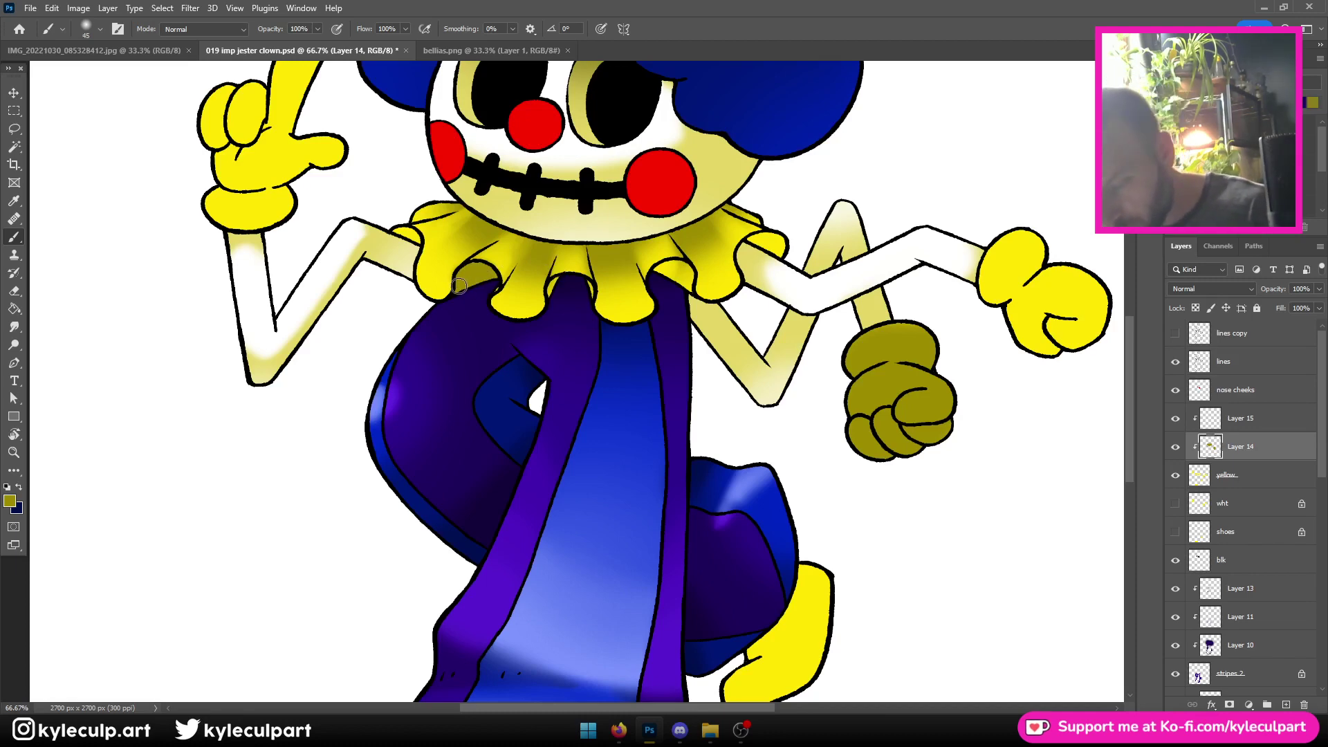
left_click(96, 30)
left_click(567, 25)
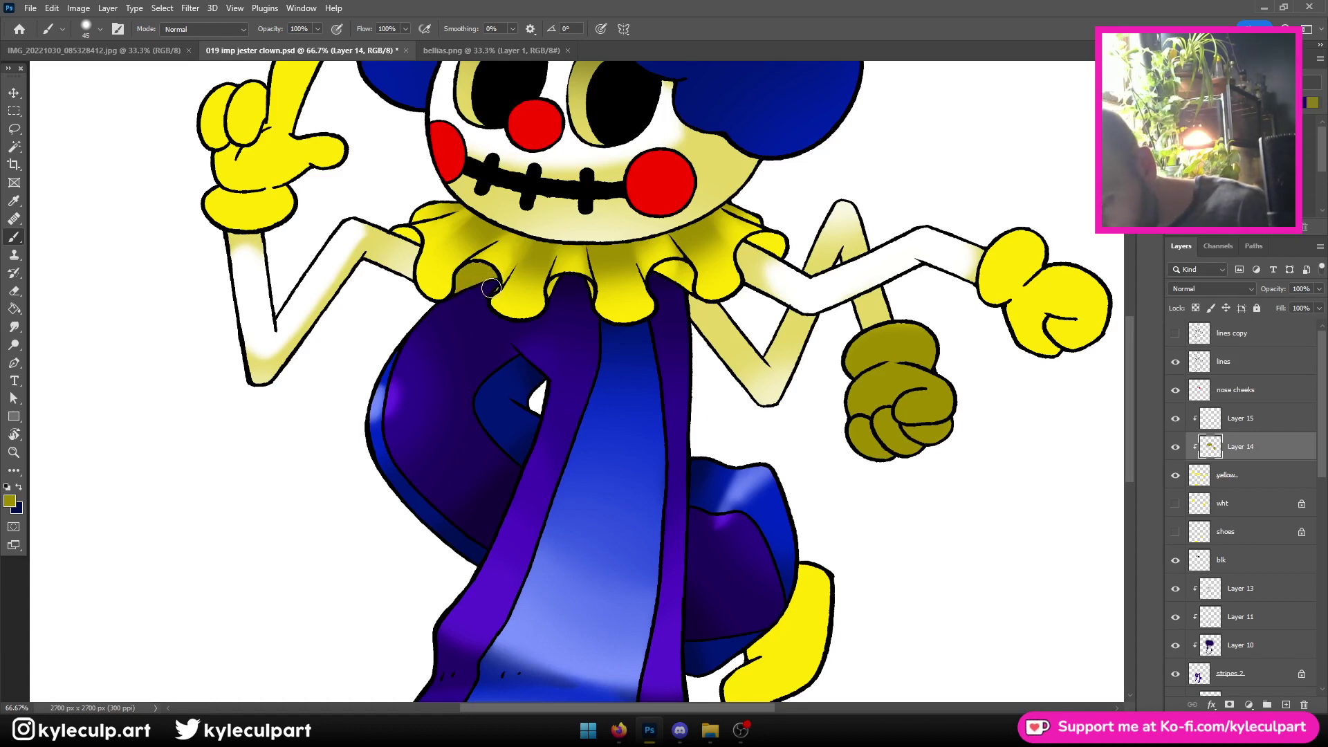
key("ctrl+z")
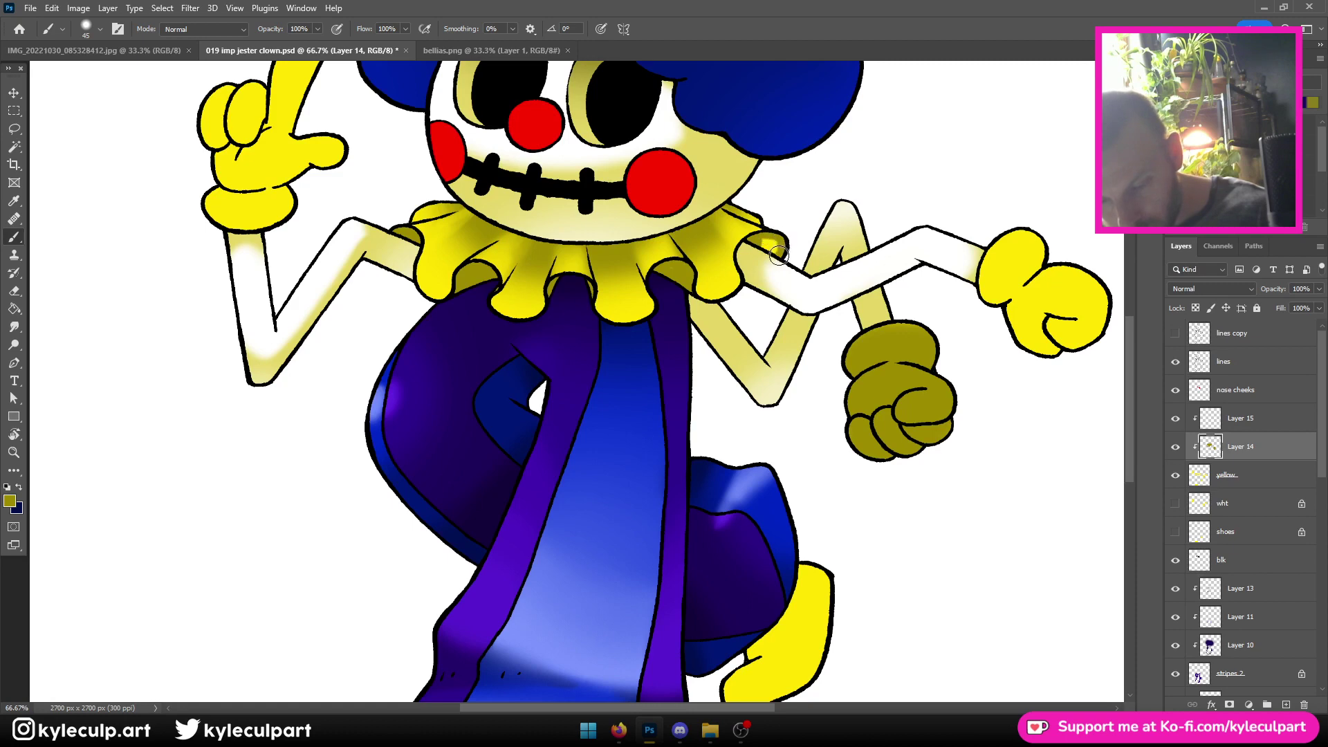
key("ctrl+minus")
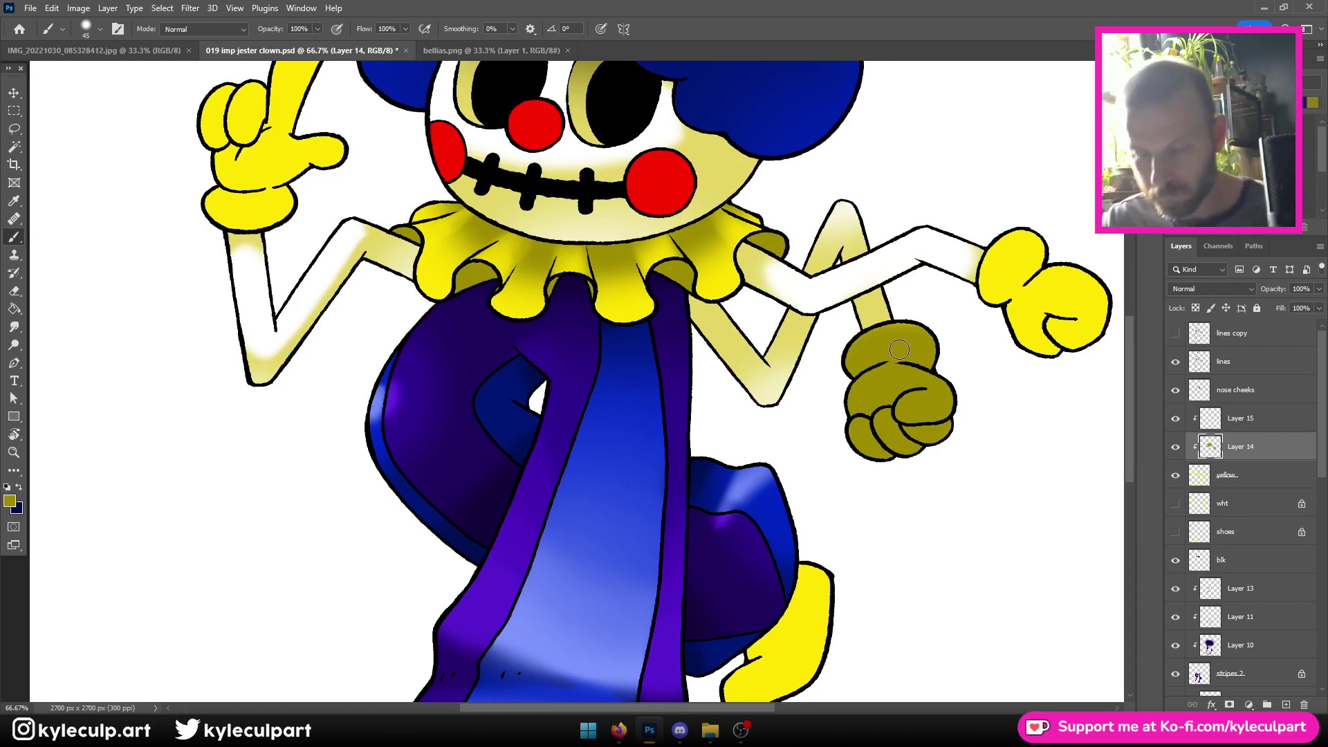
key("ctrl+minus")
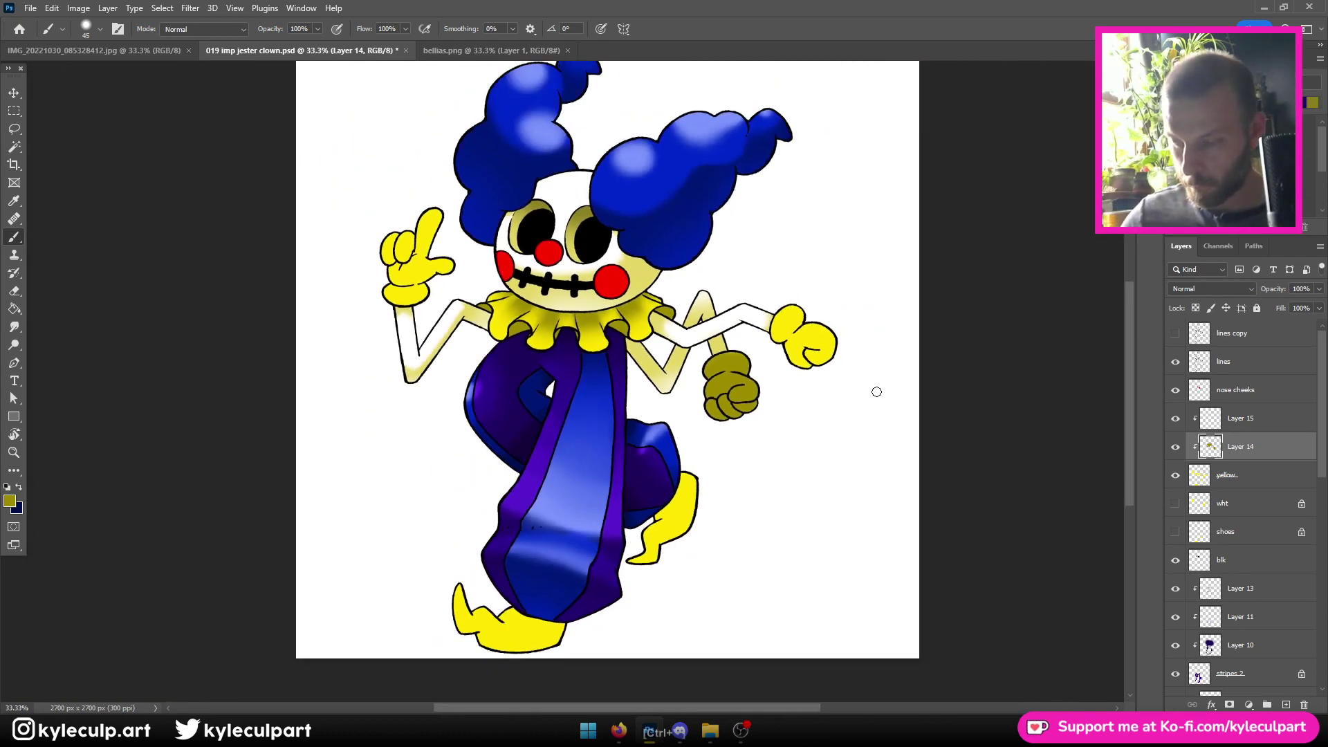
key("ctrl+minus")
key("ctrl+plus")
key("ctrl+plus")
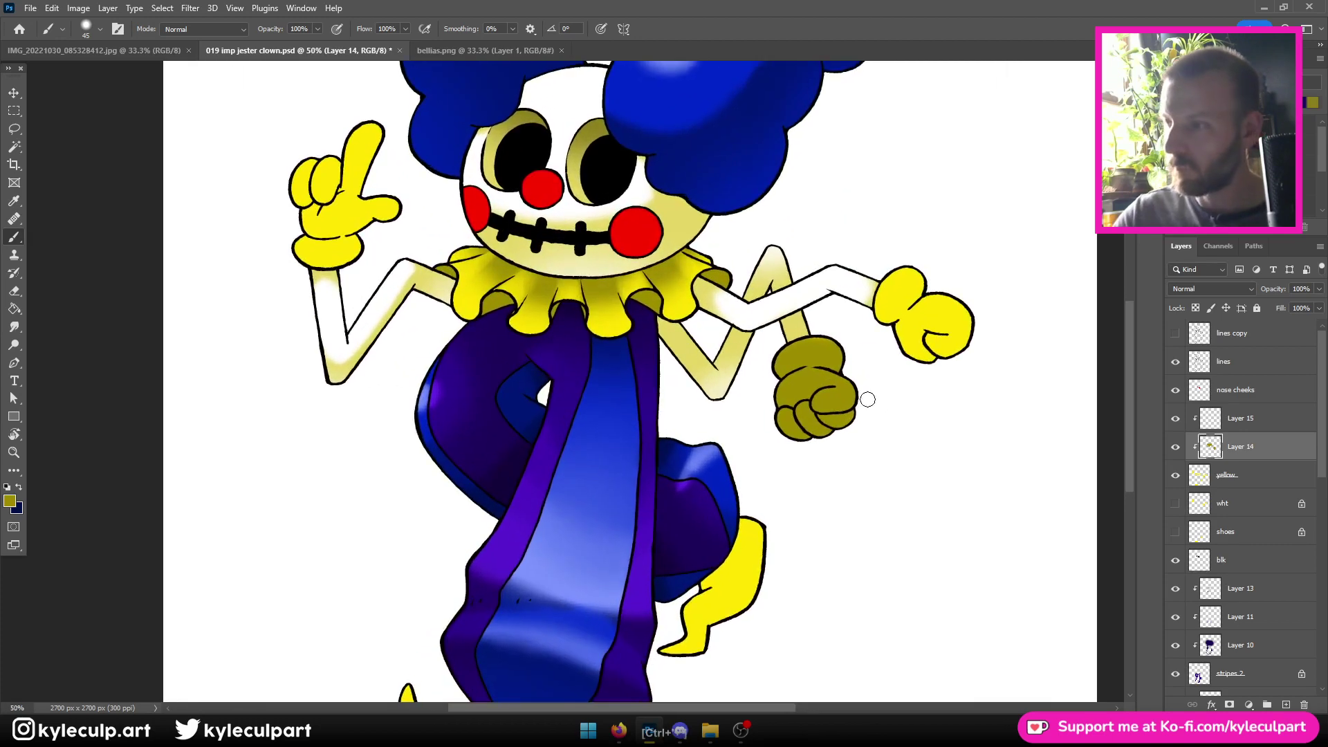
key("ctrl+s")
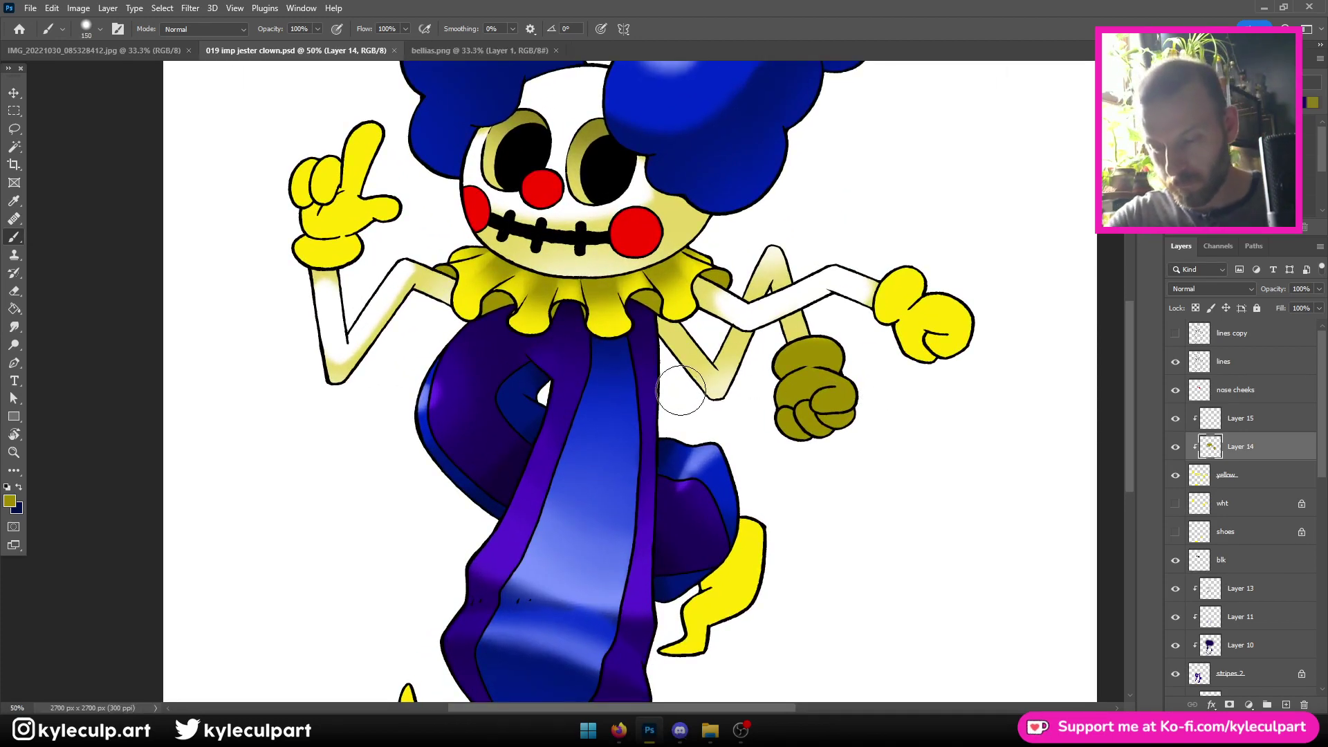
Lightly shade the lower edges of the collar folds in dark yellow with a 250 px brush at 22% opacity
key("bracketright")
key("bracketright")
left_click_drag(671, 344, 675, 339)
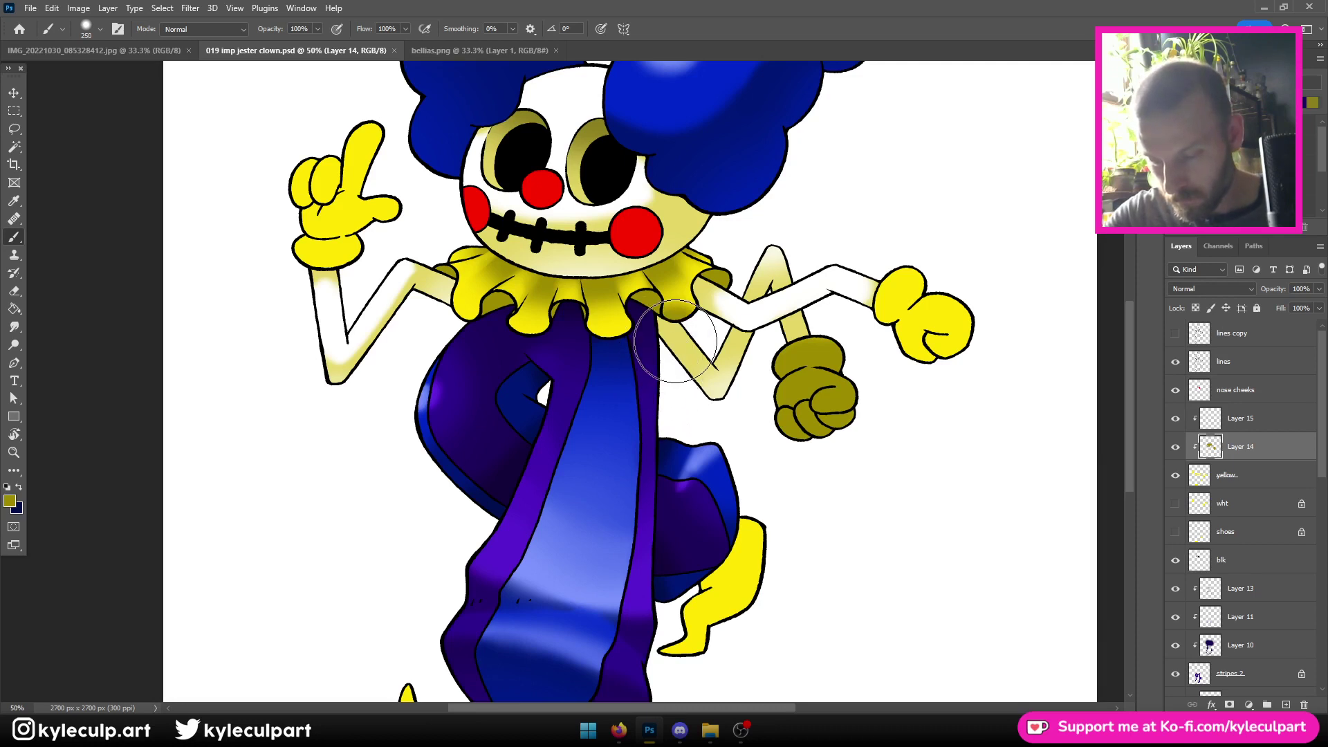
key("ctrl+z")
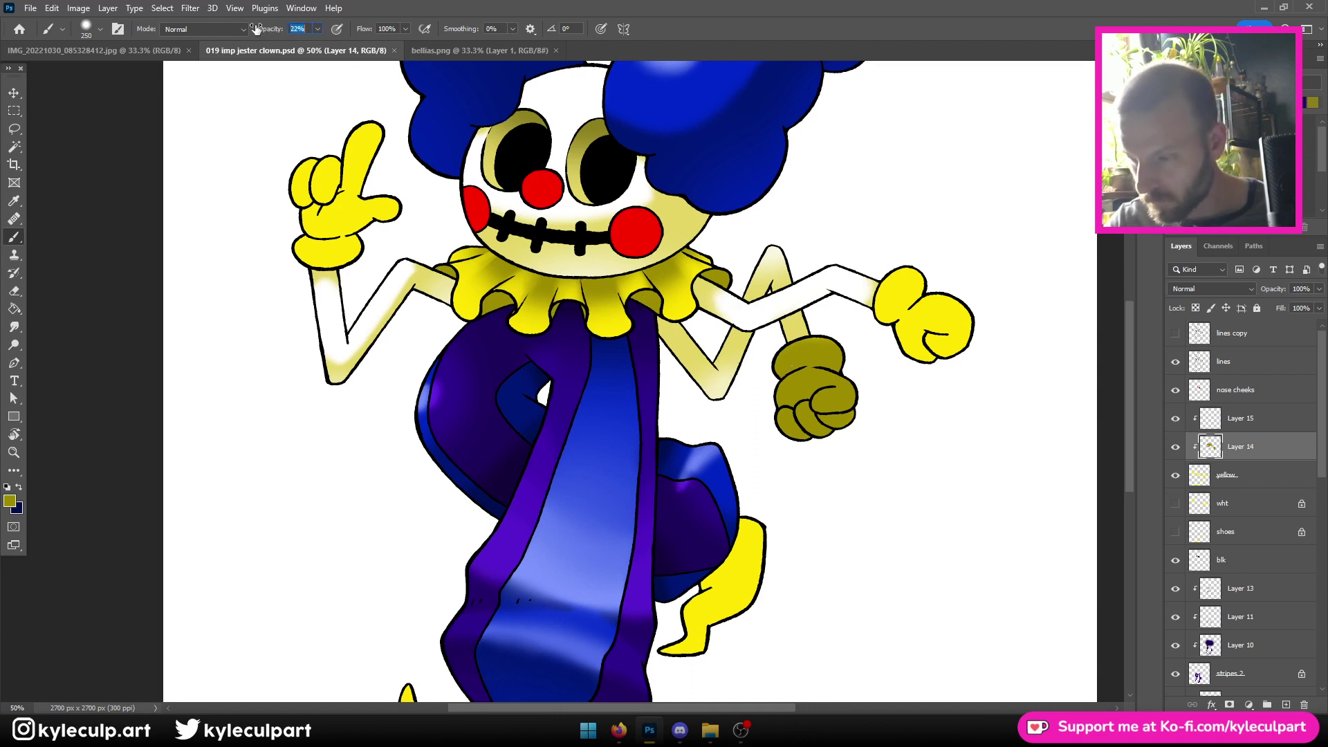
mouse_move(686, 356)
left_mouse_down()
mouse_move(668, 343)
mouse_move(612, 360)
mouse_move(622, 360)
left_mouse_up()
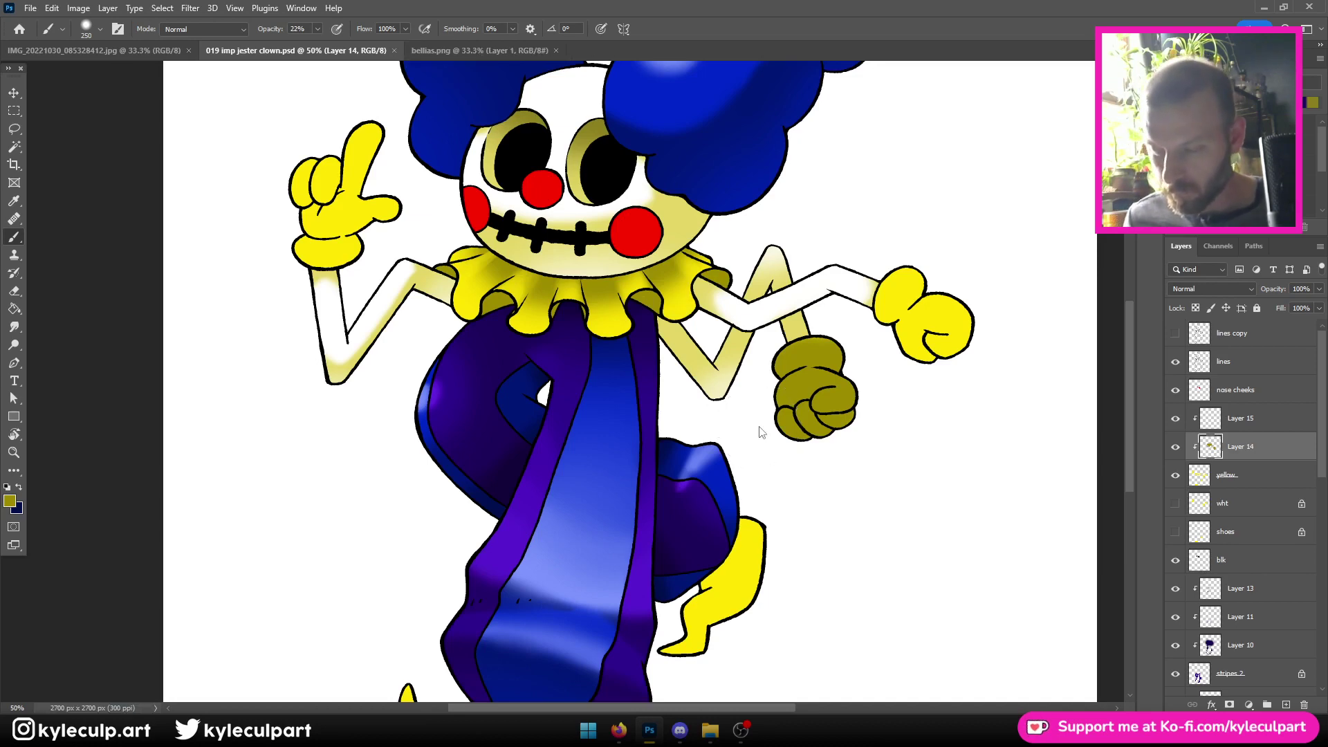
Erase soft highlights into the dark yellow shading on the cuff and fingers of the back arm's lowered glove
key("ctrl+minus")
key("ctrl+minus")
key("ctrl+plus")
key("ctrl+plus")
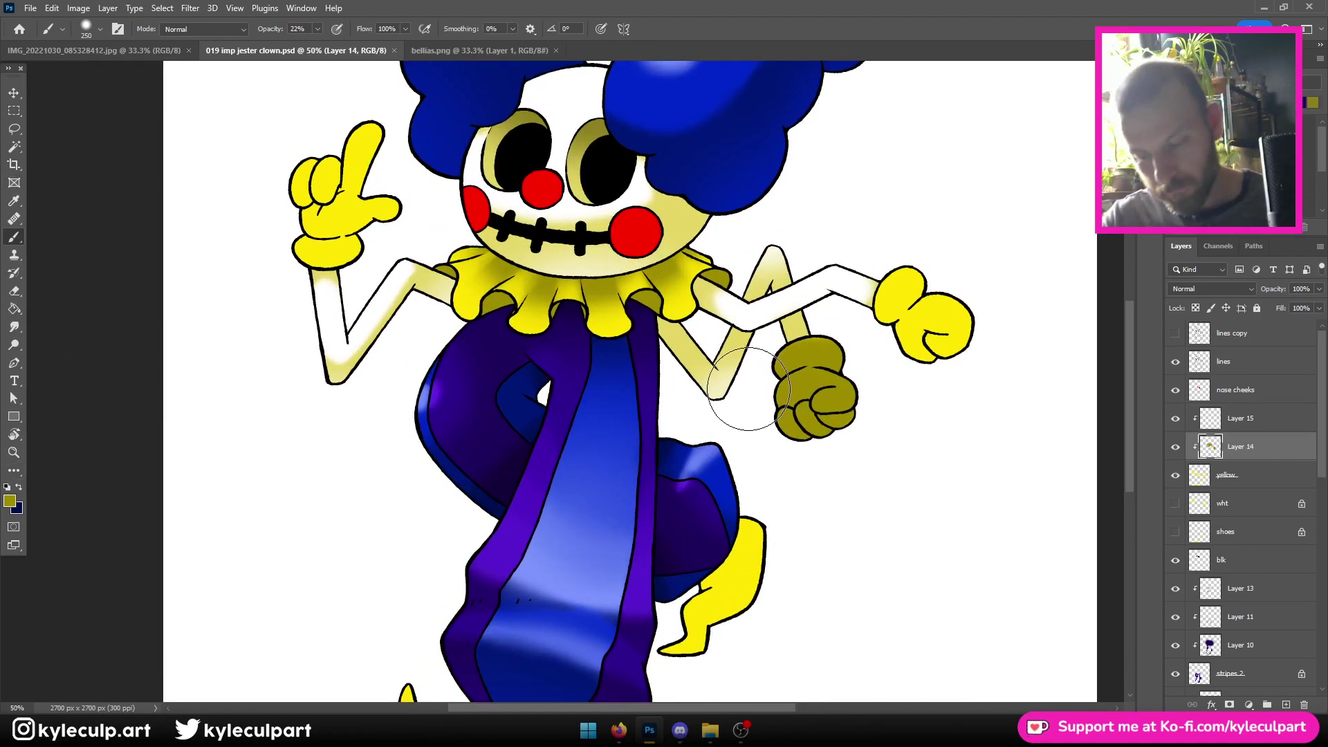
key("e")
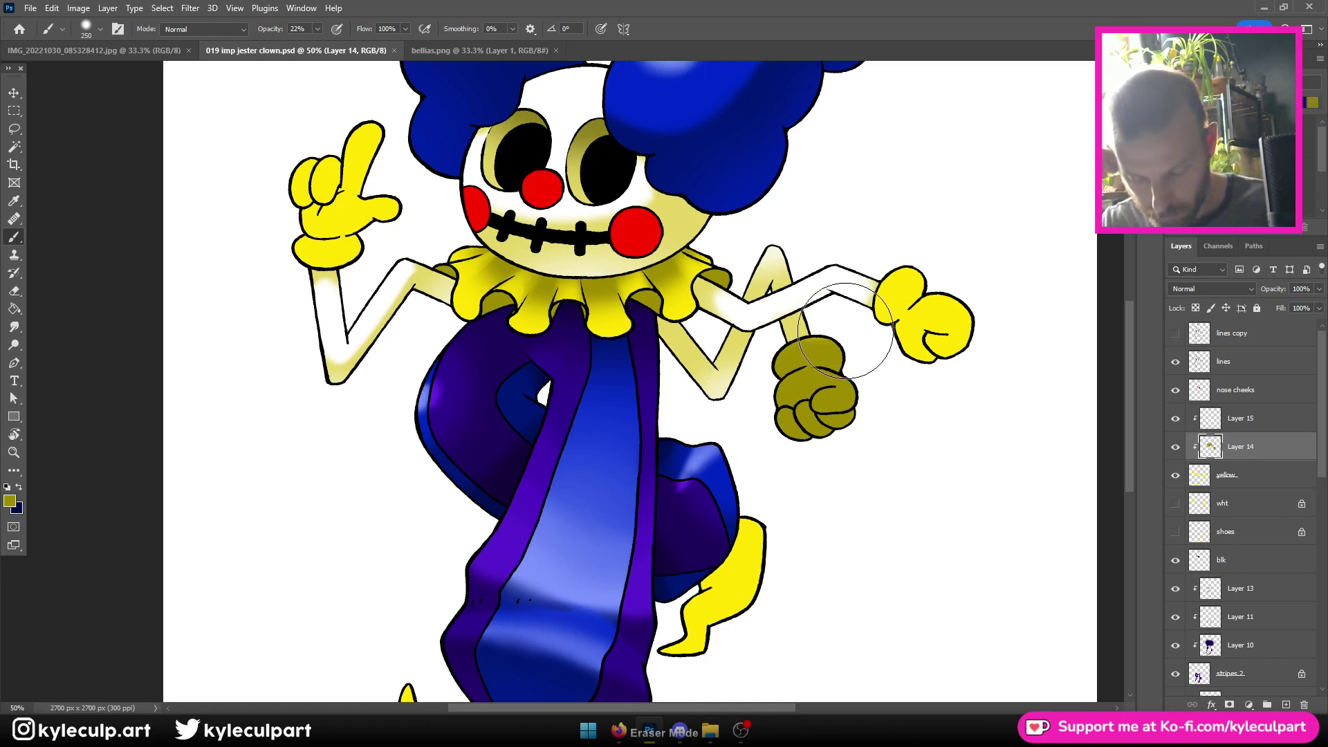
mouse_move(775, 353)
left_mouse_down()
mouse_move(841, 339)
mouse_move(850, 353)
mouse_move(799, 323)
mouse_move(820, 328)
mouse_move(850, 344)
left_mouse_up()
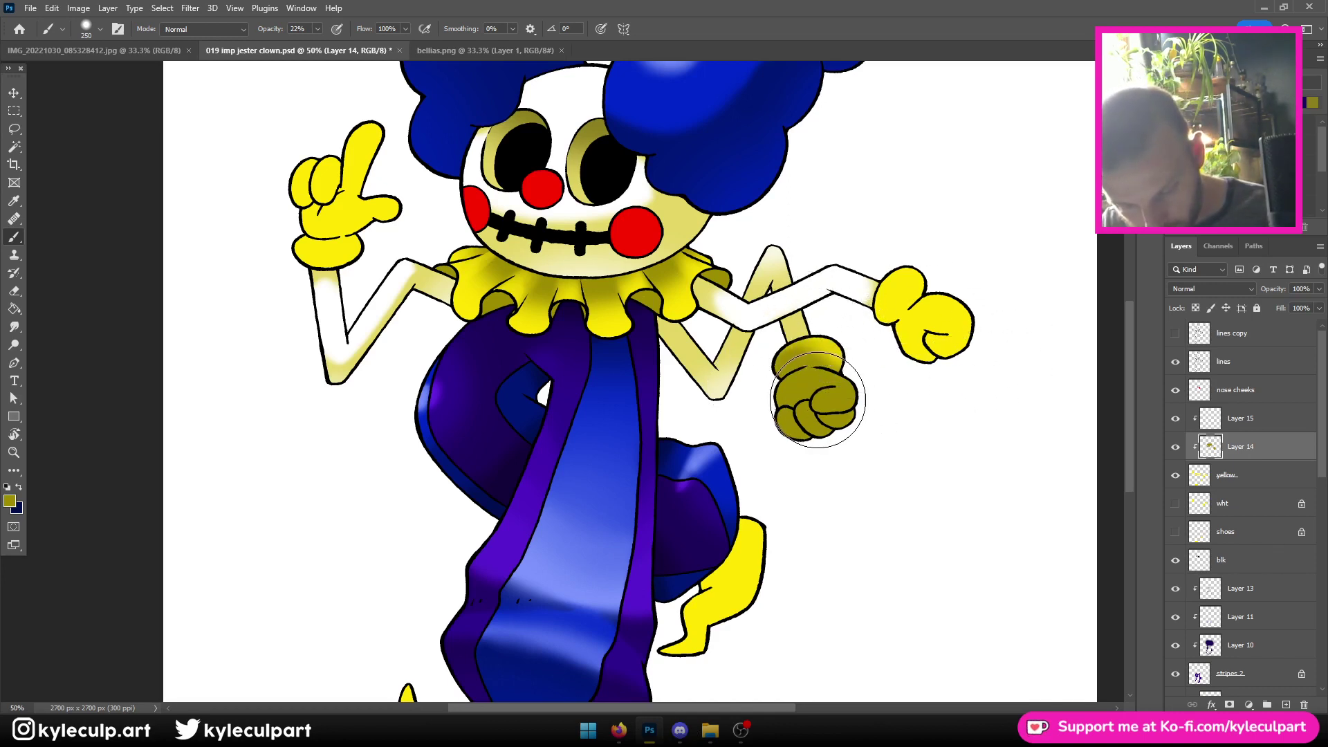
left_click_drag(835, 394, 829, 395)
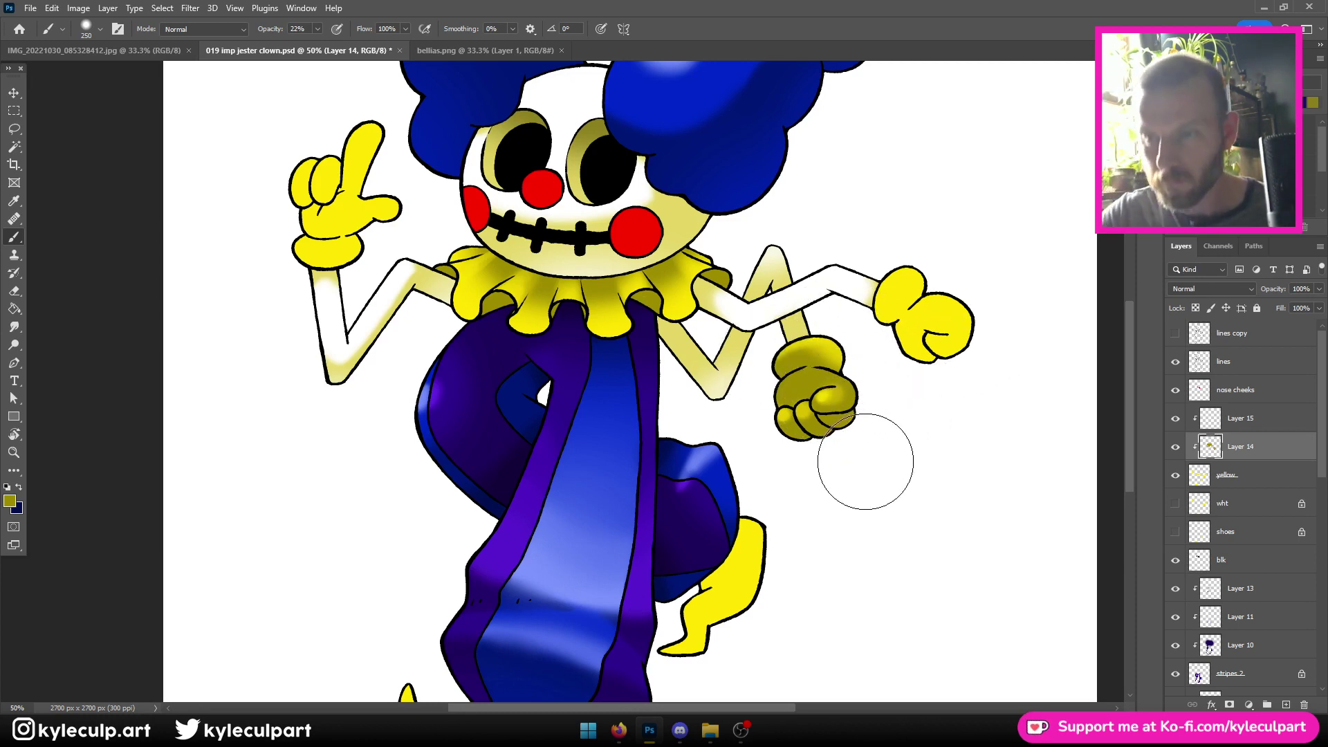
left_click_drag(859, 461, 830, 468)
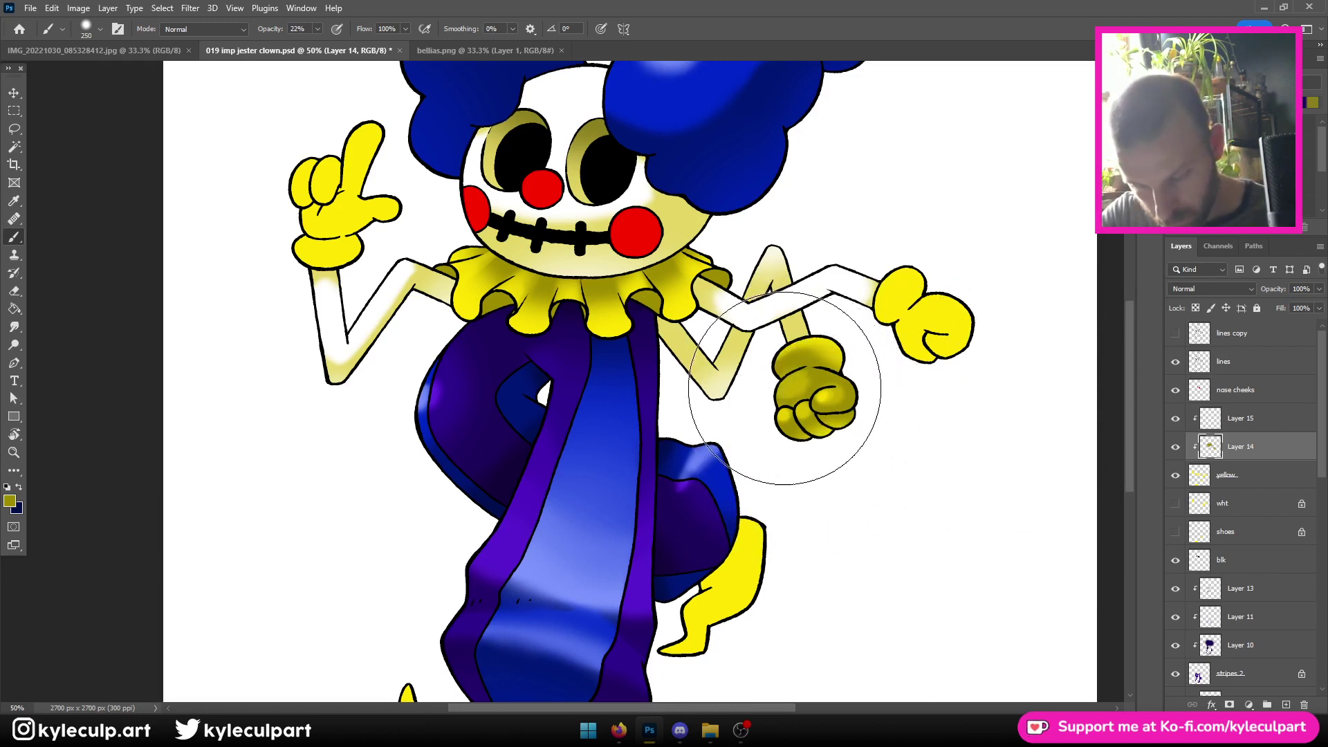
Lighten the shading across the whole lowered glove with a broad, soft eraser stroke
key("bracketleft")
key("bracketleft")
key("bracketleft")
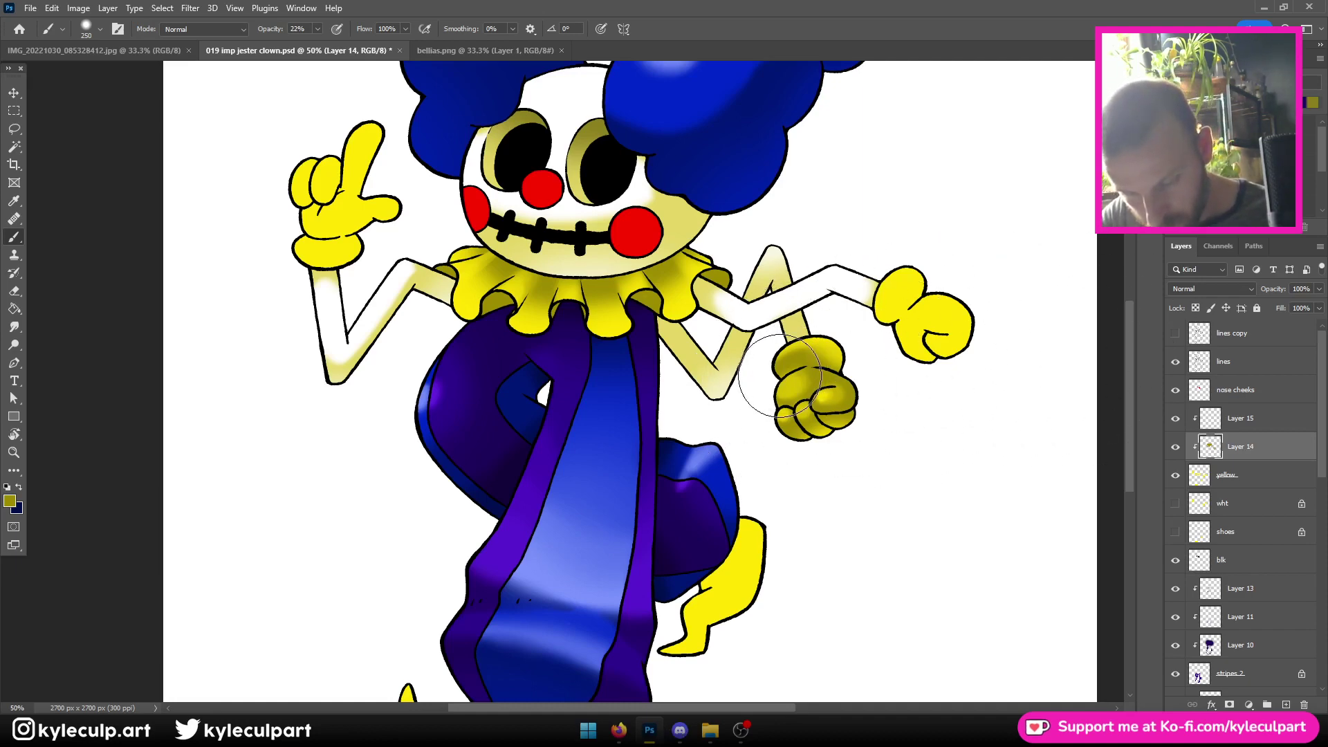
key("ctrl+minus")
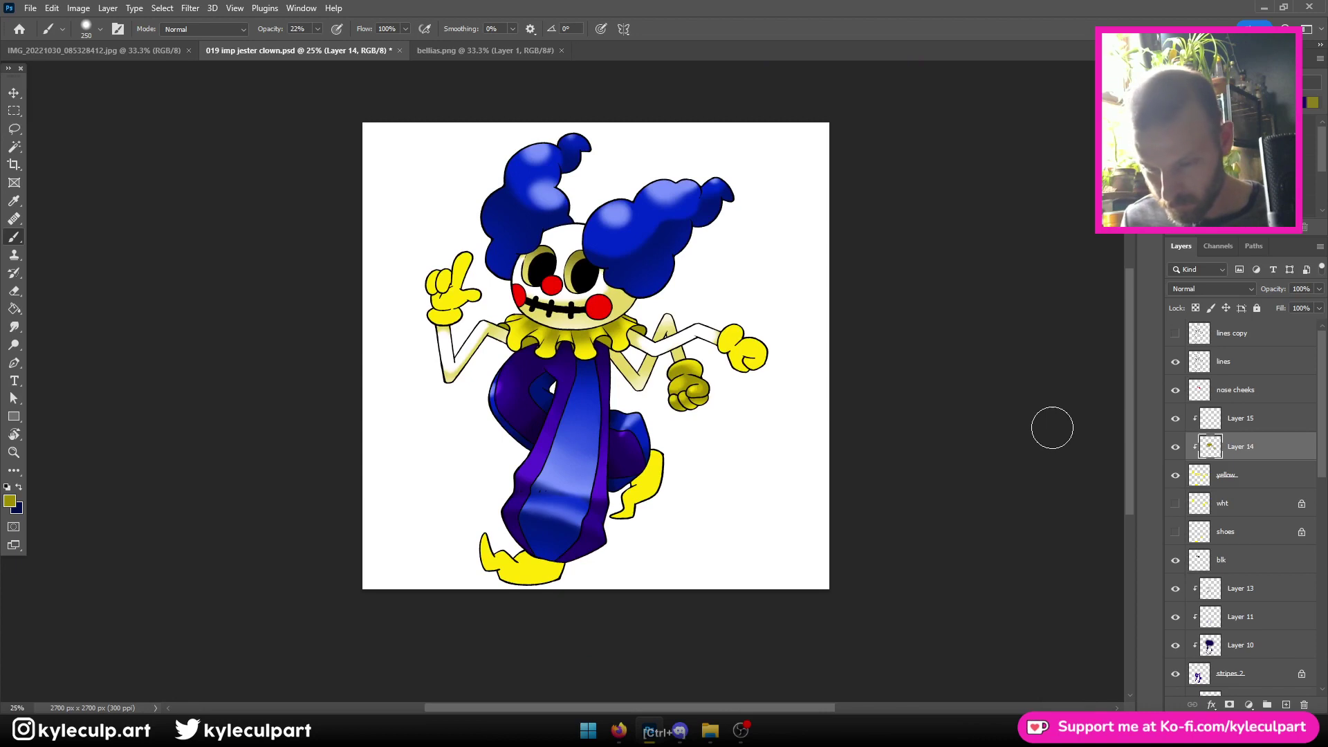
key("ctrl+plus")
key("ctrl+minus")
key("ctrl+minus")
key("ctrl+minus")
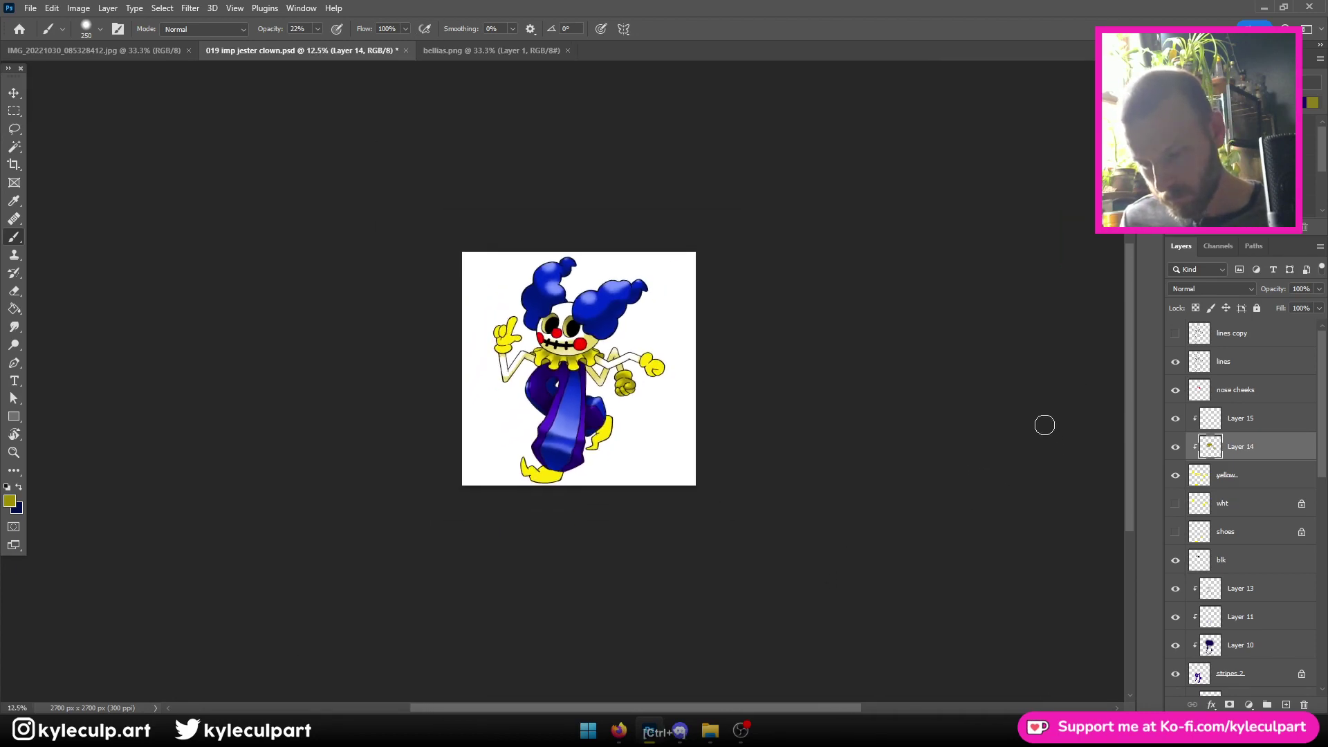
key("ctrl+plus")
key("ctrl+plus")
key("ctrl+plus")
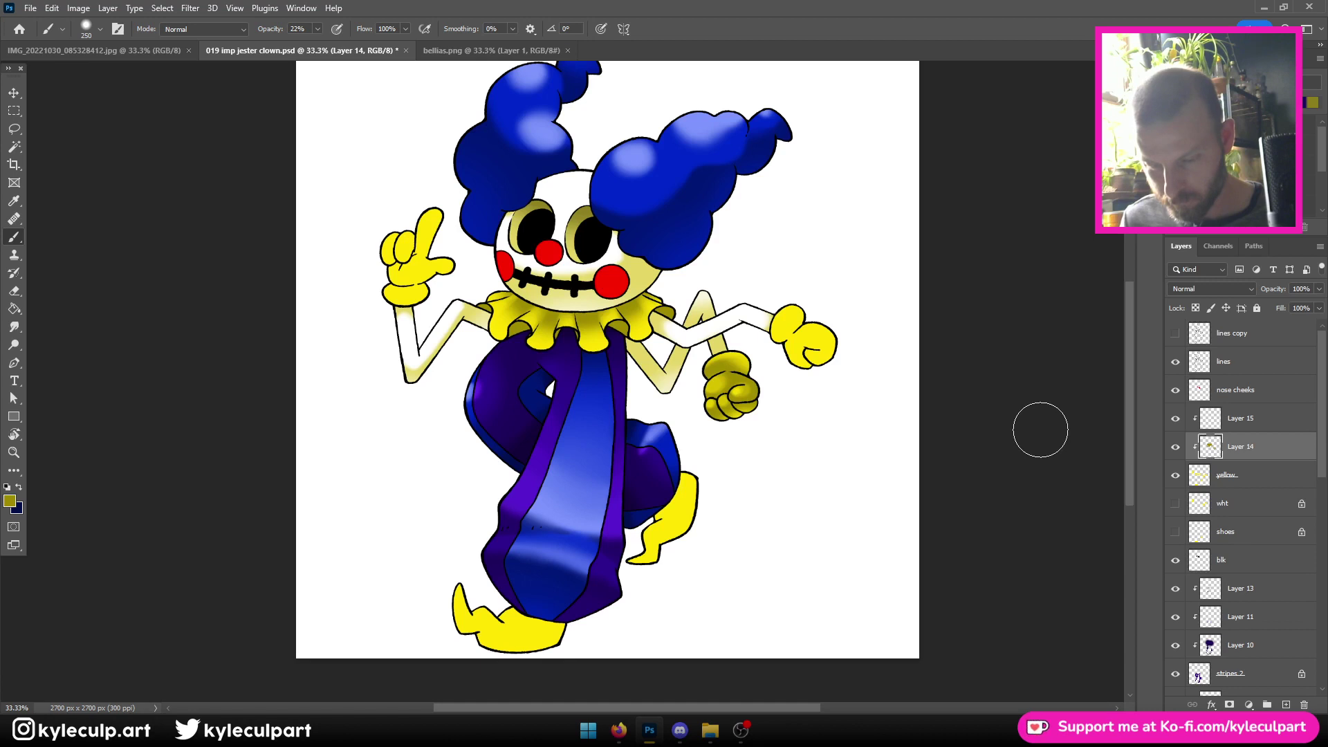
left_click_drag(734, 368, 716, 467)
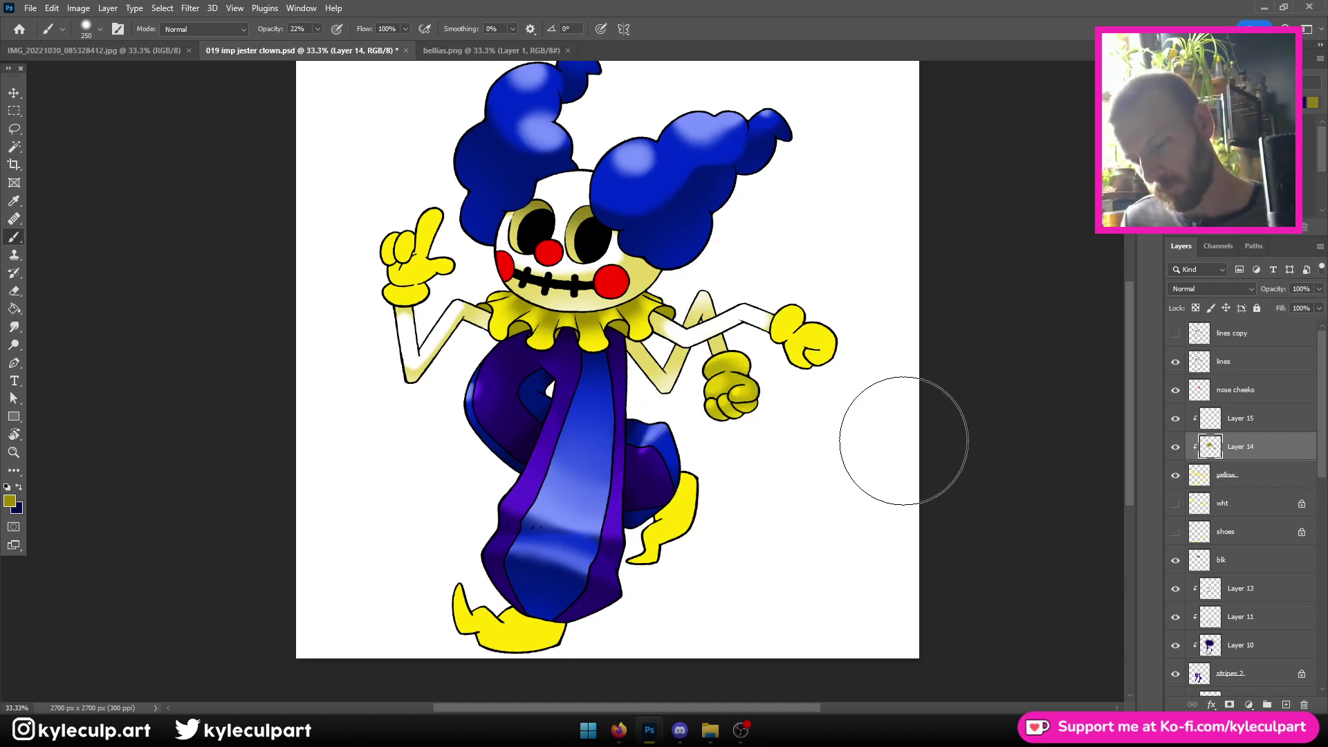
Set the brush opacity to 100% and shade the outstretched glove's cuff and fist in dark yellow, softening the shadows with the eraser
key("ctrl+plus")
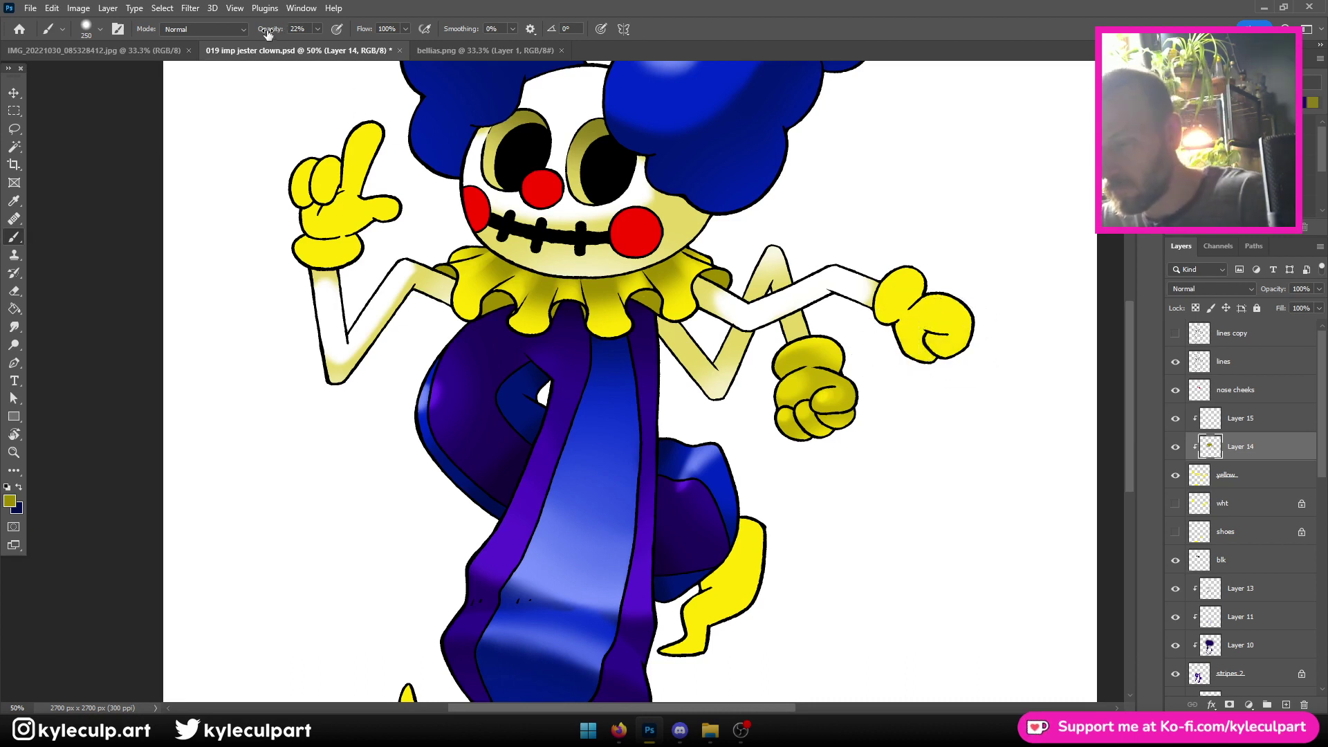
mouse_move(899, 349)
left_mouse_down()
mouse_move(942, 355)
mouse_move(985, 322)
mouse_move(972, 346)
mouse_move(923, 358)
left_mouse_up()
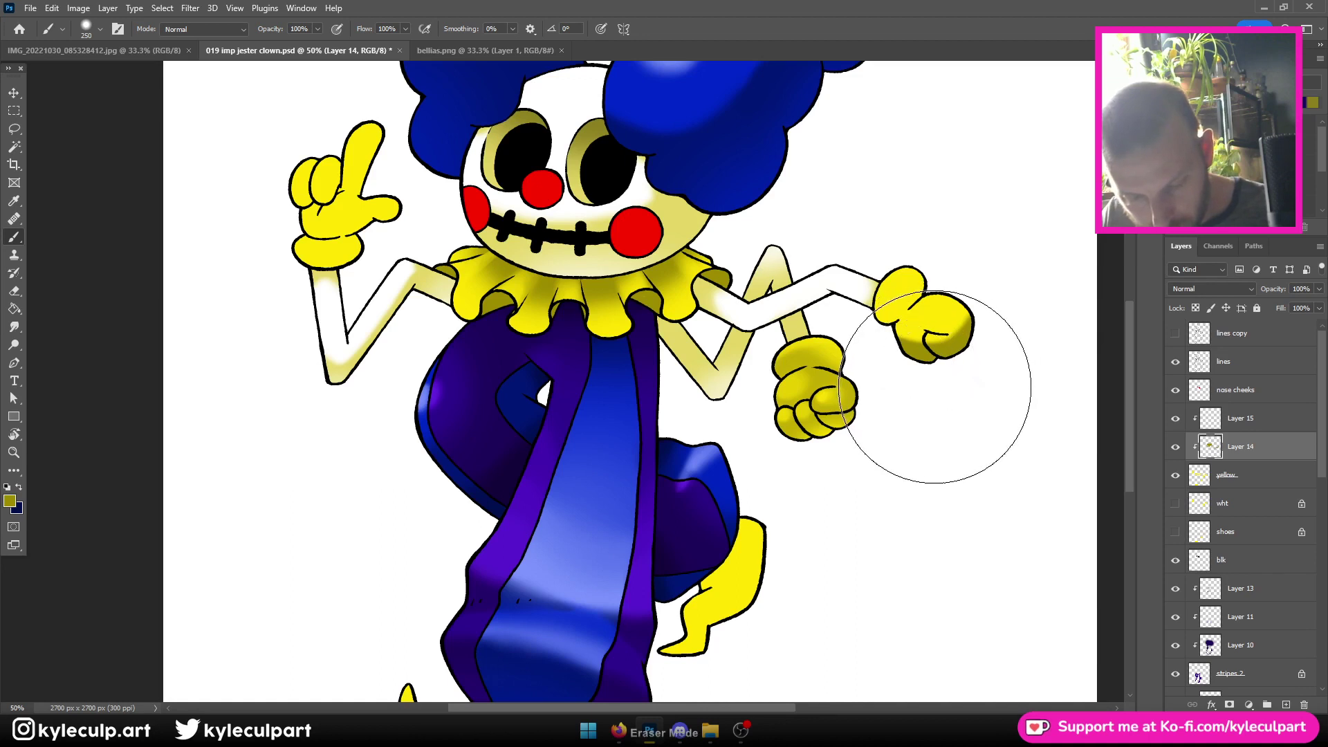
key("ctrl+z")
key("ctrl+z")
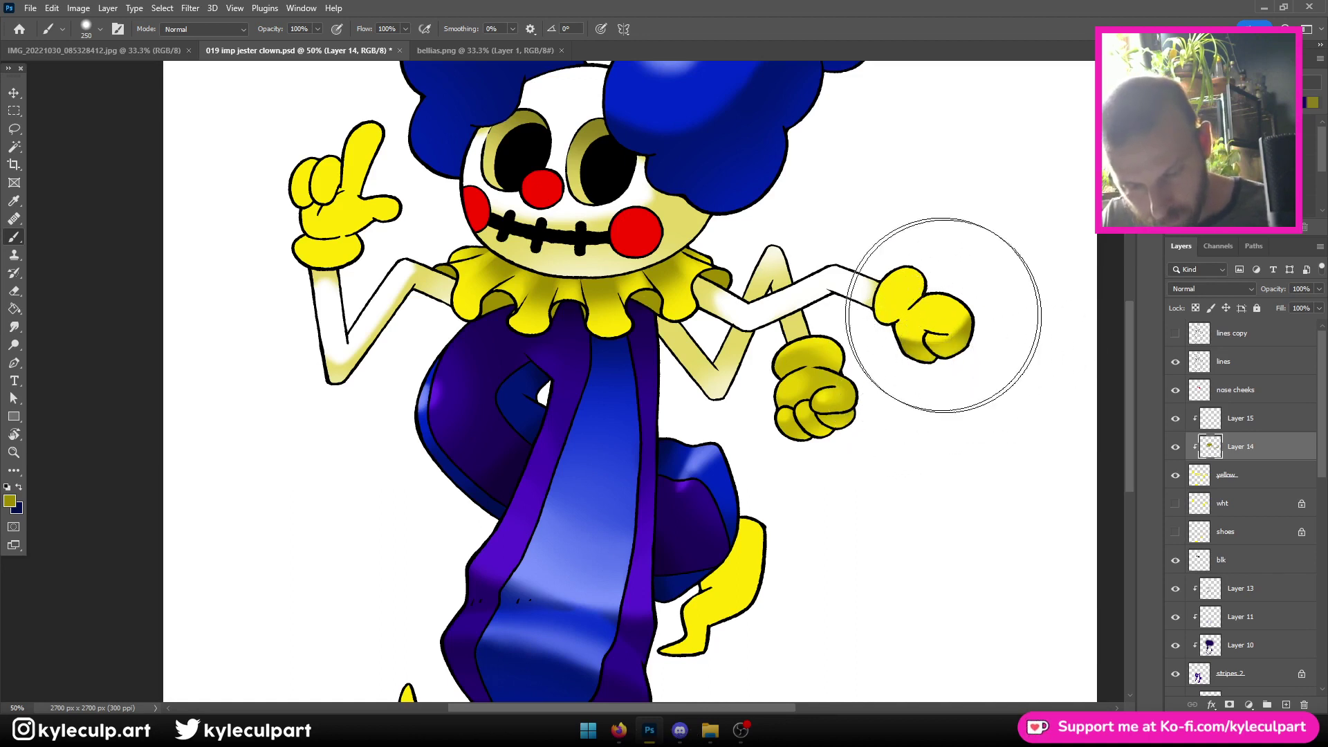
mouse_move(905, 306)
left_mouse_down()
mouse_move(884, 314)
mouse_move(896, 316)
left_mouse_up()
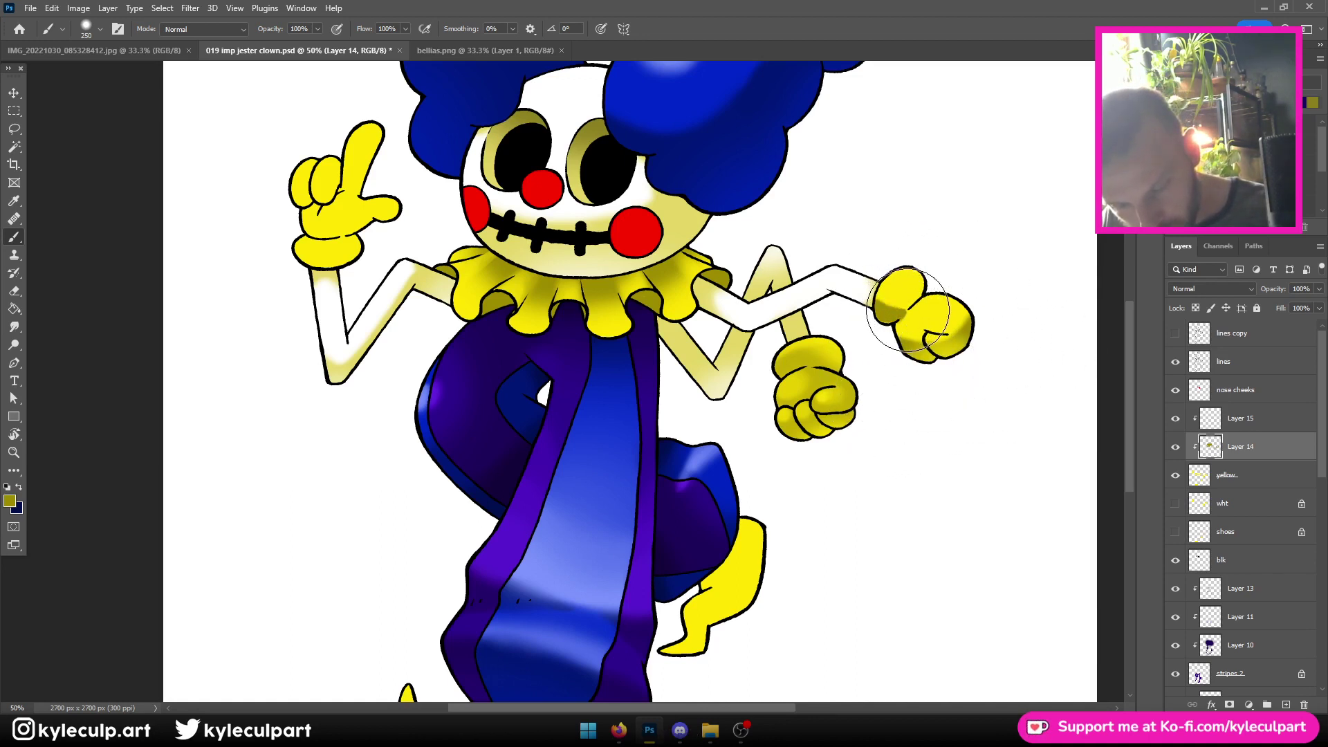
key("bracketright")
key("bracketright")
key("bracketright")
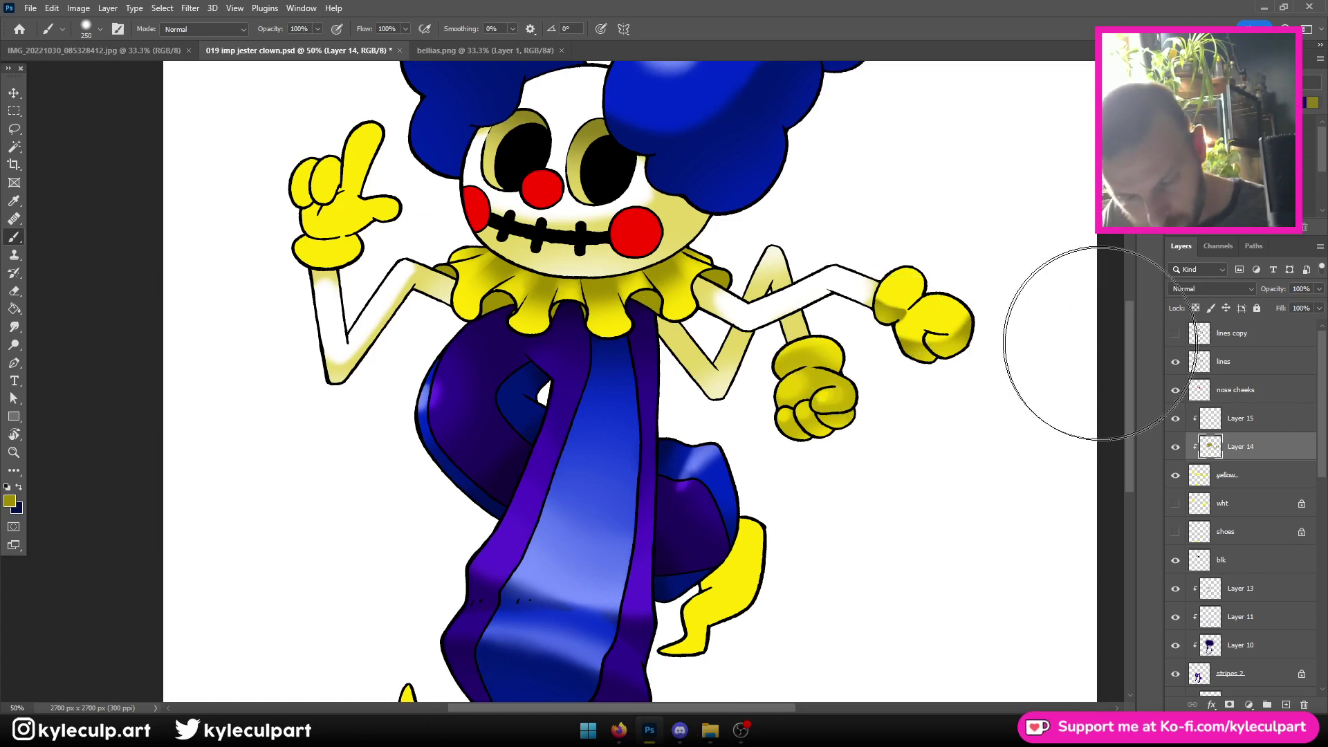
key("b")
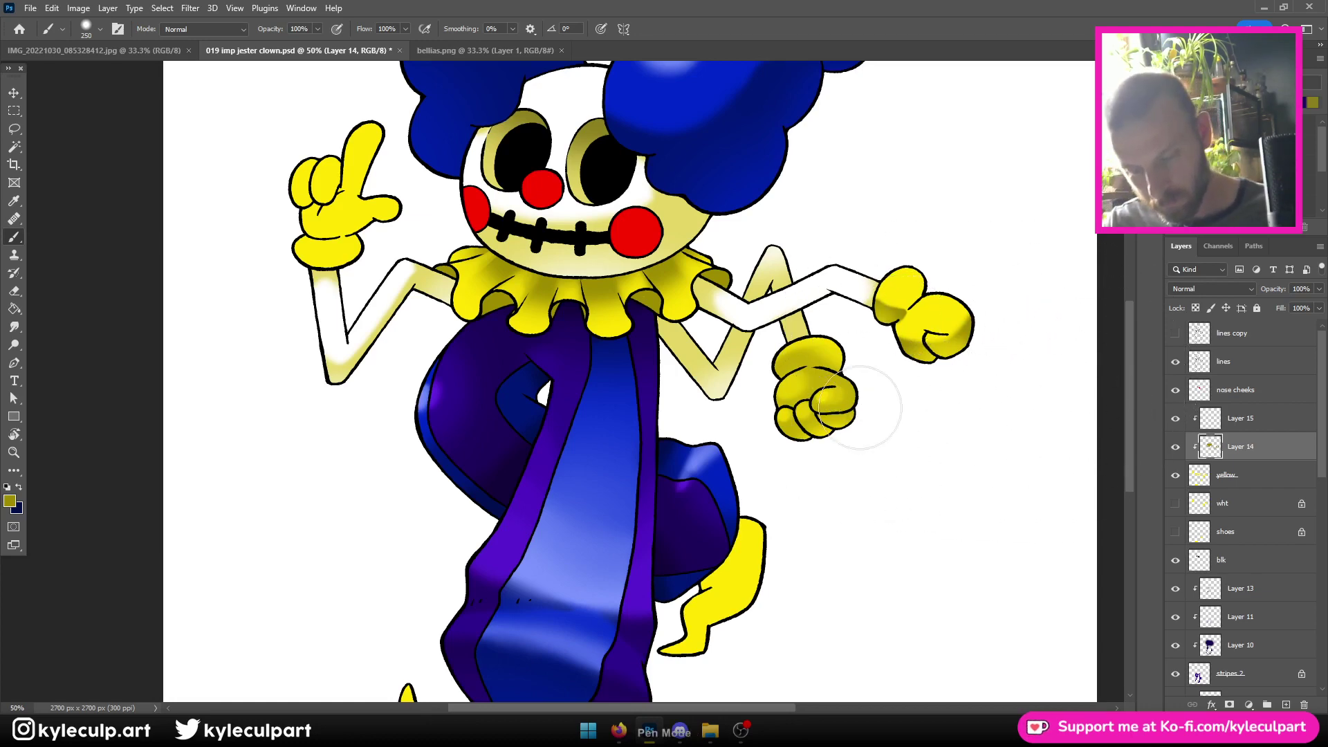
key("ctrl+minus")
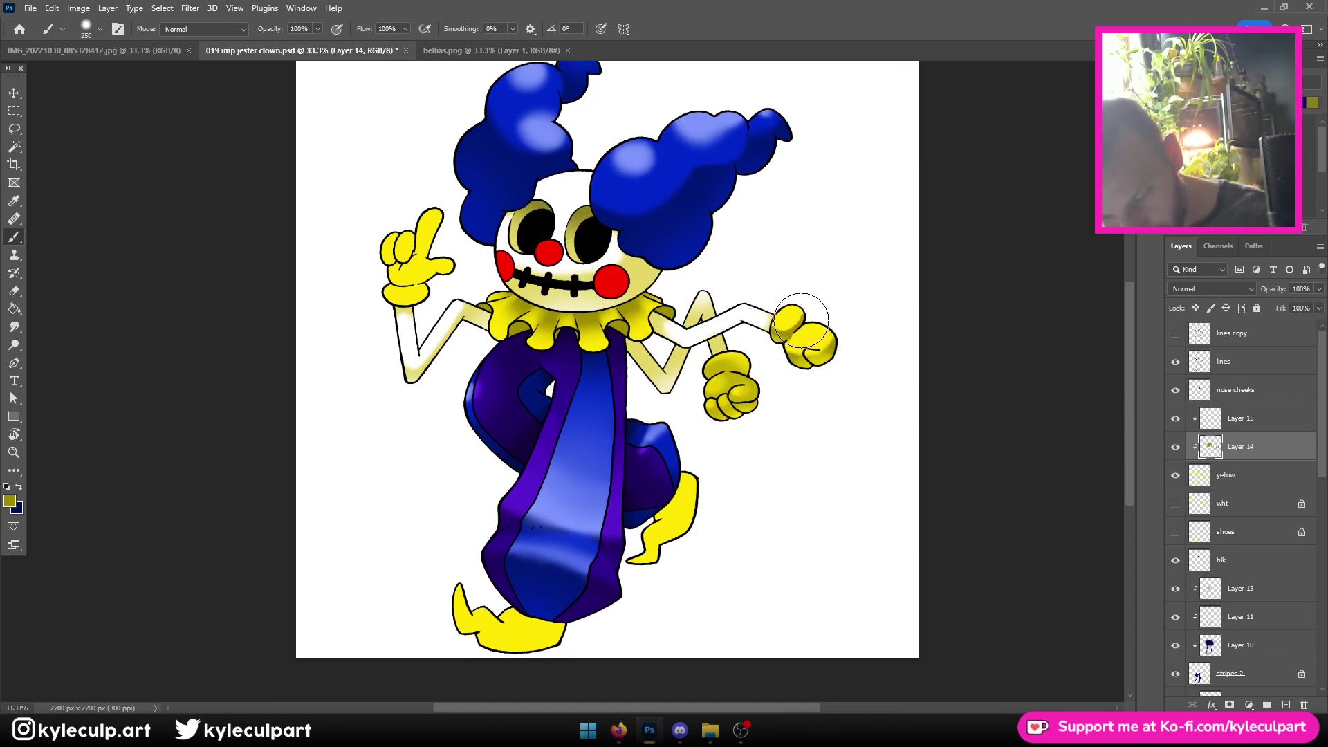
key("grave")
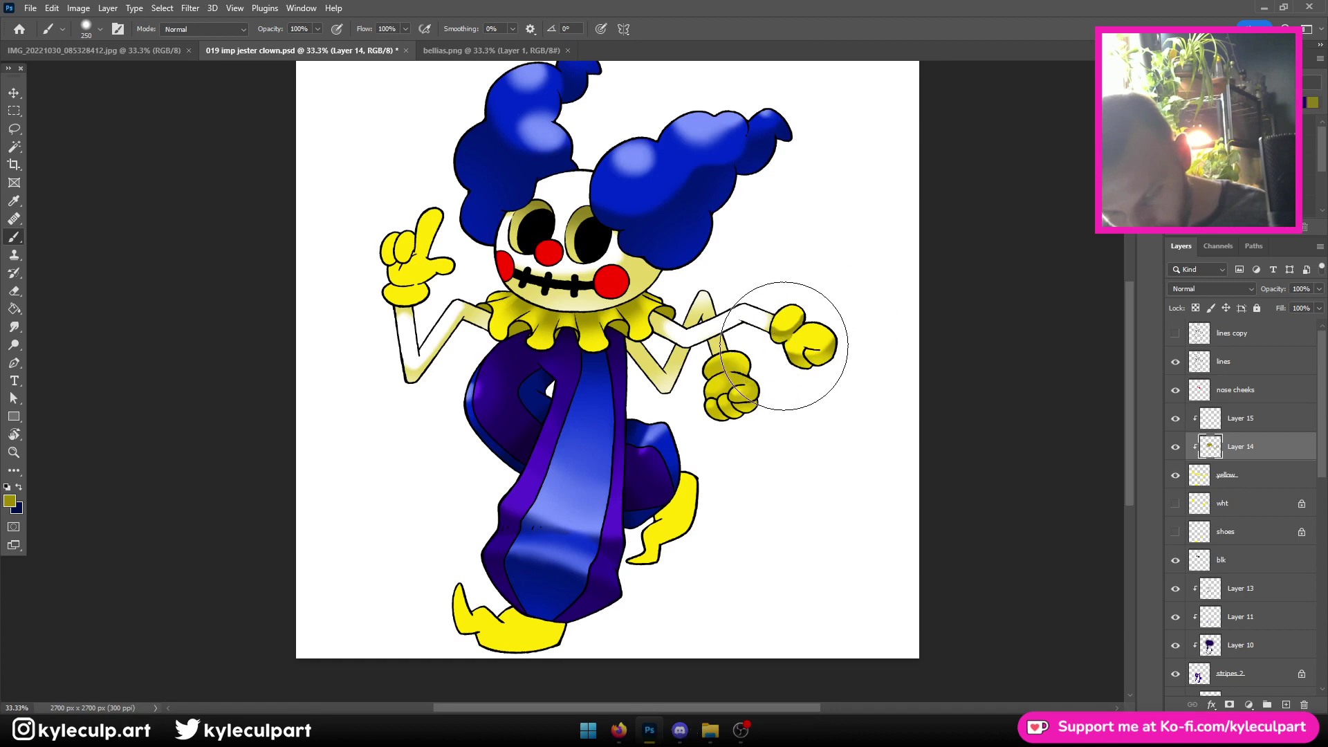
key("ctrl+minus")
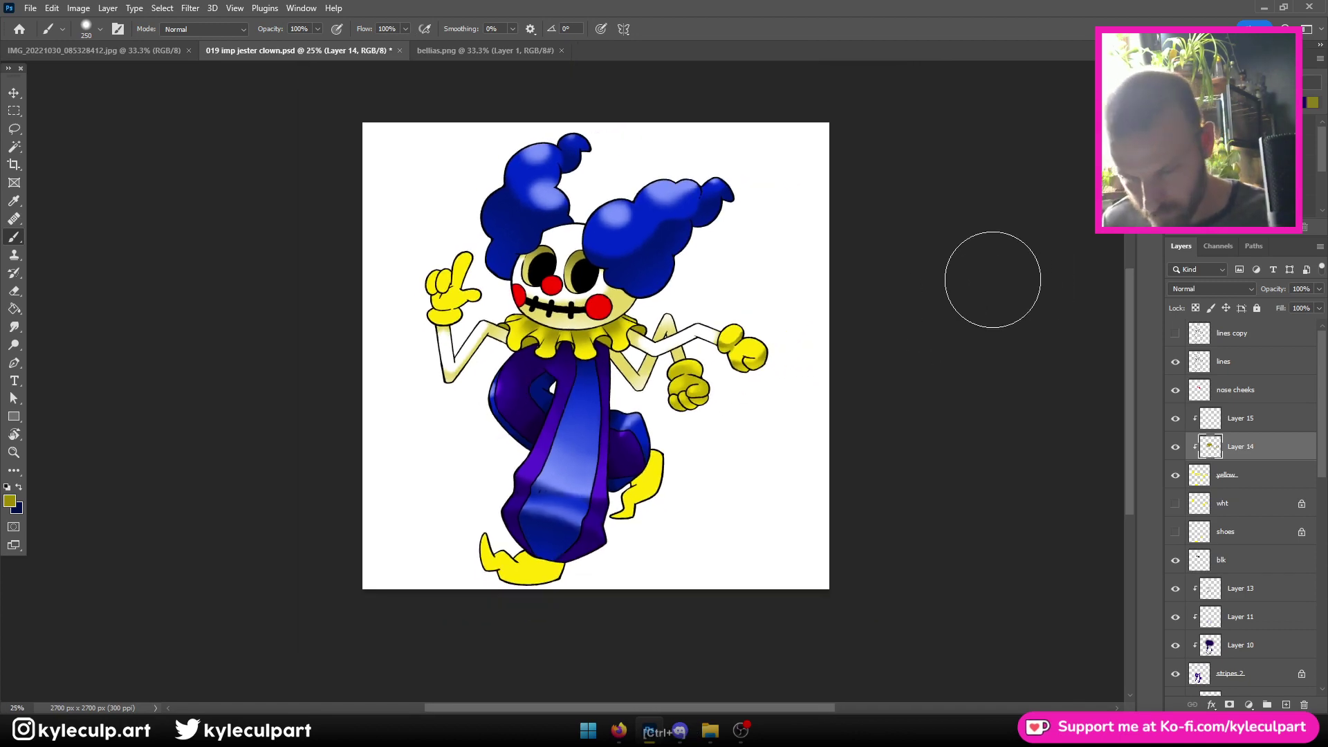
Shade the raised glove's cuff, palm and fingers in dark yellow, soften the shadows with the eraser, and save the document
key("ctrl+plus")
key("ctrl+plus")
key("grave")
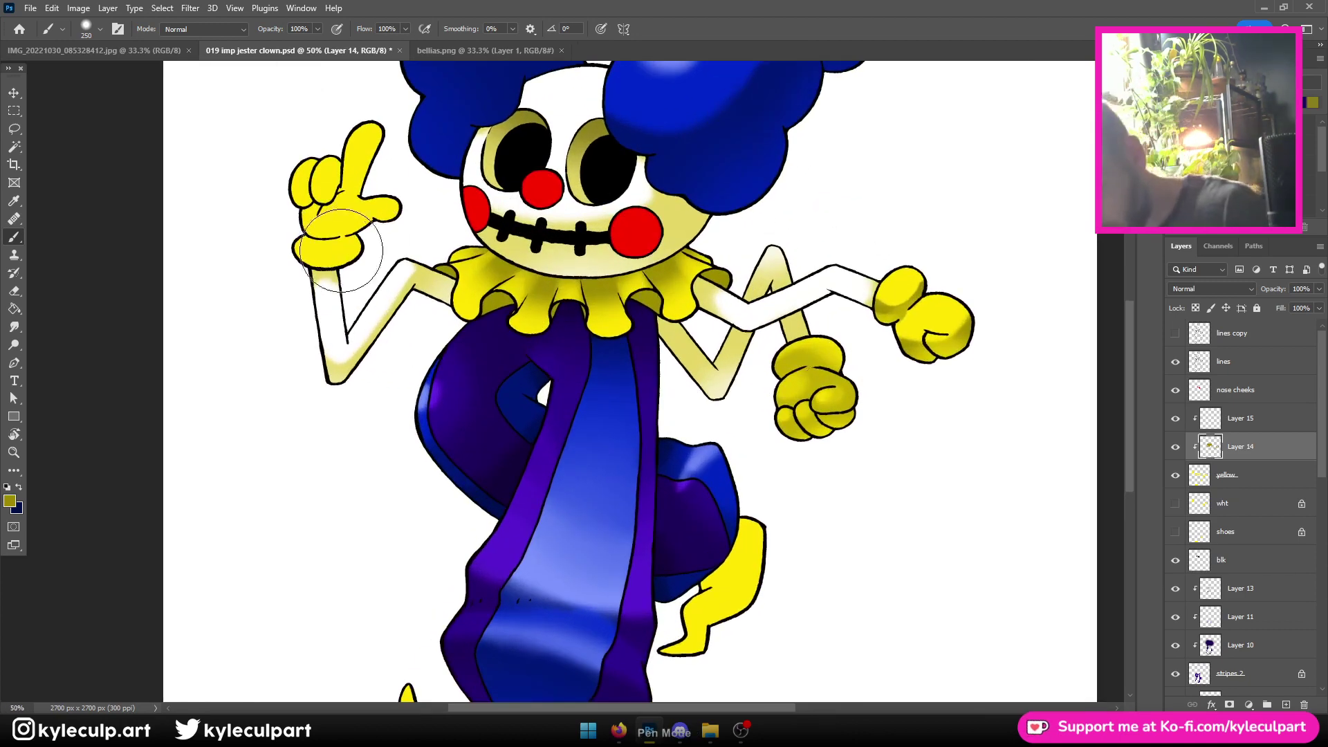
left_click_drag(314, 269, 281, 242)
left_click_drag(383, 217, 311, 227)
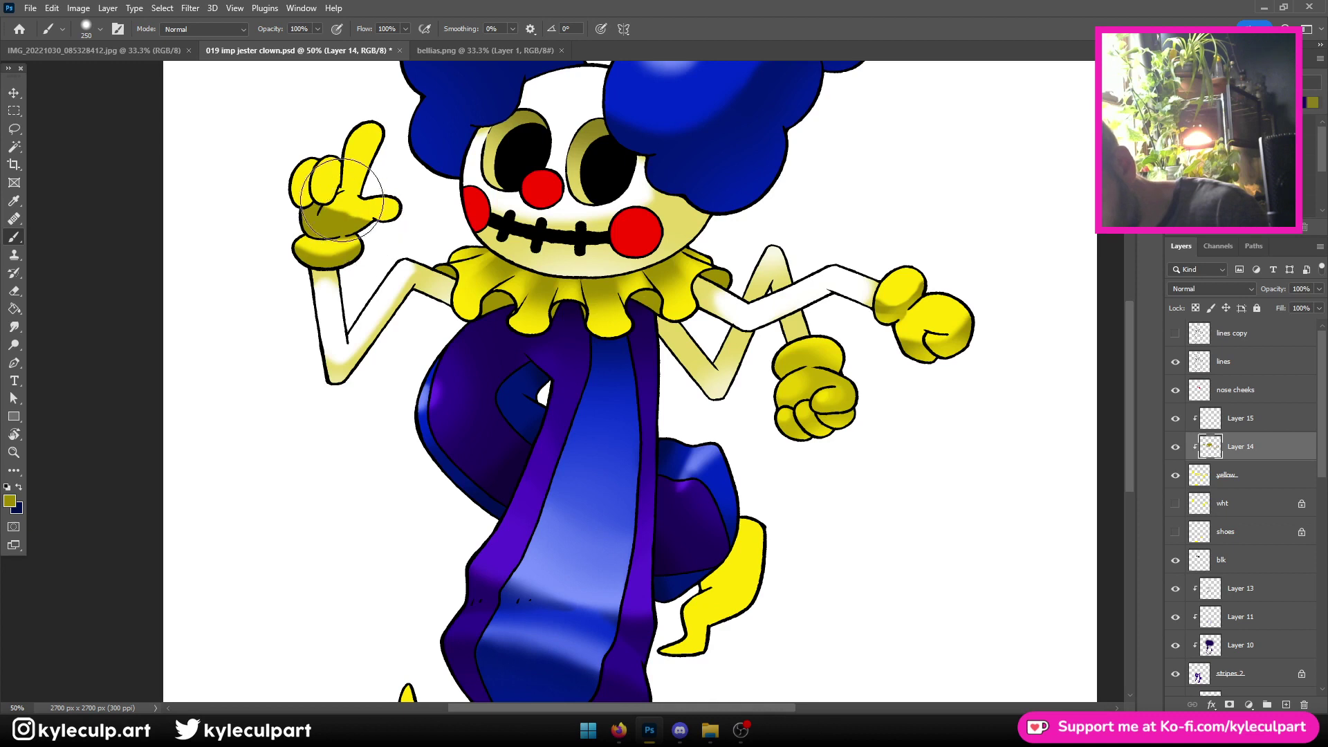
key("e")
mouse_move(363, 203)
left_mouse_down()
mouse_move(369, 169)
mouse_move(329, 196)
left_mouse_up()
key("b")
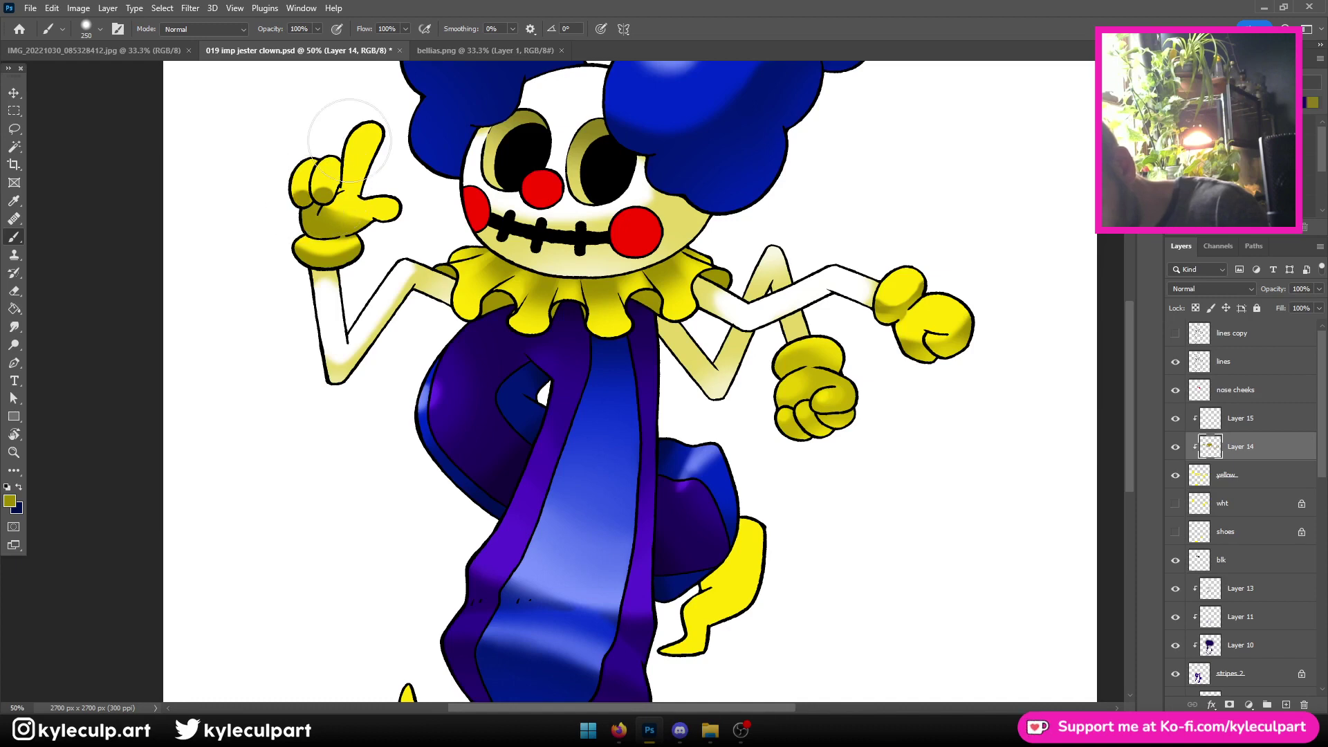
key("e")
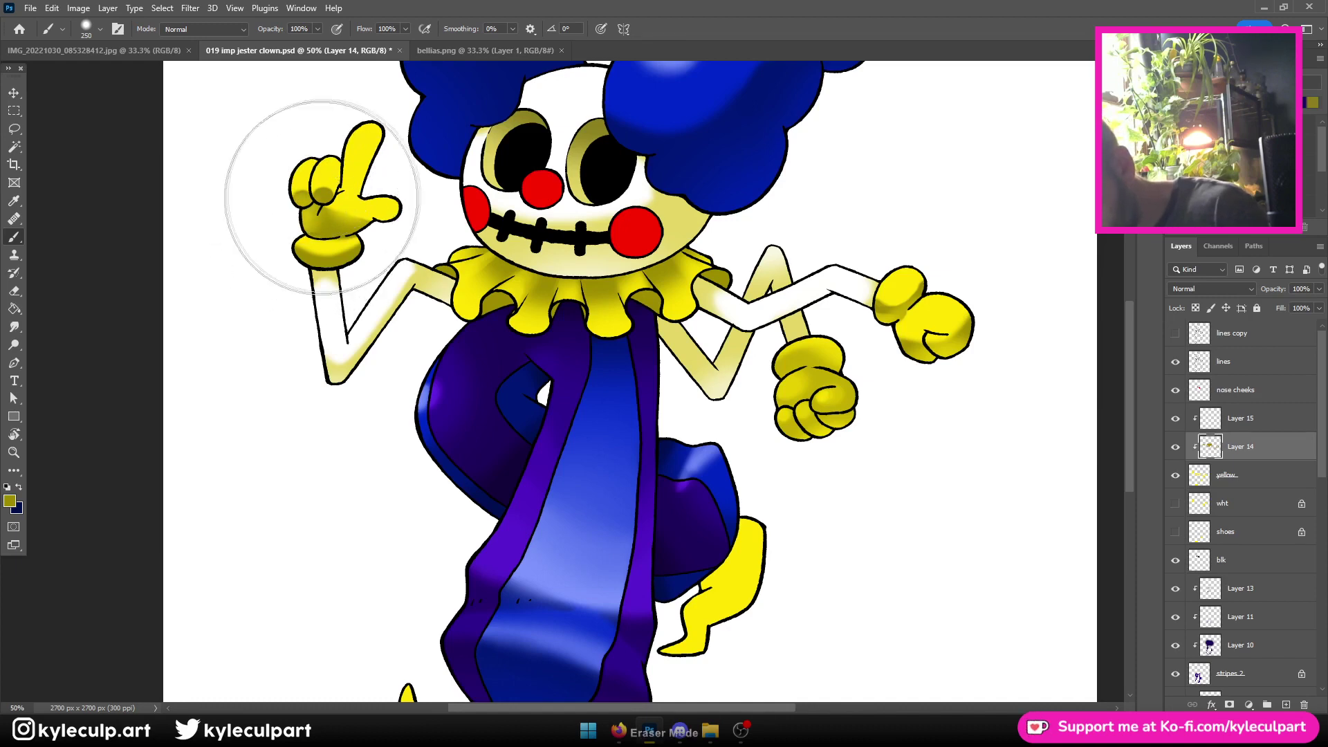
key("ctrl+minus")
key("ctrl+plus")
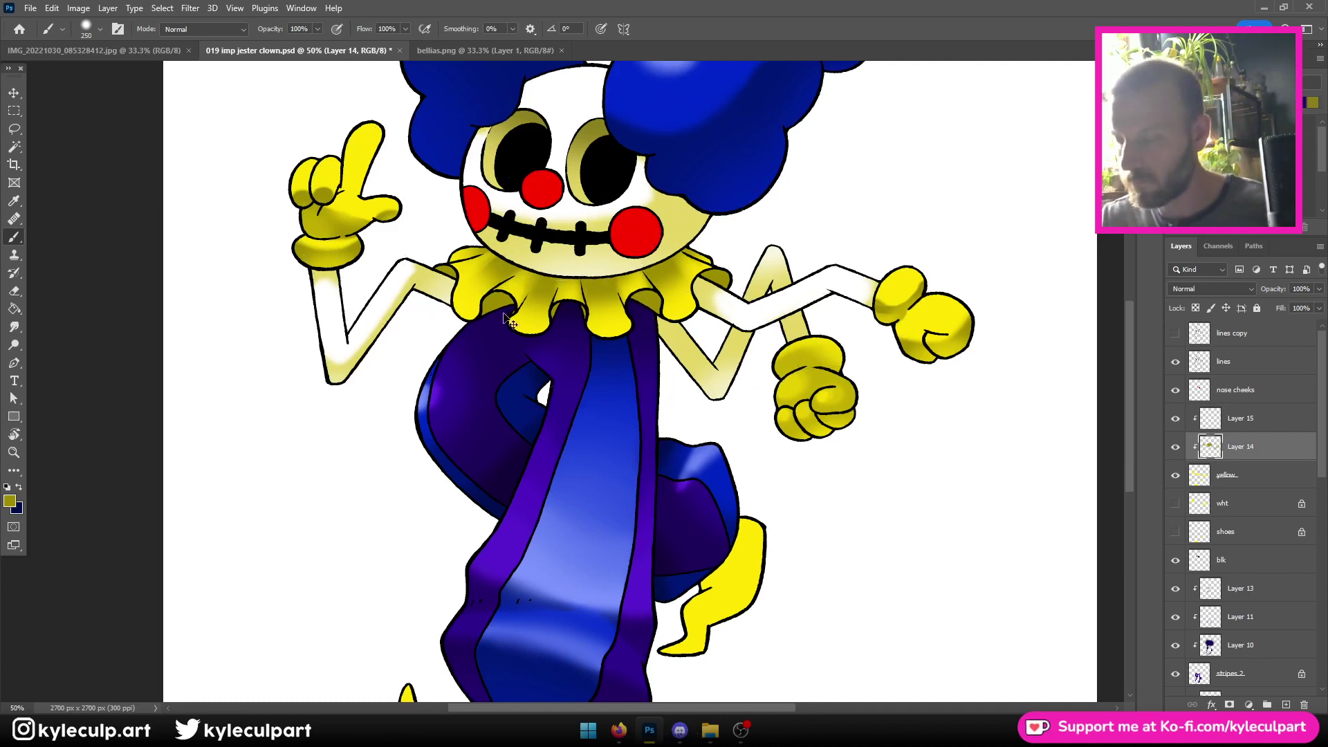
key("ctrl+minus")
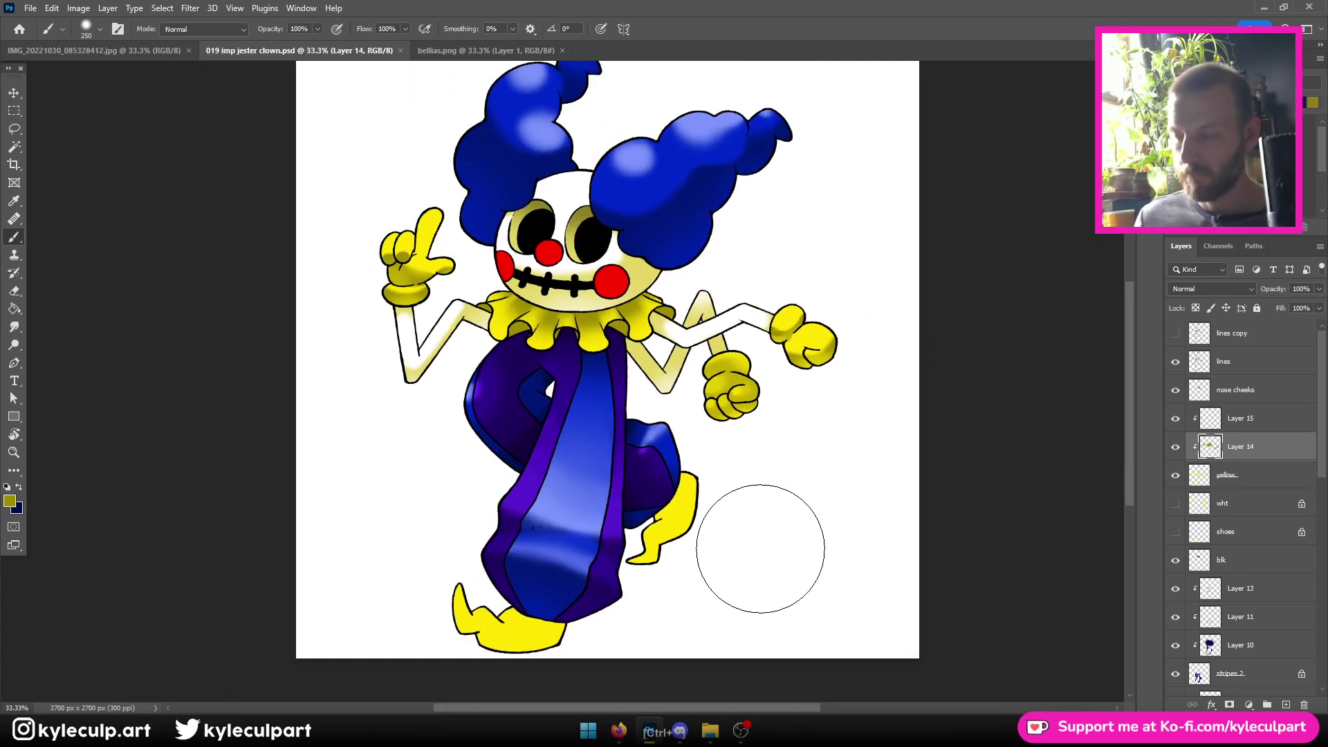
key("ctrl+minus")
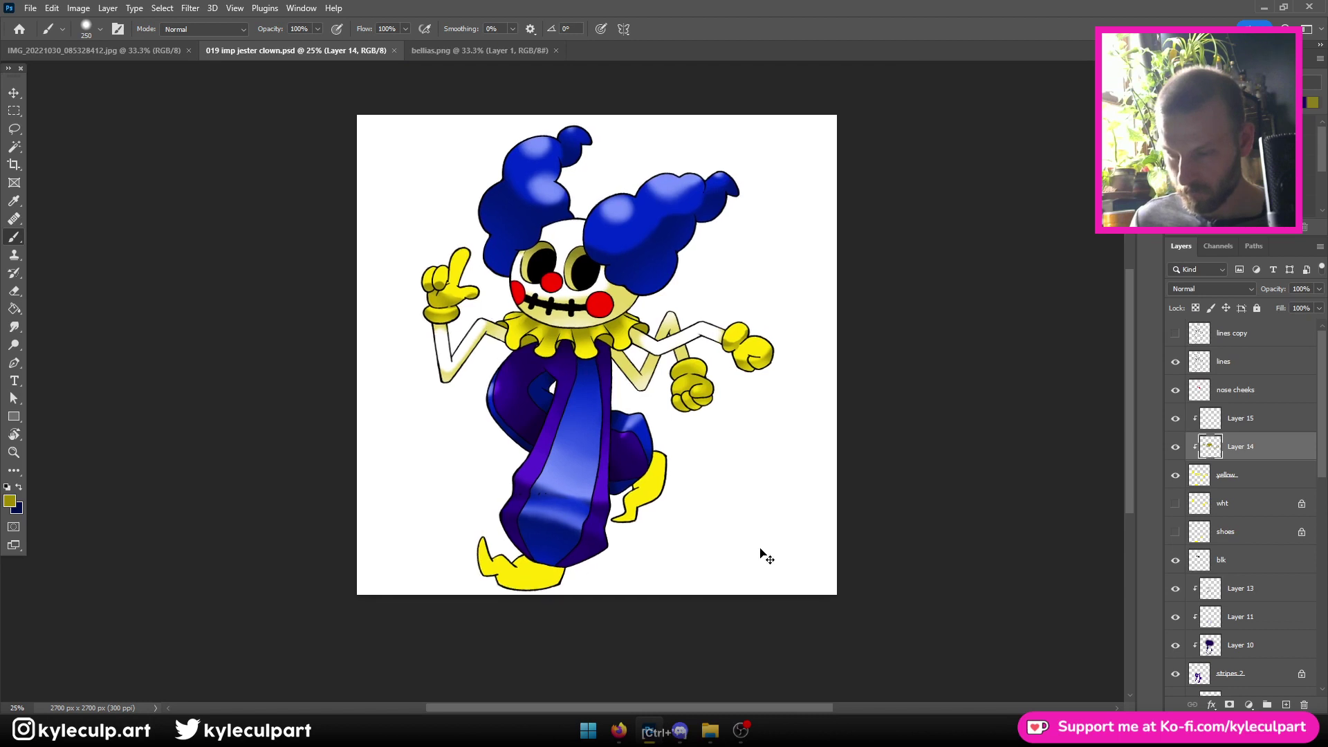
Erase all the dark yellow shading from the back arm's lowered glove
key("ctrl+plus")
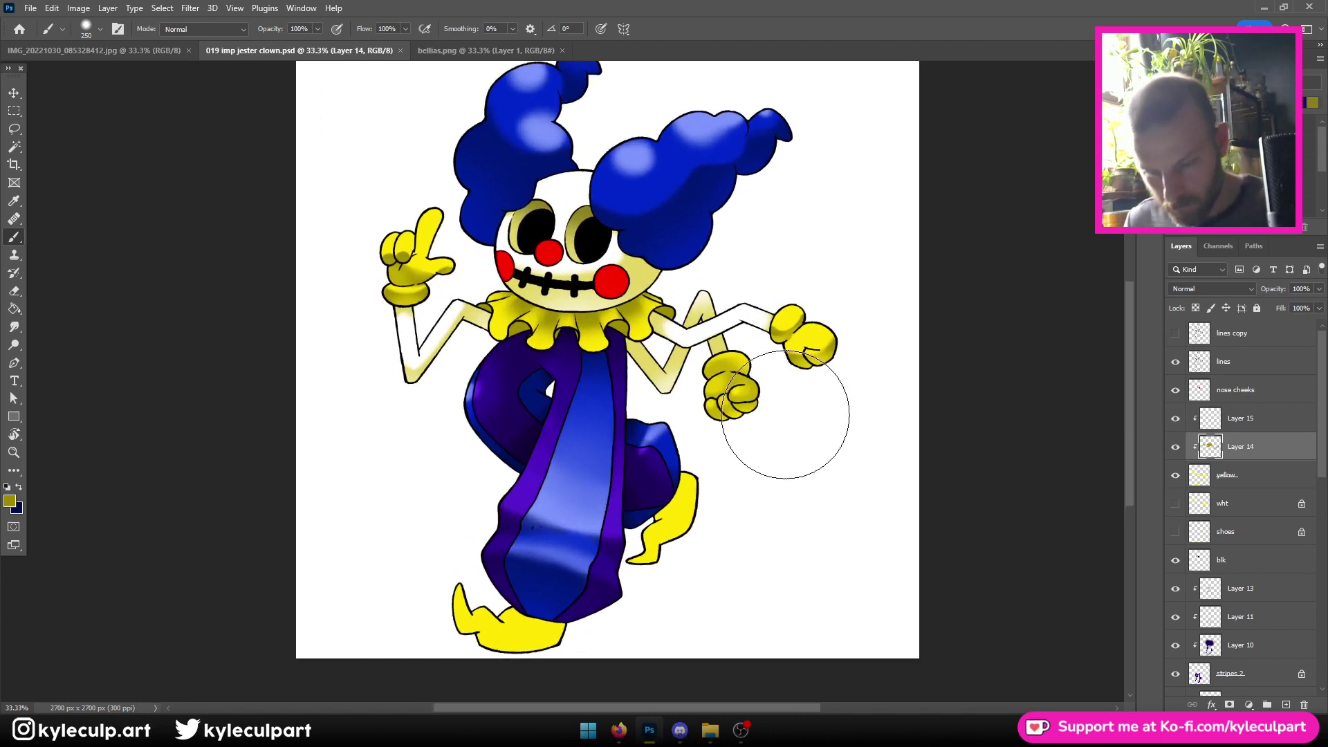
key("]")
left_click_drag(720, 412, 718, 372)
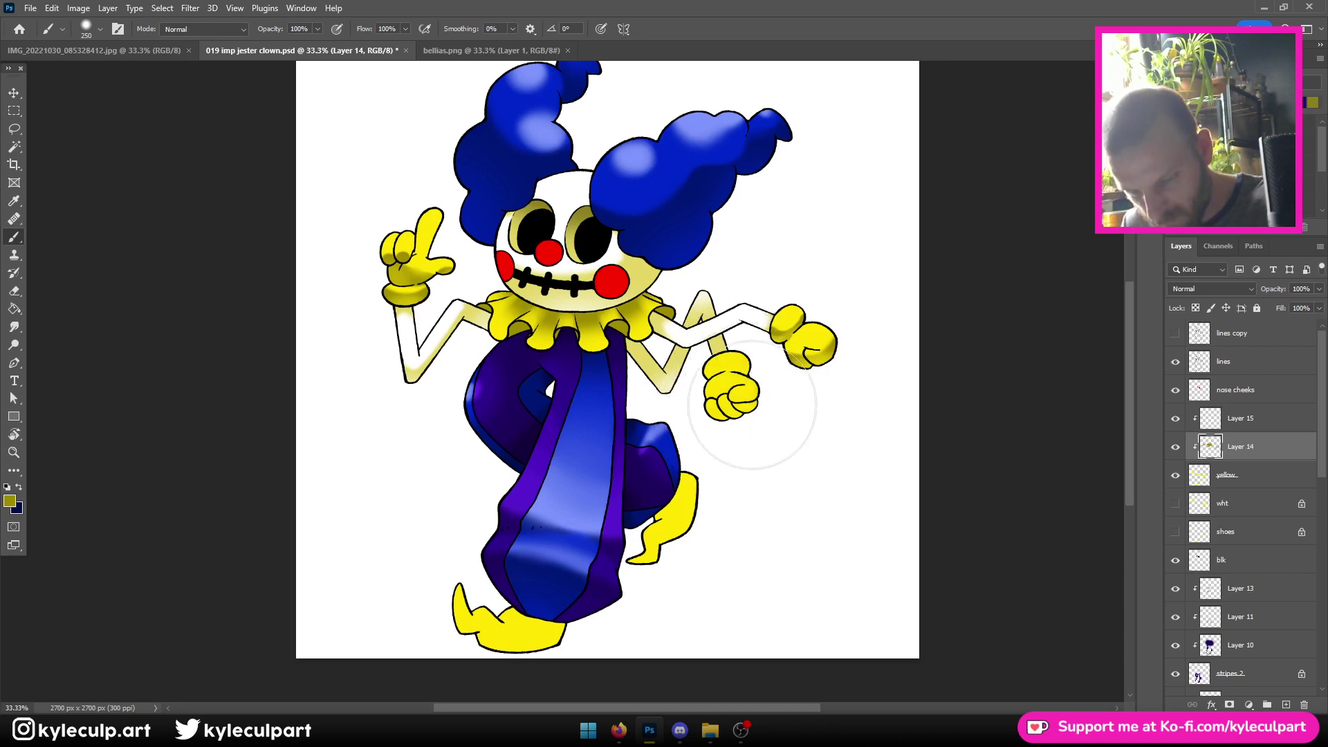
Repaint dark yellow shadows along the lower edges of the lowered glove's cuff and fingers, softening them with a large eraser
key("ctrl+plus")
mouse_move(823, 425)
left_mouse_down()
mouse_move(777, 432)
mouse_move(847, 420)
left_mouse_up()
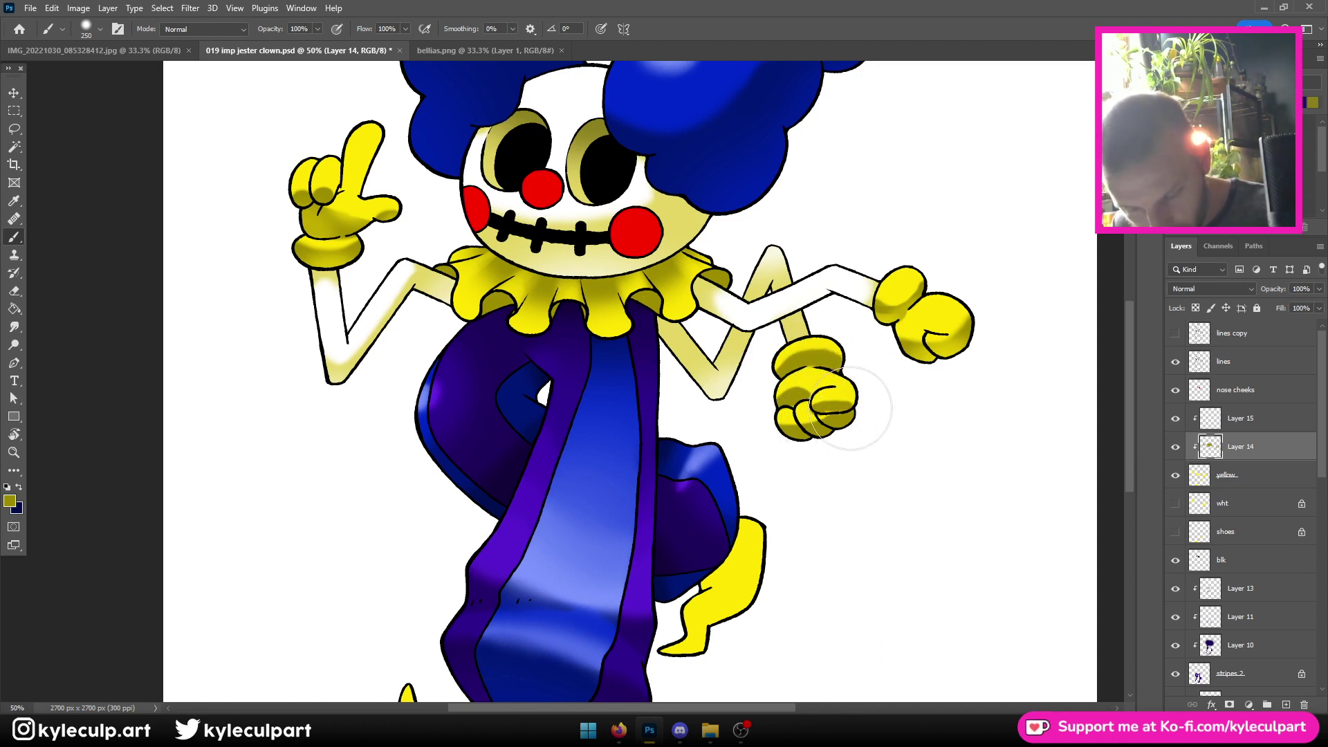
key("bracketright")
key("bracketright")
key("bracketright")
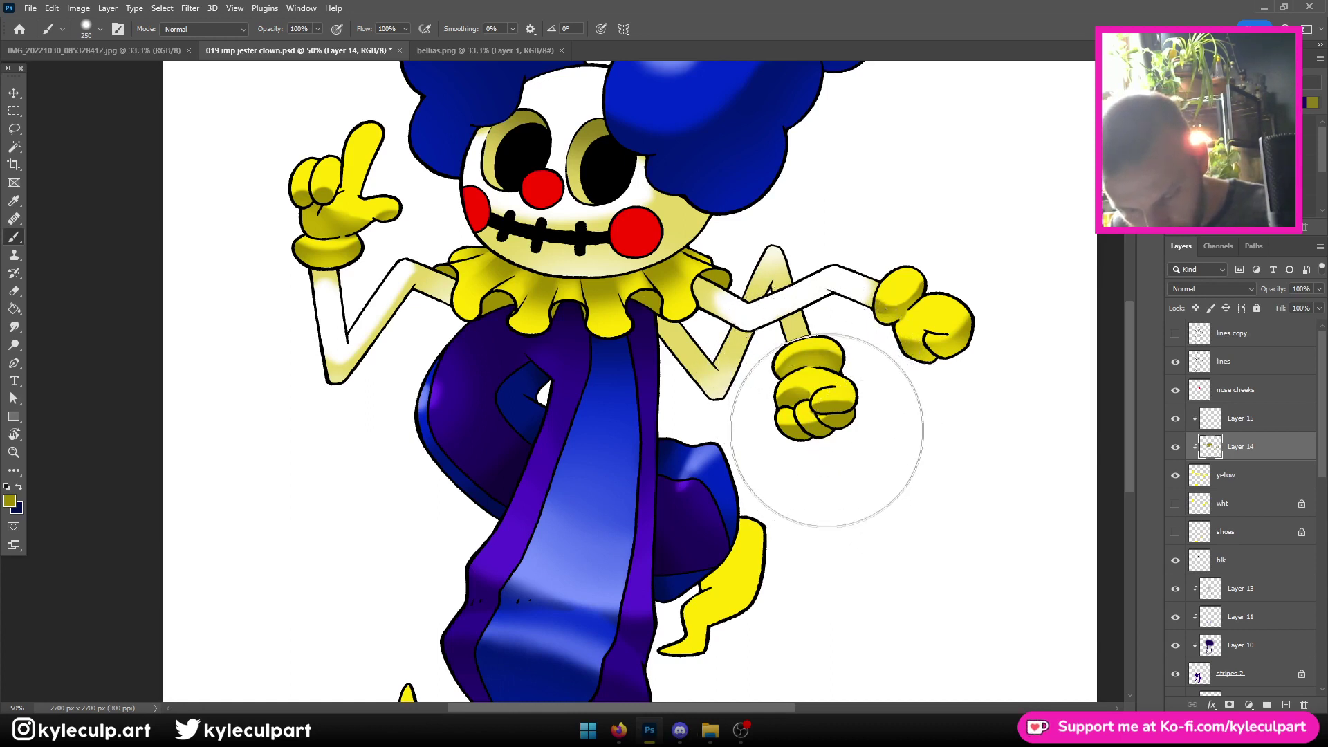
Refine the dark yellow shading on the lowered glove's hand and fingers with alternating brush and eraser strokes, and save the document
key("bracketleft")
key("bracketleft")
key("bracketleft")
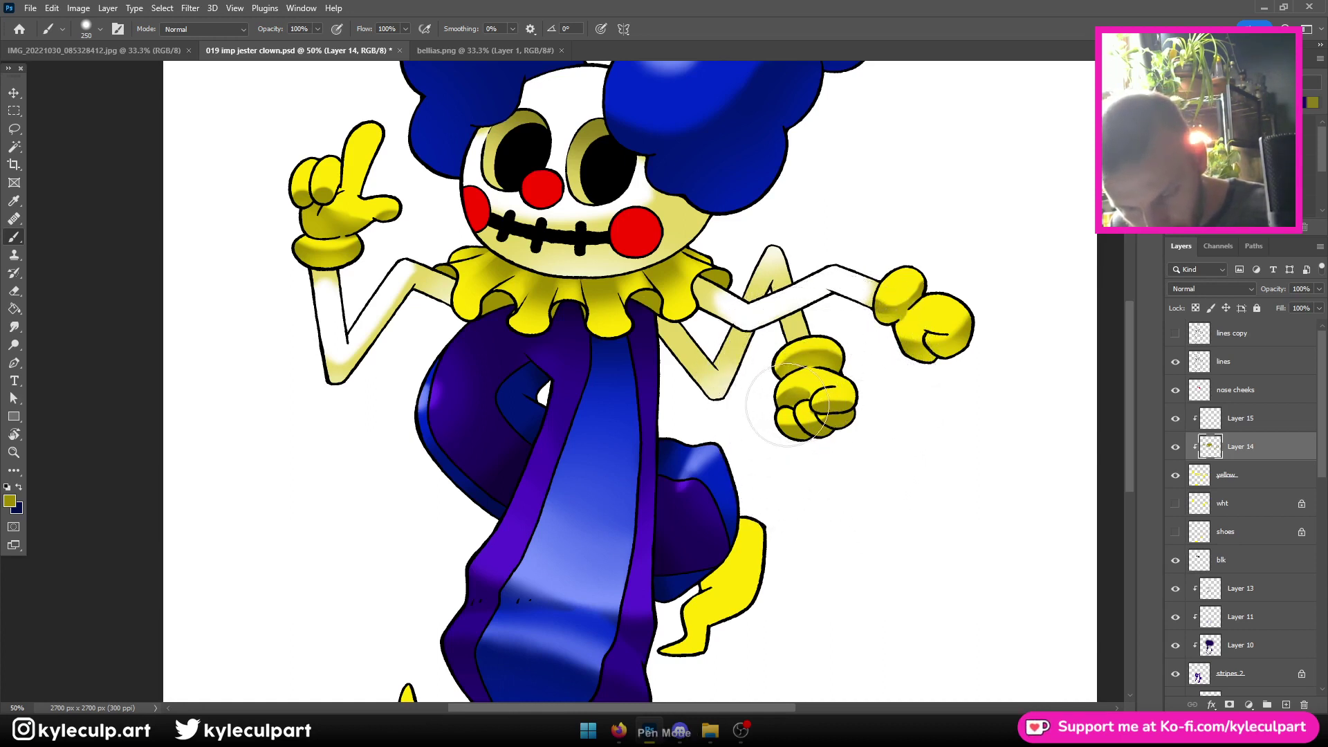
key("bracketright")
key("bracketright")
key("bracketright")
key("bracketright")
key("bracketleft")
key("bracketleft")
key("bracketleft")
key("bracketleft")
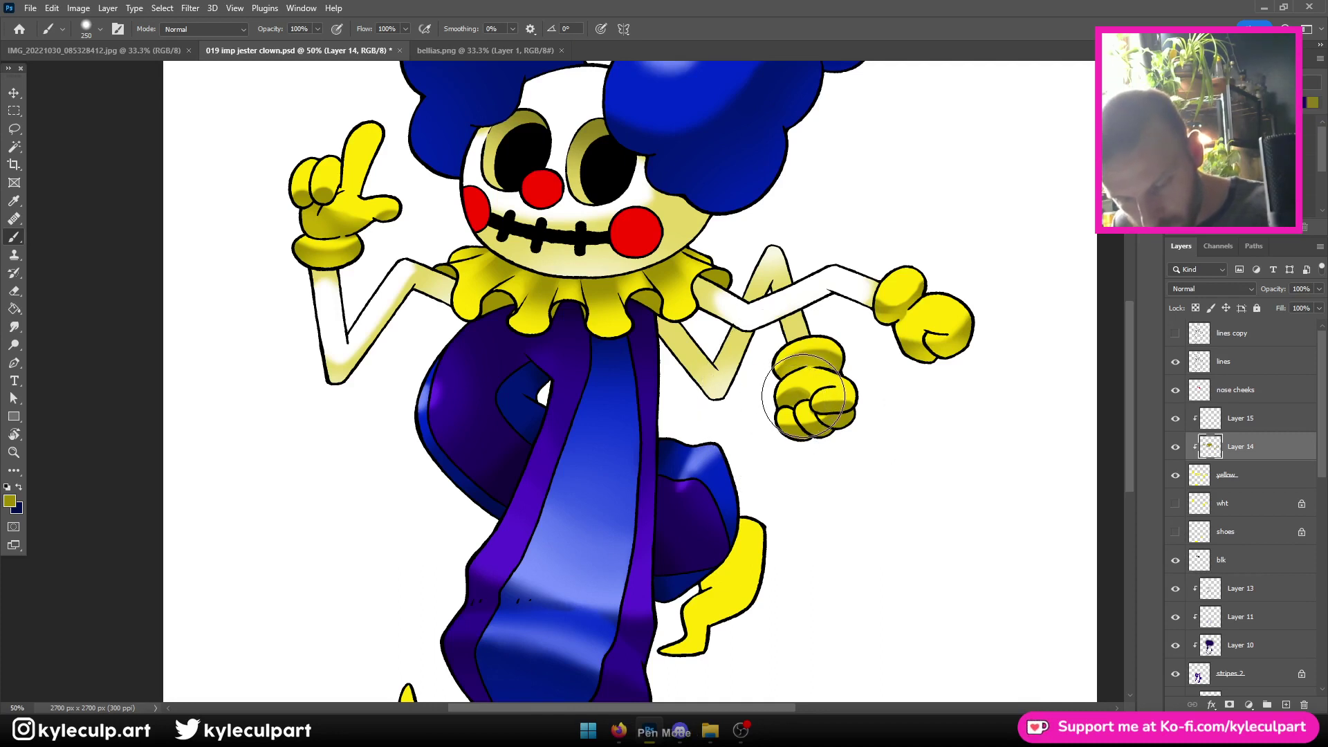
key("bracketright")
key("bracketright")
key("bracketright")
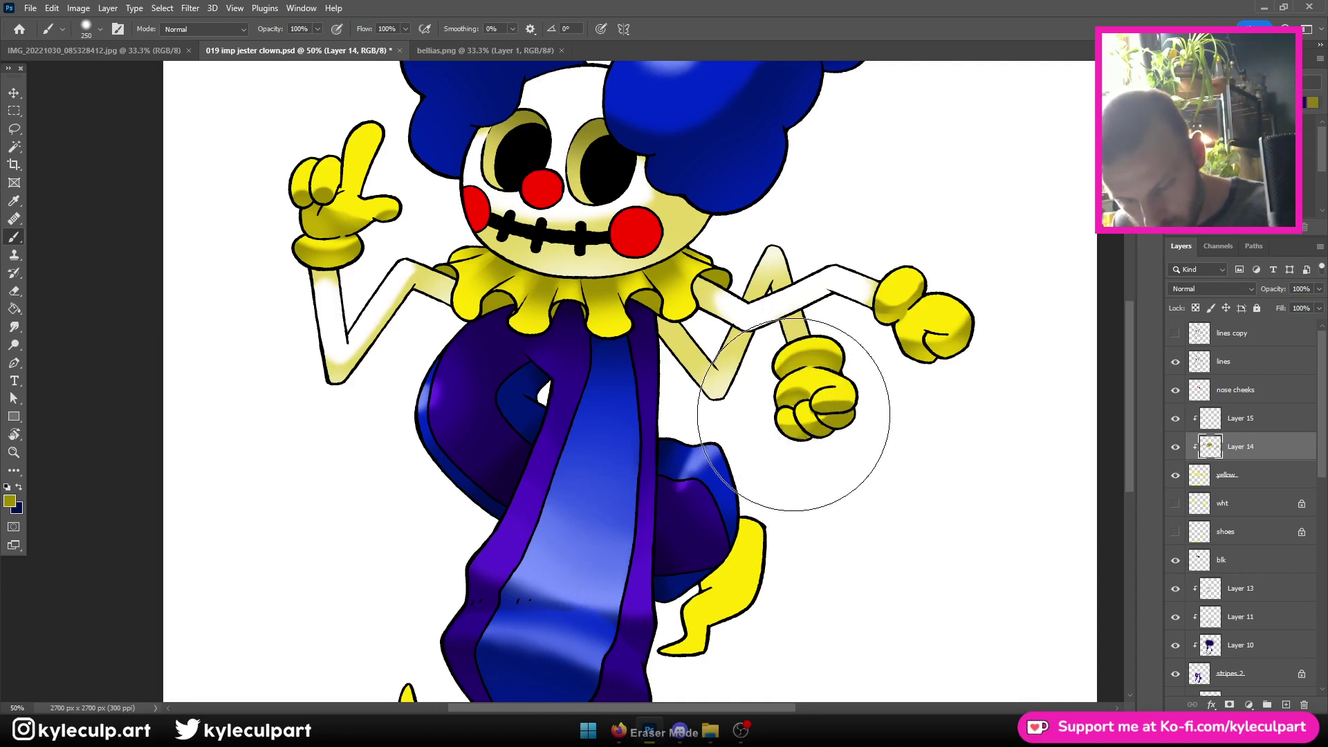
key("bracketright")
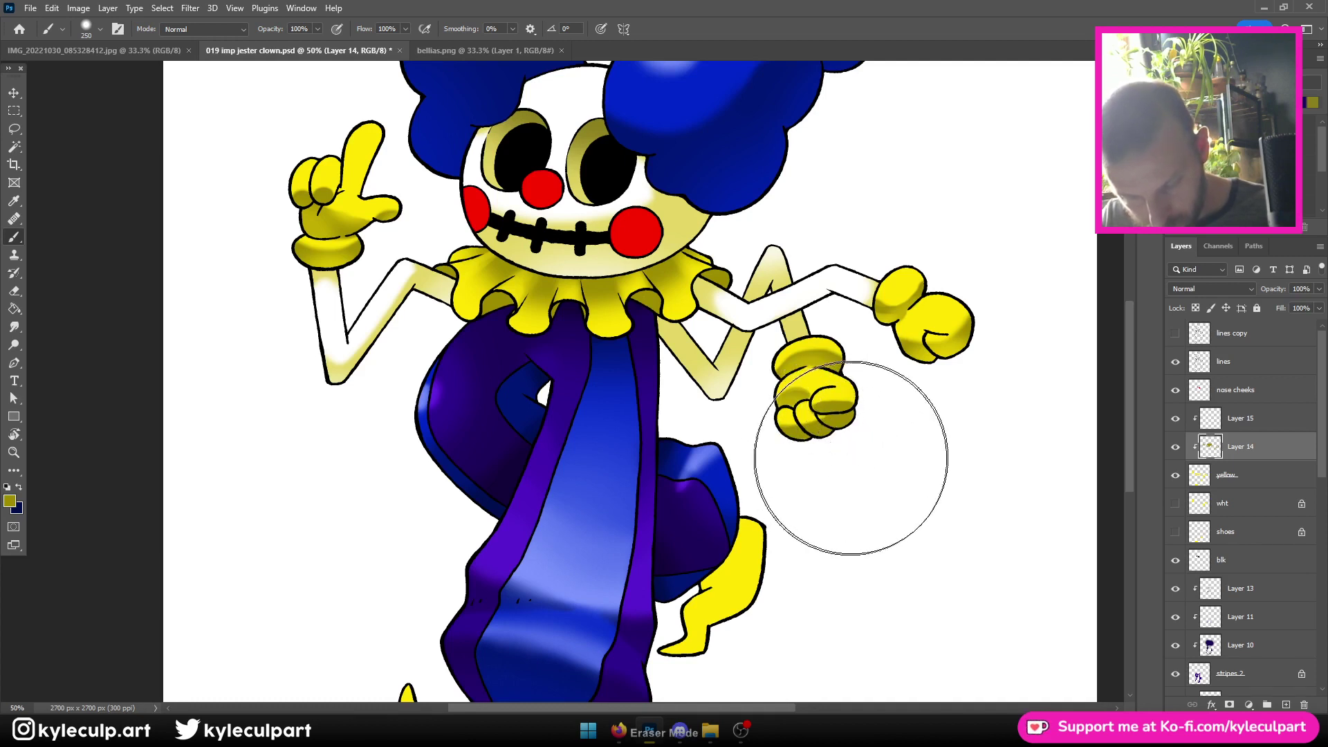
key("ctrl+z")
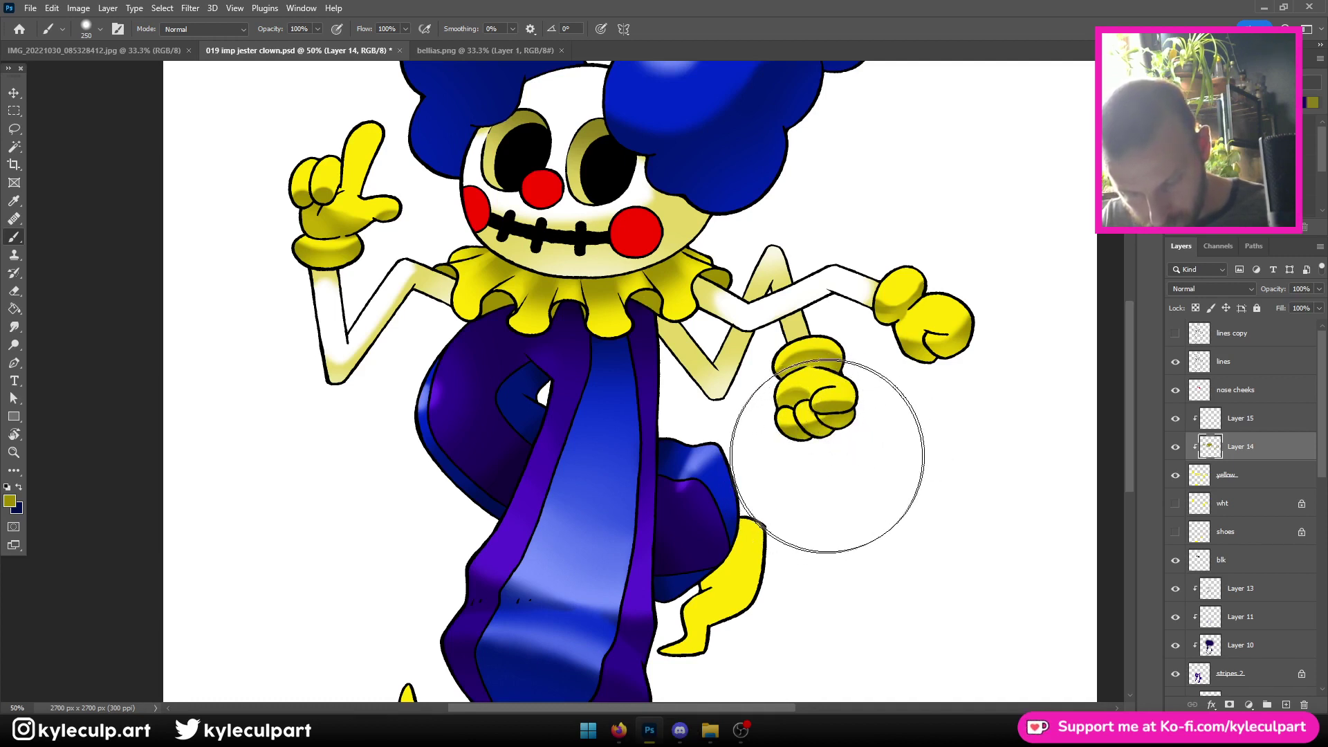
key("ctrl+s")
key("ctrl+minus")
key("ctrl+minus")
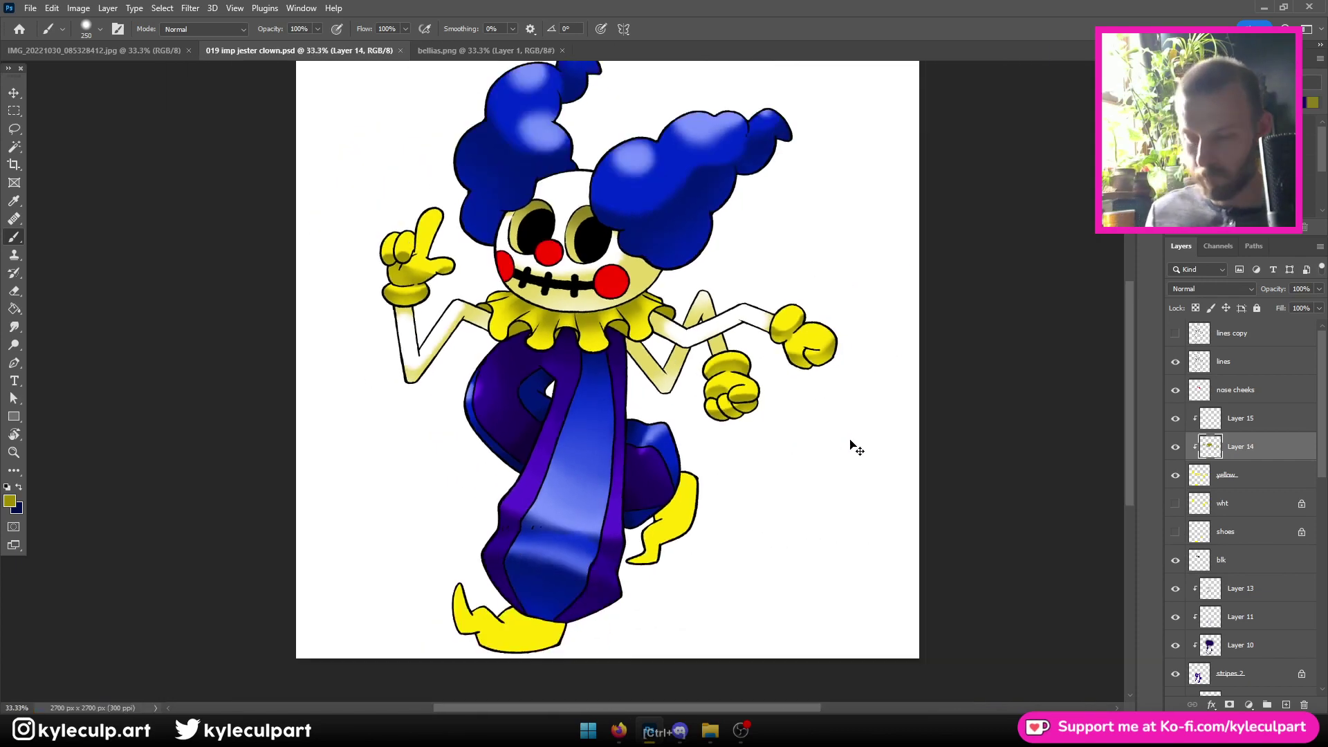
Shade the raised back shoe in dark yellow down to its toe, and lighten the shading with soft eraser strokes
key("ctrl+plus")
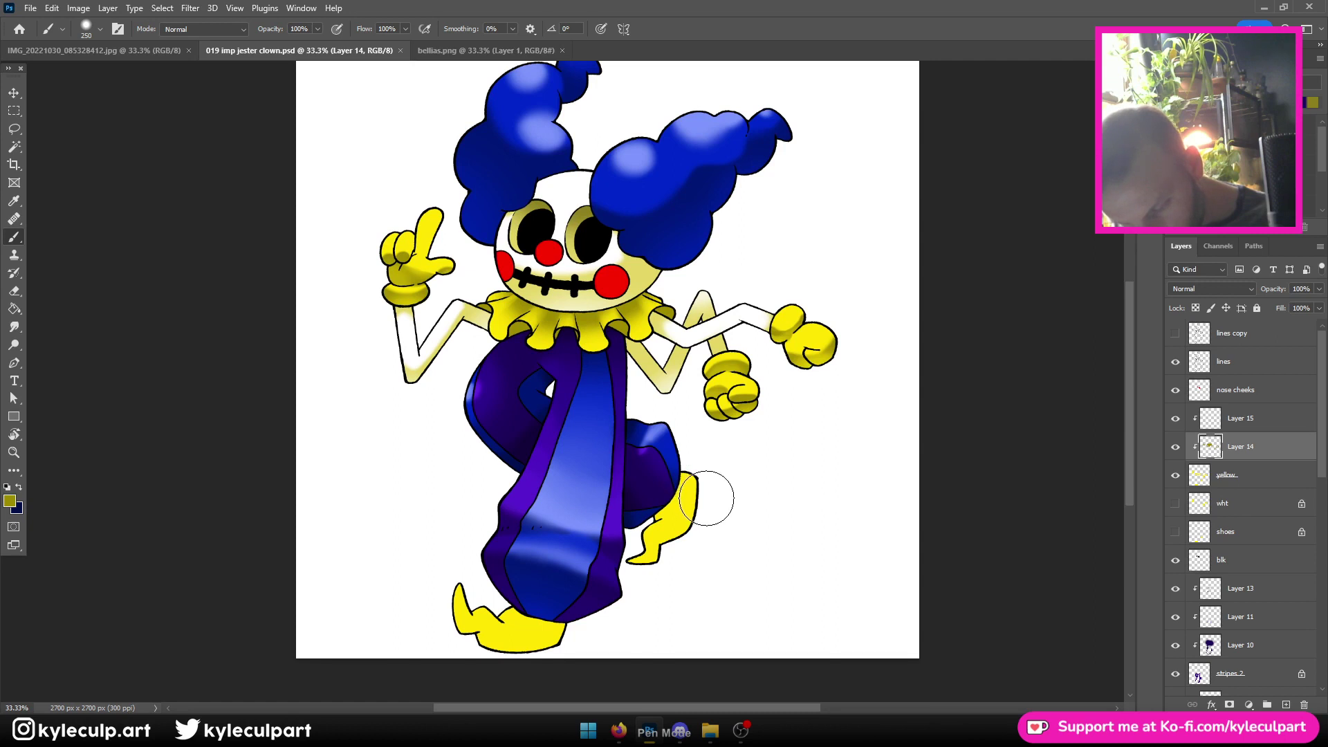
mouse_move(697, 492)
left_mouse_down()
mouse_move(656, 511)
mouse_move(635, 567)
mouse_move(668, 552)
left_mouse_up()
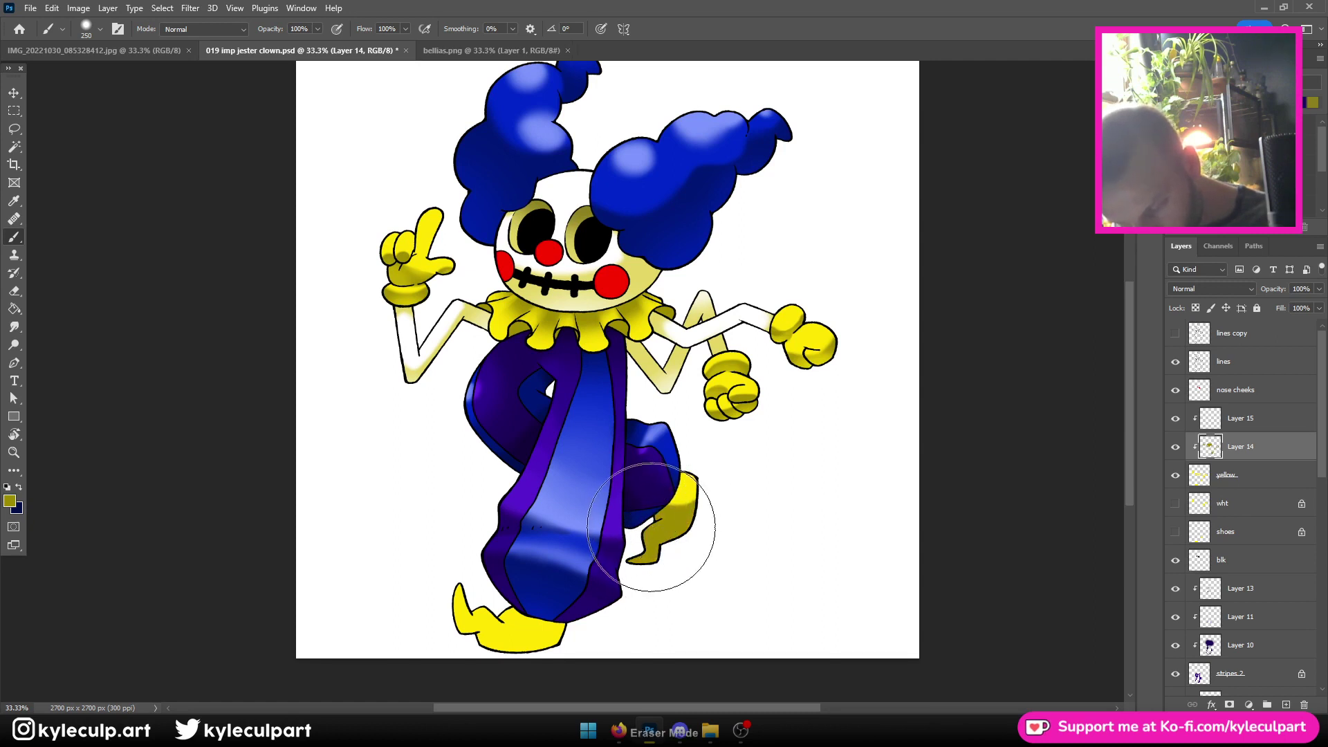
key("bracketleft")
key("bracketleft")
key("bracketleft")
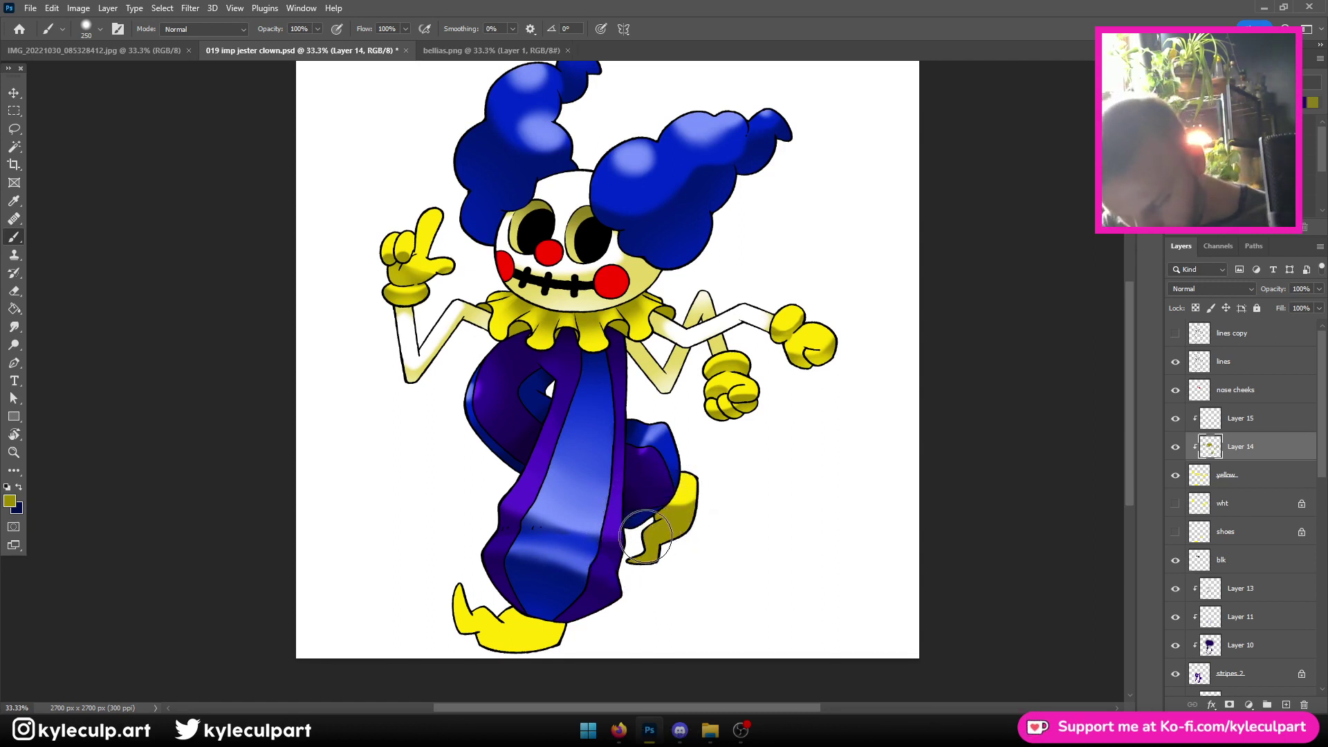
left_click_drag(642, 537, 641, 536)
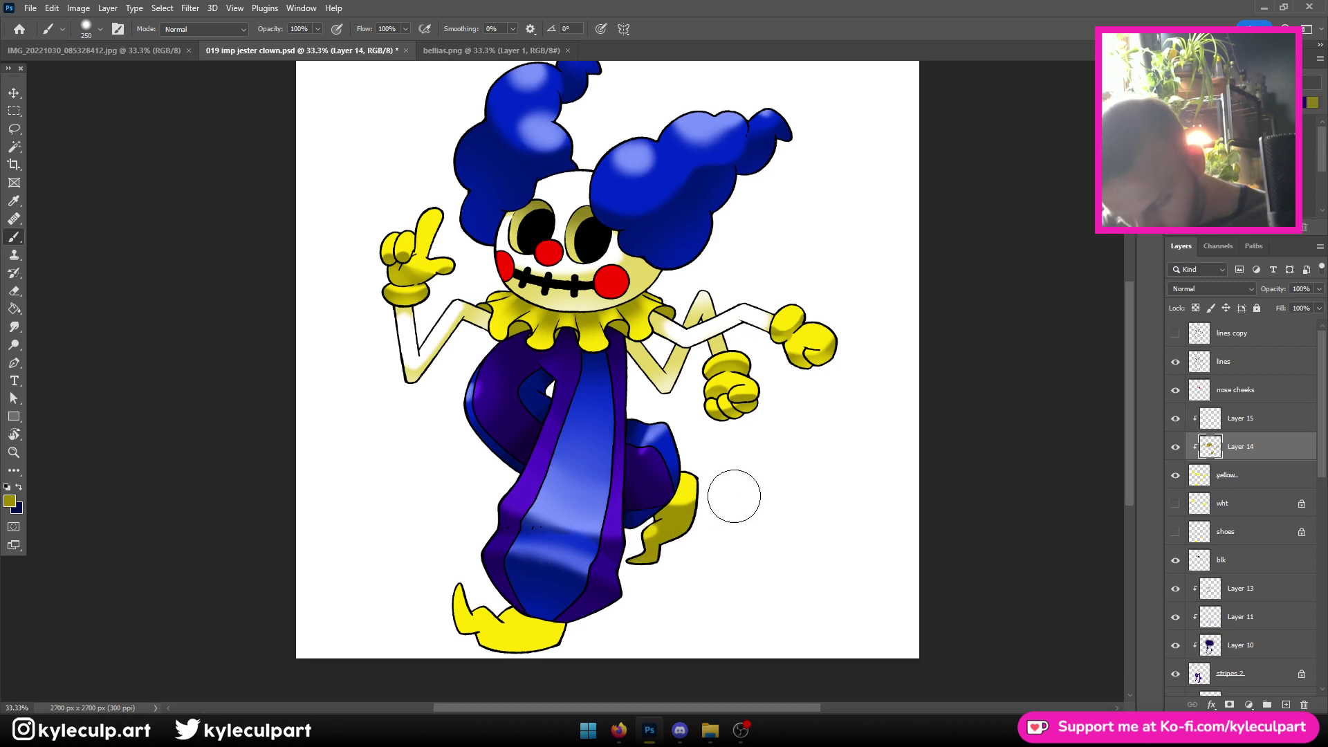
key("bracketright")
key("bracketright")
key("bracketright")
key("bracketright")
key("bracketright")
key("bracketright")
key("bracketright")
key("bracketright")
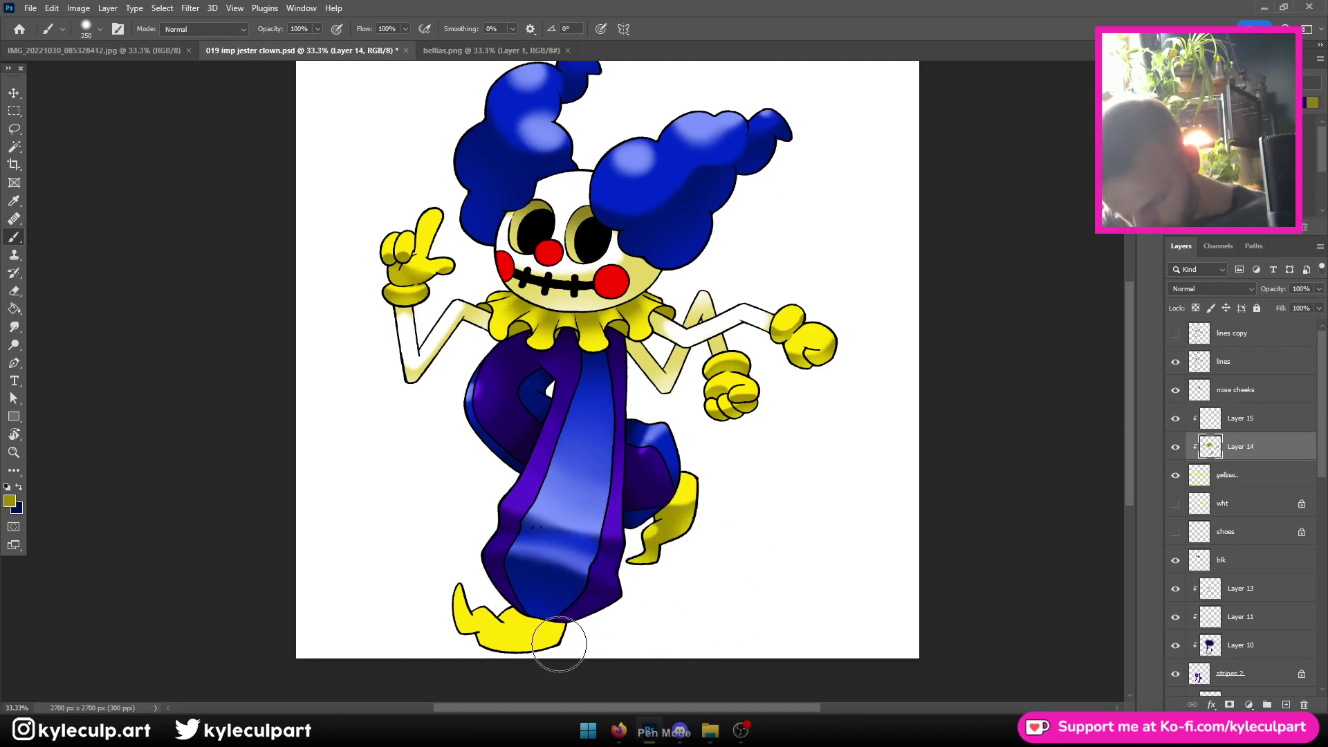
Shade the underside of the front shoe in dark yellow, soften it with a large eraser, and save the document
left_click_drag(578, 640, 485, 647)
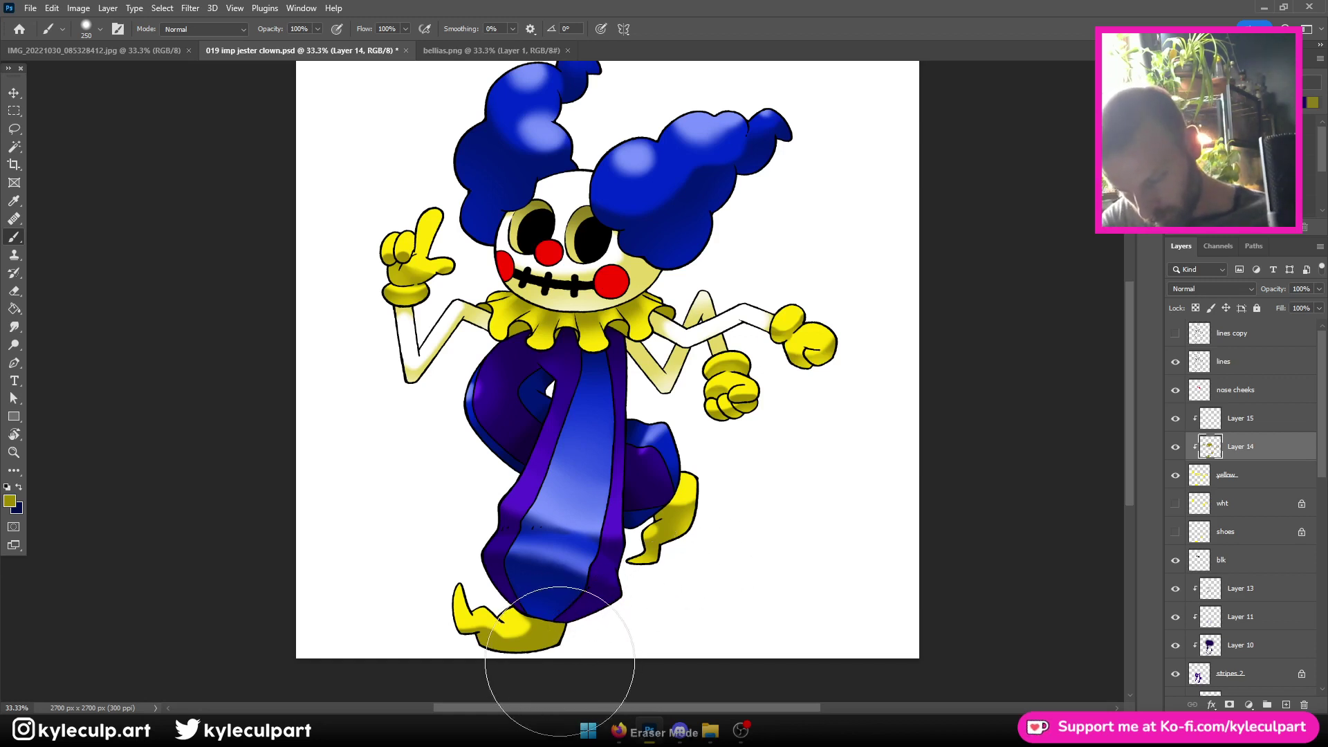
mouse_move(561, 660)
left_mouse_down()
mouse_move(578, 650)
mouse_move(563, 654)
left_mouse_up()
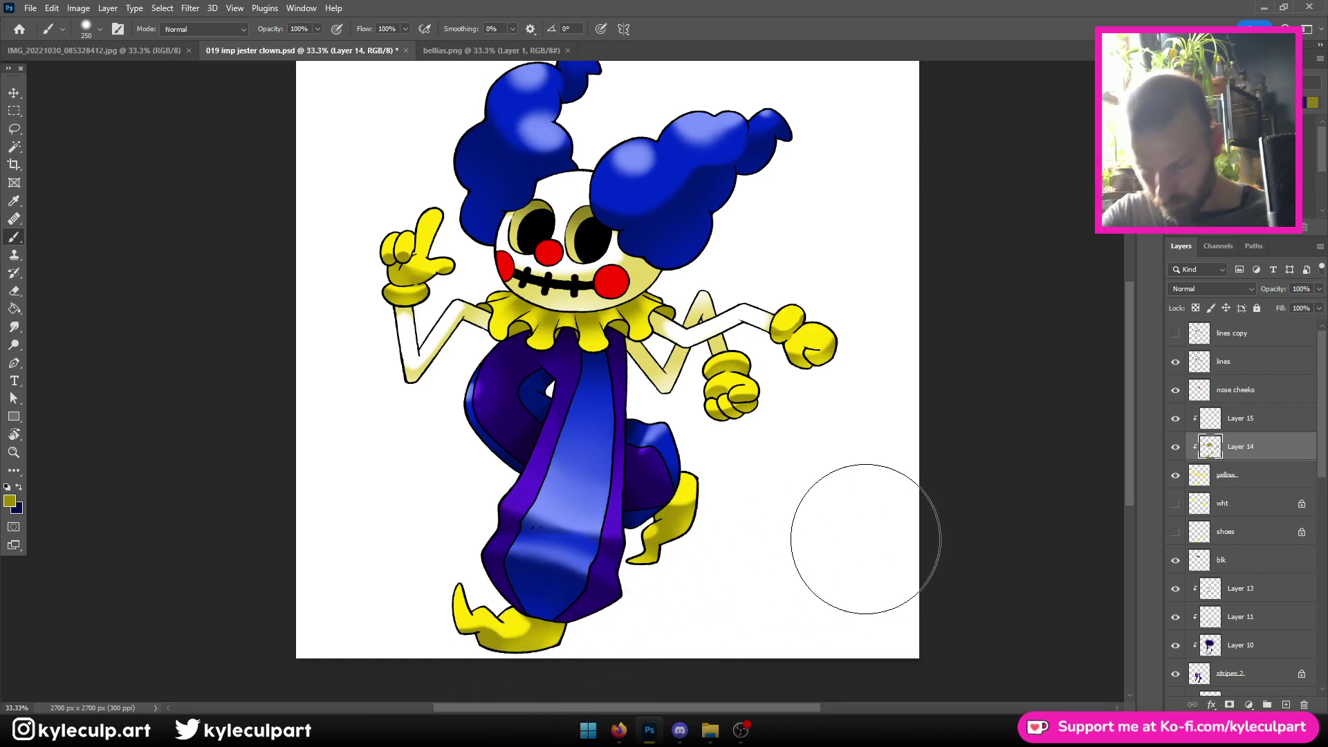
key("ctrl+minus")
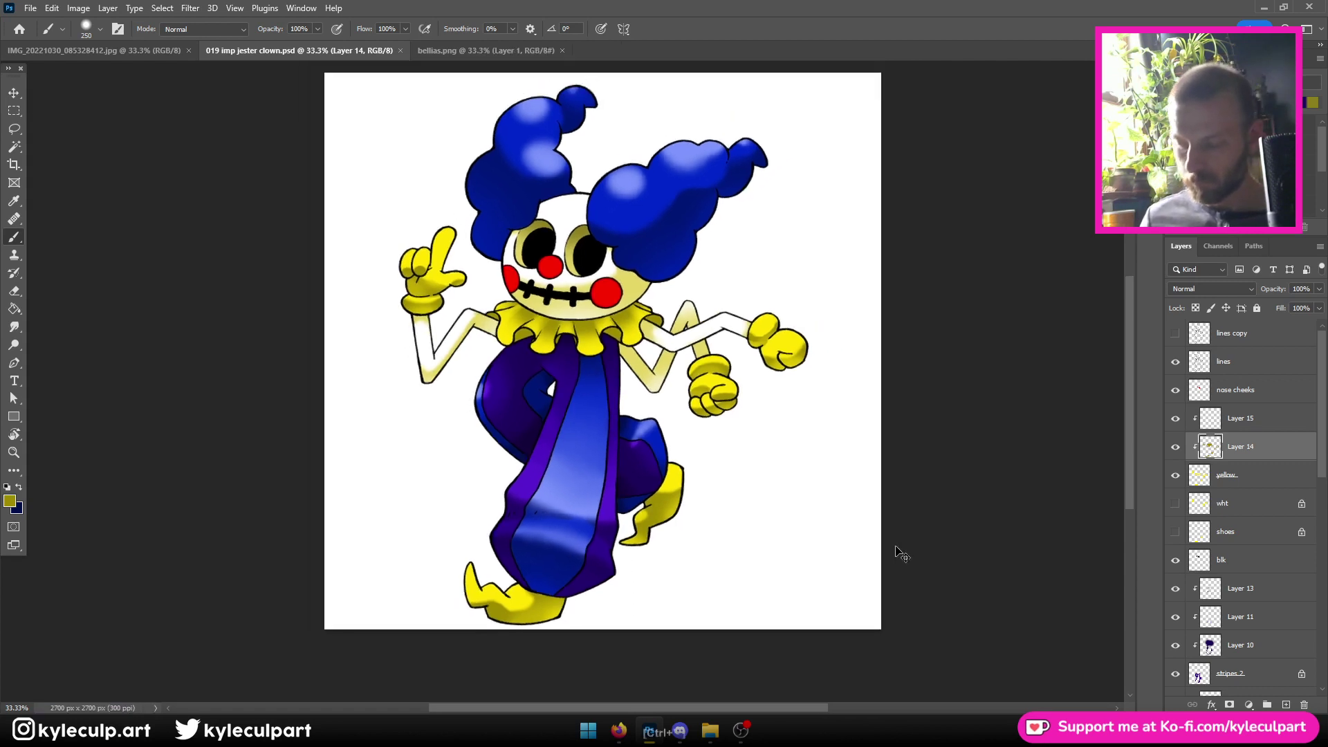
key("ctrl+minus")
key("ctrl+plus")
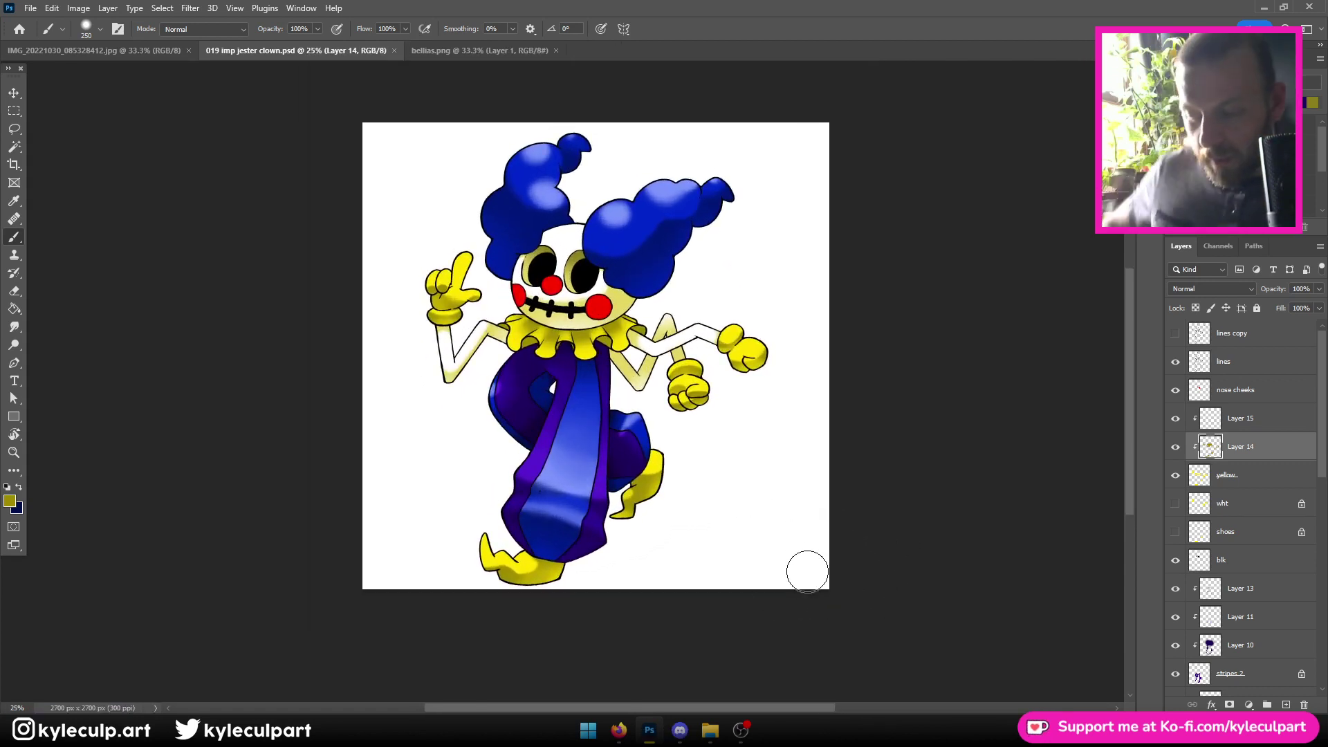
Set the foreground colour to light yellow fff17d and make Layer 15 the active layer
left_click(9, 500)
left_click(473, 270)
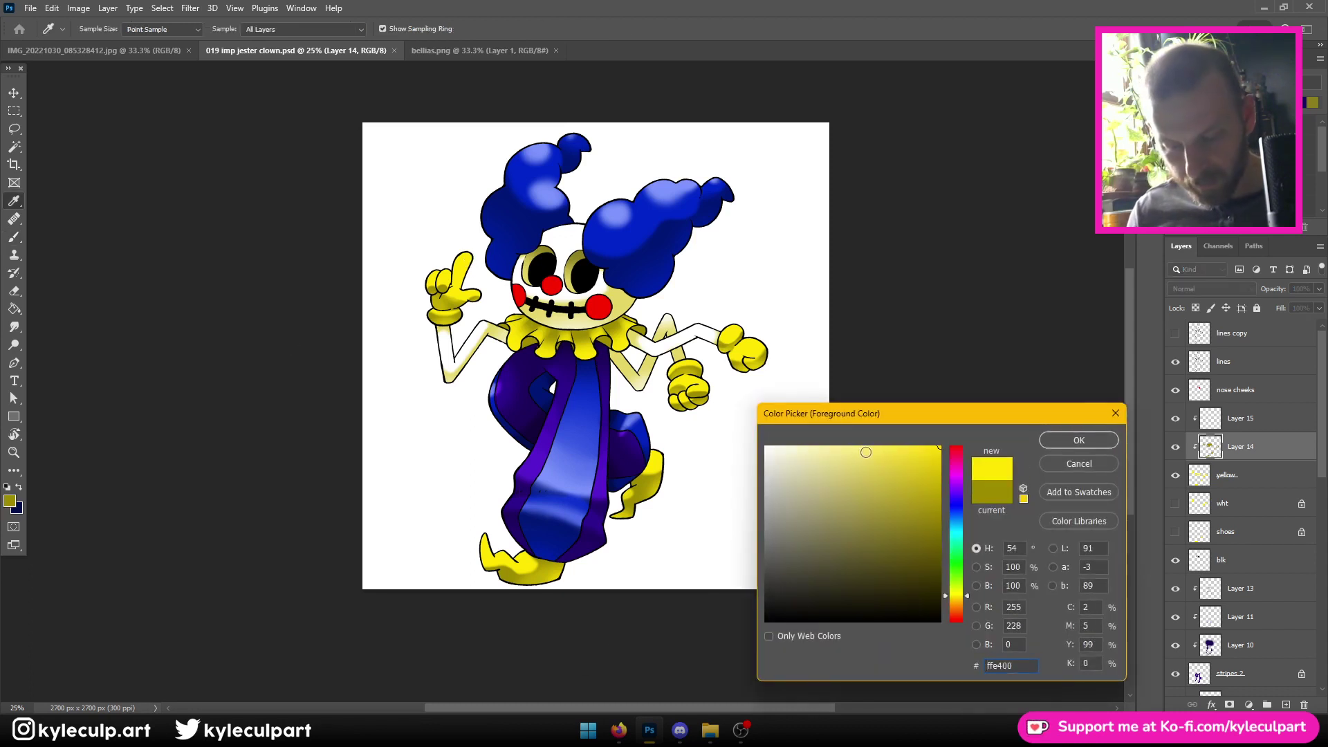
left_click_drag(866, 452, 847, 429)
left_click(1095, 438)
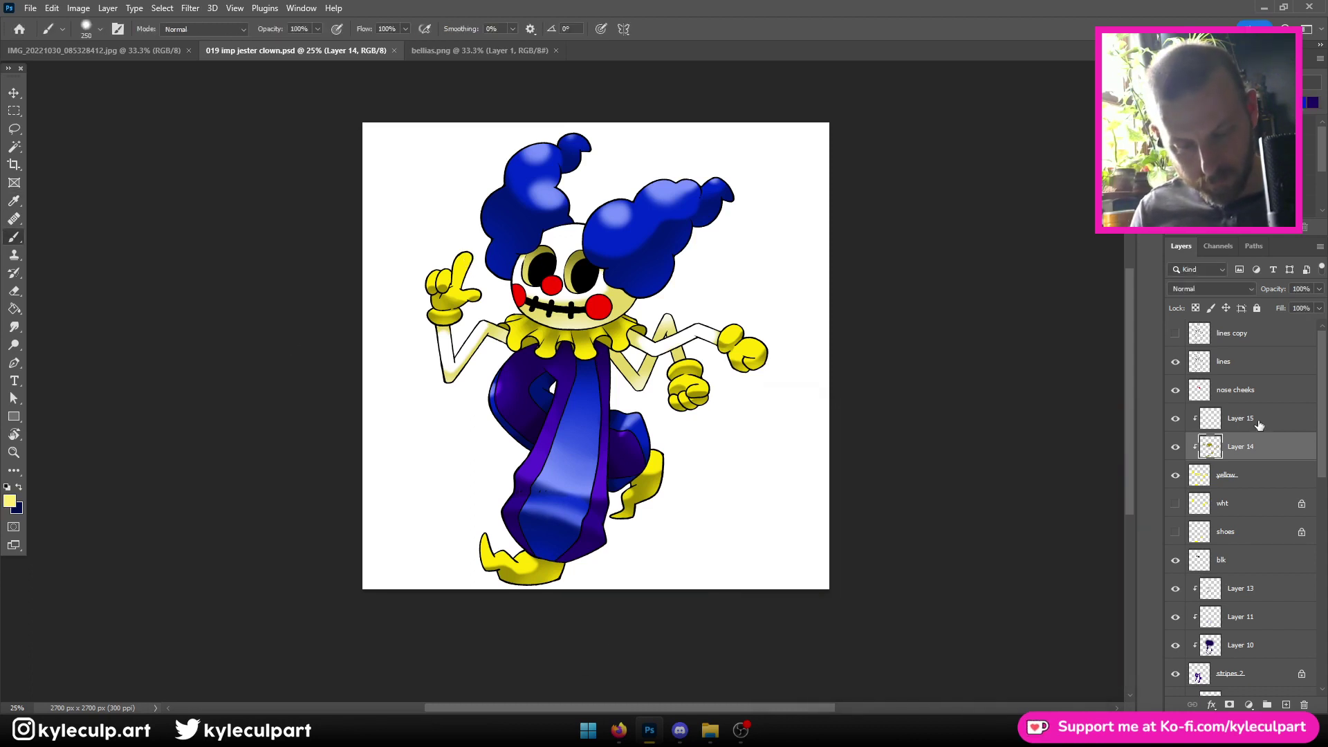
key("alt+bracketright")
Brush light yellow highlights onto the ruffled collar's folds and lower edges at 35% opacity with a 150 px brush
key("ctrl+plus")
key("ctrl+plus")
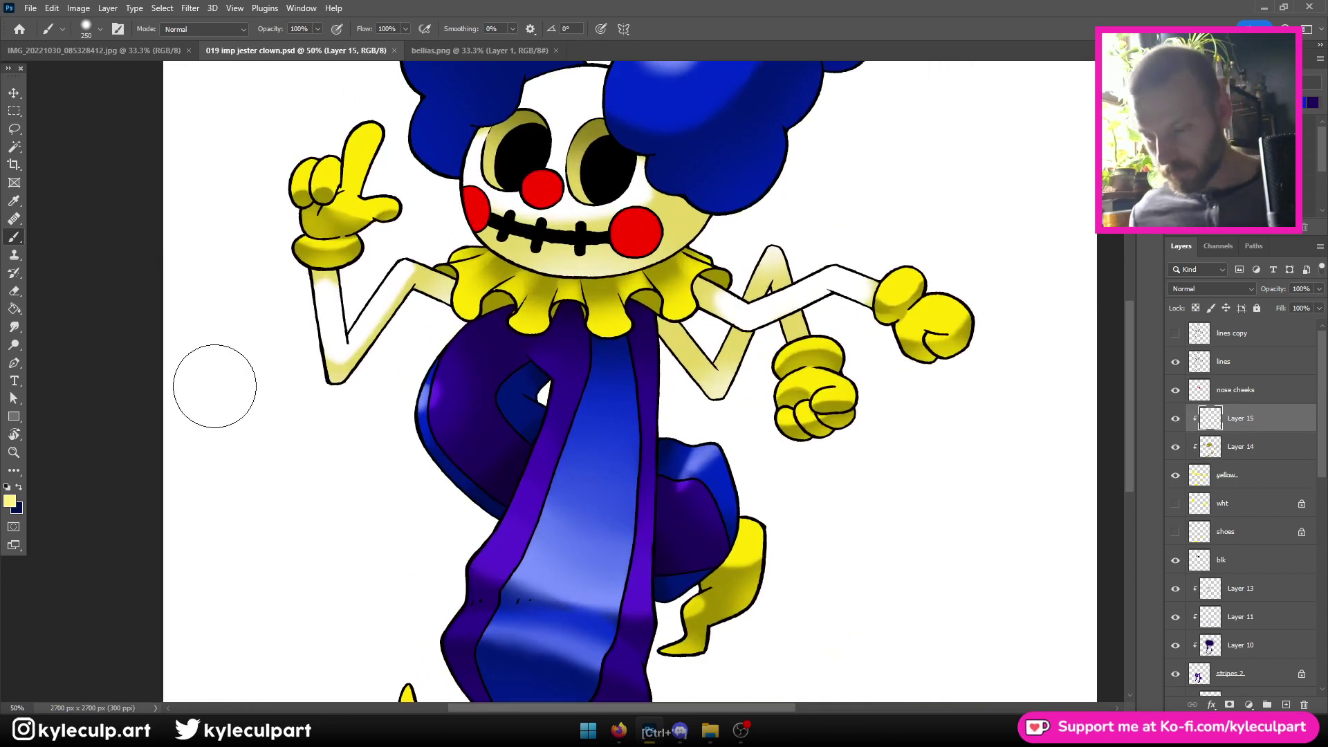
key("ctrl+plus")
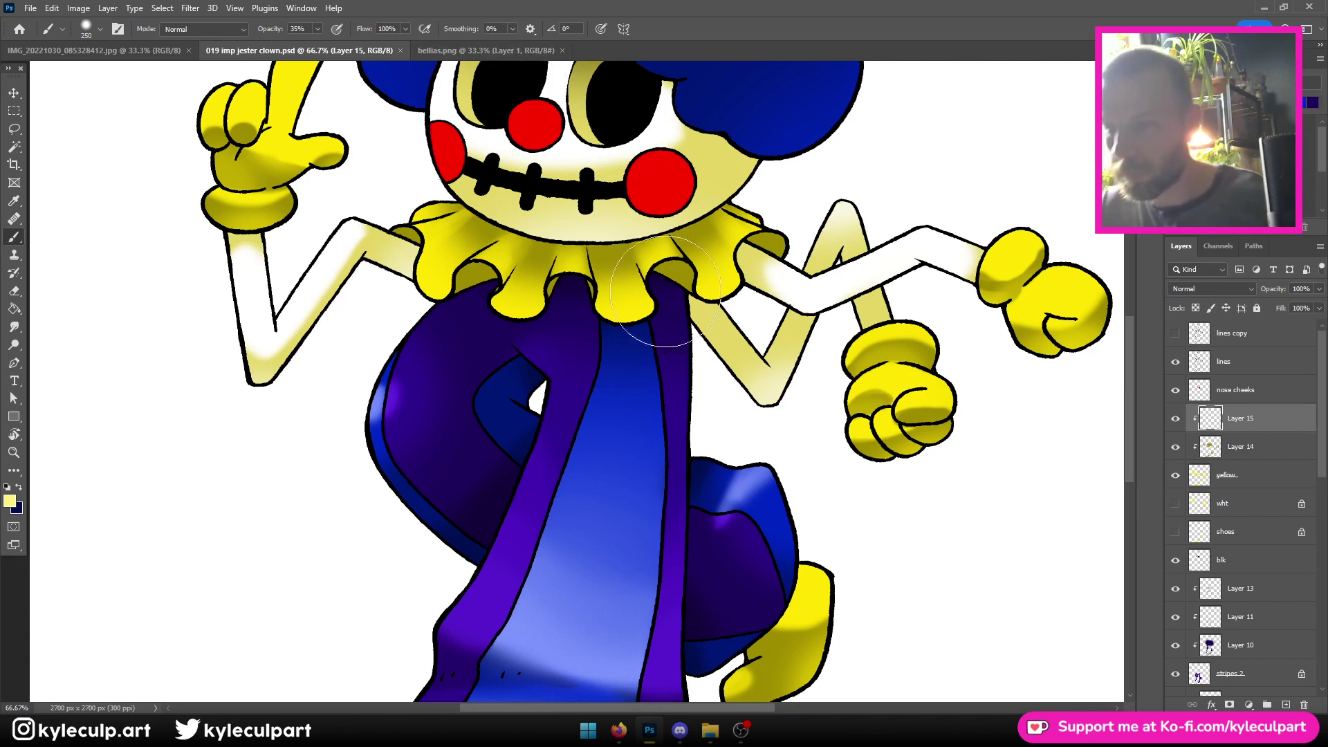
key("bracketleft")
key("bracketleft")
key("bracketleft")
left_click_drag(661, 258, 673, 257)
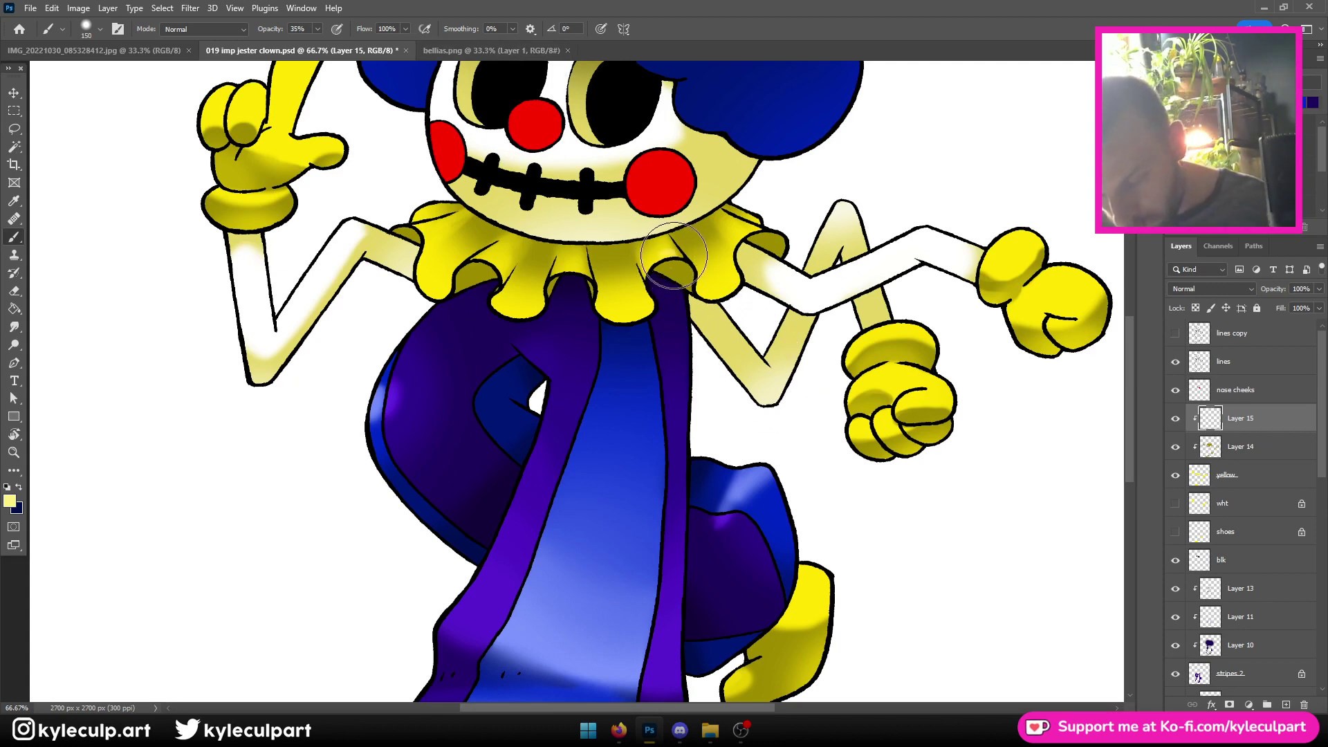
mouse_move(559, 269)
left_mouse_down()
mouse_move(572, 262)
mouse_move(491, 258)
left_mouse_up()
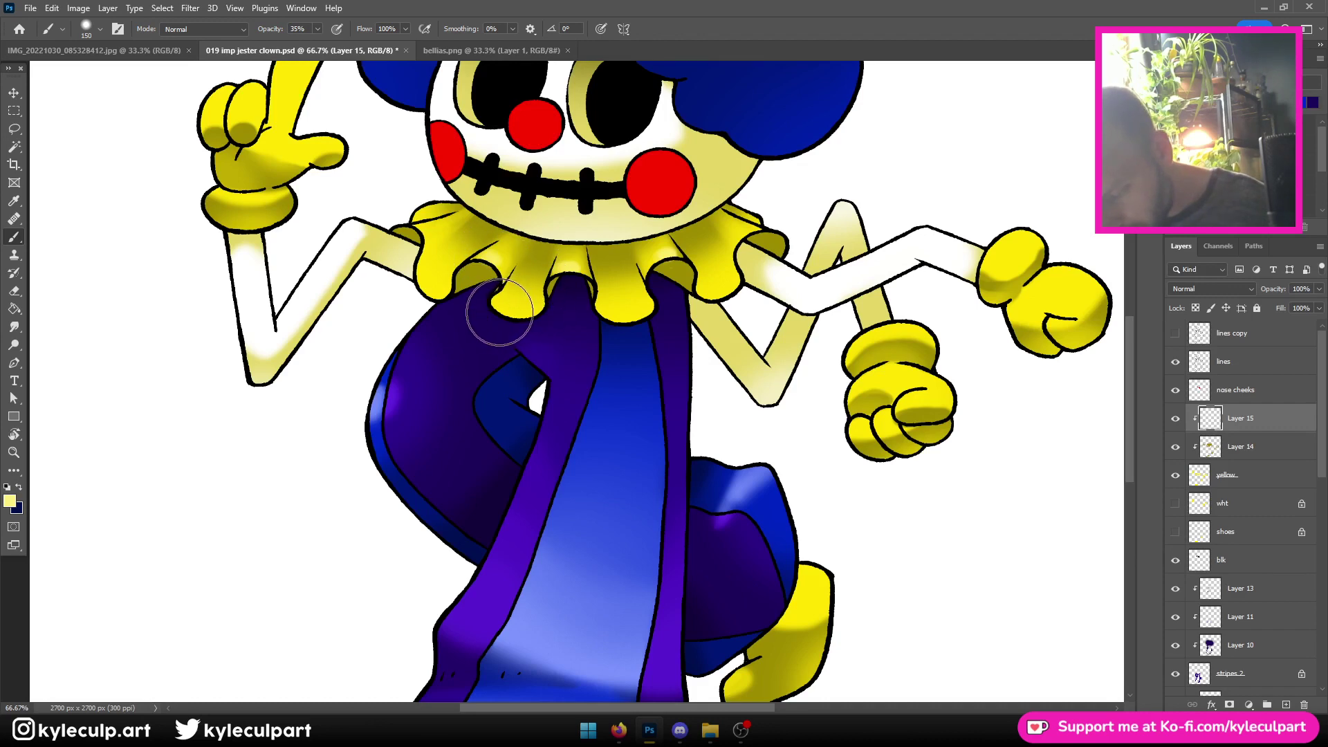
mouse_move(499, 315)
left_mouse_down()
mouse_move(536, 313)
mouse_move(502, 309)
mouse_move(531, 308)
mouse_move(498, 311)
left_mouse_up()
mouse_move(600, 299)
left_mouse_down()
mouse_move(630, 308)
mouse_move(611, 316)
mouse_move(650, 311)
mouse_move(642, 300)
left_mouse_up()
mouse_move(728, 287)
left_mouse_down()
mouse_move(737, 261)
mouse_move(734, 293)
left_mouse_up()
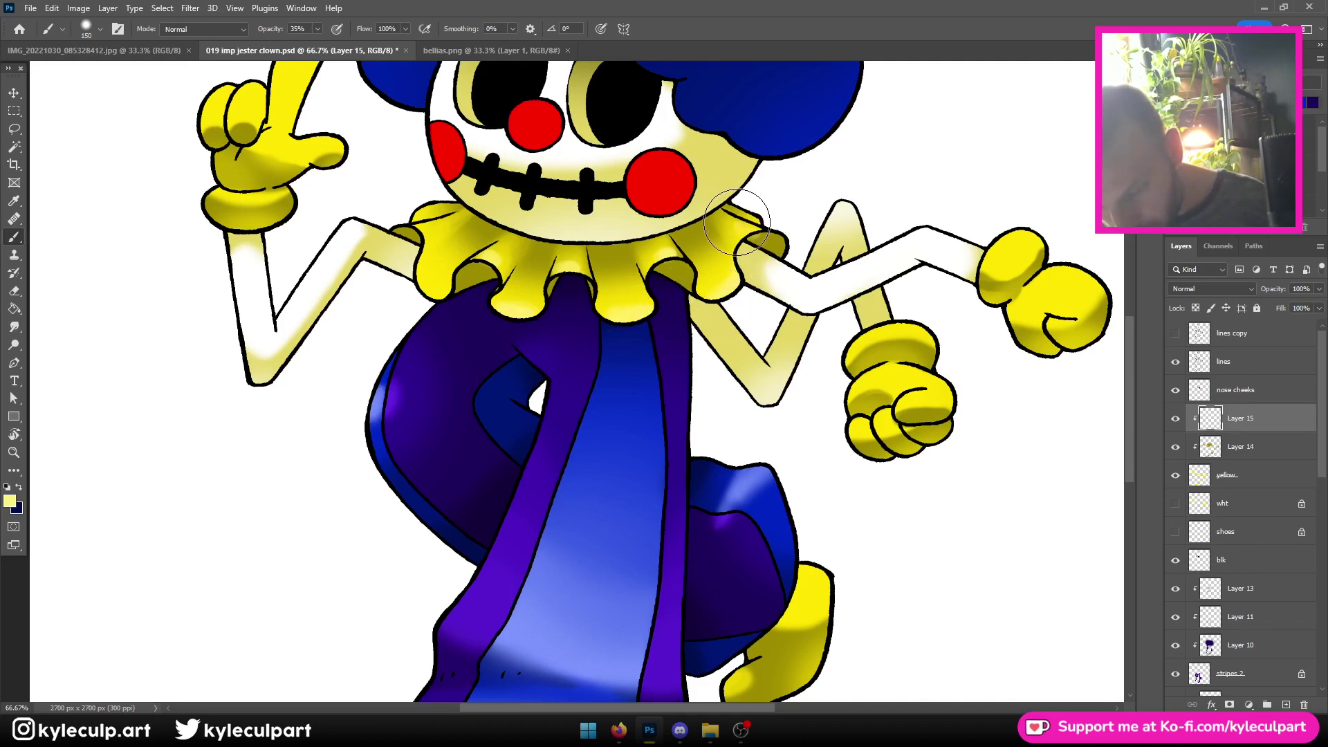
Clean up the highlights on the collar fold beside the outstretched arm with a reduced eraser
key("e")
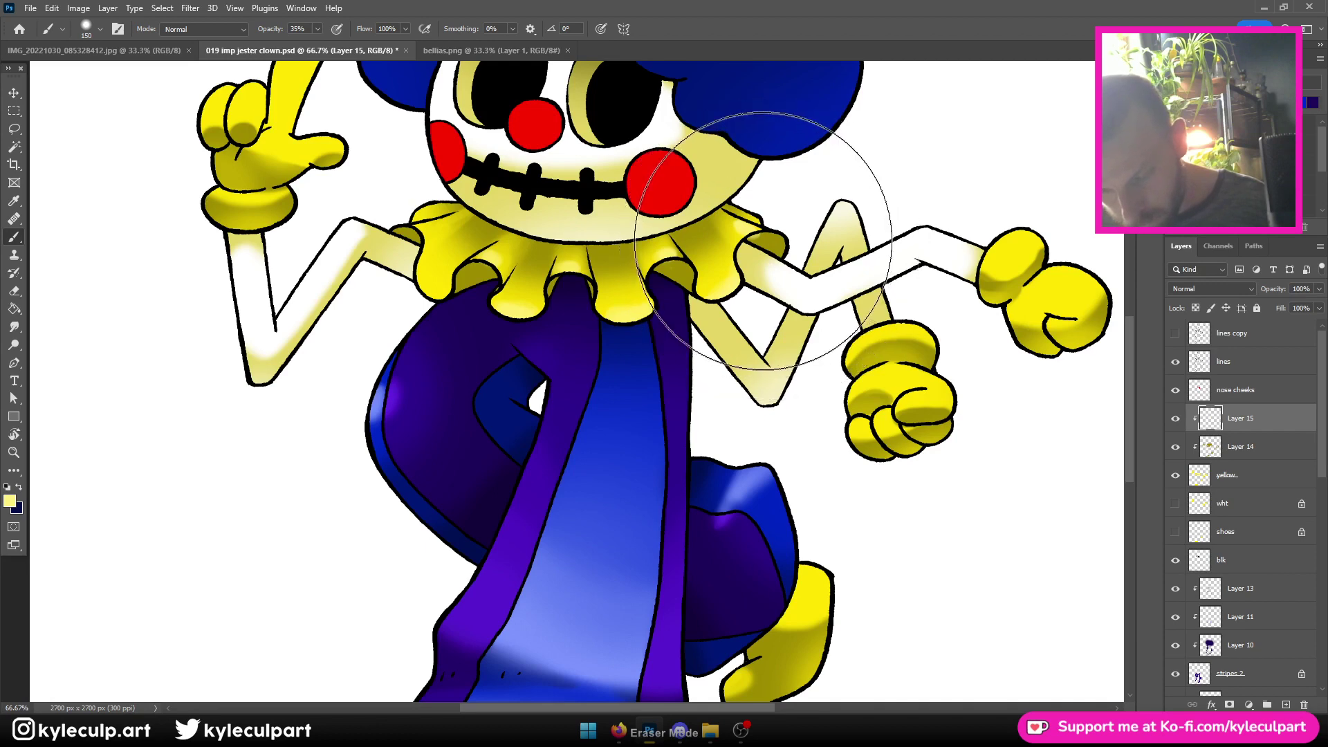
key("bracketleft")
key("bracketleft")
key("bracketleft")
key("bracketleft")
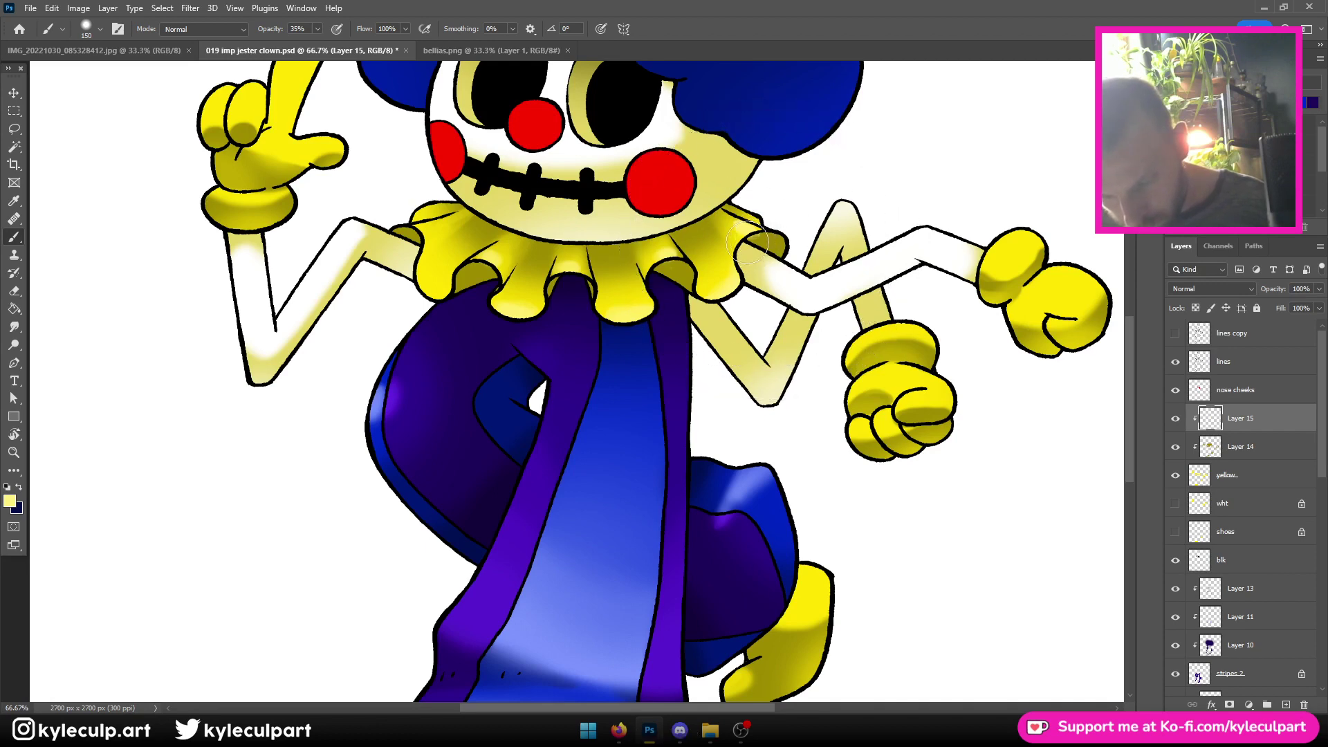
Highlight the collar folds nearest the raised arm in light yellow, touch them up with the eraser, and save the document
key("b")
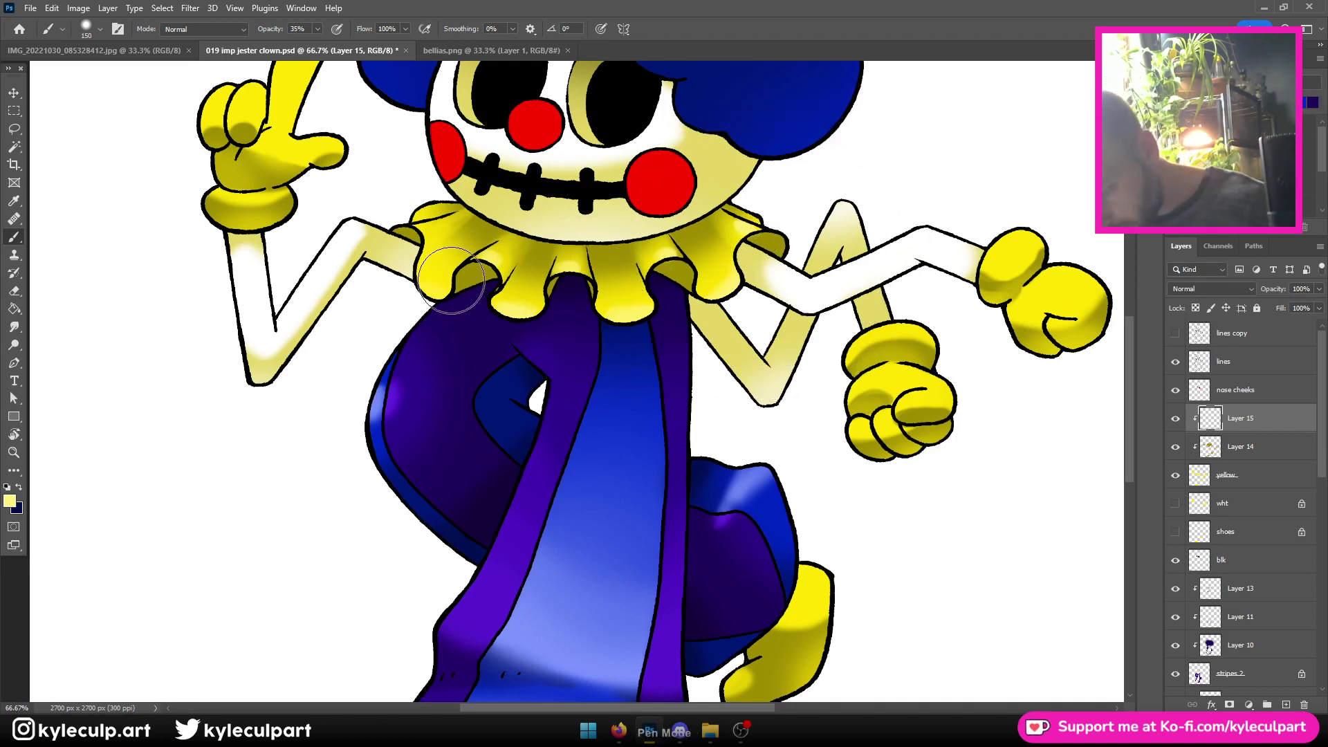
left_click_drag(454, 299, 426, 303)
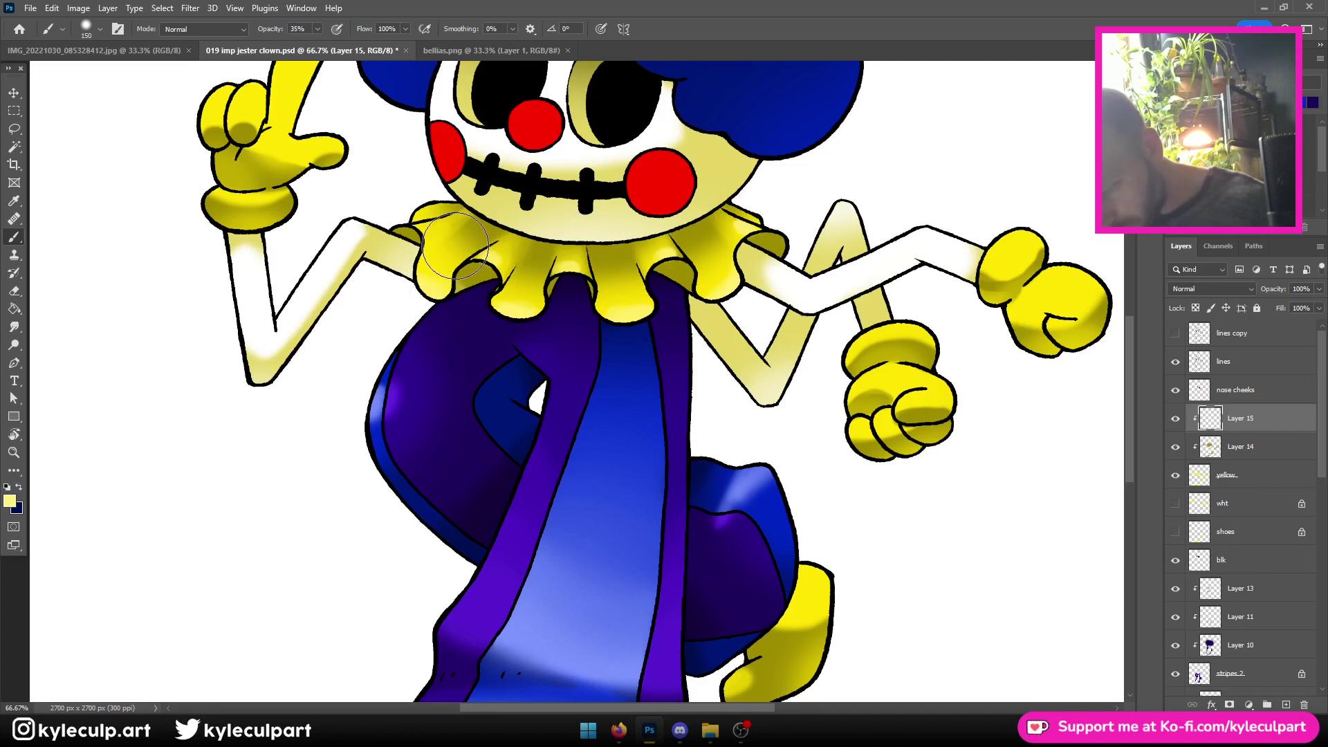
key("e")
key("b")
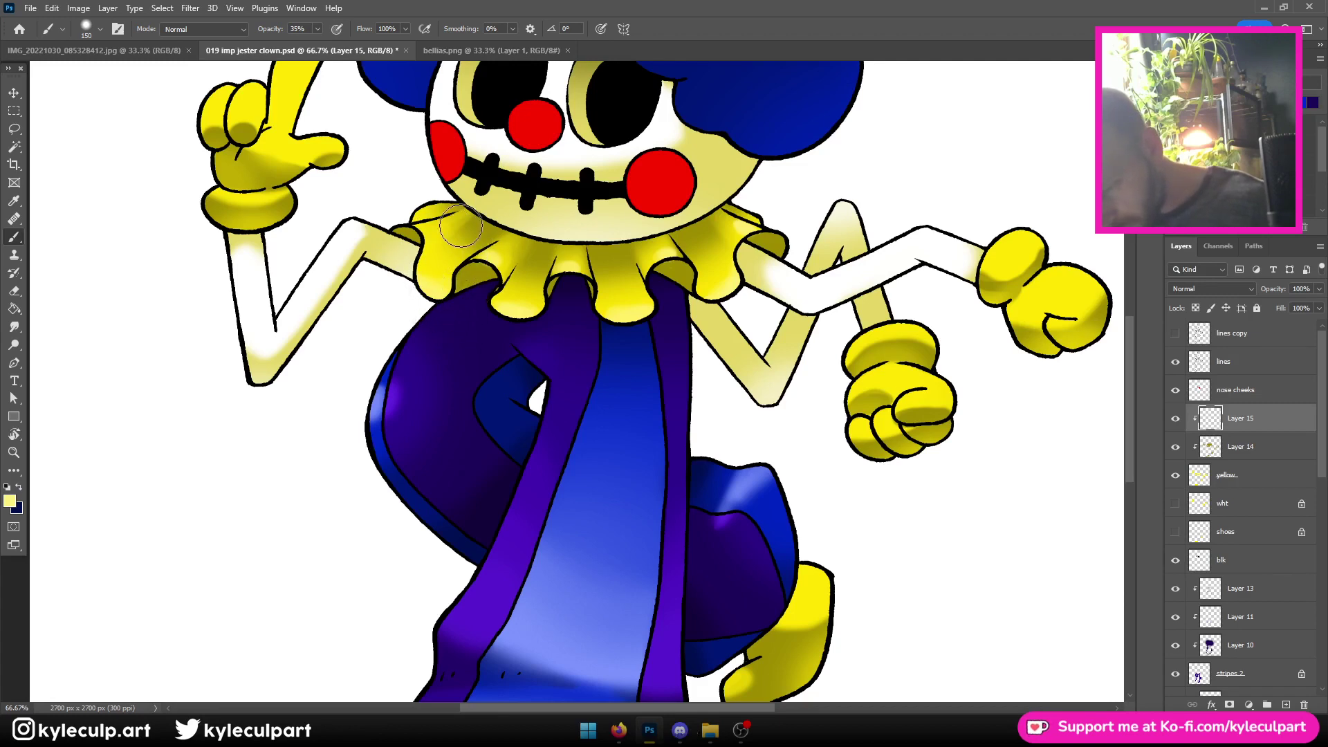
left_click_drag(411, 231, 419, 227)
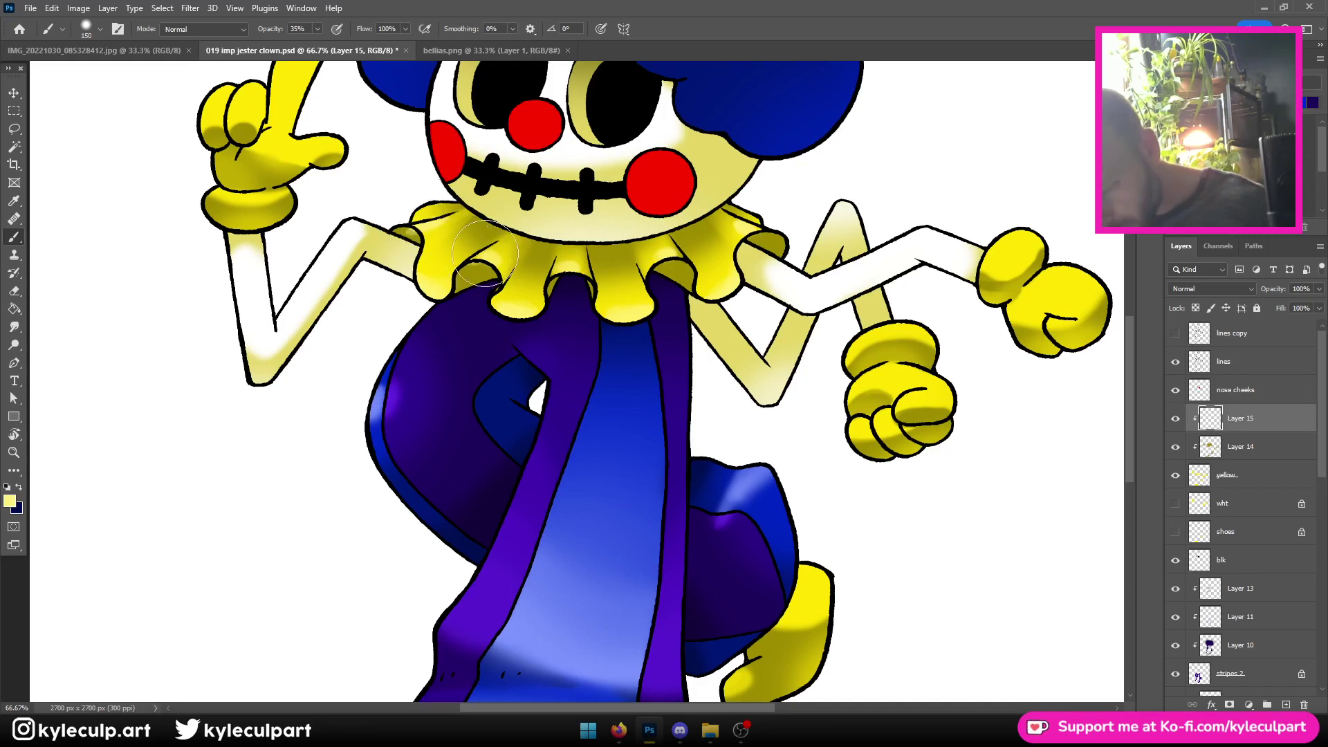
key("e")
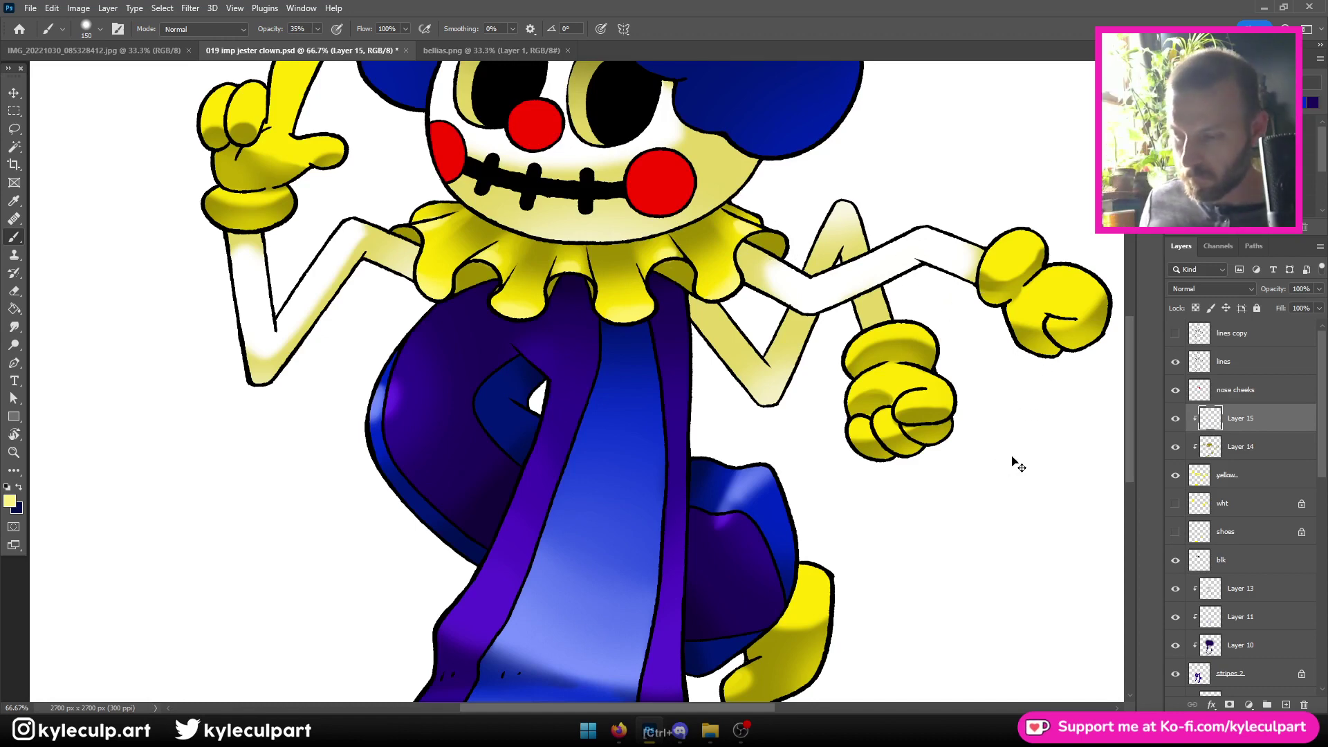
key("ctrl+minus")
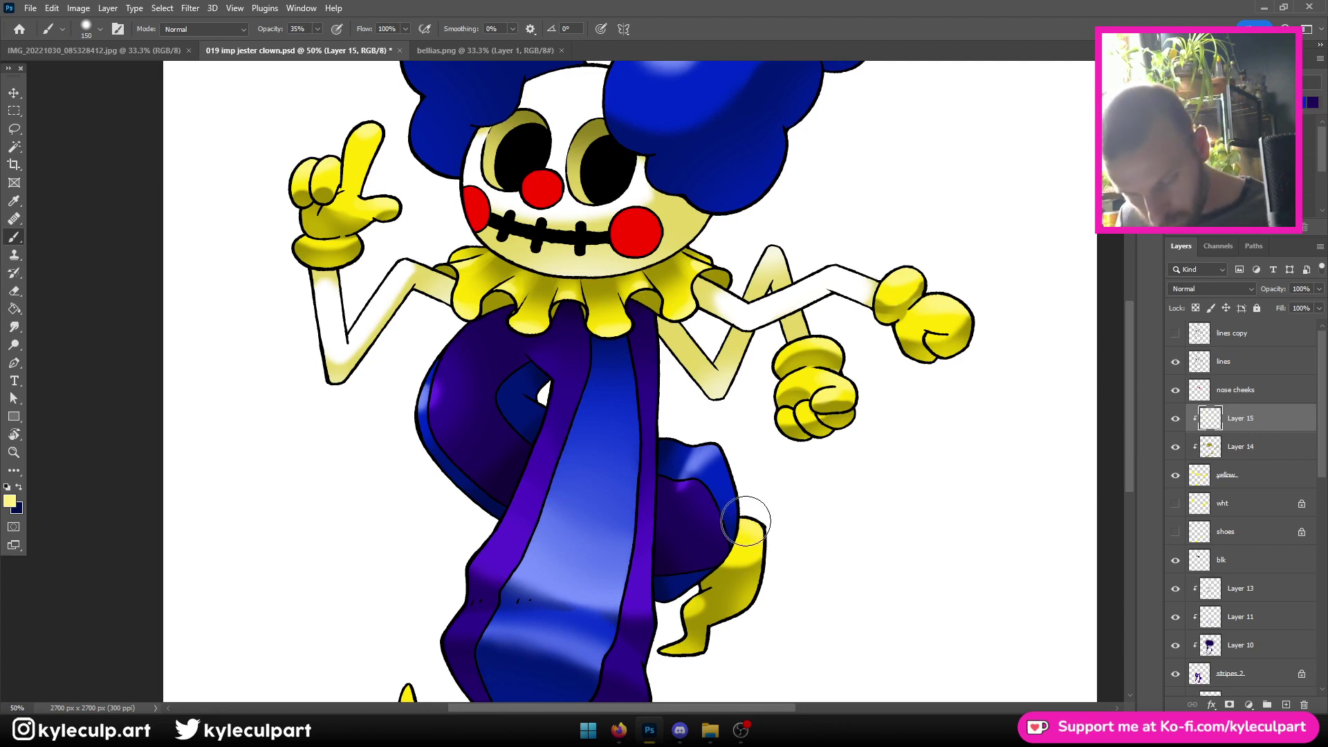
left_click_drag(696, 685, 793, 436)
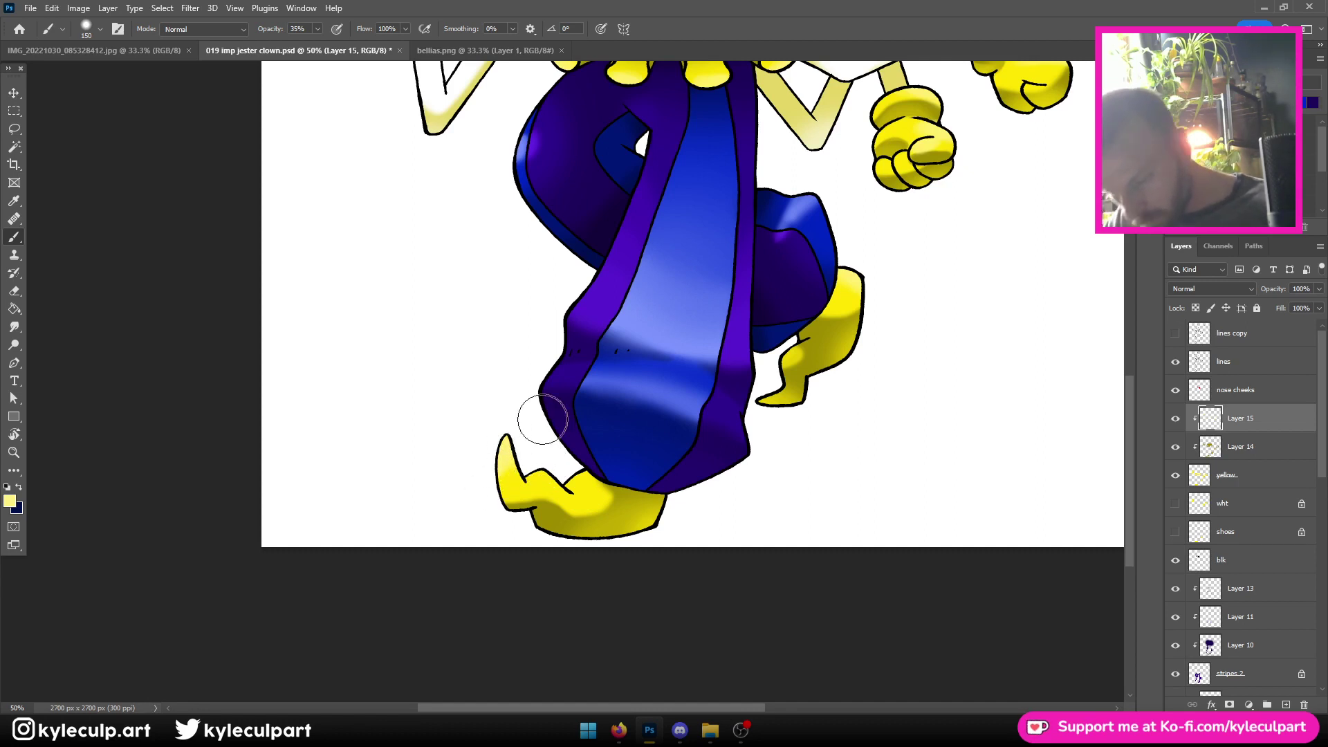
key("ctrl+minus")
key("ctrl+minus")
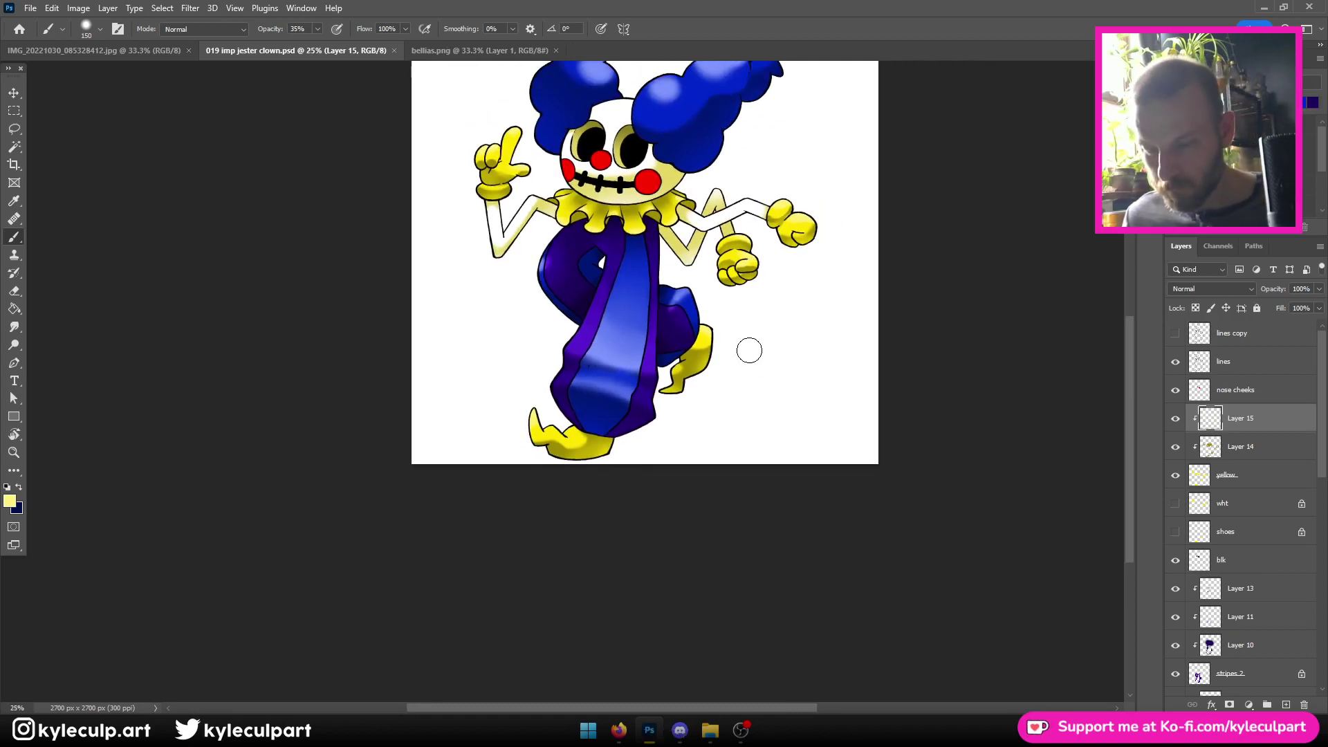
scroll(749, 350, "up", 3)
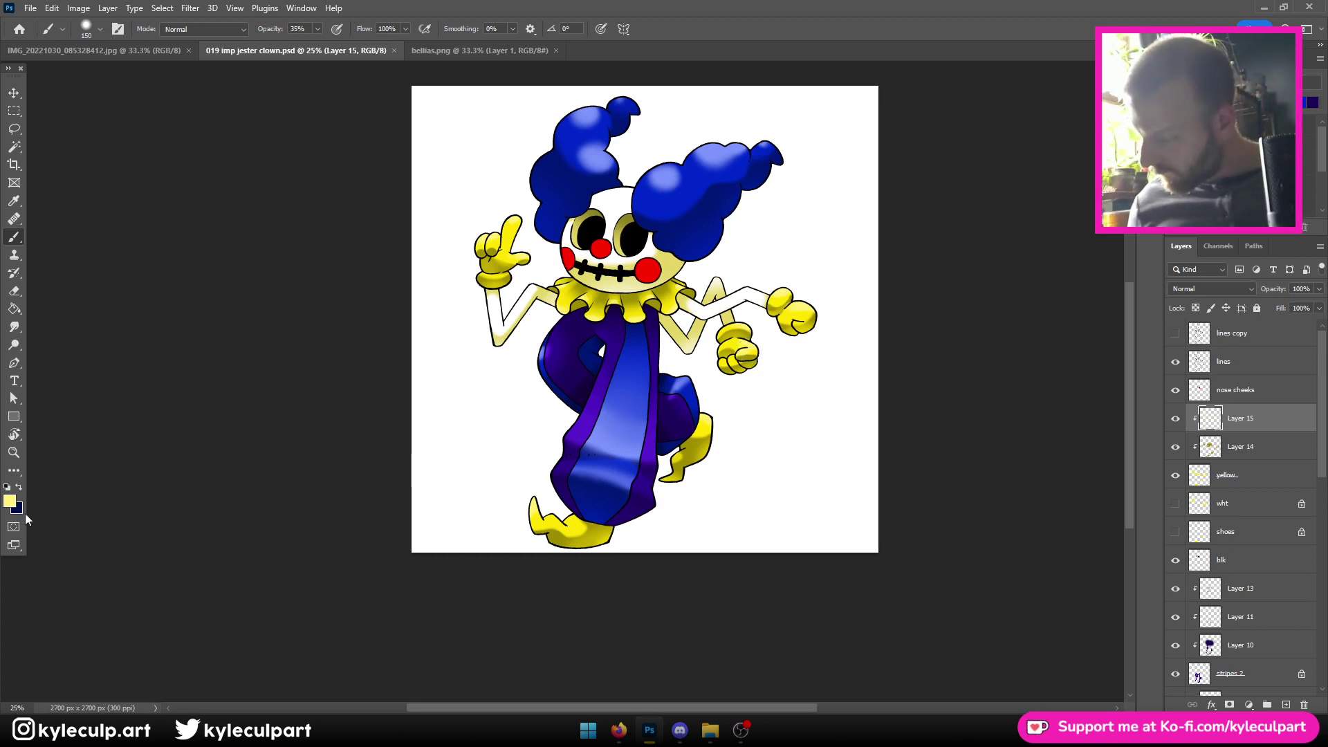
Set the foreground colour to dark yellow 8c801e and make Layer 7 above the body layer active
left_click(10, 501)
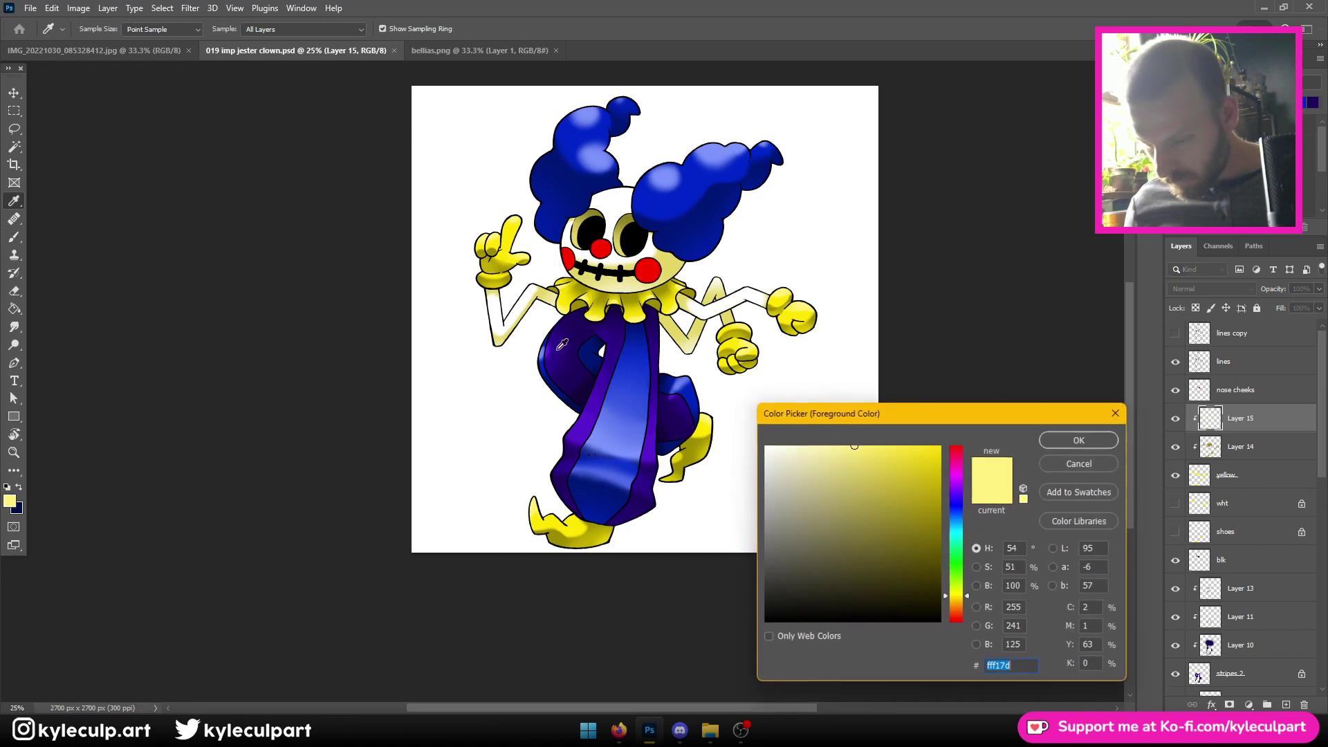
left_click(668, 318)
left_click_drag(863, 465, 875, 490)
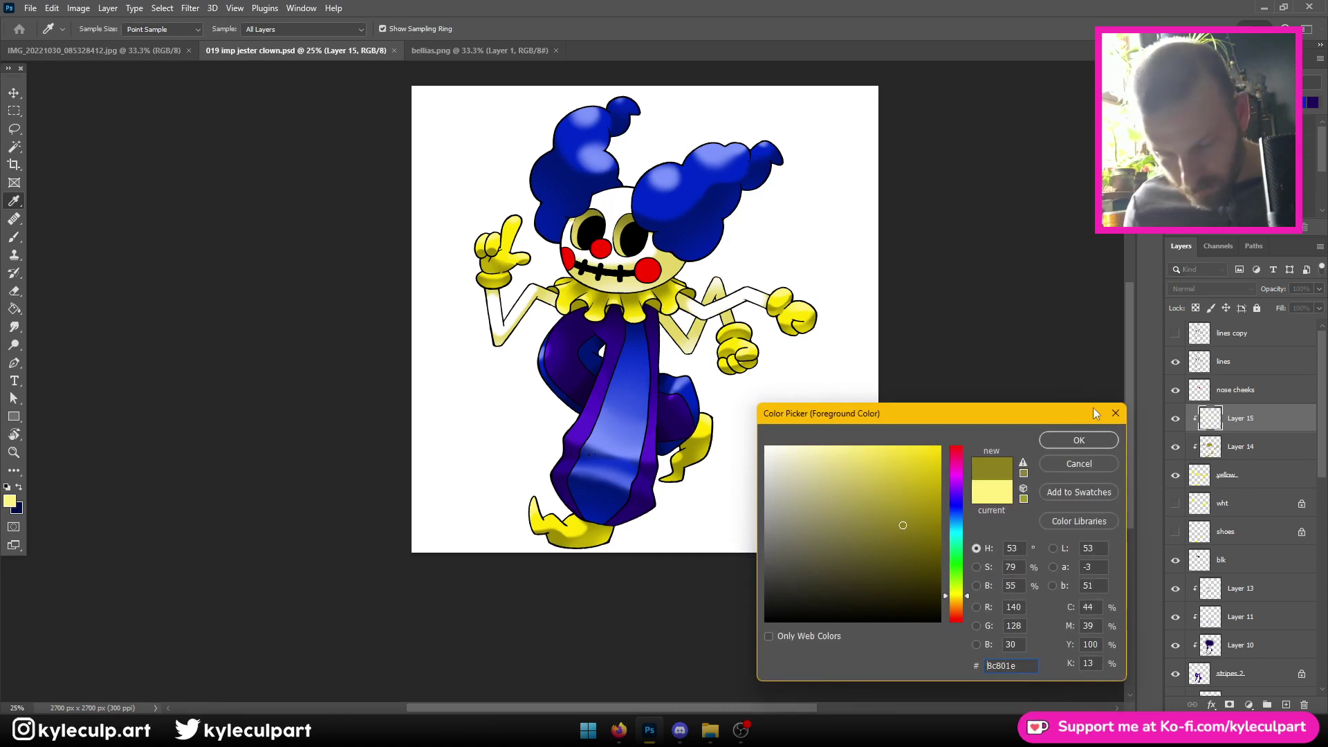
left_click(1077, 440)
scroll(1240, 484, "down", 5)
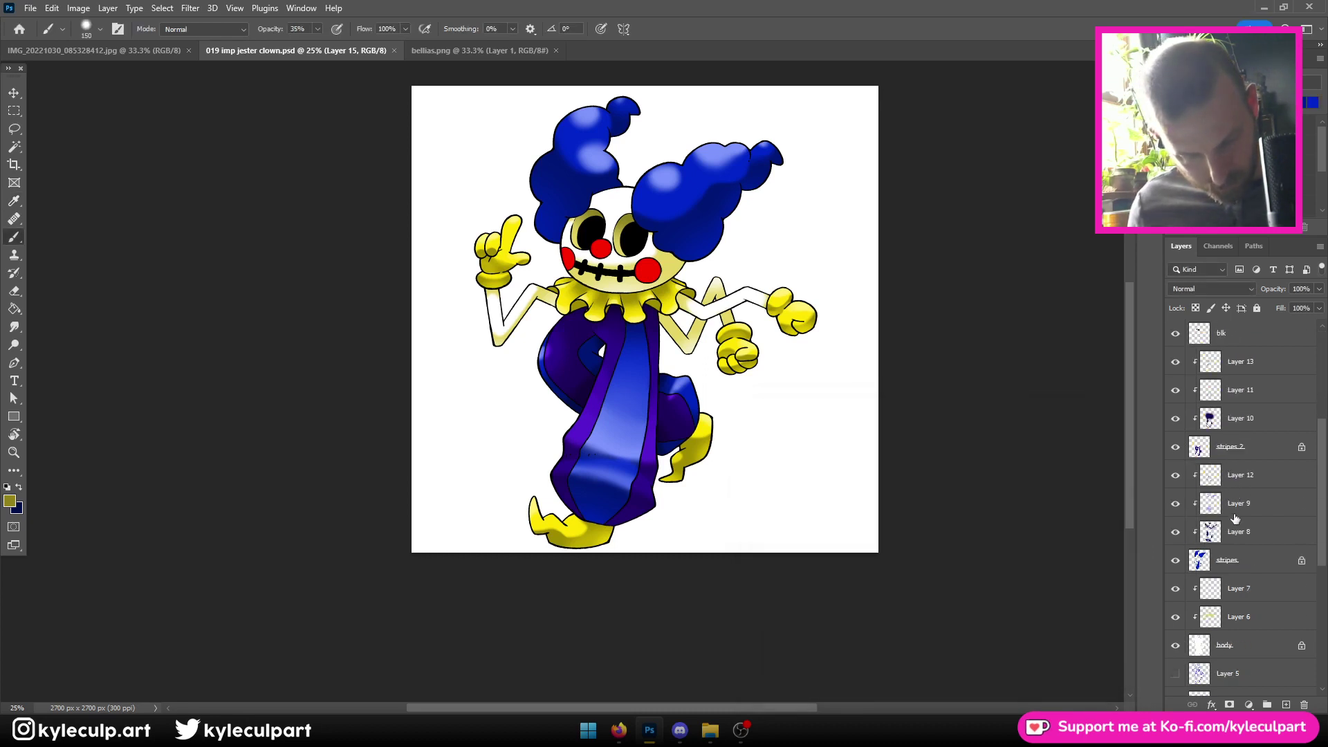
left_click(1245, 504)
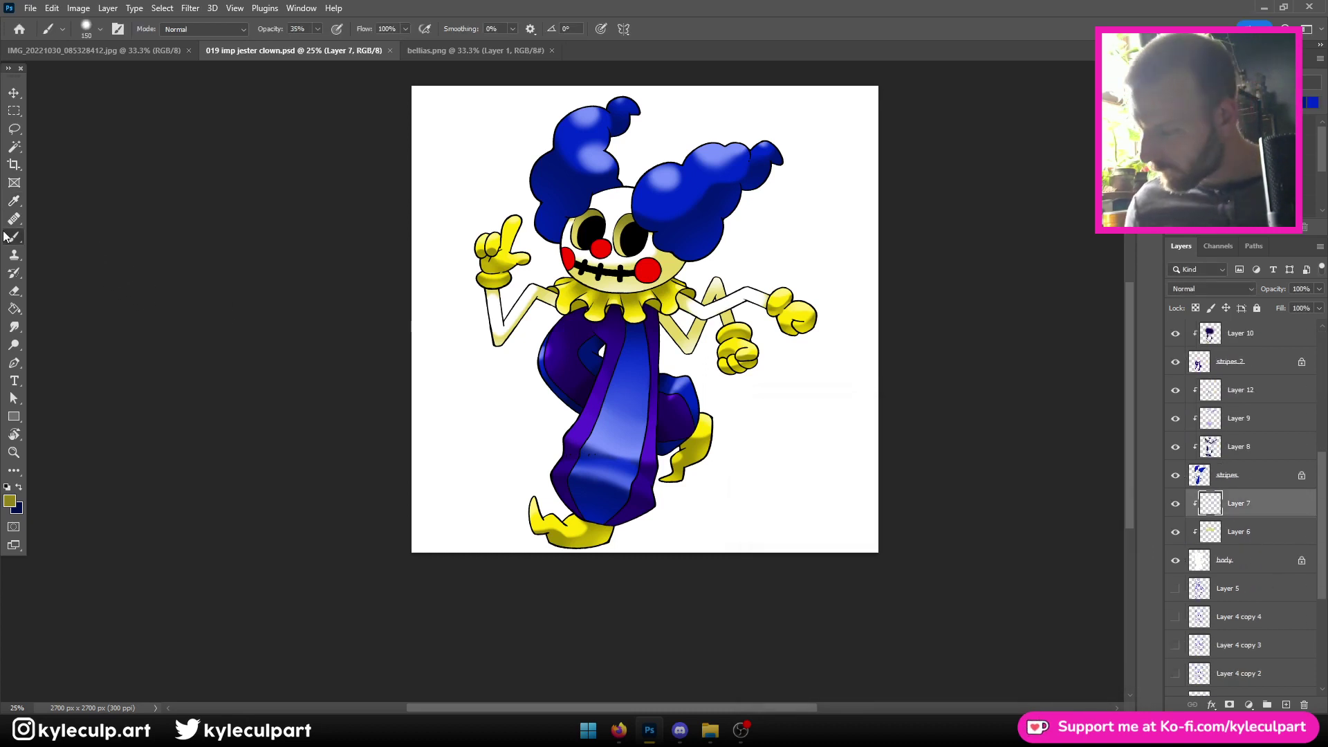
Paint a dark yellow shadow on the back arm beneath the collar, save the document, and deepen the shadow at 100% opacity
key("ctrl+plus")
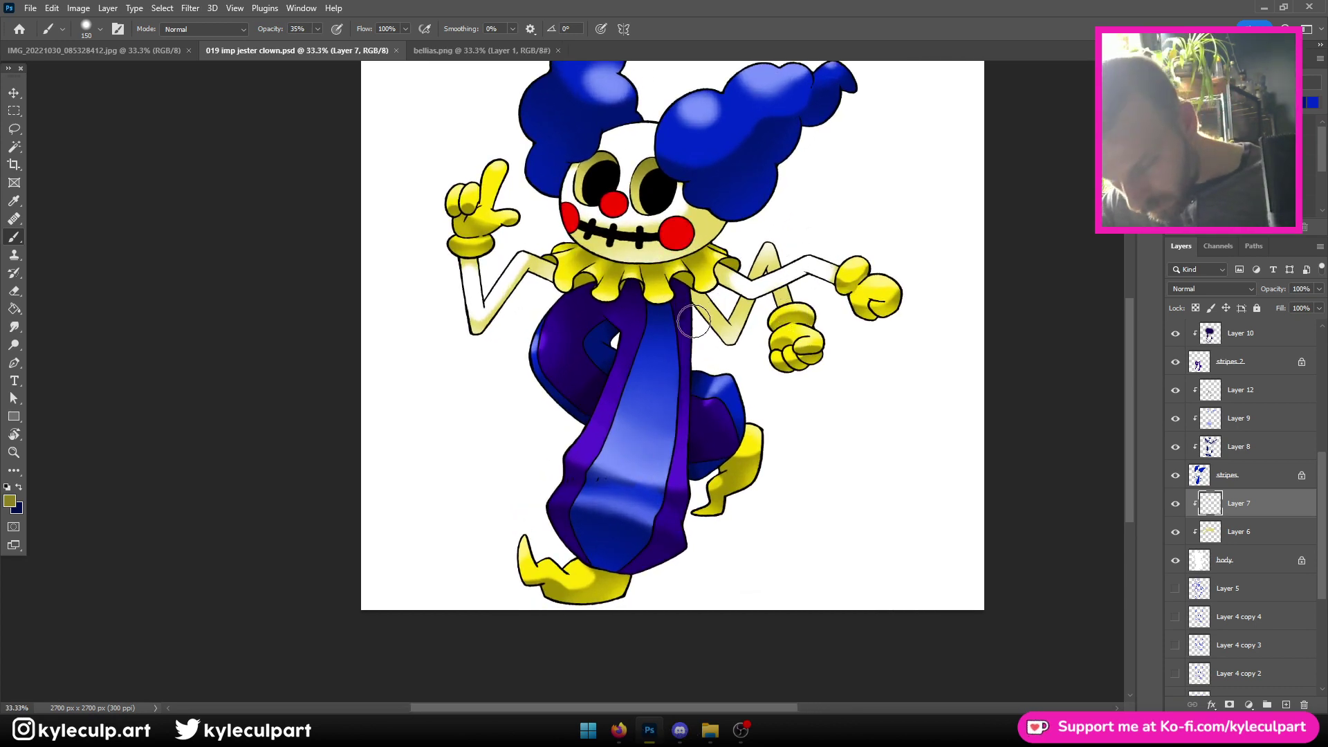
left_click_drag(709, 294, 704, 290)
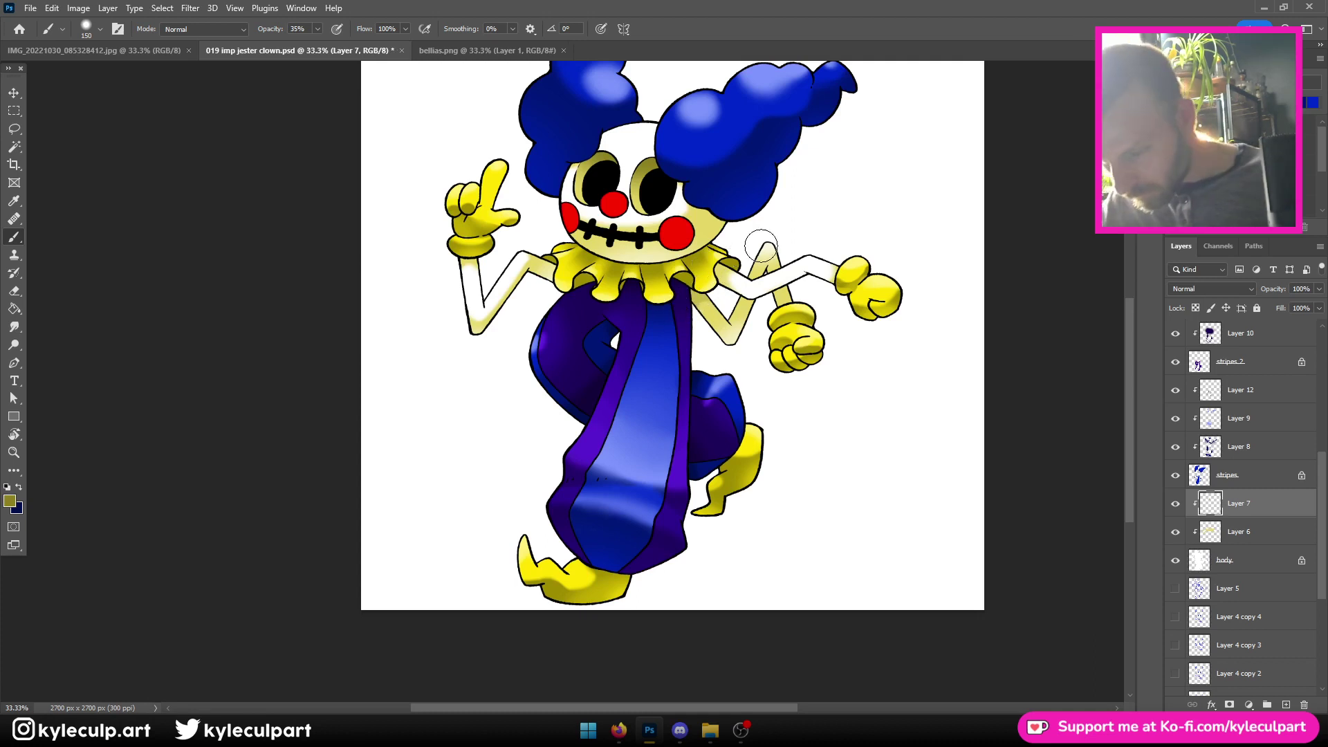
key("ctrl+s")
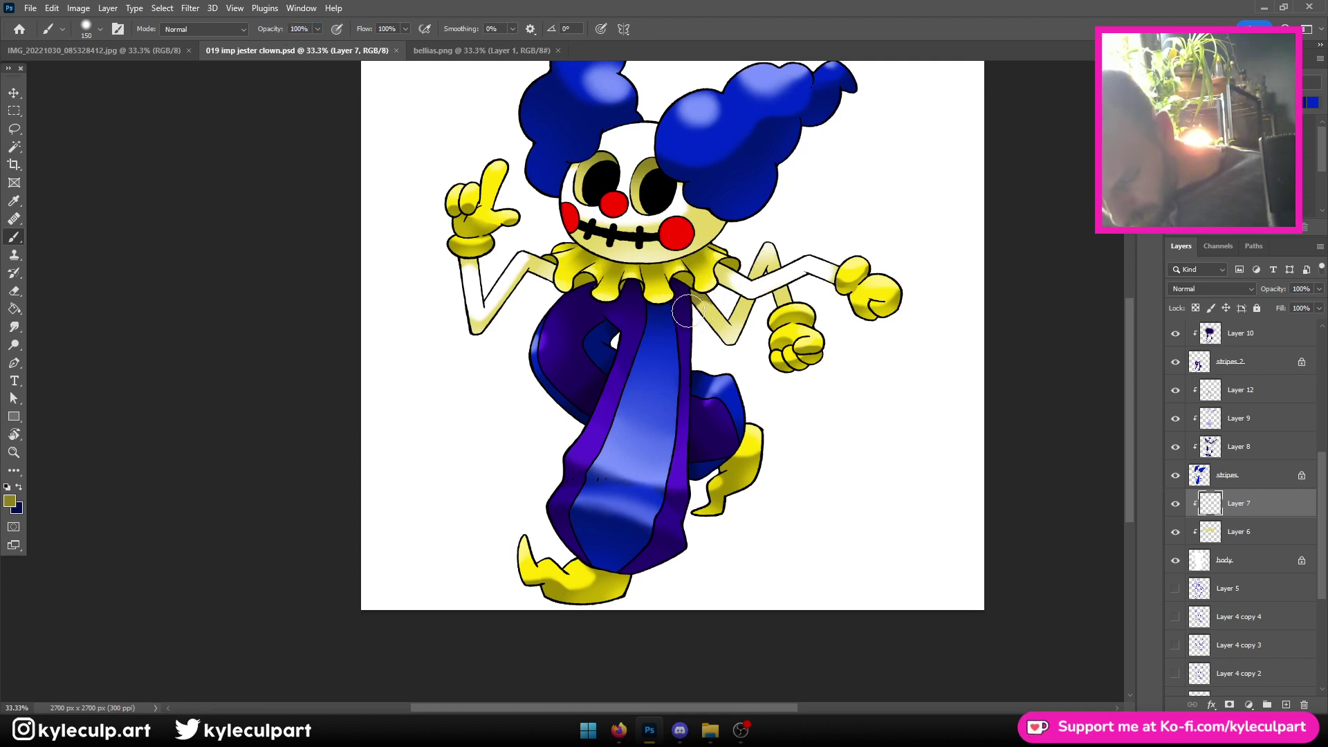
left_click_drag(687, 312, 722, 294)
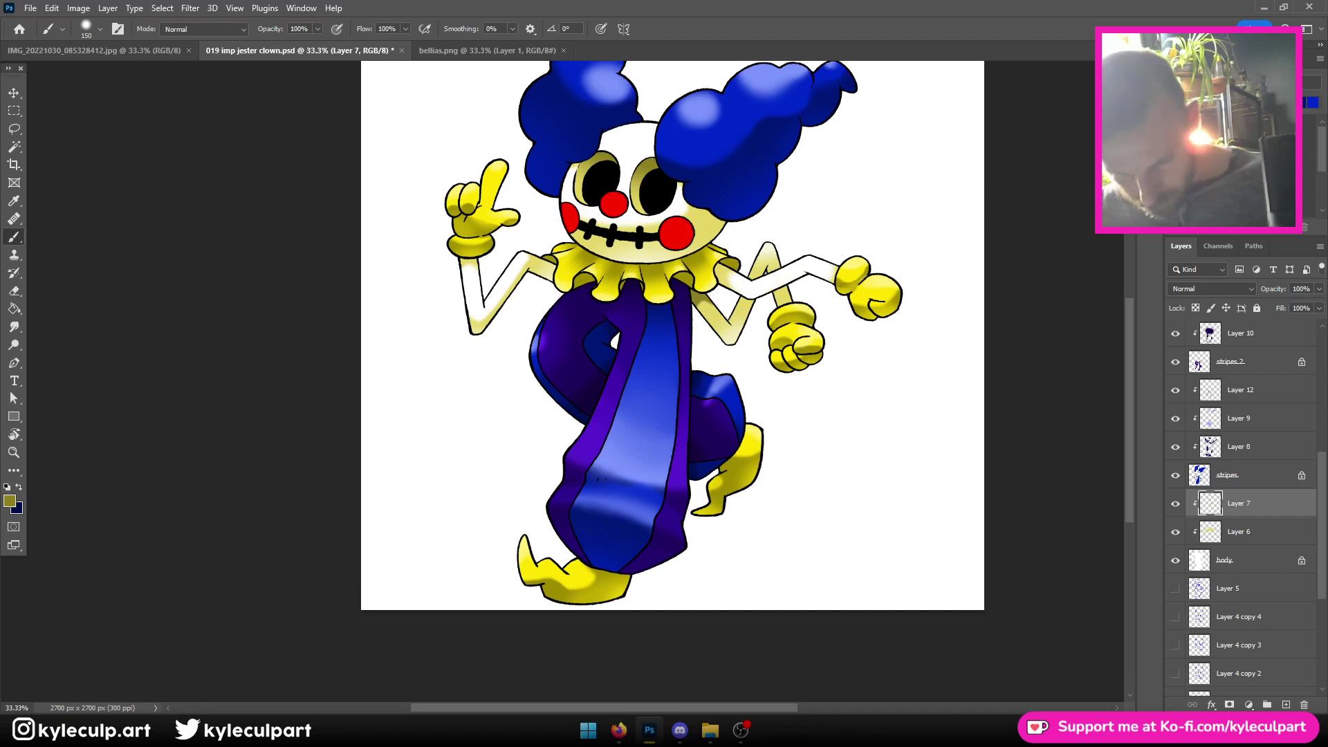
Paint a dark yellow collar shadow on Layer 7 where the raised arm meets the ruffle, and enlarge the eraser for softening
left_click(1258, 530)
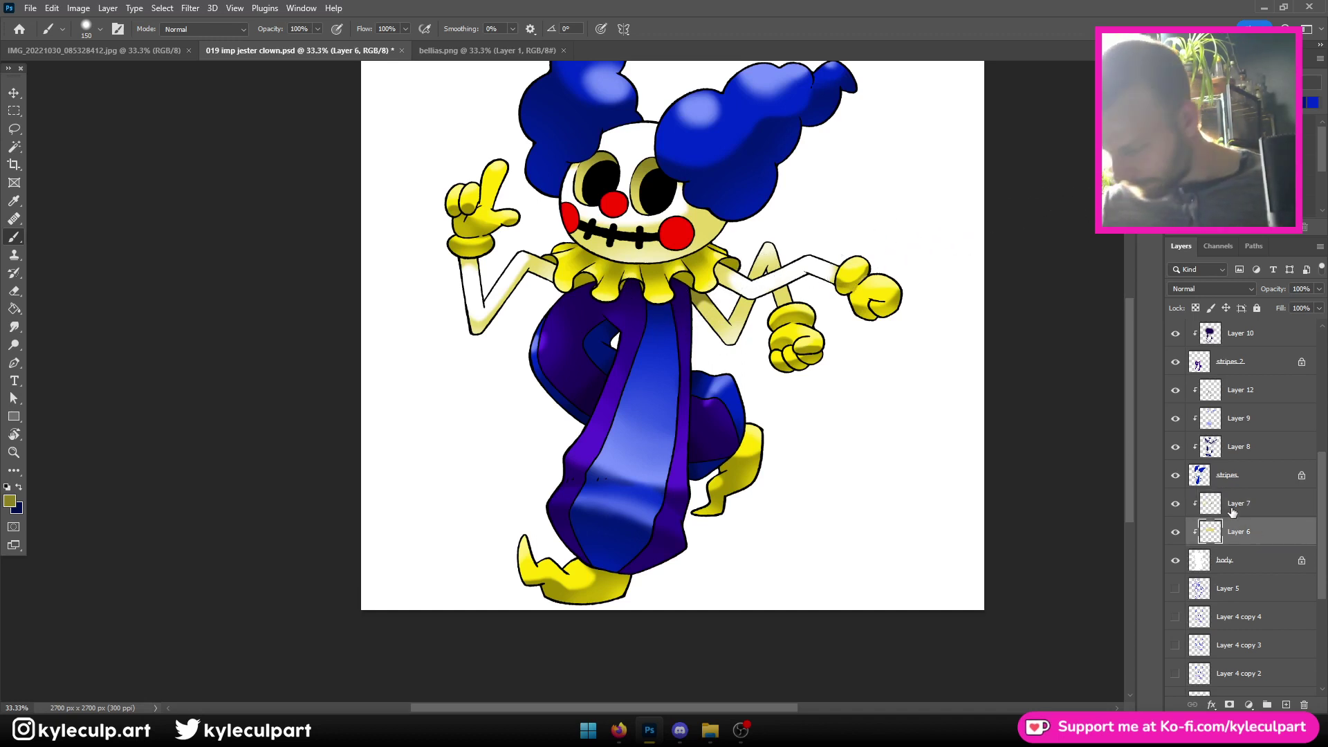
key("x")
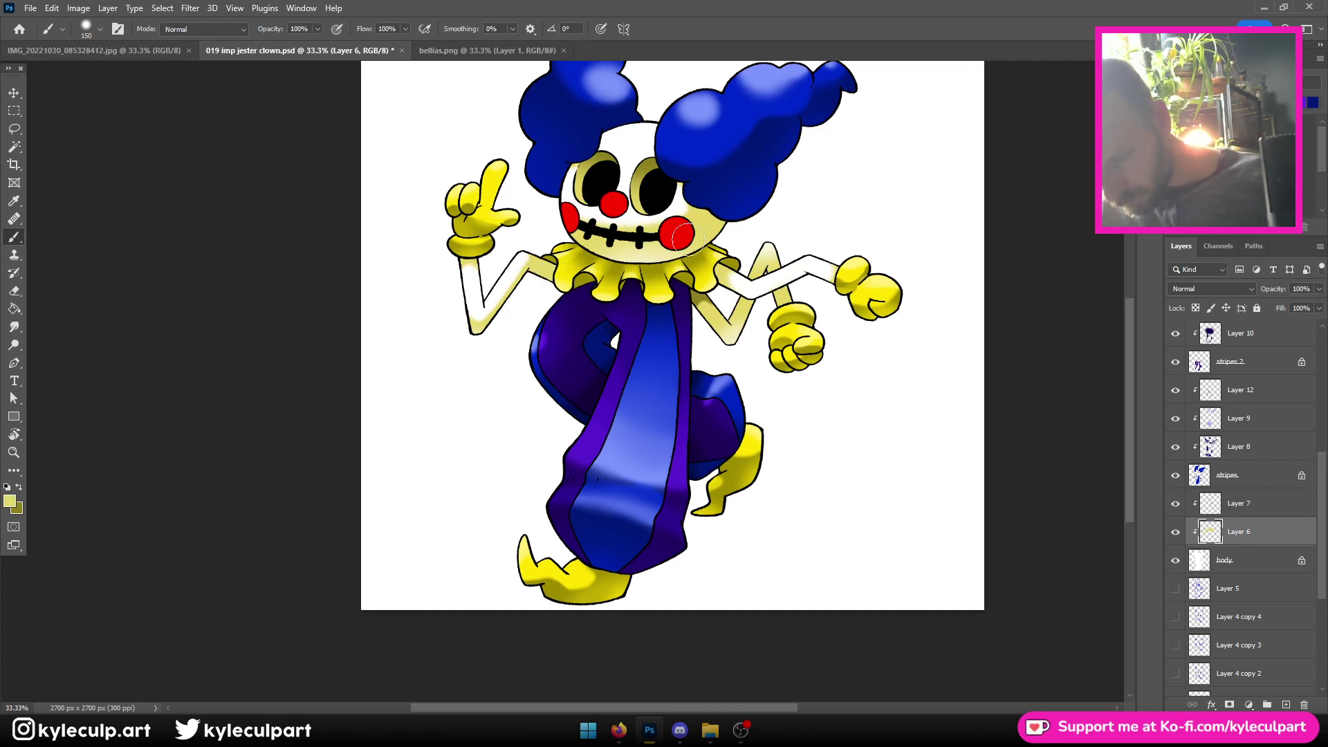
left_click(1270, 507)
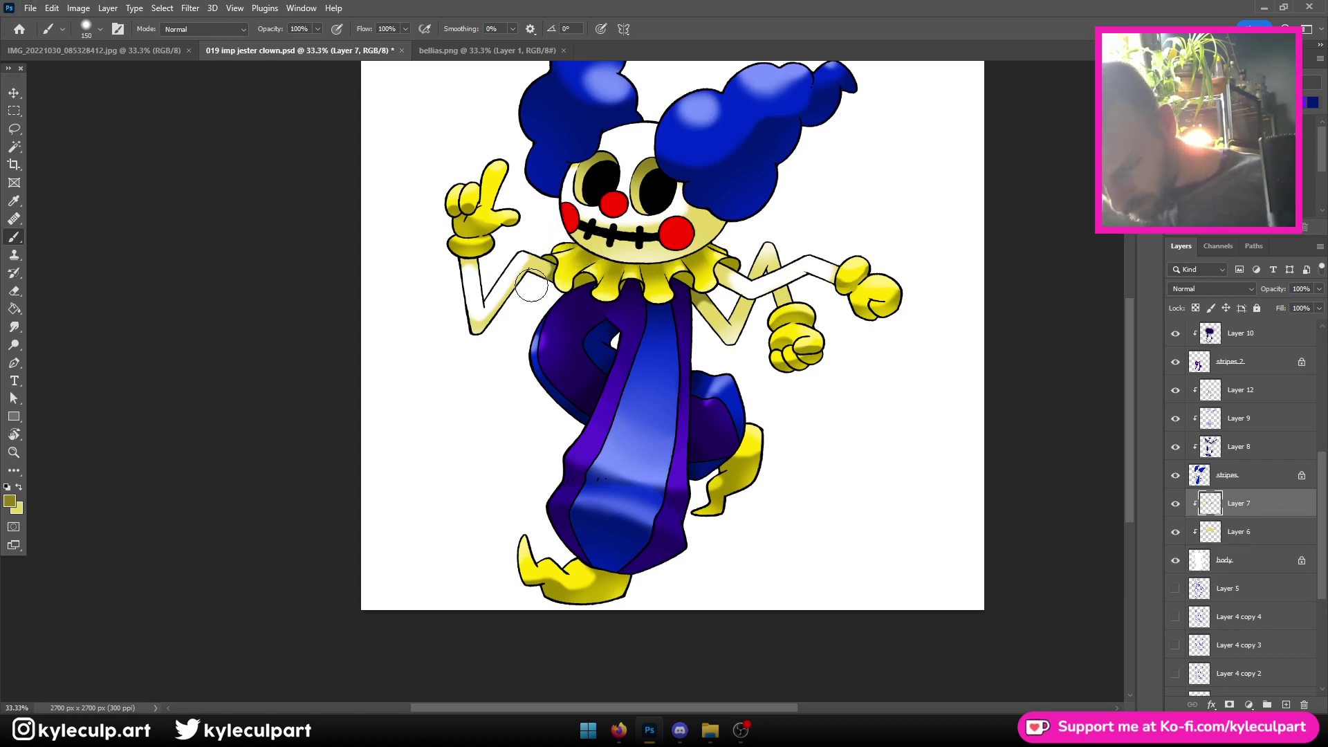
left_click_drag(558, 269, 557, 266)
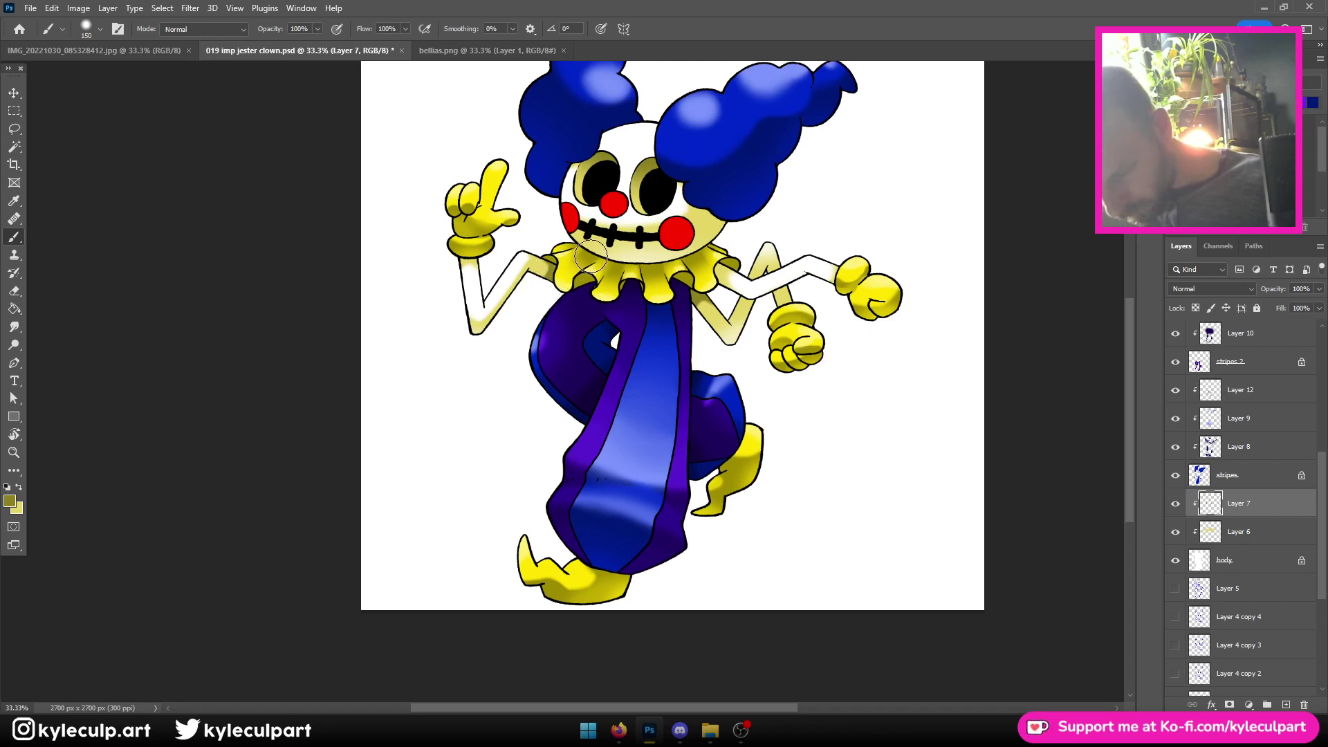
key("e")
key("]")
key("]")
key("]")
key("]")
key("]")
key("]")
key("]")
key("]")
key("]")
key("]")
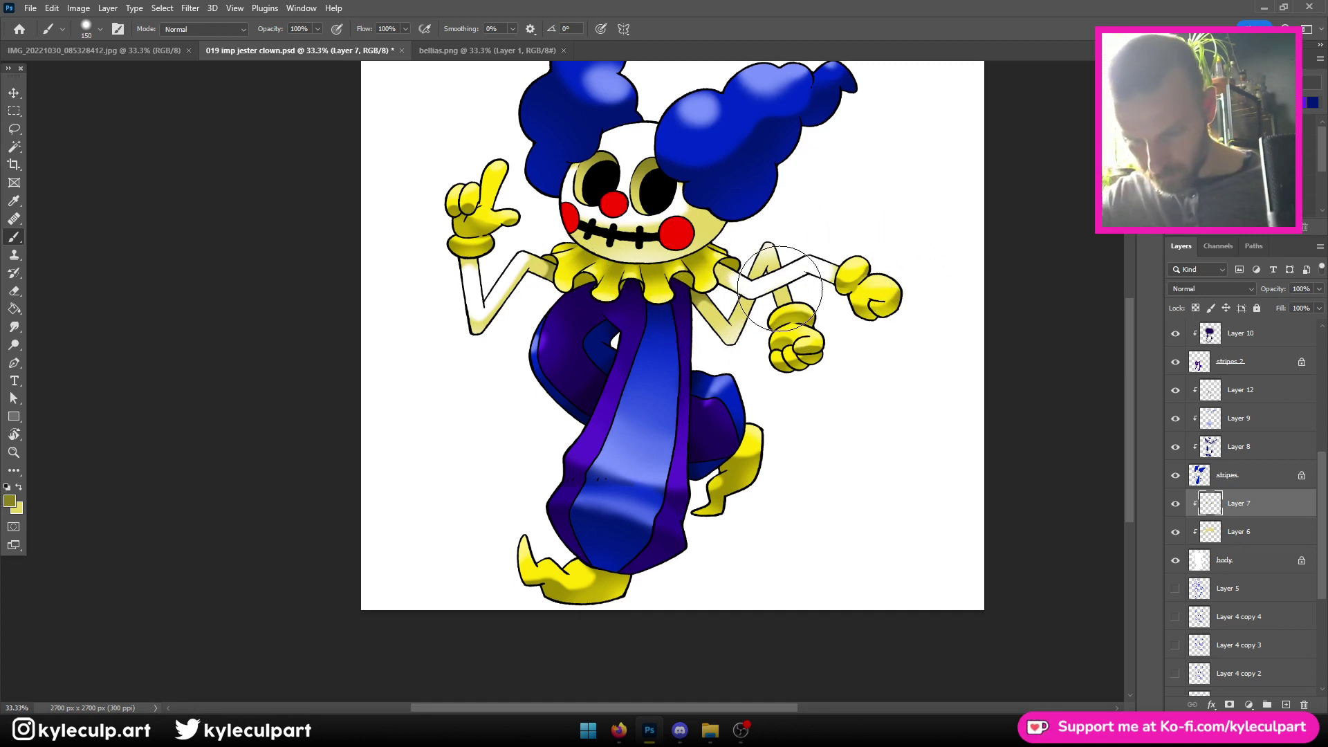
Paint a dark yellow collar shadow at the start of the outstretched front arm and save the document
key("b")
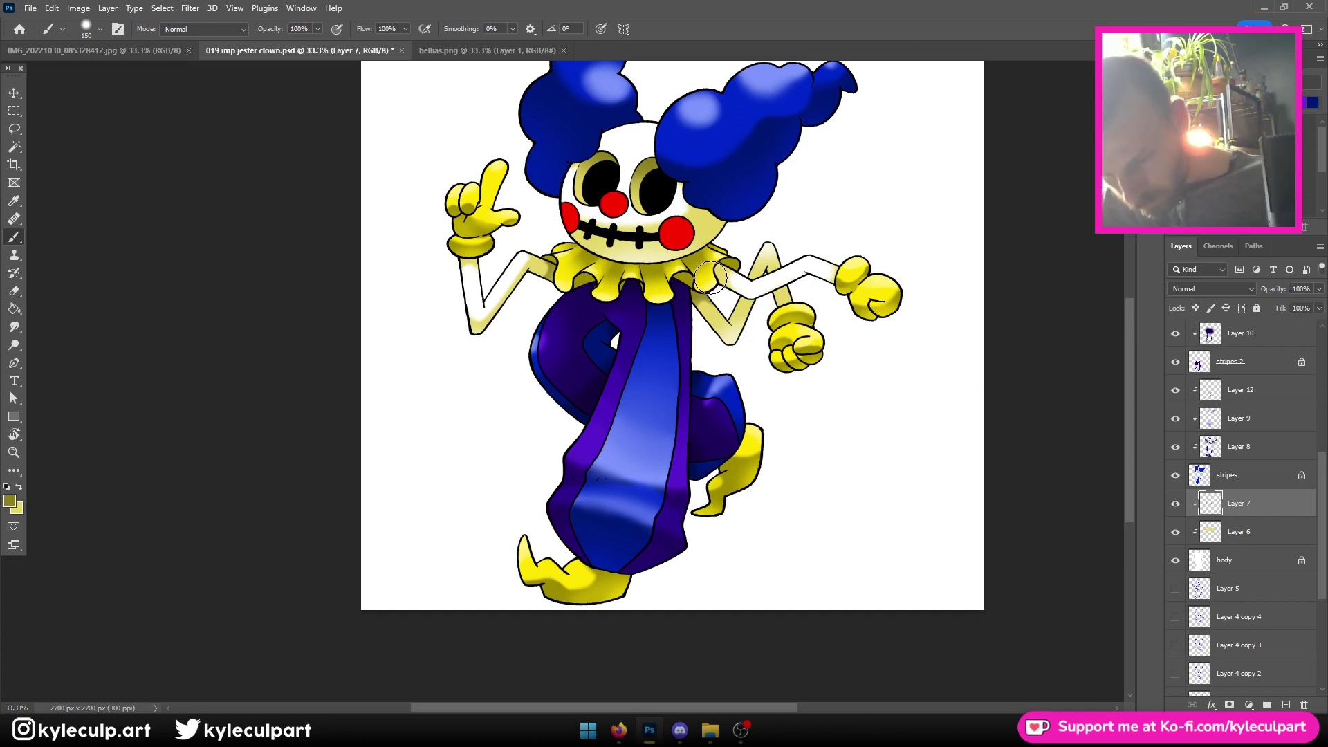
left_click_drag(733, 277, 733, 280)
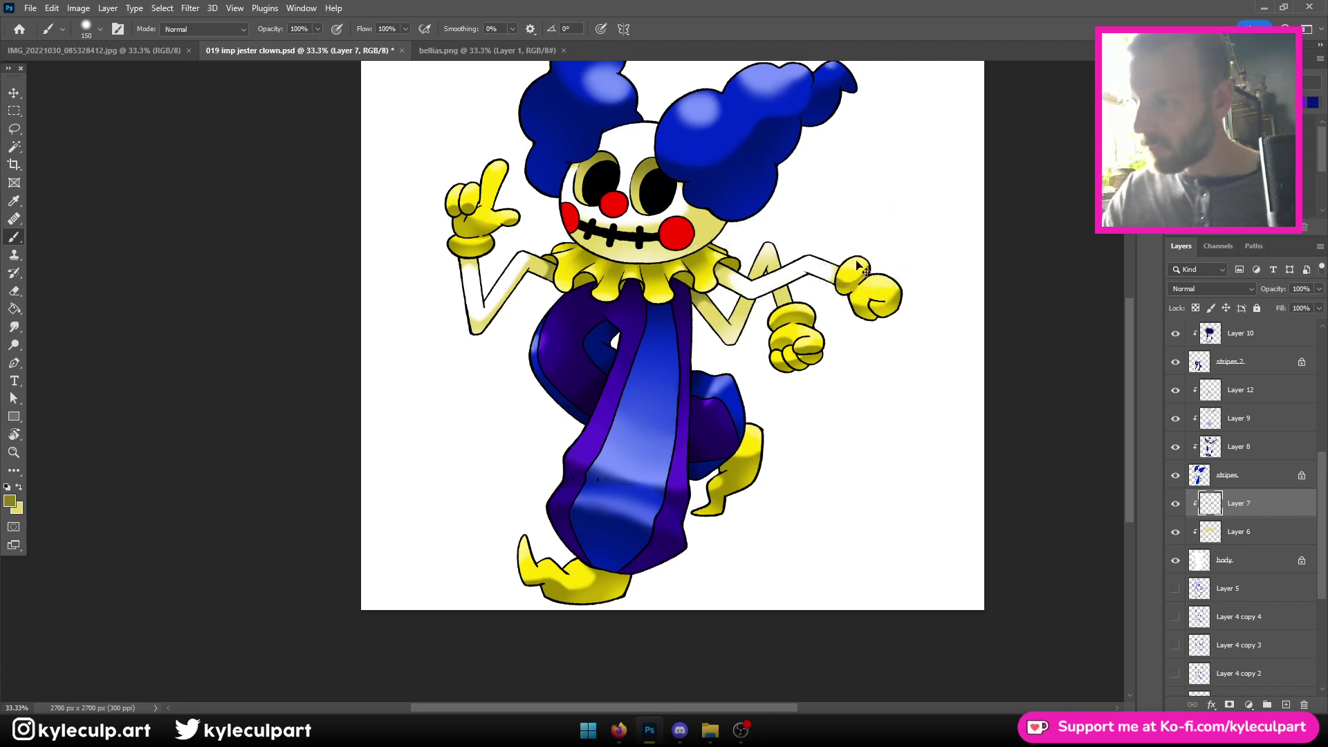
key("ctrl+s")
key("ctrl+plus")
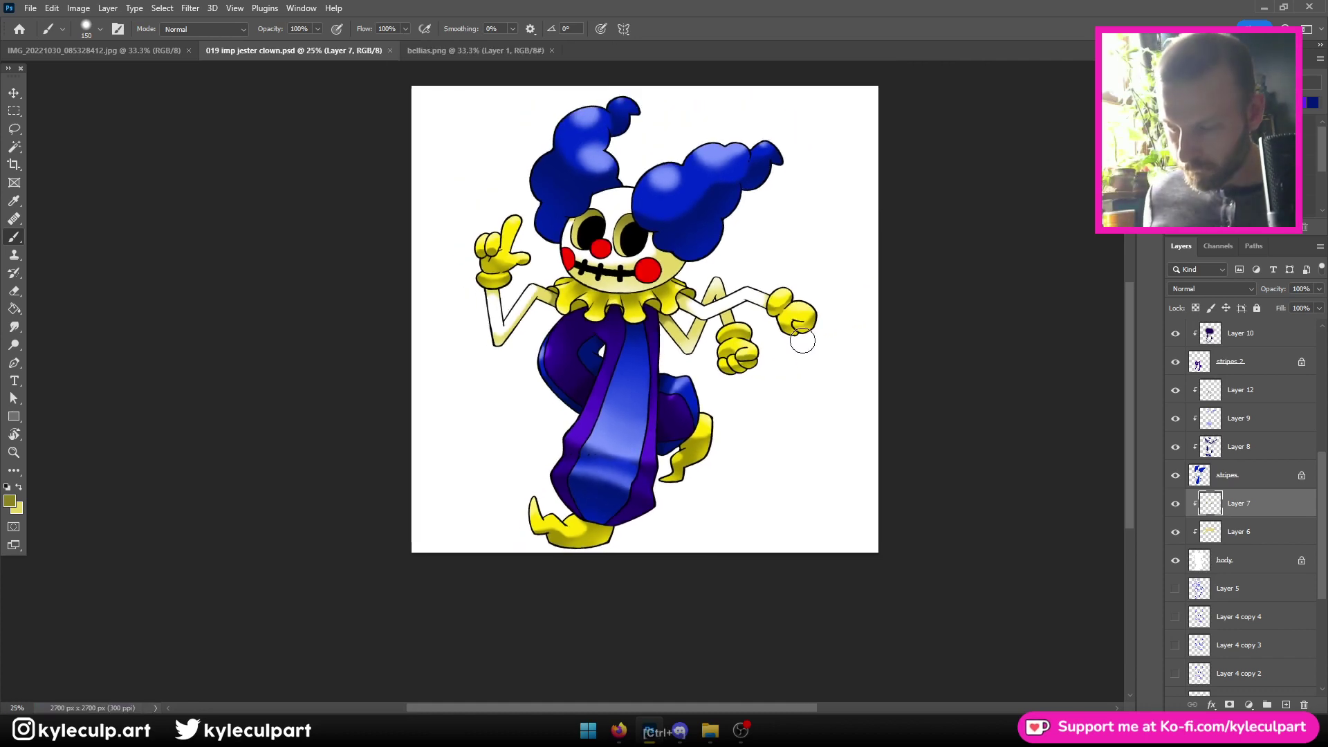
key("ctrl+minus")
key("ctrl+minus")
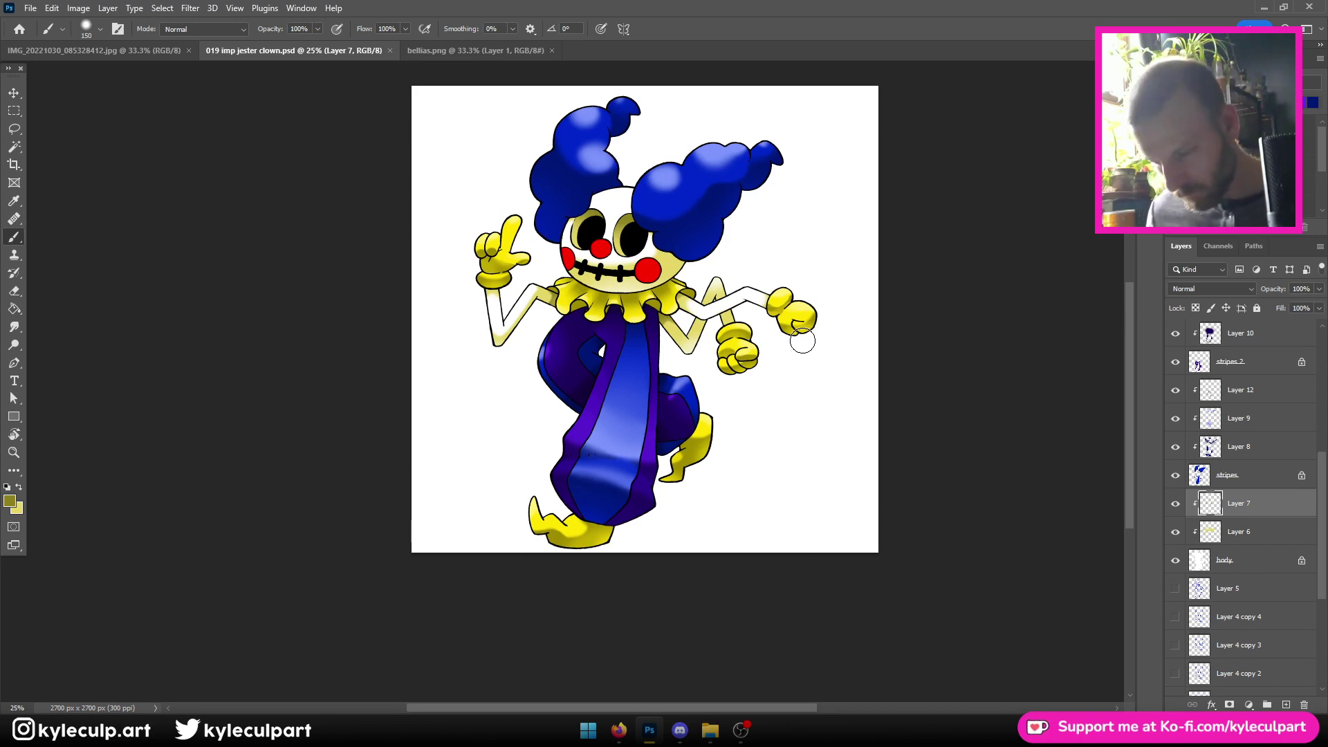
Soften the Layer 8 shadow at the base of the hair tuft above the back eye using a 300 px eraser, and save the document
key("ctrl+plus")
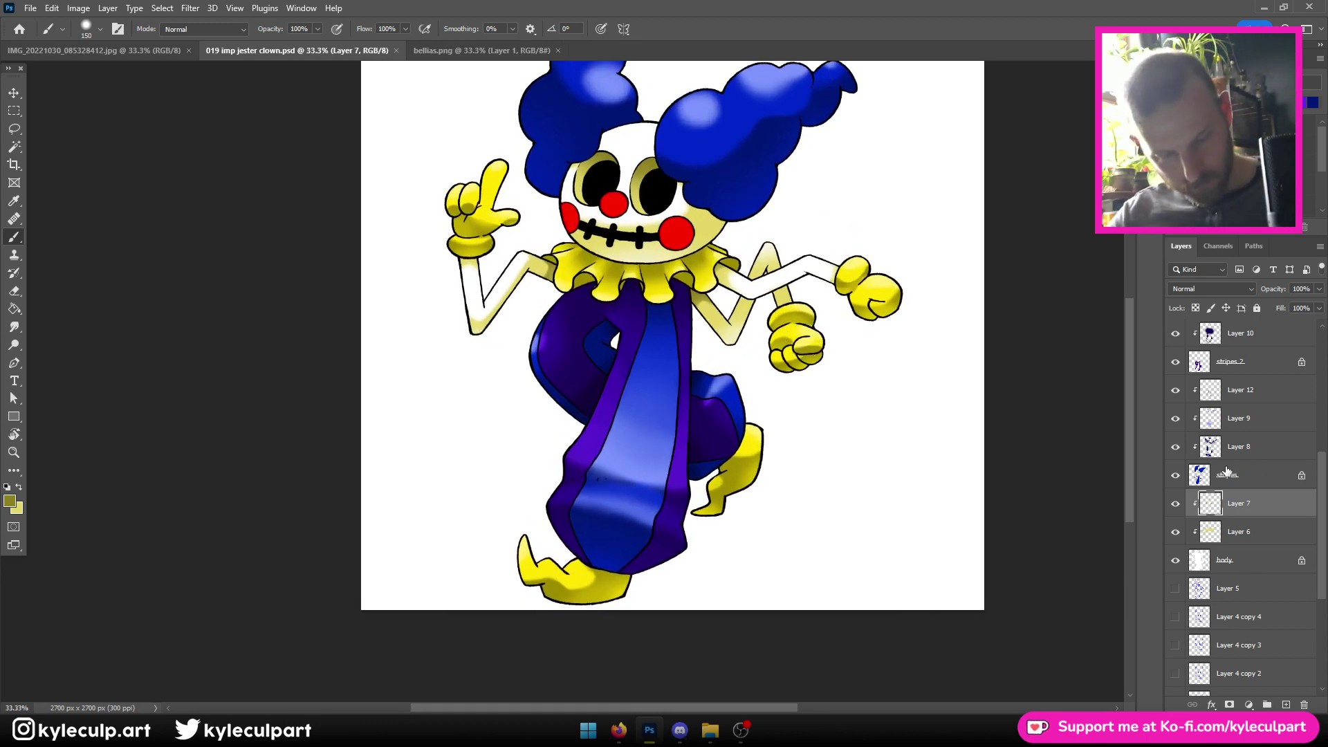
left_click(1237, 449)
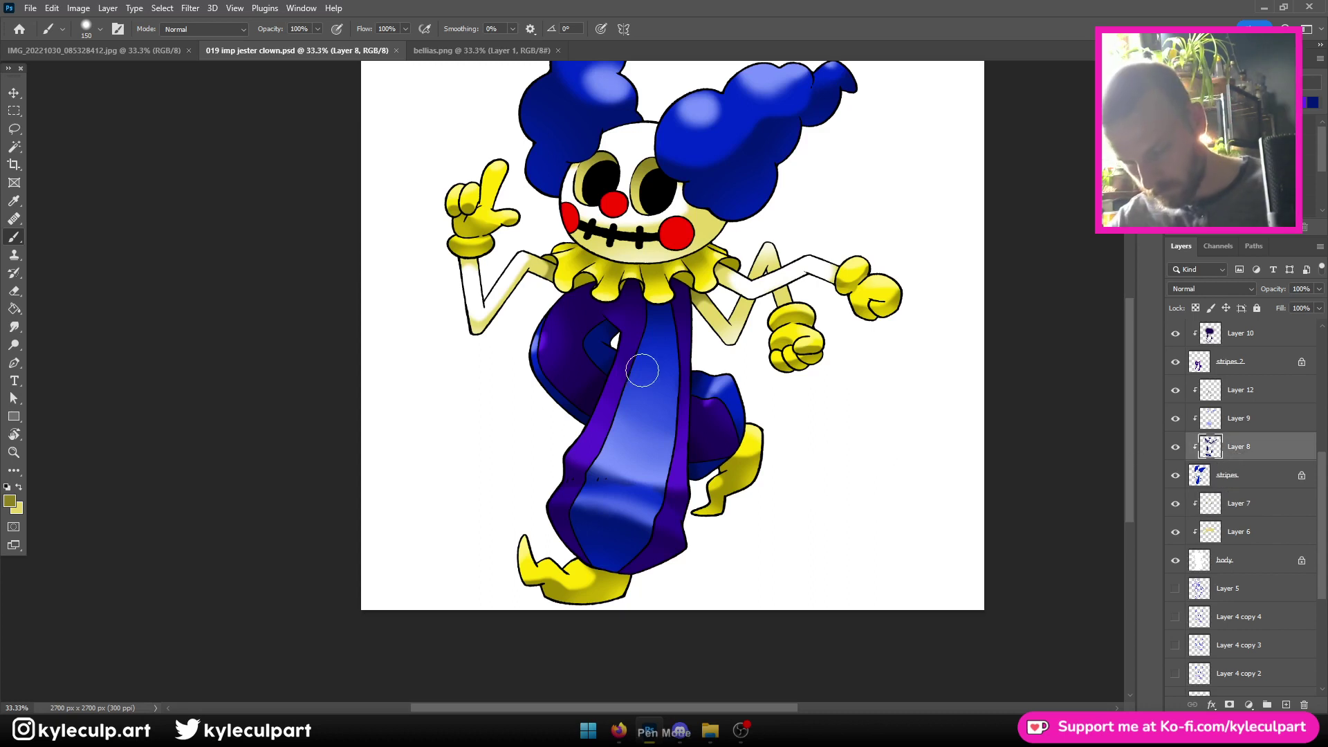
key("bracketright")
key("bracketright")
key("bracketright")
key("bracketright")
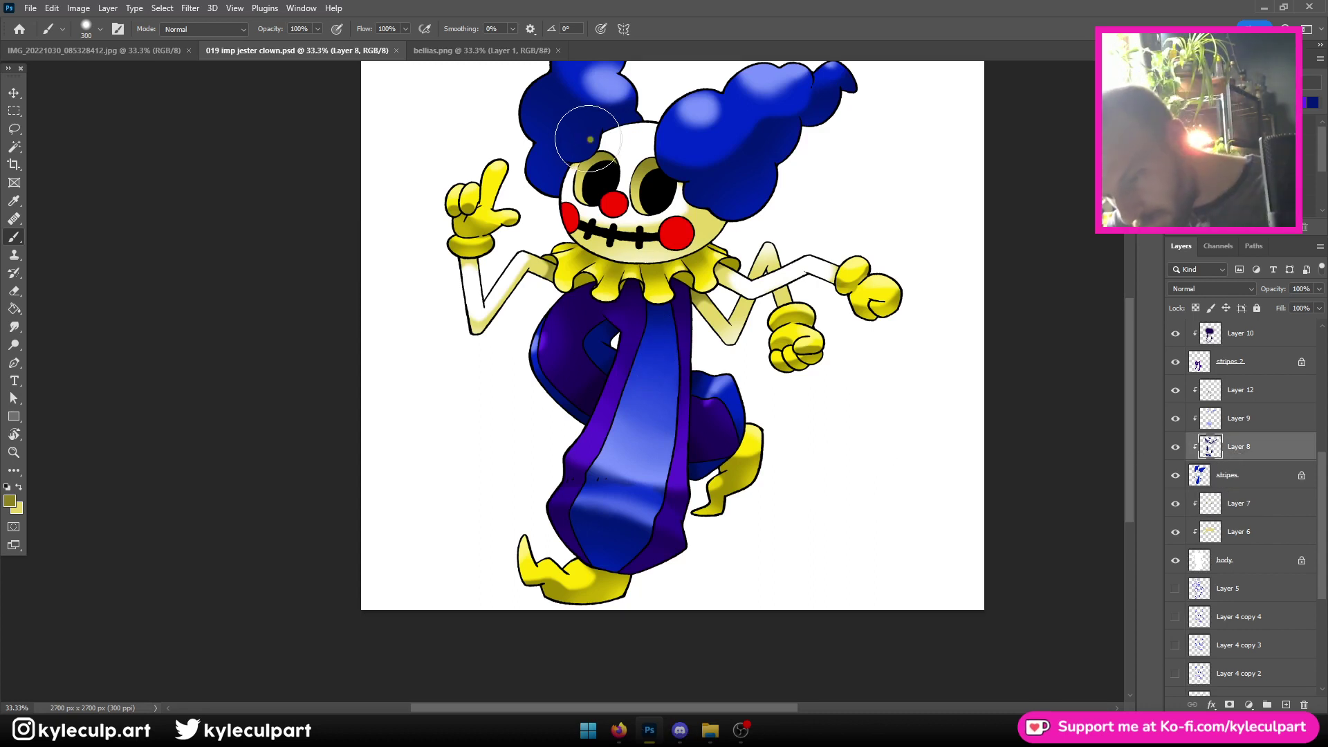
left_click(589, 134)
key("ctrl+z")
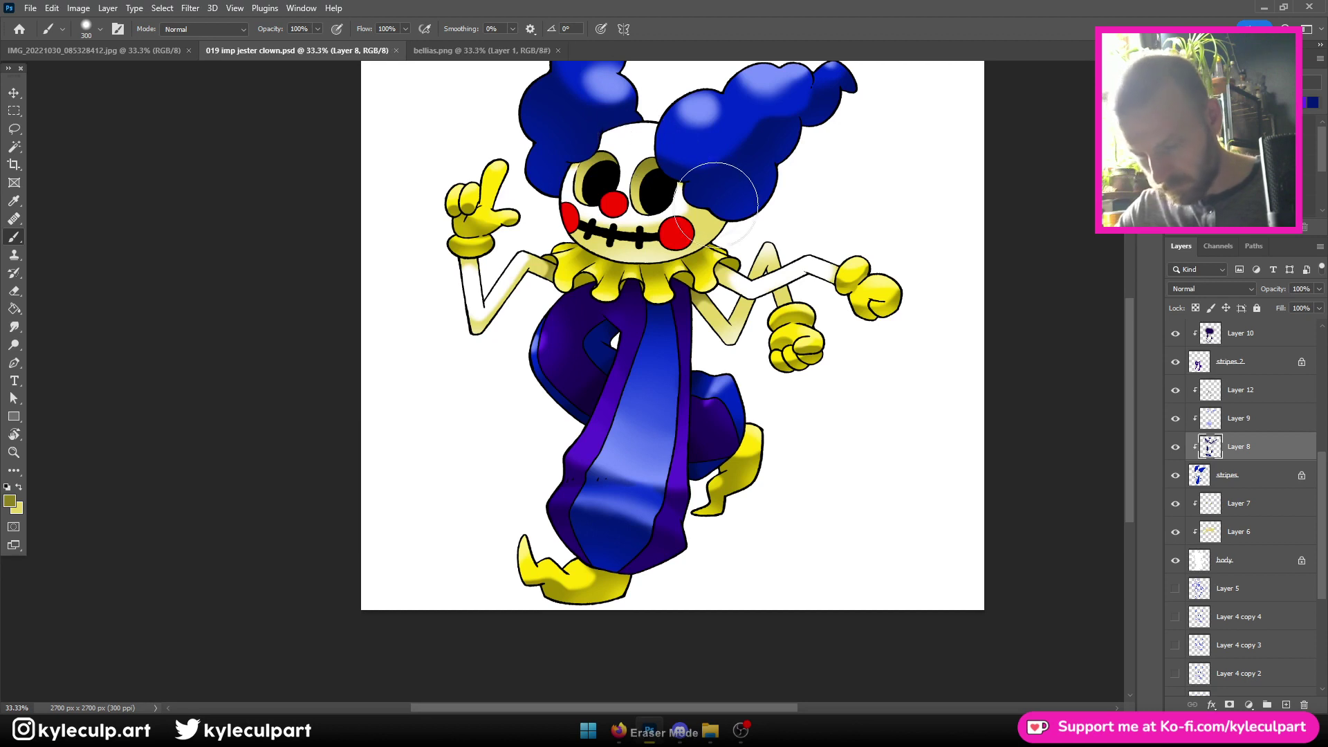
left_click_drag(597, 164, 595, 135)
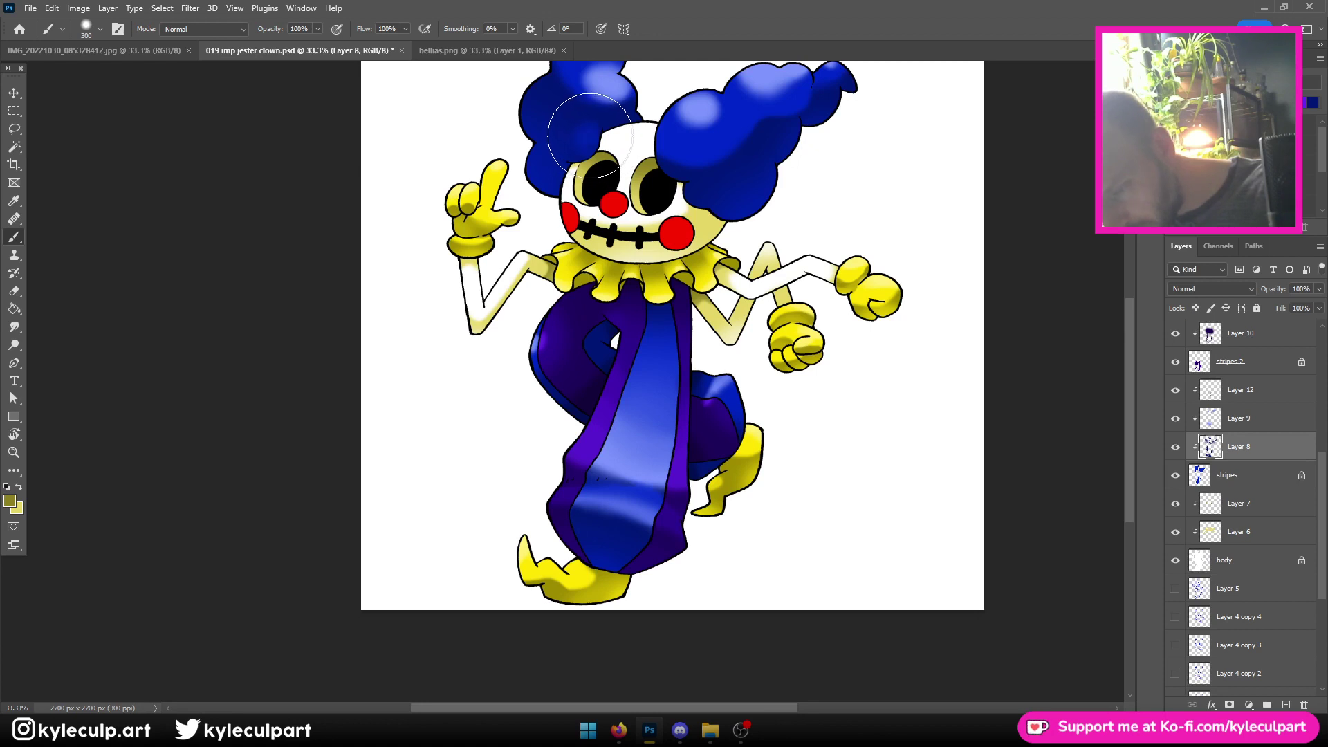
key("ctrl+minus")
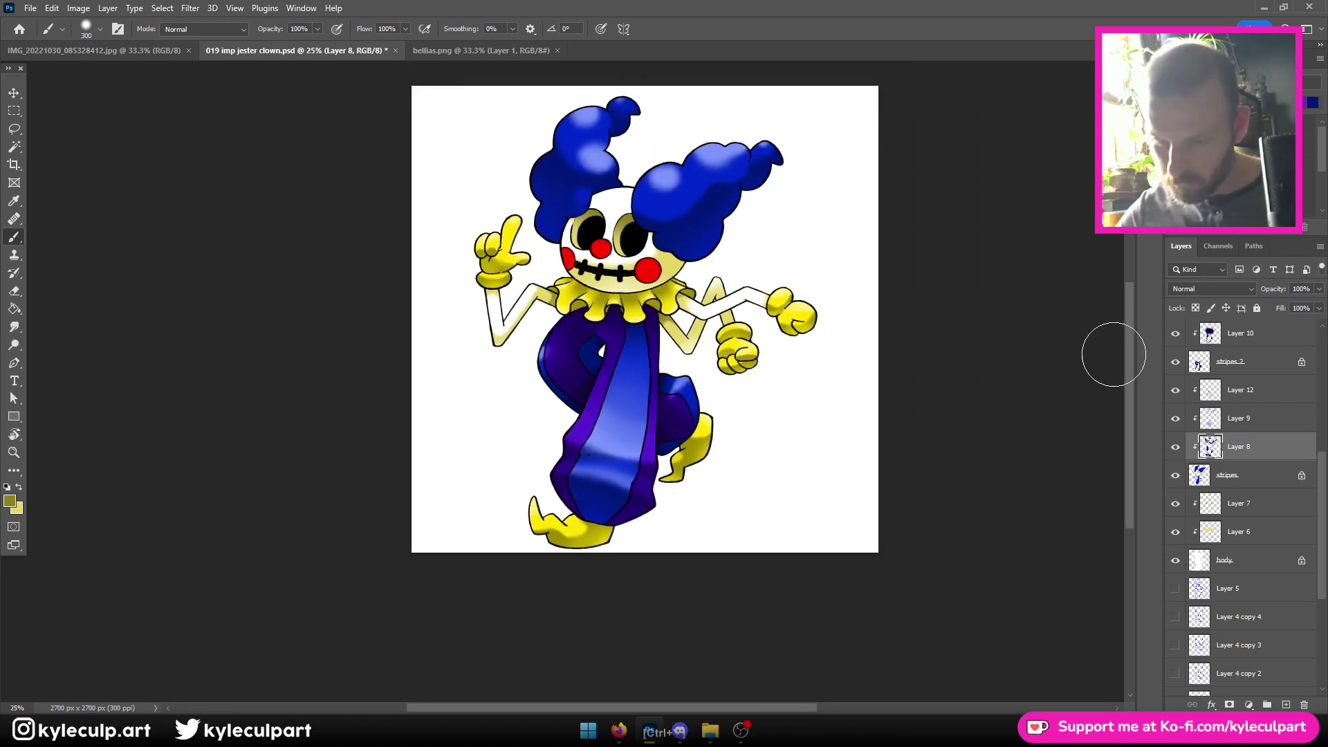
key("ctrl+plus")
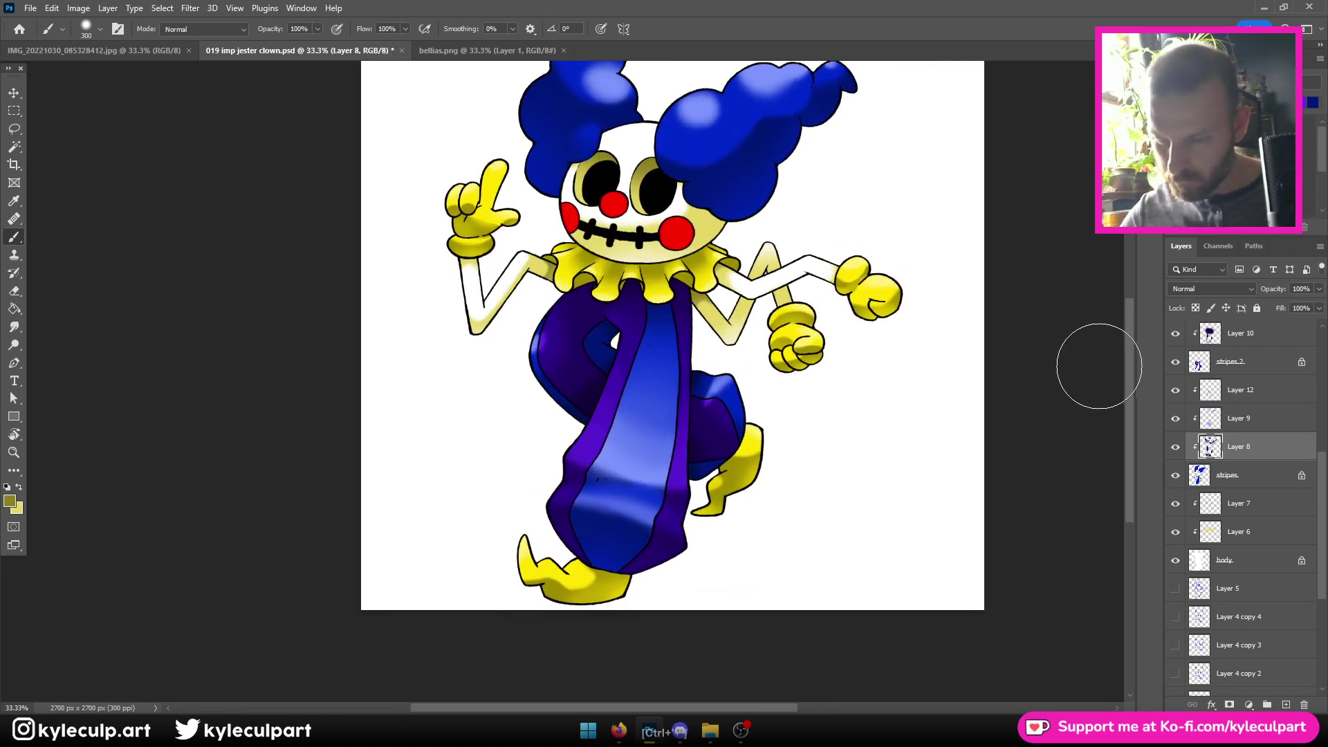
left_click_drag(915, 312, 845, 511)
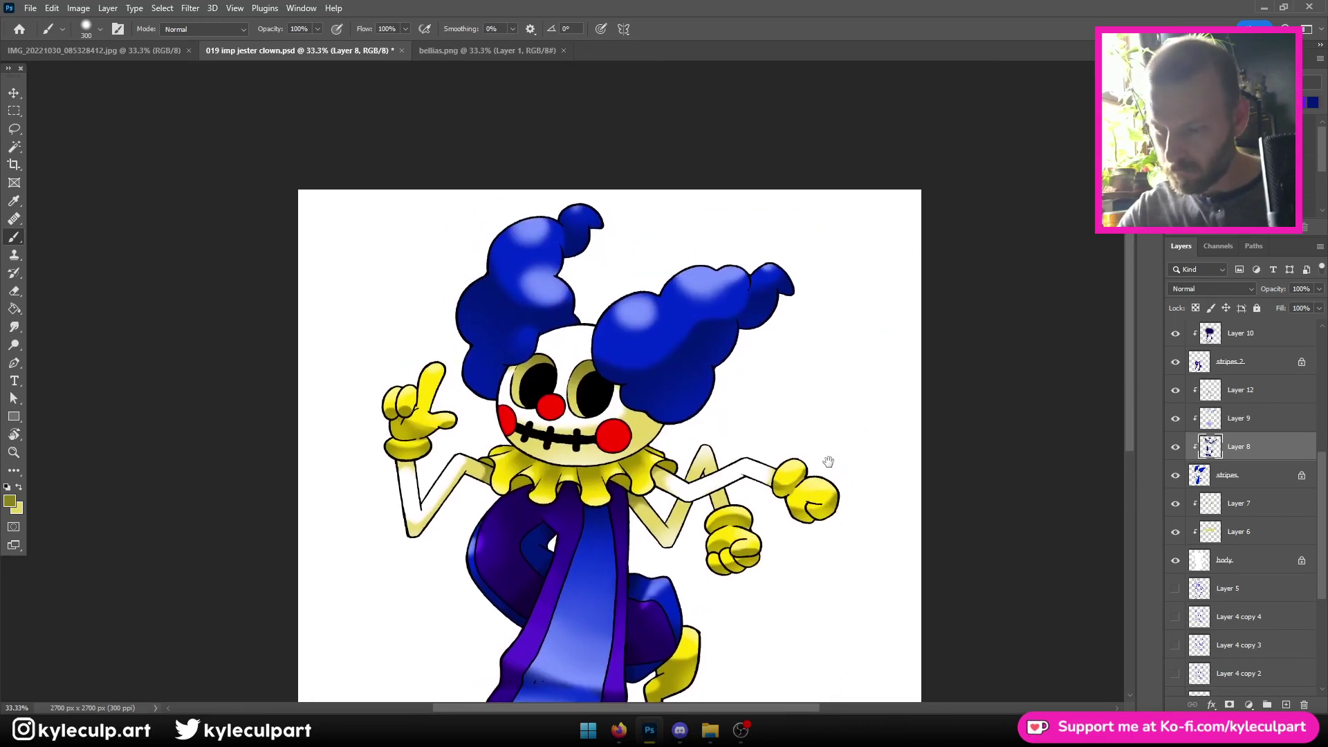
key("ctrl+s")
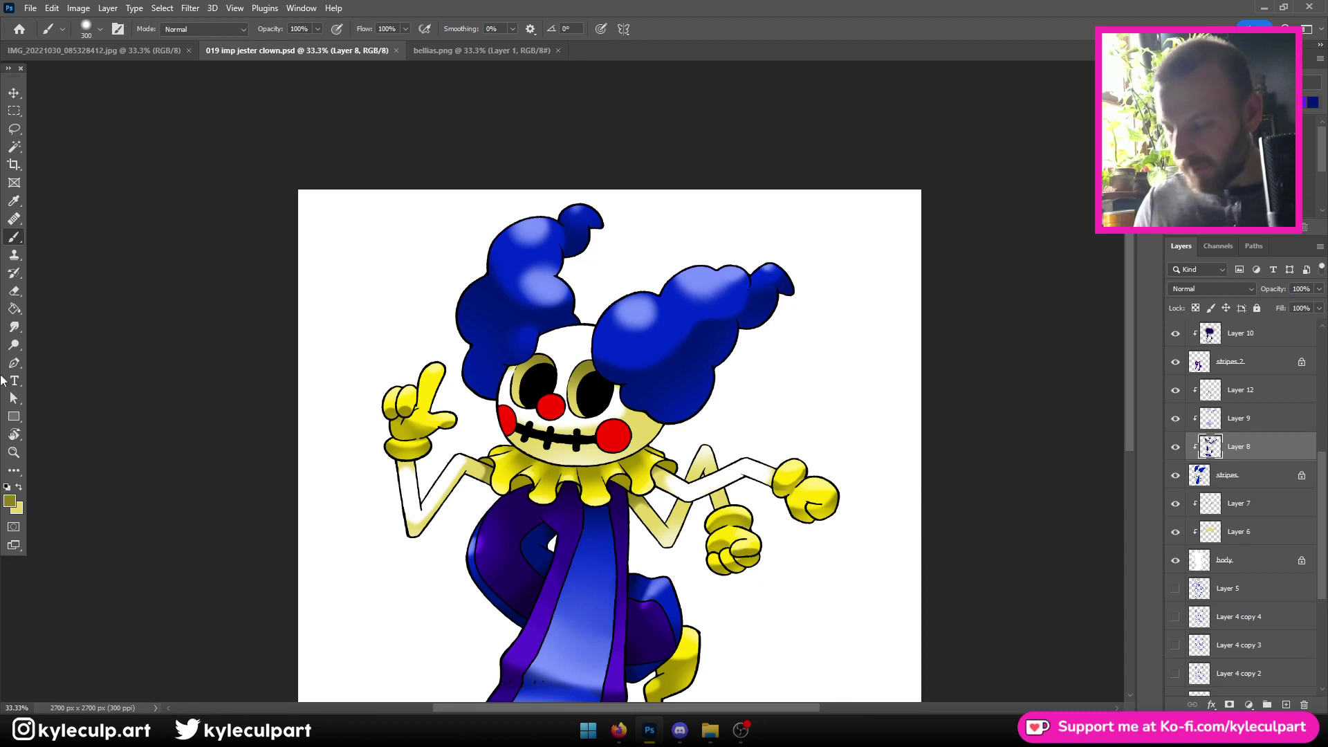
Sample the red of the nose and darken it to c40000 as the foreground colour
left_click(8, 501)
left_click(552, 411)
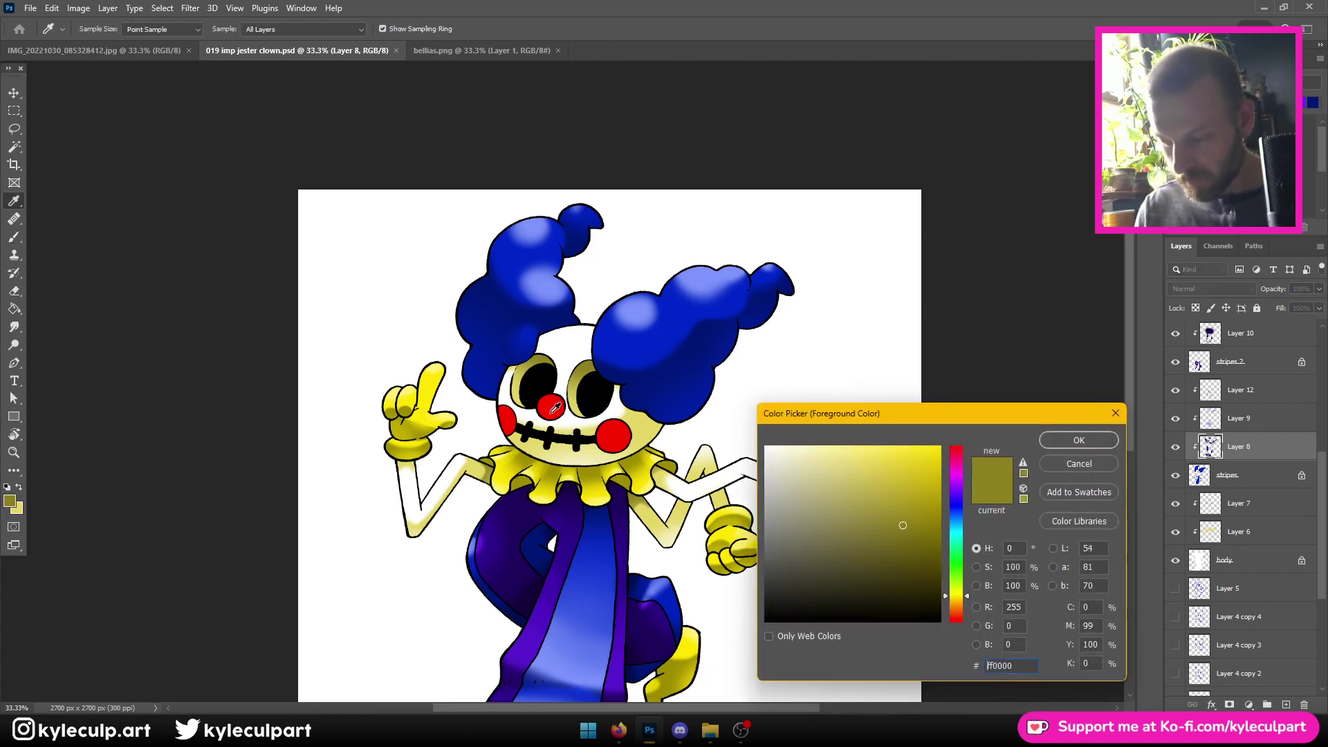
left_click_drag(936, 487, 957, 487)
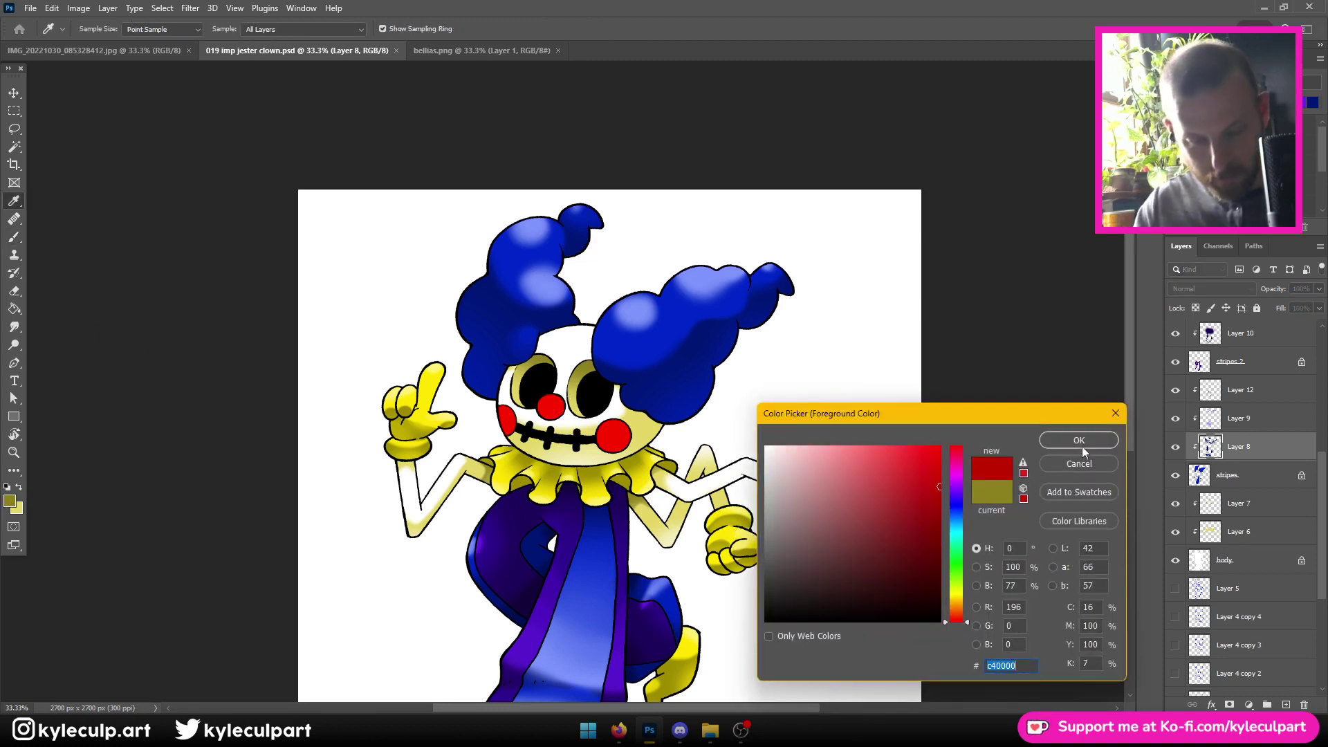
left_click(1079, 440)
Add two new layers above the nose cheeks layer and clip both of them to it
scroll(1238, 501, "up", 4)
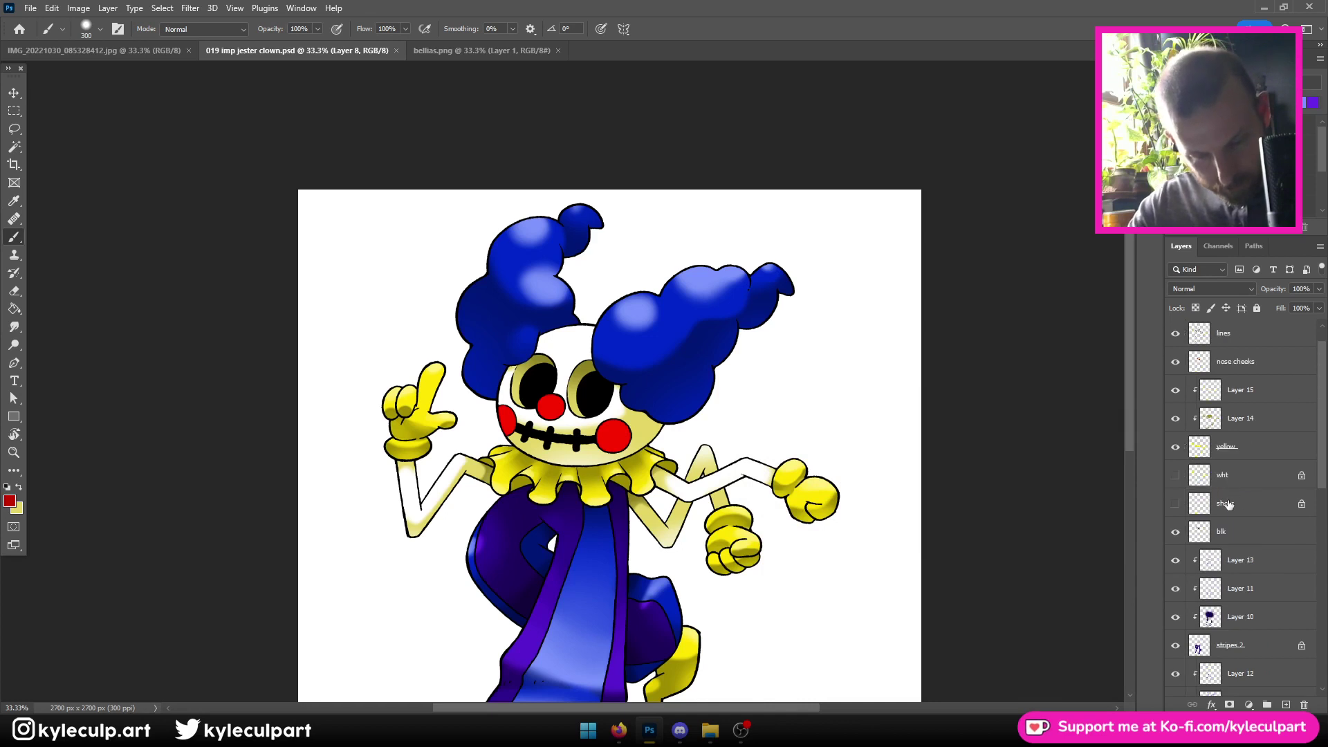
scroll(1212, 530, "up", 1)
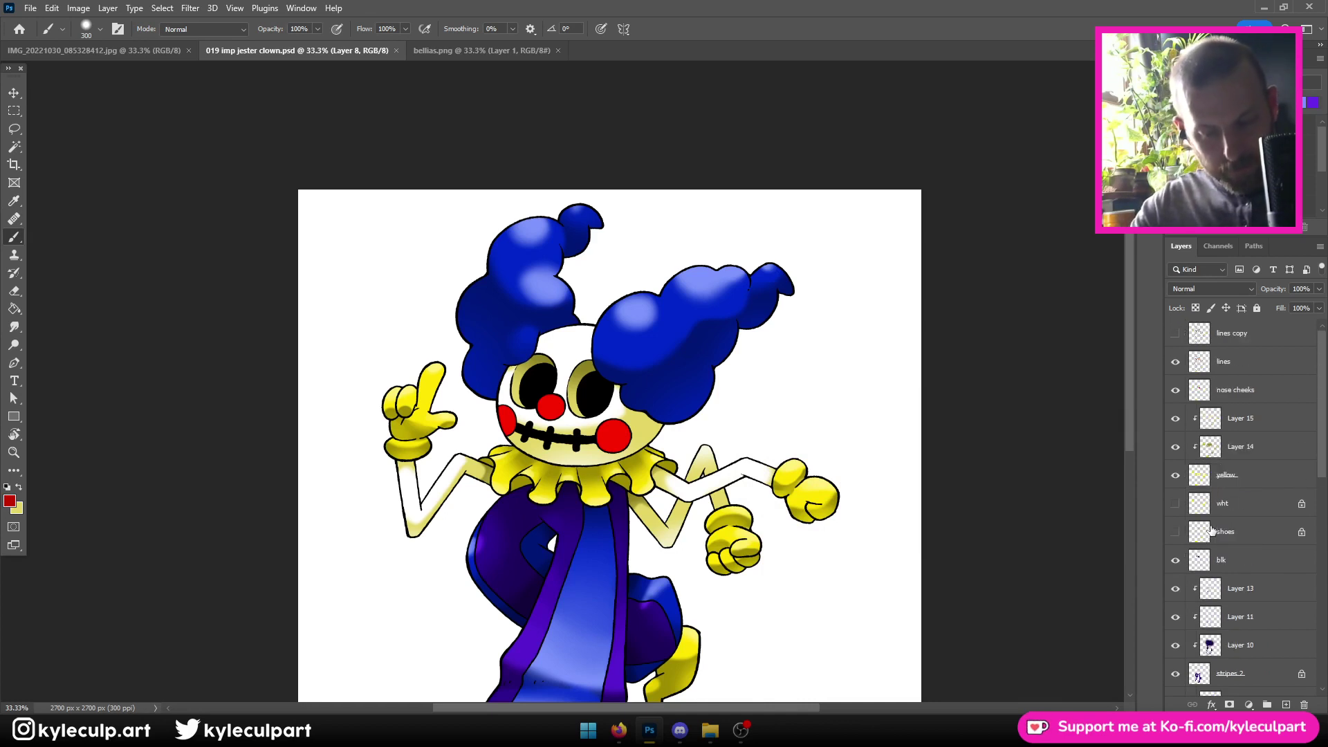
left_click(1236, 398)
left_click(1286, 704)
left_click(1287, 704)
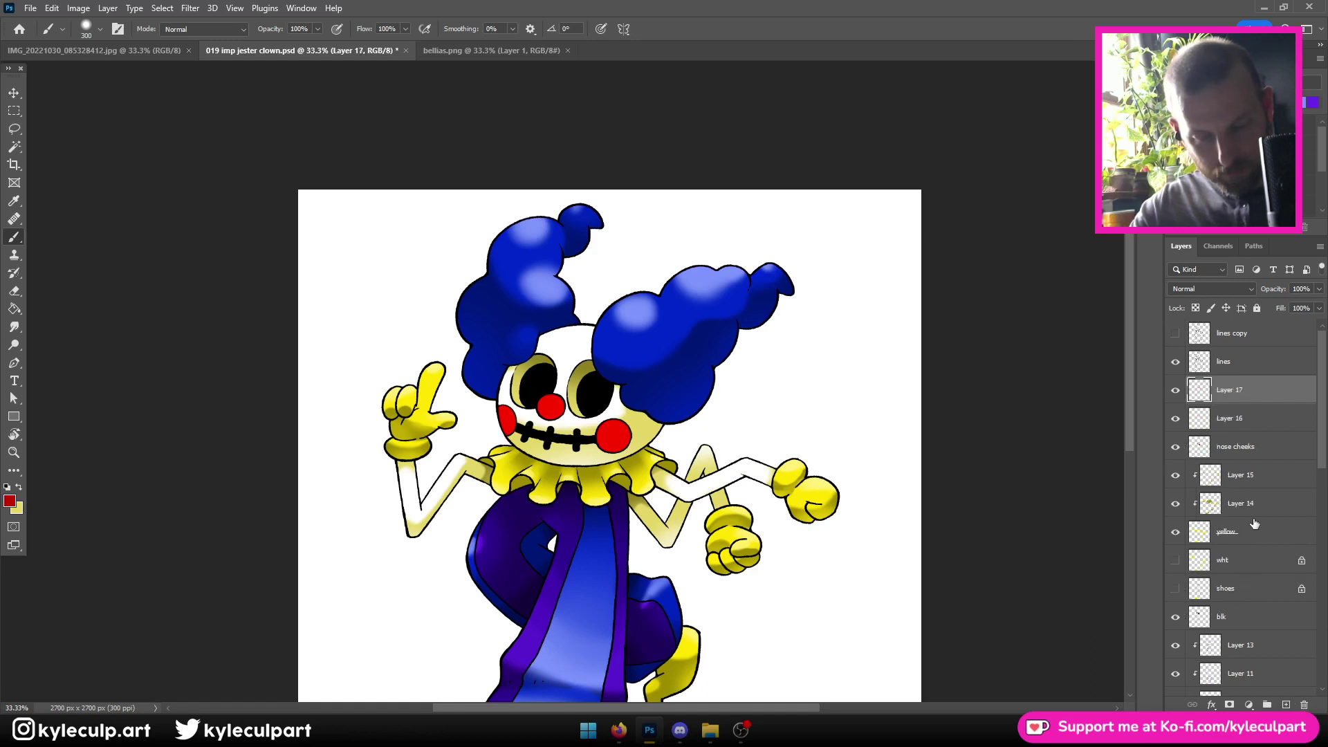
left_click(1243, 420, "shift")
right_click(1243, 419)
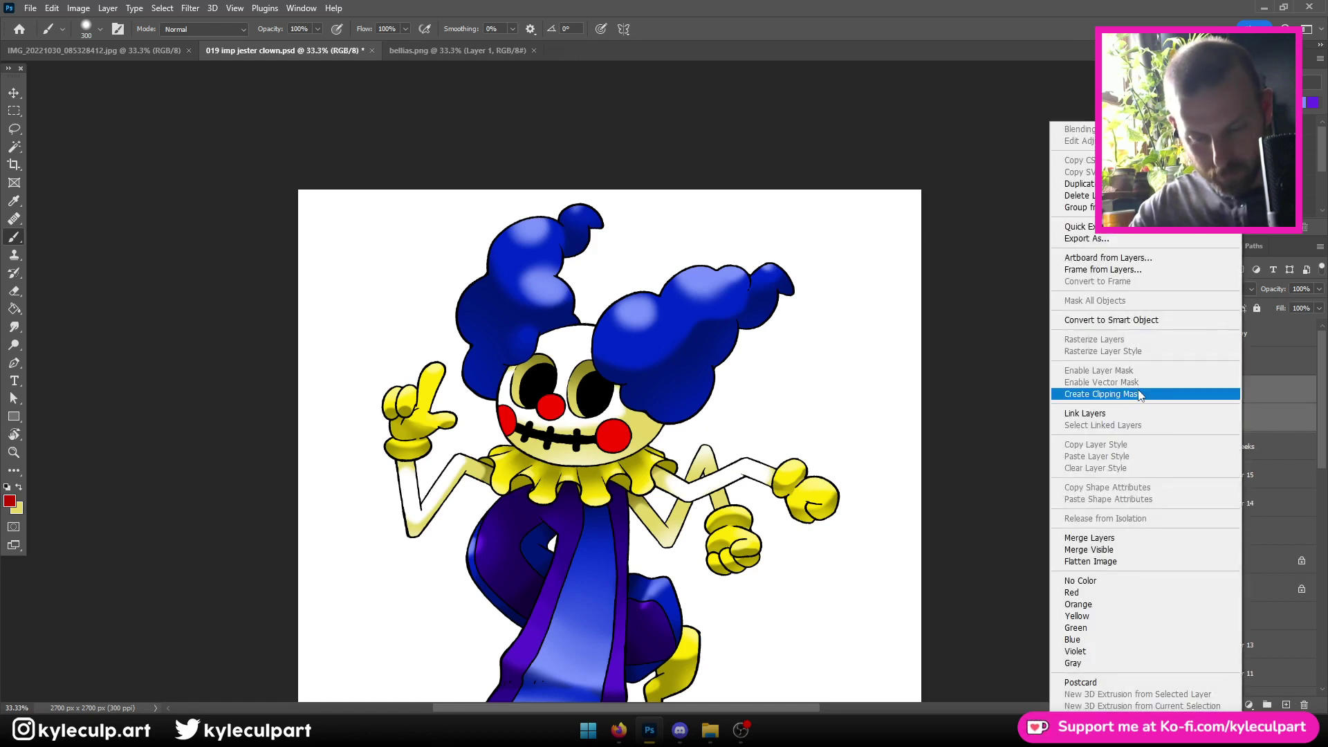
left_click(1140, 394)
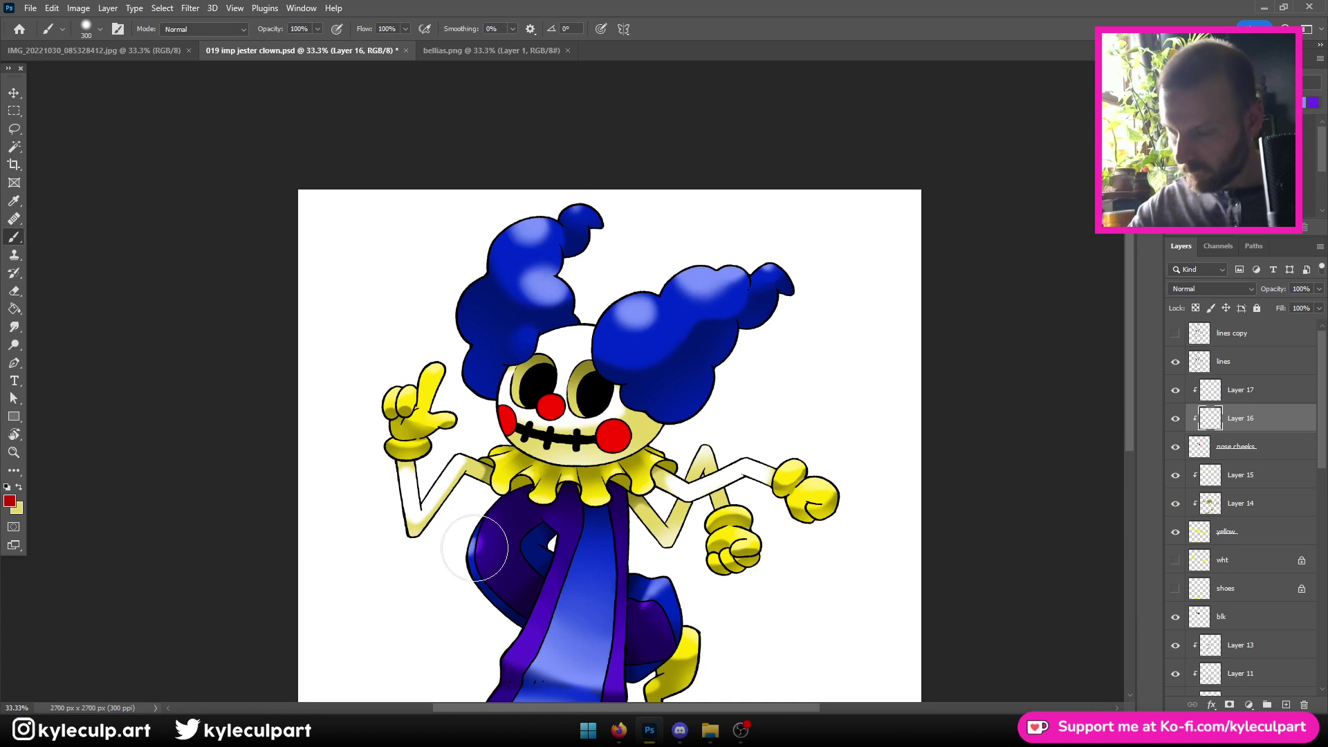
Darken the foreground red to ac0000, paint shadows on the nose and cheeks on Layer 16, and save the document
scroll(460, 547, "down", 3)
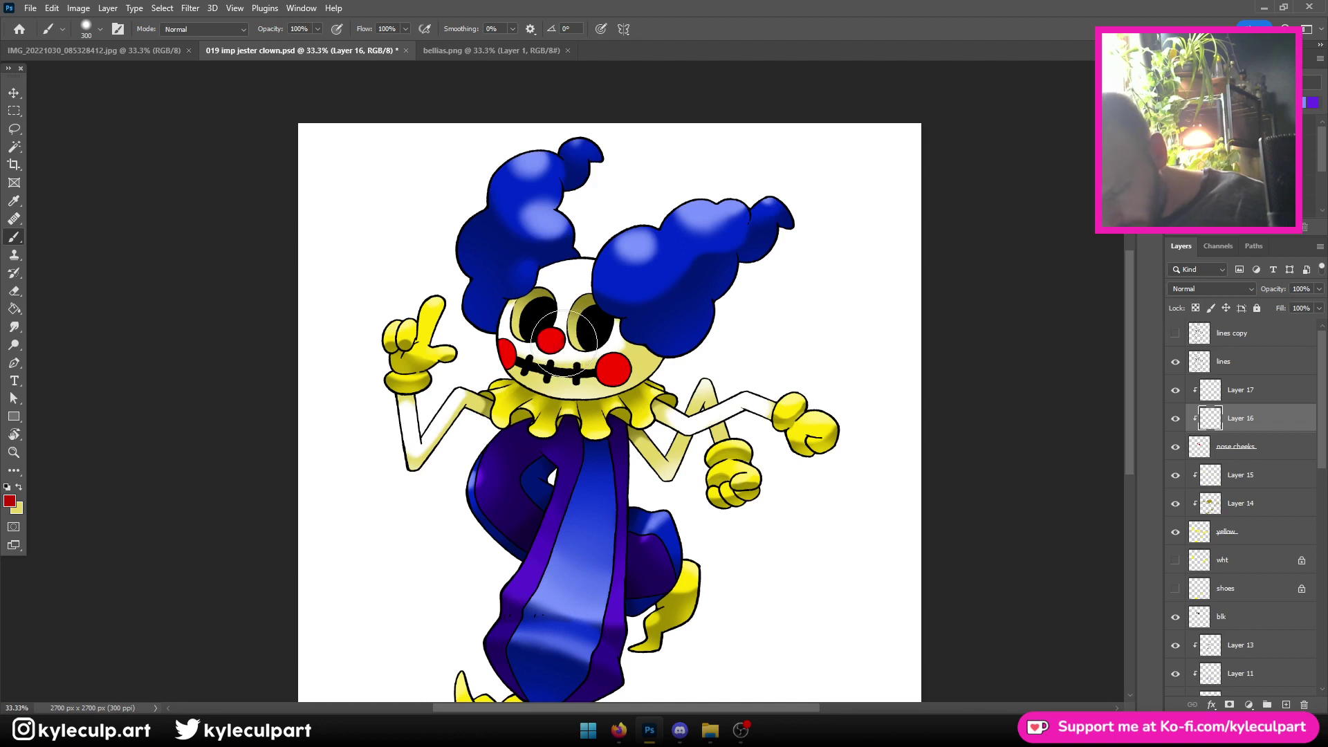
left_click(10, 502)
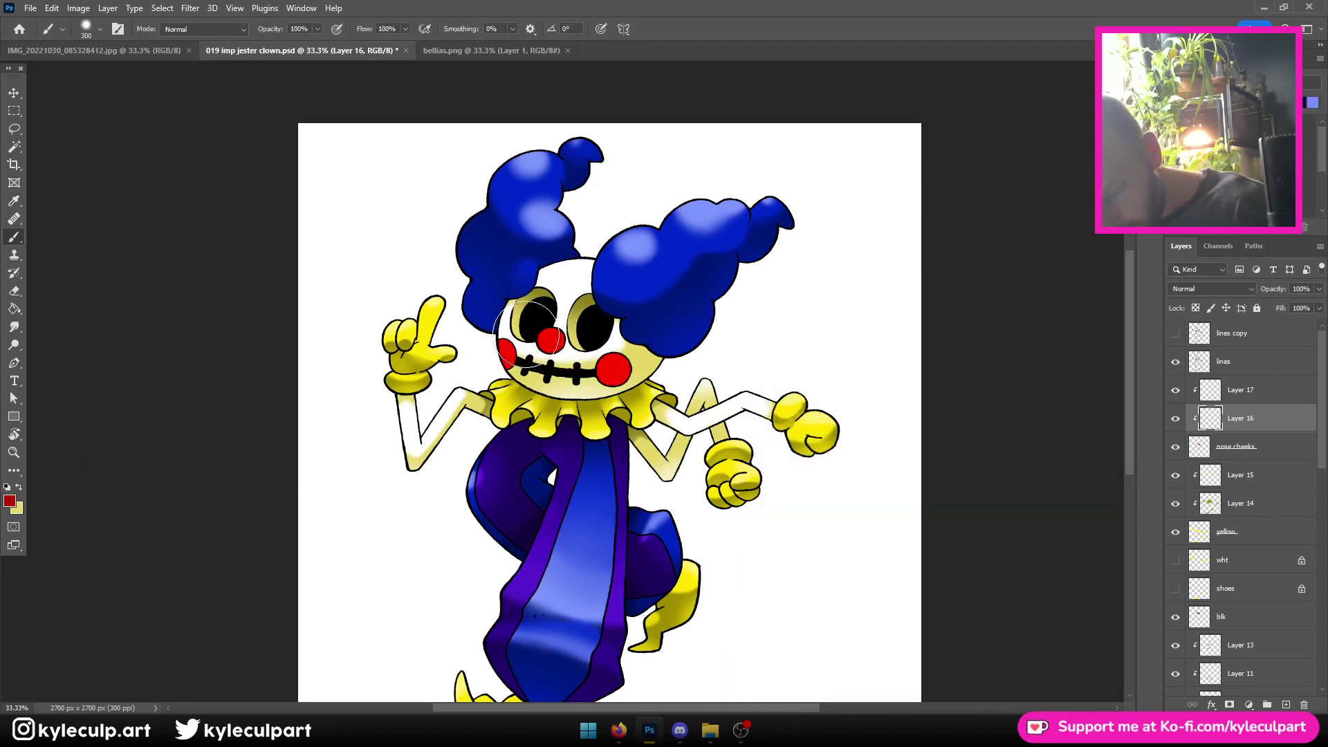
left_click_drag(535, 350, 563, 348)
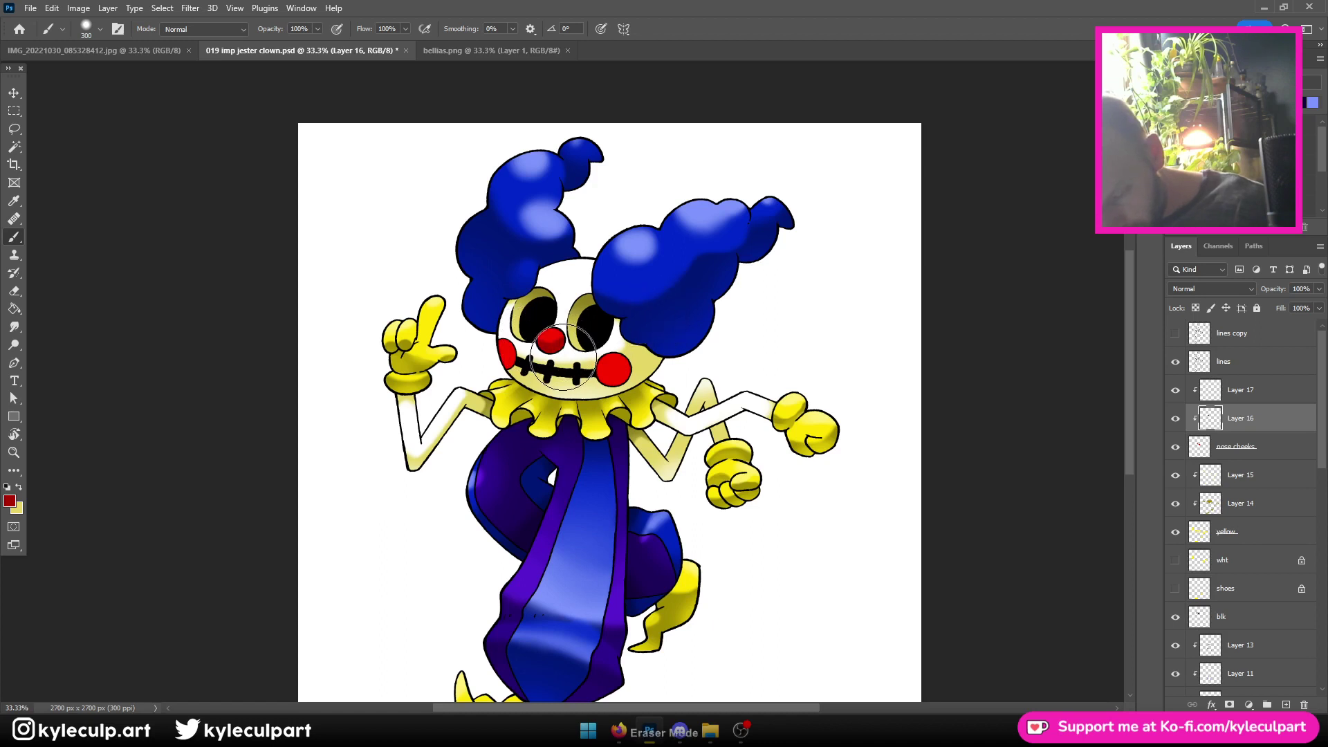
left_click_drag(601, 376, 629, 369)
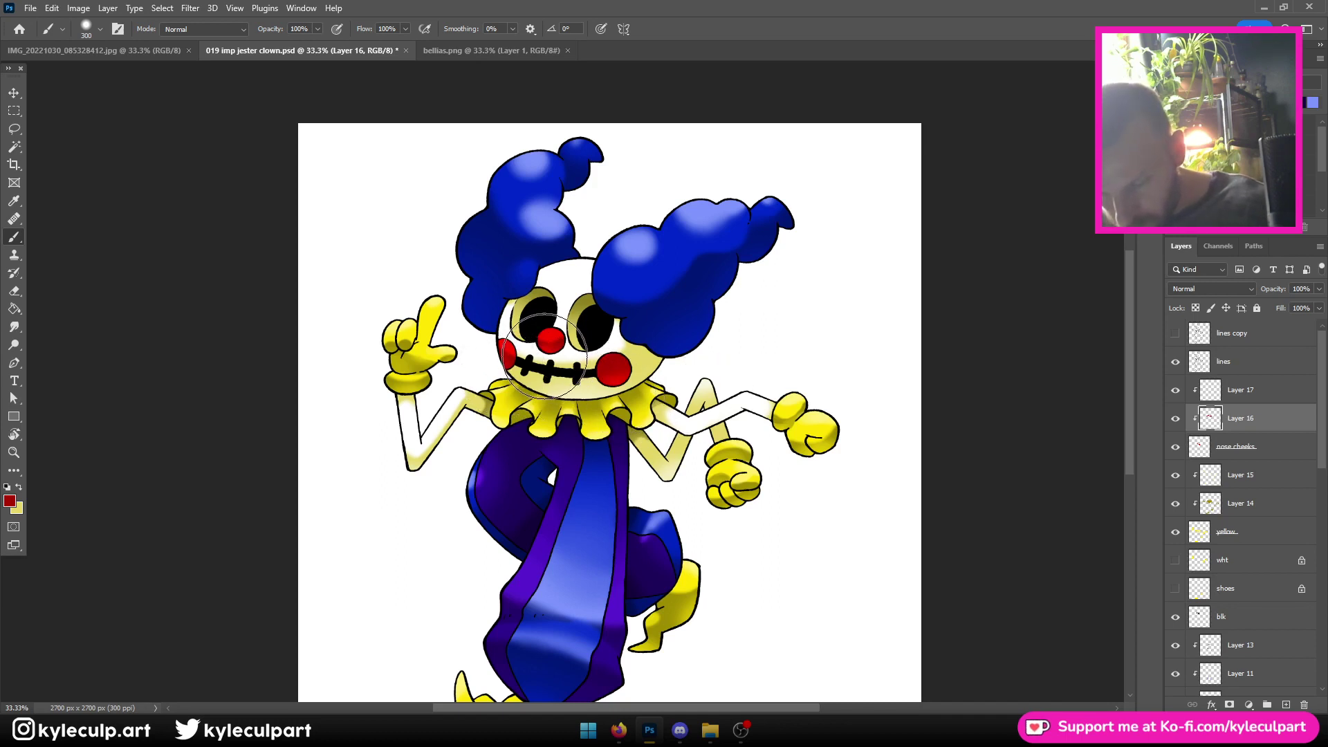
key("ctrl+s")
key("ctrl+minus")
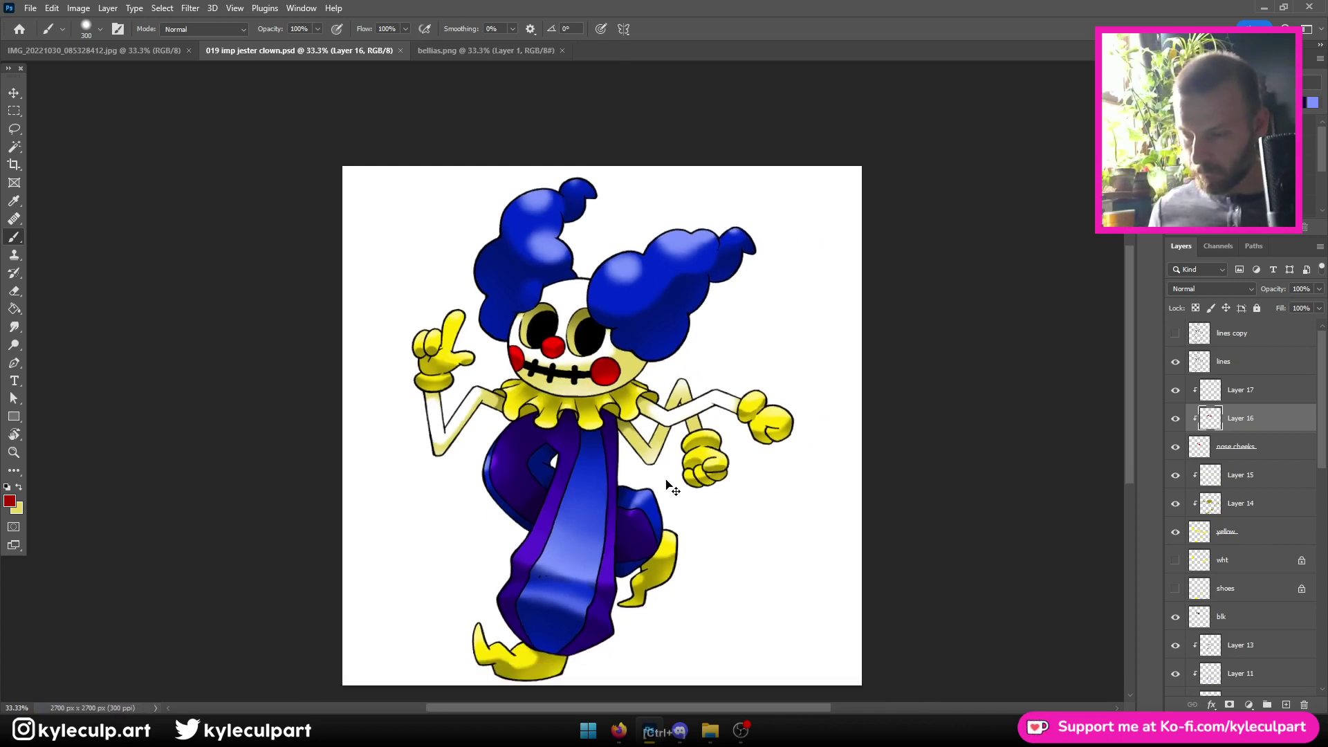
key("ctrl+plus")
Lock transparent pixels on the nose cheeks layer and Layer 16, and recolour Layer 16's shadows with a filled rectangle in dark red 890000
left_click(10, 504)
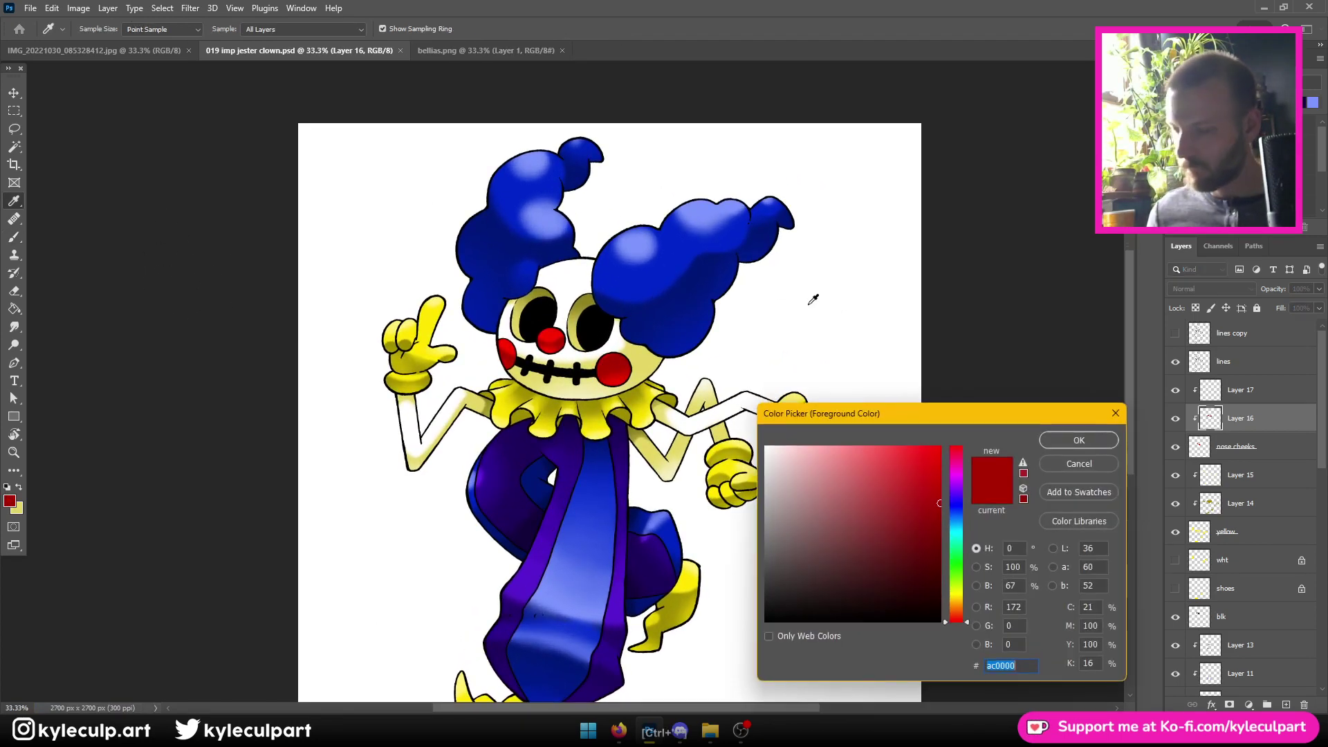
left_click_drag(941, 504, 950, 523)
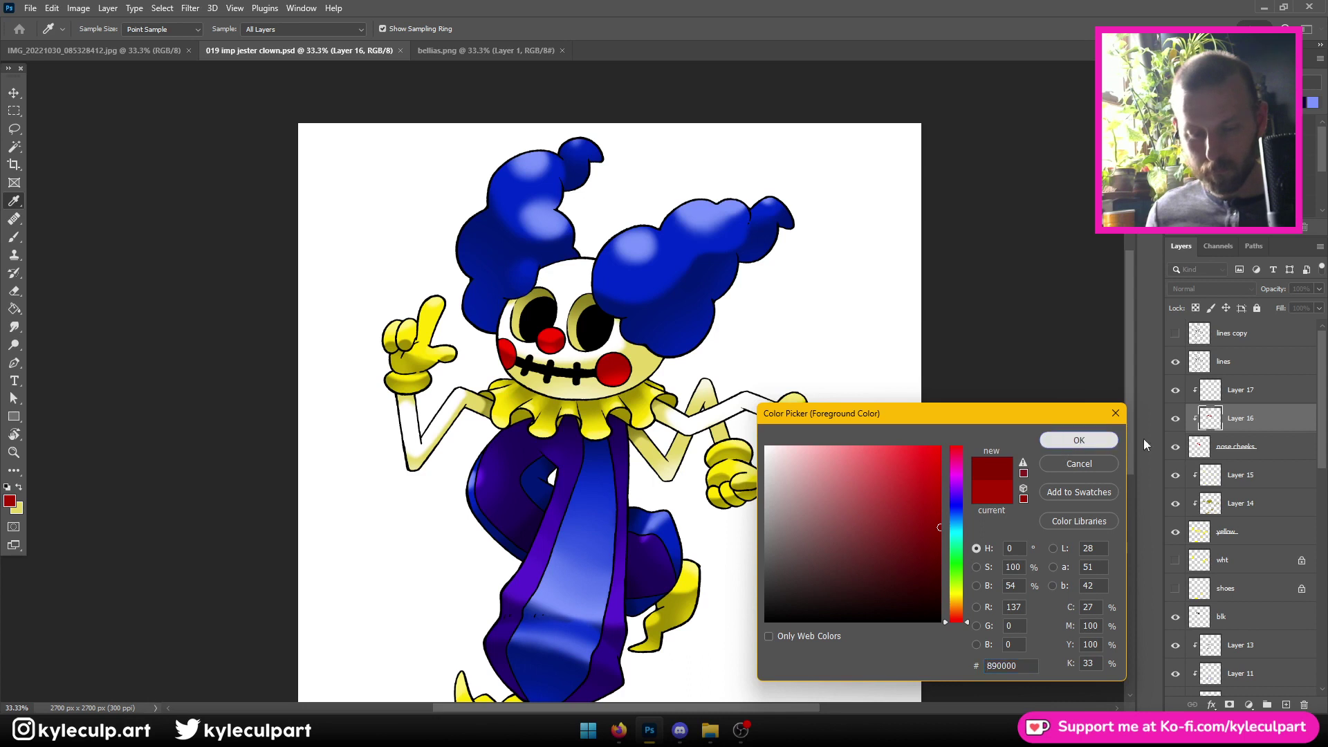
key("Return")
left_click(1221, 449)
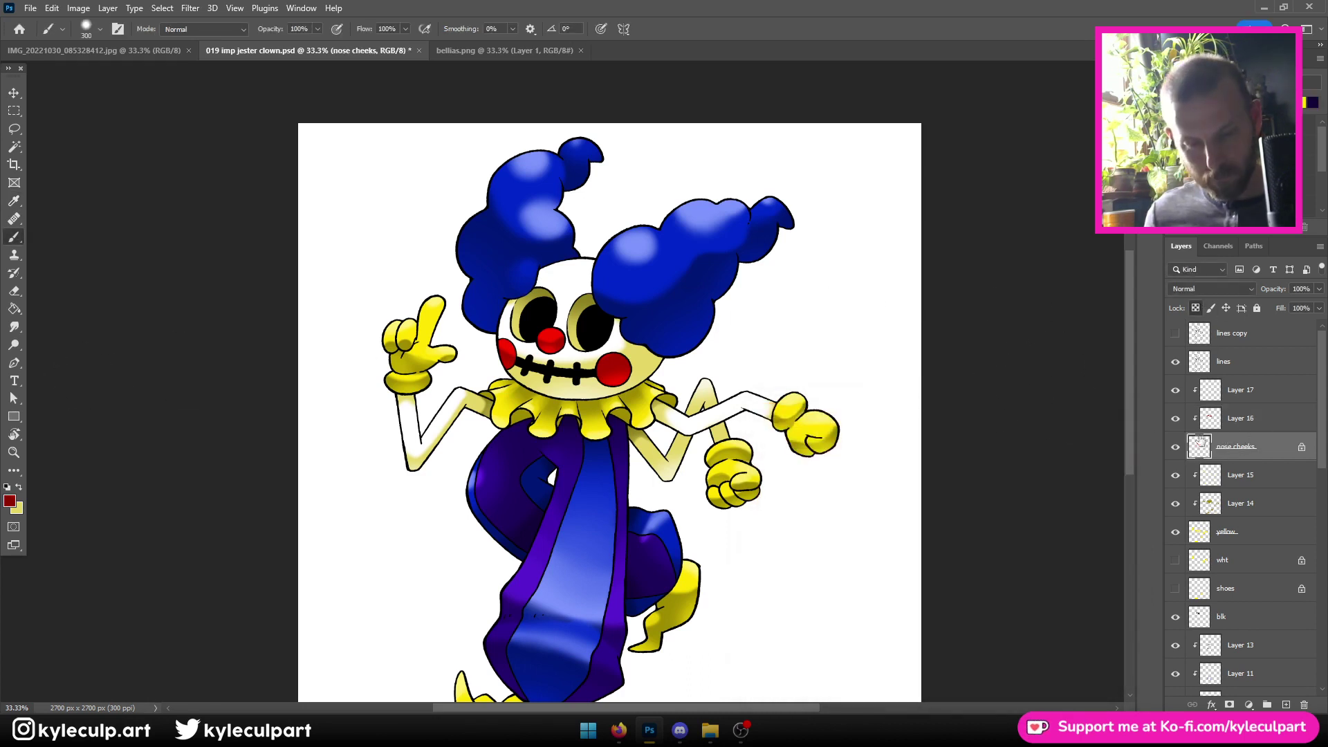
left_click(1247, 421)
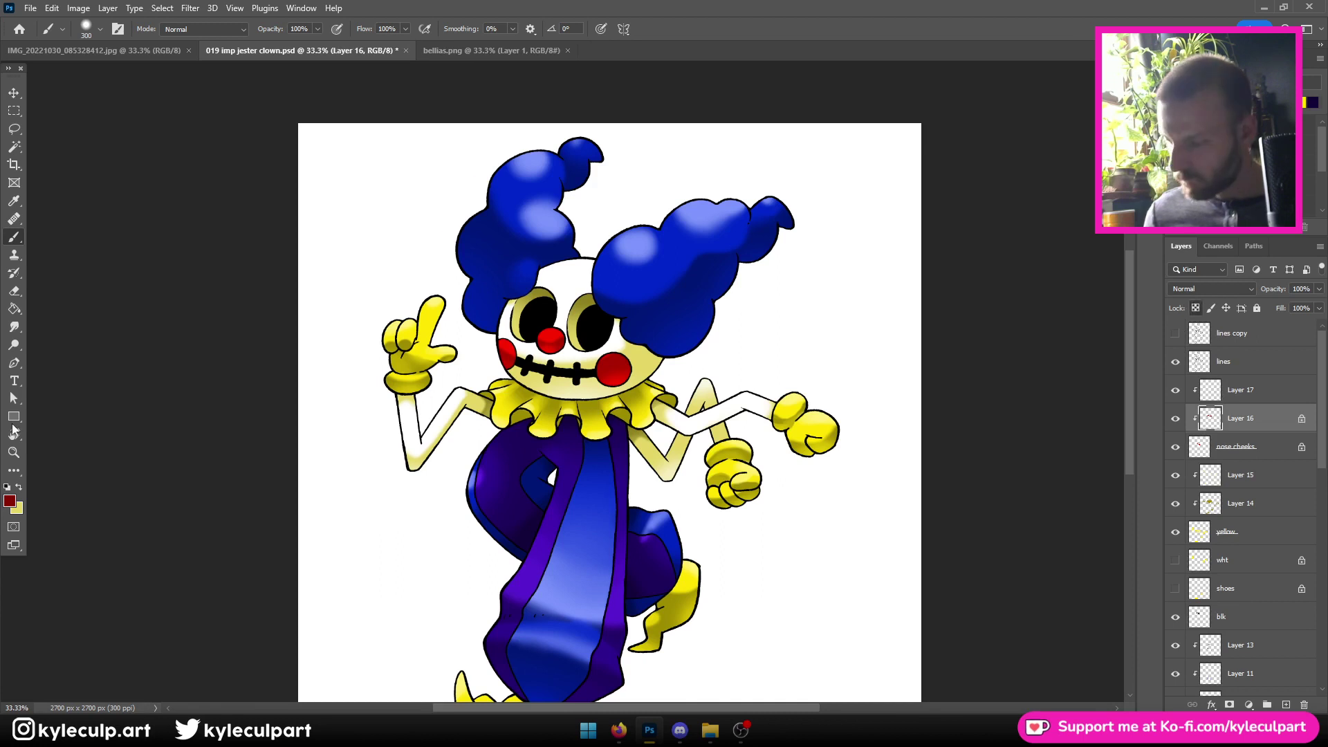
left_click(13, 418)
left_click_drag(303, 205, 894, 573)
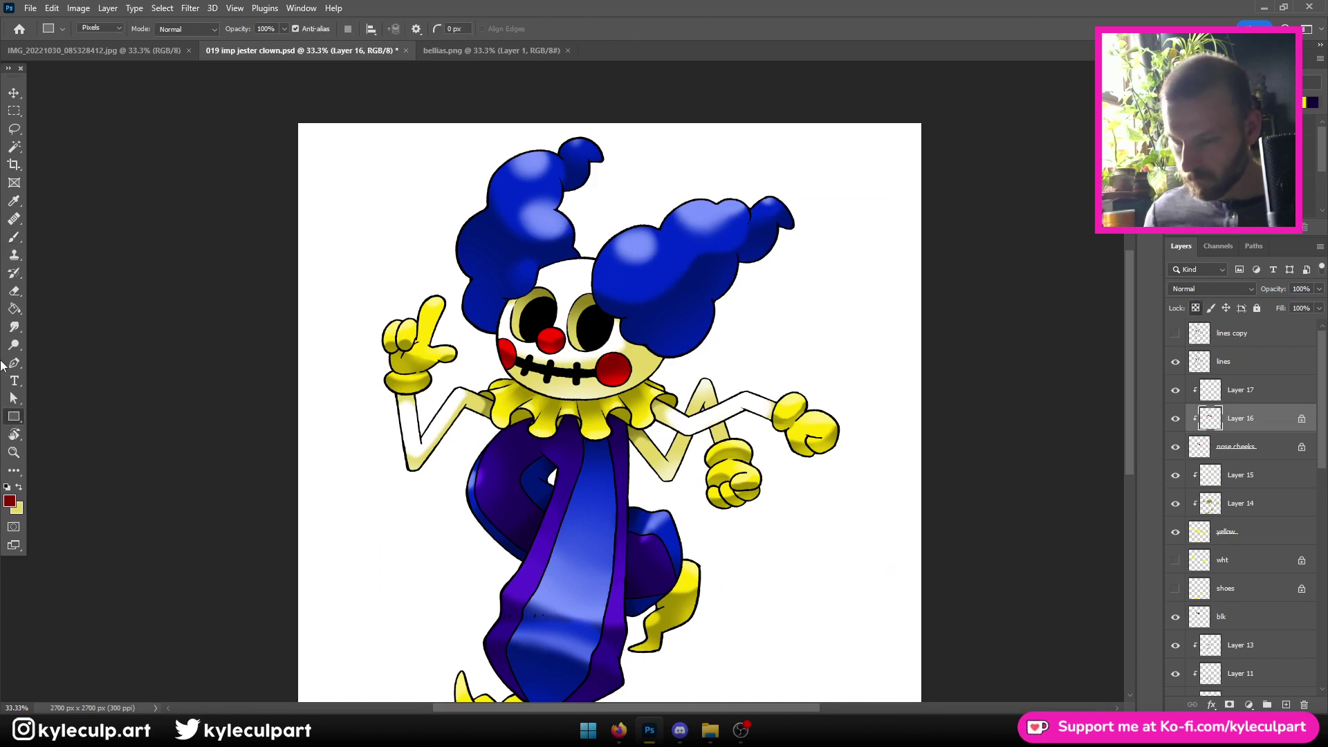
Paint light pinkish-red highlights on the nose and cheeks on Layer 17, lower the brush opacity to 33%, and save the document
left_click(10, 501)
left_click_drag(892, 484, 865, 430)
left_click(1079, 440)
key("alt+]")
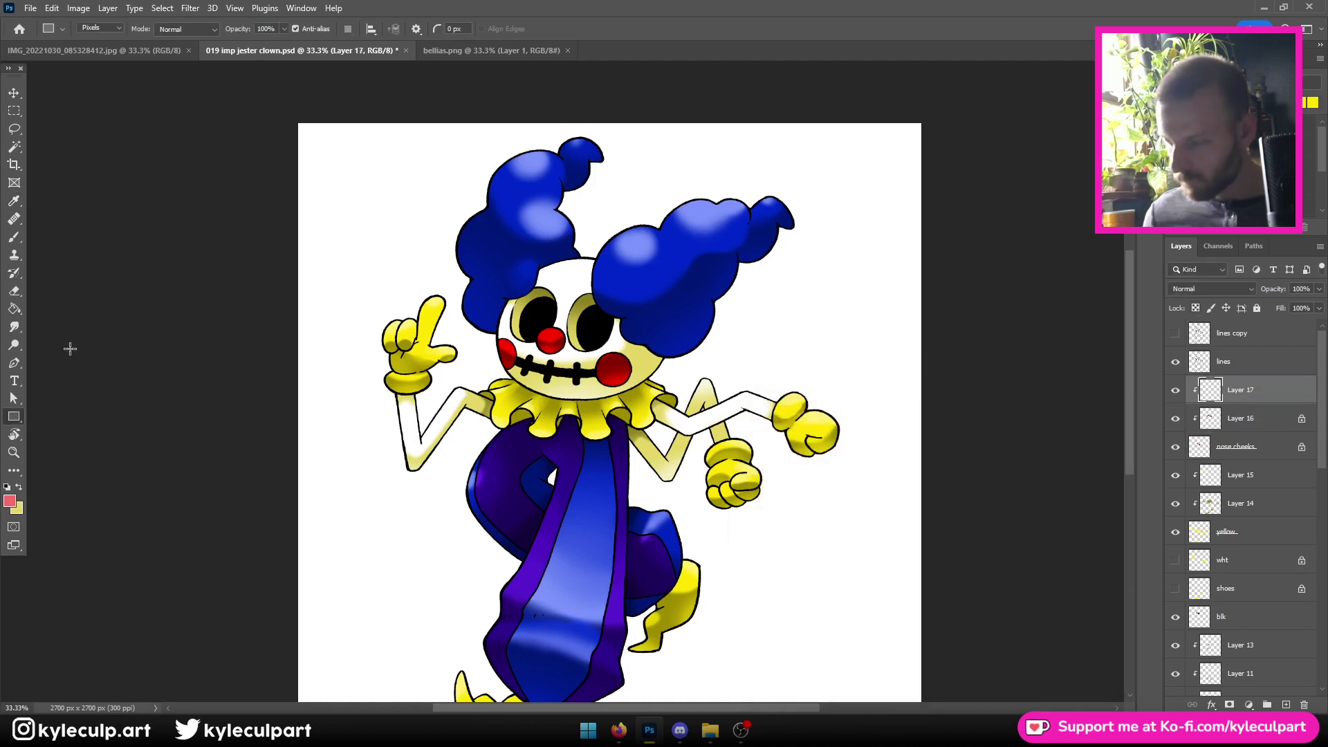
key("b")
key("ctrl+plus")
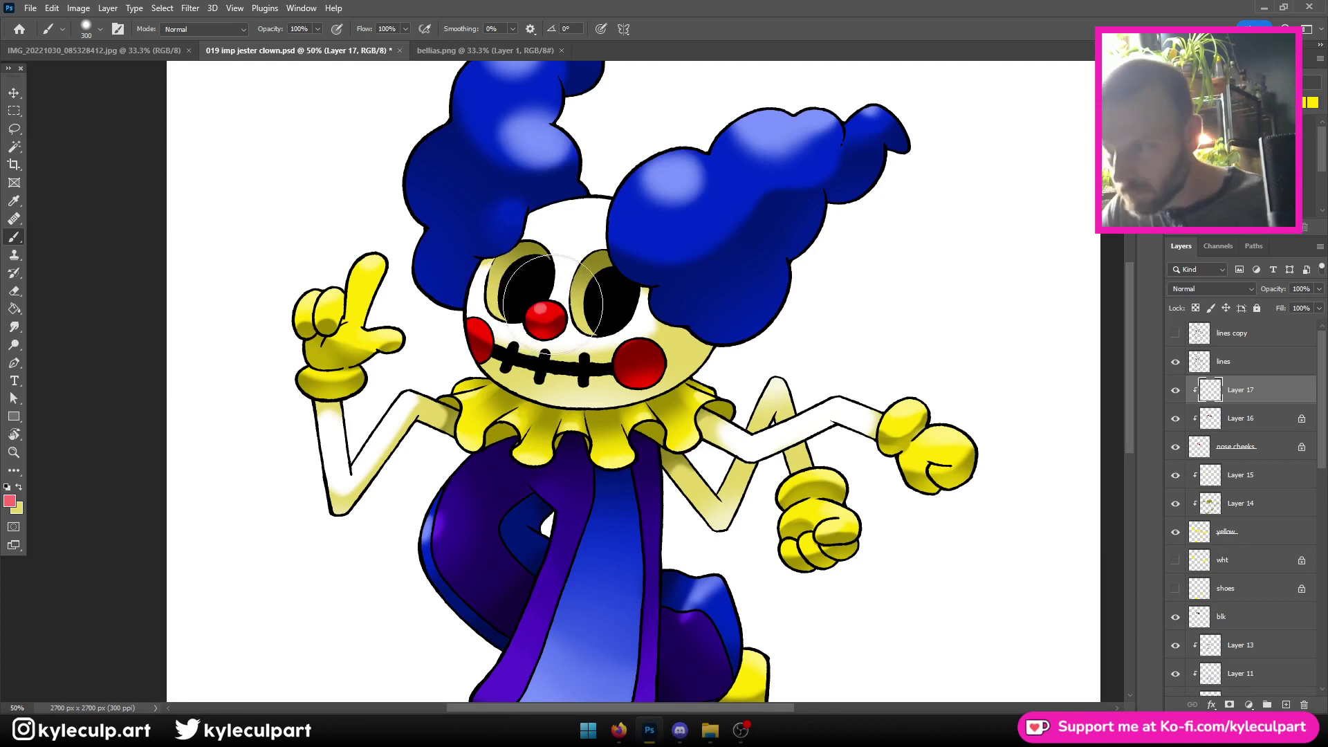
key("3")
key("3")
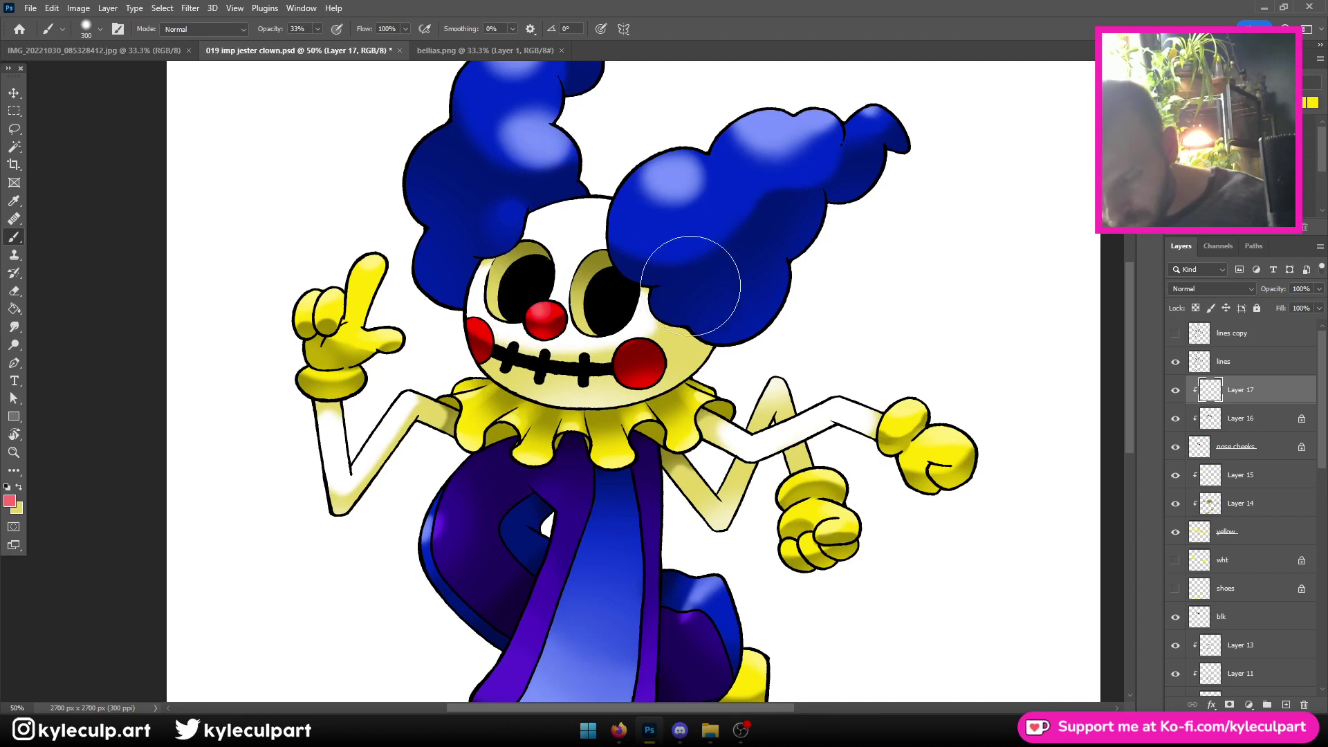
key("ctrl+s")
key("ctrl+minus")
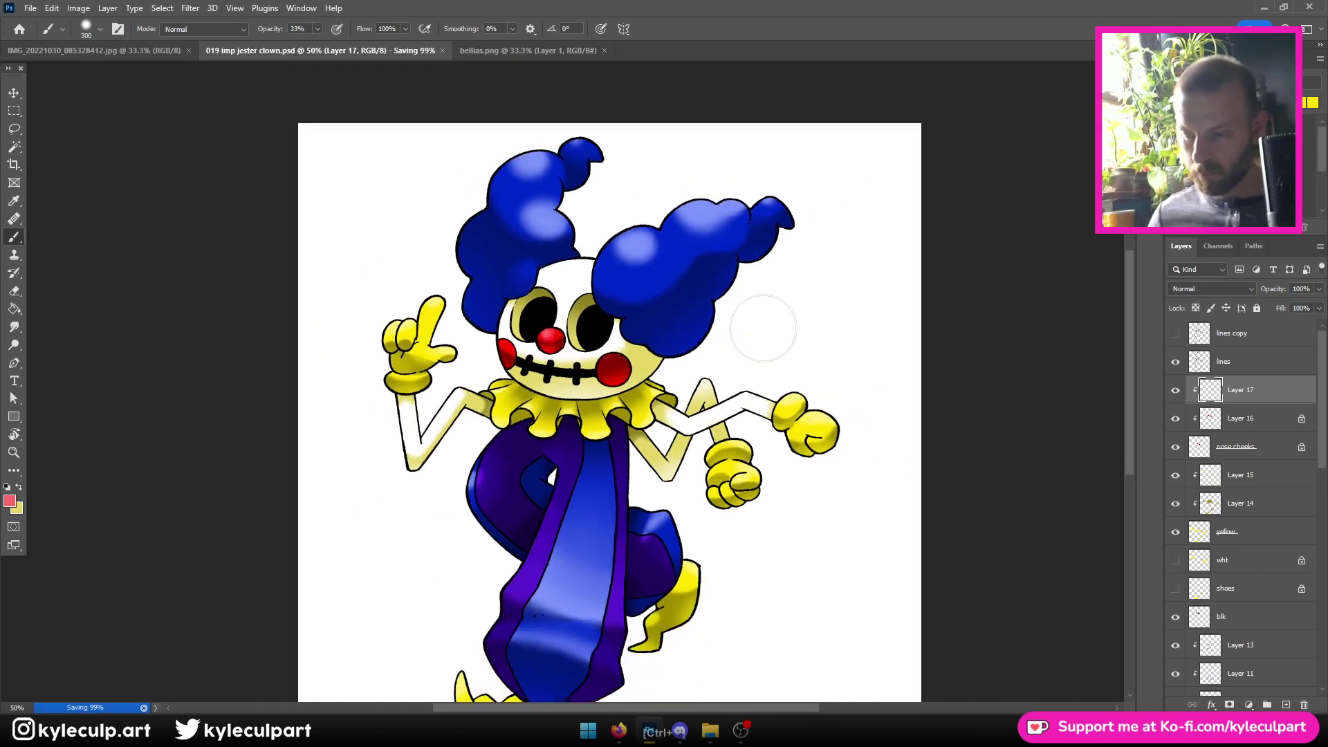
key("ctrl+plus")
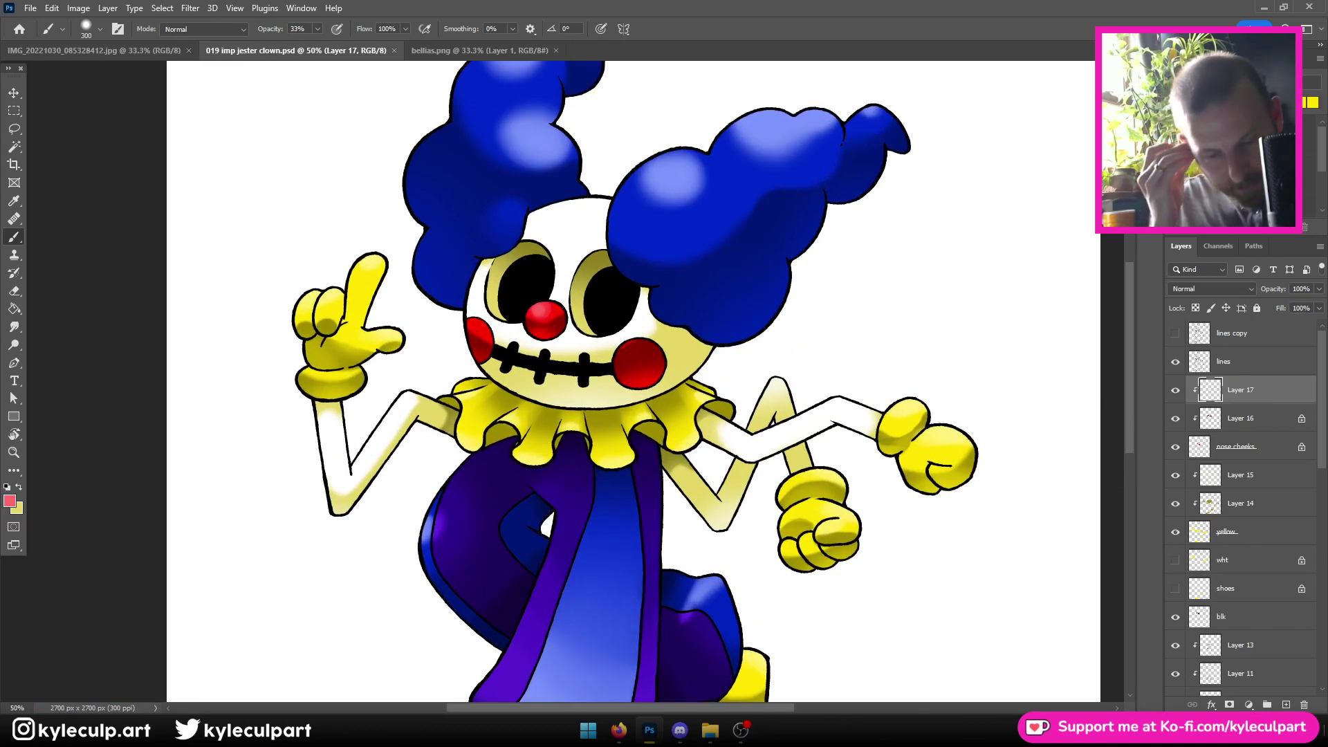
Add a new layer above Layer 17 and name it h
left_click(1286, 704)
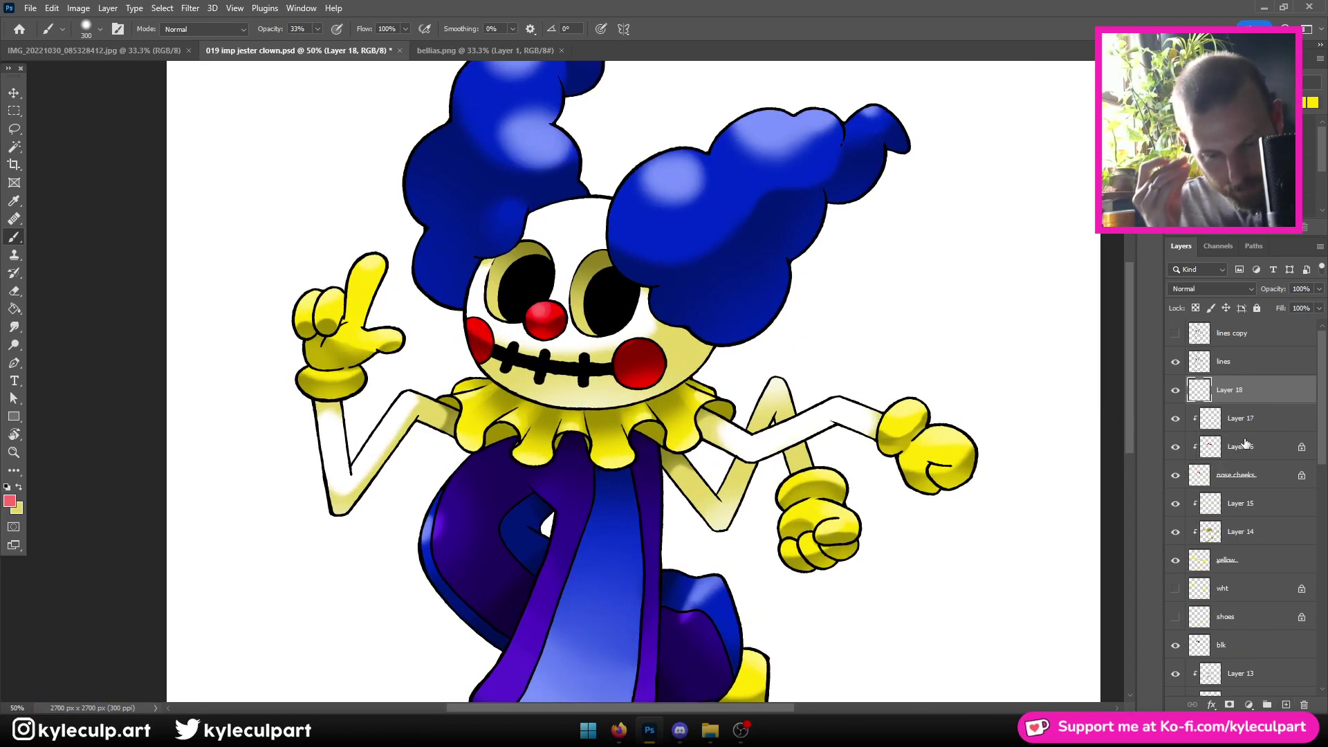
left_click(1238, 388)
type("h")
key("Return")
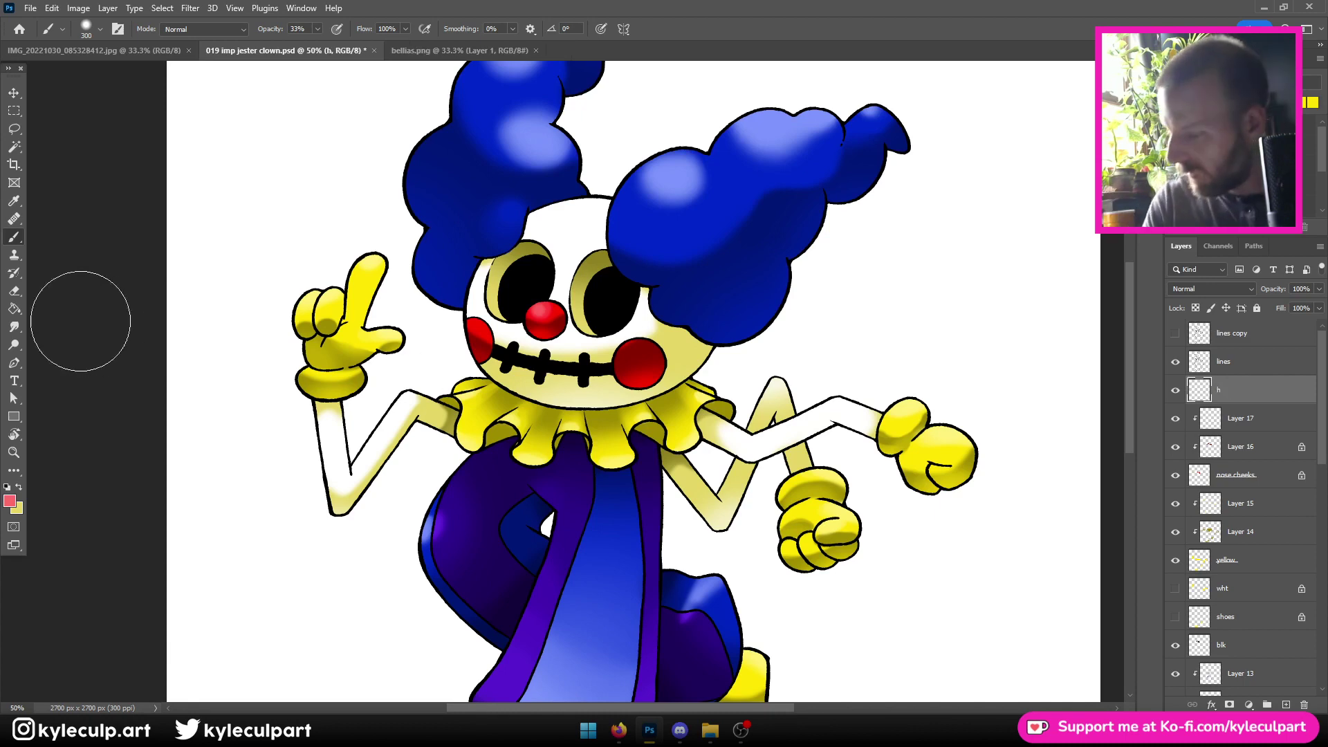
Set the foreground colour to white ffffff and choose the Marnie2 brush preset
left_click(12, 506)
left_click(543, 231)
left_click(1076, 443)
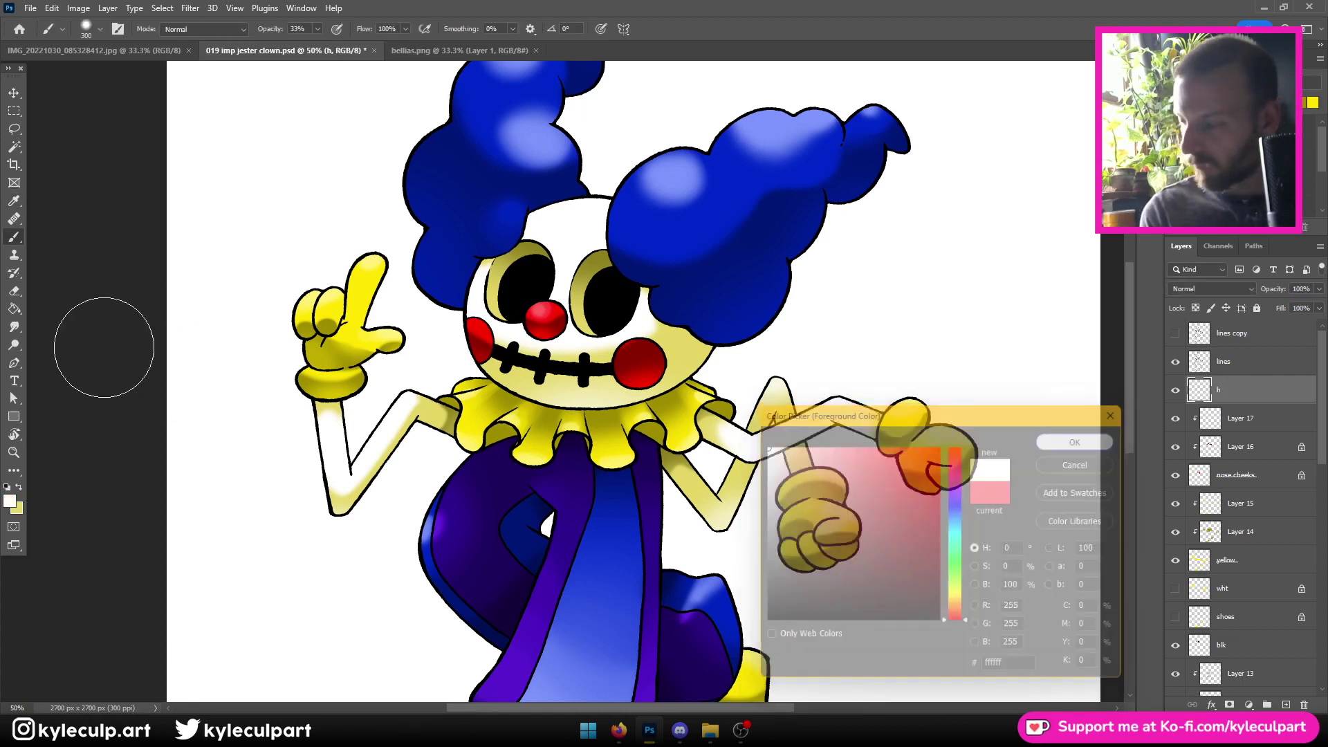
left_click(86, 29)
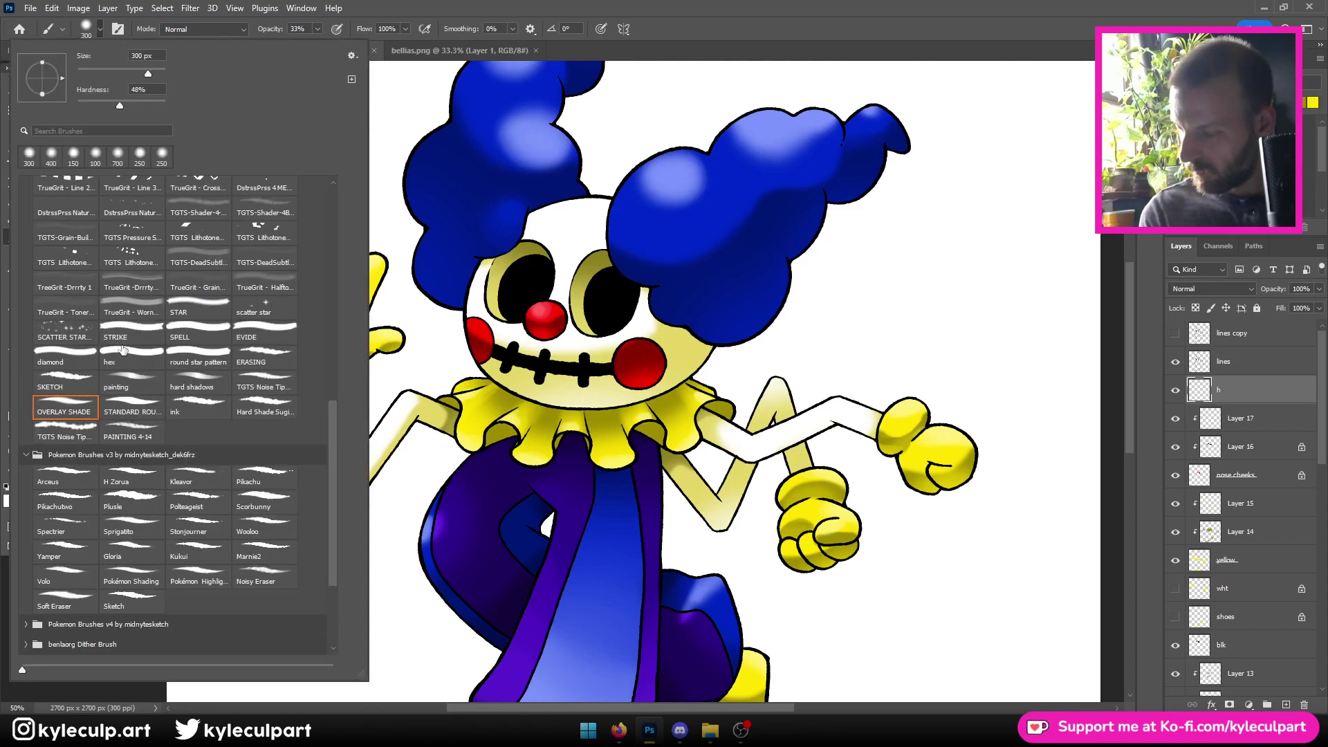
left_click(285, 550)
left_click(779, 43)
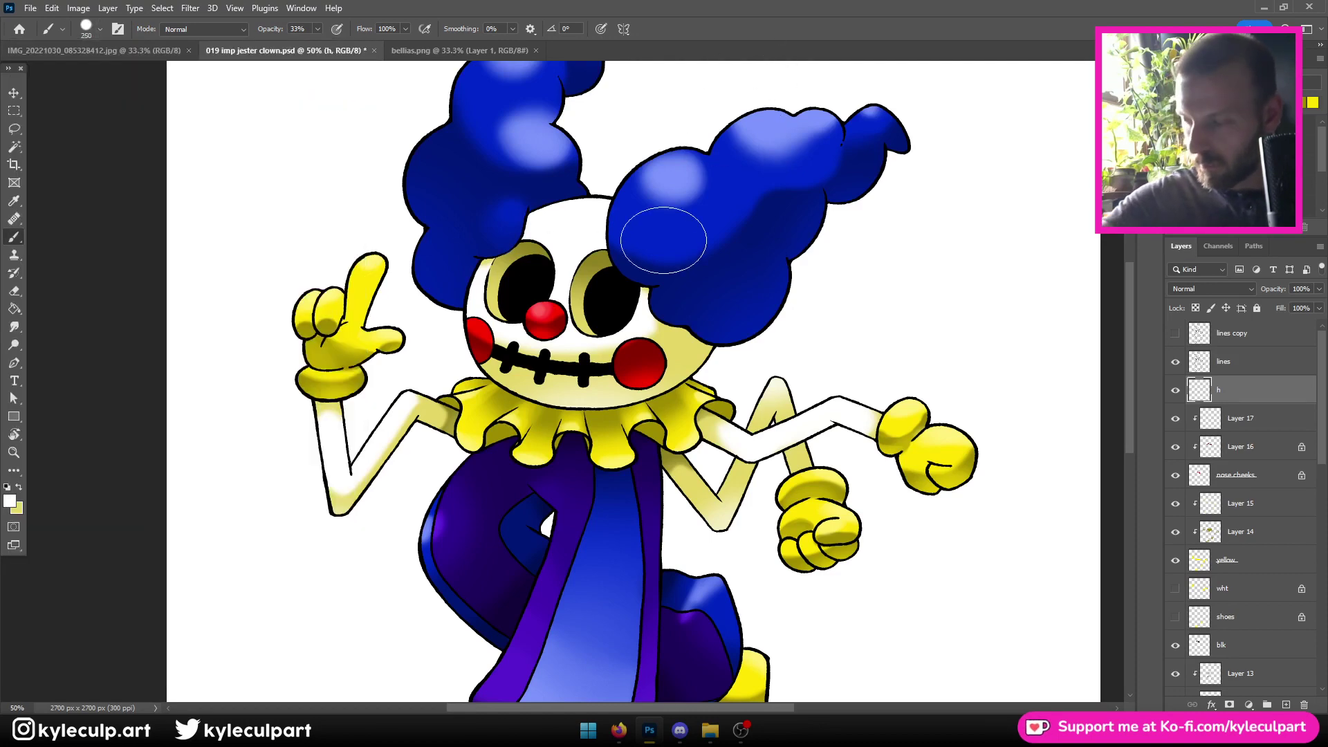
Reduce the brush size to 70 px and set its opacity to 20%
key("bracketleft")
key("bracketleft")
key("bracketleft")
key("bracketleft")
key("bracketleft")
key("bracketleft")
key("bracketleft")
key("bracketleft")
key("bracketleft")
key("bracketleft")
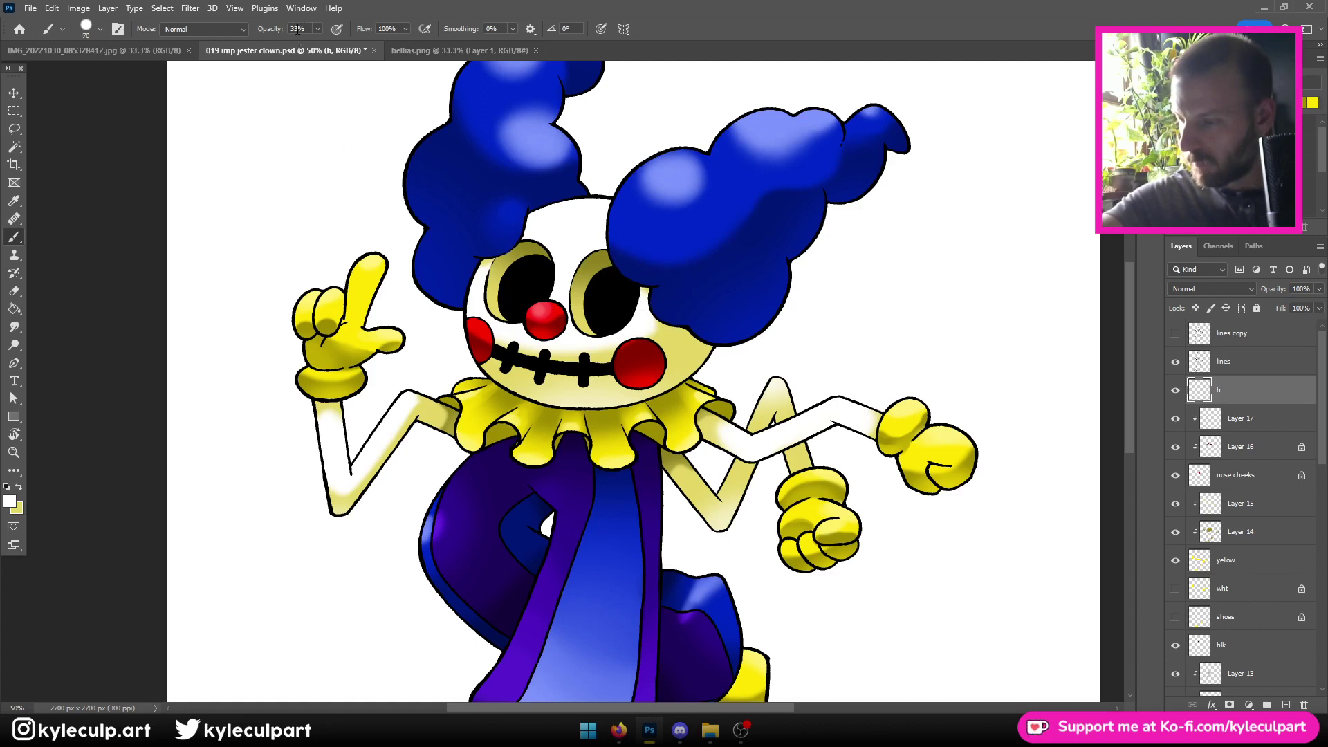
left_click(298, 29)
type("20")
key("Return")
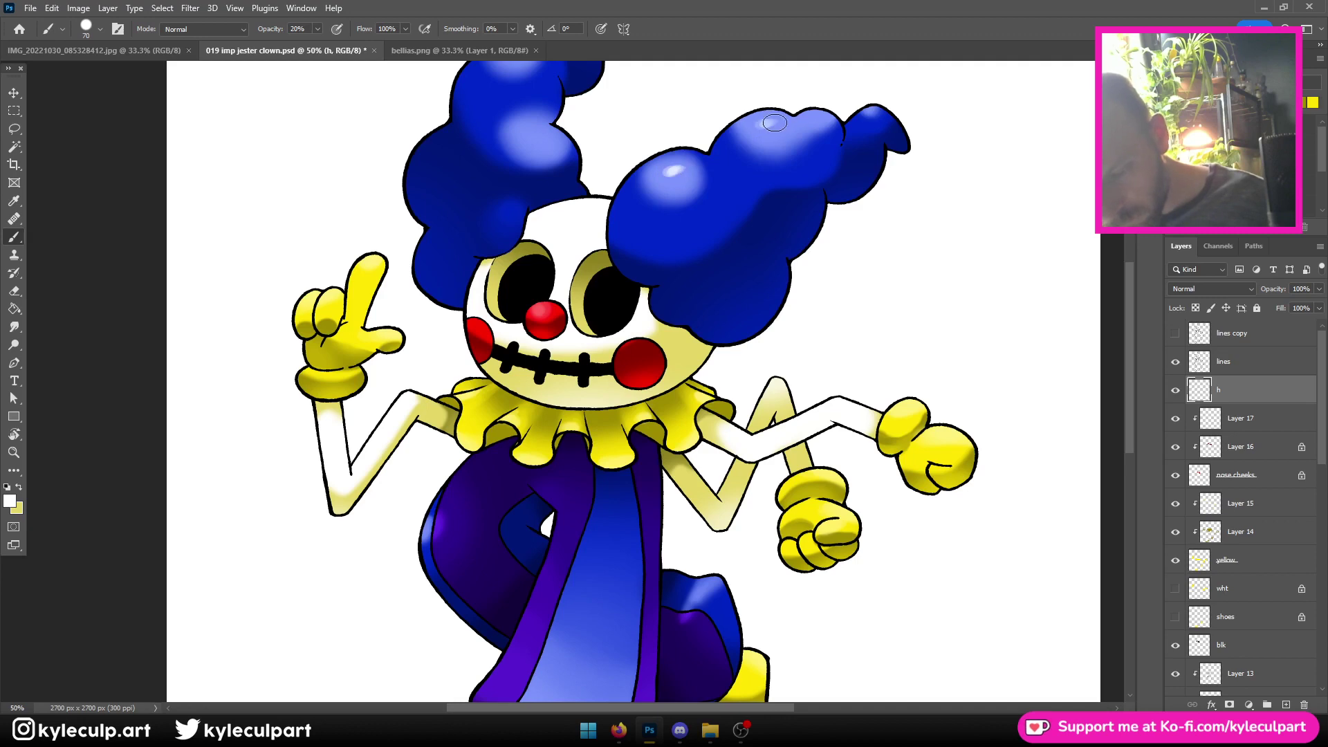
Paint small white highlight spots on the blue hair puffs and the red nose on layer h
left_click_drag(774, 123, 765, 126)
left_click(814, 119)
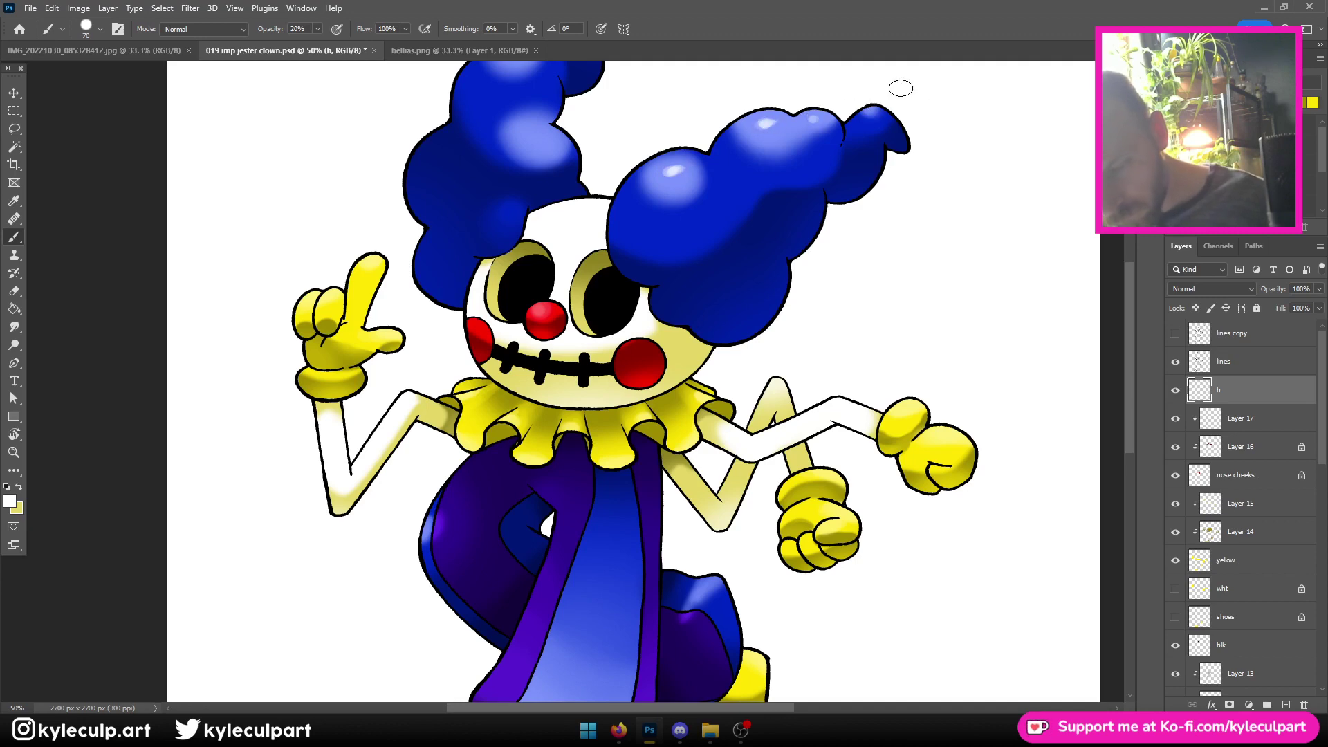
left_click_drag(734, 265, 691, 392)
left_click_drag(504, 262, 501, 264)
left_click(505, 264)
left_click(492, 204)
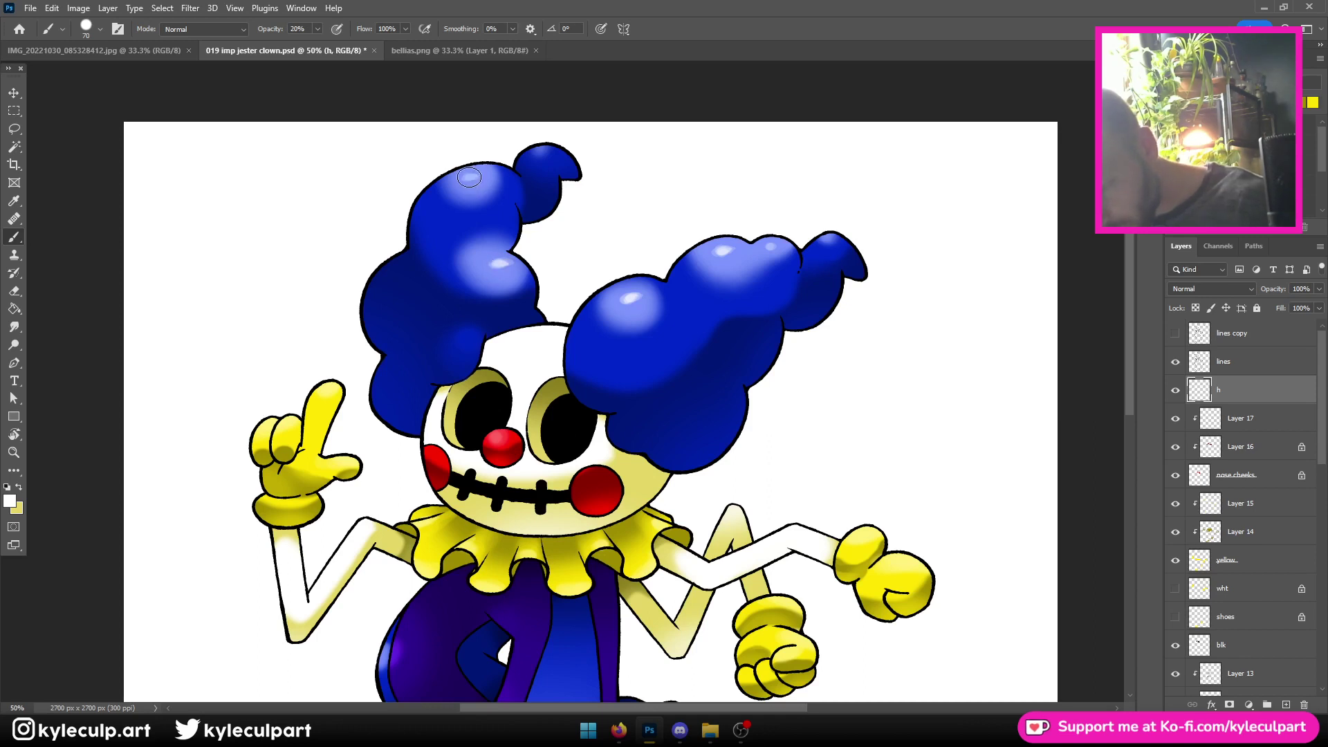
left_click(469, 177)
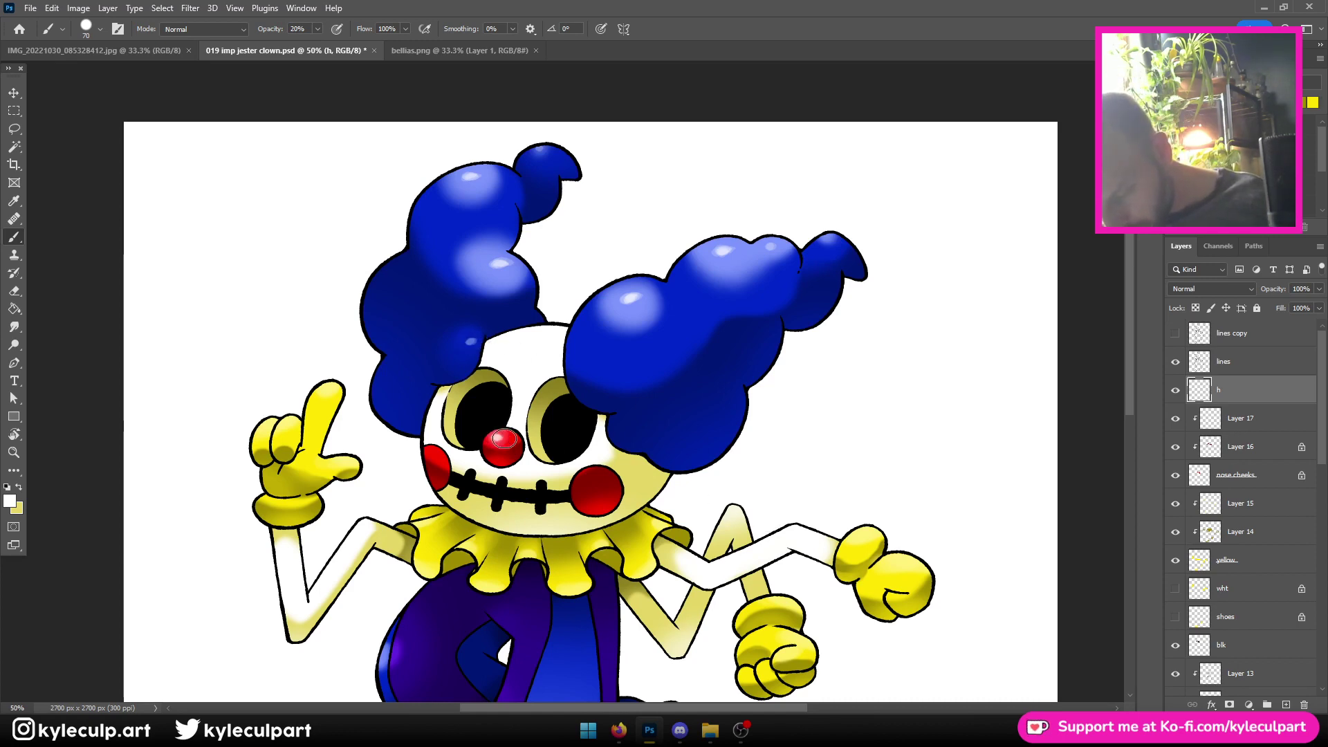
Rotate the canvas view, paint thin white highlight streaks across the lower folds of the robe's blue front panel, and reset the rotation
left_click_drag(686, 586, 706, 433)
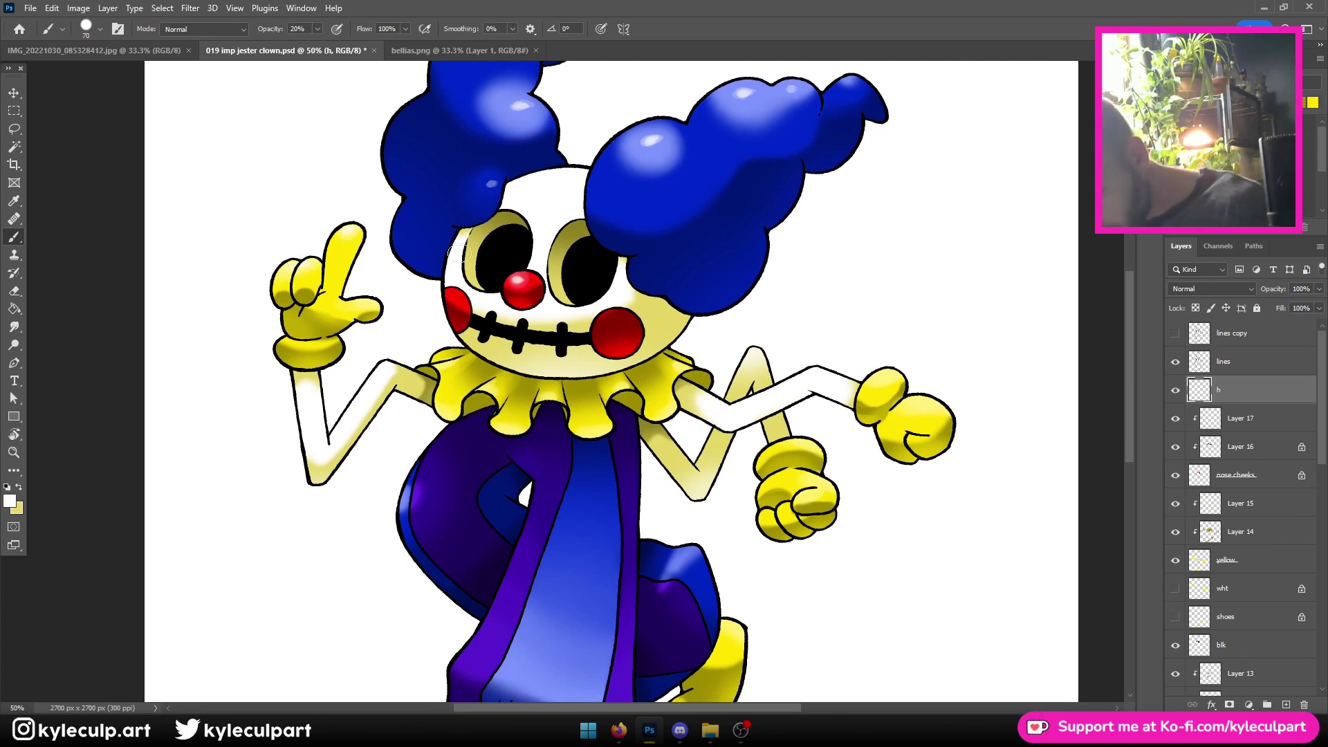
left_click_drag(885, 554, 723, 476)
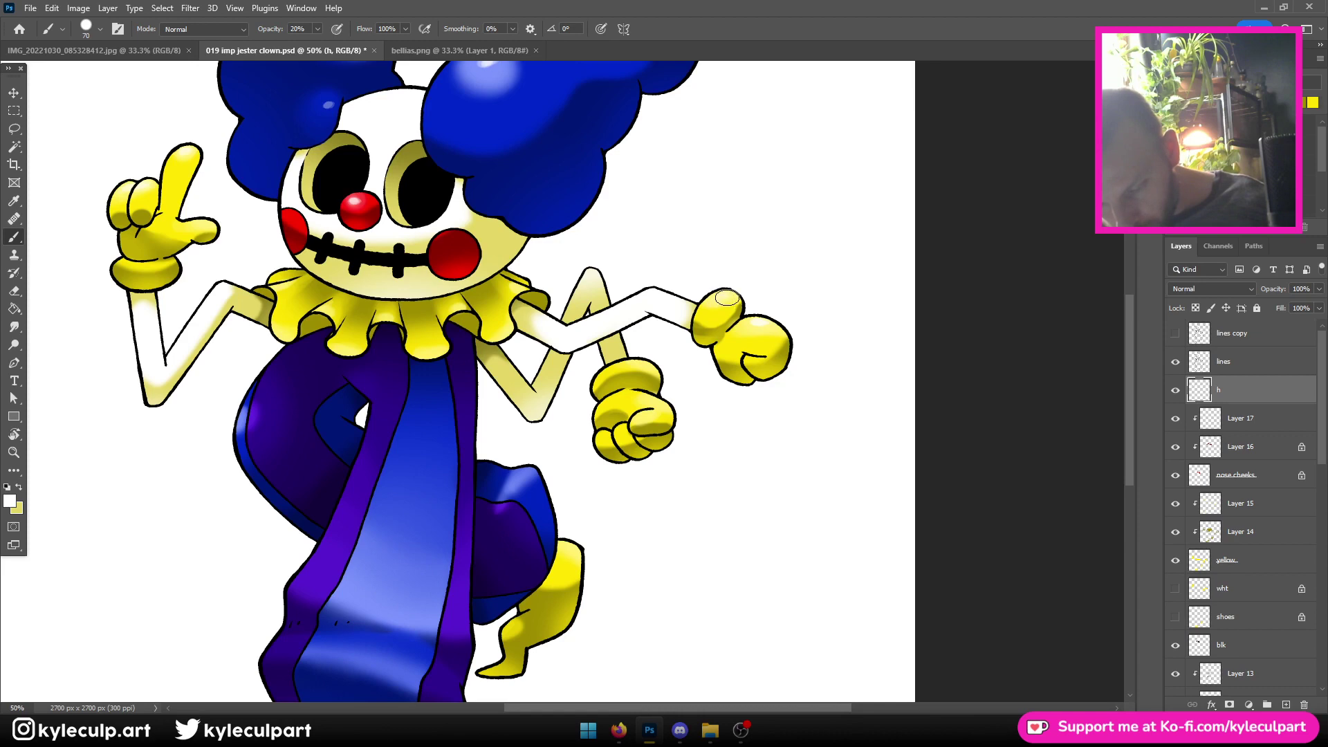
left_click_drag(707, 517, 674, 427)
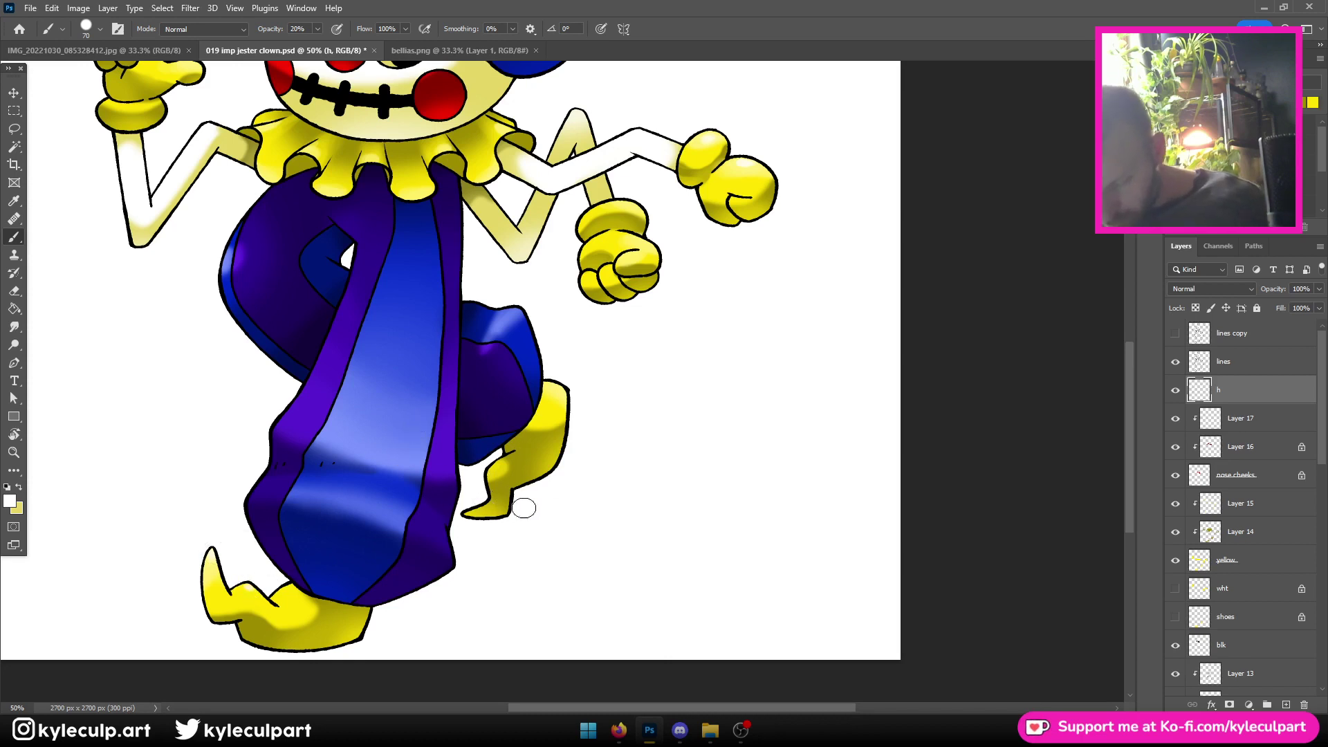
key("r")
mouse_move(745, 356)
left_mouse_down()
mouse_move(819, 435)
mouse_move(718, 596)
mouse_move(703, 573)
left_mouse_up()
key("b")
left_click_drag(485, 220, 489, 269)
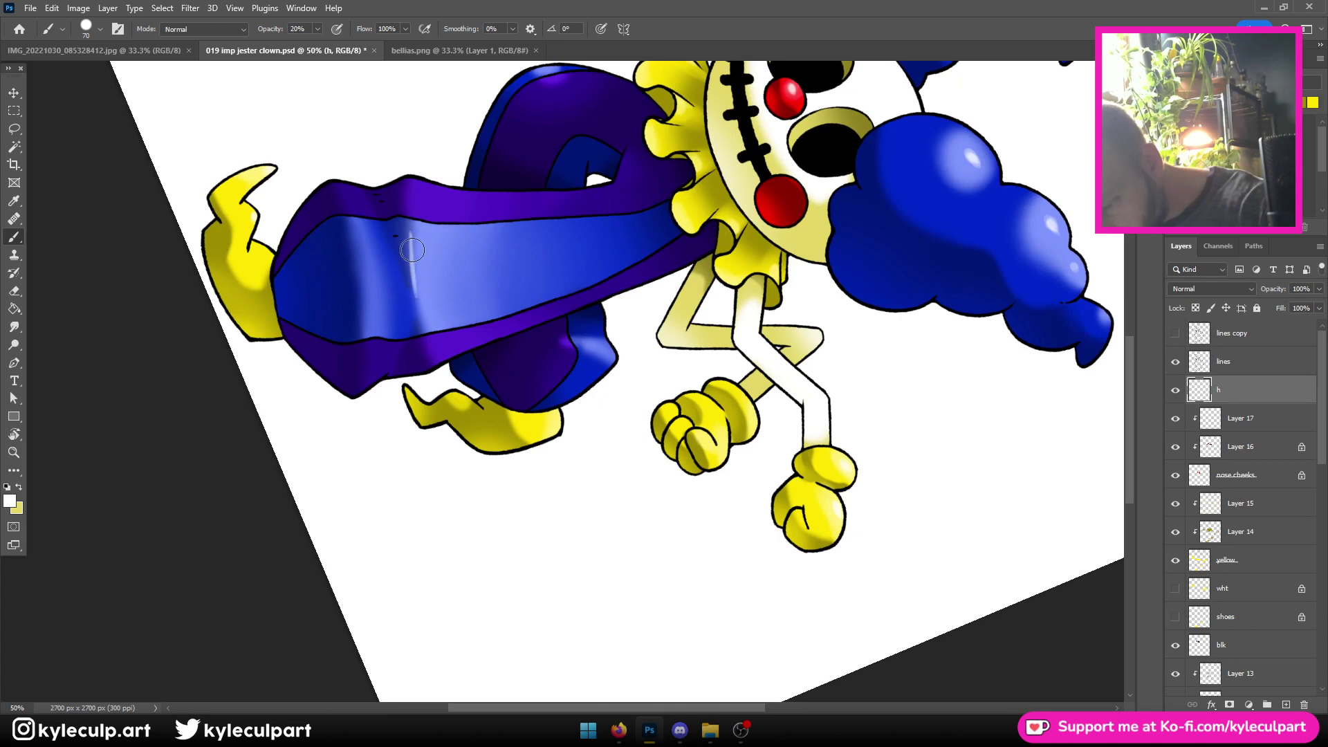
mouse_move(412, 249)
left_mouse_down()
mouse_move(409, 229)
mouse_move(362, 282)
mouse_move(362, 236)
left_mouse_up()
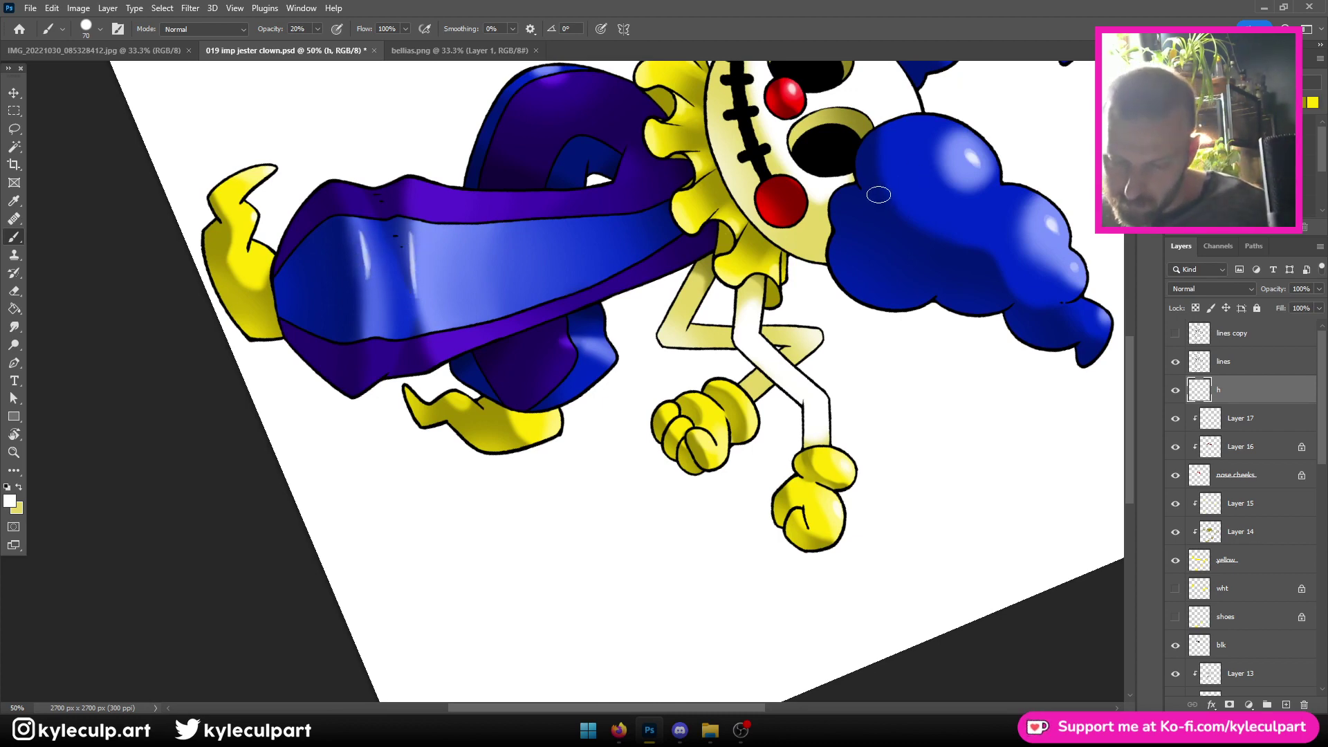
key("r")
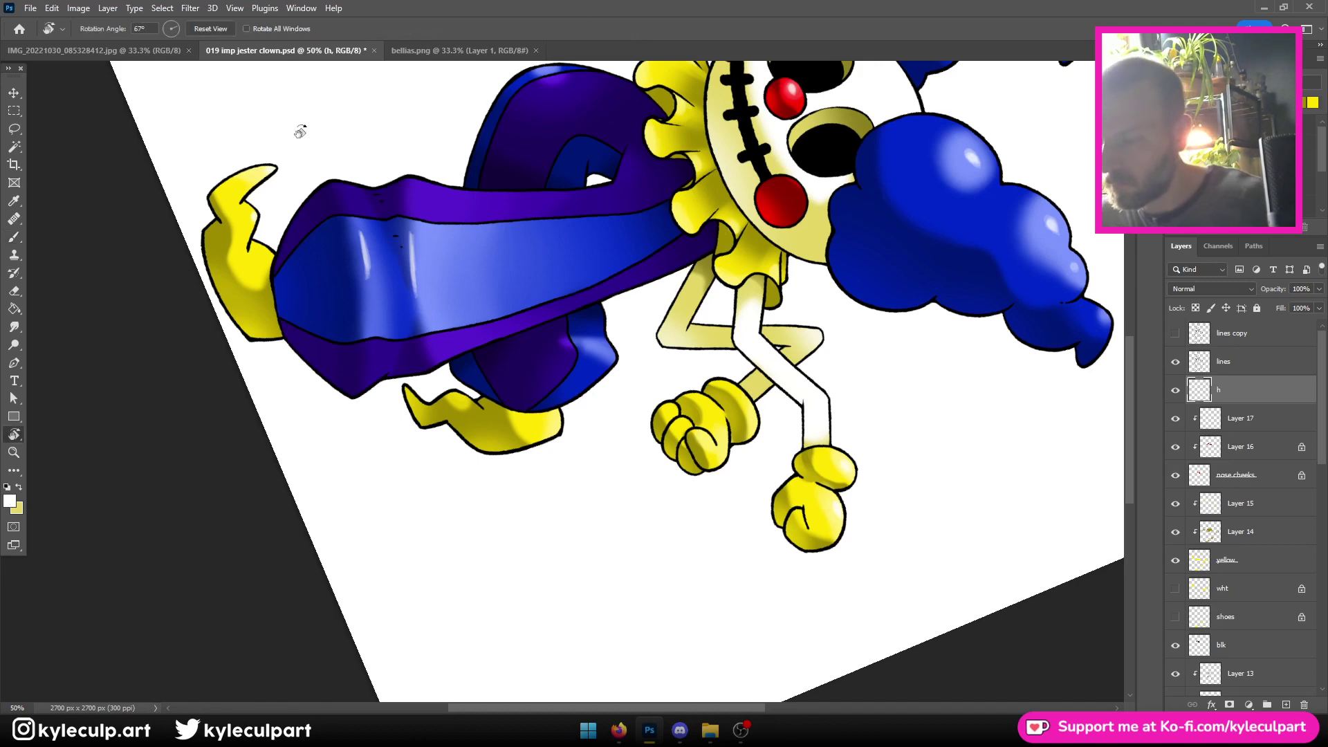
left_click(211, 29)
key("b")
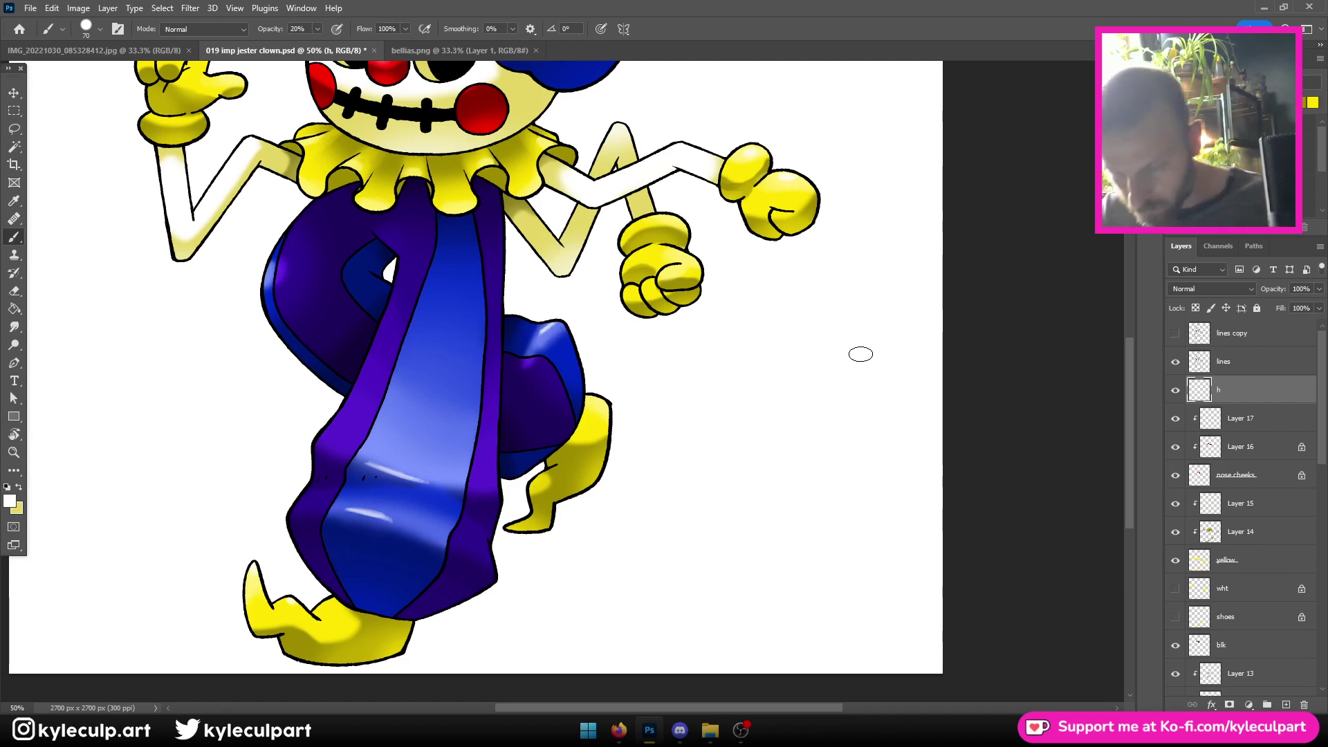
key("ctrl+minus")
key("ctrl+plus")
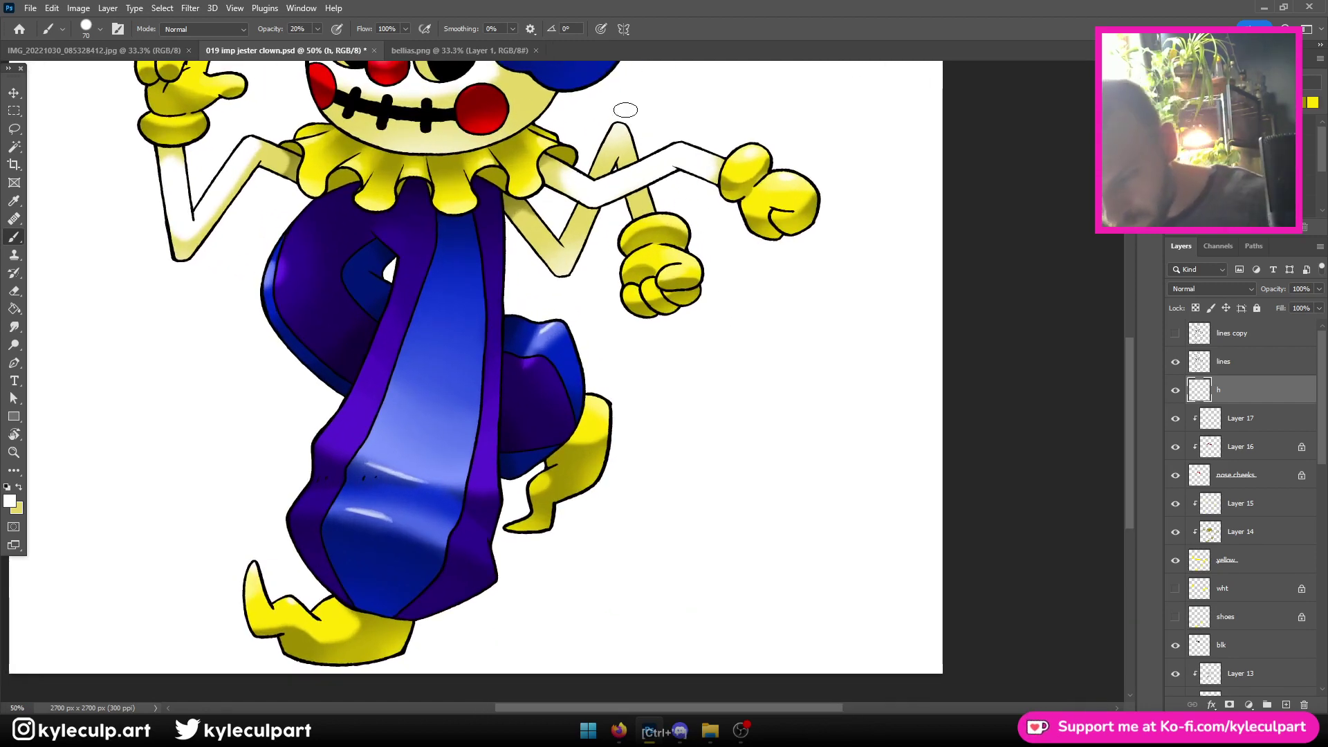
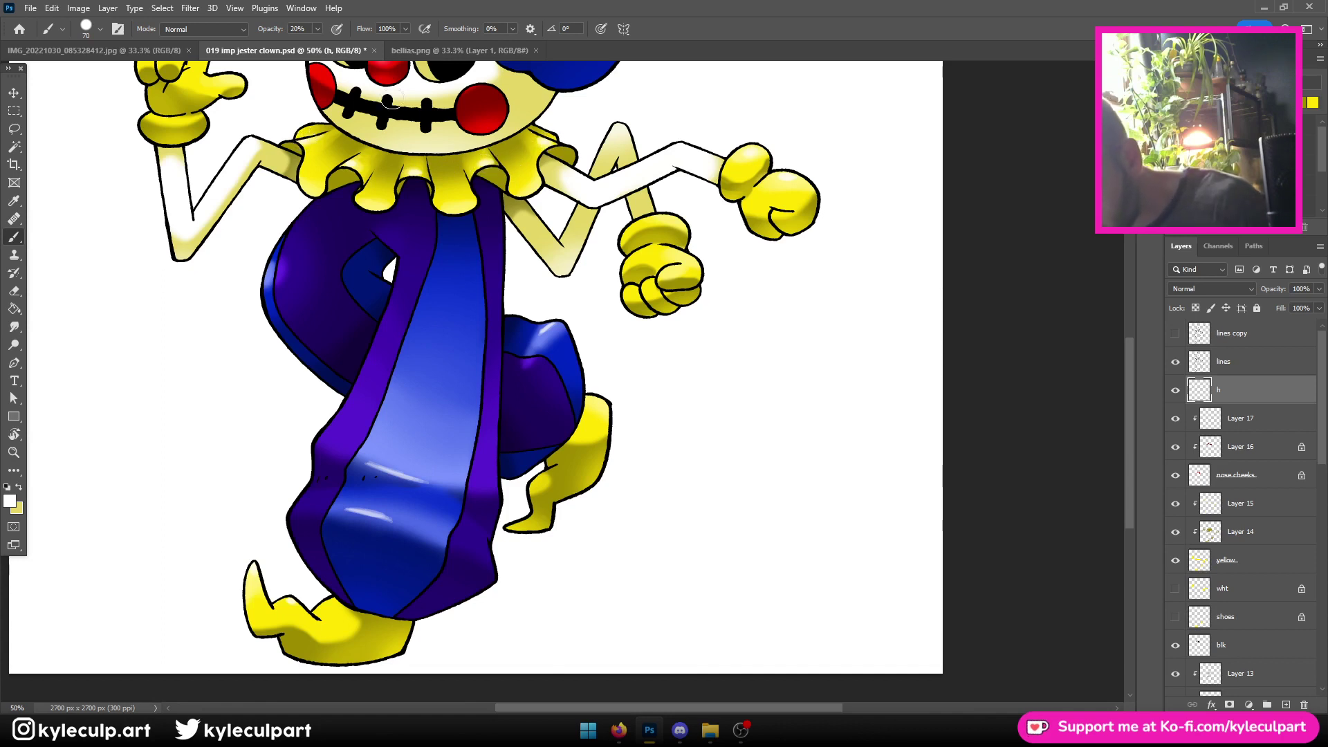
Save the jester clown illustration with the painted robe highlights
key("ctrl+minus")
key("ctrl+minus")
key("ctrl+plus")
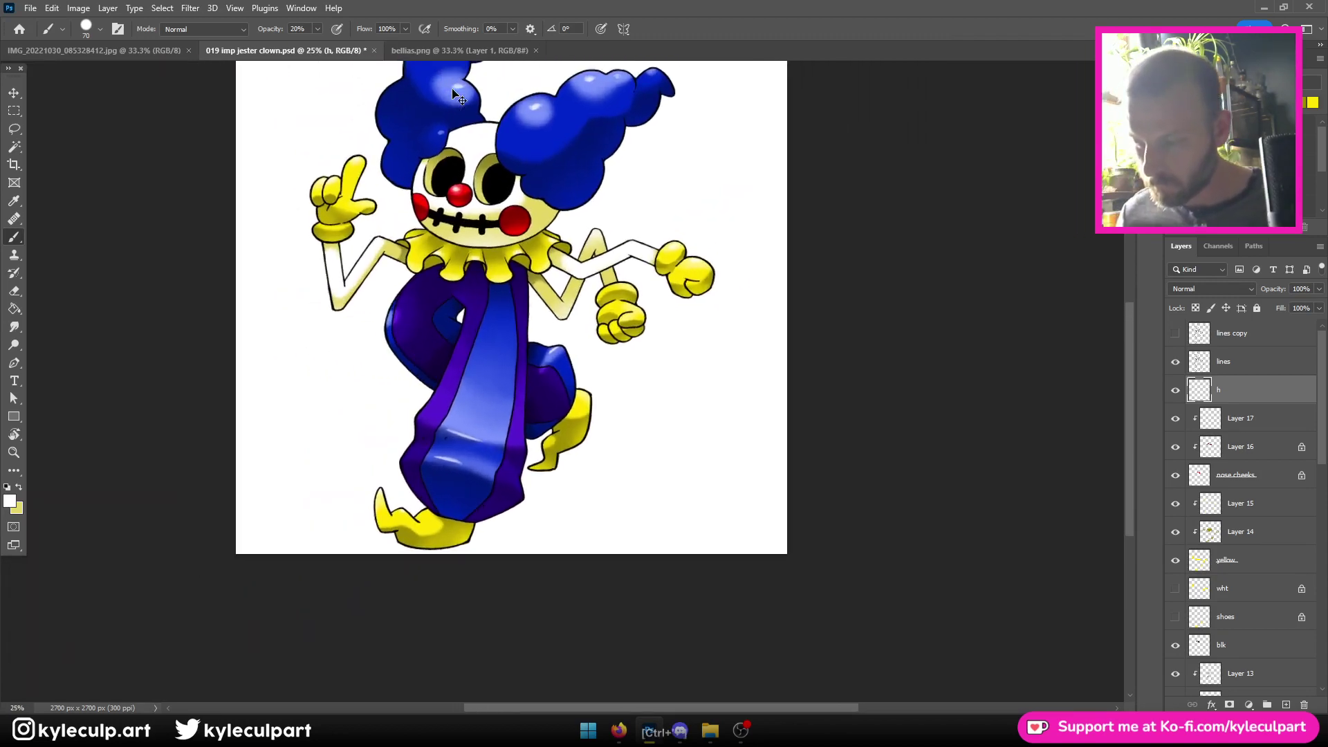
key("ctrl+s")
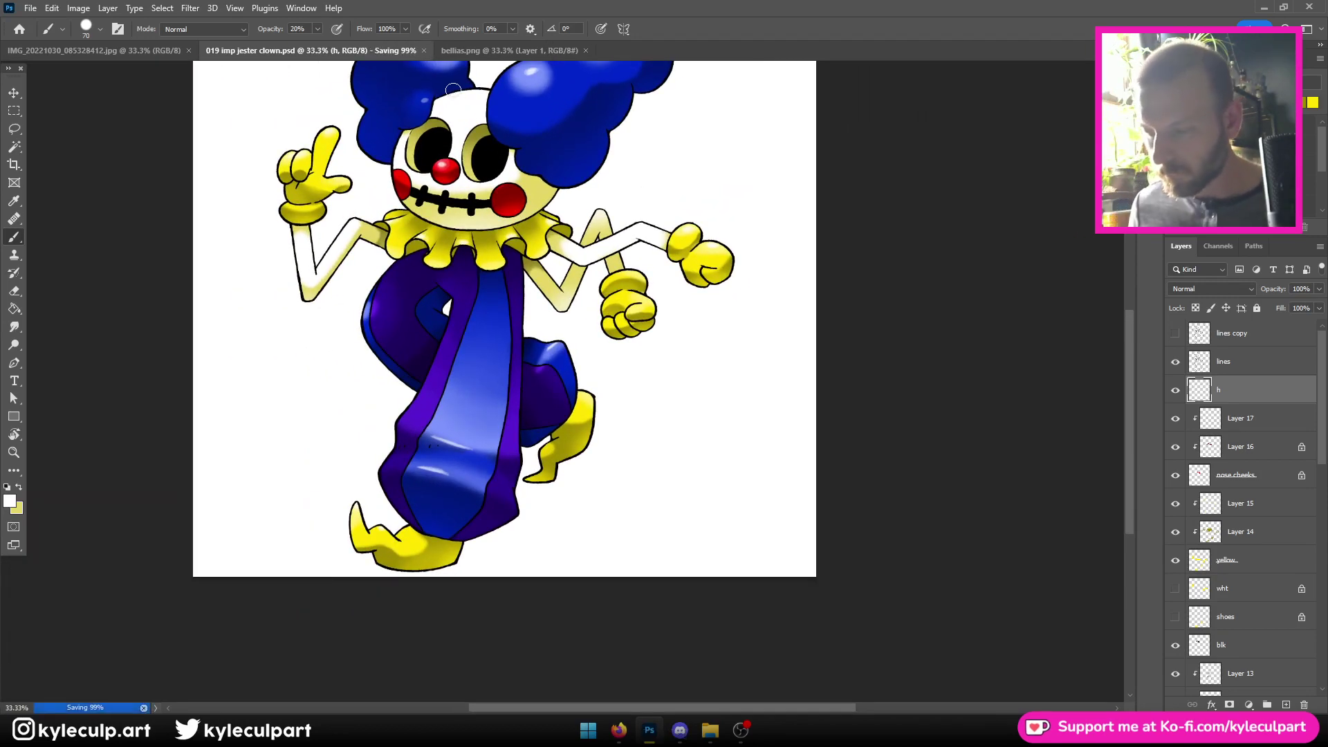
Dab a small white highlight on the front yellow shoe on layer h and save the illustration again
left_click_drag(706, 213, 756, 353)
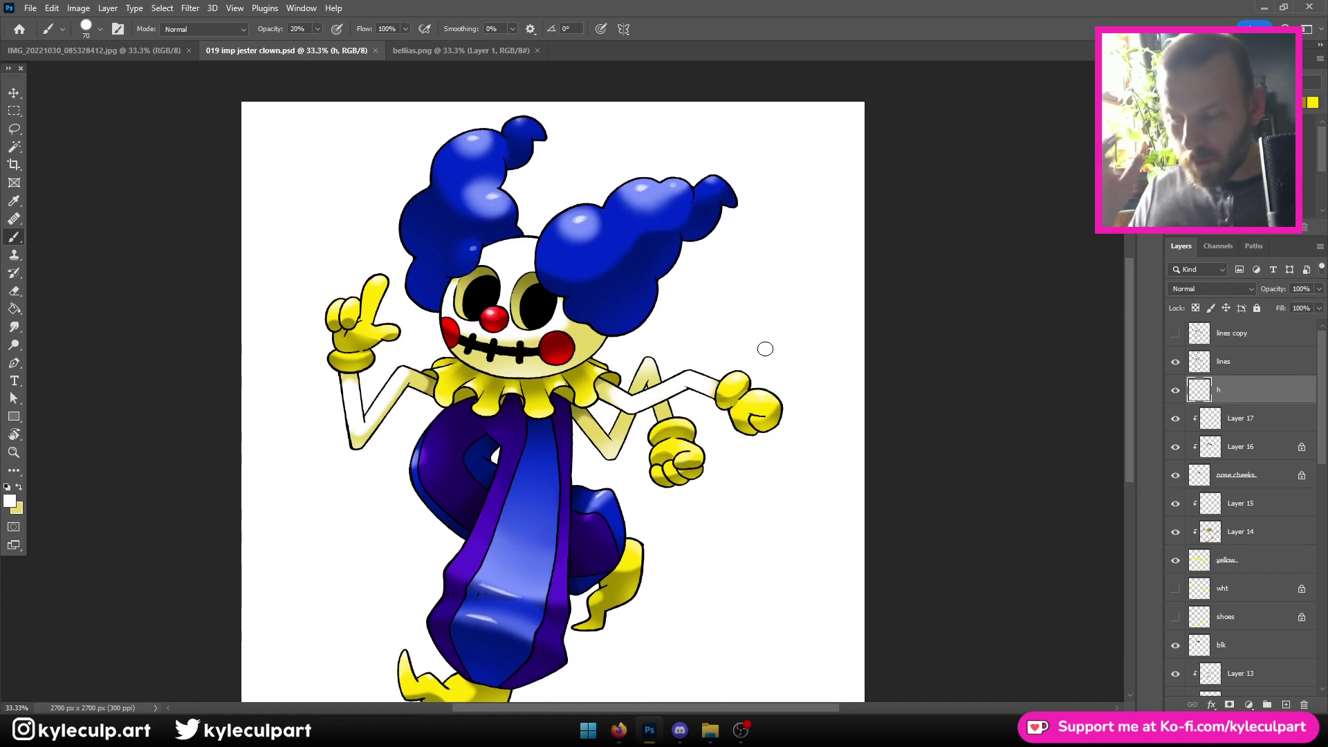
key("ctrl+minus")
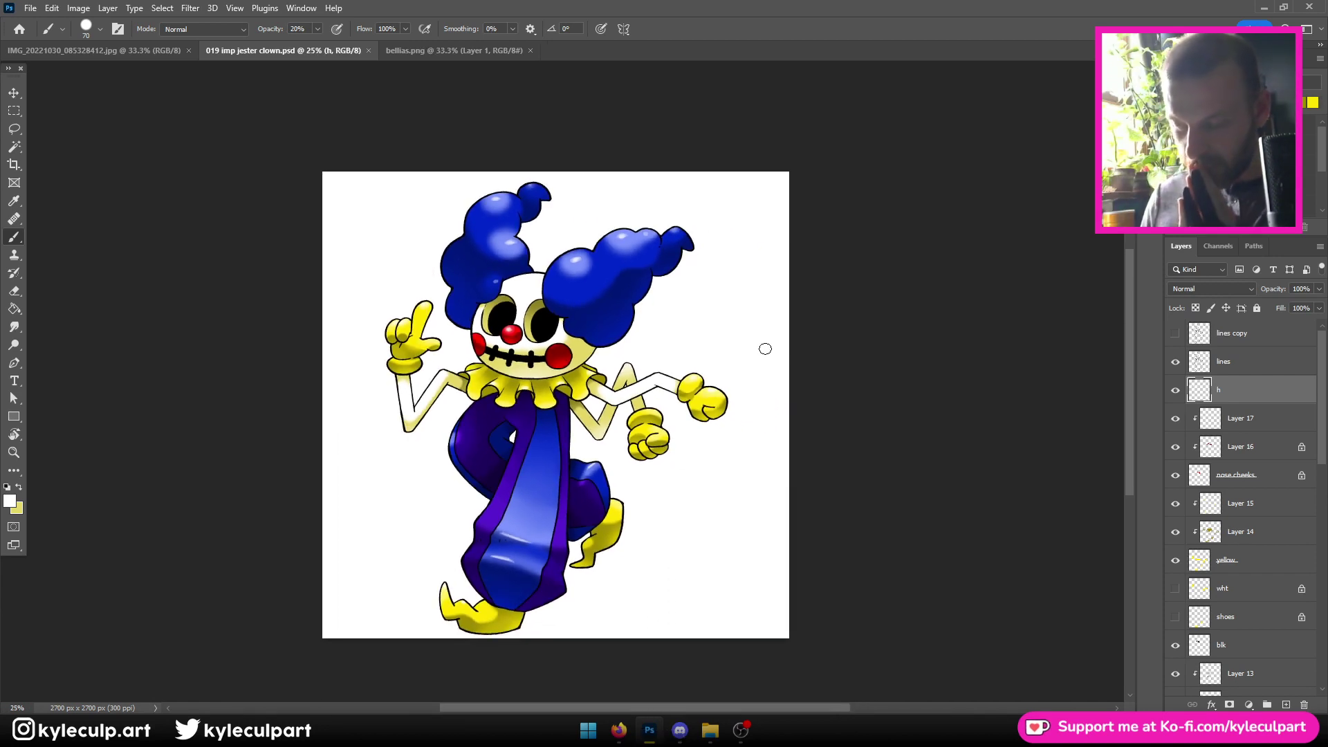
key("ctrl+plus")
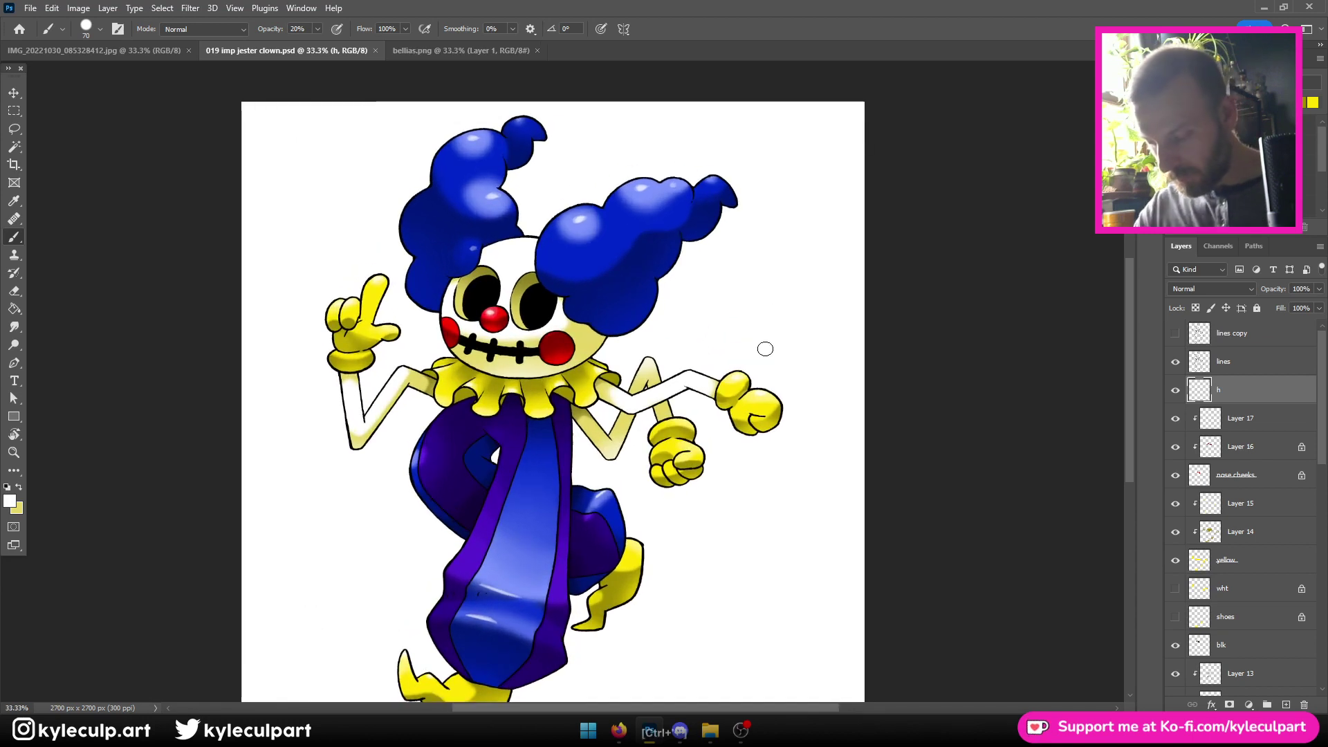
left_click_drag(642, 518, 658, 380)
left_click(448, 499)
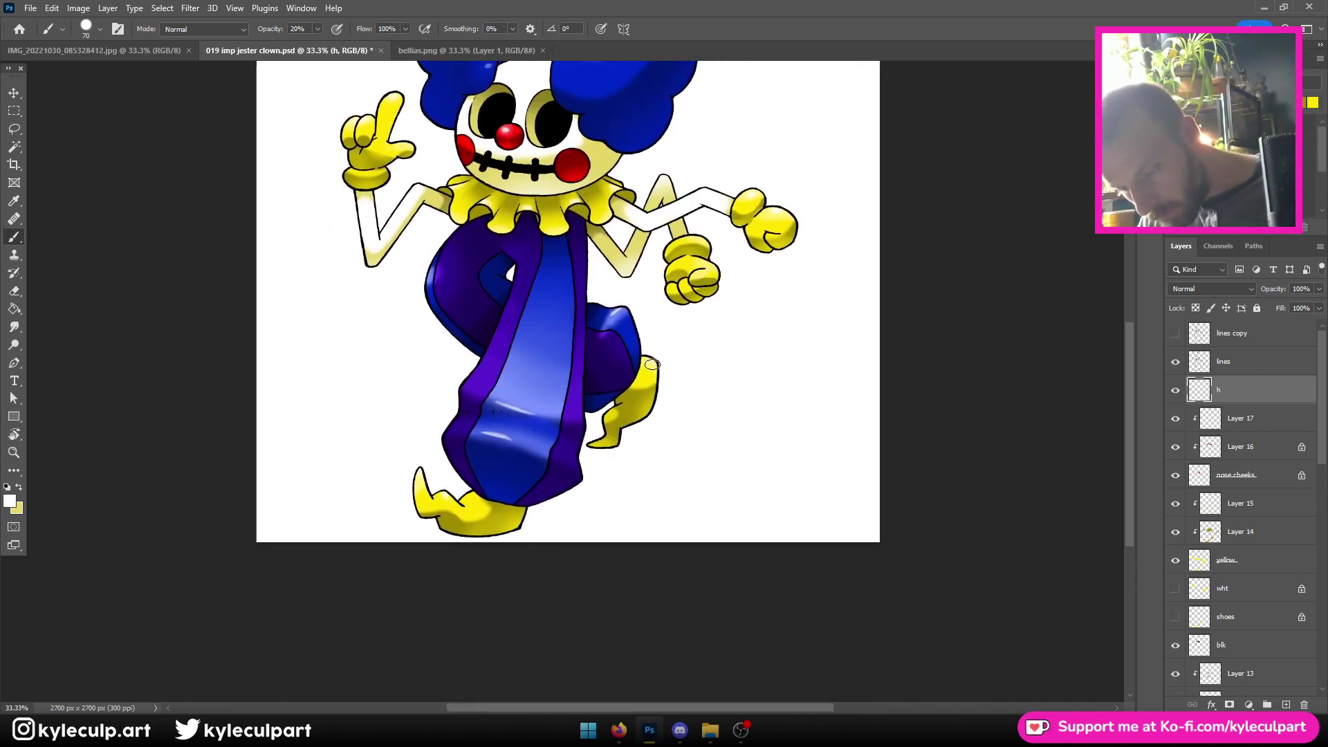
key("ctrl+s")
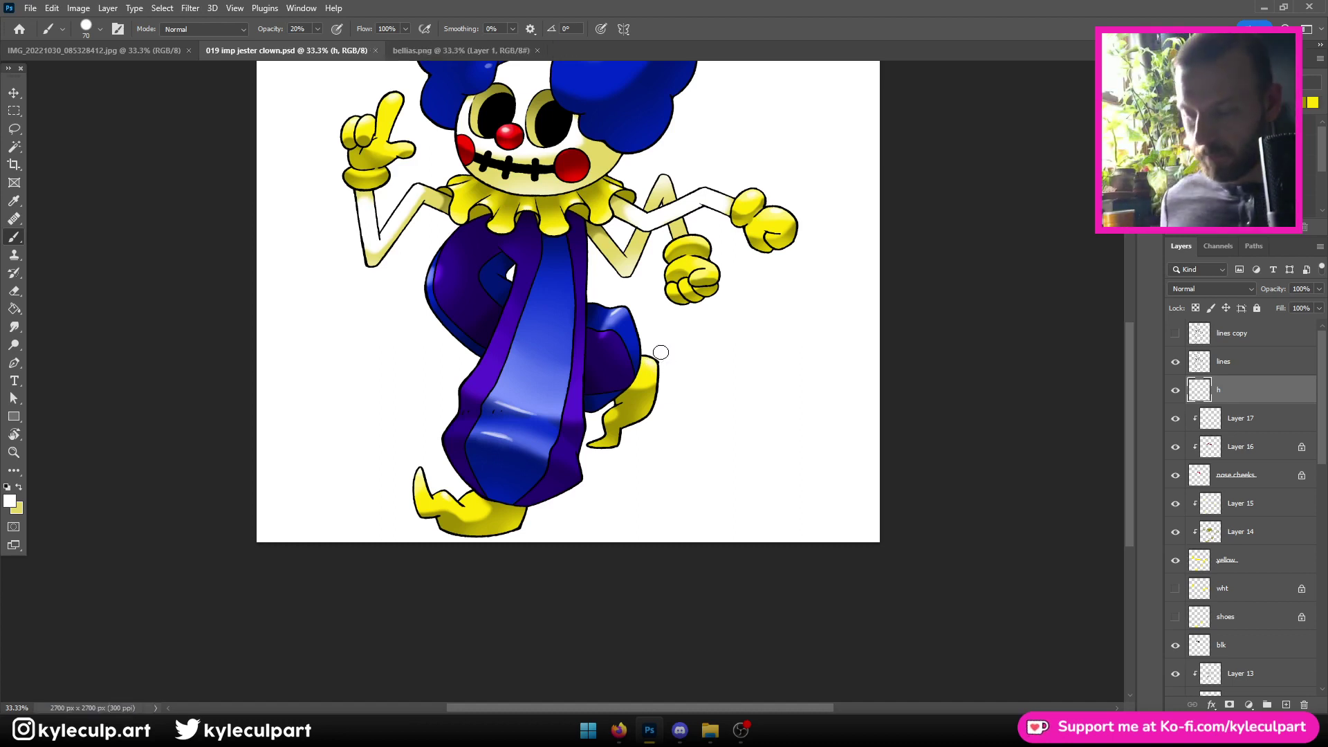
Paint a short white highlight on the blue outer edge of the robe's bent leg on layer h
scroll(661, 352, "up", 5)
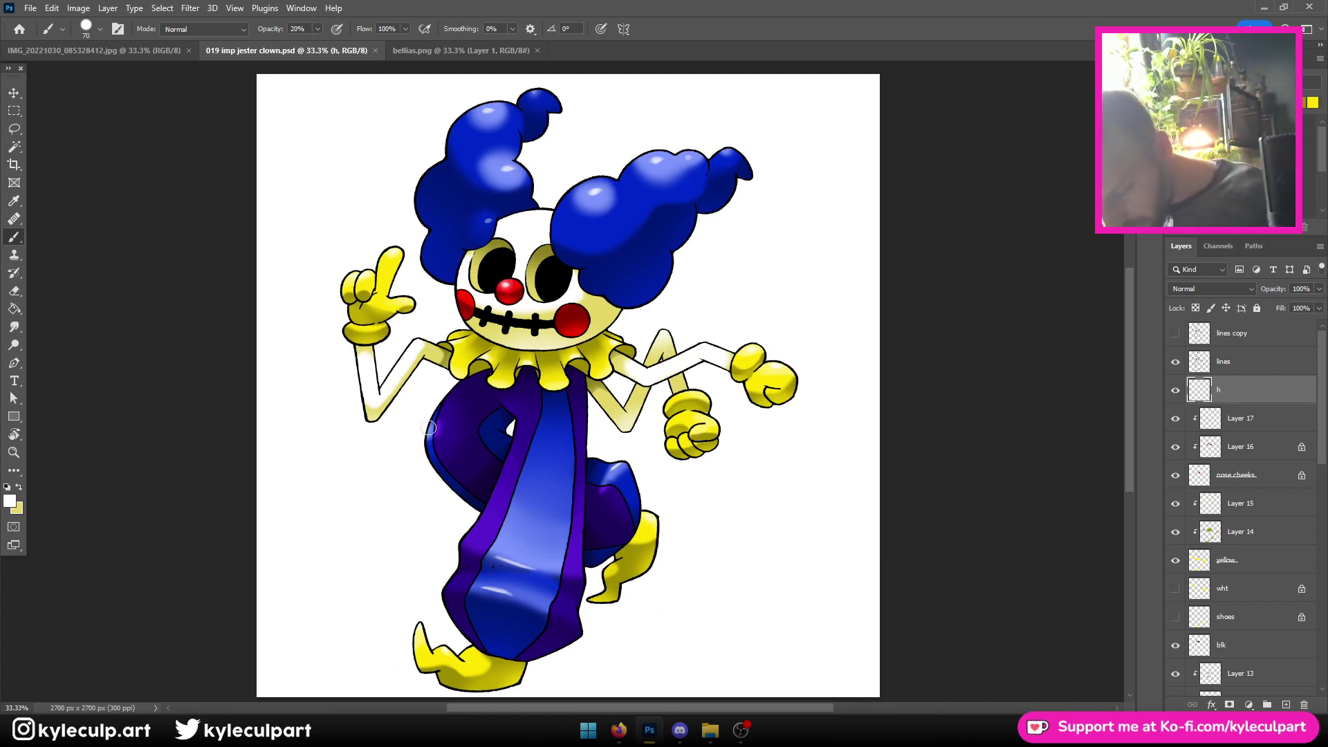
left_click_drag(429, 427, 433, 430)
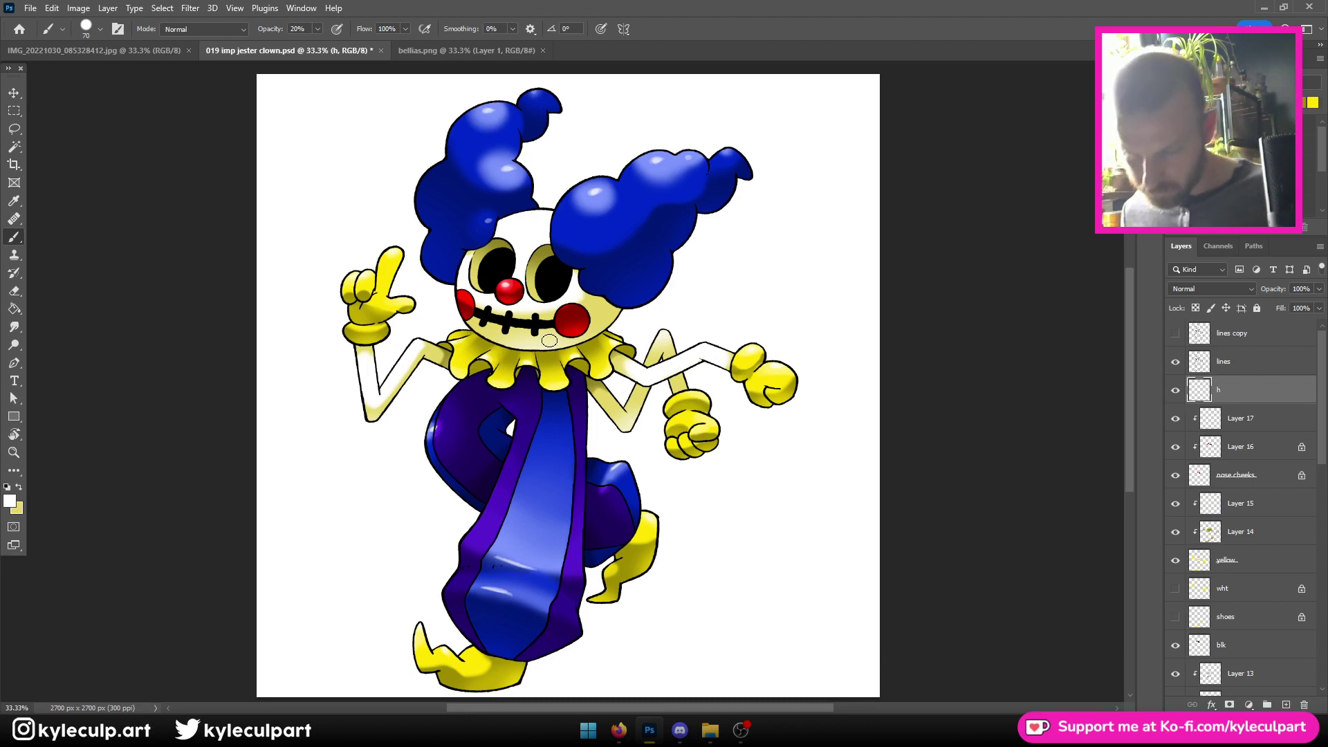
key("ctrl+minus")
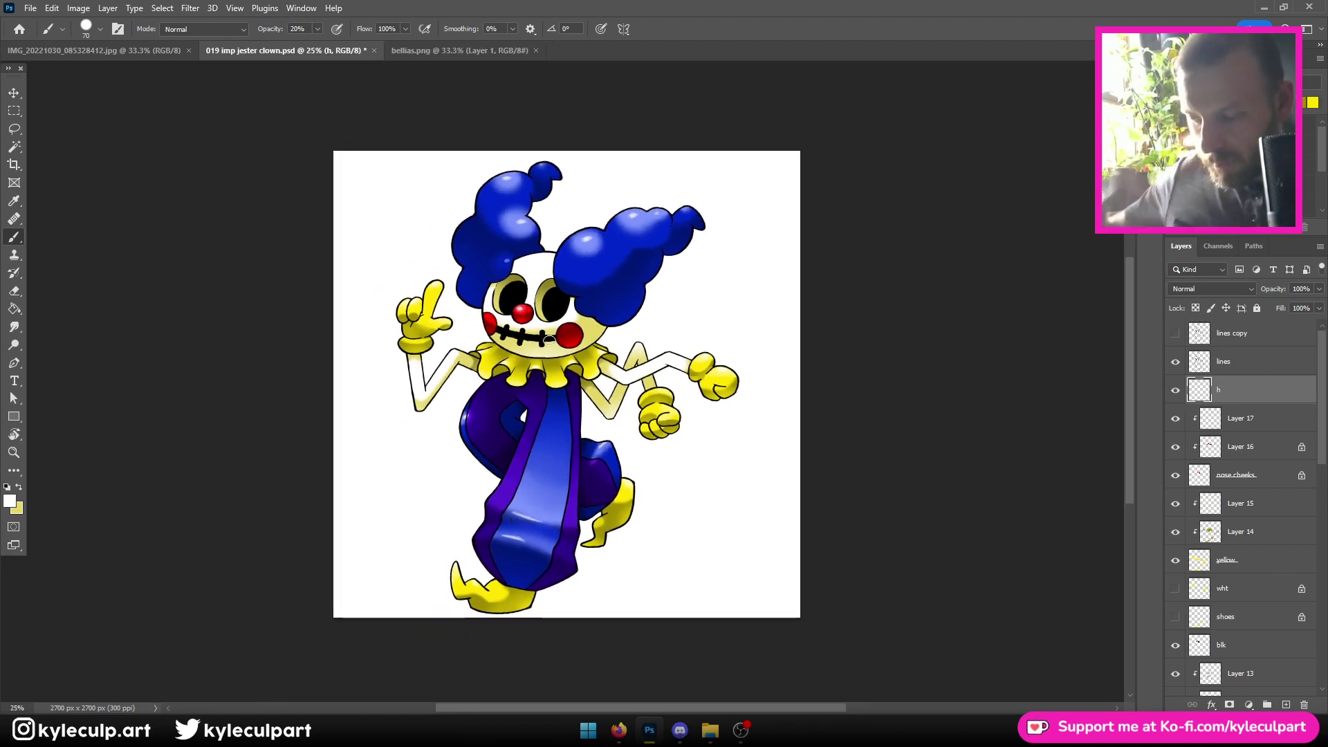